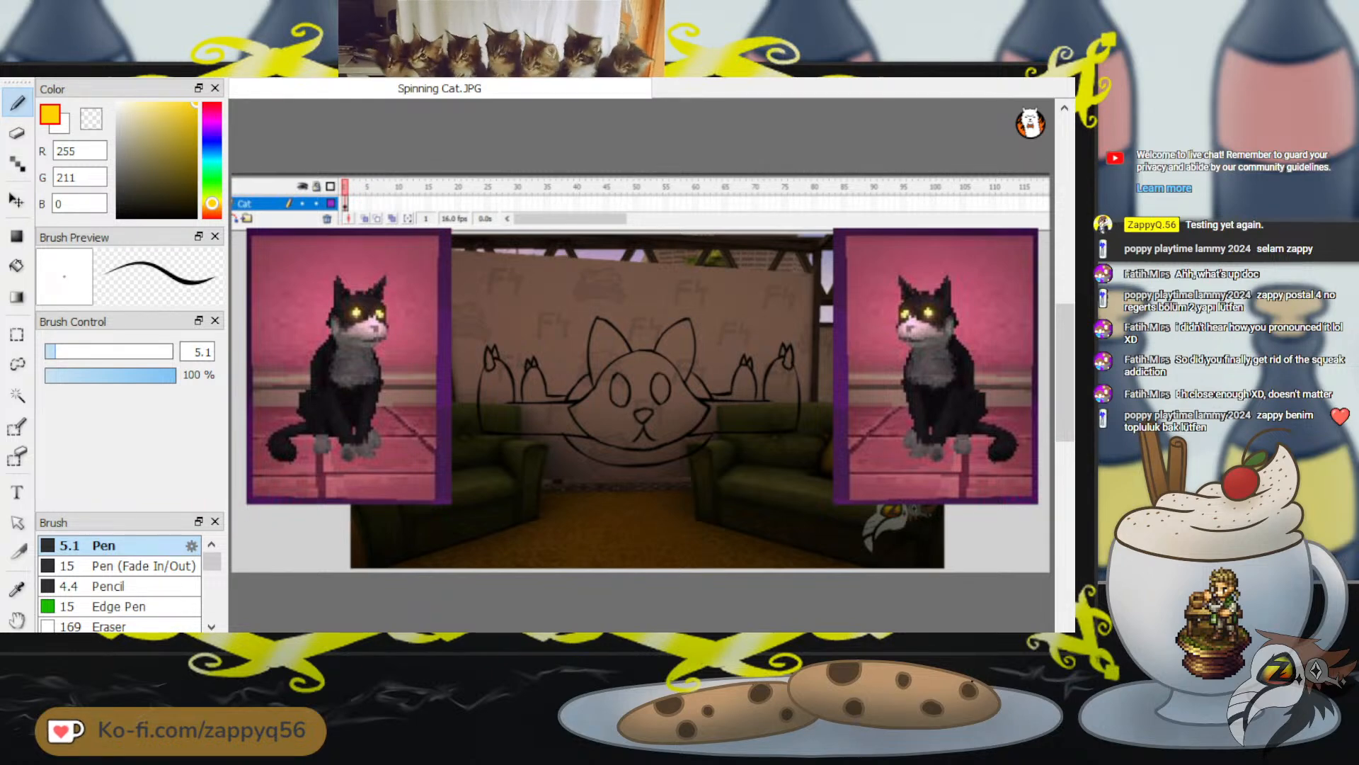
Switch to the Spinning Cat document in Flash and insert blank keyframes on the Cat layer at frames 2 to 5
key("alt+Tab")
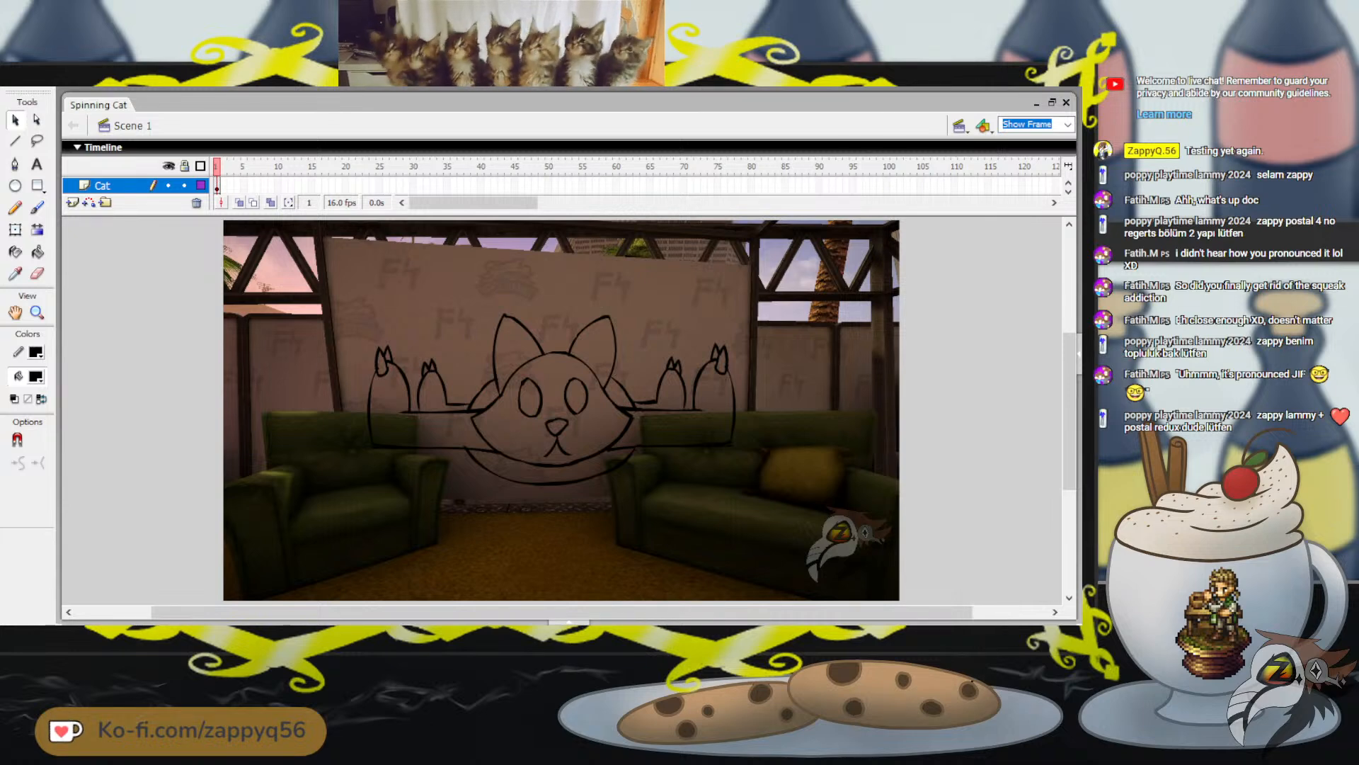
left_click(223, 185)
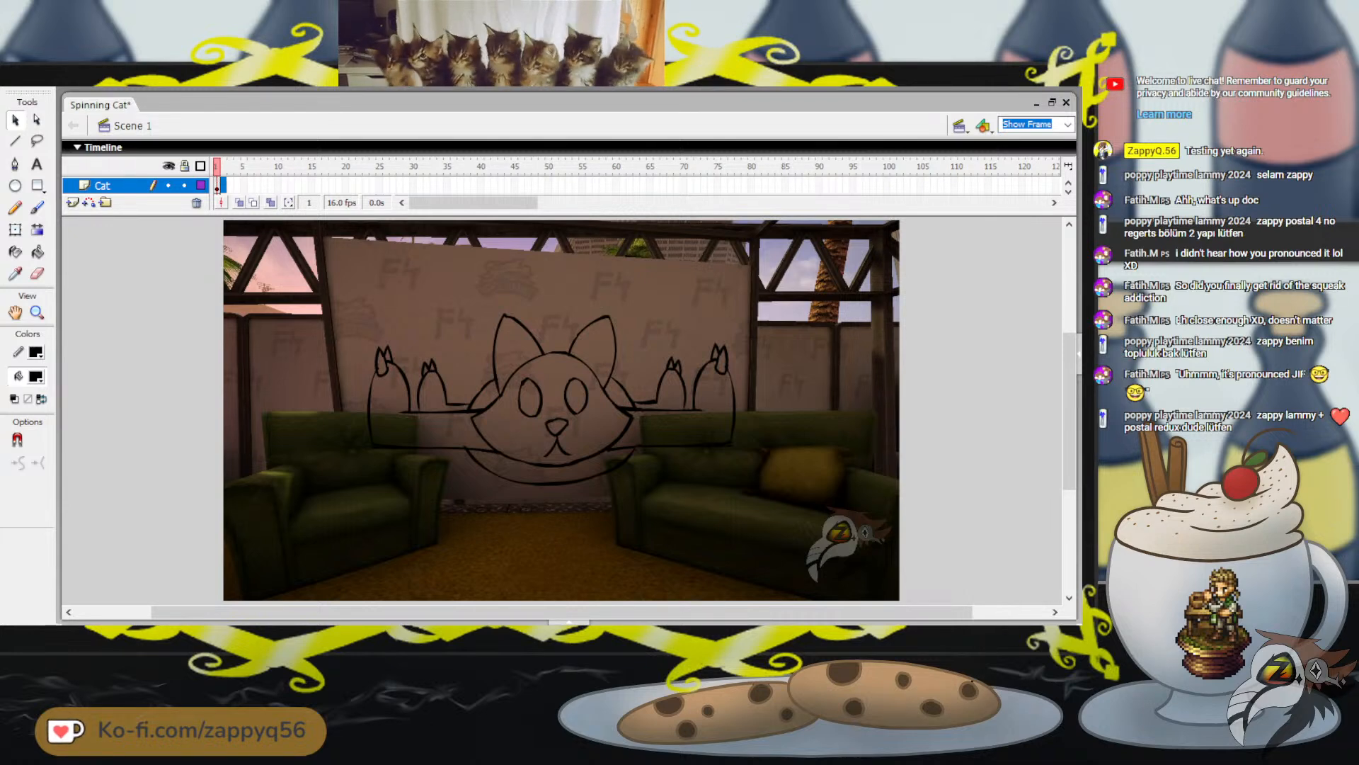
key("F7")
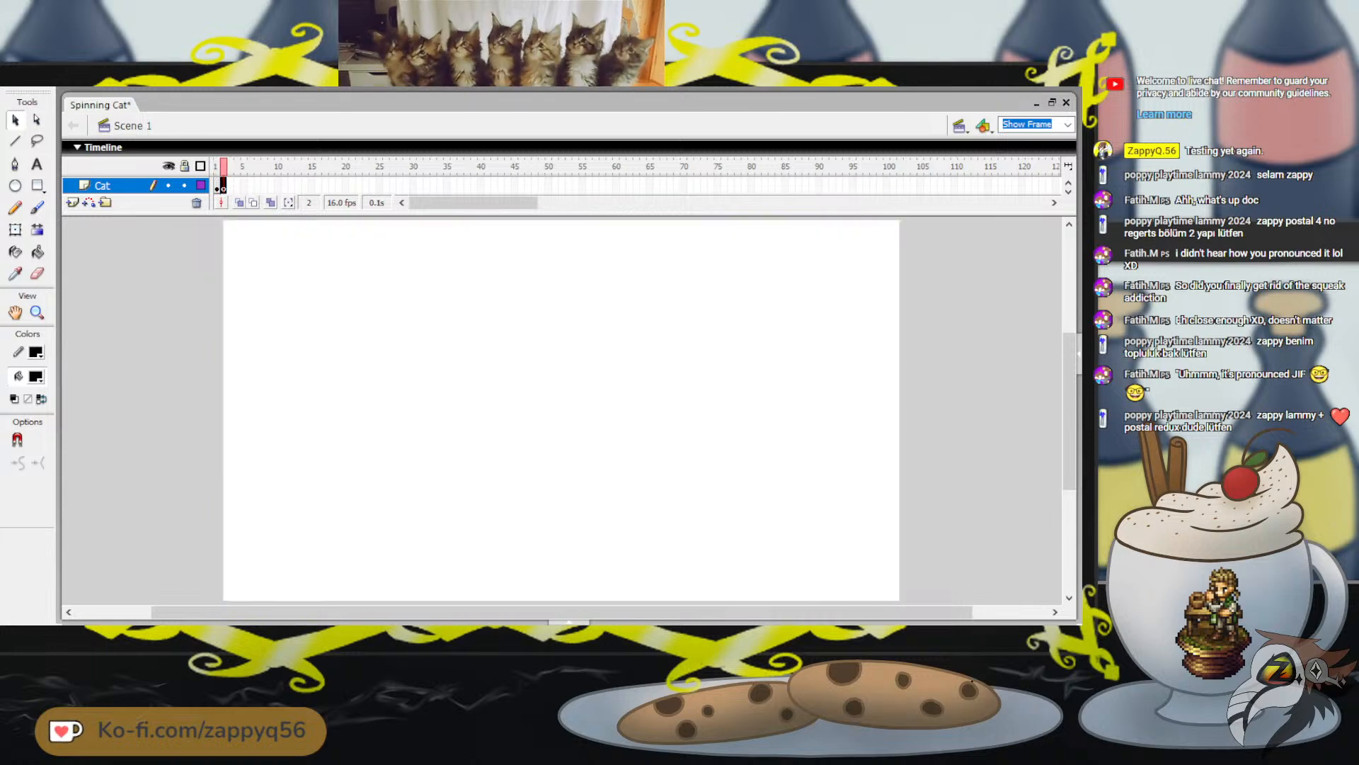
key("F7")
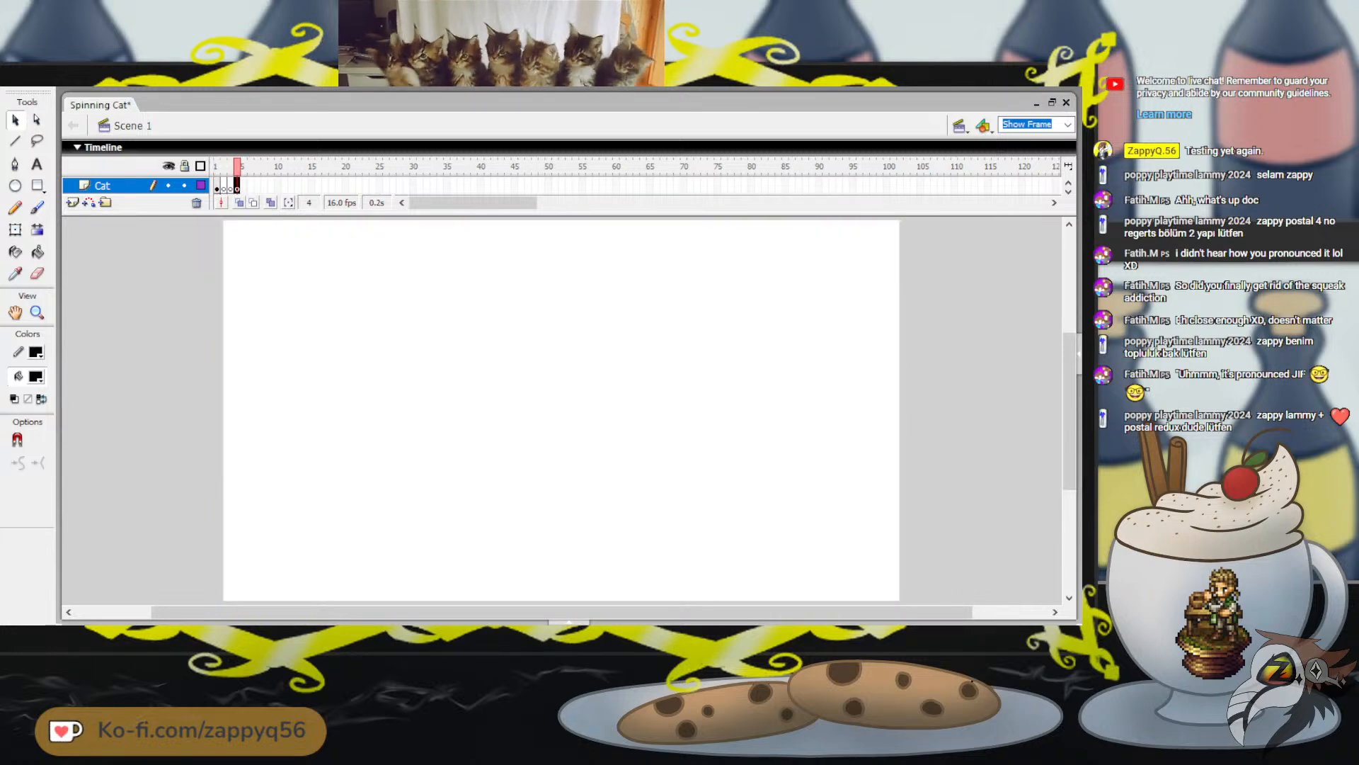
key("F7")
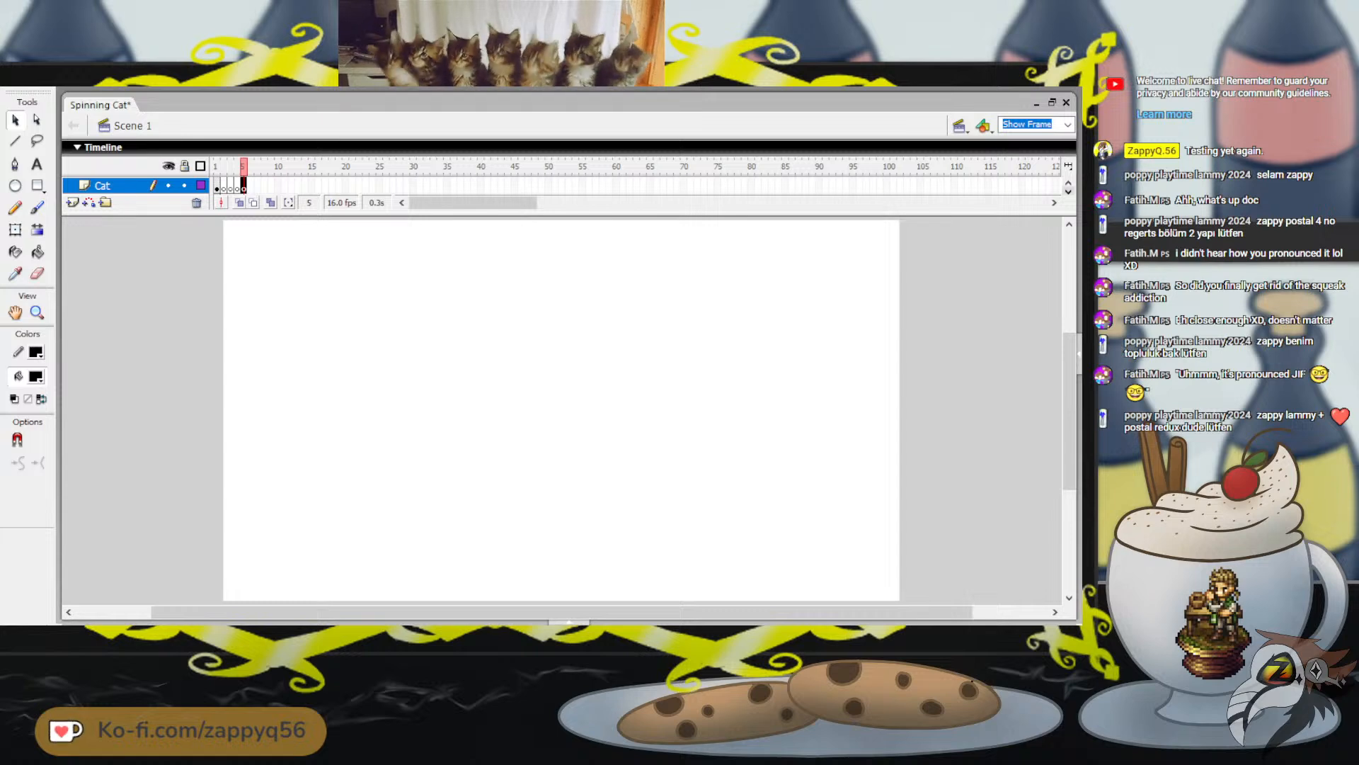
Enlarge the timeline area to show all three layers and extend the Logo layer to frame 25
left_click_drag(566, 215, 566, 249)
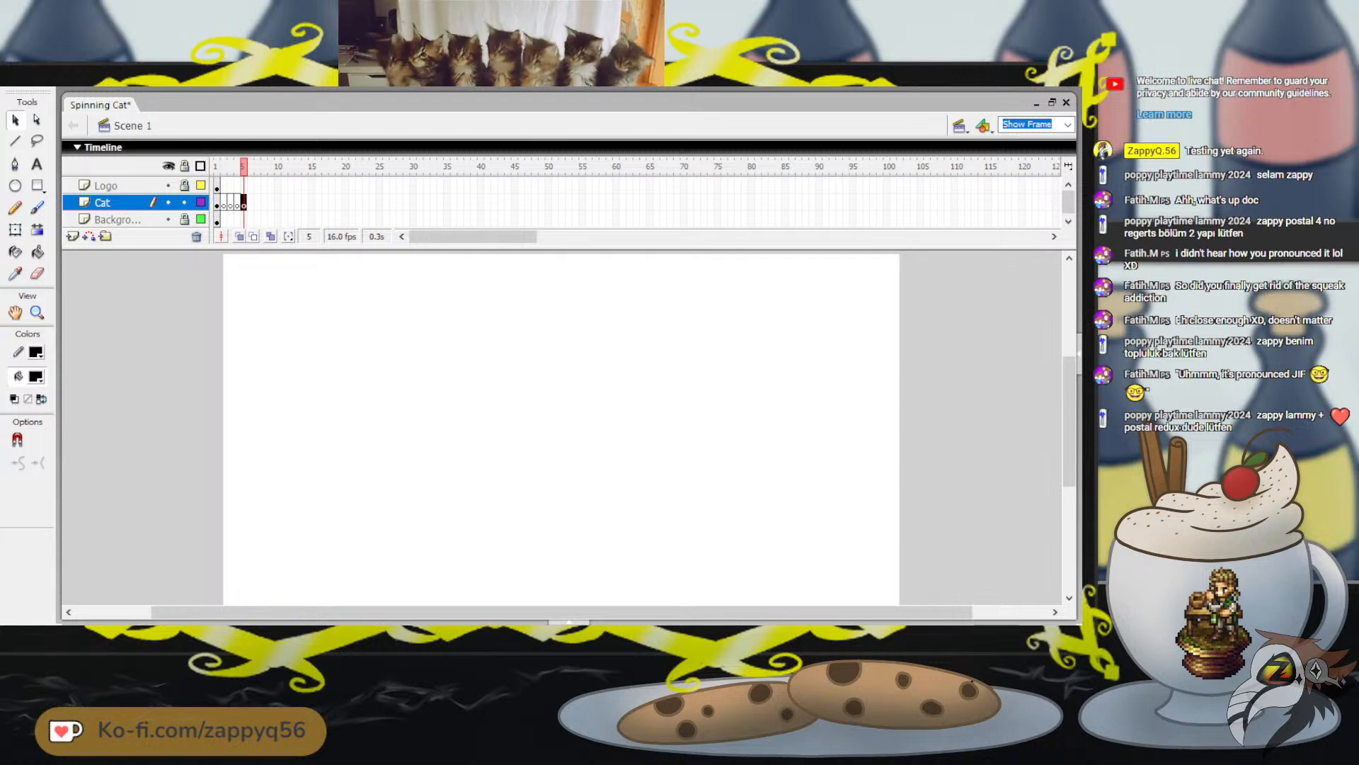
left_click(379, 186)
key("F5")
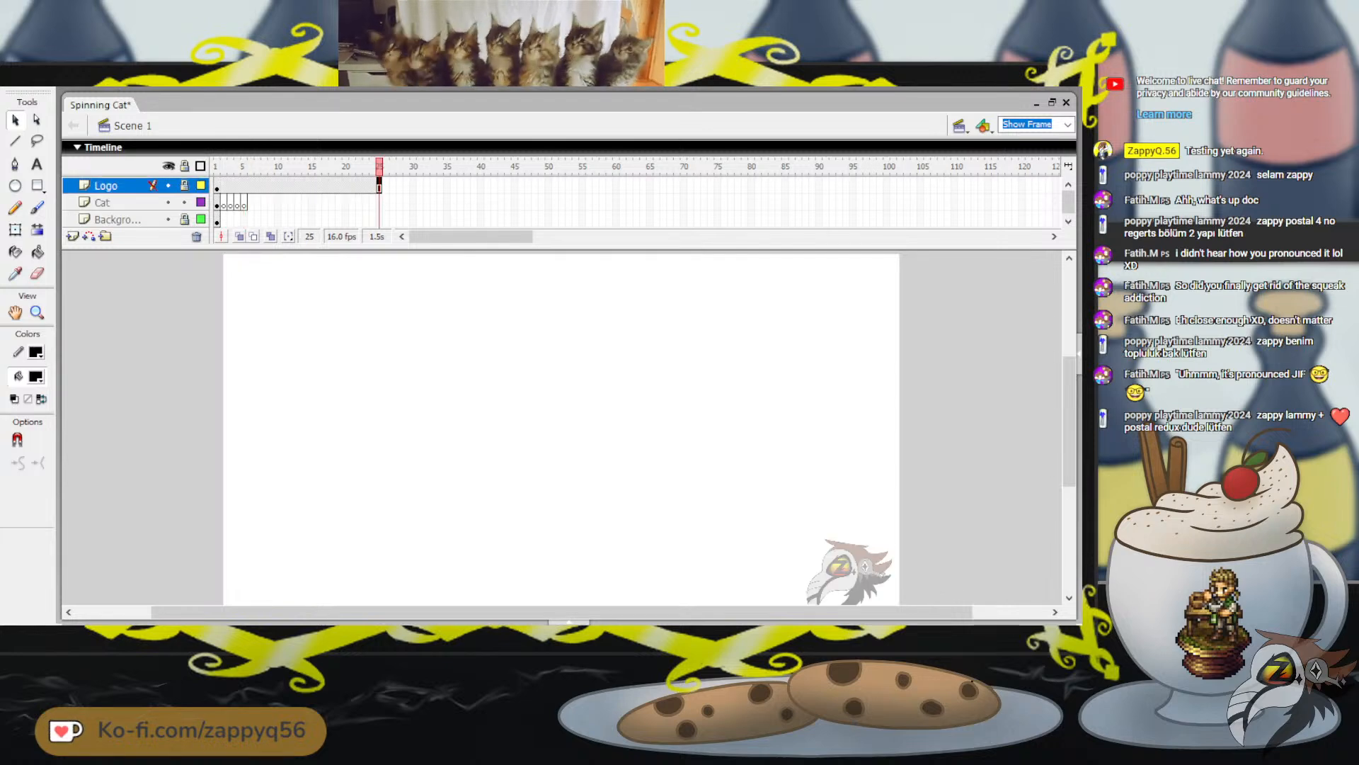
left_click(380, 219)
key("F5")
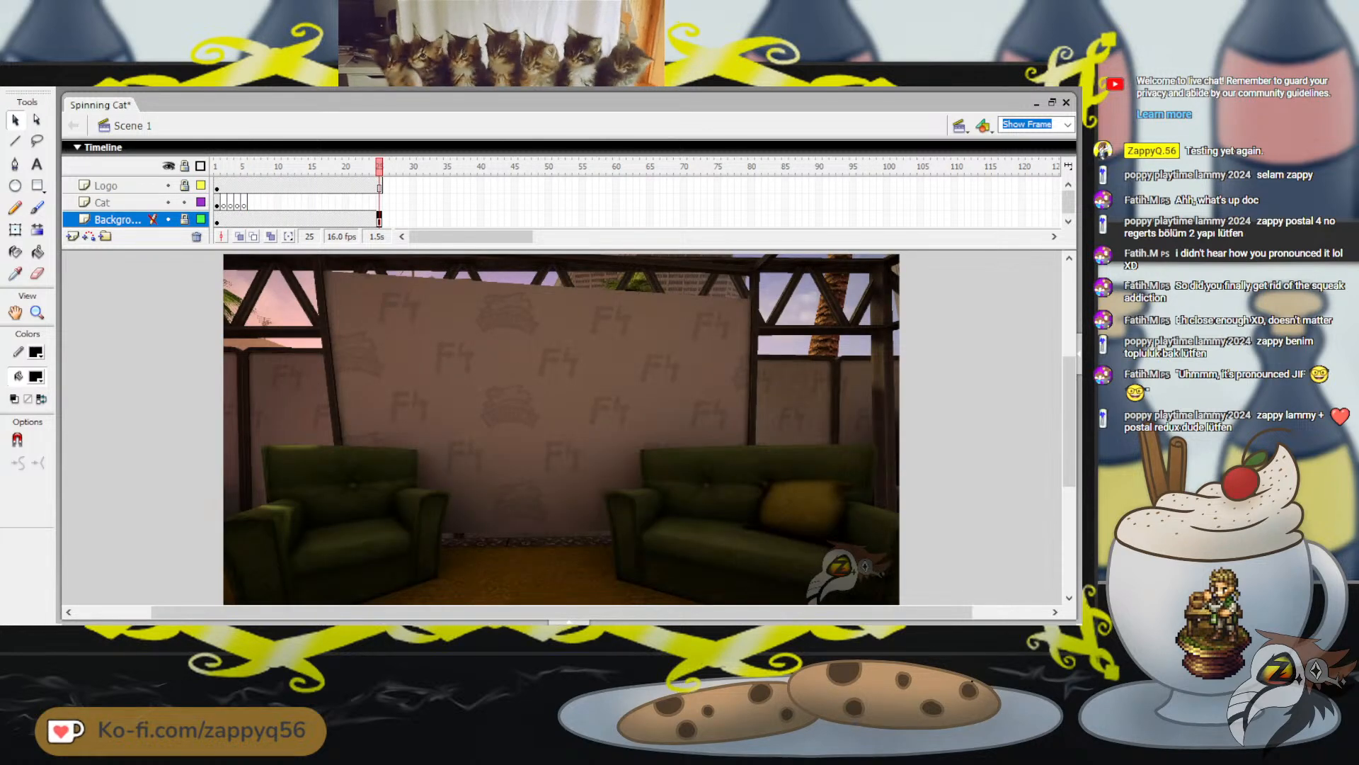
key("shift+F5")
Turn on onion skinning for the Cat layer's frame 3, with the range reaching back to frame 1
left_click(223, 166)
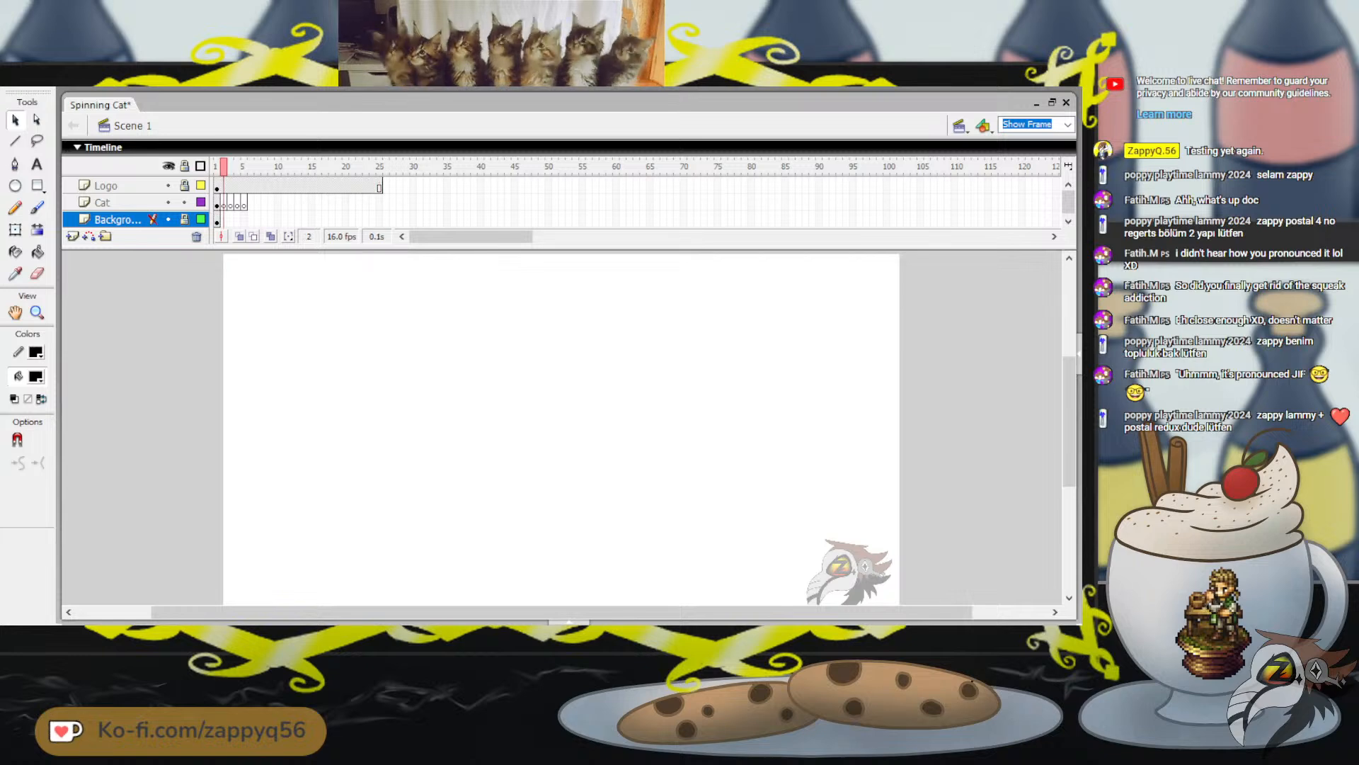
left_click(240, 237)
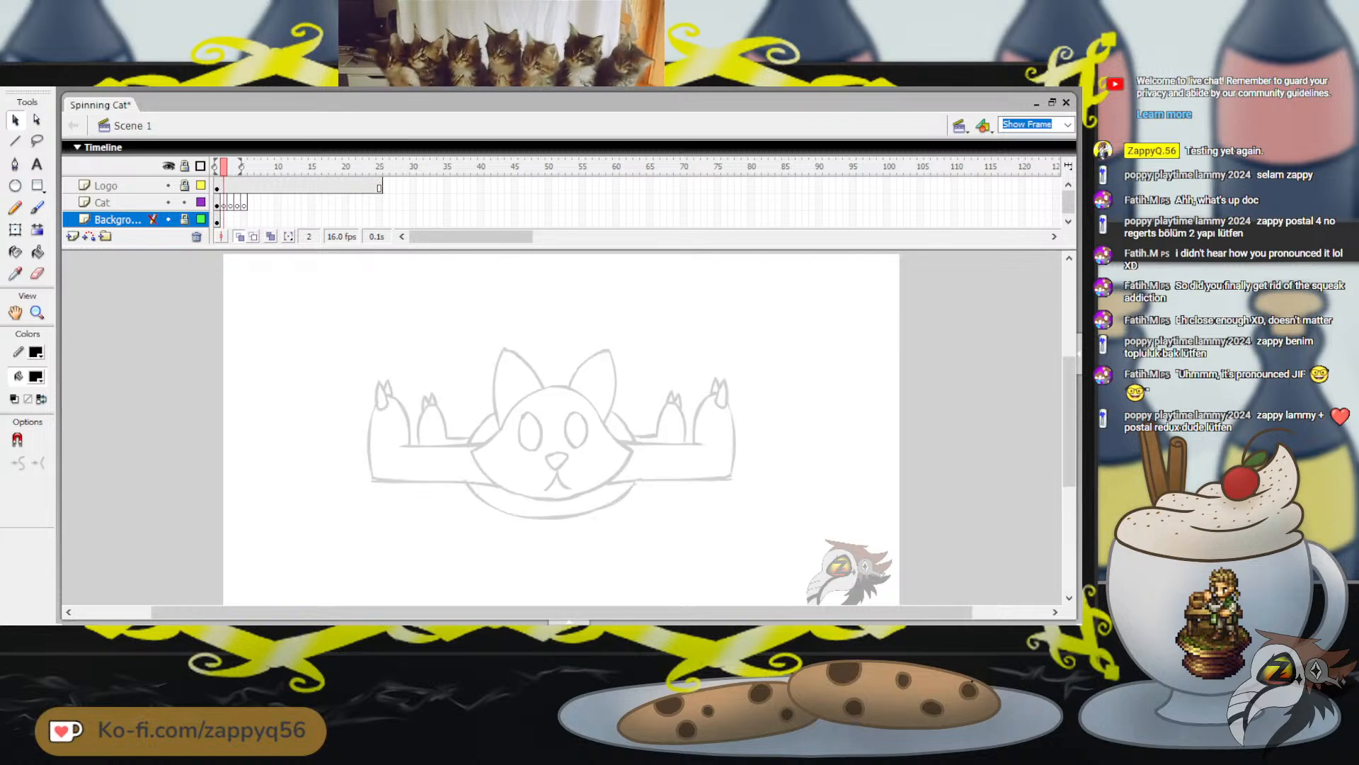
left_click(238, 203)
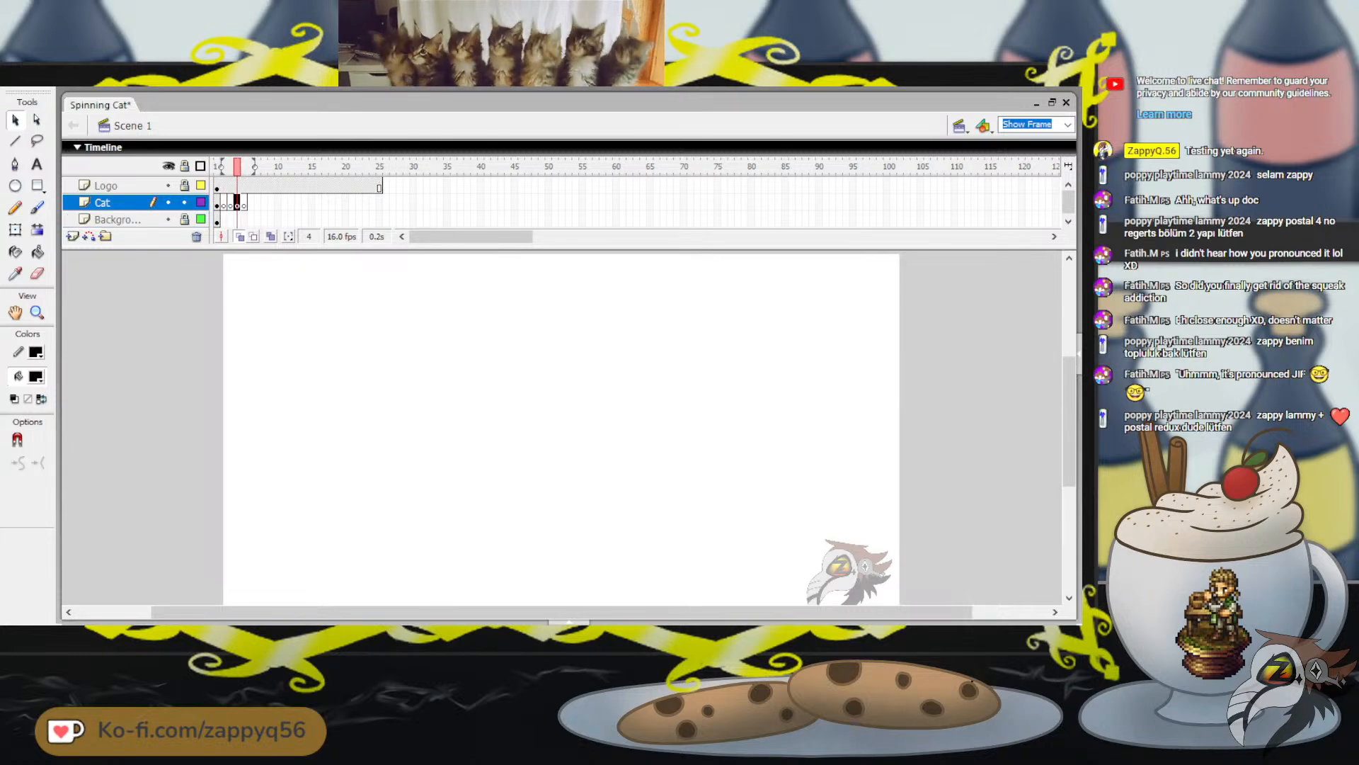
mouse_move(221, 167)
left_mouse_down()
mouse_move(235, 167)
mouse_move(215, 167)
left_mouse_up()
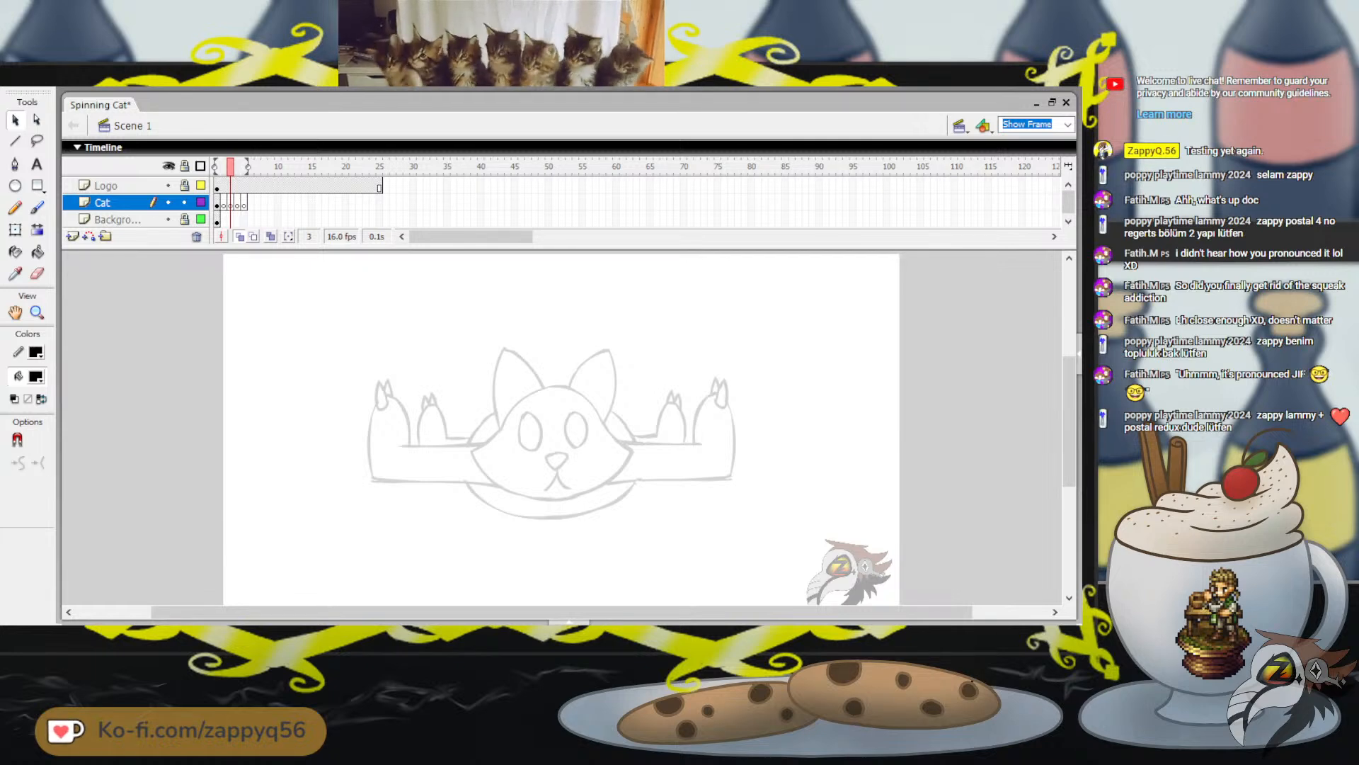
Activate the Brush tool and set a small brush size for thin black line work
key("b")
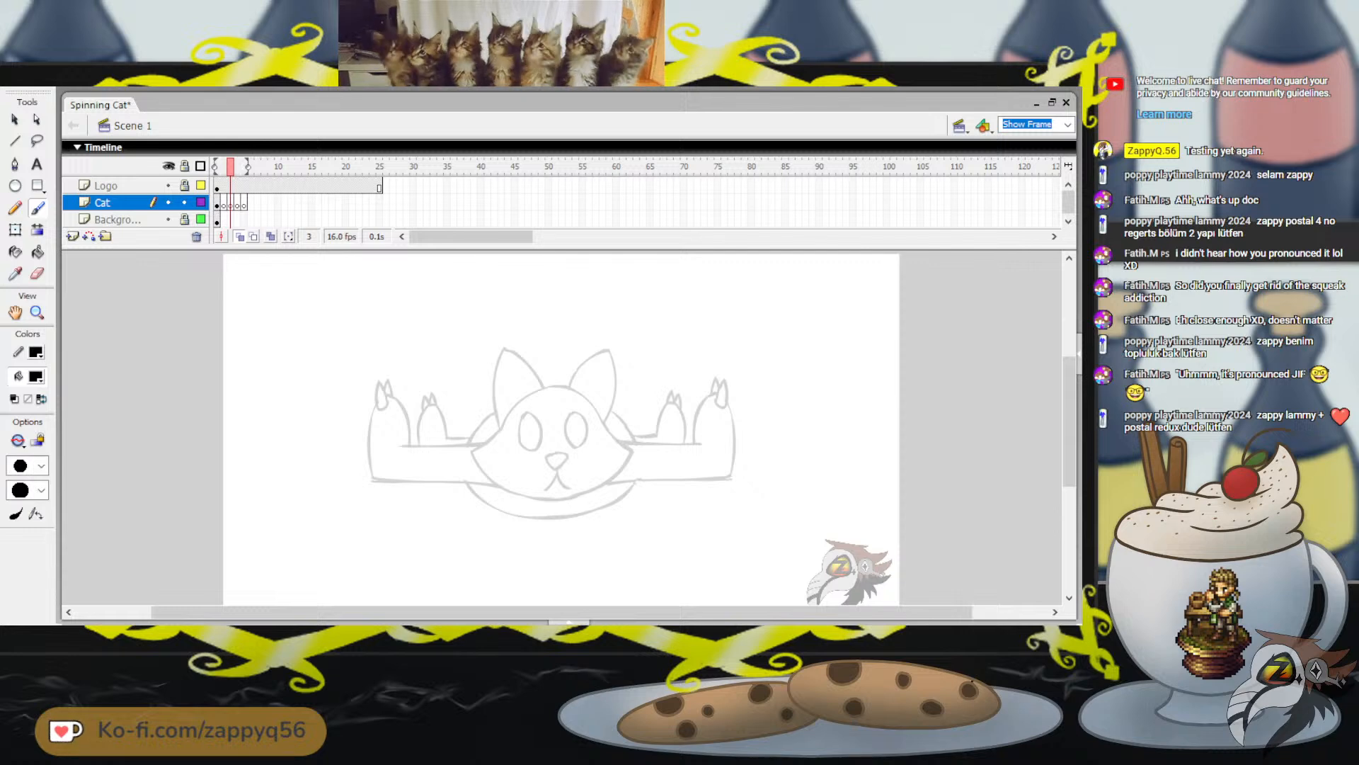
left_click(41, 466)
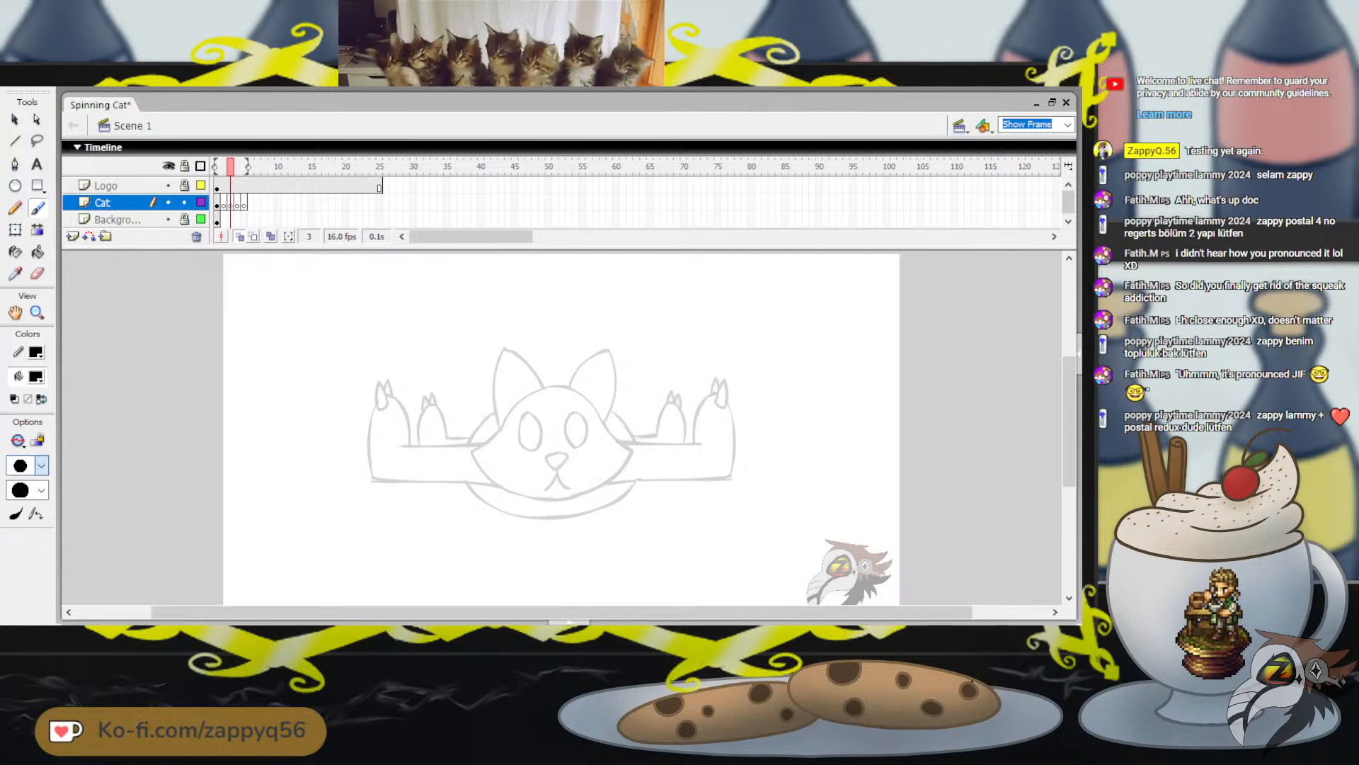
left_click(21, 483)
left_click_drag(402, 384, 433, 368)
key("ctrl+z")
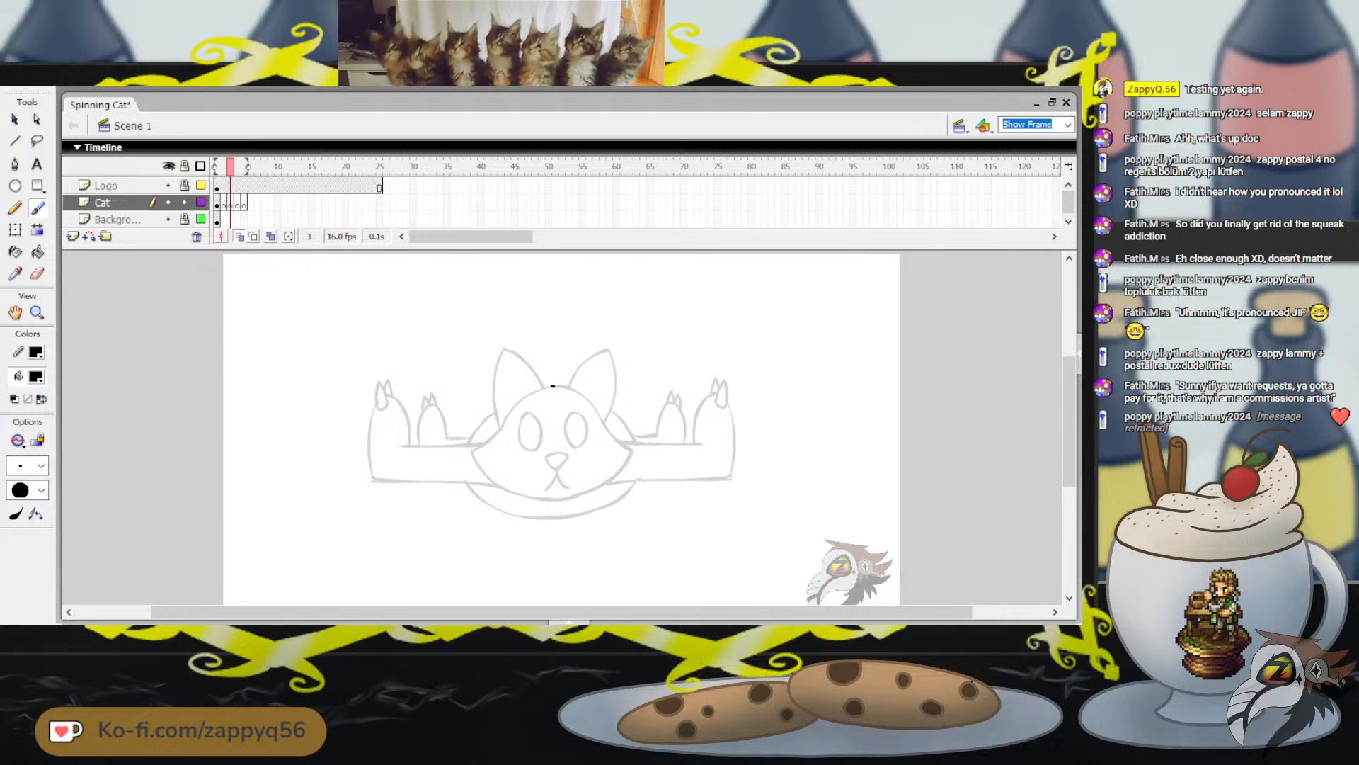
mouse_move(555, 385)
left_mouse_down()
mouse_move(523, 400)
mouse_move(601, 320)
left_mouse_up()
key("ctrl+z")
key("ctrl+z")
key("ctrl+z")
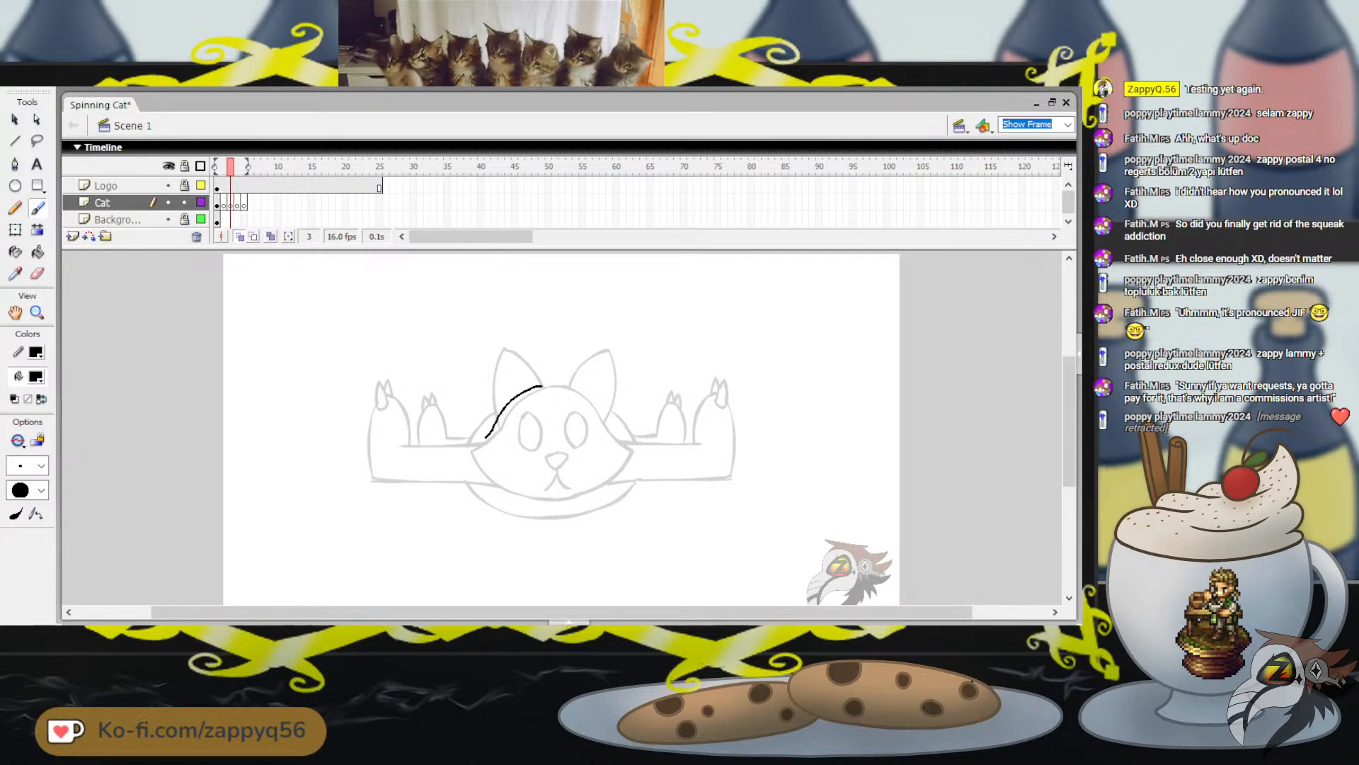
key("ctrl+z")
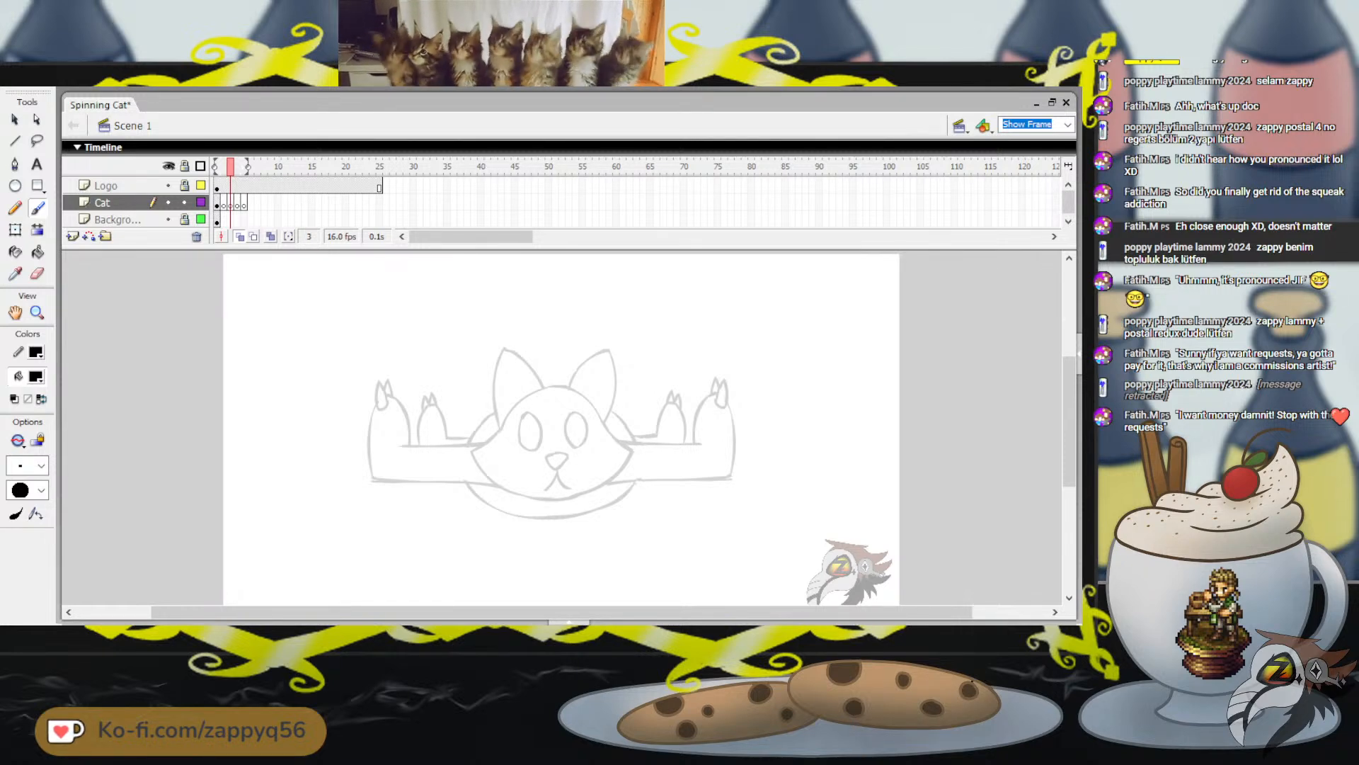
Paint the left side of the head outline on frame 3, then stretch it downward and skew it slightly to match the onion-skinned head
mouse_move(548, 385)
left_mouse_down()
mouse_move(504, 421)
mouse_move(524, 482)
mouse_move(555, 482)
left_mouse_up()
key("q")
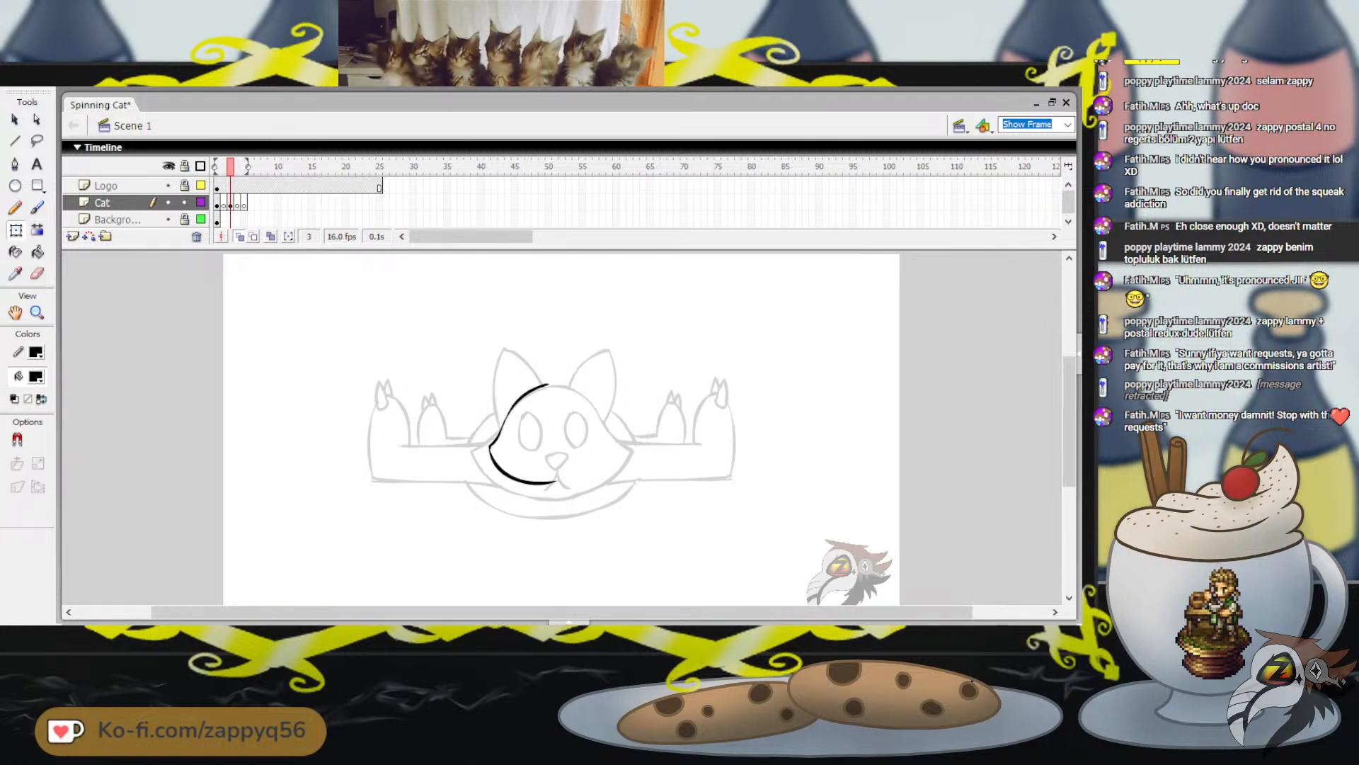
key("ctrl+a")
left_click_drag(524, 494, 524, 499)
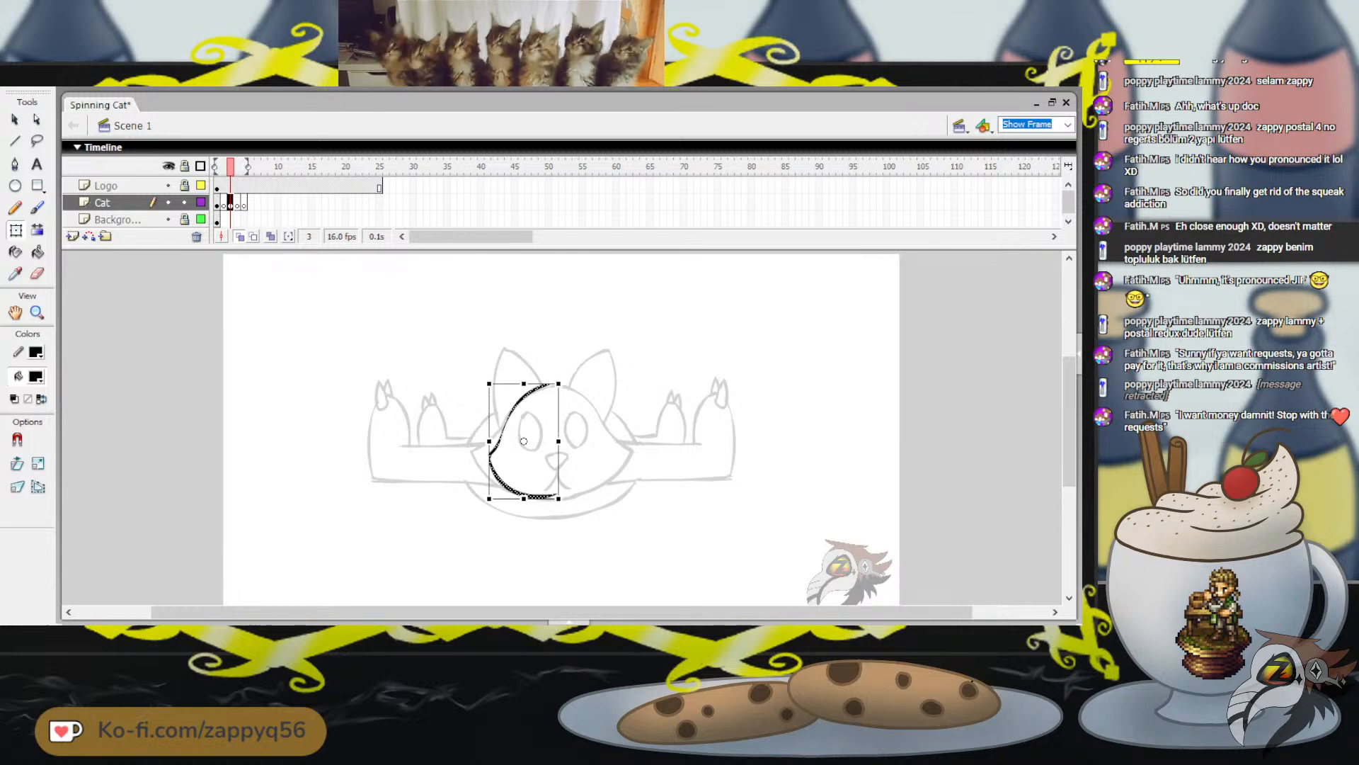
left_click_drag(540, 384, 521, 386)
Paint a small nose at the left edge of the head outline and a narrow oval eye inside it, redoing unsatisfactory strokes
key("b")
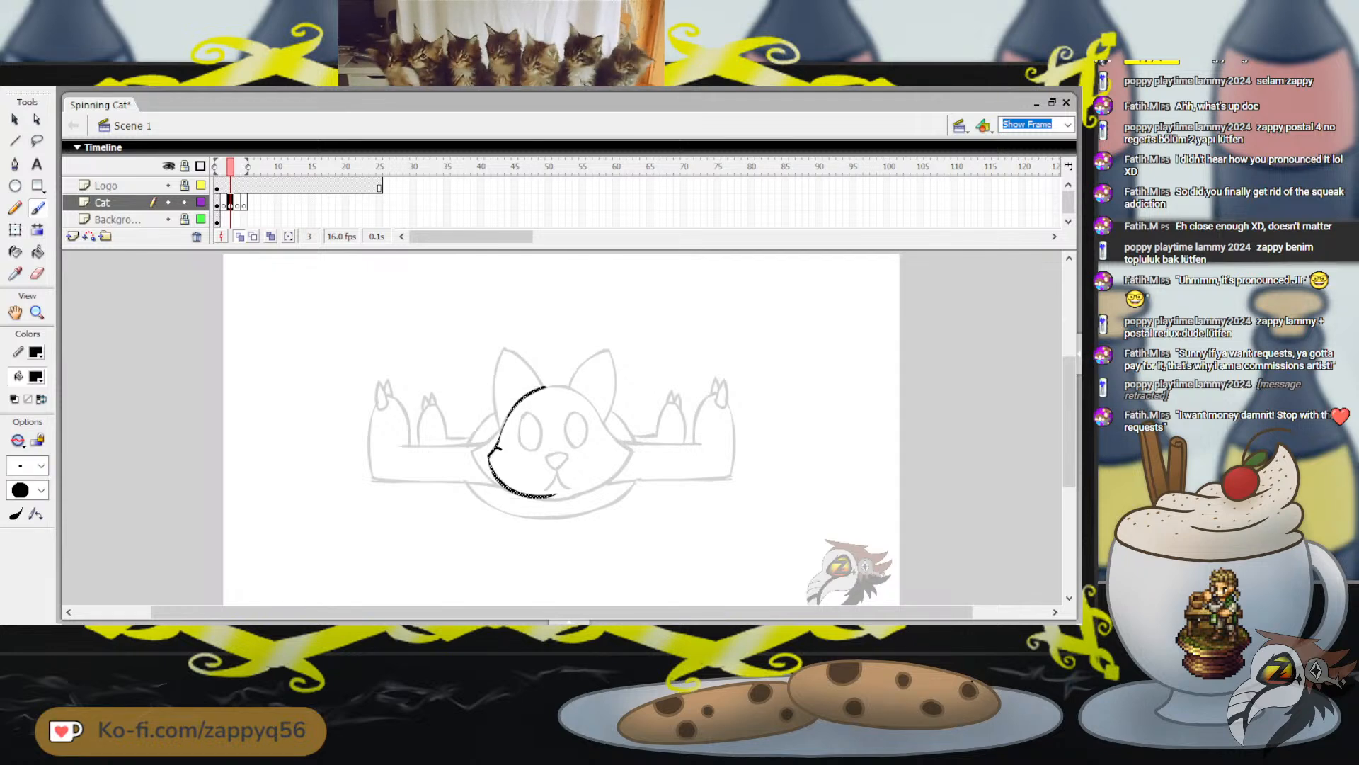
key("ctrl+z")
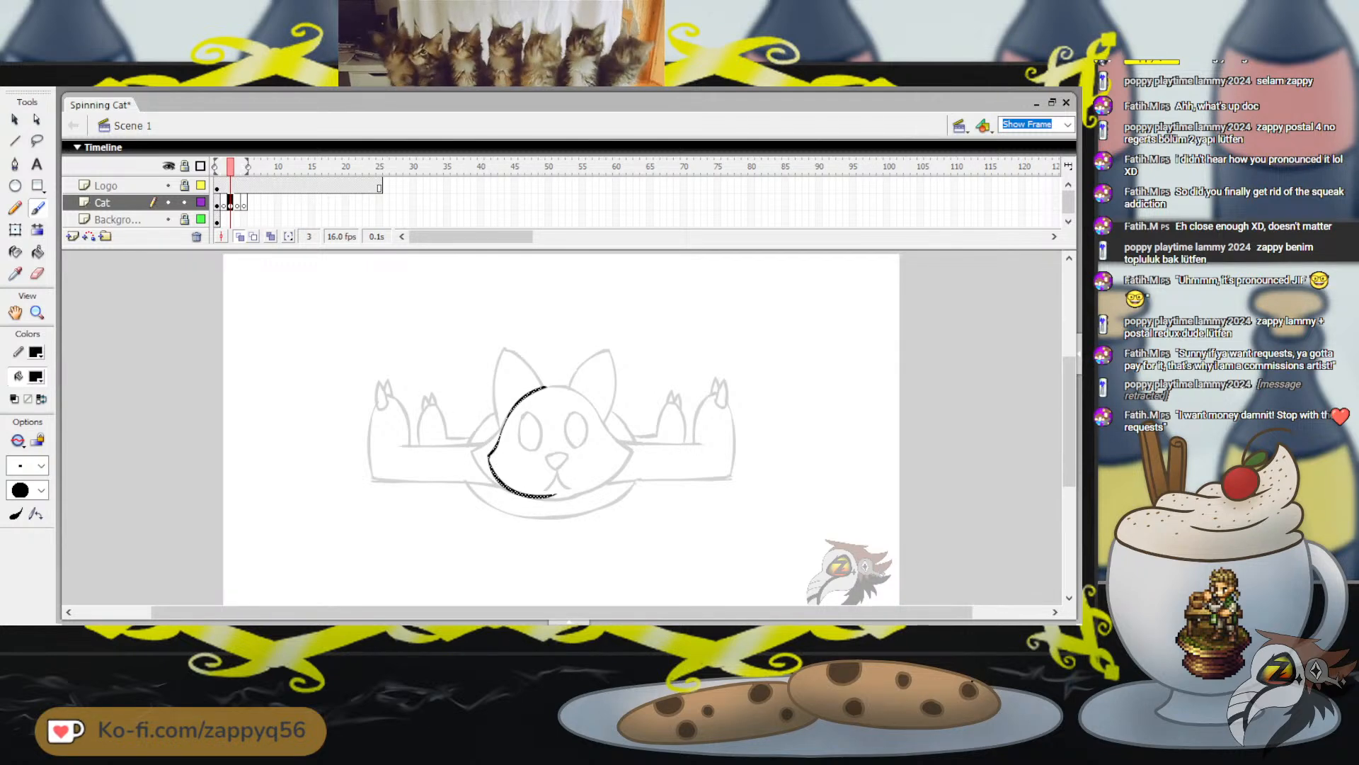
left_click_drag(501, 453, 495, 471)
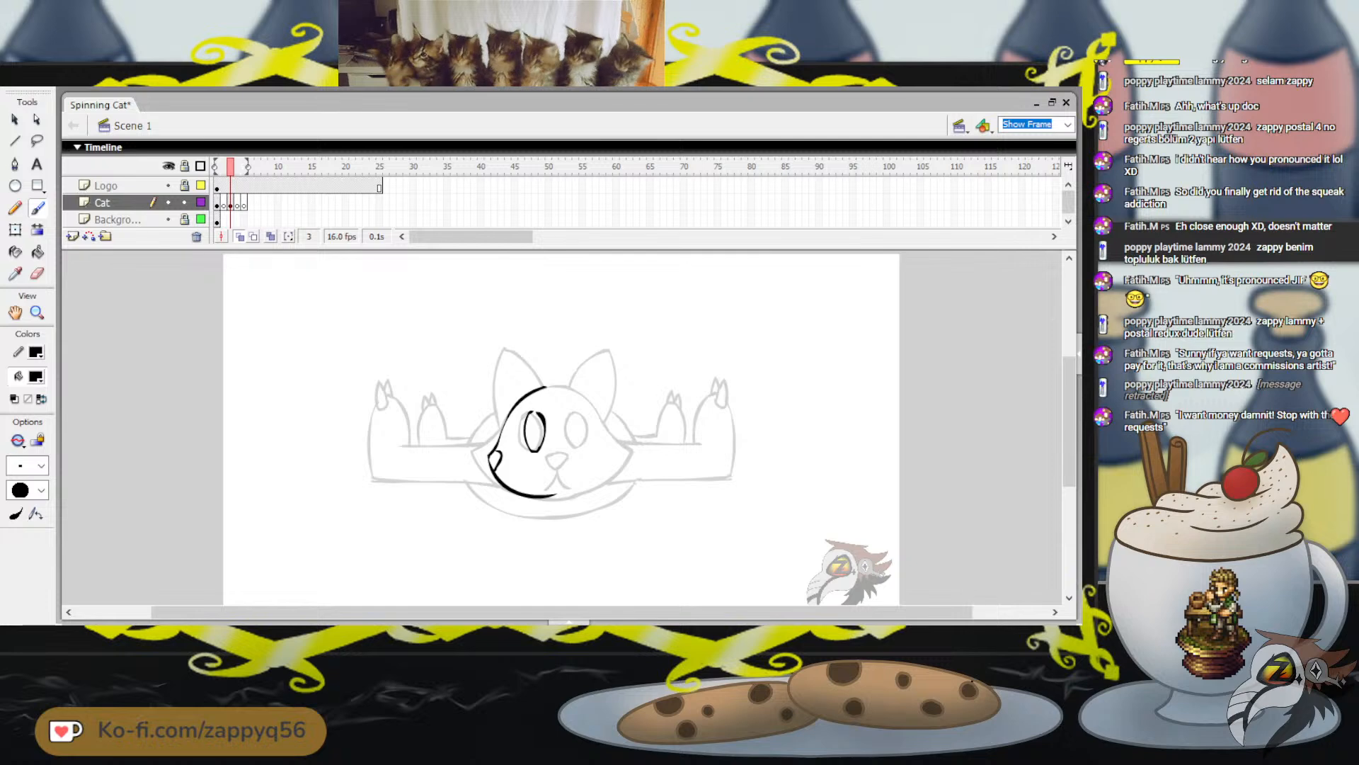
key("ctrl+z")
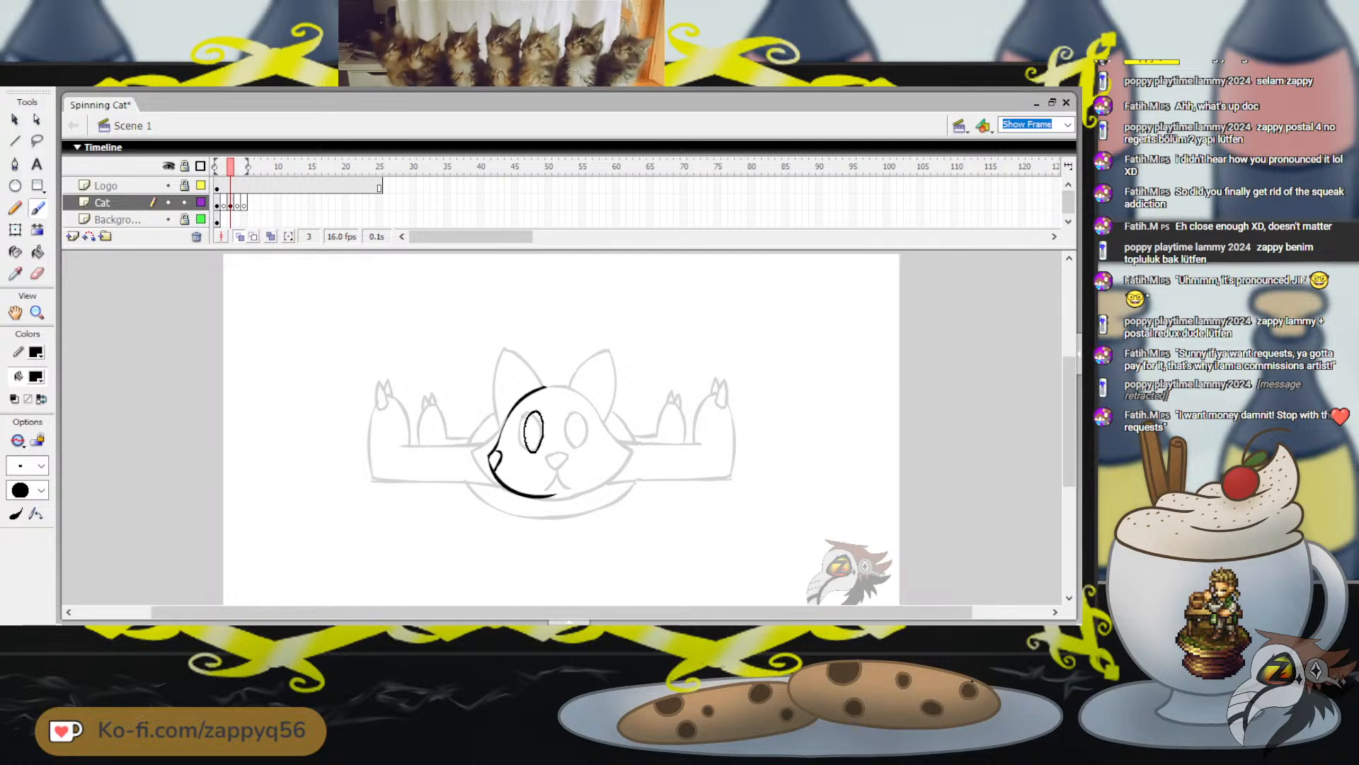
left_click_drag(532, 411, 536, 411)
mouse_move(584, 395)
left_mouse_down()
mouse_move(592, 416)
mouse_move(606, 379)
left_mouse_up()
key("ctrl+z")
key("ctrl+z")
mouse_move(534, 416)
left_mouse_down()
mouse_move(531, 451)
mouse_move(534, 415)
mouse_move(620, 409)
left_mouse_up()
key("ctrl+z")
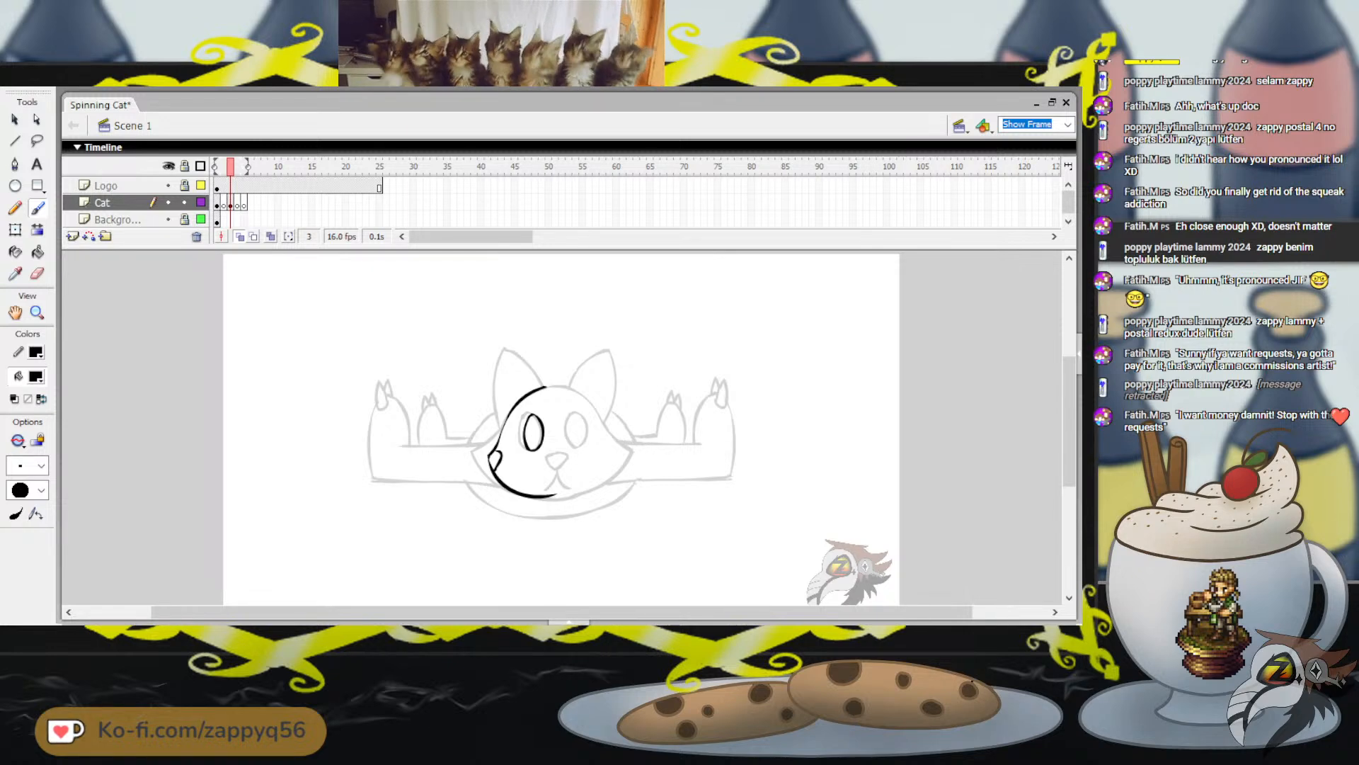
Adjust the painted eye slightly with Free Transform and deselect it
left_click(15, 230)
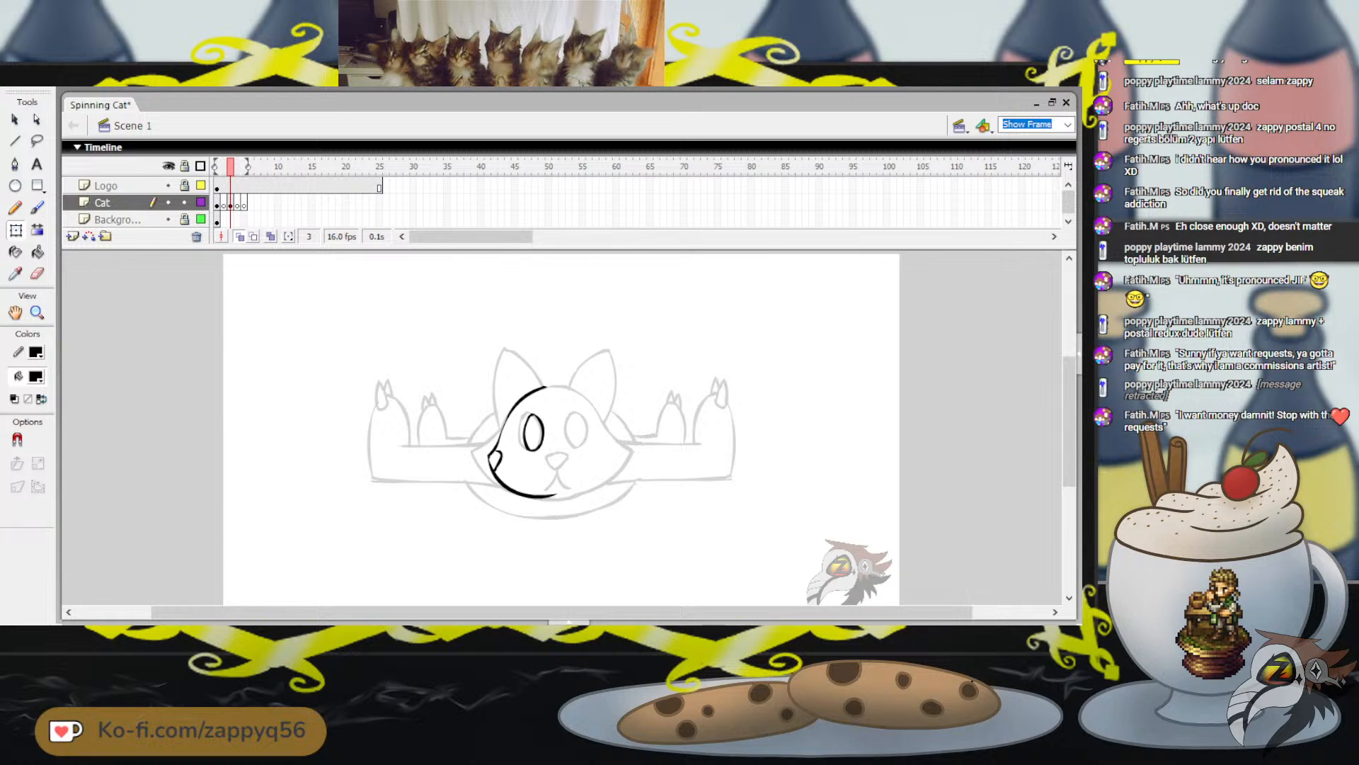
left_click(526, 433)
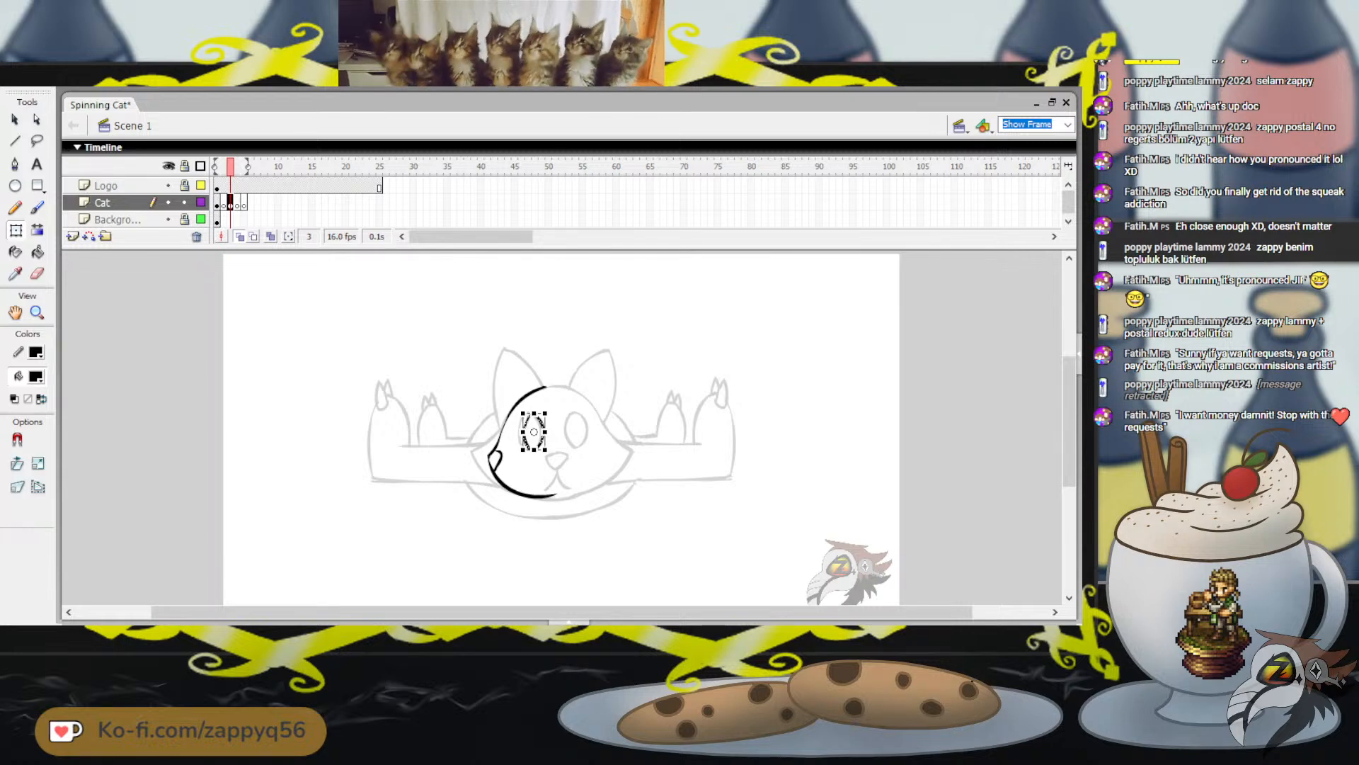
left_click_drag(545, 412, 547, 449)
key("Escape")
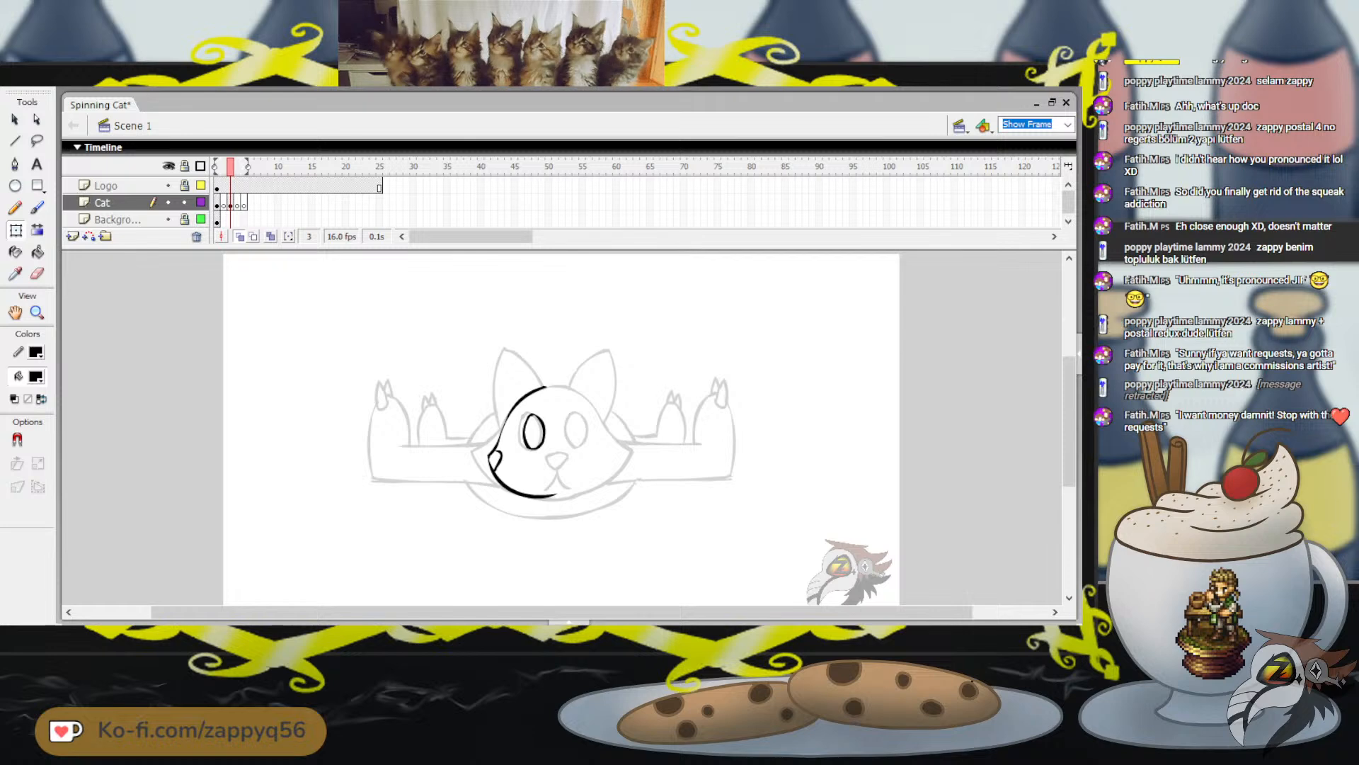
Paint a pointed ear outline on top of the head, rising from the end of the head curve
key("b")
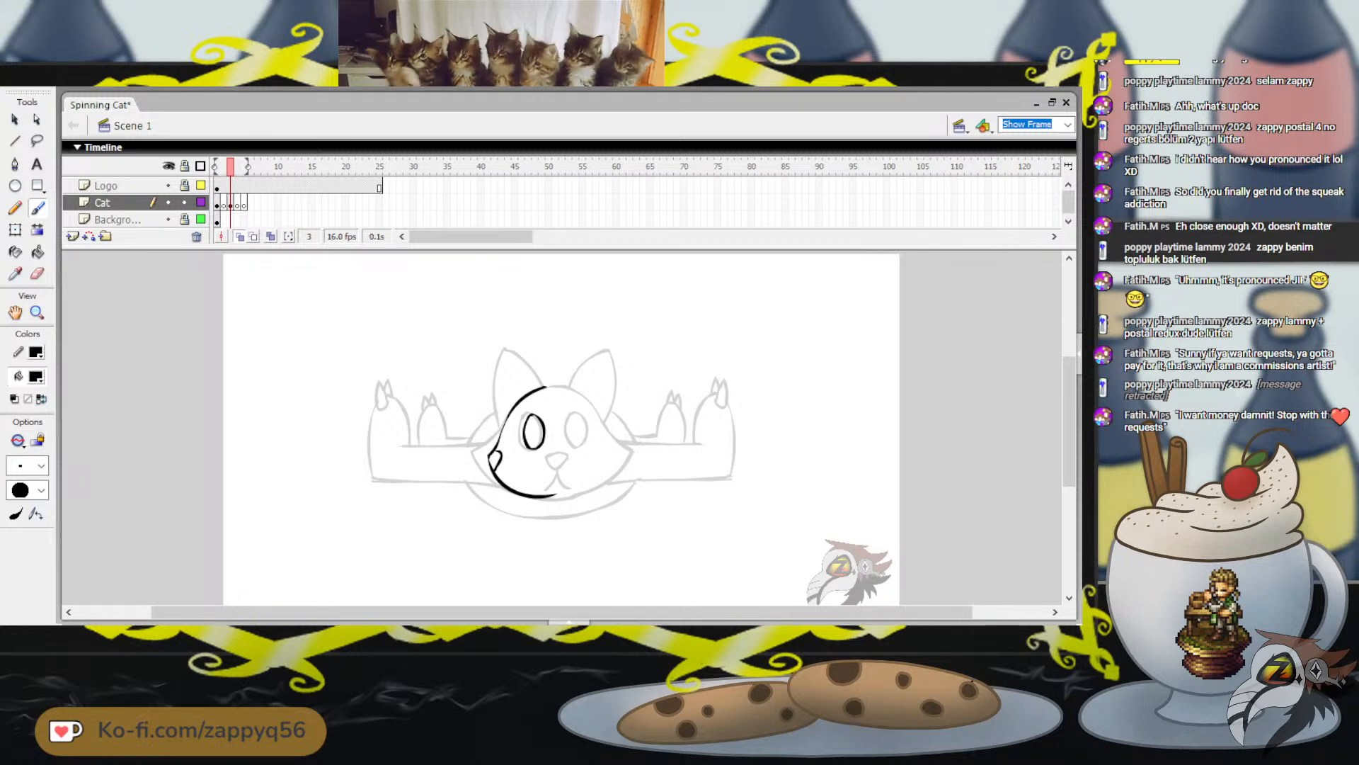
mouse_move(555, 367)
left_mouse_down()
mouse_move(580, 341)
mouse_move(591, 408)
left_mouse_up()
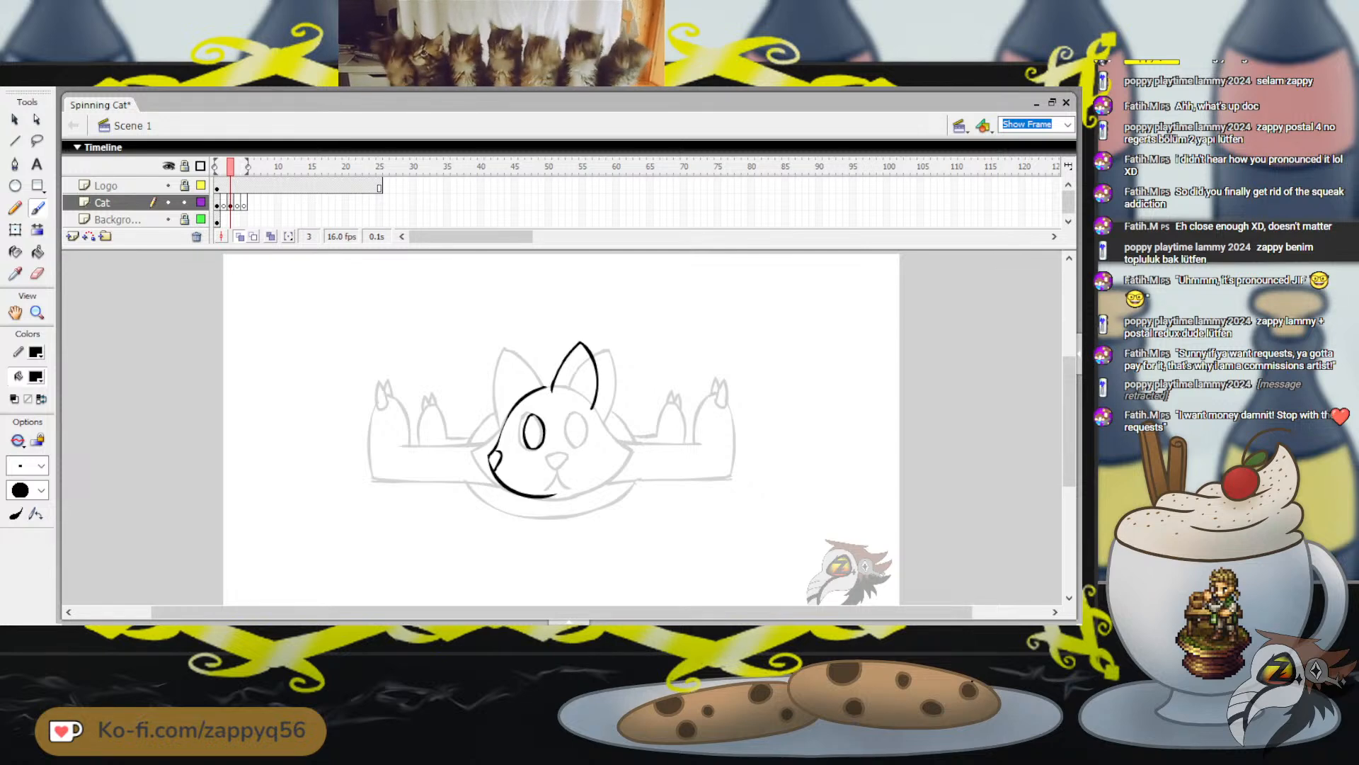
left_click_drag(614, 327, 645, 332)
key("ctrl+z")
Skew the ear outline slightly to the right and enlarge it a little with Free Transform
left_click(15, 230)
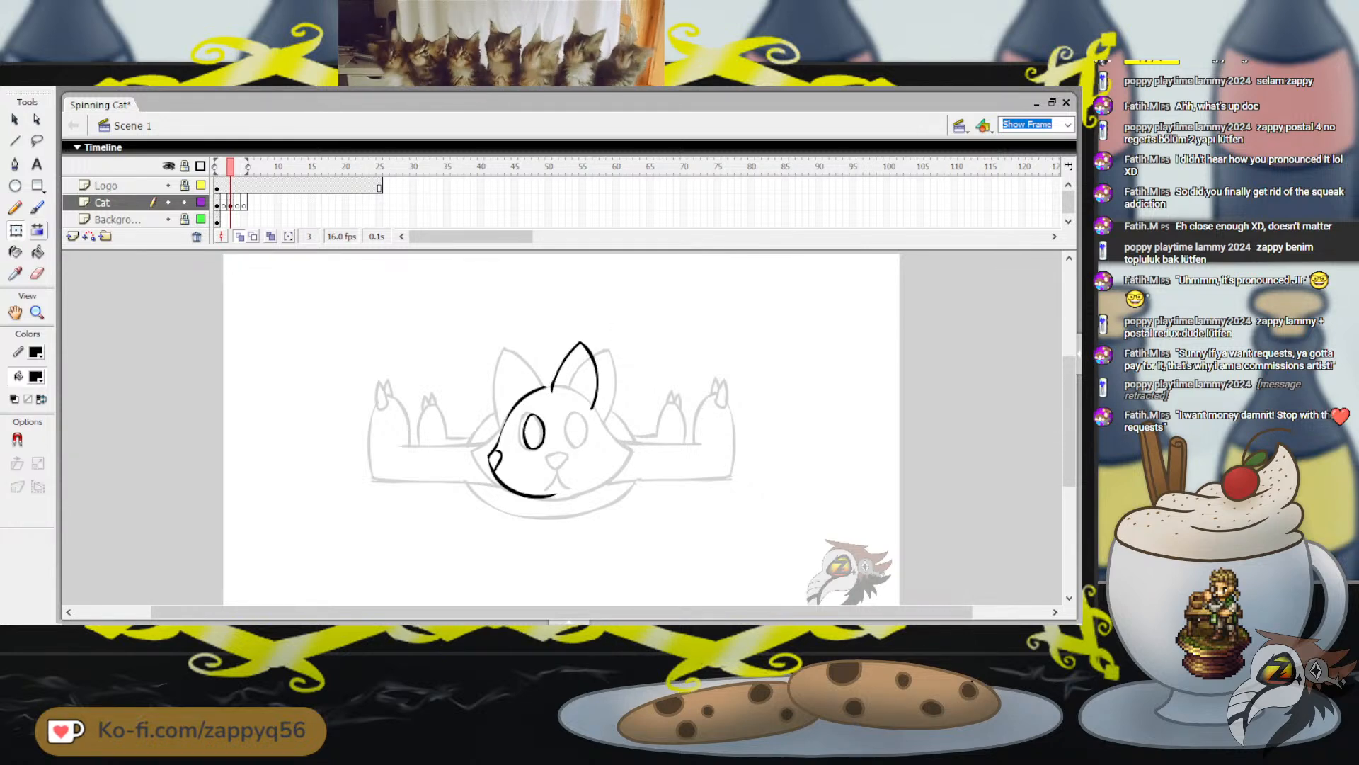
left_click(565, 360)
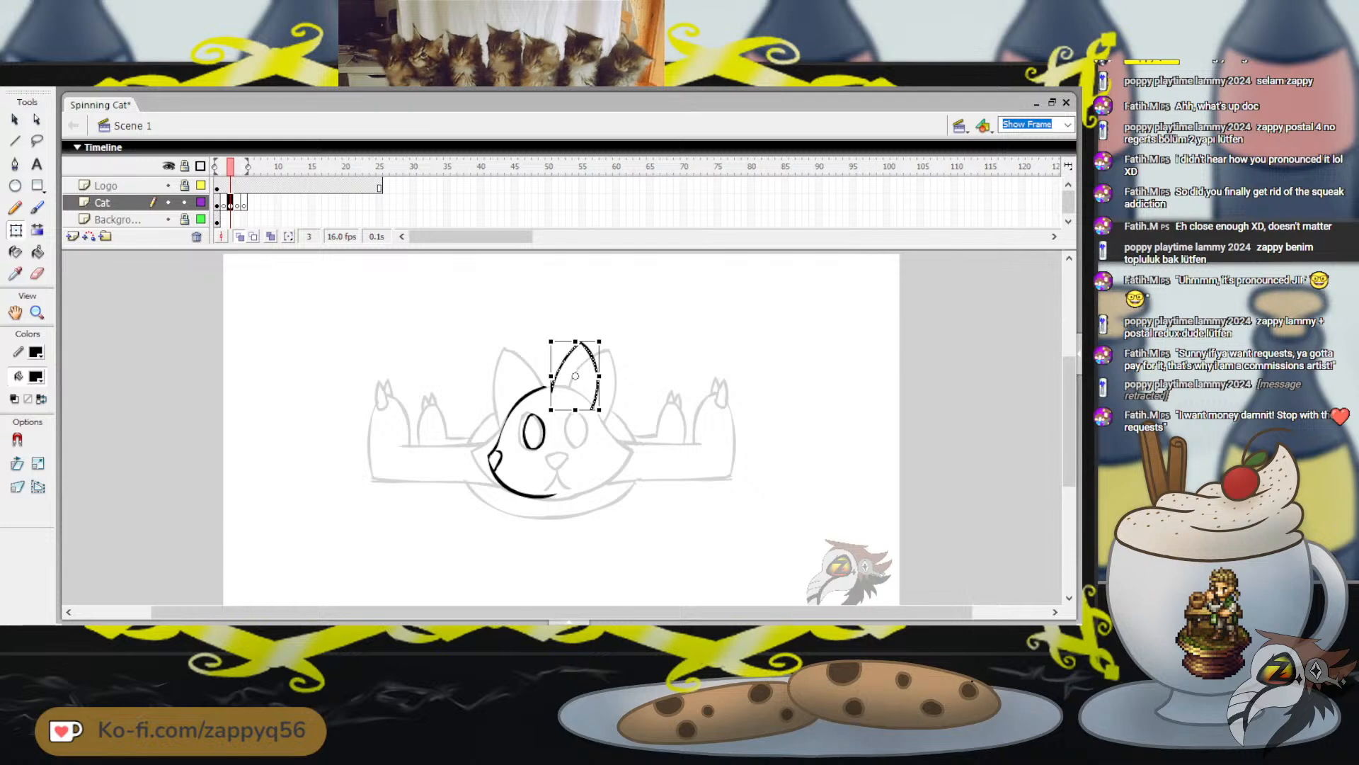
left_click_drag(587, 341, 590, 342)
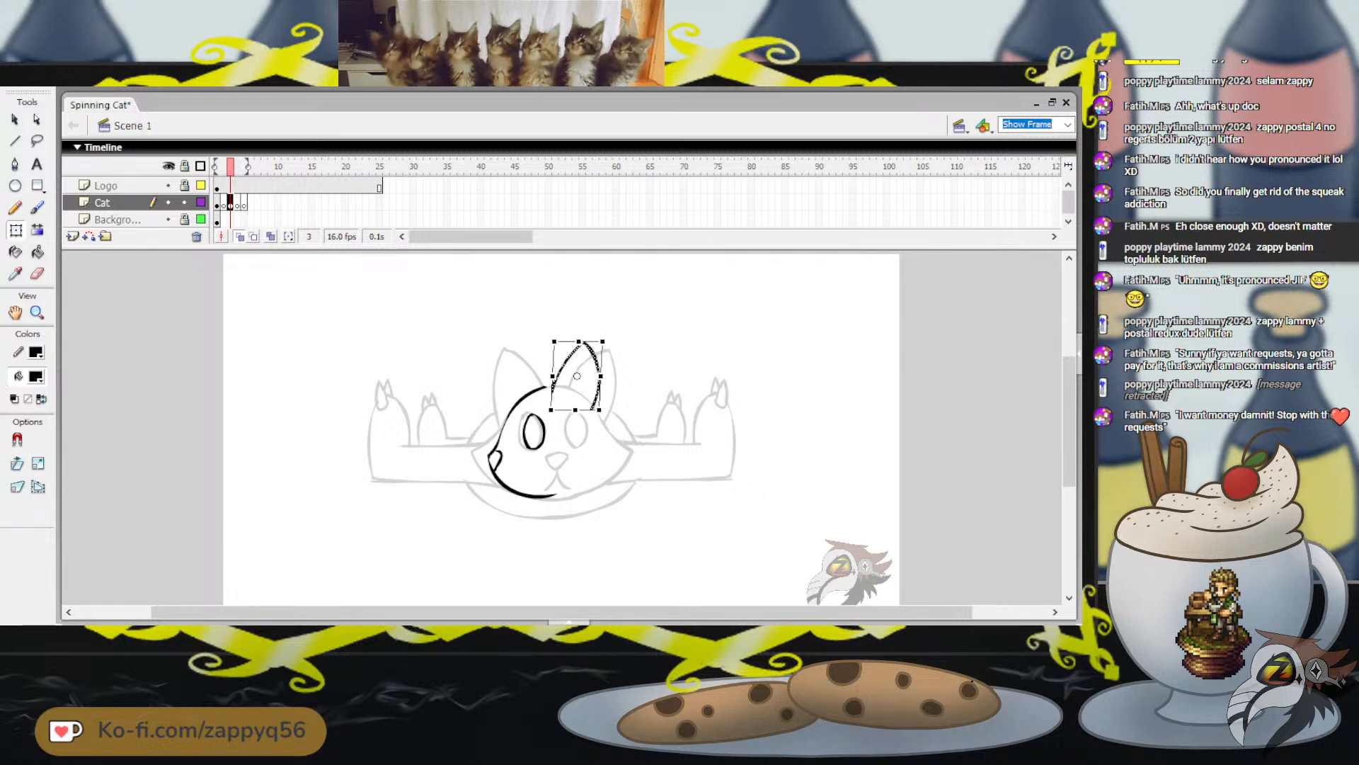
left_click_drag(599, 410, 602, 412)
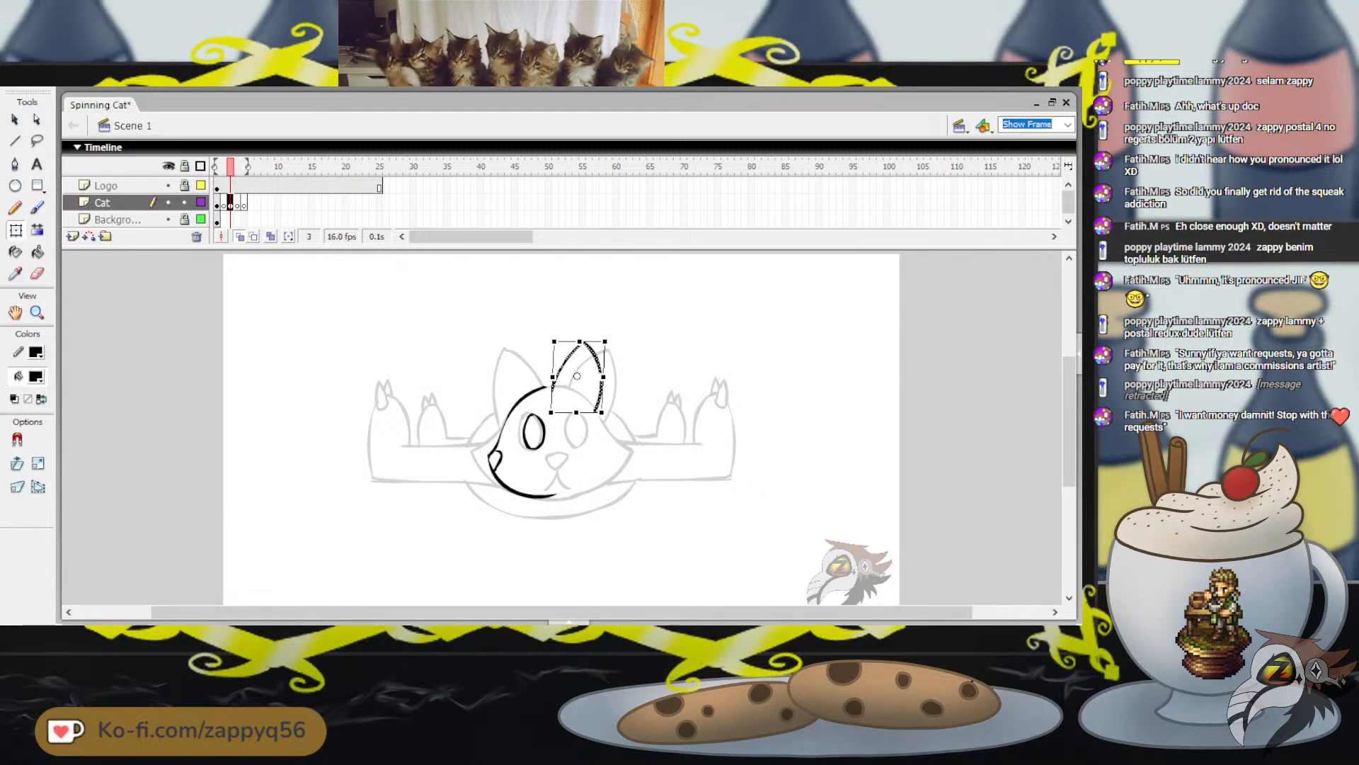
key("Escape")
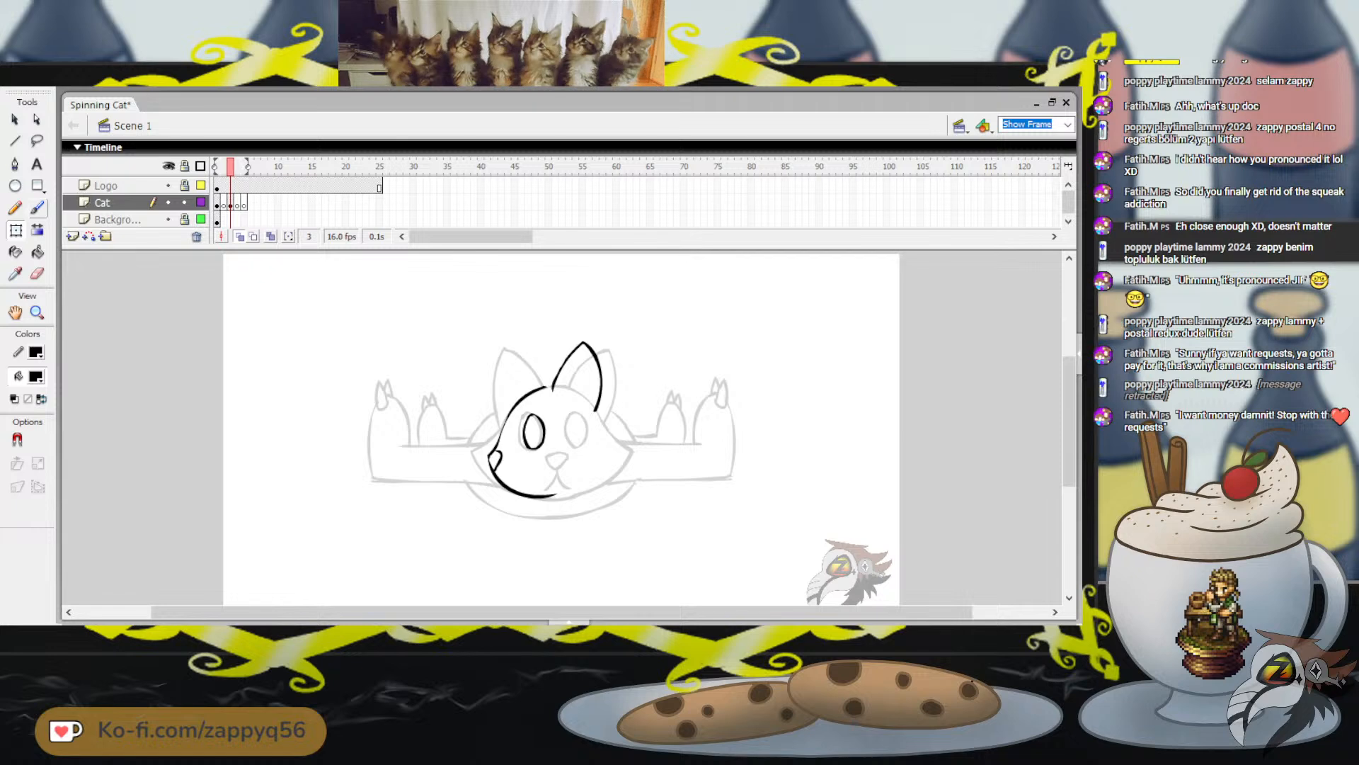
Paint the slanted edge of the far ear with the Brush just in front of the finished ear, undoing stray strokes
left_click(37, 207)
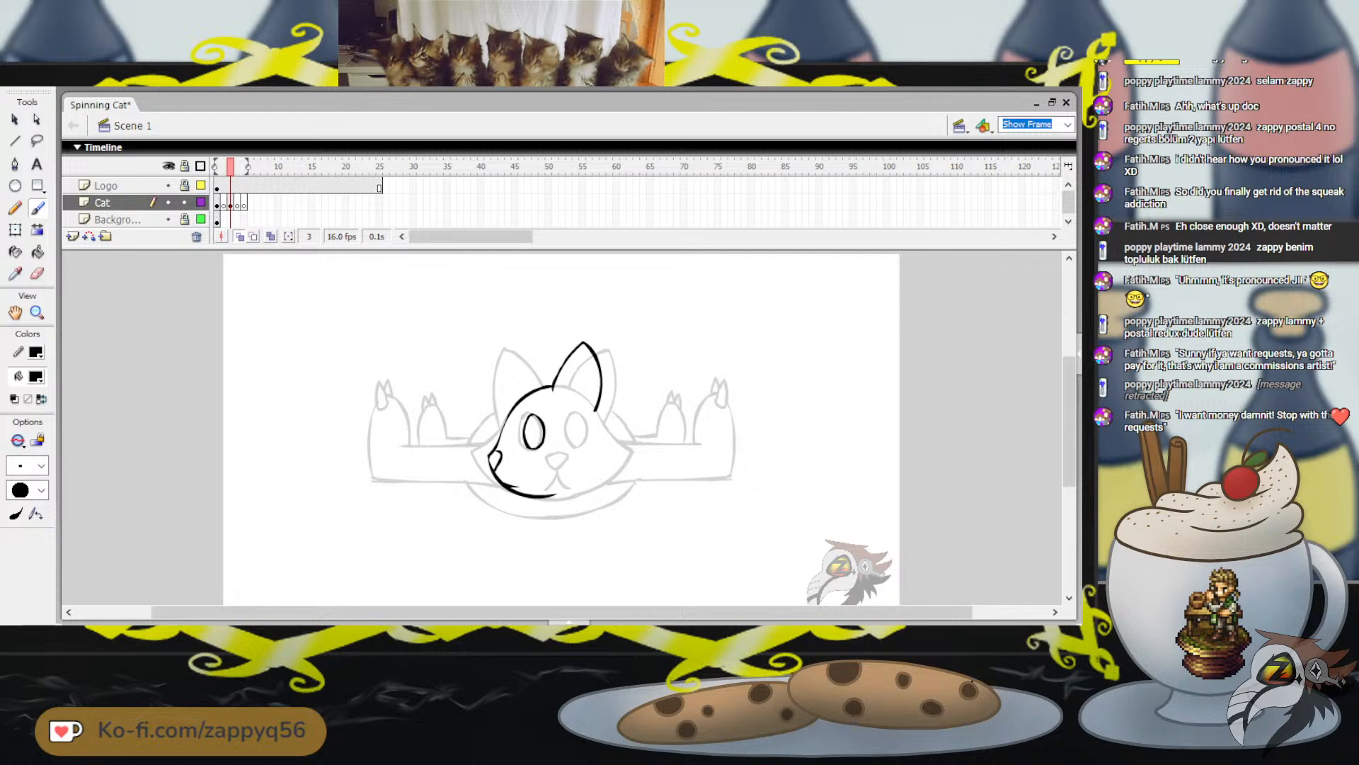
left_click_drag(602, 475, 670, 450)
key("ctrl+z")
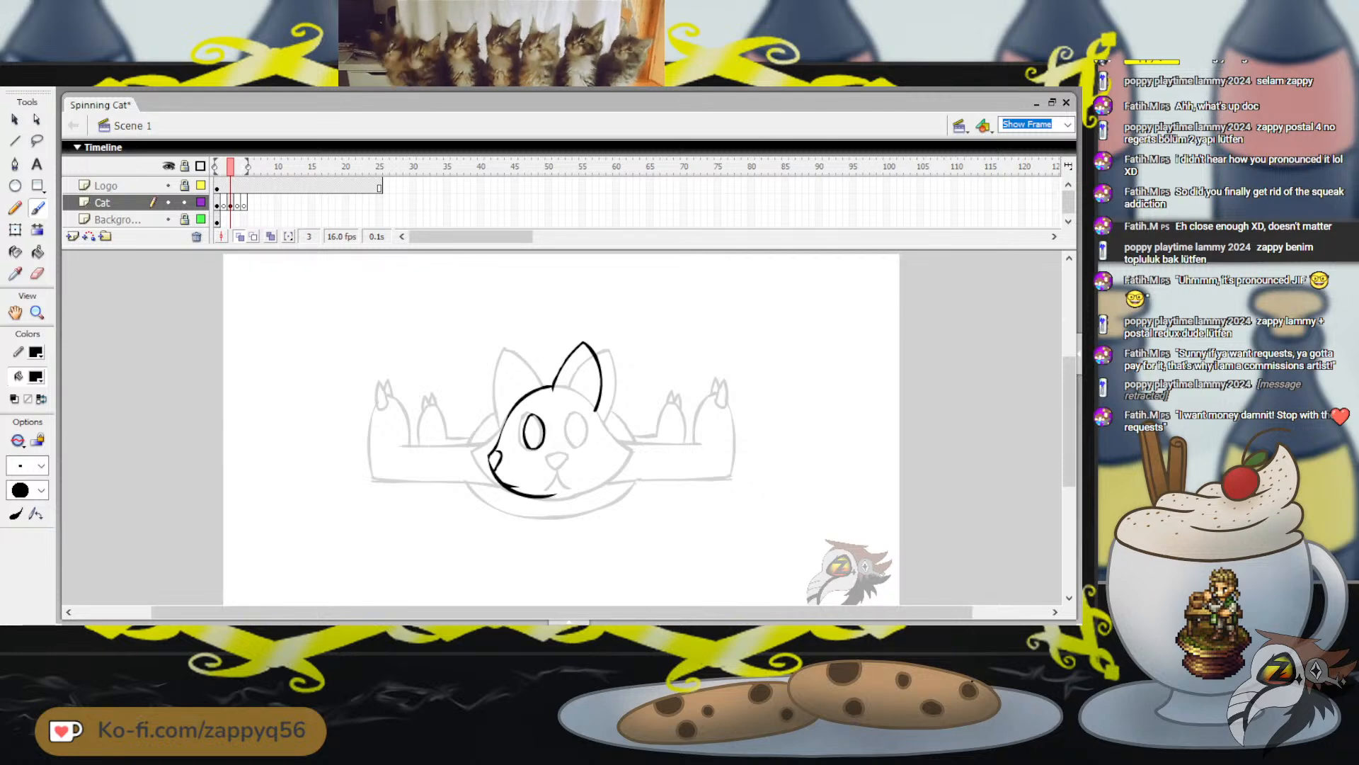
left_click_drag(558, 359, 572, 345)
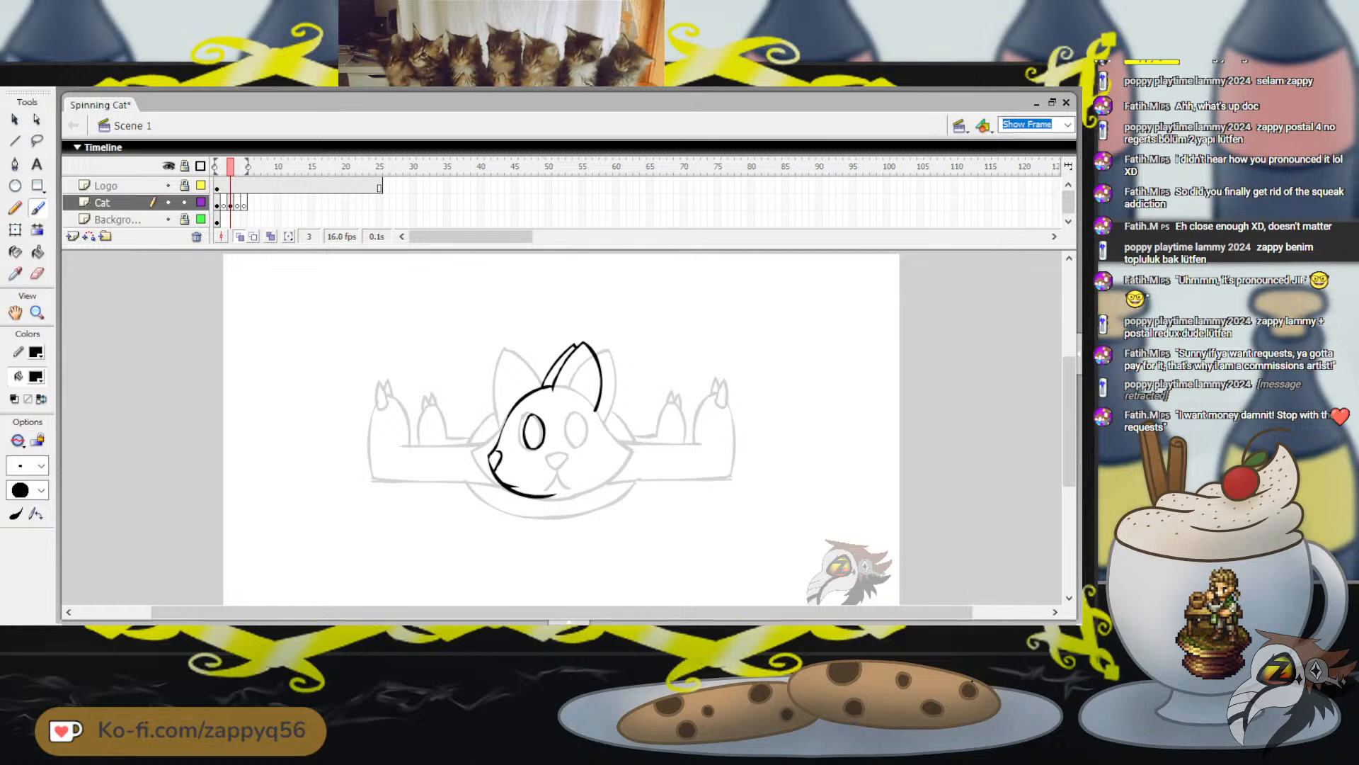
mouse_move(697, 376)
left_mouse_down()
mouse_move(766, 365)
mouse_move(768, 349)
left_mouse_up()
key("ctrl+z")
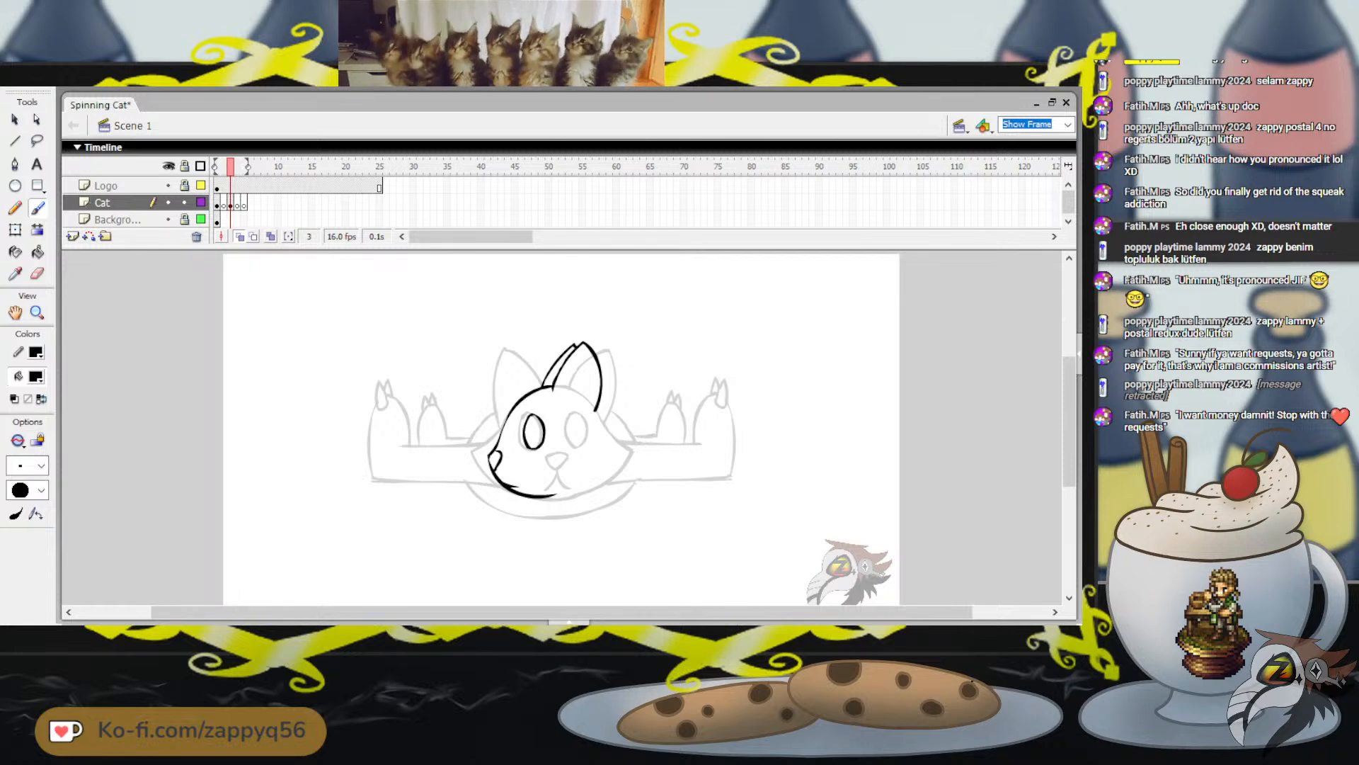
key("ctrl+z")
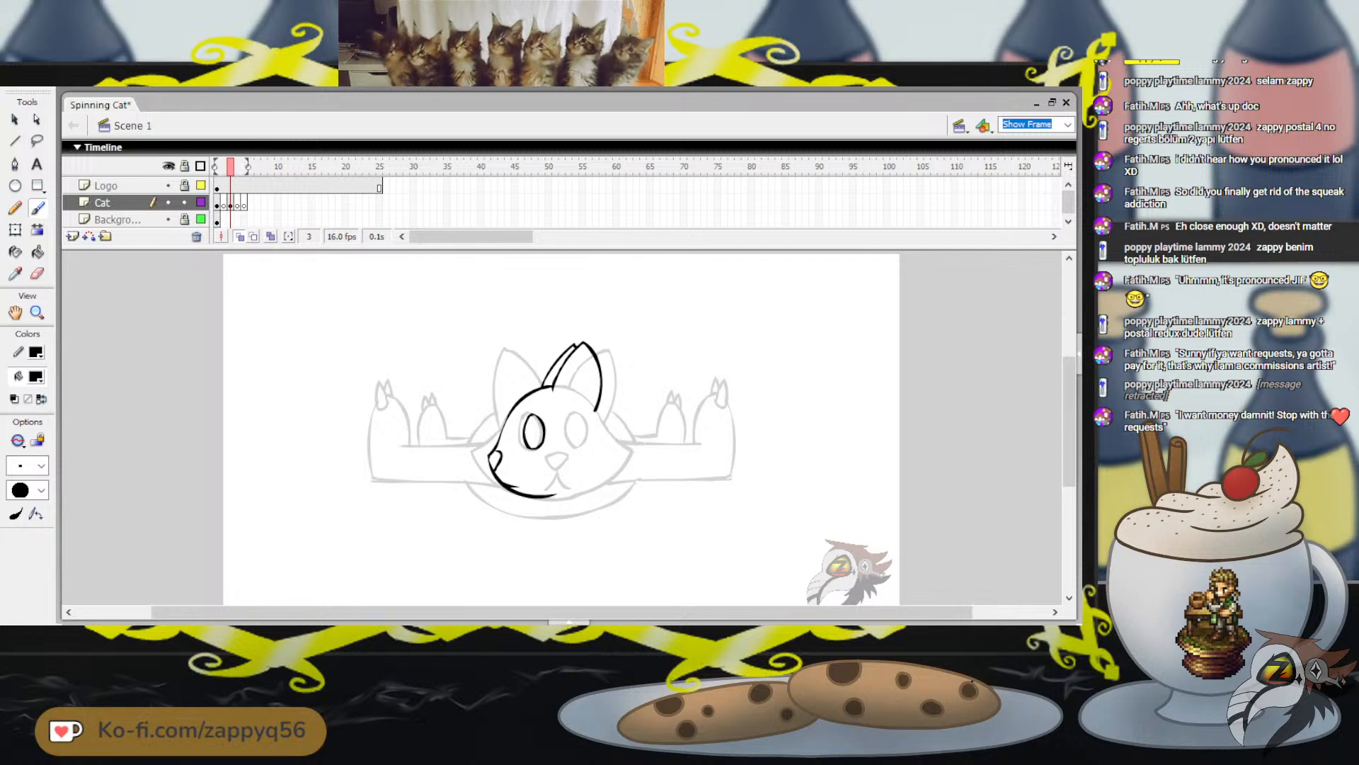
Try to paint the back of the head with a cheek line below the ear and an extended jaw curve
left_click_drag(609, 413, 610, 414)
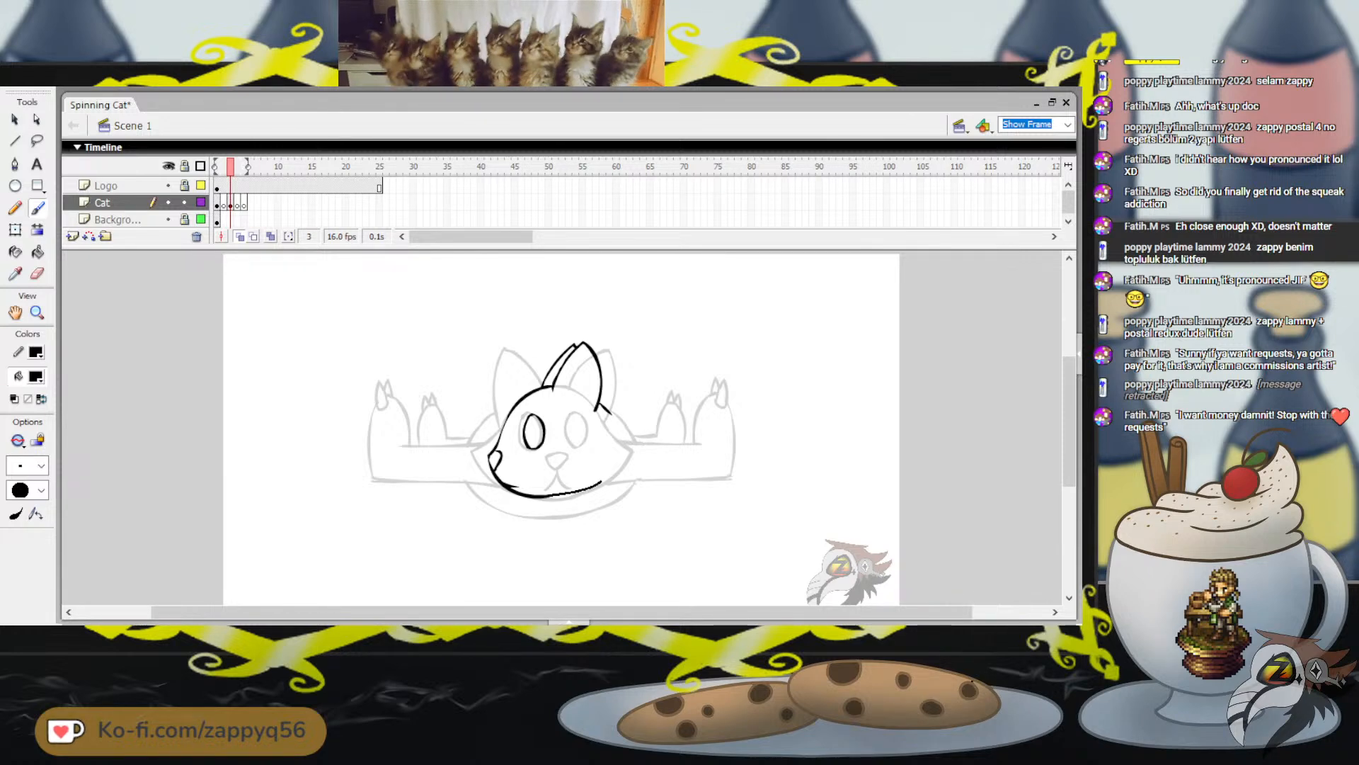
left_click_drag(555, 496, 586, 486)
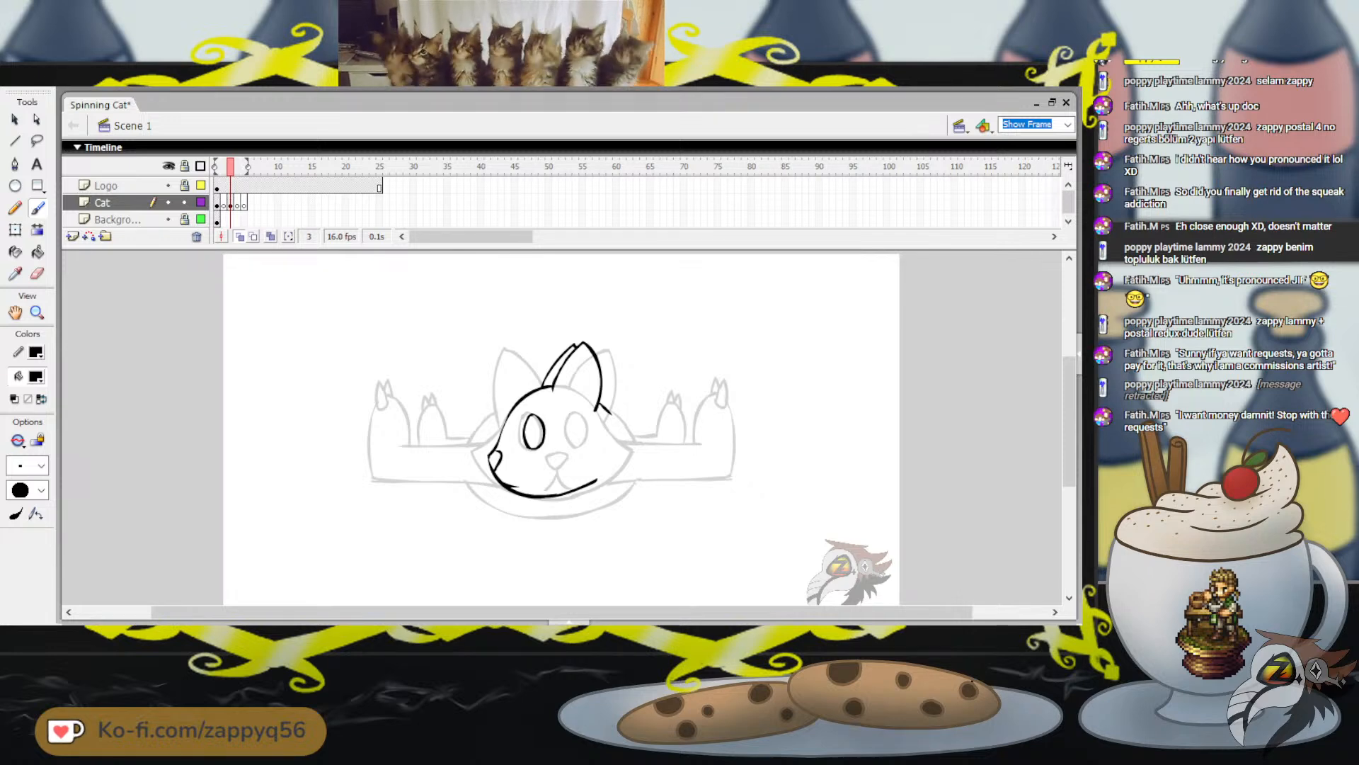
mouse_move(613, 421)
left_mouse_down()
mouse_move(617, 445)
mouse_move(614, 419)
left_mouse_up()
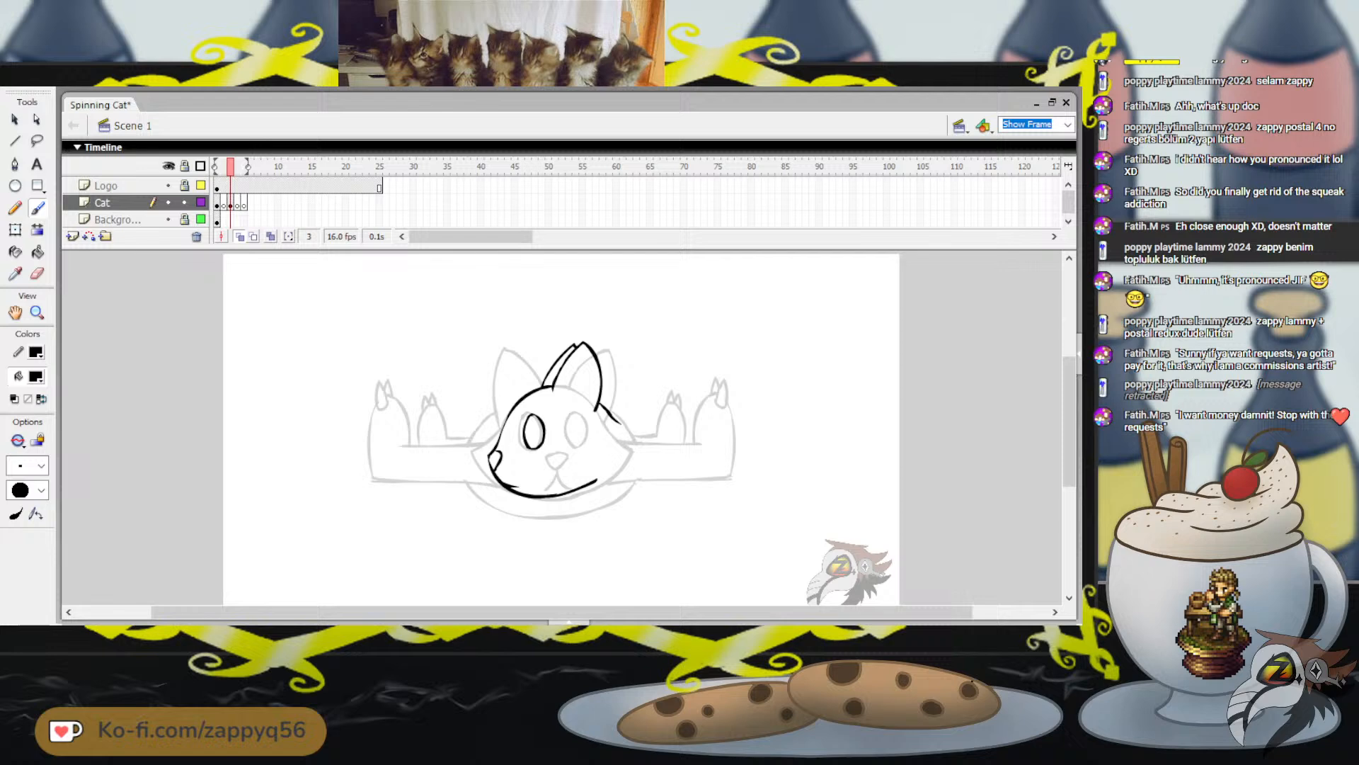
left_click_drag(622, 425, 615, 485)
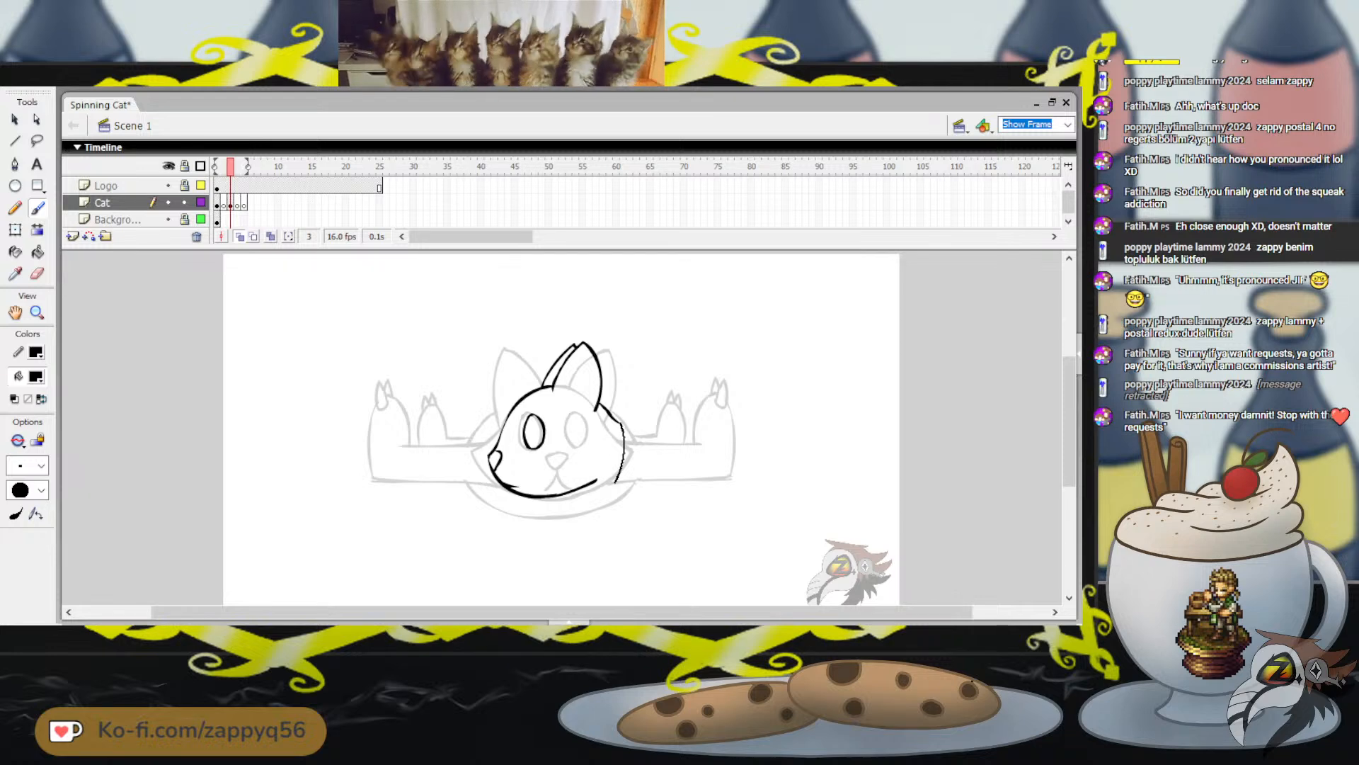
key("ctrl+z")
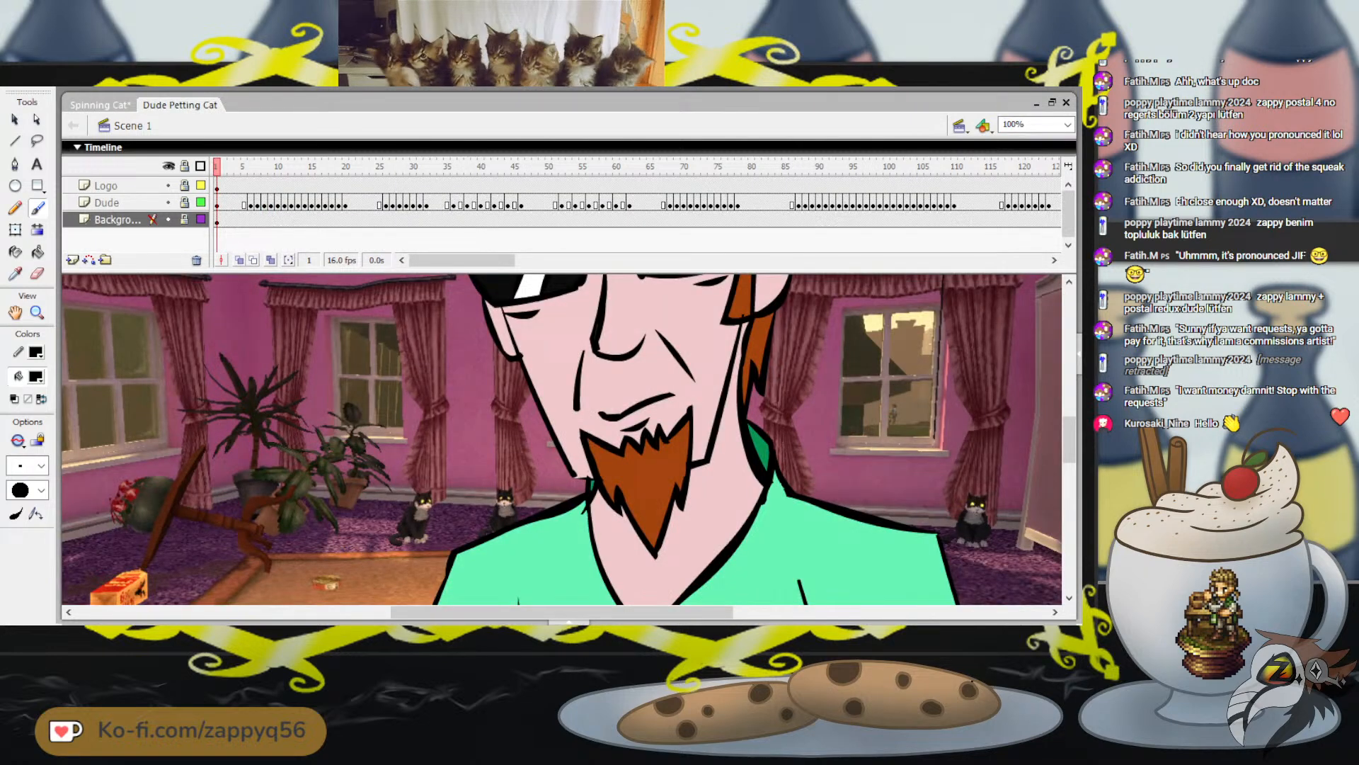
Review the cat in the Dude Petting Cat animation at Show Frame zoom, playing and stepping to frame 22, and return to Spinning Cat
left_click(1067, 125)
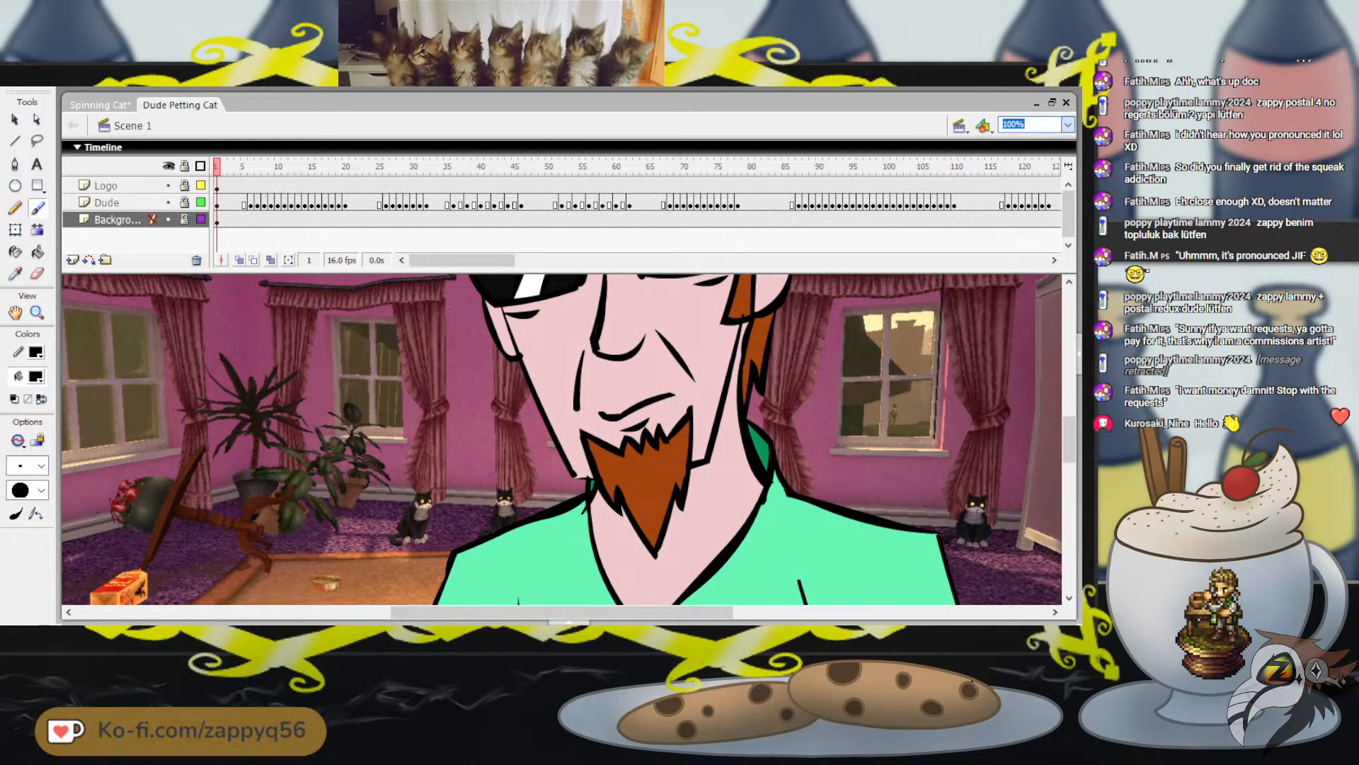
left_click(1028, 150)
key("Return")
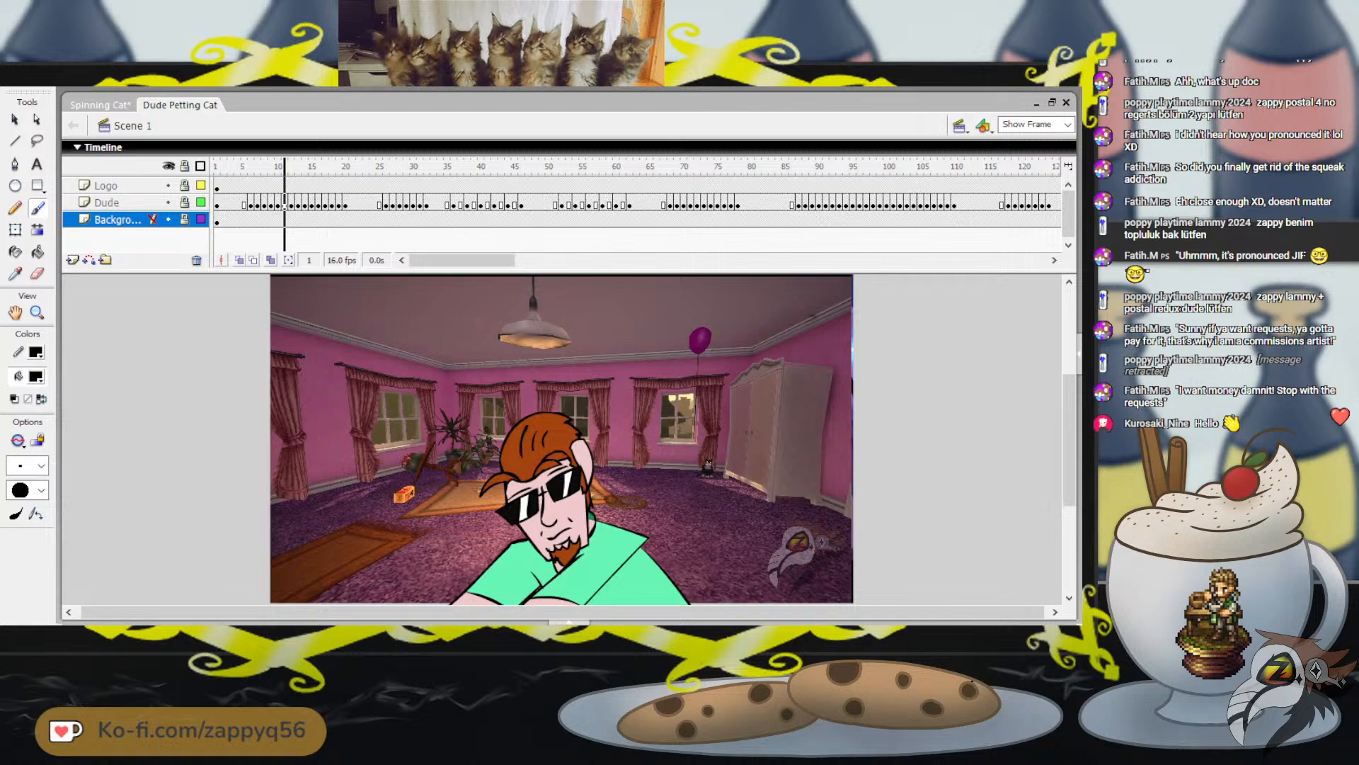
key("Return")
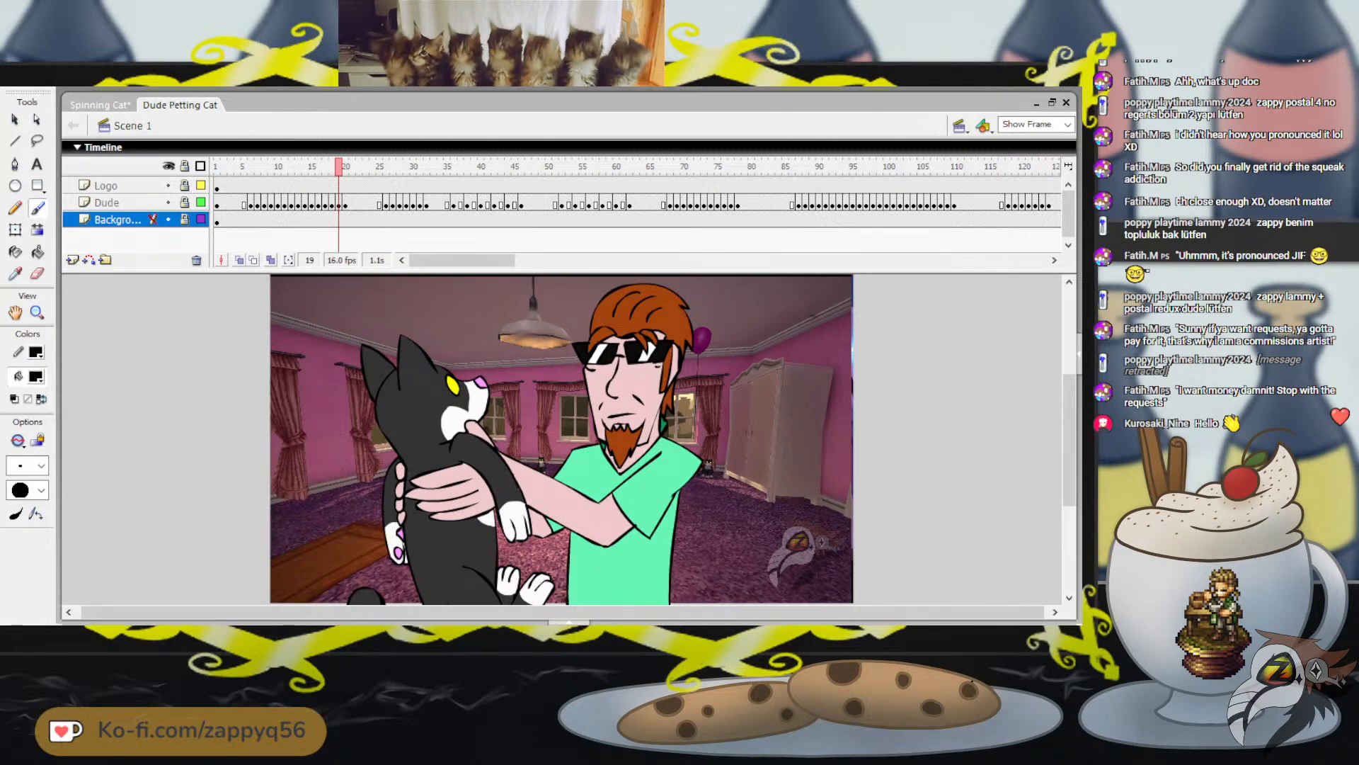
key("period")
key("period")
key("period")
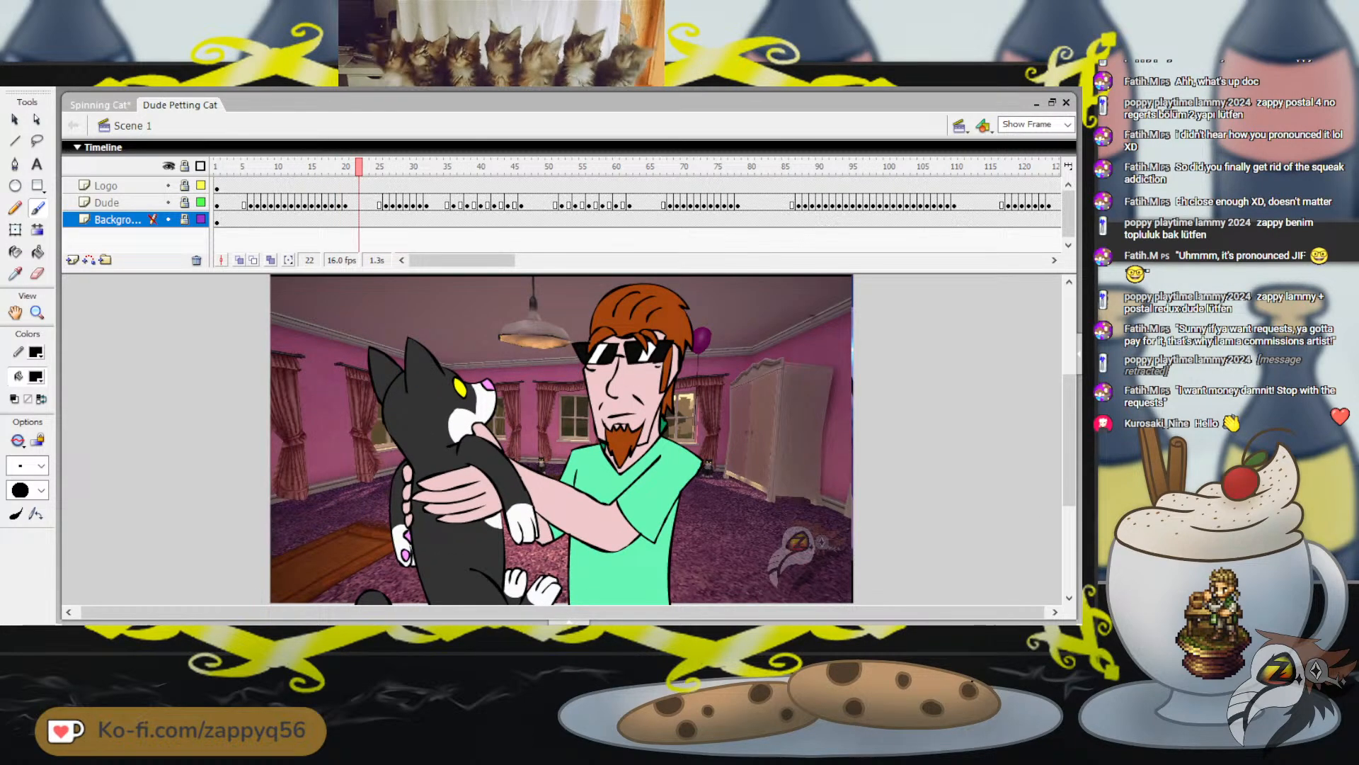
key("ctrl+Tab")
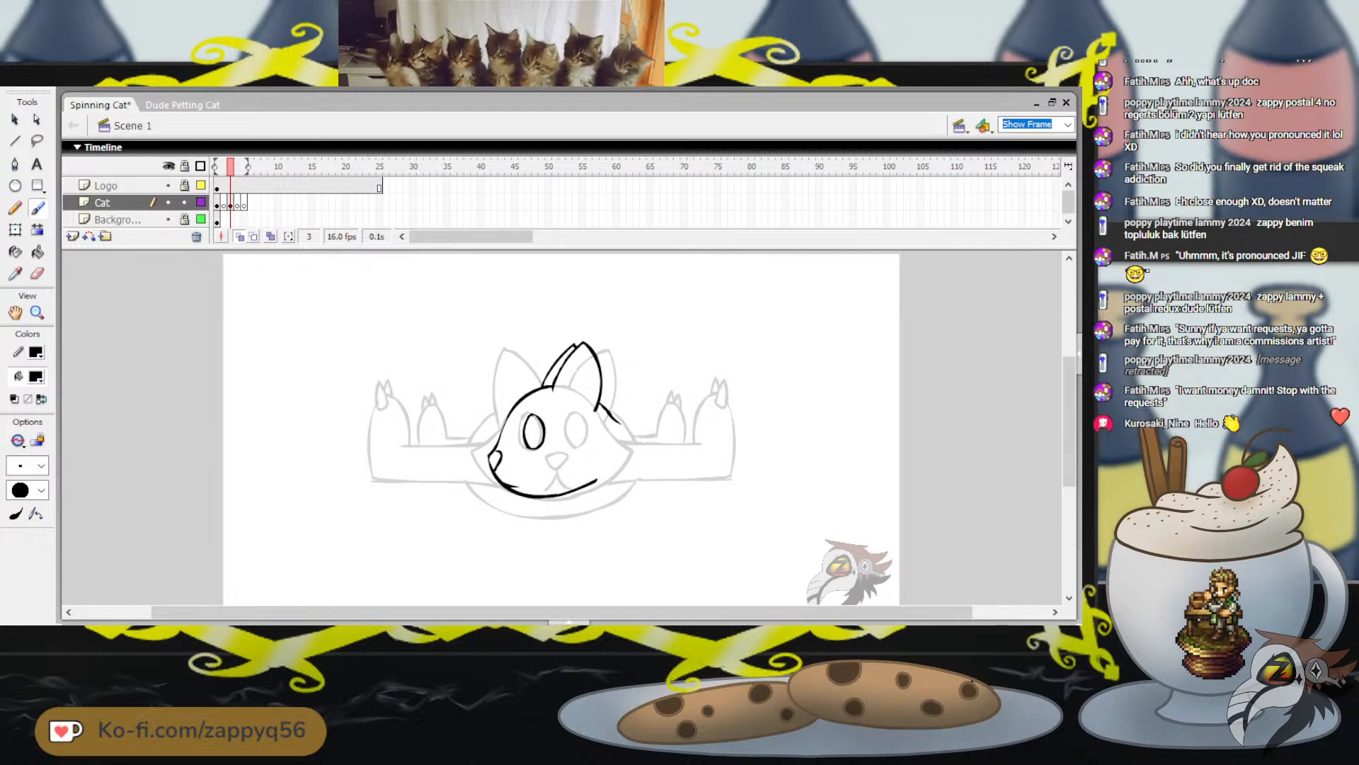
Undo the cheek and jaw strokes and paint a long rounded body outline from the ear's base around to the chin, closing the back
key("ctrl+z")
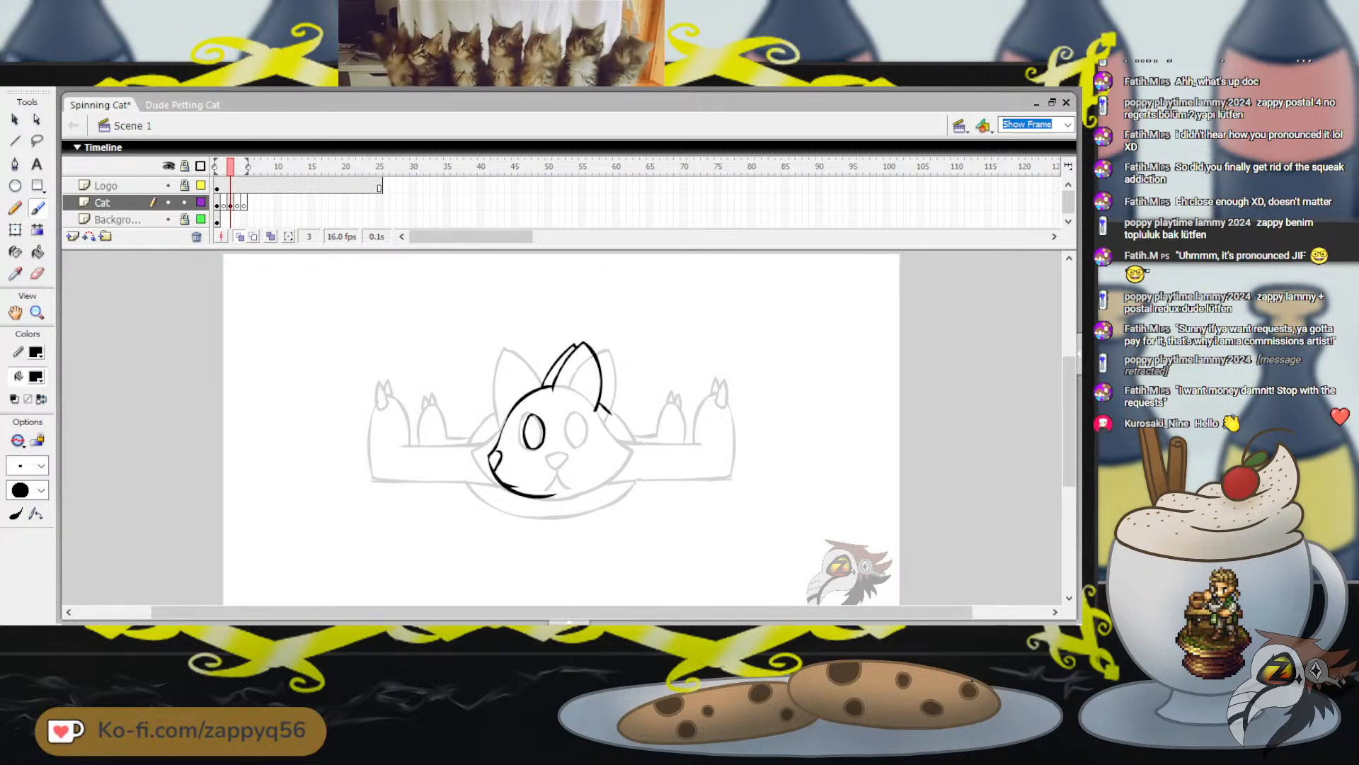
key("ctrl+z")
mouse_move(558, 495)
left_mouse_down()
mouse_move(577, 484)
mouse_move(686, 498)
left_mouse_up()
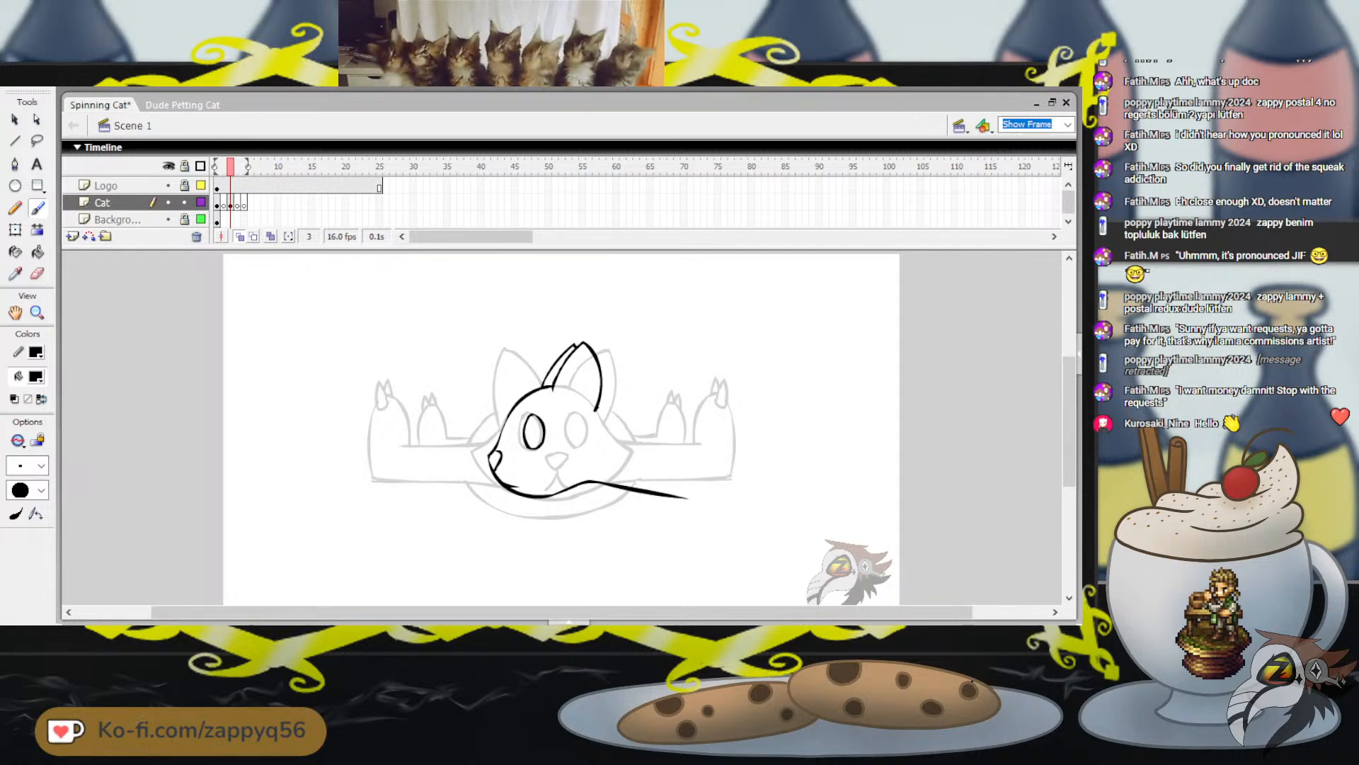
mouse_move(597, 409)
left_mouse_down()
mouse_move(773, 405)
mouse_move(809, 420)
mouse_move(831, 453)
left_mouse_up()
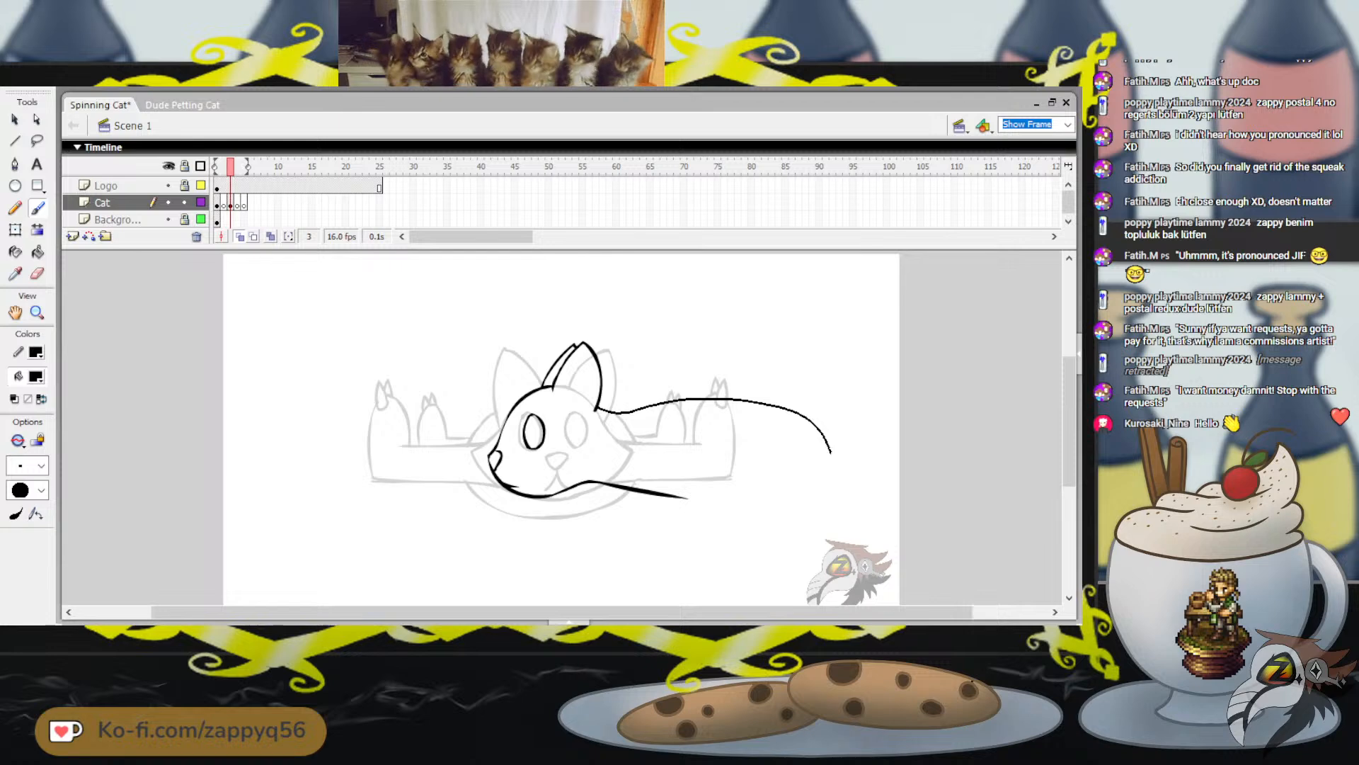
left_click_drag(725, 500, 688, 497)
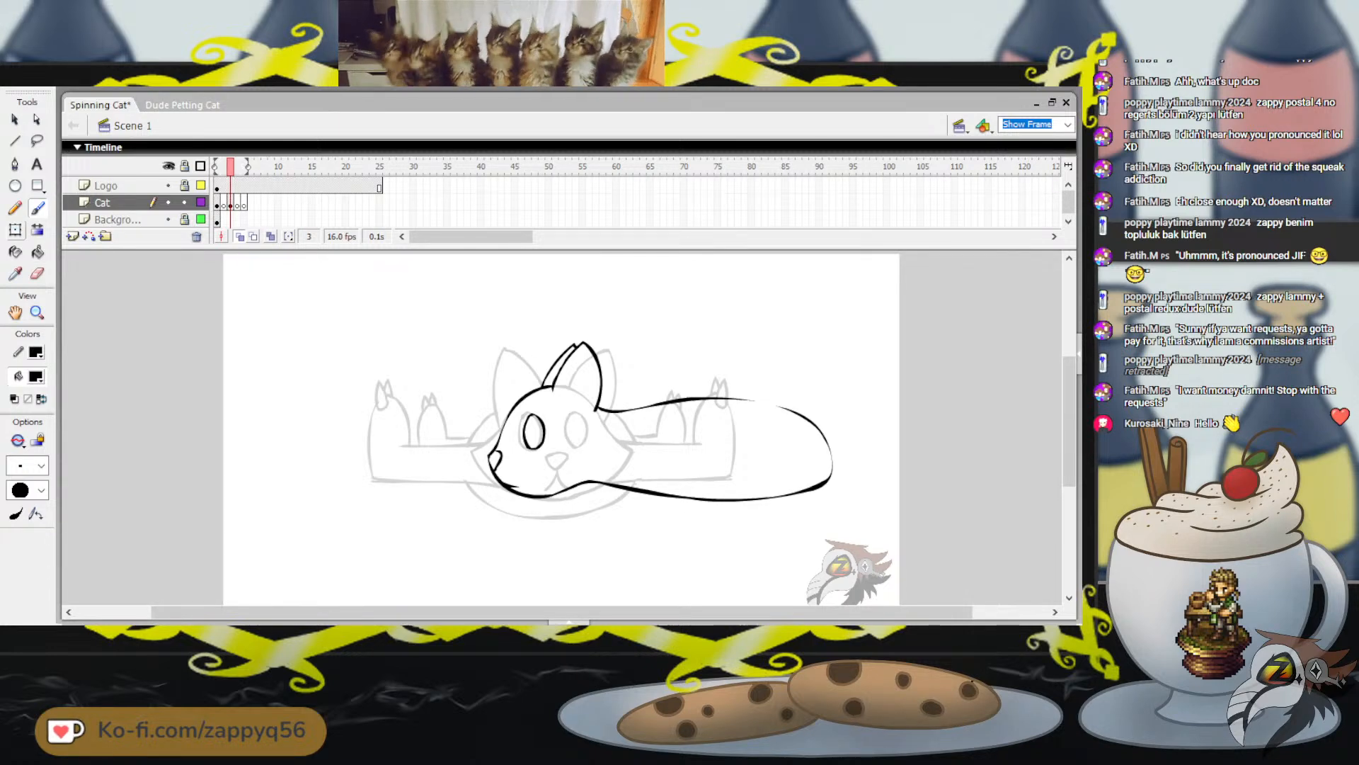
key("l")
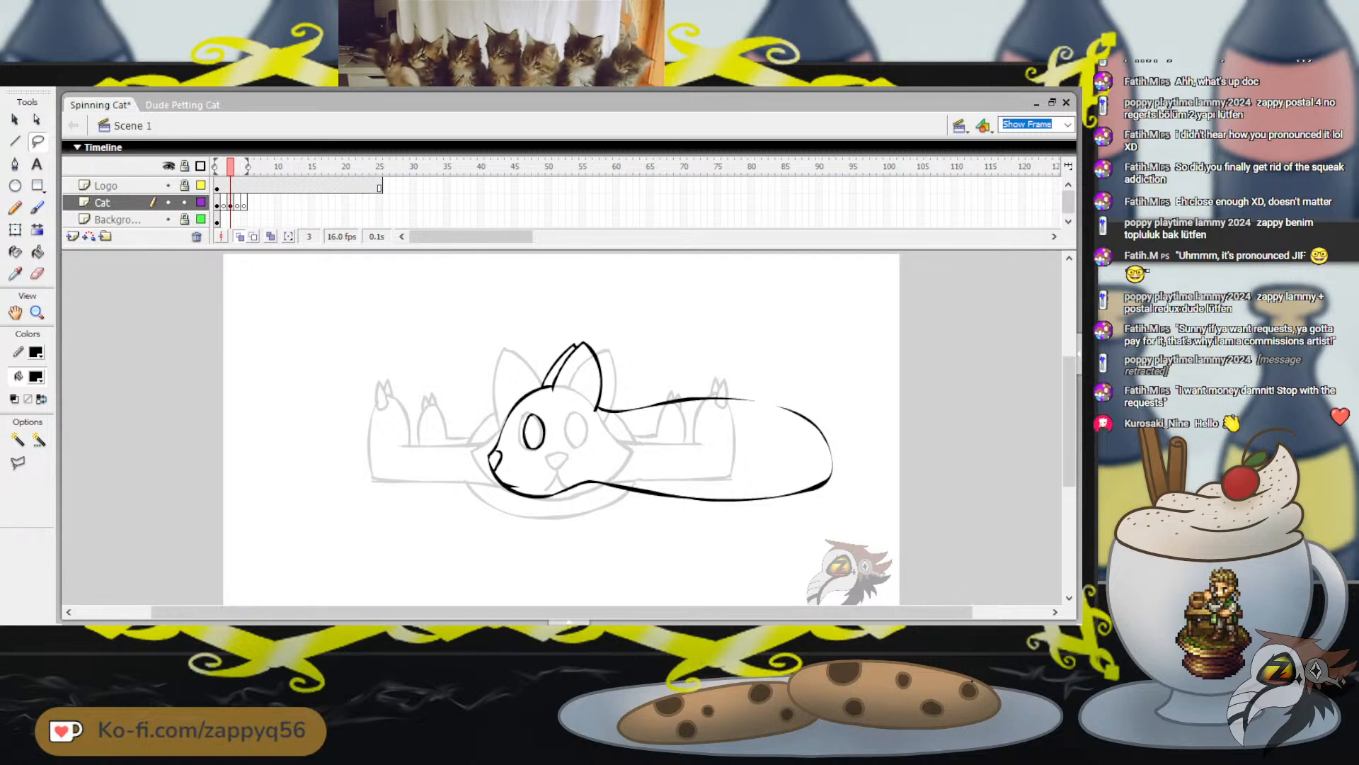
key("b")
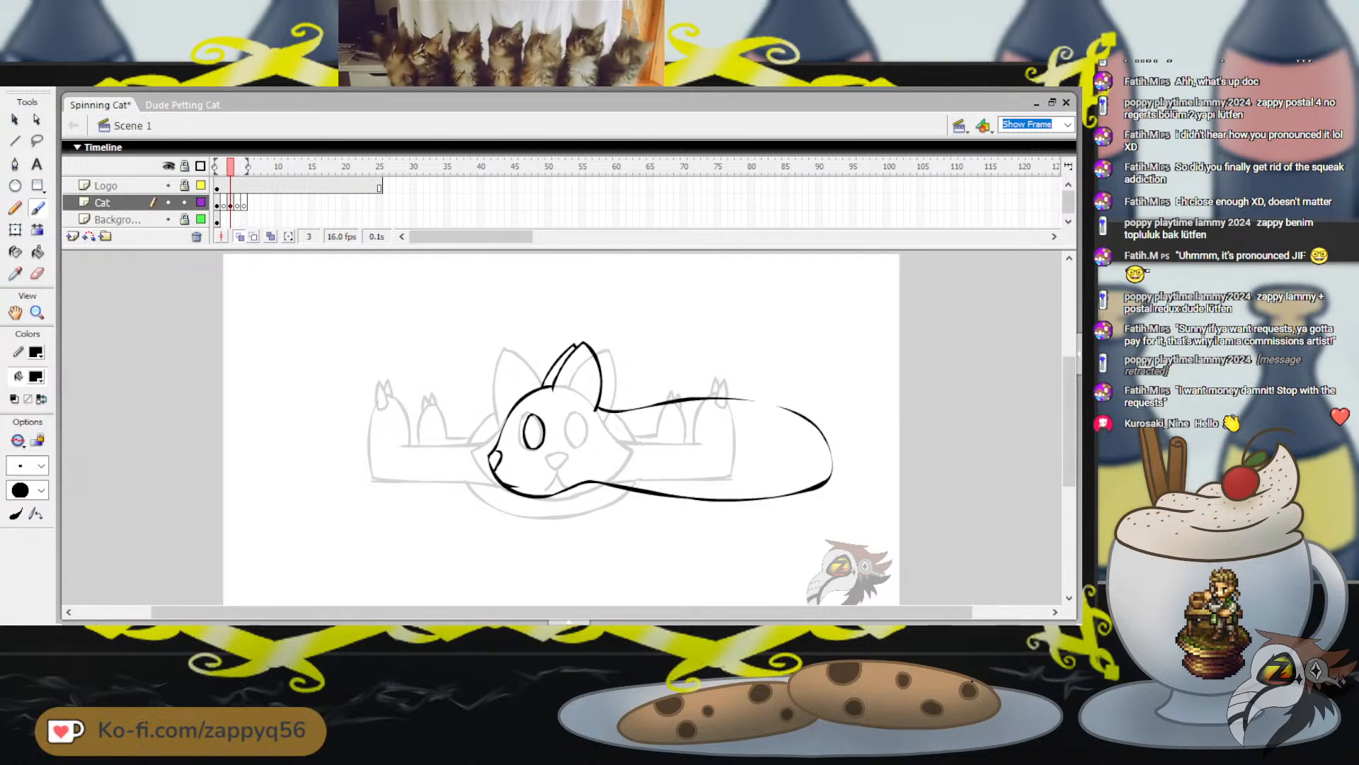
scroll(601, 424, "down", 1)
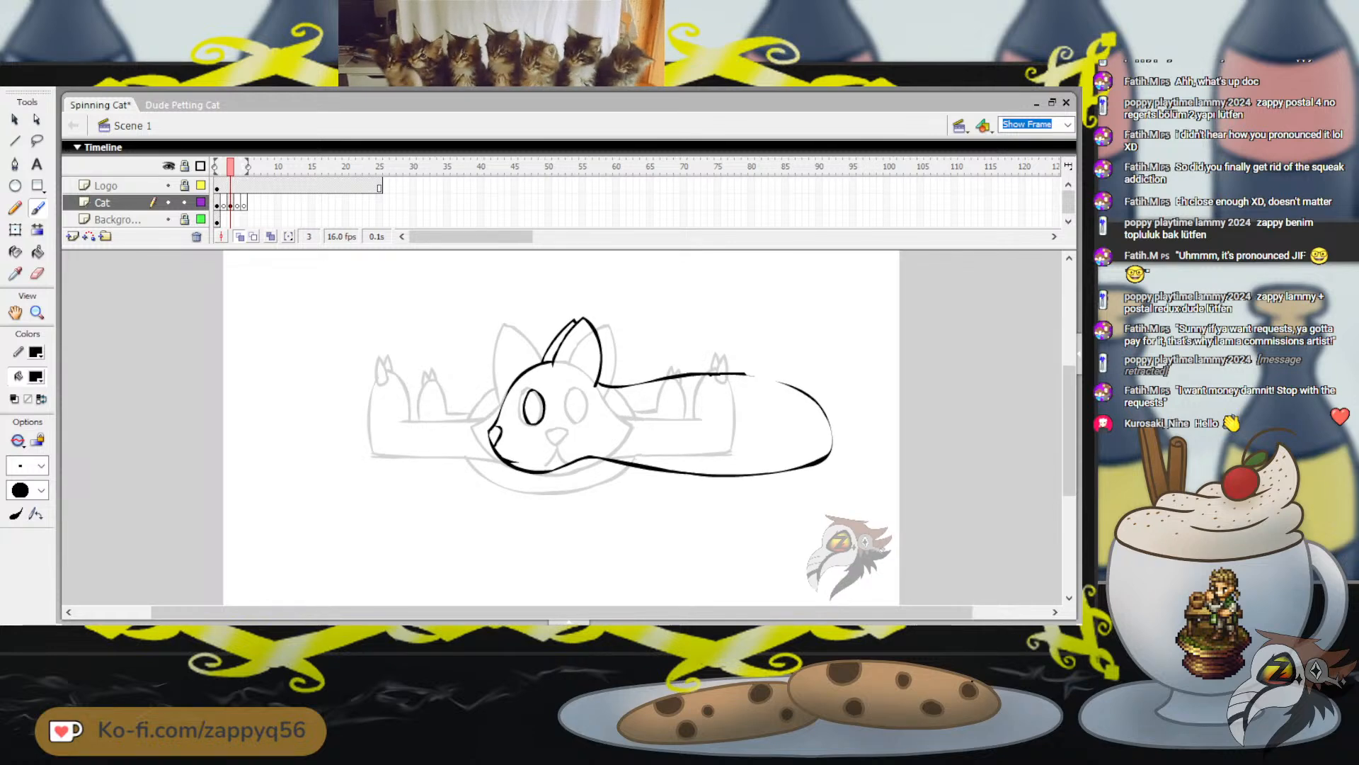
left_click_drag(740, 373, 800, 387)
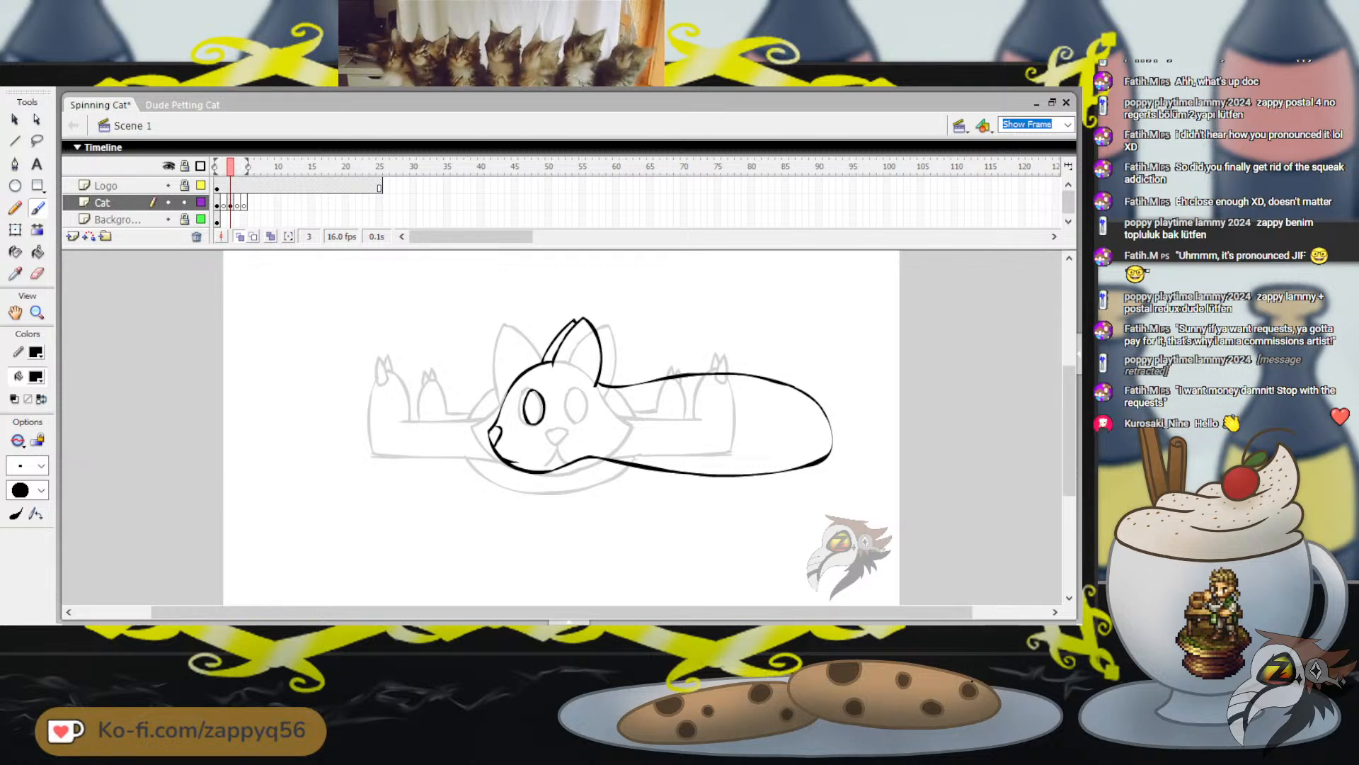
Lasso the body outline, make it slightly taller with Free Transform, and deselect it
key("l")
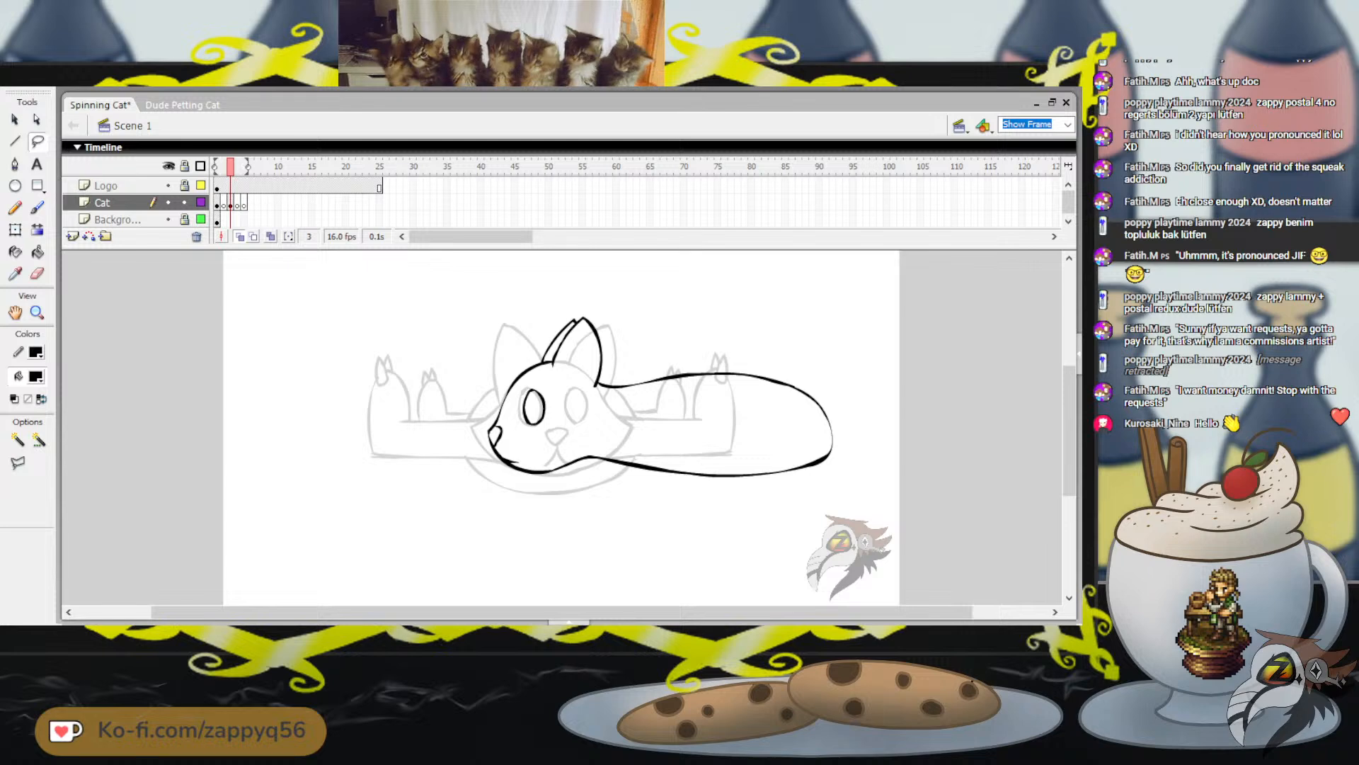
mouse_move(592, 462)
left_mouse_down()
mouse_move(637, 356)
mouse_move(844, 393)
mouse_move(825, 495)
mouse_move(608, 513)
mouse_move(593, 468)
left_mouse_up()
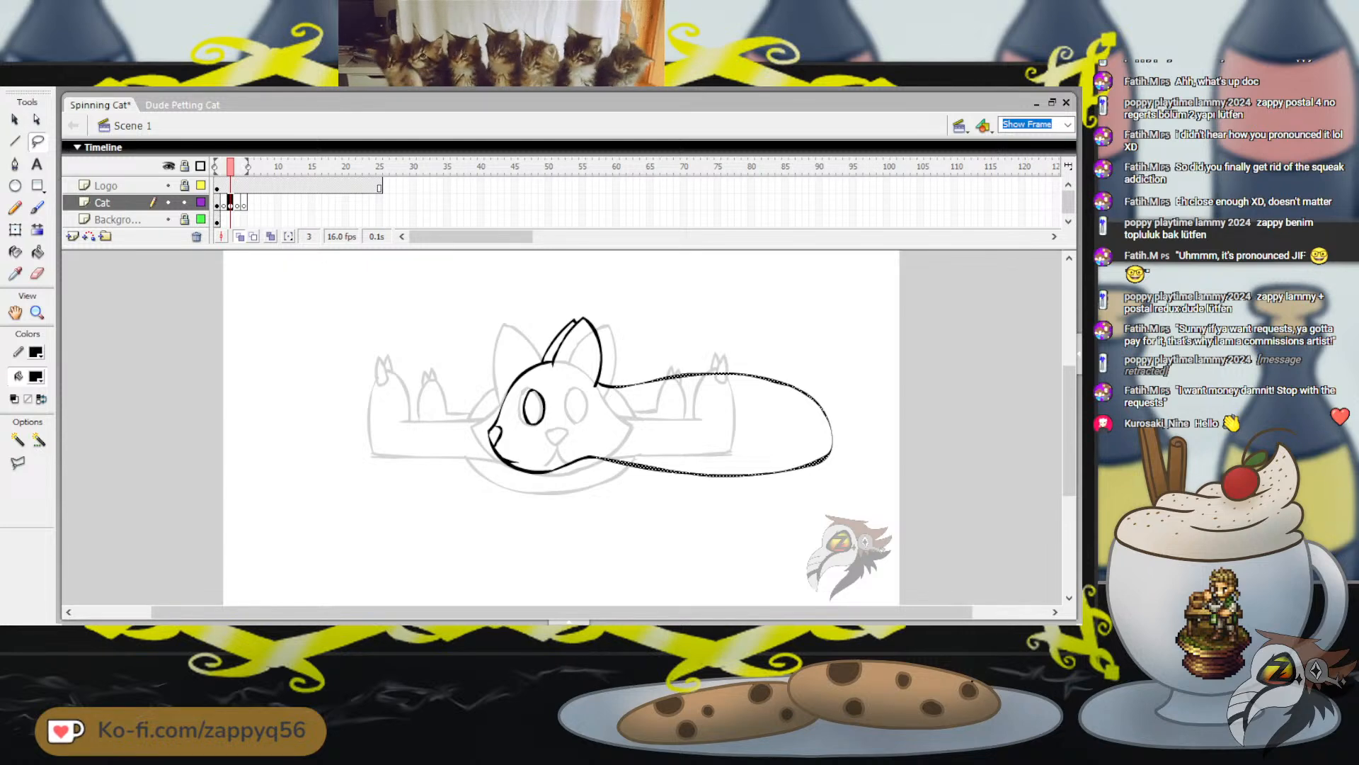
left_click(15, 229)
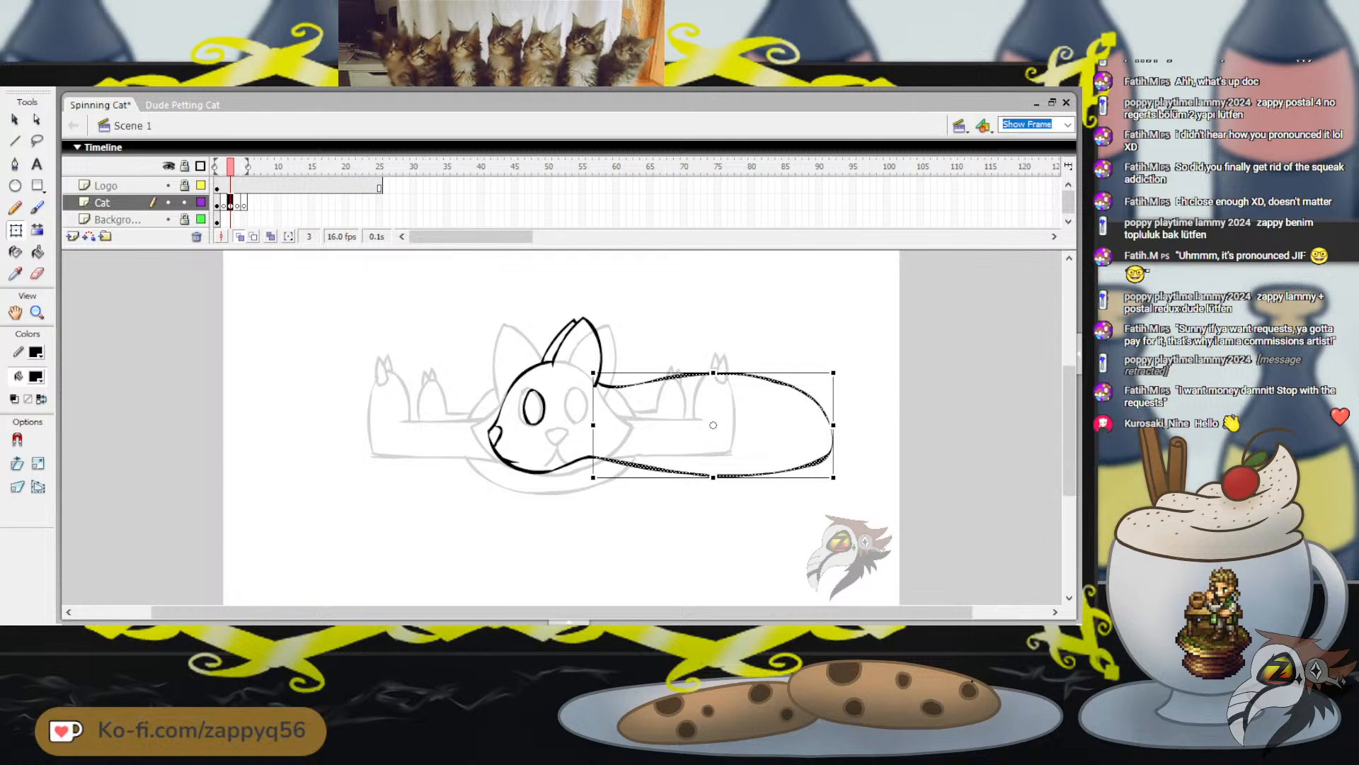
left_click_drag(833, 478, 830, 484)
left_click_drag(829, 372, 831, 366)
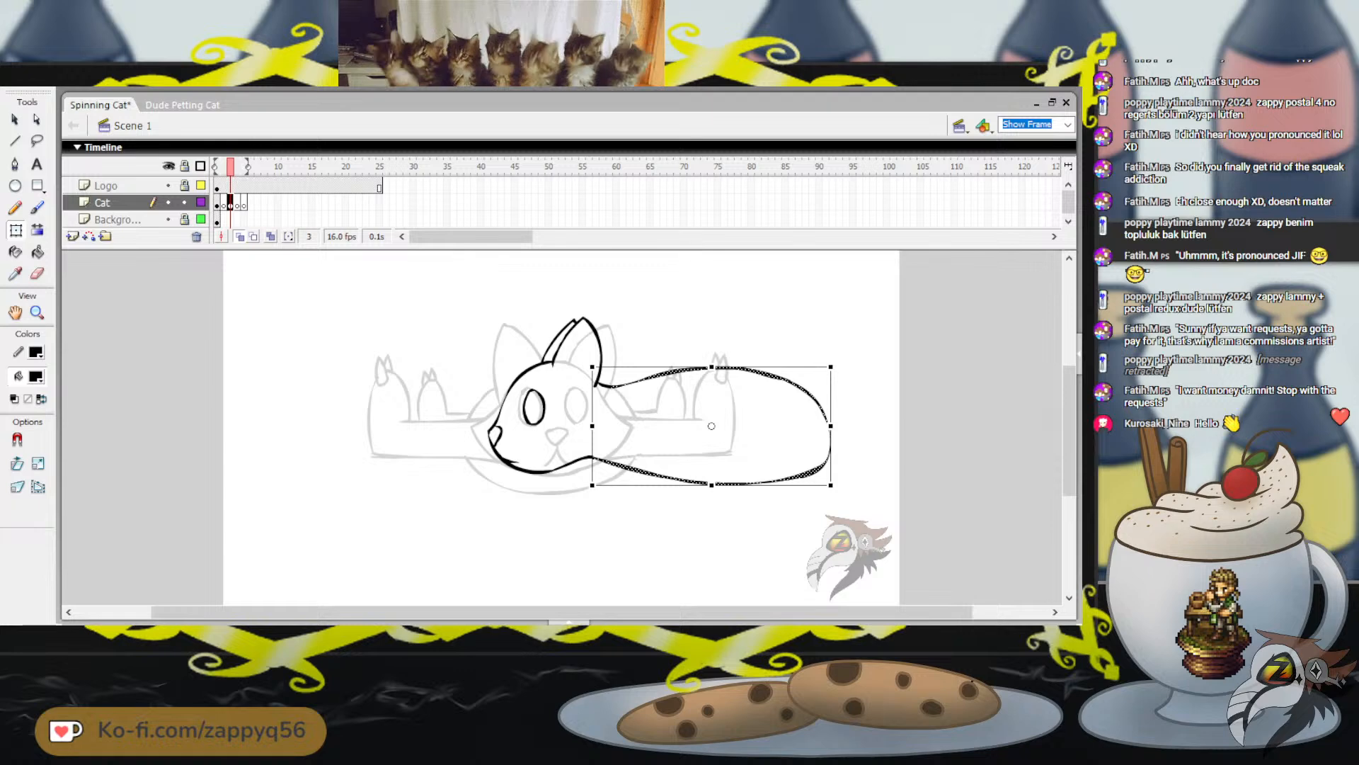
left_click_drag(831, 485, 829, 483)
left_click(861, 460)
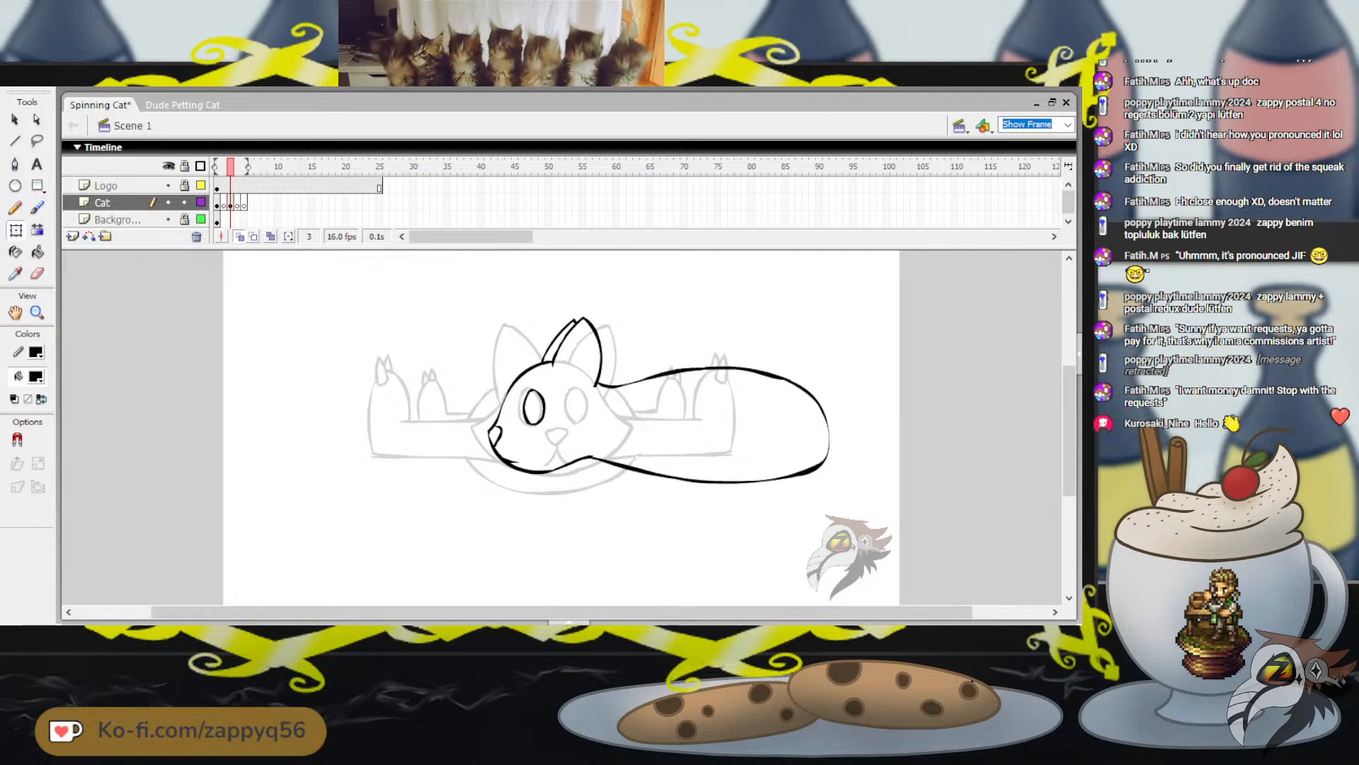
Try to paint a narrow front leg over the body behind the head, with rounded toes at its upper end
key("b")
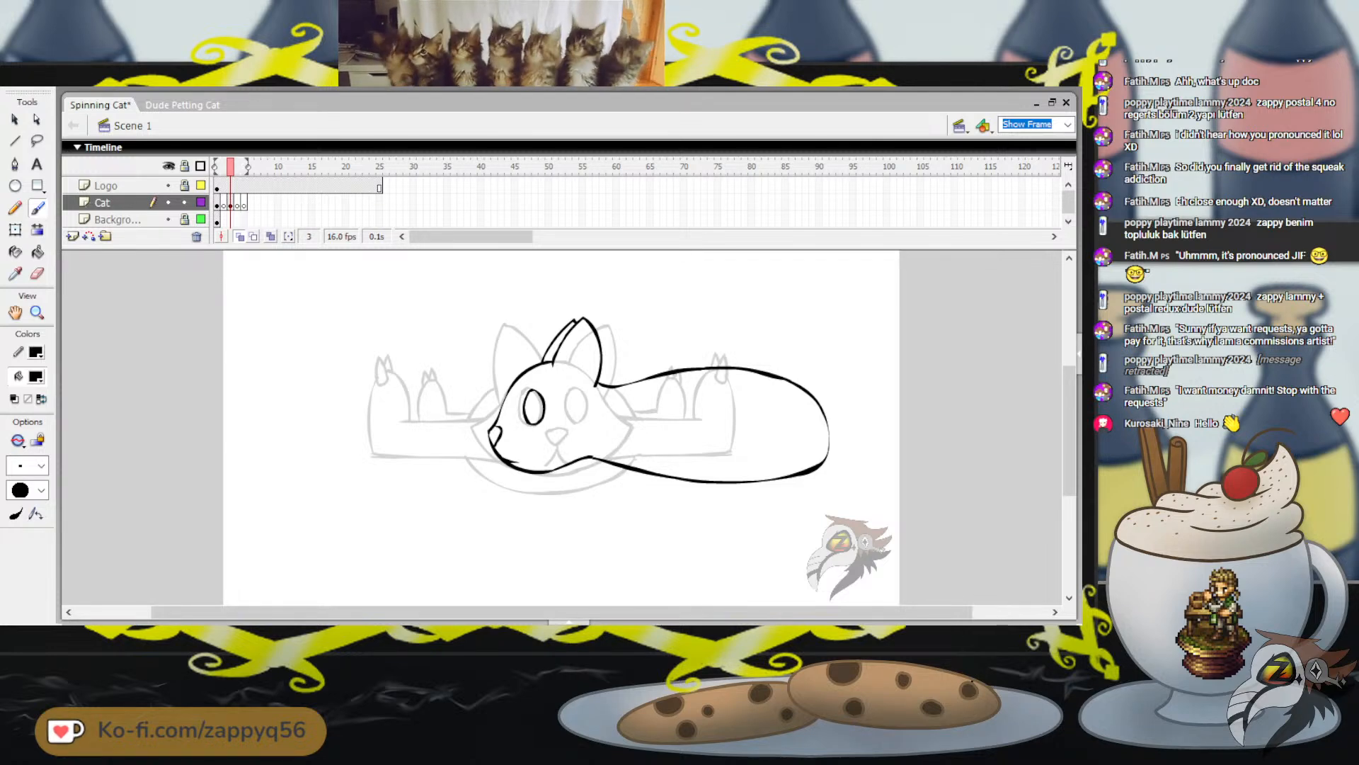
mouse_move(631, 405)
left_mouse_down()
mouse_move(606, 453)
mouse_move(621, 481)
left_mouse_up()
key("ctrl+z")
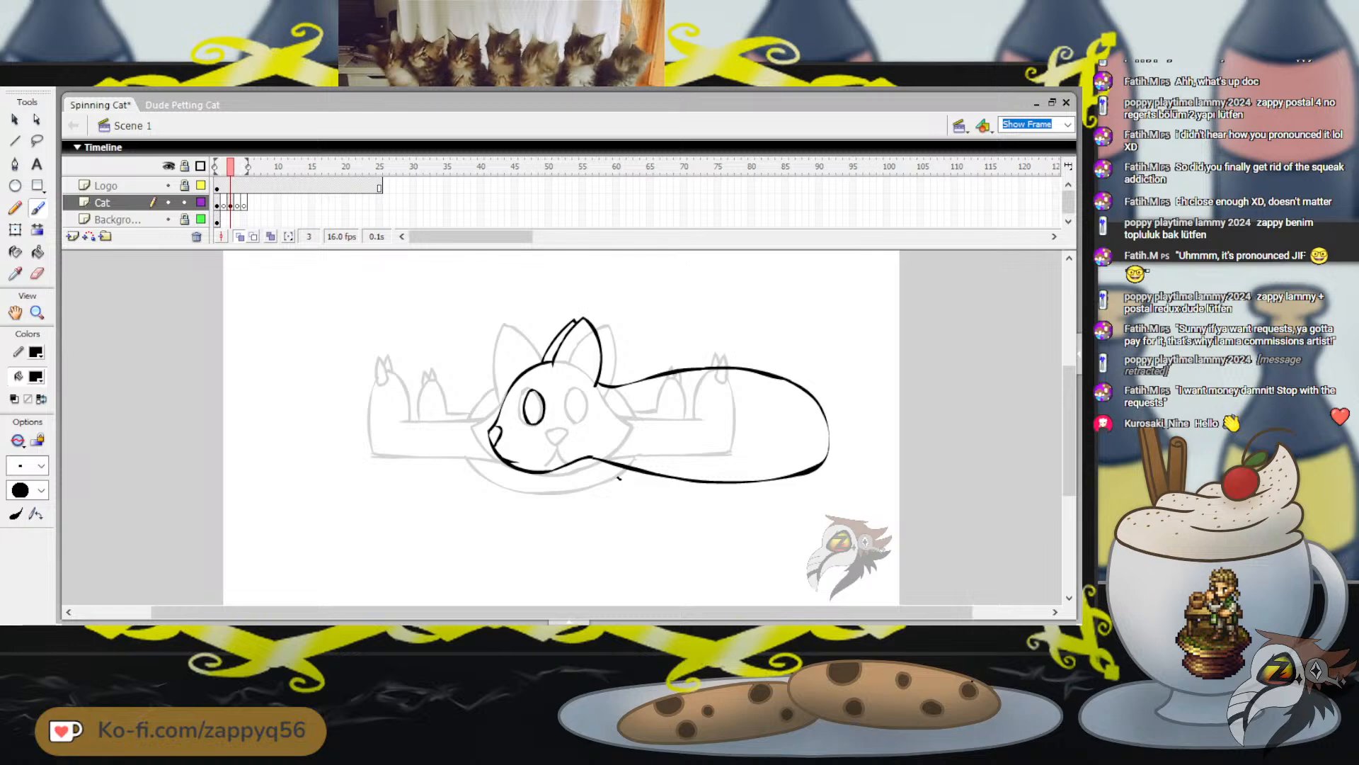
mouse_move(628, 406)
left_mouse_down()
mouse_move(620, 476)
mouse_move(657, 416)
left_mouse_up()
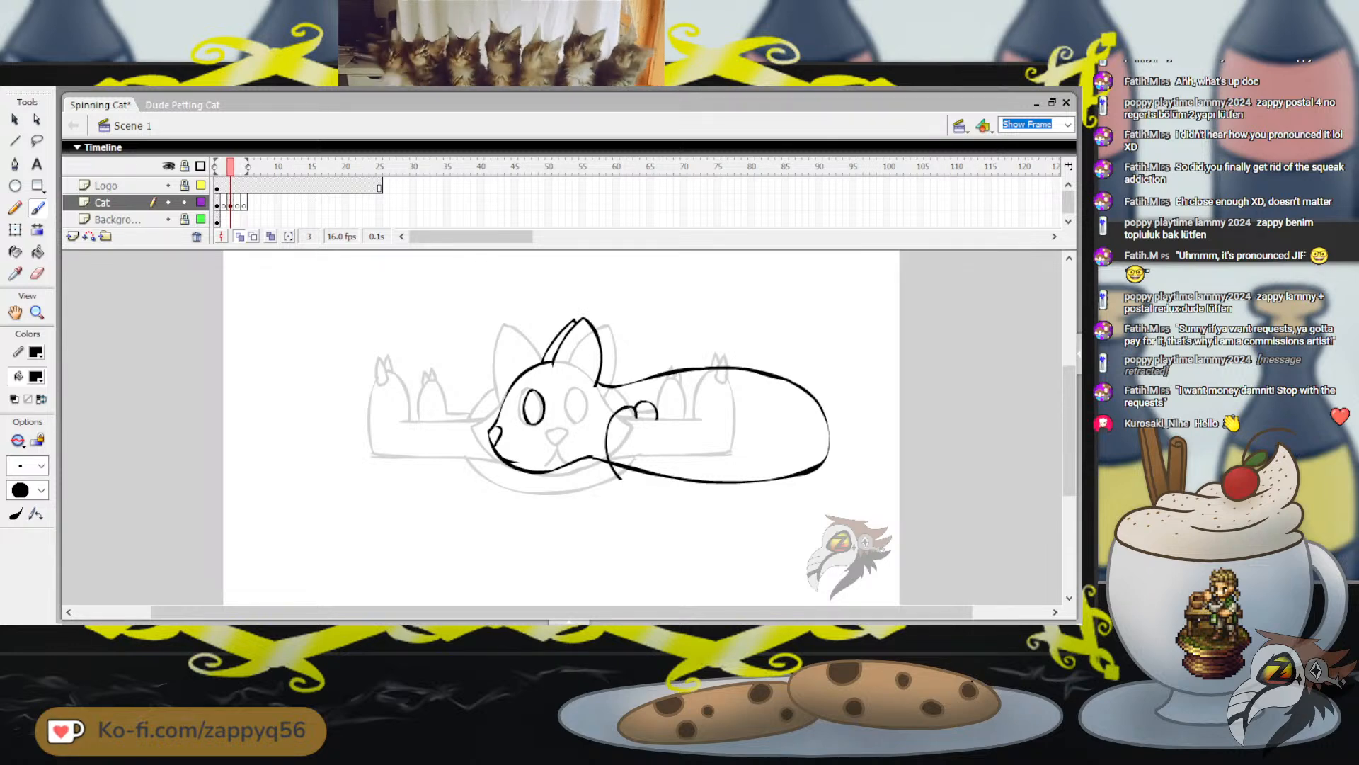
key("ctrl+z")
key("ctrl+z")
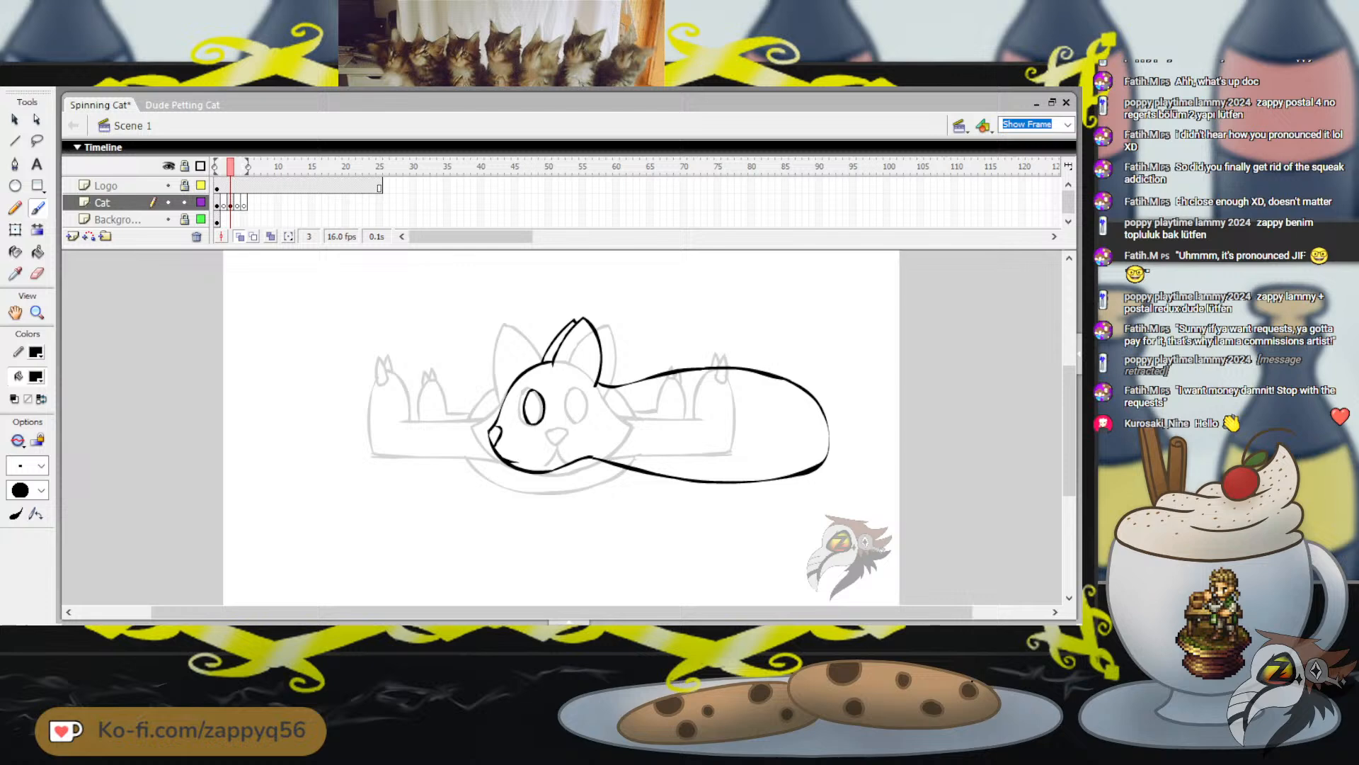
Try to paint the front leg's curved edge from below the belly line up to a rounded tip behind the cheek
left_click_drag(606, 466, 616, 426)
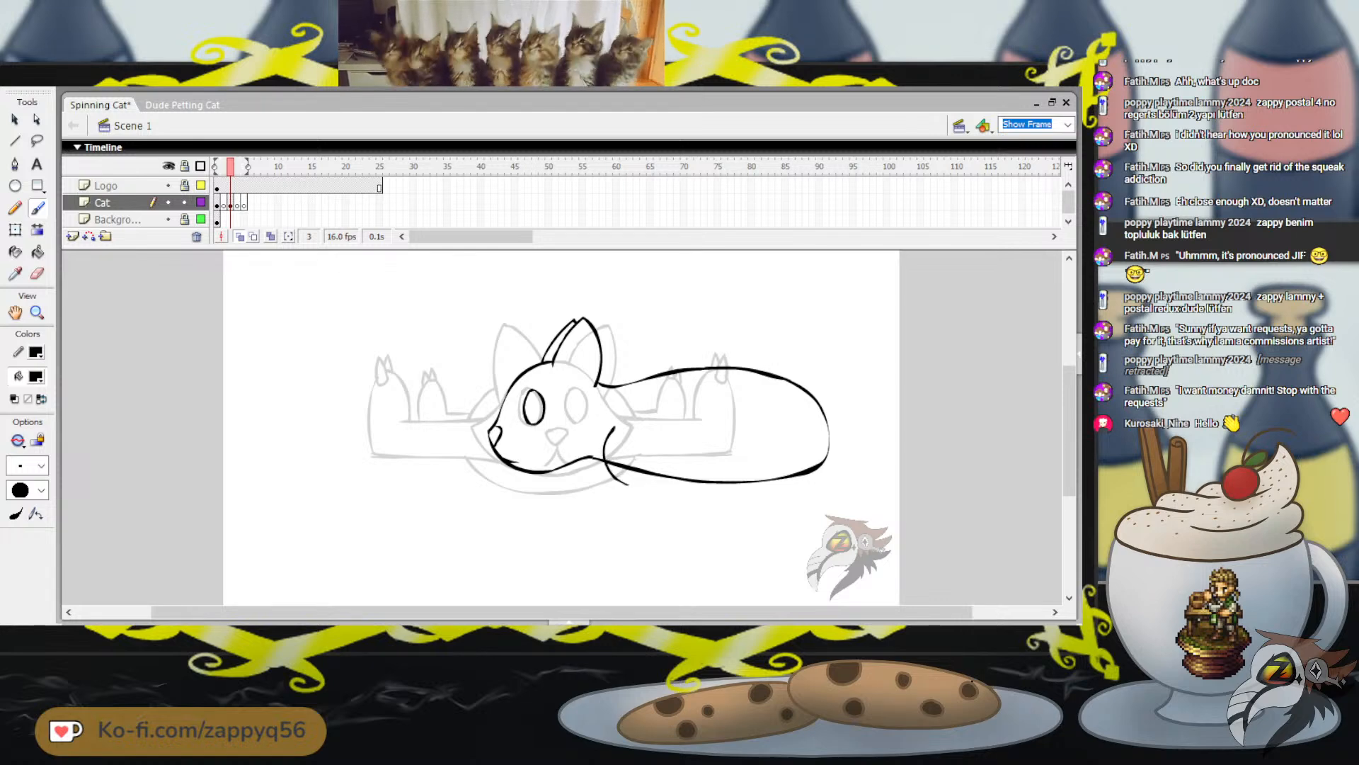
key("ctrl+z")
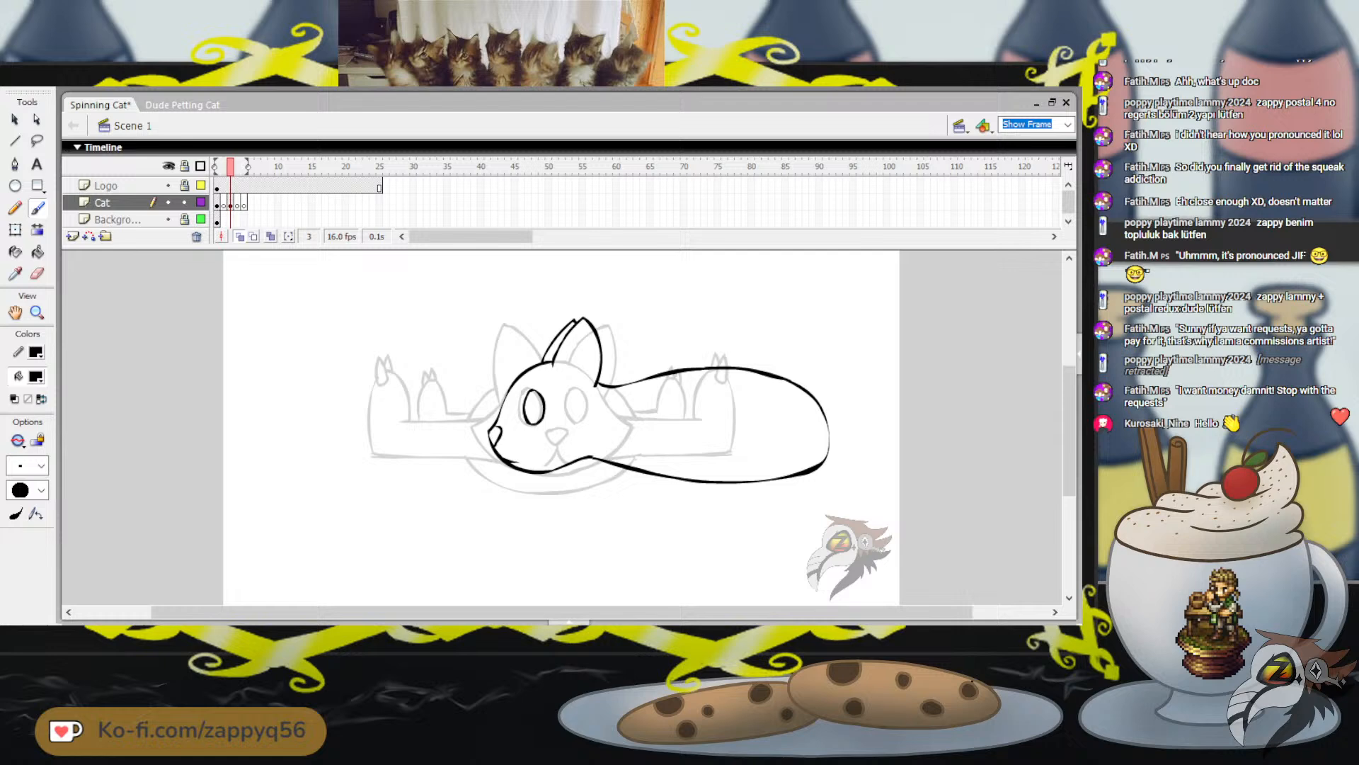
key("ctrl+z")
mouse_move(624, 464)
left_mouse_down()
mouse_move(604, 460)
mouse_move(607, 414)
left_mouse_up()
key("ctrl+z")
mouse_move(630, 480)
left_mouse_down()
mouse_move(605, 425)
mouse_move(639, 404)
left_mouse_up()
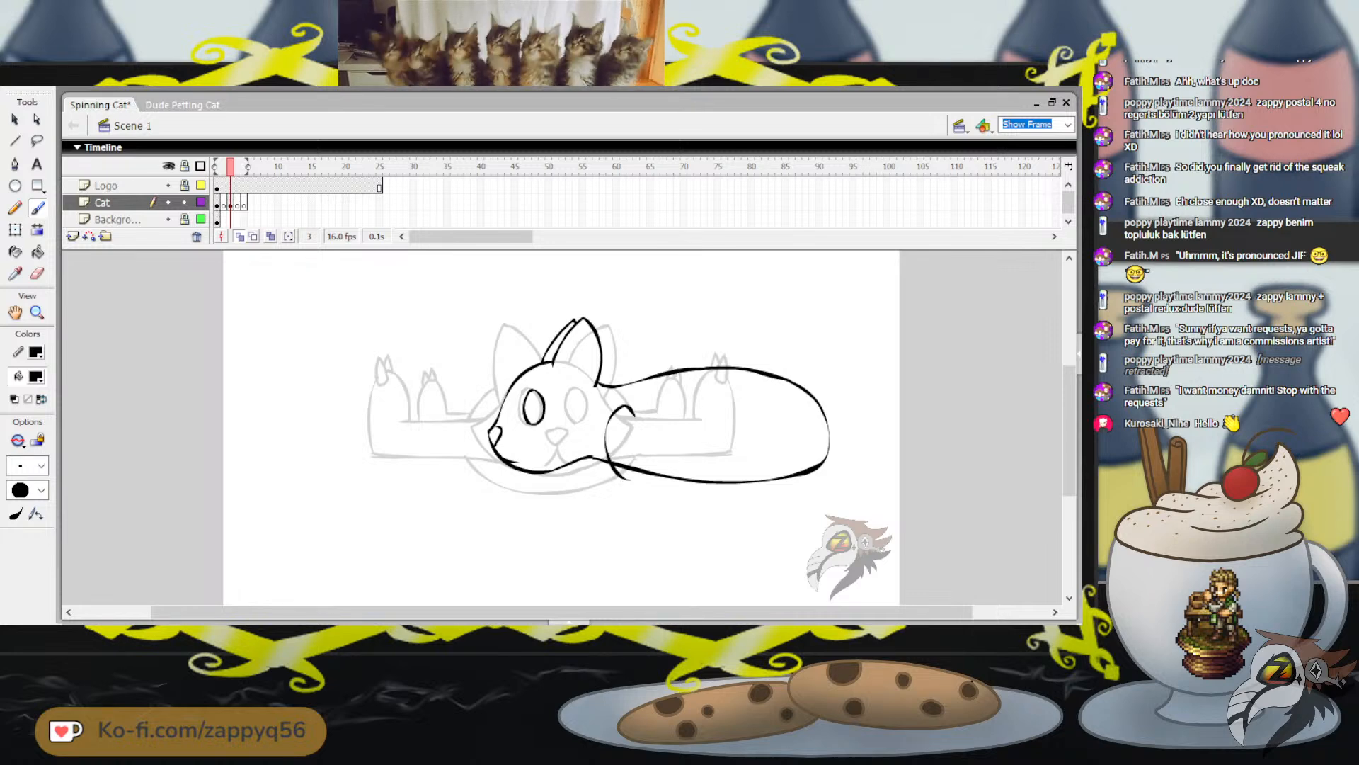
key("ctrl+z")
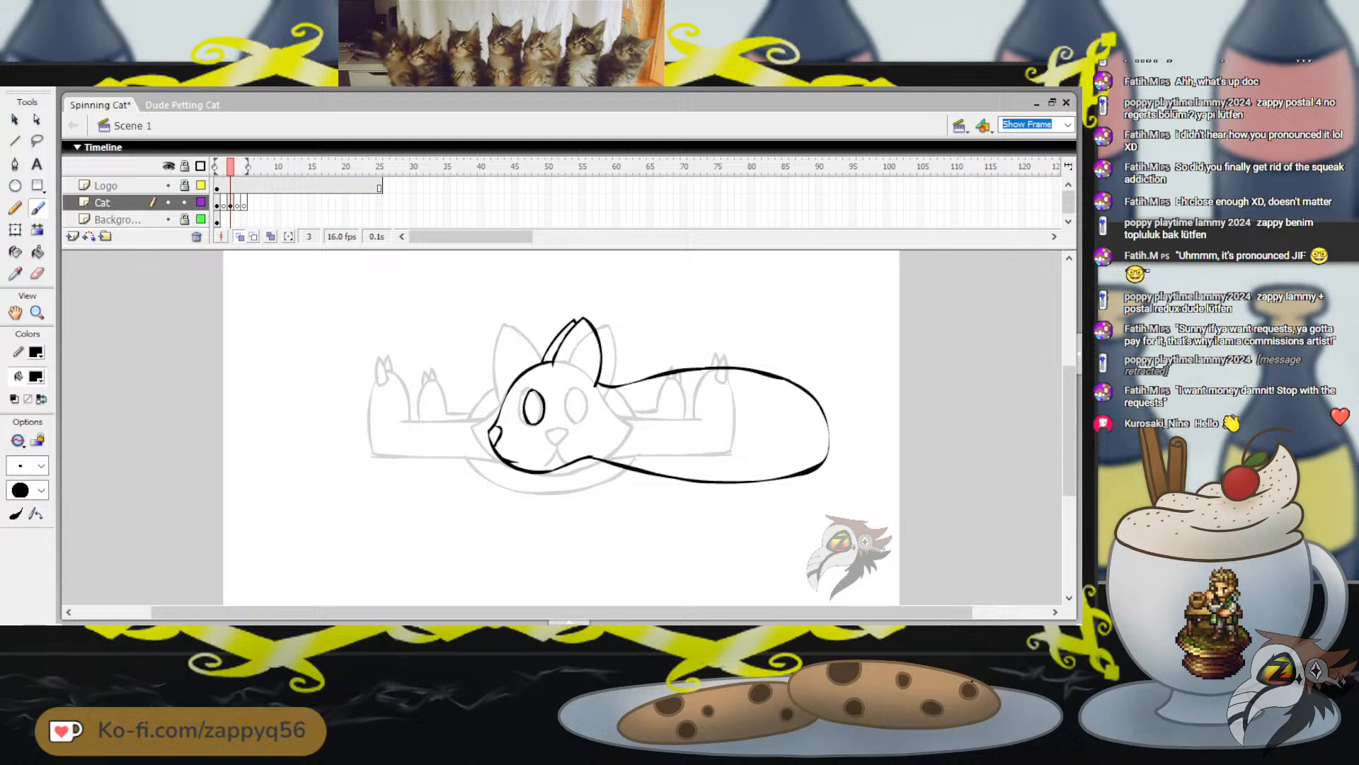
mouse_move(639, 401)
left_mouse_down()
mouse_move(616, 454)
mouse_move(635, 485)
mouse_move(617, 456)
mouse_move(636, 404)
left_mouse_up()
key("ctrl+z")
key("ctrl+z")
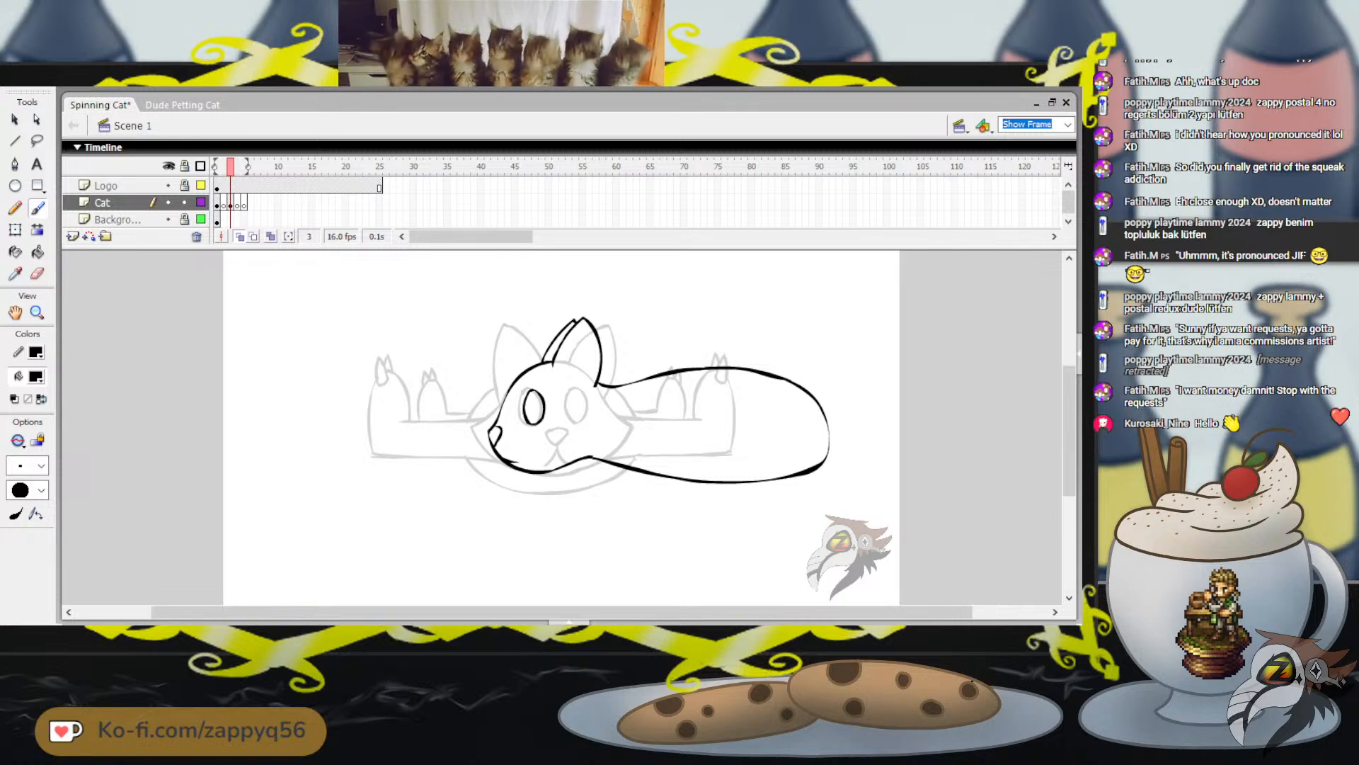
Try short starting strokes for the paws on the upper back and at the front of the body
mouse_move(713, 371)
left_mouse_down()
mouse_move(689, 420)
mouse_move(700, 456)
mouse_move(731, 435)
mouse_move(731, 398)
left_mouse_up()
key("ctrl+z")
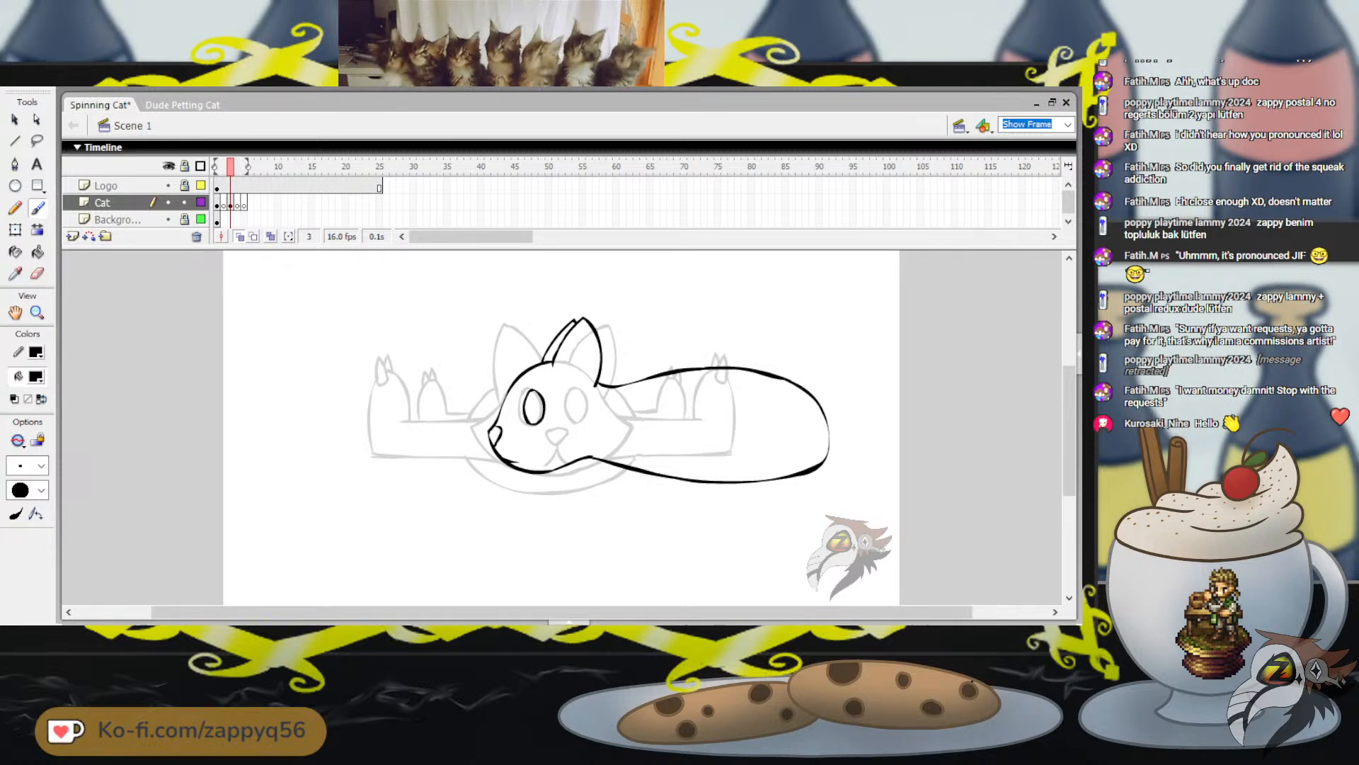
mouse_move(629, 388)
left_mouse_down()
mouse_move(614, 400)
mouse_move(614, 464)
mouse_move(655, 444)
mouse_move(652, 397)
mouse_move(612, 407)
left_mouse_up()
key("ctrl+z")
left_click_drag(655, 473, 656, 472)
key("ctrl+z")
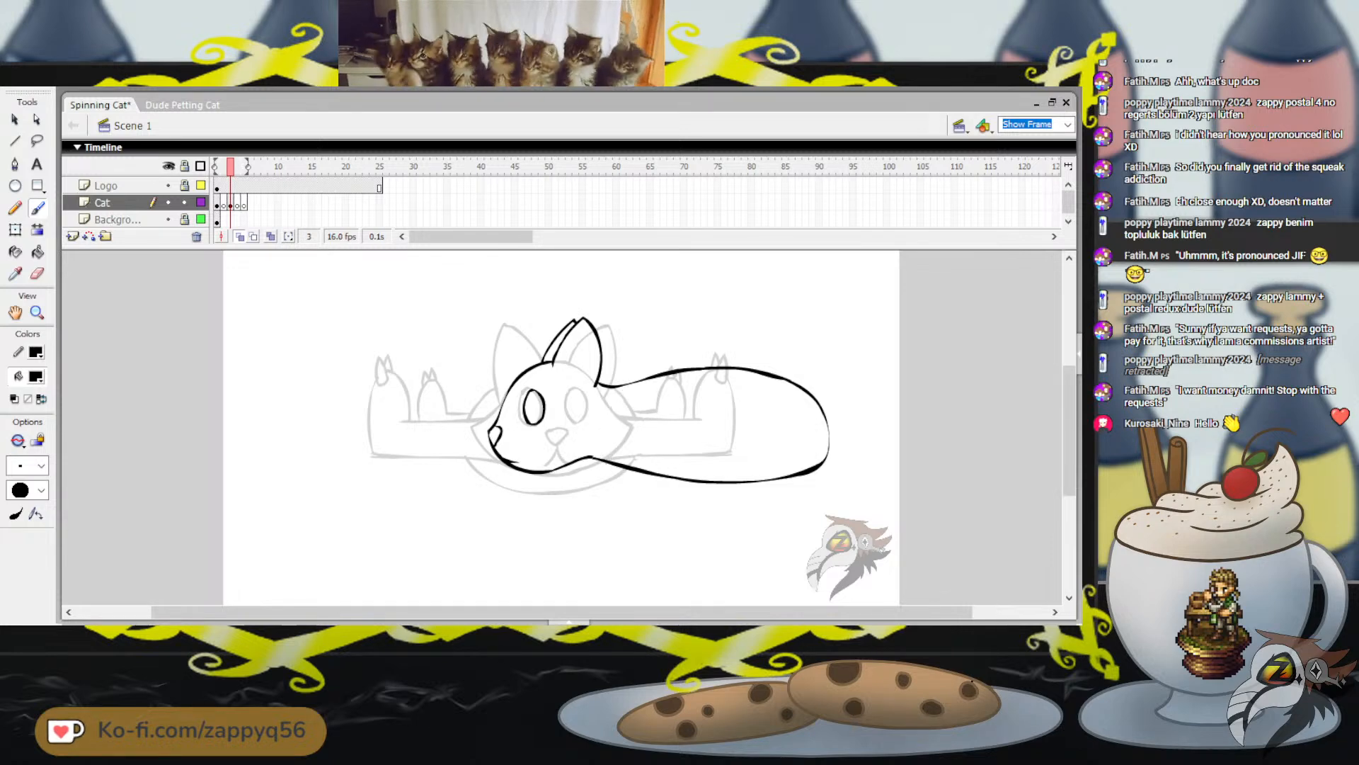
Paint a tall oval front paw over the body just behind the head, with toe lines and three small toe pads
mouse_move(633, 391)
left_mouse_down()
mouse_move(617, 469)
mouse_move(636, 479)
mouse_move(664, 443)
left_mouse_up()
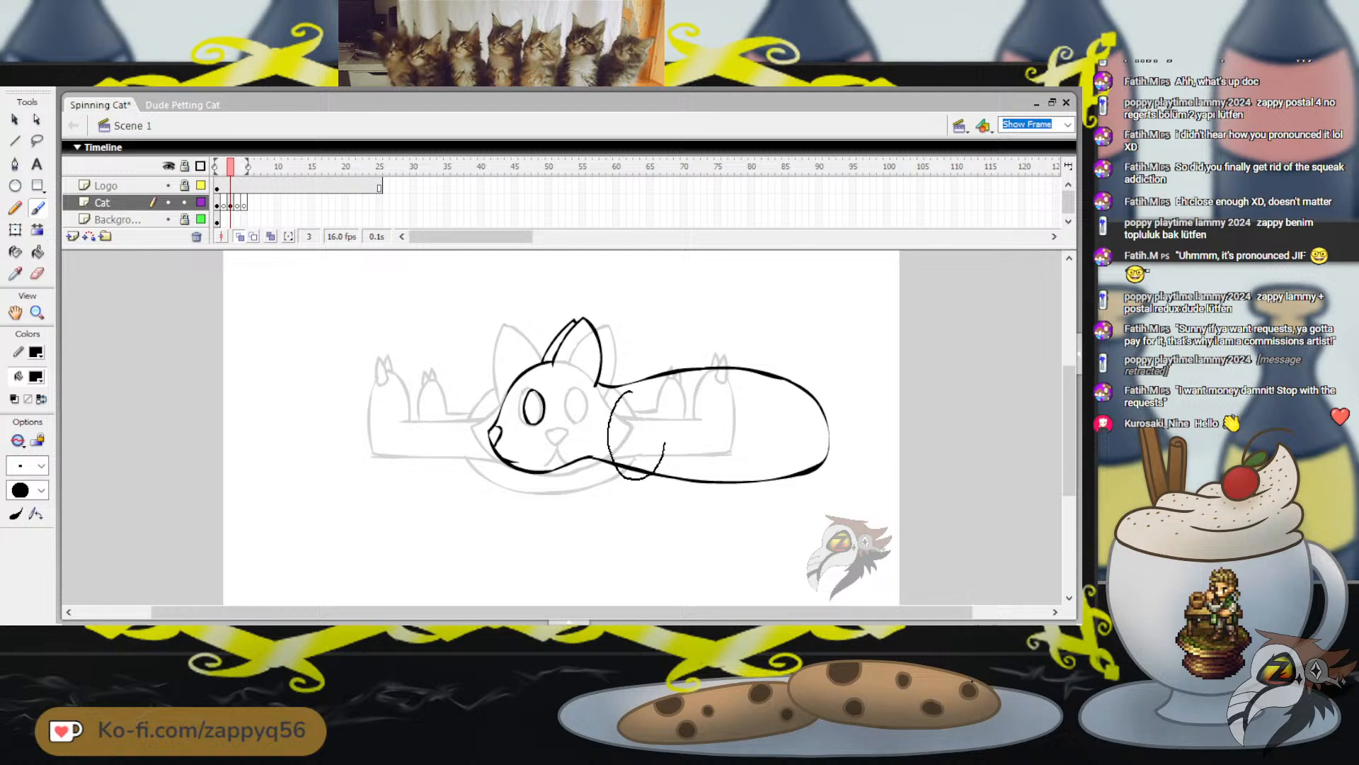
left_click_drag(634, 390, 634, 390)
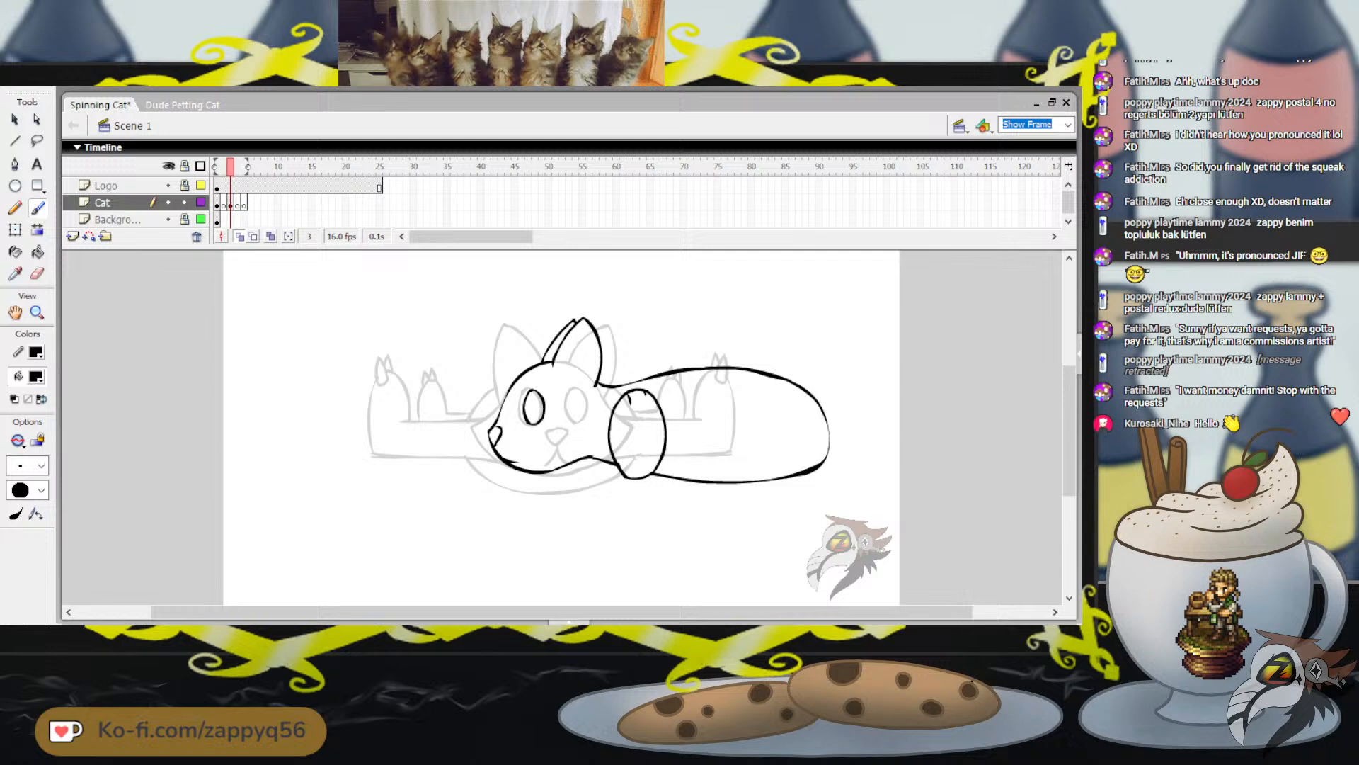
mouse_move(619, 410)
left_mouse_down()
mouse_move(618, 398)
mouse_move(625, 411)
left_mouse_up()
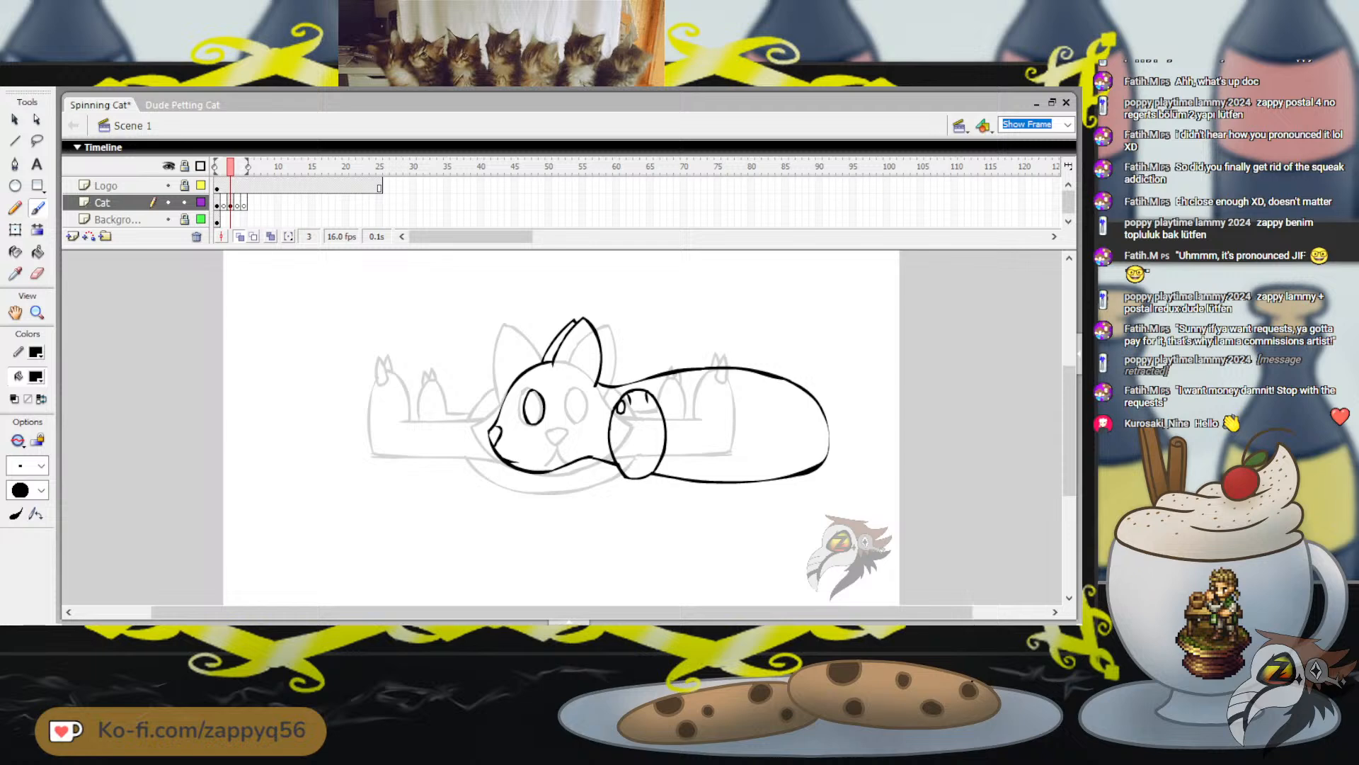
key("ctrl+z")
mouse_move(632, 401)
left_mouse_down()
mouse_move(642, 396)
mouse_move(616, 414)
mouse_move(659, 404)
left_mouse_up()
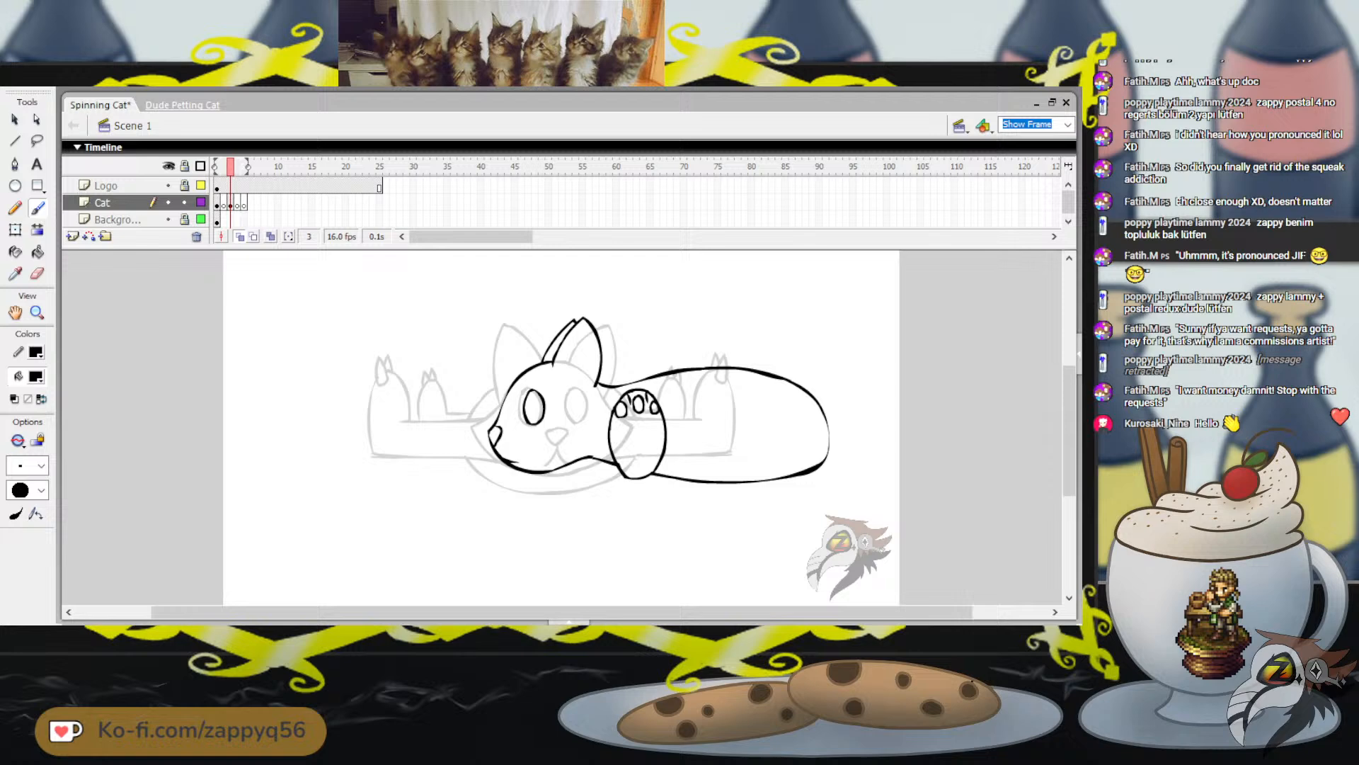
Check the paws in the Dude Petting Cat animation, return to Spinning Cat, and paint a rounded triangular main pad below the toe pads
left_click(182, 105)
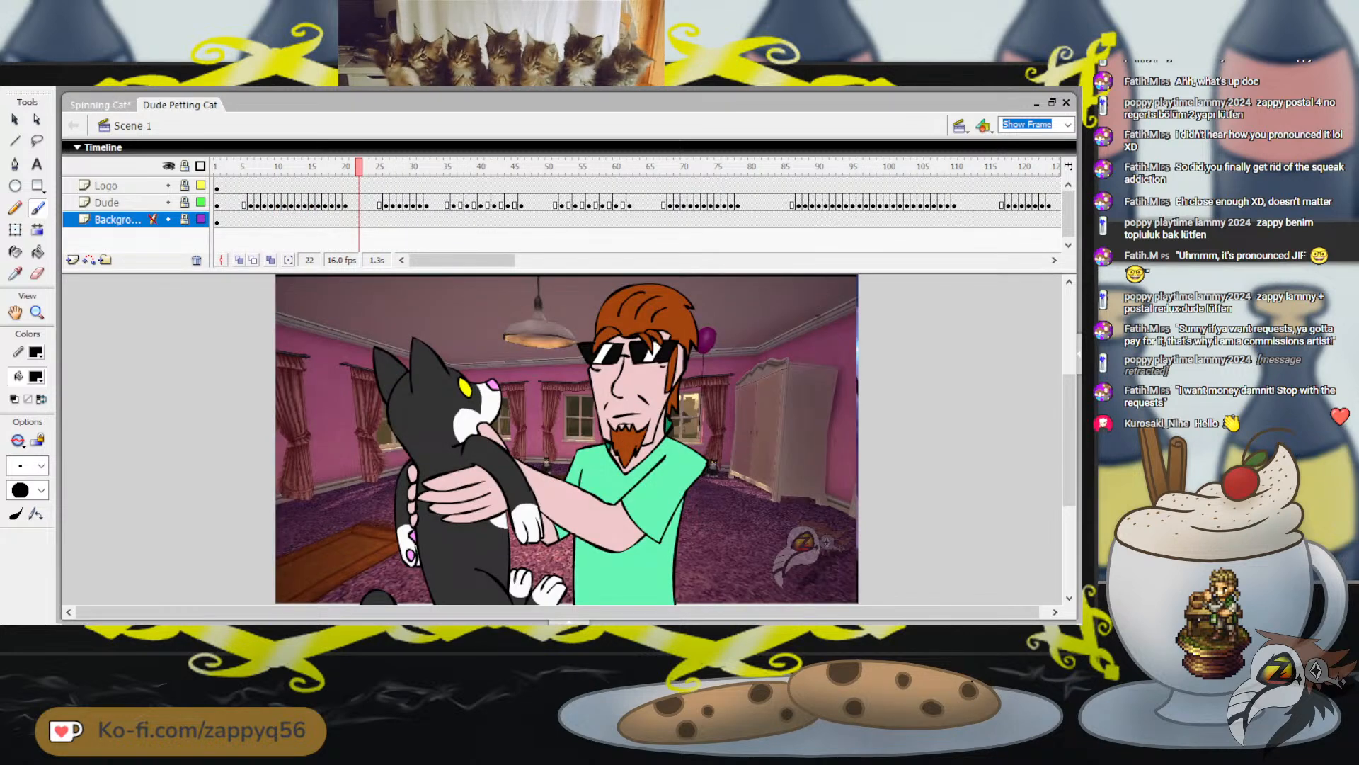
left_click(99, 104)
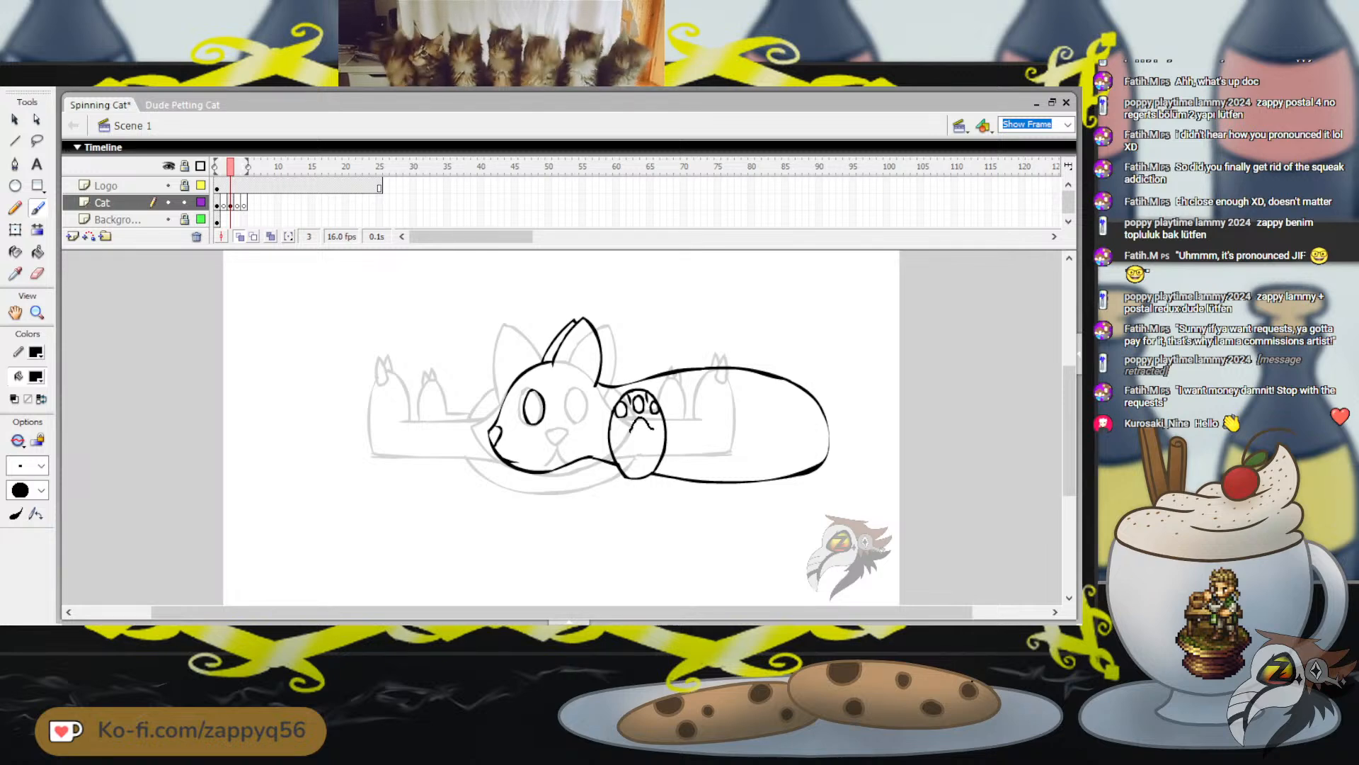
mouse_move(653, 429)
left_mouse_down()
mouse_move(650, 441)
mouse_move(631, 430)
left_mouse_up()
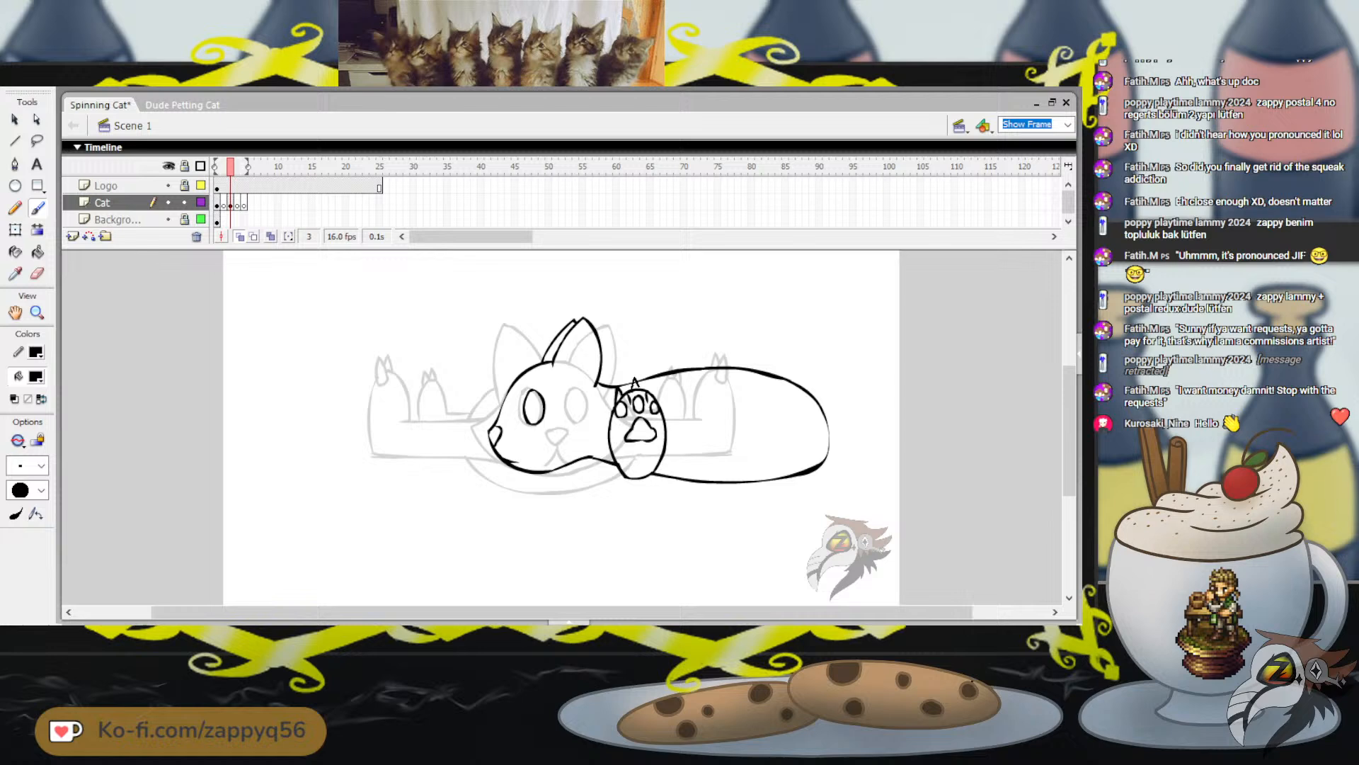
Undo the uneven claw strokes and paint pointed claws above the front paw's toes
mouse_move(650, 395)
left_mouse_down()
mouse_move(657, 383)
mouse_move(660, 404)
left_mouse_up()
key("ctrl+z")
key("ctrl+z")
key("ctrl+z")
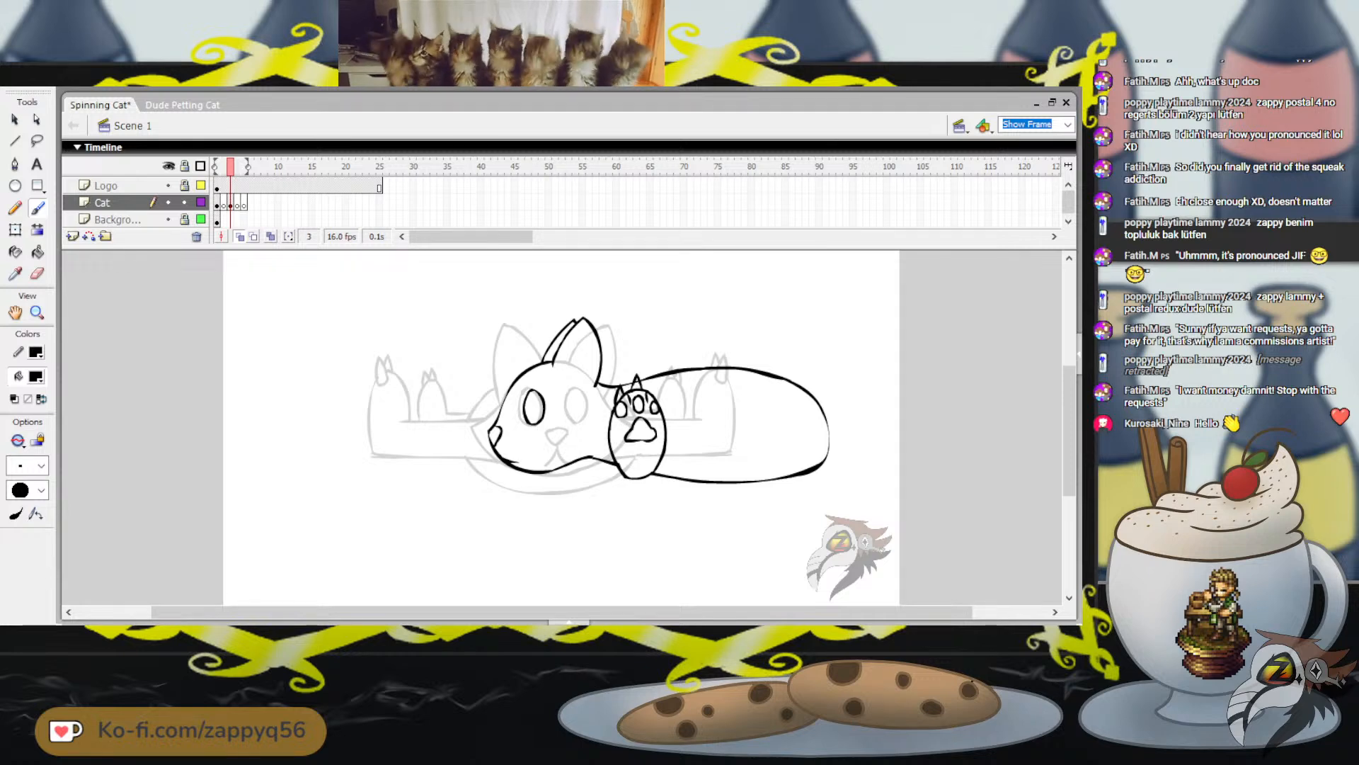
left_click_drag(651, 393, 659, 396)
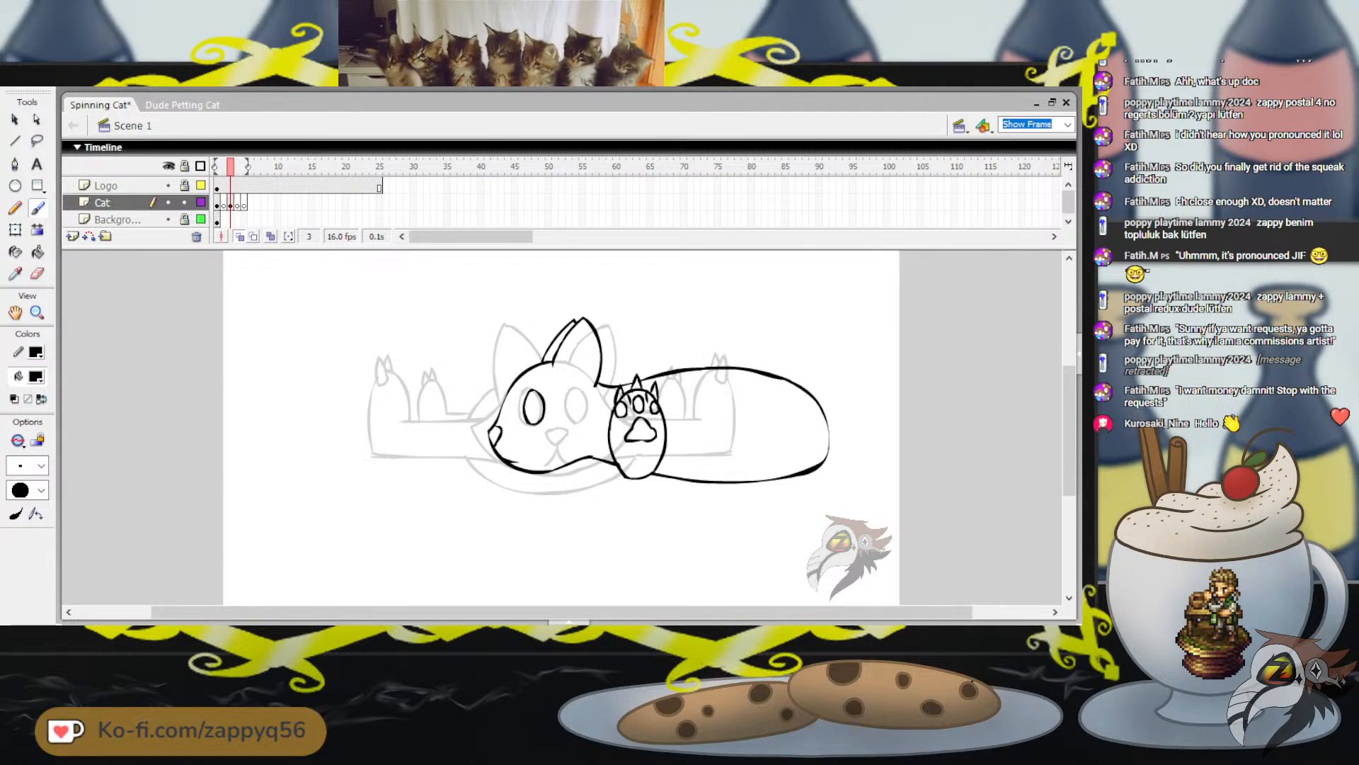
Undo the painted hind leg curve and place a lassoed copy of the front paw at the rear of the body
left_click_drag(792, 467, 769, 451)
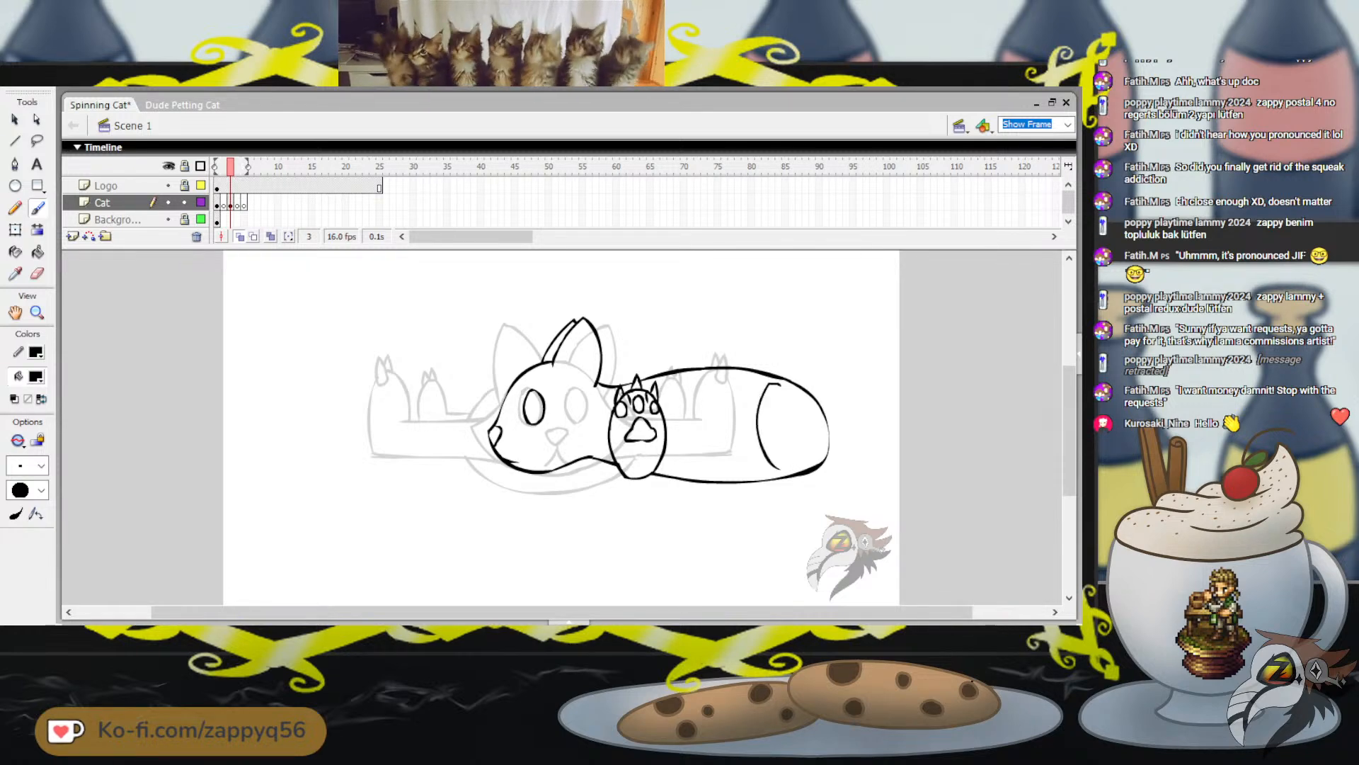
key("ctrl+z")
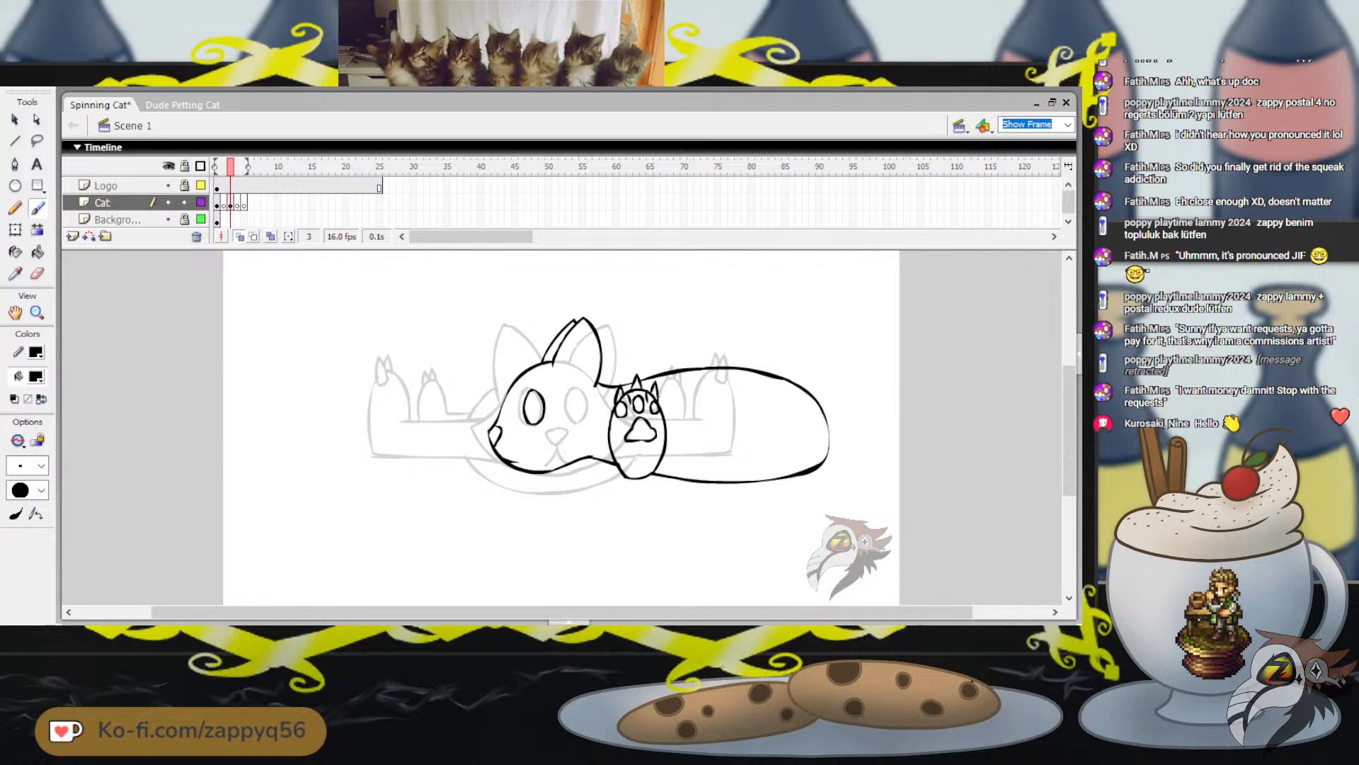
key("l")
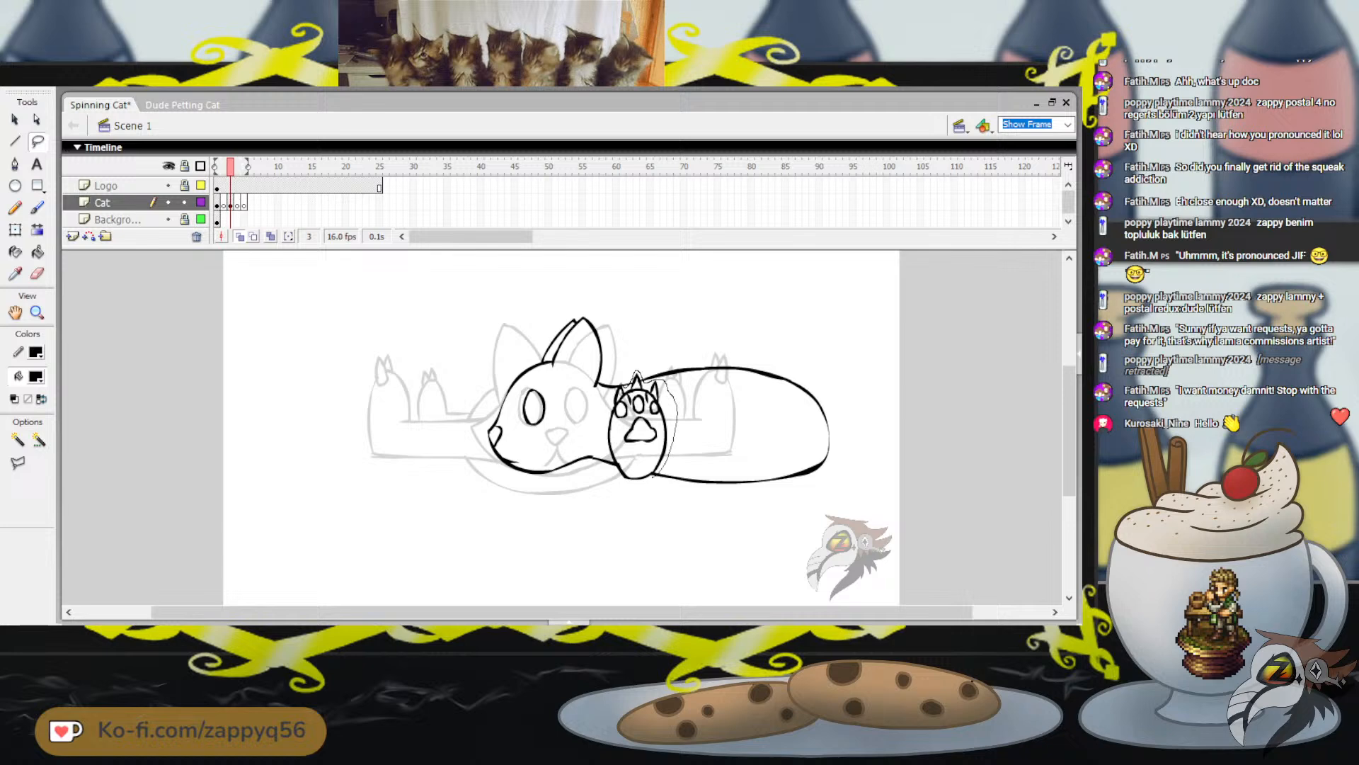
mouse_move(607, 451)
left_mouse_down()
mouse_move(629, 497)
mouse_move(651, 486)
left_mouse_up()
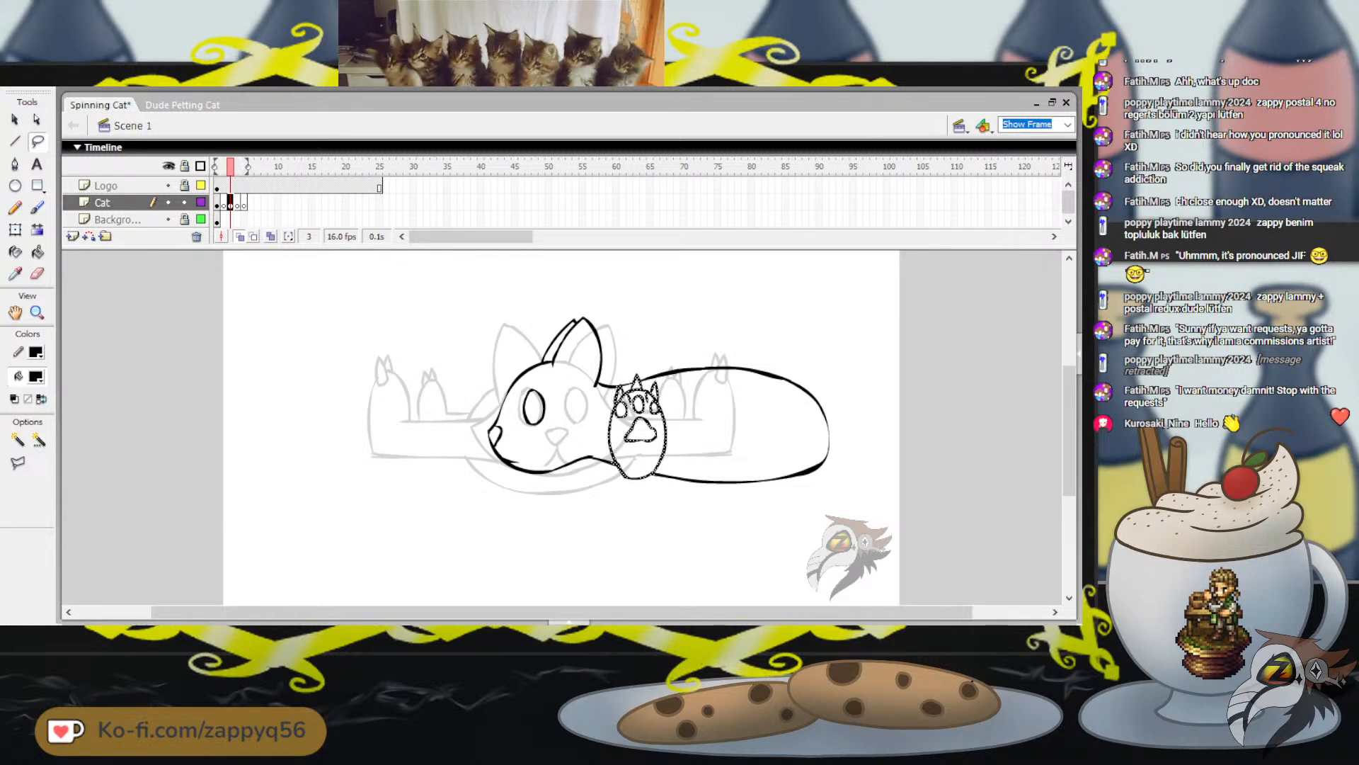
key("ctrl+c")
key("ctrl+v")
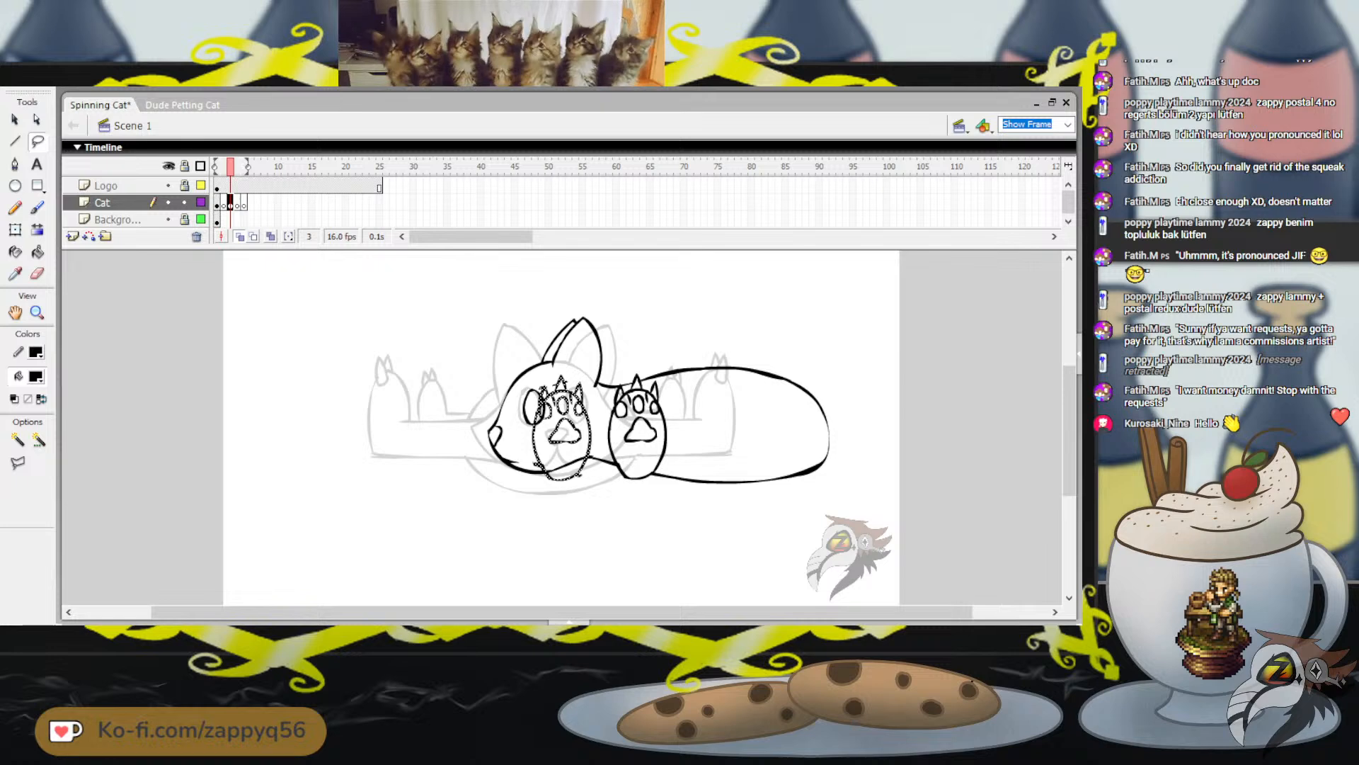
left_click_drag(591, 428, 806, 427)
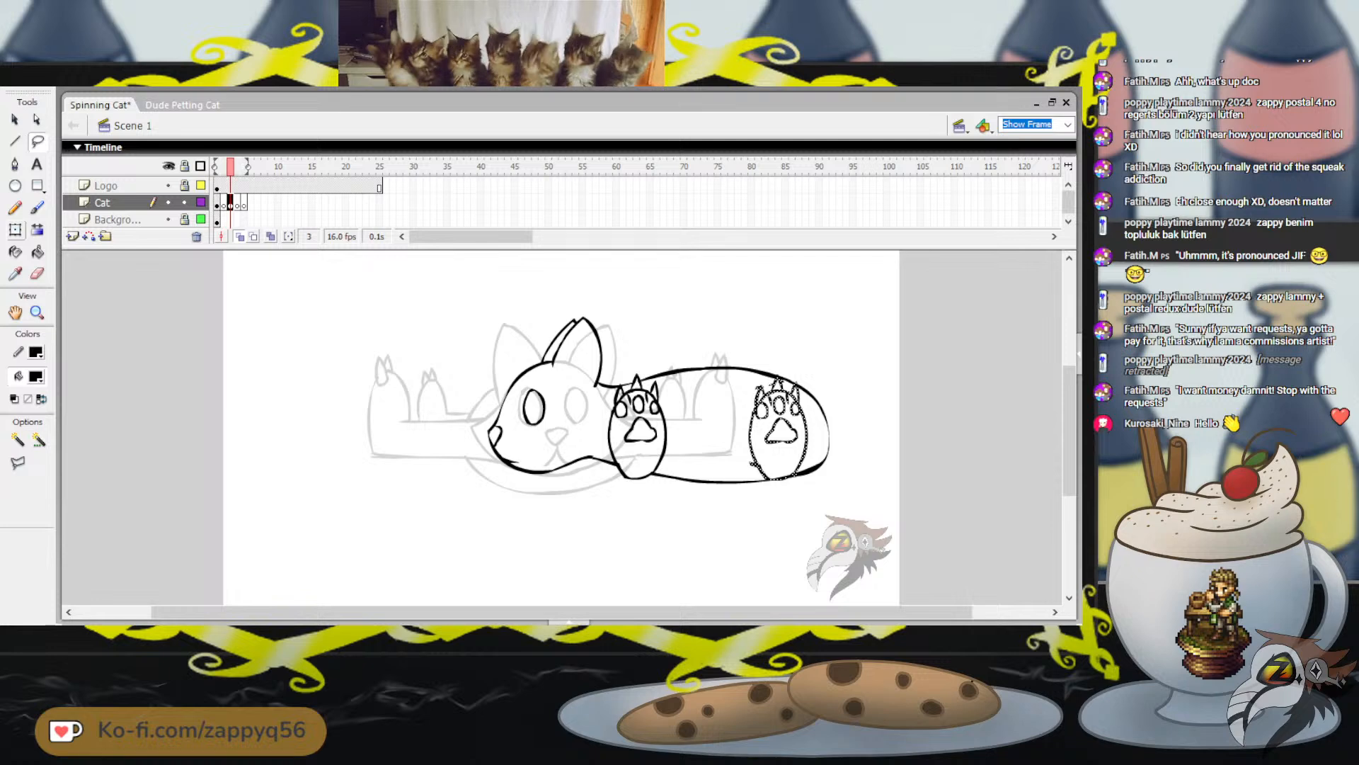
Shift the hind paw copy slightly toward the rump and skew it a little with Free Transform
key("q")
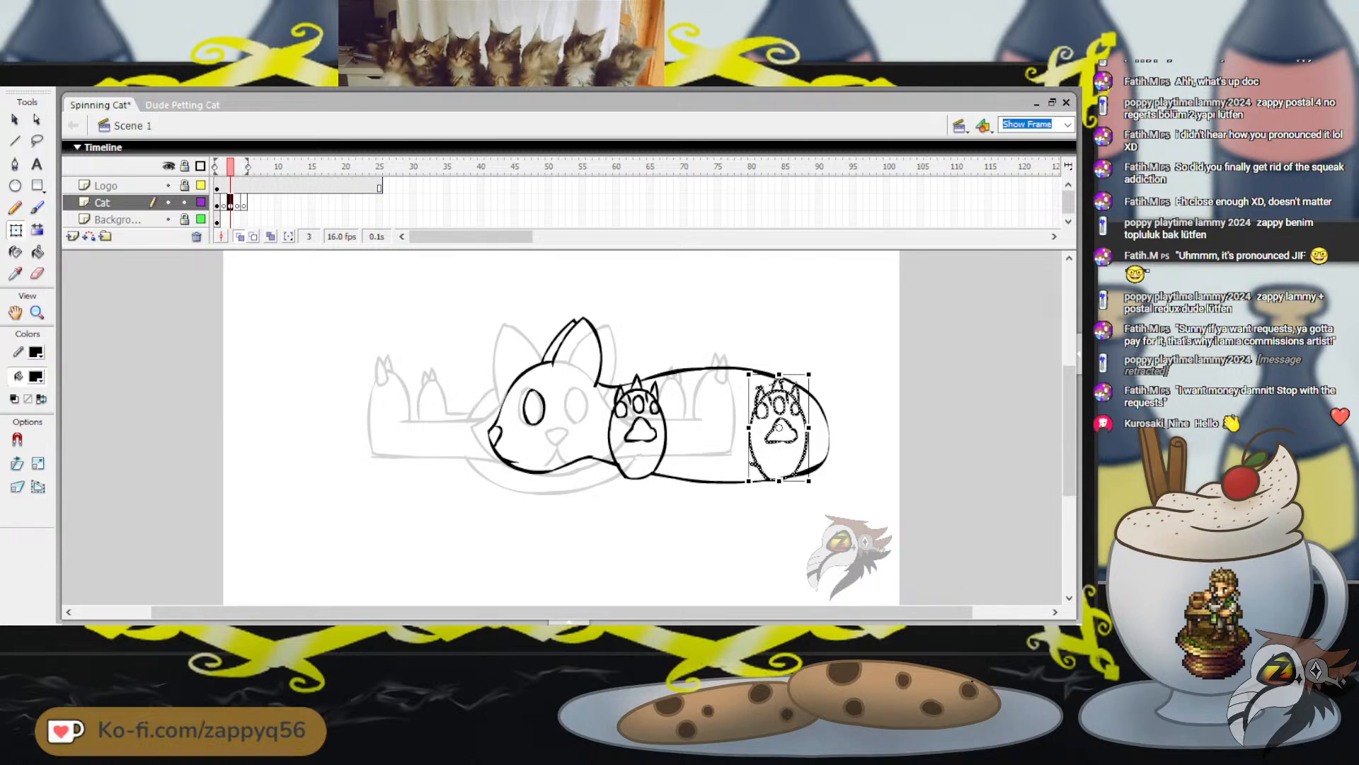
left_click_drag(781, 430, 785, 430)
left_click_drag(793, 482, 791, 481)
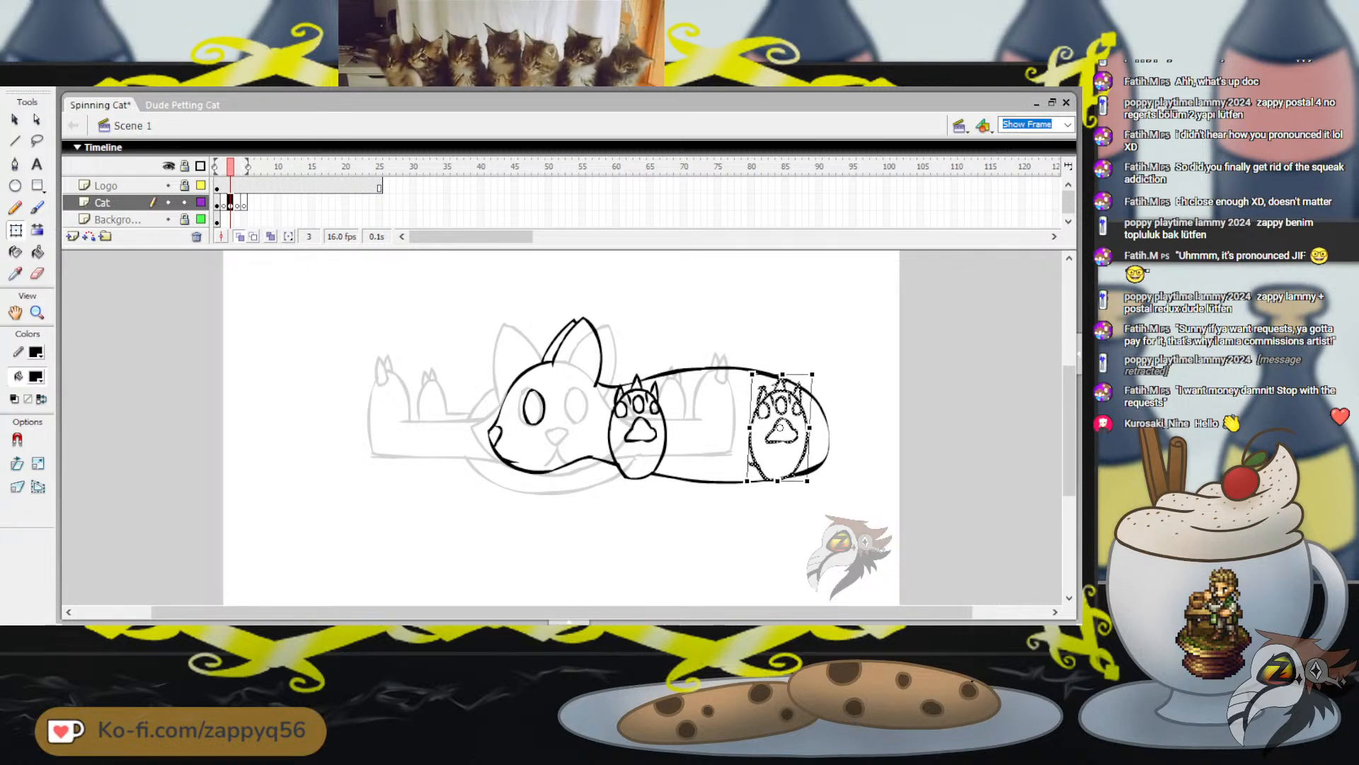
Nudge the hind paw in small increments toward the rump to align it with the rear of the body outline
key("Right")
key("Right")
key("Right")
key("Right")
key("Right")
key("Right")
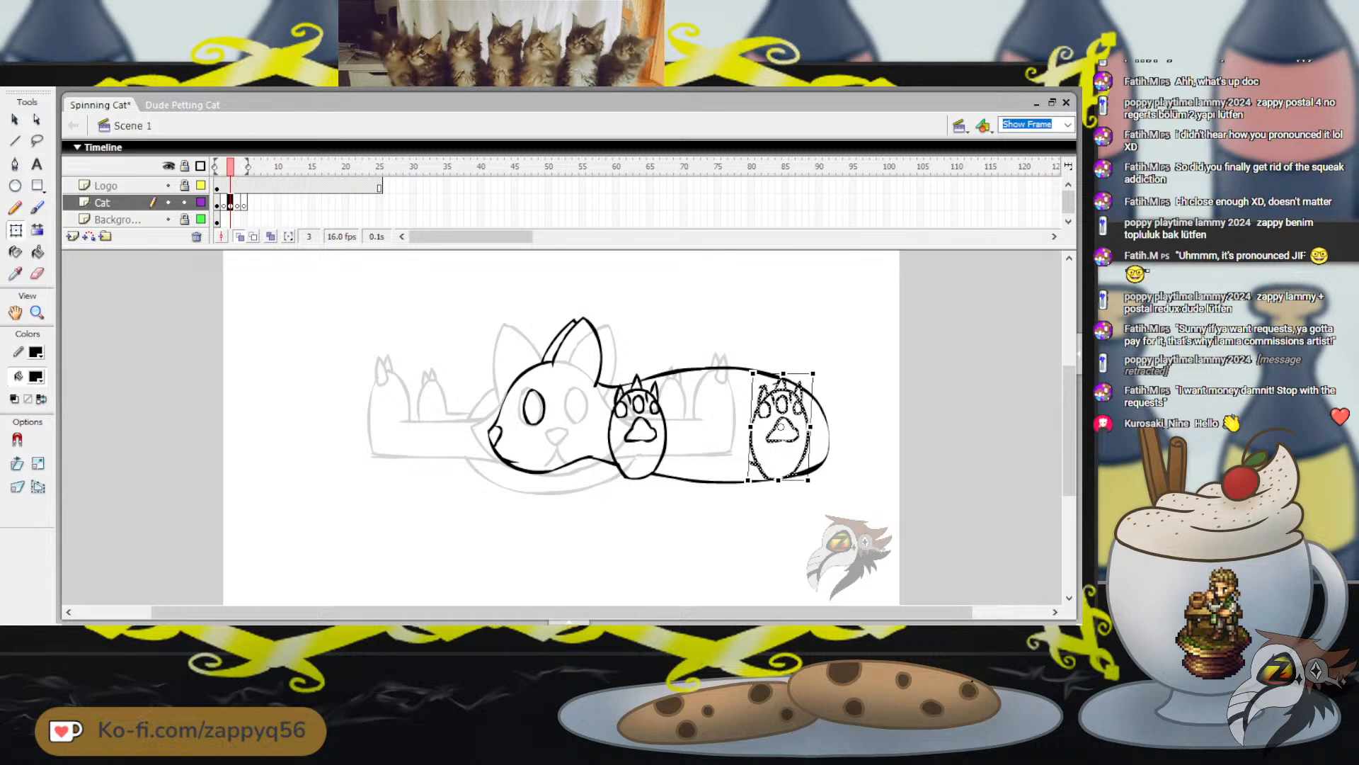
key("Right")
key("Right")
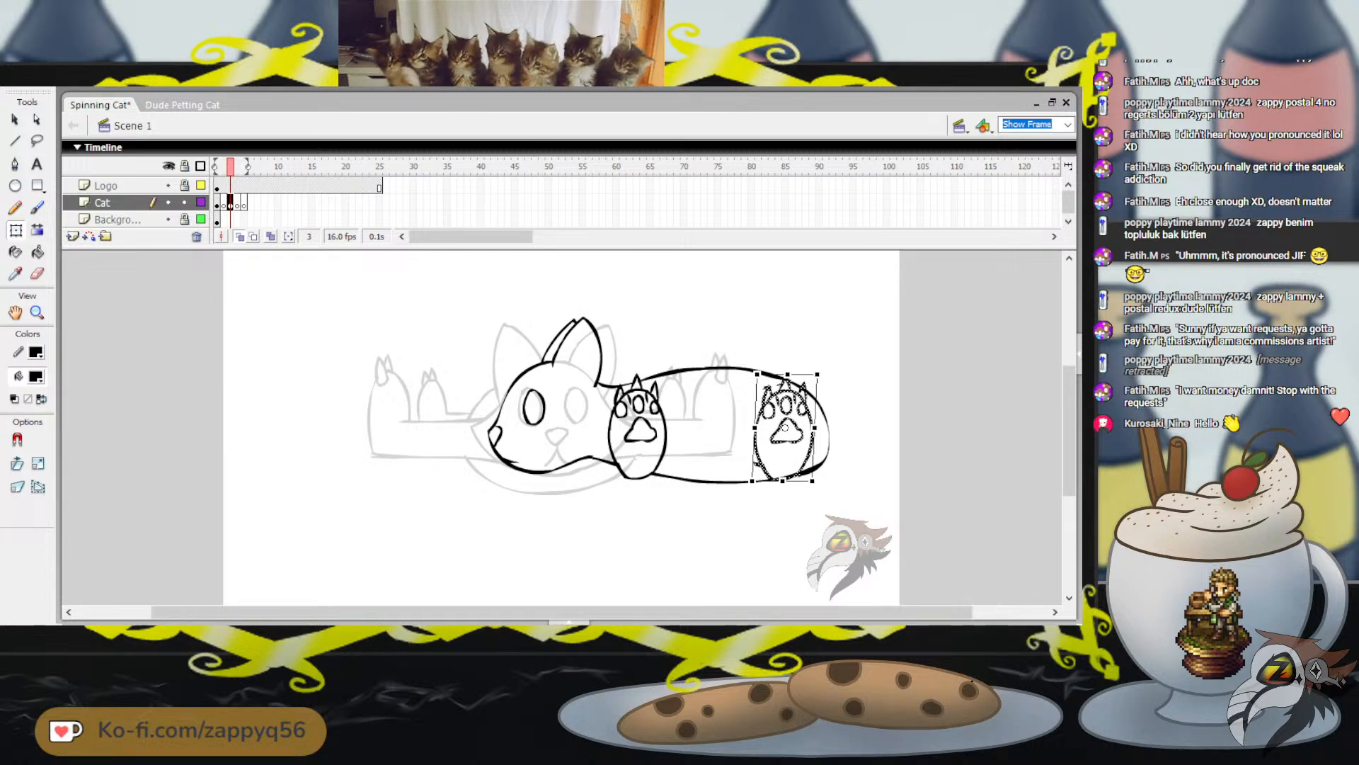
key("Right")
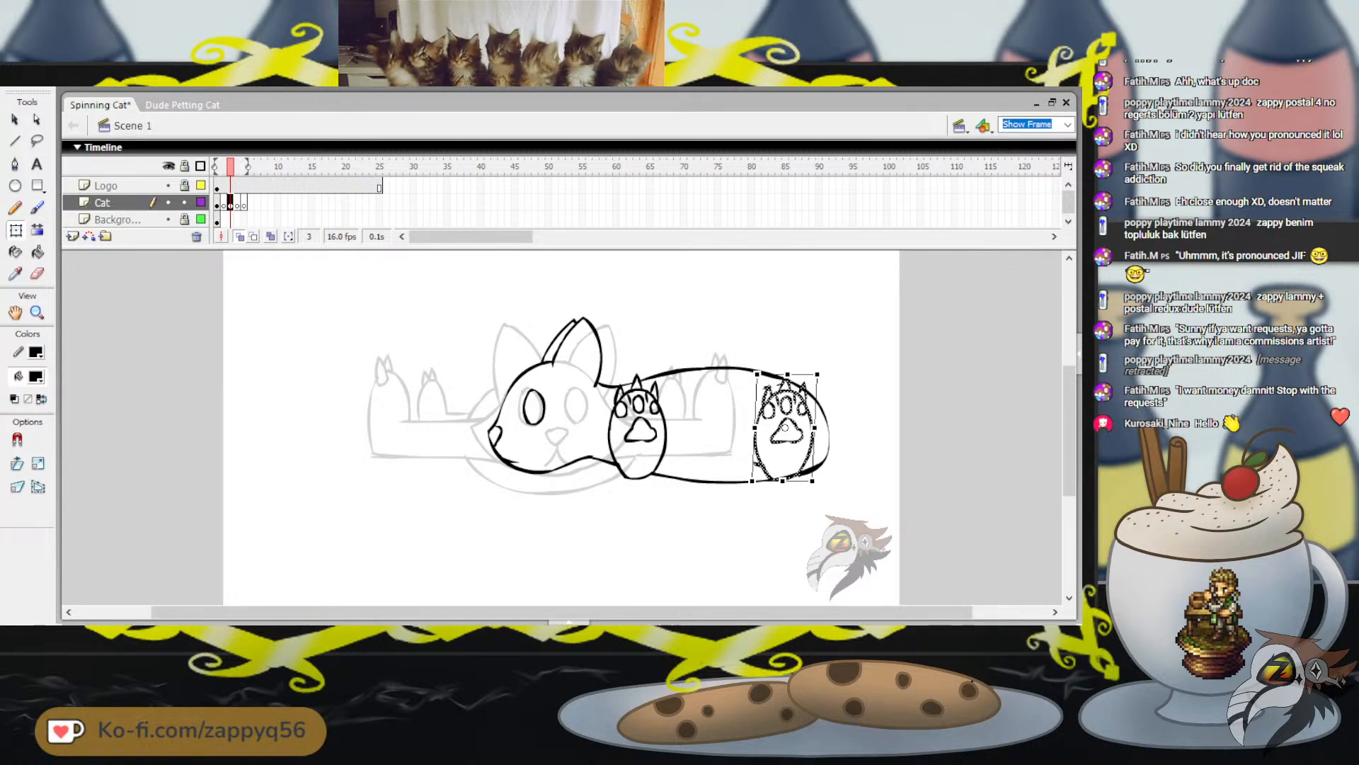
key("Left")
key("Left")
key("Right")
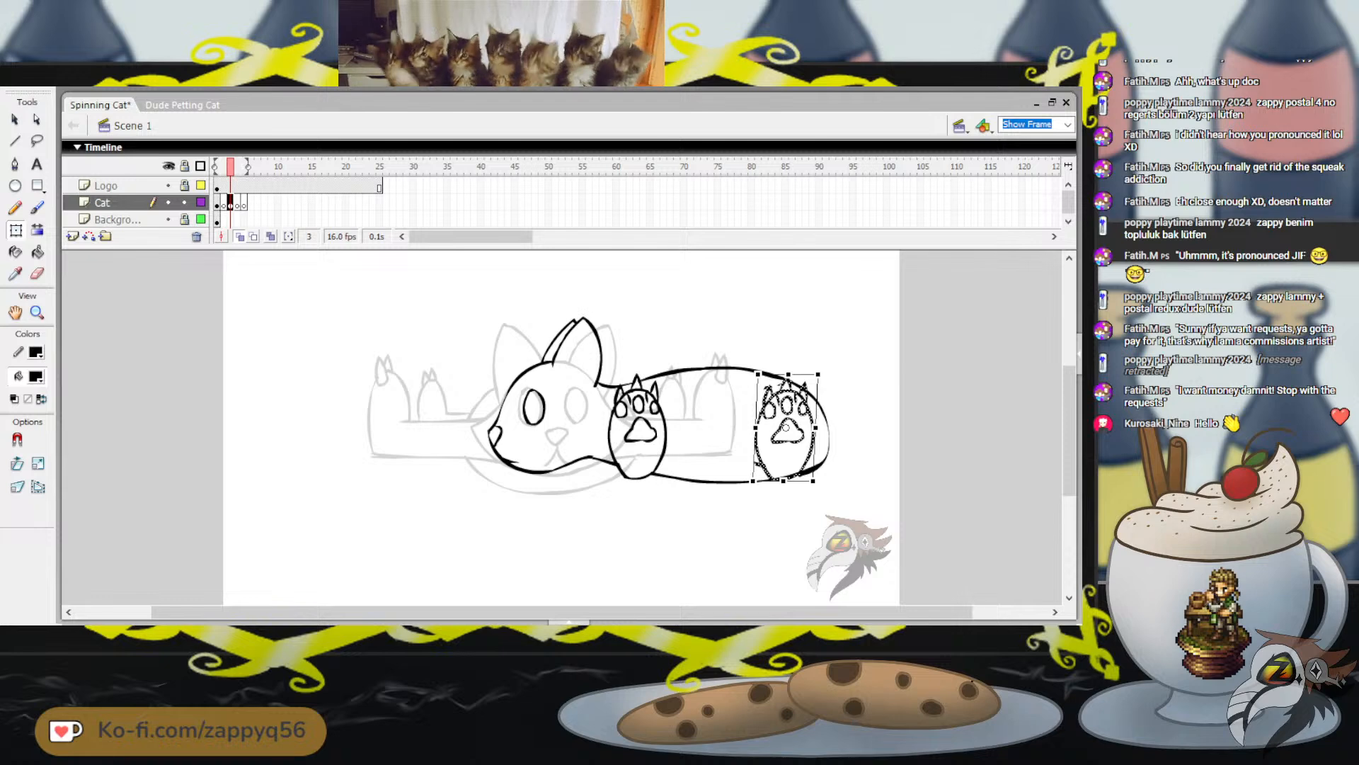
key("Right")
key("Left")
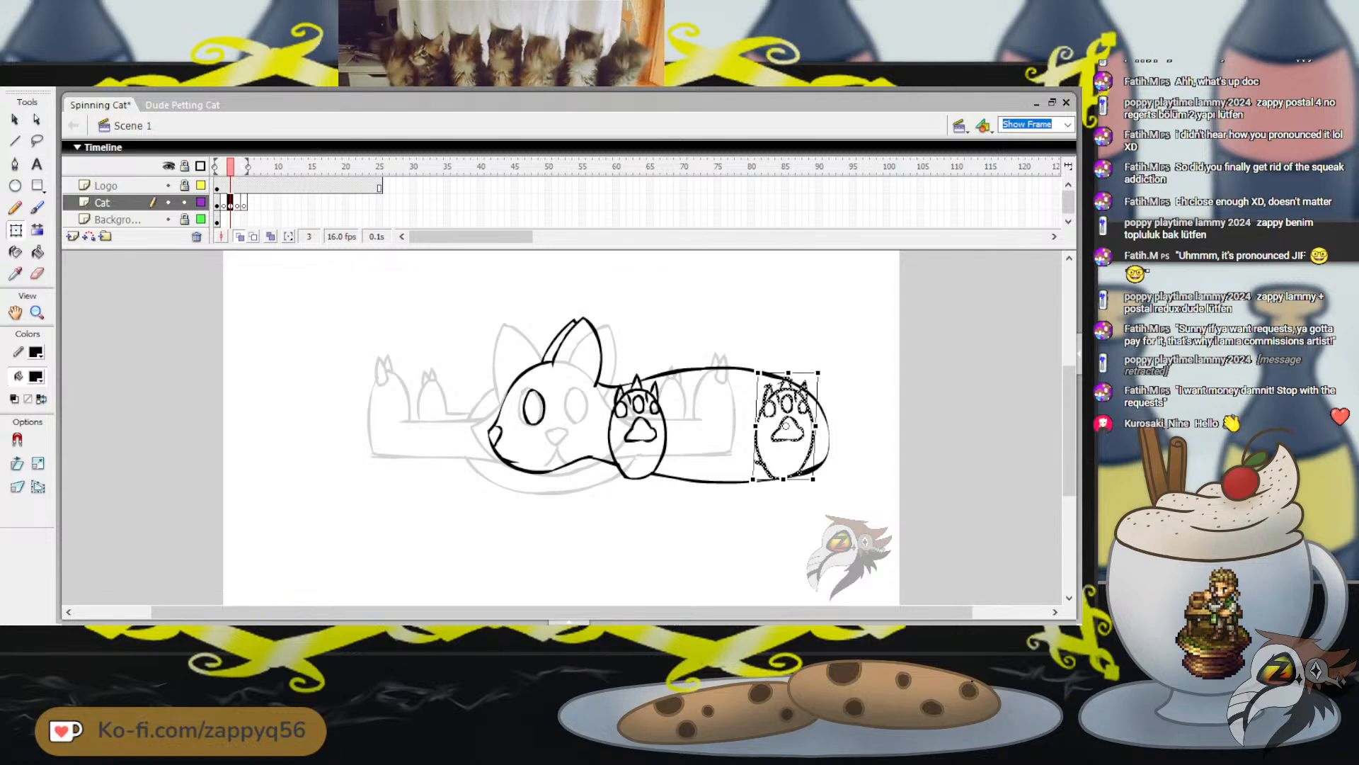
key("Up")
key("Right")
key("Right")
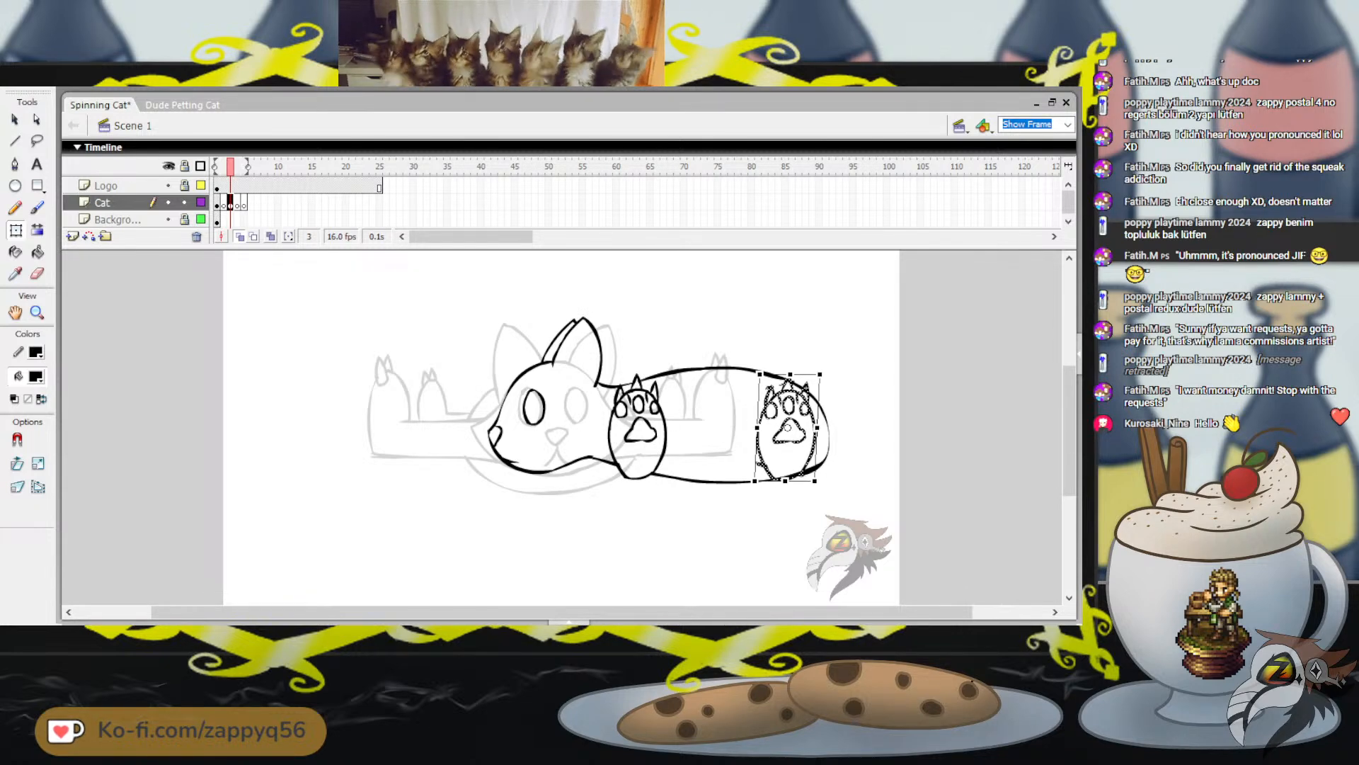
key("Right")
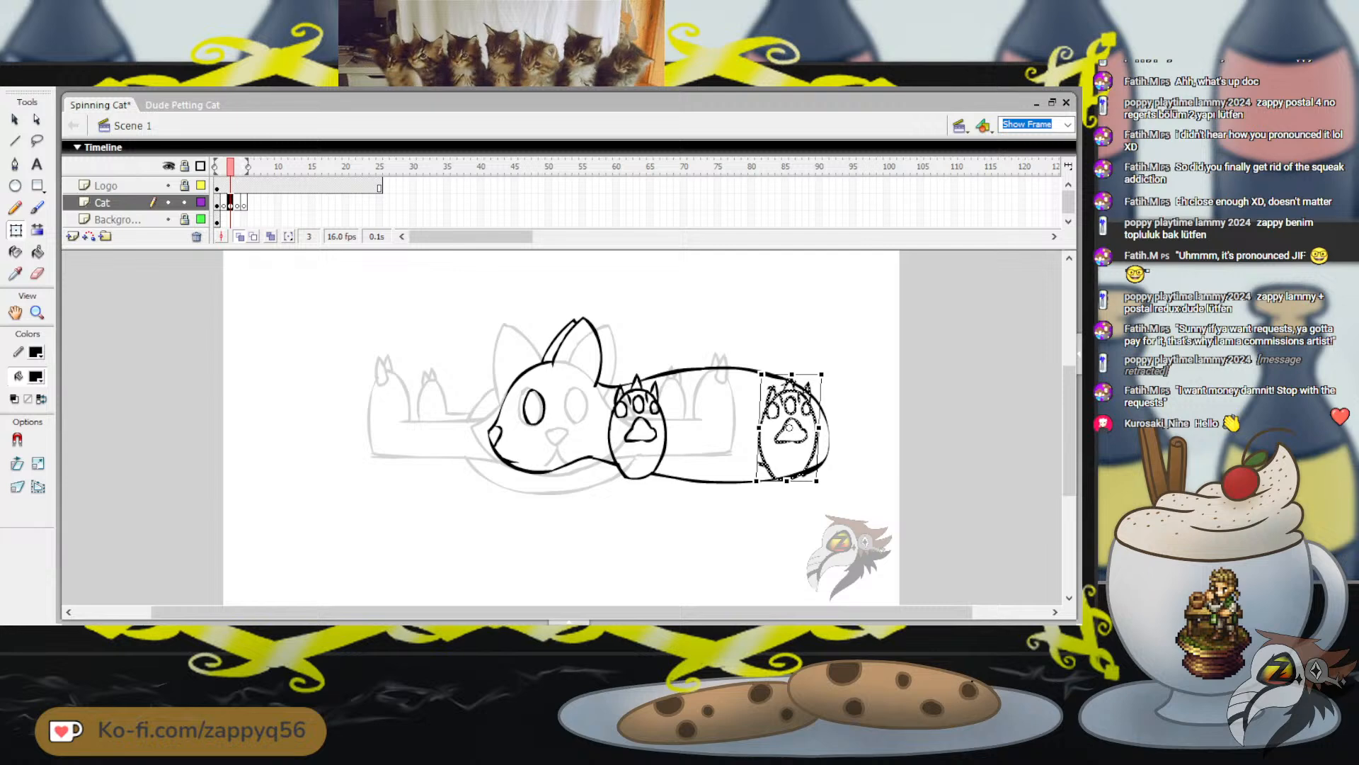
Deselect the hind paw and brush a short stroke thickening the rump outline beside it, undoing the stray strokes behind the body
key("Escape")
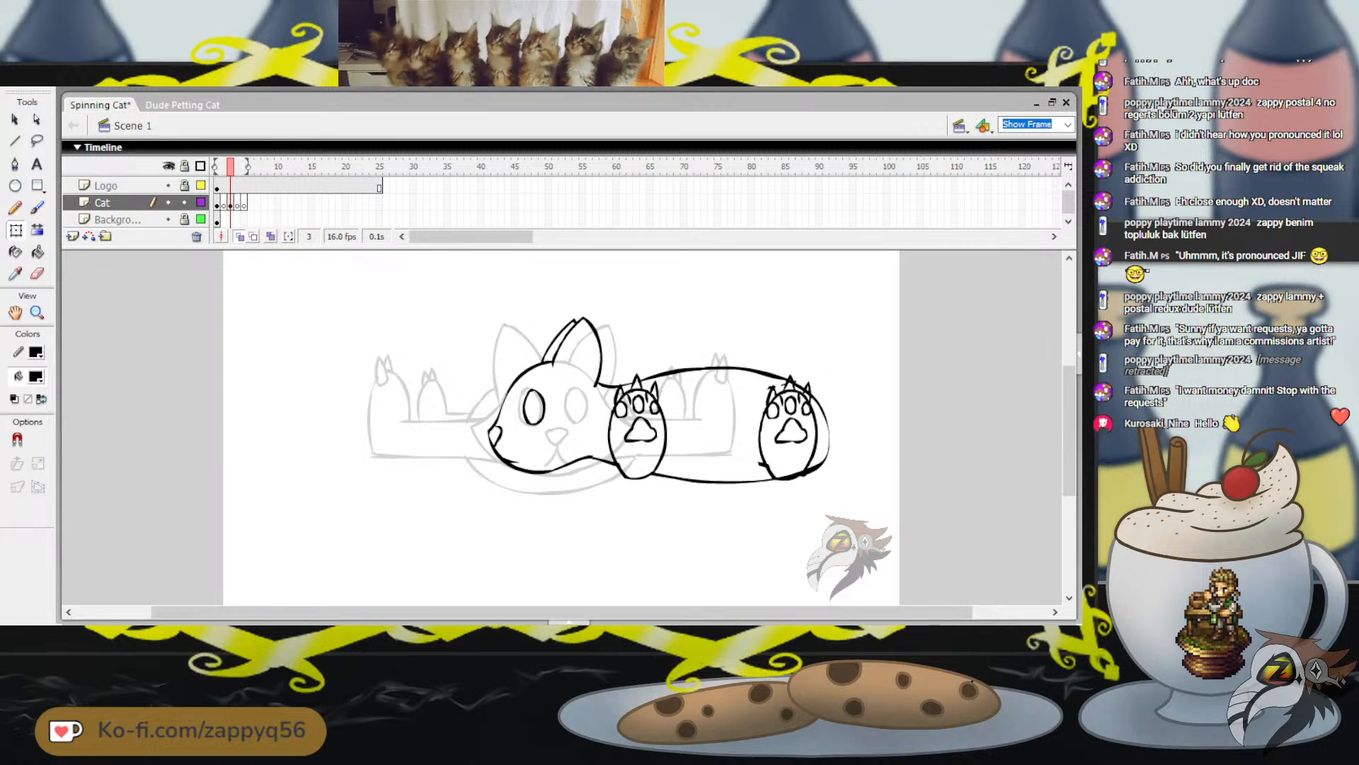
key("b")
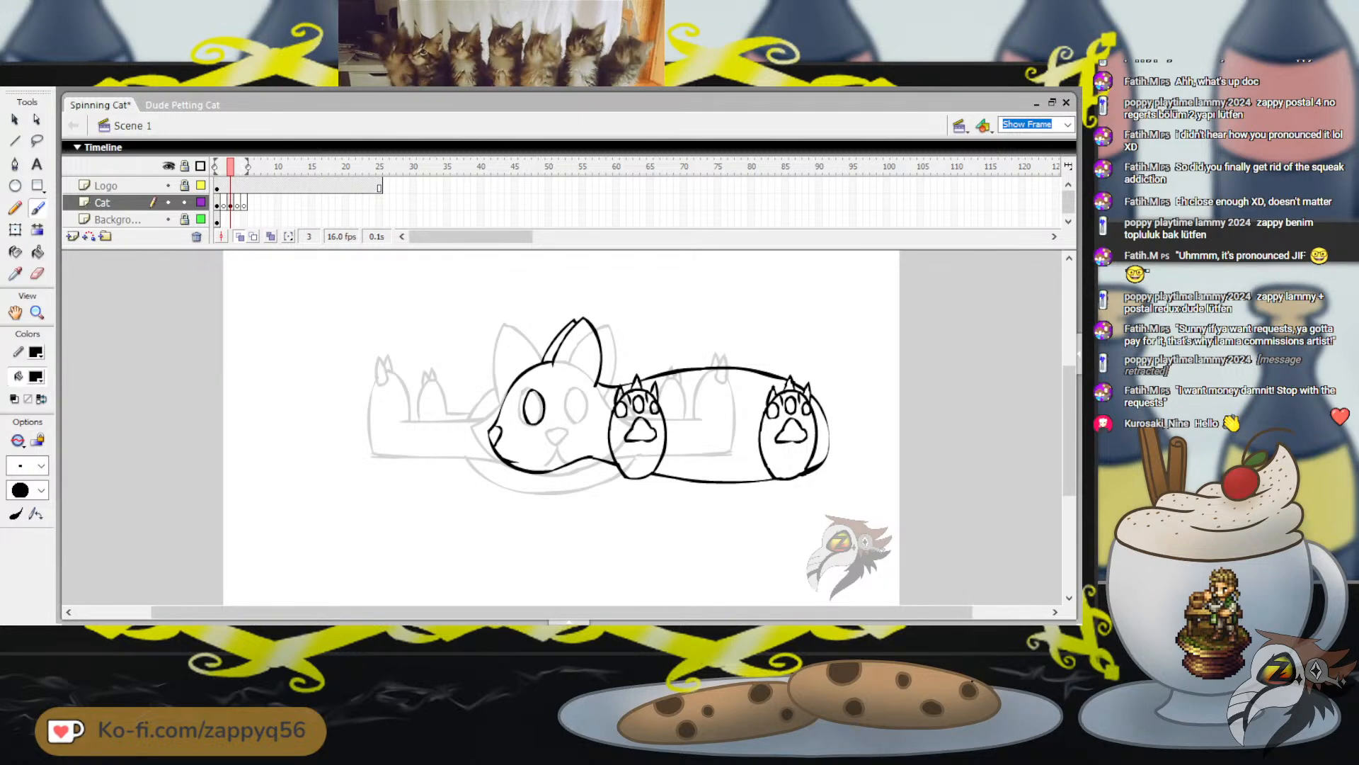
left_click_drag(837, 340, 874, 379)
key("ctrl+z")
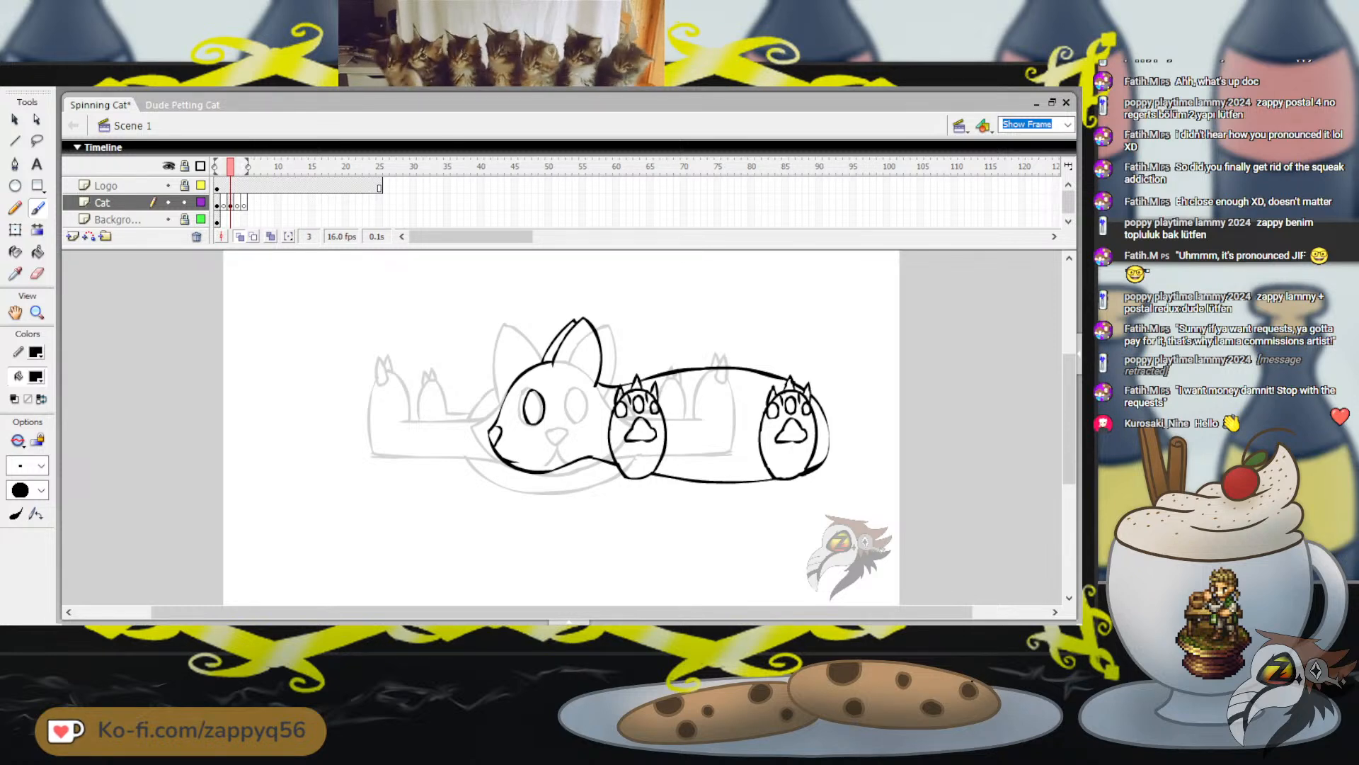
scroll(602, 425, "up", 1)
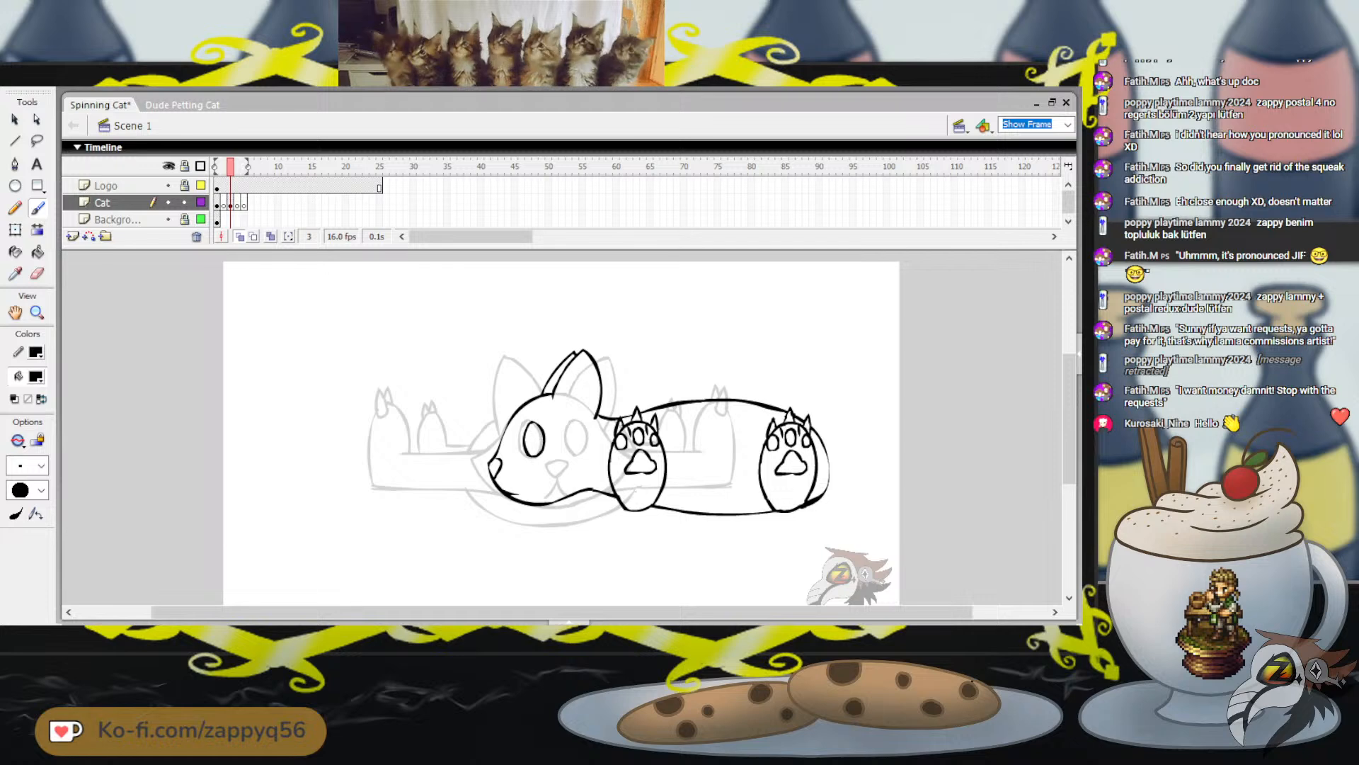
left_click_drag(829, 470, 829, 480)
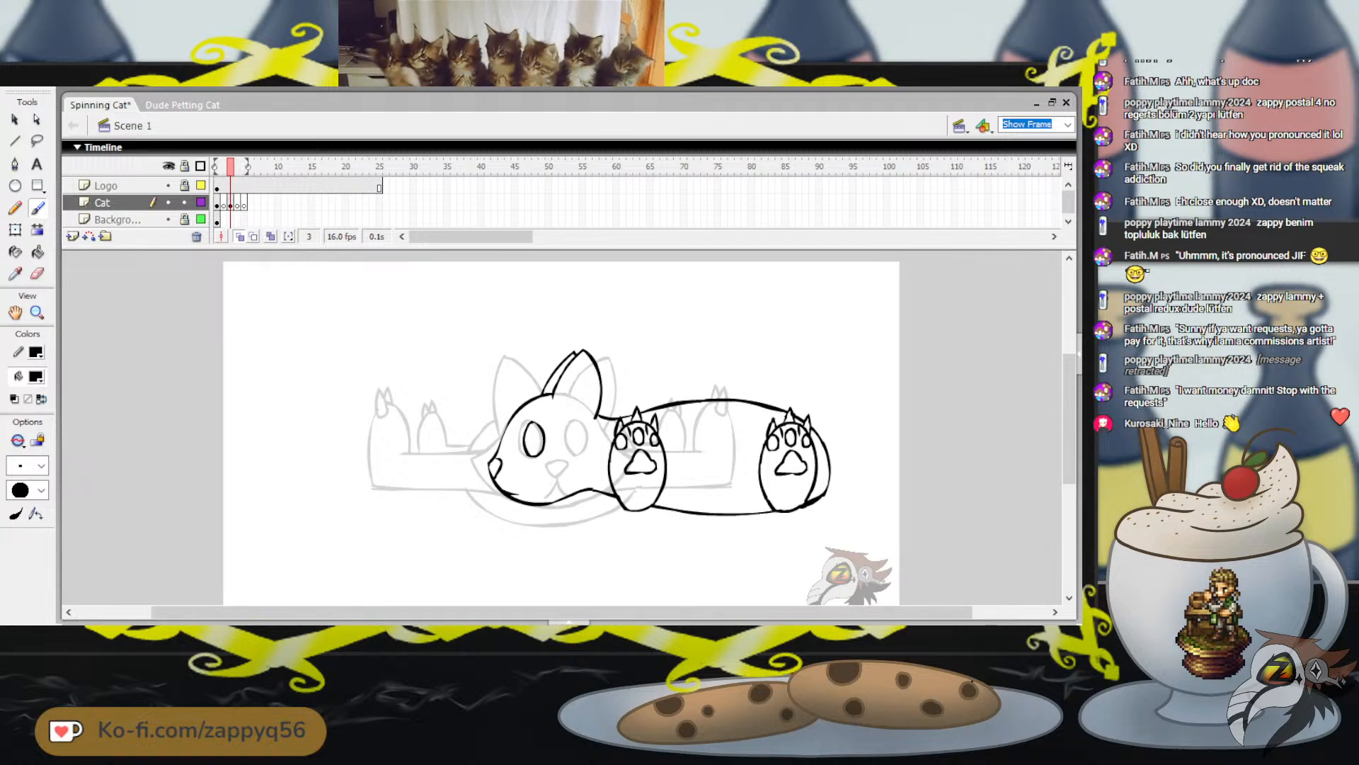
left_click_drag(844, 410, 861, 399)
key("ctrl+z")
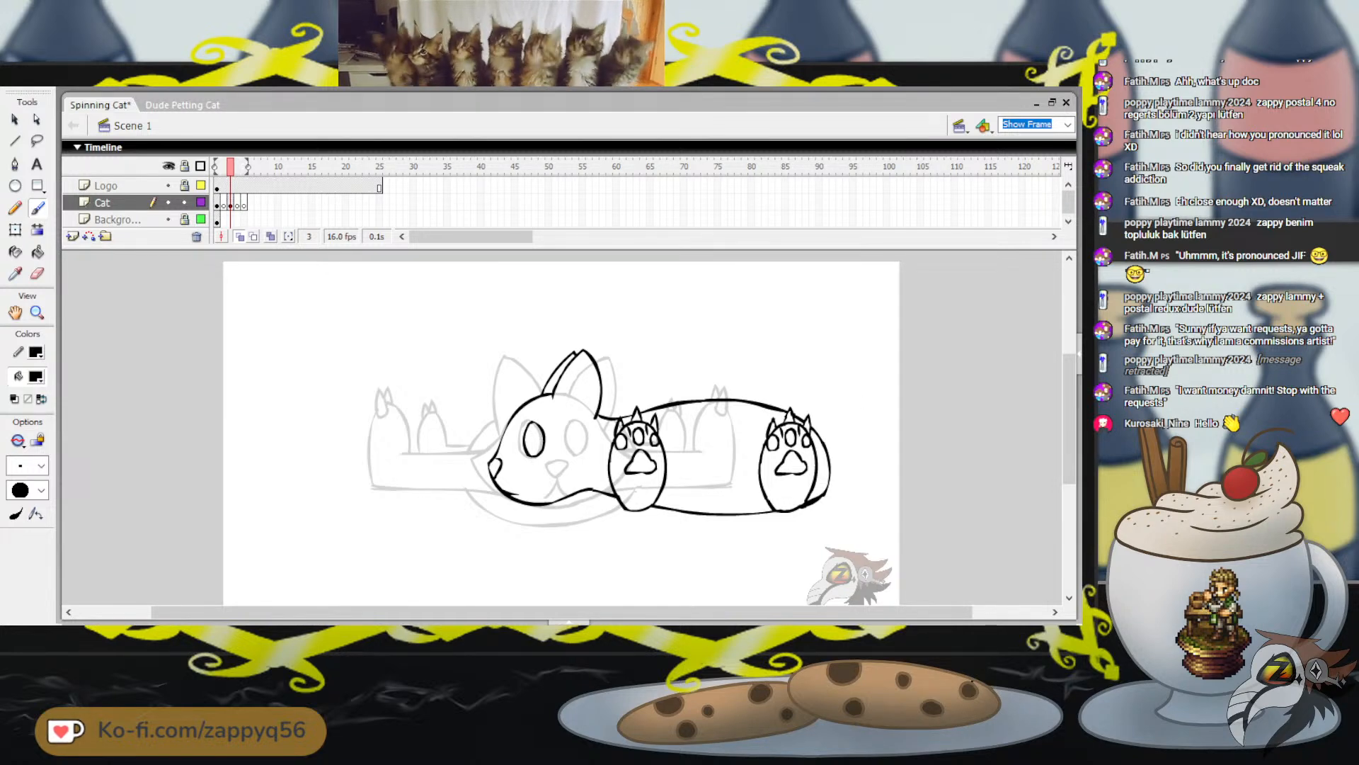
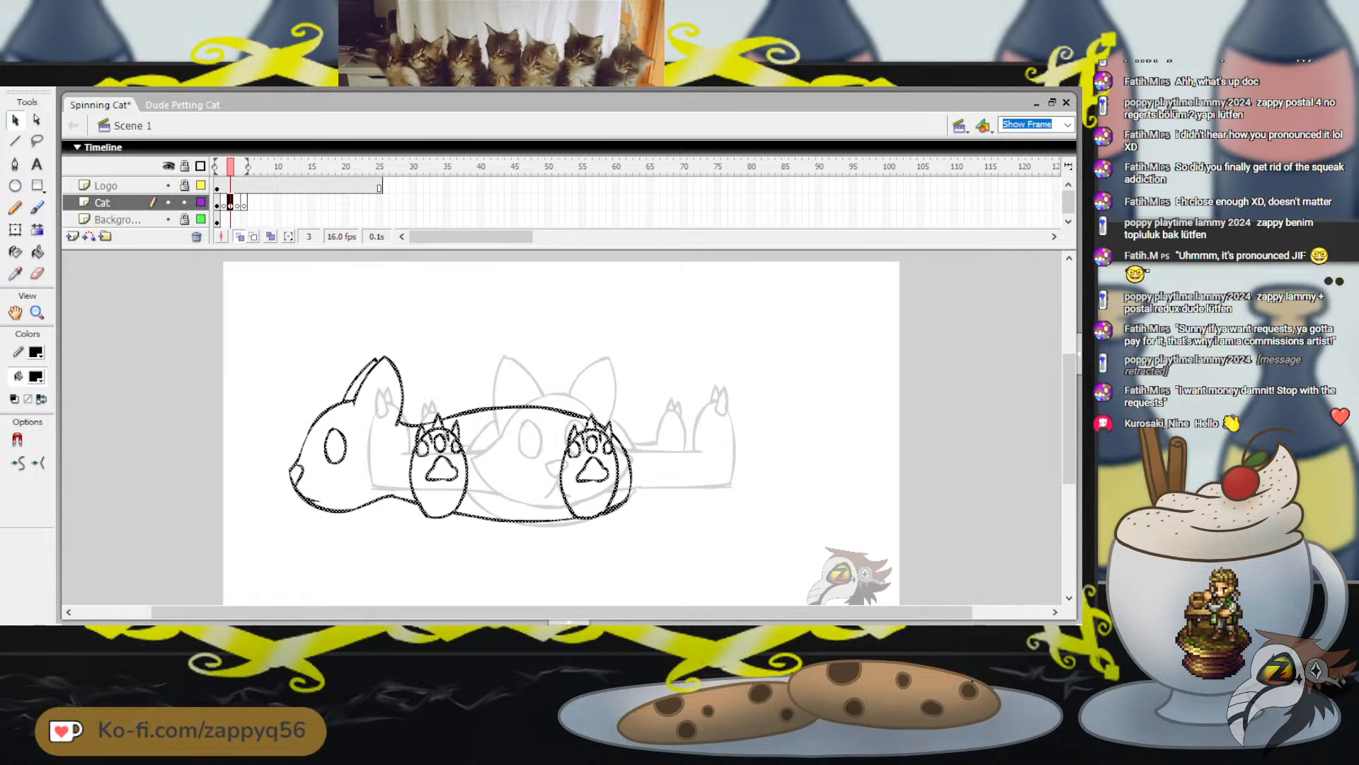
Nudge the whole side-view cat drawing a little toward its rear over the onion-skinned first frame and deselect it
key("Right")
key("Right")
key("Right")
key("Right")
key("Right")
key("Right")
key("Right")
key("Right")
key("Right")
key("Right")
key("Right")
key("Right")
key("Right")
key("Right")
key("Right")
key("Right")
key("Right")
key("Right")
key("Right")
key("Right")
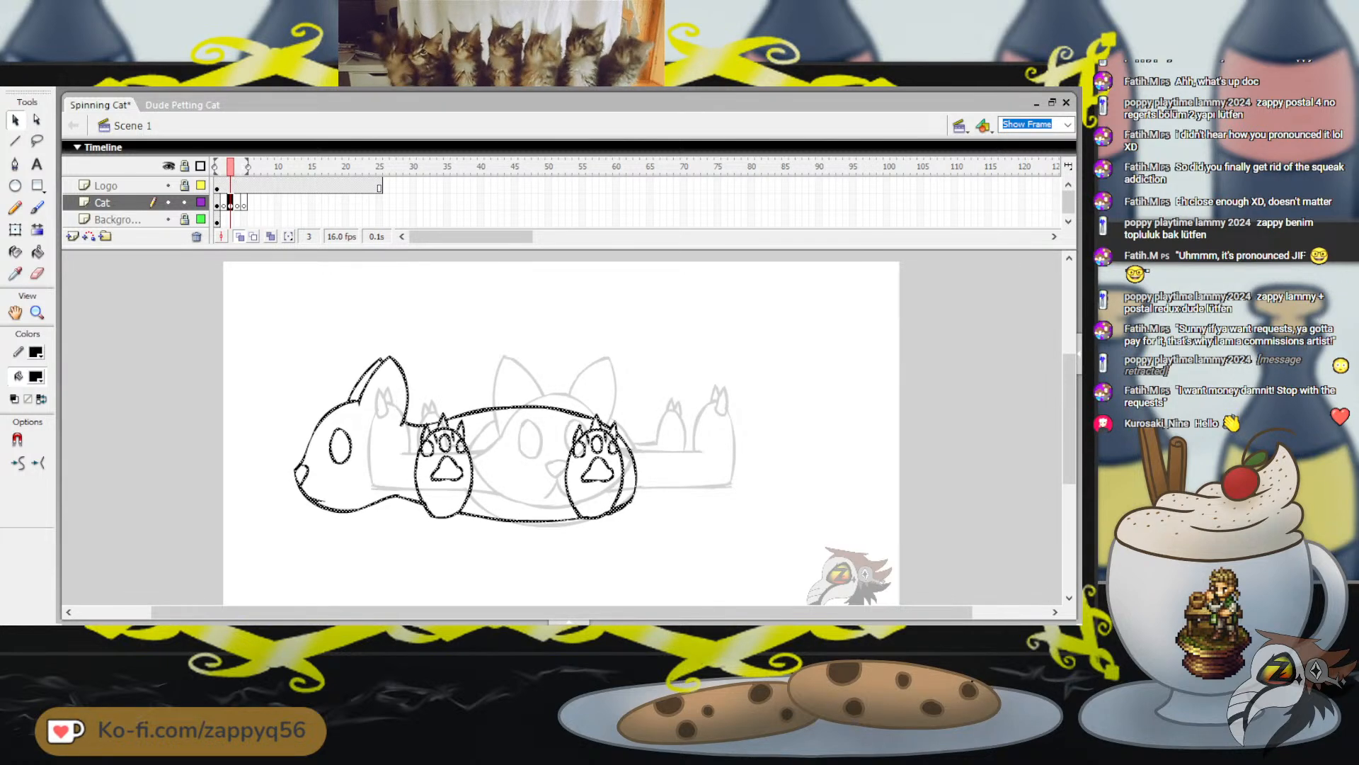
key("Right")
key("Right")
key("Right")
key("Right")
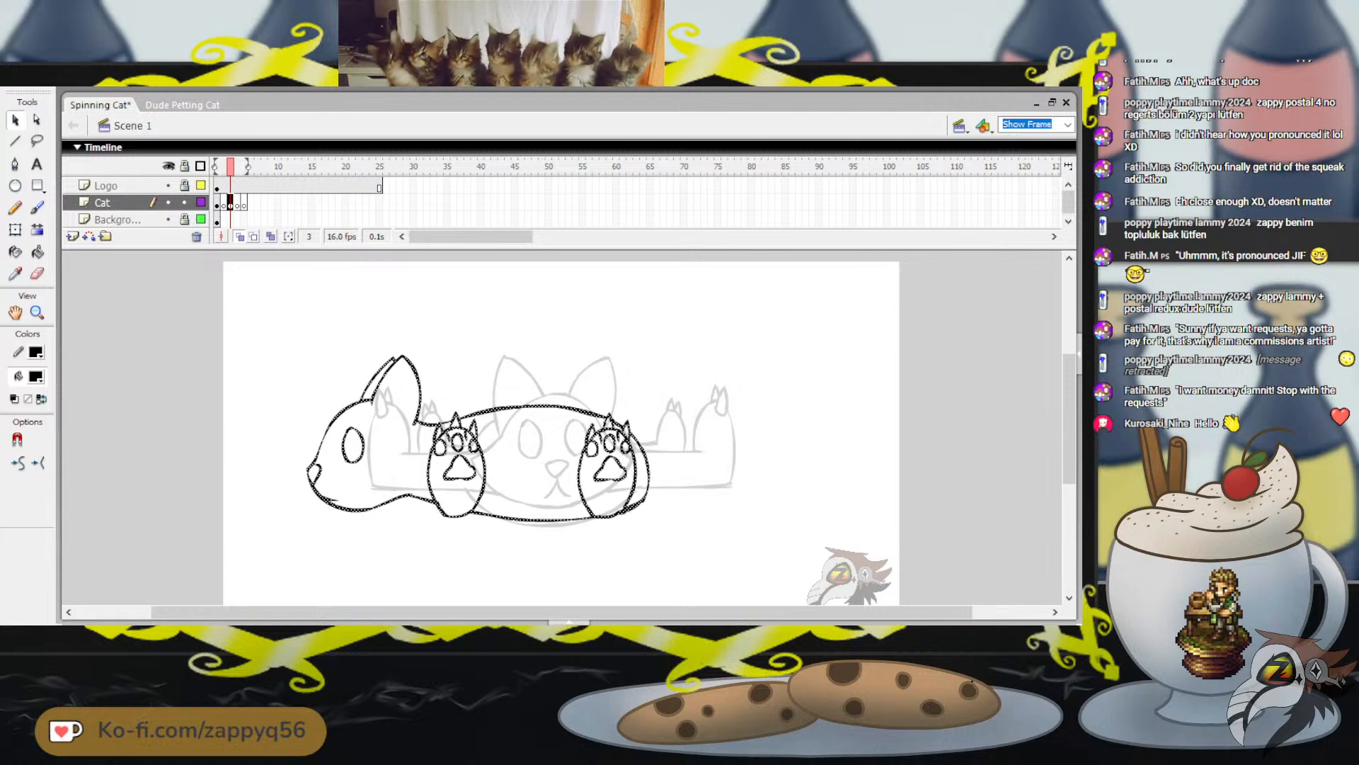
key("Right")
key("Right")
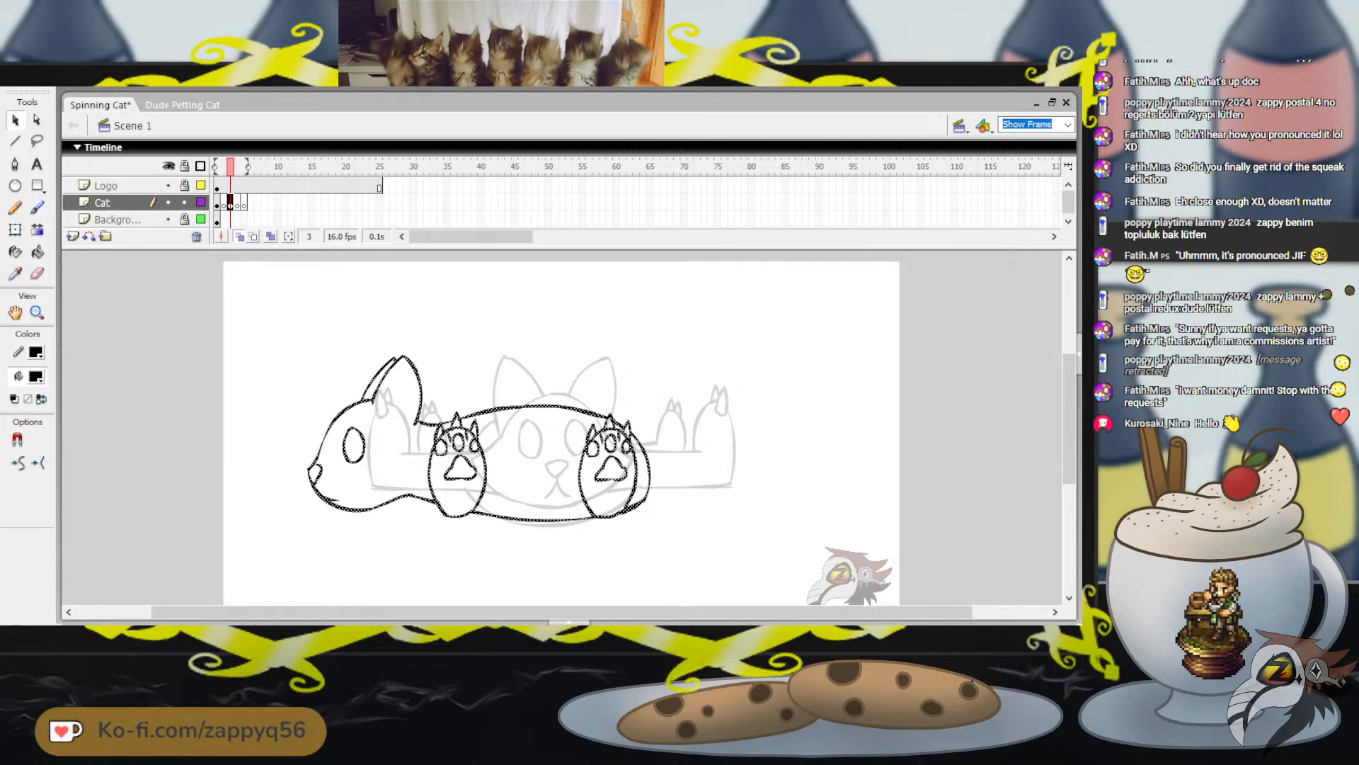
key("Right")
key("Right")
key("Right")
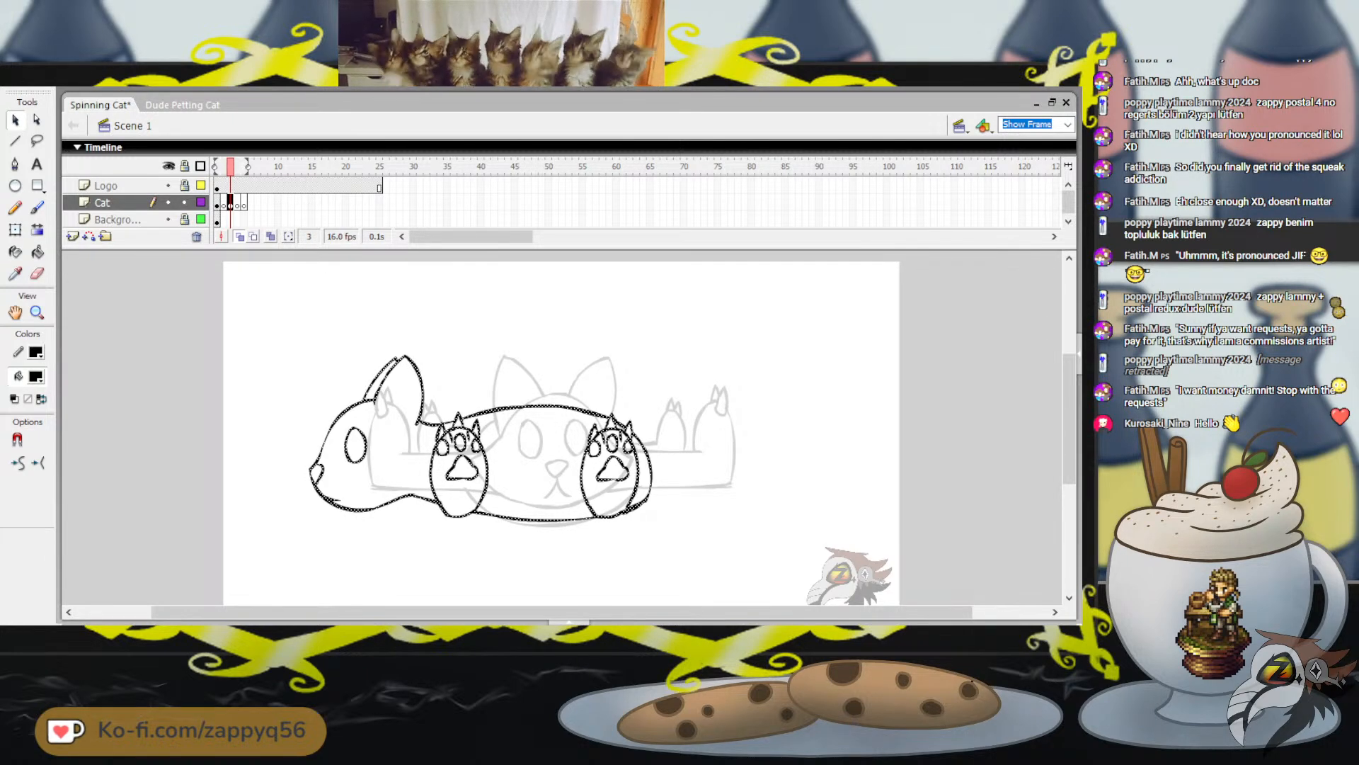
key("Escape")
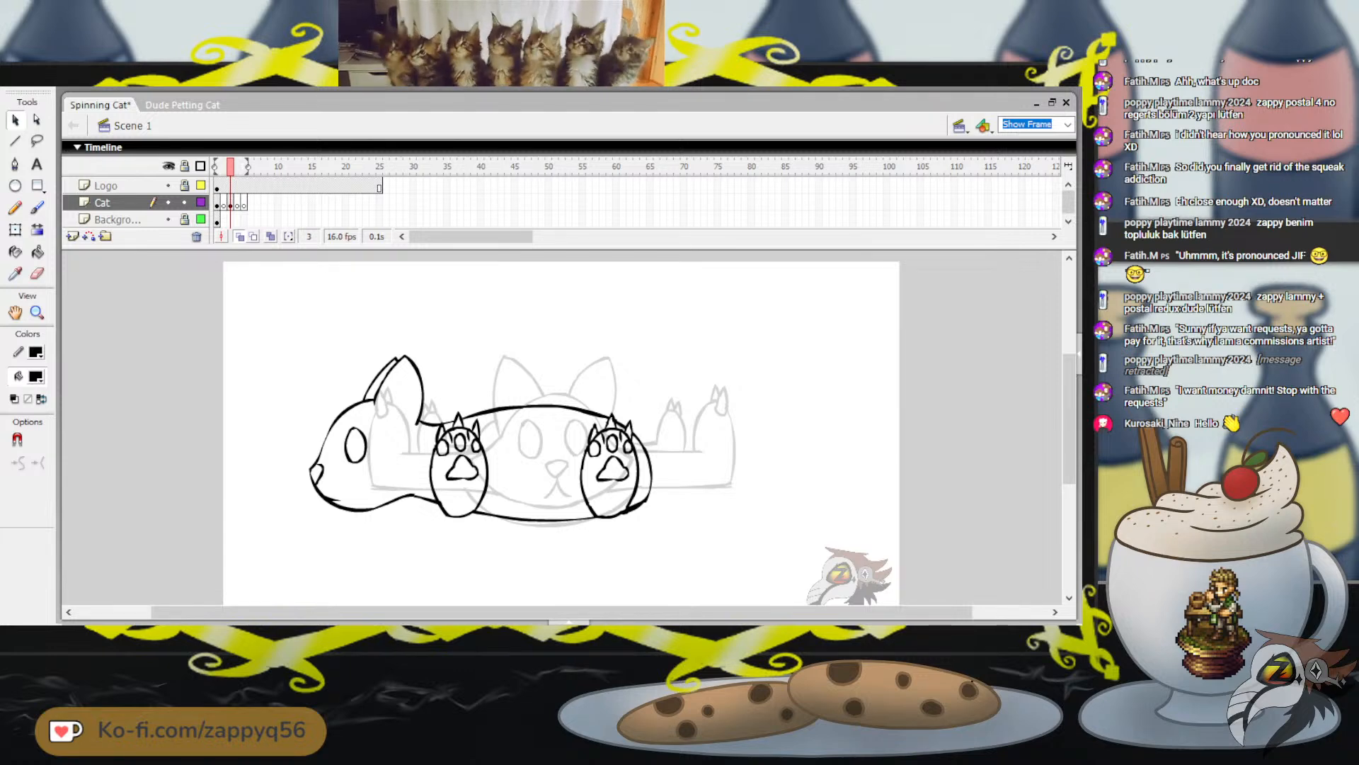
key("b")
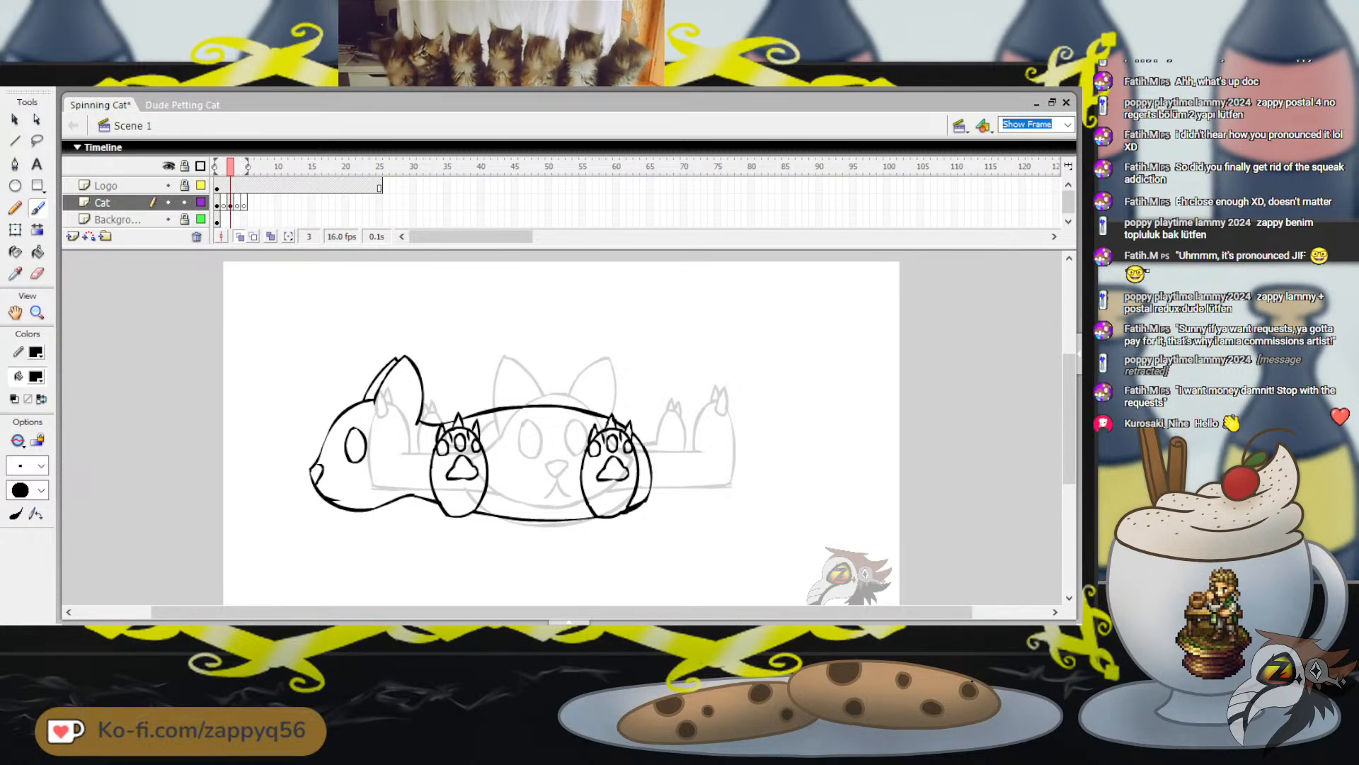
left_click_drag(646, 446, 685, 456)
key("ctrl+z")
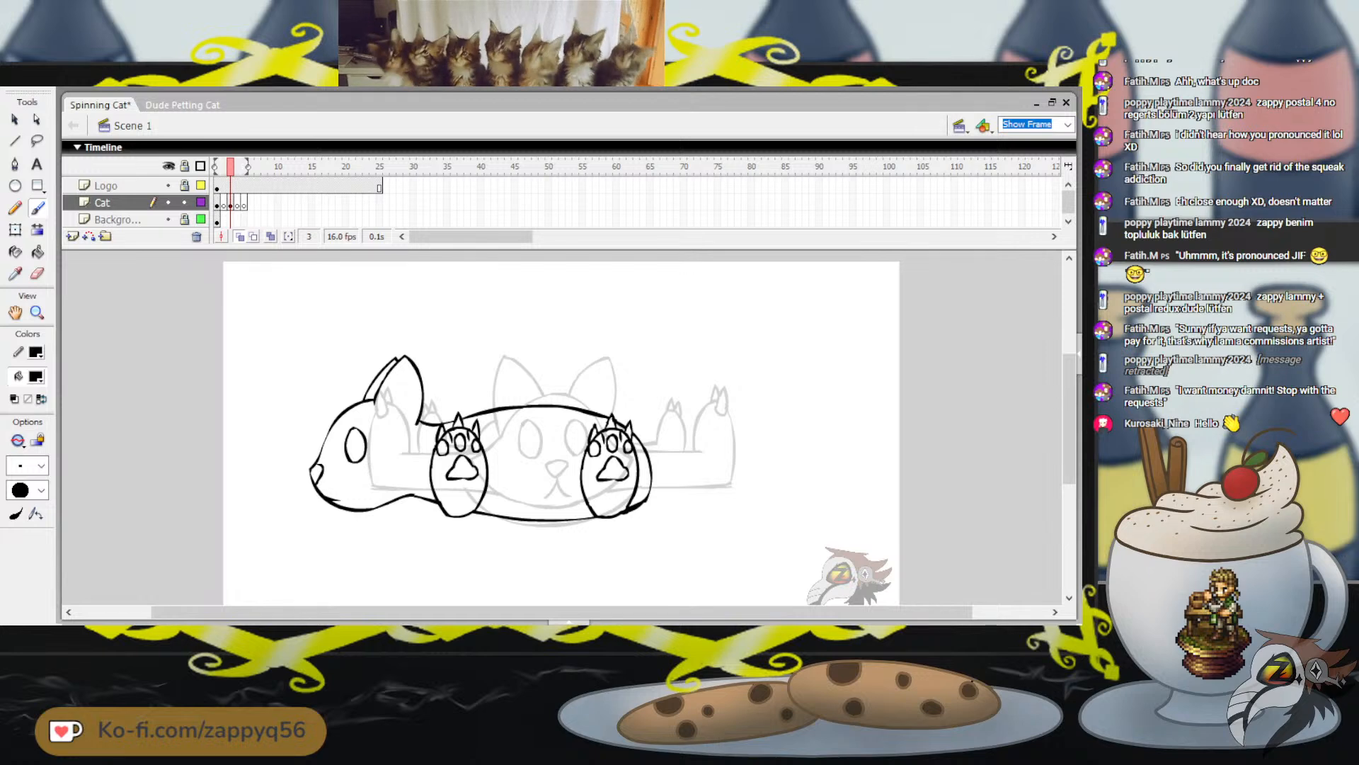
mouse_move(786, 448)
left_mouse_down()
mouse_move(855, 467)
mouse_move(817, 483)
mouse_move(661, 474)
left_mouse_up()
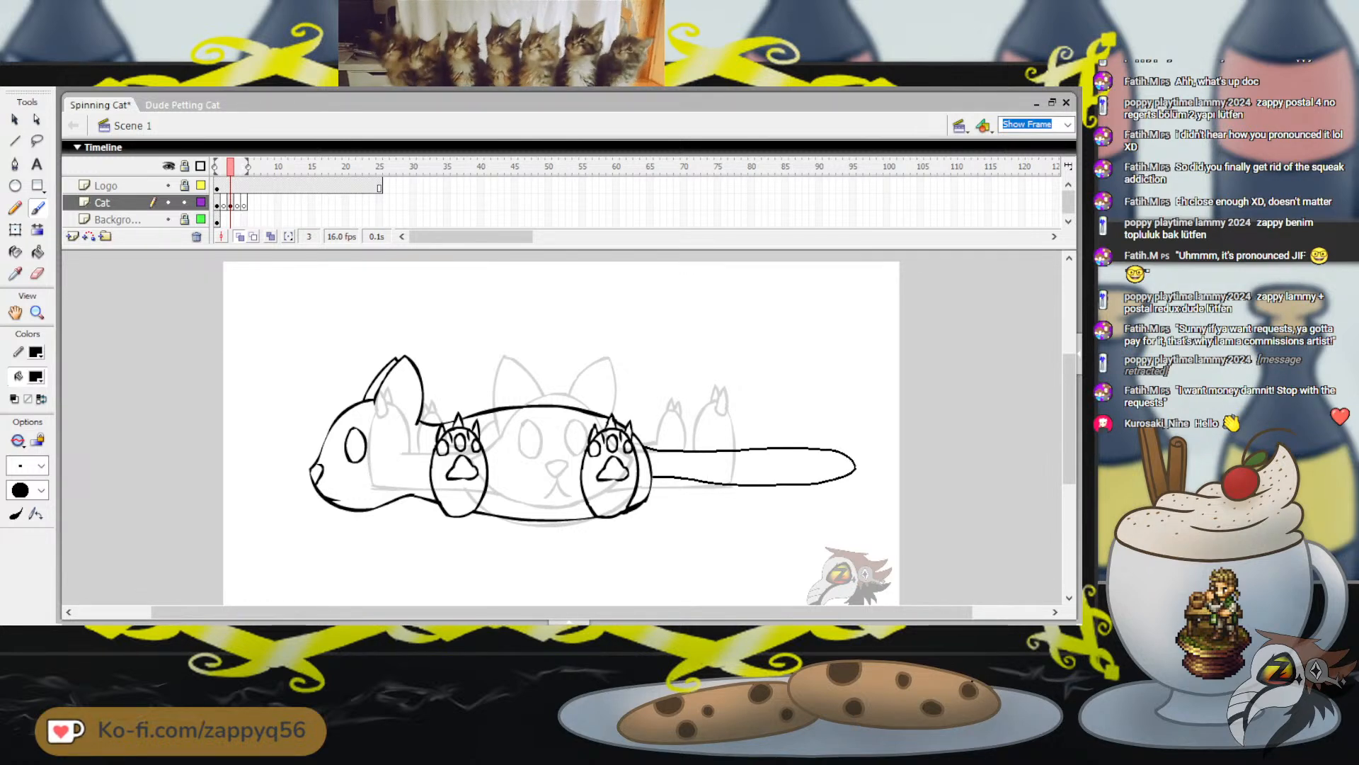
key("ctrl+z")
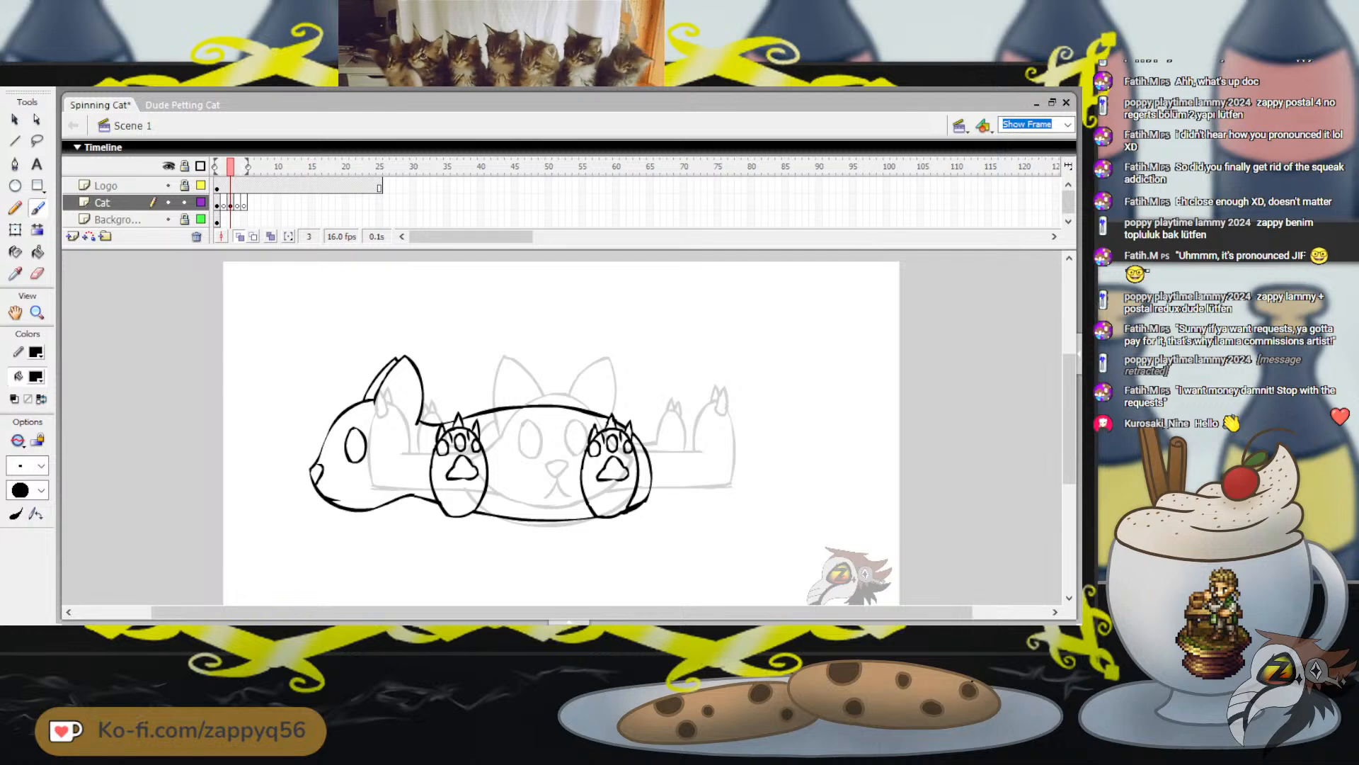
Check the Dude Petting Cat document's animation around frame 22, and return to the Spinning Cat document
key("ctrl+Tab")
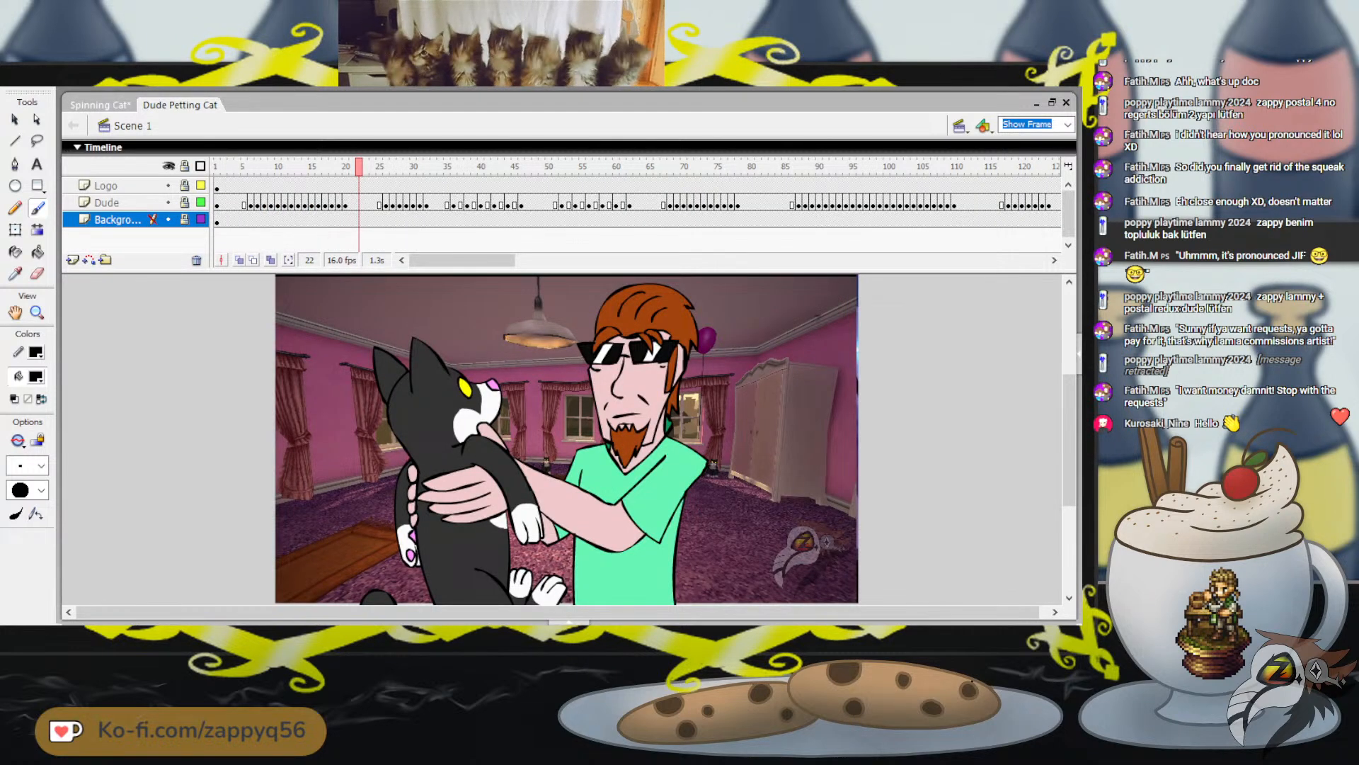
mouse_move(1069, 441)
left_mouse_down()
mouse_move(1069, 481)
mouse_move(1069, 444)
left_mouse_up()
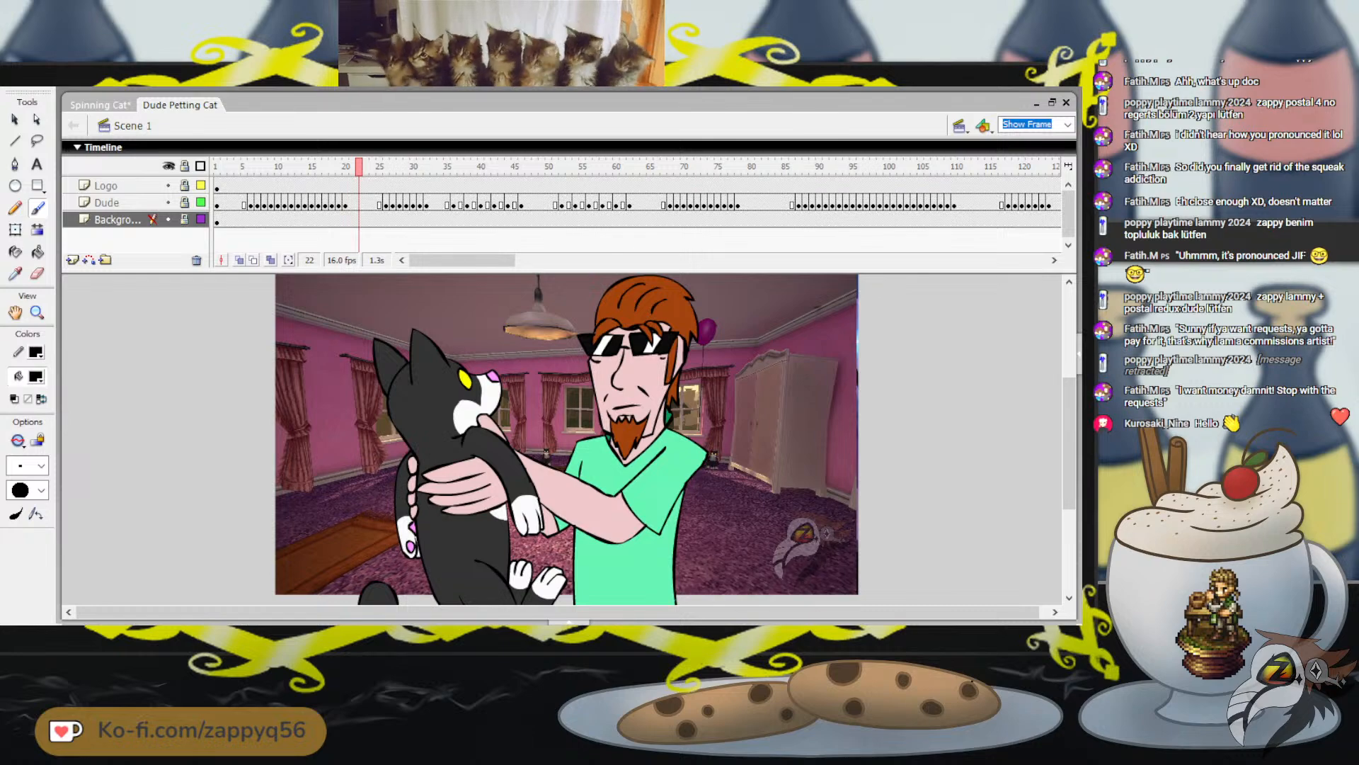
key("Return")
left_click_drag(454, 167, 358, 167)
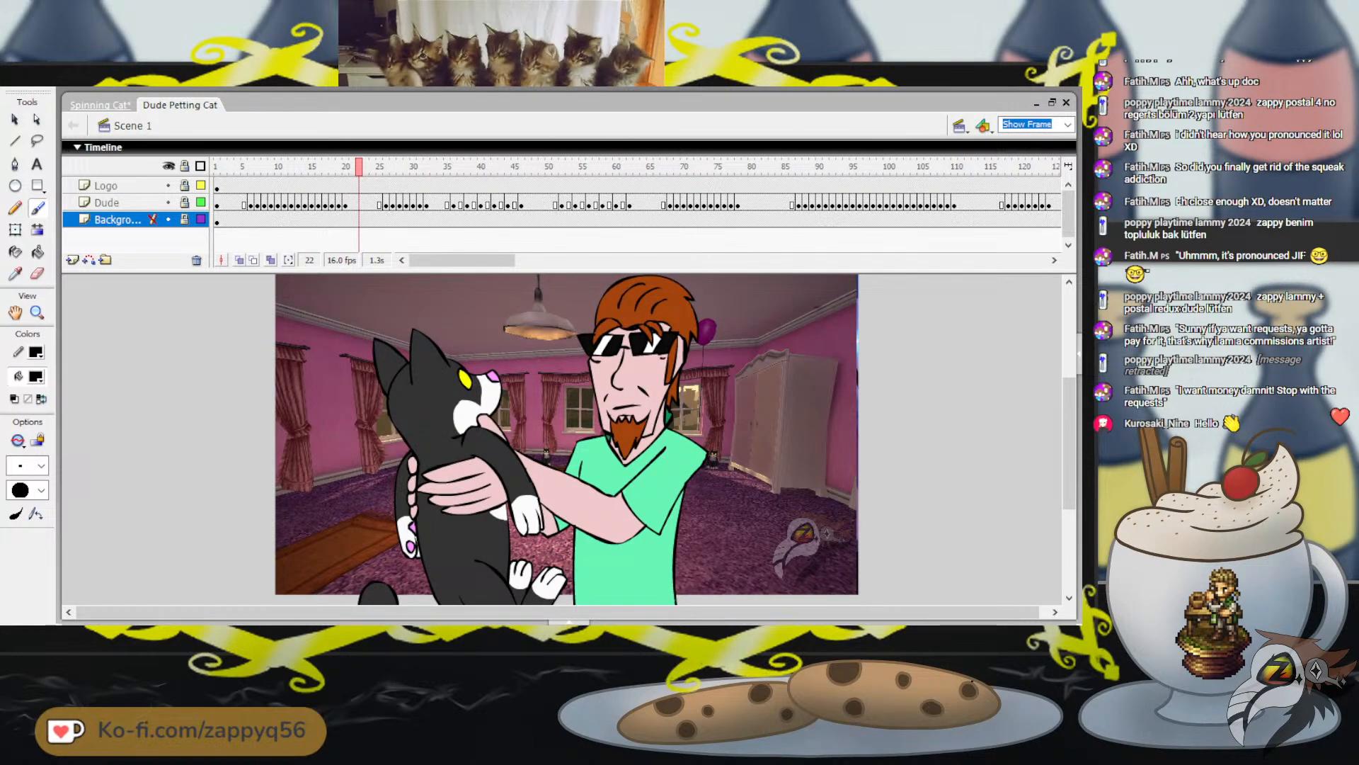
left_click(99, 105)
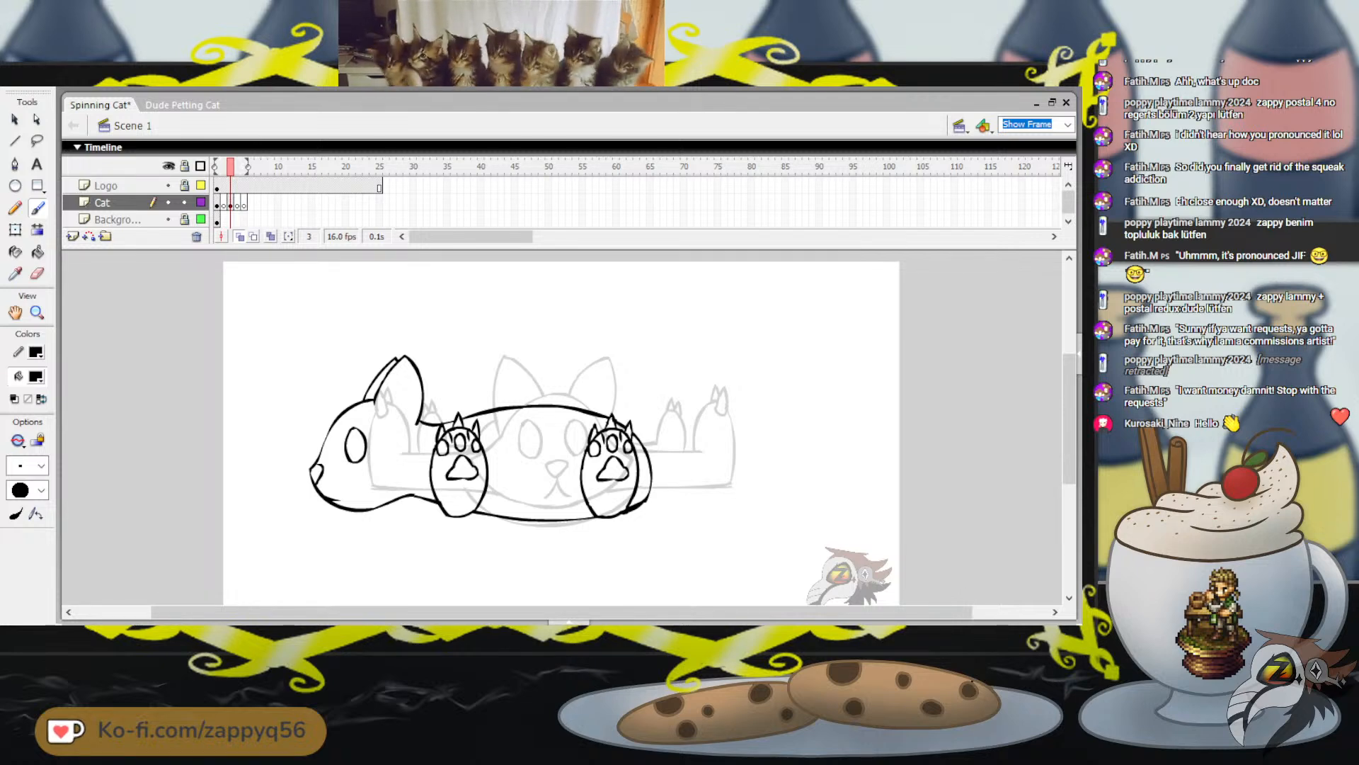
Brush a long, nearly horizontal tail with a rounded tip extending backward from the cat's rump, redoing the first stroke
mouse_move(645, 446)
left_mouse_down()
mouse_move(674, 463)
mouse_move(667, 452)
mouse_move(718, 451)
left_mouse_up()
key("ctrl+z")
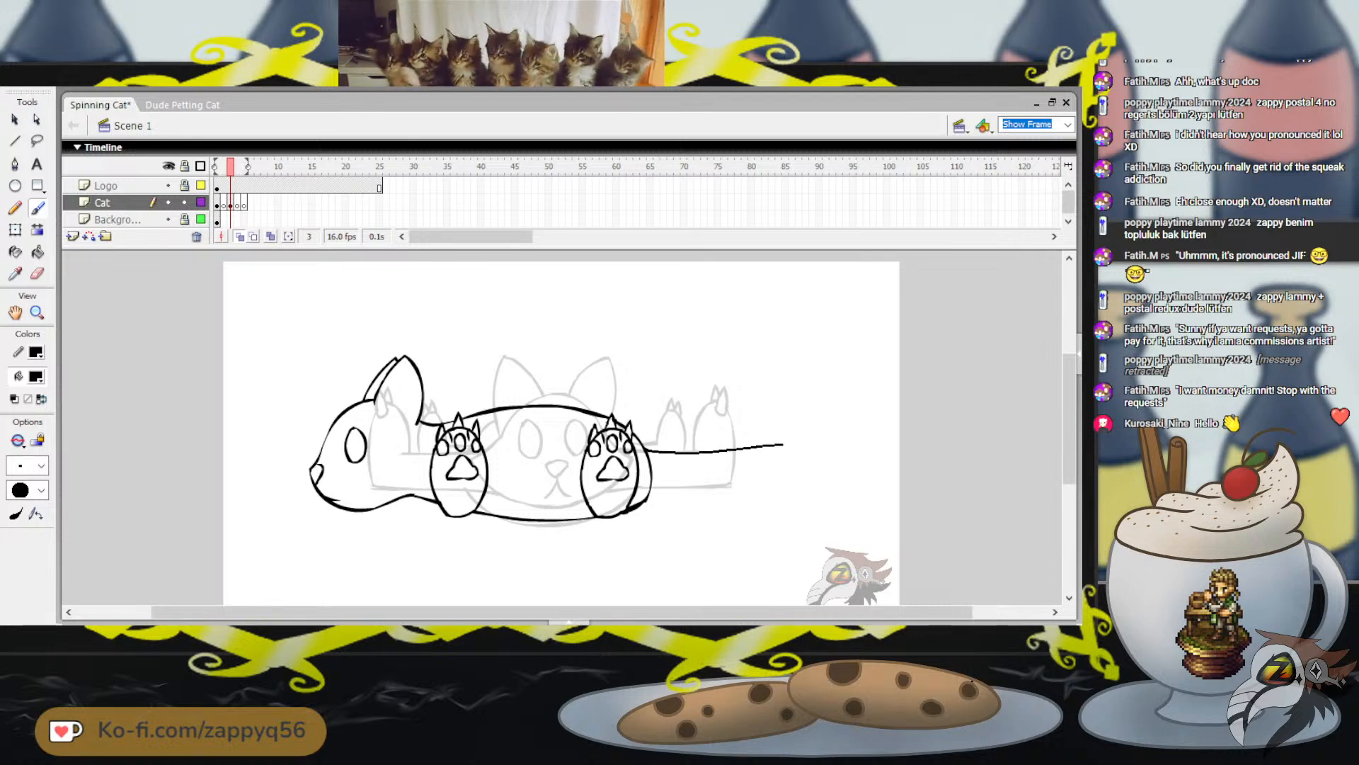
mouse_move(837, 448)
left_mouse_down()
mouse_move(863, 469)
mouse_move(652, 488)
left_mouse_up()
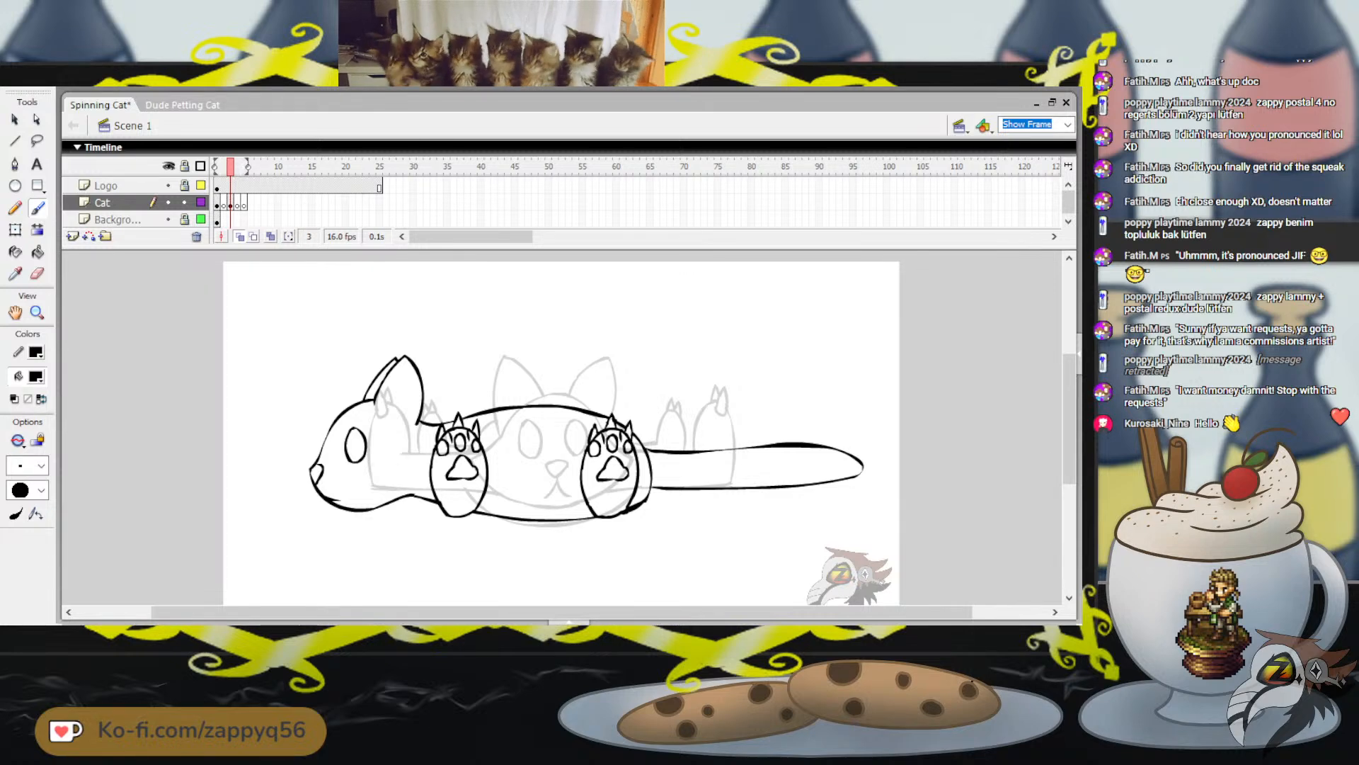
mouse_move(751, 370)
left_mouse_down()
mouse_move(805, 386)
mouse_move(820, 356)
left_mouse_up()
key("ctrl+z")
mouse_move(765, 351)
left_mouse_down()
mouse_move(784, 378)
mouse_move(801, 334)
left_mouse_up()
key("ctrl+z")
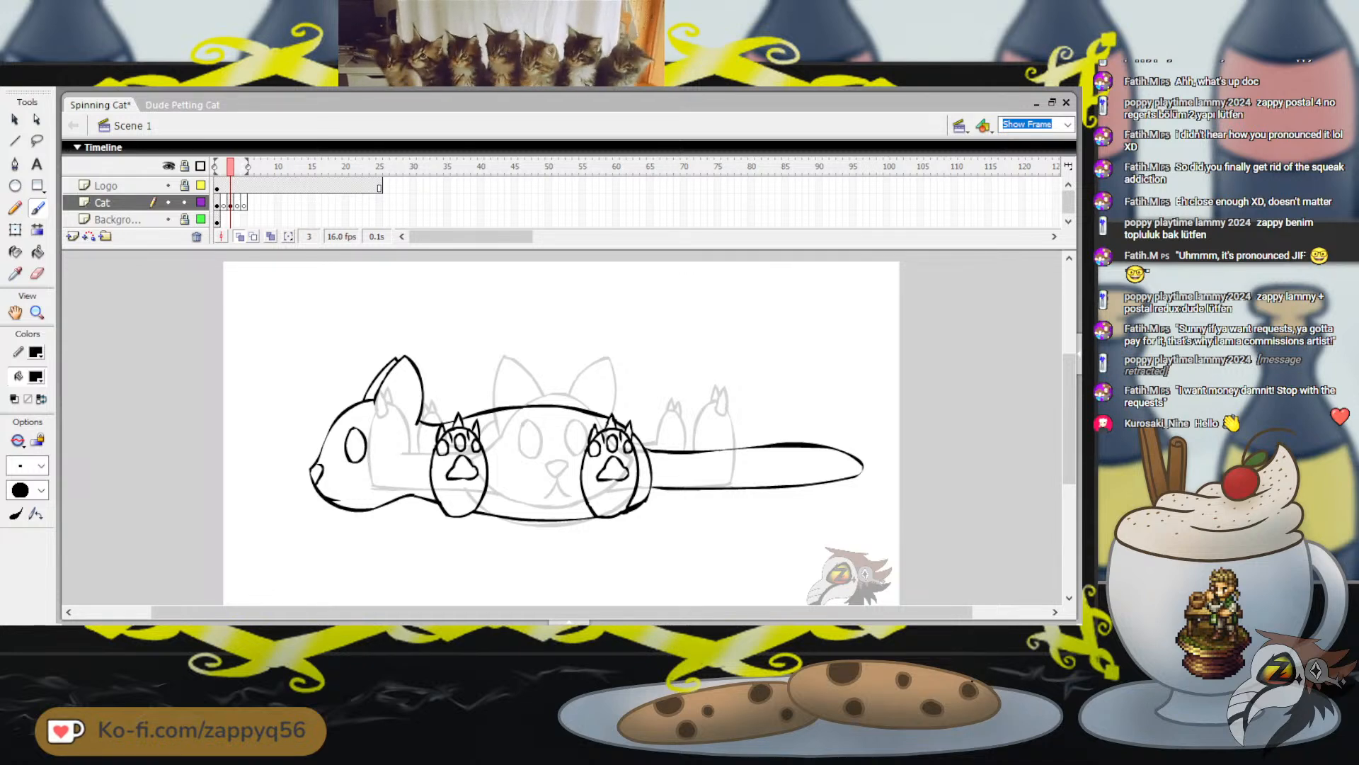
left_click_drag(636, 385, 675, 360)
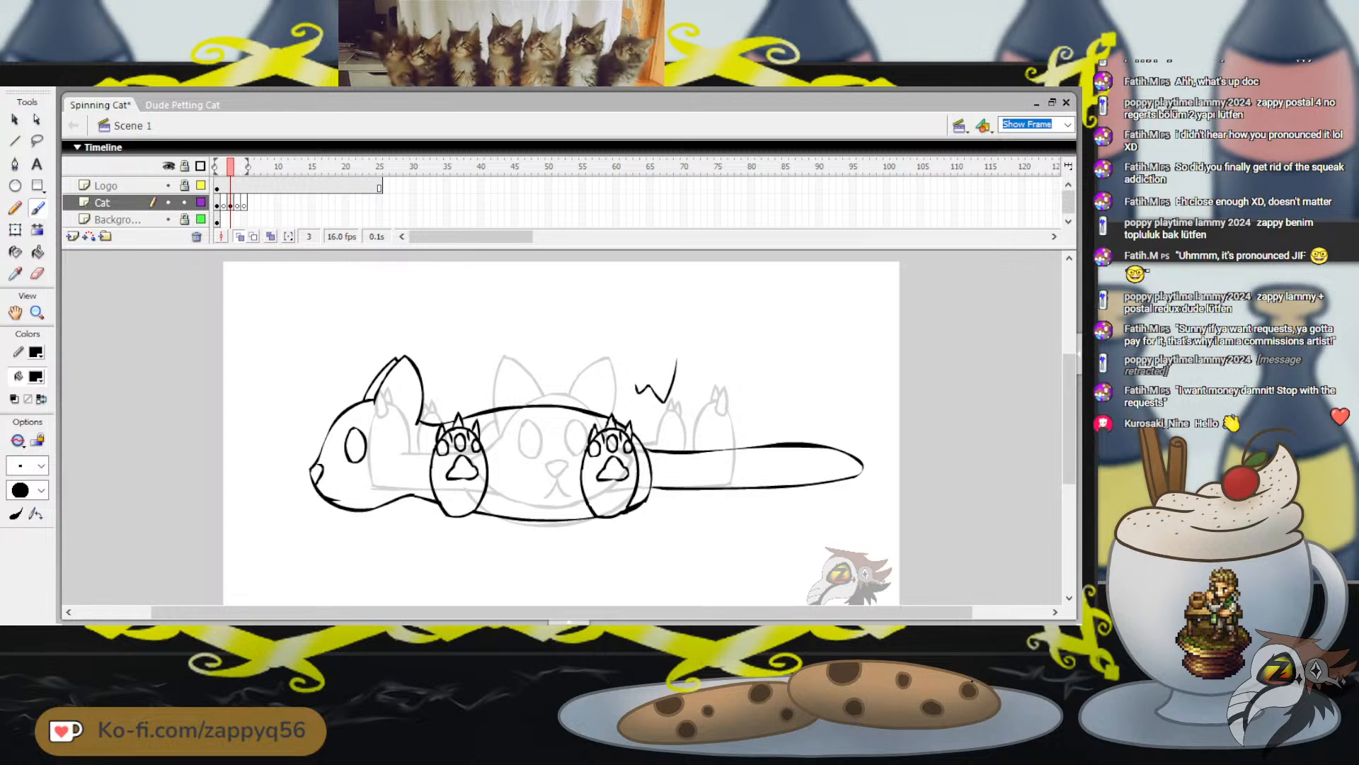
key("ctrl+z")
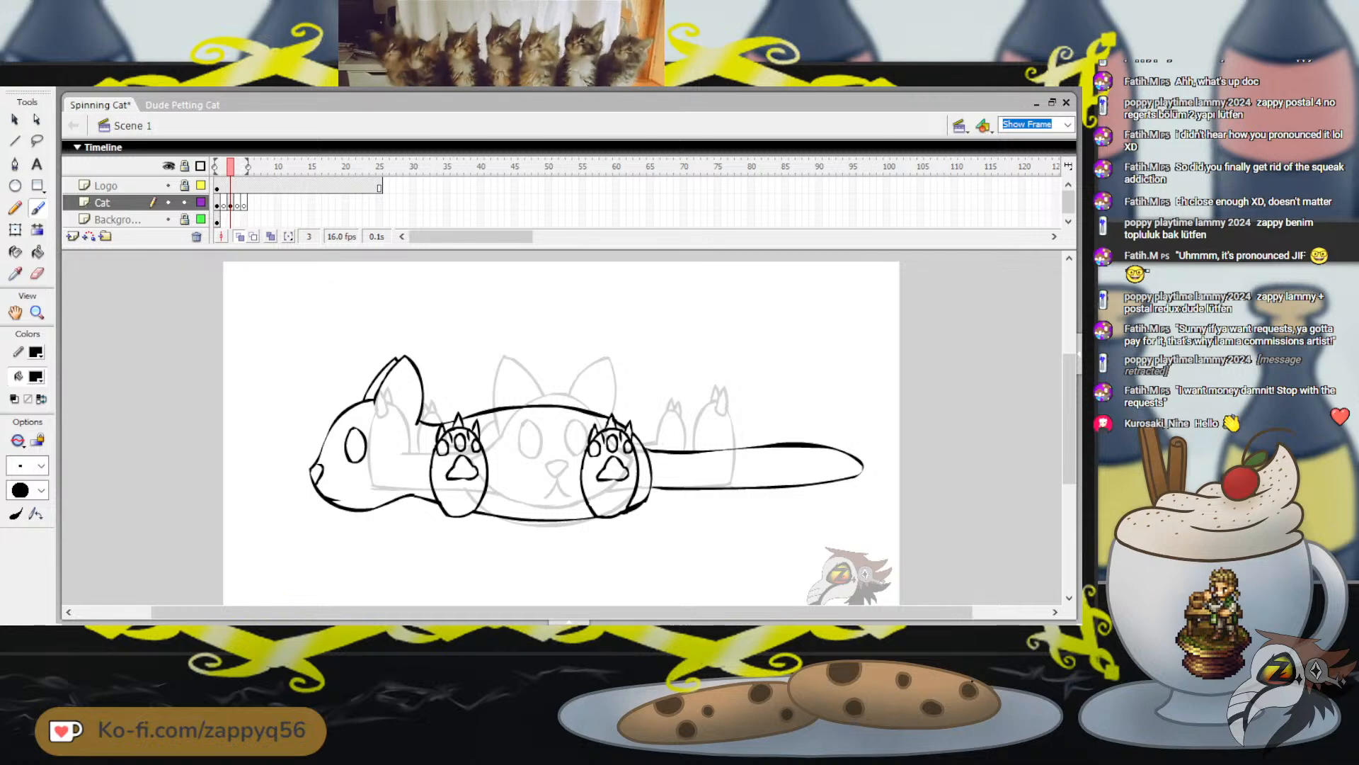
Select the entire cat with Free Transform and nudge it slightly toward the head side
mouse_move(1069, 419)
left_mouse_down()
mouse_move(1069, 435)
mouse_move(1069, 422)
left_mouse_up()
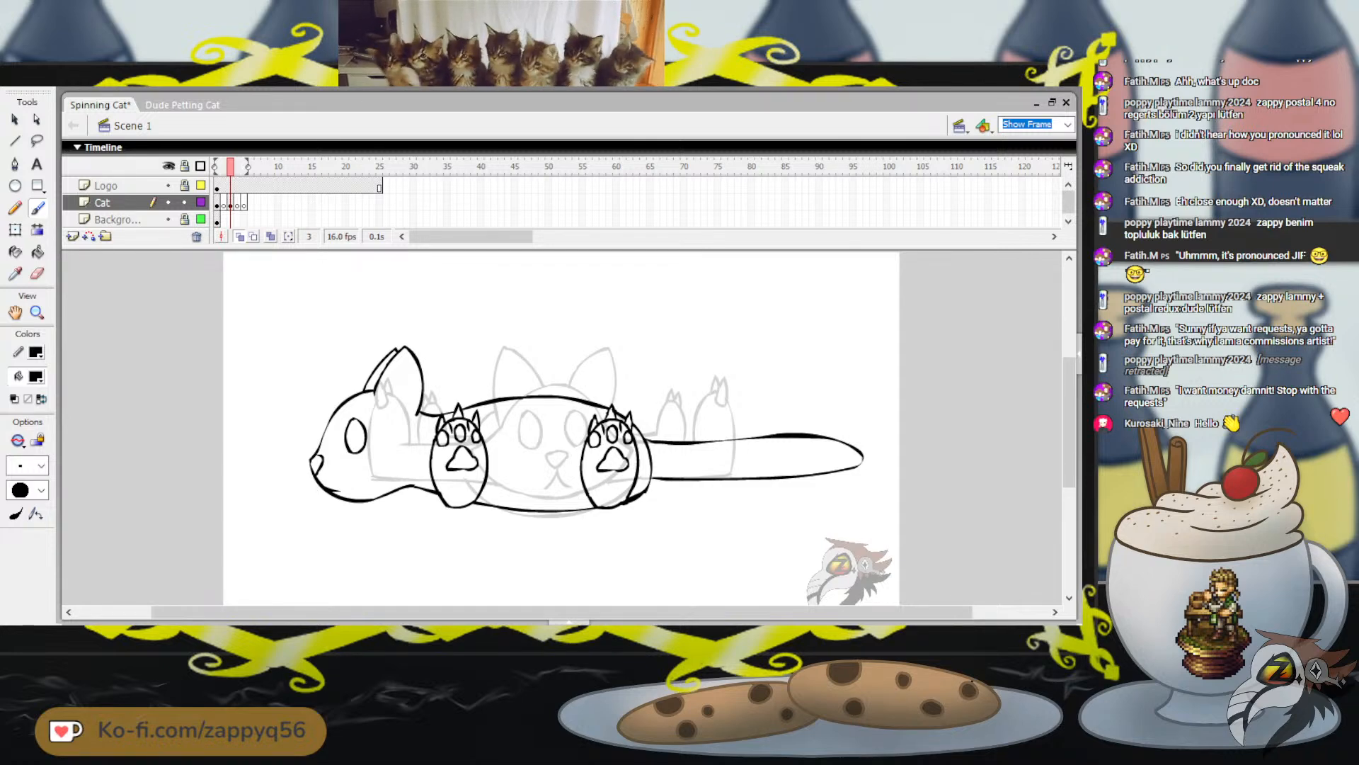
key("q")
mouse_move(262, 307)
left_mouse_down()
mouse_move(552, 394)
mouse_move(888, 525)
left_mouse_up()
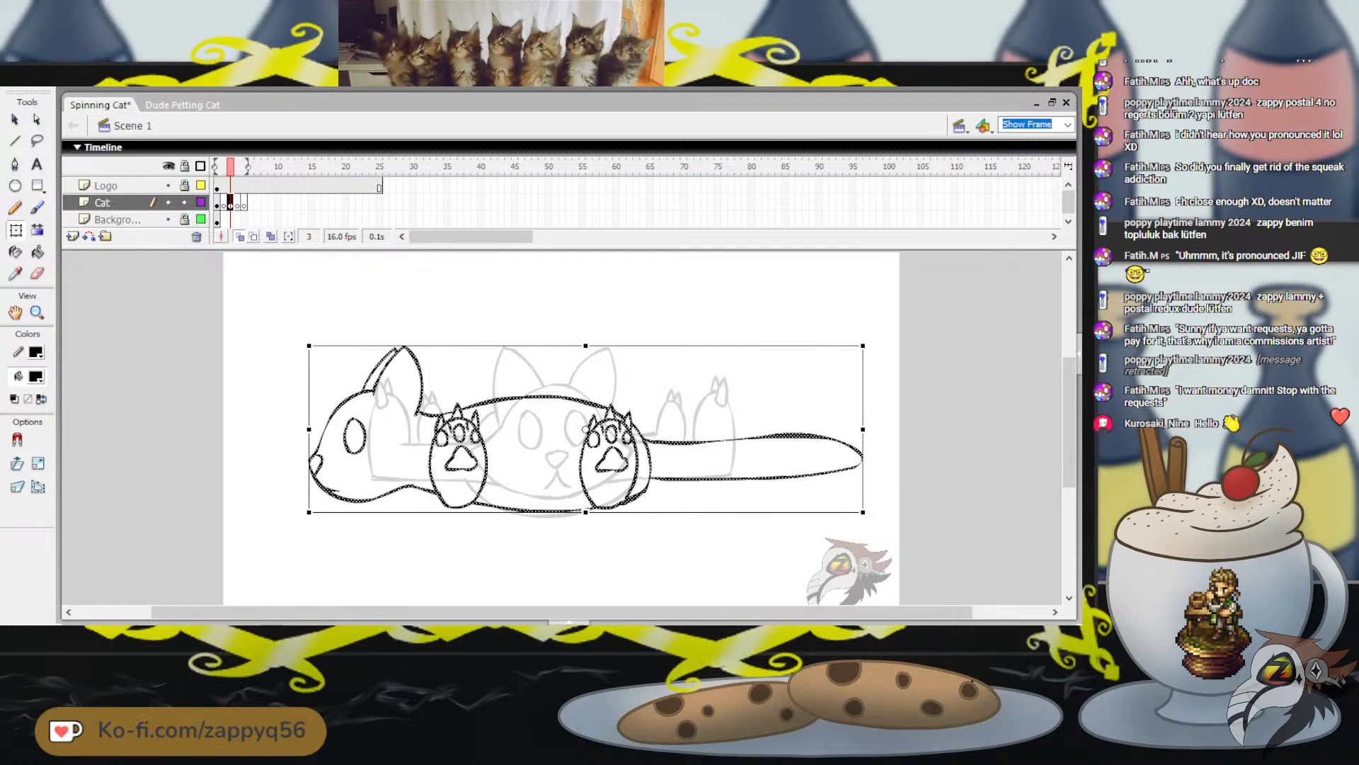
key("shift+Left")
key("Left")
key("Left")
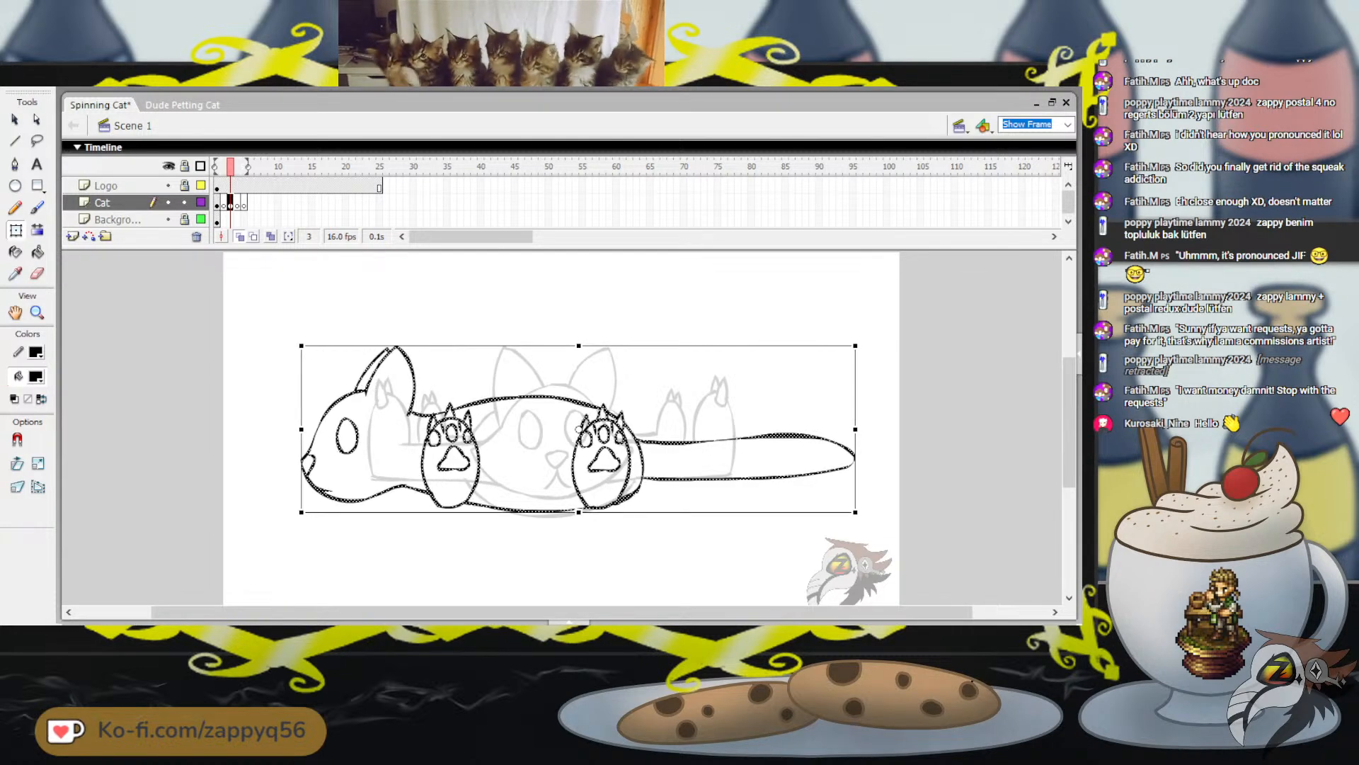
key("Left")
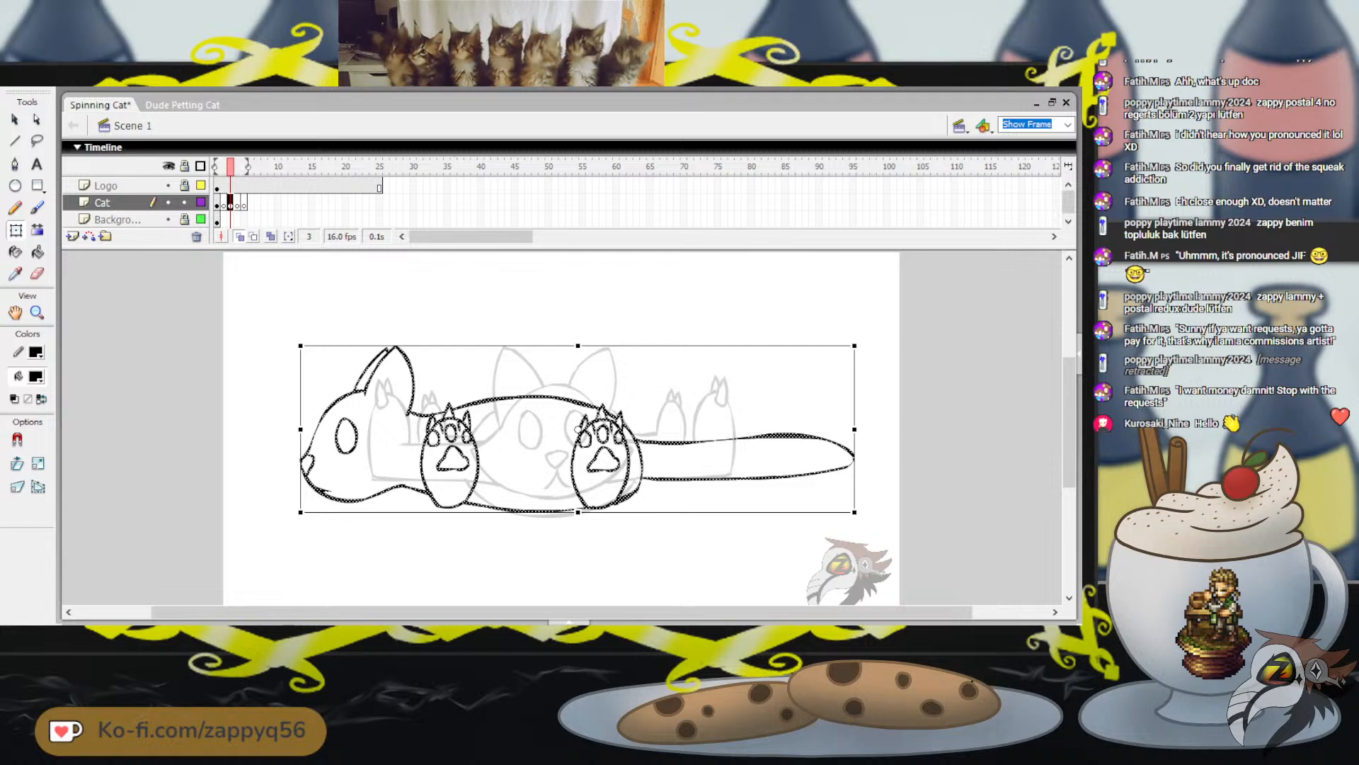
Stretch the cat slightly wider at the tail end, shift it toward the head side and slightly down, and deselect it
left_click_drag(854, 429, 872, 429)
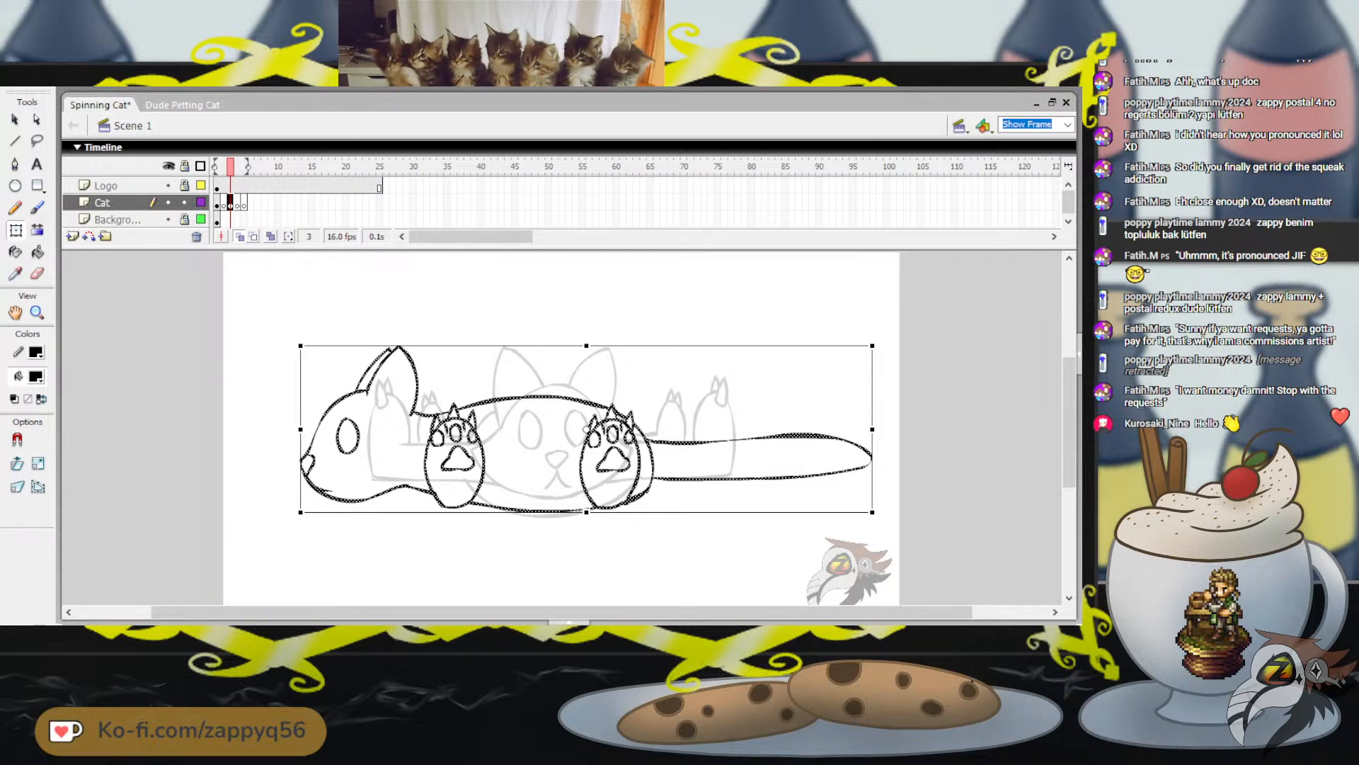
left_click_drag(797, 436, 780, 439)
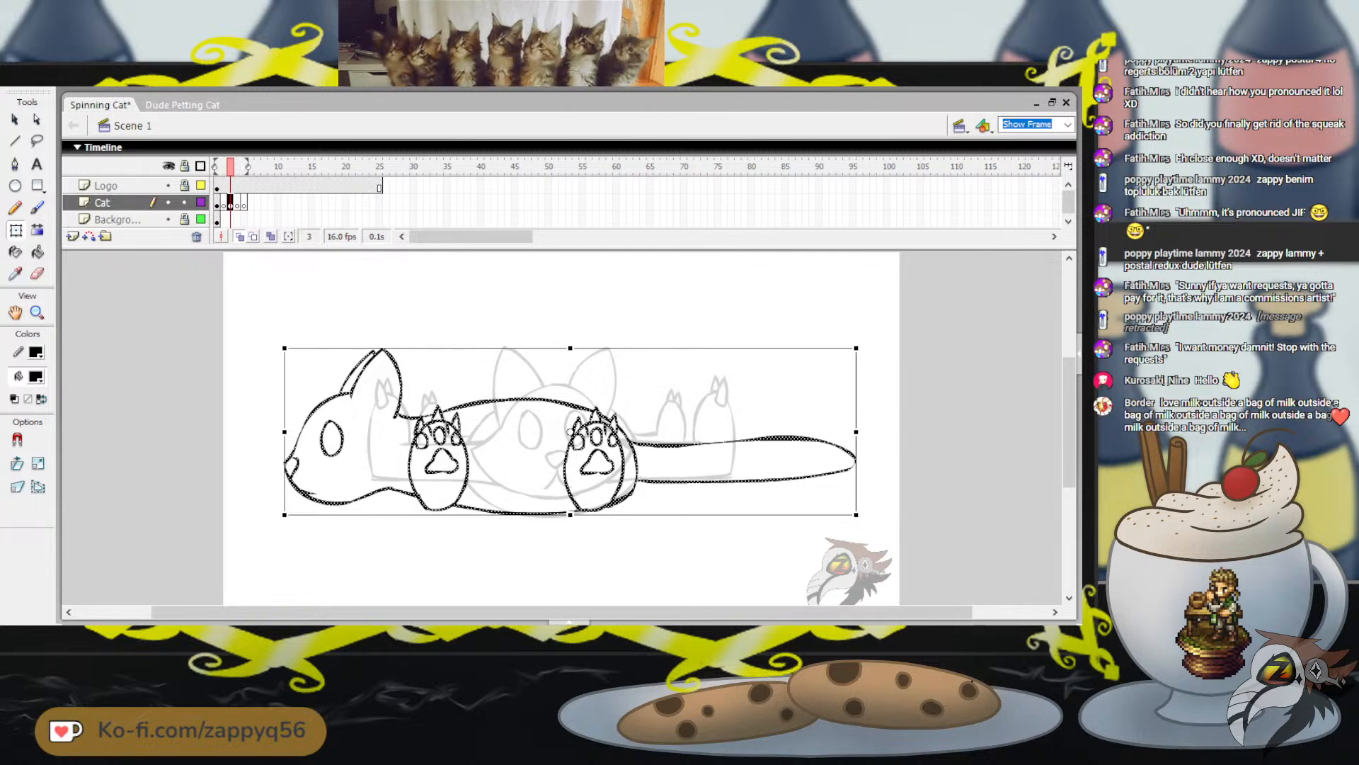
key("Escape")
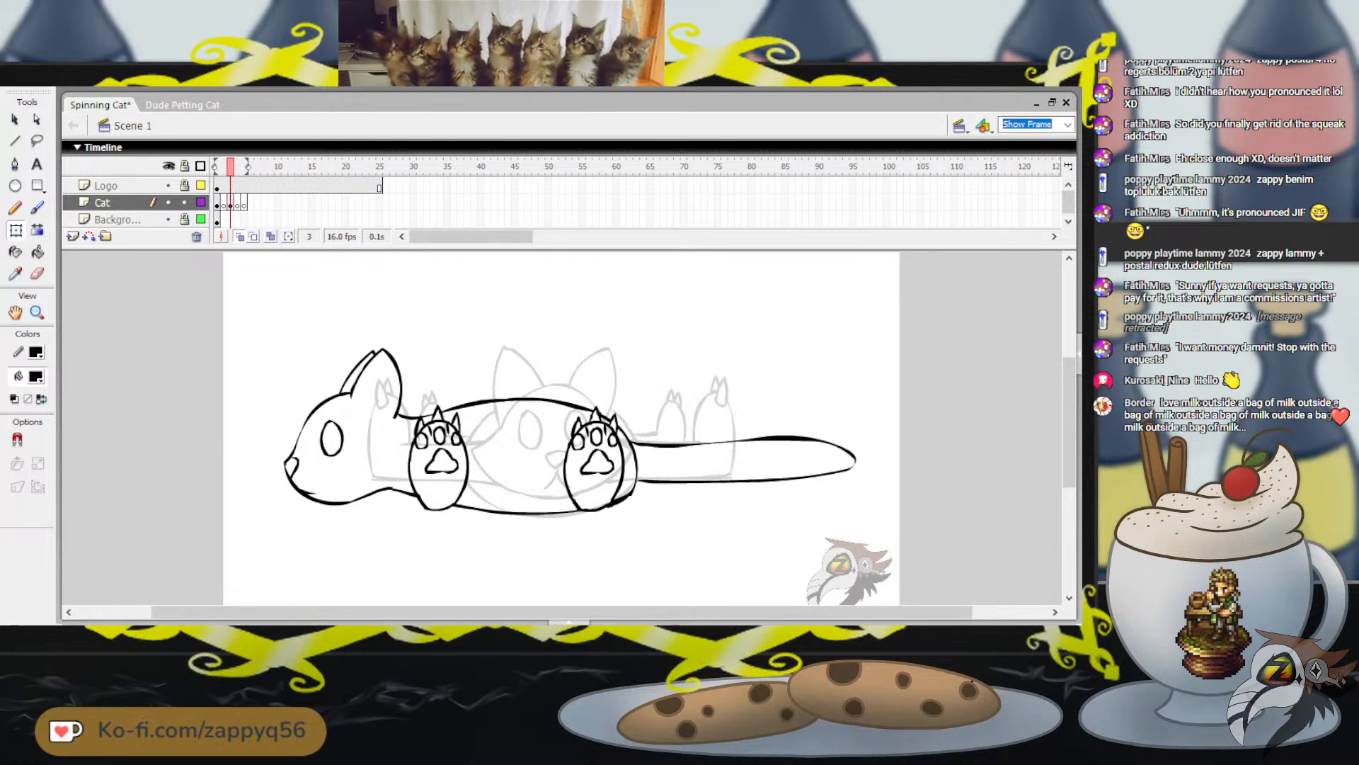
Add blank keyframes to the Cat layer at frames 6 and 7
left_click_drag(230, 166, 244, 166)
key("comma")
key("comma")
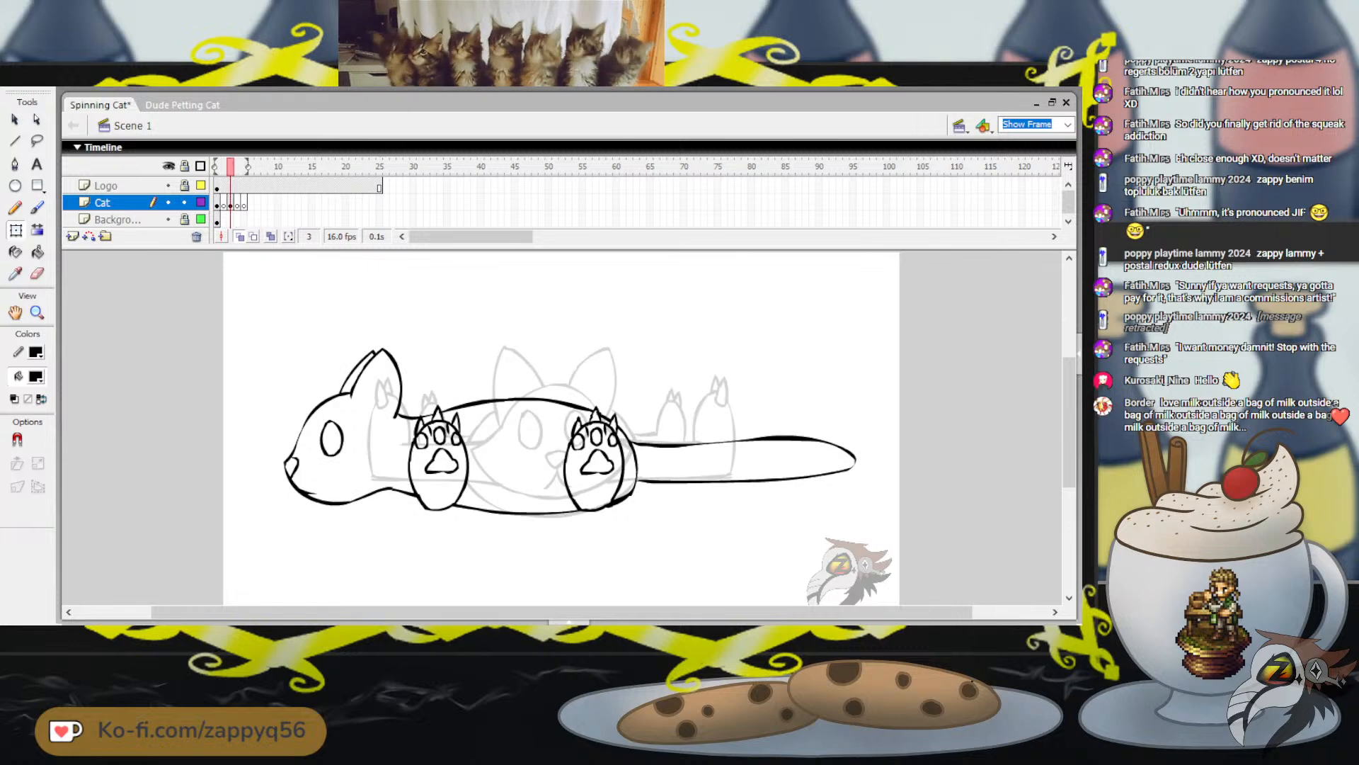
left_click(250, 202)
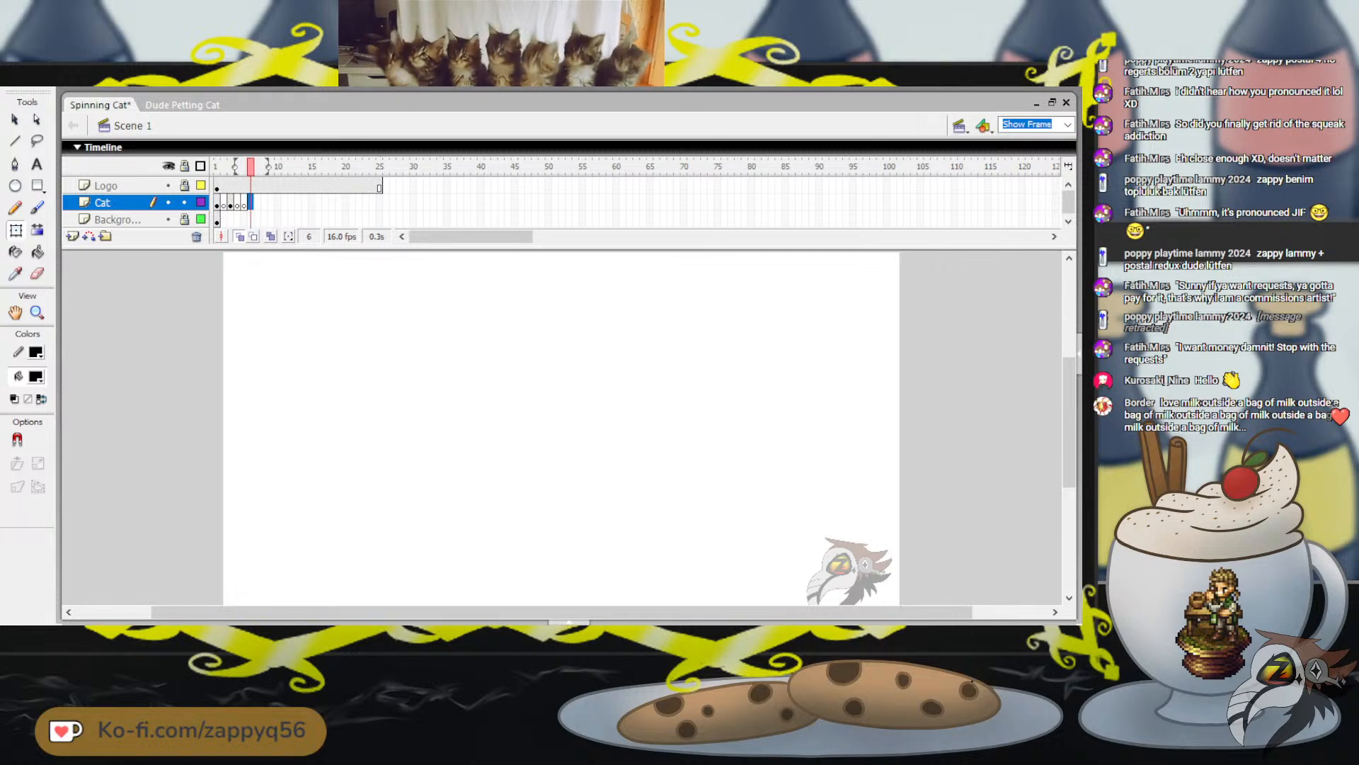
key("F7")
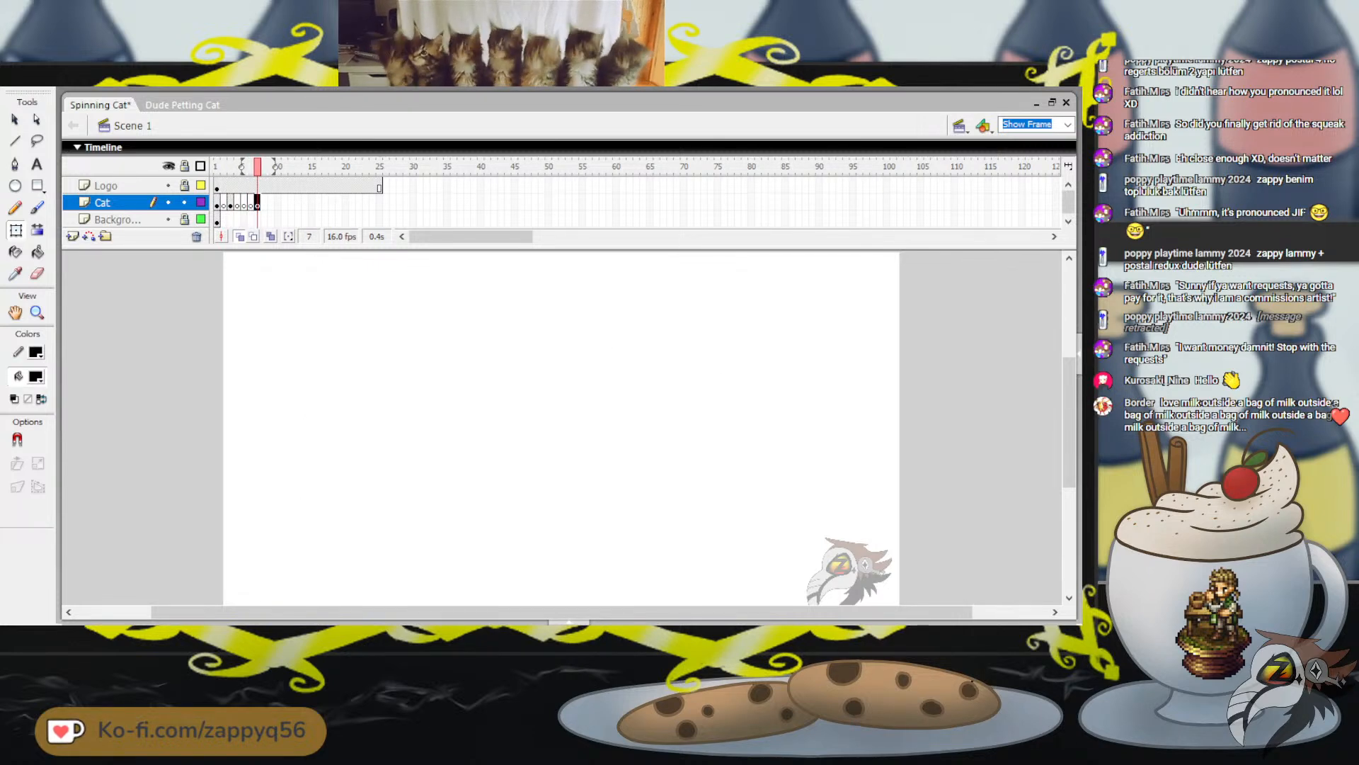
Copy the whole cat from frame 3, paste it in place on frame 7, flip it horizontally and deselect it
key("comma")
key("comma")
key("comma")
key("comma")
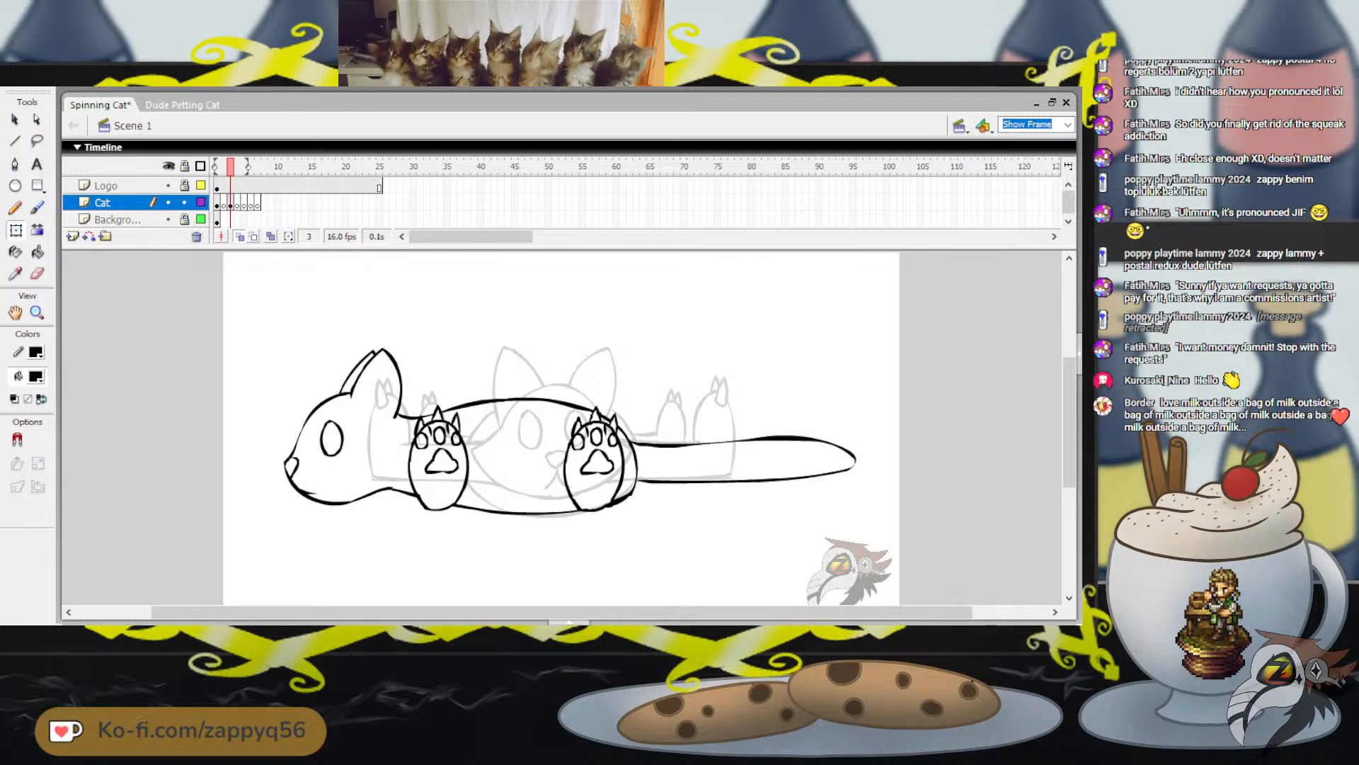
key("ctrl+a")
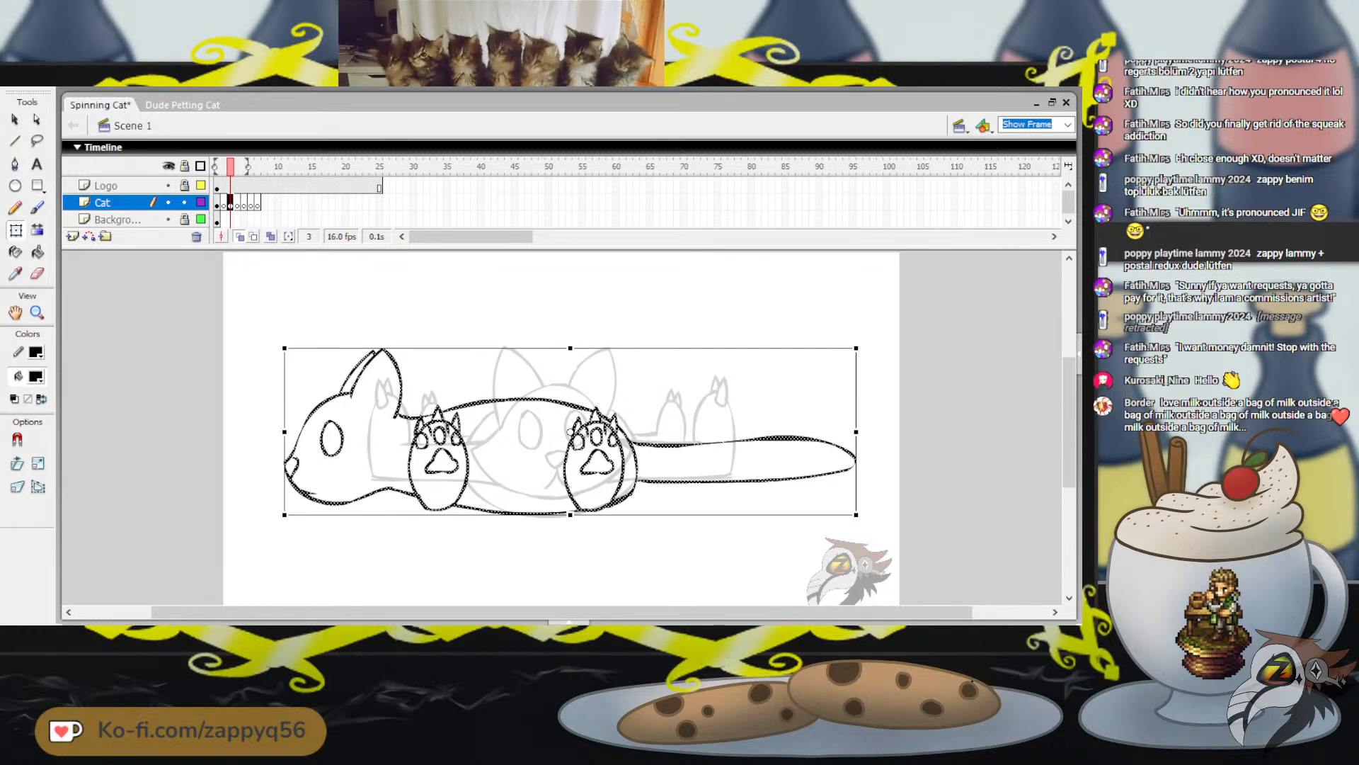
key("period")
key("period")
key("period")
key("period")
key("ctrl+shift+v")
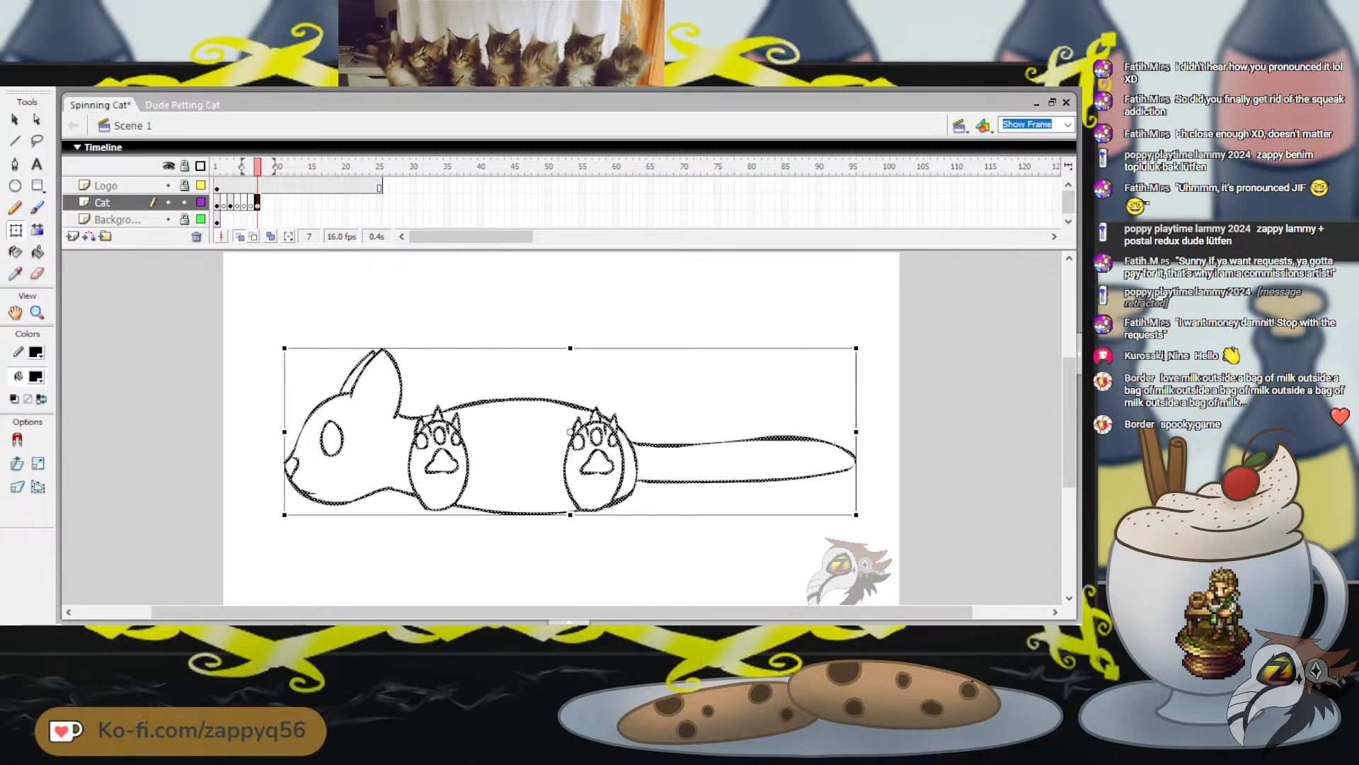
key("ctrl+shift+h")
key("Escape")
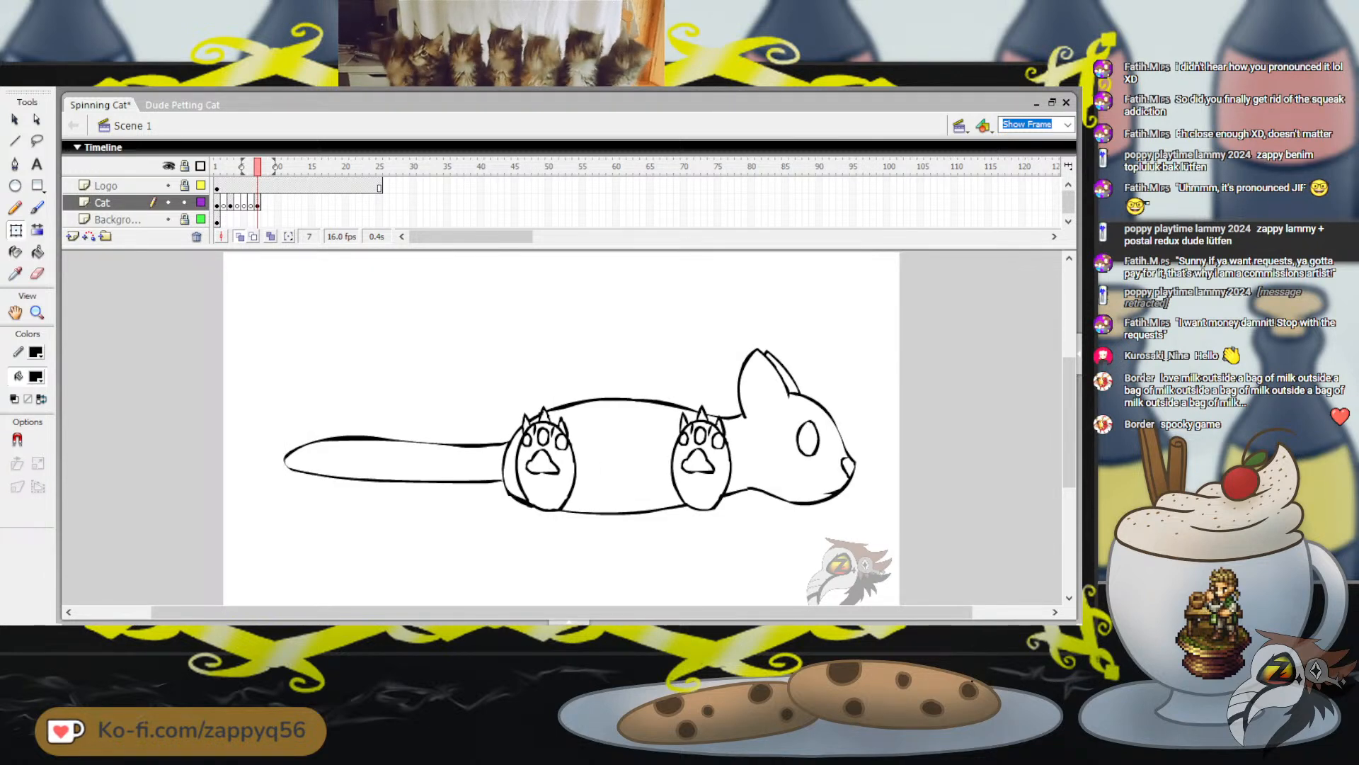
Go to frame 5 and set the onion skin range from frame 1 to frame 6, leaving out frame 7
mouse_move(258, 167)
left_mouse_down()
mouse_move(217, 167)
mouse_move(243, 167)
left_mouse_up()
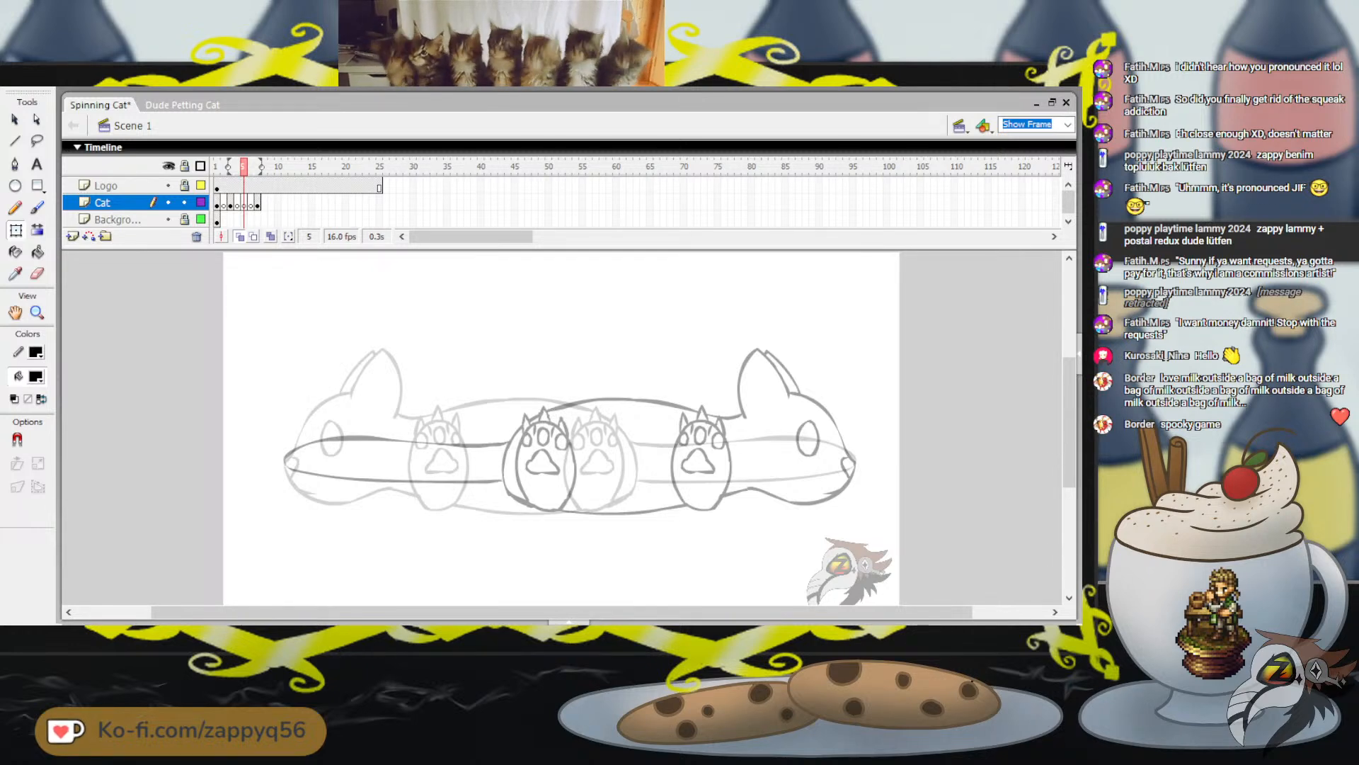
left_click_drag(228, 167, 215, 167)
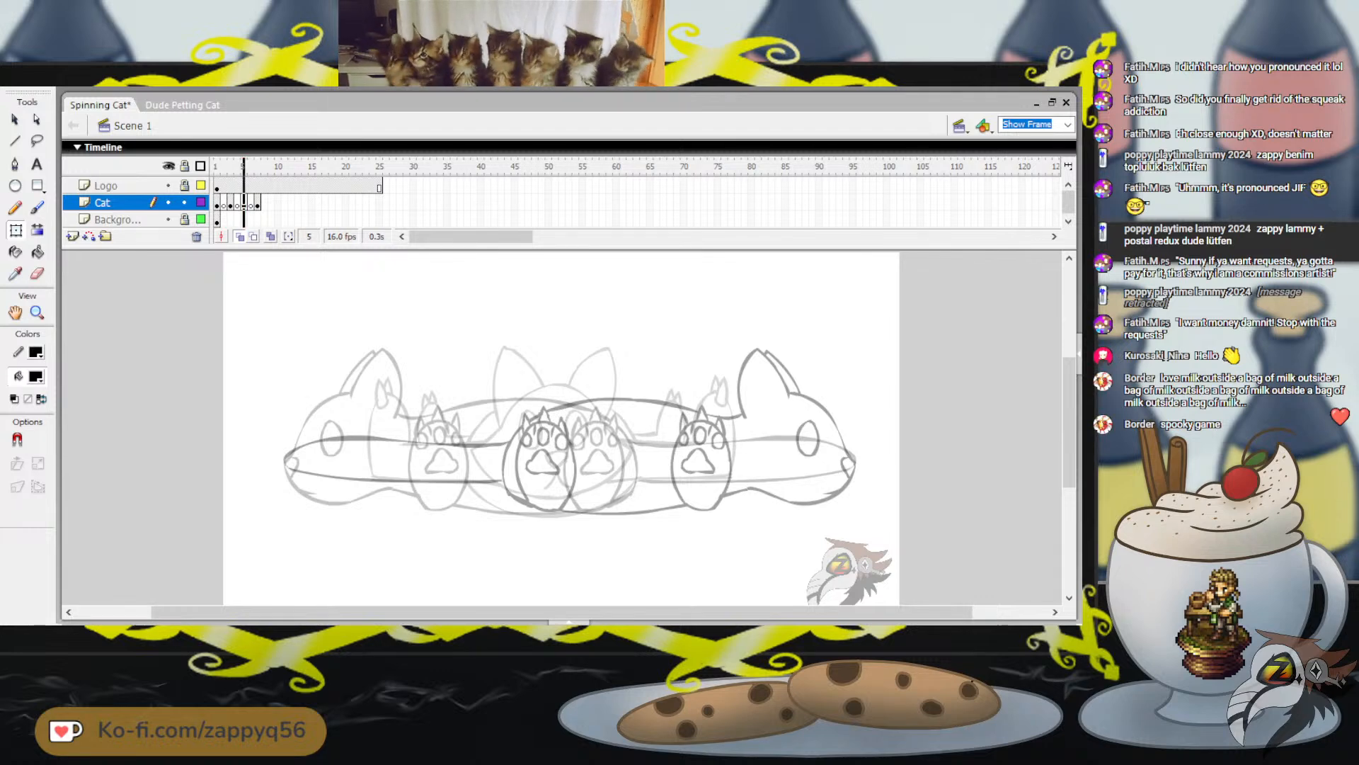
left_click_drag(260, 167, 255, 167)
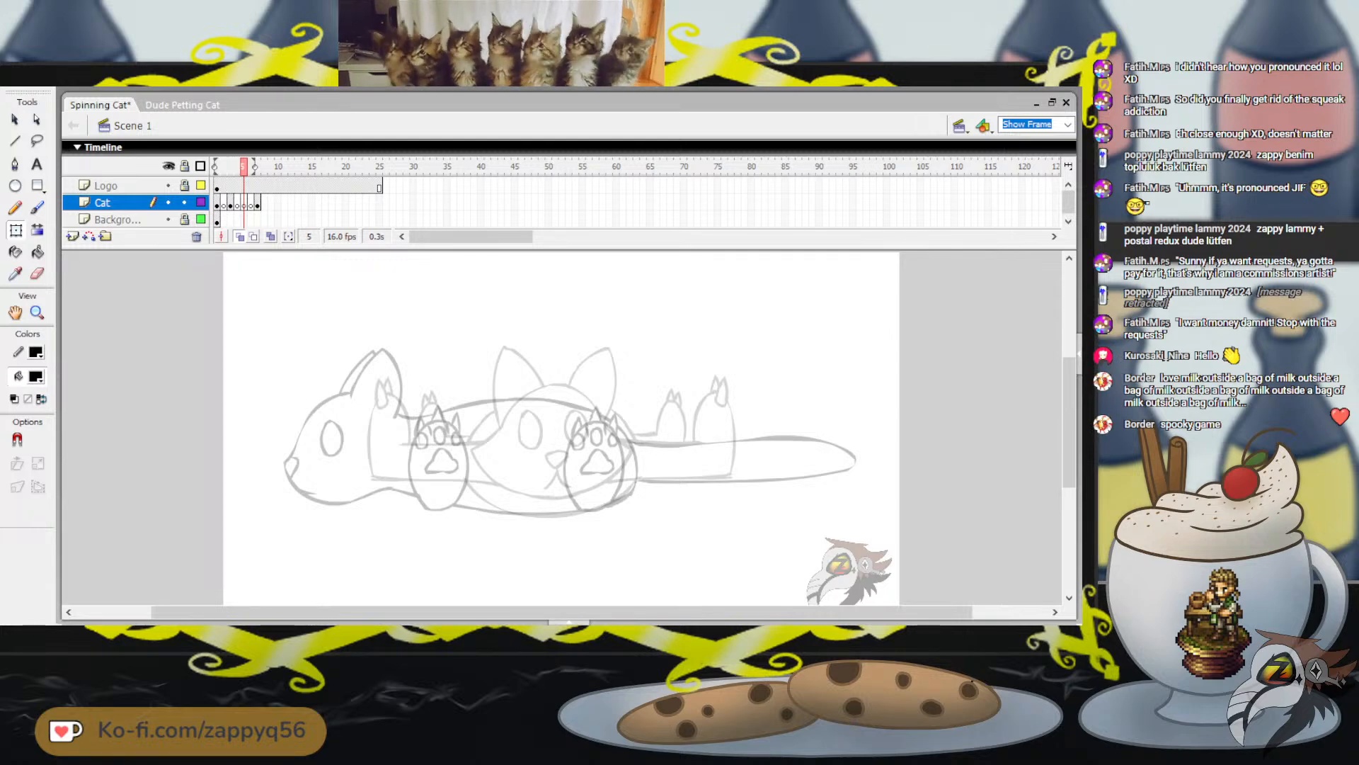
key("b")
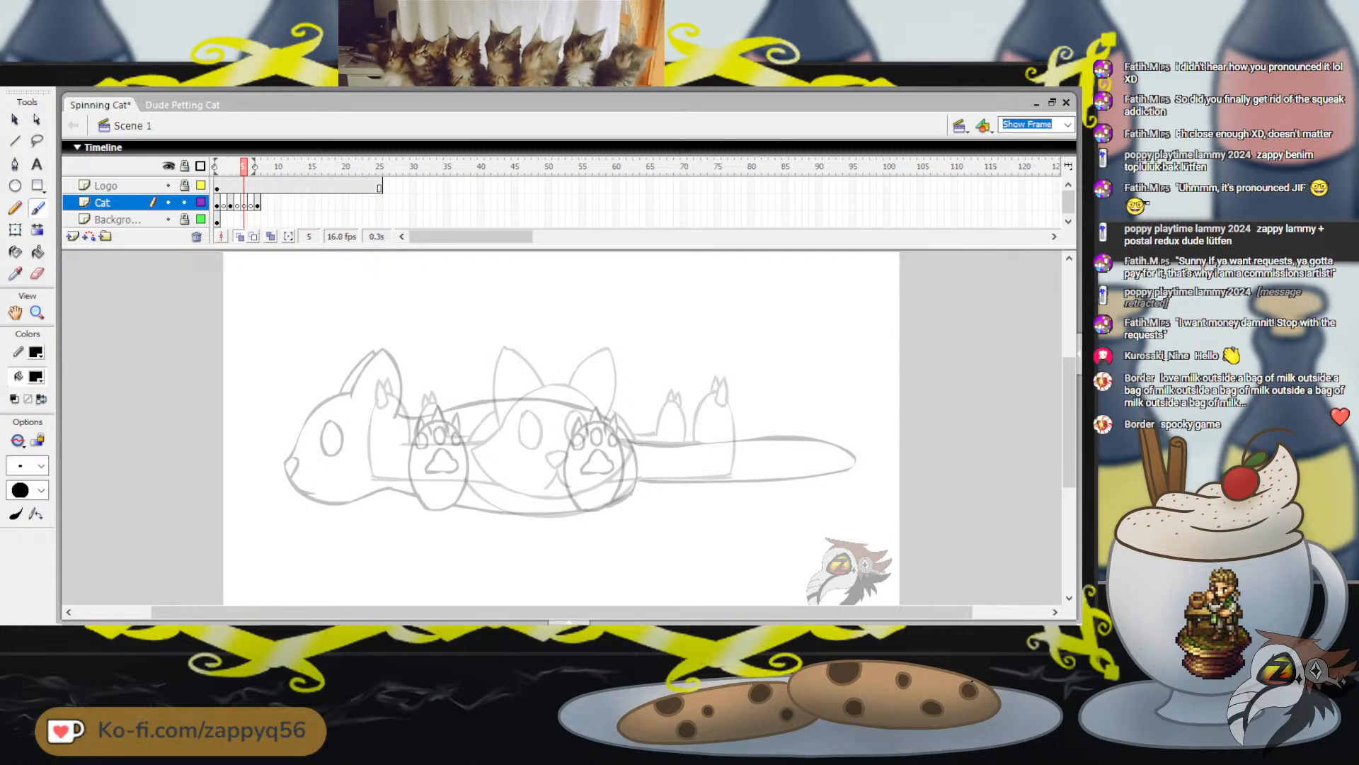
mouse_move(244, 168)
left_mouse_down()
mouse_move(217, 168)
mouse_move(258, 167)
mouse_move(244, 167)
left_mouse_up()
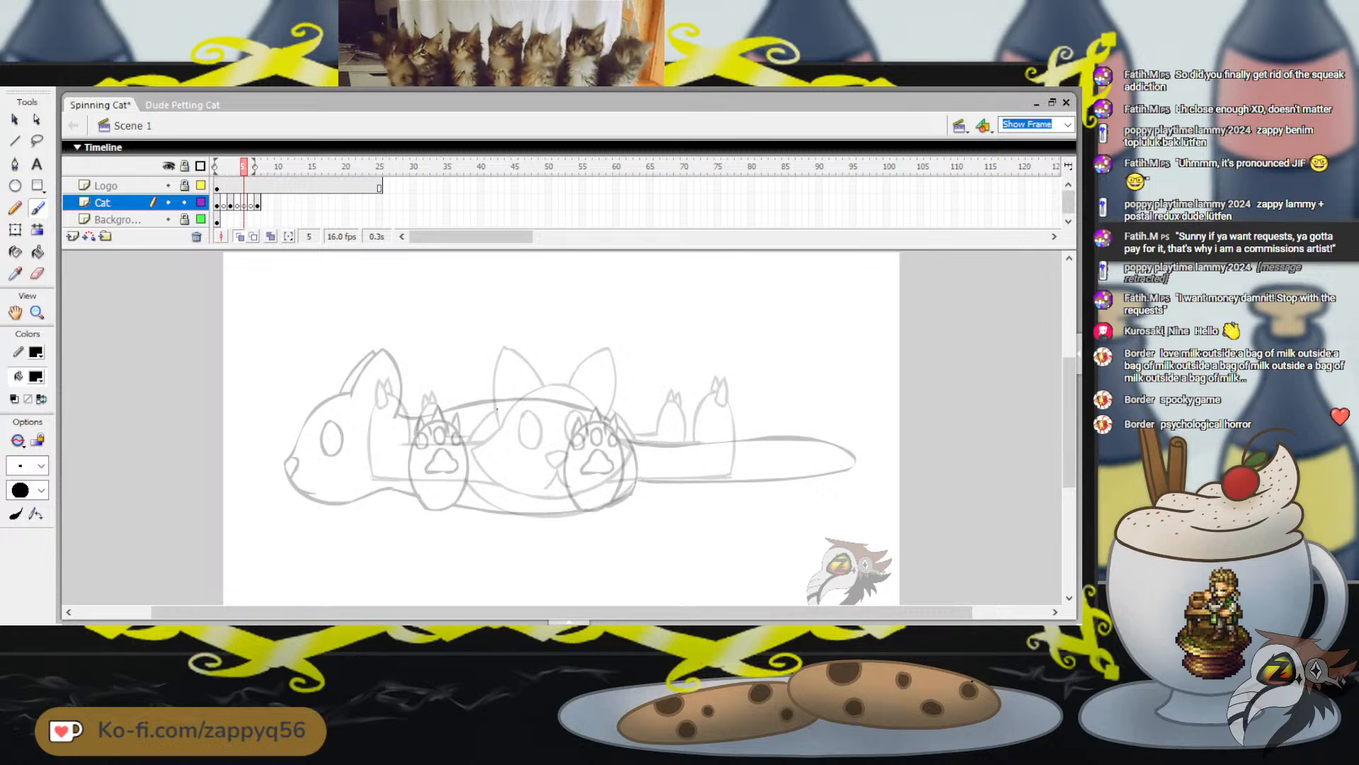
mouse_move(463, 469)
left_mouse_down()
mouse_move(515, 515)
mouse_move(597, 513)
left_mouse_up()
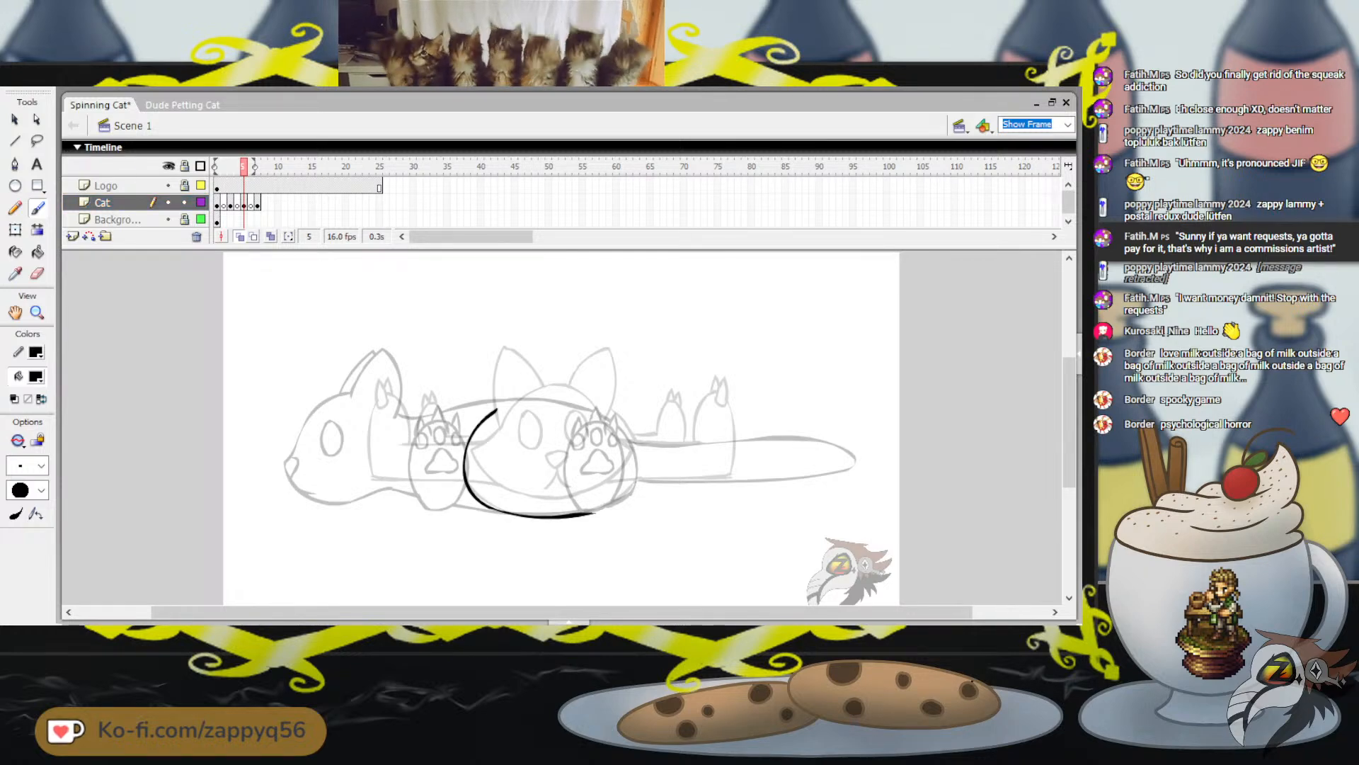
key("ctrl+z")
Copy the whole front-view cat from frame 1, paste it in place on frame 5 and deselect it
left_click_drag(244, 167, 217, 167)
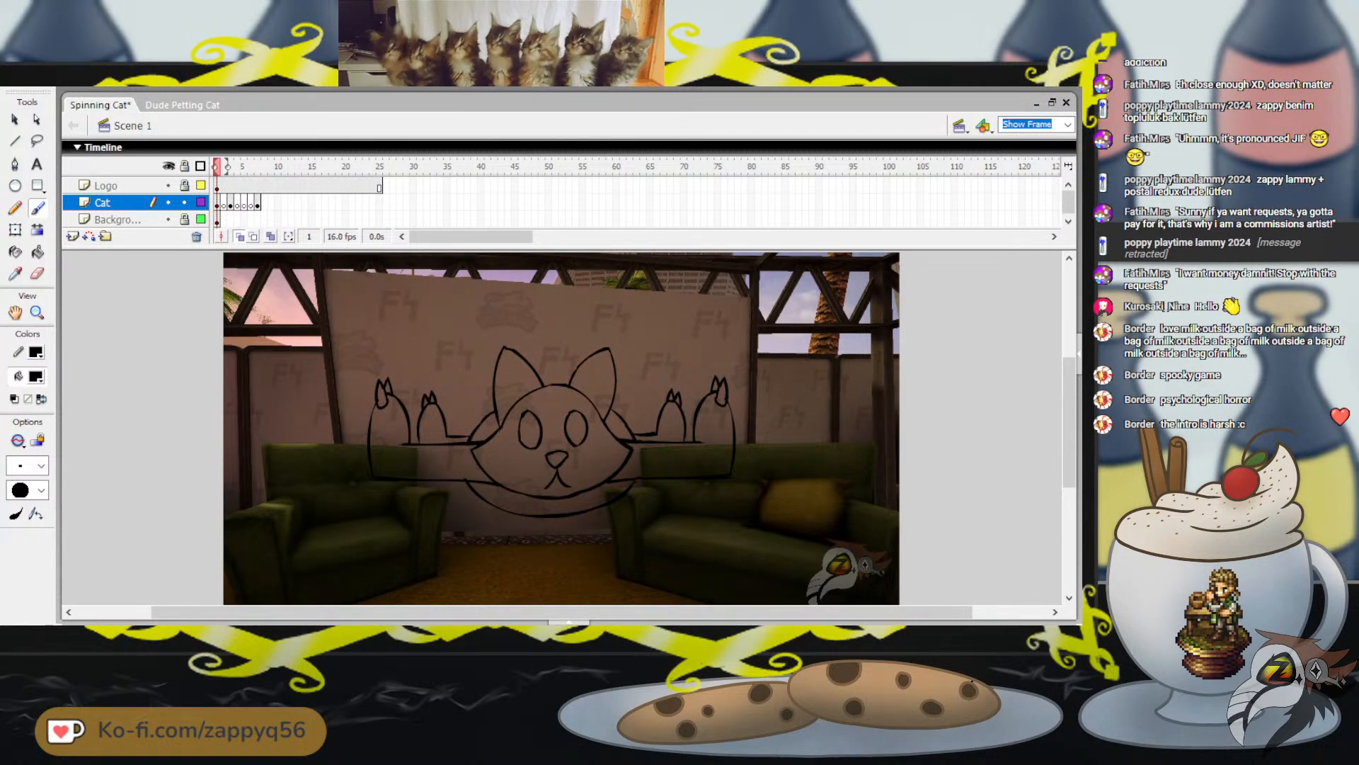
key("v")
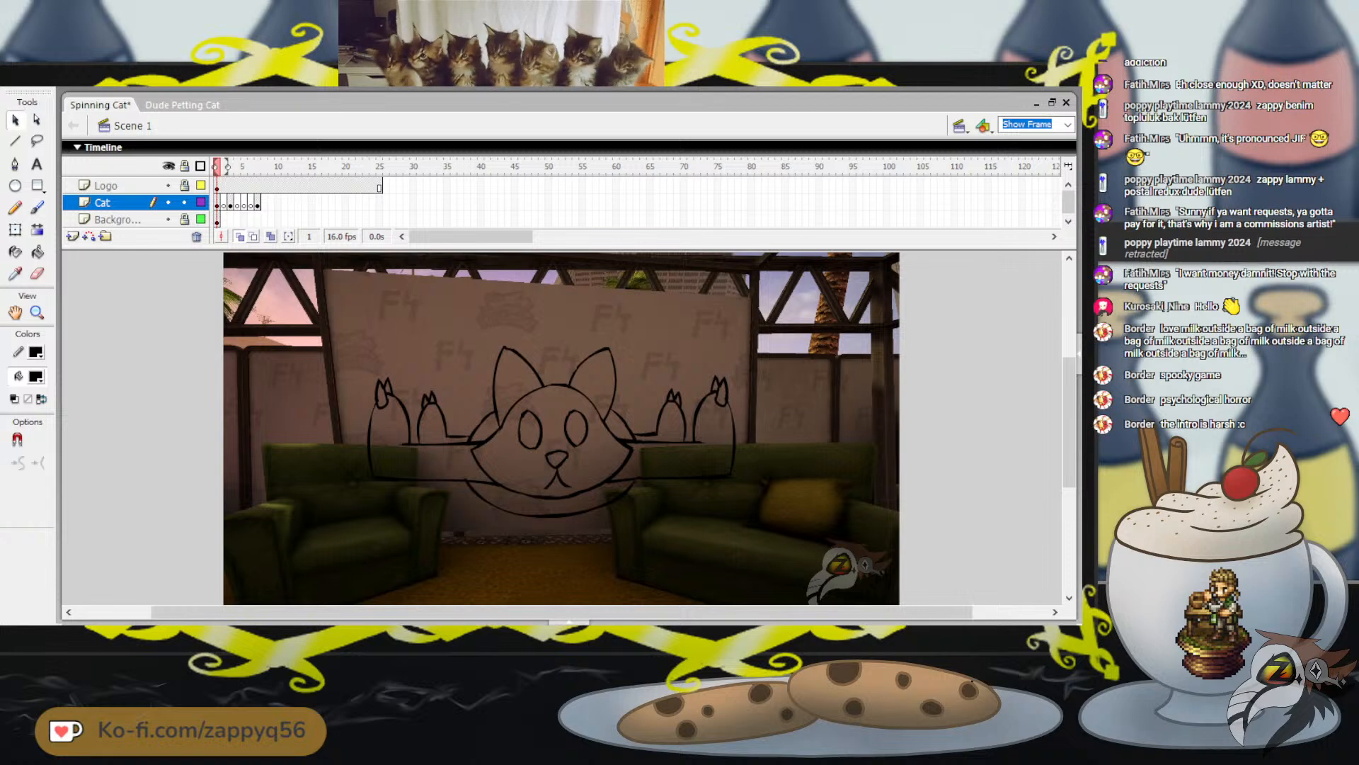
key("ctrl+a")
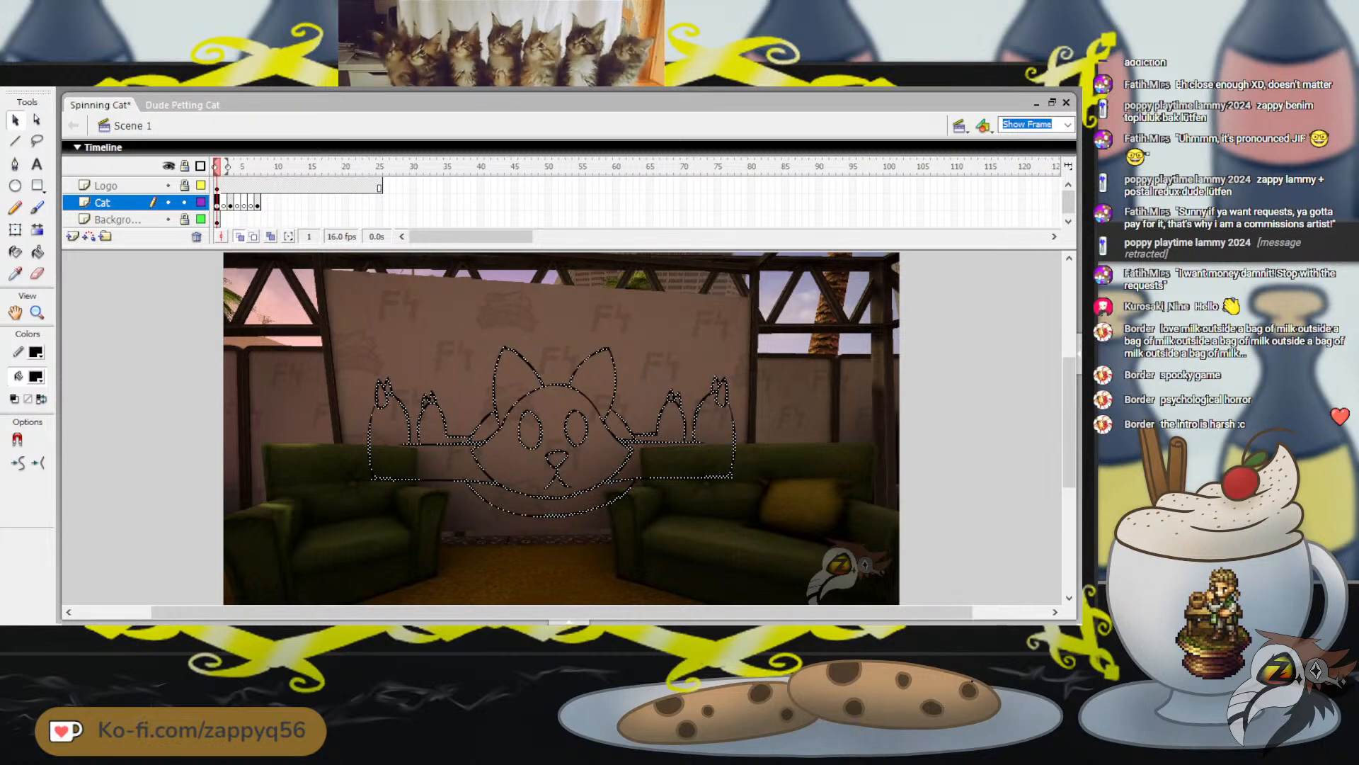
key("Escape")
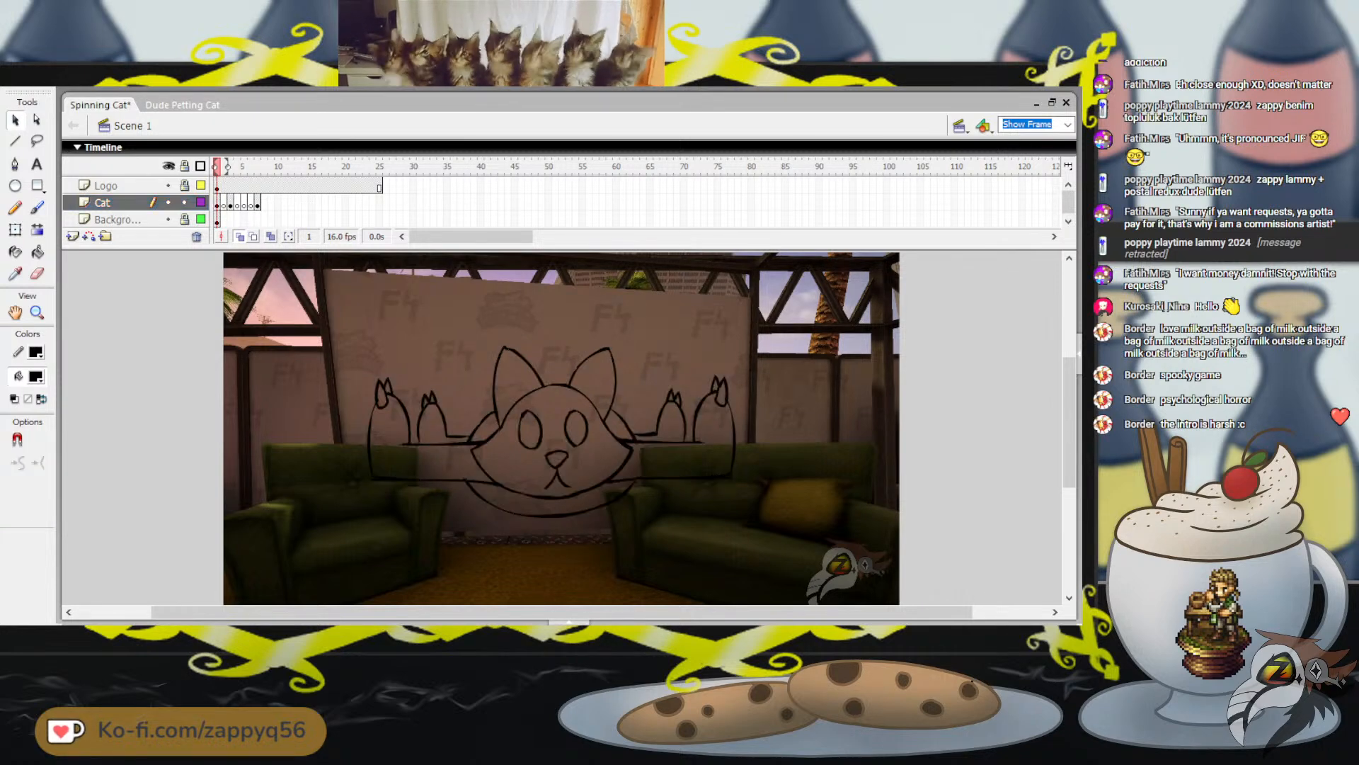
left_click(244, 166)
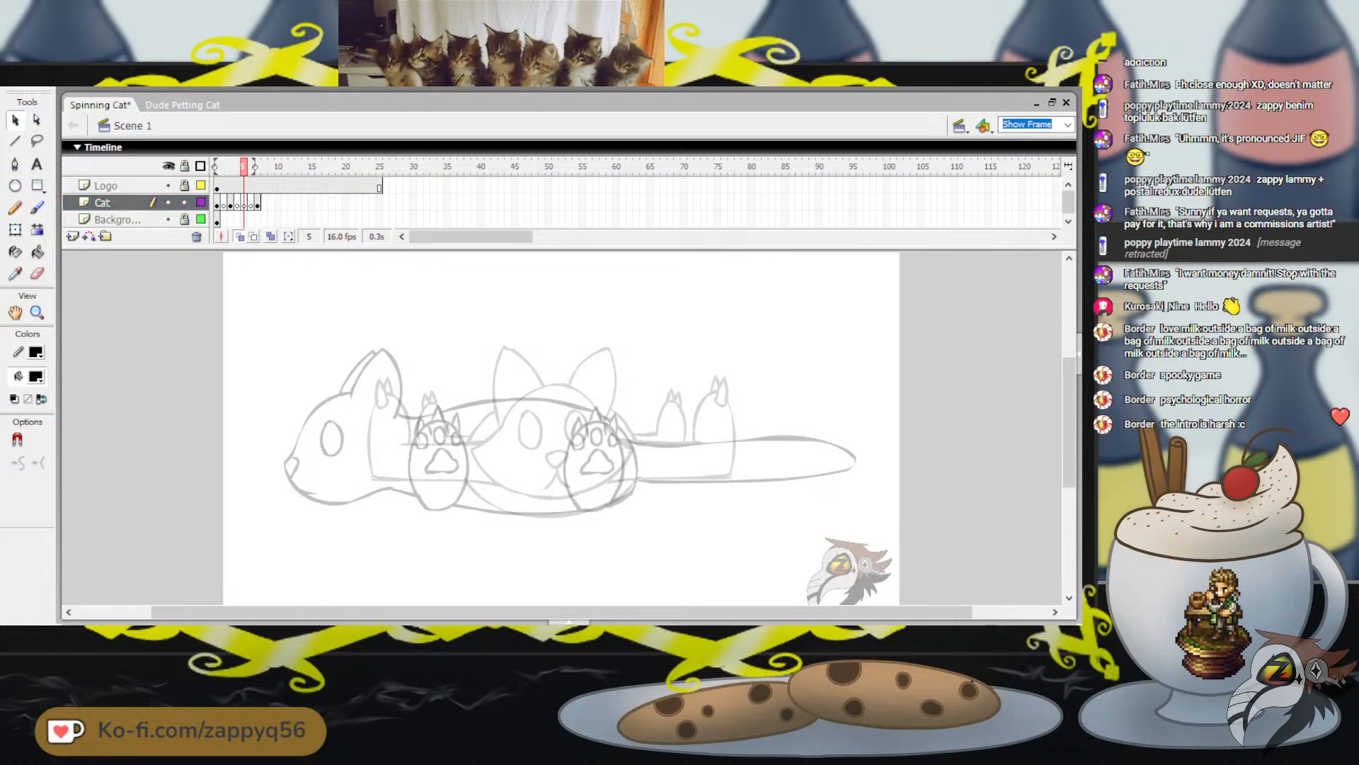
key("ctrl+shift+v")
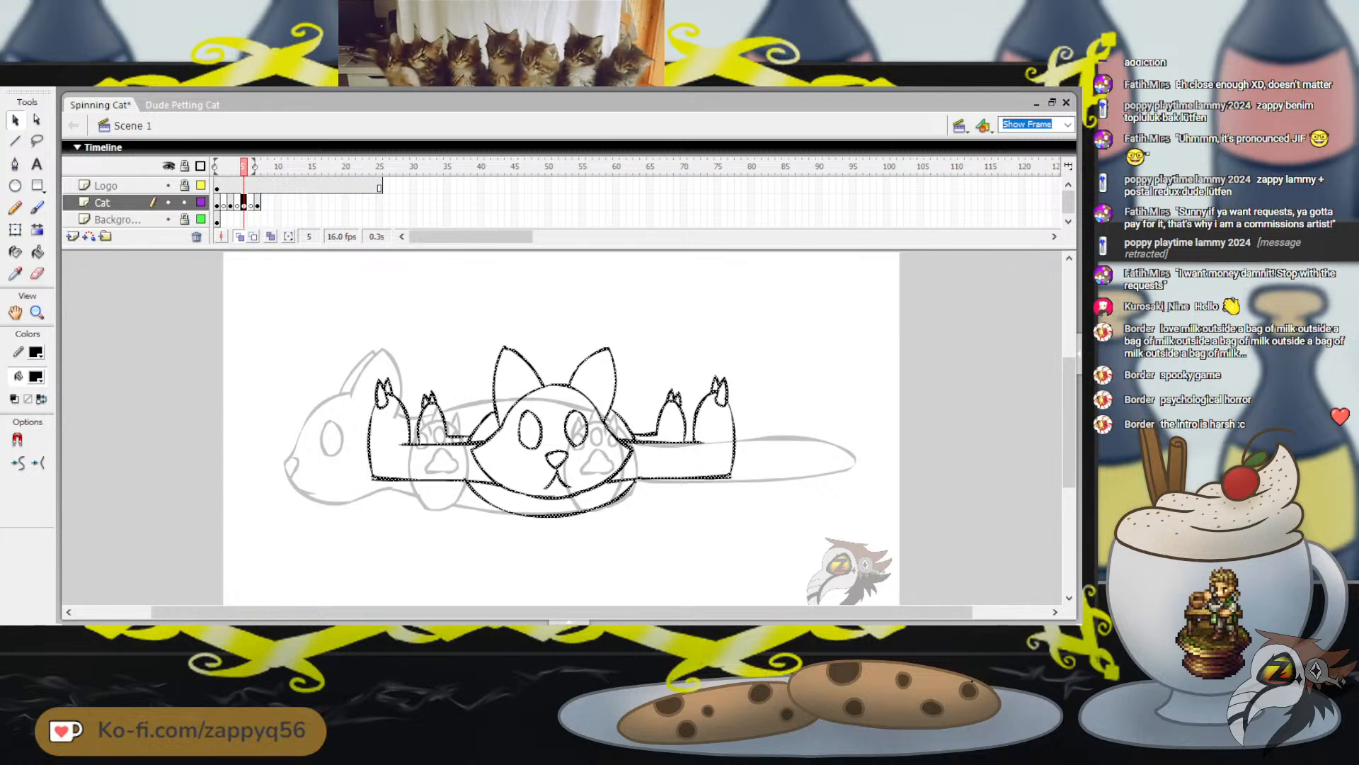
key("Escape")
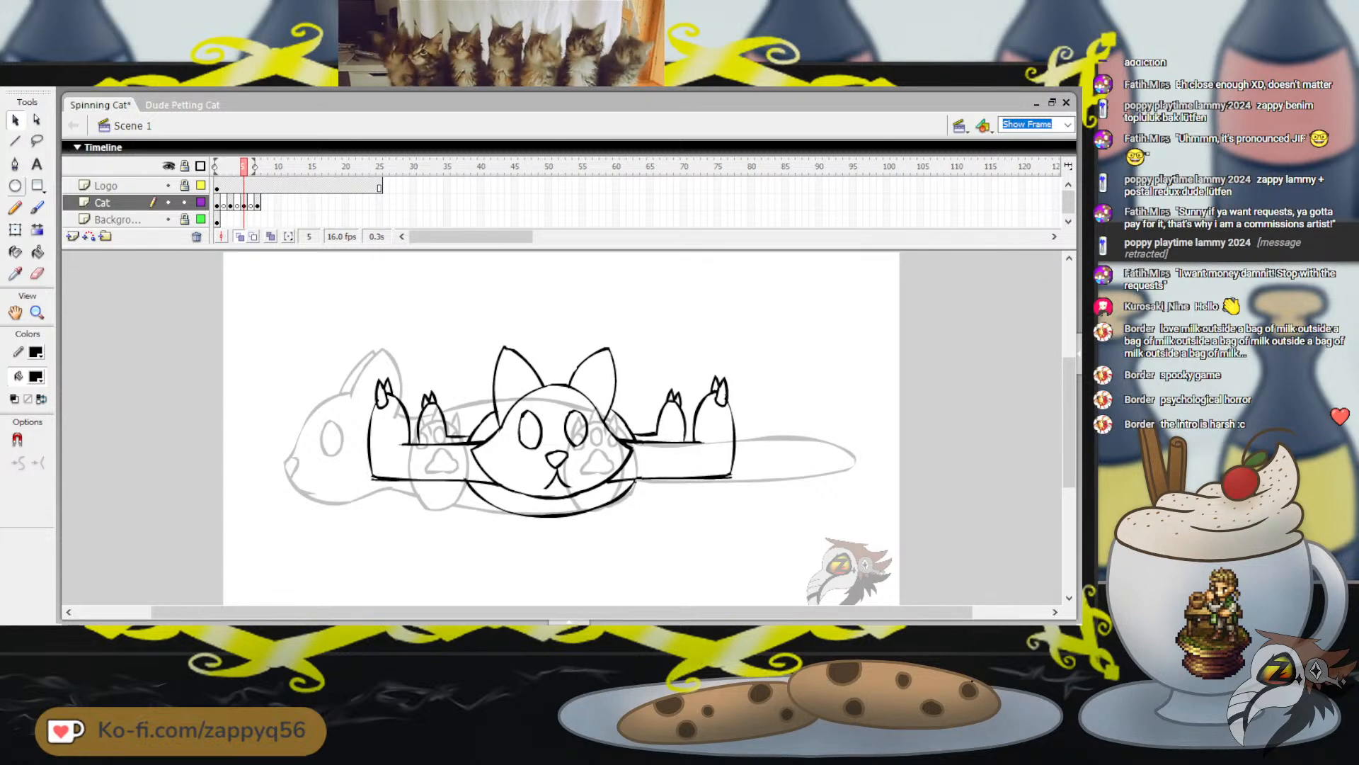
Lasso the cat's head with its ears and face on frame 5 and delete it, keeping body and legs
key("b")
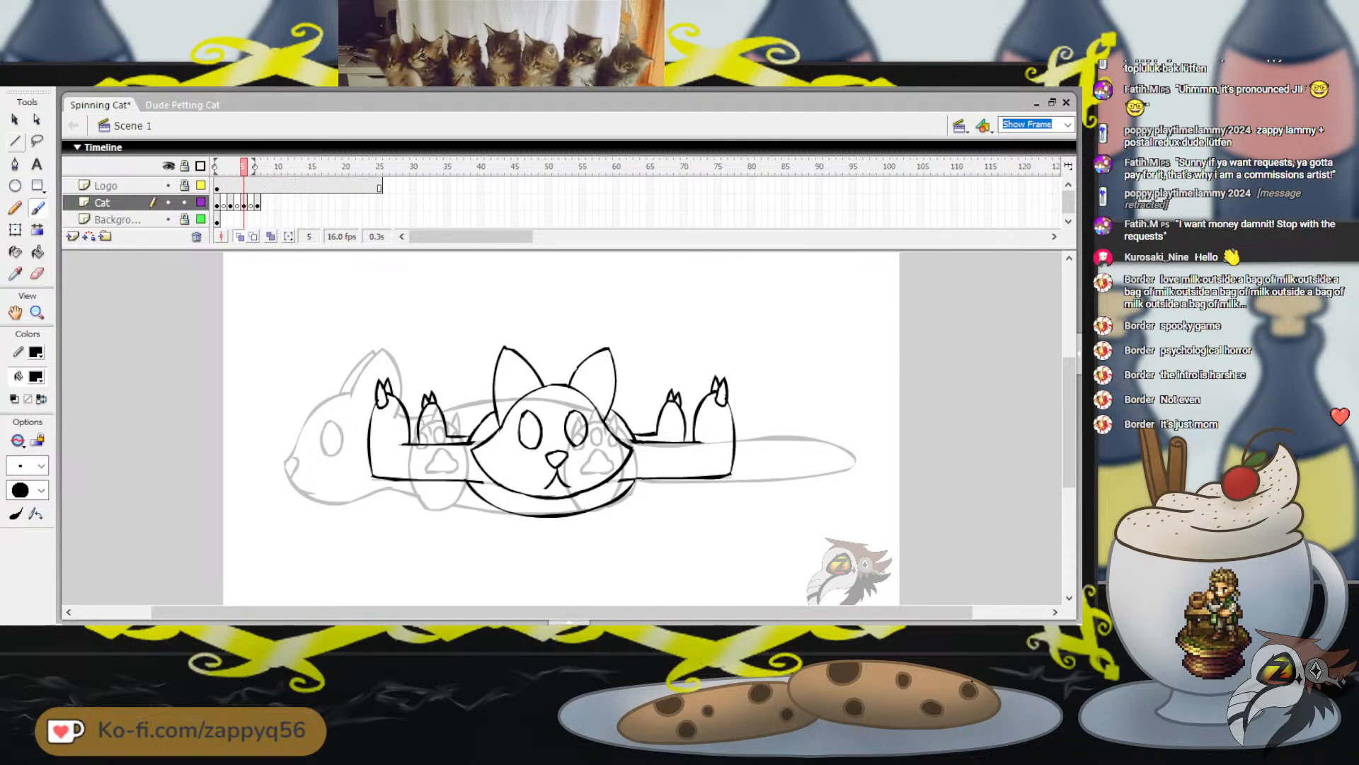
left_click(36, 141)
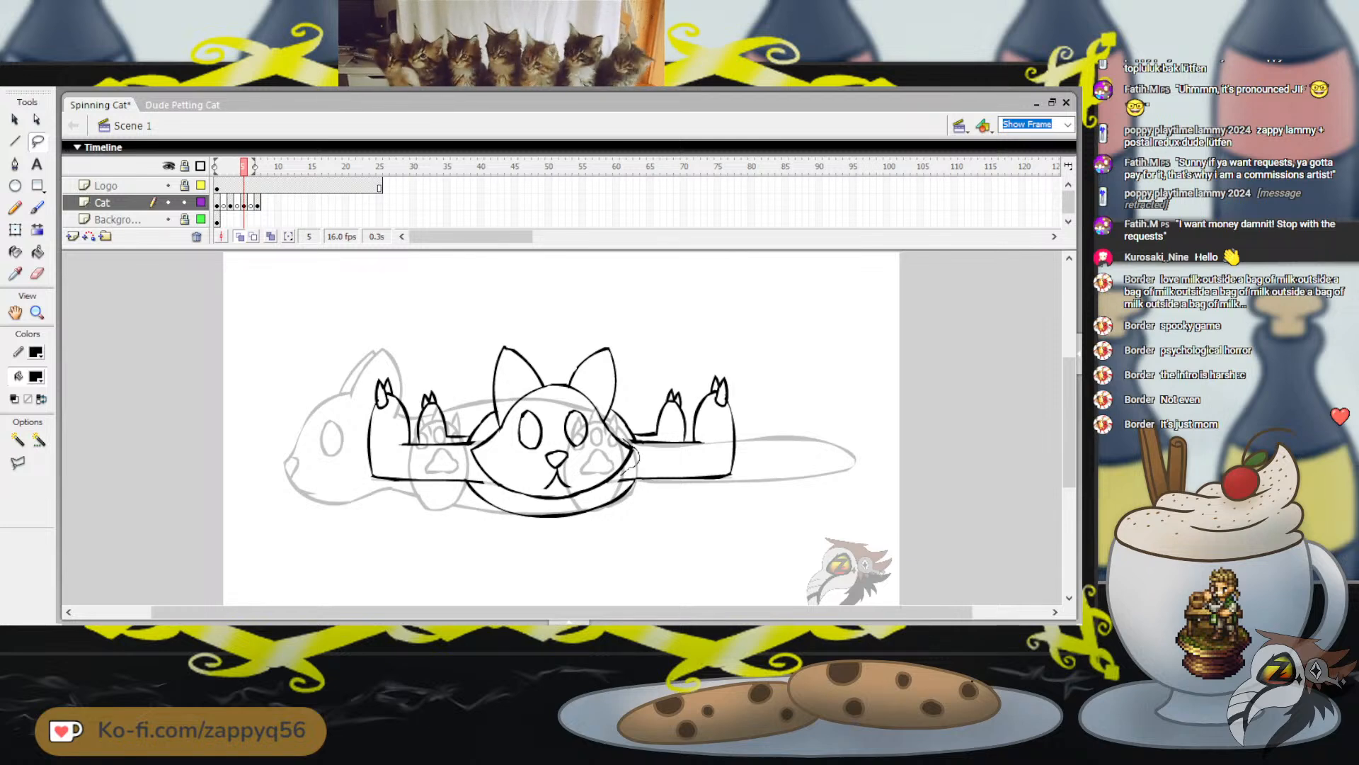
mouse_move(585, 503)
left_mouse_down()
mouse_move(535, 509)
mouse_move(486, 490)
mouse_move(468, 450)
mouse_move(491, 401)
mouse_move(491, 322)
mouse_move(601, 321)
mouse_move(626, 389)
left_mouse_up()
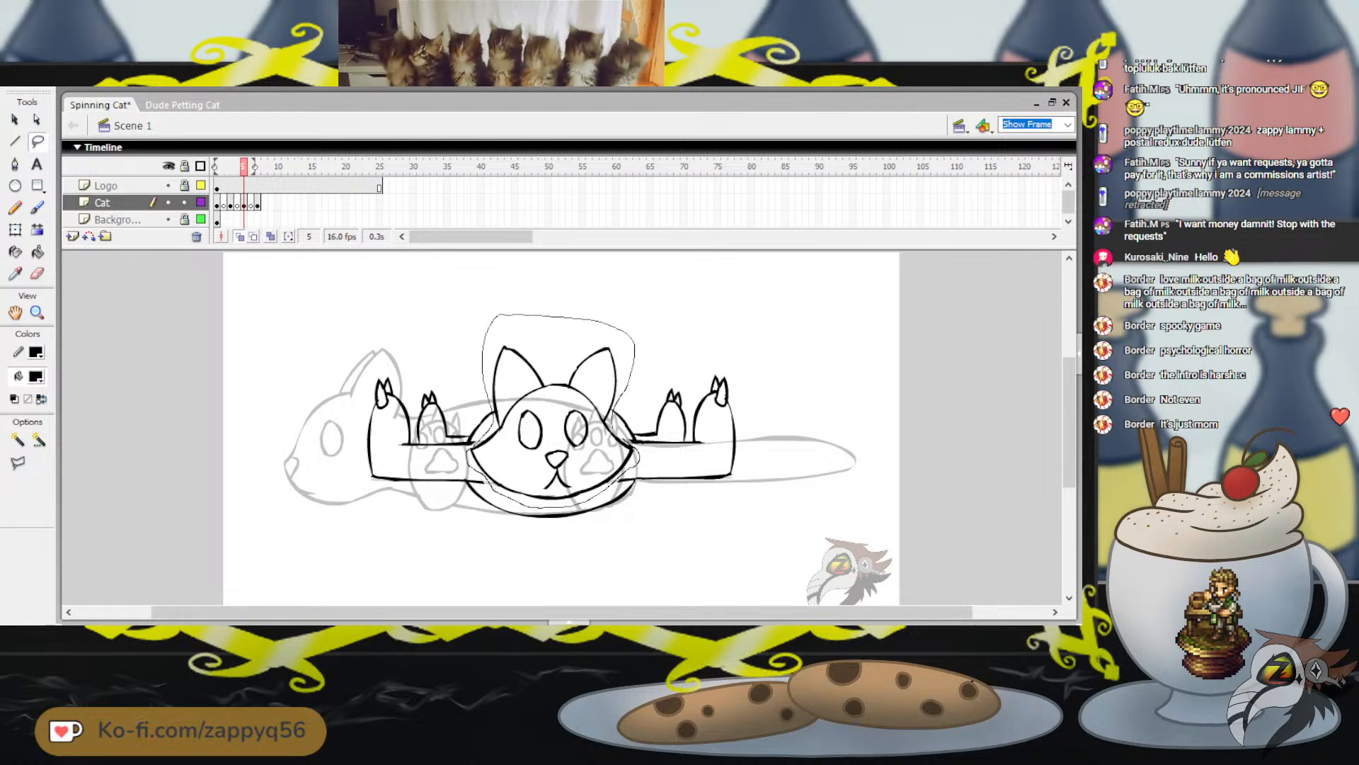
left_click_drag(639, 459, 637, 464)
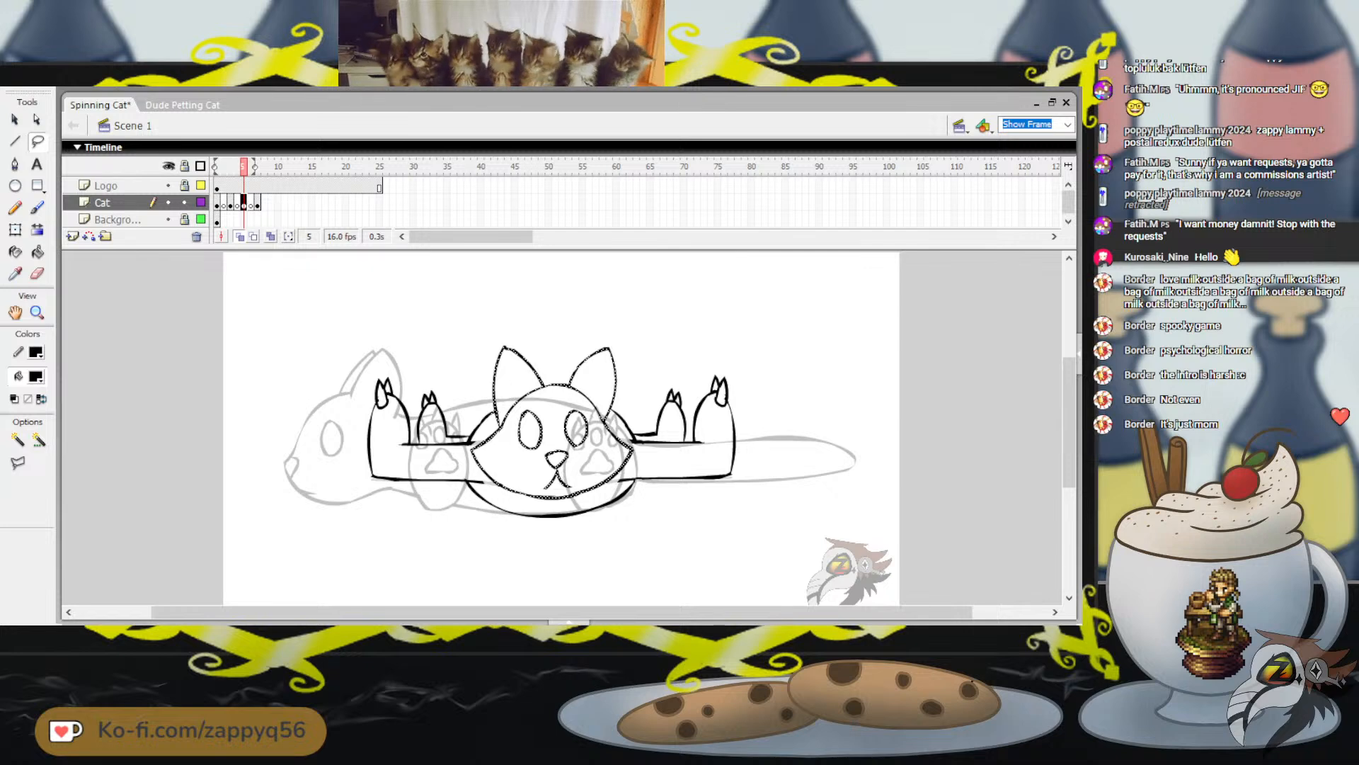
key("Delete")
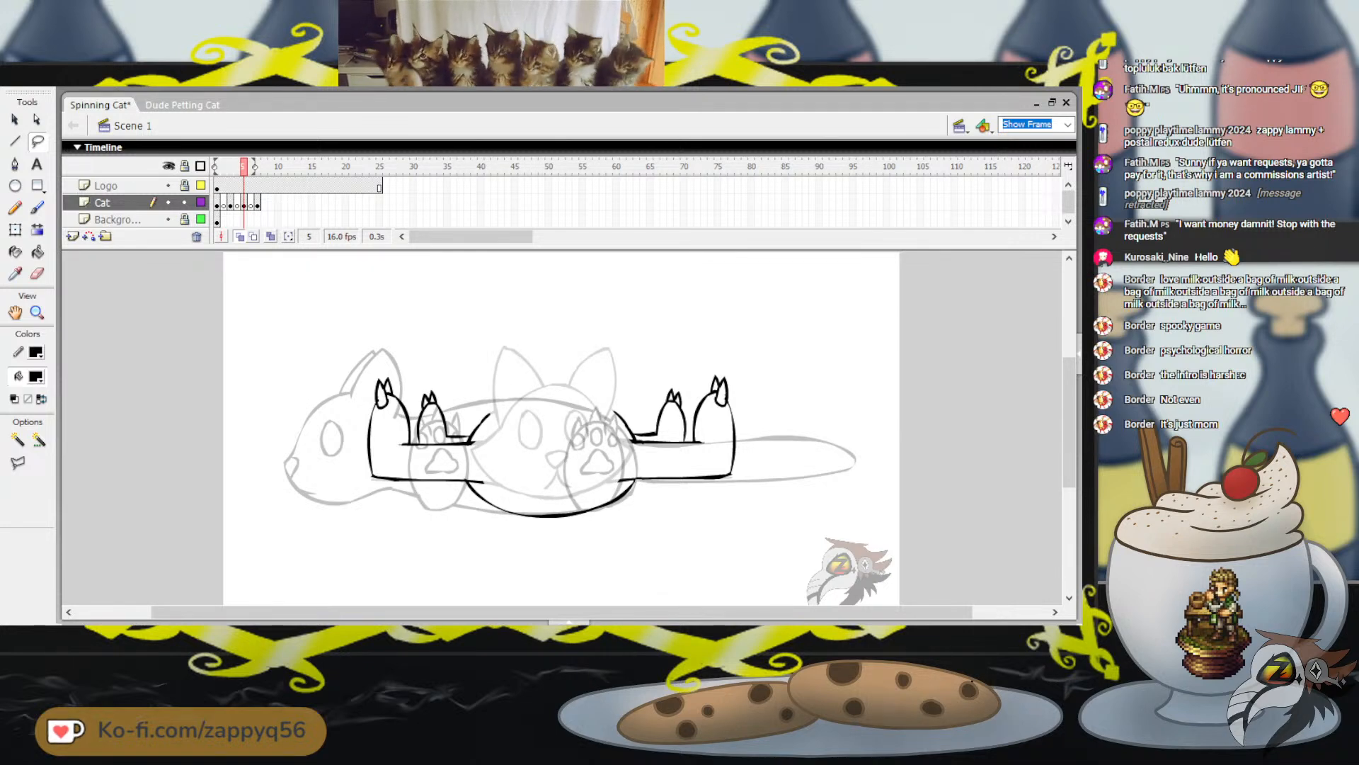
Brush in the missing upper curve of the body outline and draw a small circle for the tail beside the legs
key("b")
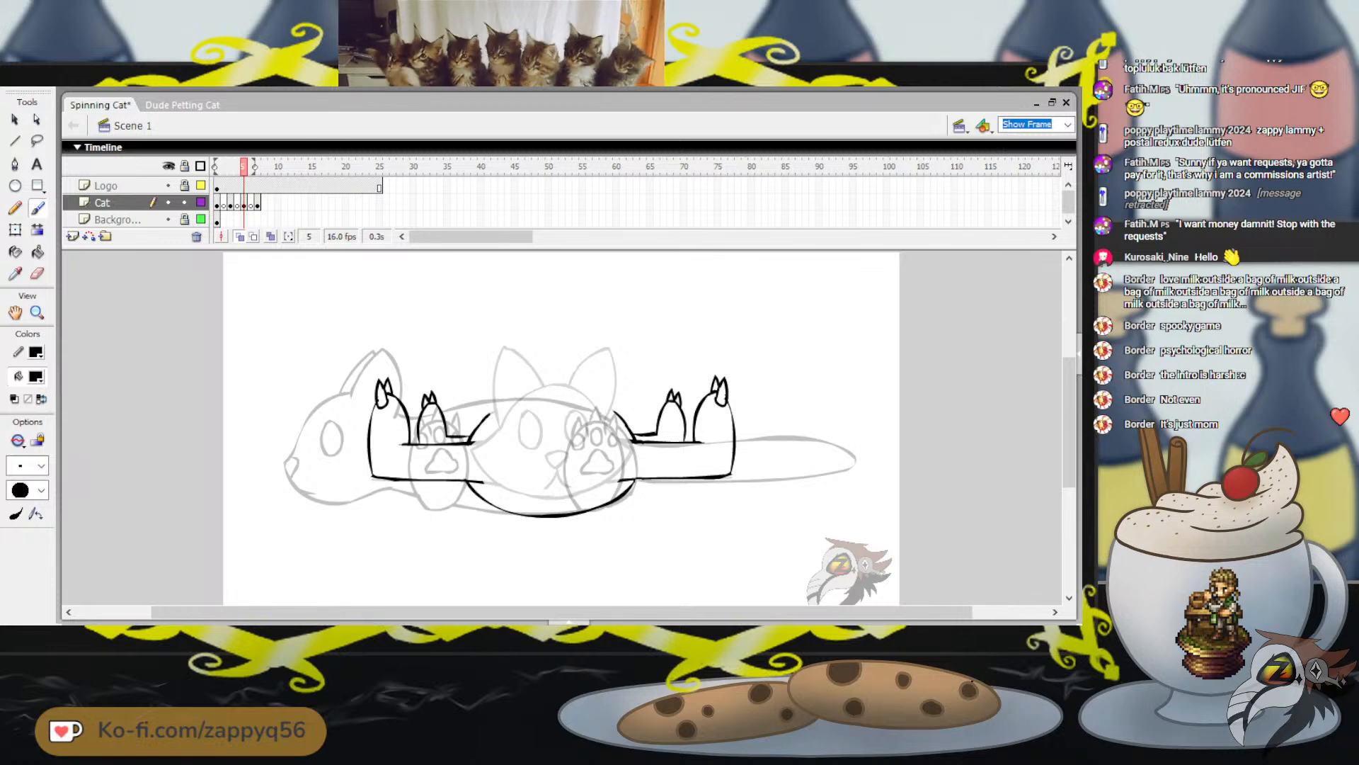
mouse_move(514, 400)
left_mouse_down()
mouse_move(596, 402)
mouse_move(634, 438)
left_mouse_up()
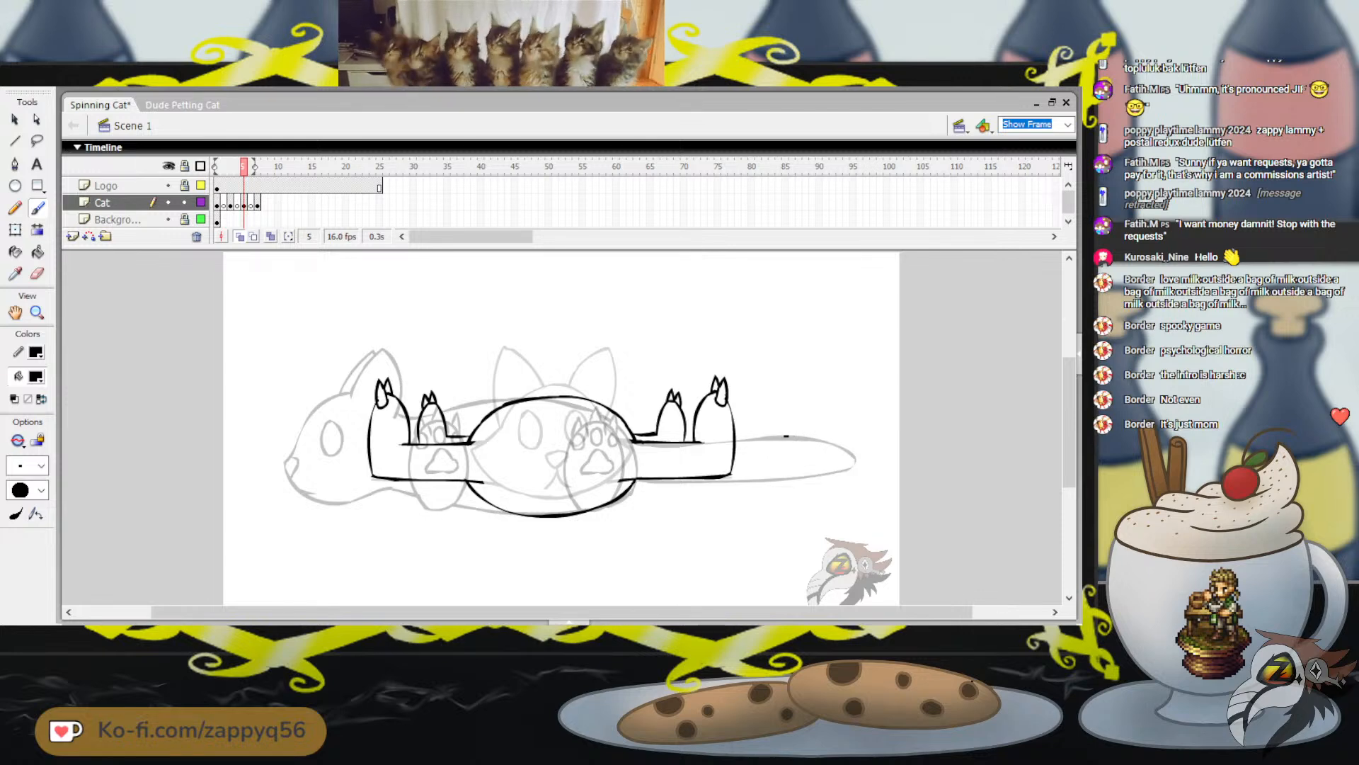
mouse_move(762, 467)
left_mouse_down()
mouse_move(794, 482)
mouse_move(813, 468)
mouse_move(786, 435)
left_mouse_up()
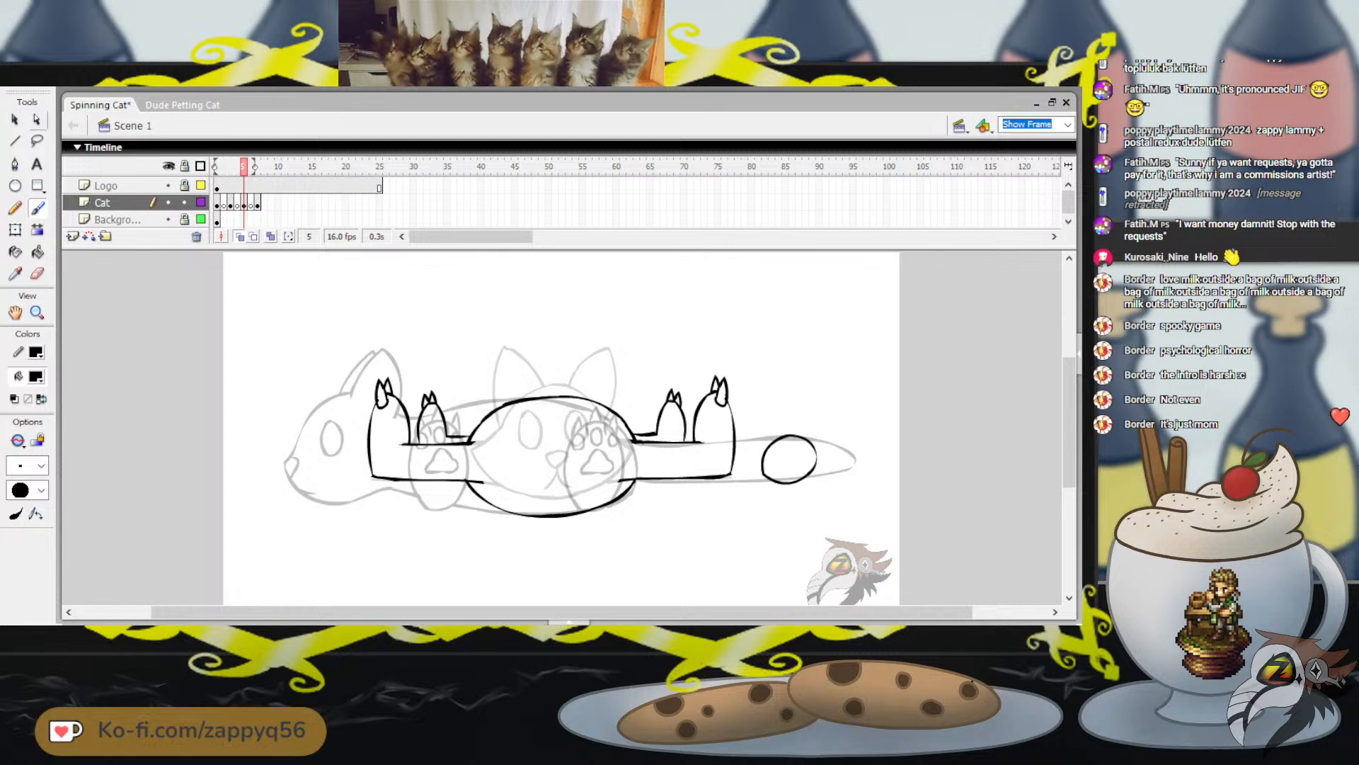
Move the small circle to the middle of the body, enlarge it slightly with Free Transform and deselect it
key("v")
left_click(789, 435)
left_click_drag(788, 434, 551, 426)
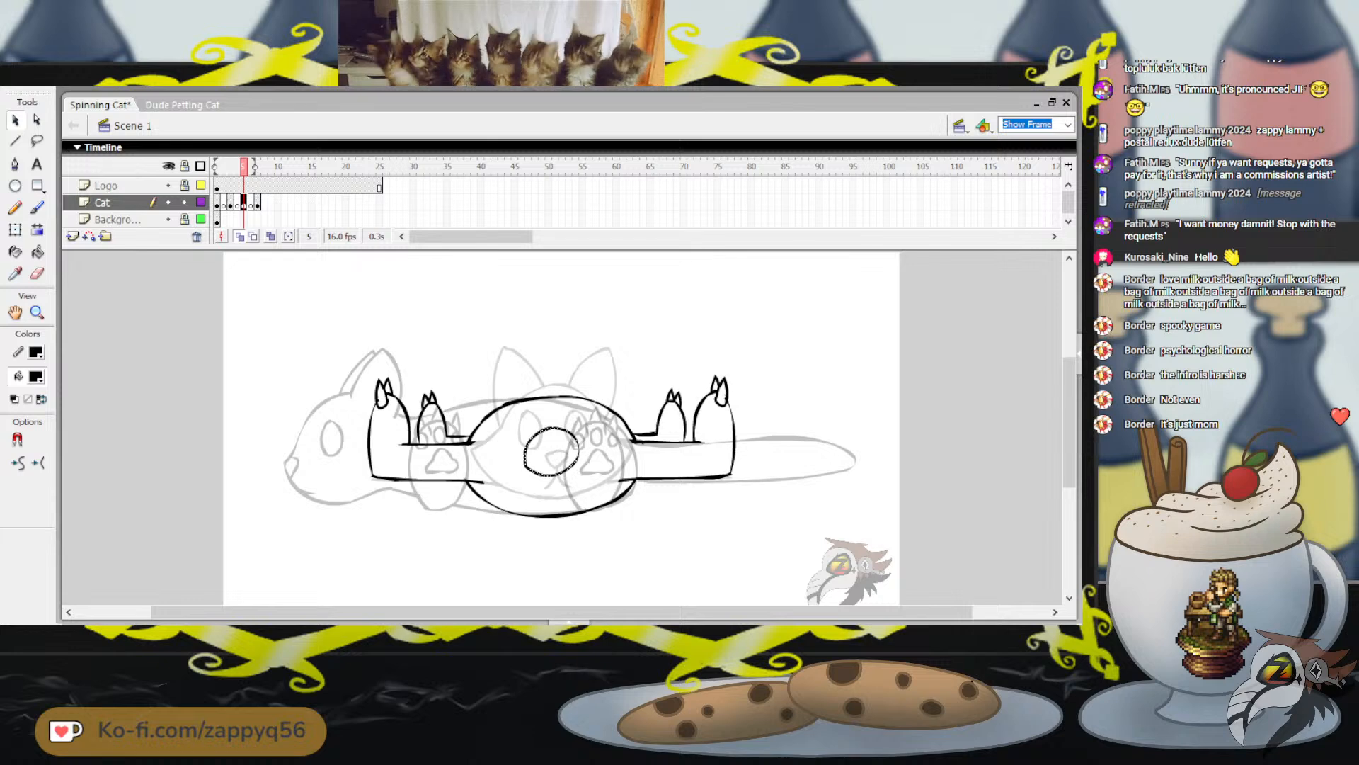
key("q")
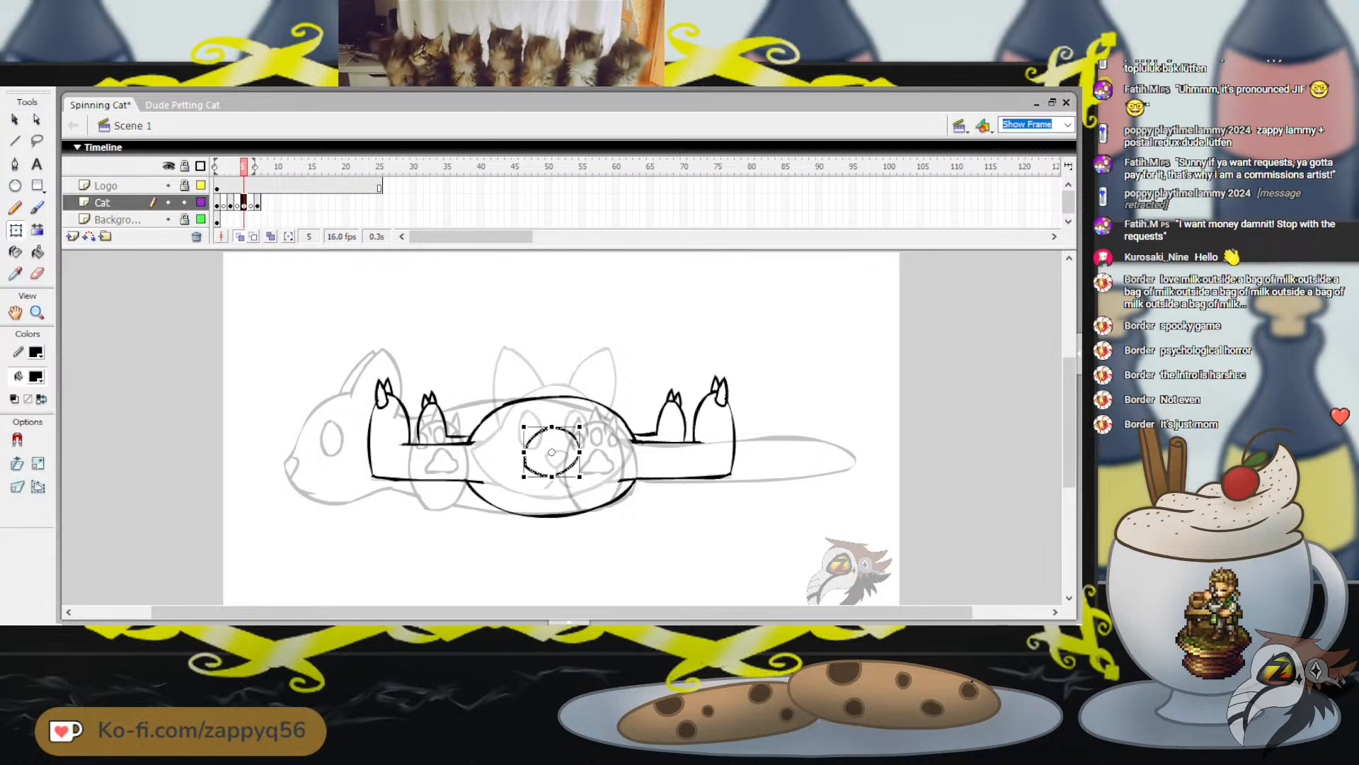
mouse_move(579, 477)
left_mouse_down()
mouse_move(591, 487)
mouse_move(576, 461)
mouse_move(576, 474)
left_mouse_up()
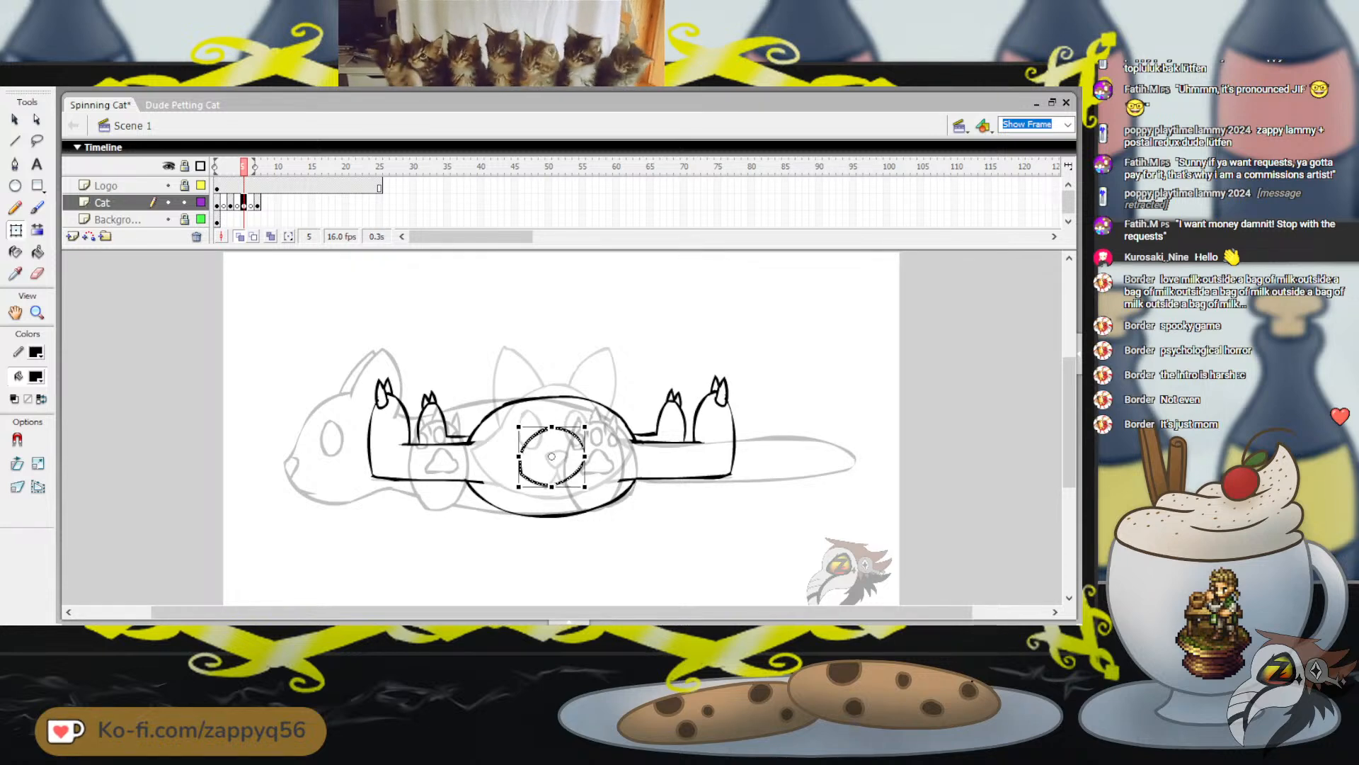
key("Escape")
Brush in two pointed ears and the top of the head above the body outline, redoing poor strokes, and save the file
key("b")
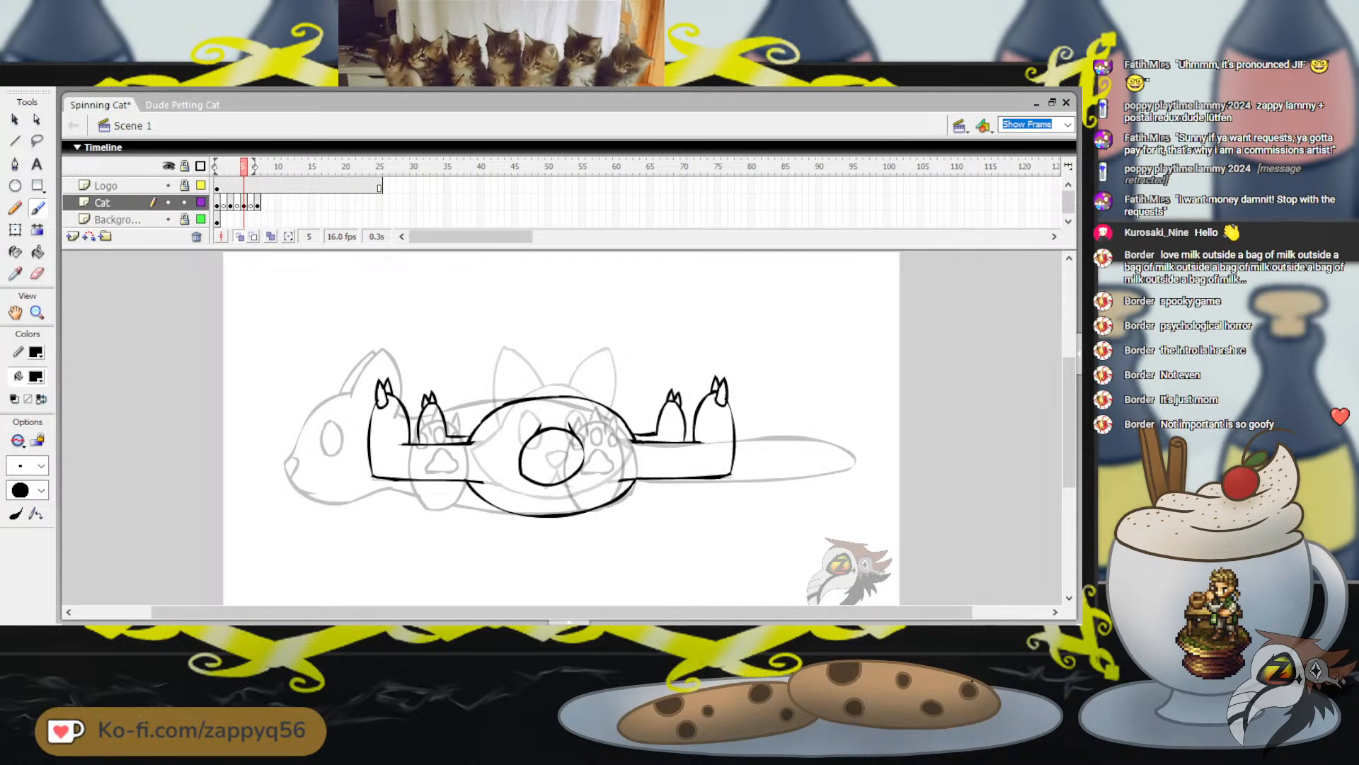
mouse_move(502, 404)
left_mouse_down()
mouse_move(511, 366)
mouse_move(542, 389)
mouse_move(500, 363)
mouse_move(543, 390)
mouse_move(566, 385)
left_mouse_up()
key("ctrl+z")
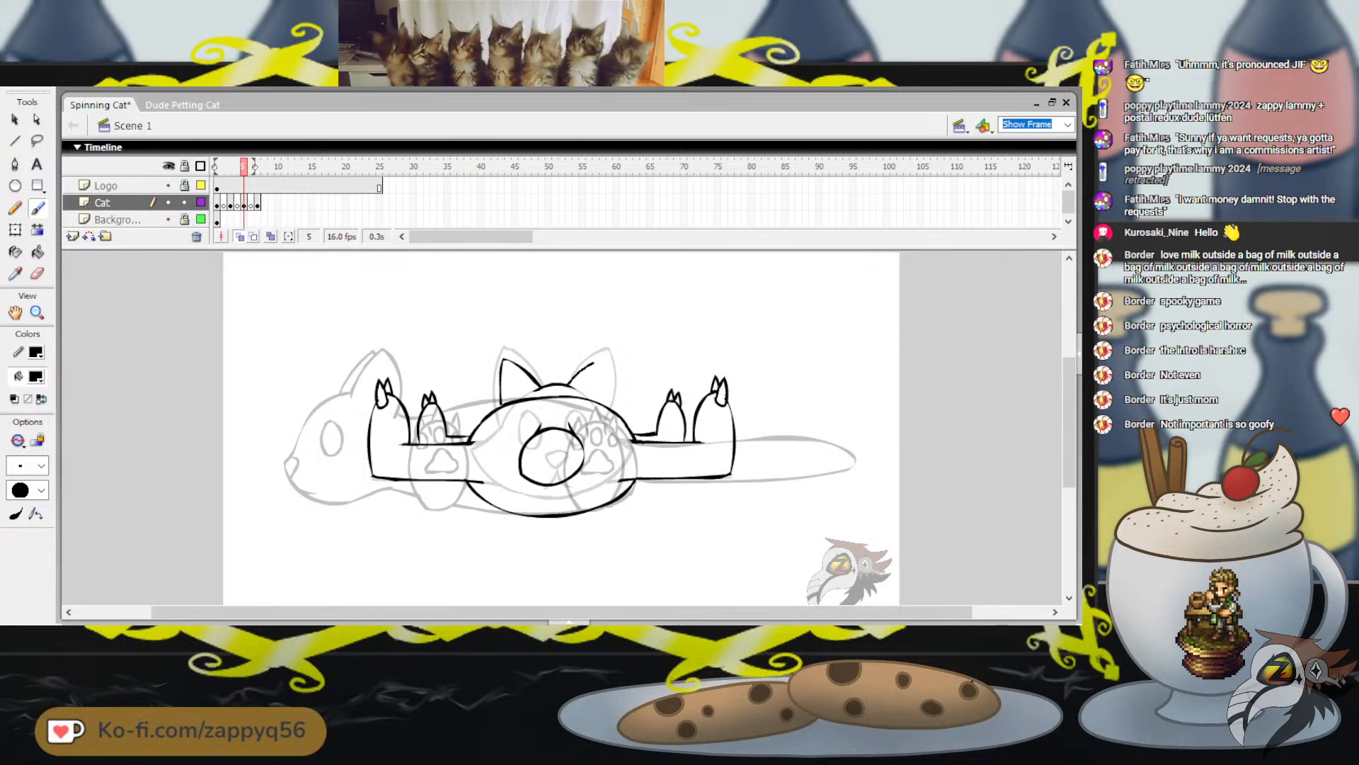
mouse_move(570, 383)
left_mouse_down()
mouse_move(599, 355)
mouse_move(610, 387)
mouse_move(597, 359)
mouse_move(582, 367)
mouse_move(595, 358)
mouse_move(603, 403)
left_mouse_up()
key("ctrl+z")
key("ctrl+z")
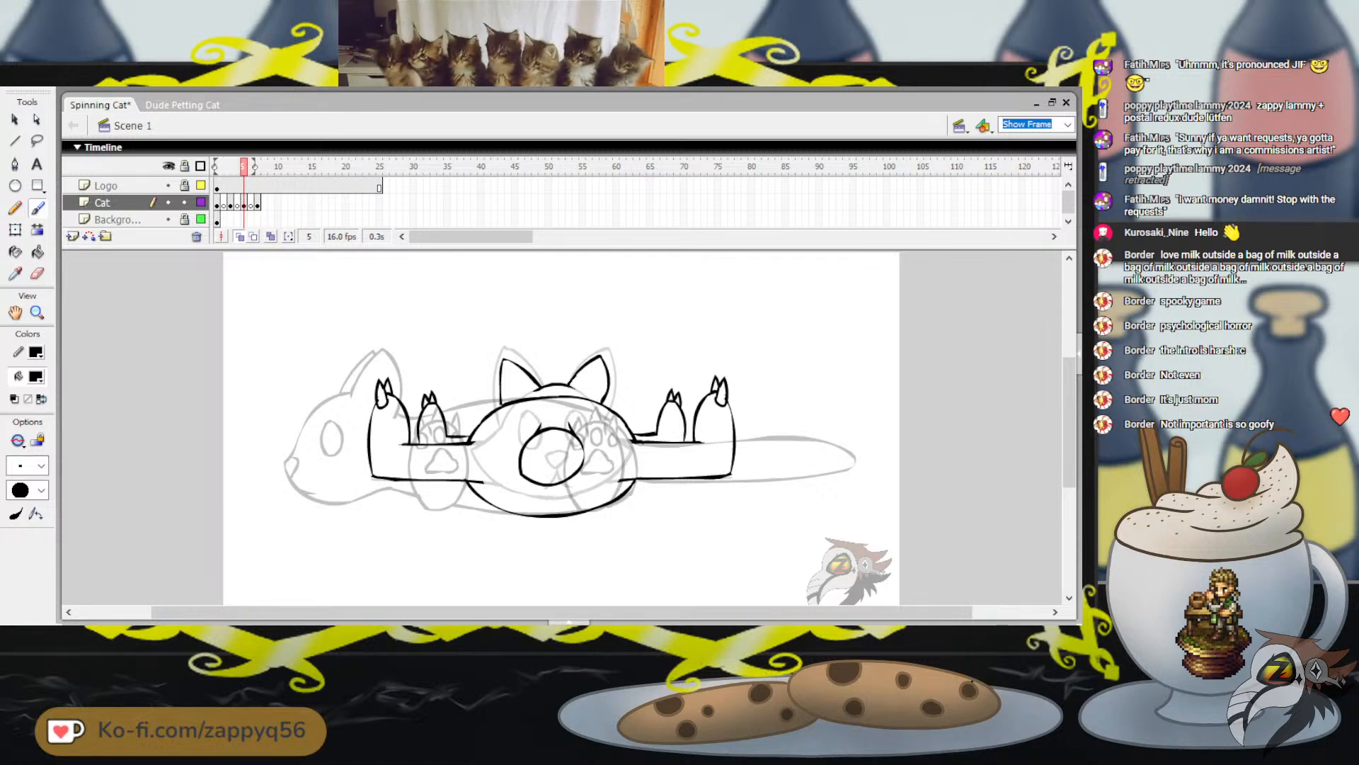
left_click_drag(618, 319, 645, 339)
key("ctrl+s")
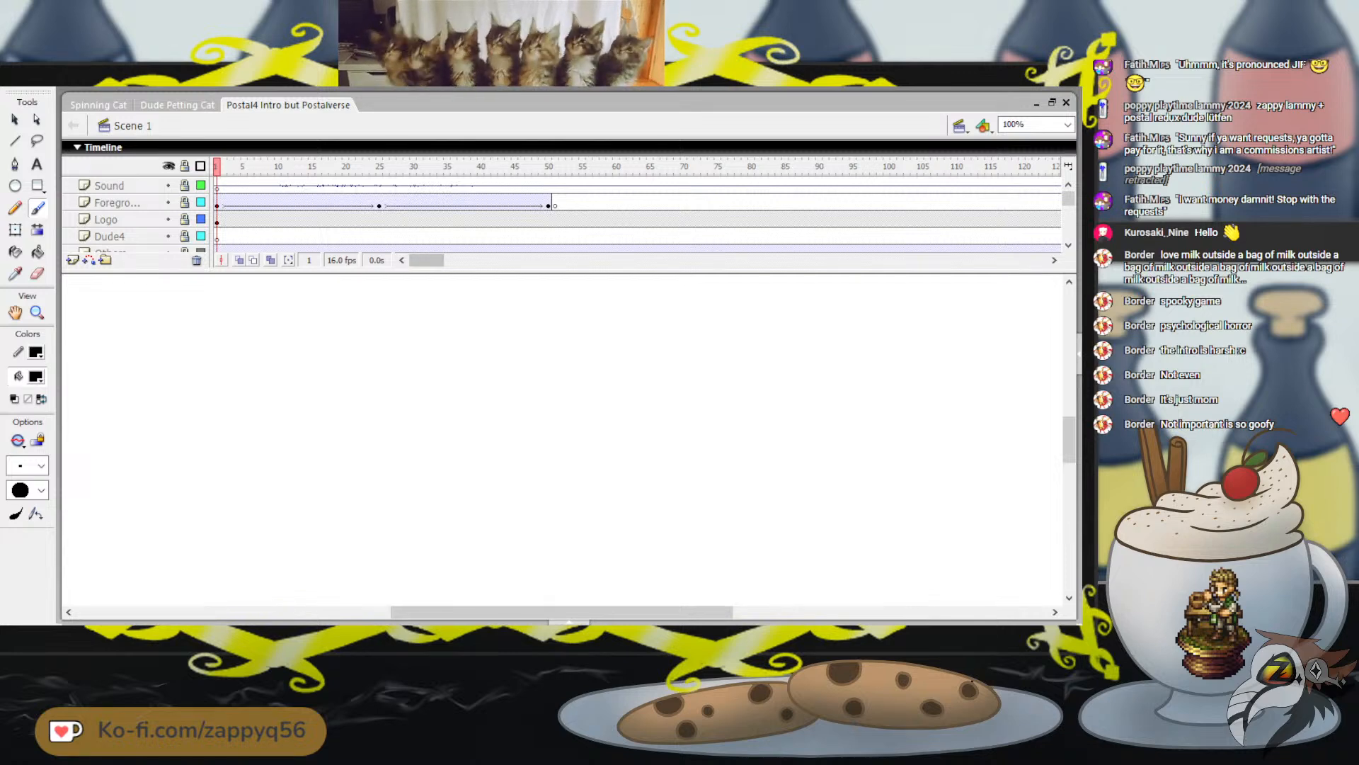
In the Postal4 Intro but Postalverse document, shrink the timeline to one layer row and fit the view to the frame
left_click_drag(496, 274, 495, 233)
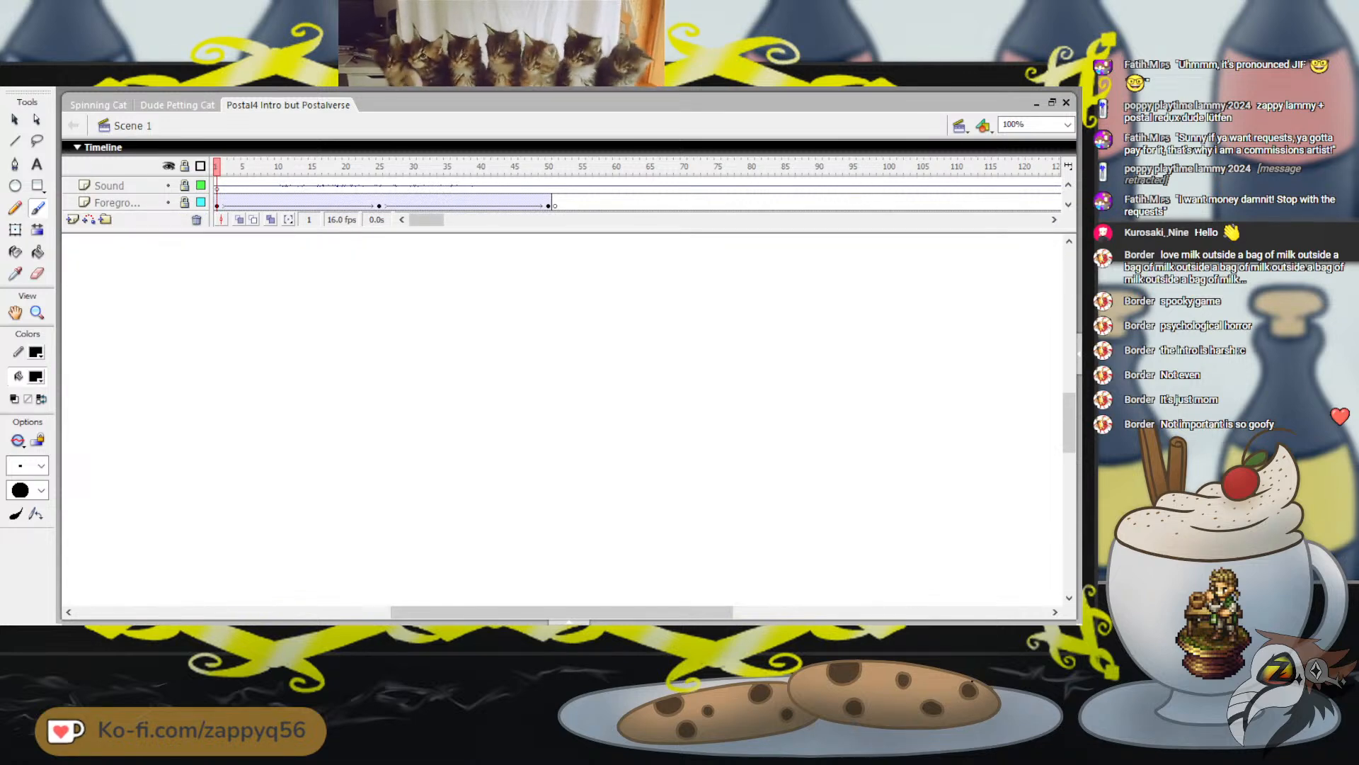
left_click_drag(496, 233, 496, 214)
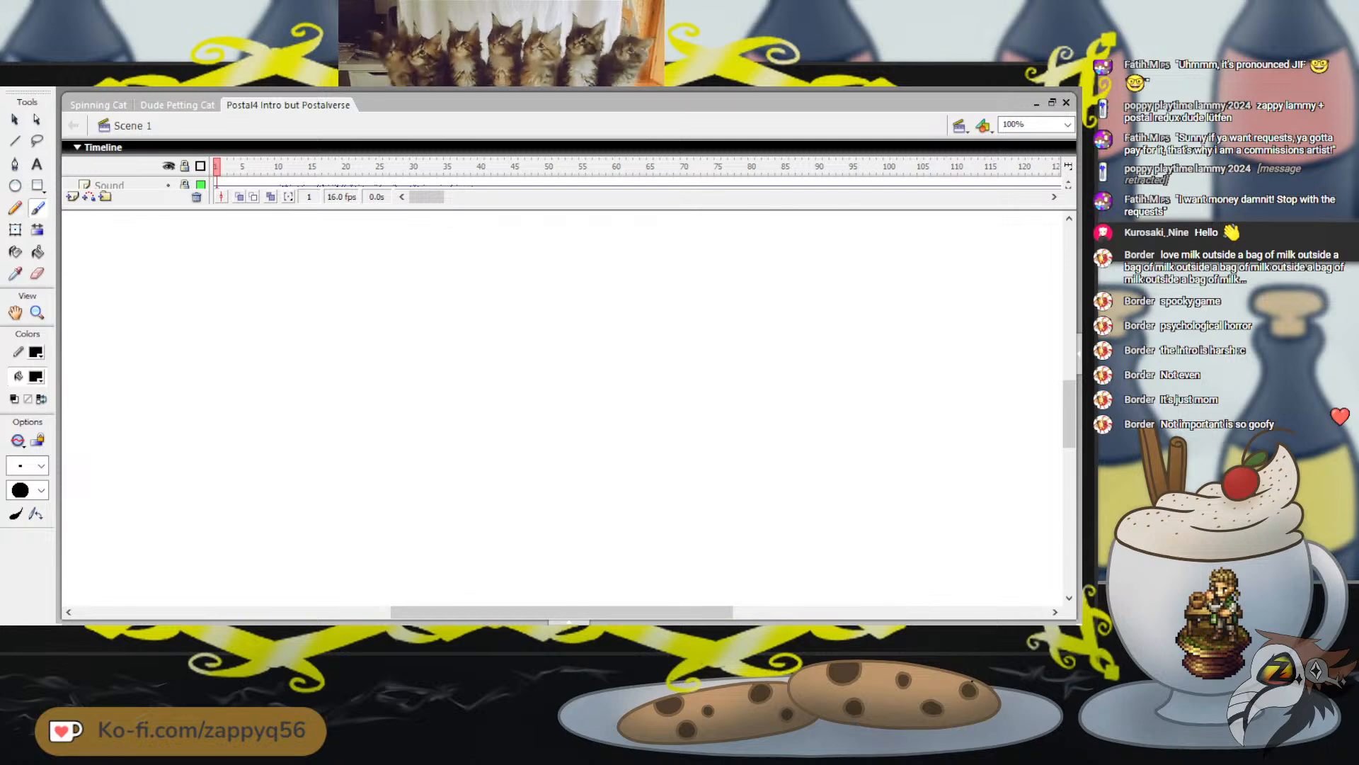
scroll(567, 186, "down", 2)
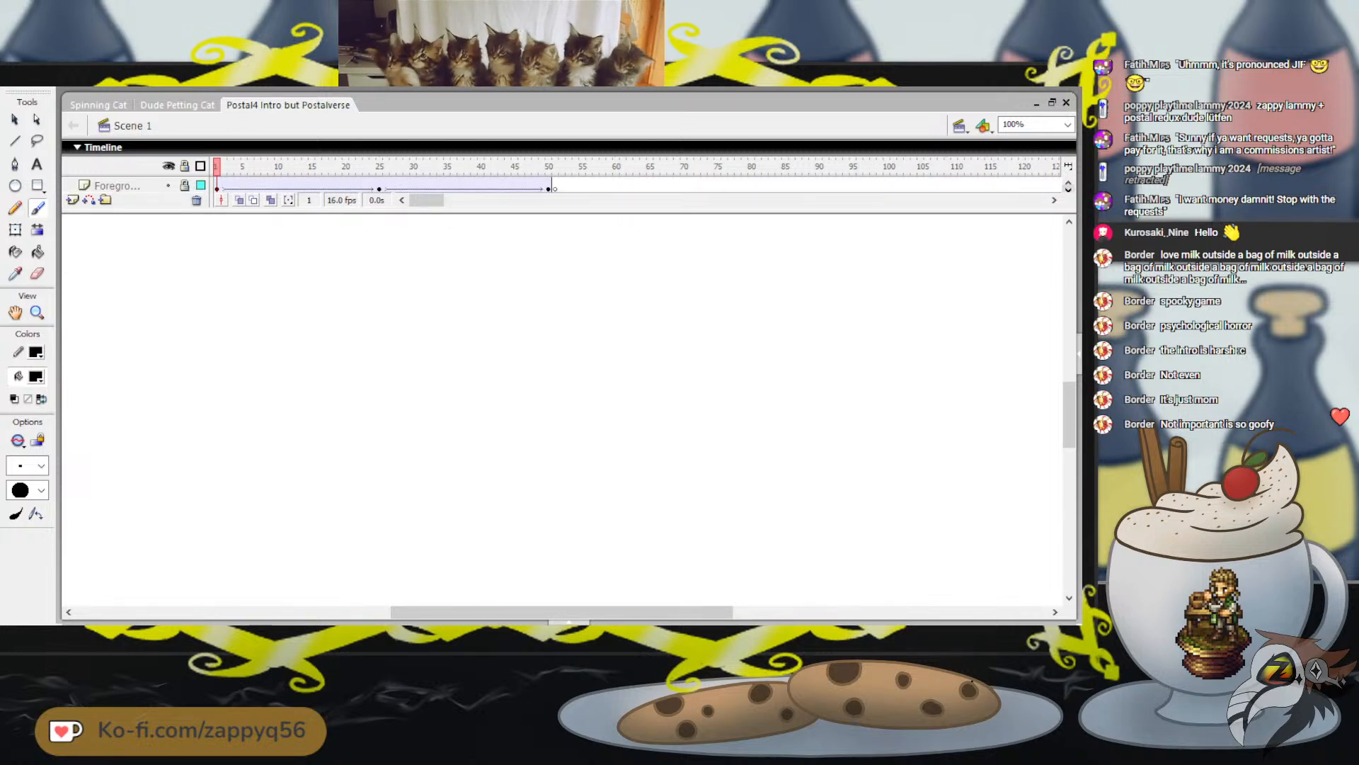
key("ctrl+2")
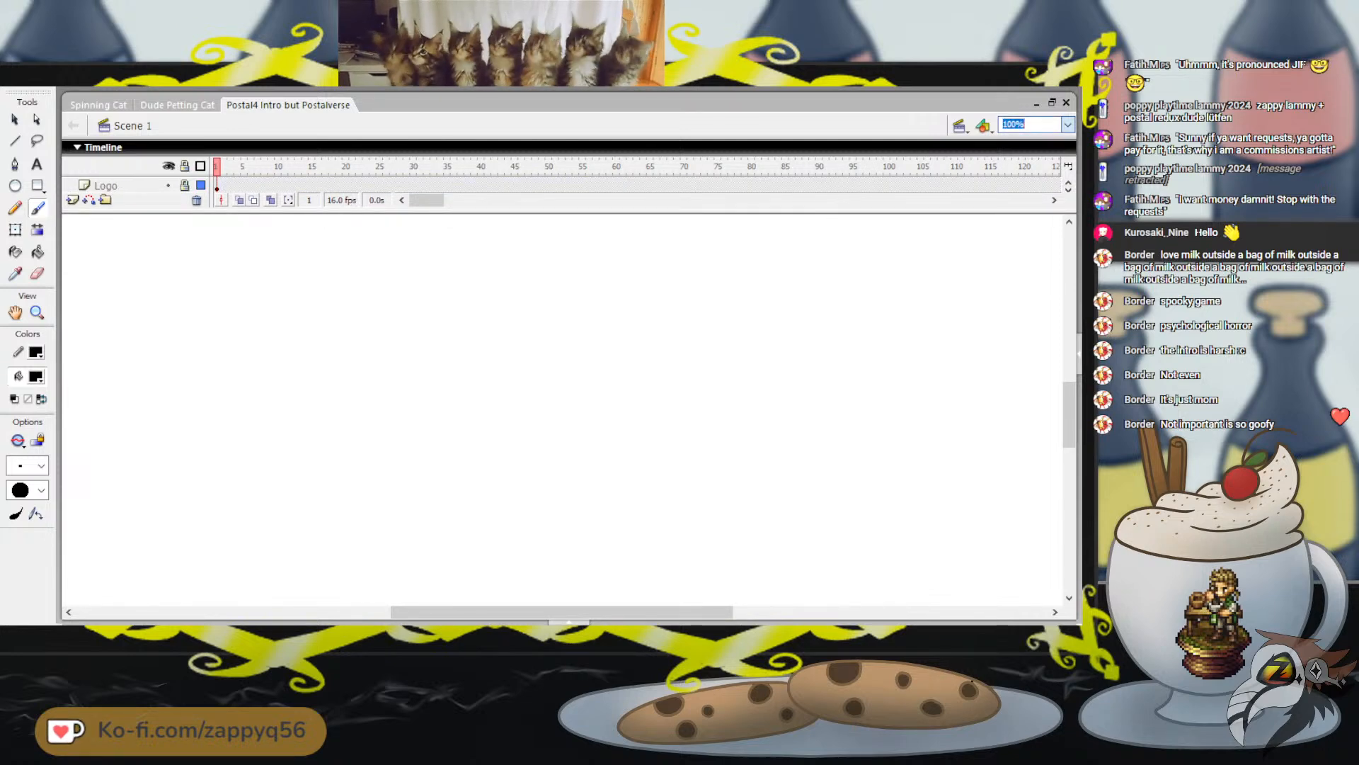
Go to frame 591 of the DudeM layer and zoom in on the caravan's window below the figure lying on the roof
left_click_drag(427, 201, 552, 201)
scroll(566, 185, "down", 4)
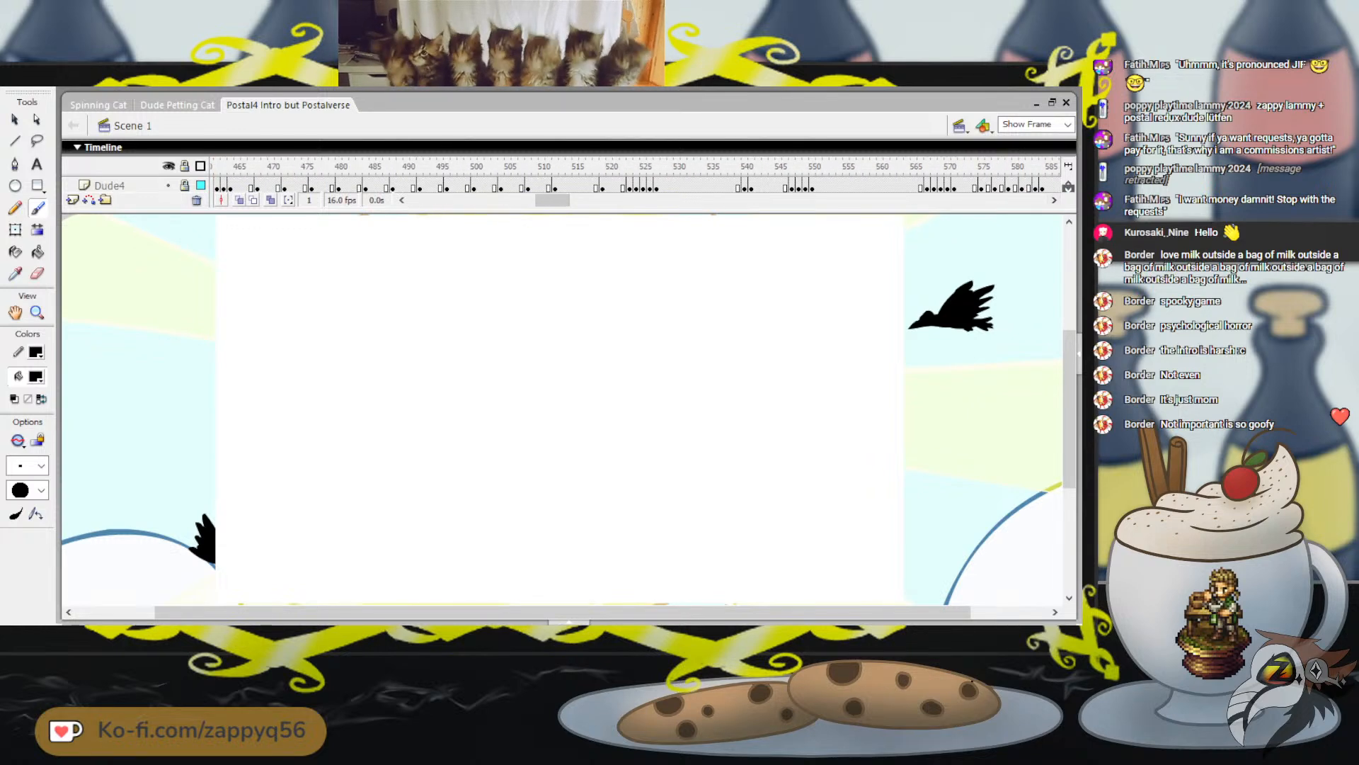
scroll(127, 186, "down", 3)
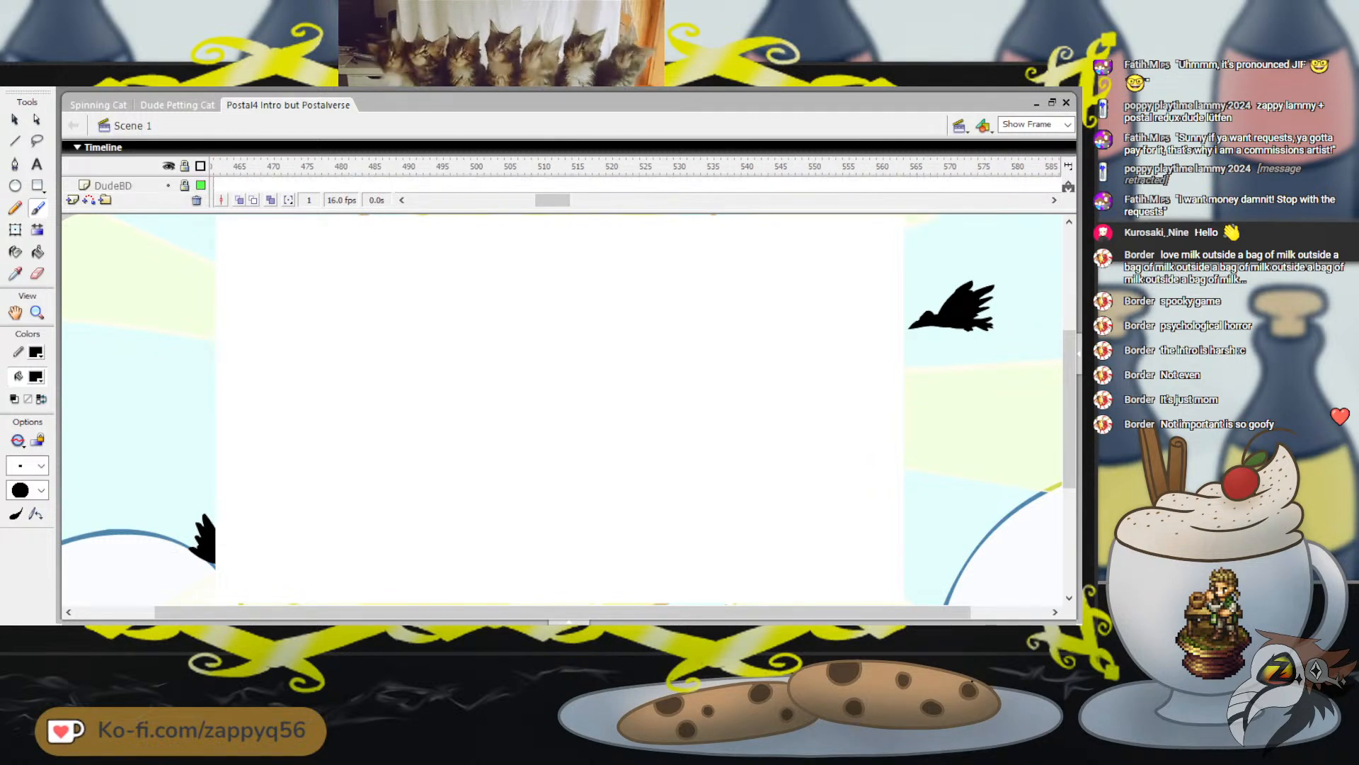
left_click(111, 186)
left_click_drag(552, 201, 579, 200)
left_click(420, 167)
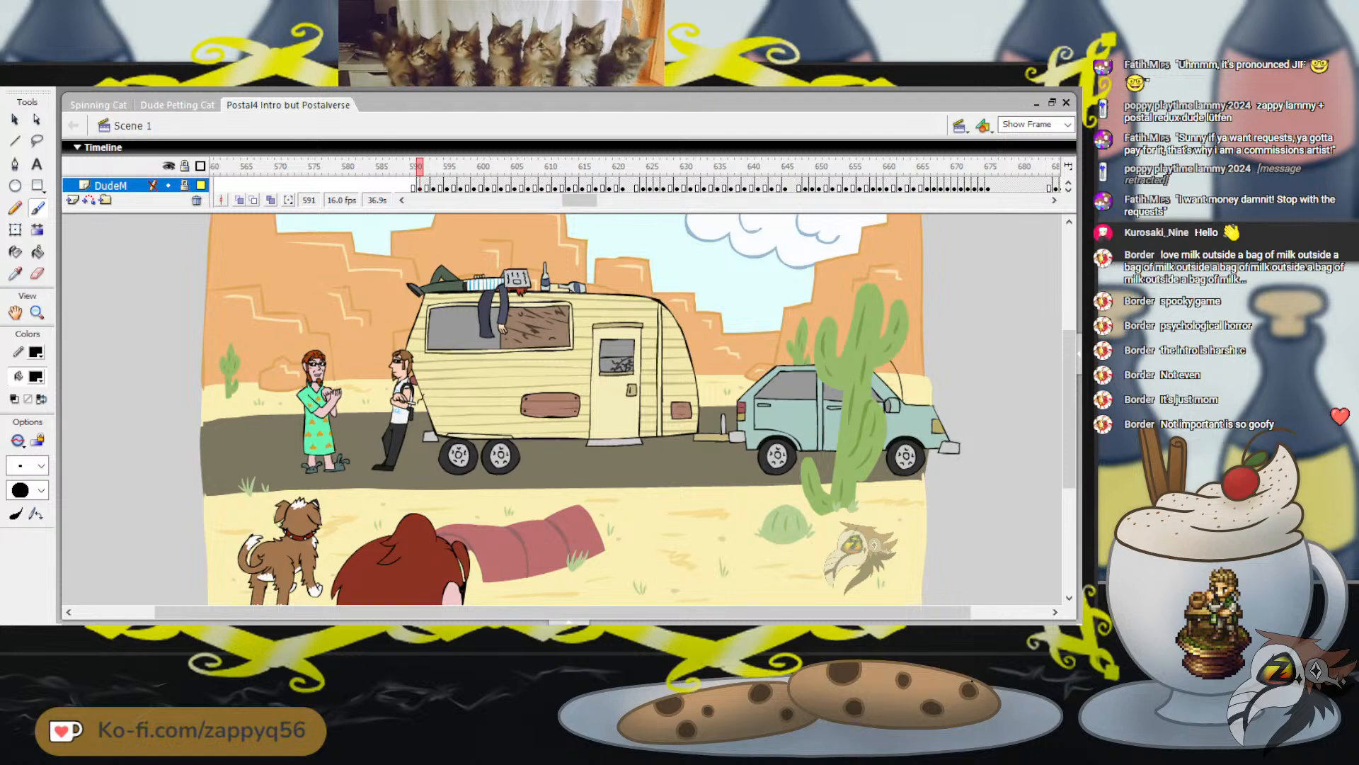
left_click(988, 167)
left_click(419, 167)
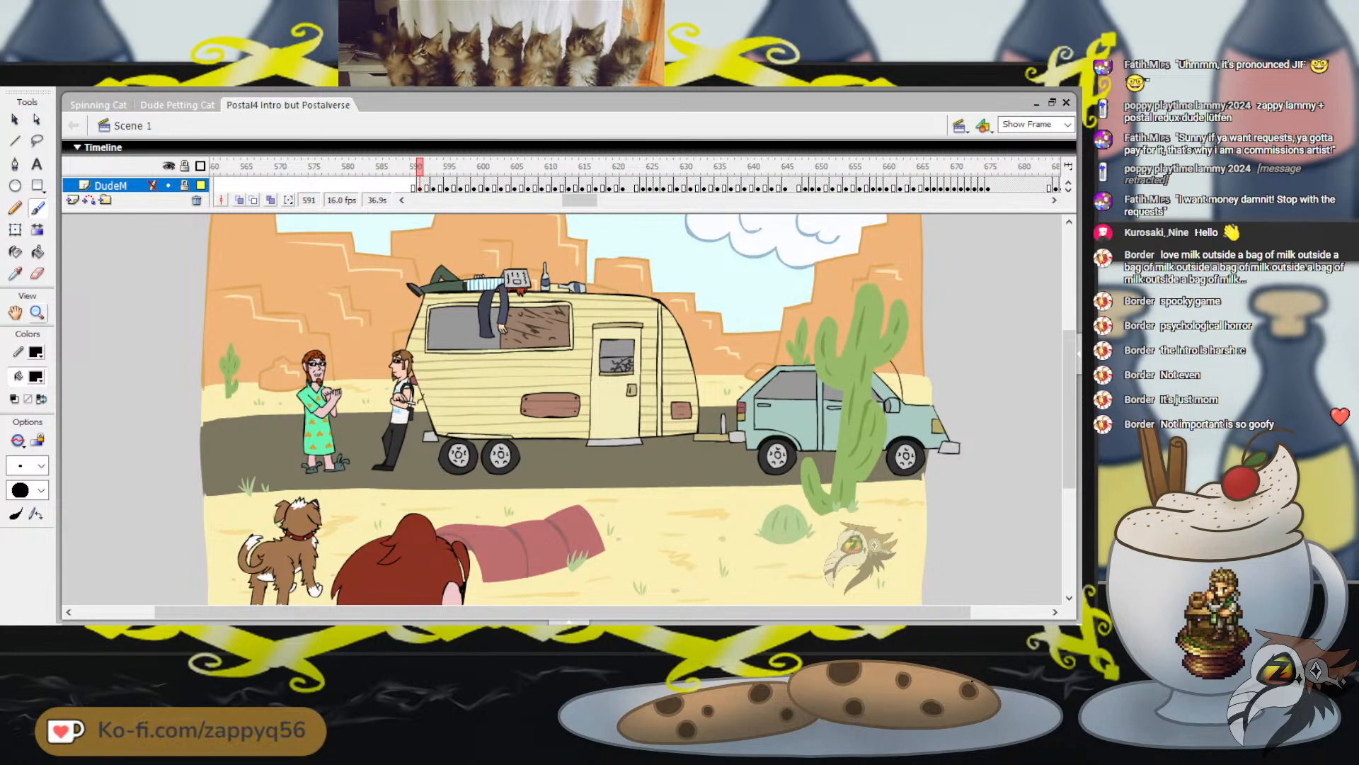
key("z")
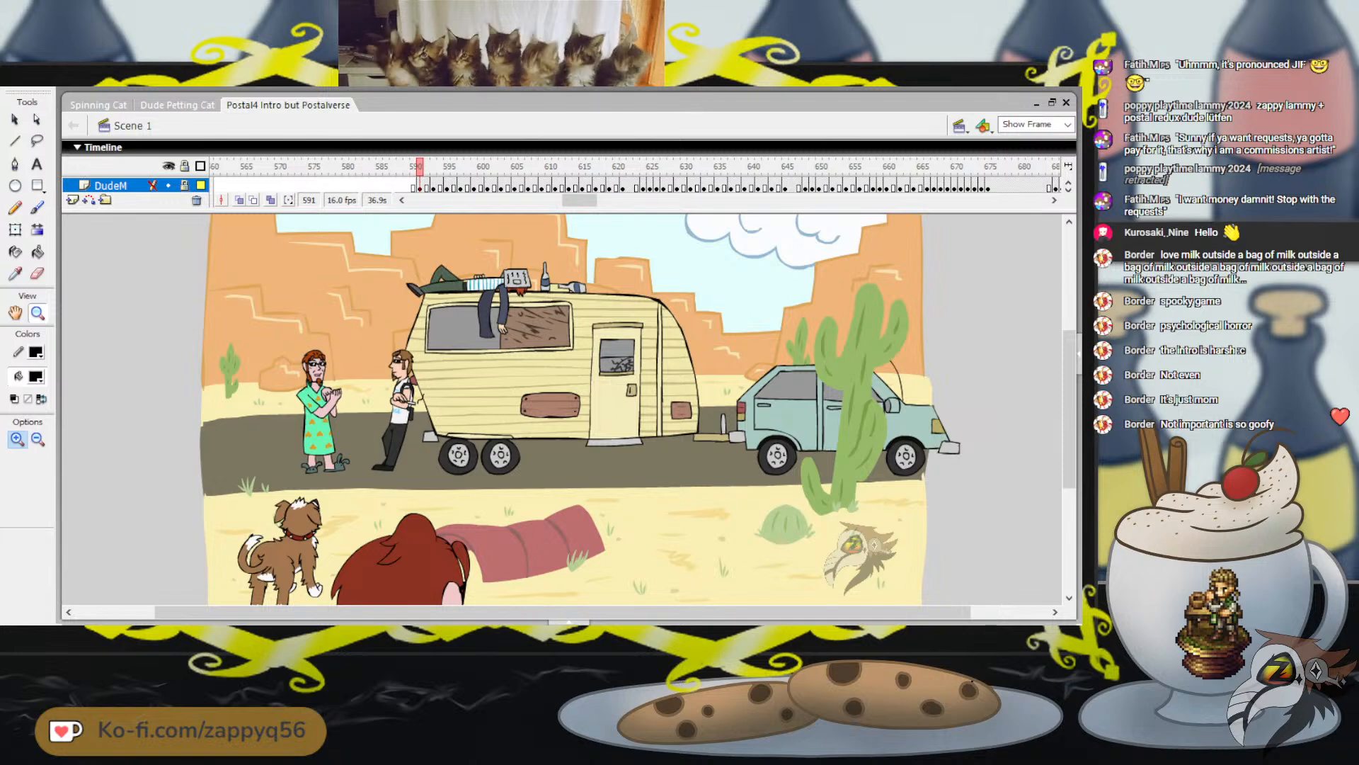
left_click(719, 357)
left_click(626, 405)
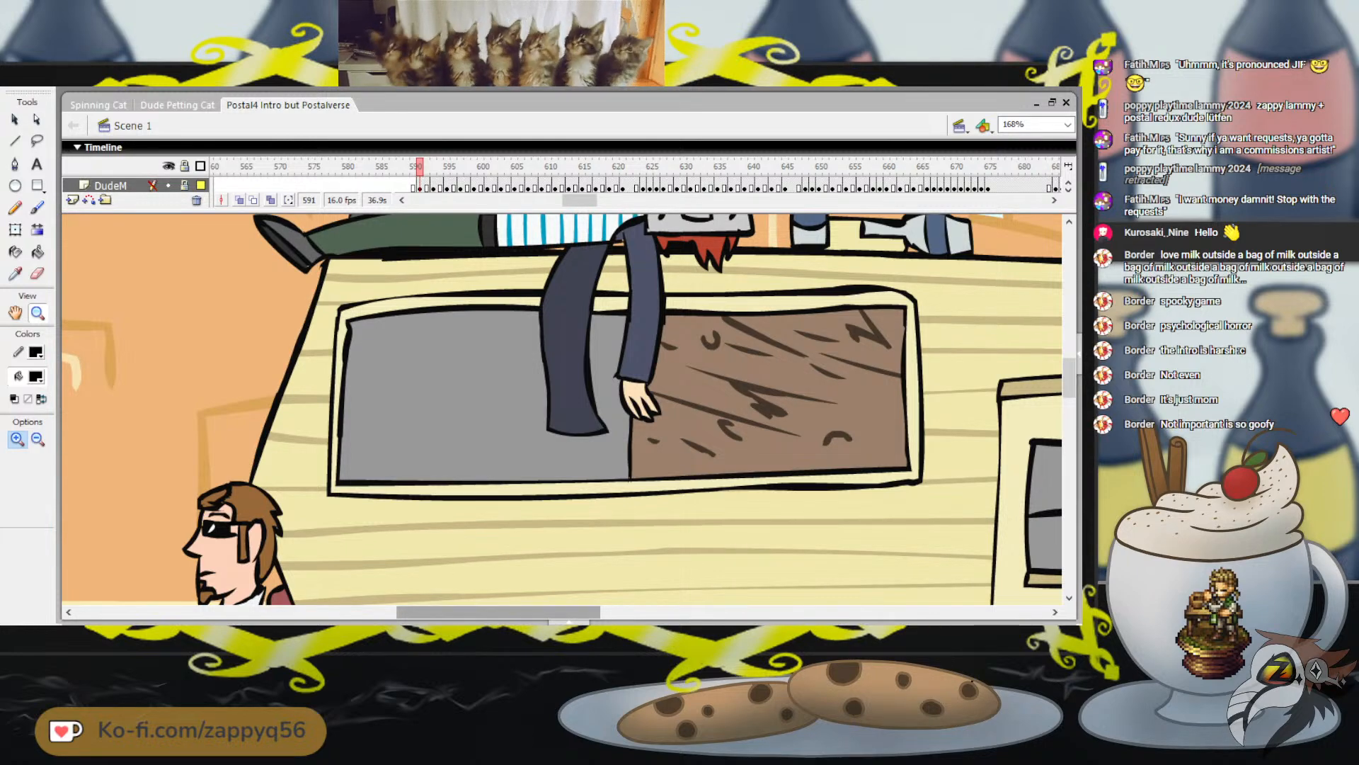
Examine the caravan's window, door, boards and the figure lying on its roof at close range
left_click_drag(498, 611, 591, 612)
scroll(561, 409, "down", 3)
scroll(562, 409, "down", 1)
scroll(562, 409, "down", 2)
scroll(561, 409, "up", 2)
scroll(561, 409, "up", 3)
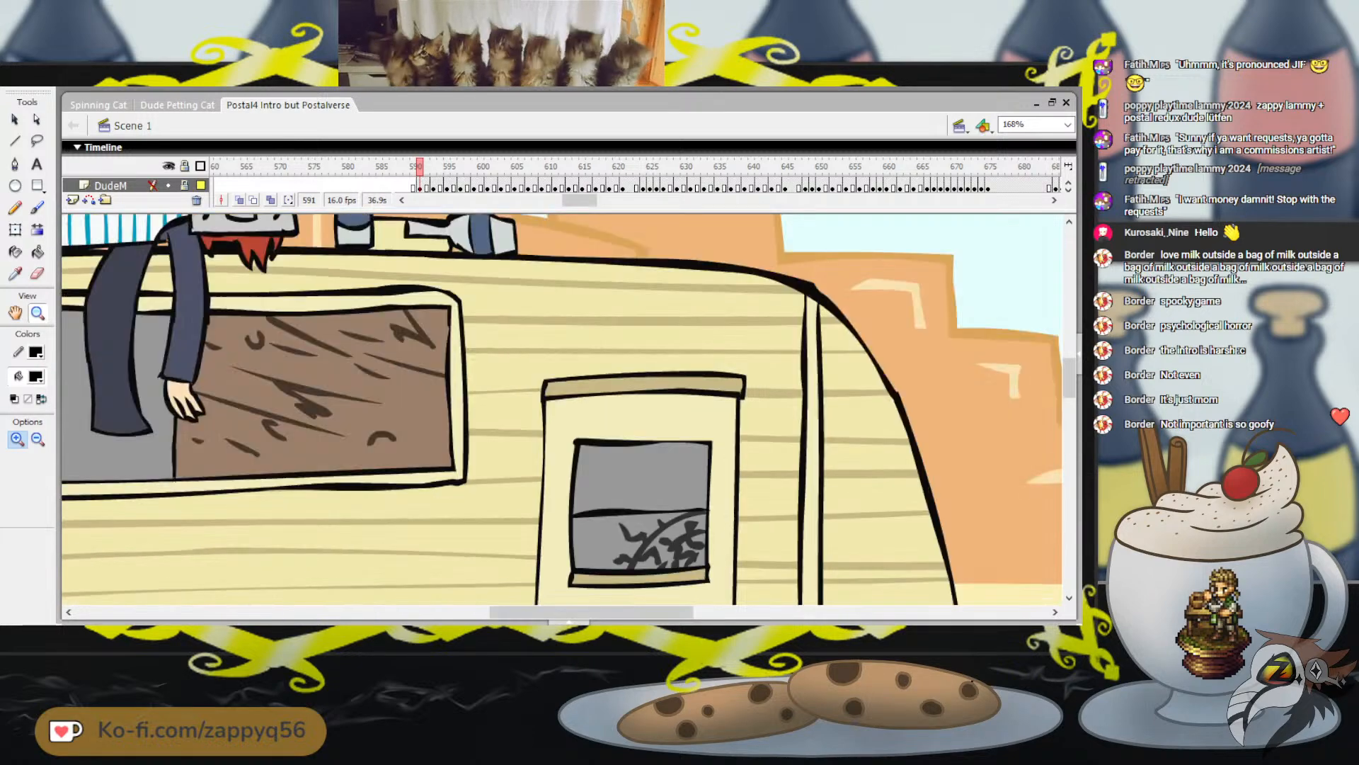
scroll(562, 409, "down", 4)
scroll(561, 409, "up", 1)
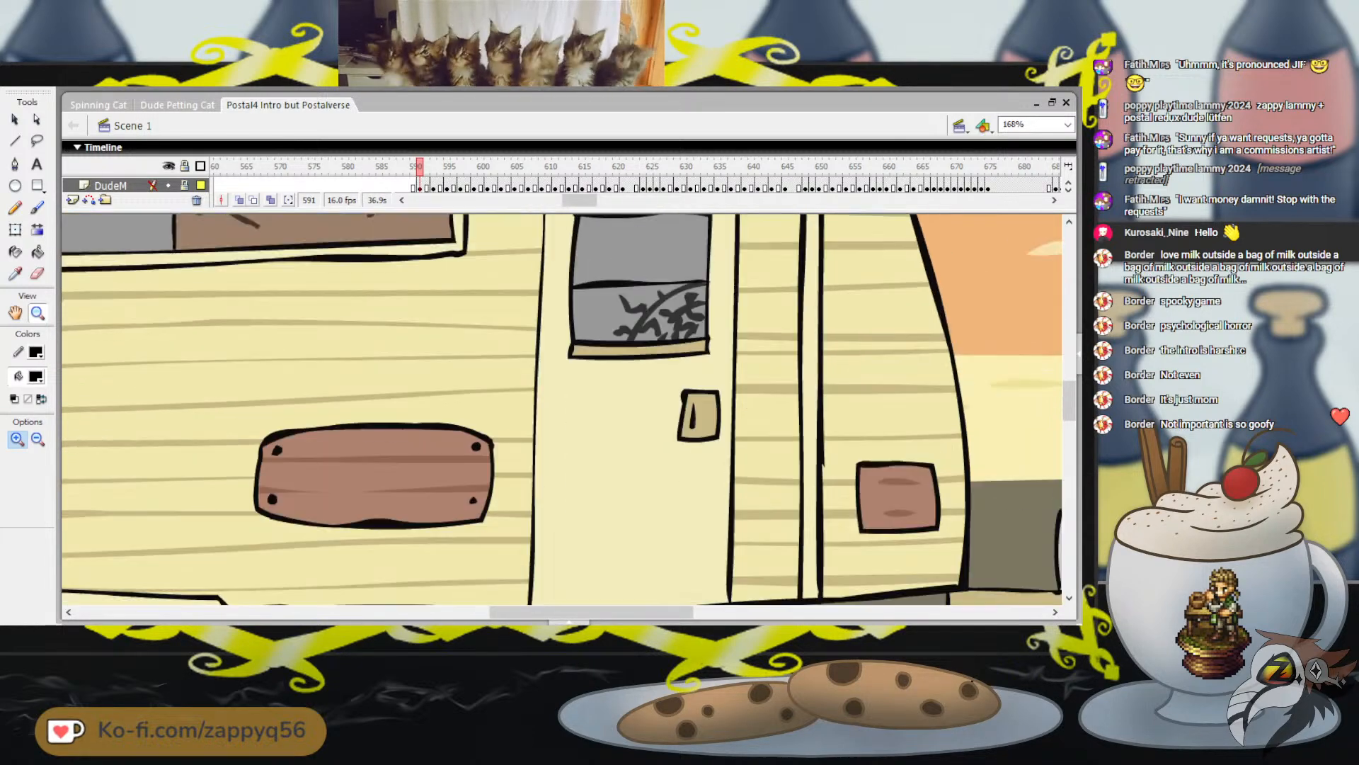
scroll(561, 410, "up", 2)
left_click_drag(591, 612, 548, 612)
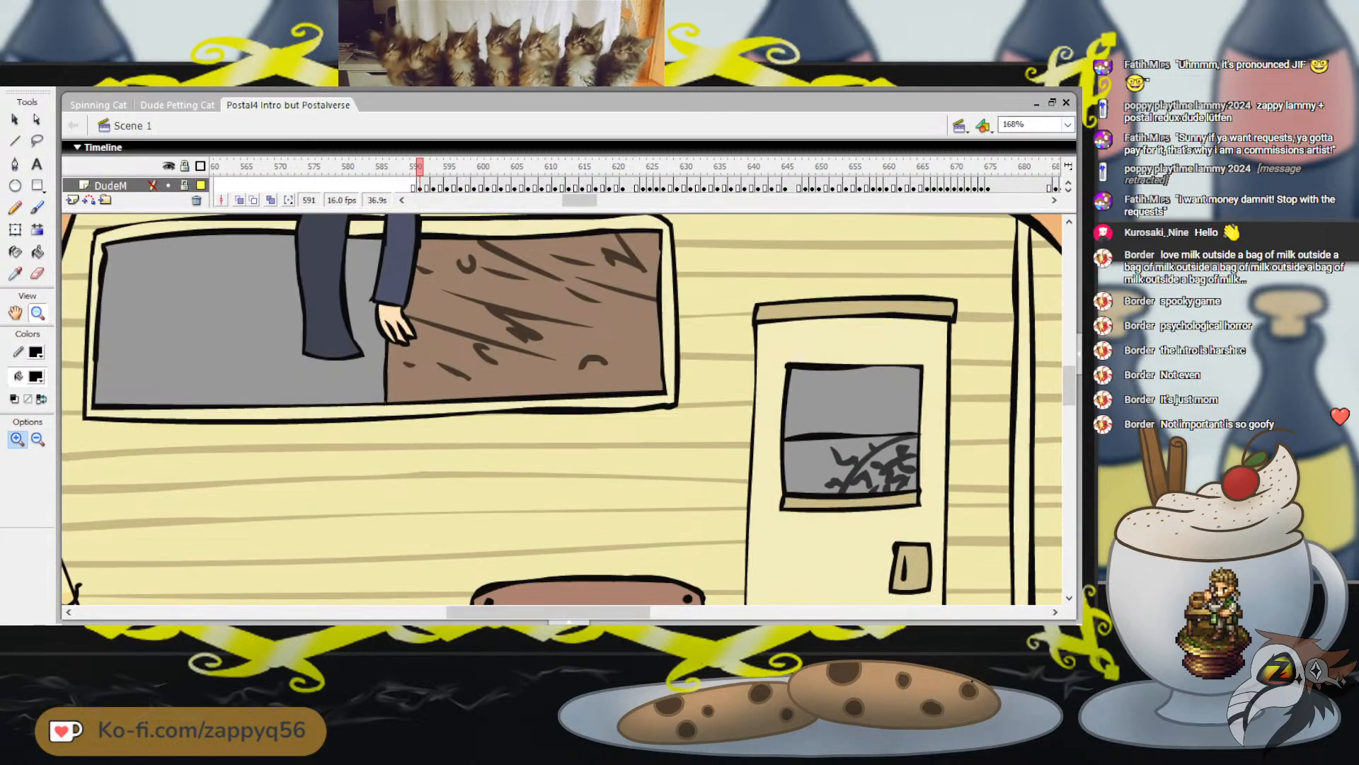
scroll(562, 409, "down", 1)
scroll(561, 409, "down", 1)
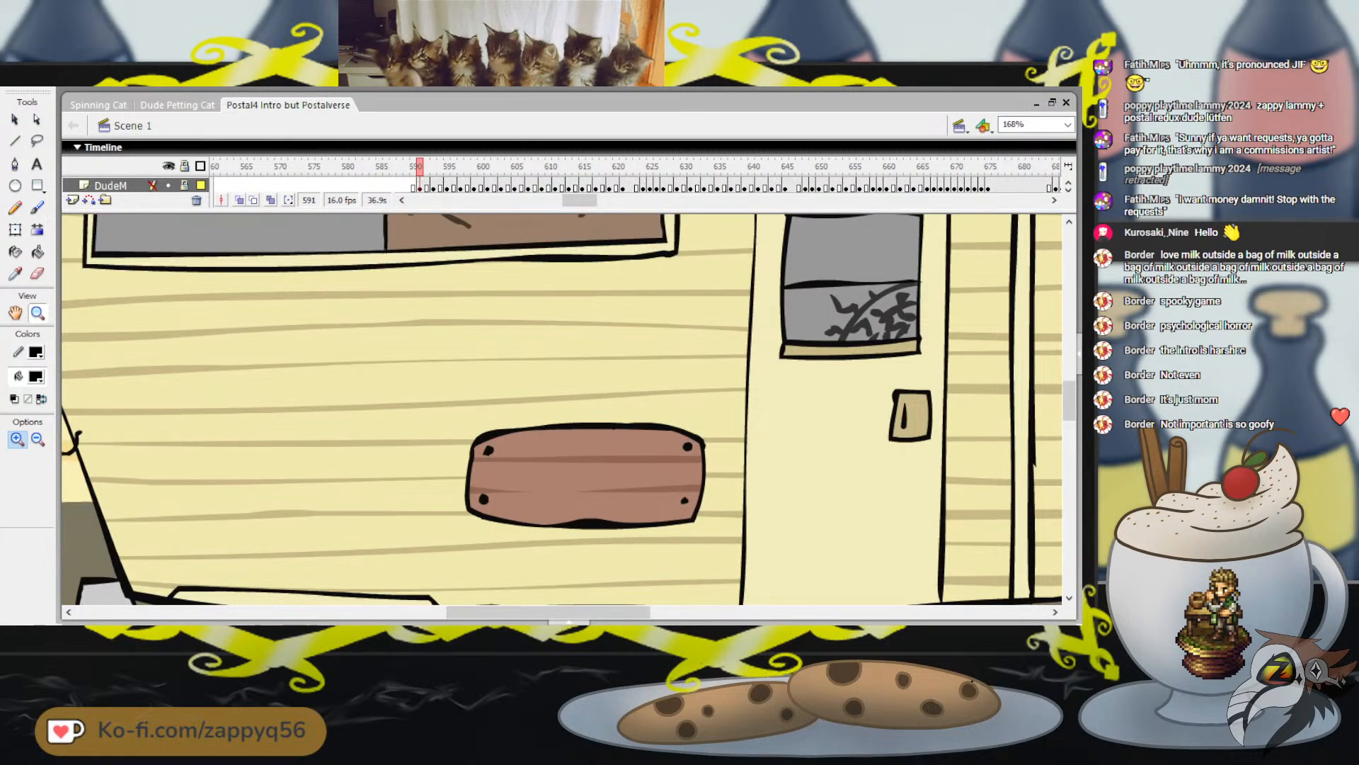
scroll(561, 409, "down", 1)
scroll(562, 409, "up", 5)
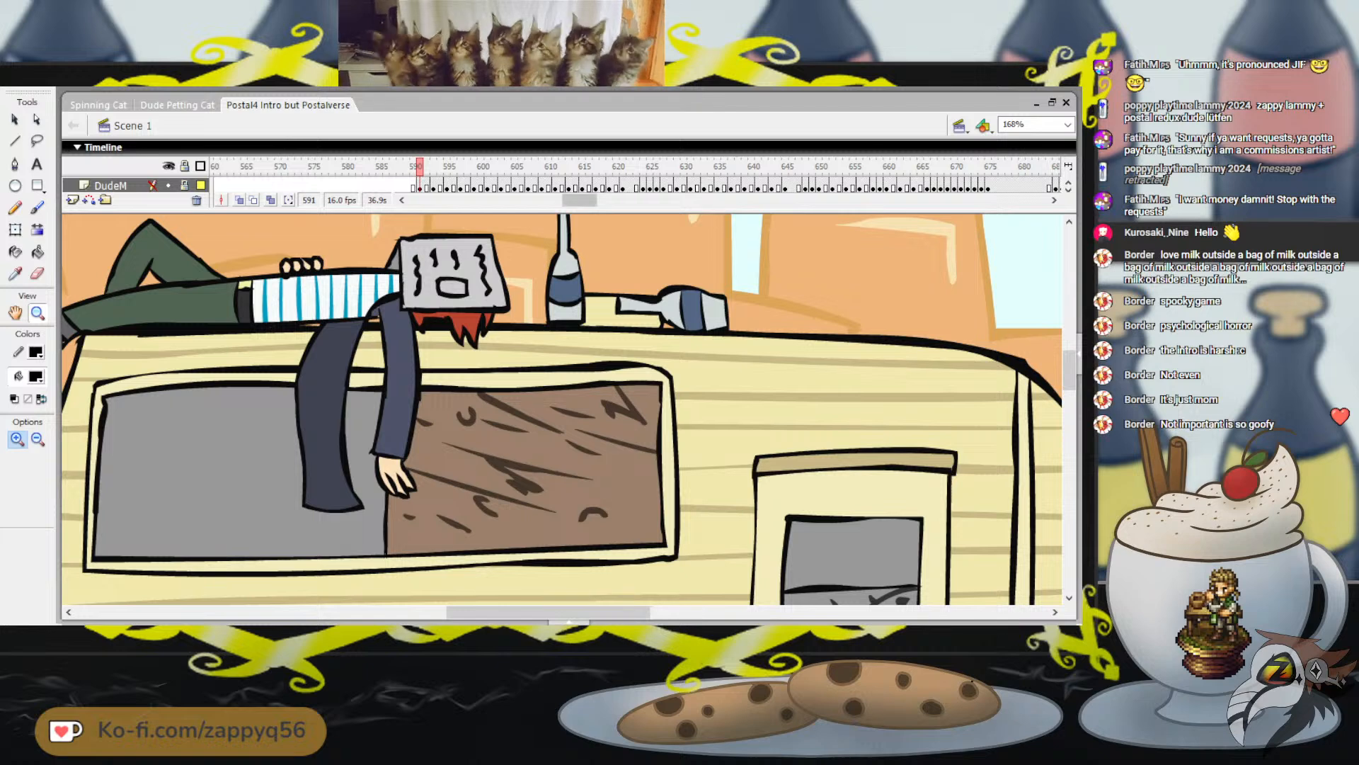
Fit the view to the whole frame and return the playhead to frame 1
left_click(1068, 124)
left_click(1030, 150)
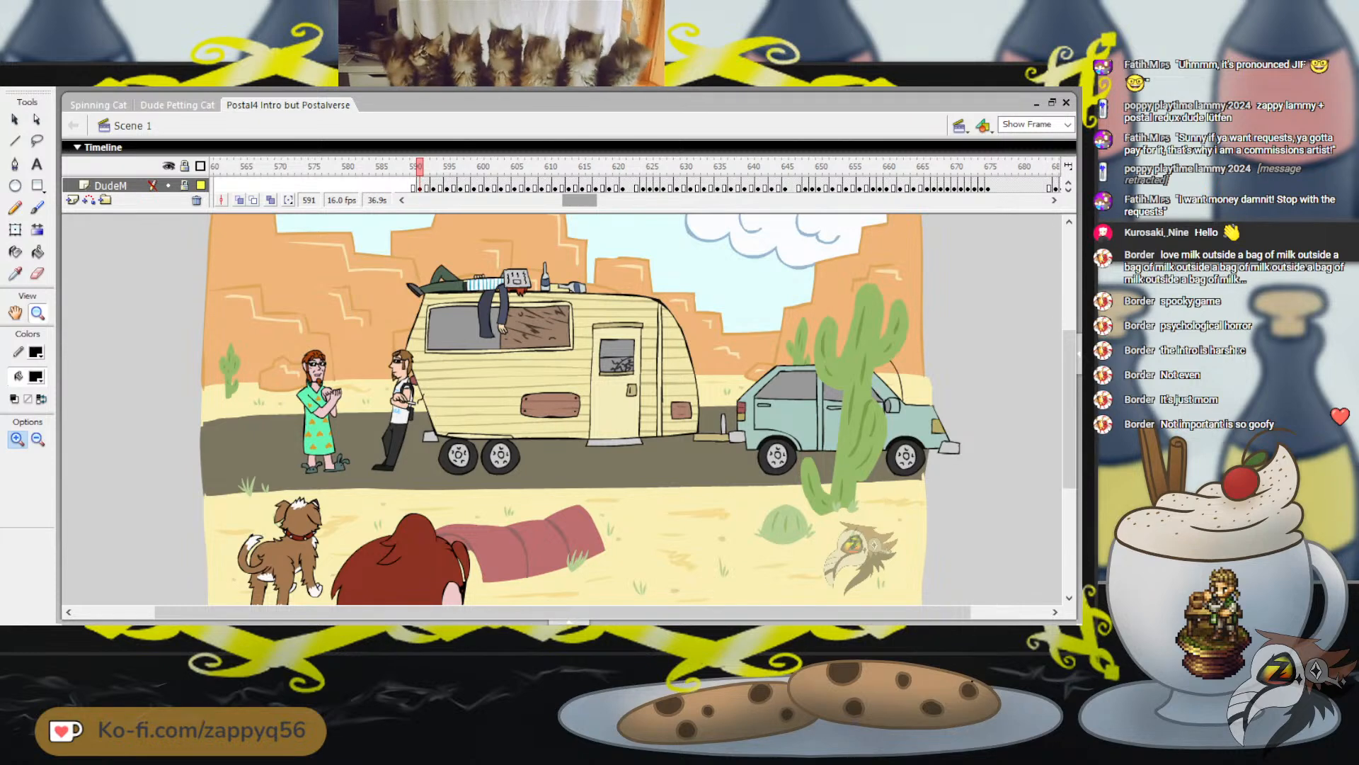
left_click_drag(579, 200, 425, 200)
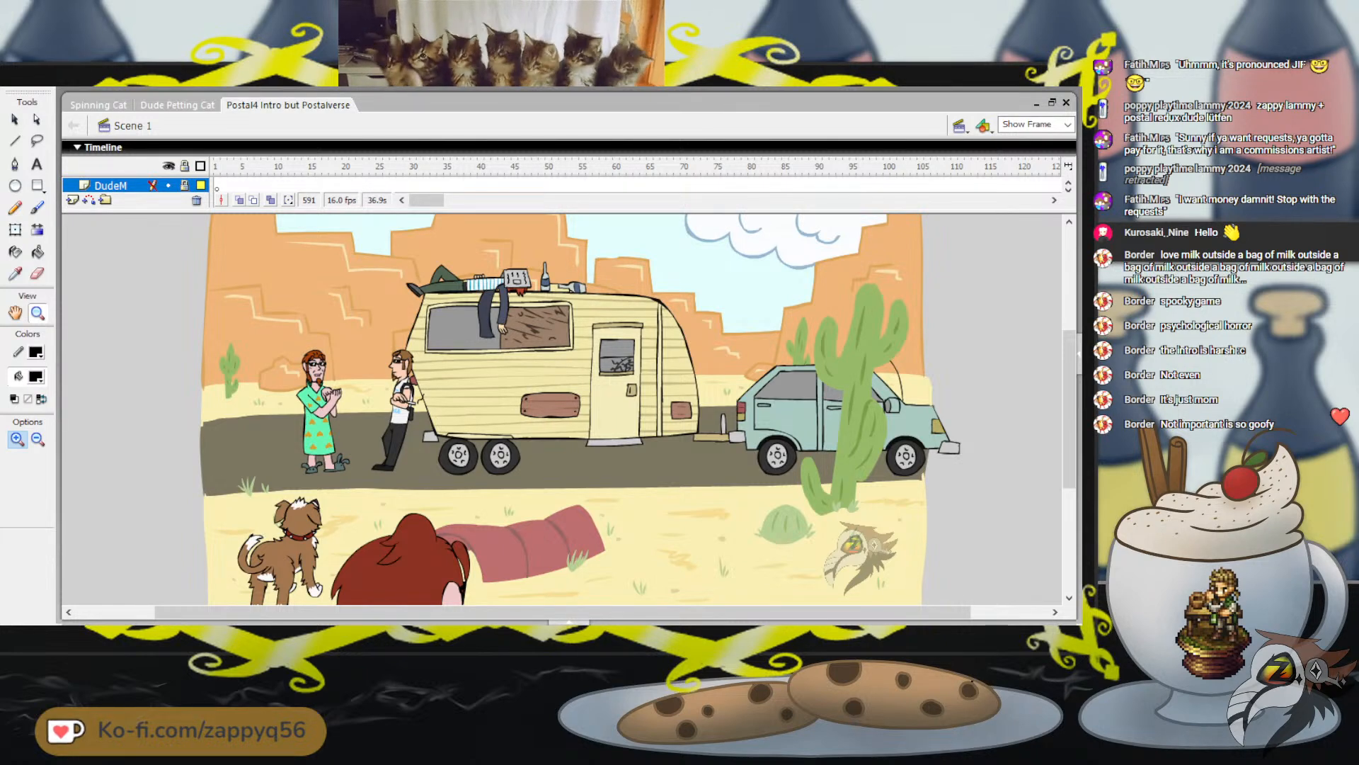
left_click(216, 166)
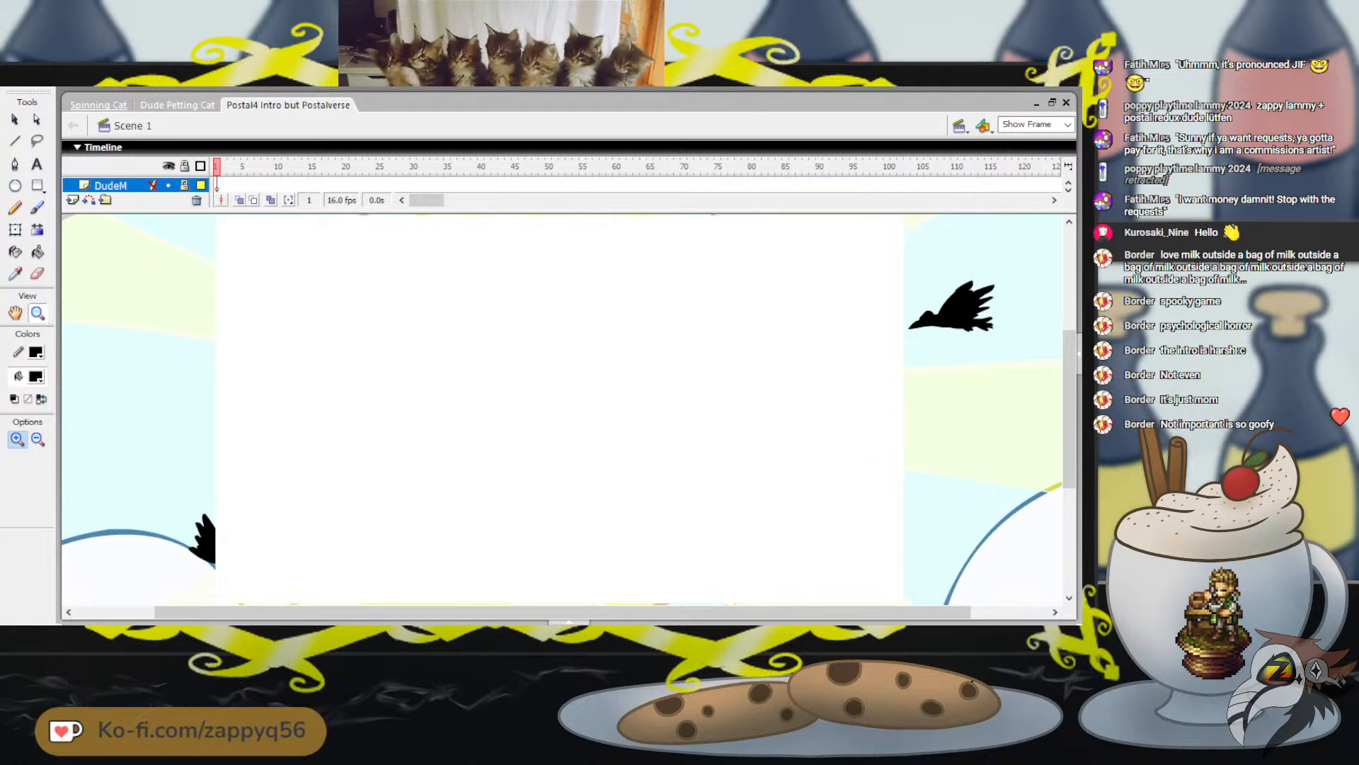
Switch to the Spinning Cat document and add two blank keyframes after frame 2 of the Cat layer
left_click(98, 105)
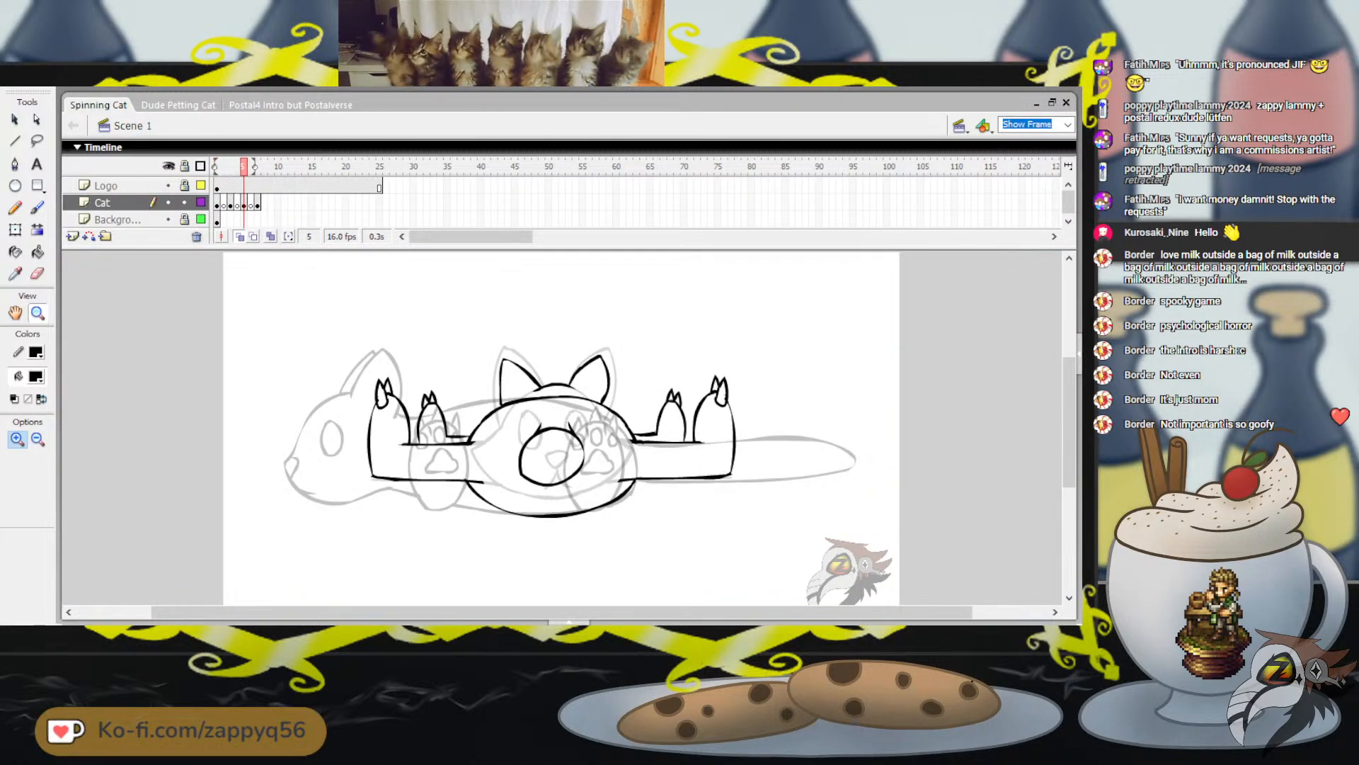
left_click(244, 166)
mouse_move(245, 167)
left_mouse_down()
mouse_move(216, 166)
mouse_move(264, 167)
mouse_move(224, 166)
left_mouse_up()
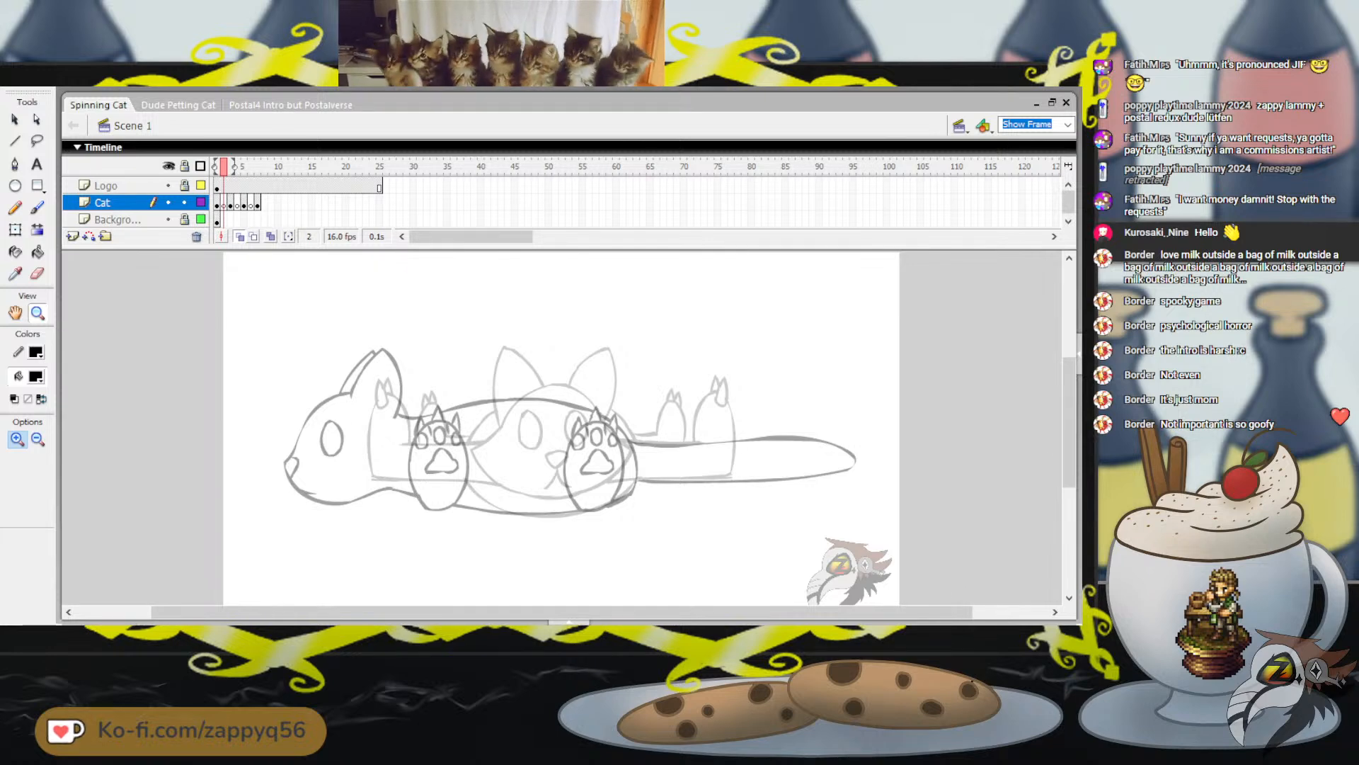
left_click(224, 204)
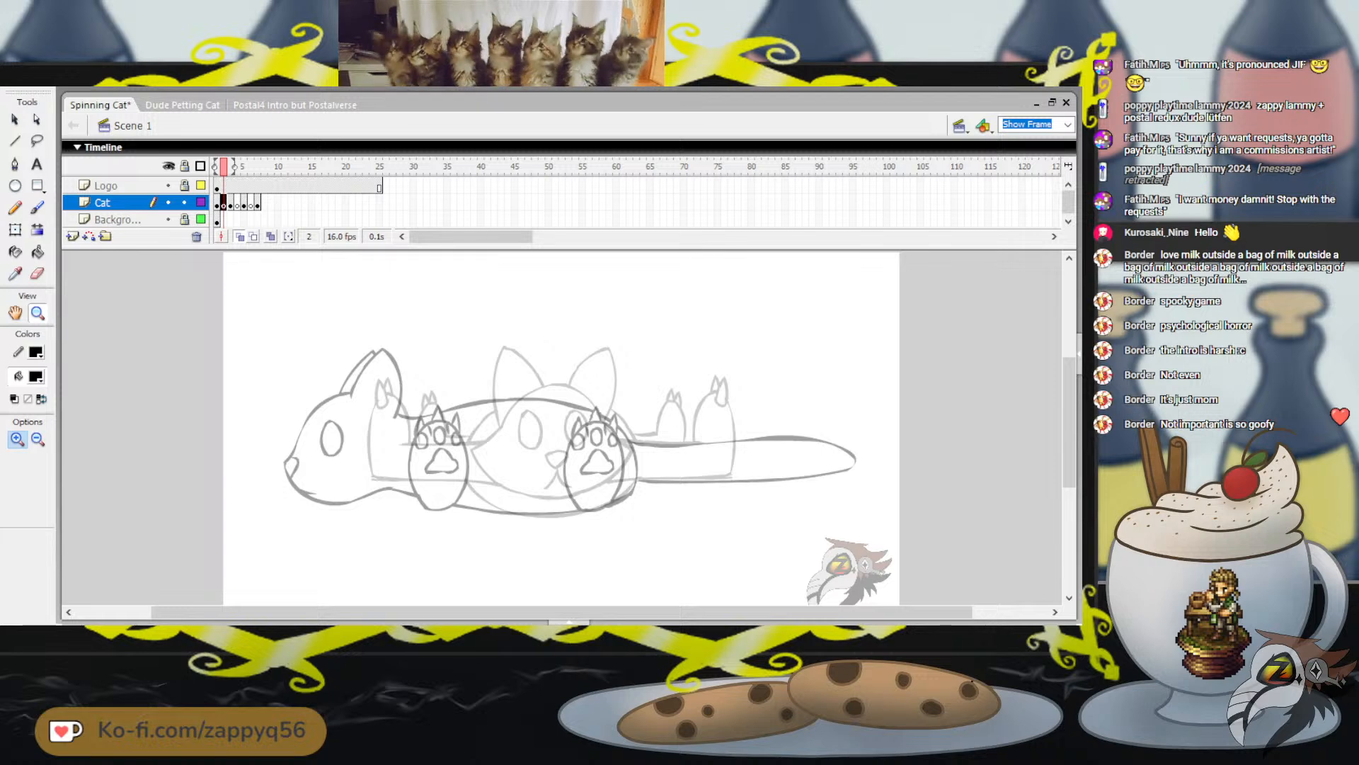
key("F5")
Add two blank keyframes after frame 6 of the Cat layer
key("F5")
key("period")
key("period")
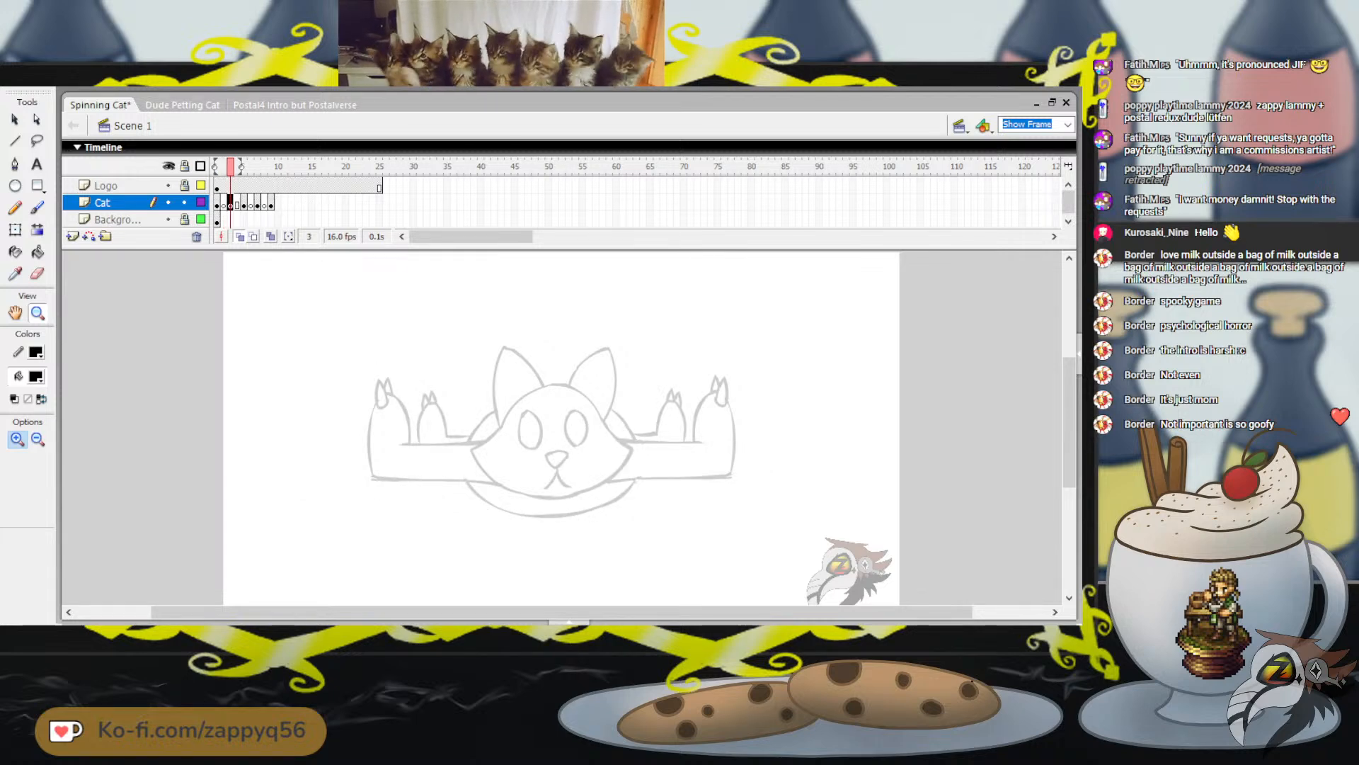
left_click(251, 204)
Add two blank keyframes after frame 10 of the Cat layer and save the file
key("F5")
key("F5")
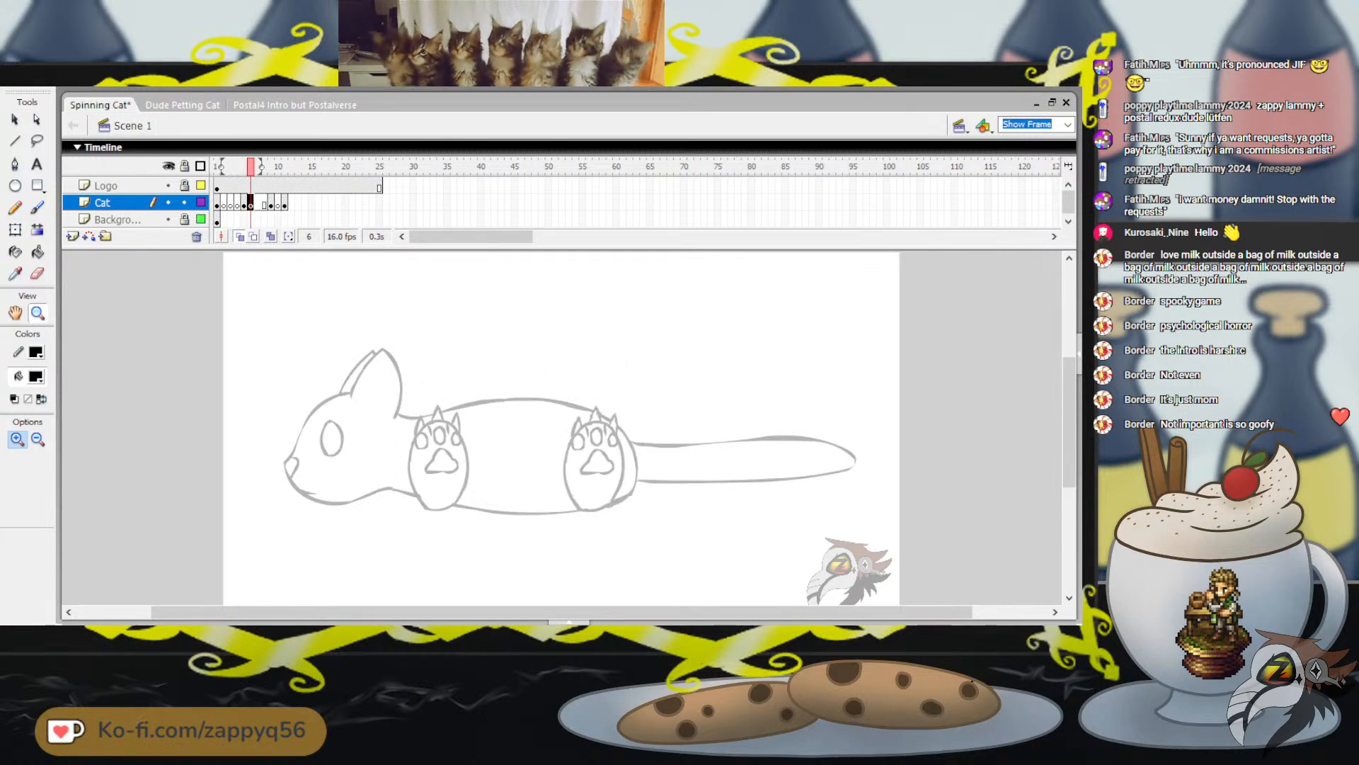
key("F7")
key("F7")
left_click(278, 204)
key("F5")
key("F5")
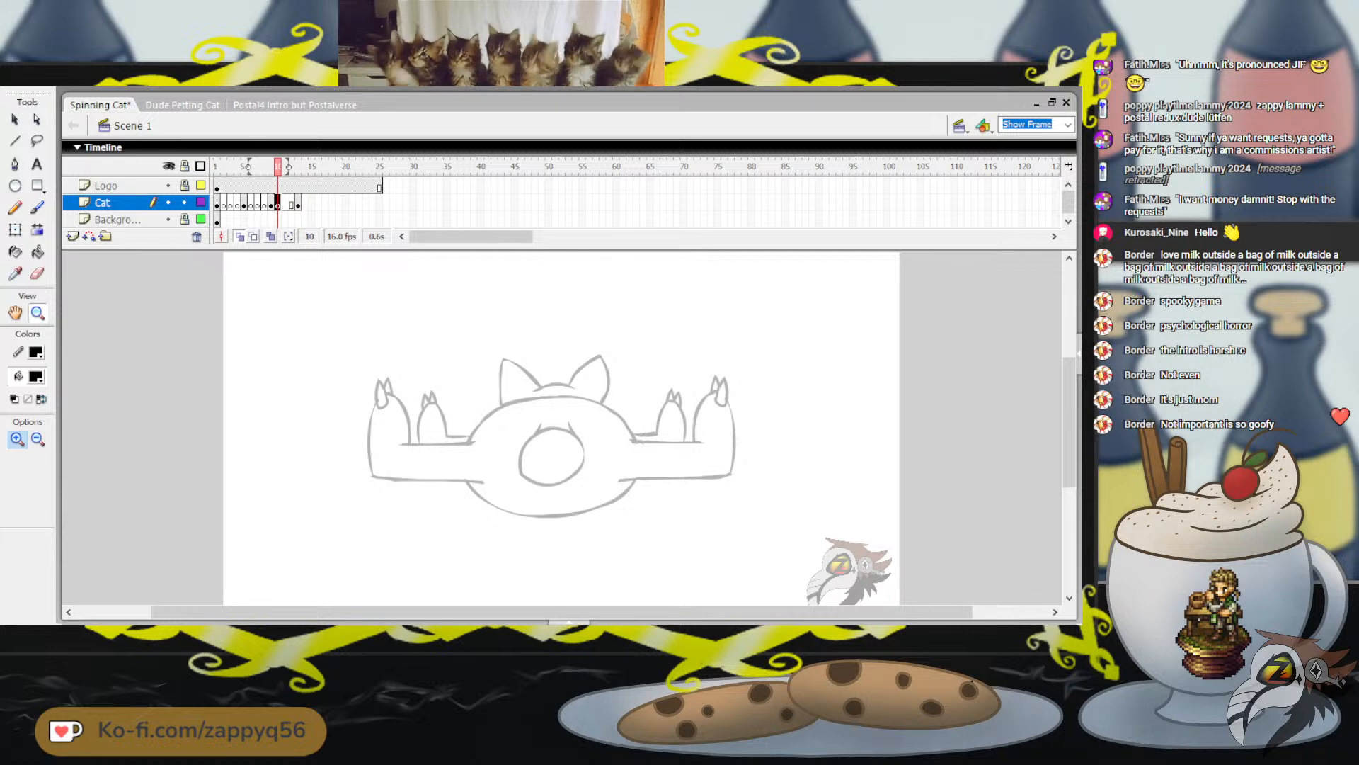
key("F7")
key("F7")
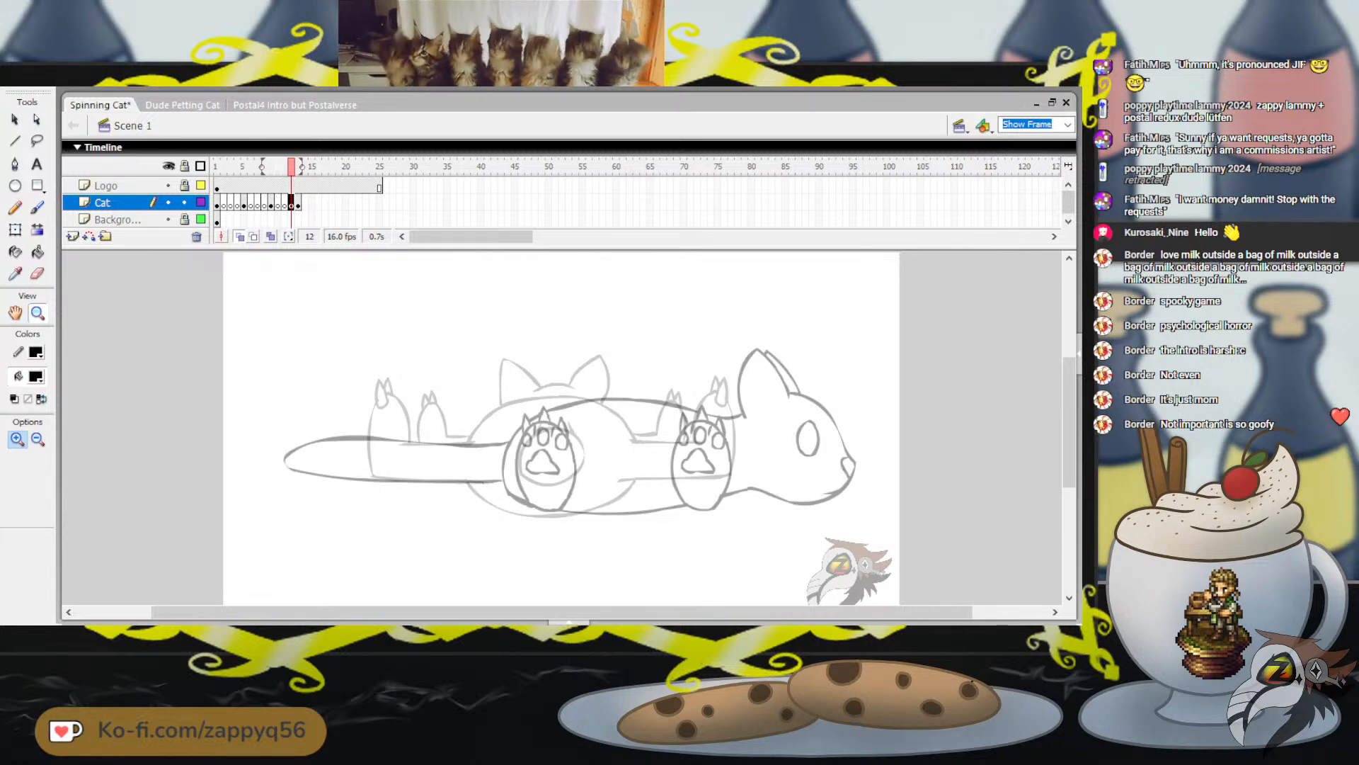
key("ctrl+s")
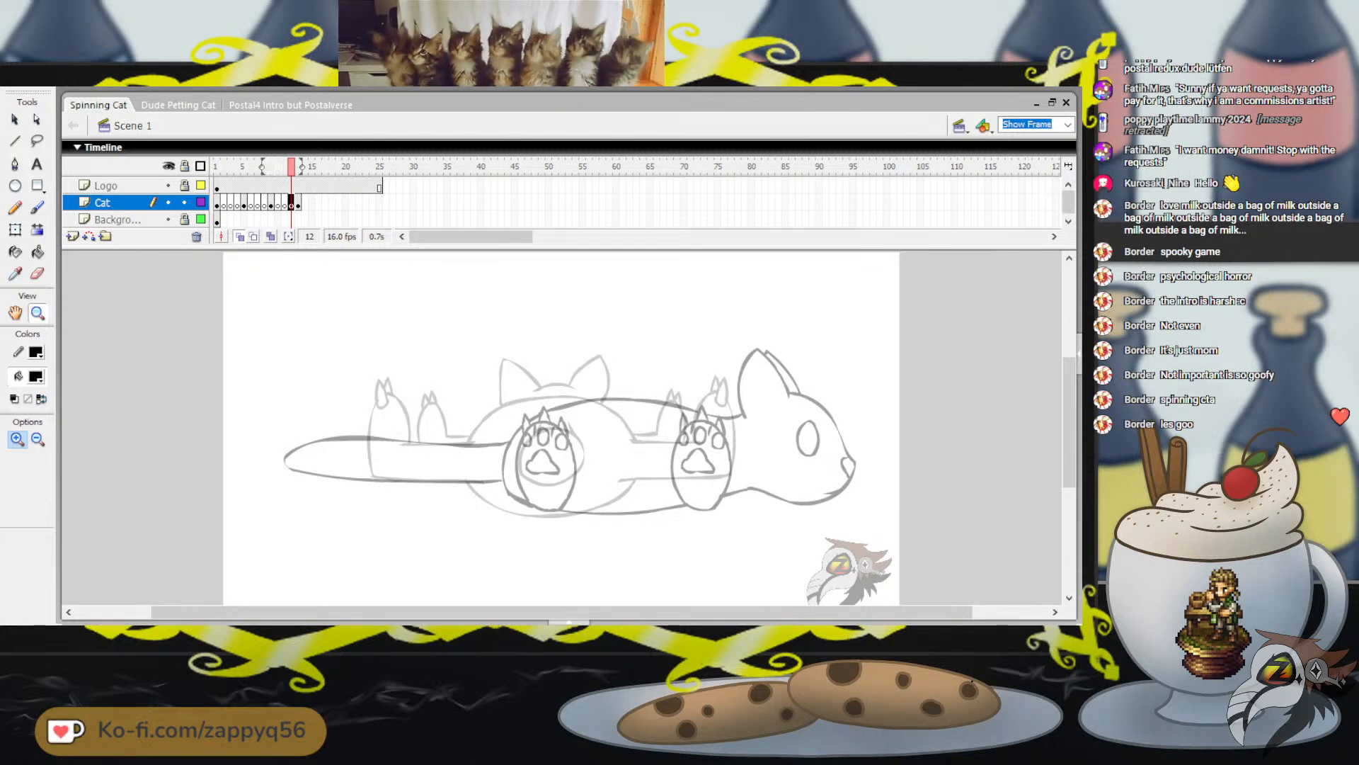
Play the animation and step back and forth between frames 3 and 7 to check the newly spaced drawings
key("Return")
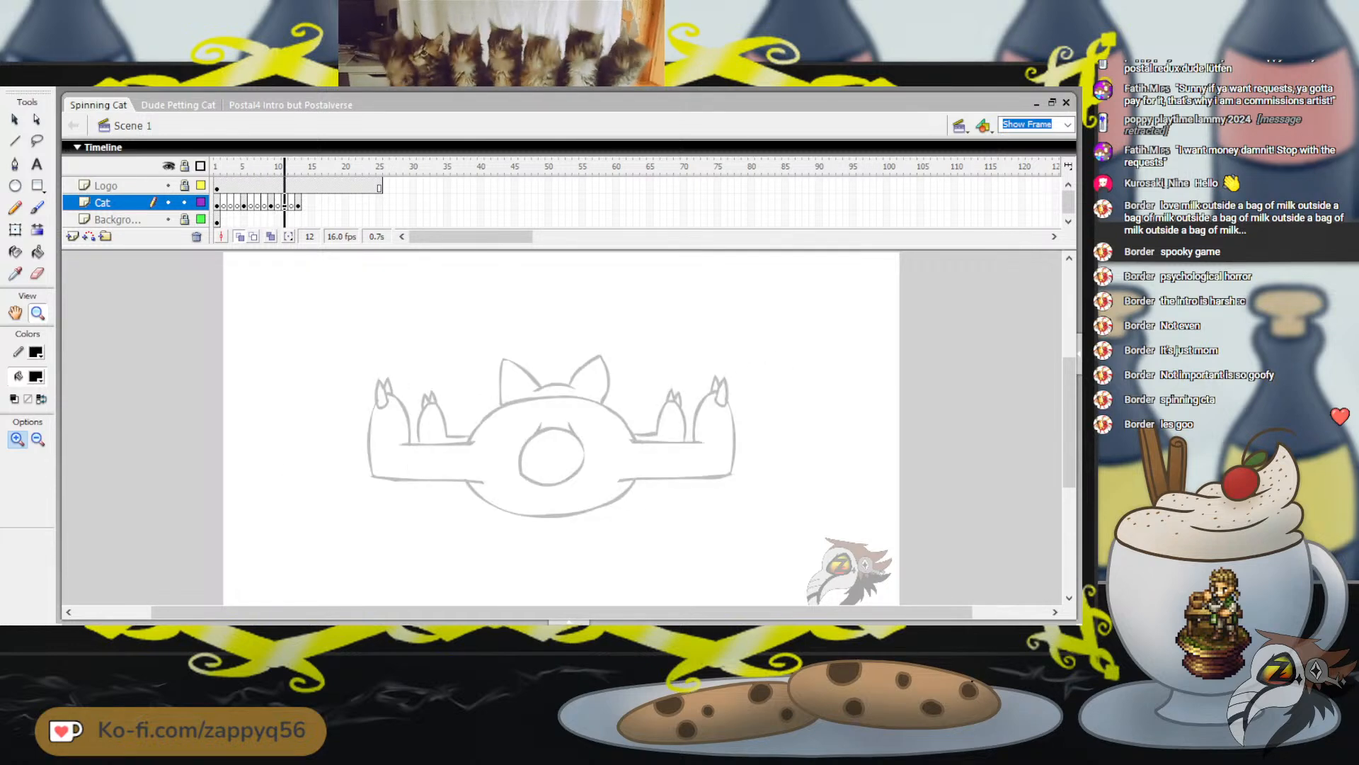
left_click(230, 166)
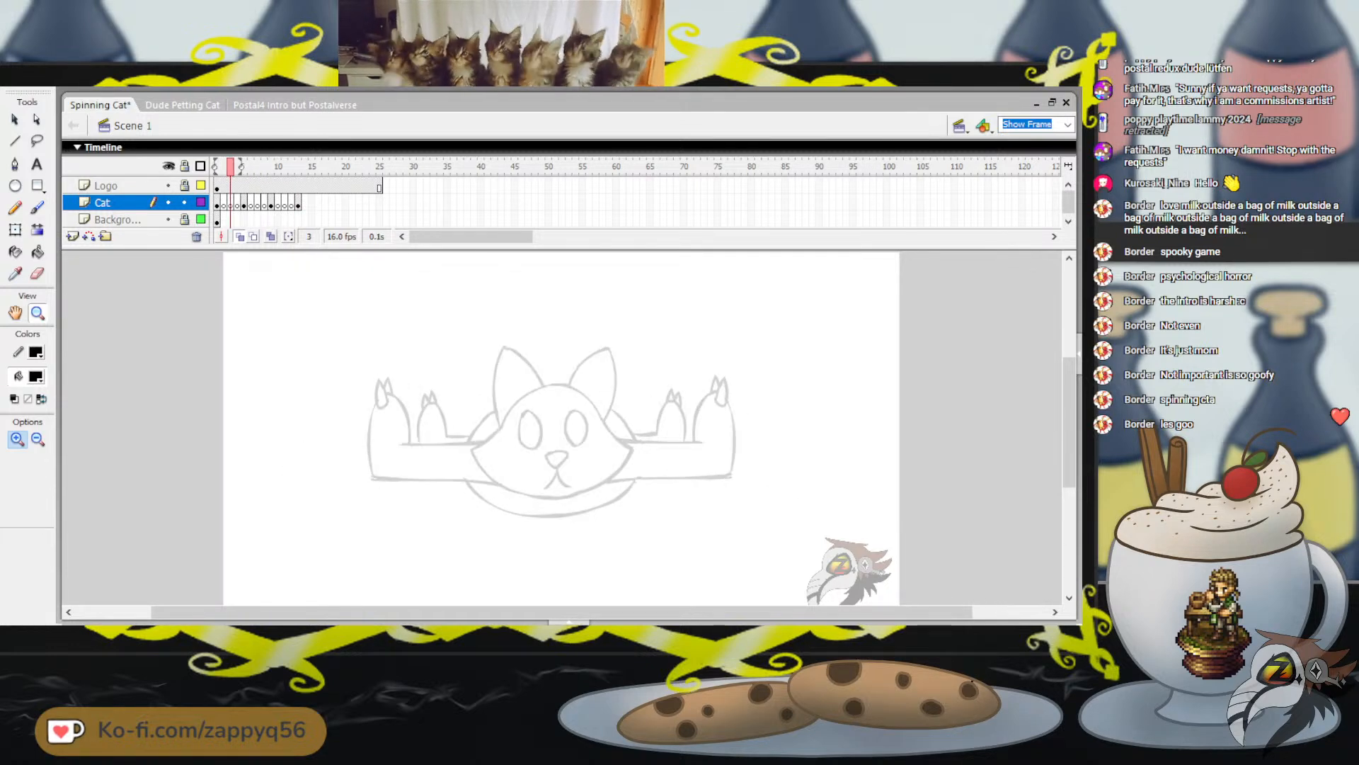
key("period")
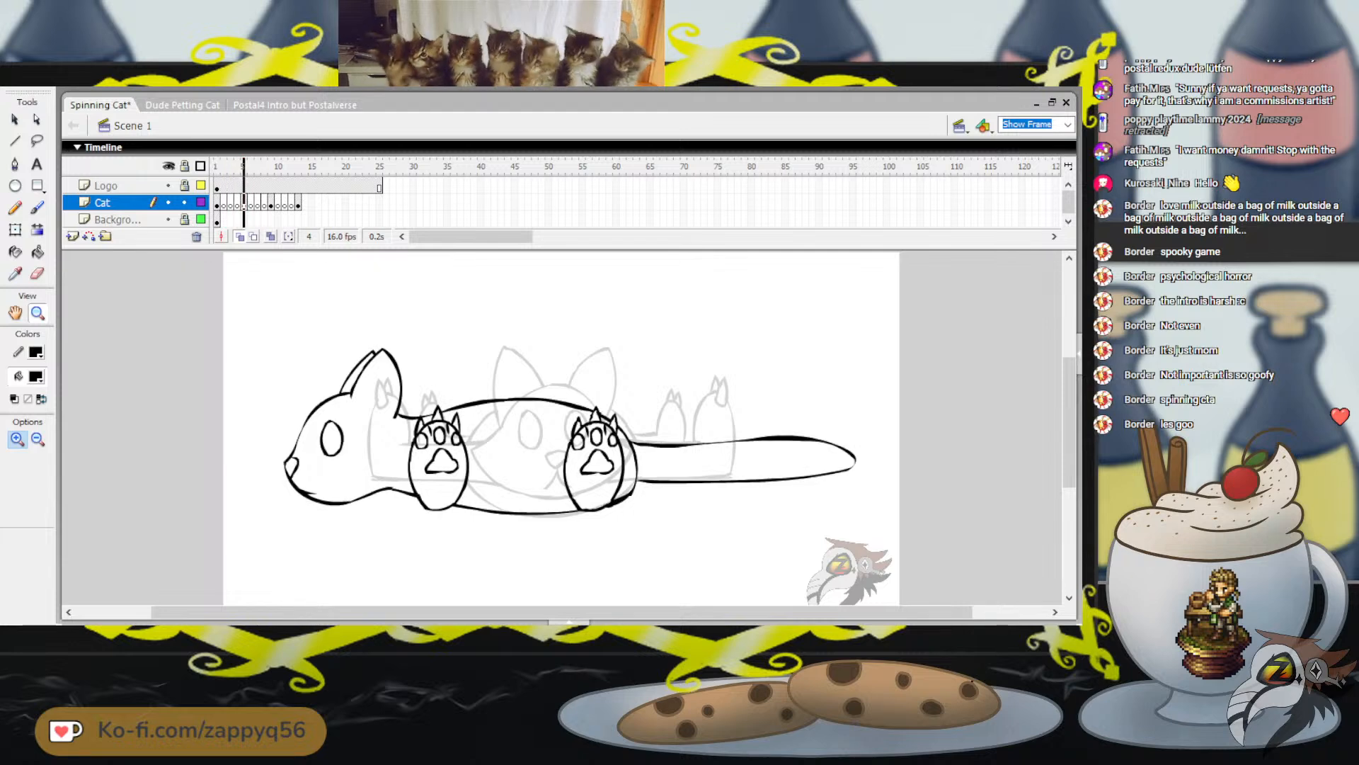
key("period")
key("period")
key("period")
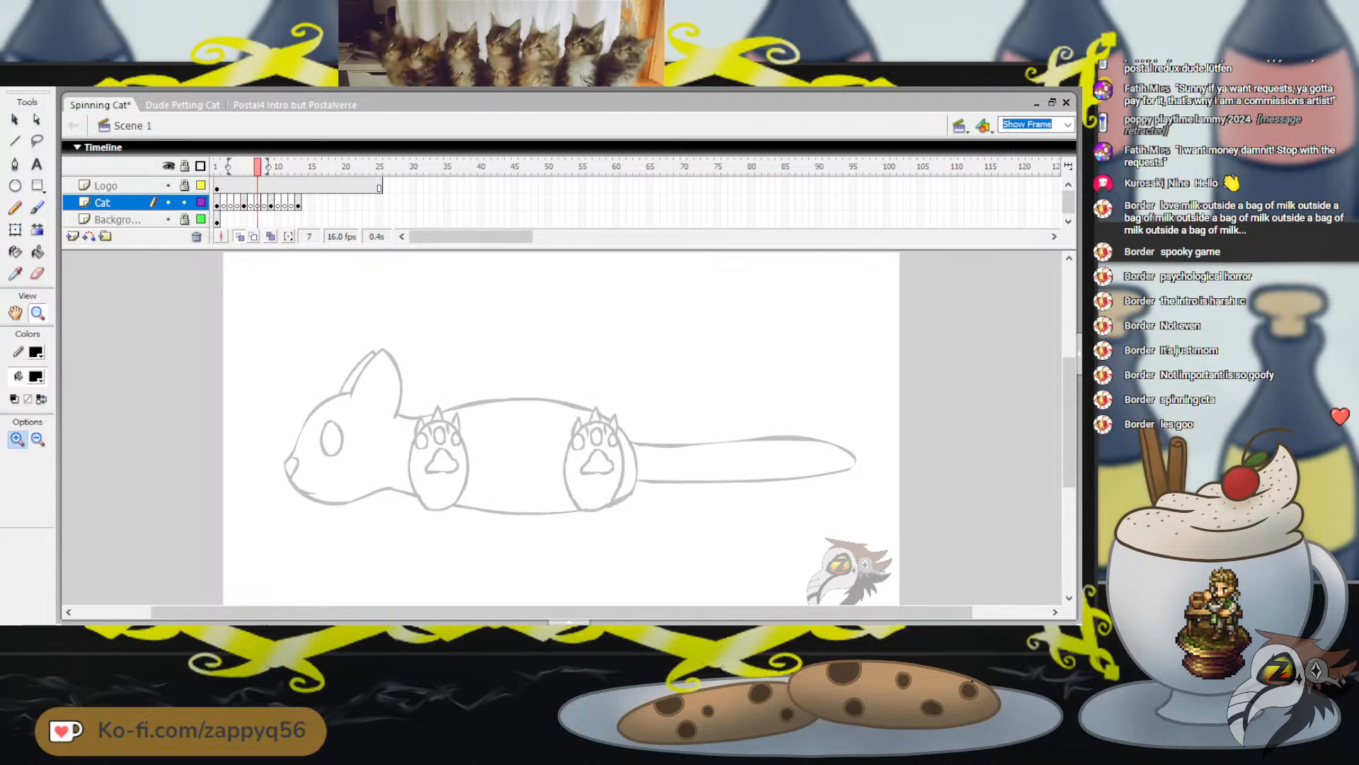
key("comma")
key("comma")
key("comma")
key("comma")
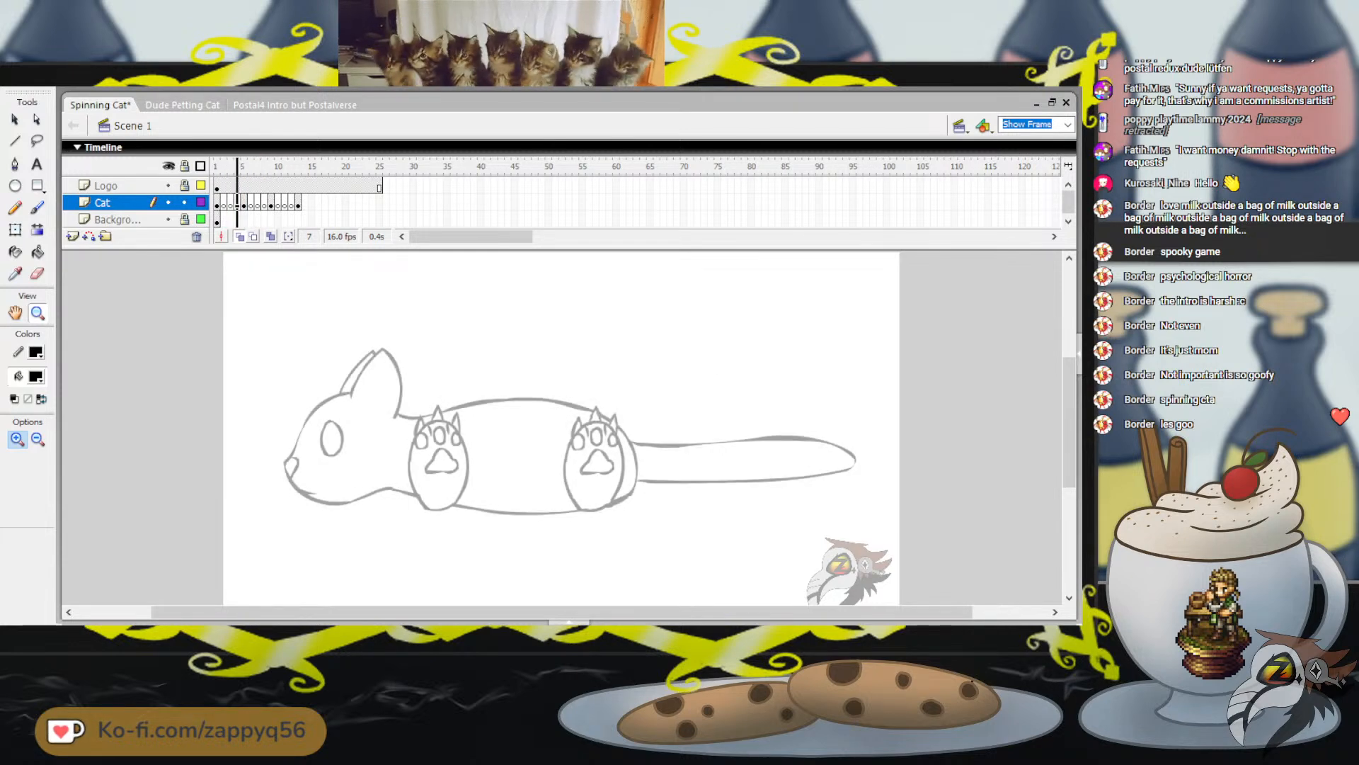
On frame 3, extend the onion skin range to frame 5 and switch to the Brush tool
key("period")
key("comma")
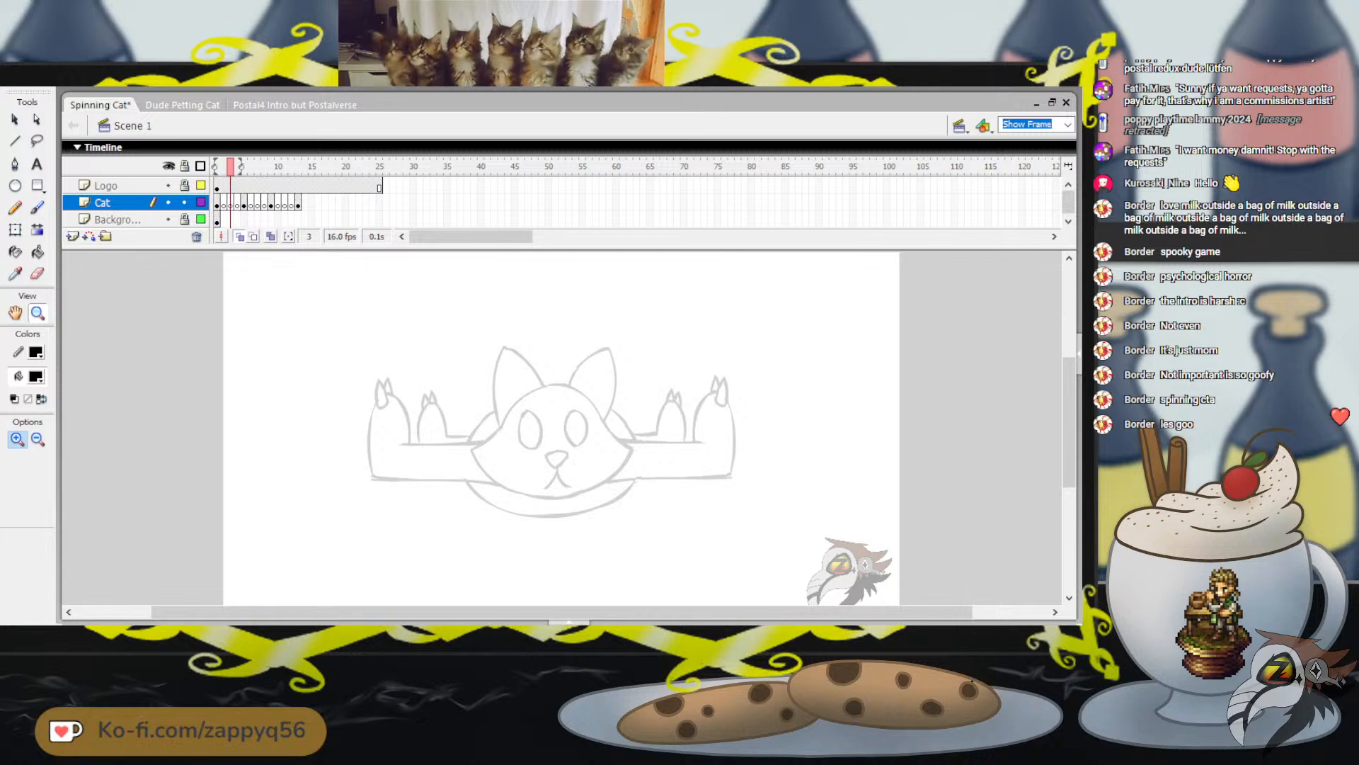
left_click_drag(242, 166, 248, 166)
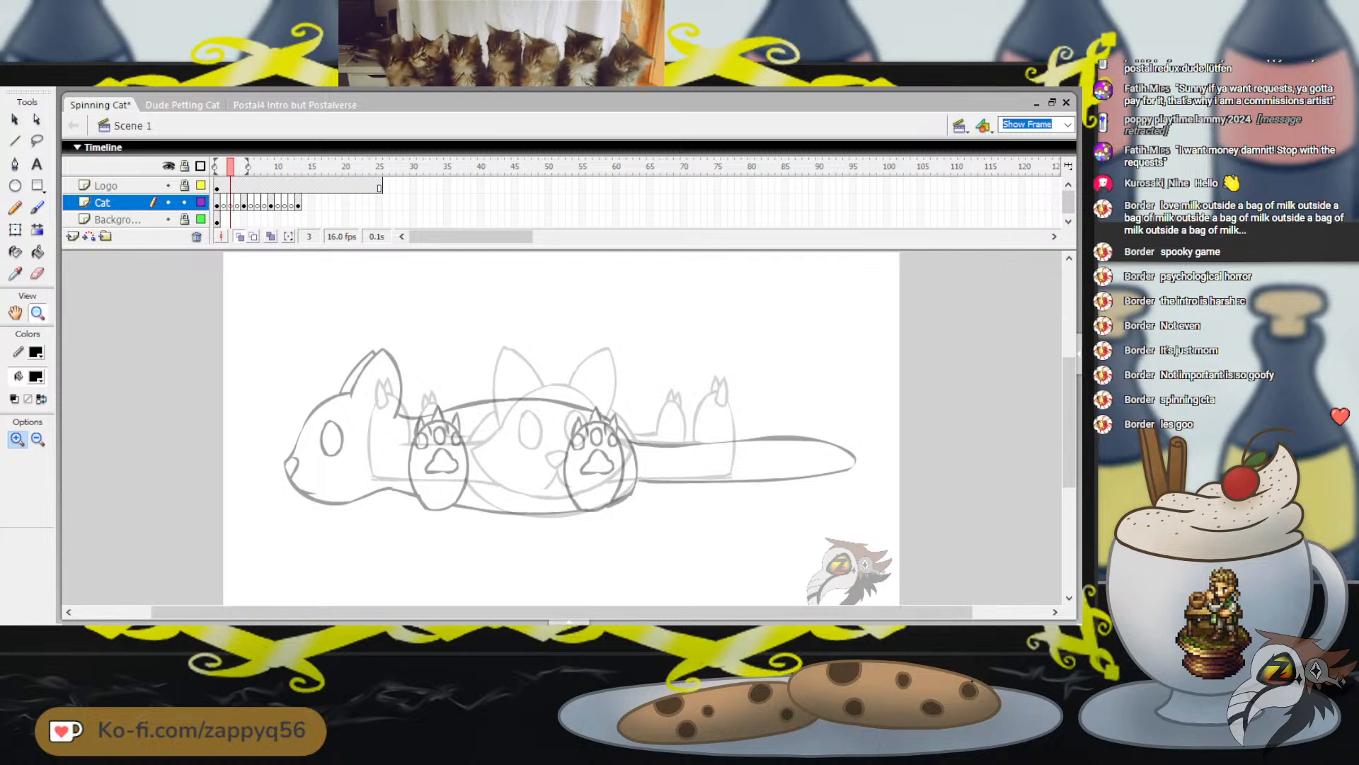
key("b")
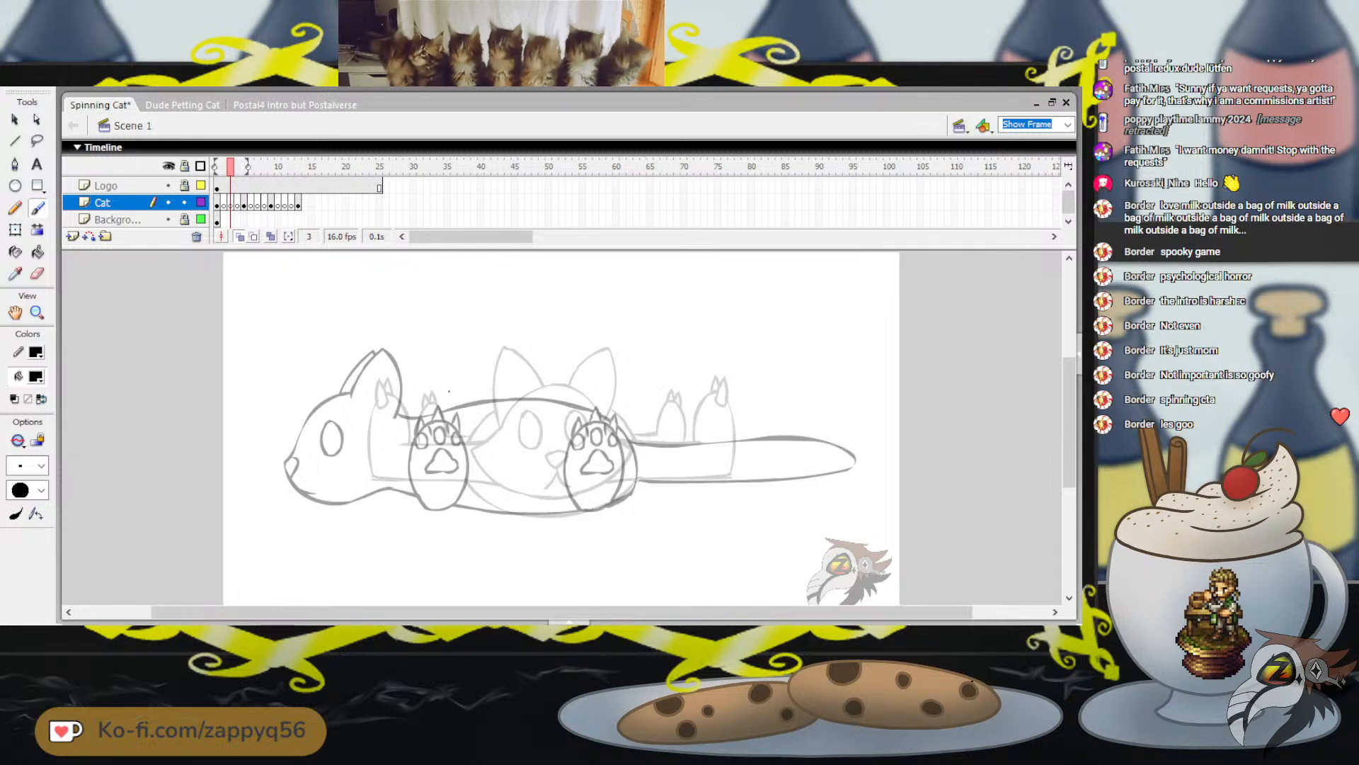
left_click_drag(412, 411, 395, 450)
key("ctrl+z")
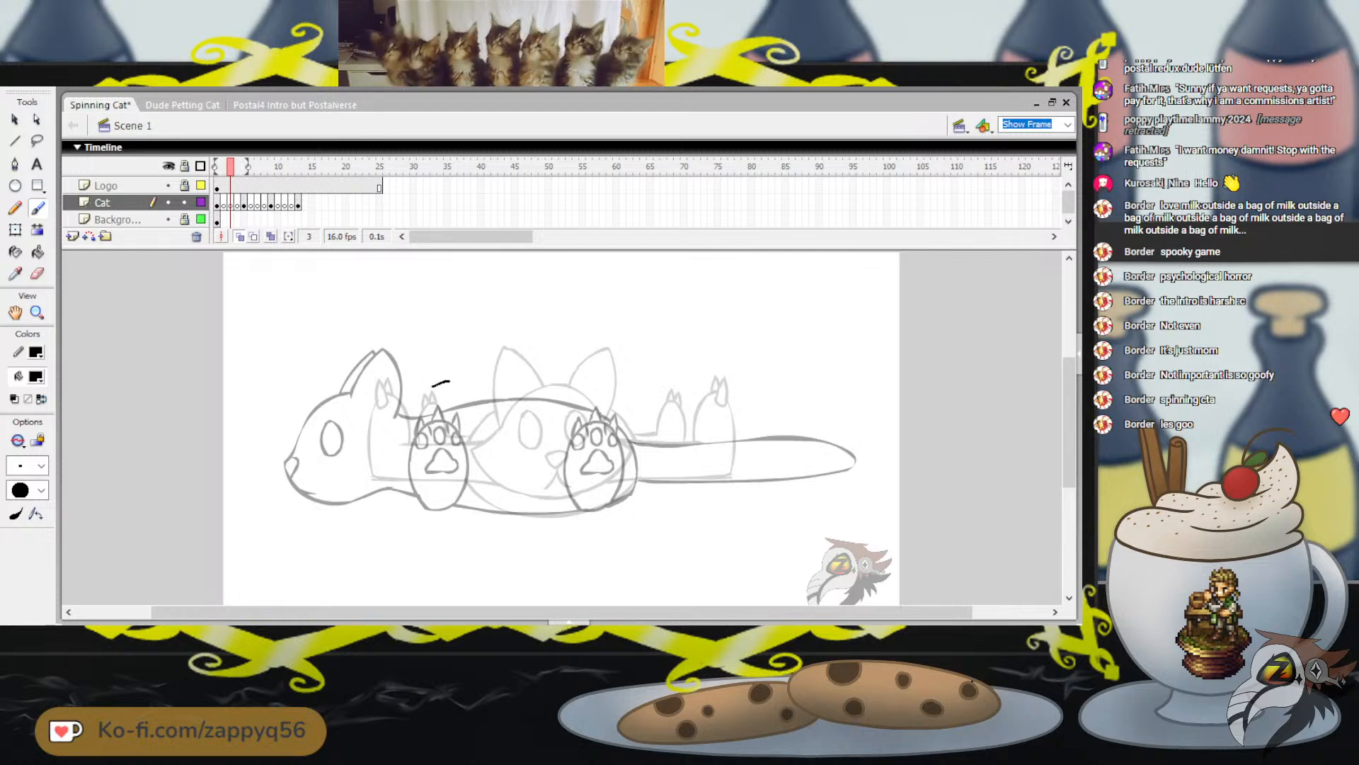
left_click_drag(432, 386, 398, 433)
key("ctrl+z")
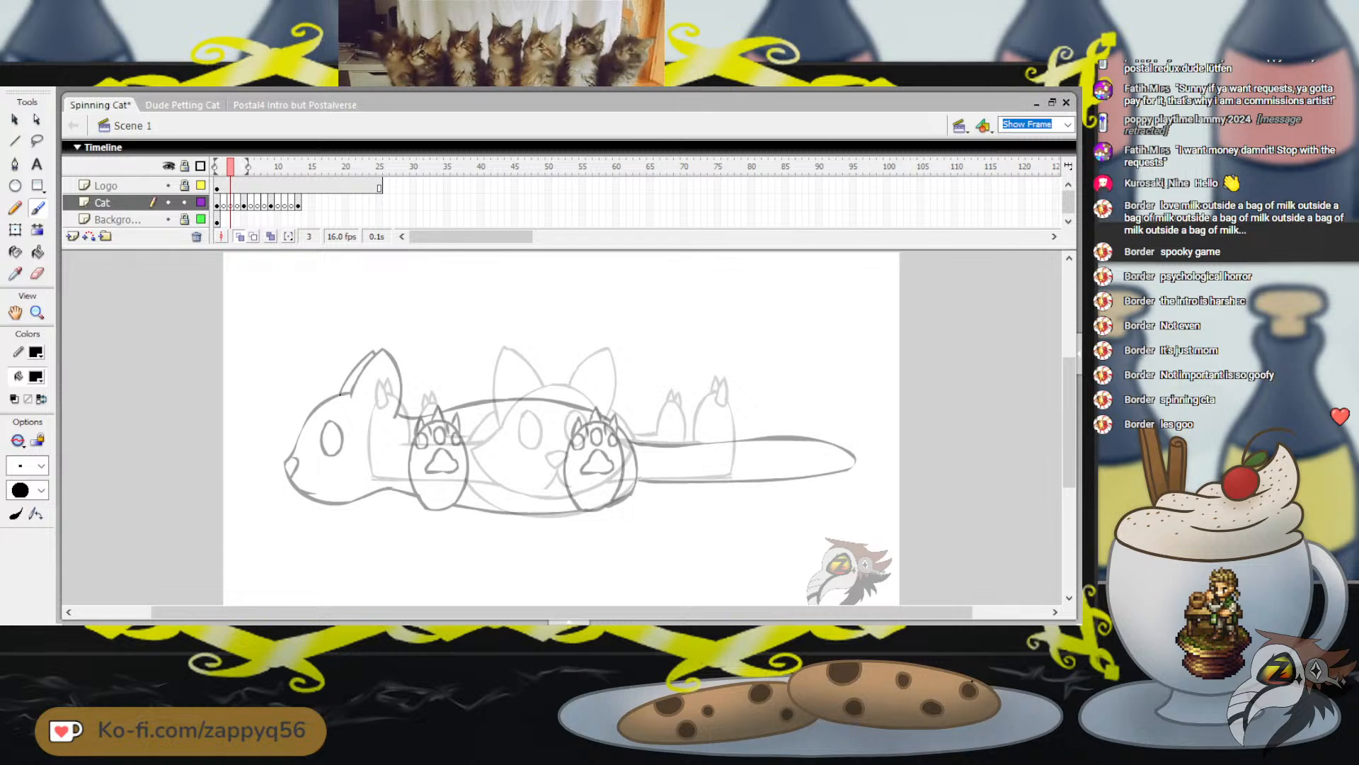
left_click_drag(339, 395, 569, 384)
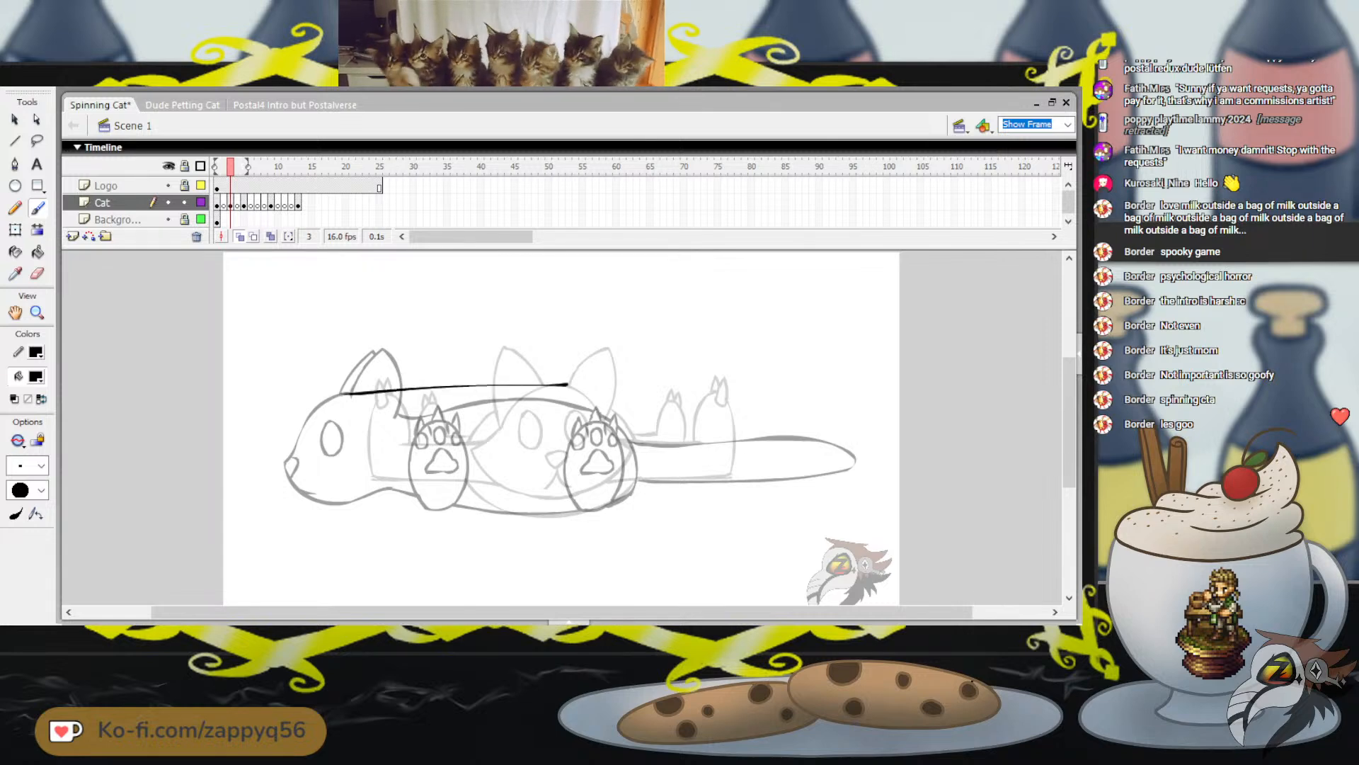
key("ctrl+z")
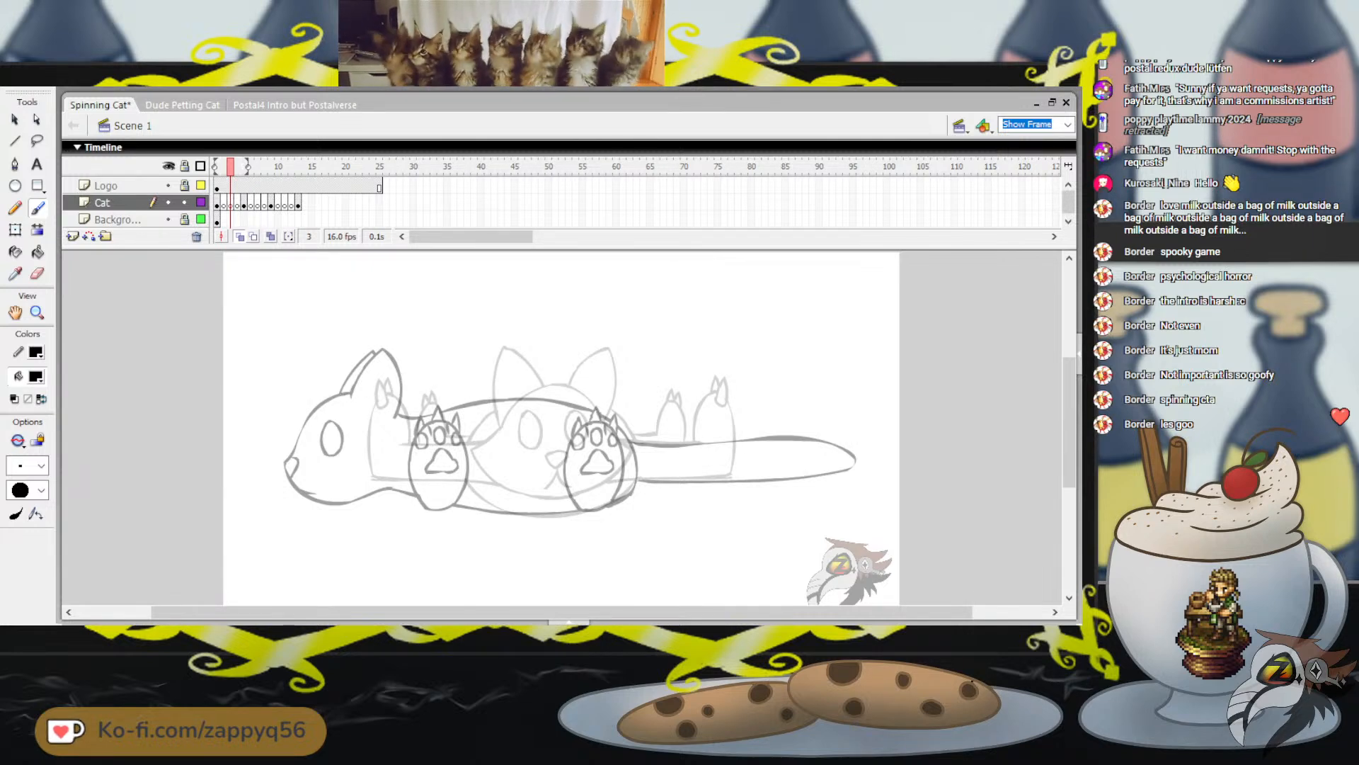
mouse_move(405, 393)
left_mouse_down()
mouse_move(428, 386)
mouse_move(362, 452)
mouse_move(400, 491)
left_mouse_up()
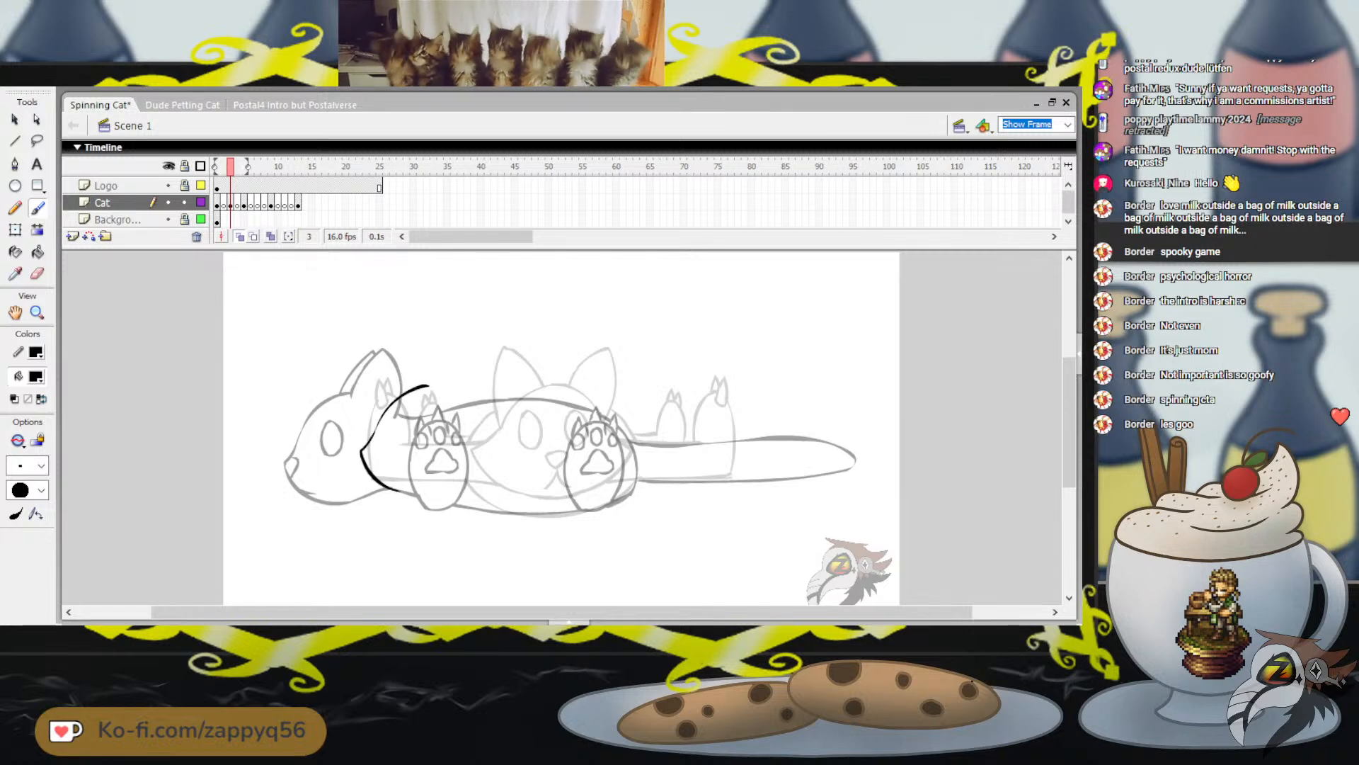
key("ctrl+z")
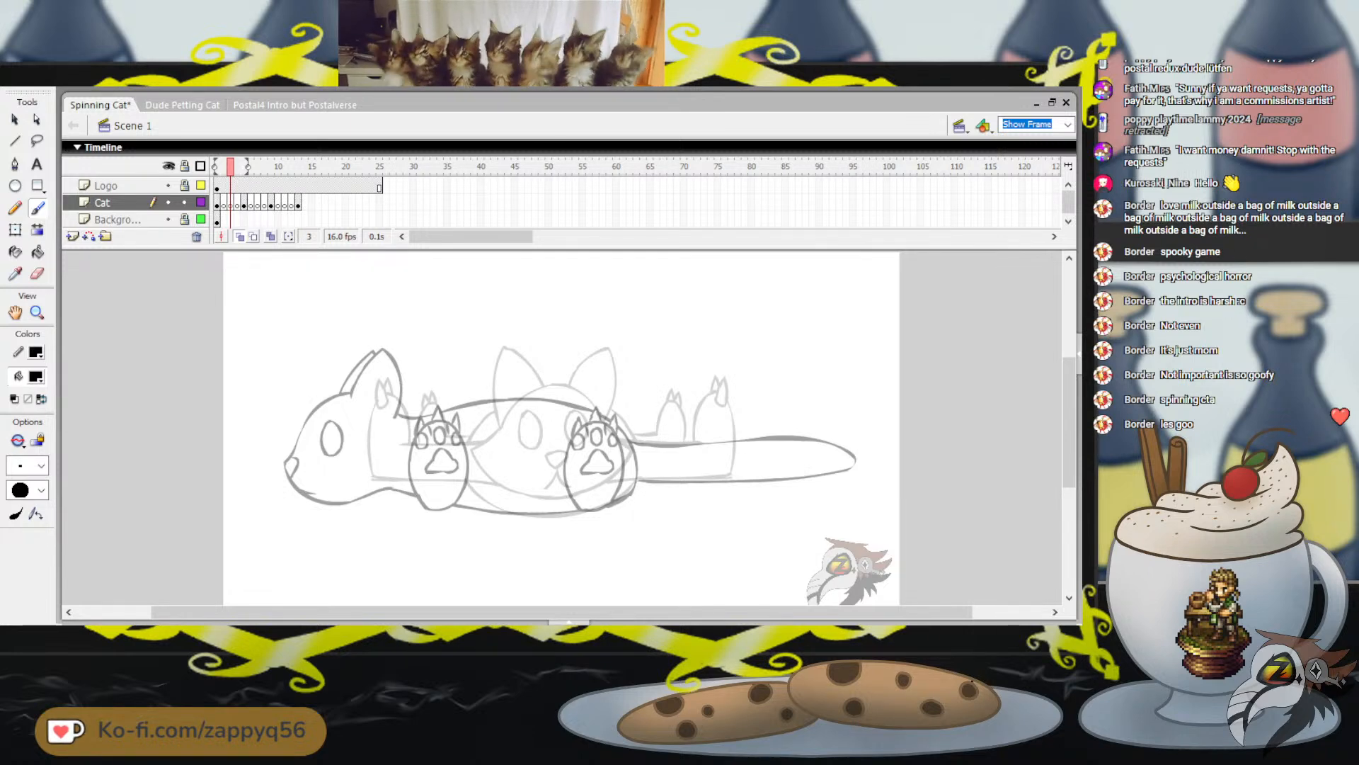
On frame 3, draw the left side of the cat's head outline from the forehead around to the lower cheek
mouse_move(552, 384)
left_mouse_down()
mouse_move(486, 442)
mouse_move(496, 470)
left_mouse_up()
key("ctrl+z")
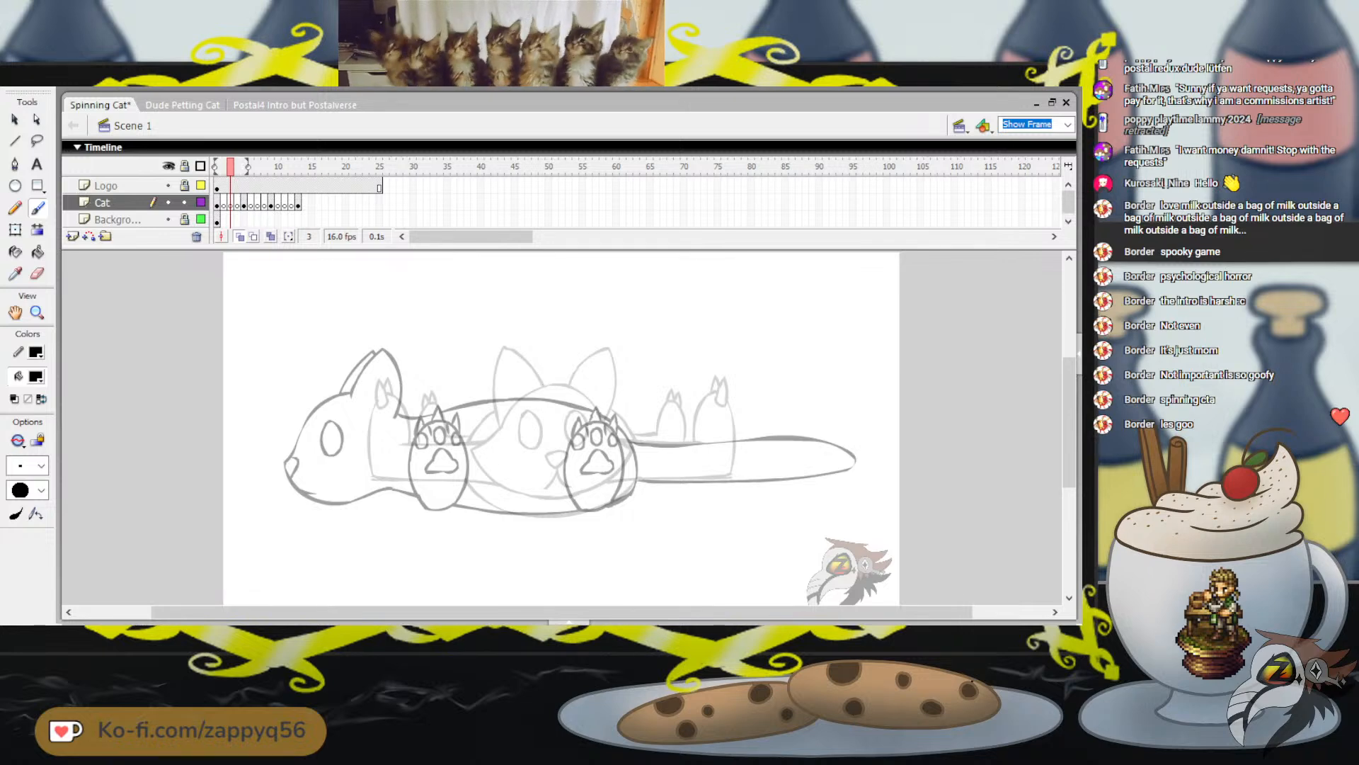
left_click_drag(533, 388, 503, 420)
key("ctrl+z")
mouse_move(560, 384)
left_mouse_down()
mouse_move(513, 407)
mouse_move(487, 449)
mouse_move(520, 491)
left_mouse_up()
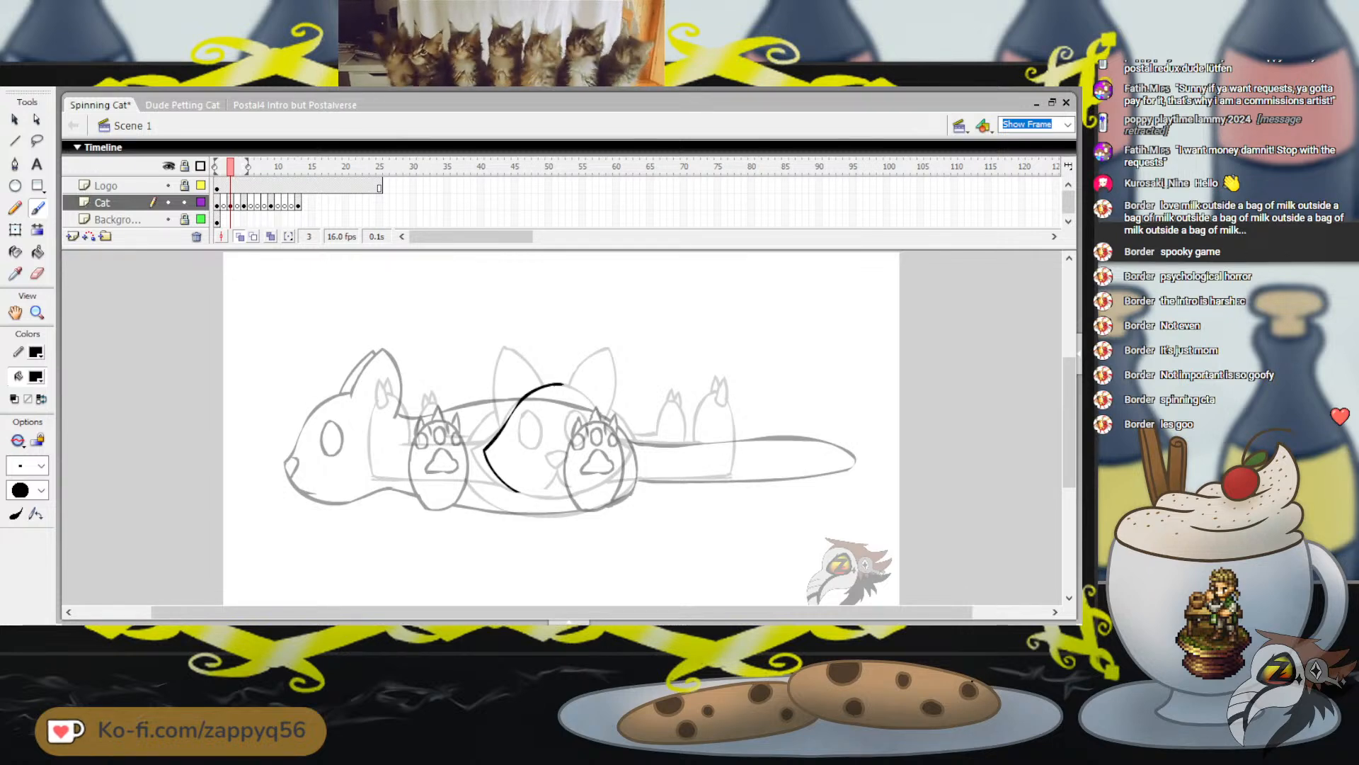
Close the head outline with the forehead, pointed right cheek and rounded chin, between the onion-skinned poses
mouse_move(563, 383)
left_mouse_down()
mouse_move(626, 433)
mouse_move(622, 463)
mouse_move(570, 492)
mouse_move(519, 491)
left_mouse_up()
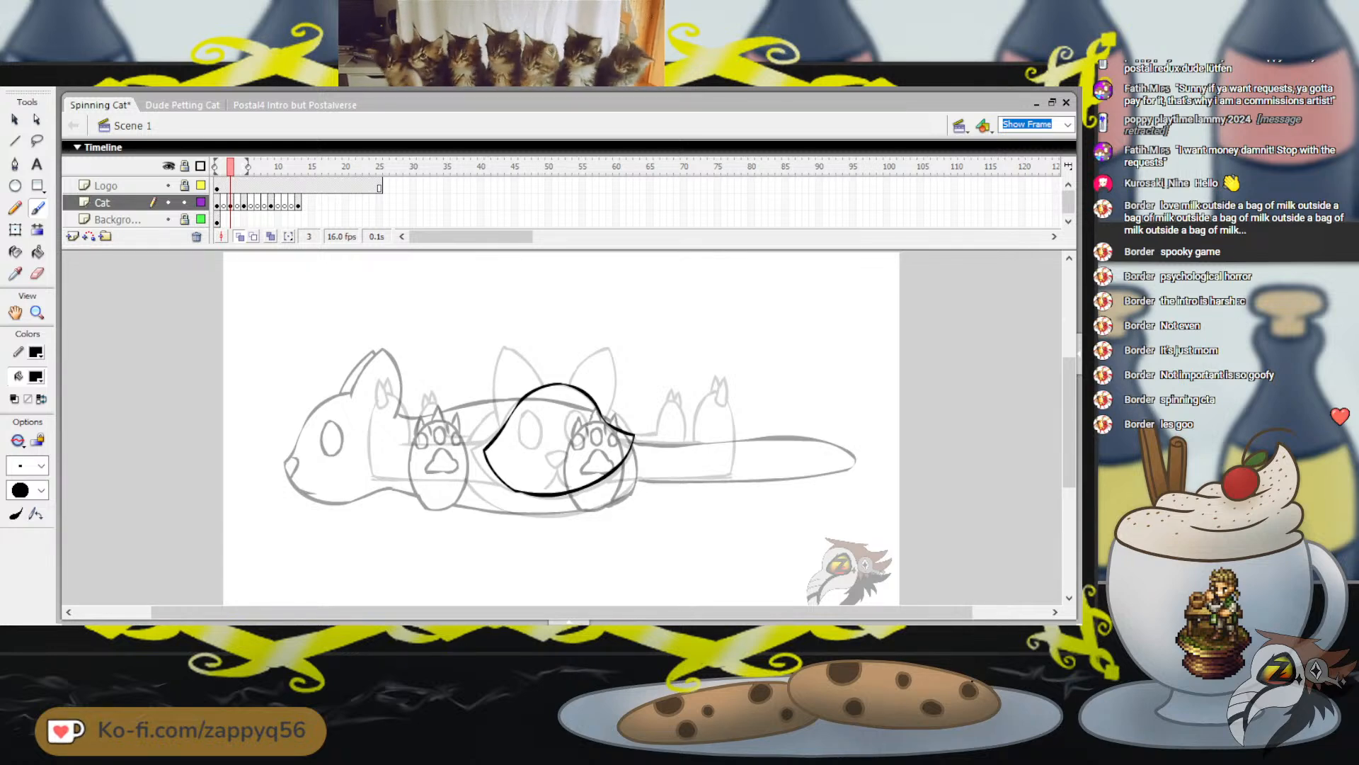
key("ctrl+z")
key("ctrl+z")
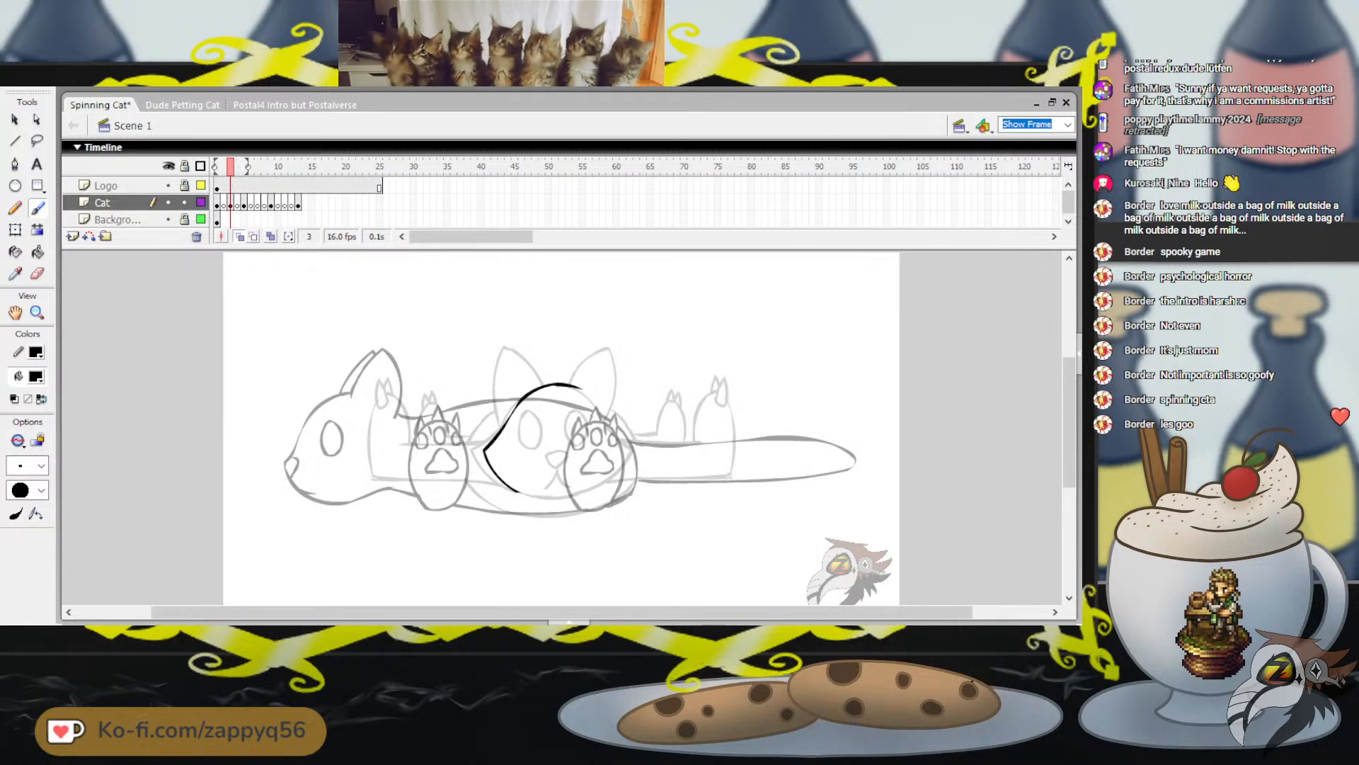
left_click_drag(562, 384, 607, 412)
key("ctrl+z")
key("ctrl+z")
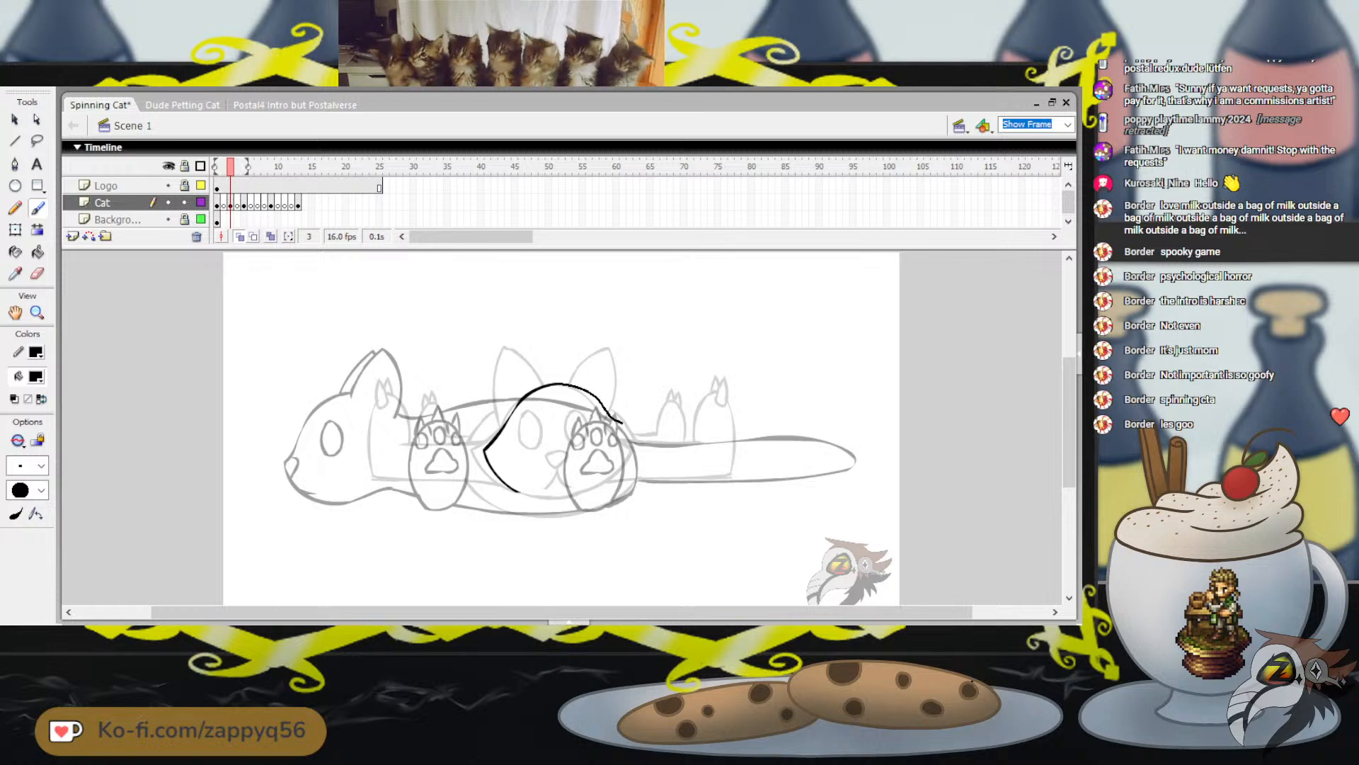
key("ctrl+z")
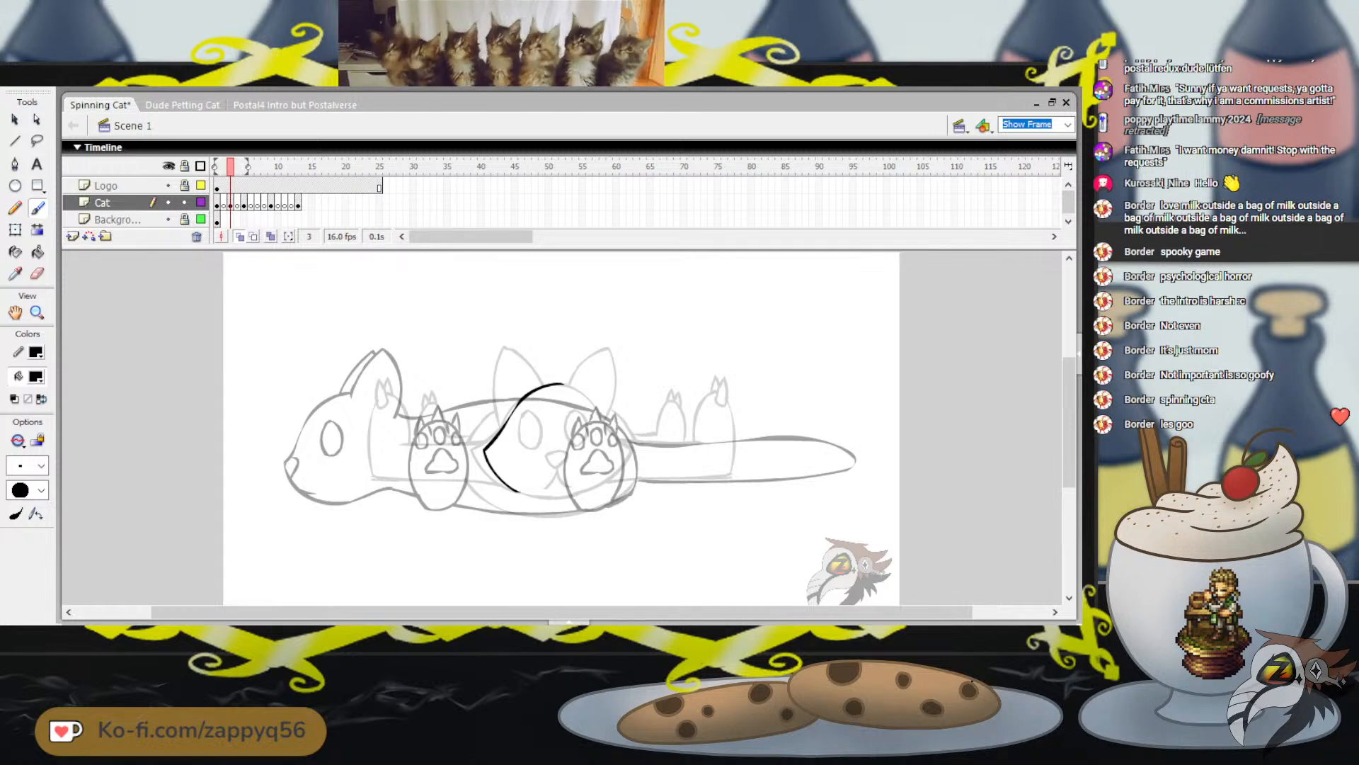
mouse_move(578, 385)
left_mouse_down()
mouse_move(637, 433)
mouse_move(628, 457)
mouse_move(593, 487)
mouse_move(508, 487)
left_mouse_up()
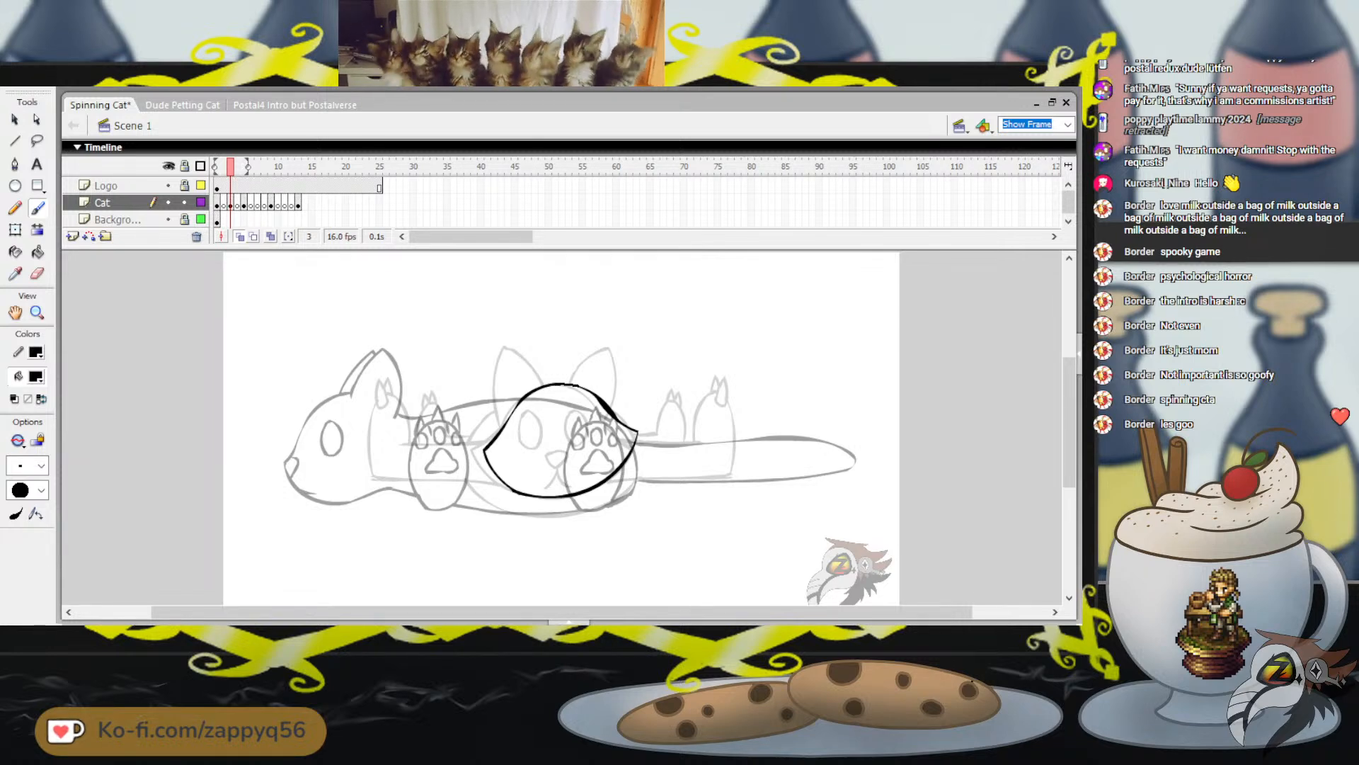
left_click_drag(610, 364, 647, 355)
key("ctrl+z")
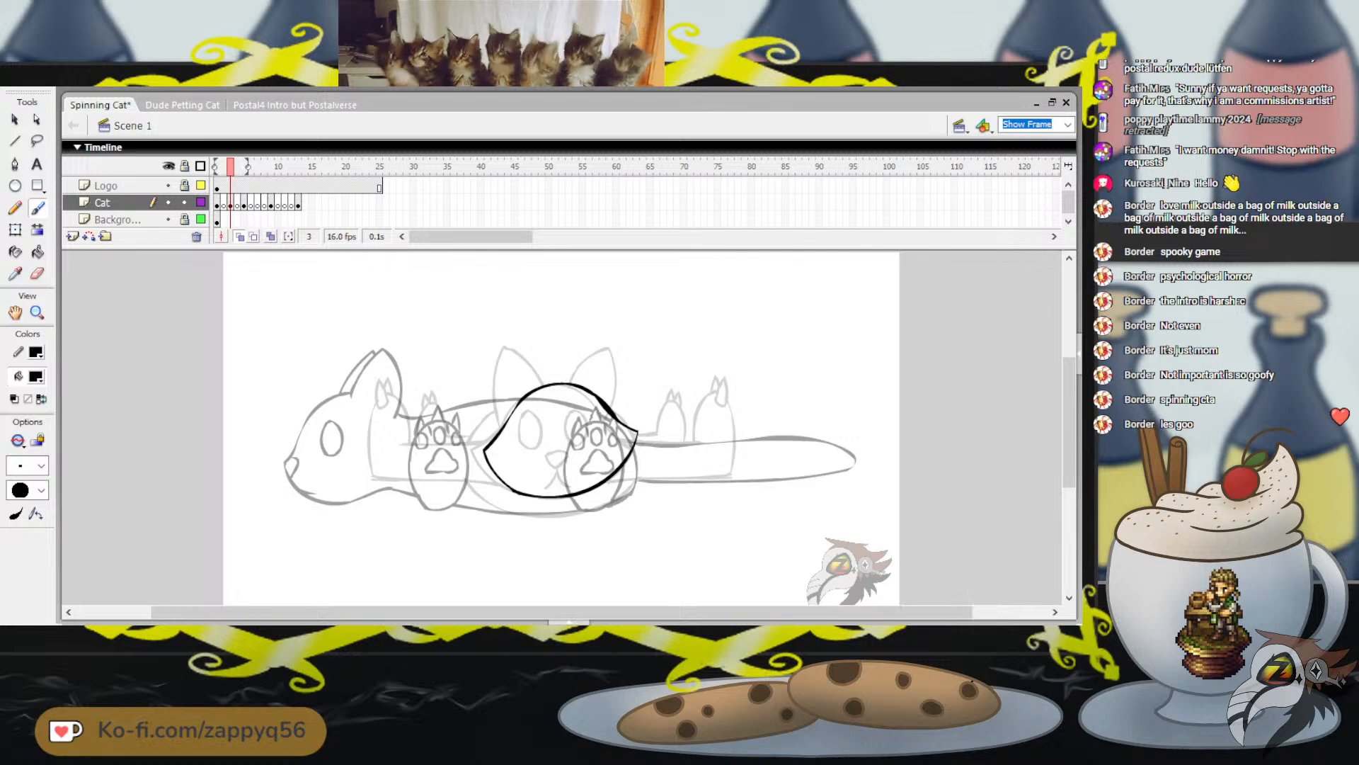
Free Transform the head outline, skewing and narrowing it slightly and shifting it a little to the left
key("q")
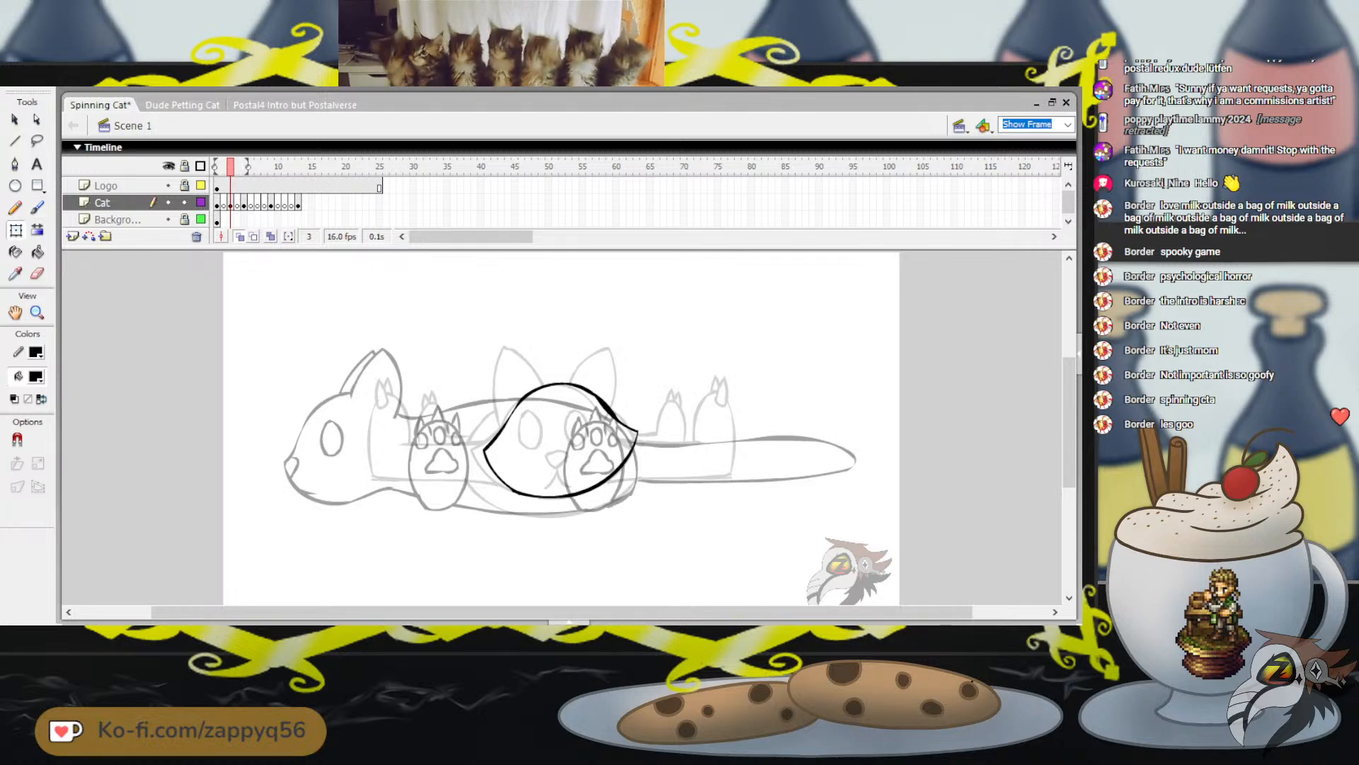
left_click(230, 204)
left_click_drag(639, 459, 639, 445)
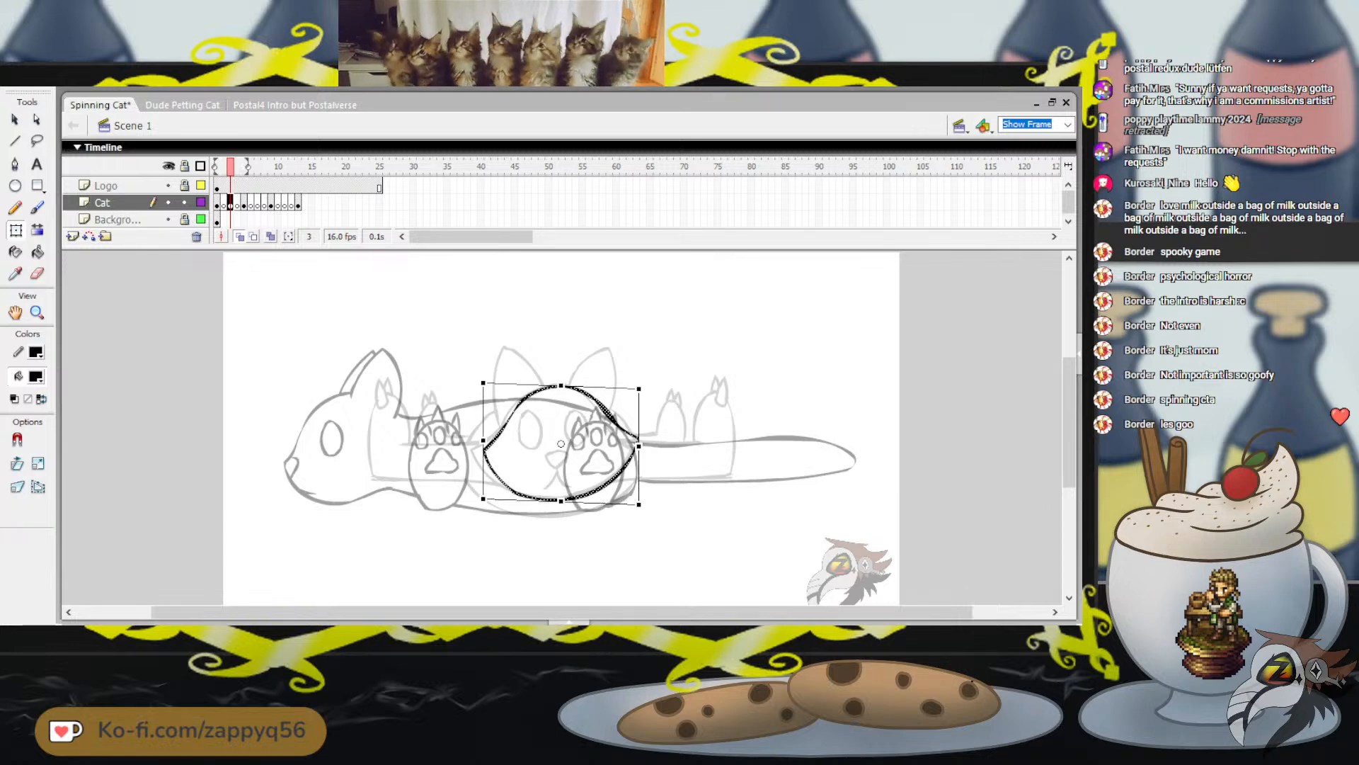
left_click_drag(484, 440, 491, 440)
left_click(453, 319)
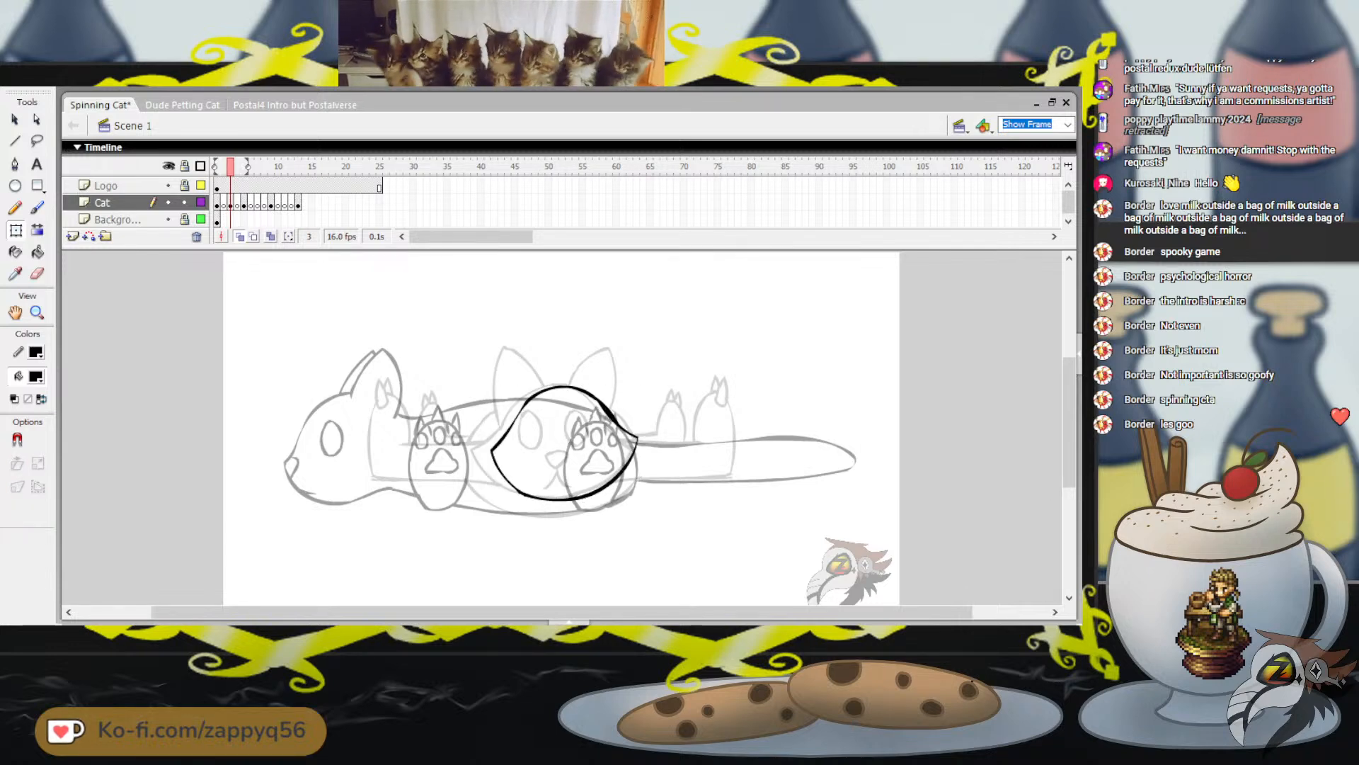
left_click(230, 204)
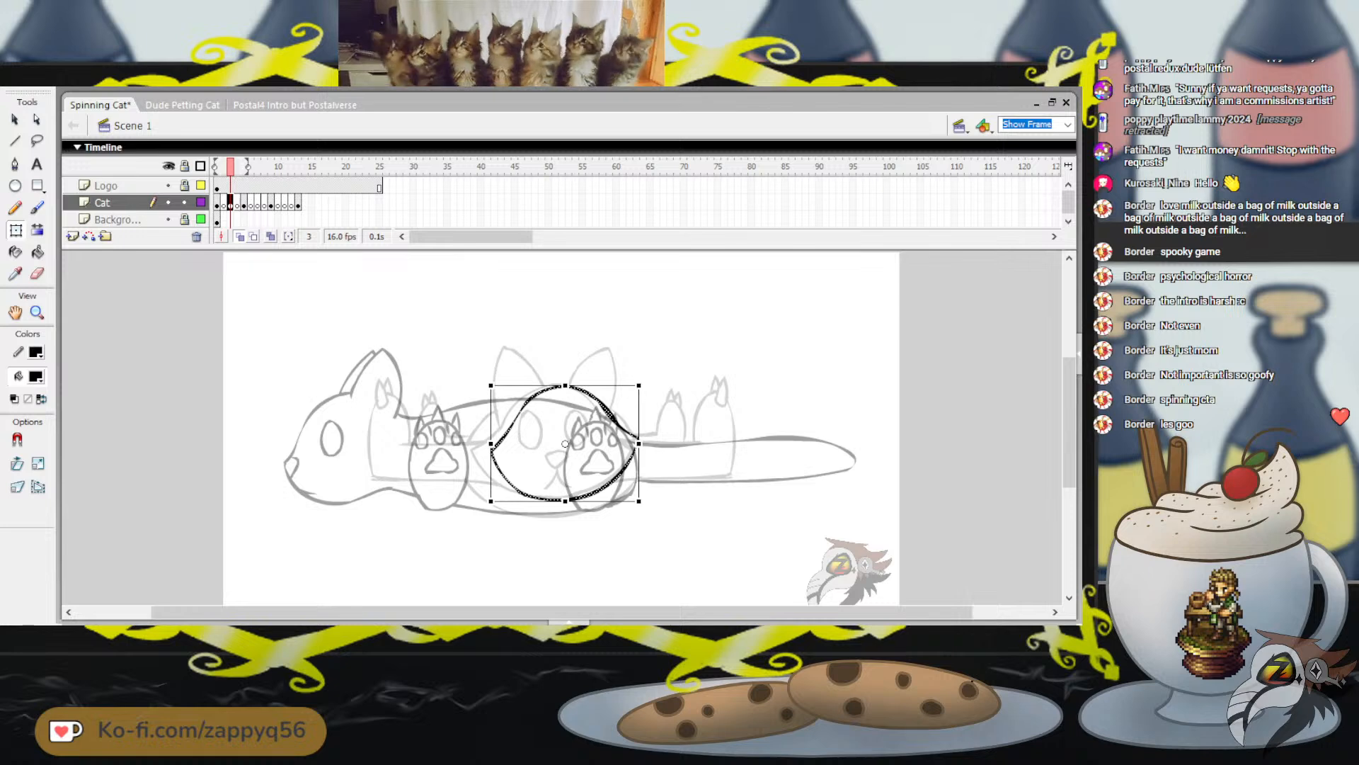
left_click_drag(552, 453, 544, 453)
key("Escape")
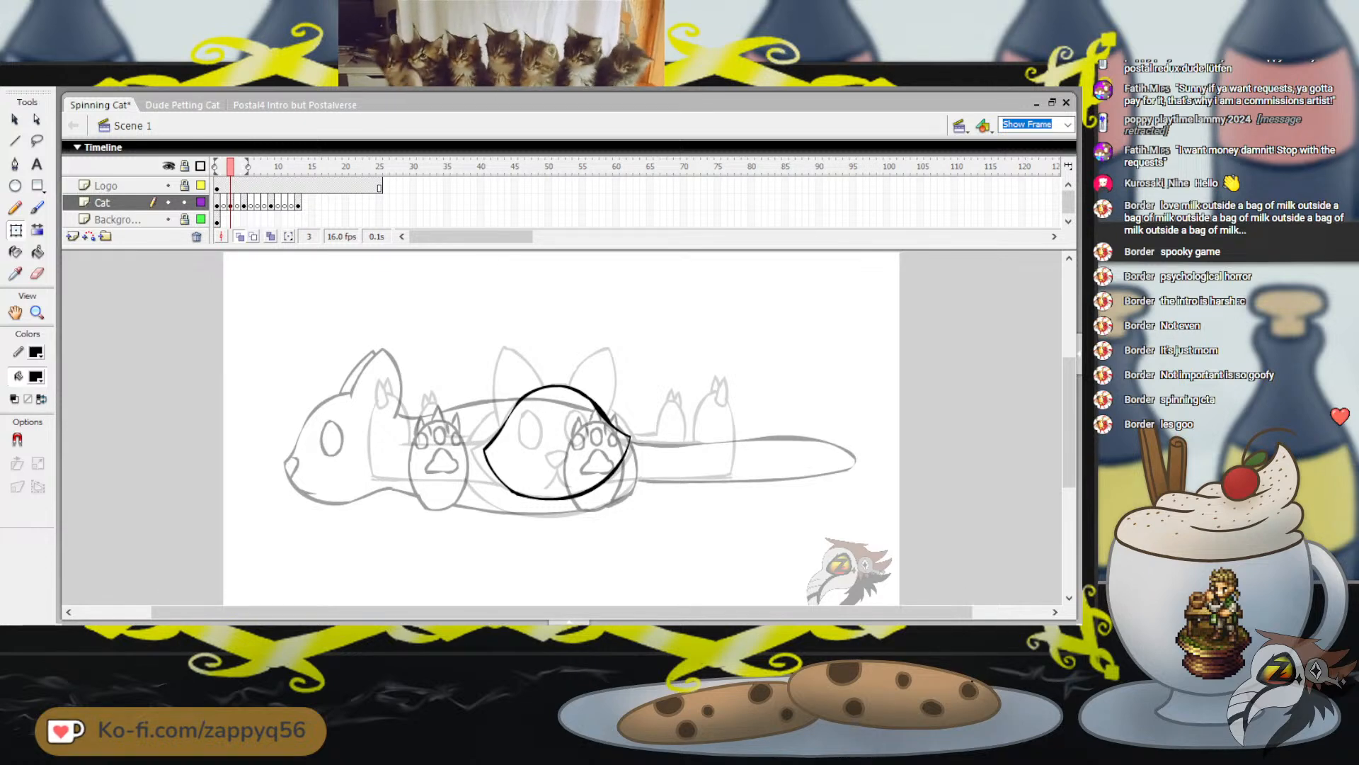
Brush a small rounded triangular nose near the middle of the head, slightly left of center
key("b")
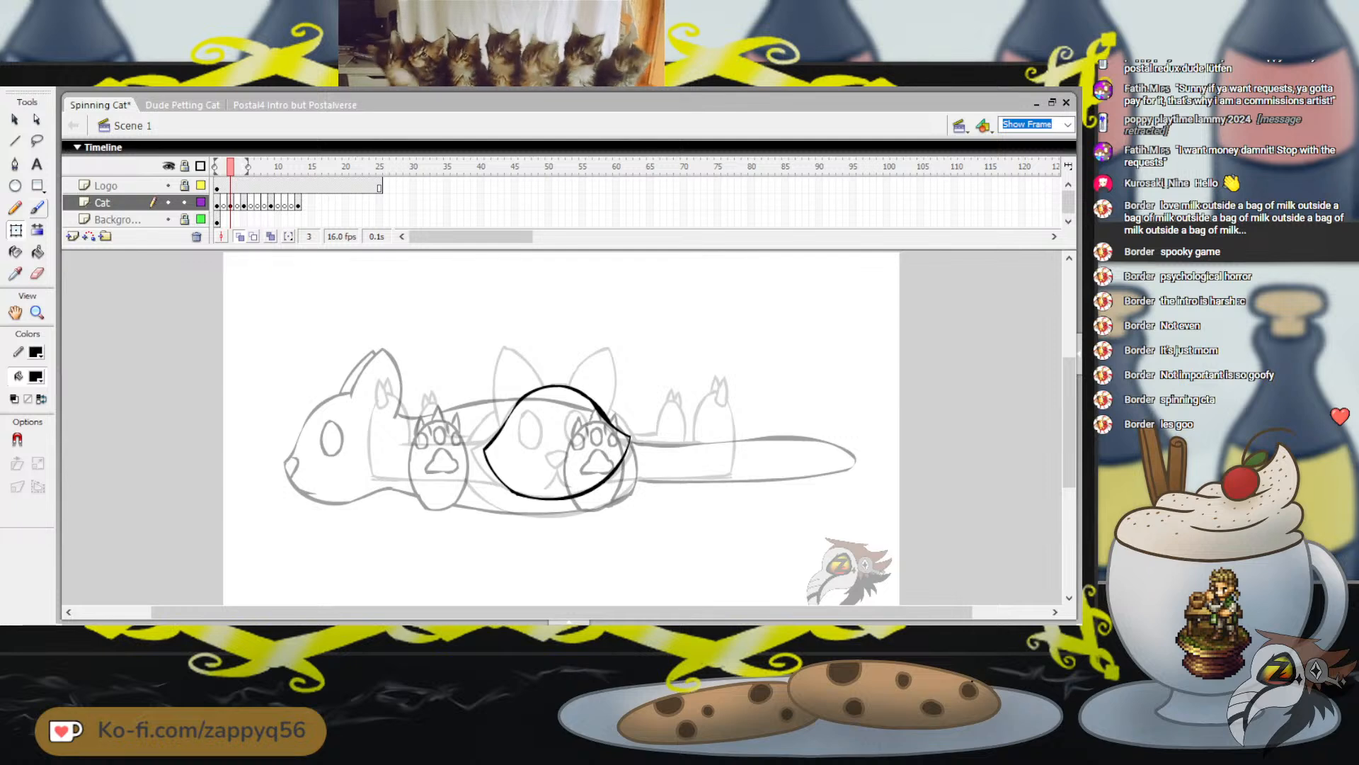
key("b")
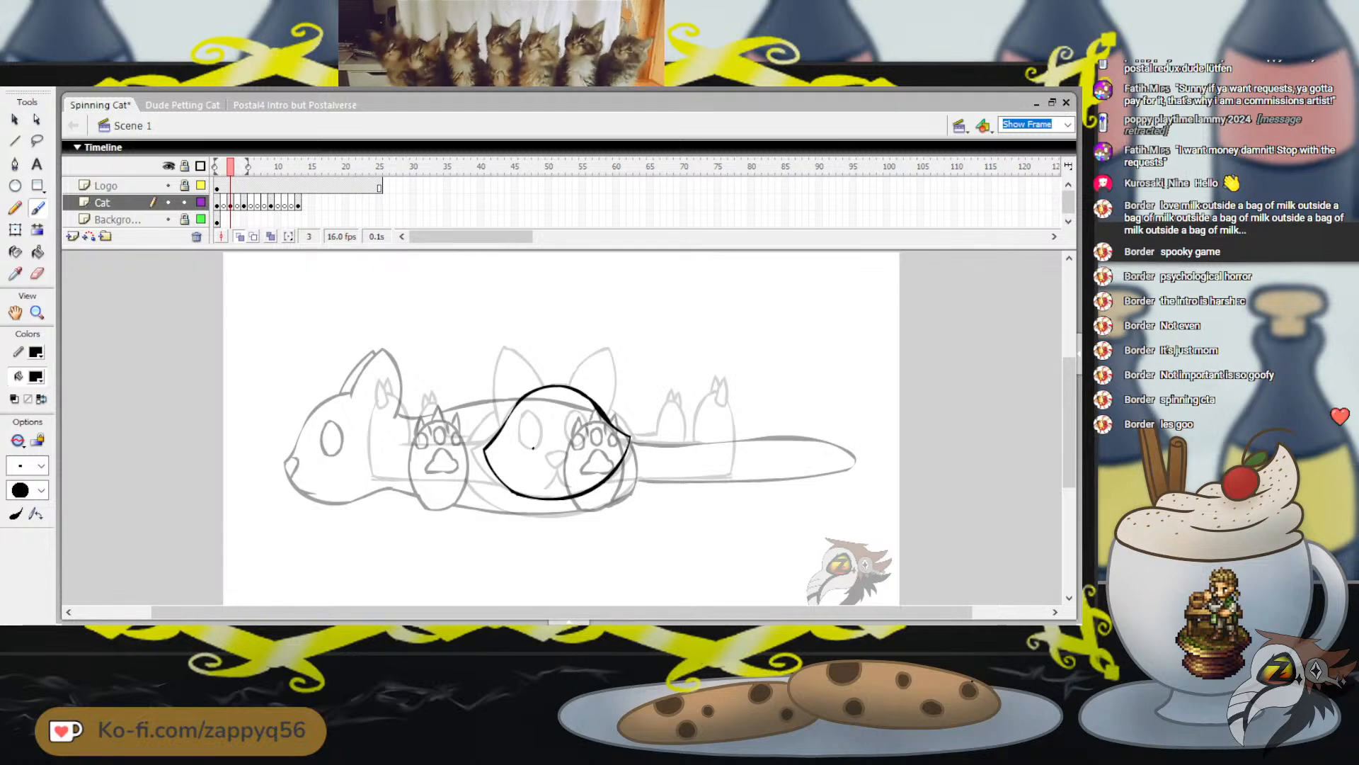
key("ctrl+z")
mouse_move(534, 447)
left_mouse_down()
mouse_move(556, 450)
mouse_move(531, 450)
left_mouse_up()
key("ctrl+z")
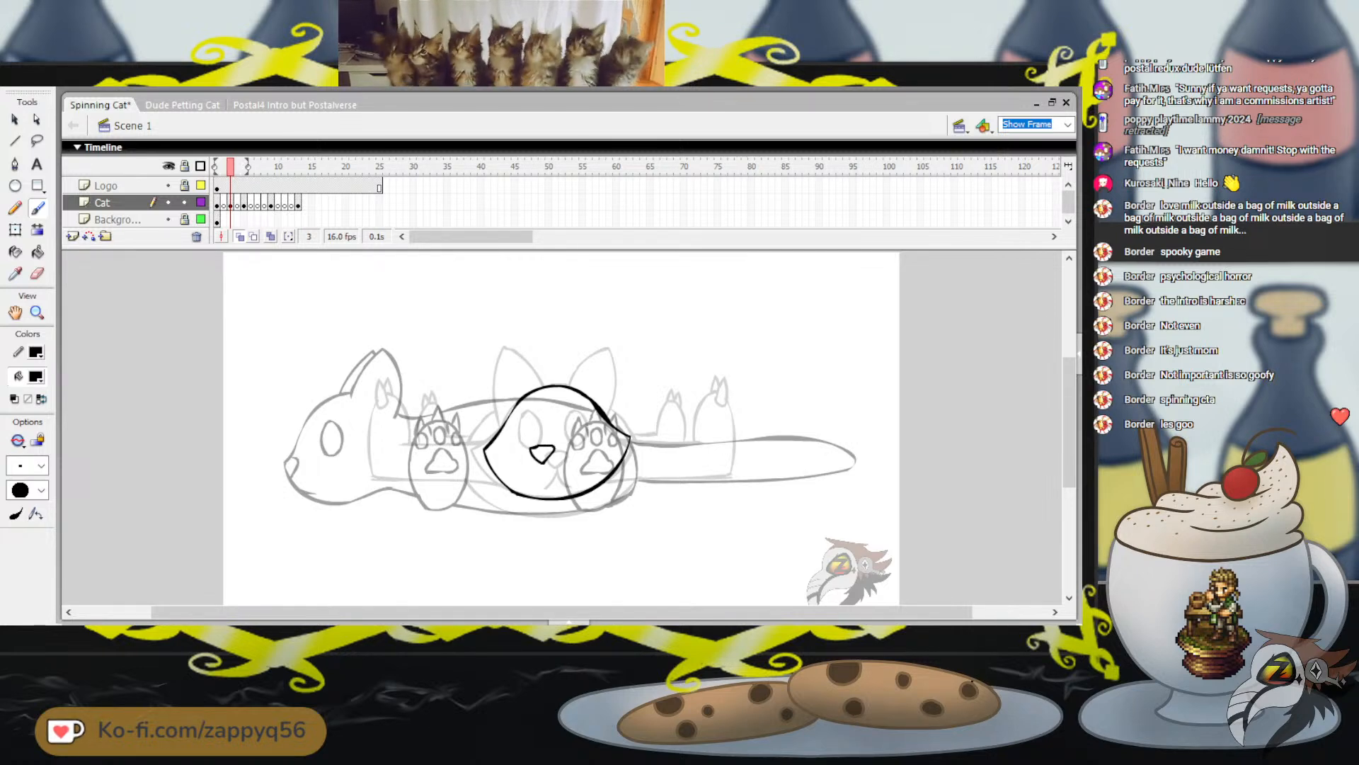
Move the nose slightly to the left within the face
key("q")
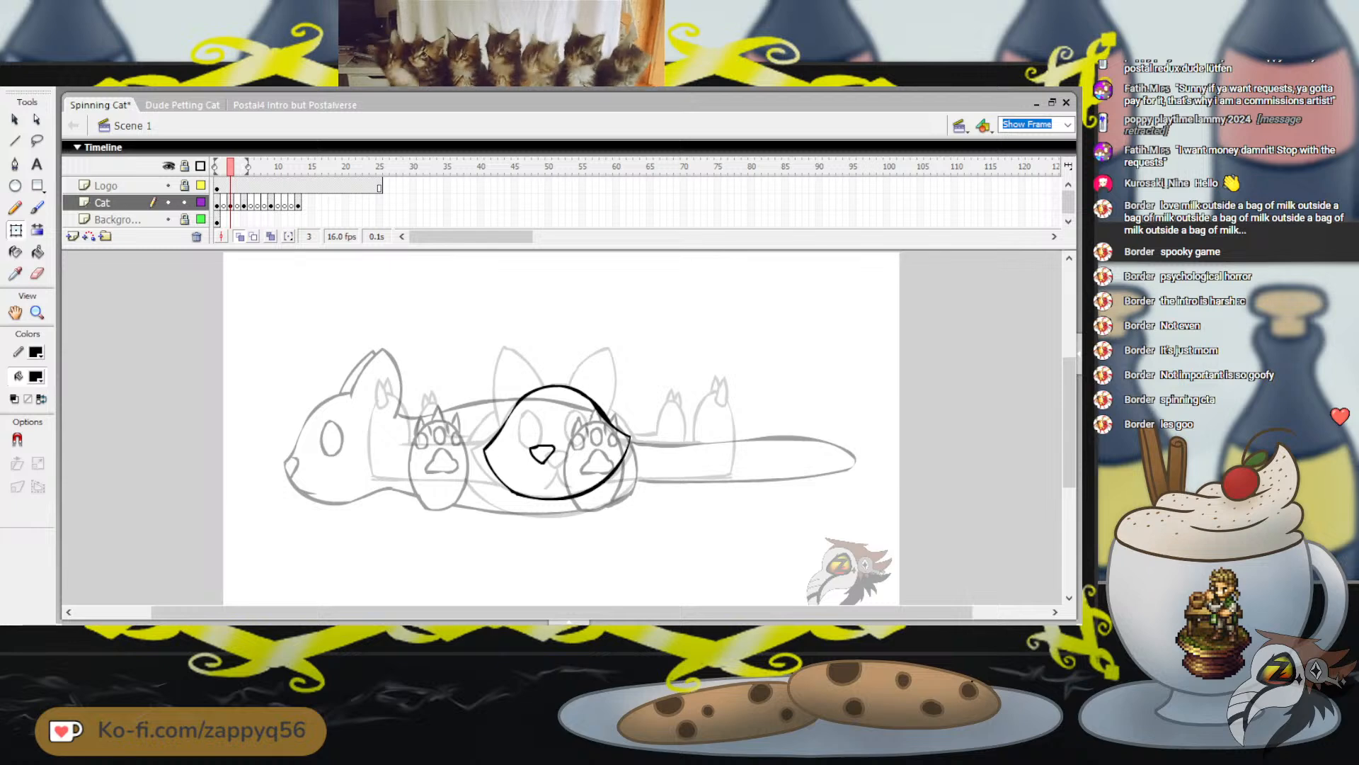
left_click(542, 453)
left_click_drag(543, 455, 537, 454)
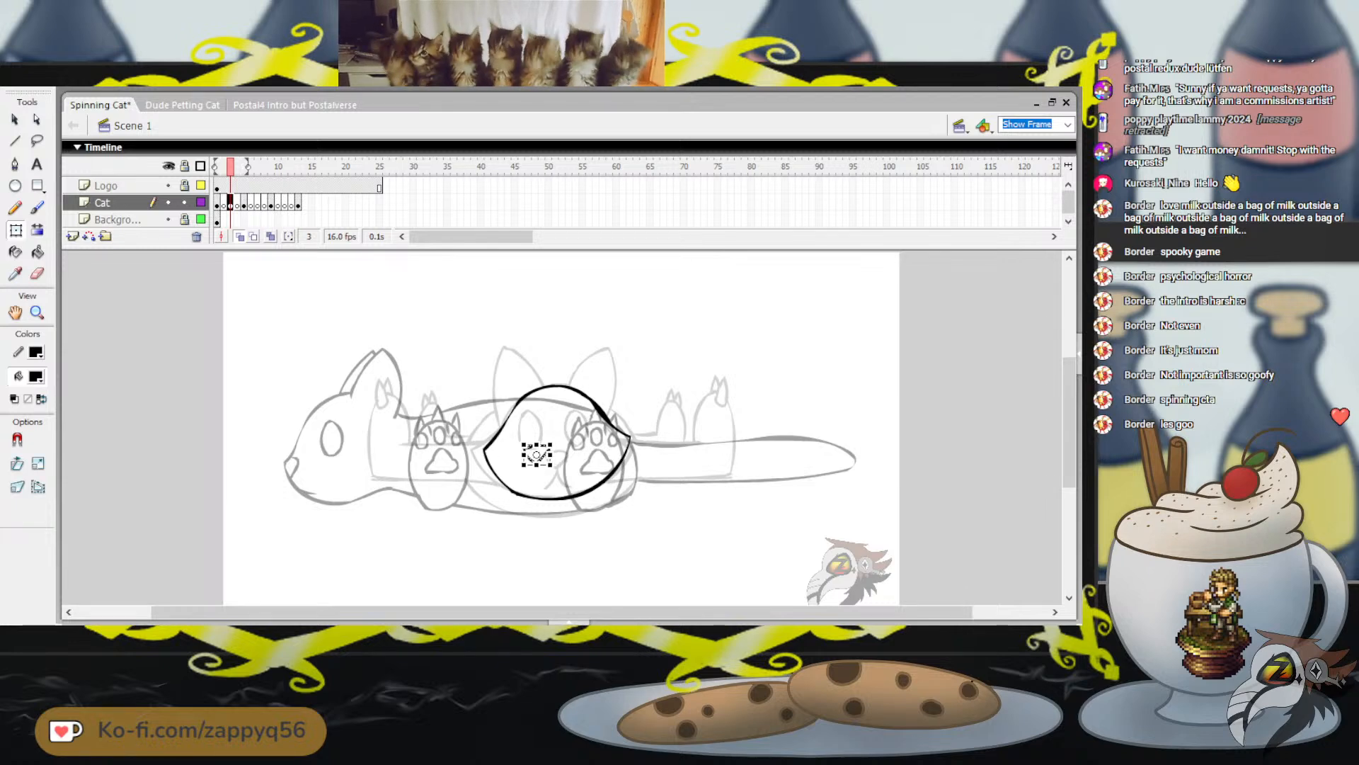
left_click(549, 482)
Brush the mouth as two short lines spreading downward from the tip of the nose
key("b")
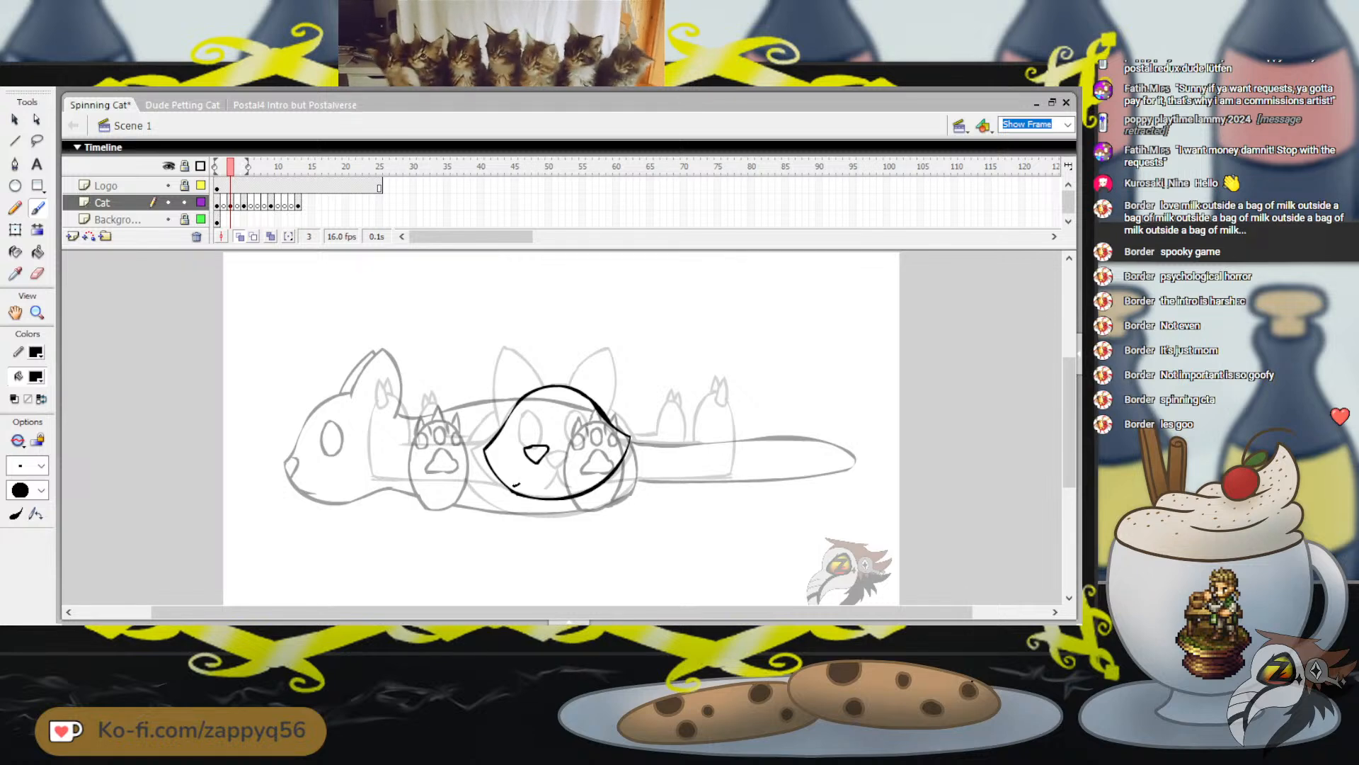
key("ctrl+z")
left_click_drag(536, 465, 520, 483)
key("ctrl+z")
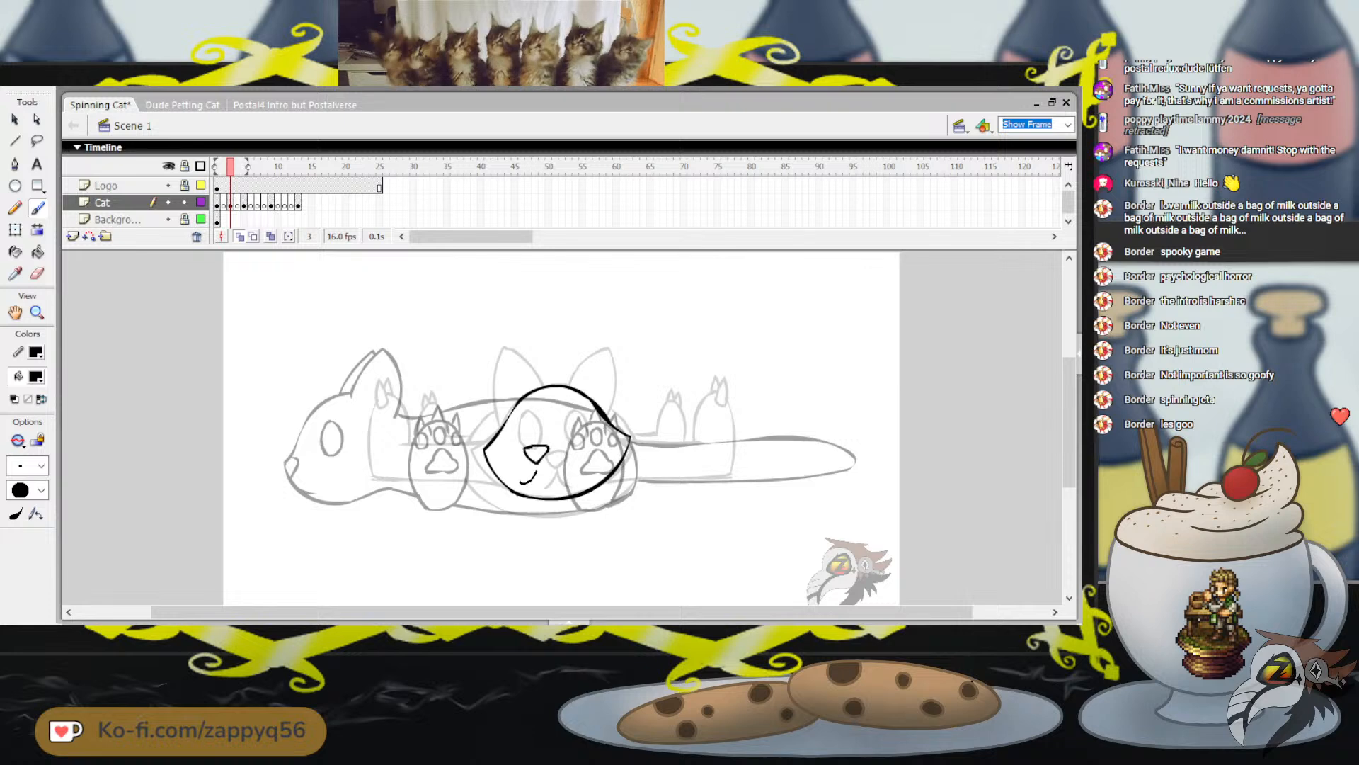
key("ctrl+z")
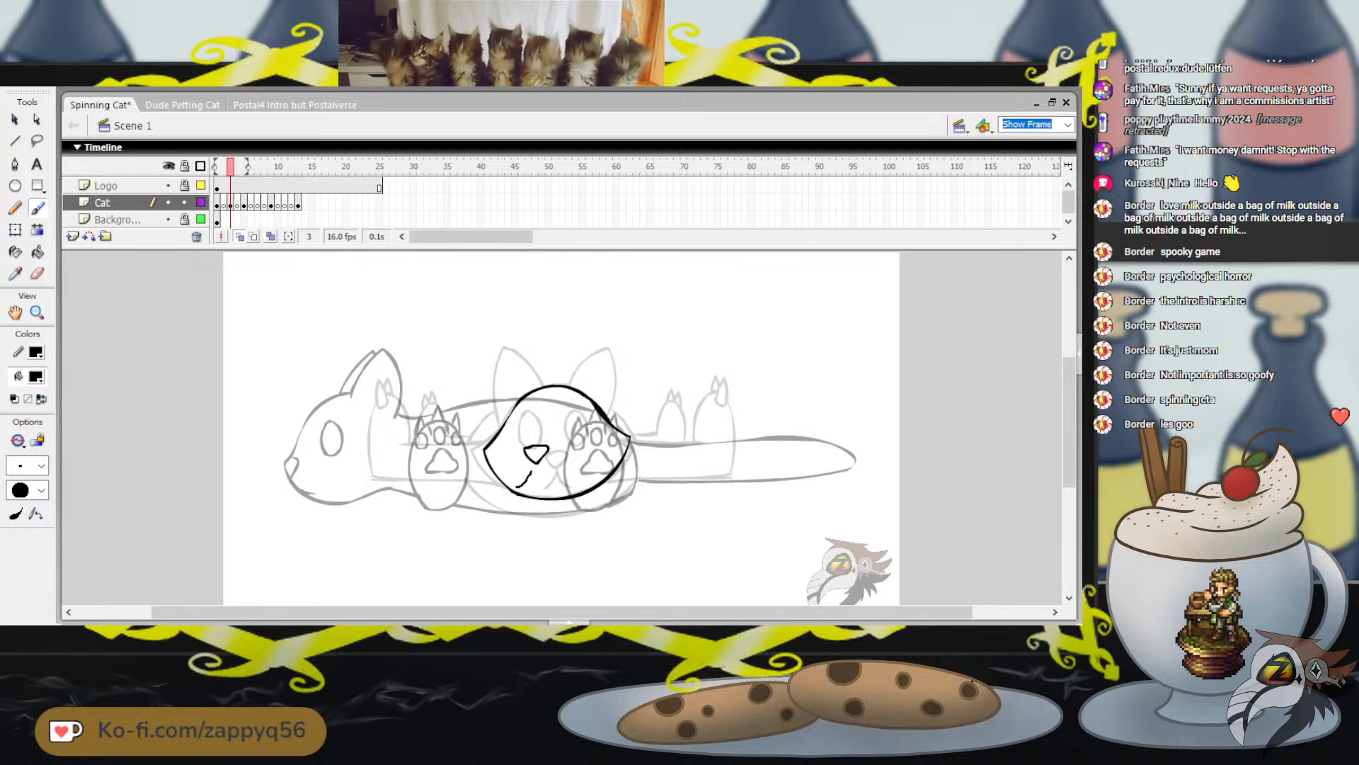
left_click_drag(535, 468, 548, 489)
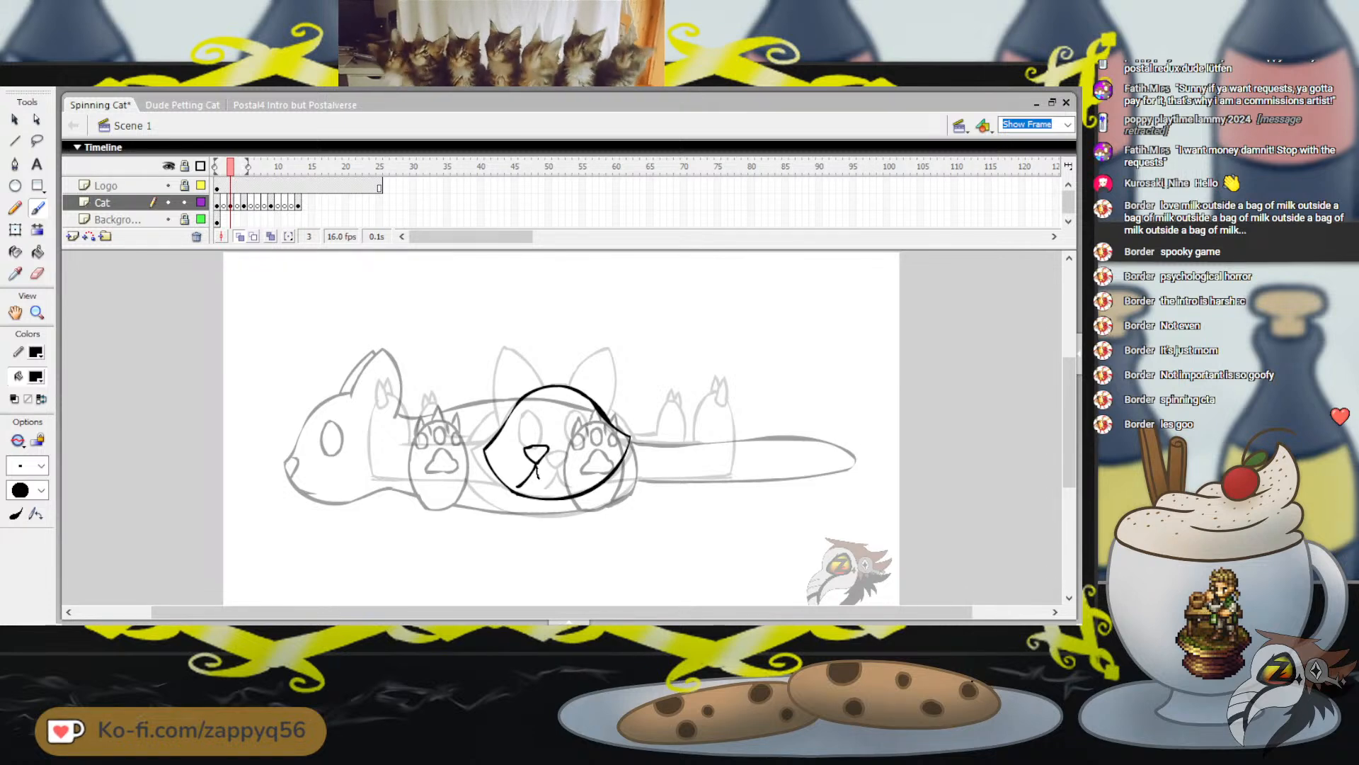
key("ctrl+z")
key("ctrl+z")
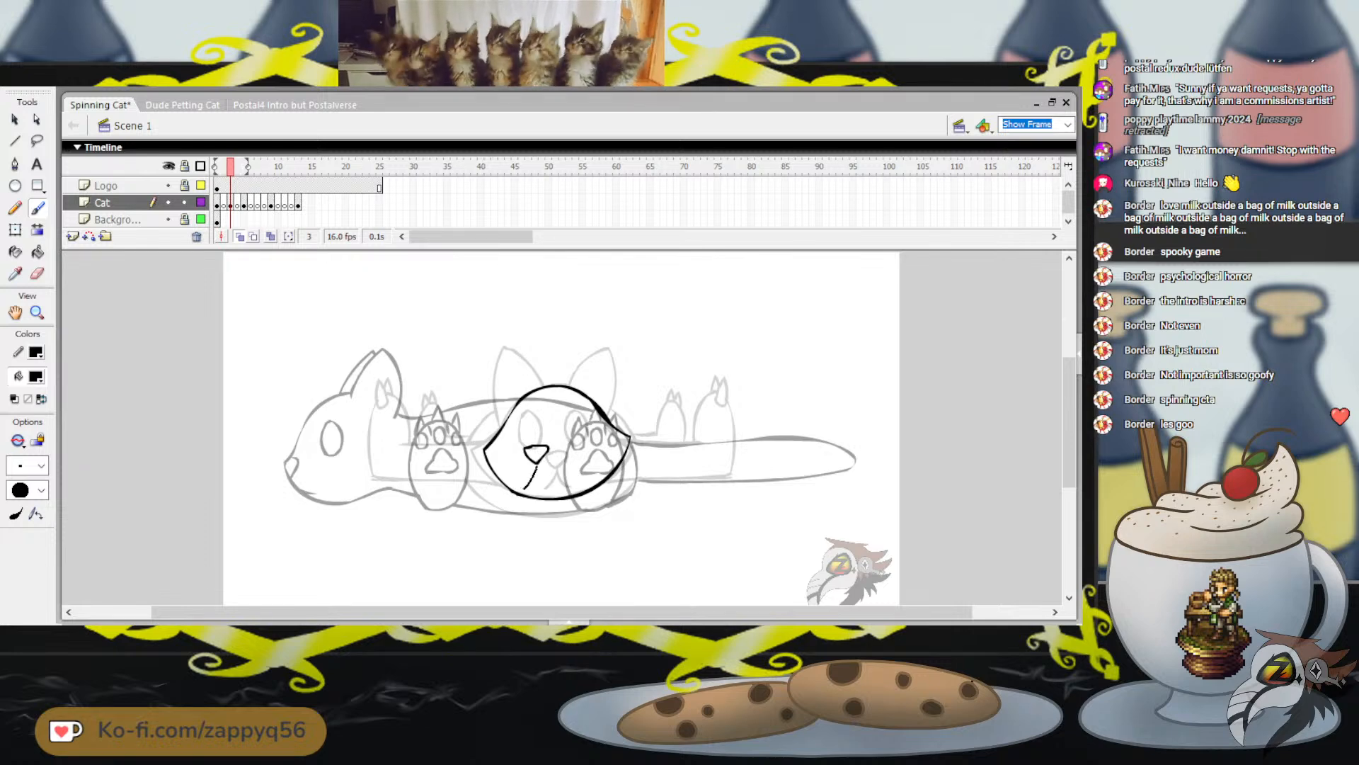
key("ctrl+z")
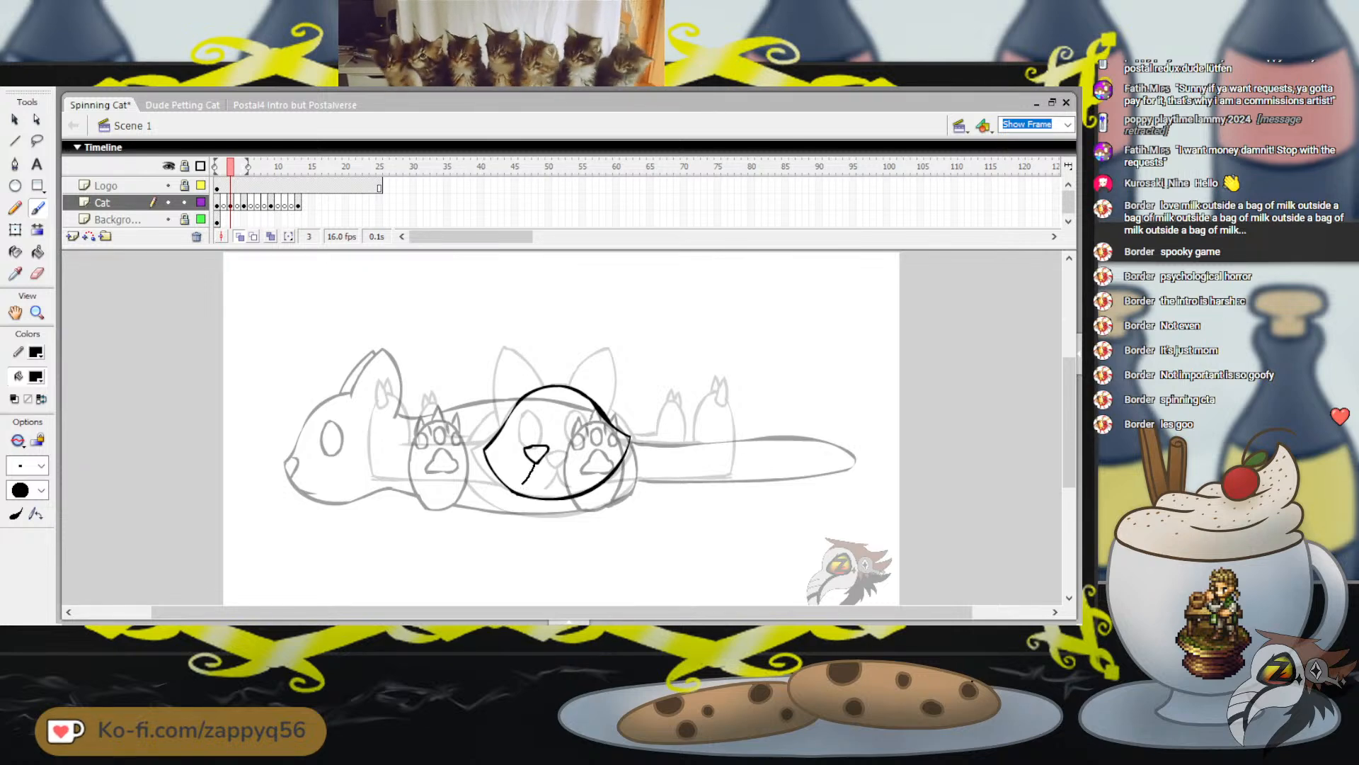
left_click_drag(534, 465, 523, 484)
key("ctrl+z")
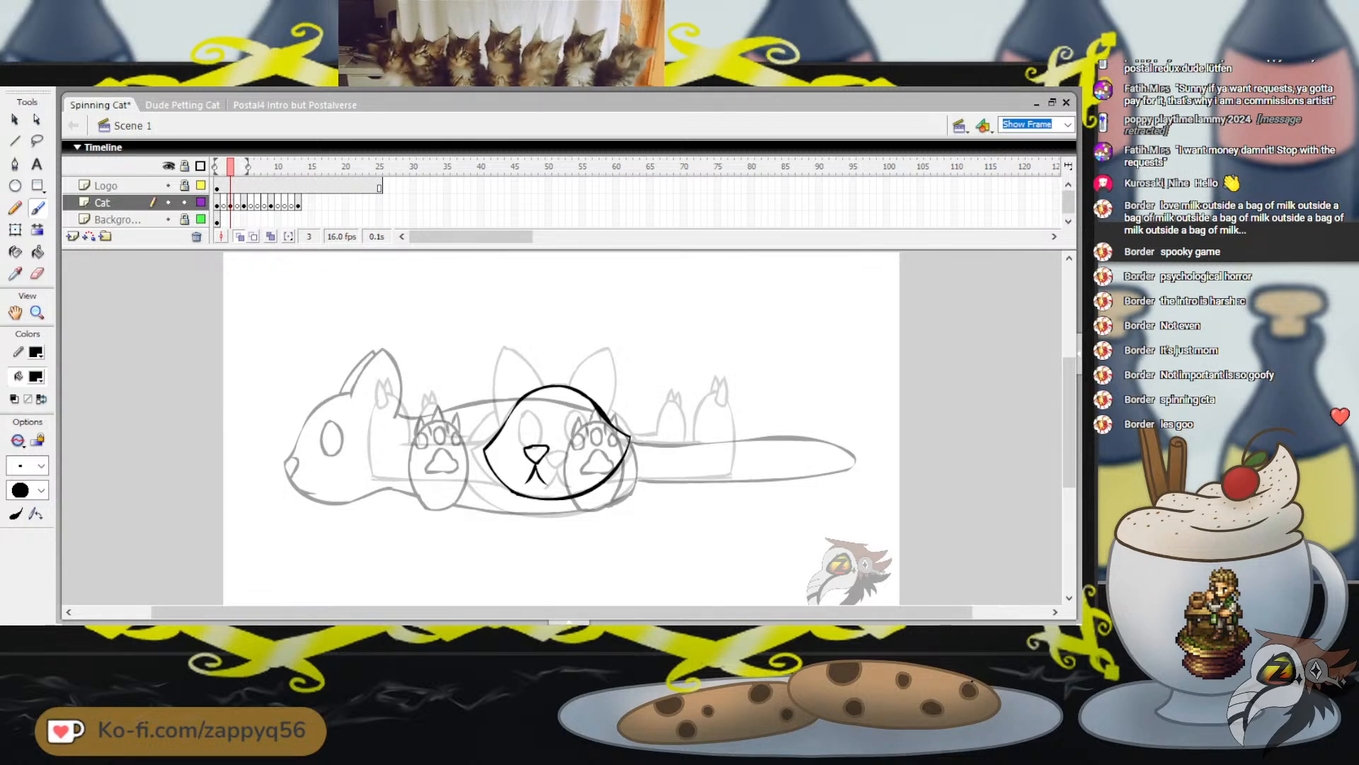
key("ctrl+z")
left_click_drag(538, 464, 525, 487)
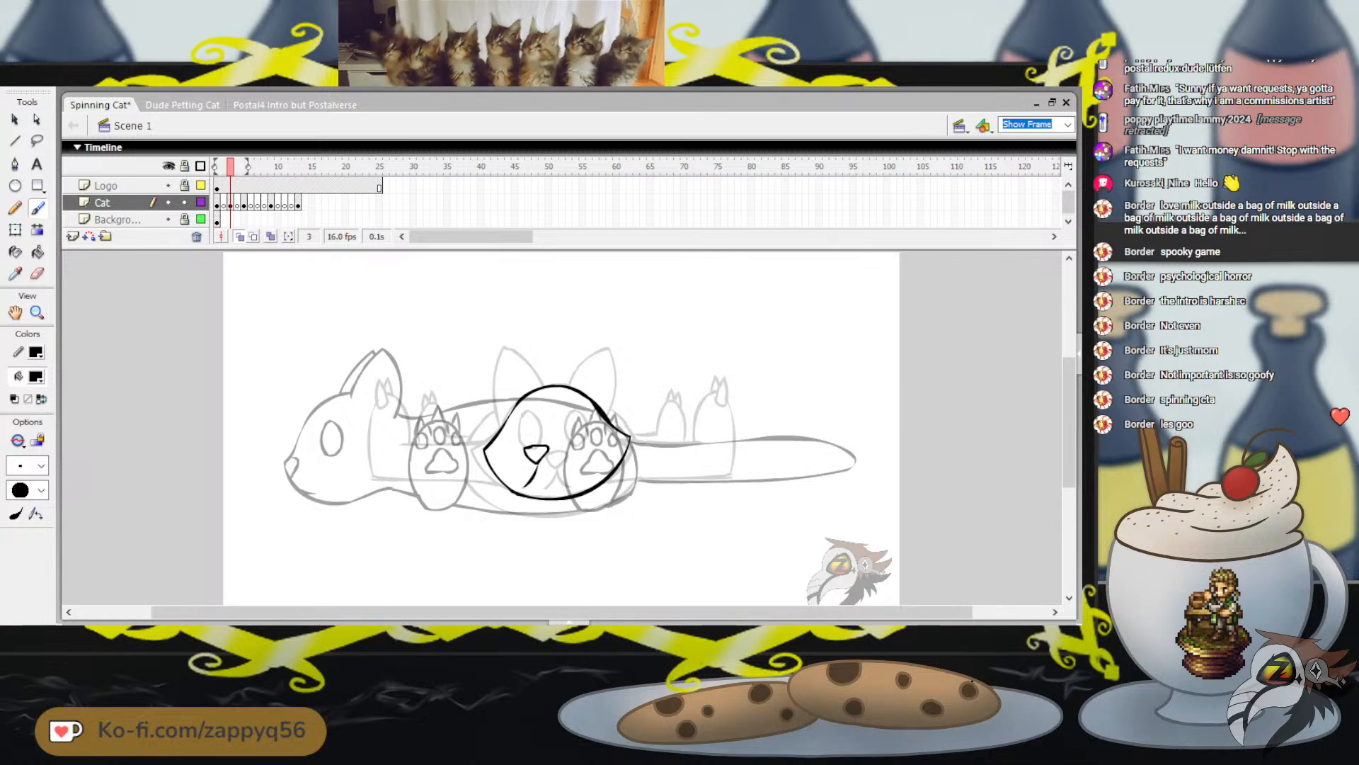
mouse_move(536, 465)
left_mouse_down()
mouse_move(525, 487)
mouse_move(547, 485)
left_mouse_up()
key("ctrl+z")
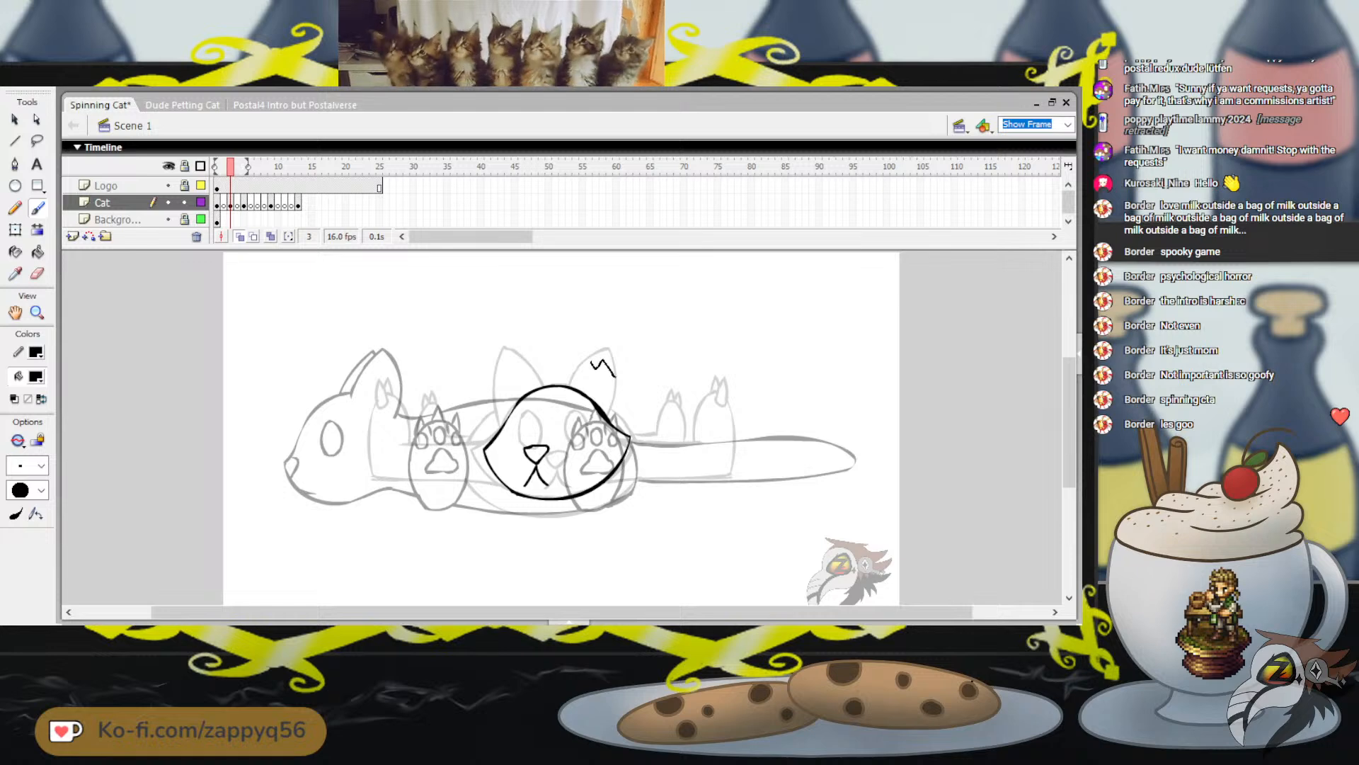
key("ctrl+z")
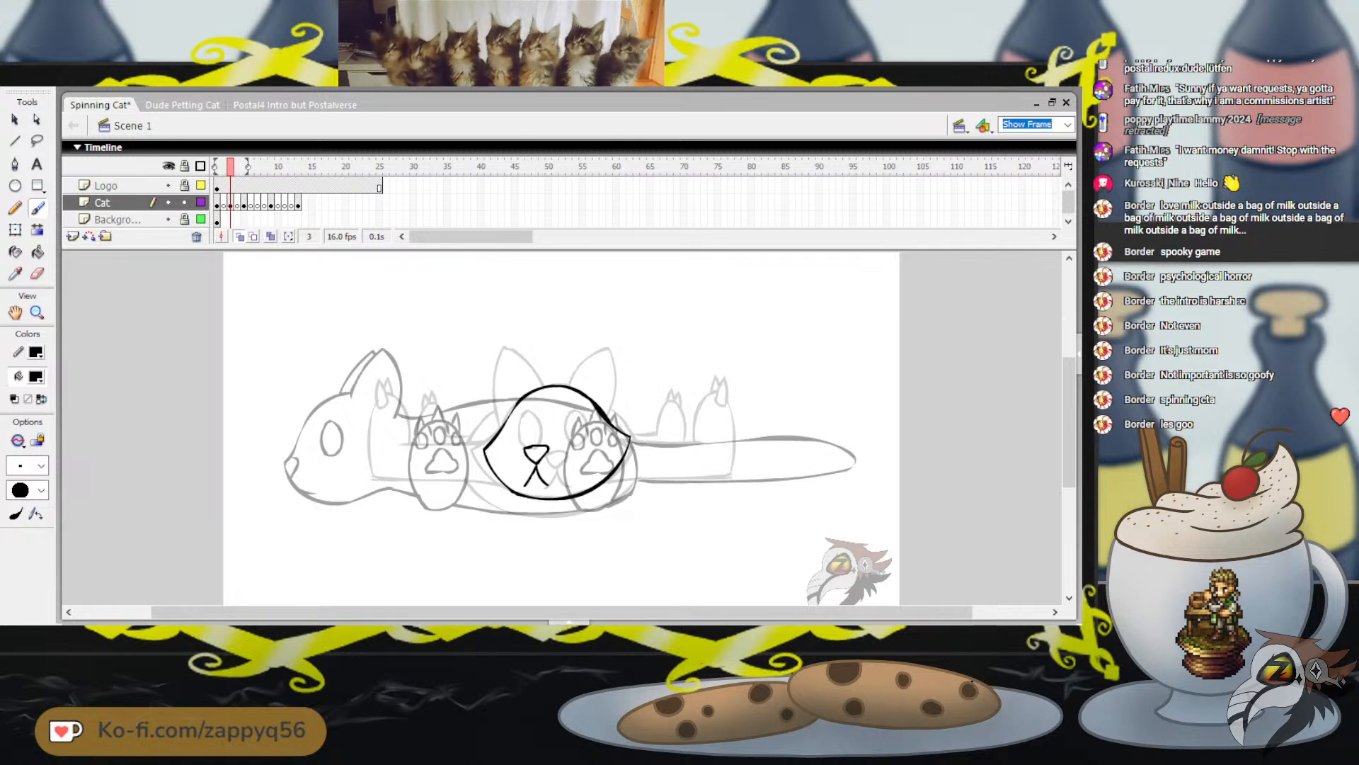
left_click_drag(576, 378, 610, 342)
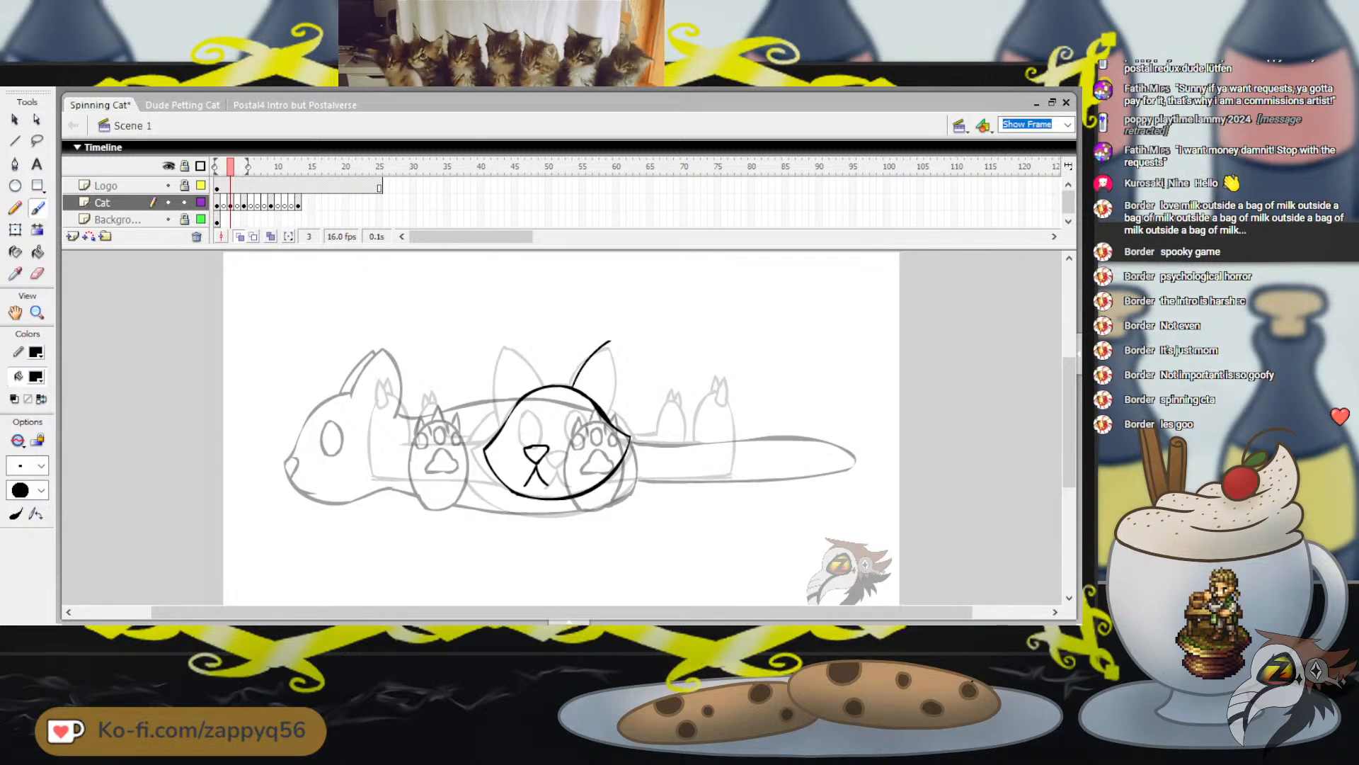
key("ctrl+z")
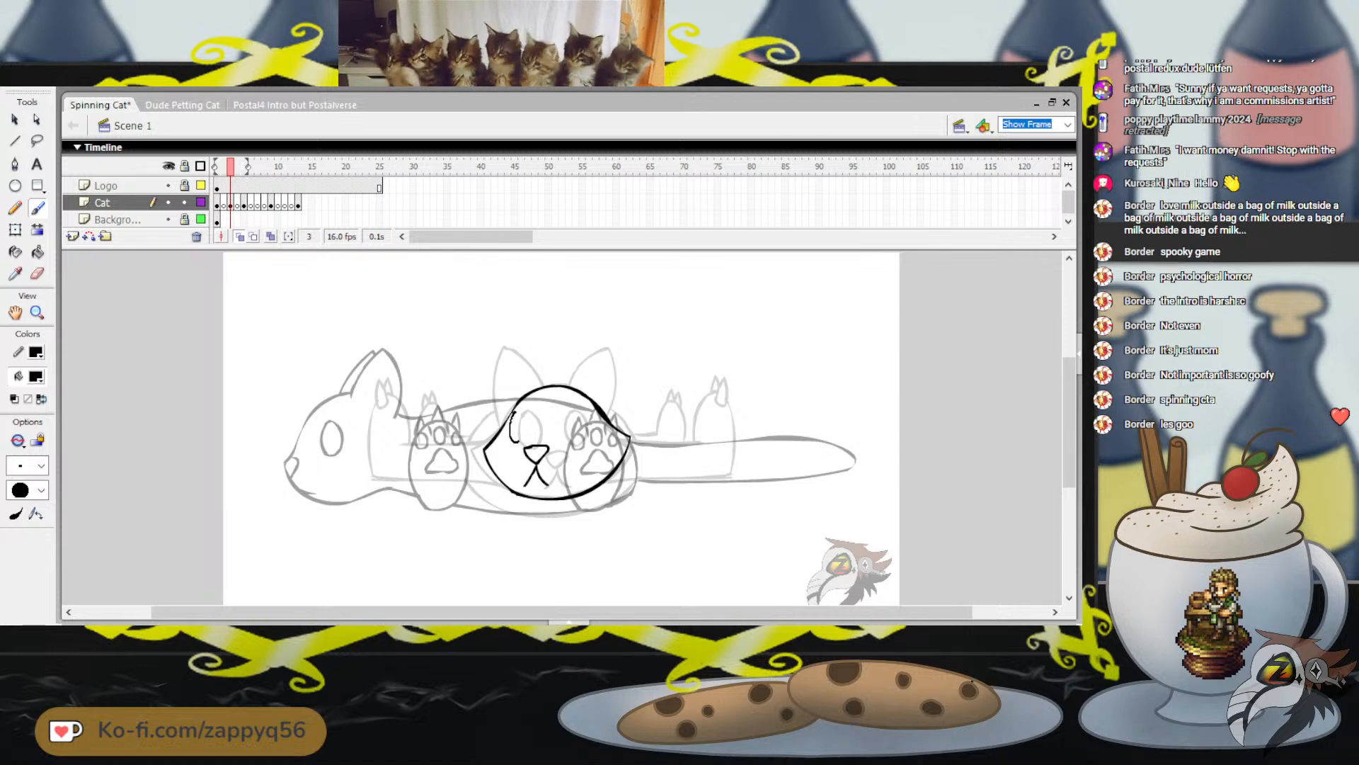
Draw two upright oval eyes above the nose, both set toward the left side of the face
mouse_move(518, 442)
left_mouse_down()
mouse_move(514, 410)
mouse_move(511, 435)
mouse_move(529, 422)
mouse_move(516, 409)
mouse_move(564, 444)
mouse_move(562, 406)
left_mouse_up()
key("ctrl+z")
key("ctrl+z")
key("ctrl+z")
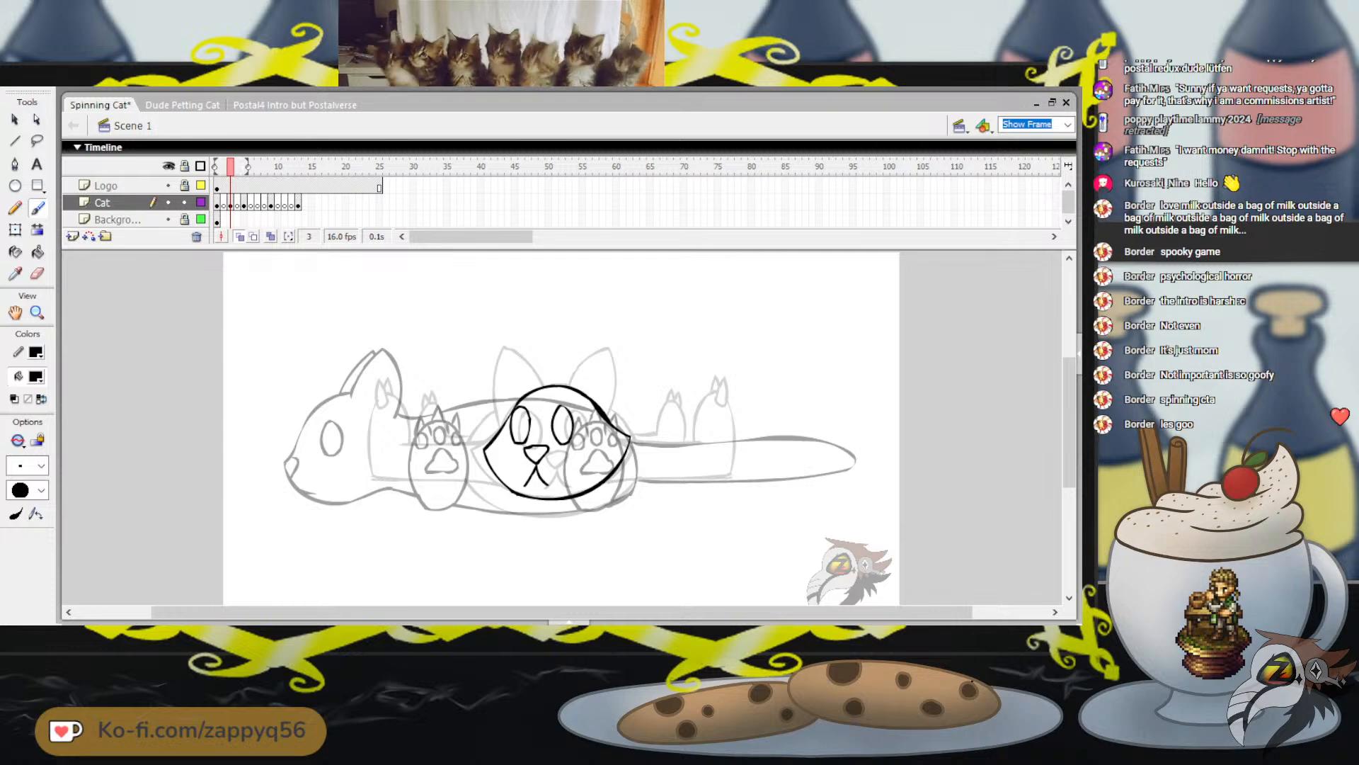
Draw the pointed left ear on top of the head, just right of the onion-skinned front-view ear
left_click_drag(516, 352, 517, 351)
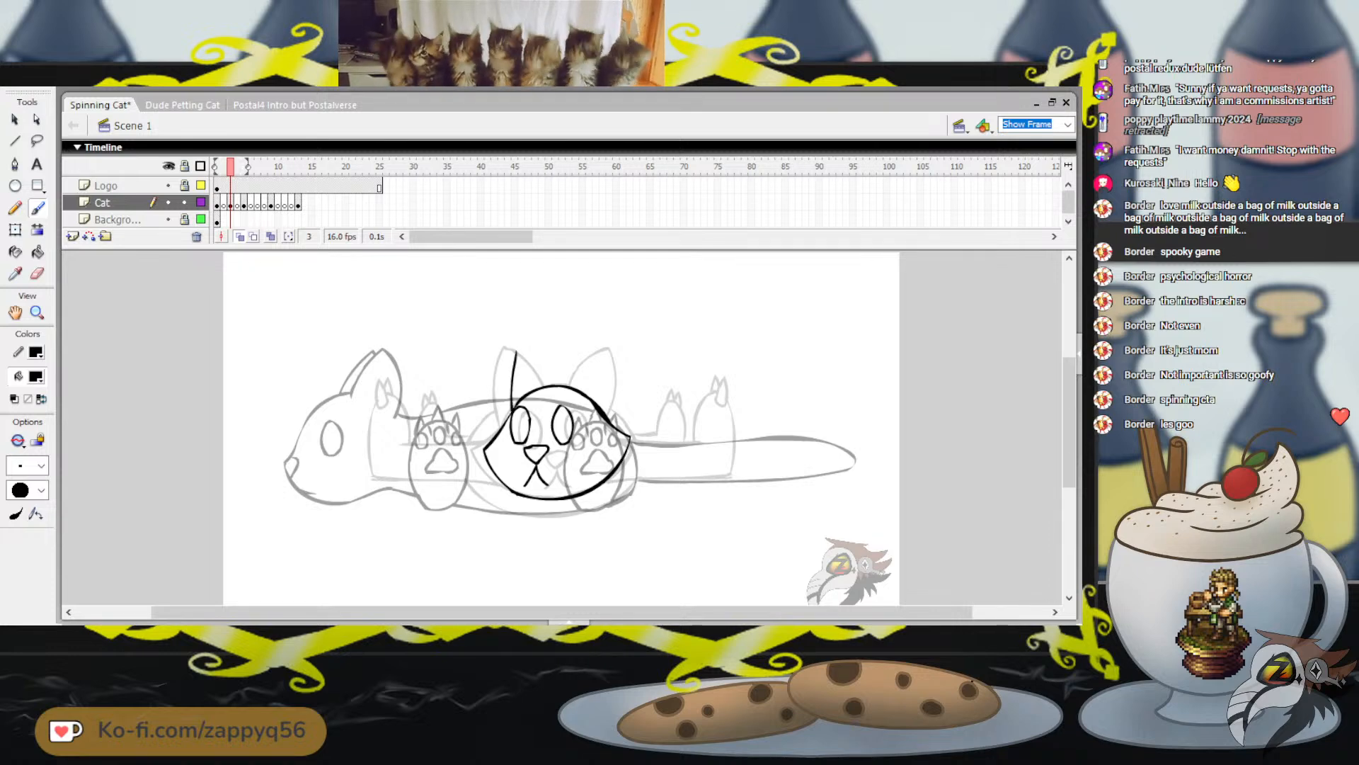
key("ctrl+z")
mouse_move(511, 412)
left_mouse_down()
mouse_move(531, 341)
mouse_move(561, 382)
left_mouse_up()
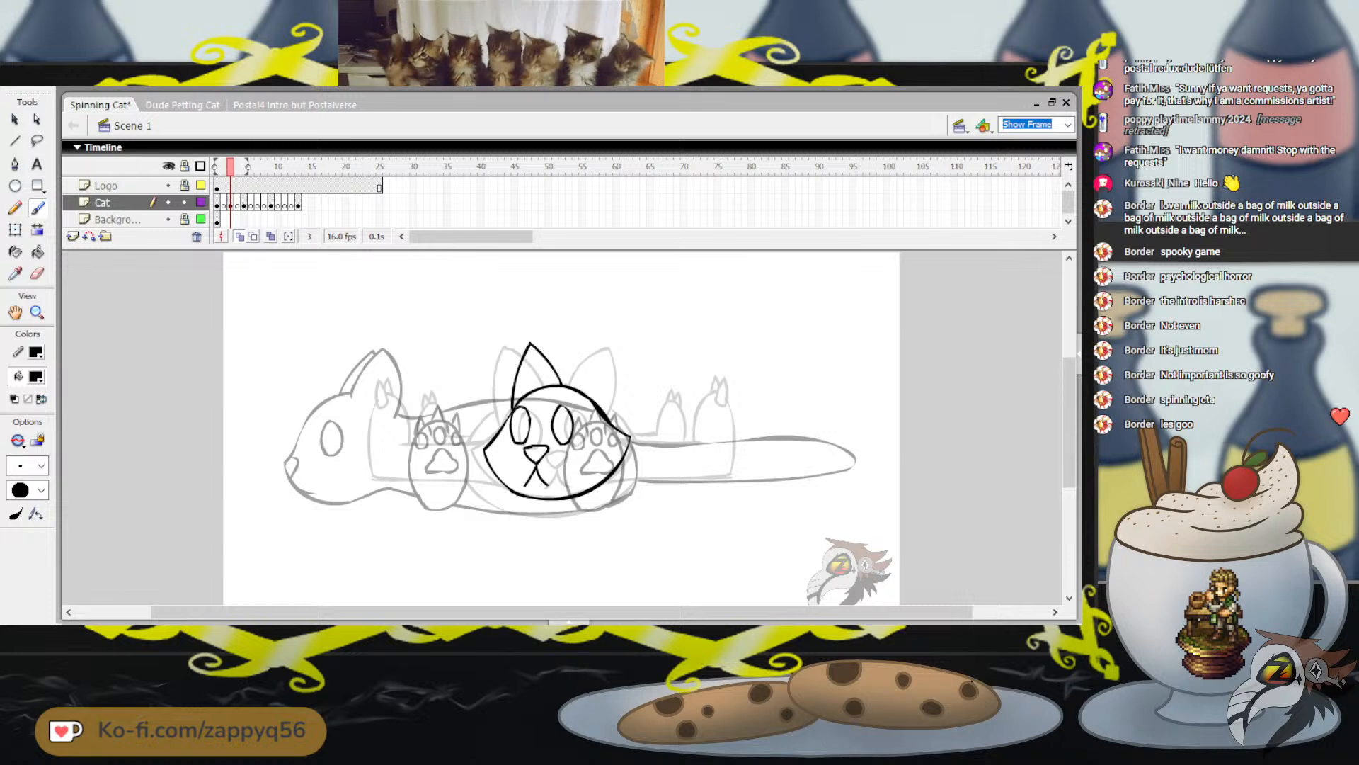
key("ctrl+z")
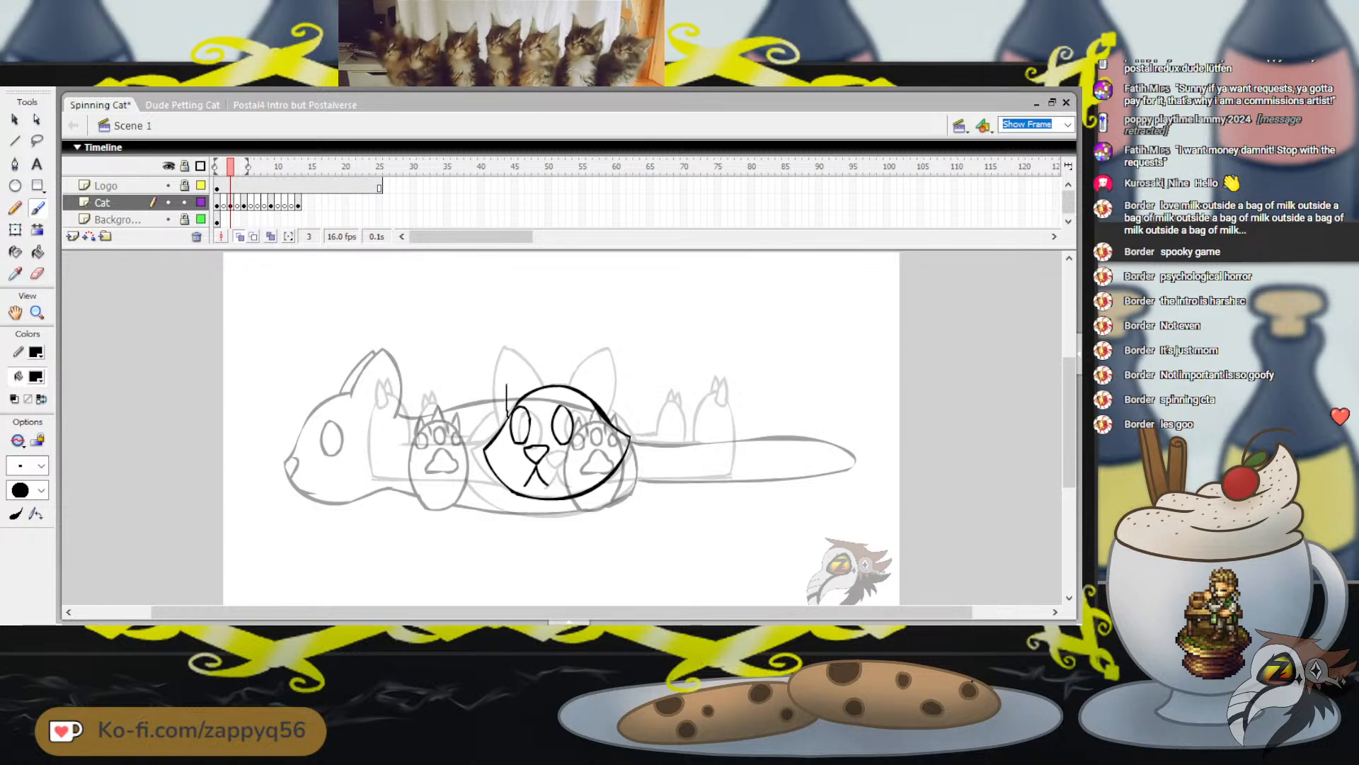
left_click_drag(517, 349, 552, 385)
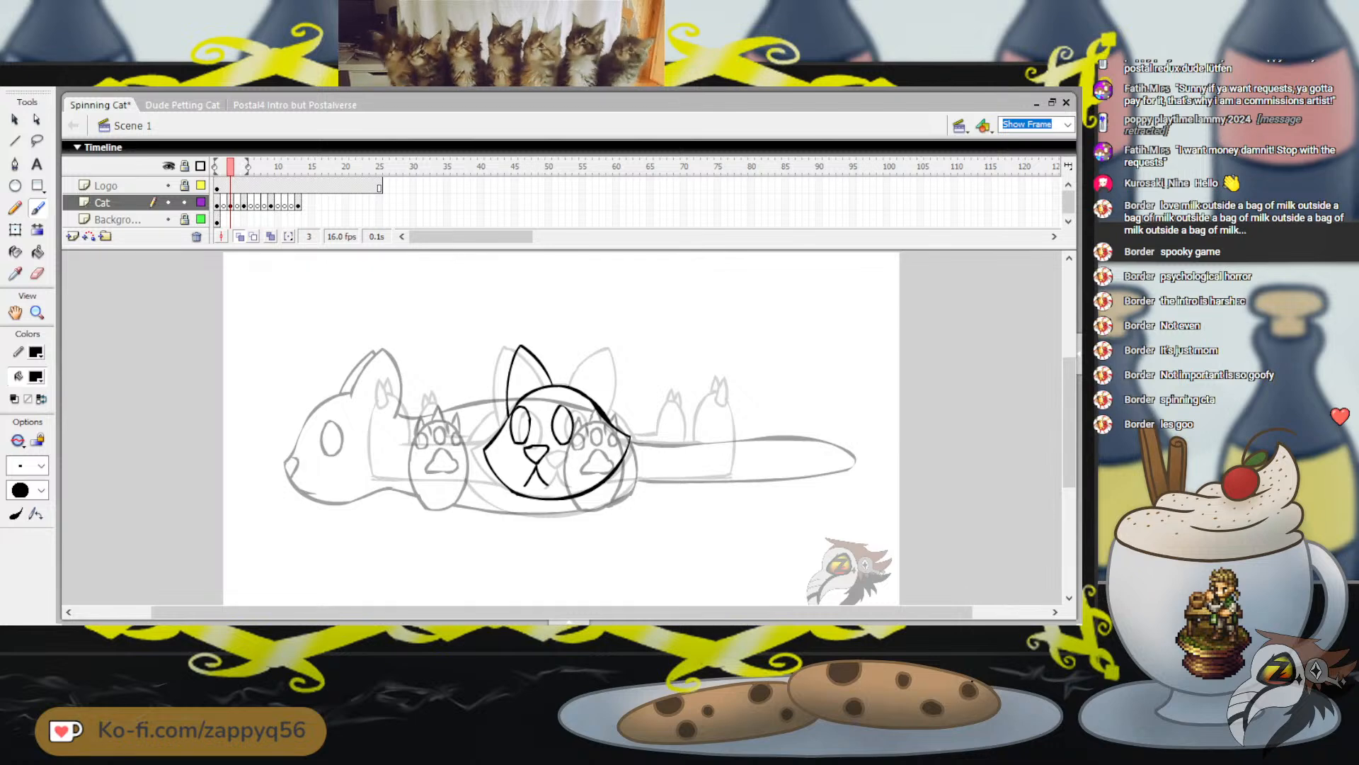
Draw the pointed right ear on top of the head, just right of the onion-skinned front-view ear
mouse_move(570, 375)
left_mouse_down()
mouse_move(602, 340)
mouse_move(615, 371)
mouse_move(645, 341)
left_mouse_up()
key("ctrl+z")
key("ctrl+z")
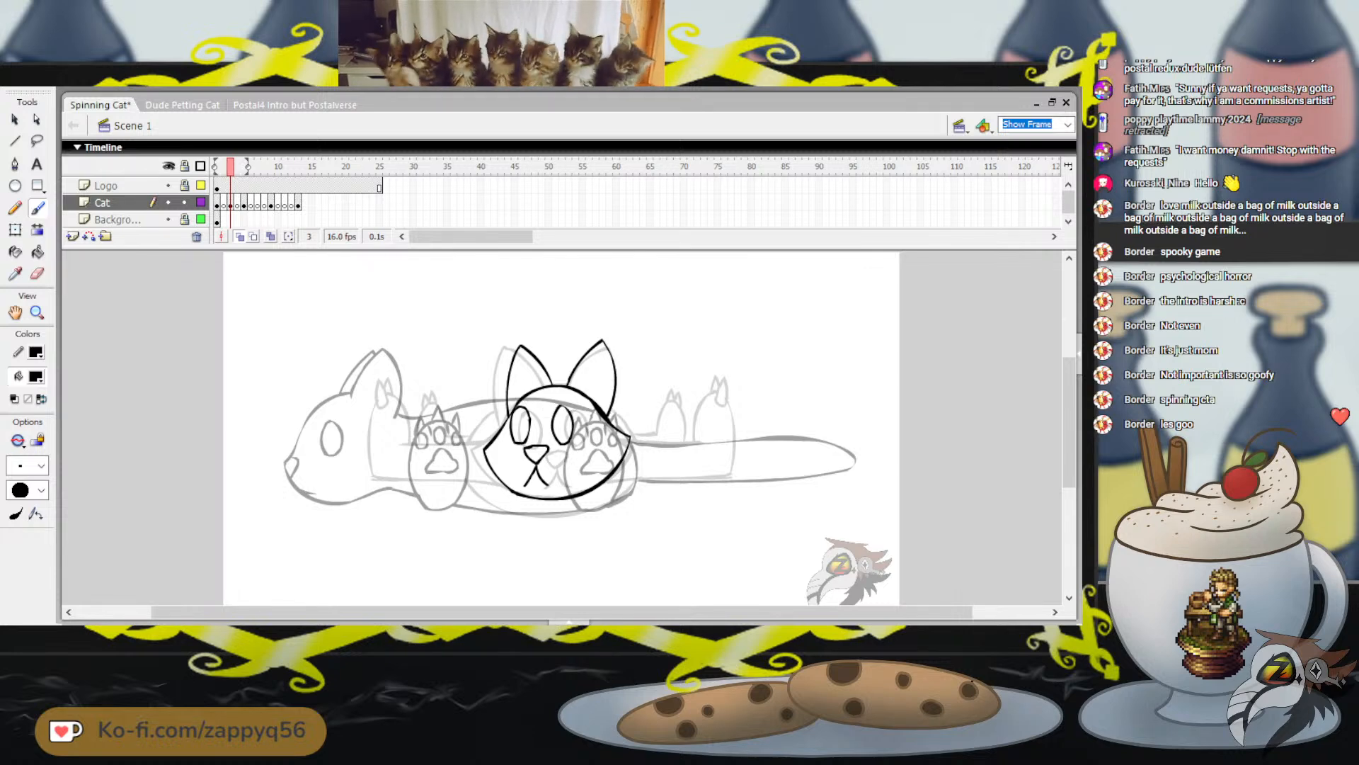
Draw the body outline as a rounded shape extending right from behind the head, arching over the back and curving under to the chin
mouse_move(617, 412)
left_mouse_down()
mouse_move(700, 402)
mouse_move(758, 428)
left_mouse_up()
key("ctrl+z")
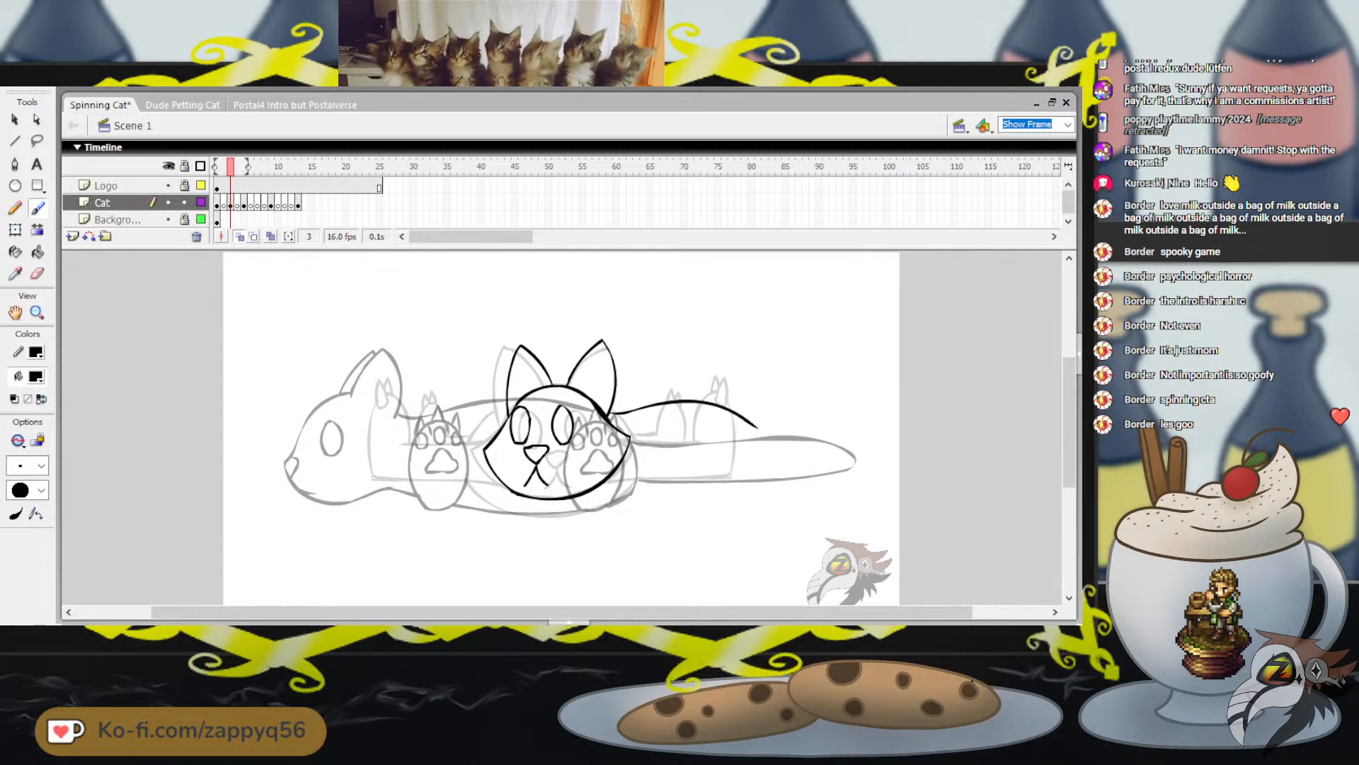
key("ctrl+z")
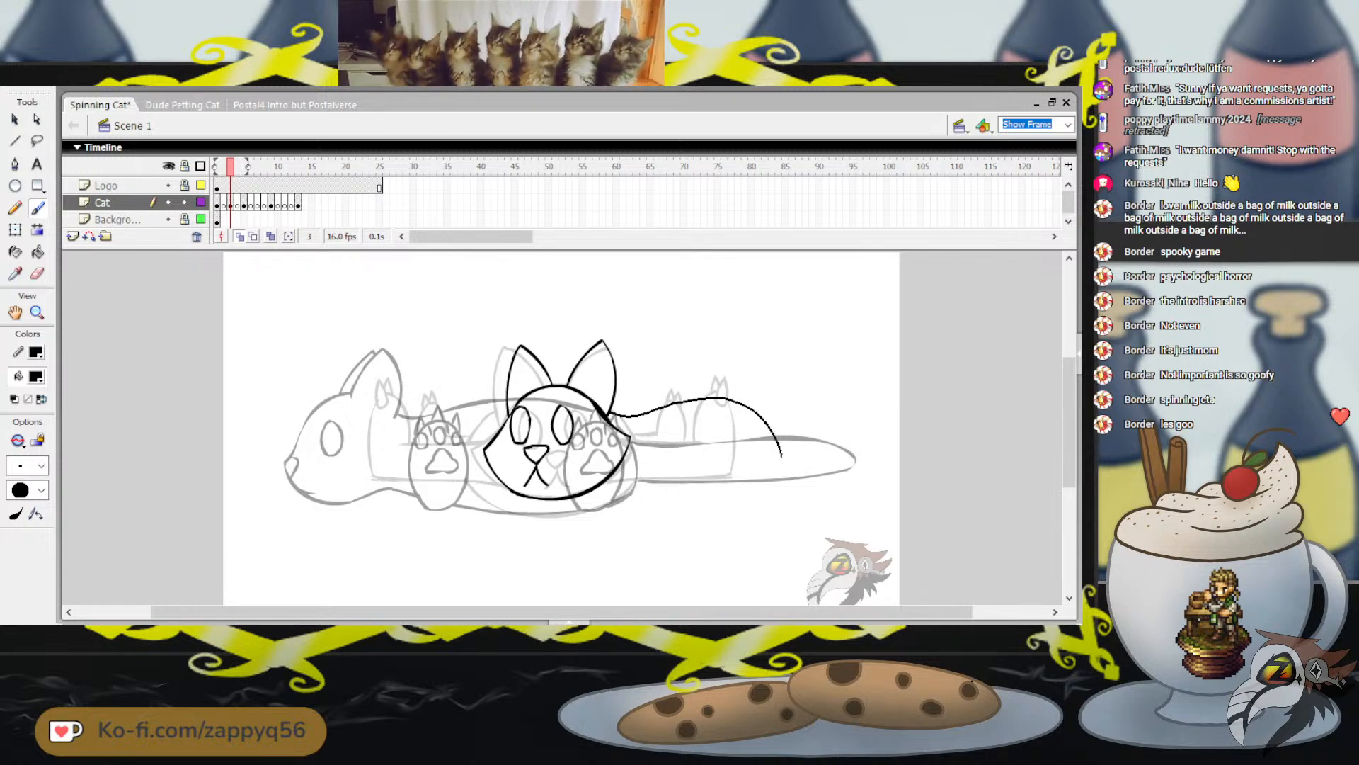
left_click_drag(694, 512, 616, 498)
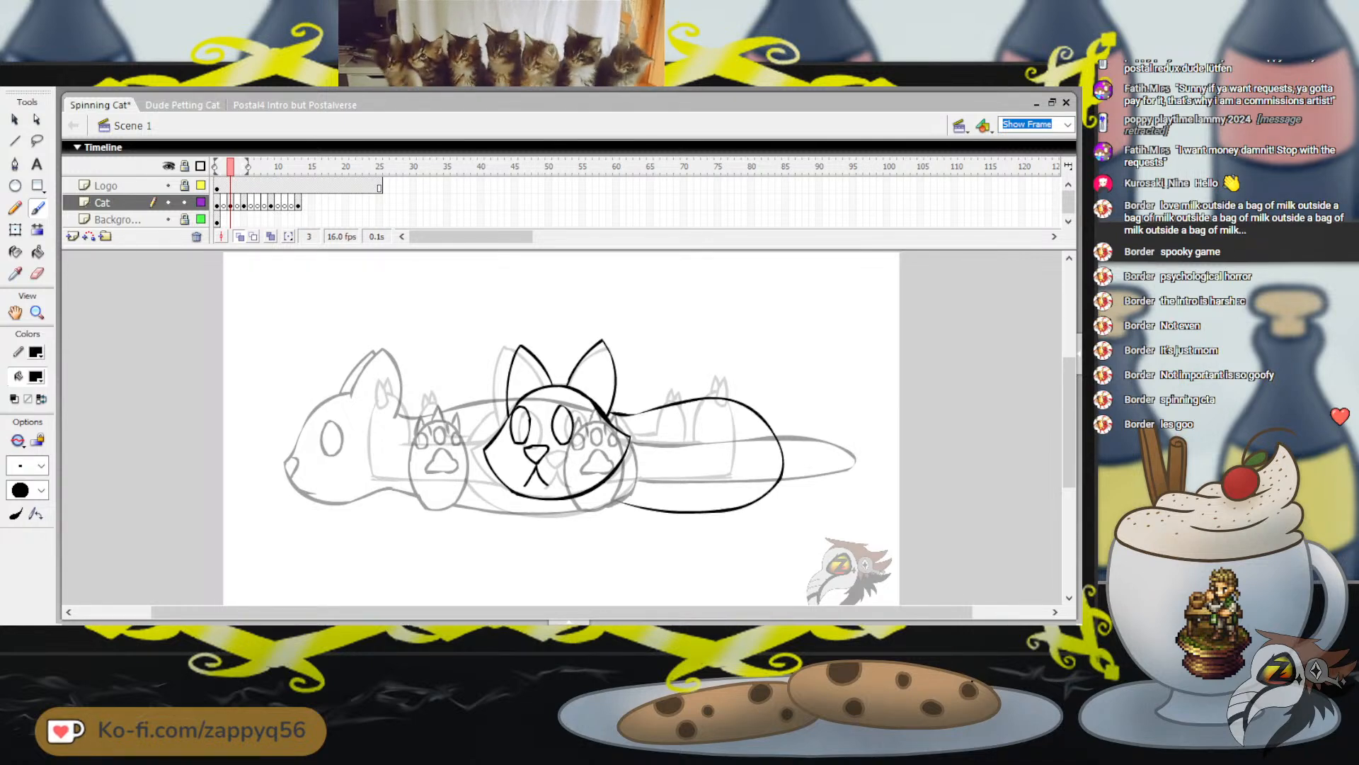
Draw a long rounded tail extending right from the rear of the body, slightly above the onion-skinned tail, and save the file
key("ctrl+z")
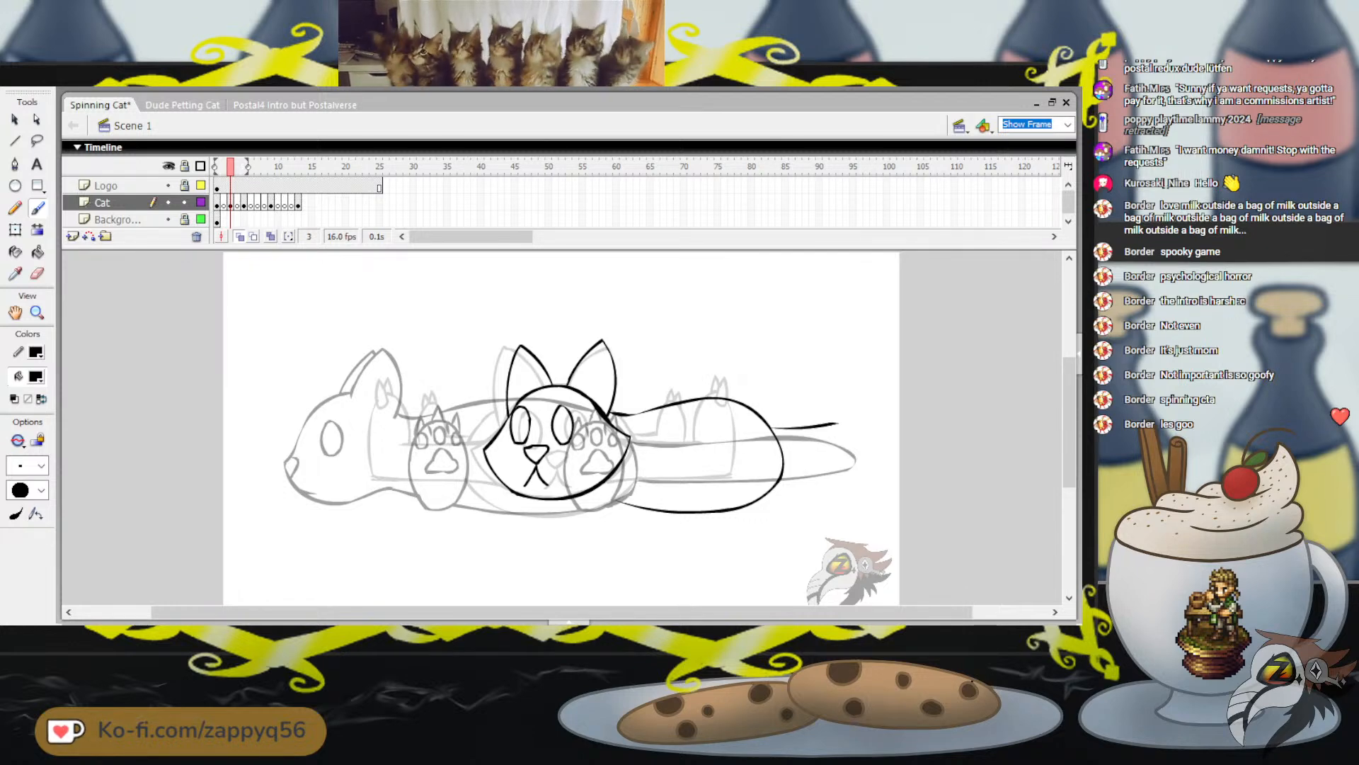
mouse_move(777, 434)
left_mouse_down()
mouse_move(864, 433)
mouse_move(863, 456)
mouse_move(802, 470)
left_mouse_up()
left_click_drag(808, 361, 815, 383)
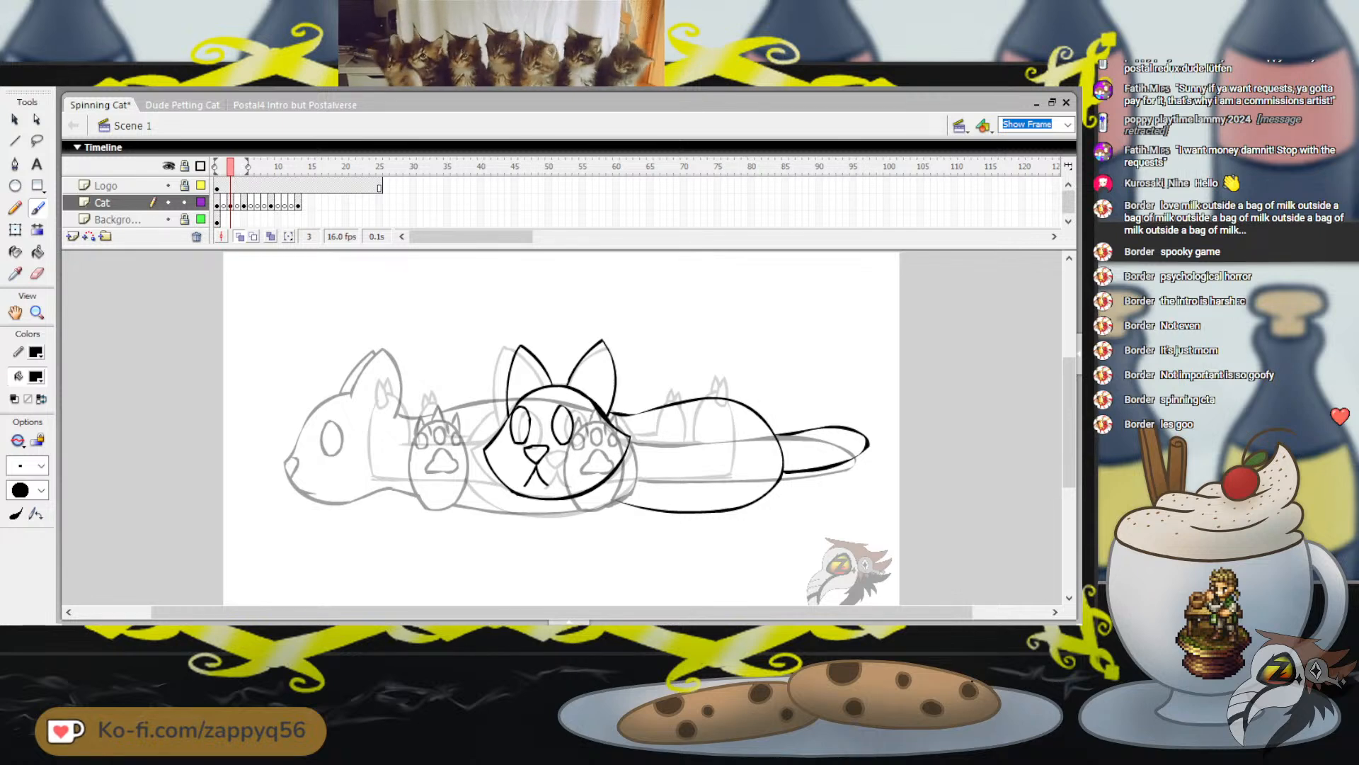
key("ctrl+s")
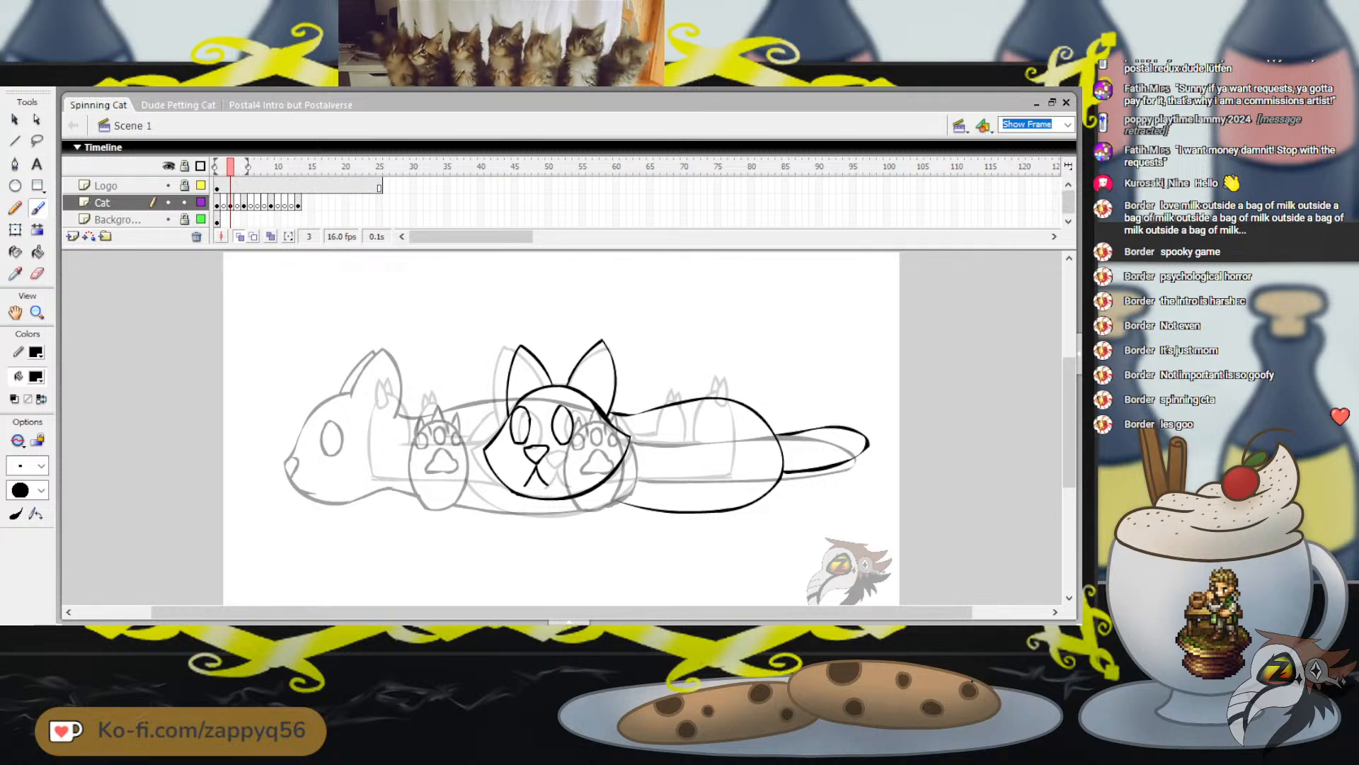
Brush the lower body line from beneath the chin to join the belly outline
left_click_drag(666, 453, 698, 460)
key("ctrl+z")
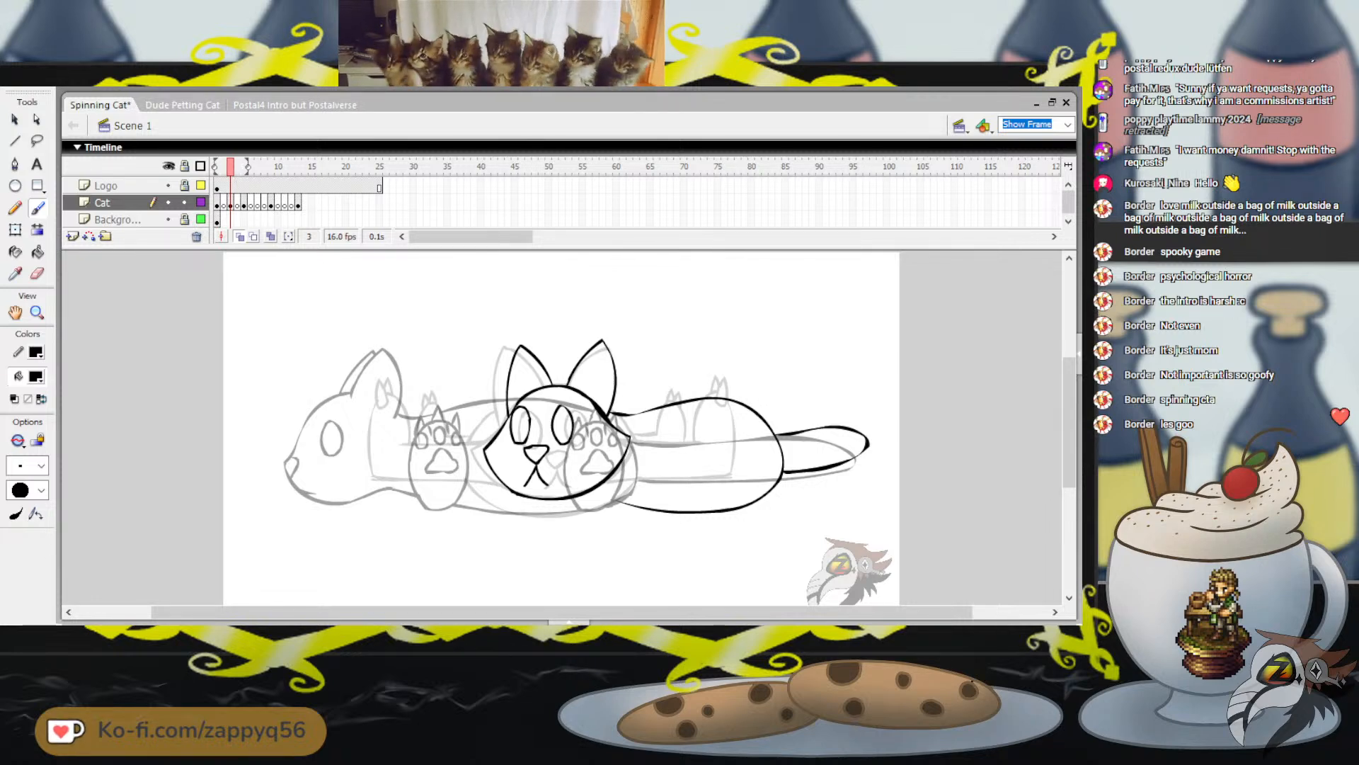
left_click_drag(583, 495, 659, 509)
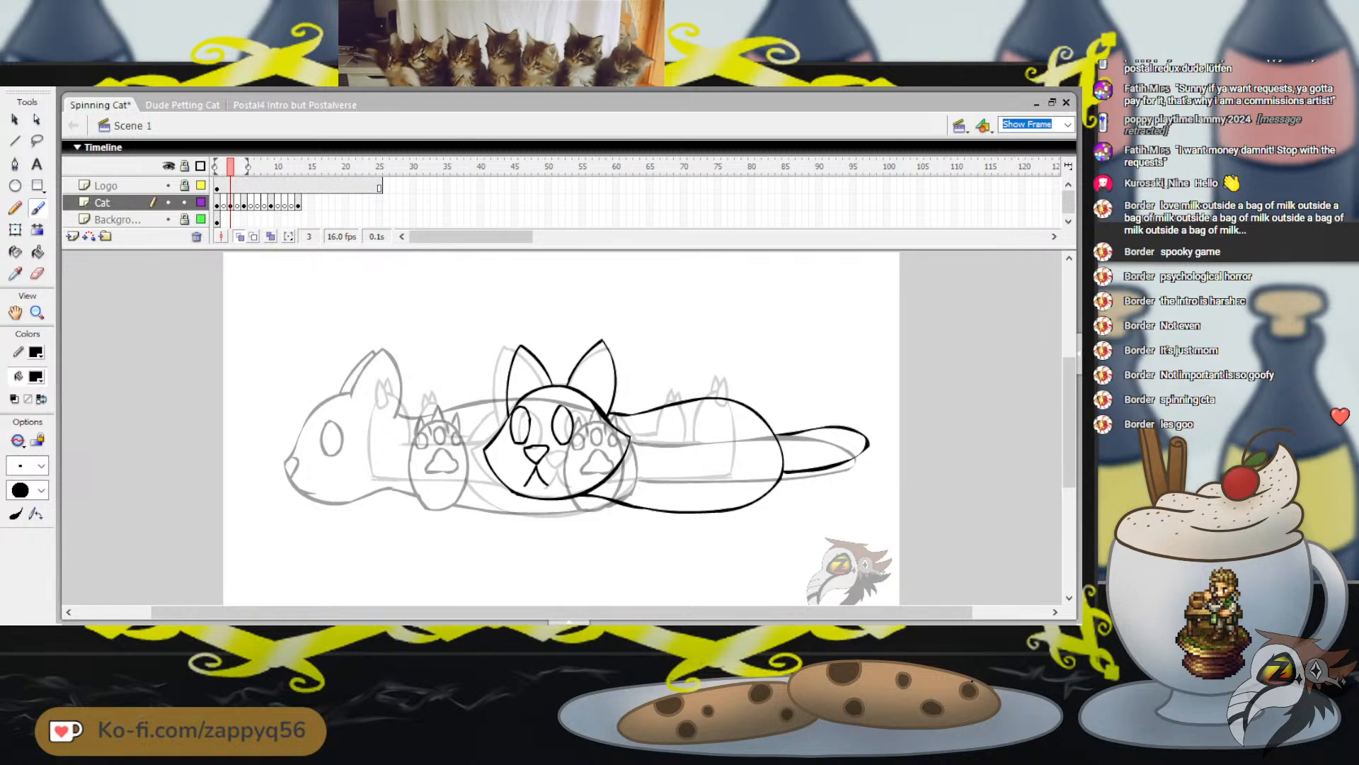
Draw a tall upright oval for the hind paw inside the rear half of the body
mouse_move(687, 488)
left_mouse_down()
mouse_move(698, 415)
mouse_move(719, 422)
mouse_move(726, 449)
mouse_move(709, 497)
mouse_move(687, 490)
left_mouse_up()
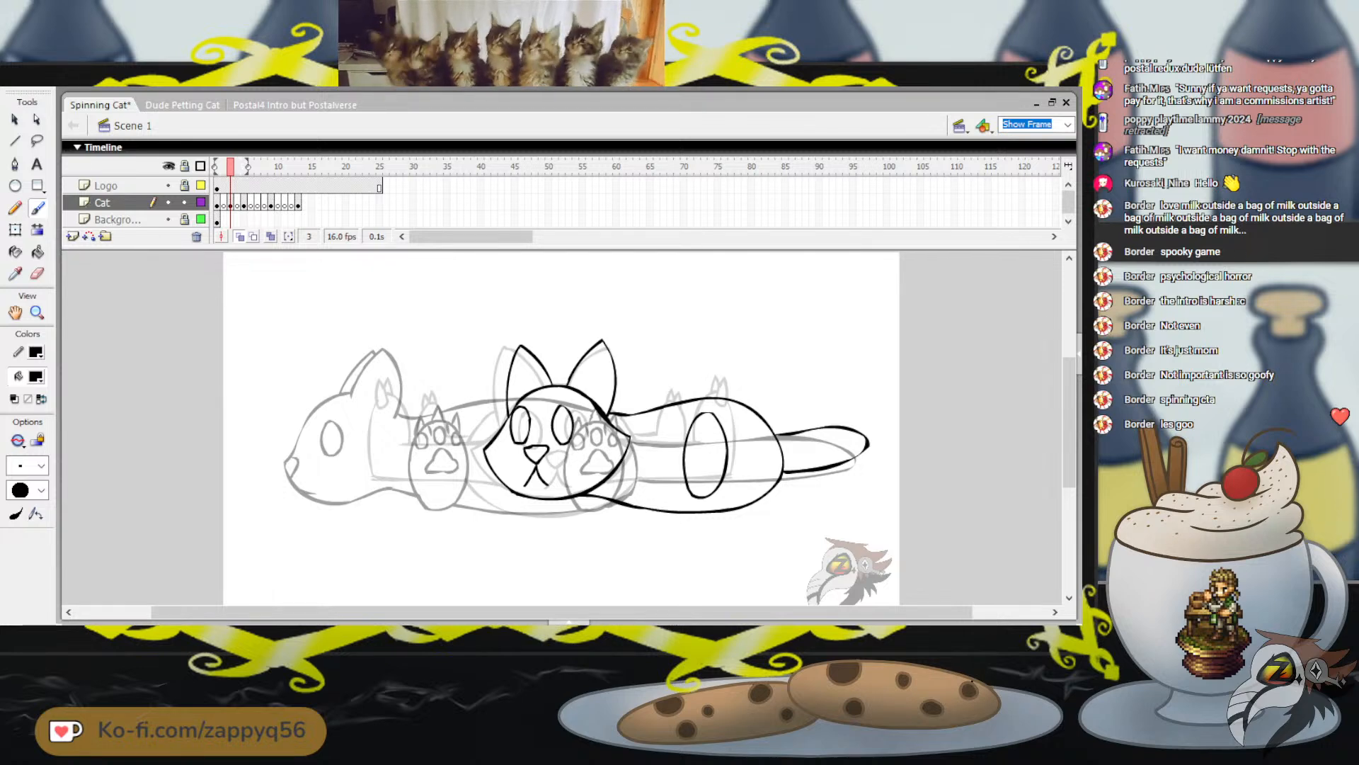
left_click_drag(764, 365, 841, 341)
key("ctrl+z")
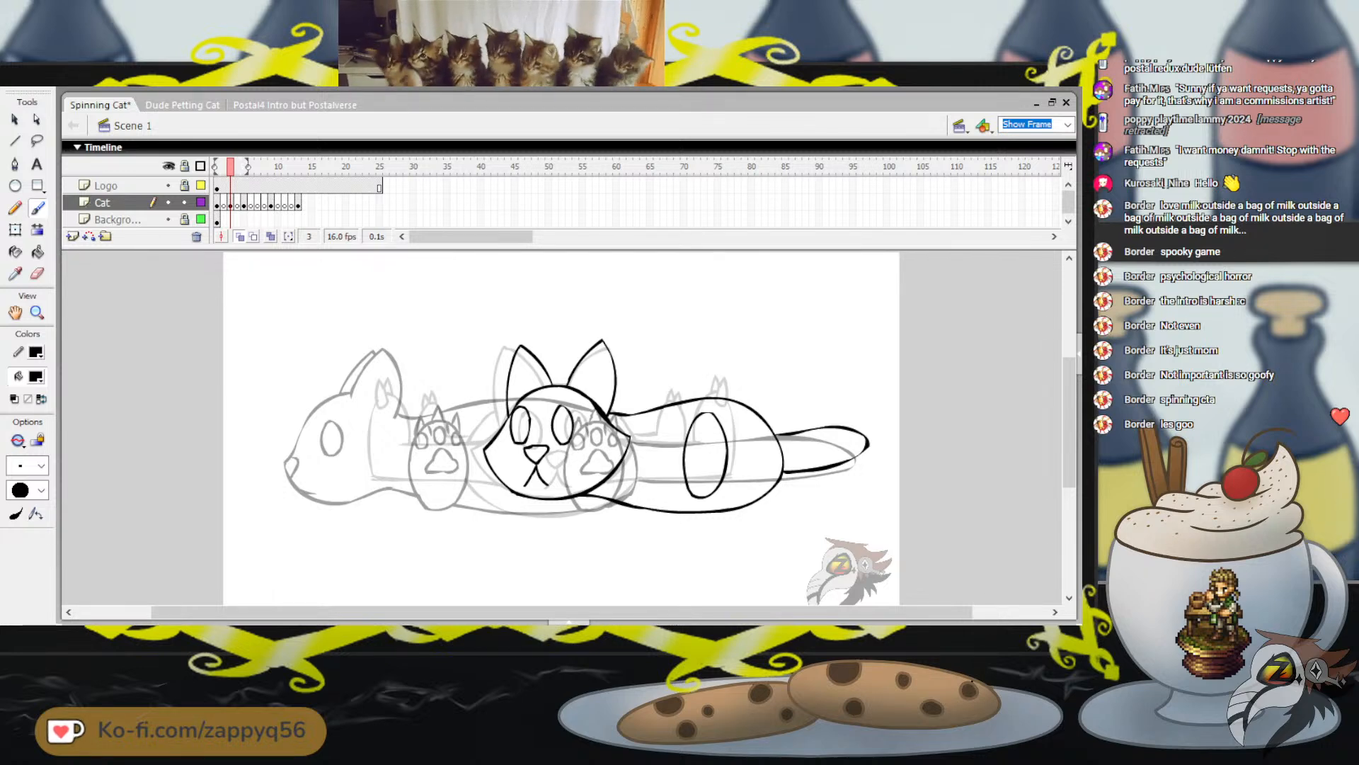
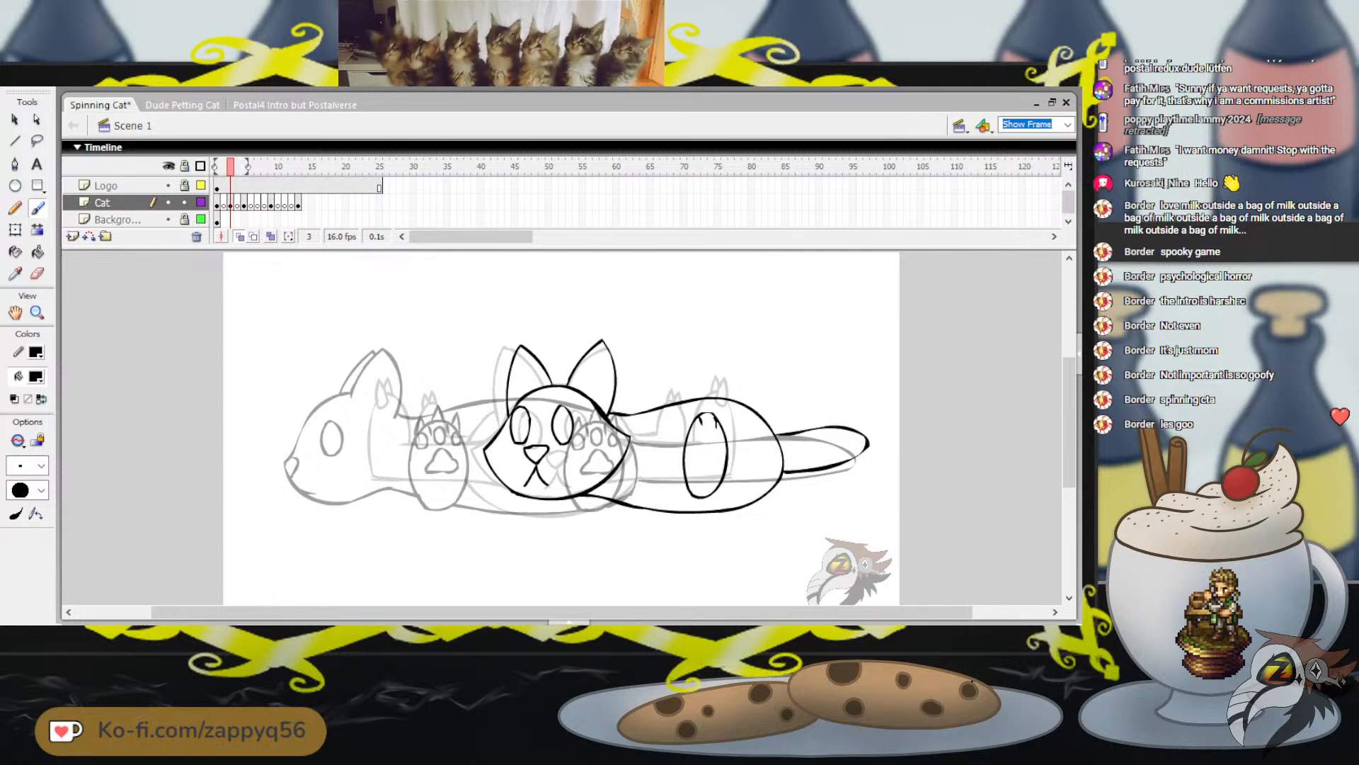
Brush small oval toe pads and a main pad inside the upper part of the hind paw oval
mouse_move(713, 415)
left_mouse_down()
mouse_move(696, 435)
mouse_move(719, 434)
left_mouse_up()
key("ctrl+z")
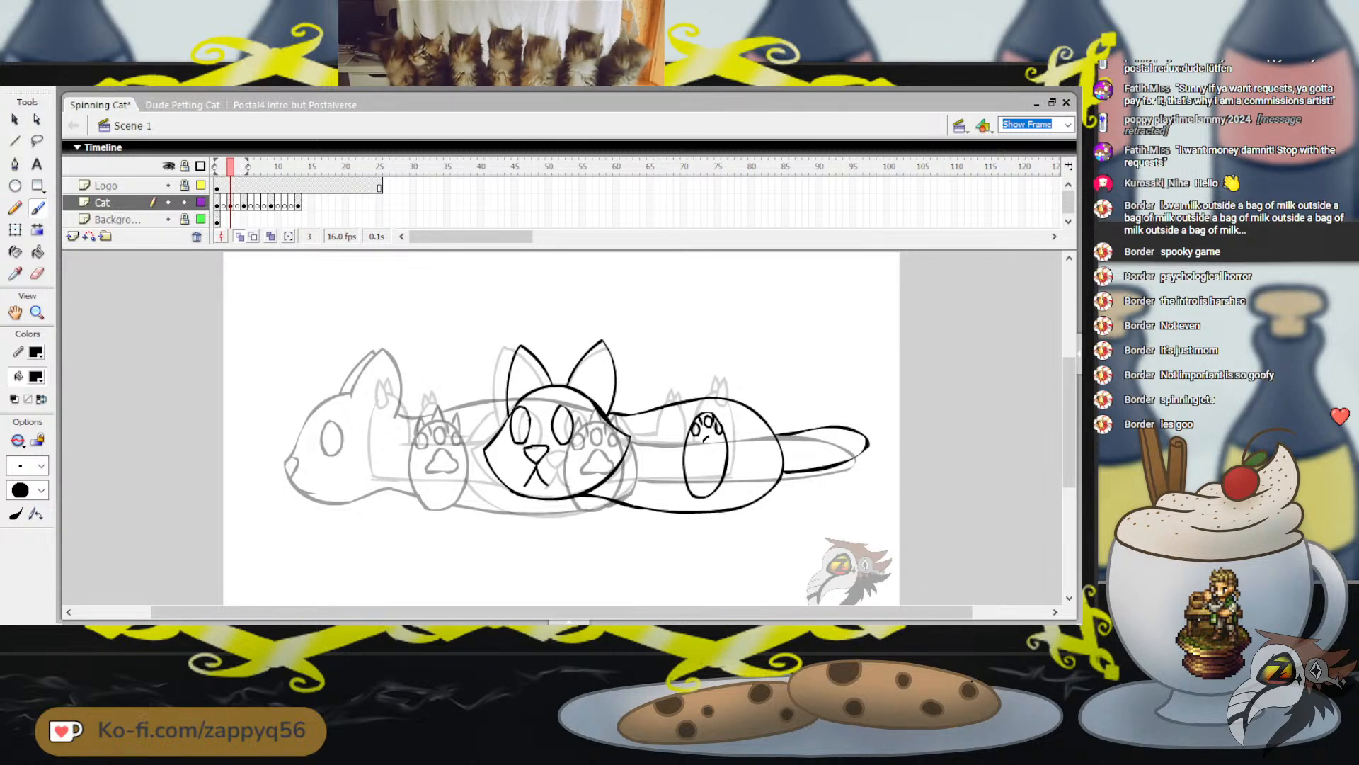
mouse_move(704, 441)
left_mouse_down()
mouse_move(699, 451)
mouse_move(747, 447)
left_mouse_up()
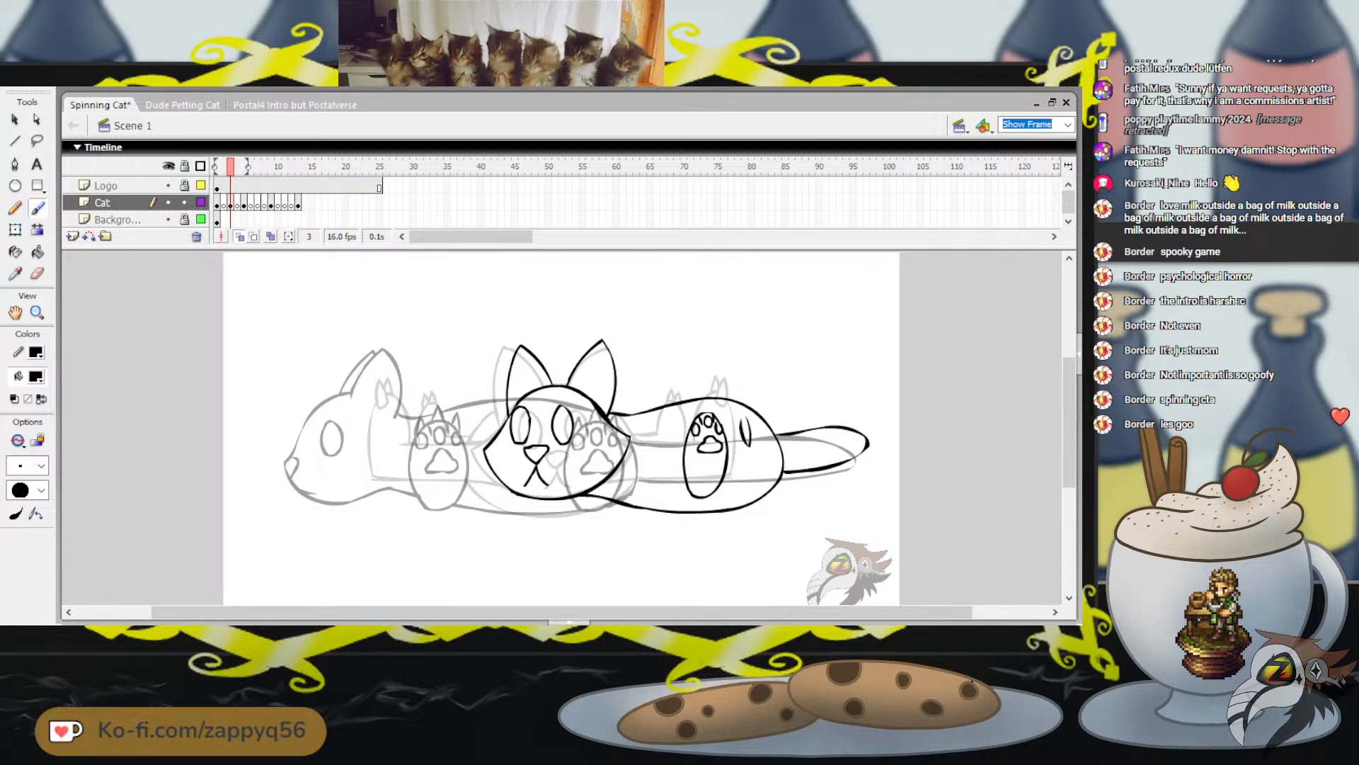
key("ctrl+z")
Enlarge the paw slightly to match the onion-skinned paw and place it back inside the rear half of the body
key("q")
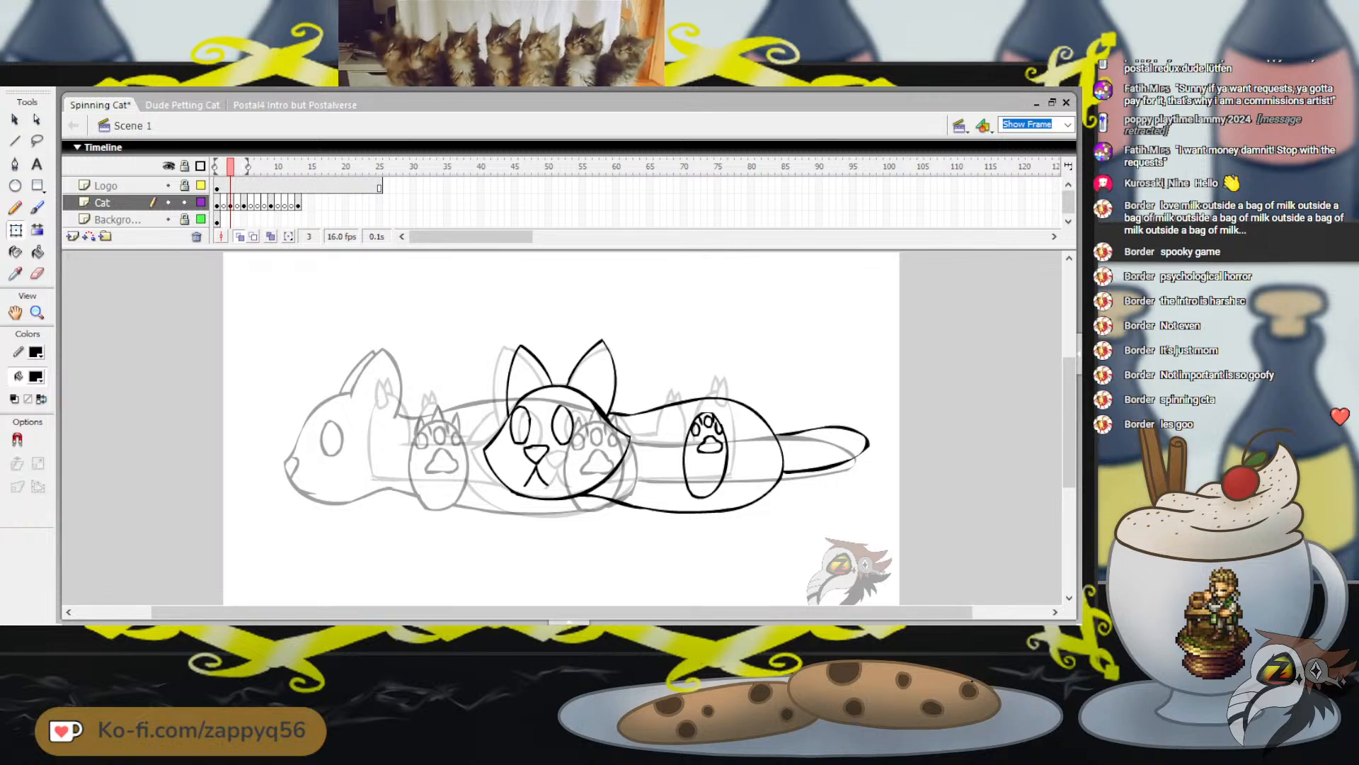
left_click(727, 464)
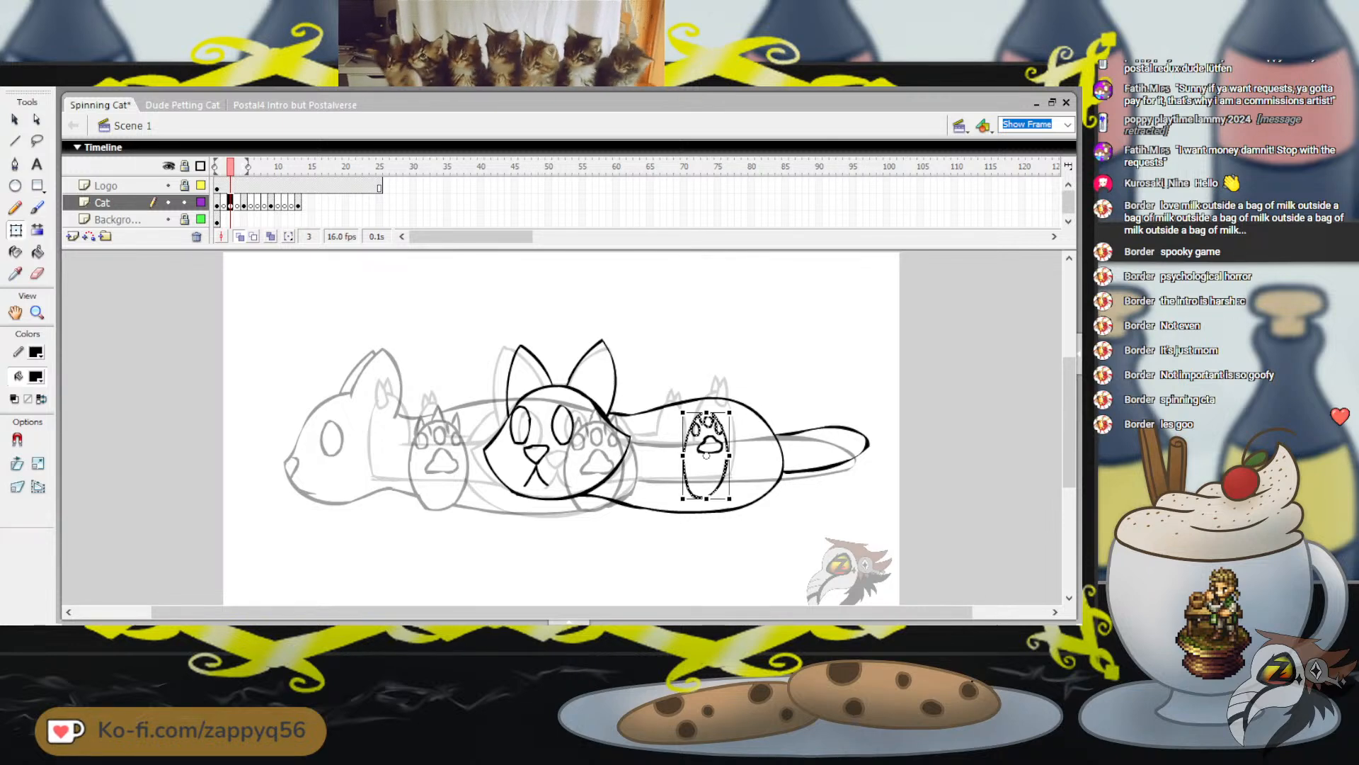
left_click_drag(702, 449, 471, 416)
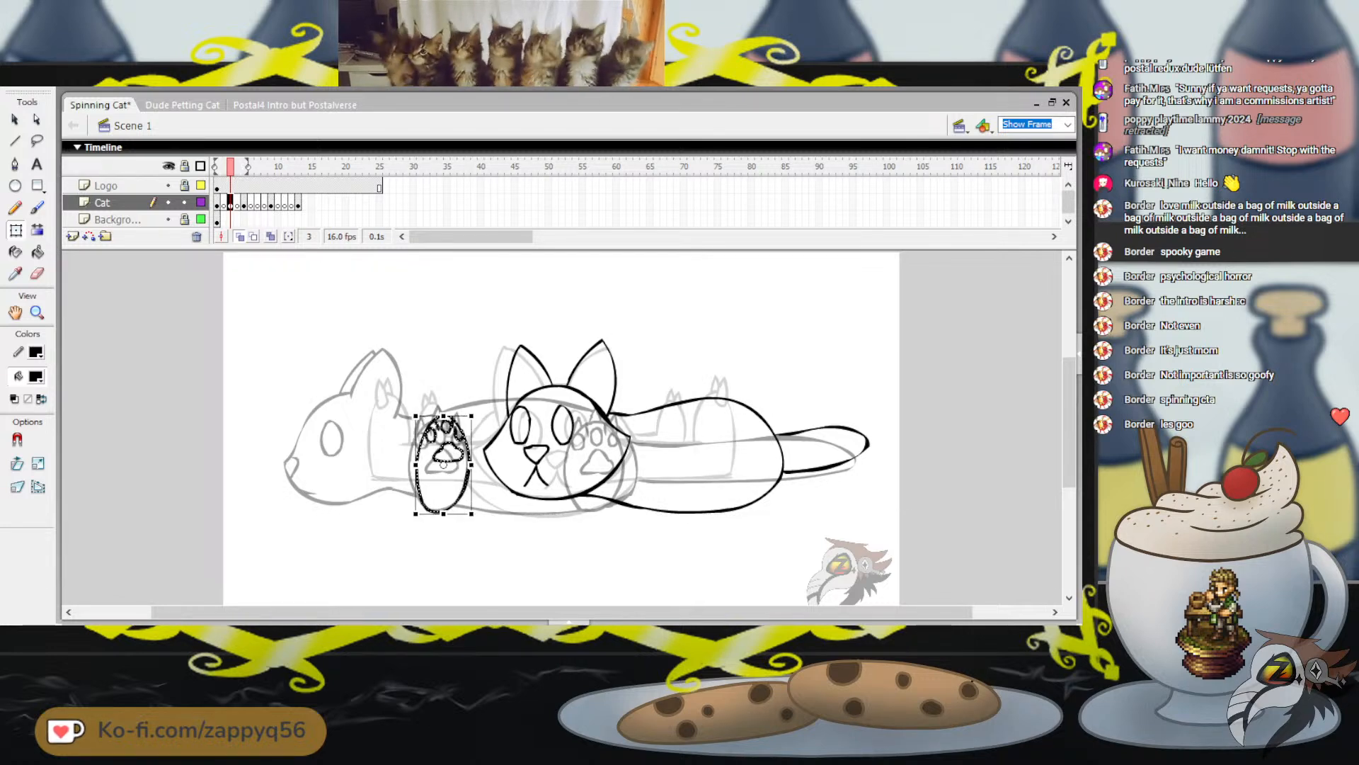
left_click_drag(443, 460, 696, 455)
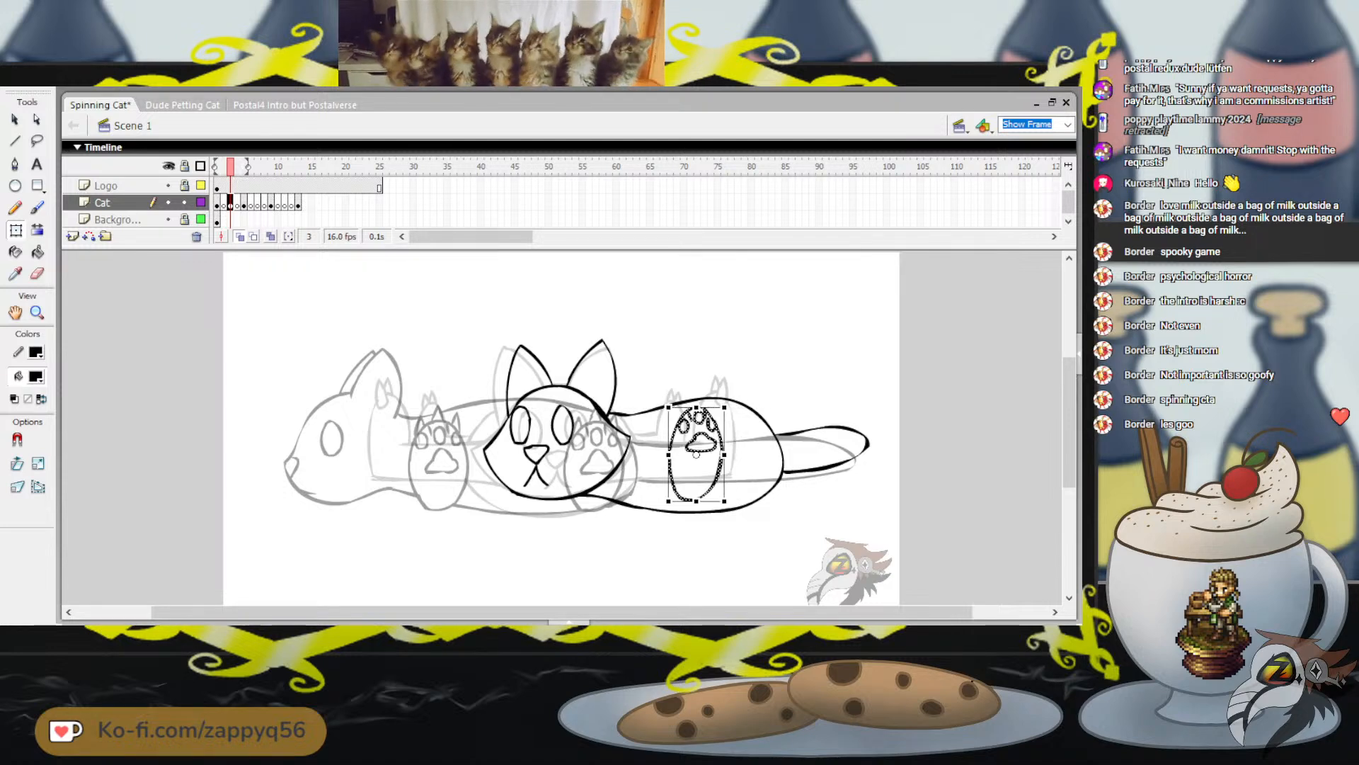
key("Escape")
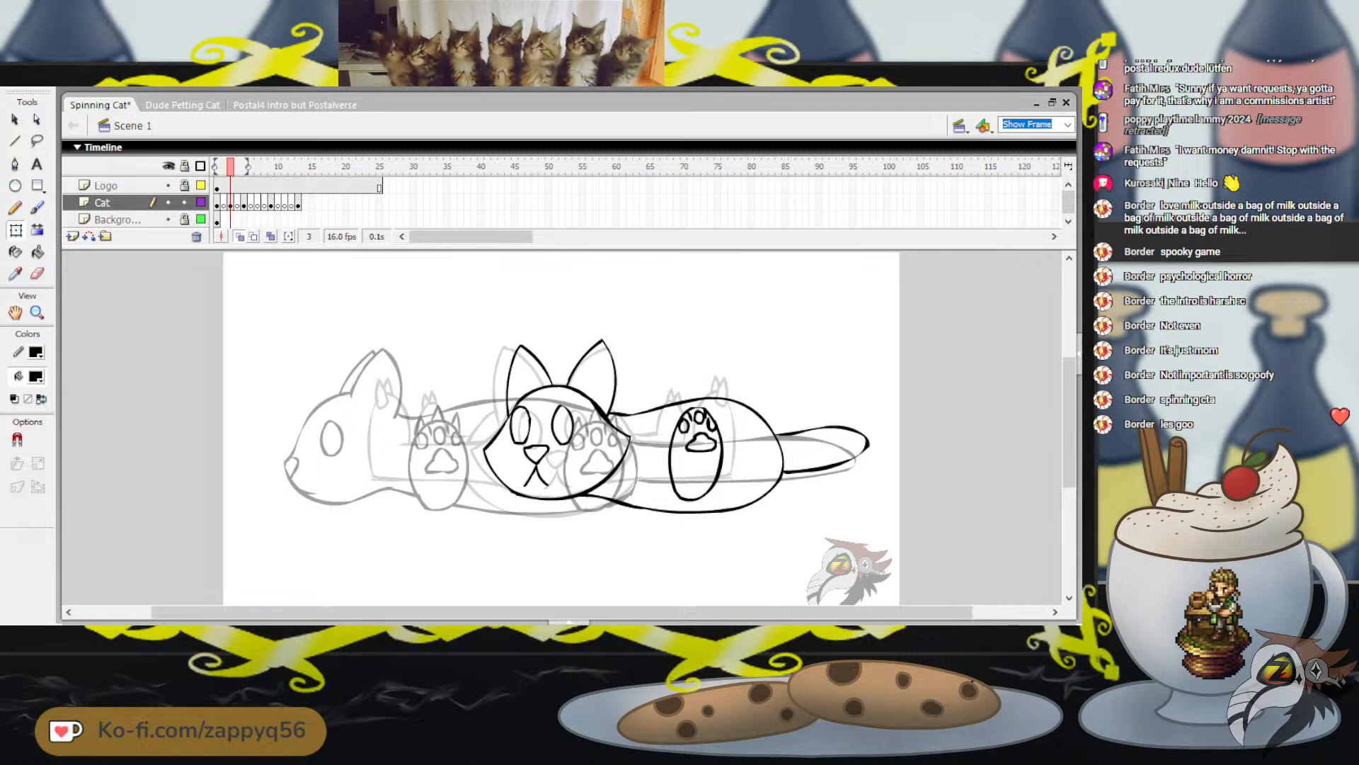
left_click(696, 453)
key("Escape")
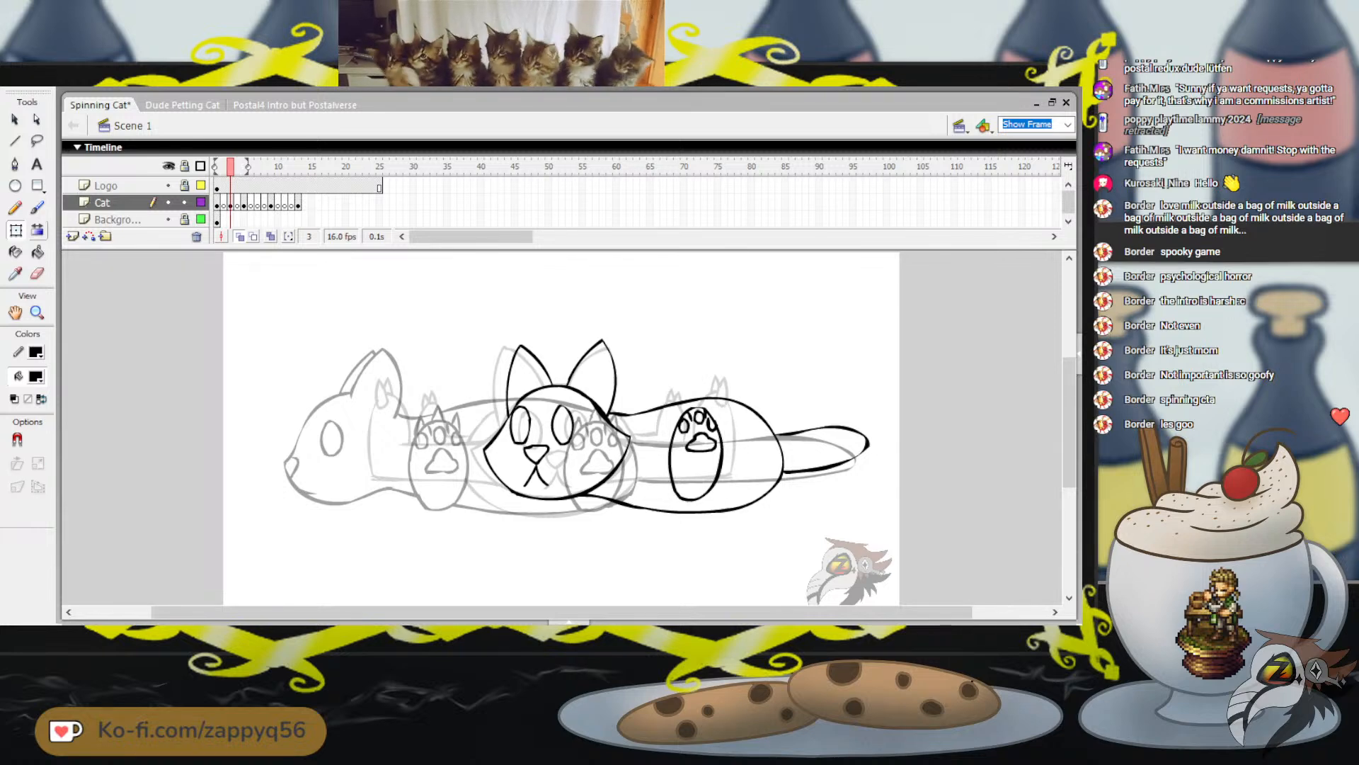
Draw three pointed claws along the top edge of the paw, above its toe pads
key("b")
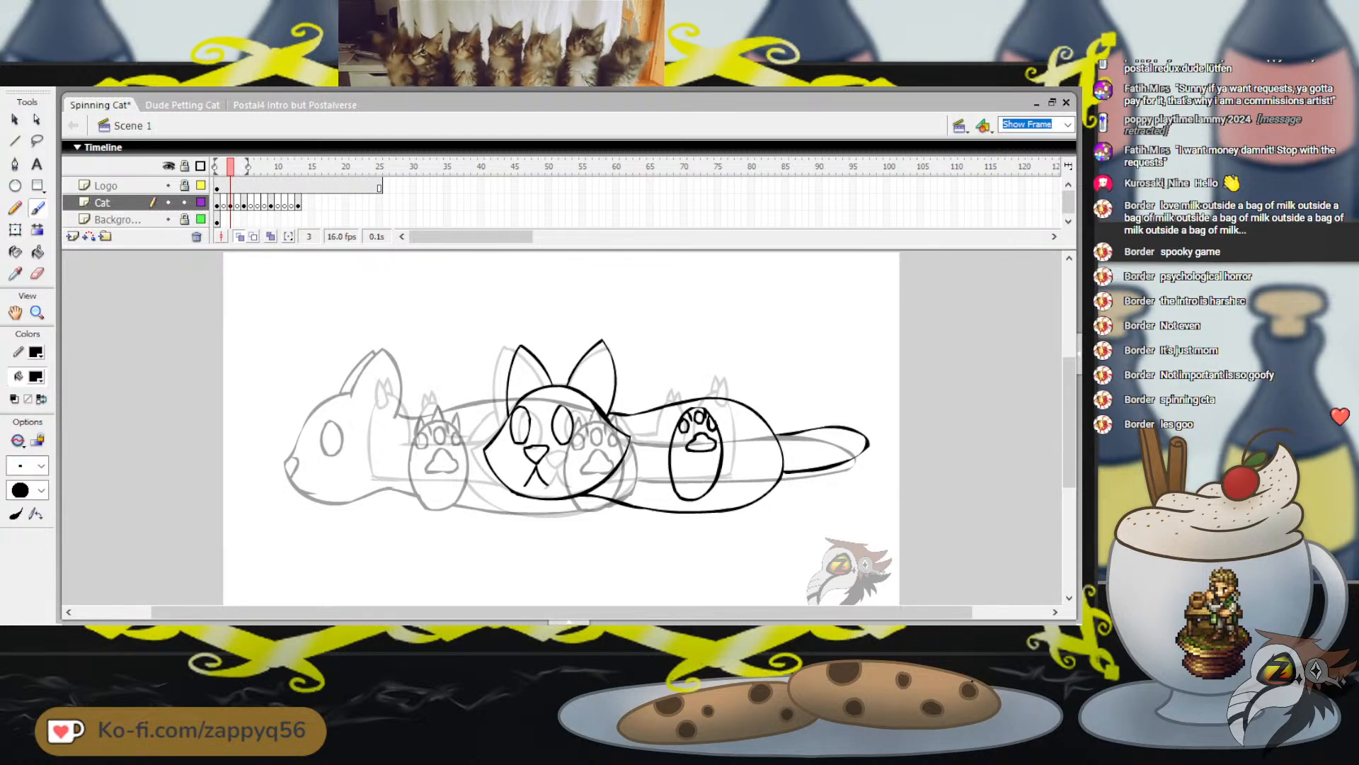
left_click_drag(747, 368, 772, 369)
key("ctrl+z")
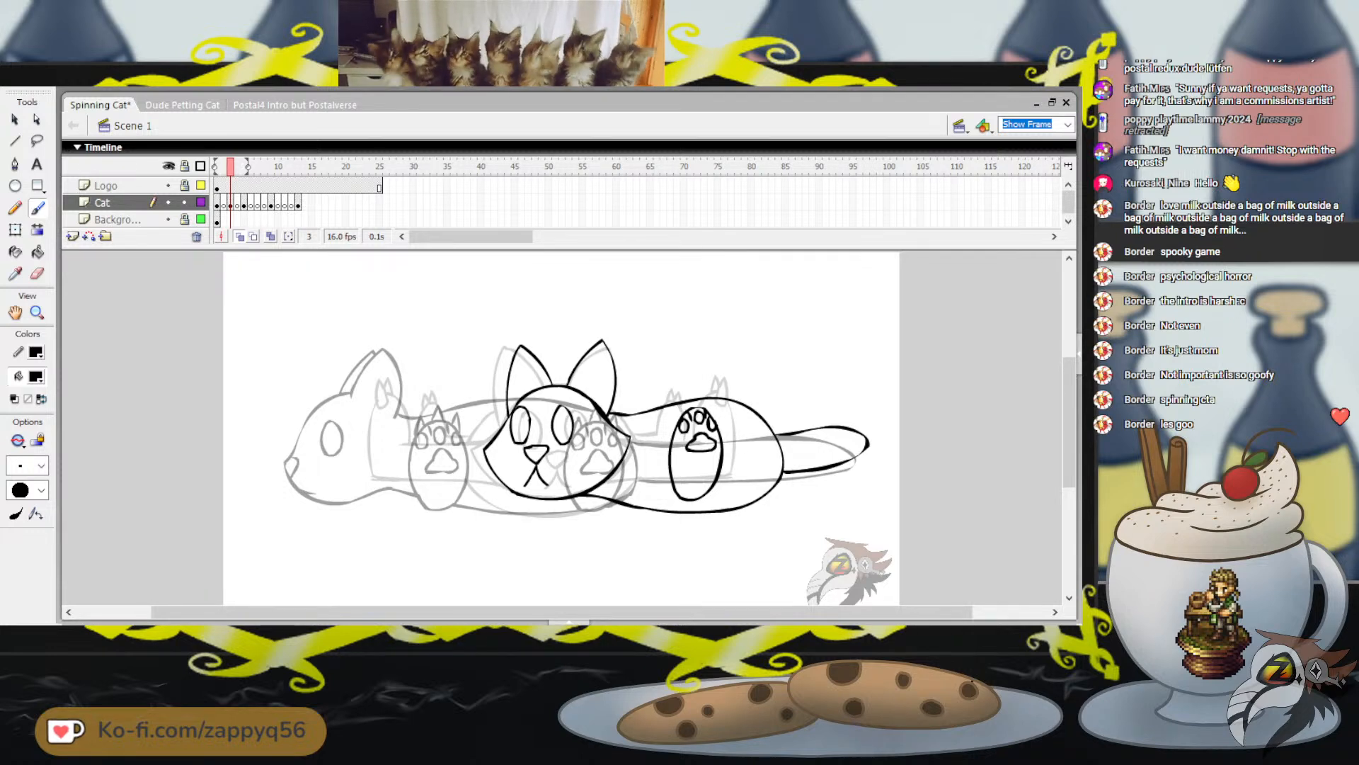
left_click_drag(677, 426, 687, 412)
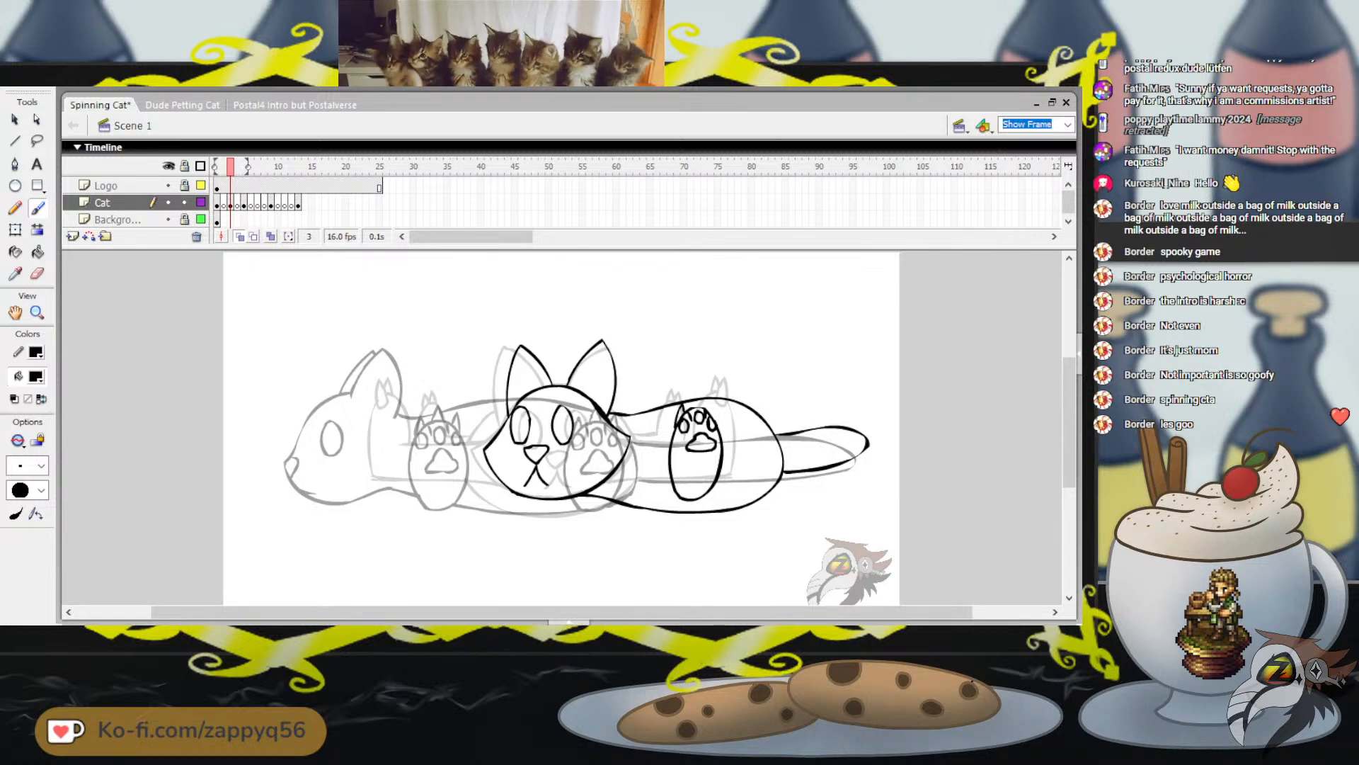
mouse_move(690, 407)
left_mouse_down()
mouse_move(700, 392)
mouse_move(703, 408)
left_mouse_up()
key("ctrl+z")
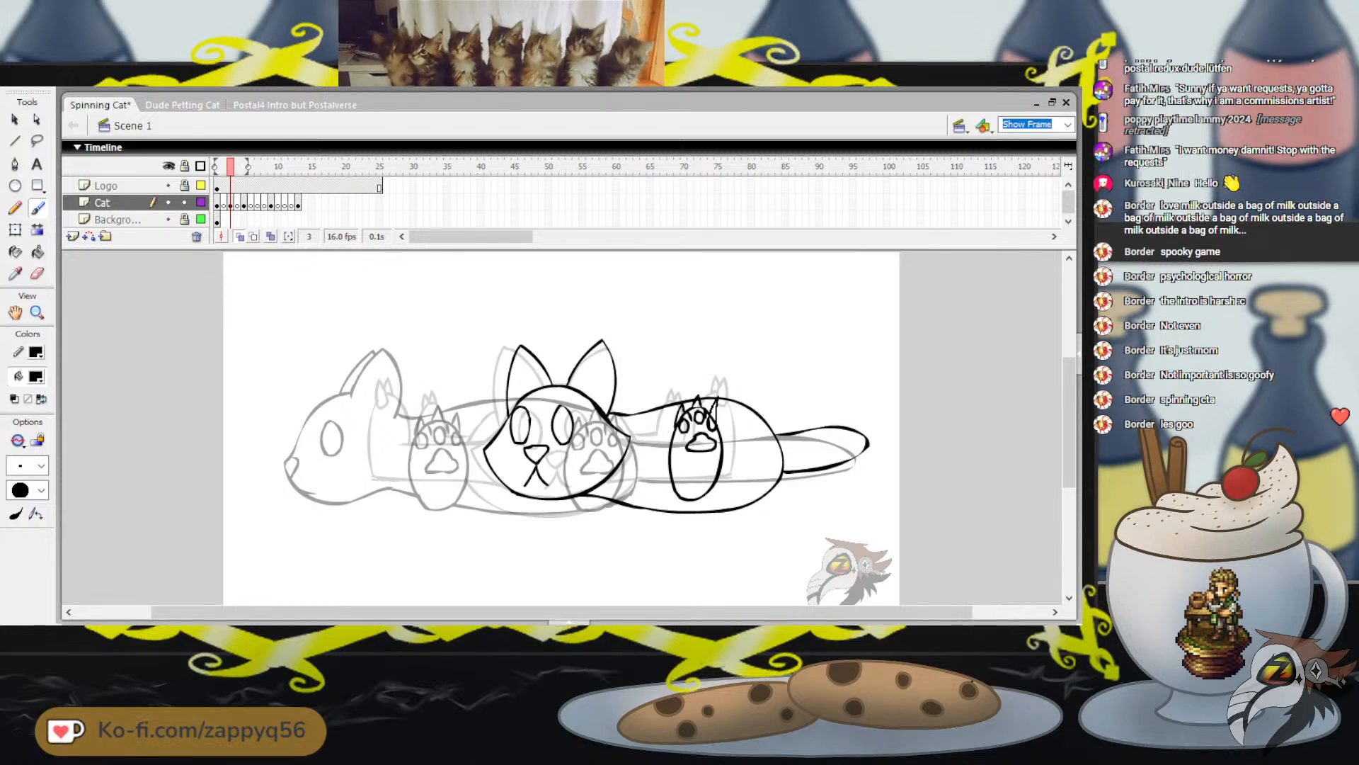
mouse_move(709, 415)
left_mouse_down()
mouse_move(714, 403)
mouse_move(718, 420)
left_mouse_up()
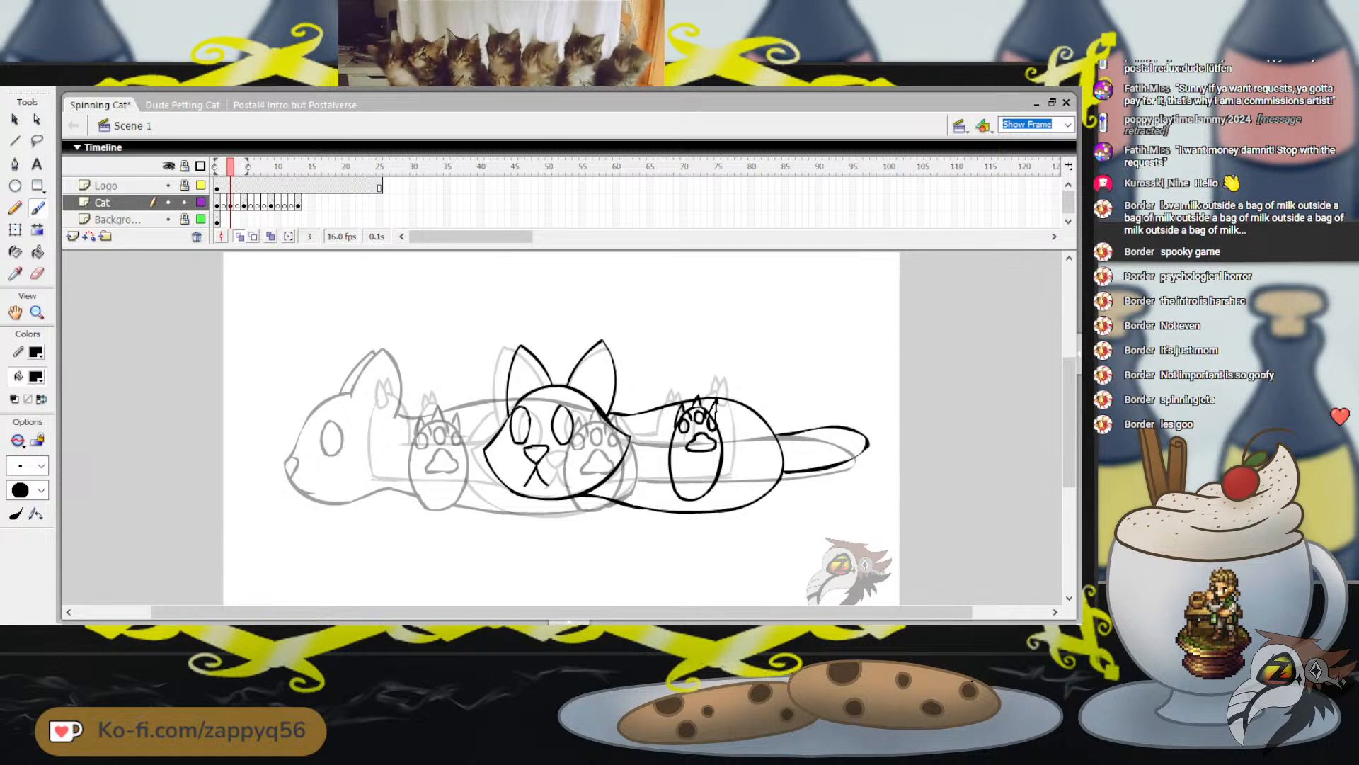
key("ctrl+z")
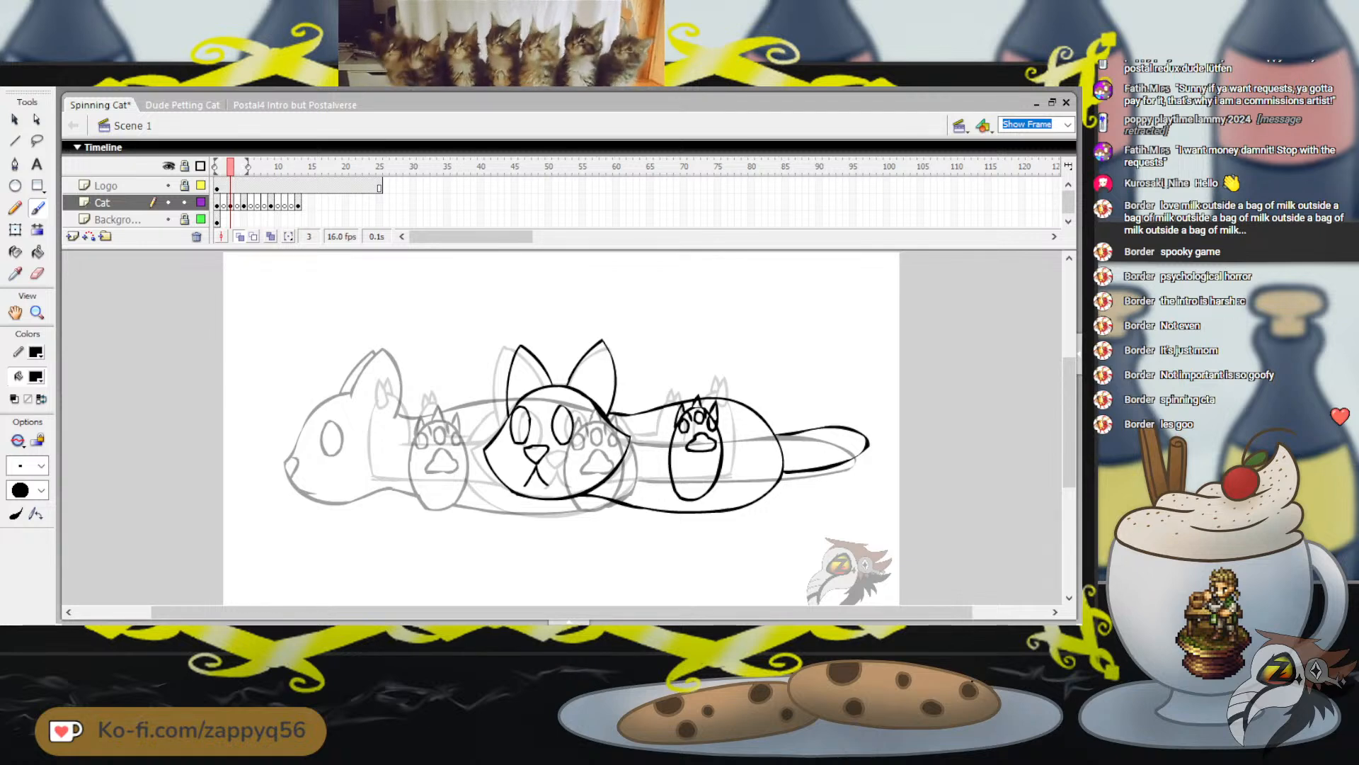
Brush two short horizontal leg lines running from the head side of the body to the paw
mouse_move(667, 444)
left_mouse_down()
mouse_move(650, 446)
mouse_move(652, 486)
left_mouse_up()
key("ctrl+z")
left_click_drag(641, 444, 670, 444)
key("ctrl+z")
left_click_drag(640, 487, 676, 492)
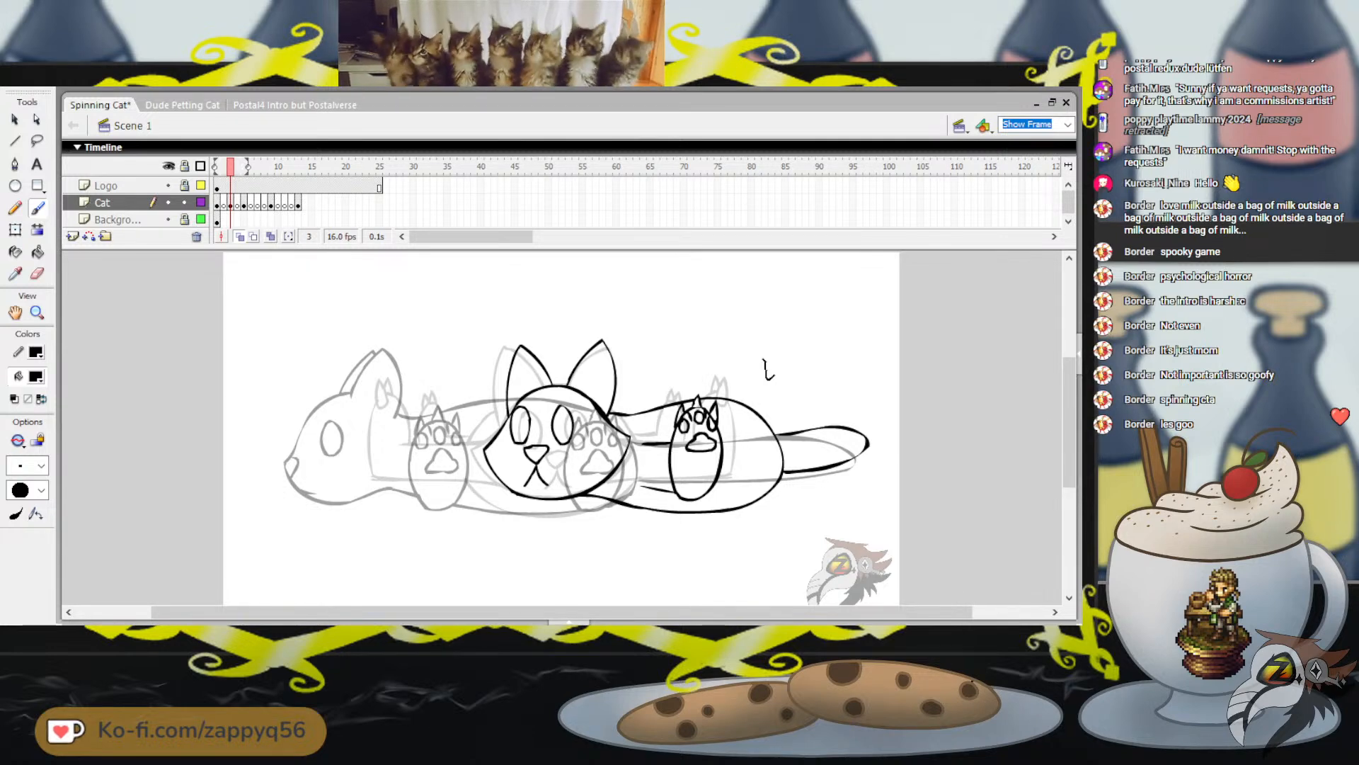
Duplicate the finished paw and place the copy over the base of the tail, level with the first paw
key("l")
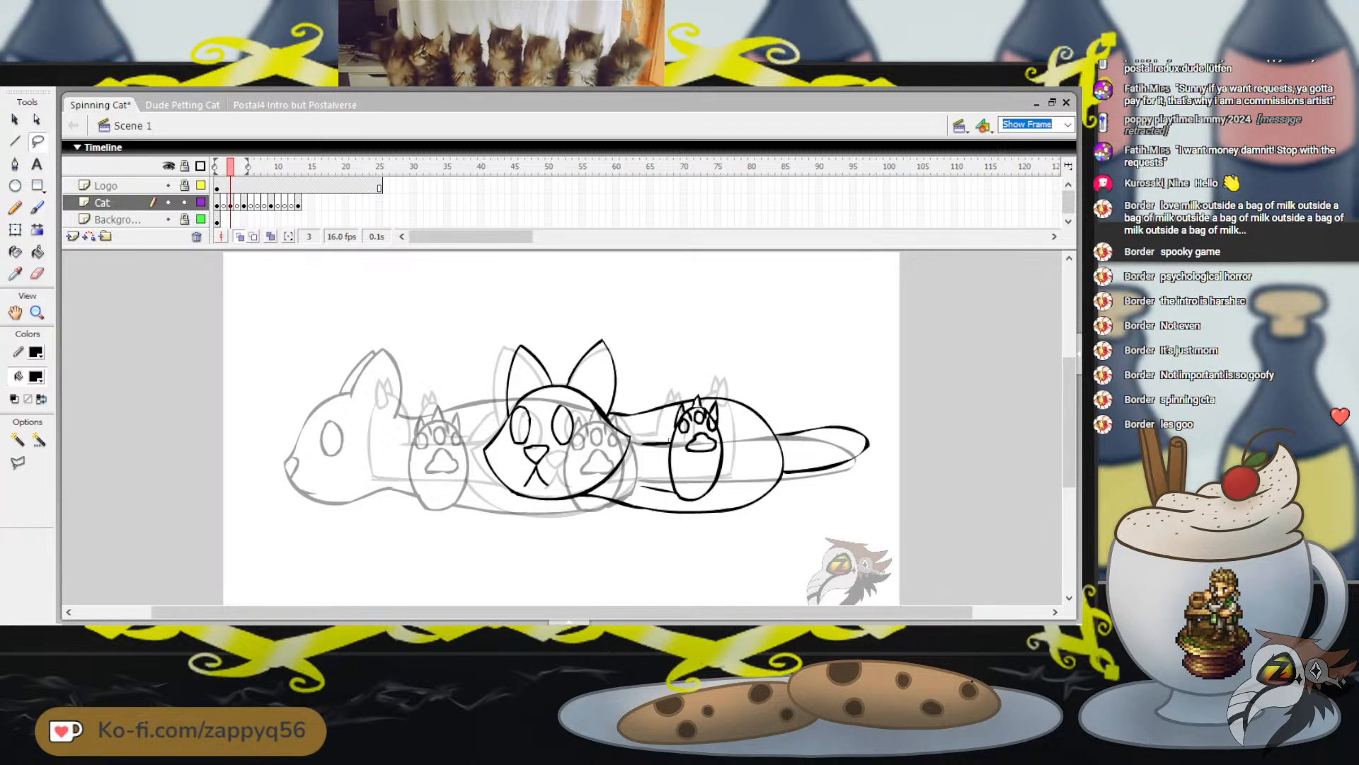
mouse_move(709, 500)
left_mouse_down()
mouse_move(729, 450)
mouse_move(719, 400)
left_mouse_up()
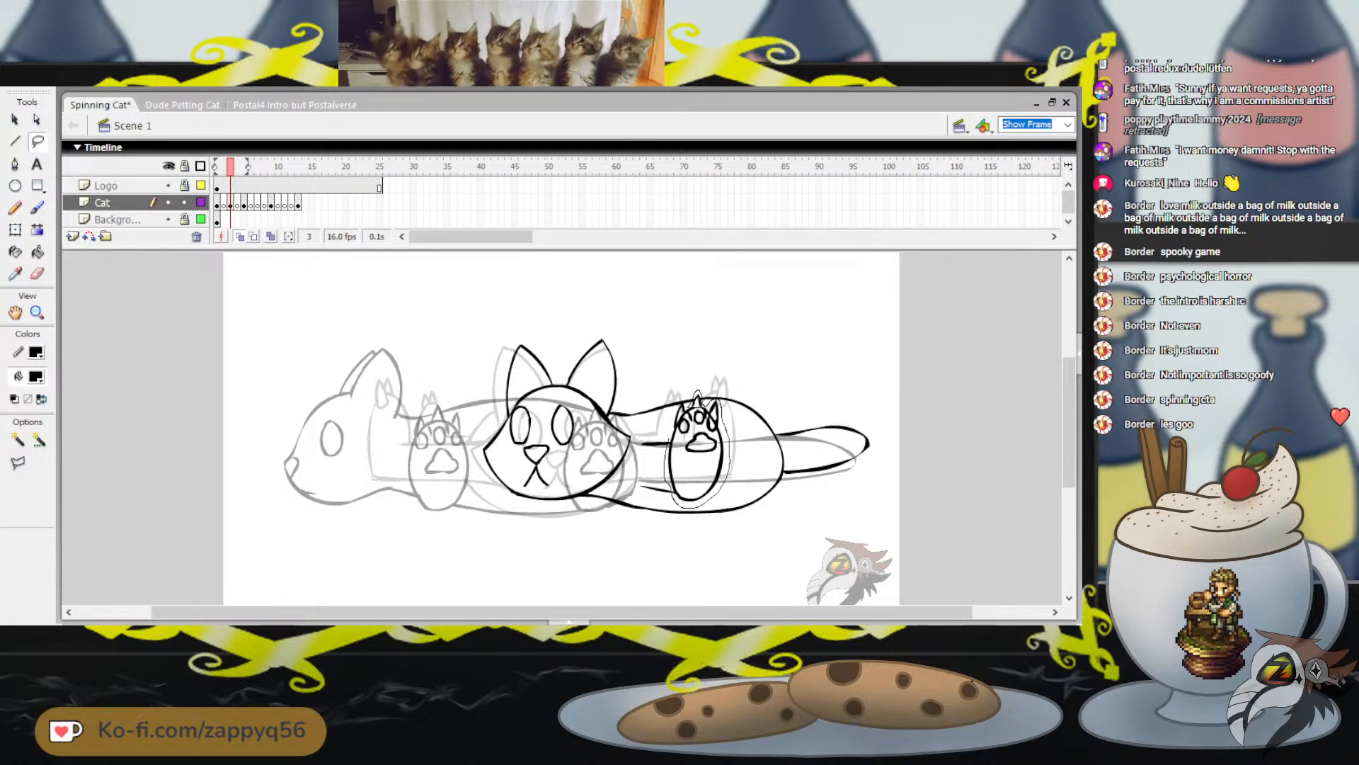
left_click_drag(720, 399, 717, 399)
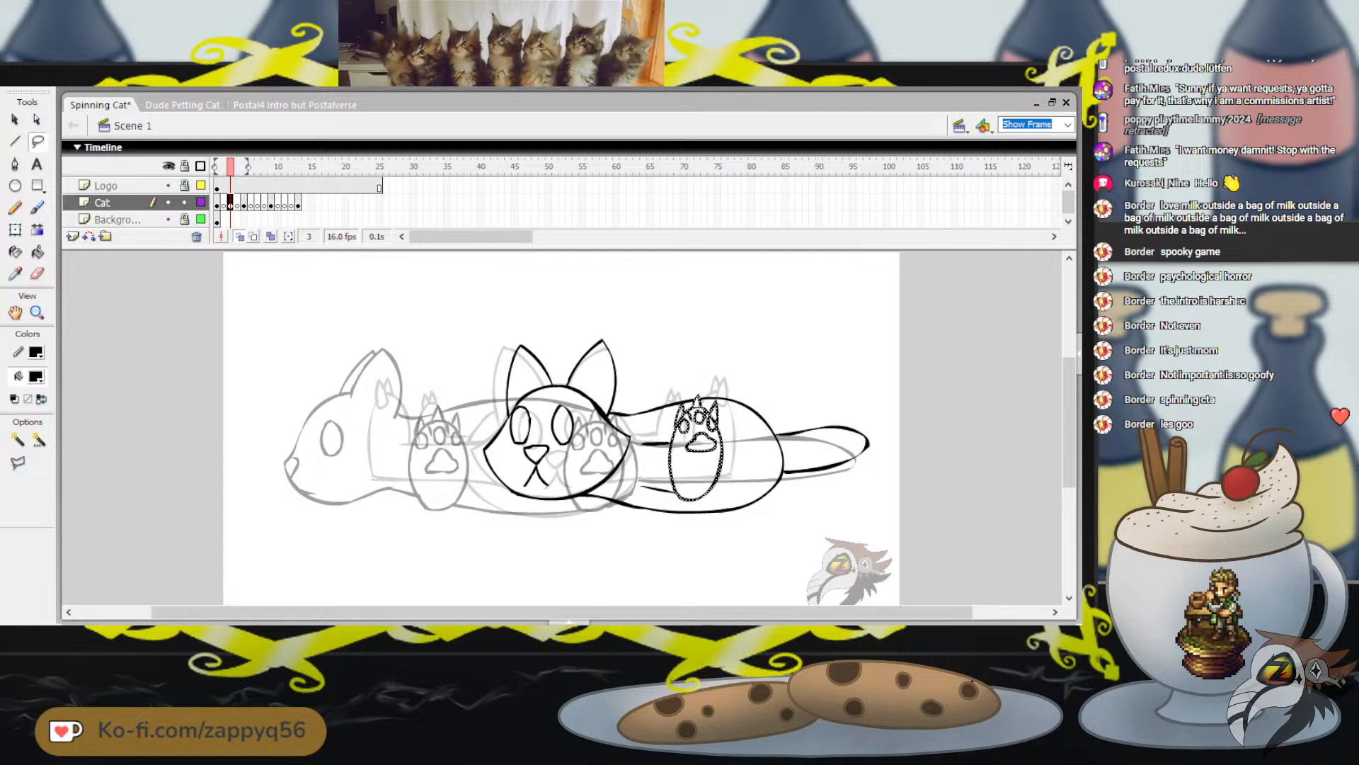
key("Escape")
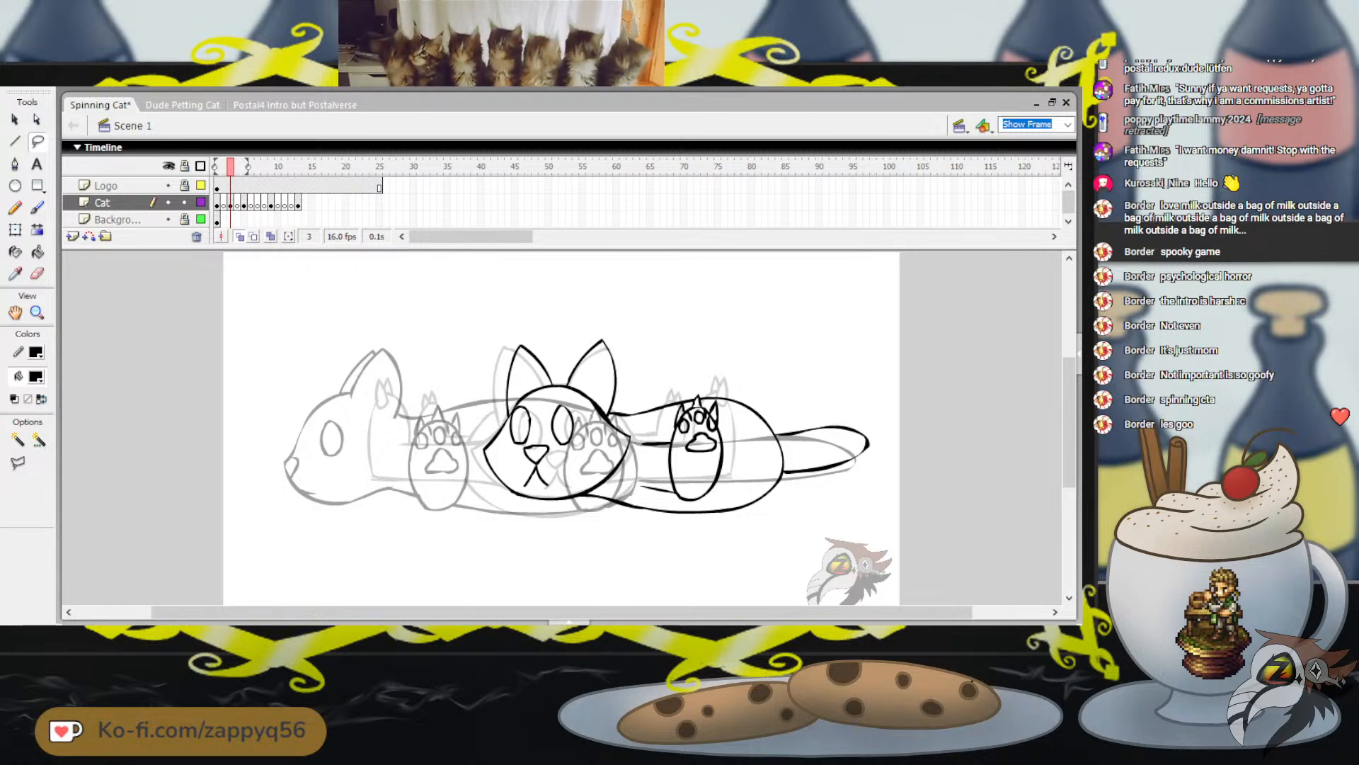
key("ctrl+v")
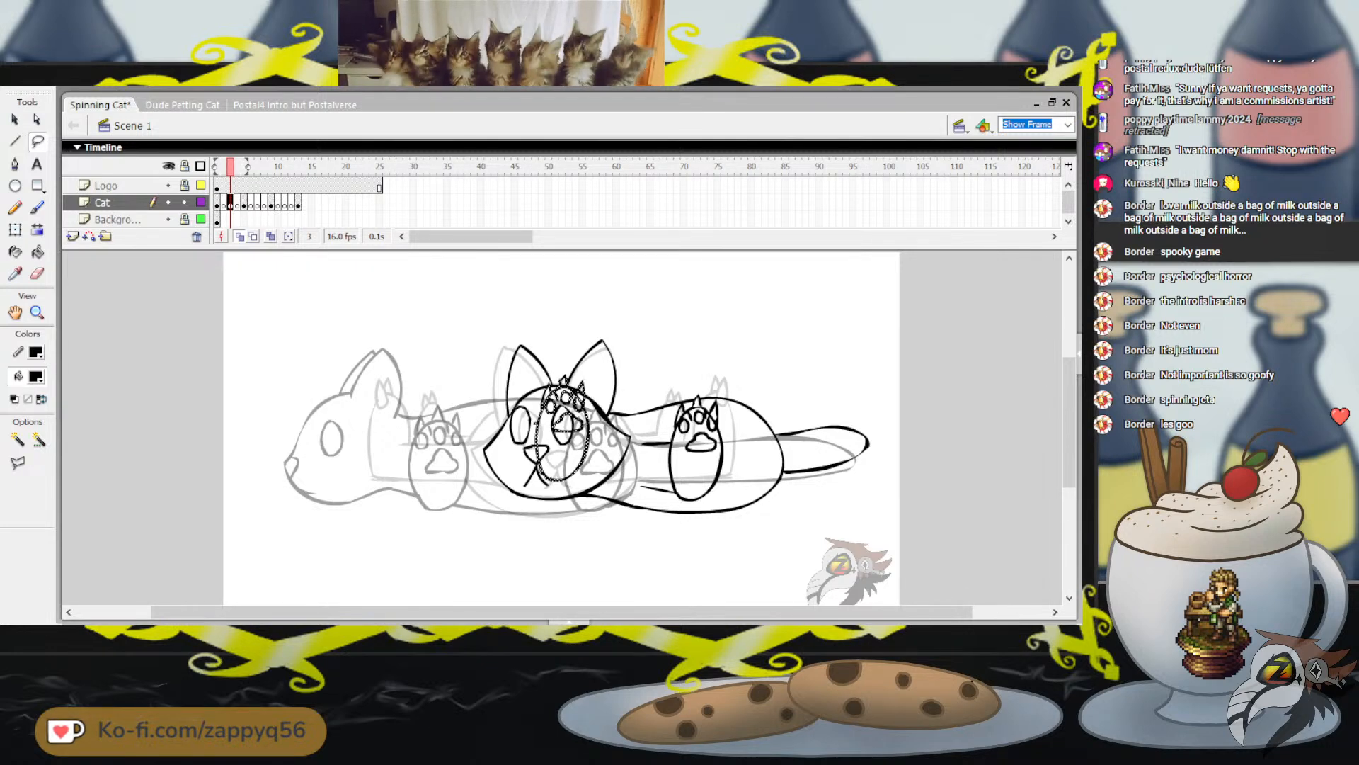
left_click_drag(585, 441, 825, 454)
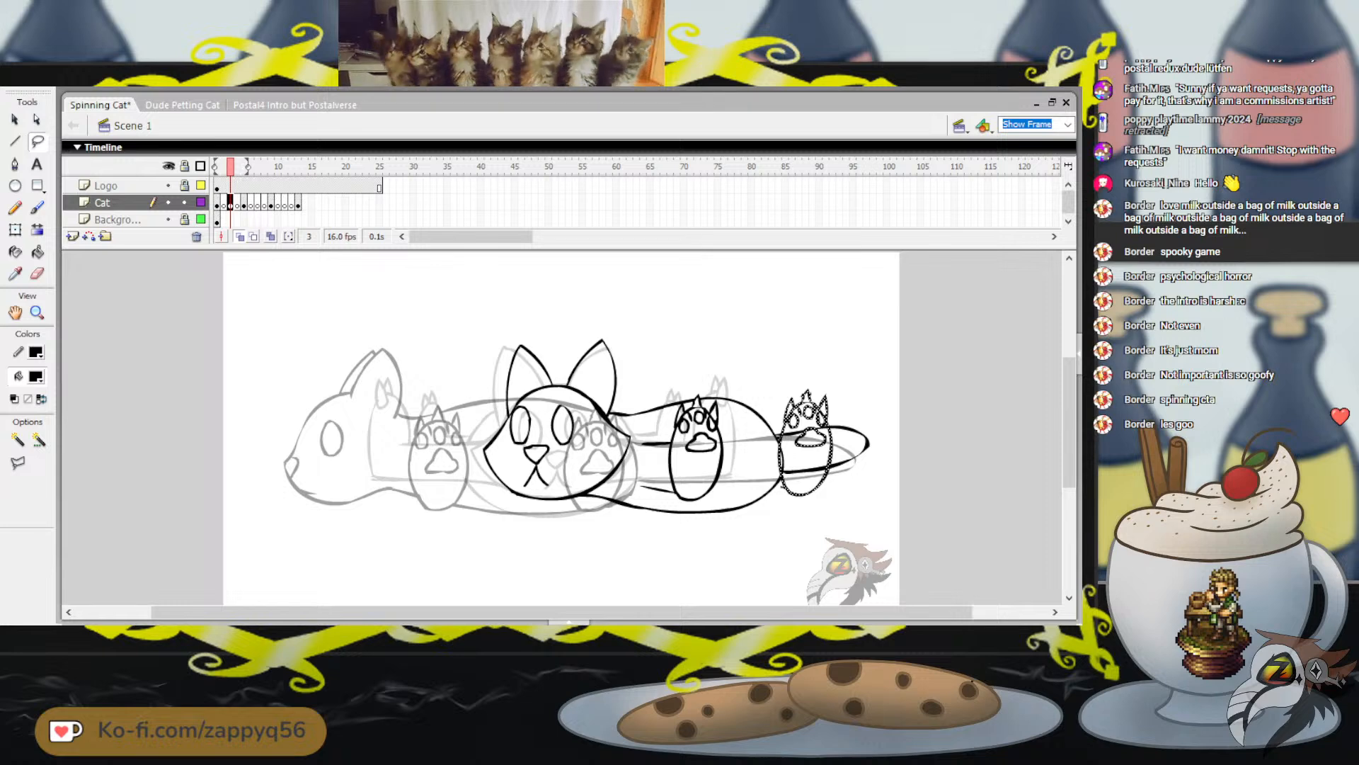
key("Right")
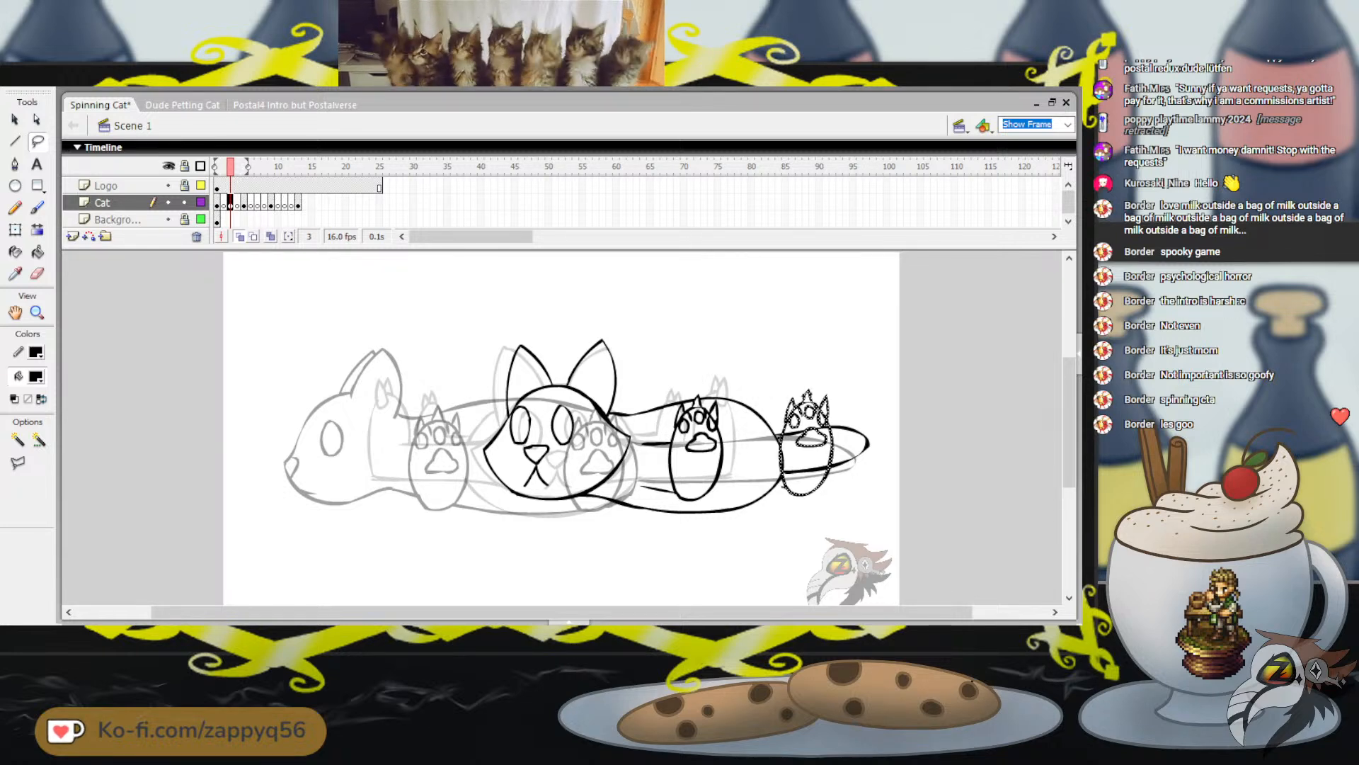
key("Left")
key("Right")
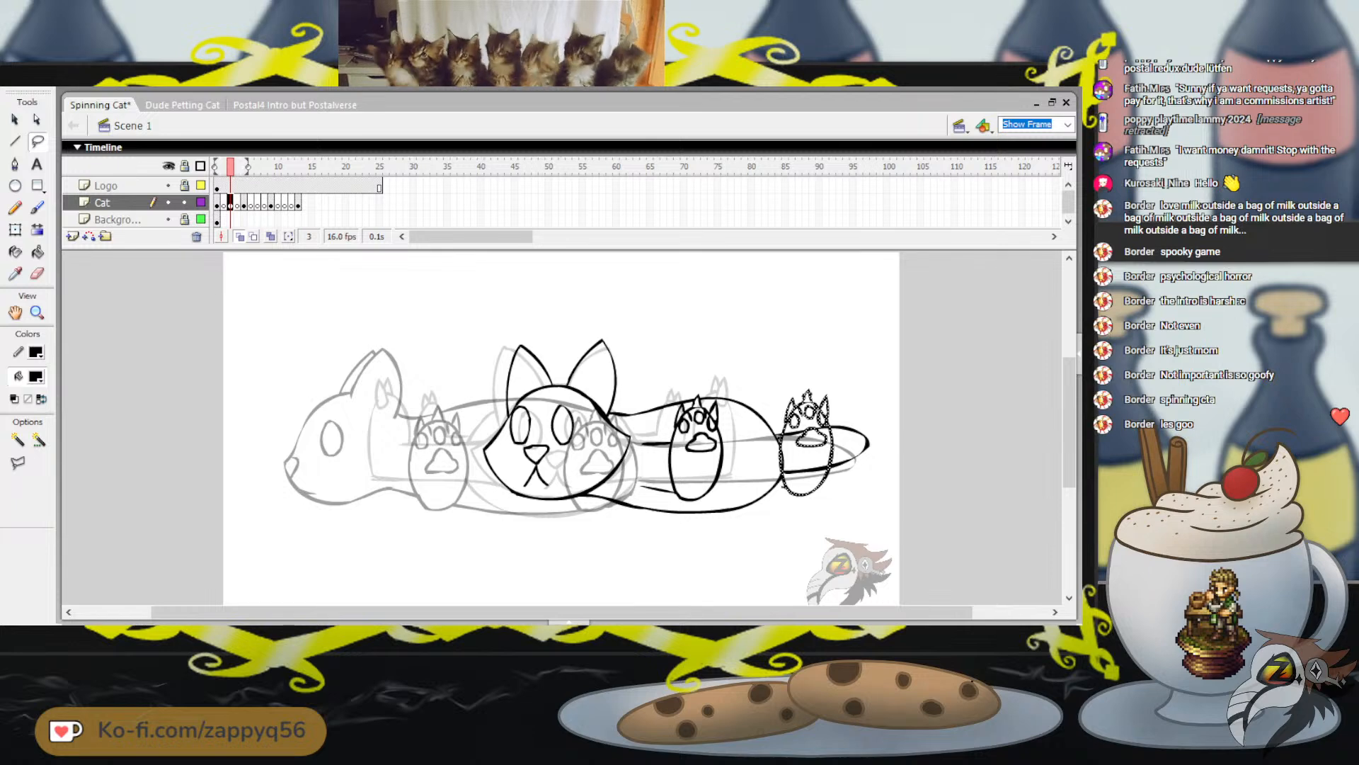
key("Escape")
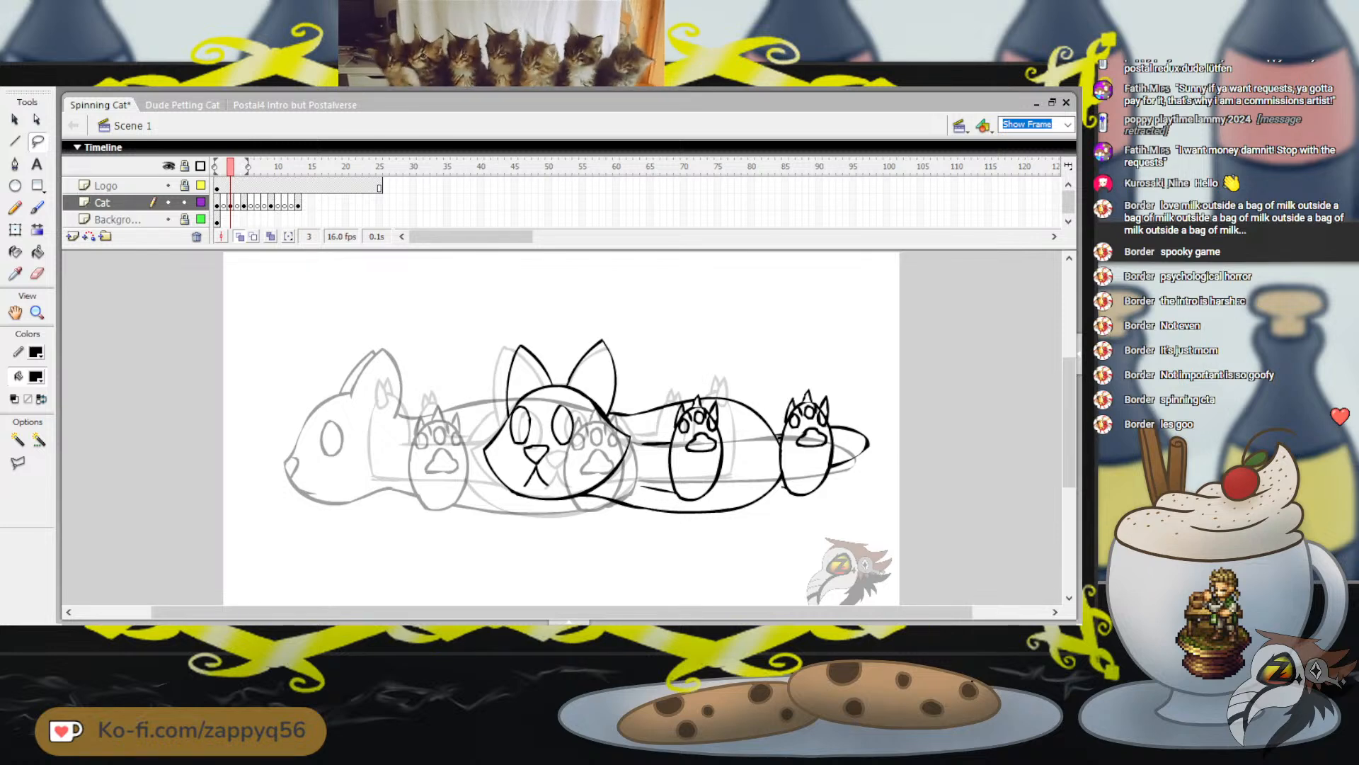
Brush upper and lower leg lines joining the rear paw to the body and clean up the body outline around them
key("b")
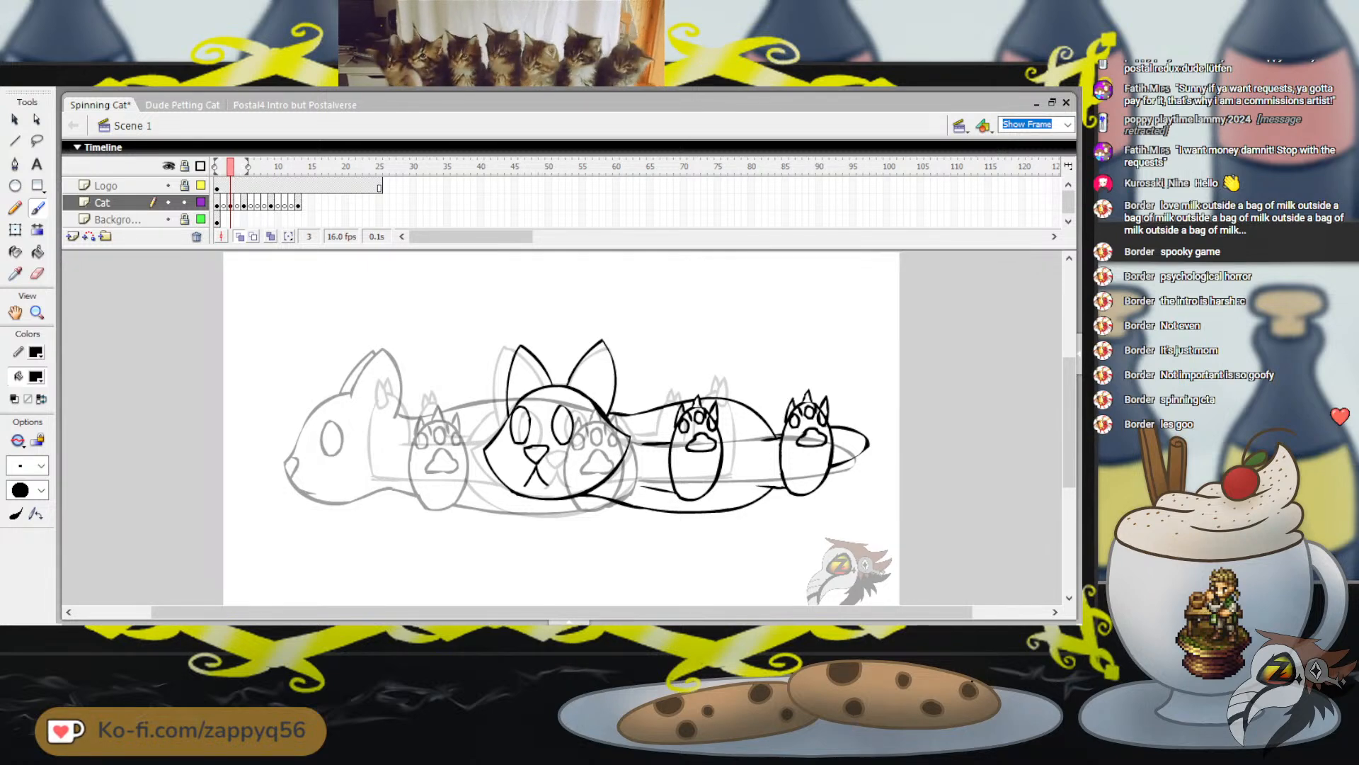
key("ctrl+z")
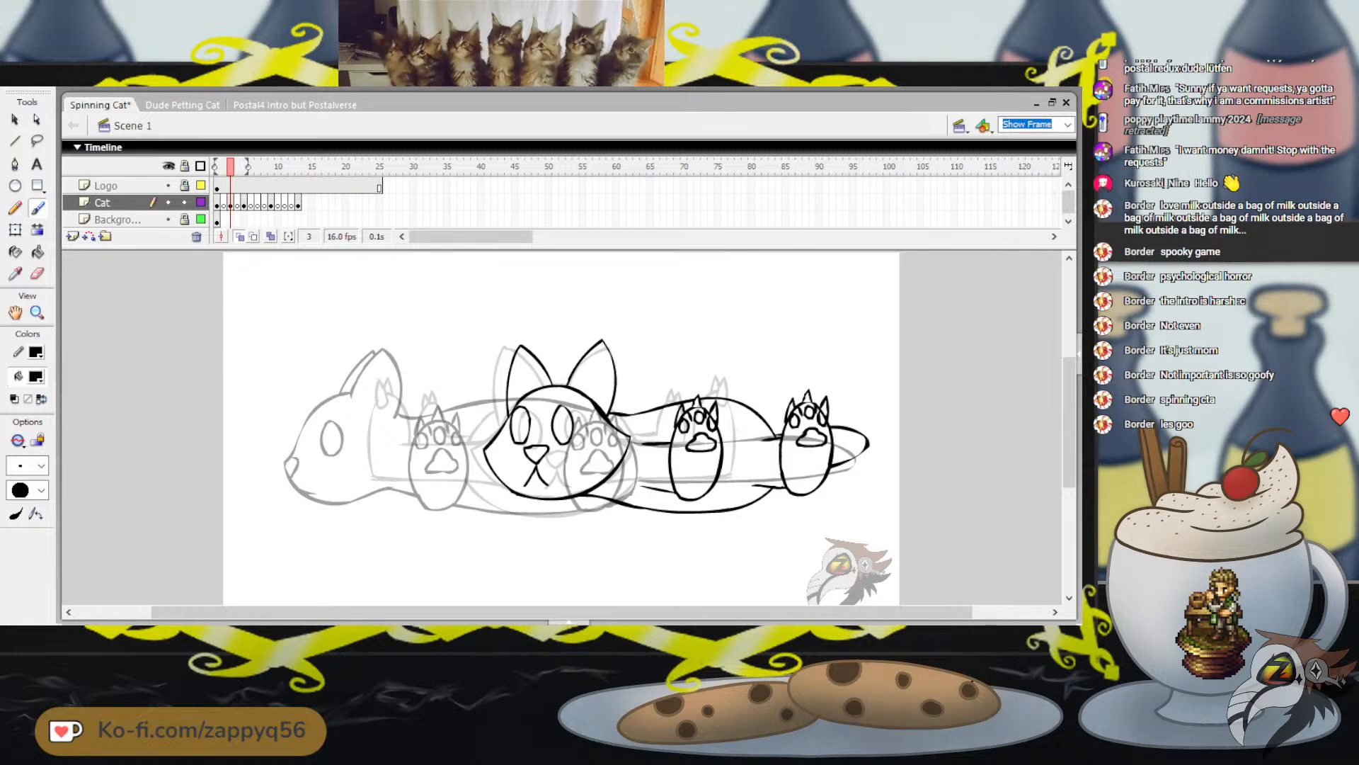
left_click_drag(790, 365, 843, 342)
key("ctrl+z")
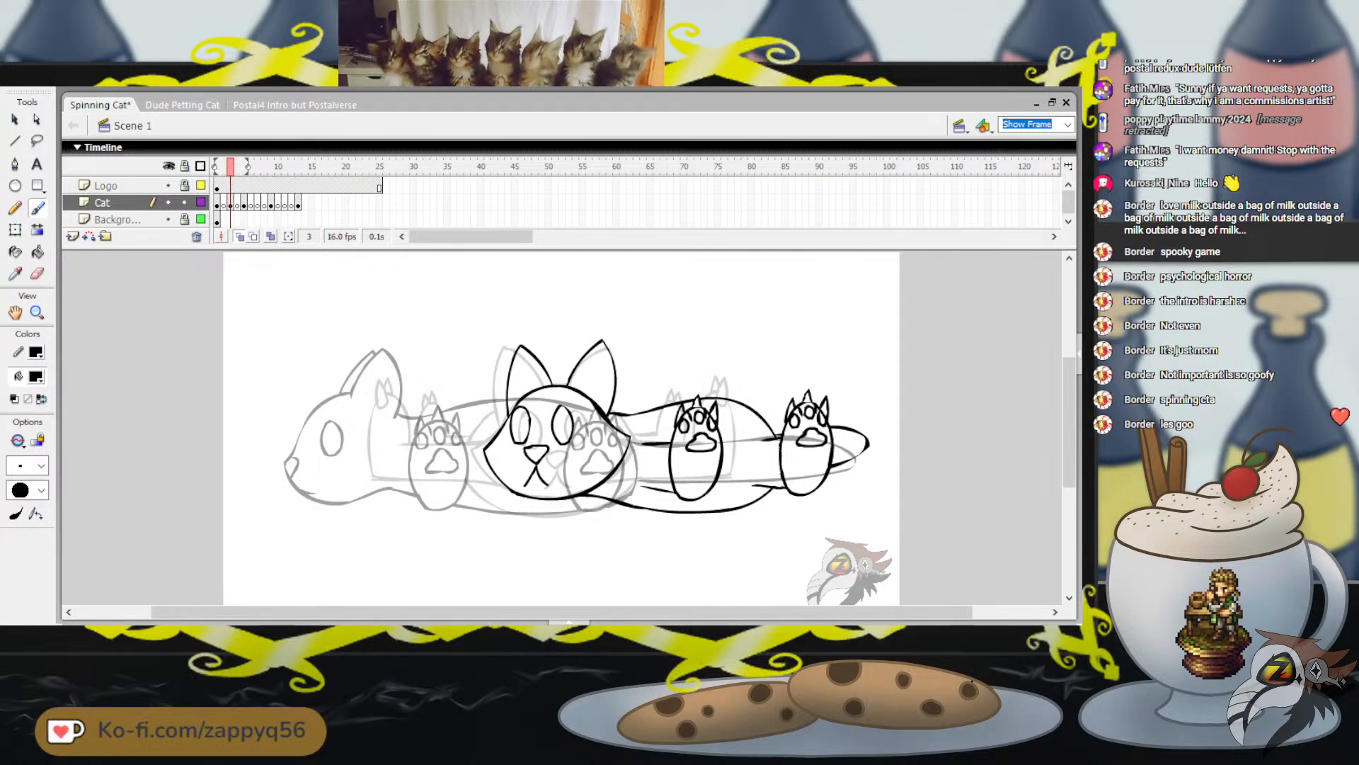
key("ctrl+z")
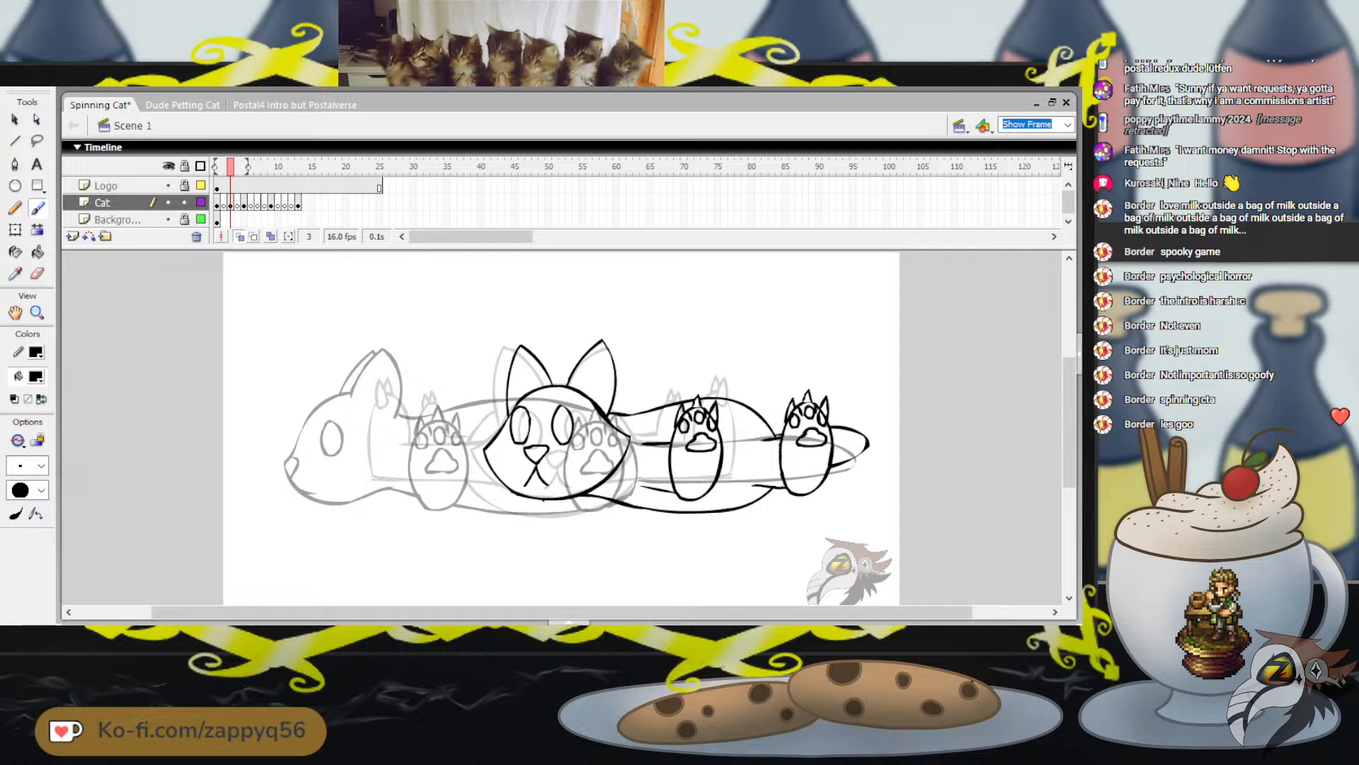
left_click_drag(543, 499, 569, 500)
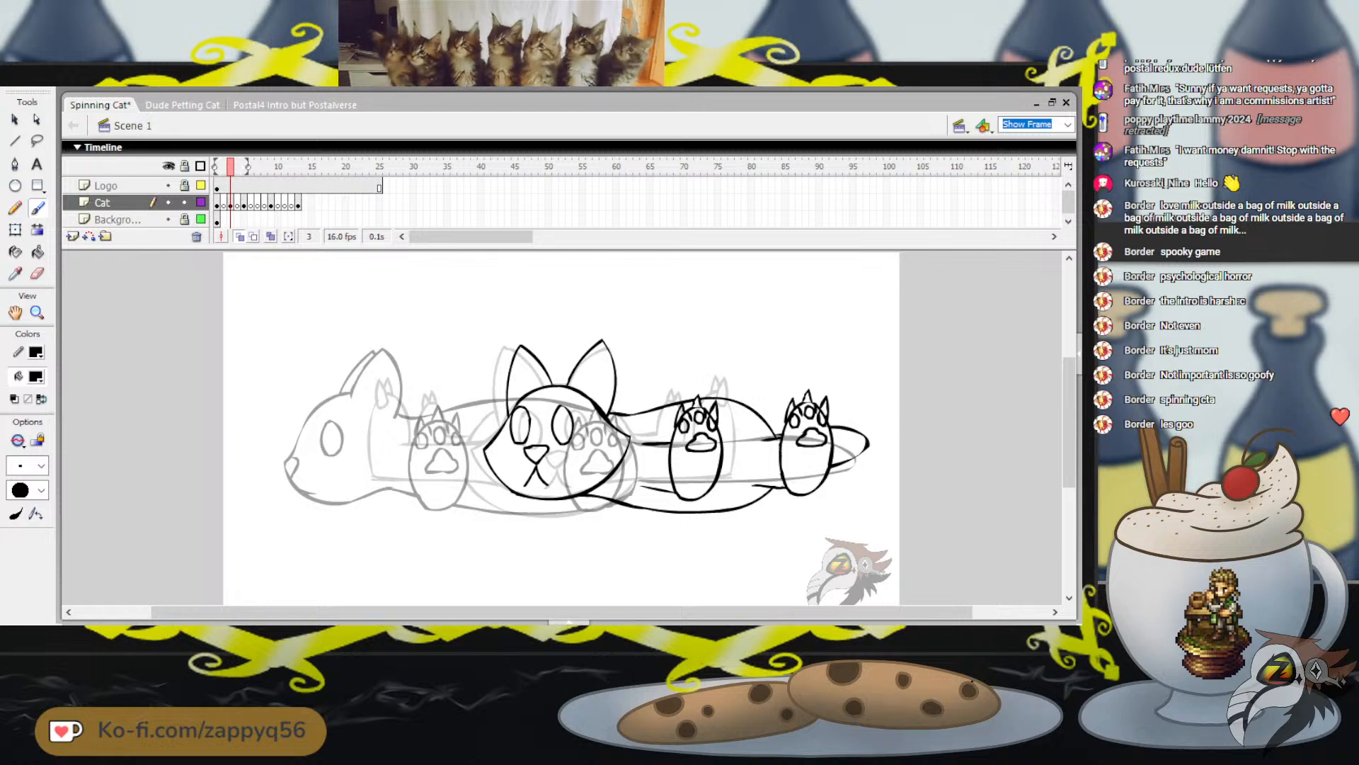
left_click_drag(765, 401, 699, 395)
key("ctrl+z")
key("ctrl+z")
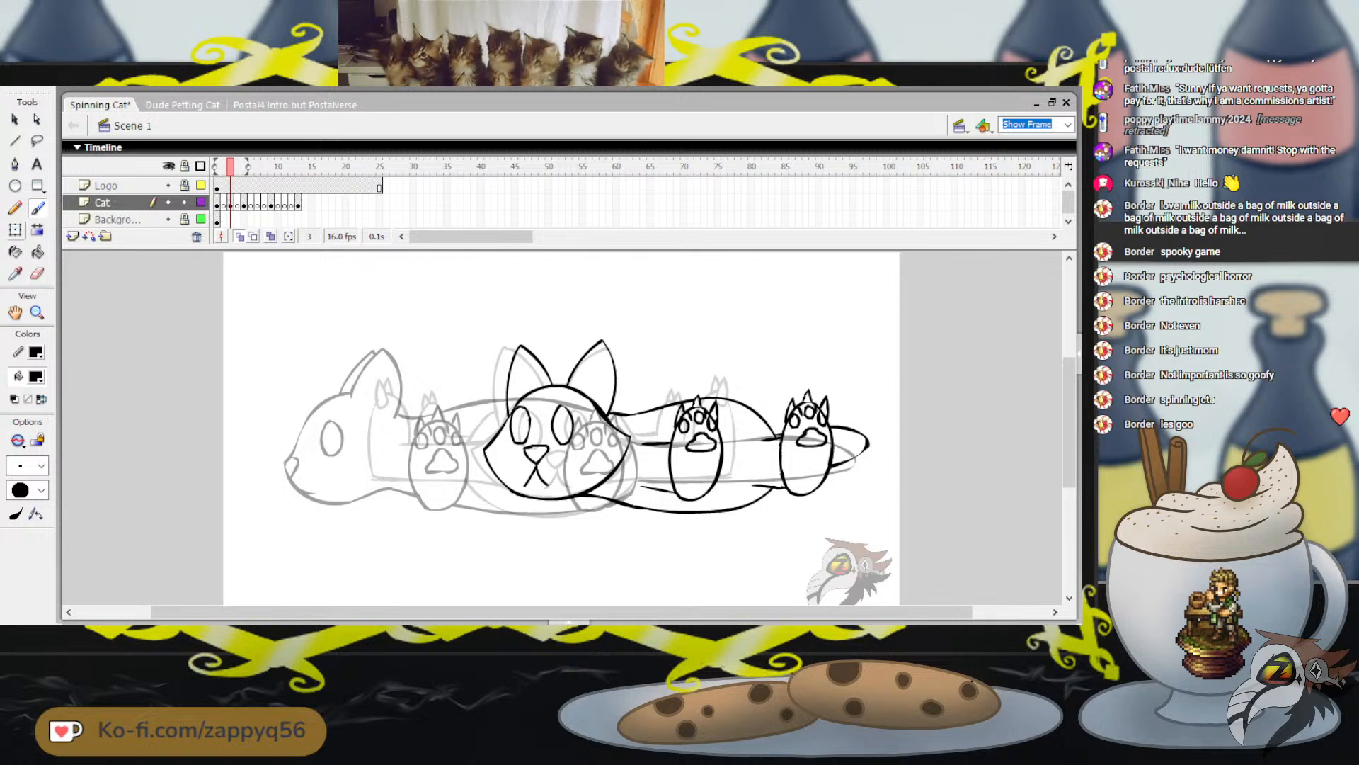
Select the whole cat drawing and move it left over the onion-skinned body, fine-tuning its horizontal position
key("q")
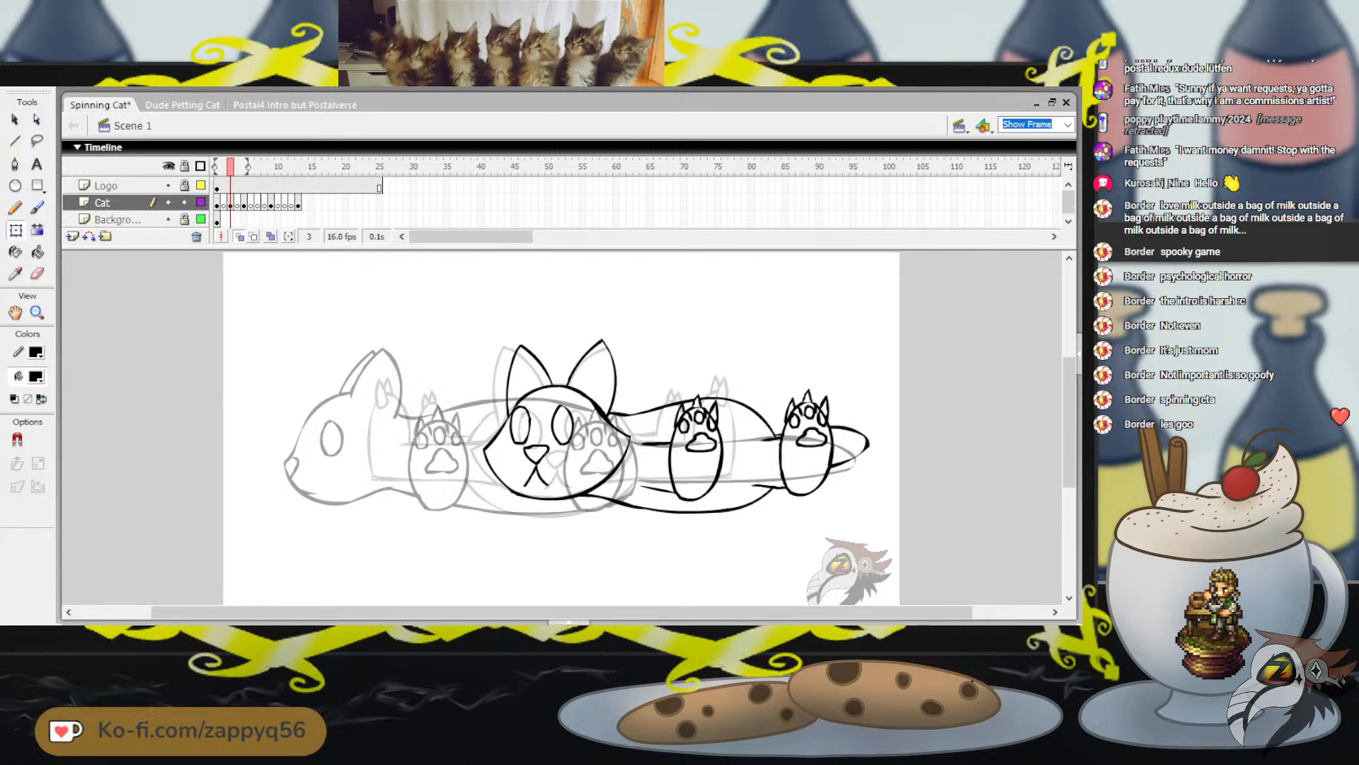
mouse_move(451, 312)
left_mouse_down()
mouse_move(495, 347)
mouse_move(896, 536)
left_mouse_up()
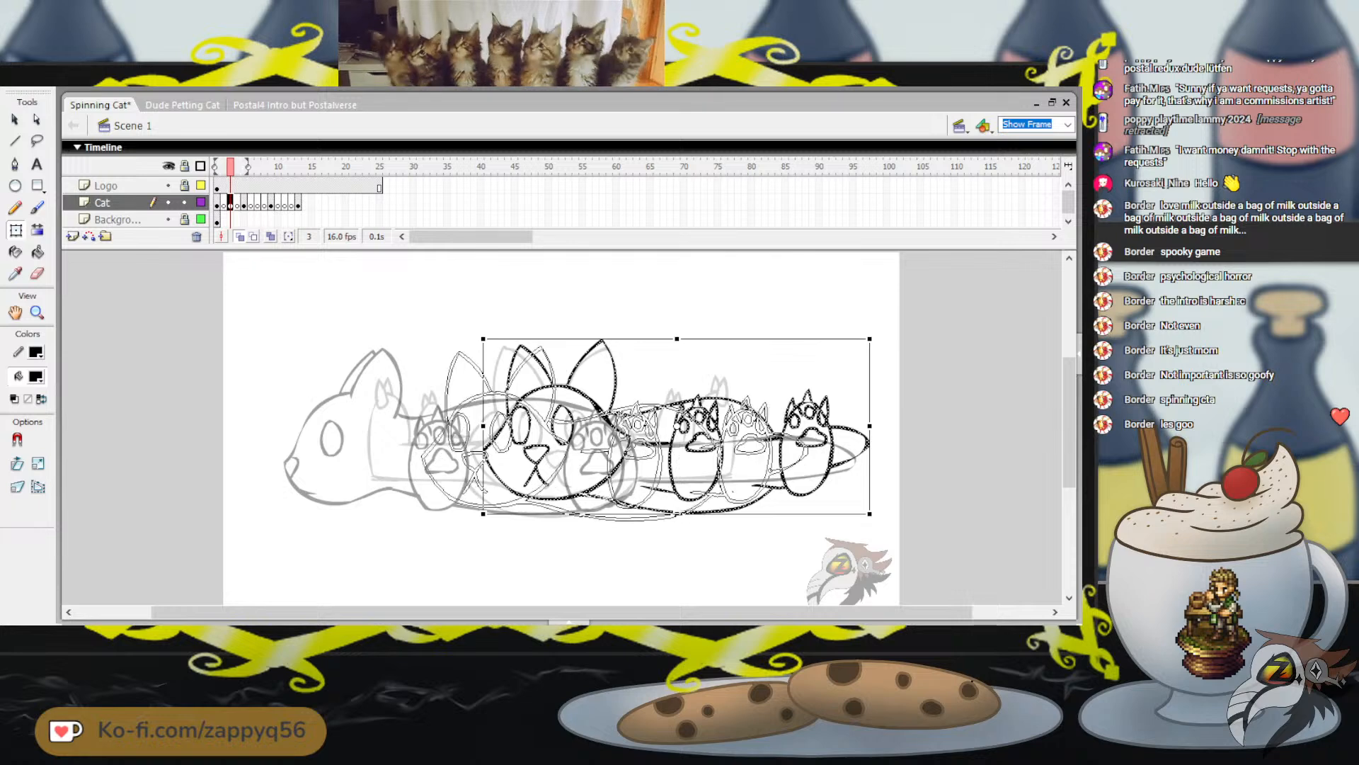
left_click_drag(574, 427, 572, 429)
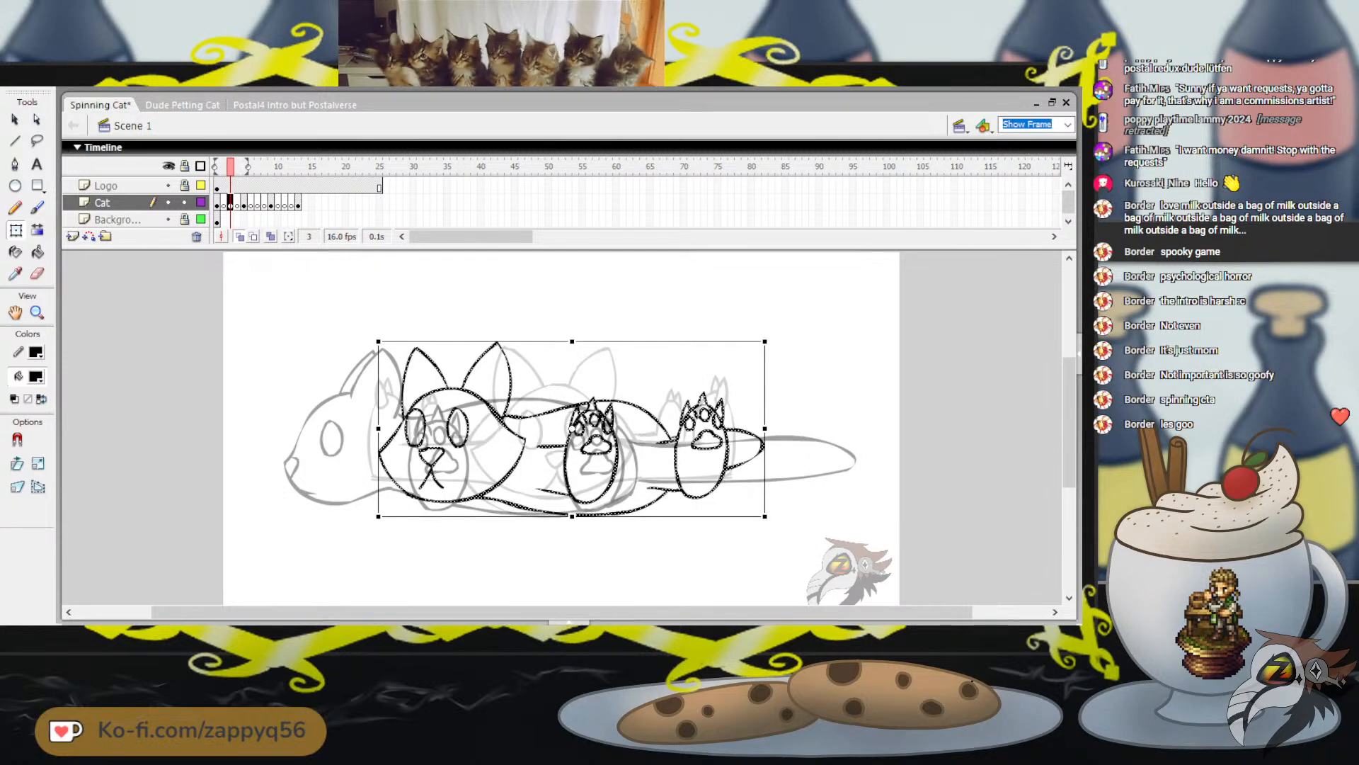
key("Left")
key("Left")
key("Left")
key("Left")
key("Left")
key("Left")
key("Left")
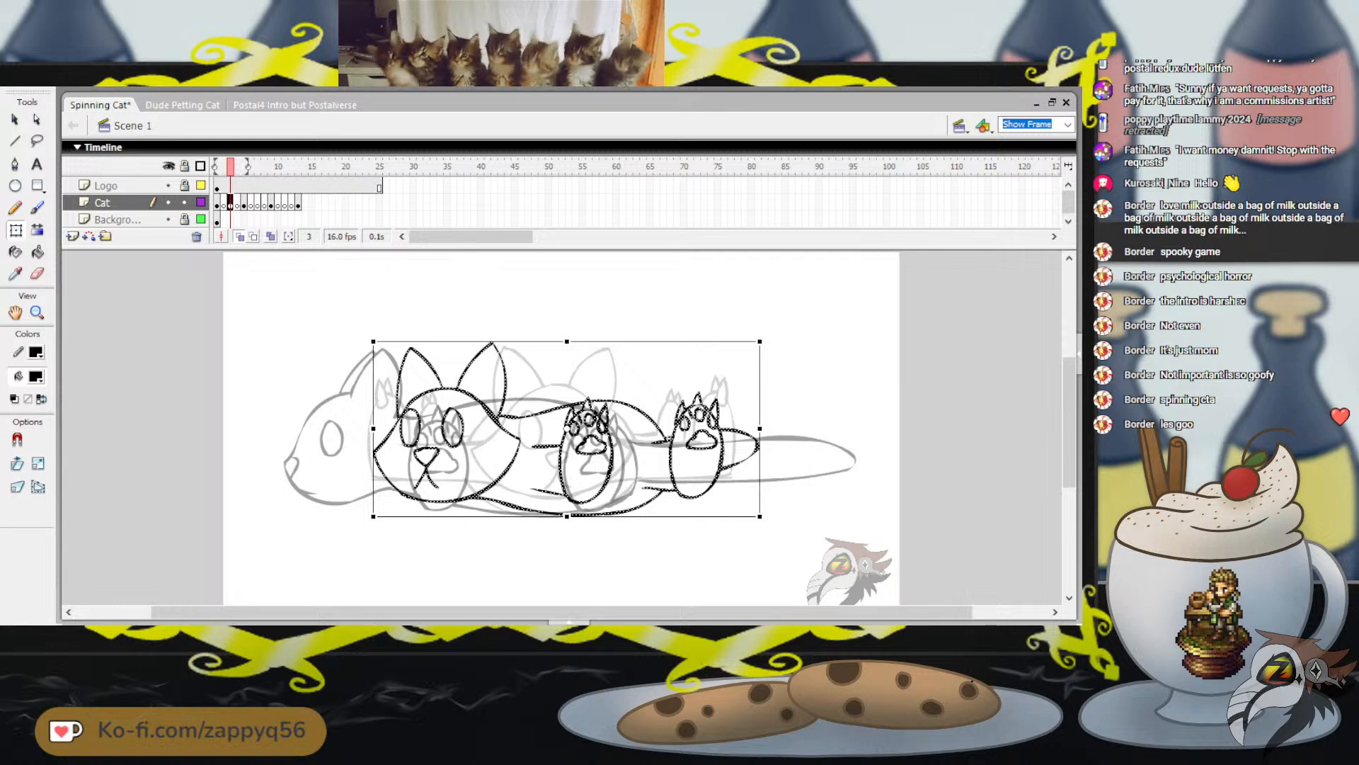
key("Right")
key("Right")
key("Right")
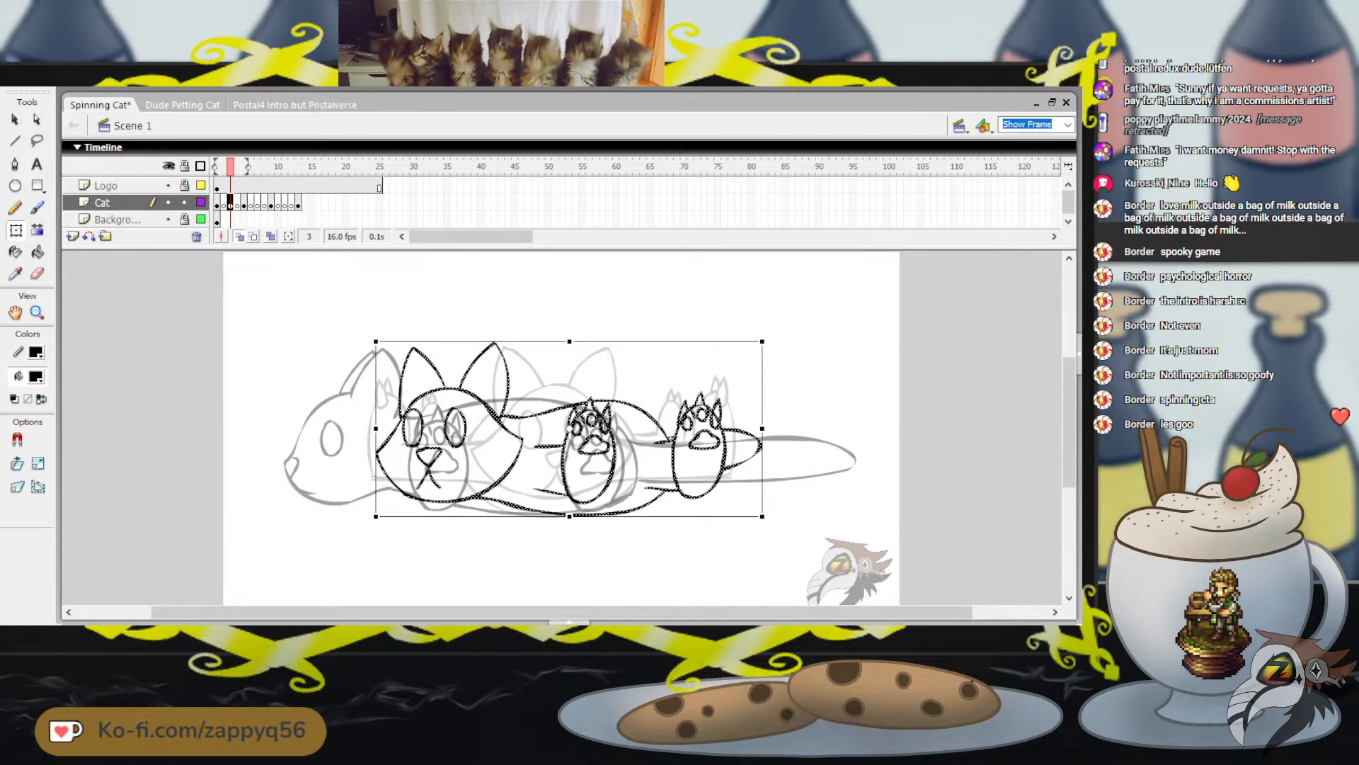
Nudge the whole frame 3 cat drawing slightly left over the onion skin and play back the animation
key("Left")
key("Left")
key("Left")
key("Left")
key("Left")
key("Left")
key("Left")
key("Left")
key("Left")
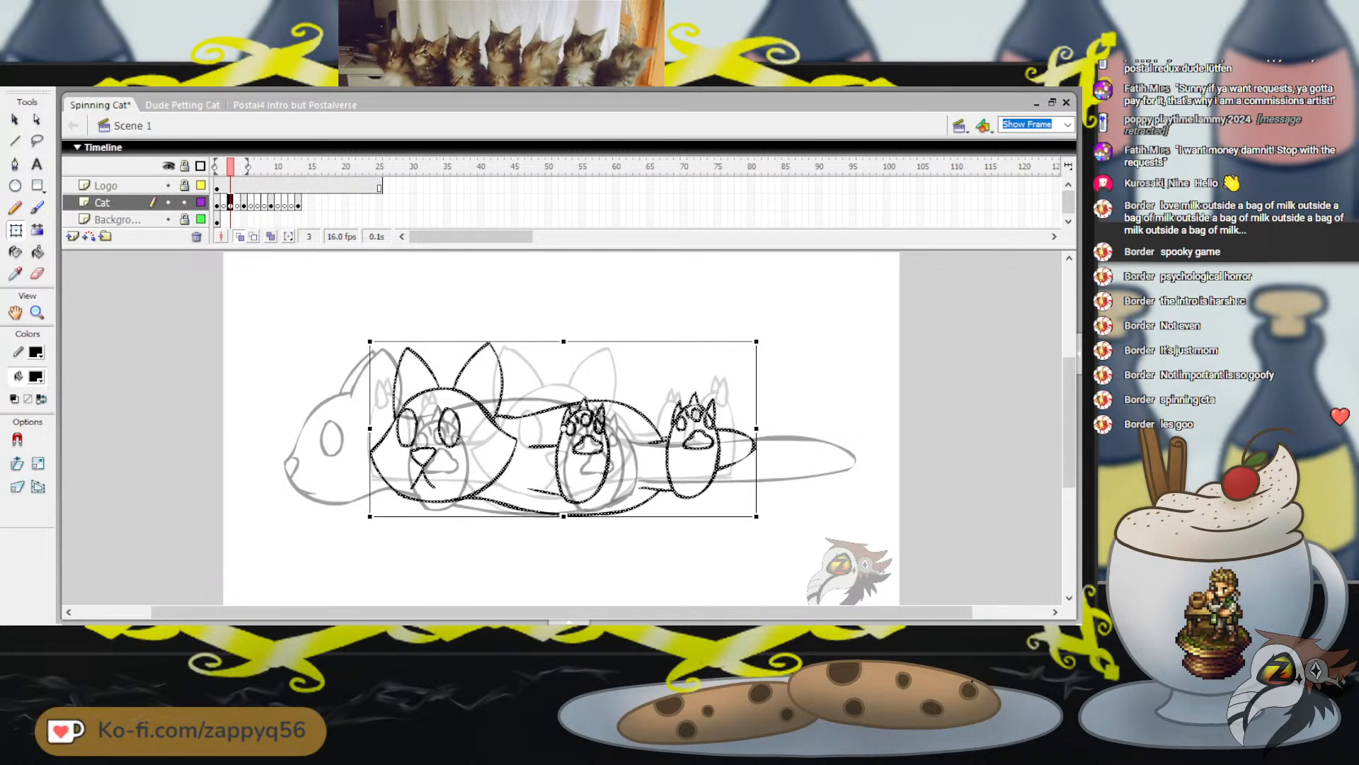
key("Left")
key("Left")
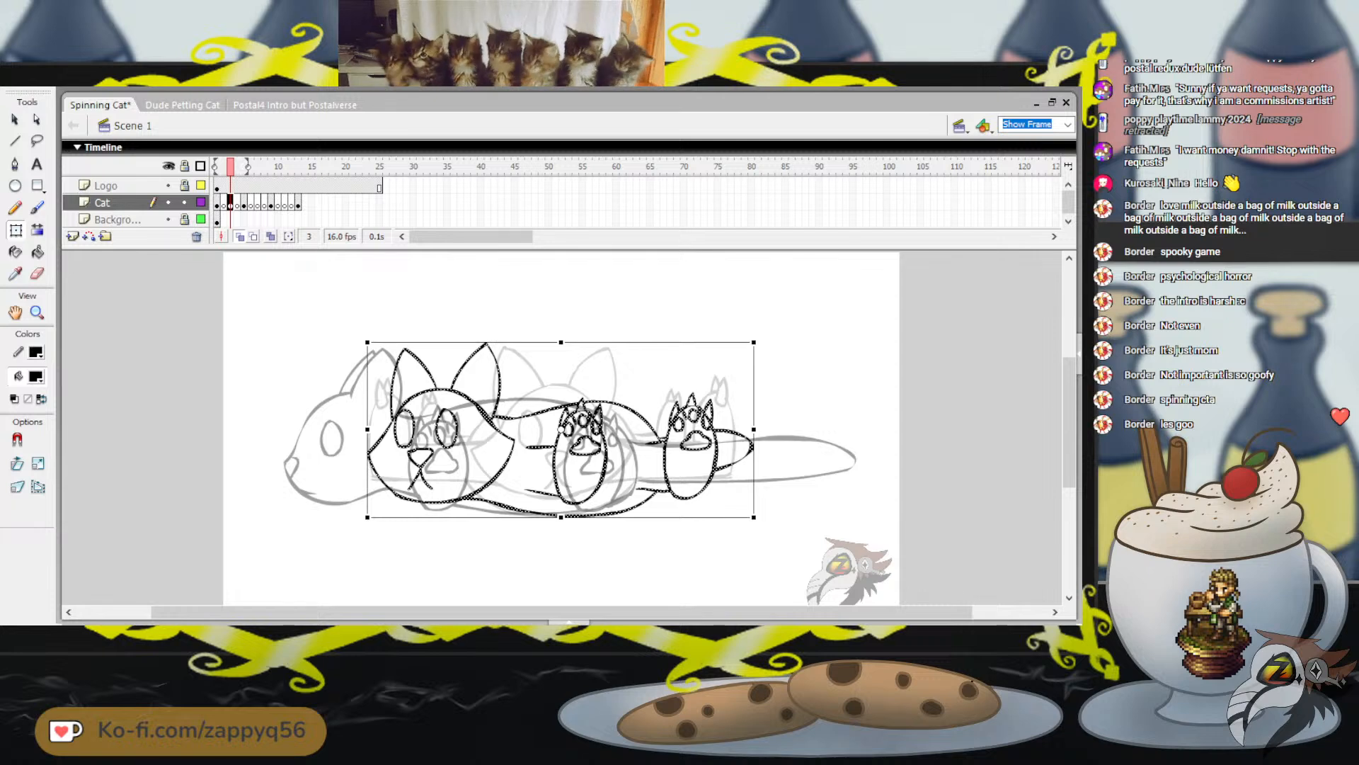
key("Left")
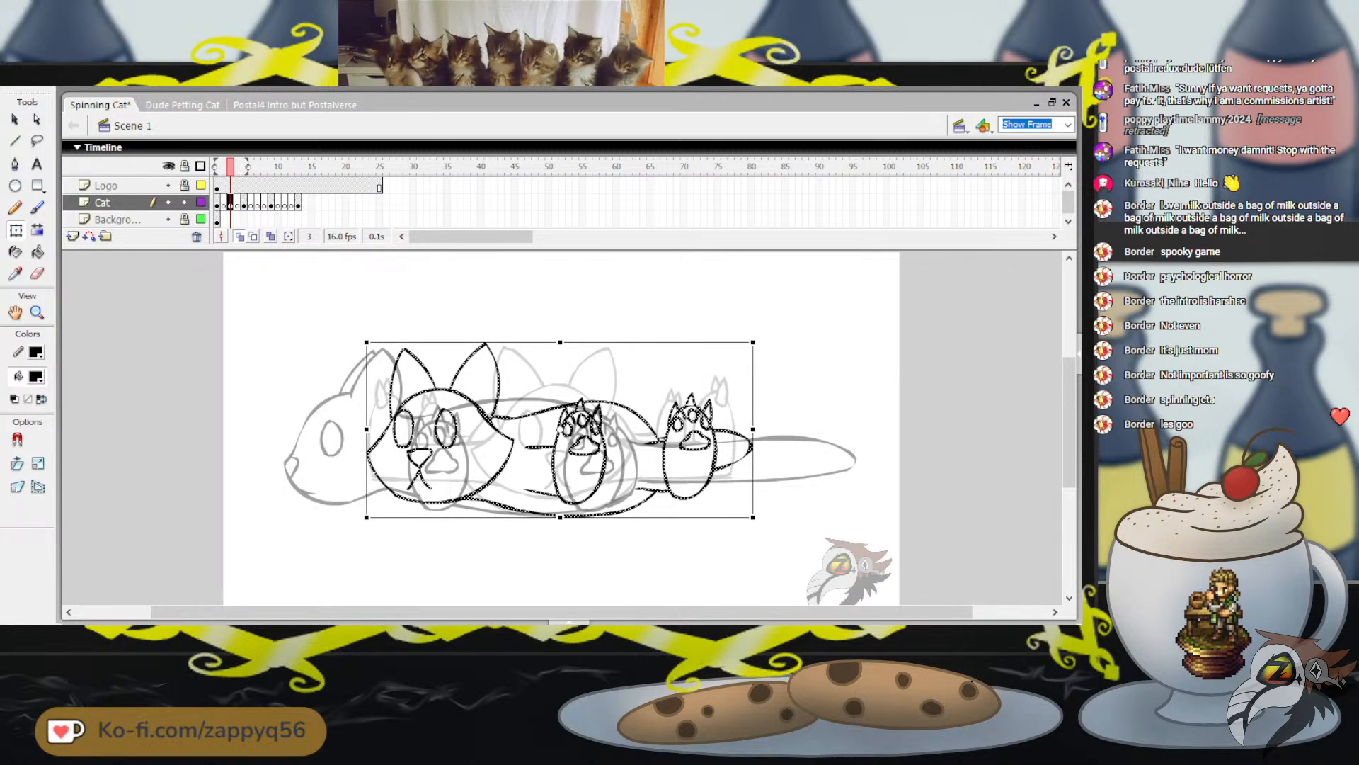
key("Escape")
key("Return")
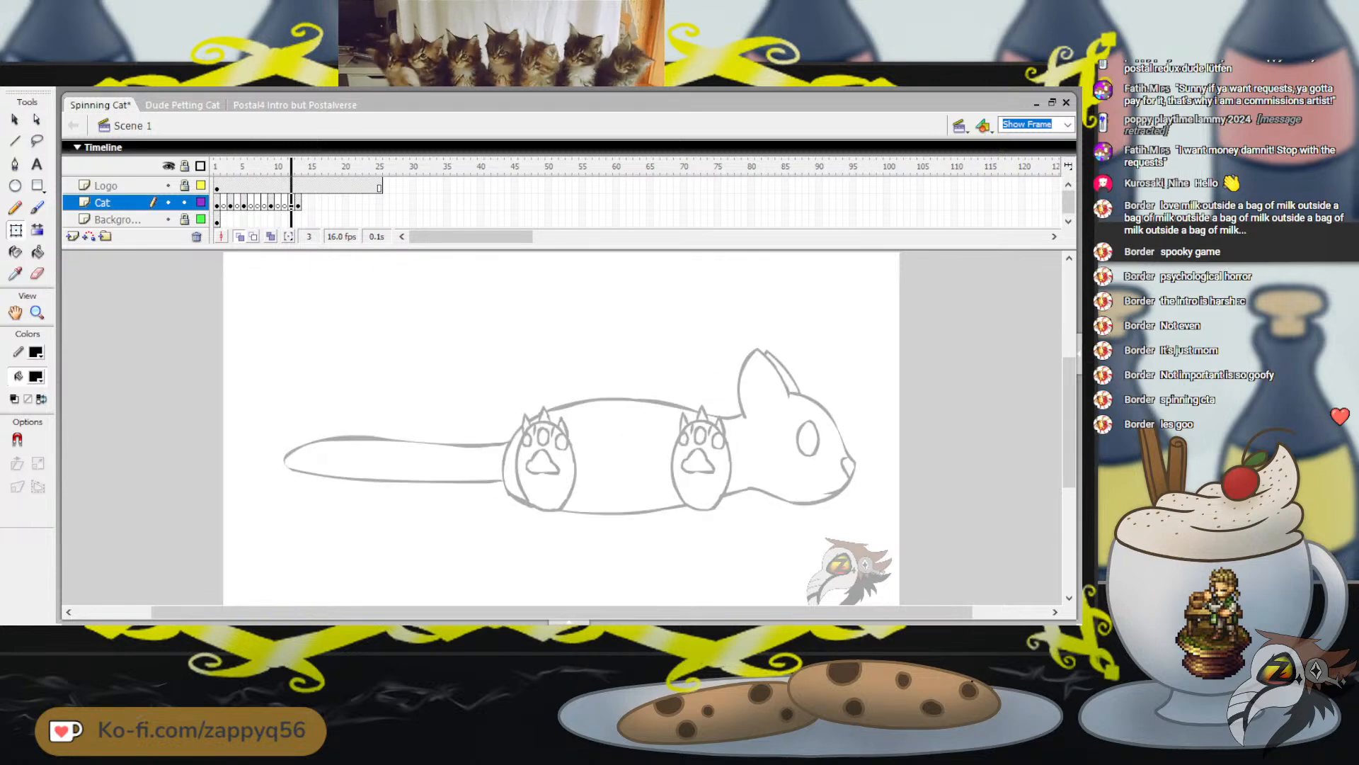
Add blank keyframes on the Cat layer from frame 14 to 17 and paste the three-quarter cat in place on frame 17
left_click_drag(284, 167, 304, 167)
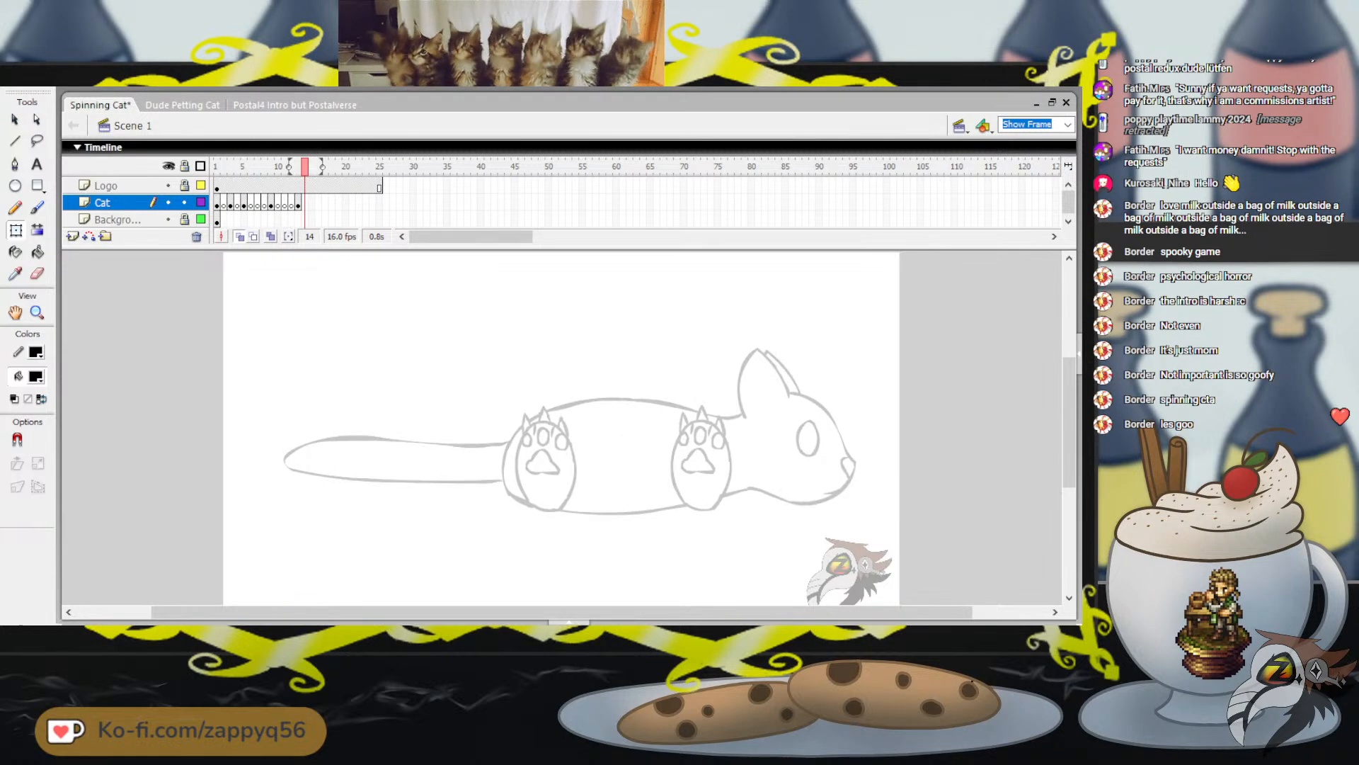
left_click(305, 203)
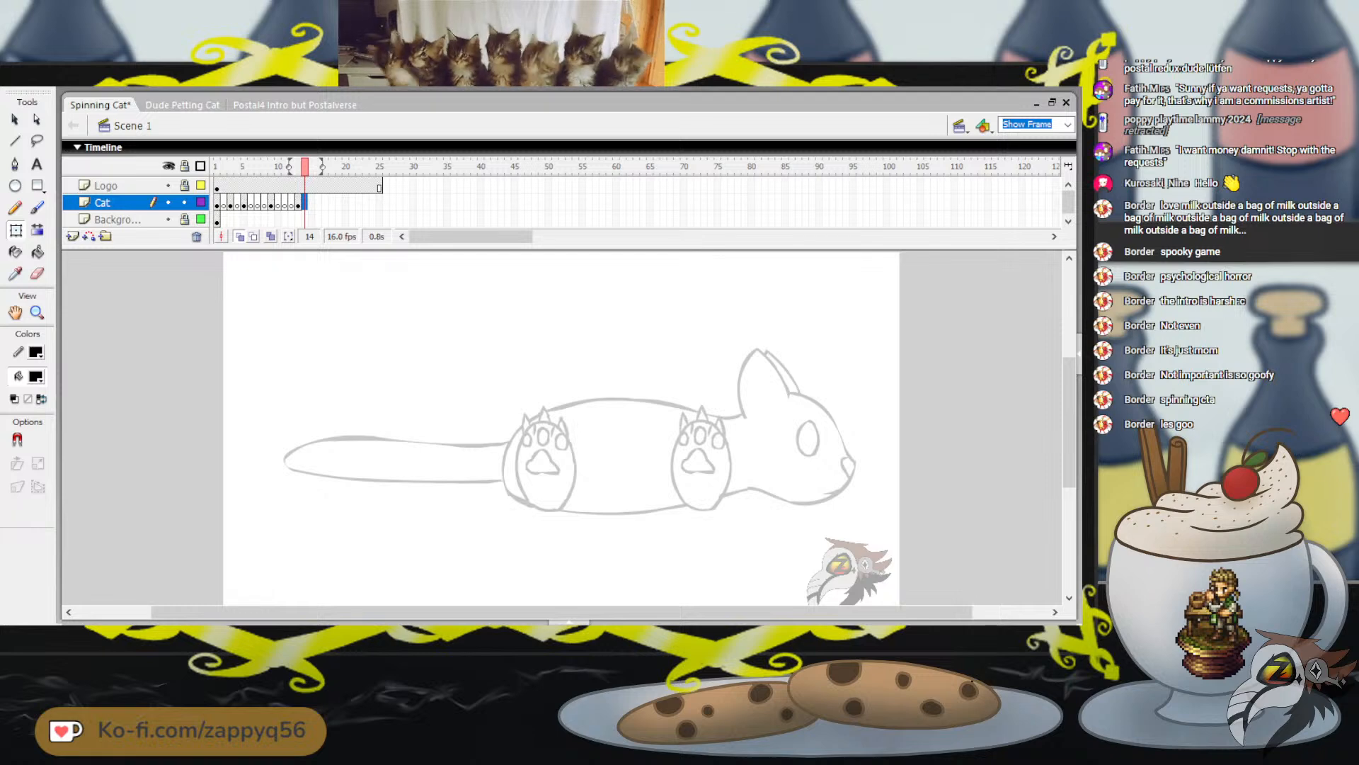
key("ctrl+a")
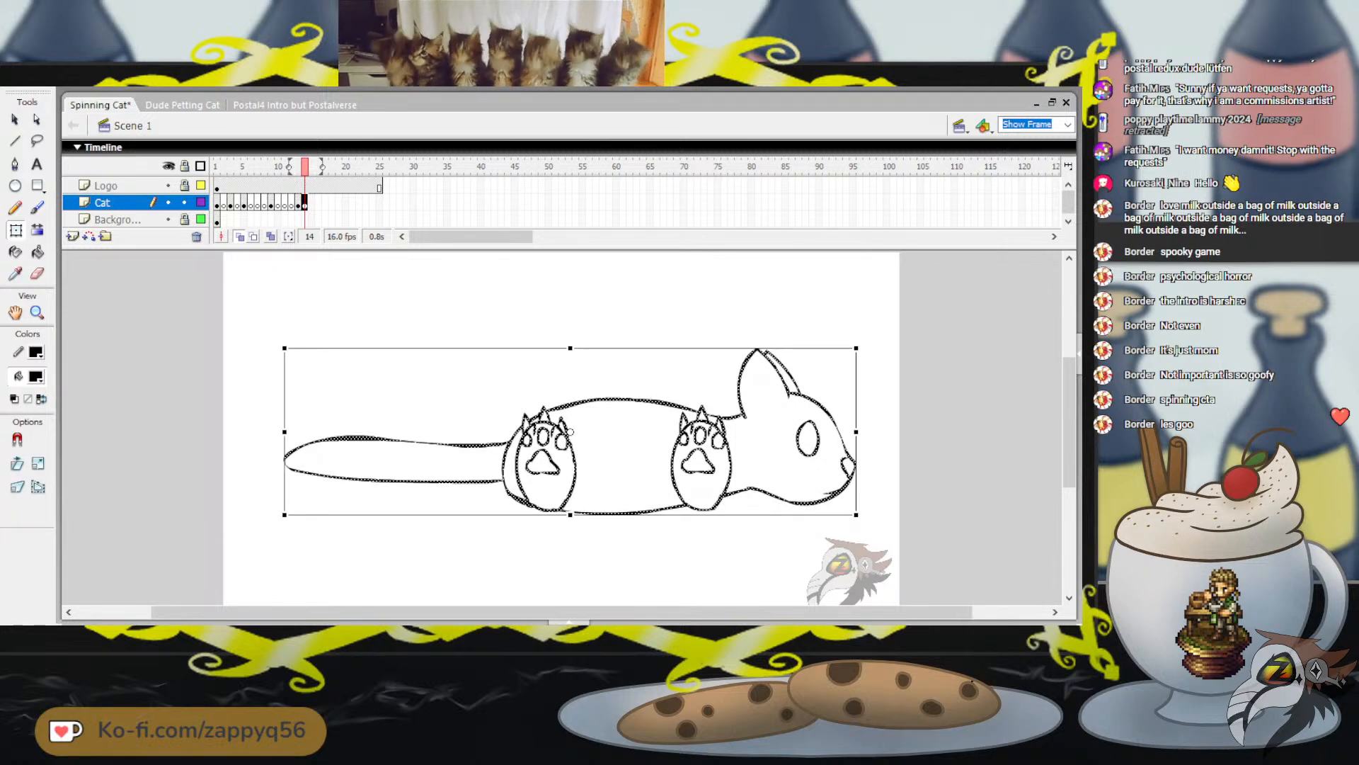
key("Delete")
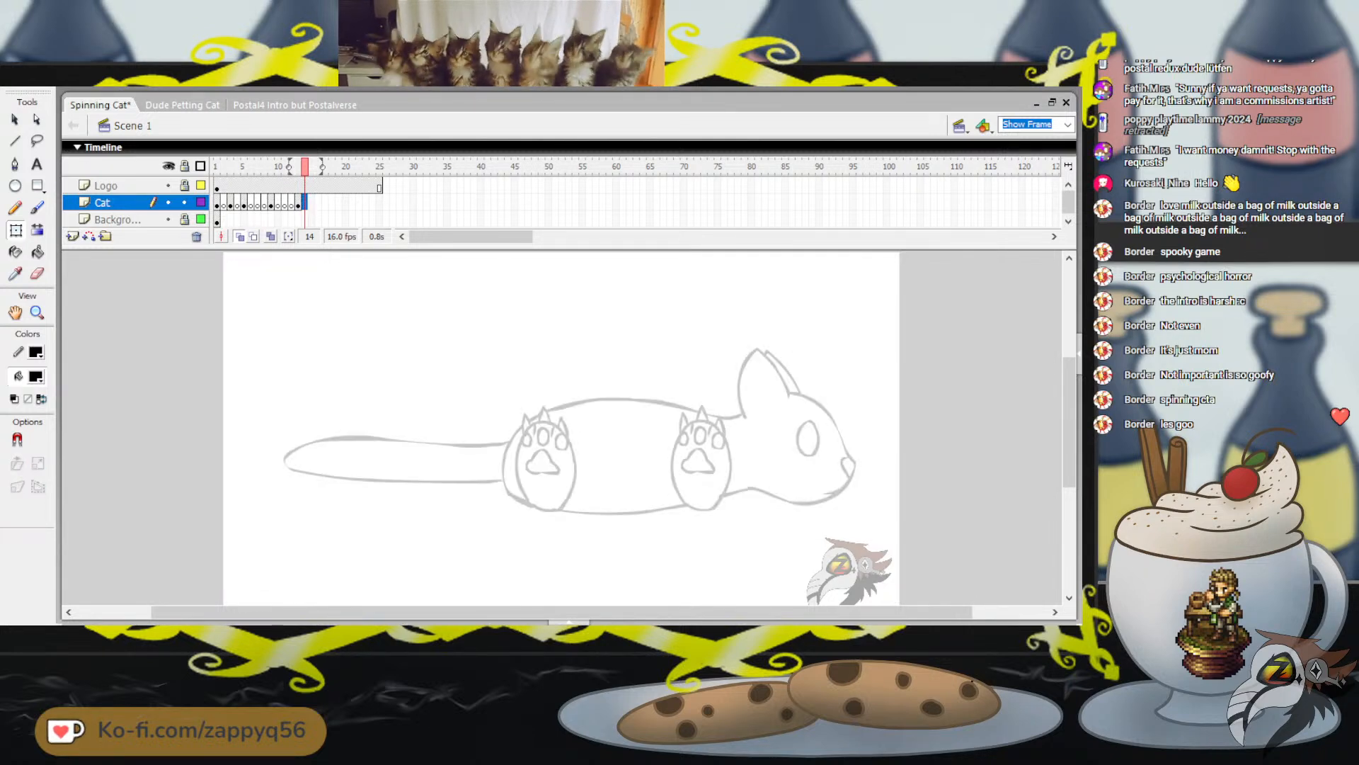
key("F7")
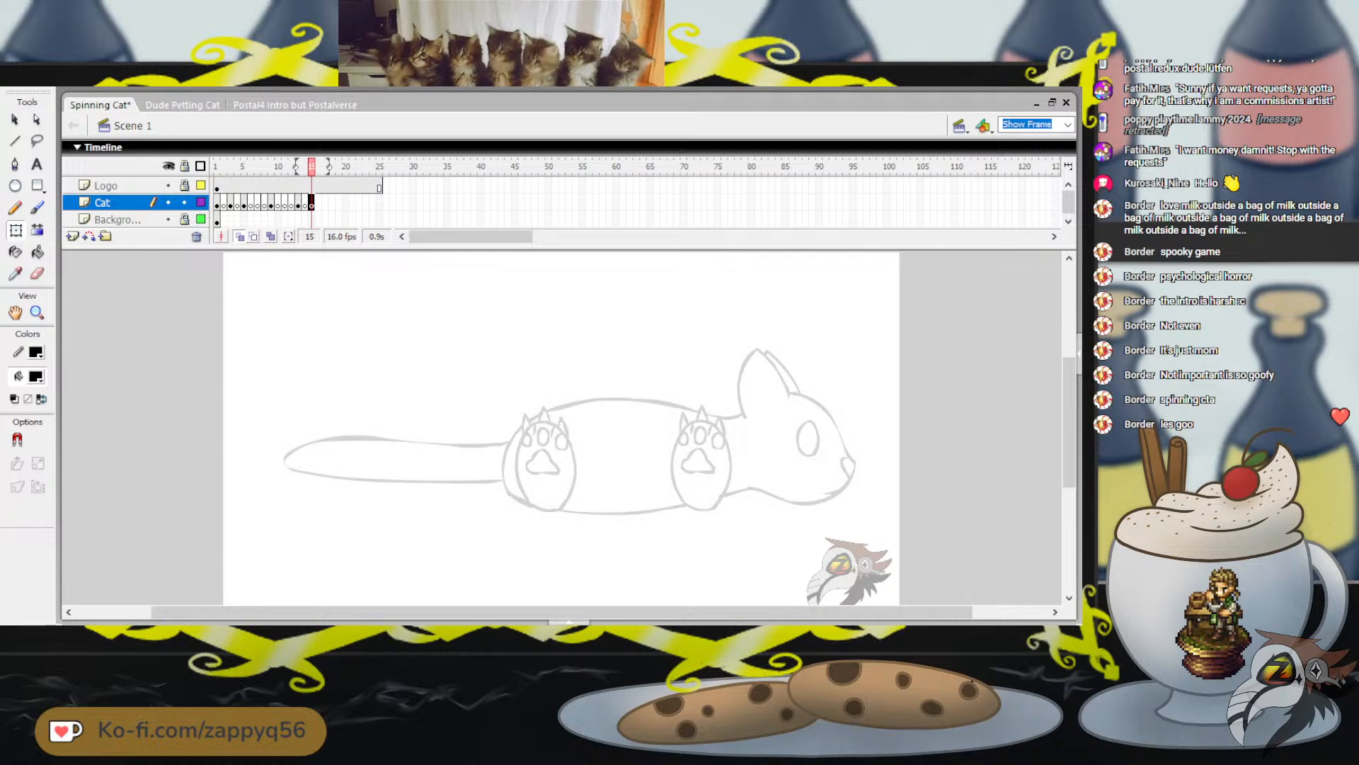
key("F7")
key("F7")
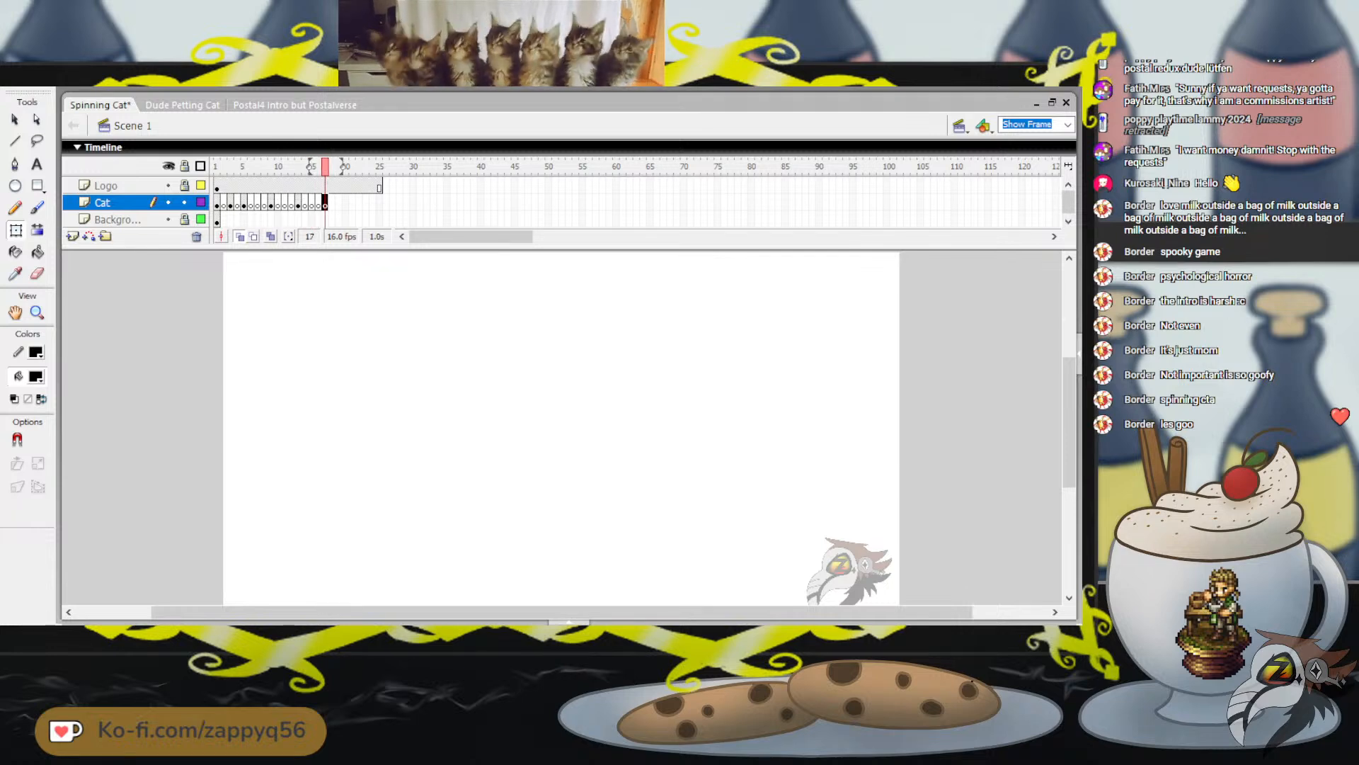
key("ctrl+shift+v")
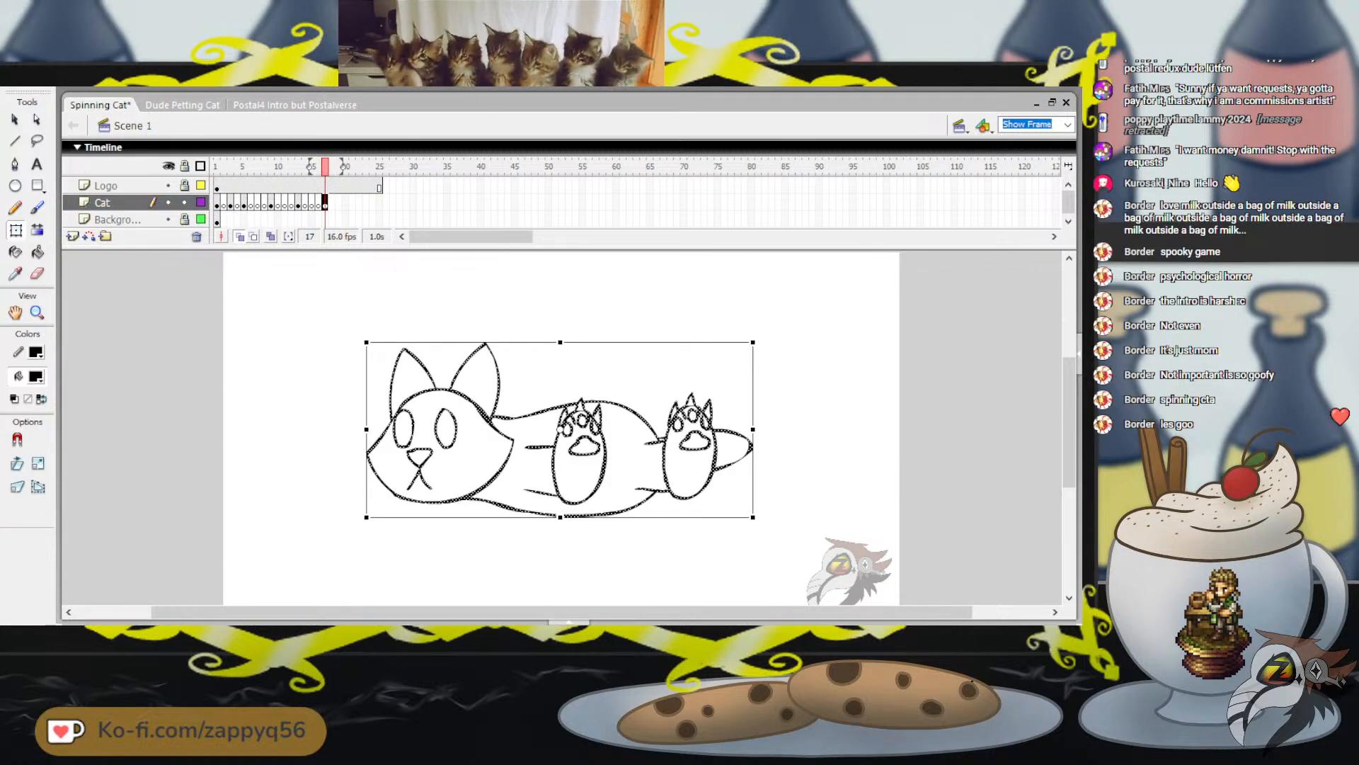
Copy the front-facing cat from frame 1, add blank keyframes after frame 17, and paste it in place on frame 21
left_click(216, 203)
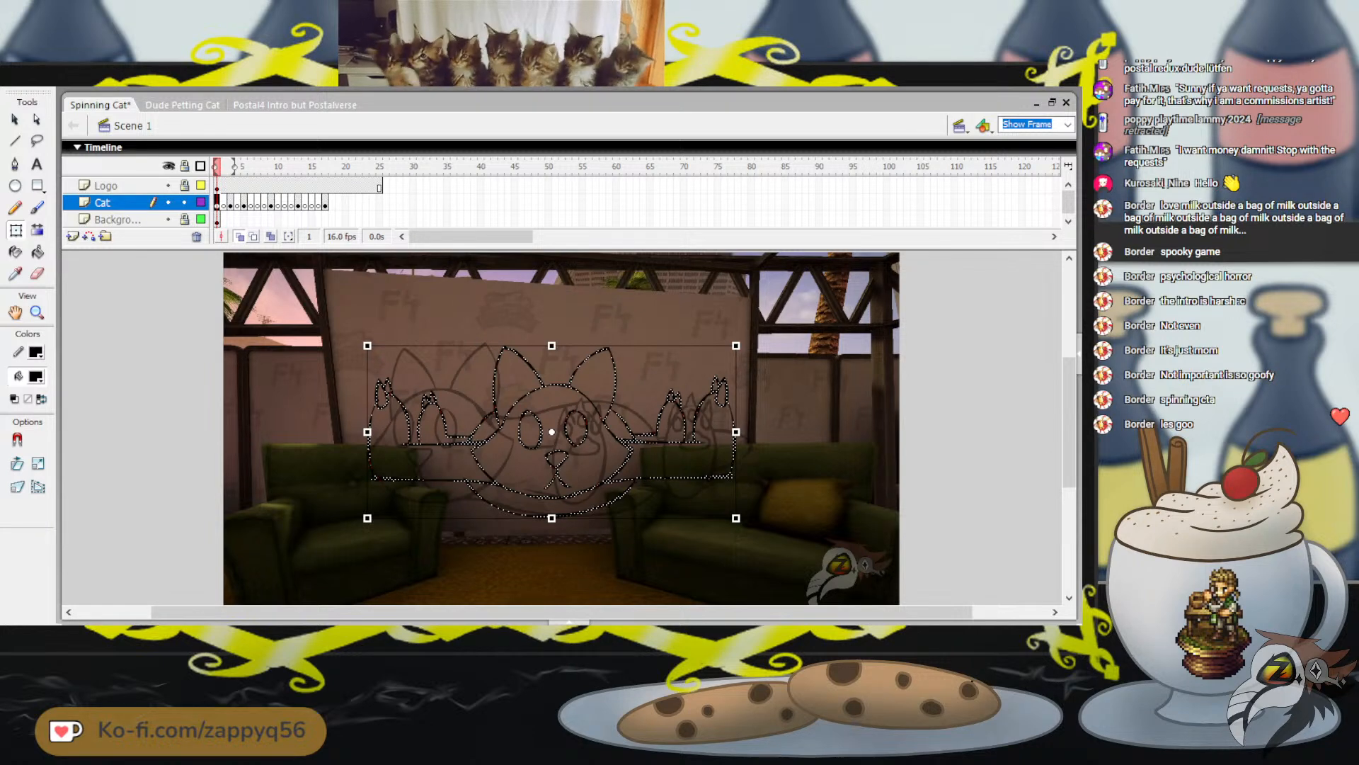
left_click(332, 203)
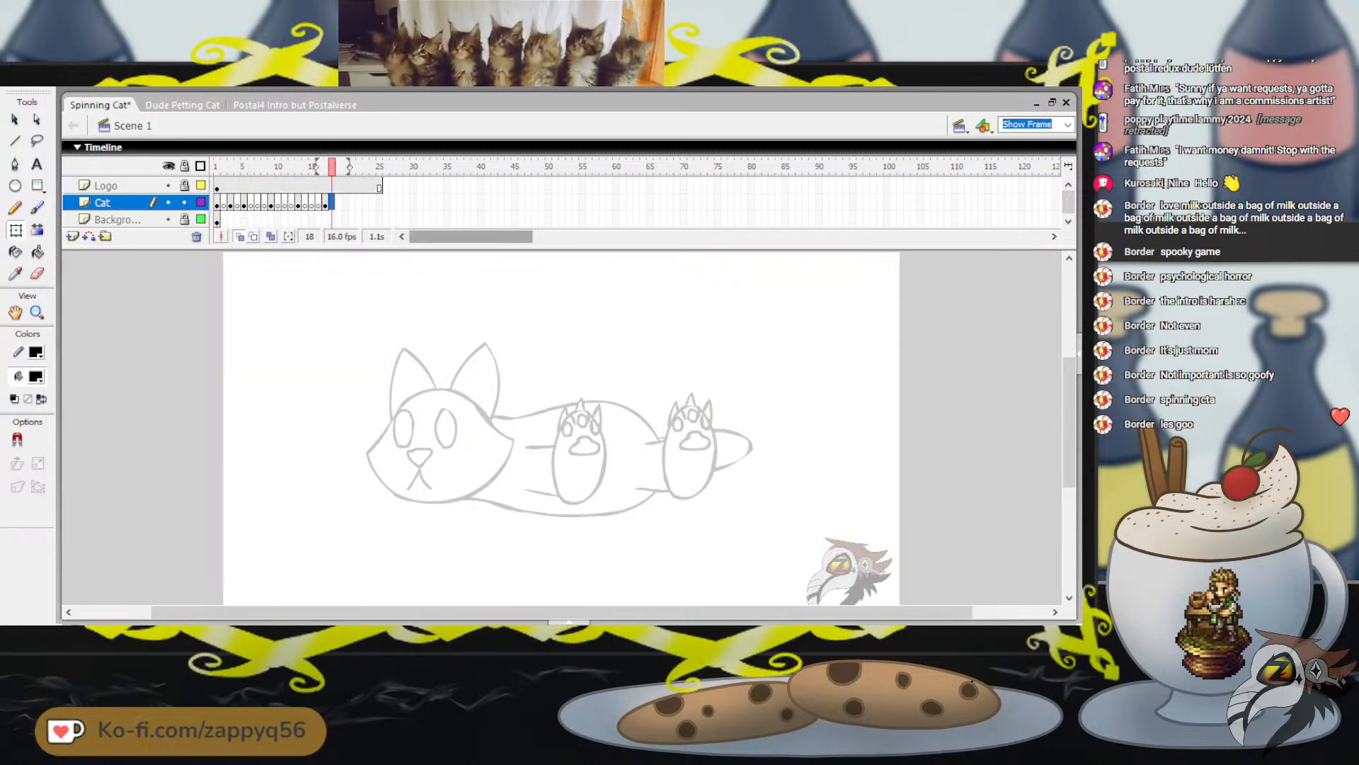
key("F7")
key("F7")
key("F7")
left_click(351, 203)
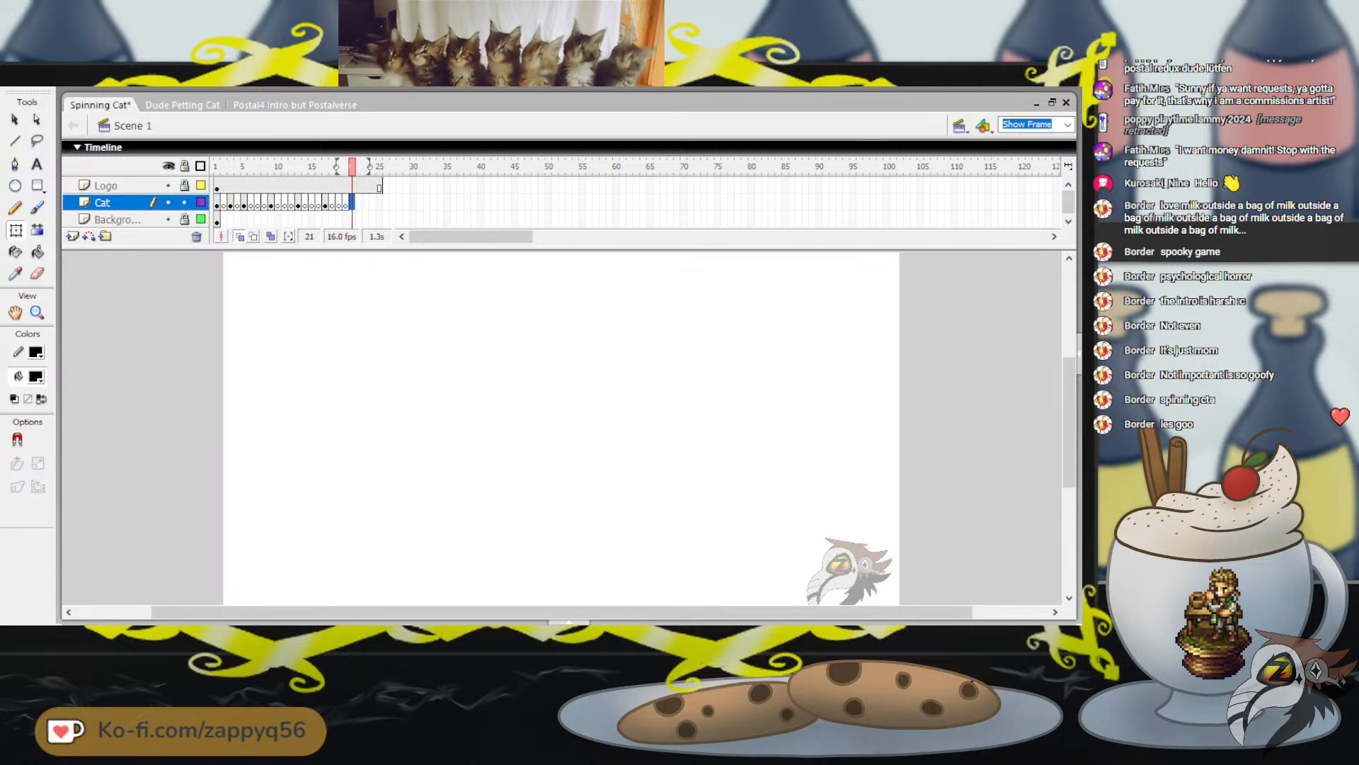
key("ctrl+shift+v")
left_click(467, 304)
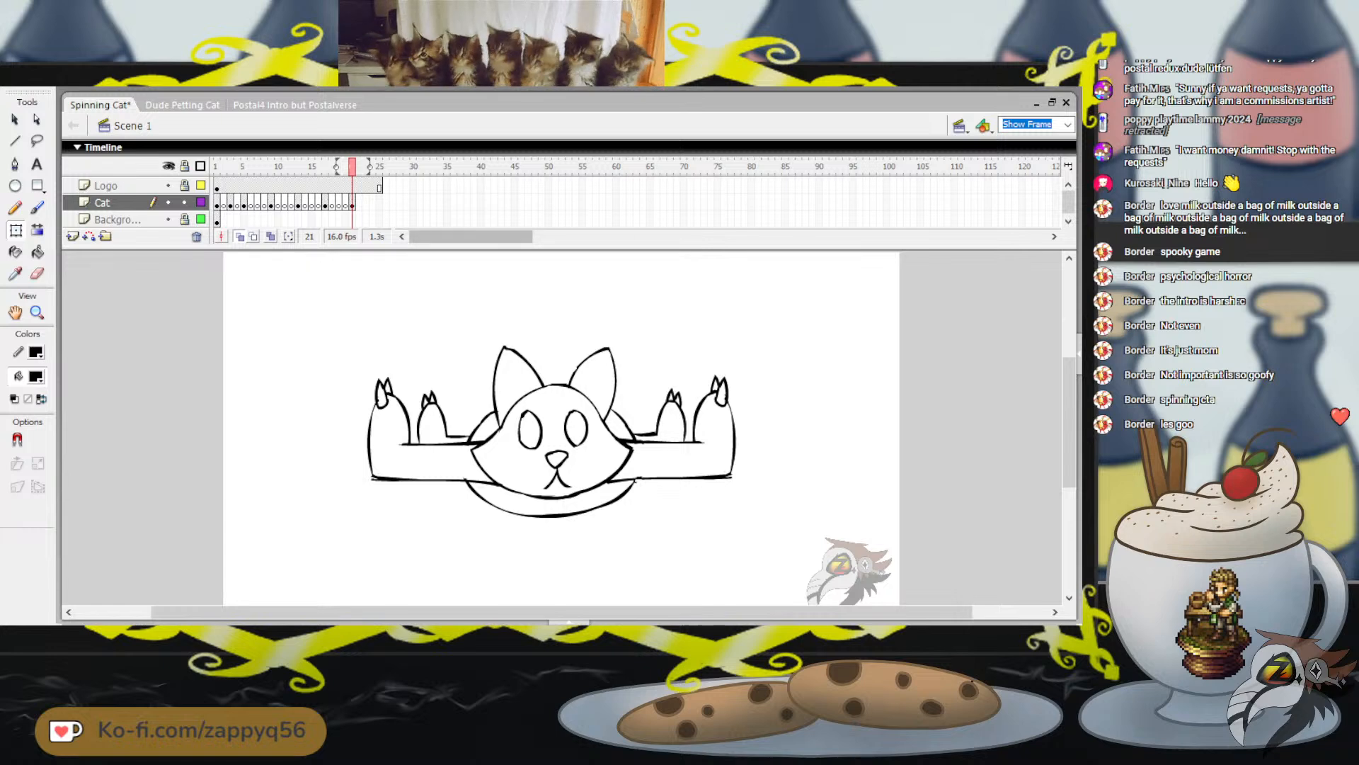
Check the new keyframes, then shift the three-quarter cat to frame 15 and the front-facing cat to frame 17
left_click_drag(352, 167, 325, 167)
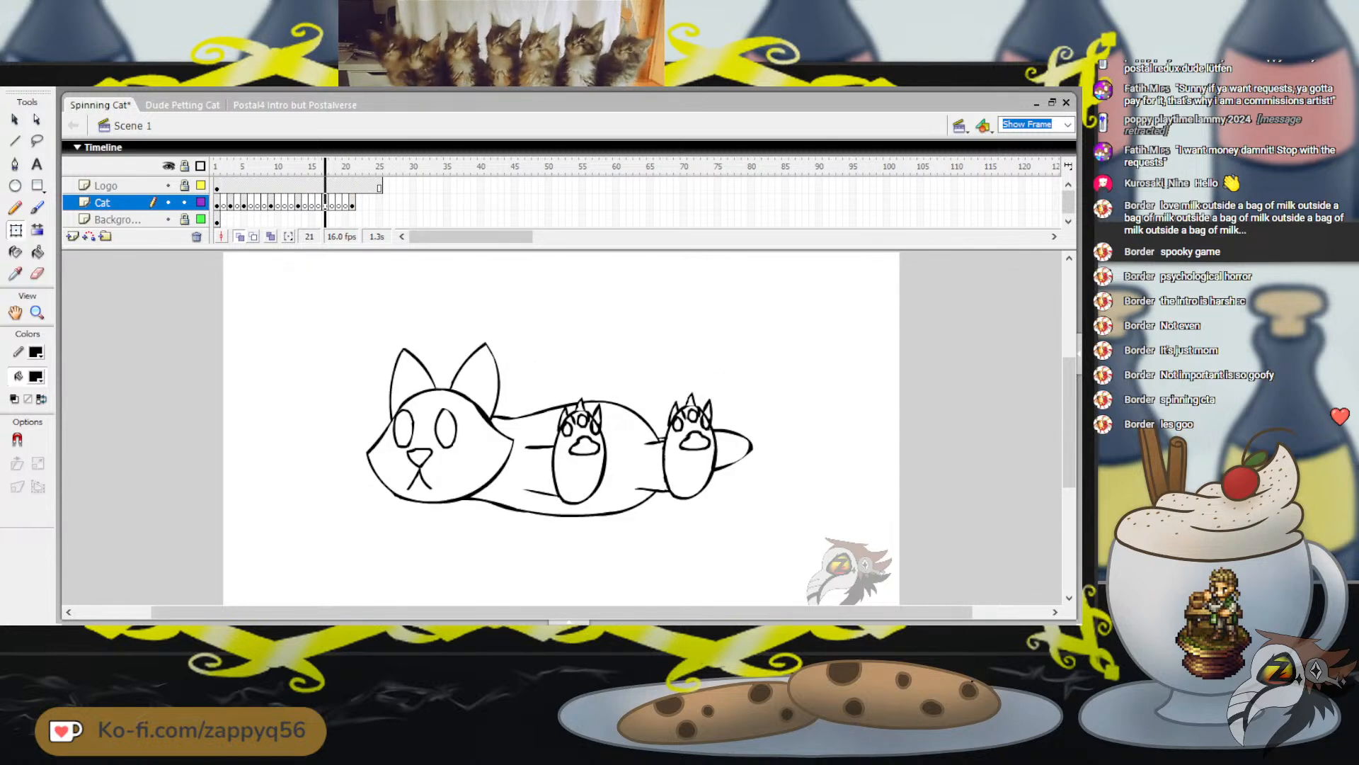
key("comma")
key("comma")
key("period")
key("period")
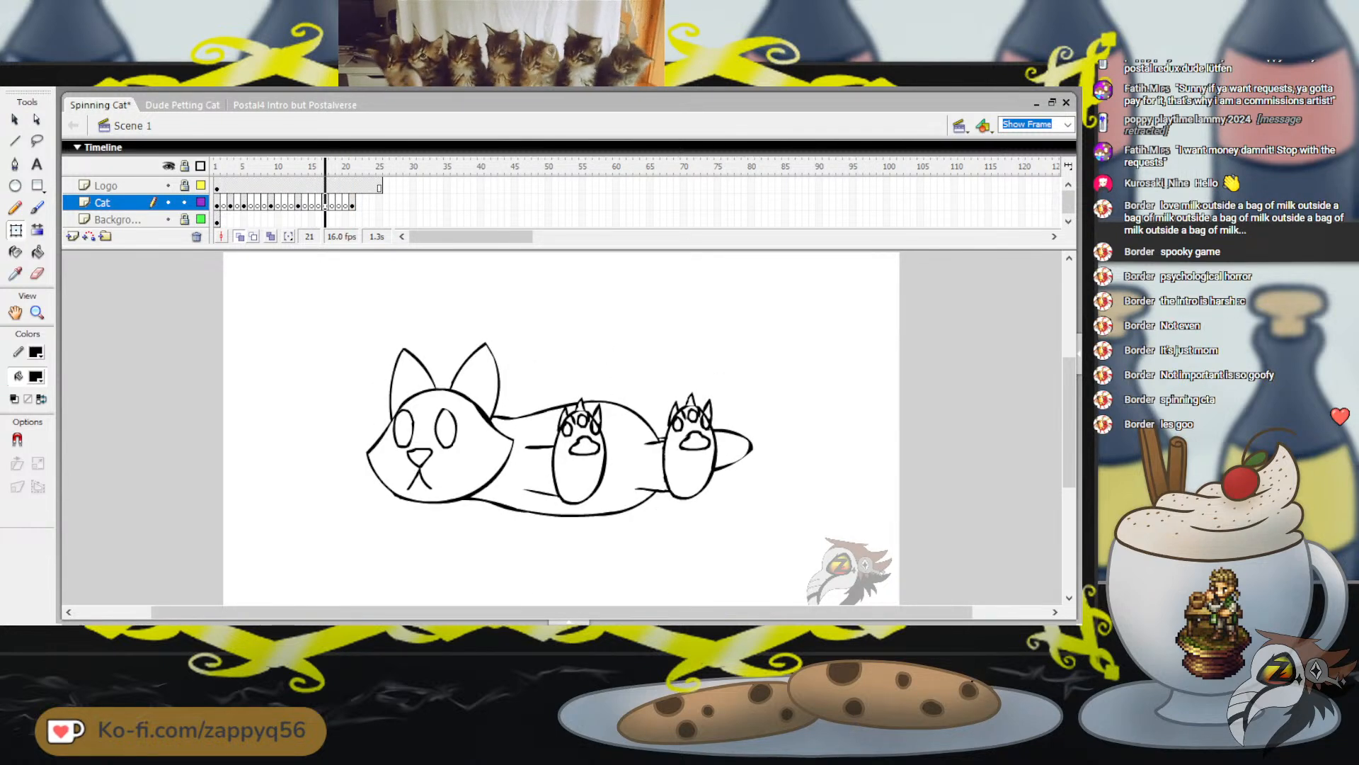
mouse_move(342, 167)
left_mouse_down()
mouse_move(356, 167)
mouse_move(343, 167)
left_mouse_up()
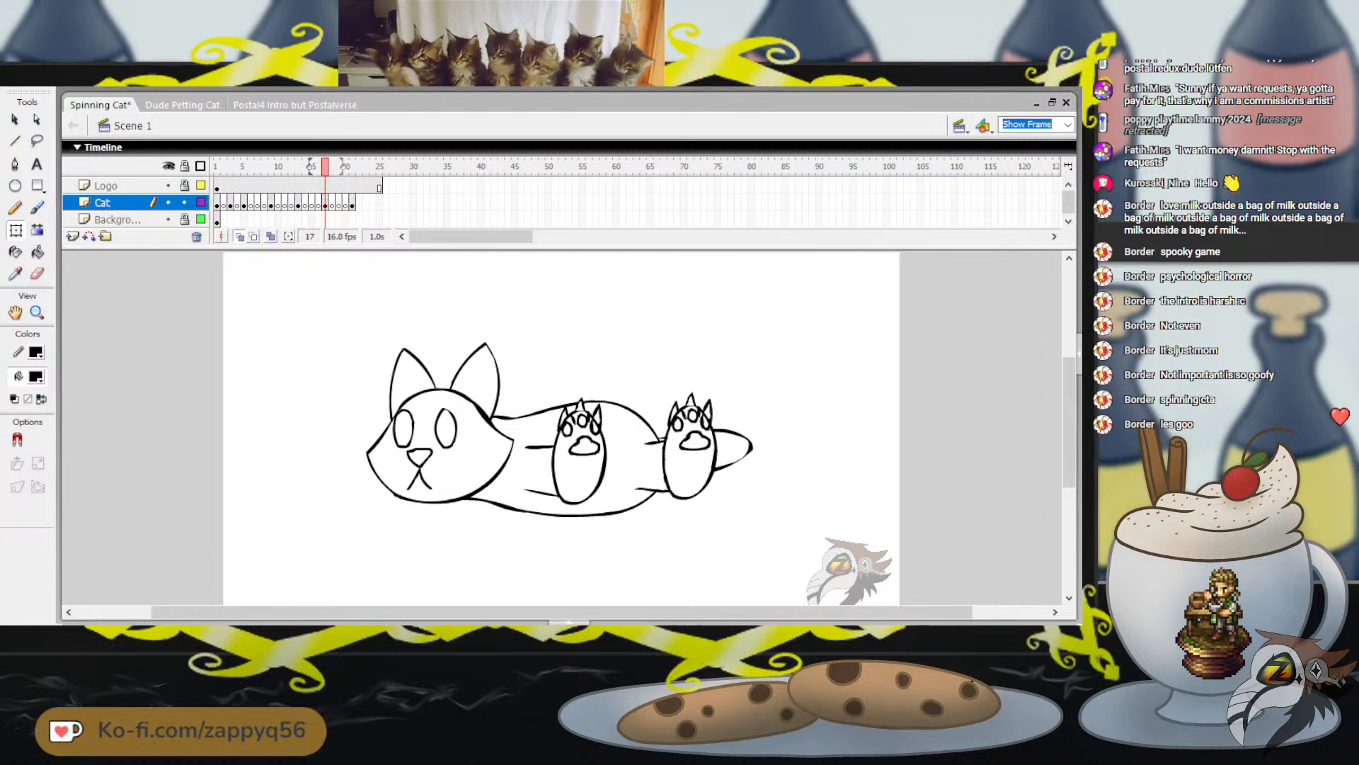
left_click(325, 204)
mouse_move(325, 203)
left_mouse_down()
mouse_move(312, 203)
mouse_move(324, 204)
left_mouse_up()
left_click(352, 204)
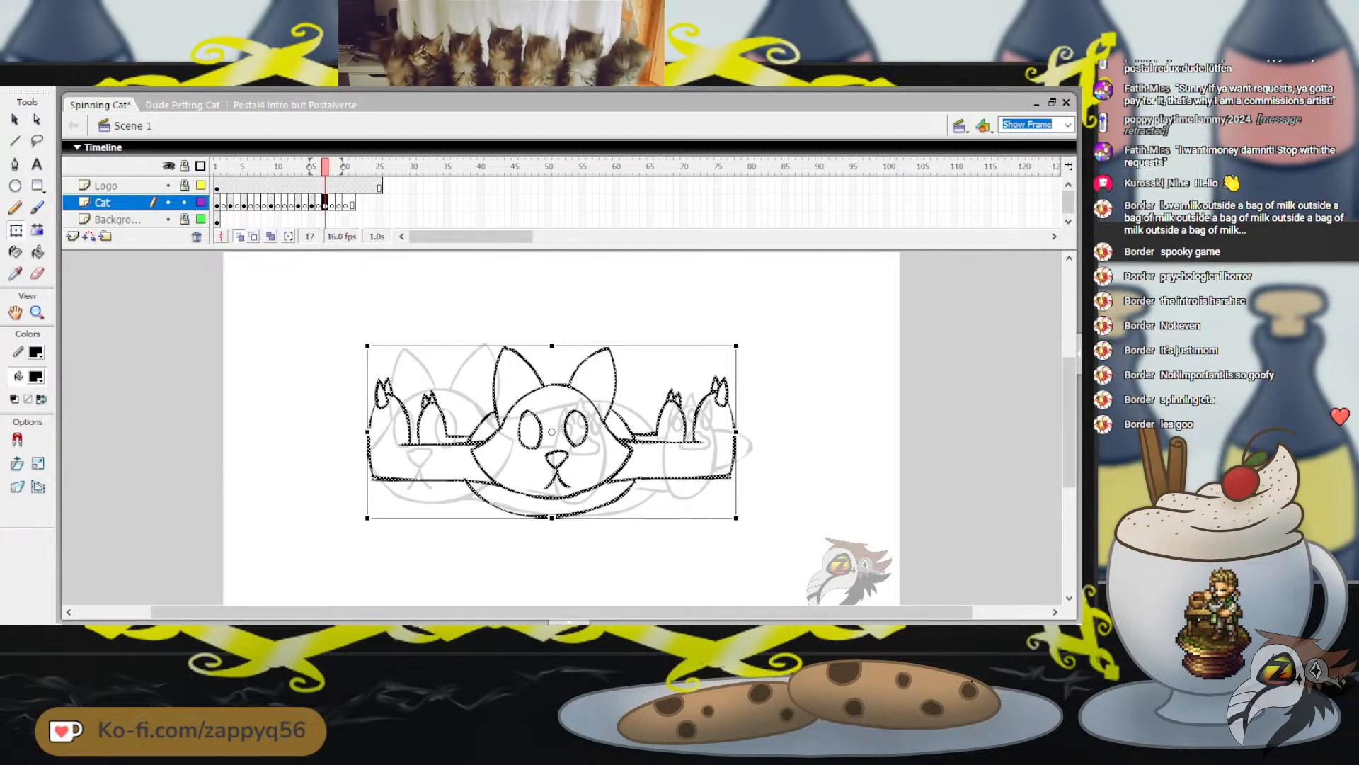
Select the whole three-quarter cat on frame 15 and flip it horizontally
left_click(311, 167)
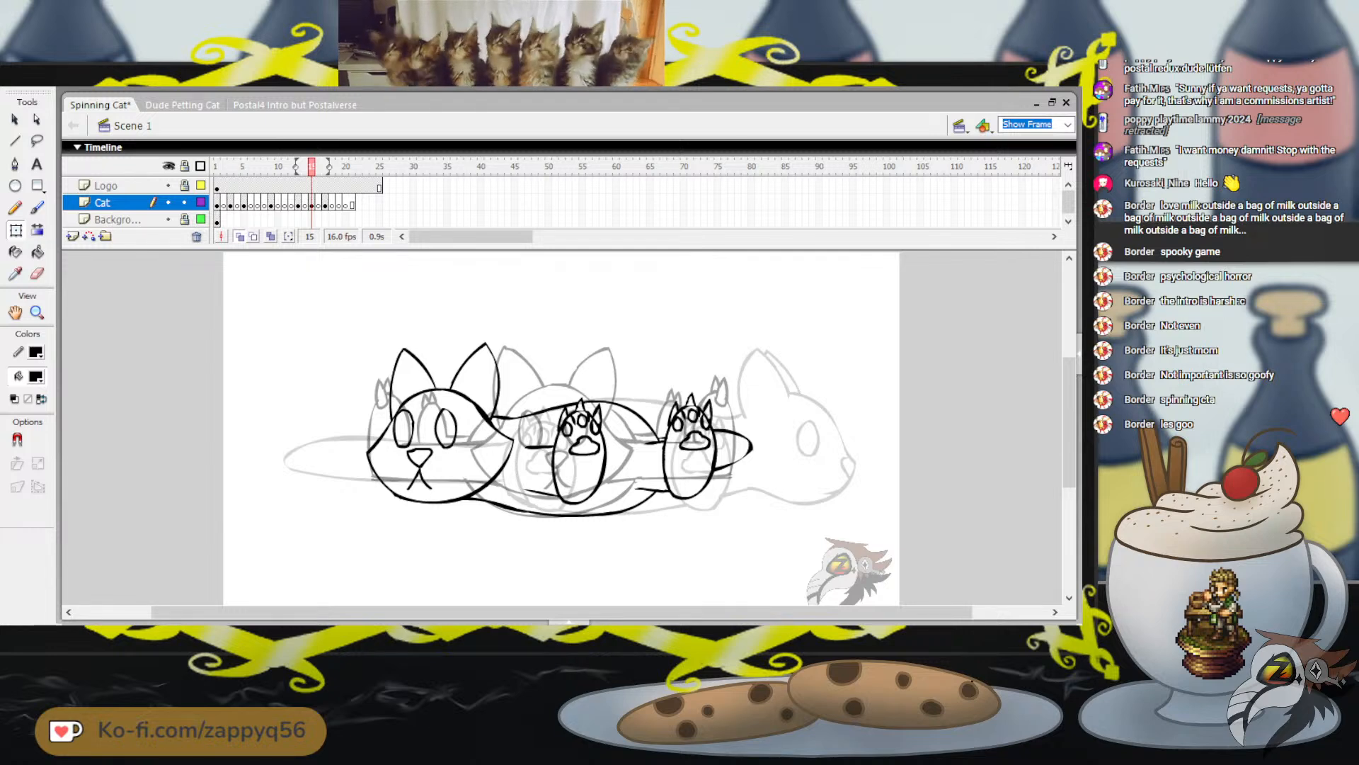
mouse_move(340, 309)
left_mouse_down()
mouse_move(457, 384)
mouse_move(784, 531)
left_mouse_up()
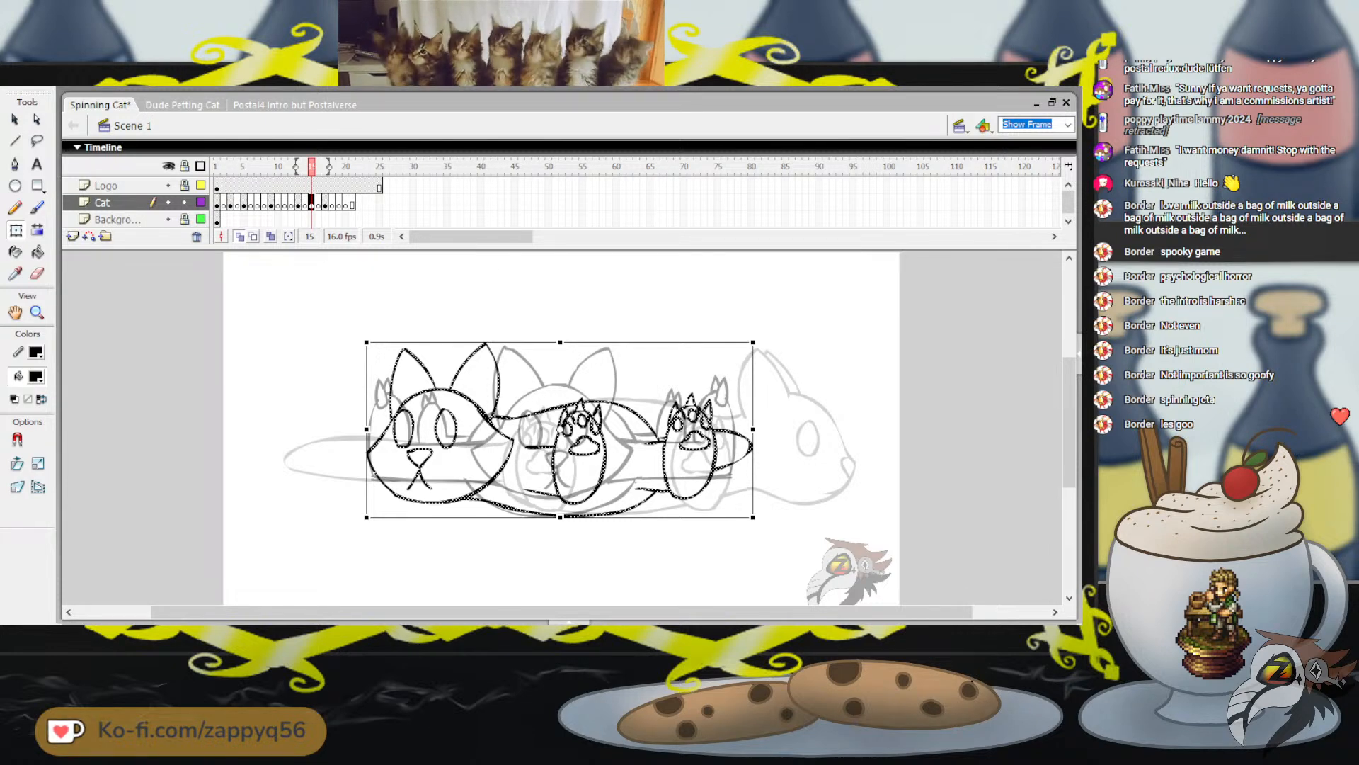
key("alt+m")
key("t")
key("h")
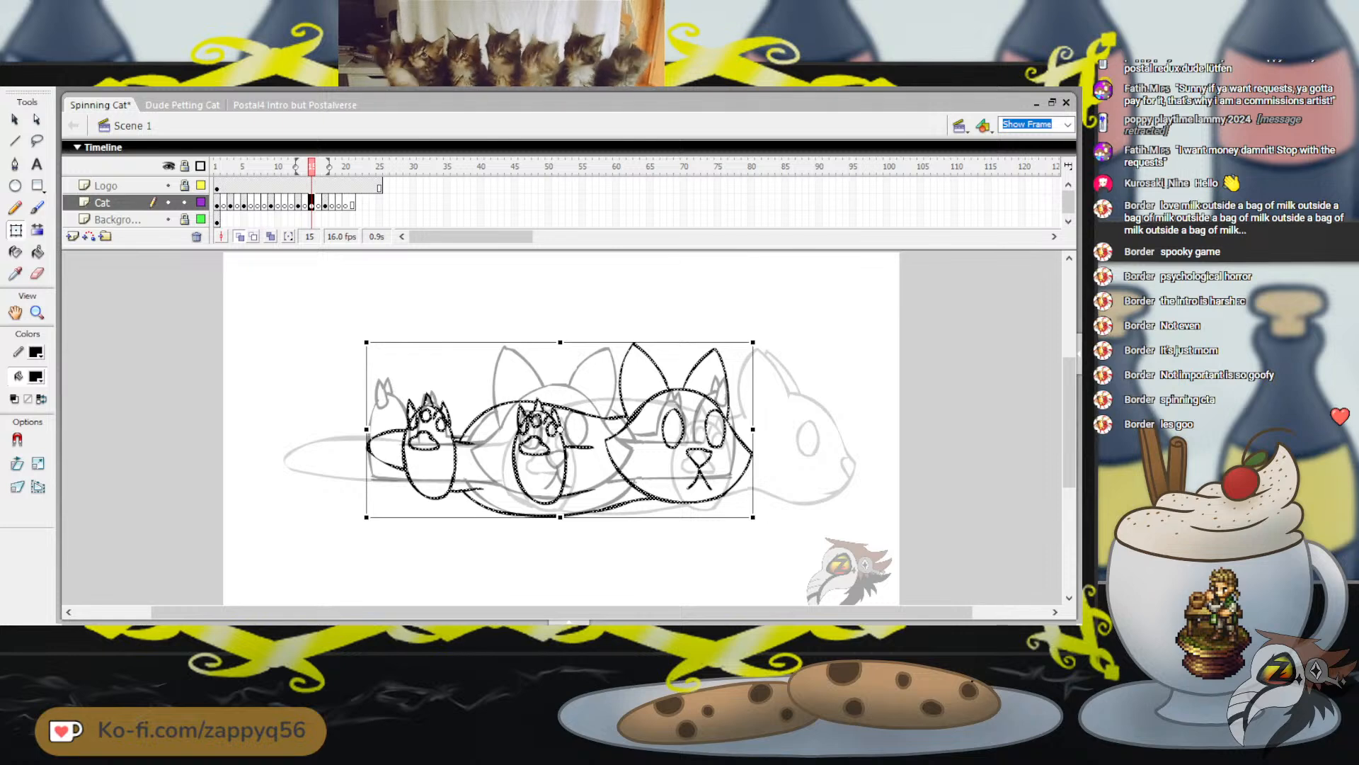
Move the flipped cat right over the onion-skinned body, then fine-tune its position slightly left and down
left_click_drag(566, 453, 596, 453)
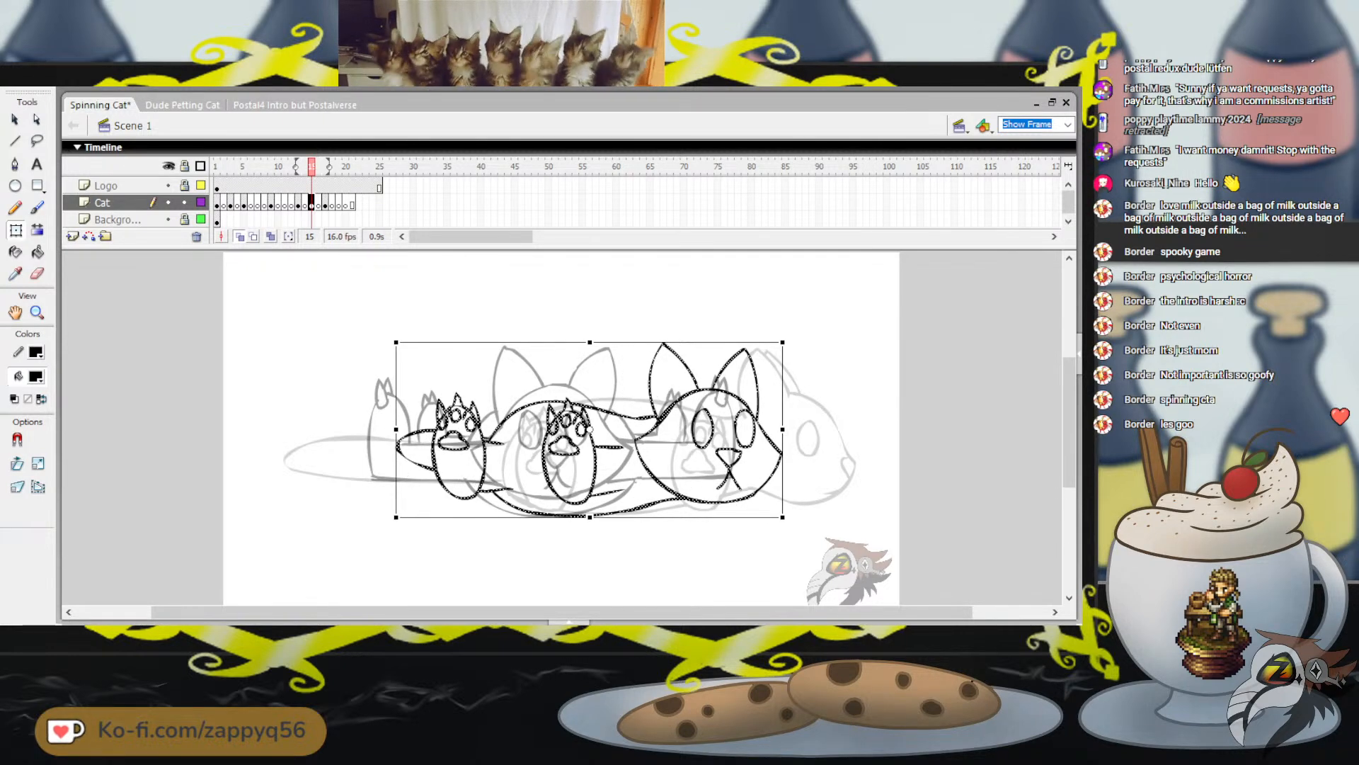
key("shift+Left")
key("shift+Left")
key("Down")
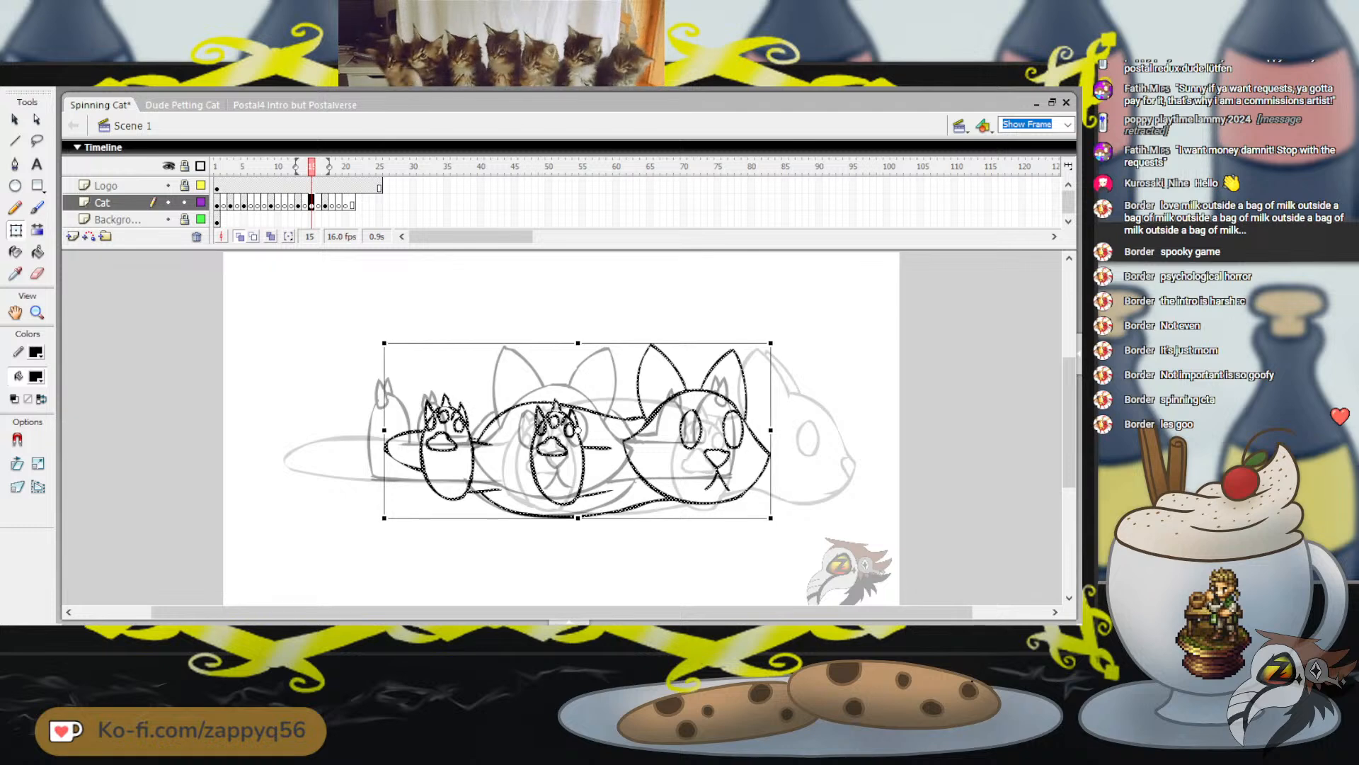
key("Left")
key("Down")
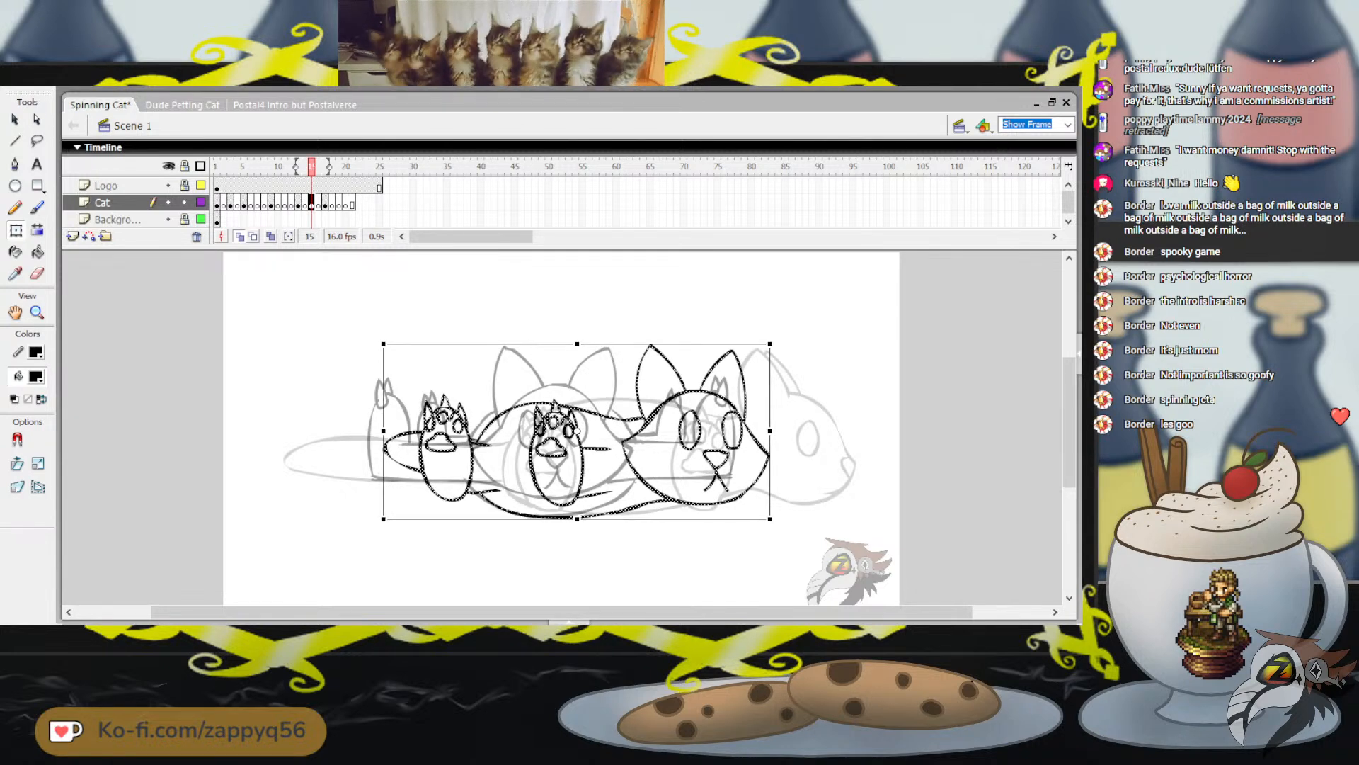
key("Left")
key("Left")
key("Left")
key("Left")
key("Left")
key("Left")
key("Left")
key("Left")
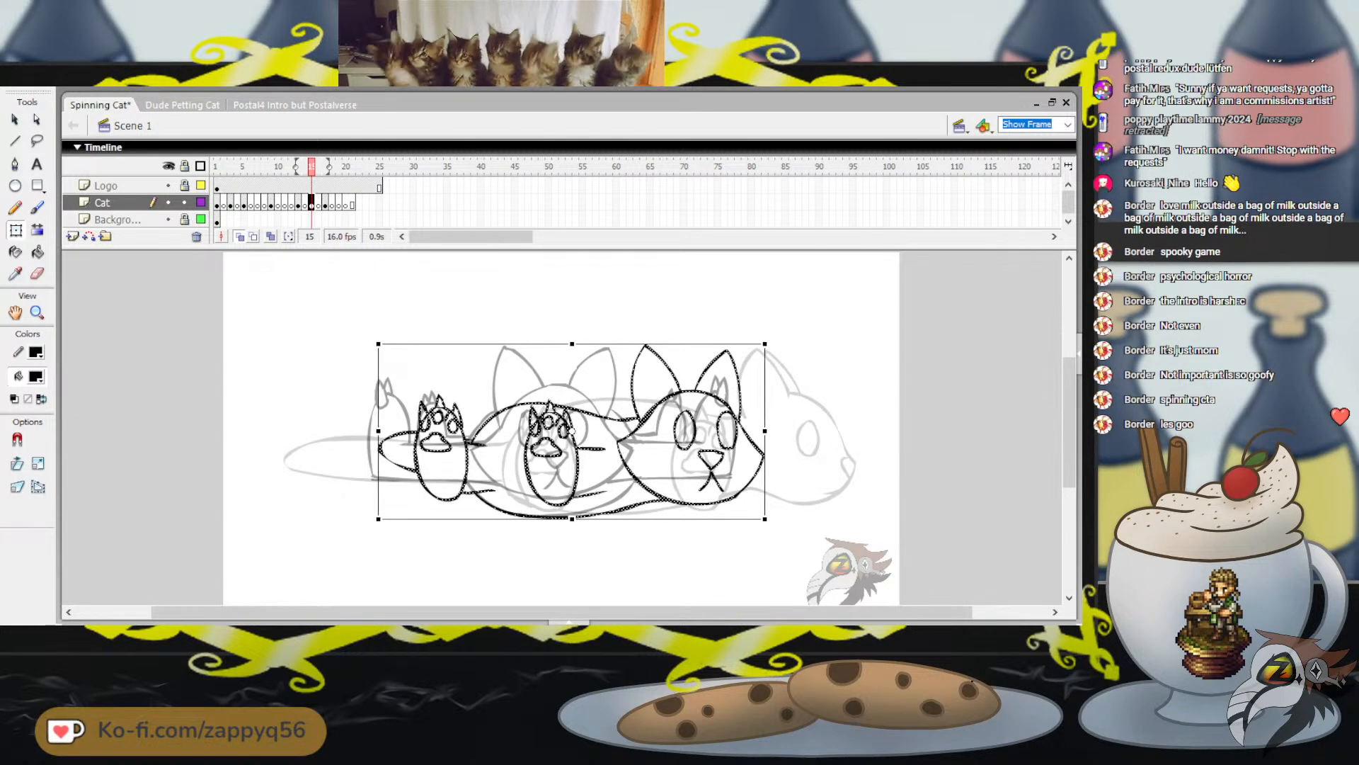
Deselect the cat, play back the animation, and save the document
key("Escape")
key("Return")
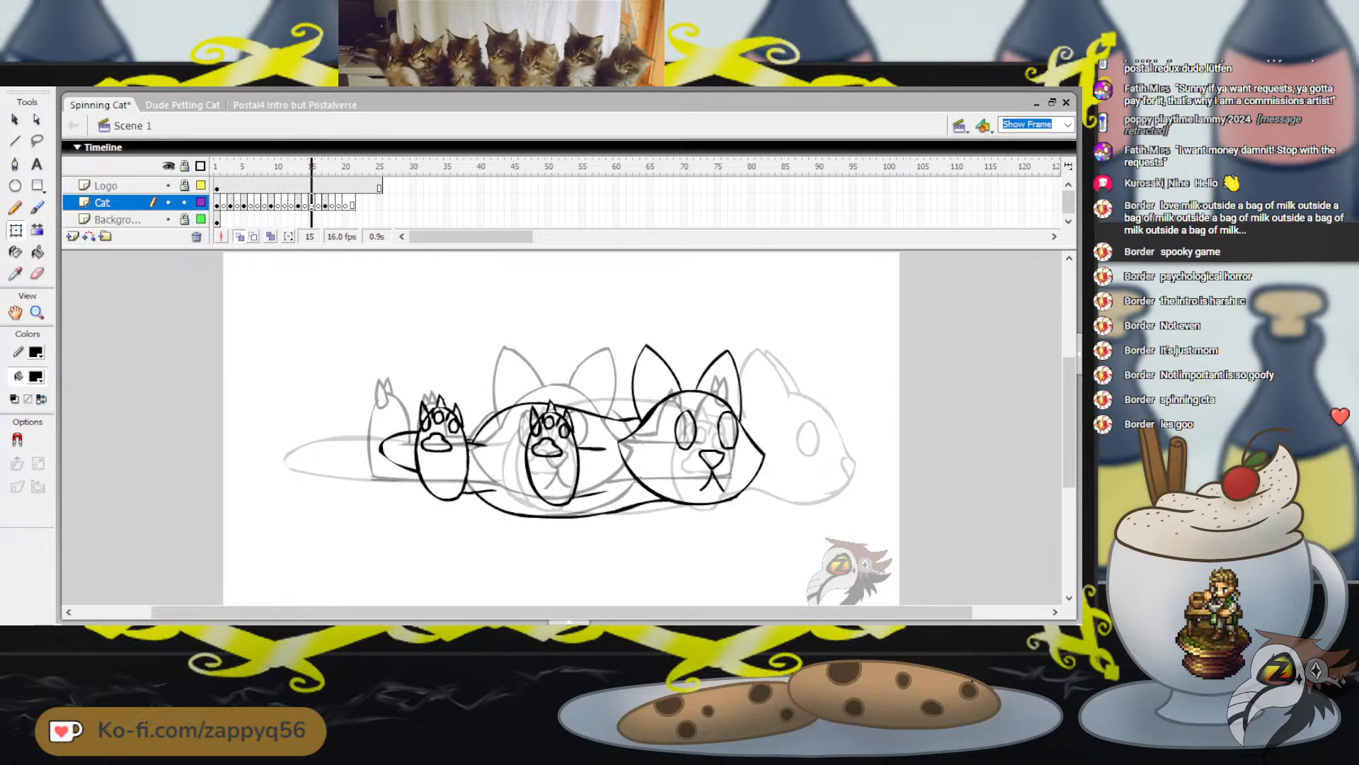
key("Return")
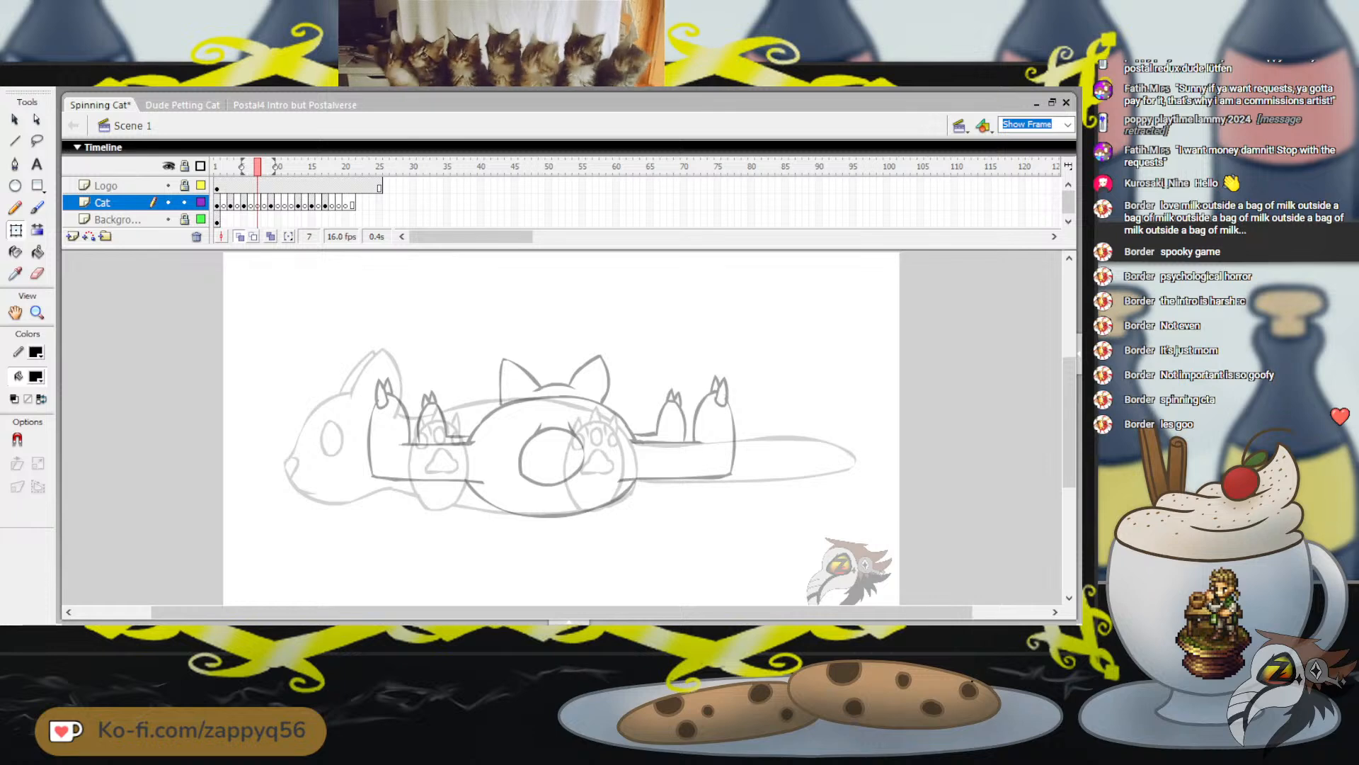
key("ctrl+s")
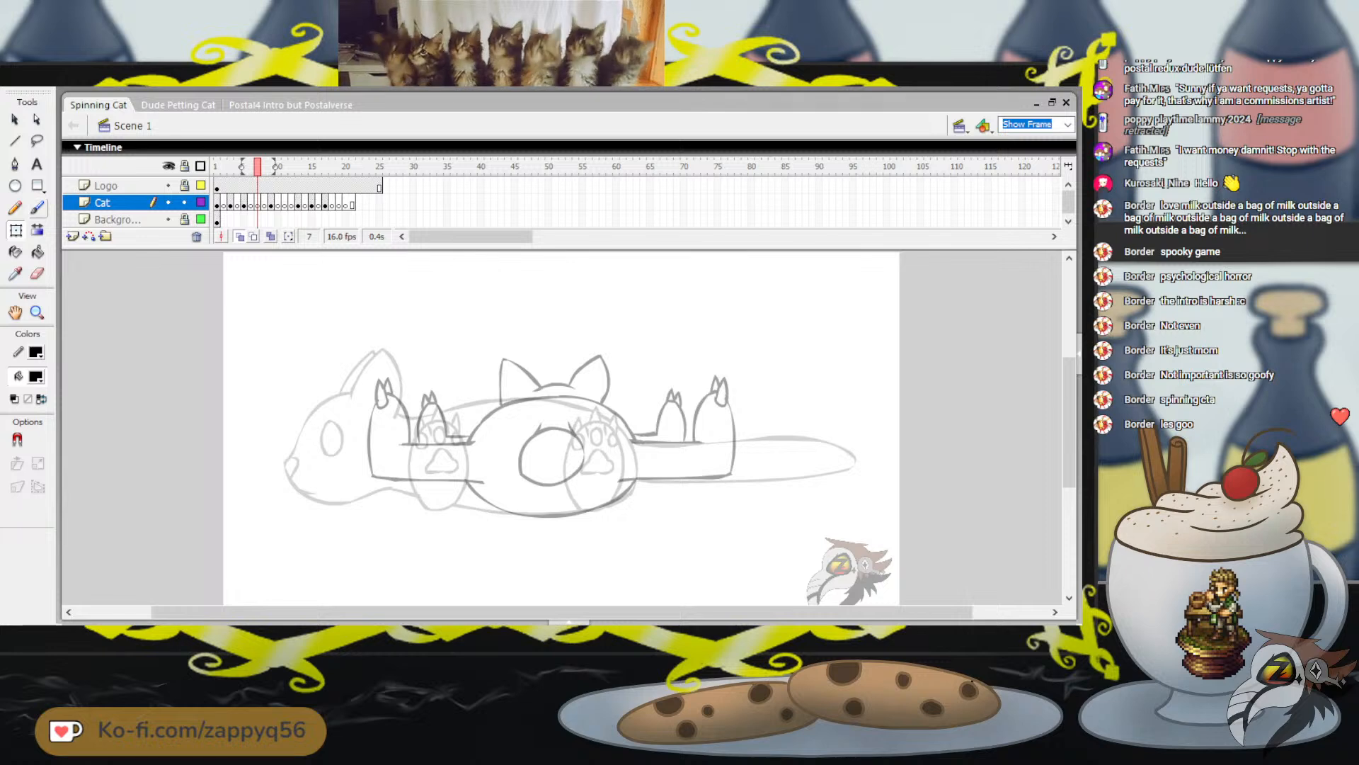
Brush an oval body outline on frame 7, tracing the onion-skinned rear-view cat's body
left_click(37, 207)
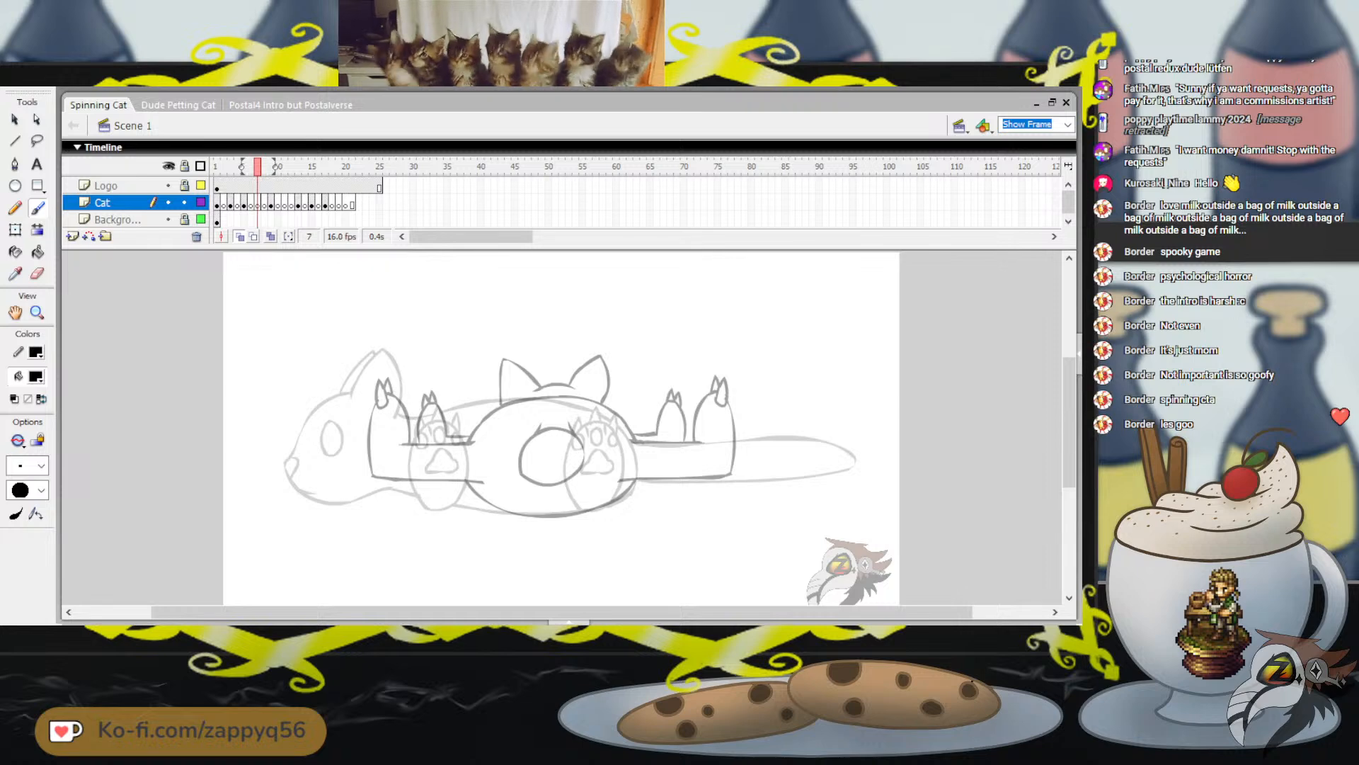
mouse_move(501, 397)
left_mouse_down()
mouse_move(429, 432)
mouse_move(433, 502)
mouse_move(467, 523)
mouse_move(531, 520)
mouse_move(564, 497)
left_mouse_up()
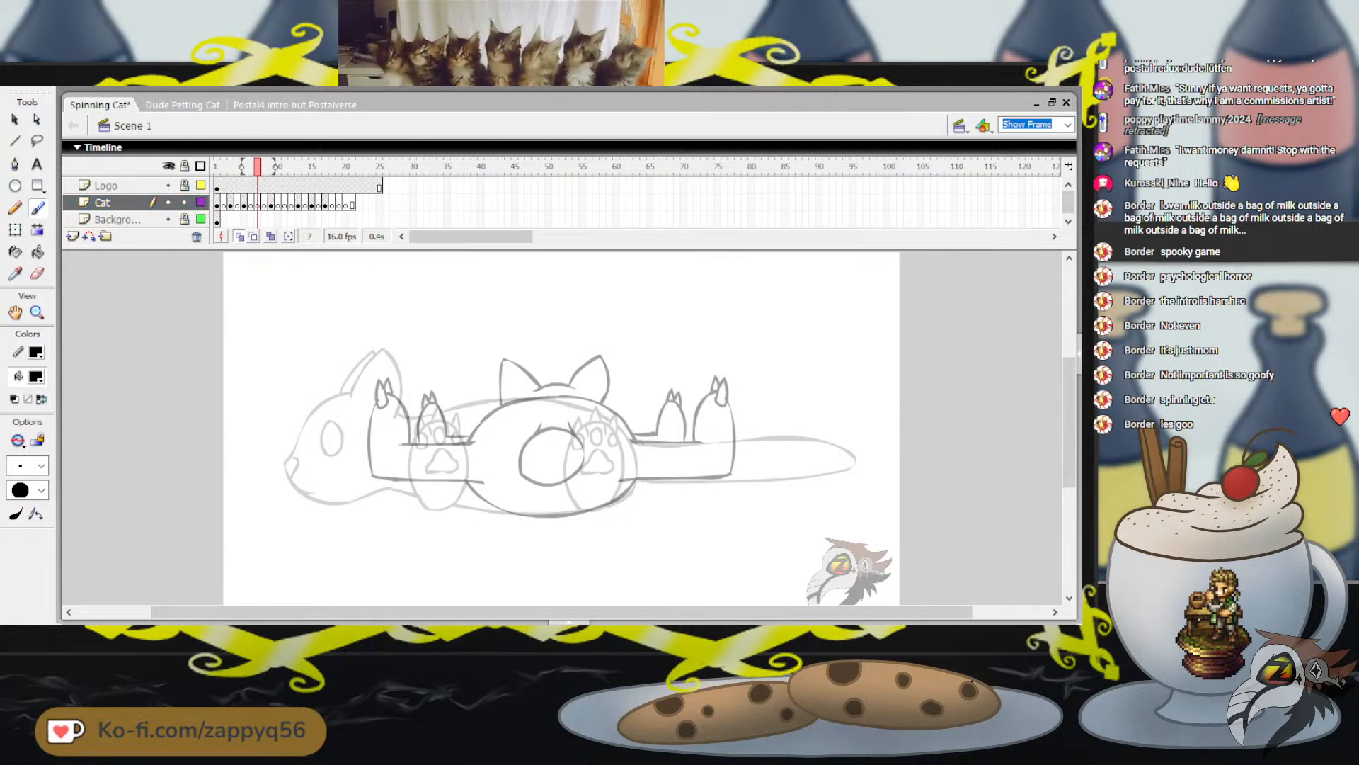
mouse_move(520, 398)
left_mouse_down()
mouse_move(557, 393)
mouse_move(467, 450)
mouse_move(496, 510)
mouse_move(575, 517)
mouse_move(631, 477)
left_mouse_up()
left_click_drag(621, 416, 547, 394)
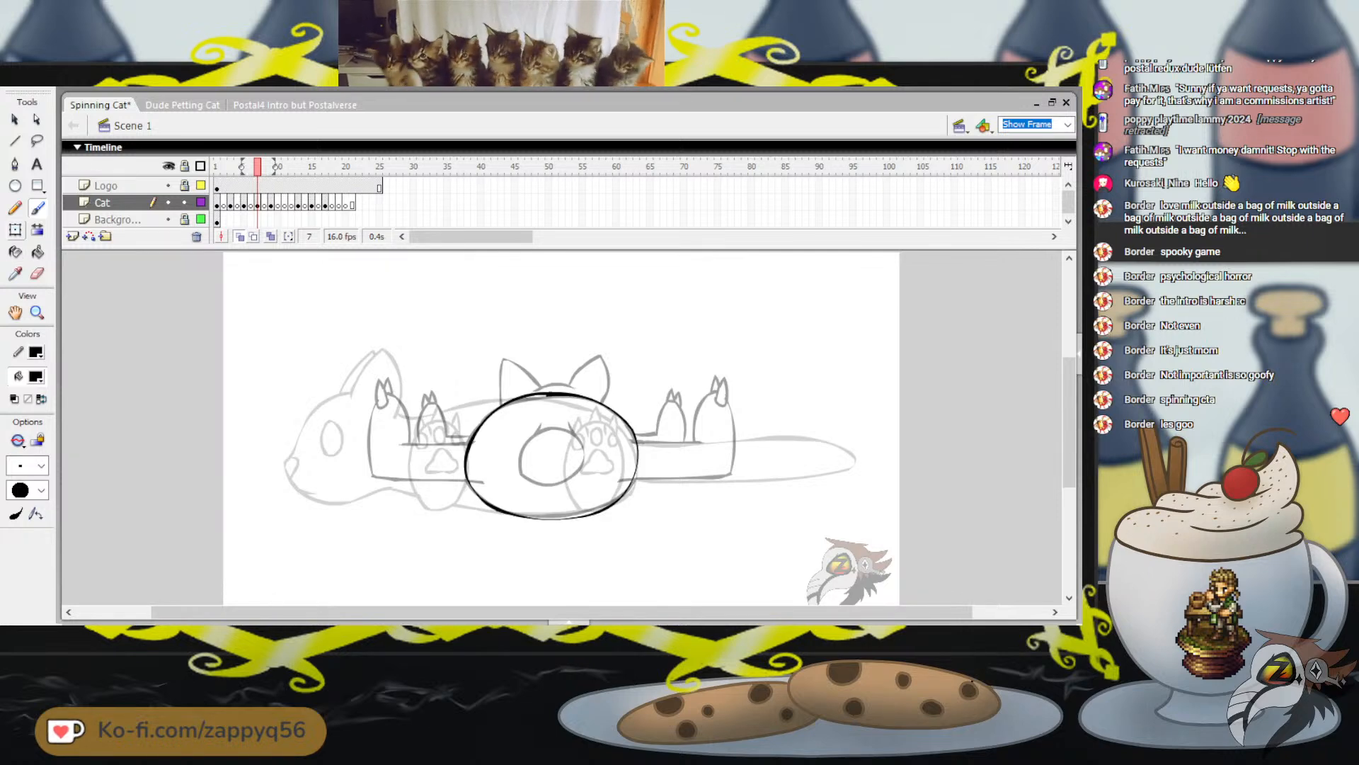
Move the oval body outline left between the onion-skinned poses and make it slightly narrower with Free Transform
key("q")
left_click(258, 205)
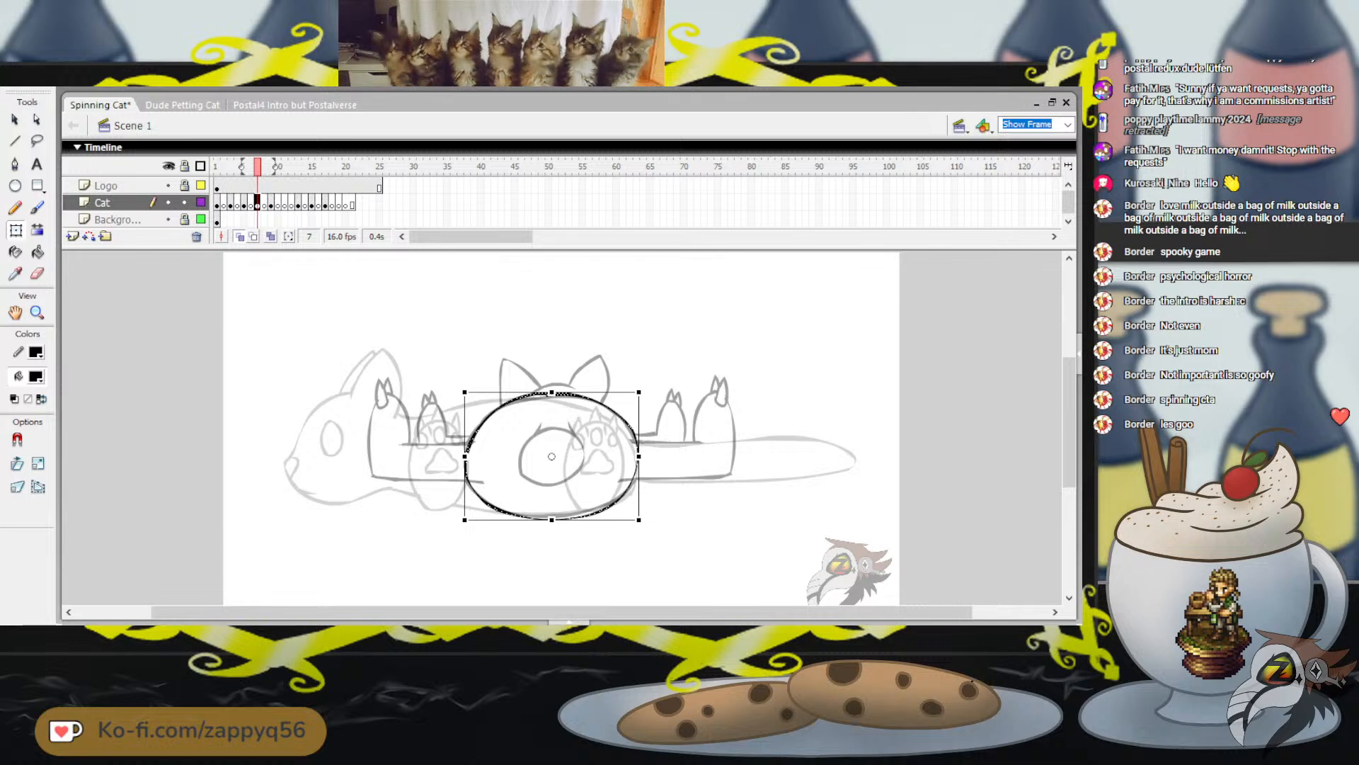
left_click_drag(538, 467, 410, 458)
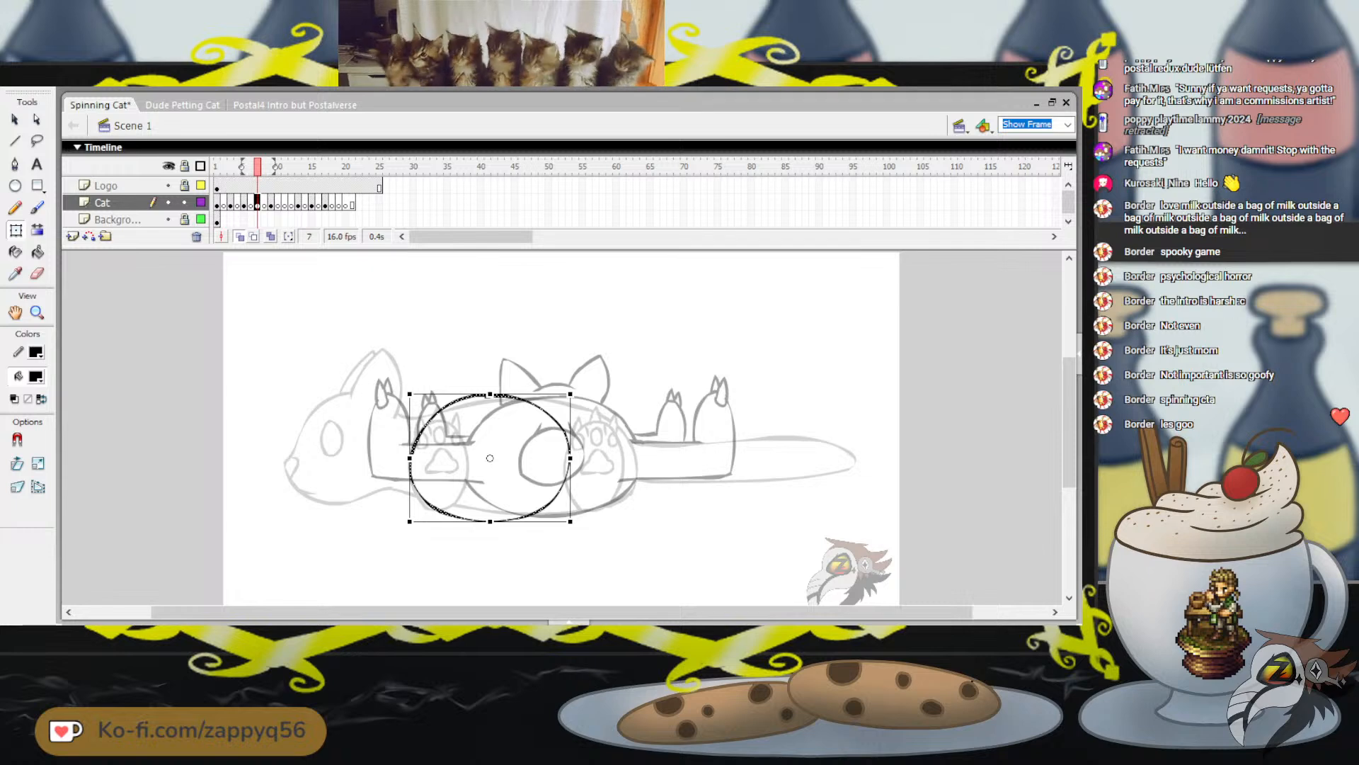
left_click_drag(570, 394, 574, 392)
left_click_drag(573, 521, 575, 522)
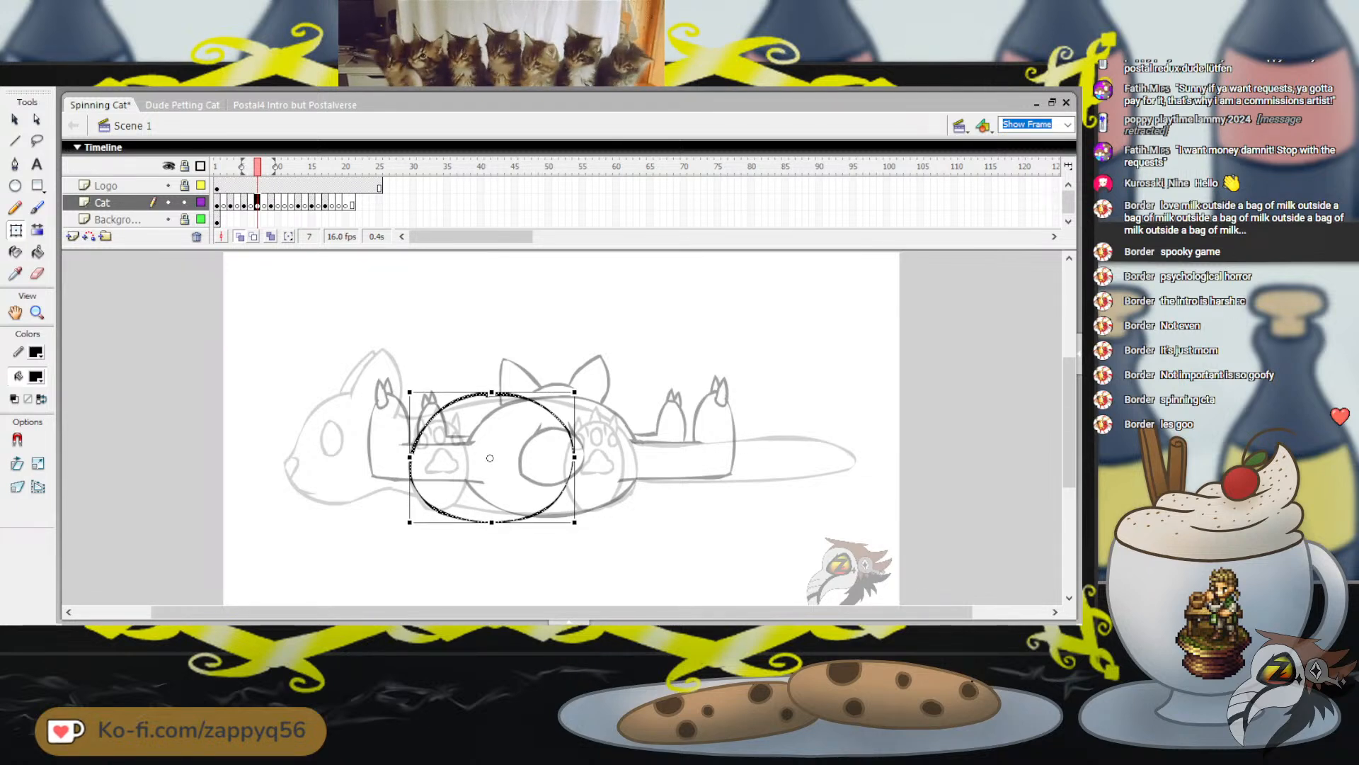
Nudge the oval body outline right and slightly up, reduce its height a little with Free Transform, and deselect it
key("Right")
key("Right")
key("Right")
key("Right")
key("Right")
key("Right")
key("Right")
key("Right")
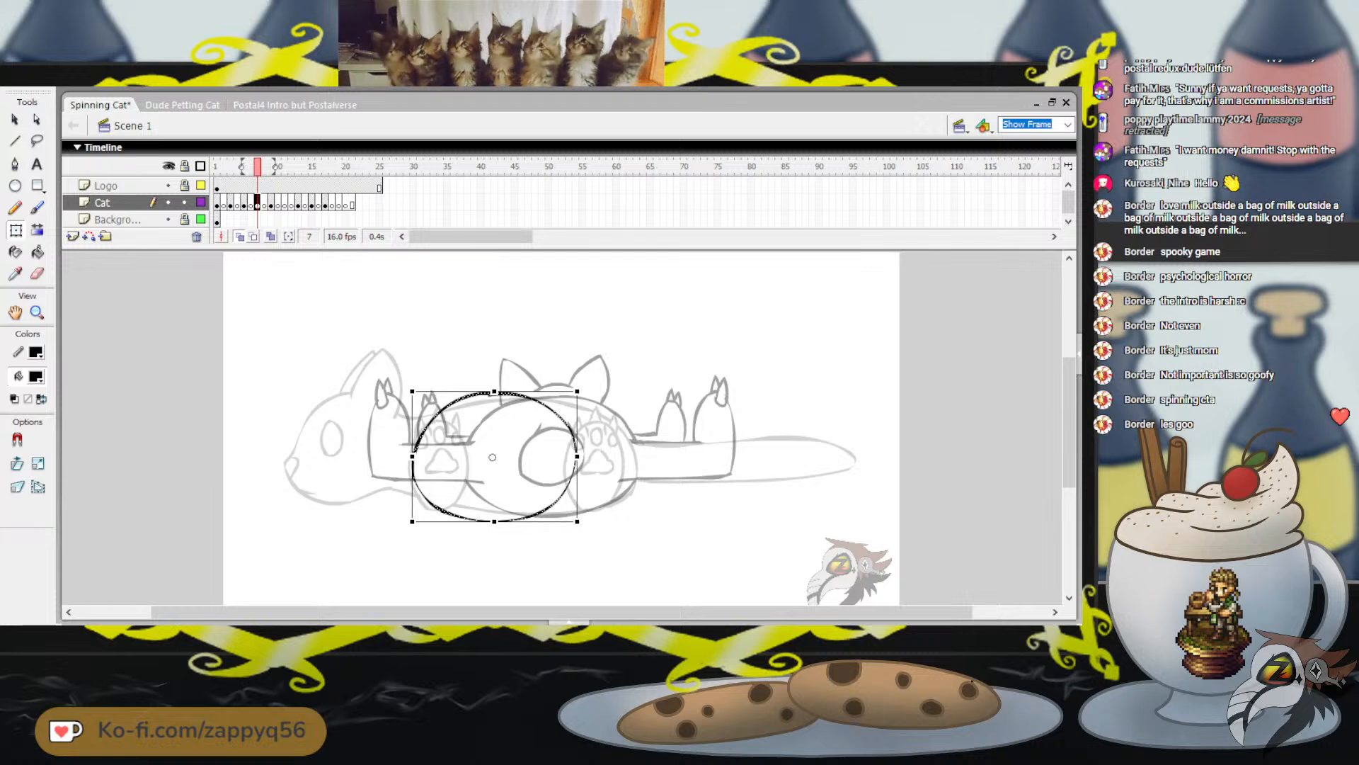
key("Right")
key("Right")
key("Right")
key("Right")
key("Right")
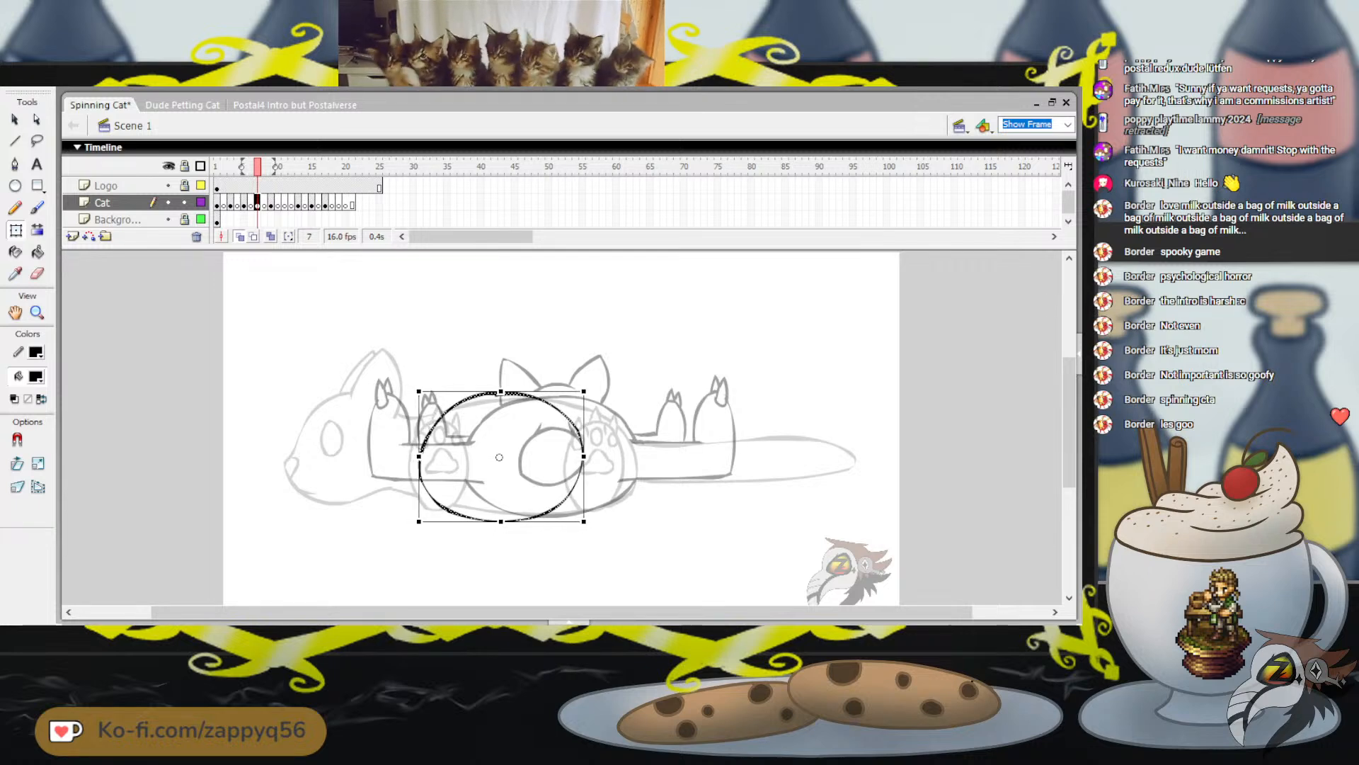
left_click_drag(501, 392, 501, 394)
key("Up")
key("Up")
key("Right")
key("Right")
key("Right")
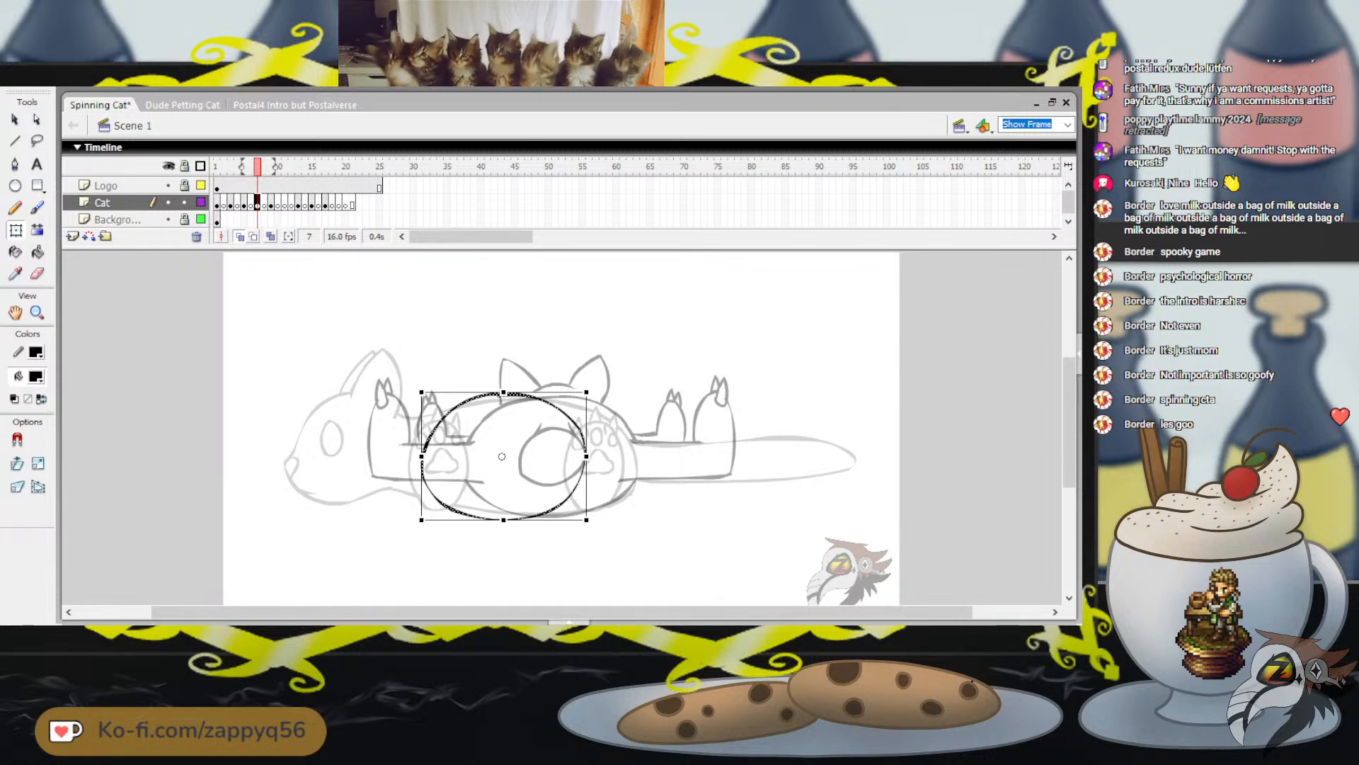
key("Escape")
Brush the foreshortened tail on frame 7, running from inside the body oval past its right edge with a rounded tip
key("b")
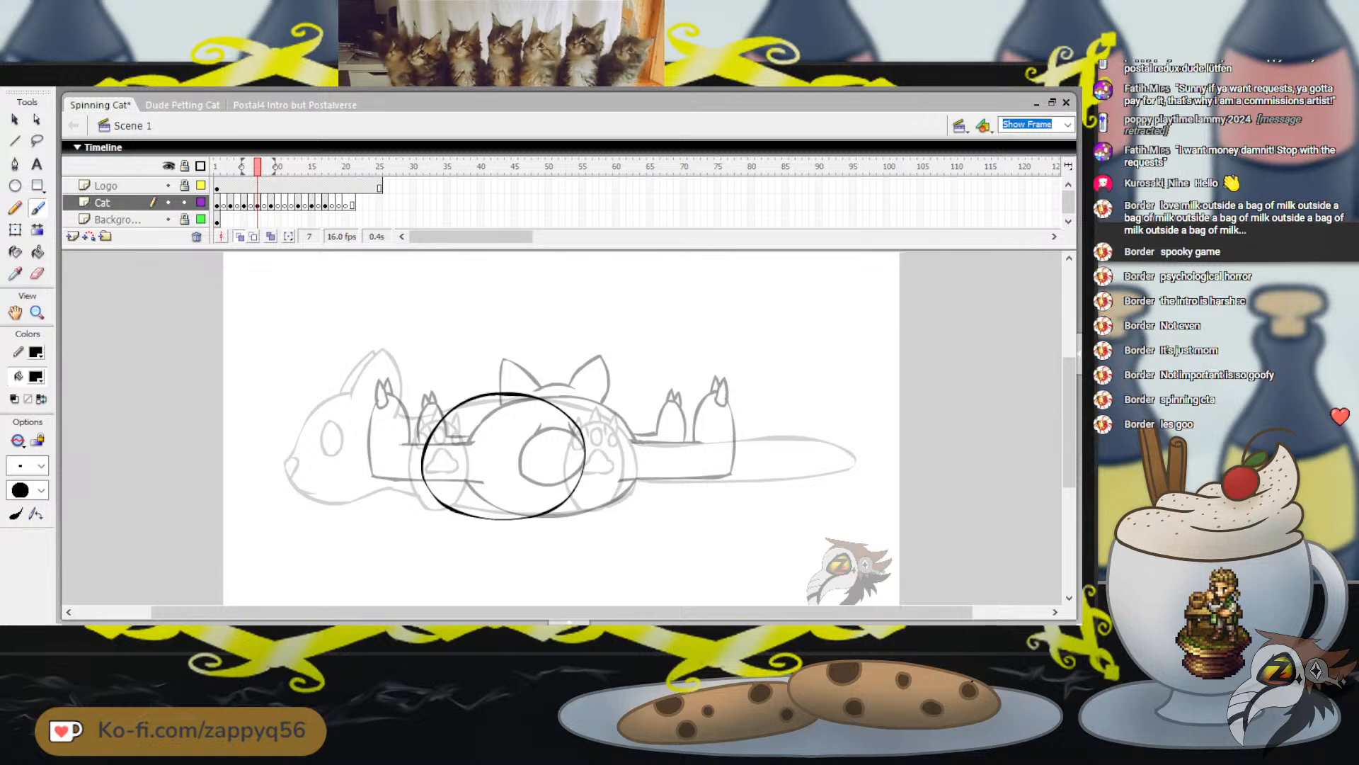
key("ctrl+z")
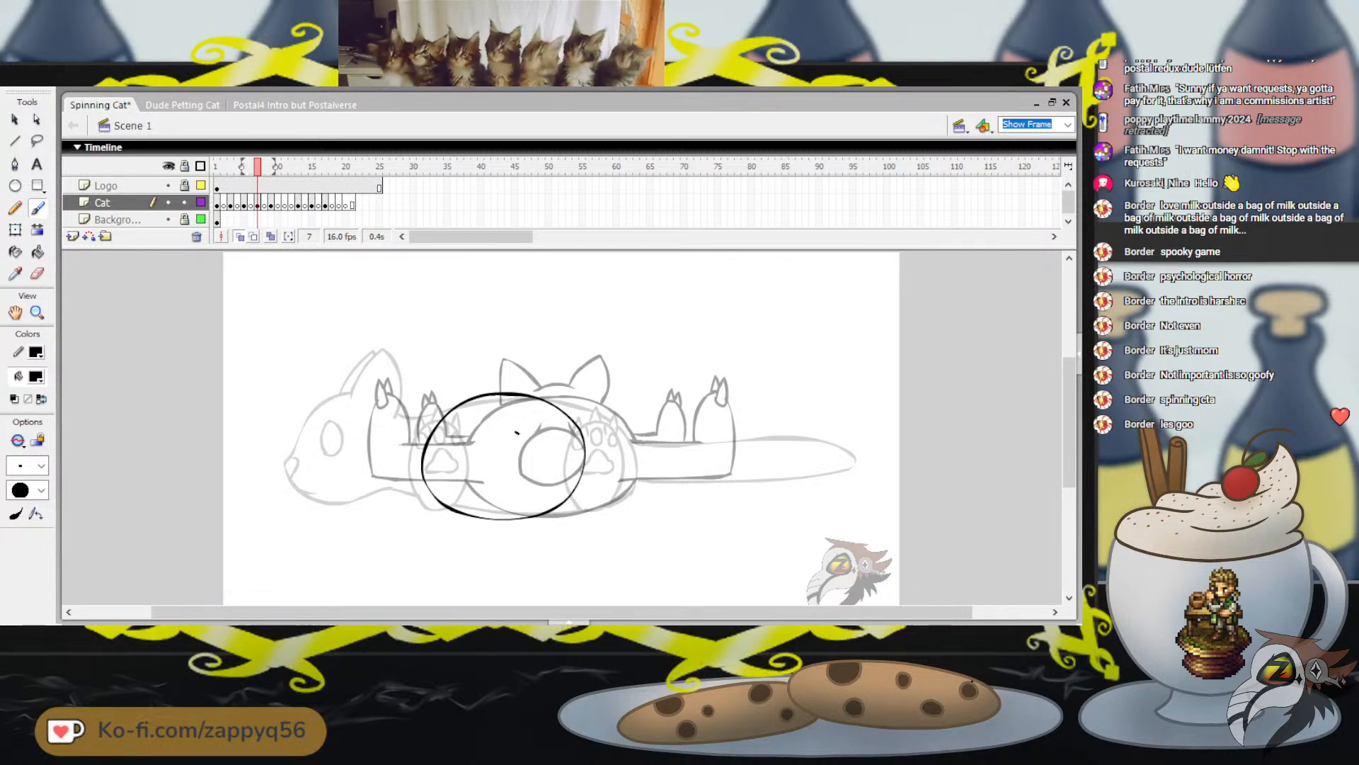
mouse_move(517, 433)
left_mouse_down()
mouse_move(625, 435)
mouse_move(639, 456)
mouse_move(624, 473)
mouse_move(512, 468)
left_mouse_up()
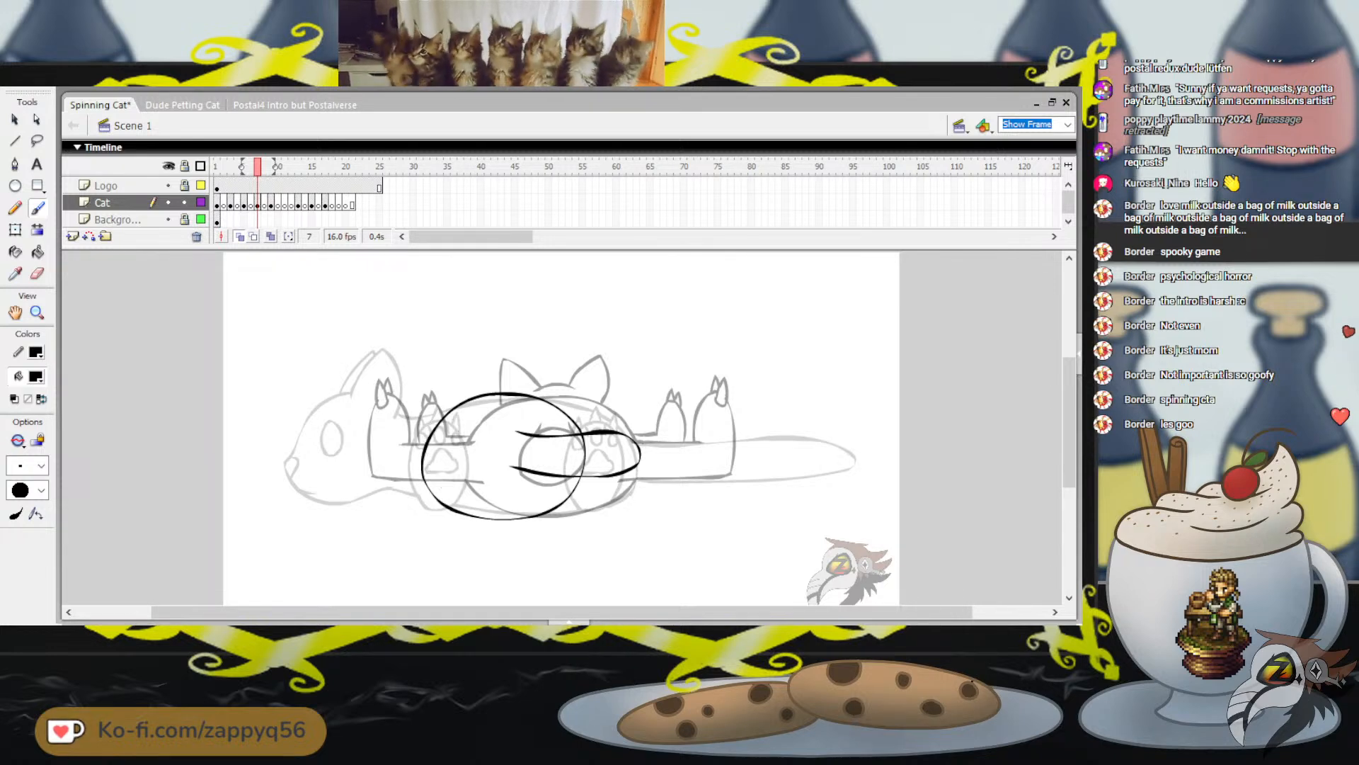
Try several narrow oval paw outlines over the left edge of the body, undoing each attempt
mouse_move(424, 416)
left_mouse_down()
mouse_move(426, 483)
mouse_move(455, 465)
mouse_move(457, 420)
mouse_move(425, 415)
left_mouse_up()
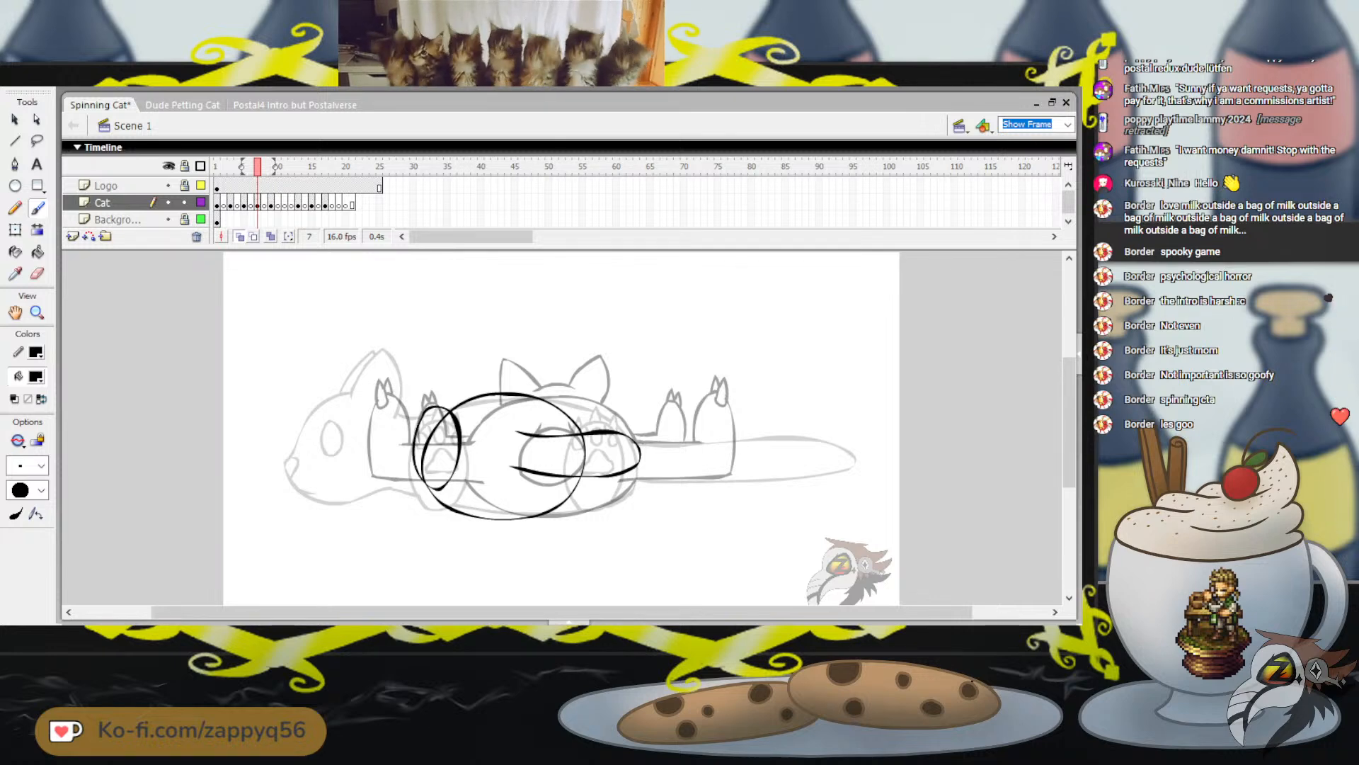
key("ctrl+z")
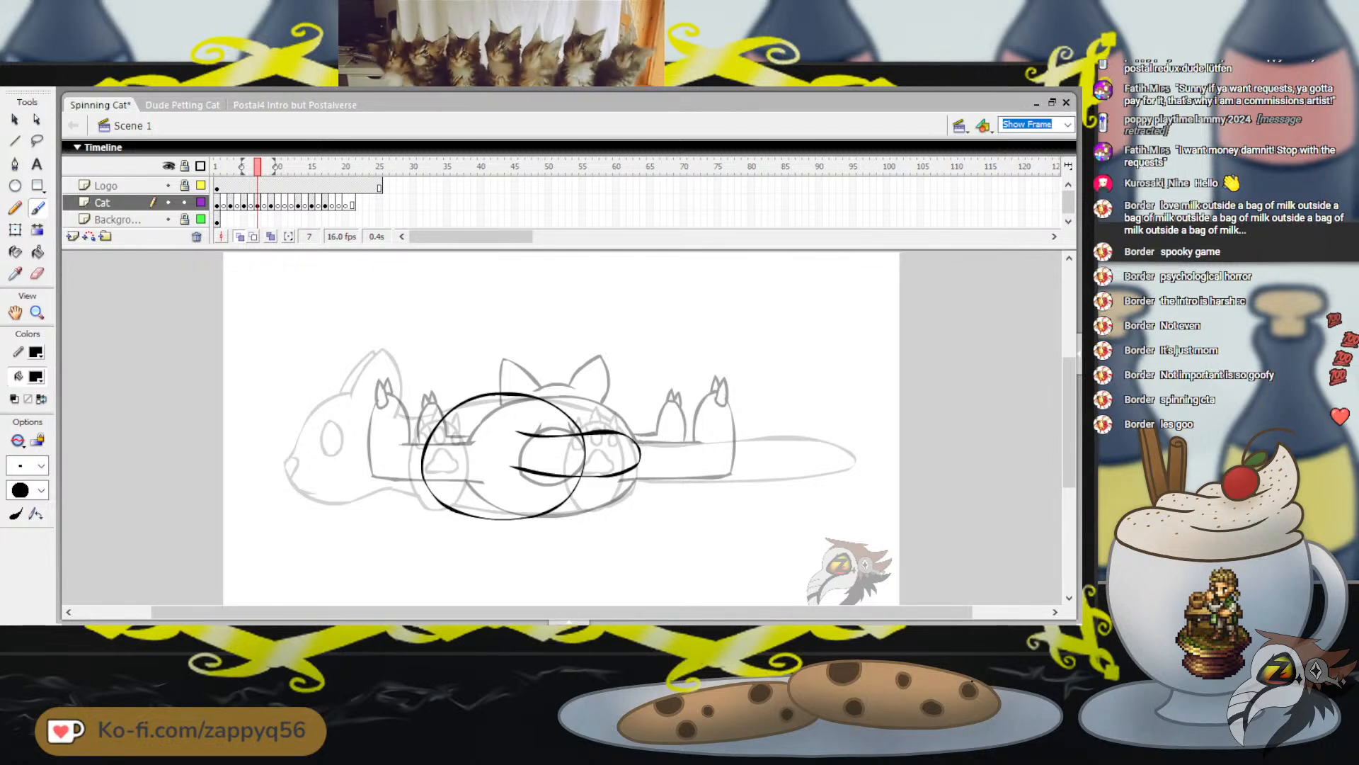
left_click_drag(502, 424, 491, 442)
key("ctrl+z")
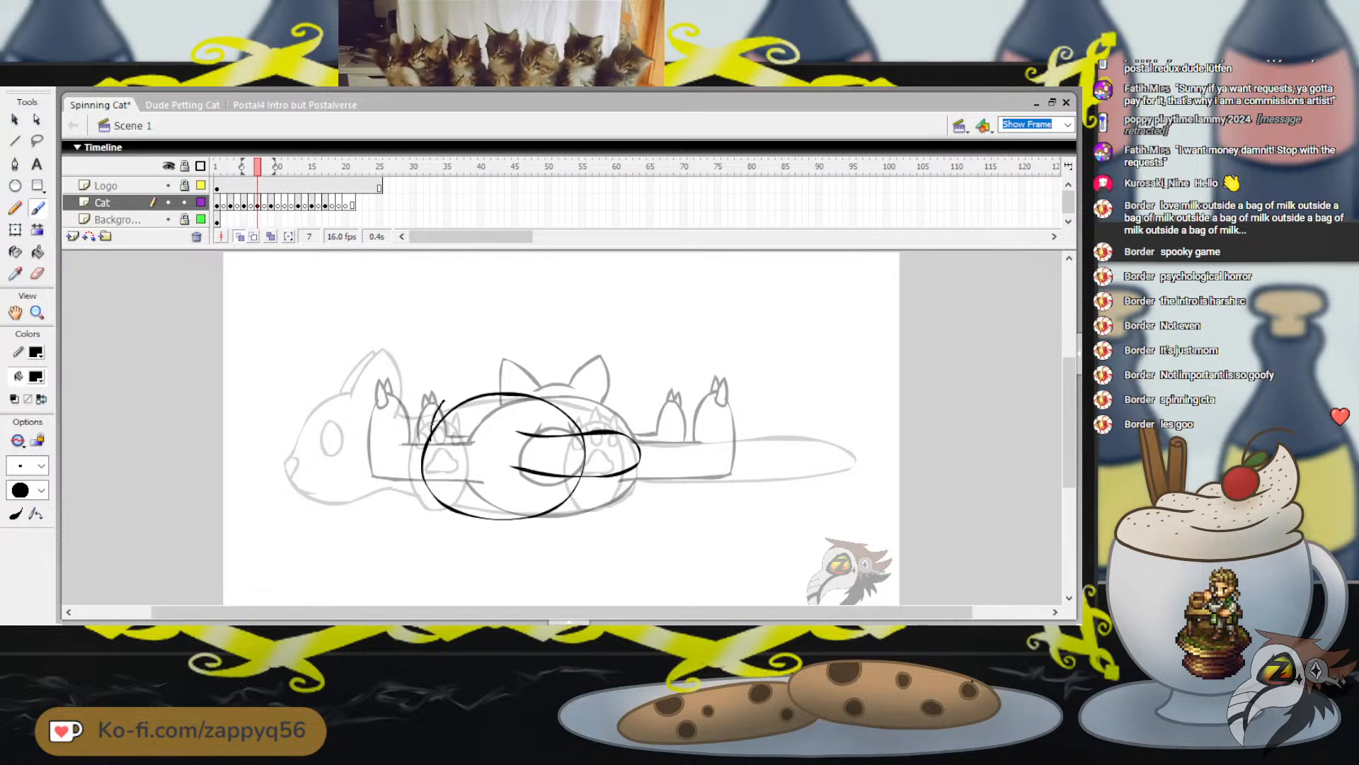
left_click_drag(445, 482, 472, 485)
key("ctrl+z")
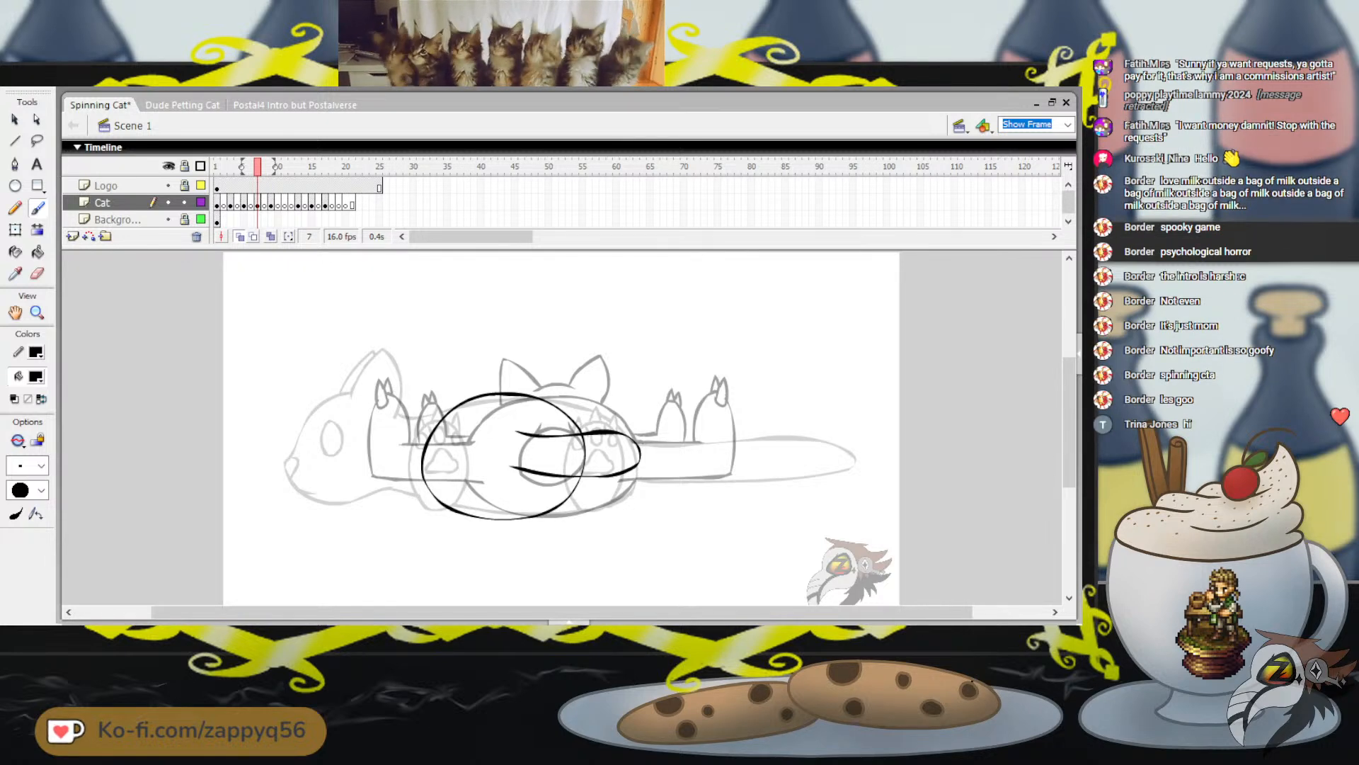
mouse_move(441, 398)
left_mouse_down()
mouse_move(429, 443)
mouse_move(447, 491)
mouse_move(476, 482)
mouse_move(482, 429)
mouse_move(444, 395)
left_mouse_up()
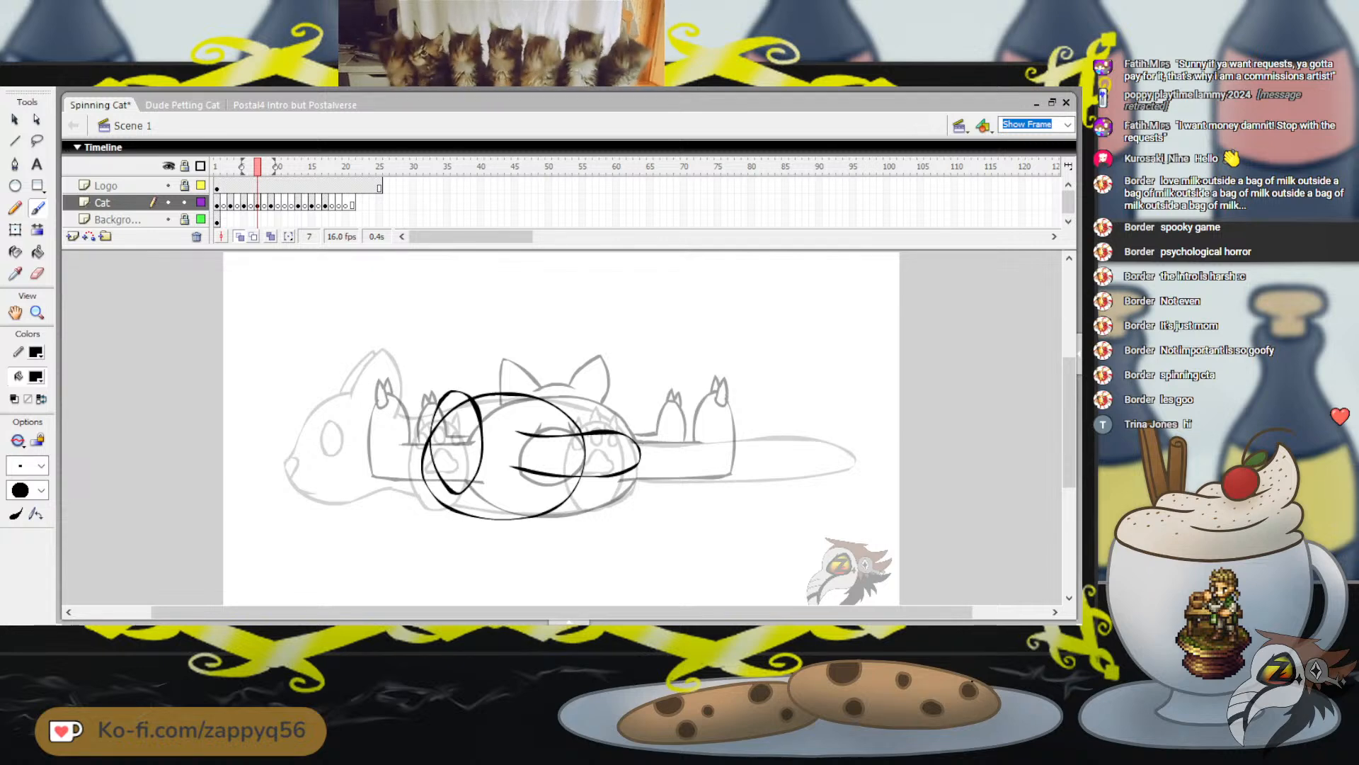
key("ctrl+z")
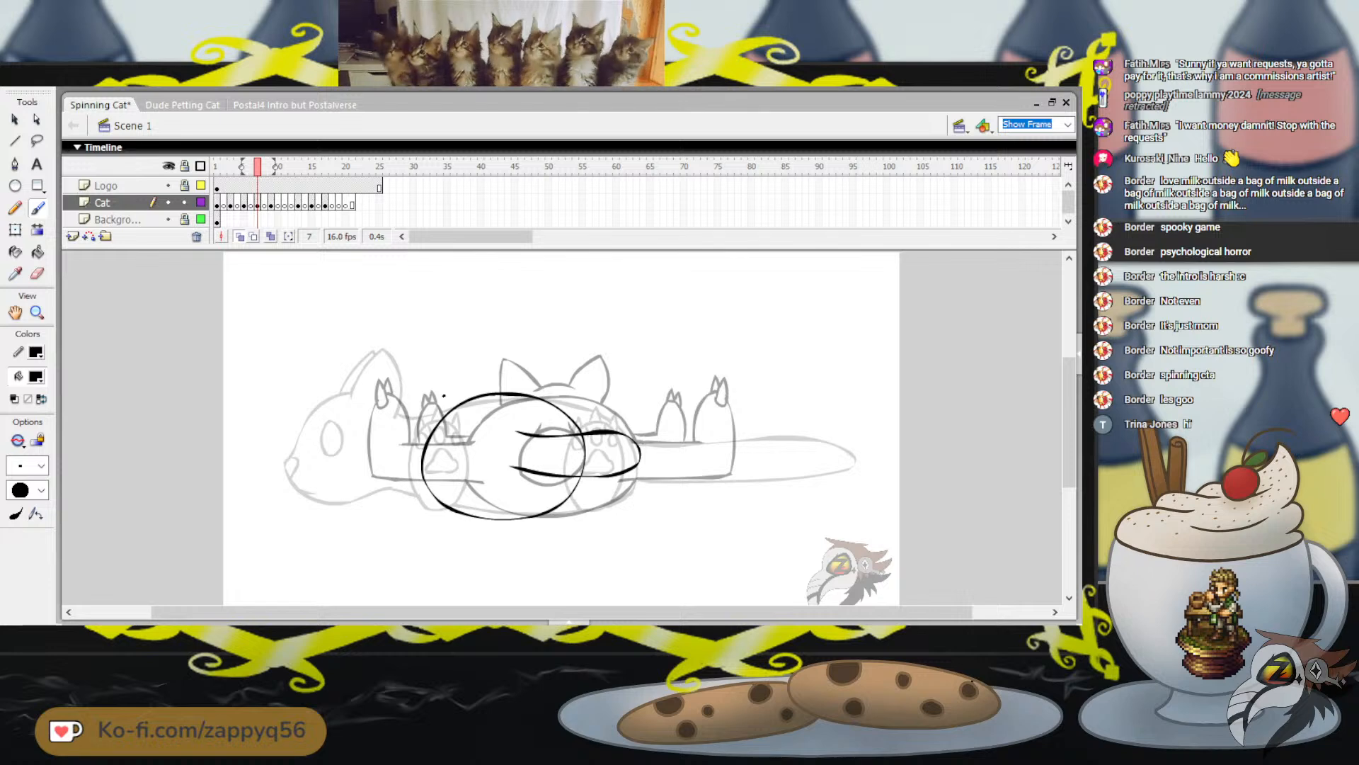
mouse_move(445, 394)
left_mouse_down()
mouse_move(426, 444)
mouse_move(438, 482)
left_mouse_up()
key("ctrl+z")
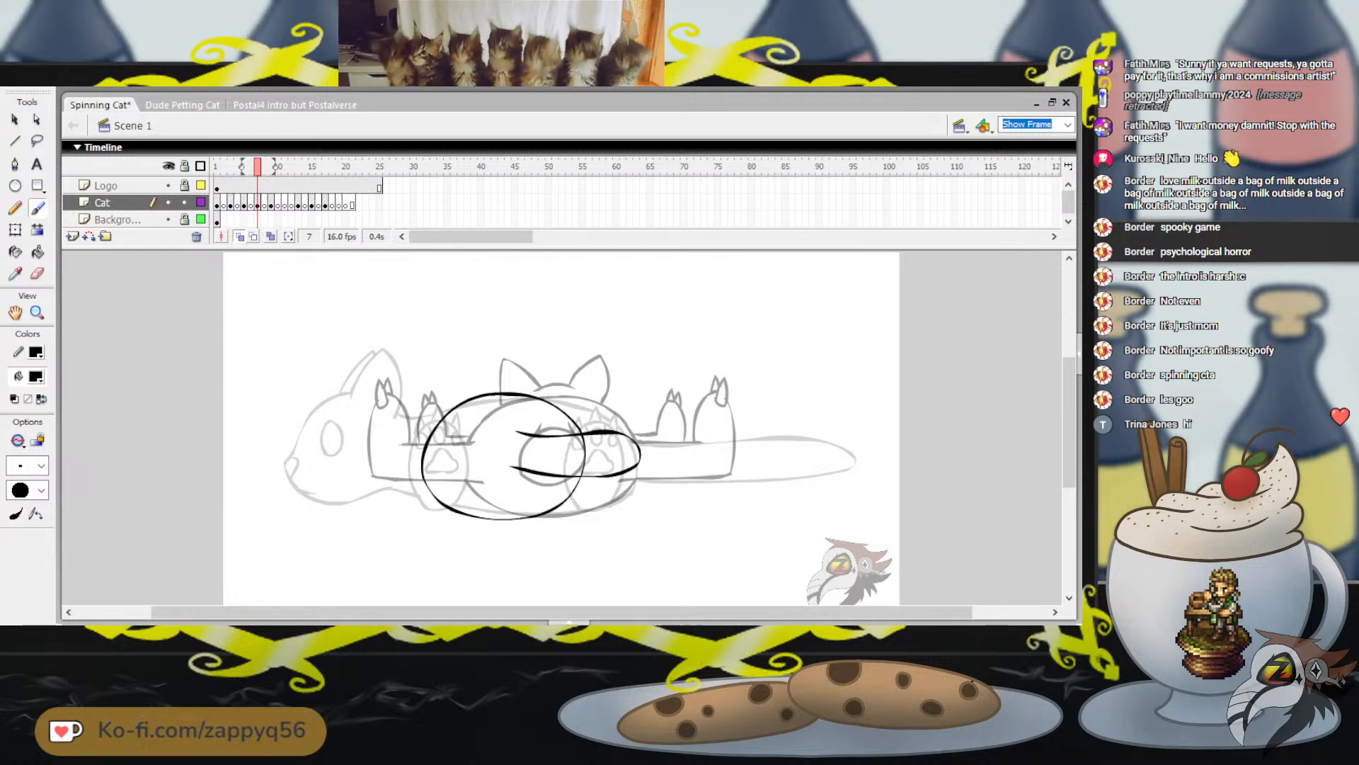
mouse_move(456, 482)
left_mouse_down()
mouse_move(460, 423)
mouse_move(440, 487)
left_mouse_up()
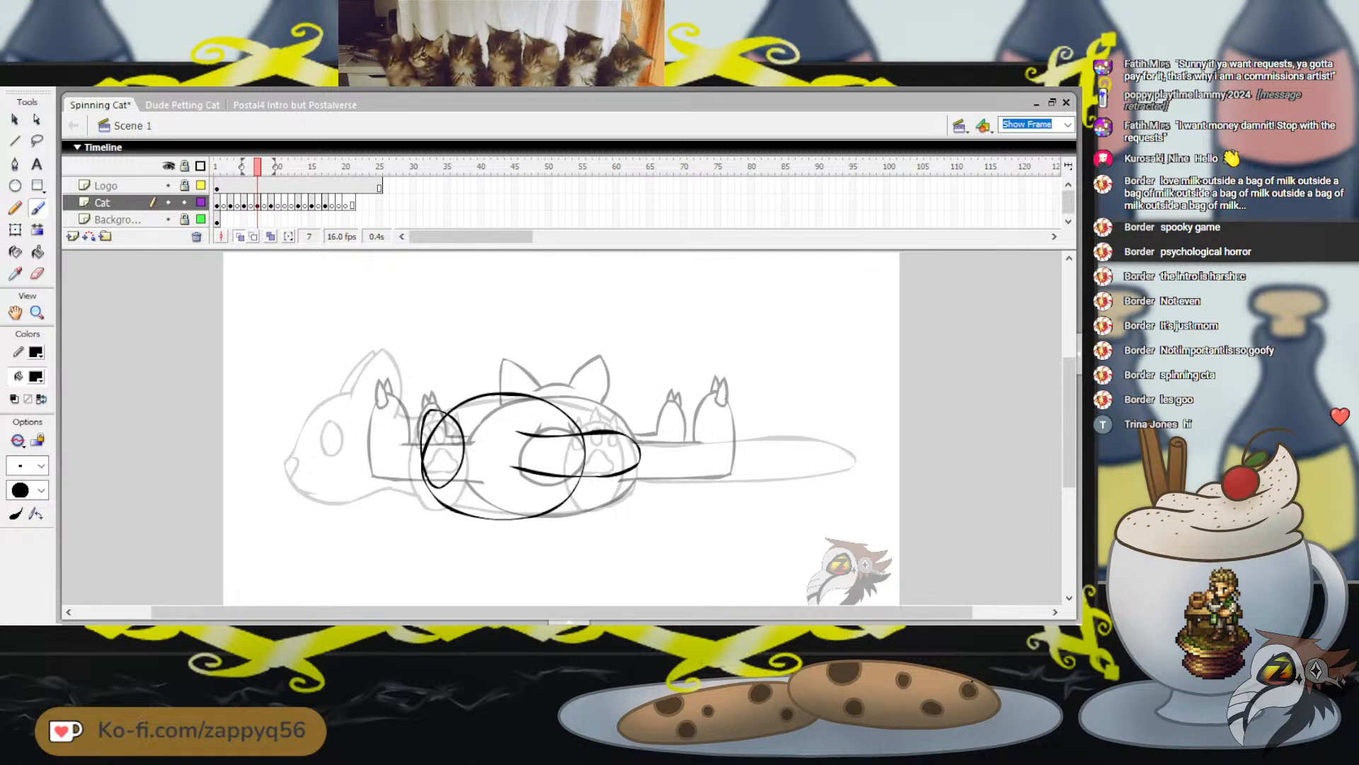
key("ctrl+z")
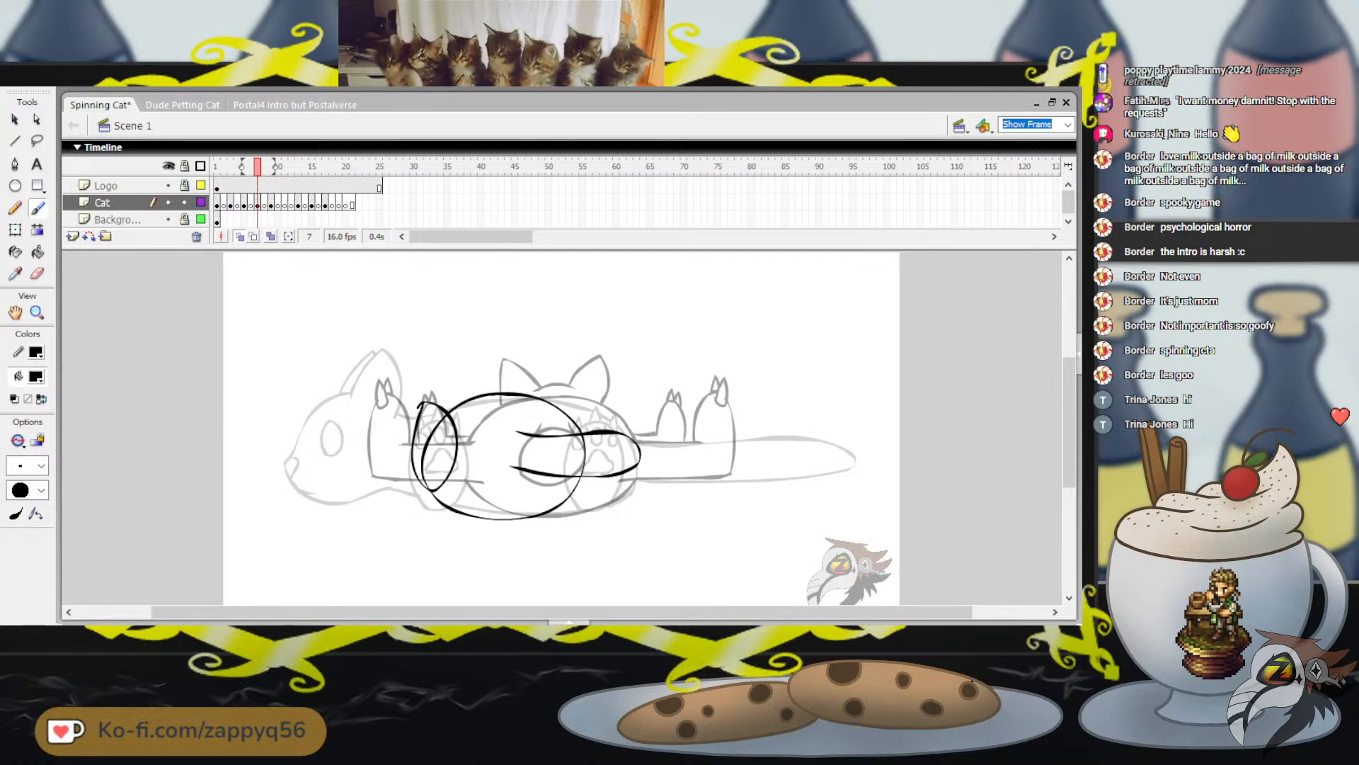
key("ctrl+z")
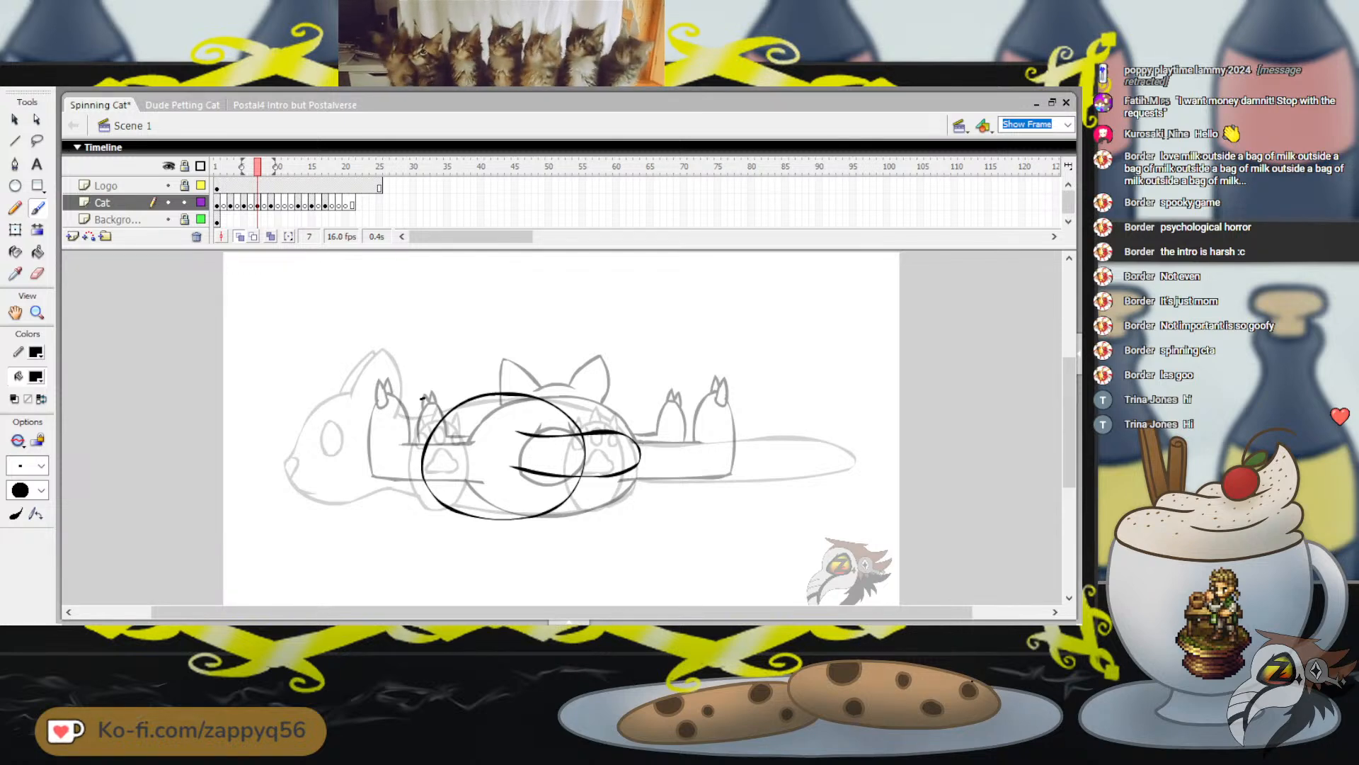
Brush an oval paw overlapping the body's left edge, with short leg lines behind it and two small toe pads near its top
mouse_move(423, 398)
left_mouse_down()
mouse_move(406, 443)
mouse_move(432, 490)
mouse_move(451, 475)
mouse_move(449, 418)
mouse_move(432, 399)
mouse_move(404, 429)
mouse_move(404, 465)
mouse_move(434, 490)
mouse_move(449, 461)
mouse_move(420, 397)
left_mouse_up()
key("ctrl+z")
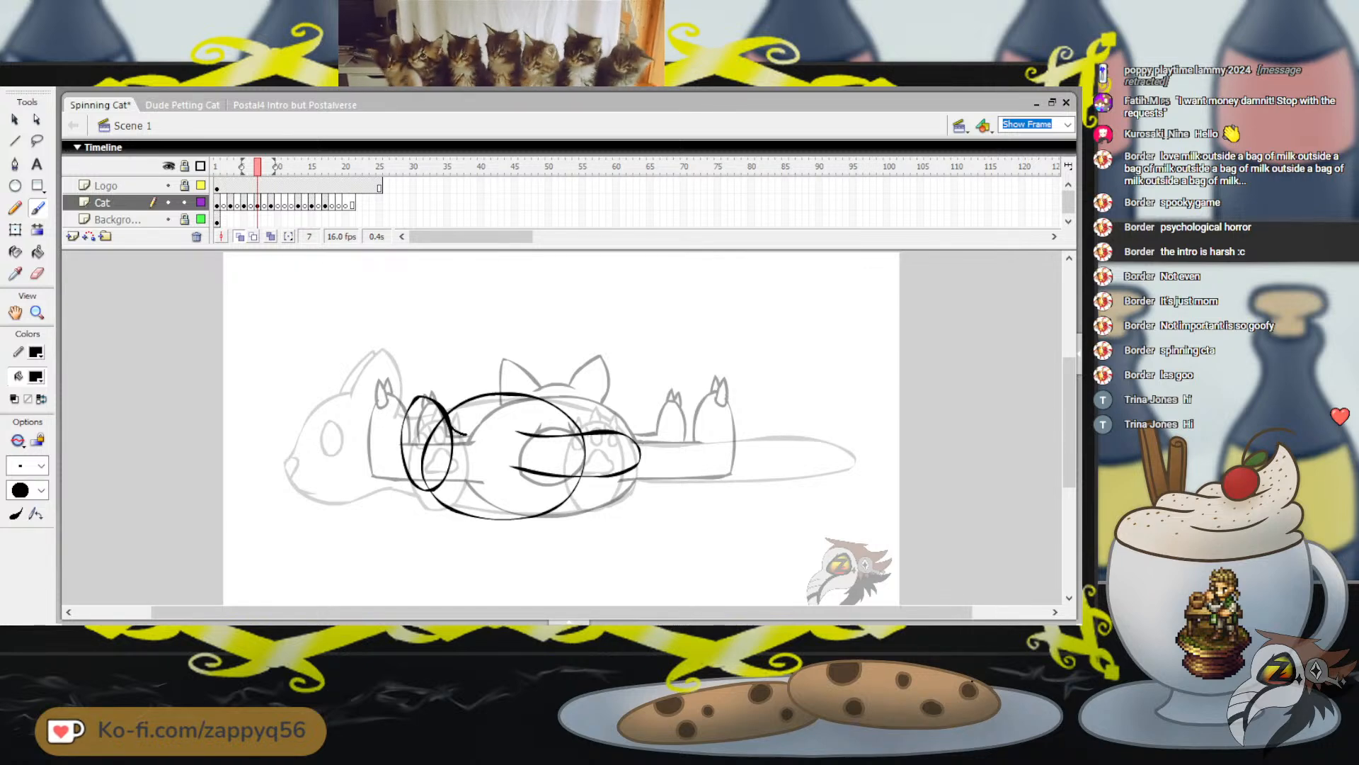
left_click_drag(441, 485, 473, 485)
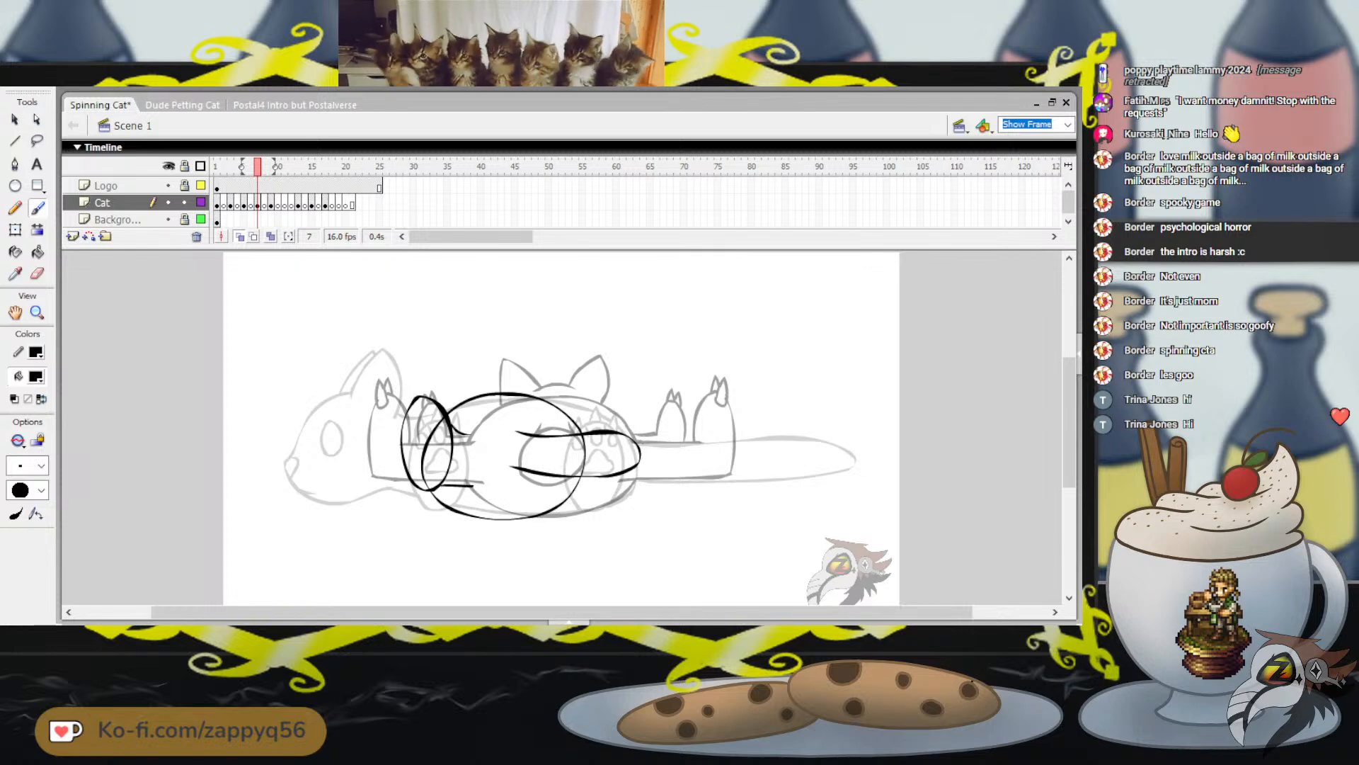
left_click_drag(414, 402, 423, 411)
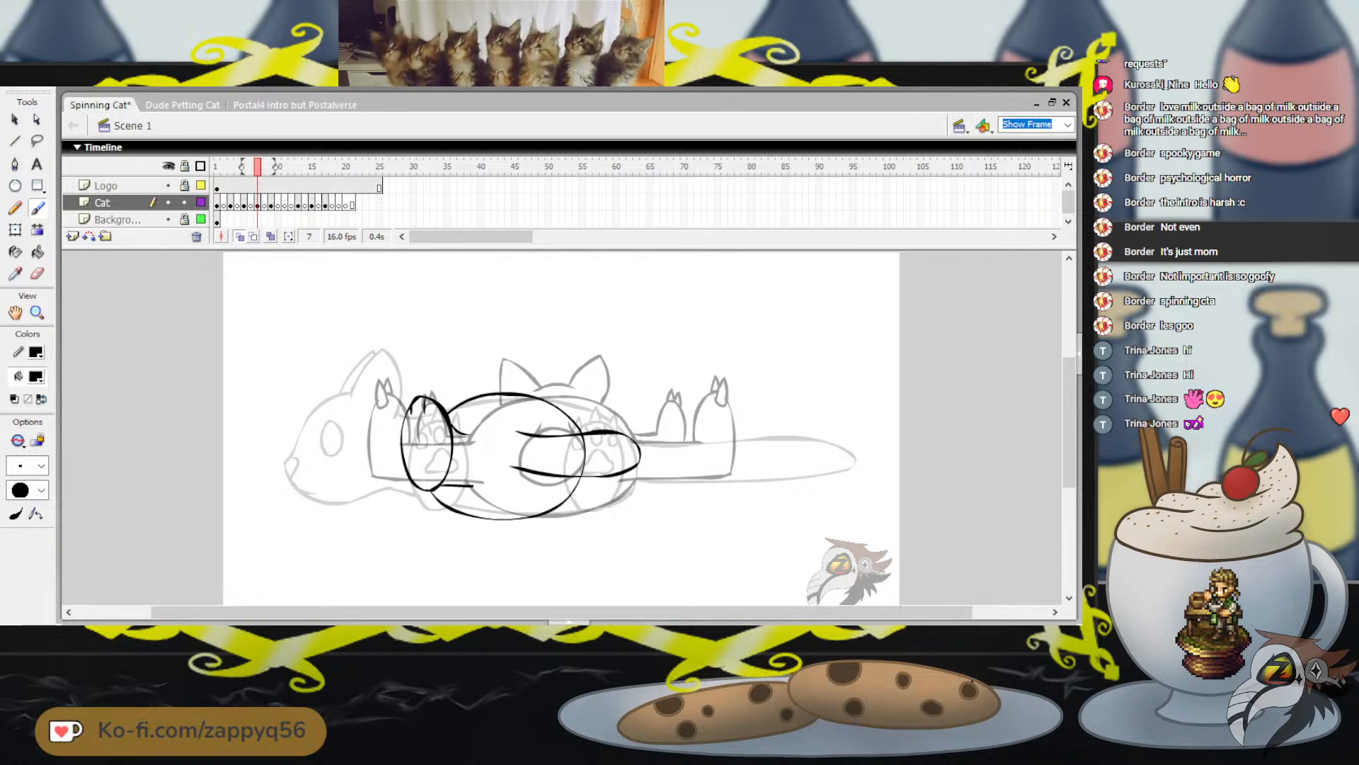
mouse_move(430, 402)
left_mouse_down()
mouse_move(431, 417)
mouse_move(416, 401)
mouse_move(410, 417)
left_mouse_up()
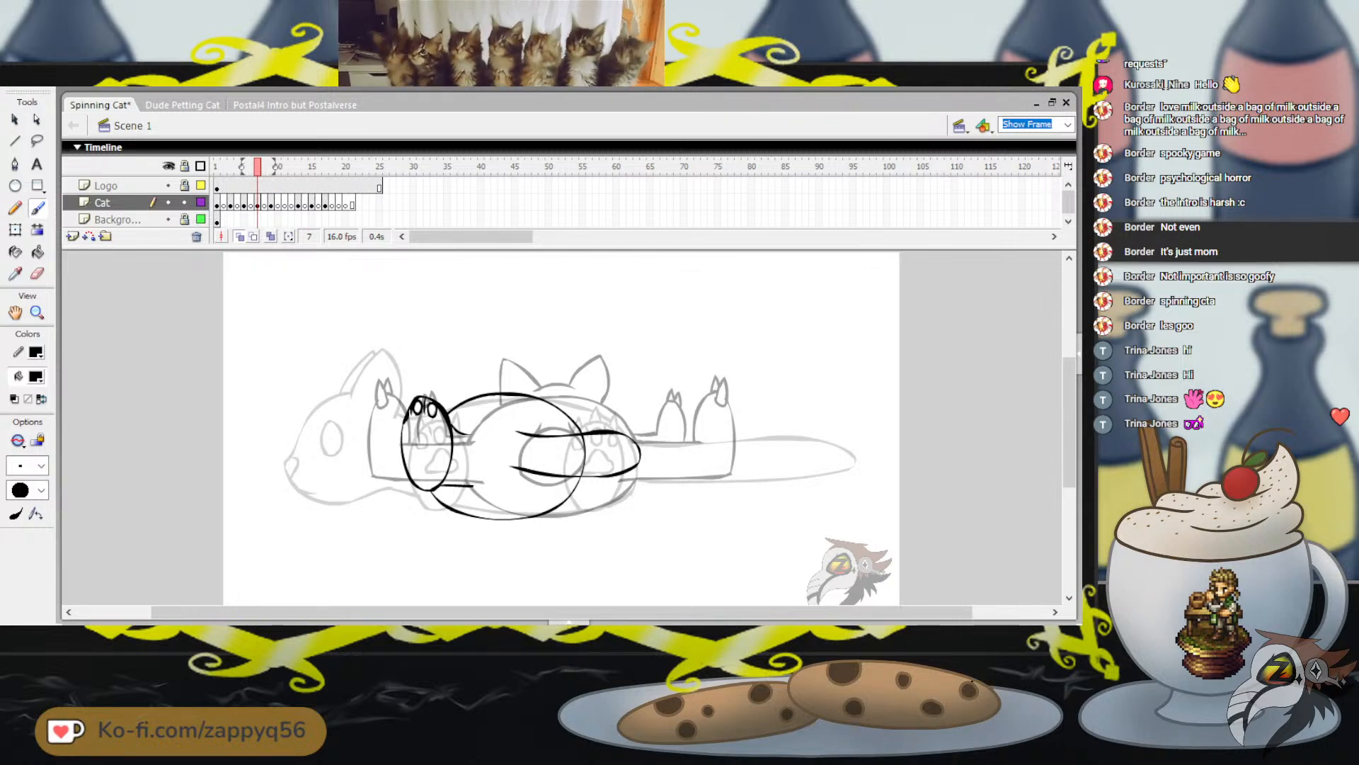
key("ctrl+z")
Go to frame 17, brush sunglasses over the front-facing cat's eyes, and fill both lenses black
left_click_drag(258, 166, 324, 166)
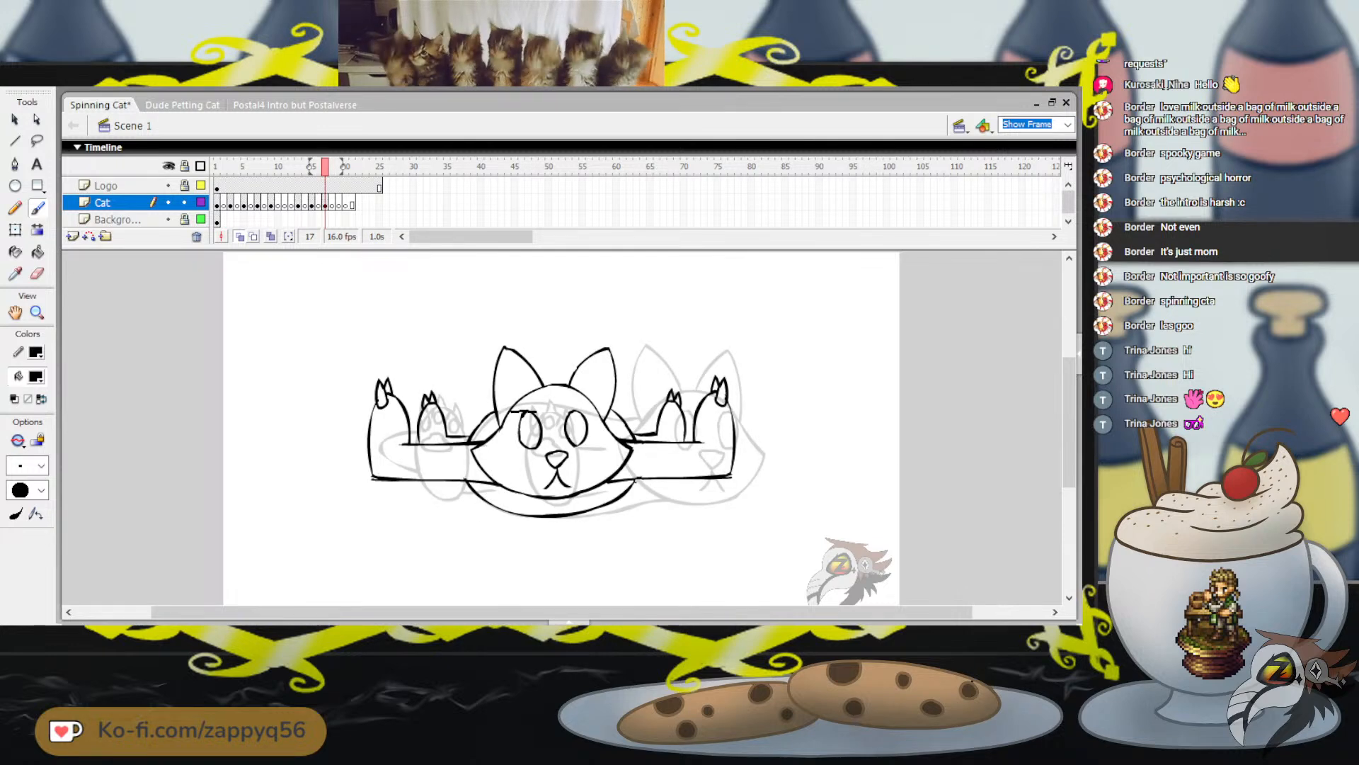
mouse_move(542, 412)
left_mouse_down()
mouse_move(542, 445)
mouse_move(513, 426)
mouse_move(511, 412)
mouse_move(557, 422)
left_mouse_up()
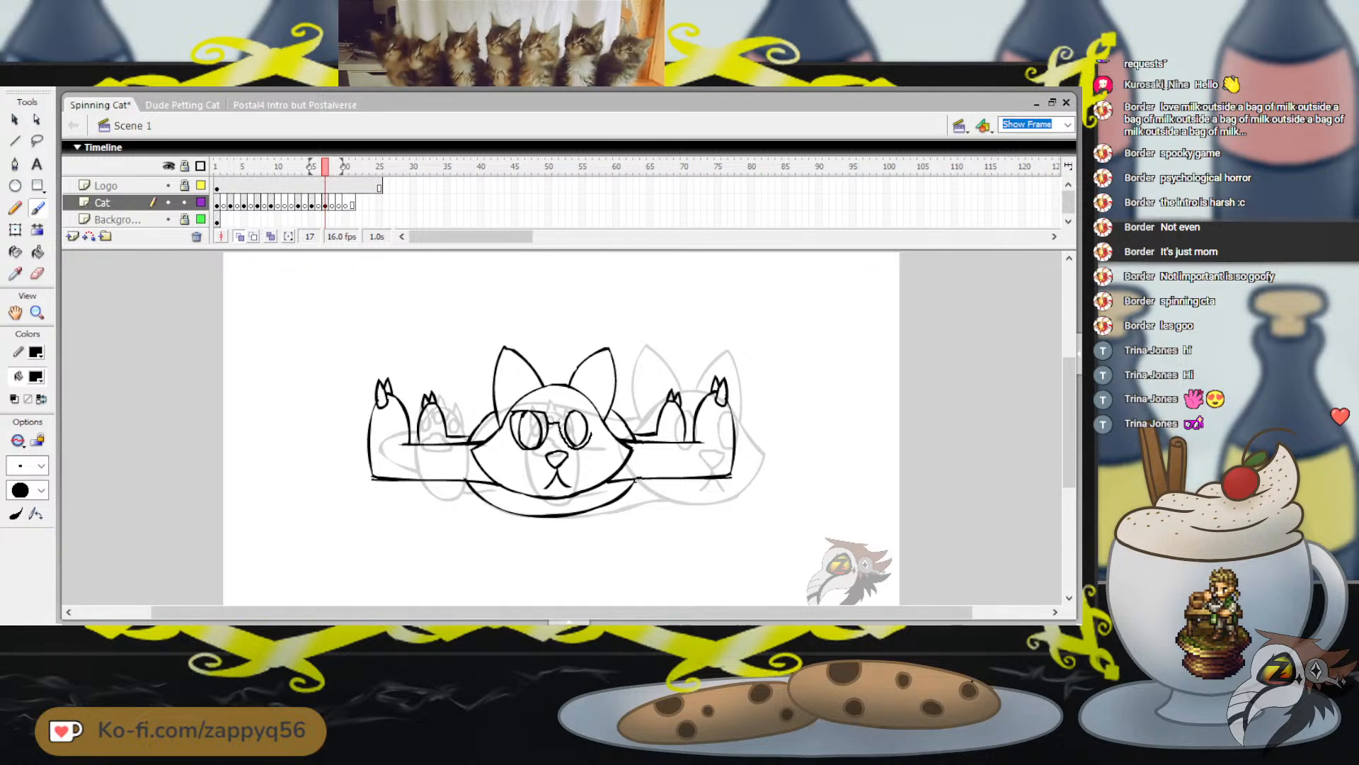
left_click_drag(560, 427, 564, 410)
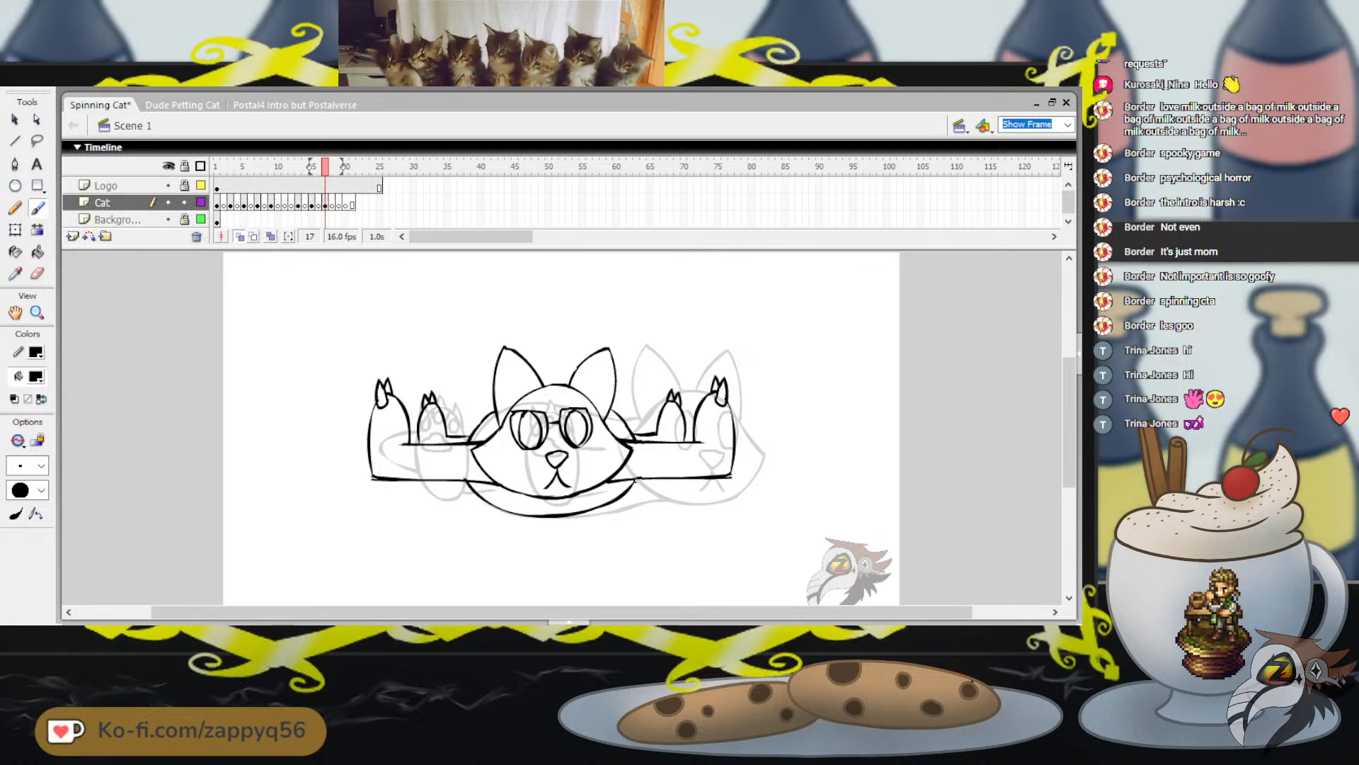
left_click(38, 252)
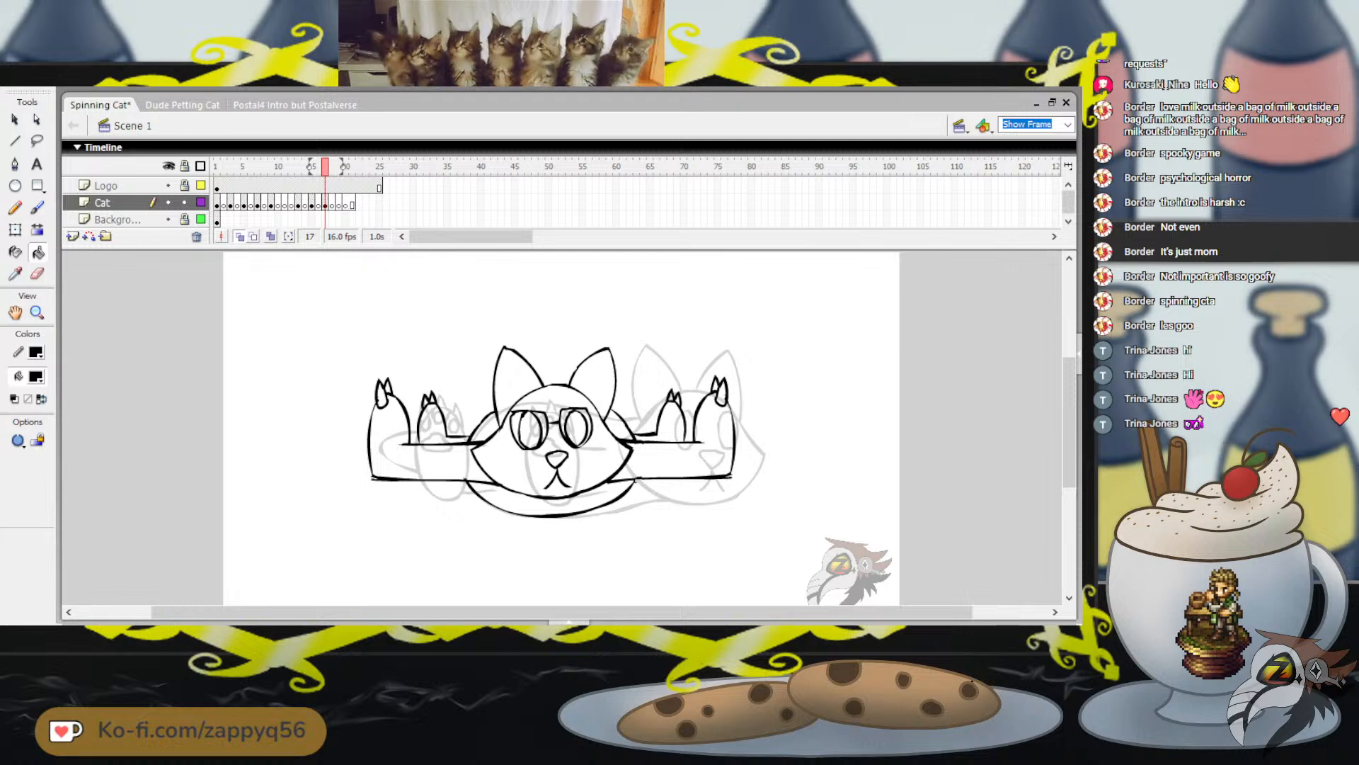
left_click(525, 428)
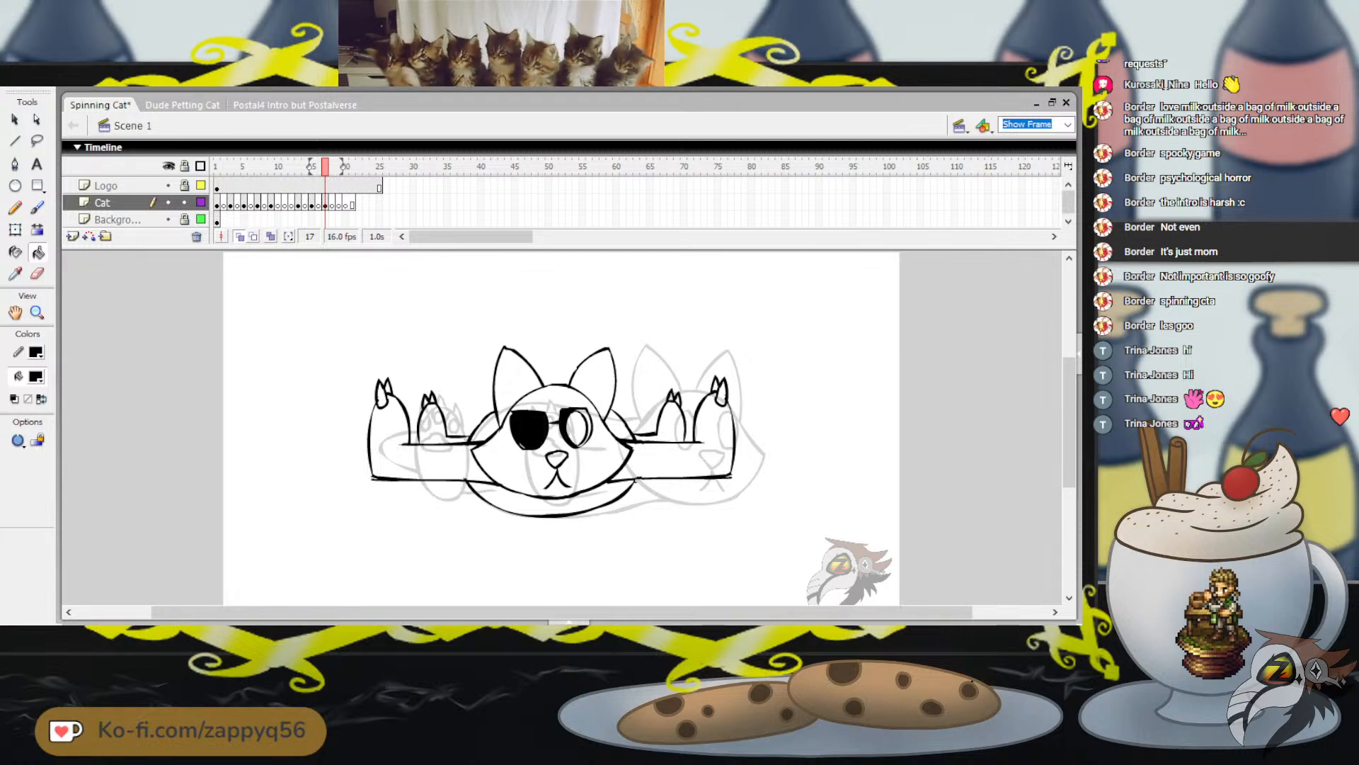
left_click(575, 429)
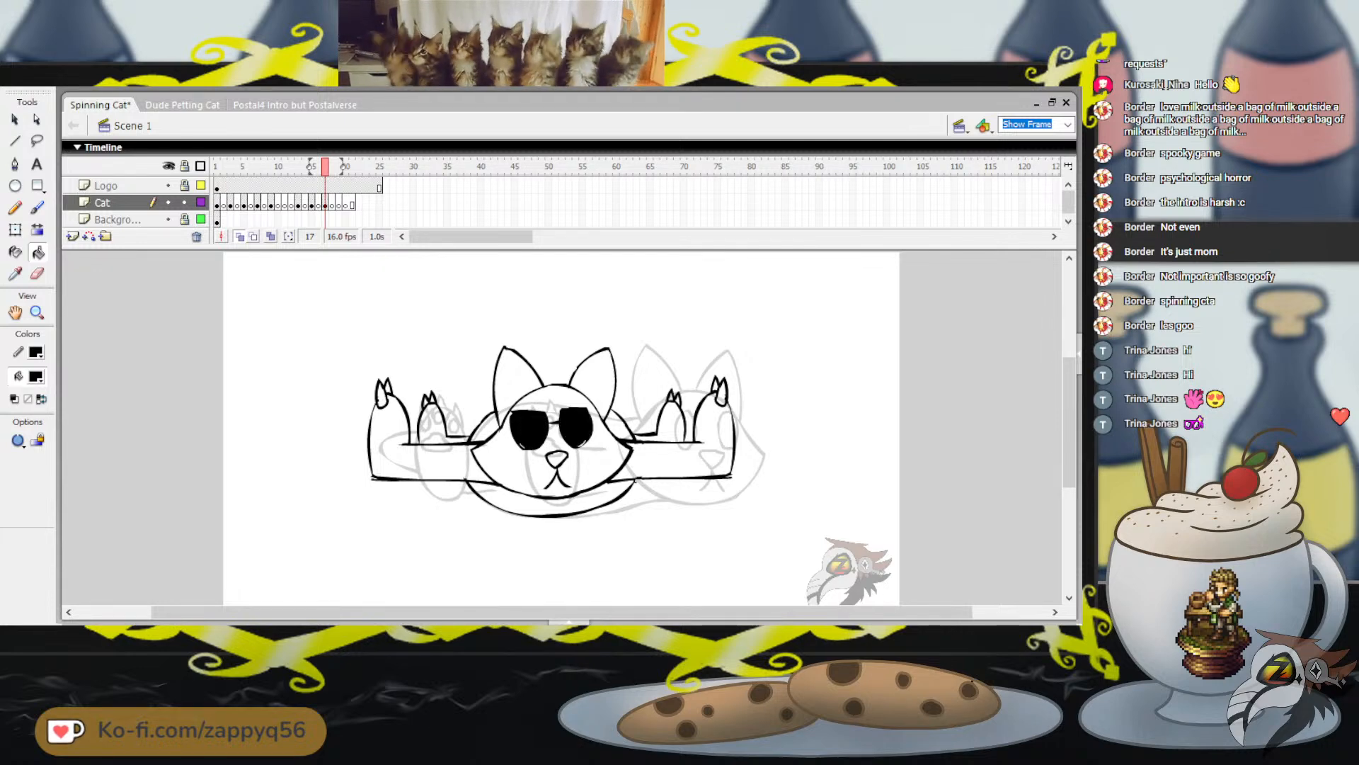
Set the fill color to white and brush diagonal glare lines across both sunglass lenses
left_click(36, 377)
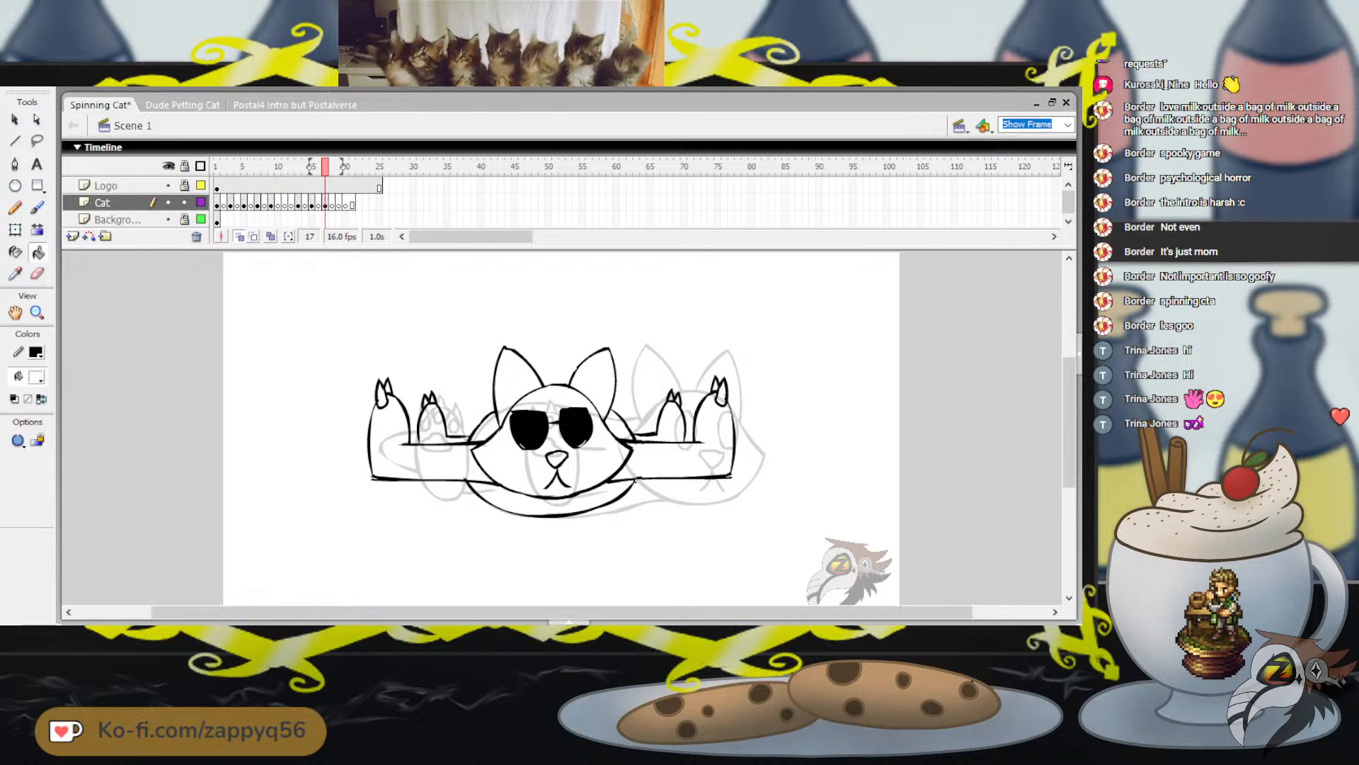
key("b")
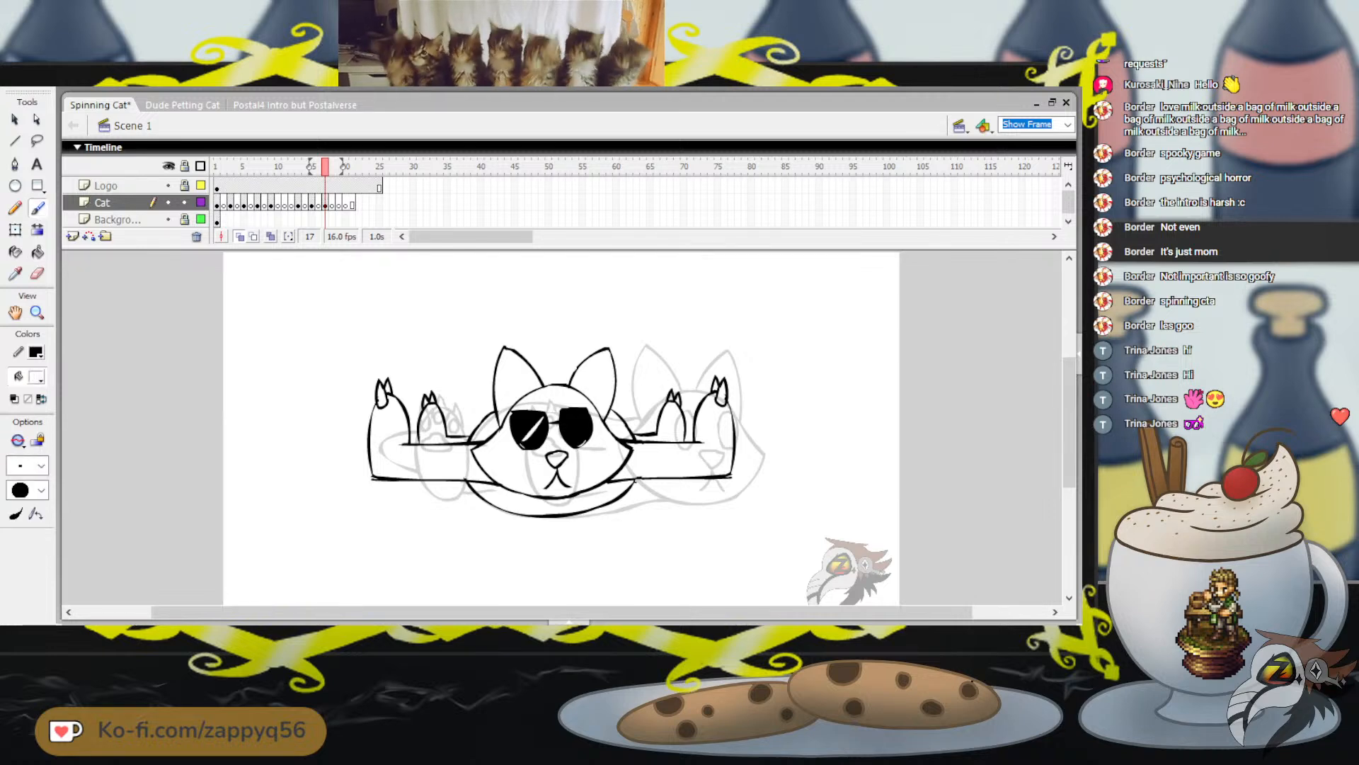
mouse_move(578, 434)
left_mouse_down()
mouse_move(584, 426)
mouse_move(541, 429)
left_mouse_up()
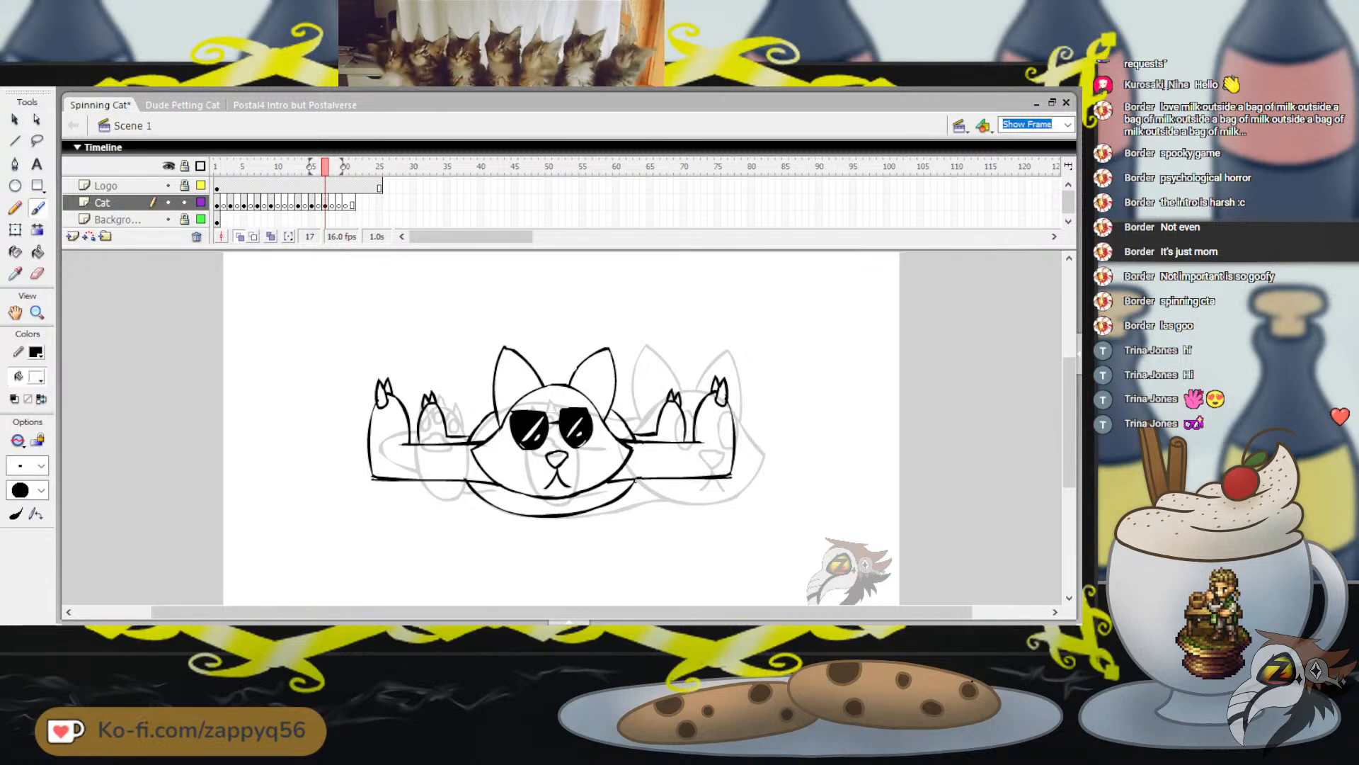
left_click_drag(685, 429, 699, 412)
left_click_drag(711, 427, 740, 427)
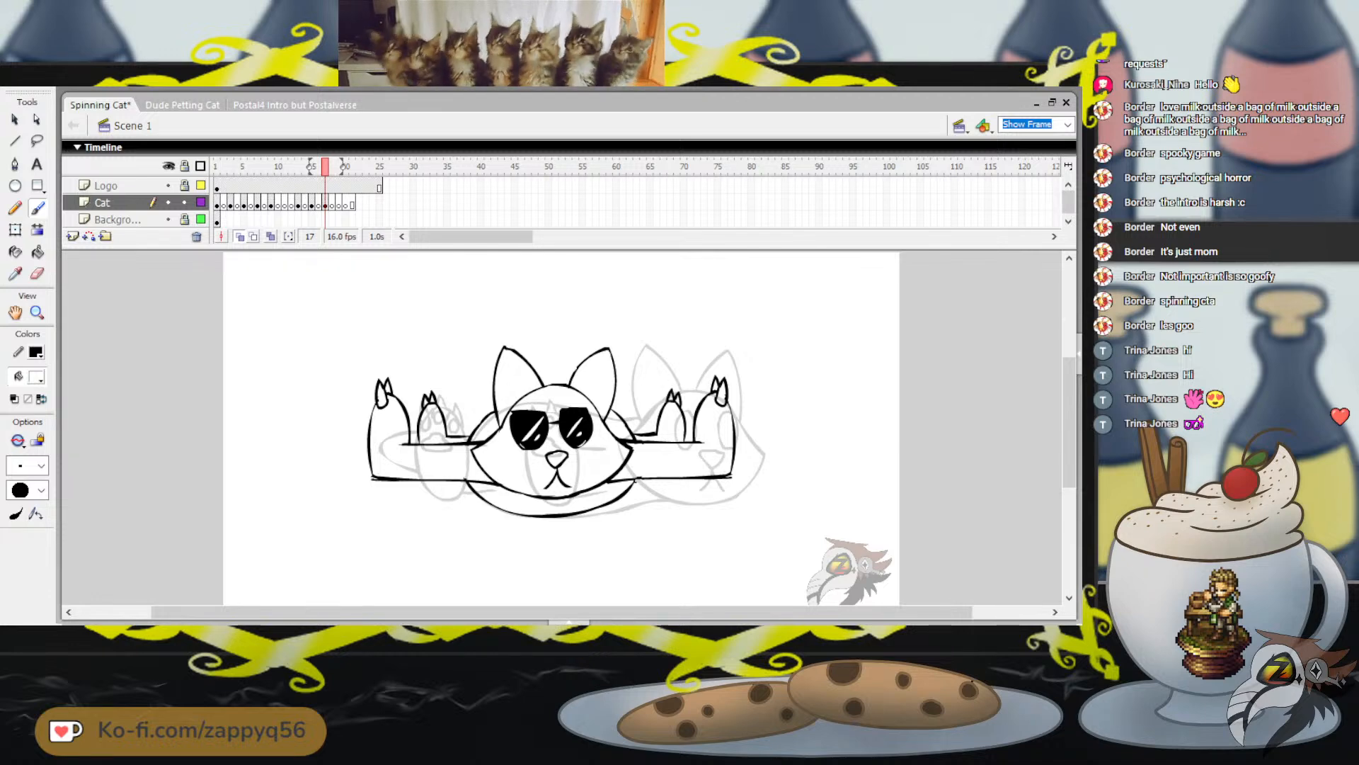
Switch the fill color back to black and brush a four-pointed sparkle beside the cat's right ear
left_click(37, 376)
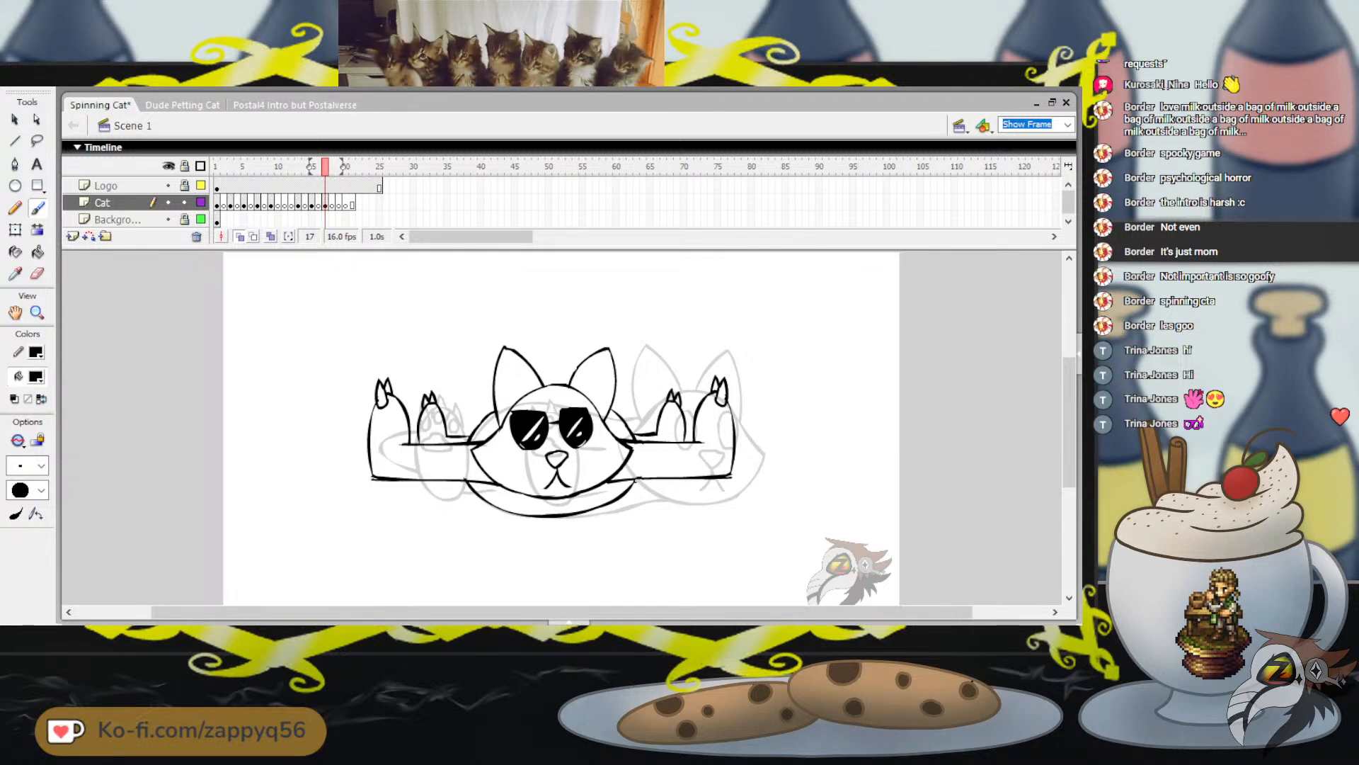
mouse_move(628, 381)
left_mouse_down()
mouse_move(619, 396)
mouse_move(641, 395)
left_mouse_up()
left_click_drag(619, 397, 630, 410)
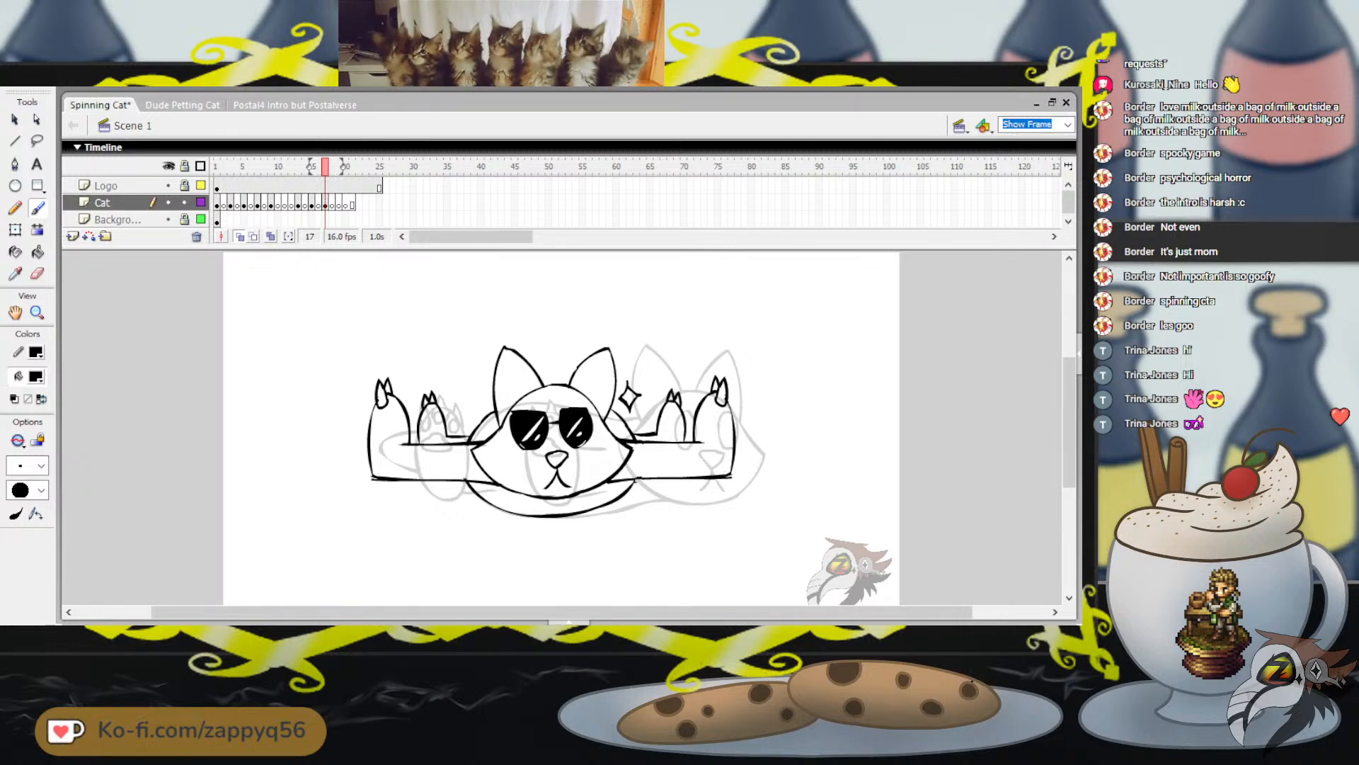
Undo the sparkle, glare lines, lens fills and sunglasses strokes on frame 17
key("ctrl+z")
key("ctrl+z")
key("ctrl+z")
key("ctrl+z")
key("ctrl+z")
key("ctrl+z")
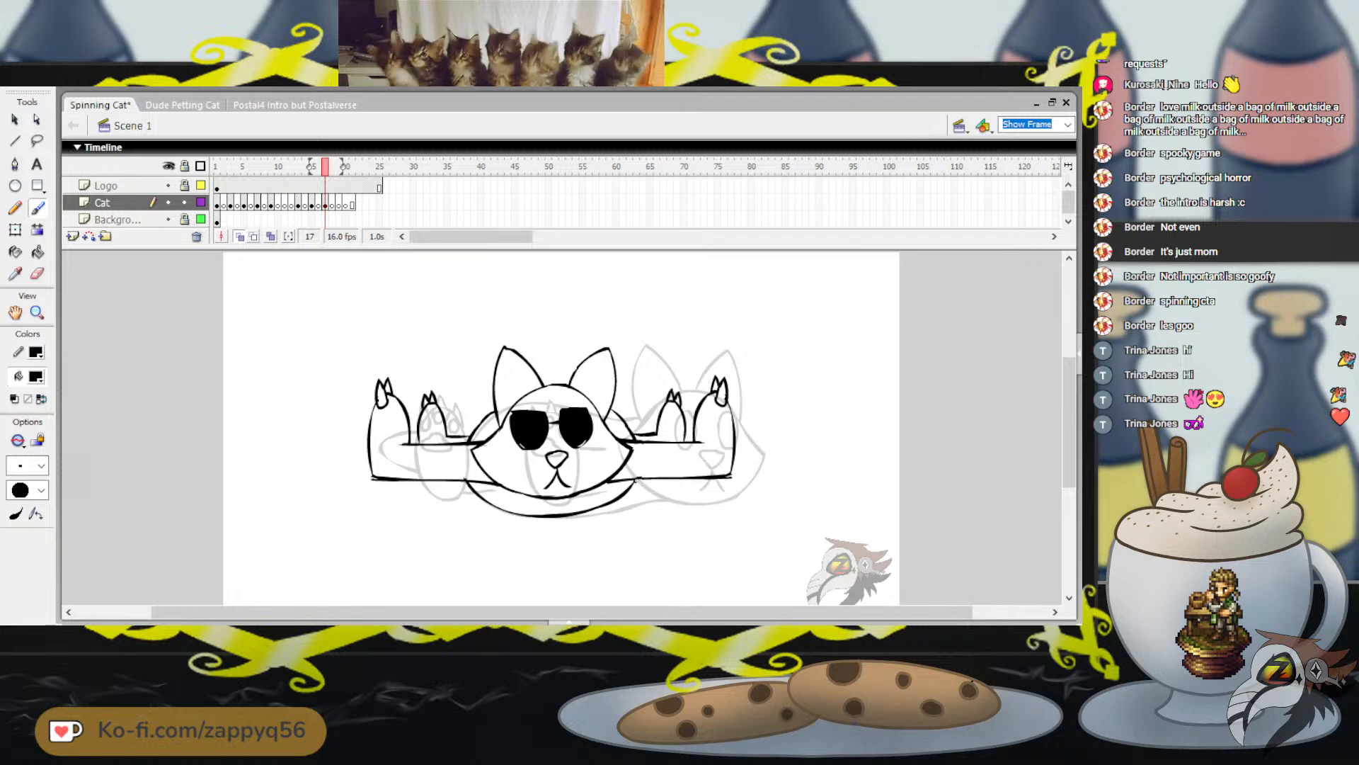
key("ctrl+z")
key("ctrl+z")
key("ctrl+z")
key("ctrl+z")
key("ctrl+z")
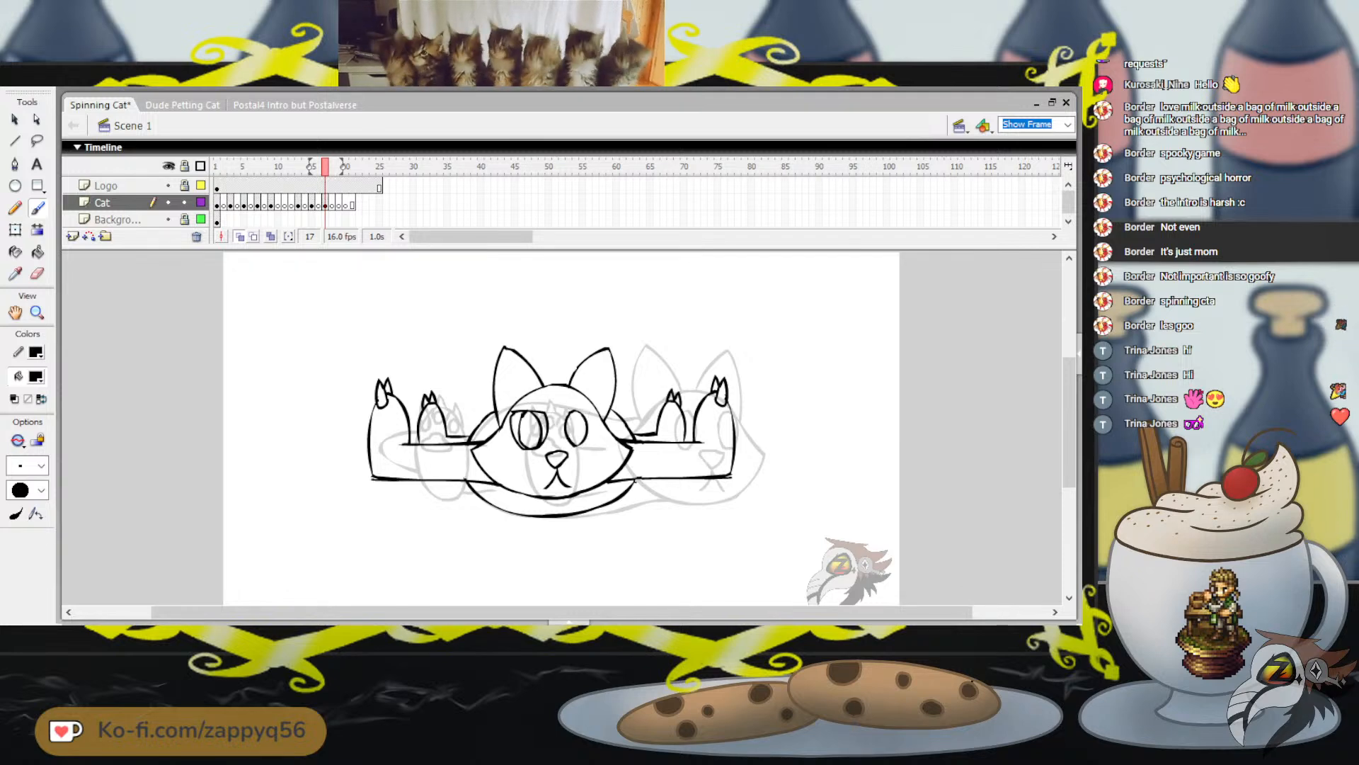
key("Return")
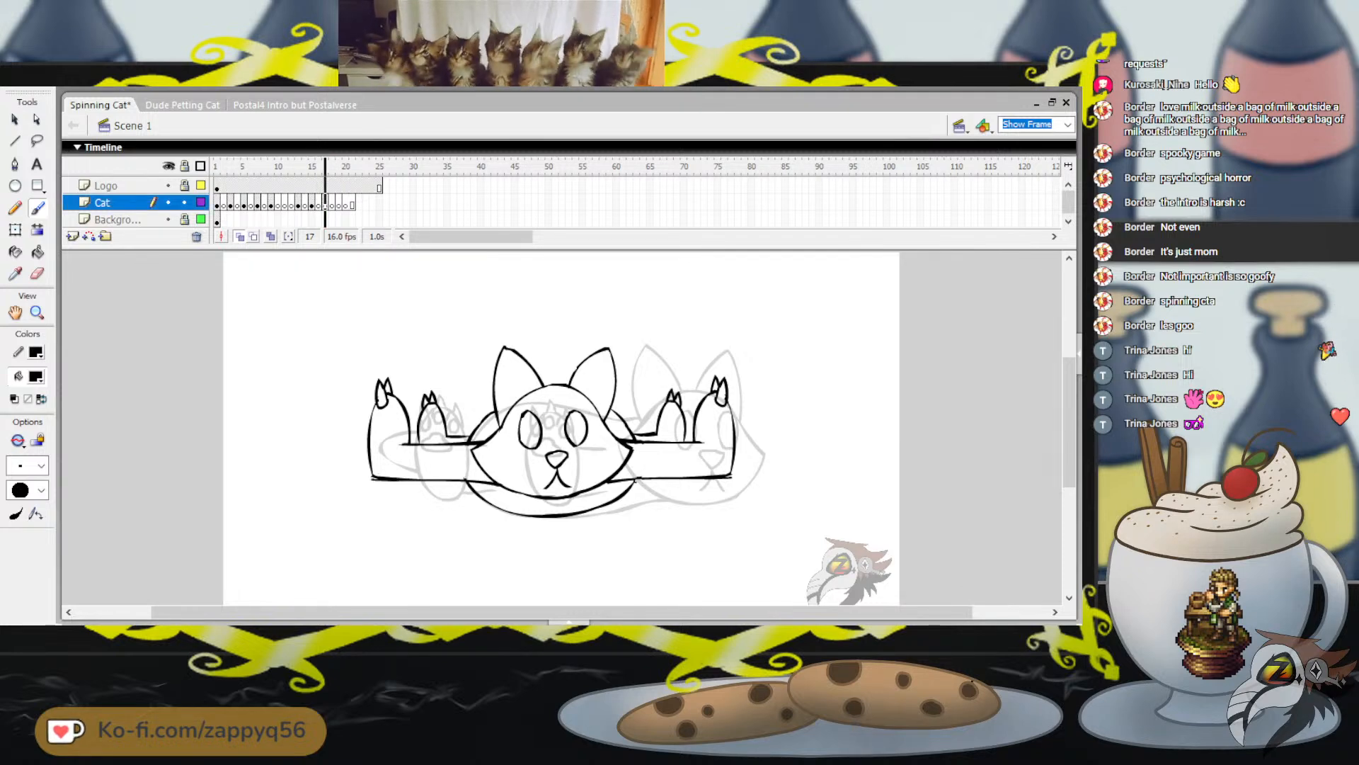
Return to frame 7 and brush three pointed claws on top of the toes of the cat's large left paw
key("comma")
key("comma")
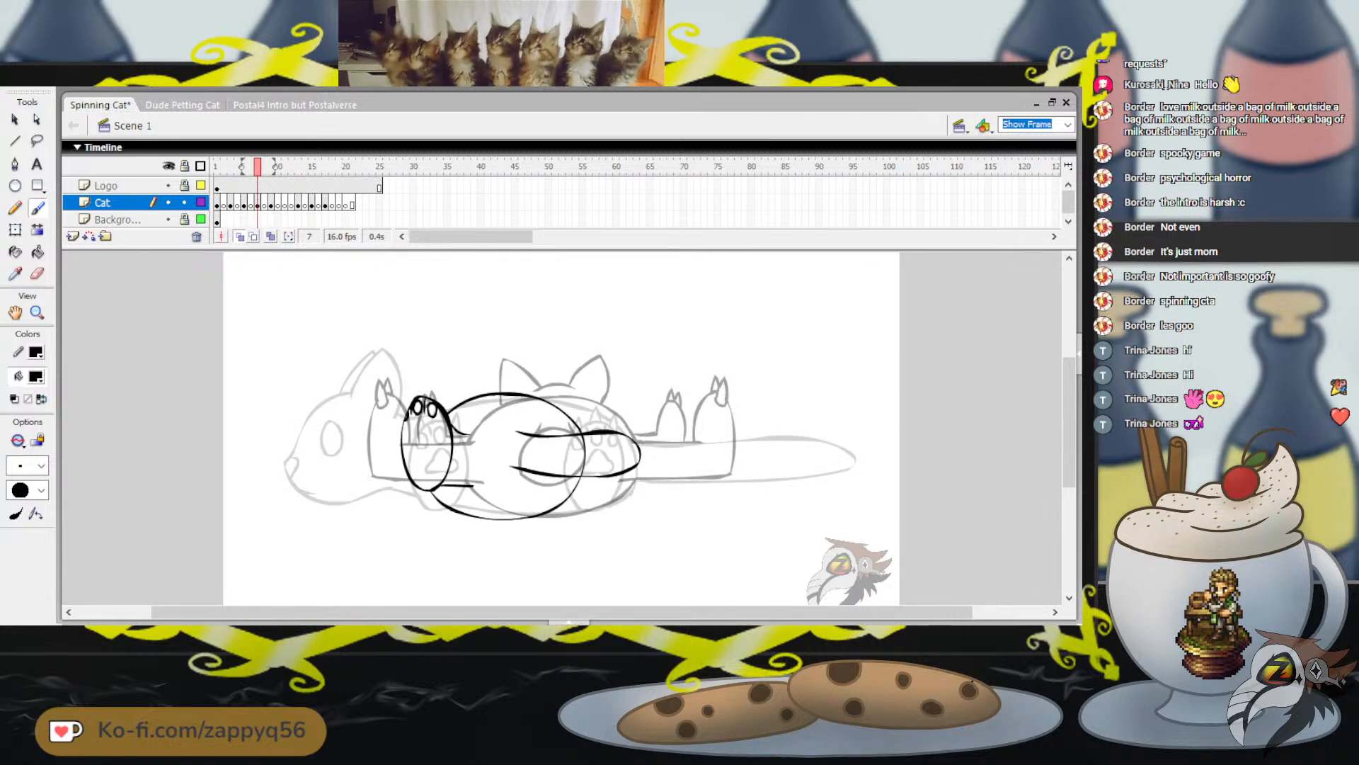
mouse_move(407, 402)
left_mouse_down()
mouse_move(406, 418)
mouse_move(412, 400)
left_mouse_up()
key("ctrl+z")
key("ctrl+z")
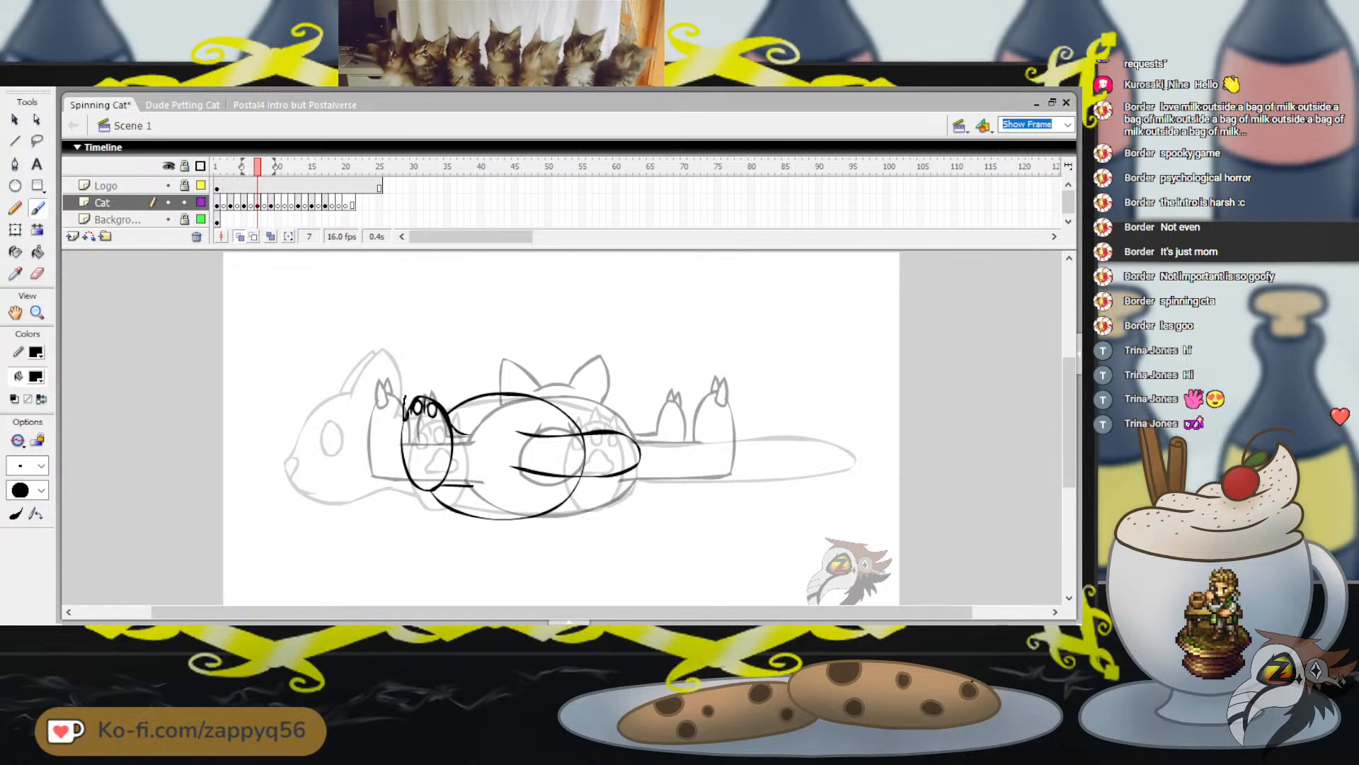
left_click_drag(415, 384, 422, 398)
key("ctrl+z")
key("ctrl+z")
key("ctrl+z")
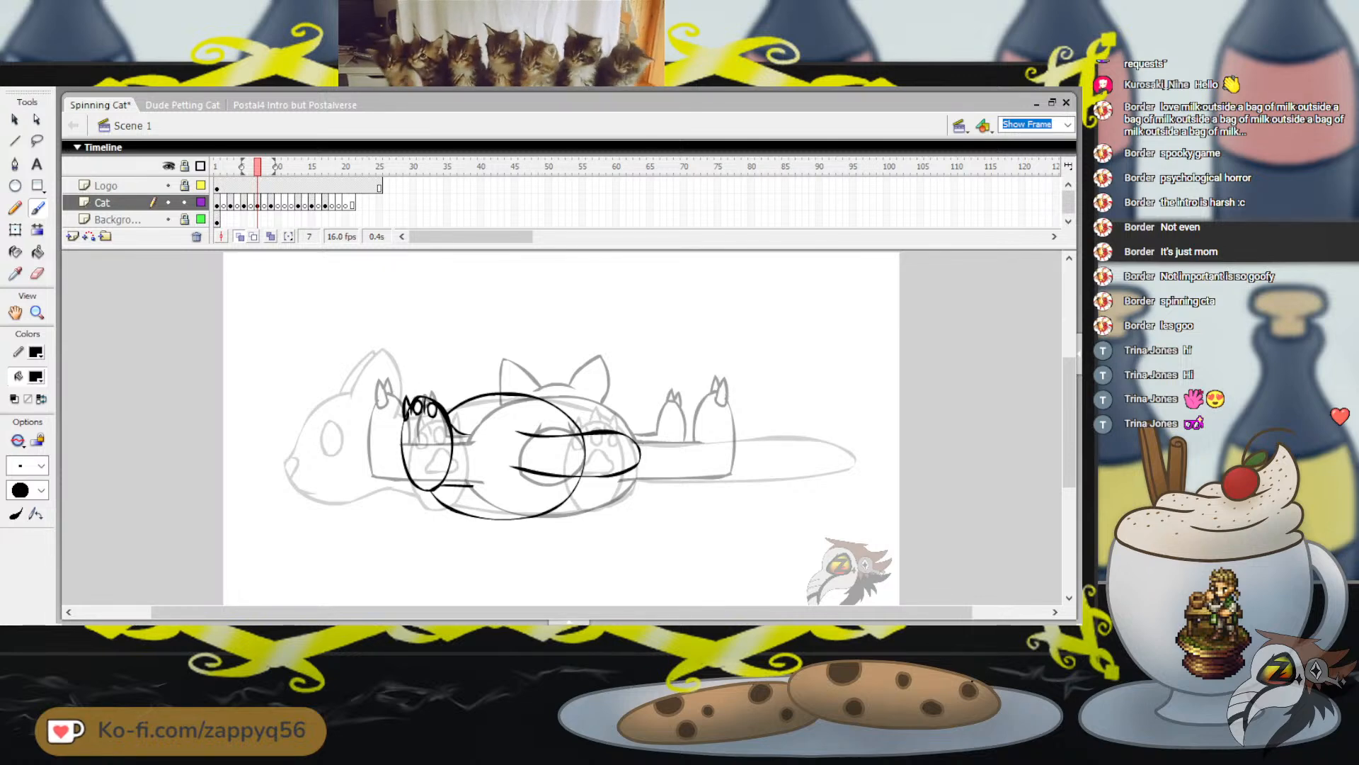
left_click_drag(417, 386, 423, 399)
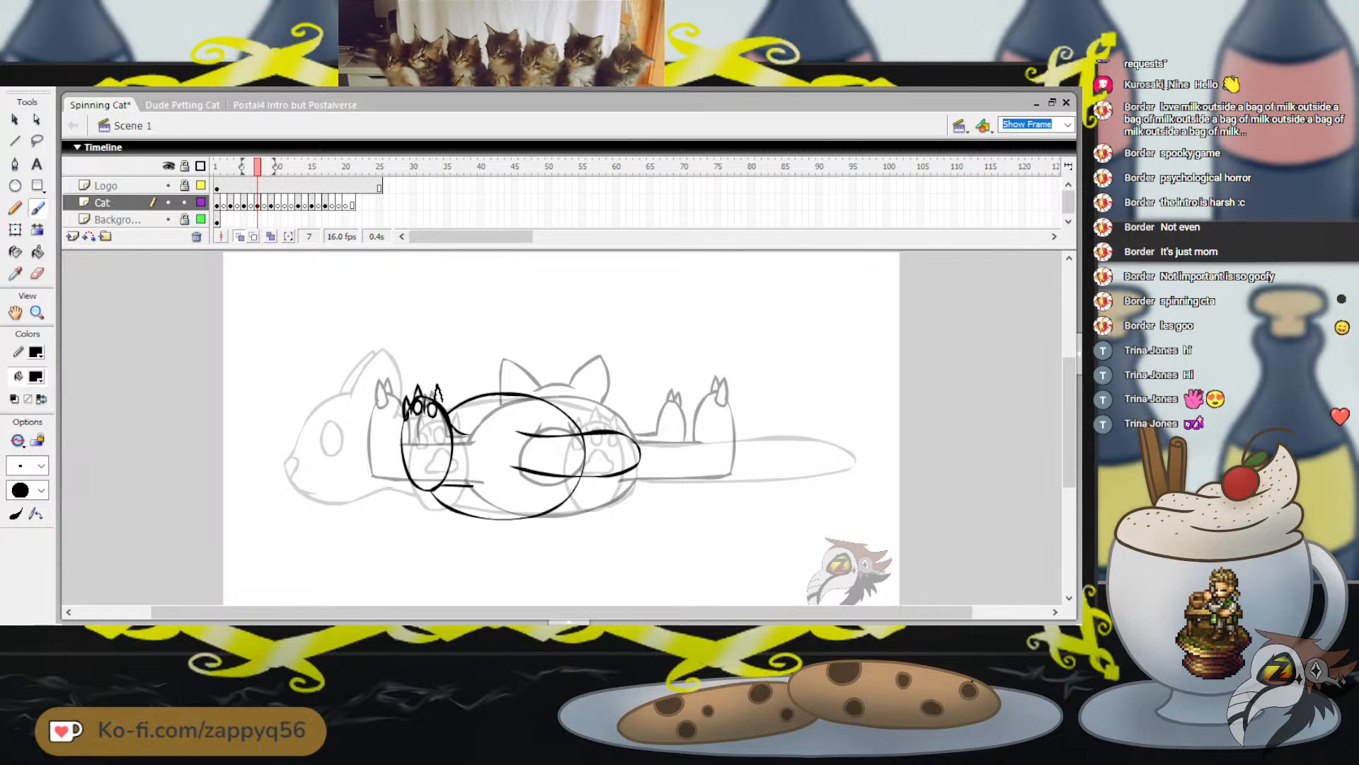
left_click_drag(436, 385, 441, 402)
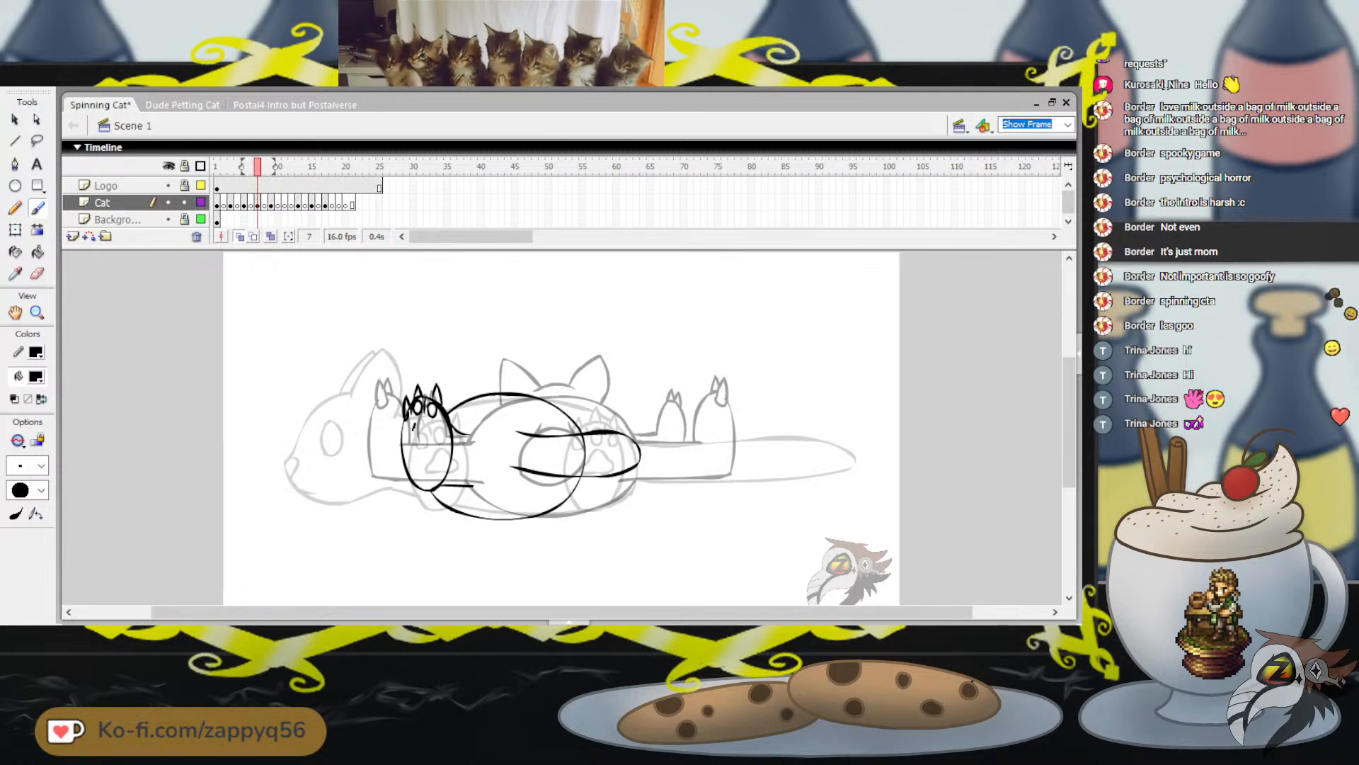
Brush the lobed main pad below the toe beans on the cat's large left paw
left_click_drag(413, 429, 423, 418)
key("ctrl+z")
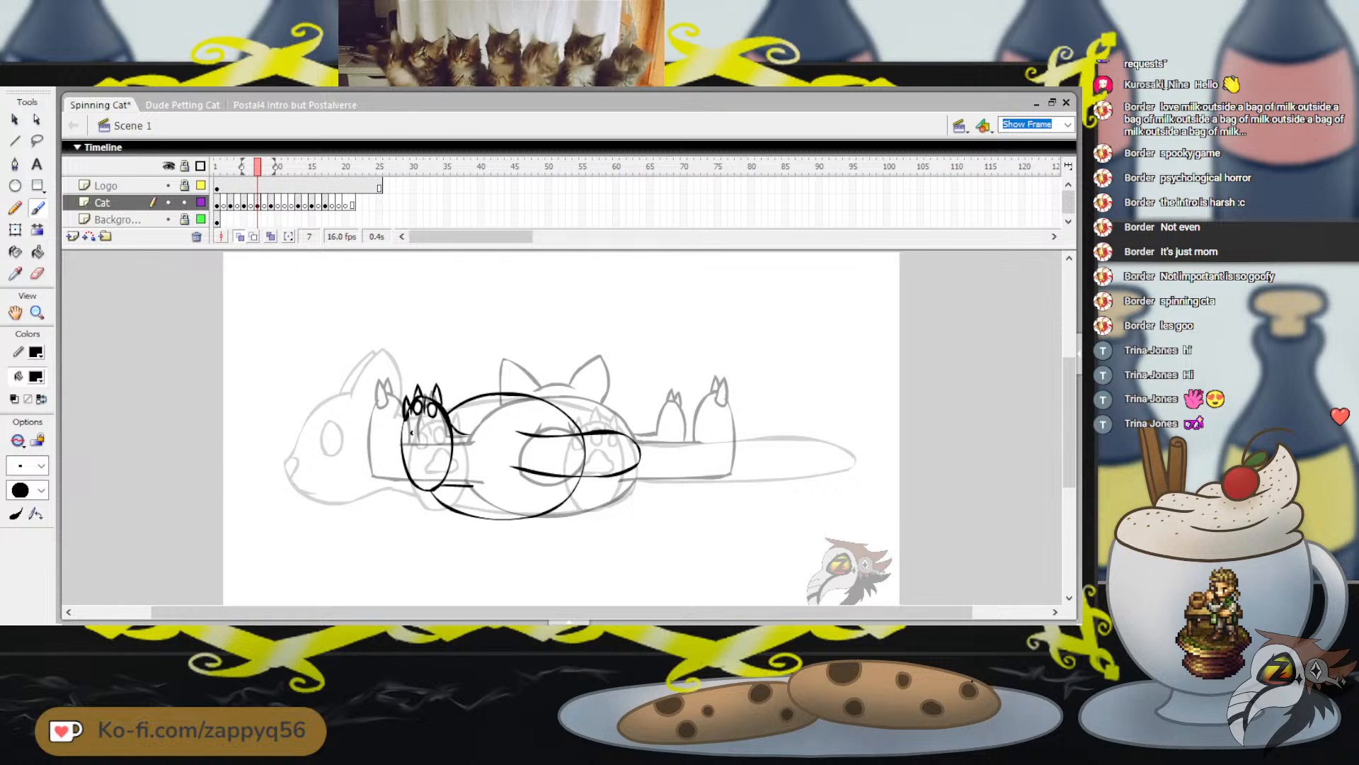
left_click_drag(418, 423, 413, 433)
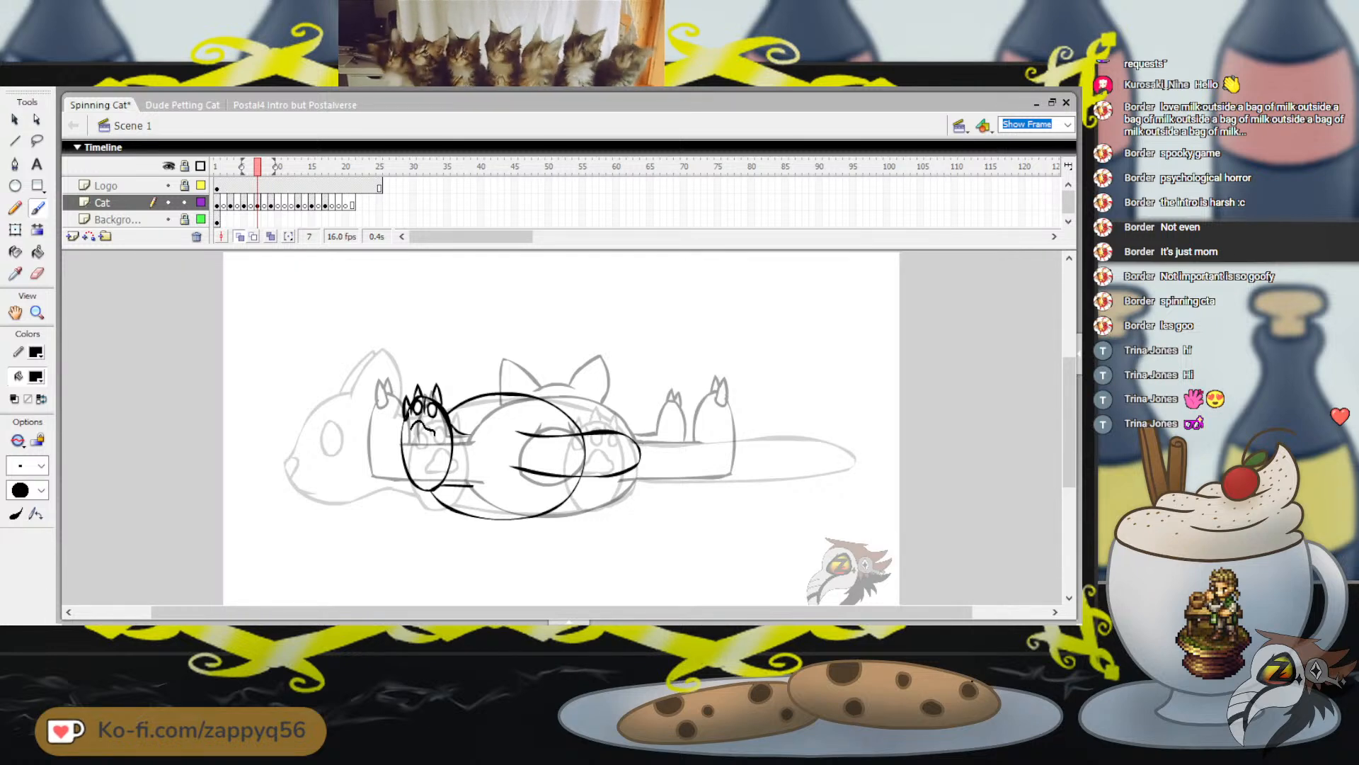
mouse_move(418, 423)
left_mouse_down()
mouse_move(433, 432)
mouse_move(415, 439)
mouse_move(425, 426)
left_mouse_up()
key("ctrl+z")
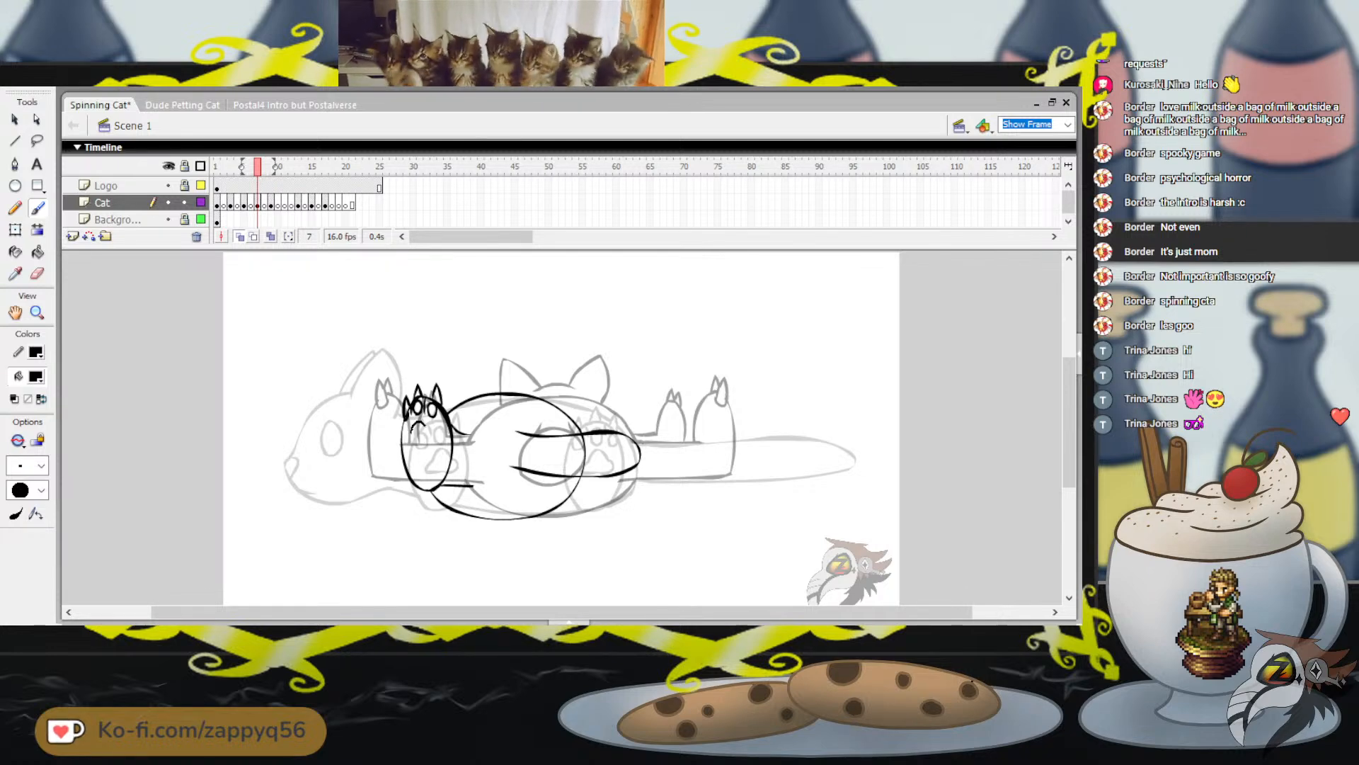
left_click_drag(411, 429, 426, 429)
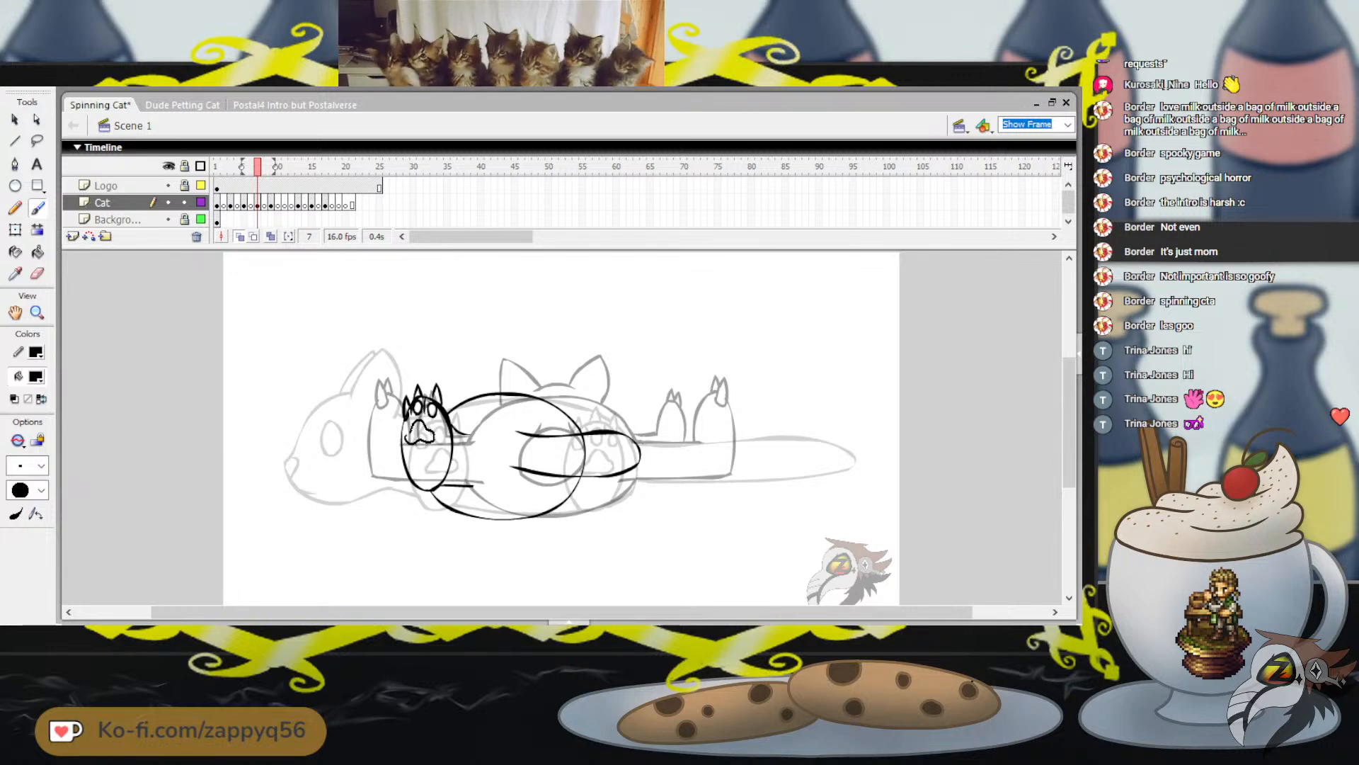
left_click_drag(407, 437, 411, 429)
left_click_drag(469, 354, 482, 370)
key("ctrl+z")
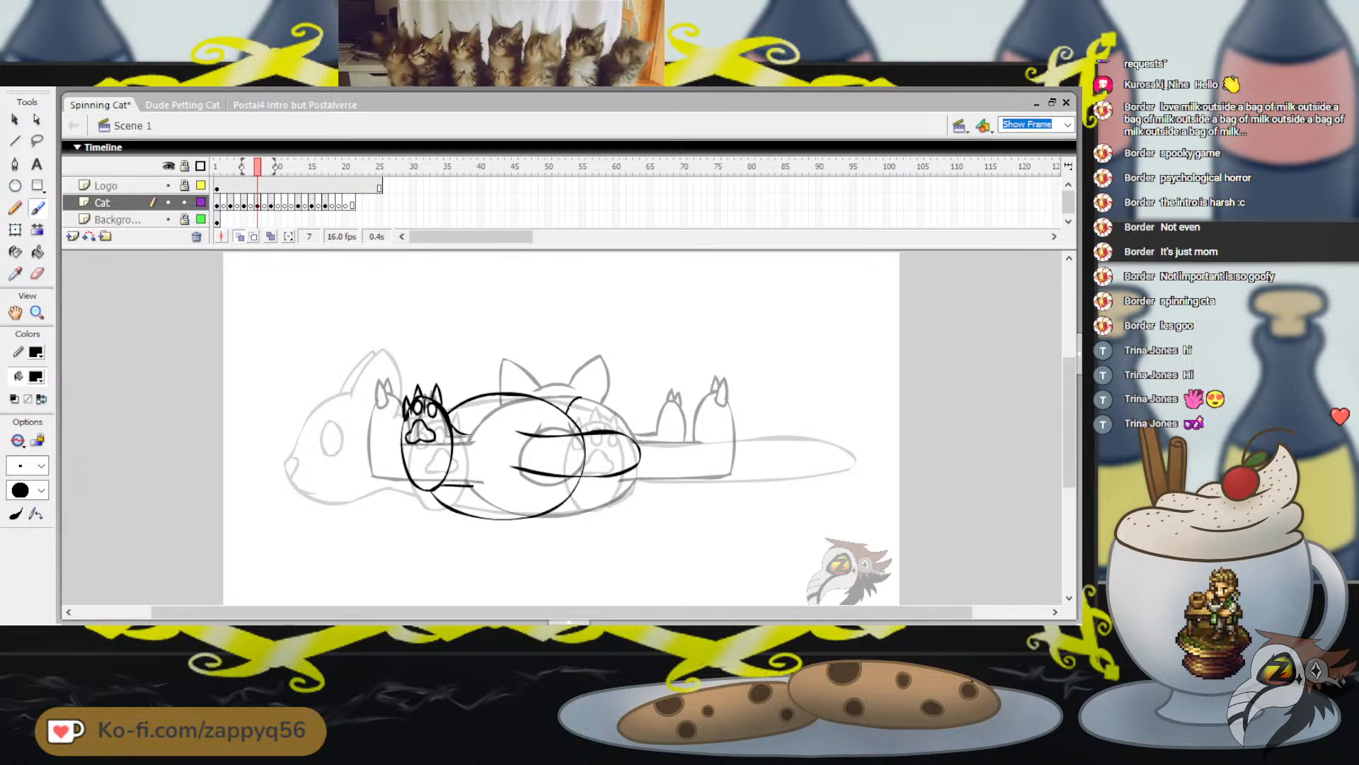
Brush the second paw above the tail on the body's right side, topped with three pointed claws
left_click_drag(582, 398, 599, 430)
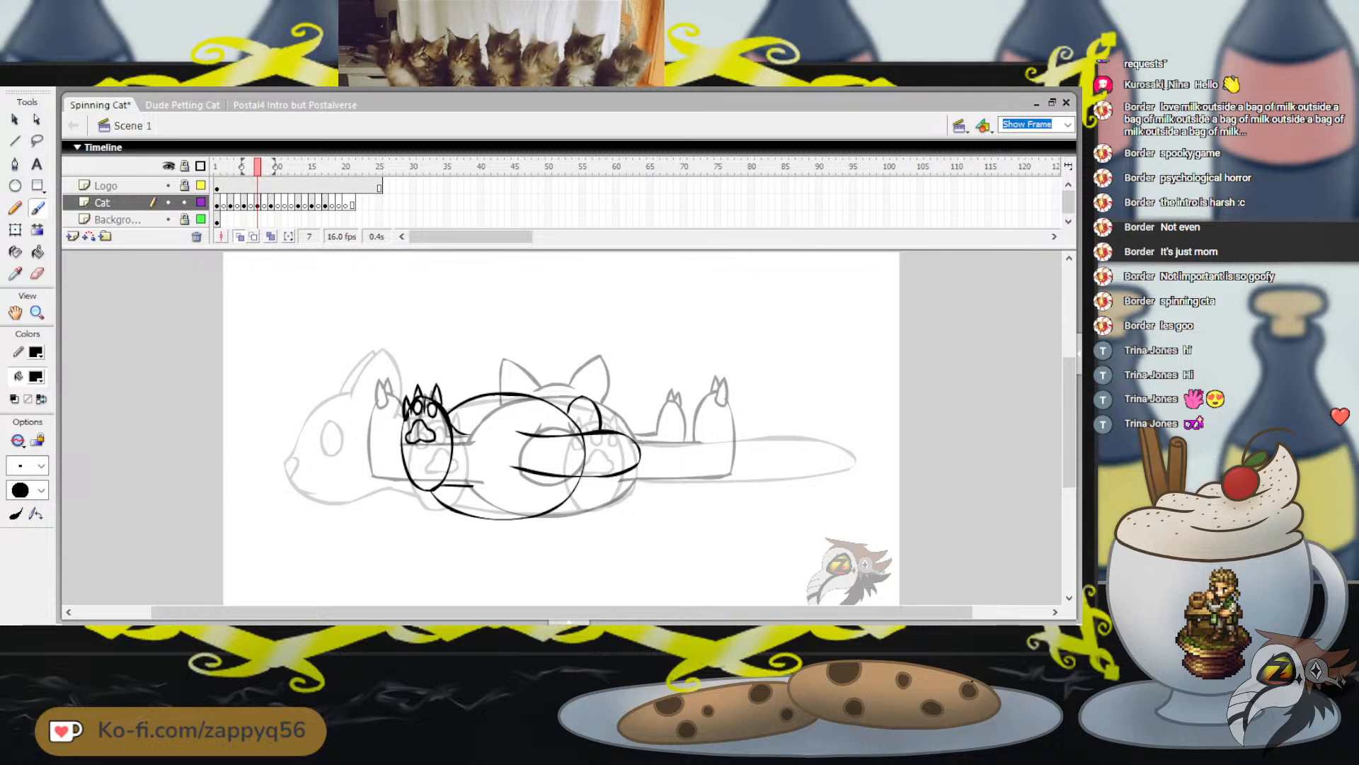
key("ctrl+z")
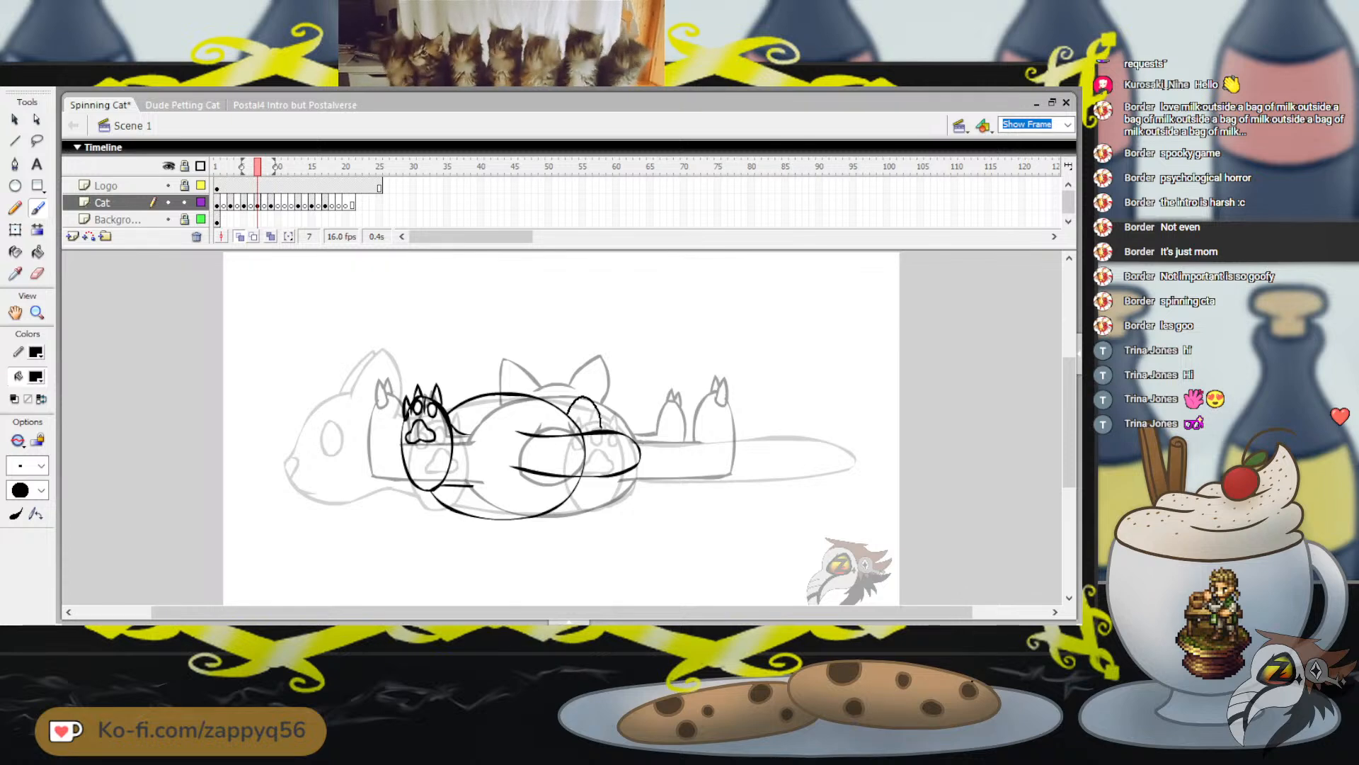
left_click_drag(601, 428, 573, 408)
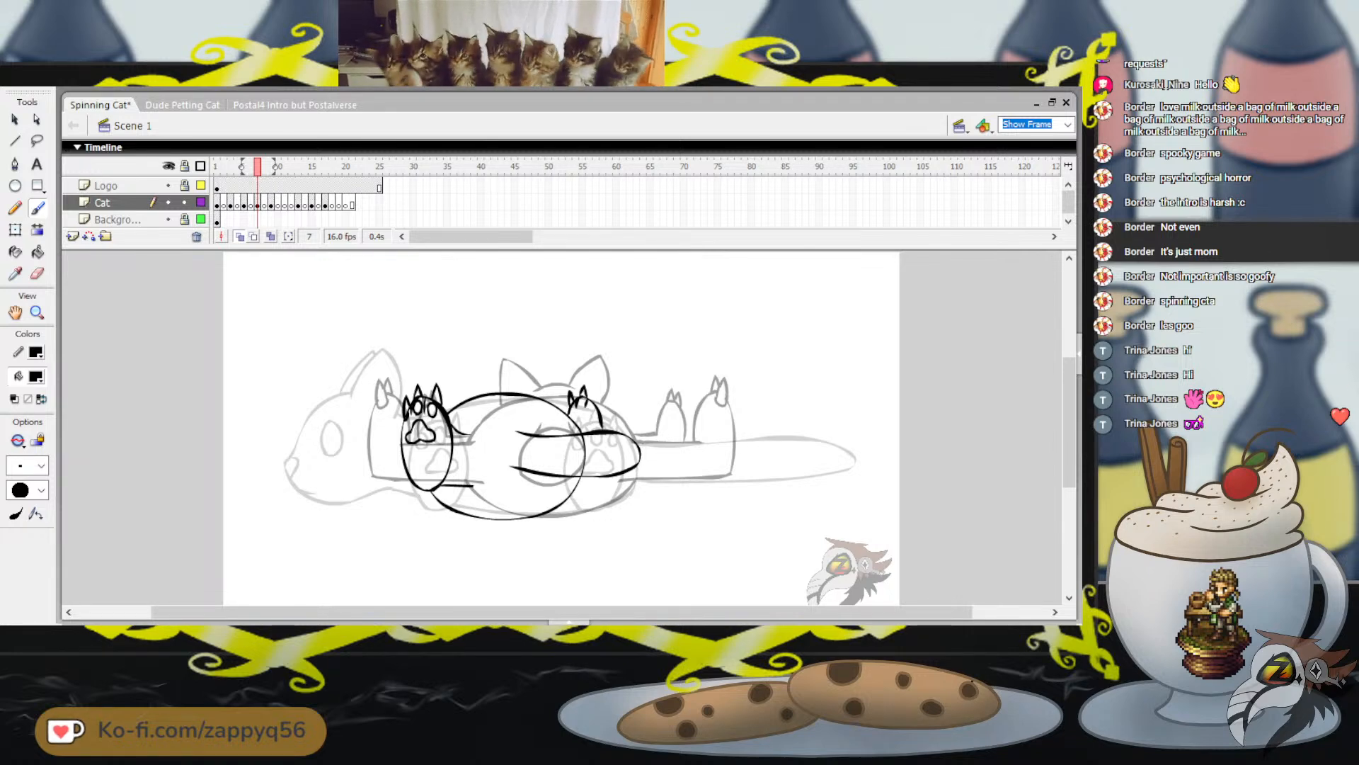
key("ctrl+z")
key("ctrl+z")
key("ctrl+z")
mouse_move(572, 397)
left_mouse_down()
mouse_move(568, 411)
mouse_move(584, 390)
mouse_move(596, 395)
left_mouse_up()
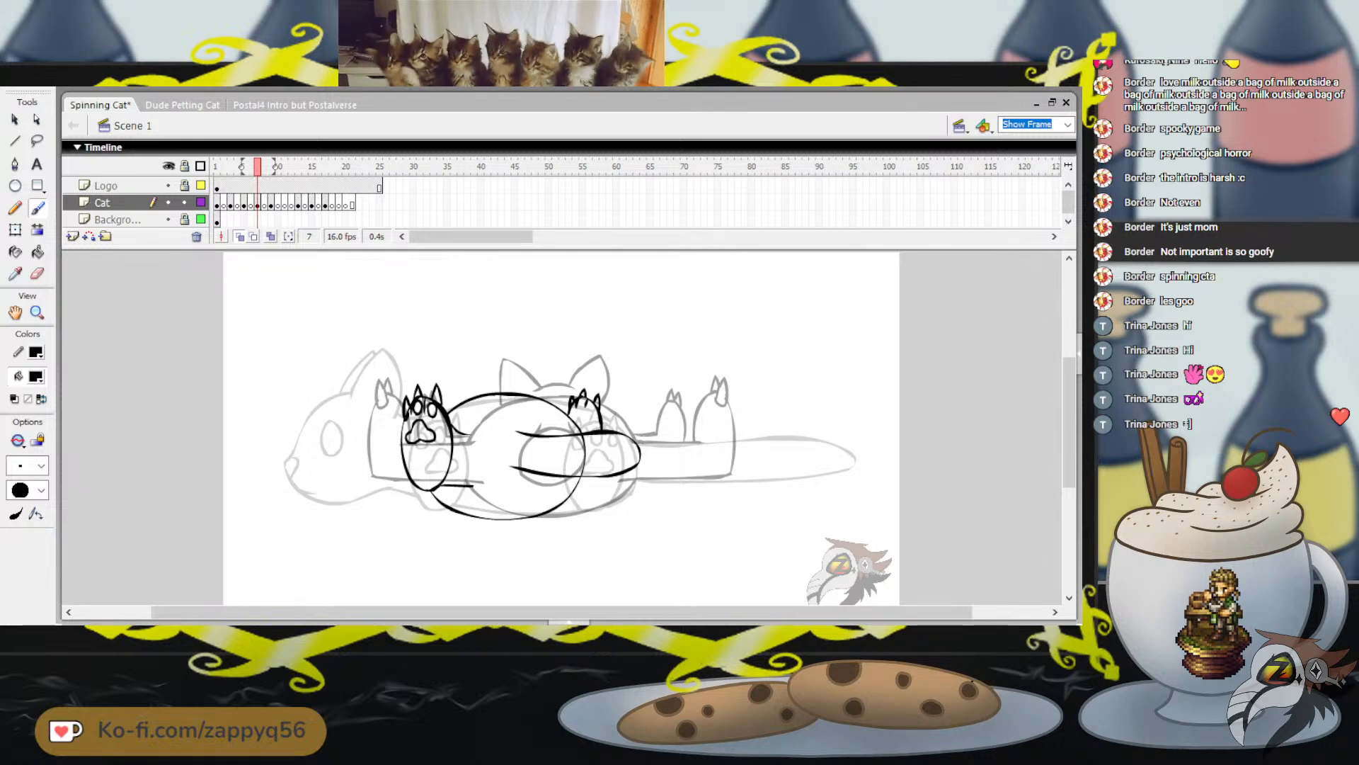
Brush a short curve beneath the tail to close the underside of the right-hand paw
mouse_move(664, 409)
left_mouse_down()
mouse_move(659, 423)
mouse_move(680, 399)
left_mouse_up()
key("ctrl+z")
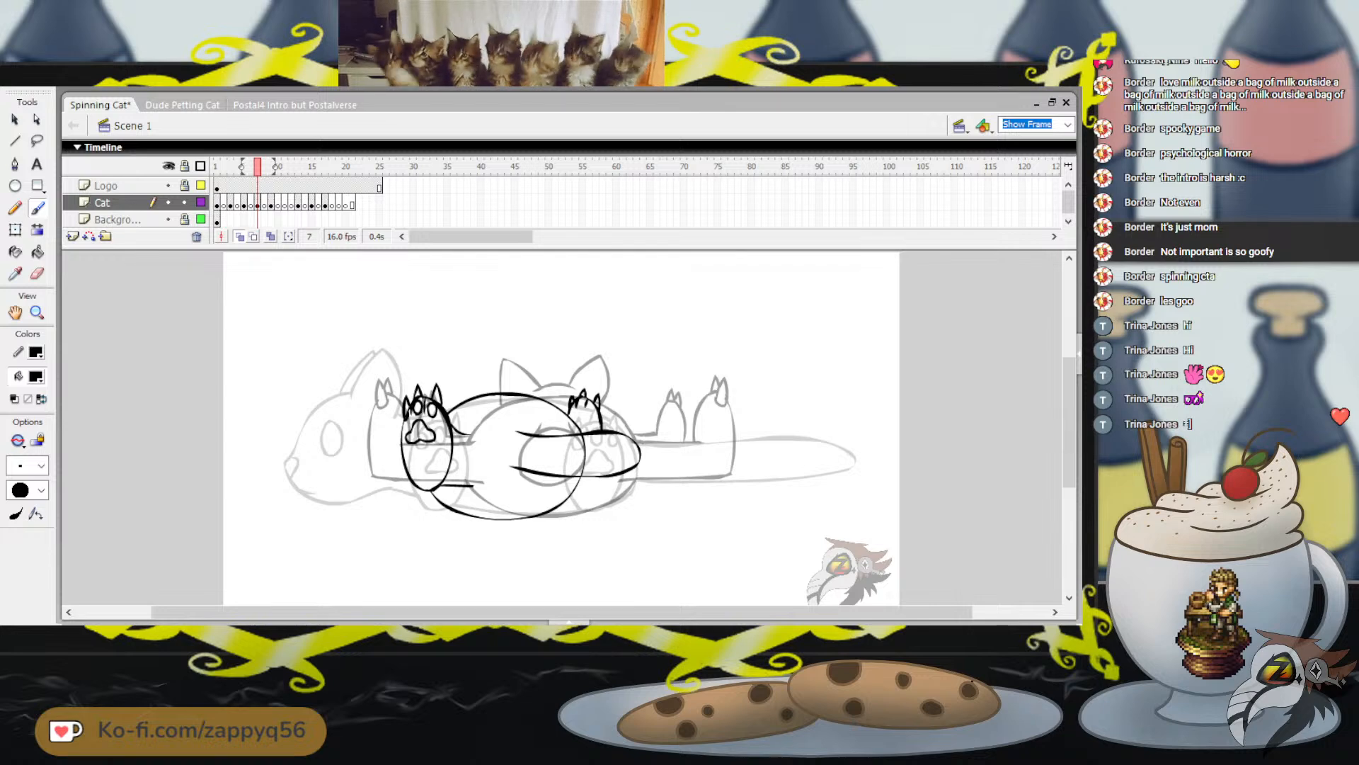
mouse_move(482, 492)
left_mouse_down()
mouse_move(601, 493)
mouse_move(597, 478)
left_mouse_up()
key("ctrl+z")
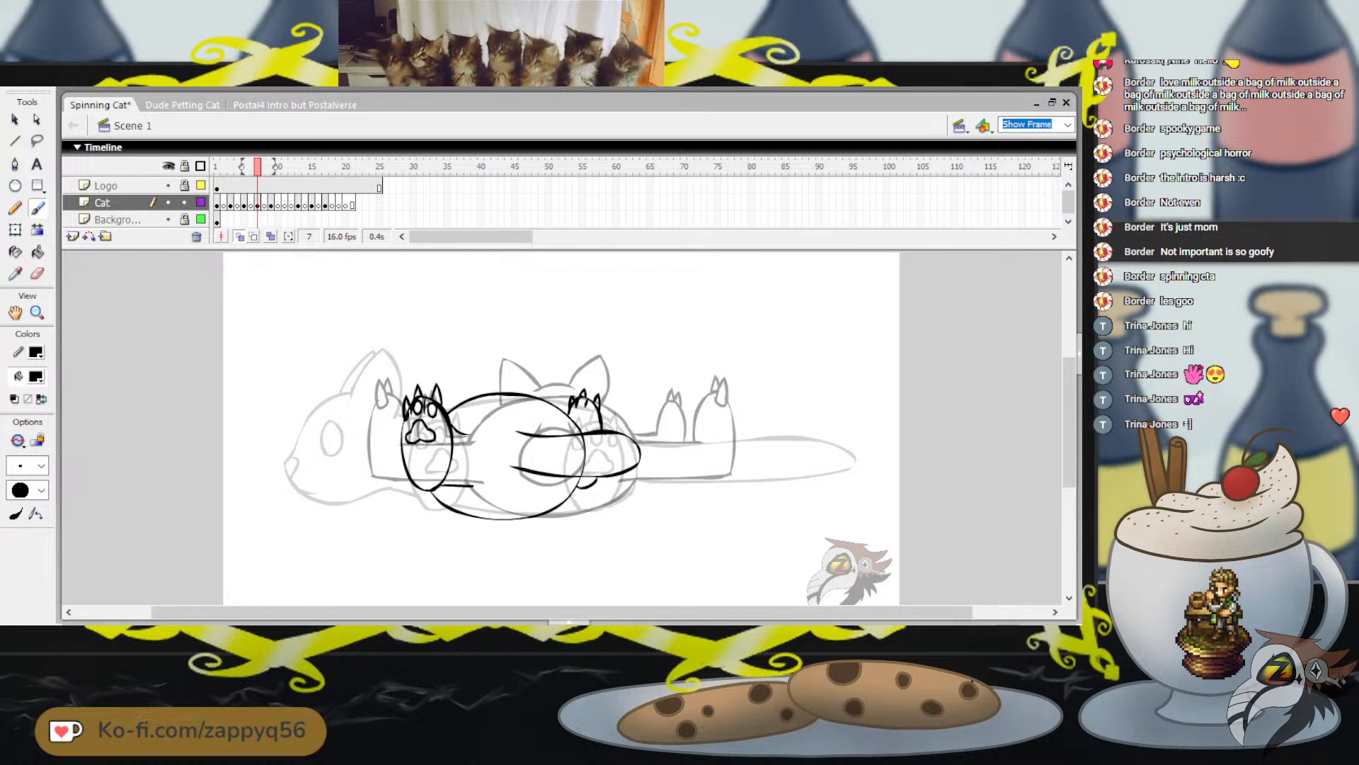
left_click_drag(656, 408, 679, 379)
key("ctrl+z")
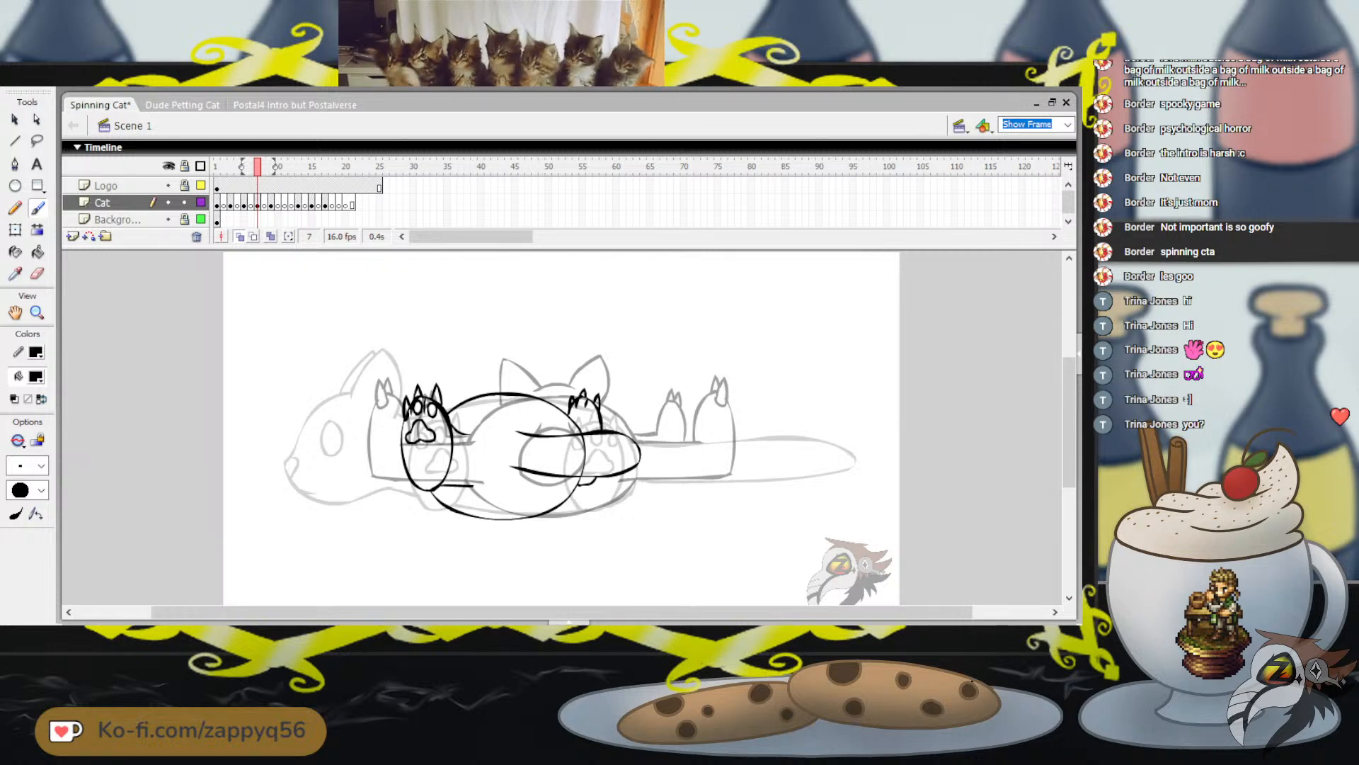
Brush a narrow oval paw with its leg lines left of the large paw, plus a small bump on the body's upper edge
mouse_move(352, 409)
left_mouse_down()
mouse_move(349, 444)
mouse_move(366, 474)
mouse_move(380, 464)
mouse_move(379, 419)
mouse_move(352, 407)
mouse_move(346, 452)
mouse_move(371, 477)
mouse_move(363, 401)
left_mouse_up()
key("ctrl+z")
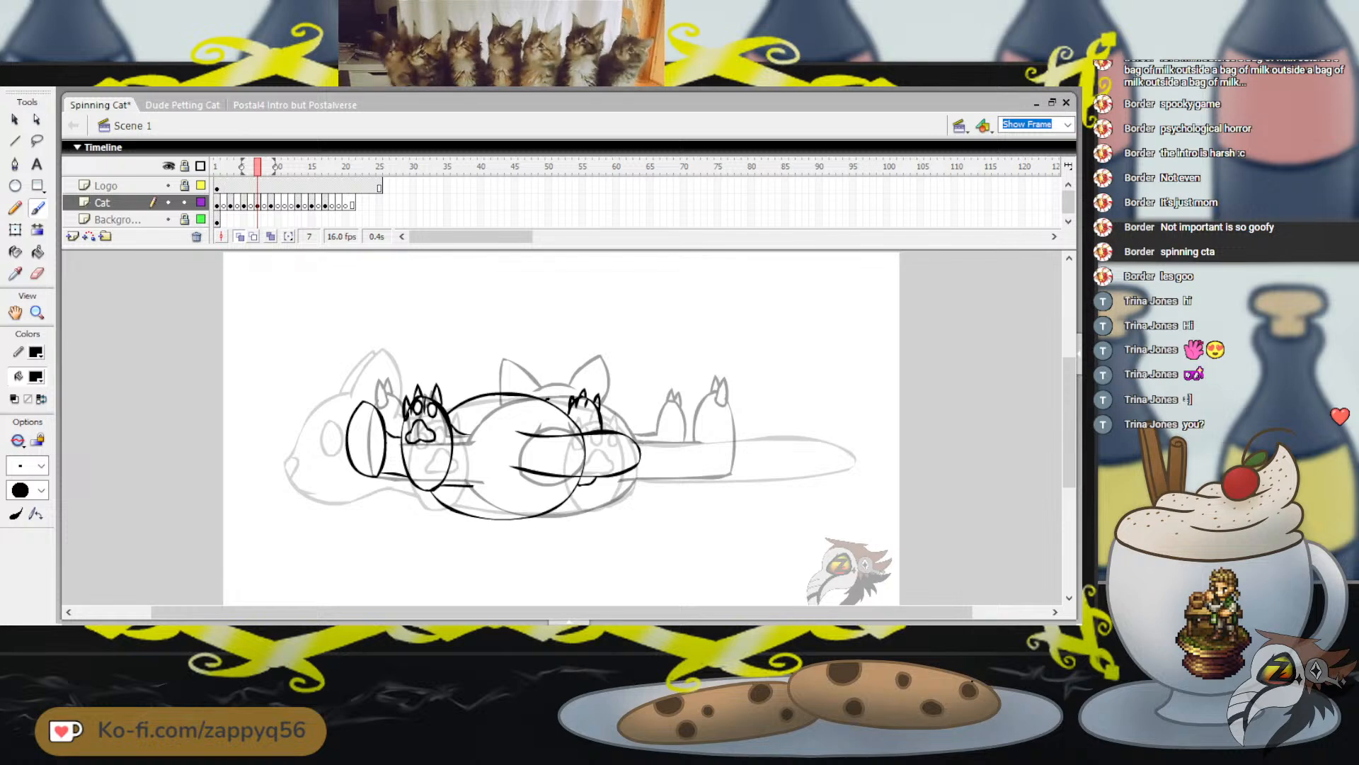
left_click_drag(546, 400, 562, 411)
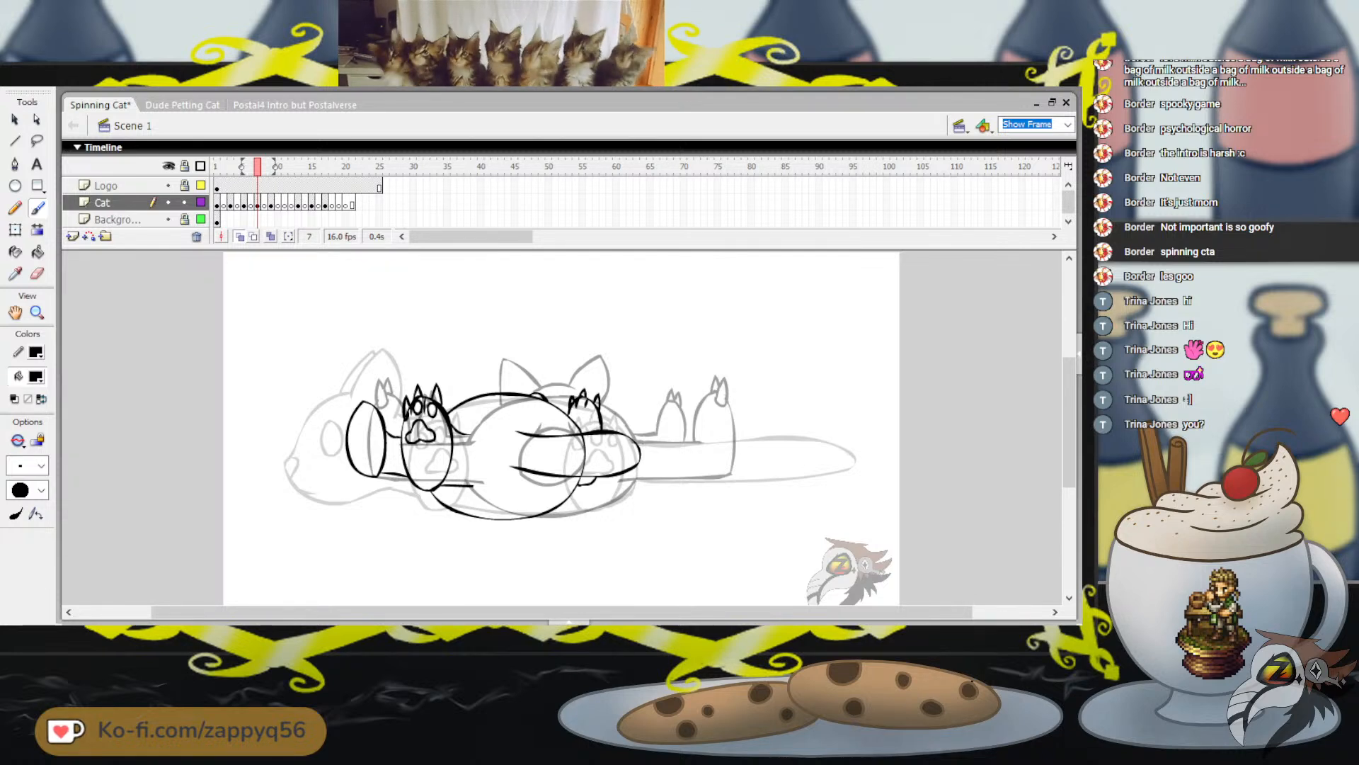
Try to brush two pointed ears and the head's top line above the body and large left paw
mouse_move(411, 402)
left_mouse_down()
mouse_move(415, 355)
mouse_move(436, 373)
left_mouse_up()
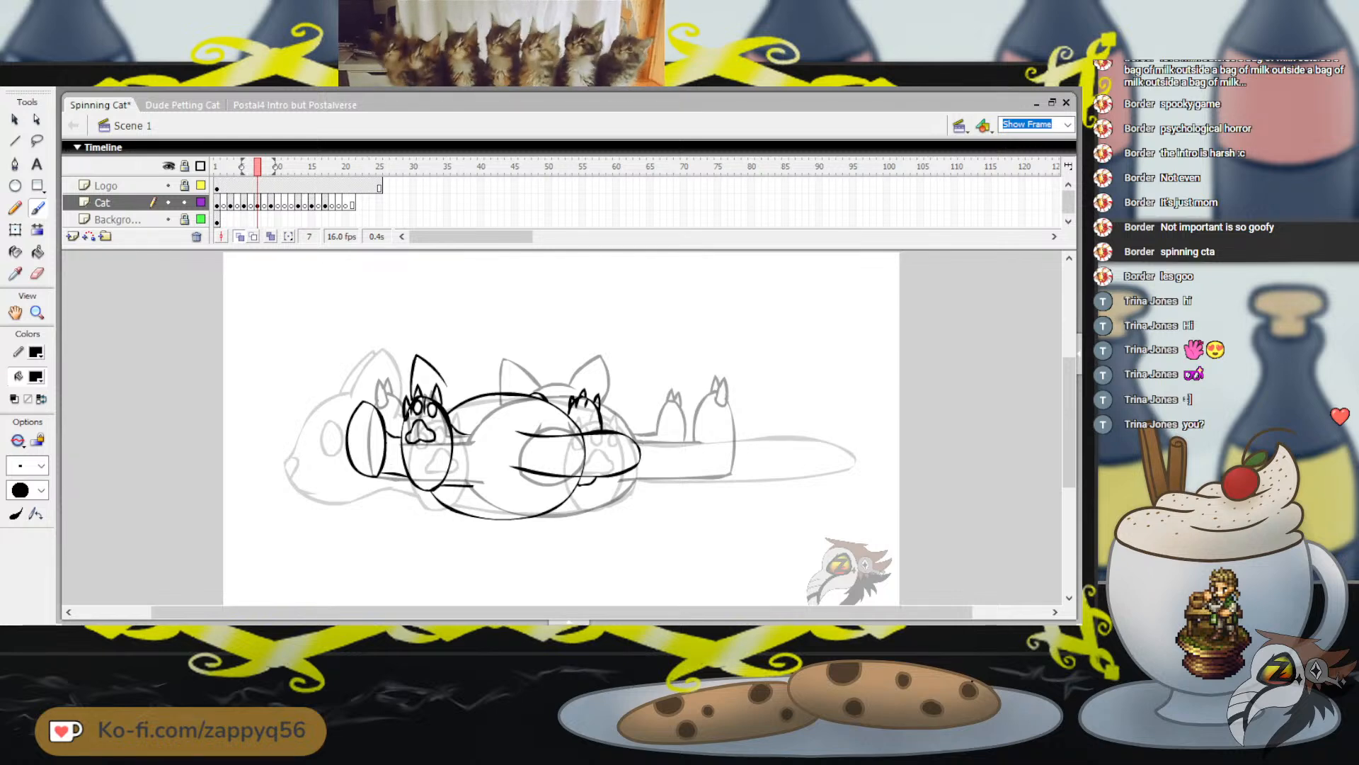
key("ctrl+z")
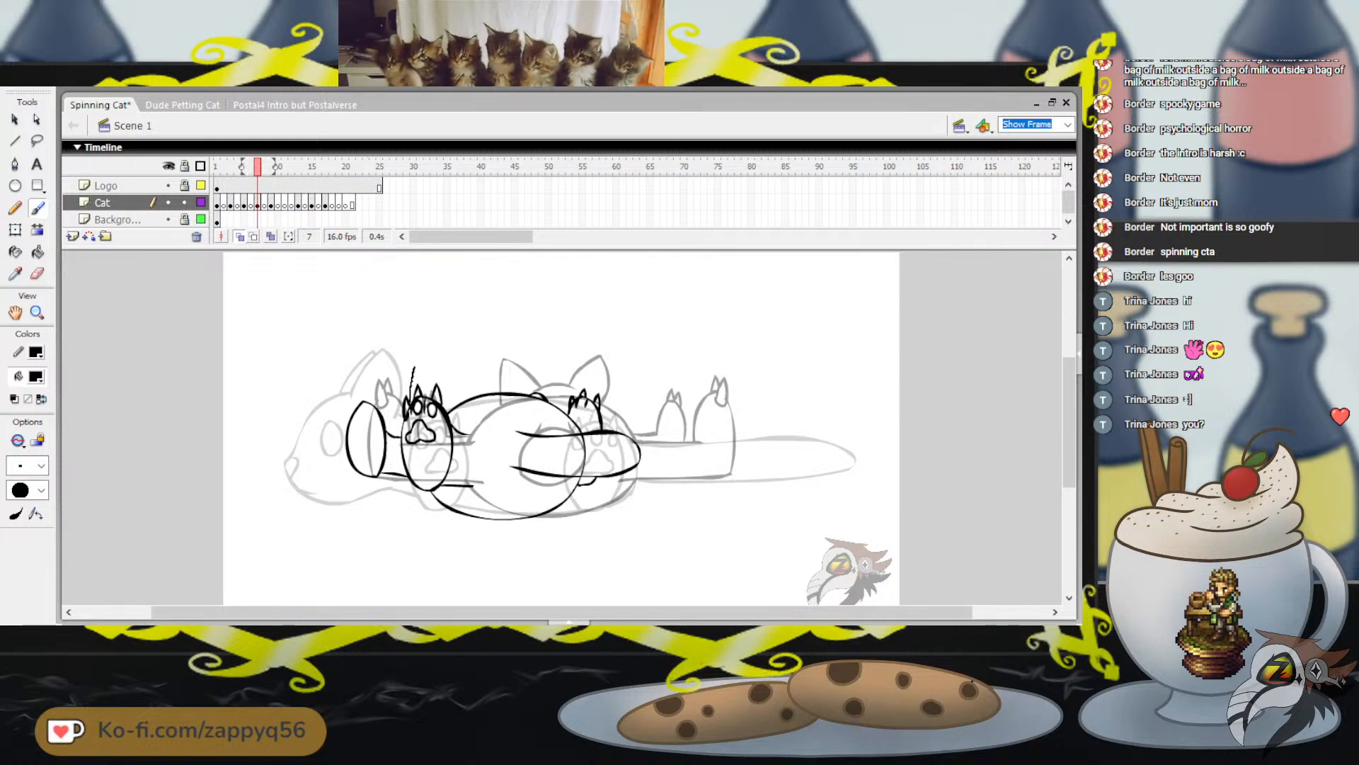
mouse_move(410, 402)
left_mouse_down()
mouse_move(429, 368)
mouse_move(450, 389)
left_mouse_up()
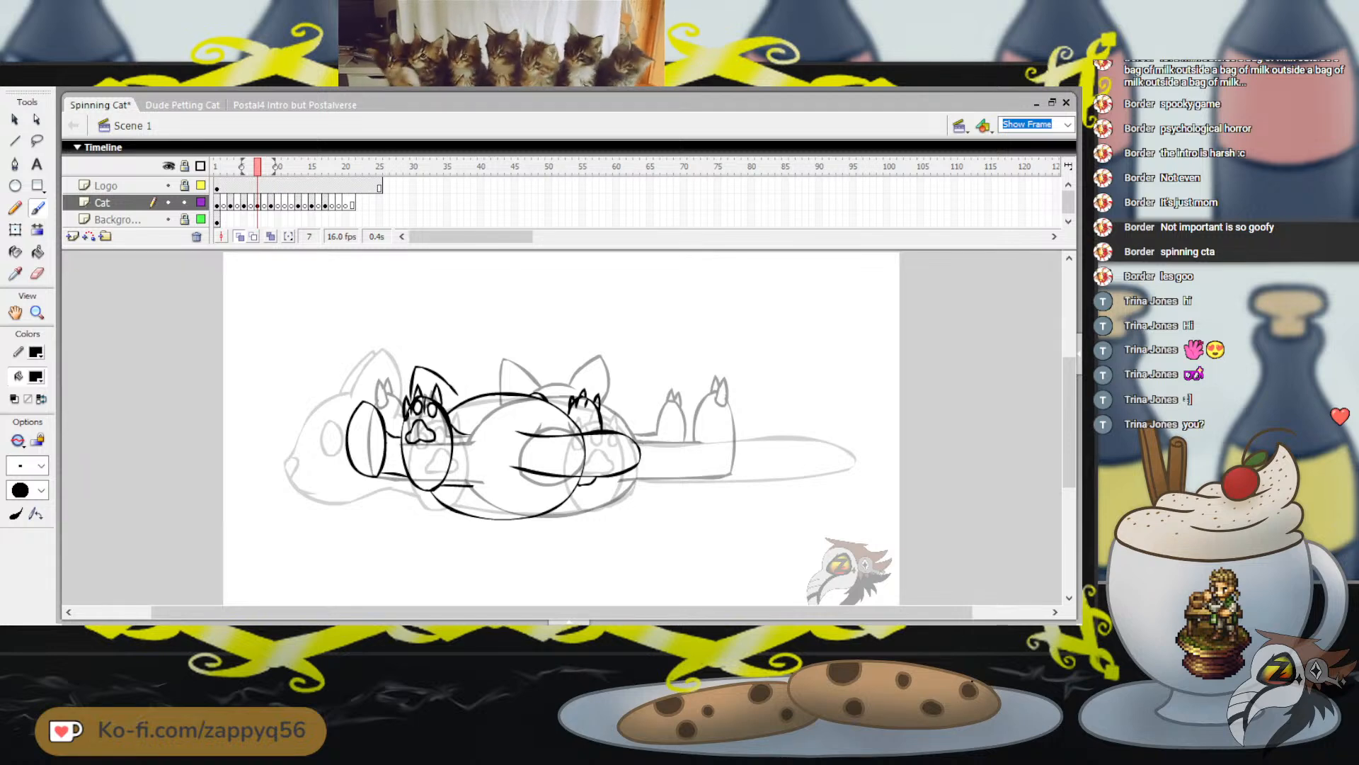
key("ctrl+z")
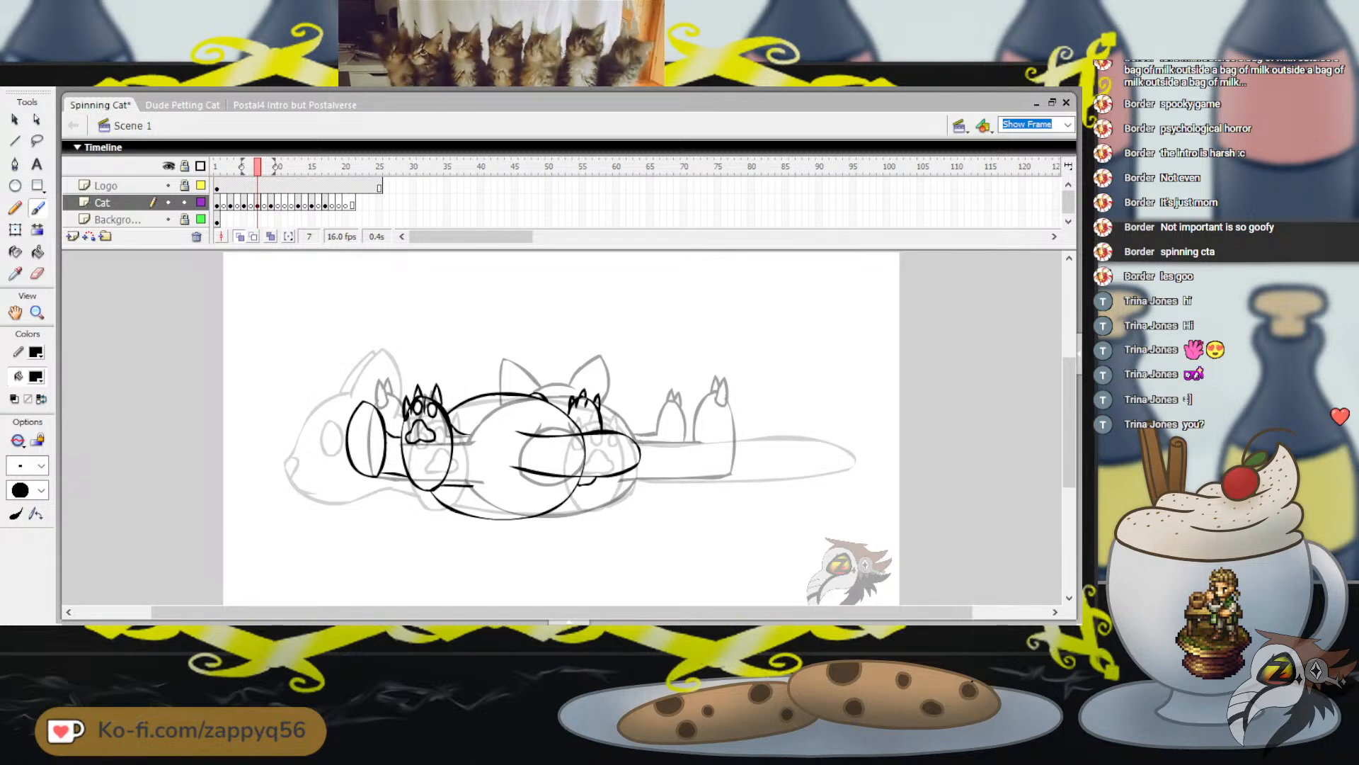
mouse_move(416, 386)
left_mouse_down()
mouse_move(424, 364)
mouse_move(459, 395)
mouse_move(481, 379)
left_mouse_up()
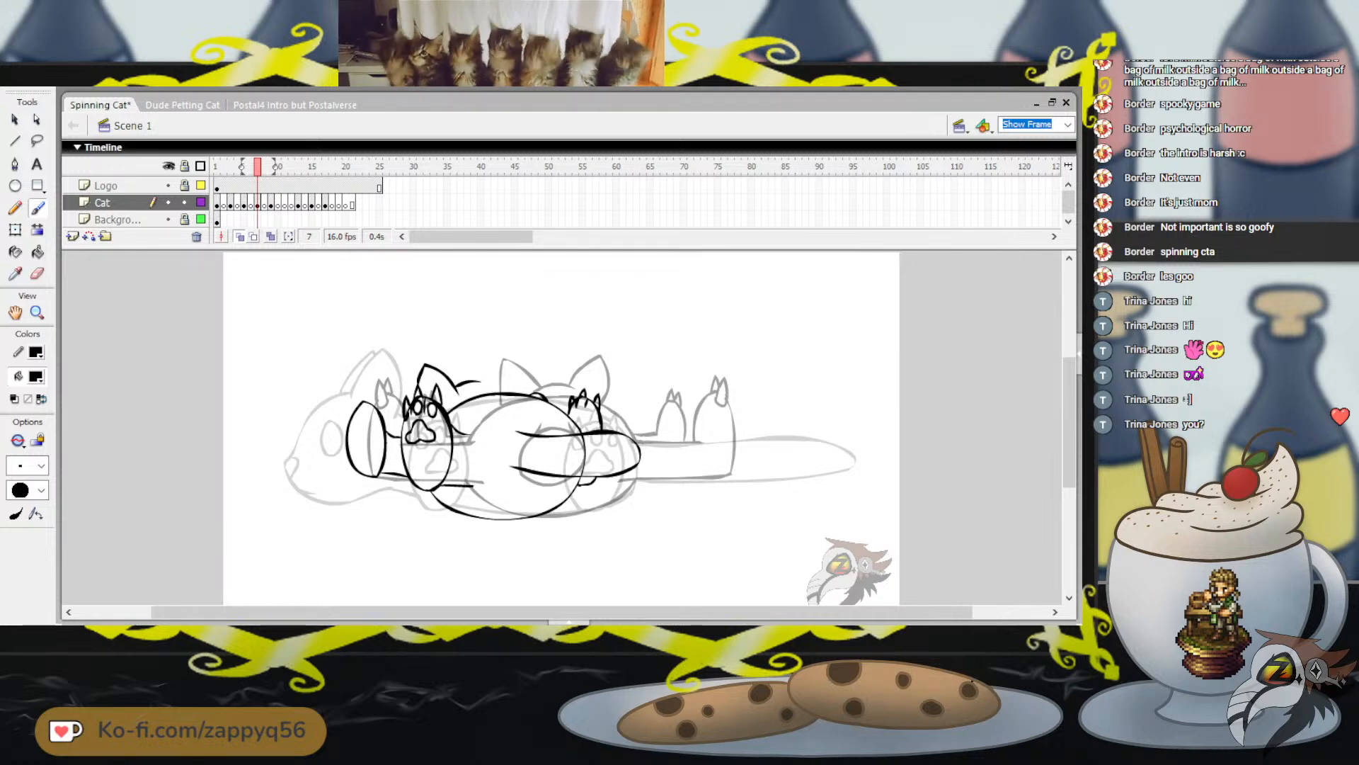
mouse_move(457, 389)
left_mouse_down()
mouse_move(487, 384)
mouse_move(490, 357)
left_mouse_up()
key("ctrl+z")
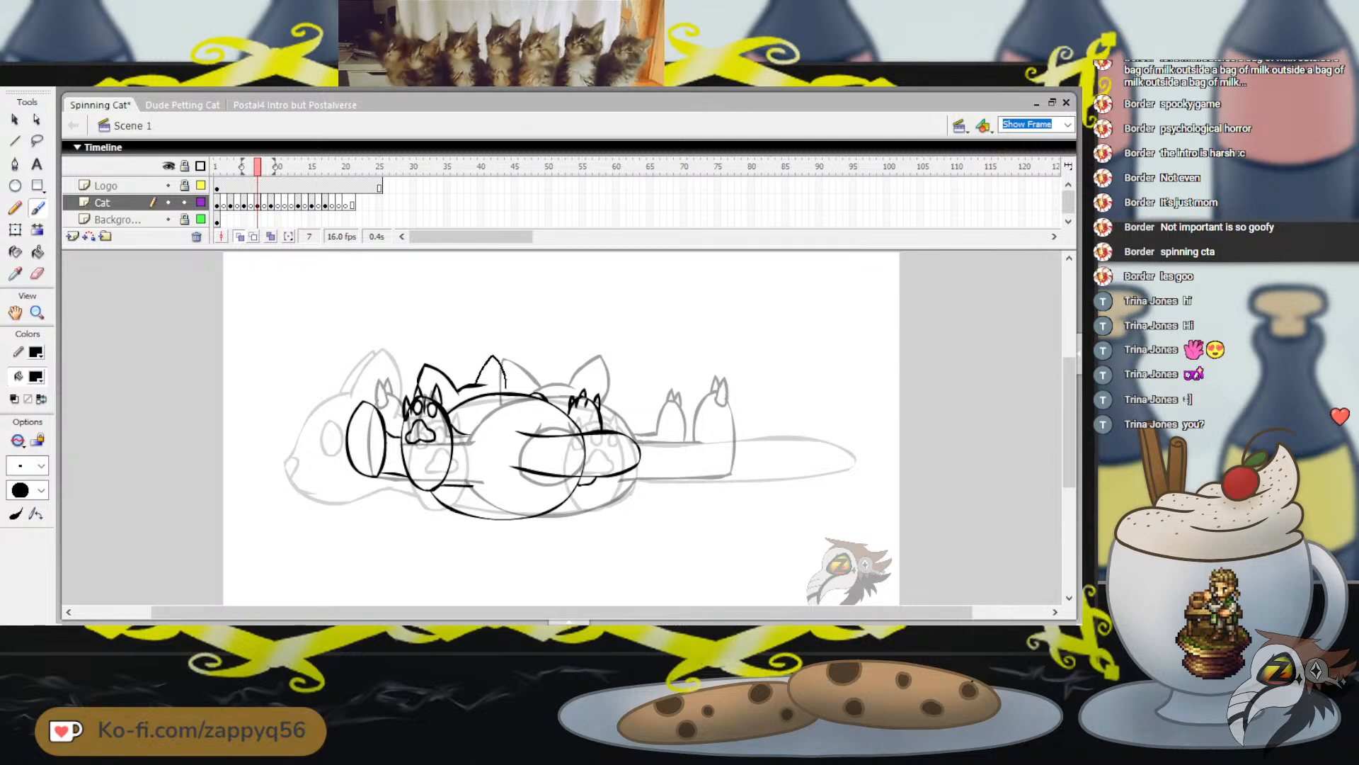
key("ctrl+z")
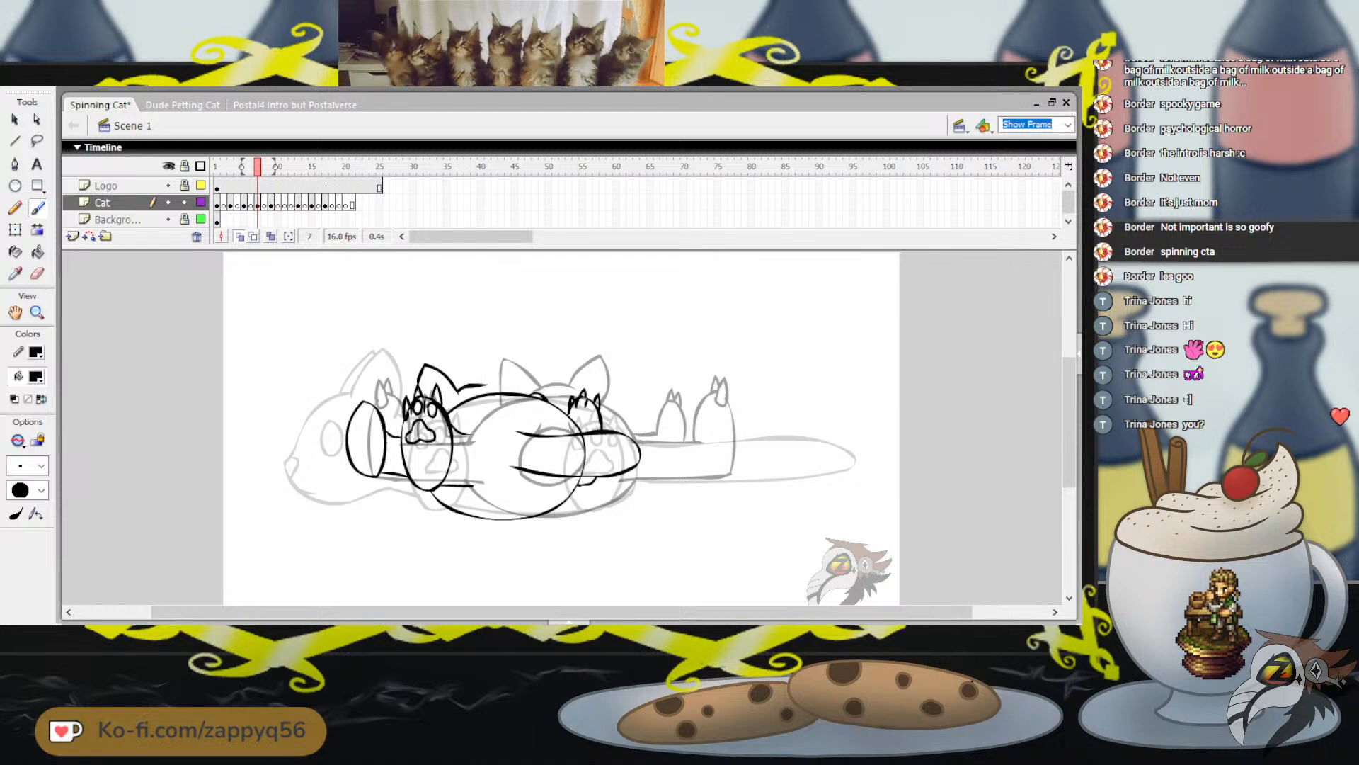
mouse_move(480, 381)
left_mouse_down()
mouse_move(495, 357)
mouse_move(512, 393)
left_mouse_up()
left_click_drag(527, 342, 550, 326)
key("ctrl+z")
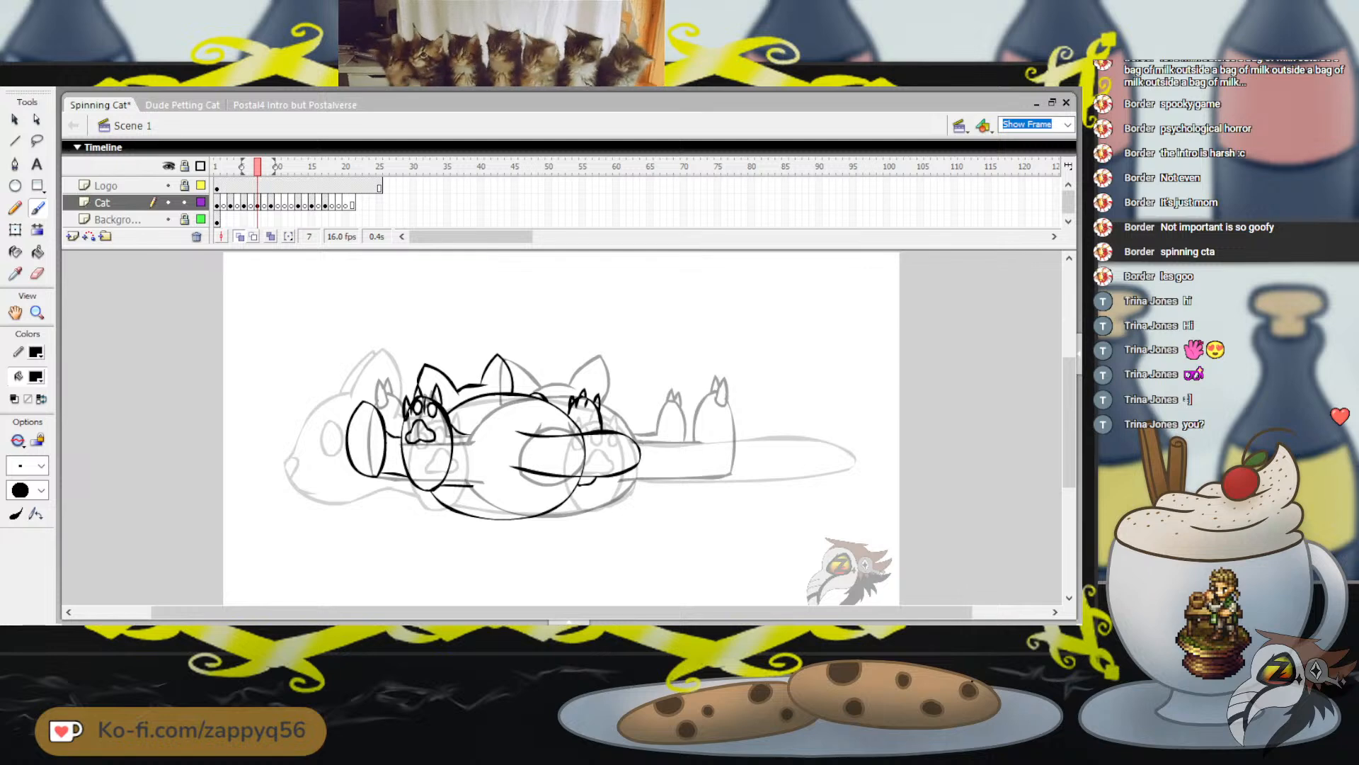
key("ctrl+z")
key("ctrl+z")
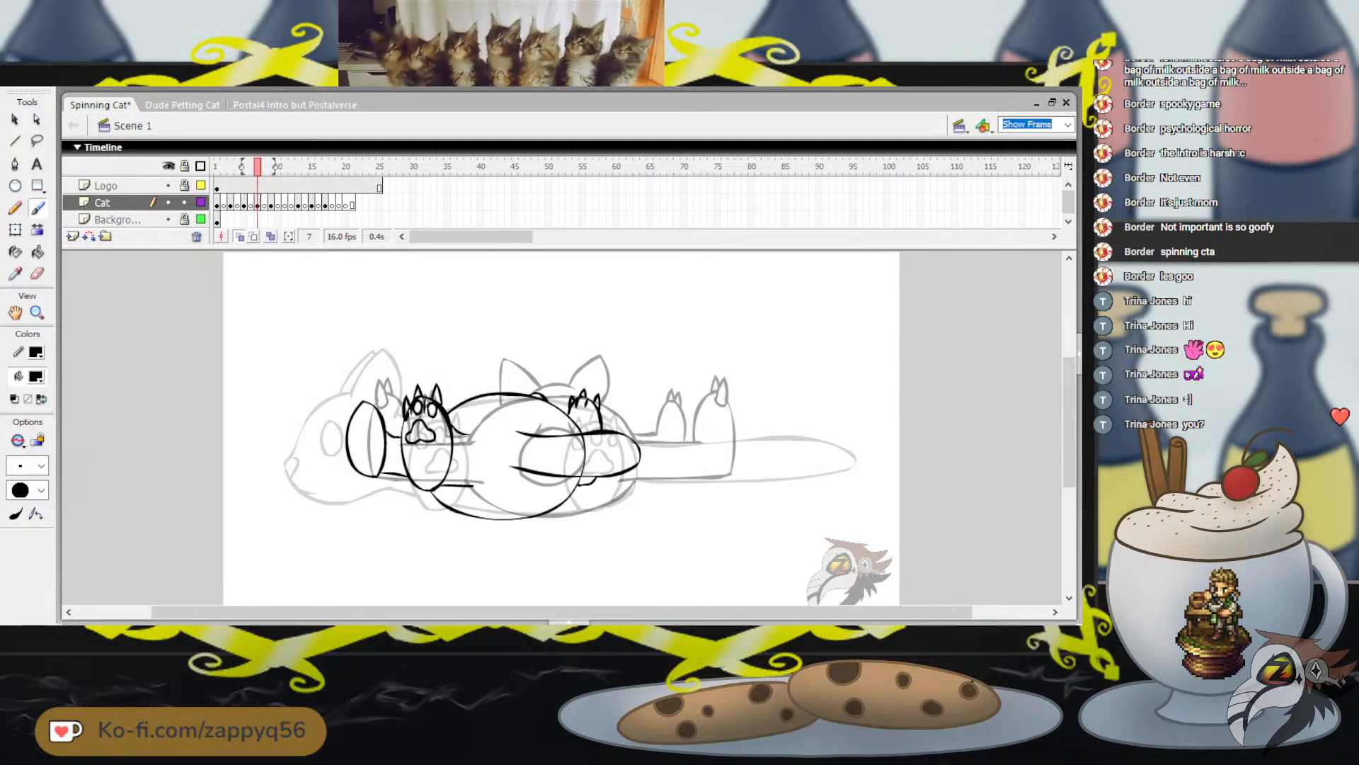
Brush two pointed ears joined by the head's top line, rising from behind the large left paw and body
mouse_move(398, 404)
left_mouse_down()
mouse_move(414, 365)
mouse_move(435, 391)
mouse_move(397, 399)
mouse_move(404, 357)
mouse_move(441, 398)
mouse_move(441, 384)
mouse_move(478, 358)
left_mouse_up()
key("ctrl+z")
key("ctrl+z")
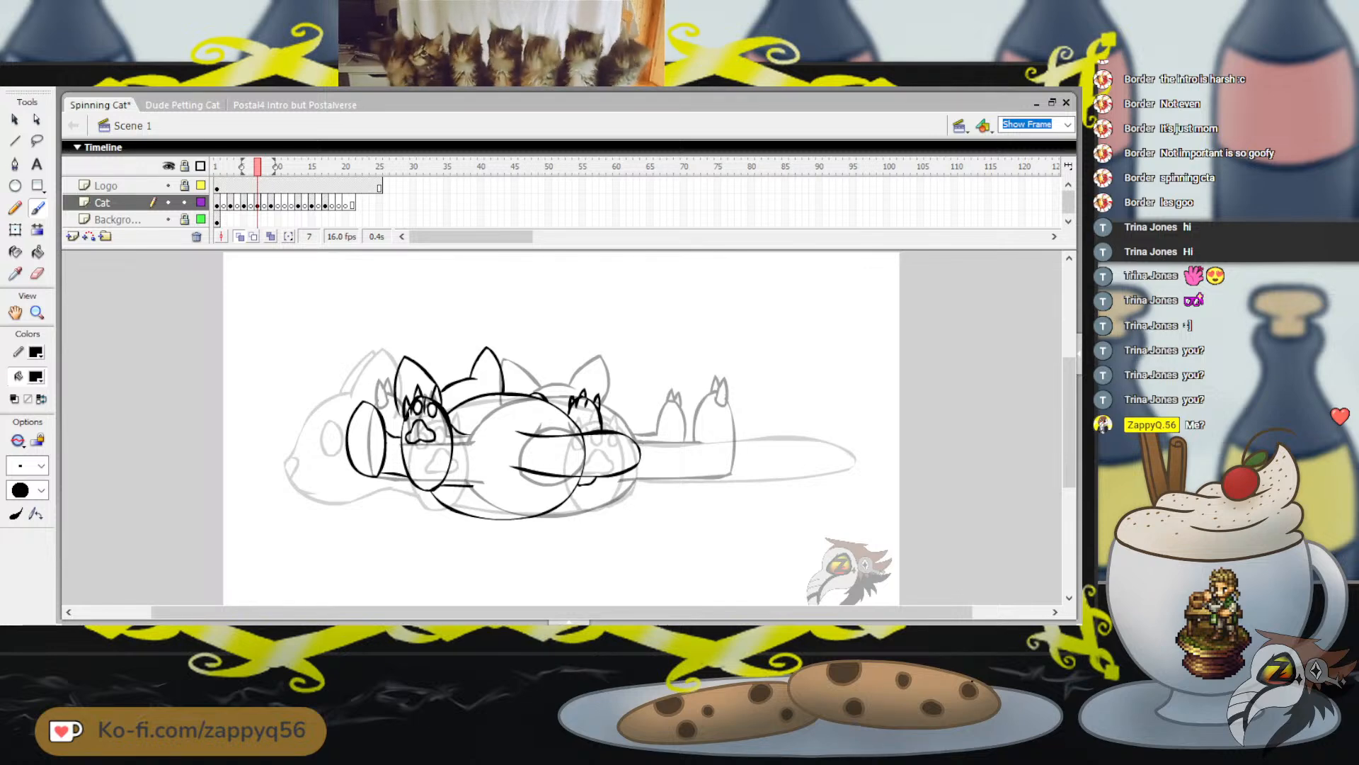
Try to brush a small toe bean near the tip of the narrow leftmost paw
left_click_drag(359, 410, 360, 423)
key("ctrl+z")
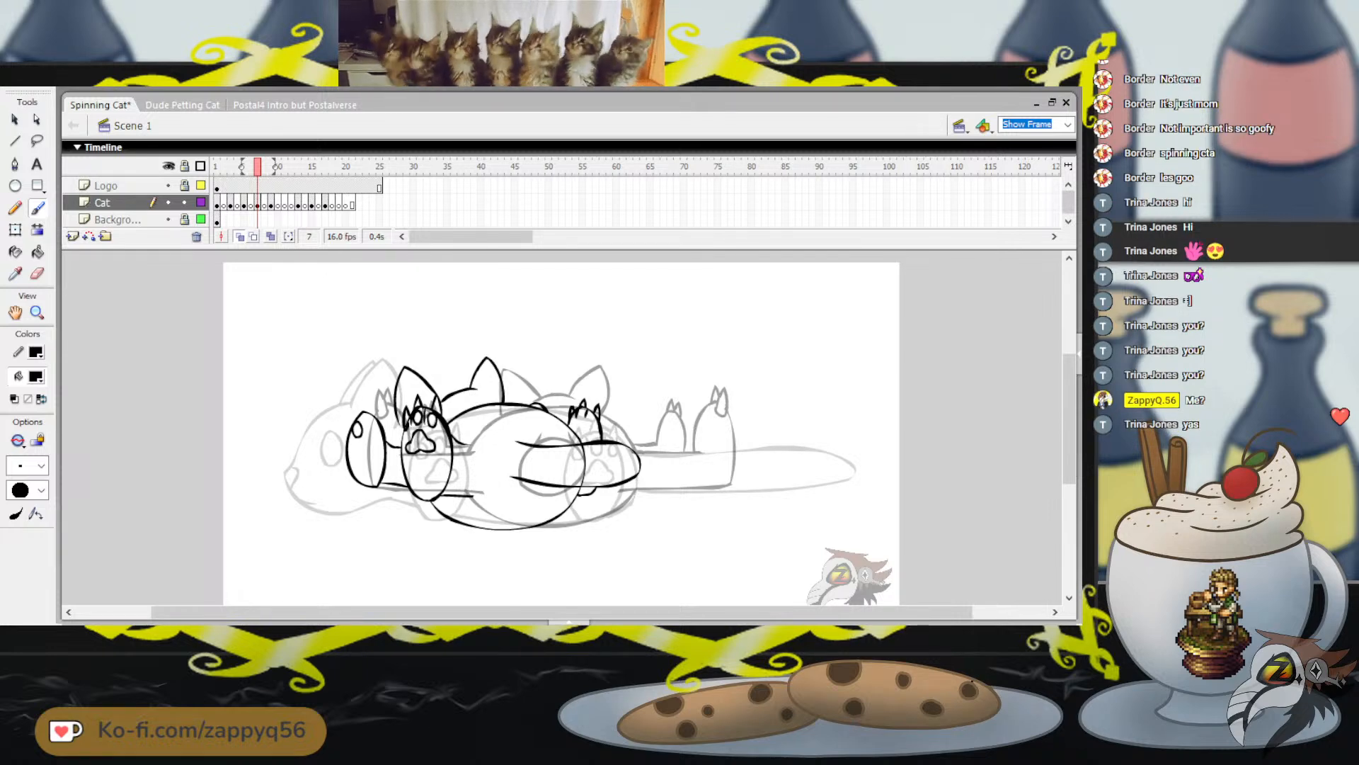
key("ctrl+z")
left_click_drag(358, 420, 362, 421)
key("ctrl+z")
key("ctrl+z")
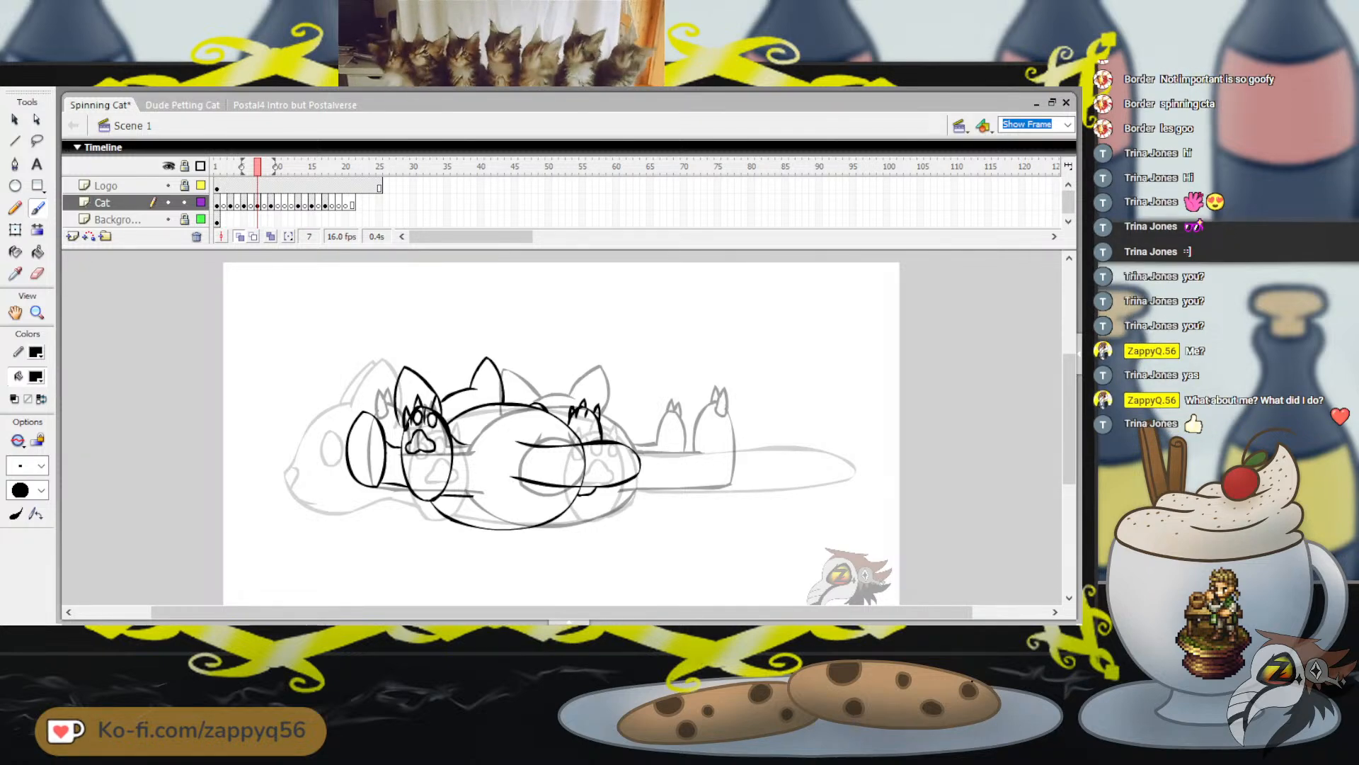
Brush small toe beans and a partial palm pad inside the narrow leftmost paw, and add pointed claws along its tip
left_click_drag(364, 420, 359, 425)
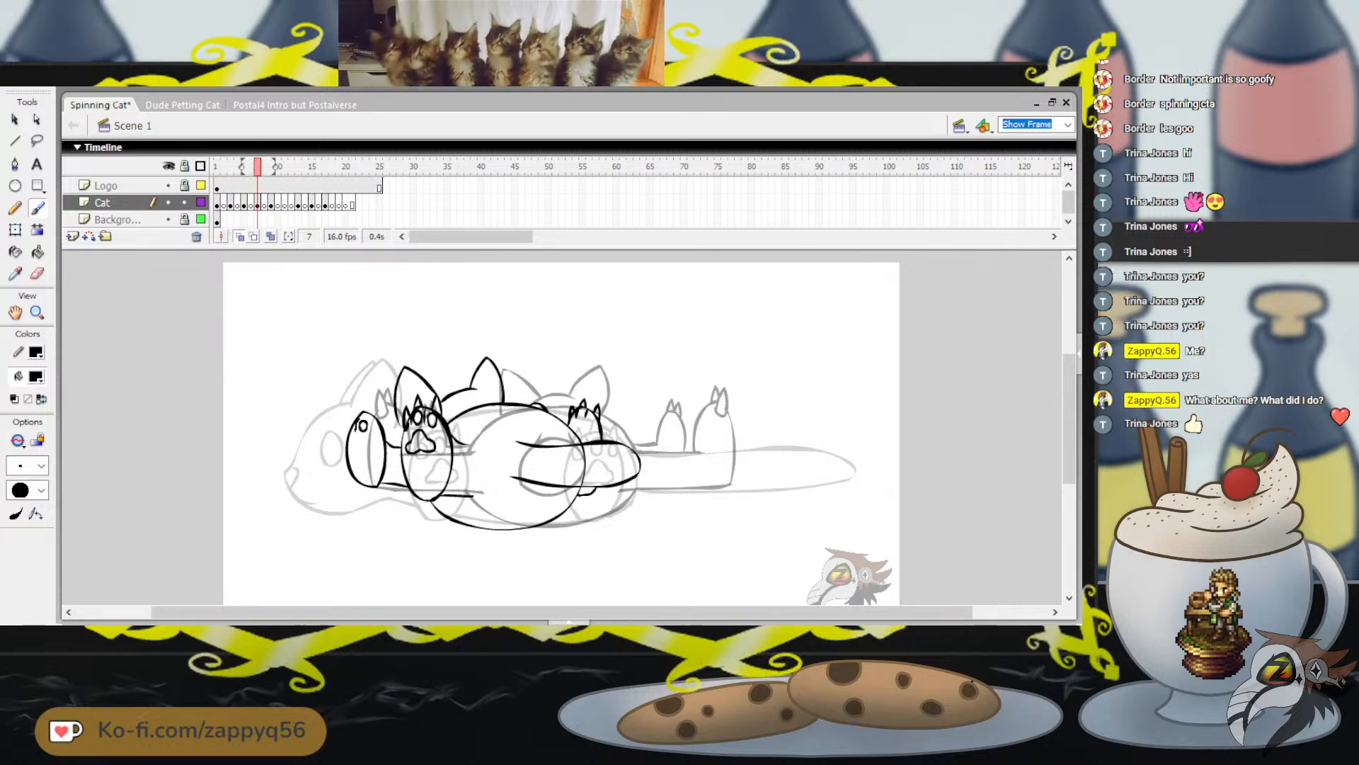
left_click_drag(363, 418, 355, 430)
key("ctrl+z")
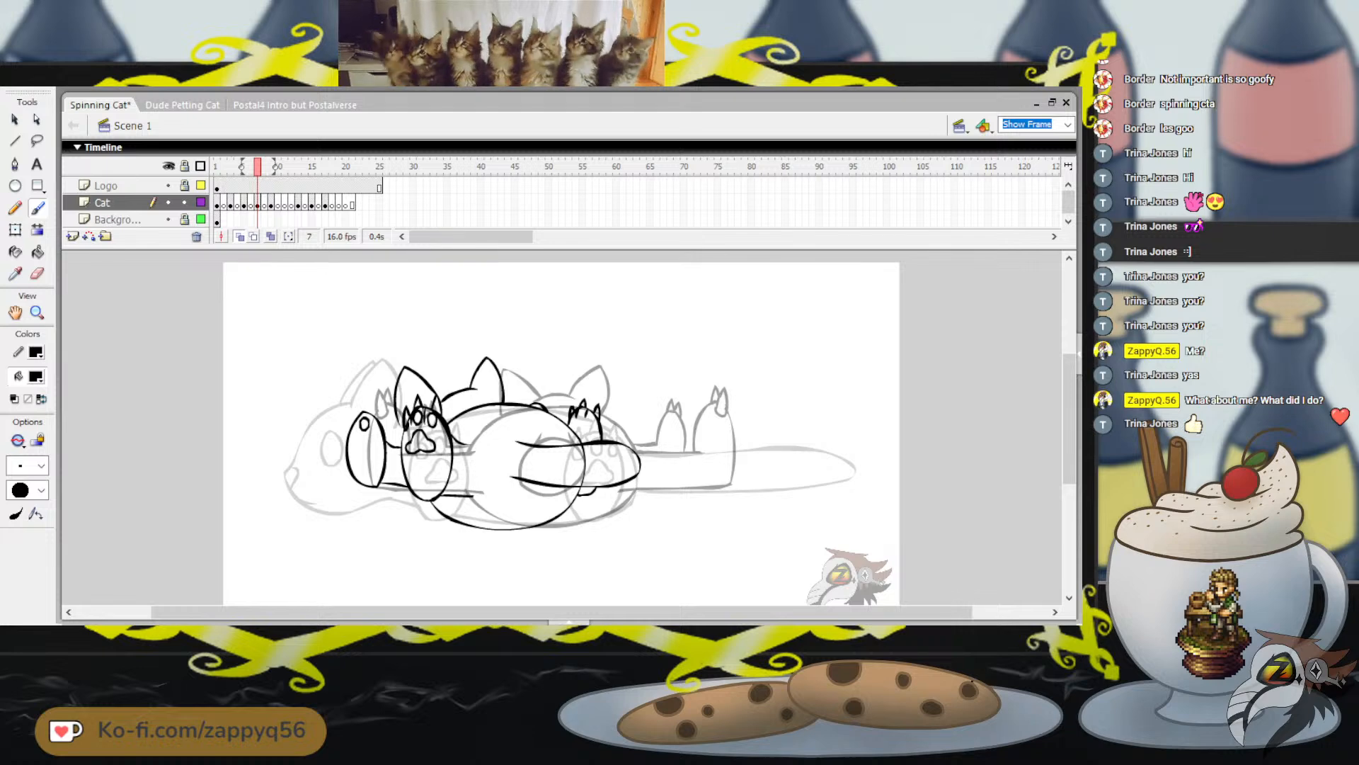
left_click_drag(353, 433, 350, 436)
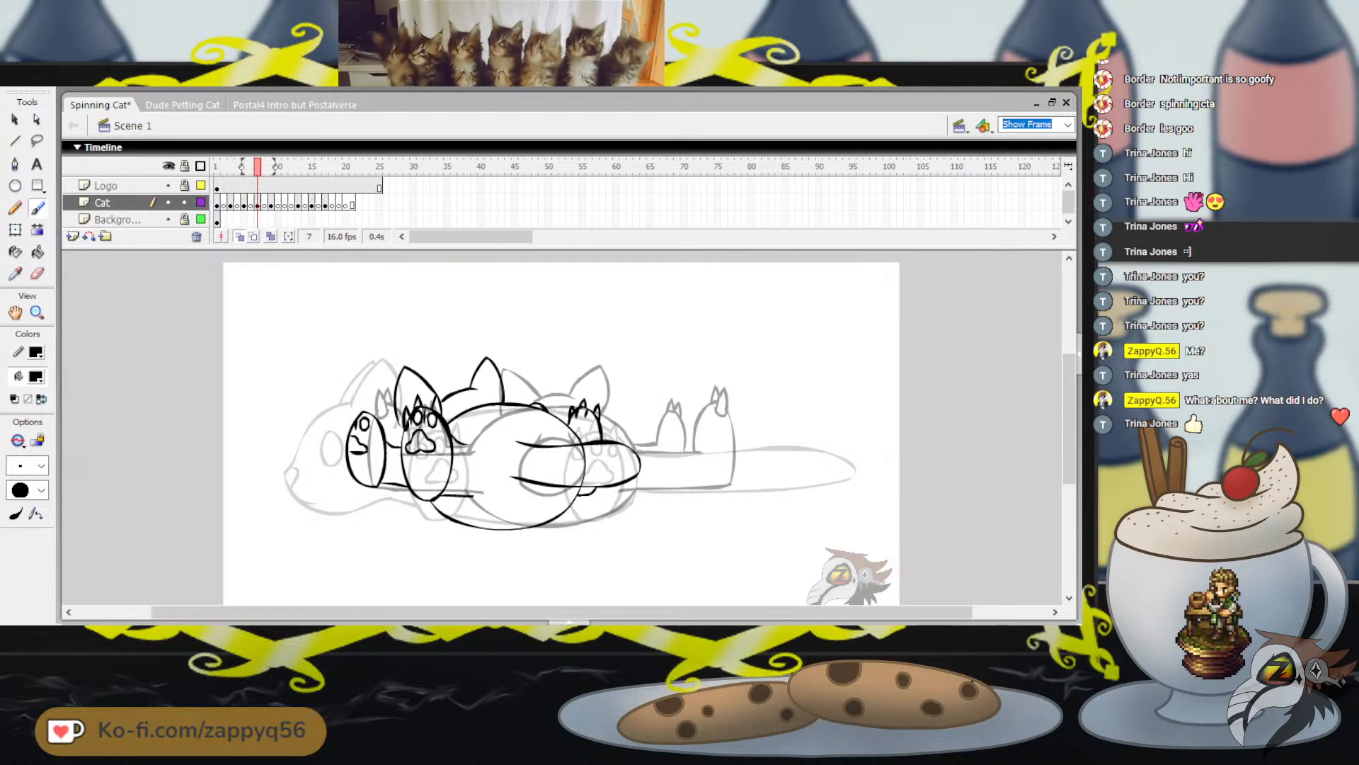
key("ctrl+z")
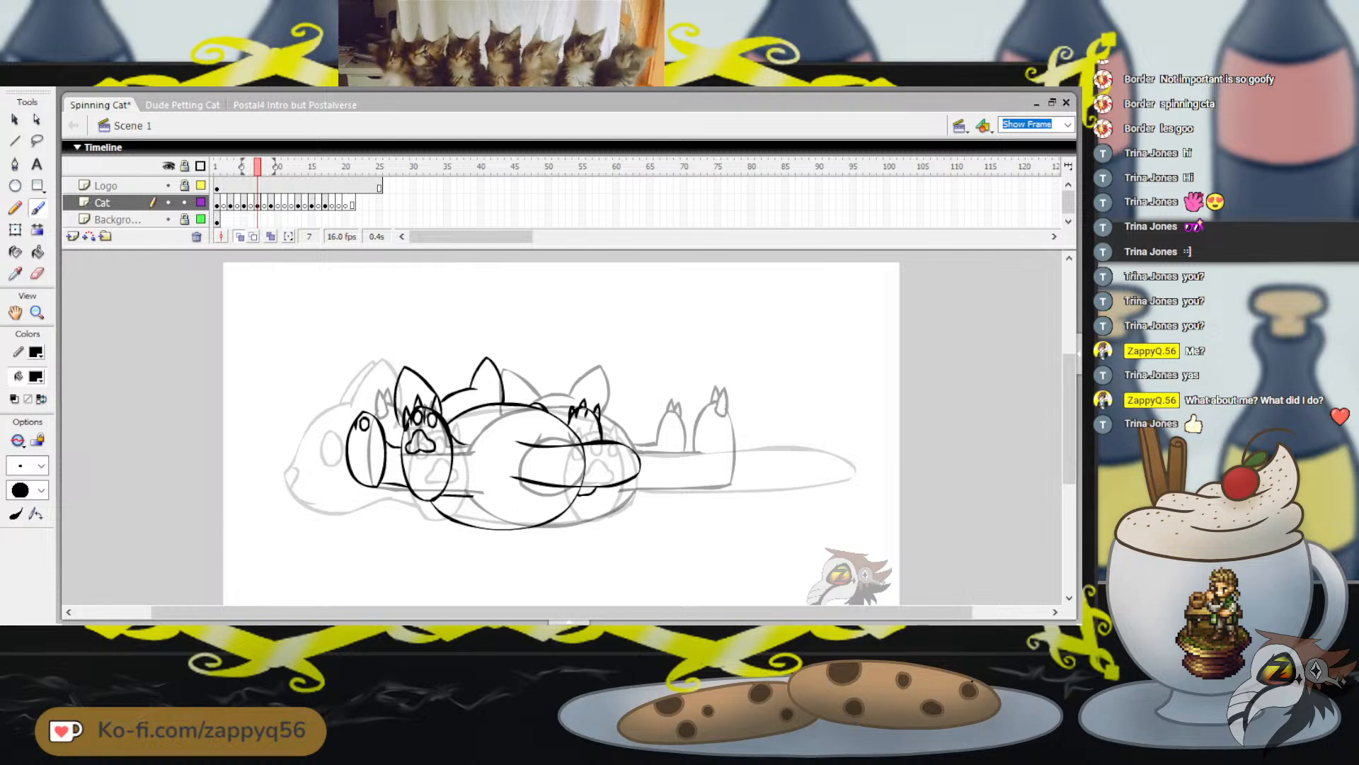
left_click_drag(352, 428, 350, 440)
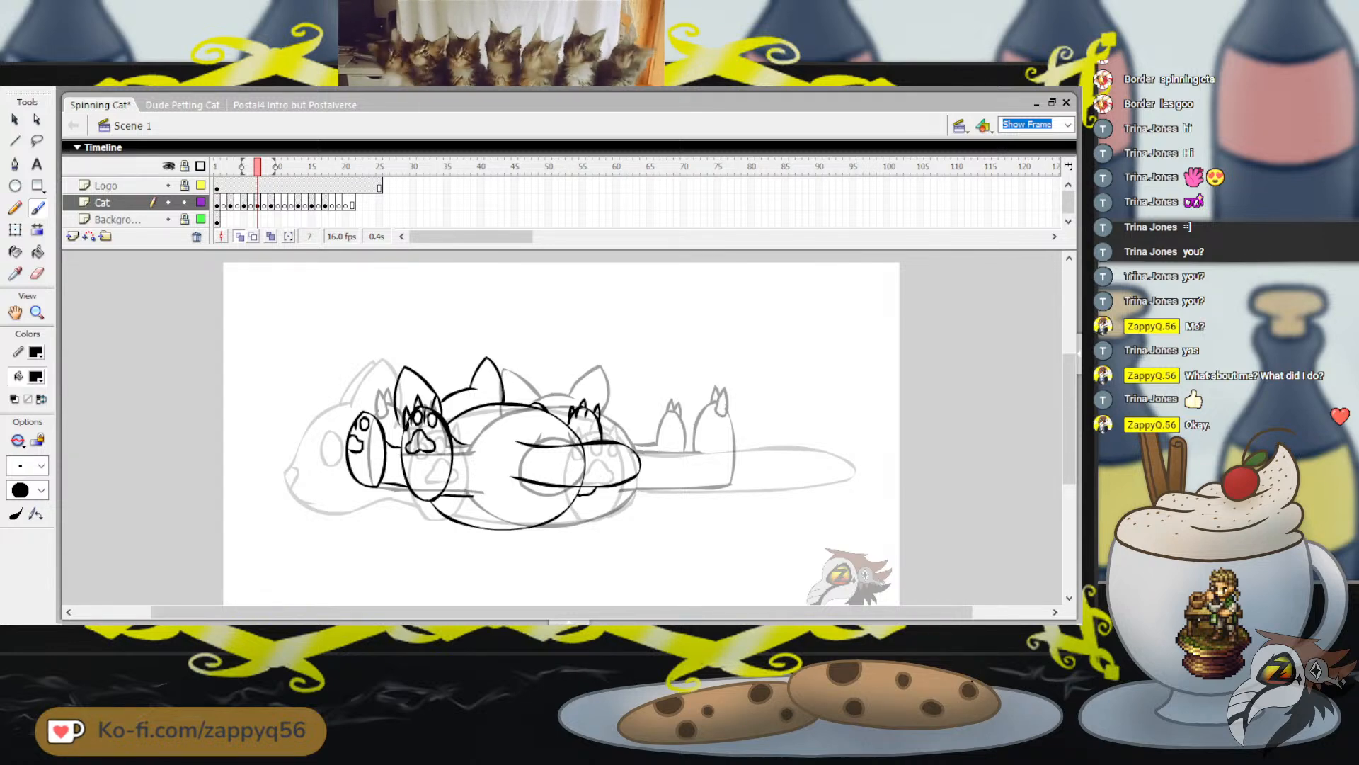
left_click_drag(368, 399, 374, 413)
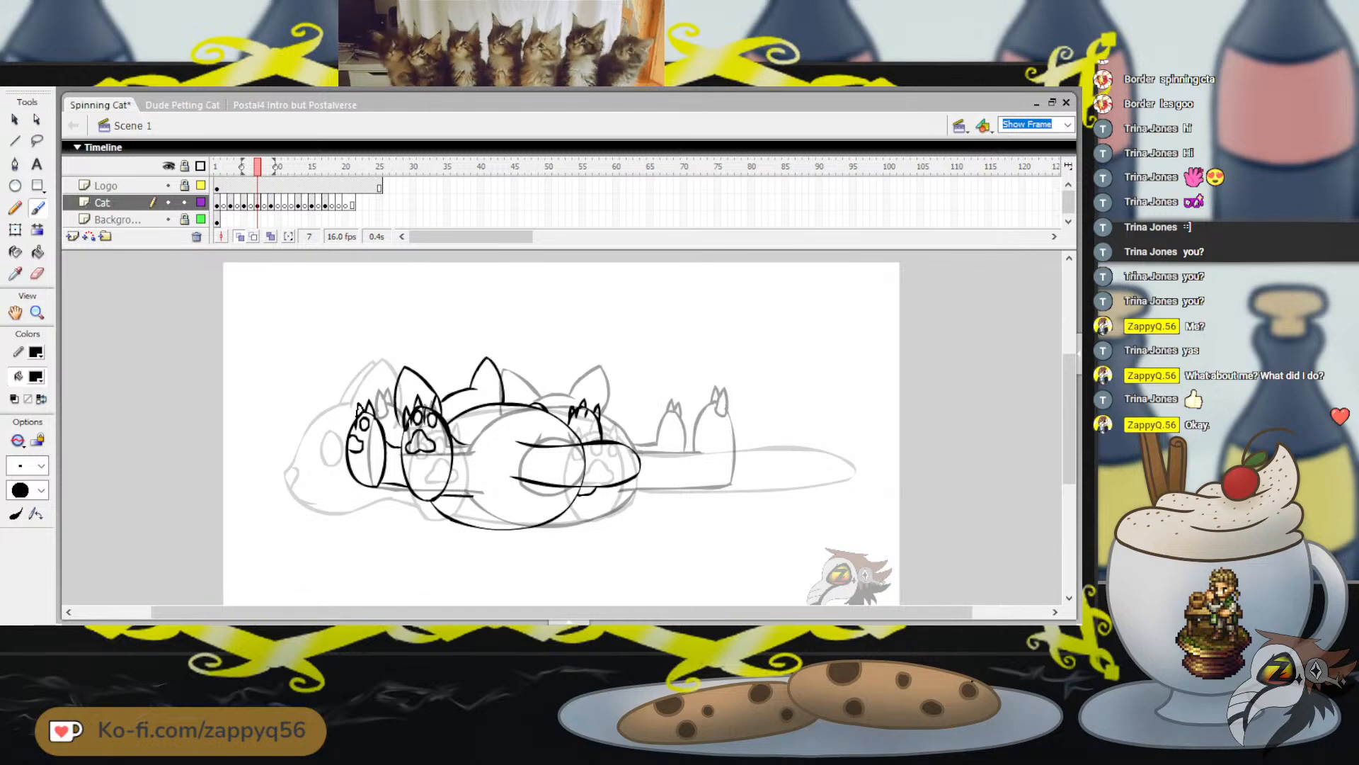
left_click_drag(360, 405, 351, 429)
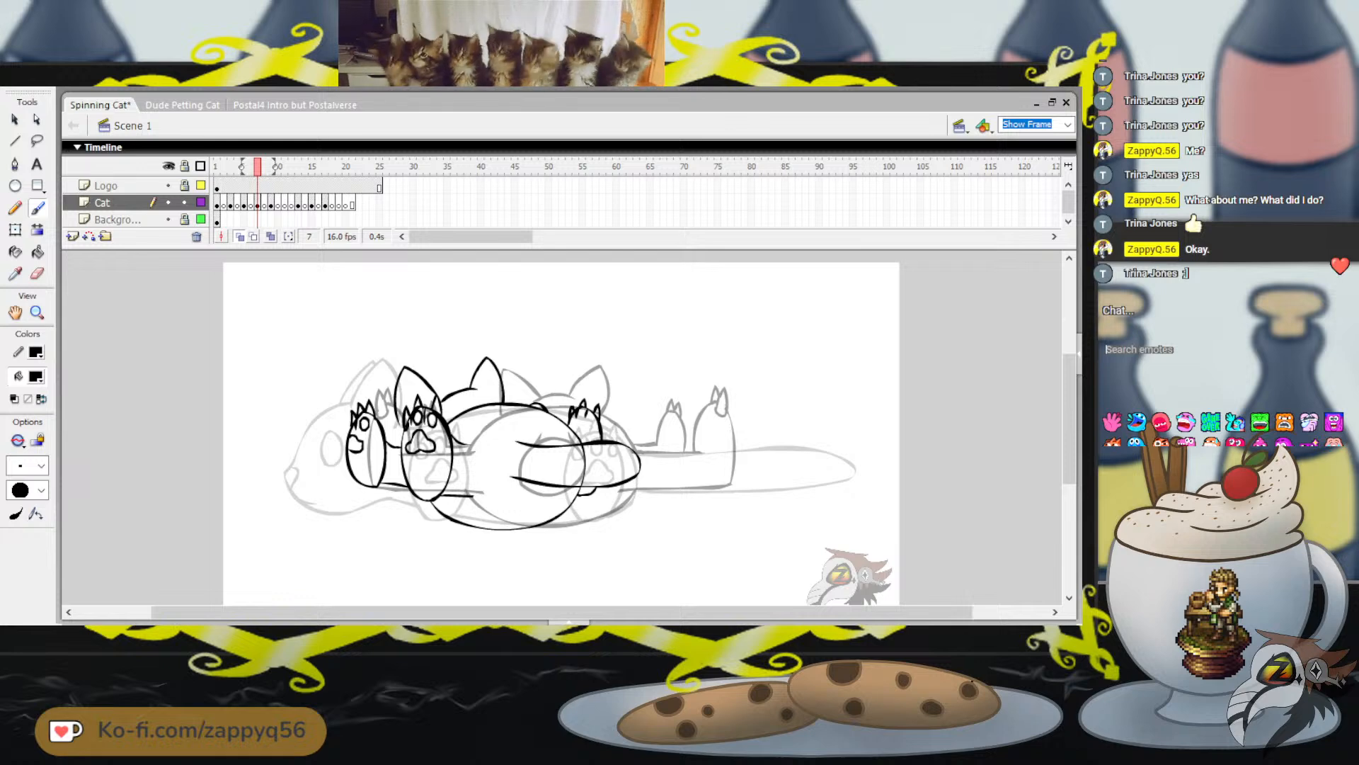
Switch to the live chat, search the emotes for "cat", send a yellow cat face emoji, and clear the search
type("cat")
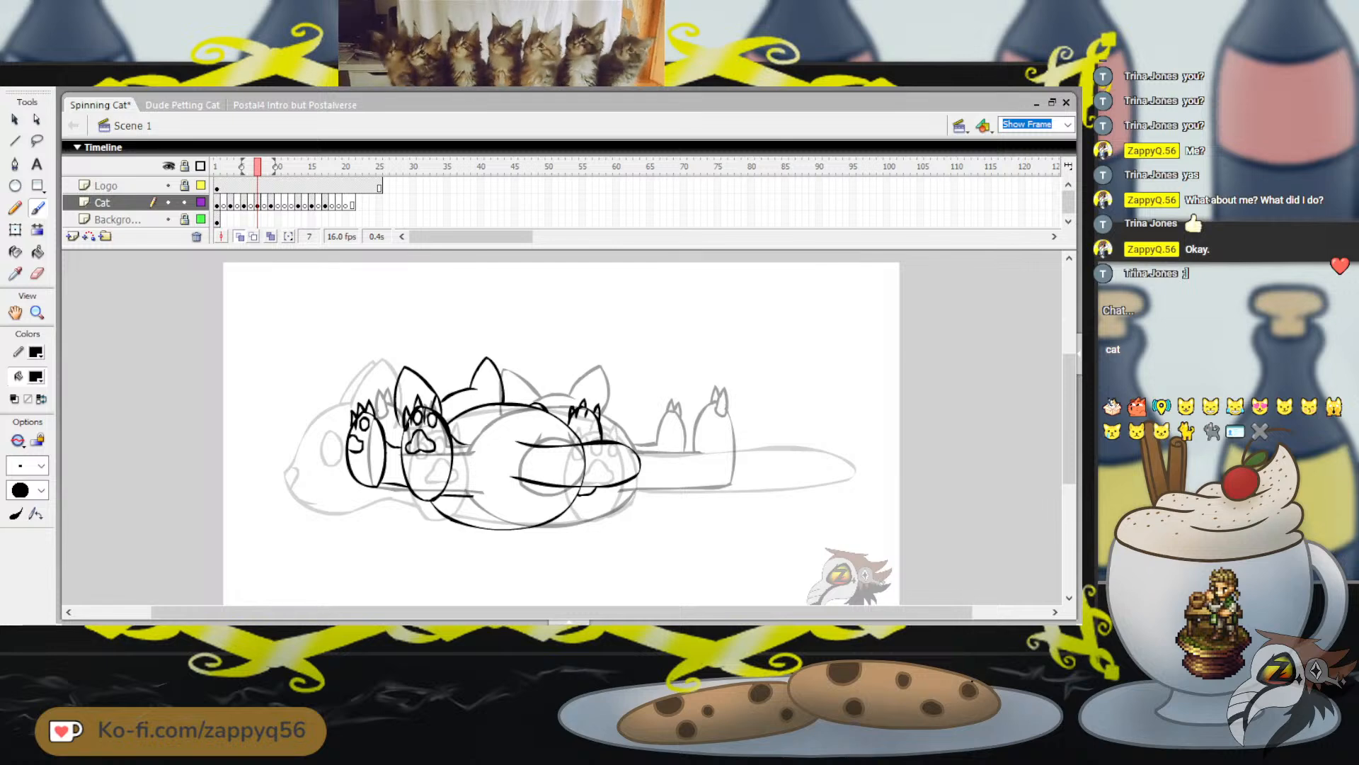
left_click(1186, 407)
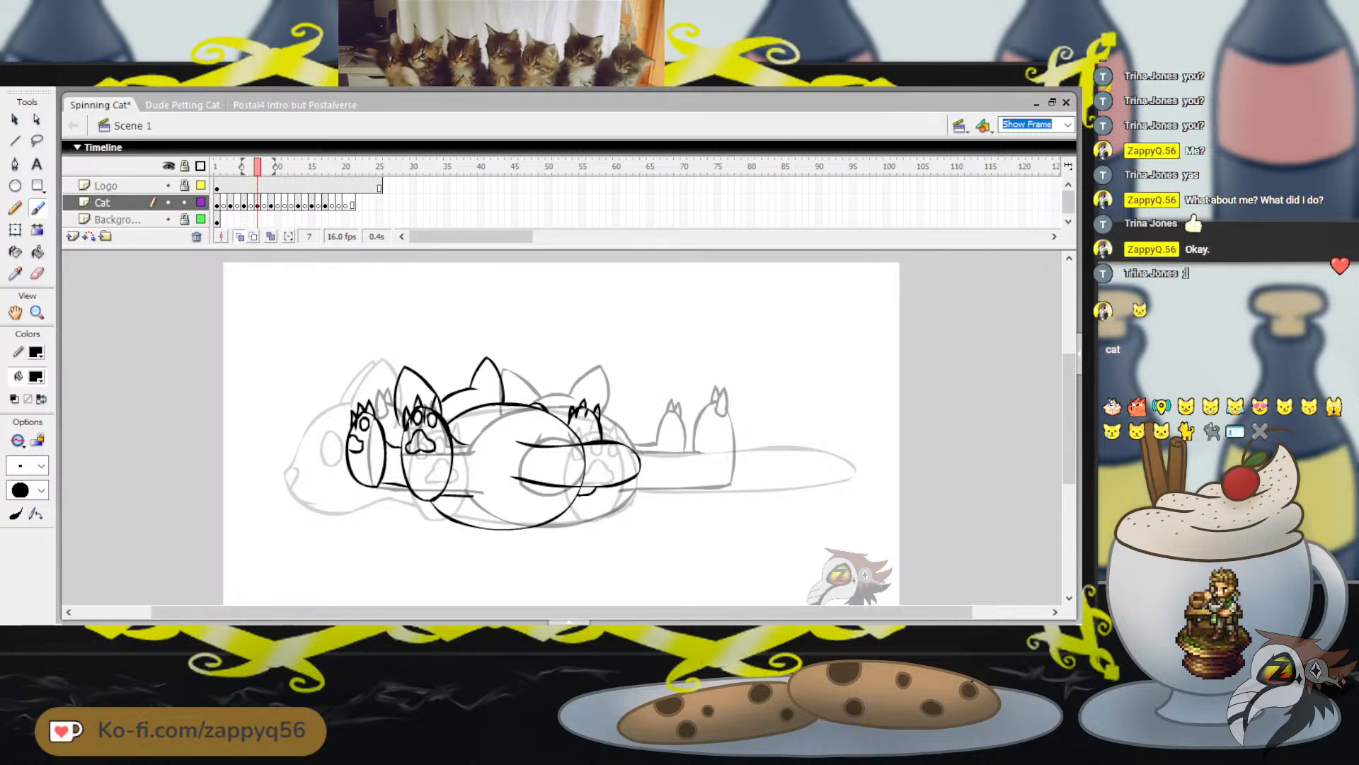
key("Return")
double_click(1113, 349)
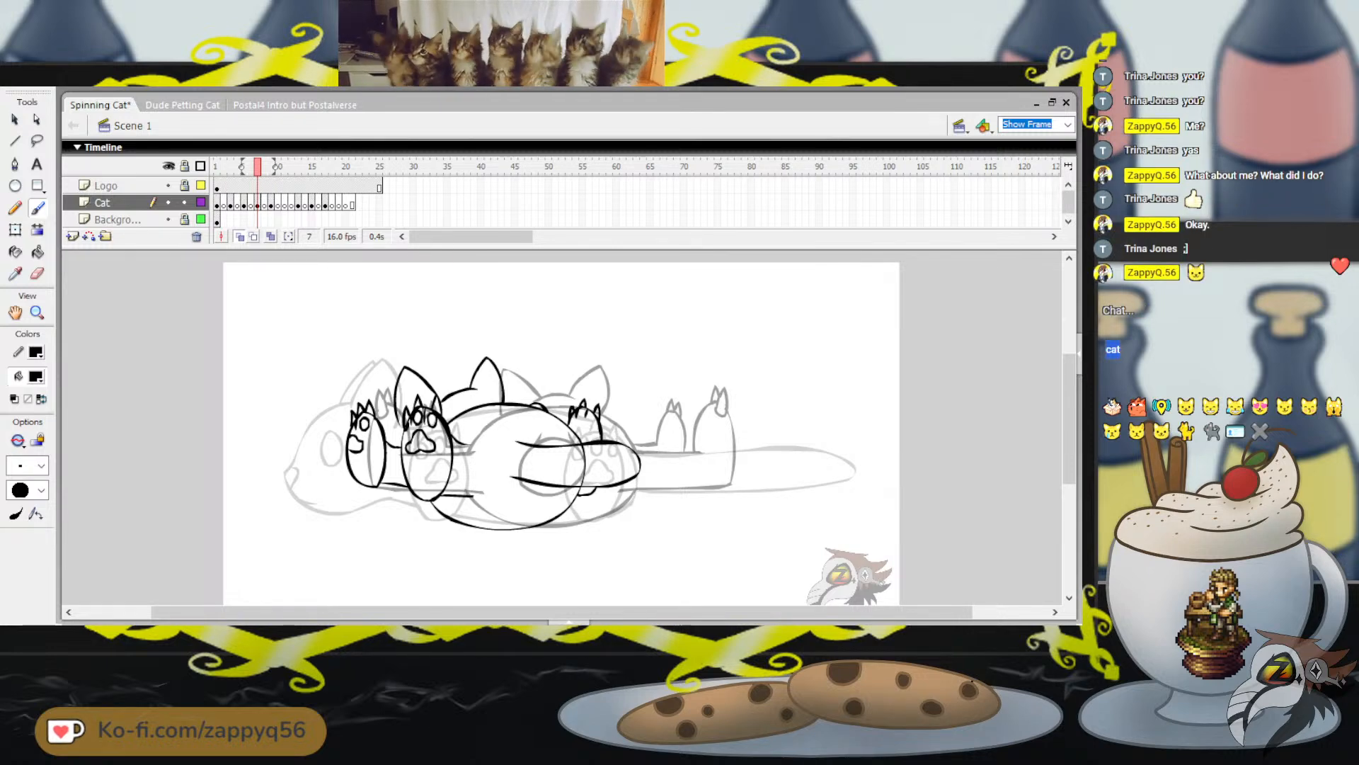
key("BackSpace")
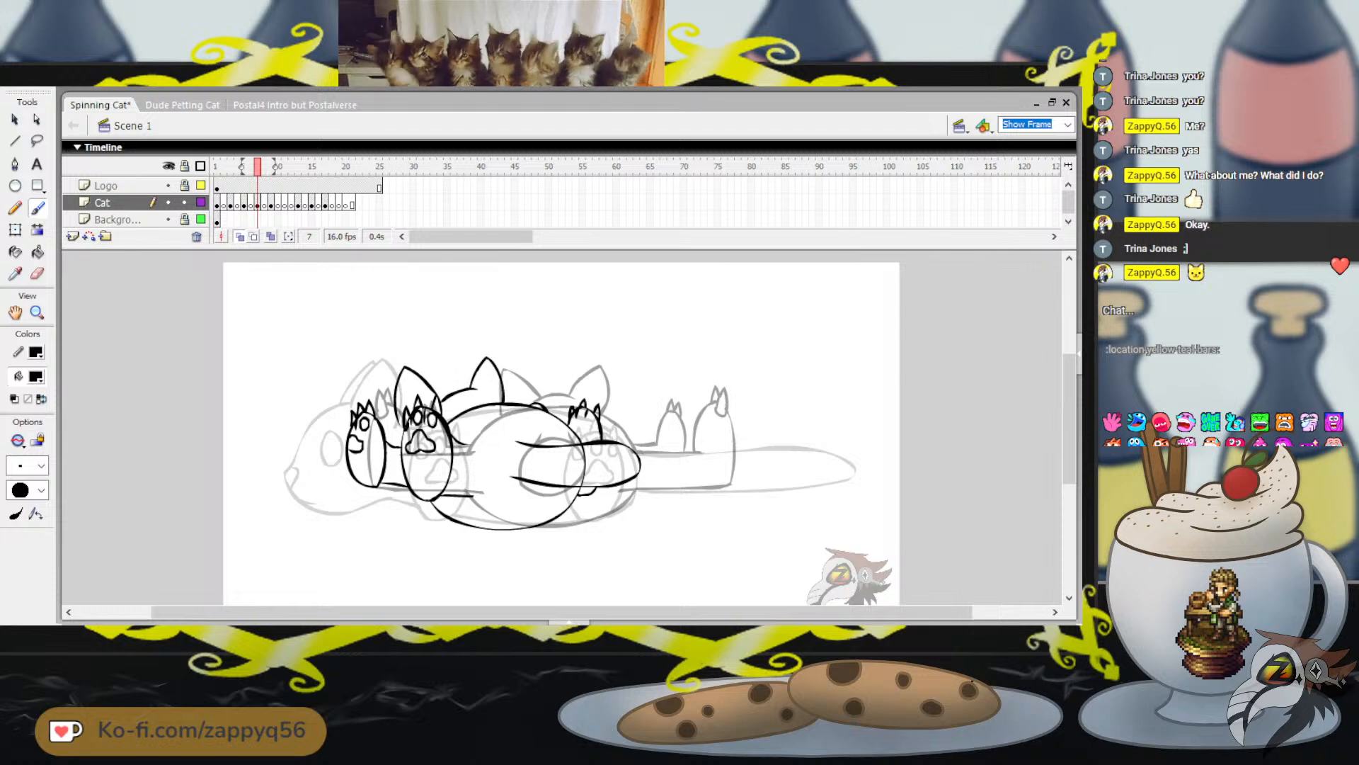
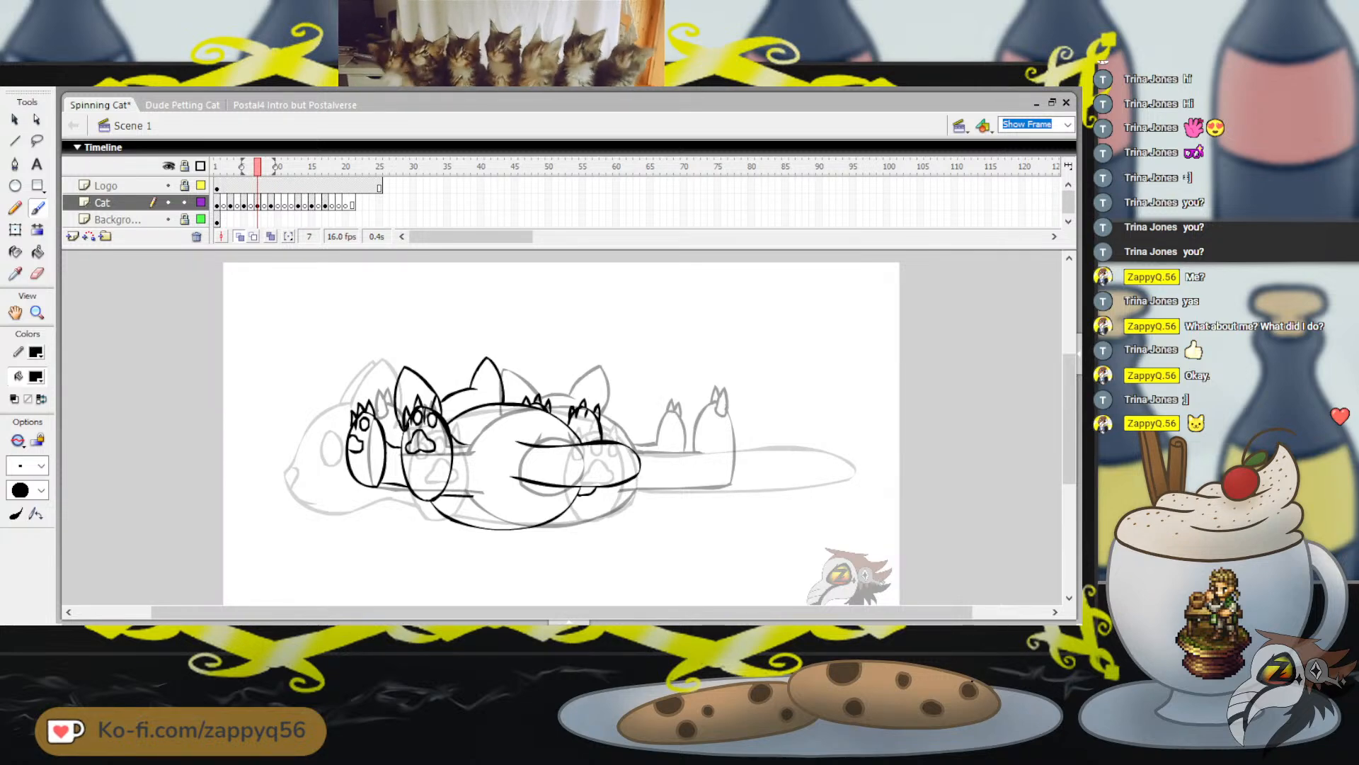
Select the entire cat drawing on frame 7 and nudge it down slightly
mouse_move(711, 381)
left_mouse_down()
mouse_move(716, 409)
mouse_move(741, 421)
left_mouse_up()
key("ctrl+z")
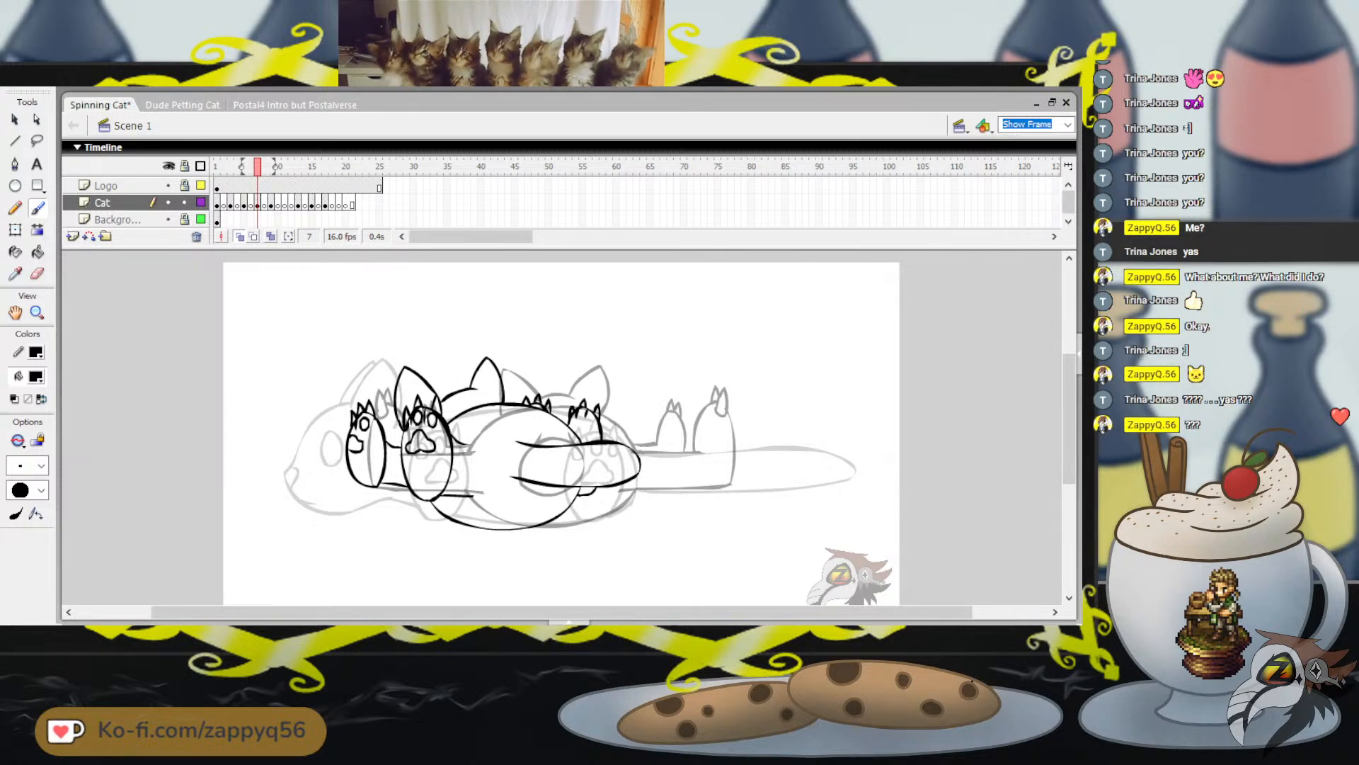
key("q")
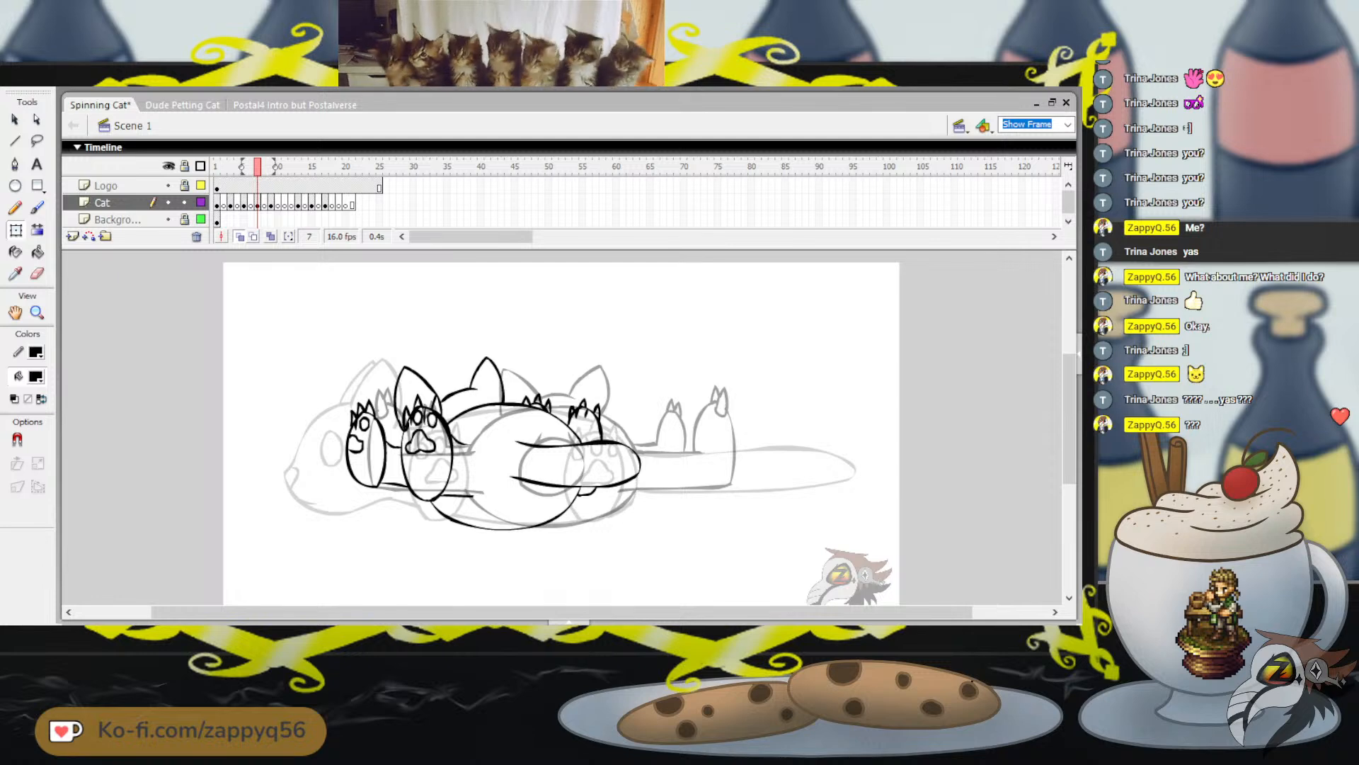
mouse_move(287, 322)
left_mouse_down()
mouse_move(431, 423)
mouse_move(716, 561)
left_mouse_up()
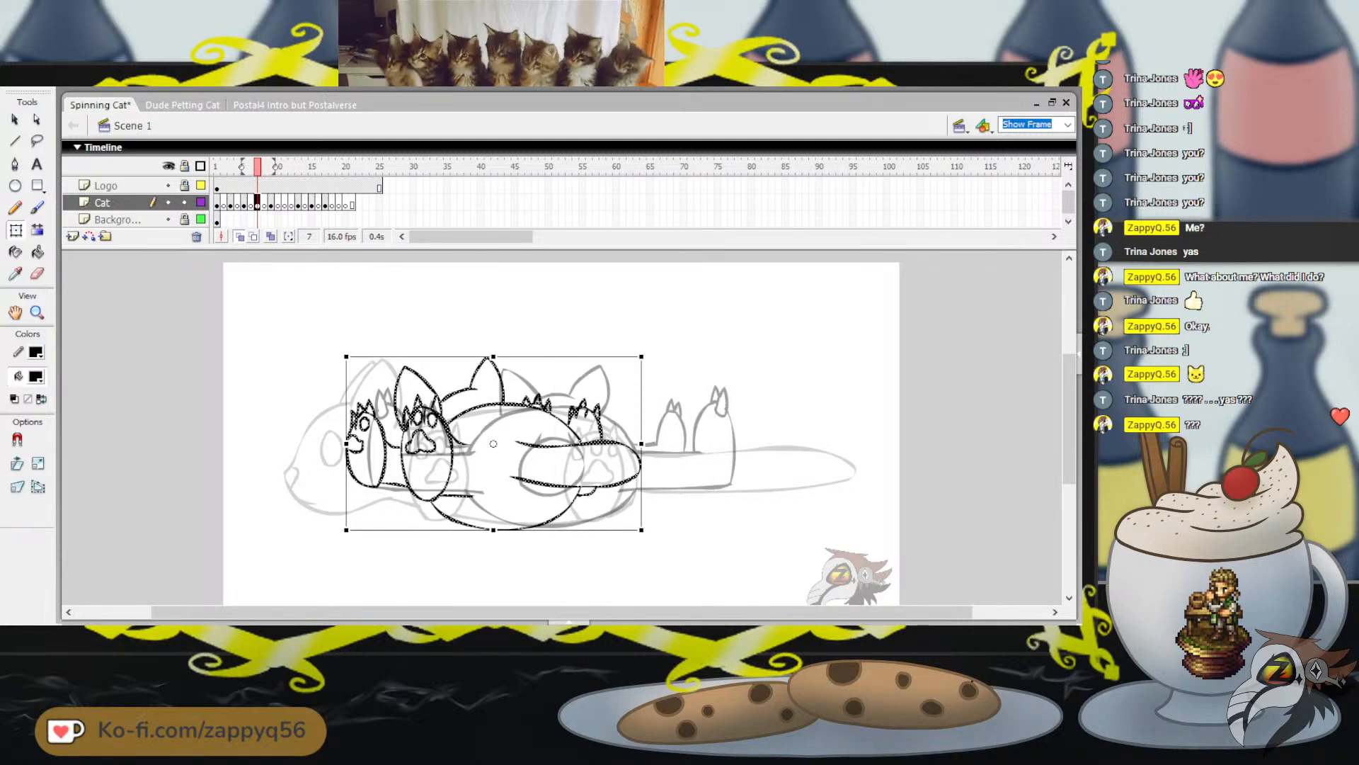
key("Down")
key("Down")
key("Down")
key("Down")
key("Down")
key("Down")
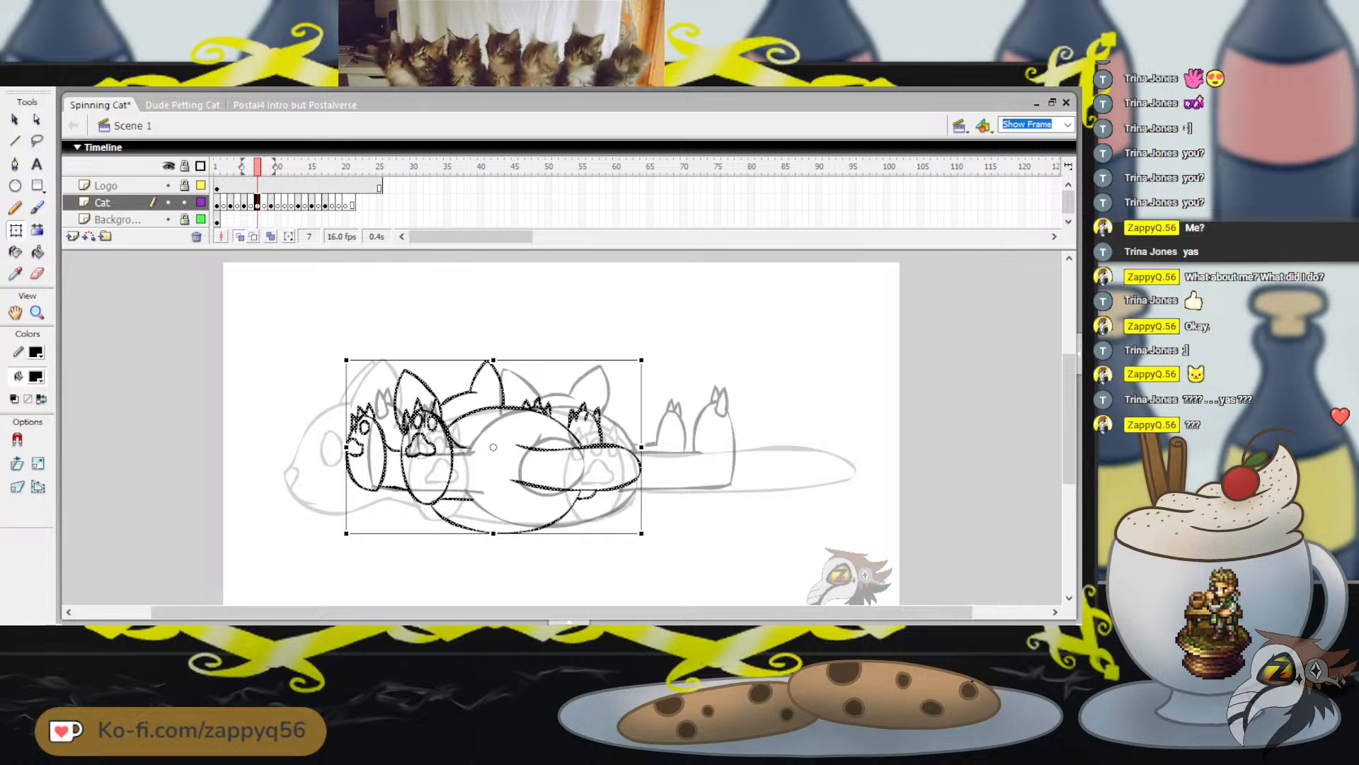
key("Escape")
Place a copy of the frame 7 cat drawing on frame 11 and flip it horizontally
key("period")
key("period")
key("period")
key("period")
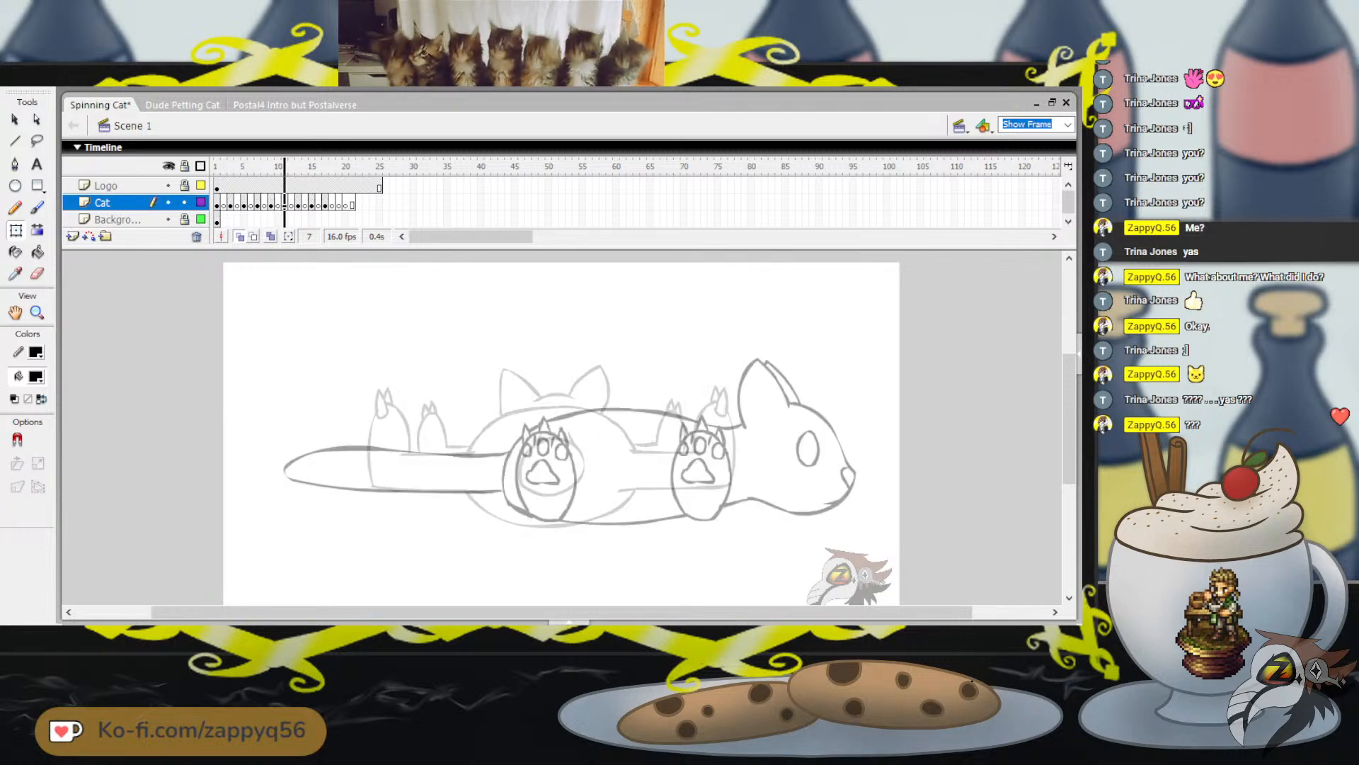
key("ctrl+a")
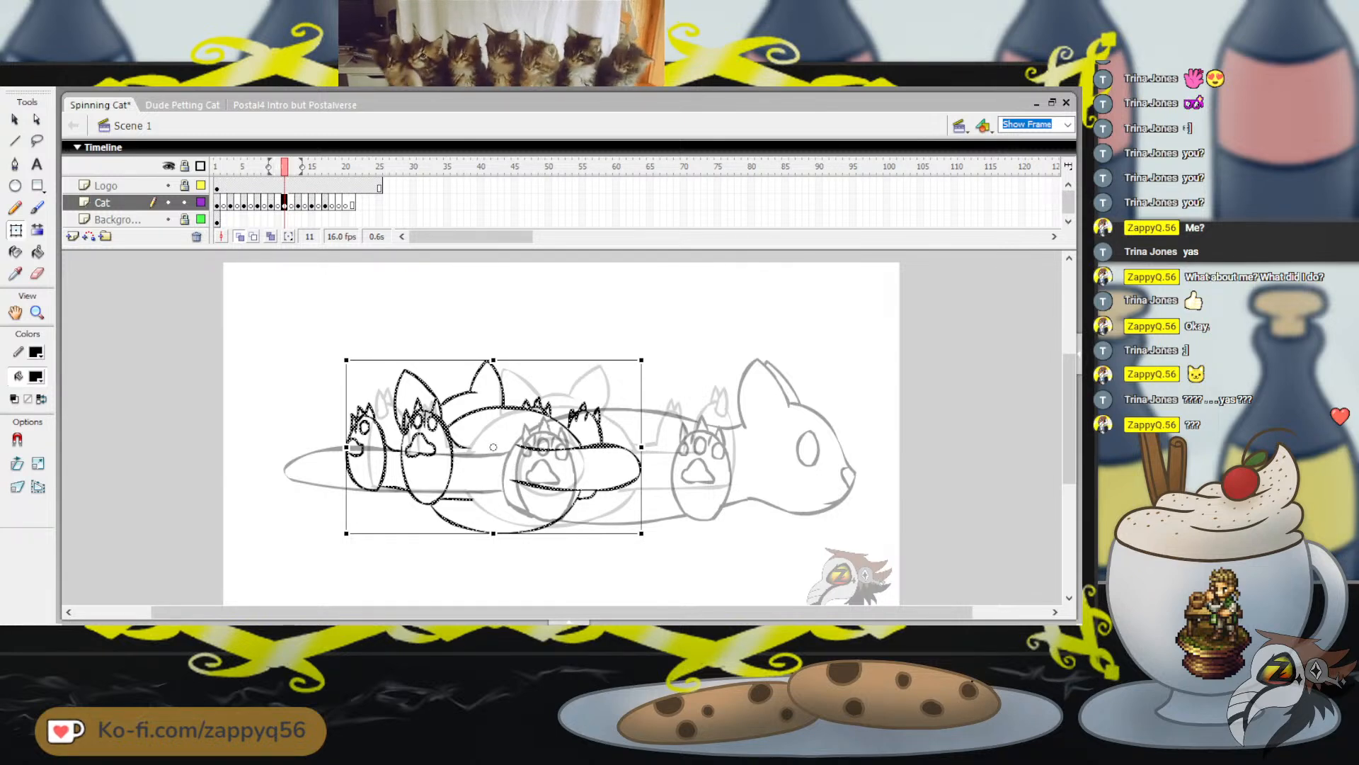
key("alt+m")
key("t")
key("h")
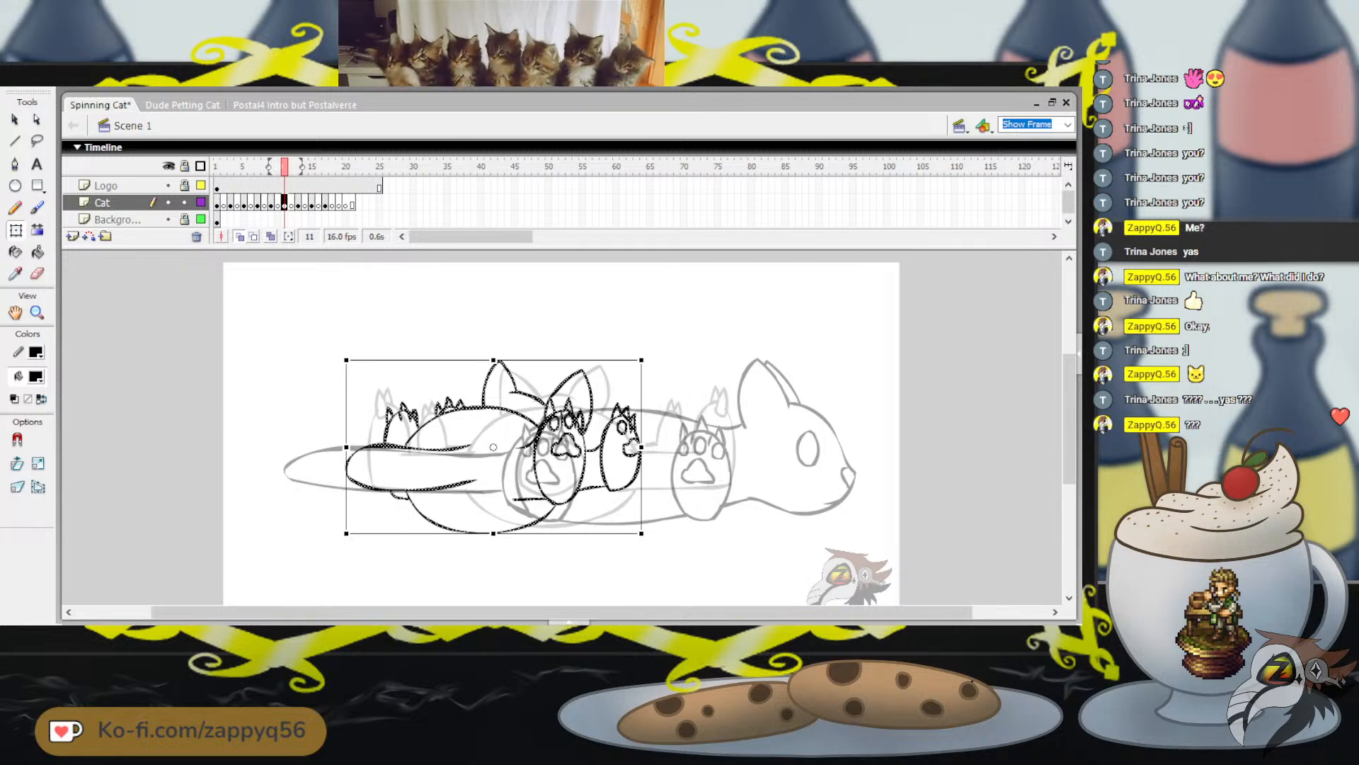
Move the flipped cat on frame 11 to the right, fine-tuning its position against the neighbouring onion-skinned poses
left_click_drag(567, 447, 654, 448)
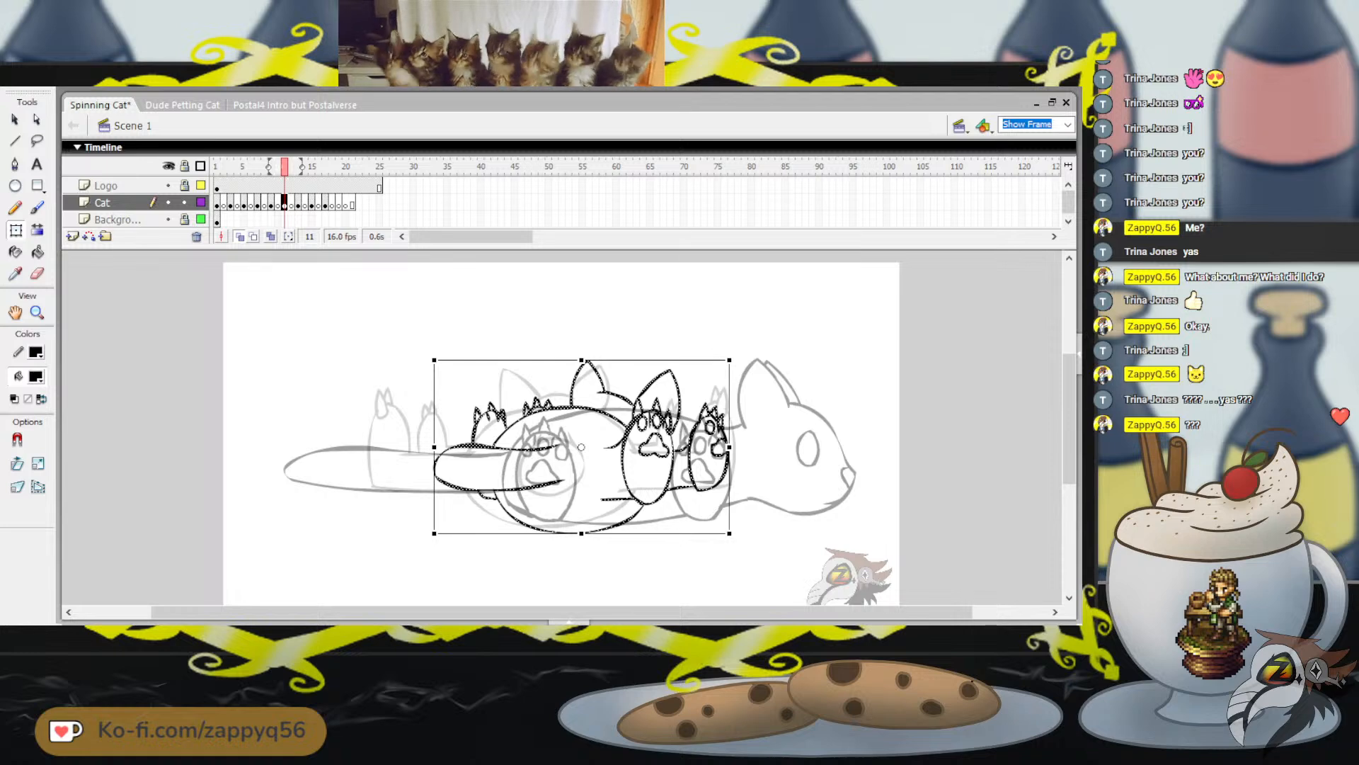
key("Right")
key("Right")
key("Right")
key("Right")
key("Right")
key("Right")
key("Right")
key("Right")
key("Right")
key("Right")
key("Right")
key("Right")
key("Right")
key("Right")
key("Right")
key("Right")
key("Right")
key("Right")
key("Right")
key("Right")
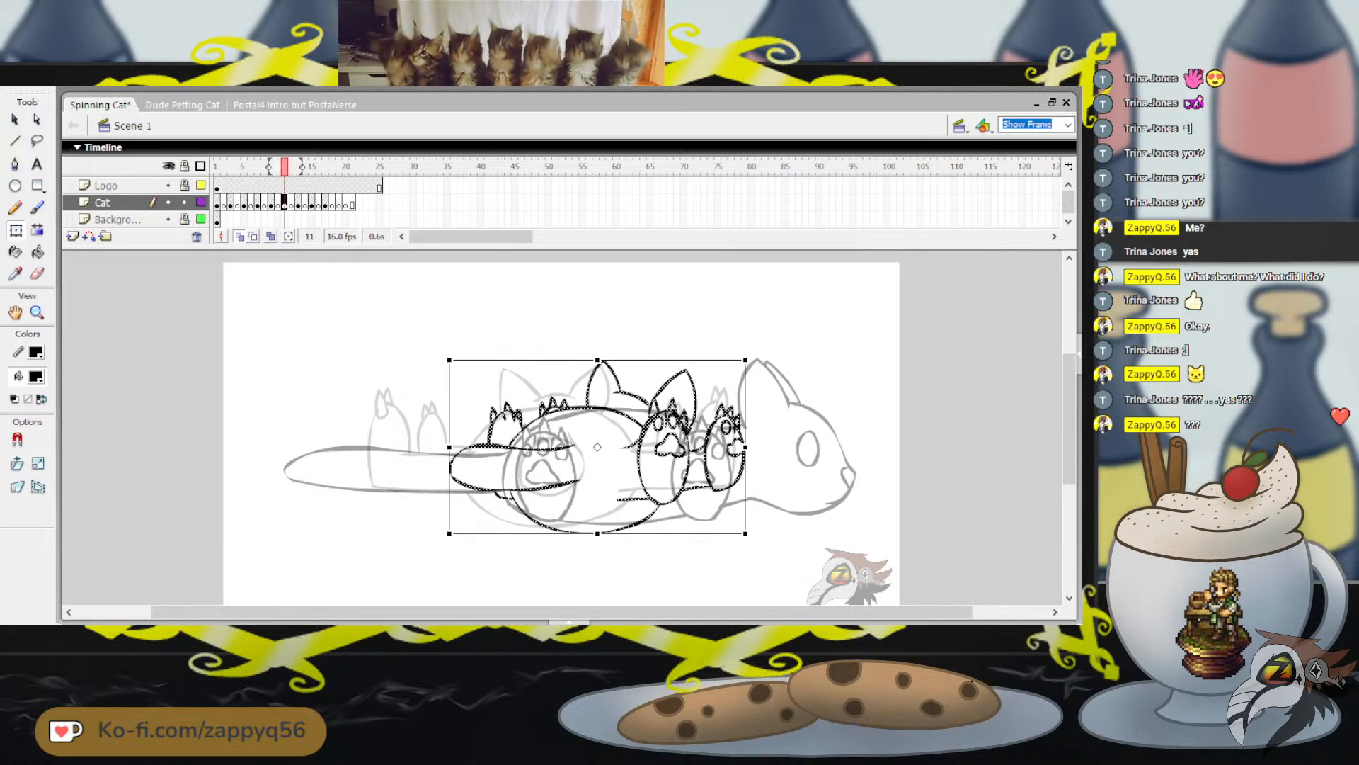
key("Down")
key("Right")
key("Right")
key("Right")
key("Right")
key("Right")
key("Right")
key("Right")
key("Right")
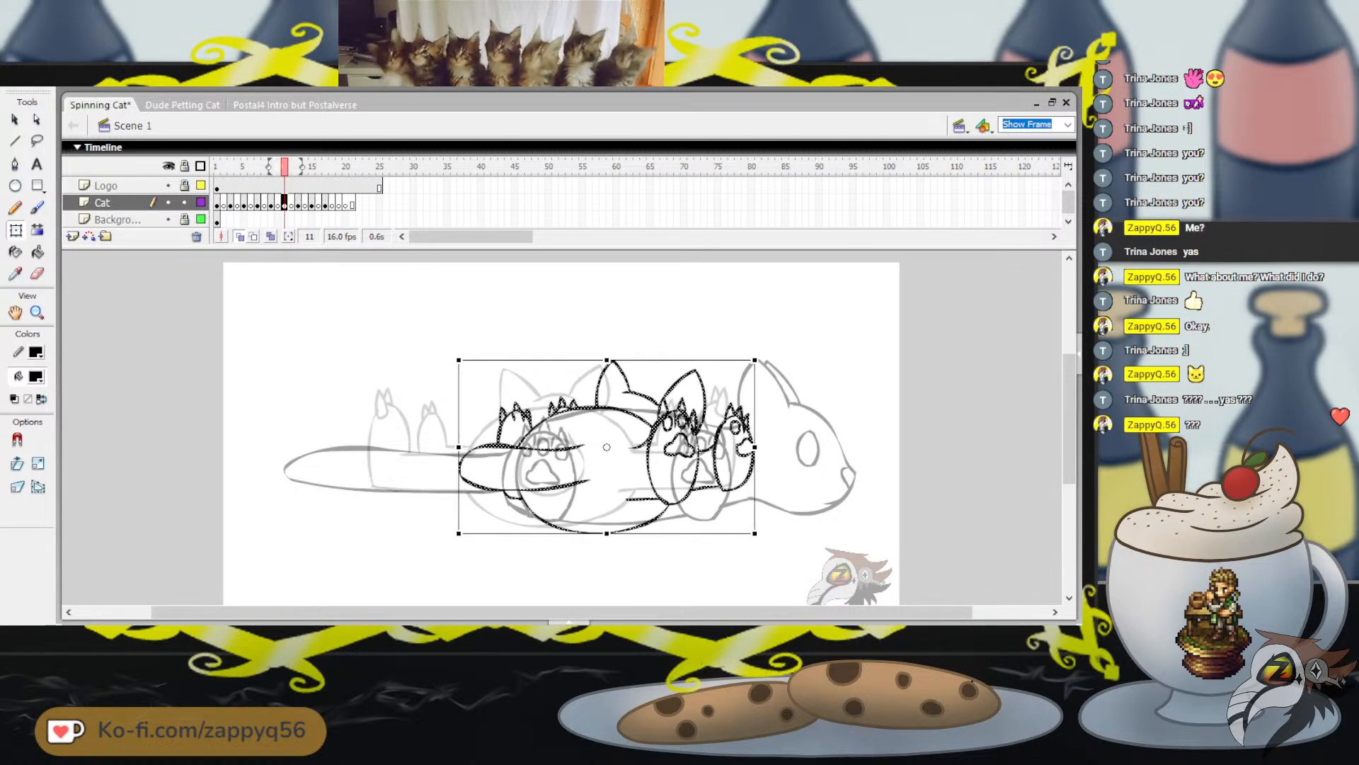
key("Up")
key("Up")
key("Right")
key("Right")
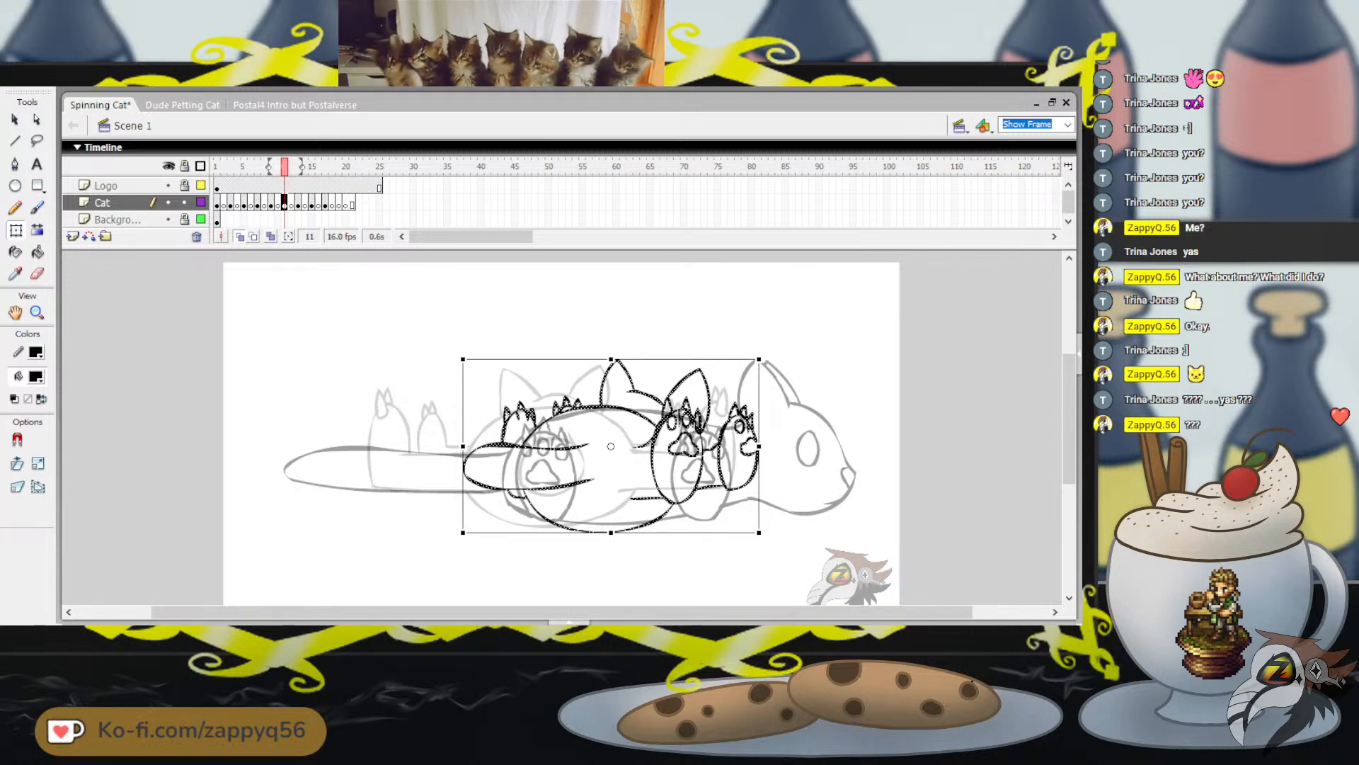
key("Right")
key("Right")
key("Right")
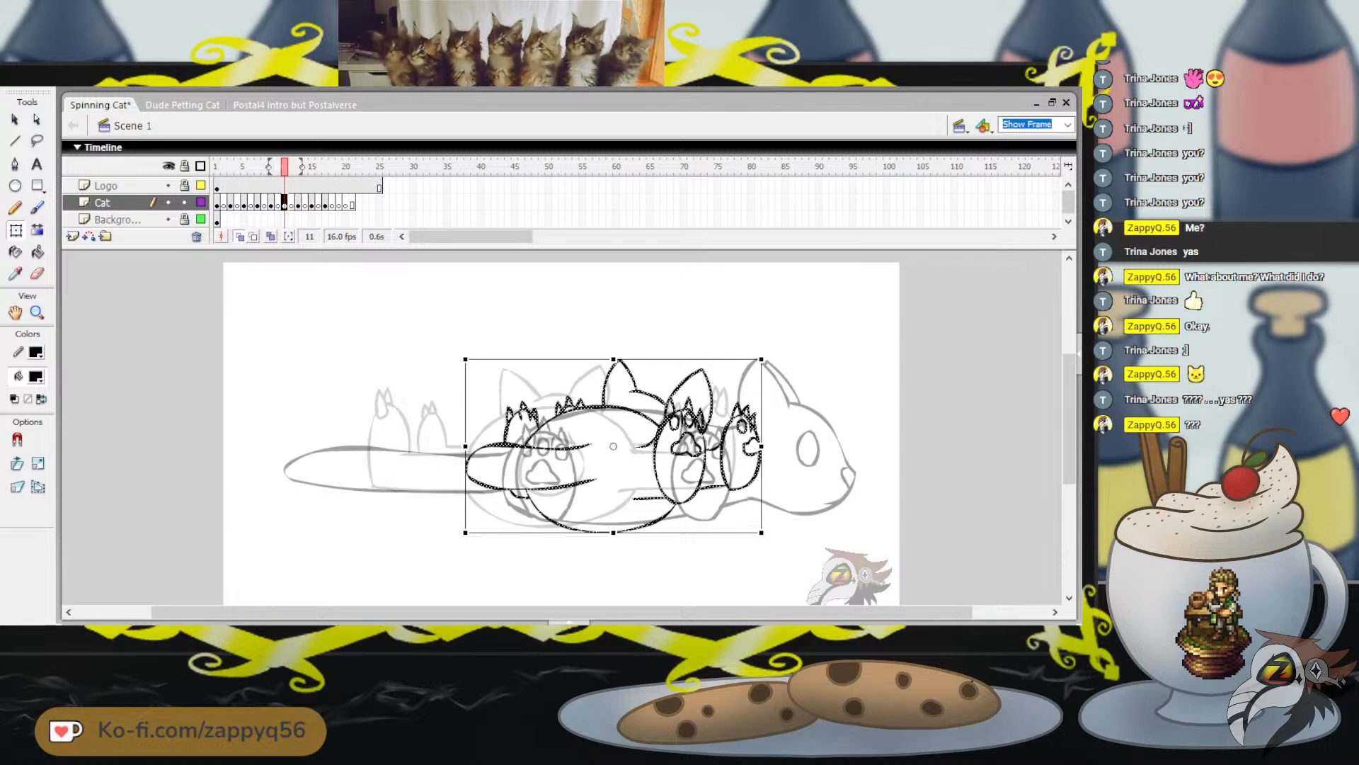
key("Right")
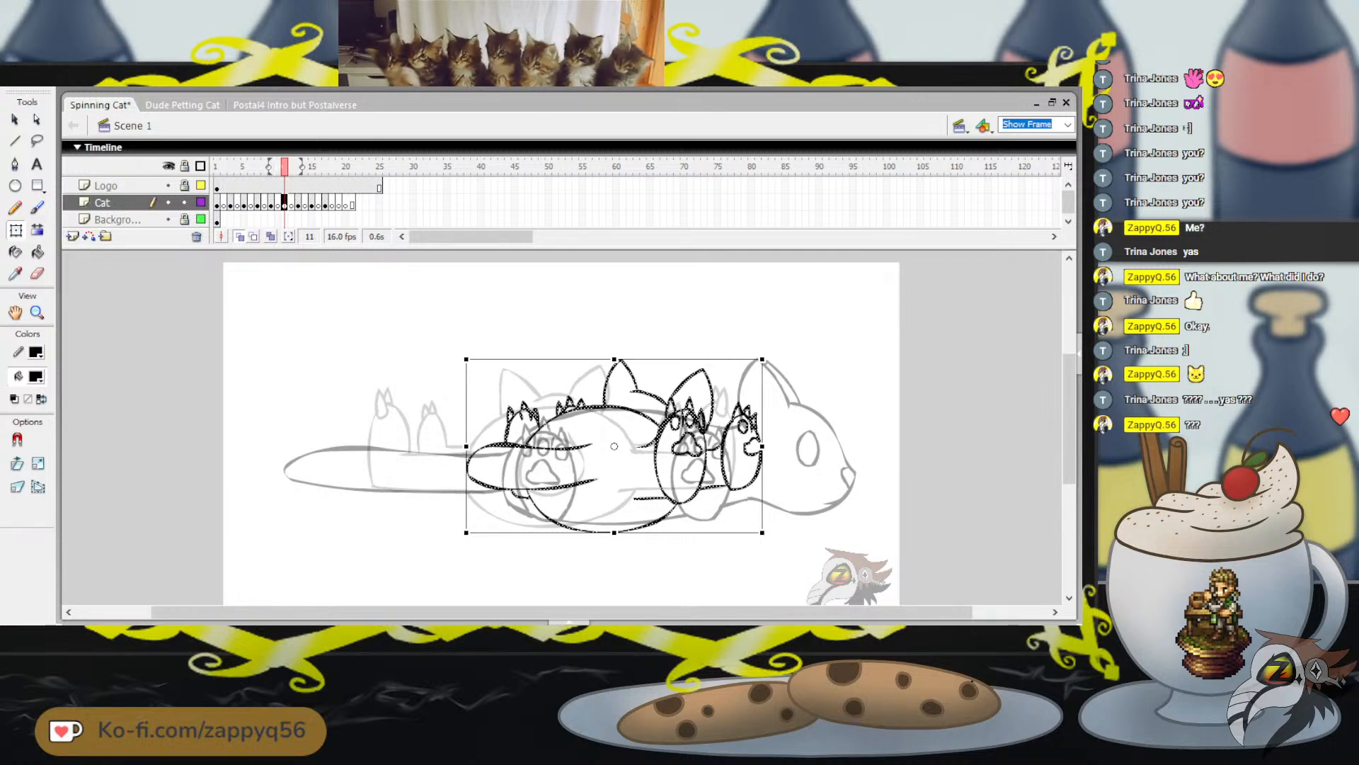
key("Right")
key("Right")
key("Right")
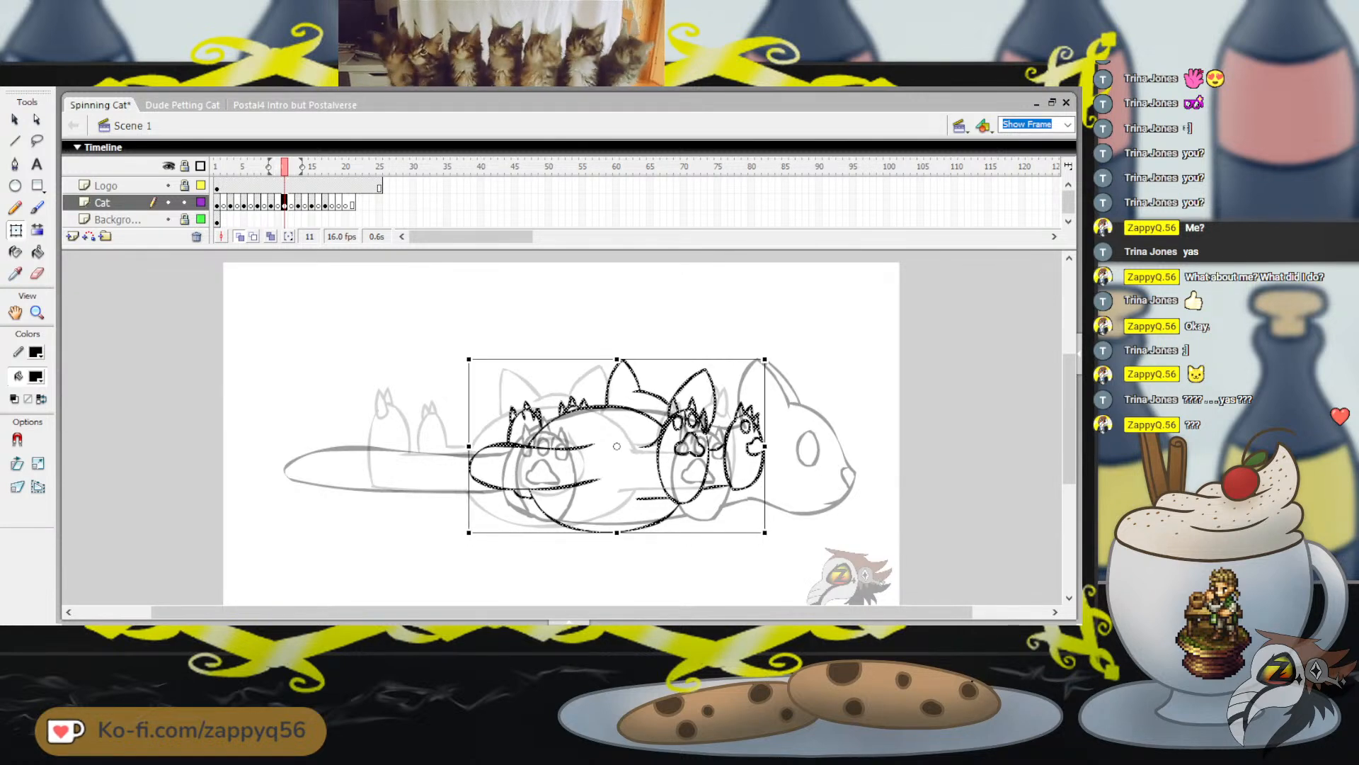
key("Right")
key("Right")
key("Right")
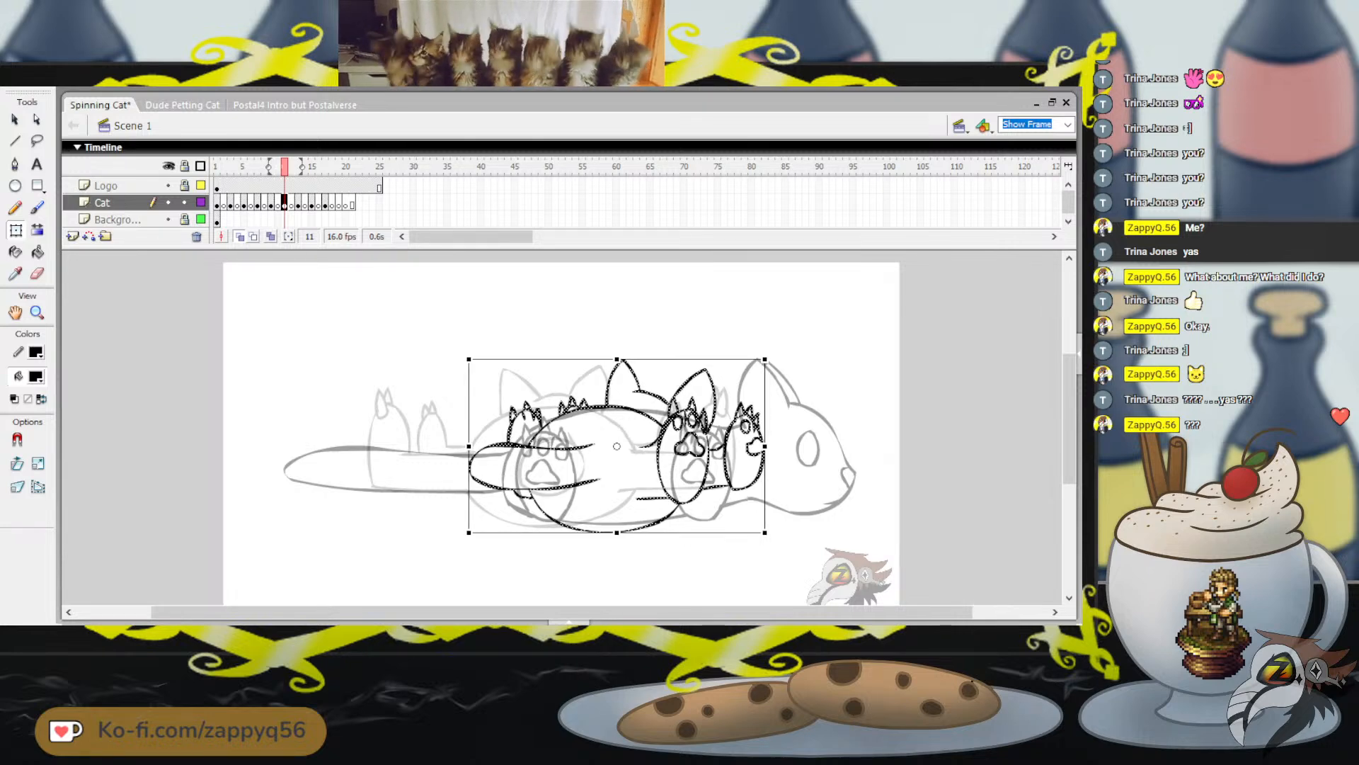
Play the spinning cat animation from frame 1 to check the motion, and save the file
key("Return")
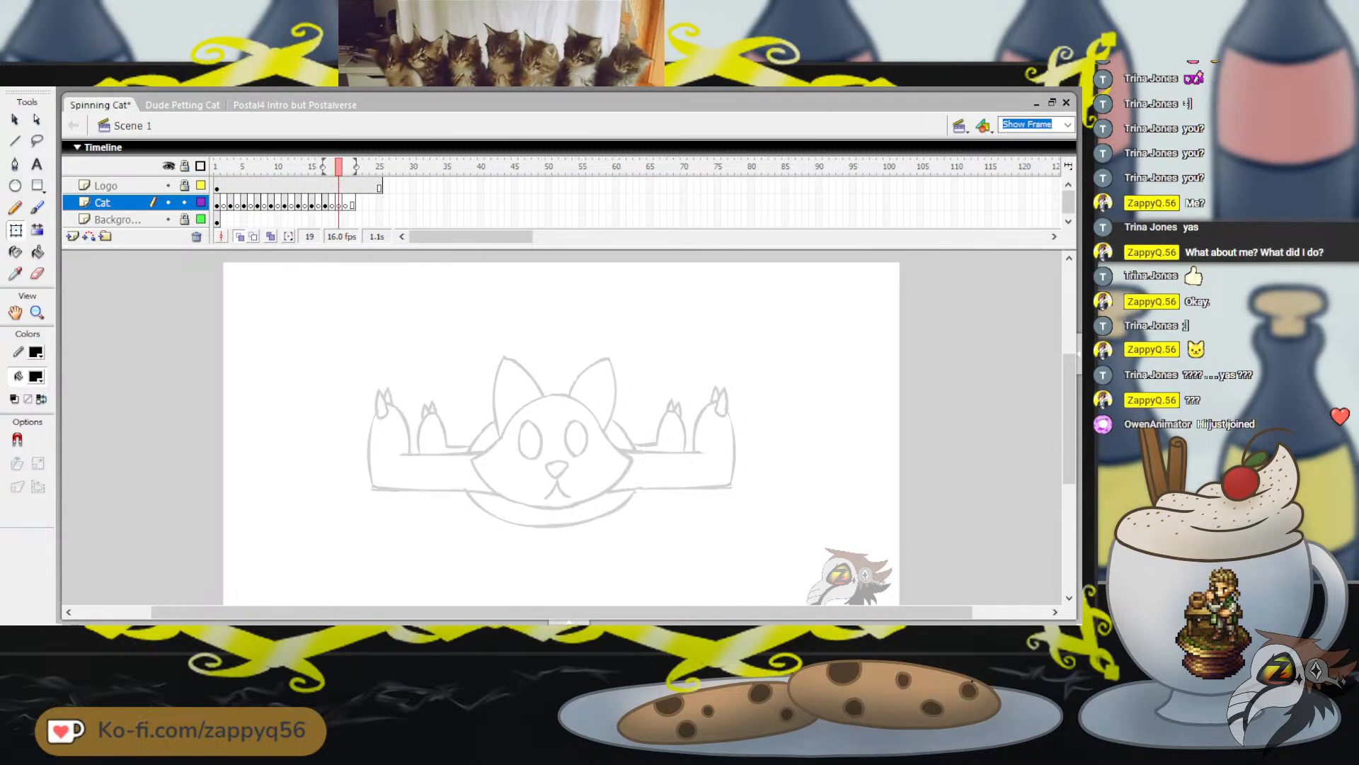
left_click(217, 167)
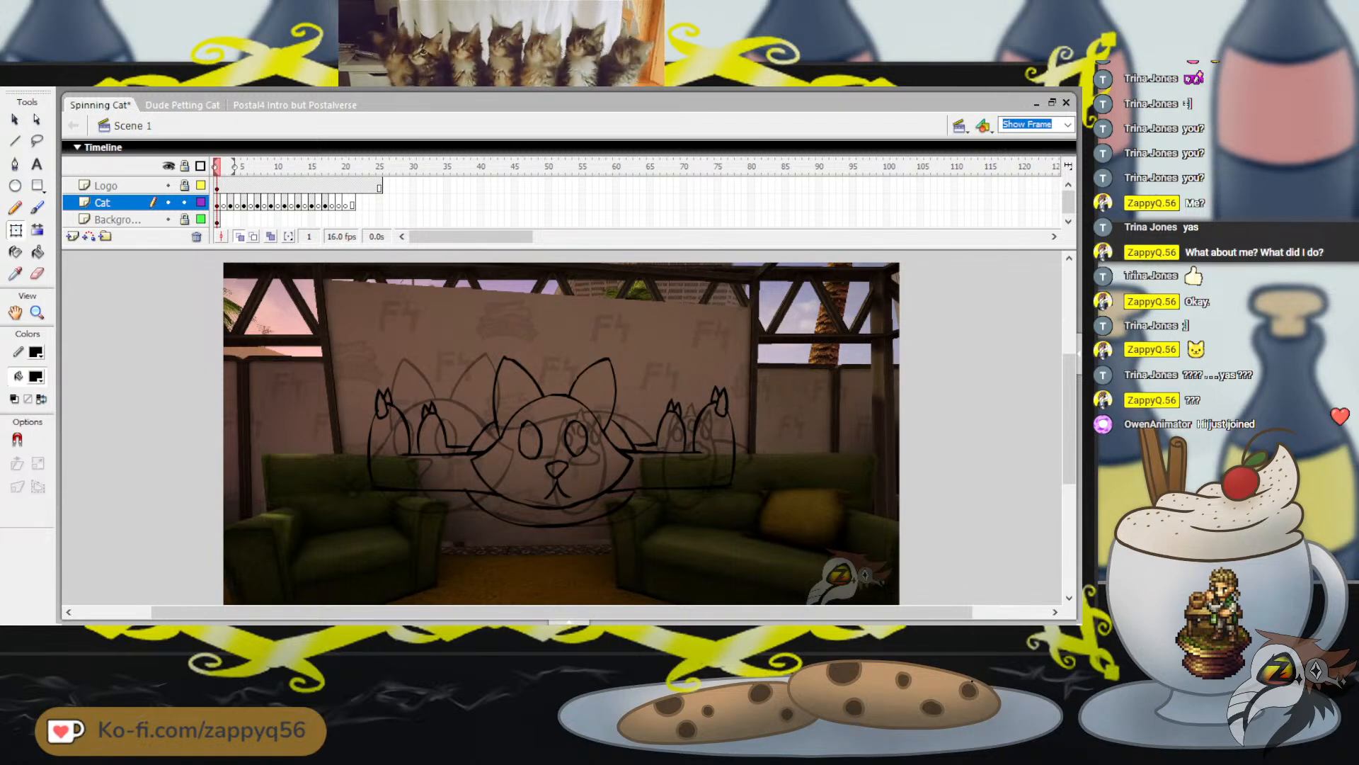
key("Return")
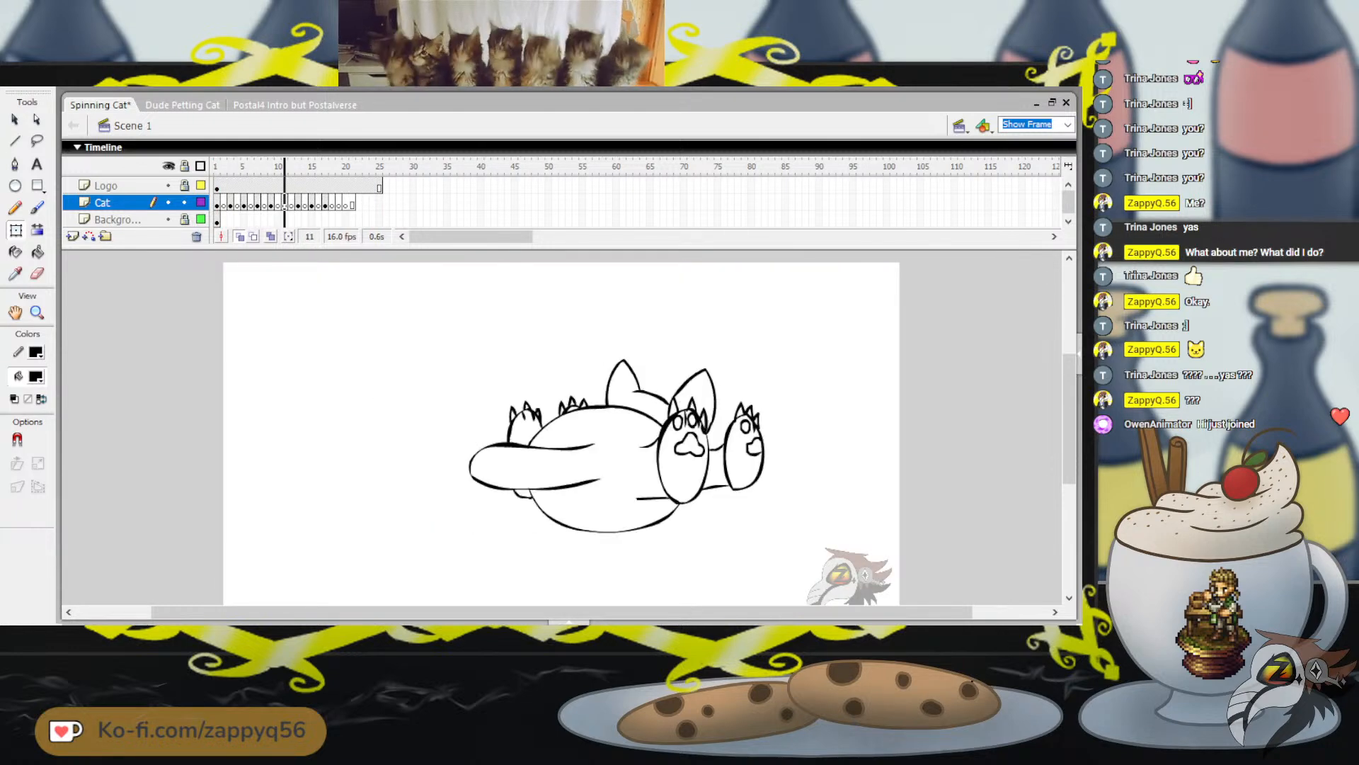
left_click(215, 168)
key("Return")
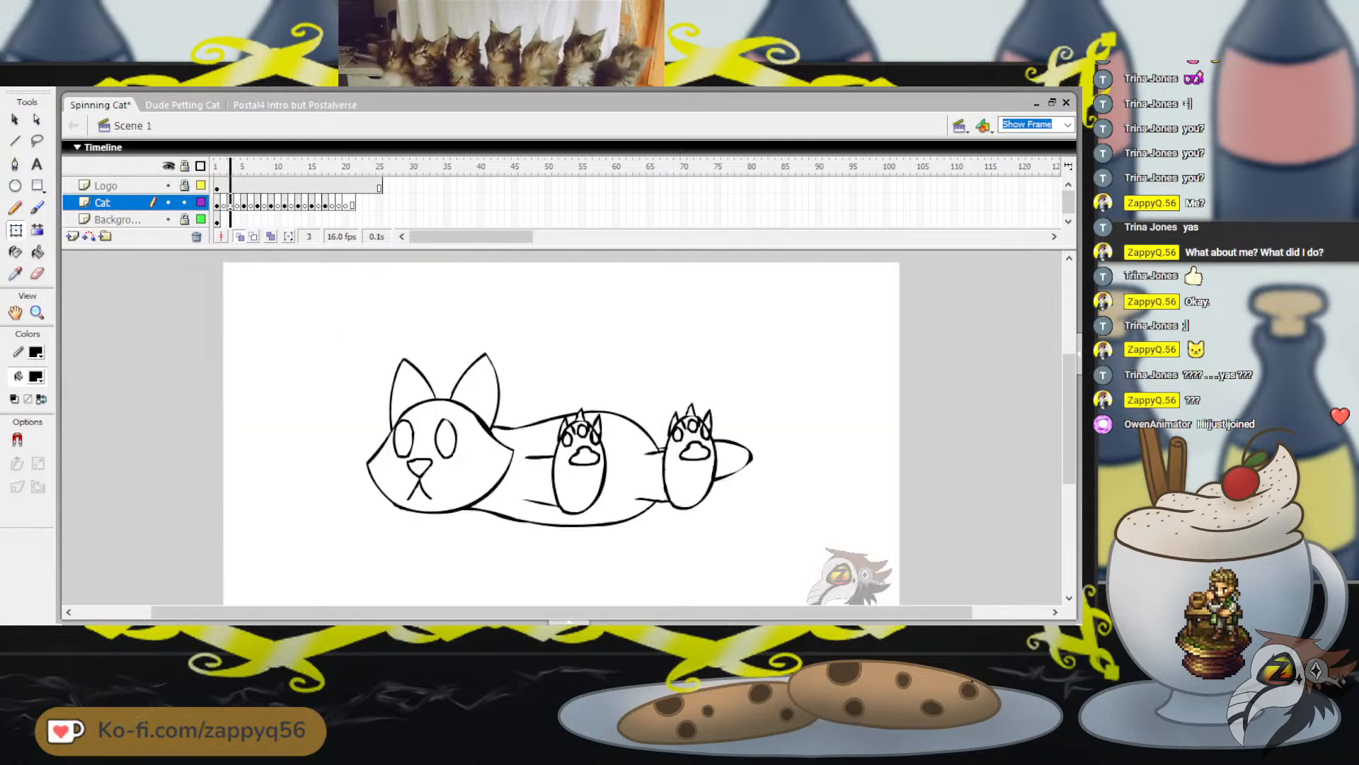
key("Return")
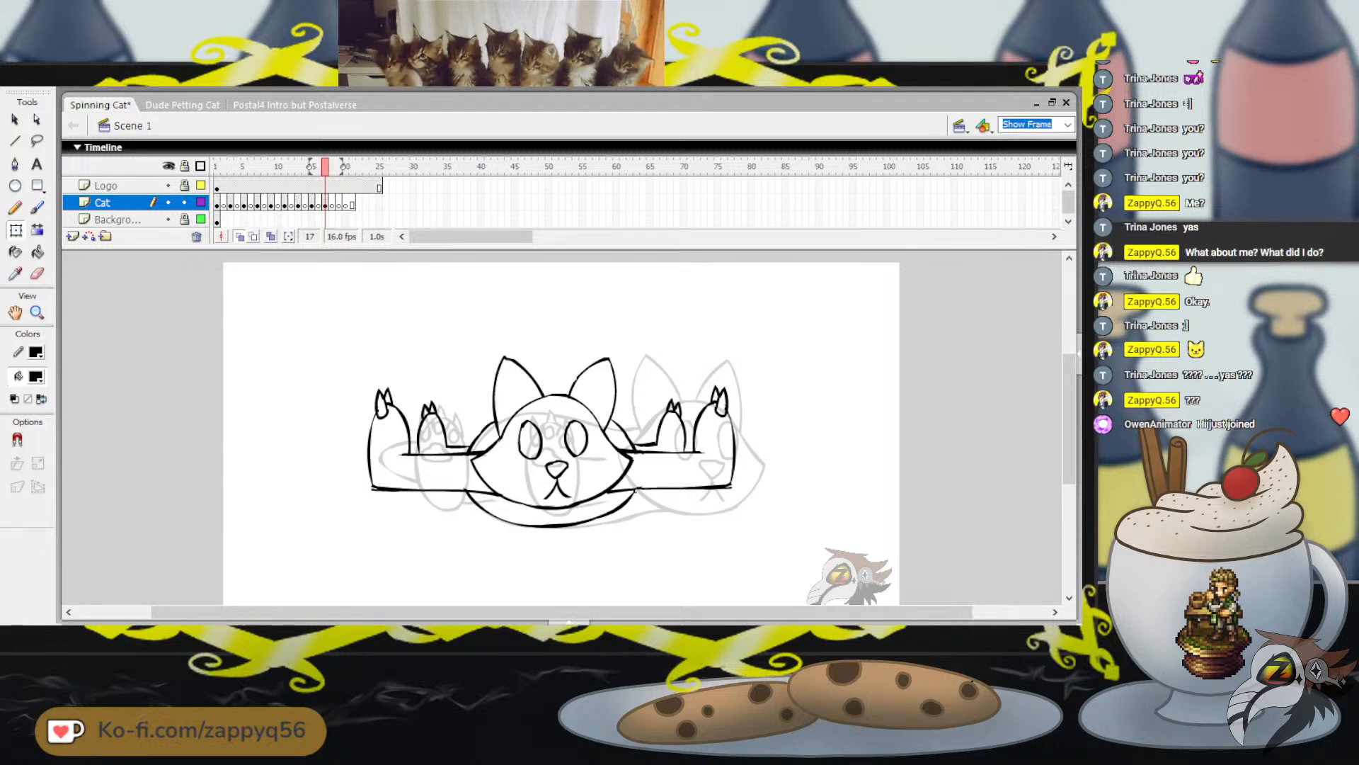
key("ctrl+s")
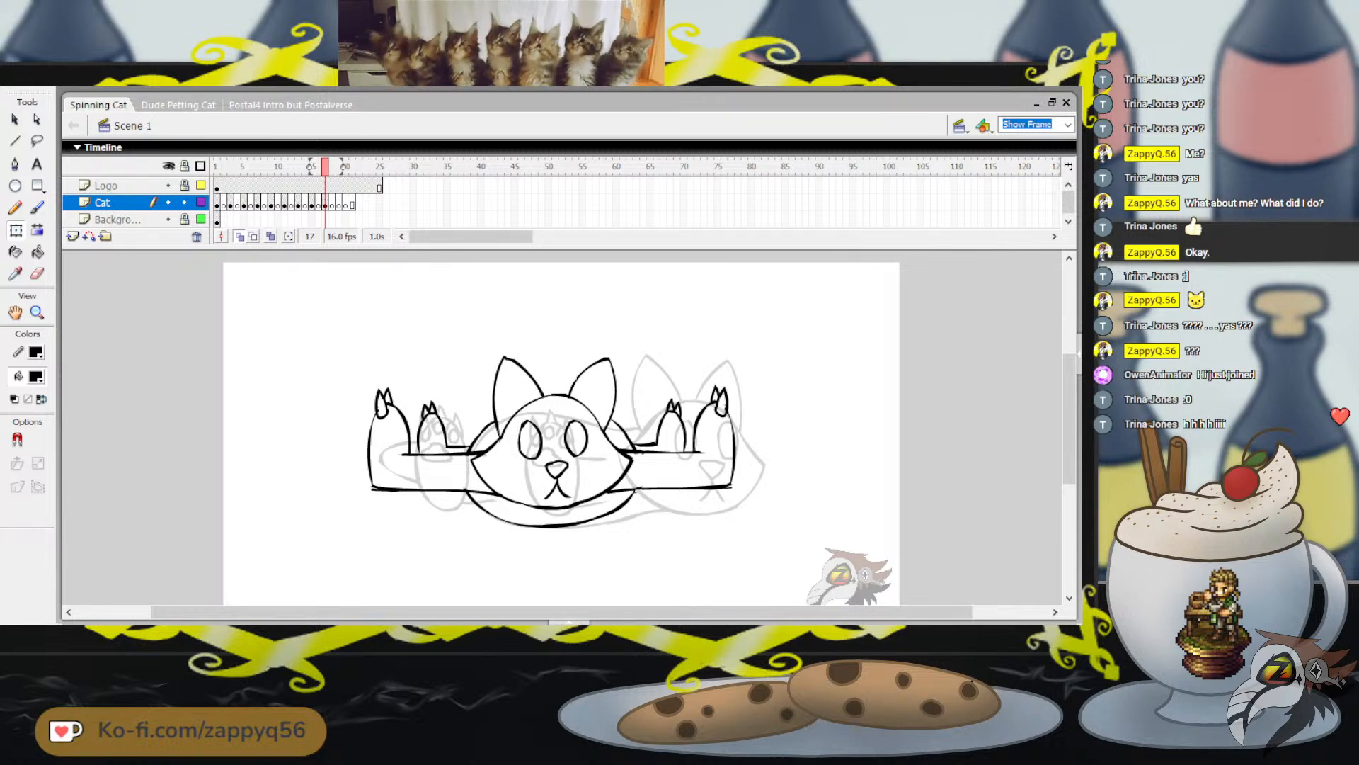
Replay the spin and scrub through frames 1 to 18 to review its timing, ending on frame 2
key("Return")
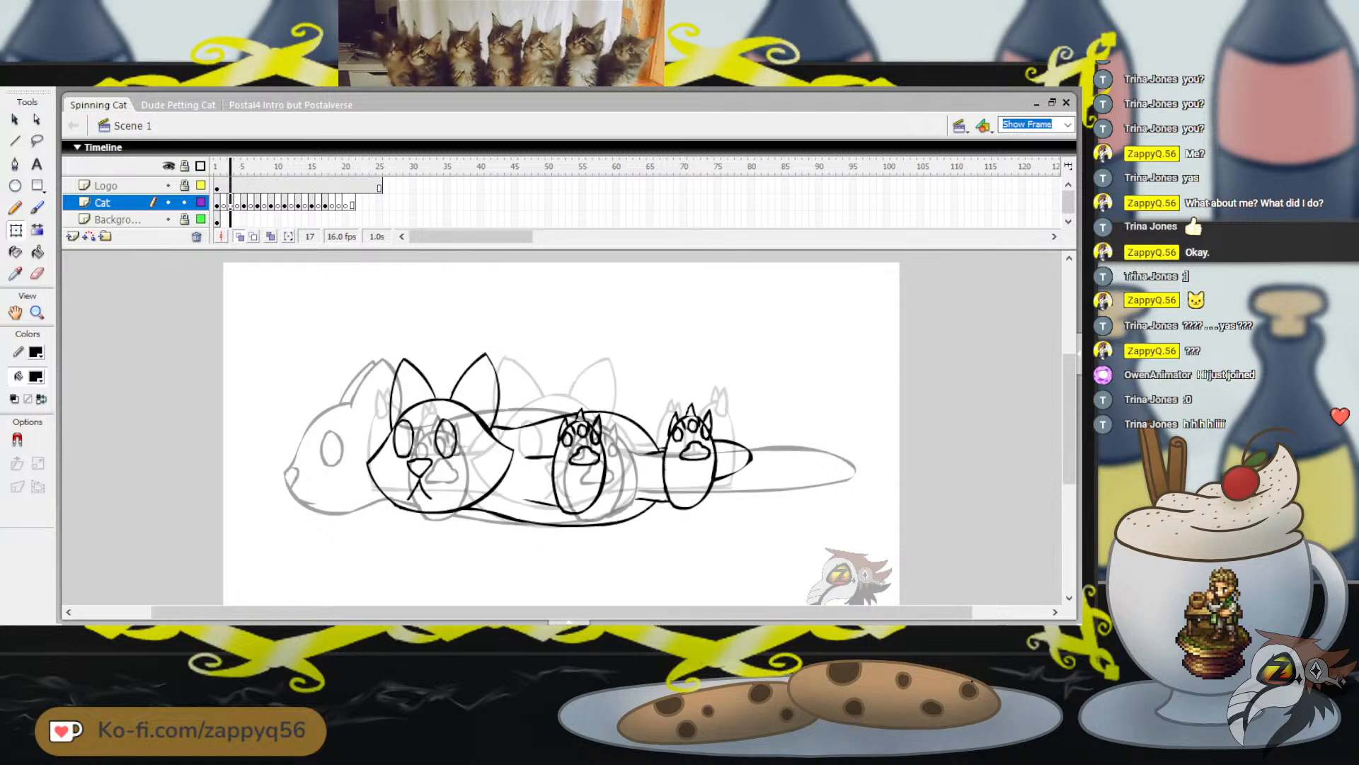
key("Return")
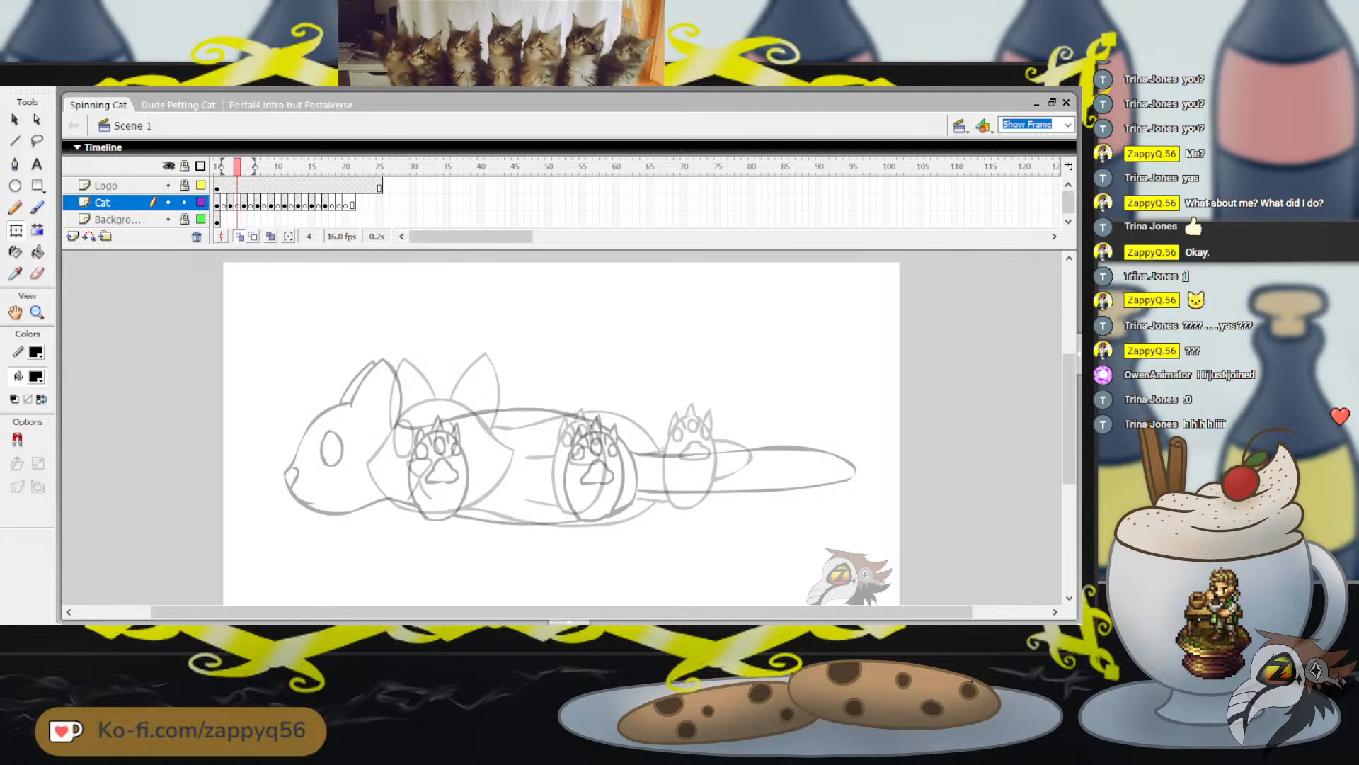
key("Return")
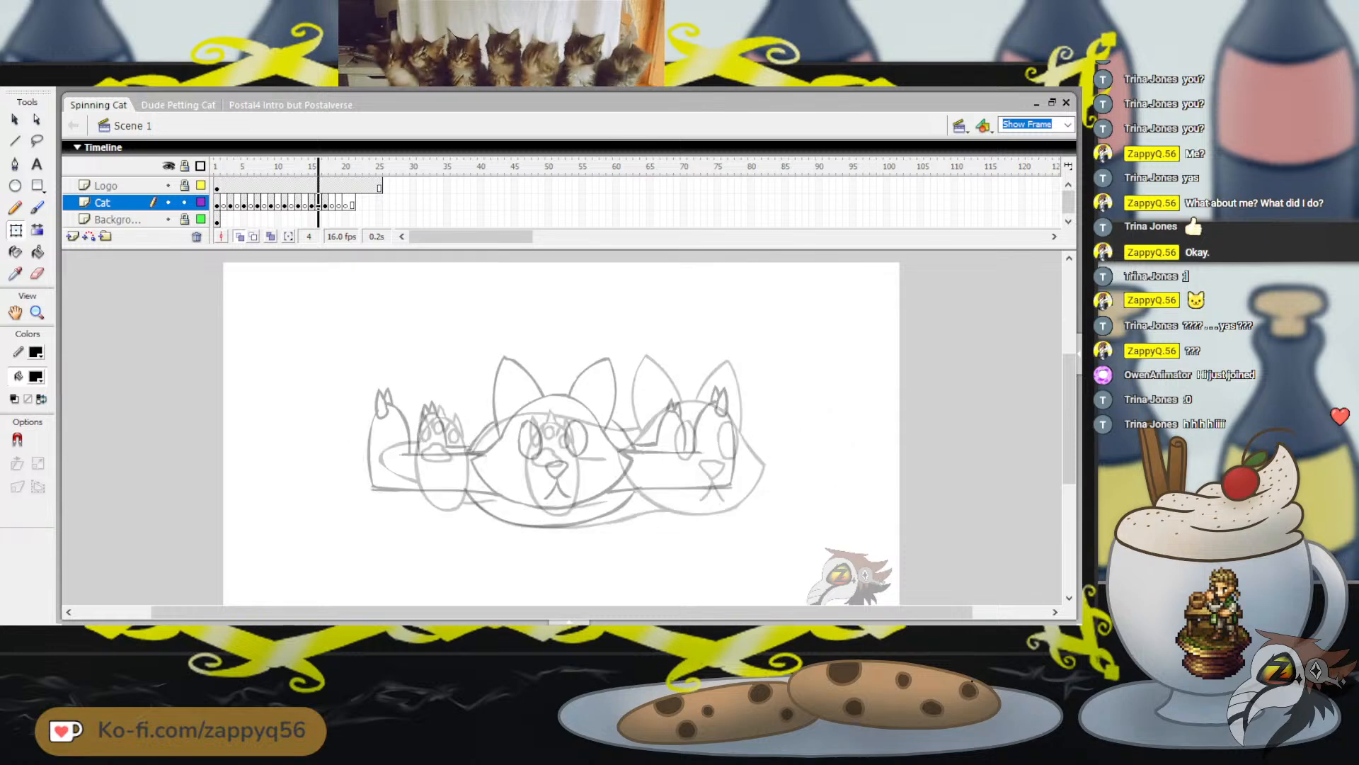
key("Return")
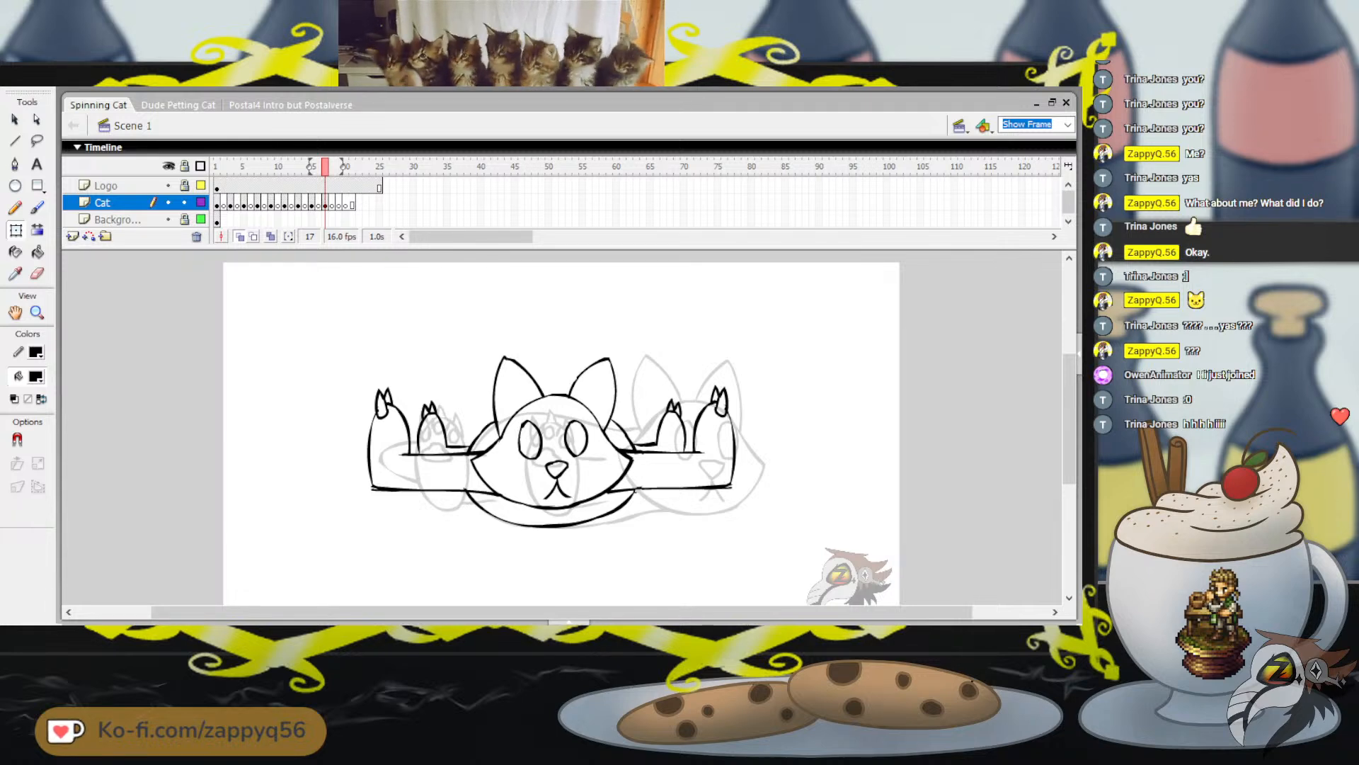
left_click_drag(224, 166, 332, 166)
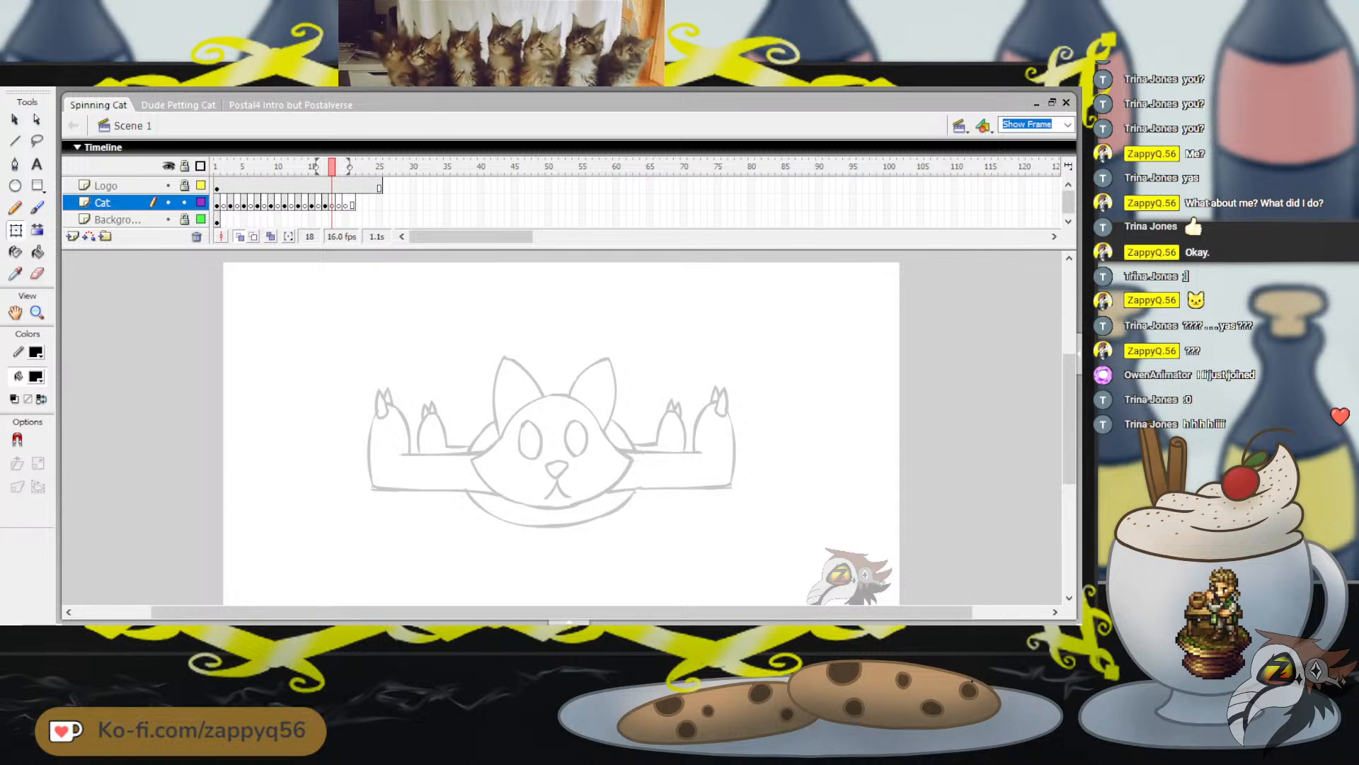
key("comma")
key("comma")
key("comma")
key("comma")
key("comma")
key("comma")
key("comma")
key("comma")
key("comma")
key("comma")
key("comma")
key("comma")
key("comma")
key("comma")
key("comma")
key("comma")
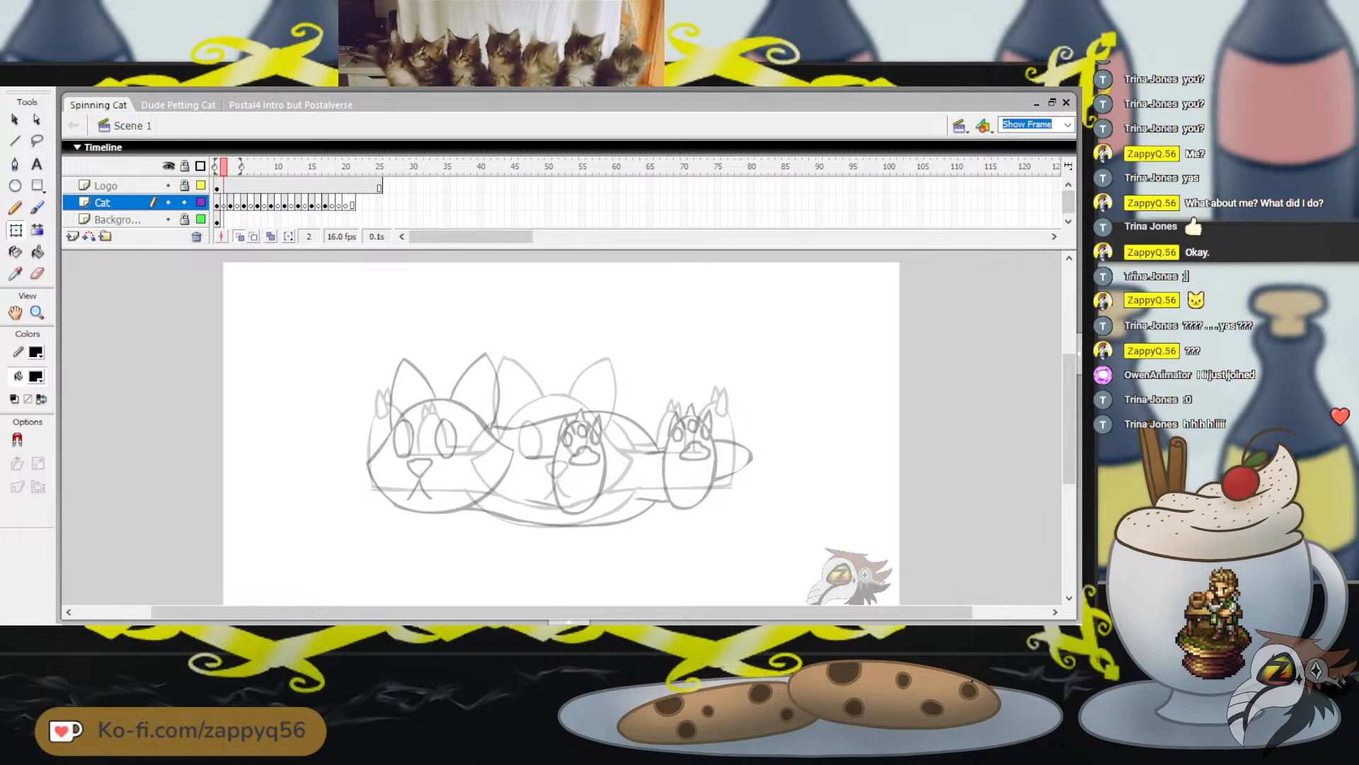
Insert two blank keyframes after frame 2 on the Cat layer to widen the gap between the first two poses
left_click(223, 204)
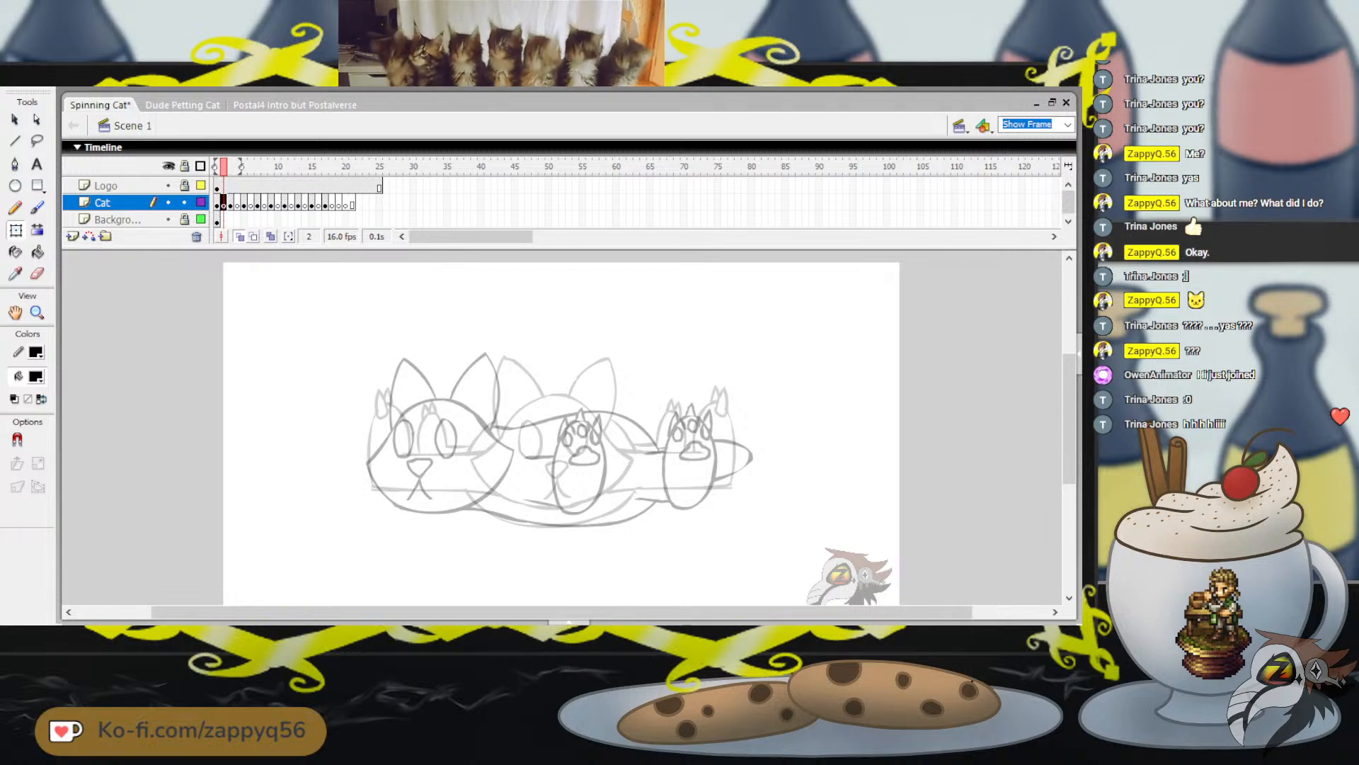
key("F5")
key("F7")
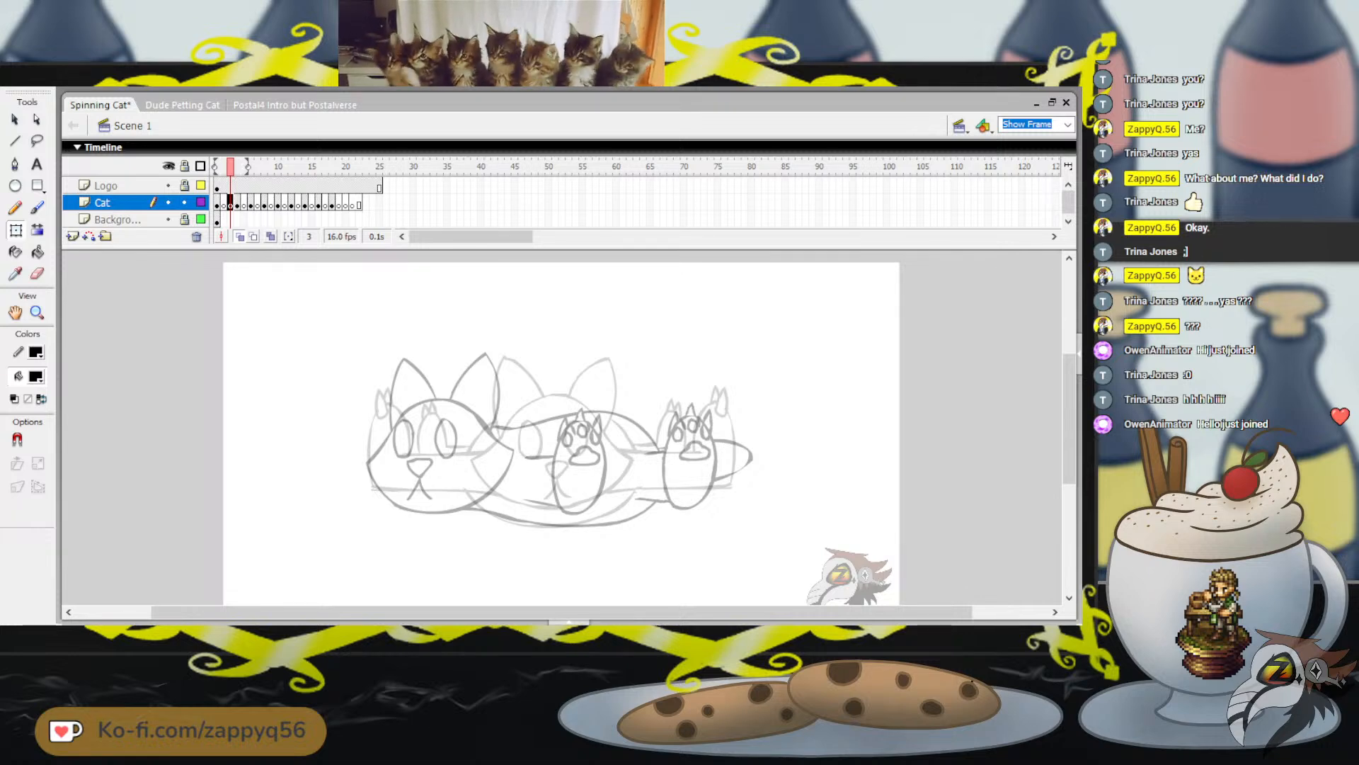
key("F5")
key("F7")
Insert two blank keyframes after frame 6 on the Cat layer, before the side-profile pose
key("period")
key("period")
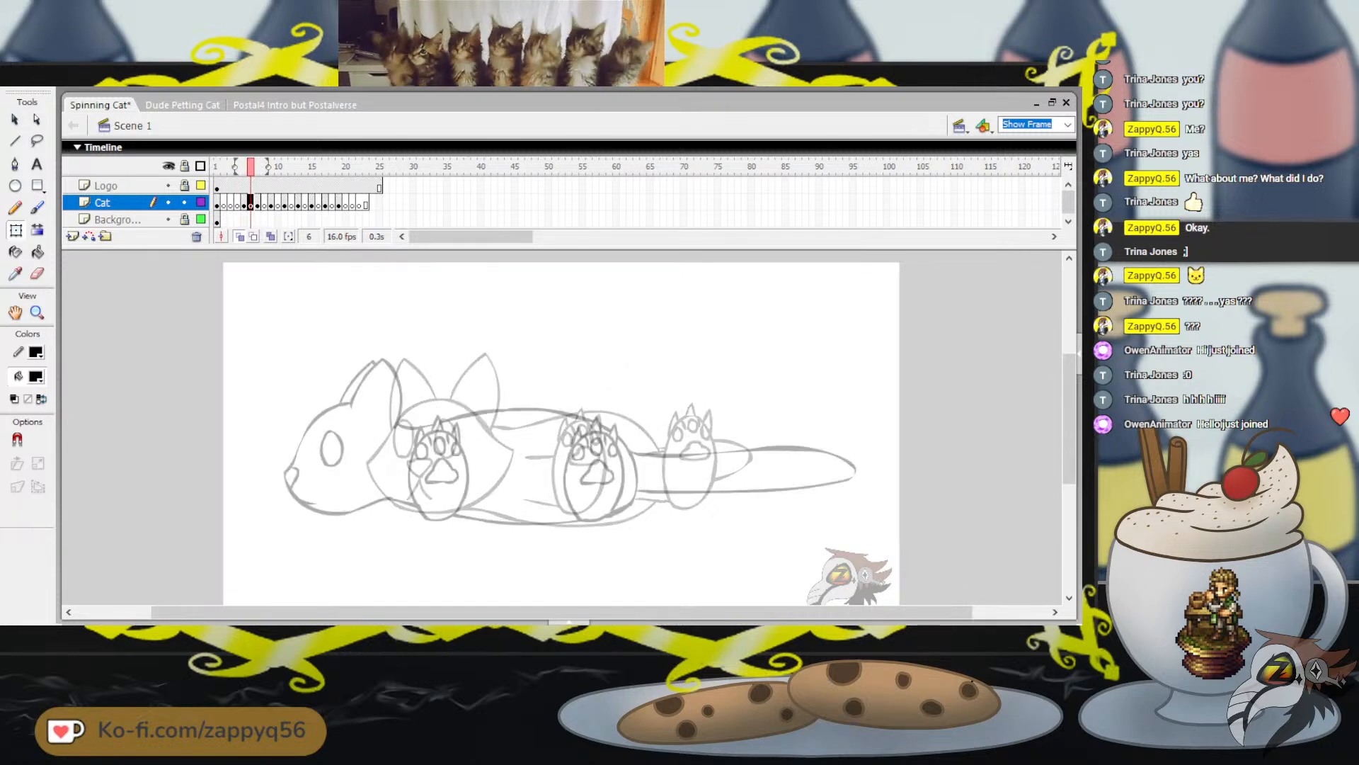
key("F5")
key("F5")
key("F7")
key("F7")
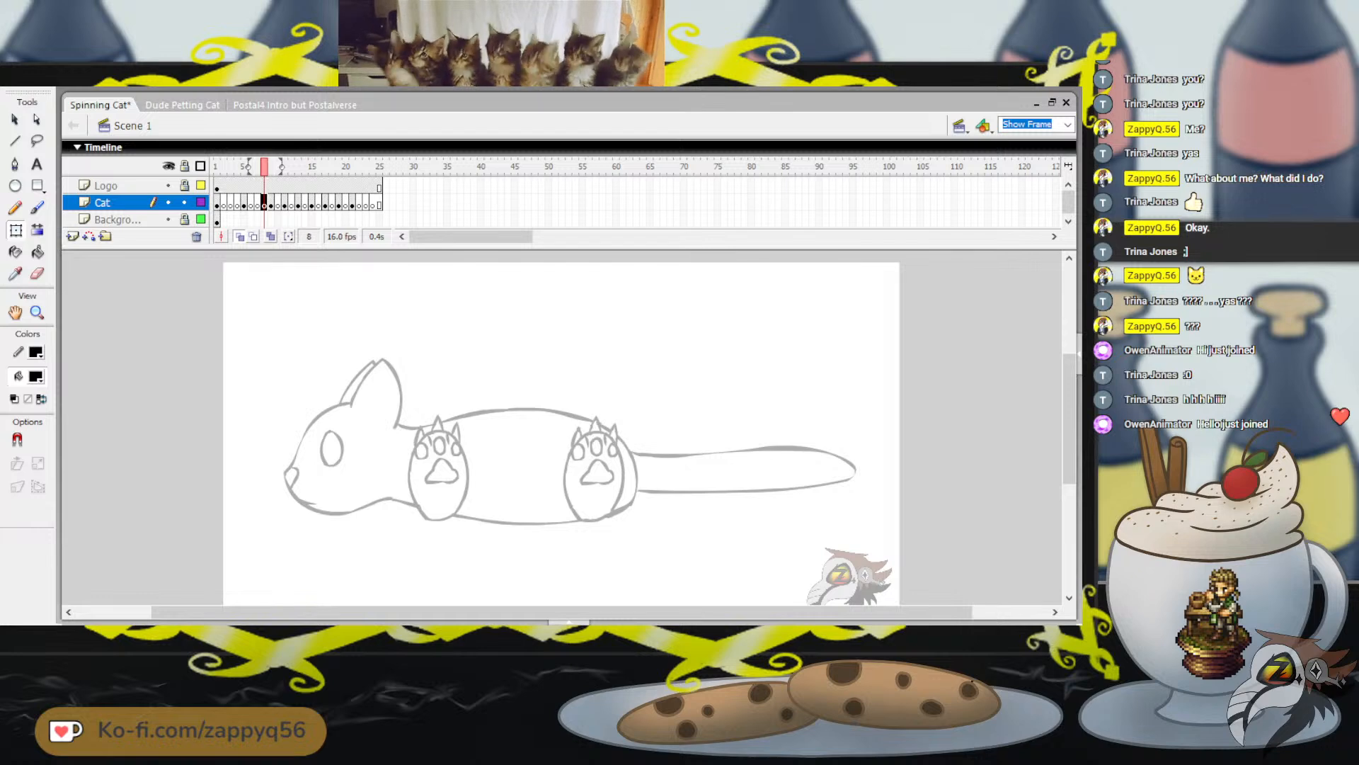
Insert two blank keyframes after frame 10 on the Cat layer, following the side-profile pose
key("period")
key("period")
key("F5")
key("F5")
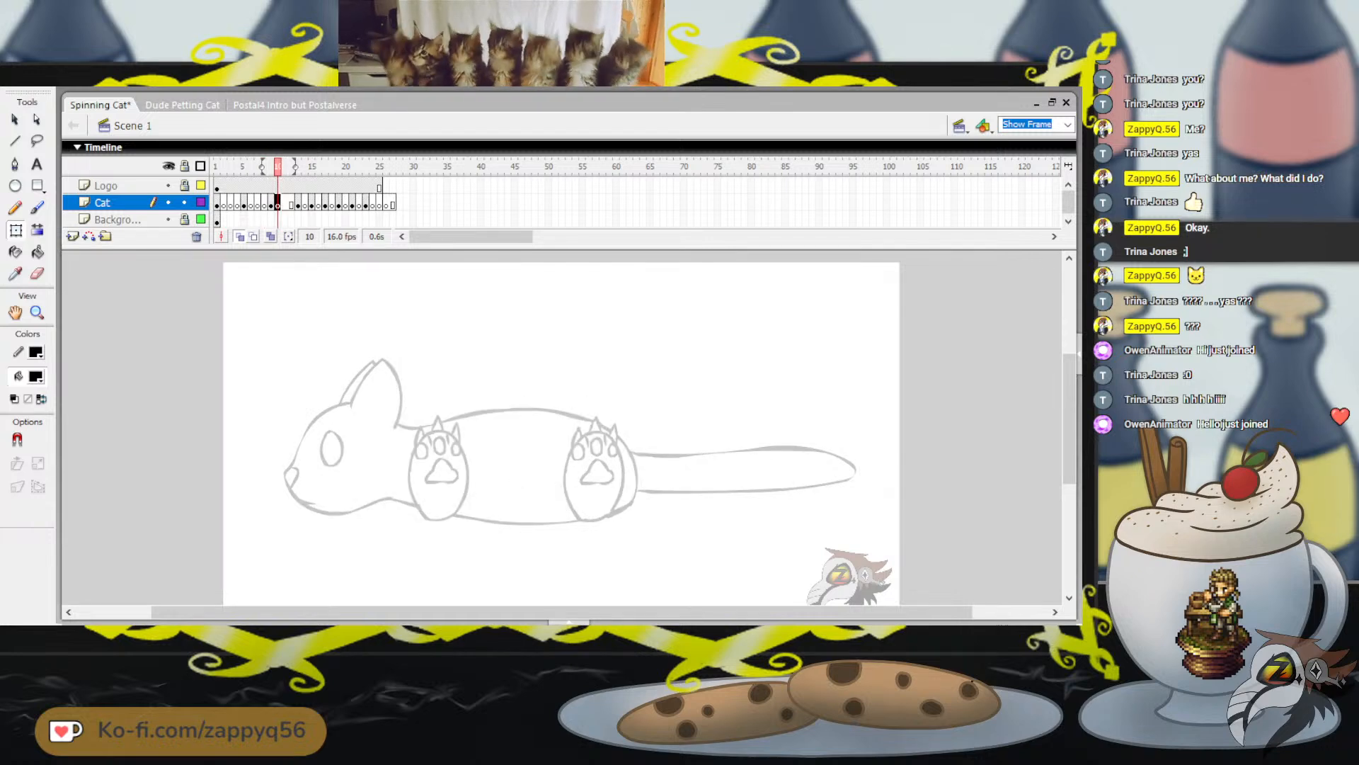
key("F7")
key("F7")
Insert two blank keyframes after frame 14 on the Cat layer, before the straight rear-view pose
key("period")
key("period")
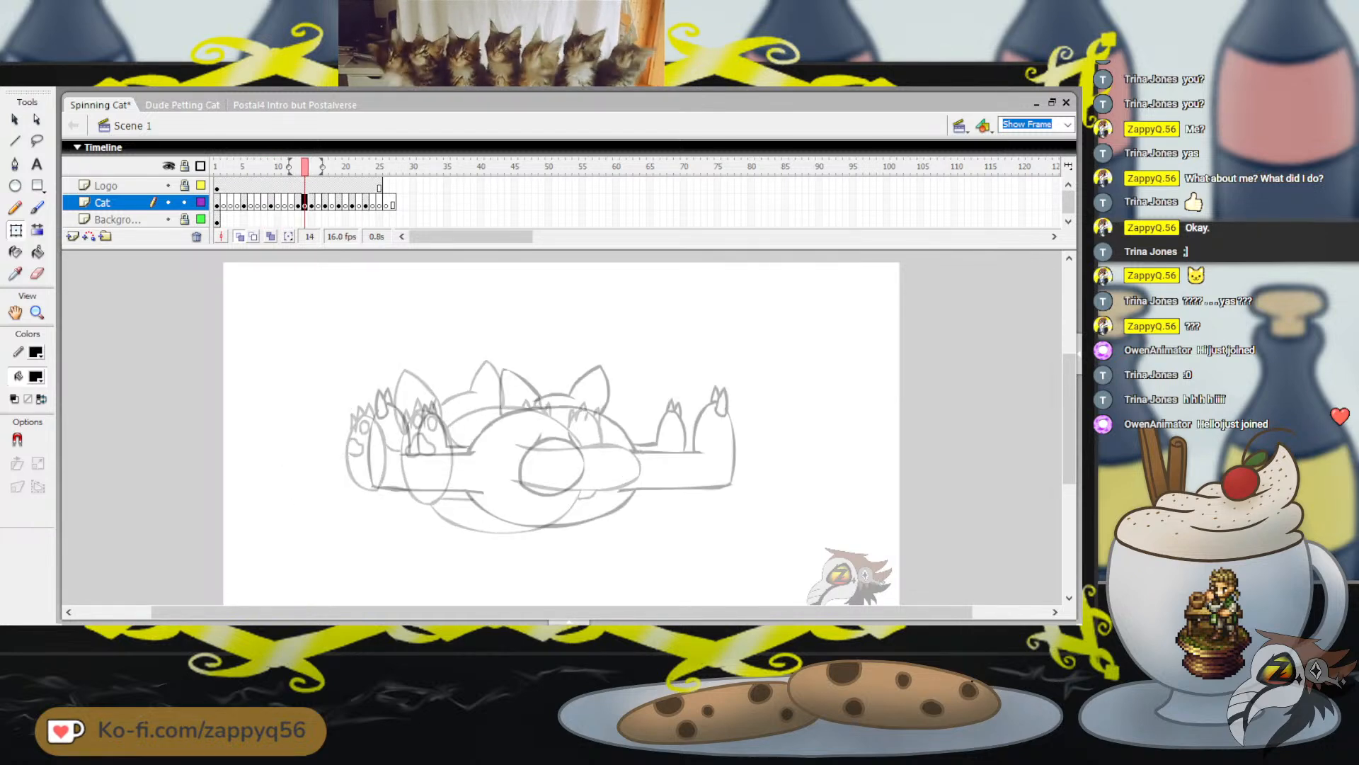
key("F5")
key("F5")
key("F7")
Insert two blank keyframes after frame 18 on the Cat layer, before the flipped rear three-quarter pose
key("F7")
key("period")
key("period")
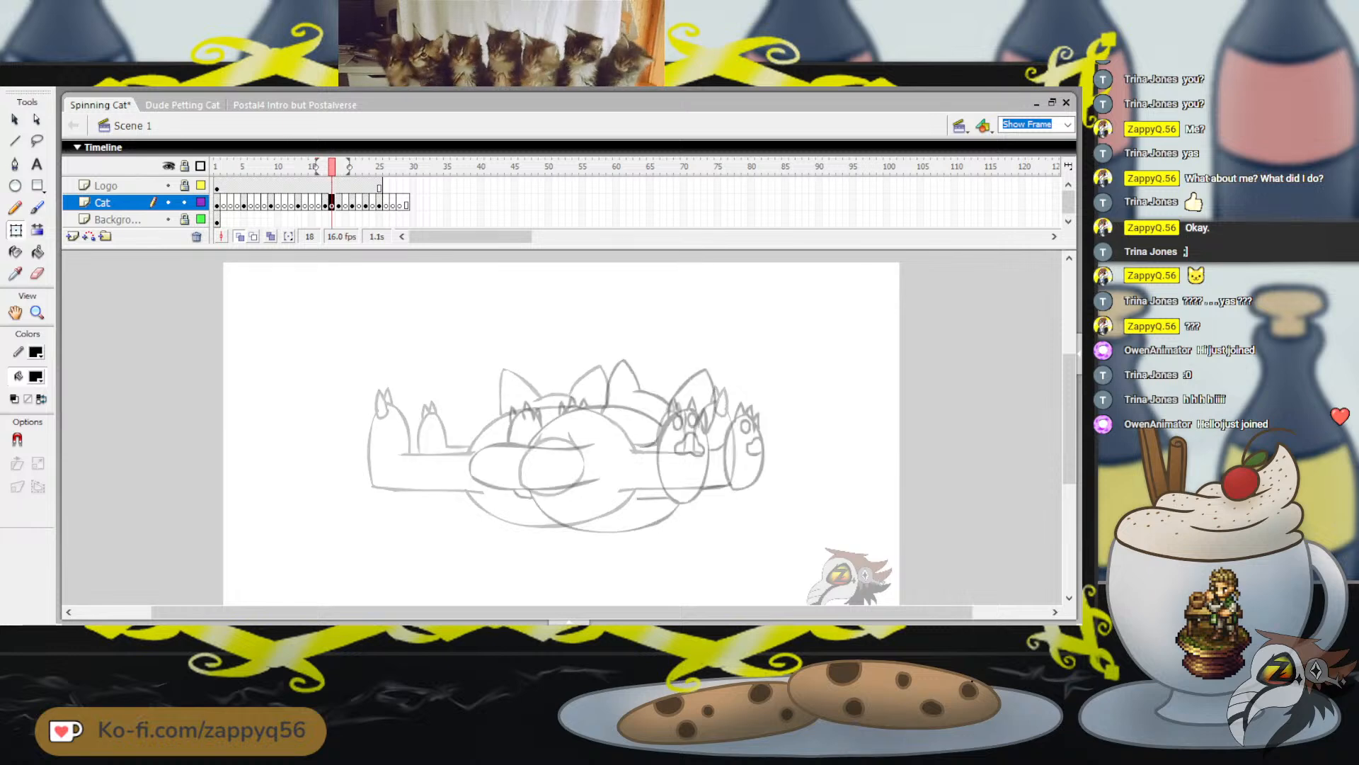
key("F5")
key("F5")
key("F7")
key("period")
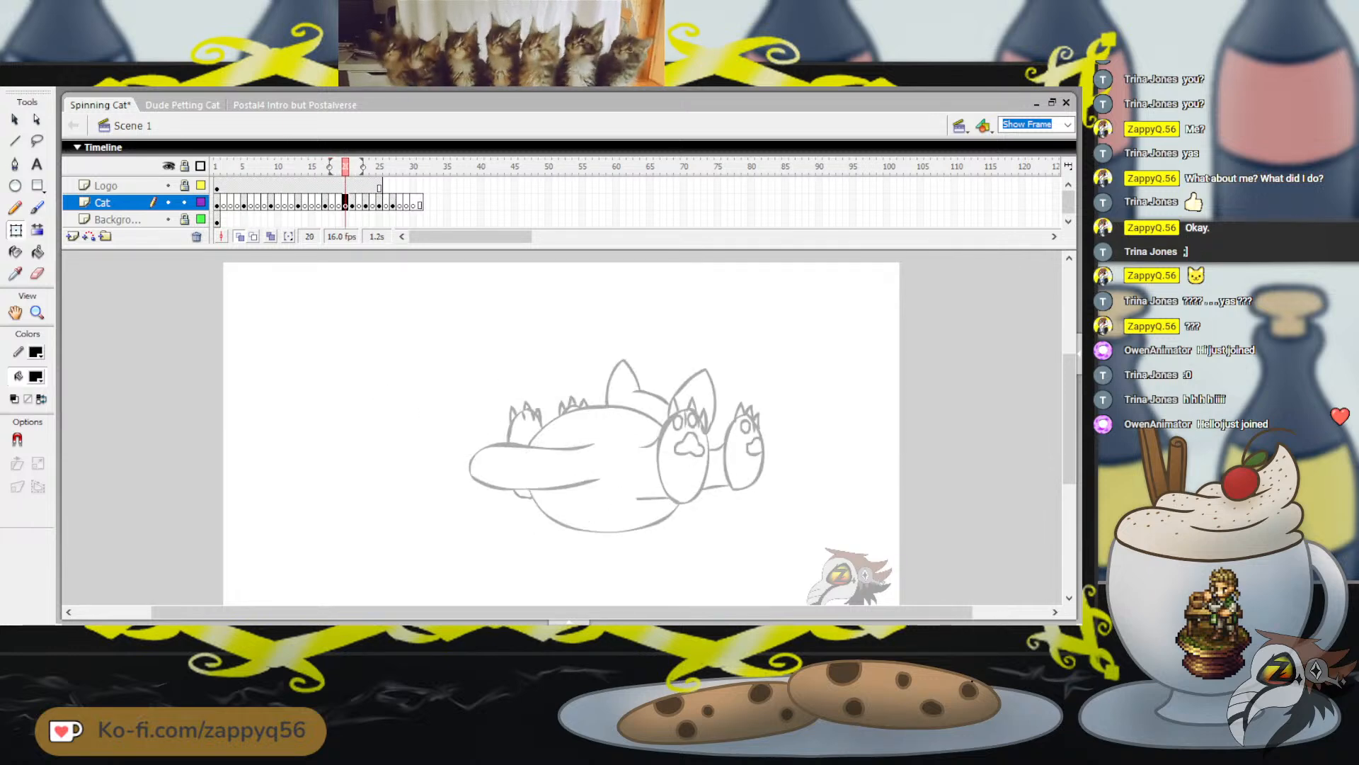
Insert two blank keyframes after frame 22 on the Cat layer, before the flipped side-profile pose
key("period")
key("period")
key("F5")
key("F5")
key("F7")
key("period")
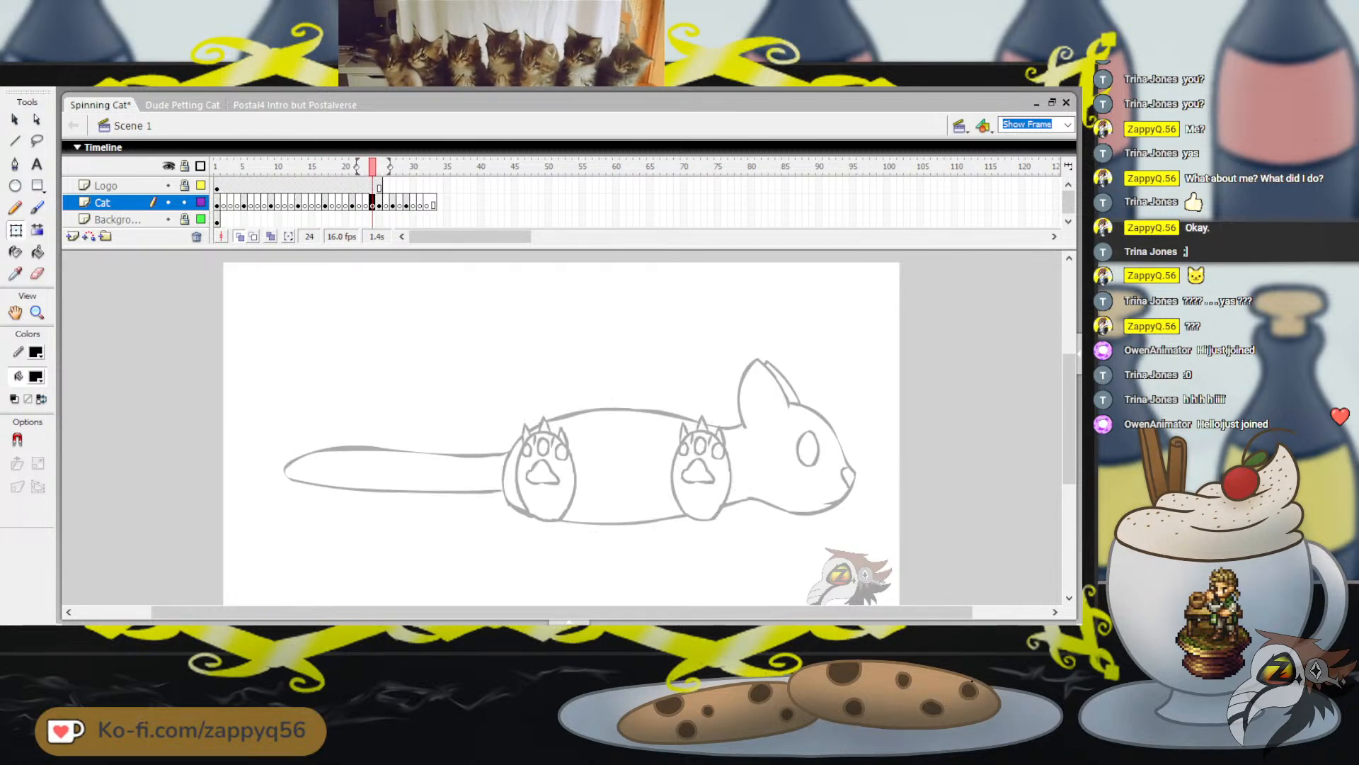
Insert two blank keyframes after frame 26 and two more after frame 30 on the Cat layer, around the flipped front three-quarter pose
key("period")
key("period")
key("F5")
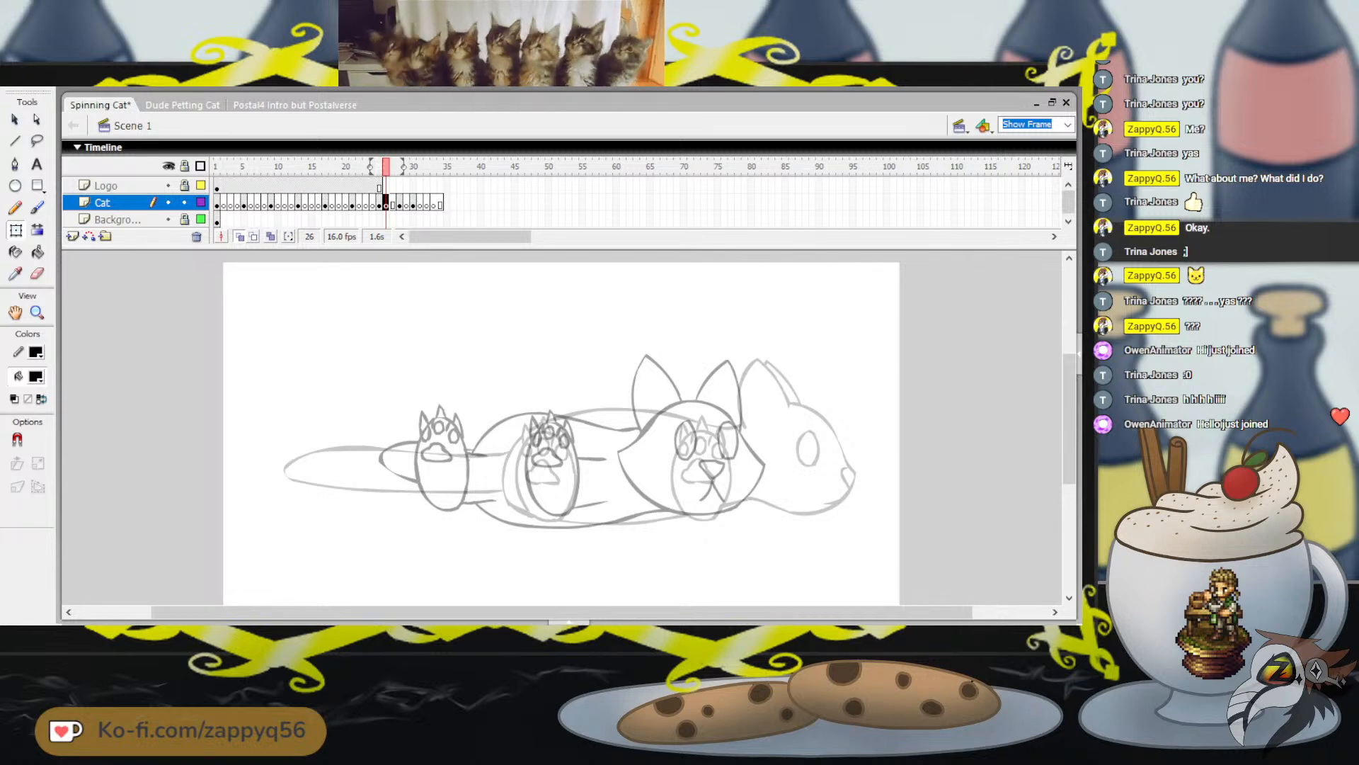
key("period")
key("period")
key("period")
key("period")
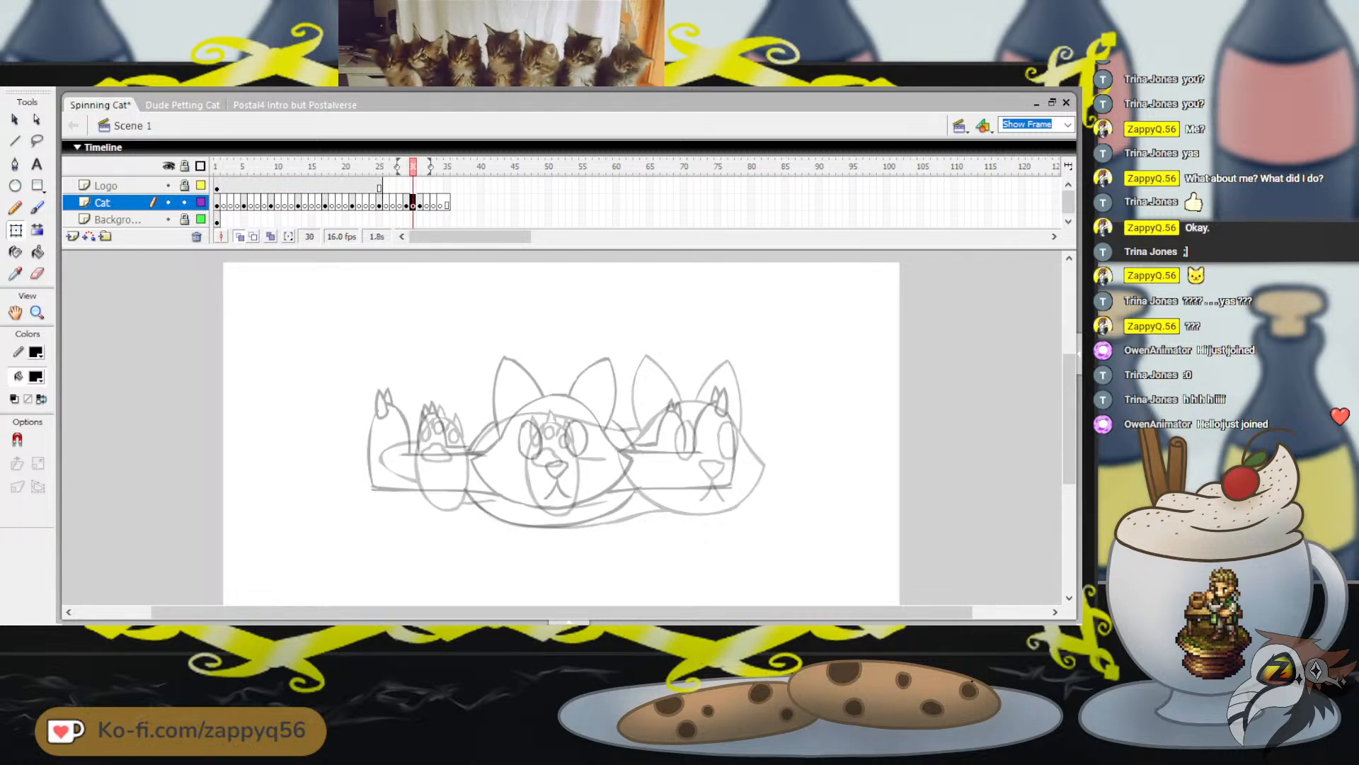
key("period")
key("period")
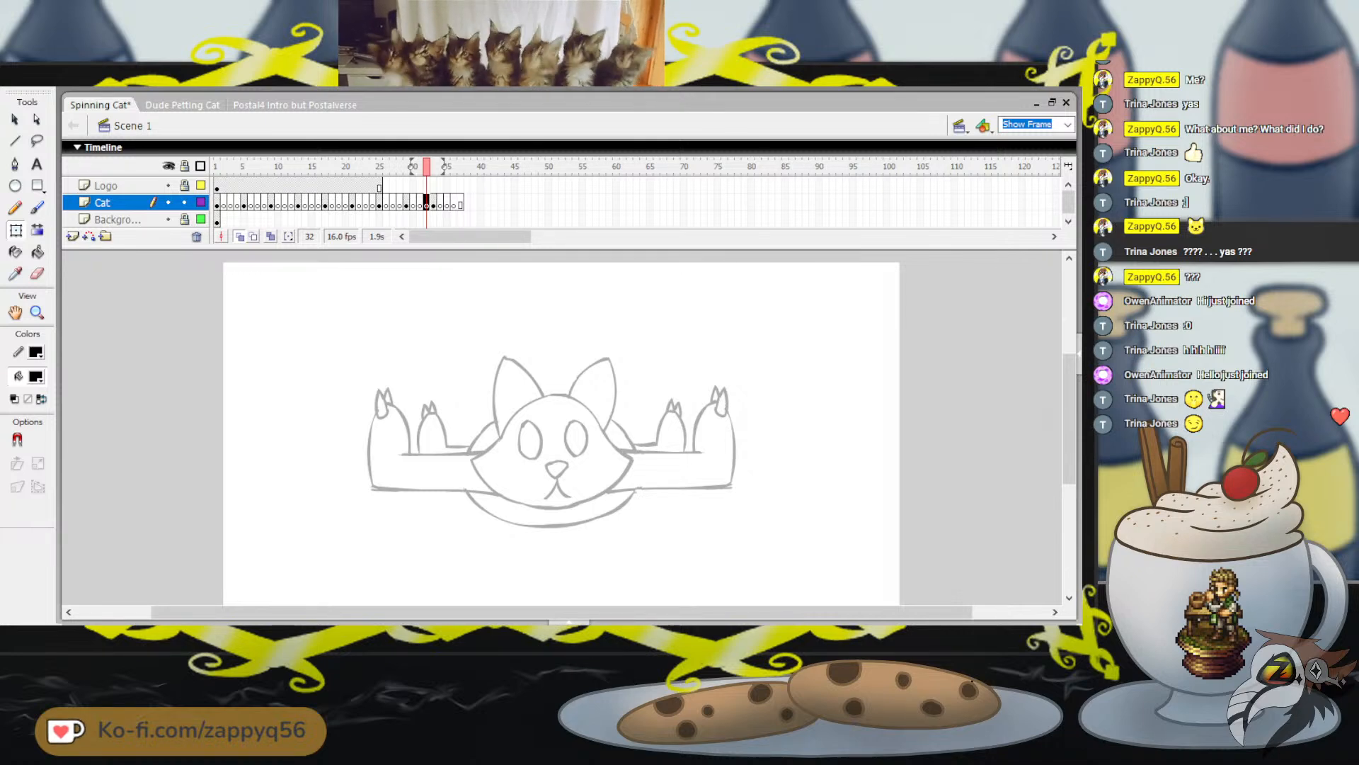
Remove the surplus blank frames 34 to 37 from the end of the Cat layer and save the file with frame 3 current
key("b")
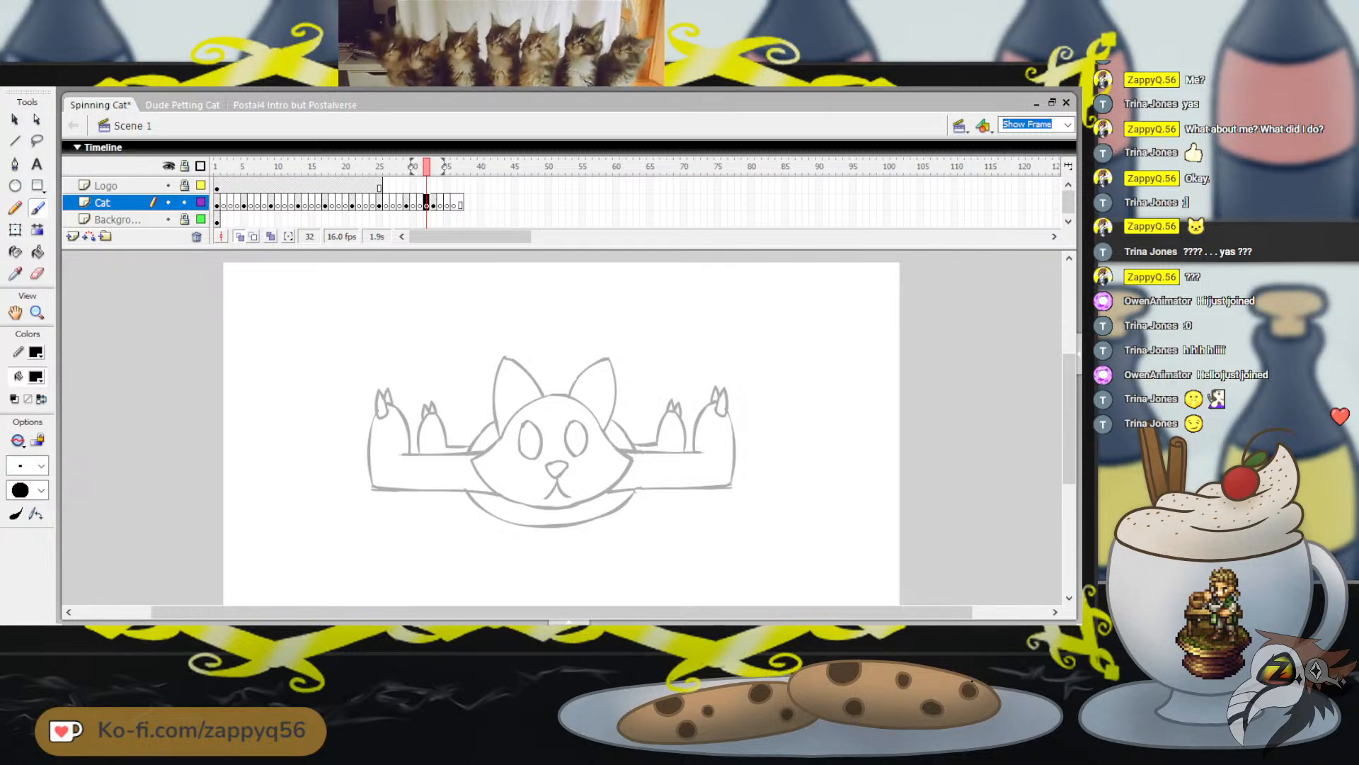
key("period")
key("period")
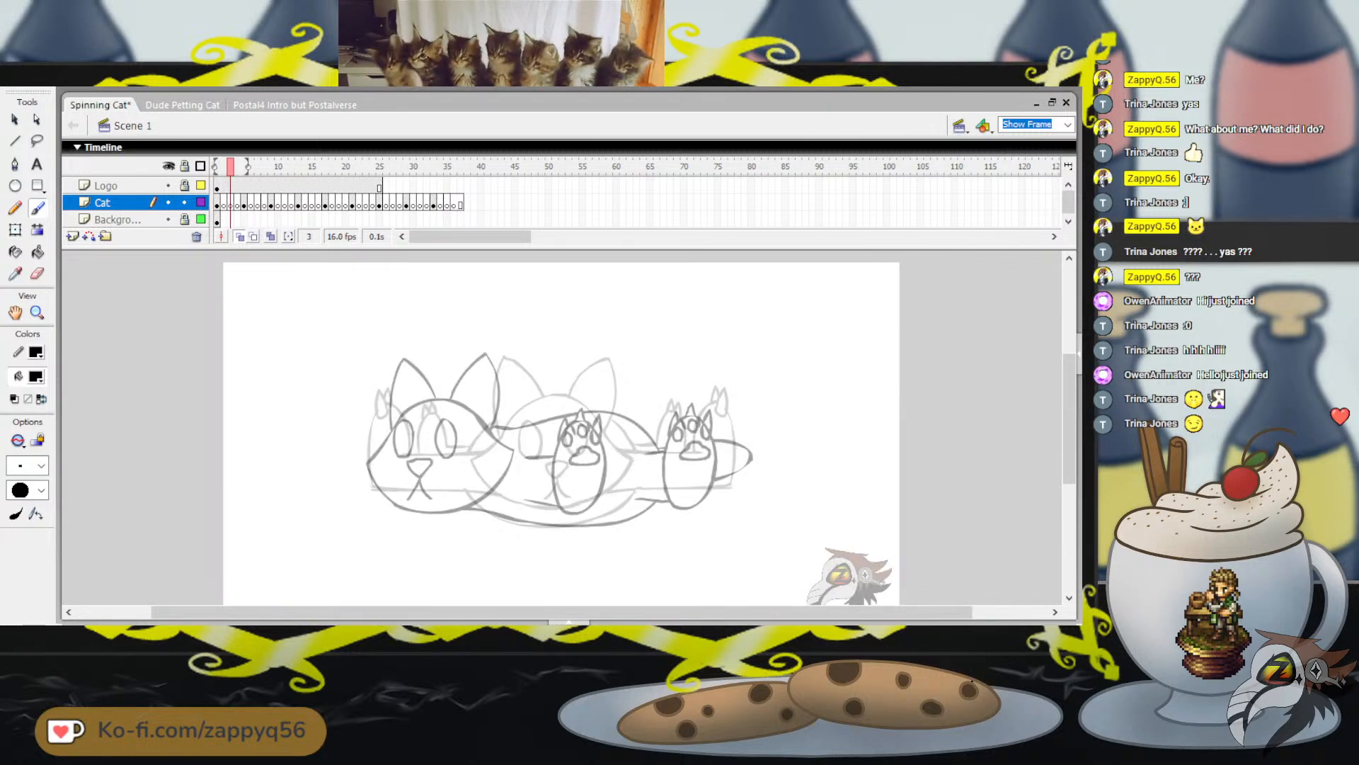
key("period")
key("period")
key("period")
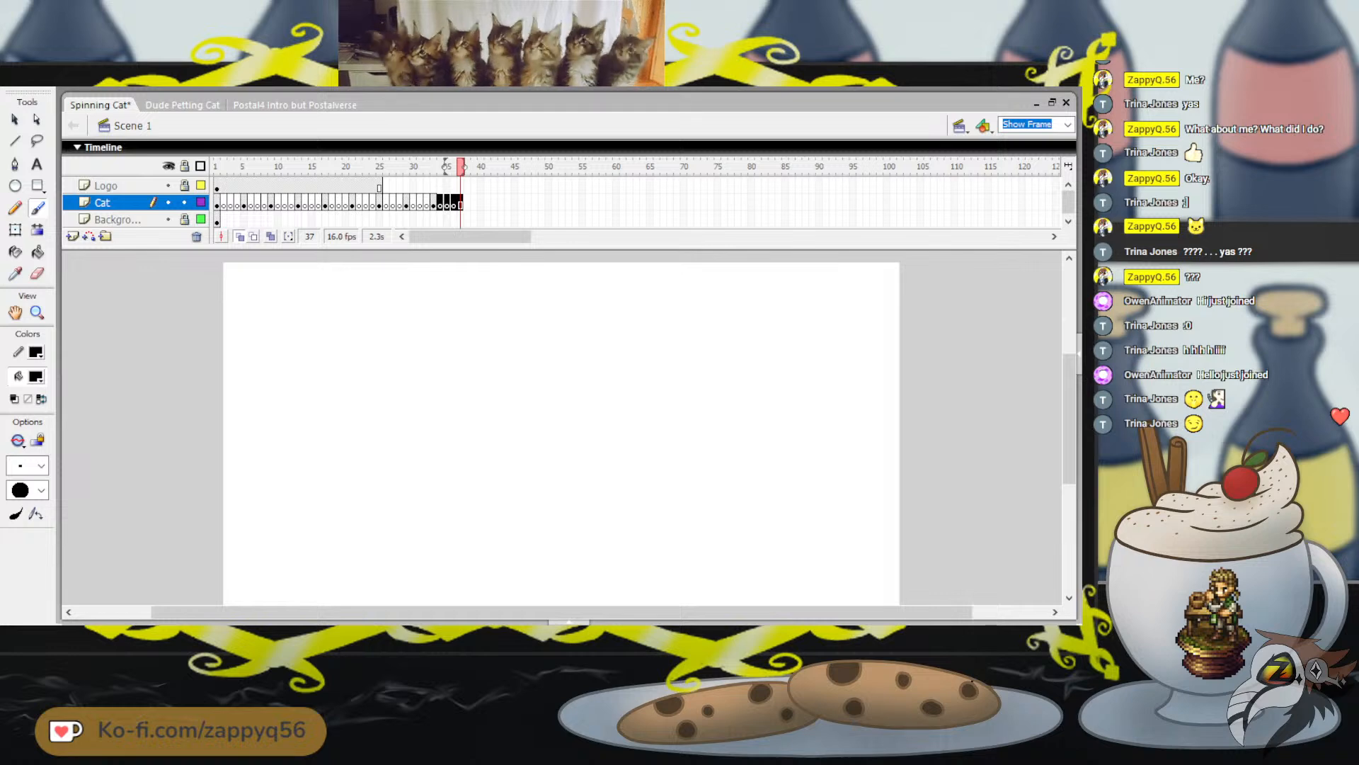
key("comma")
key("comma")
key("comma")
key("comma")
left_click(230, 167)
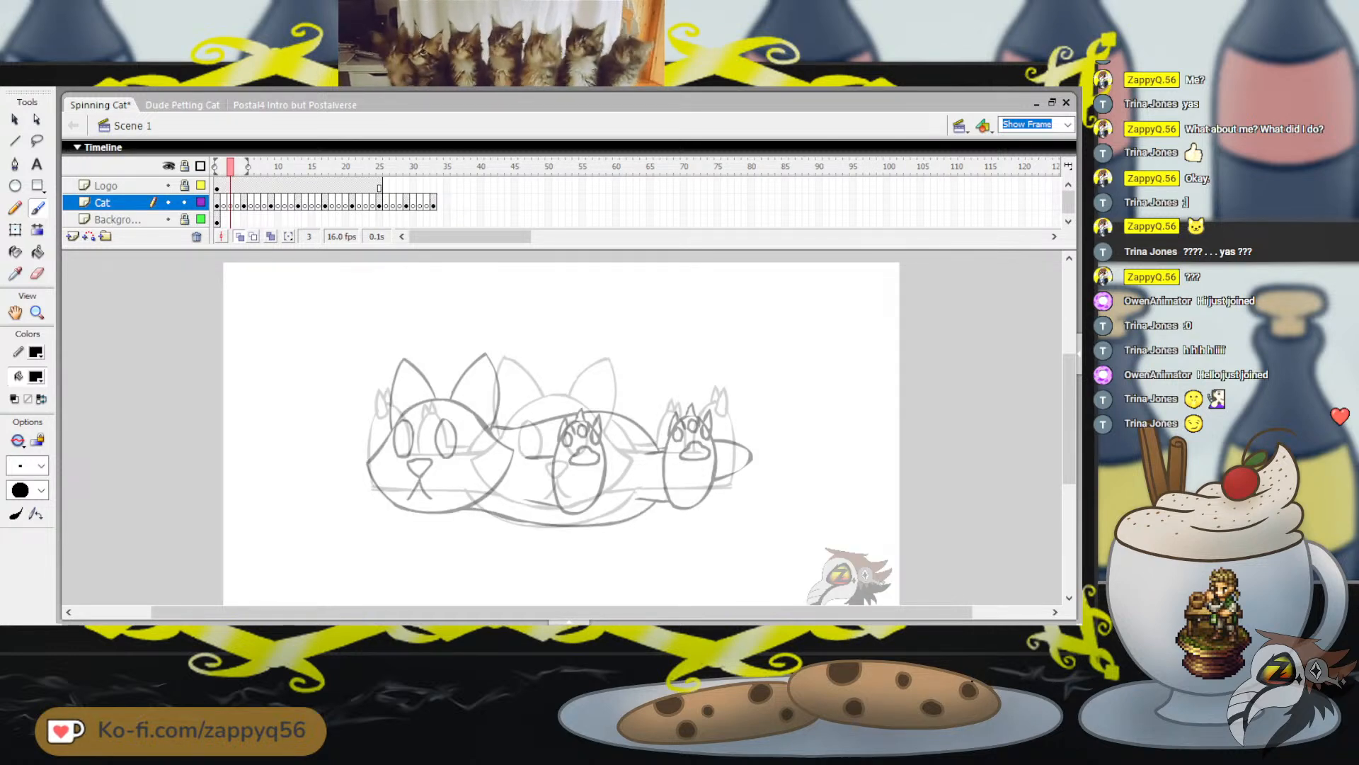
key("ctrl+s")
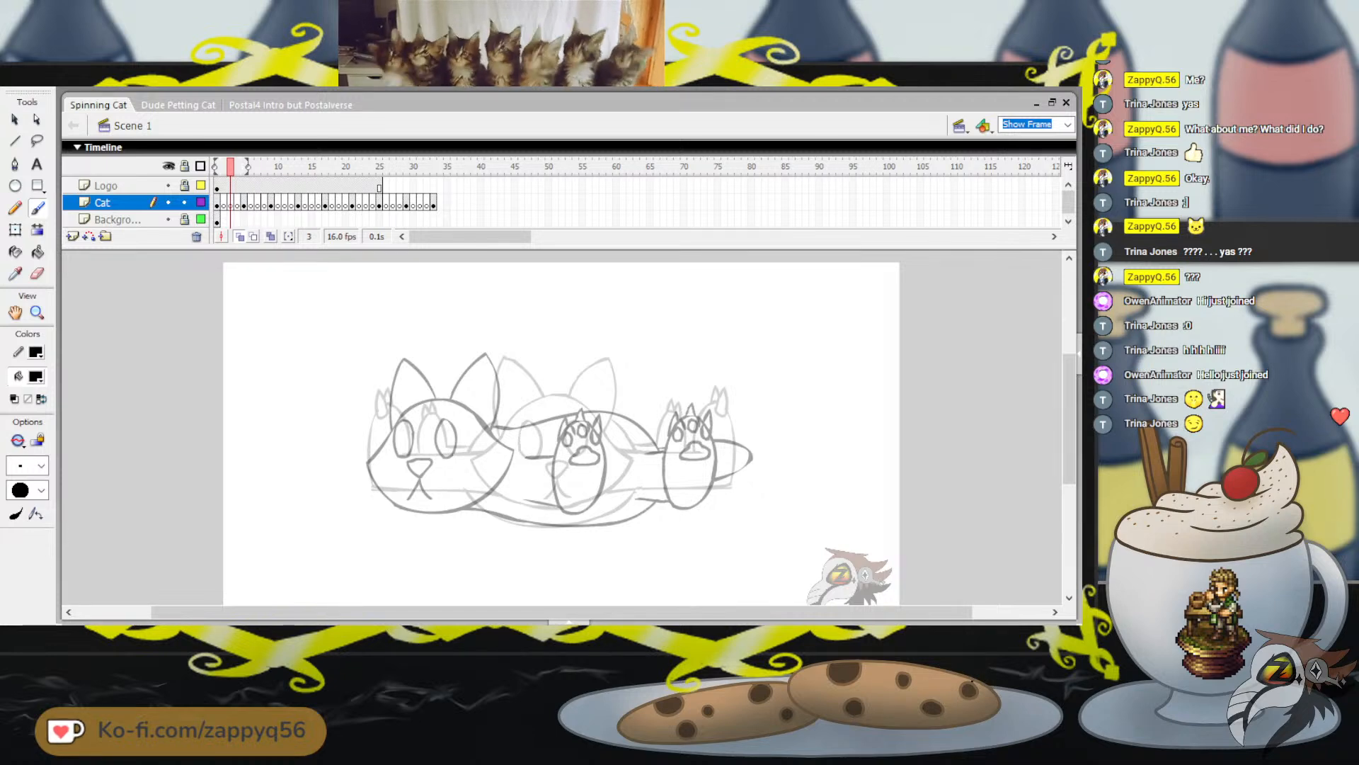
Draw the in-between cat's nose and mouth on frame 3, between the faces of the two onion-skinned poses
mouse_move(459, 408)
left_mouse_down()
mouse_move(458, 473)
mouse_move(519, 441)
left_mouse_up()
key("ctrl+z")
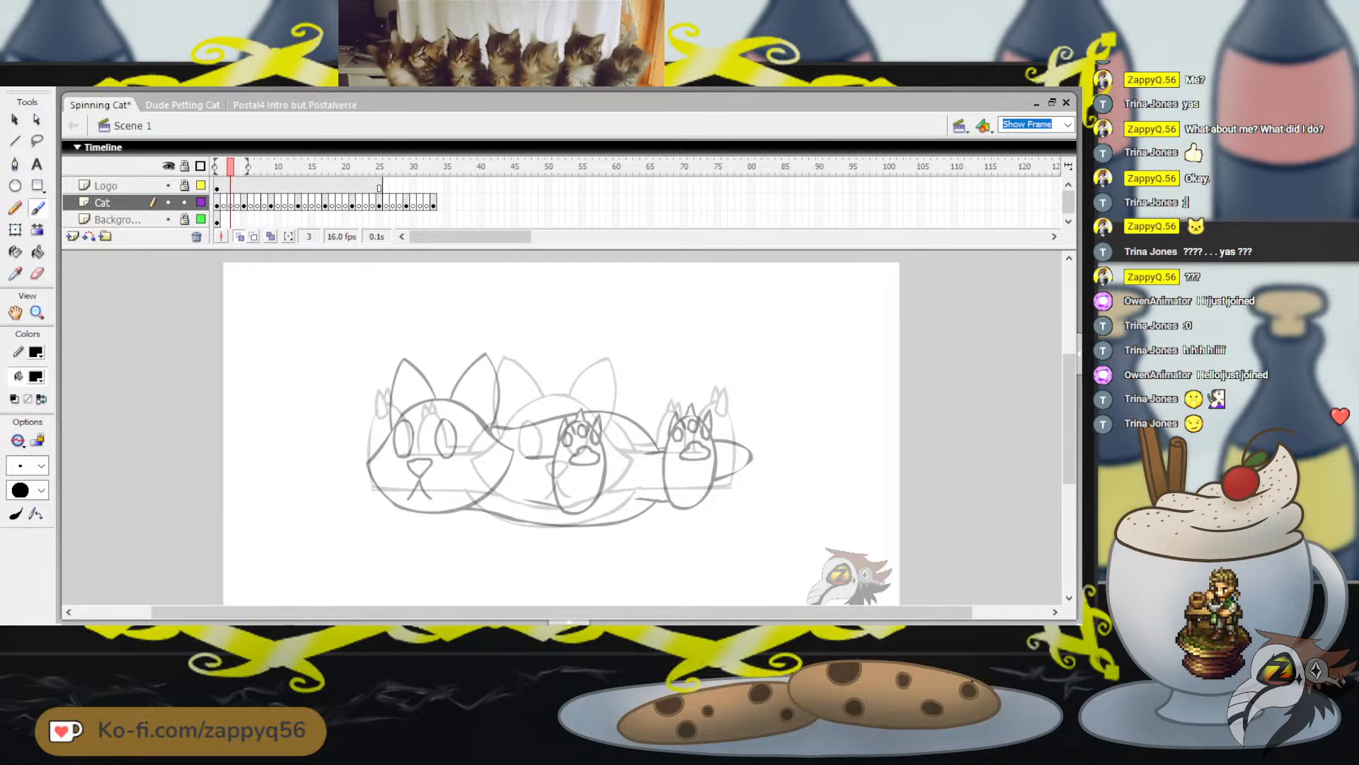
left_click_drag(484, 458, 477, 497)
key("ctrl+z")
key("ctrl+z")
key("ctrl+z")
key("ctrl+z")
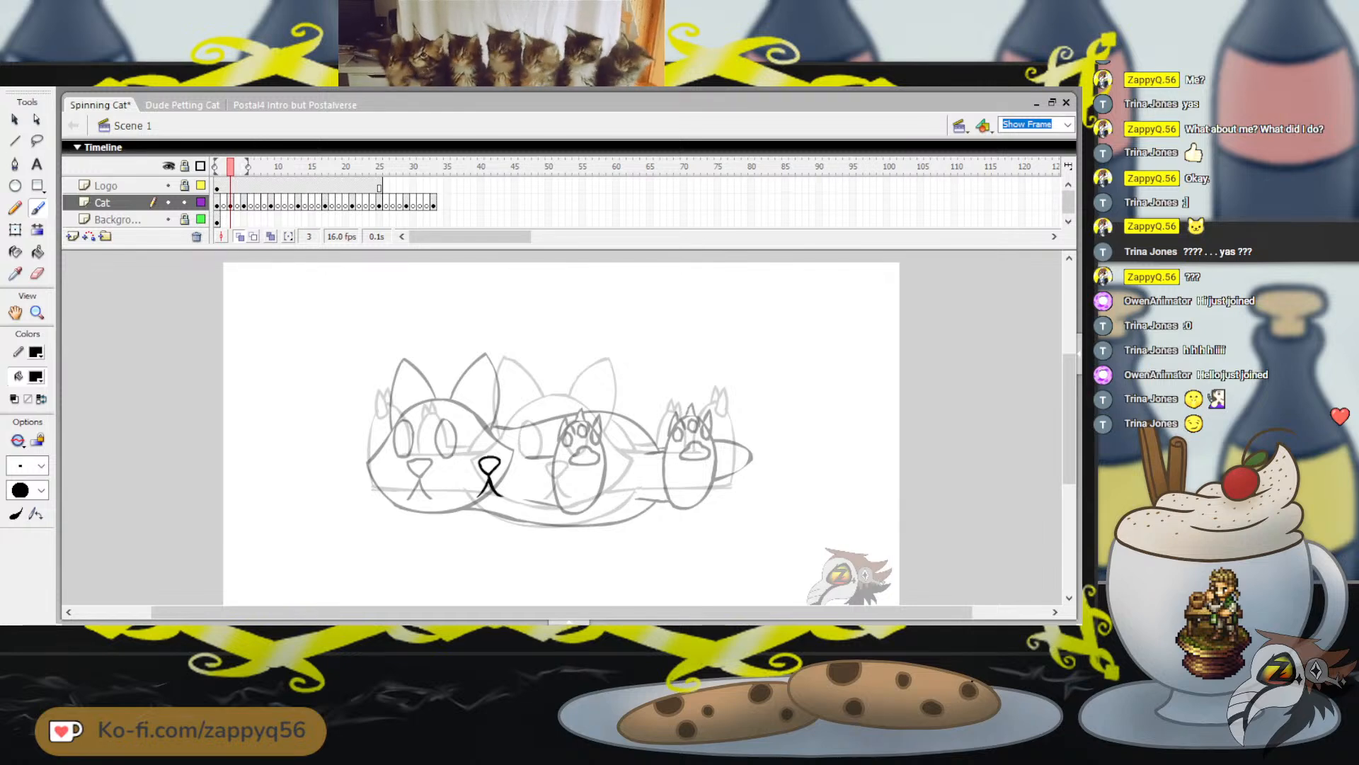
Switch to the Postal4 Intro but Postalverse document and examine the man-and-dog scene at frame 1128
left_click(294, 104)
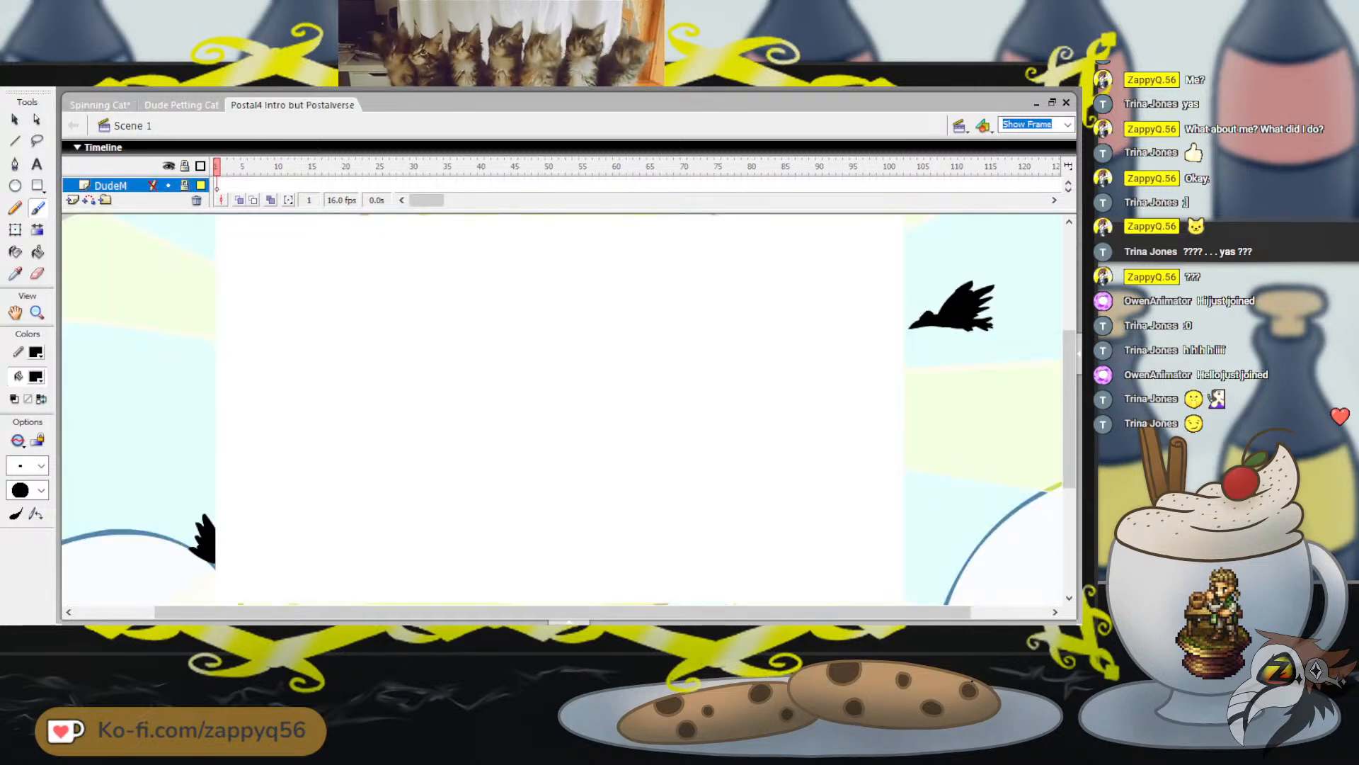
left_click_drag(426, 200, 519, 200)
left_click(1068, 182)
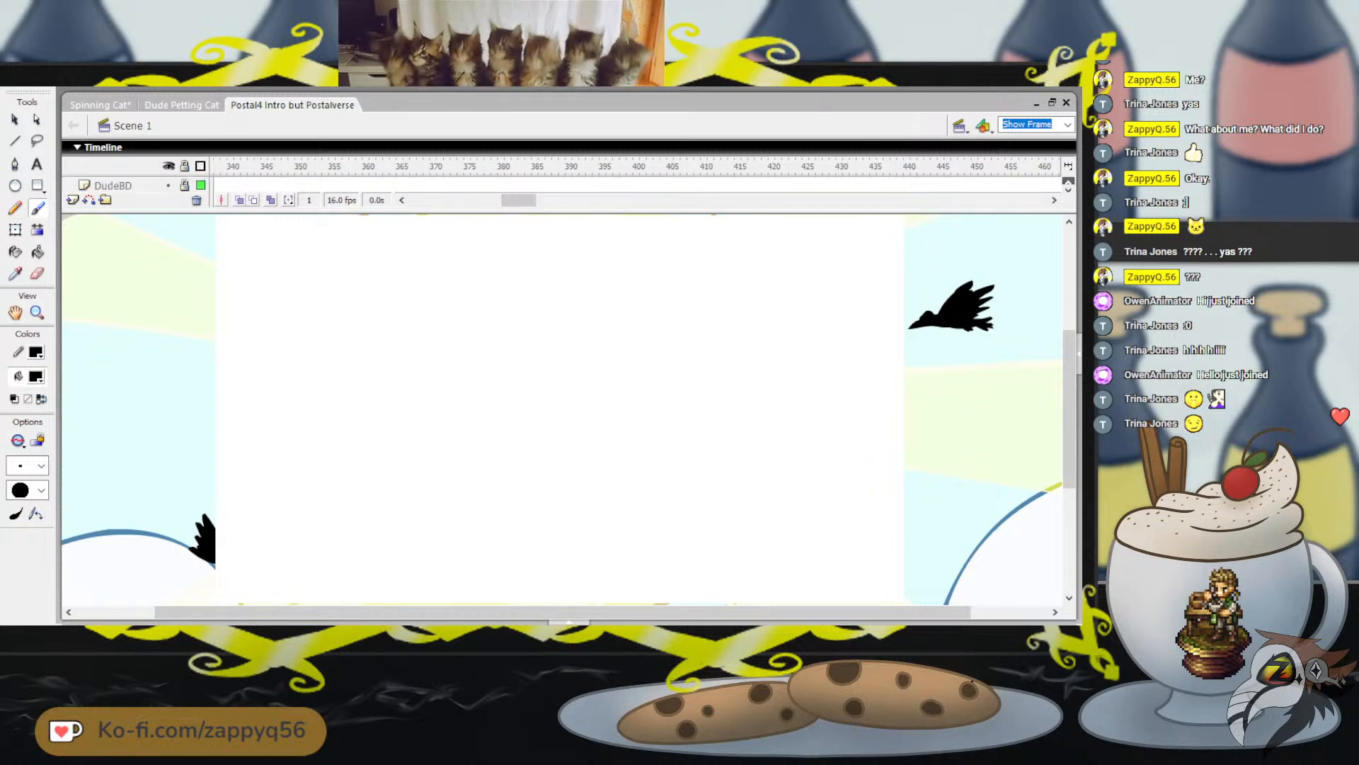
left_click(1068, 182)
left_click(1068, 190)
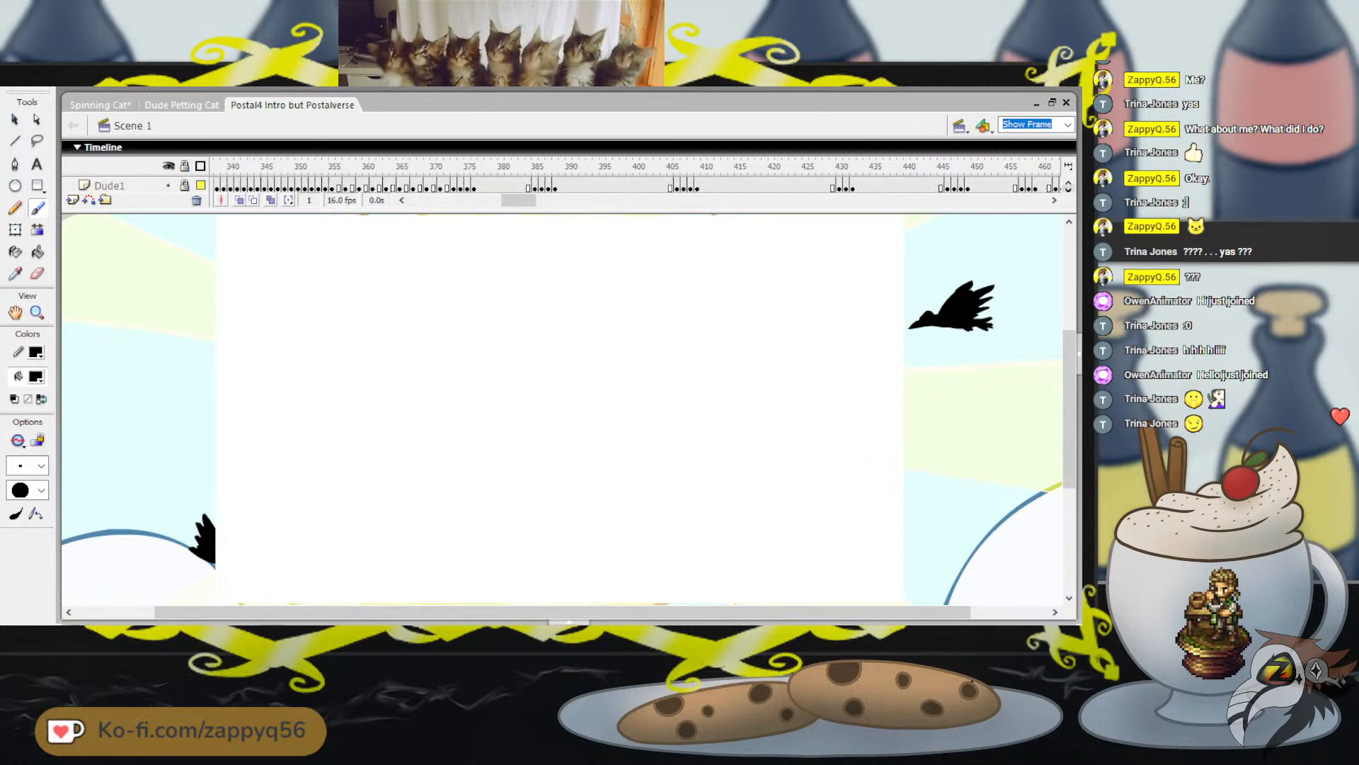
left_click_drag(519, 201, 720, 201)
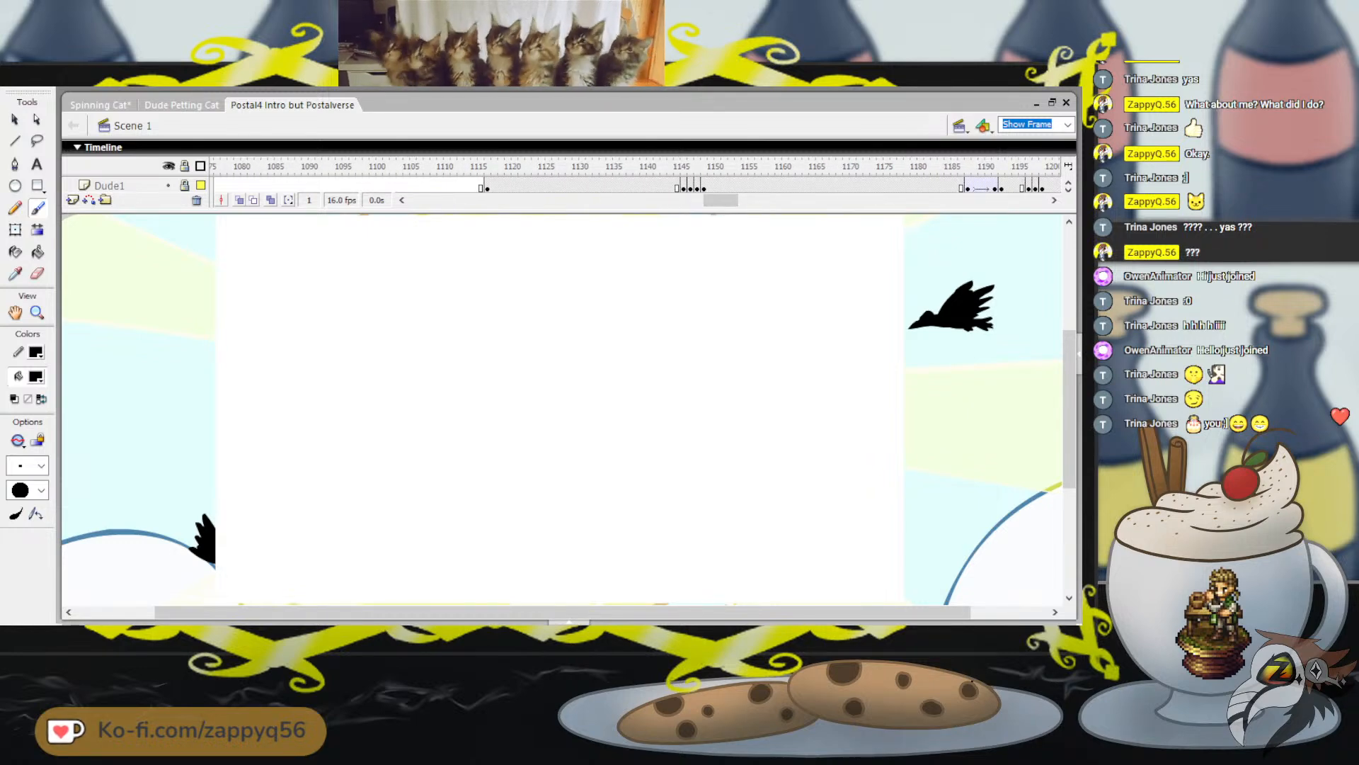
left_click(562, 167)
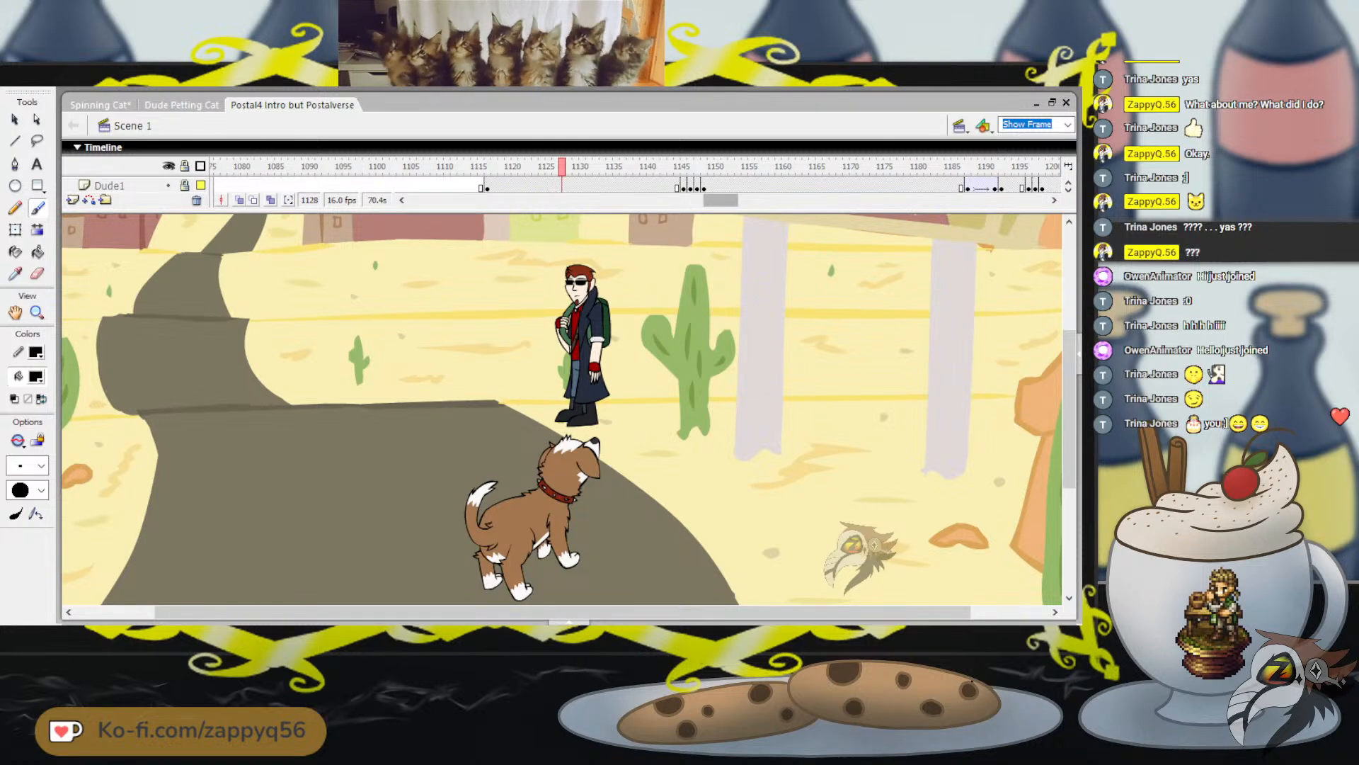
Scrub through the Dude1 layer's frame-by-frame section up to frame 1244 to review its animation
mouse_move(721, 200)
left_mouse_down()
mouse_move(459, 200)
mouse_move(748, 201)
left_mouse_up()
left_click(365, 167)
left_click(683, 167)
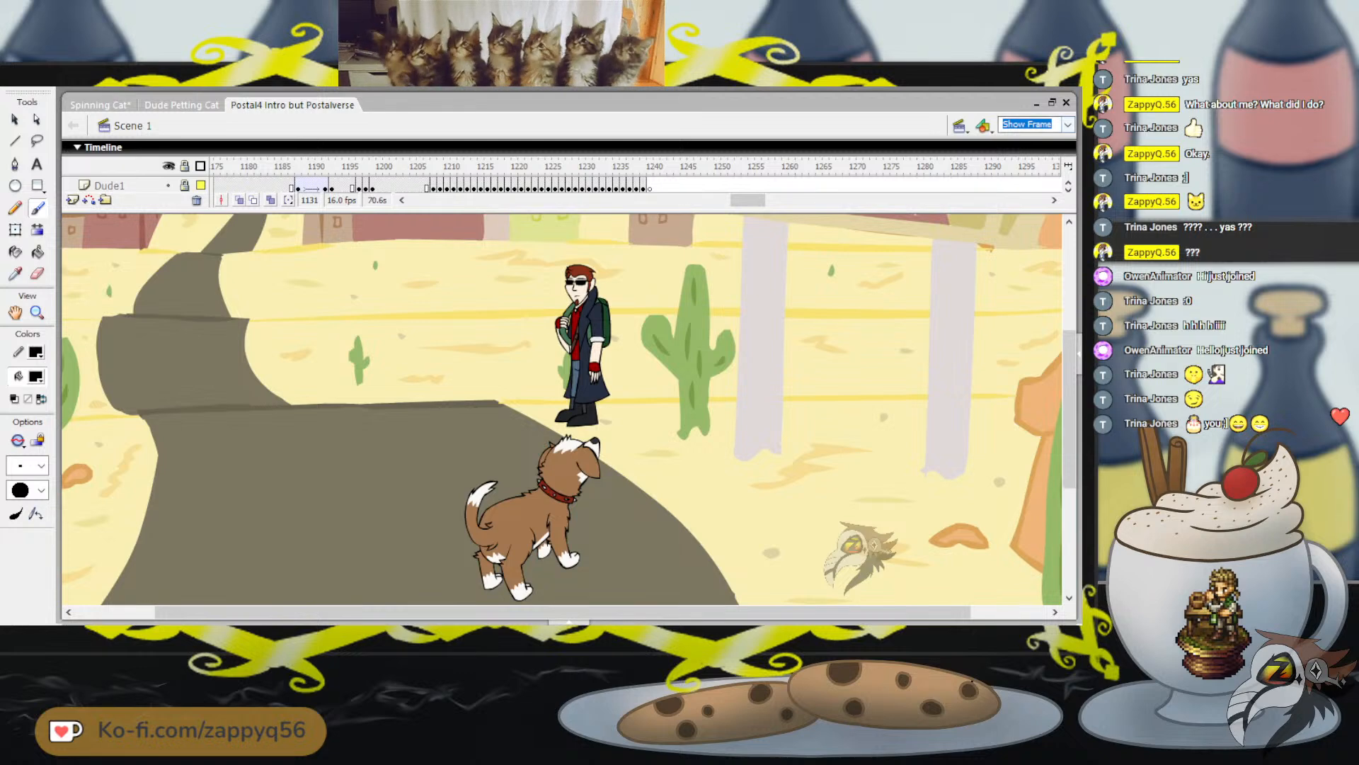
left_click(1030, 148)
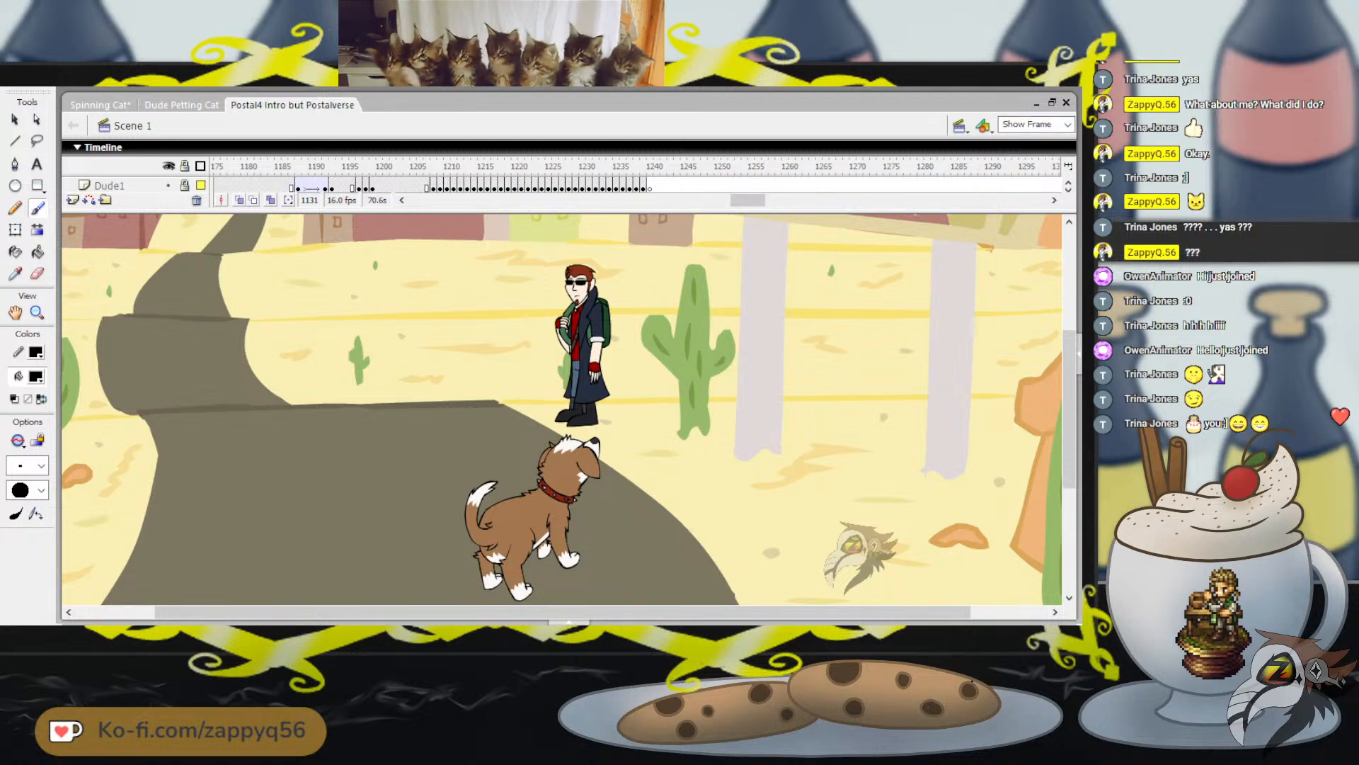
left_click(408, 167)
left_click_drag(408, 167, 678, 167)
left_click_drag(747, 200, 829, 201)
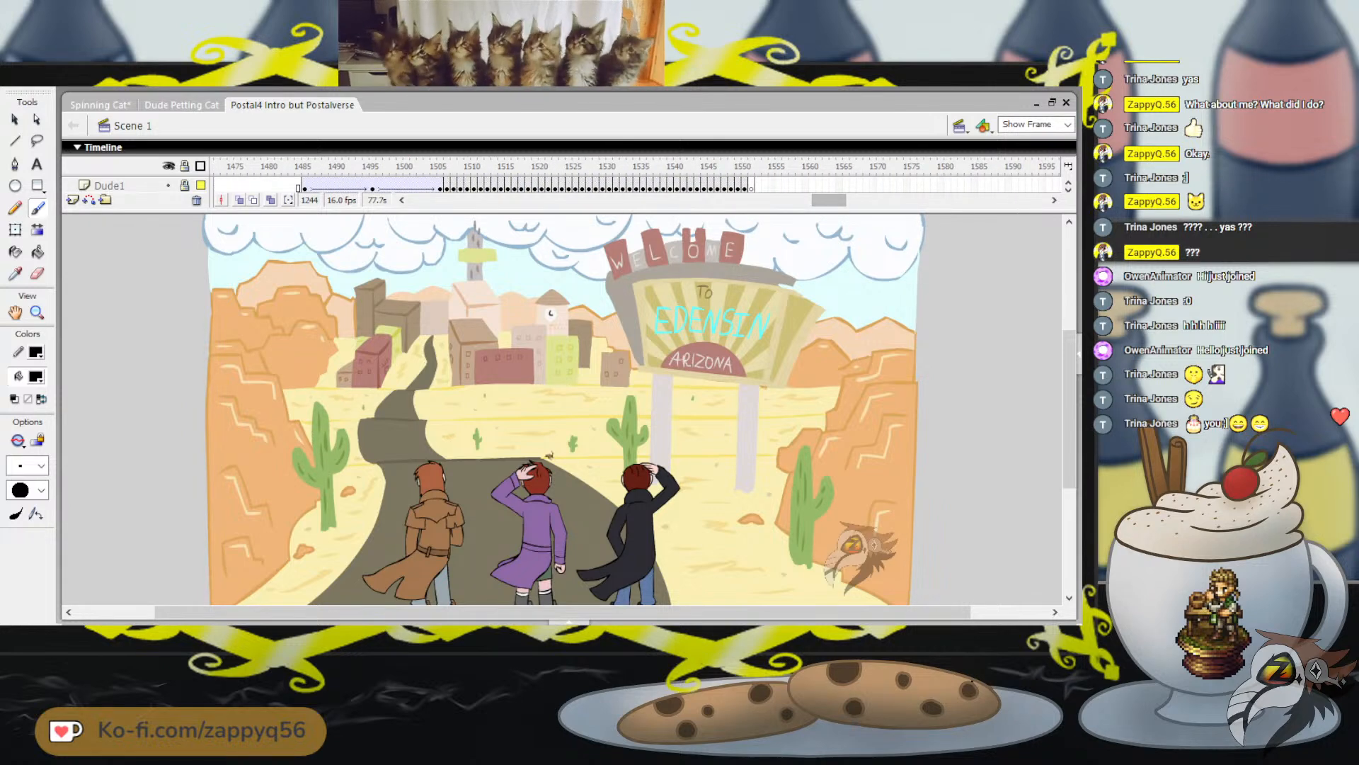
Scrub and play the Welcome to Edensin shot from frame 1483 to review the long-haired character's back-view animation
left_click(318, 167)
left_click_drag(318, 167, 446, 168)
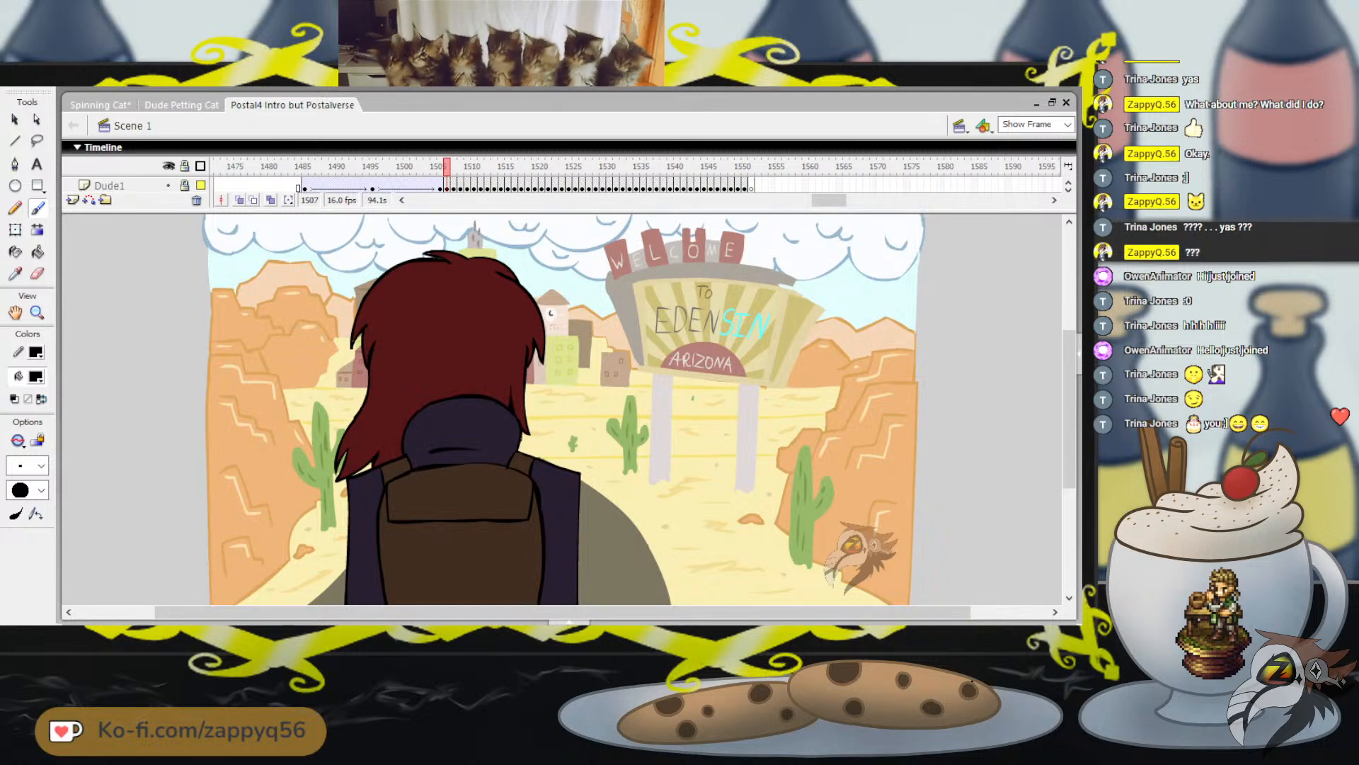
left_click(284, 167)
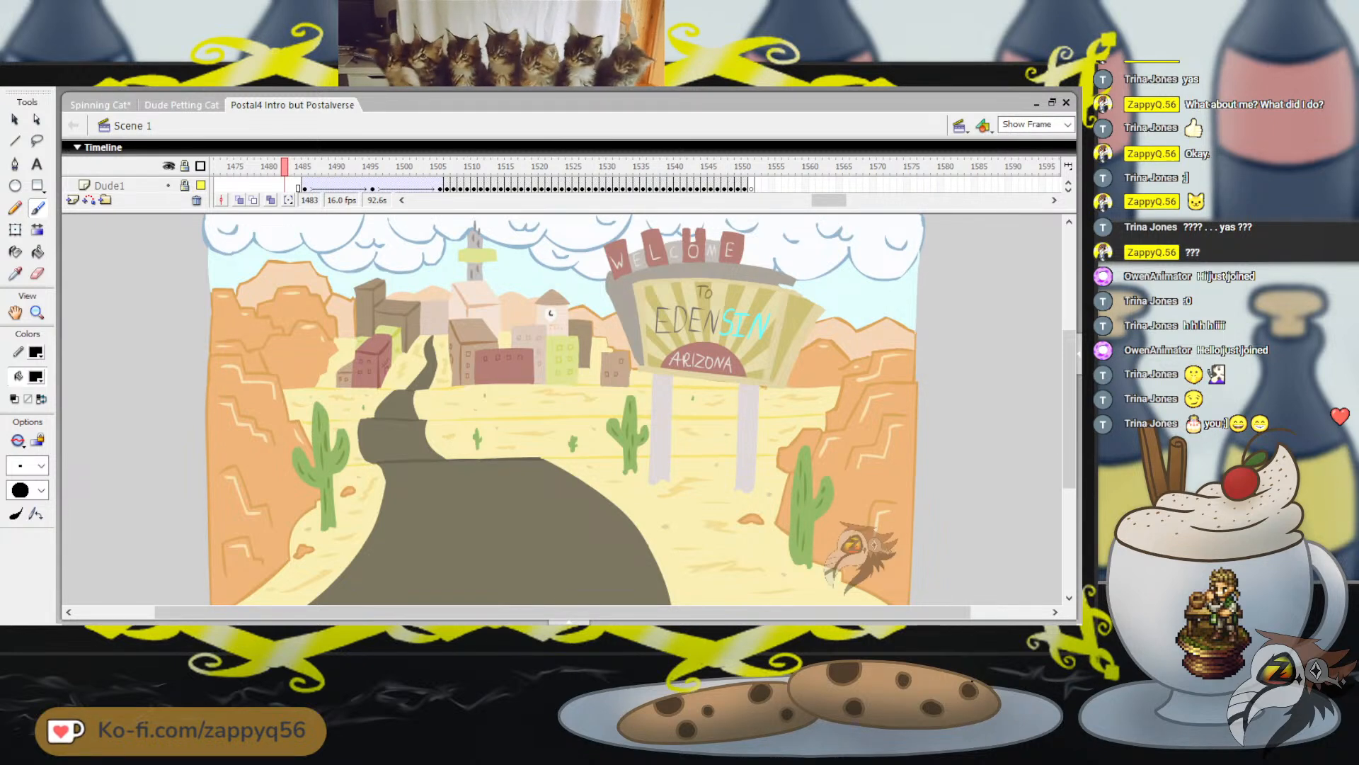
key("Return")
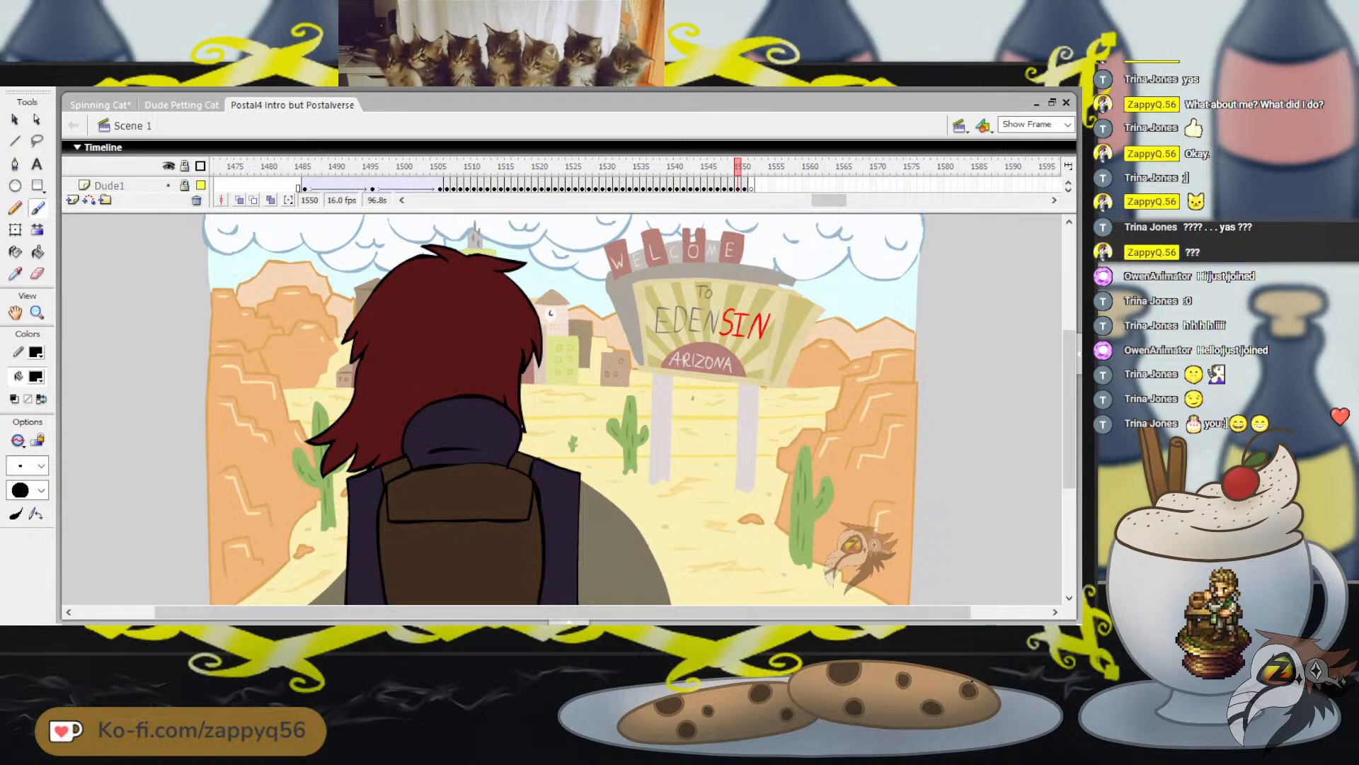
mouse_move(829, 200)
left_mouse_down()
mouse_move(740, 201)
mouse_move(824, 200)
left_mouse_up()
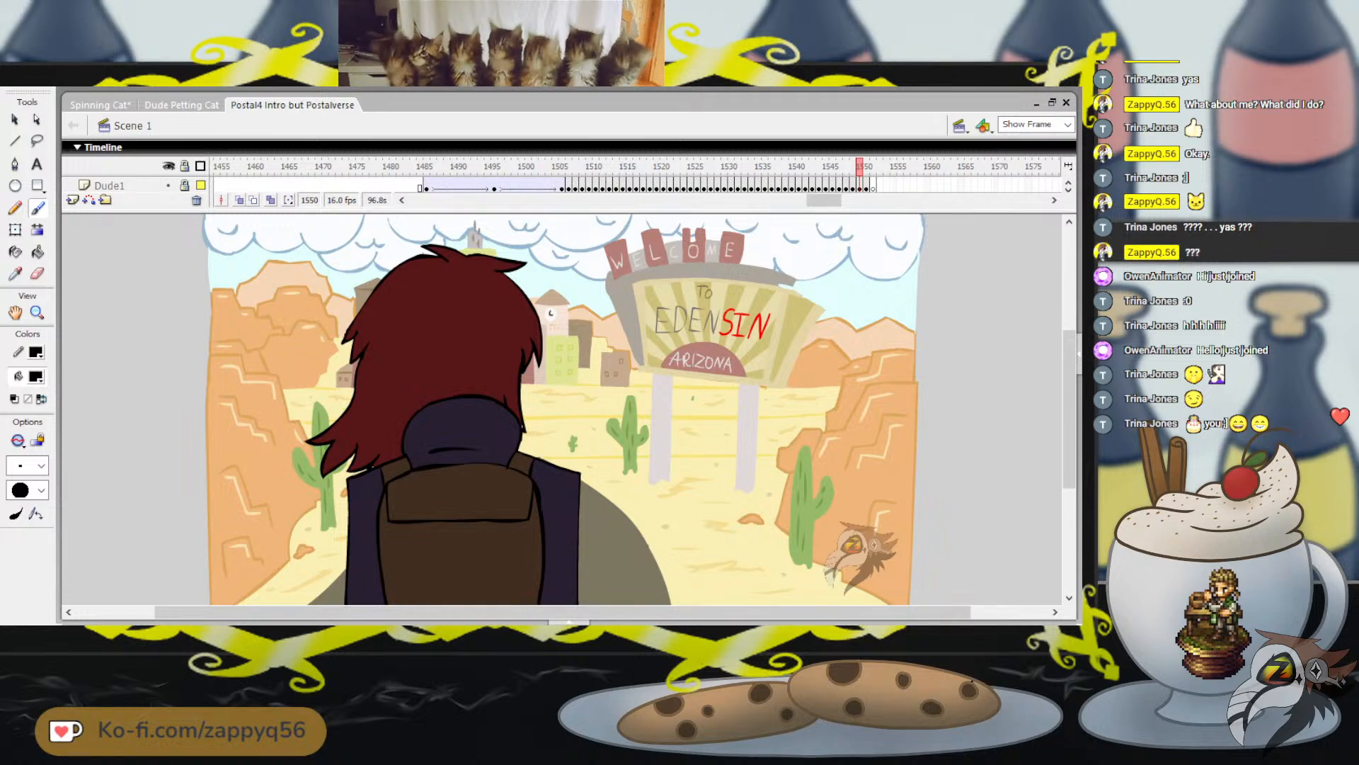
left_click(414, 167)
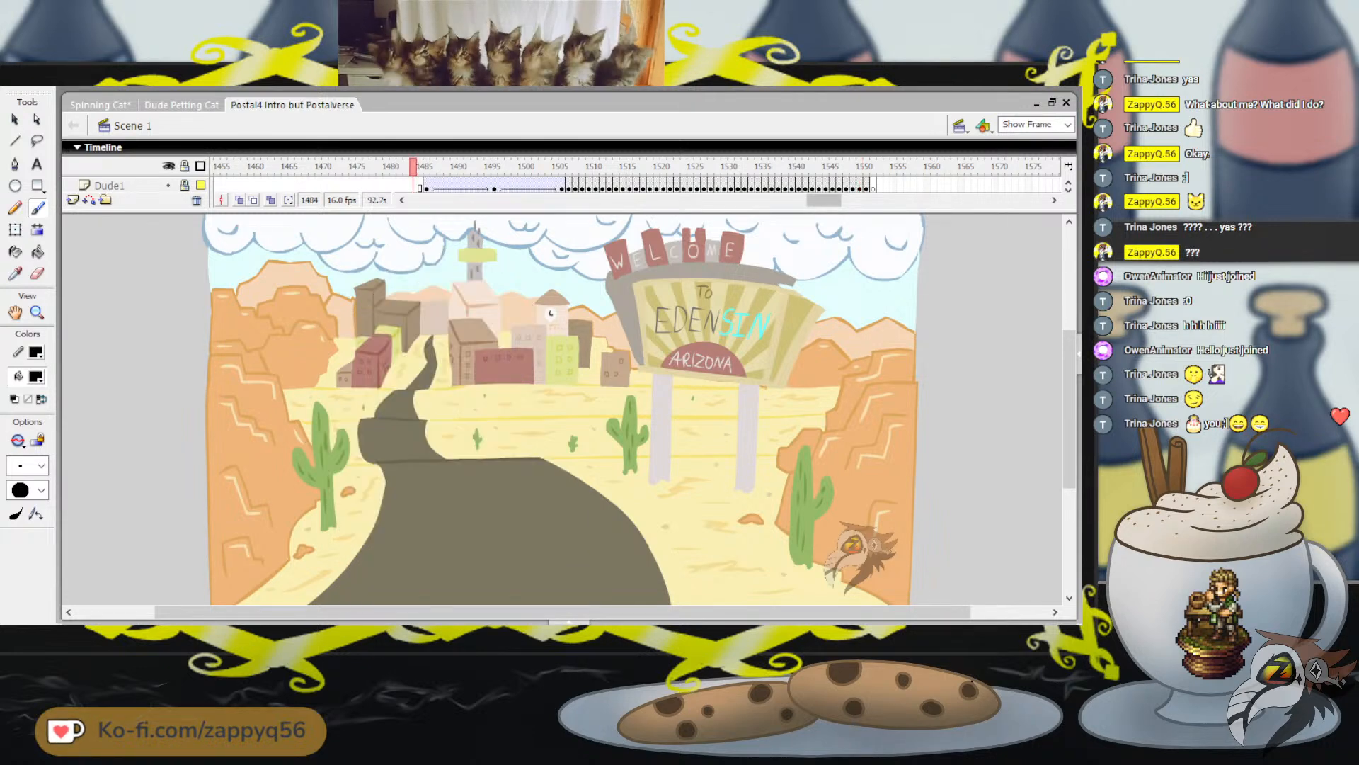
Rewind the intro document to frame 1 and return to the Spinning Cat document
left_click_drag(824, 200, 427, 201)
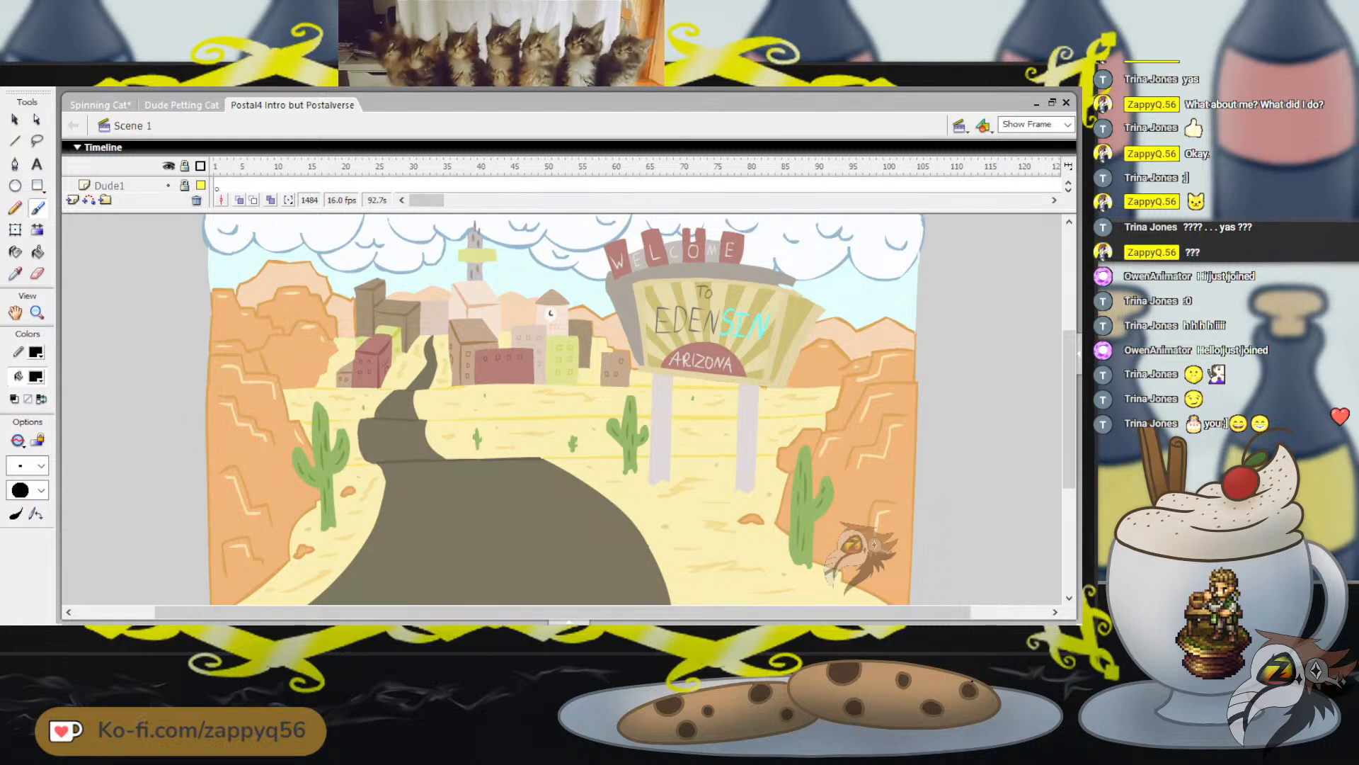
left_click(216, 167)
left_click(101, 105)
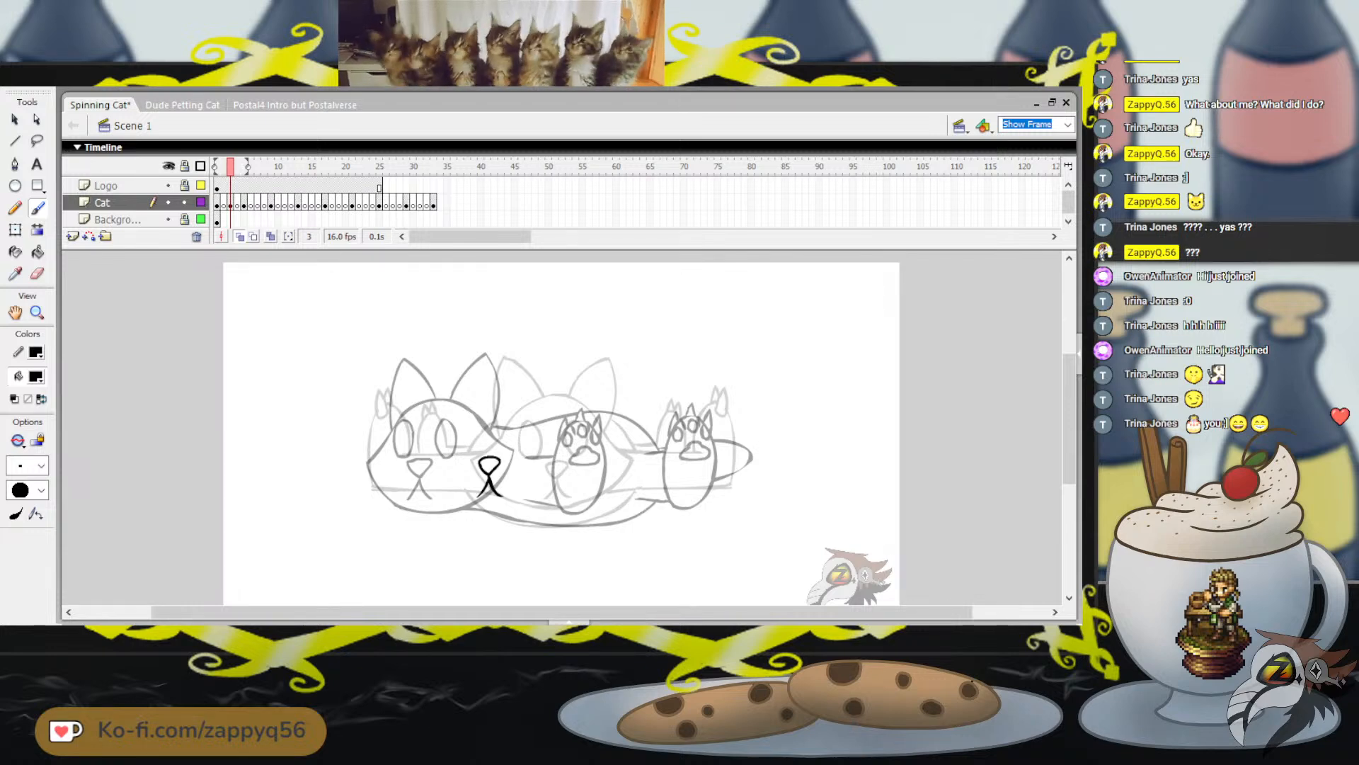
mouse_move(461, 426)
left_mouse_down()
mouse_move(470, 459)
mouse_move(461, 423)
mouse_move(461, 455)
mouse_move(474, 436)
mouse_move(462, 424)
mouse_move(504, 425)
mouse_move(513, 456)
mouse_move(512, 423)
left_mouse_up()
key("ctrl+z")
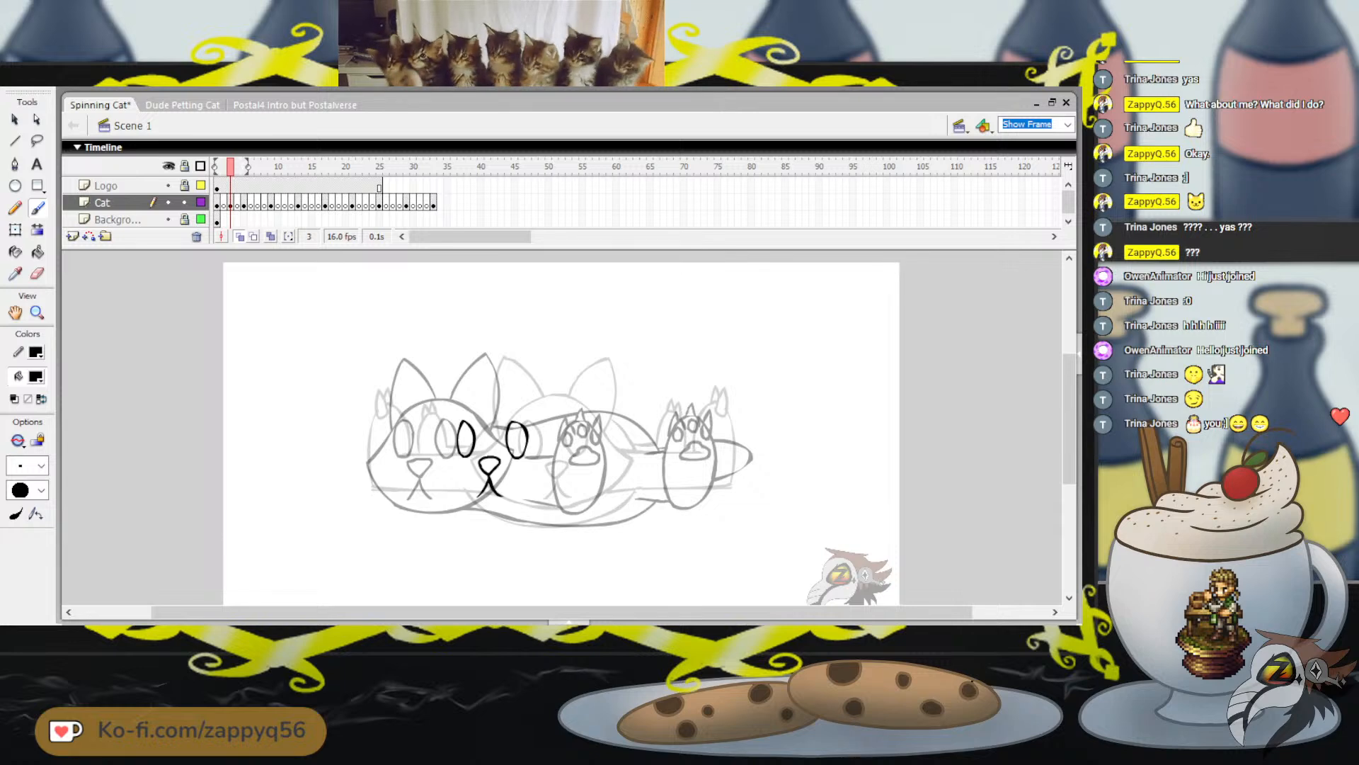
key("ctrl+z")
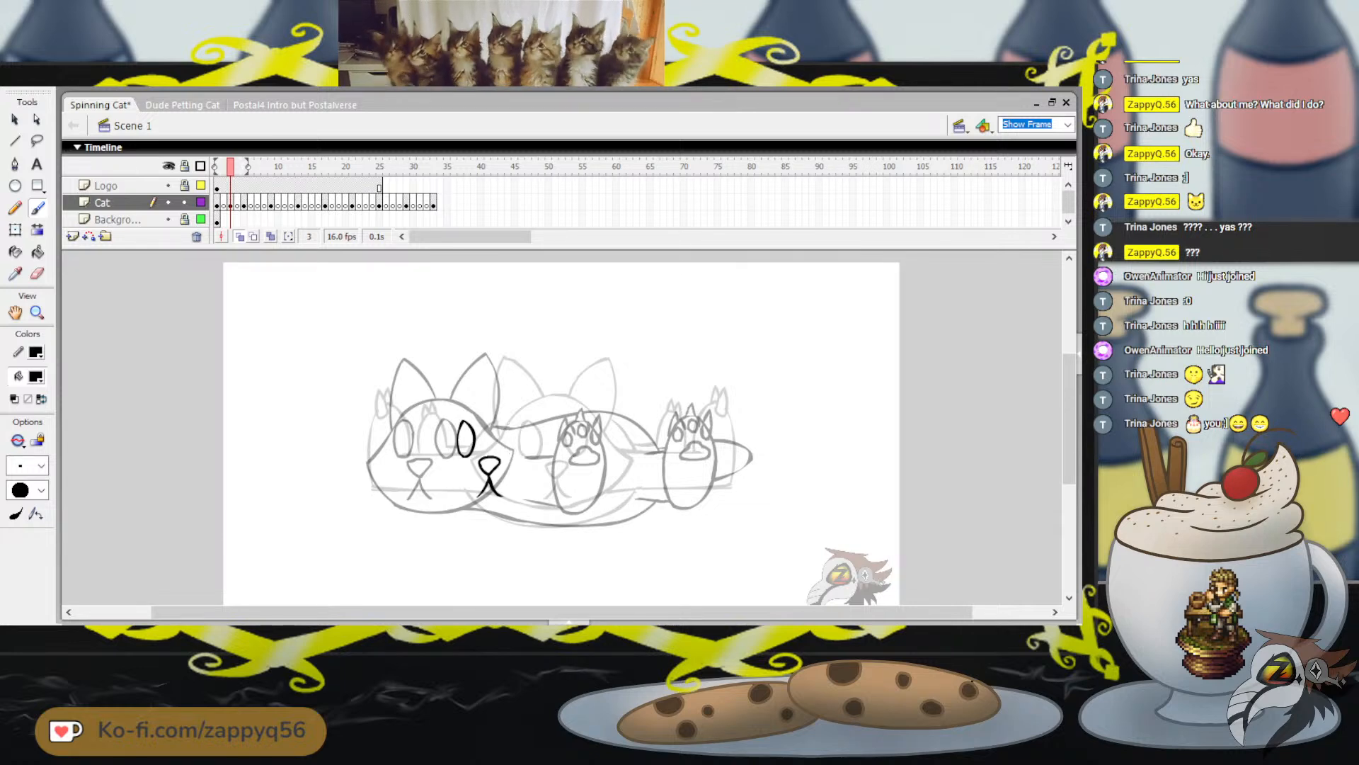
key("ctrl+z")
Trace the right-hand eye from the onion-skinned three-quarter pose on frame 3 and nudge it right and slightly up toward the new nose
mouse_move(442, 420)
left_mouse_down()
mouse_move(436, 453)
mouse_move(453, 459)
mouse_move(456, 425)
mouse_move(444, 418)
left_mouse_up()
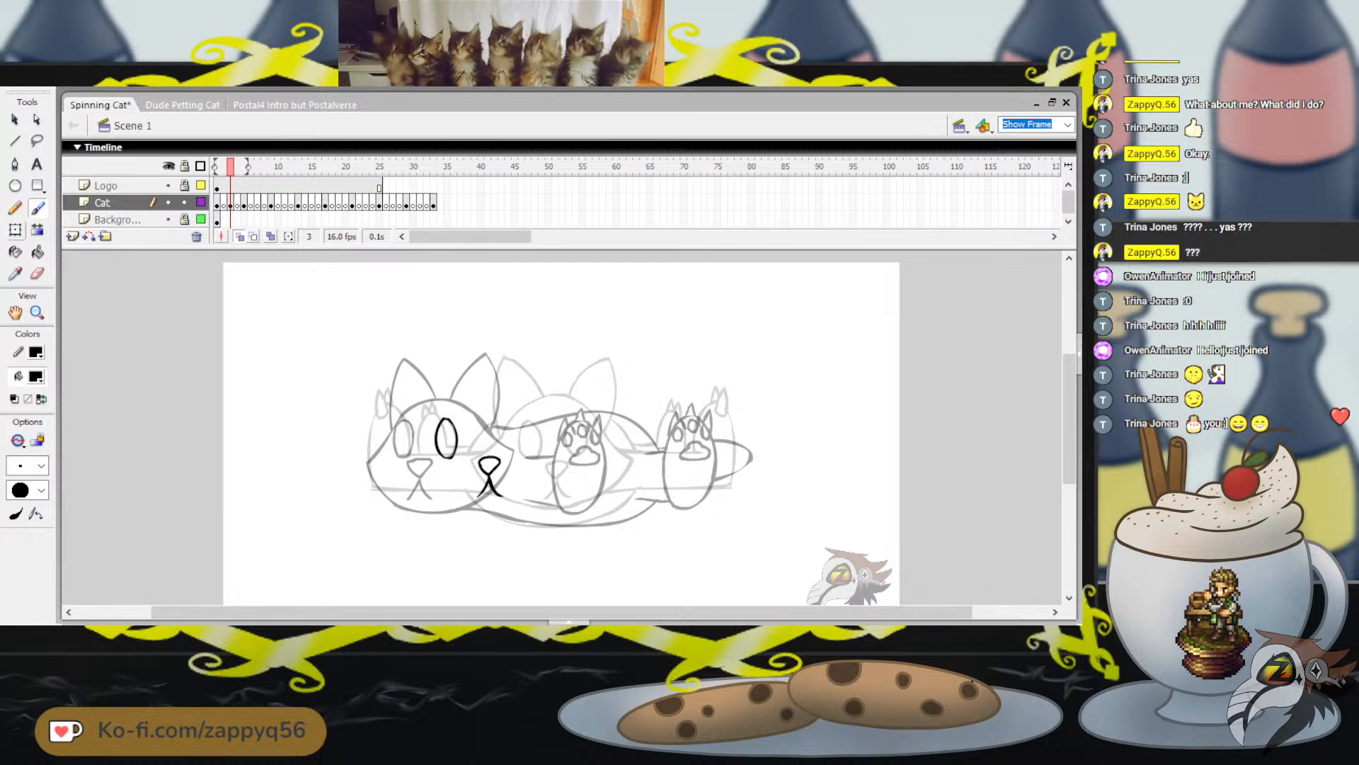
key("q")
left_click(455, 440)
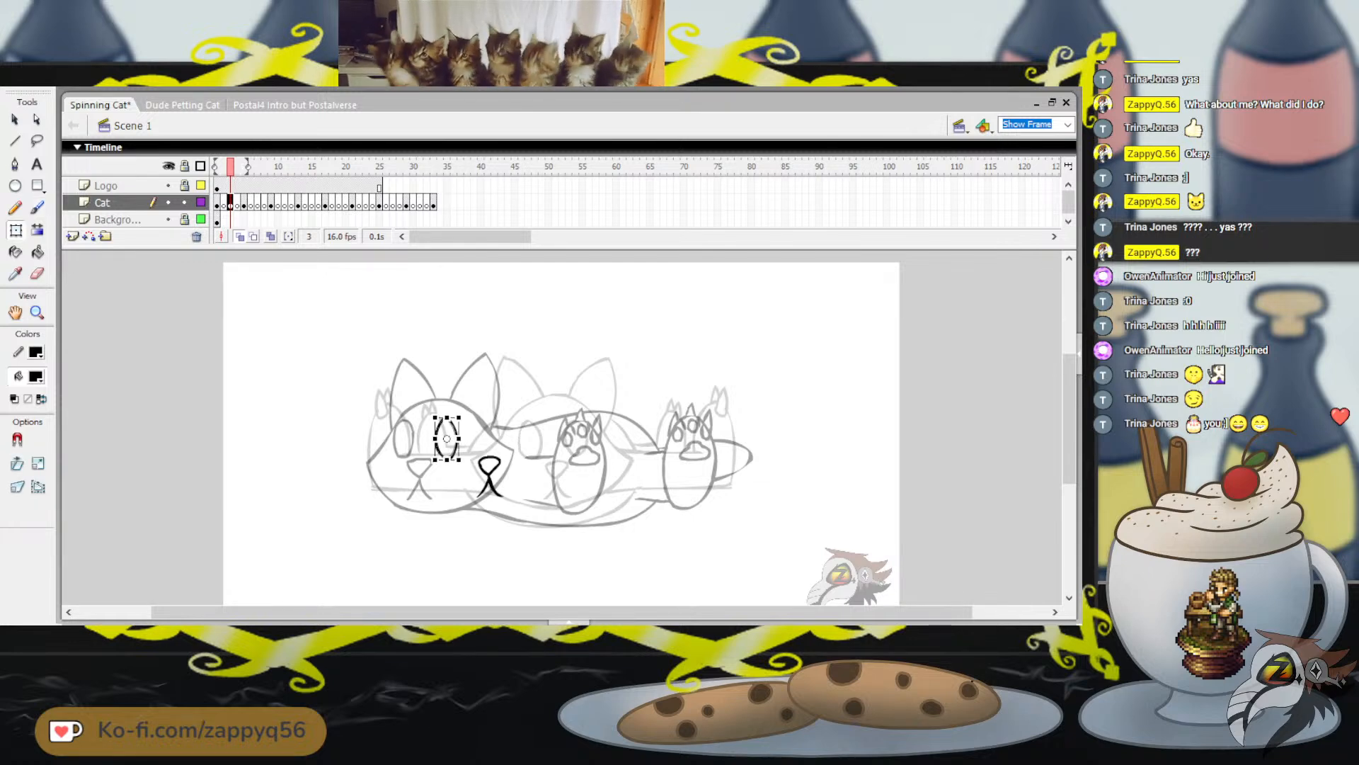
key("Right")
key("Right")
key("Right")
key("Right")
key("Right")
key("Right")
key("Right")
key("Right")
key("Right")
key("Right")
key("Right")
key("Right")
key("Right")
key("Right")
key("Right")
key("Right")
key("Right")
key("Right")
key("Right")
key("Right")
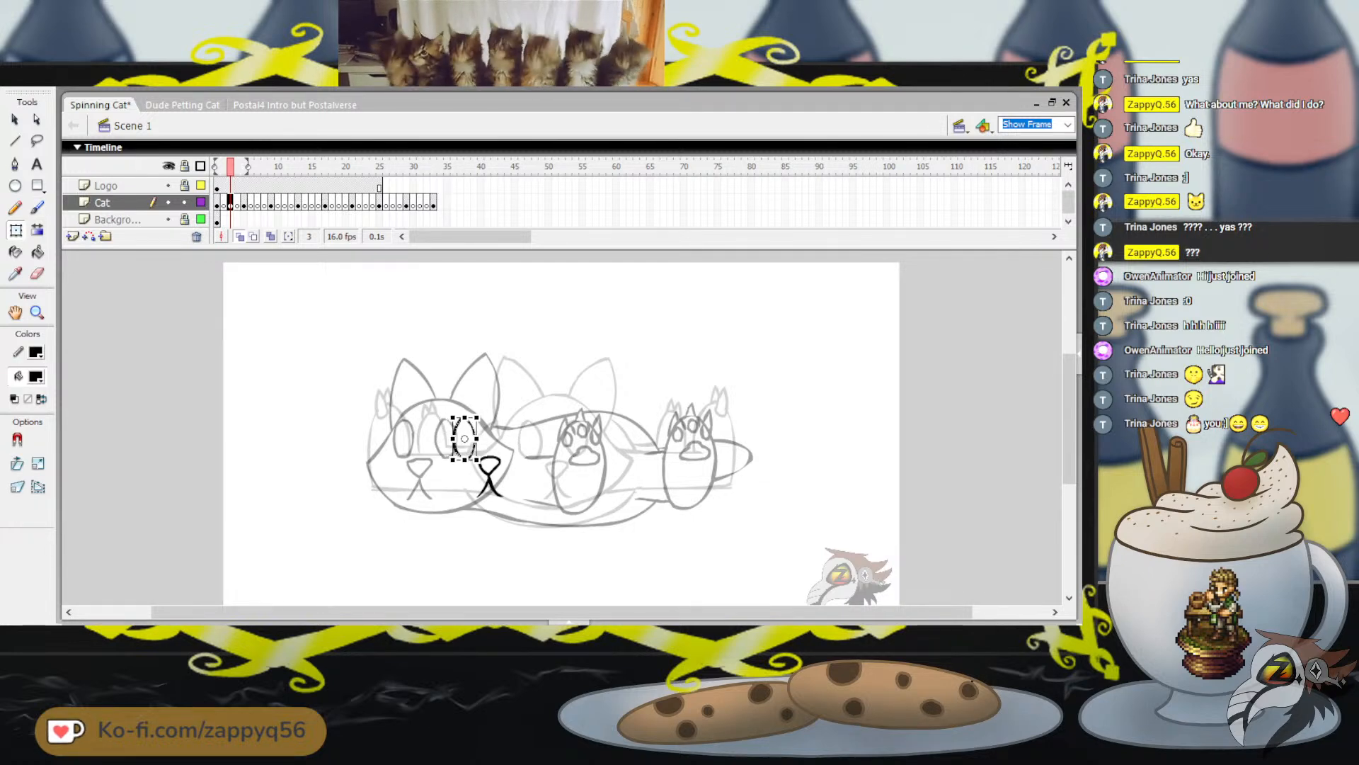
key("Up")
key("Escape")
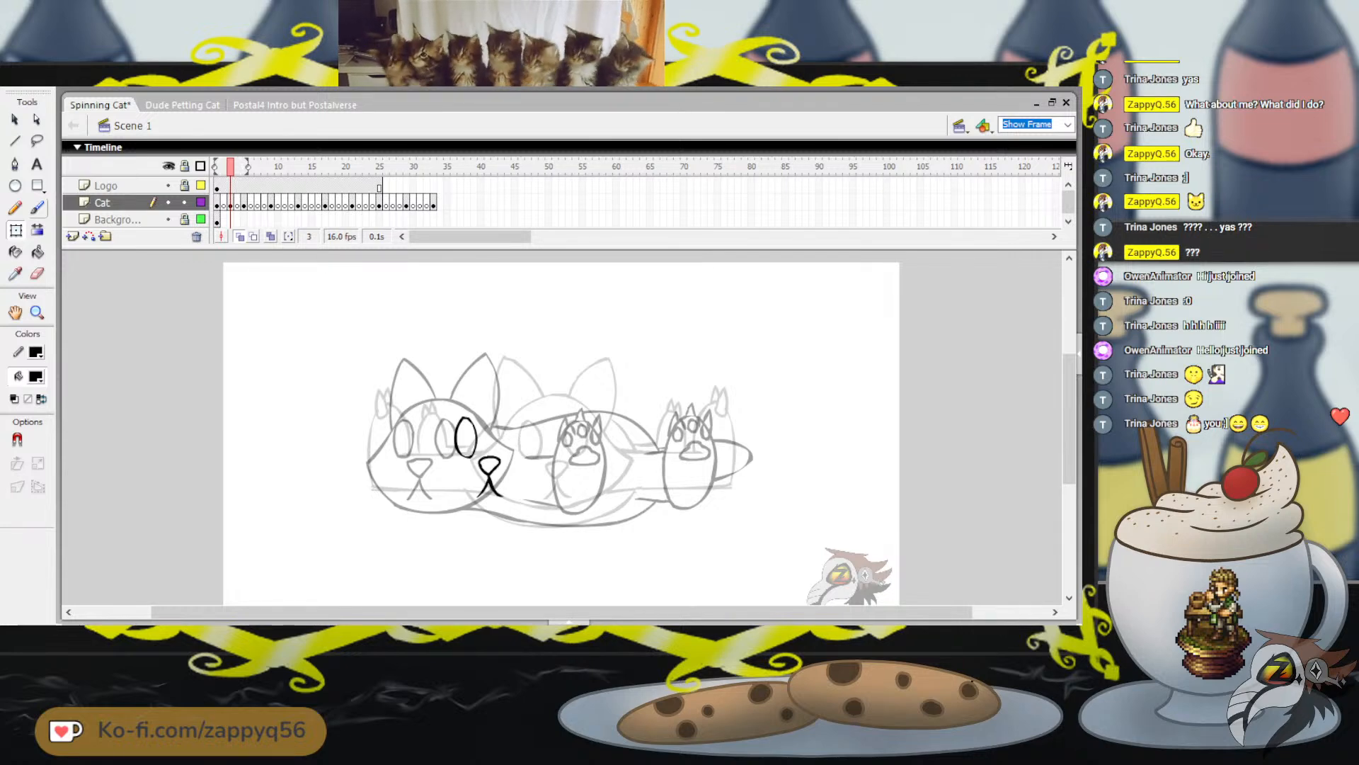
Trace the left-hand eye from the onion-skinned three-quarter pose on frame 3 and move it to the other side of the traced eye
key("b")
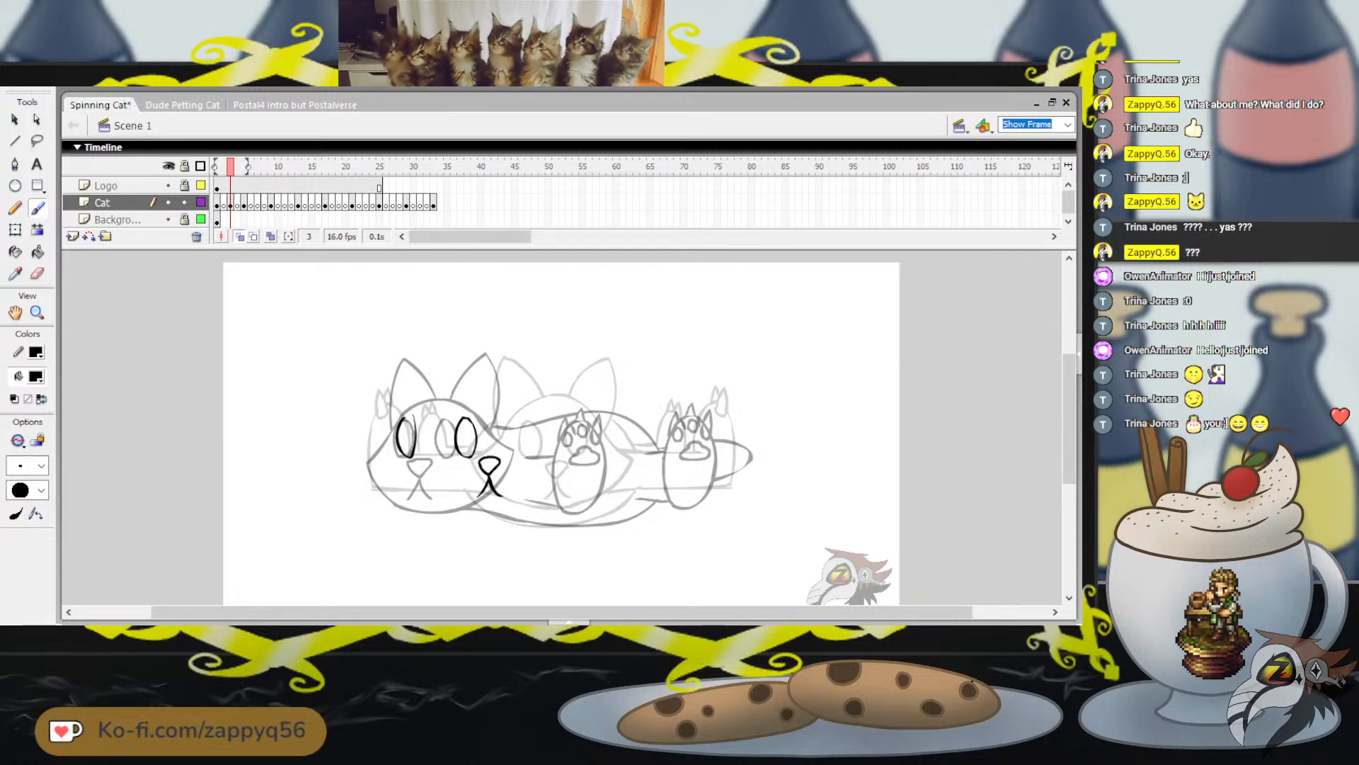
mouse_move(403, 417)
left_mouse_down()
mouse_move(394, 449)
mouse_move(413, 451)
mouse_move(402, 418)
left_mouse_up()
key("ctrl+z")
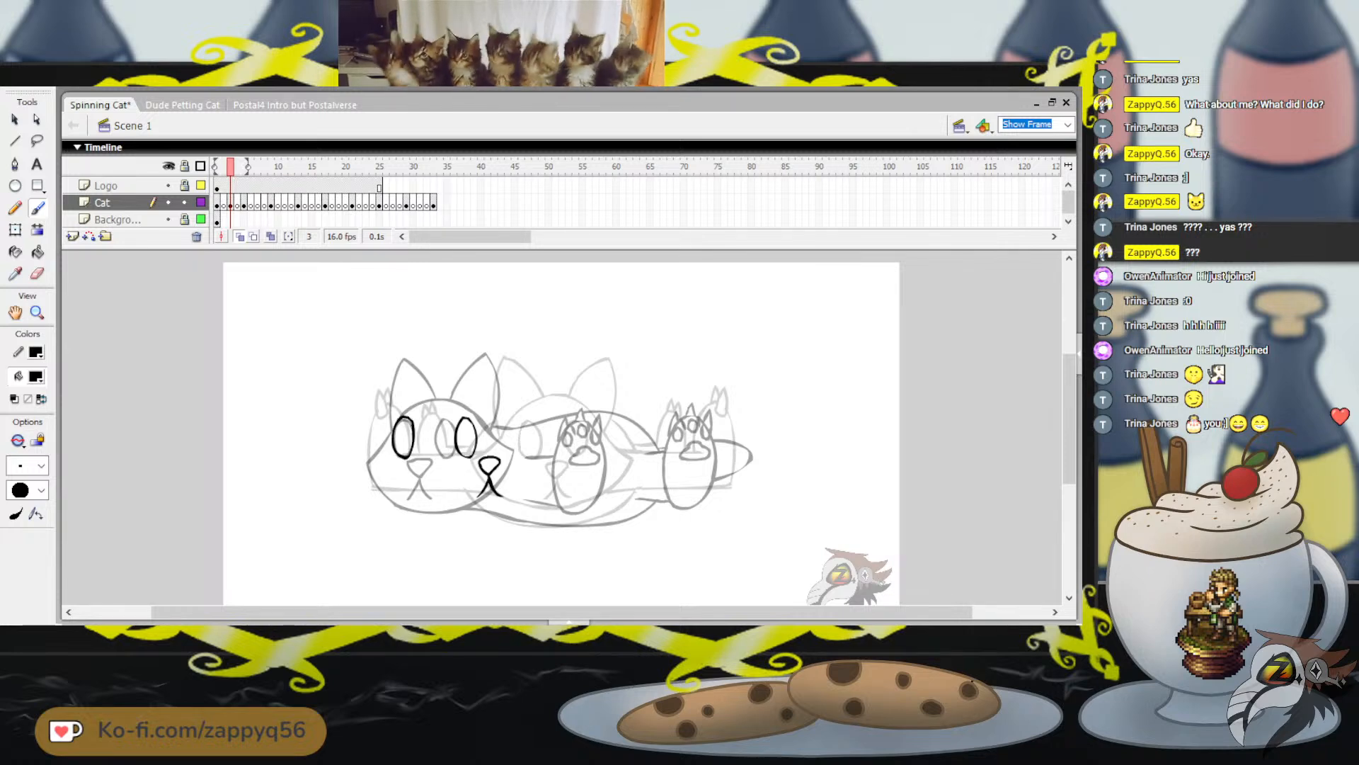
left_click_drag(428, 386, 436, 384)
key("v")
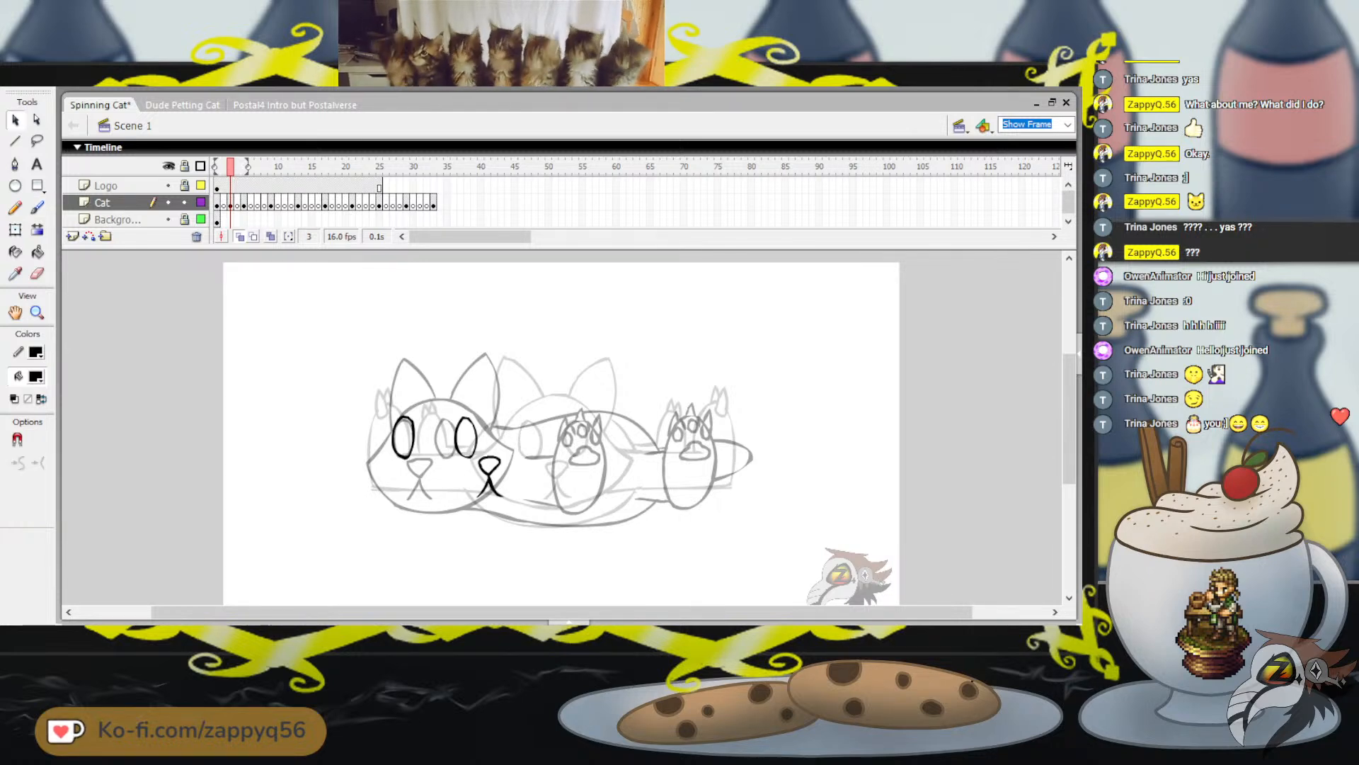
left_click(413, 437)
left_click_drag(413, 437, 528, 434)
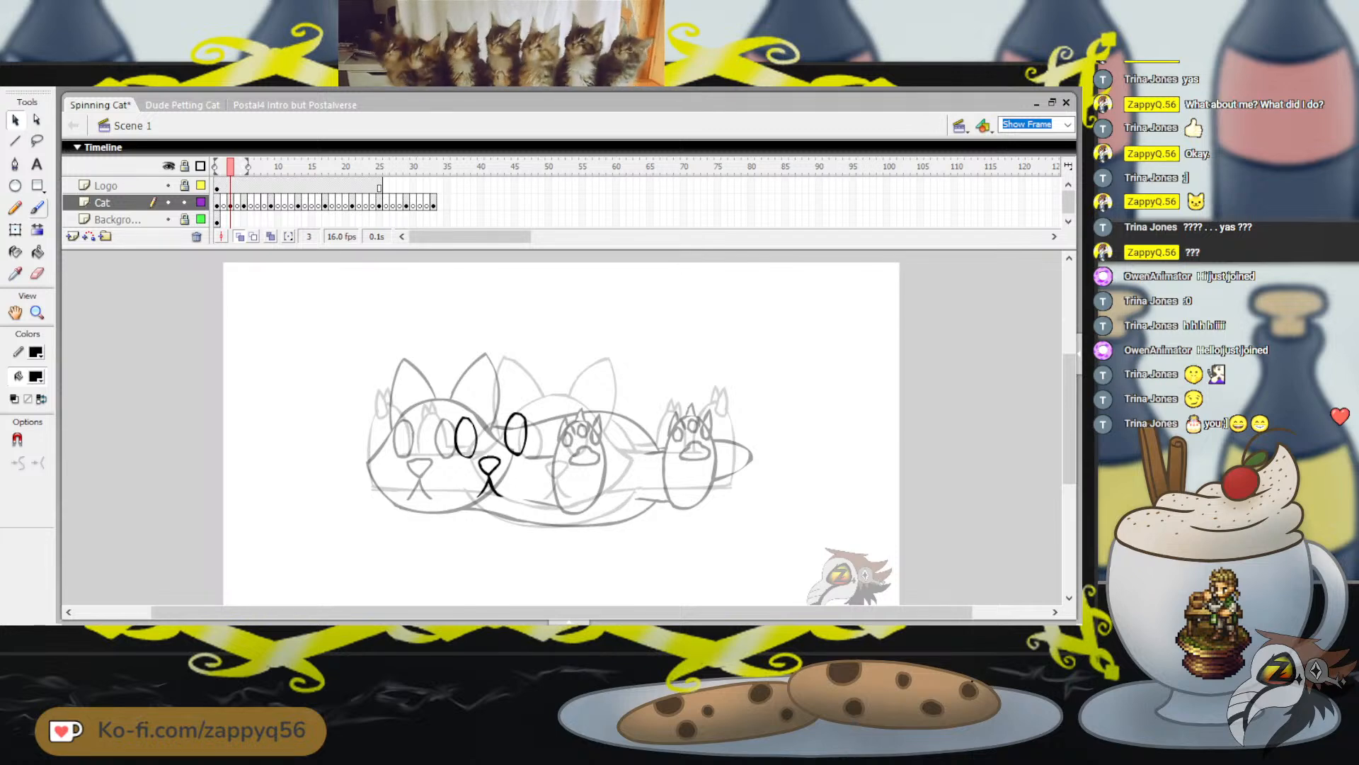
key("b")
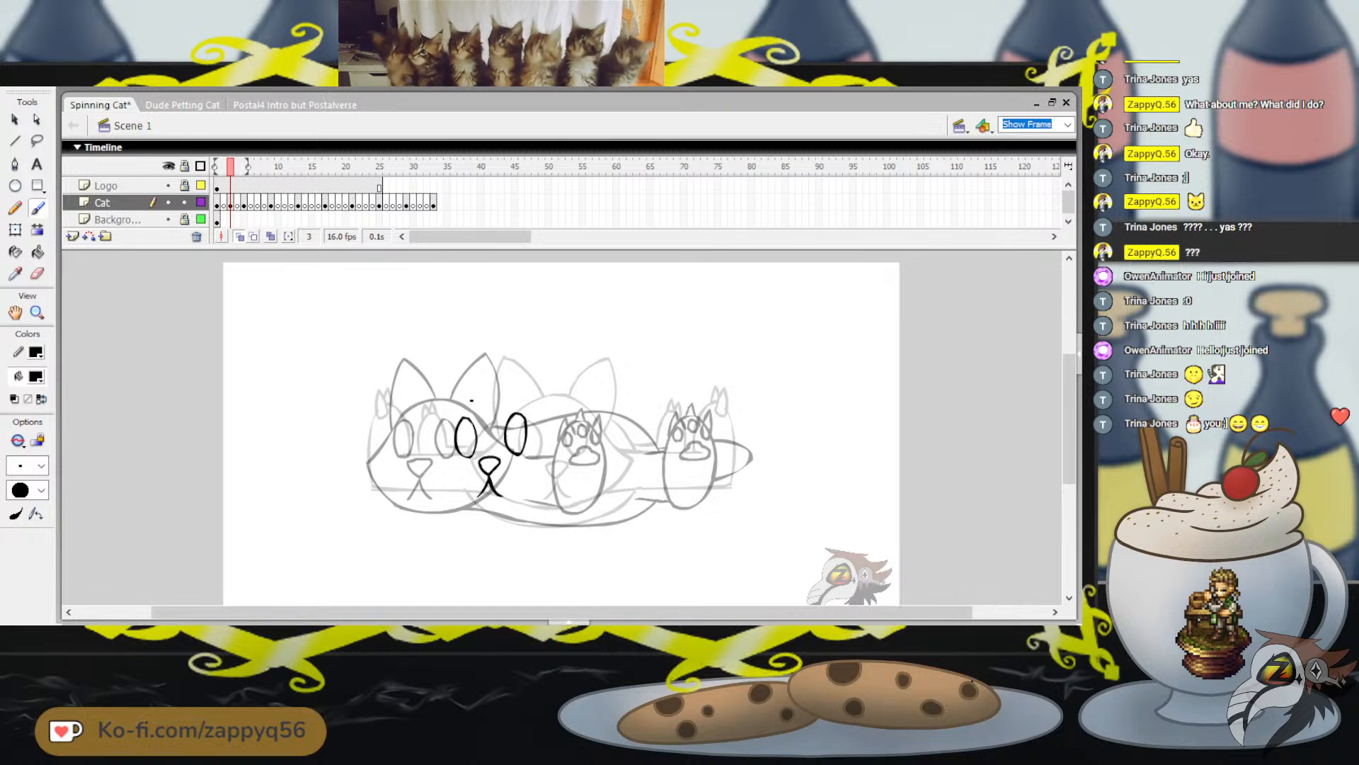
key("ctrl+z")
mouse_move(470, 397)
left_mouse_down()
mouse_move(423, 463)
mouse_move(464, 506)
left_mouse_up()
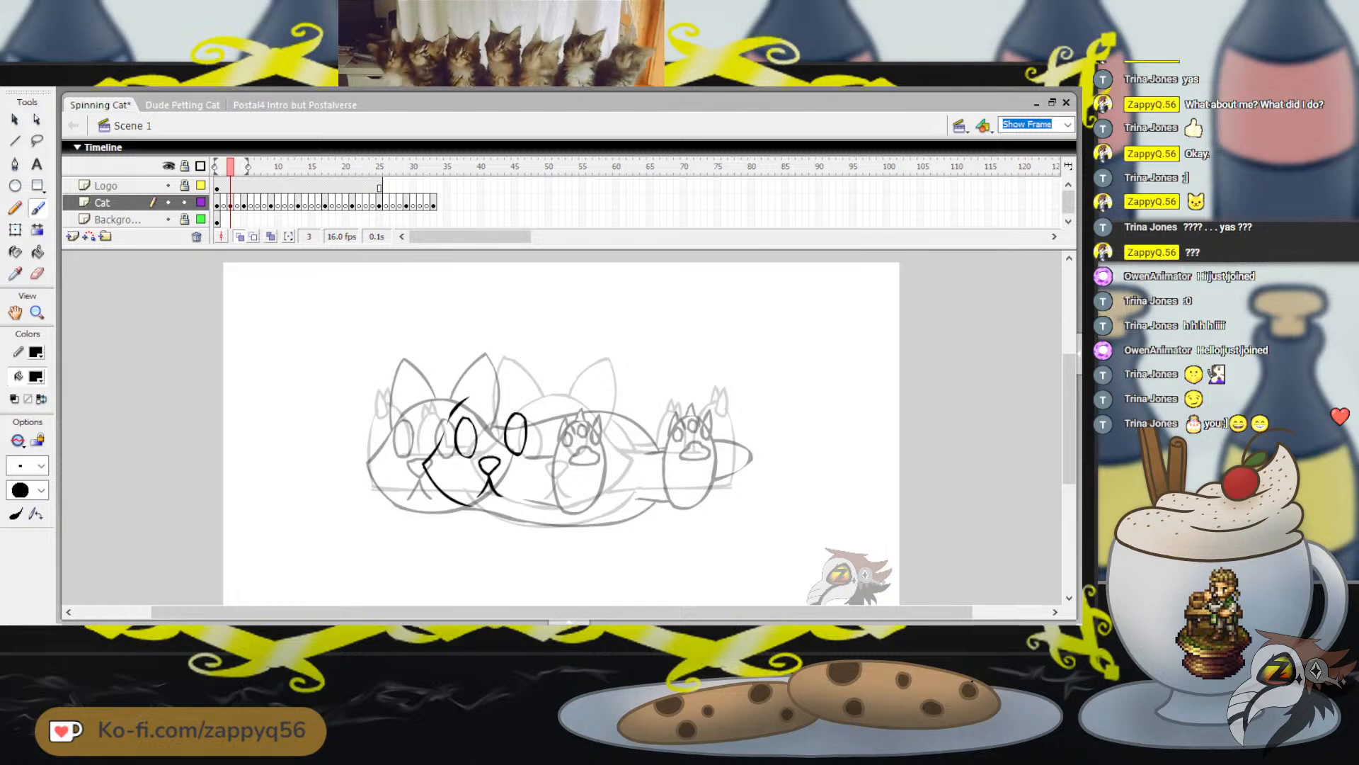
key("ctrl+z")
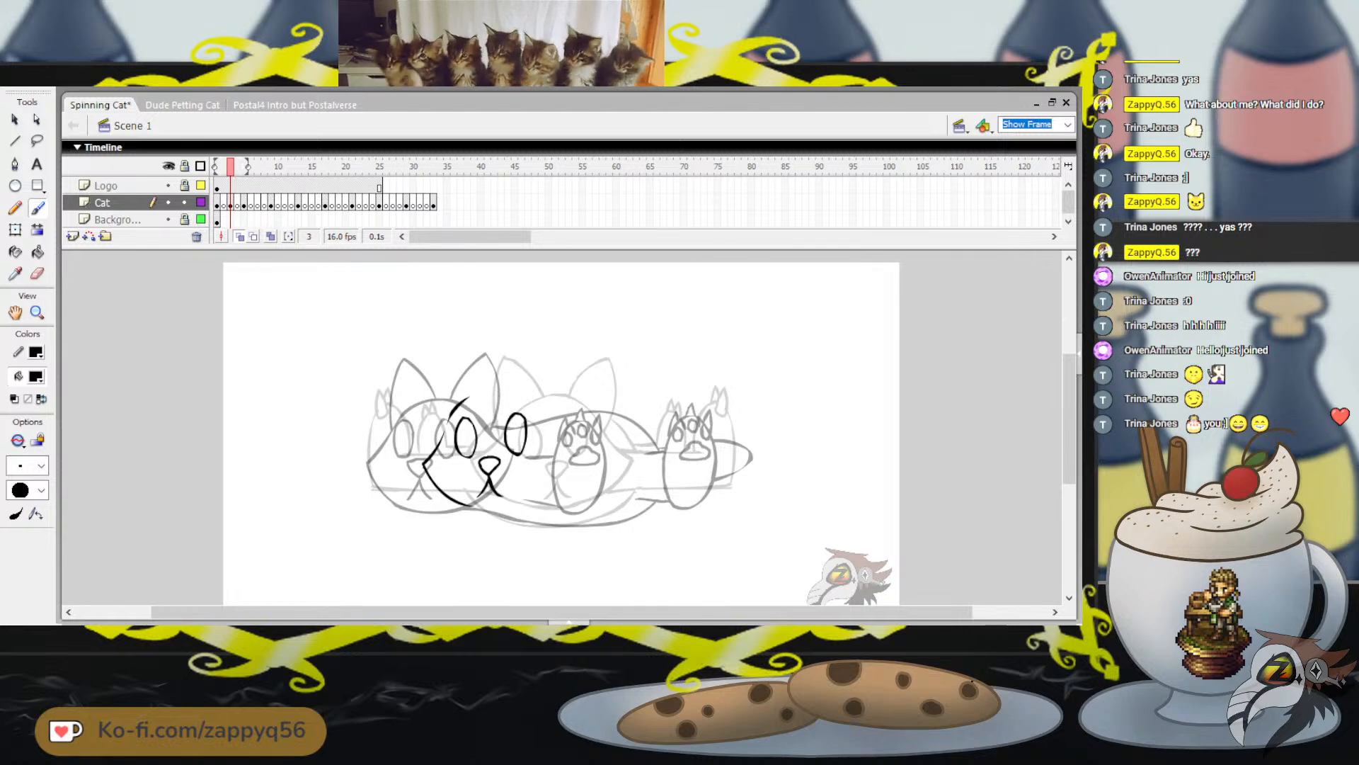
mouse_move(463, 403)
left_mouse_down()
mouse_move(514, 393)
mouse_move(546, 424)
mouse_move(471, 397)
mouse_move(534, 415)
left_mouse_up()
key("ctrl+z")
key("ctrl+z")
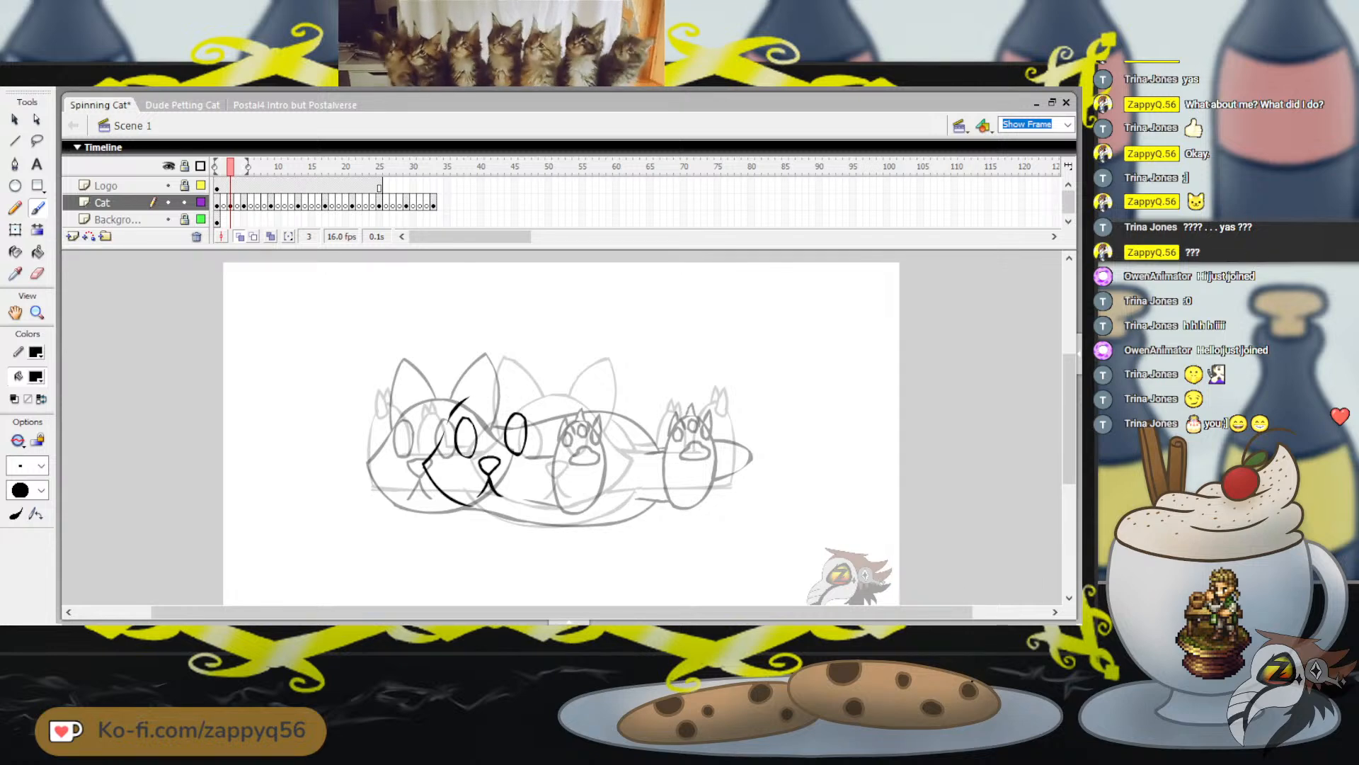
key("ctrl+z")
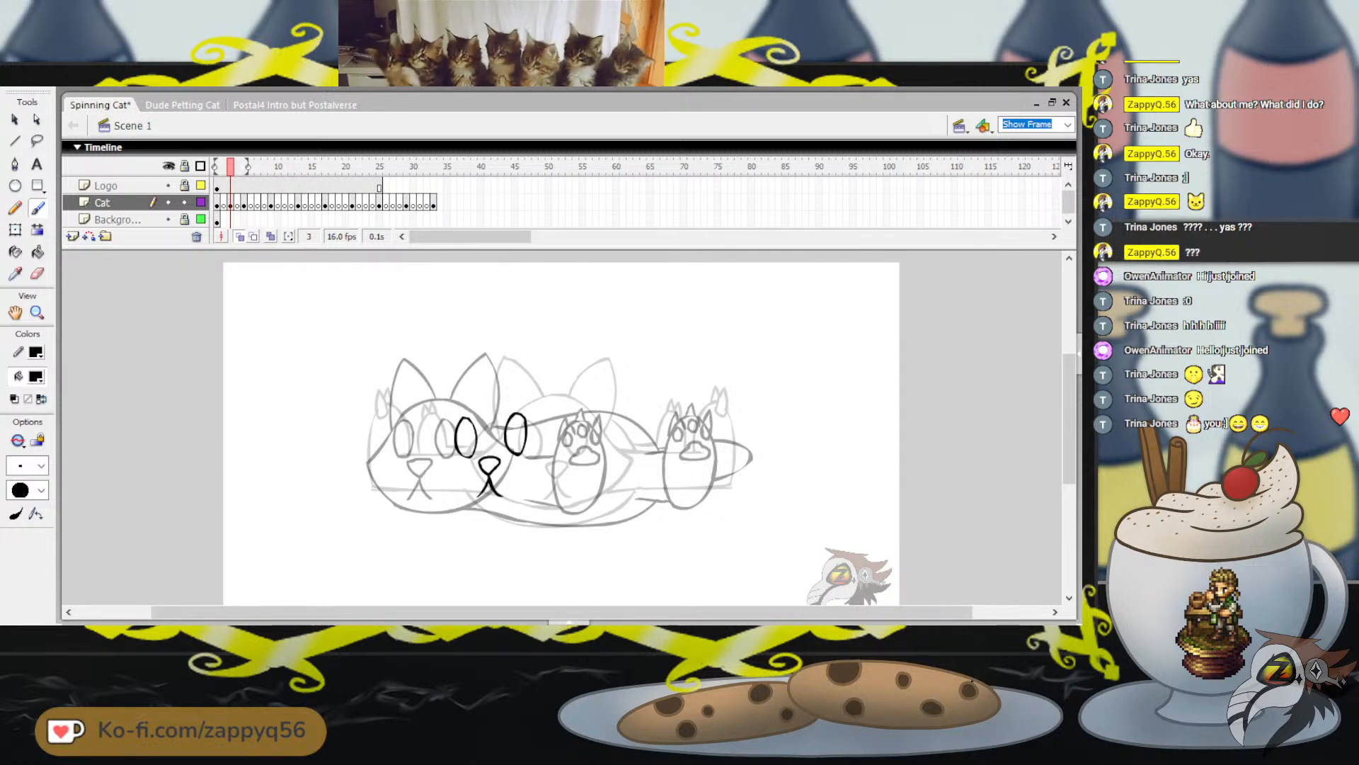
Move the traced eyes, nose and mouth together onto the onion-skinned front-facing head, nudging them slightly left and up into alignment
key("q")
left_click_drag(433, 406, 569, 511)
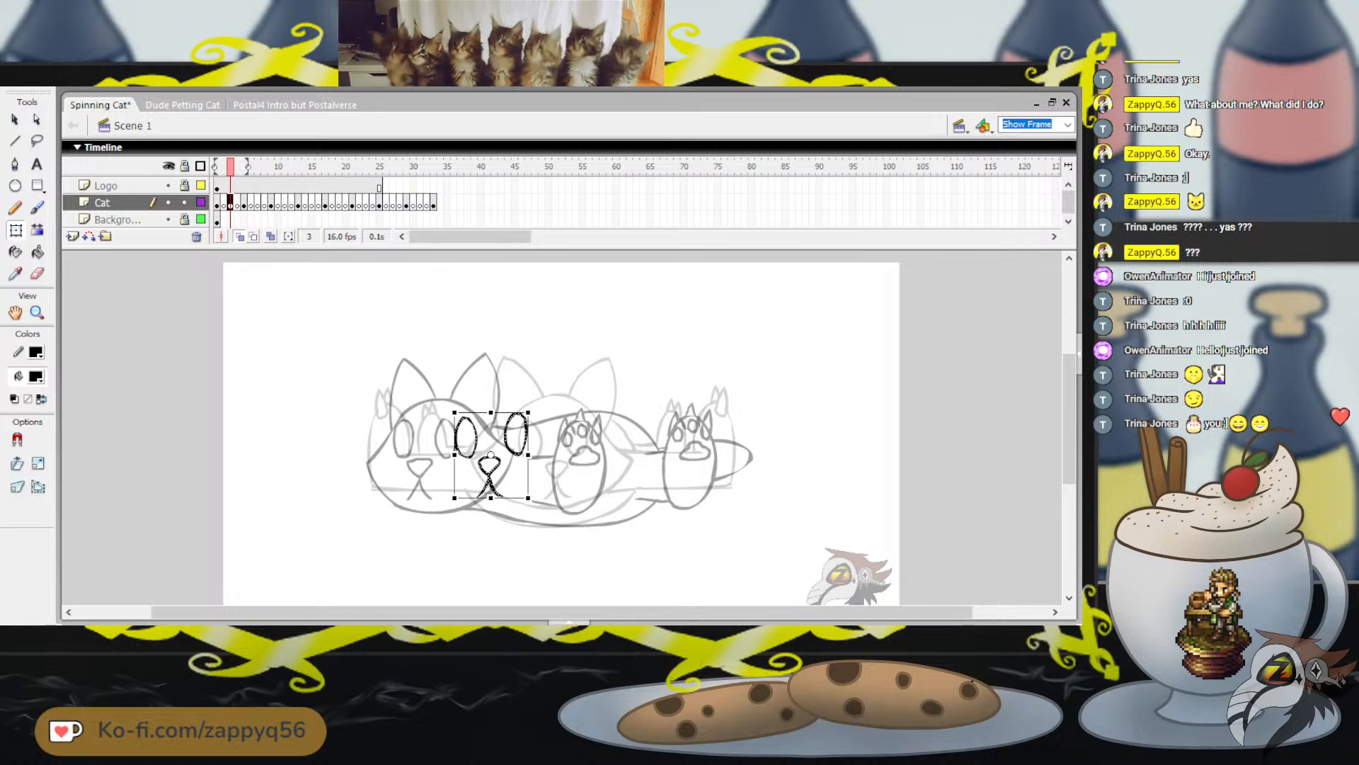
left_click_drag(517, 444, 591, 449)
key("ctrl+z")
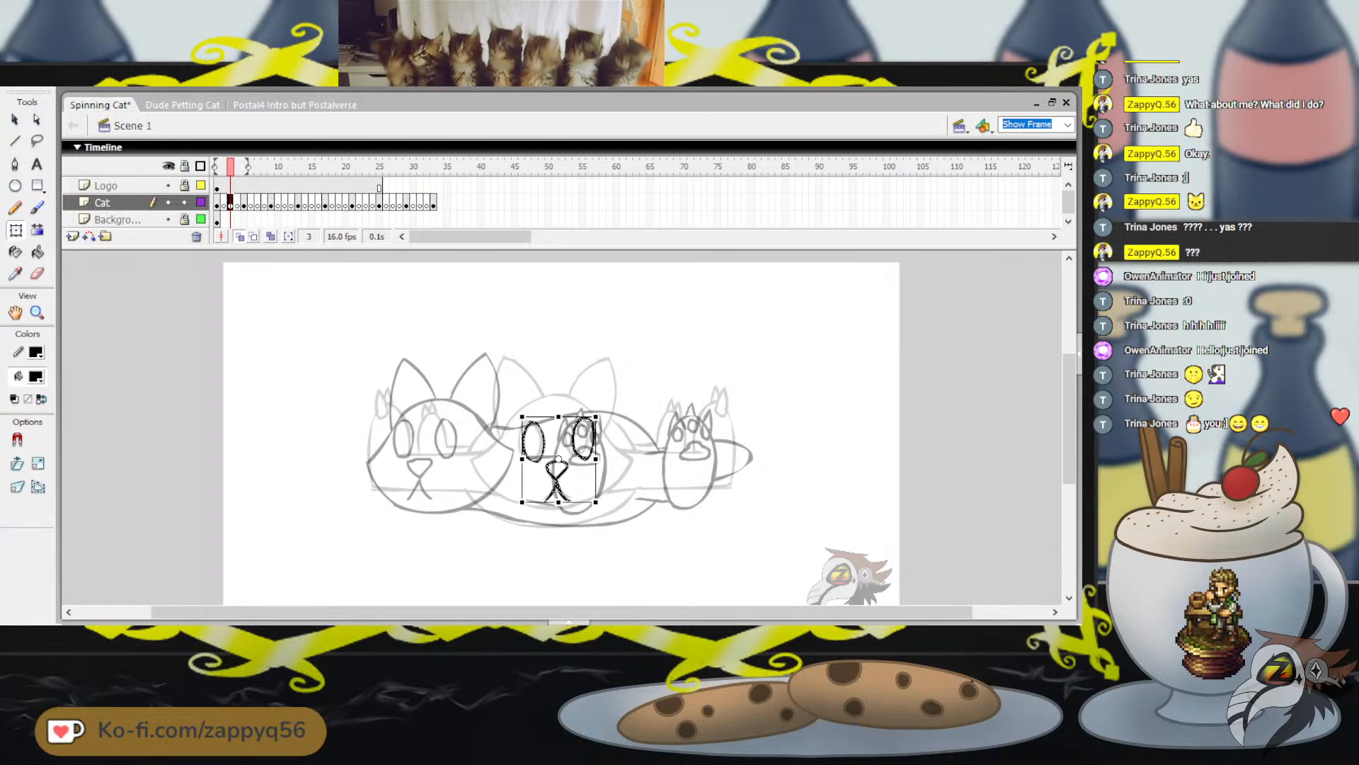
key("Left")
key("Left")
key("Left")
key("Left")
key("Left")
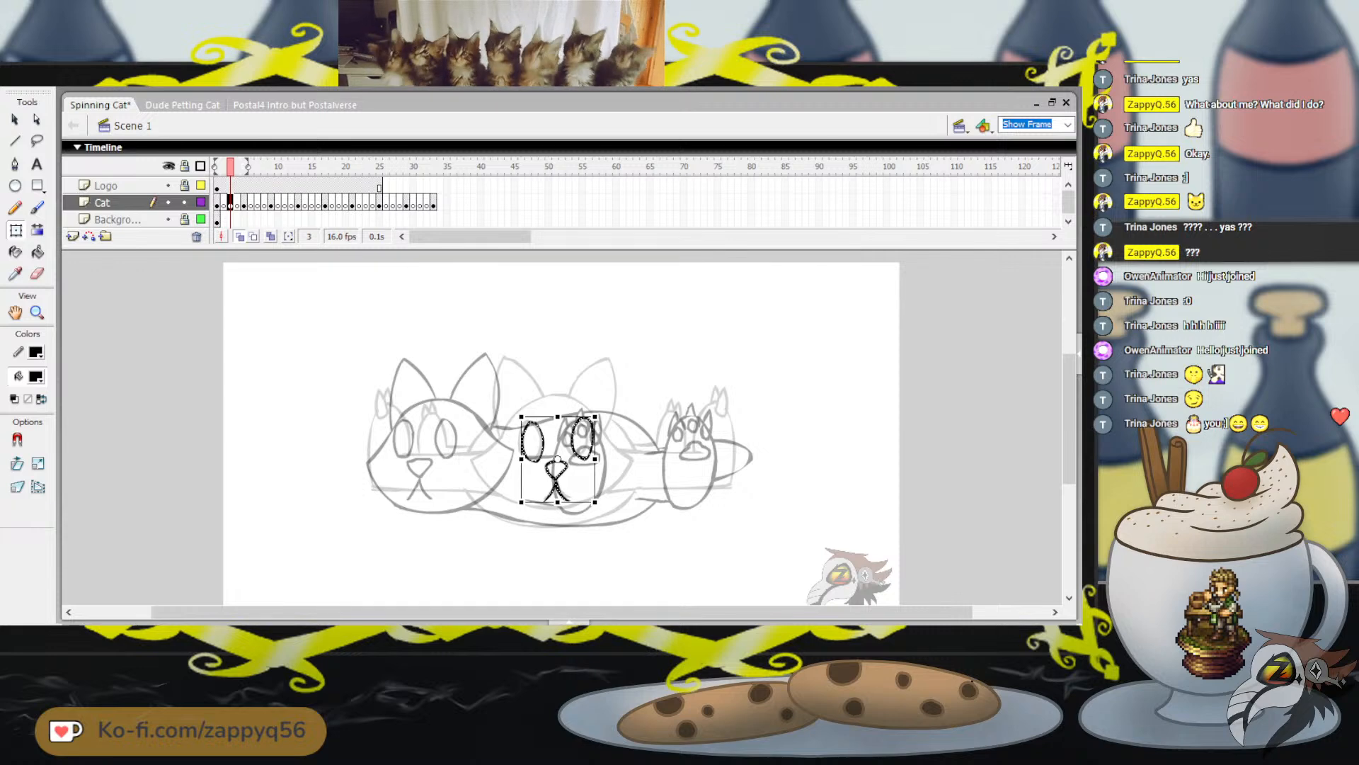
key("Up")
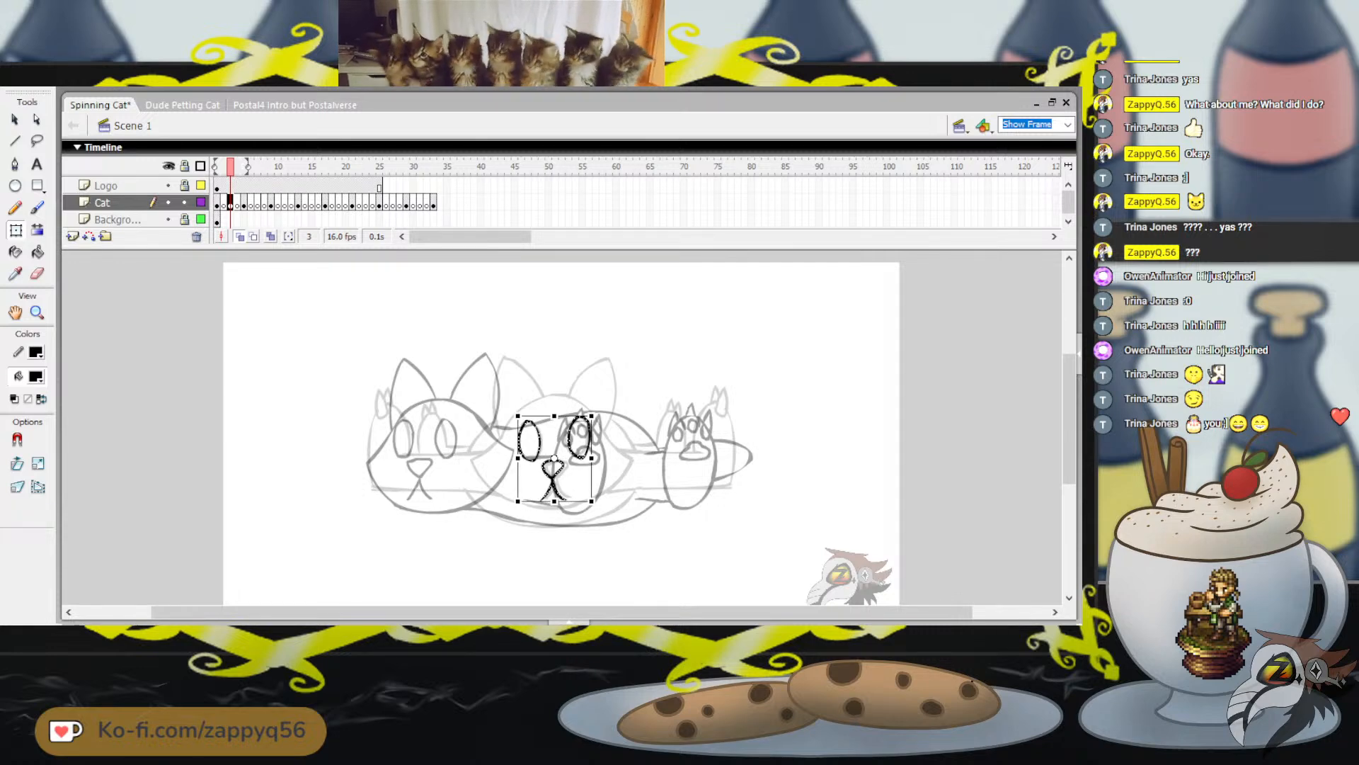
key("Escape")
Trace the front-facing head's outline and its right-hand ear around the facial features with the Brush tool
key("b")
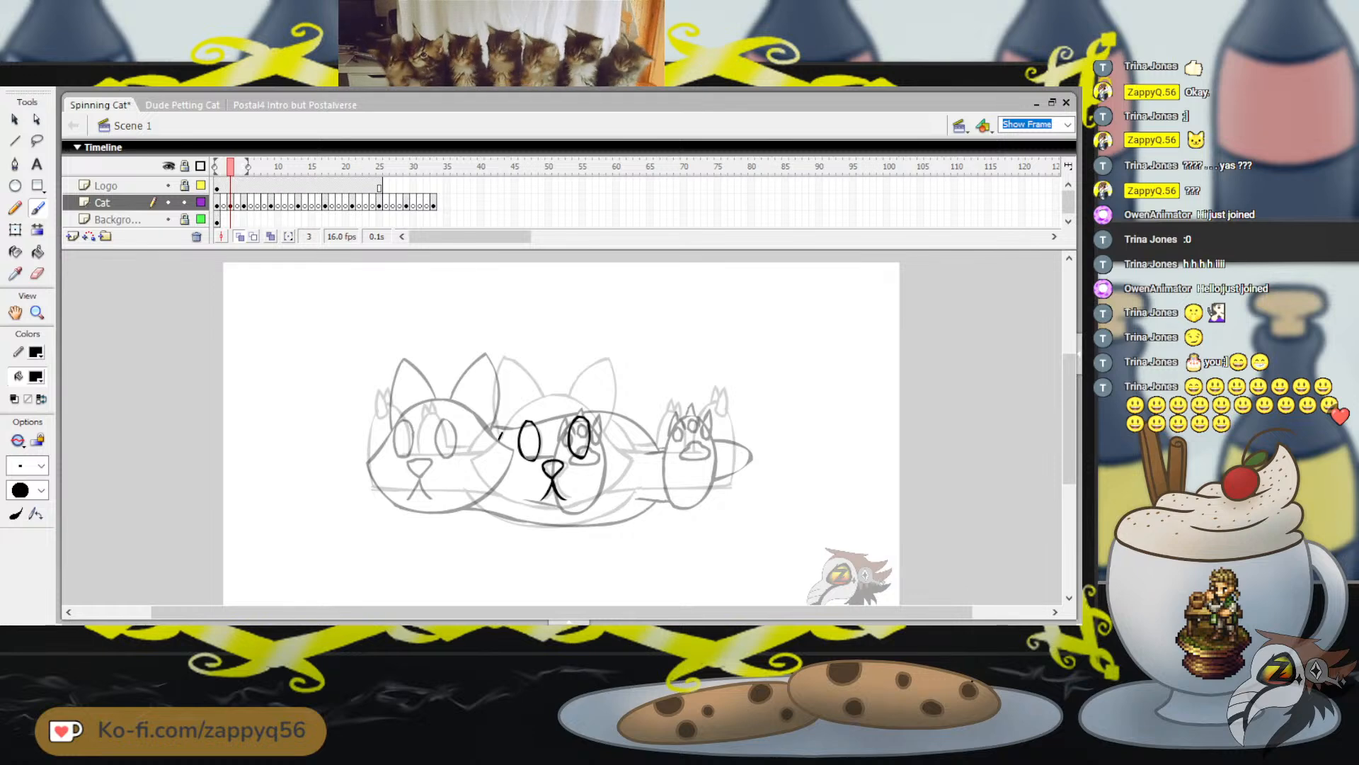
mouse_move(501, 433)
left_mouse_down()
mouse_move(537, 397)
mouse_move(574, 398)
mouse_move(631, 465)
mouse_move(602, 495)
mouse_move(537, 509)
left_mouse_up()
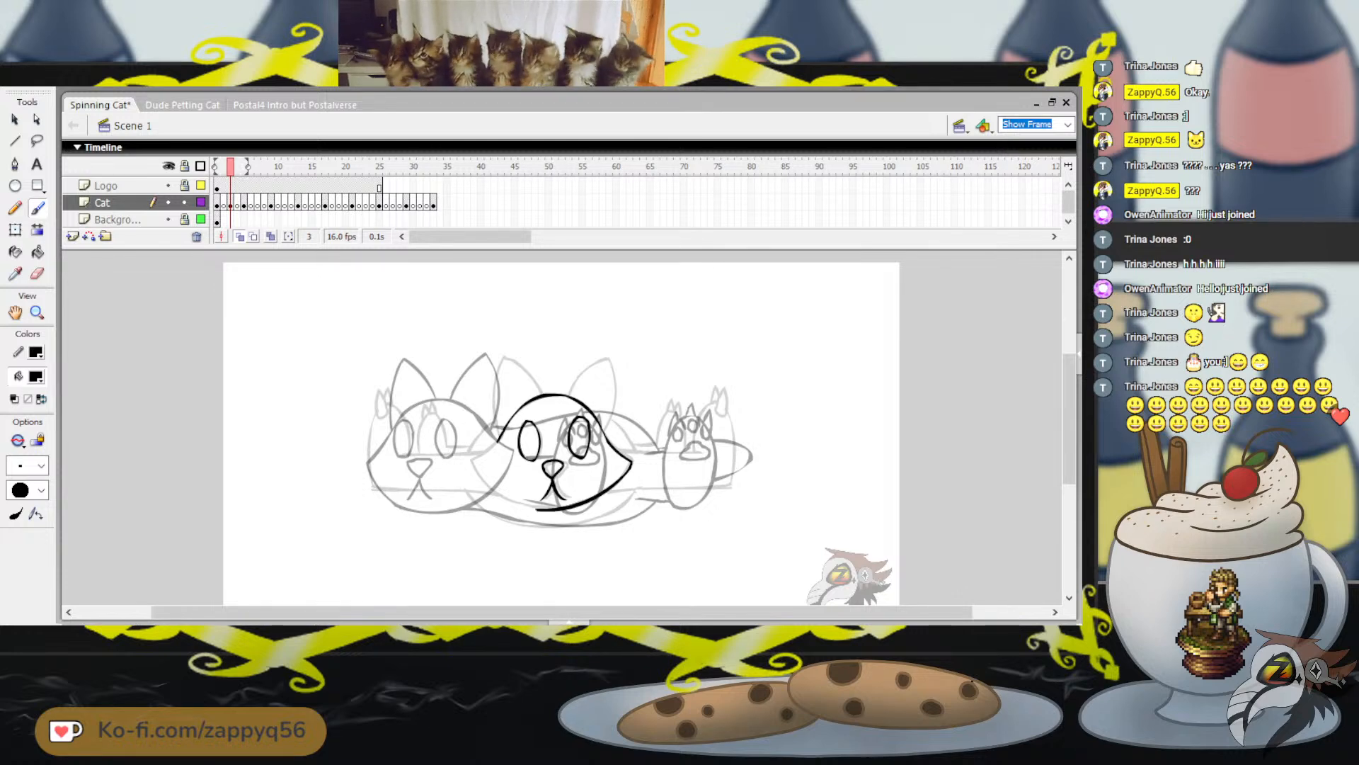
left_click_drag(495, 448, 498, 483)
key("ctrl+z")
key("ctrl+z")
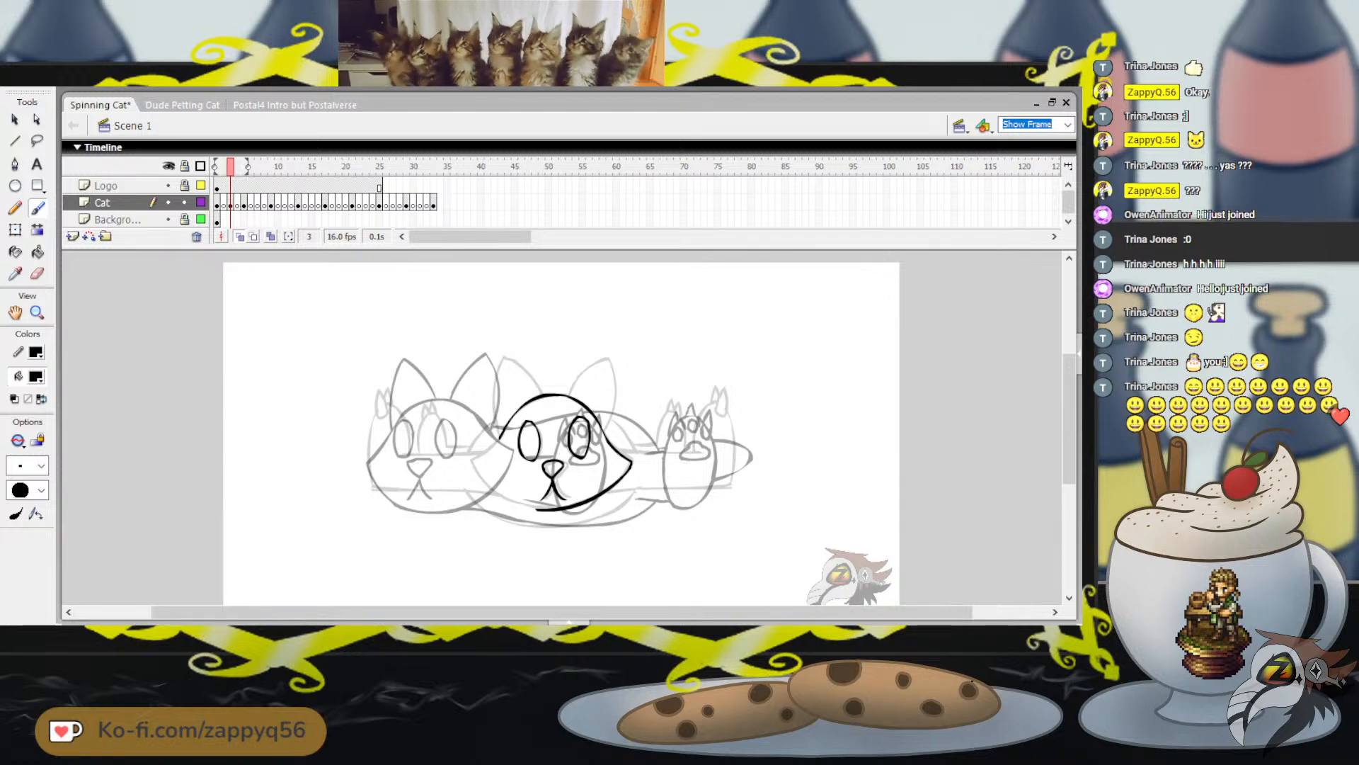
mouse_move(502, 436)
left_mouse_down()
mouse_move(480, 461)
mouse_move(538, 509)
left_mouse_up()
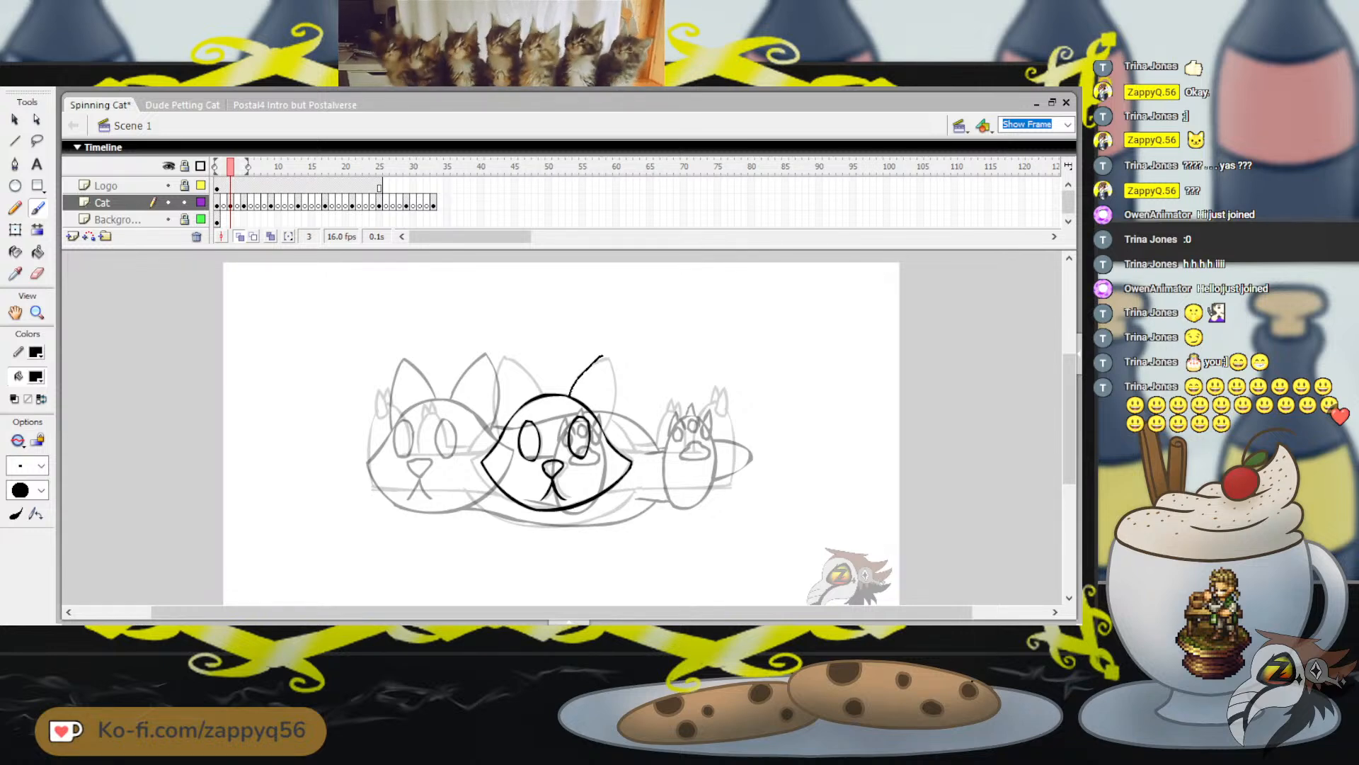
key("ctrl+z")
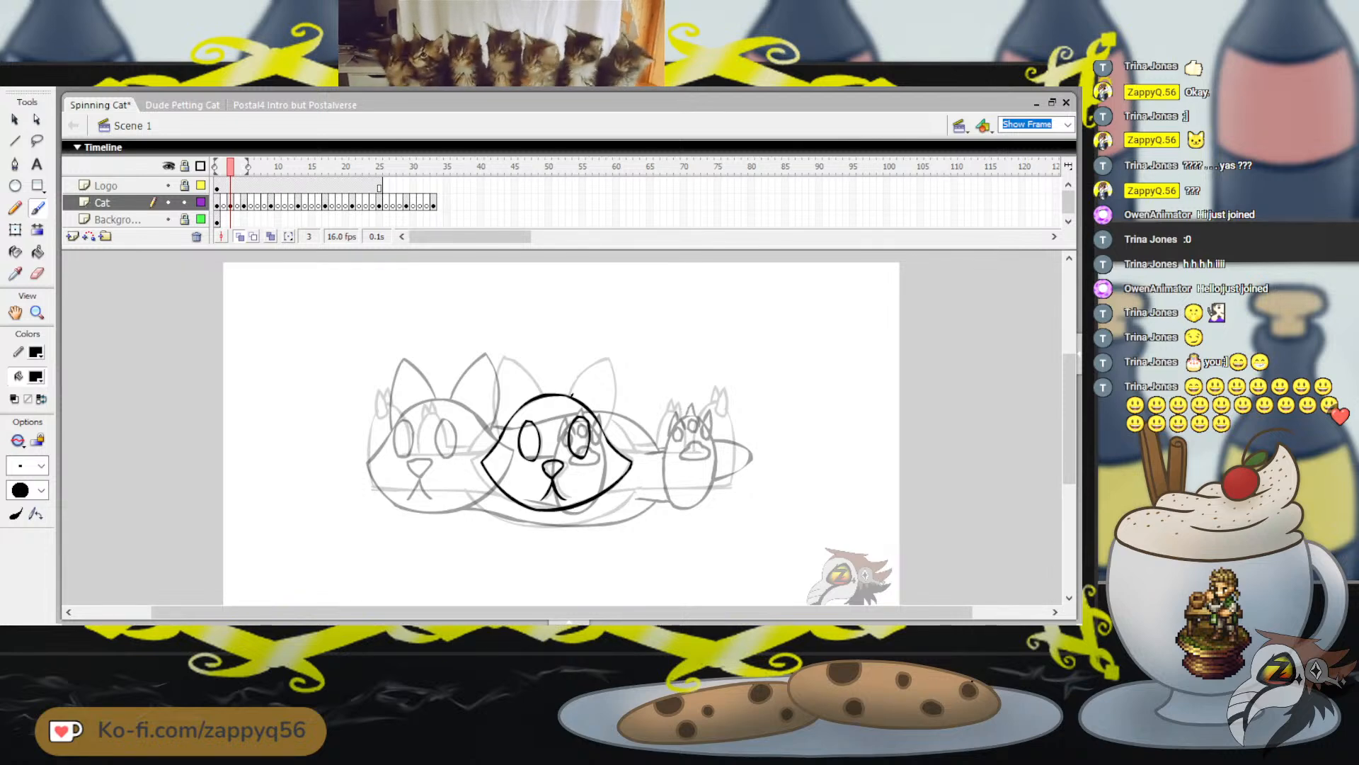
mouse_move(572, 393)
left_mouse_down()
mouse_move(610, 357)
mouse_move(618, 394)
mouse_move(604, 430)
left_mouse_up()
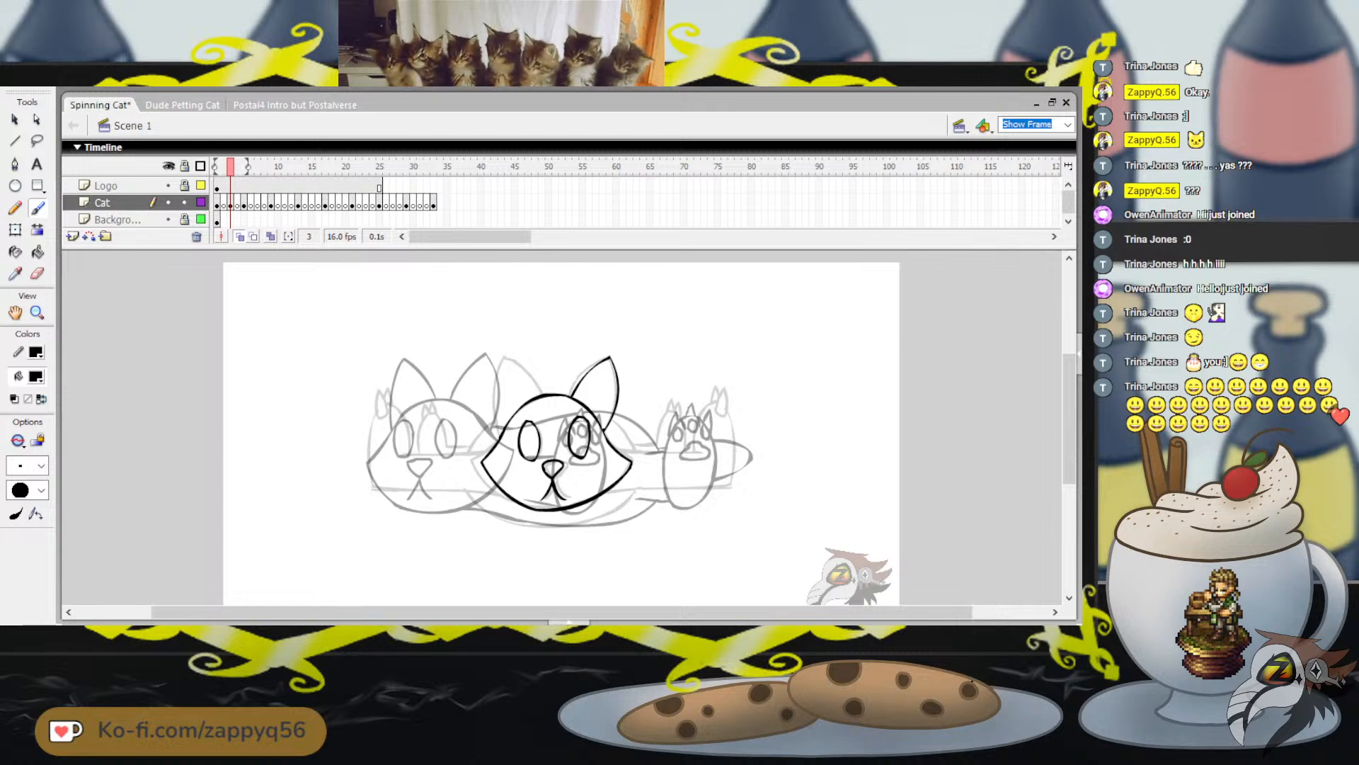
Trace the left-hand ear of the front-facing head, redrawing the stroke until it follows the onion-skinned shape
left_click_drag(505, 391, 518, 354)
key("ctrl+z")
mouse_move(504, 428)
left_mouse_down()
mouse_move(503, 398)
mouse_move(533, 370)
mouse_move(547, 393)
left_mouse_up()
key("ctrl+z")
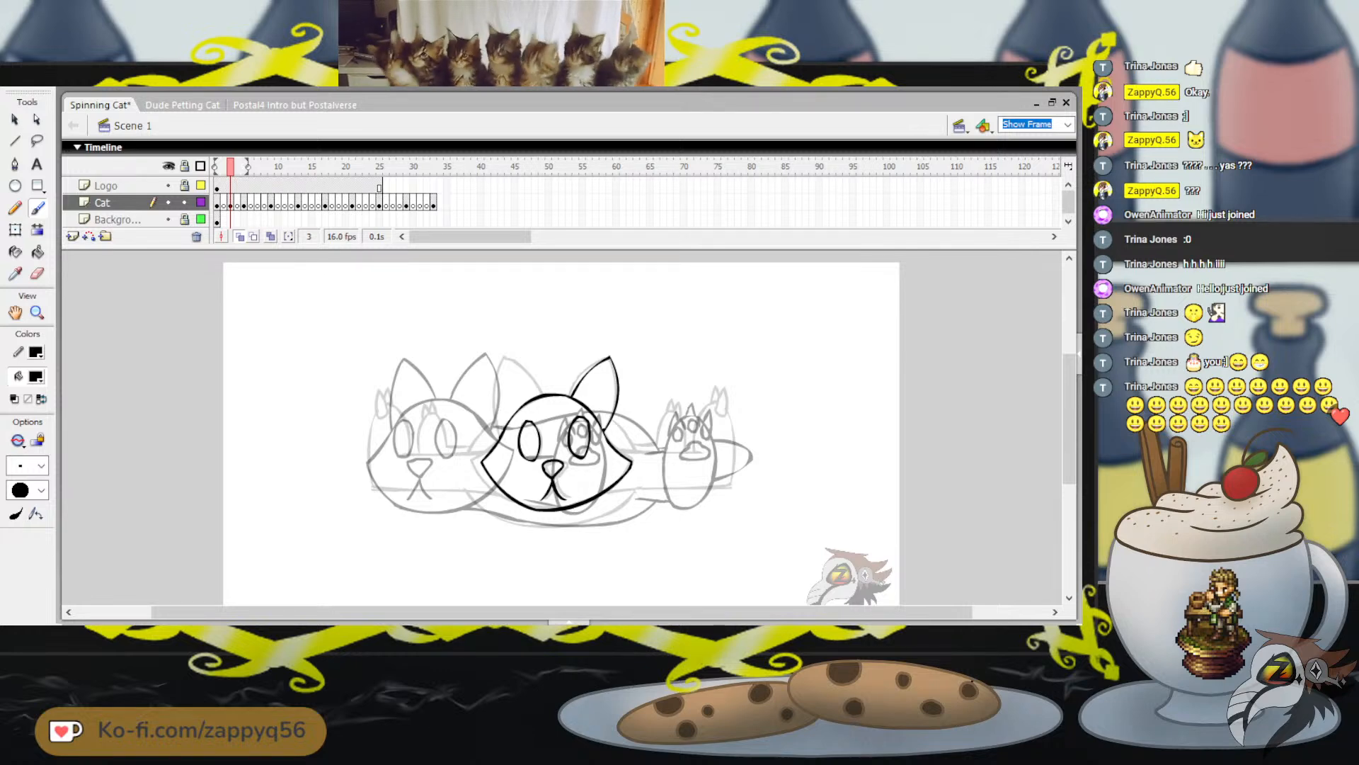
mouse_move(507, 365)
left_mouse_down()
mouse_move(515, 356)
mouse_move(550, 394)
left_mouse_up()
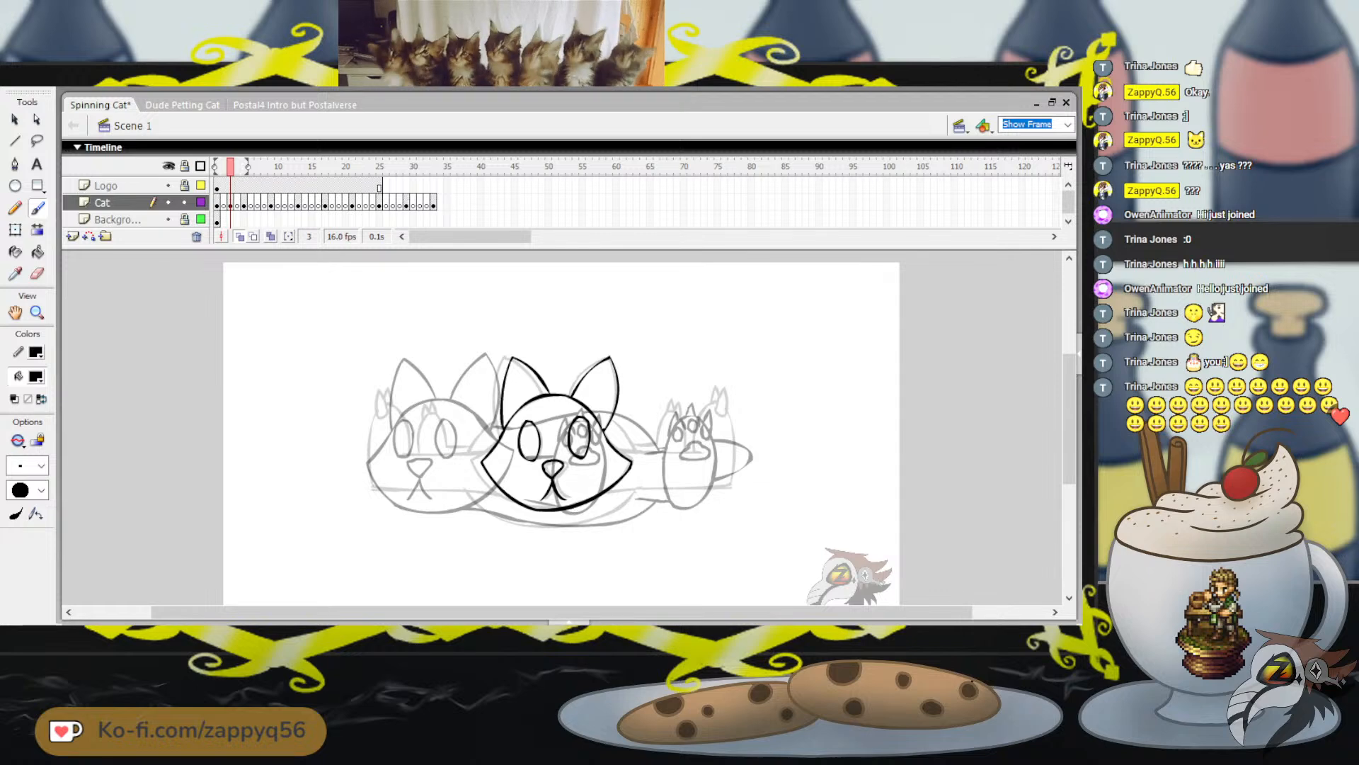
key("ctrl+z")
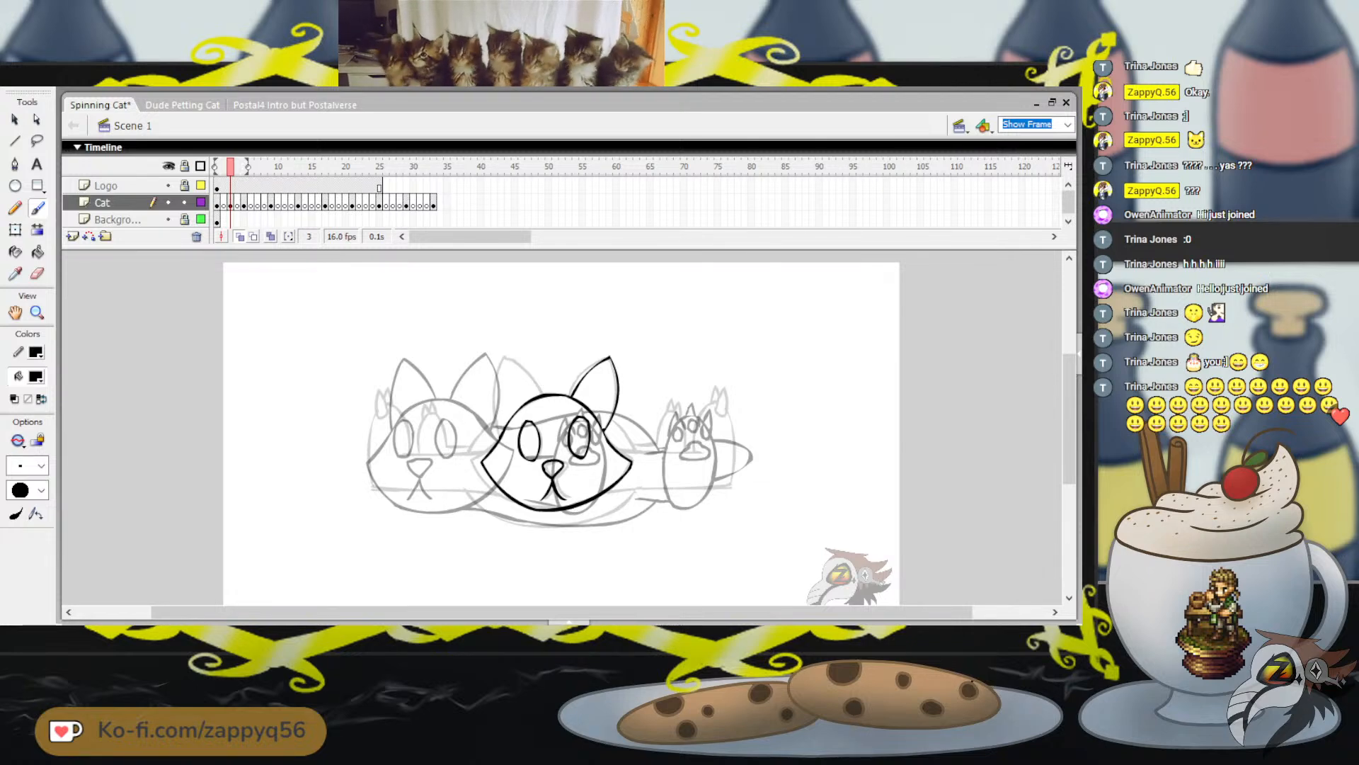
left_click_drag(504, 377, 506, 373)
key("ctrl+z")
left_click_drag(502, 433, 510, 359)
key("ctrl+z")
key("ctrl+z")
mouse_move(500, 427)
left_mouse_down()
mouse_move(498, 386)
mouse_move(522, 362)
mouse_move(540, 383)
mouse_move(549, 359)
left_mouse_up()
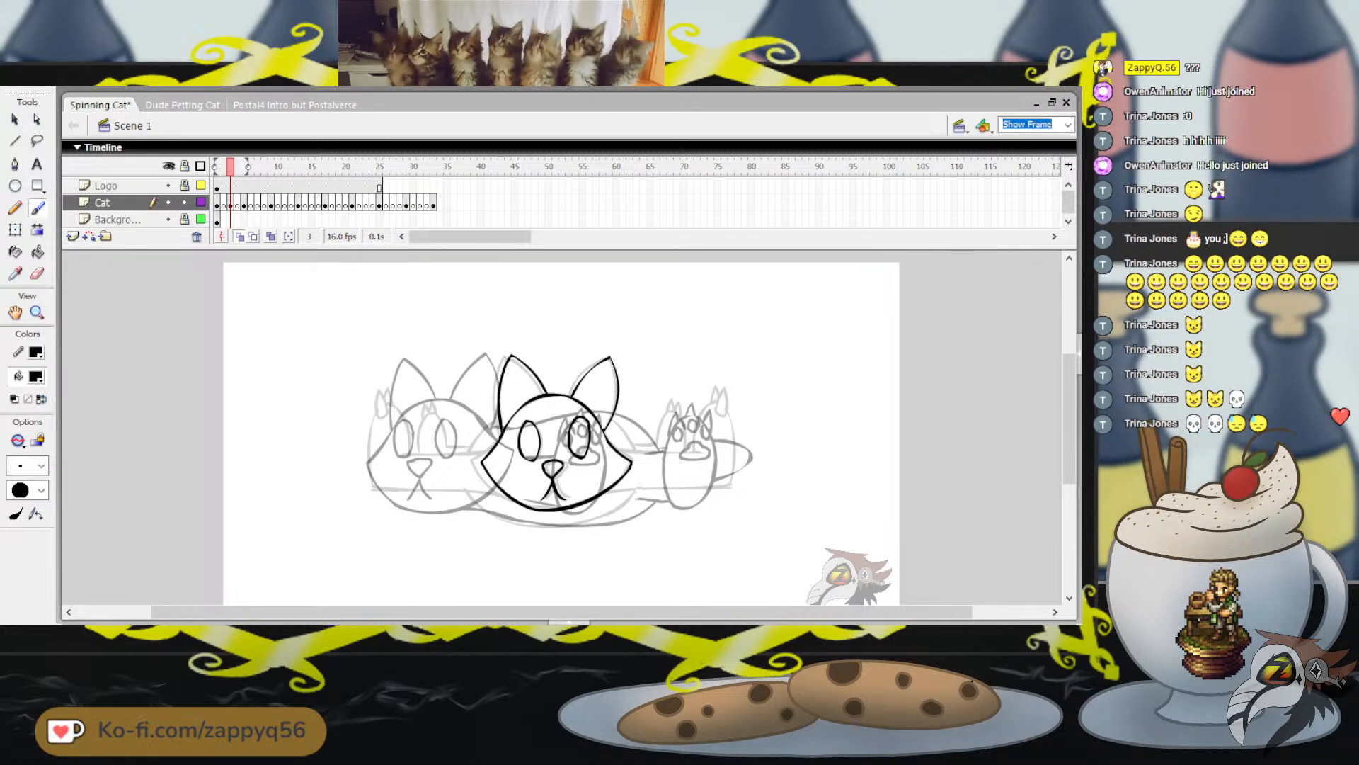
Play the animation and flip between frames 2 and 3 to check the traced head against the neighbouring poses
key("Return")
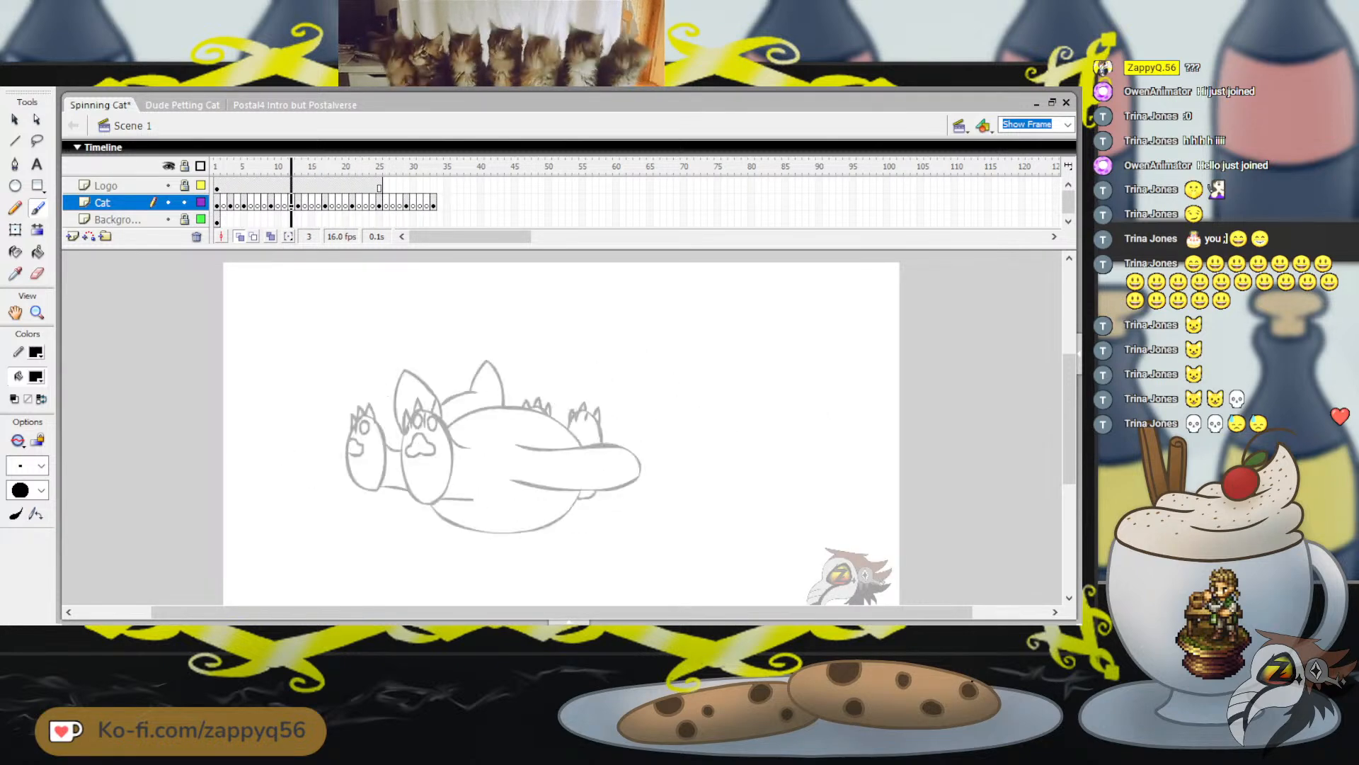
key("comma")
key("comma")
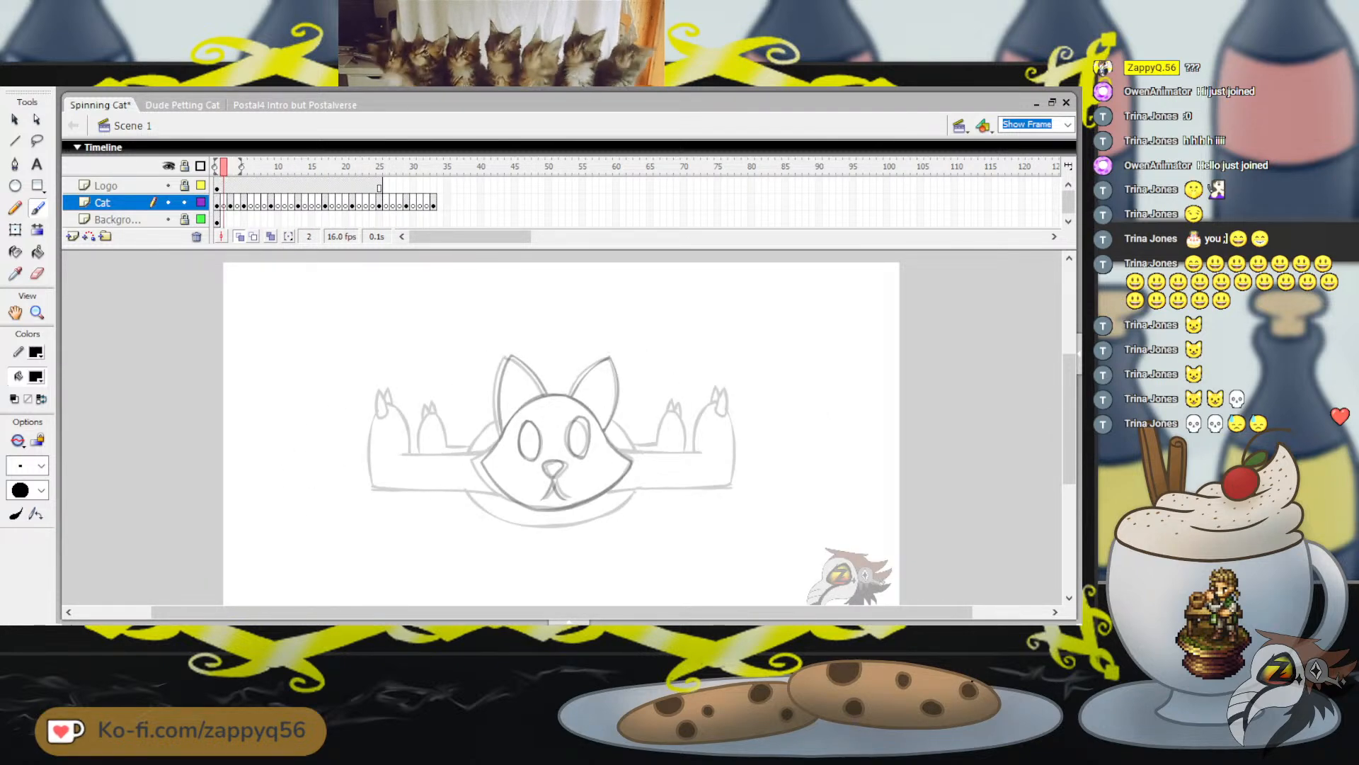
key("period")
key("period")
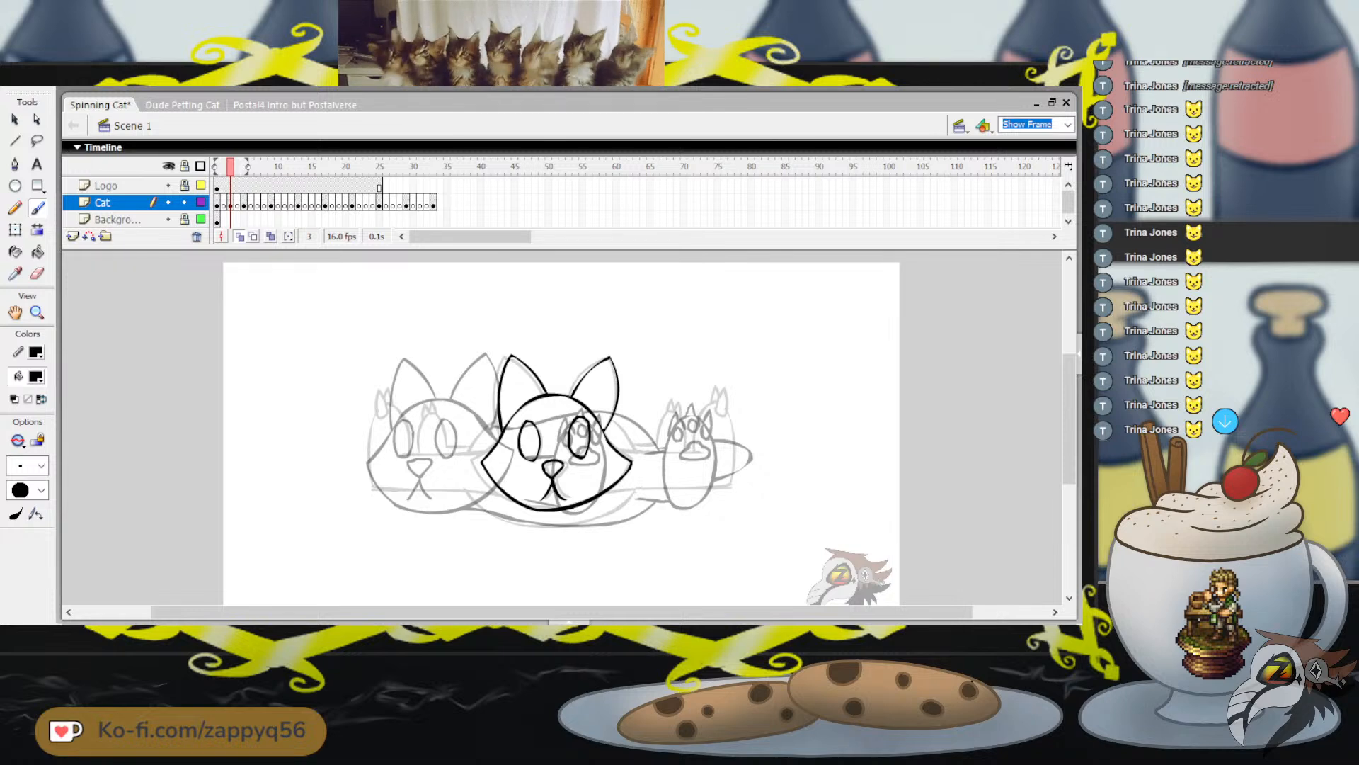
Move the whole traced head left to between the two onion-skinned heads, narrow it slightly, and nudge it left and up
key("q")
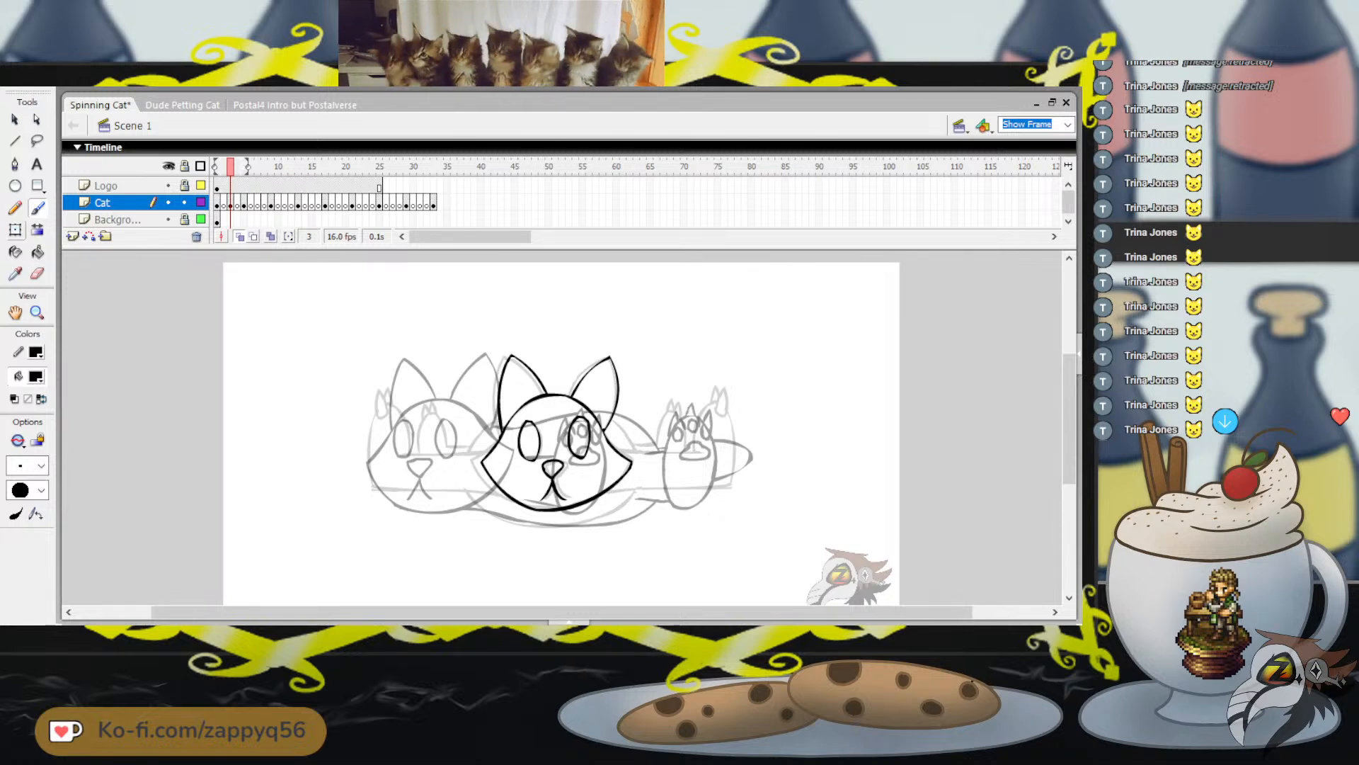
left_click_drag(435, 326, 688, 526)
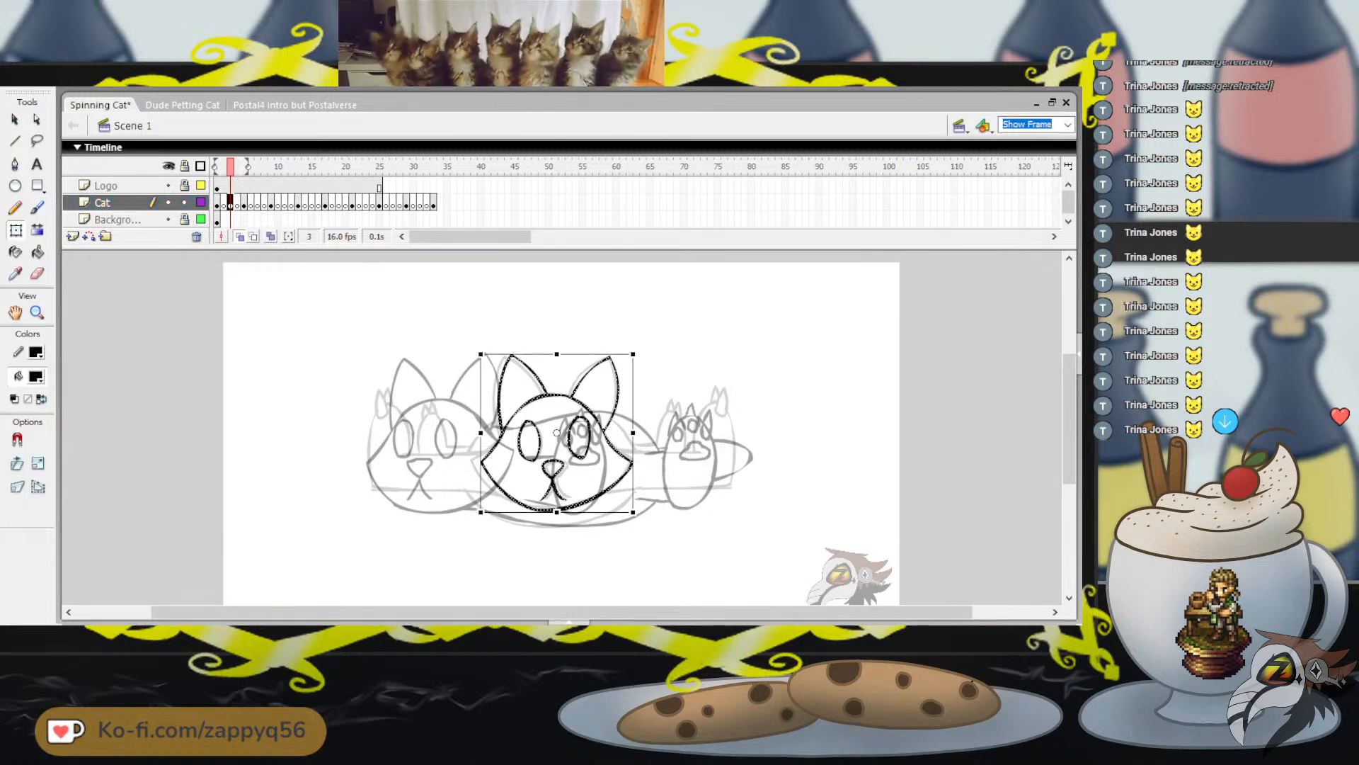
left_click_drag(553, 464, 518, 468)
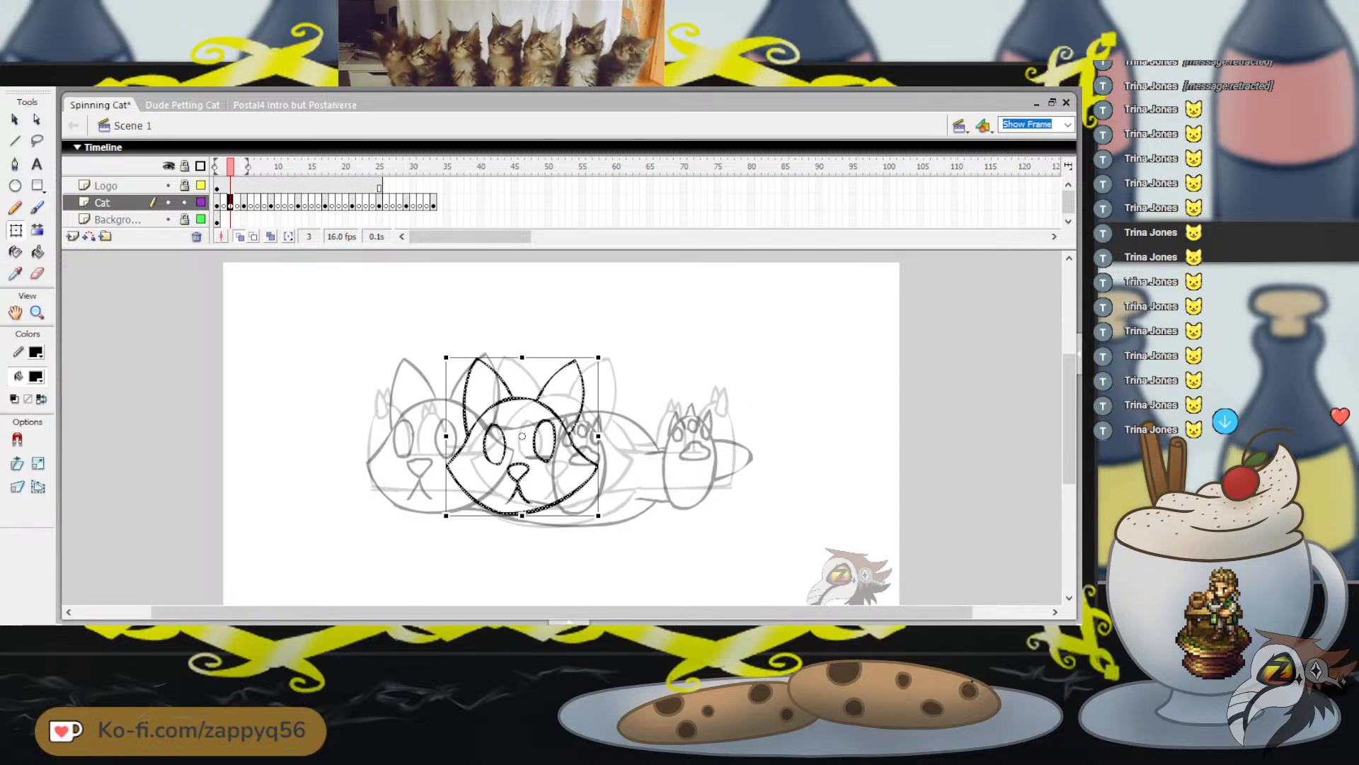
left_click_drag(518, 468, 508, 468)
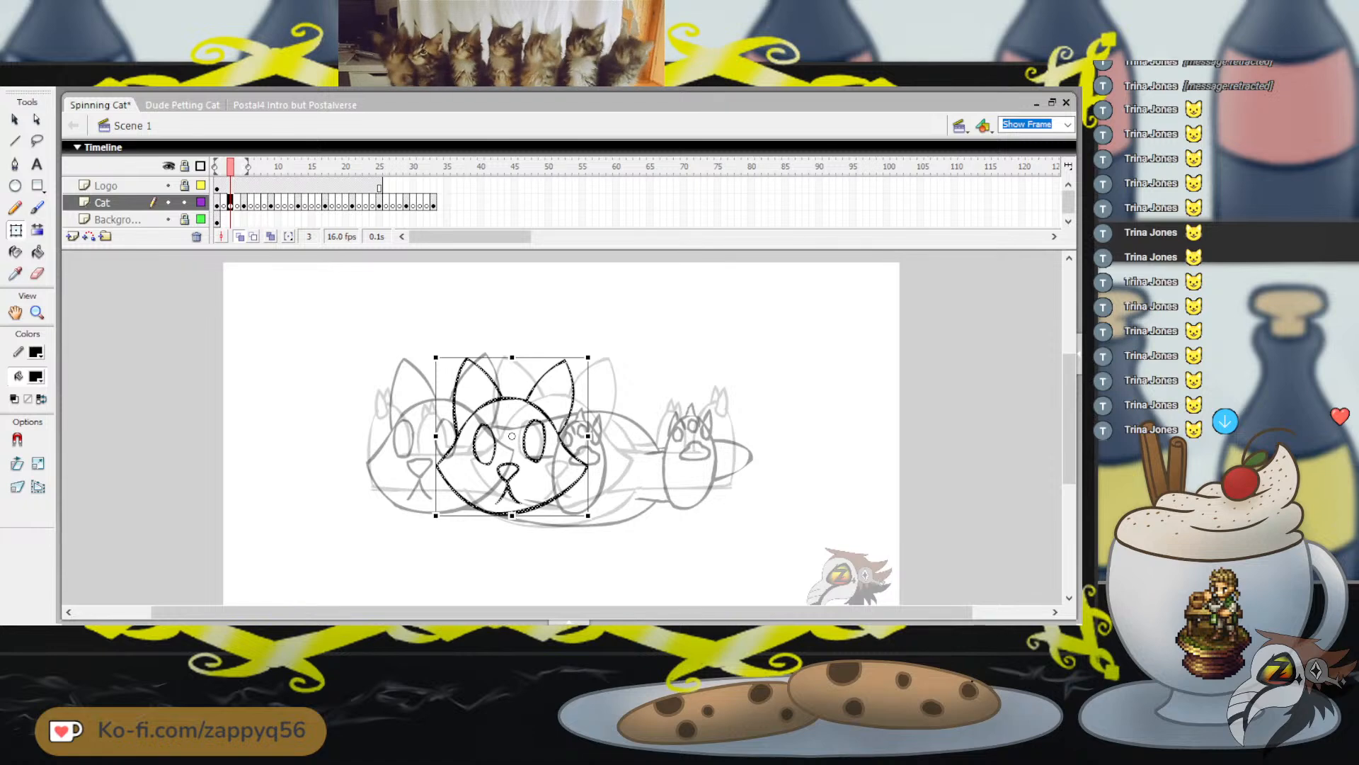
left_click_drag(588, 436, 584, 436)
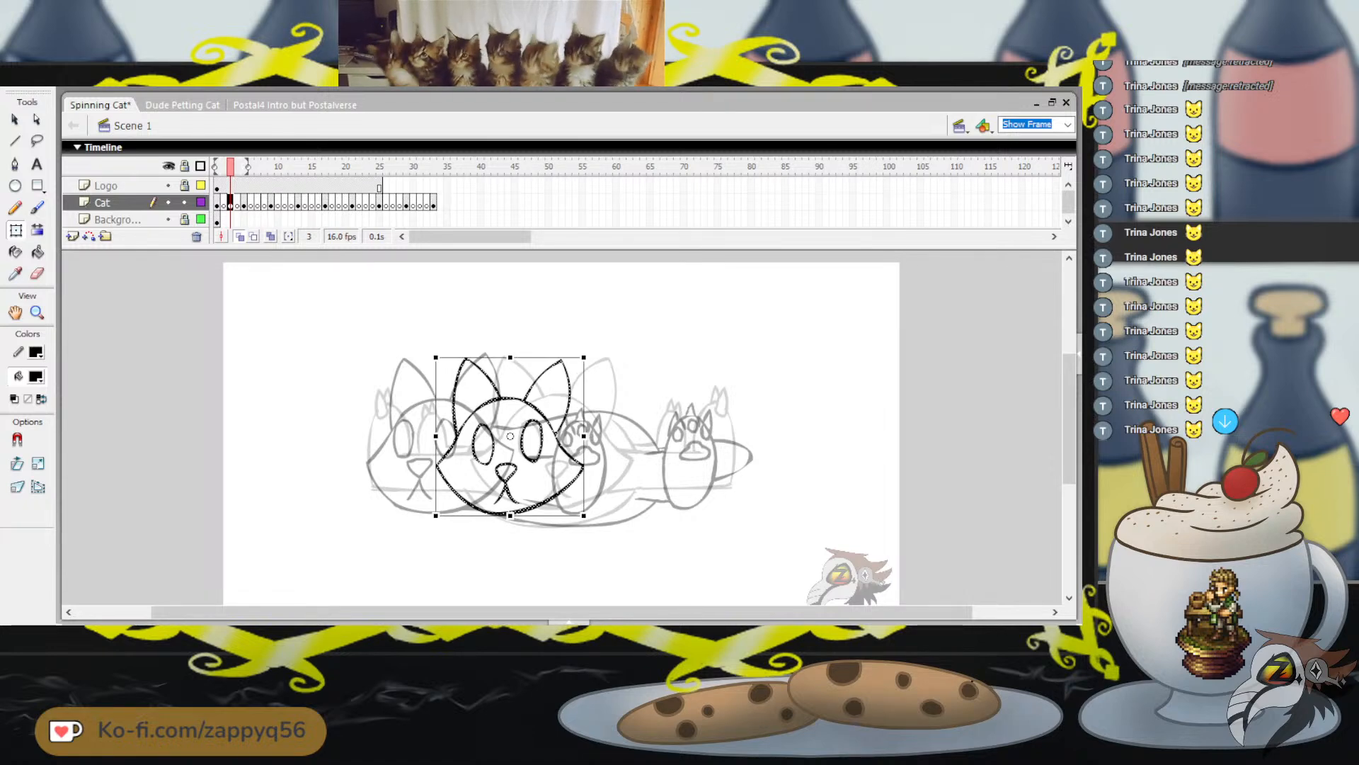
key("Left")
key("Left")
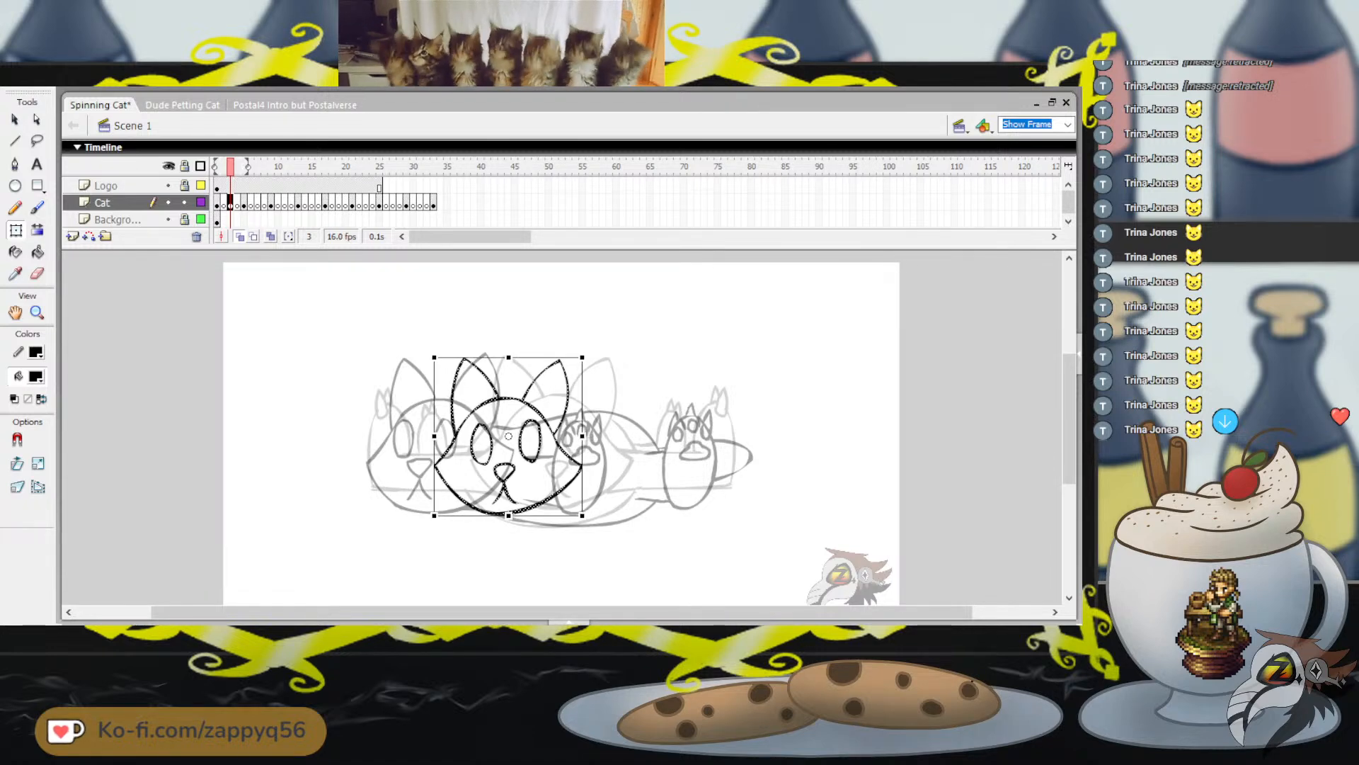
key("Up")
key("Up")
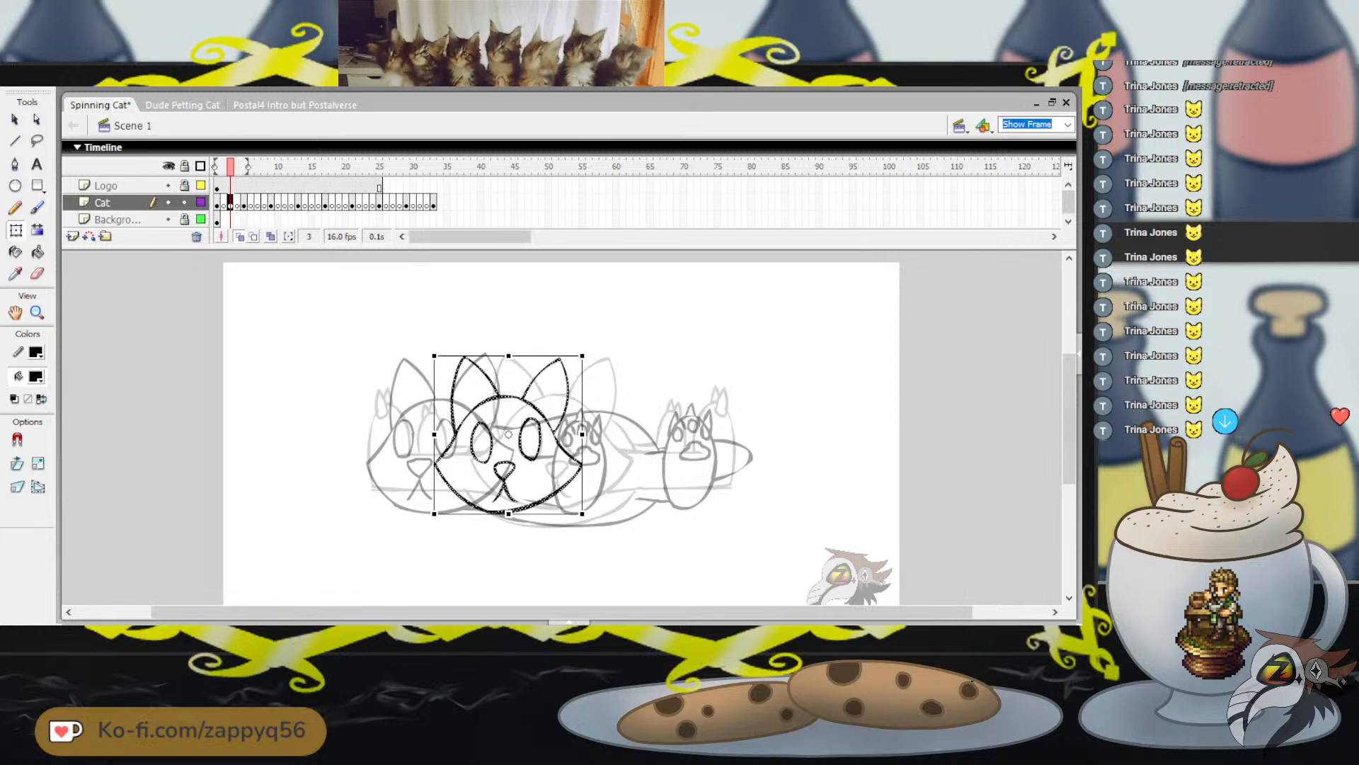
key("Escape")
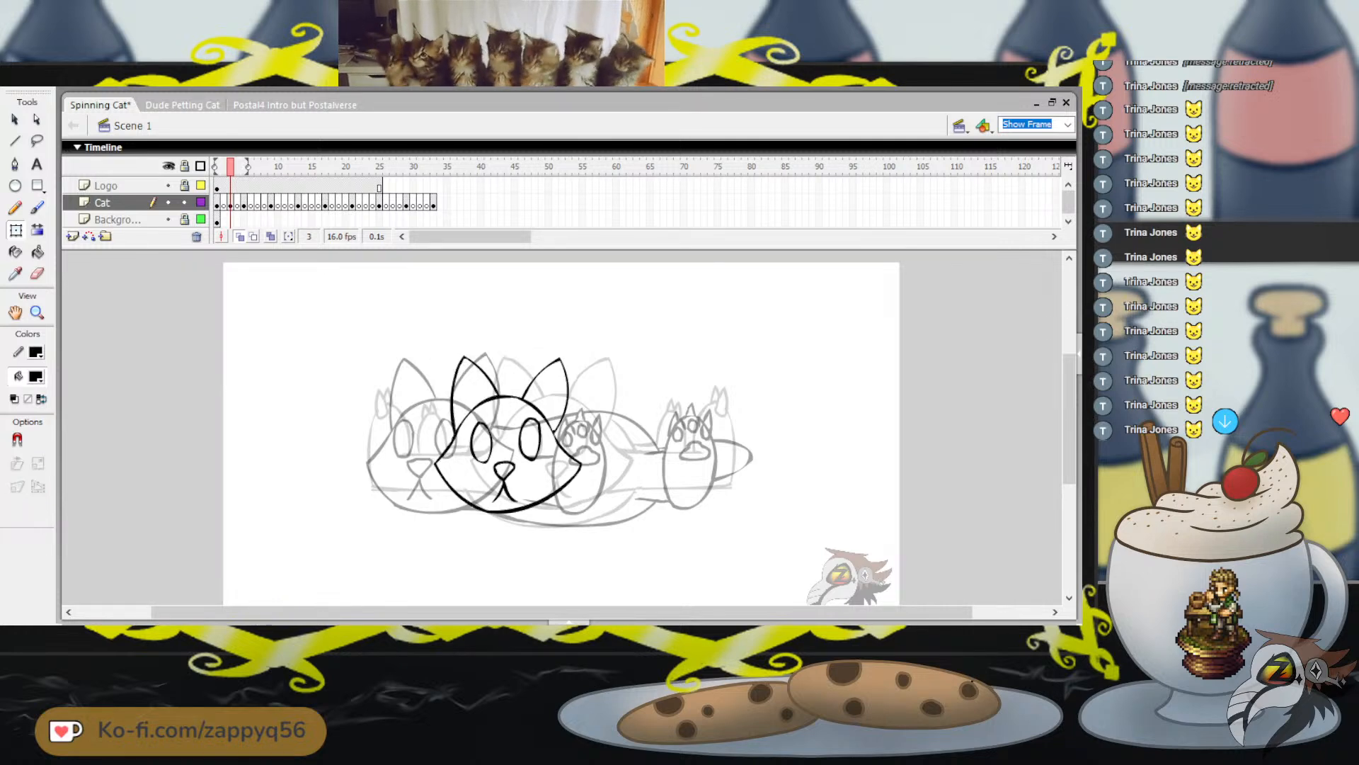
Nudge the nose and mouth, plus the right-hand eye, slightly left within the head to suggest the turn
left_click(504, 478)
key("Left")
key("Left")
key("Left")
left_click(540, 438)
key("Left")
key("Left")
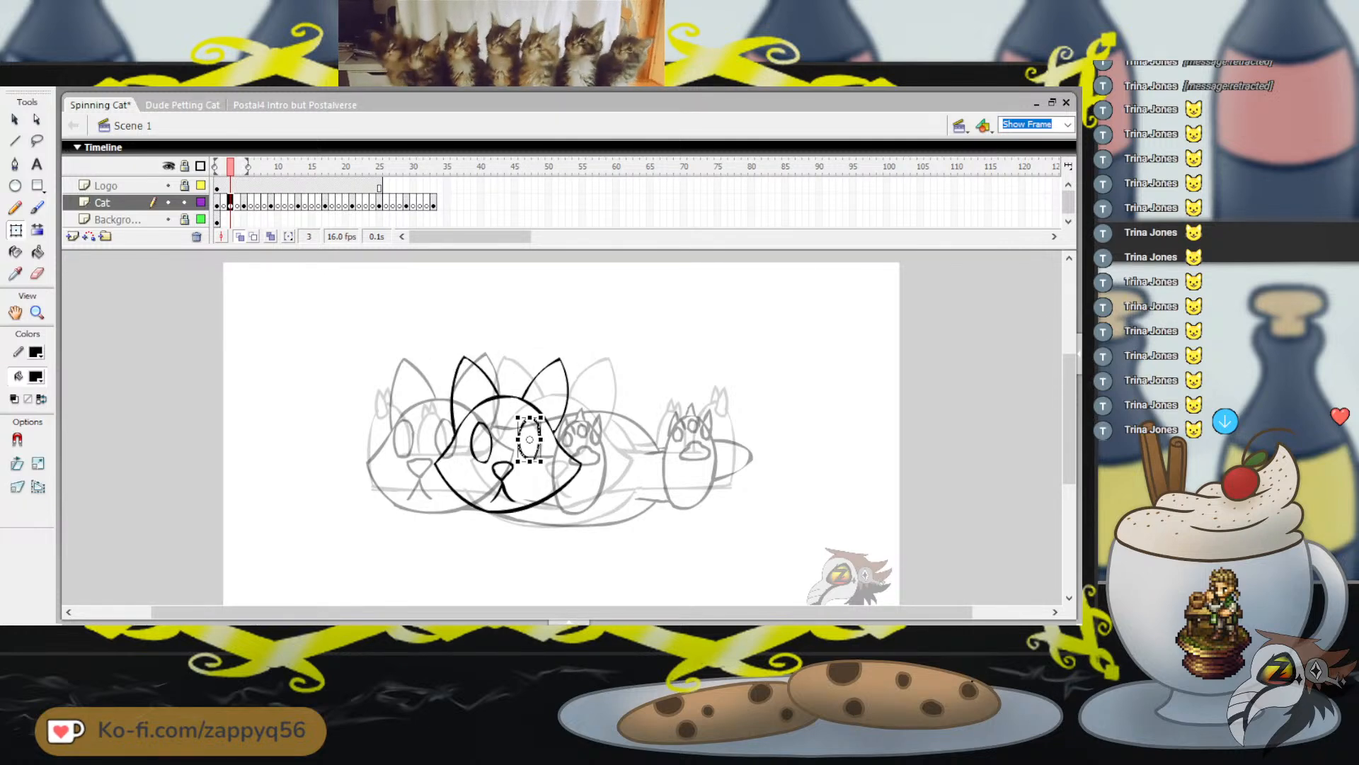
Nudge both eyes, plus the nose and mouth, slightly farther left within the traced head on frame 3
left_click(490, 443)
key("Left")
key("Left")
left_click(540, 439)
key("Left")
key("Left")
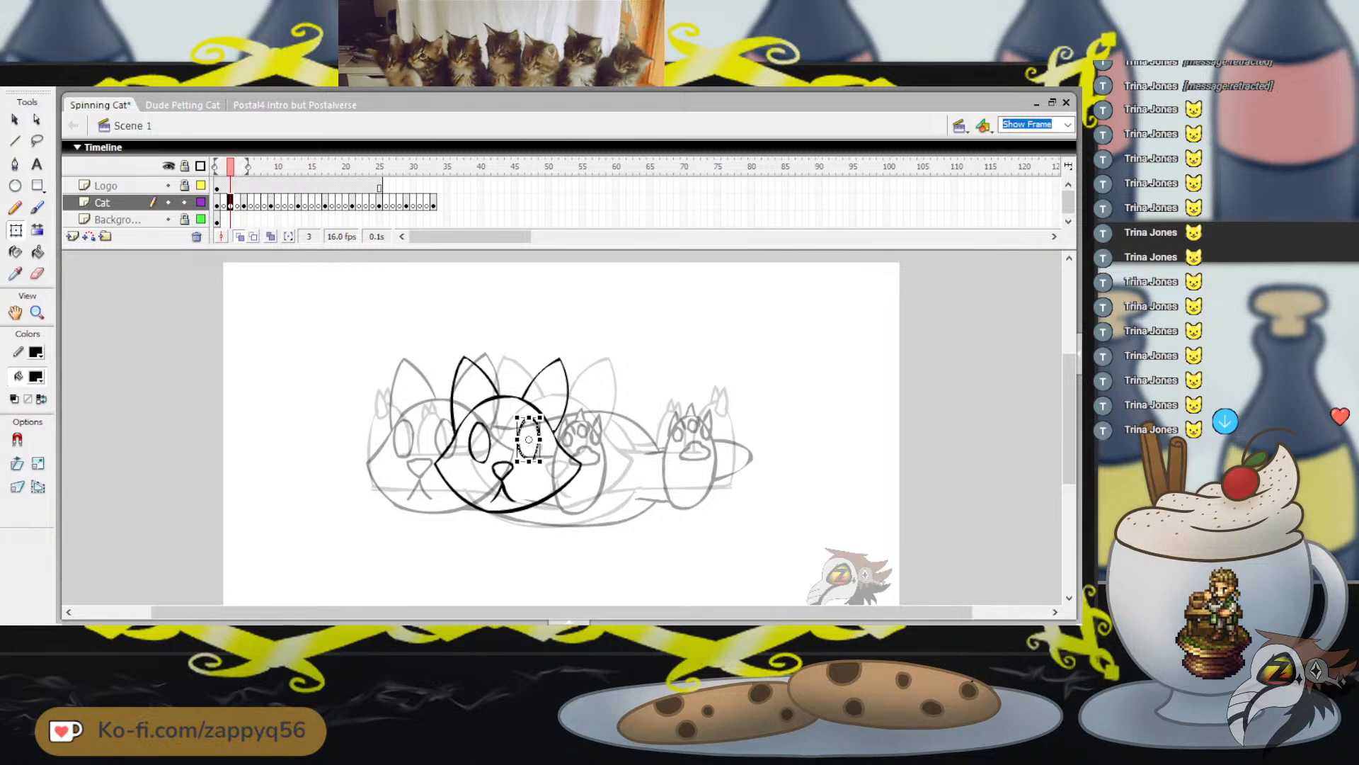
left_click(503, 481)
key("Left")
key("Left")
key("Escape")
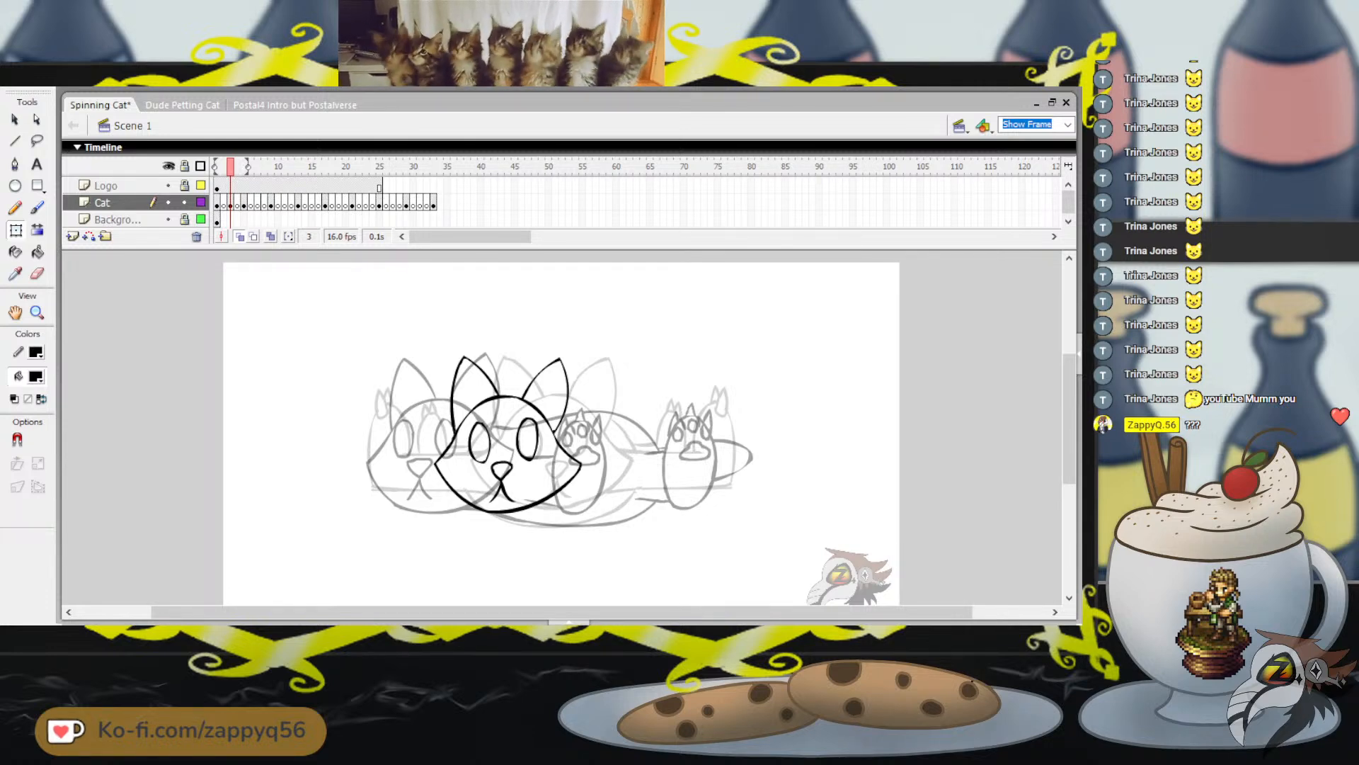
Brush the body outline behind the head, redrawing the belly and back strokes until they form one rounded shape
key("b")
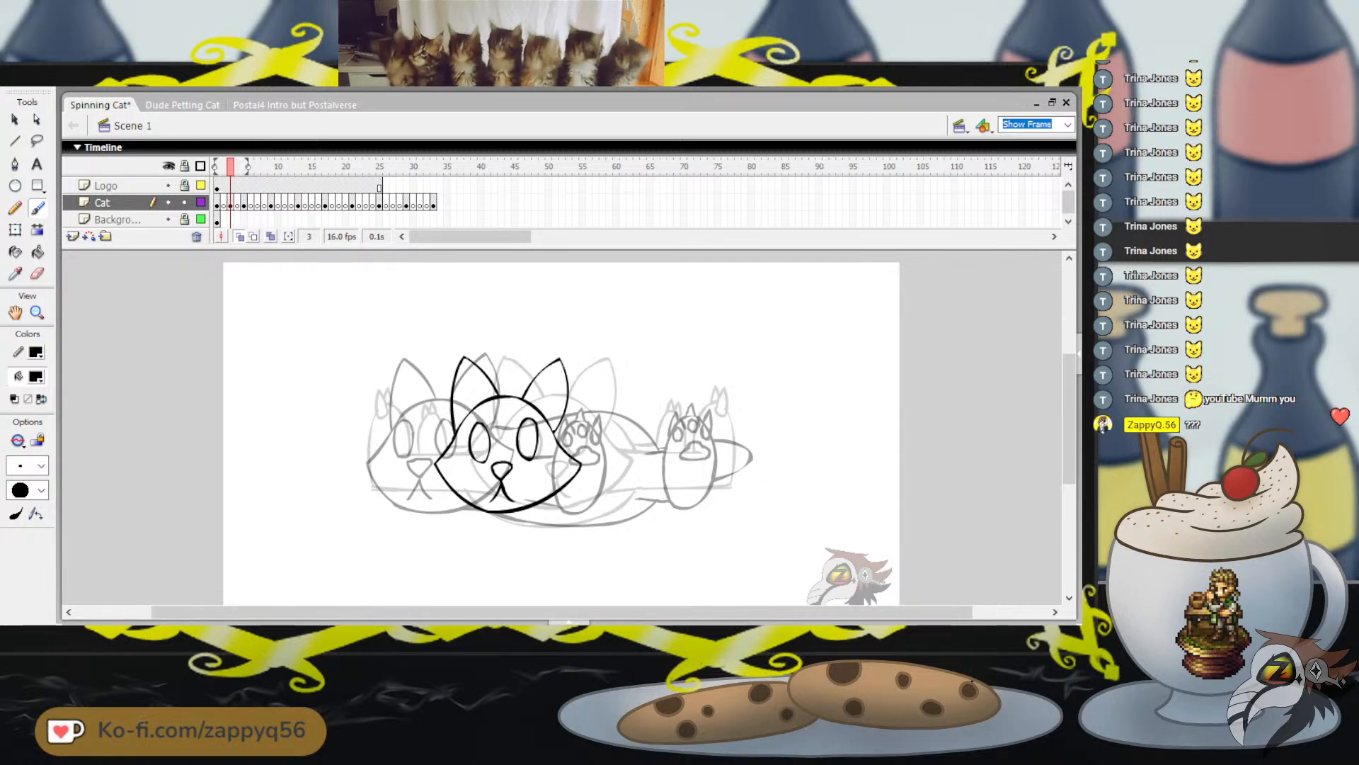
left_click_drag(567, 411, 642, 419)
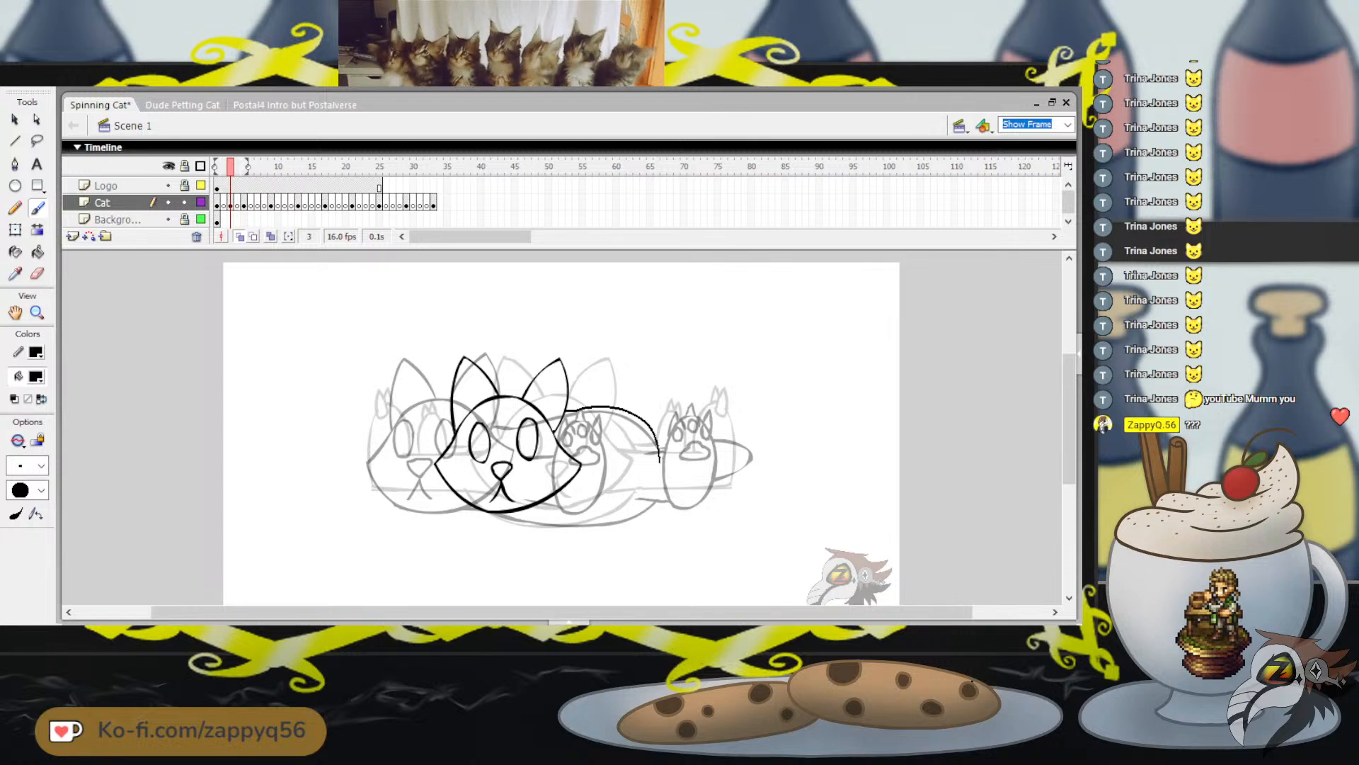
left_click_drag(622, 509, 623, 508)
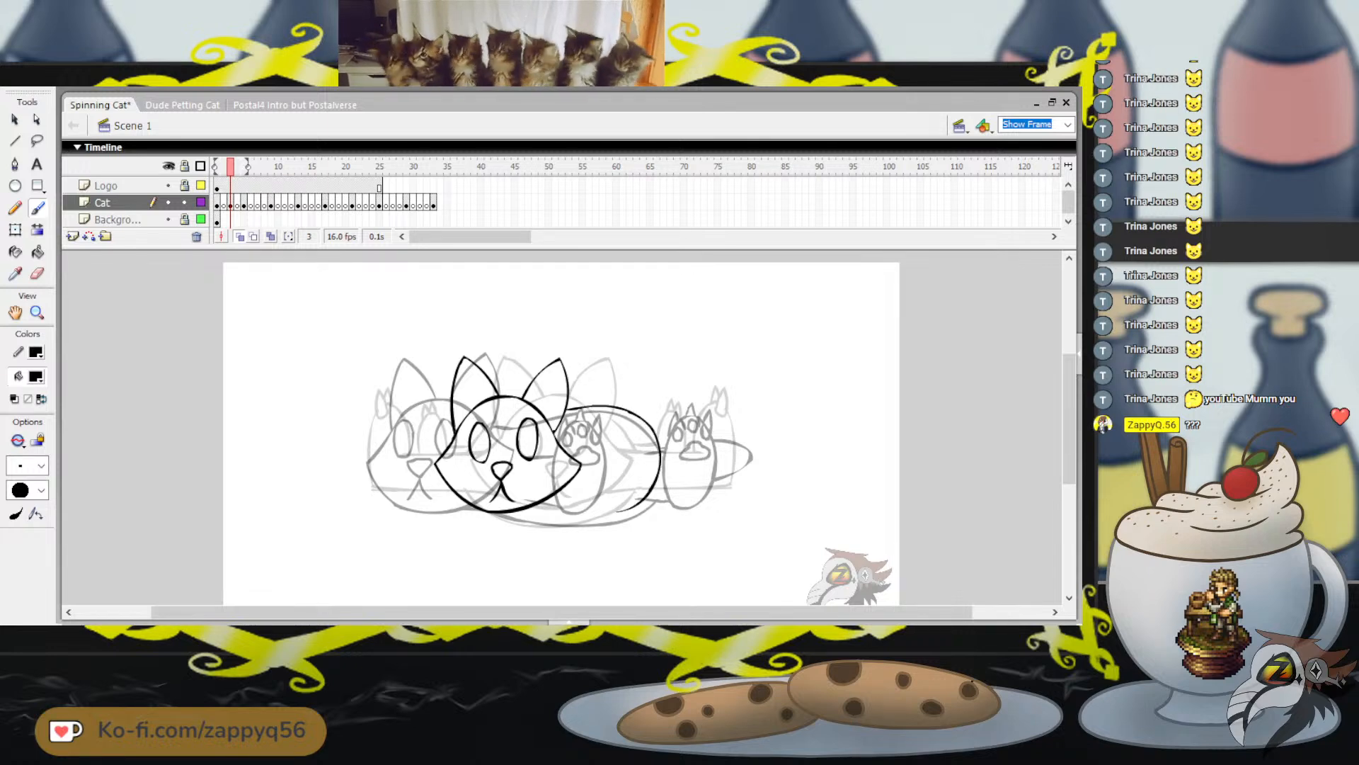
key("ctrl+z")
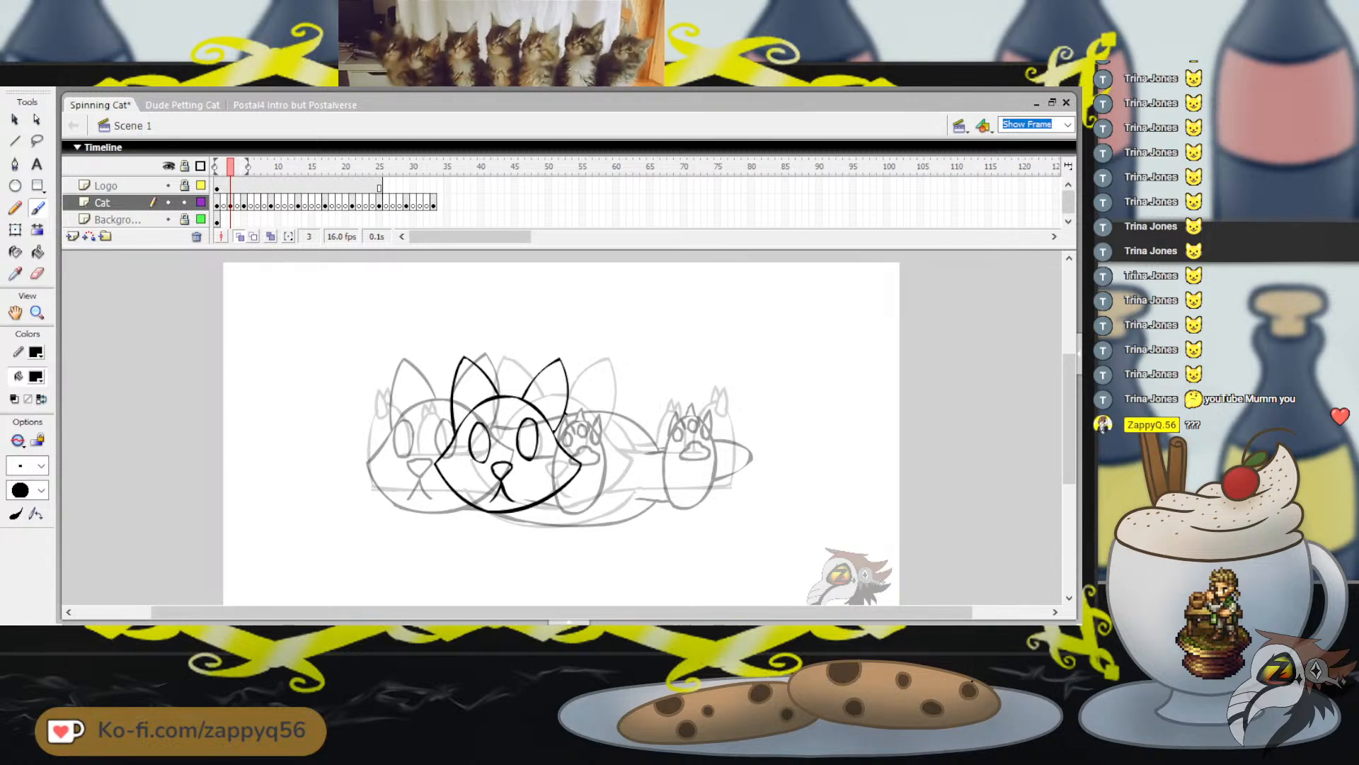
mouse_move(567, 415)
left_mouse_down()
mouse_move(631, 416)
mouse_move(653, 468)
mouse_move(640, 503)
mouse_move(572, 531)
mouse_move(509, 515)
mouse_move(628, 518)
left_mouse_up()
key("ctrl+z")
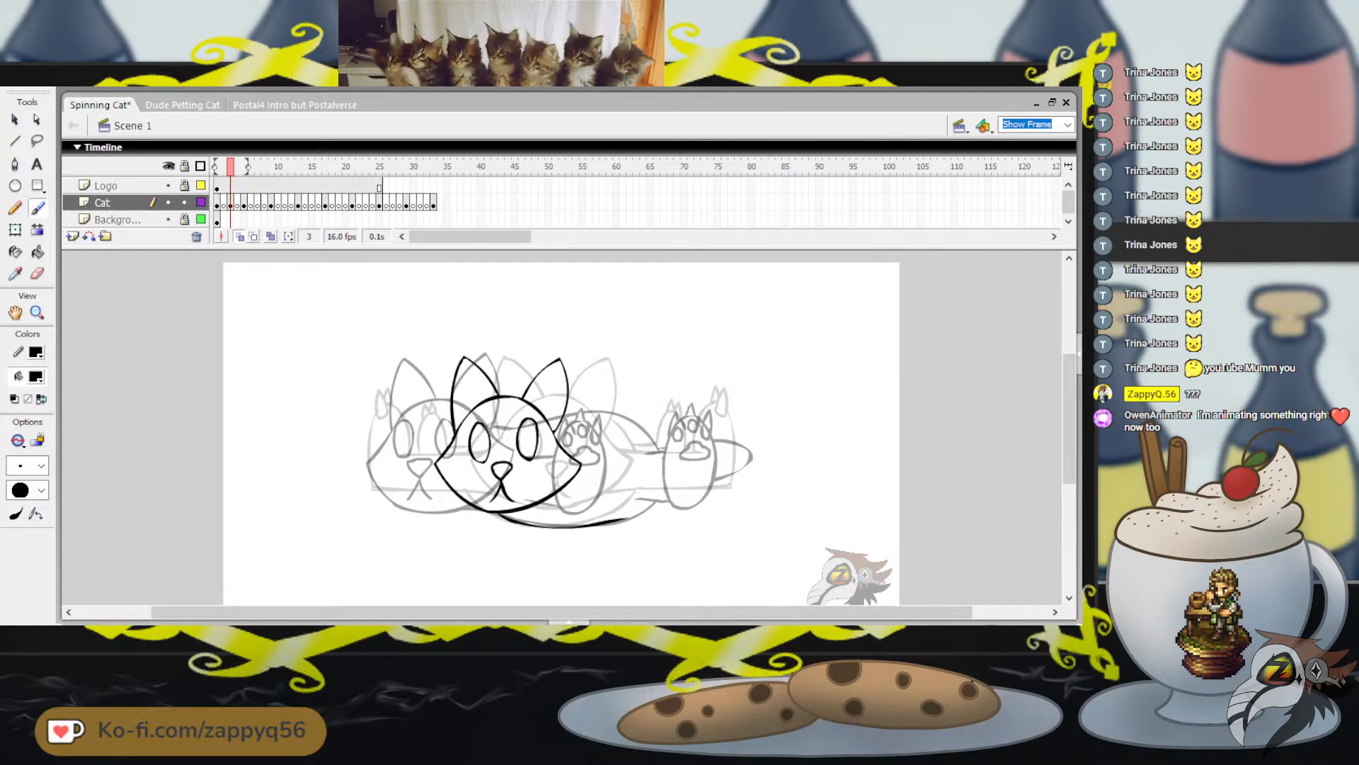
key("ctrl+z")
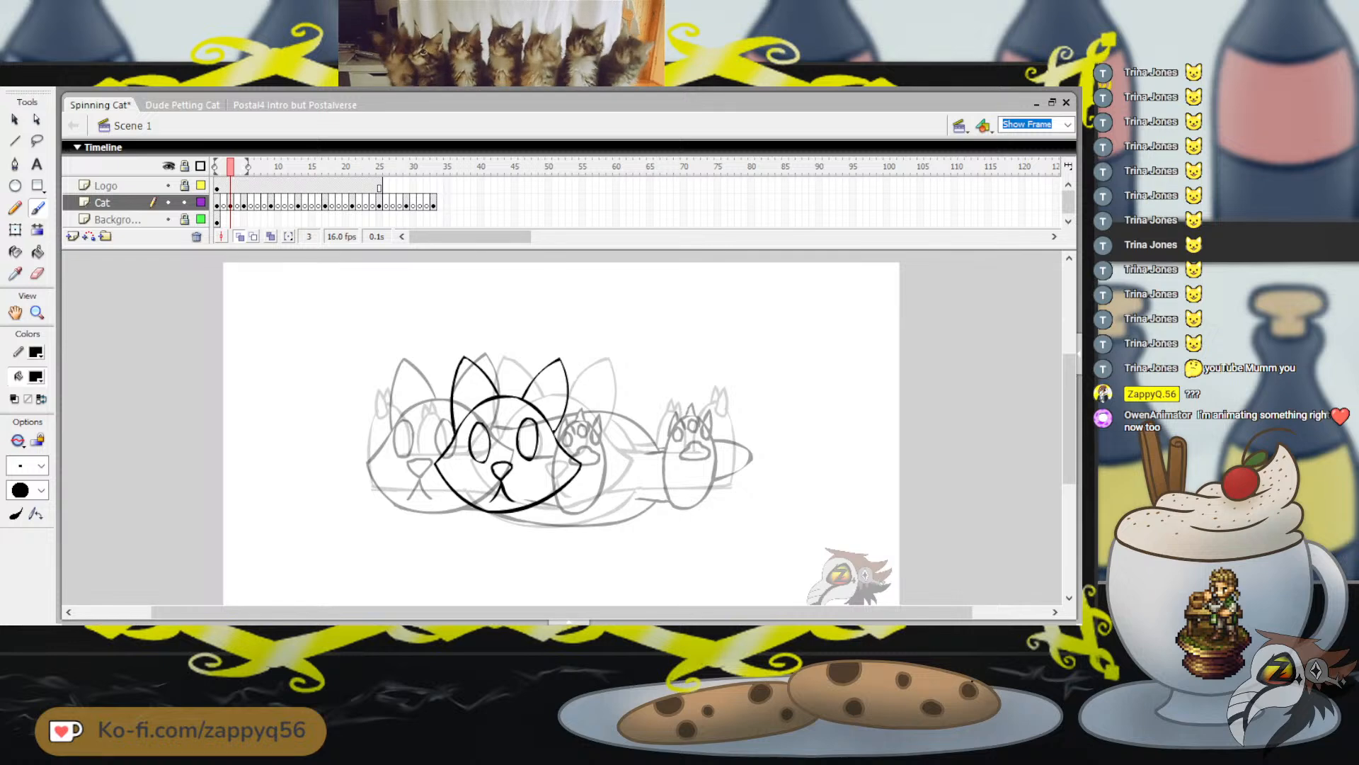
mouse_move(231, 167)
left_mouse_down()
mouse_move(216, 167)
mouse_move(230, 166)
left_mouse_up()
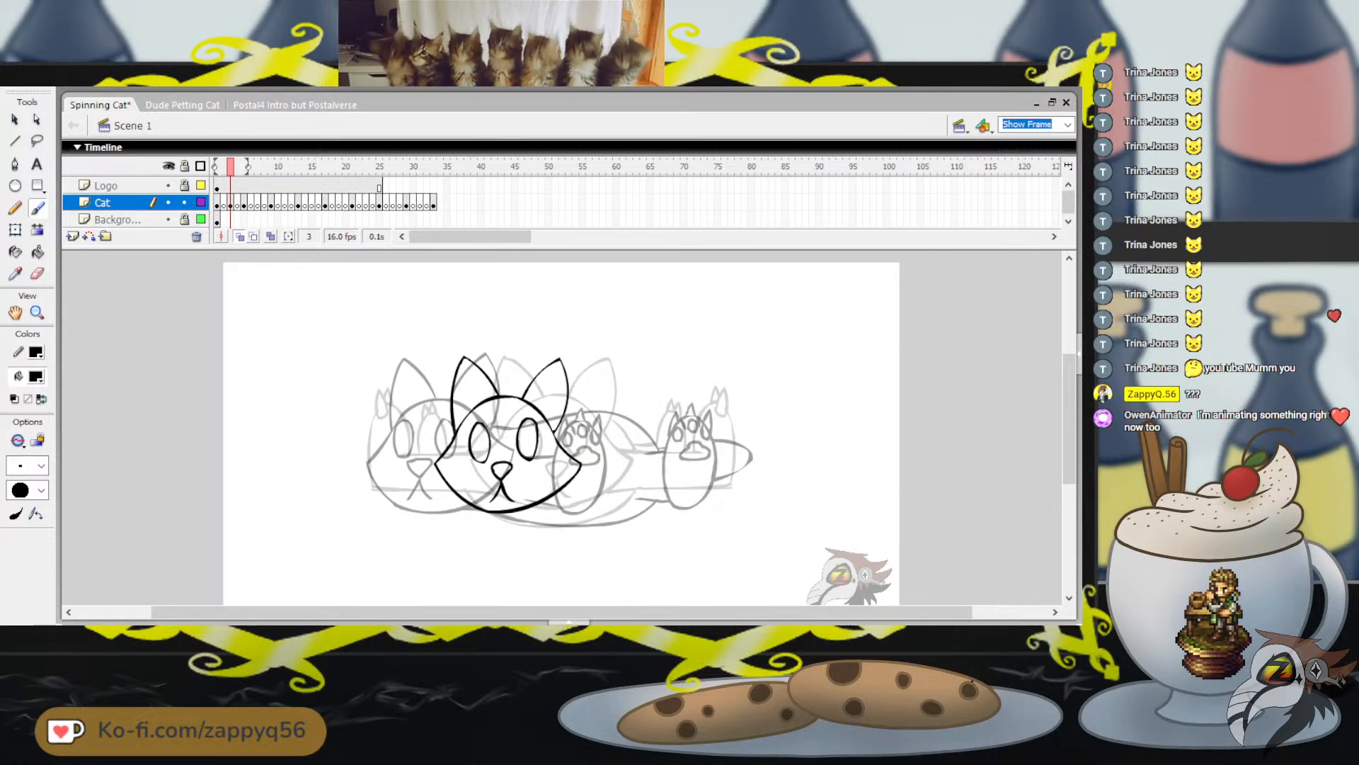
left_click_drag(564, 417, 609, 413)
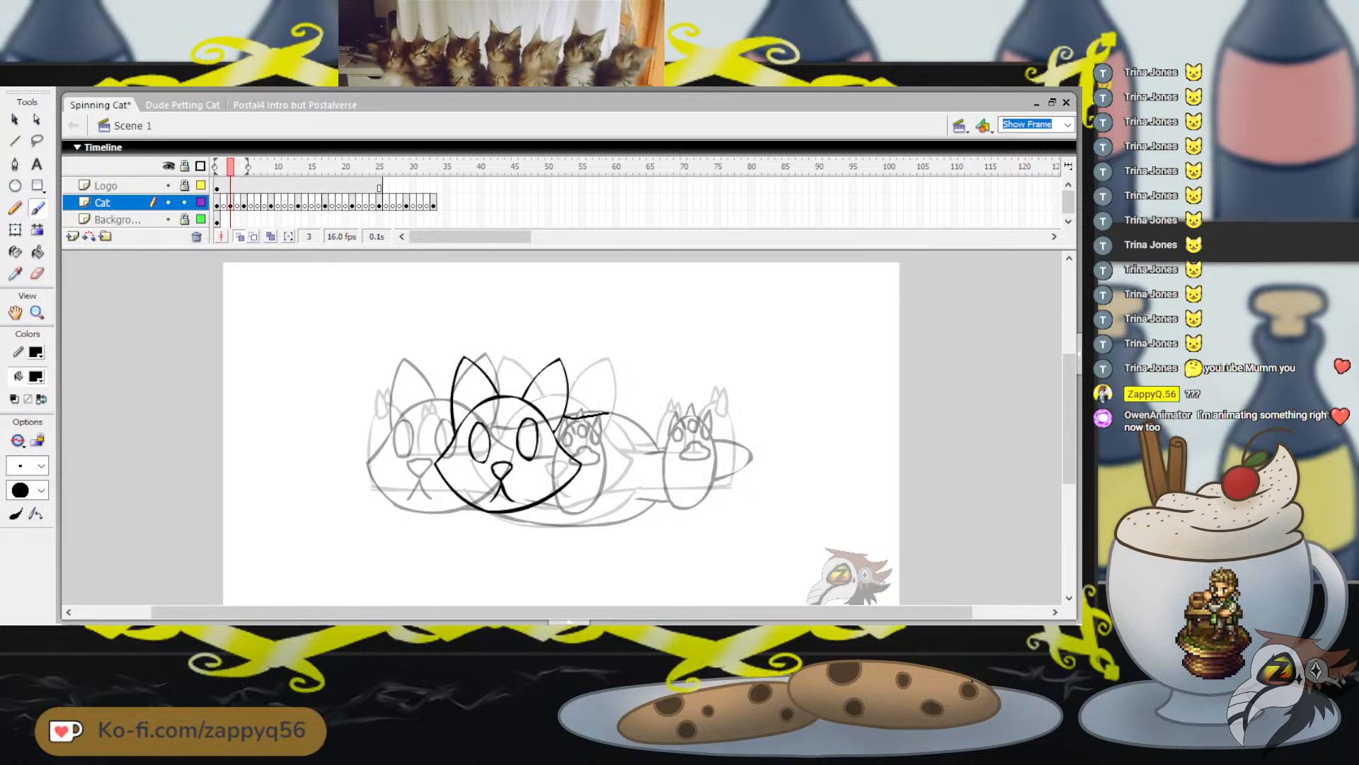
key("ctrl+z")
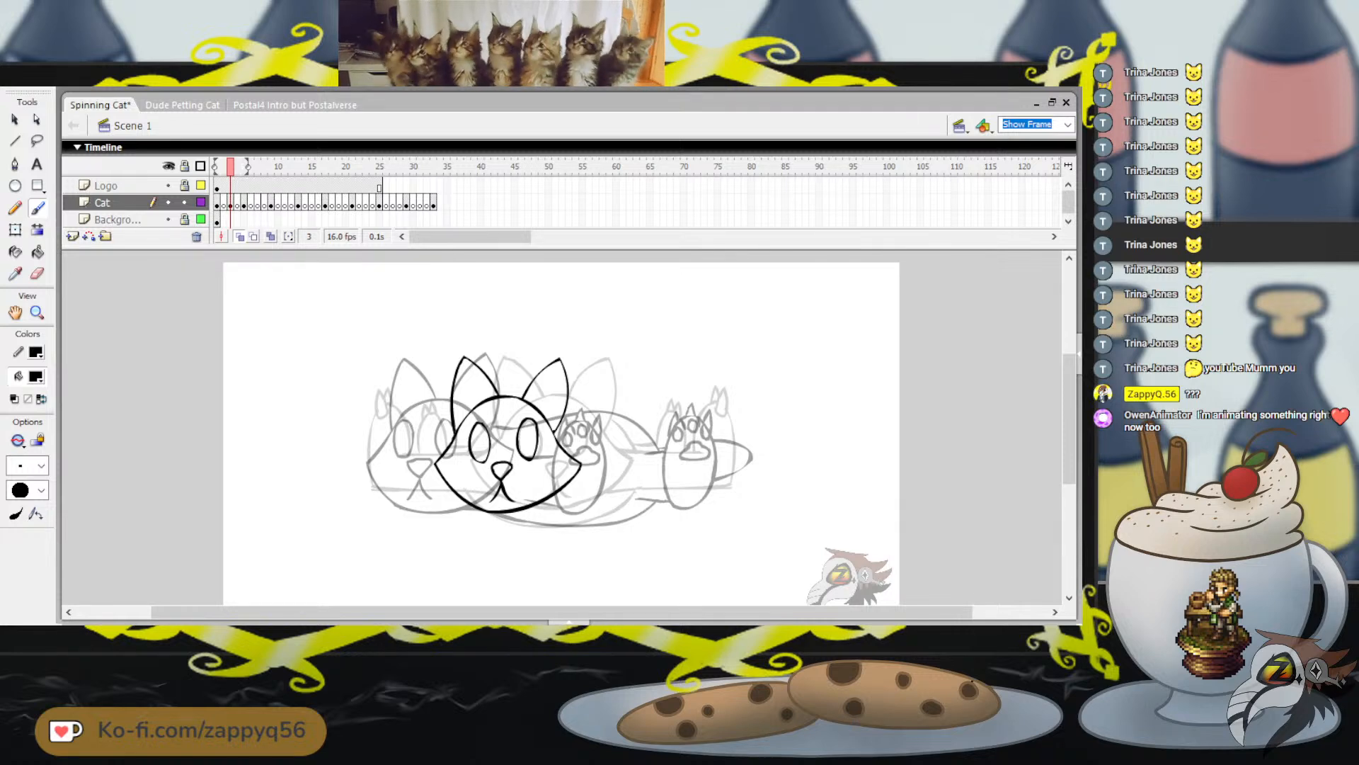
key("ctrl+z")
mouse_move(515, 518)
left_mouse_down()
mouse_move(621, 519)
mouse_move(509, 520)
mouse_move(627, 511)
left_mouse_up()
key("ctrl+z")
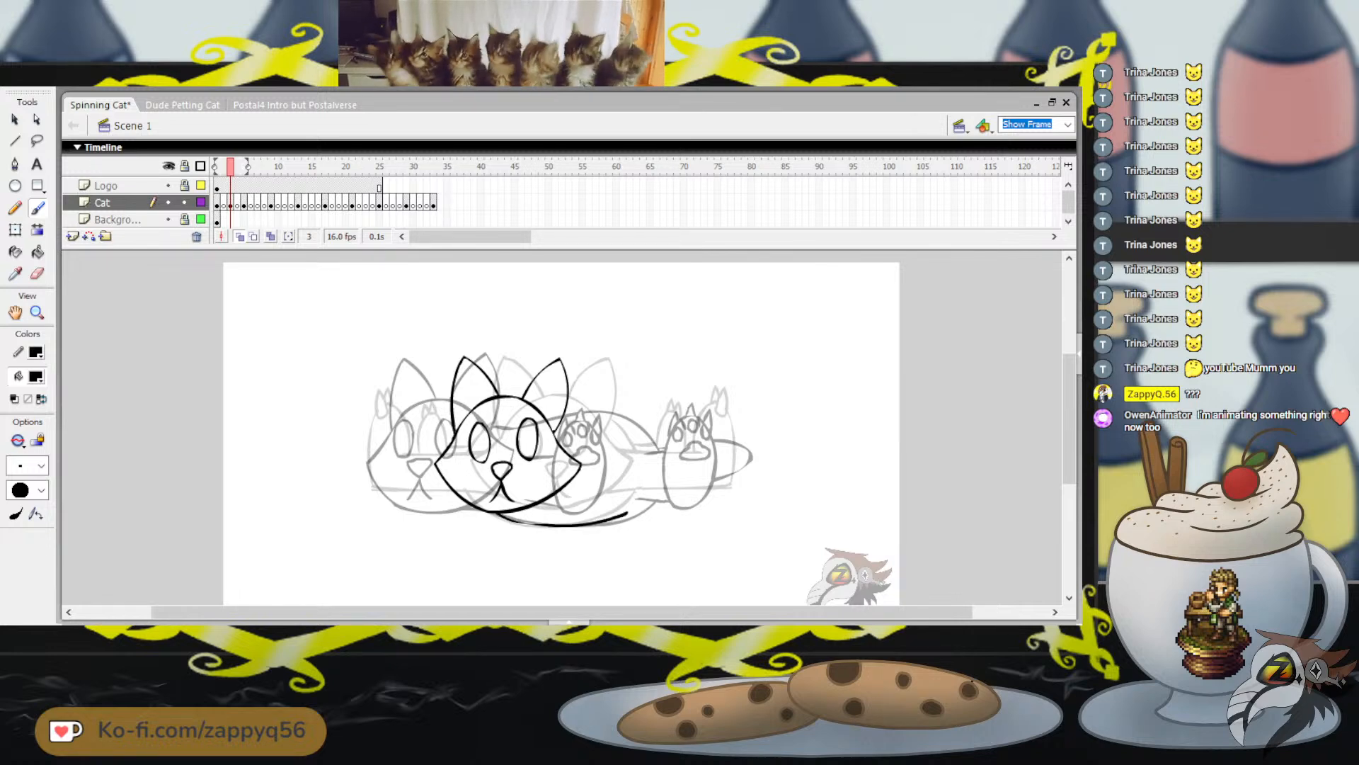
mouse_move(564, 423)
left_mouse_down()
mouse_move(600, 417)
mouse_move(567, 422)
left_mouse_up()
key("ctrl+z")
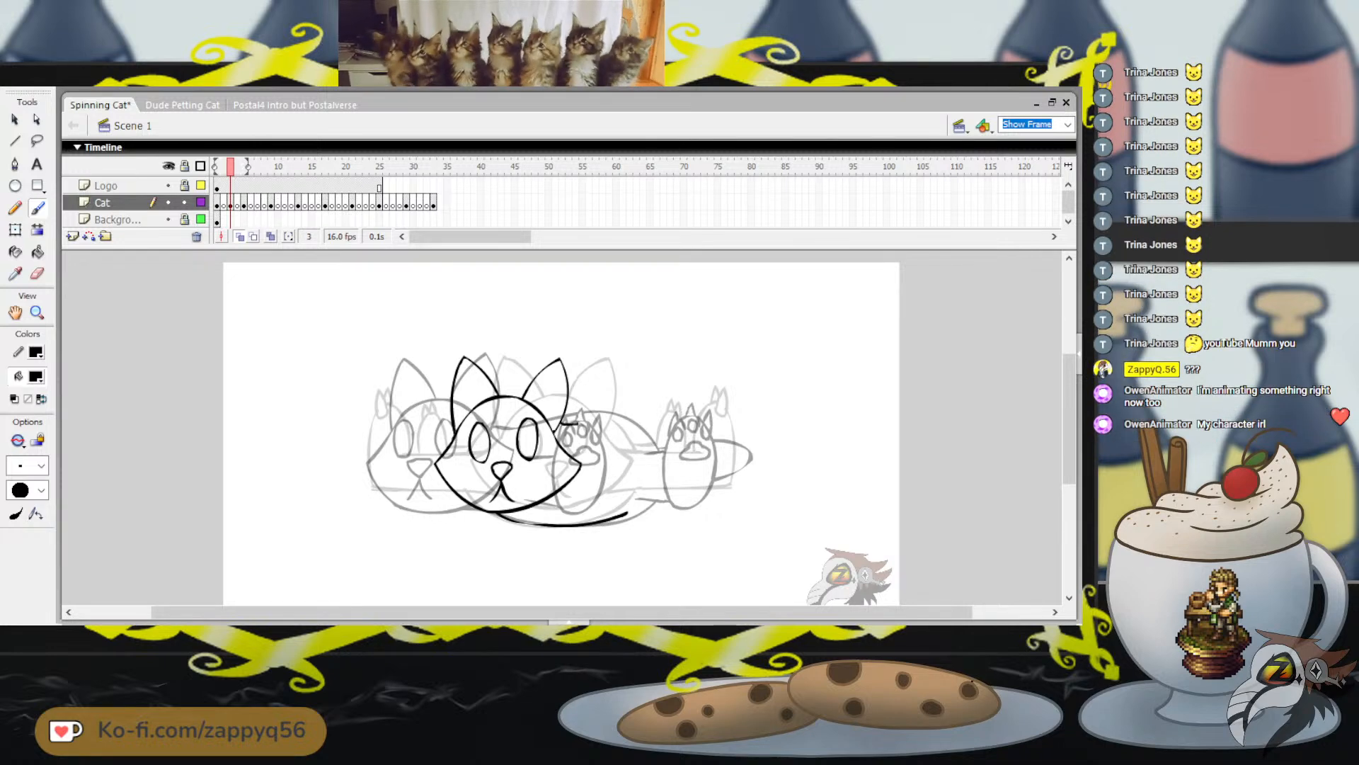
mouse_move(573, 423)
left_mouse_down()
mouse_move(633, 425)
mouse_move(648, 488)
mouse_move(627, 513)
left_mouse_up()
Draw an upright oval foot beside the onion-skinned paw at the far right, redoing rejected strokes, and save the file
left_click_drag(655, 367, 688, 412)
key("ctrl+z")
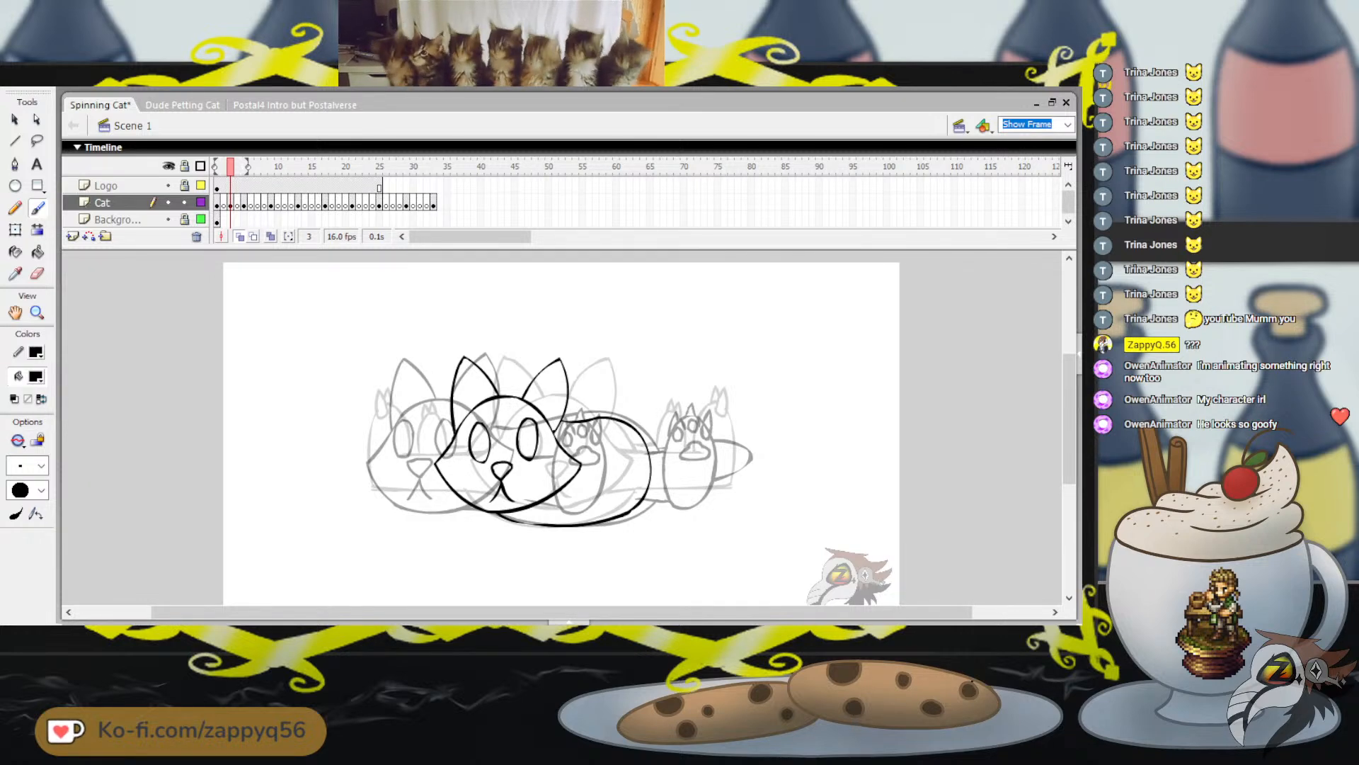
mouse_move(658, 362)
left_mouse_down()
mouse_move(684, 365)
mouse_move(689, 351)
left_mouse_up()
key("ctrl+z")
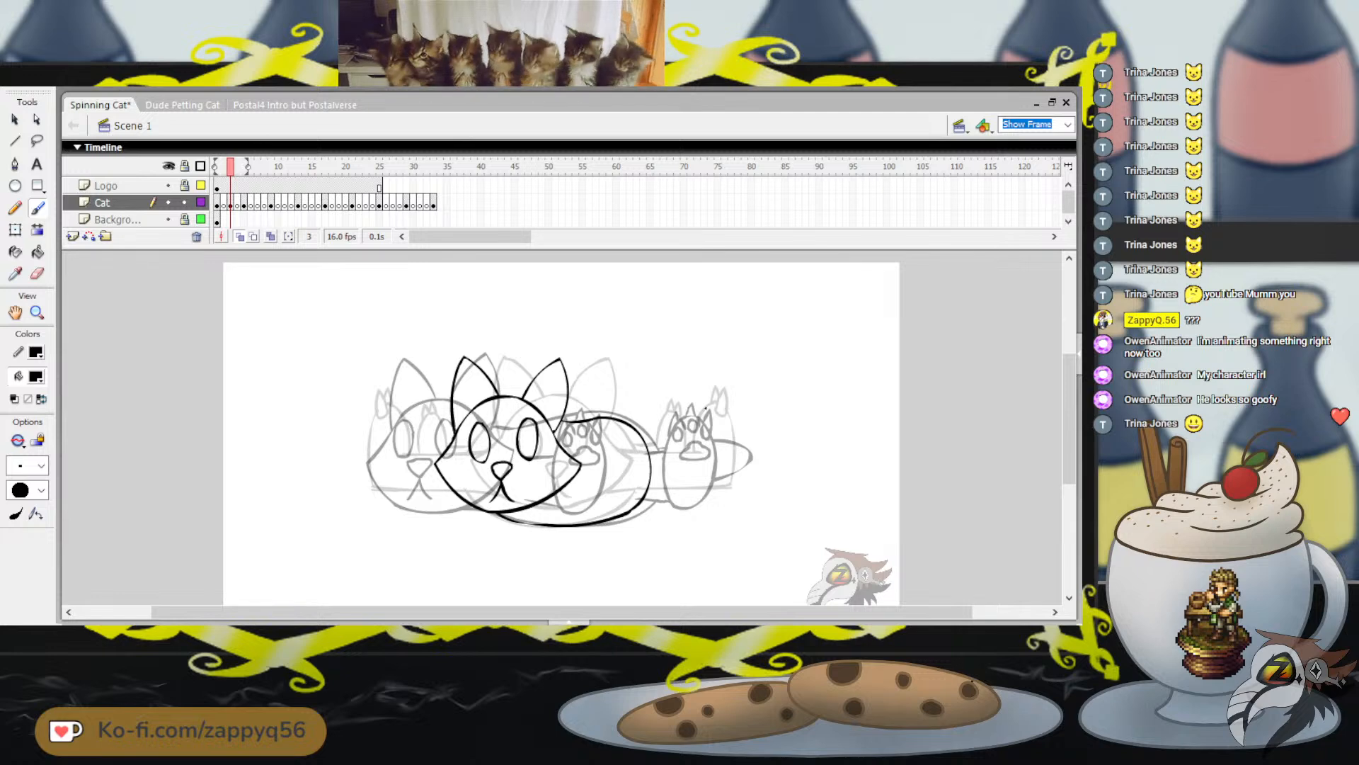
mouse_move(706, 408)
left_mouse_down()
mouse_move(683, 424)
mouse_move(675, 468)
mouse_move(701, 503)
left_mouse_up()
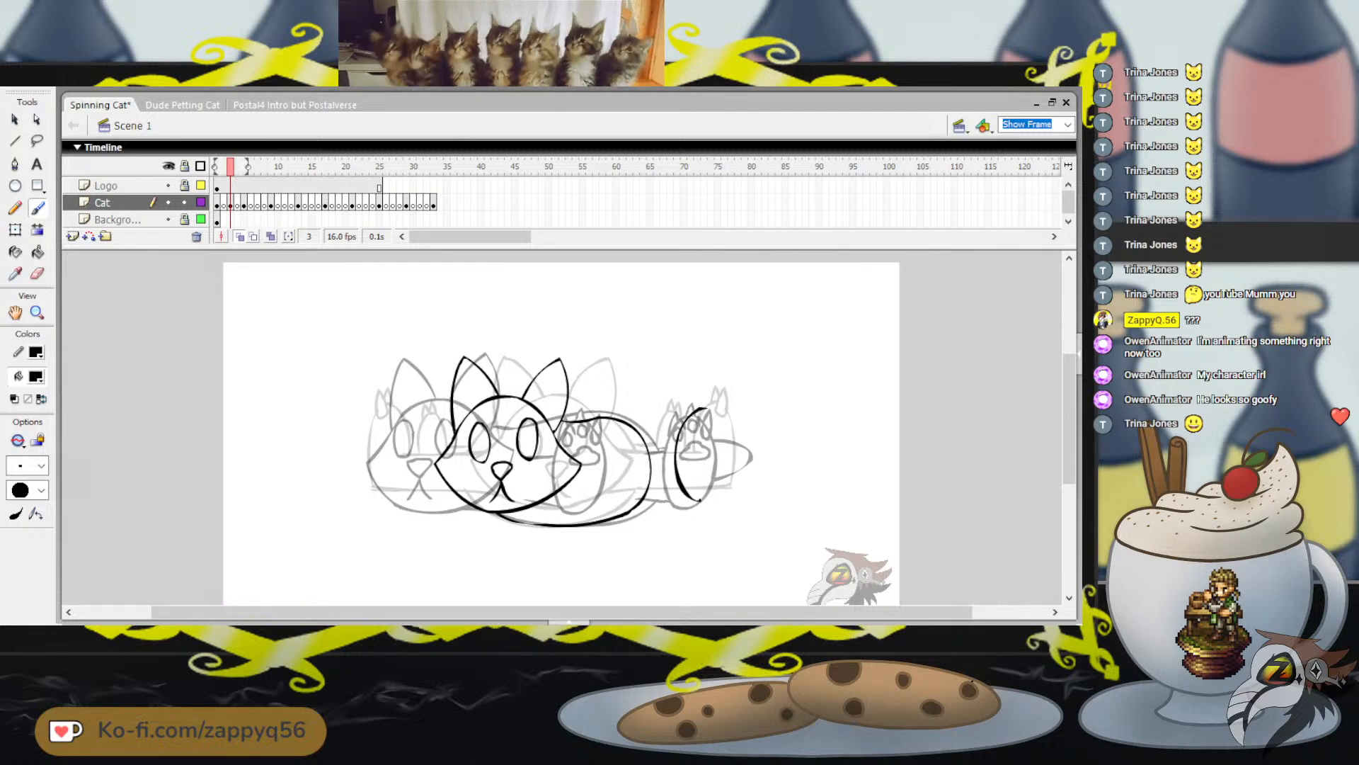
key("ctrl+z")
mouse_move(705, 405)
left_mouse_down()
mouse_move(674, 448)
mouse_move(683, 498)
mouse_move(709, 503)
mouse_move(725, 473)
mouse_move(703, 407)
left_mouse_up()
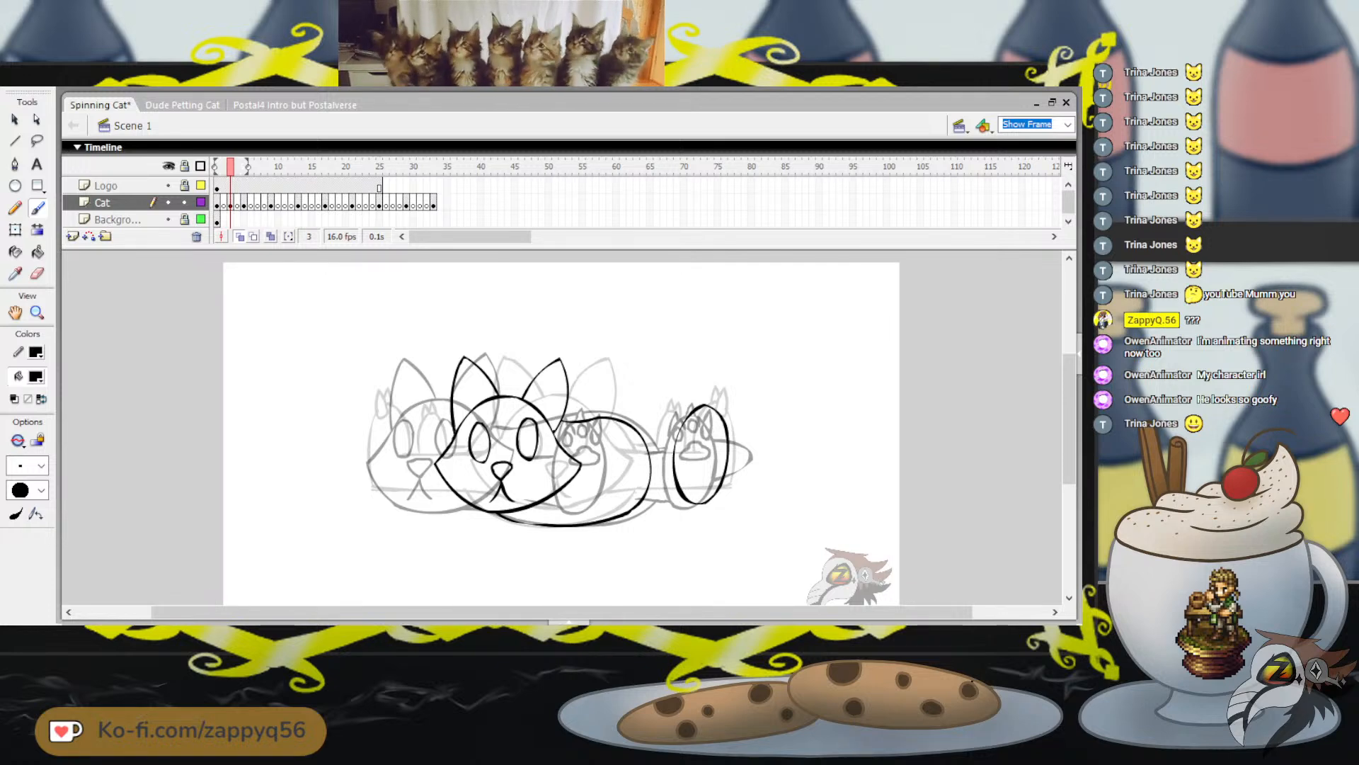
key("ctrl+s")
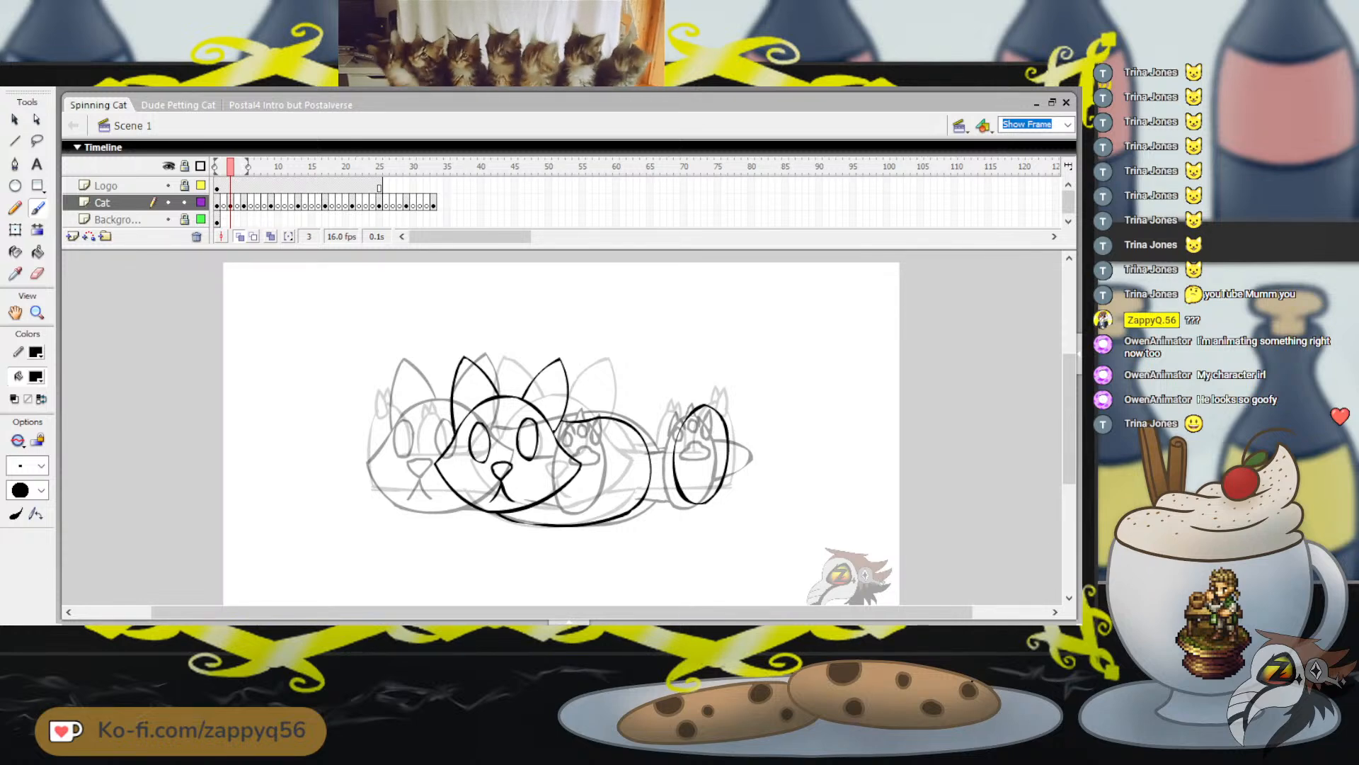
Look through the layers and long timeline of the Postal4 Intro but Postalverse document, and return to Spinning Cat
left_click(289, 105)
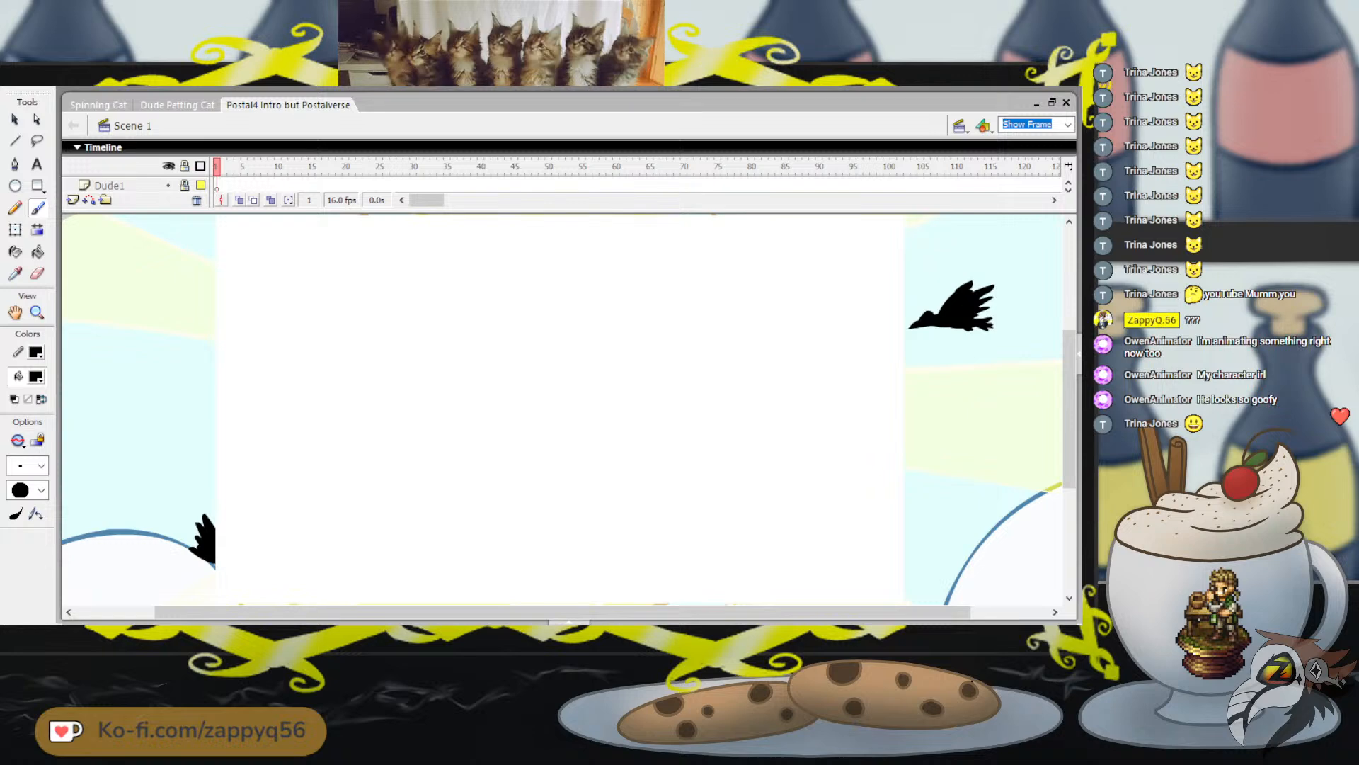
left_click_drag(427, 450, 859, 450)
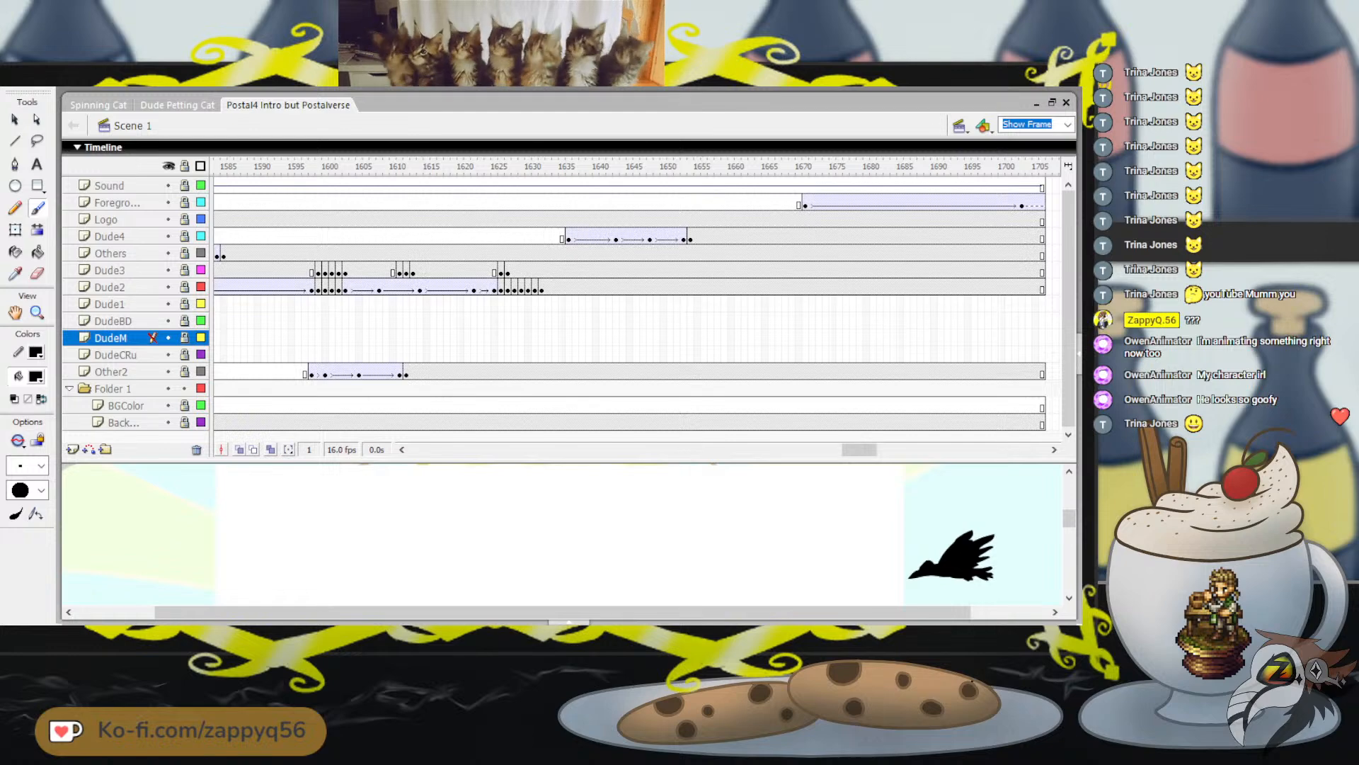
left_click_drag(860, 450, 453, 215)
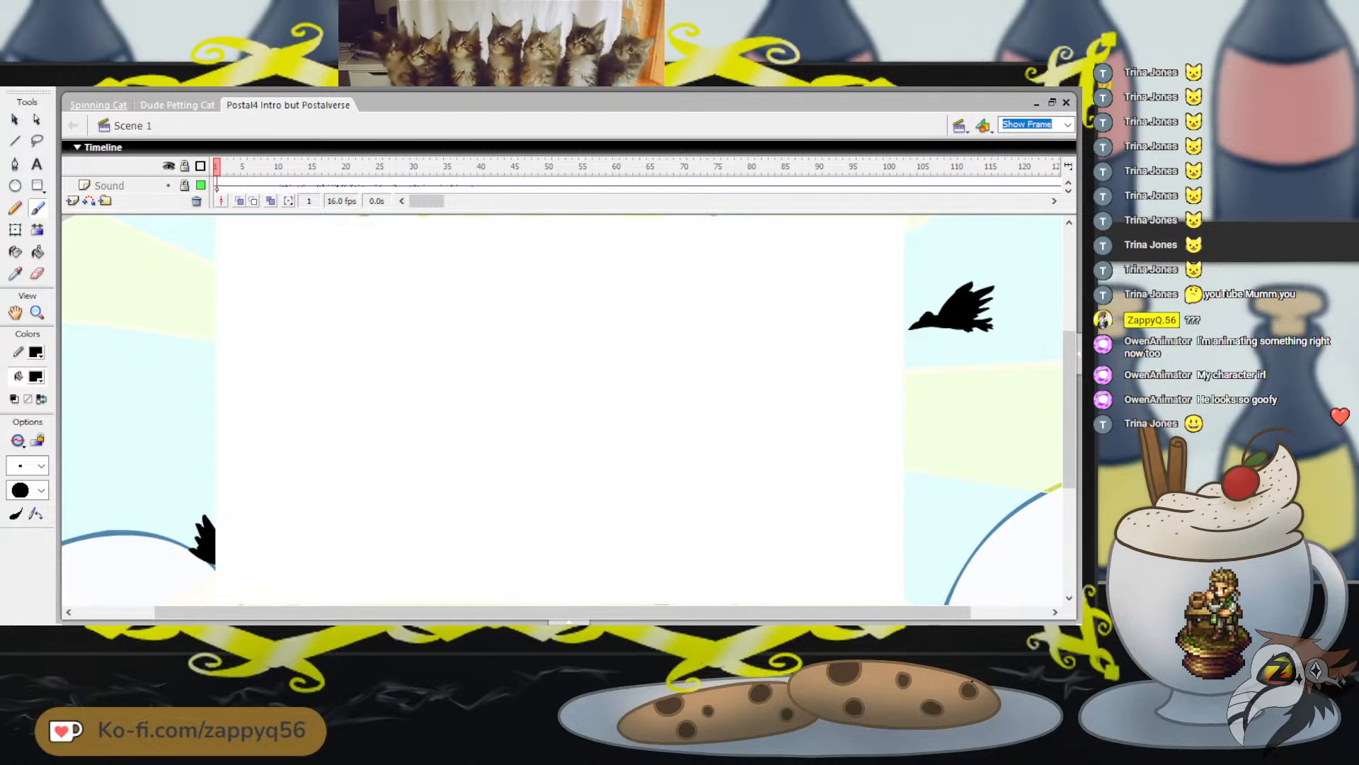
left_click(99, 105)
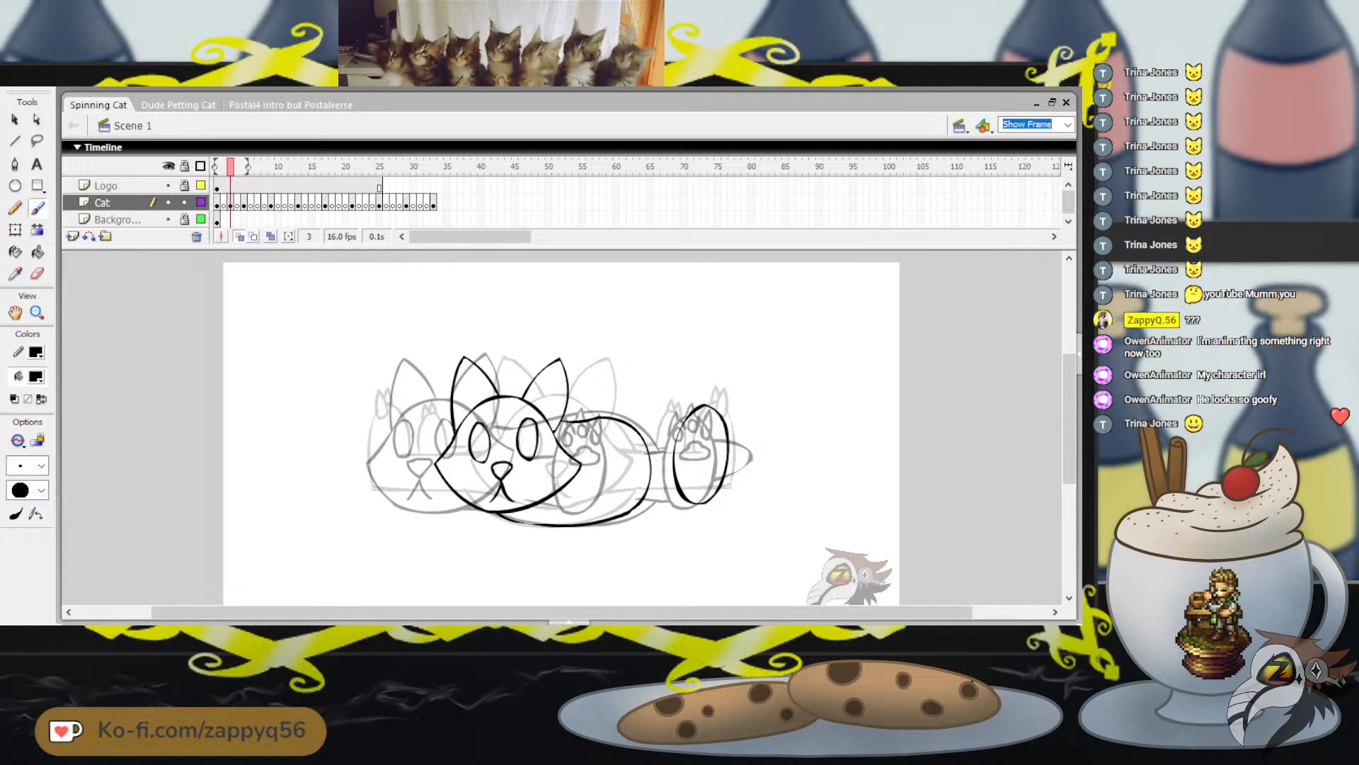
Move the oval foot left and slightly down onto the onion-skinned paw at the far right
left_click_drag(655, 375, 692, 348)
key("ctrl+z")
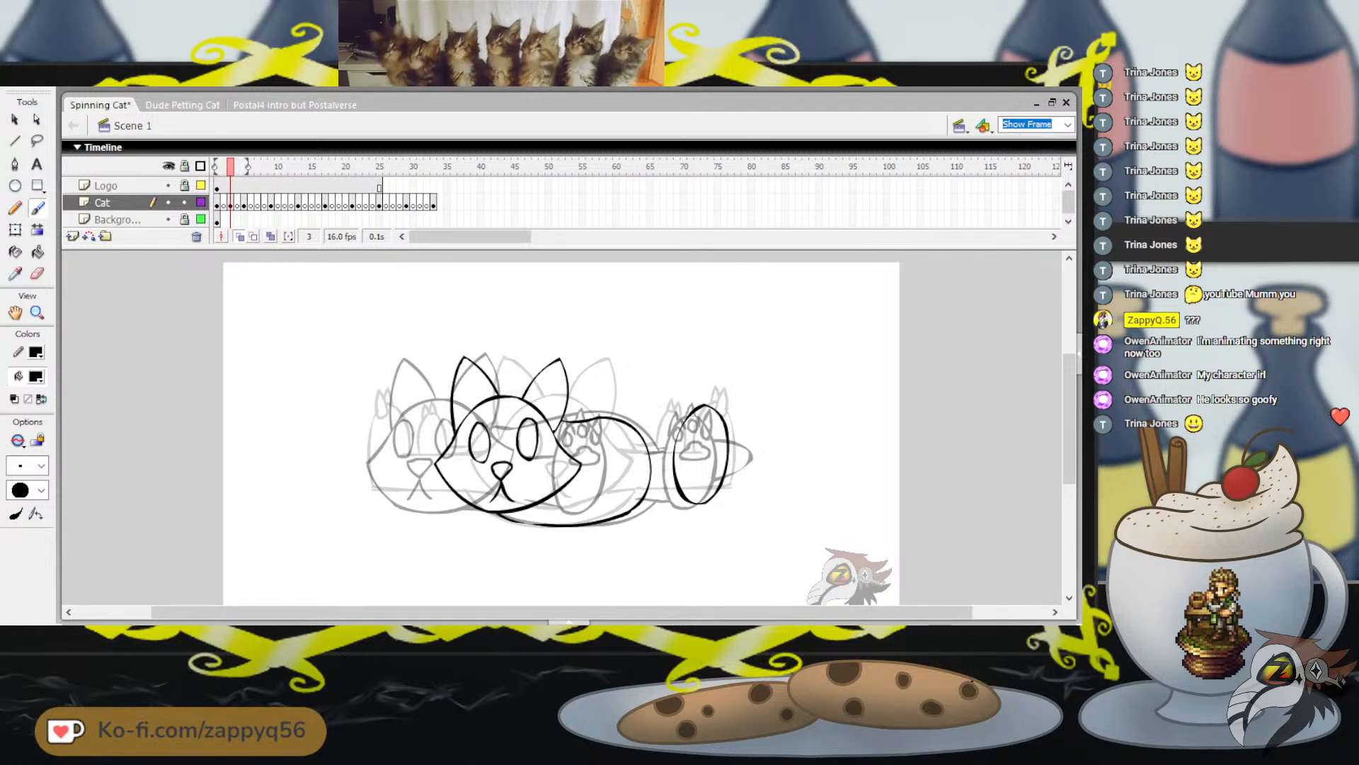
key("q")
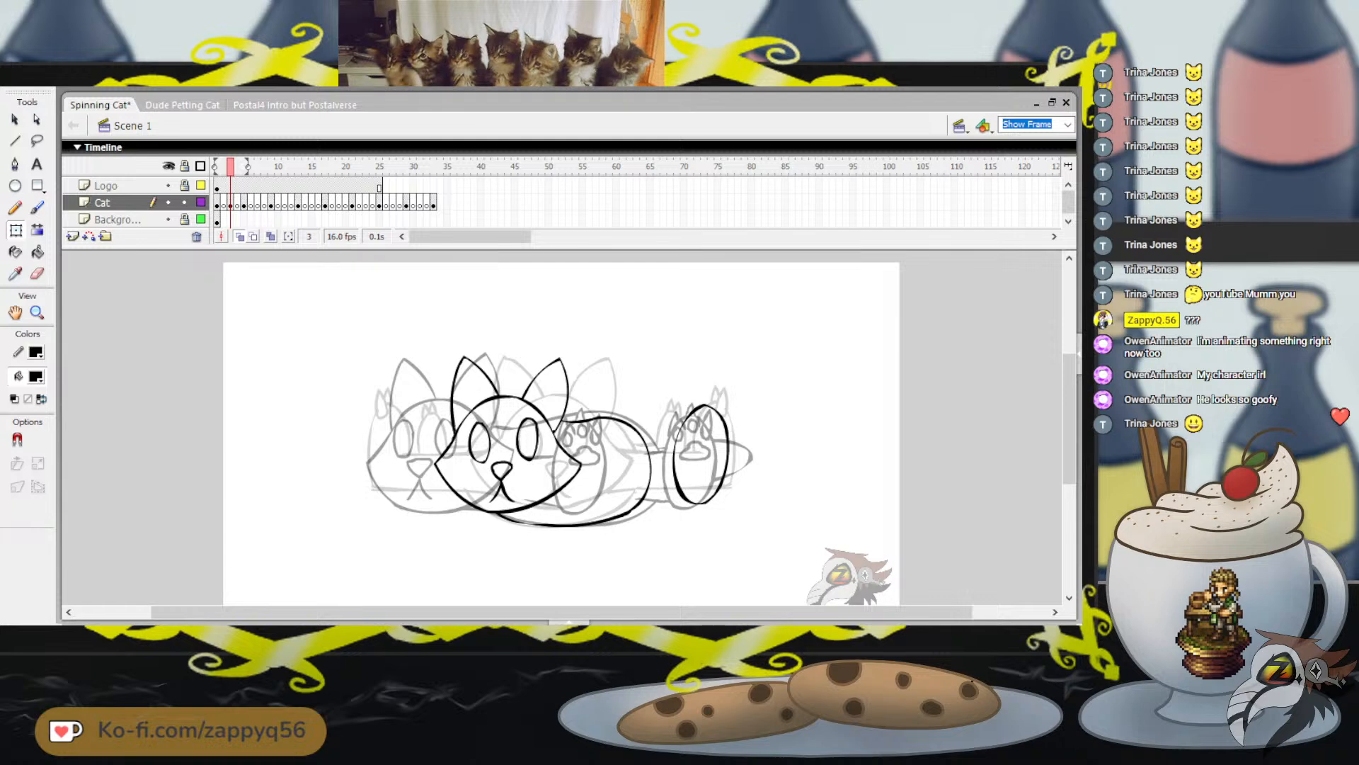
left_click(680, 485)
left_click_drag(681, 484, 668, 489)
key("Escape")
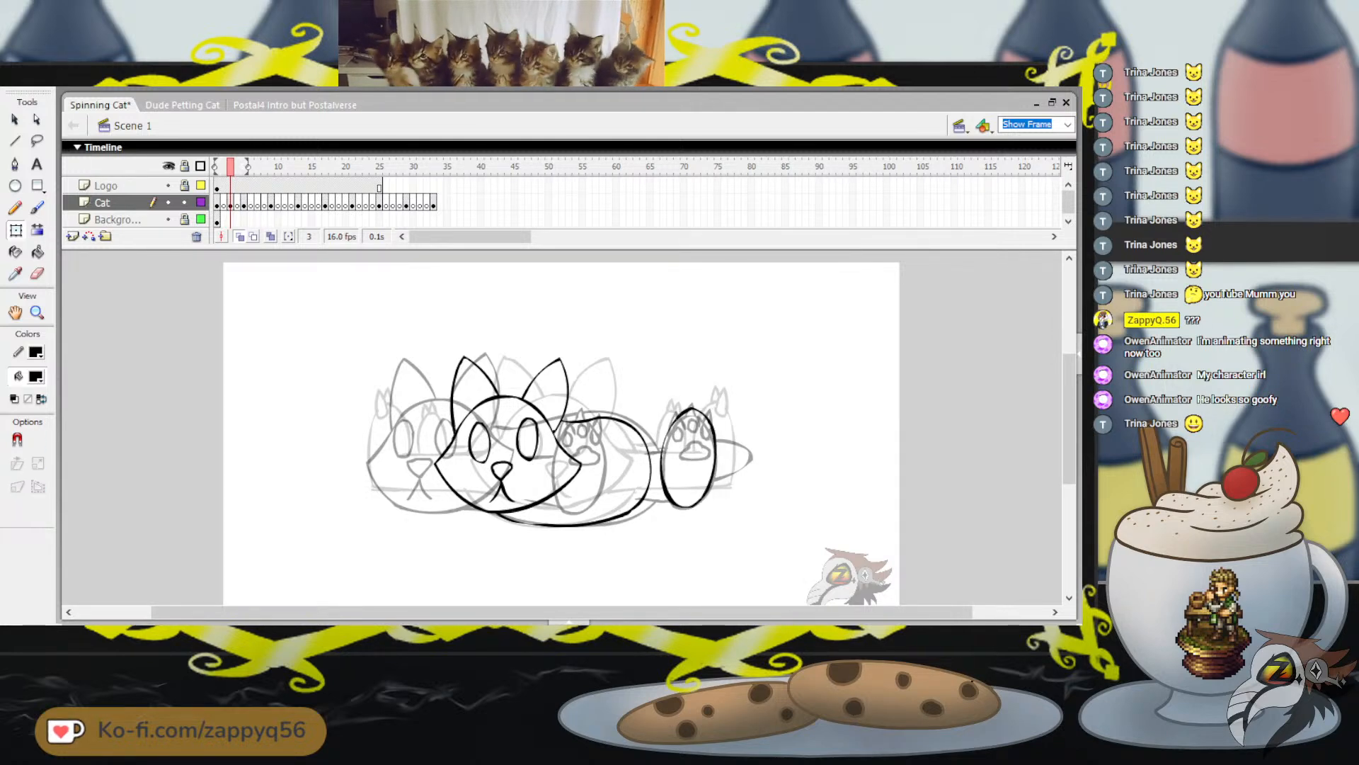
Flip back and forth through the neighbouring frames to check how the foot and body on frame 3 fit between poses
key("comma")
key("comma")
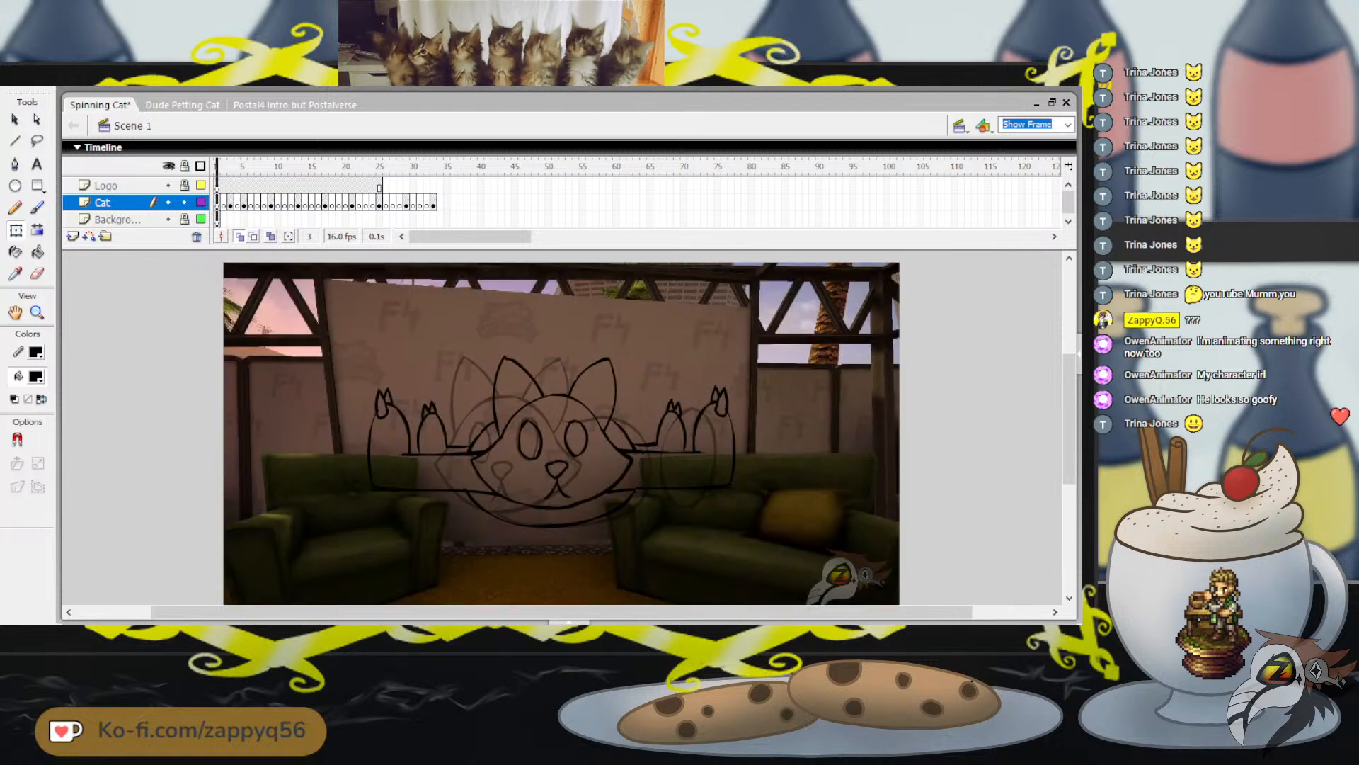
key("period")
key("period")
key("period")
key("period")
key("comma")
key("comma")
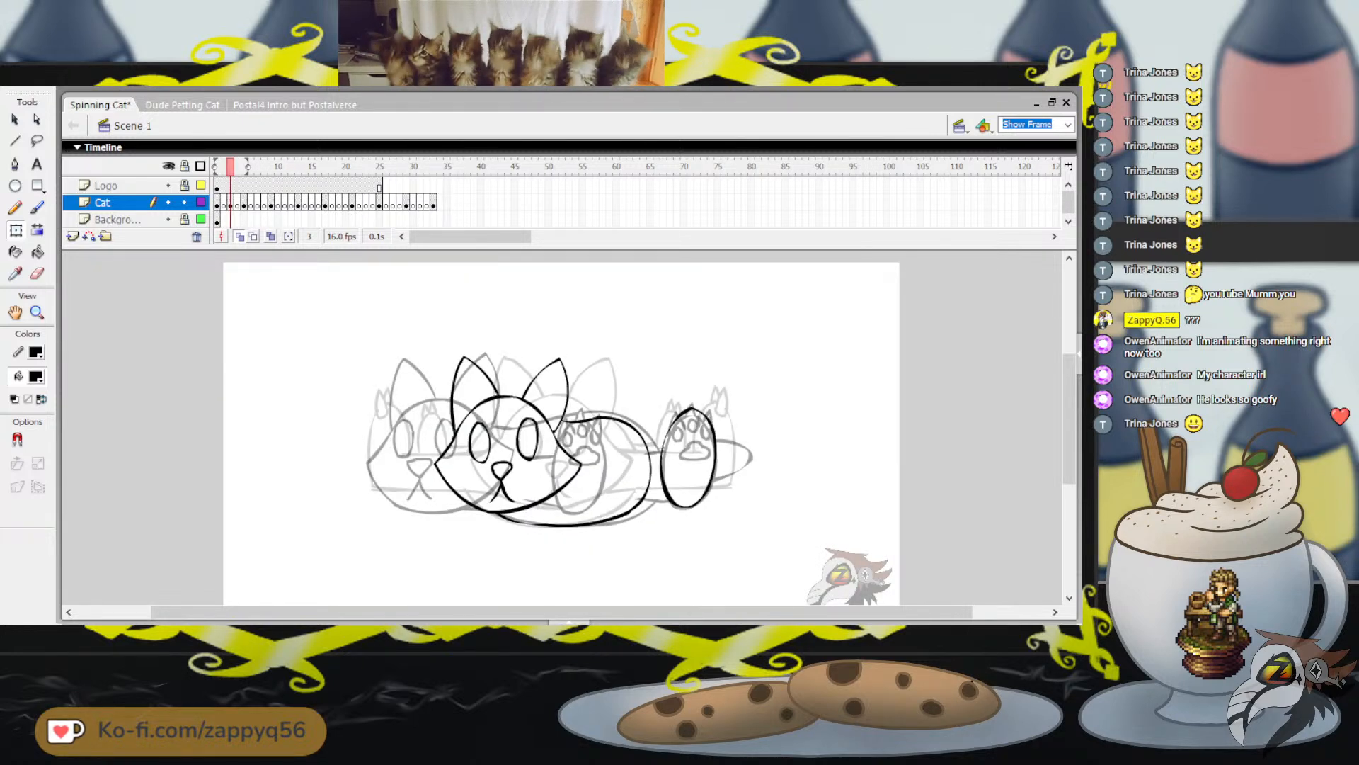
Move the oval foot left to the body's right end, between the two onion-skinned paws, and adjust its tilt
left_click(669, 488)
mouse_move(713, 476)
left_mouse_down()
mouse_move(606, 486)
mouse_move(676, 487)
mouse_move(719, 465)
left_mouse_up()
left_click_drag(723, 396, 719, 402)
left_click_drag(714, 472, 630, 480)
left_click_drag(632, 431, 649, 430)
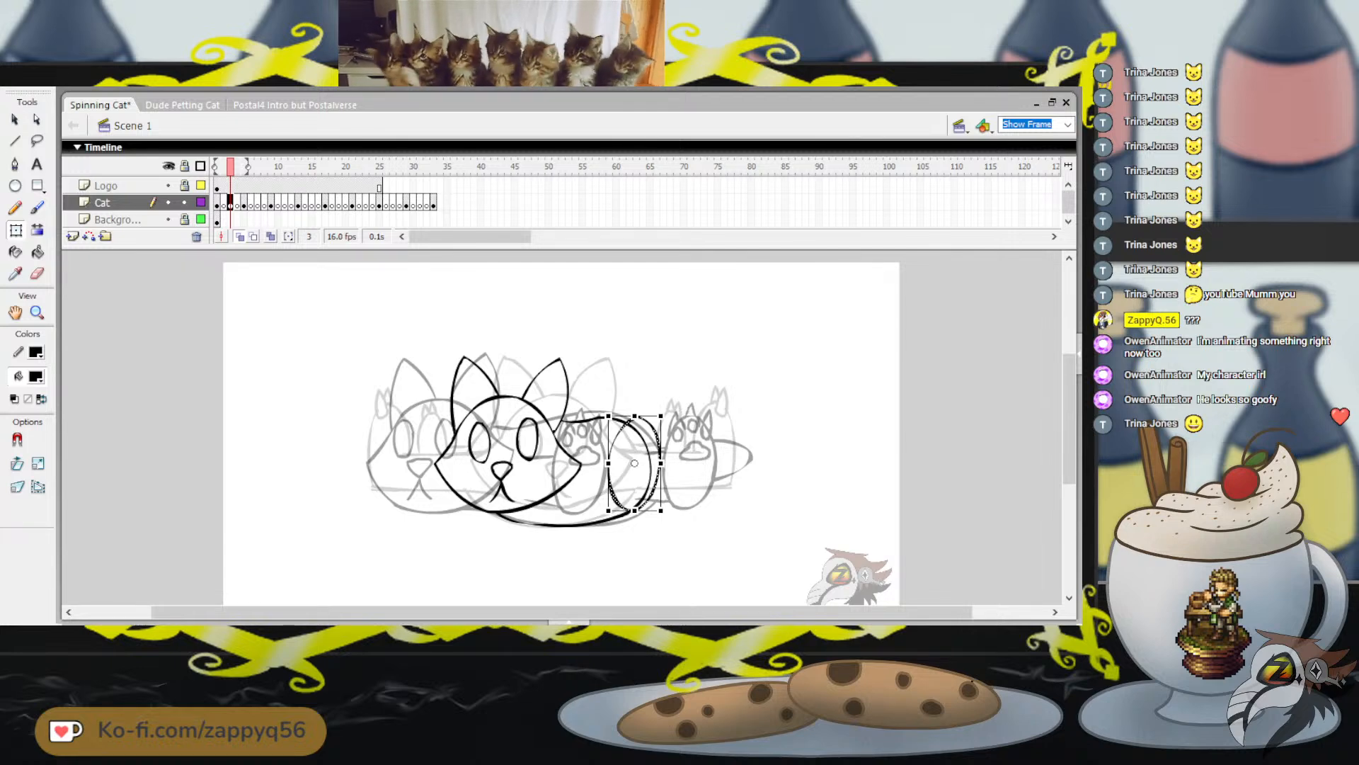
left_click_drag(647, 416, 644, 415)
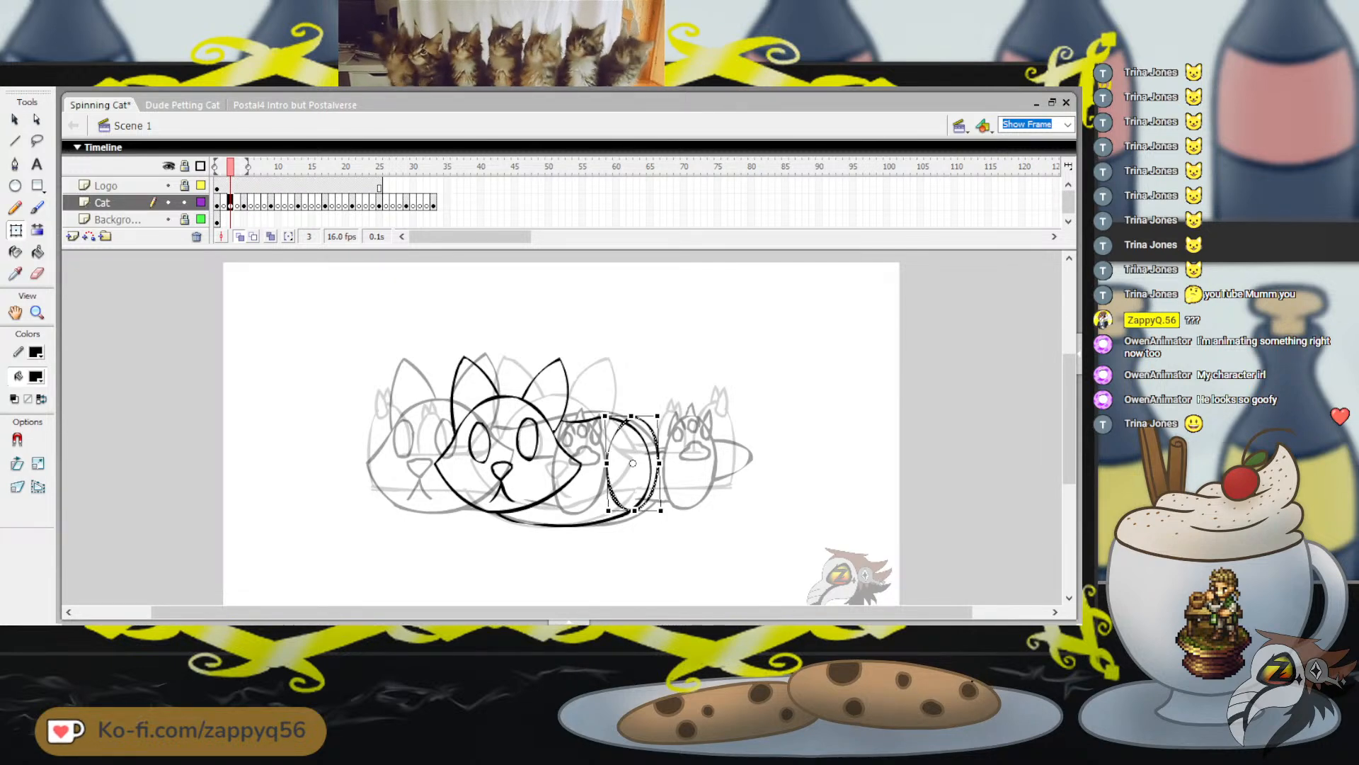
Skew the oval foot's top slightly left and nudge it until it straddles the right edge of the body
key("Up")
key("Left")
key("Right")
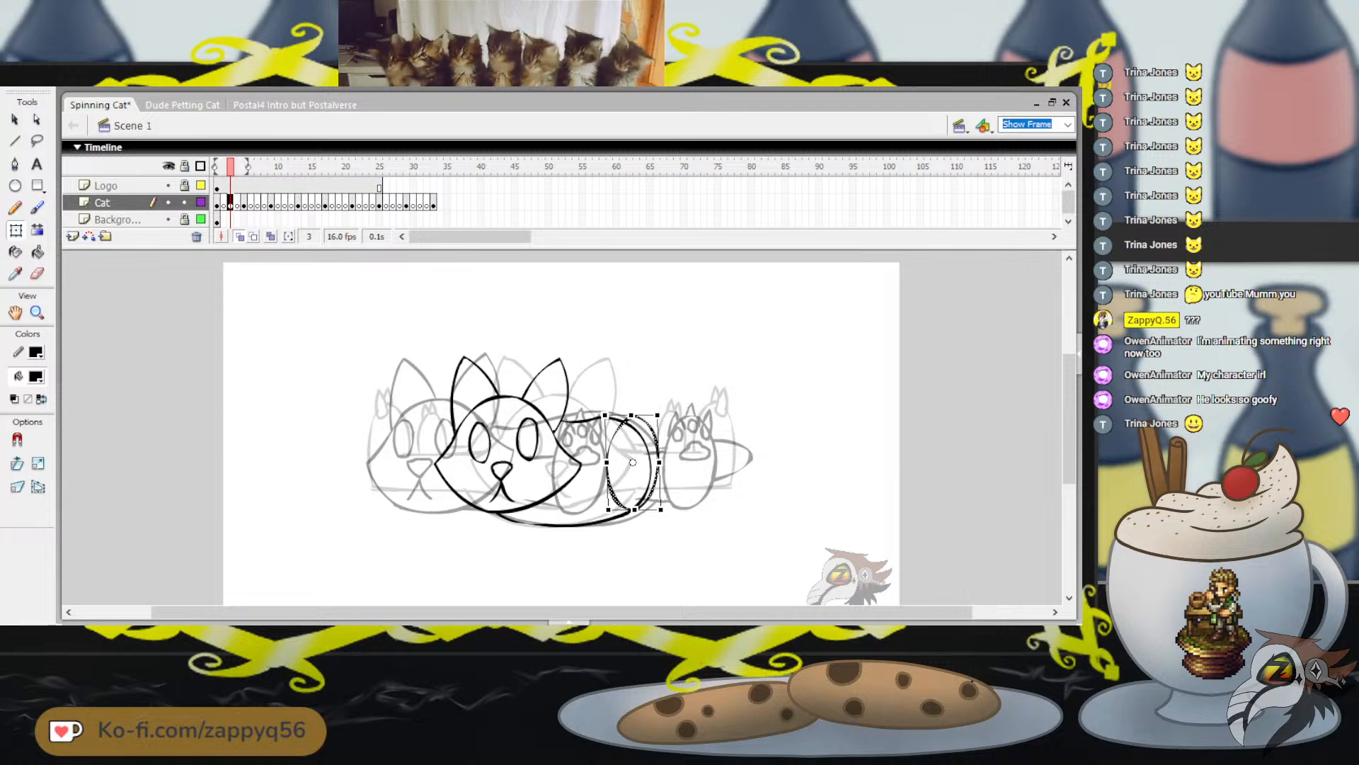
left_click_drag(643, 416, 642, 415)
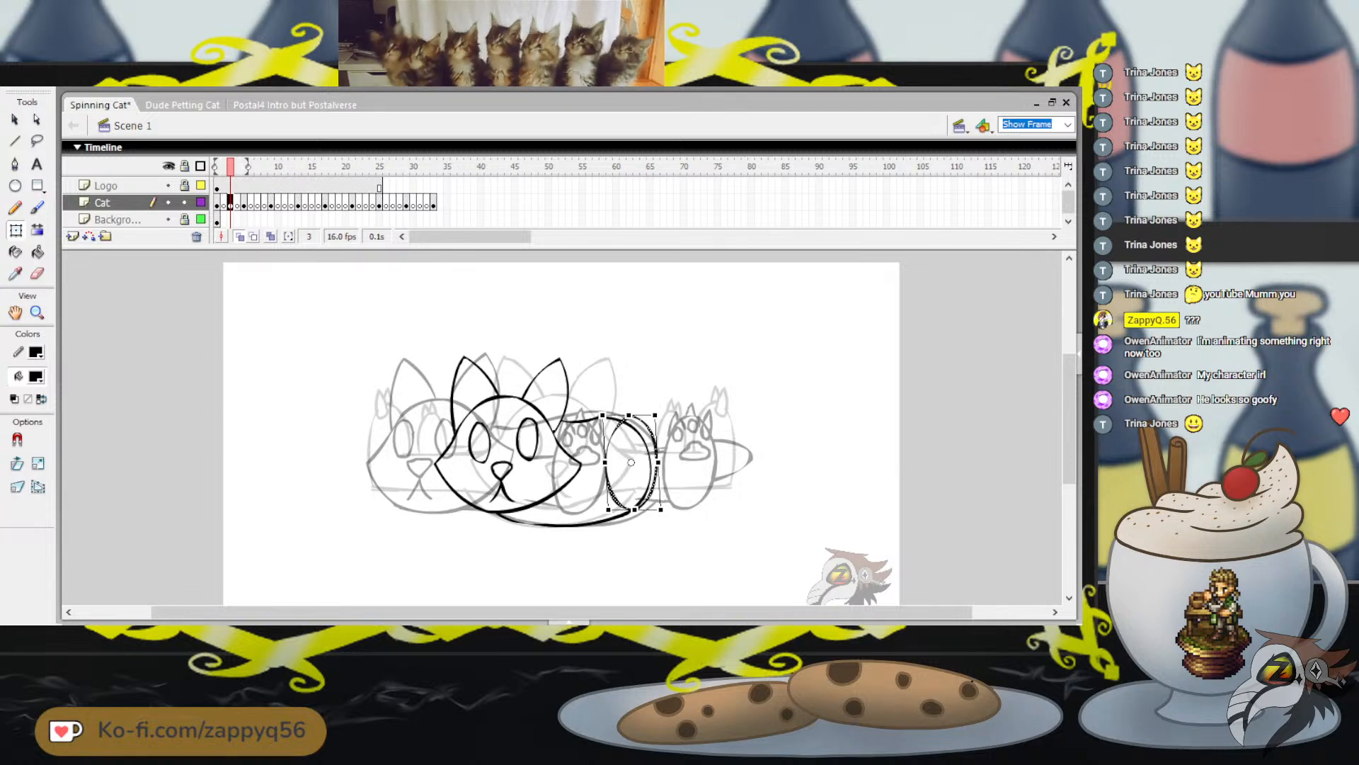
key("Left")
key("Left")
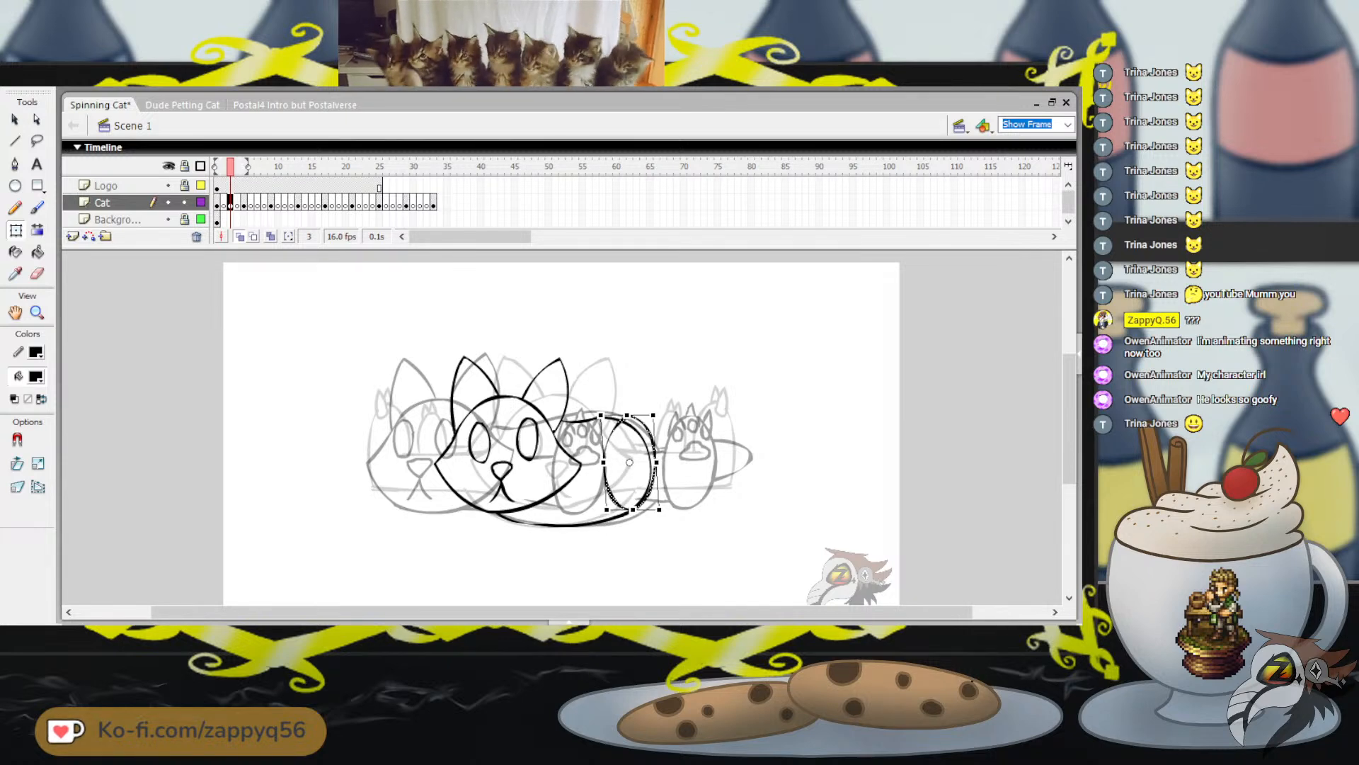
key("Left")
key("Left")
key("Left")
key("Left")
key("Left")
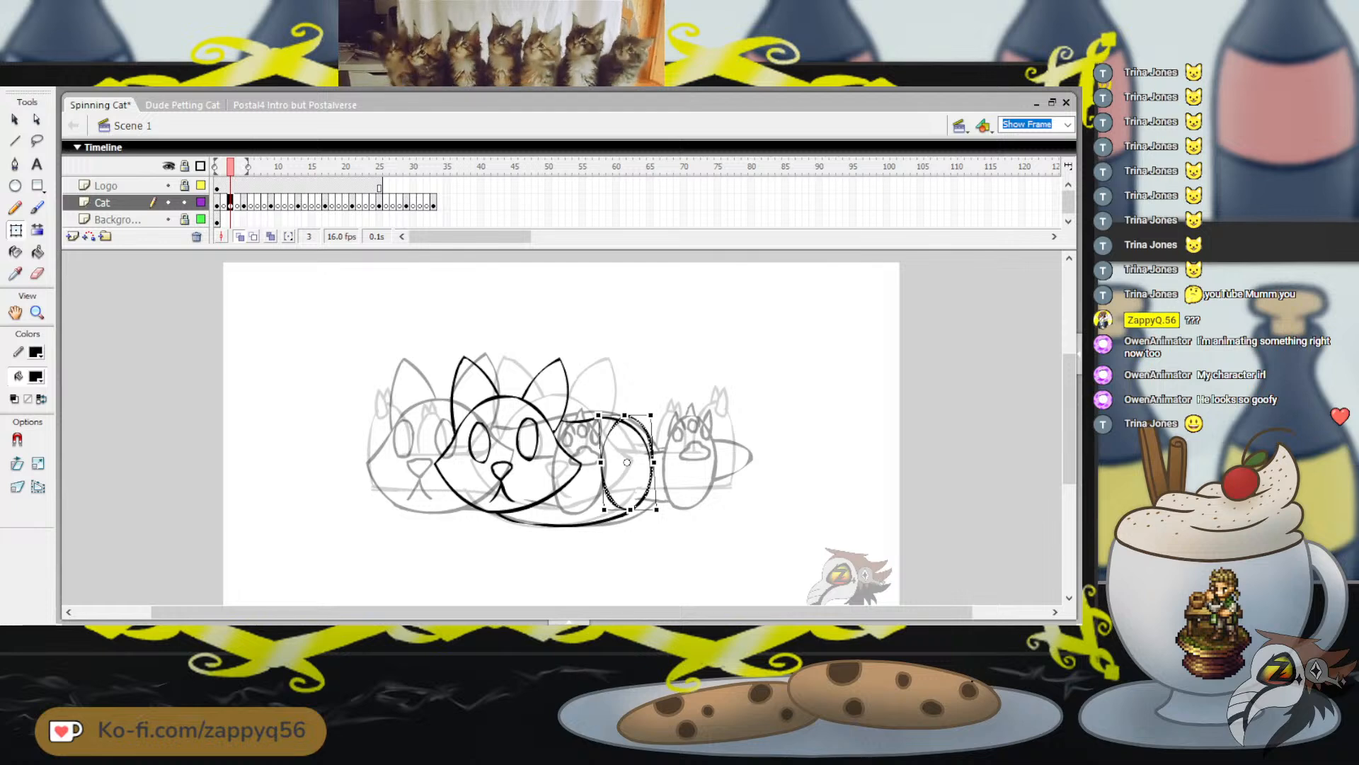
key("Right")
key("Right")
key("Right")
key("Right")
key("Right")
key("Right")
key("Right")
key("Right")
key("Right")
key("Right")
key("Right")
key("Right")
key("Right")
key("Right")
key("Right")
key("Right")
key("Right")
key("Right")
key("Right")
key("Right")
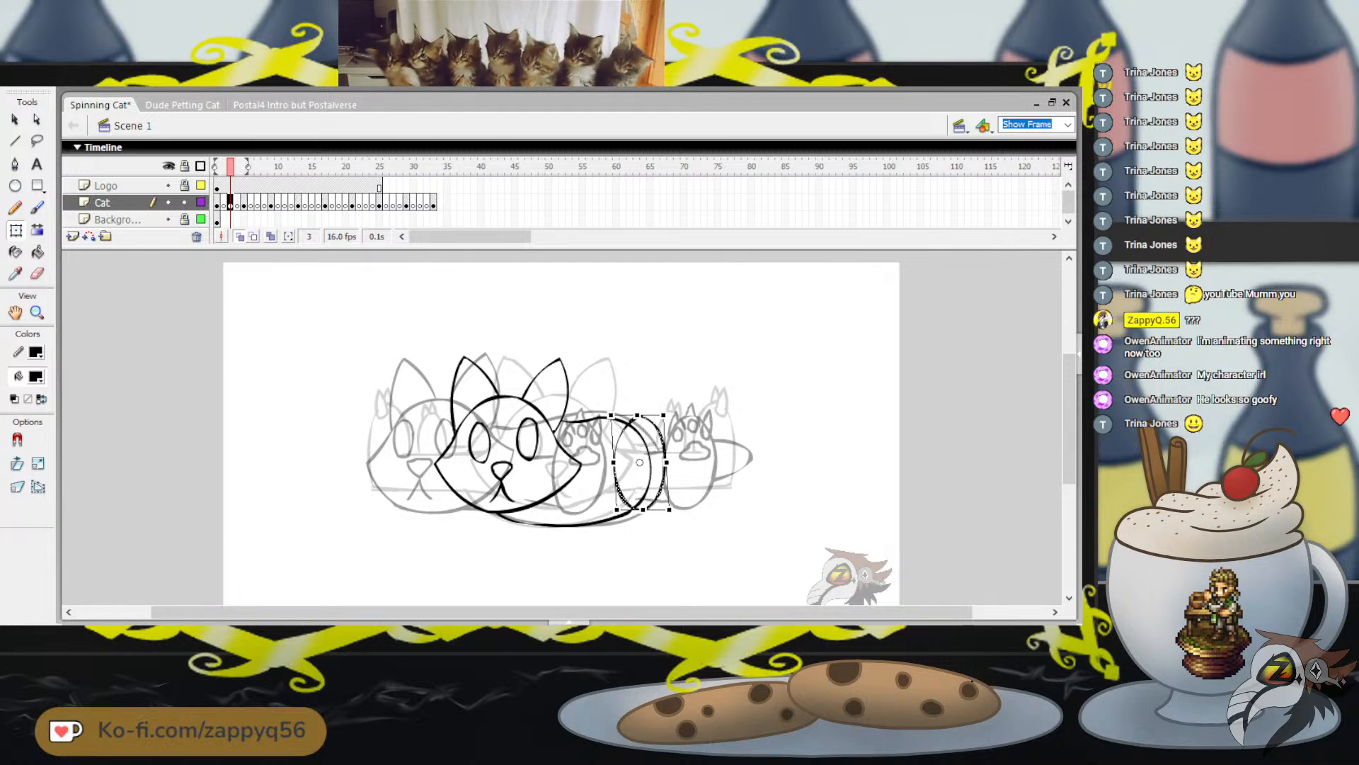
key("Escape")
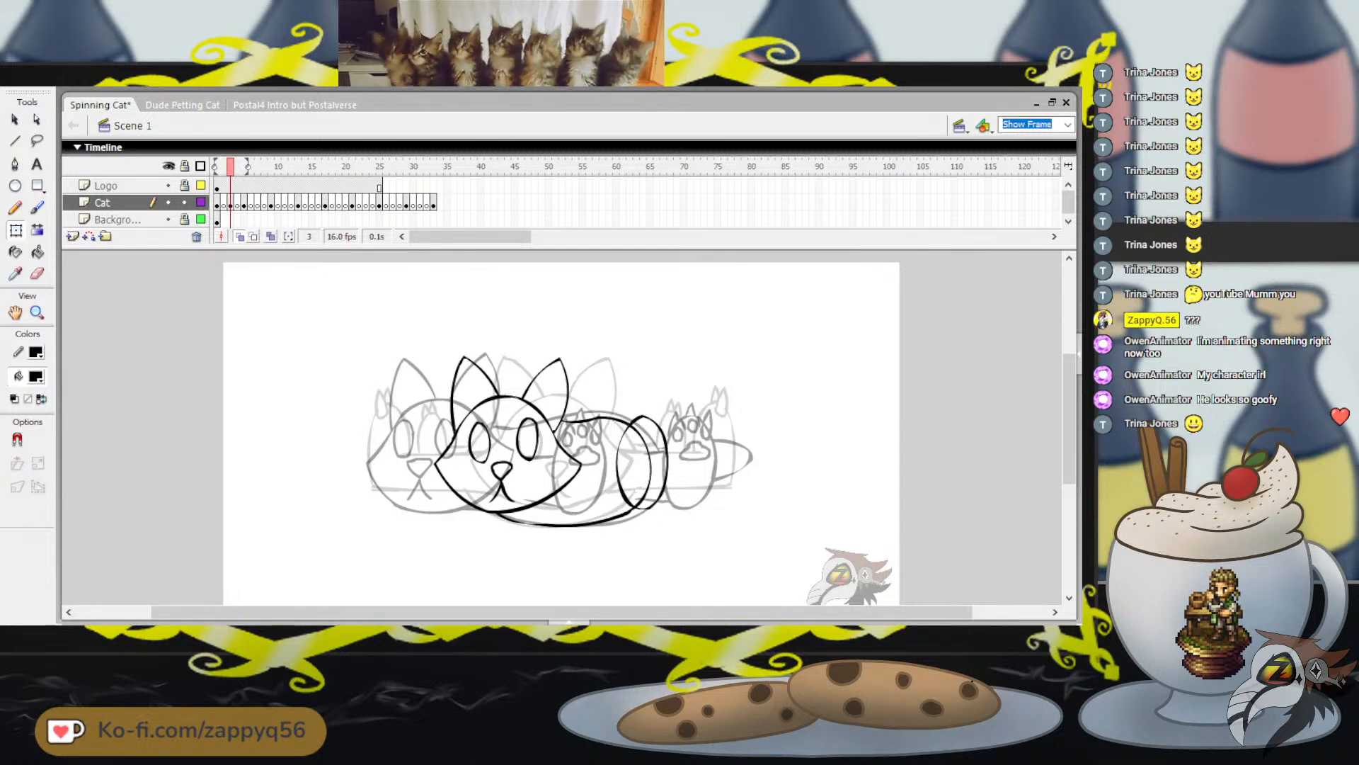
Brush the upper and lower leg lines on frame 3, running across the body to the oval foot
mouse_move(231, 167)
left_mouse_down()
mouse_move(216, 167)
mouse_move(243, 167)
mouse_move(230, 167)
left_mouse_up()
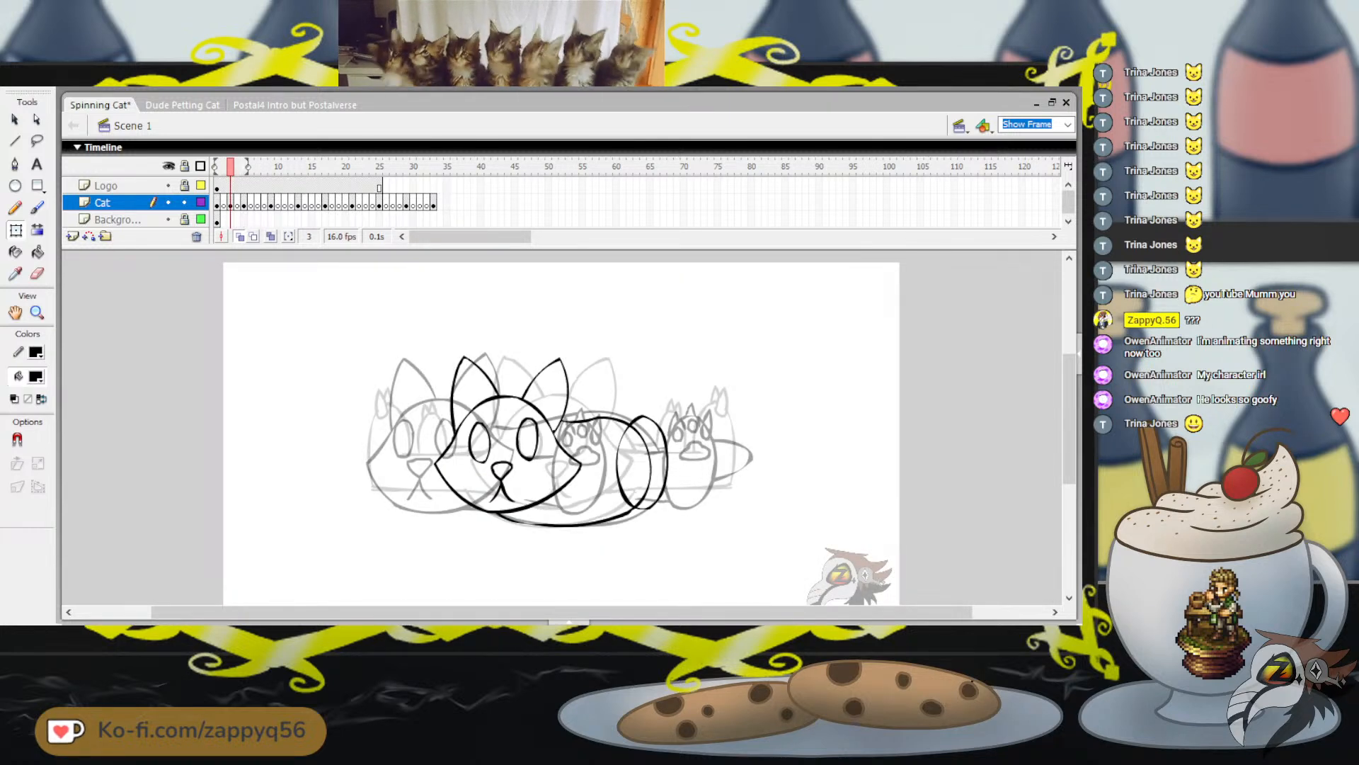
left_click(37, 208)
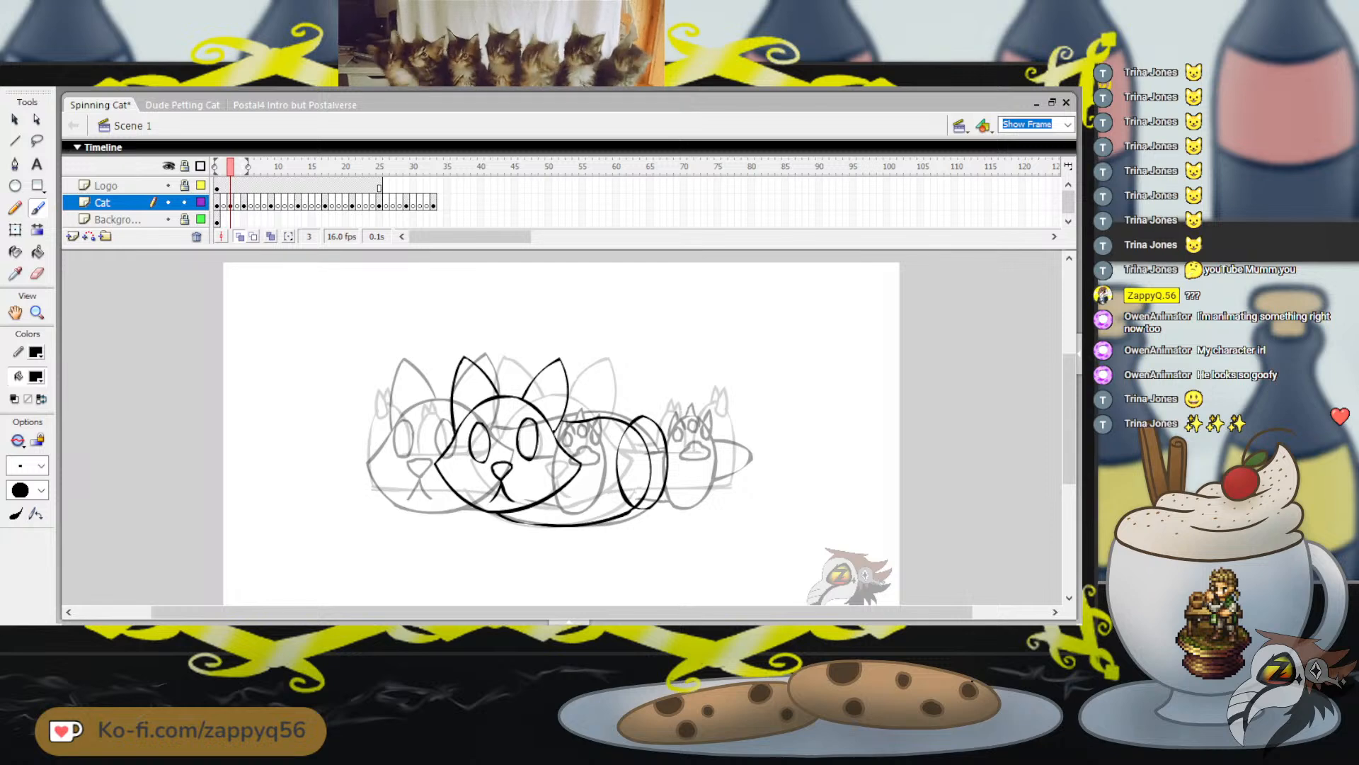
left_click_drag(588, 448, 620, 441)
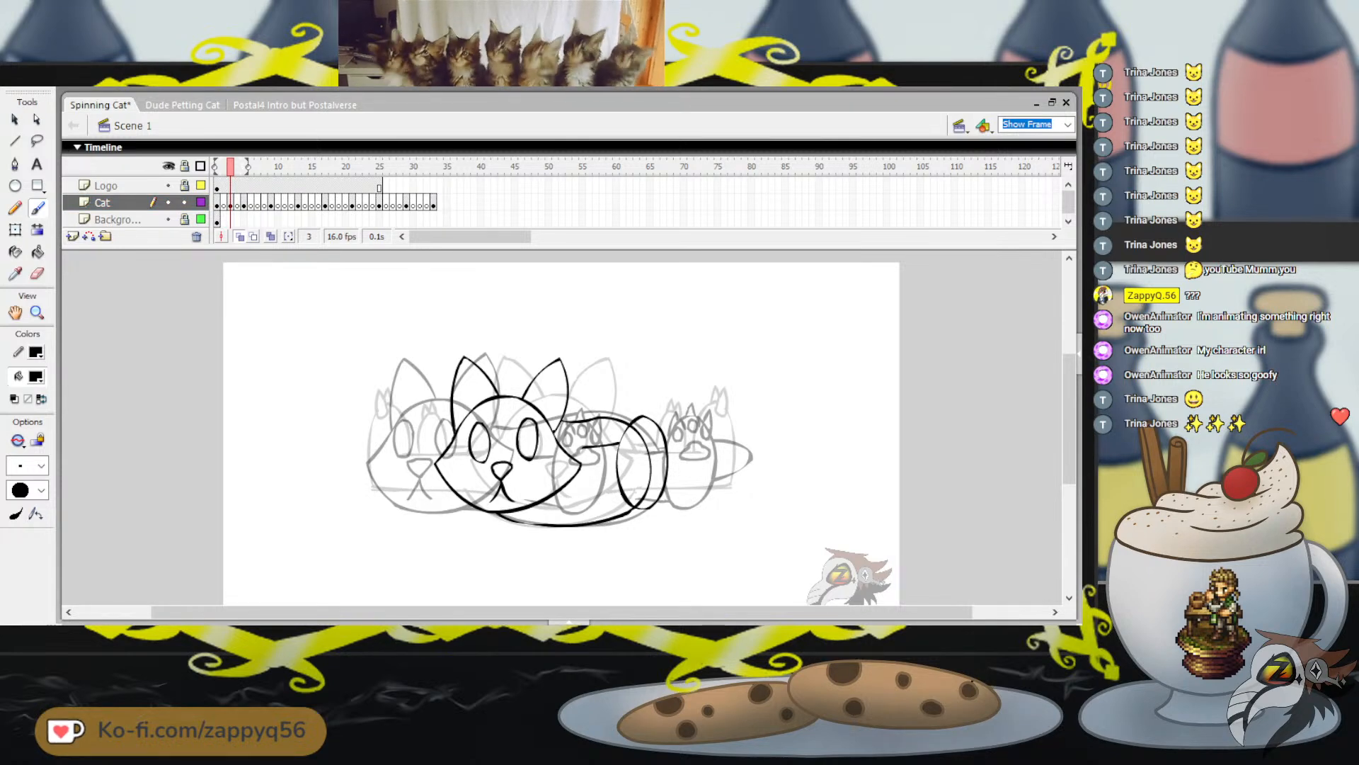
mouse_move(594, 492)
left_mouse_down()
mouse_move(621, 491)
mouse_move(578, 495)
left_mouse_up()
key("ctrl+z")
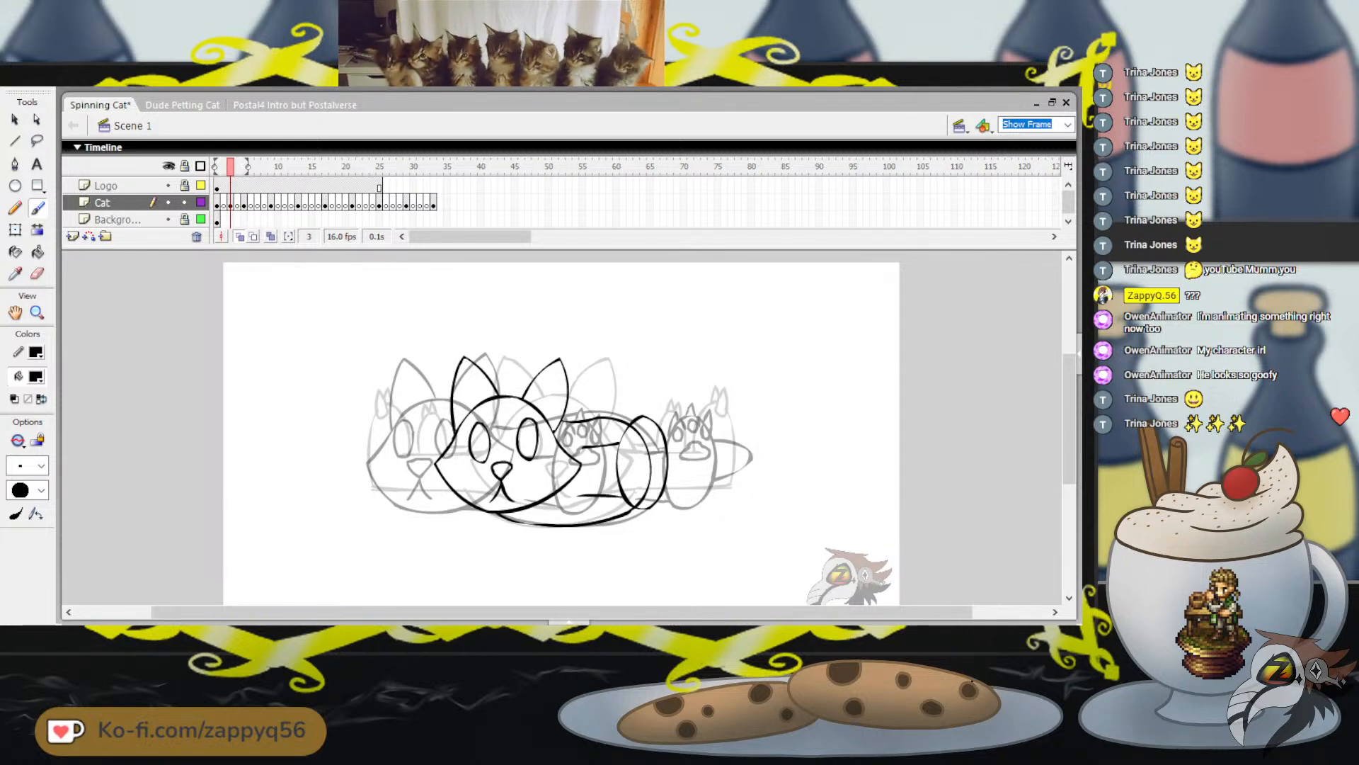
Check the neighbouring pose on frame 5, and brush three pointed claws along the top of frame 3's oval foot
key("Return")
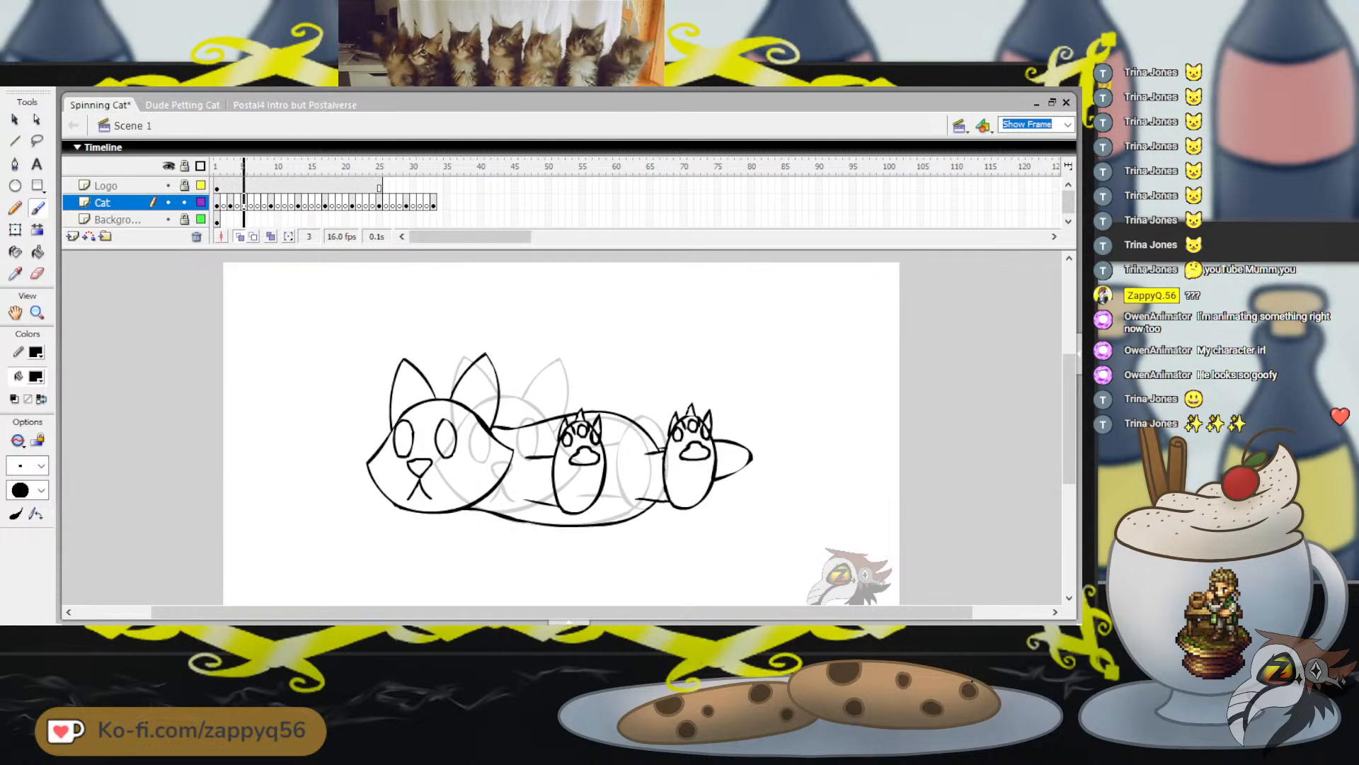
key("comma")
key("comma")
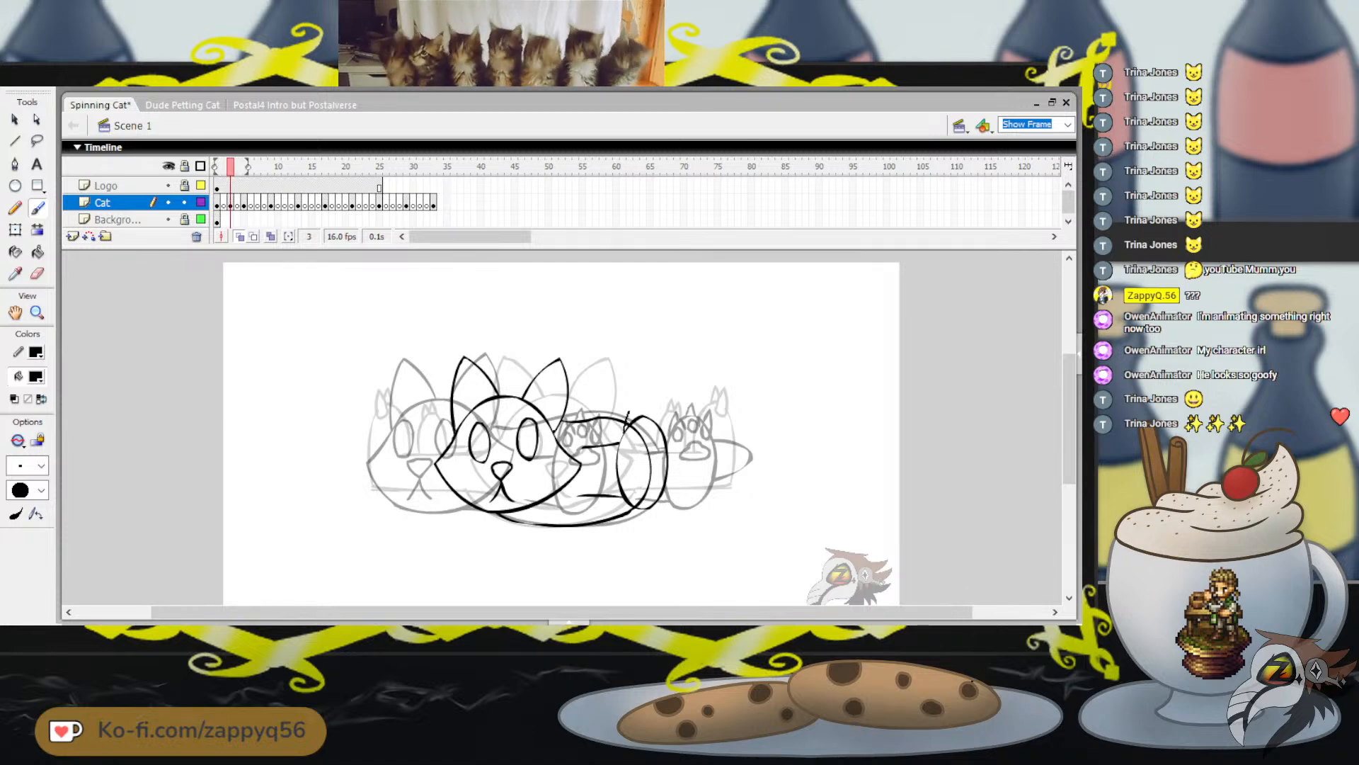
mouse_move(625, 430)
left_mouse_down()
mouse_move(647, 403)
mouse_move(663, 427)
left_mouse_up()
key("ctrl+z")
key("ctrl+z")
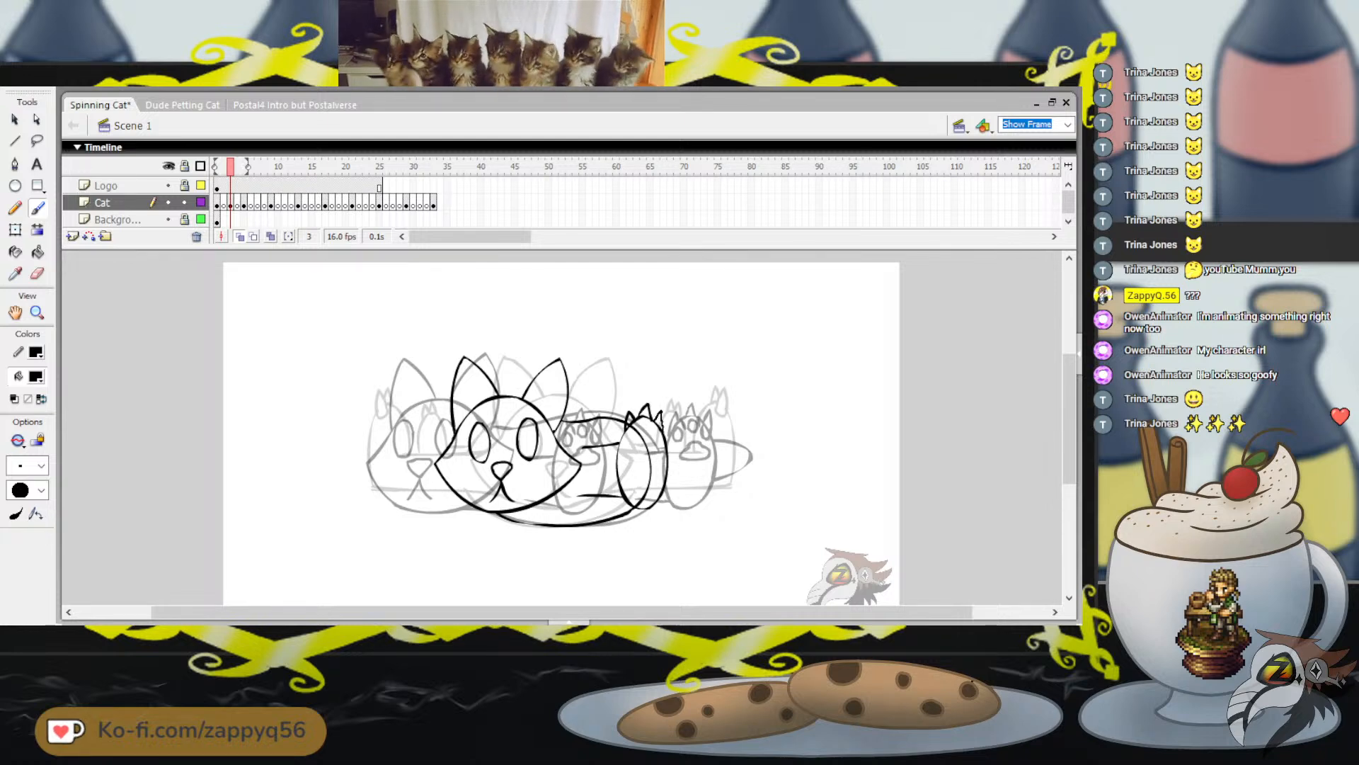
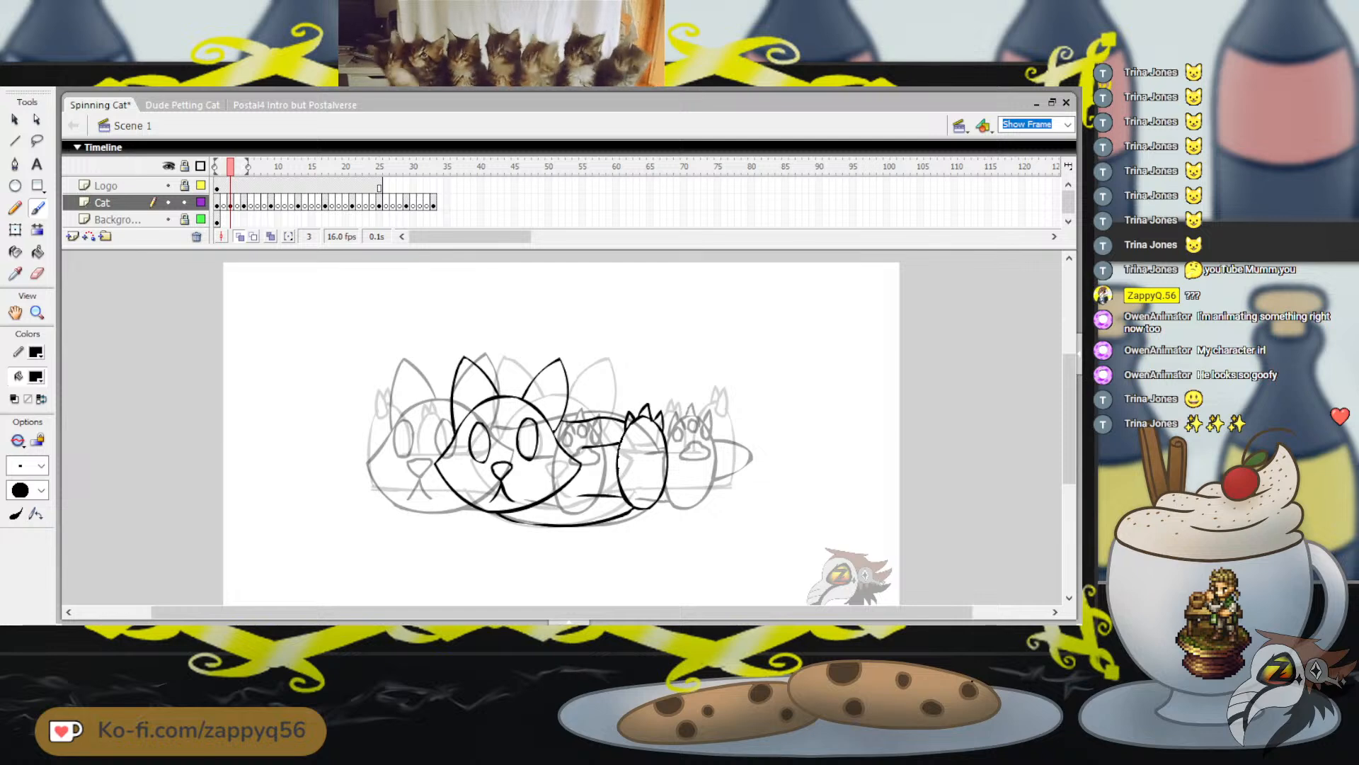
Undo the stray brush stroke above the right paw and save the Spinning Cat document
left_click_drag(703, 373, 735, 376)
key("ctrl+z")
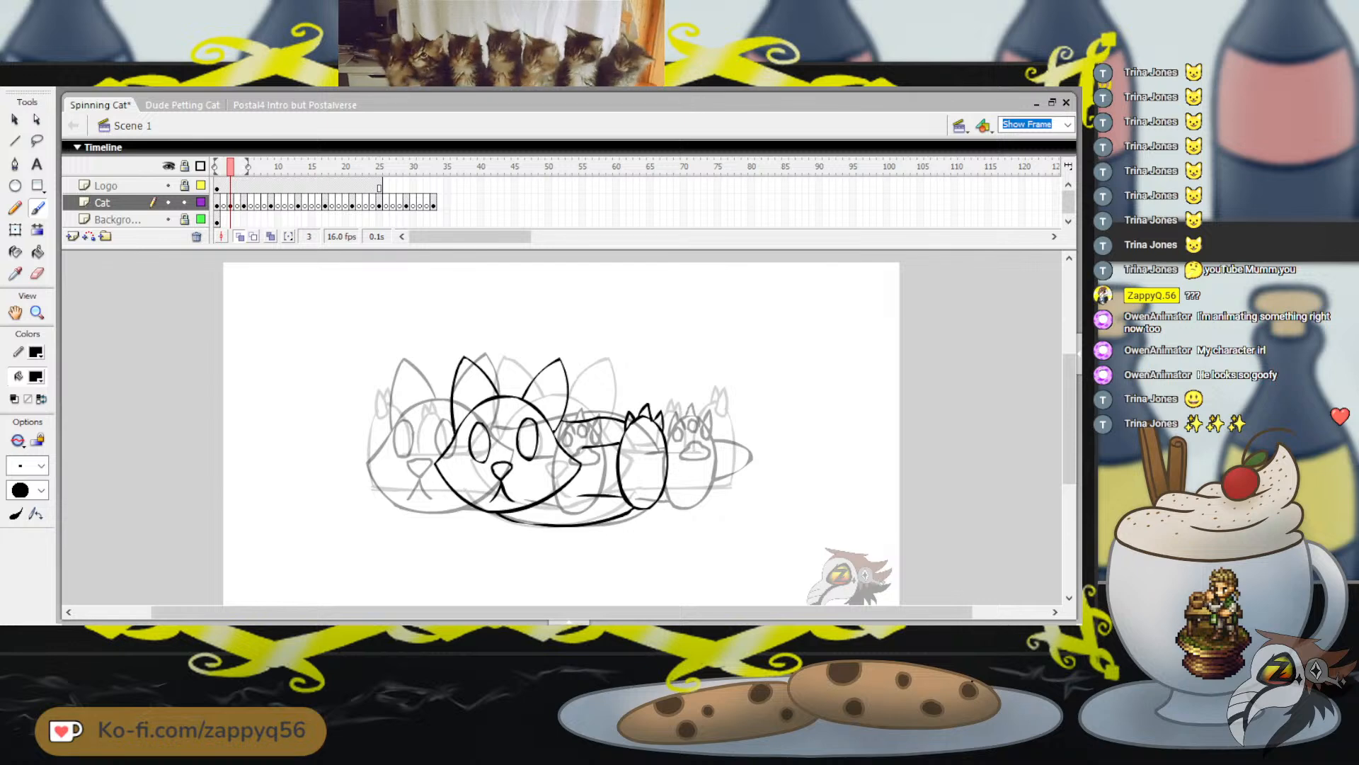
key("ctrl+s")
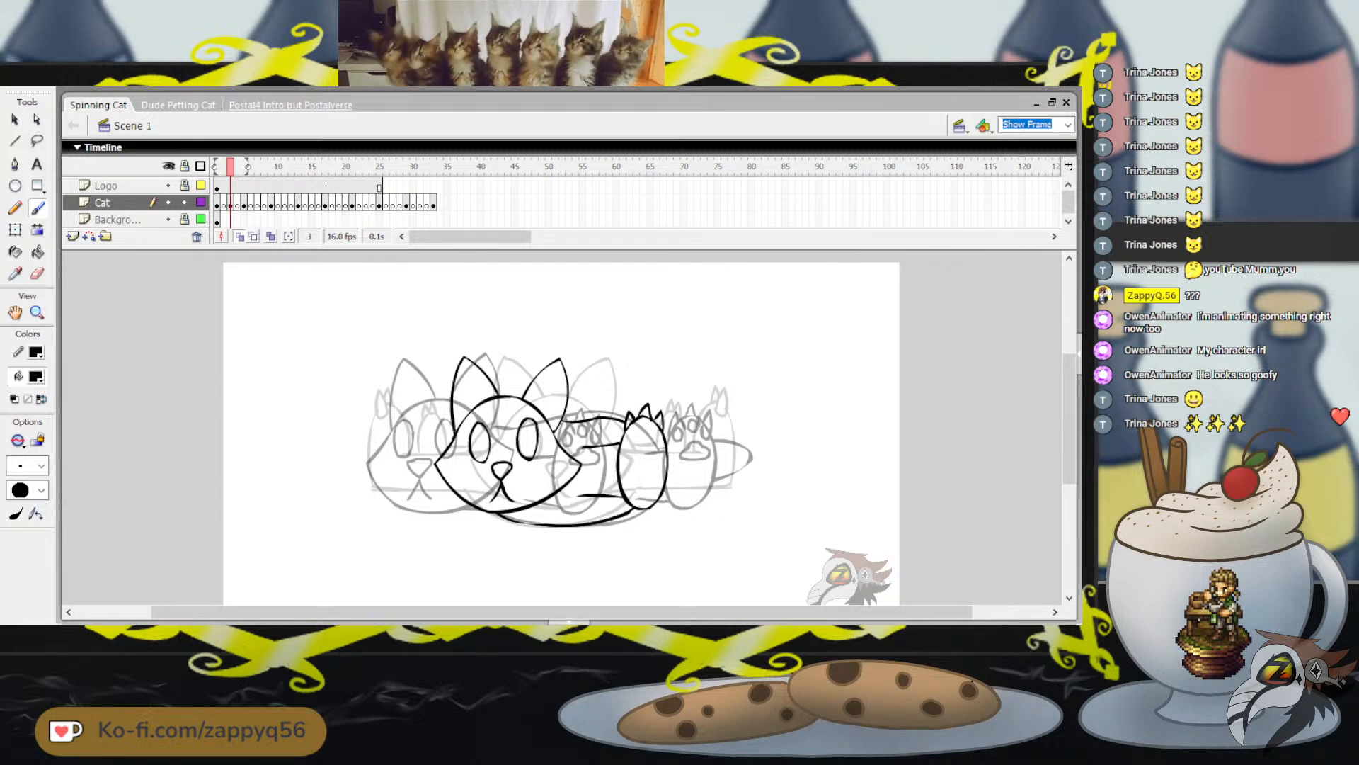
Switch to the Postal4 Intro but Postalverse document and show the Dude4 layer's frames around 800
left_click(290, 105)
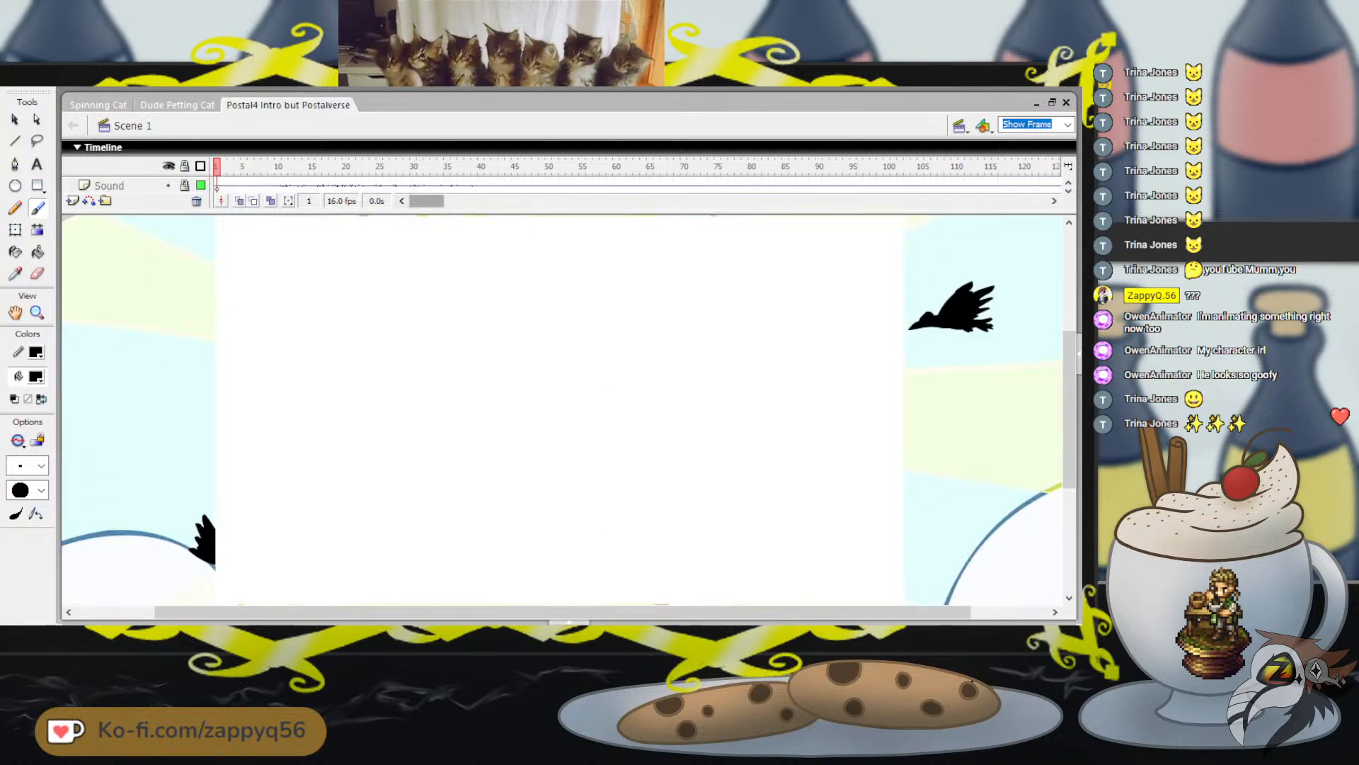
left_click(1069, 190)
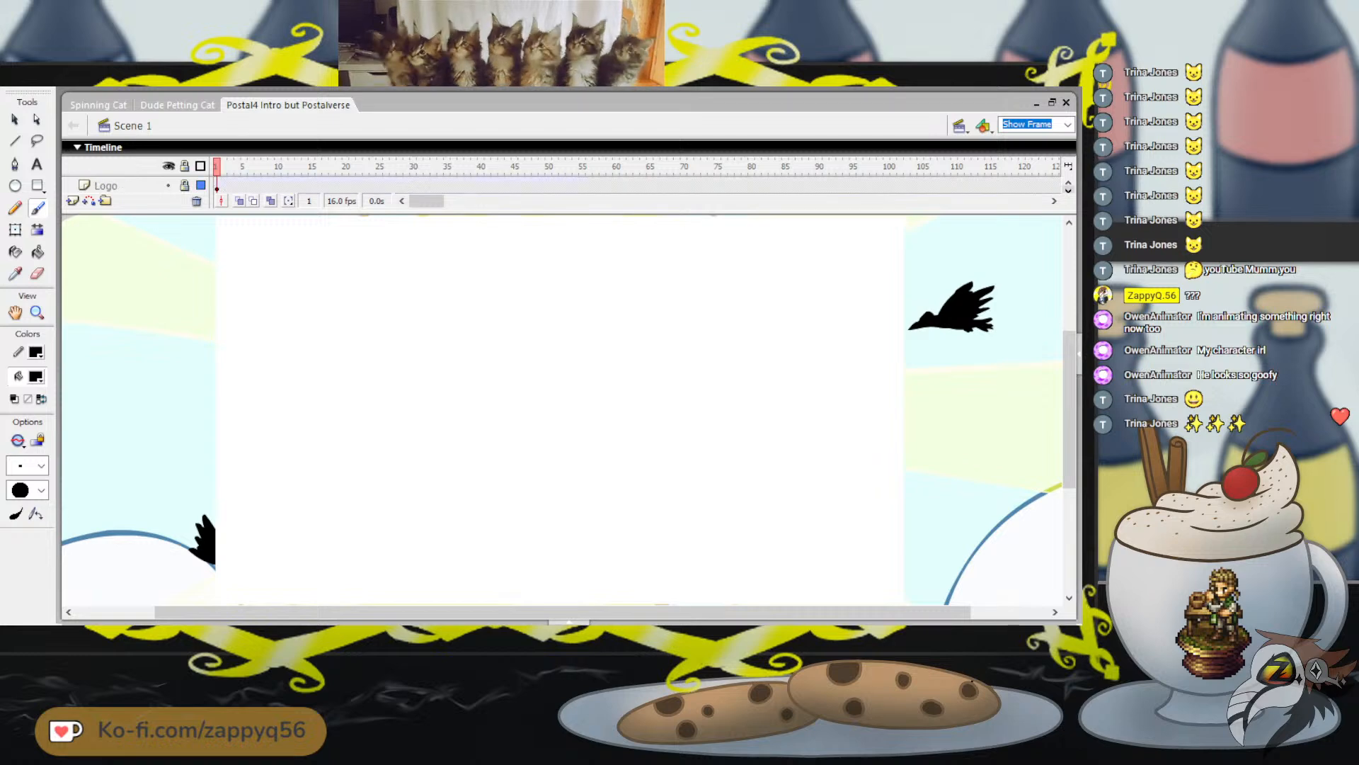
left_click(1068, 190)
left_click(1068, 190)
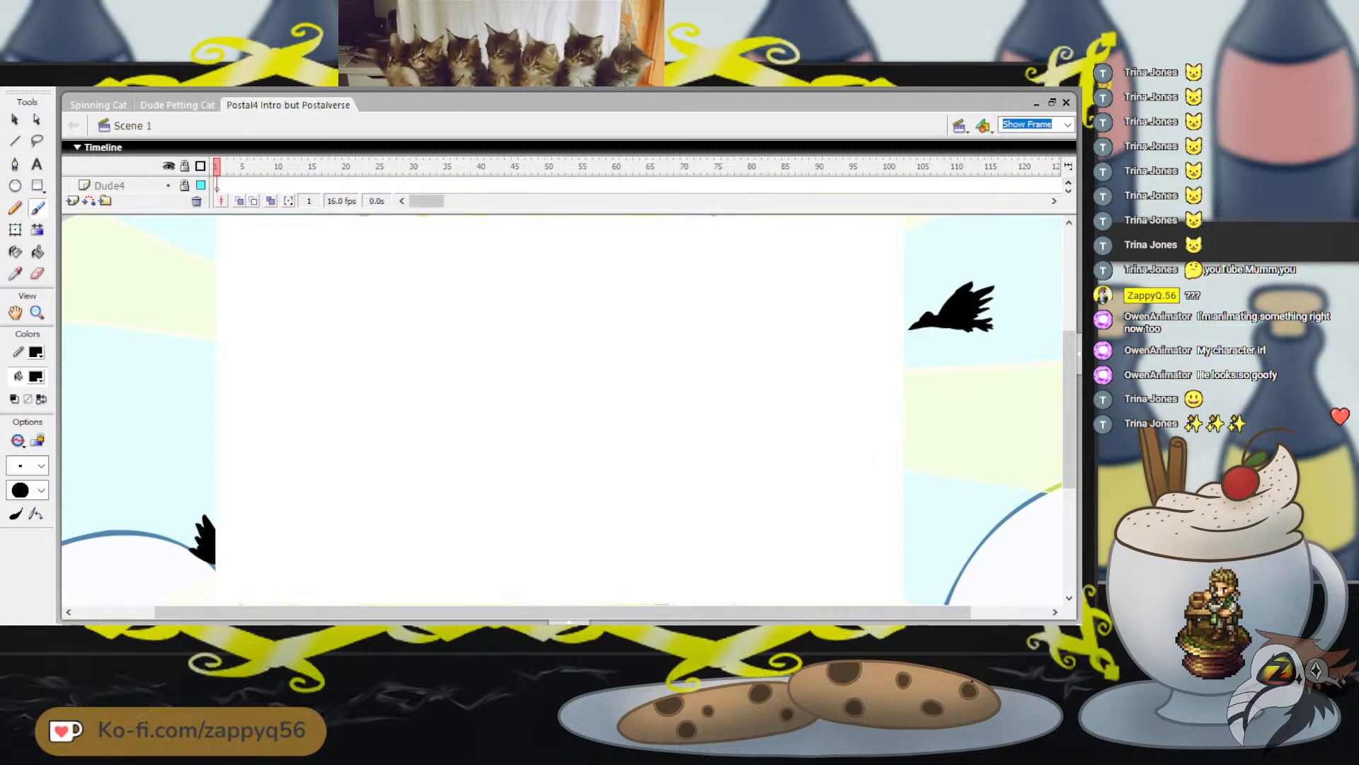
left_click_drag(427, 201, 532, 201)
left_click_drag(548, 201, 627, 201)
left_click(562, 167)
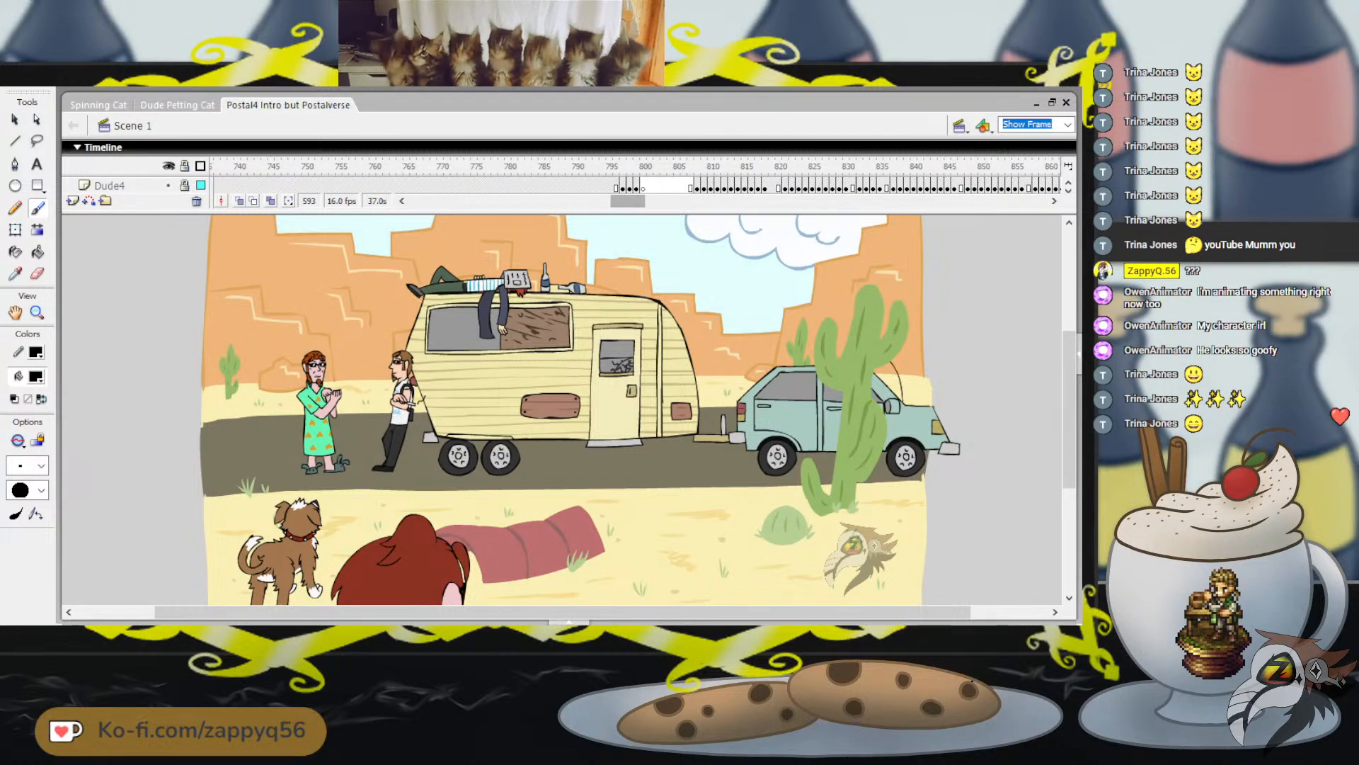
Play the close-up of the three men from frame 807, and continue playback from frame 821
left_click(690, 167)
key("Return")
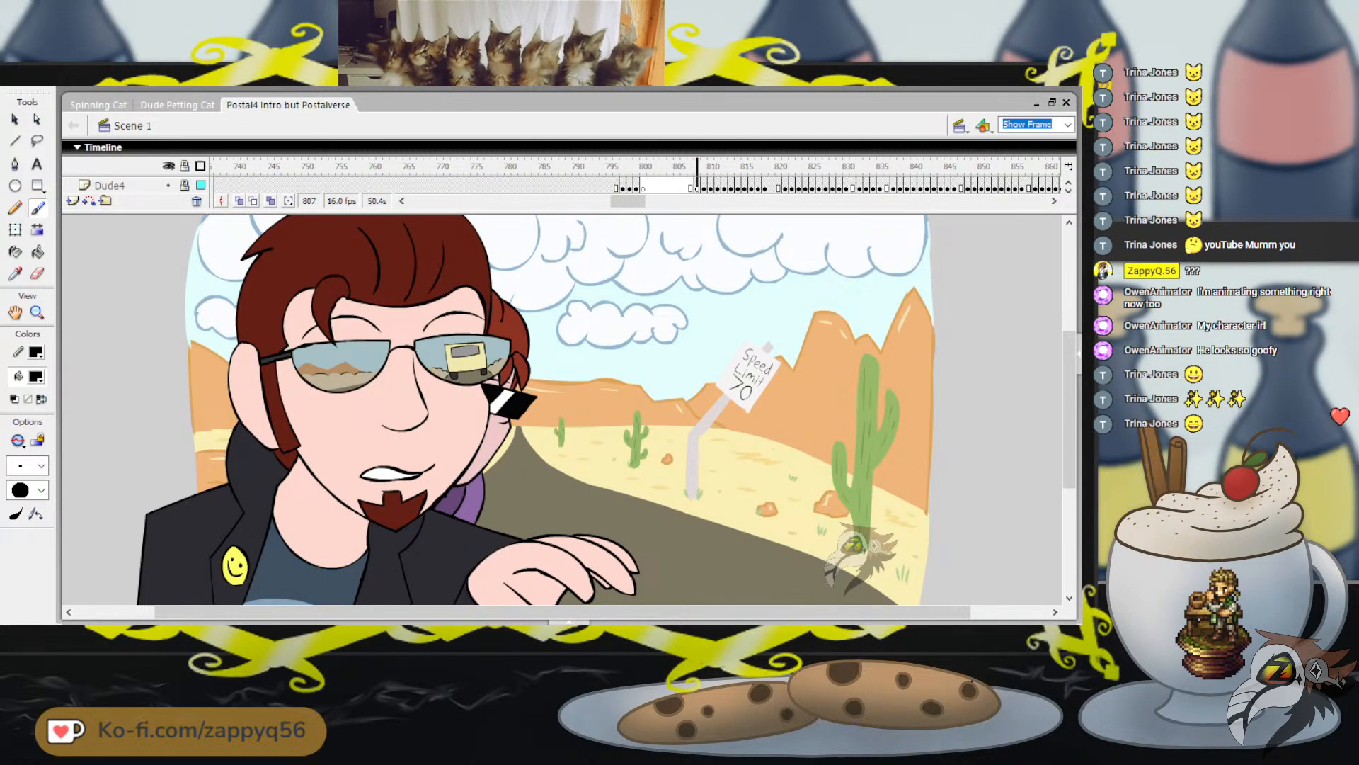
key("Return")
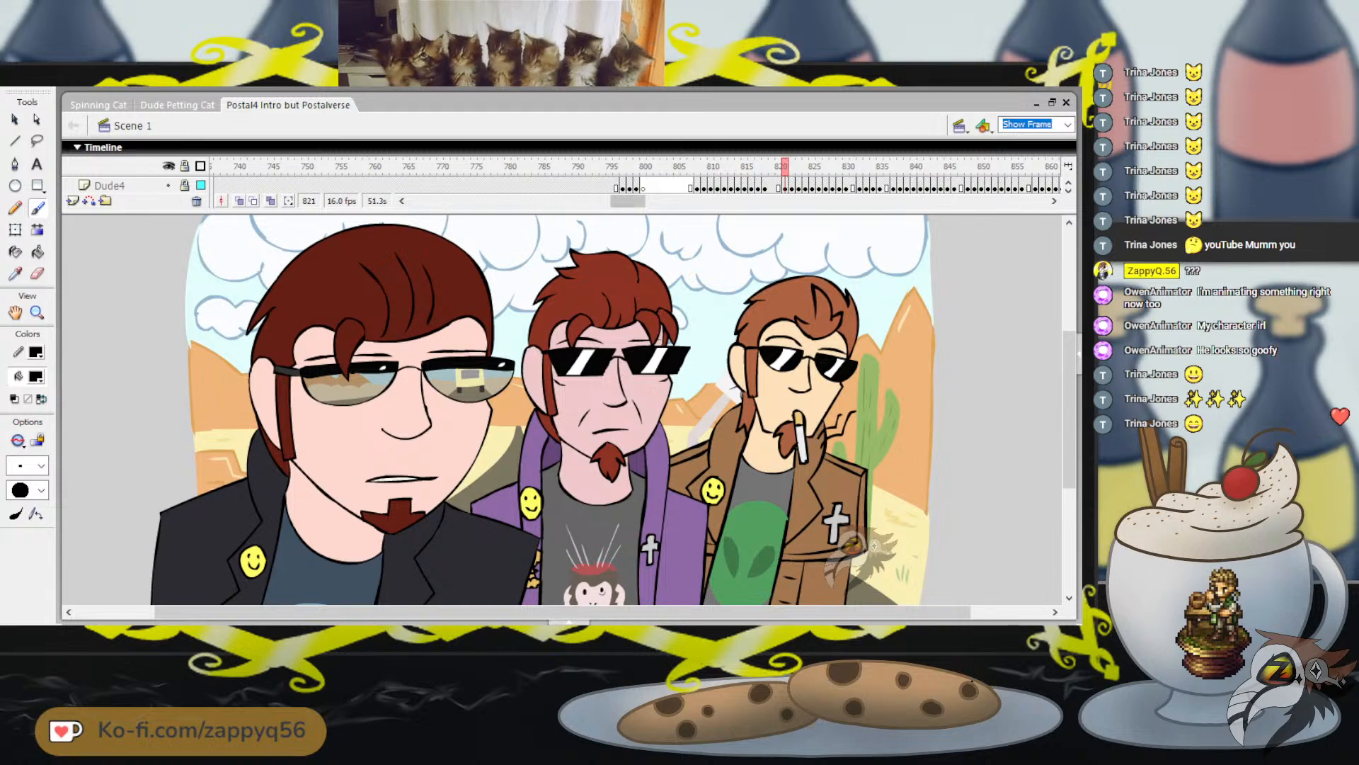
left_click_drag(628, 201, 647, 201)
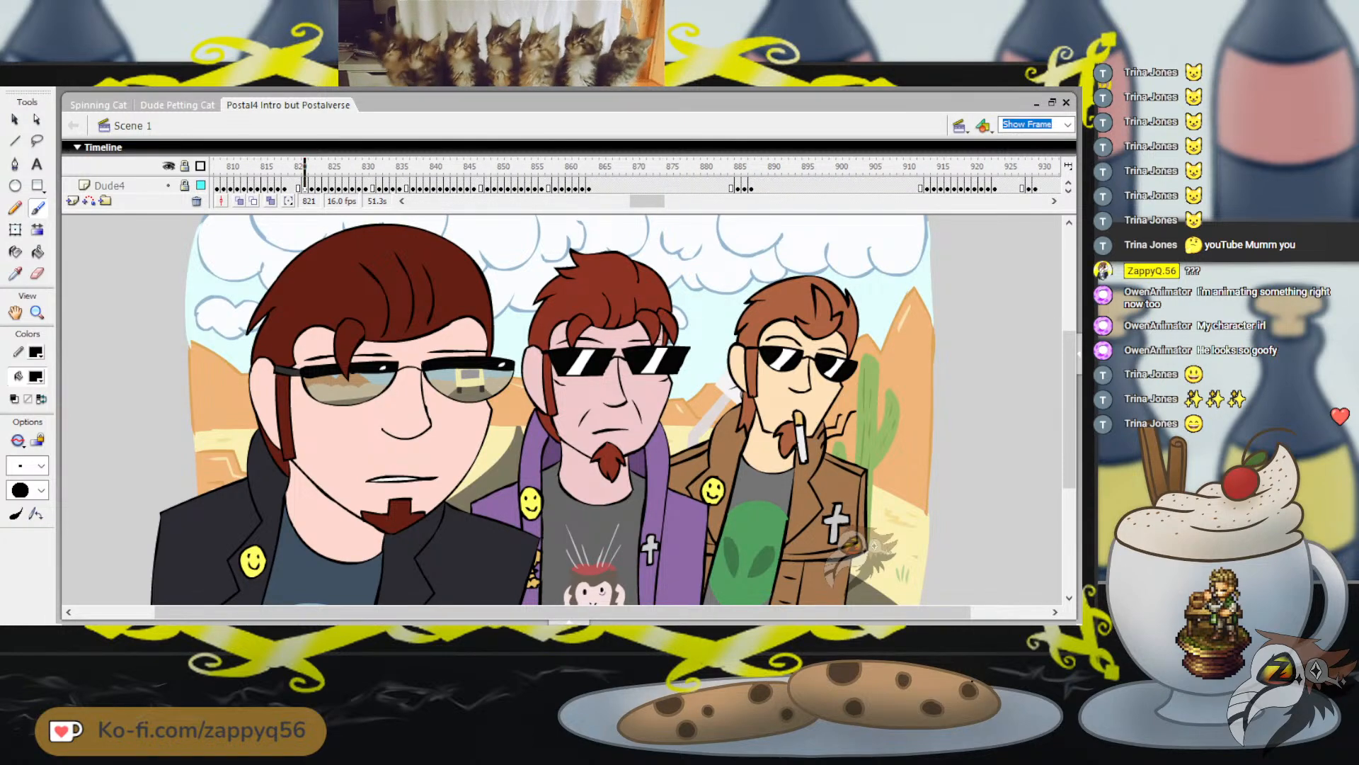
key("Return")
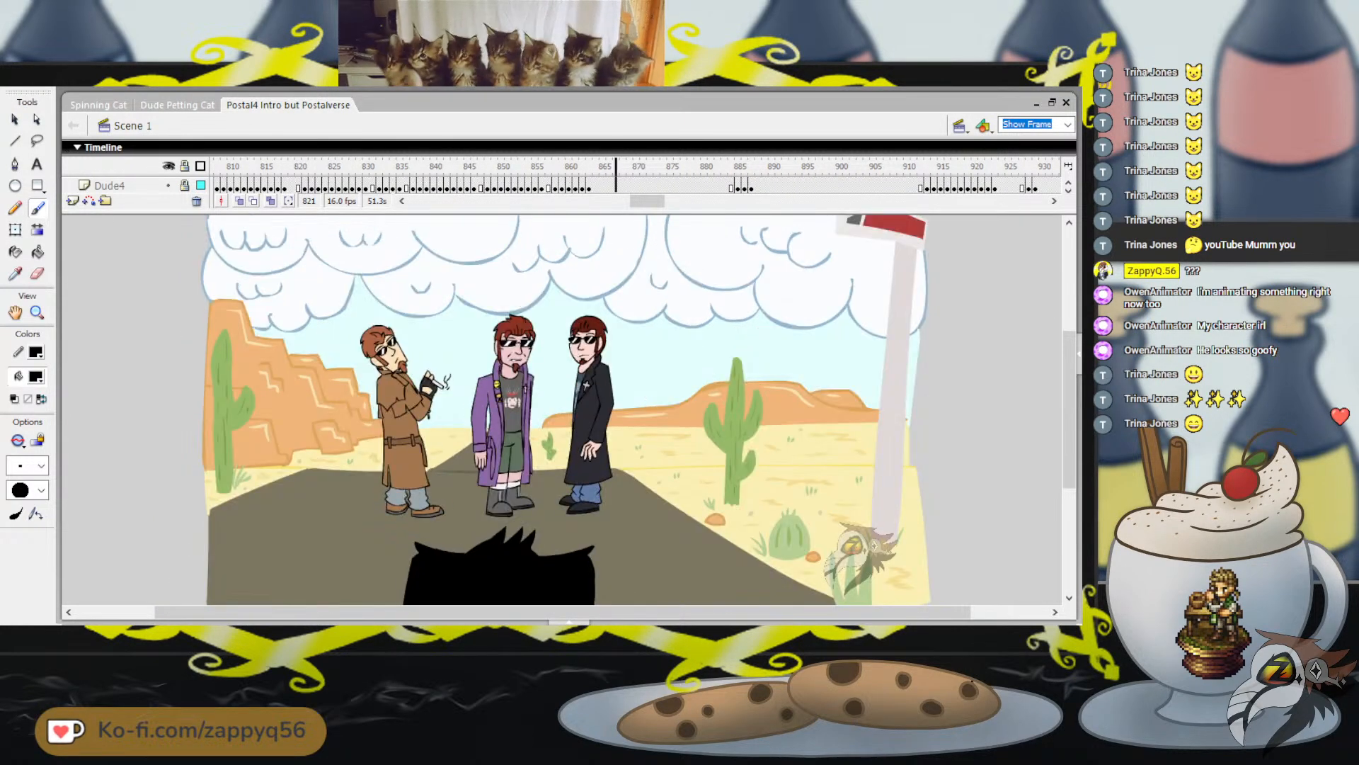
Review the desert-road scene by playing it from frame 854 and again from frame 910
mouse_move(616, 167)
left_mouse_down()
mouse_move(447, 167)
mouse_move(528, 167)
left_mouse_up()
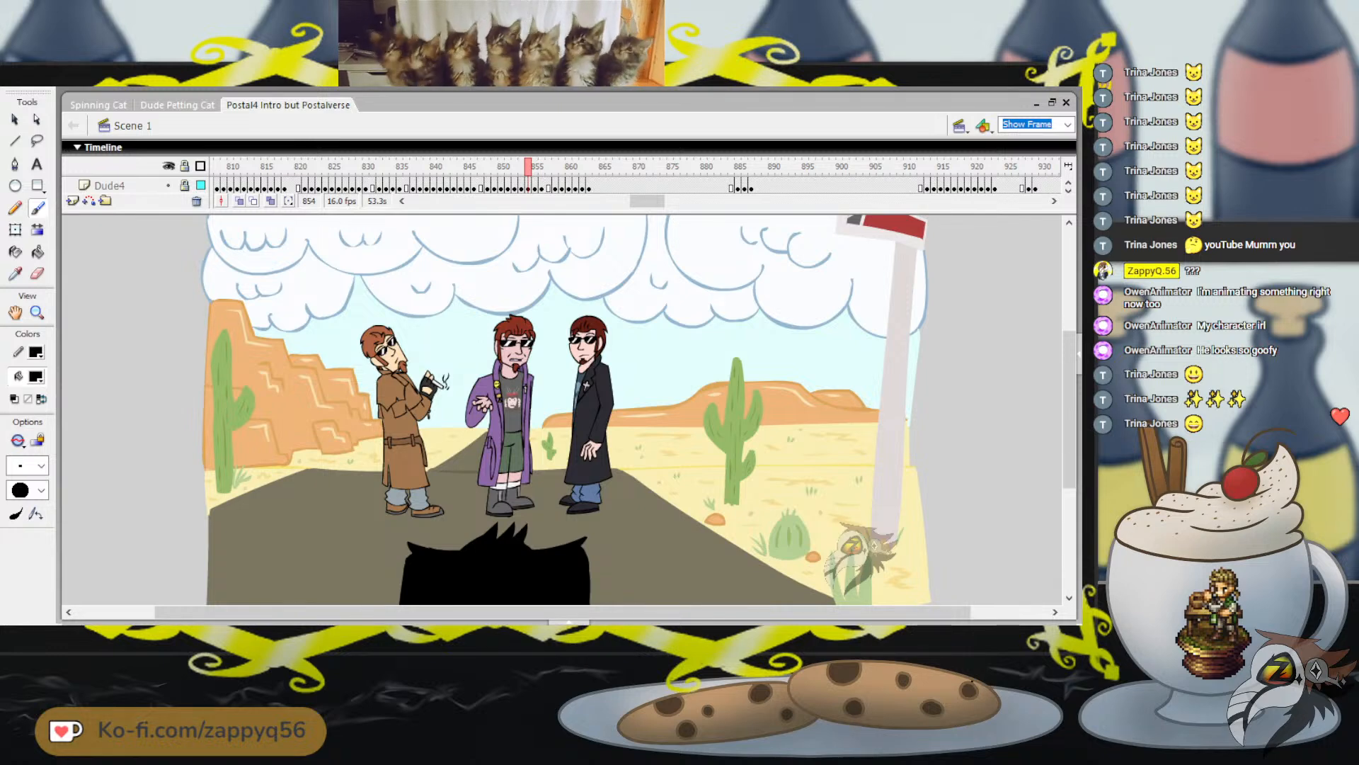
key("Return")
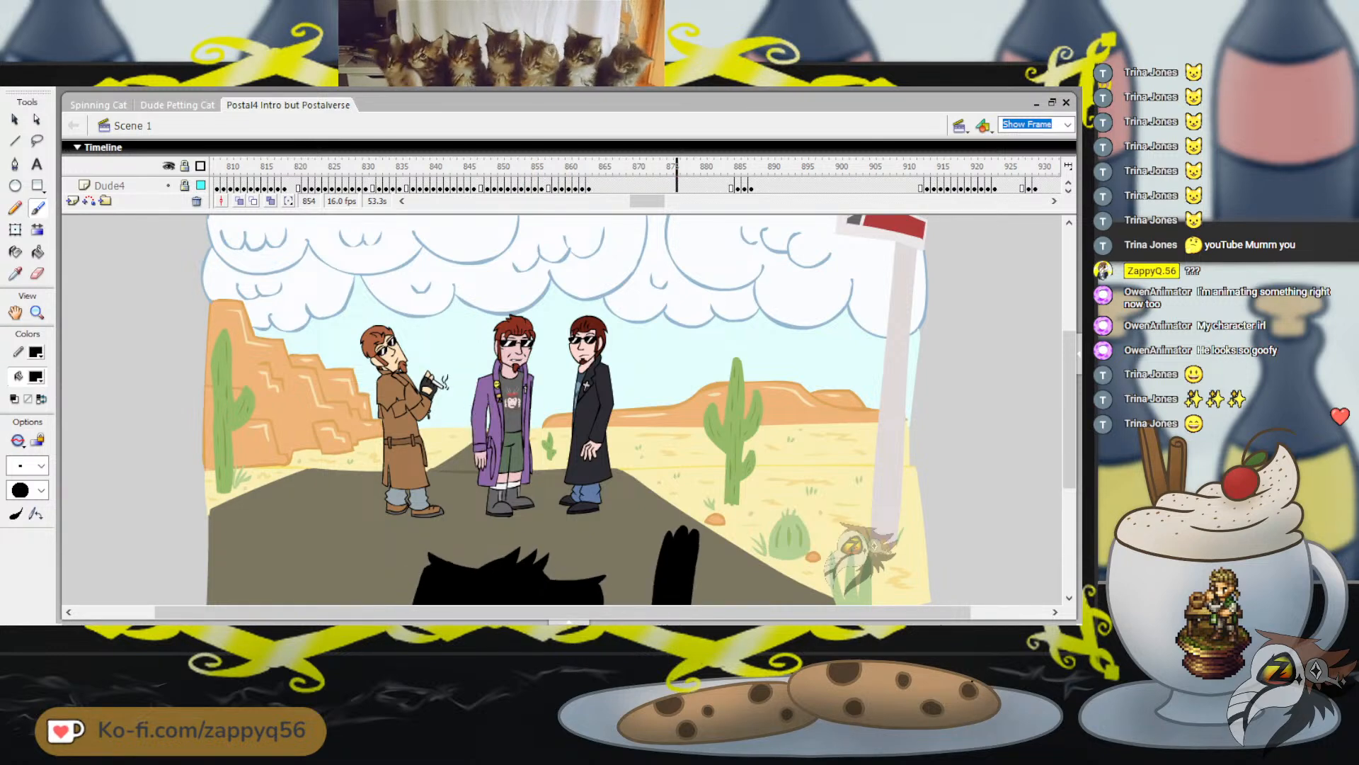
key("Return")
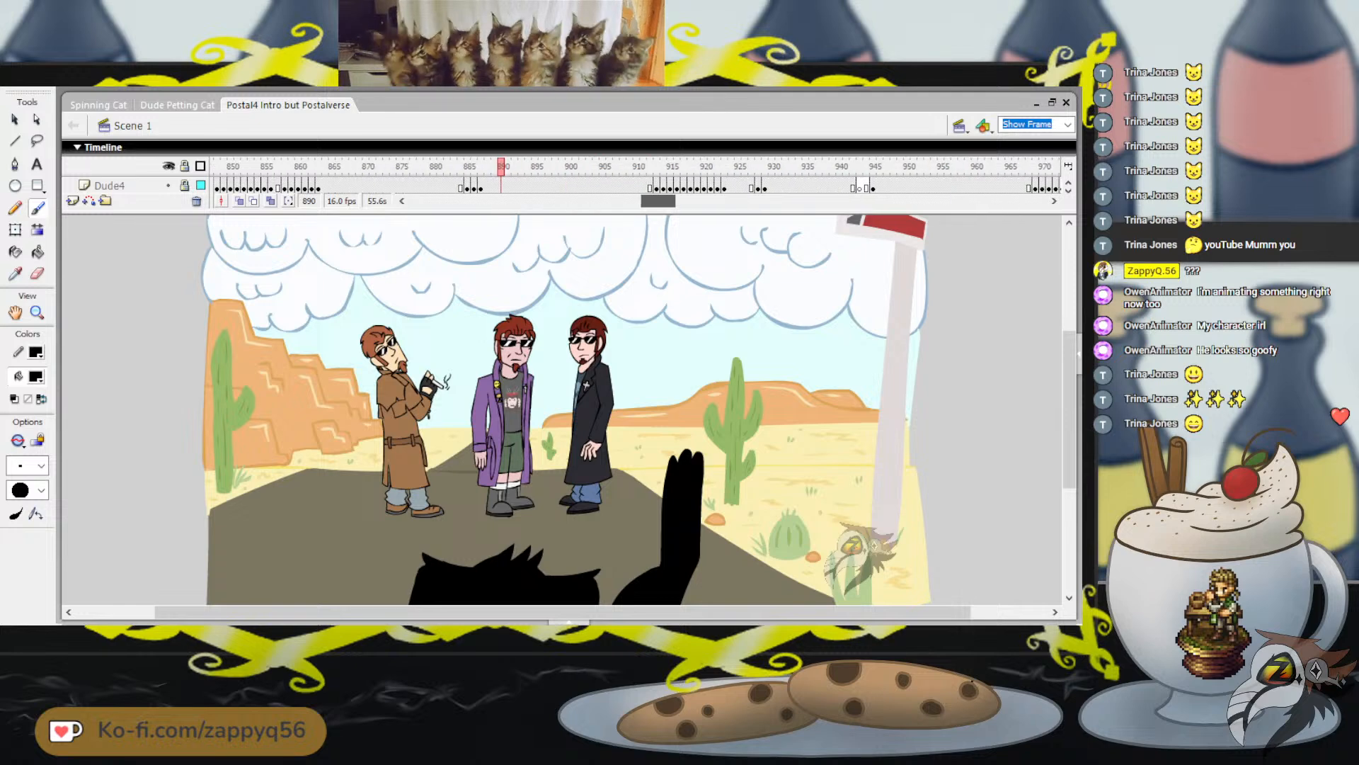
left_click(616, 167)
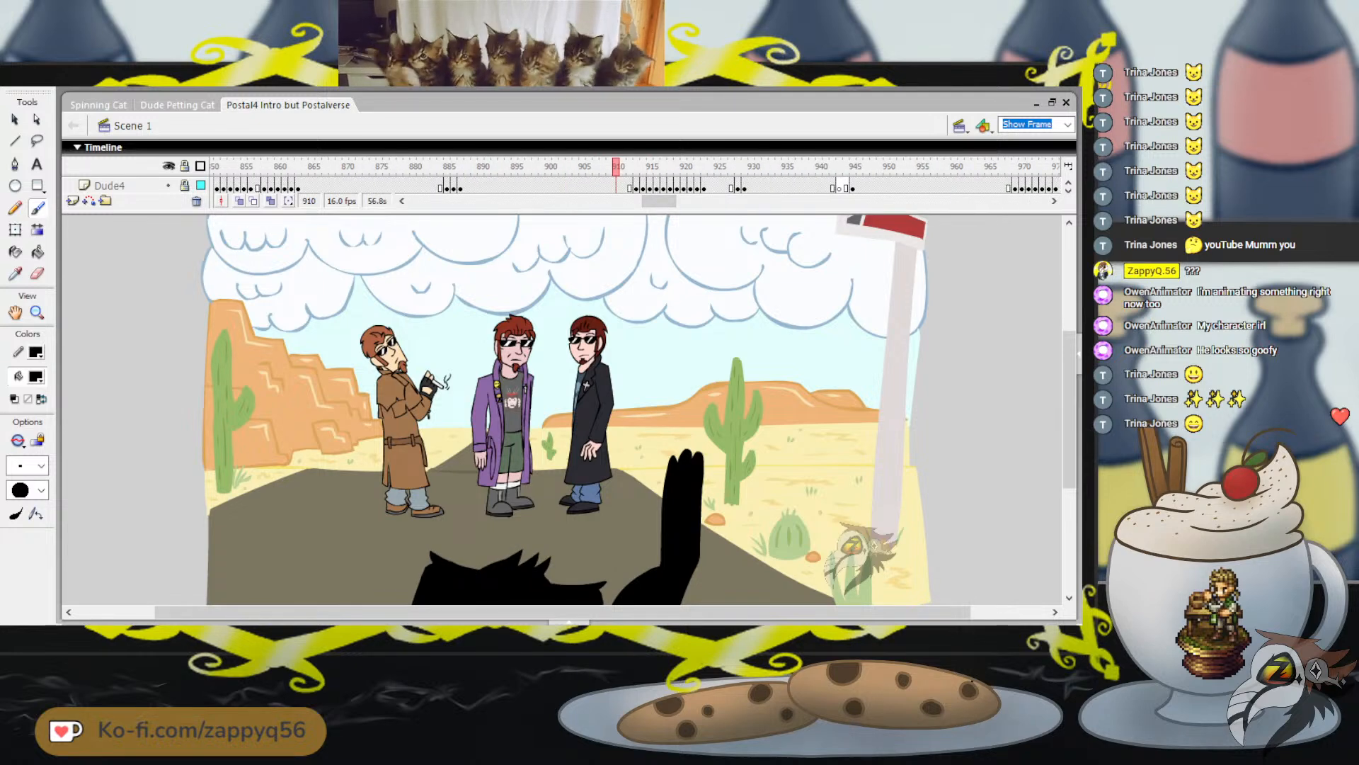
key("Return")
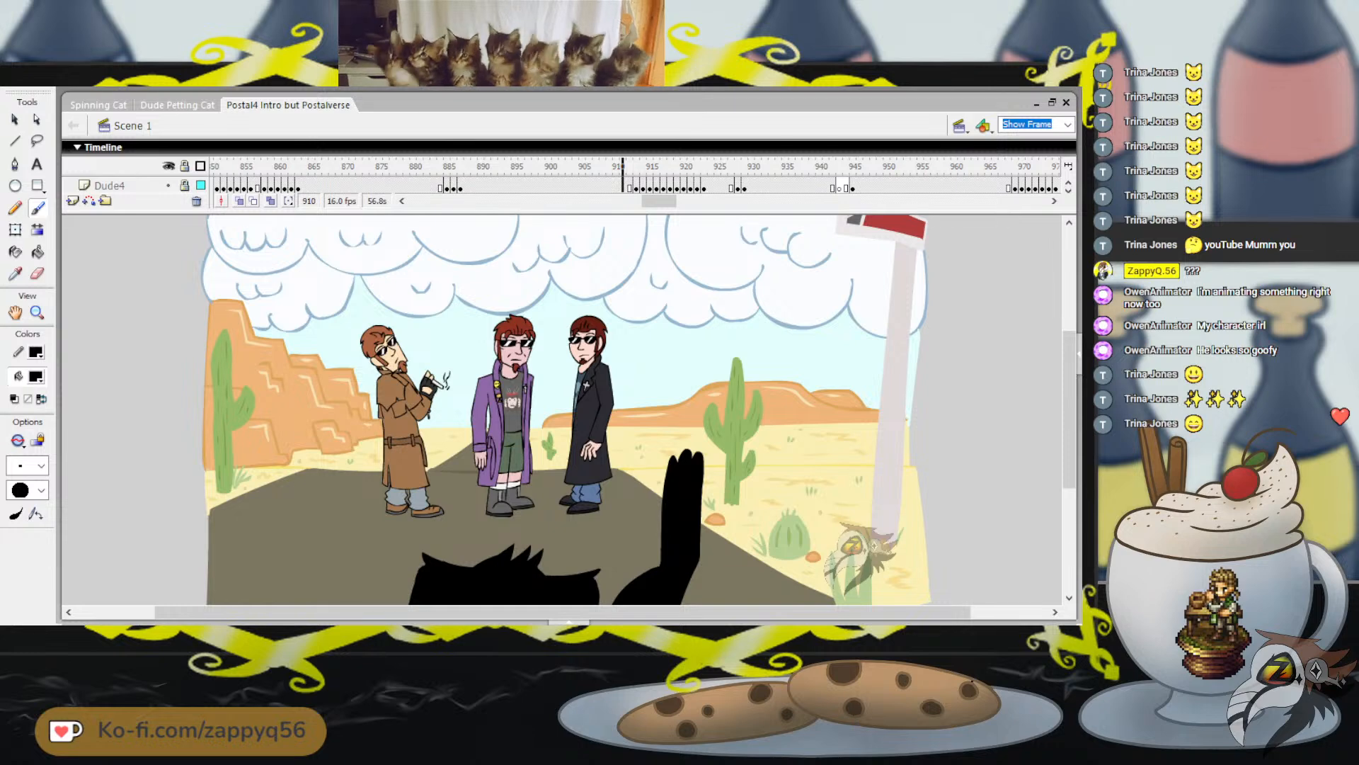
key("Return")
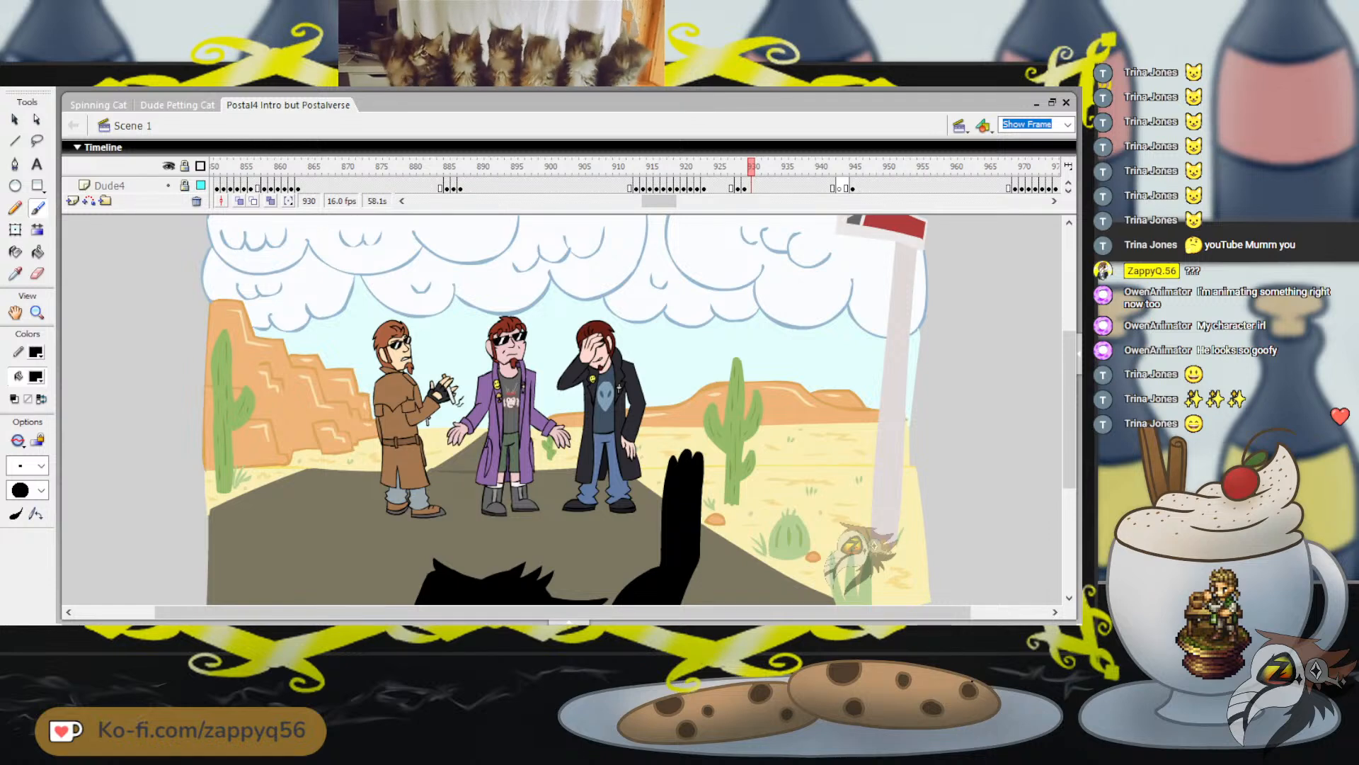
Play from frame 913 into the orange wall scene, and step back to frame 965
left_click(636, 167)
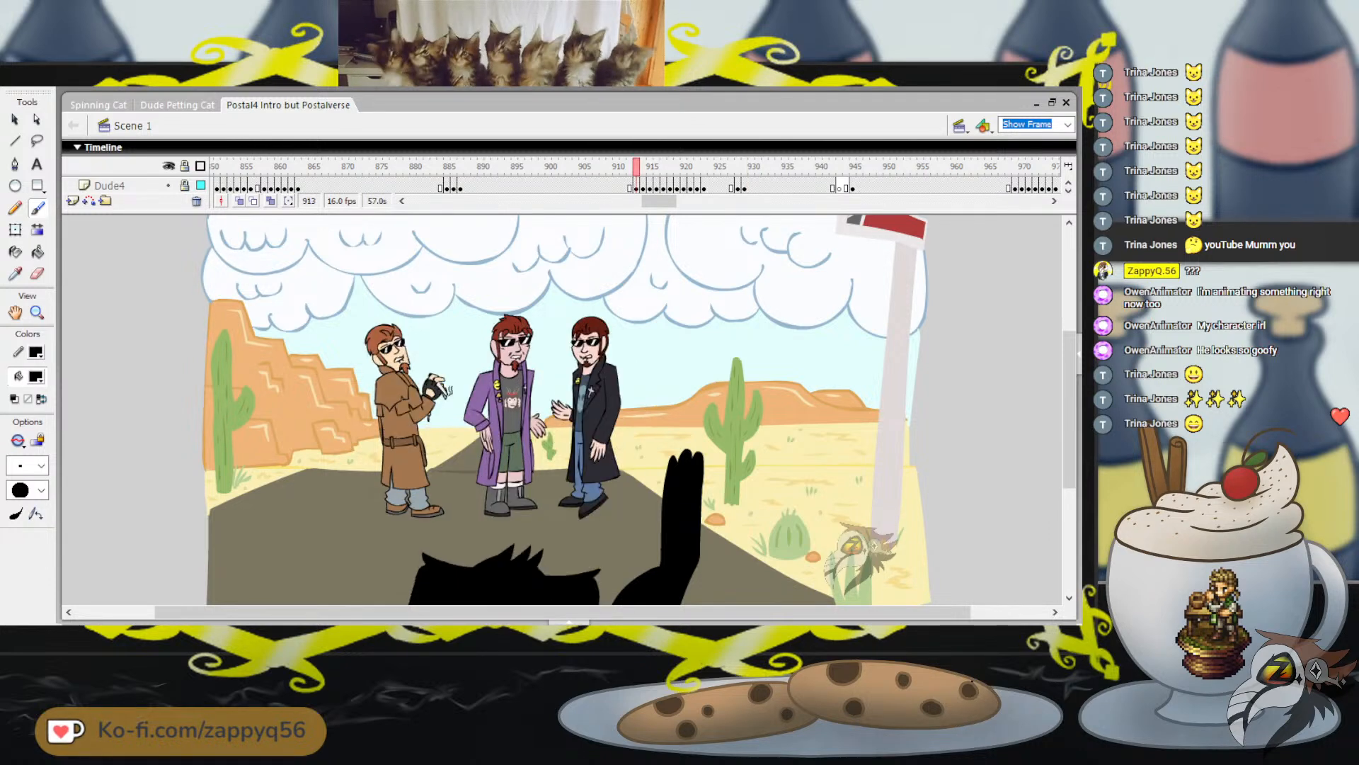
key("Return")
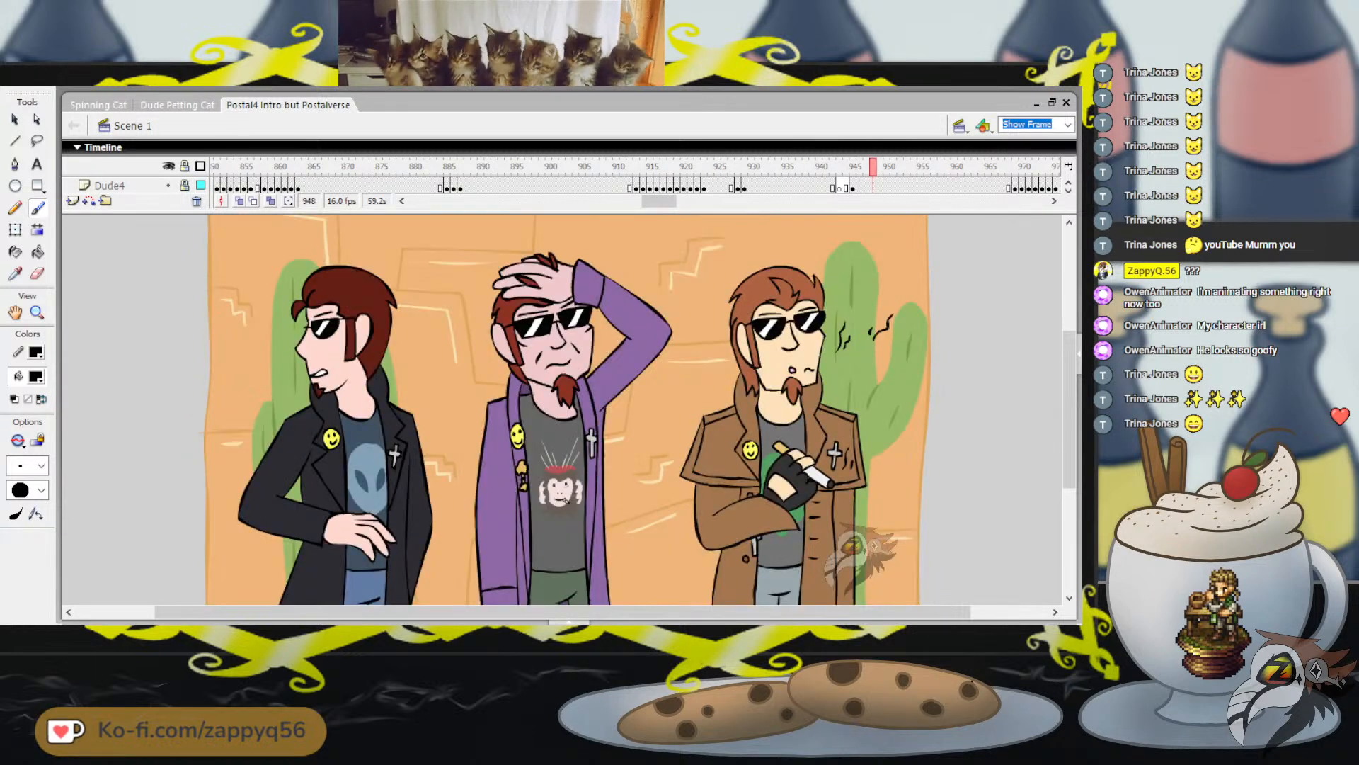
left_click_drag(659, 201, 675, 201)
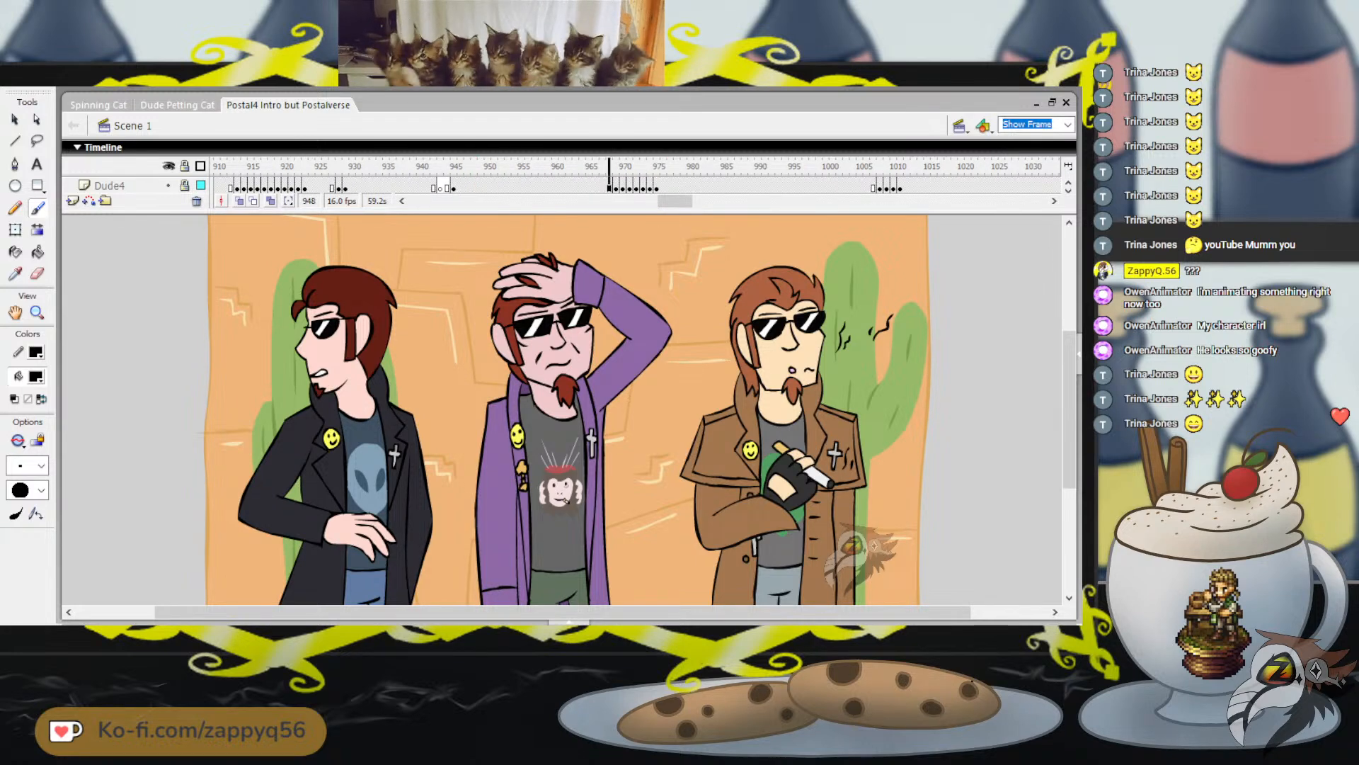
left_click(609, 167)
key("comma")
key("comma")
key("comma")
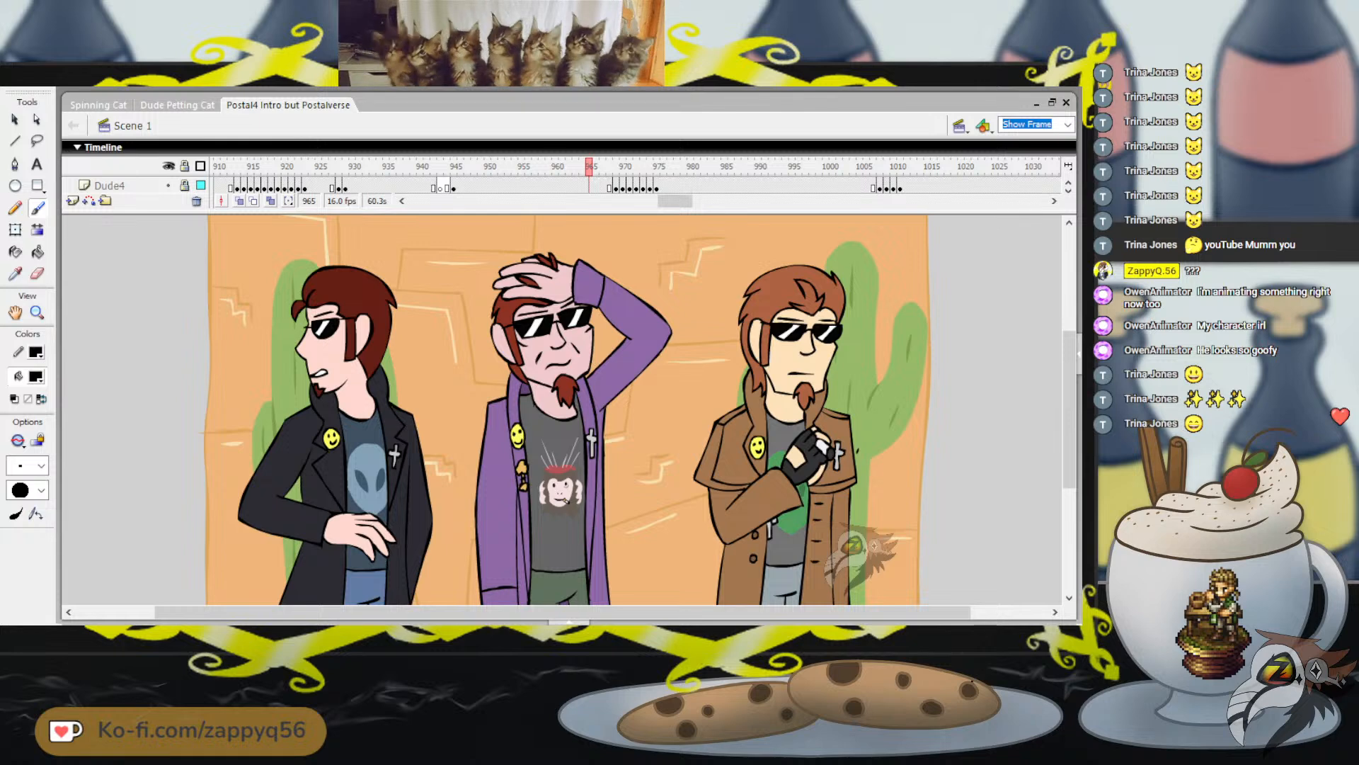
Step through the frames around 956 to 959 to examine the smoke lettering beside the brown-coated man
left_click(528, 166)
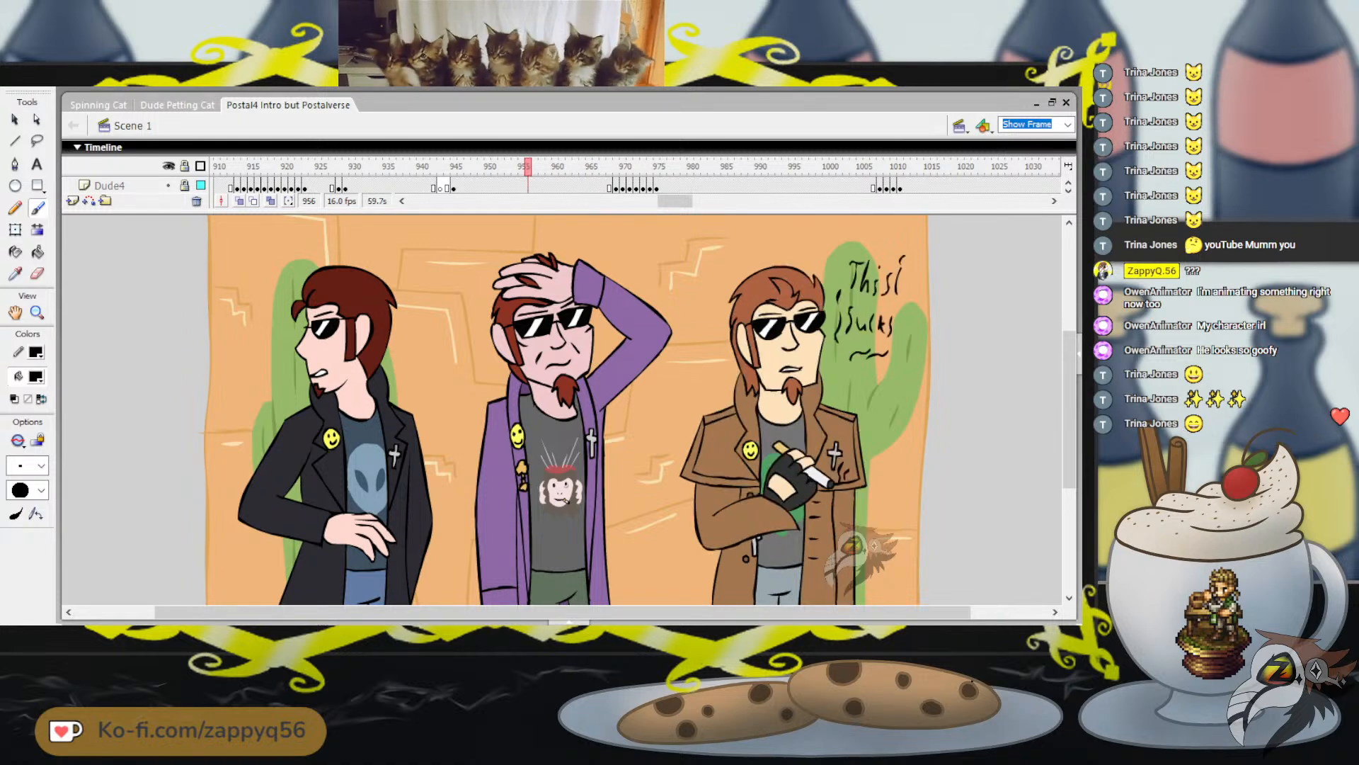
key("comma")
key("comma")
key("comma")
key("period")
key("period")
key("period")
key("period")
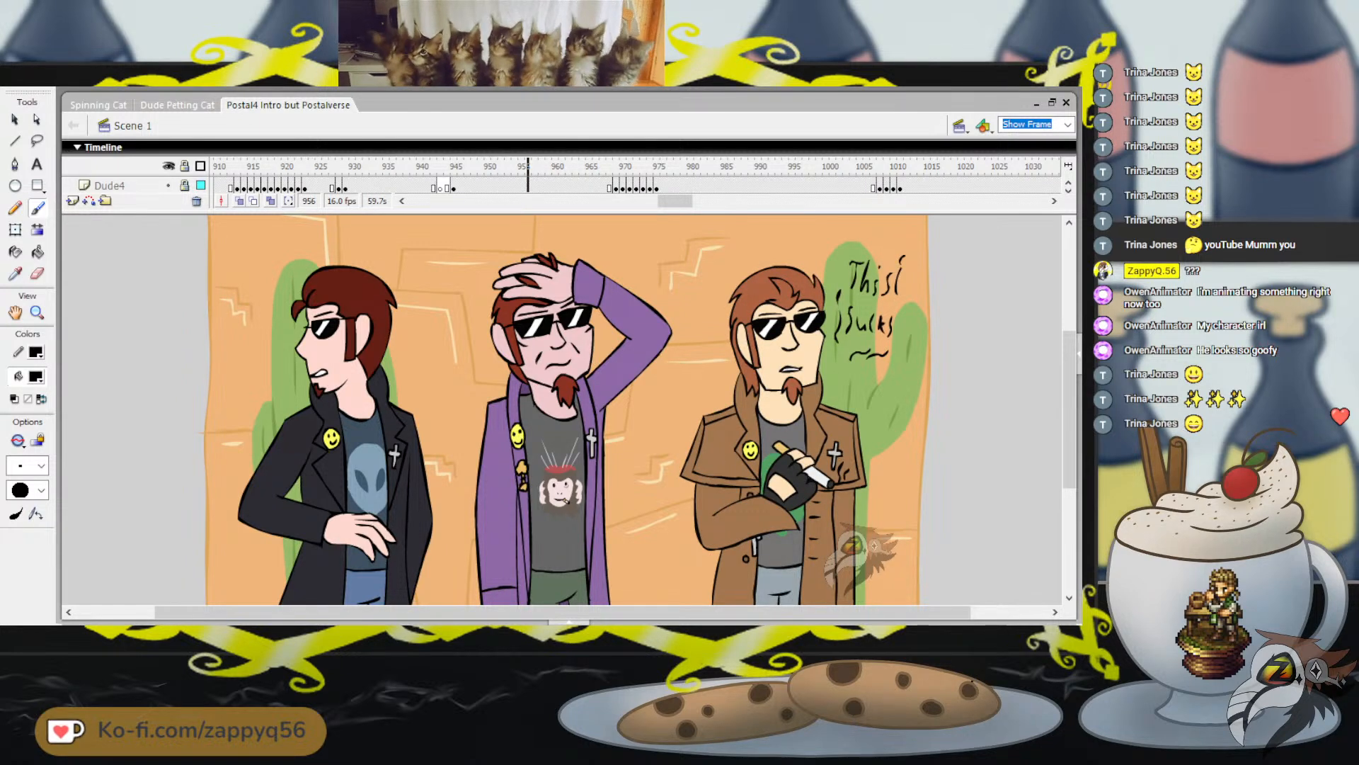
key("period")
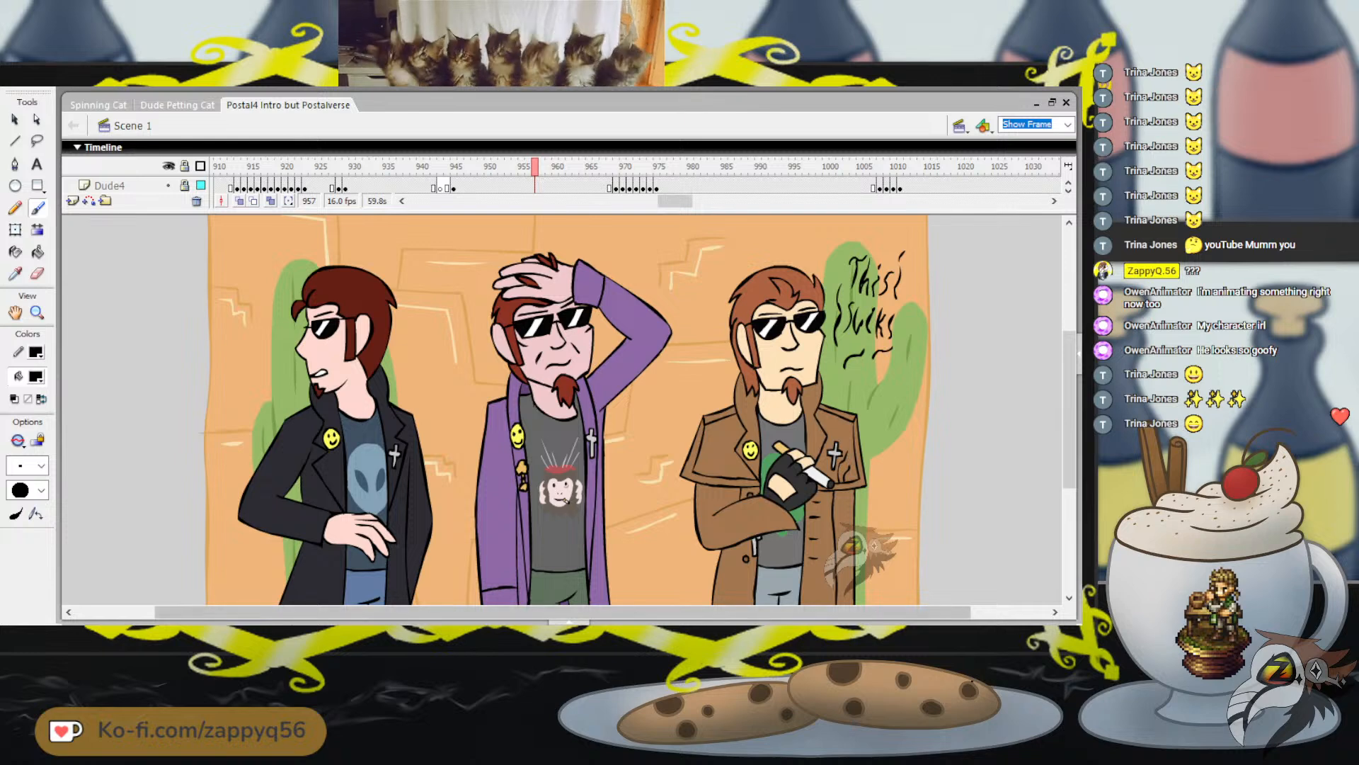
scroll(567, 410, "right", 3)
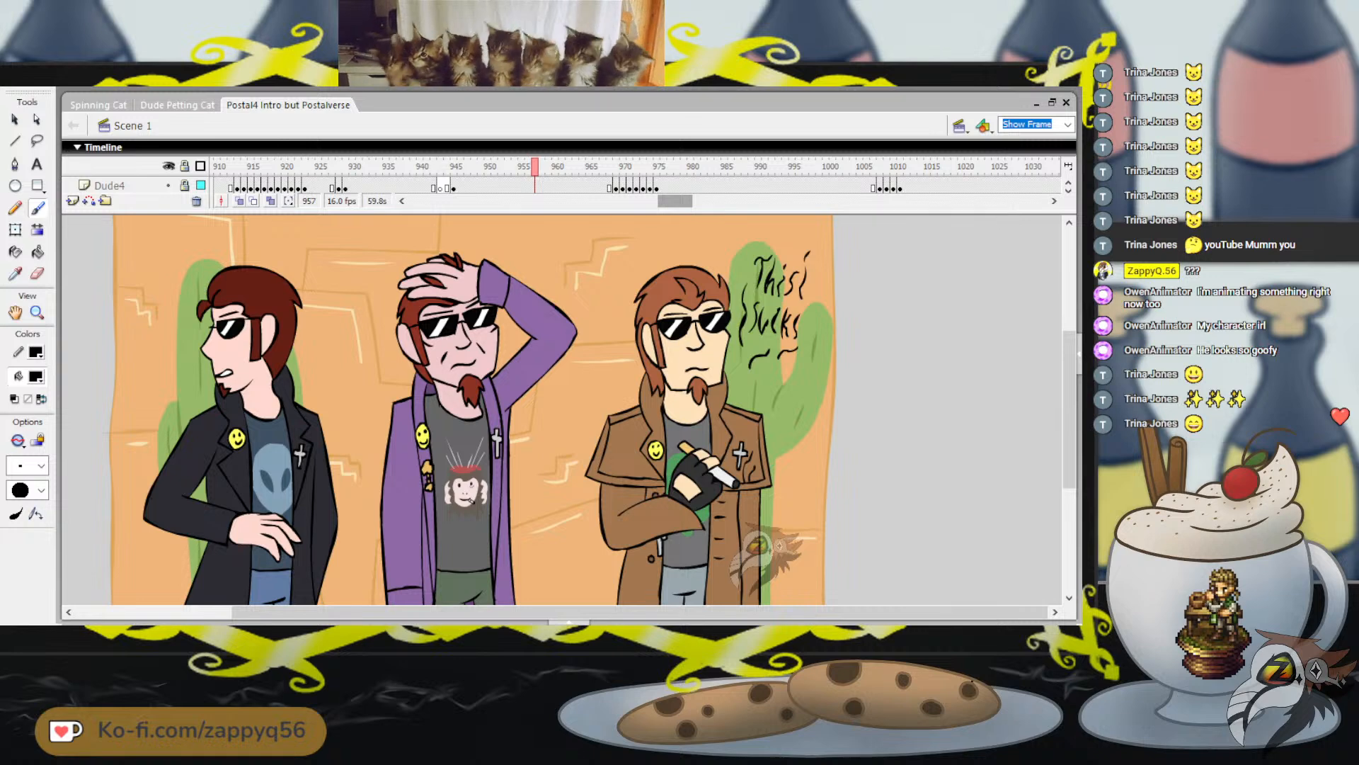
mouse_move(528, 166)
left_mouse_down()
mouse_move(513, 166)
mouse_move(548, 167)
left_mouse_up()
left_click(541, 166)
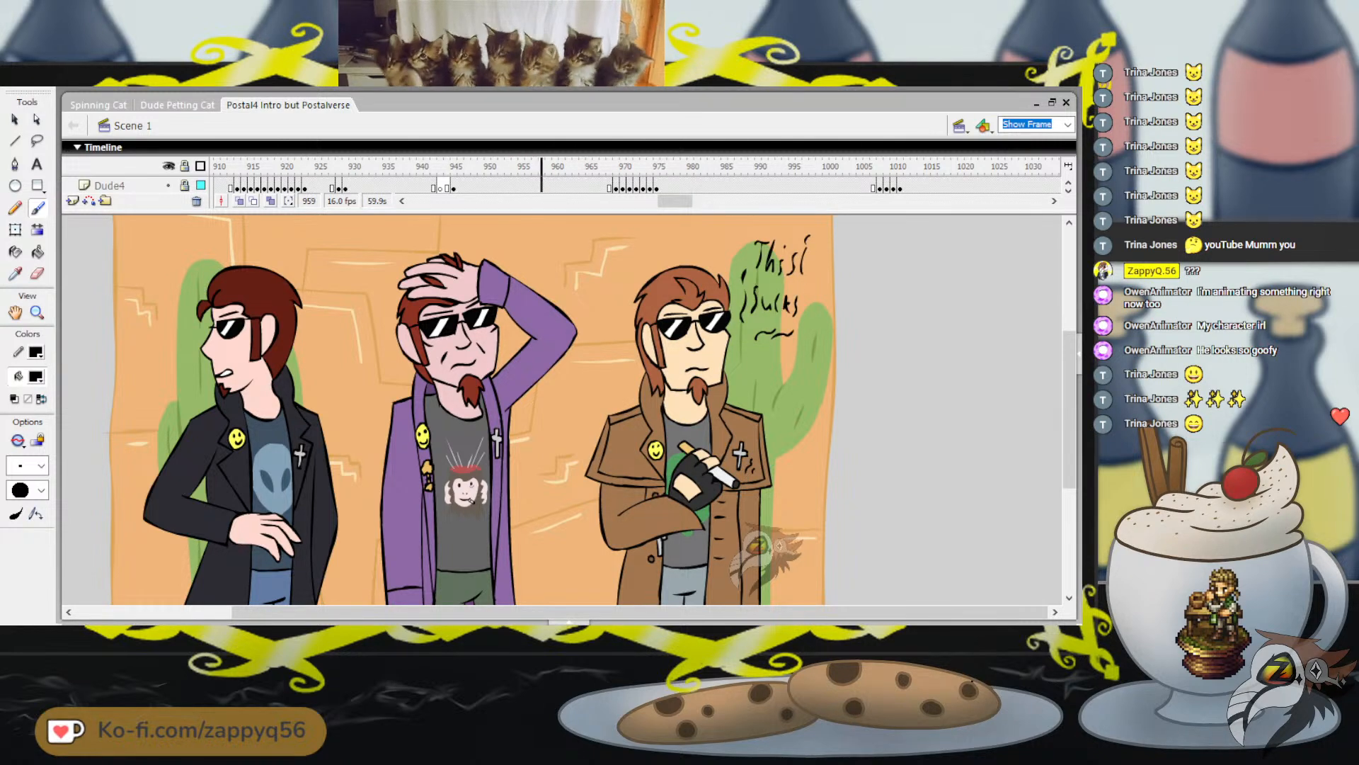
Look back through the trailer scene around frame 707, and play the three-man close-up from frame 836
left_click_drag(675, 201, 610, 201)
left_click(454, 167)
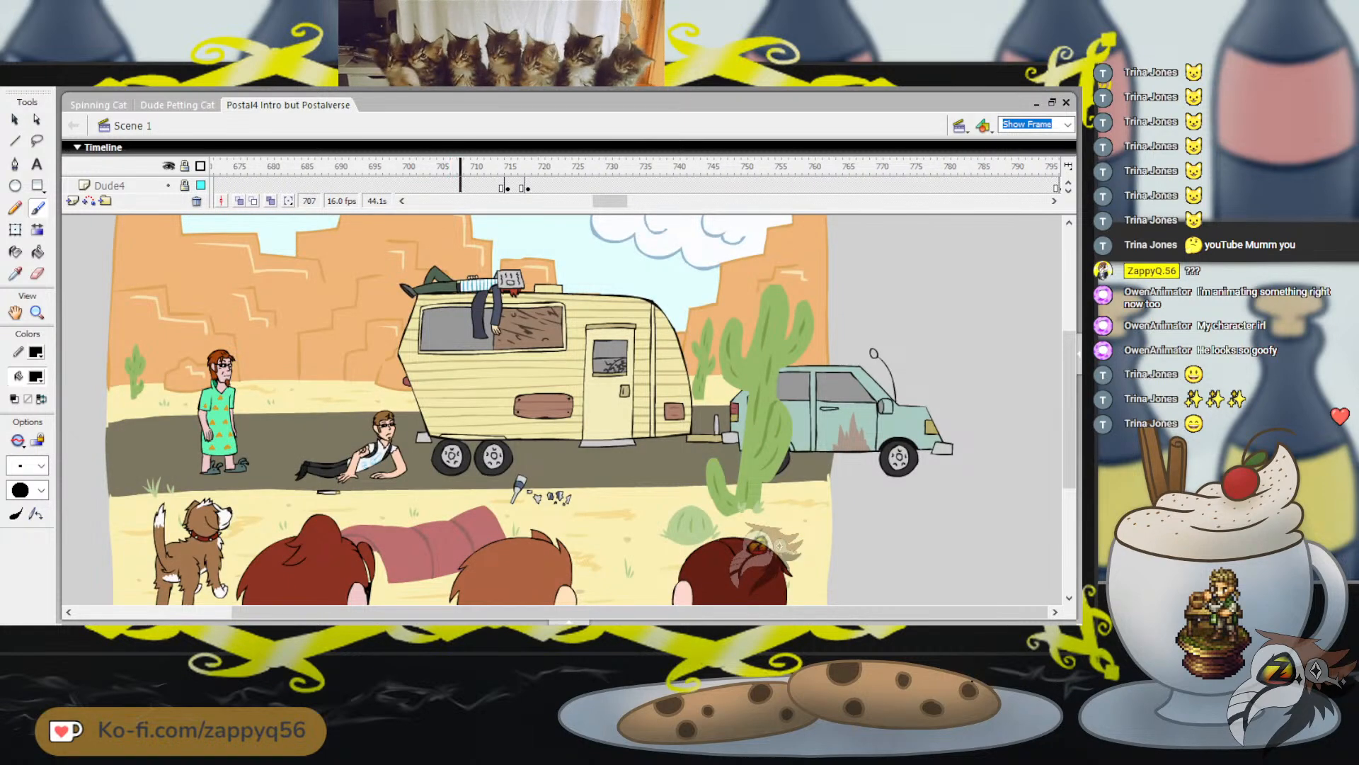
mouse_move(460, 166)
left_mouse_down()
mouse_move(635, 167)
mouse_move(651, 201)
left_mouse_up()
left_click(272, 166)
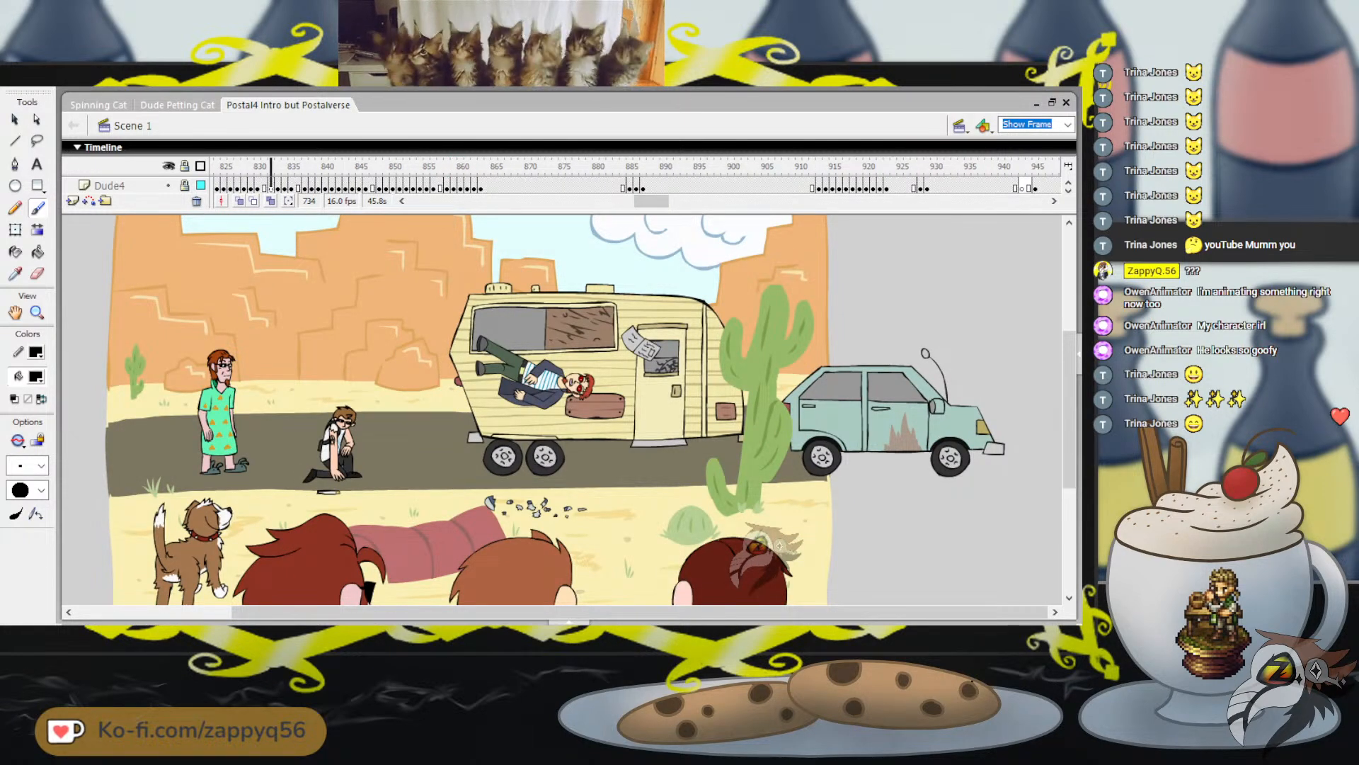
left_click_drag(271, 166, 297, 167)
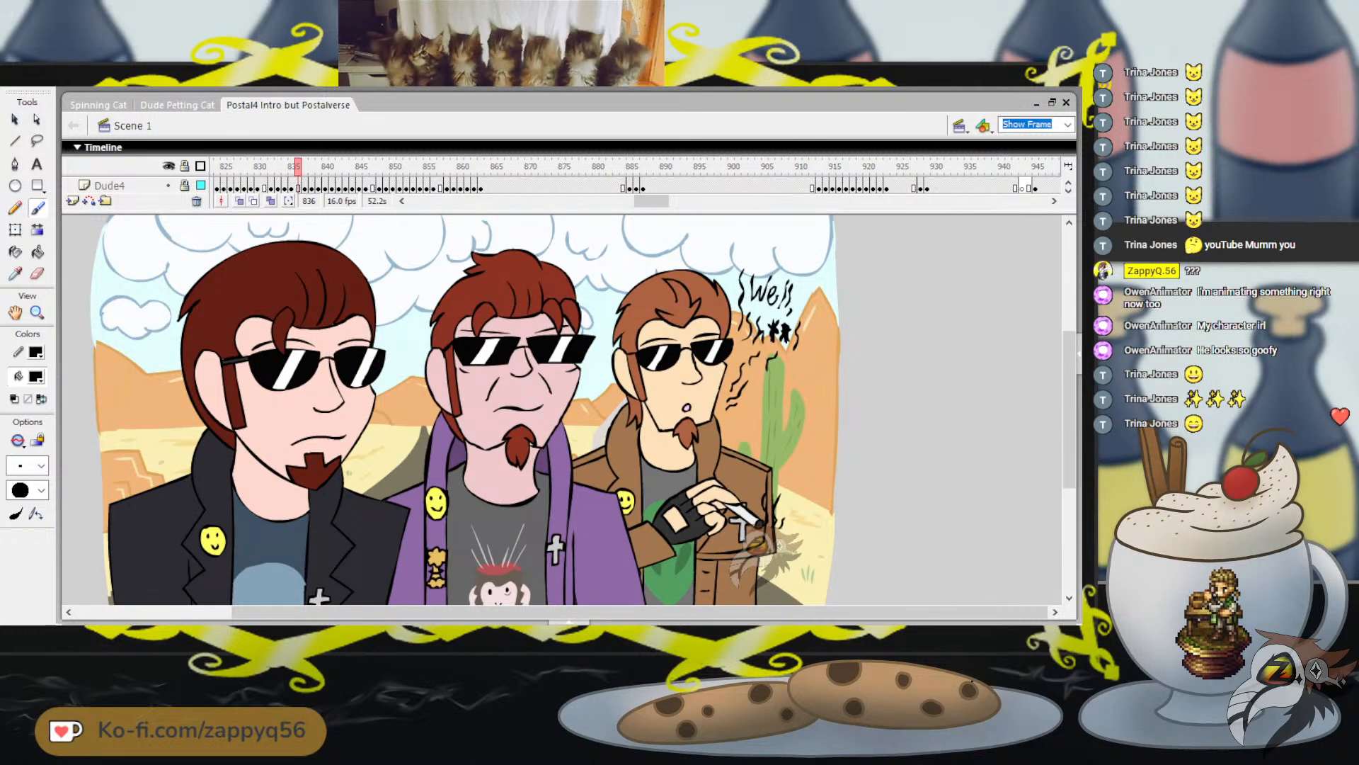
scroll(453, 411, "up", 3)
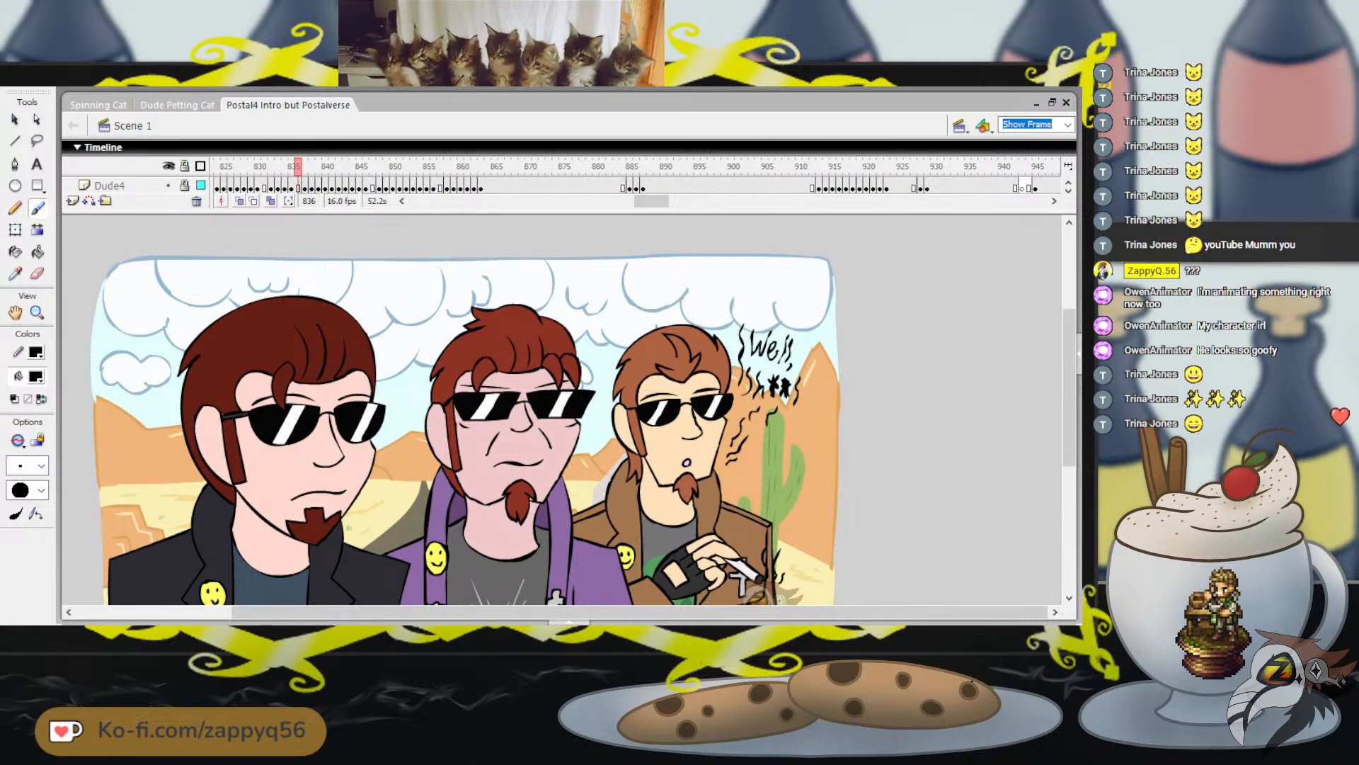
key("Return")
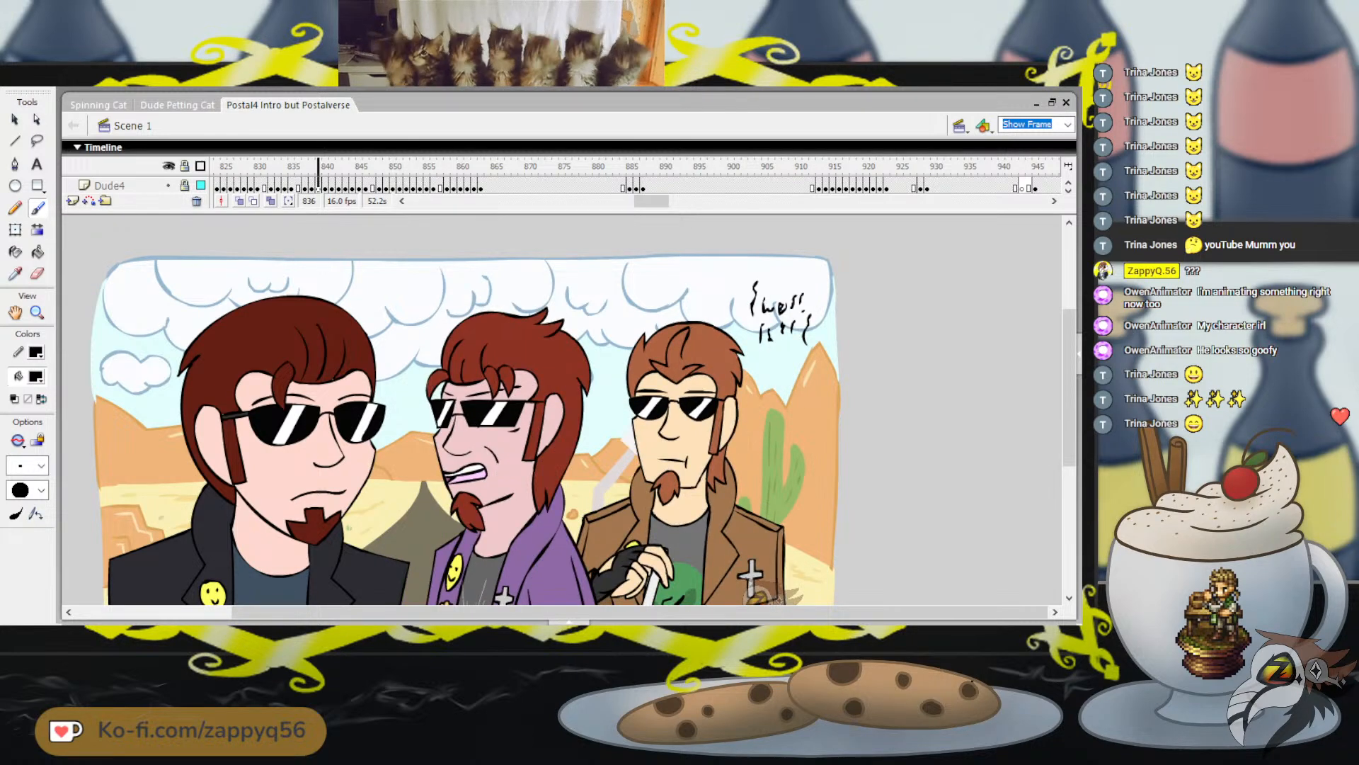
Revisit the smoke lettering at frame 957, and play the orange wall scene up to frame 986
mouse_move(651, 201)
left_mouse_down()
mouse_move(678, 201)
mouse_move(522, 167)
mouse_move(439, 167)
mouse_move(473, 167)
left_mouse_up()
left_click(623, 167)
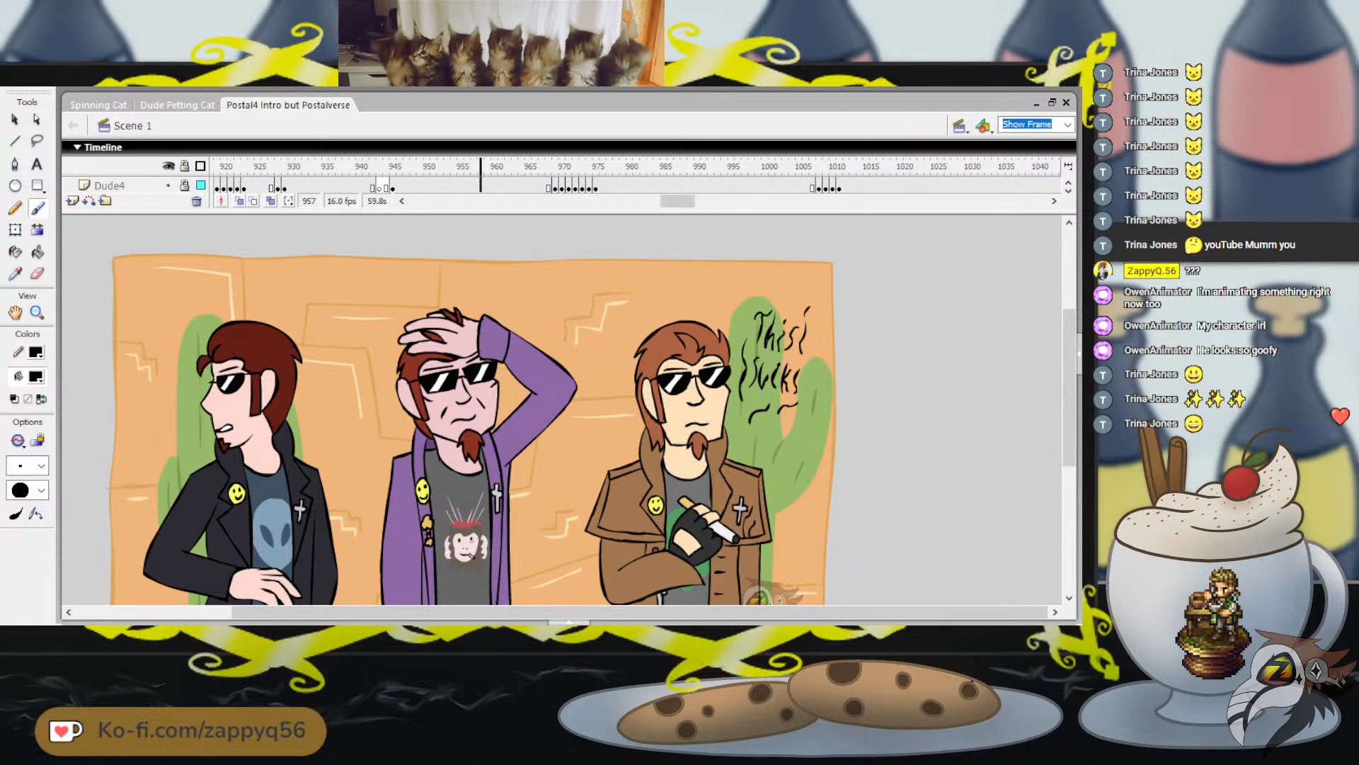
key("Return")
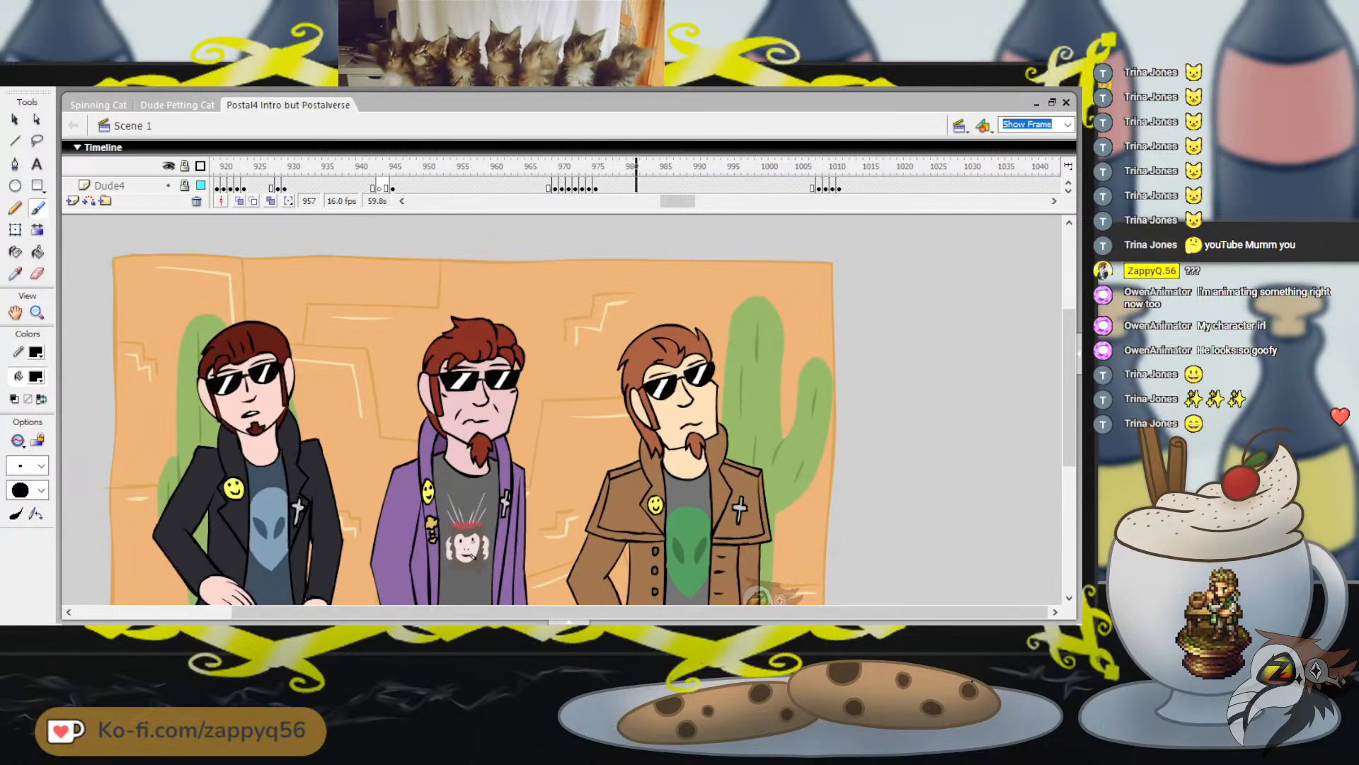
key("Return")
left_click_drag(677, 201, 690, 201)
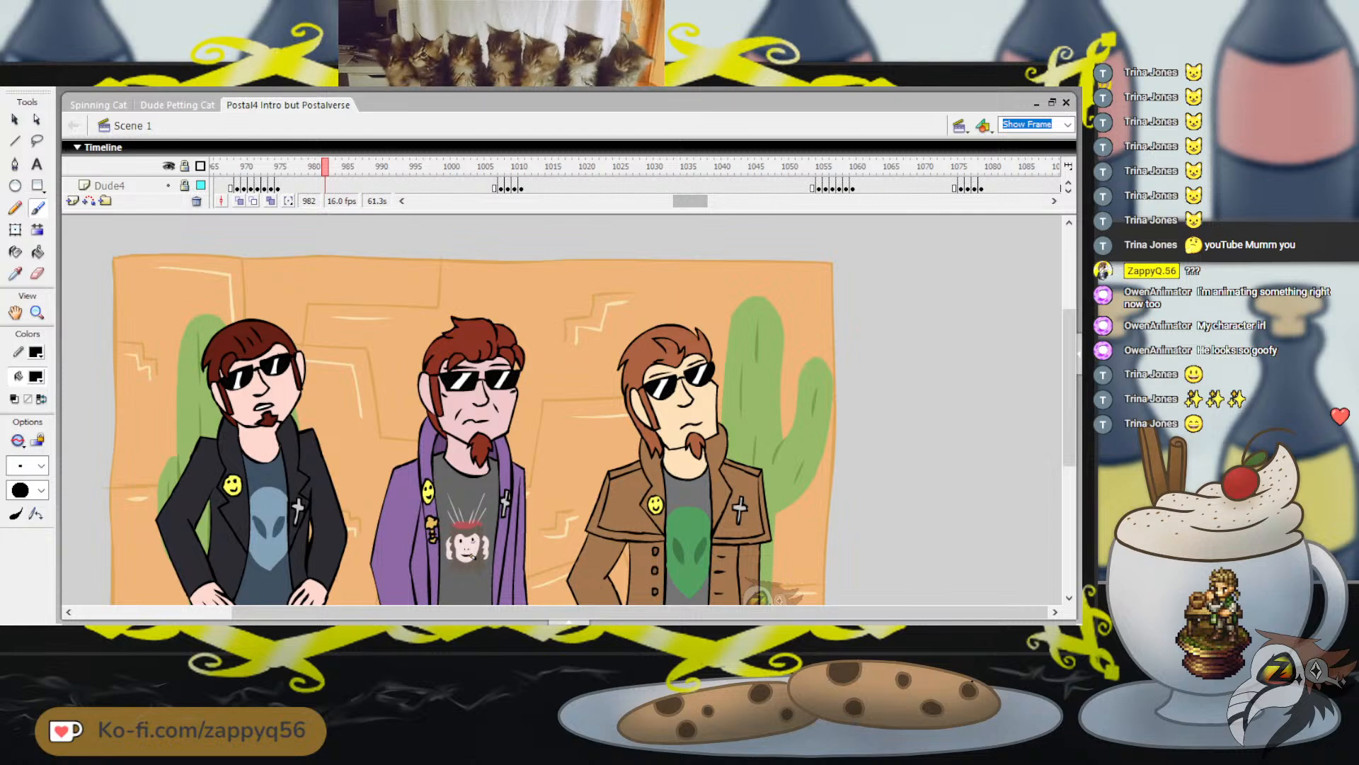
key("Return")
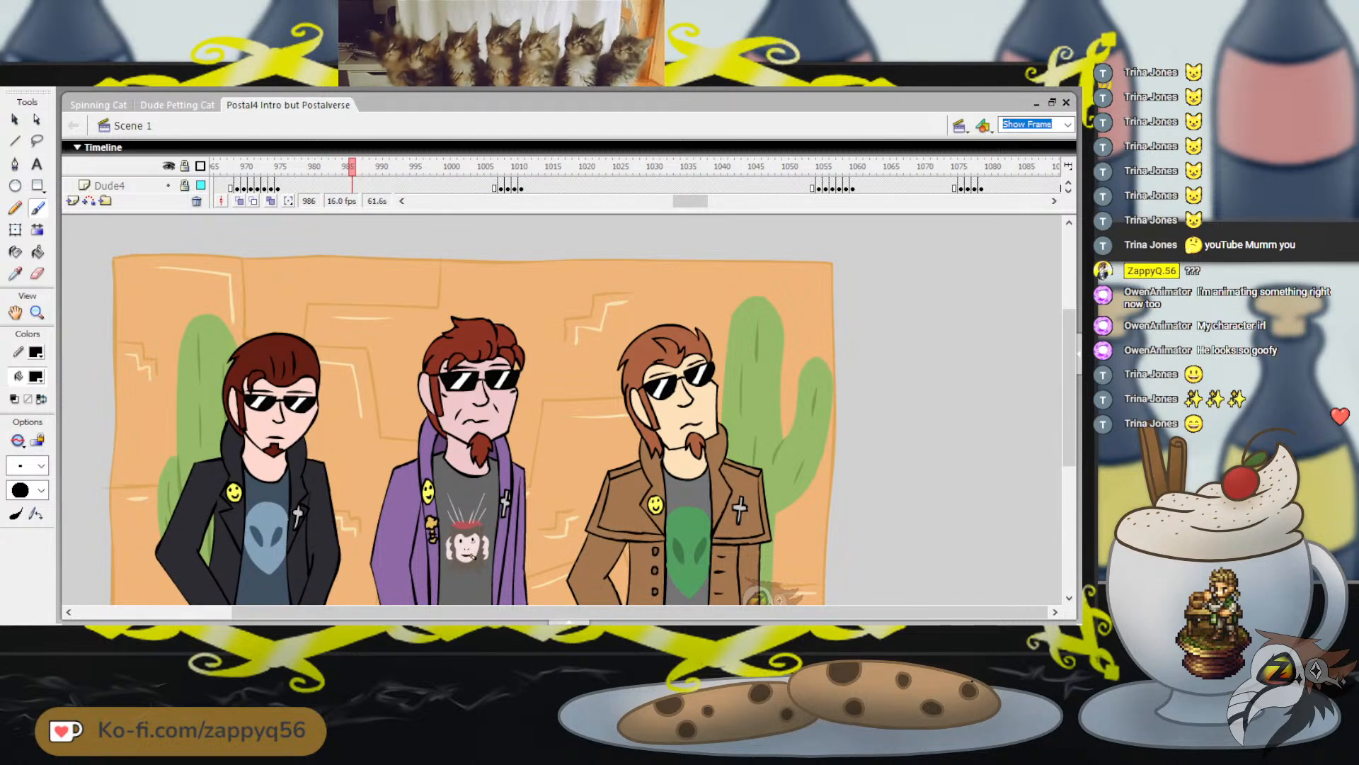
mouse_move(1069, 388)
left_mouse_down()
mouse_move(1069, 418)
mouse_move(1069, 402)
left_mouse_up()
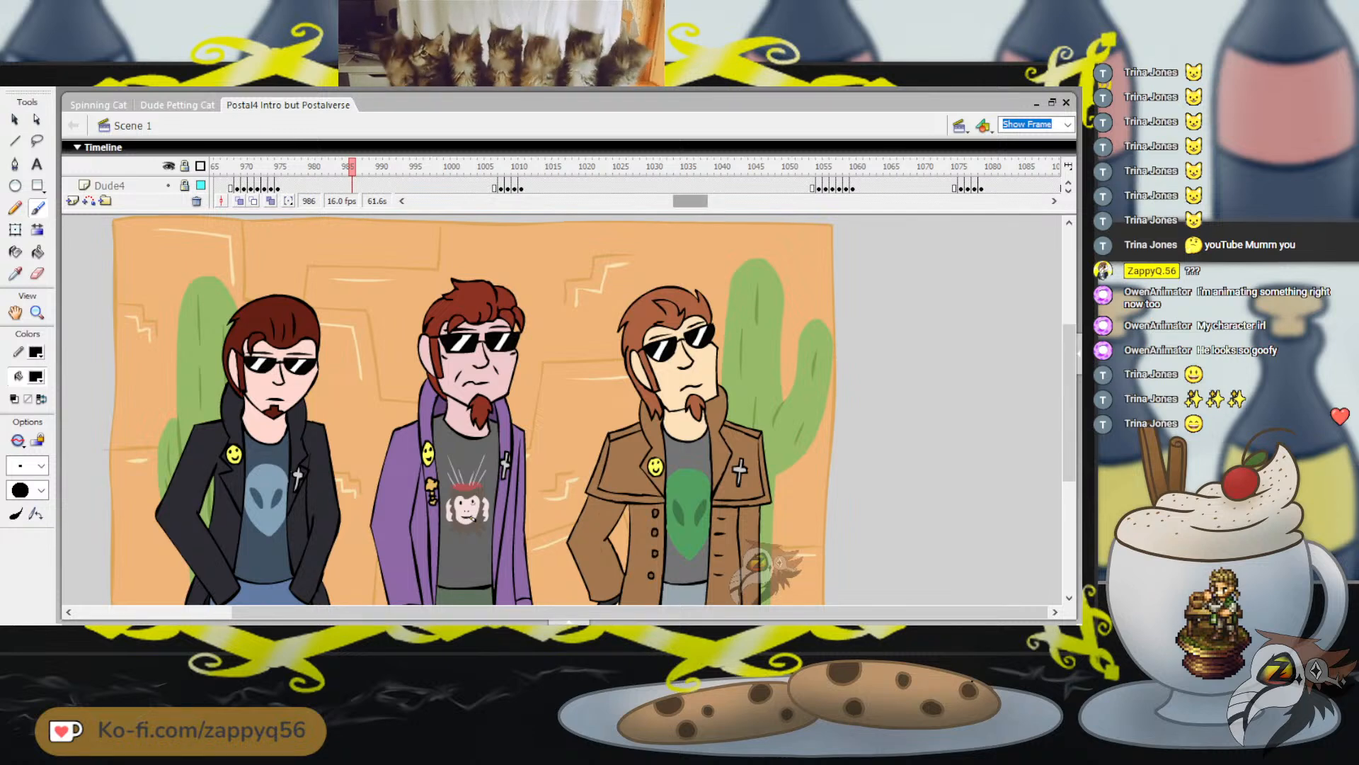
Go back to the Gas Blast station scene at frame 182 and play it
left_click_drag(690, 201, 484, 201)
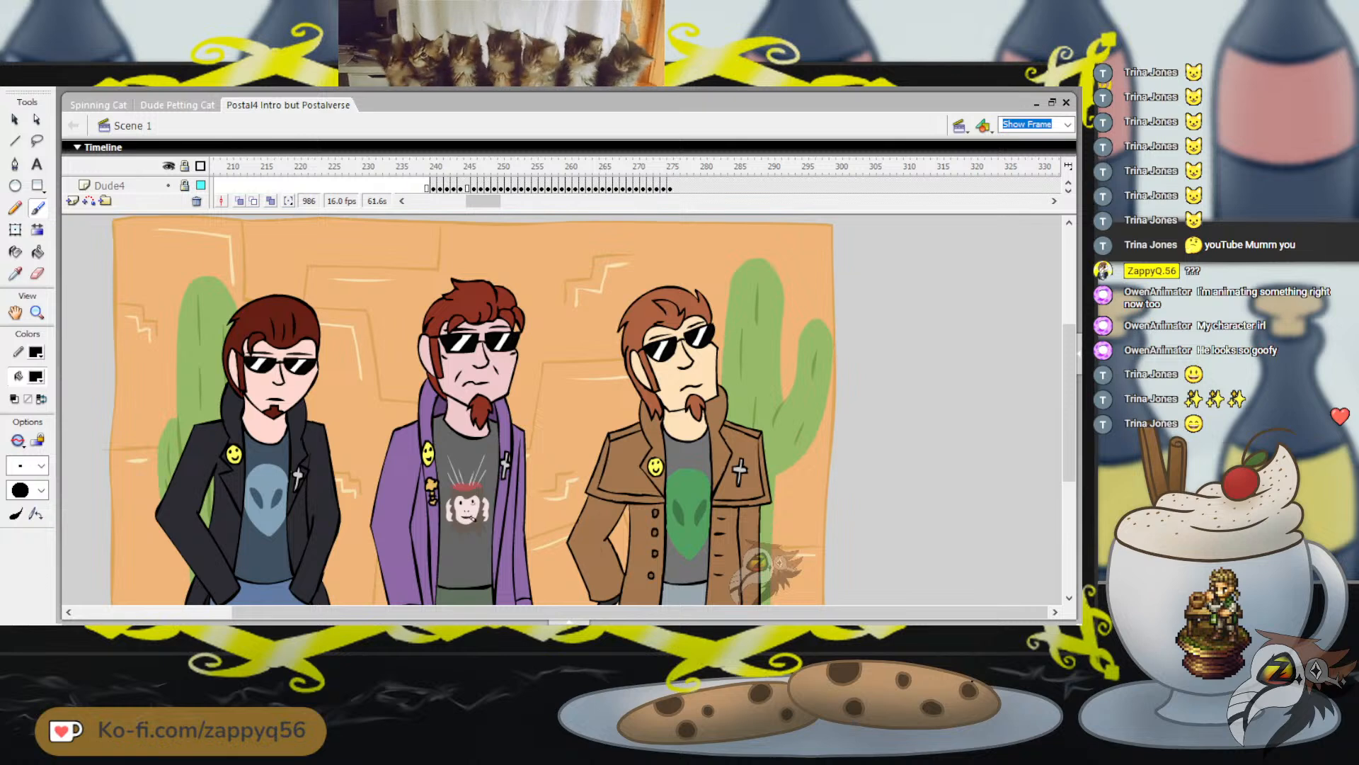
left_click(1069, 190)
left_click(1068, 190)
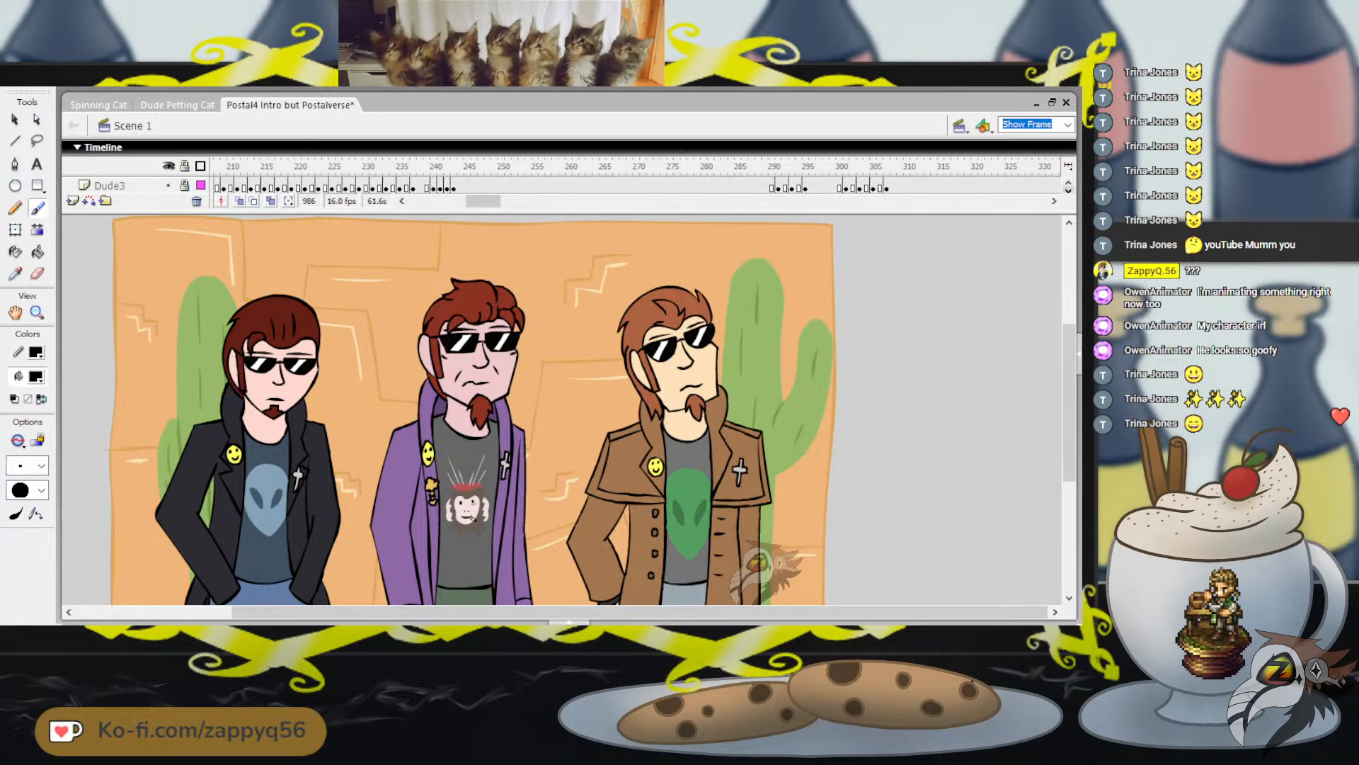
left_click_drag(483, 201, 473, 201)
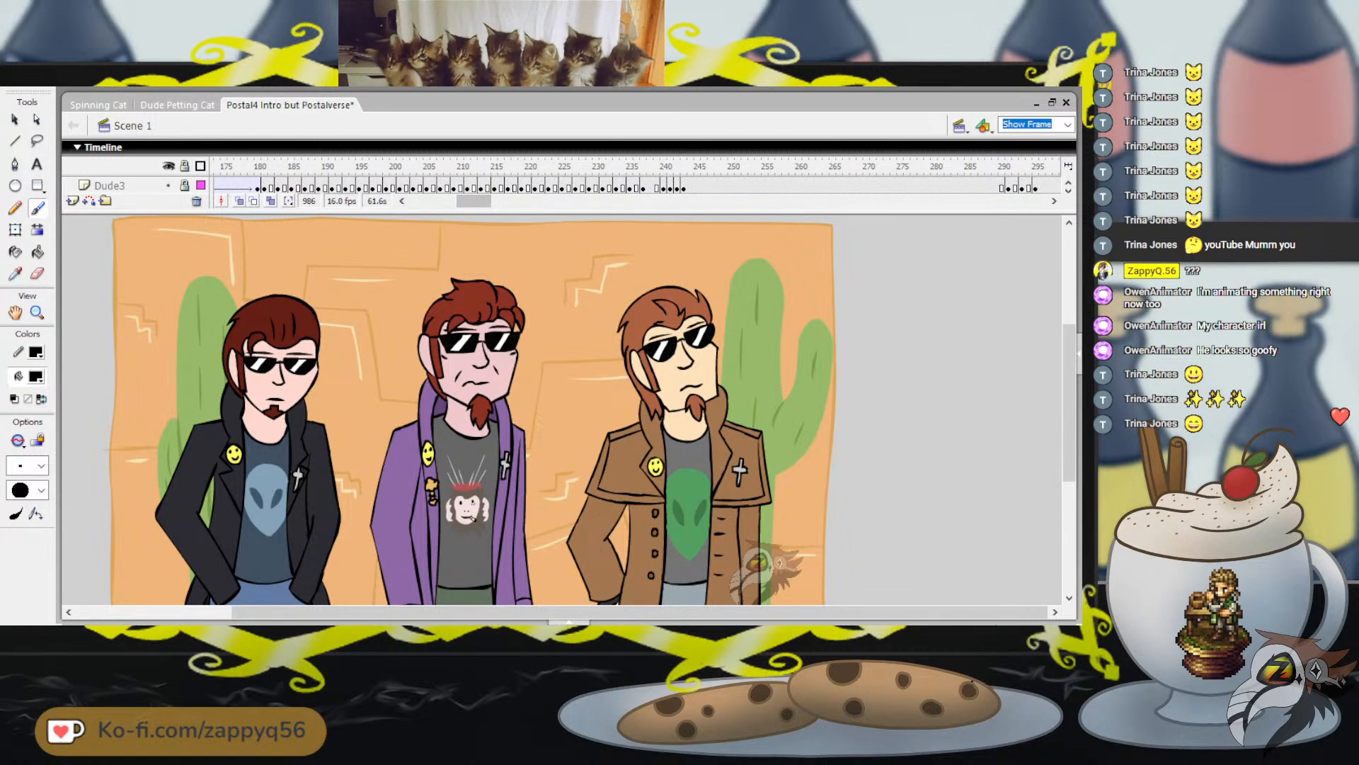
left_click(270, 167)
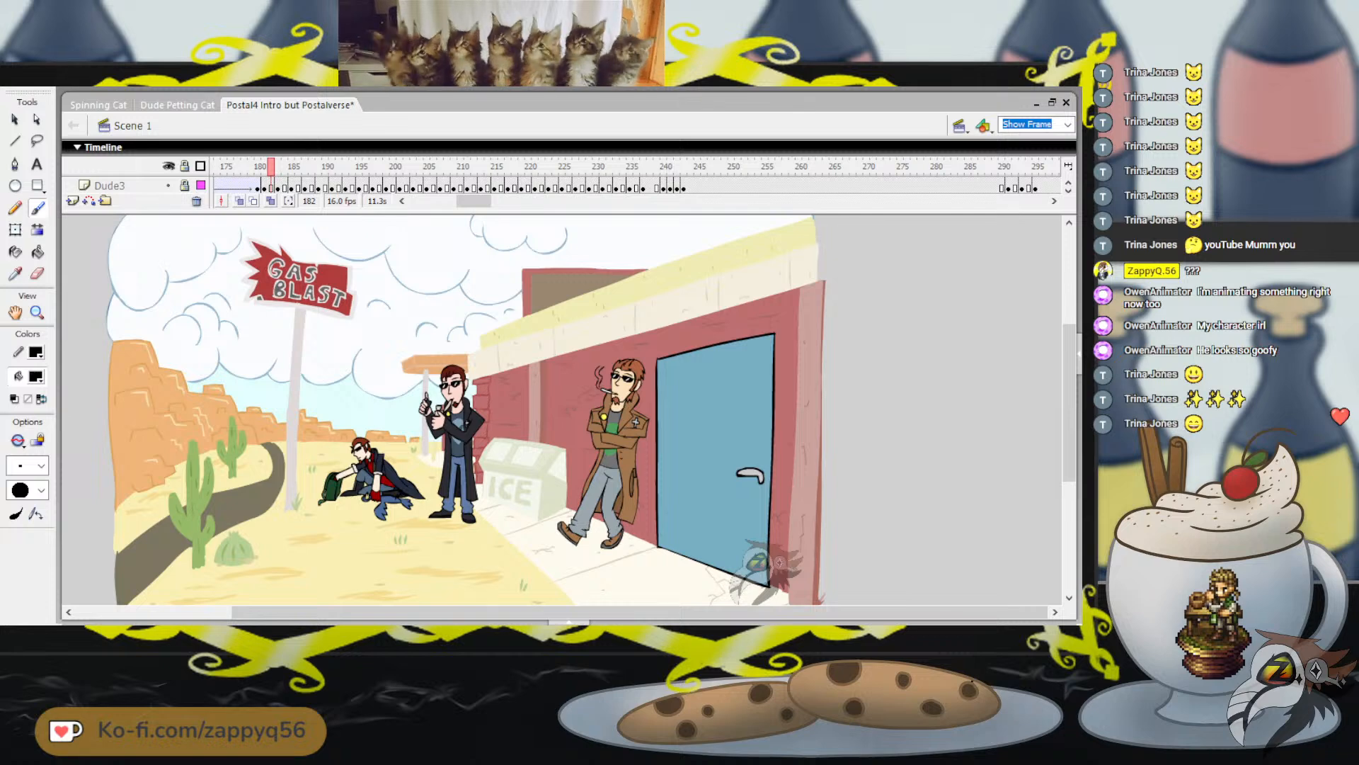
key("Return")
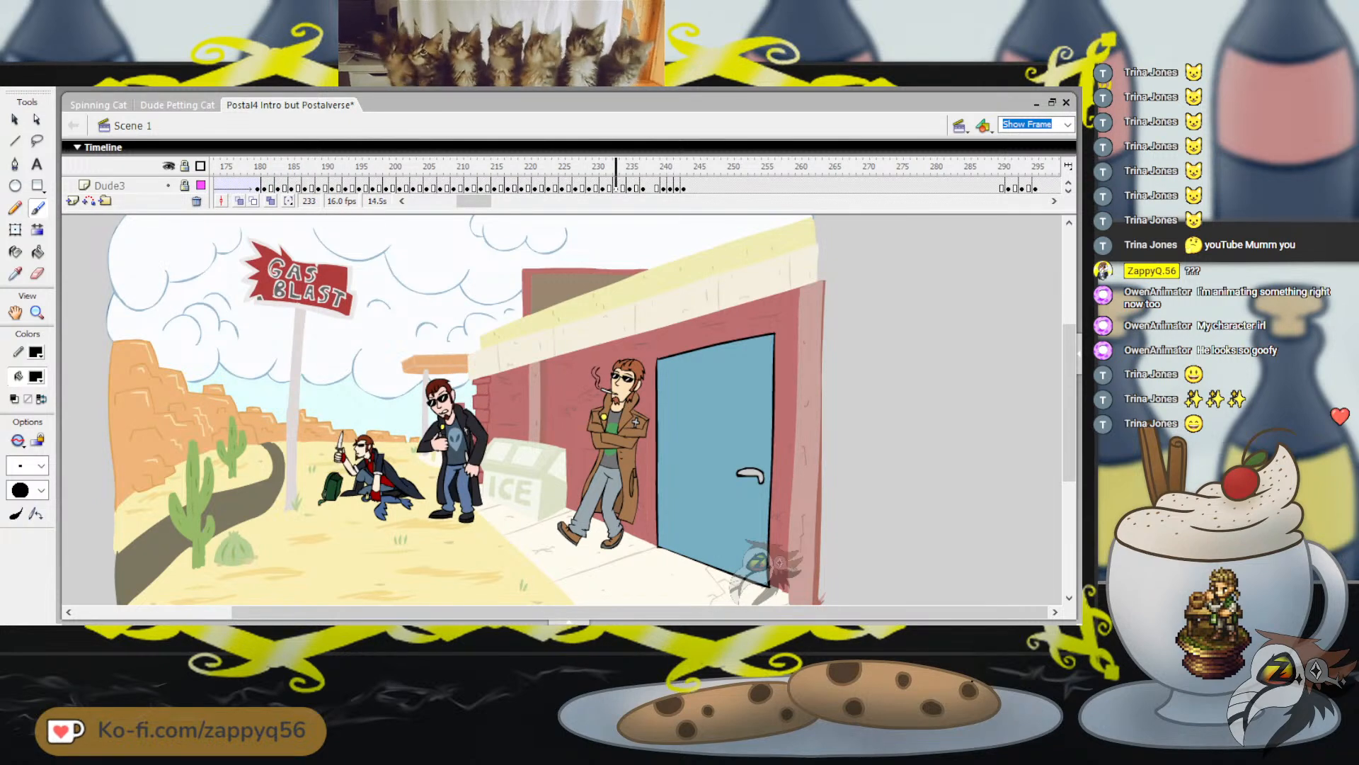
Jump ahead to the dog-petting scene, replay it from frame 519, and return to frame 518
left_click_drag(473, 201, 506, 201)
left_click(595, 167)
key("Return")
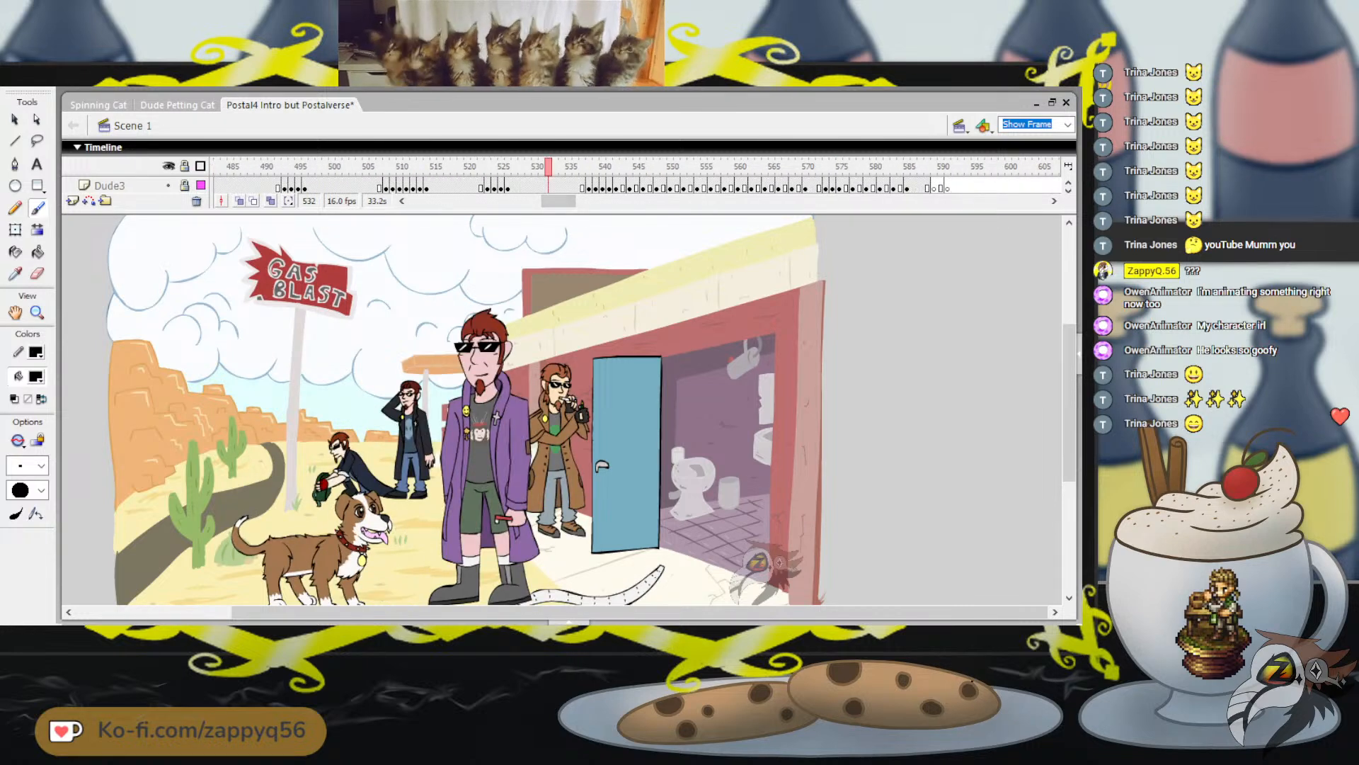
left_click(461, 166)
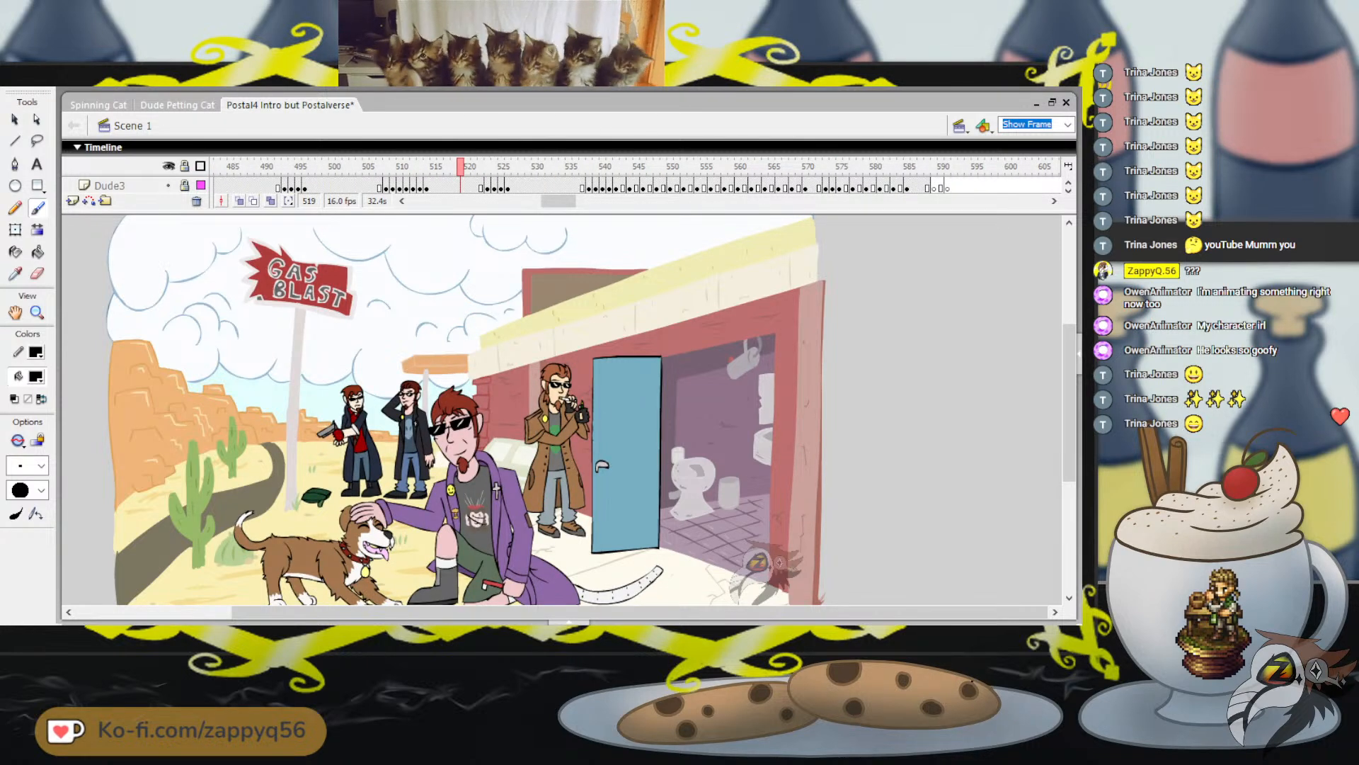
key("Return")
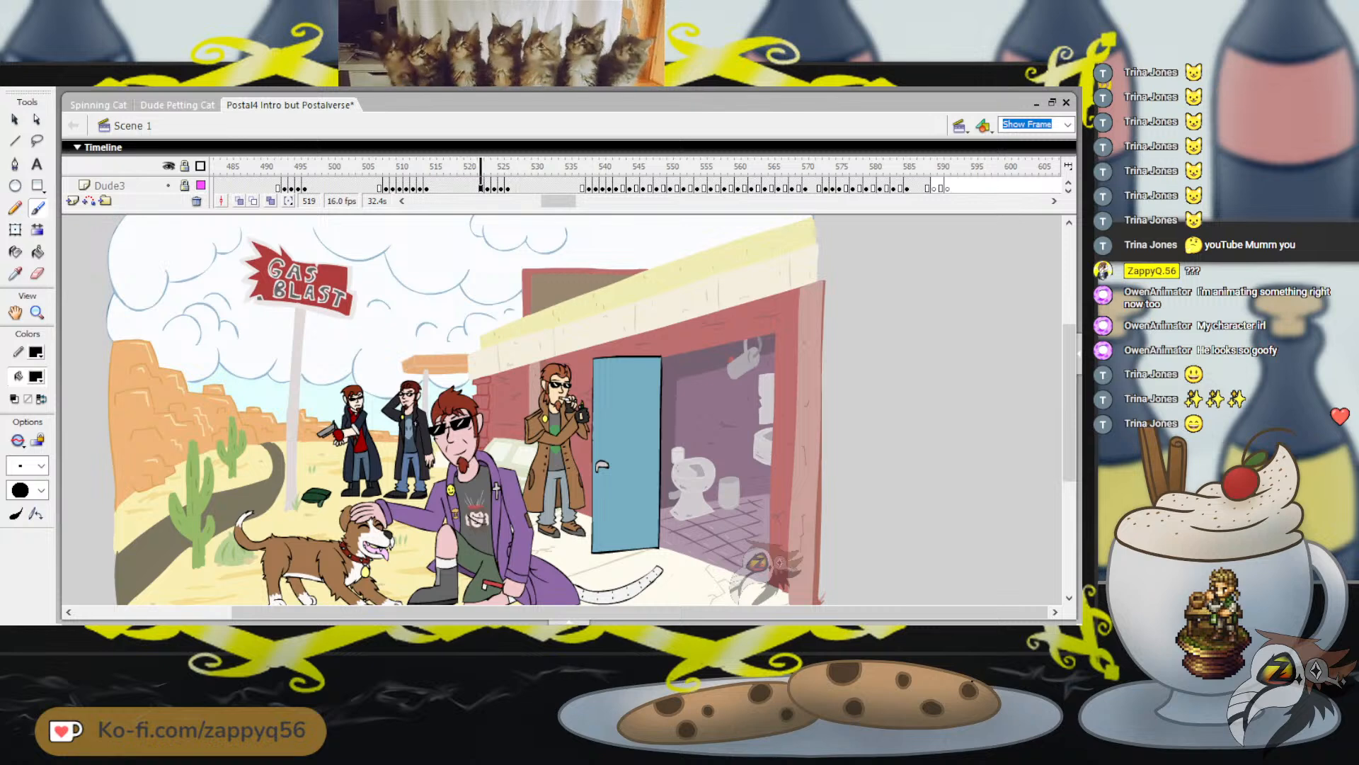
left_click_drag(480, 166, 453, 166)
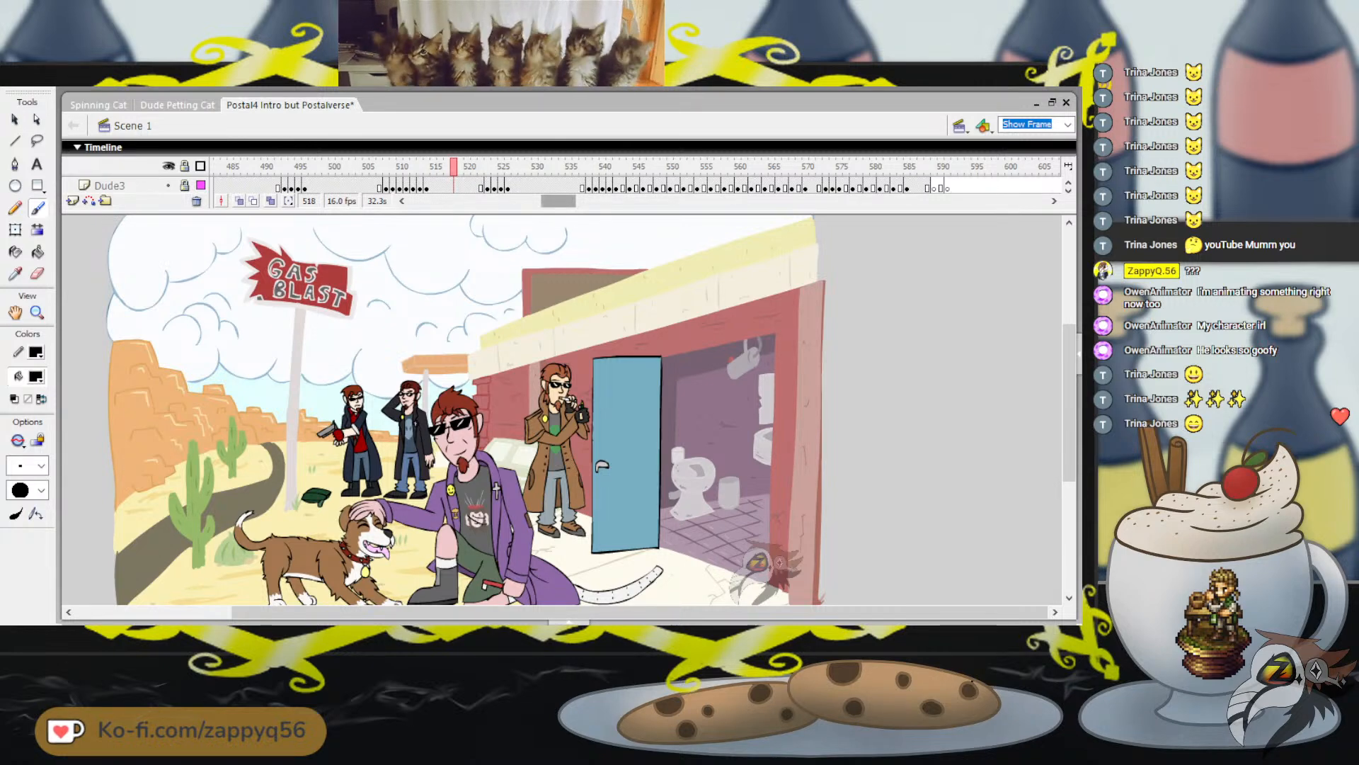
Revisit the gas station scene from frame 182 and run through it to the door opening at frame 247
left_click_drag(559, 201, 467, 201)
left_click(439, 167)
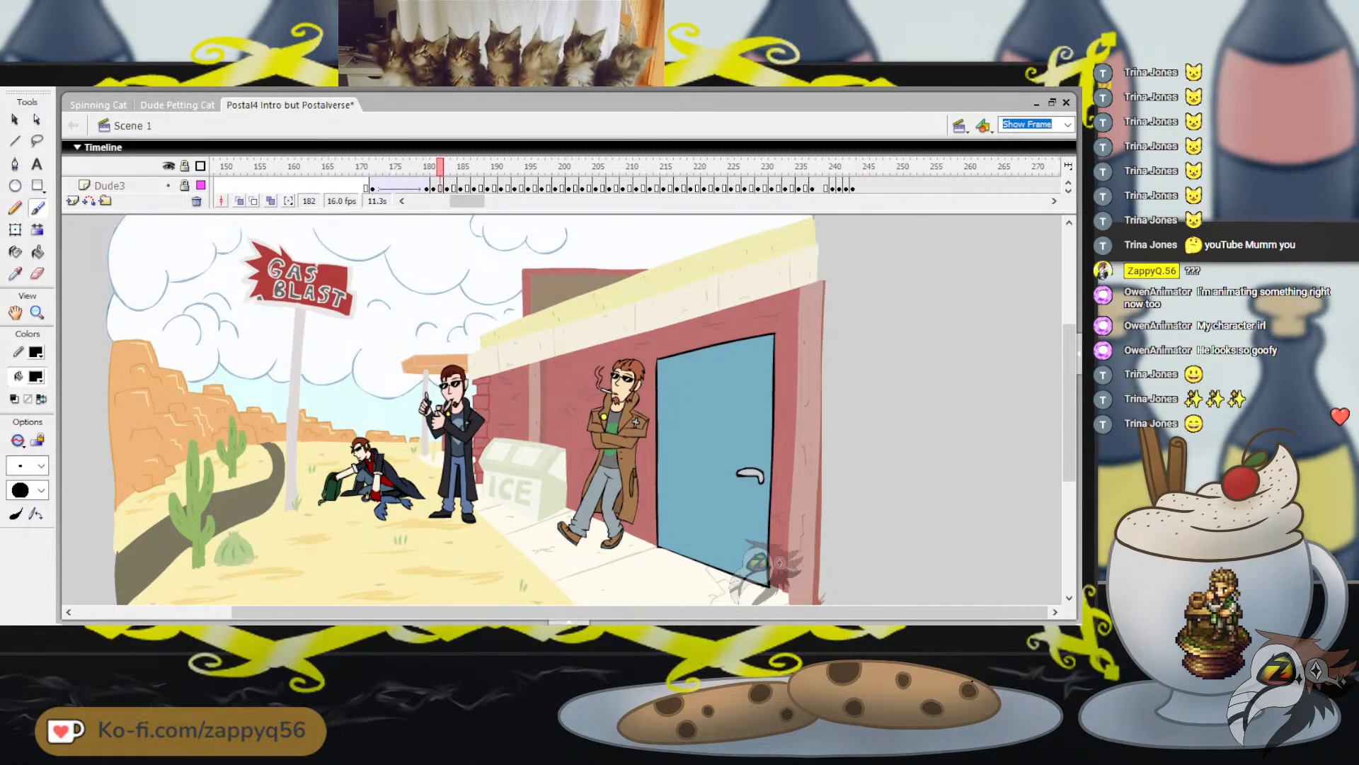
left_click_drag(641, 612, 585, 612)
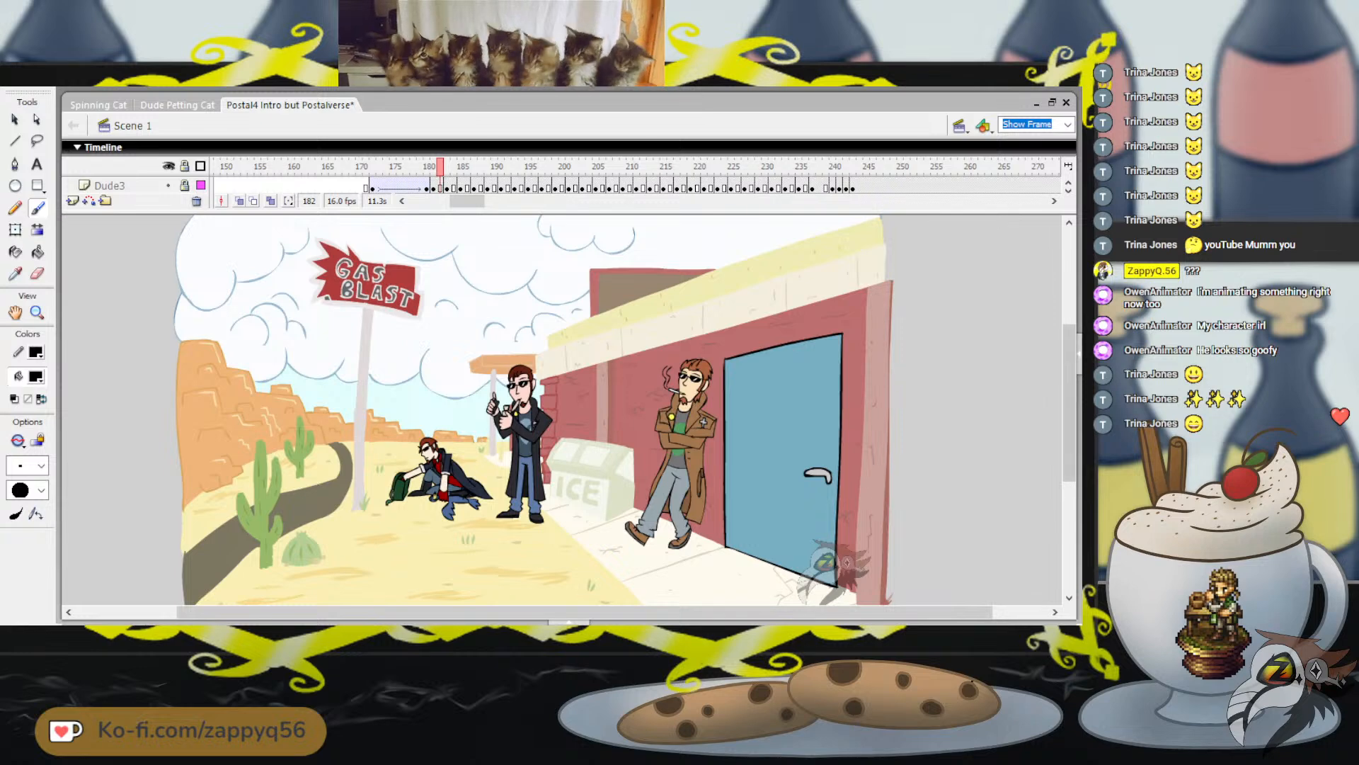
left_click_drag(1069, 403, 1069, 418)
left_click(440, 188)
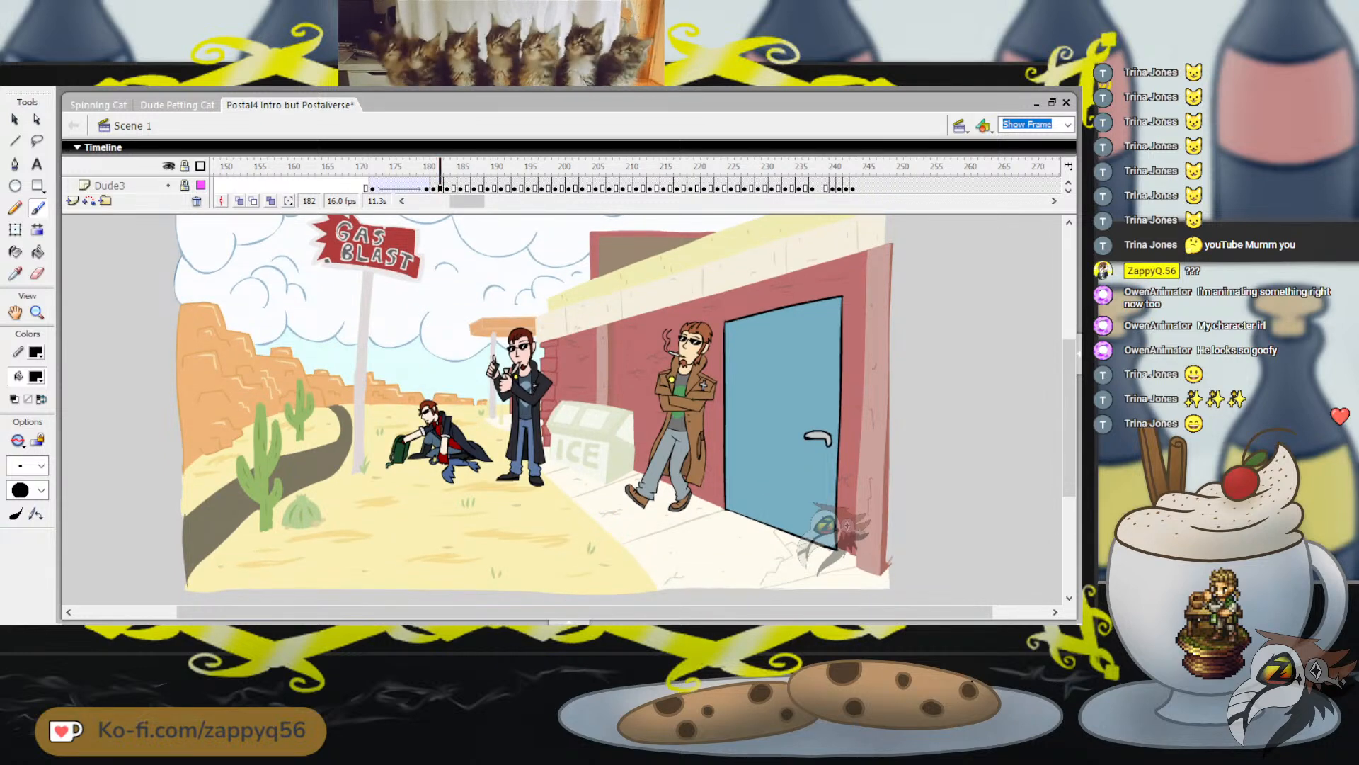
key(".")
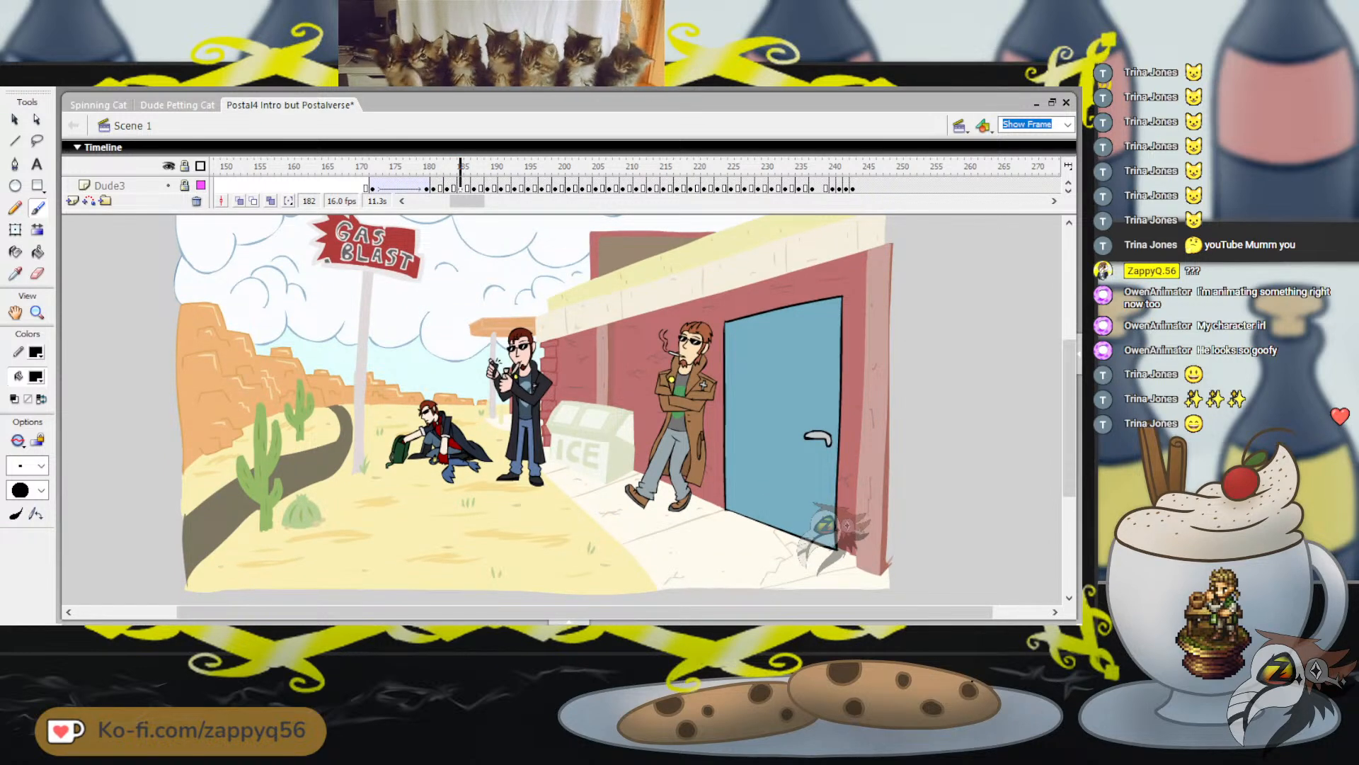
key(".")
key(".")
key(".")
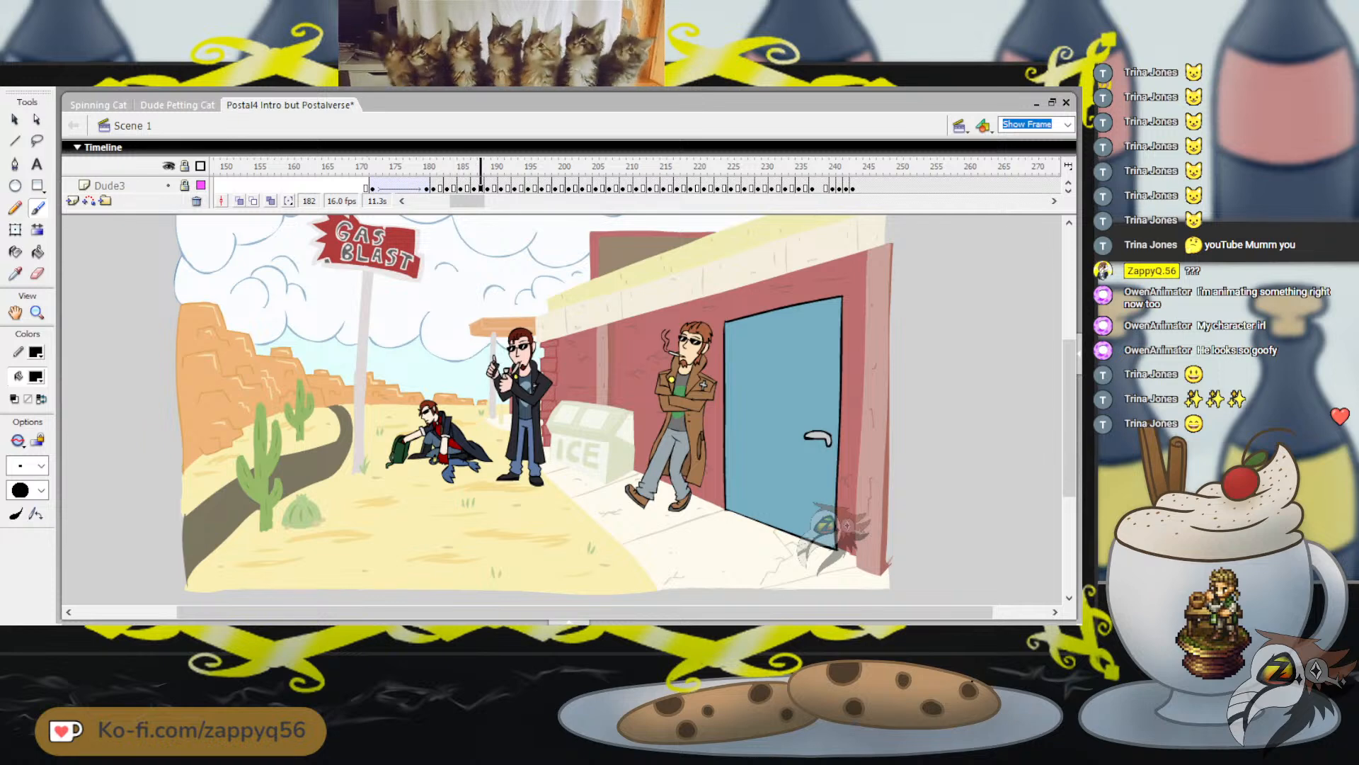
key(".")
key(".")
key(".")
key(".")
key(".")
key(".")
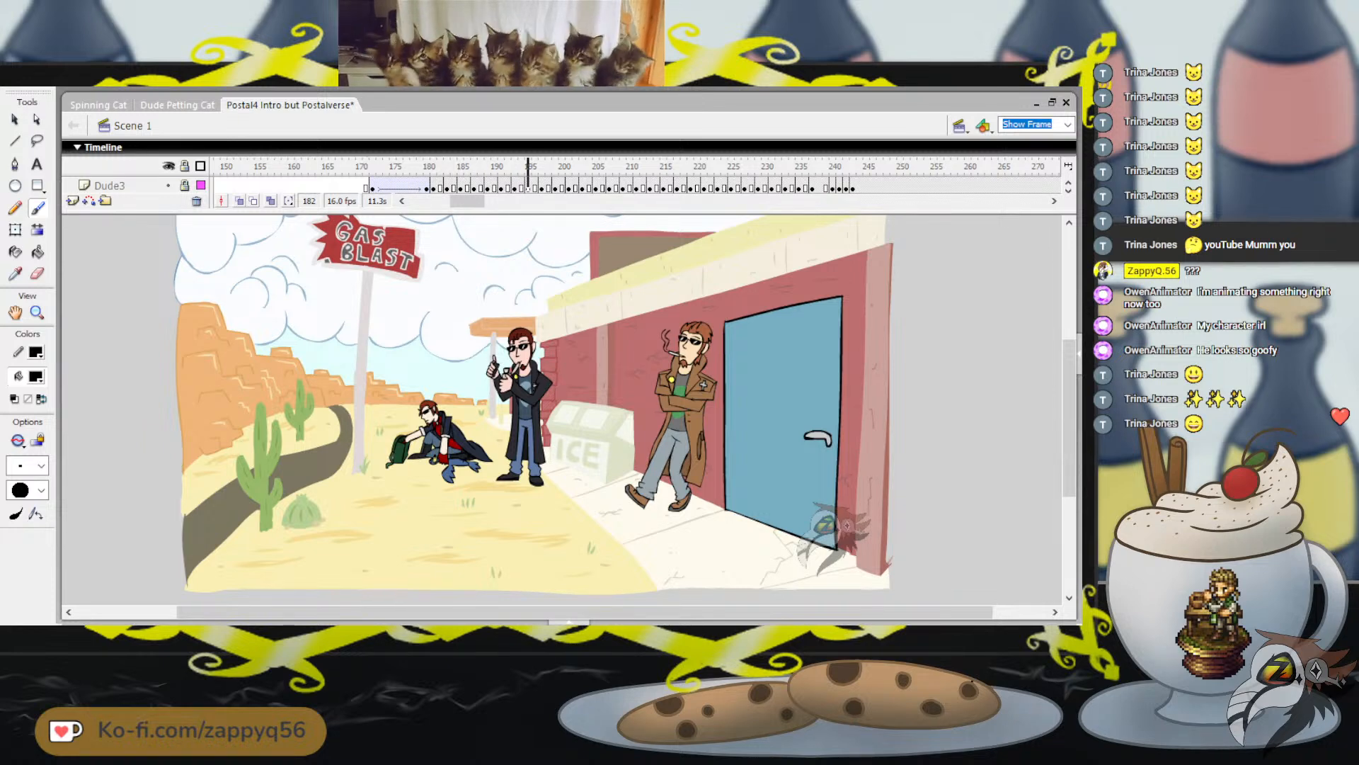
key(".")
key(".")
key(".")
key(".")
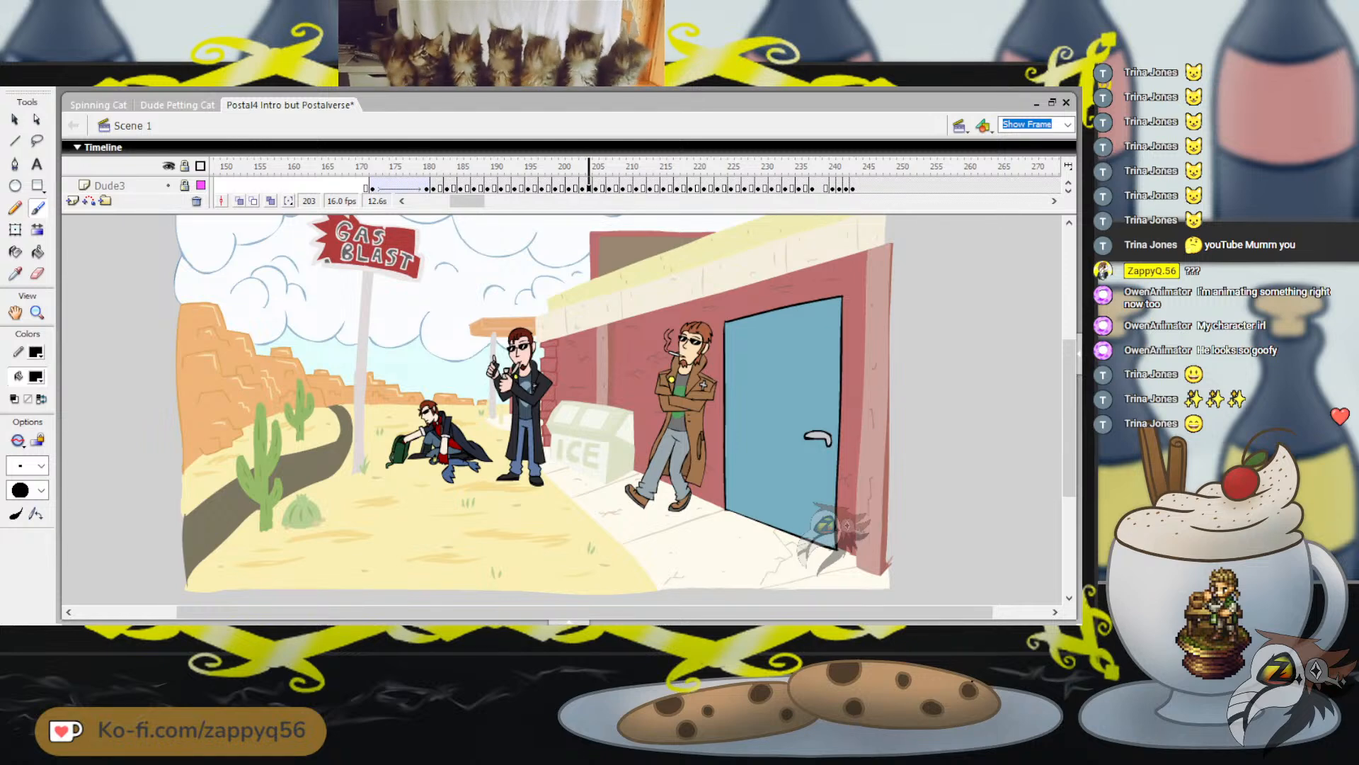
key(".")
key(".")
key(".")
key(".")
key(".")
key(".")
key(".")
key(".")
key(".")
key(".")
key(".")
key(".")
key(".")
key(".")
key(".")
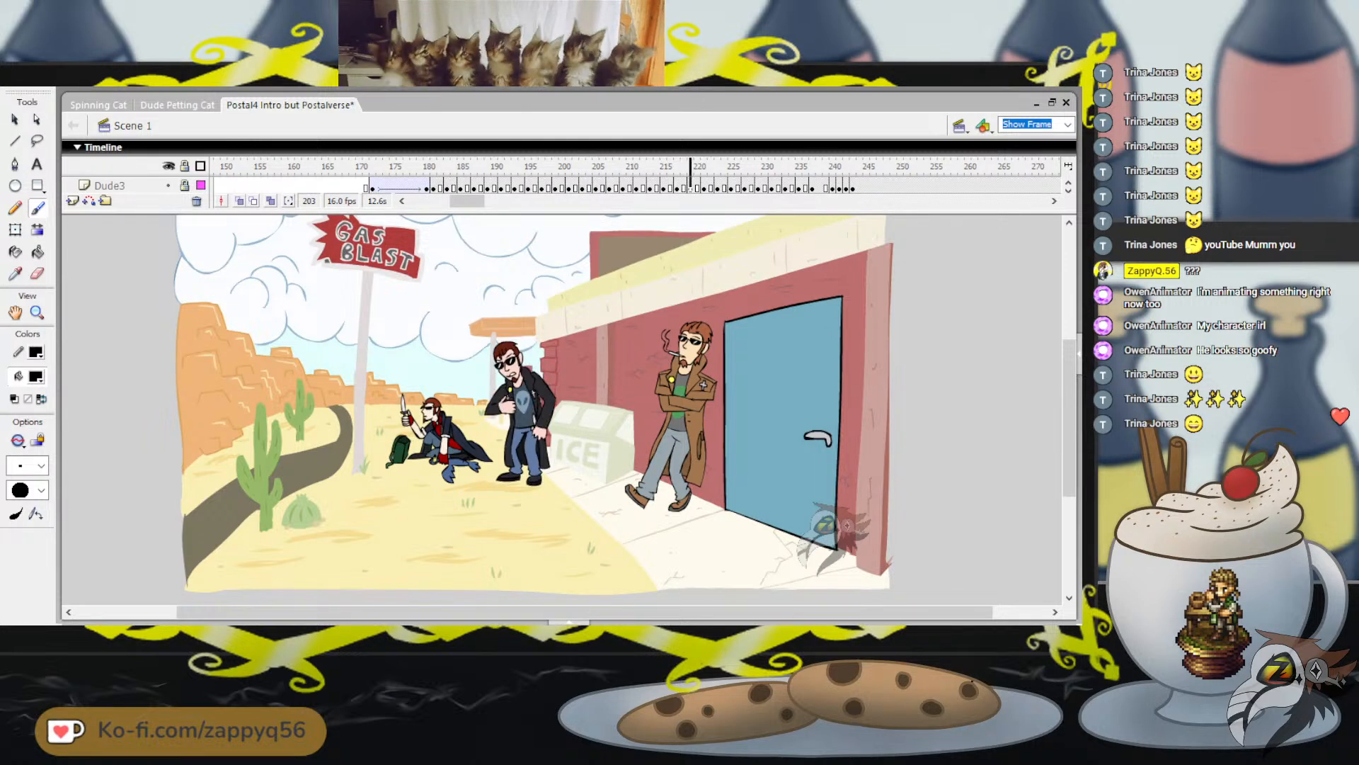
key(".")
key(".")
key(".")
key(".")
key(".")
key(".")
key(".")
key(".")
key(".")
key(".")
key(".")
key(".")
key(".")
key(".")
key(".")
key(".")
key(".")
key(".")
key(".")
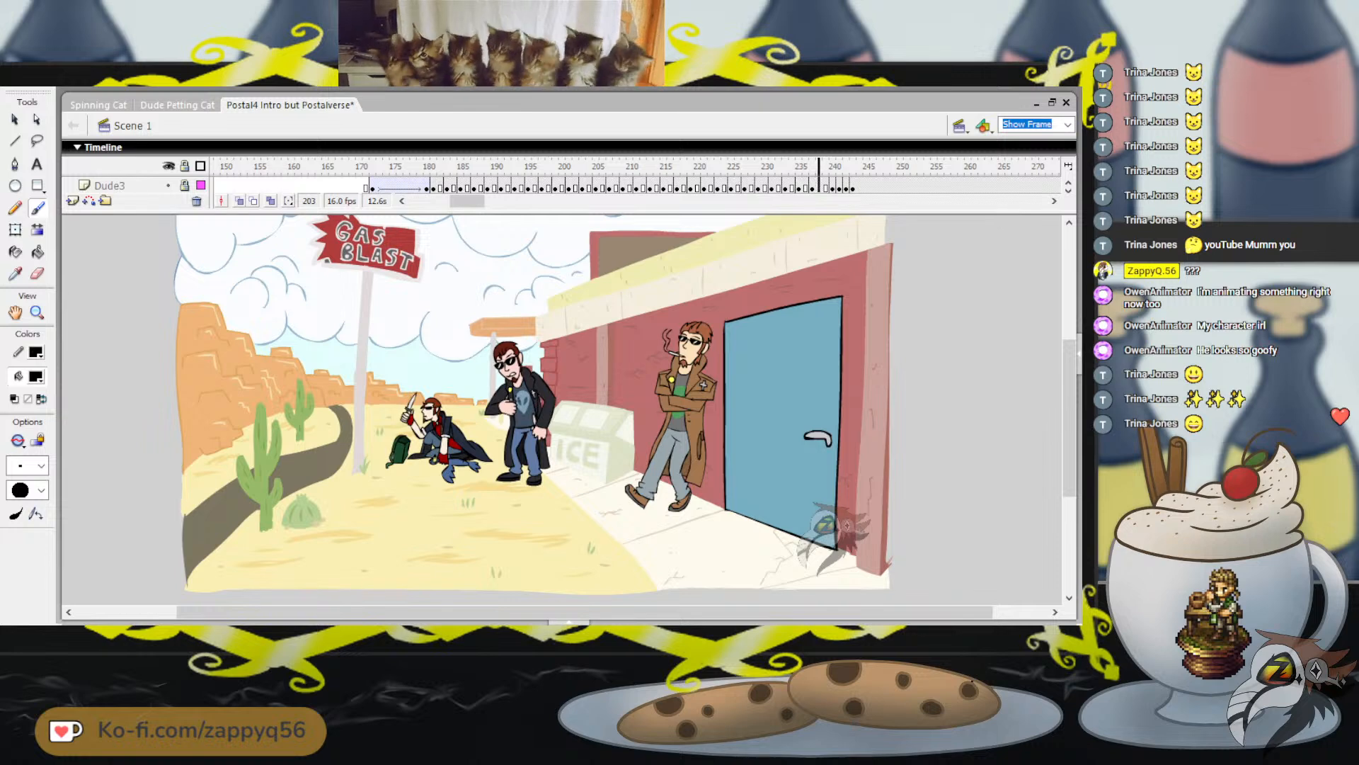
key("Return")
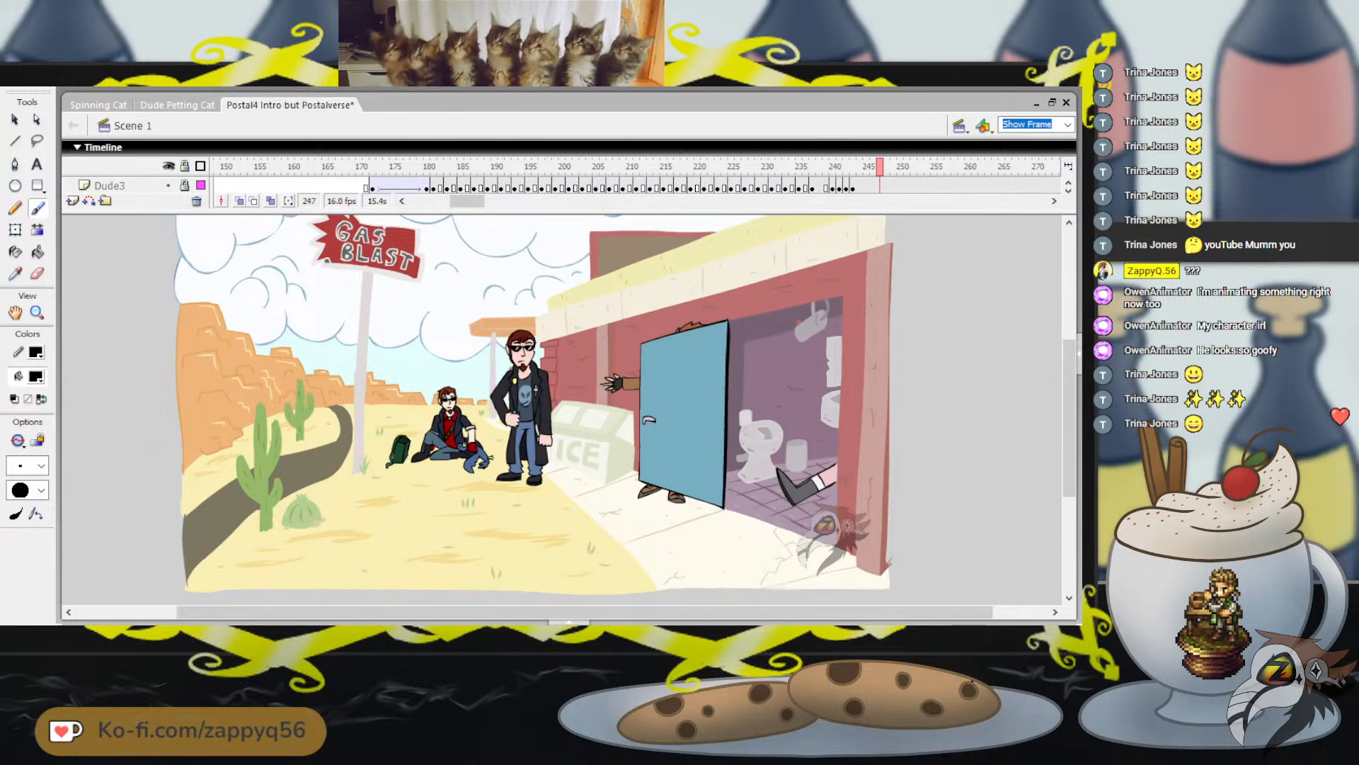
Find the dog-petting pose at frame 517 and play the scene on to frame 552
left_click_drag(467, 201, 554, 201)
left_click(632, 167)
left_click(414, 167)
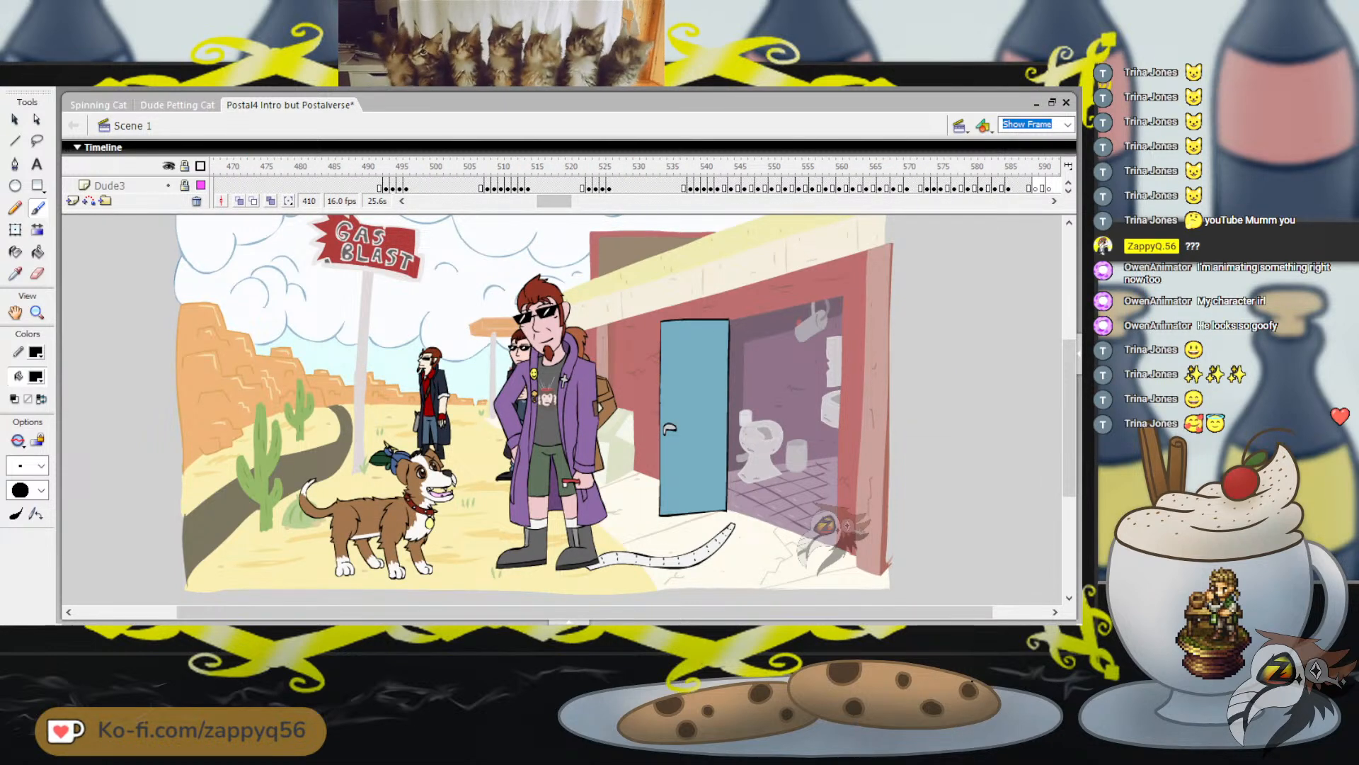
left_click(623, 167)
left_click(547, 167)
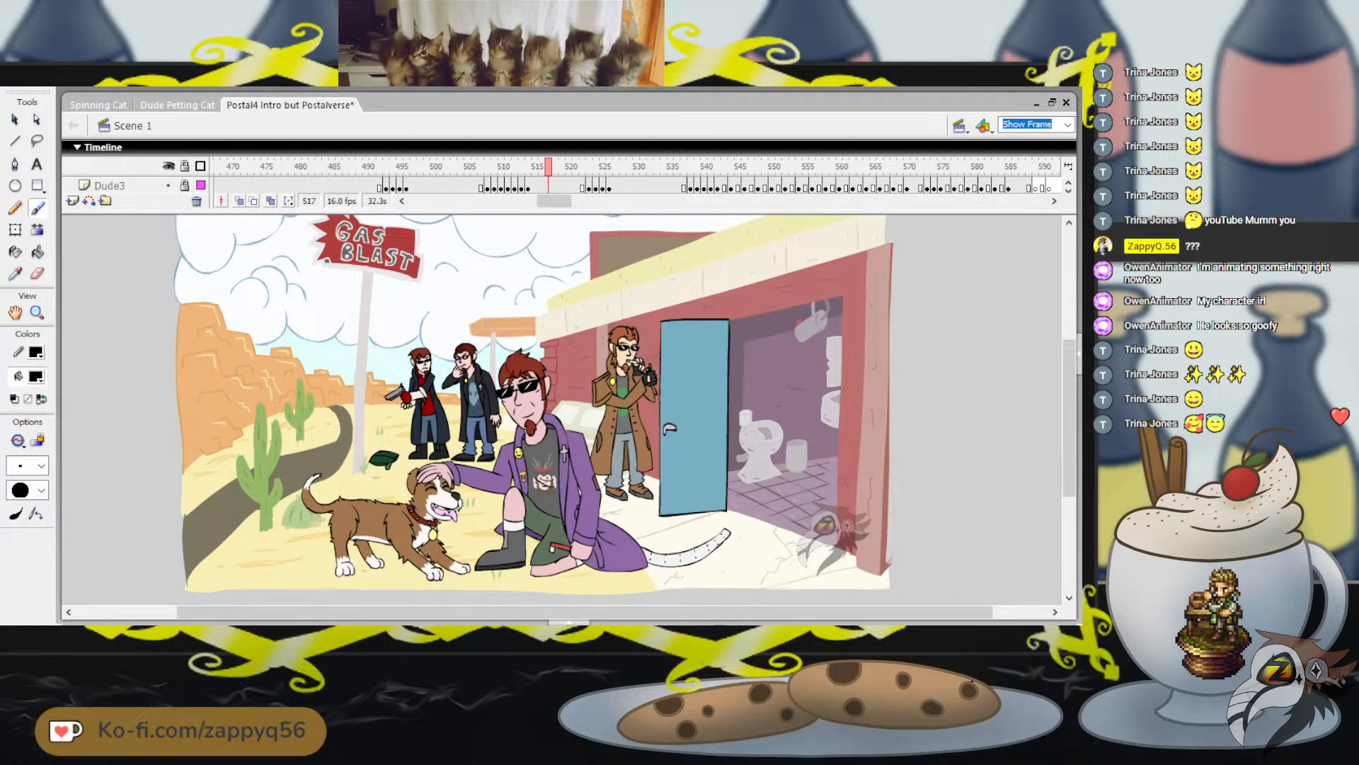
key("Return")
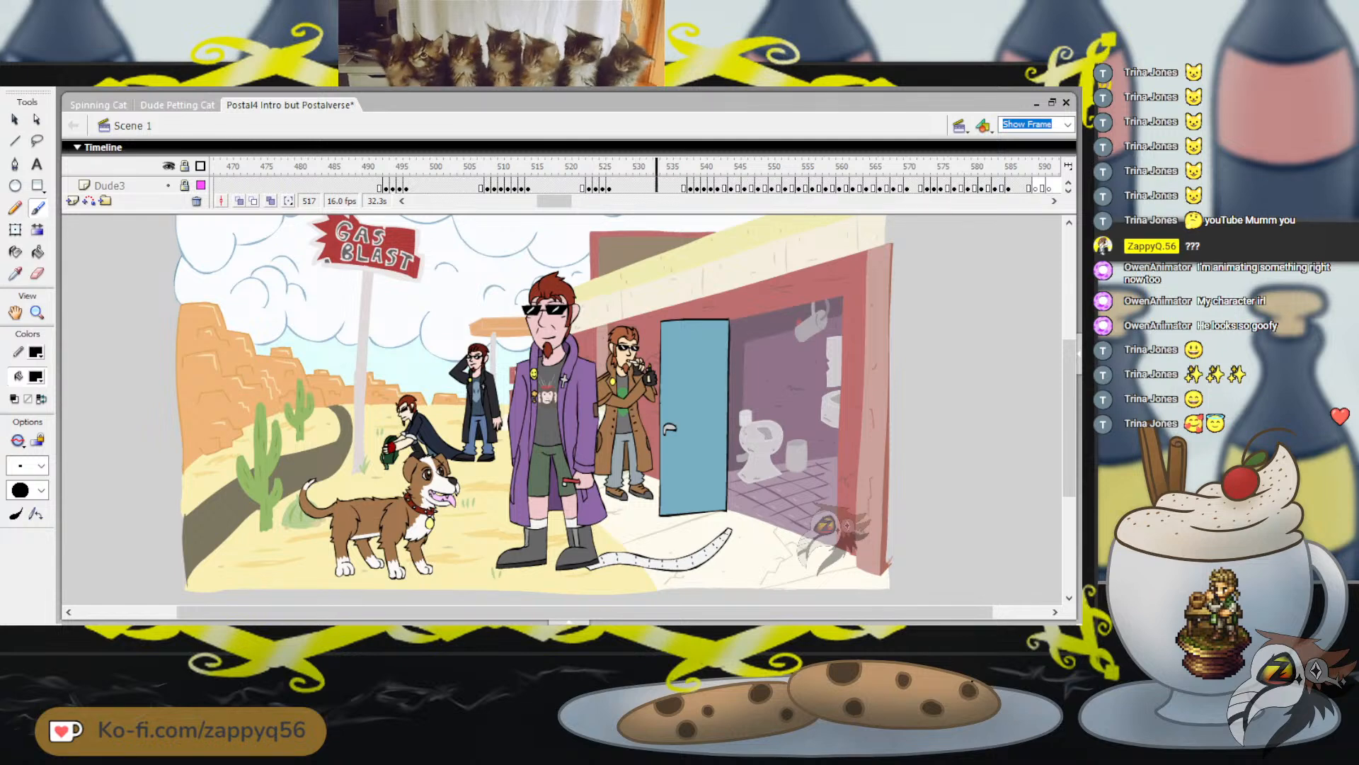
key("Return")
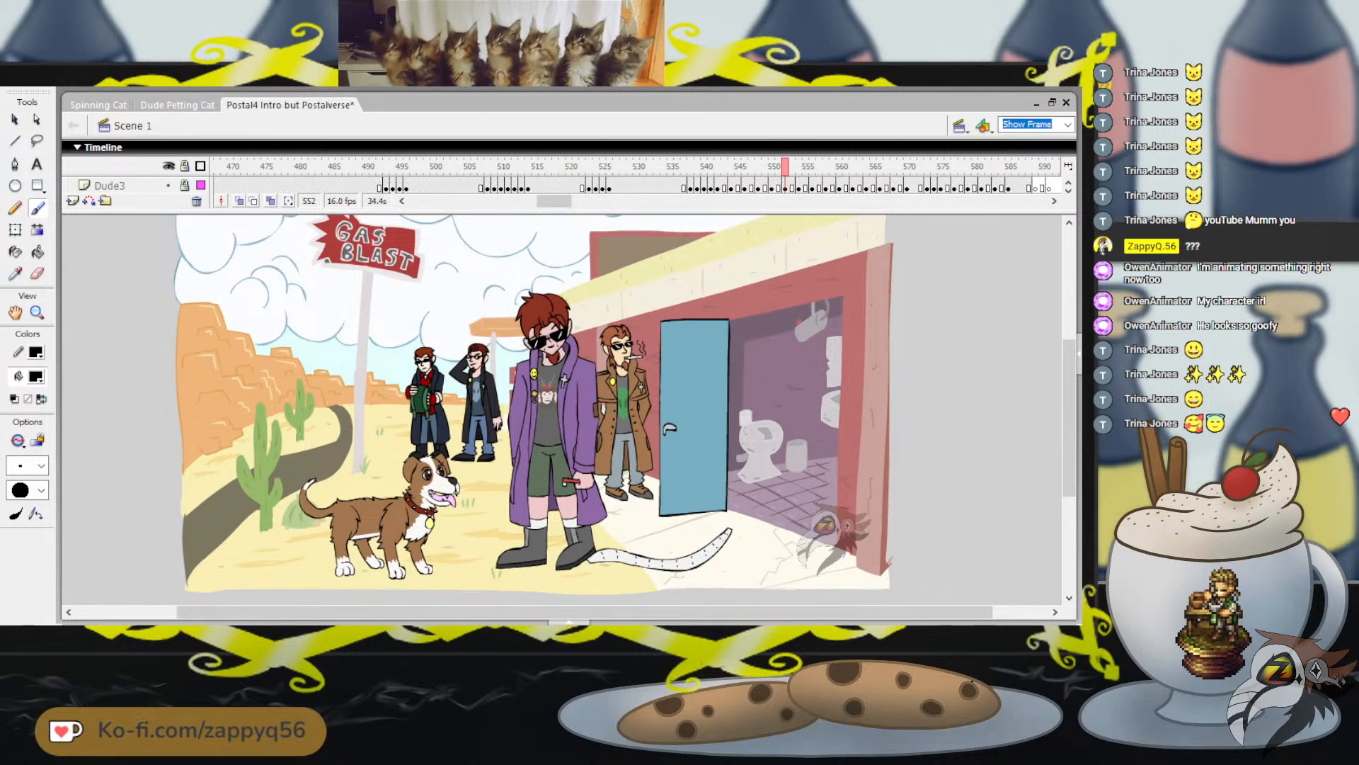
Play from frame 552 into the camper trailer scene and on to frame 681
left_click_drag(554, 201, 571, 201)
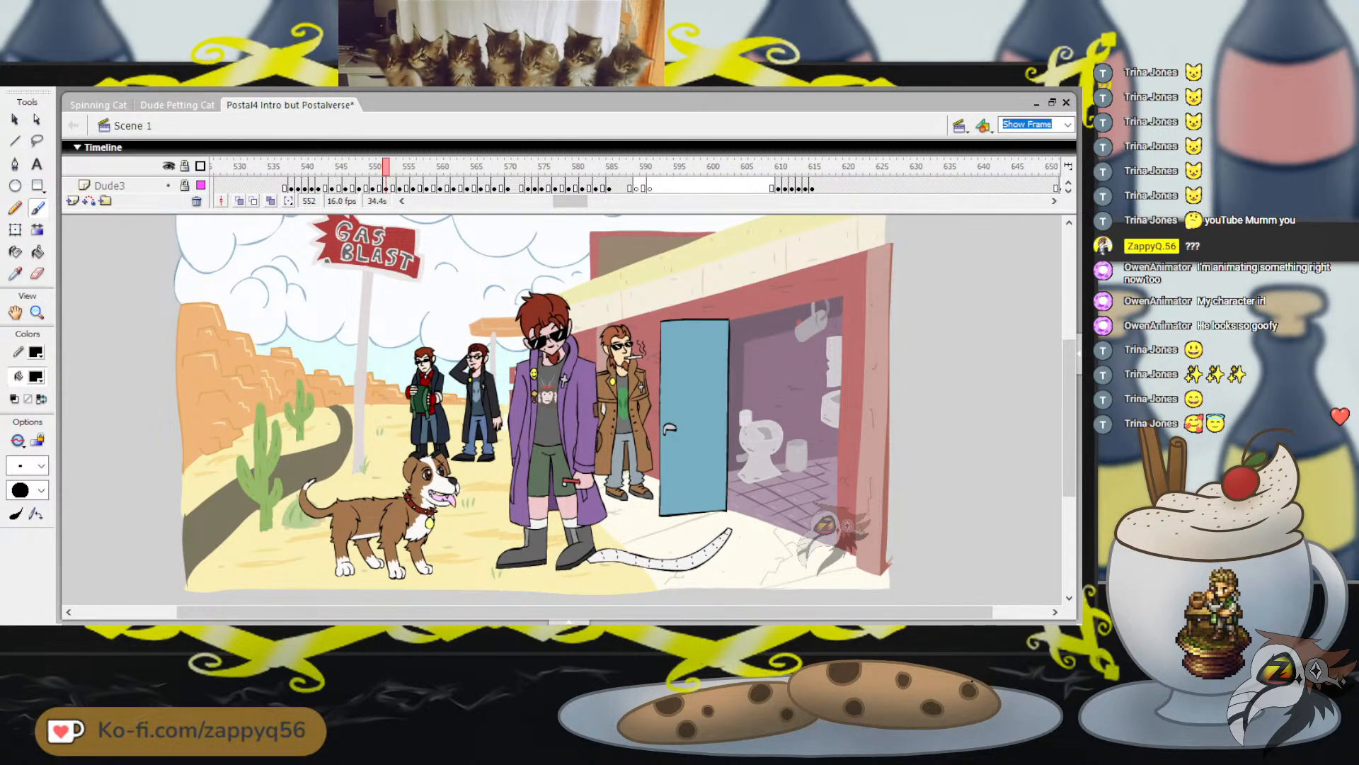
key("Return")
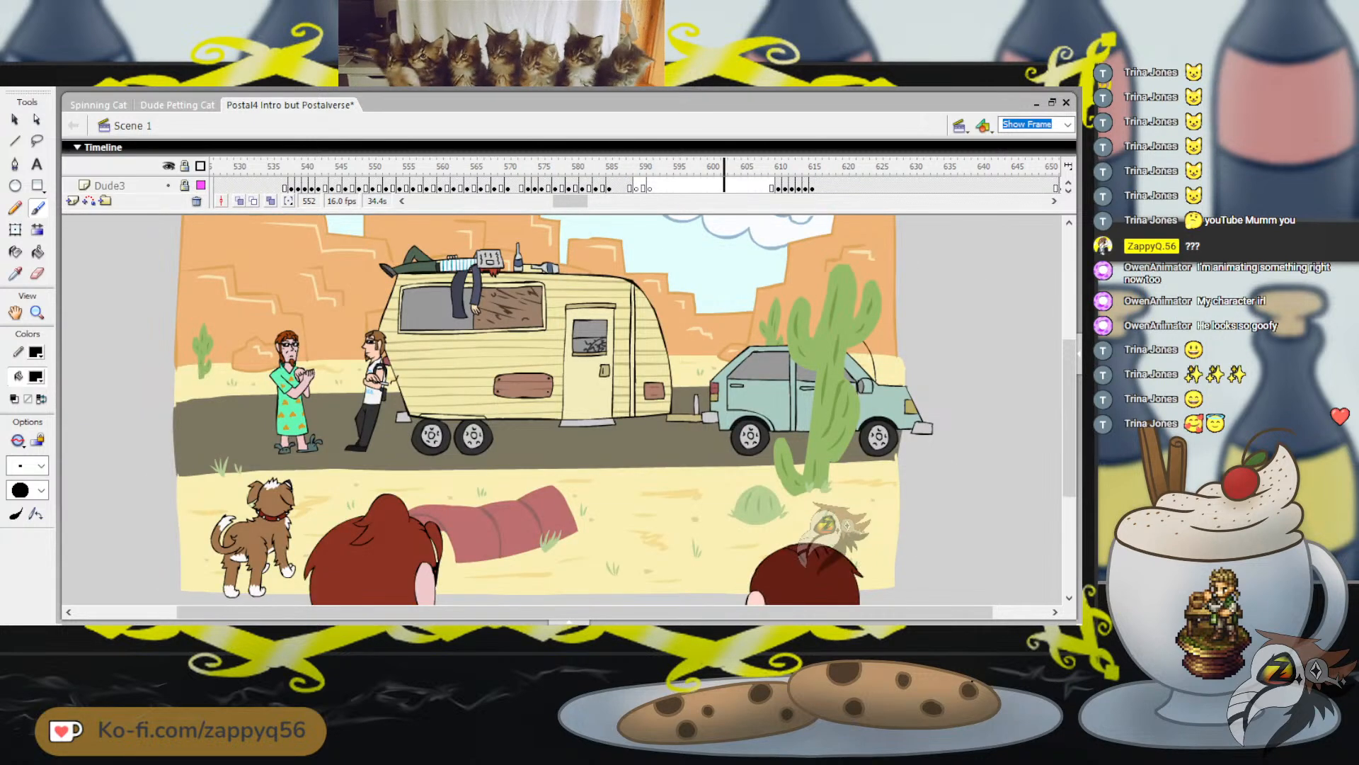
key("Return")
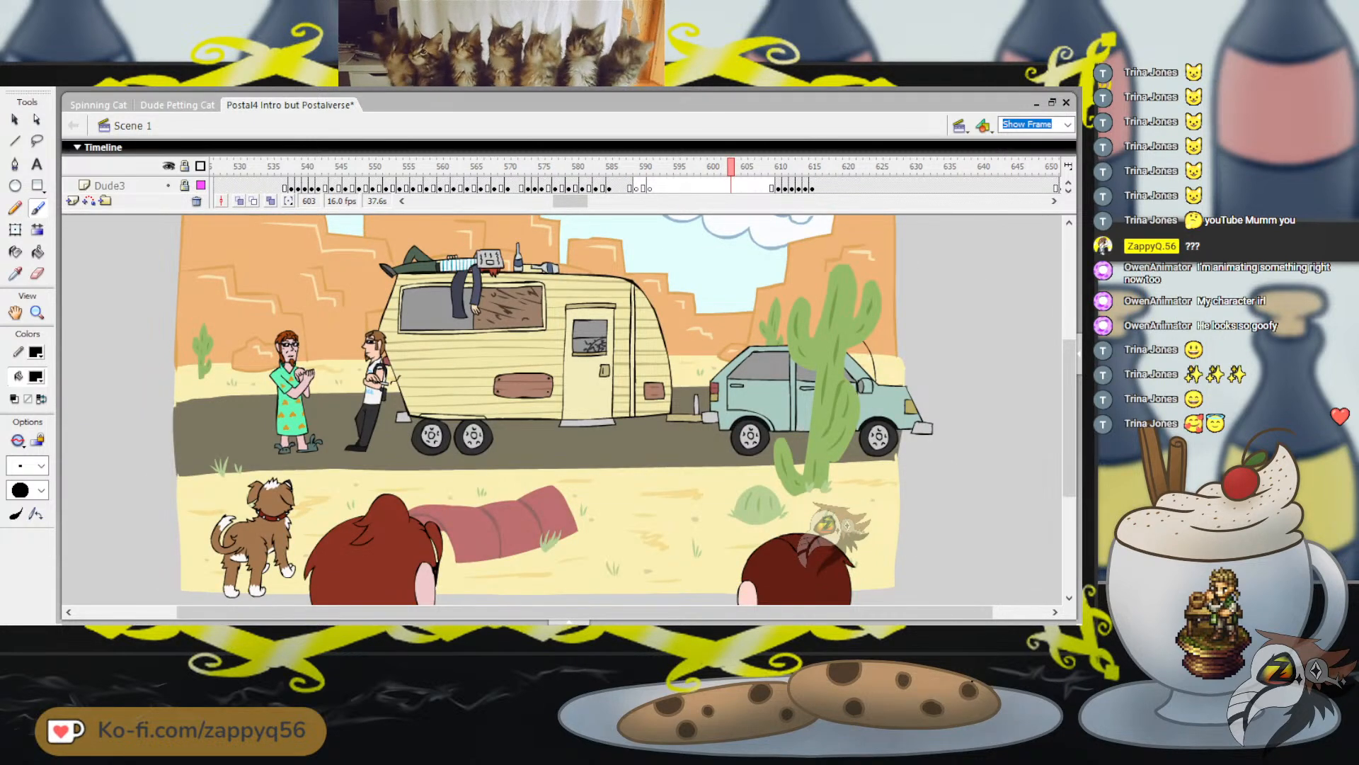
left_click_drag(570, 201, 582, 201)
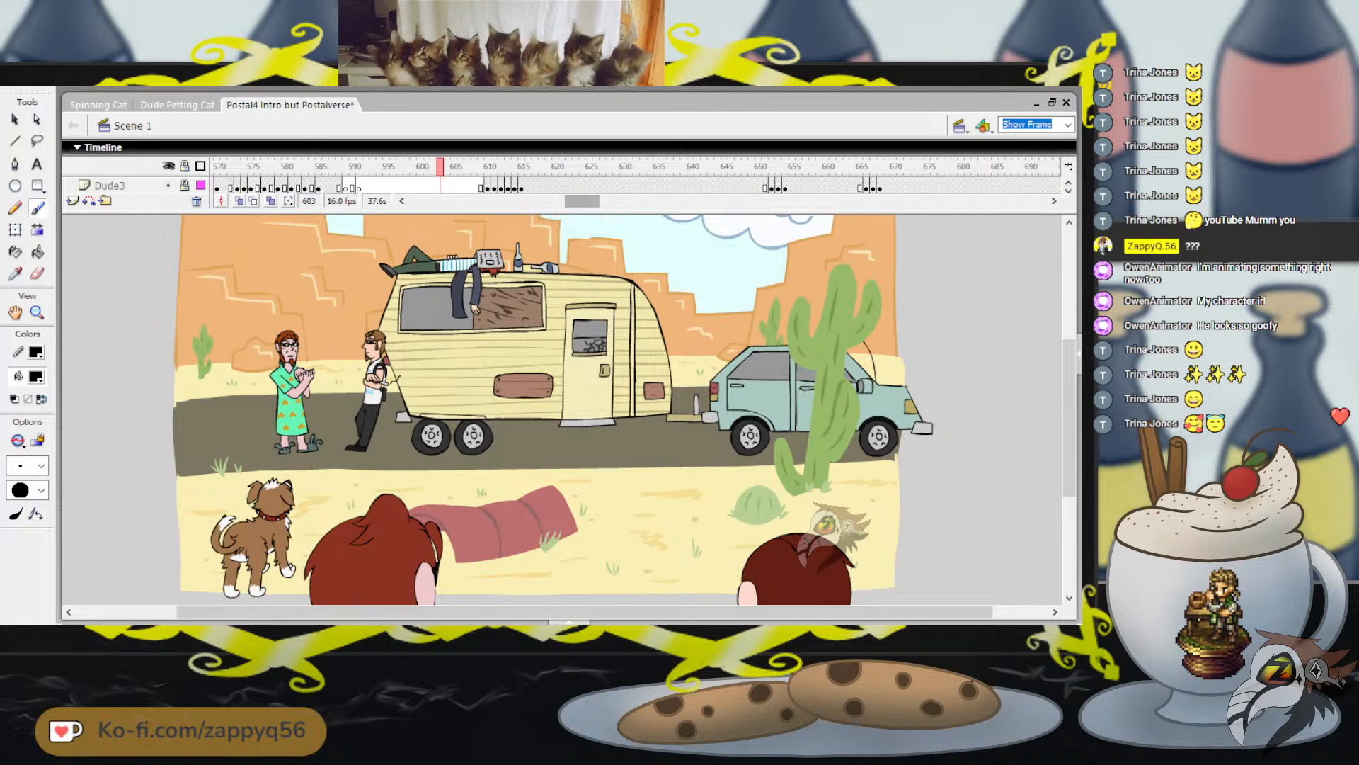
key("Return")
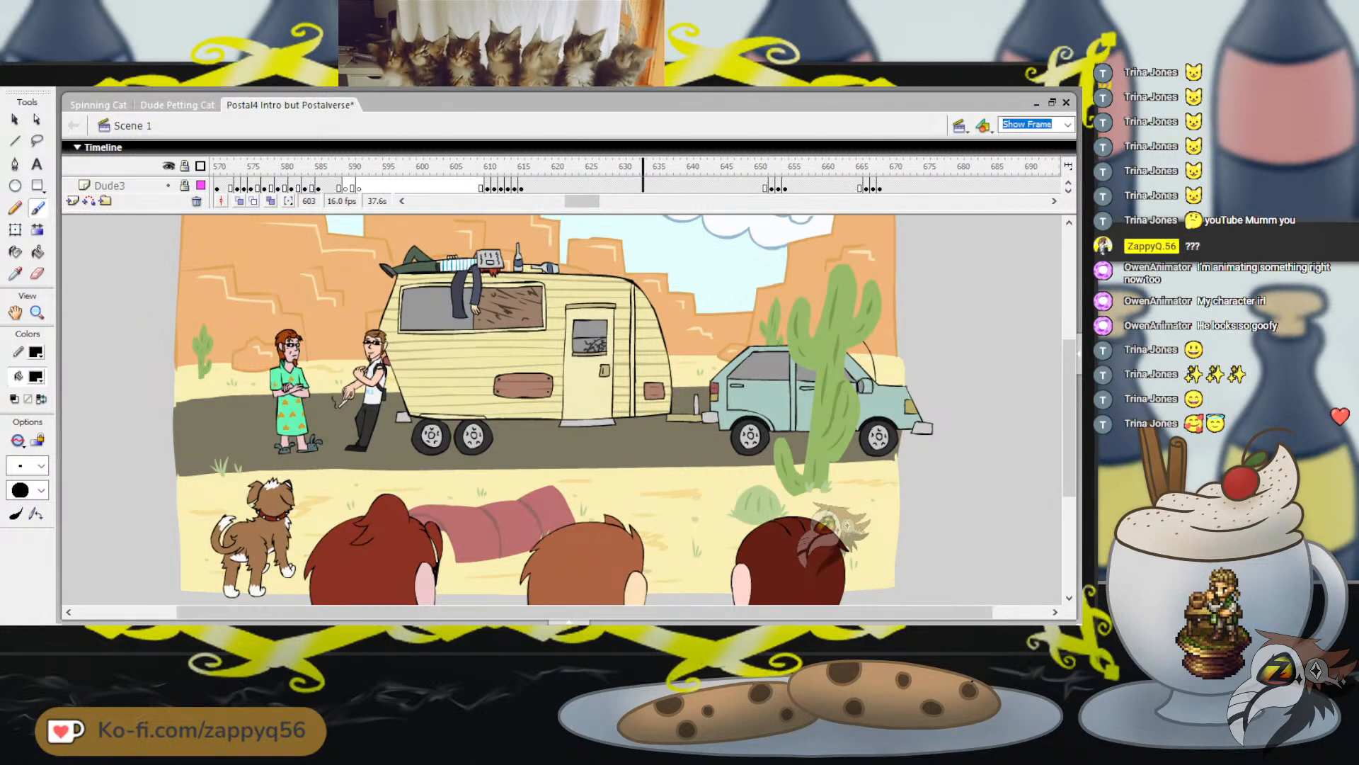
left_click_drag(582, 201, 592, 201)
key("Return")
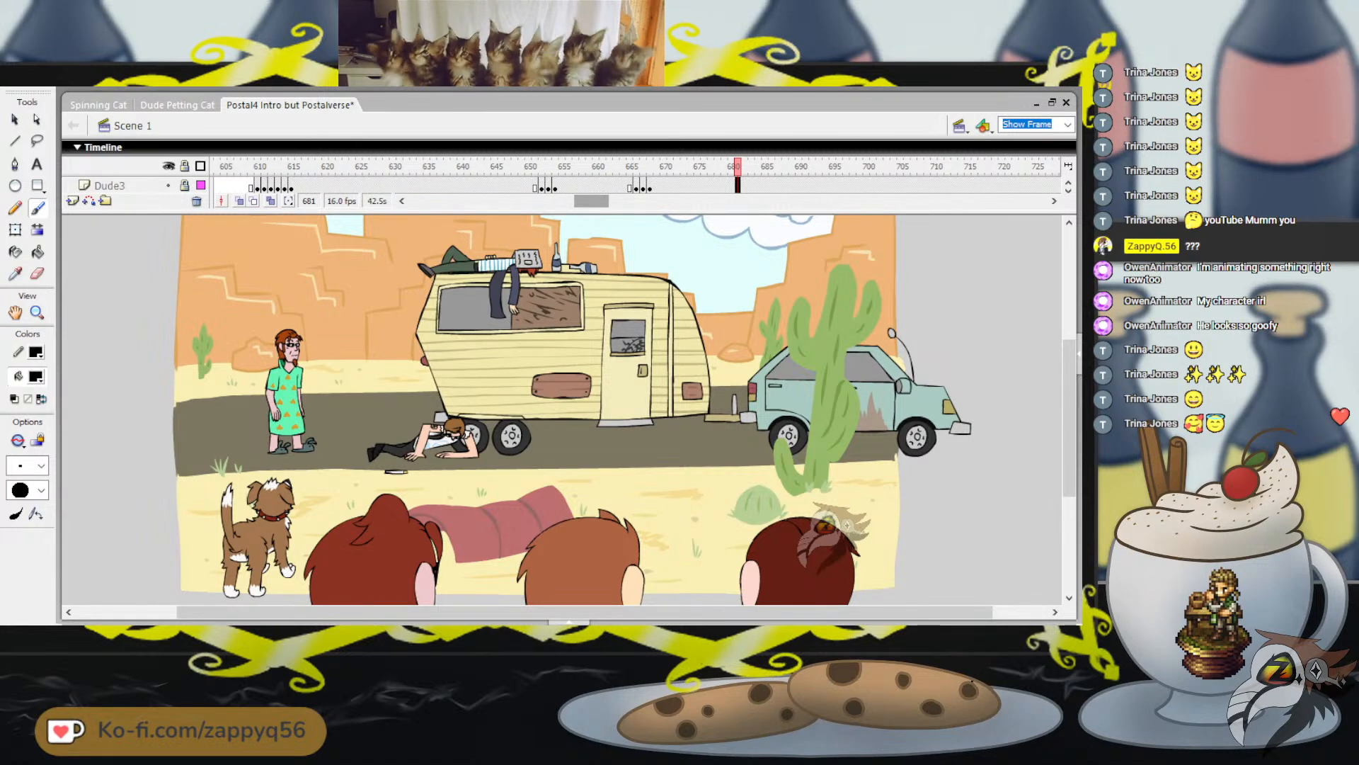
Look through the departing trailer scene from frame 742, and continue to the three men on the road at frame 872
left_click_drag(591, 201, 610, 201)
left_click(670, 167)
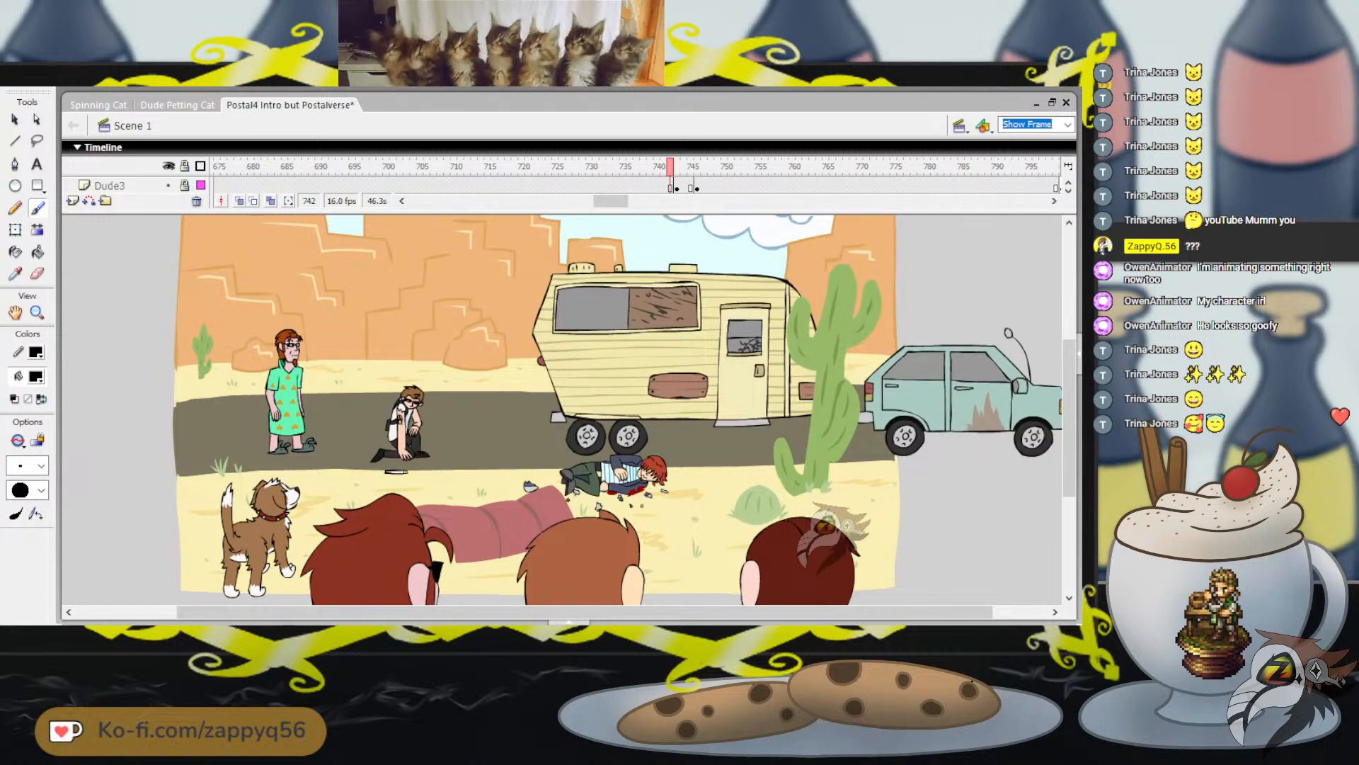
left_click_drag(670, 167, 771, 167)
left_click_drag(611, 201, 637, 201)
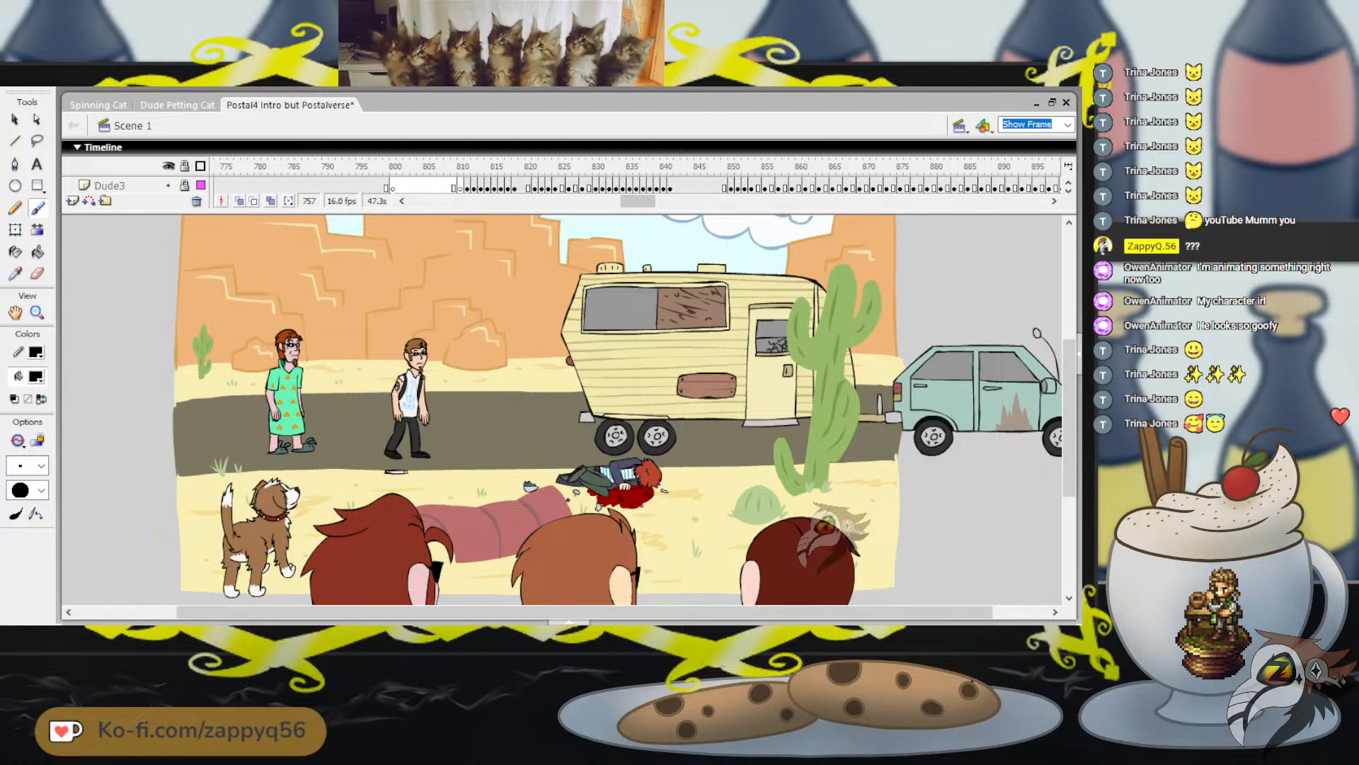
left_click(466, 167)
left_click_drag(467, 168, 684, 167)
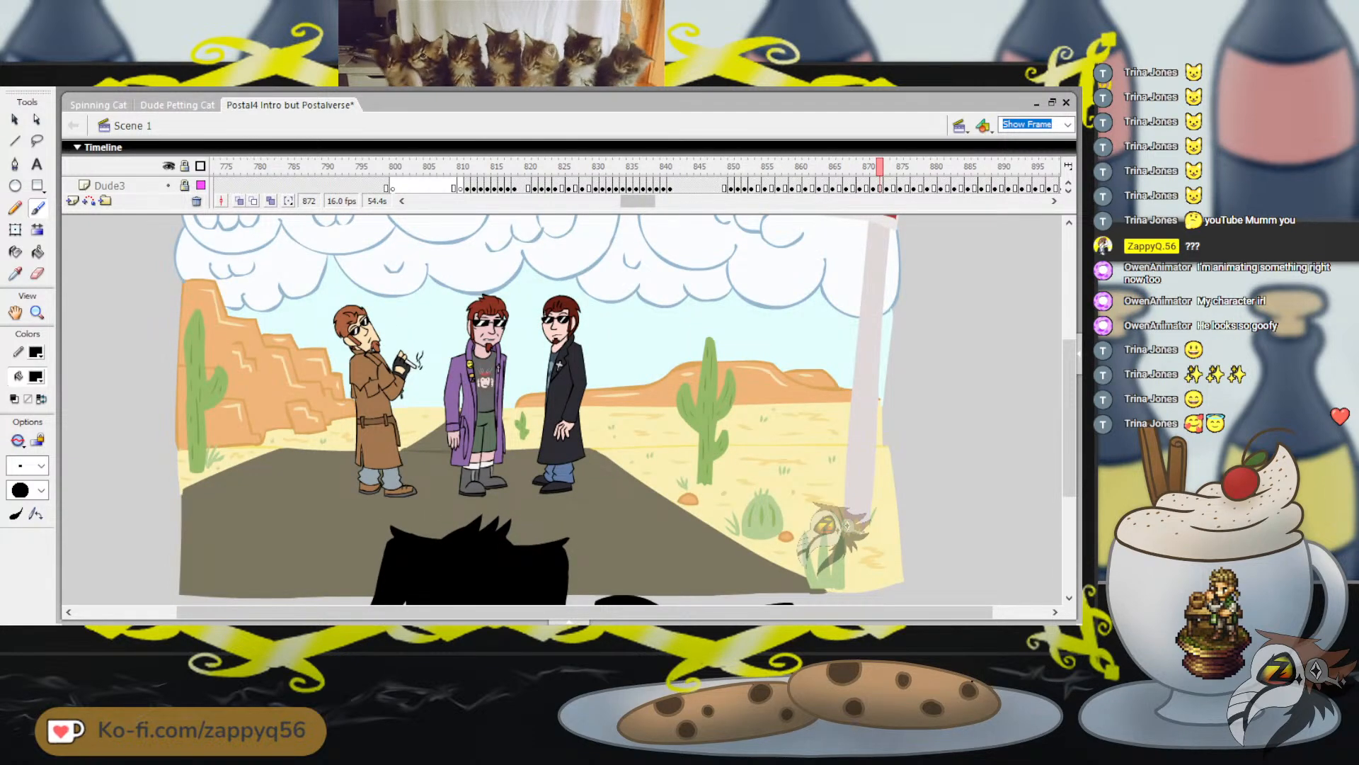
Rewind the Postal4 intro timeline to frame 1 and switch to the Spinning Cat document
left_click_drag(638, 201, 426, 201)
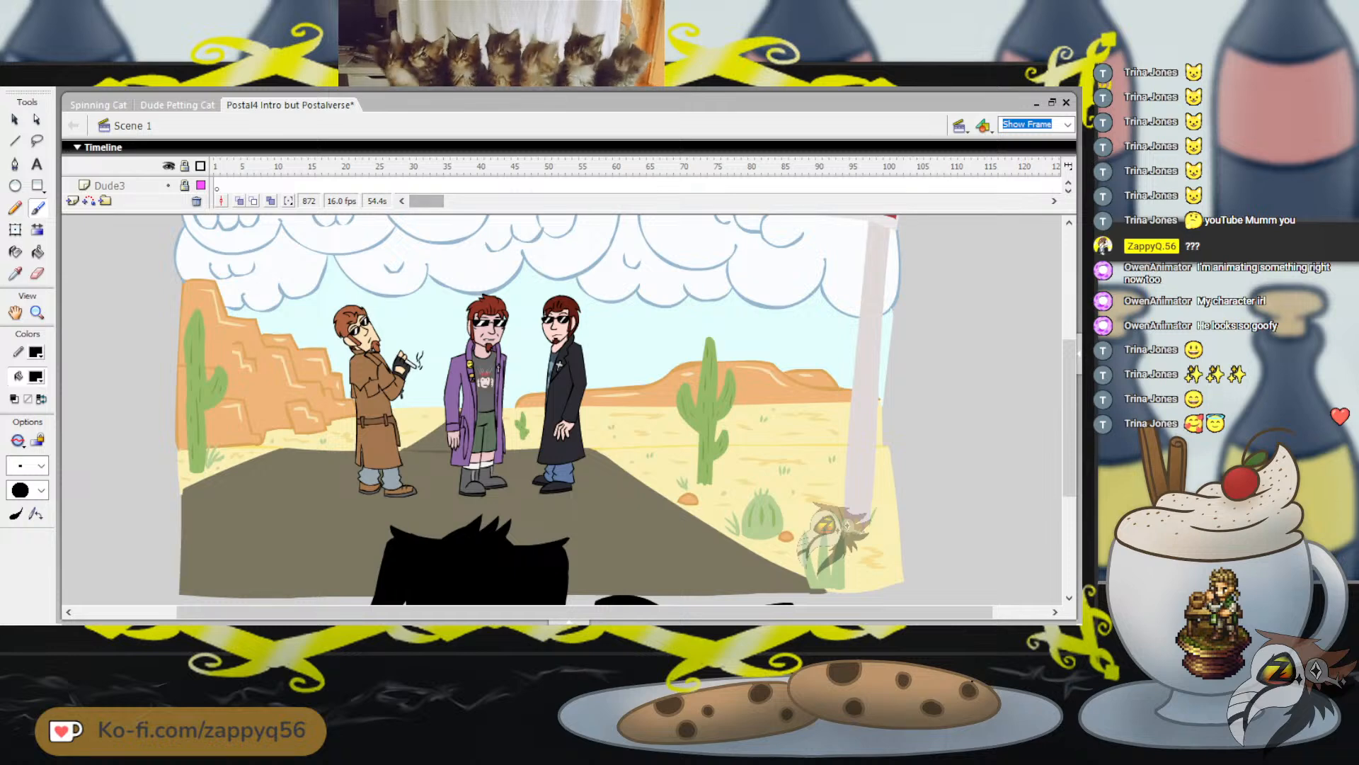
left_click(216, 167)
left_click(98, 105)
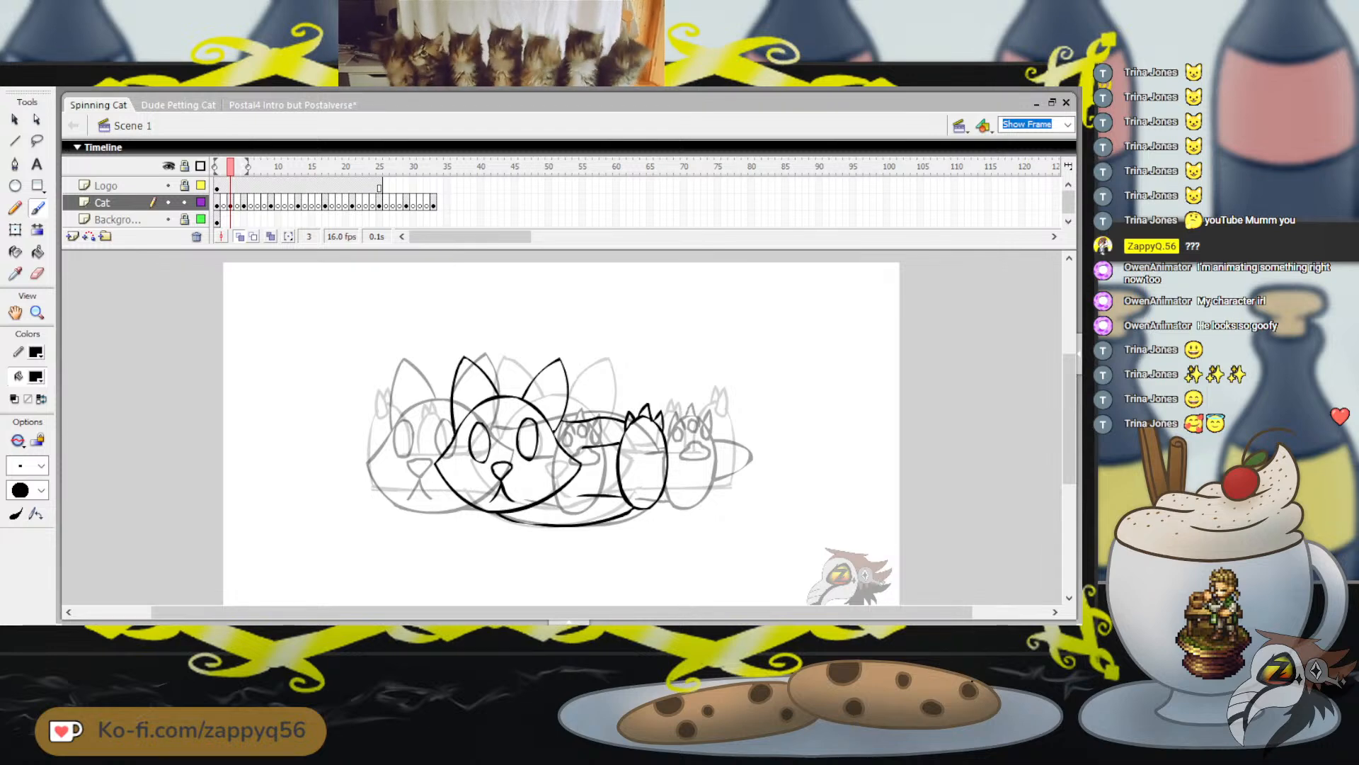
Brush the toe pads and the main pad onto the front paw in frame 3 of the Cat layer
mouse_move(633, 427)
left_mouse_down()
mouse_move(629, 441)
mouse_move(637, 431)
left_mouse_up()
key("ctrl+z")
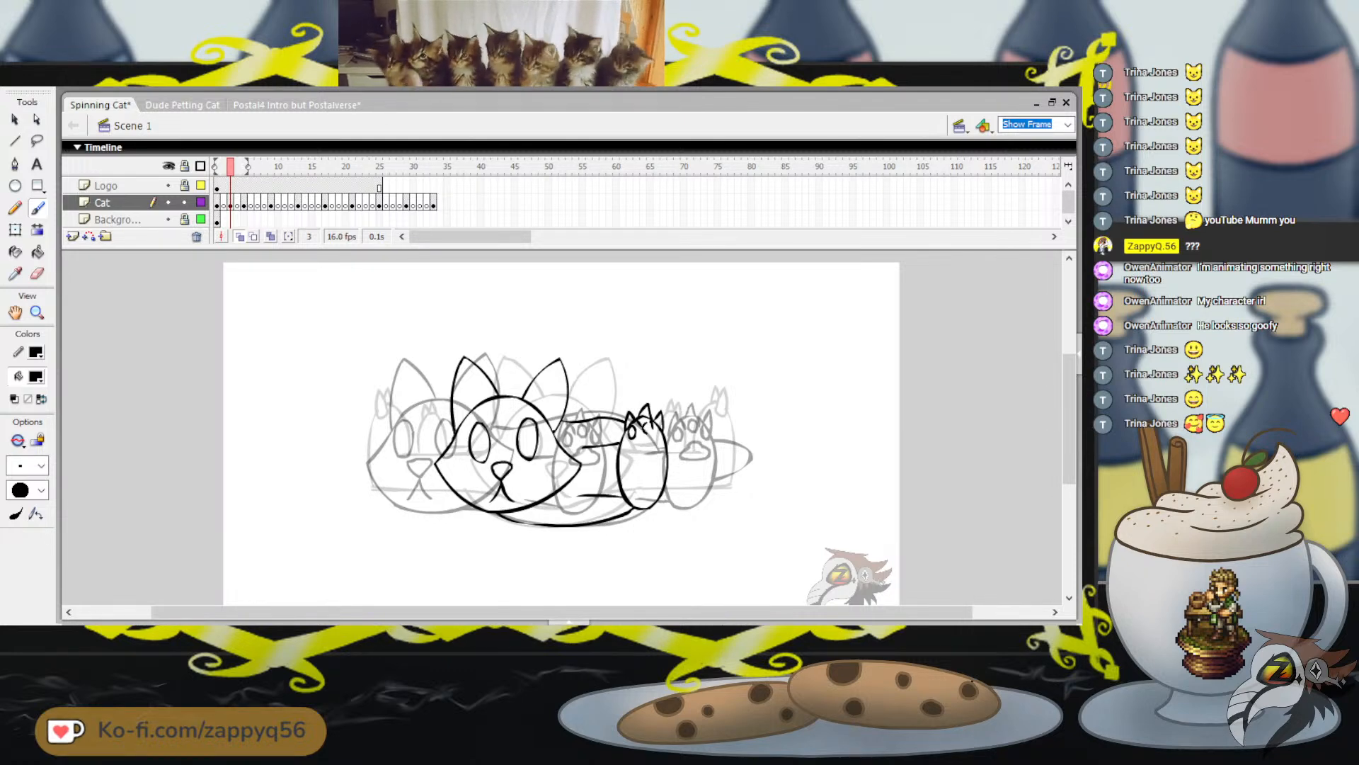
left_click_drag(646, 423, 650, 429)
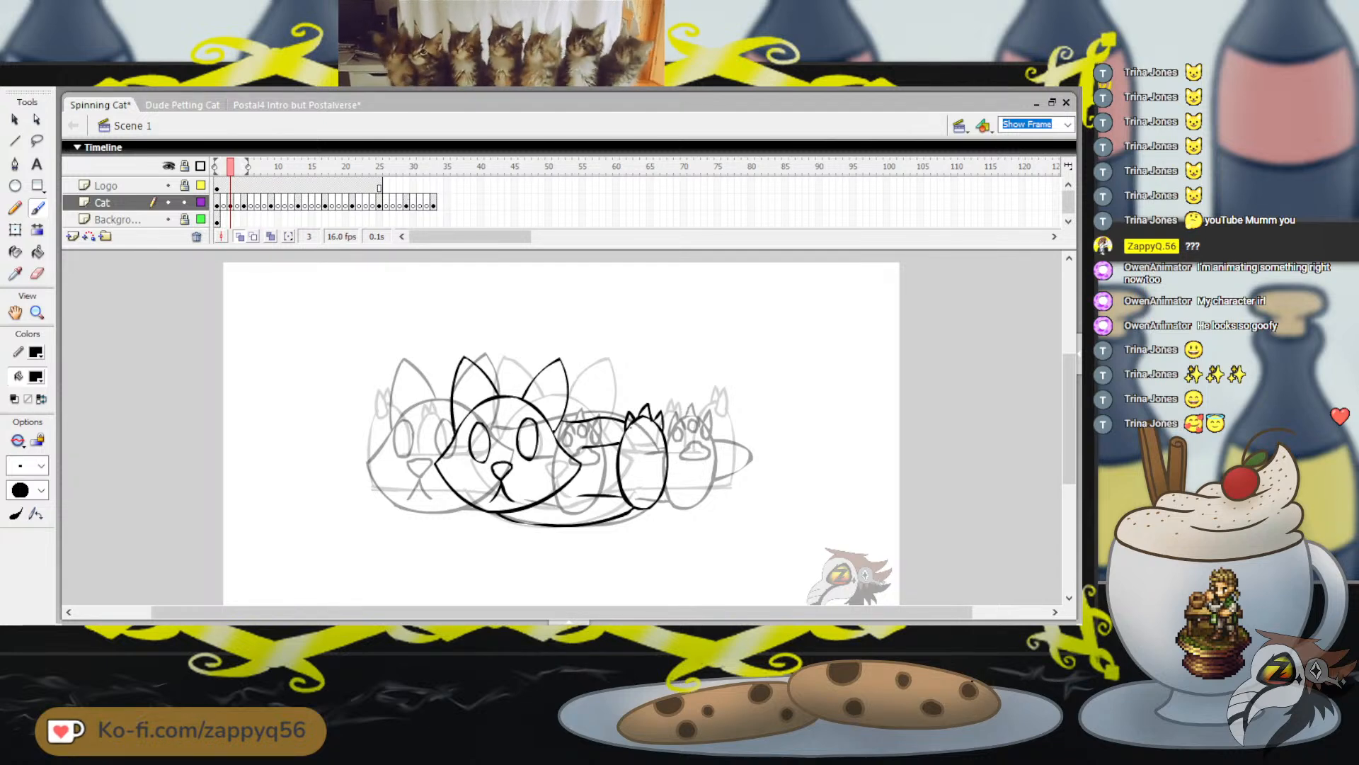
mouse_move(632, 425)
left_mouse_down()
mouse_move(632, 438)
mouse_move(647, 432)
left_mouse_up()
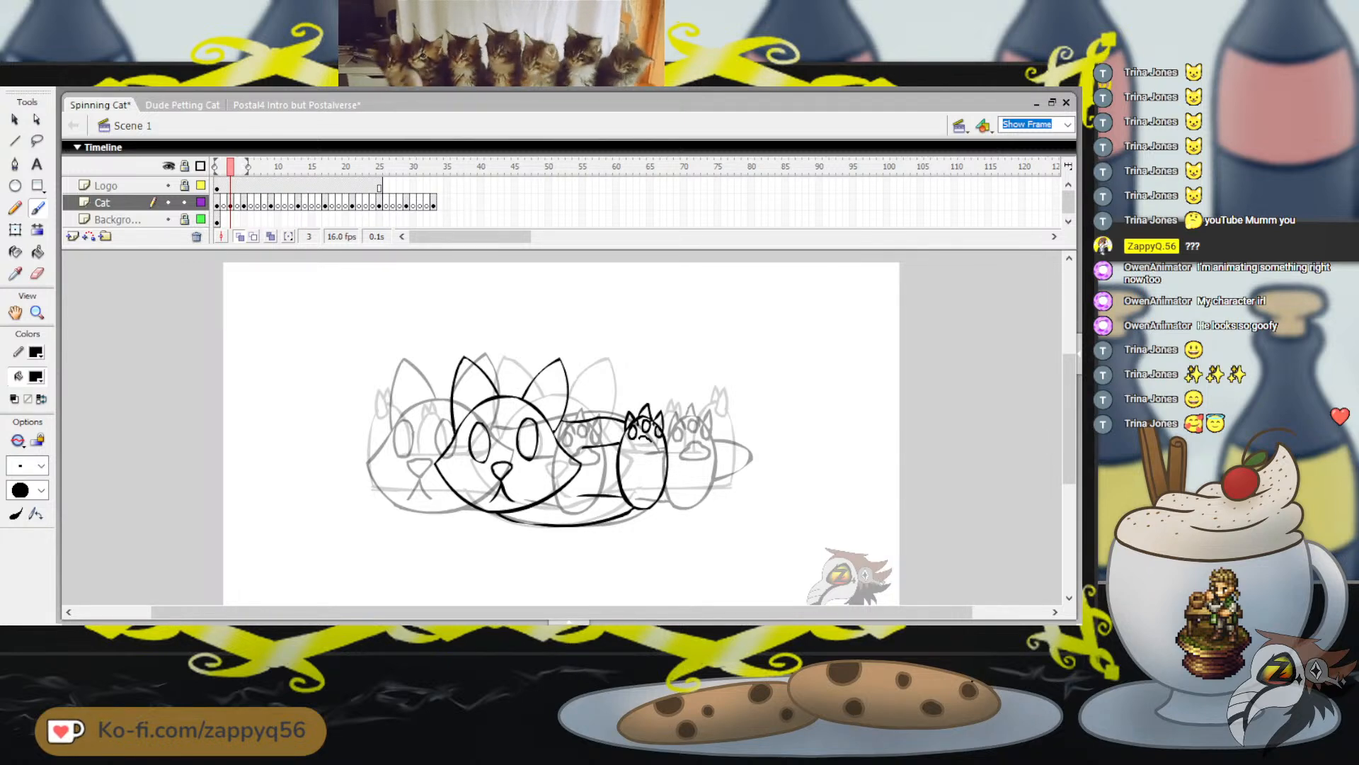
key("ctrl+z")
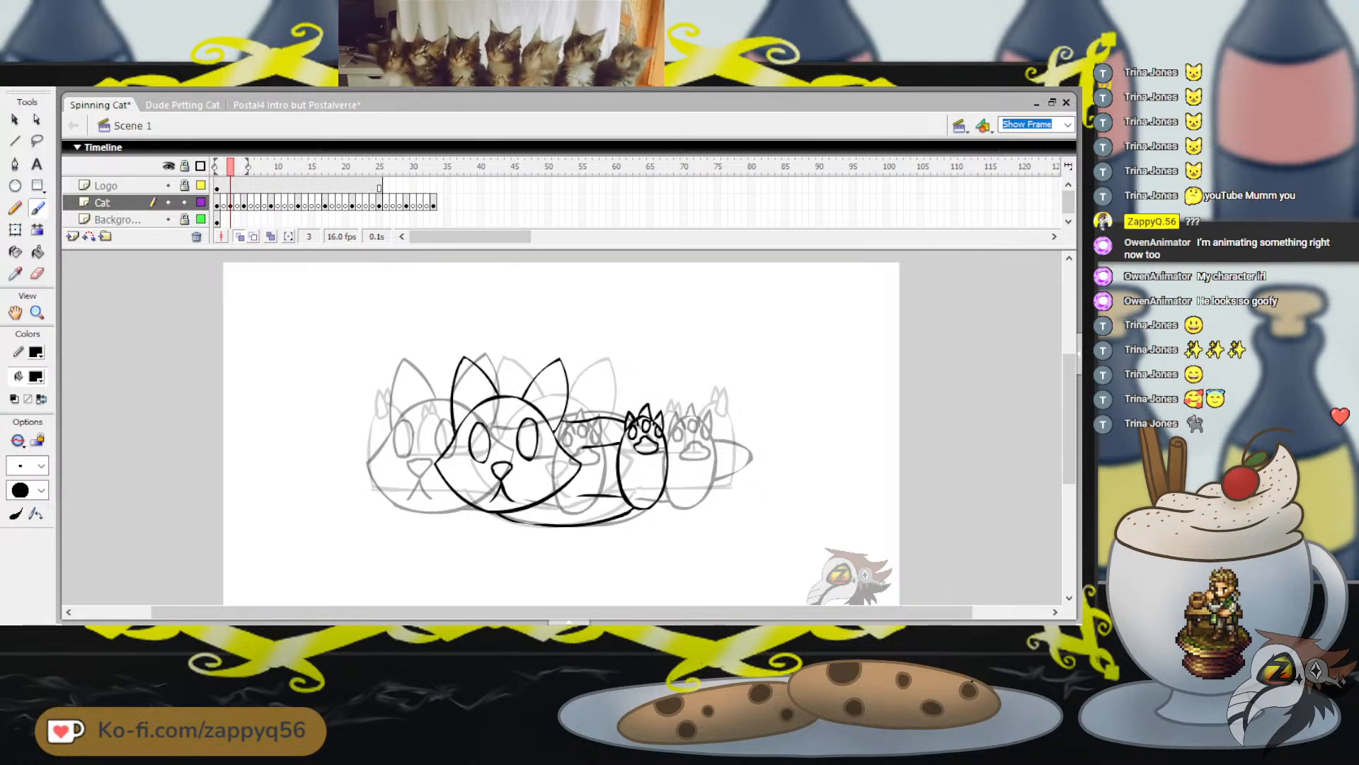
left_click_drag(706, 408, 741, 404)
key("ctrl+z")
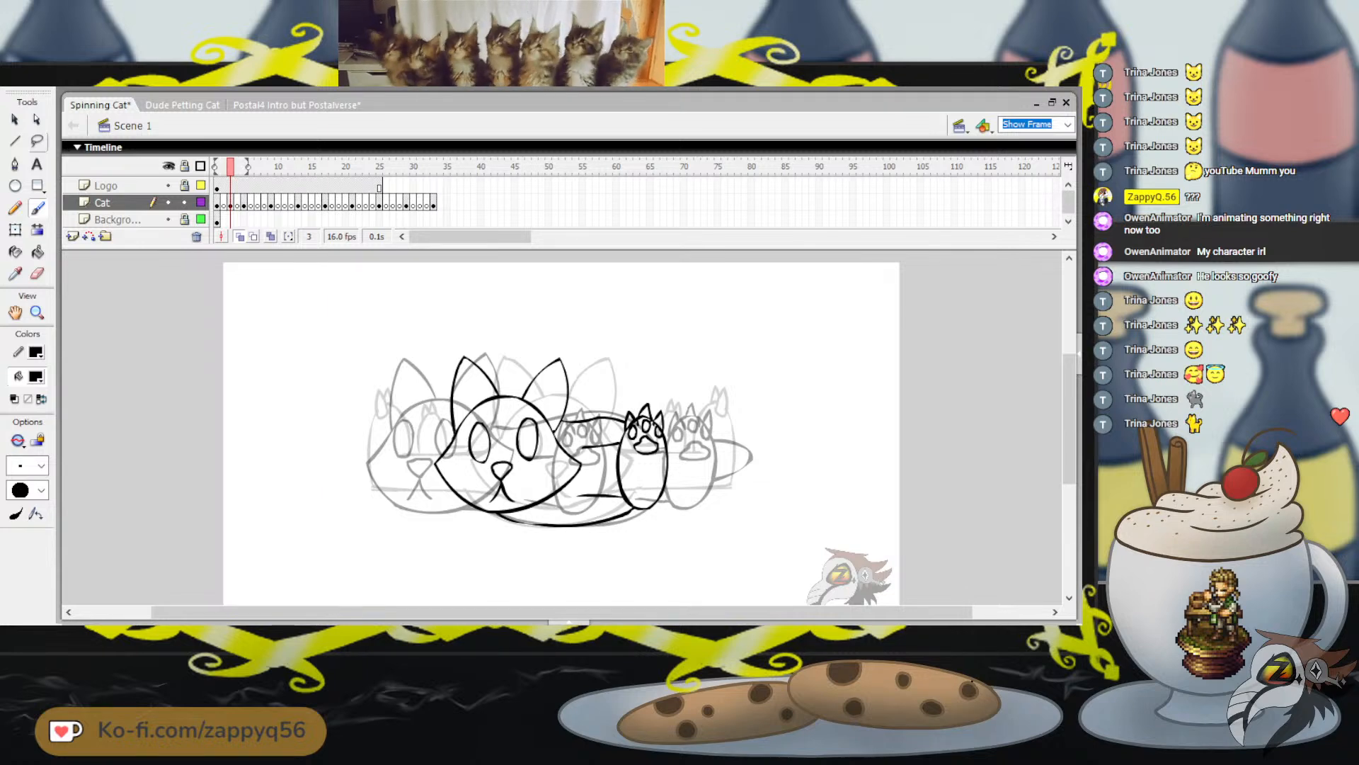
Select the main pad of the front paw with the Lasso and nudge it down slightly
key("l")
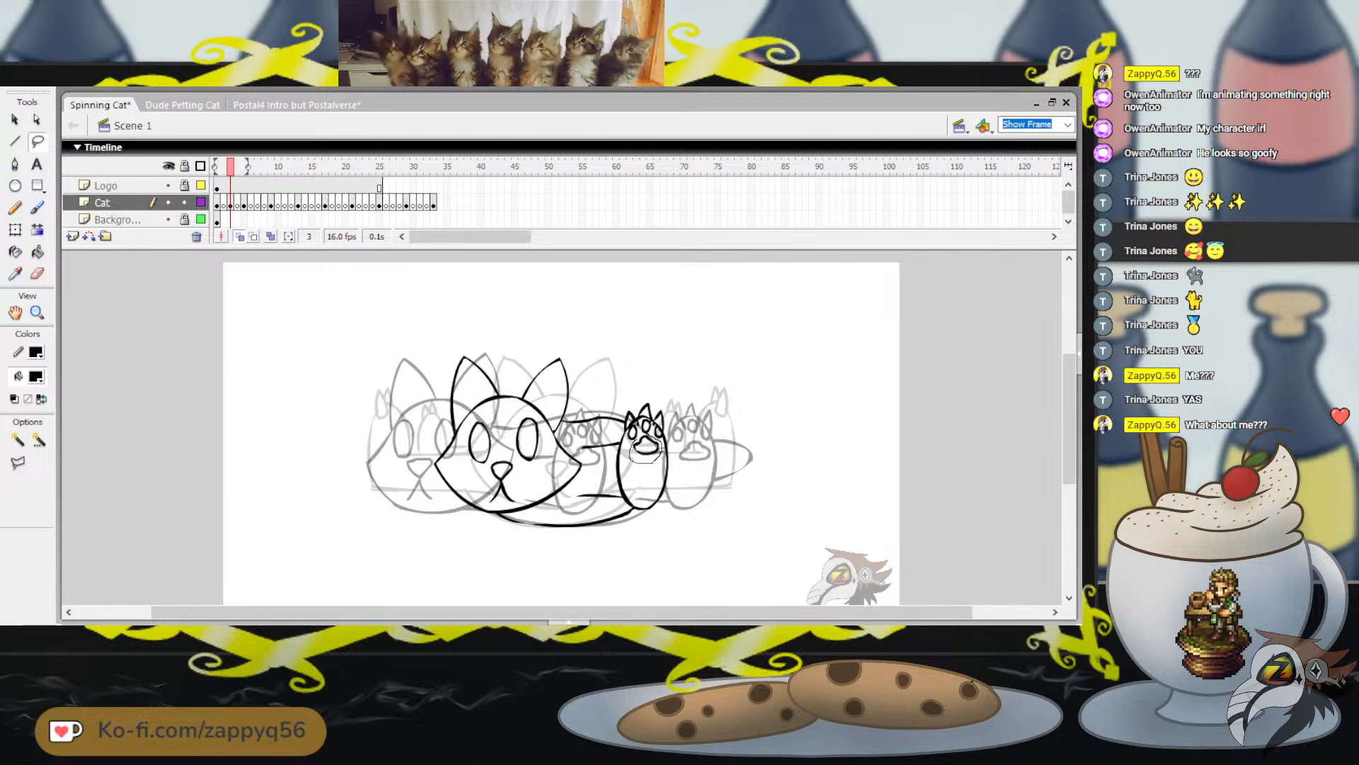
left_click_drag(630, 446, 662, 449)
key("Down")
key("Down")
key("Down")
key("Down")
key("Down")
key("Down")
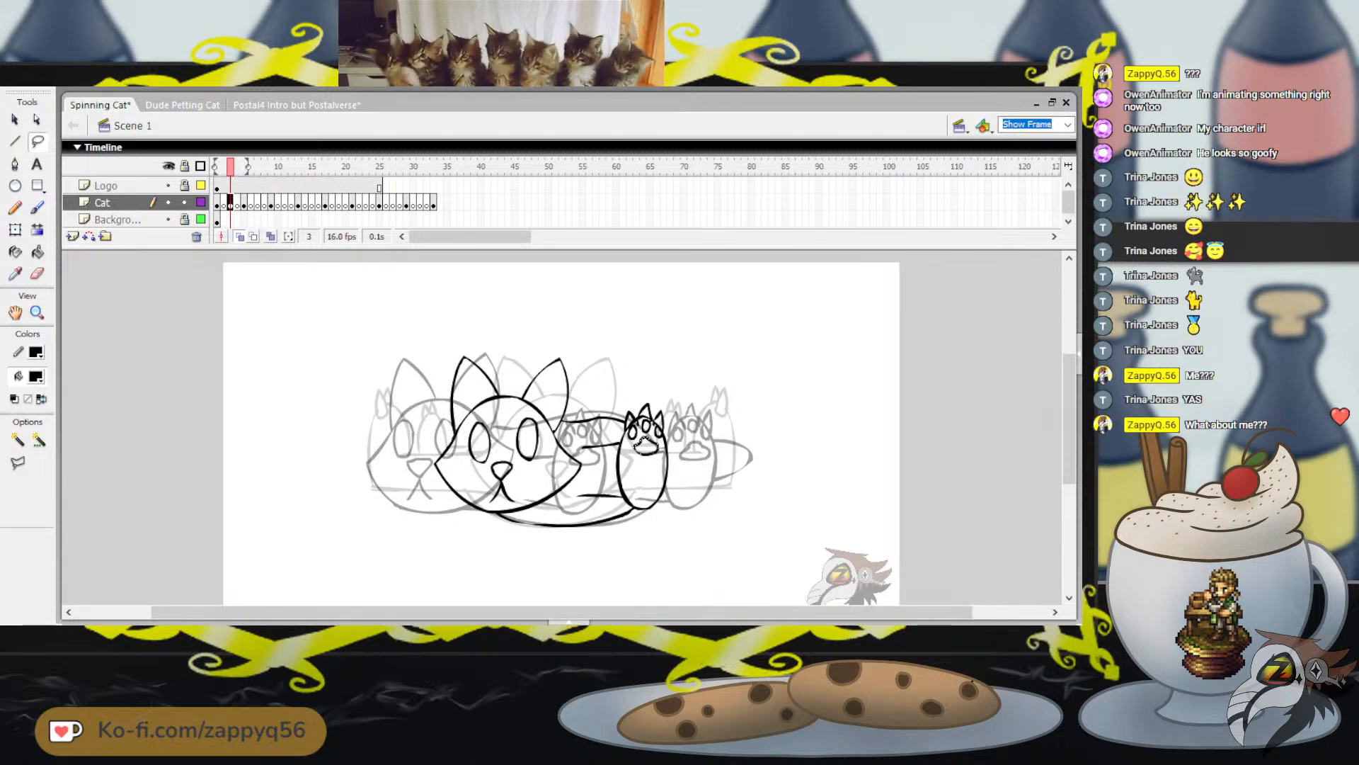
key("Down")
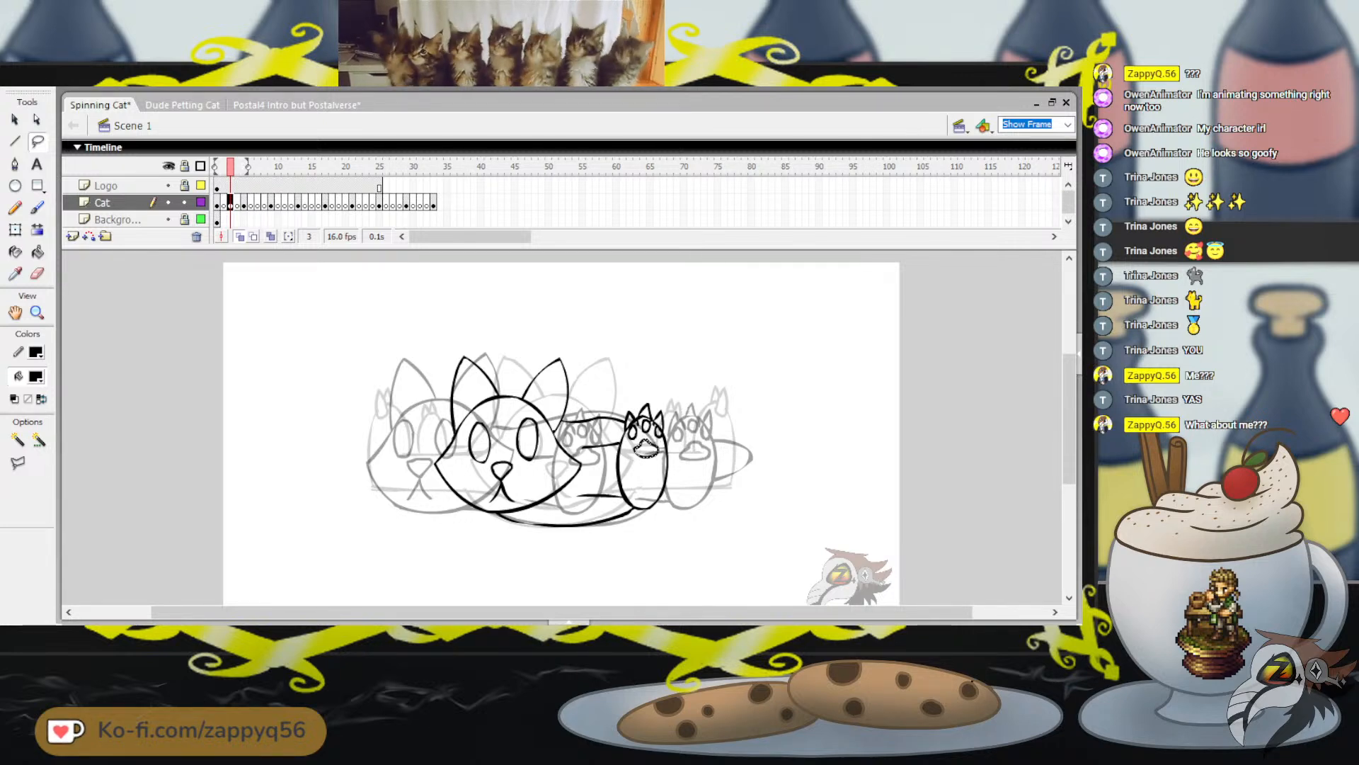
key("Escape")
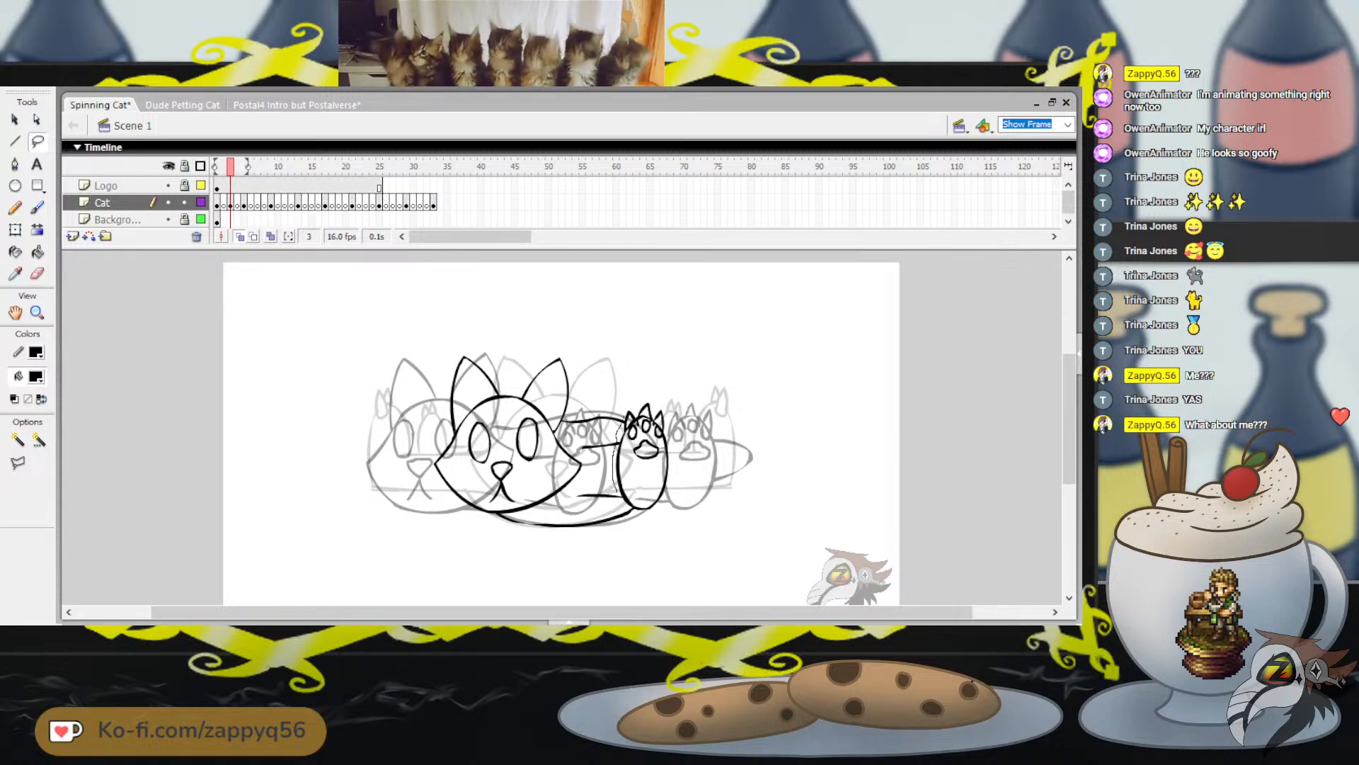
Duplicate the whole front paw, place the copy to the right of the original, and scale it down slightly
mouse_move(621, 507)
left_mouse_down()
mouse_move(702, 442)
mouse_move(661, 369)
mouse_move(624, 419)
left_mouse_up()
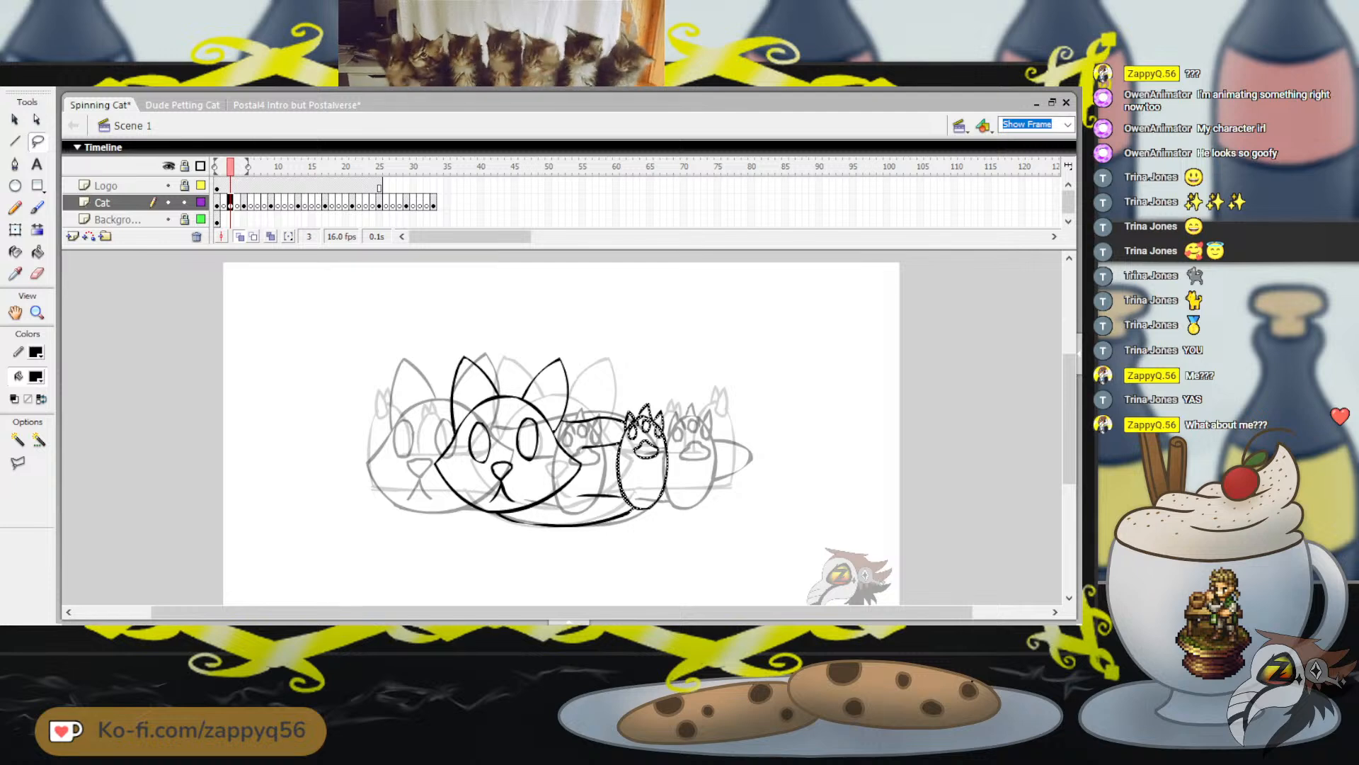
key("ctrl+c")
key("ctrl+v")
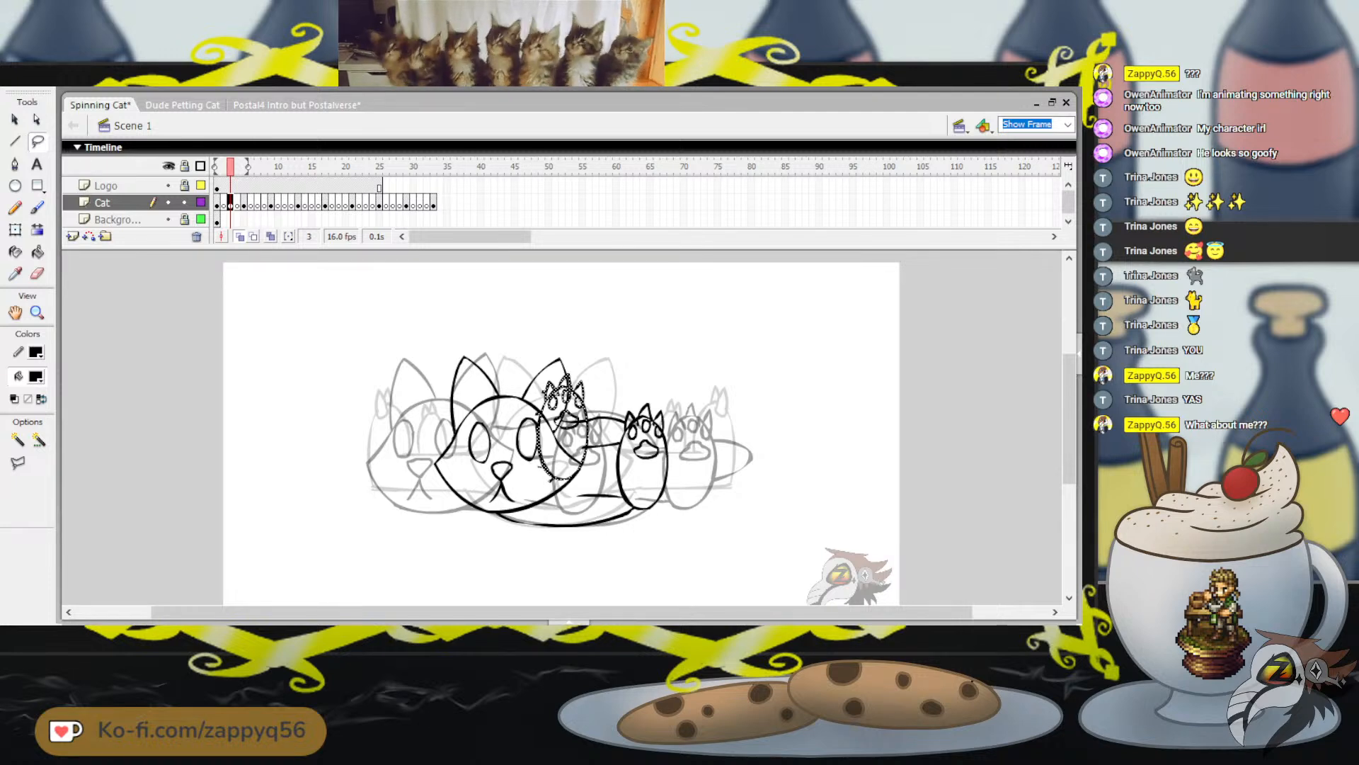
left_click_drag(564, 425, 717, 453)
key("q")
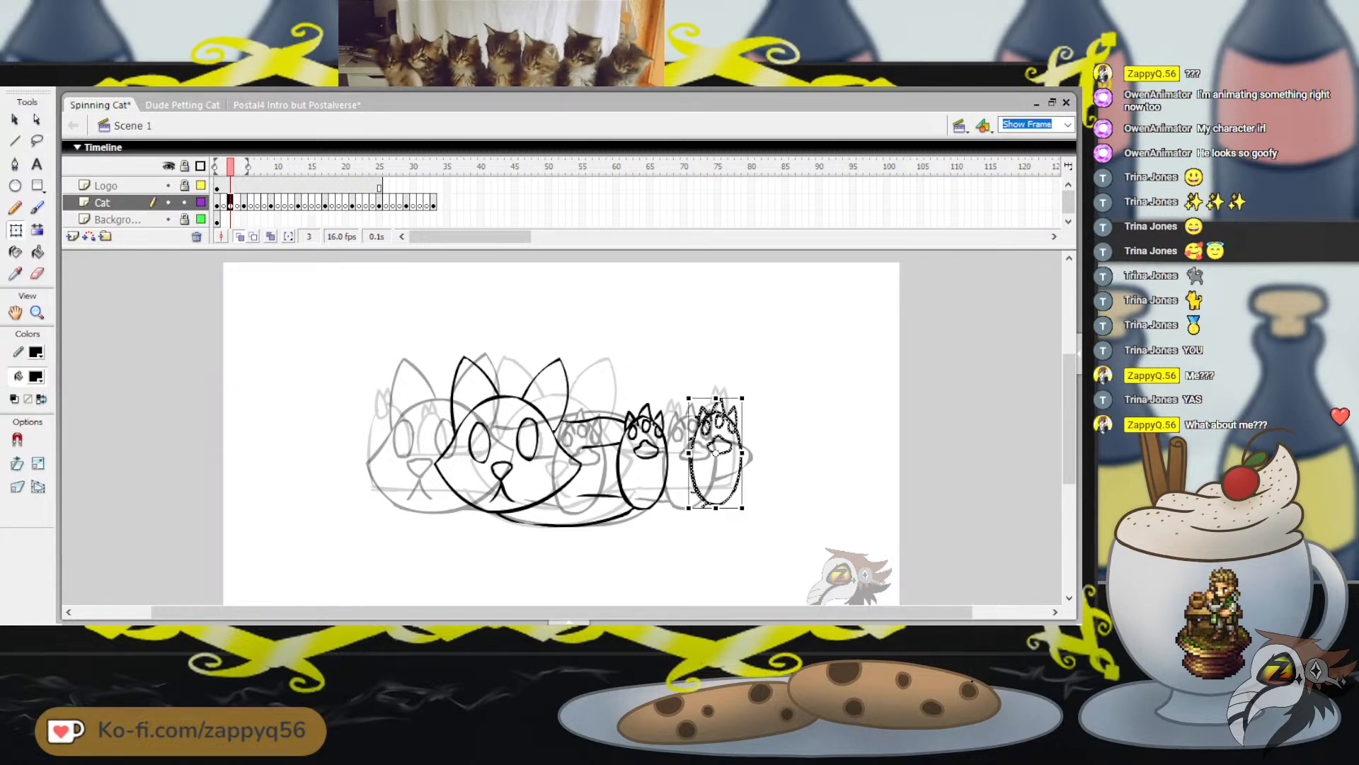
left_click_drag(742, 397, 738, 406)
left_click_drag(715, 453, 706, 448)
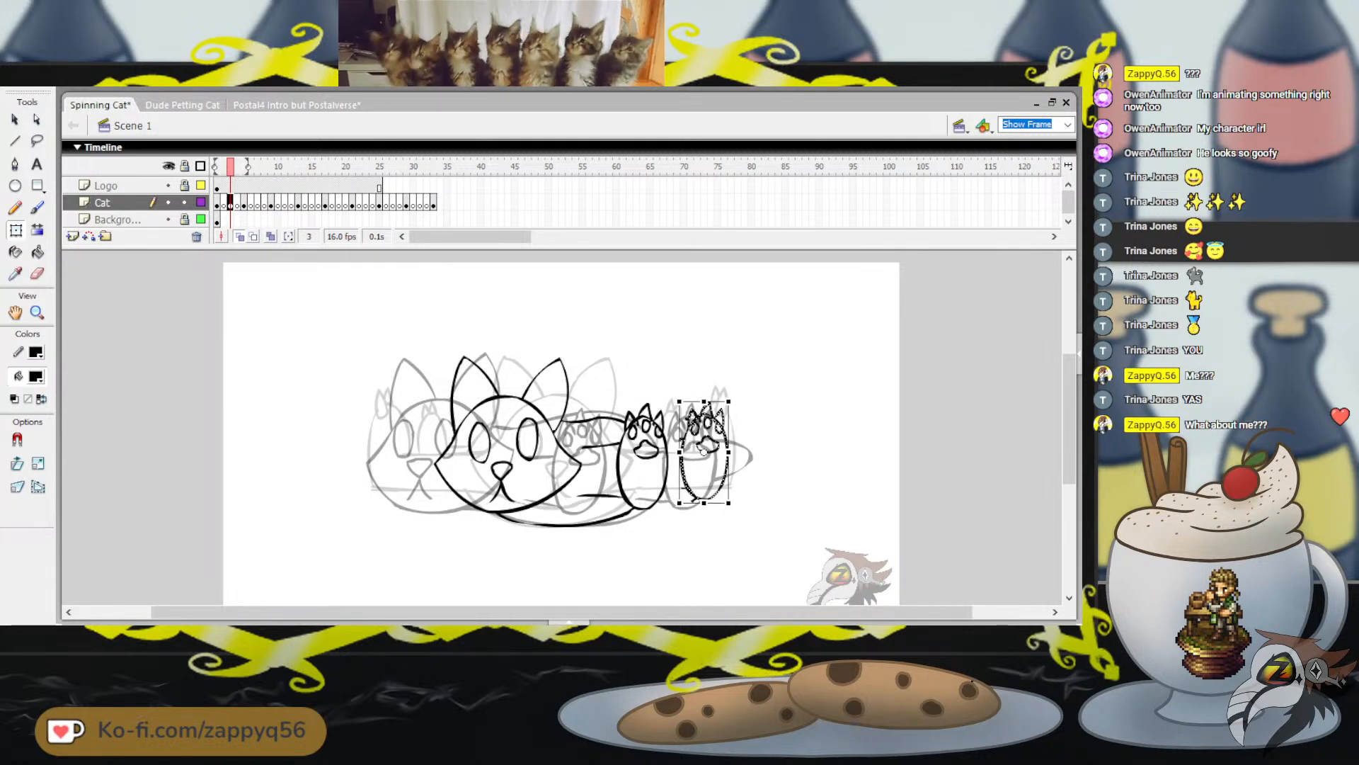
key("Escape")
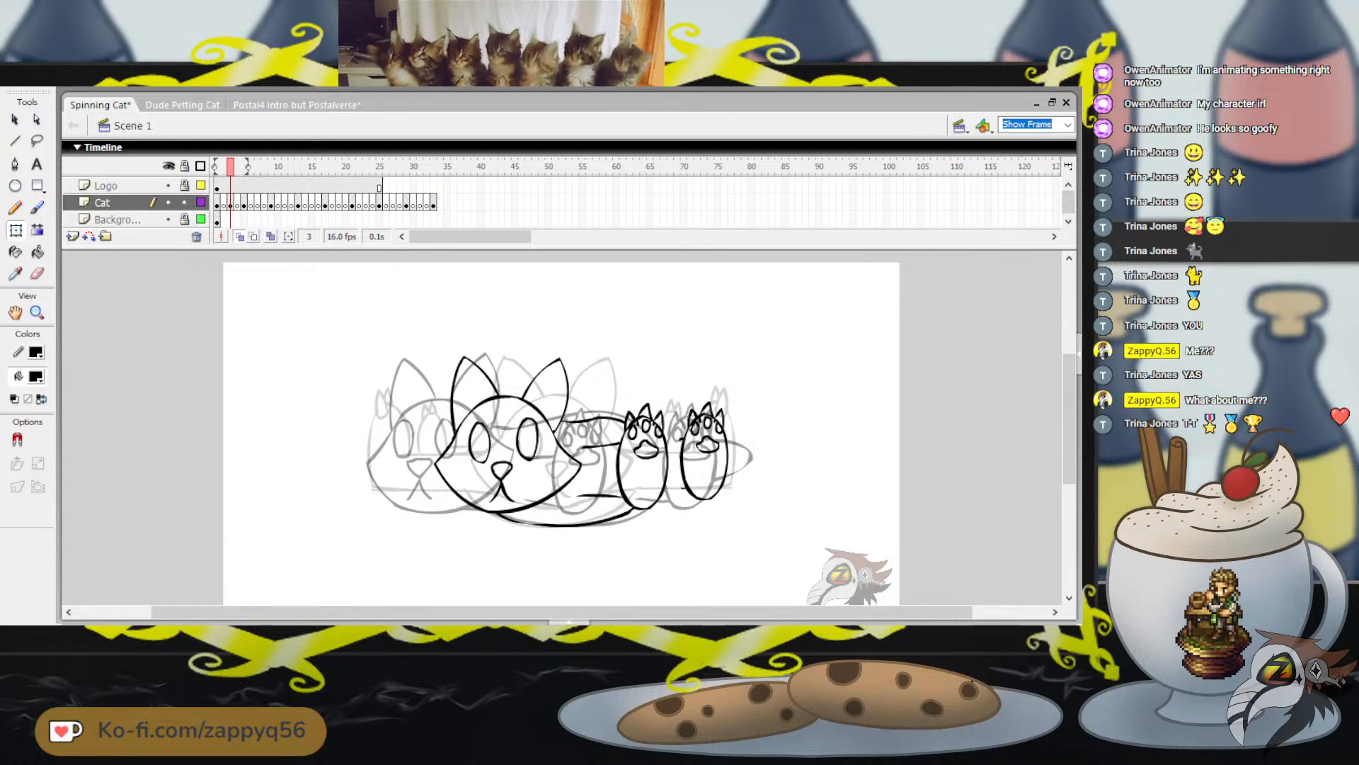
key("b")
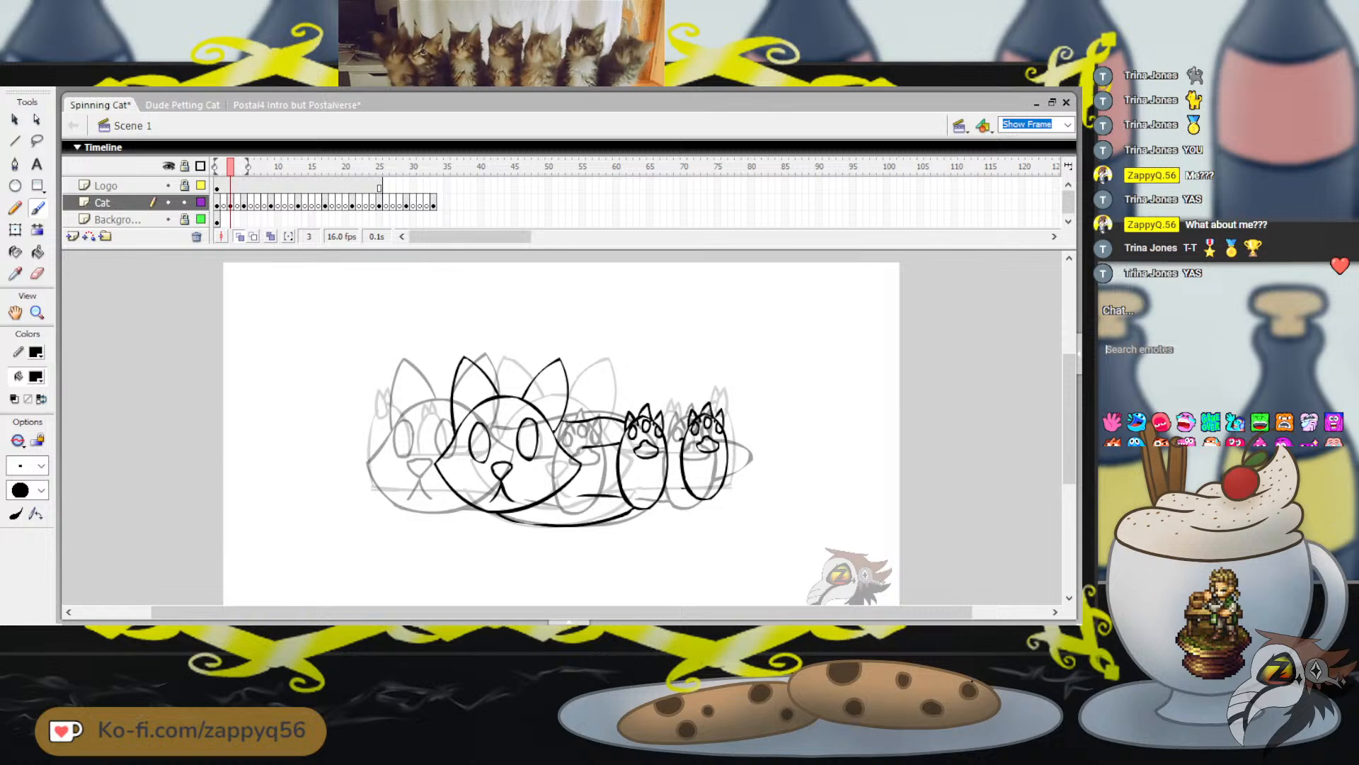
In the stream chat, search the emotes for "tad" and send a message of three party poppers
type("tad")
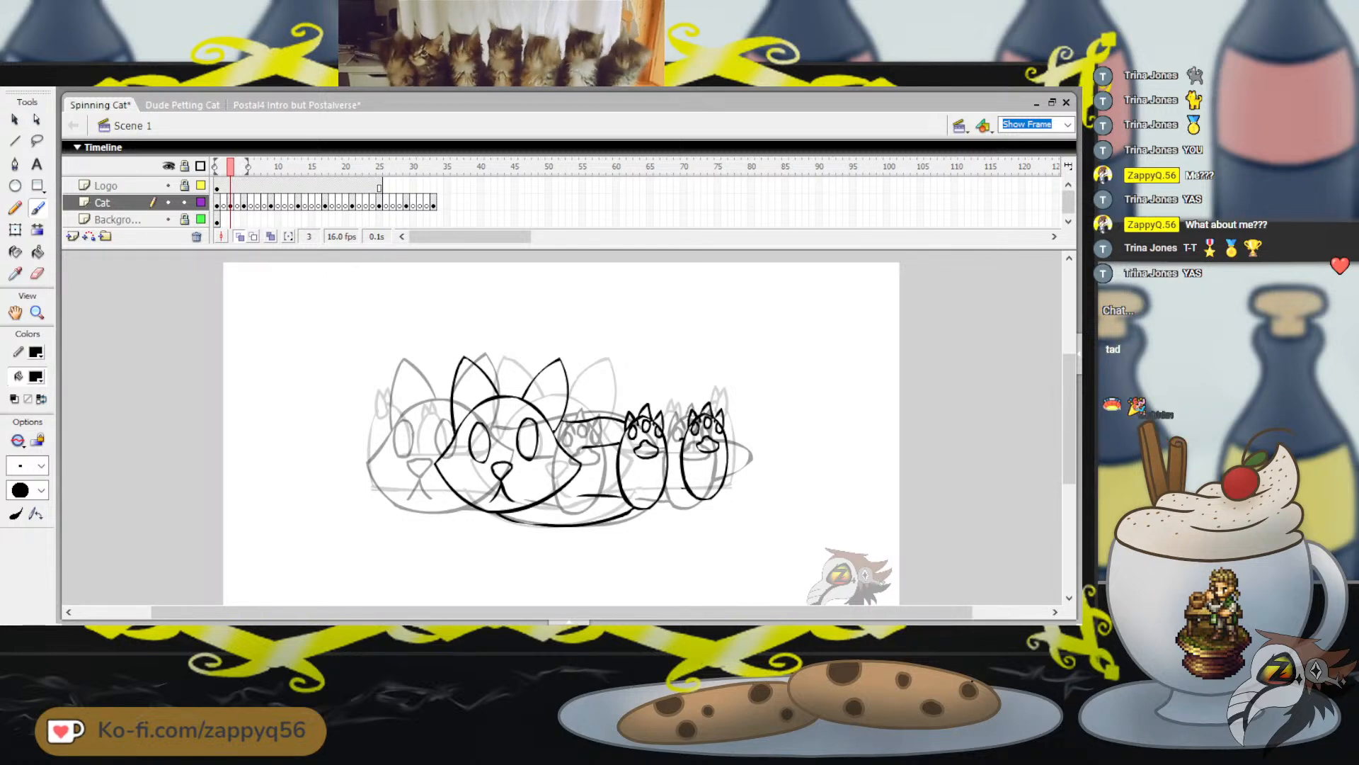
left_click(1137, 406)
left_click(1137, 406)
left_click(1136, 405)
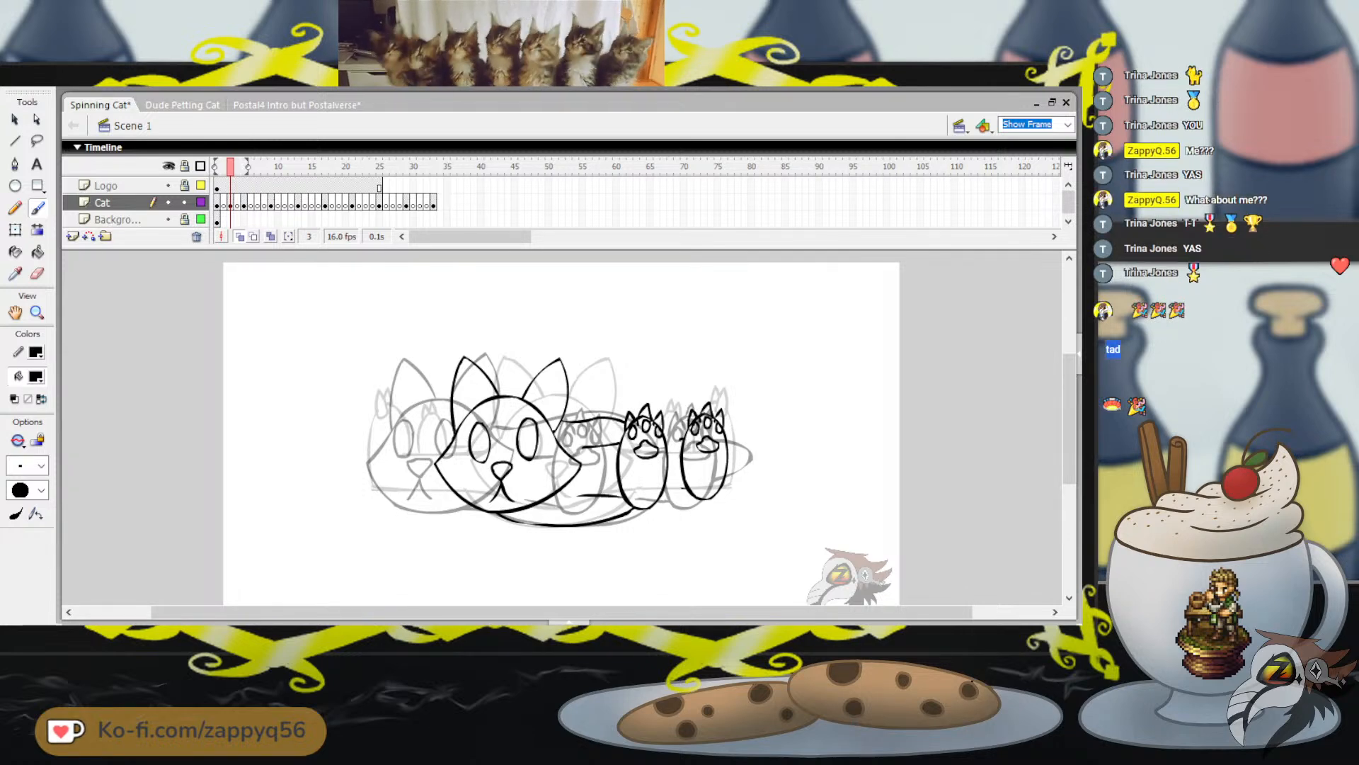
left_click(1335, 349)
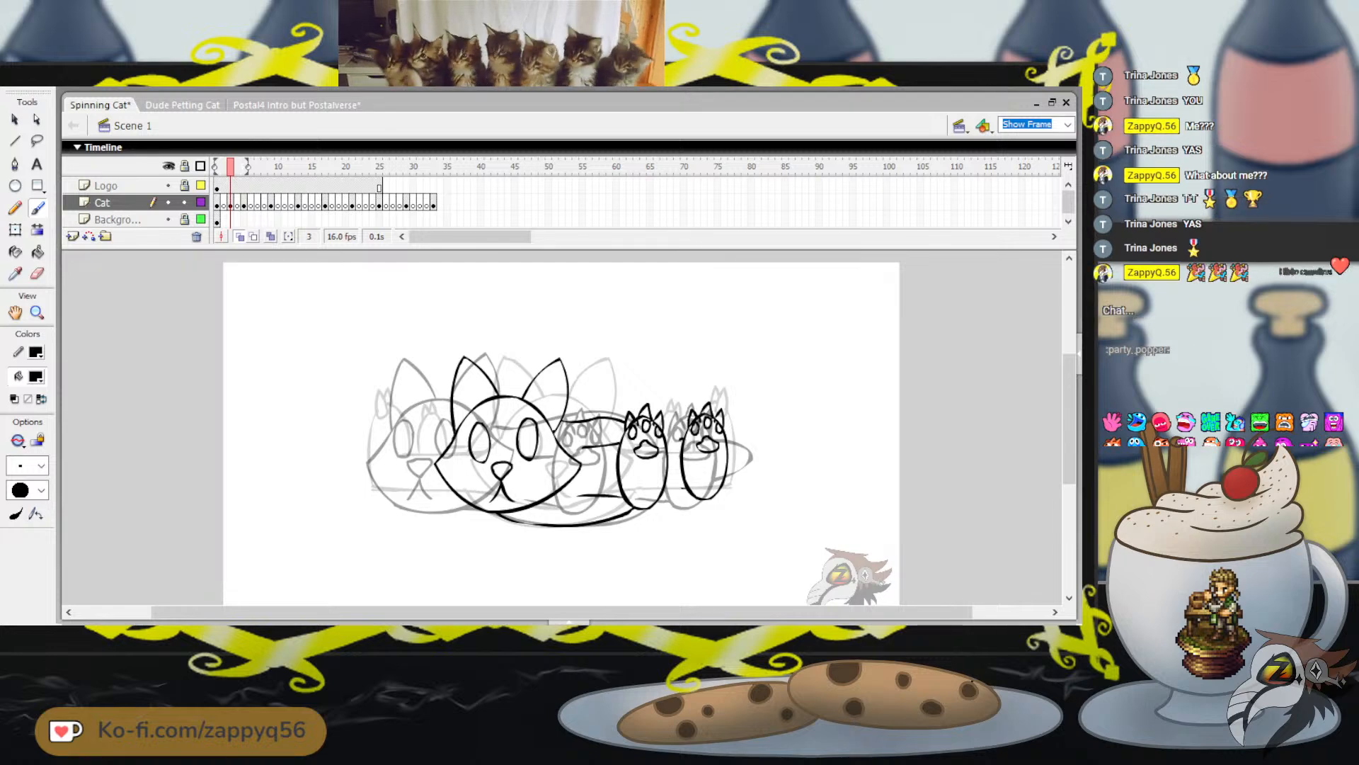
key("Return")
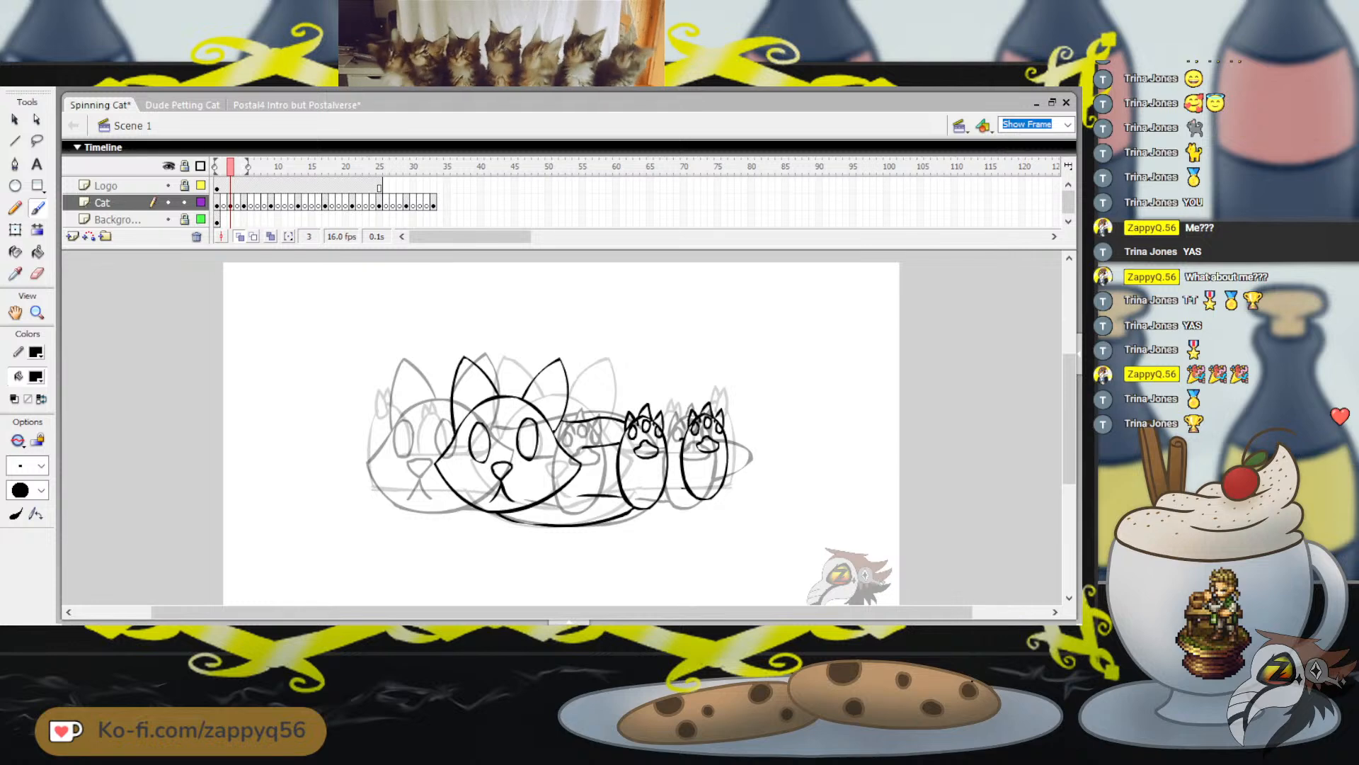
Brush short upper and lower body lines joining the two front-facing paws, and check them against the previous frame
key("ctrl+z")
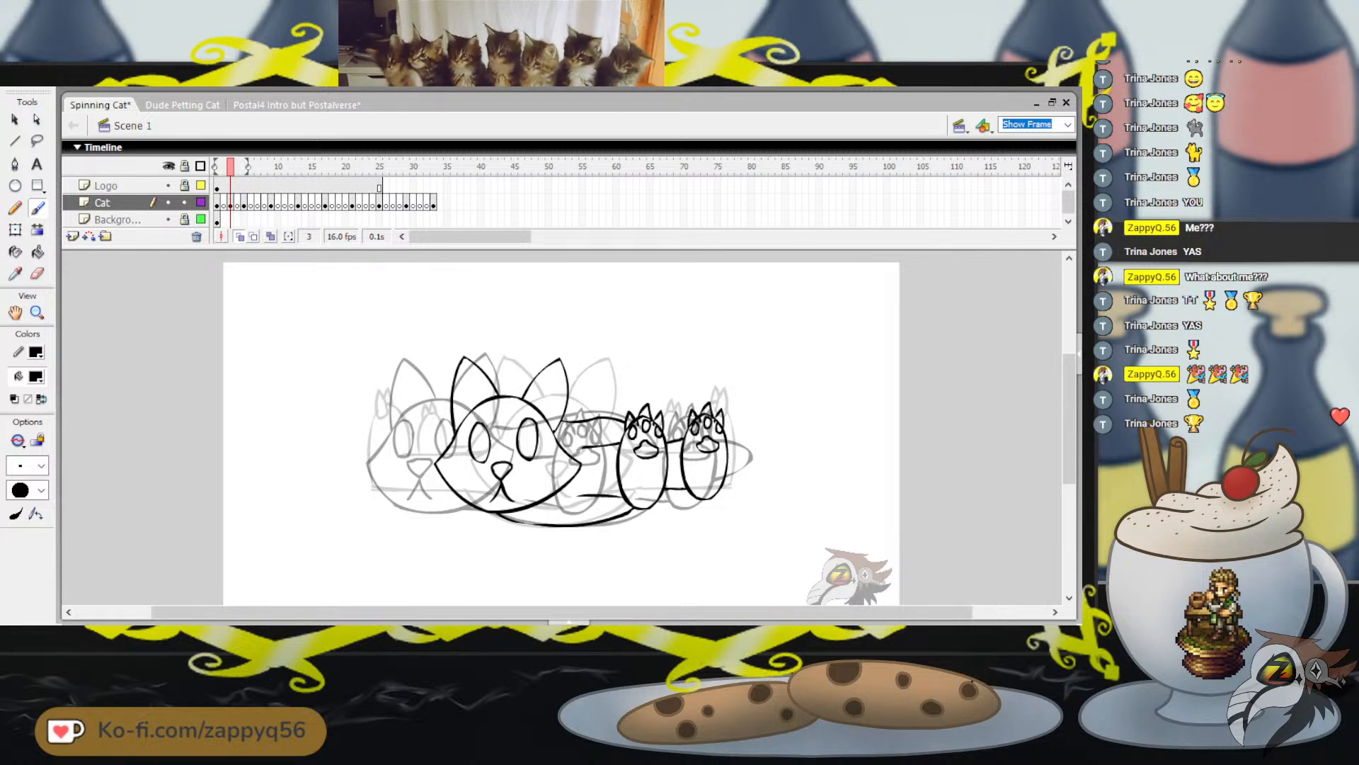
left_click_drag(683, 386, 715, 374)
key("ctrl+z")
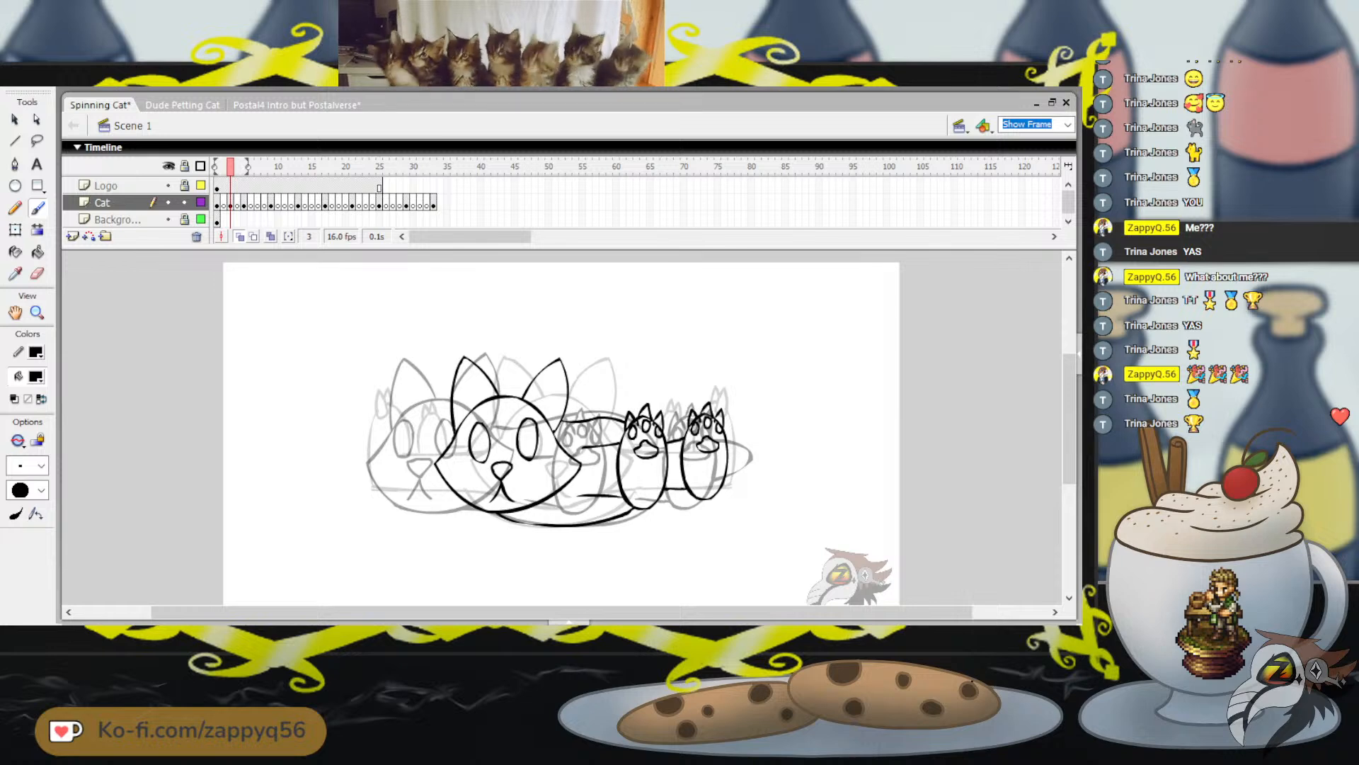
left_click_drag(230, 166, 223, 166)
key(".")
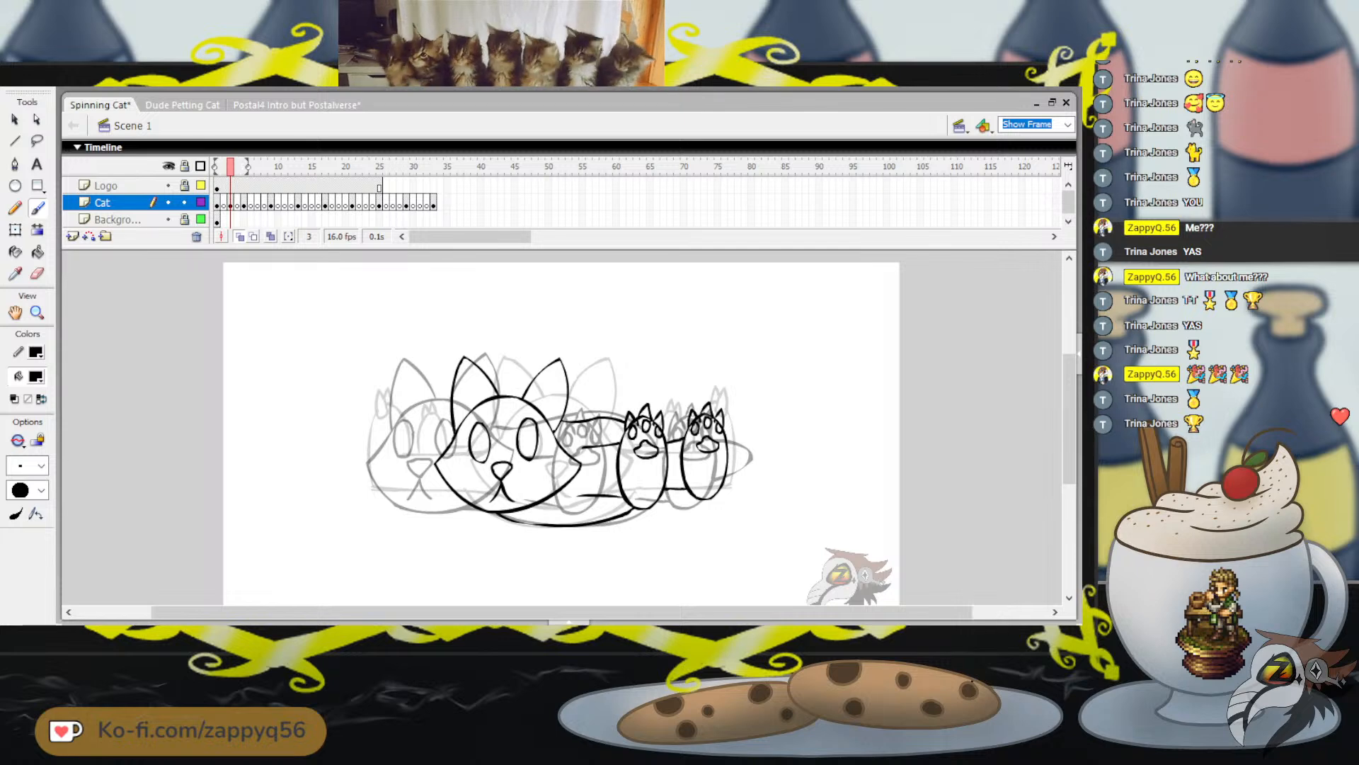
left_click_drag(429, 416, 429, 490)
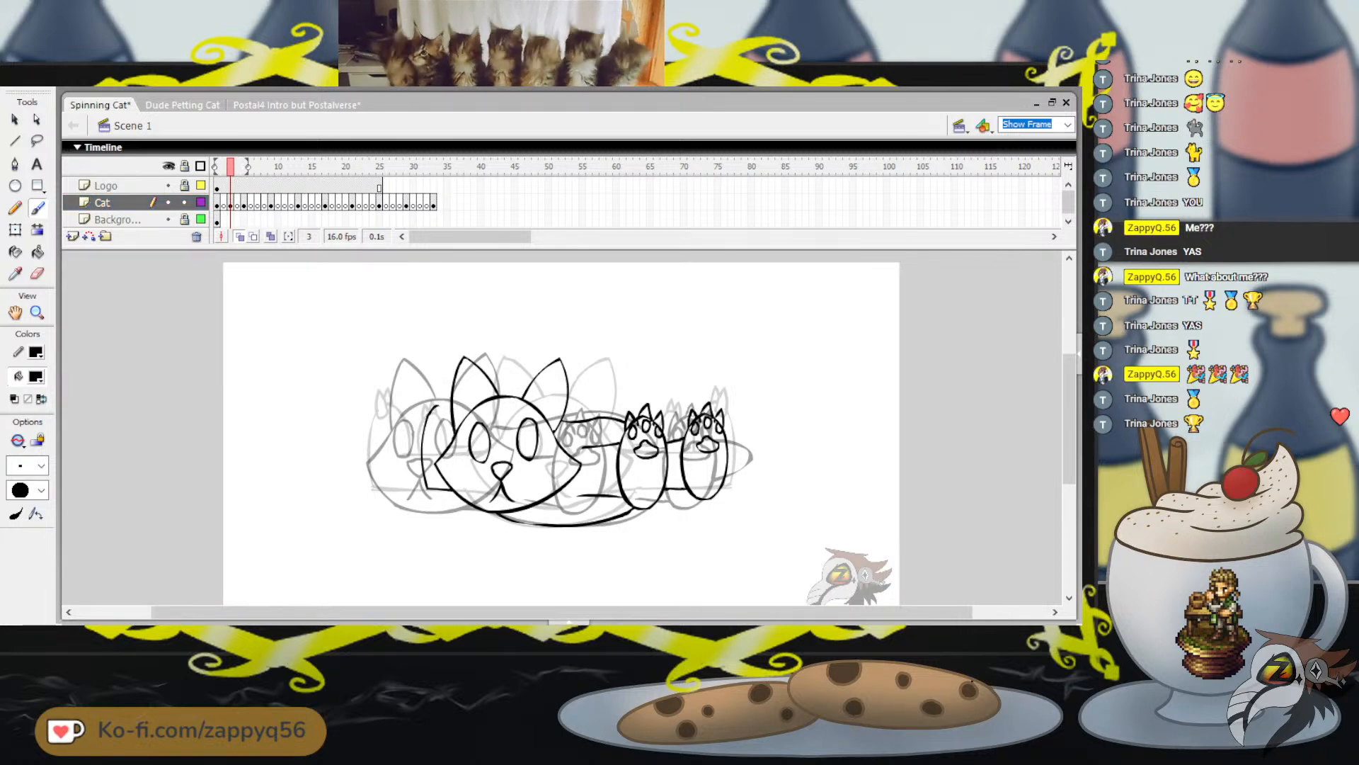
key("ctrl+z")
mouse_move(429, 407)
left_mouse_down()
mouse_move(421, 470)
mouse_move(453, 491)
left_mouse_up()
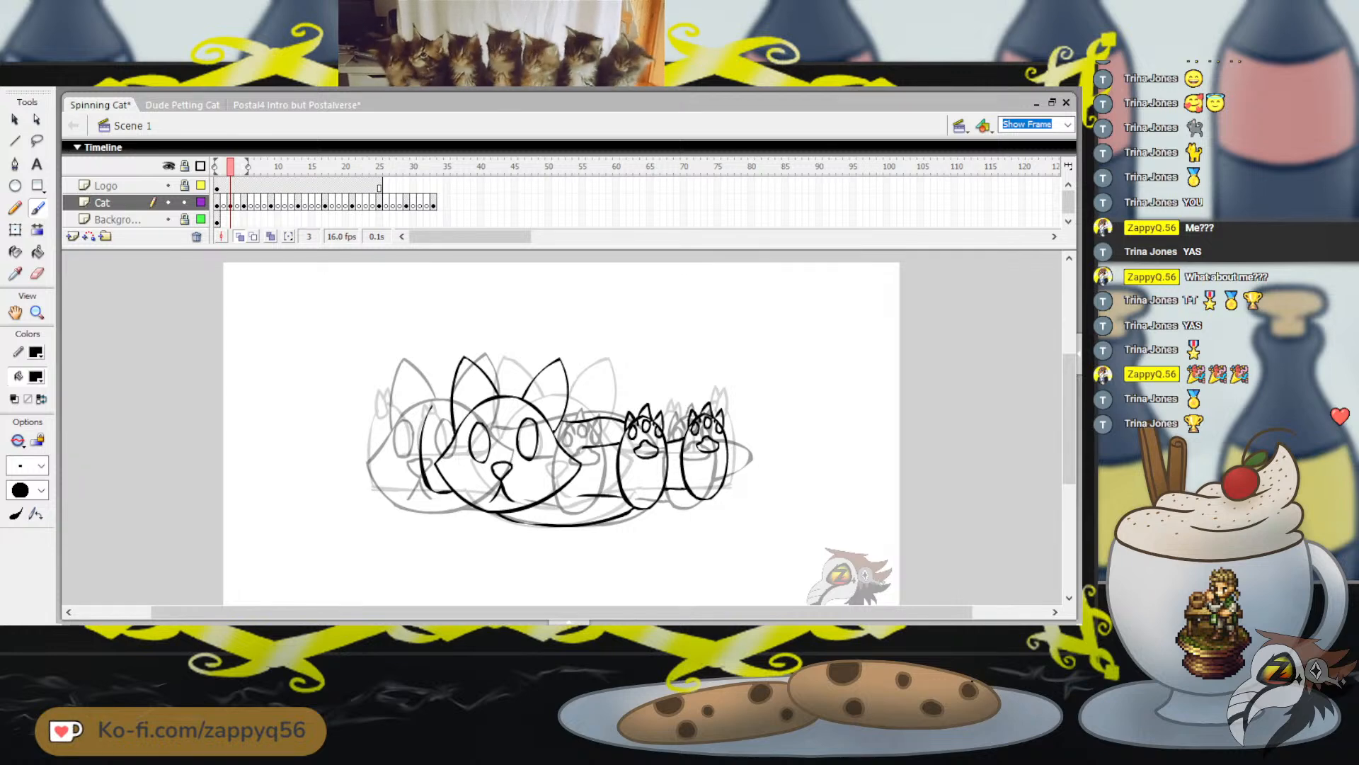
left_click_drag(429, 407, 420, 451)
key("ctrl+z")
key("ctrl+z")
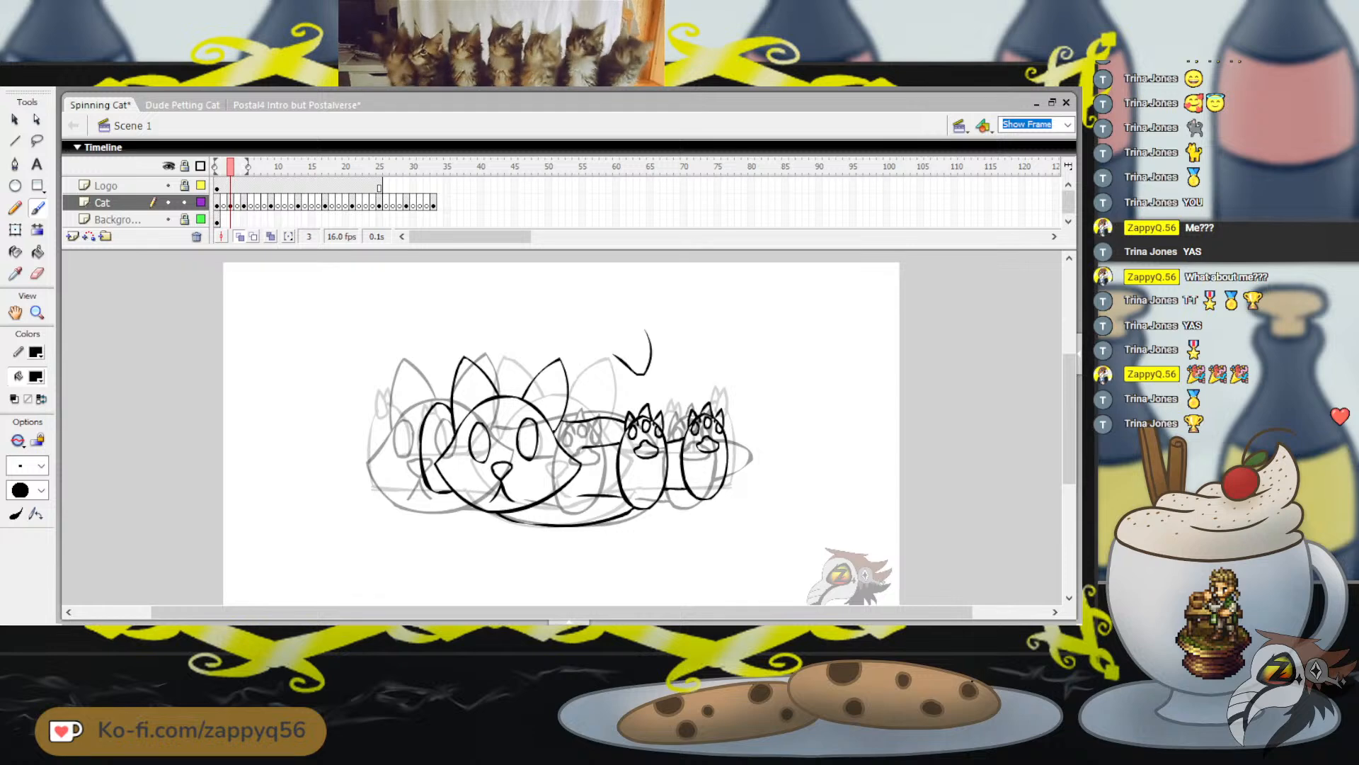
mouse_move(231, 166)
left_mouse_down()
mouse_move(217, 167)
mouse_move(251, 167)
mouse_move(231, 166)
left_mouse_up()
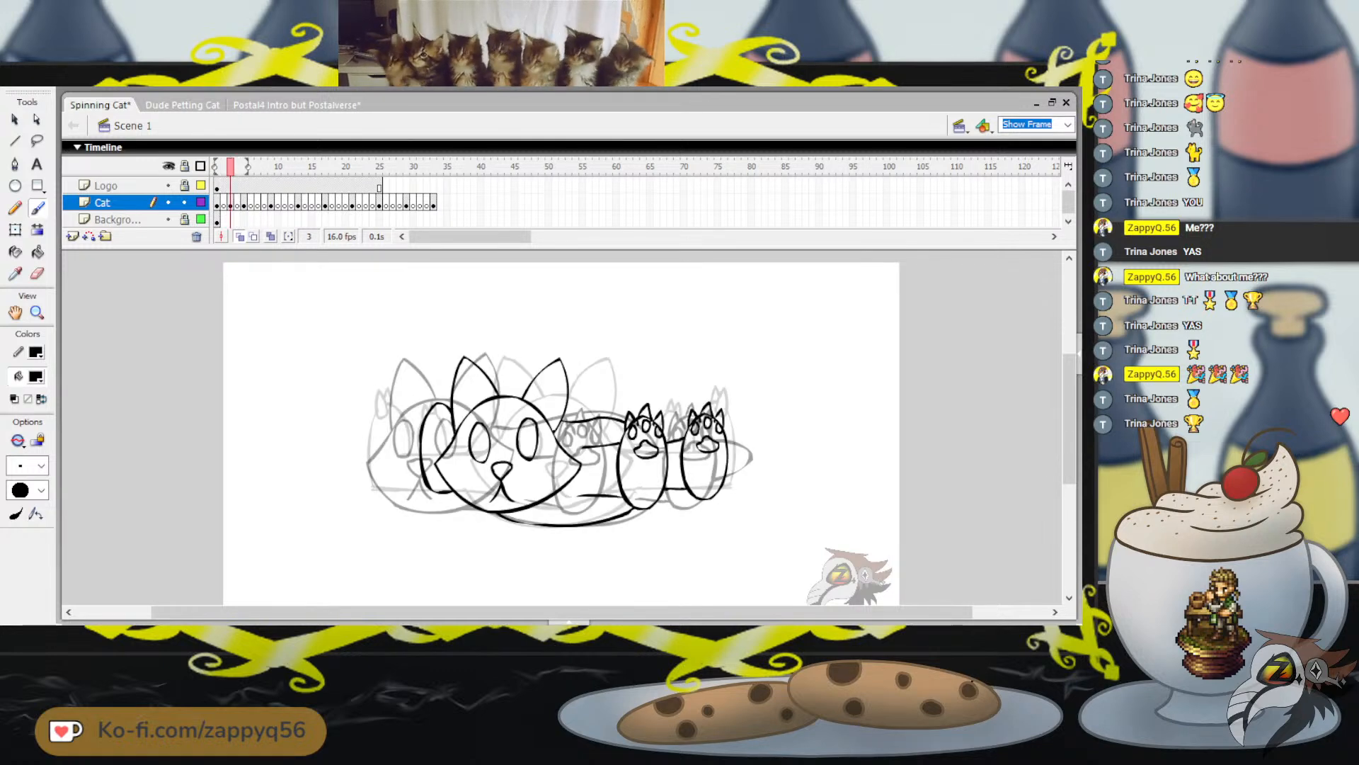
left_click_drag(410, 340, 397, 362)
key("ctrl+z")
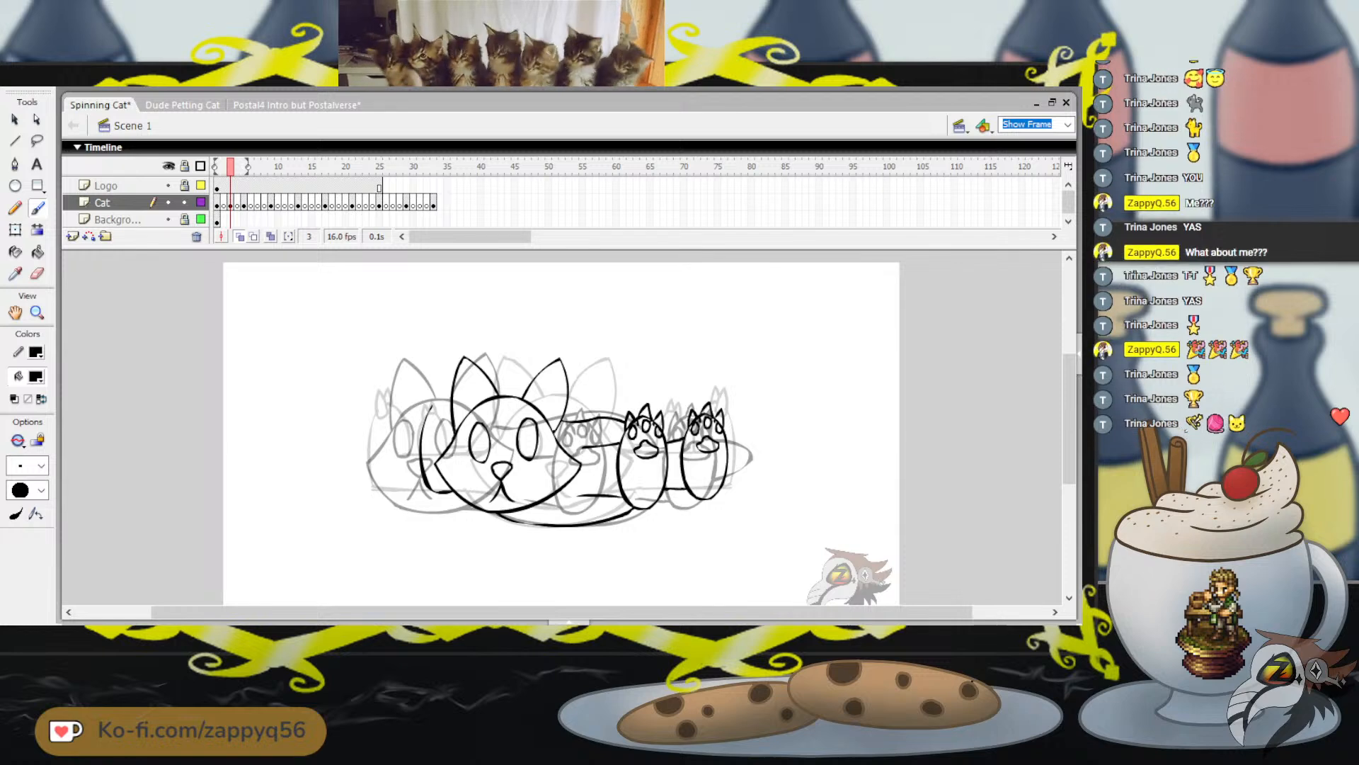
key("ctrl+z")
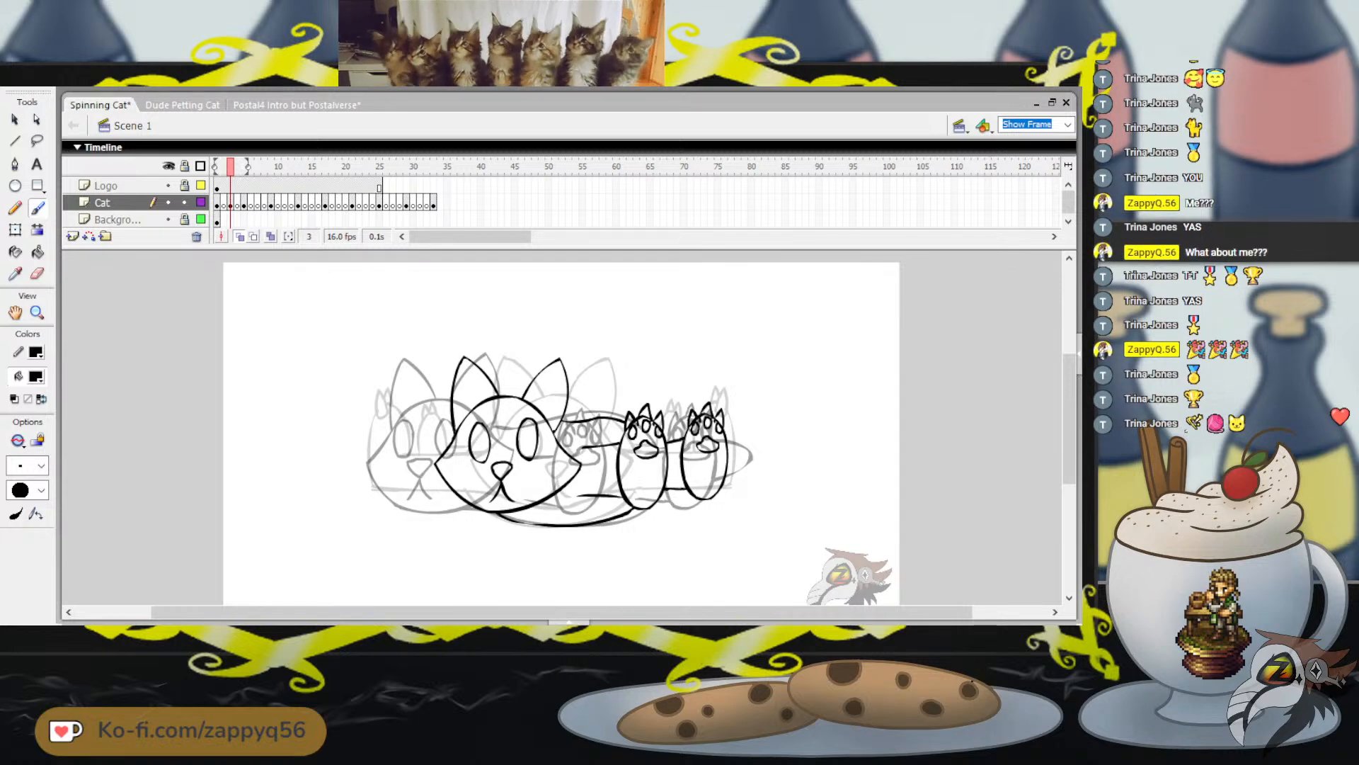
Draw the outline of another paw with pointed claws partly behind the left side of the cat's head
mouse_move(424, 409)
left_mouse_down()
mouse_move(405, 452)
mouse_move(426, 495)
mouse_move(457, 497)
left_mouse_up()
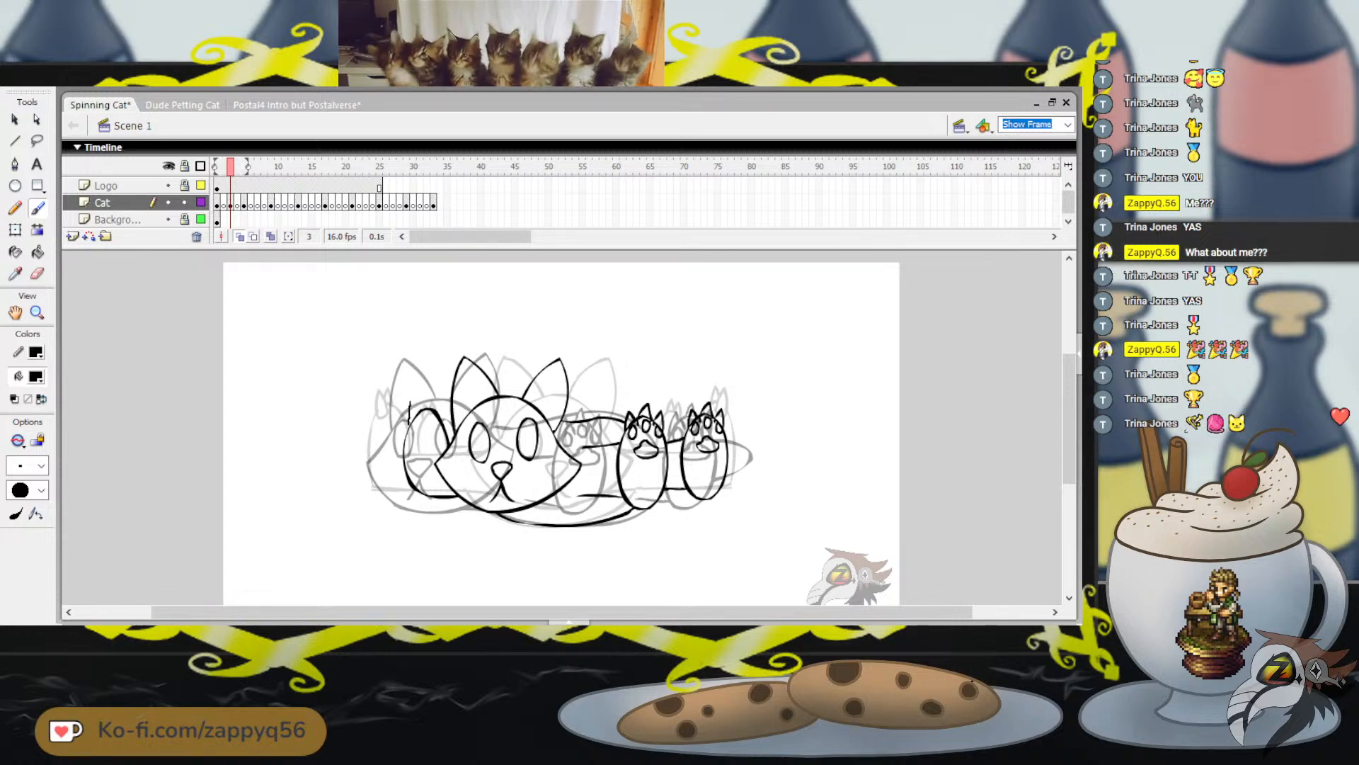
mouse_move(409, 402)
left_mouse_down()
mouse_move(418, 419)
mouse_move(411, 408)
mouse_move(441, 416)
left_mouse_up()
key("ctrl+z")
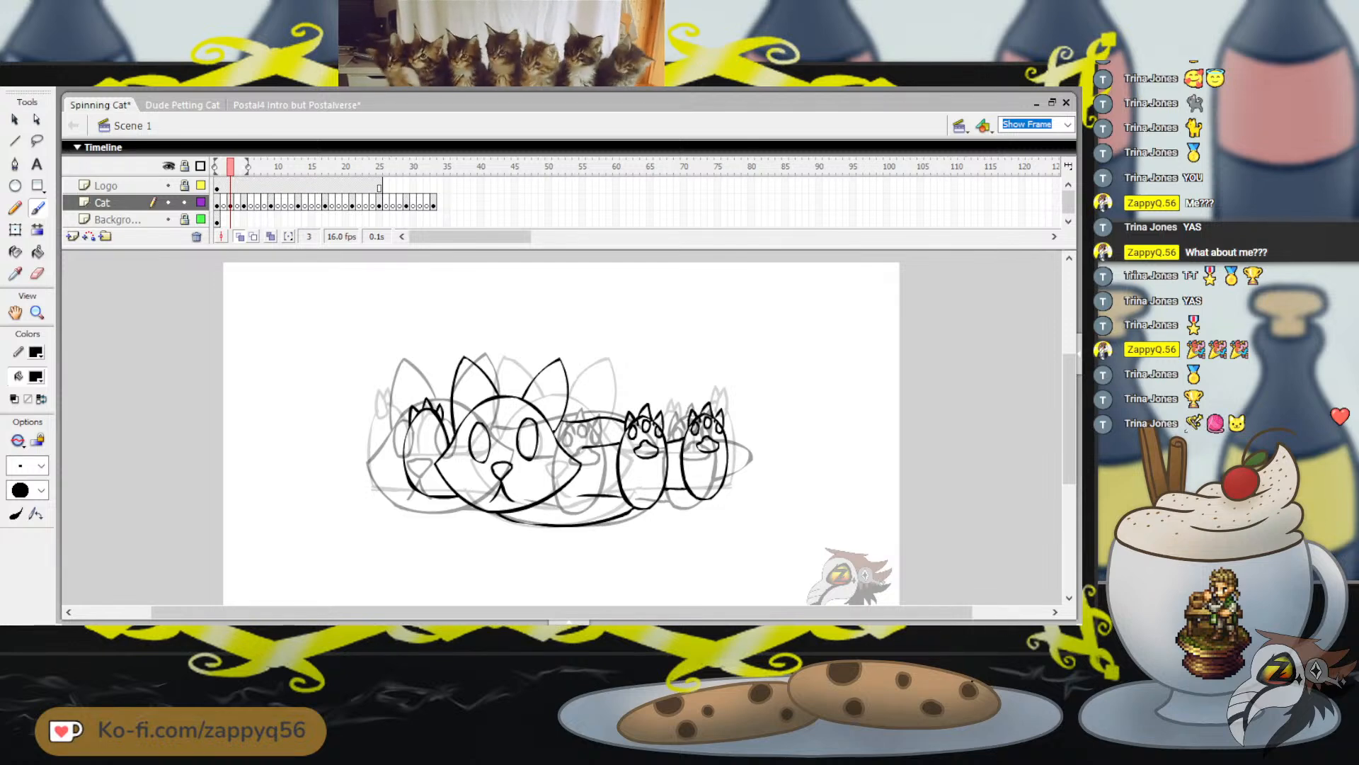
left_click_drag(589, 332, 620, 327)
key("ctrl+z")
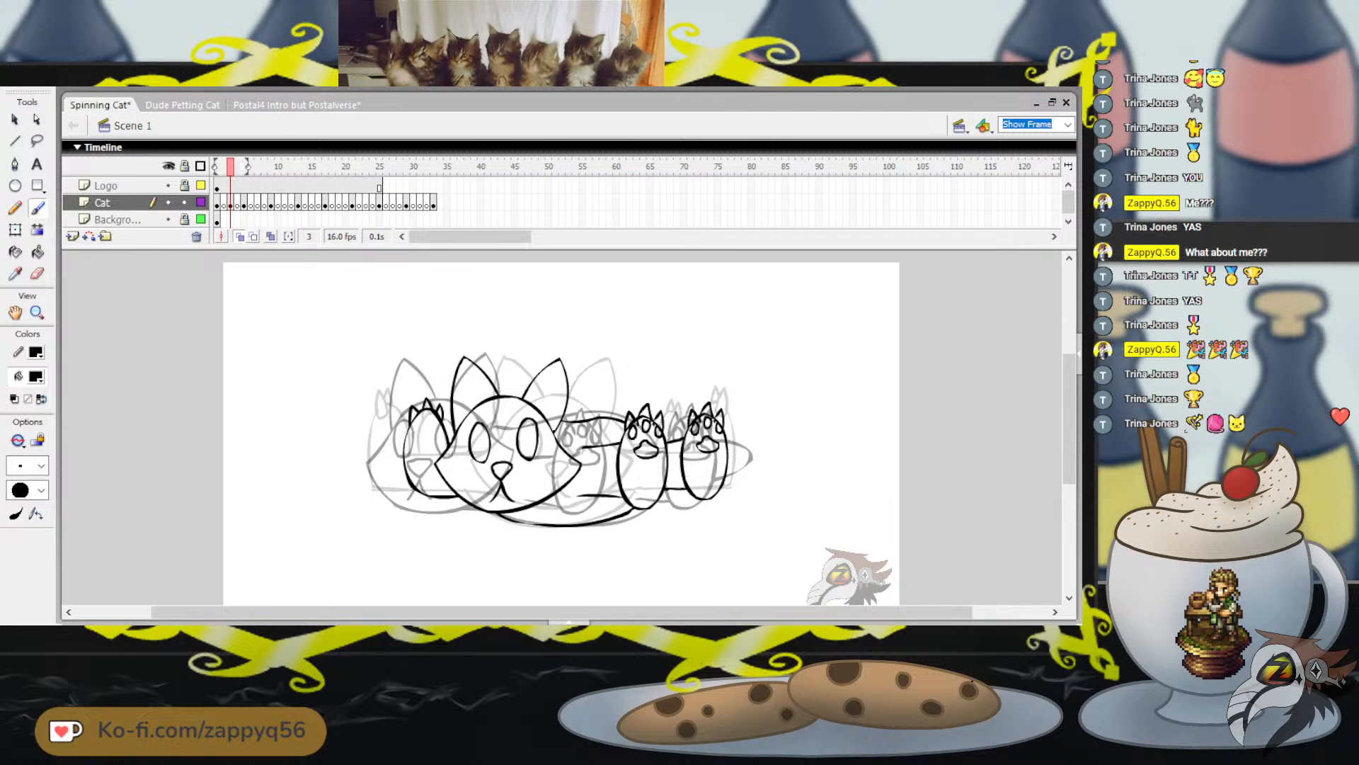
left_click_drag(550, 400, 580, 400)
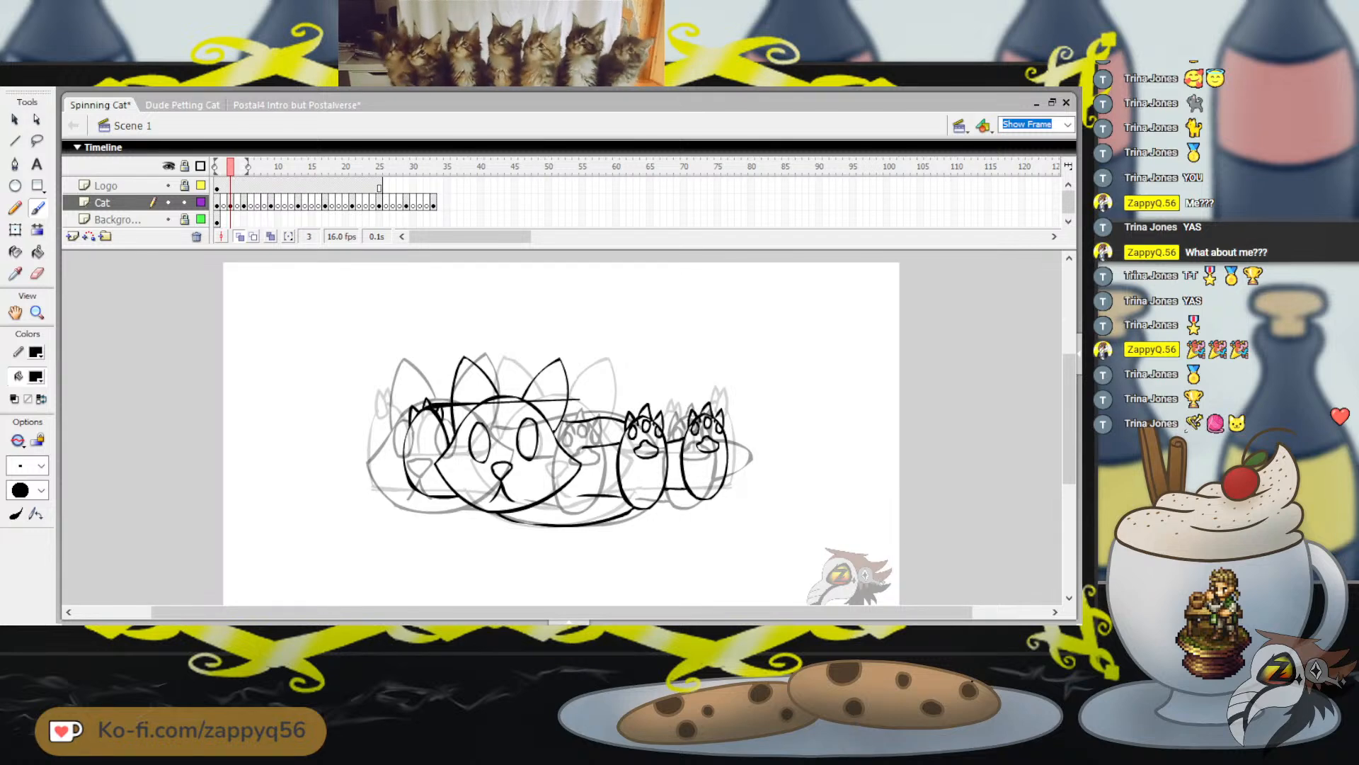
key("ctrl+z")
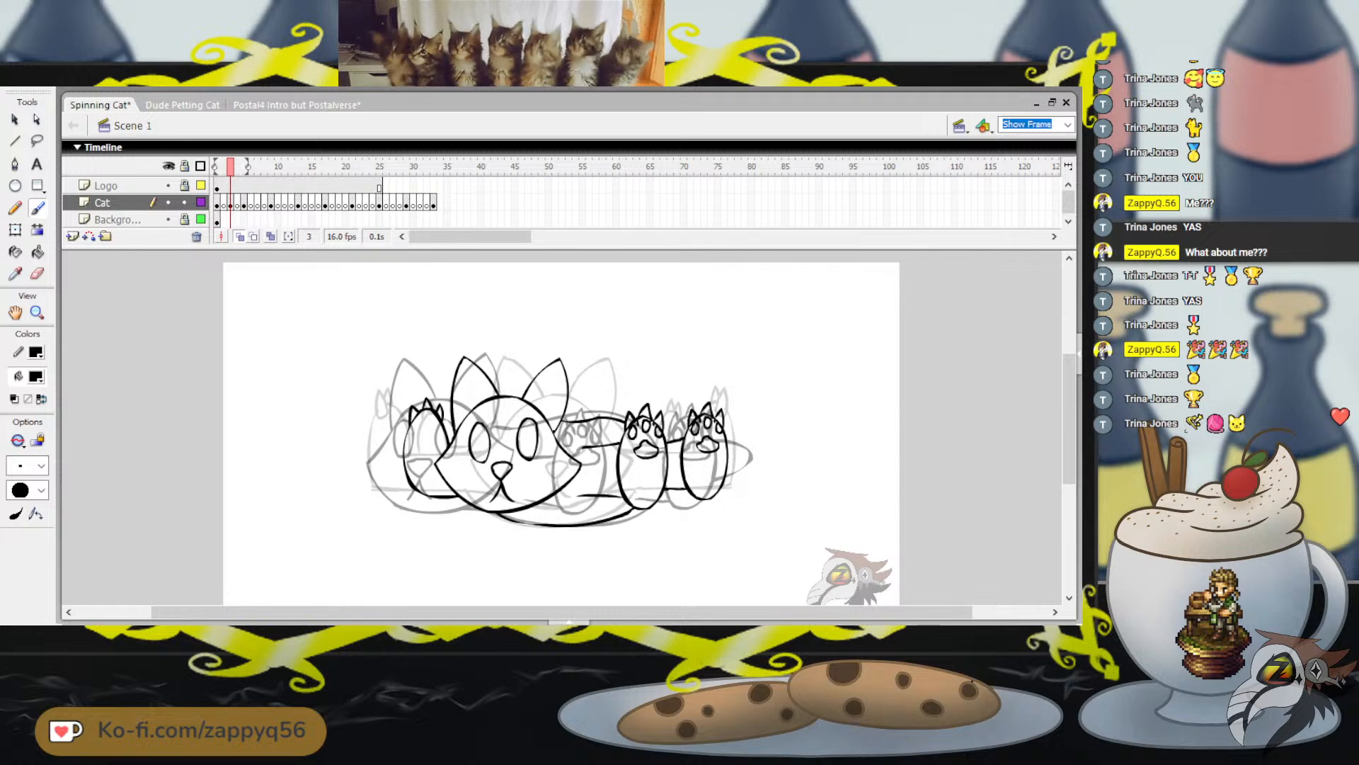
Compare the new pose with the cat's pose in frame 1, and return to frame 3
key("comma")
key("comma")
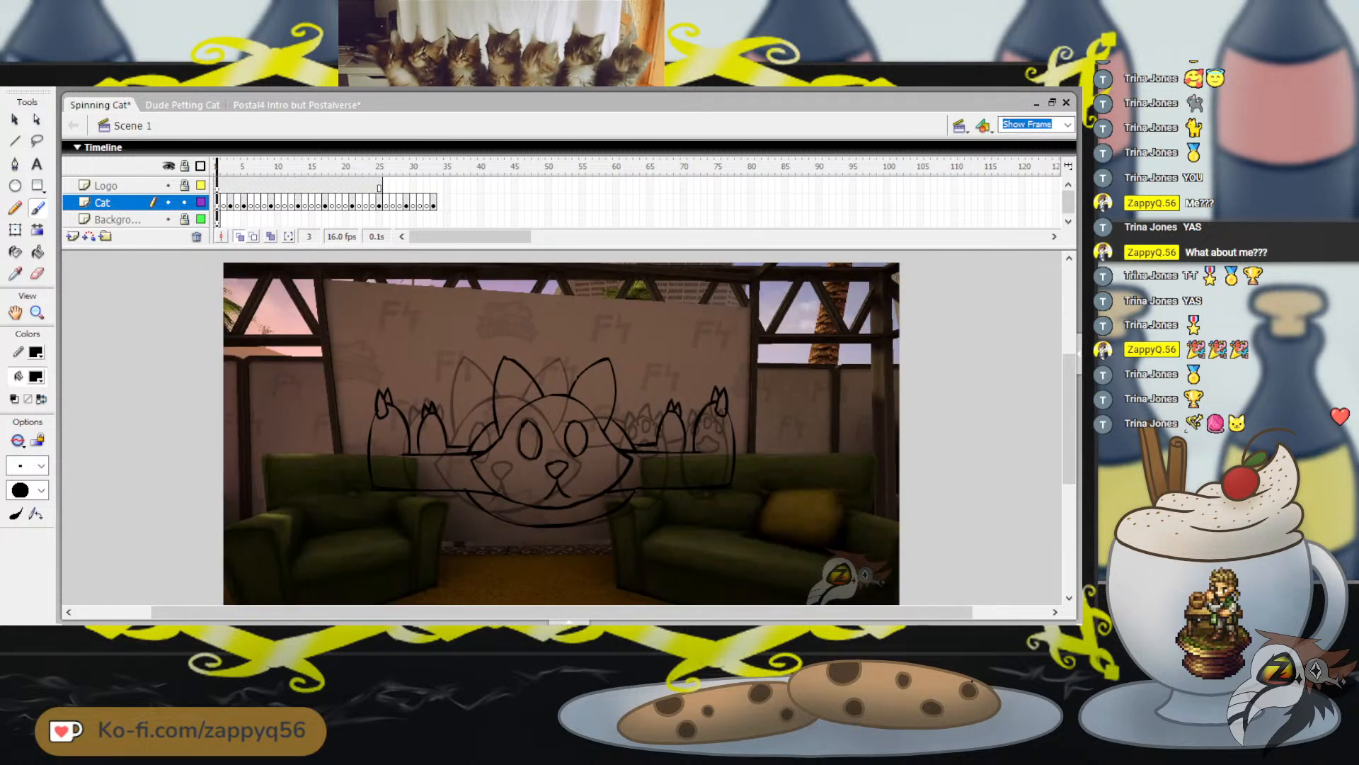
key("period")
key("period")
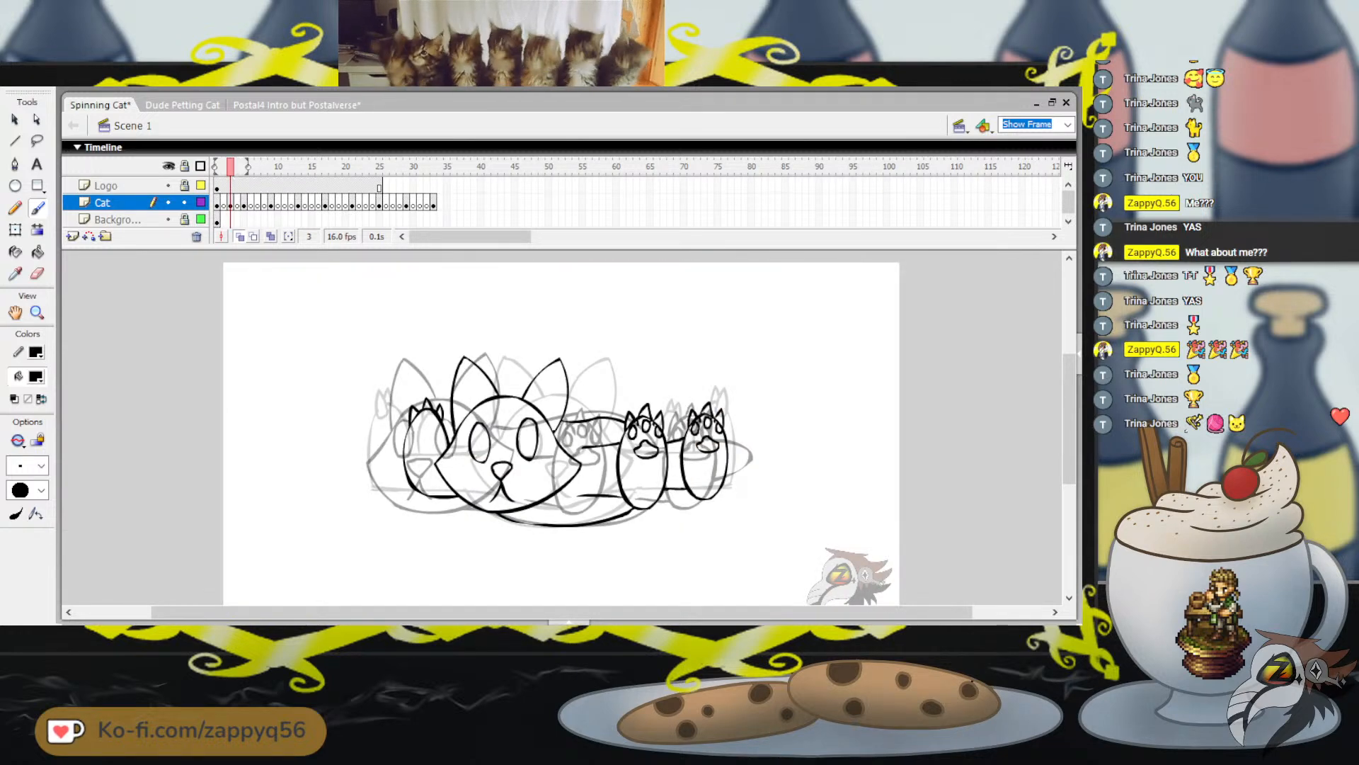
Select the entire cat drawing on frame 3 with Free Transform and copy it
key("q")
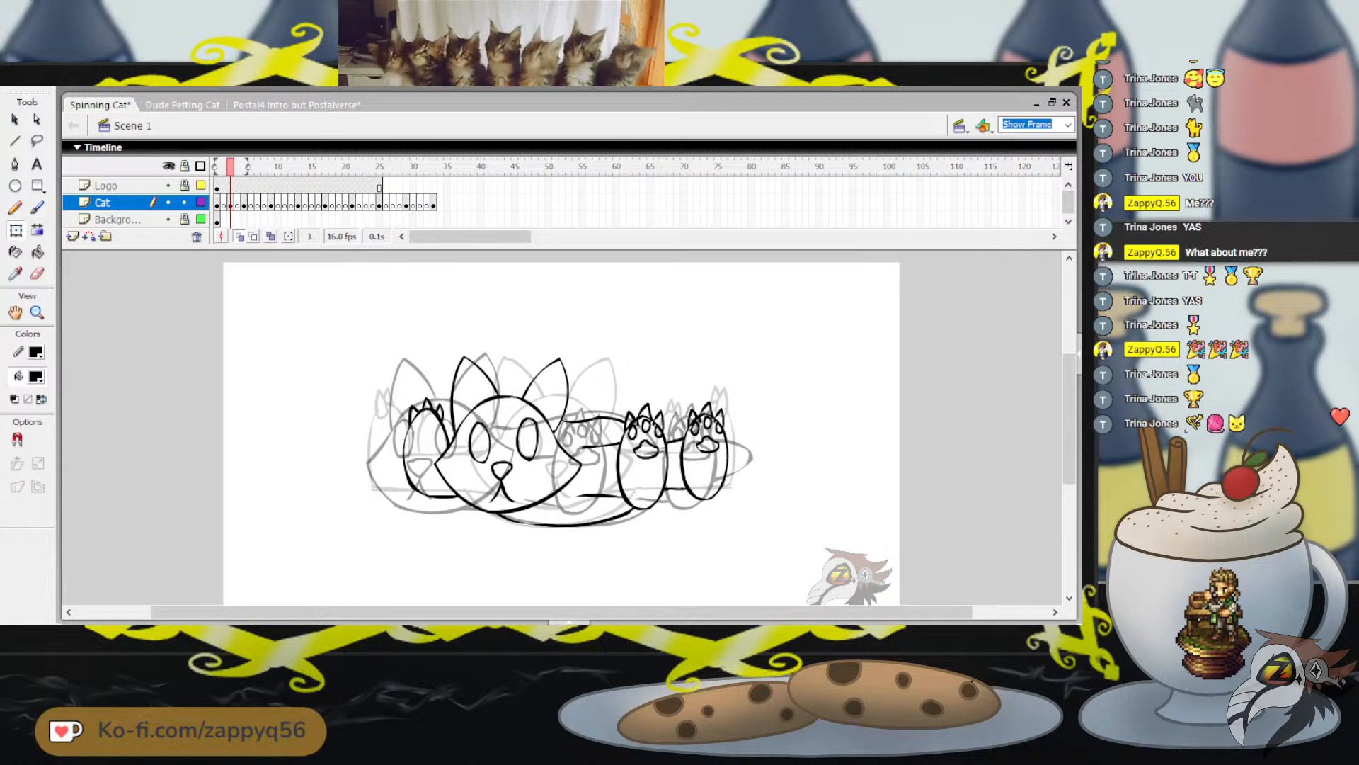
left_click_drag(382, 322, 775, 559)
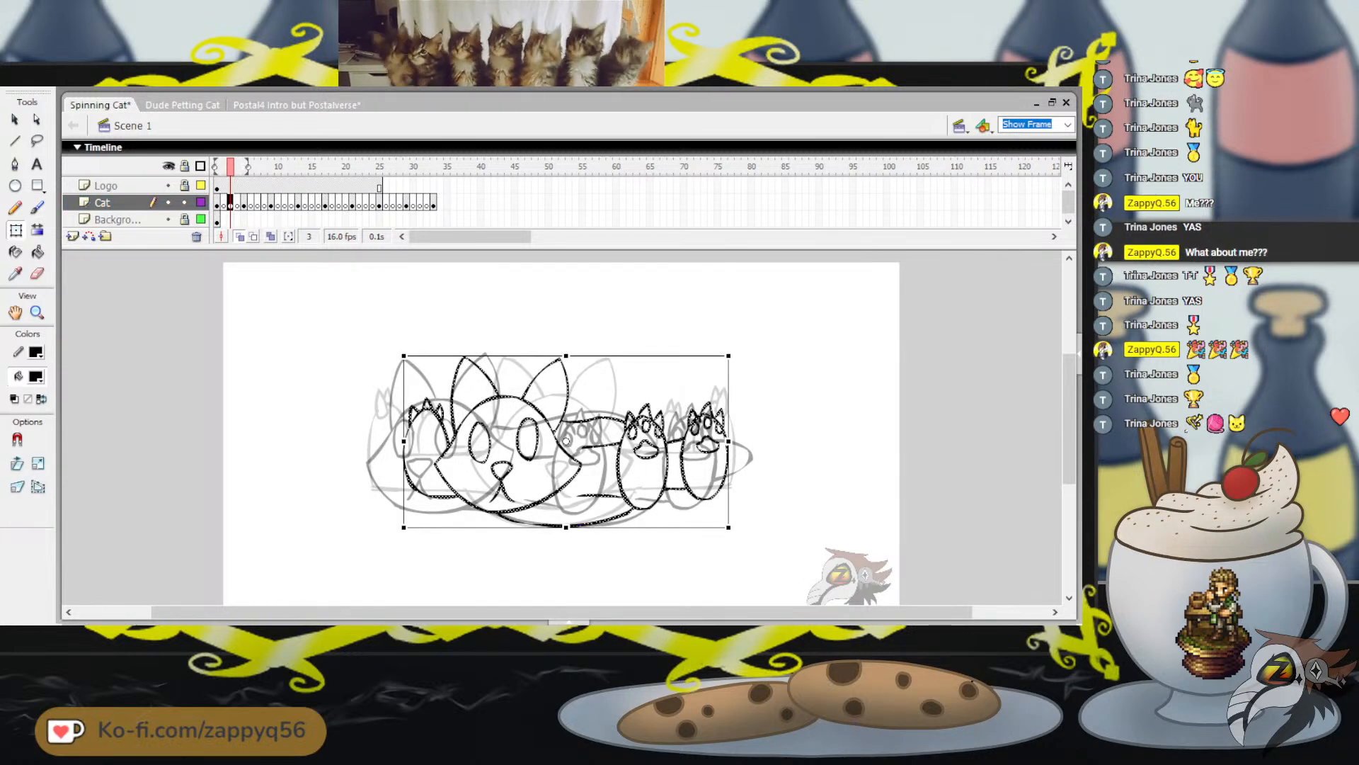
key("Escape")
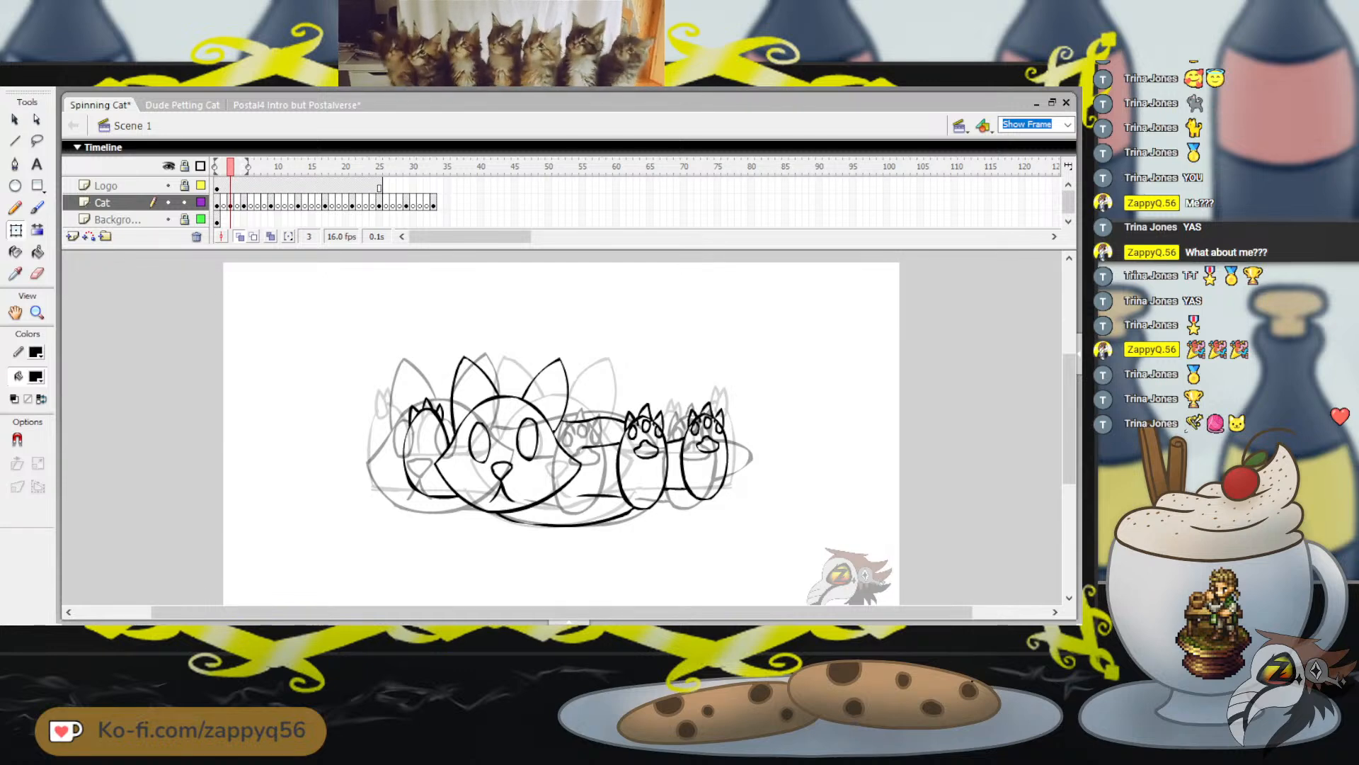
Paste the copied cat in place on frame 31 of the Cat layer and flip it horizontally
key("comma")
key("comma")
key("period")
key("period")
key("period")
key("period")
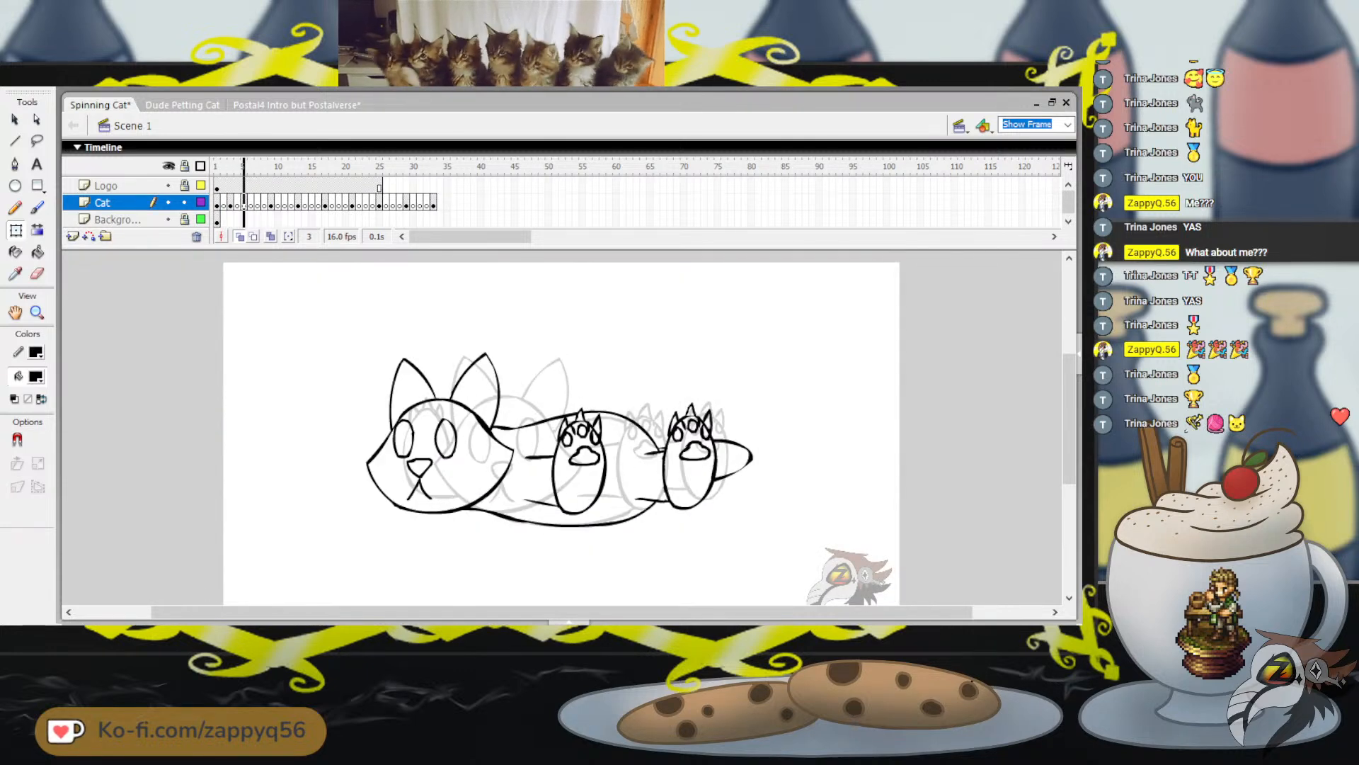
key("comma")
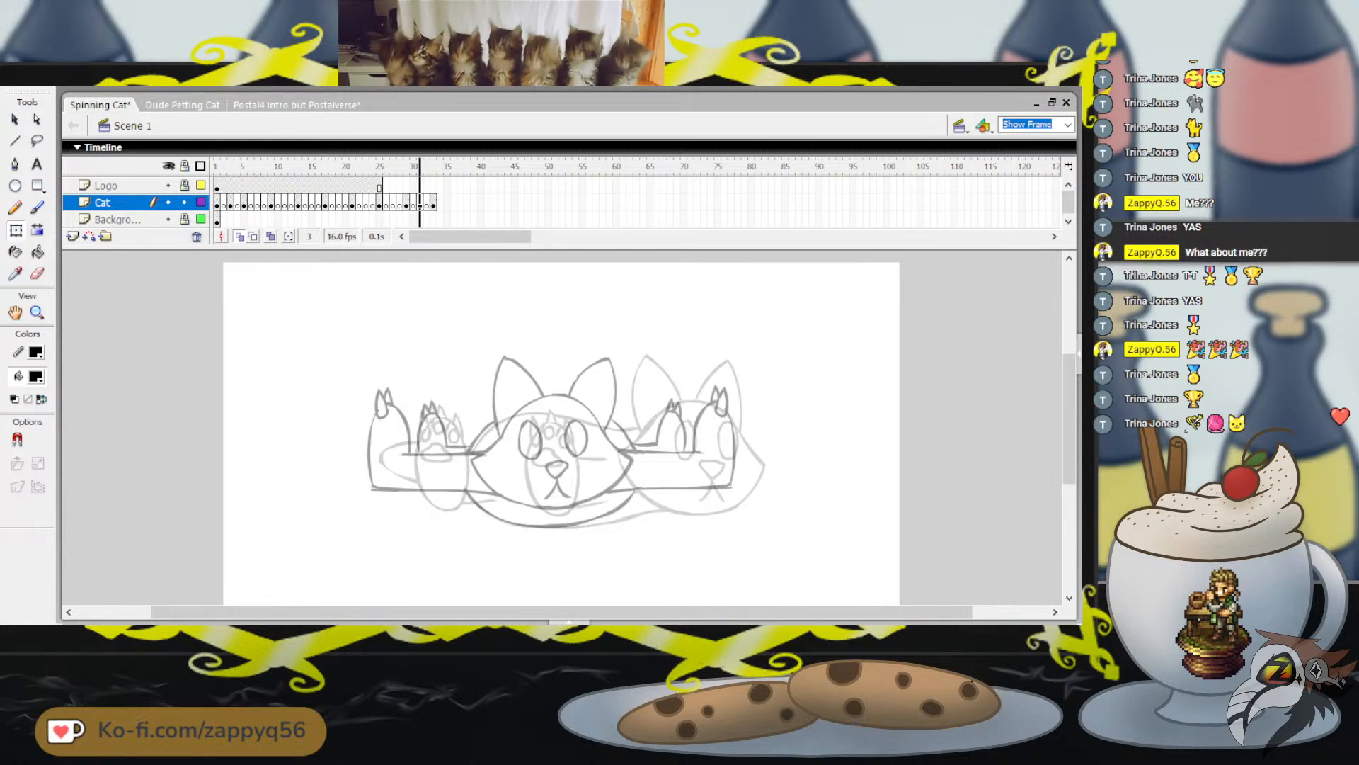
key("ctrl+shift+v")
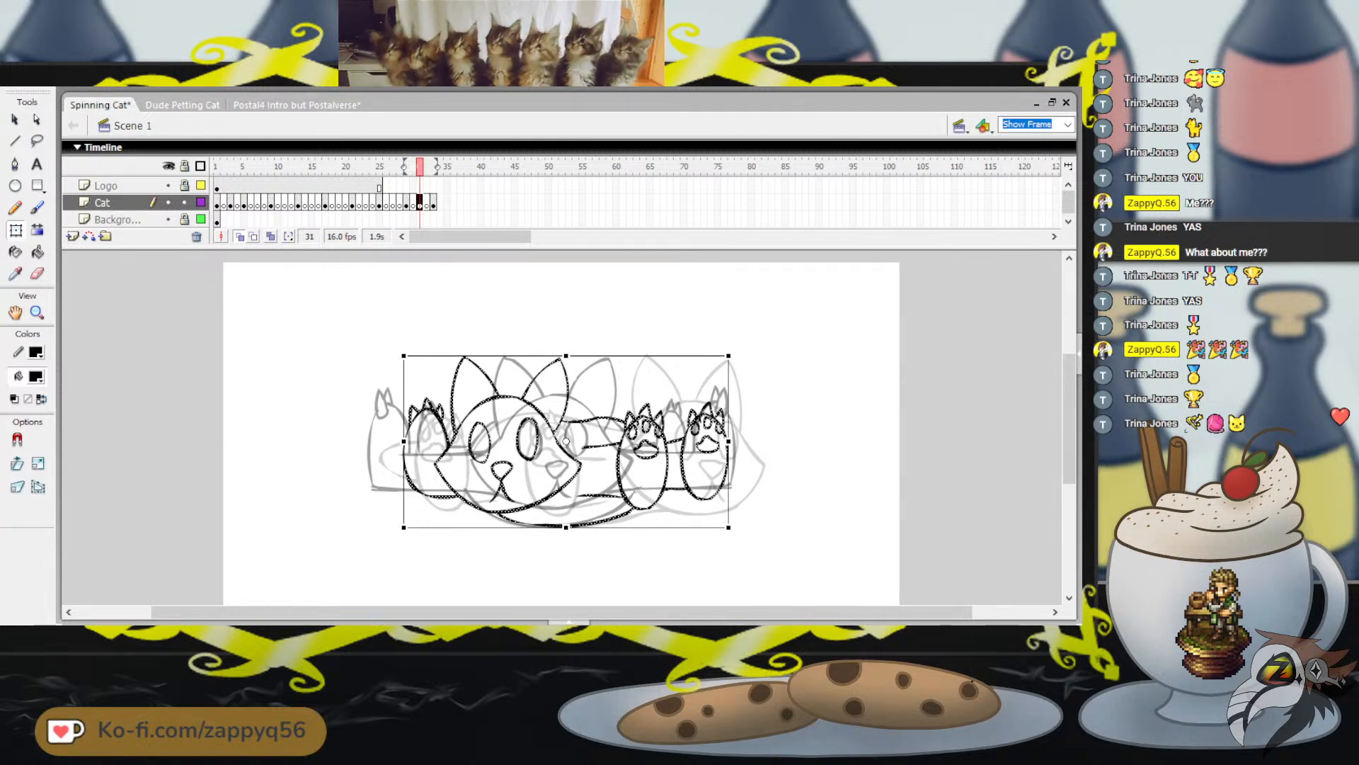
key("ctrl+shift+h")
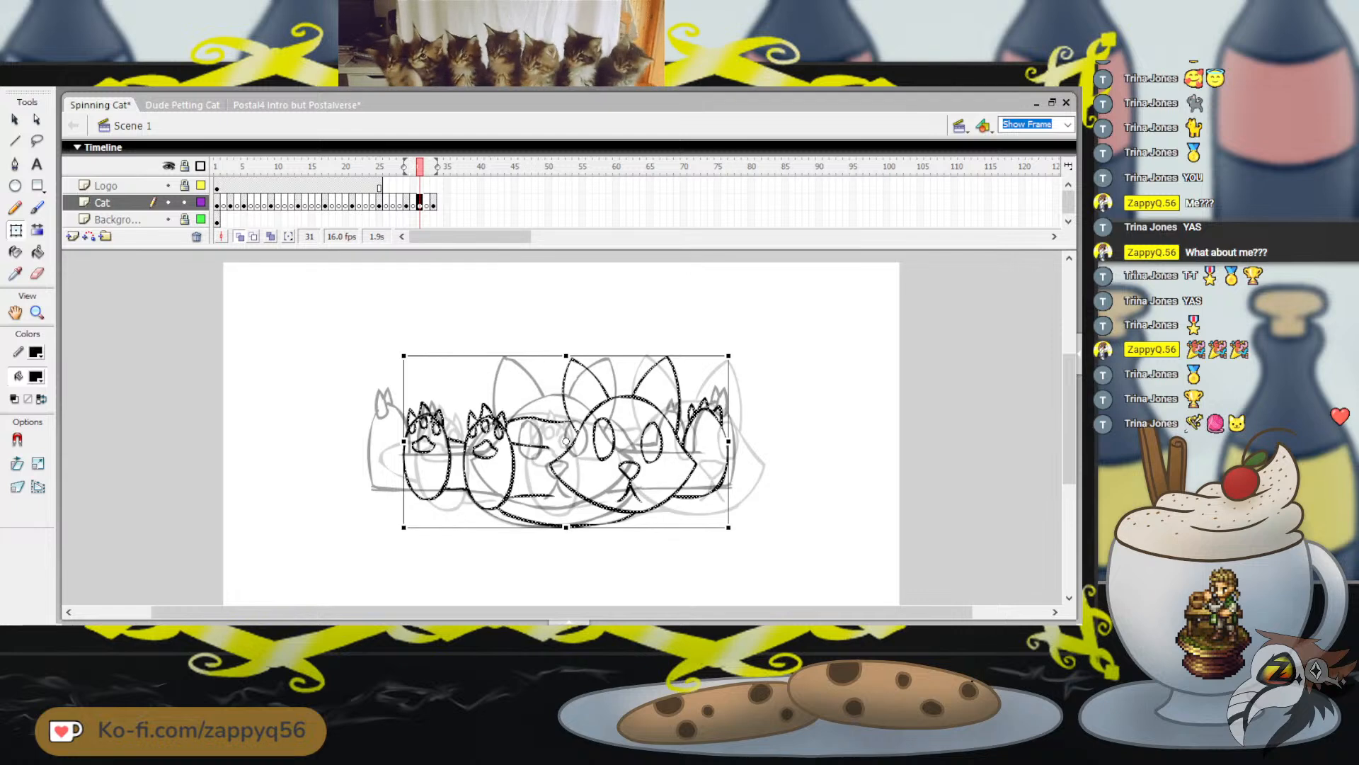
Adjust the mirrored cat's horizontal position on frame 31 against the onion-skinned neighbouring poses, and deselect it
left_click_drag(629, 479, 646, 479)
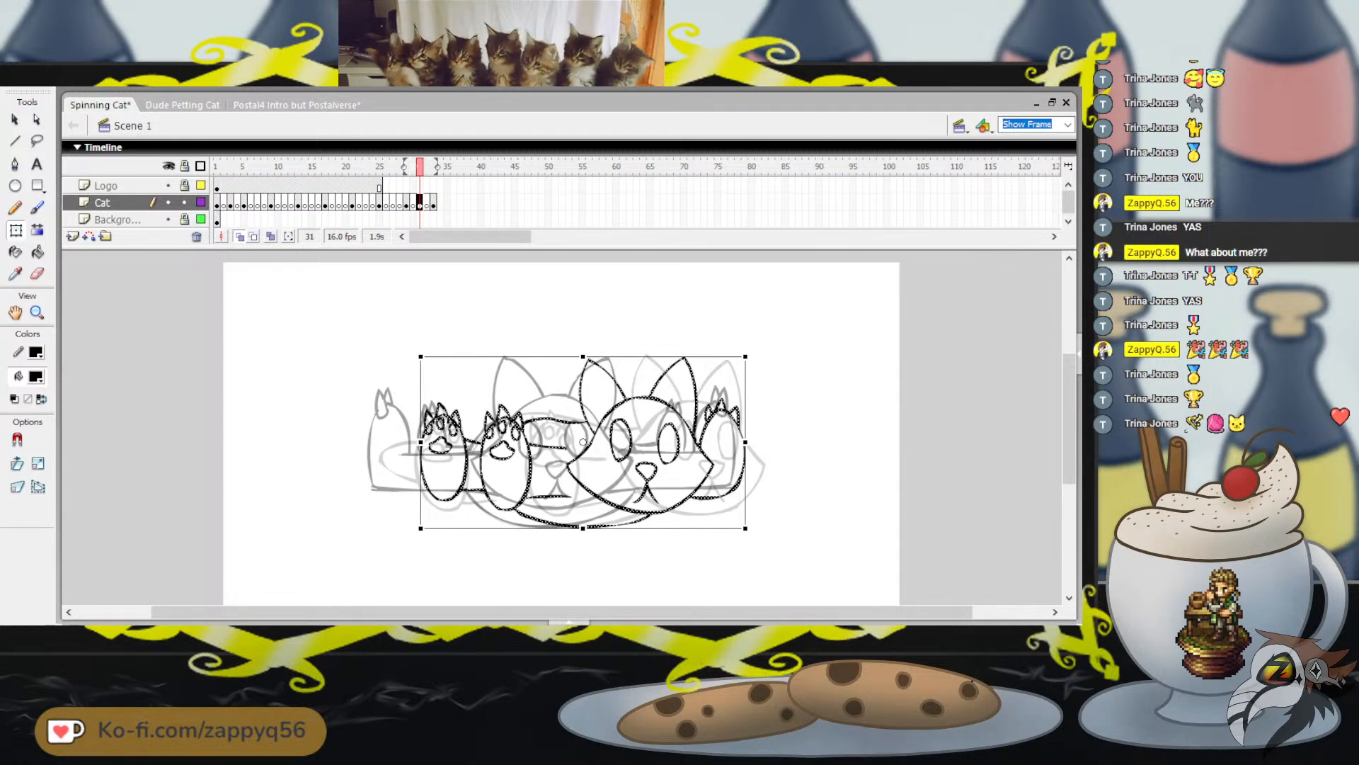
key("Left")
key("Left")
key("Left")
key("Left")
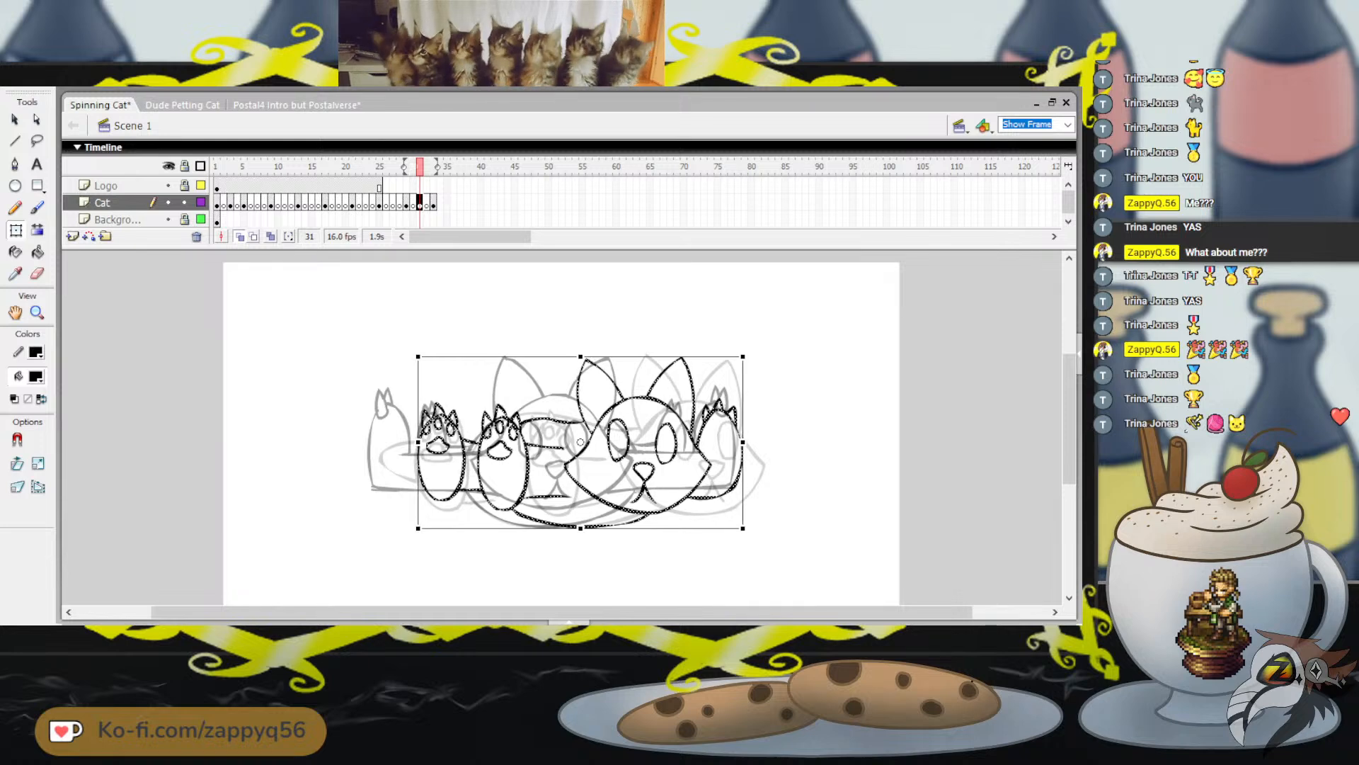
key("Left")
key("Left")
key("Left")
key("Left")
key("Left")
key("Left")
key("Left")
key("Left")
key("Left")
key("Left")
key("Left")
key("Left")
key("Left")
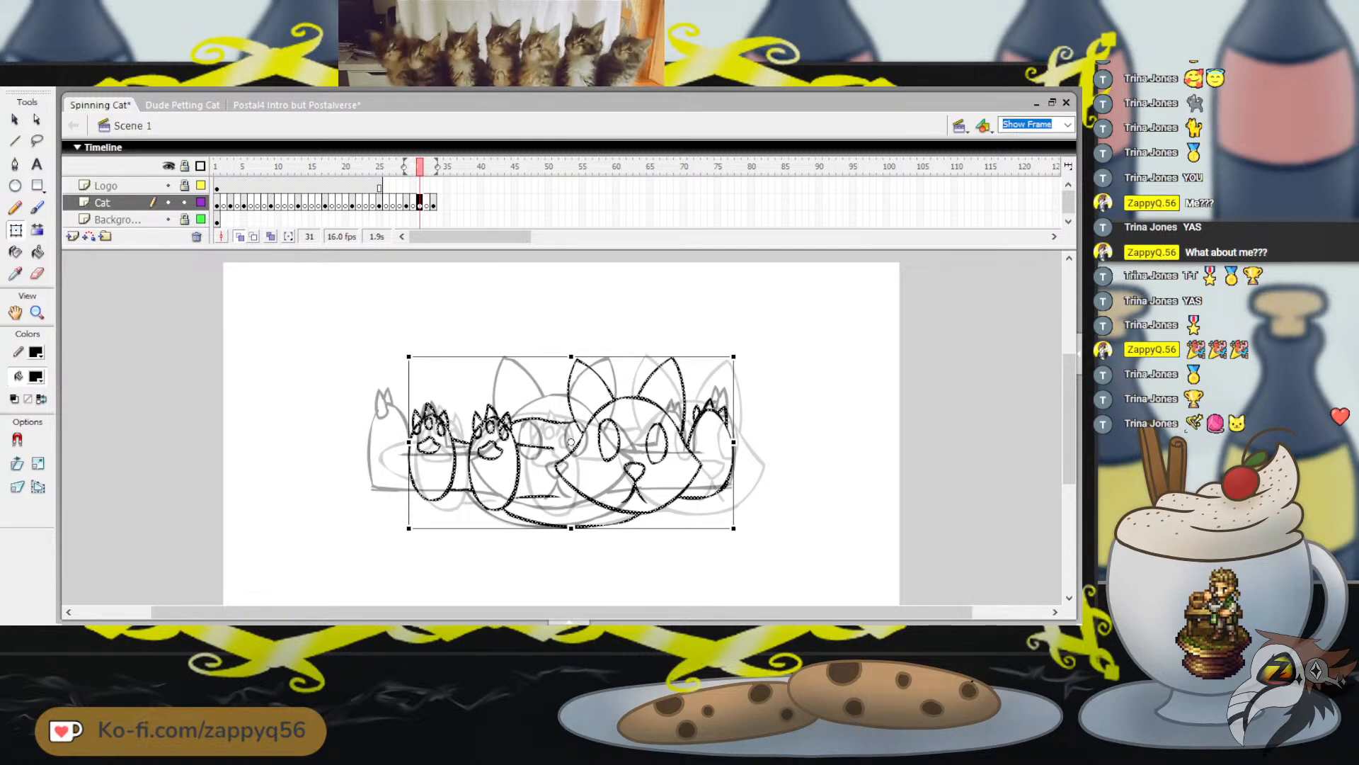
key("Left")
key("Left")
key("Left")
key("Left")
key("Left")
key("Left")
key("Left")
key("Left")
key("Left")
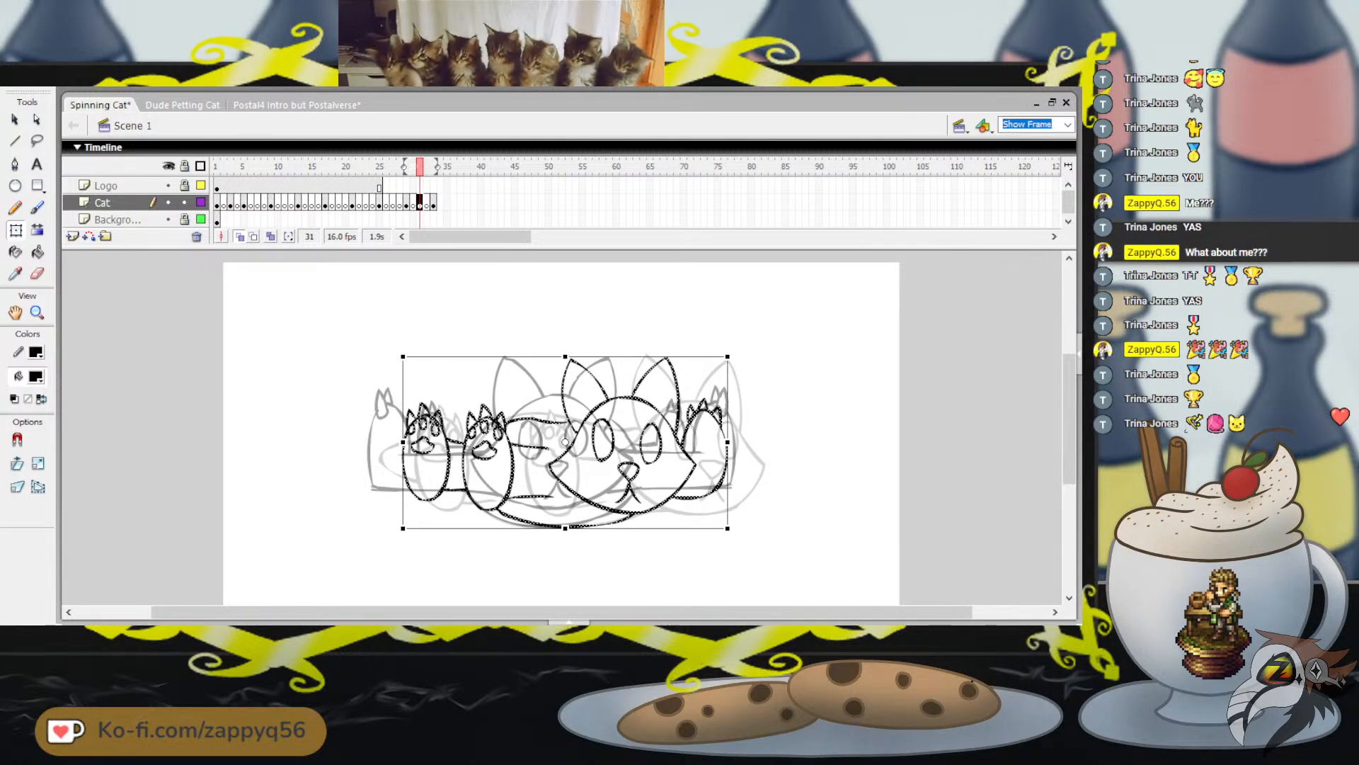
key("Escape")
Scrub through the timeline and play back the spin to check how the mirrored poses move
mouse_move(420, 166)
left_mouse_down()
mouse_move(406, 166)
mouse_move(433, 167)
mouse_move(217, 166)
mouse_move(434, 166)
left_mouse_up()
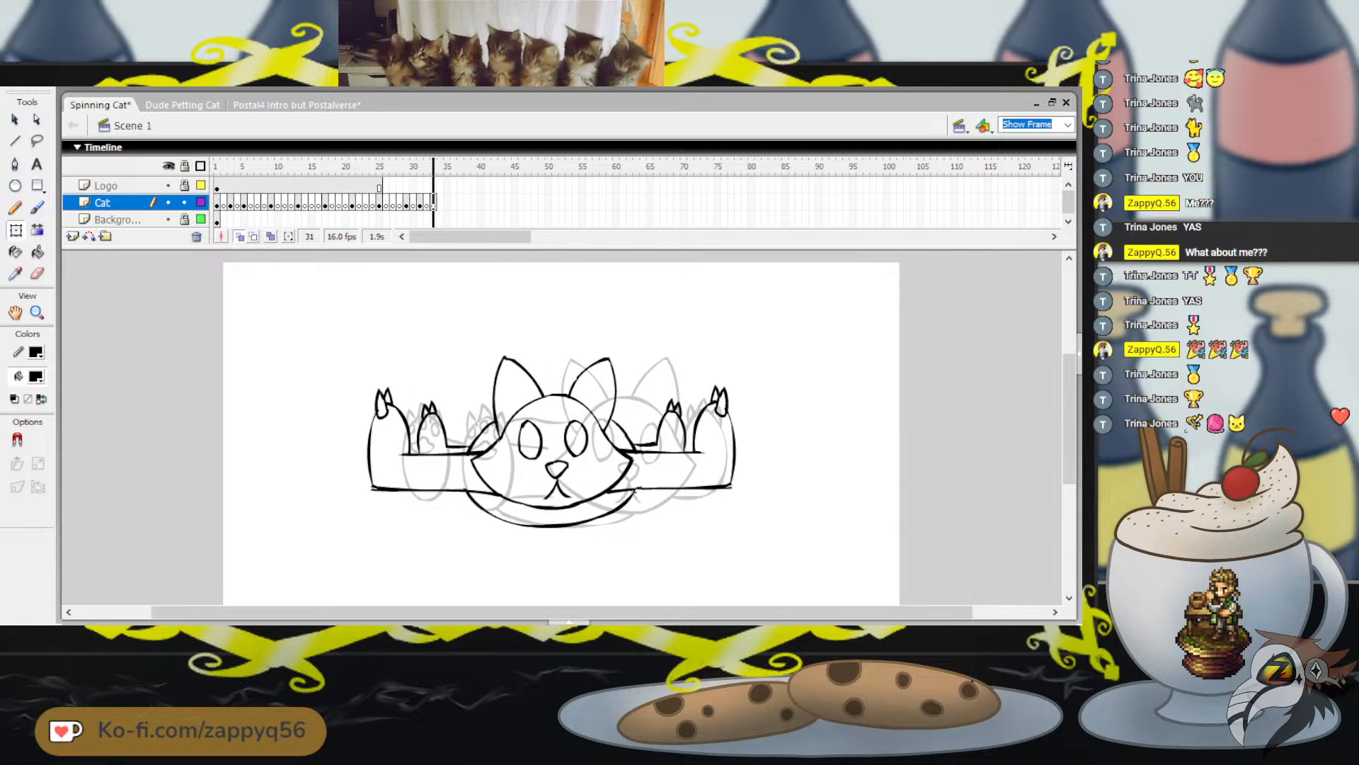
left_click(217, 166)
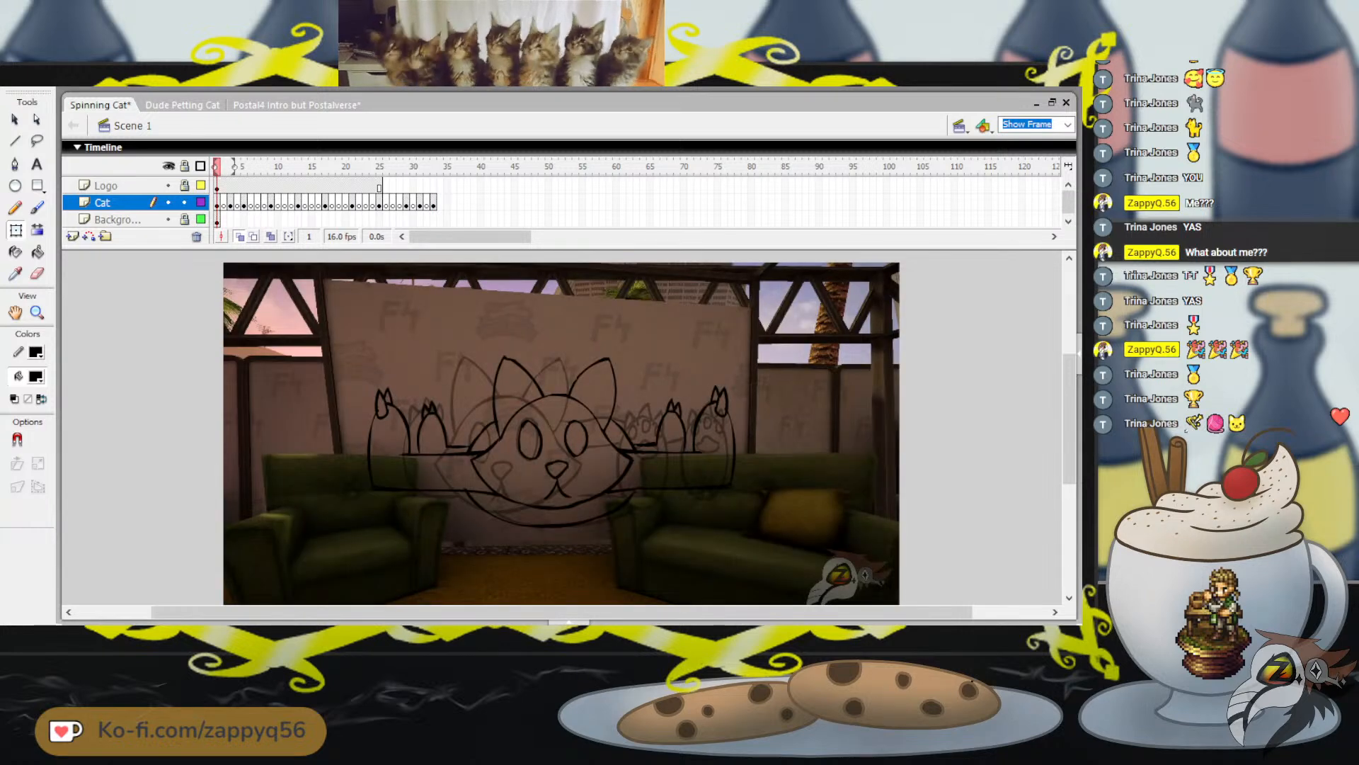
left_click_drag(216, 167, 407, 167)
key("Return")
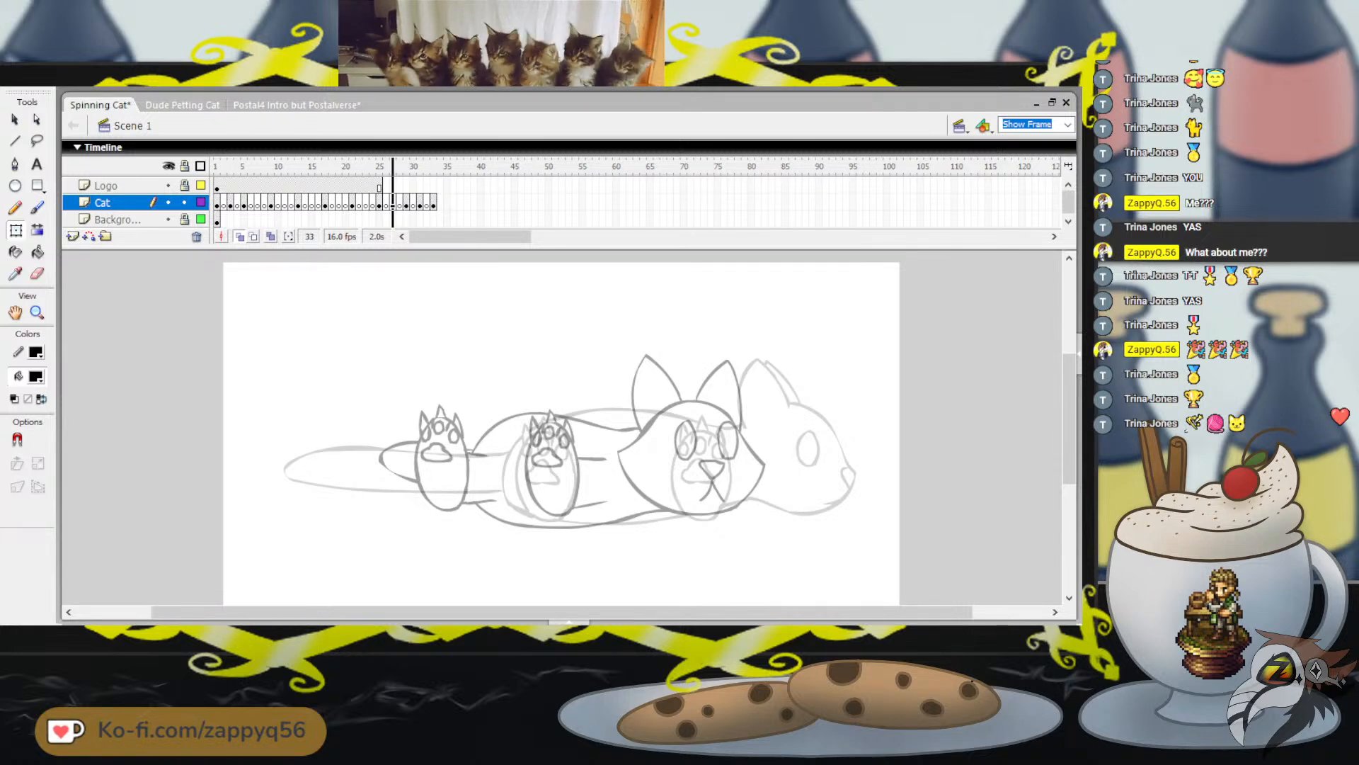
left_click_drag(393, 167, 244, 167)
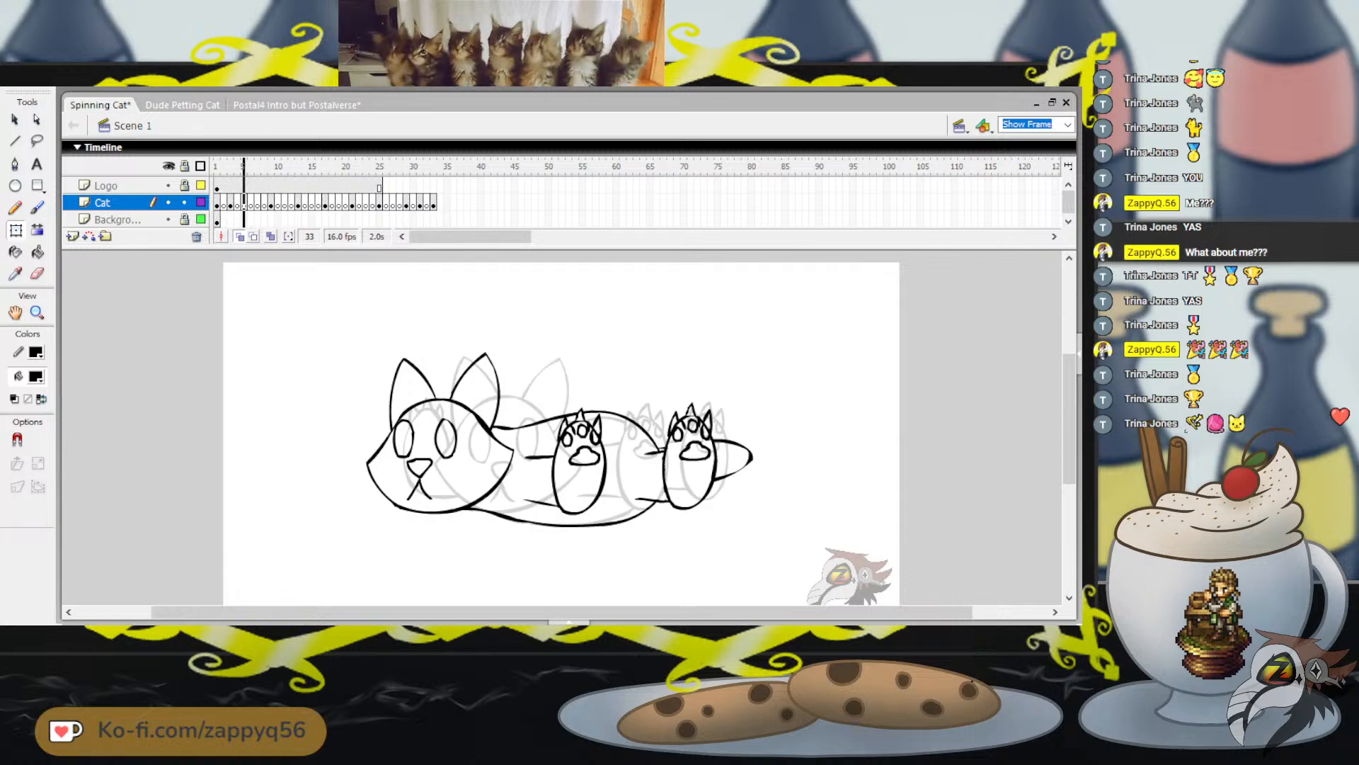
Flip back and forth through the early poses to examine the cat's movement between frames 4 and 9
key("period")
key("period")
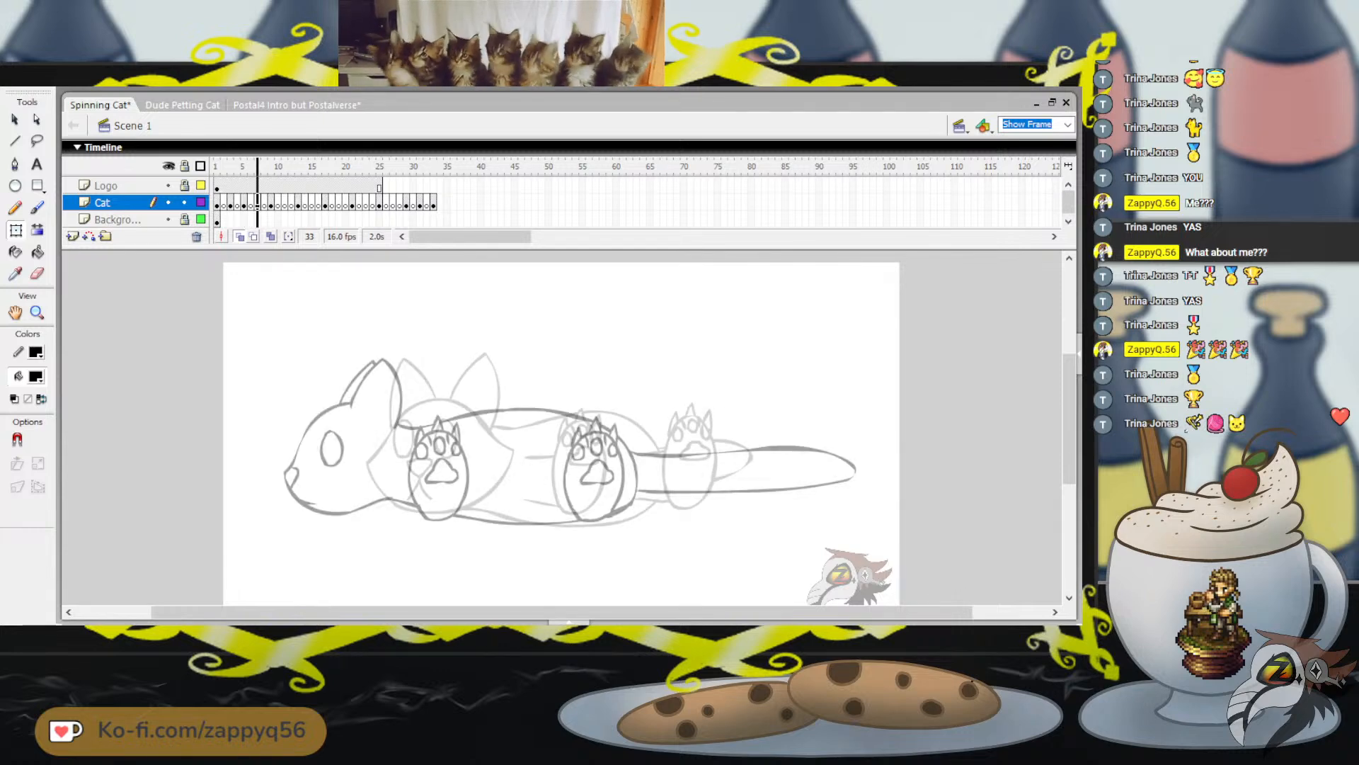
key("comma")
key("comma")
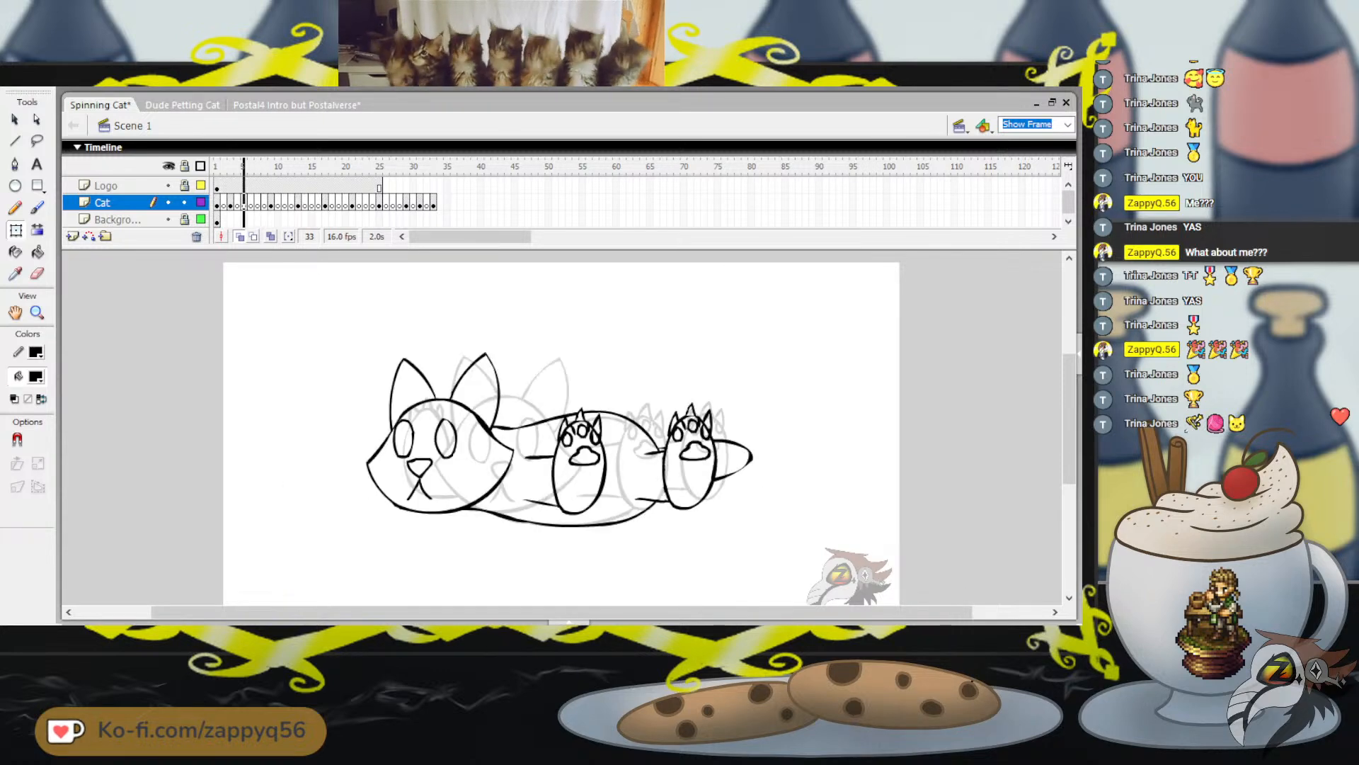
key("period")
key("period")
key("period")
key("period")
key("period")
key("period")
key("period")
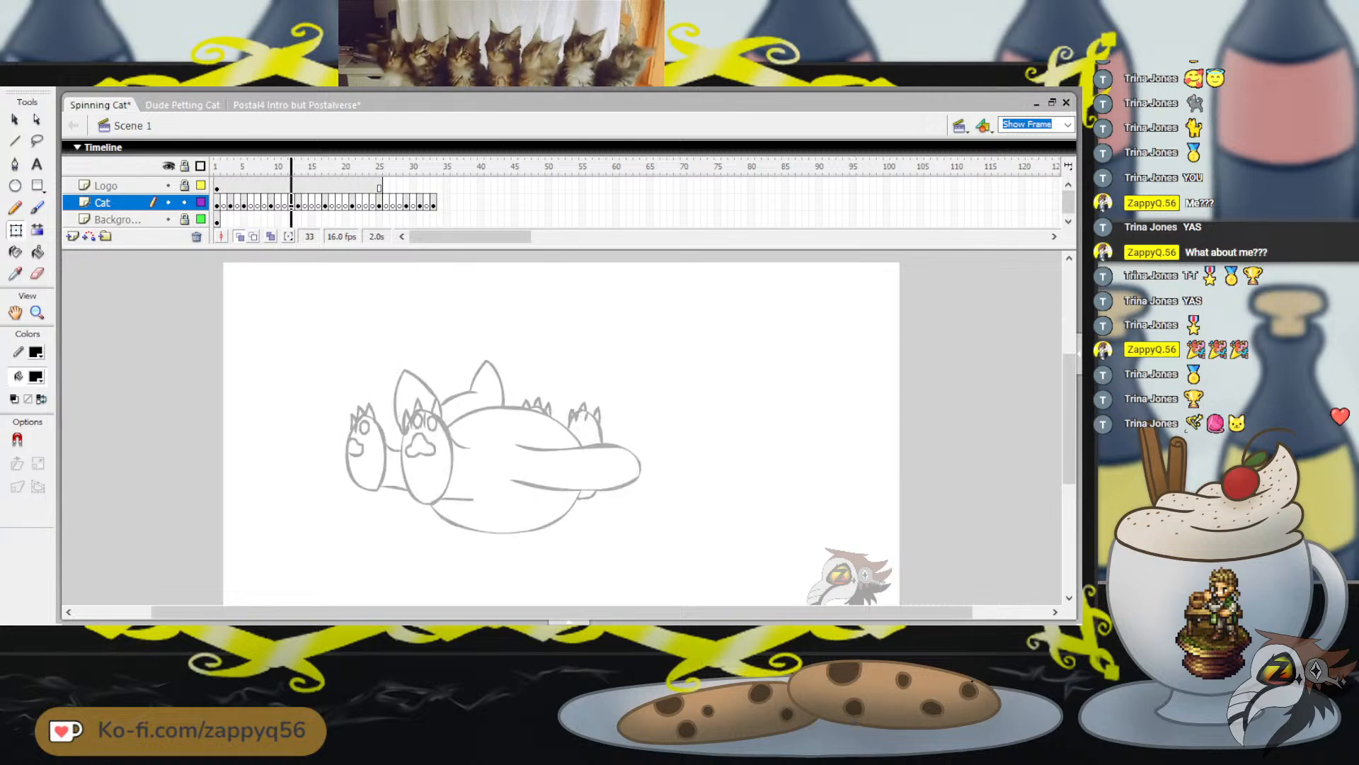
key("comma")
key("comma")
key("comma")
key("comma")
key("comma")
key("comma")
key("comma")
key("comma")
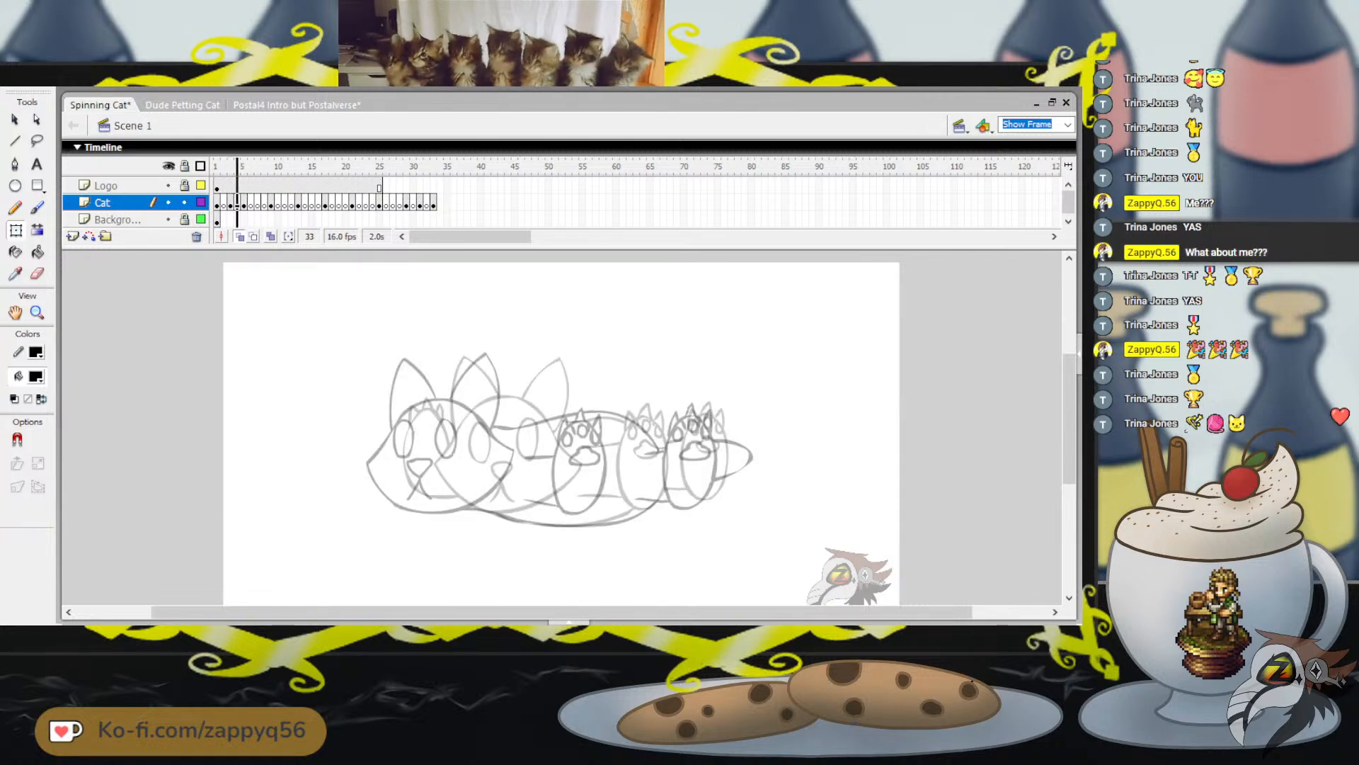
key("period")
key("period")
key("period")
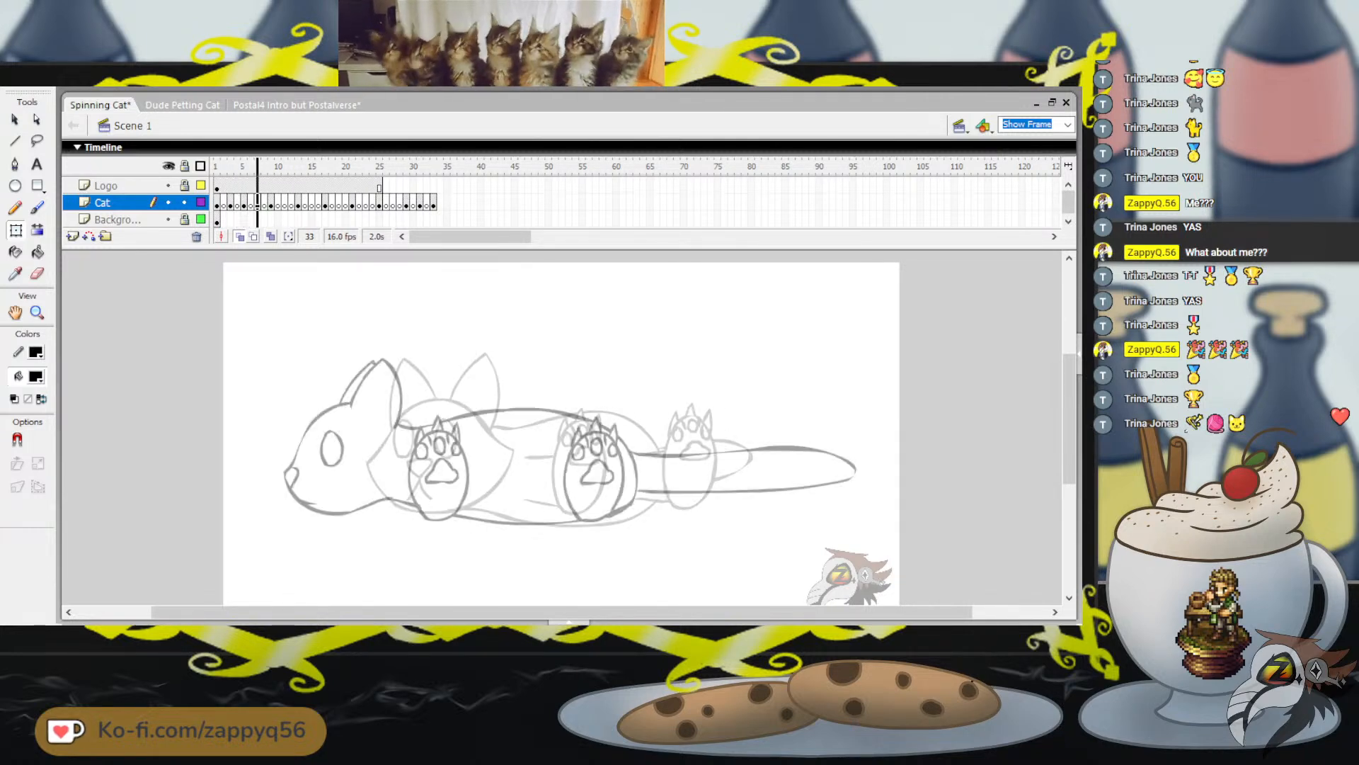
mouse_move(257, 166)
left_mouse_down()
mouse_move(420, 166)
mouse_move(257, 167)
left_mouse_up()
key("period")
key("period")
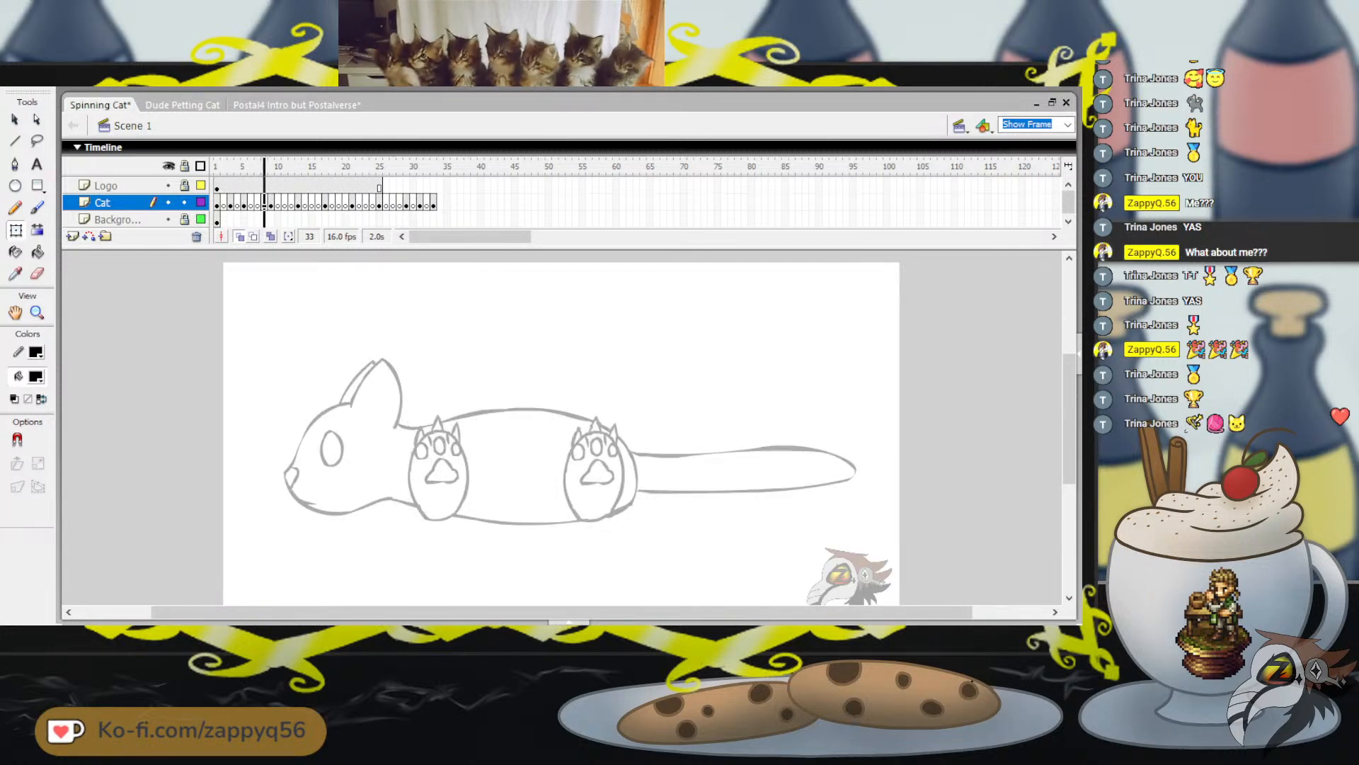
key("comma")
key("comma")
key("comma")
key("period")
key("period")
key("period")
key("period")
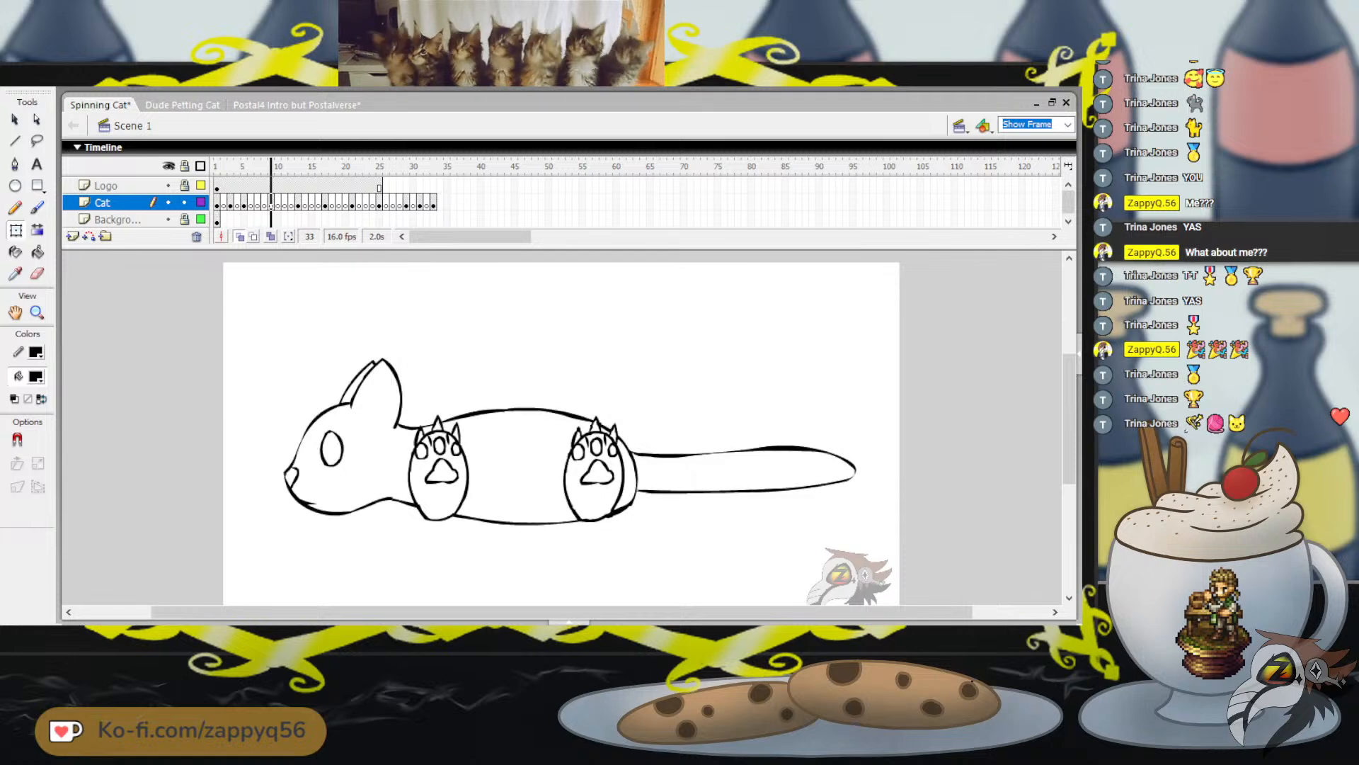
Extend the onion skin back to frame 5 and shift the side-view cat on frame 9 to the left
left_click_drag(255, 167, 242, 166)
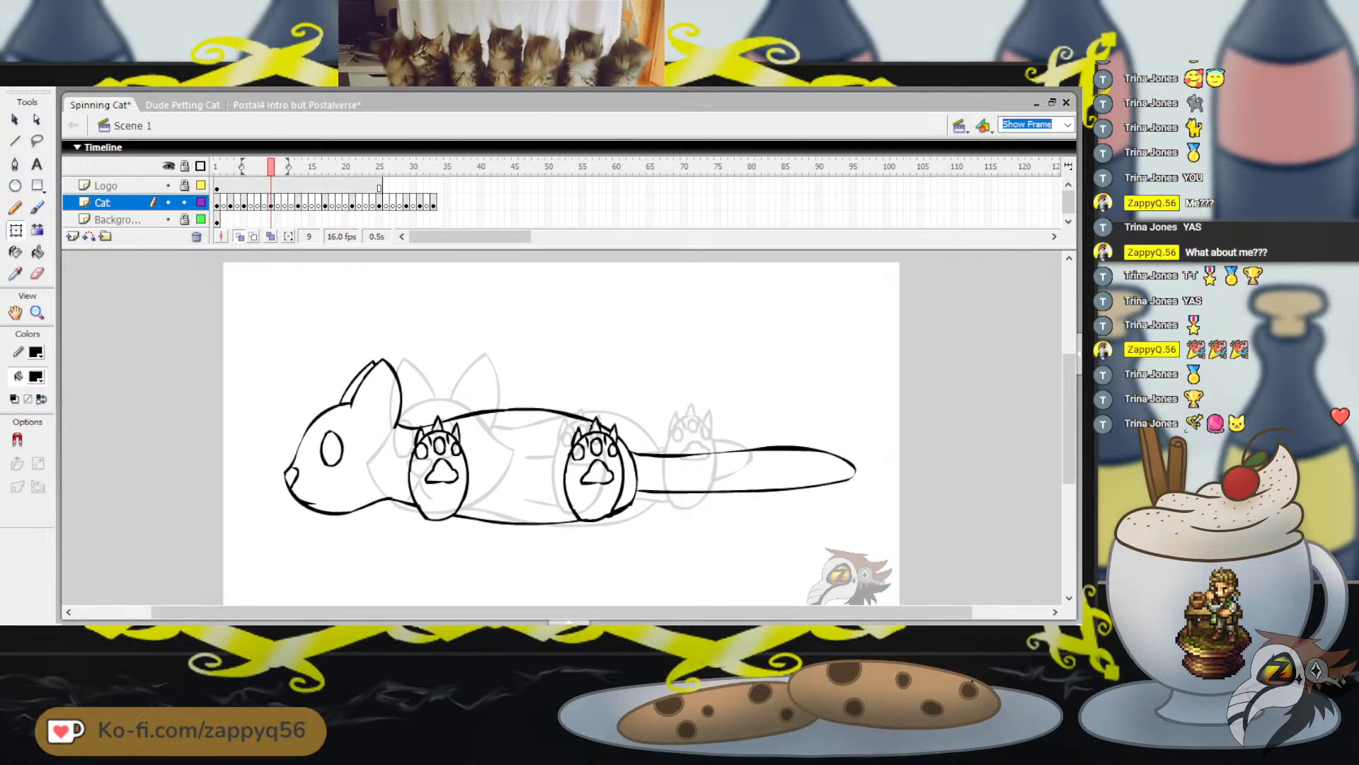
left_click(271, 203)
key("Left")
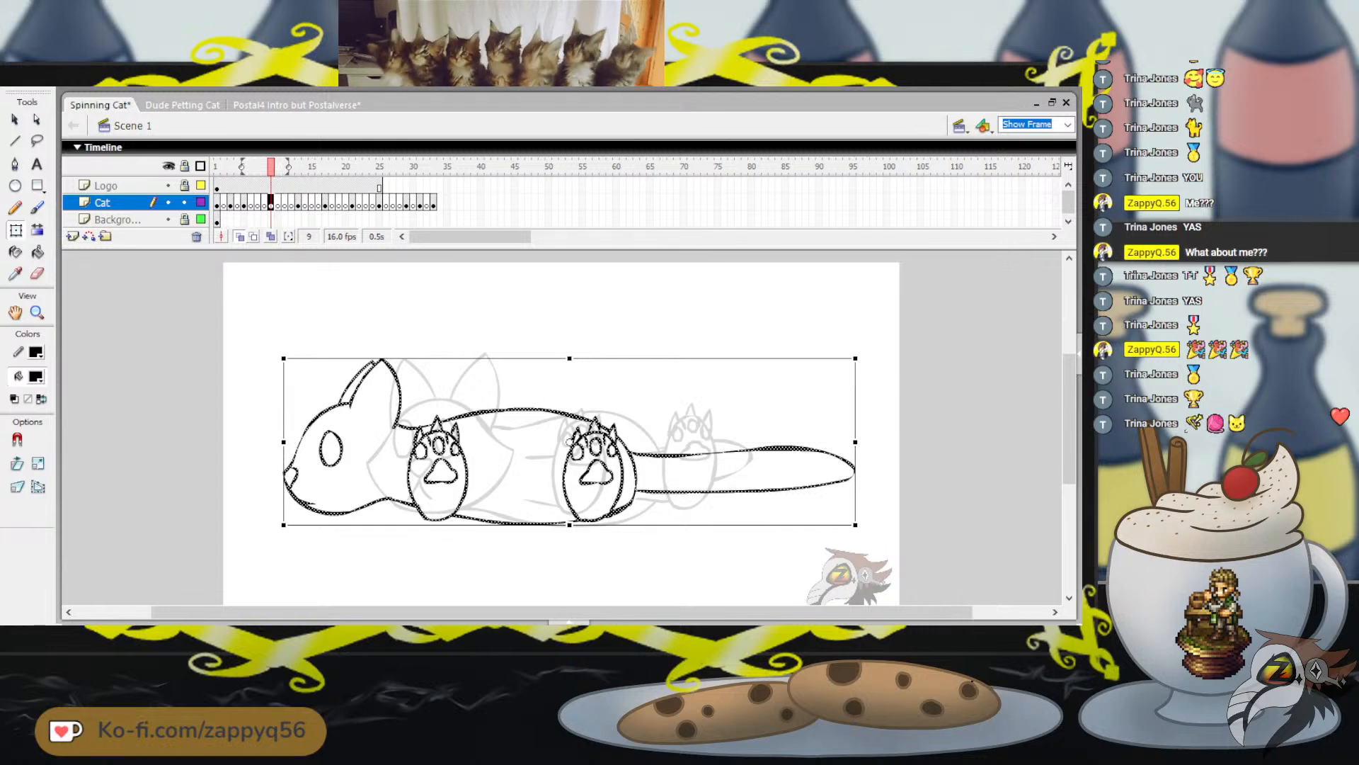
key("Left")
key("Left")
key("Left")
key("Left")
key("Left")
key("Left")
key("Left")
key("Left")
key("Left")
key("Left")
key("Left")
key("Left")
key("Left")
key("Left")
key("Left")
key("Left")
key("Left")
key("Left")
key("Left")
key("Left")
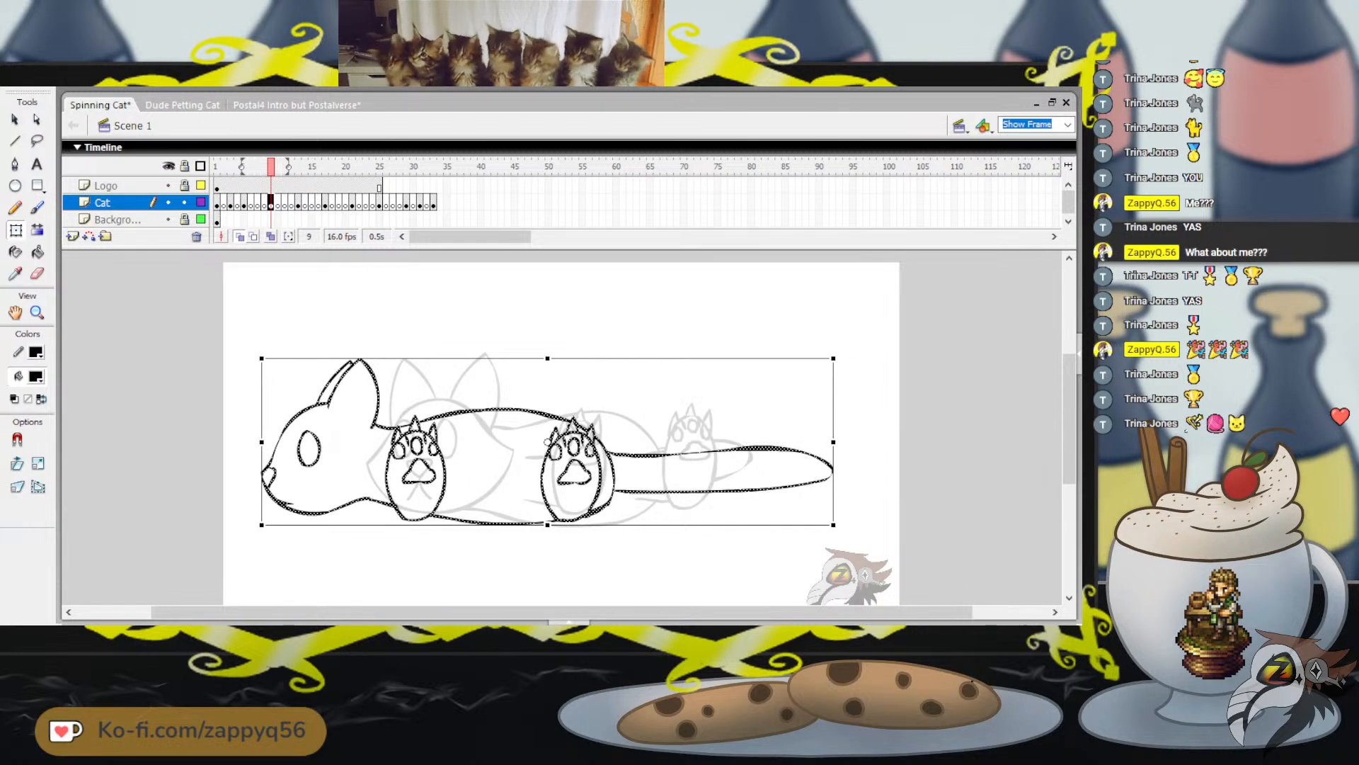
key("Right")
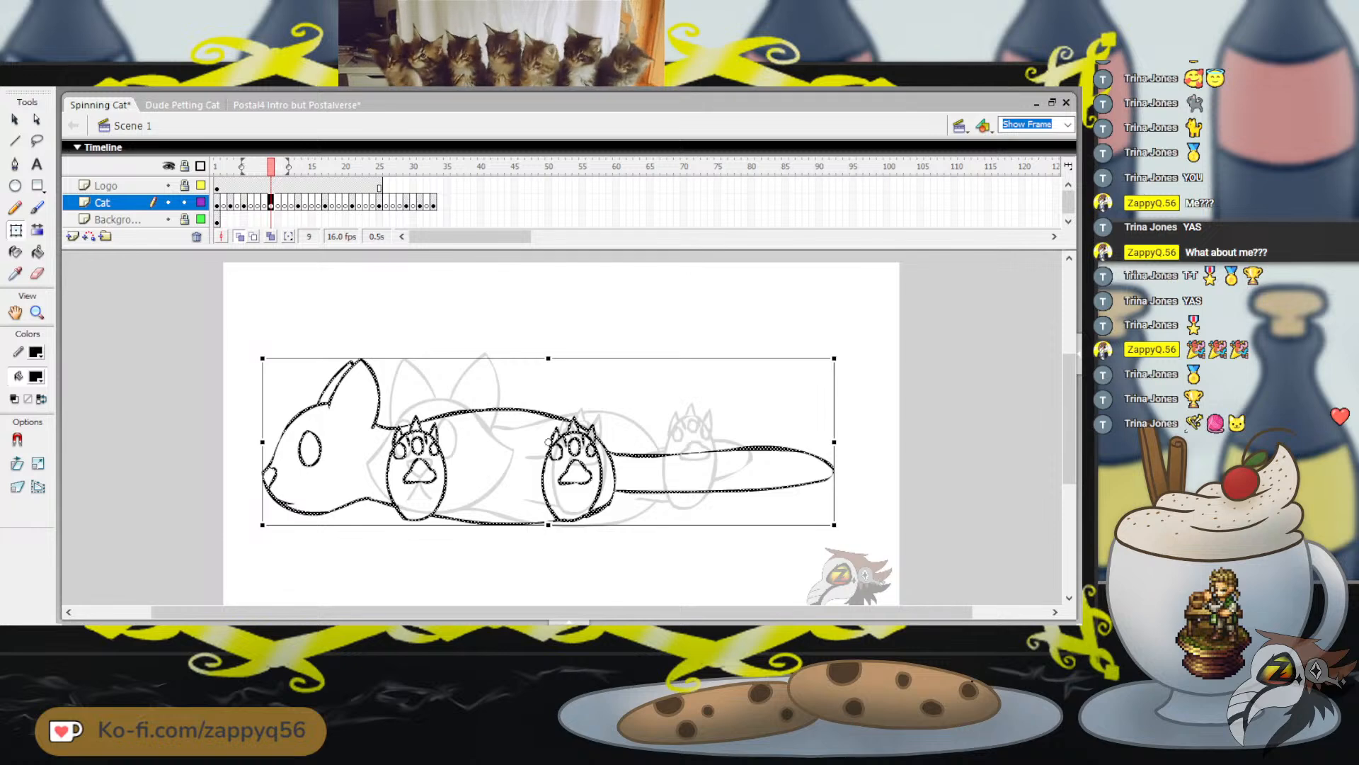
On frame 5, extend the onion skin forward to frame 9 and shift the whole cat slightly left
key("Return")
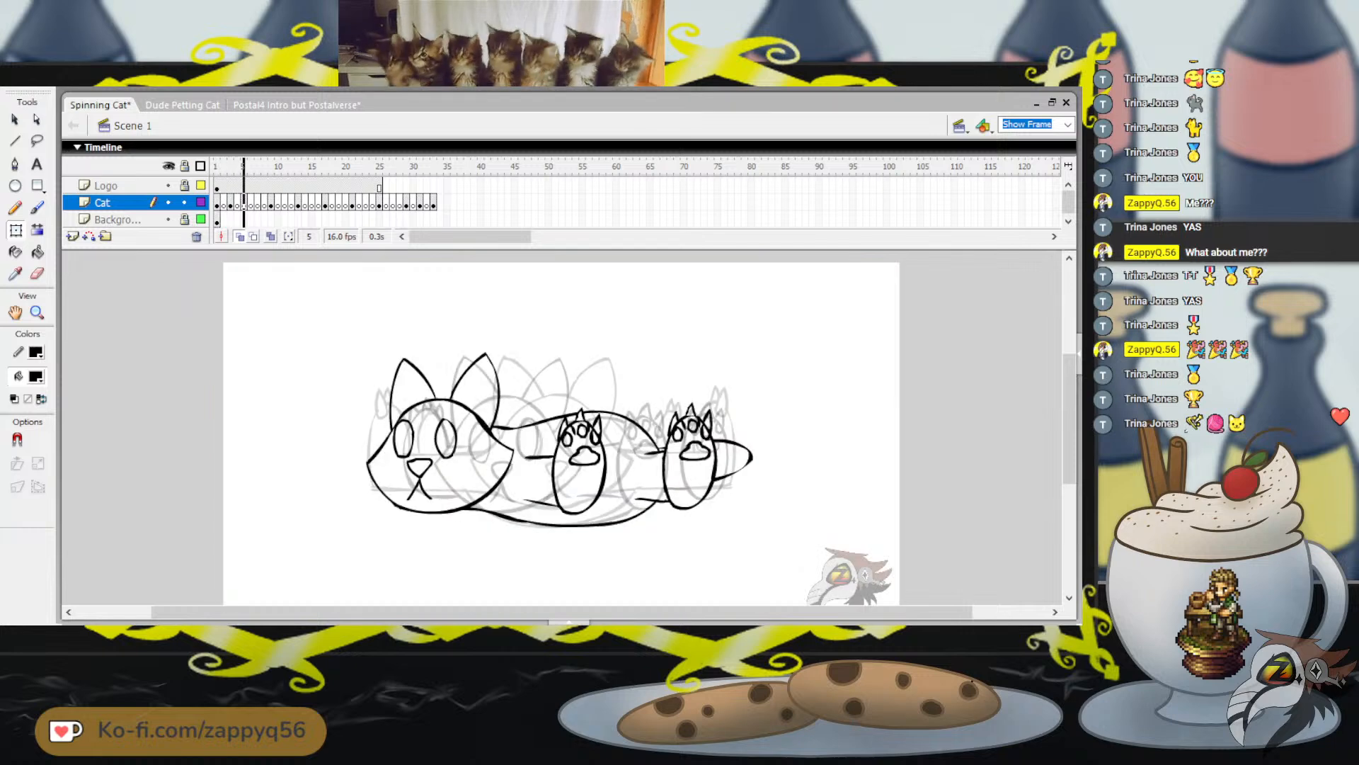
key("comma")
key("comma")
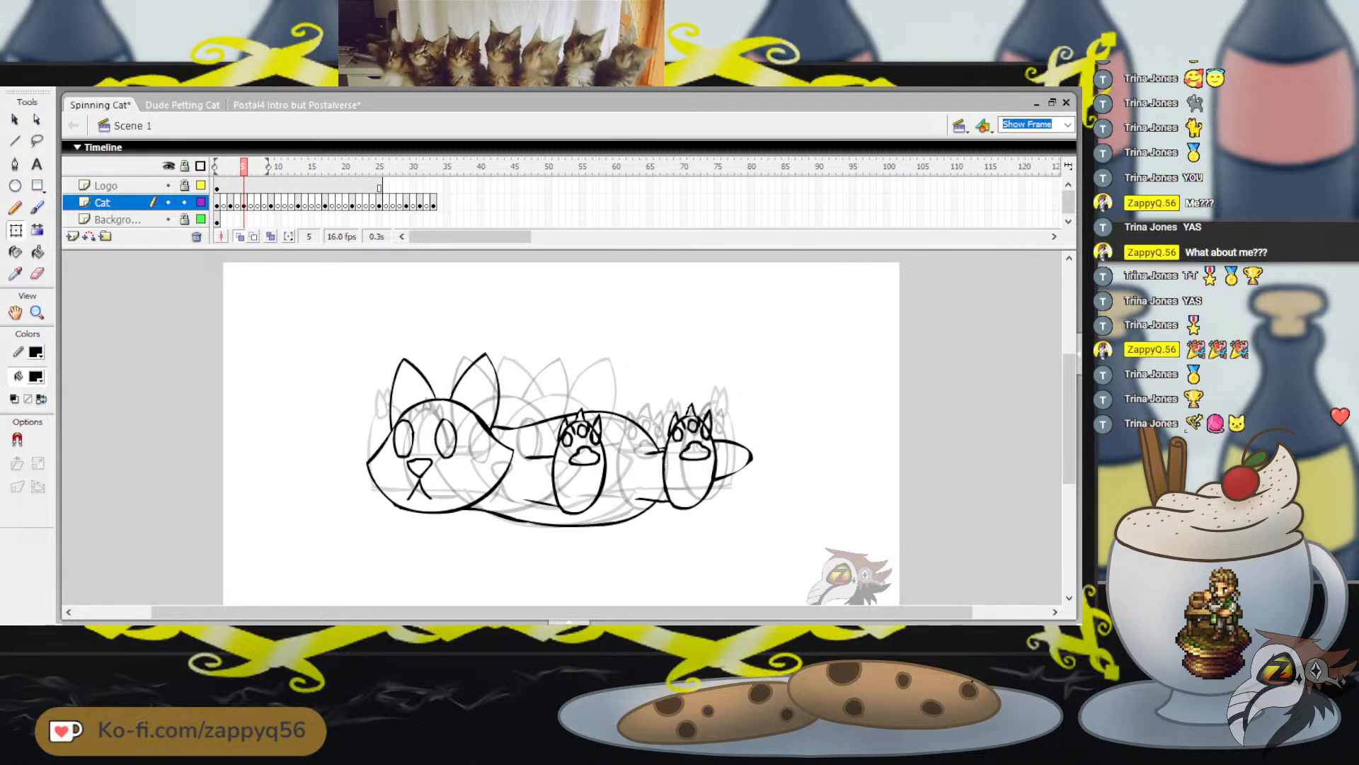
left_click_drag(269, 167, 274, 166)
mouse_move(361, 314)
left_mouse_down()
mouse_move(520, 431)
mouse_move(883, 553)
left_mouse_up()
key("Left")
key("Left")
key("Left")
key("Left")
key("Left")
key("Left")
key("Left")
key("Left")
key("Left")
key("Left")
key("Left")
key("Left")
key("Left")
key("Left")
key("Left")
key("Left")
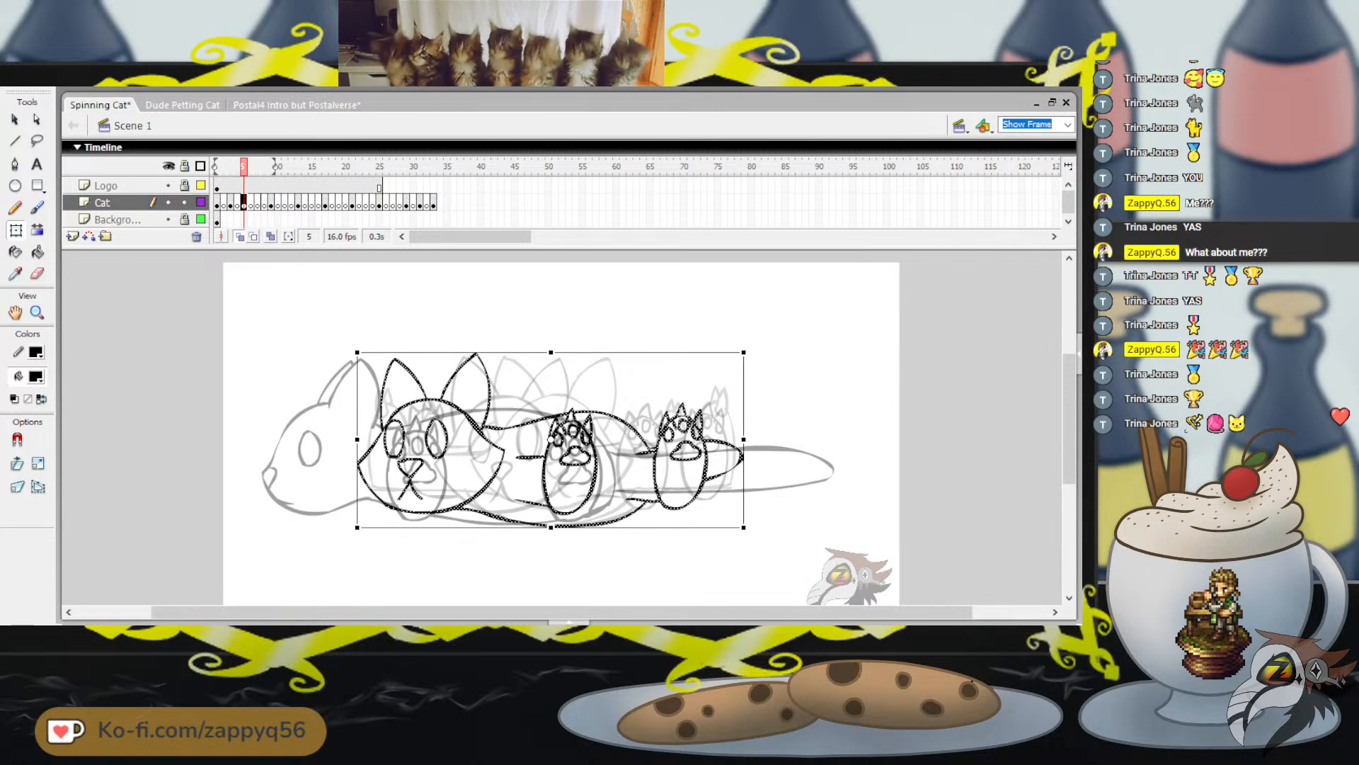
key("Right")
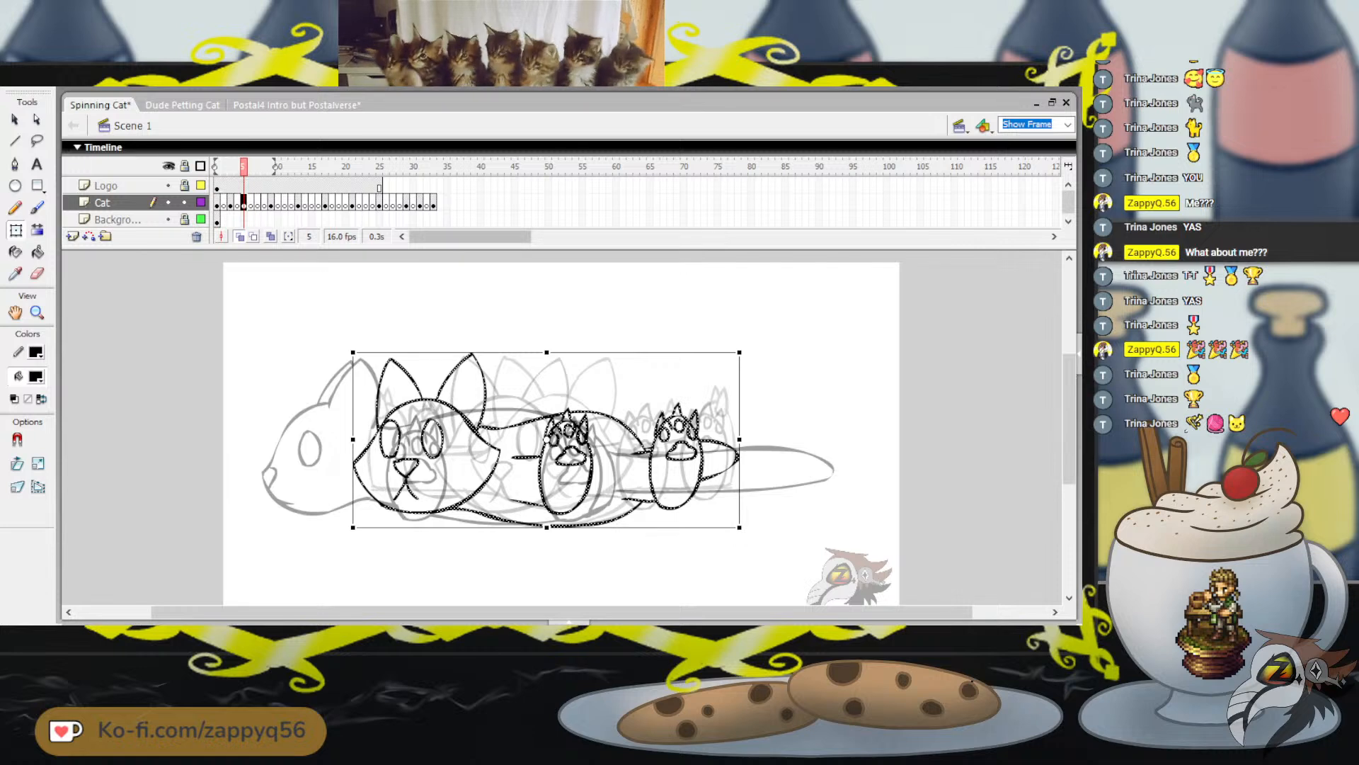
Shift the whole cat on frame 3 slightly left against the onion-skinned poses, and go to frame 31
key("comma")
key("comma")
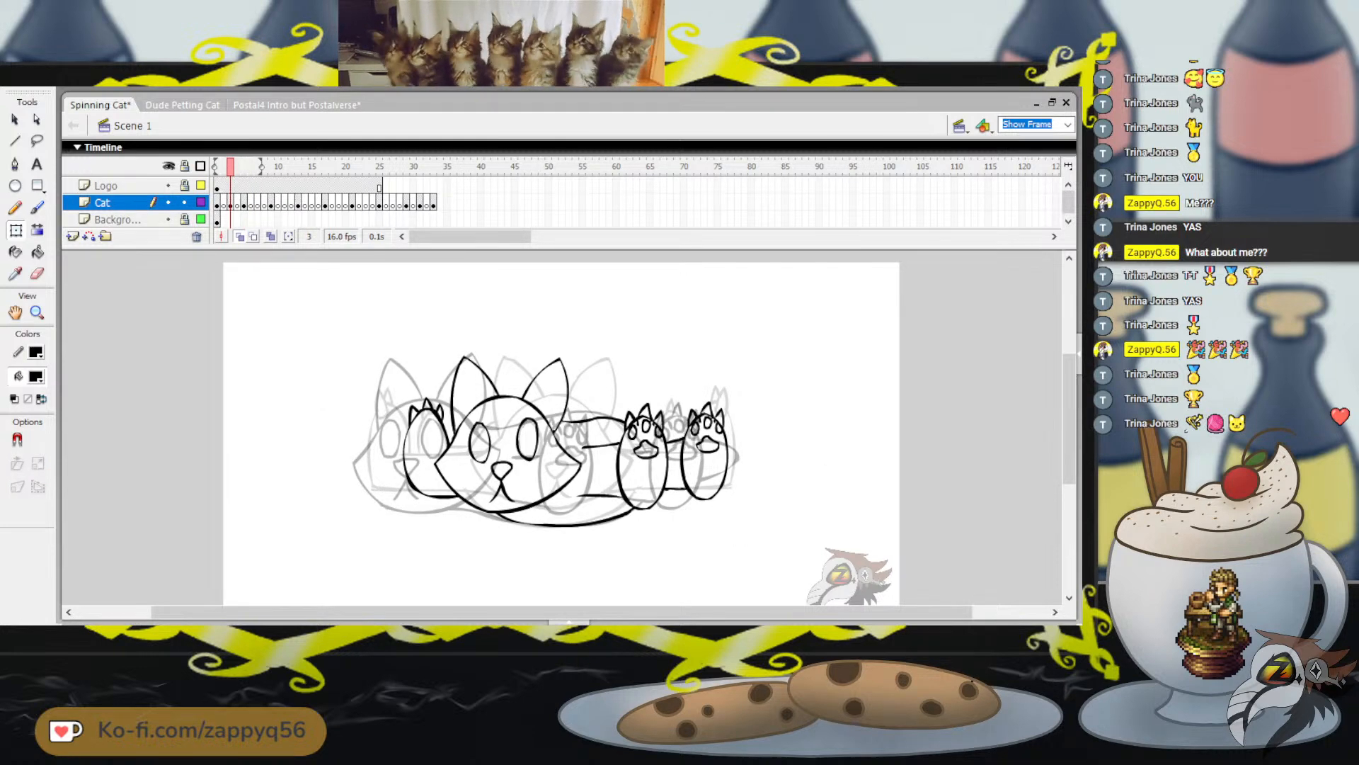
left_click_drag(376, 307, 811, 552)
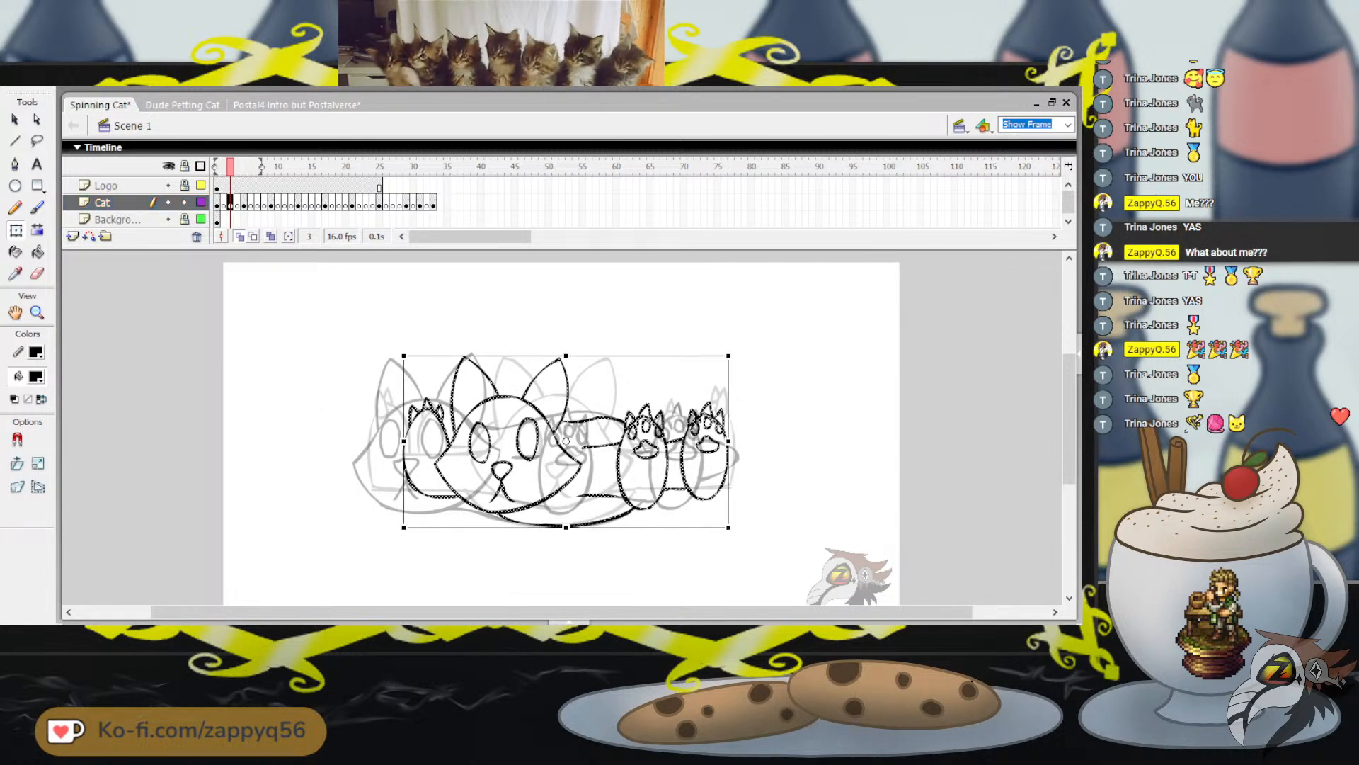
key("Left")
key("Left")
key("Left")
key("Left")
key("Left")
key("Left")
key("Left")
key("Left")
key("Left")
key("Left")
key("Left")
key("Left")
key("Left")
key("Left")
key("Left")
key("Left")
key("Left")
key("Left")
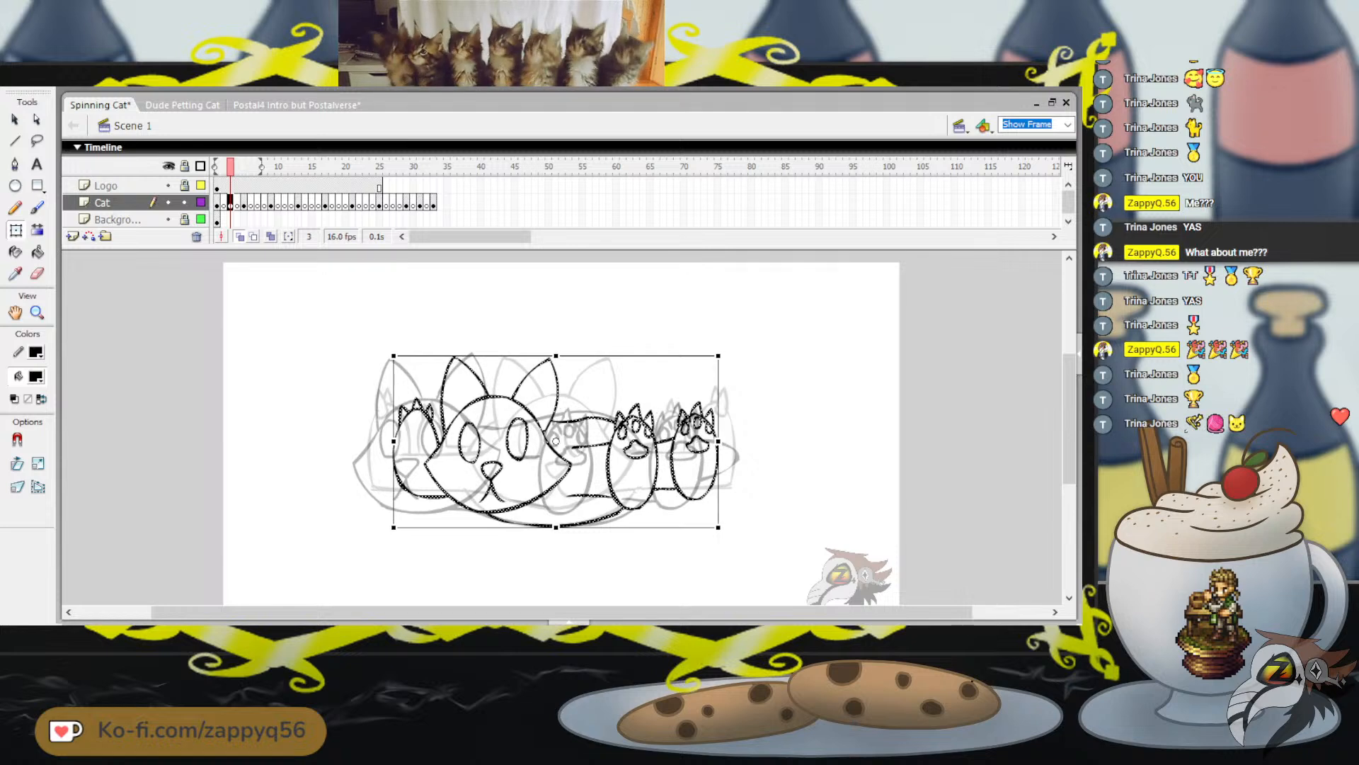
key("Left")
key("Left")
key("Left")
key("Left")
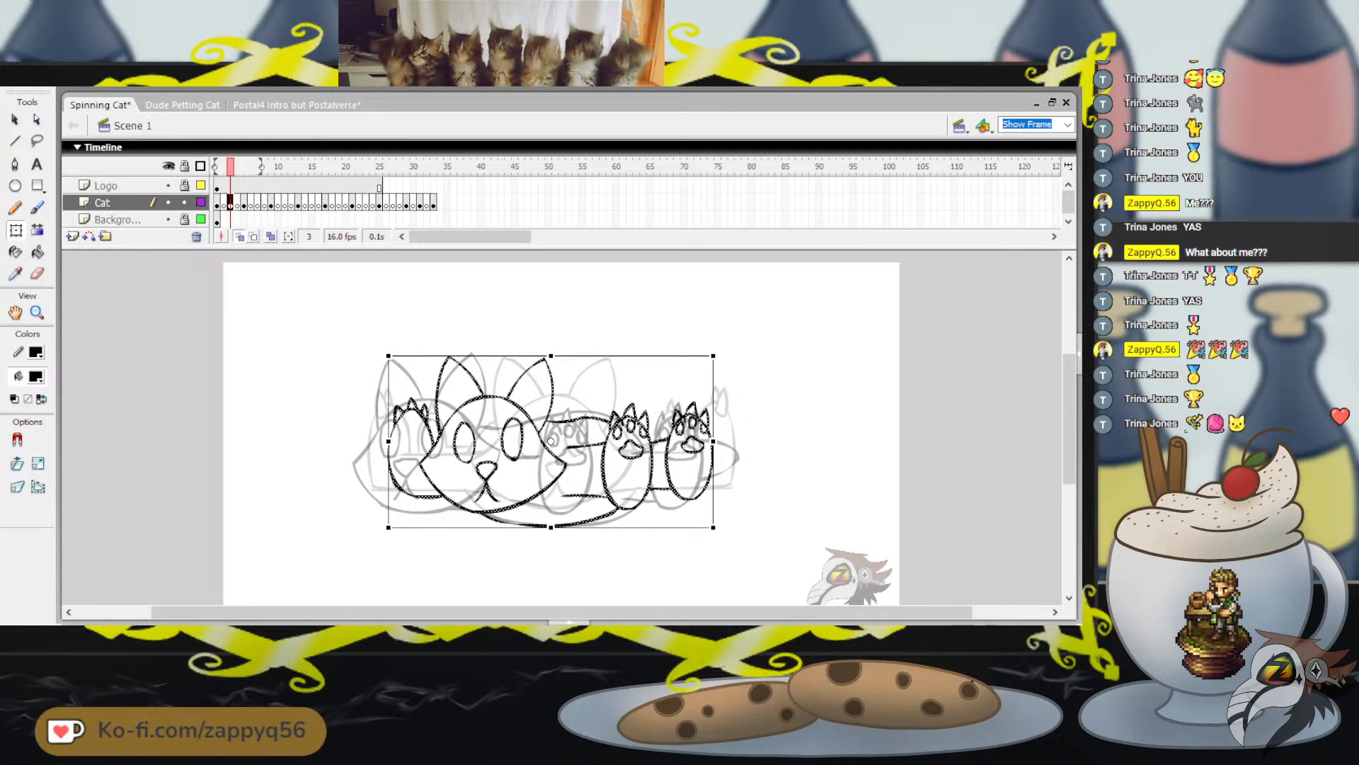
left_click(420, 167)
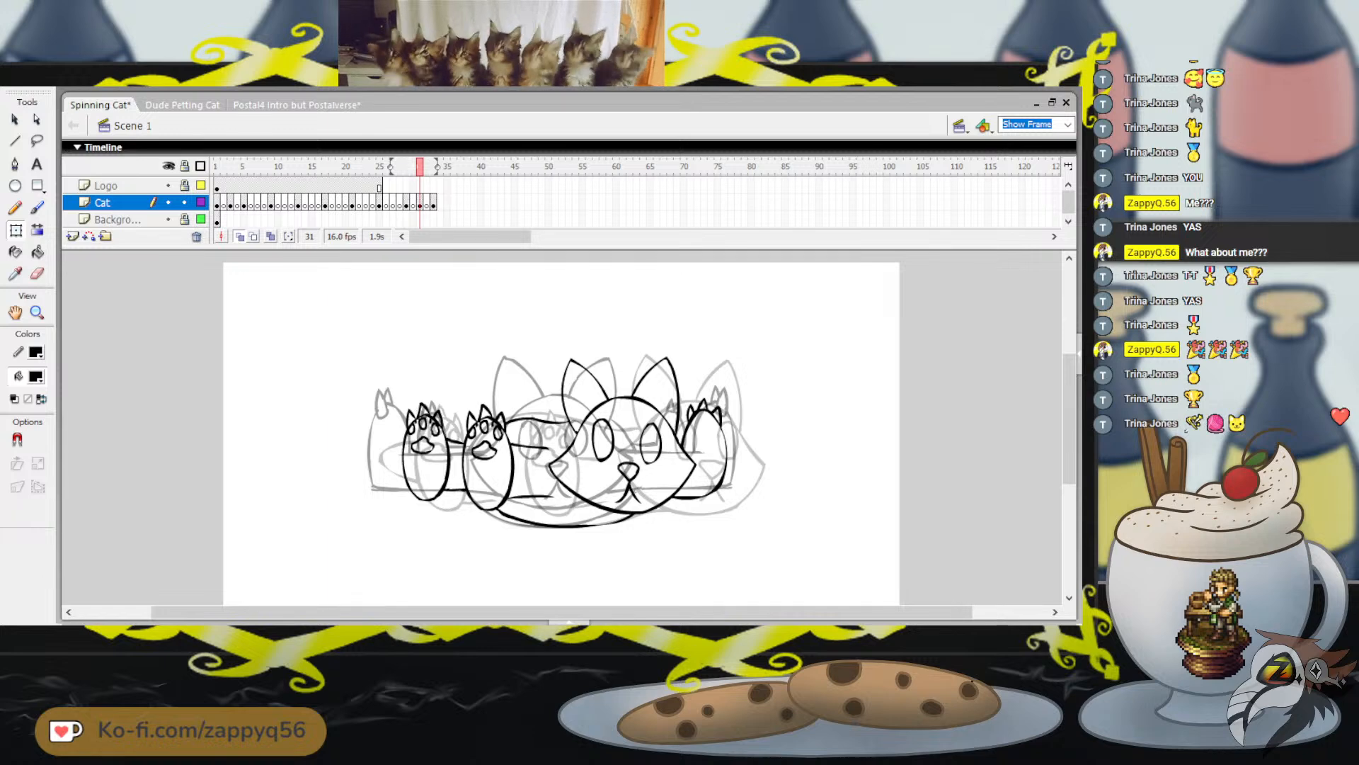
Shift the whole cat on frame 3 slightly left, and go to frame 31 to compare it with the mirrored pose
left_click(230, 166)
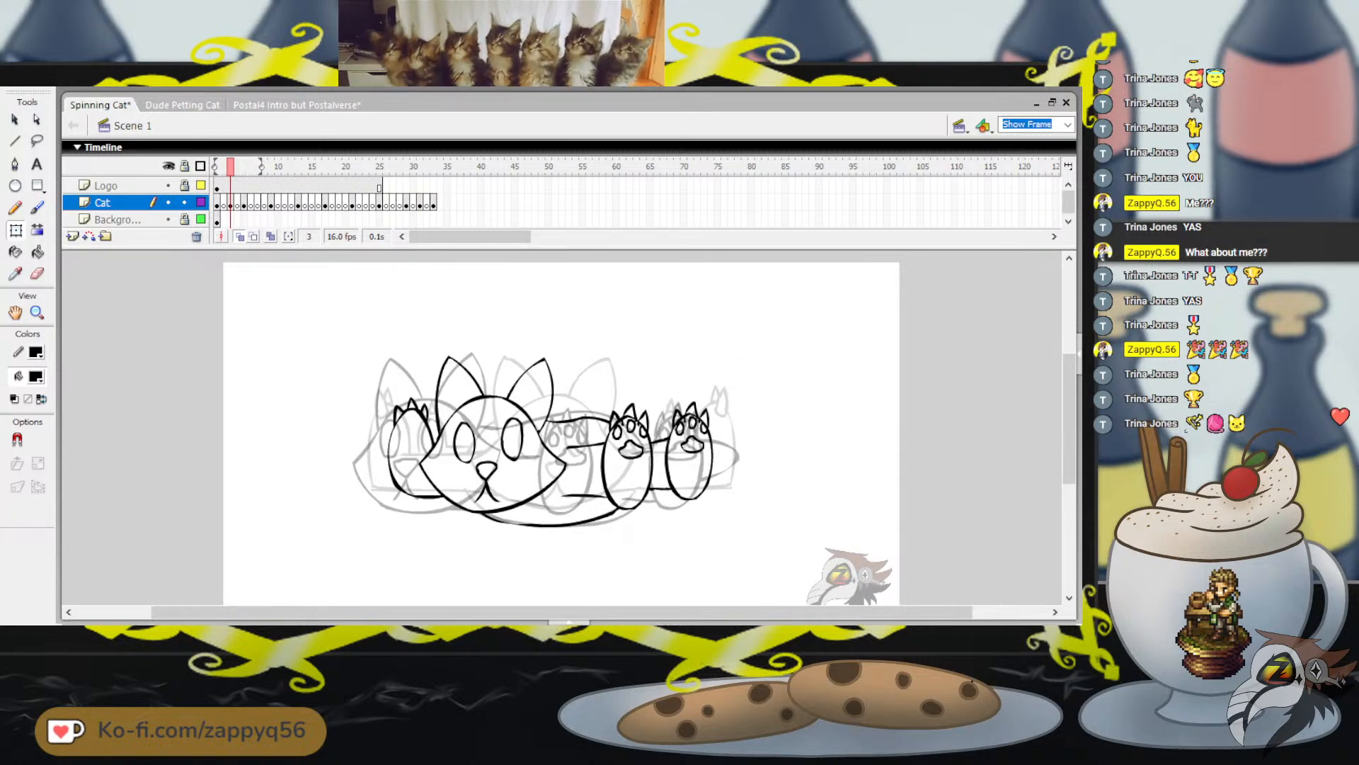
left_click_drag(368, 306, 794, 546)
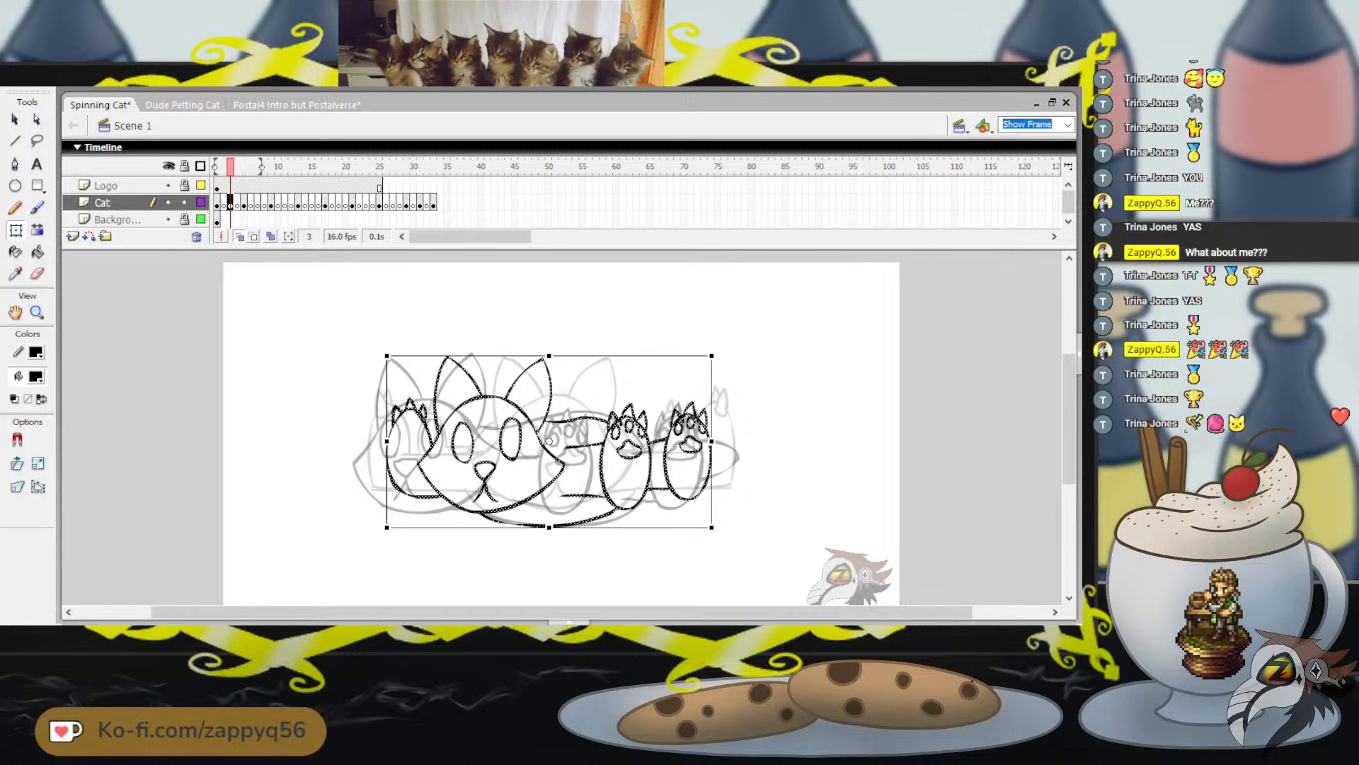
key("Left")
key("Left")
key("Left")
key("Left")
key("Left")
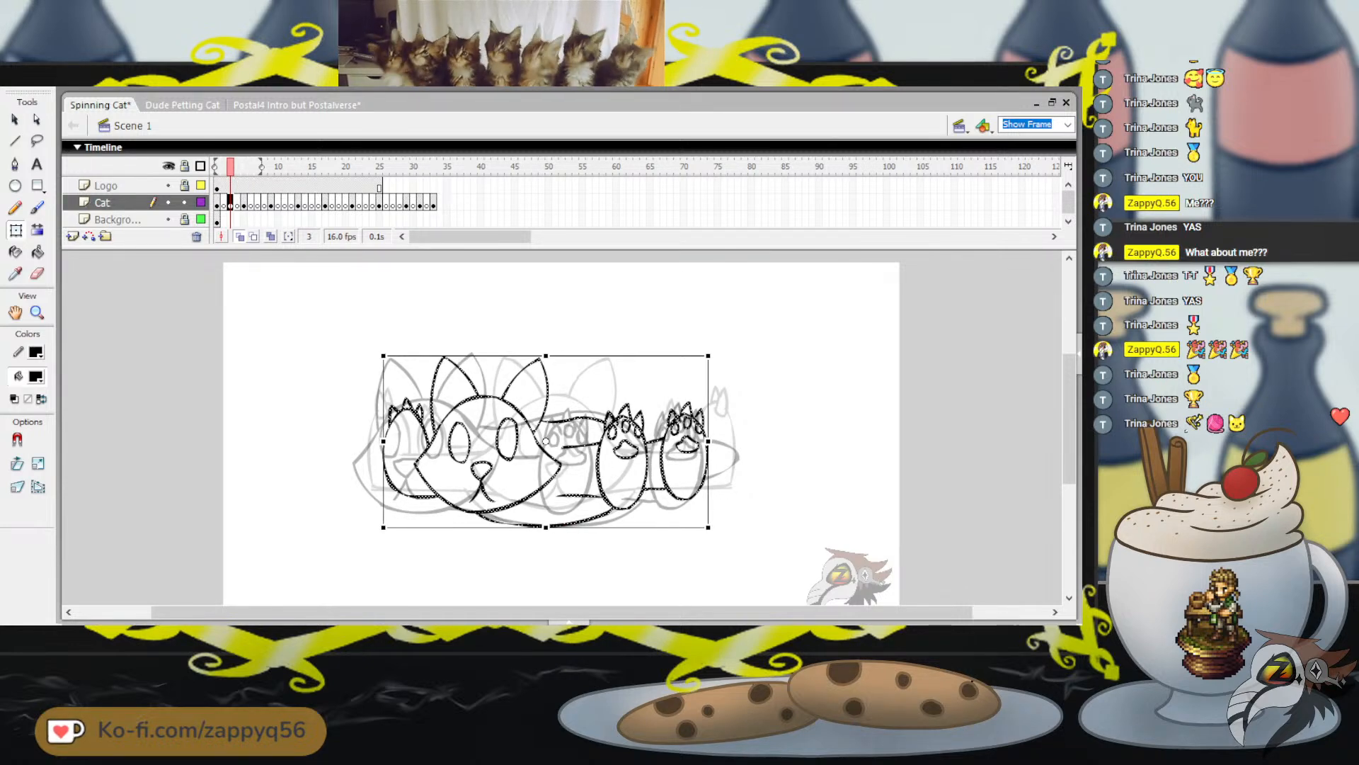
left_click(420, 166)
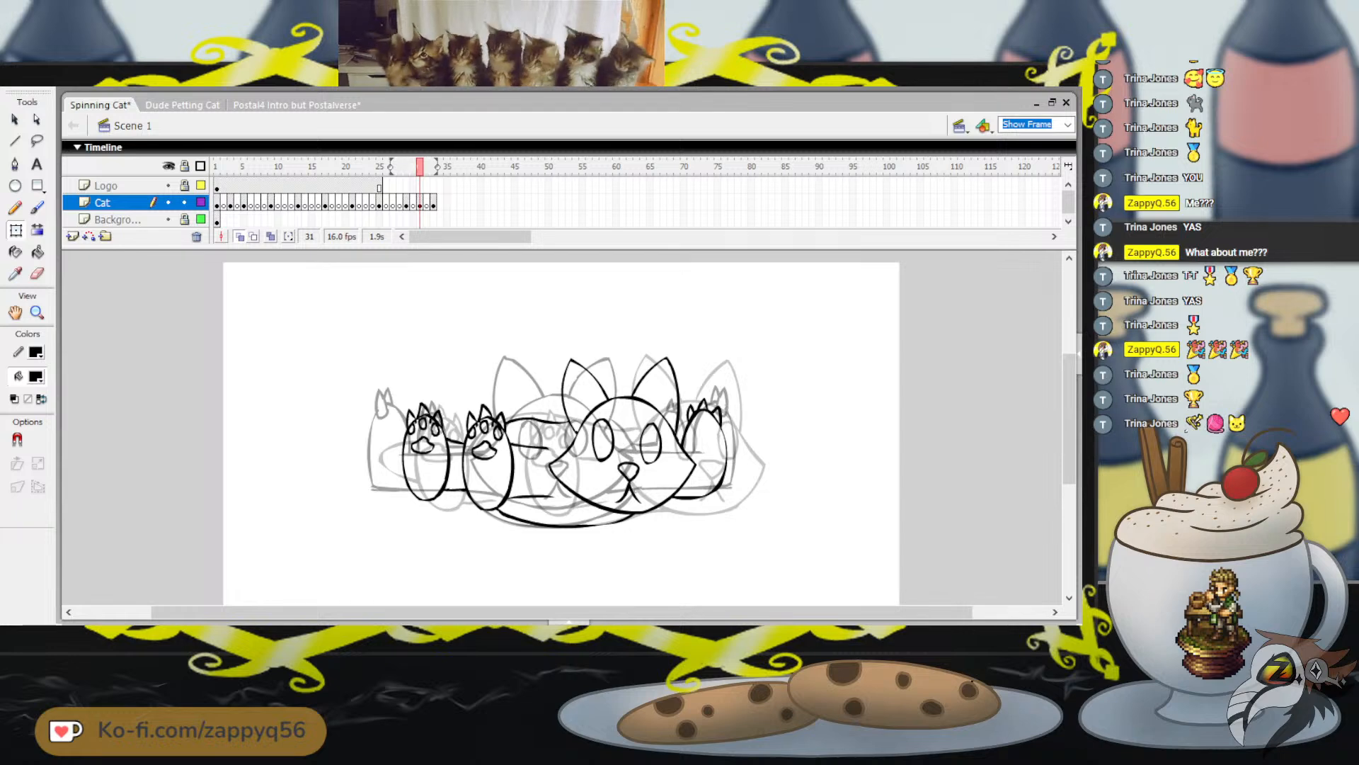
Reselect the whole cat on frame 3 to fine-tune its position, clear the selection and save the file
left_click(224, 166)
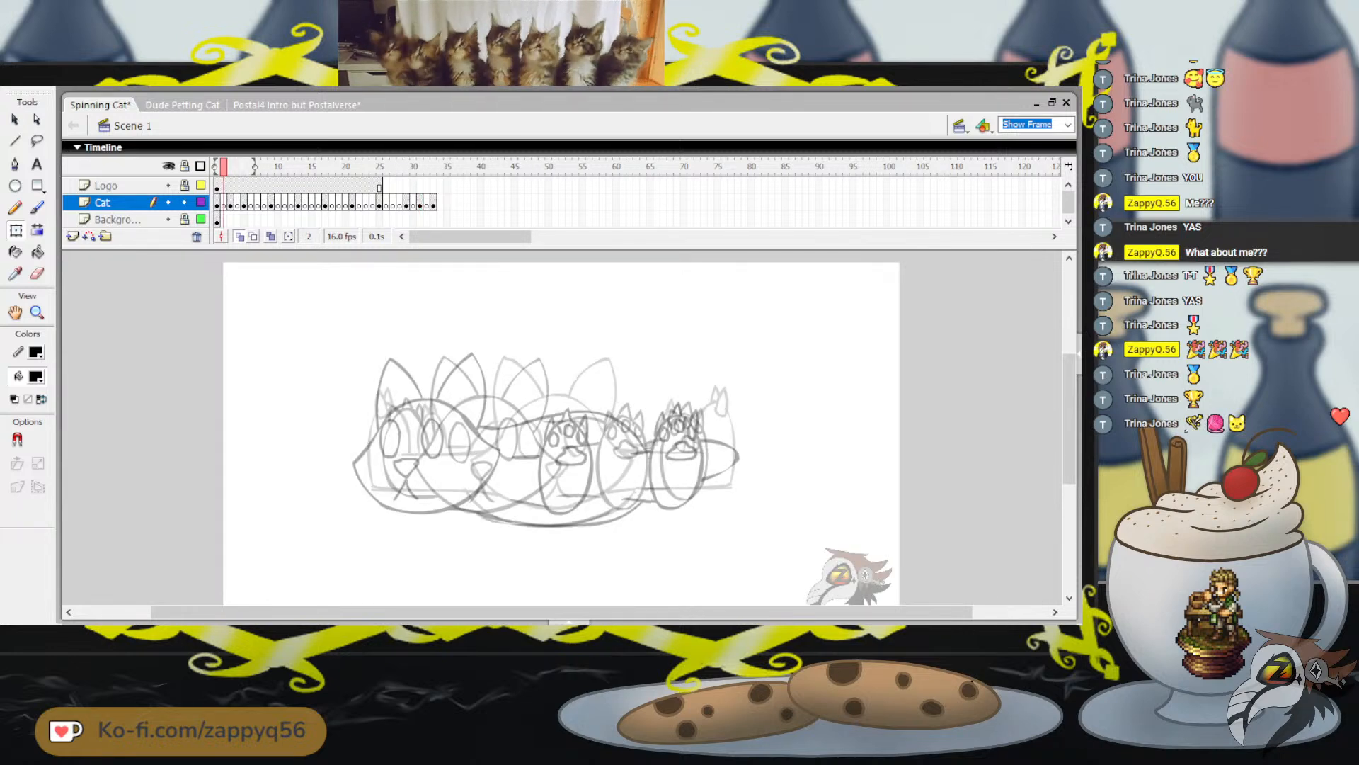
key(".")
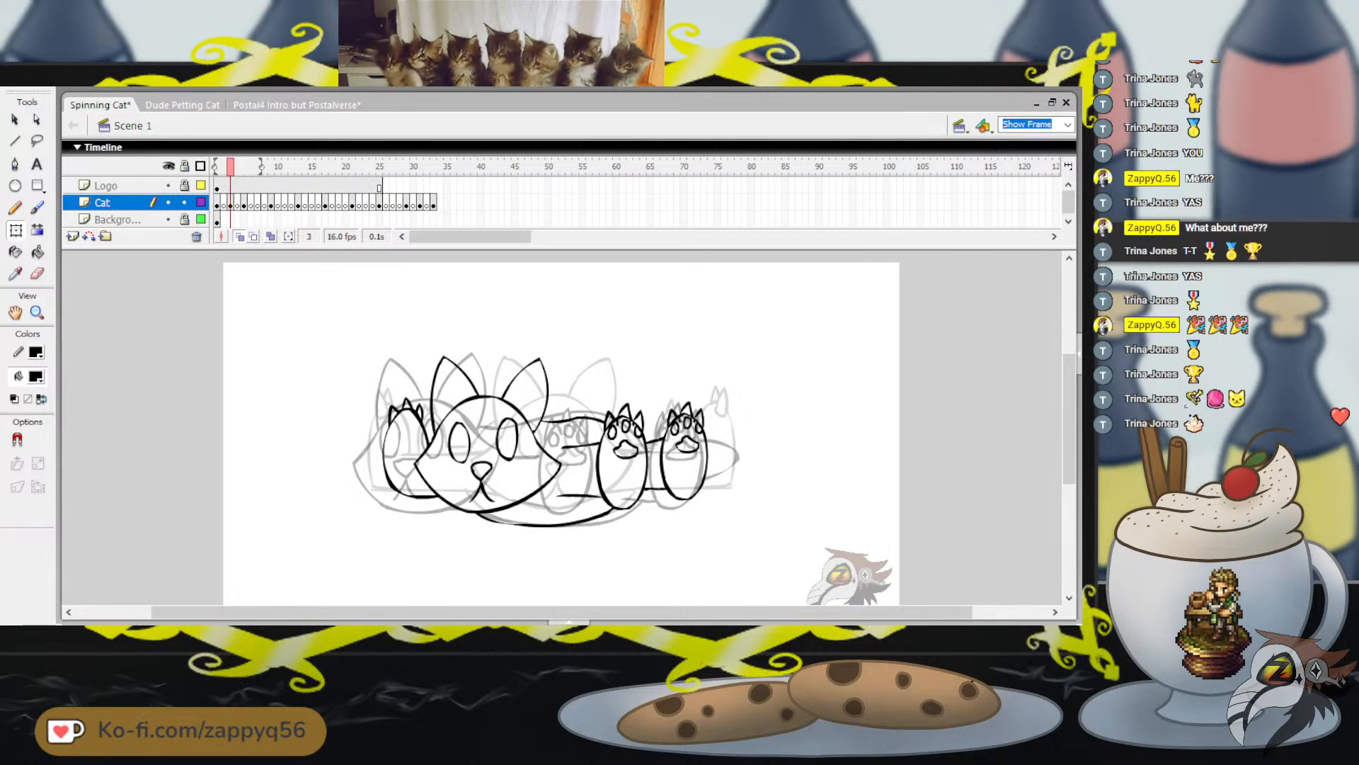
left_click_drag(357, 278, 789, 566)
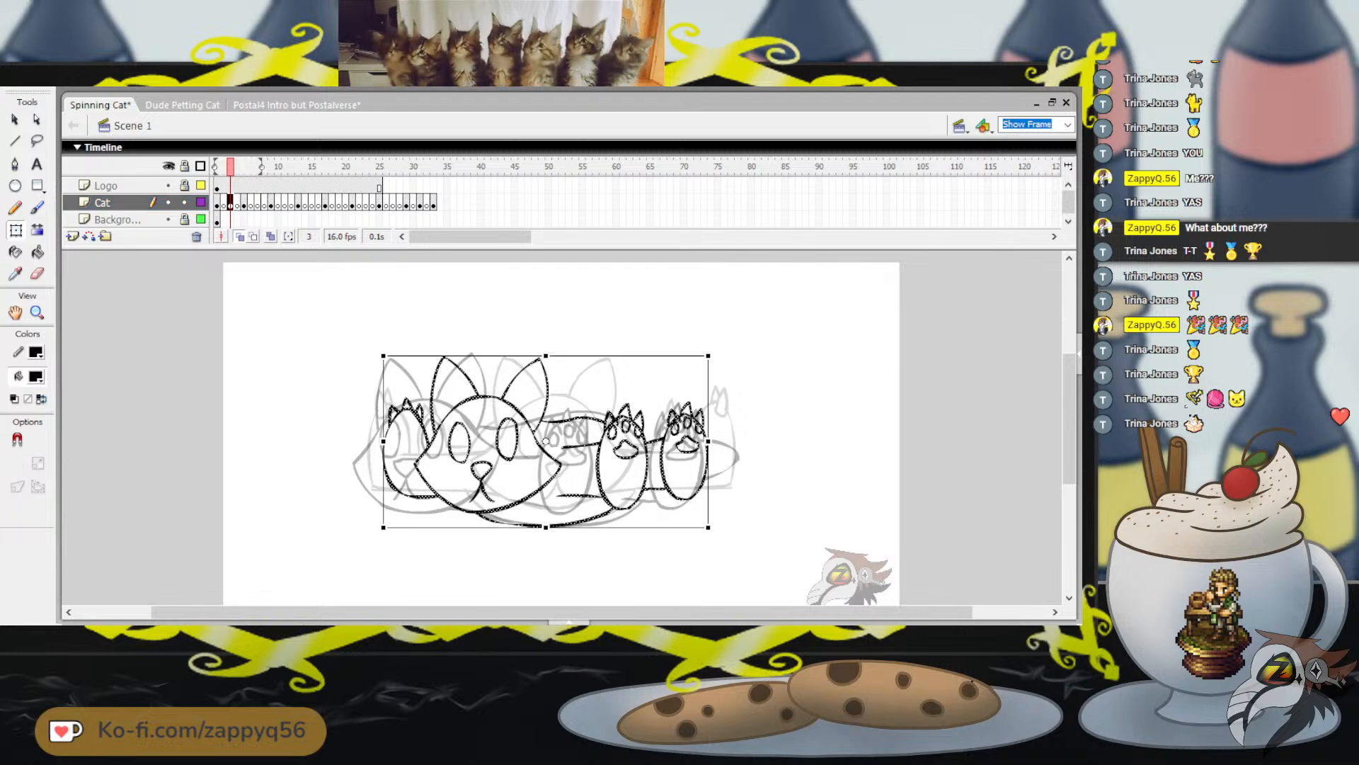
key("Escape")
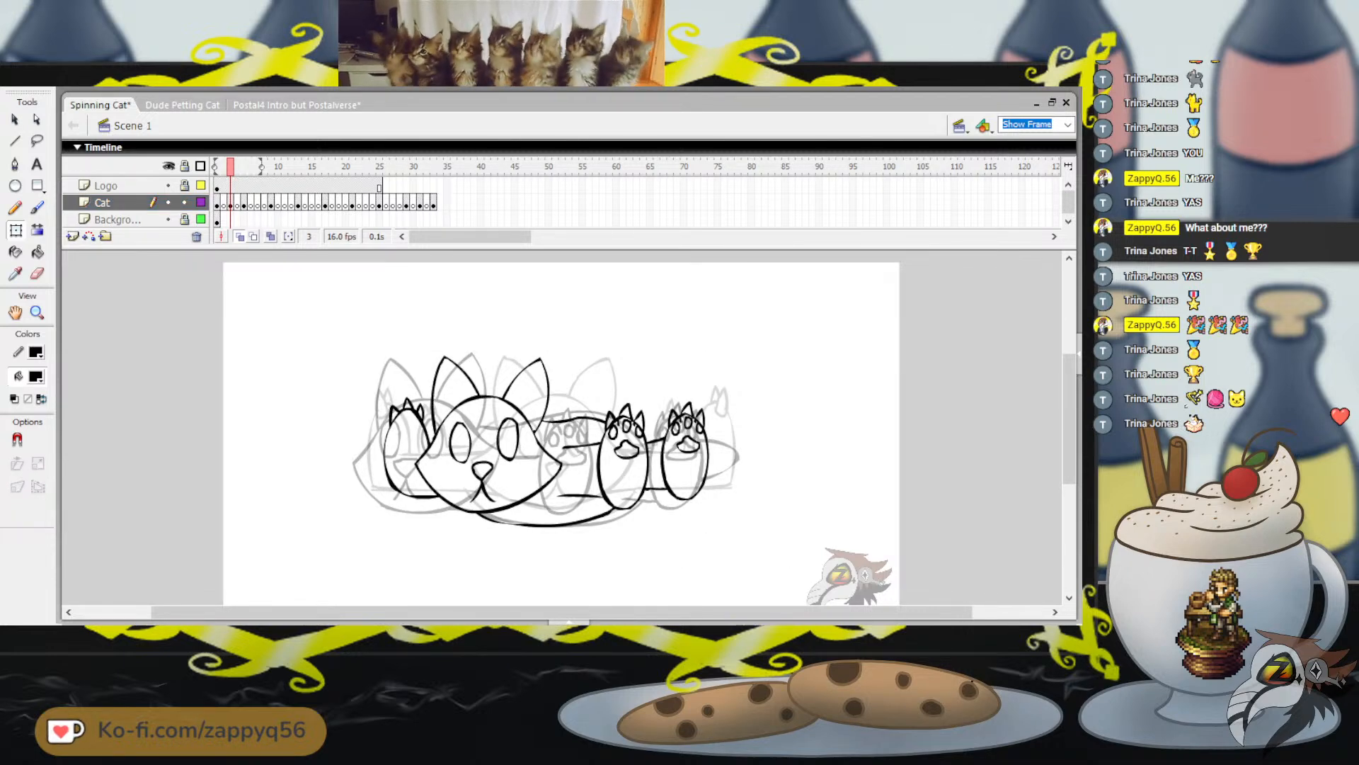
key("ctrl+s")
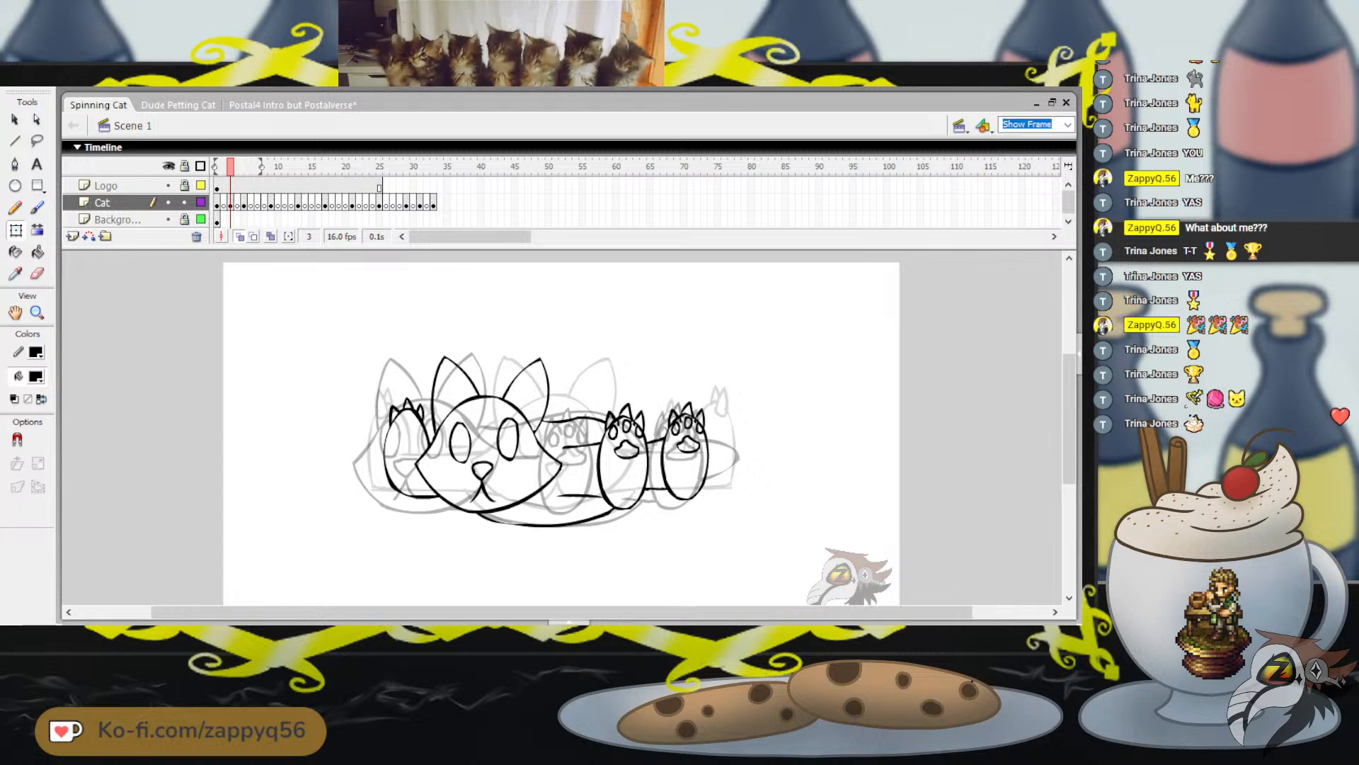
Flip back and forth through the early frames up to frame 7 to examine the cat's movement between poses
key("period")
key("period")
key("period")
key("period")
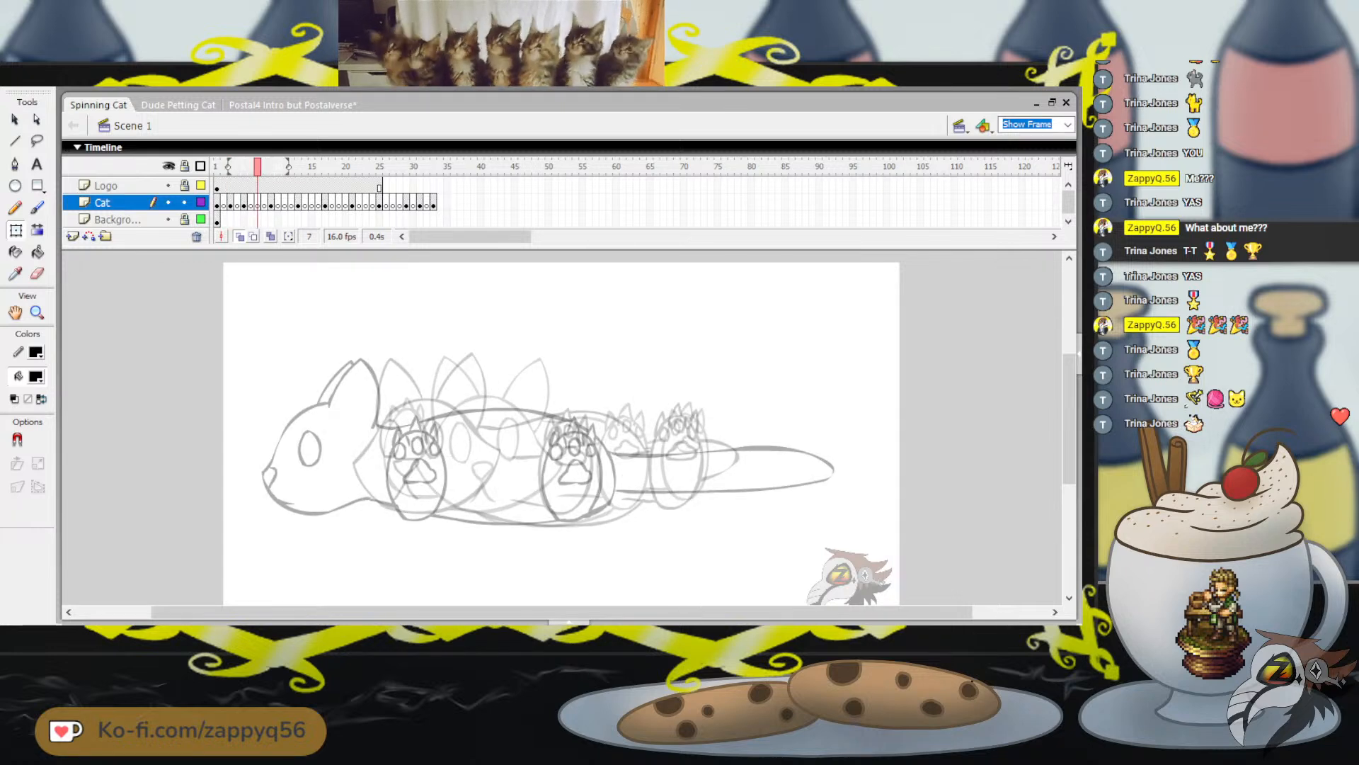
key("comma")
key("comma")
key("comma")
key("comma")
key("period")
key("period")
key("period")
key("period")
key("comma")
key("comma")
key("comma")
key("comma")
key("period")
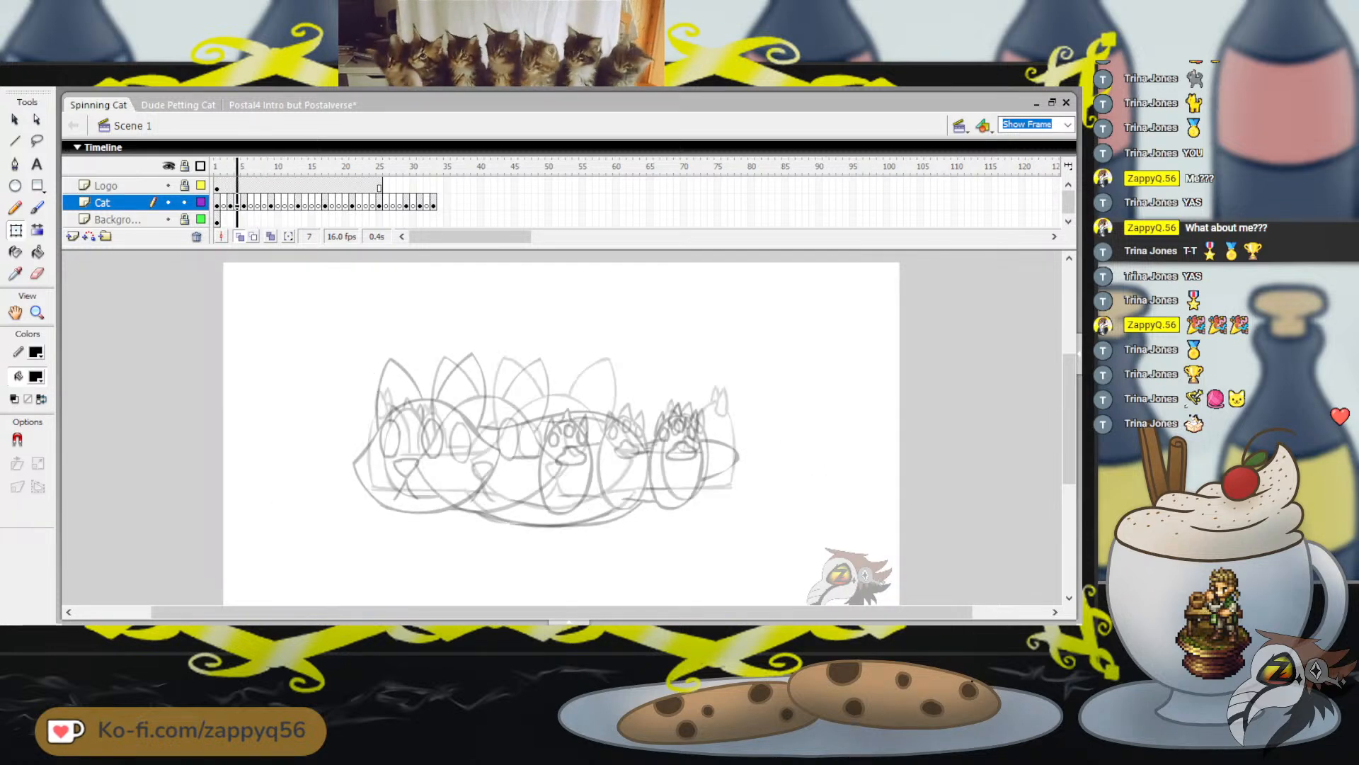
key("period")
key("period")
key("period")
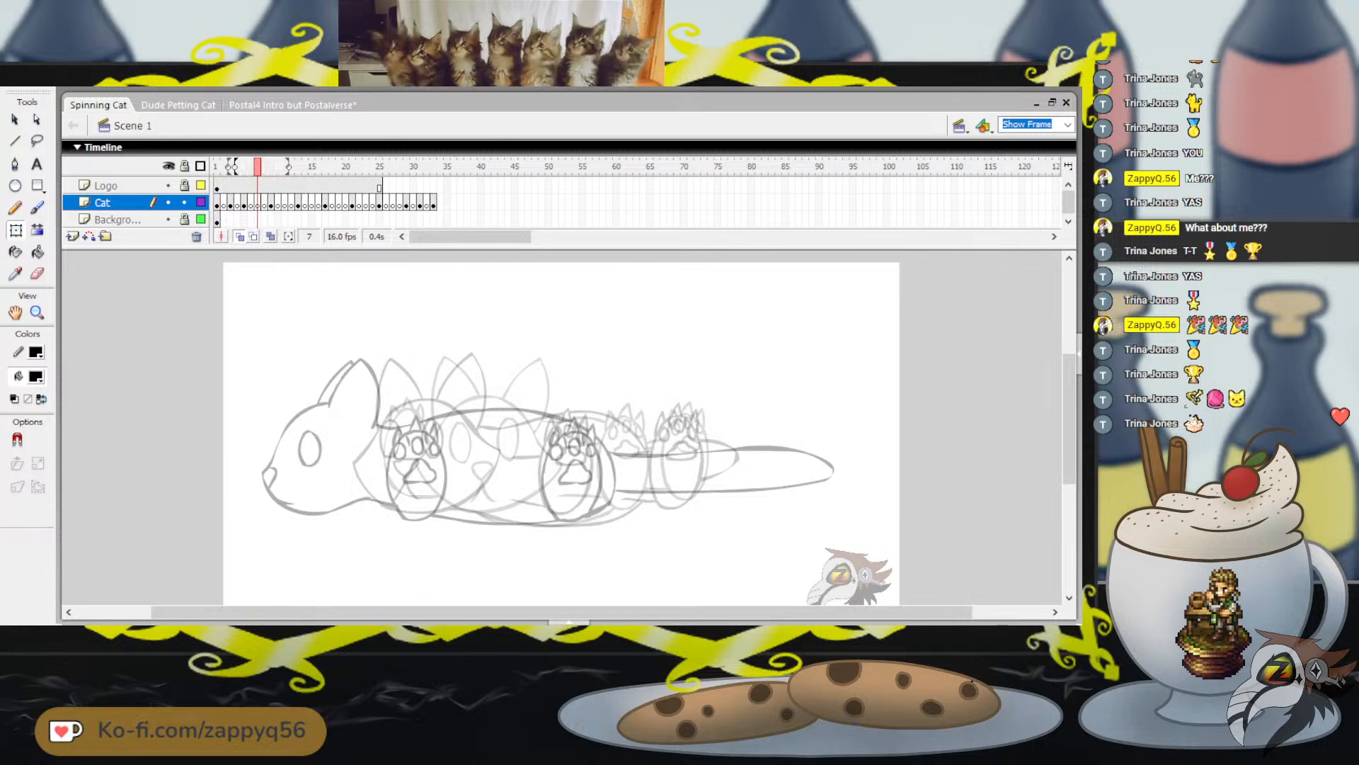
Narrow the onion skin to two frames on either side, go to frame 11 and choose the Brush tool
left_click_drag(235, 167, 275, 167)
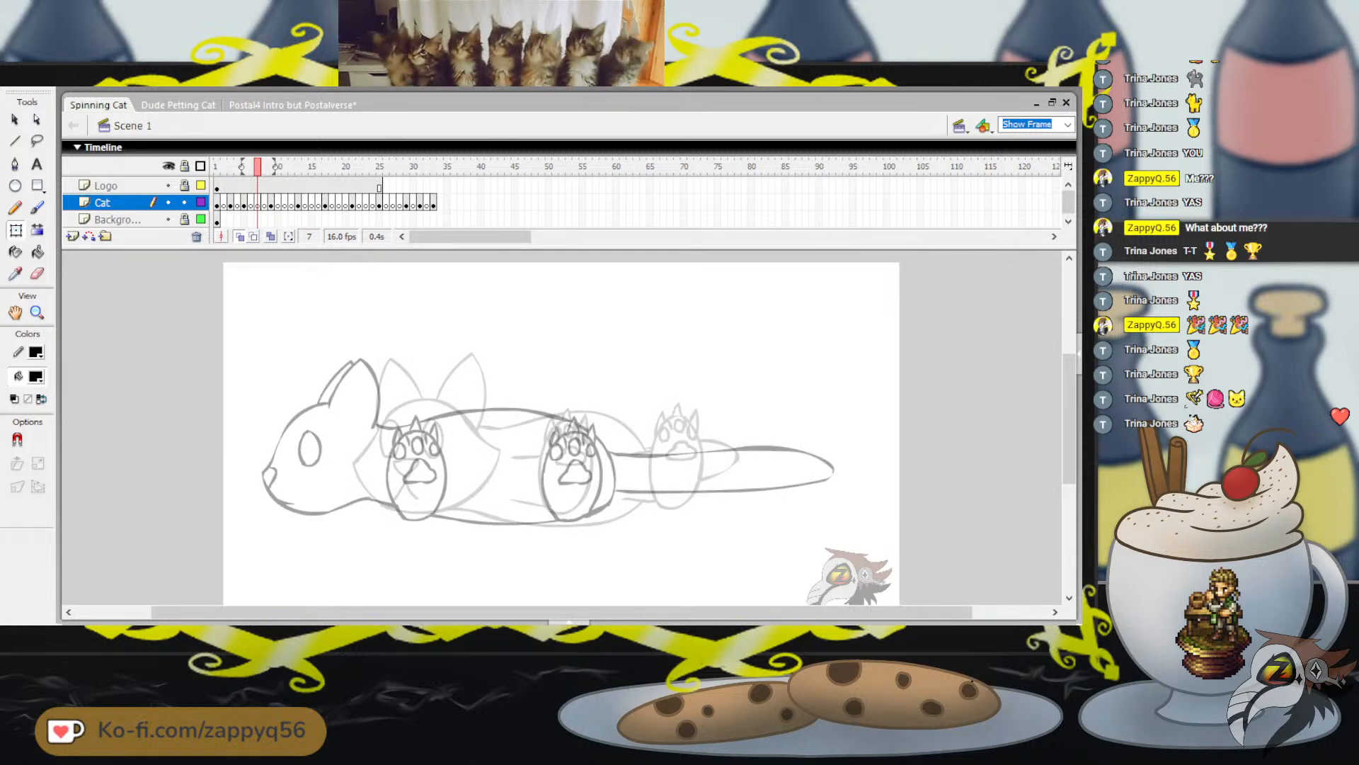
key("Return")
mouse_move(278, 168)
left_mouse_down()
mouse_move(291, 167)
mouse_move(223, 167)
mouse_move(285, 167)
left_mouse_up()
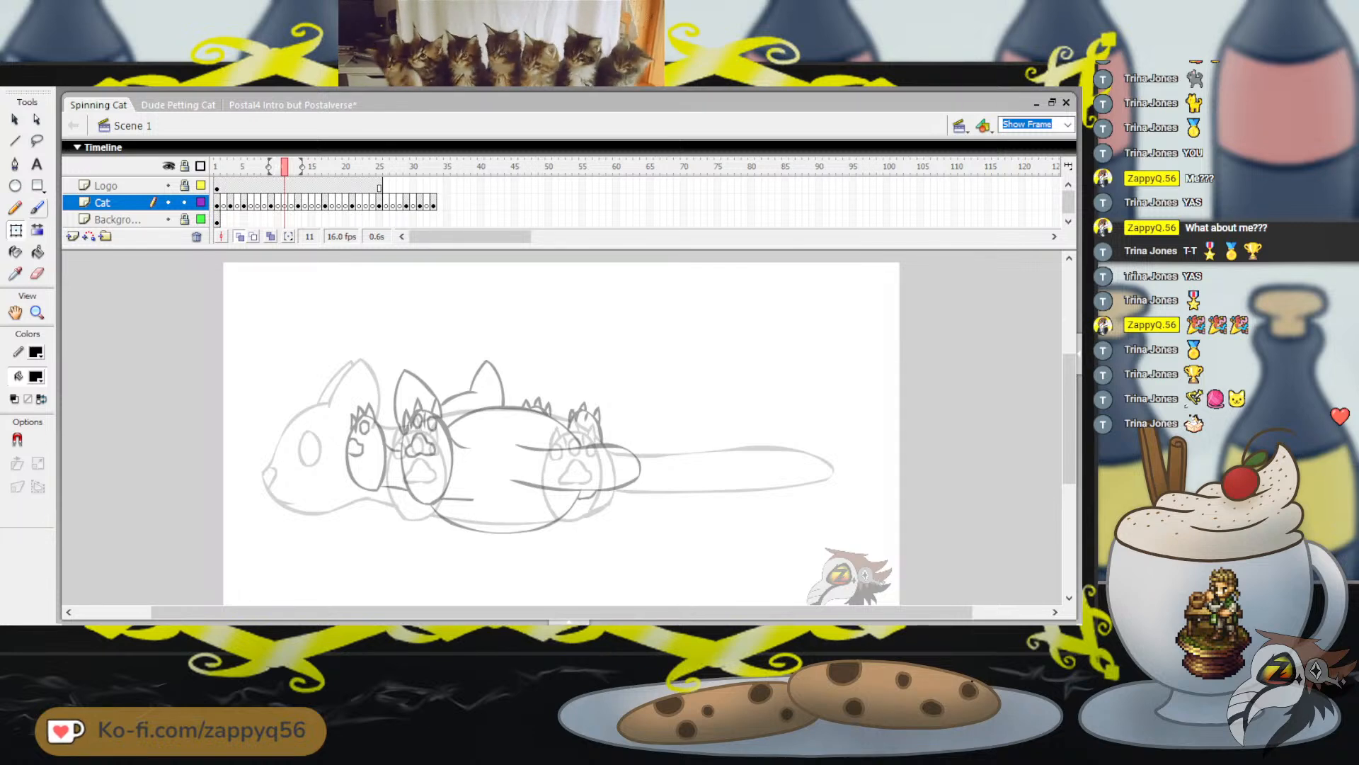
key("b")
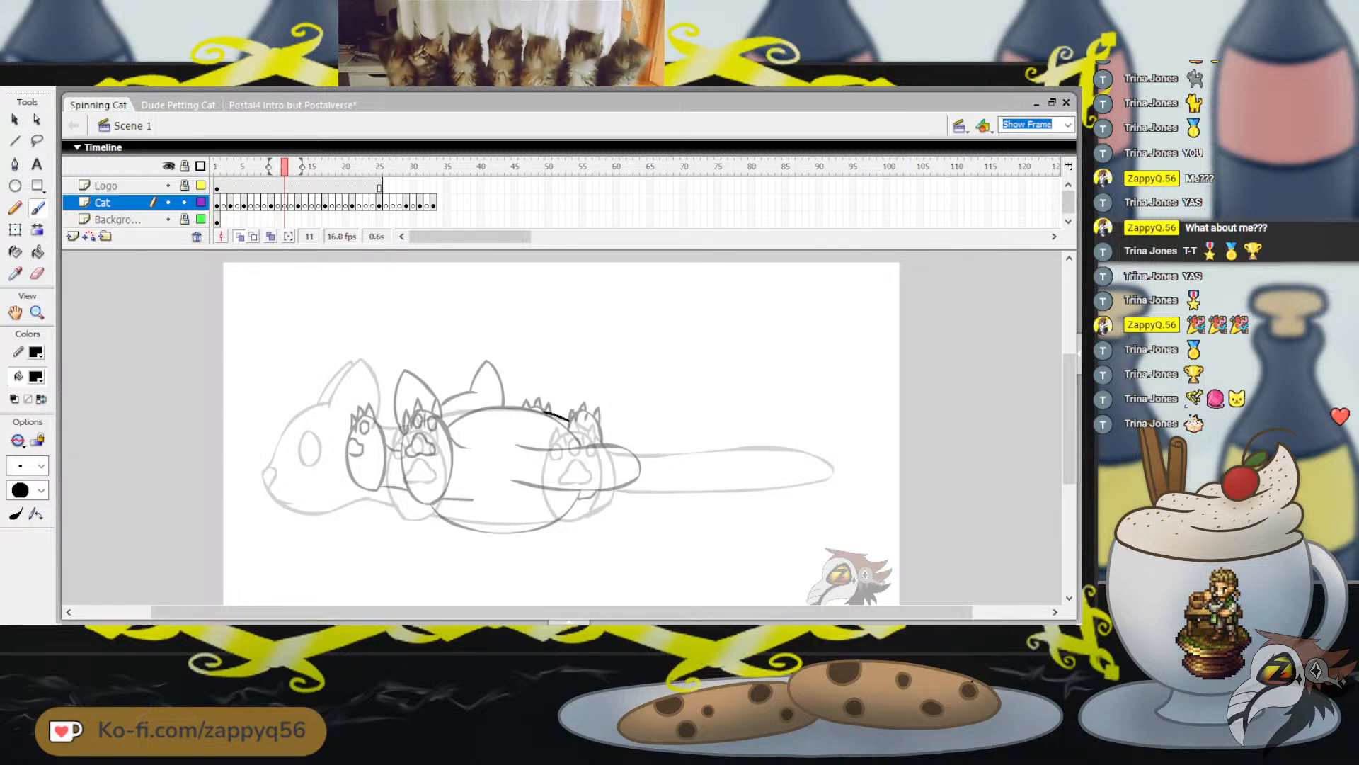
left_click_drag(604, 460, 598, 526)
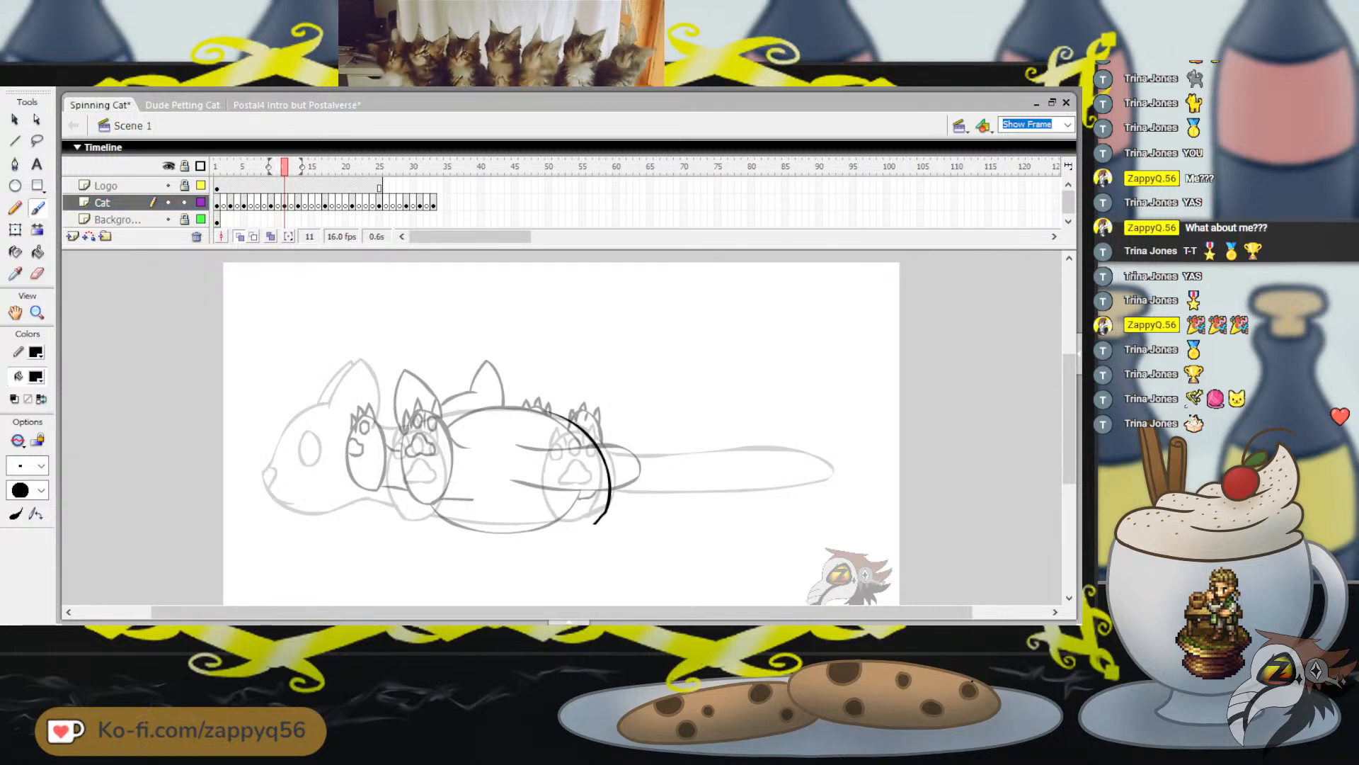
key("ctrl+z")
mouse_move(451, 413)
left_mouse_down()
mouse_move(407, 495)
mouse_move(416, 512)
mouse_move(481, 537)
left_mouse_up()
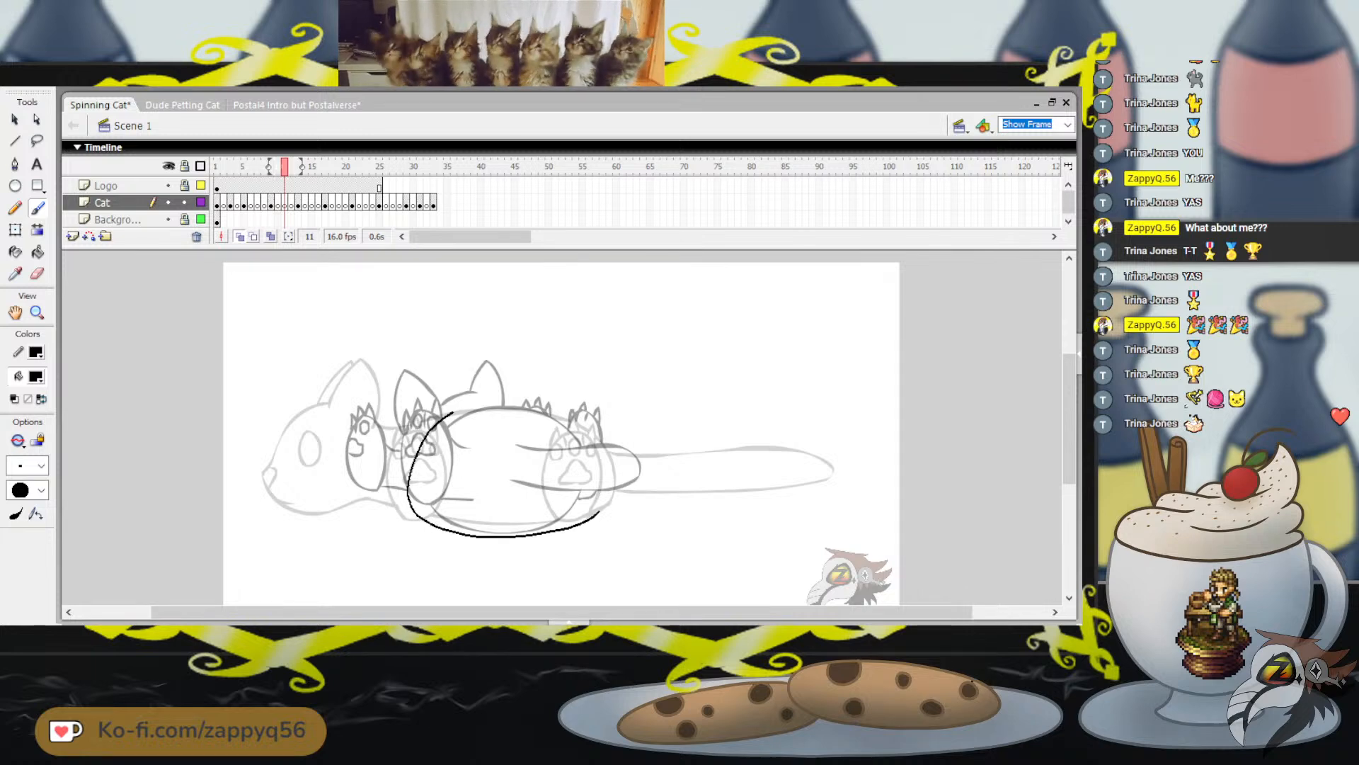
key("ctrl+z")
Brush a rounded oval body outline on frame 11 over the onion-skinned body, reinforcing its lower edge
mouse_move(470, 409)
left_mouse_down()
mouse_move(408, 459)
mouse_move(404, 495)
mouse_move(468, 529)
mouse_move(545, 529)
mouse_move(598, 509)
mouse_move(605, 470)
mouse_move(586, 438)
left_mouse_up()
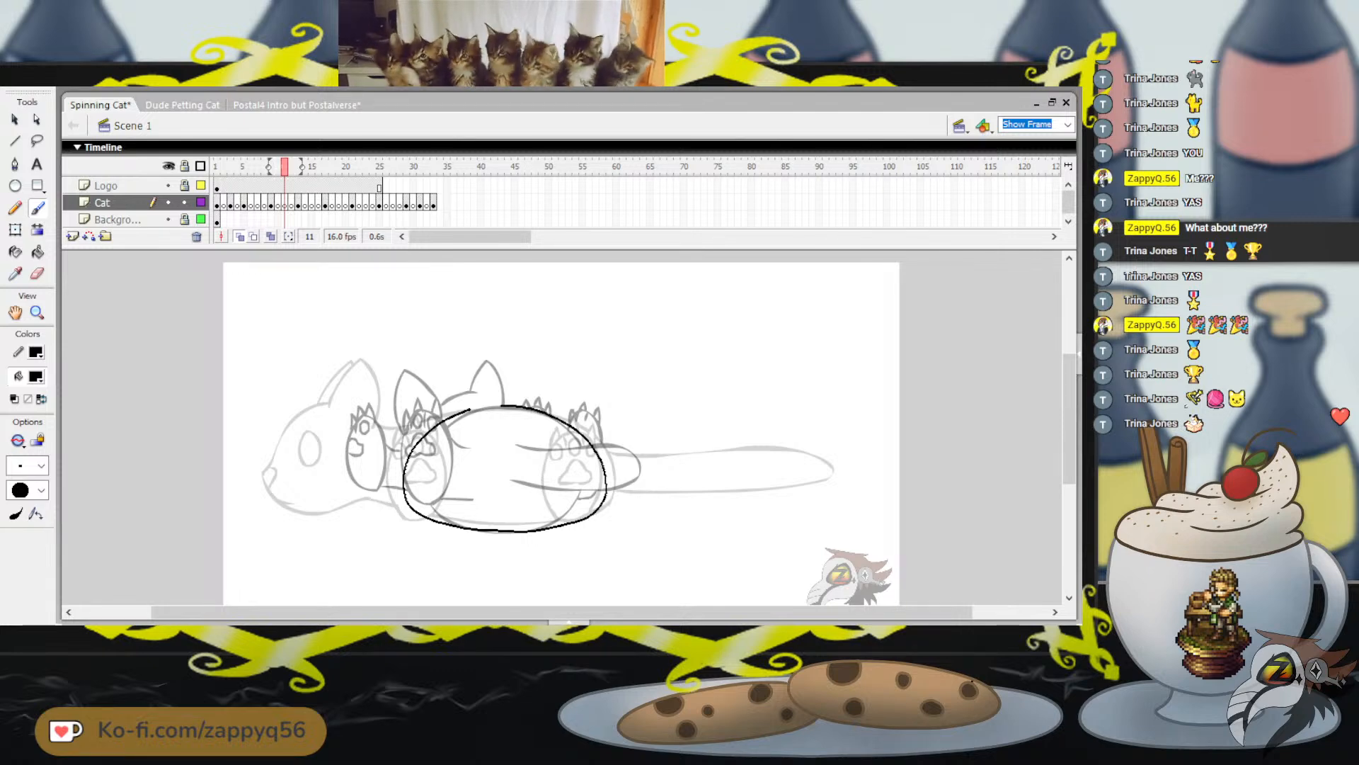
left_click_drag(460, 413, 458, 415)
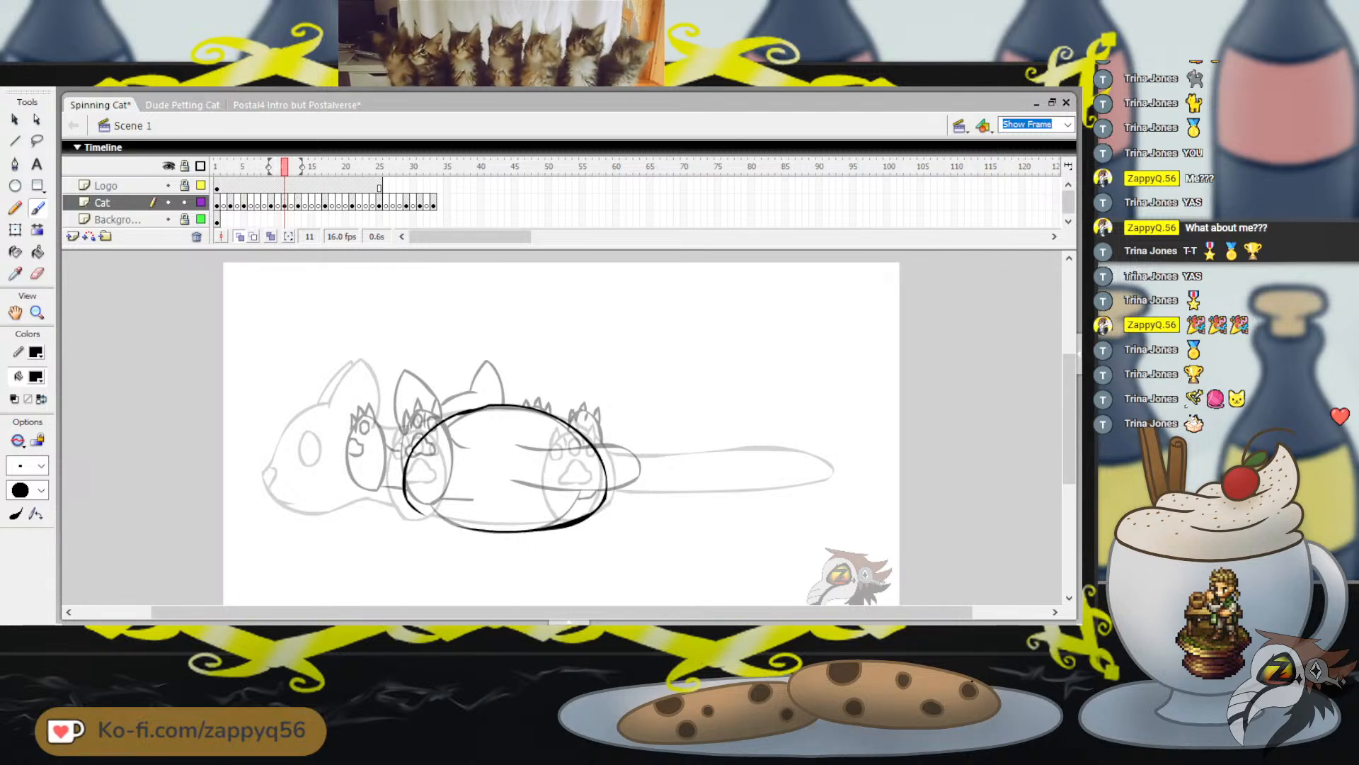
left_click_drag(412, 507, 477, 530)
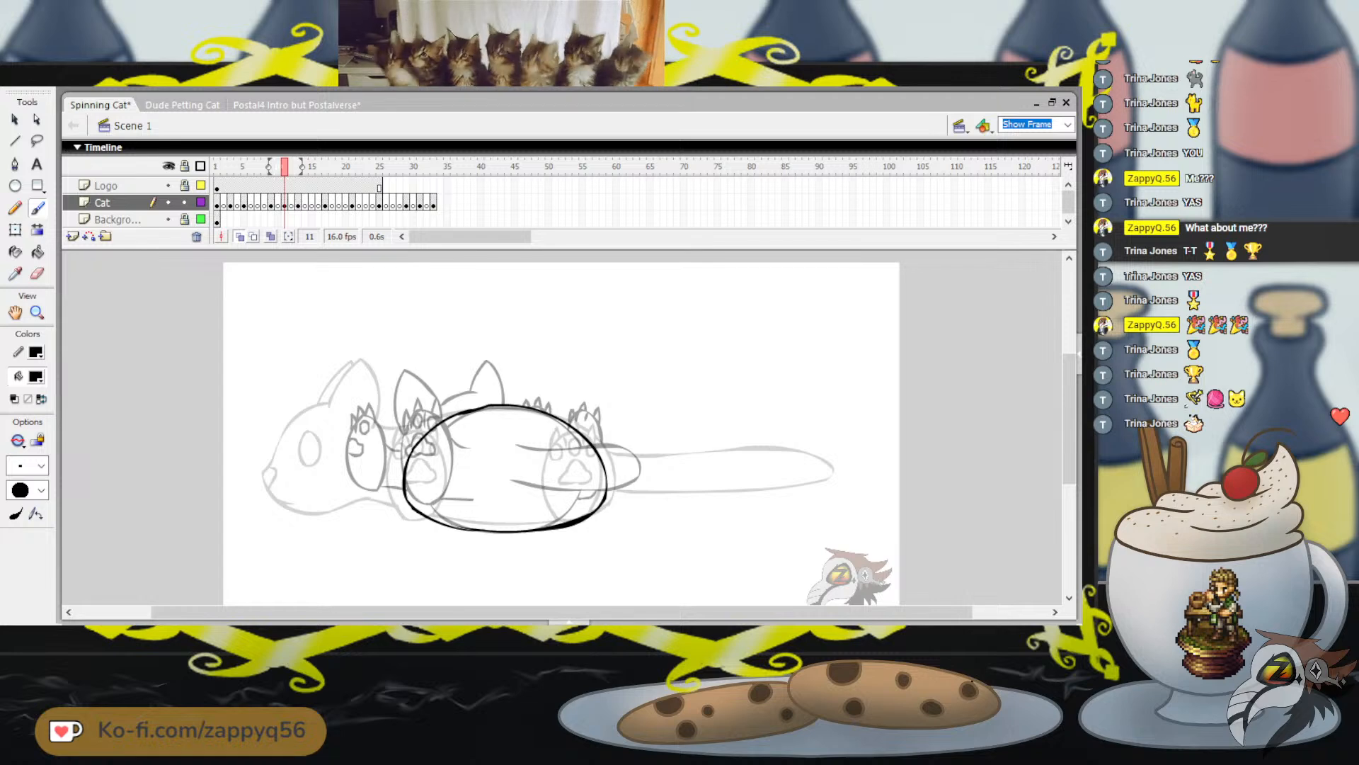
key("ctrl+z")
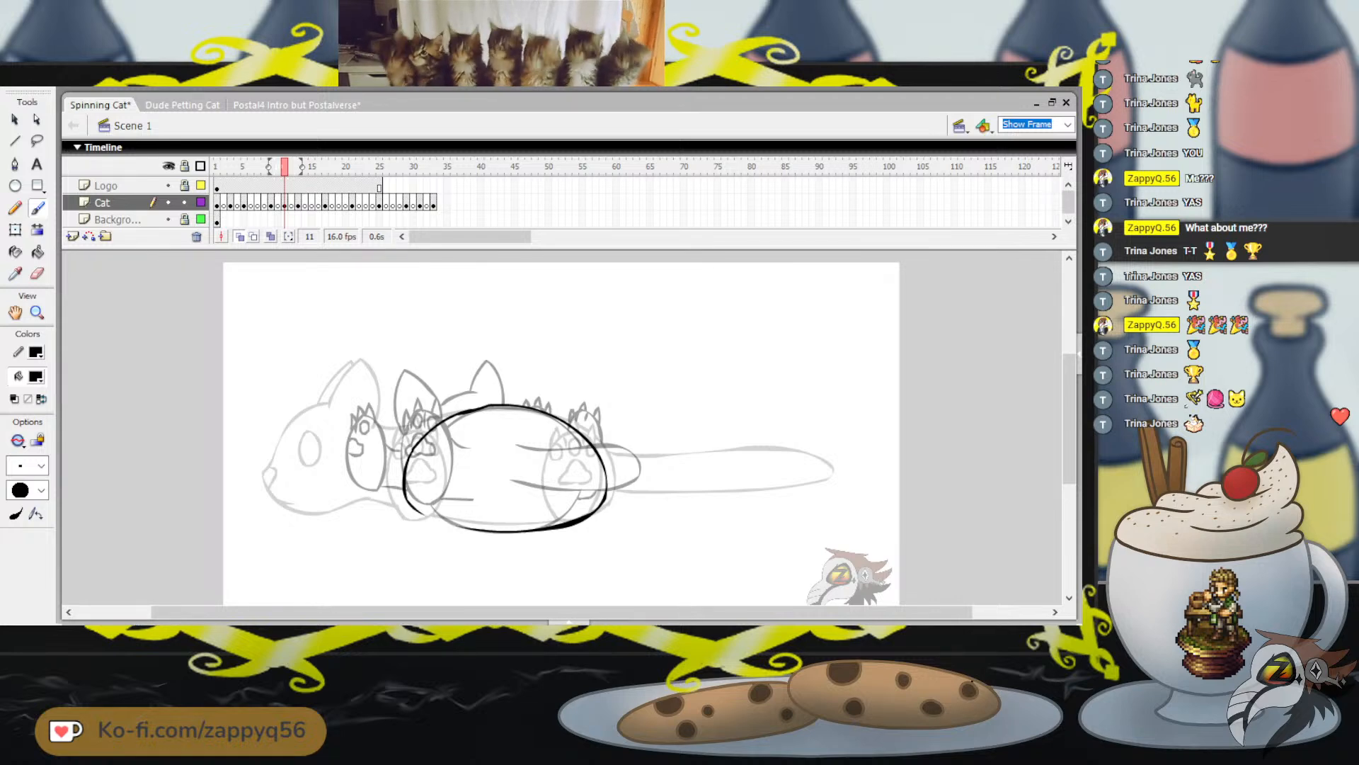
left_click_drag(427, 516, 472, 530)
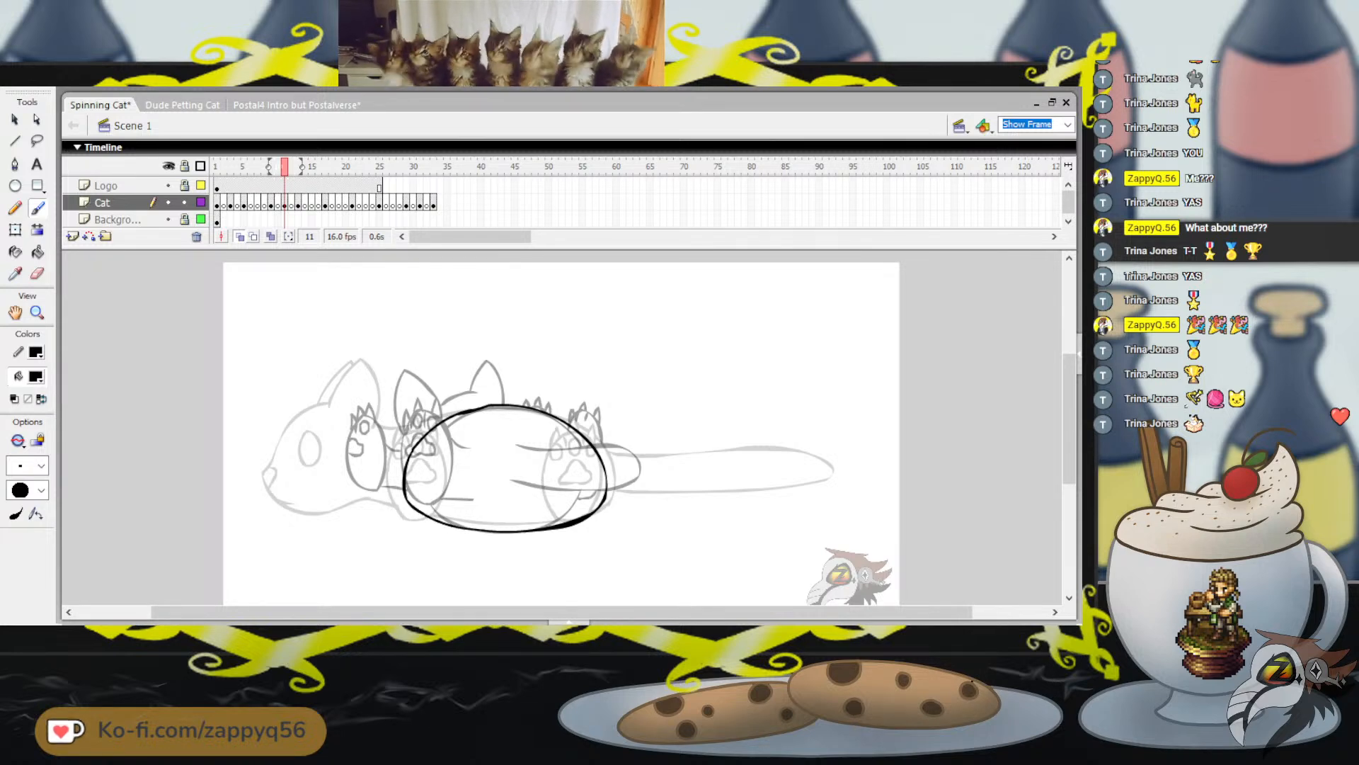
left_click_drag(578, 391, 624, 381)
key("ctrl+z")
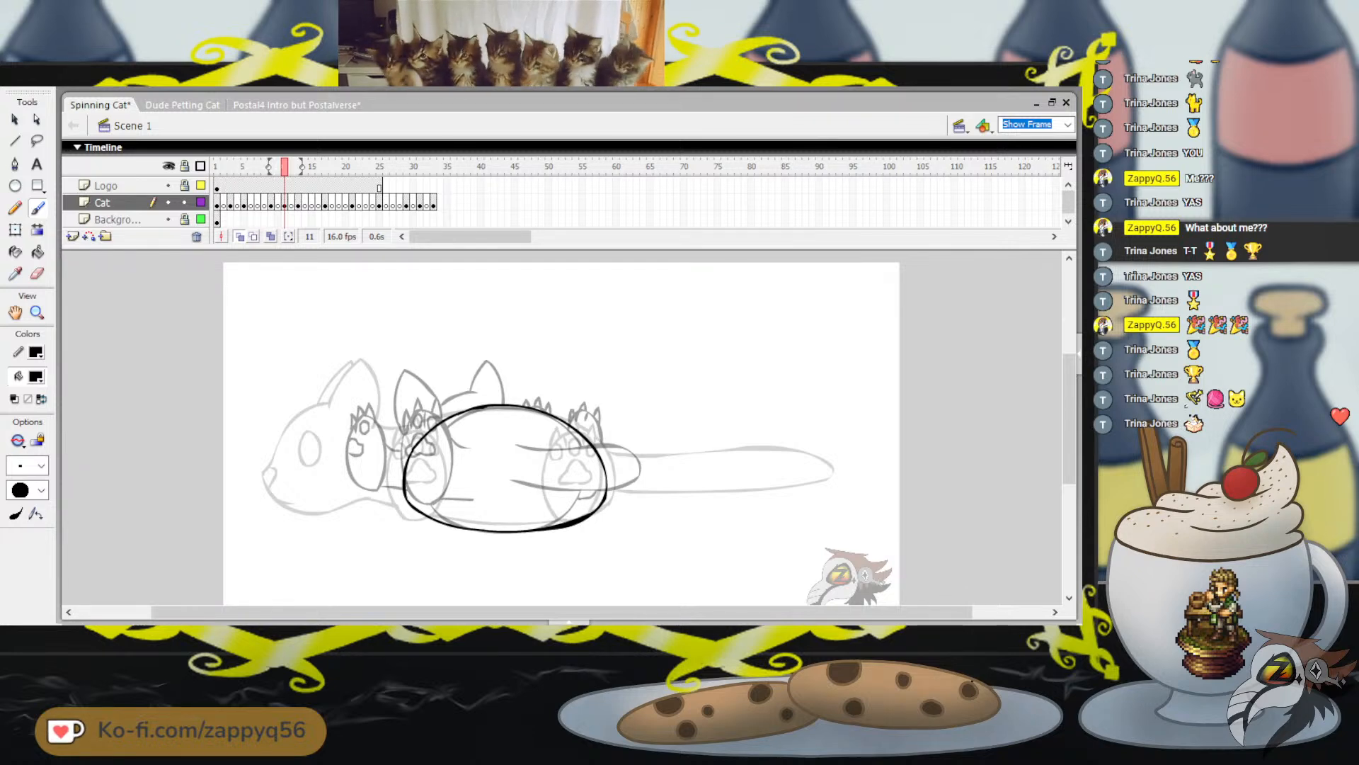
Free-transform the body oval on frame 11 to make it slightly narrower and shorter, deselect it and save the file
key("q")
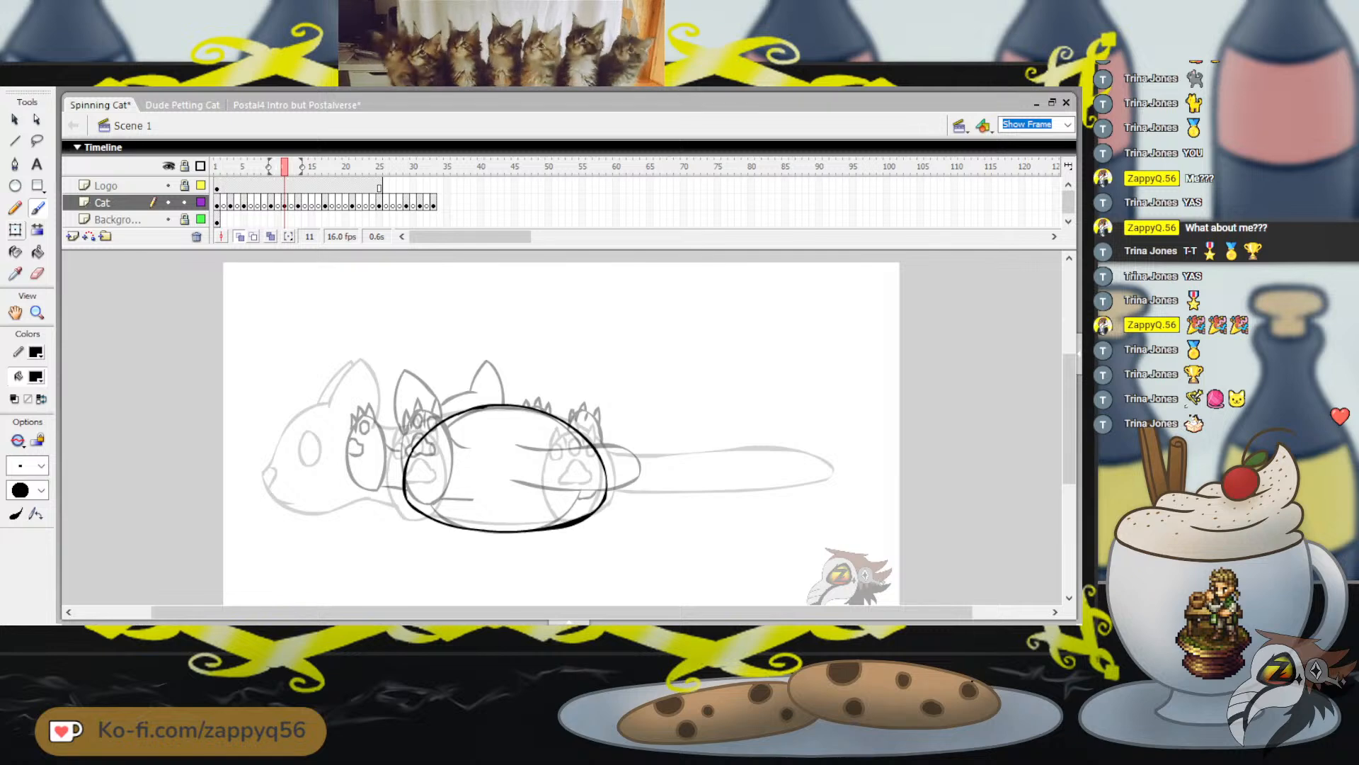
left_click(285, 206)
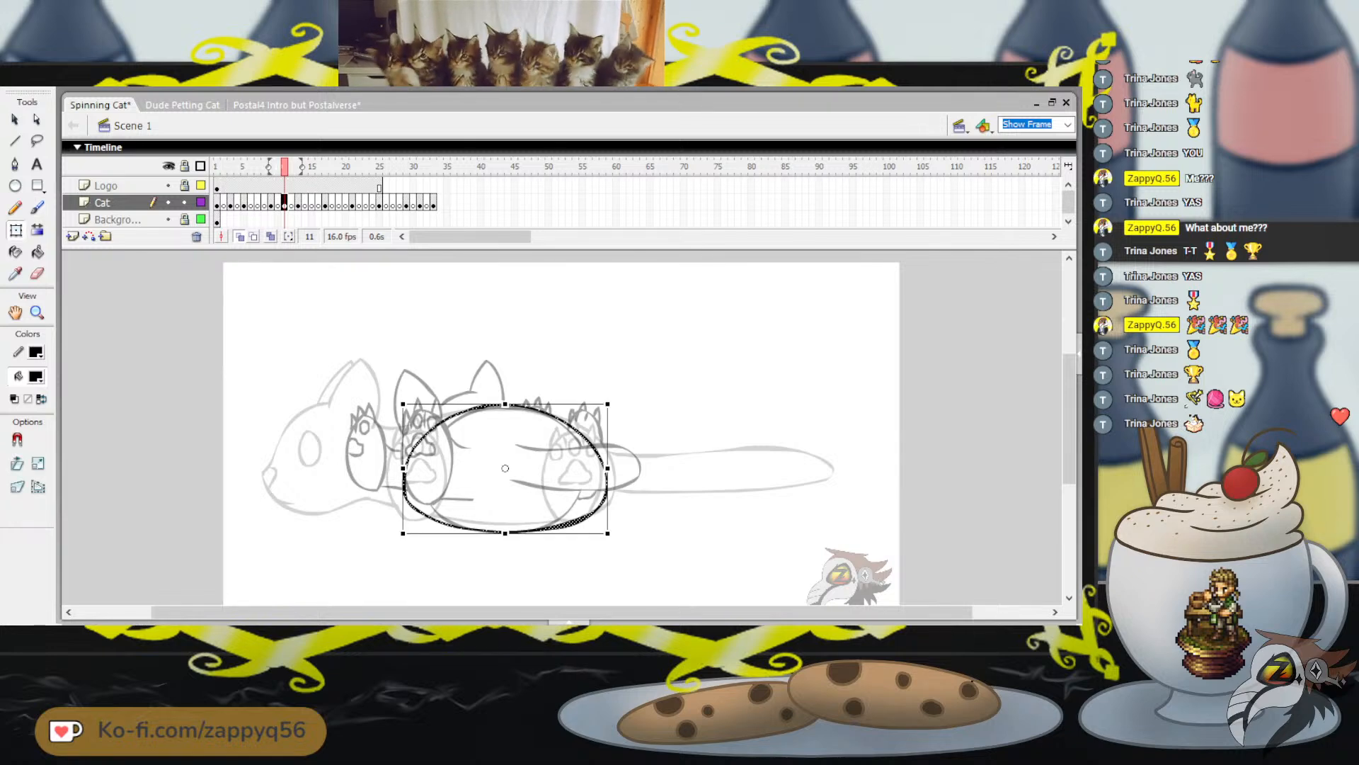
left_click_drag(404, 468, 410, 468)
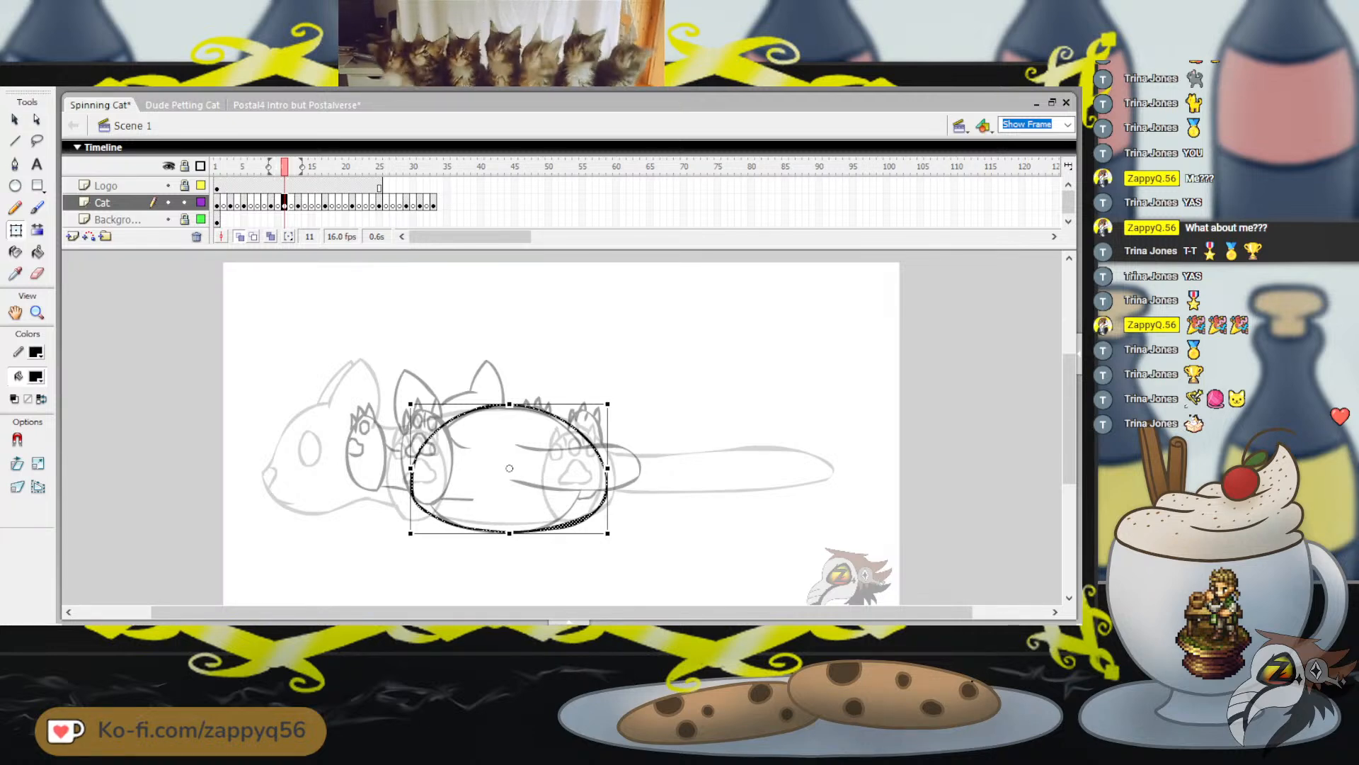
left_click_drag(608, 468, 612, 466)
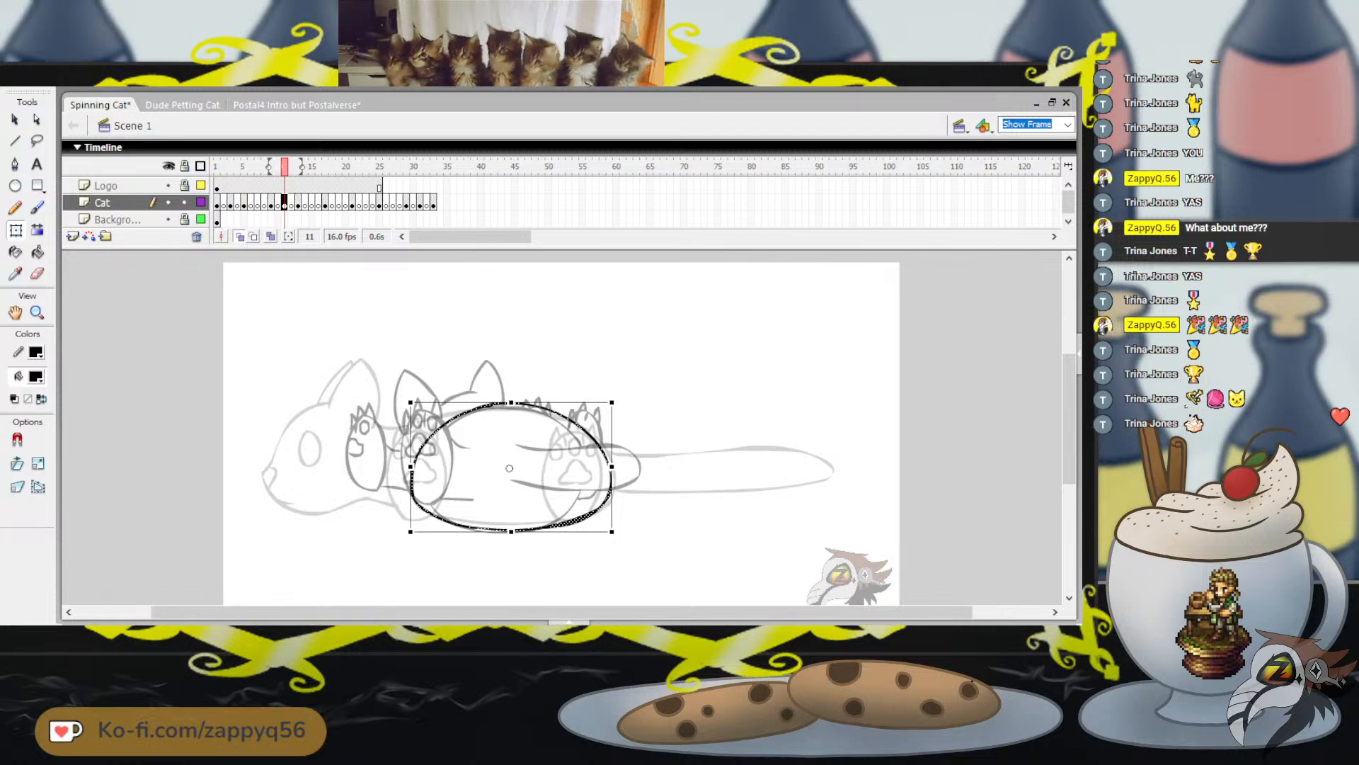
left_click_drag(611, 531, 611, 531)
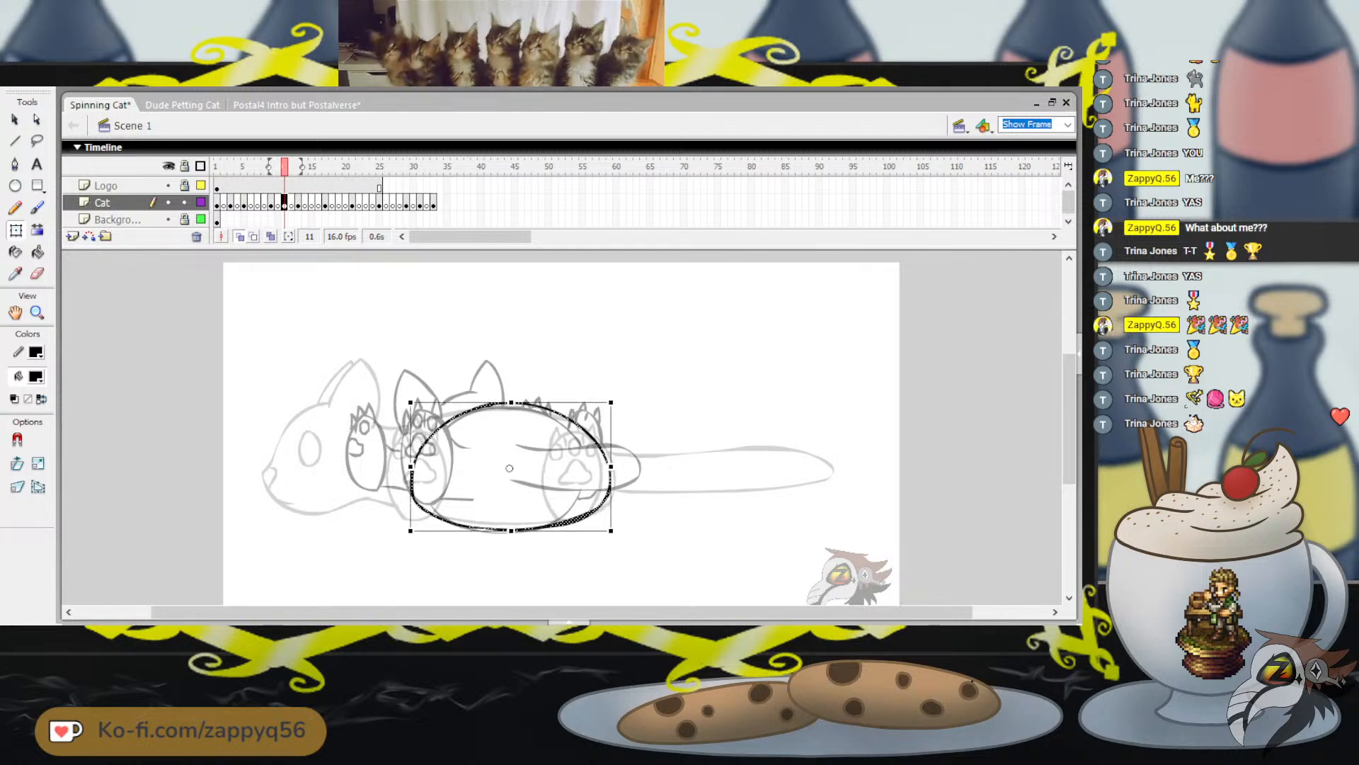
left_click_drag(511, 402, 511, 404)
left_click_drag(511, 531, 511, 530)
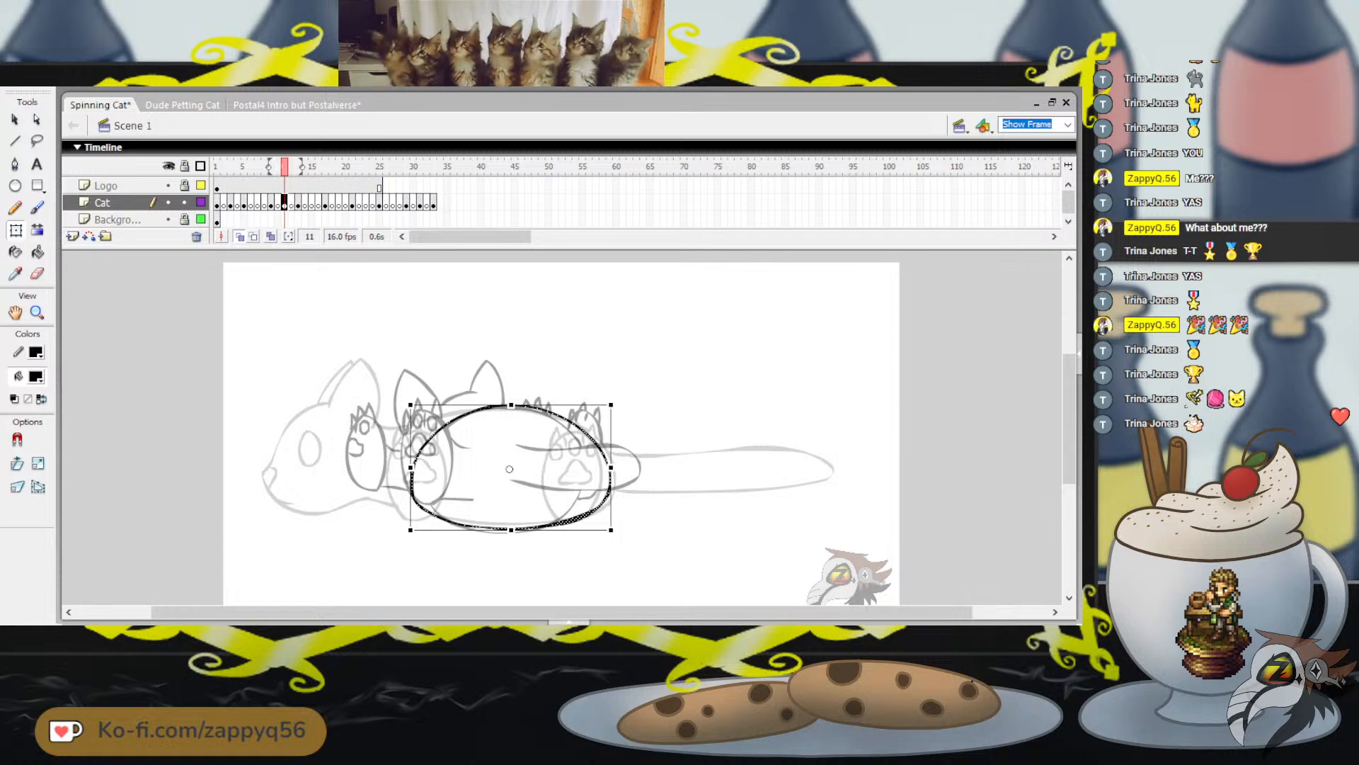
left_click(511, 566)
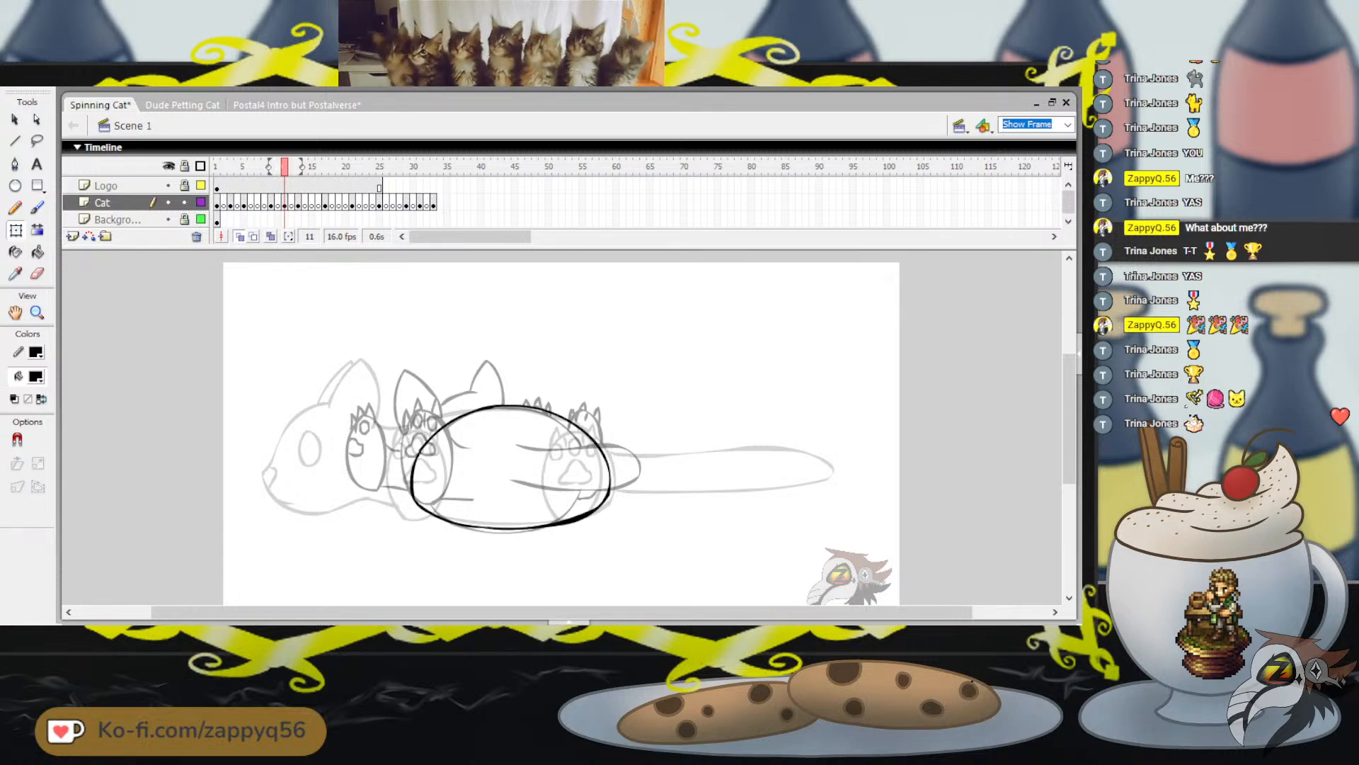
key("ctrl+s")
key("b")
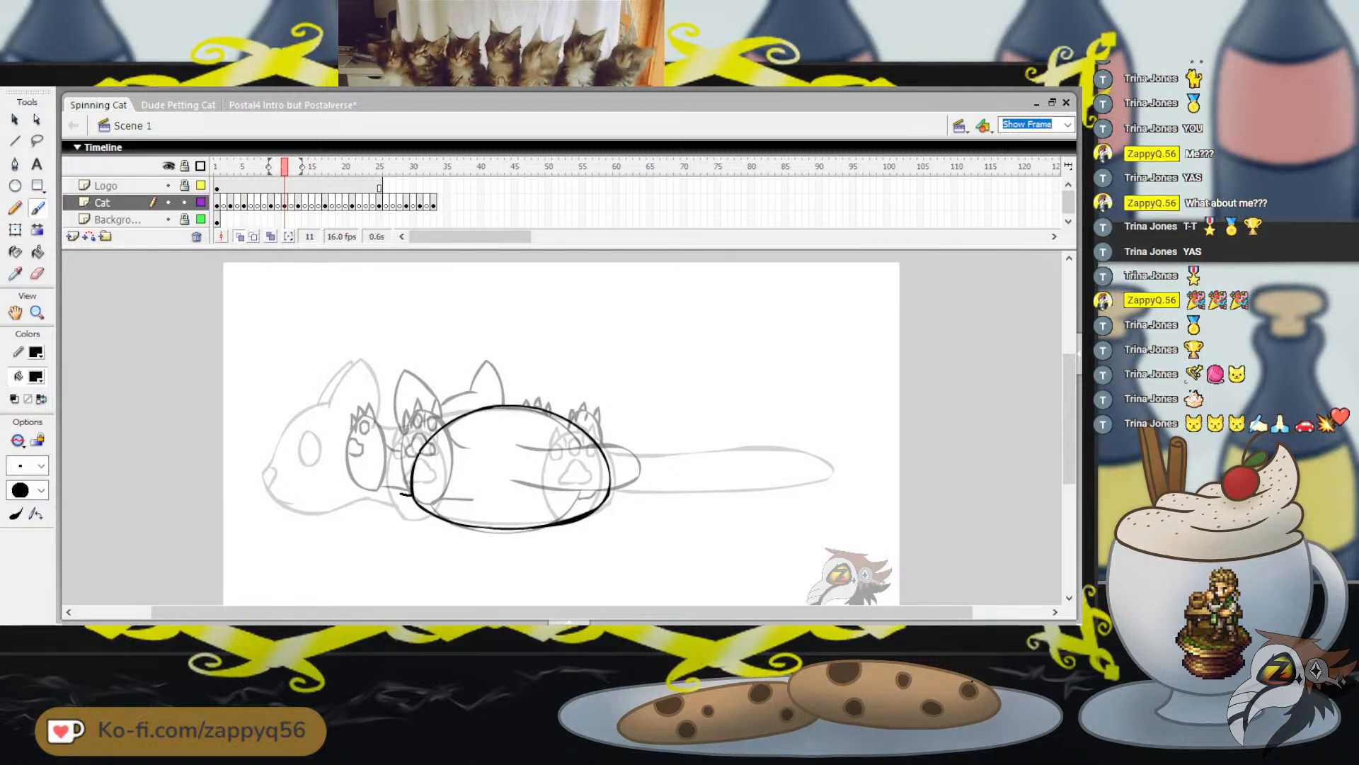
mouse_move(375, 449)
left_mouse_down()
mouse_move(411, 494)
mouse_move(398, 403)
mouse_move(447, 403)
left_mouse_up()
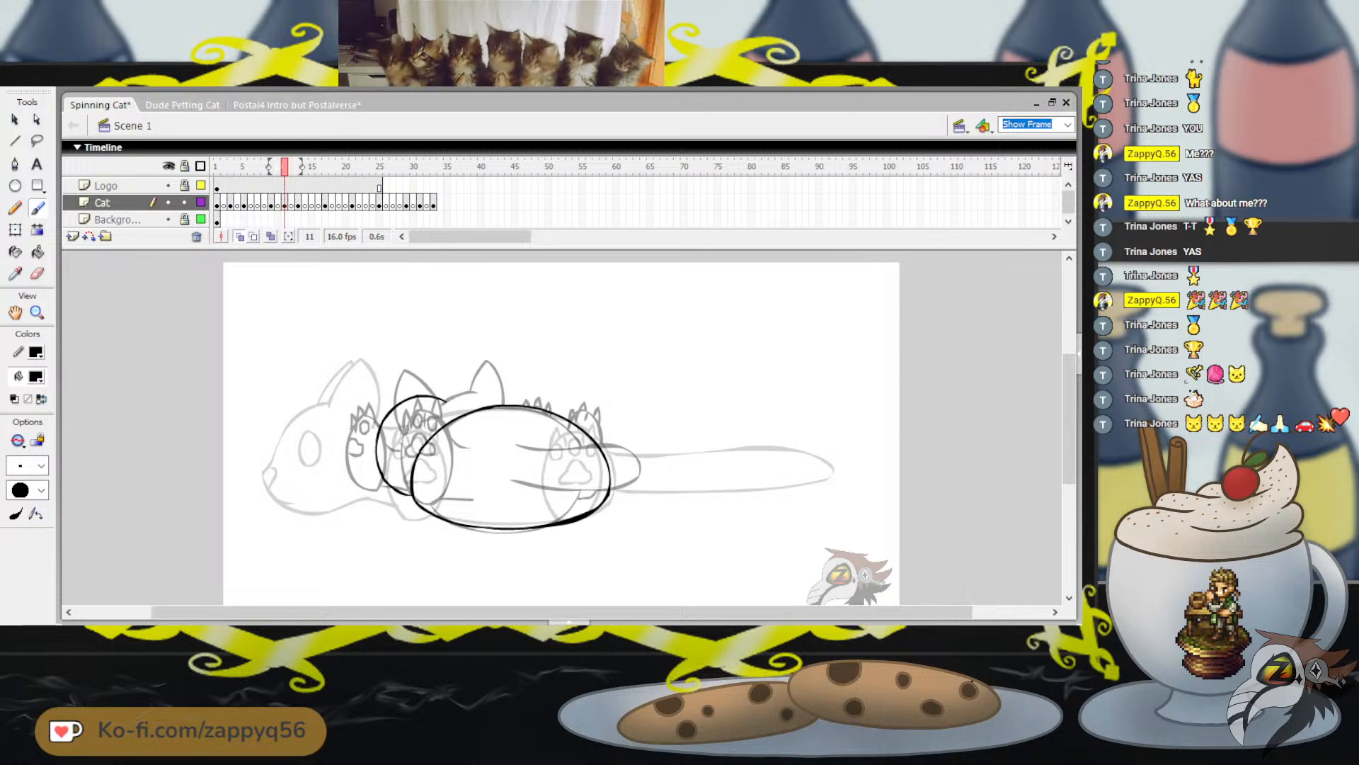
key("ctrl+z")
mouse_move(400, 498)
left_mouse_down()
mouse_move(367, 445)
mouse_move(384, 407)
mouse_move(422, 391)
mouse_move(465, 408)
mouse_move(404, 388)
mouse_move(384, 403)
mouse_move(369, 470)
left_mouse_up()
key("ctrl+z")
key("ctrl+z")
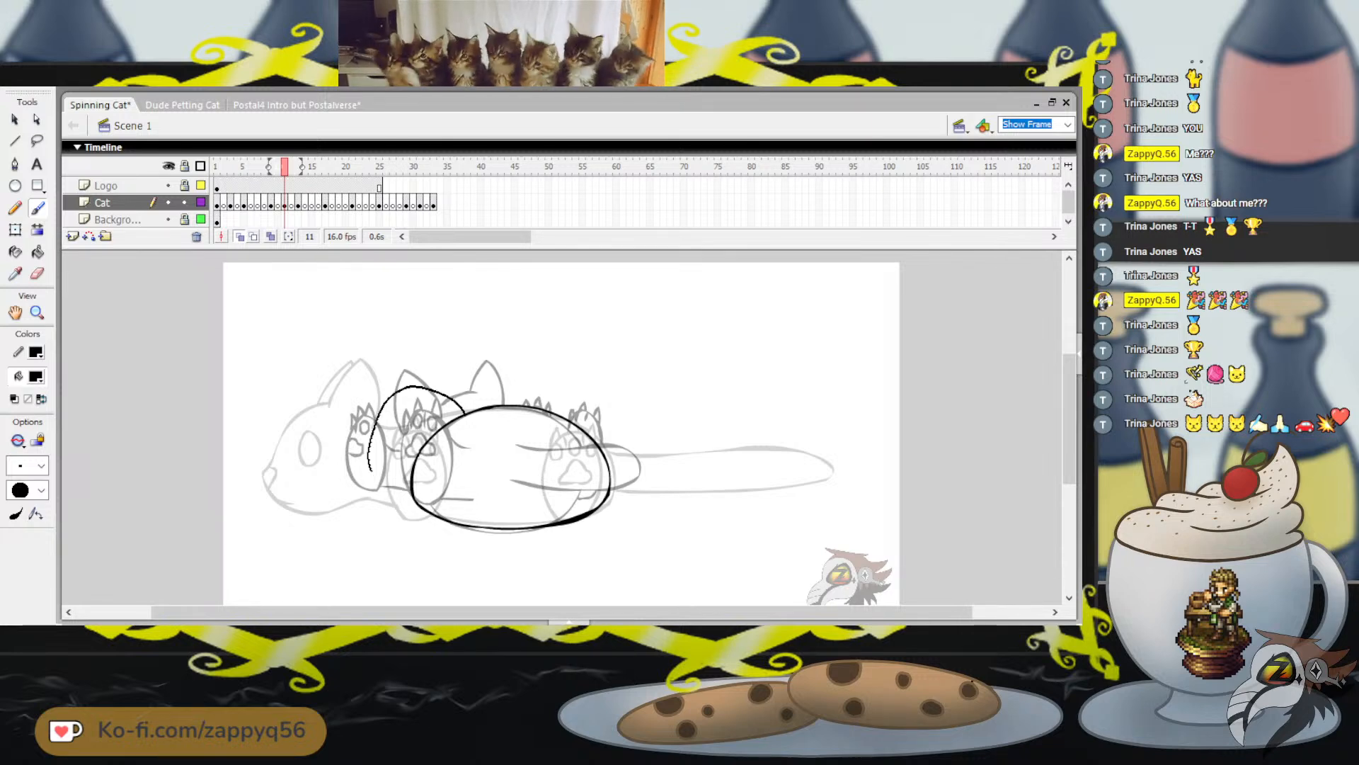
key("ctrl+z")
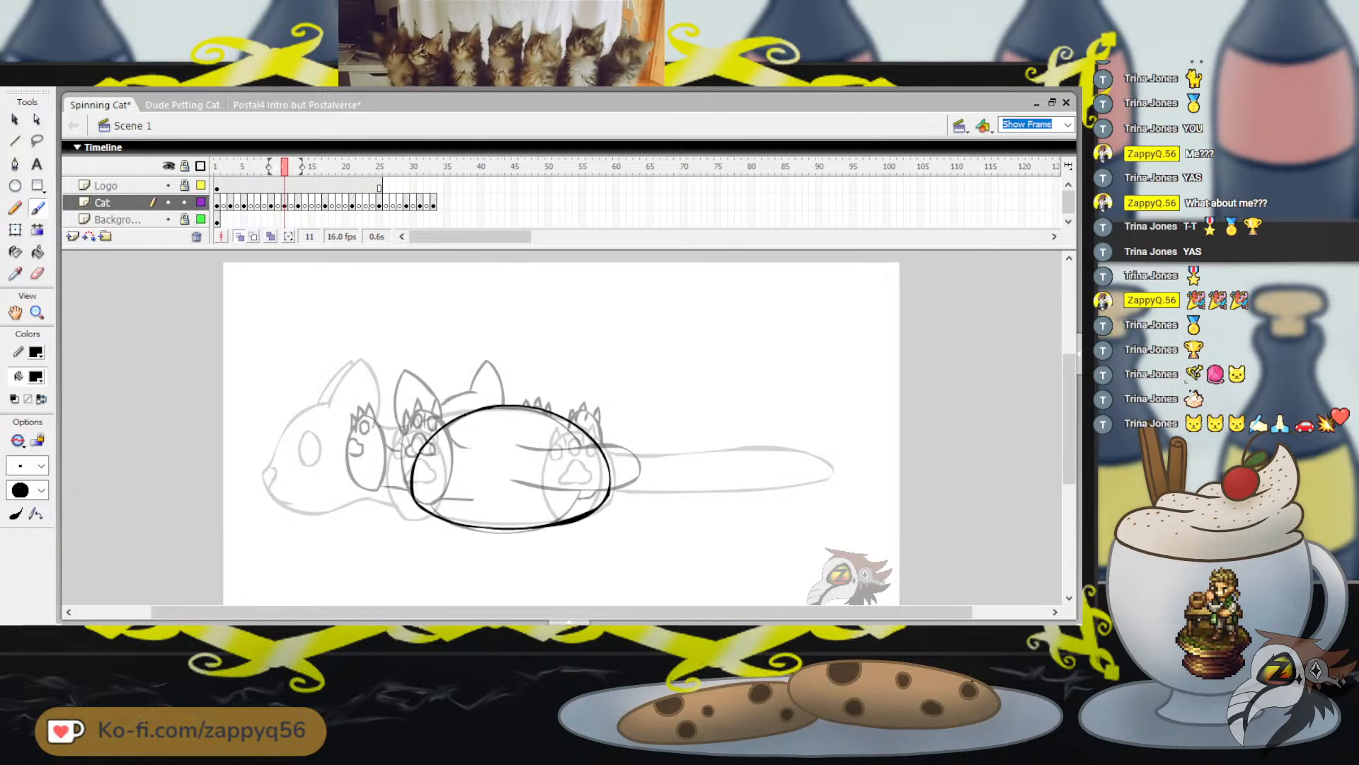
mouse_move(431, 390)
left_mouse_down()
mouse_move(402, 396)
mouse_move(425, 397)
mouse_move(384, 427)
mouse_move(391, 397)
mouse_move(375, 406)
mouse_move(363, 432)
mouse_move(363, 461)
mouse_move(417, 504)
left_mouse_up()
key("ctrl+z")
key("ctrl+z")
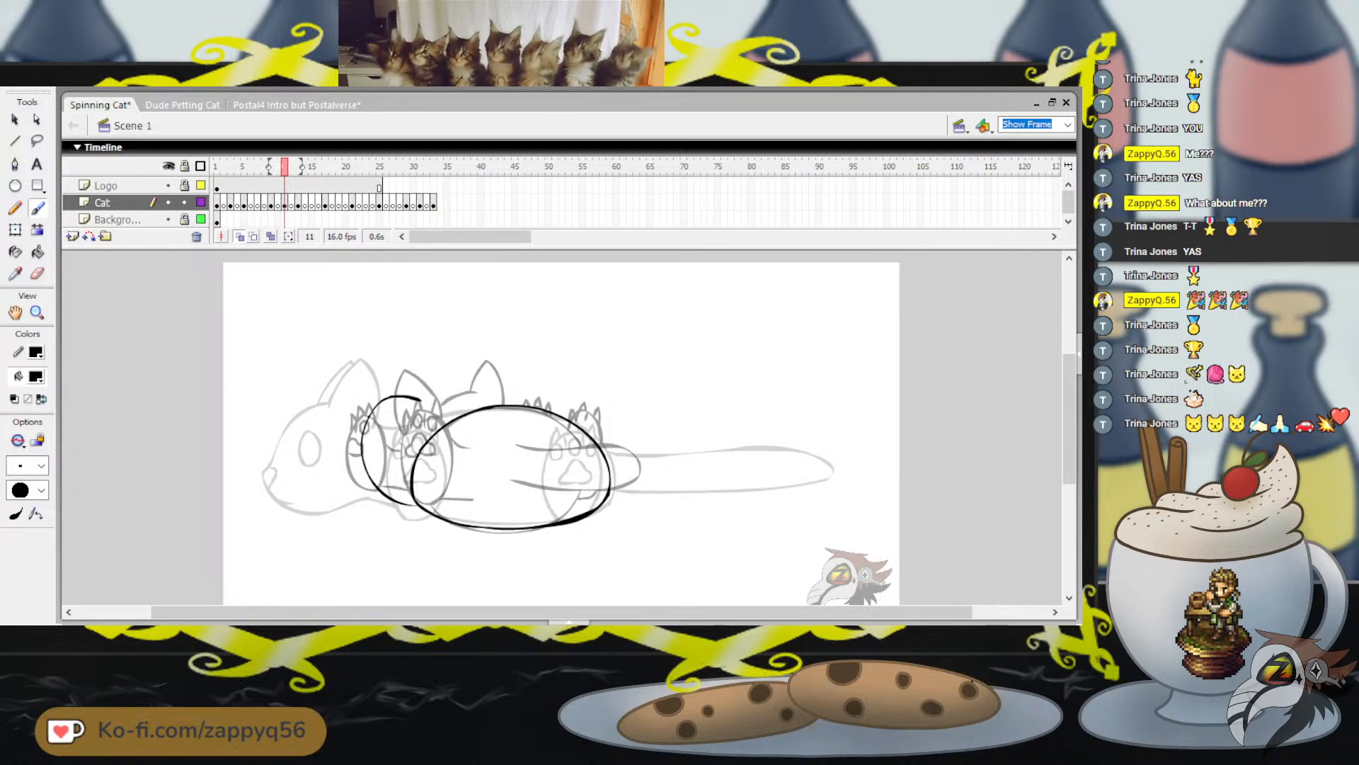
mouse_move(285, 166)
left_mouse_down()
mouse_move(230, 167)
mouse_move(285, 166)
left_mouse_up()
left_click_drag(461, 388, 474, 382)
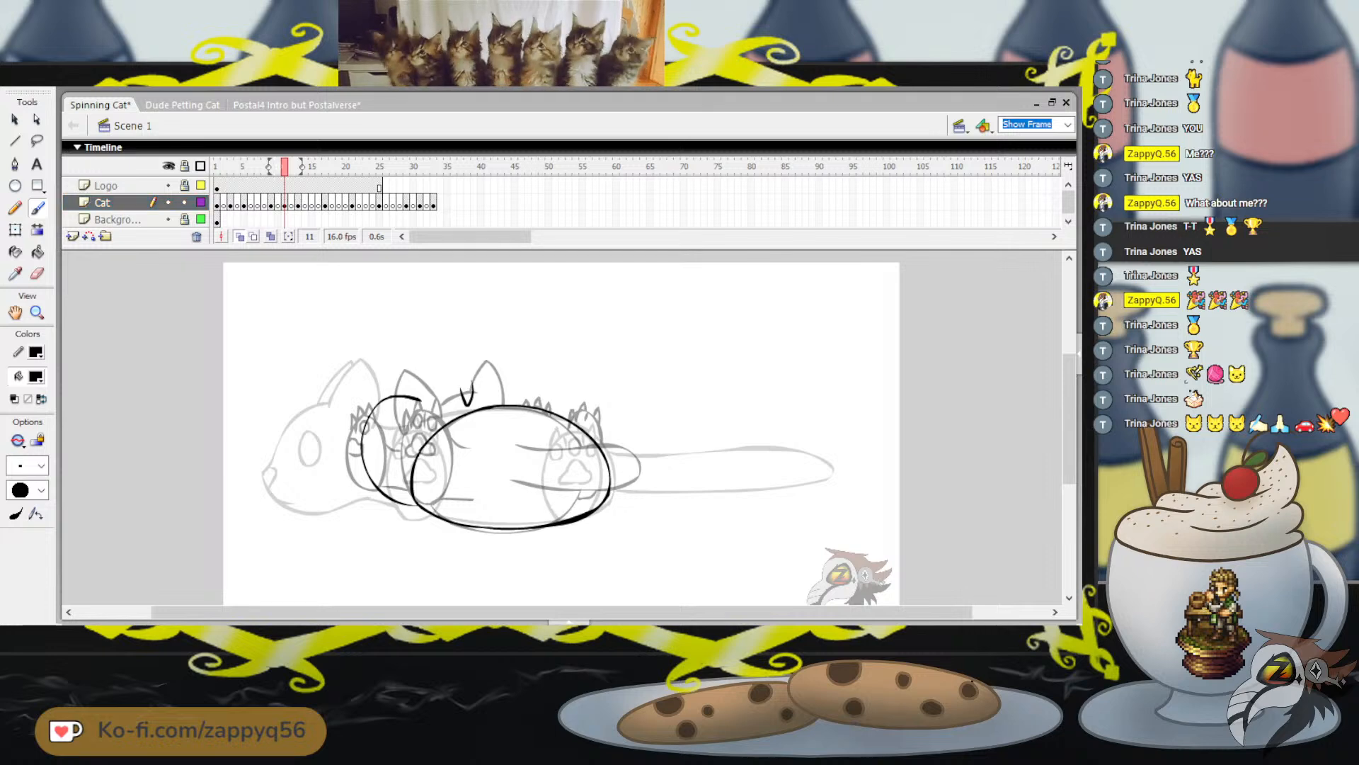
key("ctrl+z")
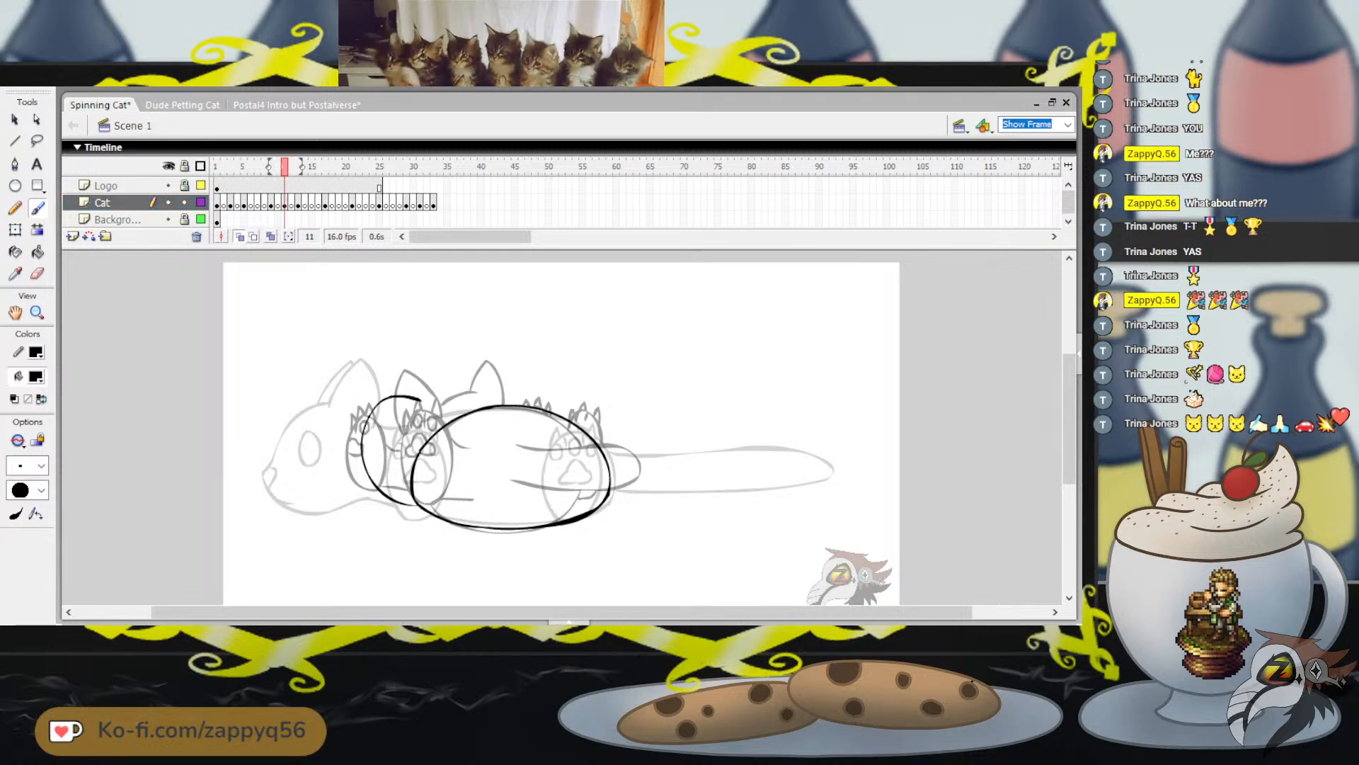
key("ctrl+z")
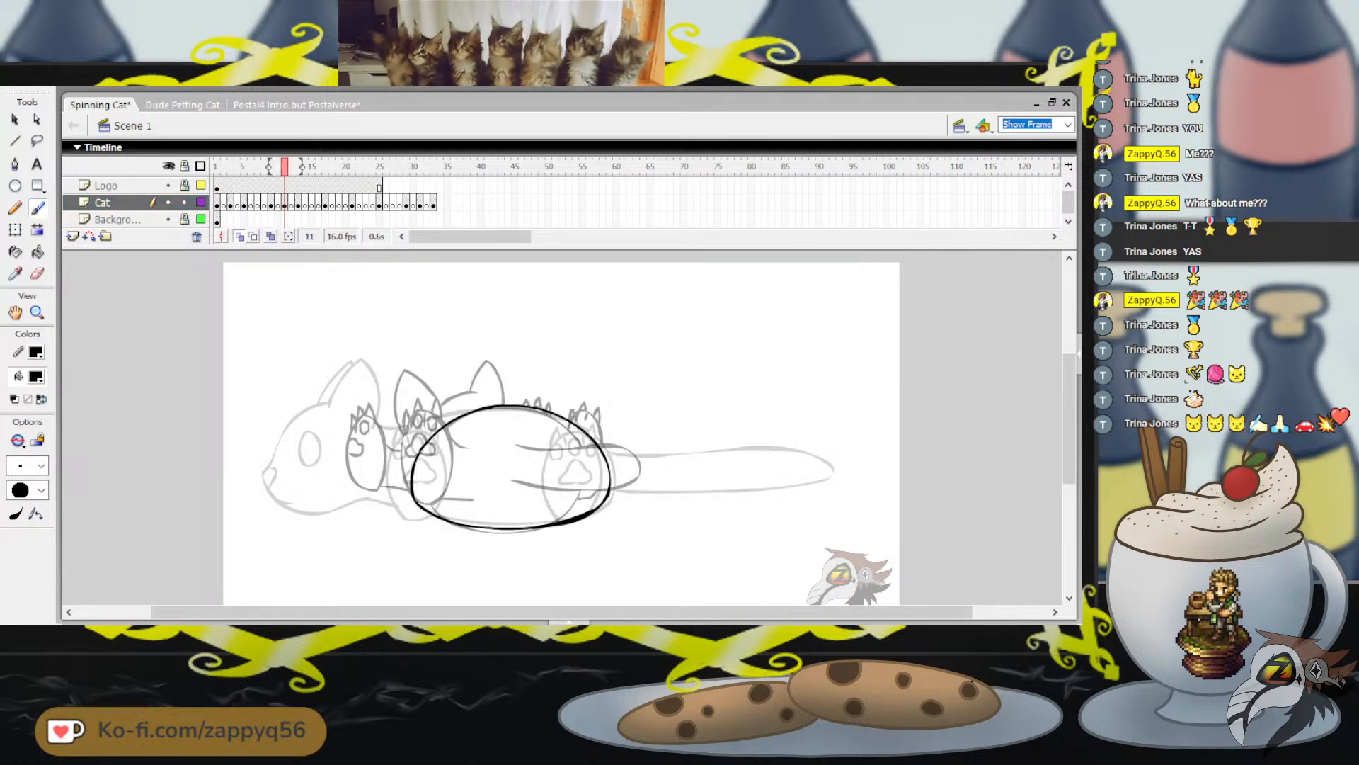
mouse_move(404, 400)
left_mouse_down()
mouse_move(381, 405)
mouse_move(361, 469)
mouse_move(375, 493)
mouse_move(411, 505)
left_mouse_up()
key("ctrl+z")
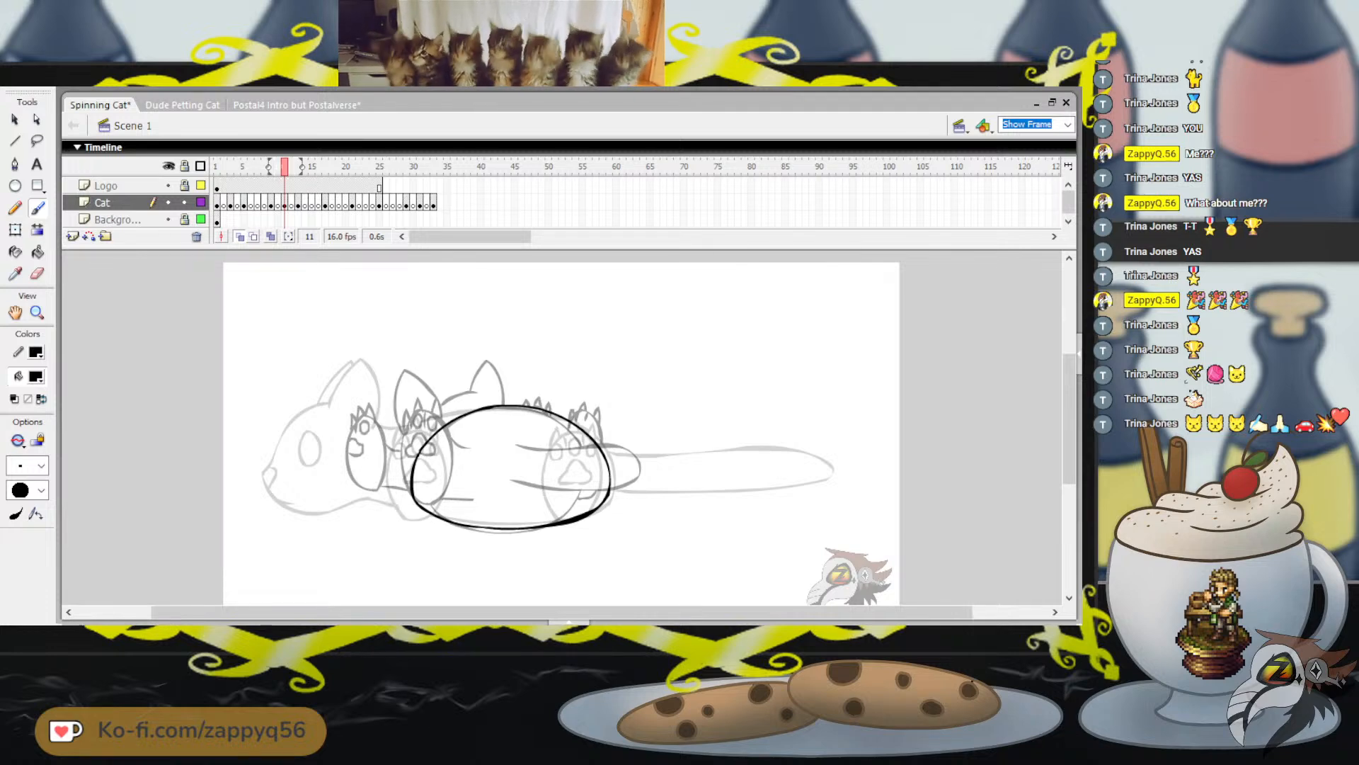
left_click_drag(384, 400, 357, 480)
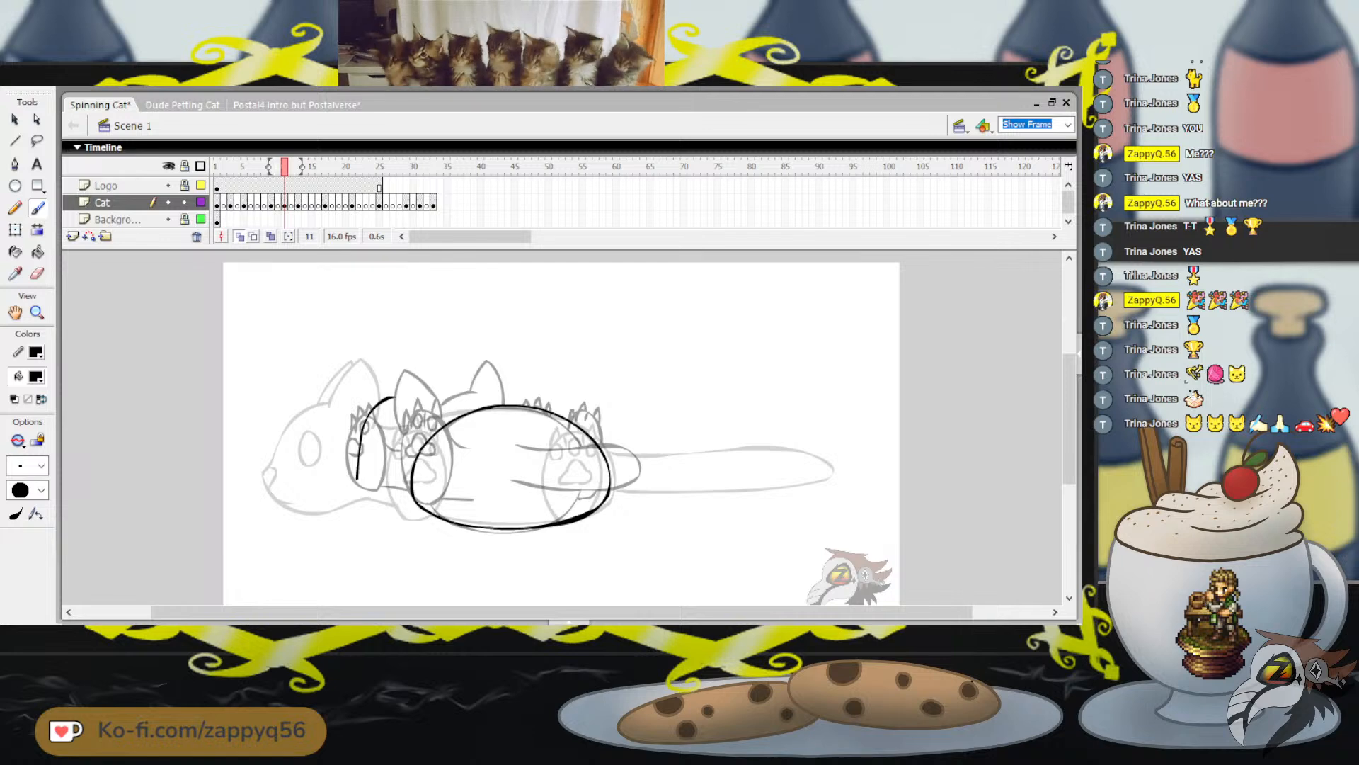
key("ctrl+z")
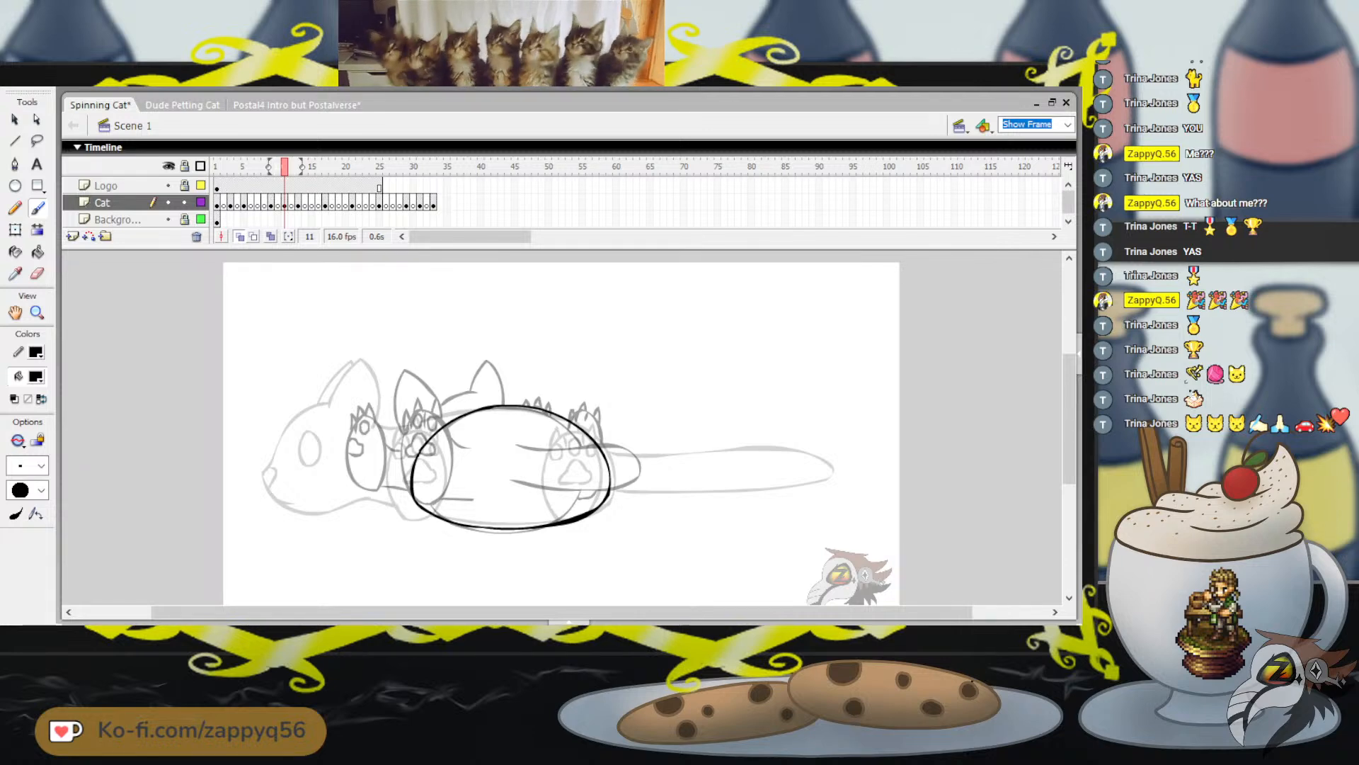
Brush a head outline with a pointed cheek on frame 11, overlapping the body oval, and play back the animation to check it
left_click_drag(380, 397, 361, 425)
mouse_move(345, 450)
left_mouse_down()
mouse_move(351, 480)
mouse_move(411, 501)
left_mouse_up()
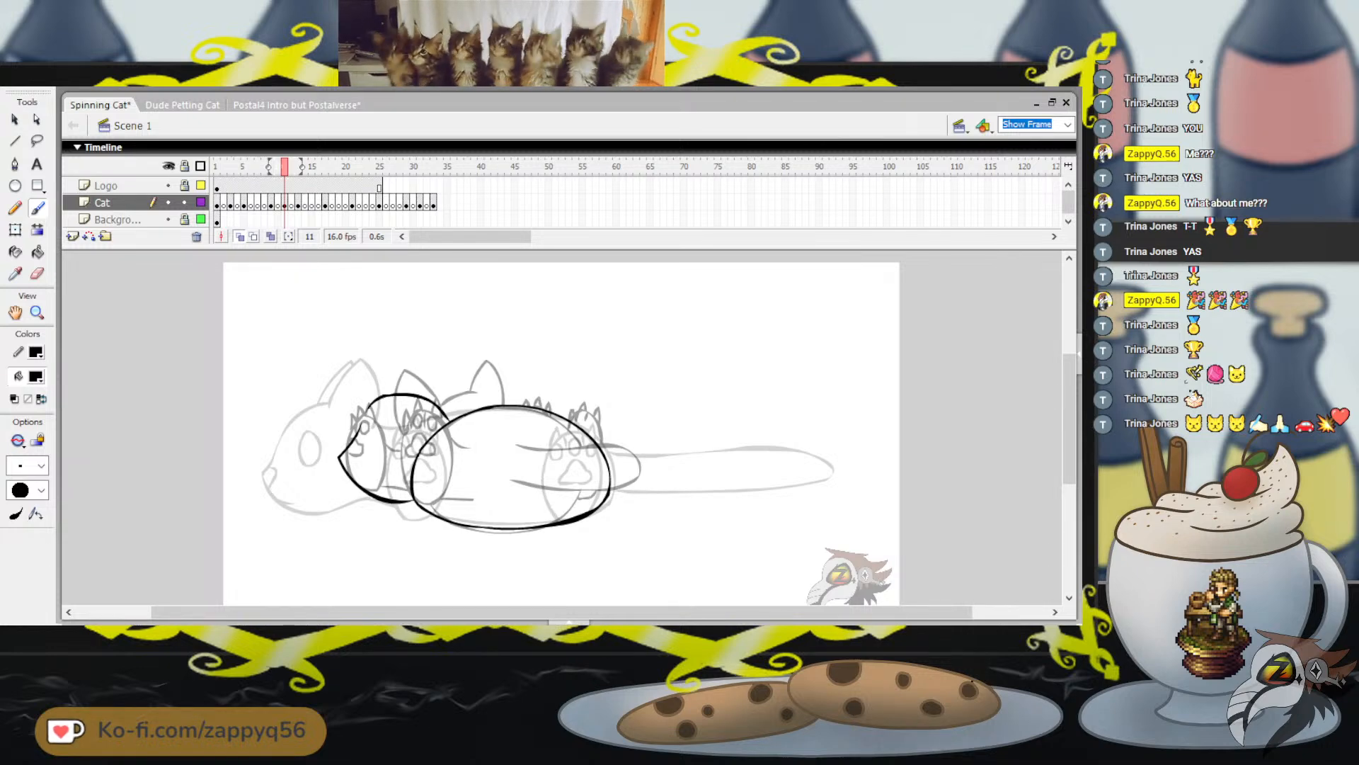
left_click_drag(370, 405, 360, 425)
left_click_drag(430, 351, 449, 355)
key("ctrl+z")
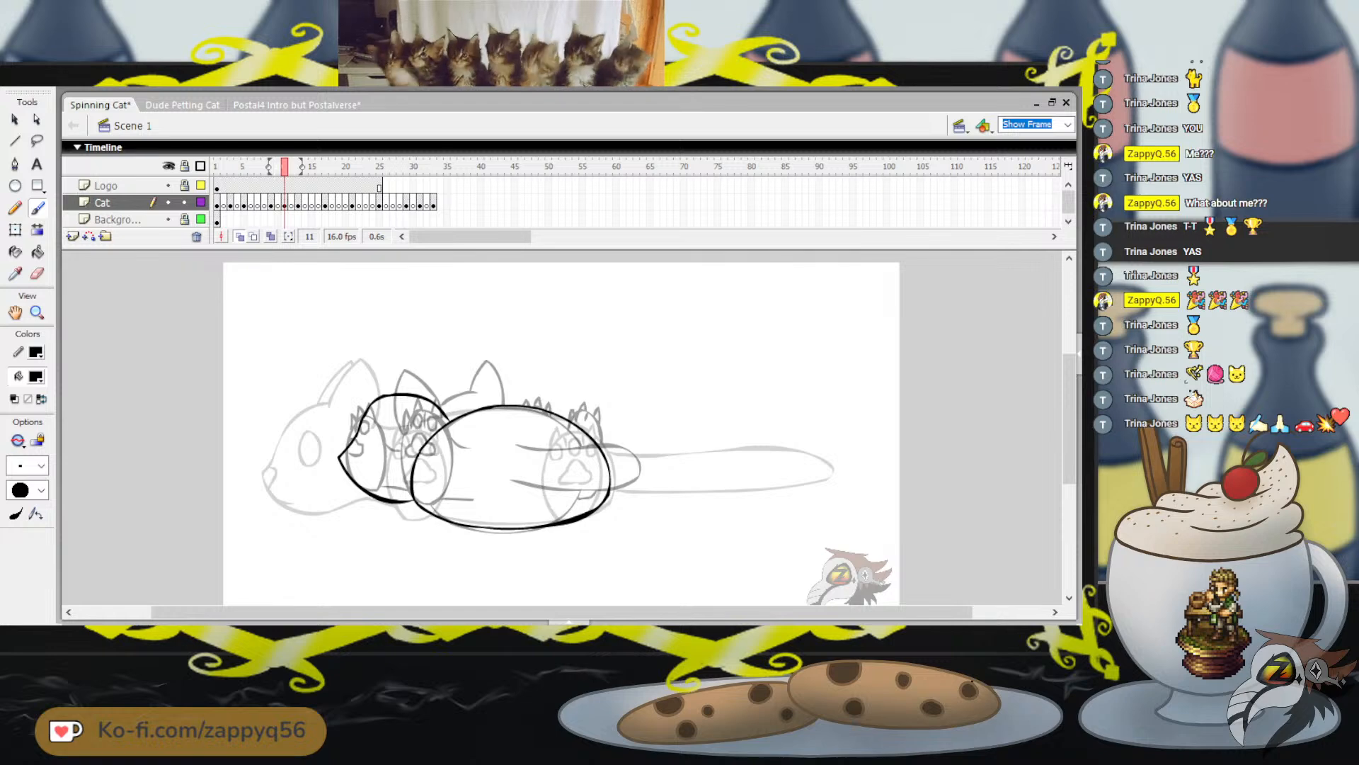
key("Return")
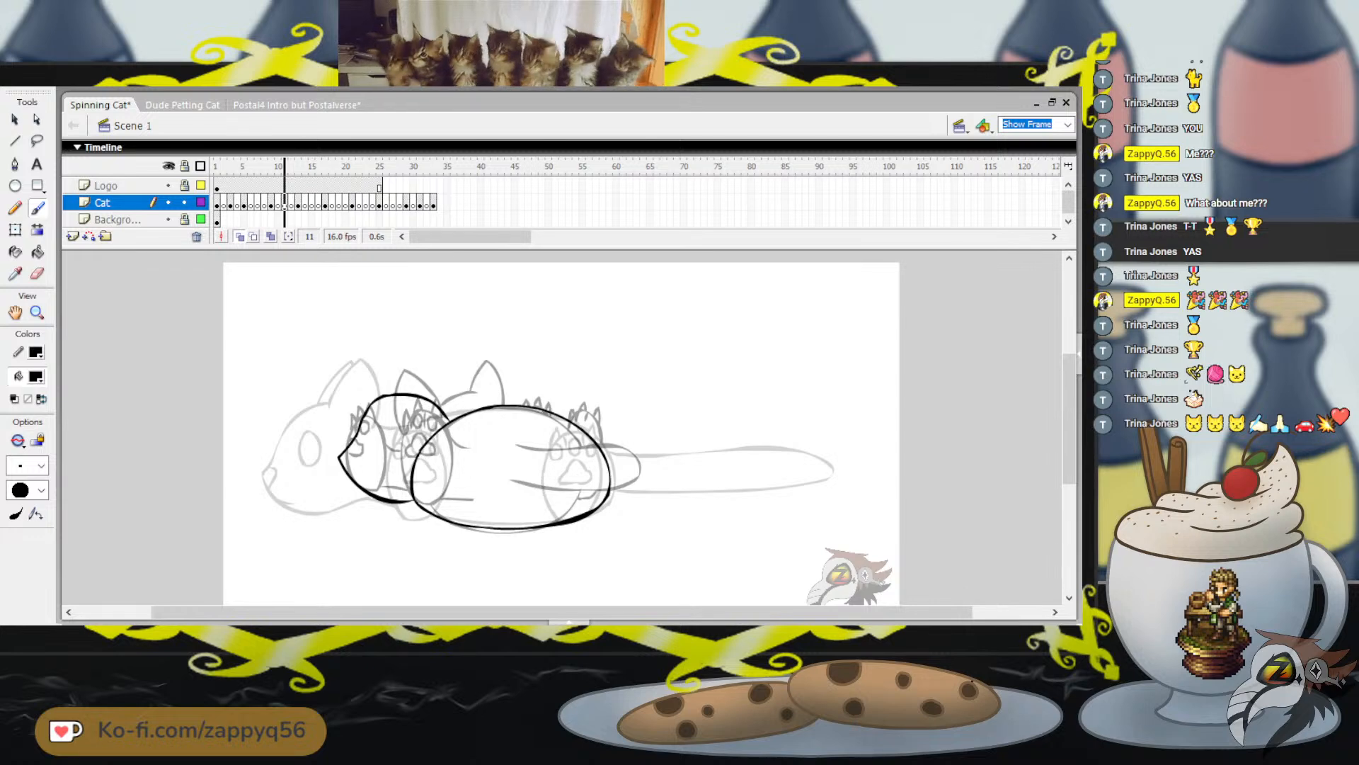
key("Return")
Brush a pointed ear on the head above the cheek point on frame 11, redrawing it until the shape fits
key("ctrl+z")
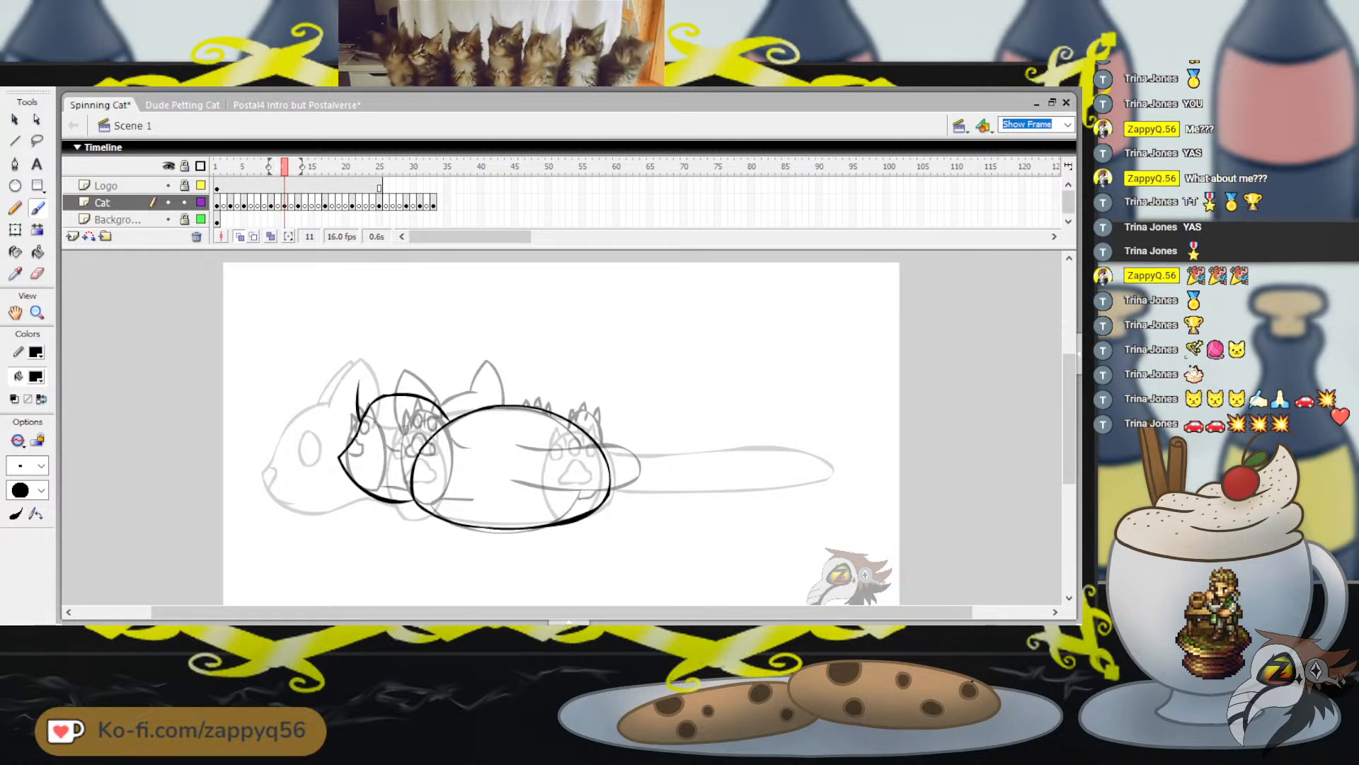
left_click_drag(358, 428, 356, 369)
key("ctrl+z")
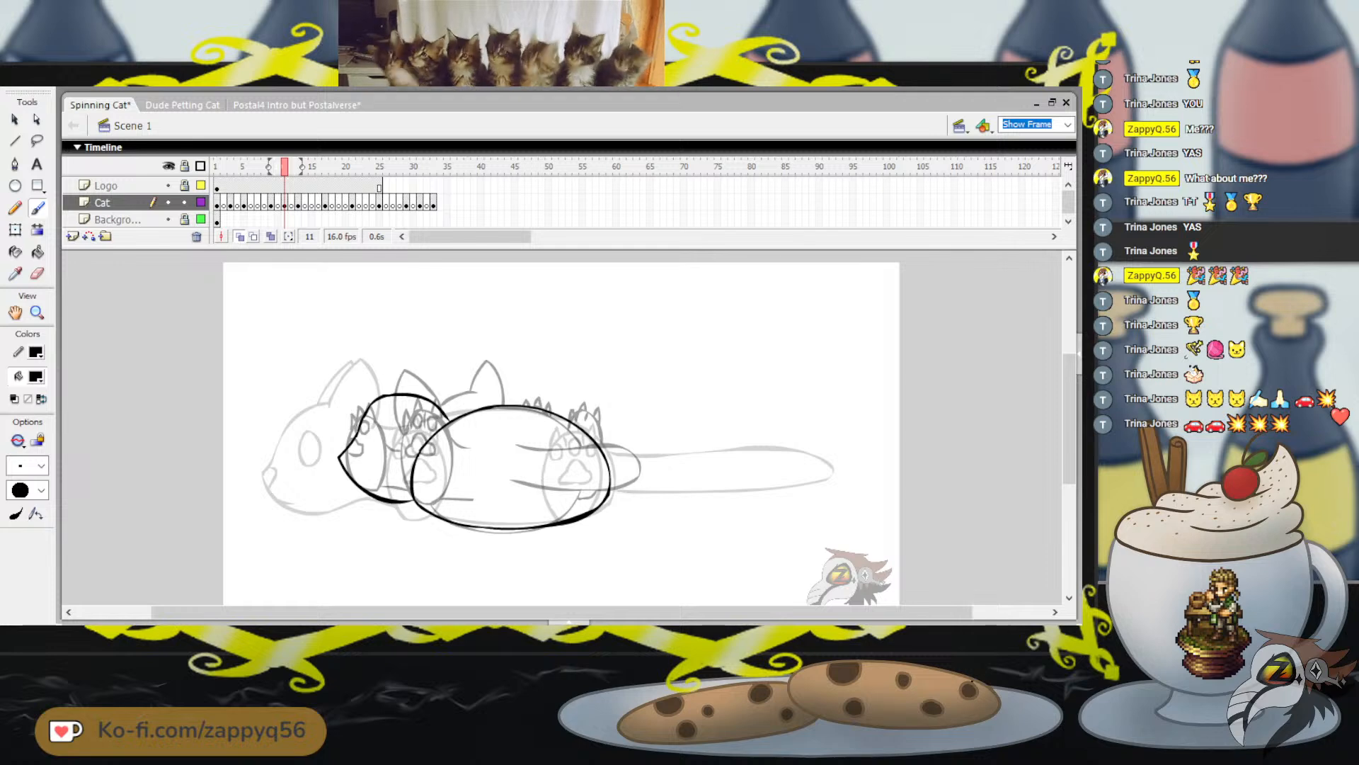
left_click_drag(358, 428, 358, 363)
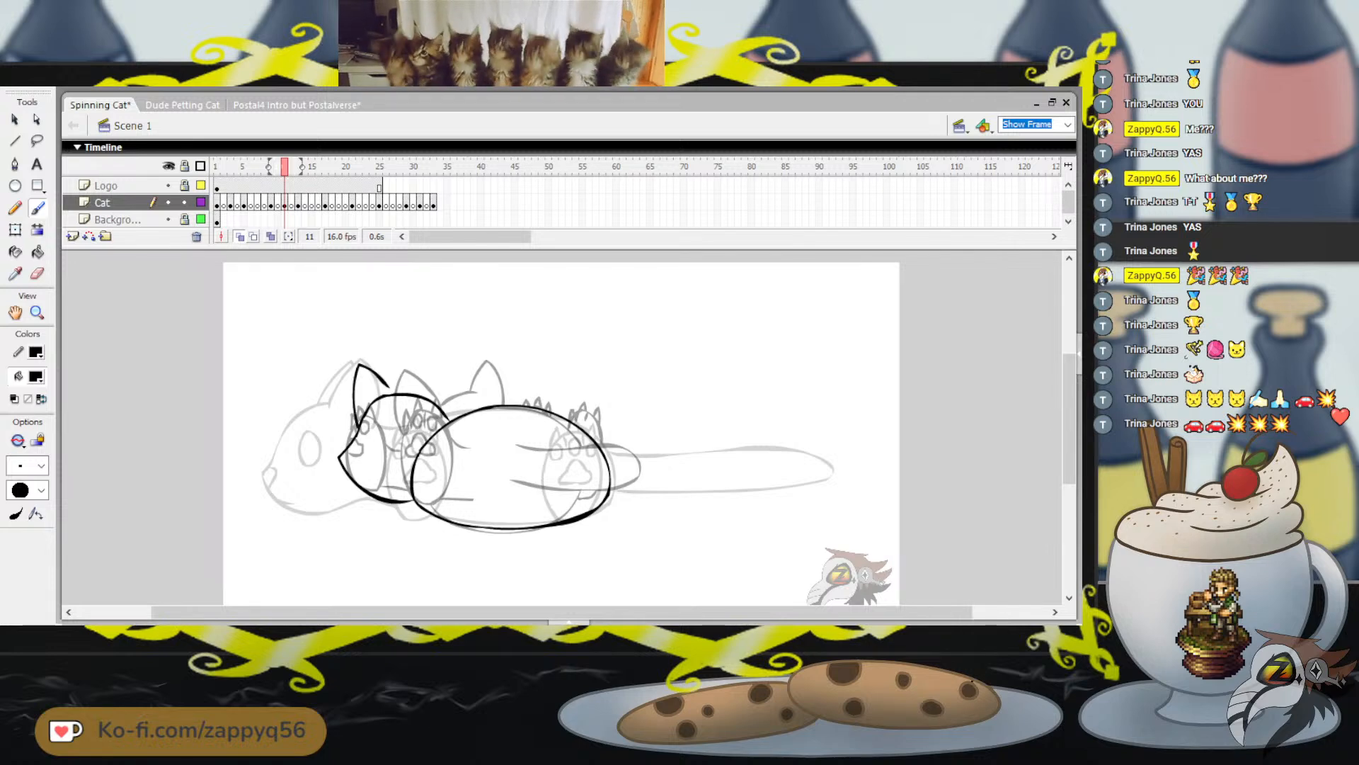
key("ctrl+z")
mouse_move(355, 434)
left_mouse_down()
mouse_move(349, 363)
mouse_move(393, 393)
left_mouse_up()
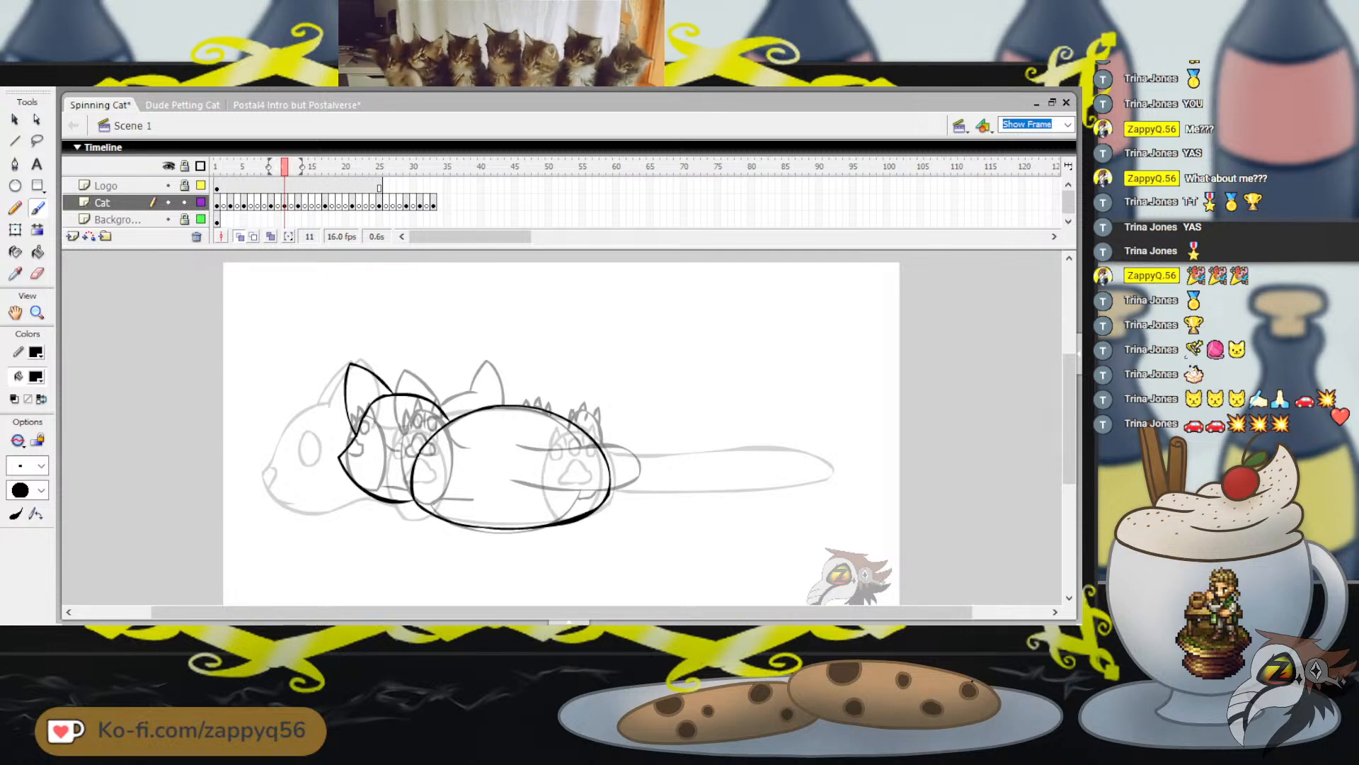
key("ctrl+z")
mouse_move(352, 438)
left_mouse_down()
mouse_move(346, 374)
mouse_move(382, 389)
left_mouse_up()
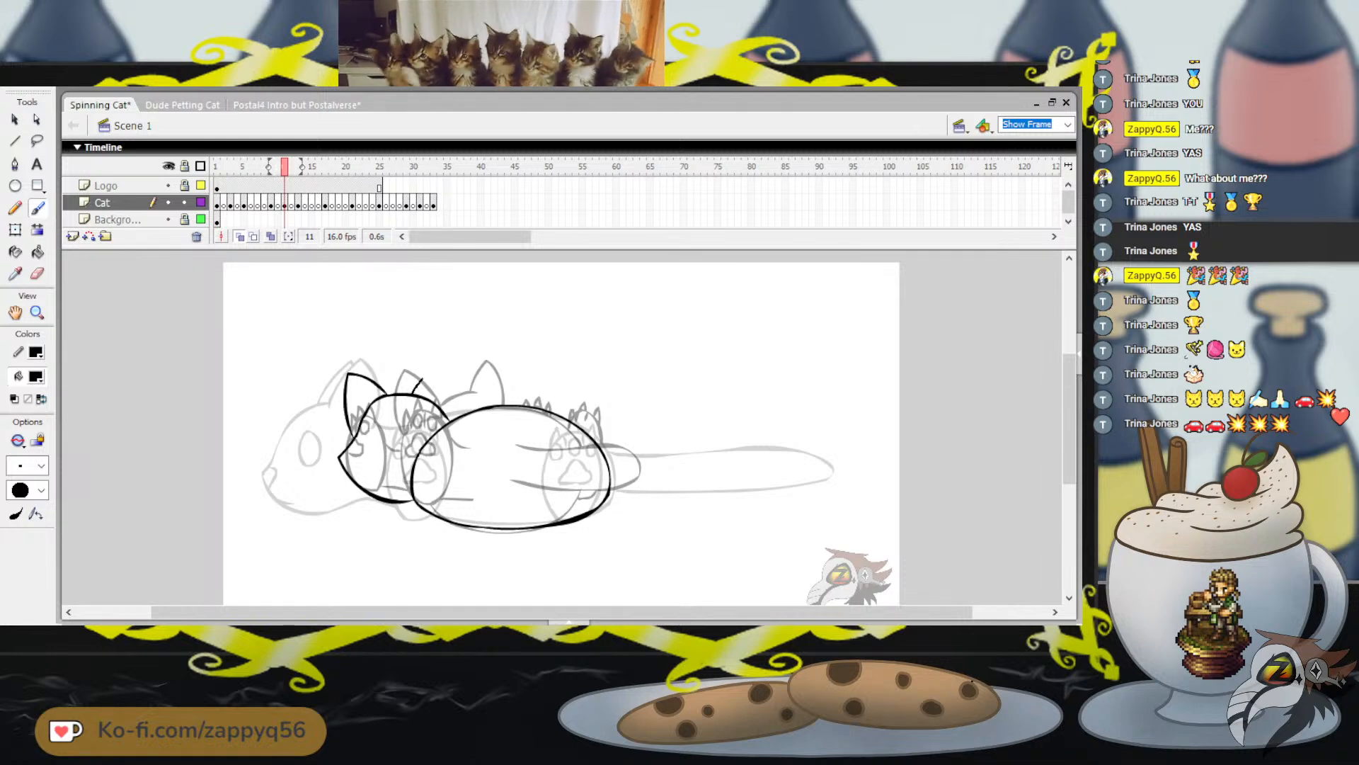
Brush the second pointed ear on the head on frame 11, on the side nearest the body oval
key("ctrl+z")
mouse_move(402, 393)
left_mouse_down()
mouse_move(431, 362)
mouse_move(441, 390)
left_mouse_up()
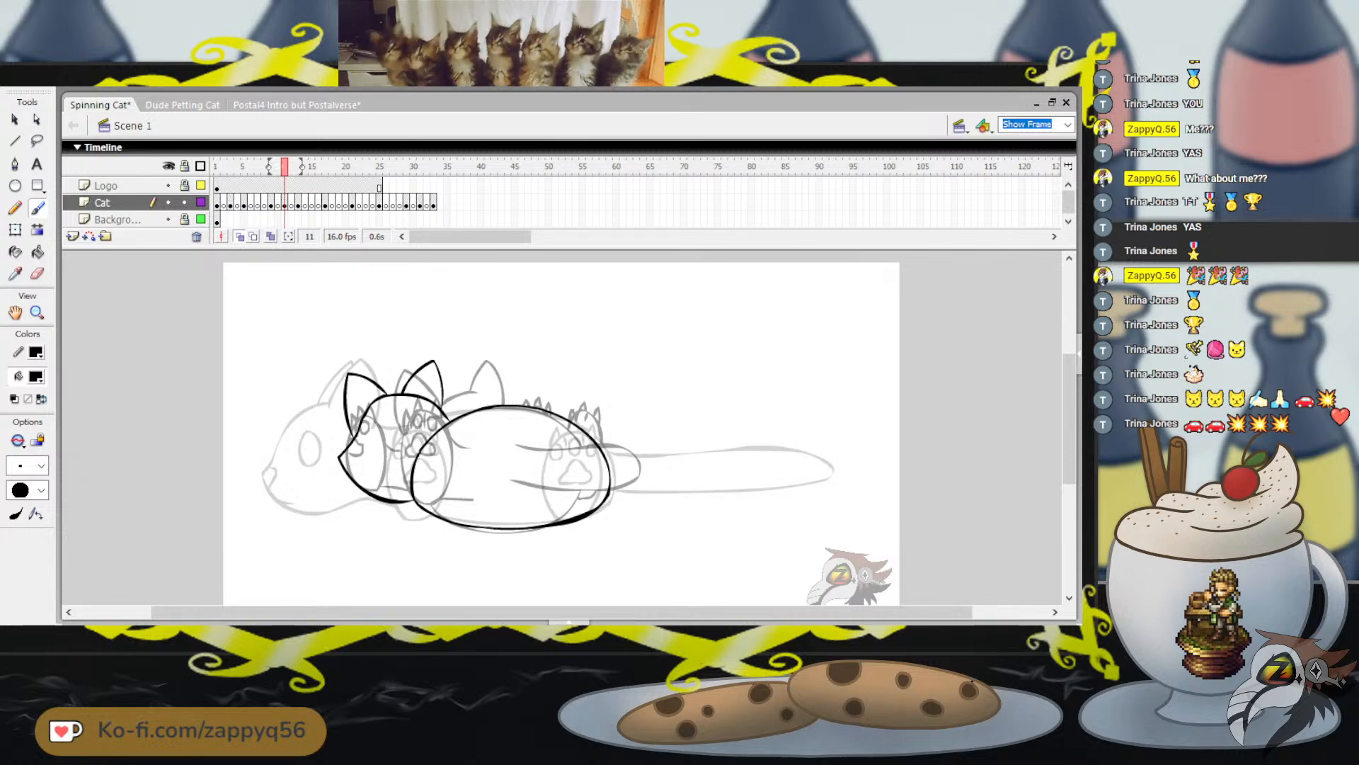
mouse_move(285, 167)
left_mouse_down()
mouse_move(230, 166)
mouse_move(397, 166)
mouse_move(224, 166)
mouse_move(284, 167)
left_mouse_up()
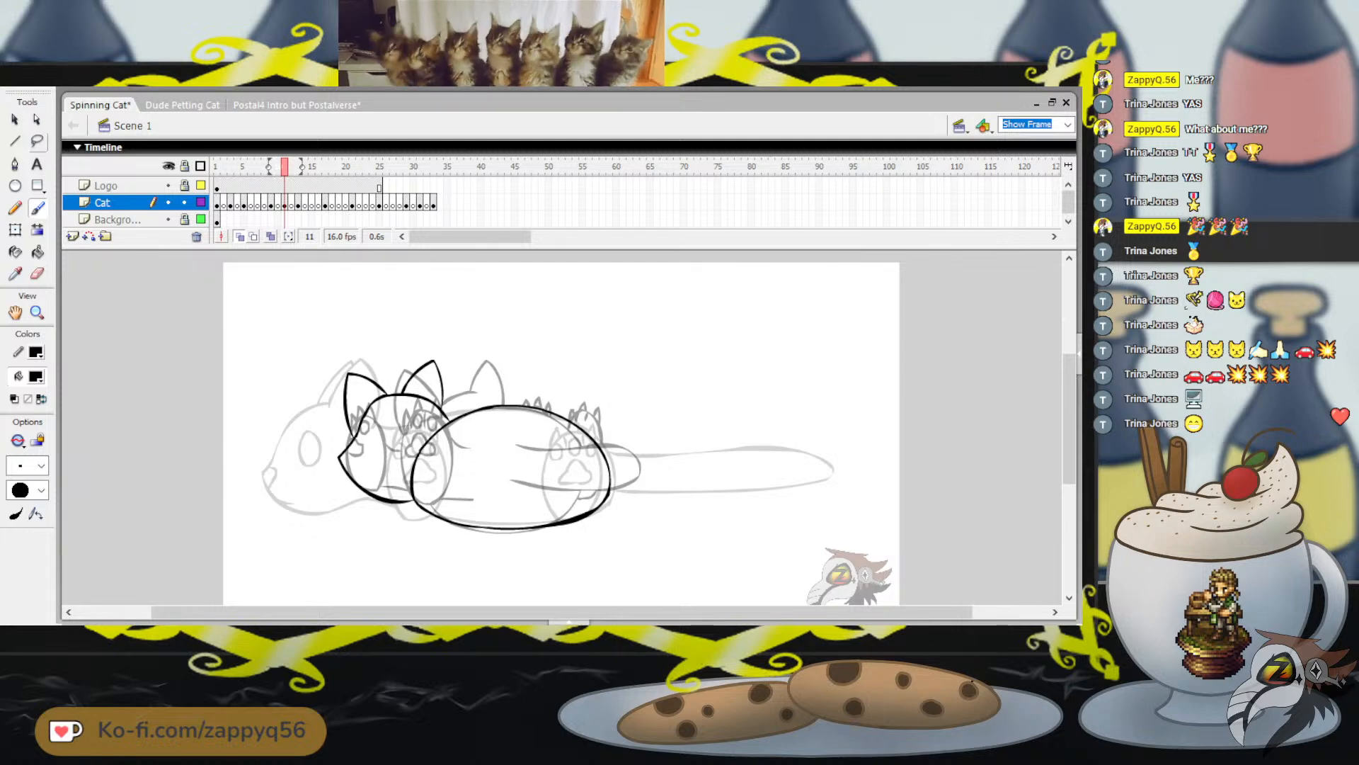
Lasso the head and ears on frame 11, free-transform them to be slightly shorter from the top, deselect and save the file
key("l")
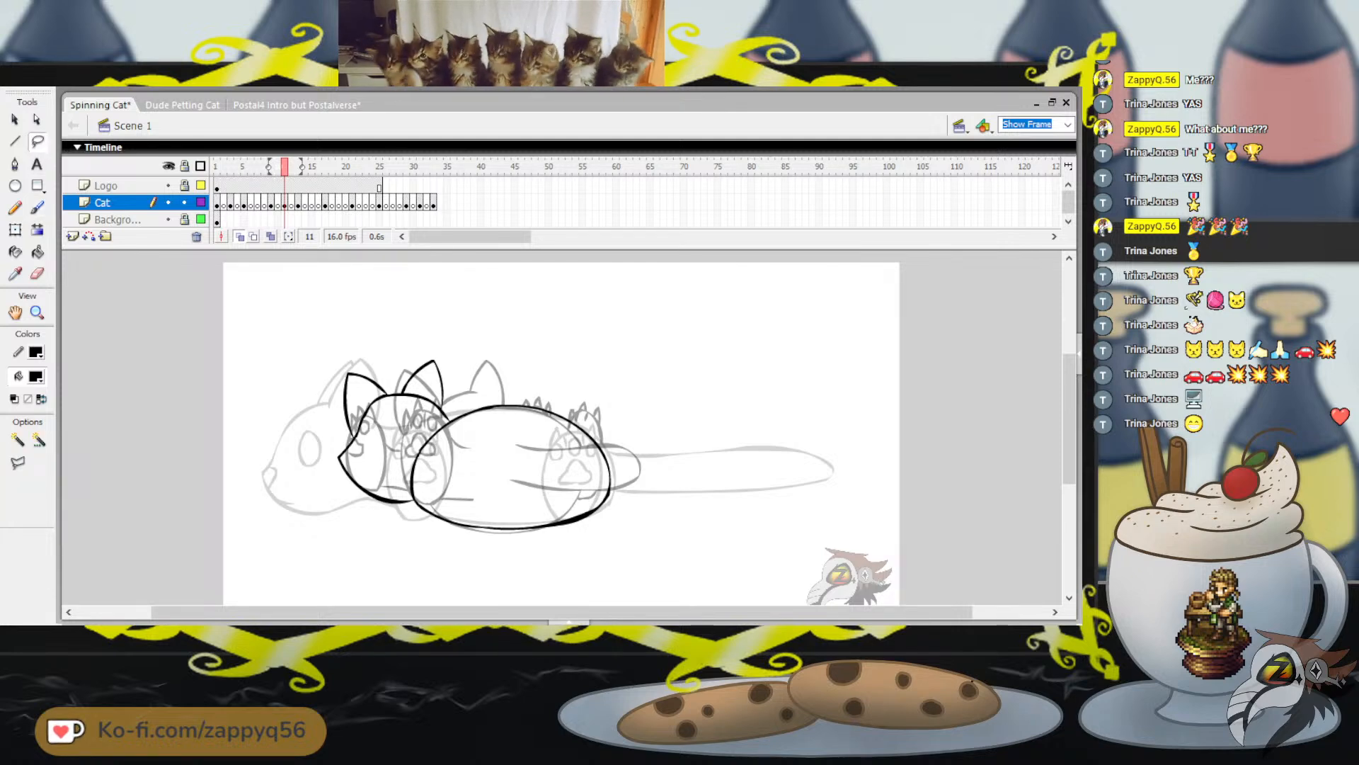
mouse_move(457, 418)
left_mouse_down()
mouse_move(439, 330)
mouse_move(333, 499)
mouse_move(405, 517)
mouse_move(389, 434)
mouse_move(420, 430)
left_mouse_up()
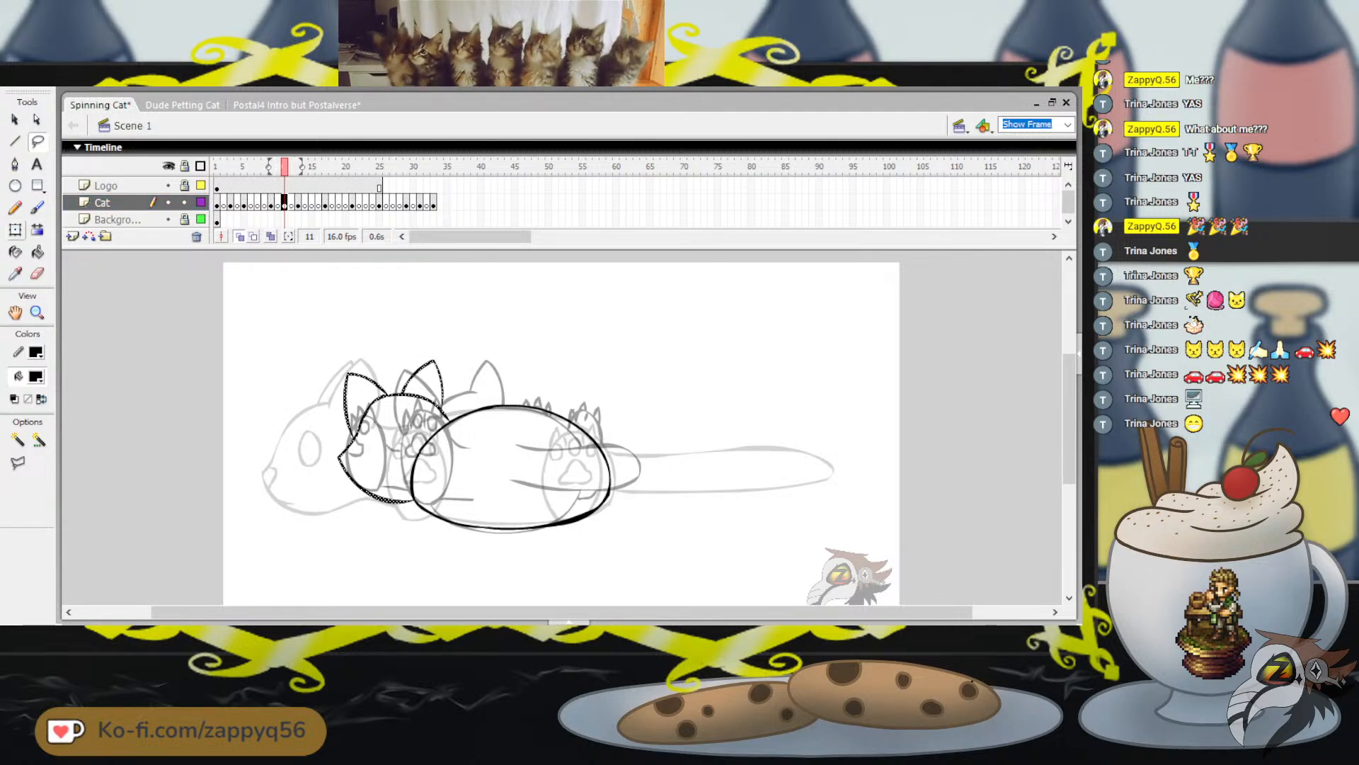
key("q")
left_click_drag(394, 360, 393, 364)
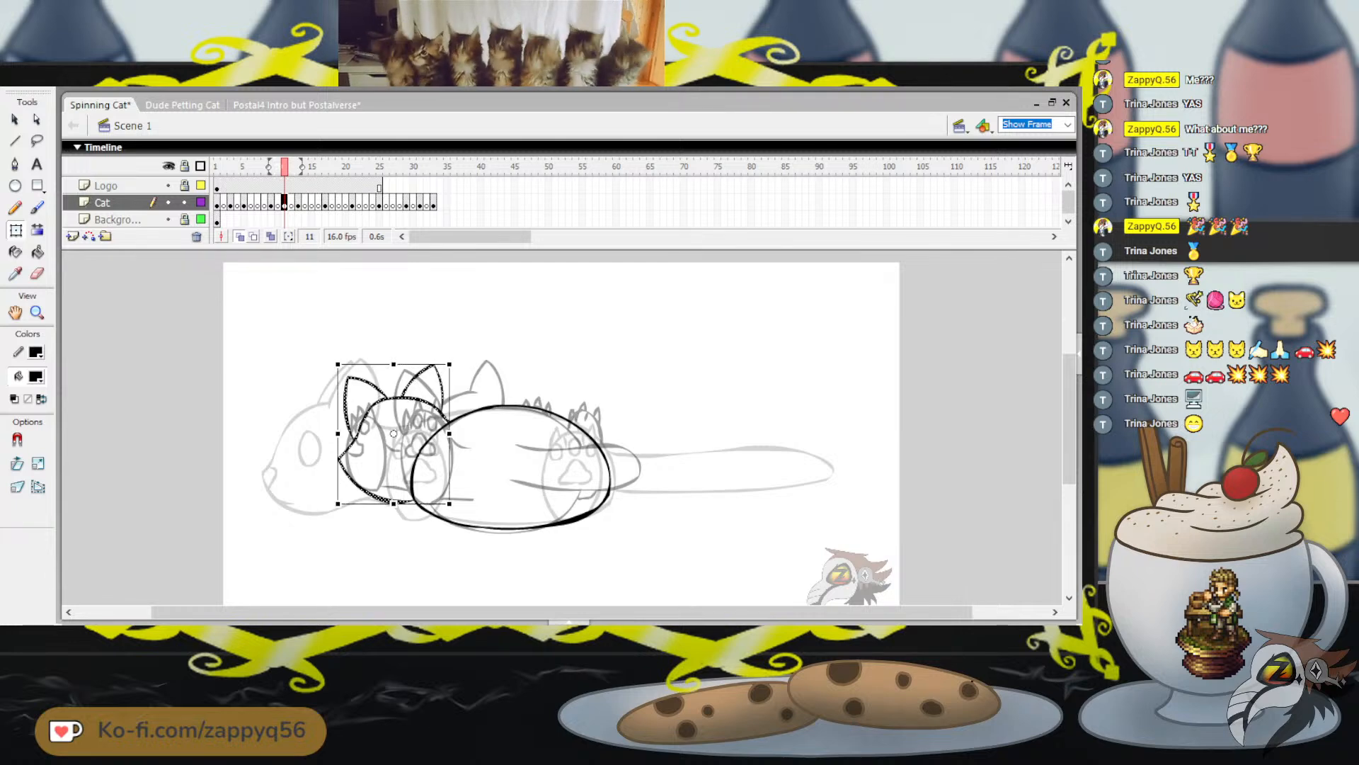
key("Escape")
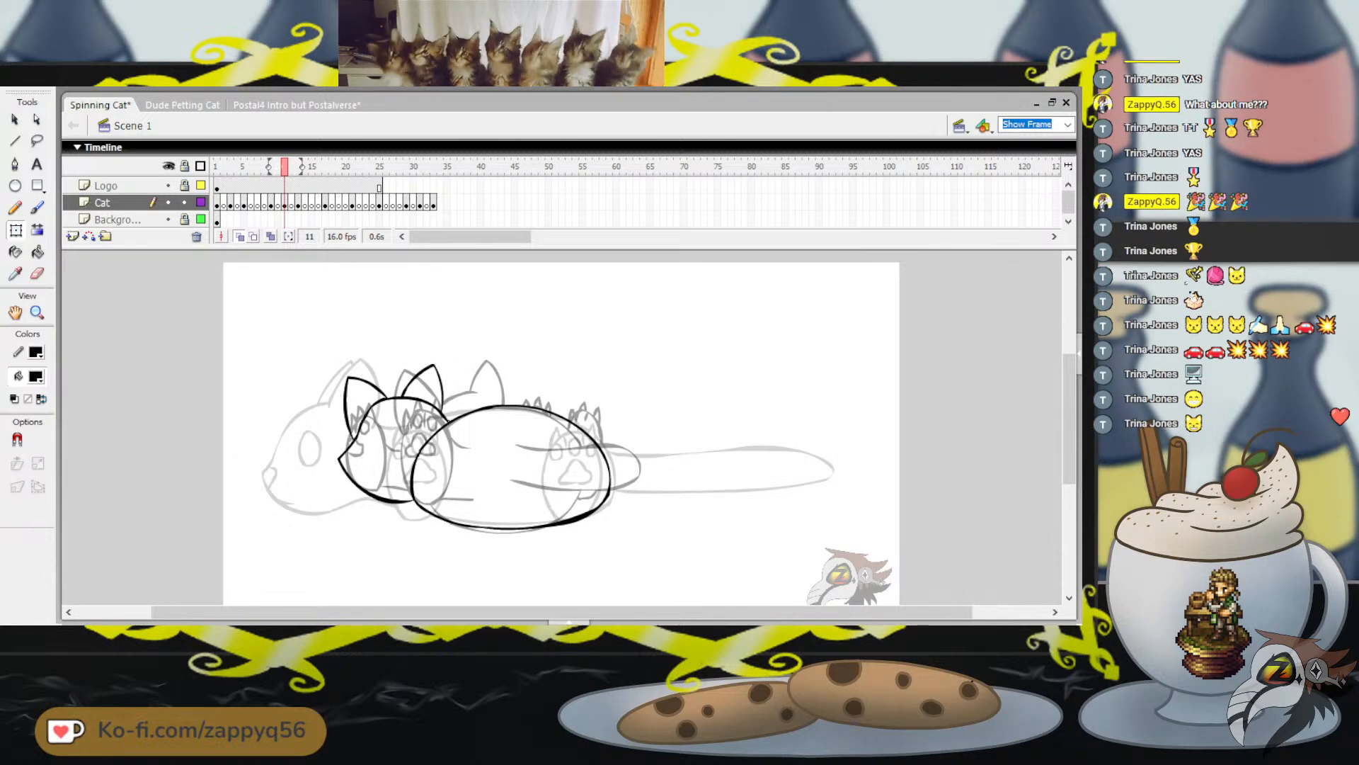
key("ctrl+s")
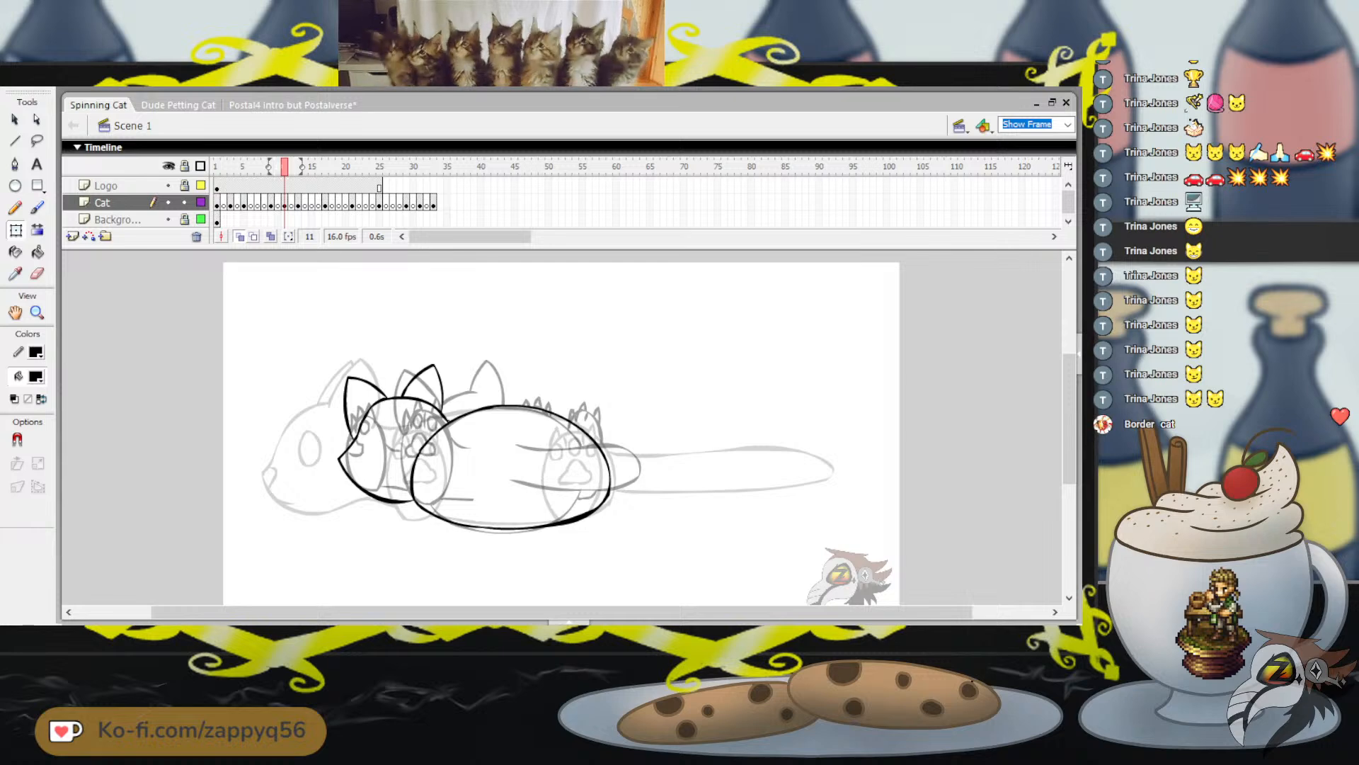
Go back to frame 1 and flip and play through the frames to examine how the new head pose on frame 11 moves
left_click_drag(285, 167, 217, 167)
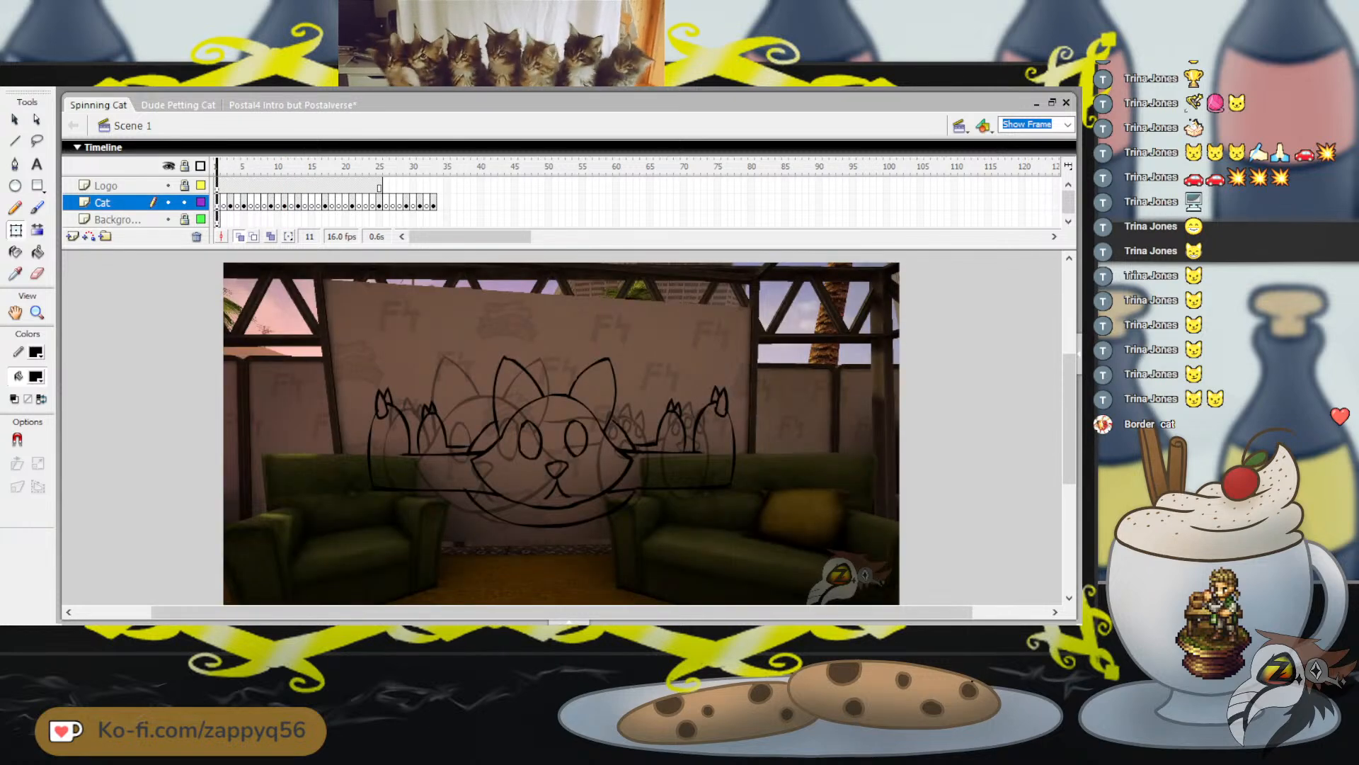
key("period")
key("comma")
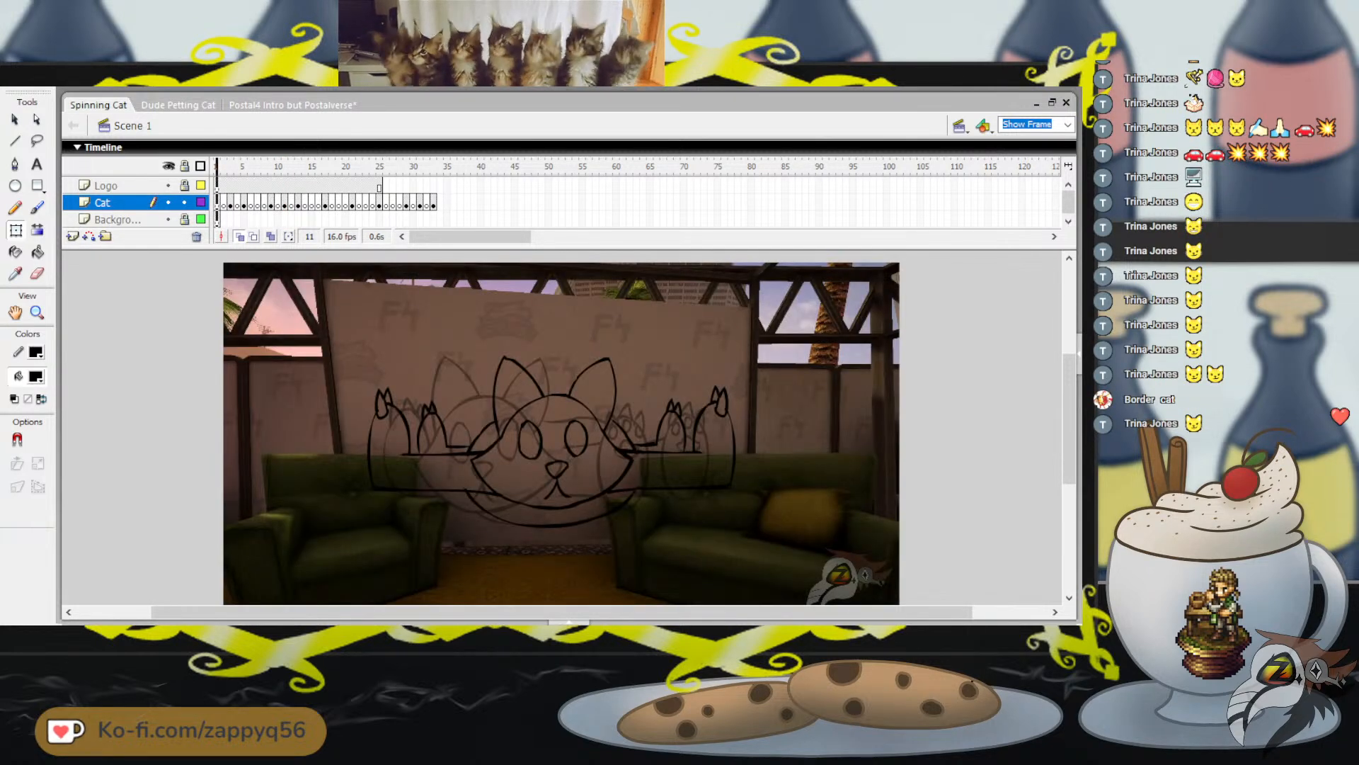
key("period")
key("period")
key("period")
key("Return")
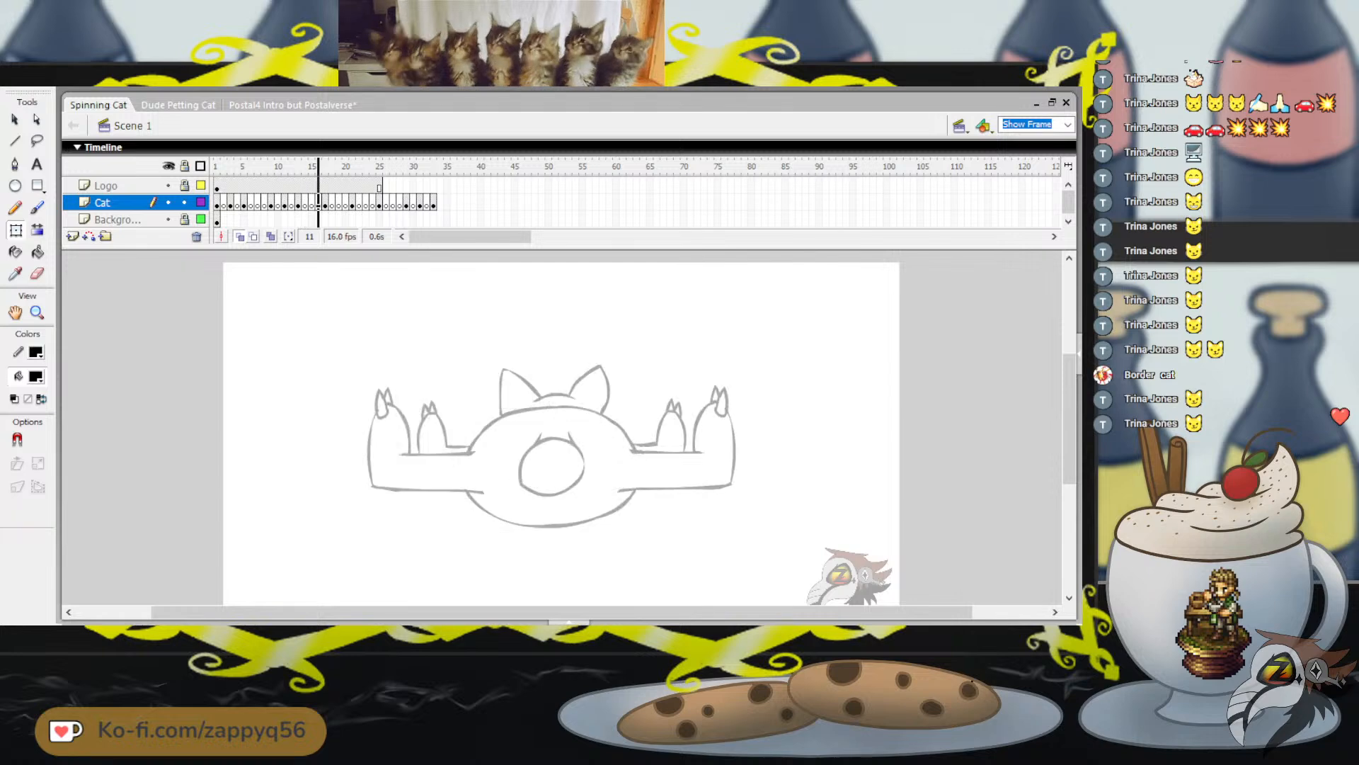
key("comma")
key("comma")
key("comma")
key("comma")
key("comma")
key("comma")
key("comma")
key("comma")
key("comma")
key("comma")
key("comma")
key("comma")
key("comma")
key("comma")
key("comma")
key("comma")
key("comma")
key("comma")
key("comma")
key("comma")
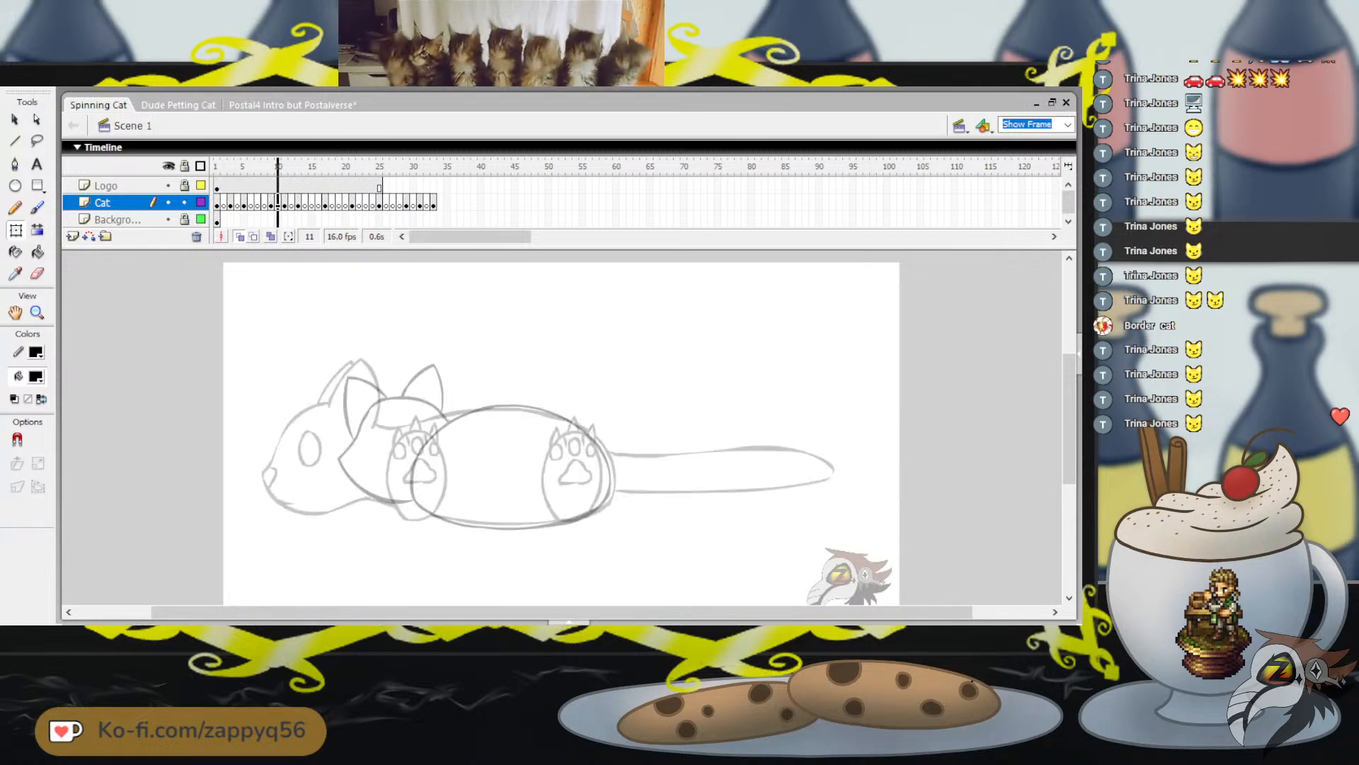
key("period")
key("period")
key("period")
key("period")
key("period")
key("period")
key("period")
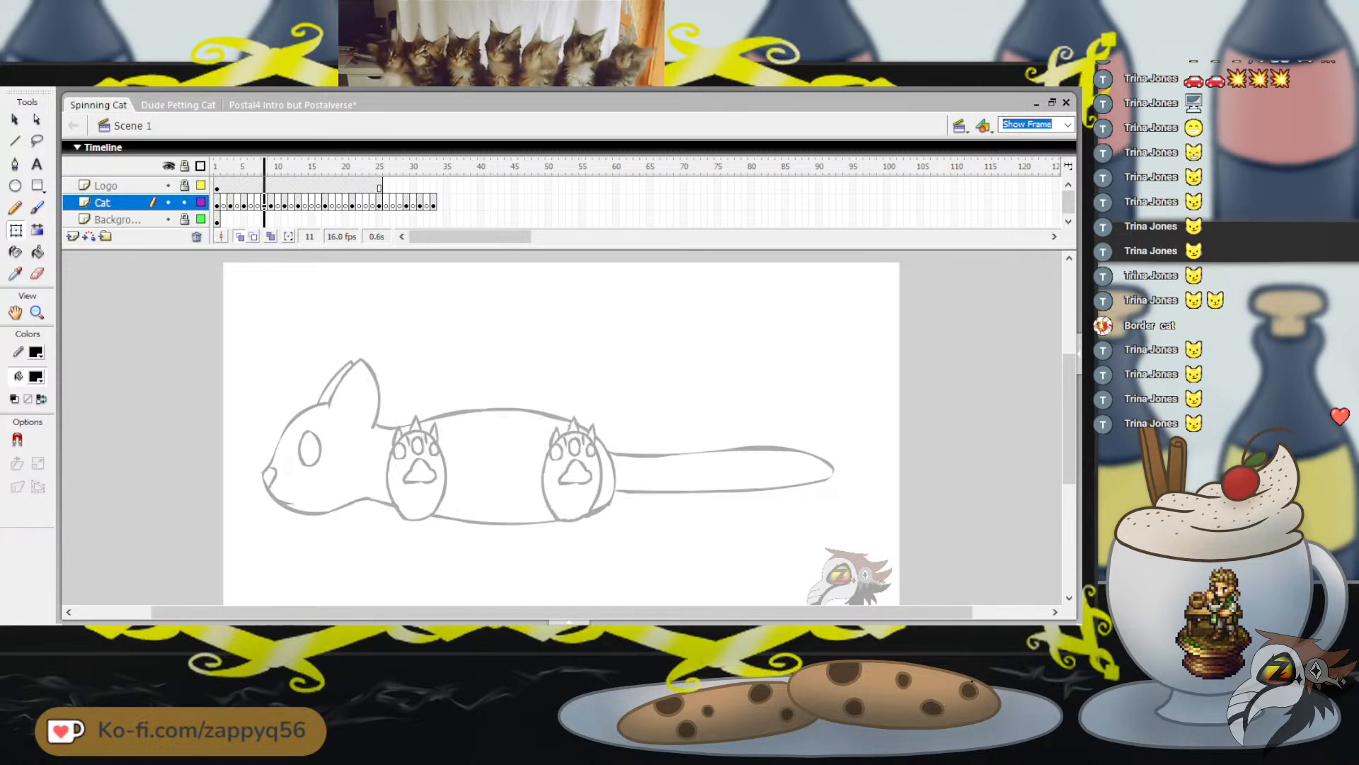
key("period")
key("comma")
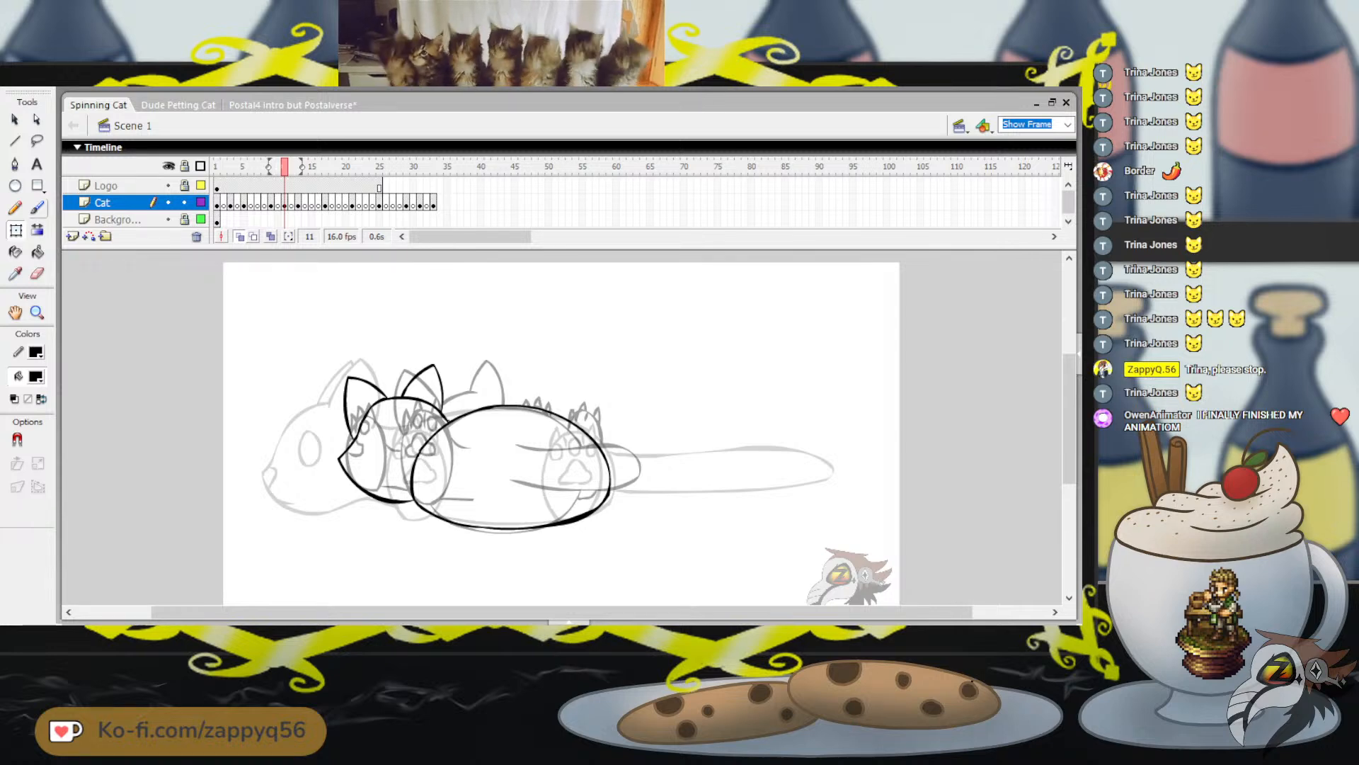
Flip back and forth between frame 11 and its neighbouring frames to examine how the tail and body move between poses
key("b")
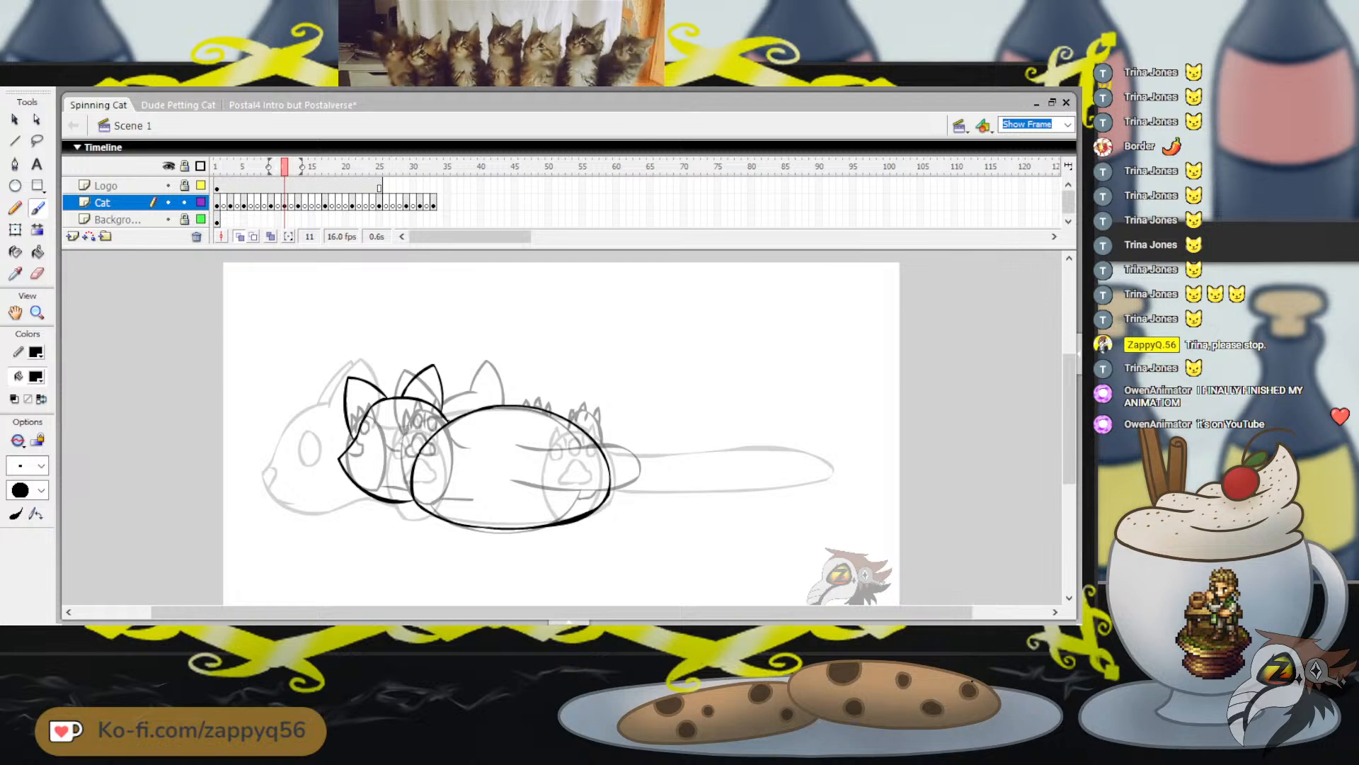
key("ctrl+z")
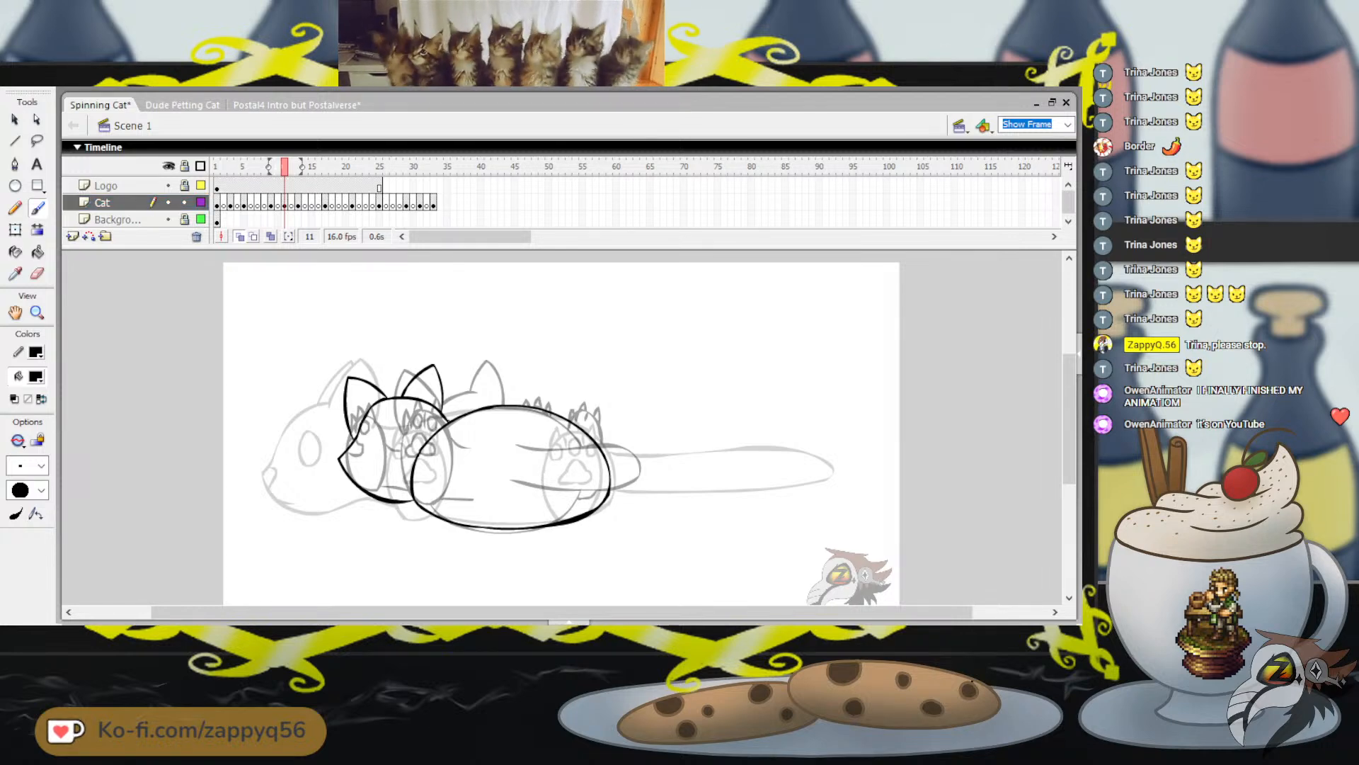
key("comma")
key("comma")
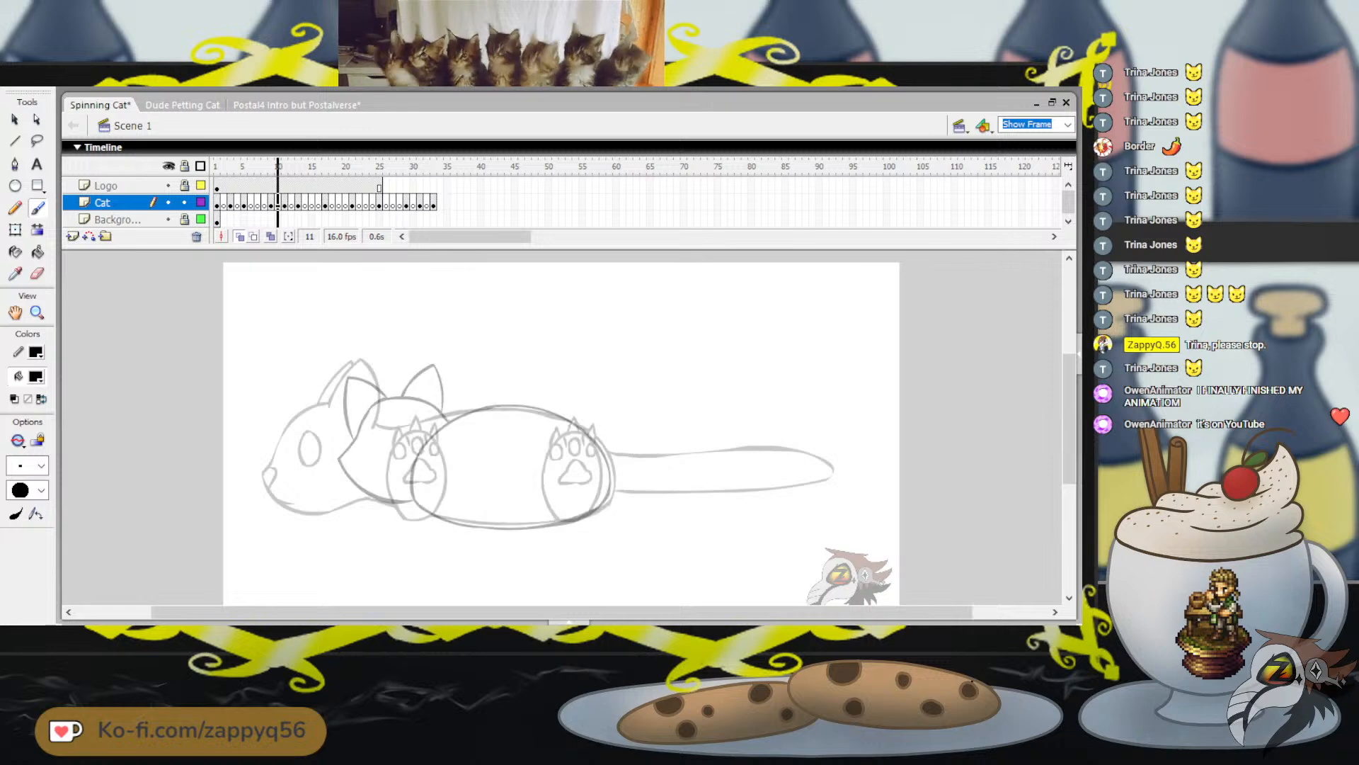
key("period")
key("period")
key("period")
key("period")
key("period")
key("comma")
key("comma")
key("comma")
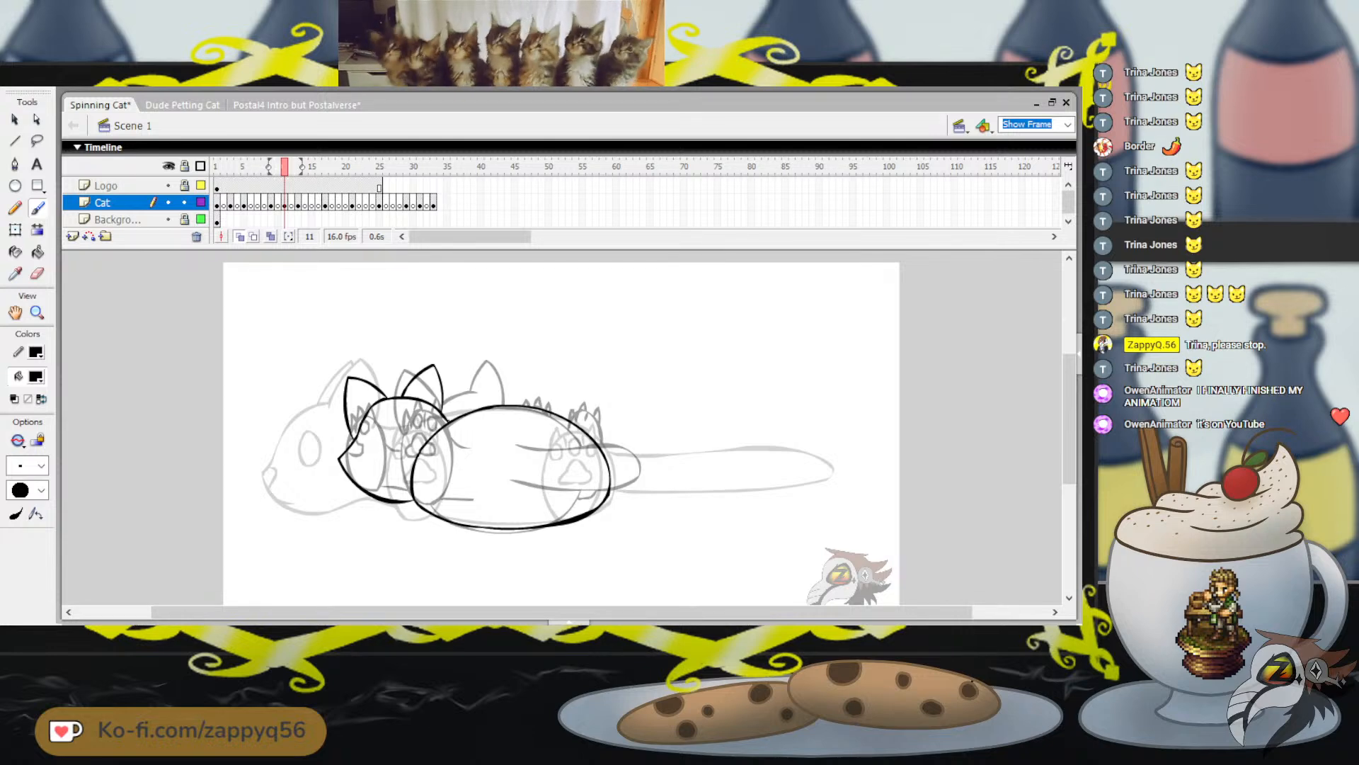
key("period")
key("period")
key("period")
key("period")
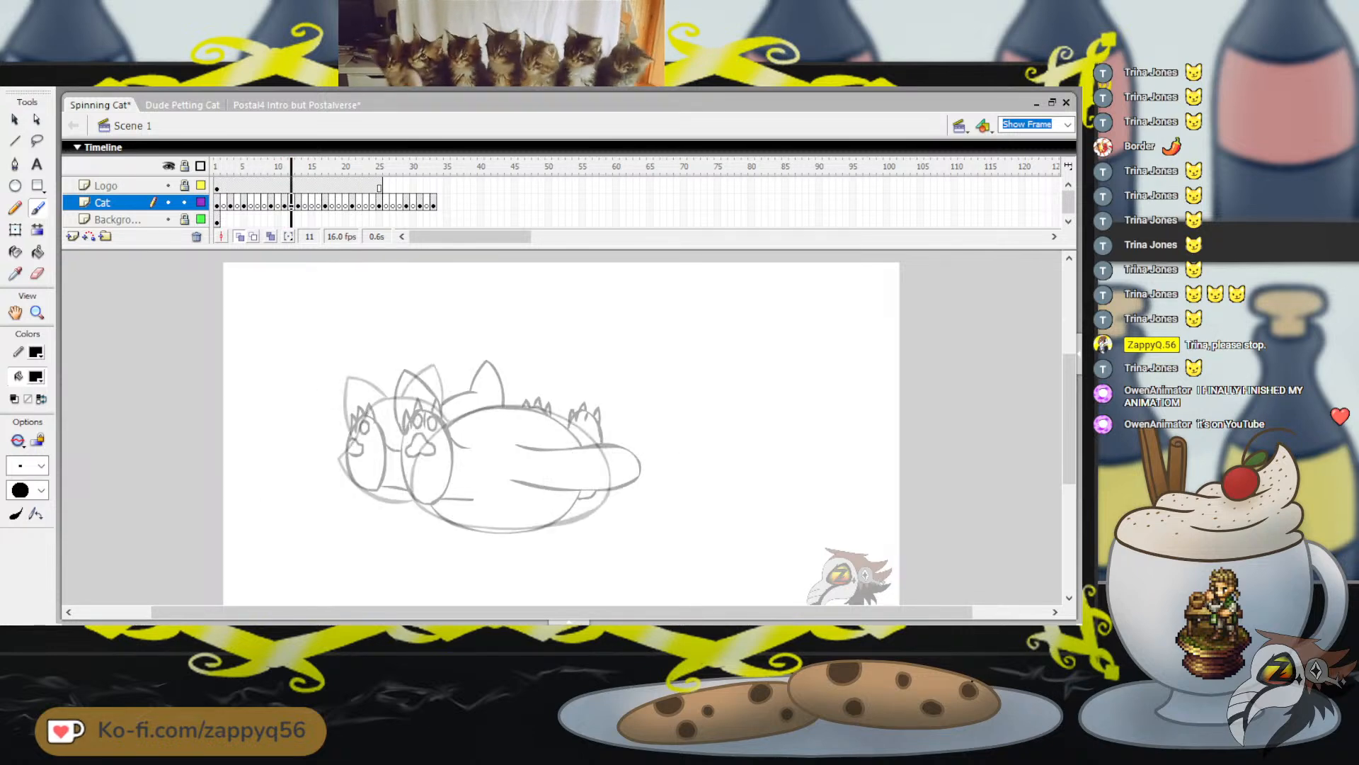
key("comma")
key("comma")
key("comma")
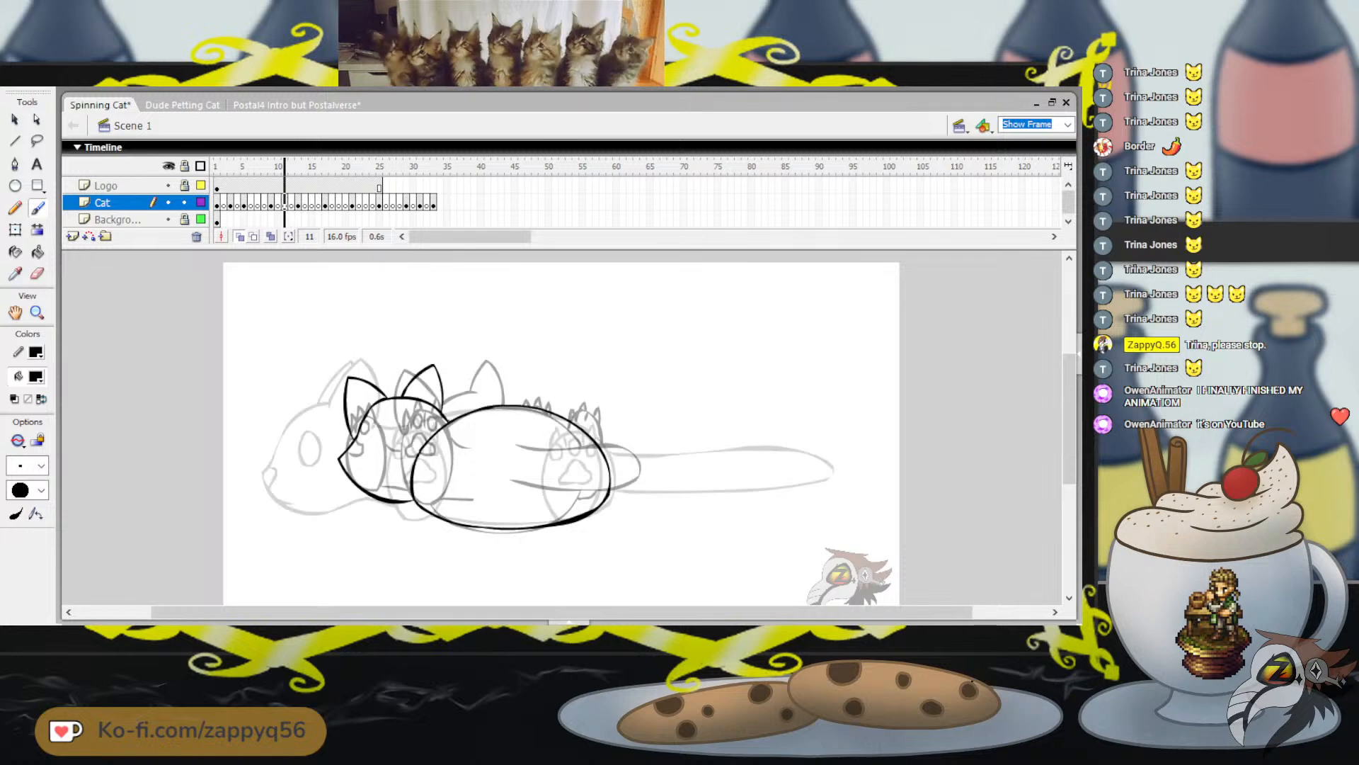
key("comma")
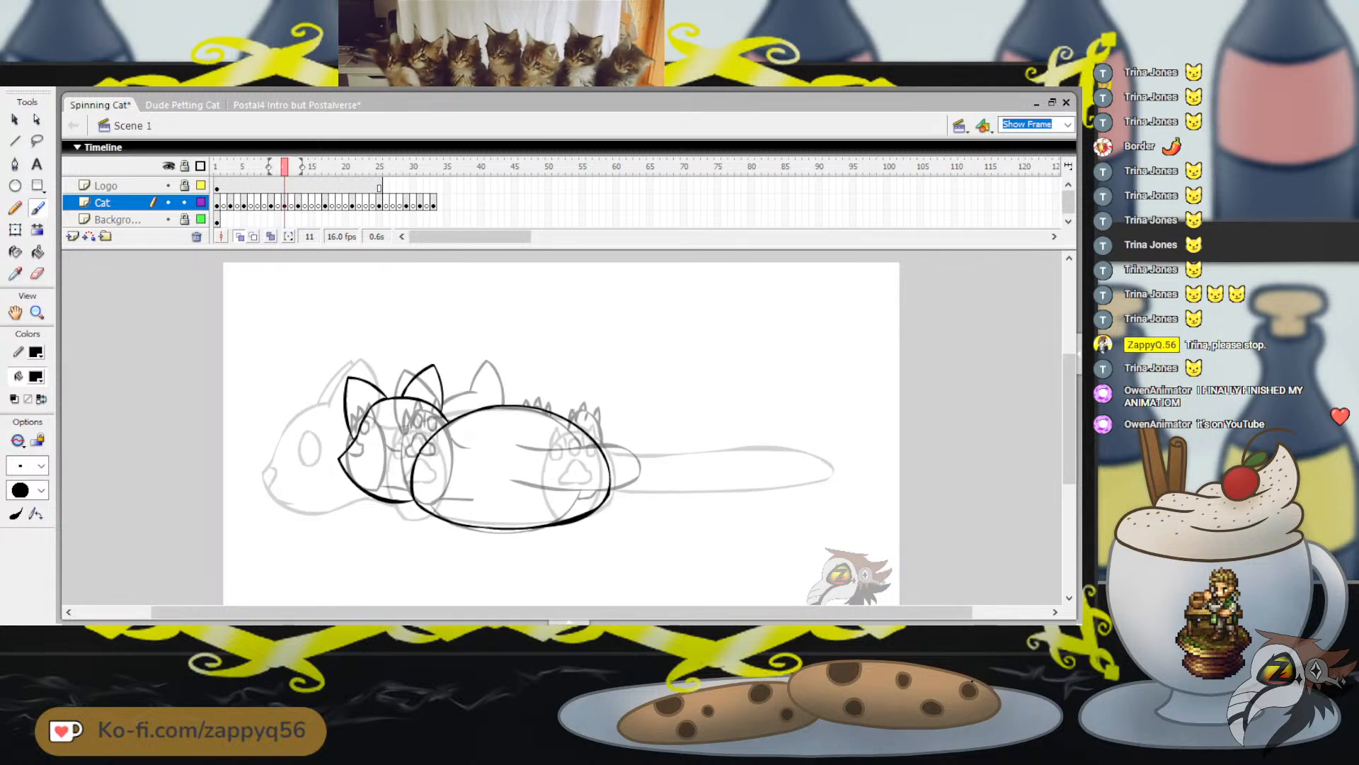
Brush a long, round-tipped horizontal tail from the body's rear on frame 11, shorter than the longest onion-skinned tail, and save the file
mouse_move(564, 450)
left_mouse_down()
mouse_move(723, 449)
mouse_move(749, 466)
mouse_move(700, 492)
mouse_move(552, 487)
left_mouse_up()
left_click_drag(705, 399, 733, 399)
key("ctrl+z")
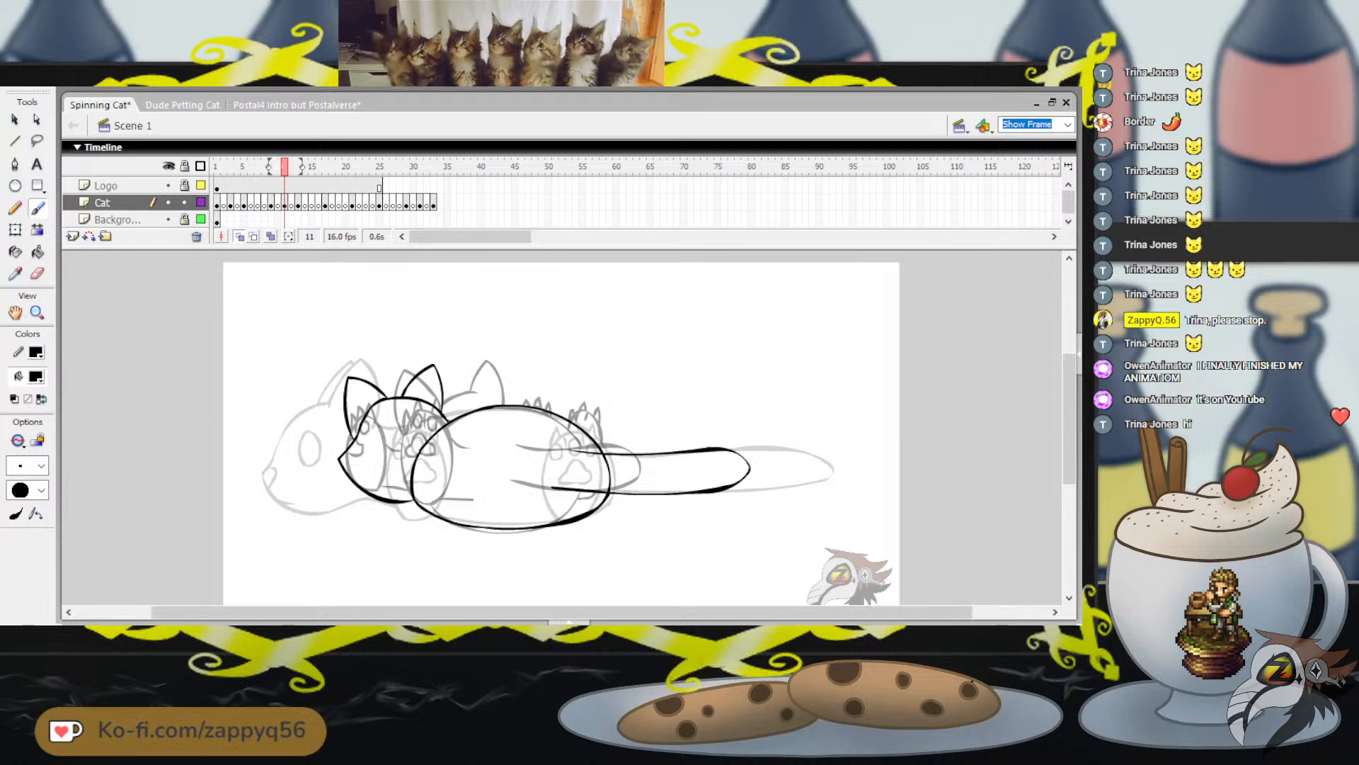
key("ctrl+s")
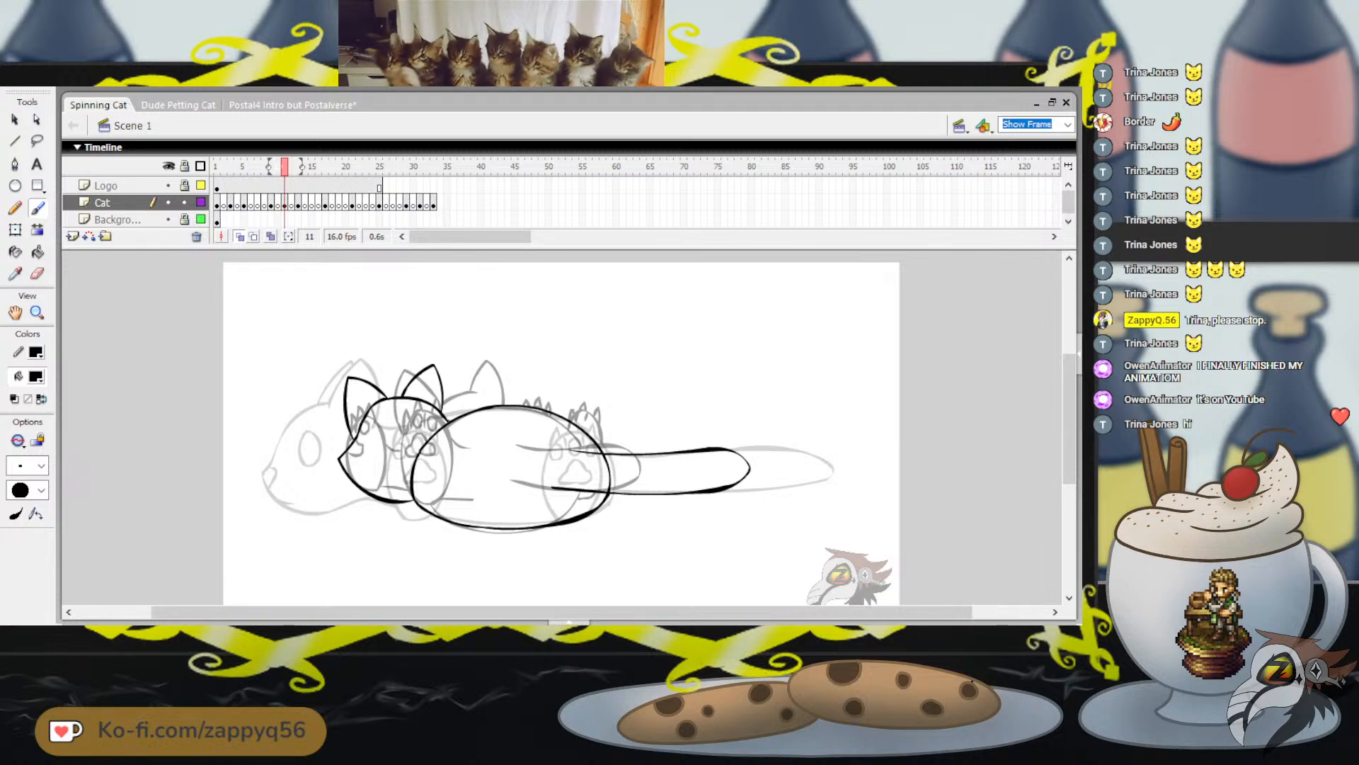
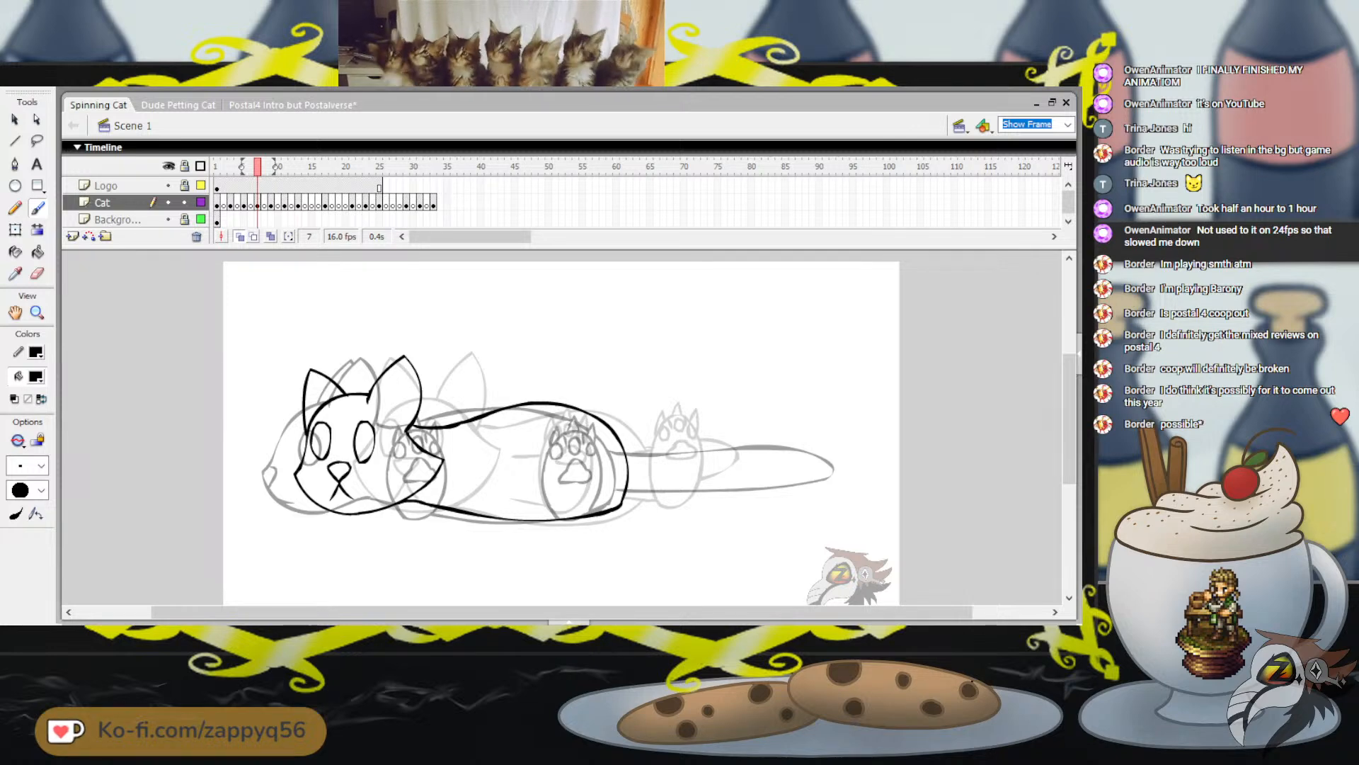
Play the animation and flip through the frames around frame 7 to examine how the body and paws move
left_click_drag(258, 166, 217, 166)
key("Return")
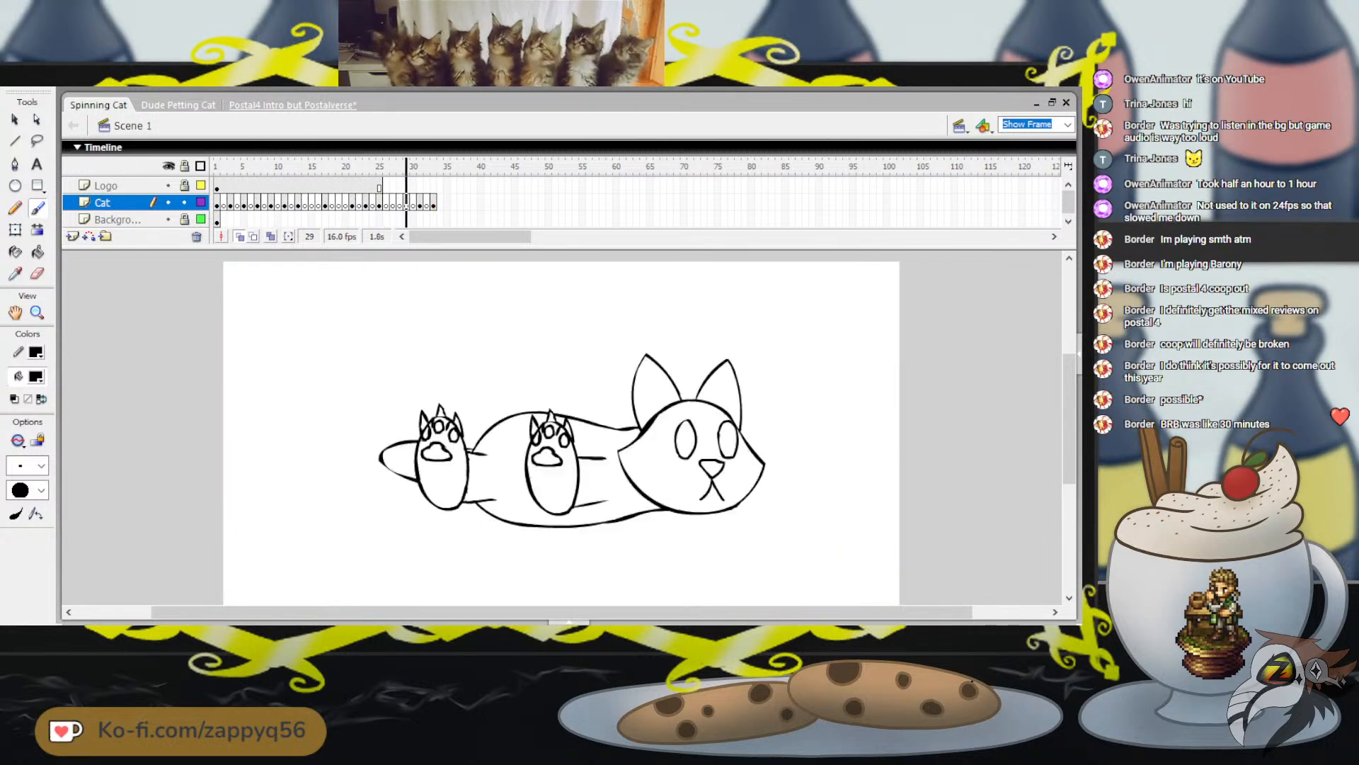
left_click(252, 167)
key("period")
key("period")
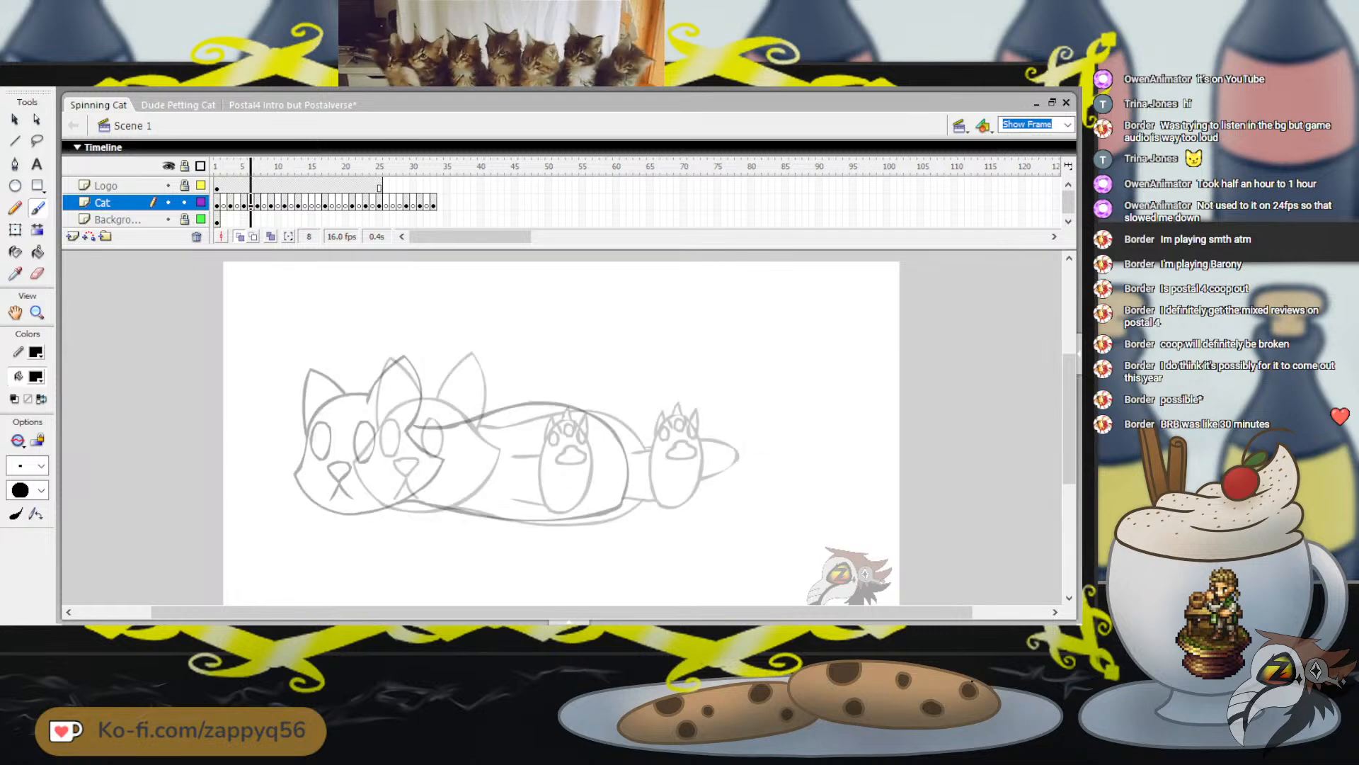
key("comma")
key("period")
key("comma")
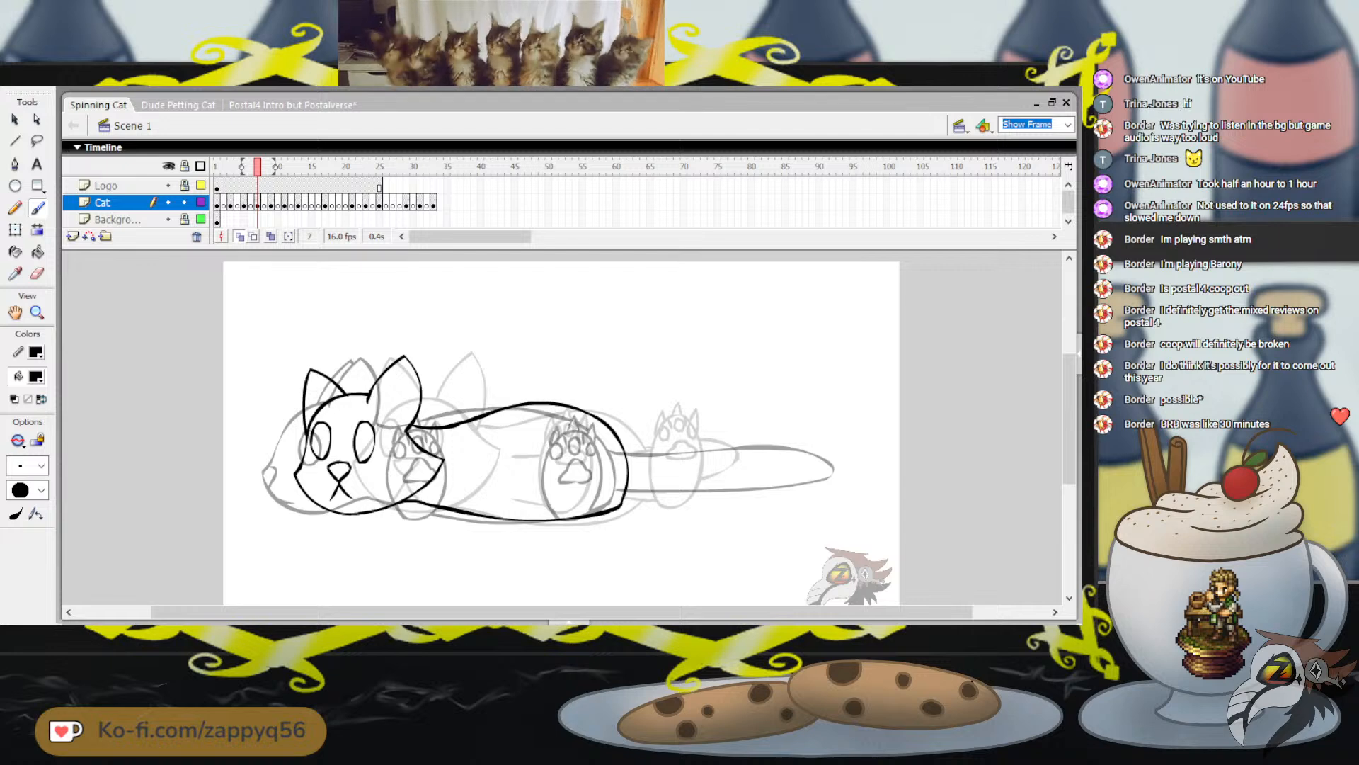
mouse_move(554, 347)
left_mouse_down()
mouse_move(569, 387)
mouse_move(585, 324)
left_mouse_up()
key("ctrl+z")
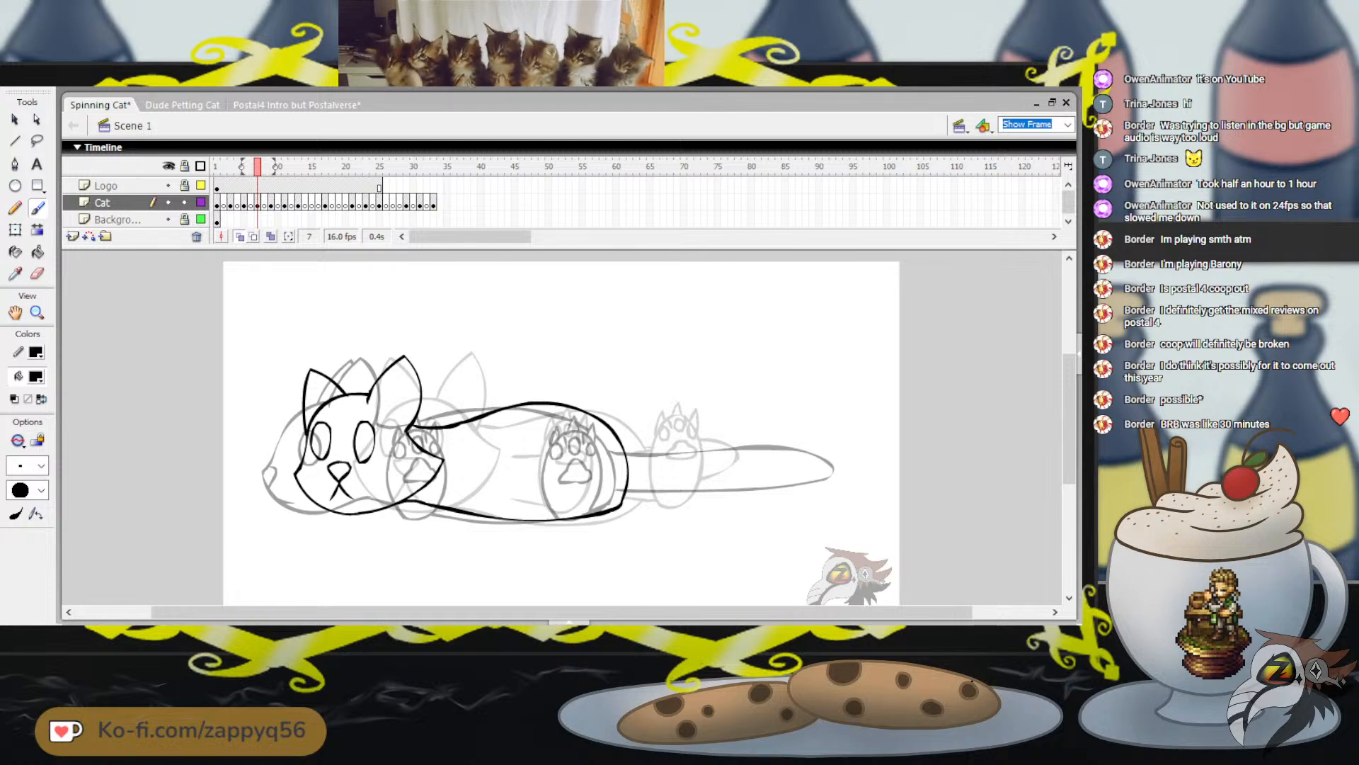
mouse_move(257, 167)
left_mouse_down()
mouse_move(238, 167)
mouse_move(271, 166)
mouse_move(243, 166)
mouse_move(258, 167)
left_mouse_up()
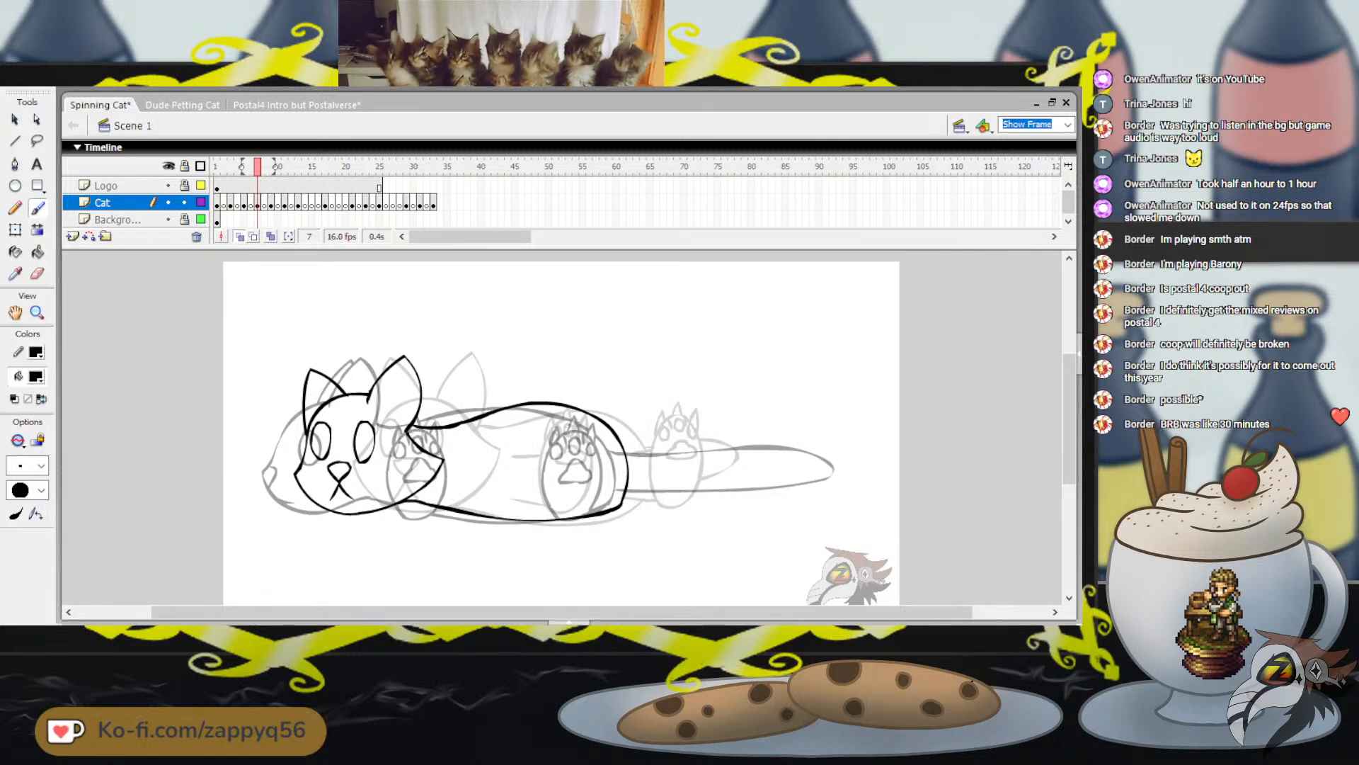
key("Return")
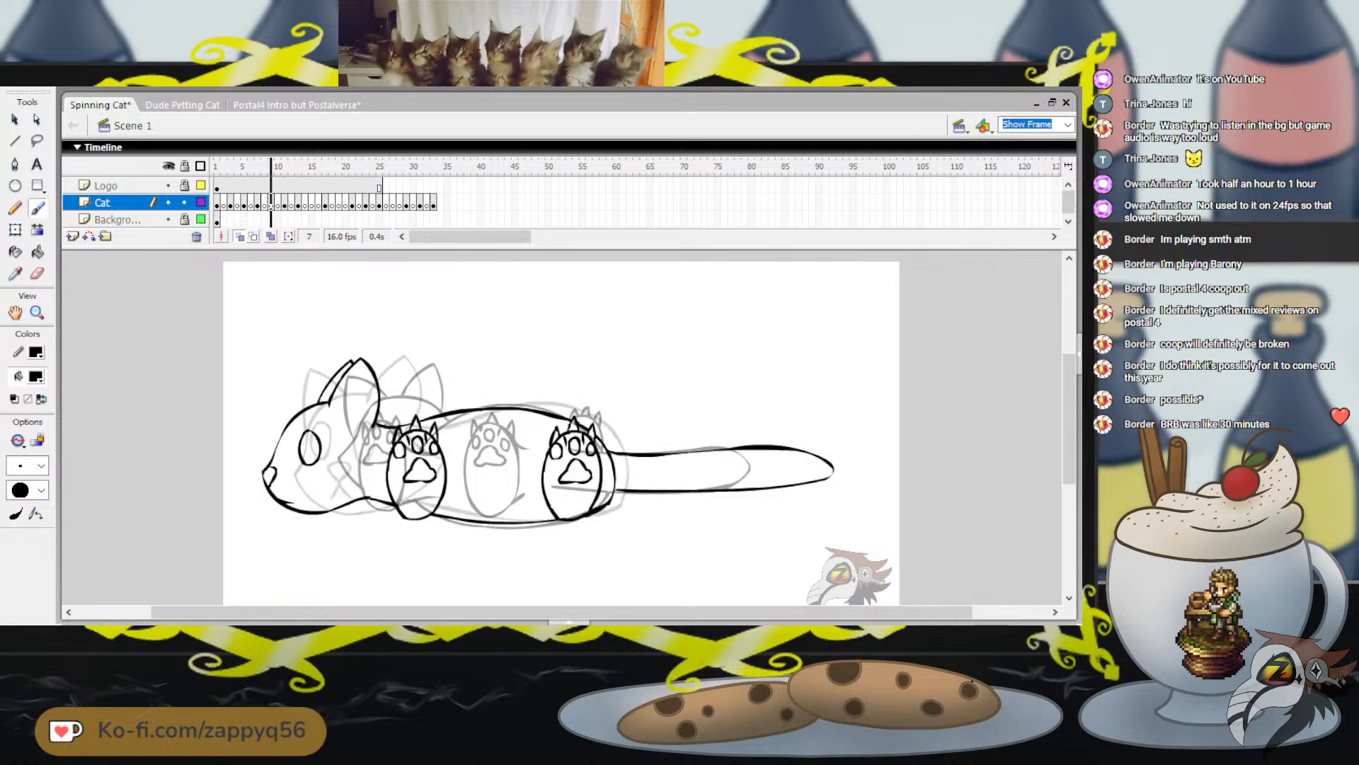
key("Return")
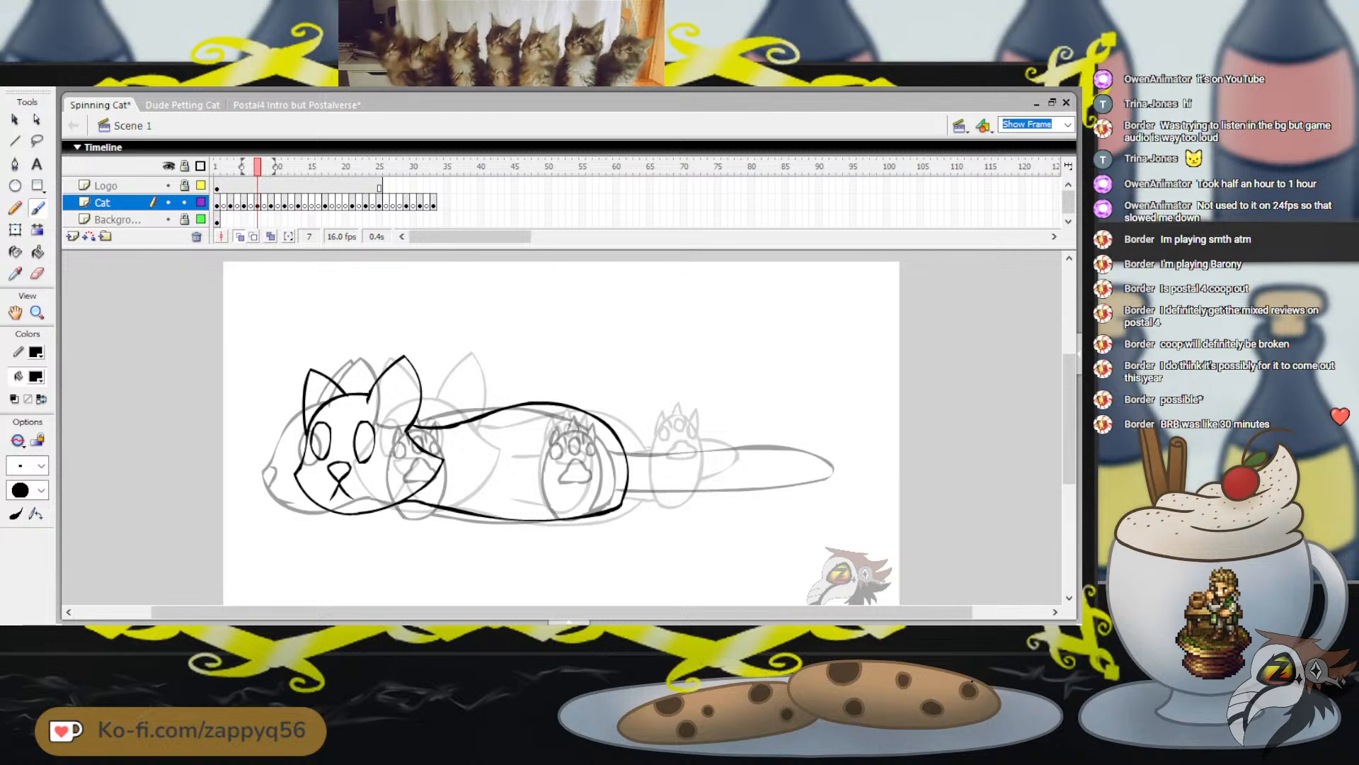
Brush an upright oval for a paw over the onion-skinned rear paw on frame 7
mouse_move(567, 422)
left_mouse_down()
mouse_move(543, 479)
mouse_move(550, 506)
mouse_move(574, 514)
left_mouse_up()
key("ctrl+z")
left_click_drag(566, 423, 545, 449)
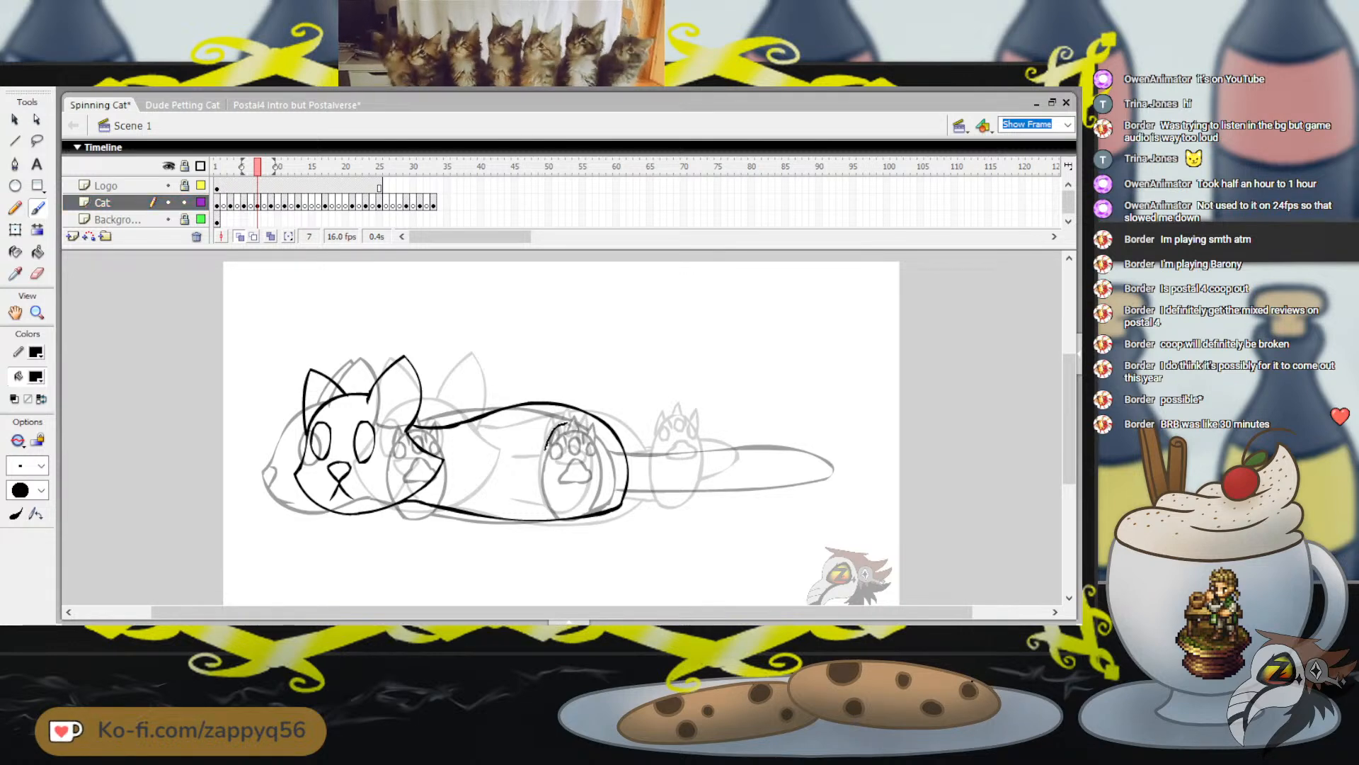
mouse_move(575, 513)
left_mouse_down()
mouse_move(593, 443)
mouse_move(567, 422)
left_mouse_up()
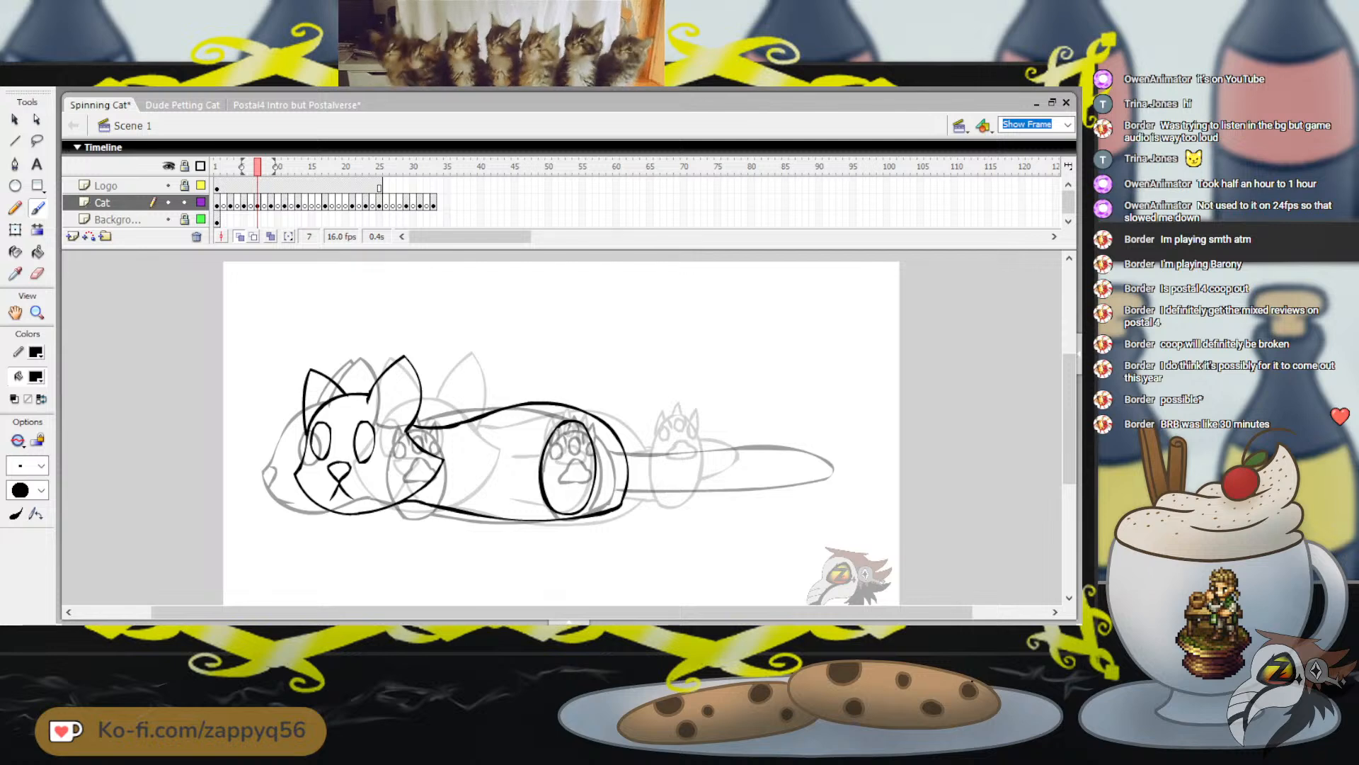
Move the new paw oval toward the head to the middle of the body, nudge it into place and deselect it
left_click(15, 230)
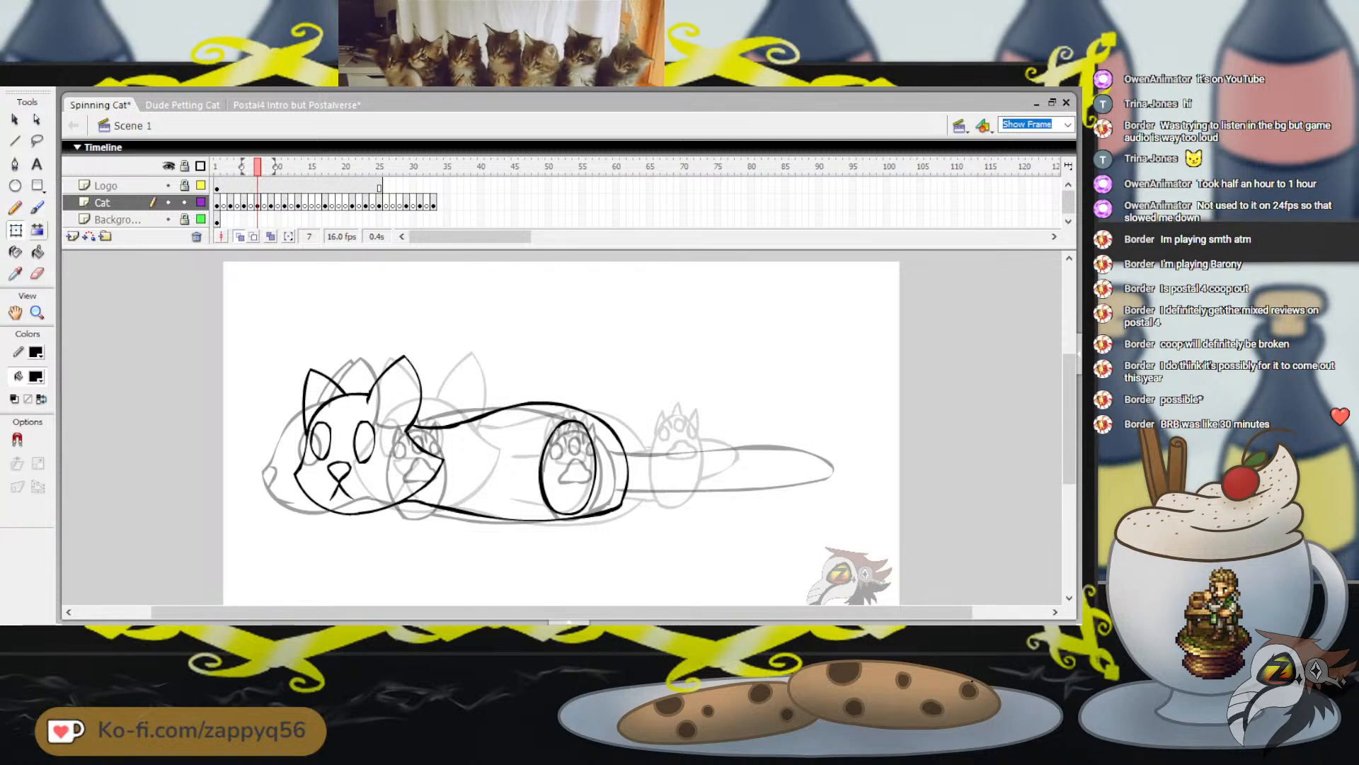
left_click(541, 467)
left_click_drag(567, 467, 502, 469)
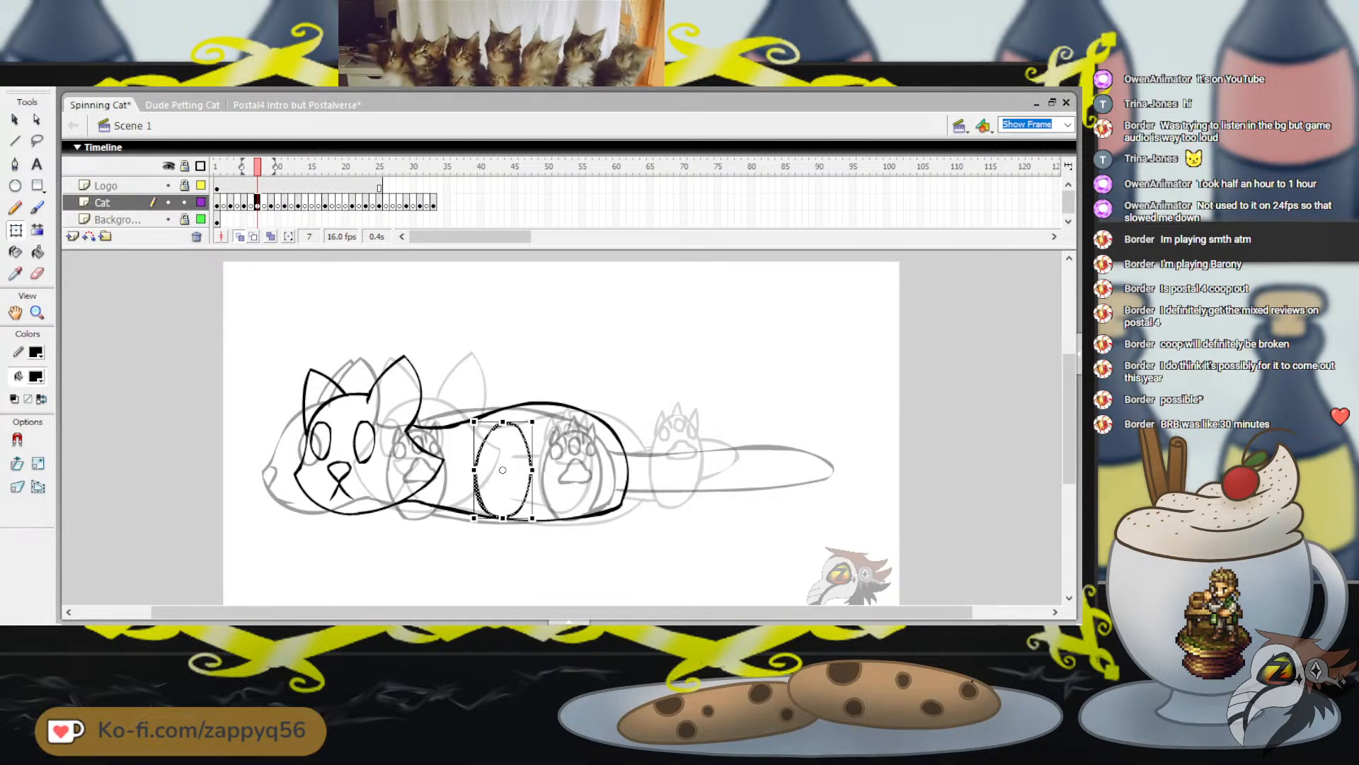
key("Left")
key("Left")
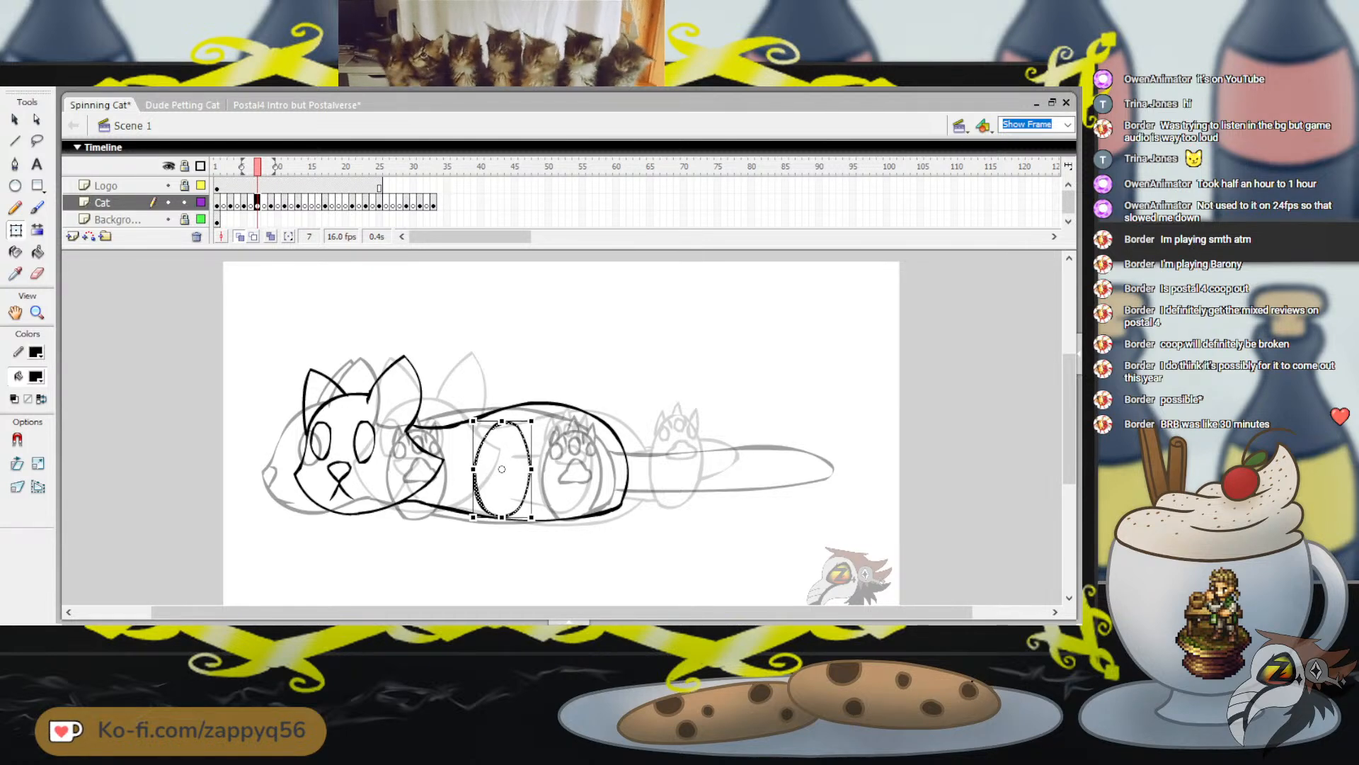
key("Up")
key("Left")
key("Left")
key("Down")
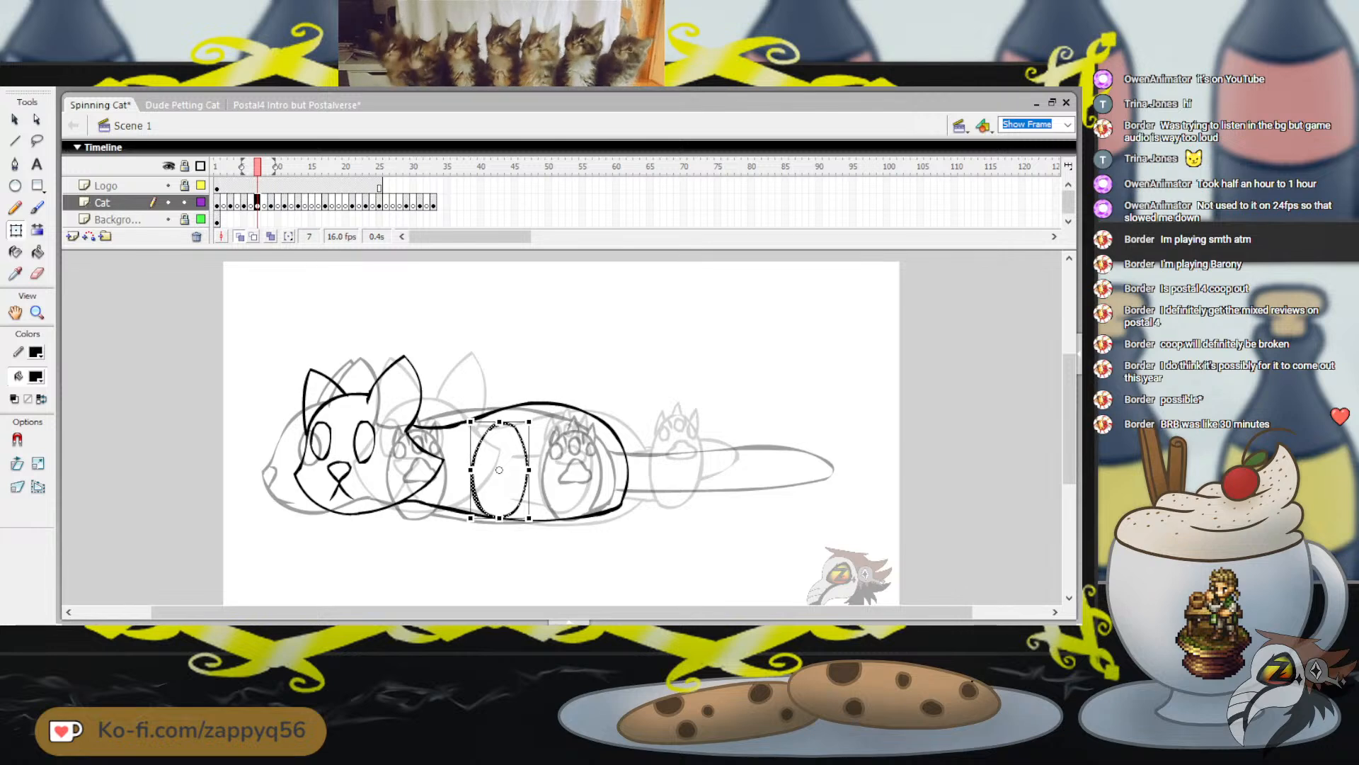
key("Right")
key("Escape")
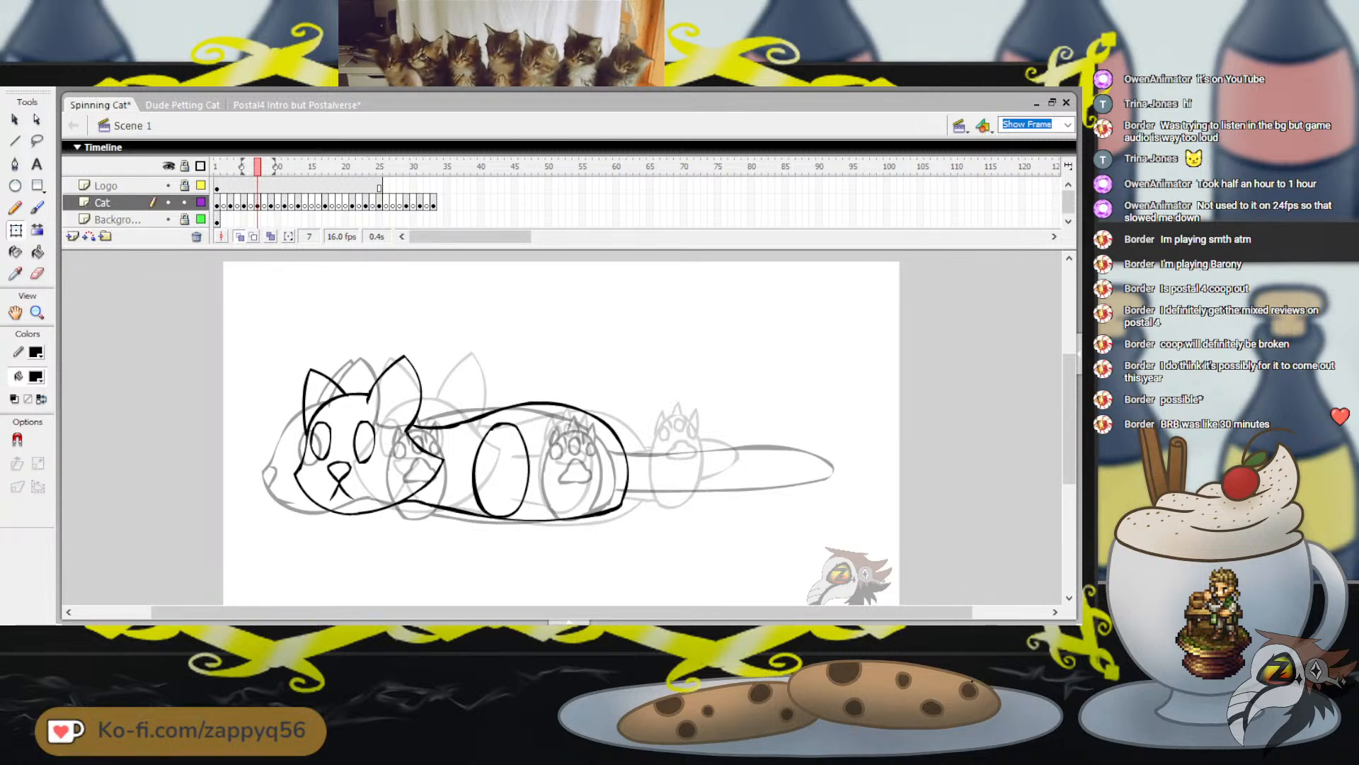
mouse_move(257, 166)
left_mouse_down()
mouse_move(243, 167)
mouse_move(271, 166)
mouse_move(230, 167)
mouse_move(258, 167)
left_mouse_up()
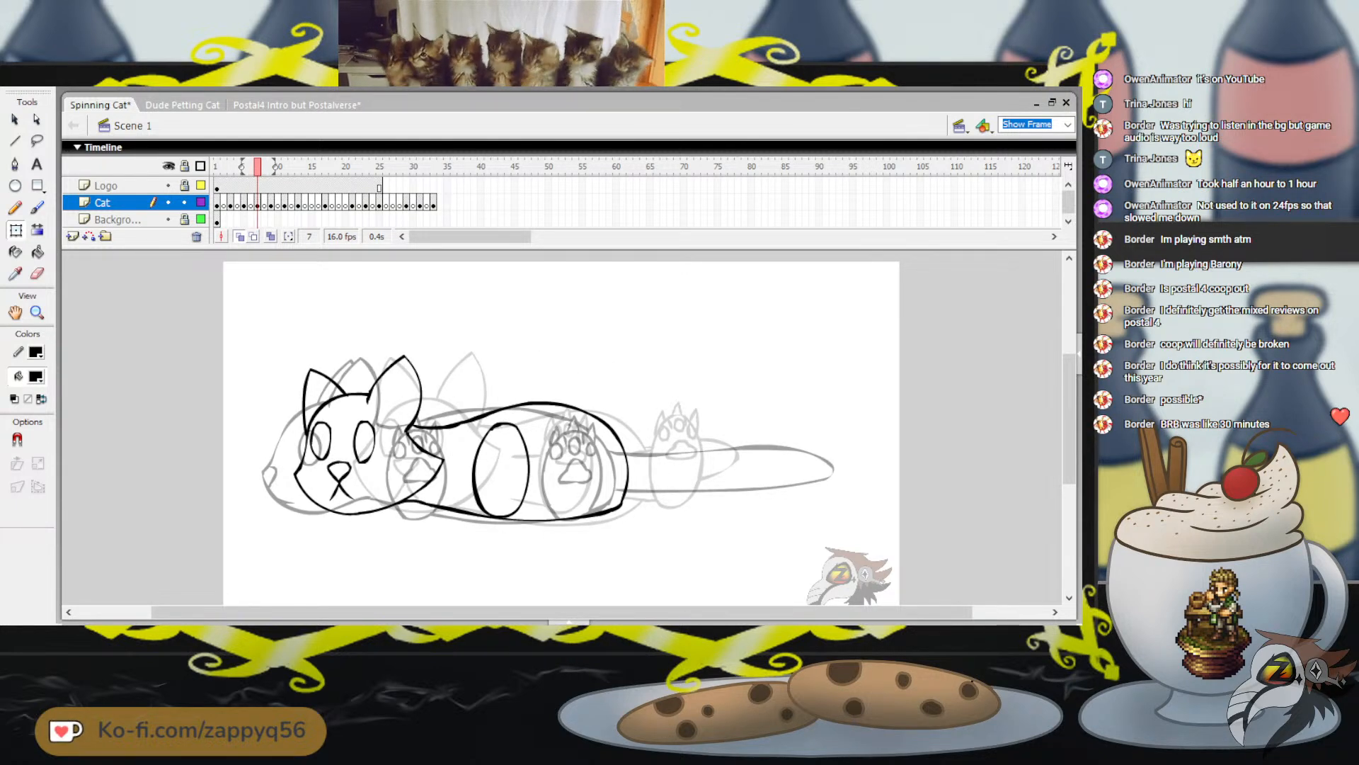
Brush the toe pads, pointed claws and main pad onto the paw oval on frame 7, and save the file
key("b")
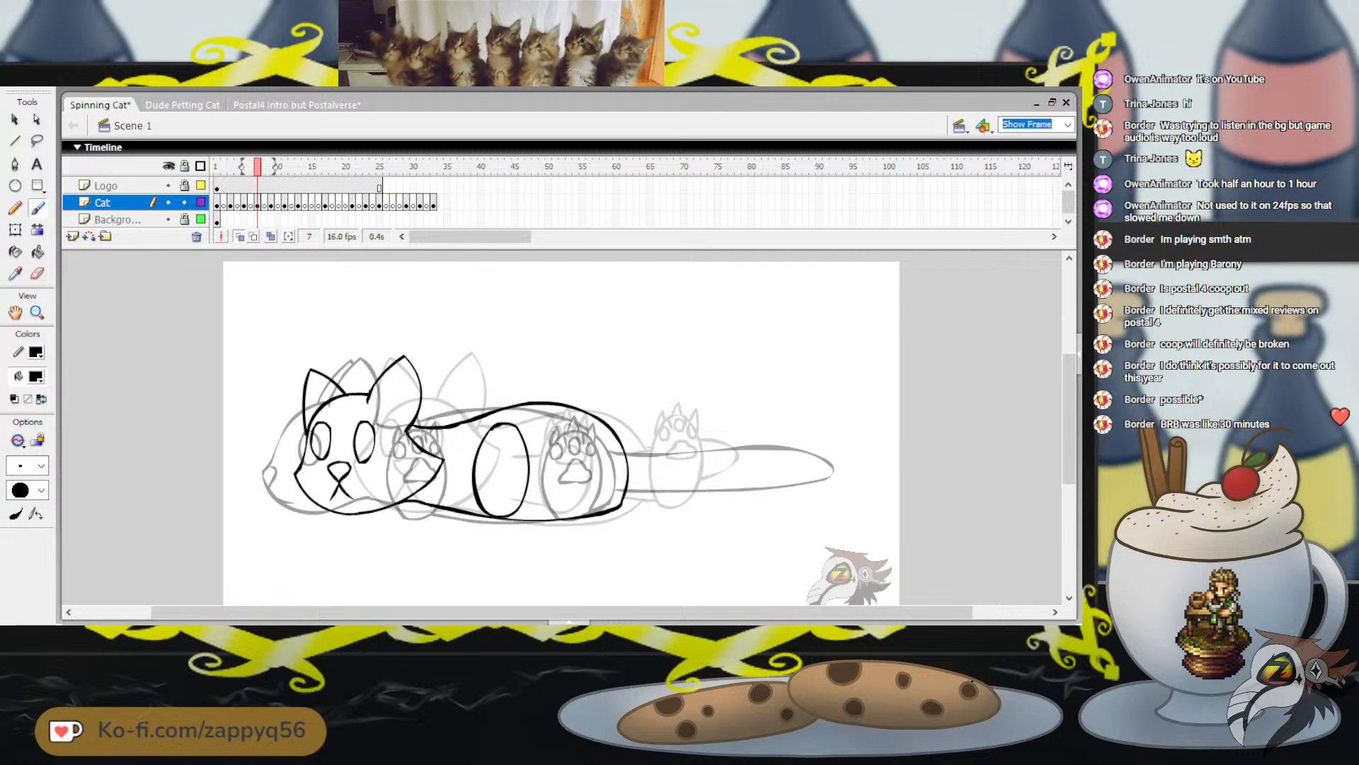
mouse_move(491, 435)
left_mouse_down()
mouse_move(506, 438)
mouse_move(505, 425)
mouse_move(487, 447)
mouse_move(490, 434)
mouse_move(519, 446)
left_mouse_up()
key("ctrl+z")
key("ctrl+z")
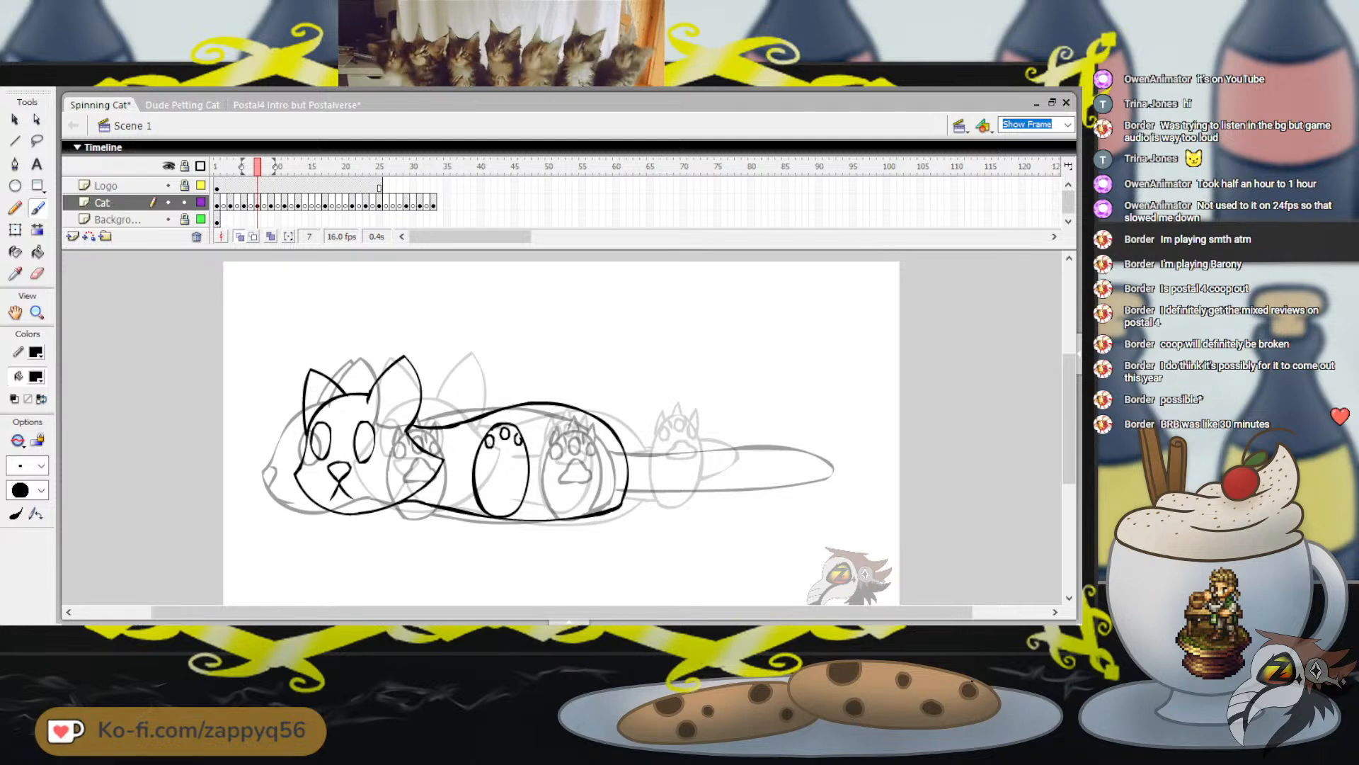
key("ctrl+z")
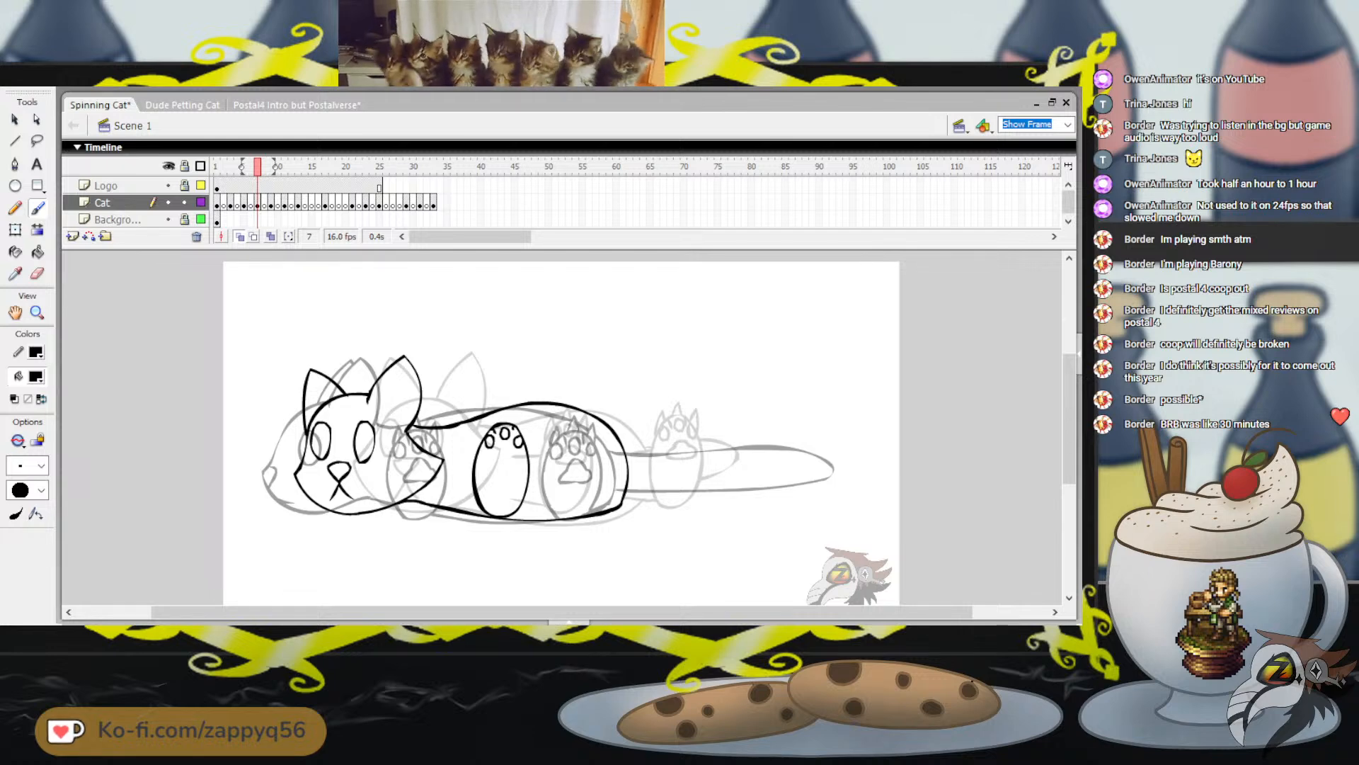
mouse_move(497, 455)
left_mouse_down()
mouse_move(509, 465)
mouse_move(487, 422)
mouse_move(527, 434)
mouse_move(507, 423)
left_mouse_up()
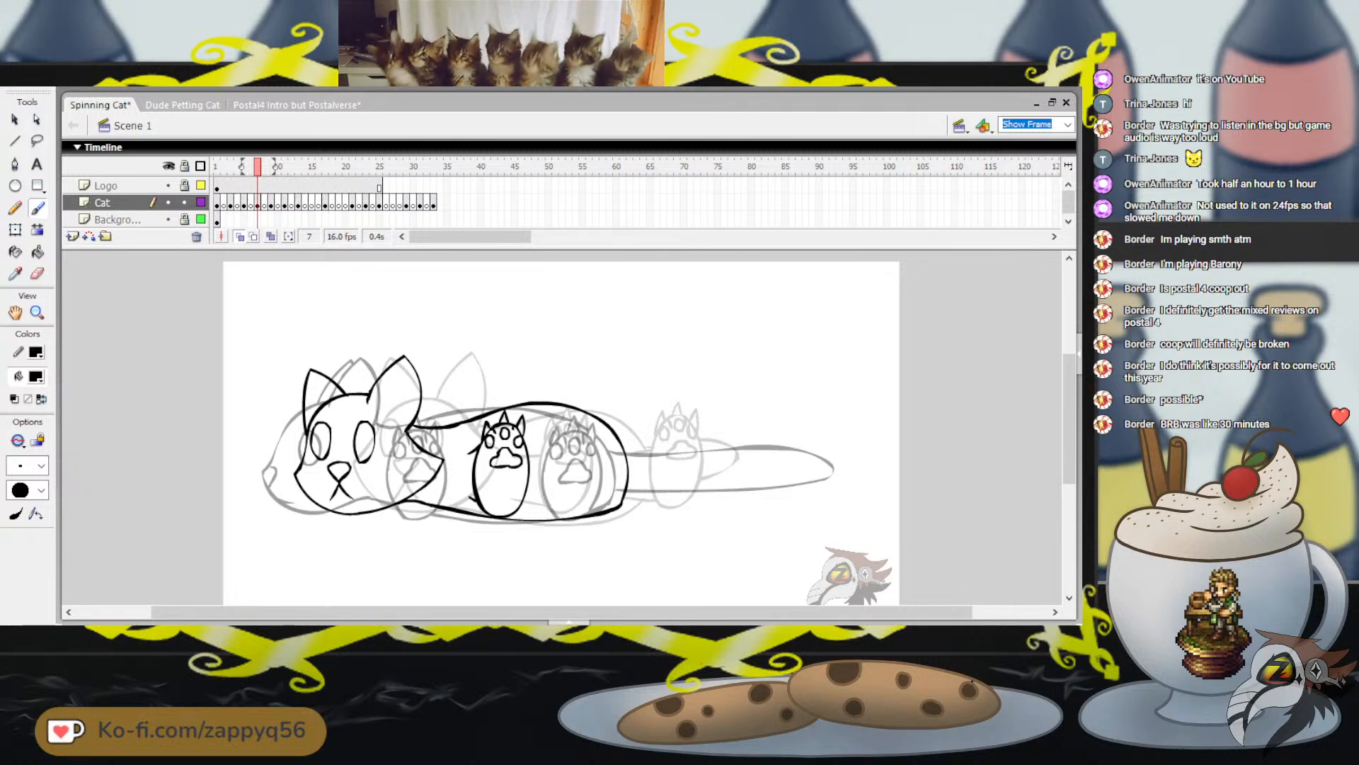
left_click(224, 167)
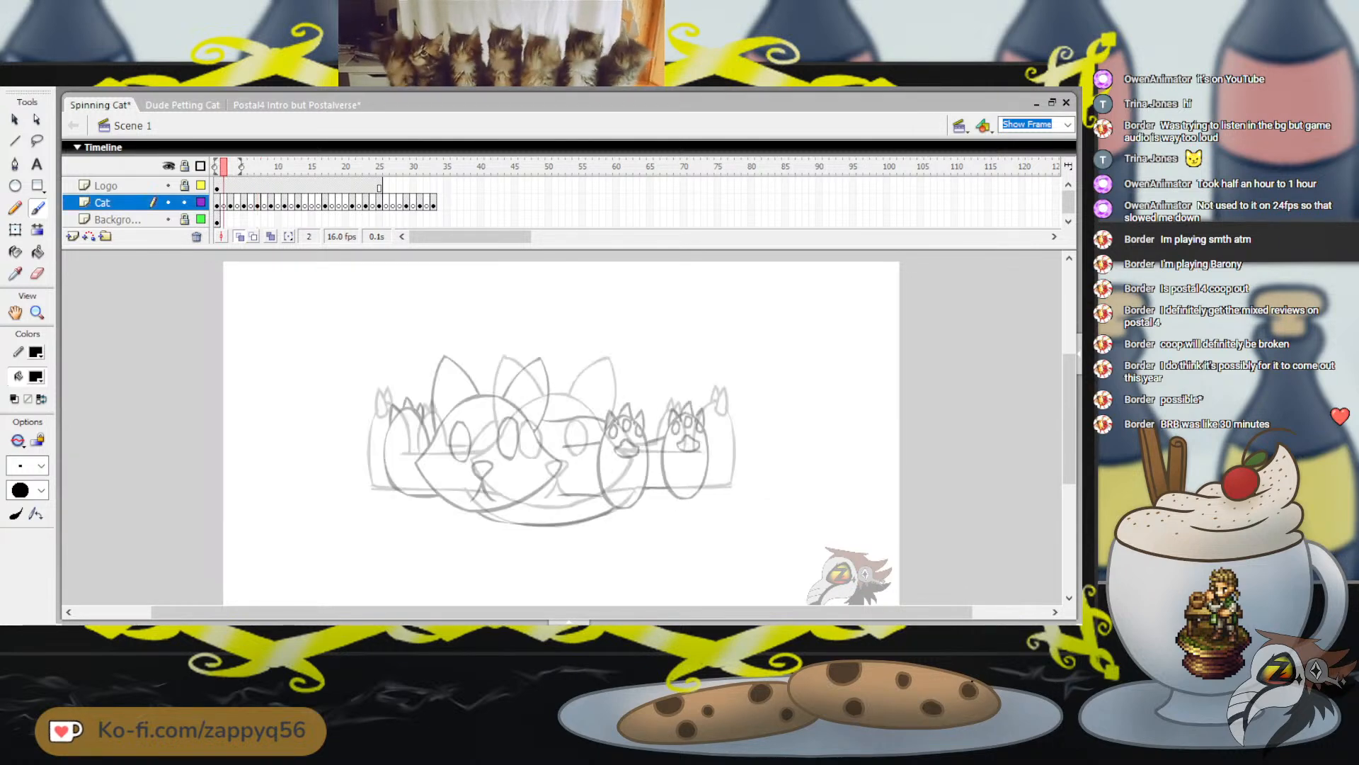
key("ctrl+s")
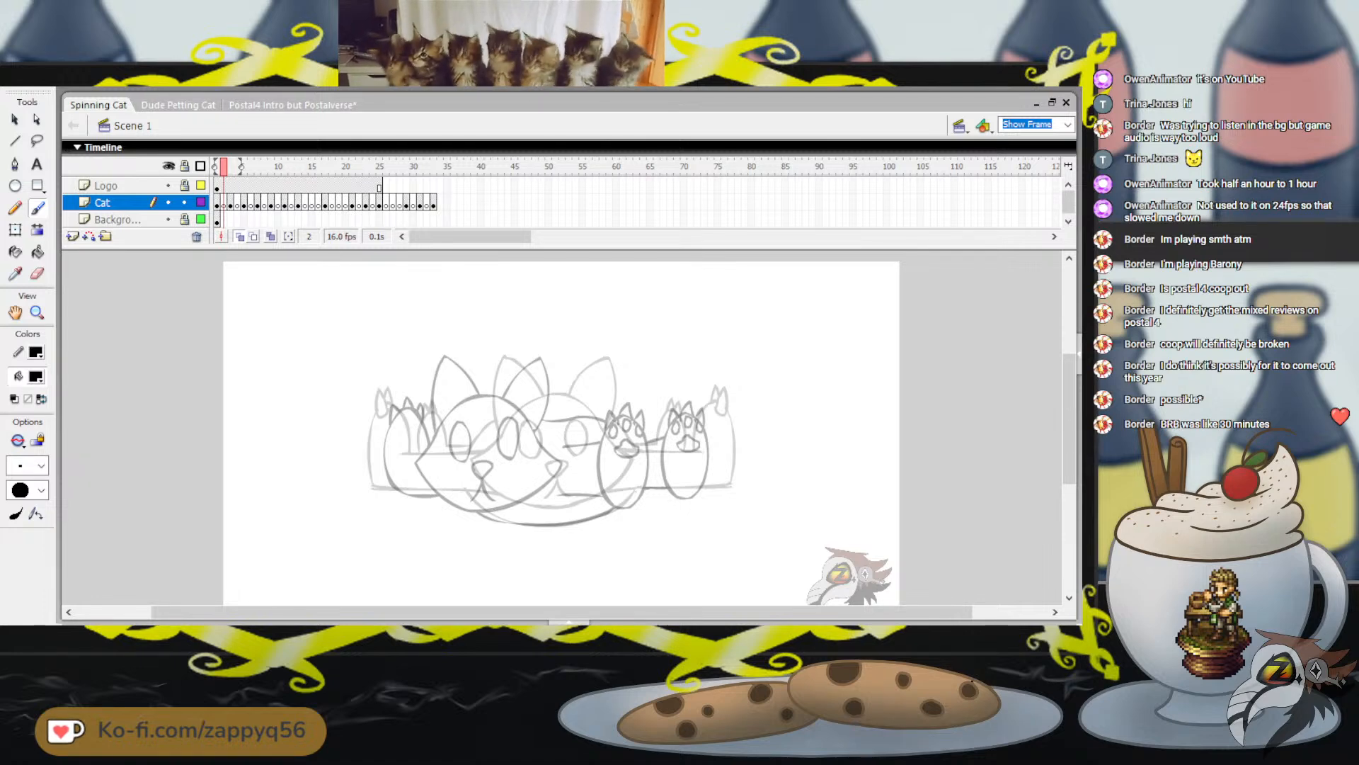
Play the whole animation and step through the first frames to examine the spin with the new paw
key("Return")
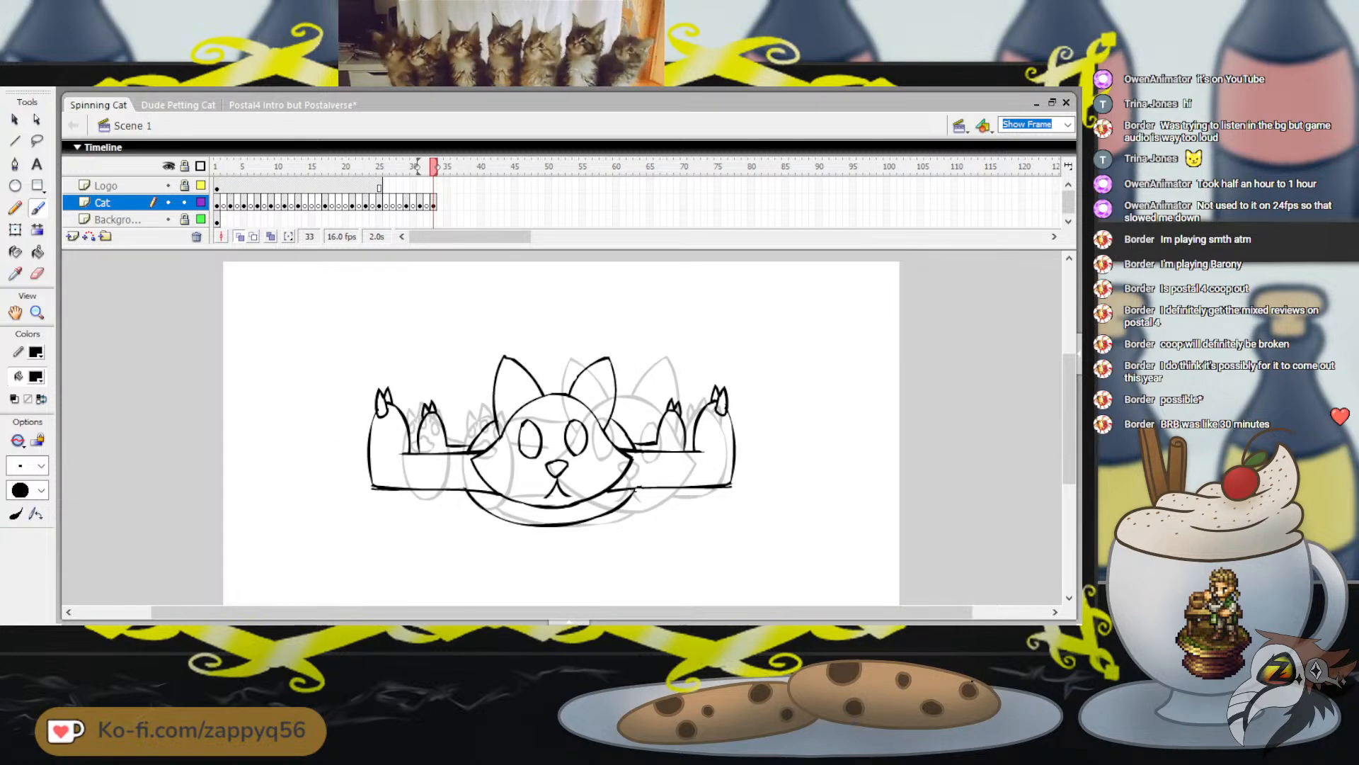
key("Return")
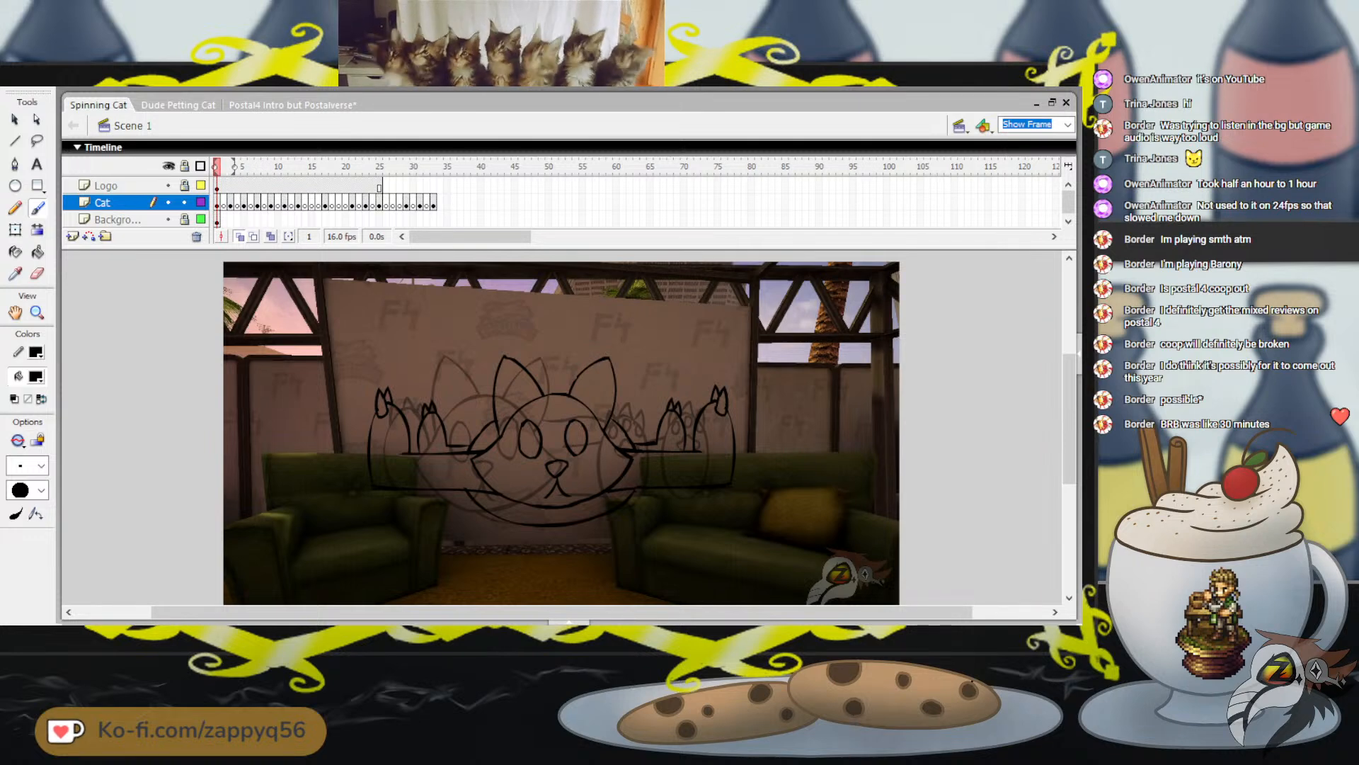
key(".")
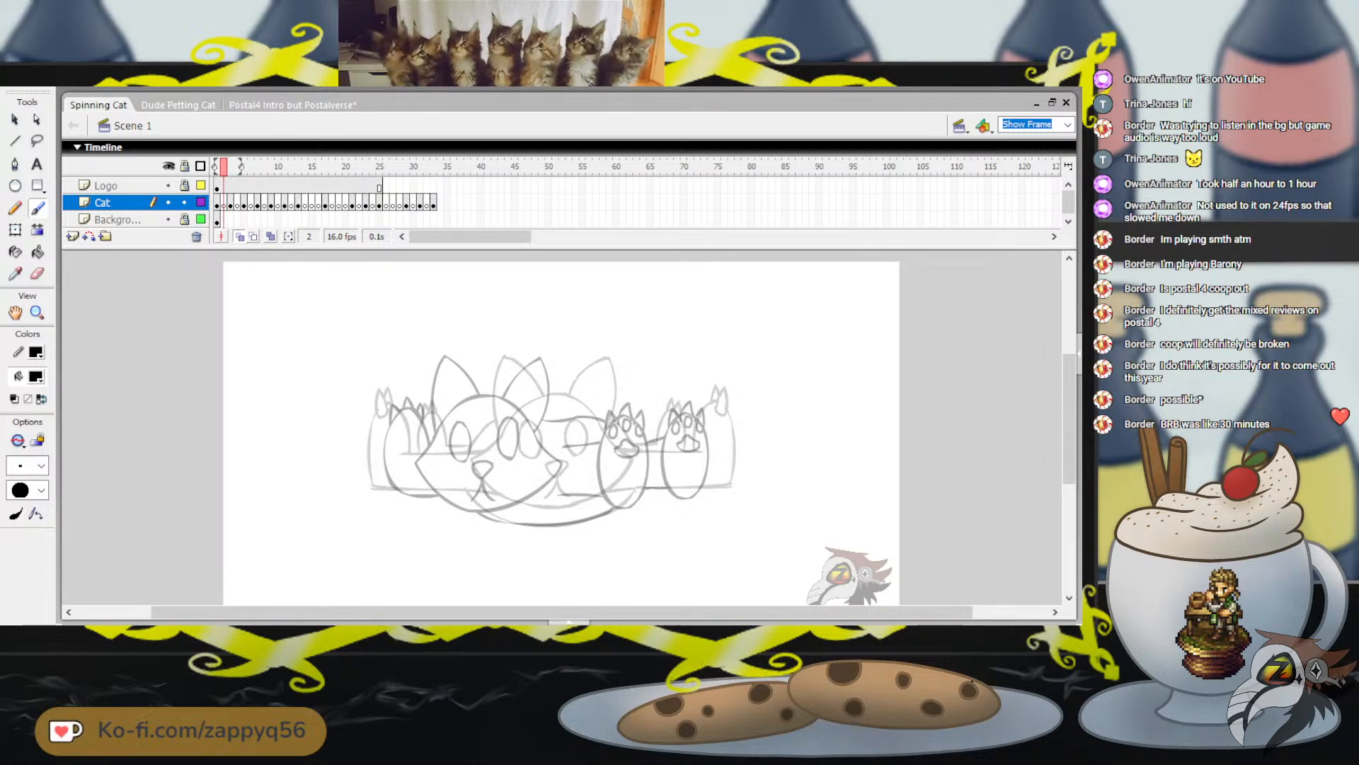
key("period")
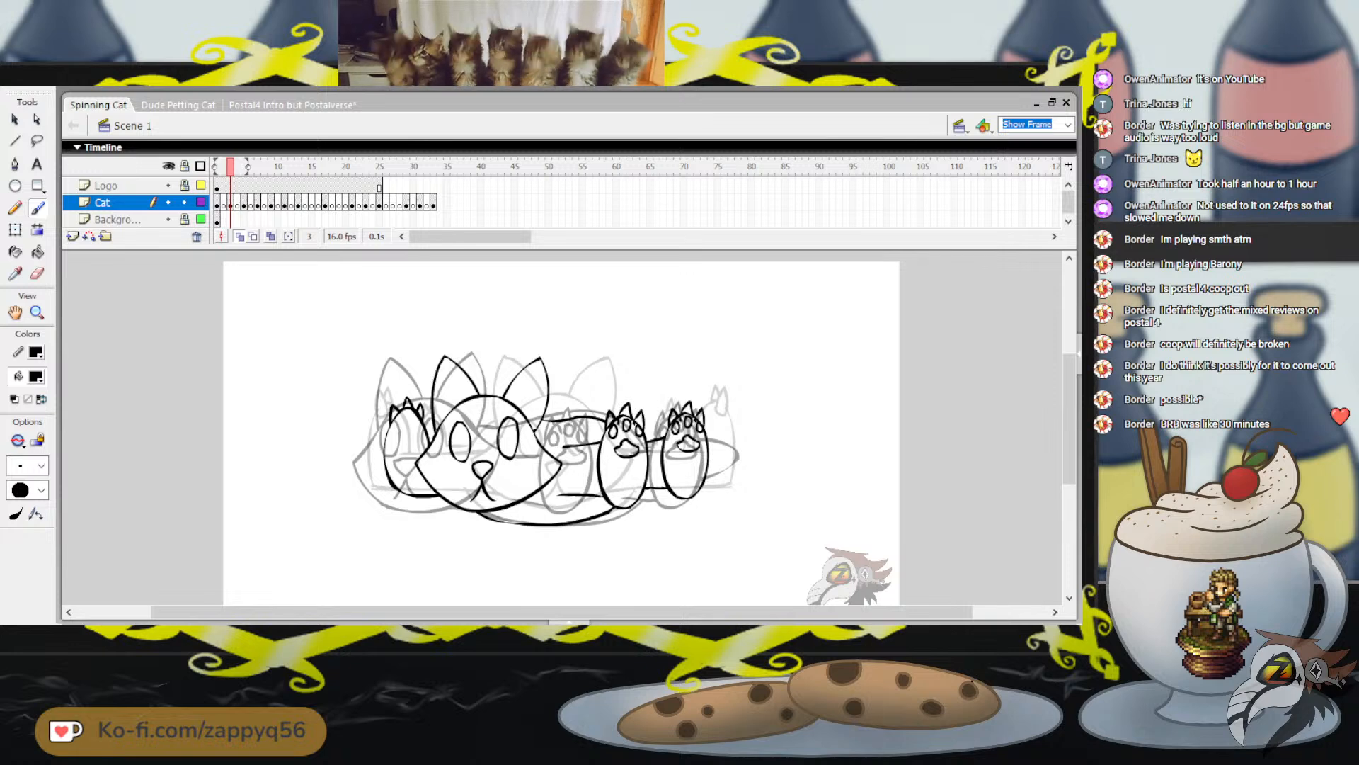
Turn off onion skinning, play the animation, return to frame 1 and hide the background layer
key("alt+shift+o")
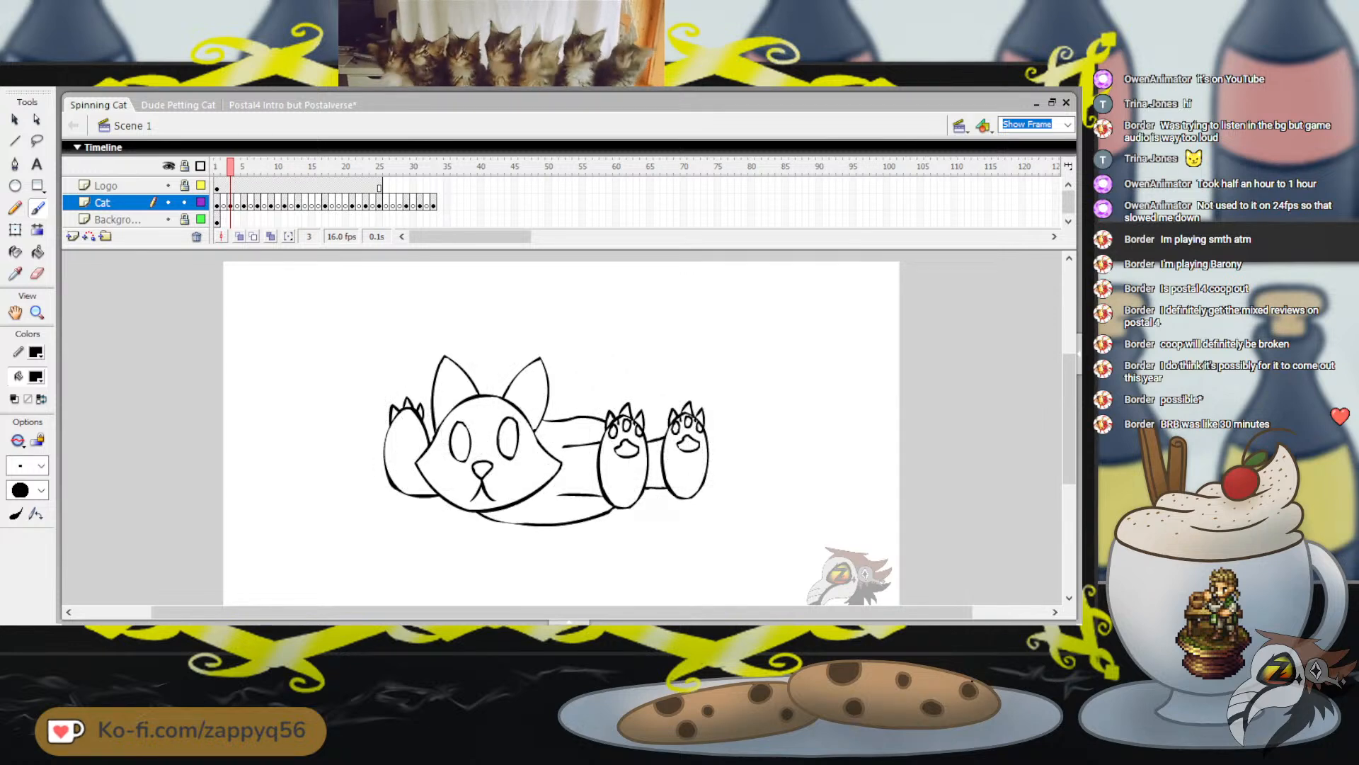
key("Return")
left_click_drag(230, 166, 217, 166)
left_click(168, 220)
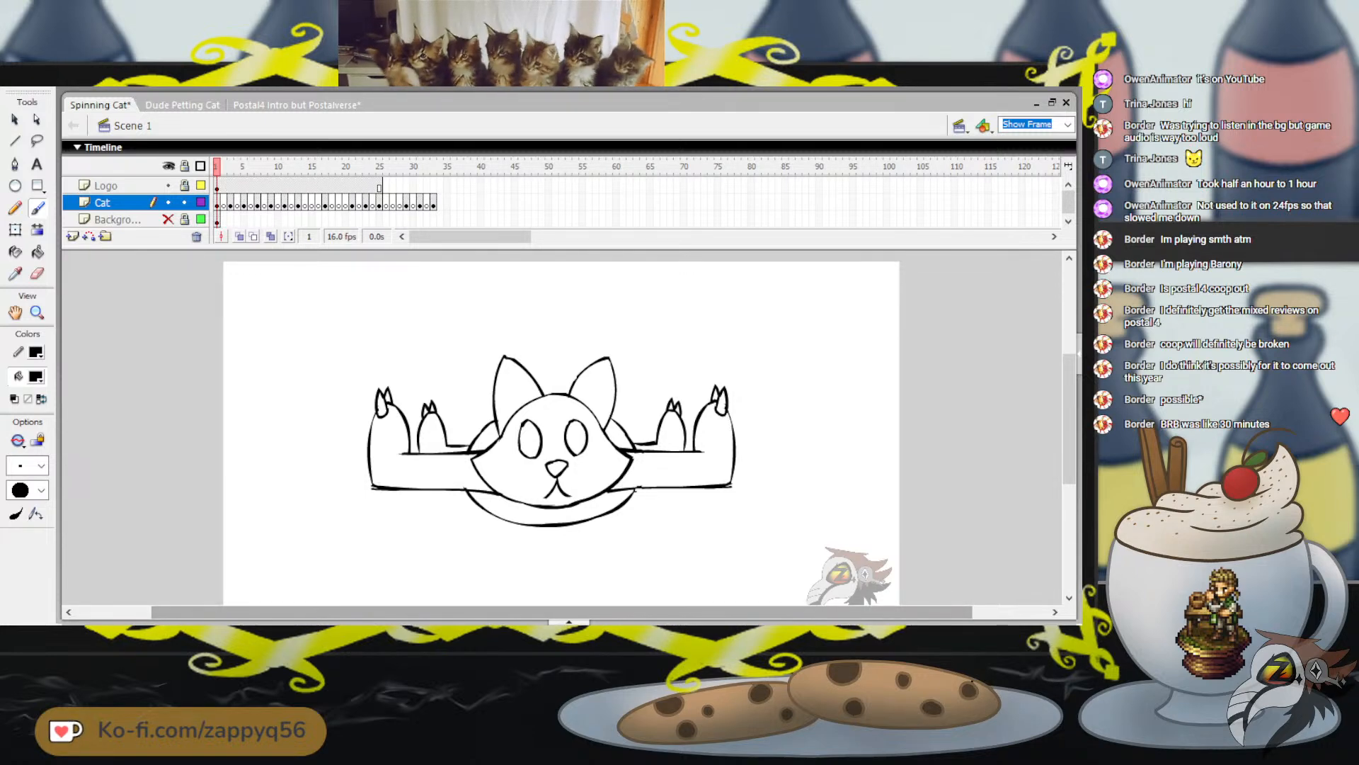
Try setting the sound repetition of all Cat layer frames to Loop and play the animation
left_click(568, 622)
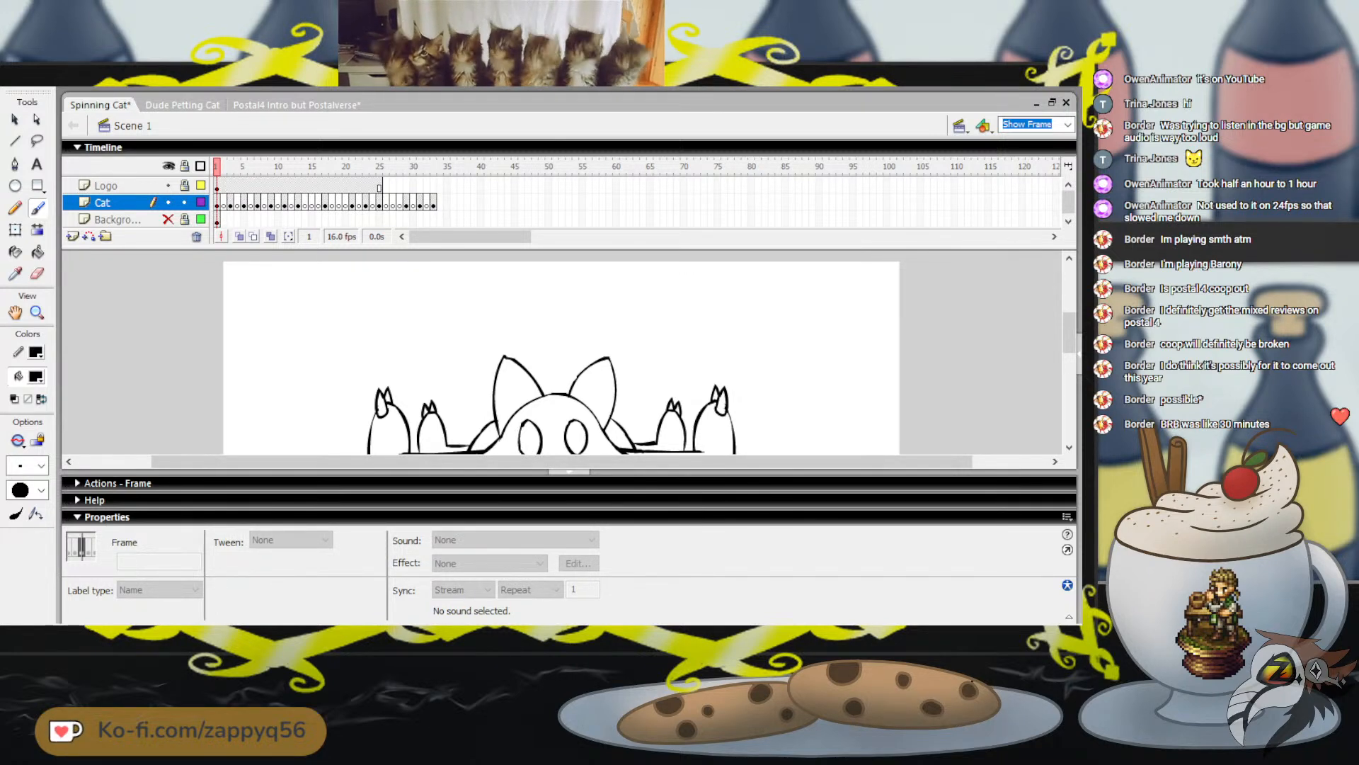
left_click(103, 203)
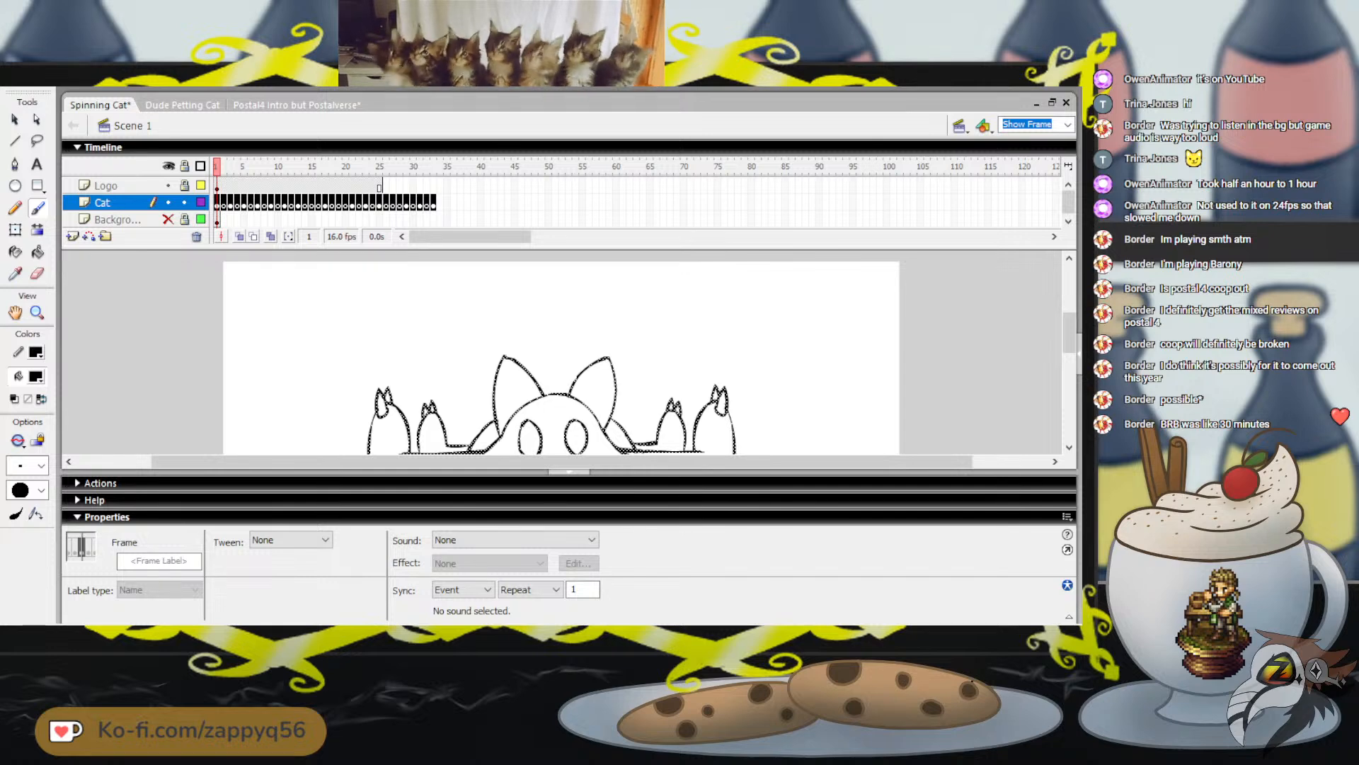
left_click(463, 590)
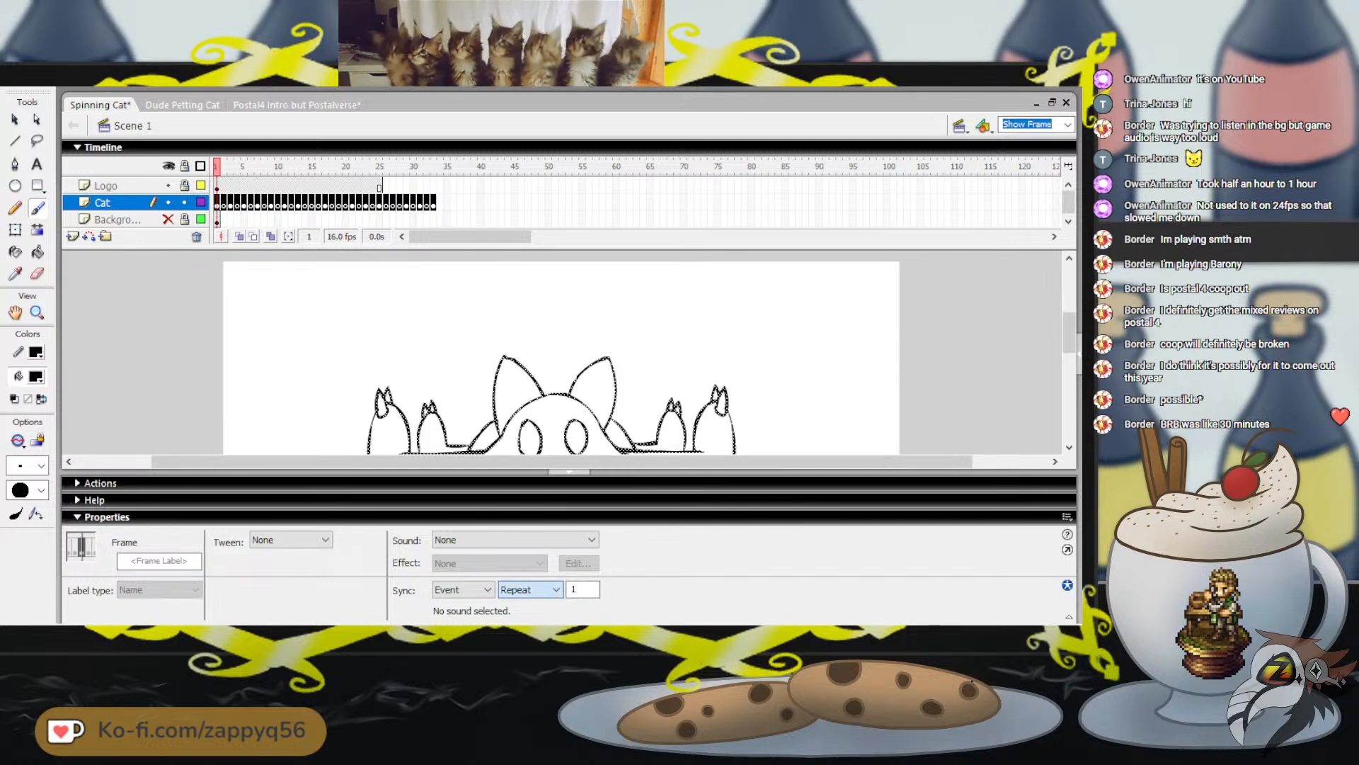
left_click(520, 613)
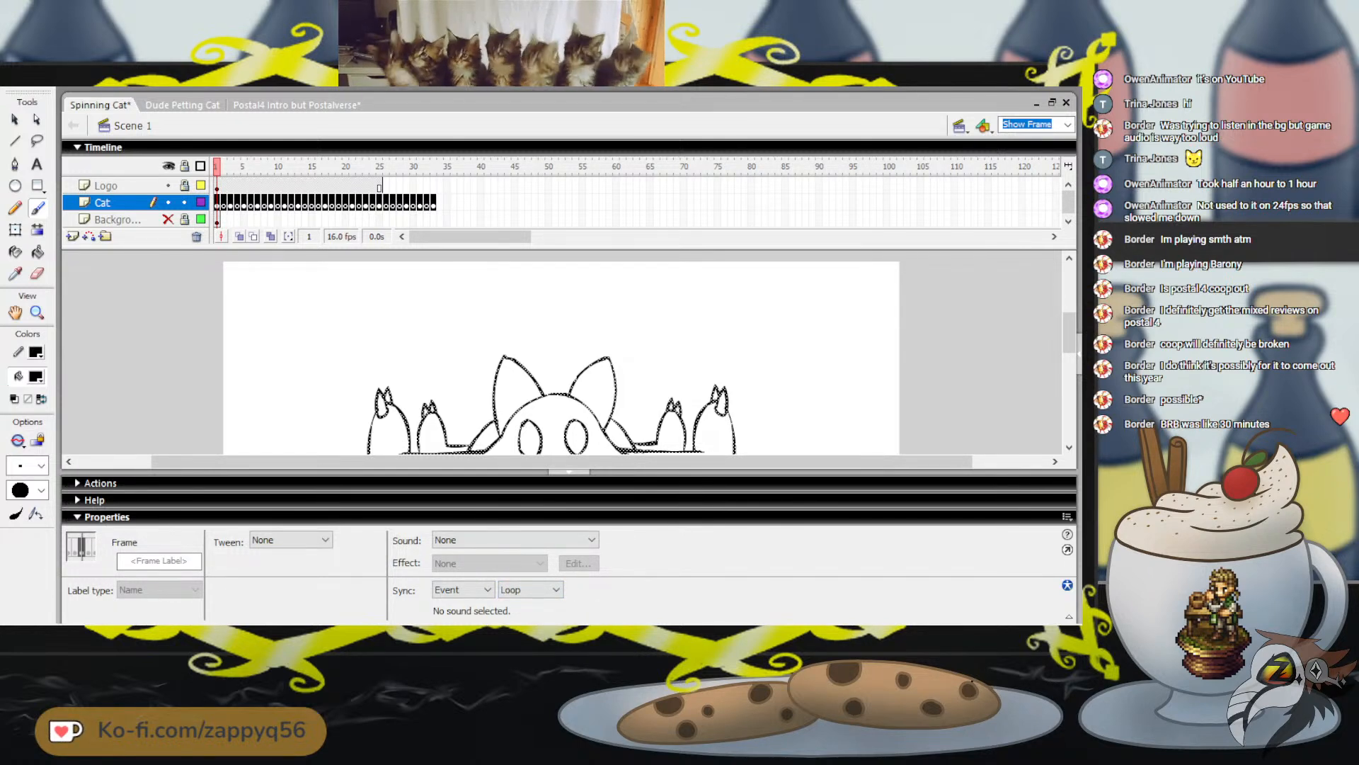
key("Return")
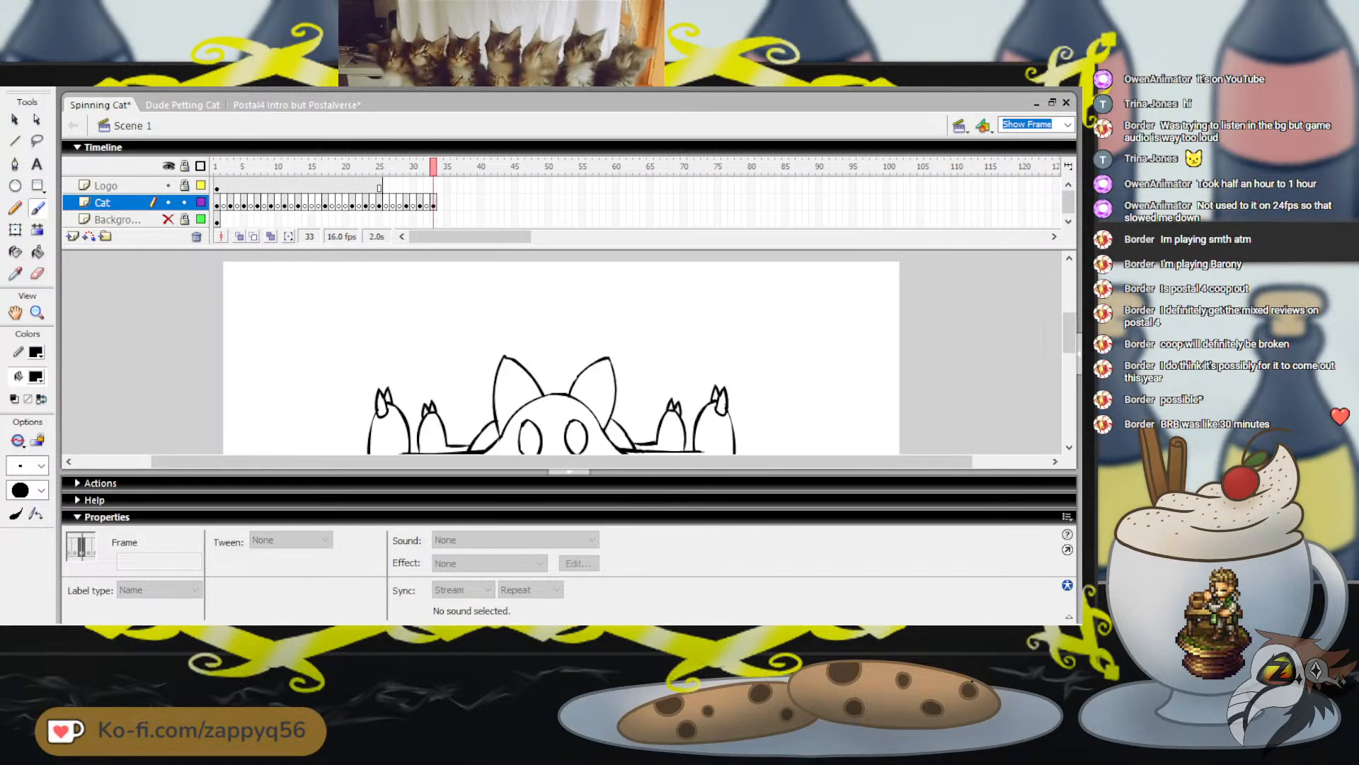
key("Return")
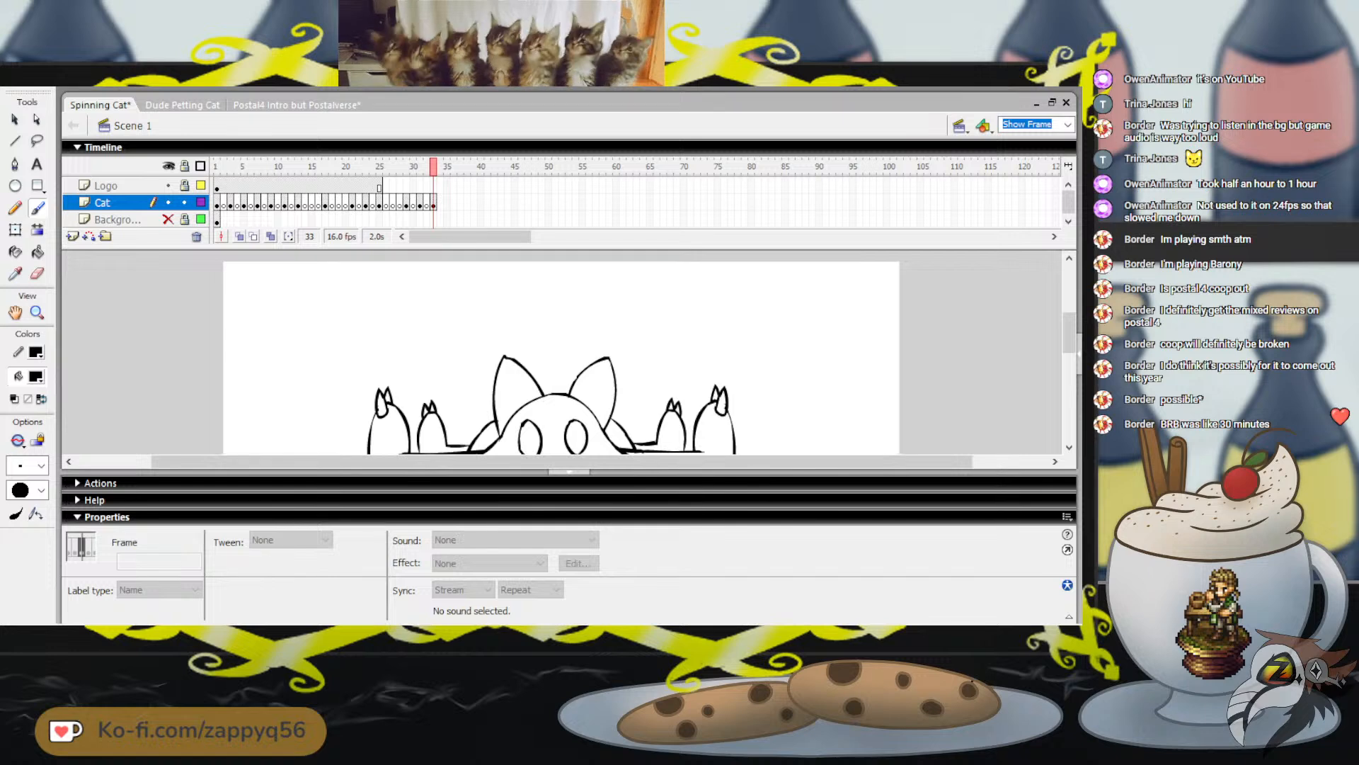
Set the sound repetition of all Cat layer frames back to Repeat
left_click(103, 202)
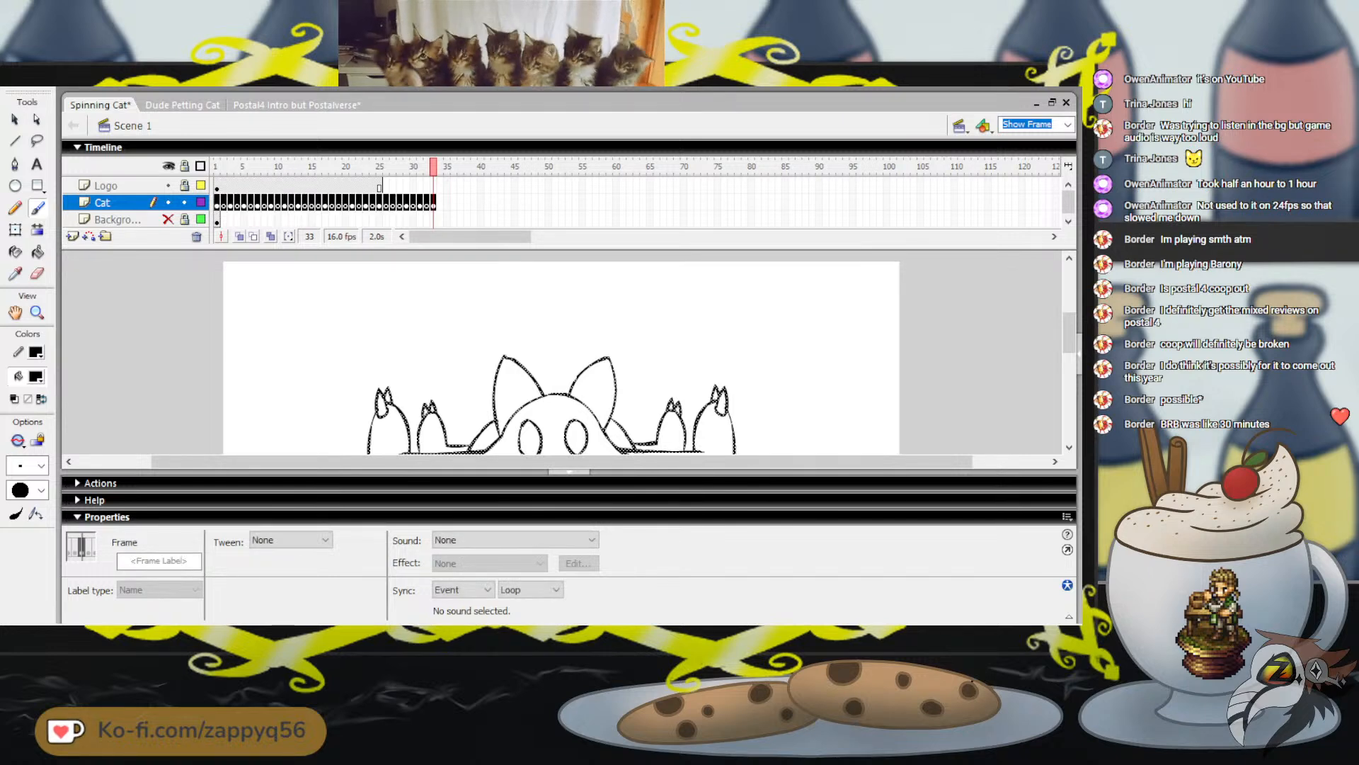
left_click(531, 590)
left_click(528, 603)
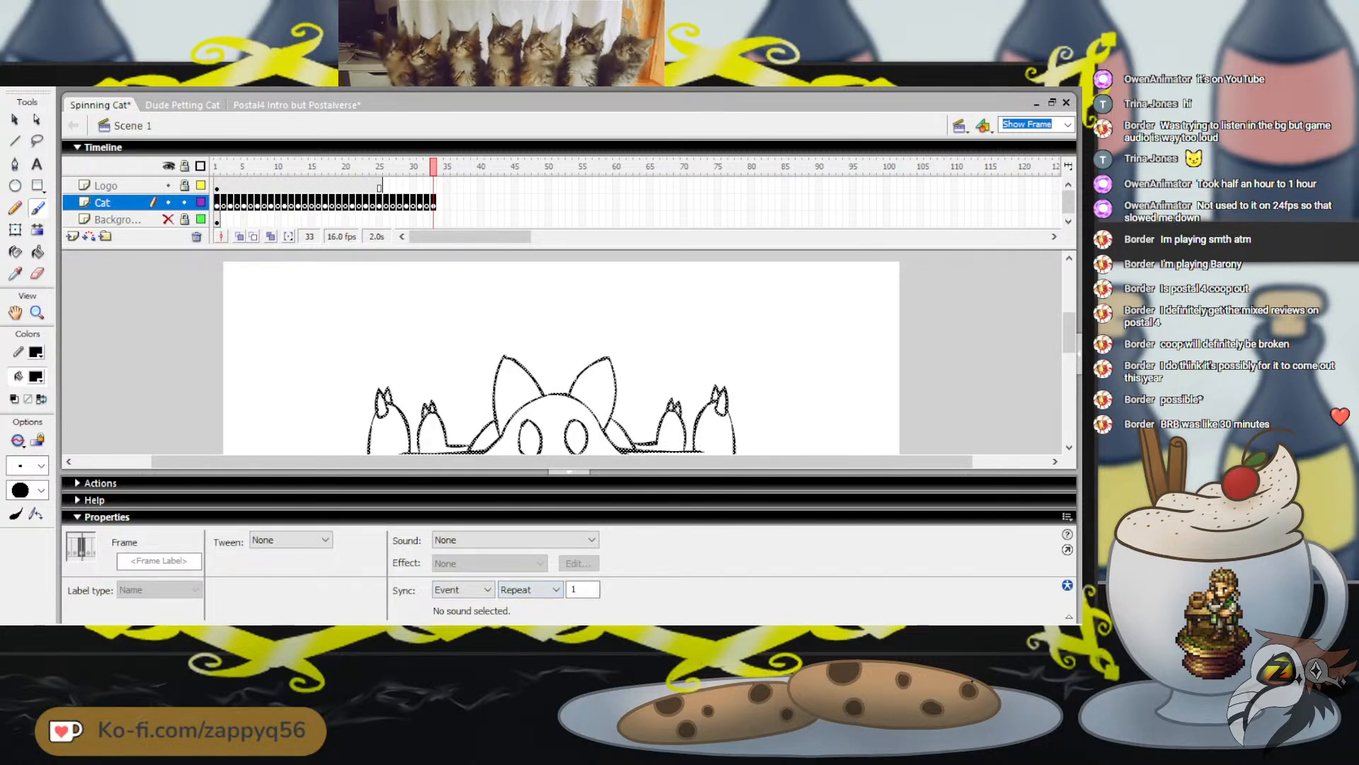
Try setting the sound repeat count of all Cat layer frames to 0
left_click(583, 589)
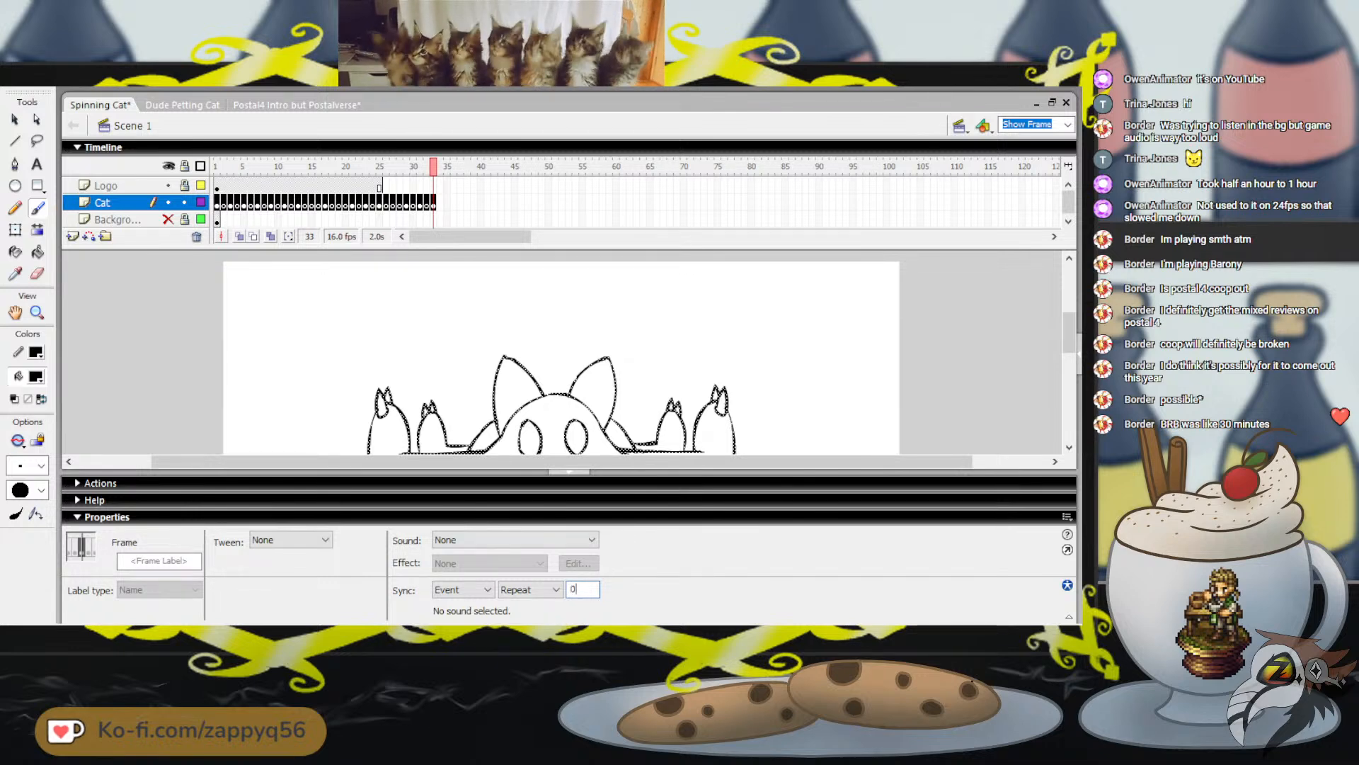
key("v")
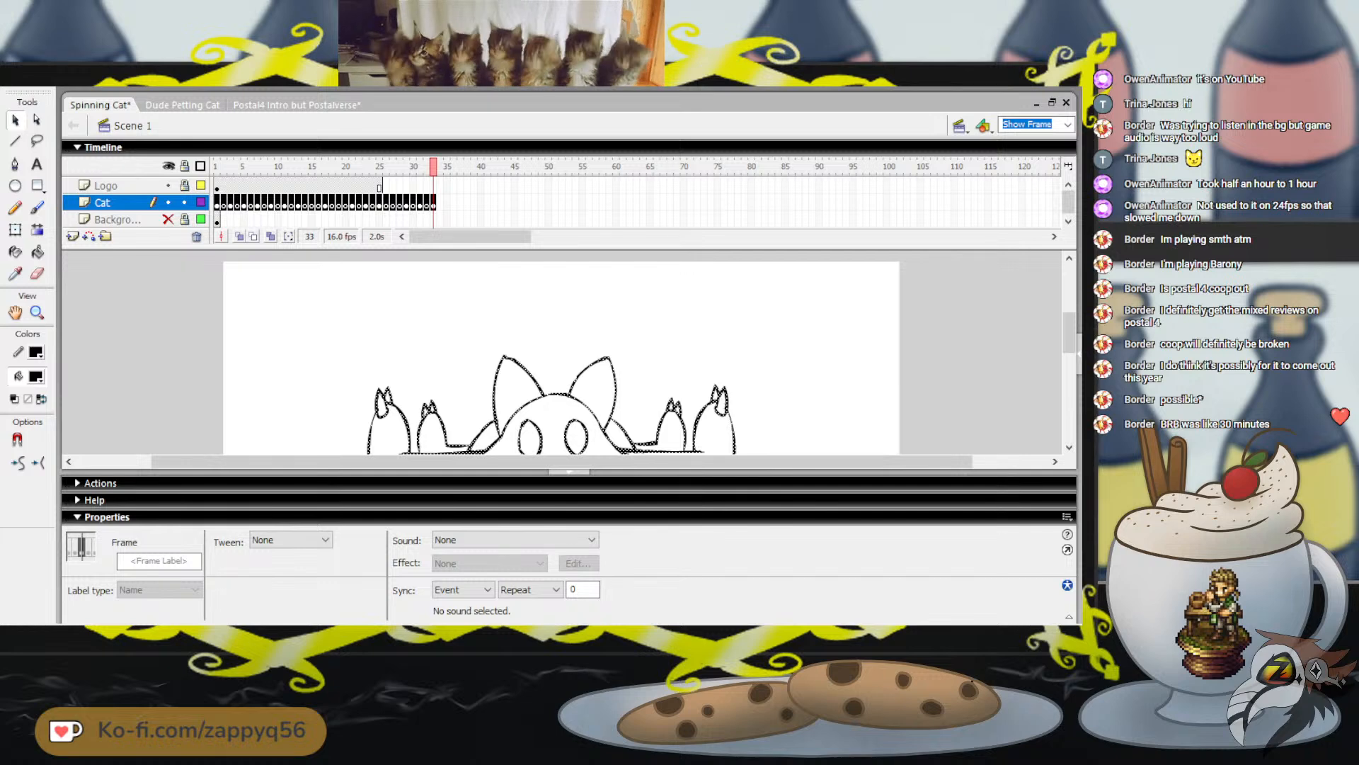
key("Return")
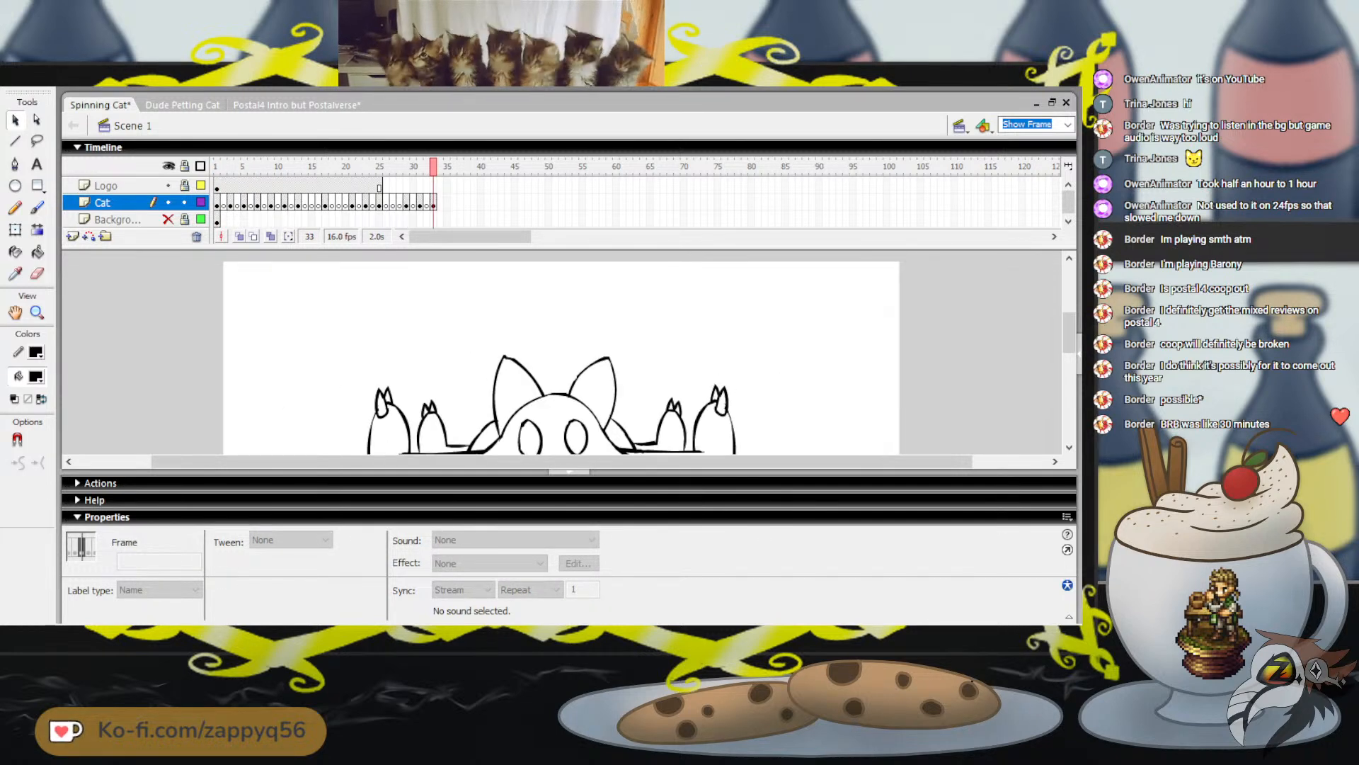
Set the sound repeat count of all Cat layer frames back to 1 and deselect the frames
left_click(103, 203)
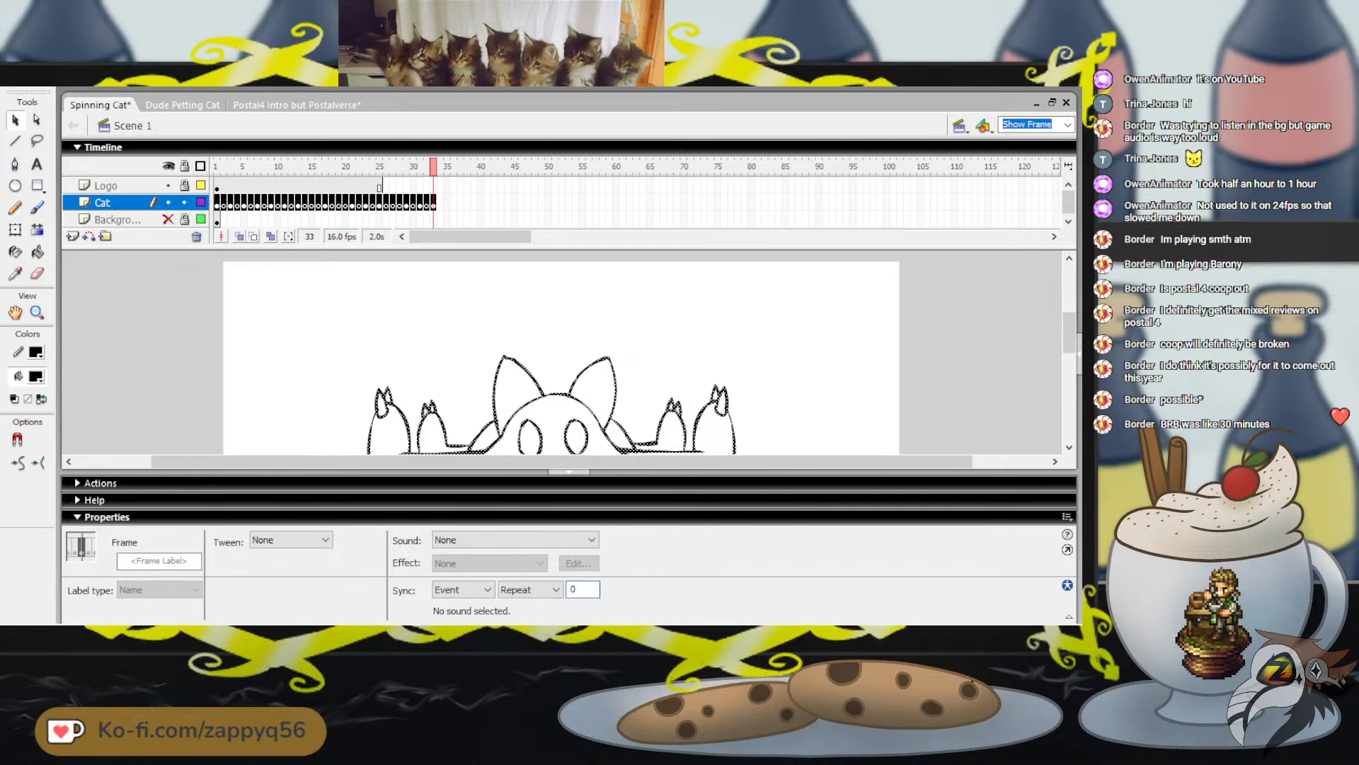
type("1")
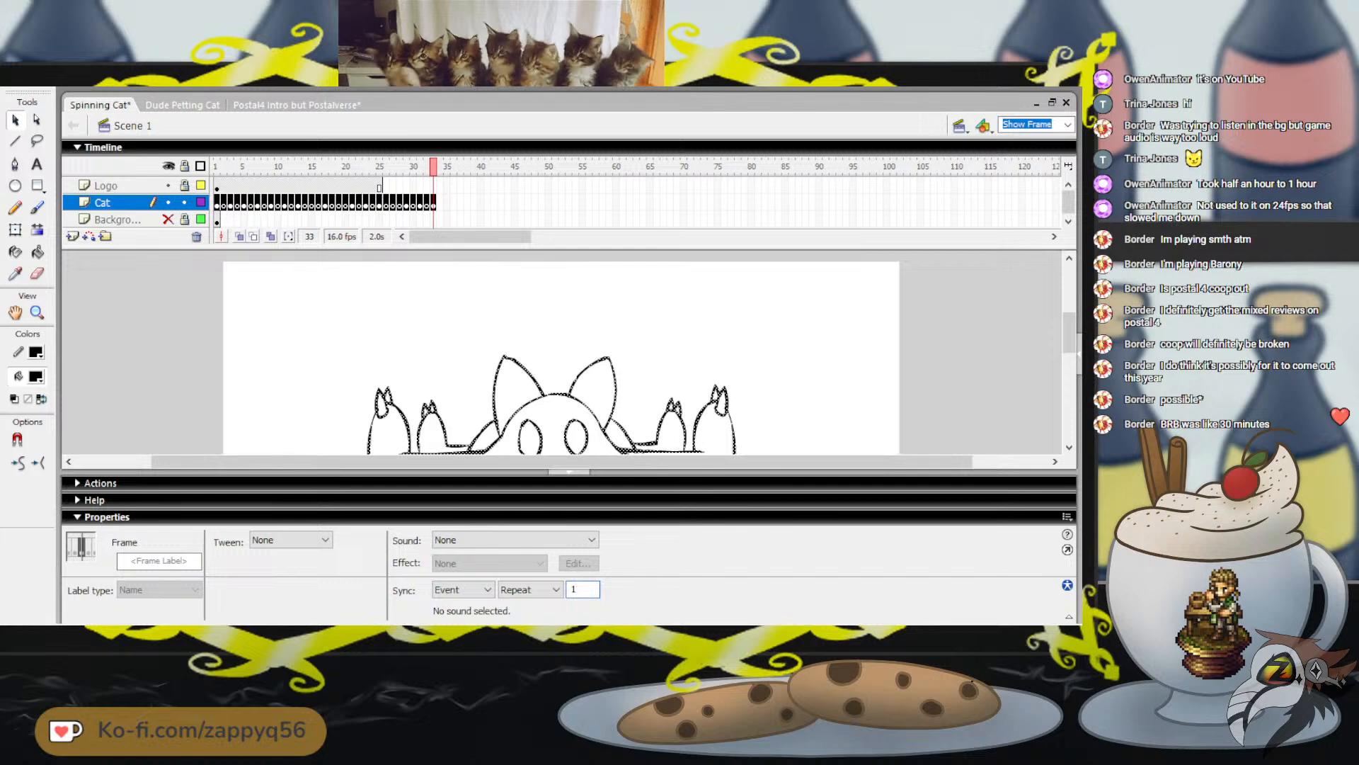
key("Escape")
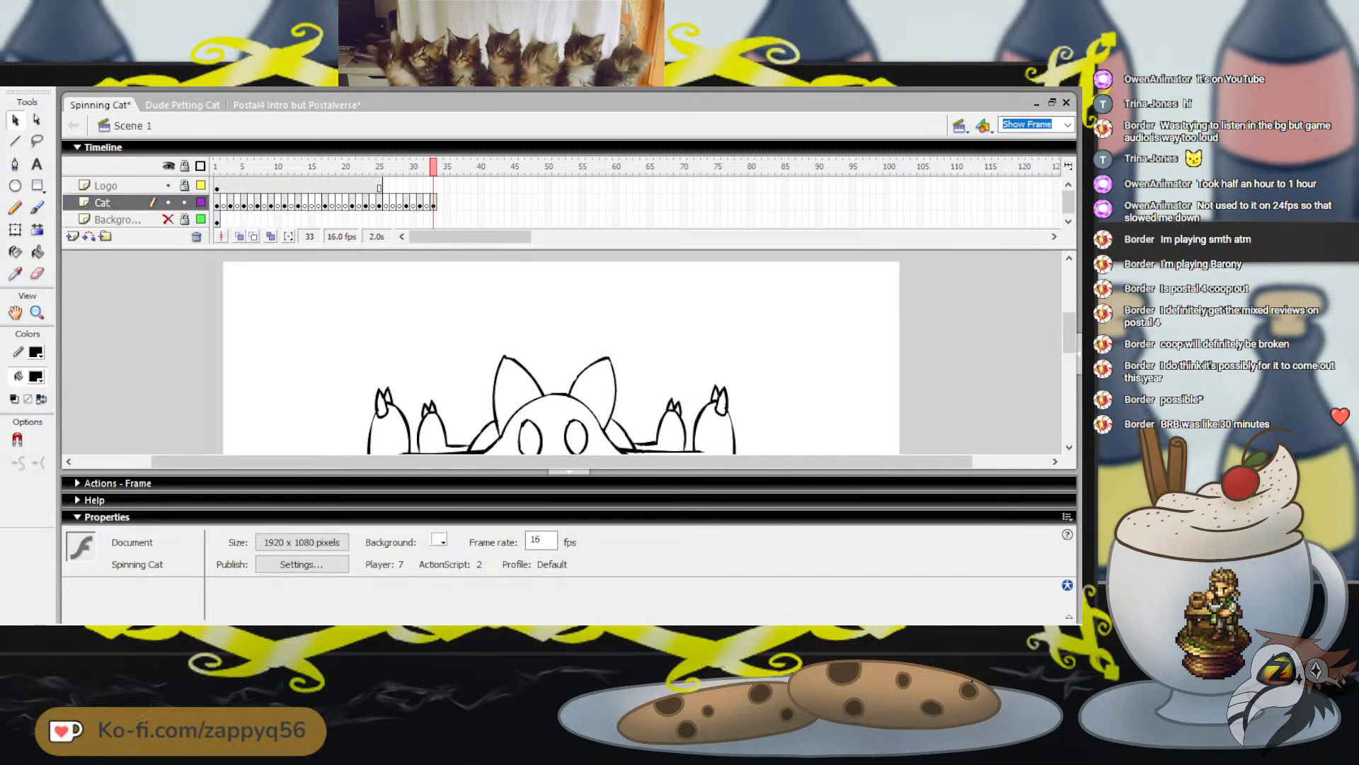
Collapse the properties and hide the panel area below the stage to enlarge the drawing view, and return to frame 1
left_click(107, 517)
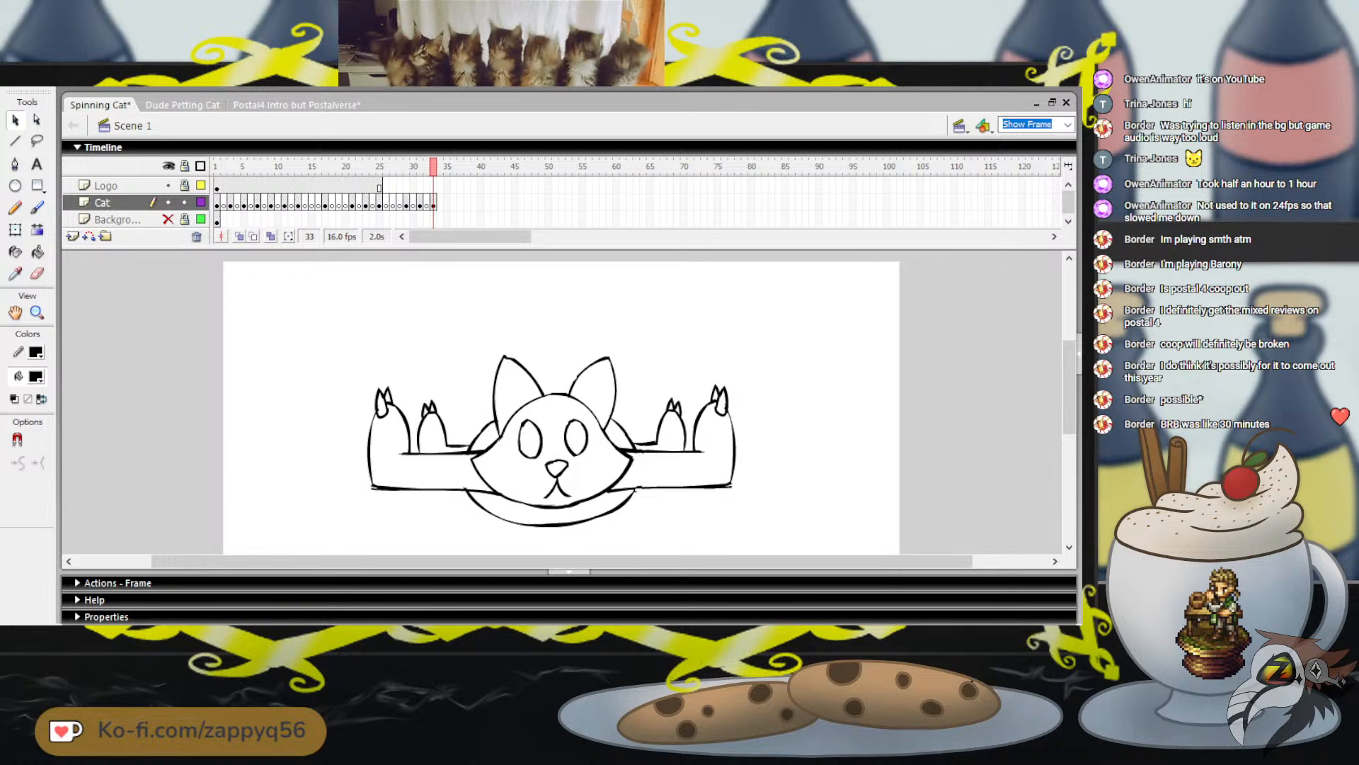
left_click(569, 571)
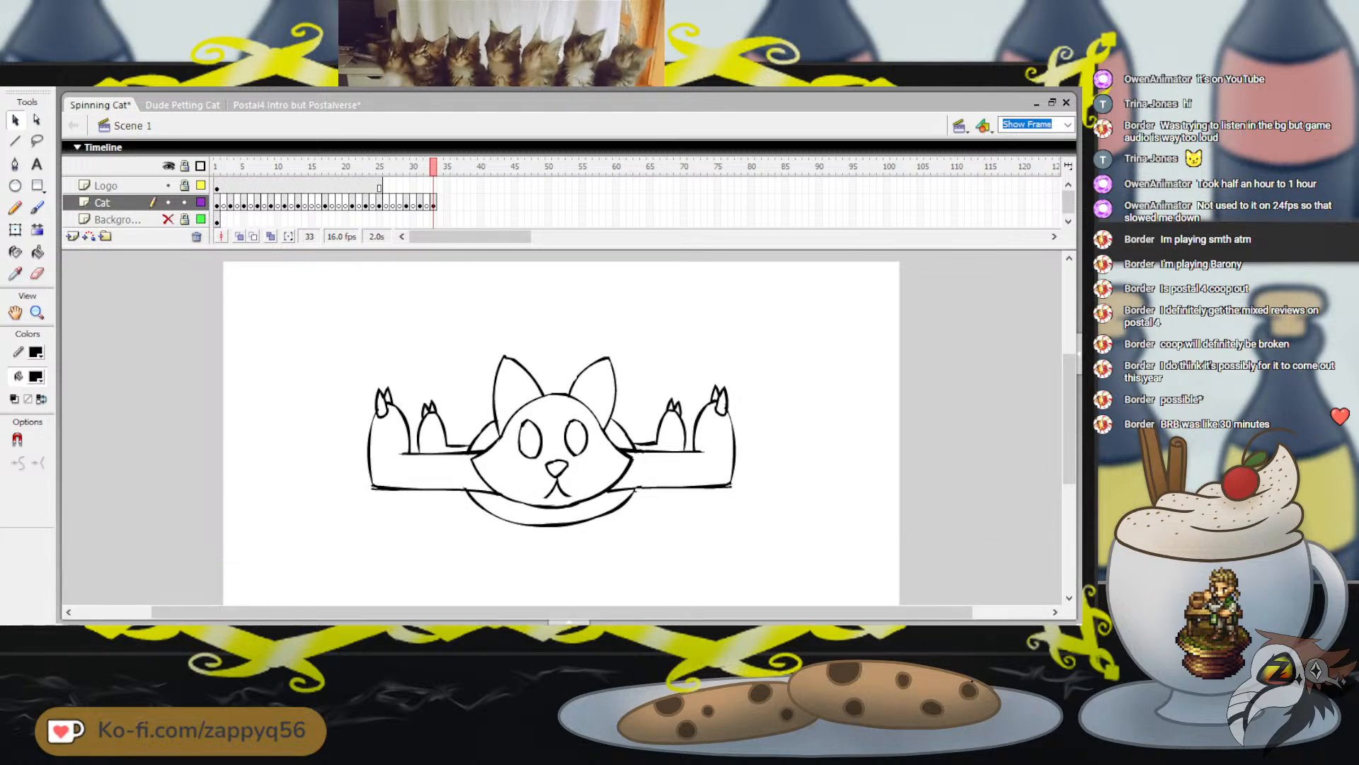
left_click(217, 167)
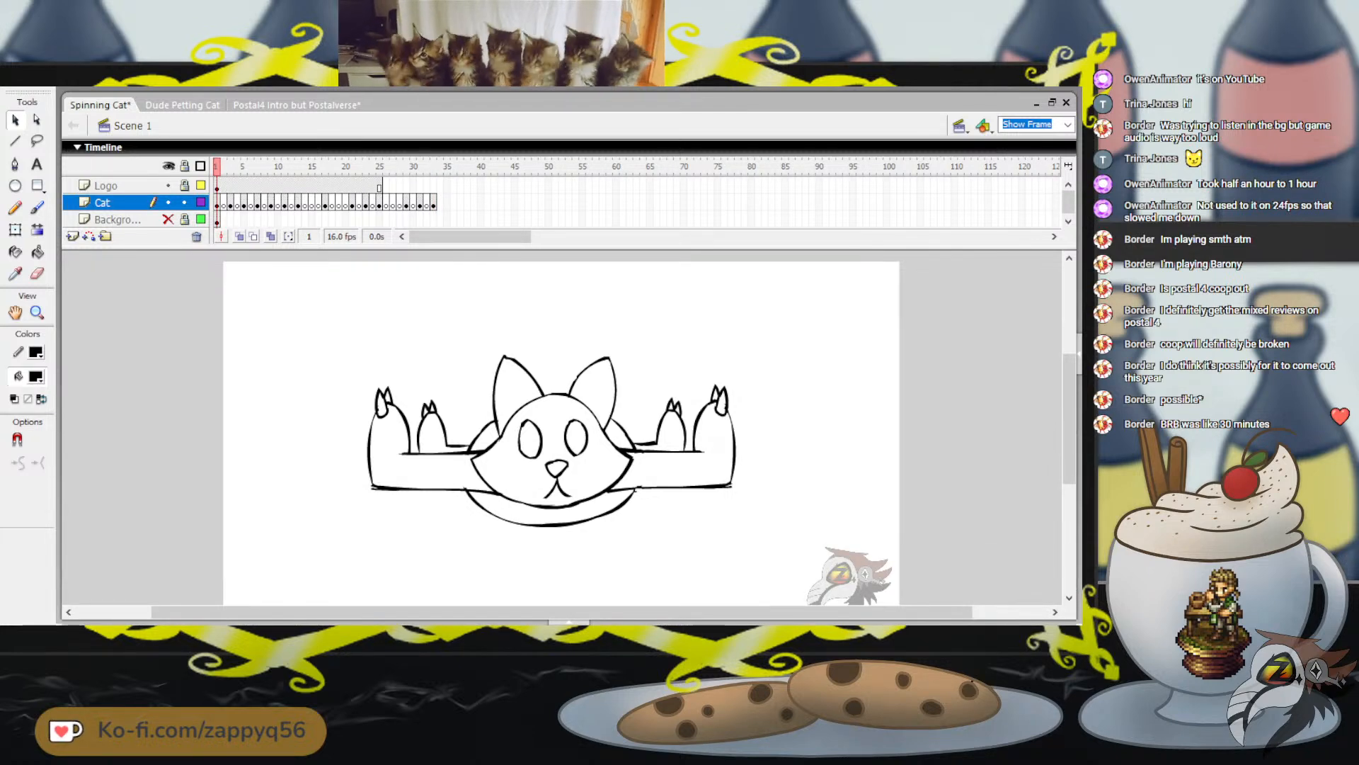
left_click(217, 203)
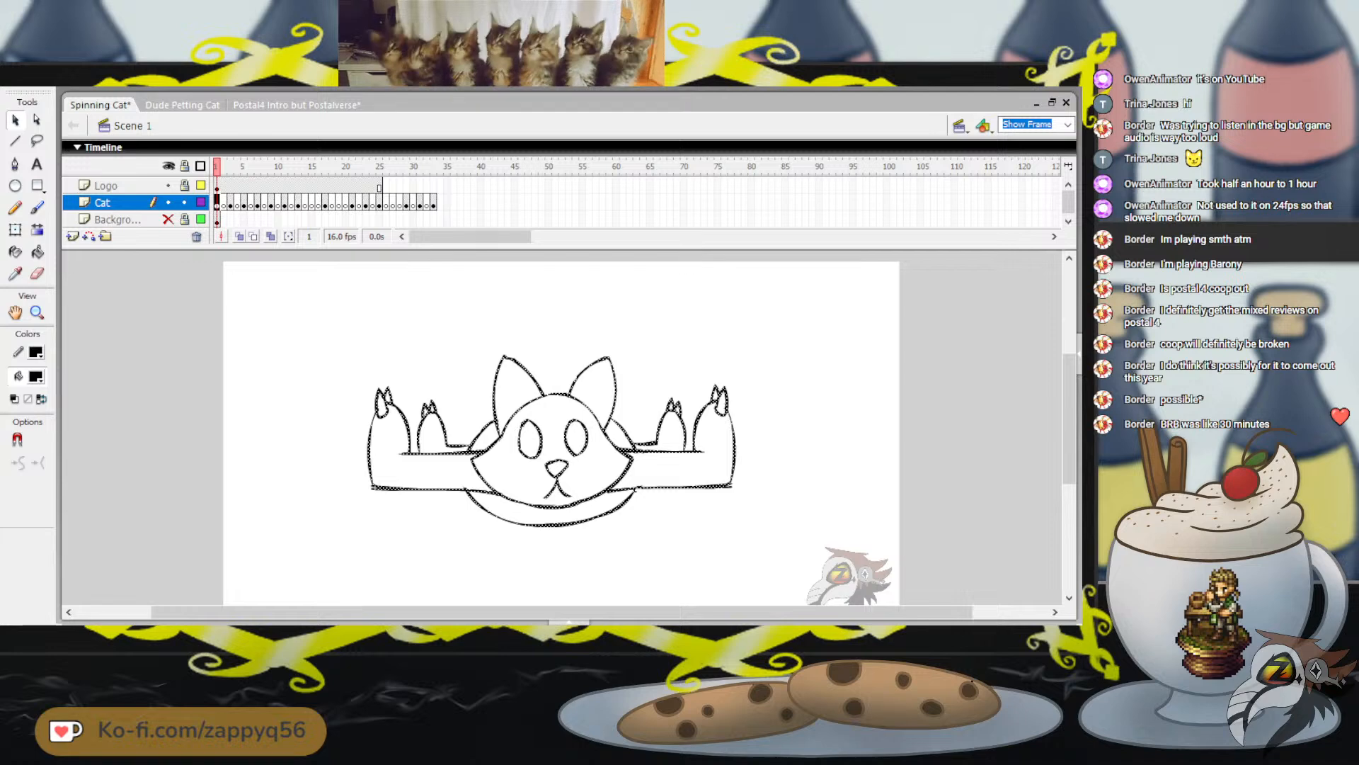
left_click(433, 203, "shift")
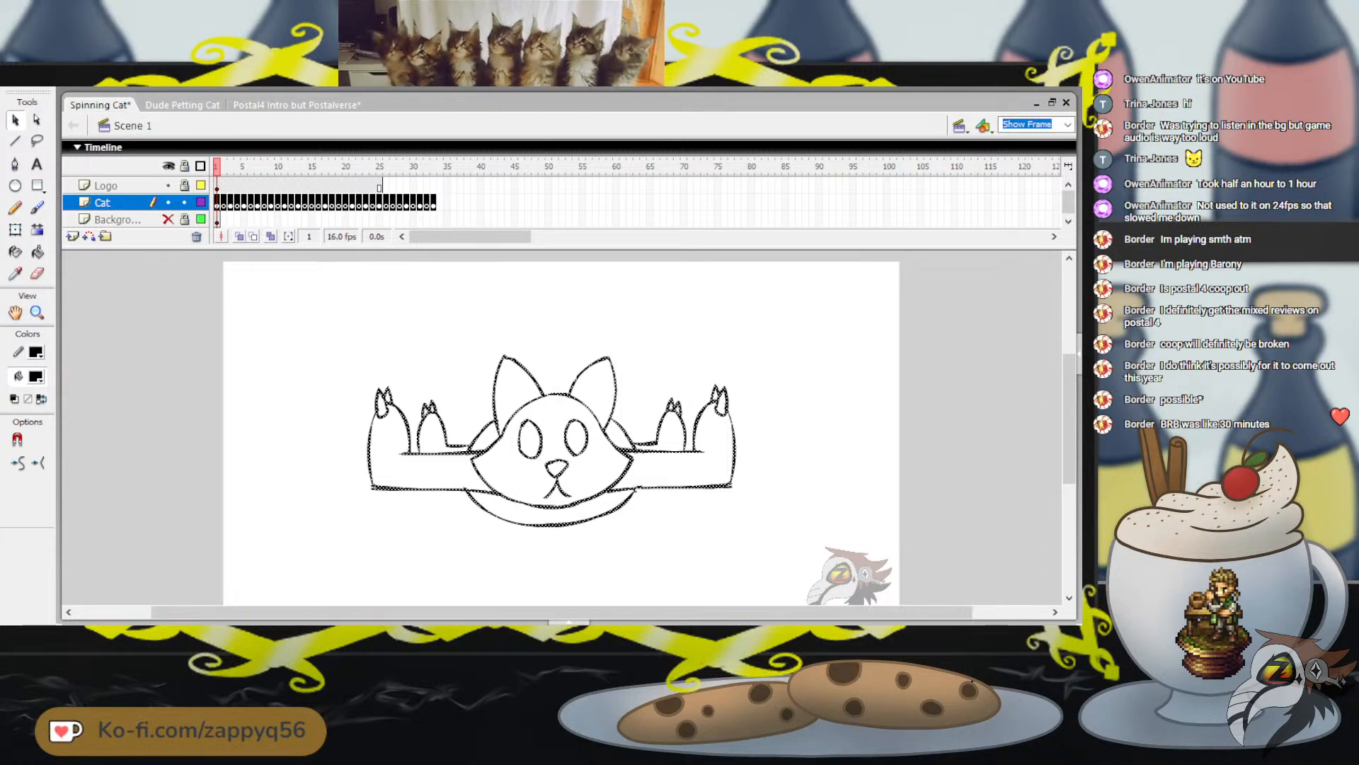
key("Escape")
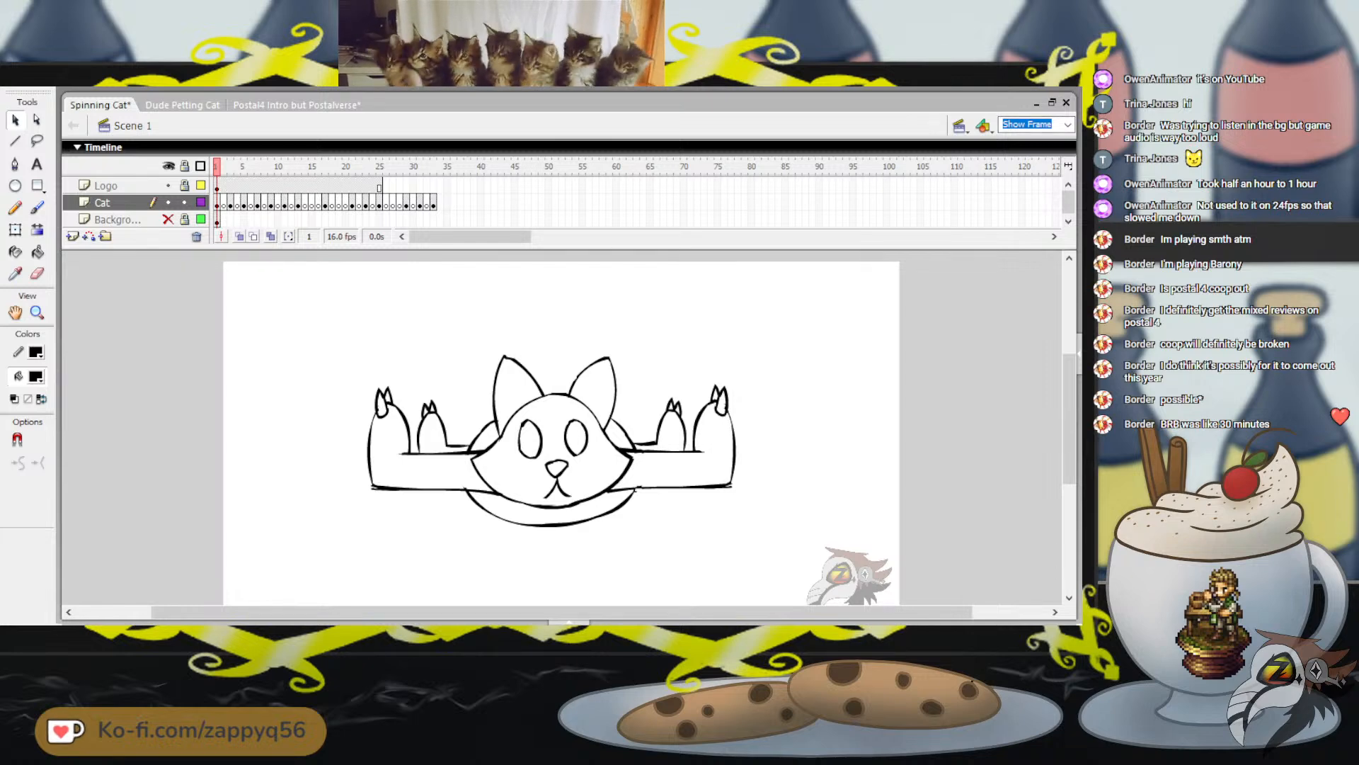
Go to frame 7 of the Cat layer, show the background layer again and turn on onion skinning
left_click(223, 203)
mouse_move(264, 166)
left_mouse_down()
mouse_move(277, 167)
mouse_move(257, 166)
left_mouse_up()
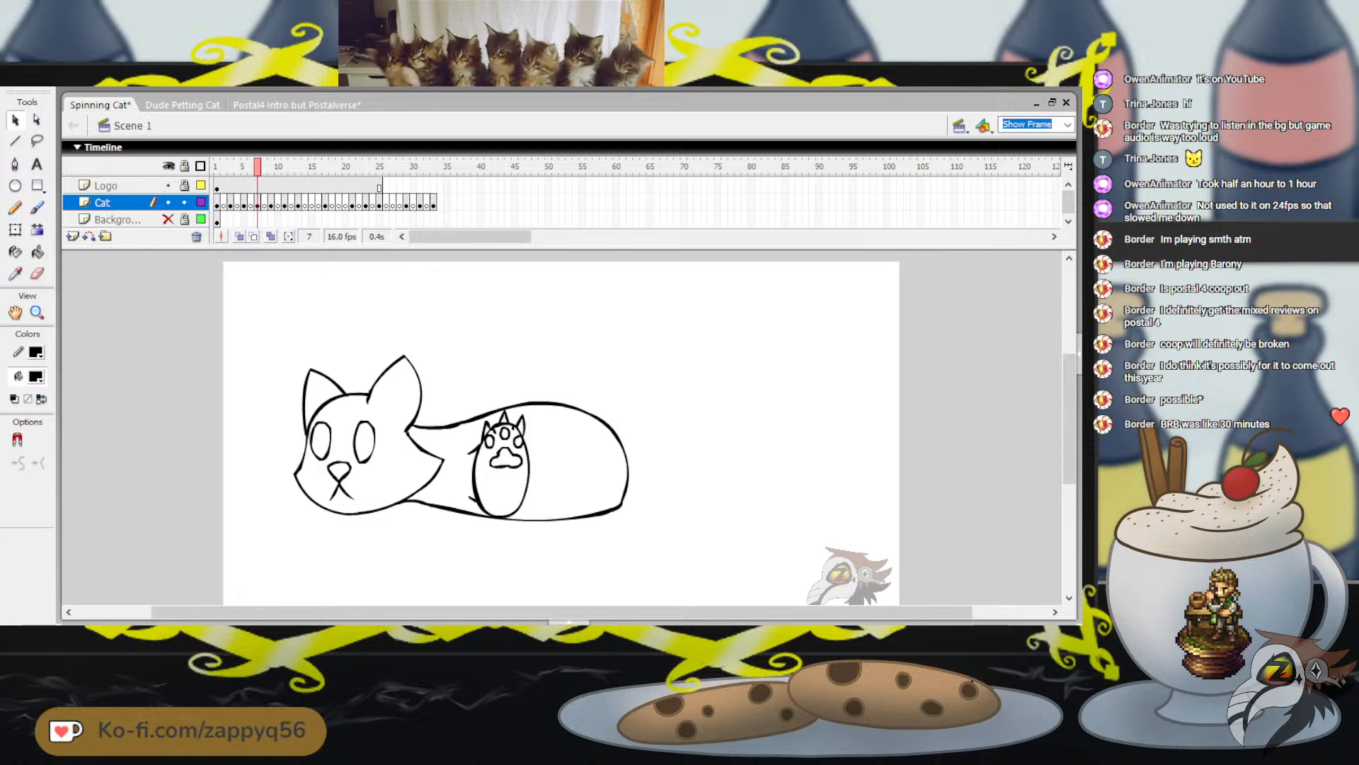
left_click(168, 219)
left_click(240, 237)
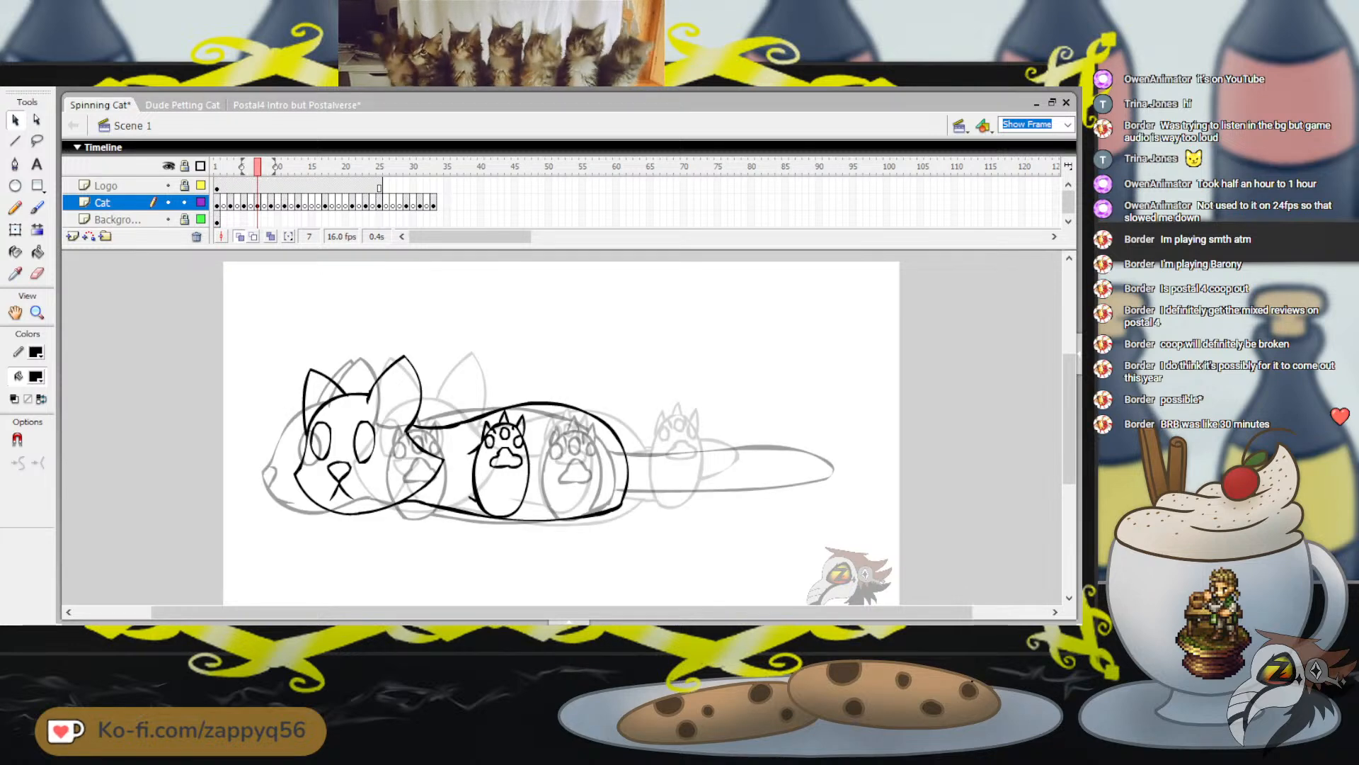
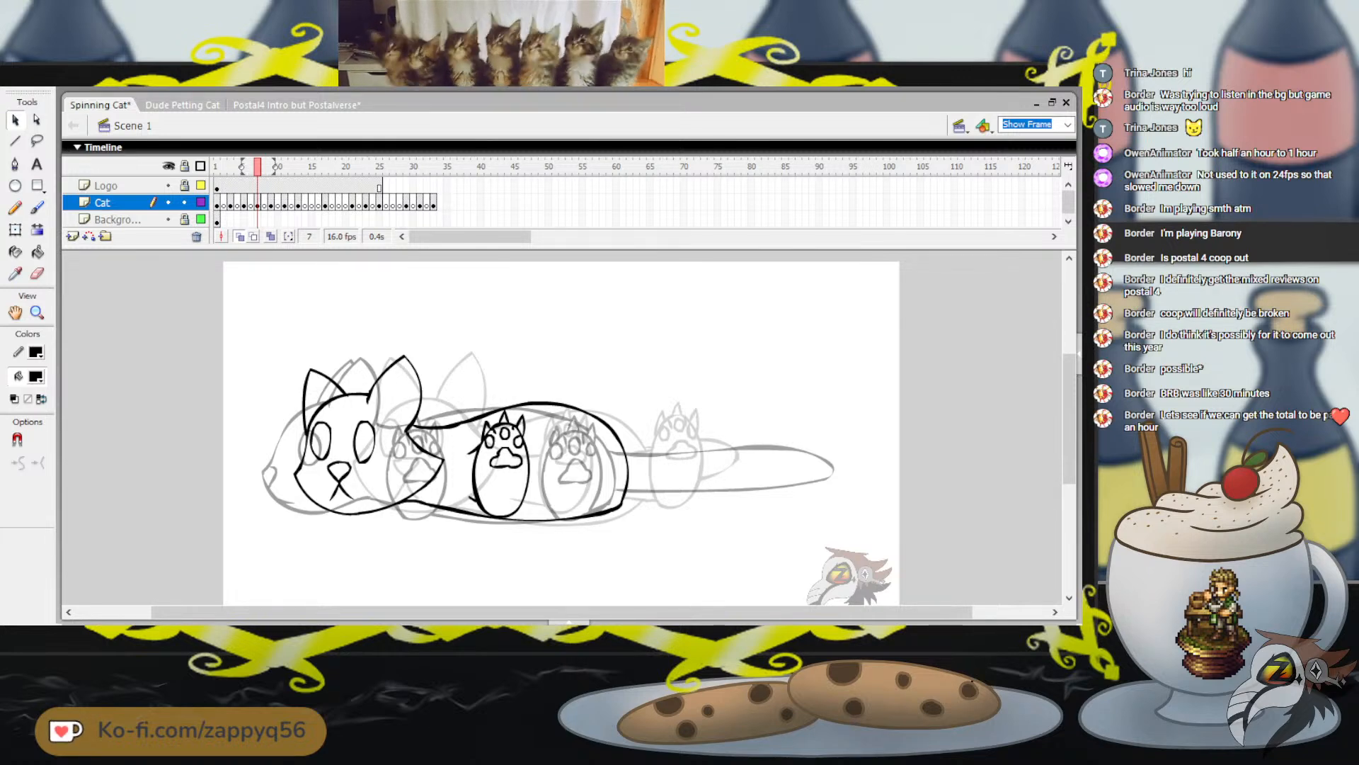
Brush an upright black oval for the cat's hind paw beside the body's rear end on frame 7
left_click(37, 207)
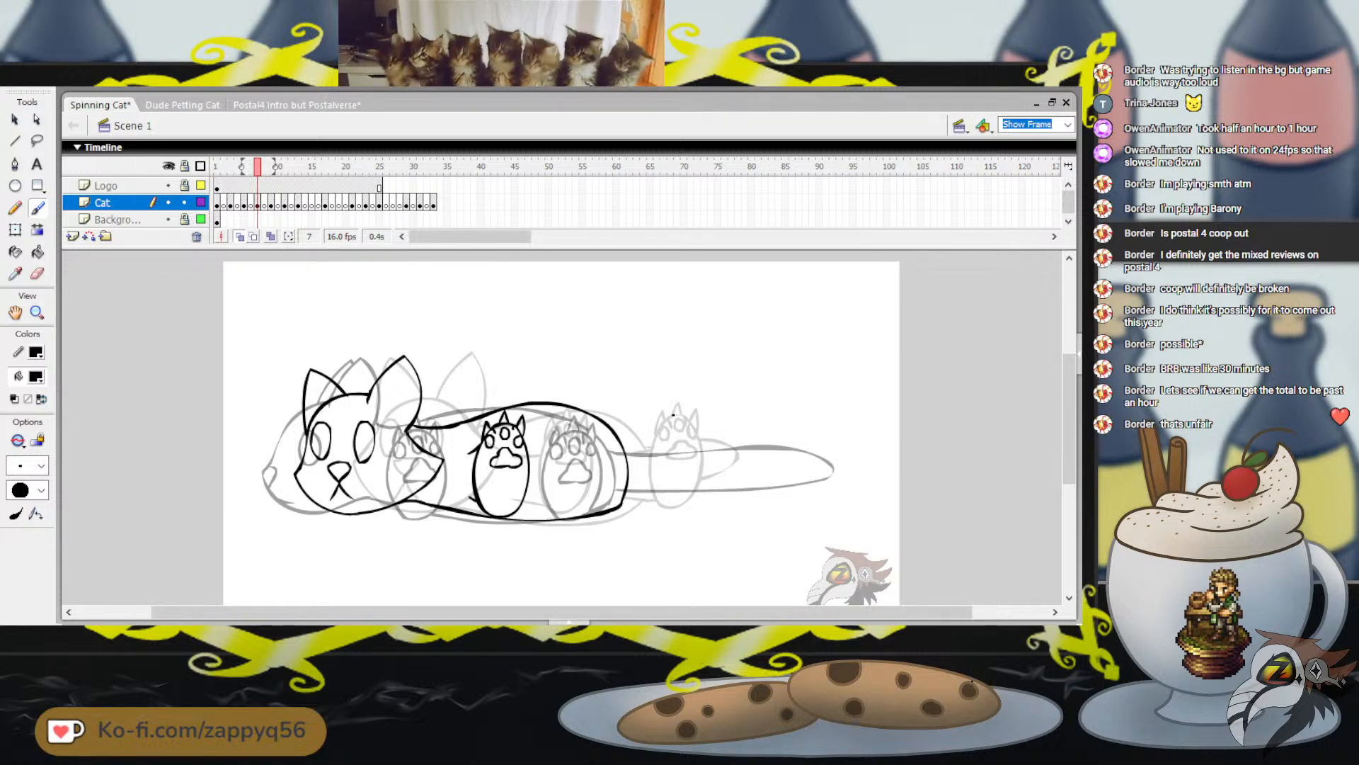
mouse_move(673, 414)
left_mouse_down()
mouse_move(649, 447)
mouse_move(647, 494)
mouse_move(673, 506)
mouse_move(697, 470)
mouse_move(693, 426)
mouse_move(675, 414)
mouse_move(649, 467)
mouse_move(677, 507)
mouse_move(701, 468)
mouse_move(689, 420)
mouse_move(672, 415)
left_mouse_up()
key("ctrl+z")
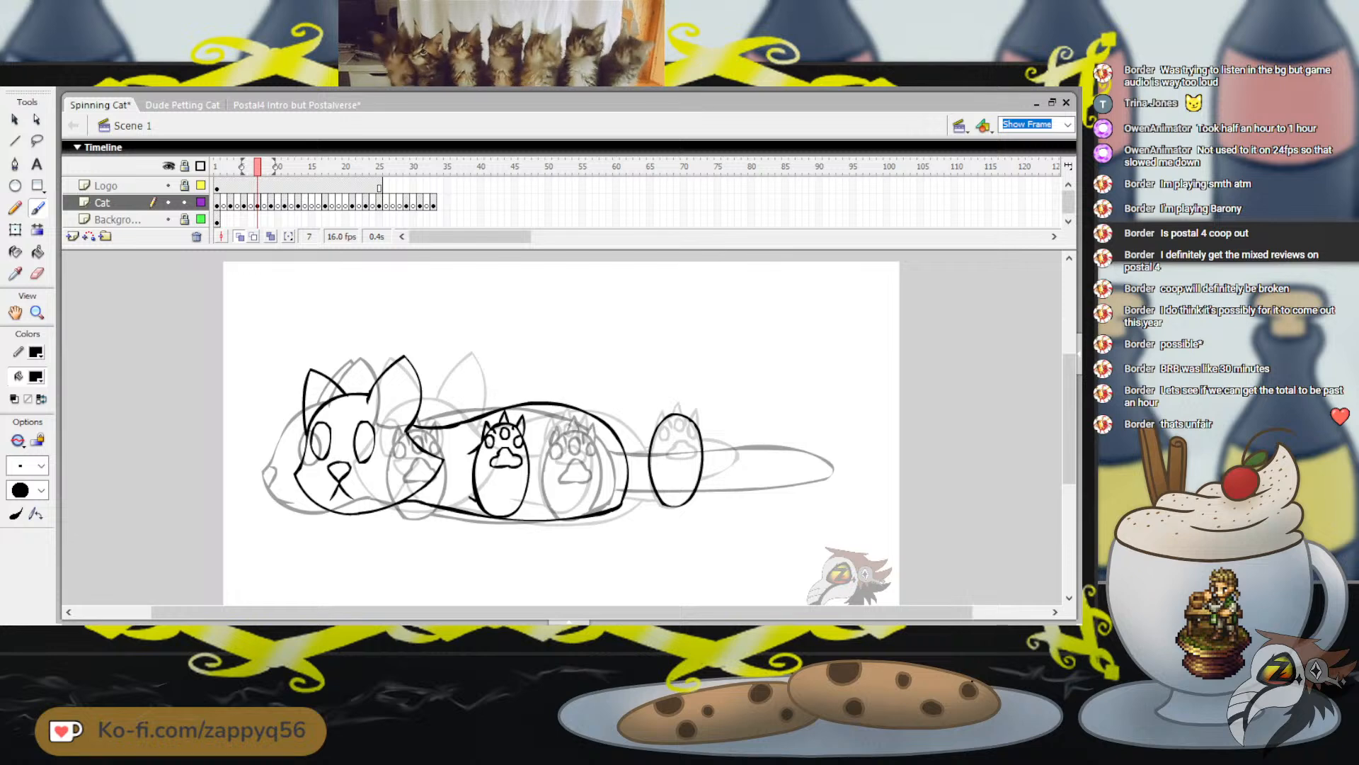
Enlarge the hind paw oval slightly with Free Transform and move it onto the rear end of the body
left_click(15, 231)
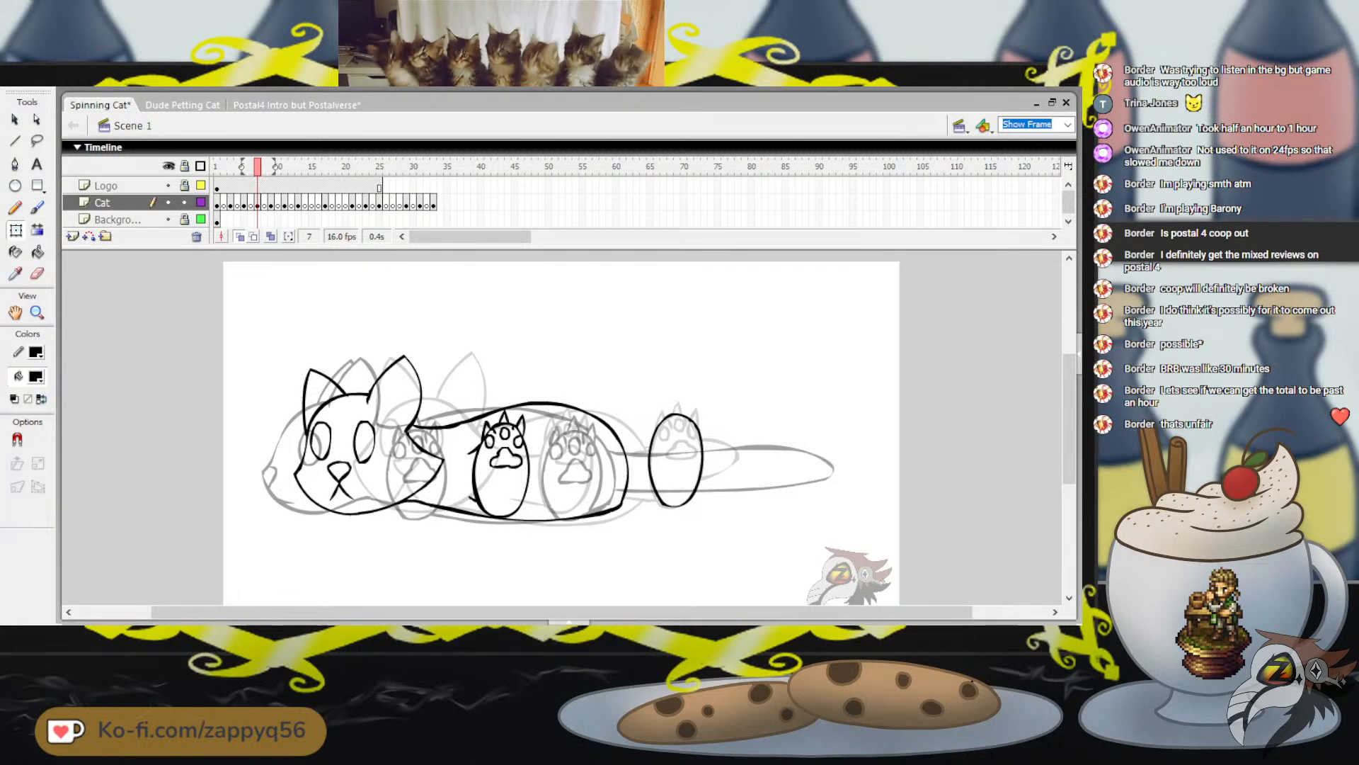
left_click(650, 460)
left_click_drag(704, 507, 707, 512)
left_click_drag(672, 453, 607, 462)
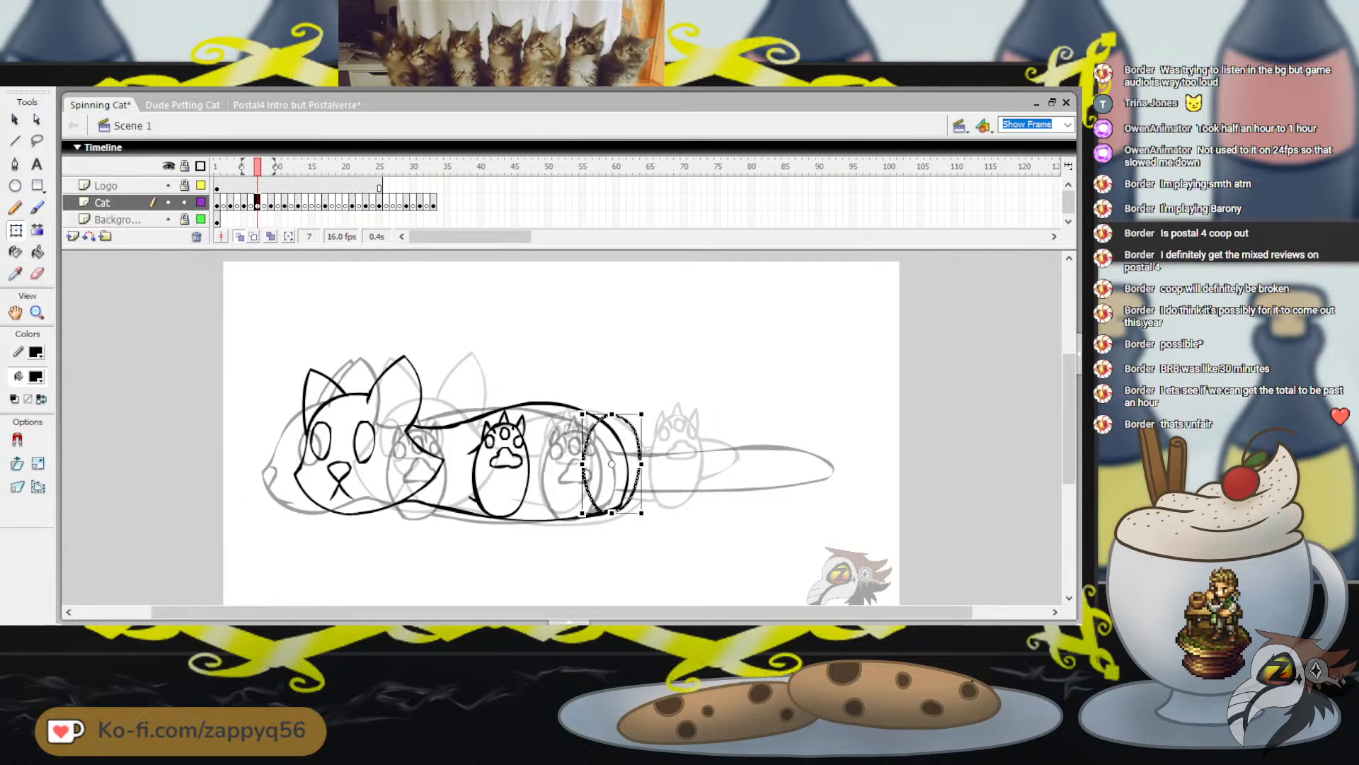
key("Right")
key("Right")
key("Right")
key("Right")
key("Right")
key("Right")
key("Right")
key("Right")
key("Right")
key("Right")
key("Right")
key("Right")
key("Right")
key("Right")
key("Right")
key("Right")
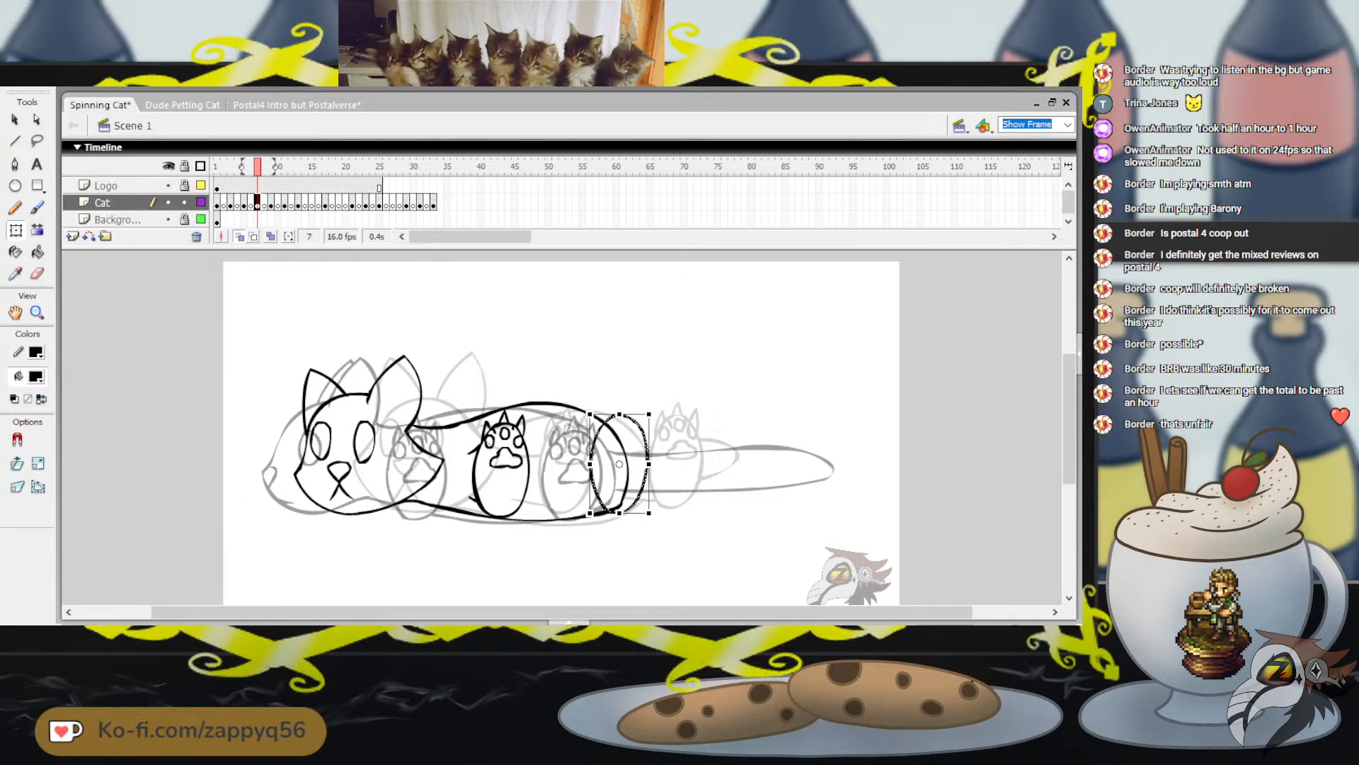
key("Escape")
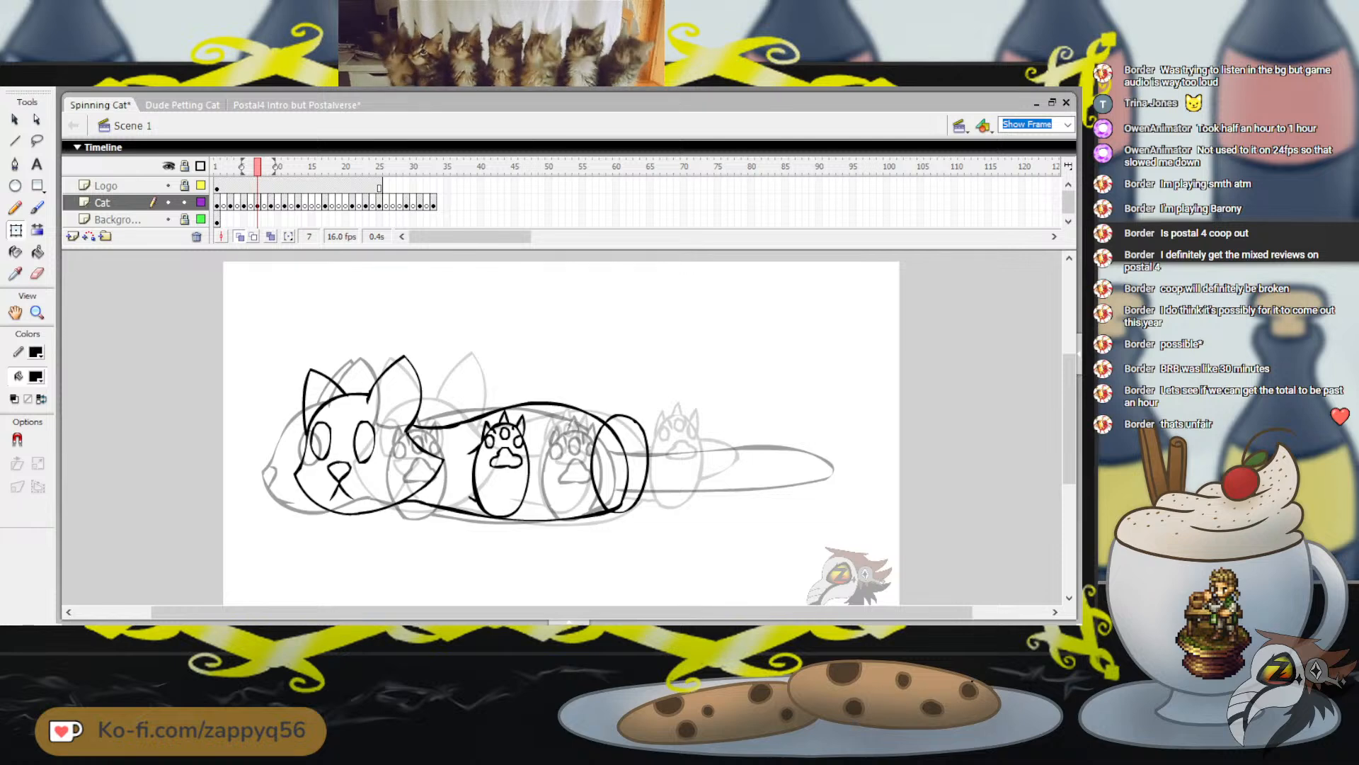
Reselect the hind paw oval and nudge it slightly lower so it lines up with the body's bottom edge
mouse_move(258, 166)
left_mouse_down()
mouse_move(244, 166)
mouse_move(271, 166)
mouse_move(257, 166)
left_mouse_up()
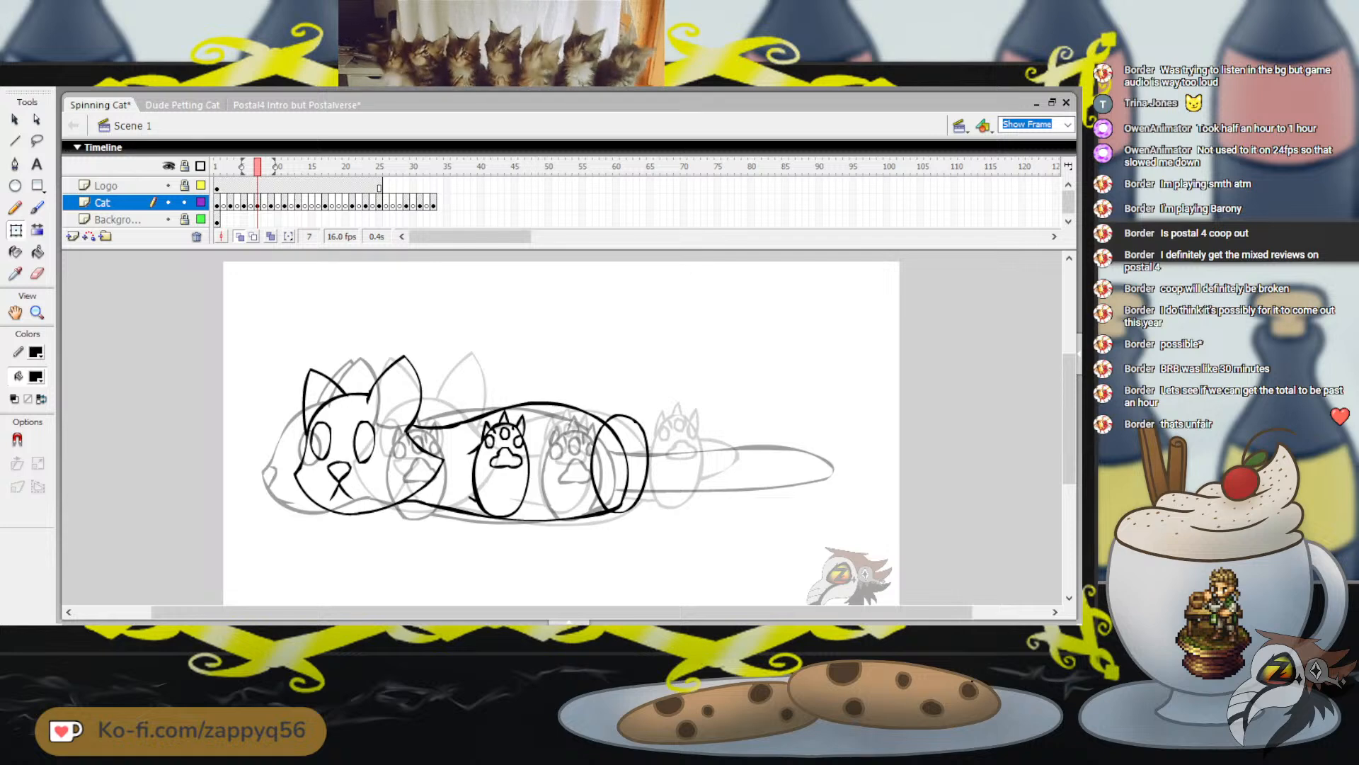
left_click(648, 460)
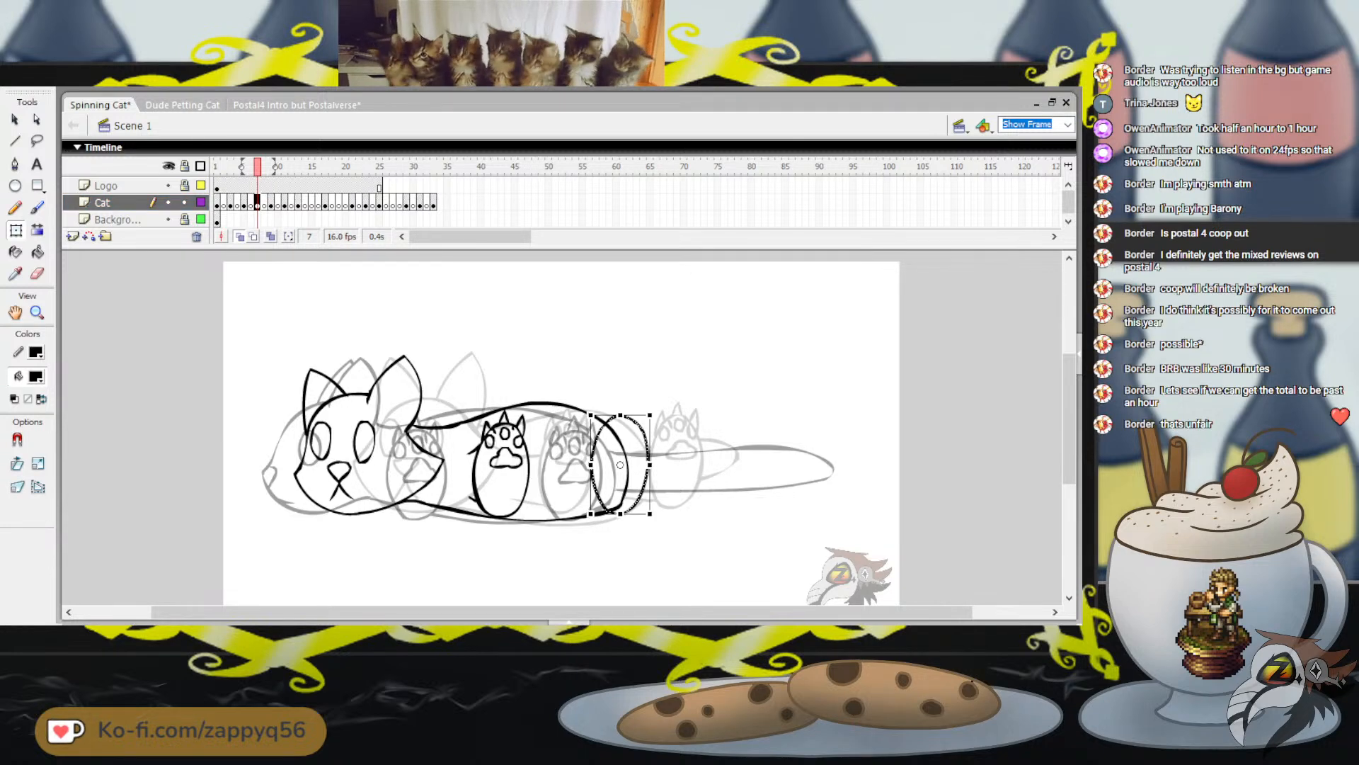
key("Left")
key("Left")
key("Left")
key("Down")
key("Down")
key("Down")
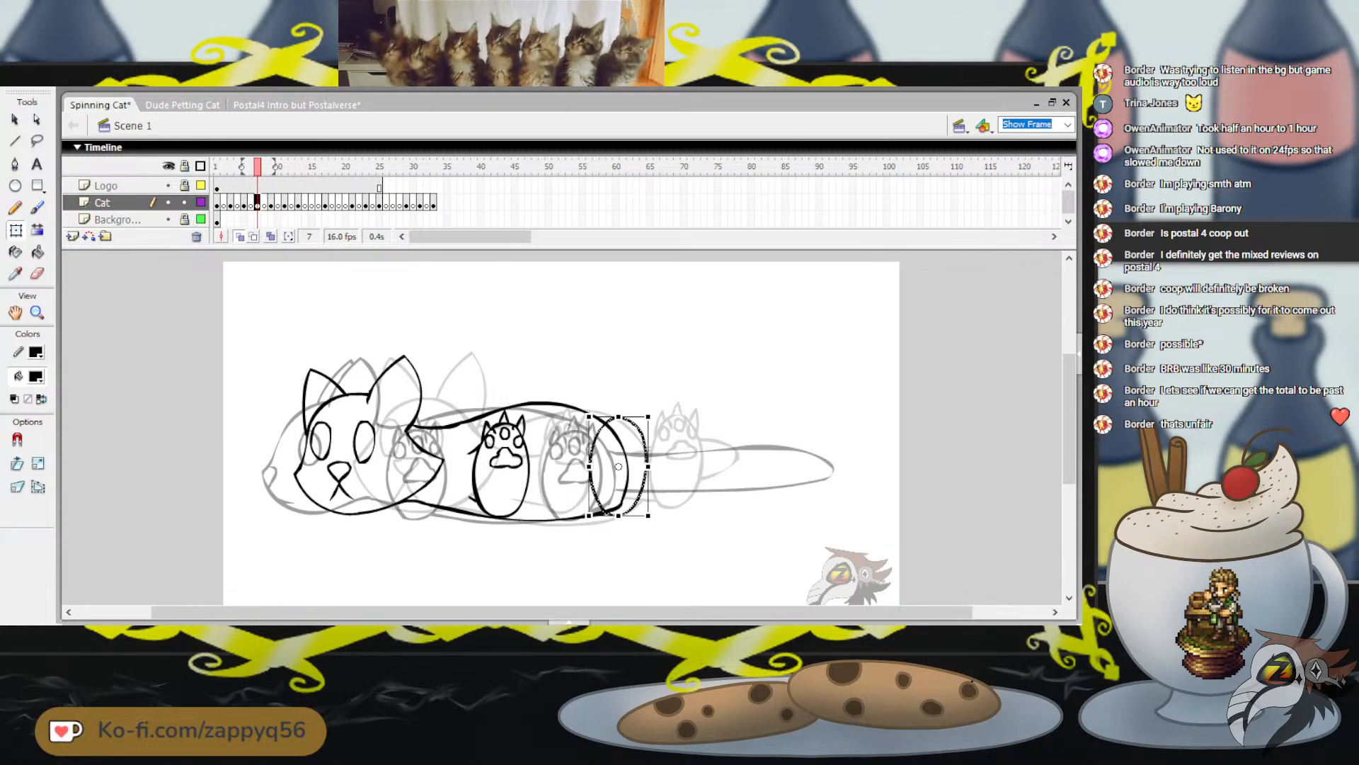
key("Down")
key("Right")
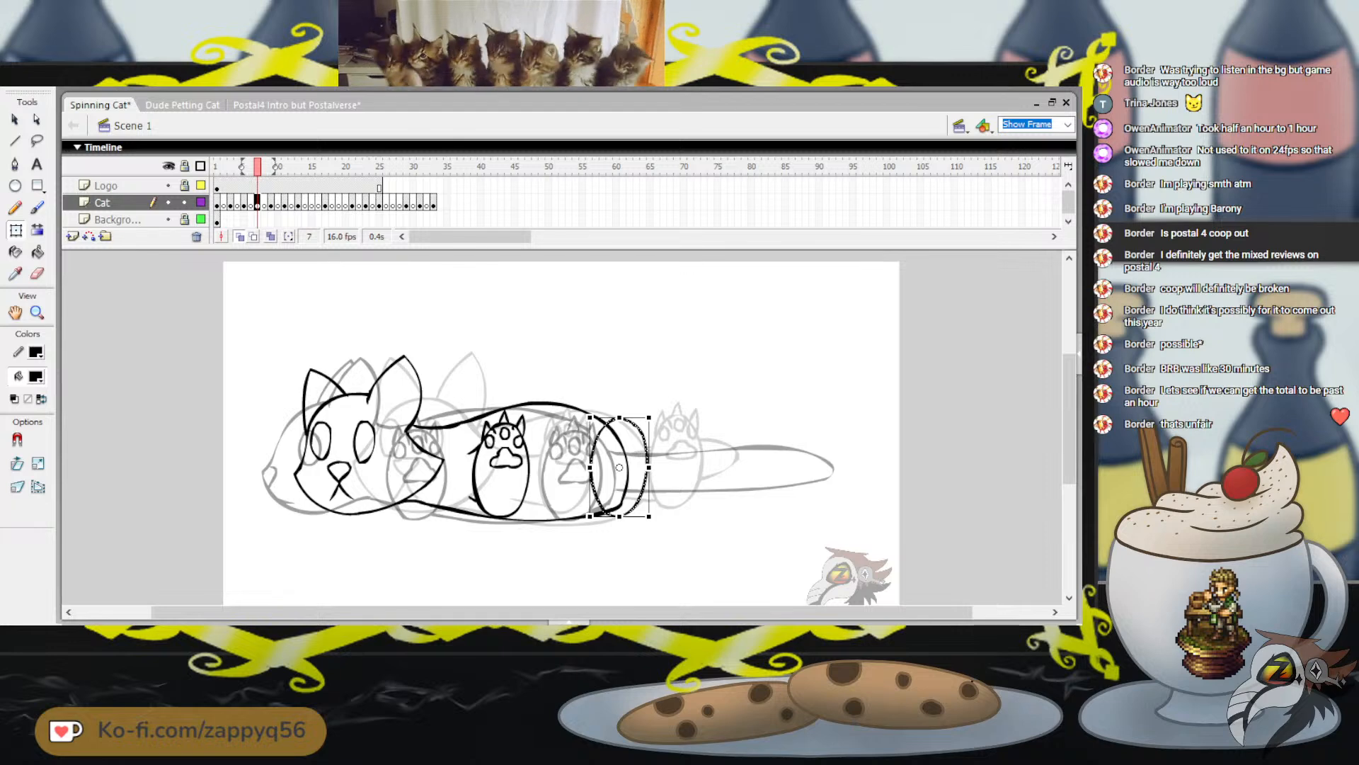
key("Right")
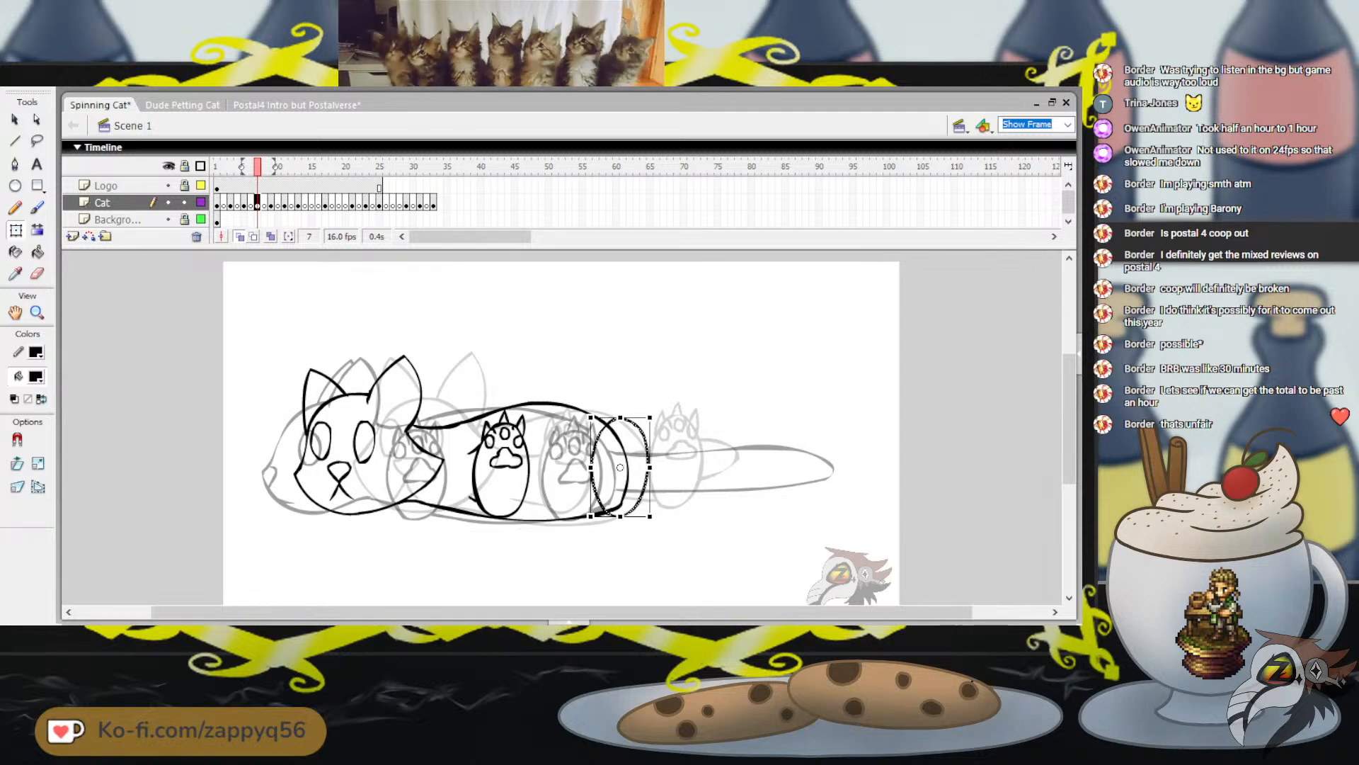
key("Escape")
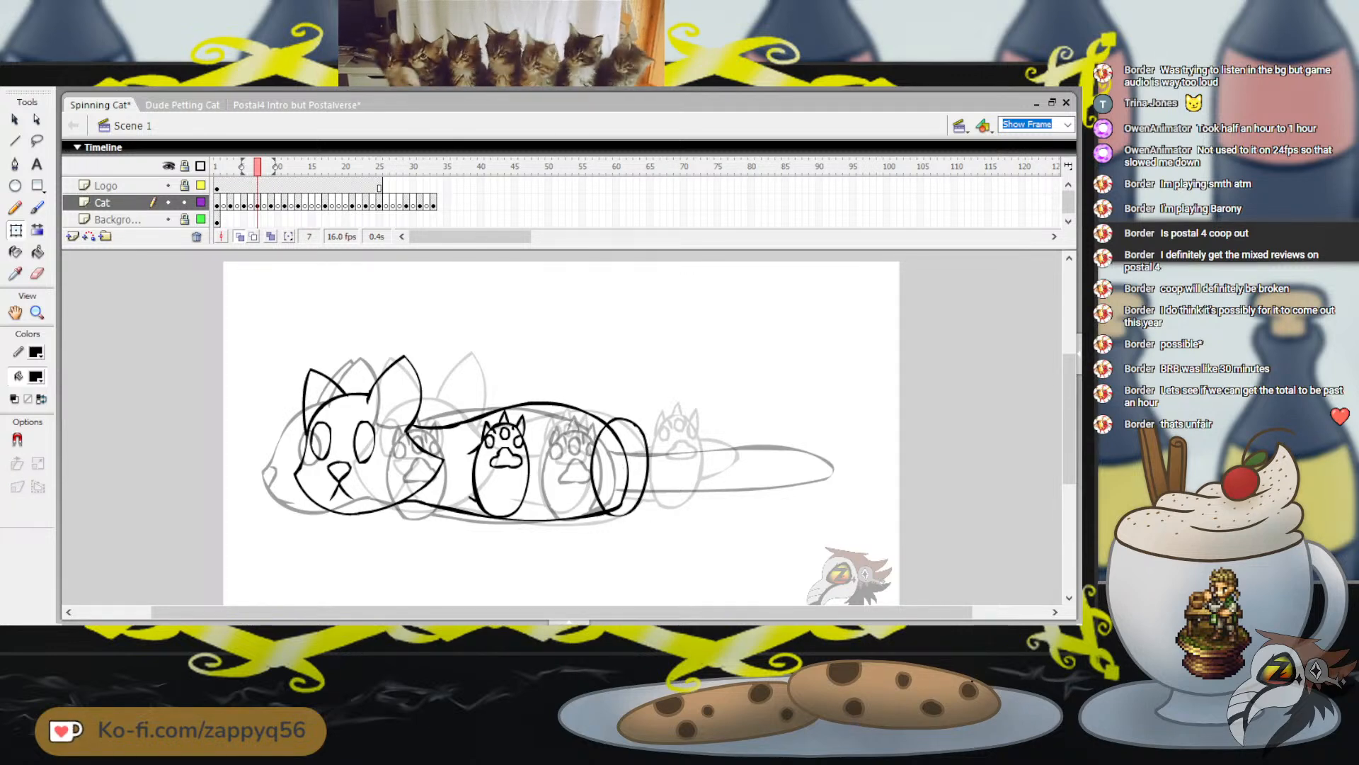
Delete the leftover body outline curve inside the hind paw oval
key("b")
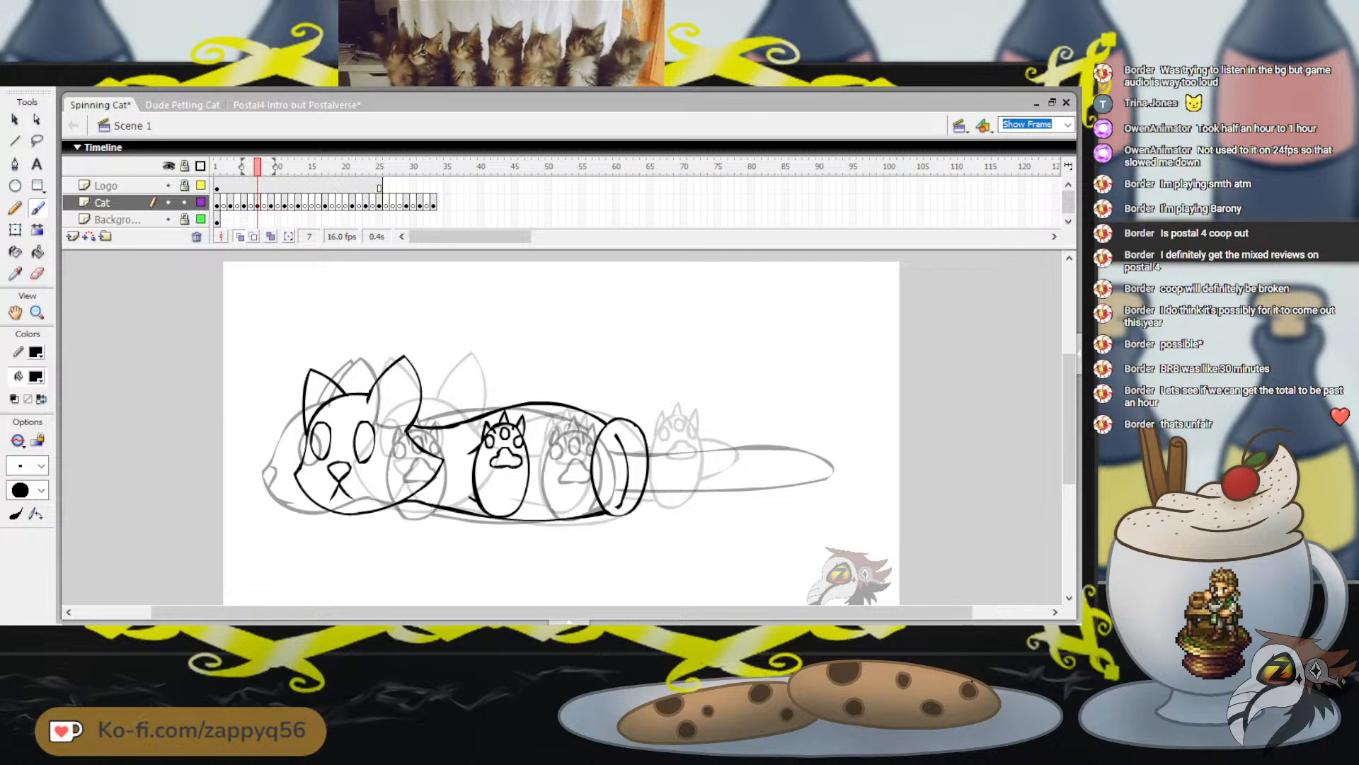
left_click(15, 119)
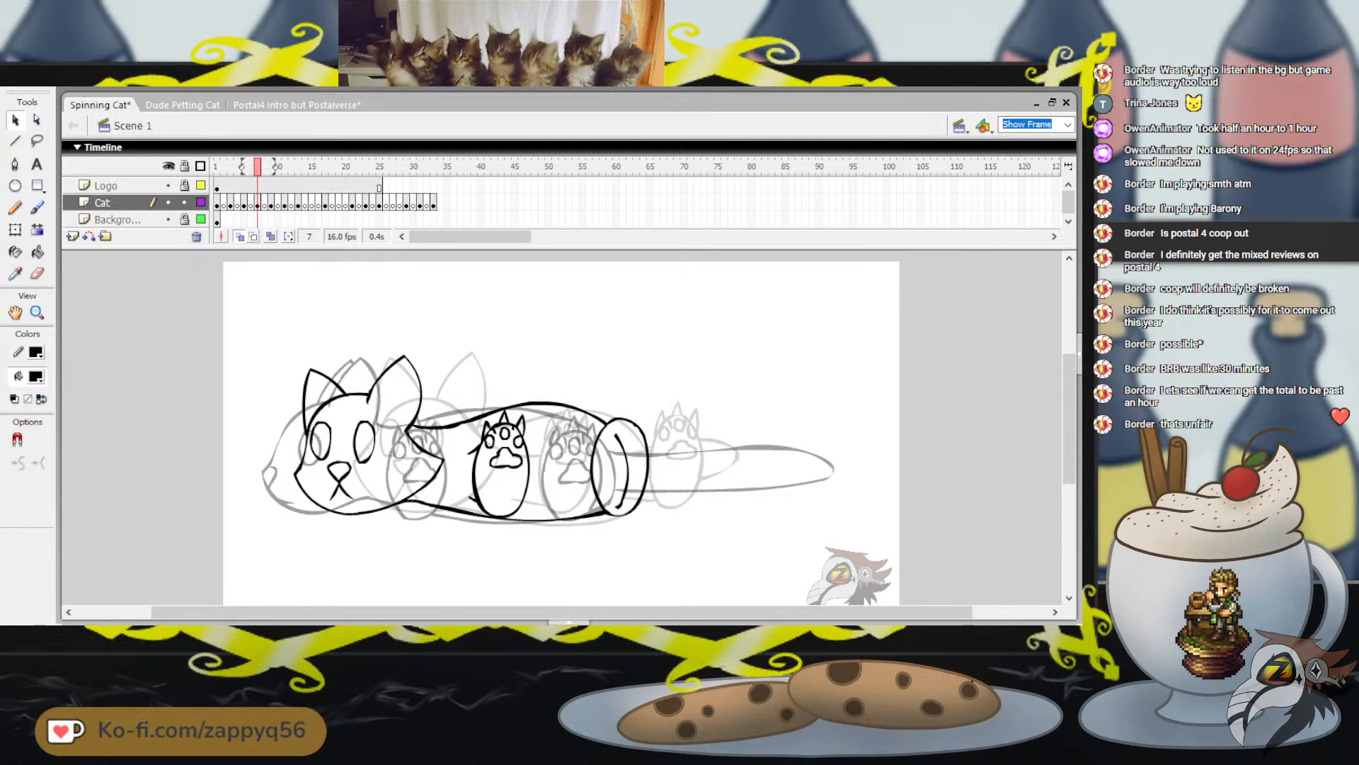
left_click(627, 471)
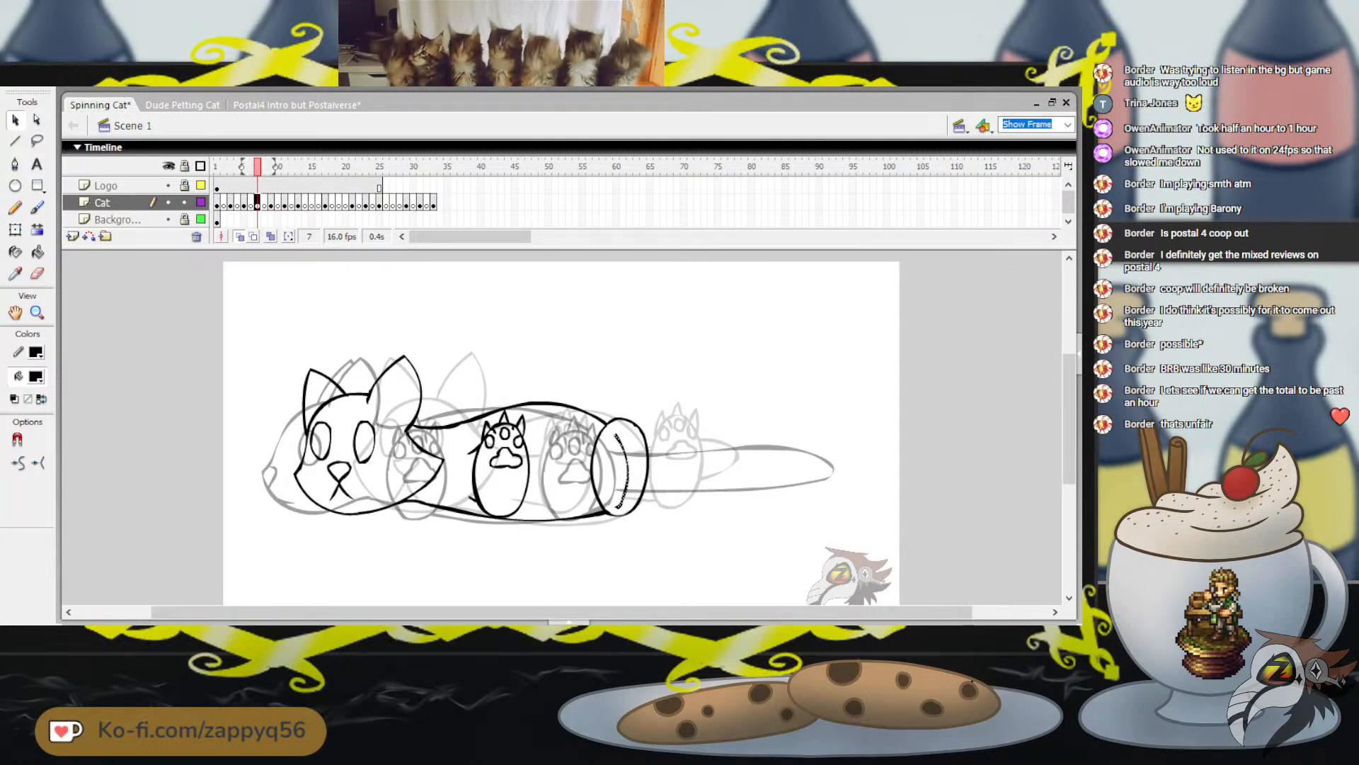
key("Delete")
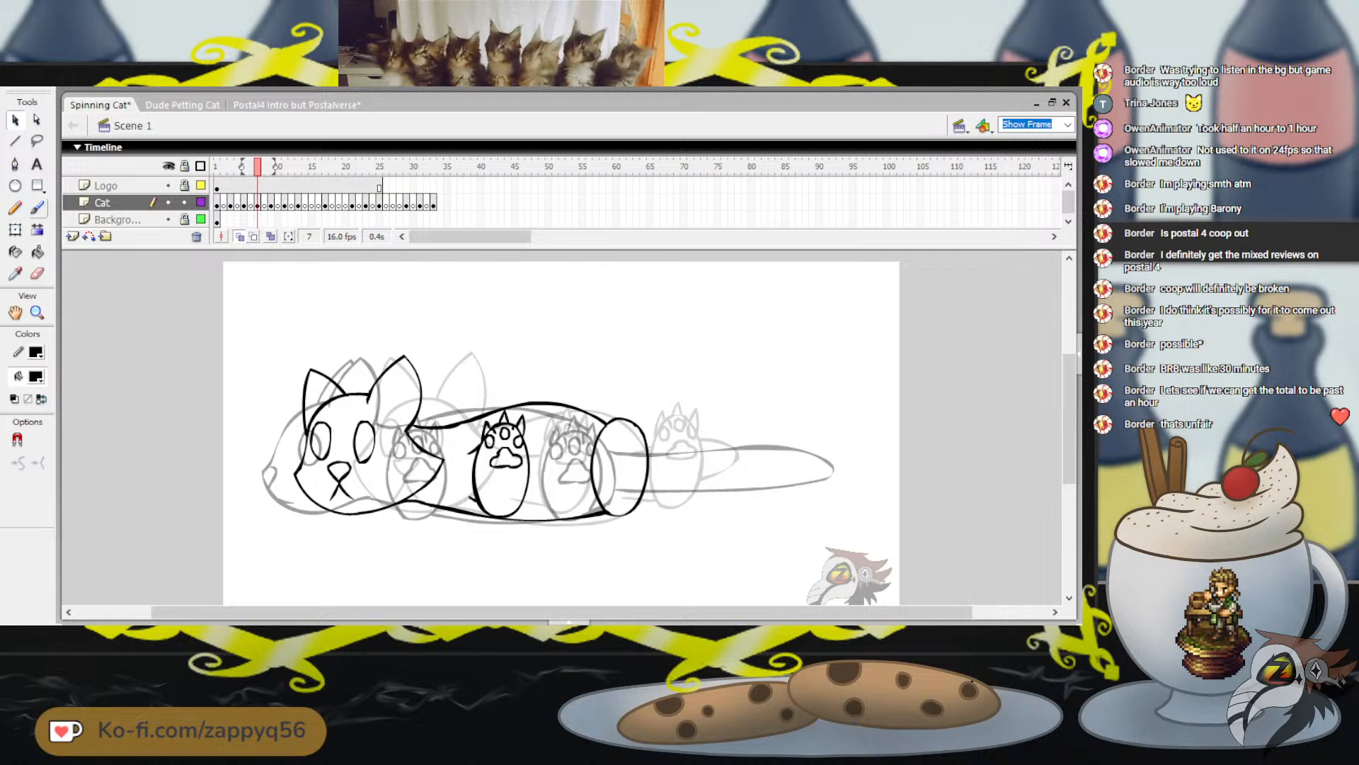
Brush the toe beans, pointed claws and central pad onto the hind paw
key("b")
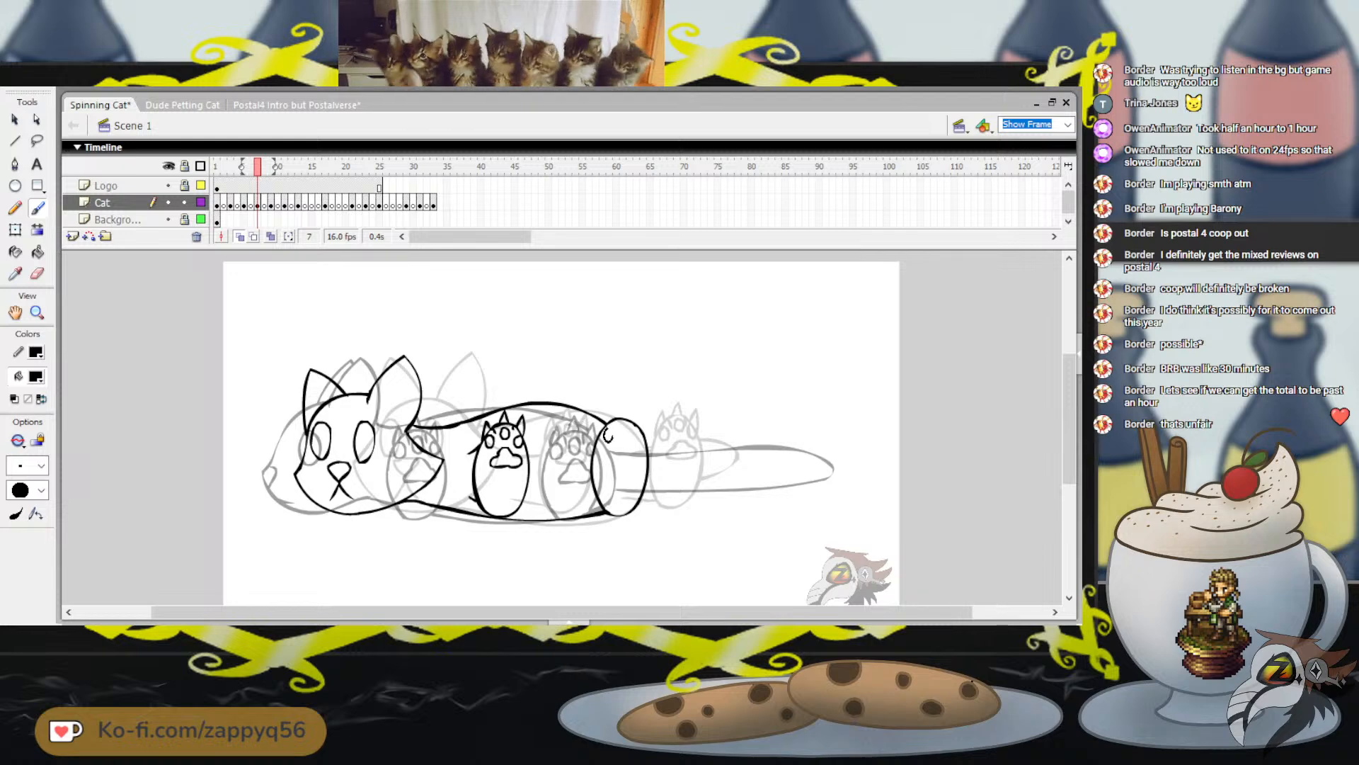
left_click_drag(608, 438, 620, 433)
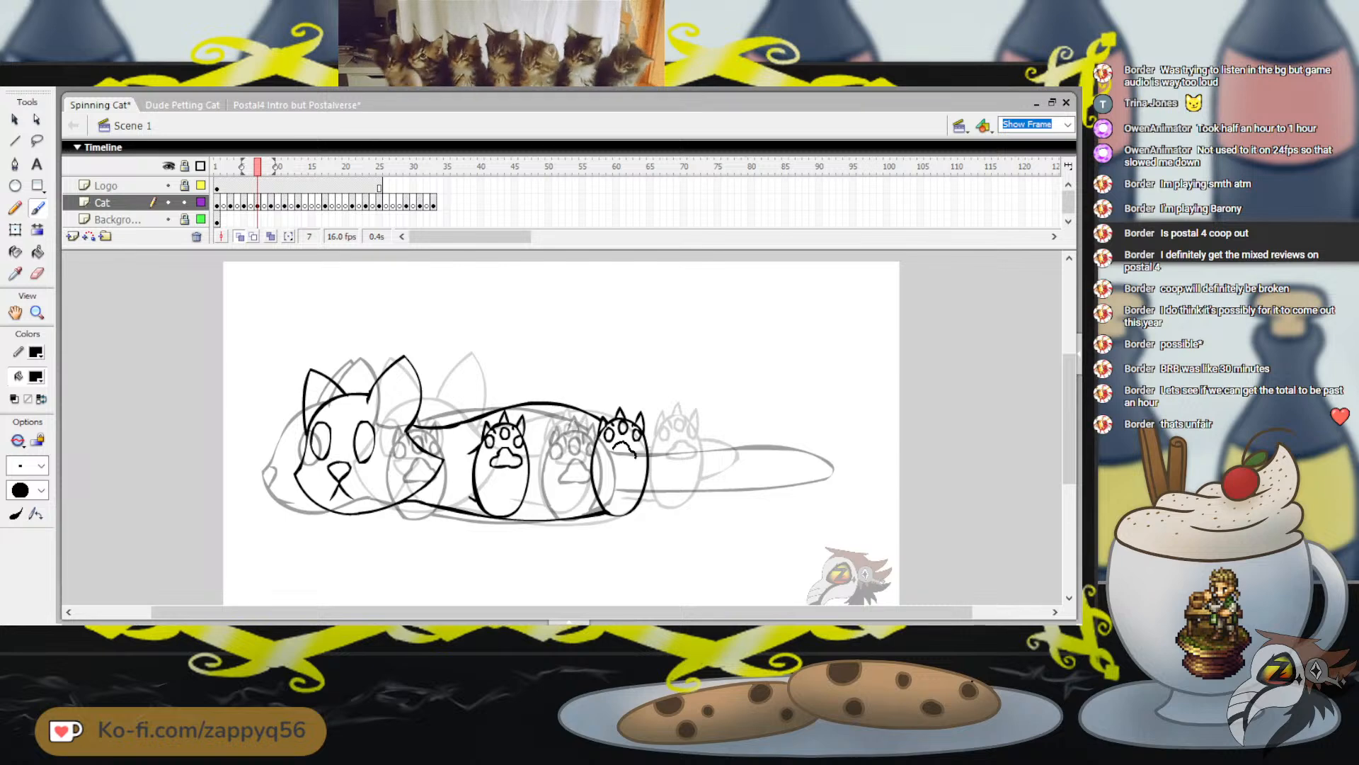
left_click_drag(615, 460, 611, 452)
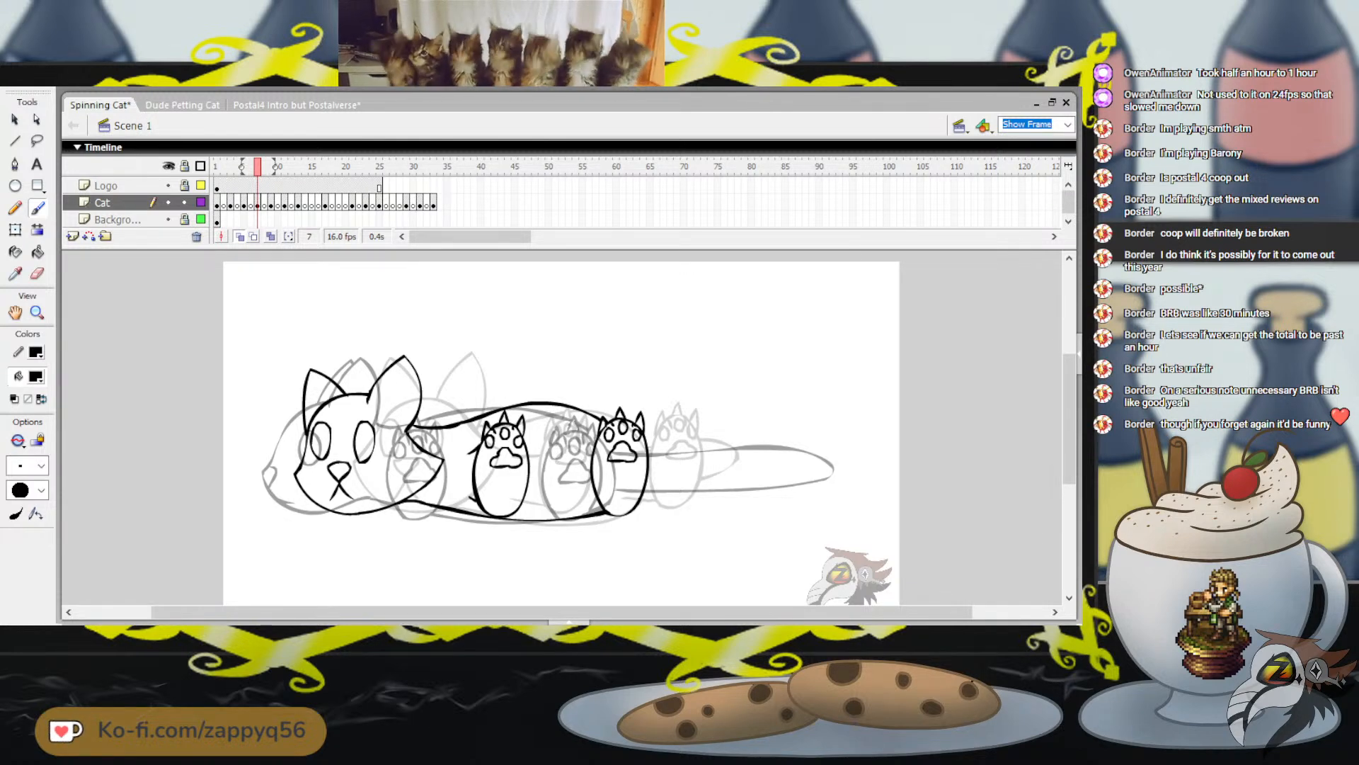
scroll(561, 433, "up", 3)
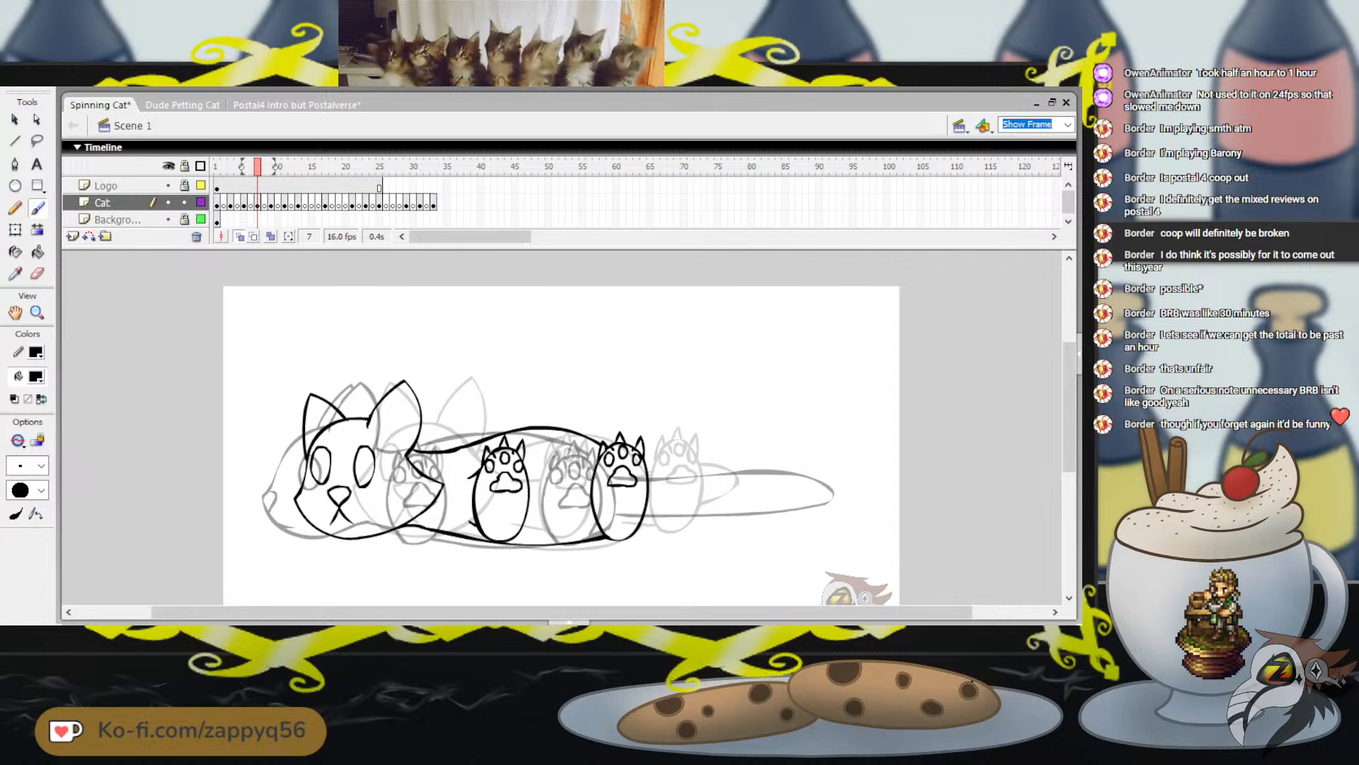
left_click_drag(567, 357, 625, 327)
scroll(594, 354, "down", 2)
key("ctrl+z")
scroll(561, 427, "down", 3)
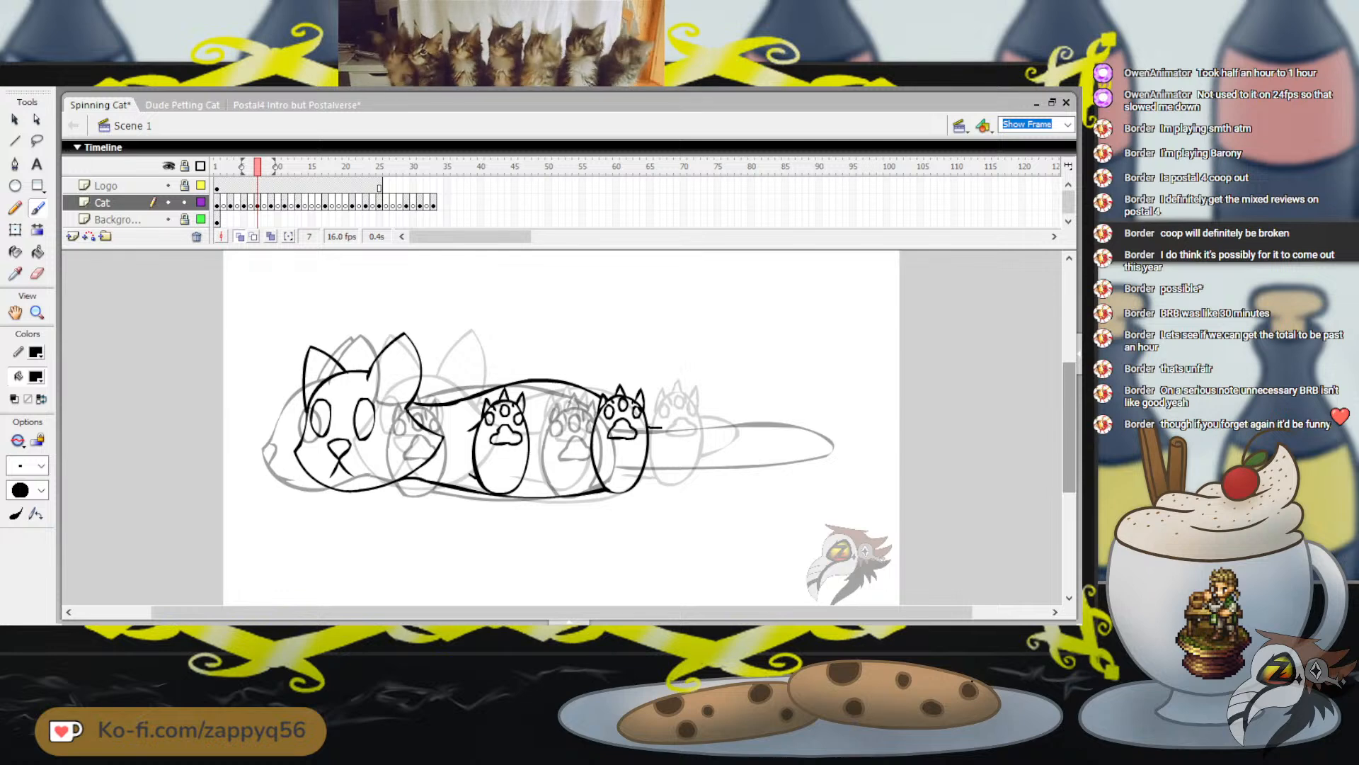
Brush a long, round-tipped tail extending back from the hind paw, undoing failed strokes and the stray mark above it
mouse_move(707, 423)
left_mouse_down()
mouse_move(784, 431)
mouse_move(791, 457)
mouse_move(647, 468)
mouse_move(675, 430)
mouse_move(758, 425)
mouse_move(795, 446)
left_mouse_up()
key("ctrl+z")
key("ctrl+z")
mouse_move(647, 431)
left_mouse_down()
mouse_move(754, 424)
mouse_move(784, 440)
mouse_move(751, 460)
mouse_move(648, 467)
left_mouse_up()
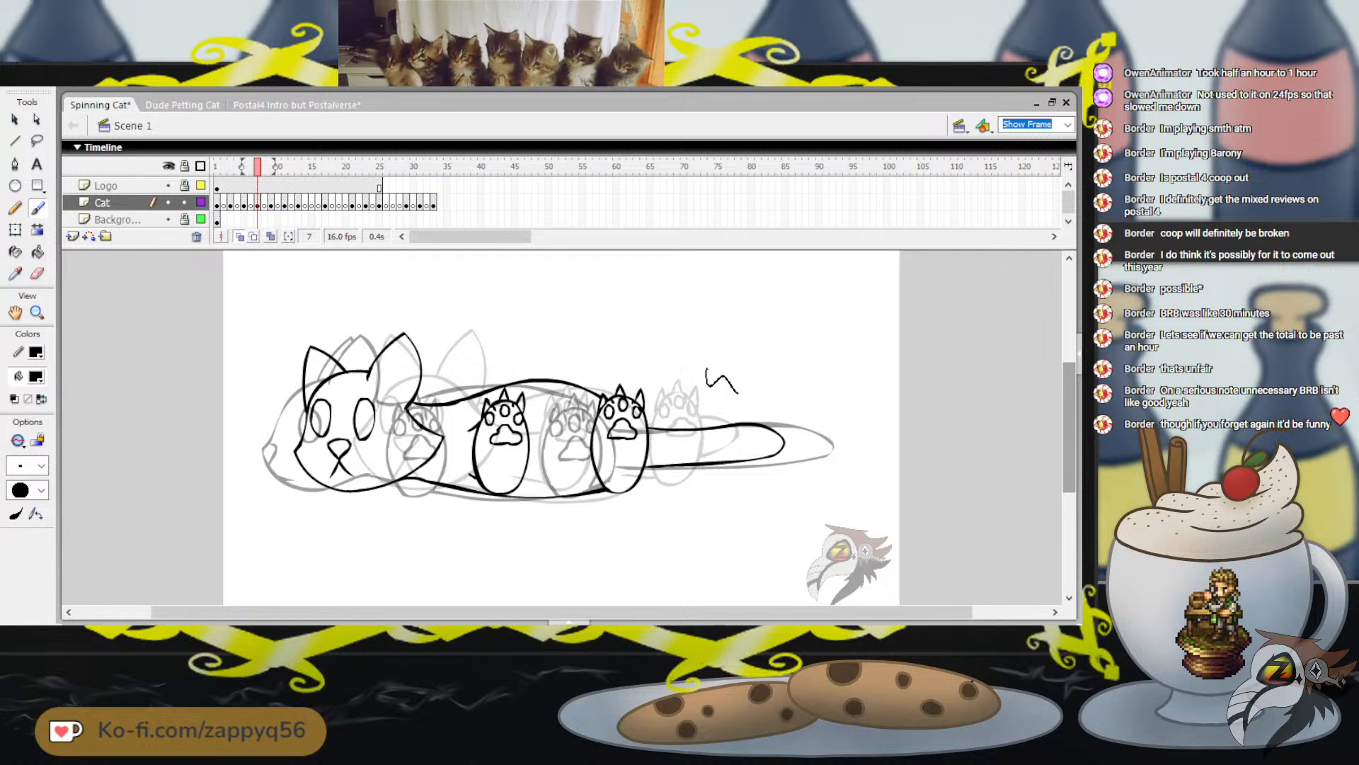
key("ctrl+z")
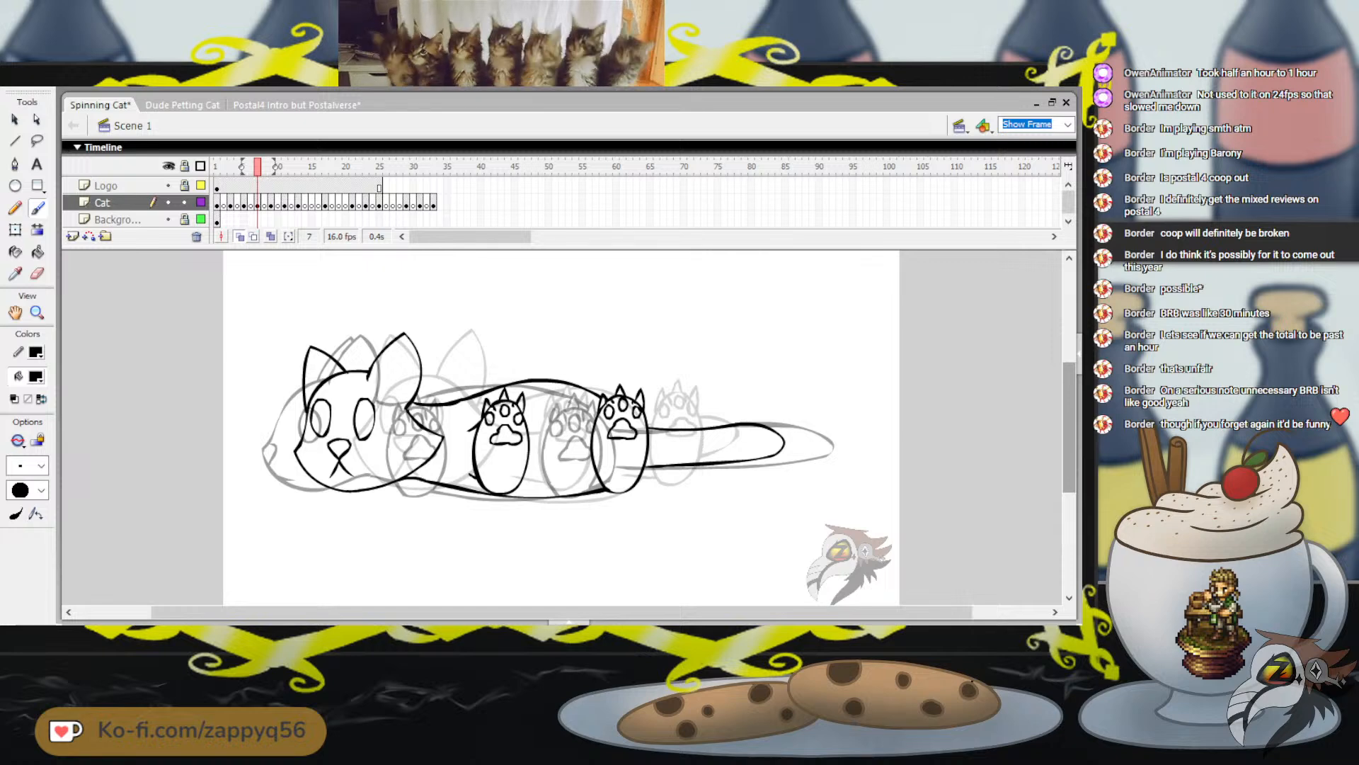
Flip through the opening frames up to frame 7 to examine the cat's turning motion
mouse_move(258, 166)
left_mouse_down()
mouse_move(243, 166)
mouse_move(258, 167)
left_mouse_up()
key("comma")
key("comma")
key("period")
key("period")
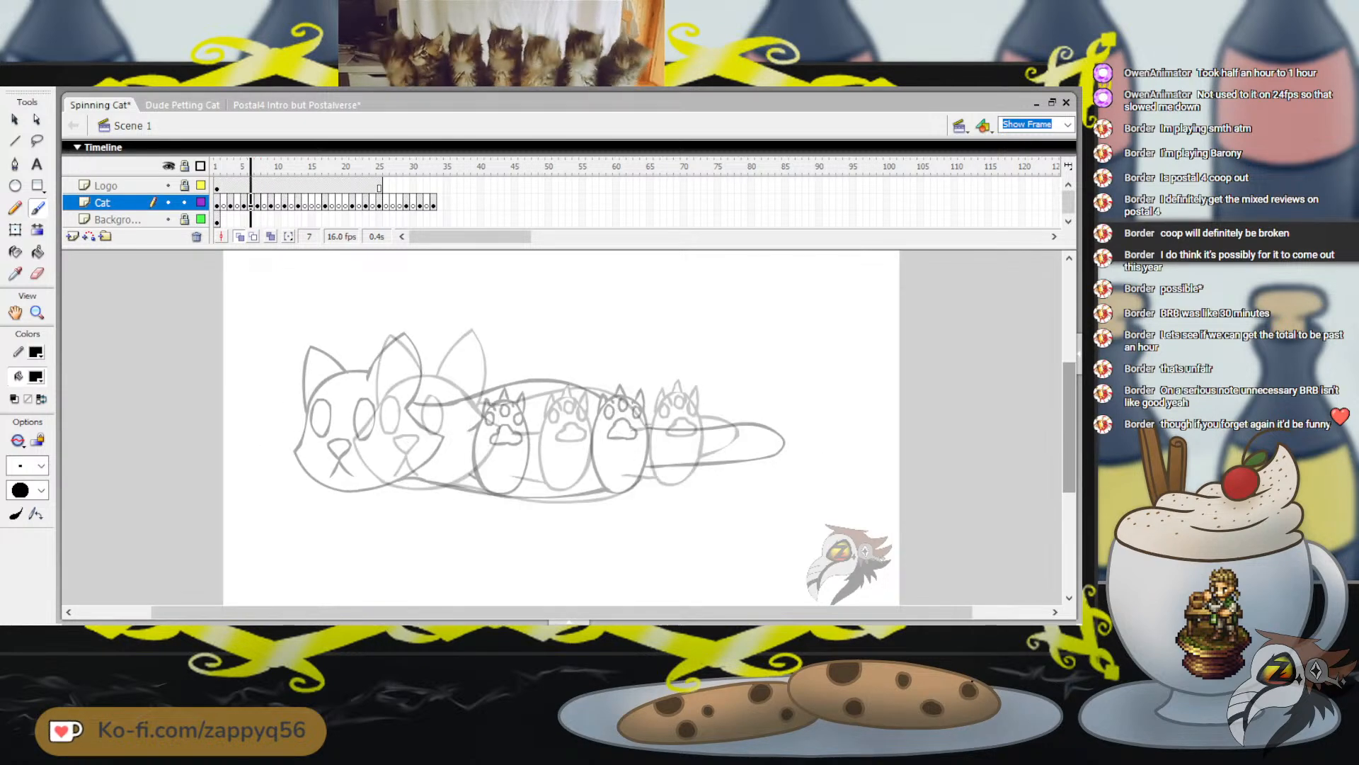
key("period")
key("comma")
key("comma")
key("comma")
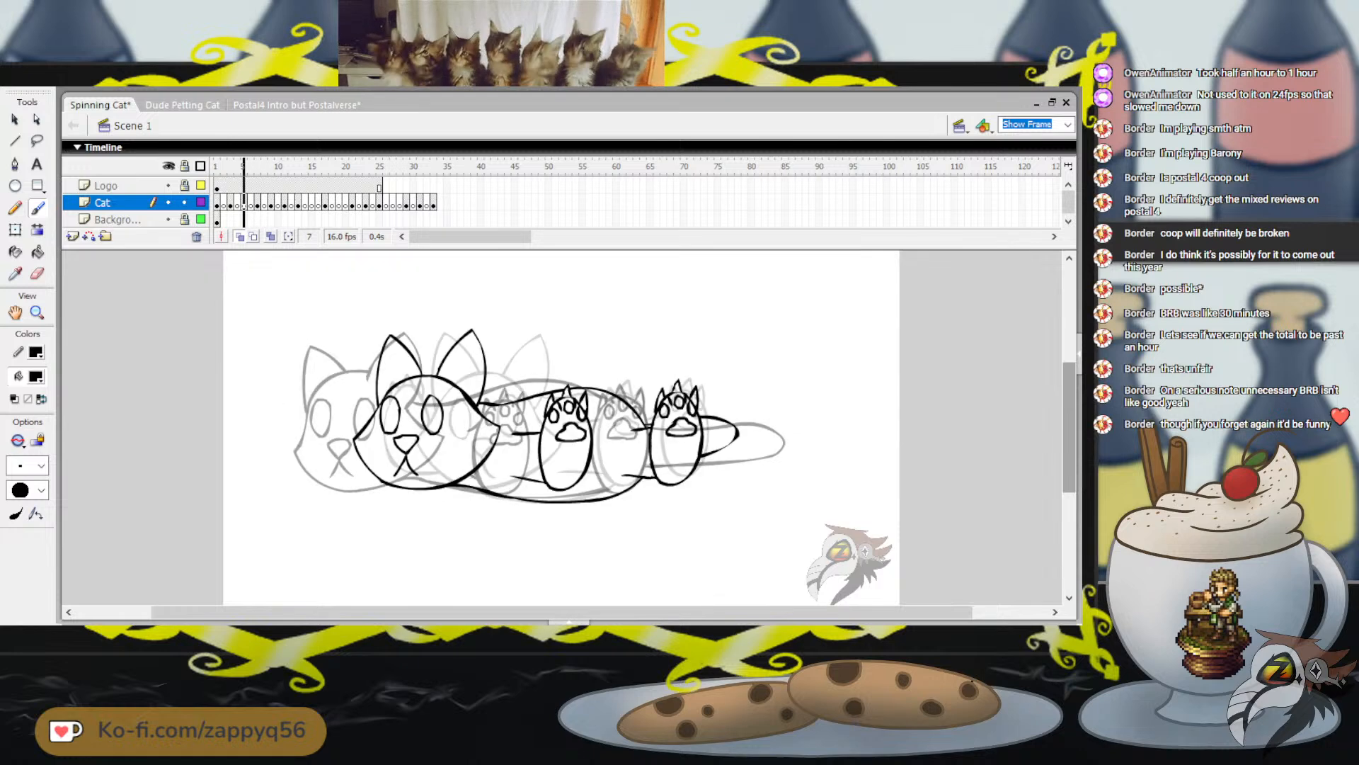
key("period")
key("comma")
key("comma")
key("comma")
key("comma")
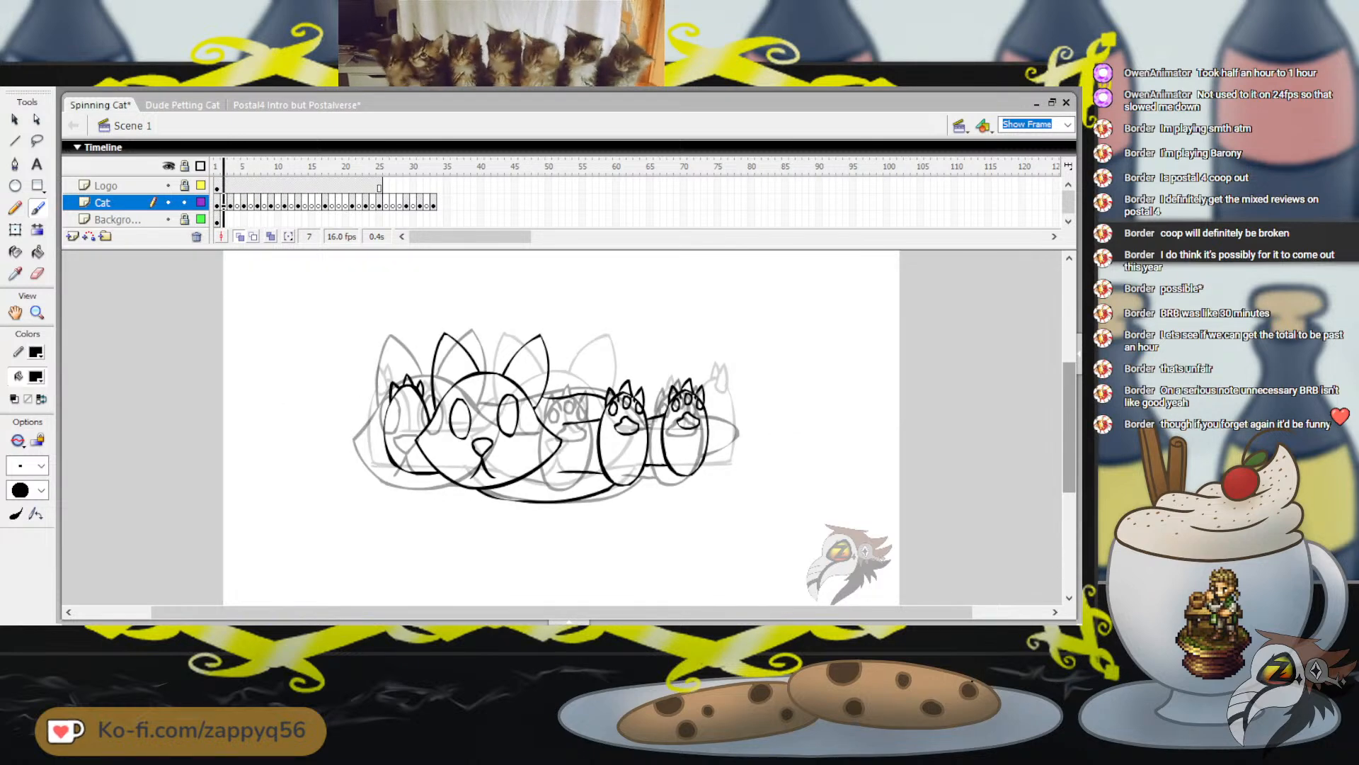
key("comma")
key("period")
key("period")
key("period")
key("period")
key("period")
key("period")
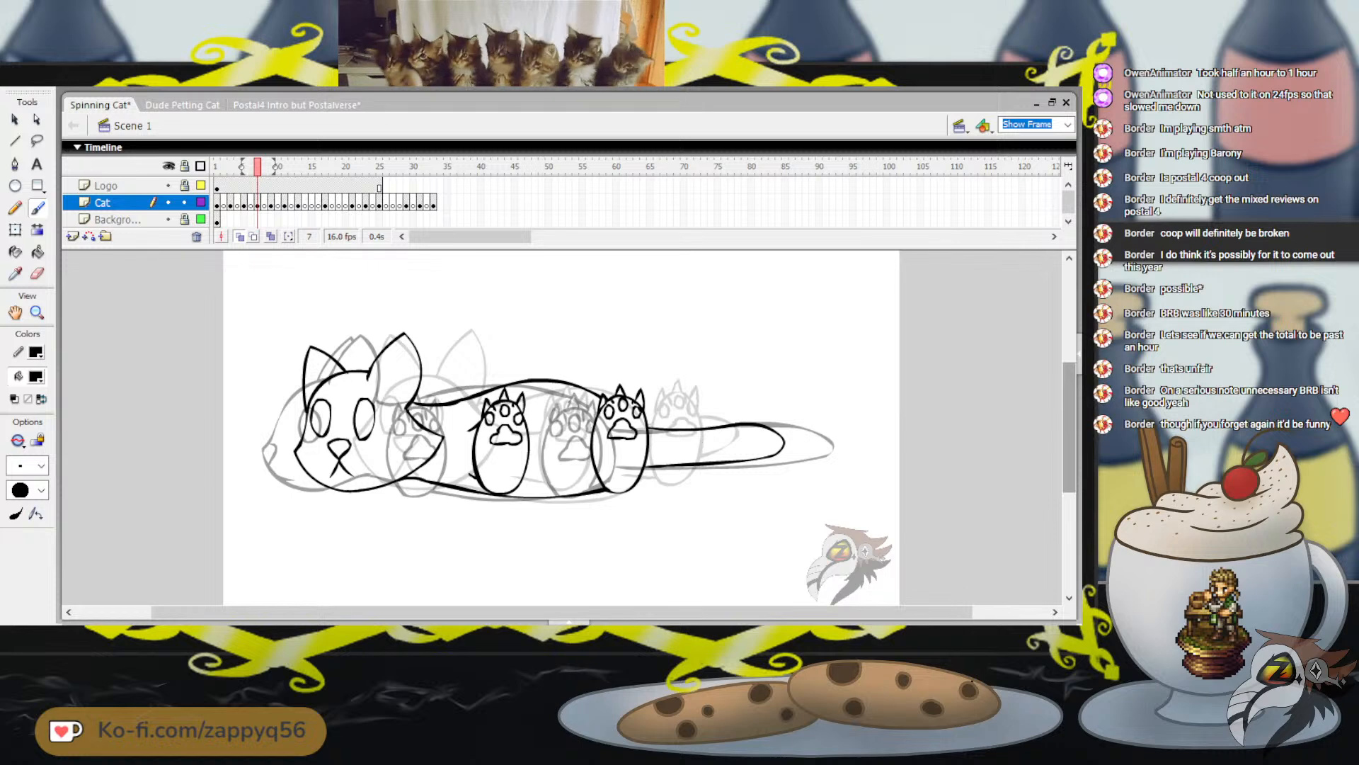
Add a short brush stroke at the top of the cat's cheek fur, just under the ear on frame 7
left_click_drag(398, 392, 409, 408)
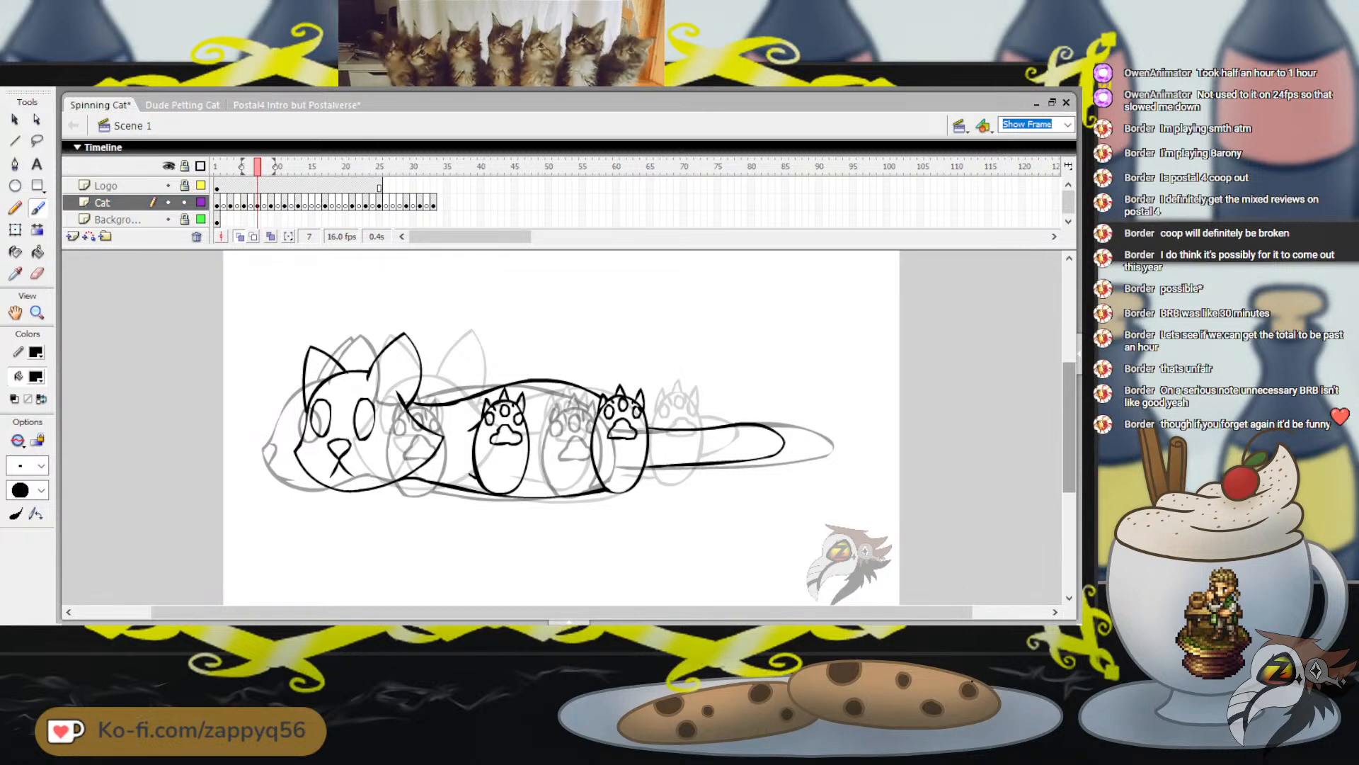
Flip between frame 7 and its neighbouring frames to compare the cat's pose and spacing
key("period")
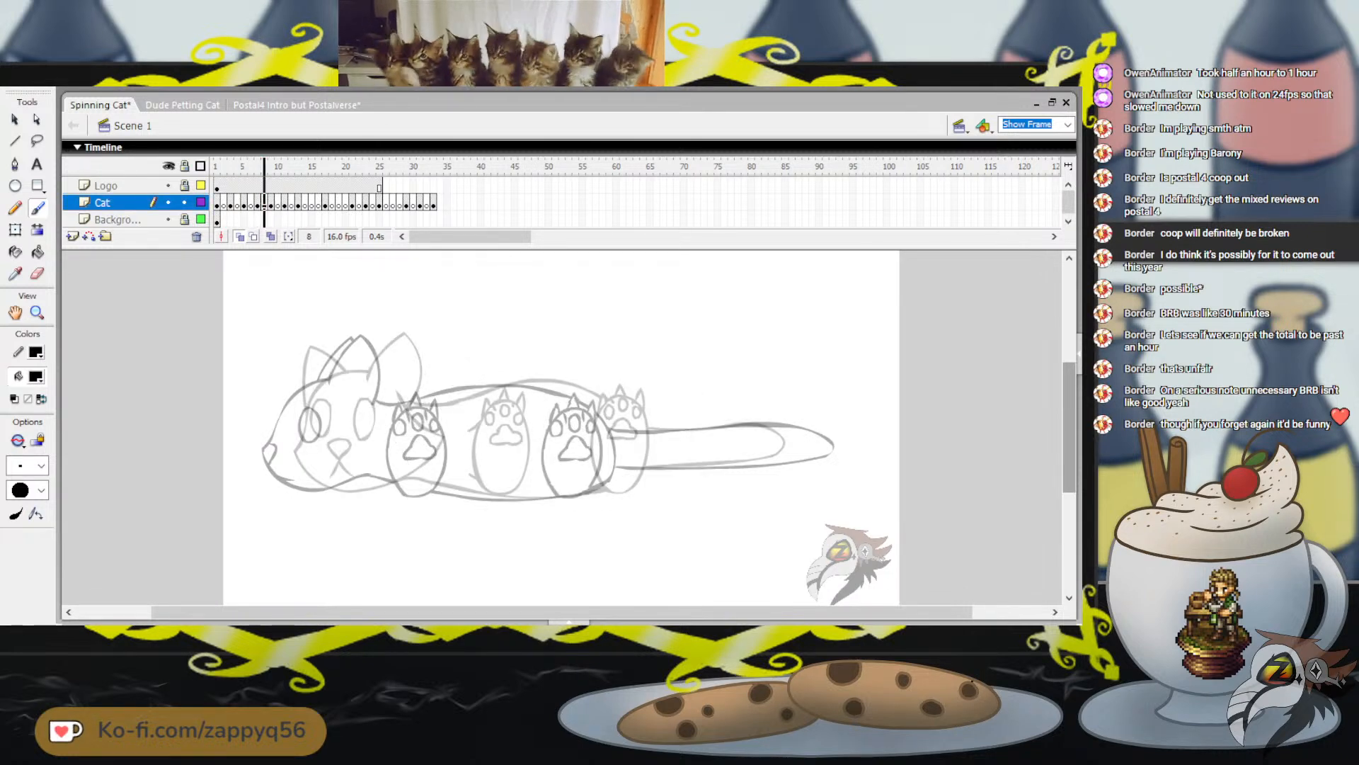
key("comma")
key("period")
key("period")
key("period")
key("period")
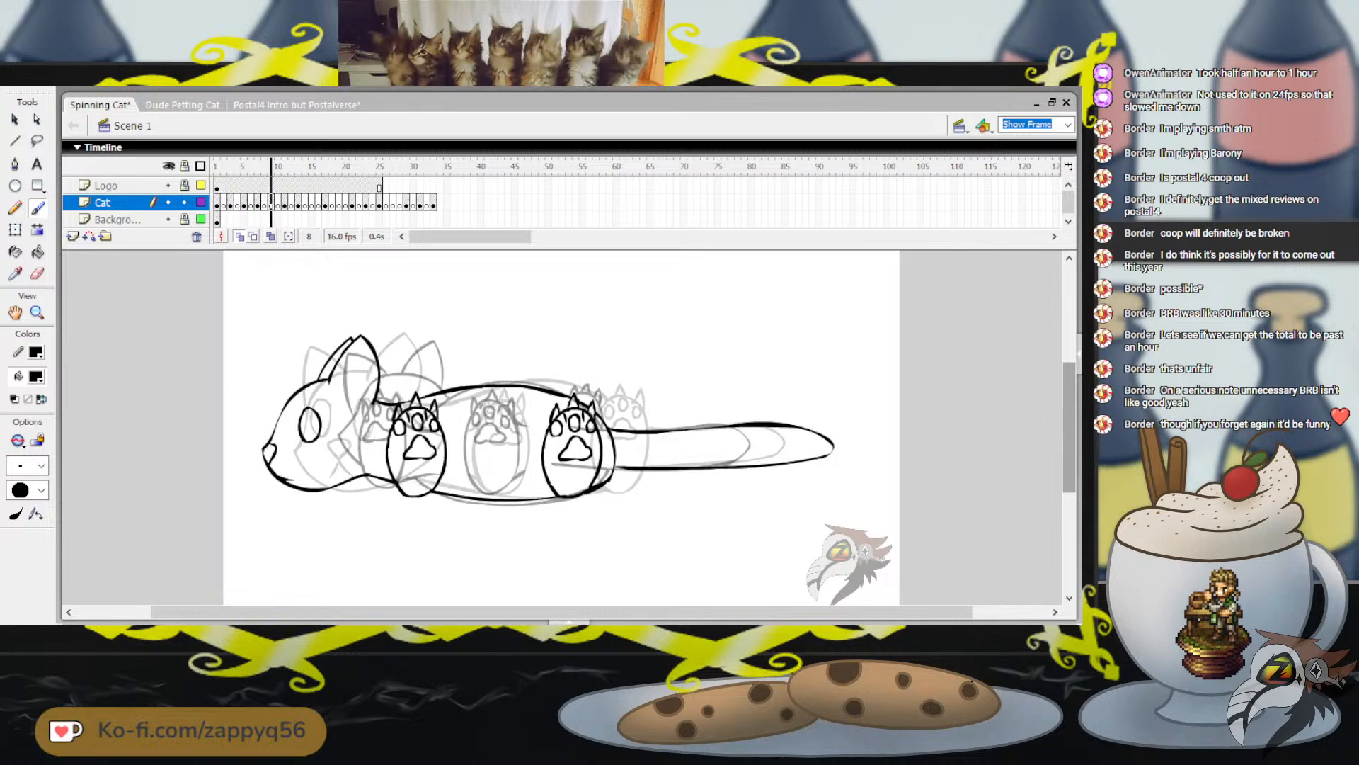
key("comma")
key("comma")
key("comma")
key("comma")
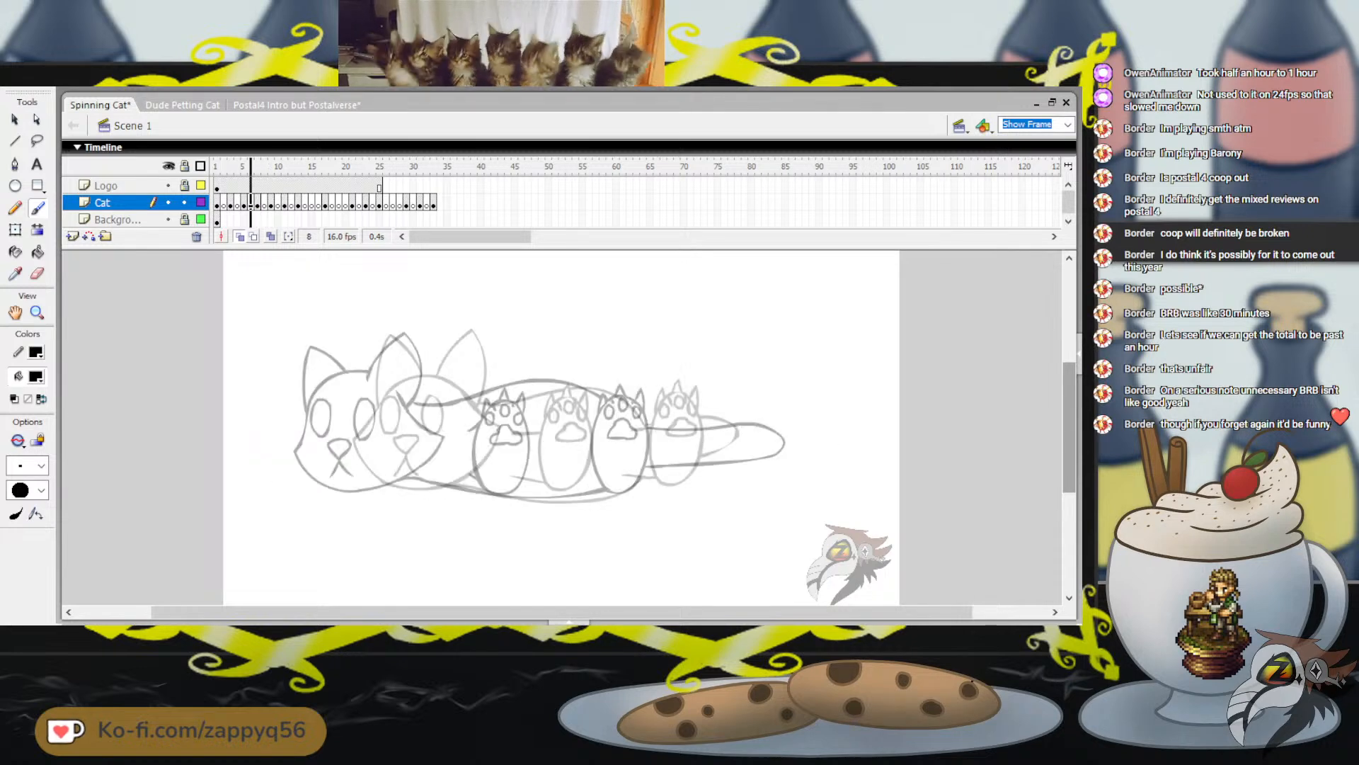
key("period")
key("period")
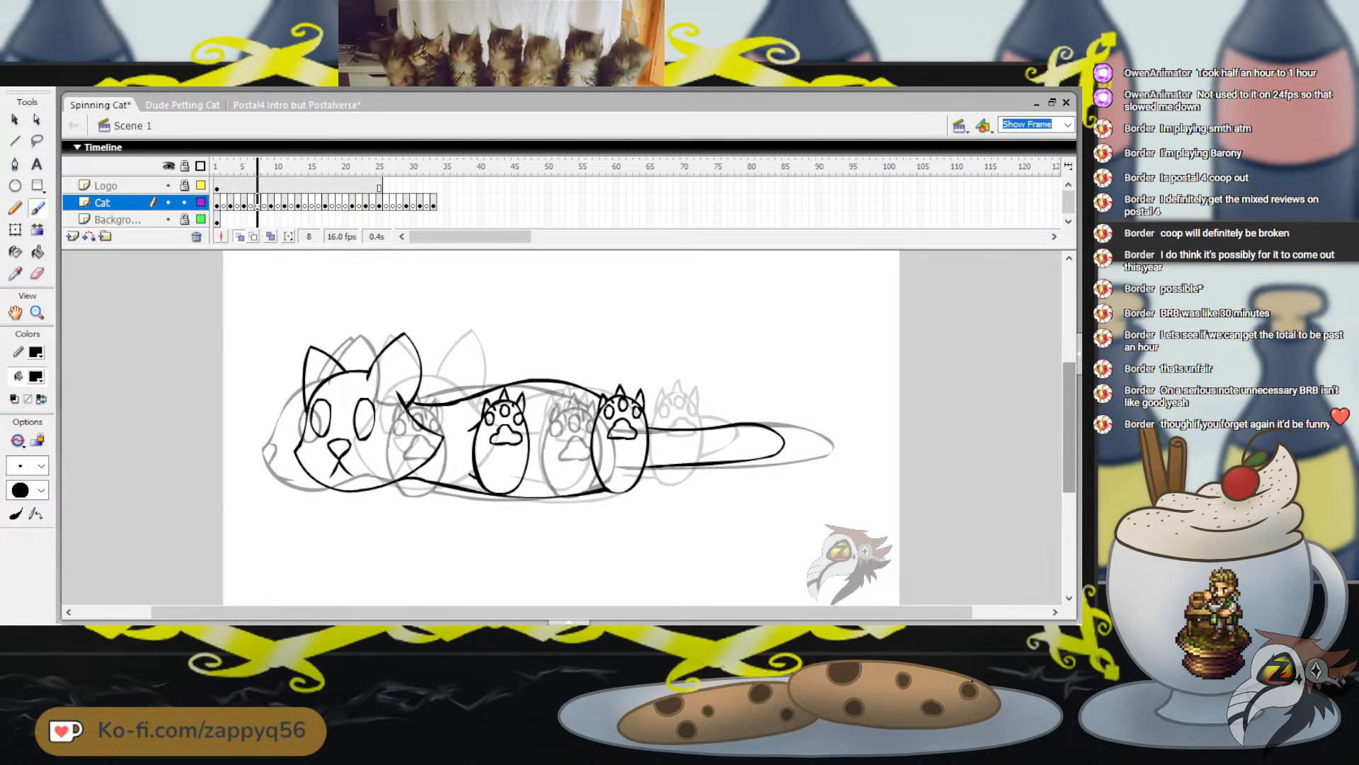
key("period")
key("comma")
key("period")
key("comma")
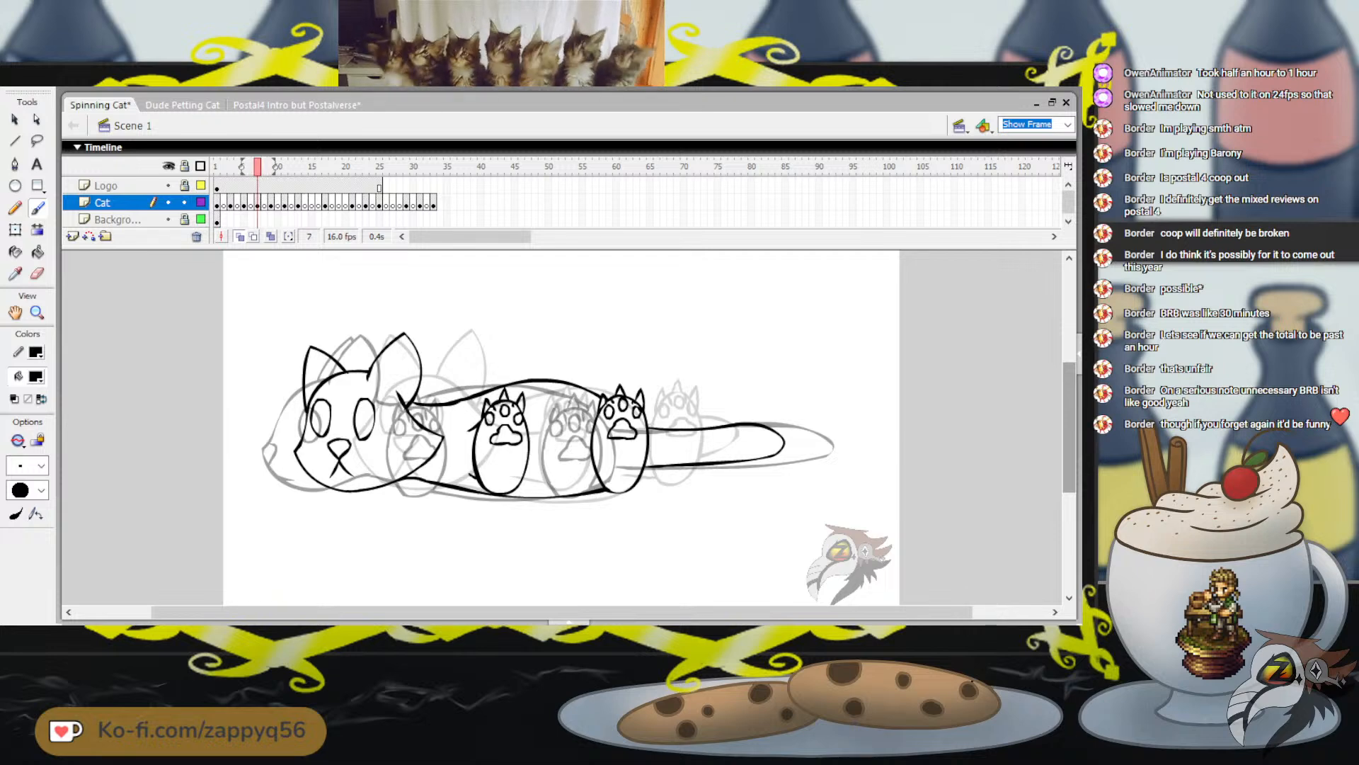
Copy the complete cat drawing from frame 7 and paste it in place on frame 27 of the Cat layer
key("q")
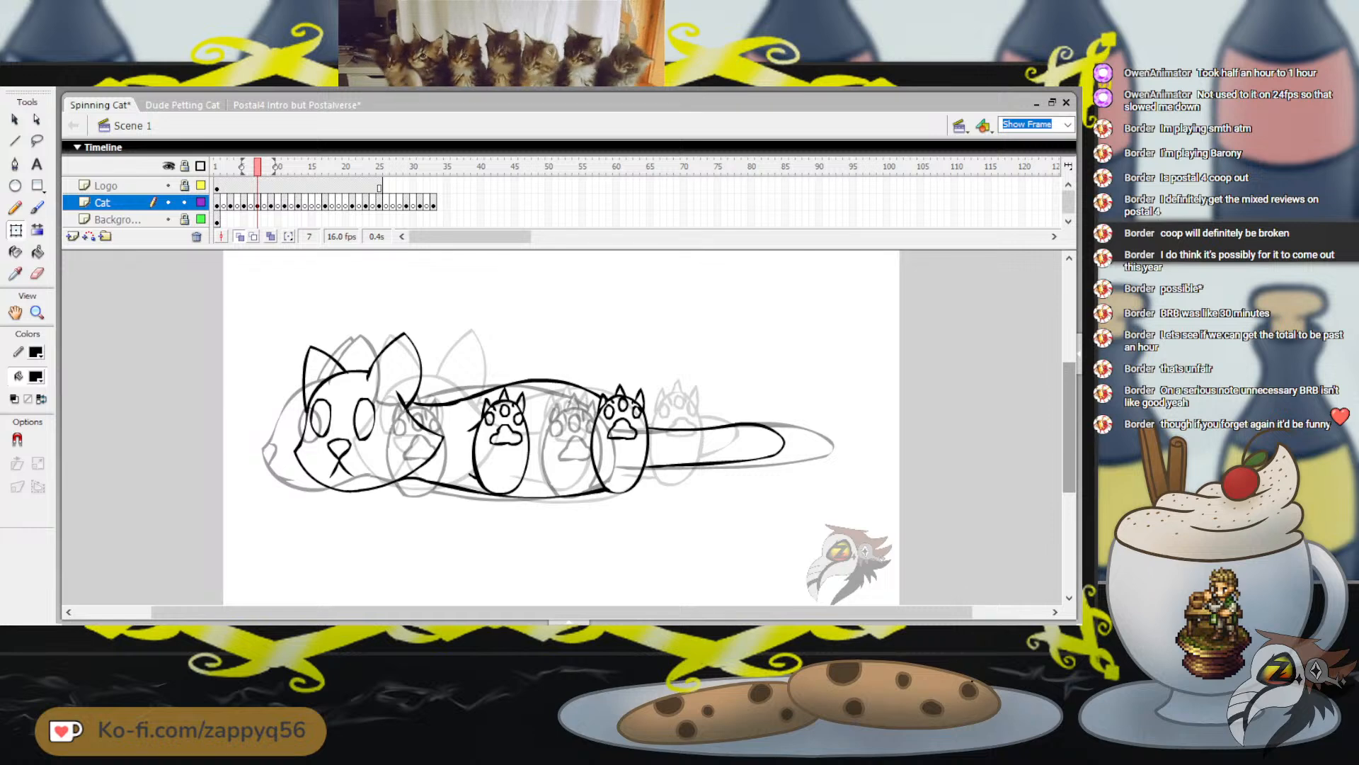
left_click_drag(260, 315, 839, 516)
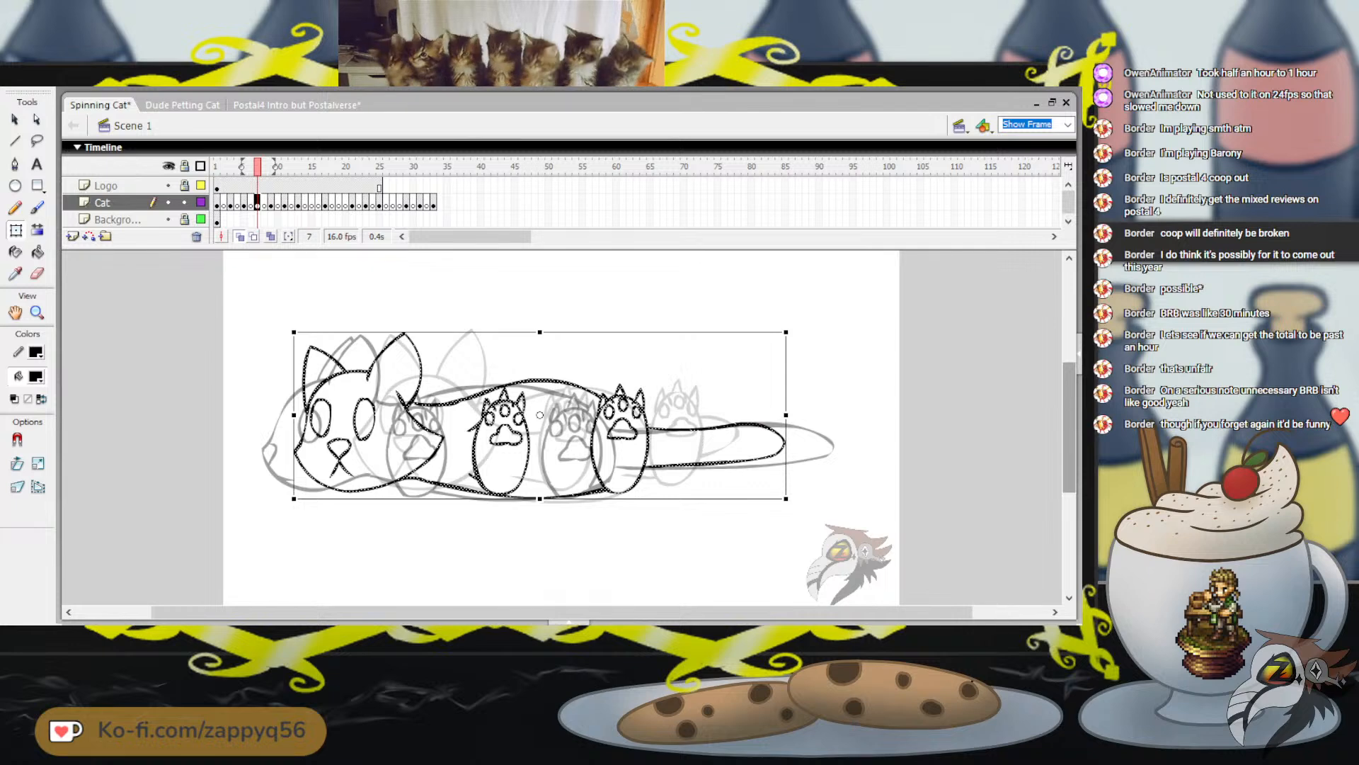
key("Escape")
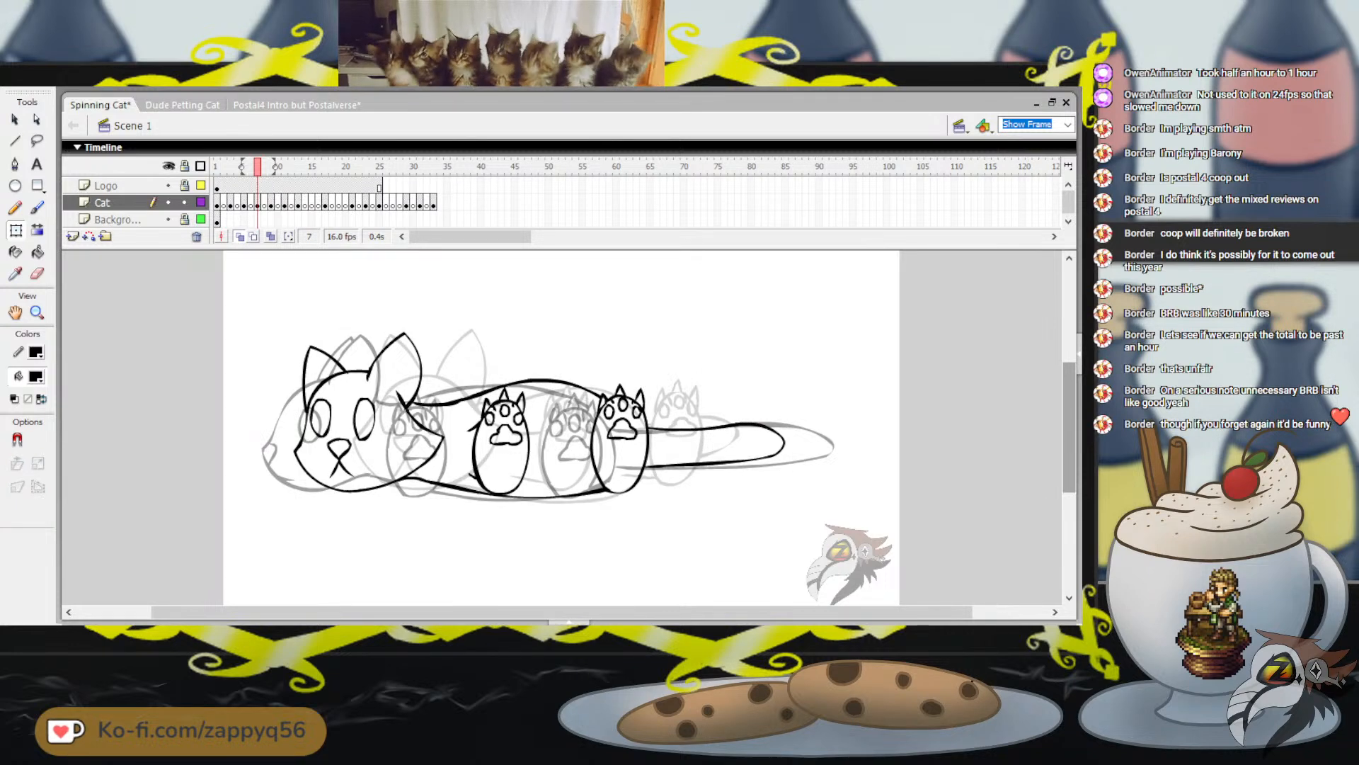
key("Return")
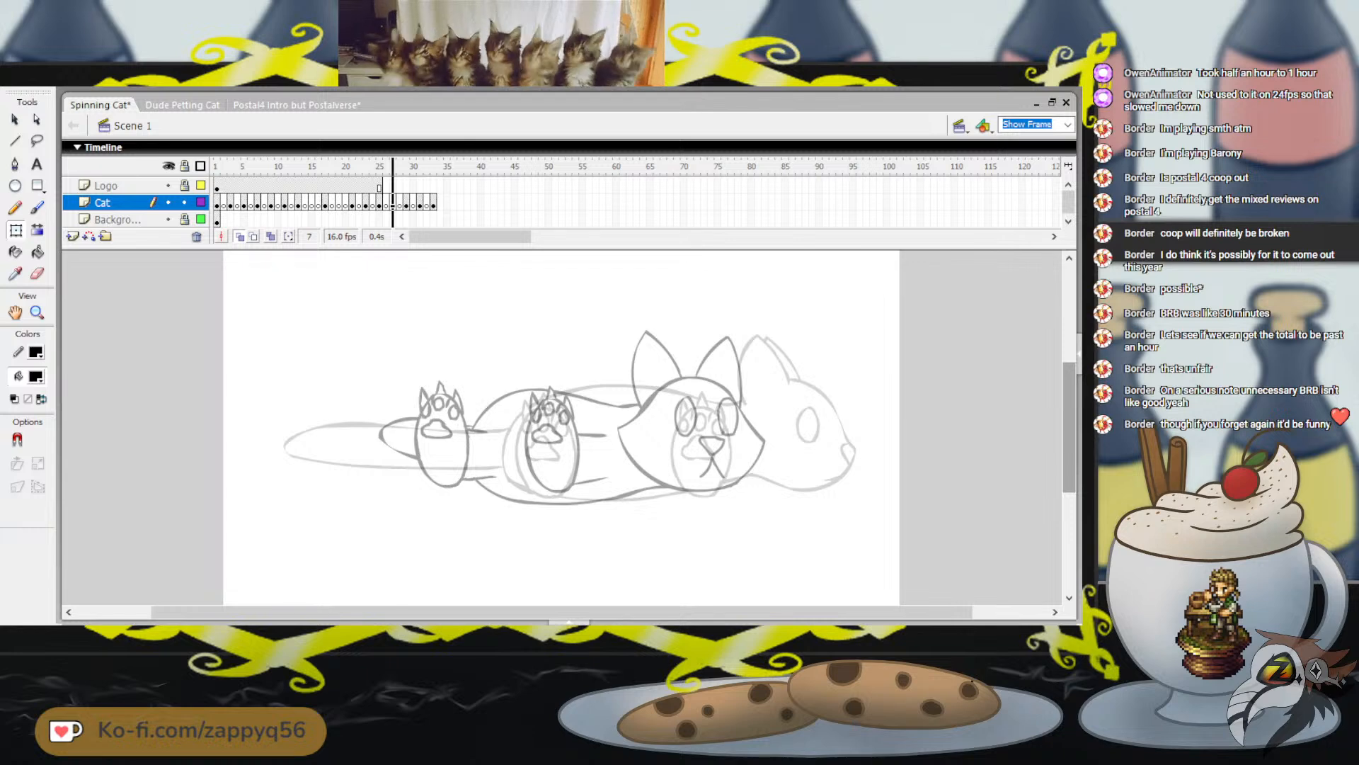
key("Return")
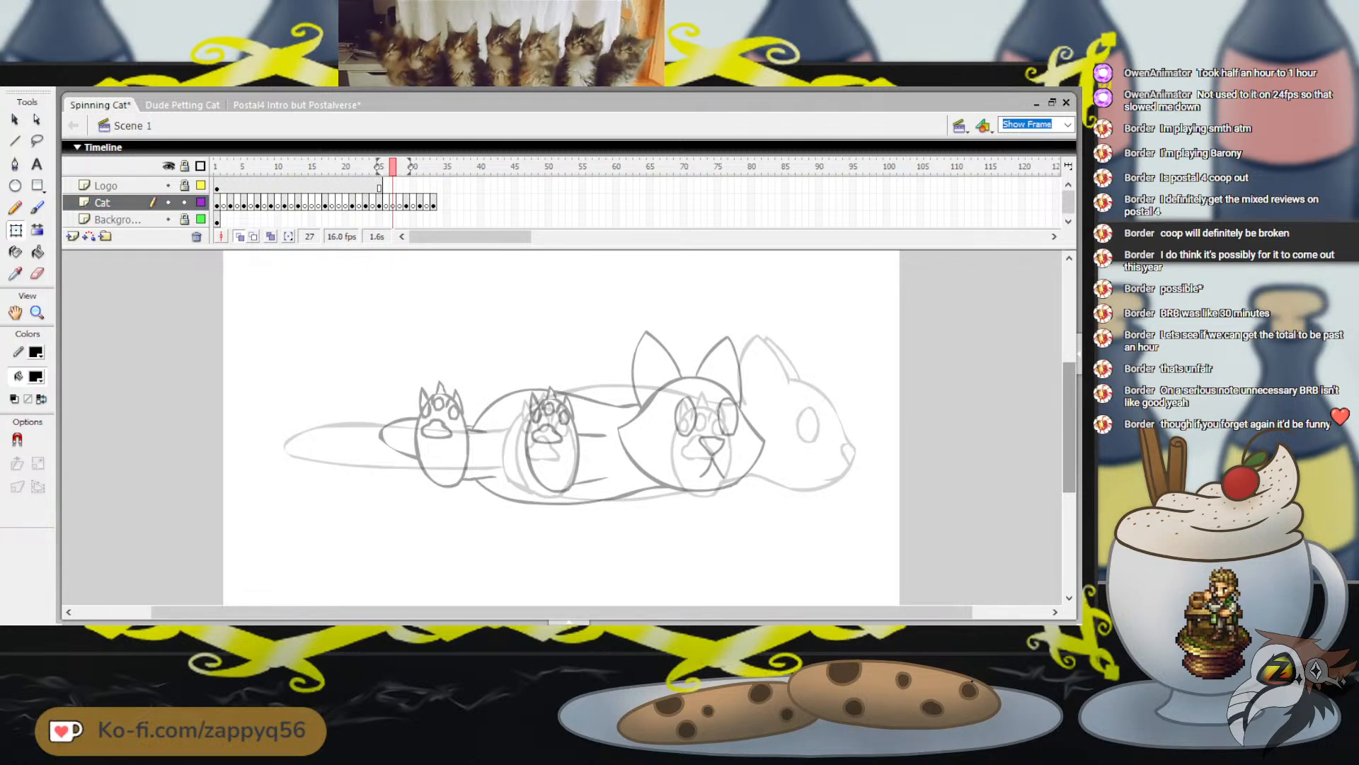
key("ctrl+shift+v")
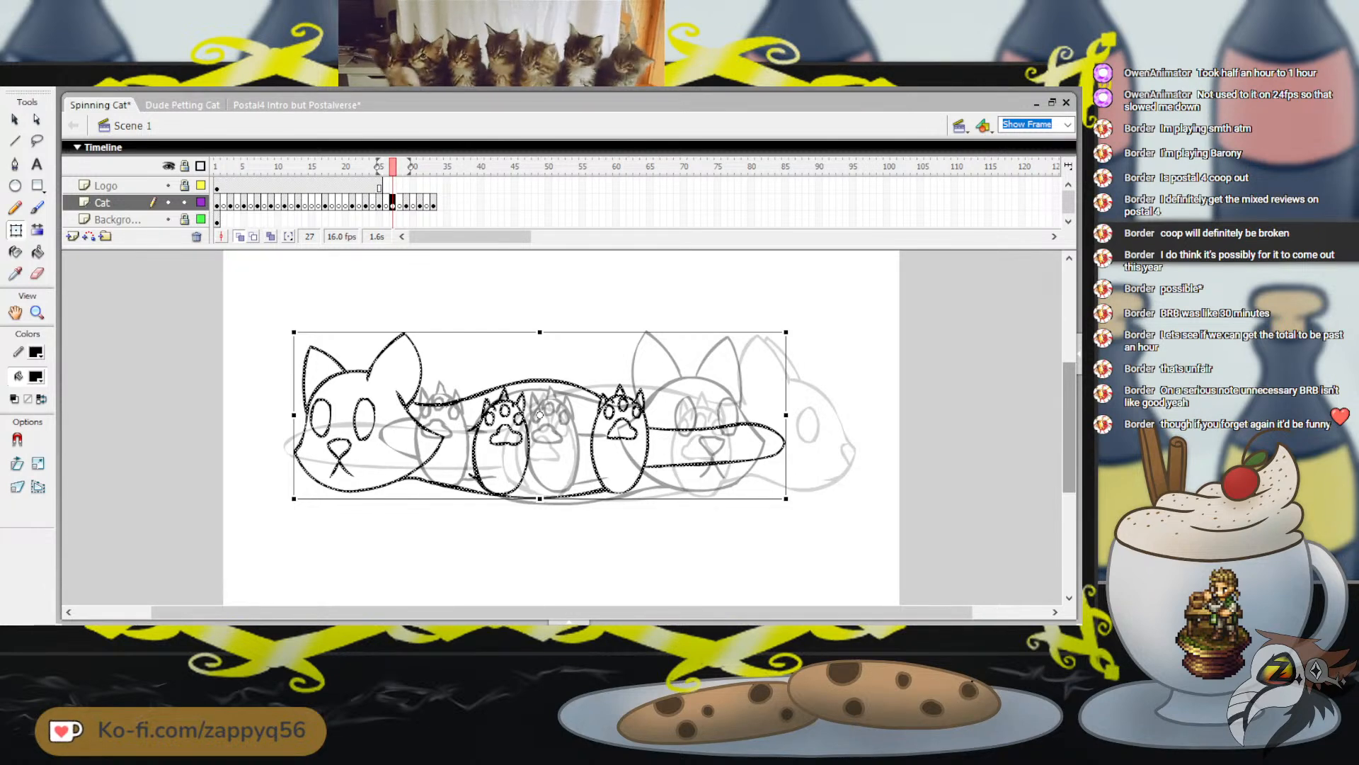
Flip the pasted cat horizontally on frame 27
key("alt+m")
key("t")
key("h")
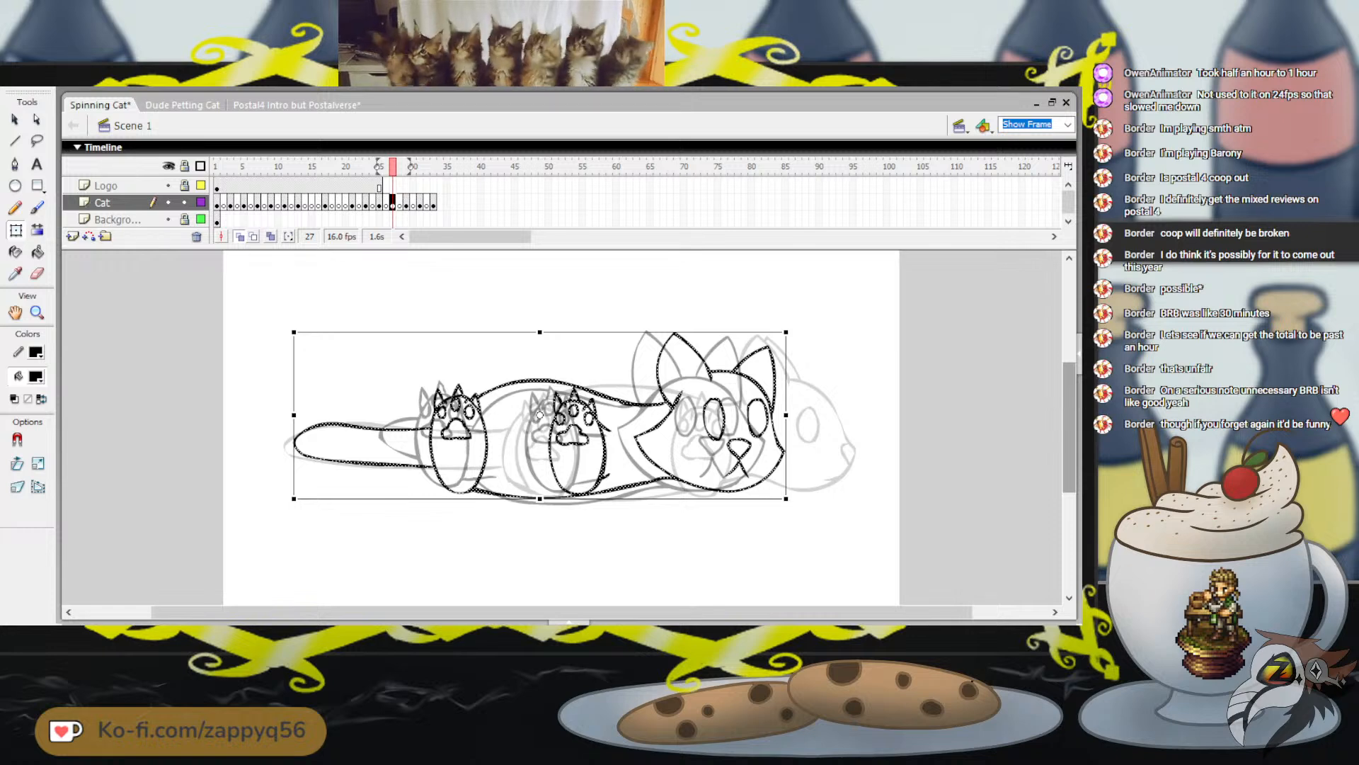
Nudge the flipped cat right and slightly down on frame 27, fitting it between the onion-skinned neighbouring poses, and deselect it
key("Right")
key("Right")
key("Right")
key("Right")
key("Right")
key("Right")
key("Right")
key("Right")
key("Right")
key("Right")
key("Right")
key("Right")
key("Right")
key("Right")
key("Right")
key("Right")
key("Right")
key("Right")
key("Right")
key("Right")
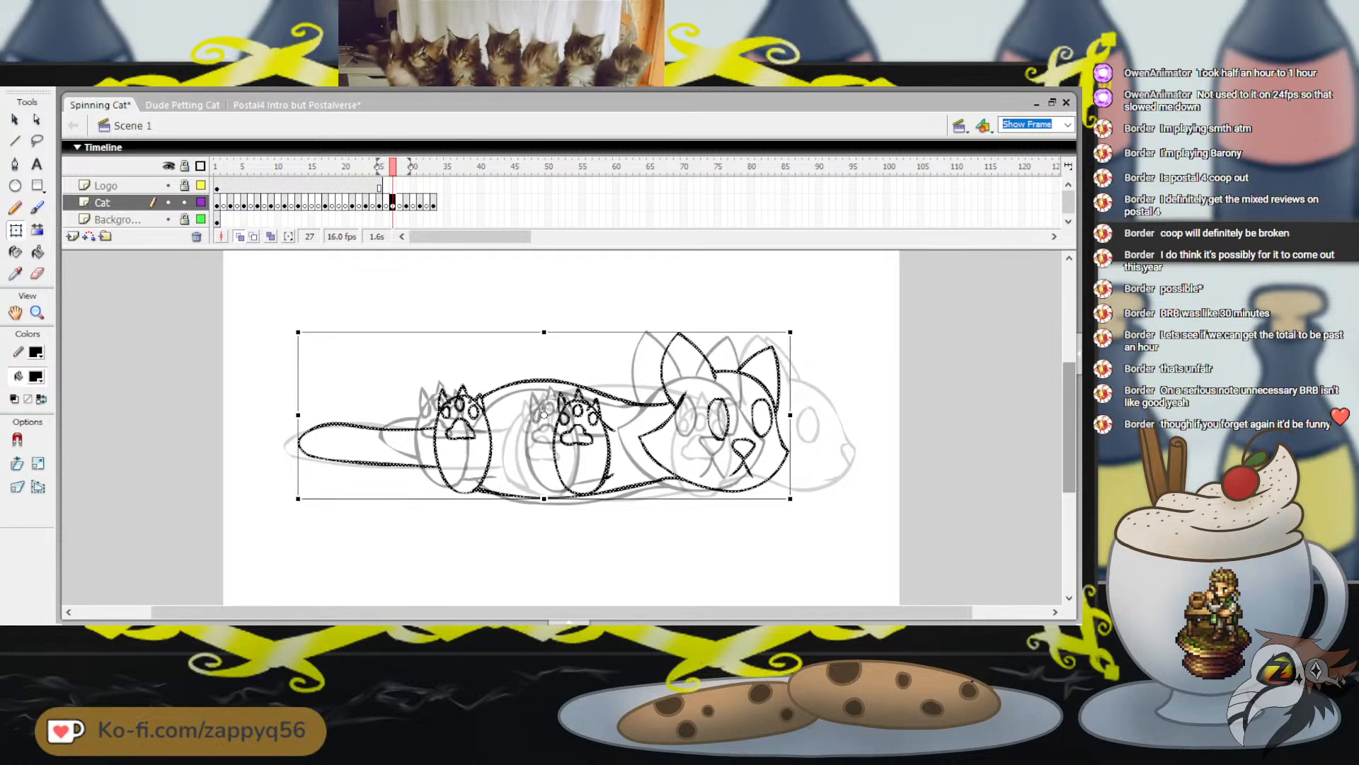
key("Down")
key("Down")
key("Down")
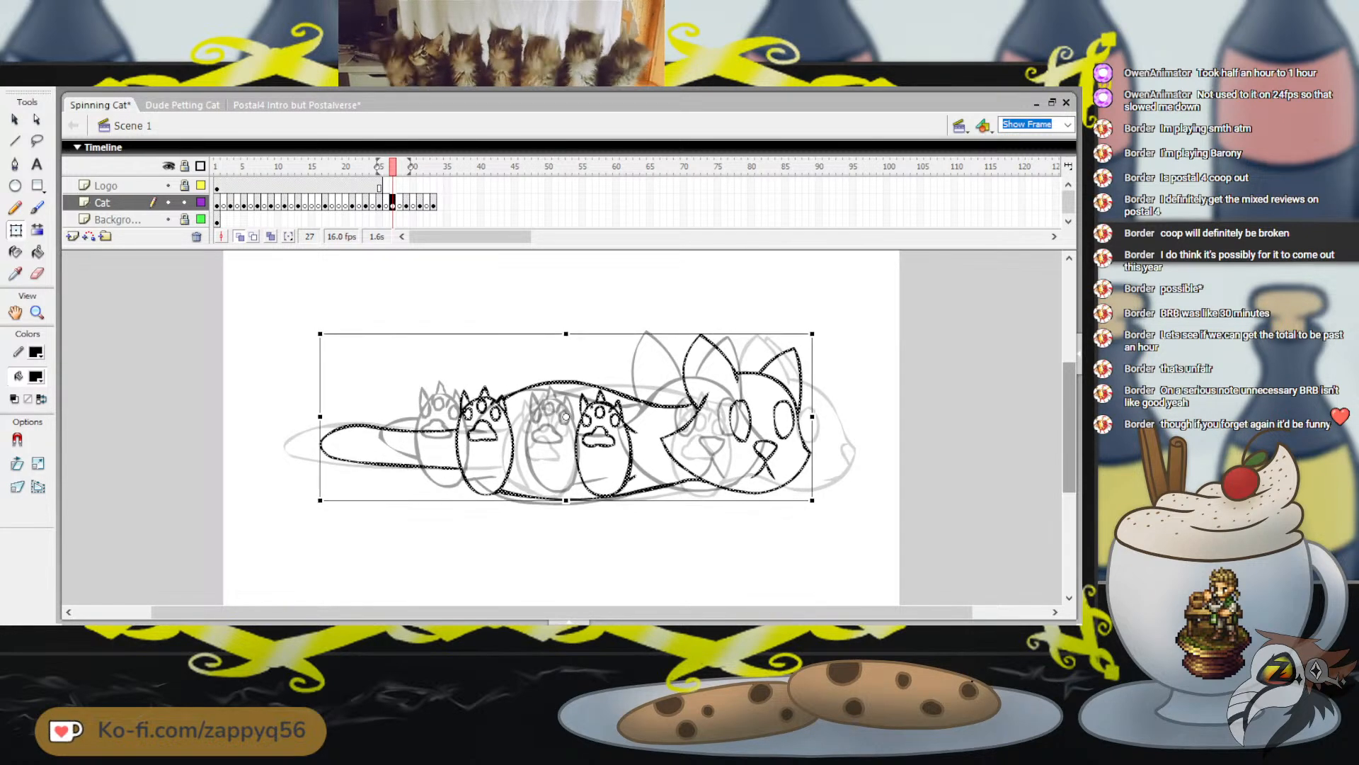
key("Right")
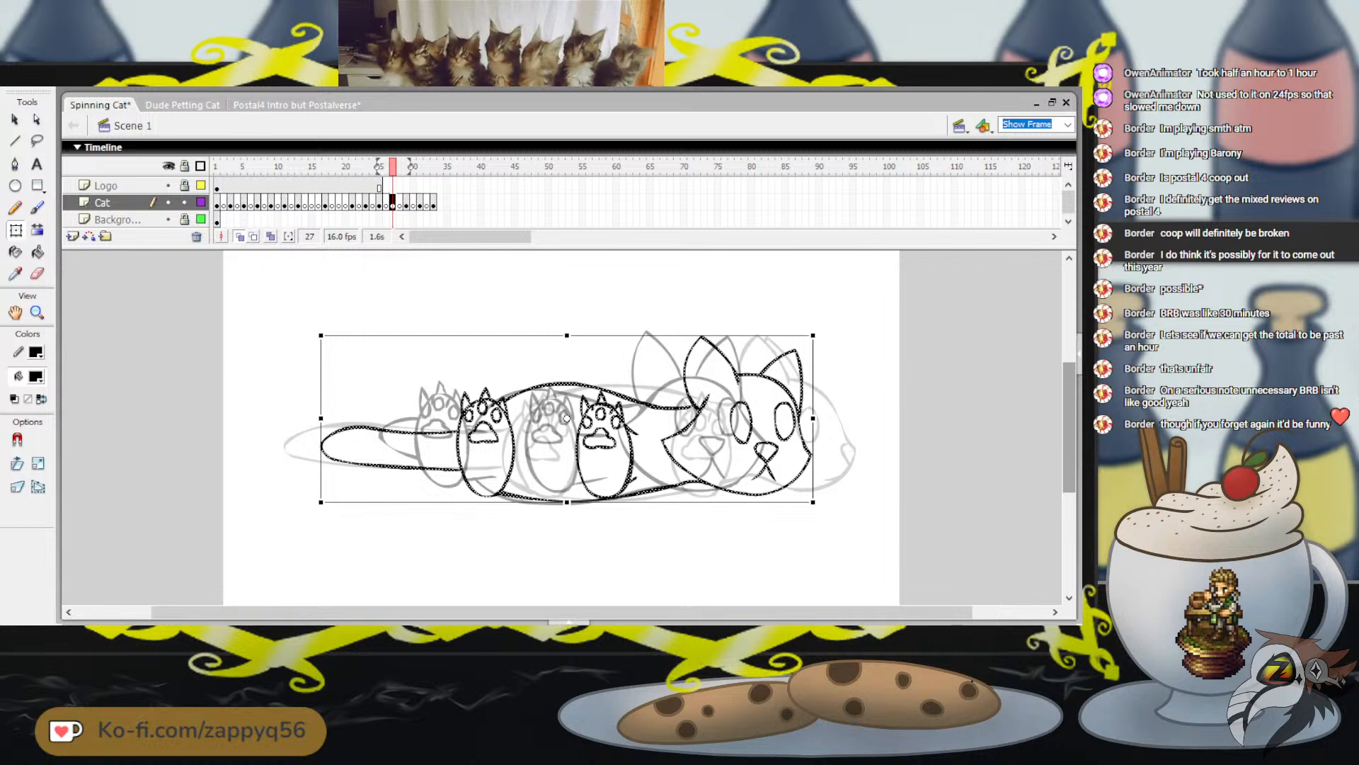
key("Right")
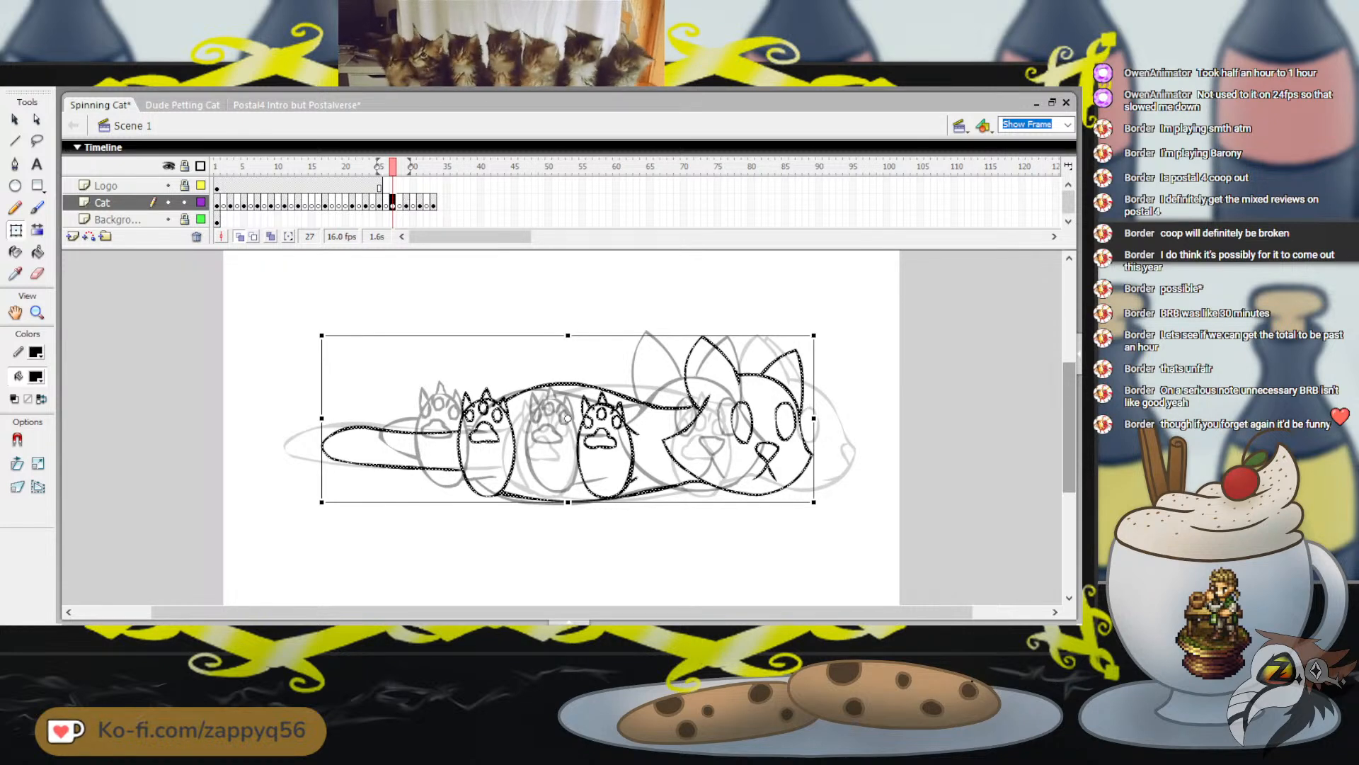
key("Right")
key("Down")
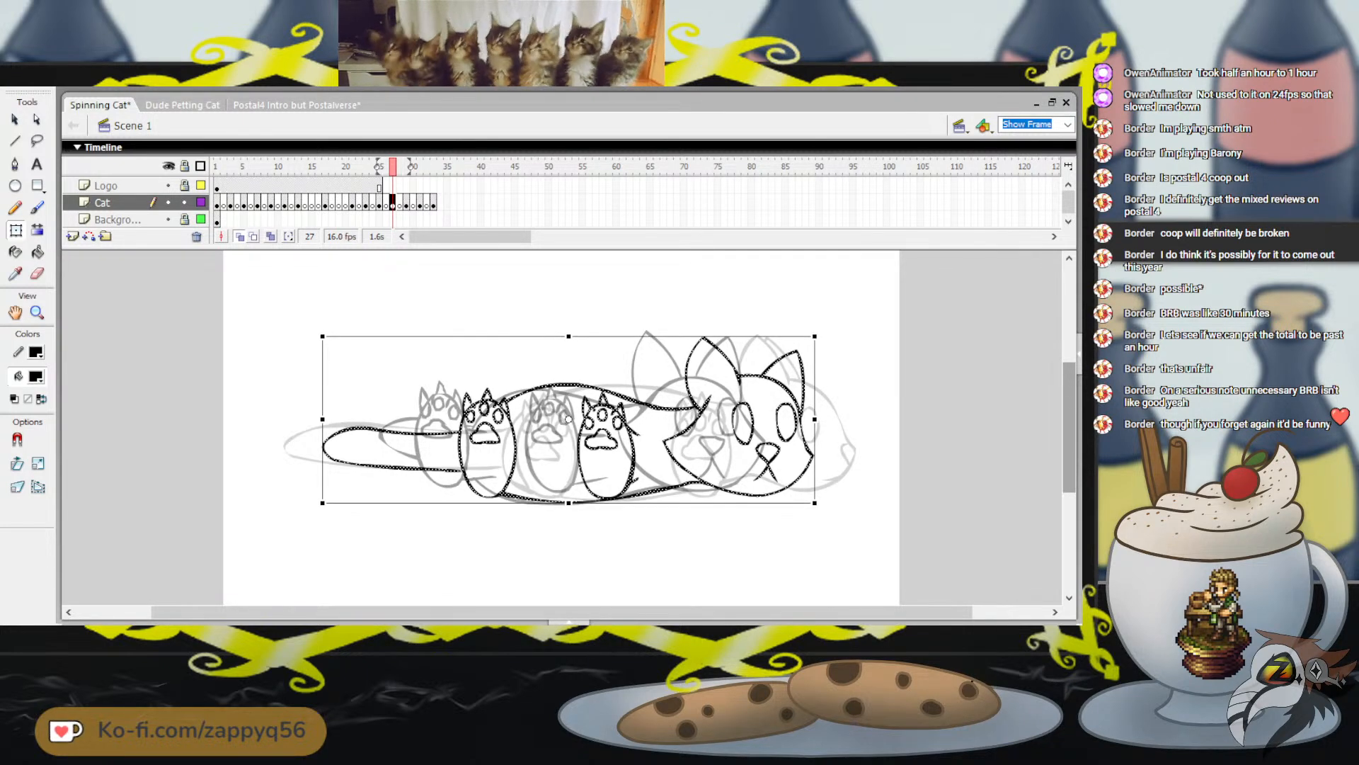
key("Left")
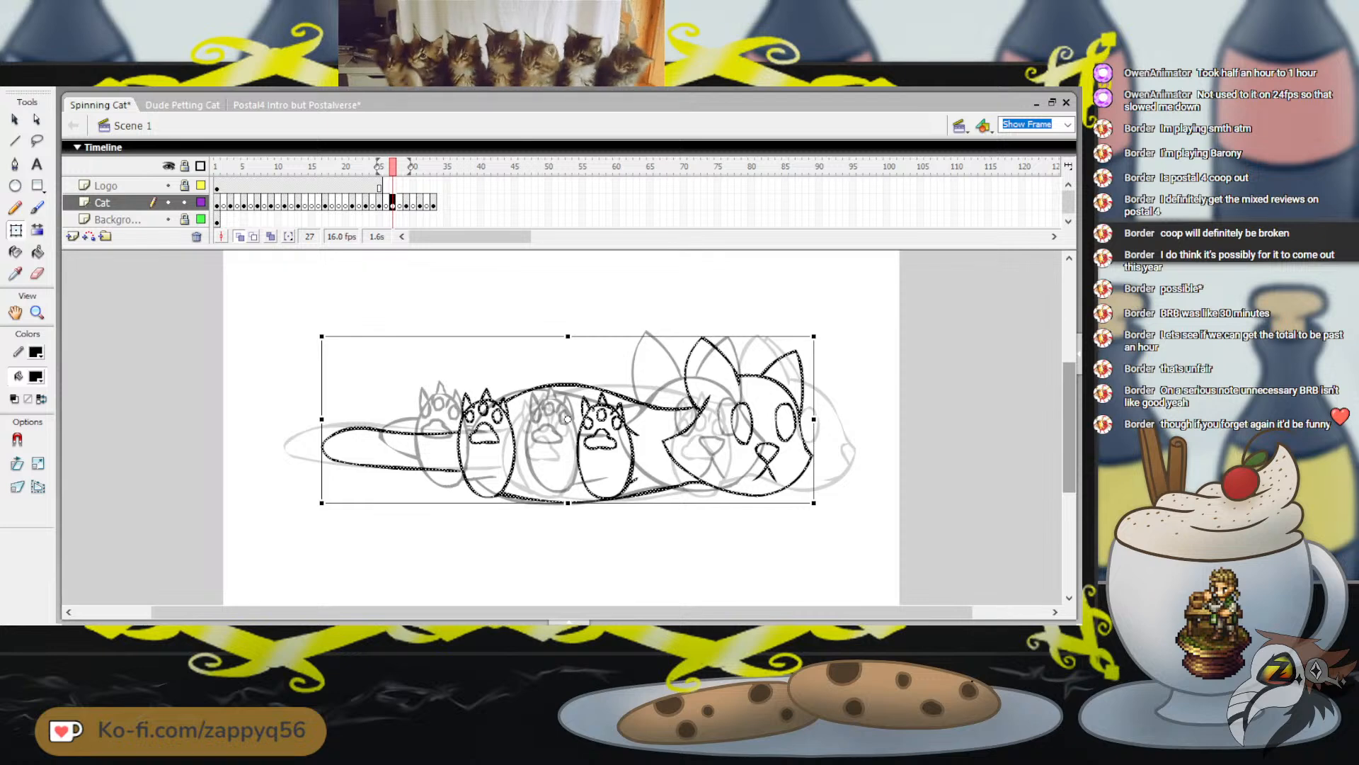
key("Right")
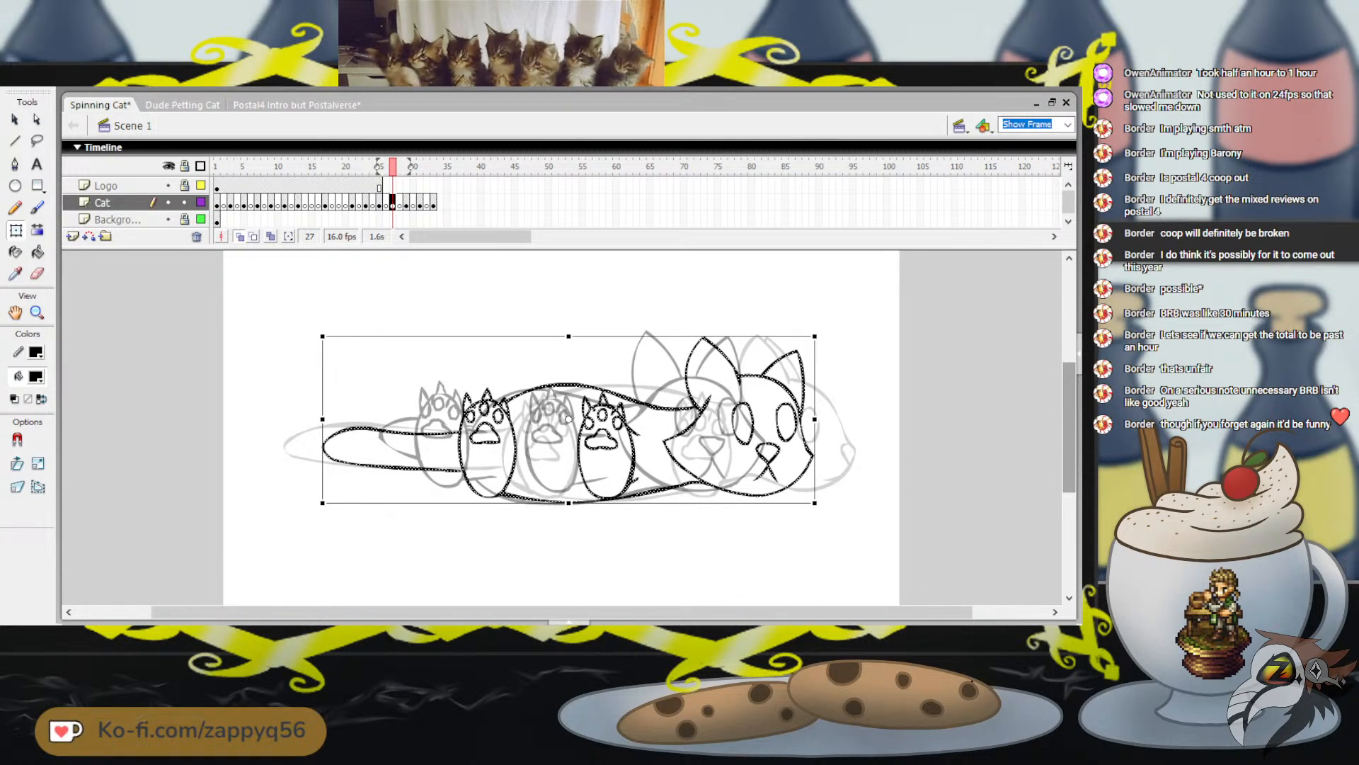
key("Escape")
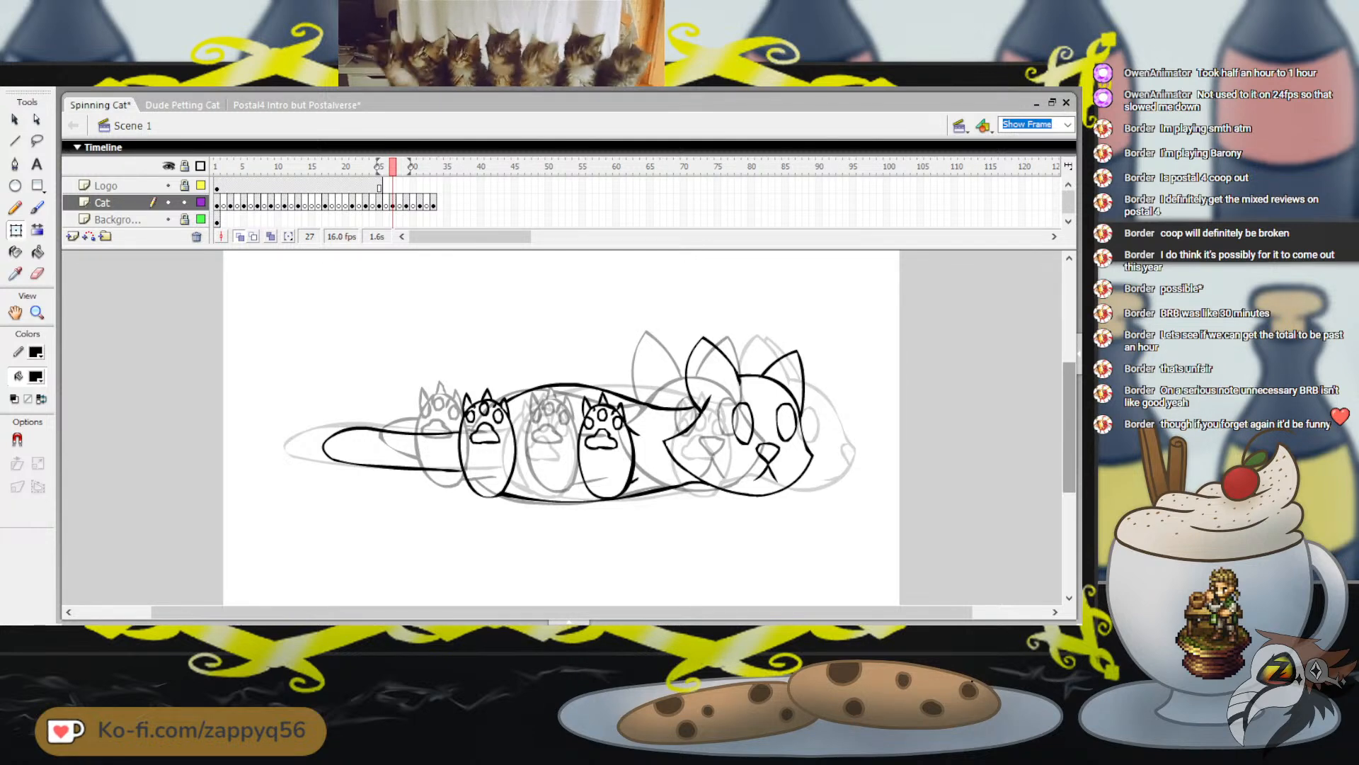
Select the whole cat drawing on frame 7 of the Cat layer and nudge it slightly down
left_click(258, 186)
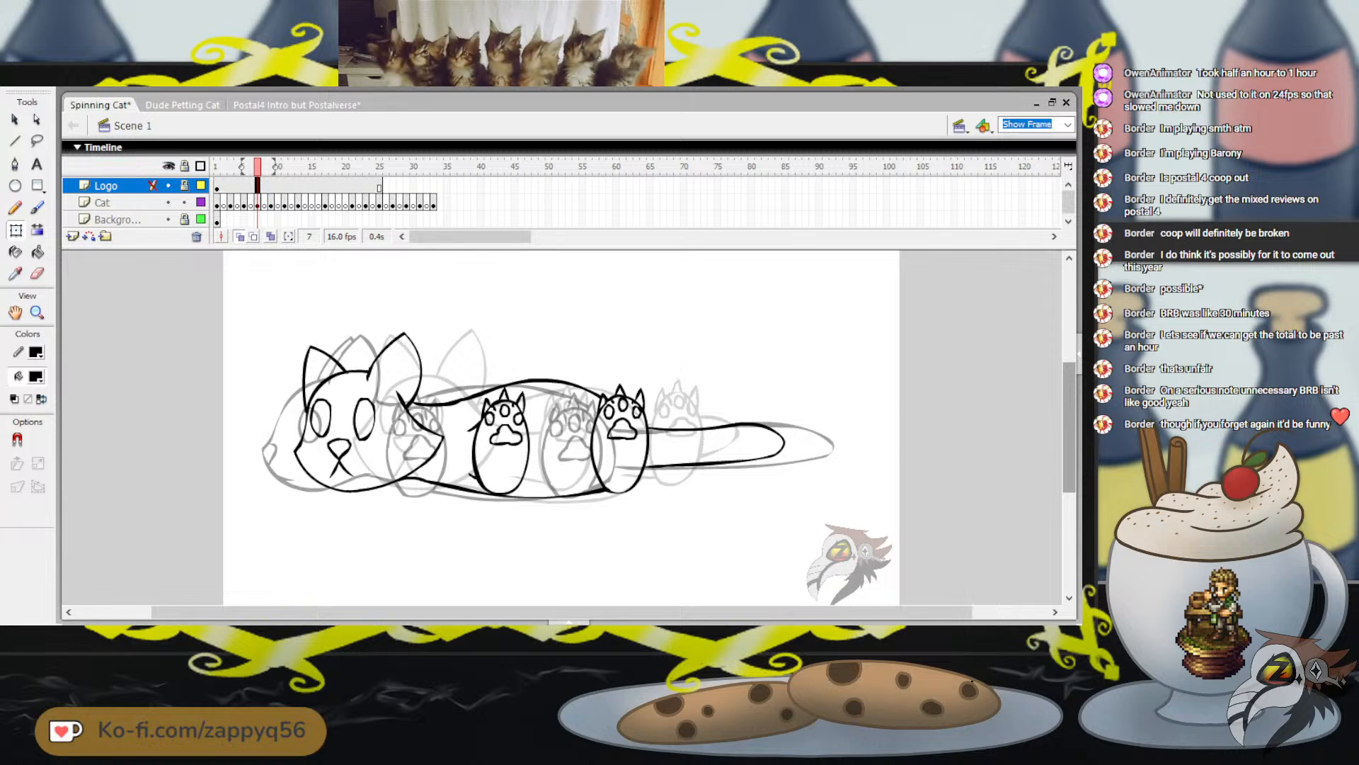
left_click_drag(263, 295, 865, 553)
key("Down")
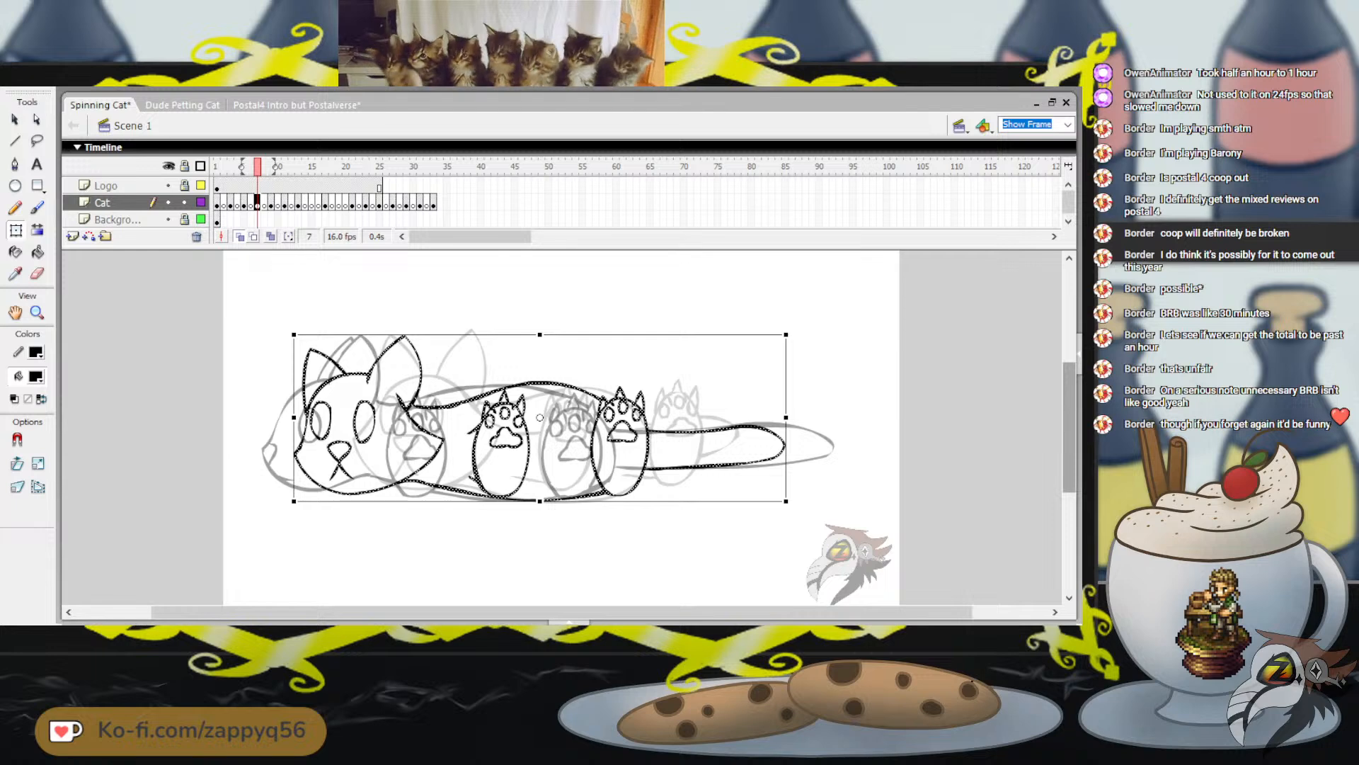
Compare frame 7 with frames 27 and 3, and nudge the whole frame 7 cat slightly right
left_click(379, 166)
mouse_move(379, 166)
left_mouse_down()
mouse_move(365, 166)
mouse_move(393, 166)
left_mouse_up()
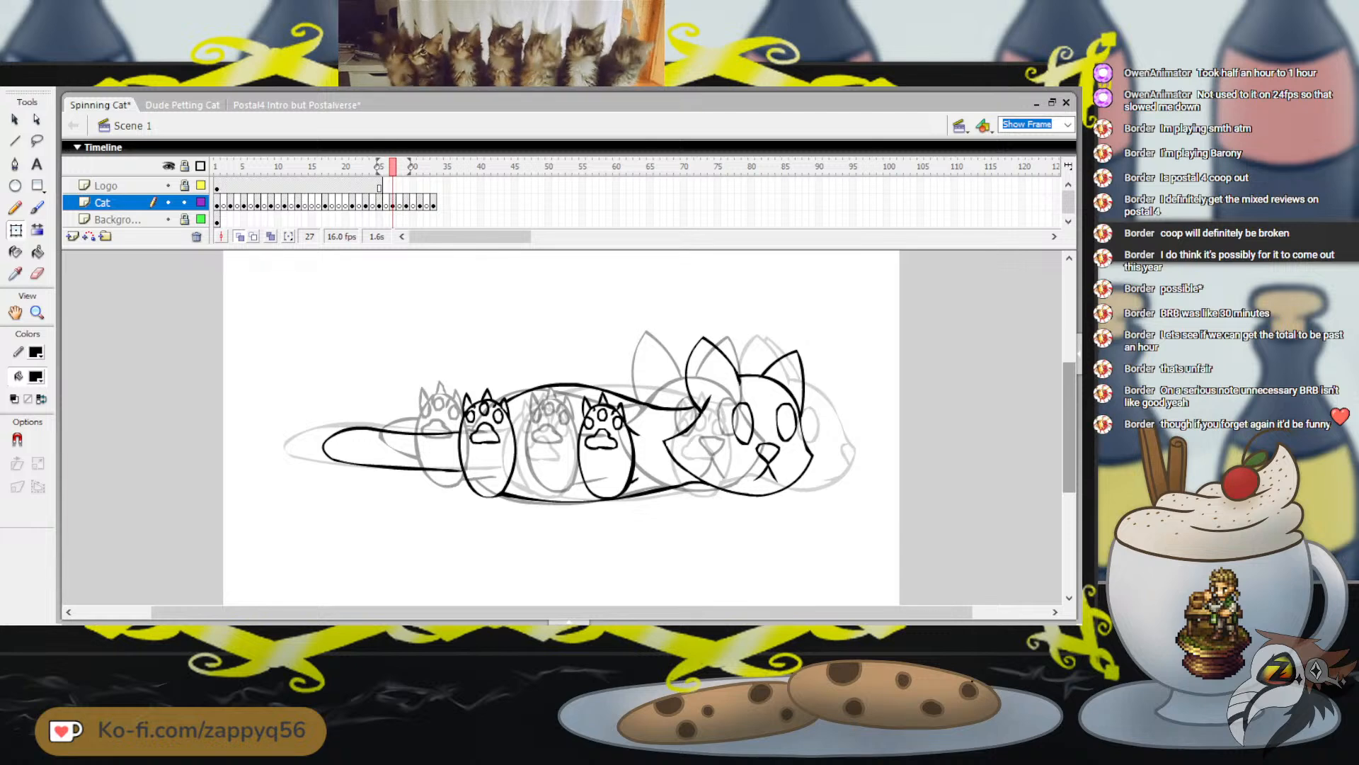
left_click(230, 166)
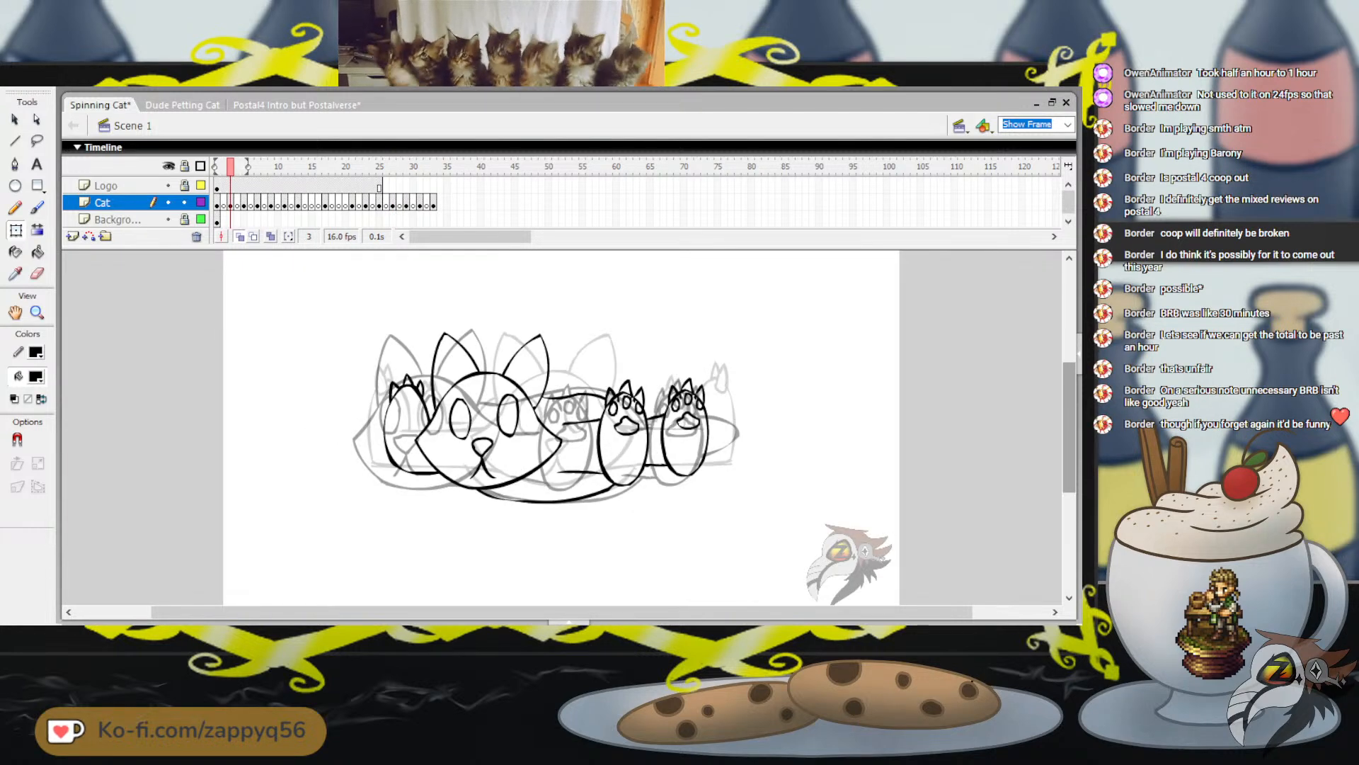
left_click_drag(230, 166, 258, 166)
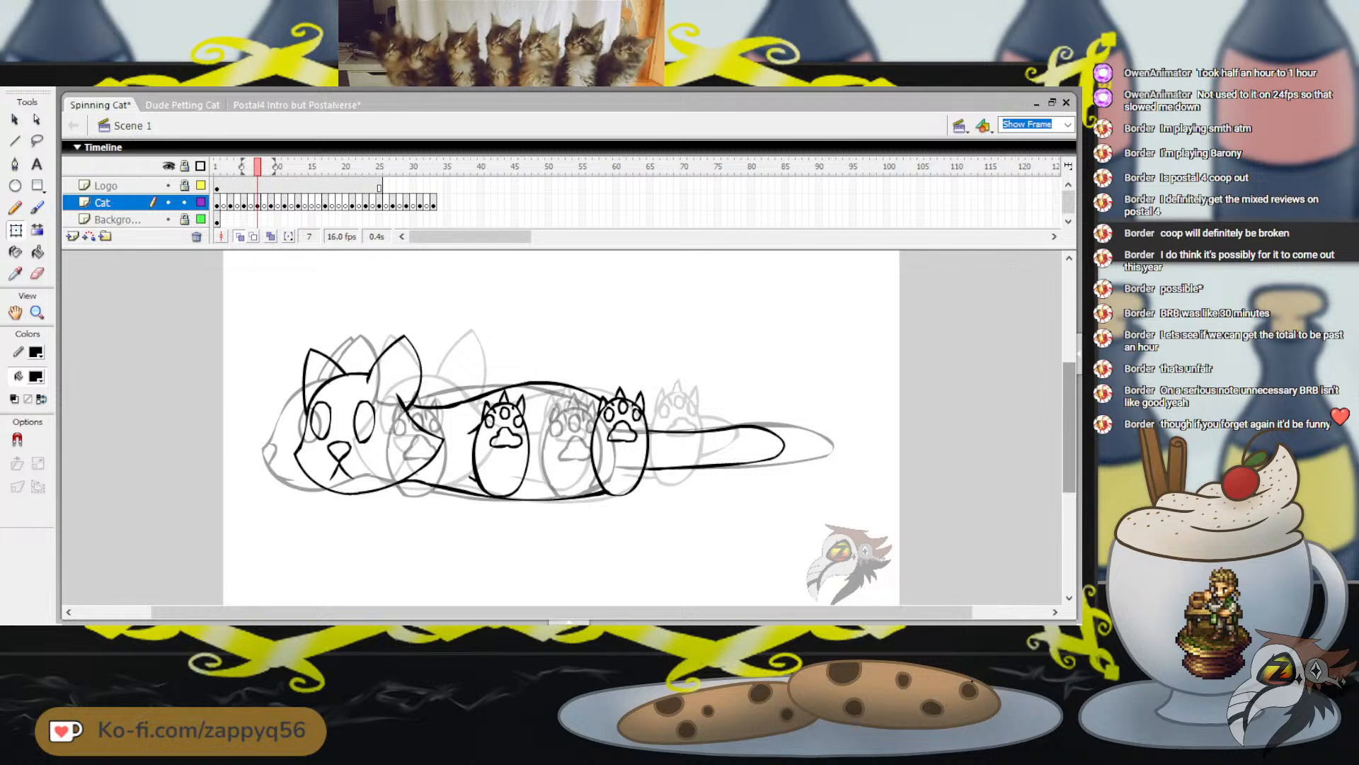
mouse_move(262, 291)
left_mouse_down()
mouse_move(673, 531)
mouse_move(828, 554)
left_mouse_up()
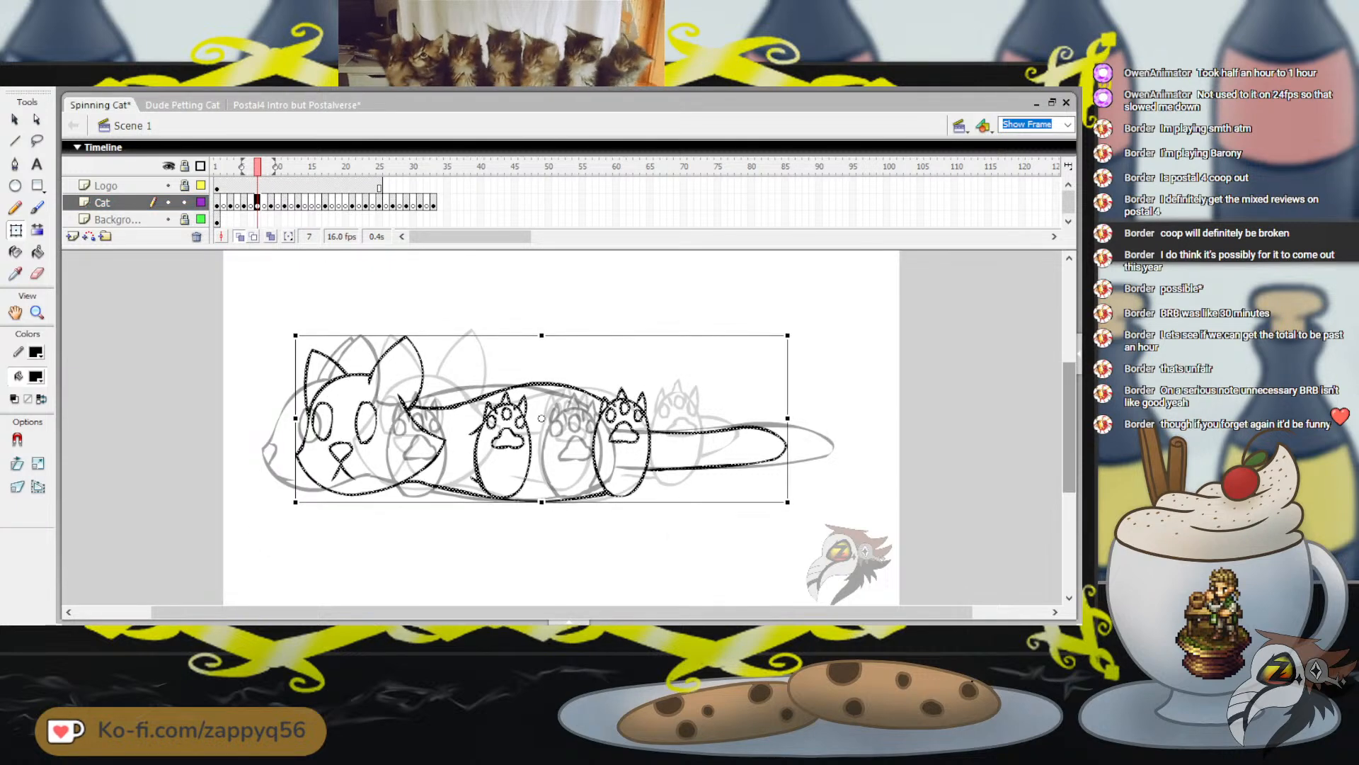
key("Right")
key("Right")
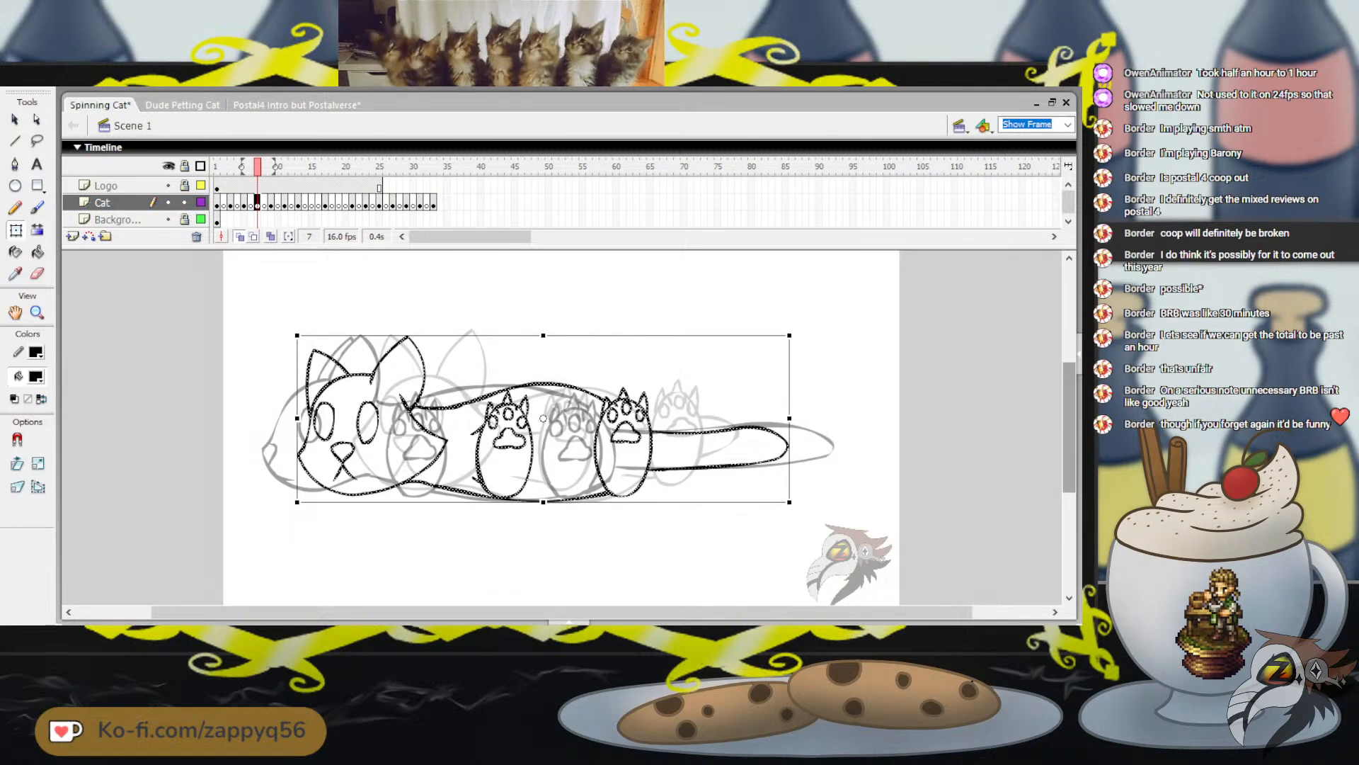
key("Right")
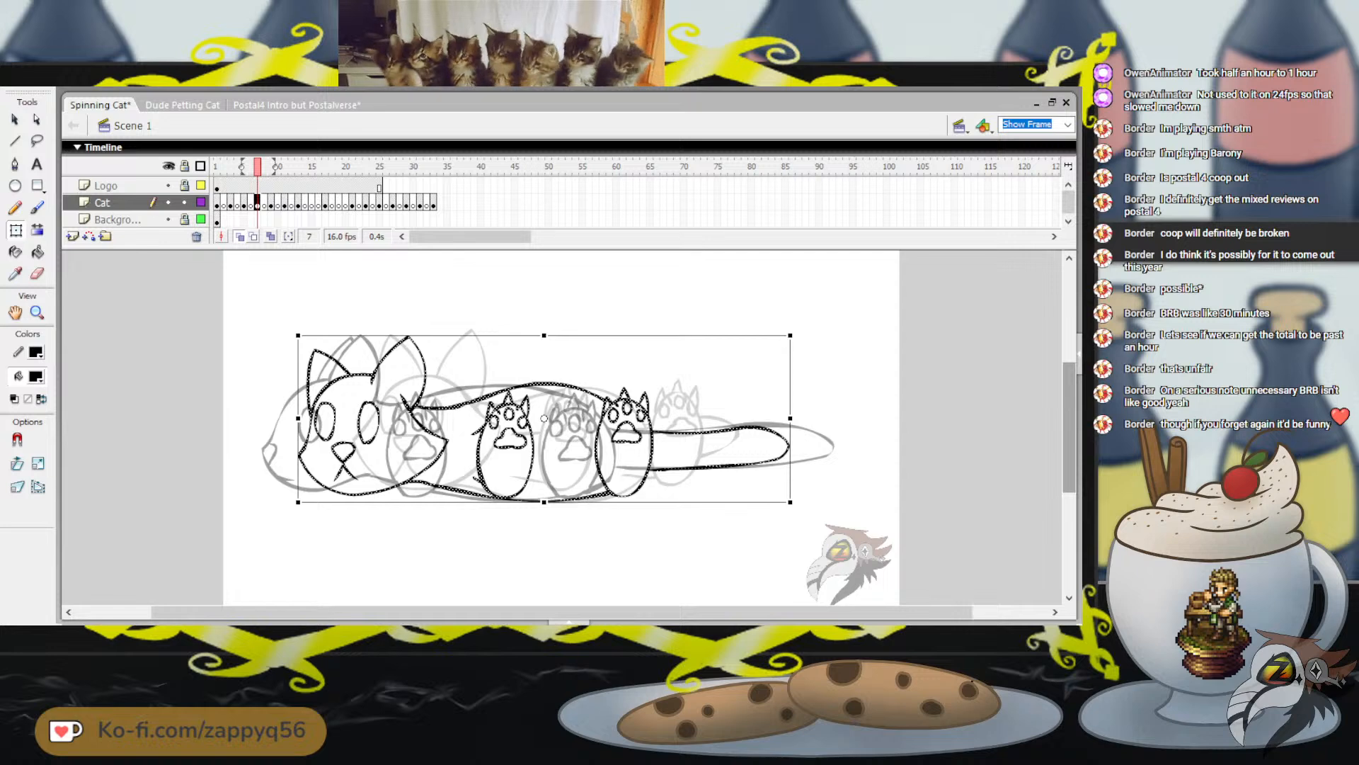
Recheck the cat's position on frame 27 and from frame 3 through frame 7, and save the Spinning Cat document
left_click(393, 167)
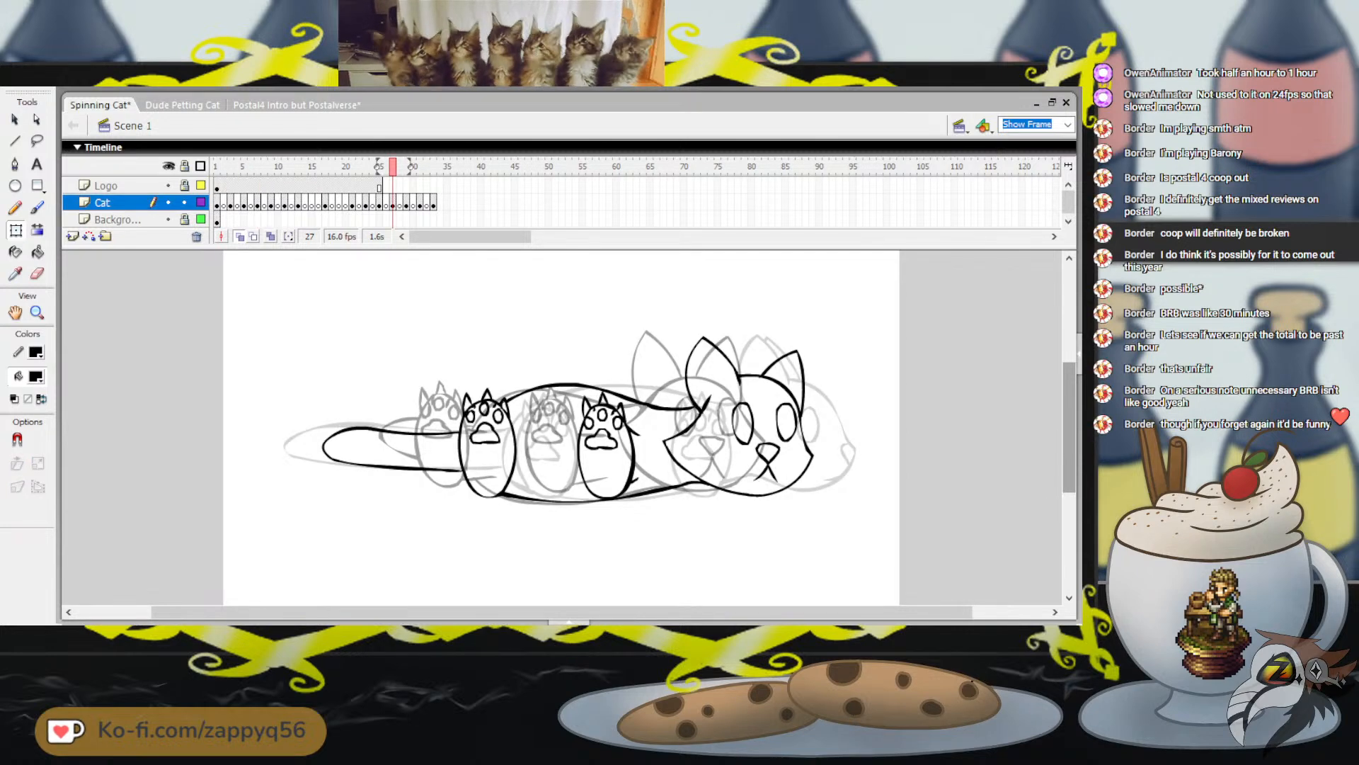
left_click(230, 167)
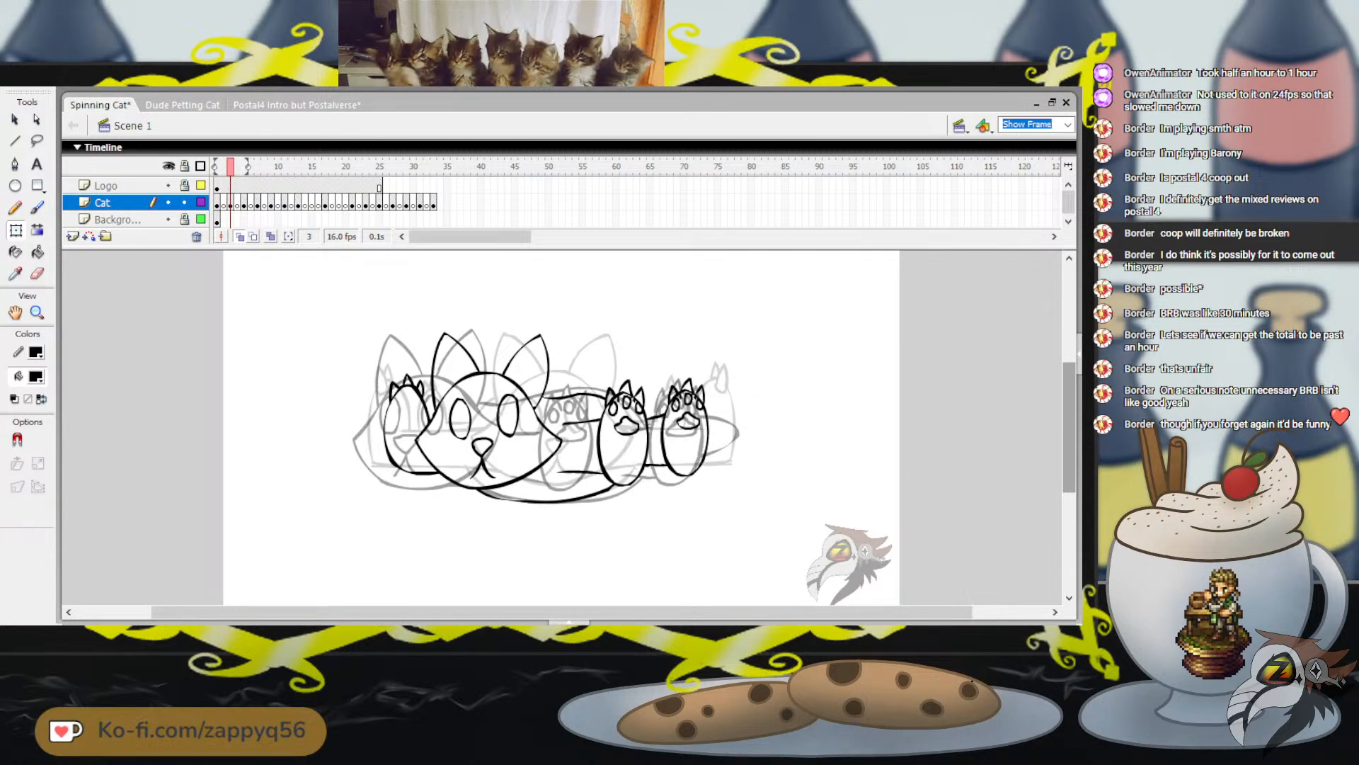
key("period")
key("period")
key("period")
key("period")
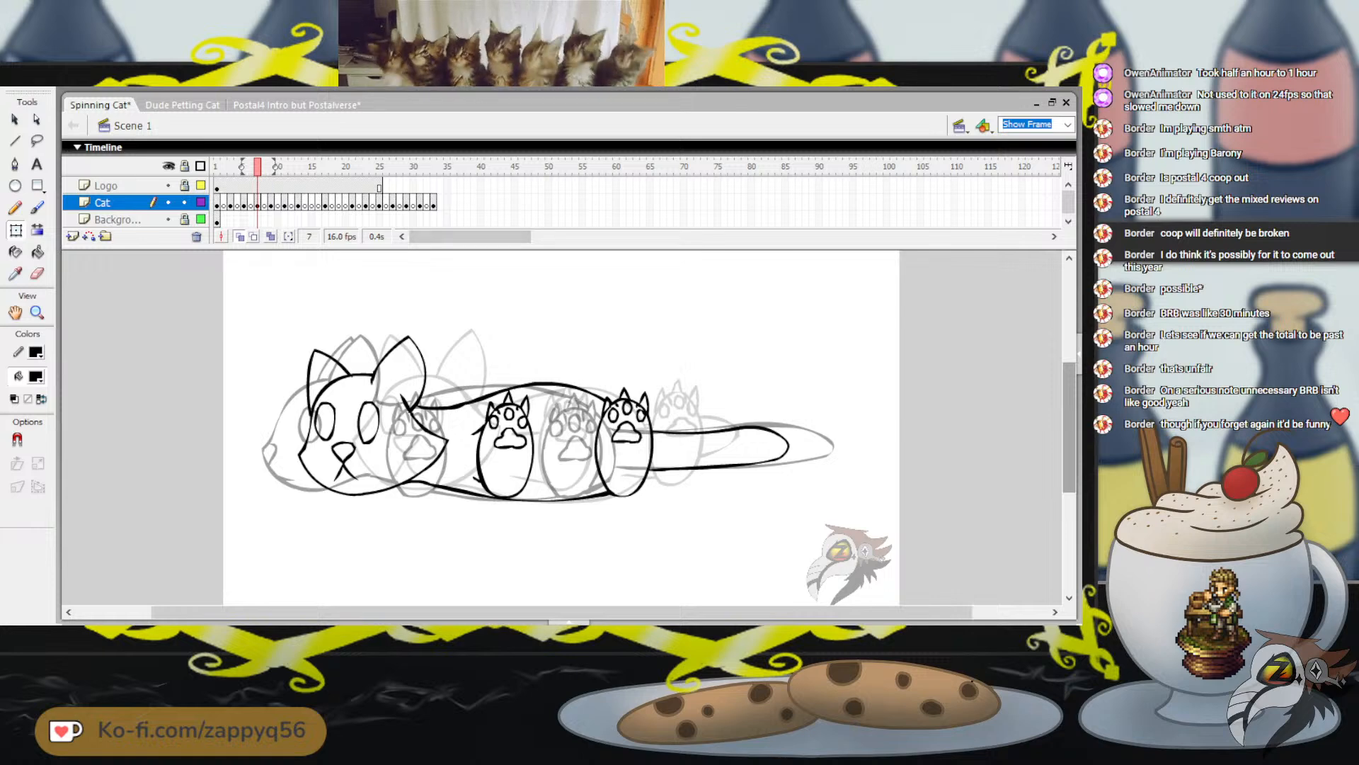
key("ctrl+s")
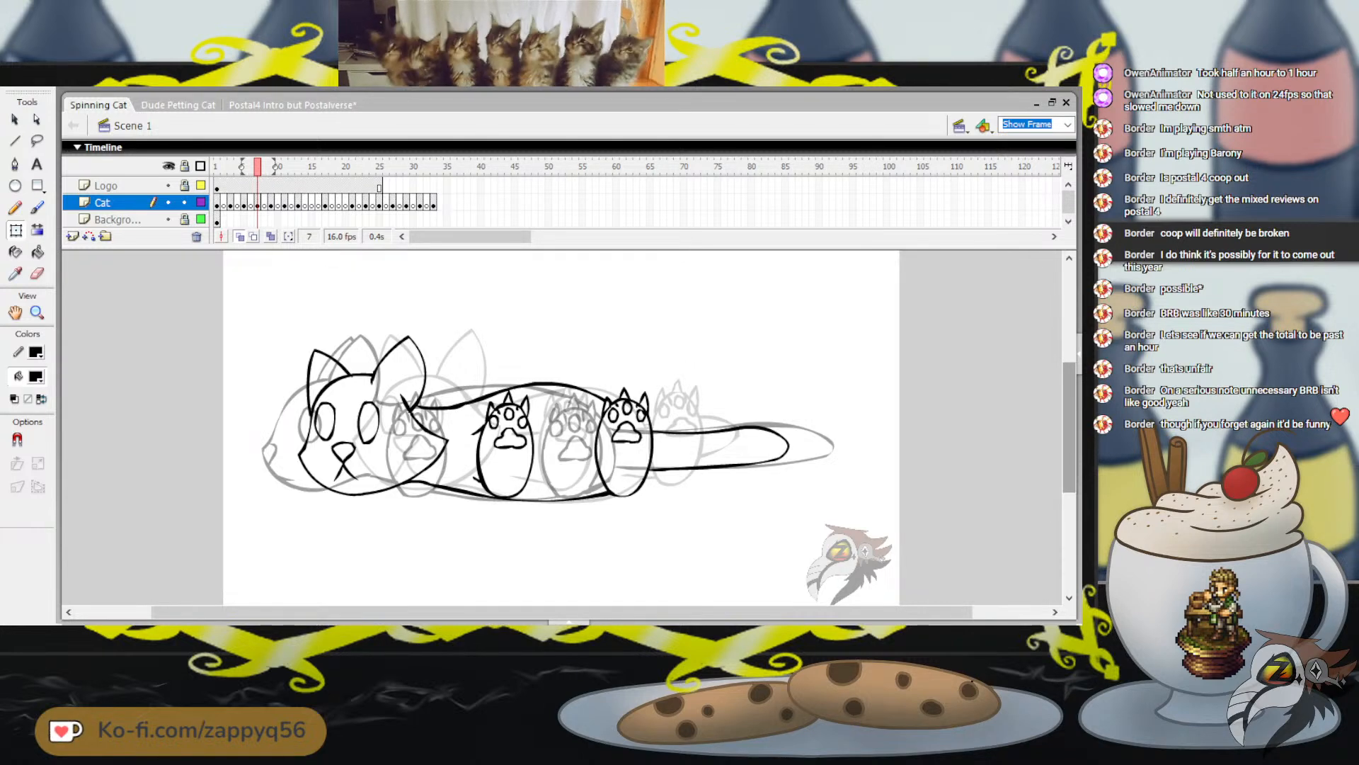
Play the cat animation from frame 1 to its end and save the document again
left_click(217, 167)
key("Return")
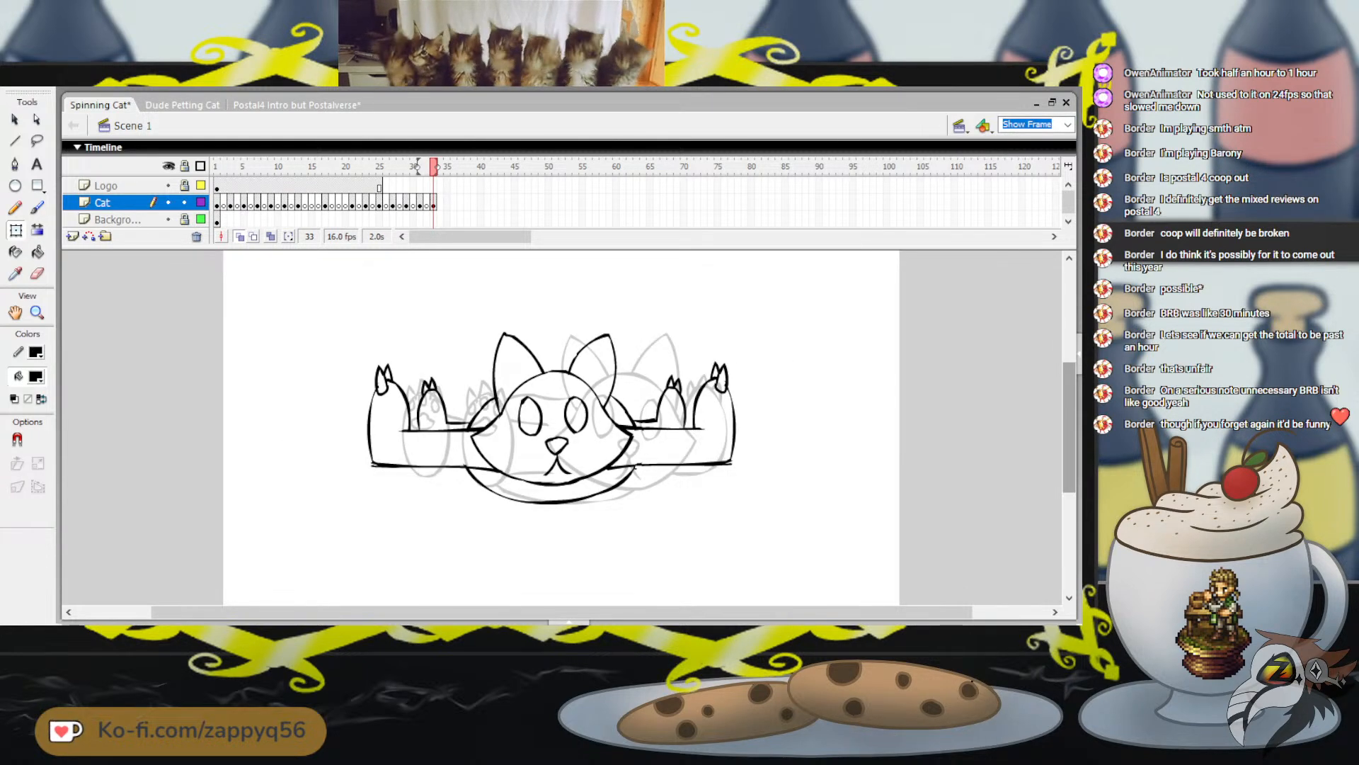
key("ctrl+s")
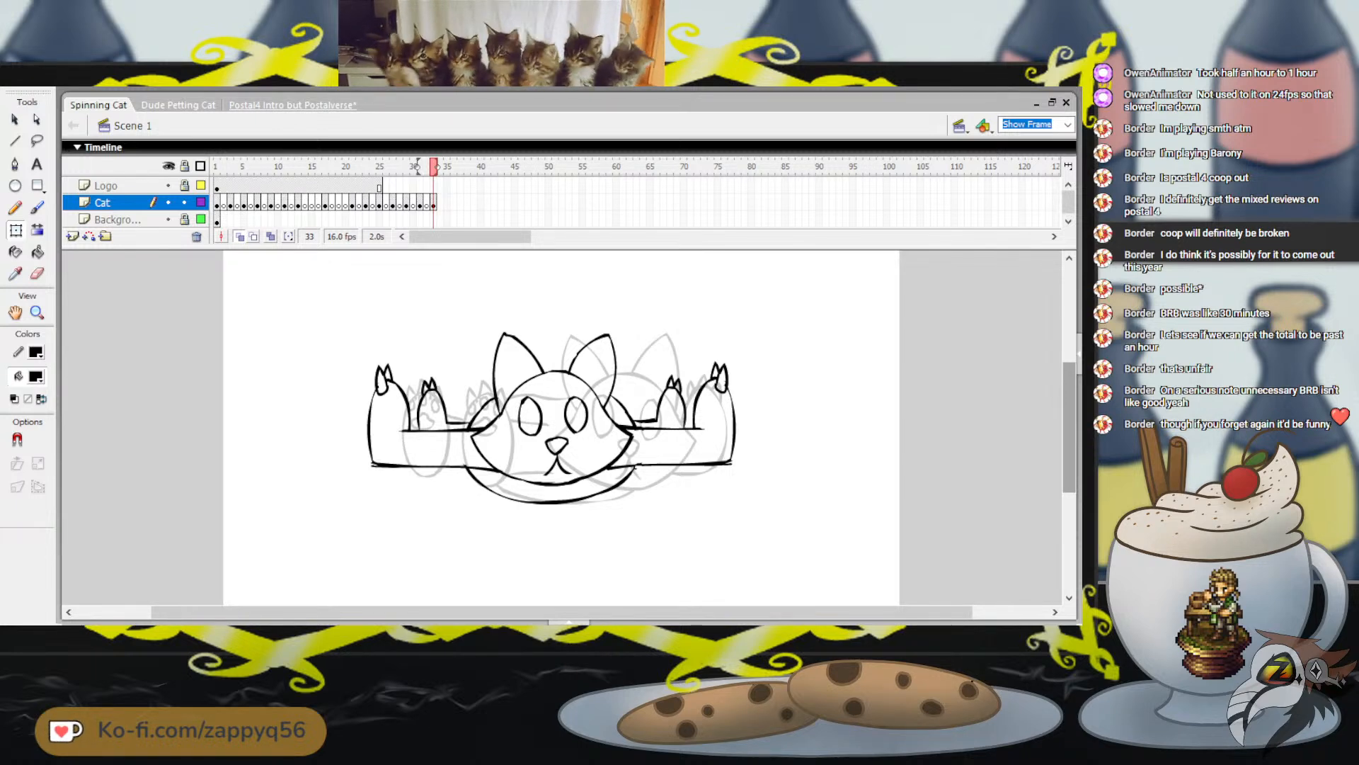
Switch to the Postal4 Intro but Postalverse document and examine the desert trailer scene between frames 763 and 786
left_click(291, 105)
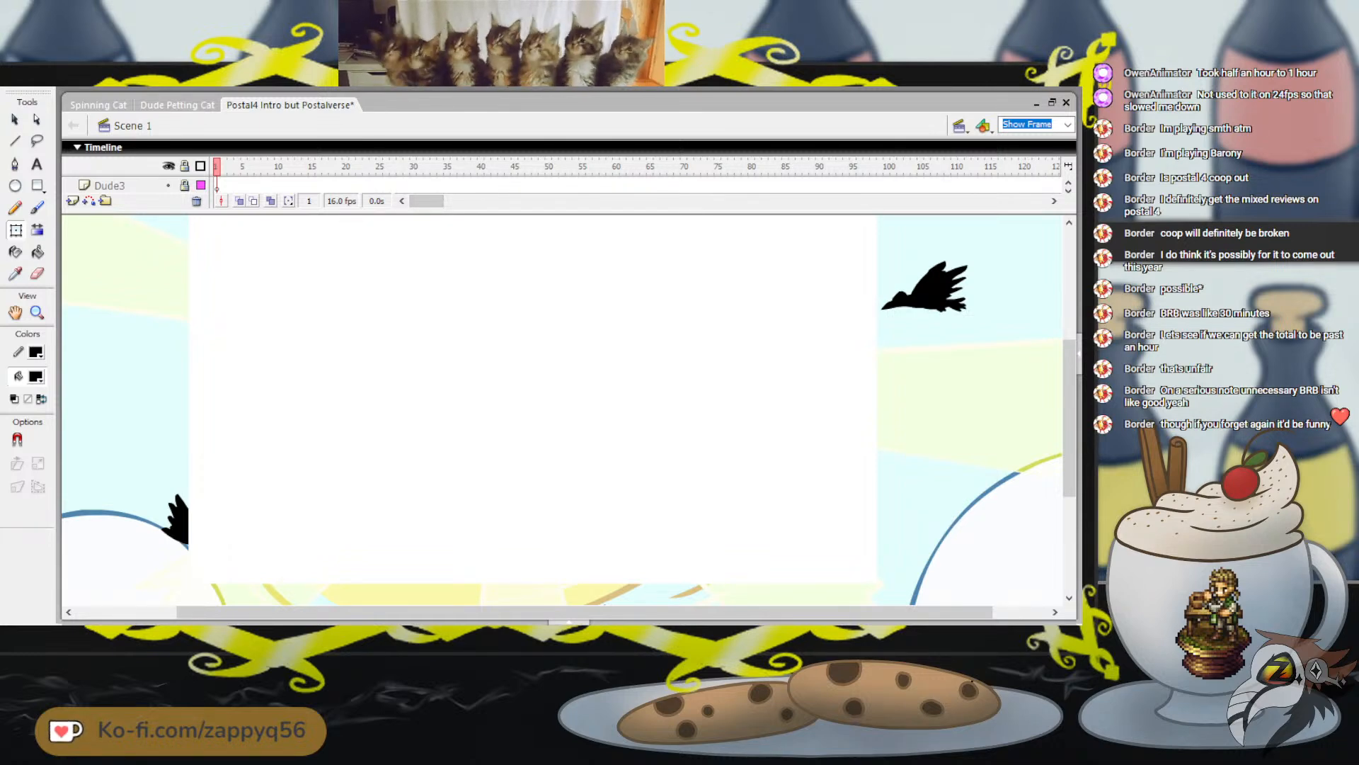
left_click(1068, 190)
left_click(1068, 190)
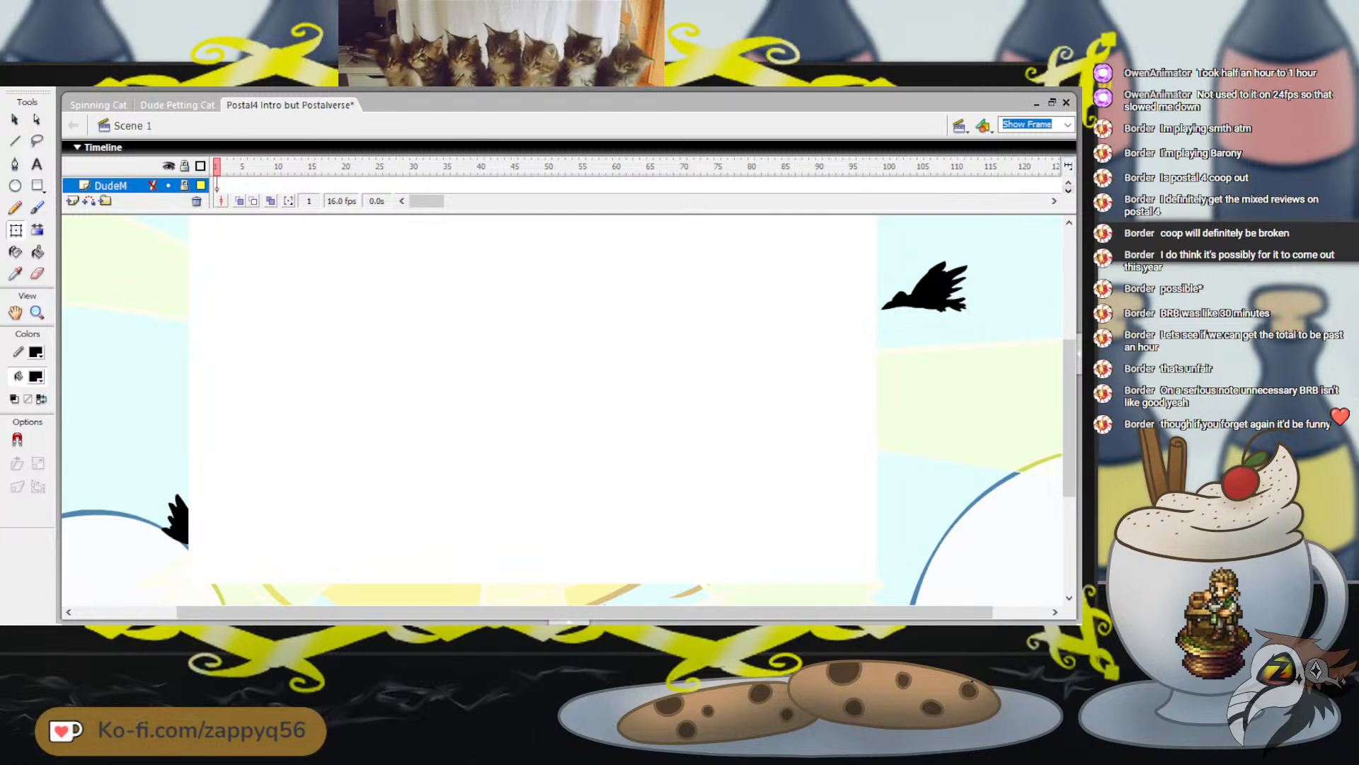
left_click(1068, 191)
left_click_drag(426, 201, 622, 201)
left_click(406, 166)
left_click(527, 167)
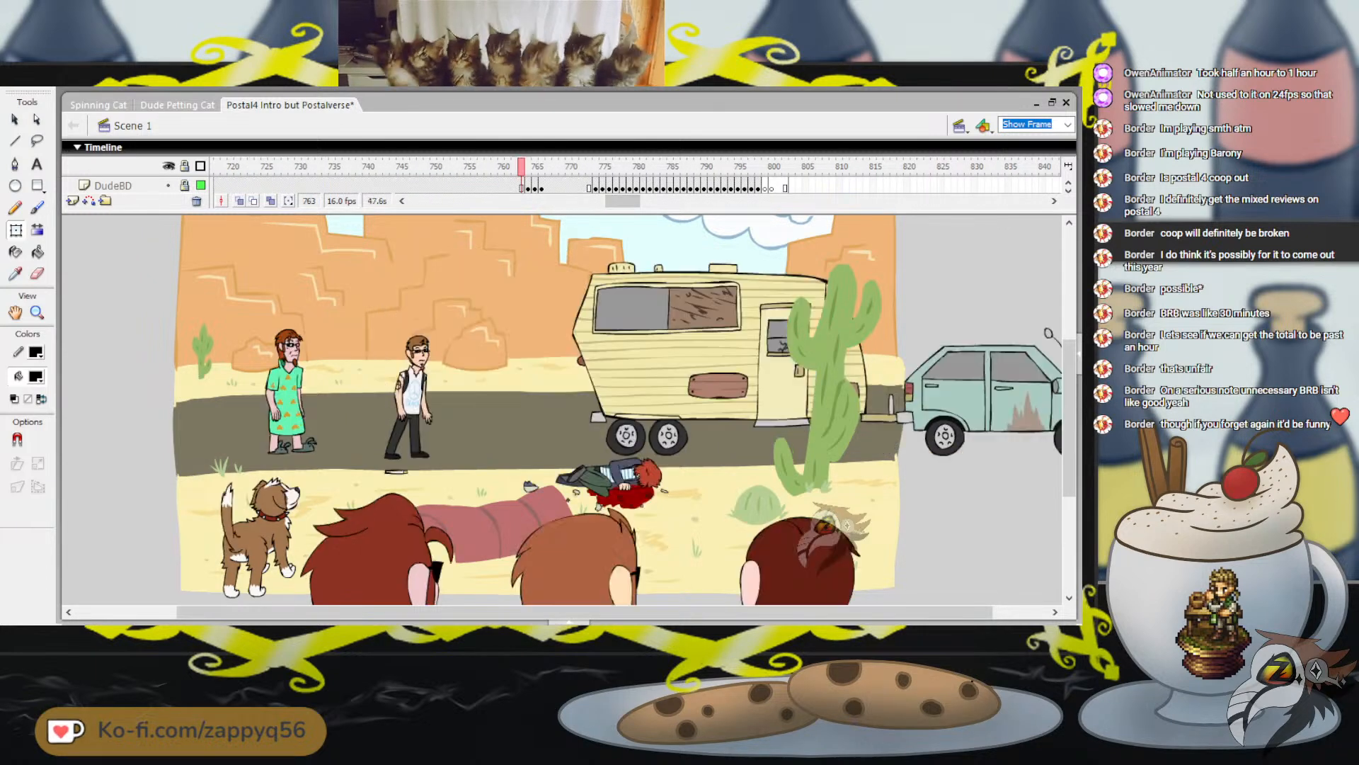
left_click_drag(527, 167, 555, 167)
mouse_move(622, 201)
left_mouse_down()
mouse_move(588, 201)
mouse_move(630, 201)
left_mouse_up()
left_click_drag(393, 166, 408, 167)
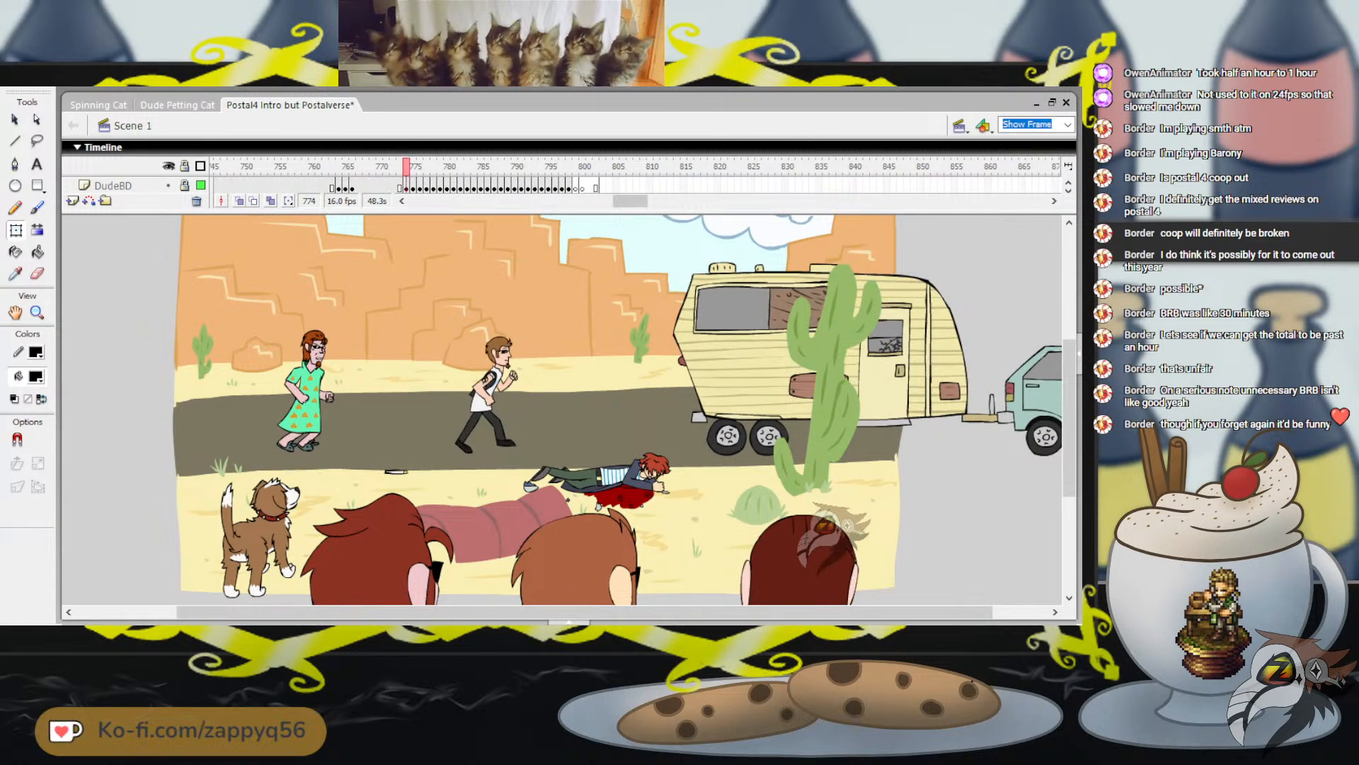
left_click_drag(630, 201, 627, 201)
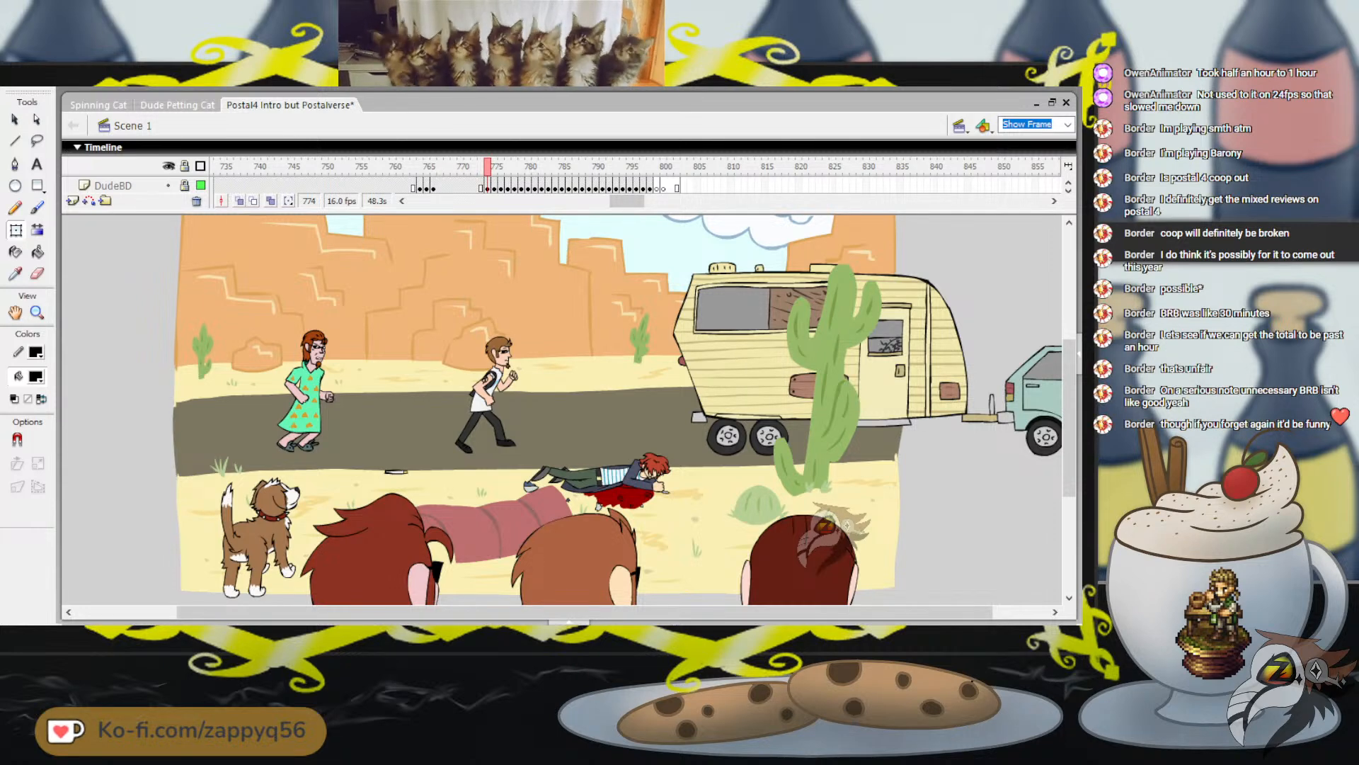
left_click_drag(487, 167, 568, 167)
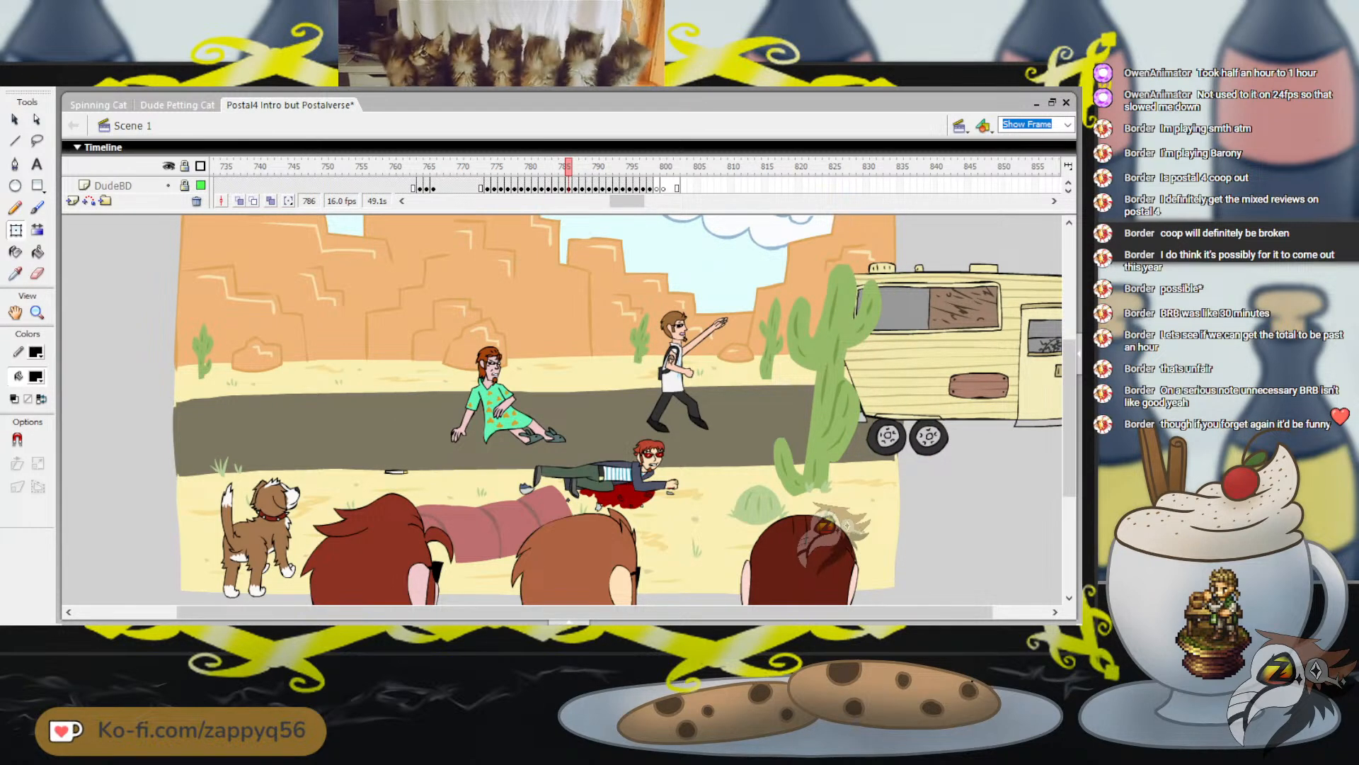
Review the desert trailer scene by playing it from frames 773 and 771 through frame 800, and return to frame 1
left_click_drag(568, 166, 656, 166)
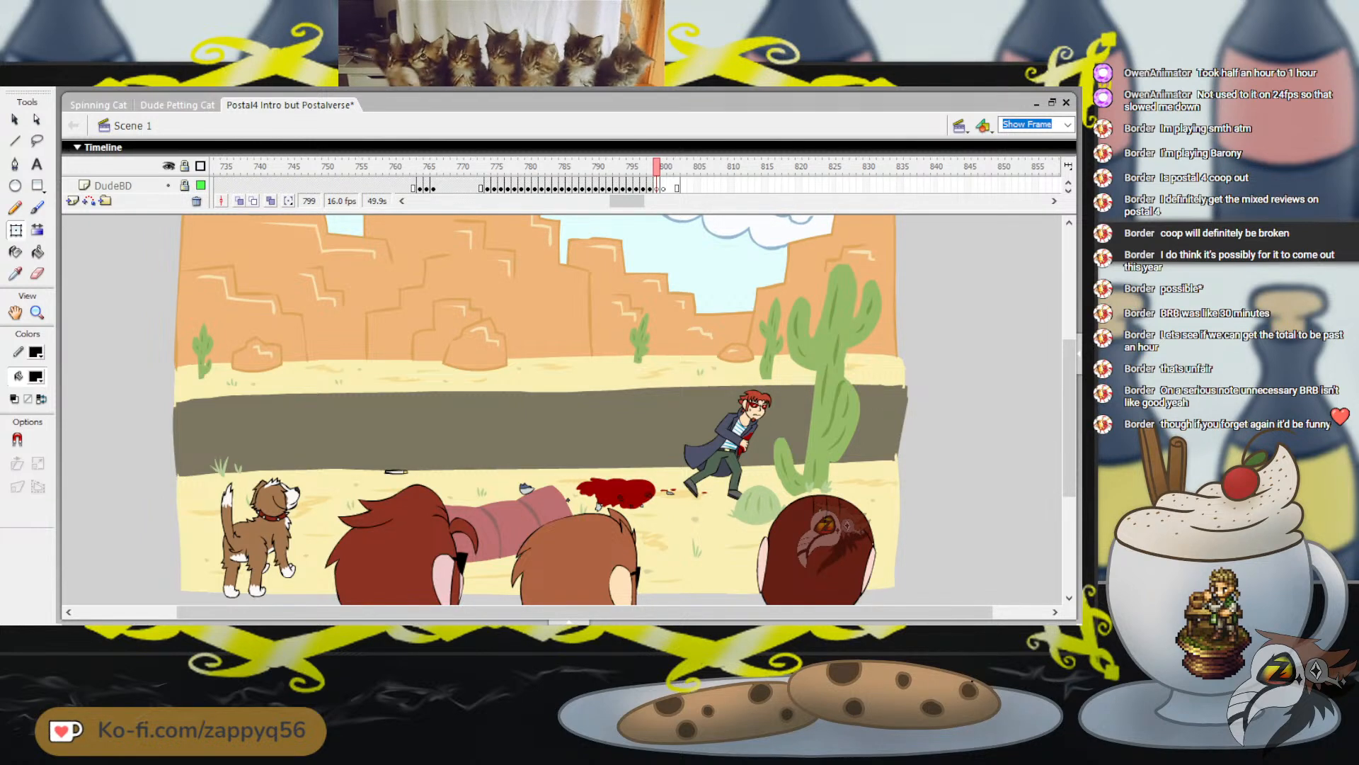
left_click(481, 166)
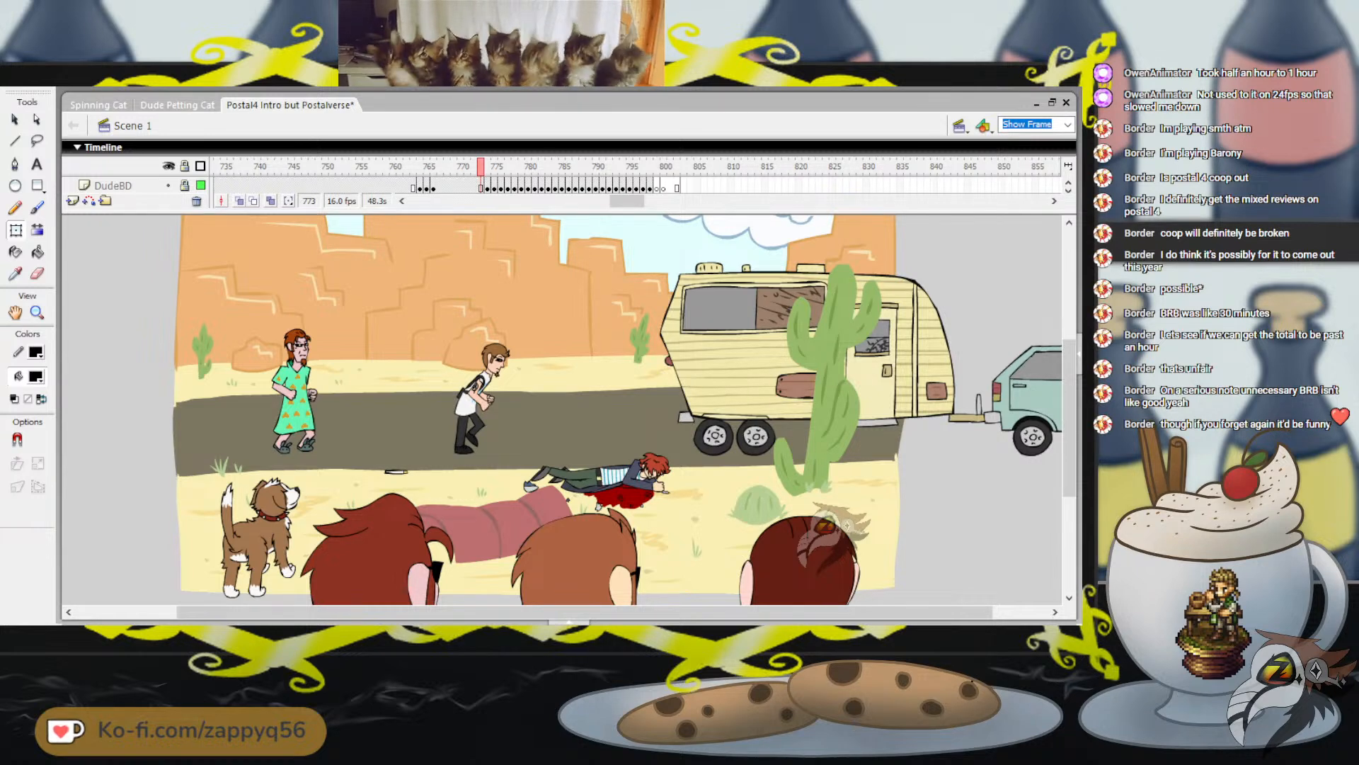
key("Return")
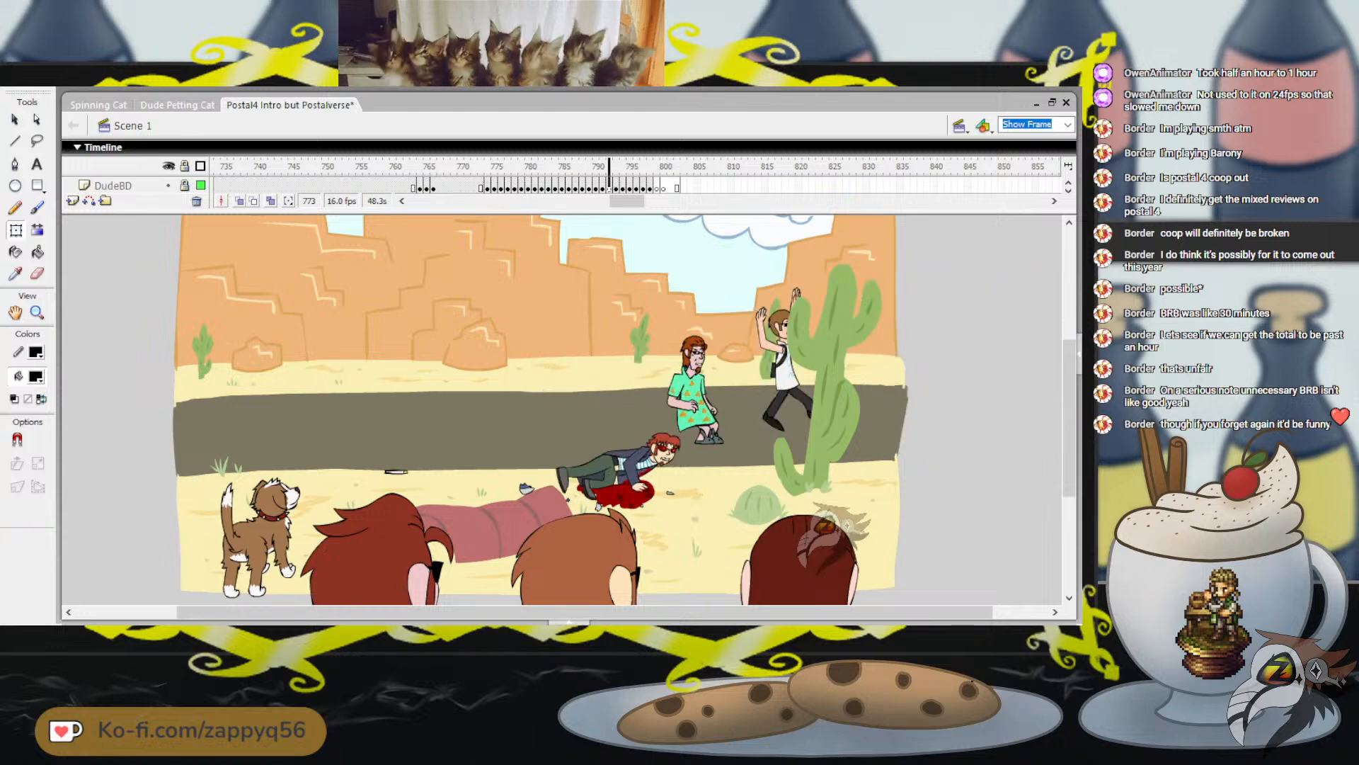
key("Return")
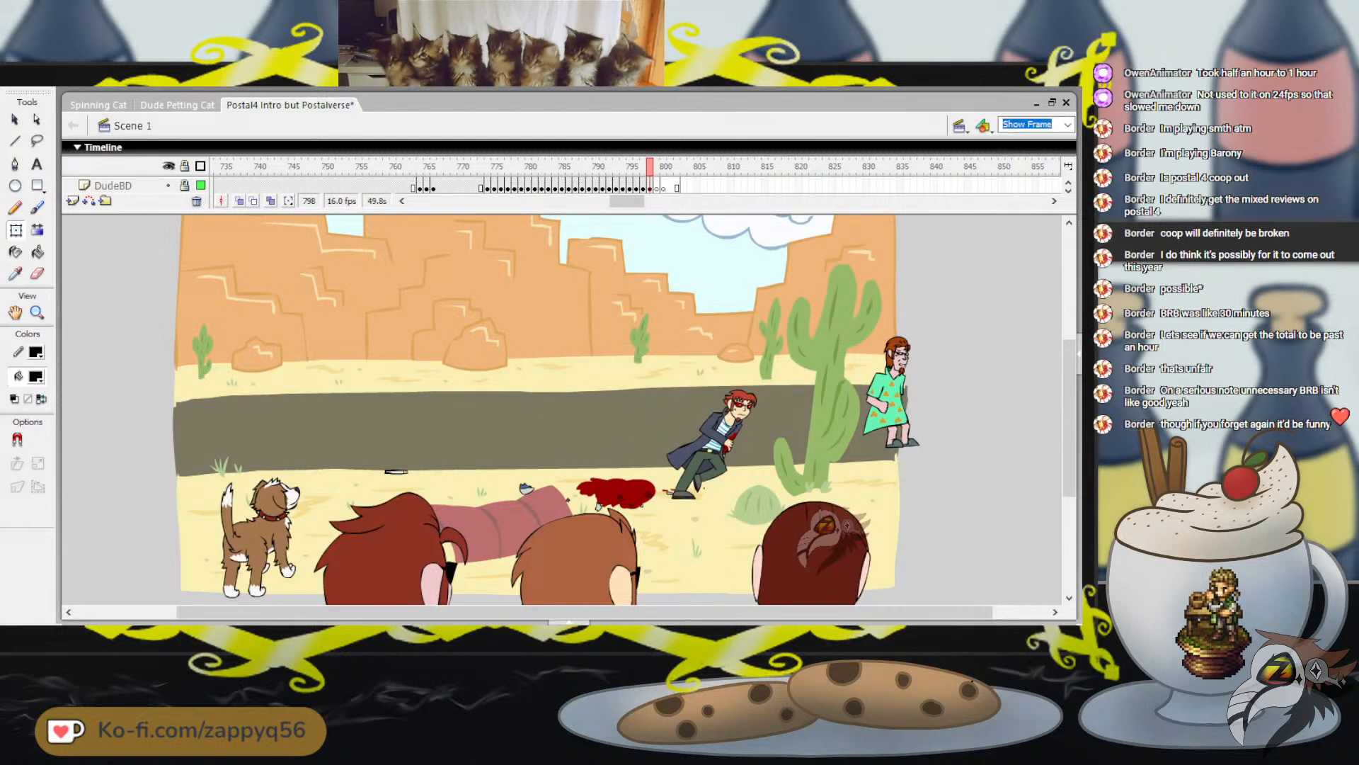
left_click(467, 166)
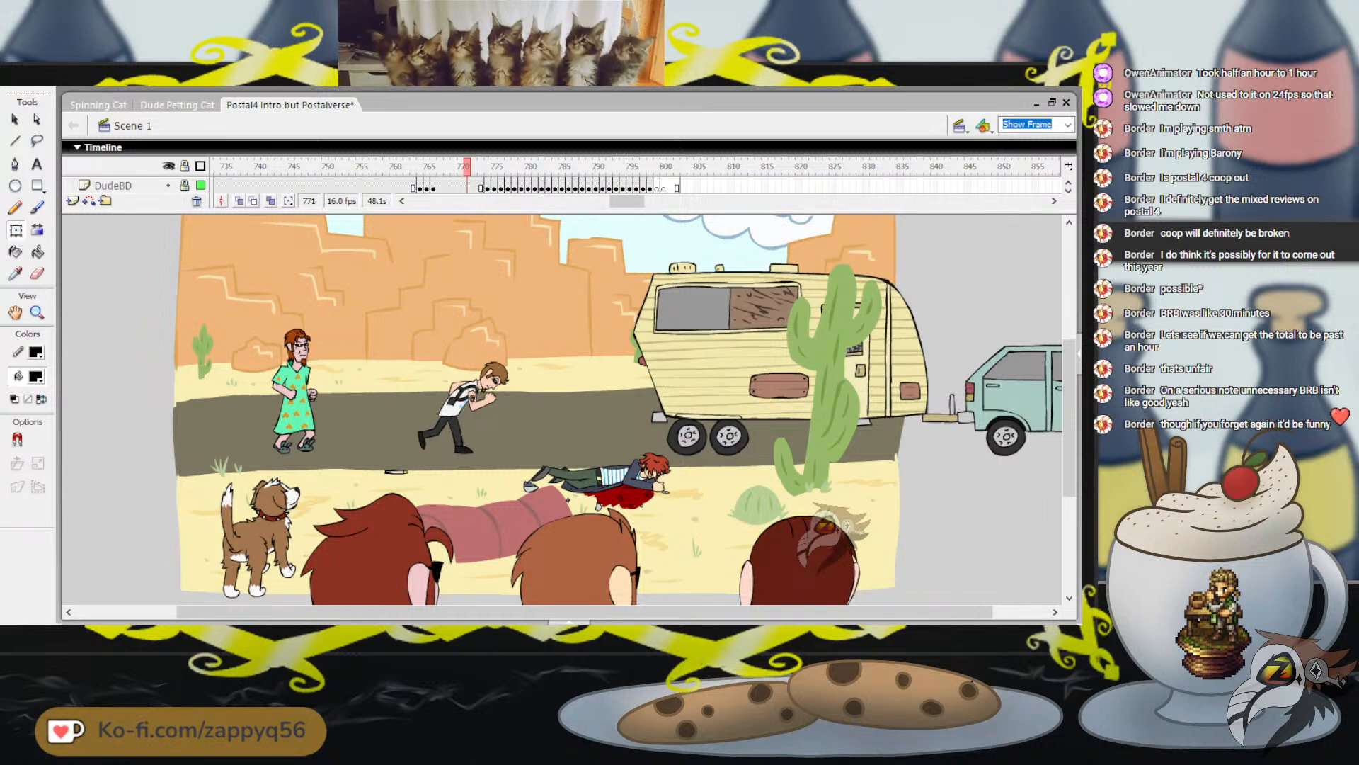
key("Return")
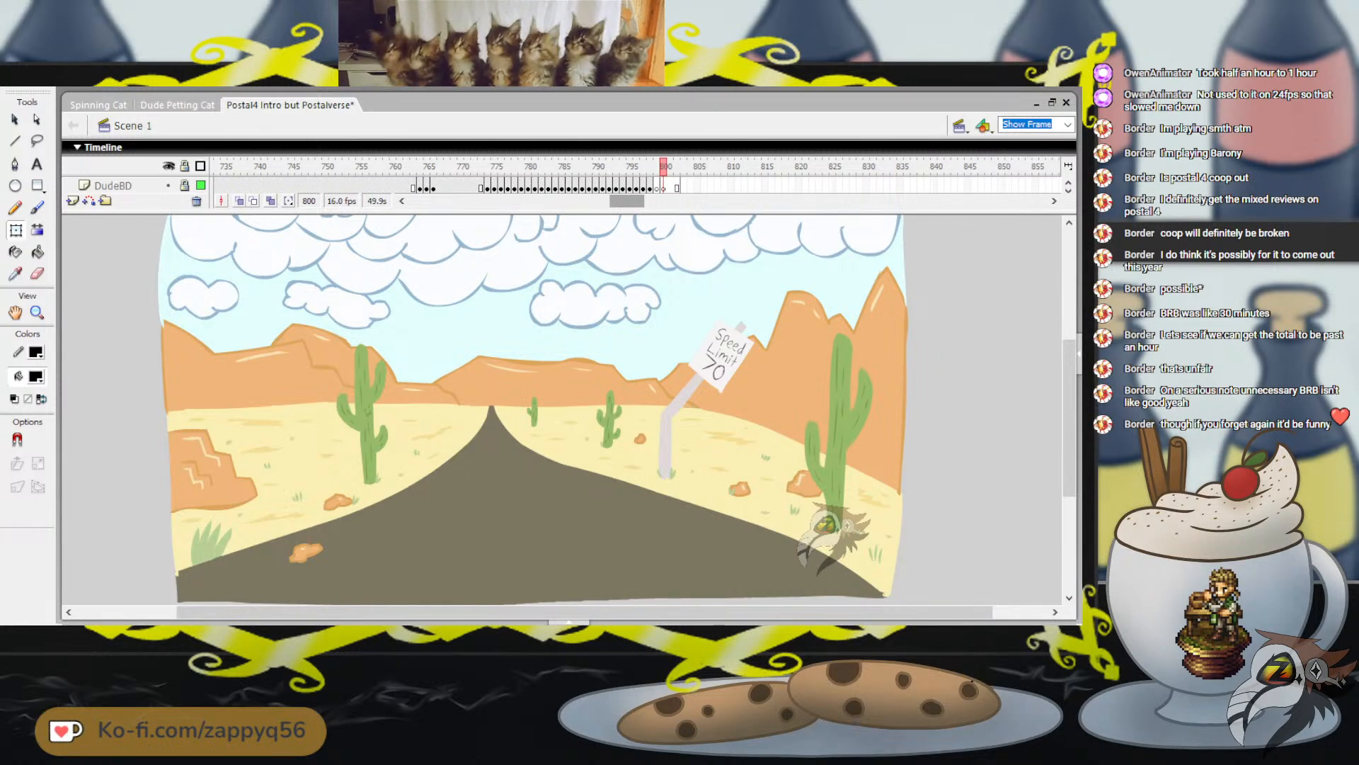
left_click_drag(627, 201, 427, 201)
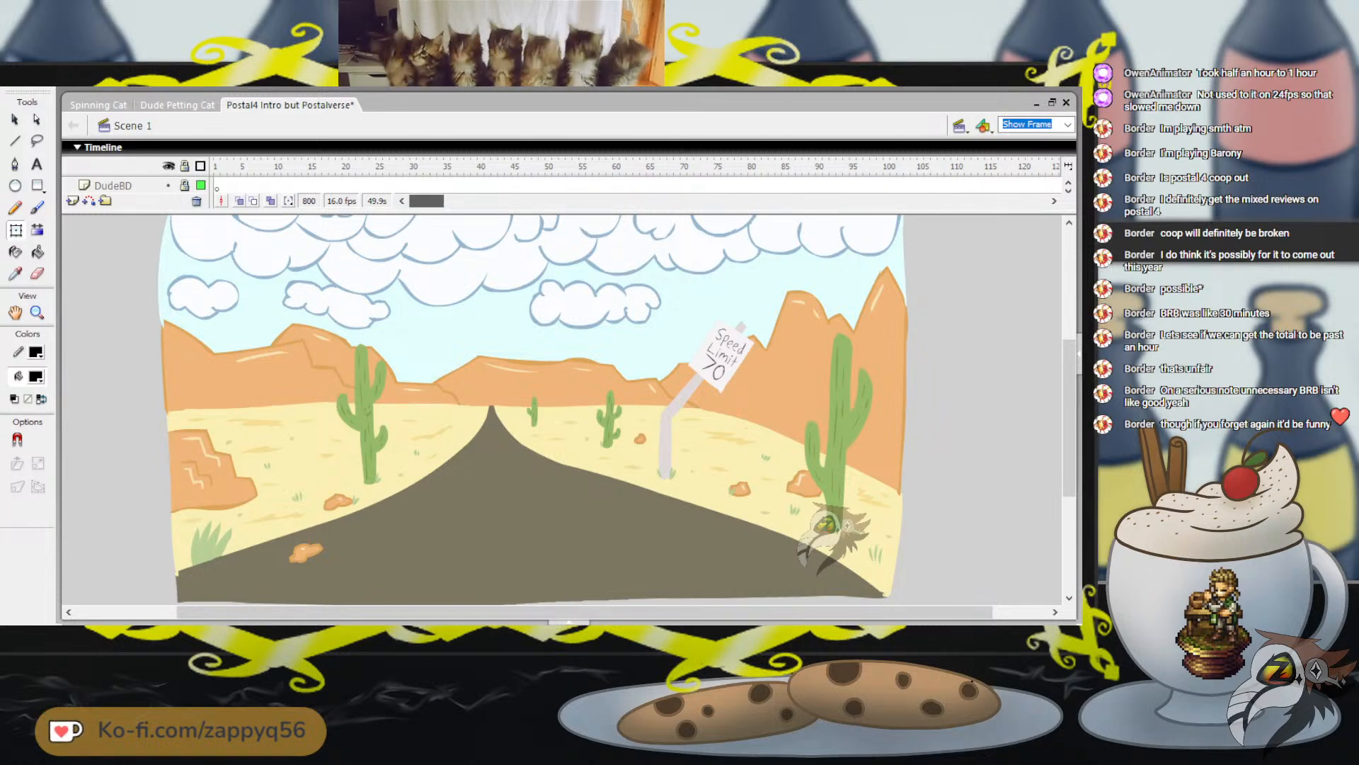
left_click(216, 166)
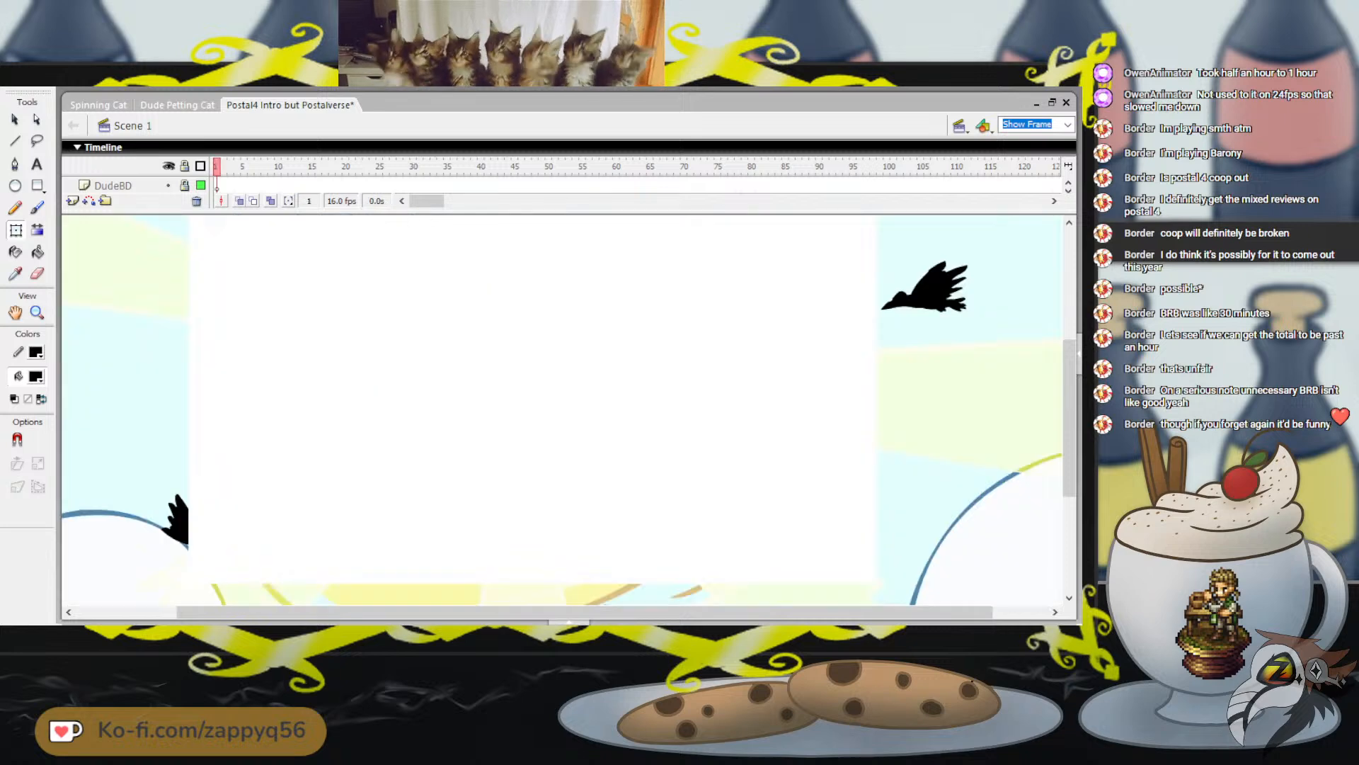
In the Spinning Cat document, brush the cat's round body outline on frame 15 of the Cat layer, between the onion-skinned poses
left_click(98, 105)
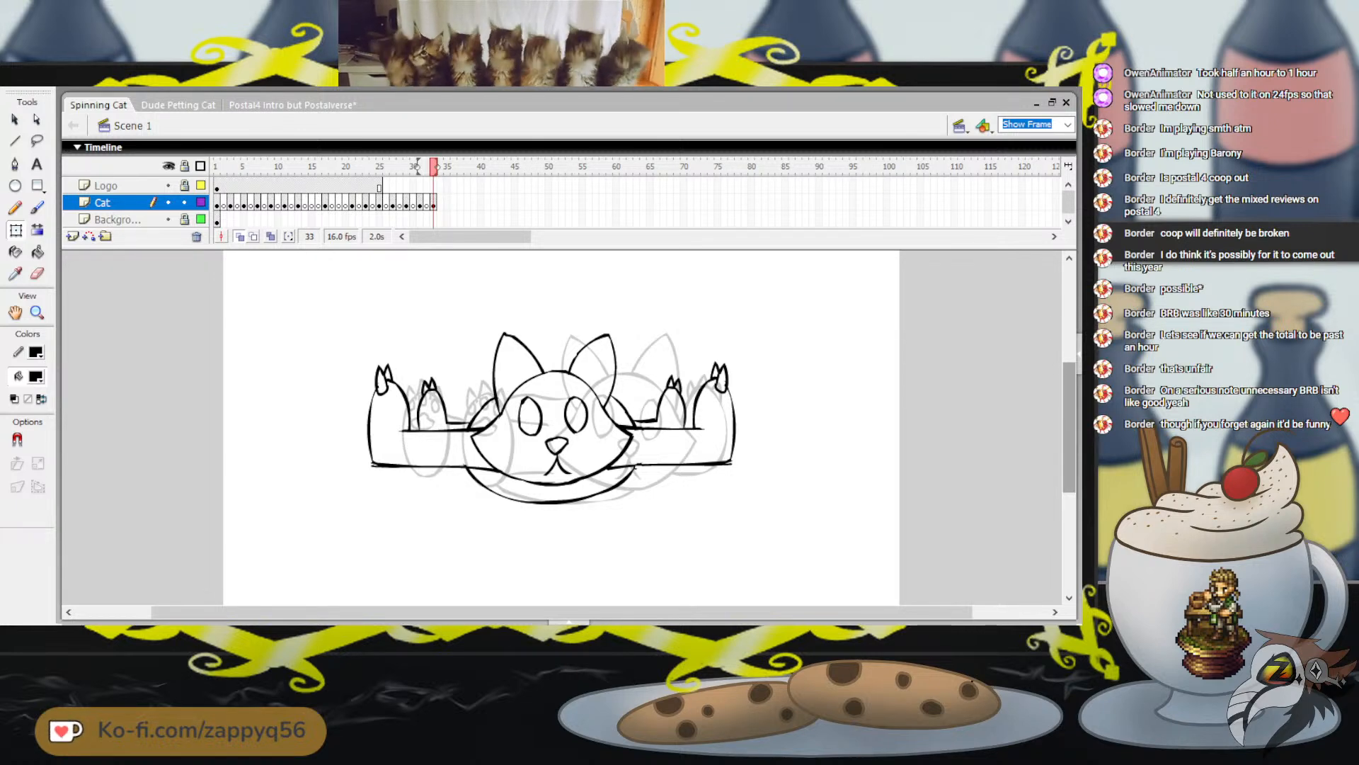
left_click(311, 167)
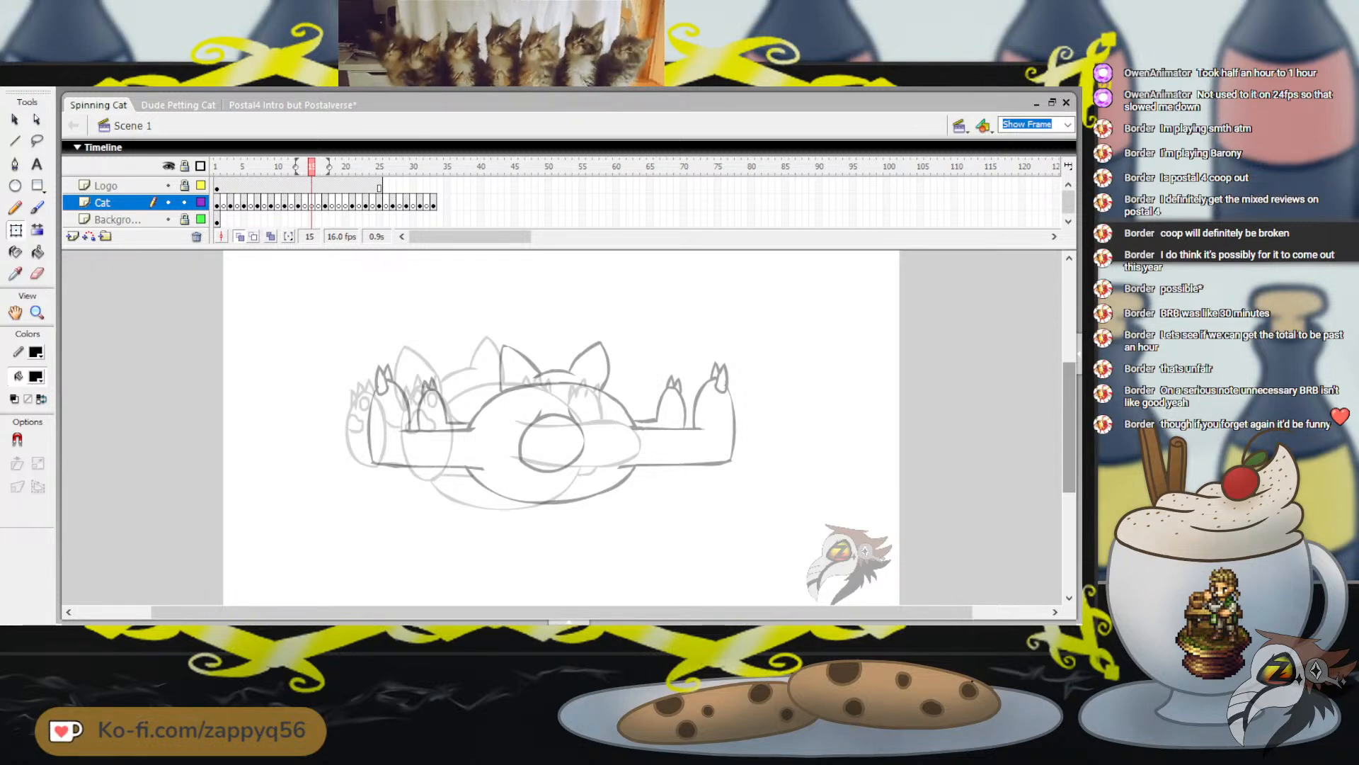
left_click(37, 208)
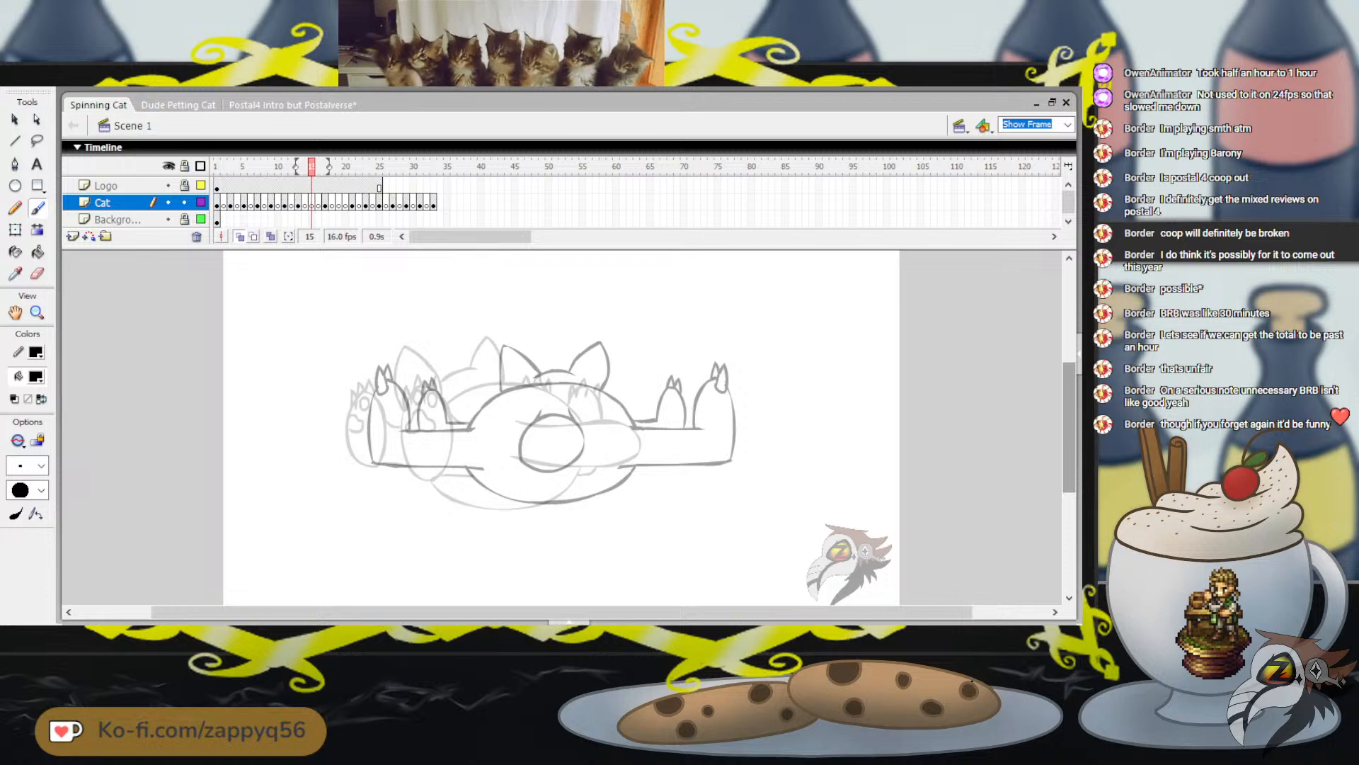
mouse_move(522, 381)
left_mouse_down()
mouse_move(529, 391)
mouse_move(545, 371)
left_mouse_up()
key("ctrl+z")
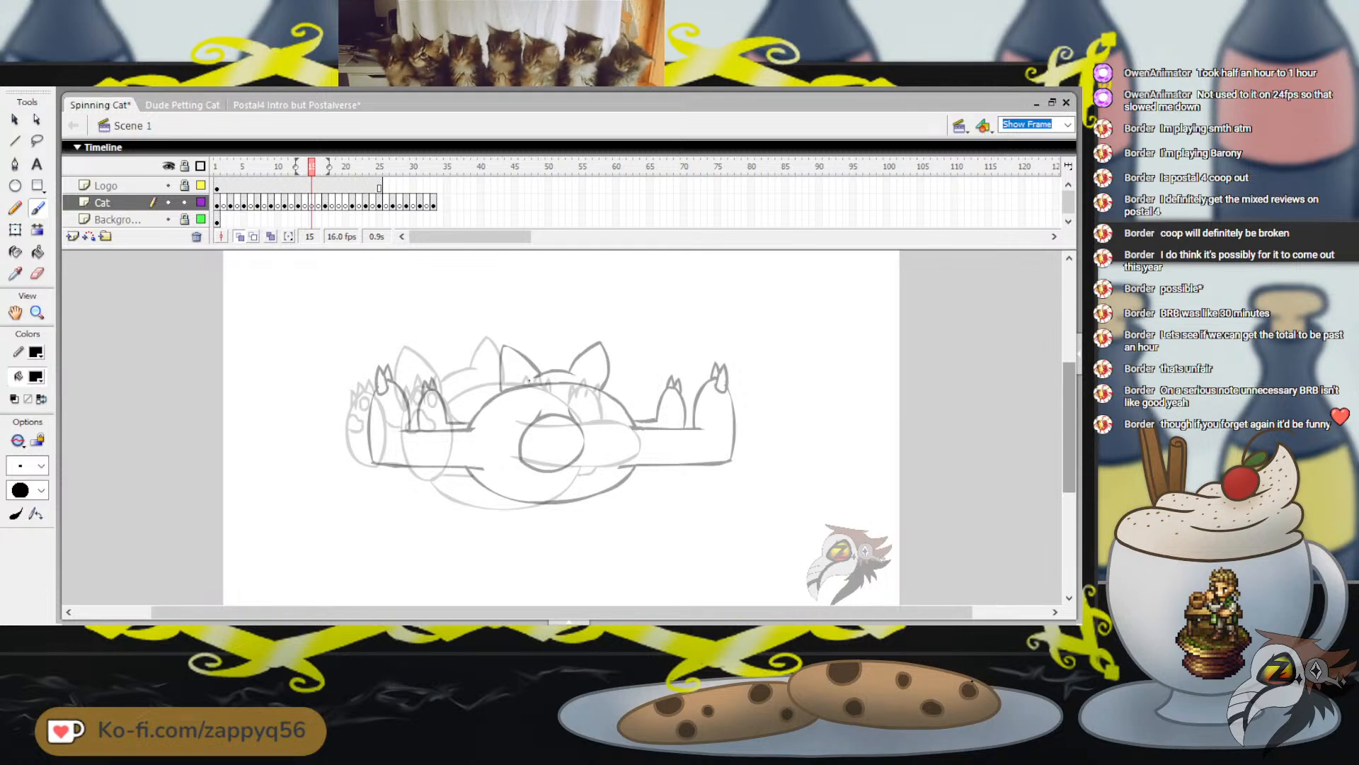
left_click_drag(526, 380, 469, 399)
key("ctrl+z")
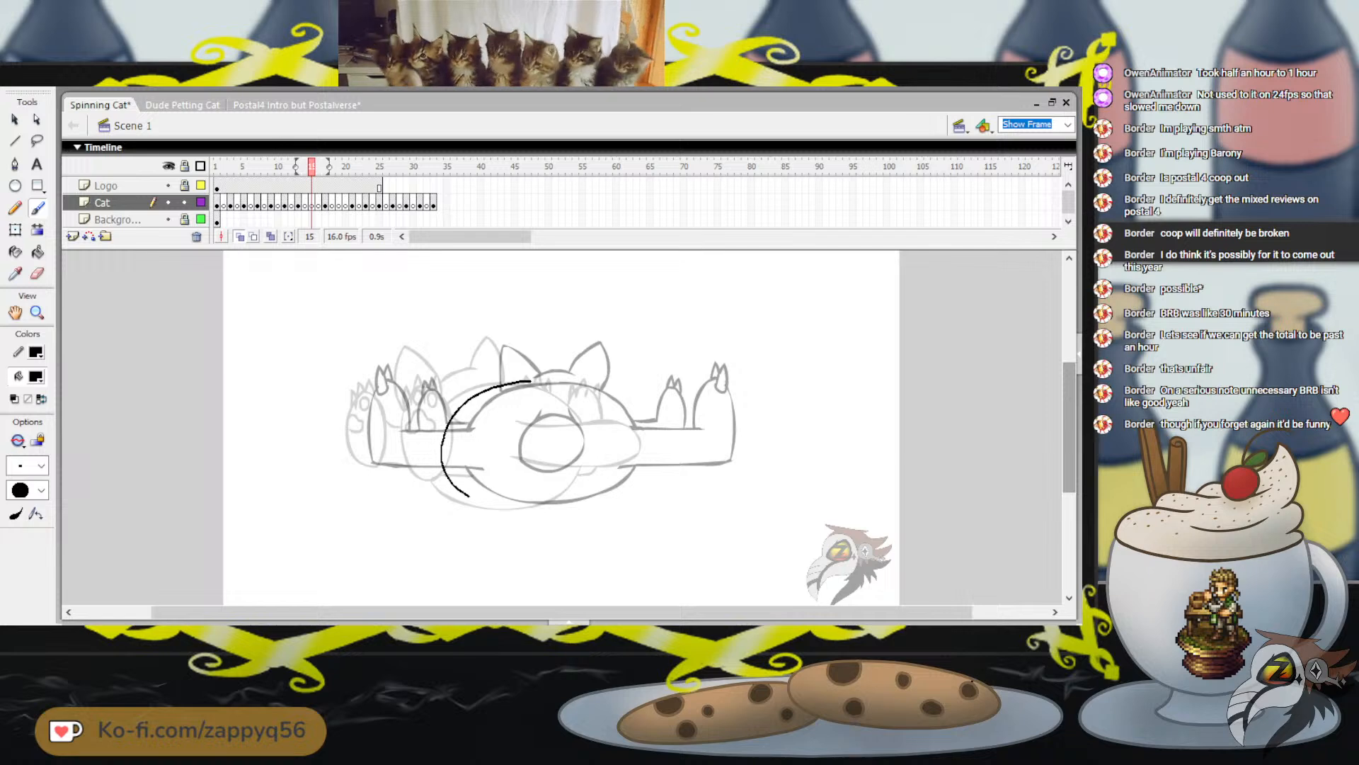
left_click_drag(467, 496, 504, 505)
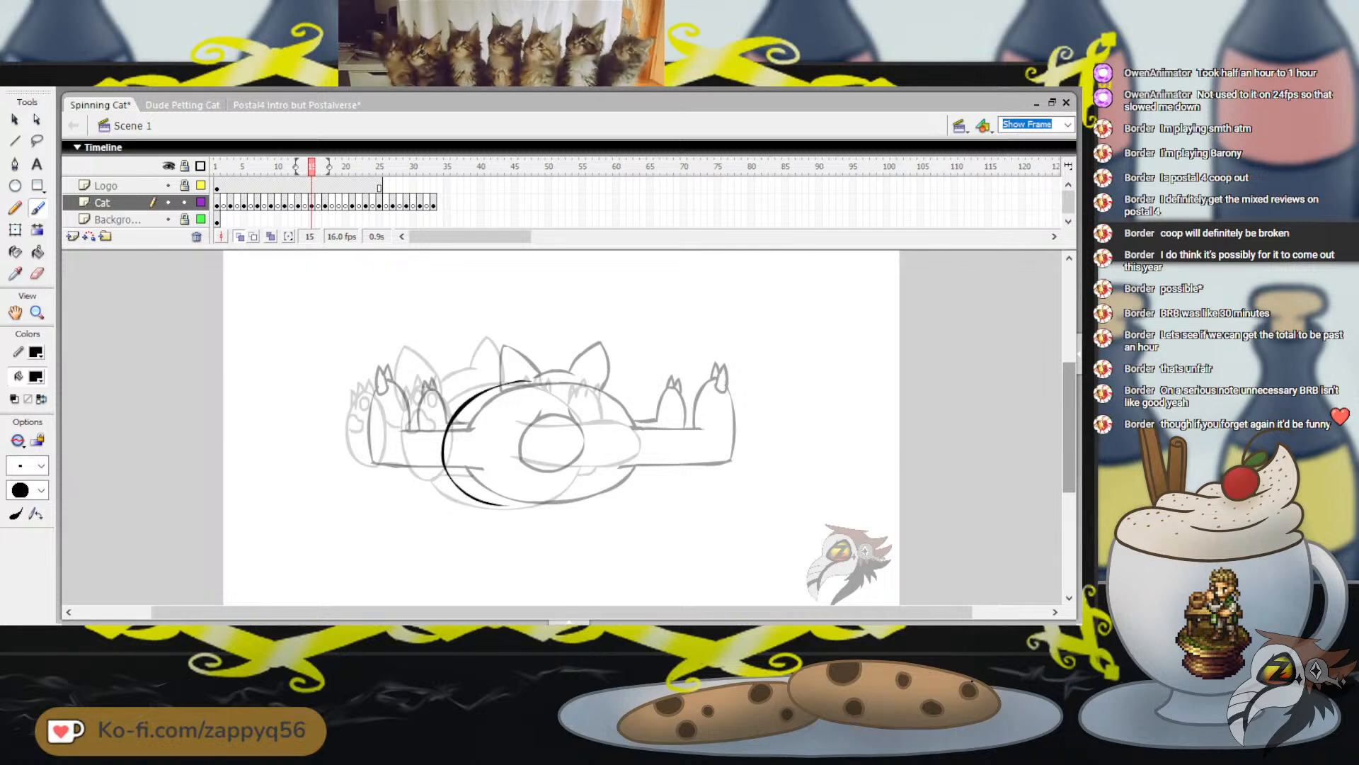
left_click_drag(499, 385, 597, 398)
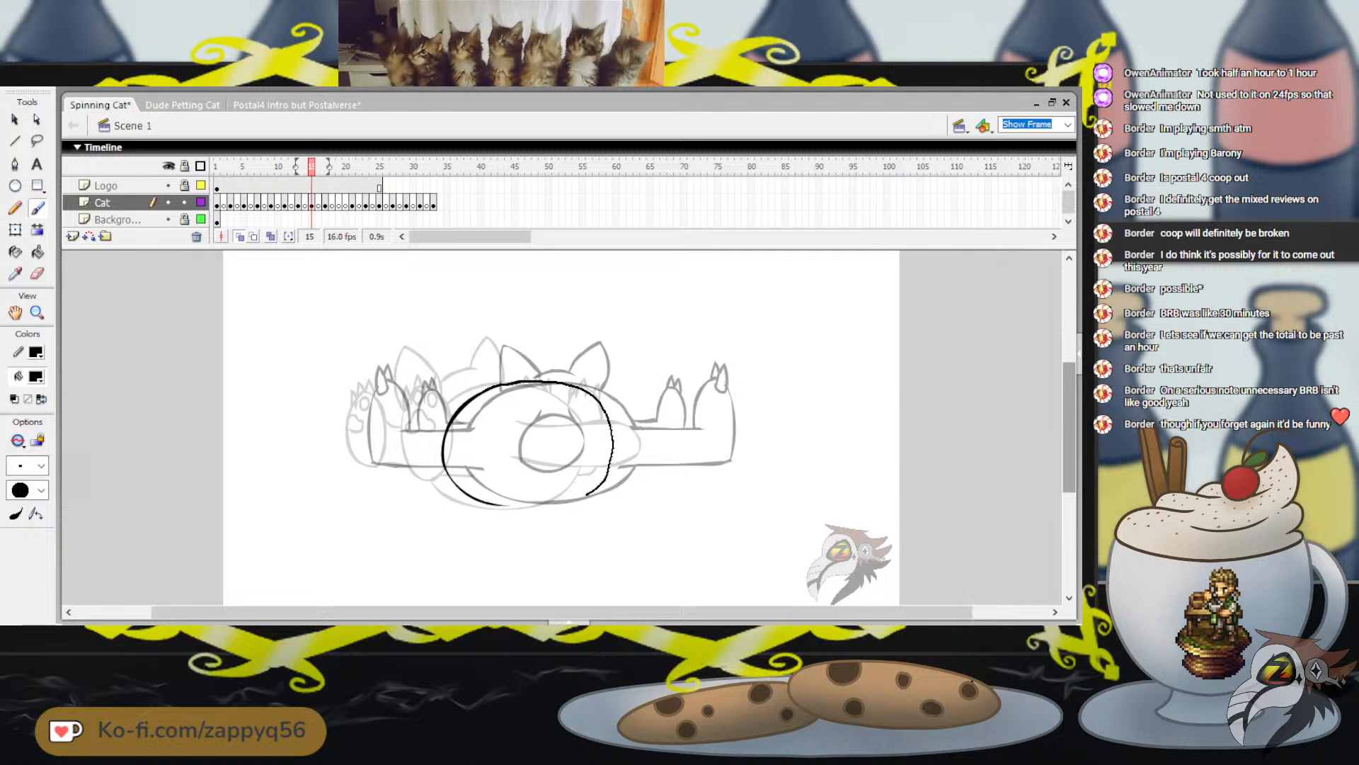
left_click_drag(587, 493, 521, 505)
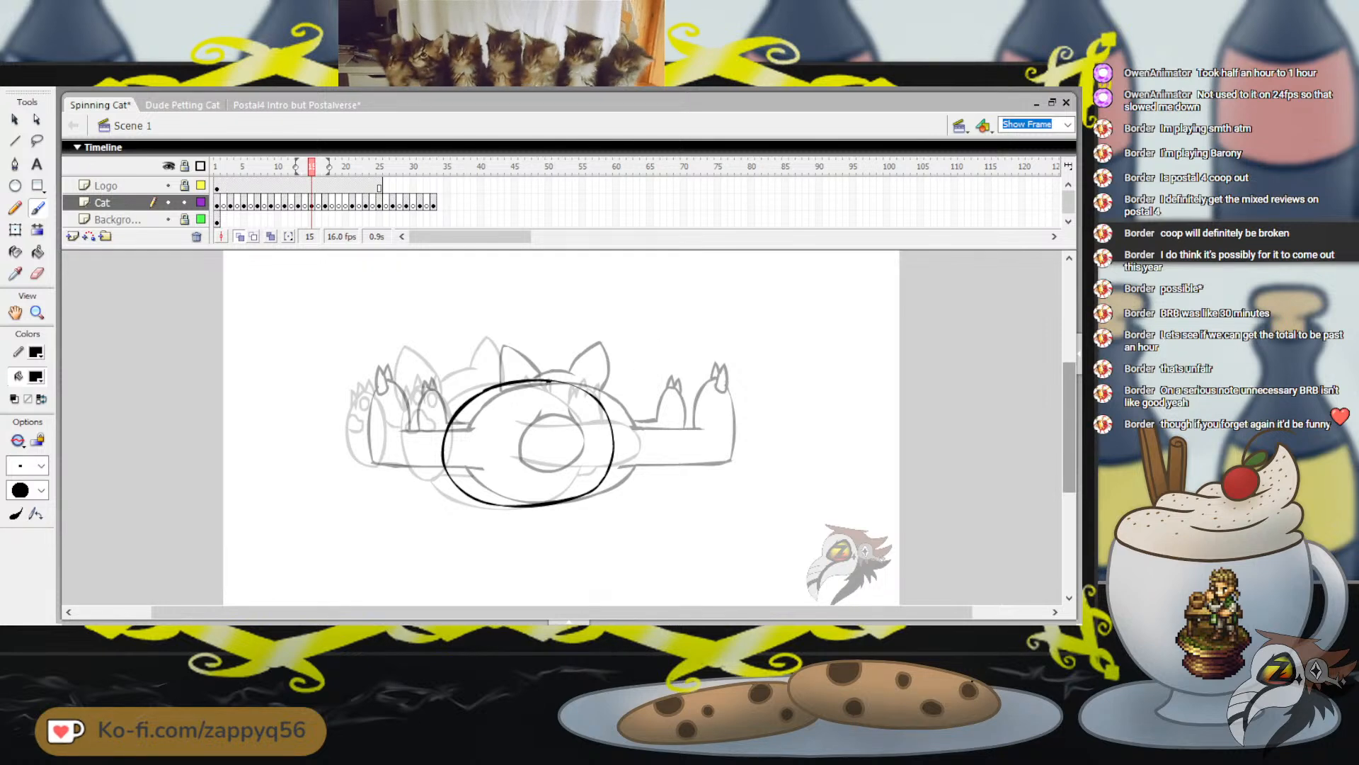
left_click_drag(619, 333, 663, 367)
key("ctrl+z")
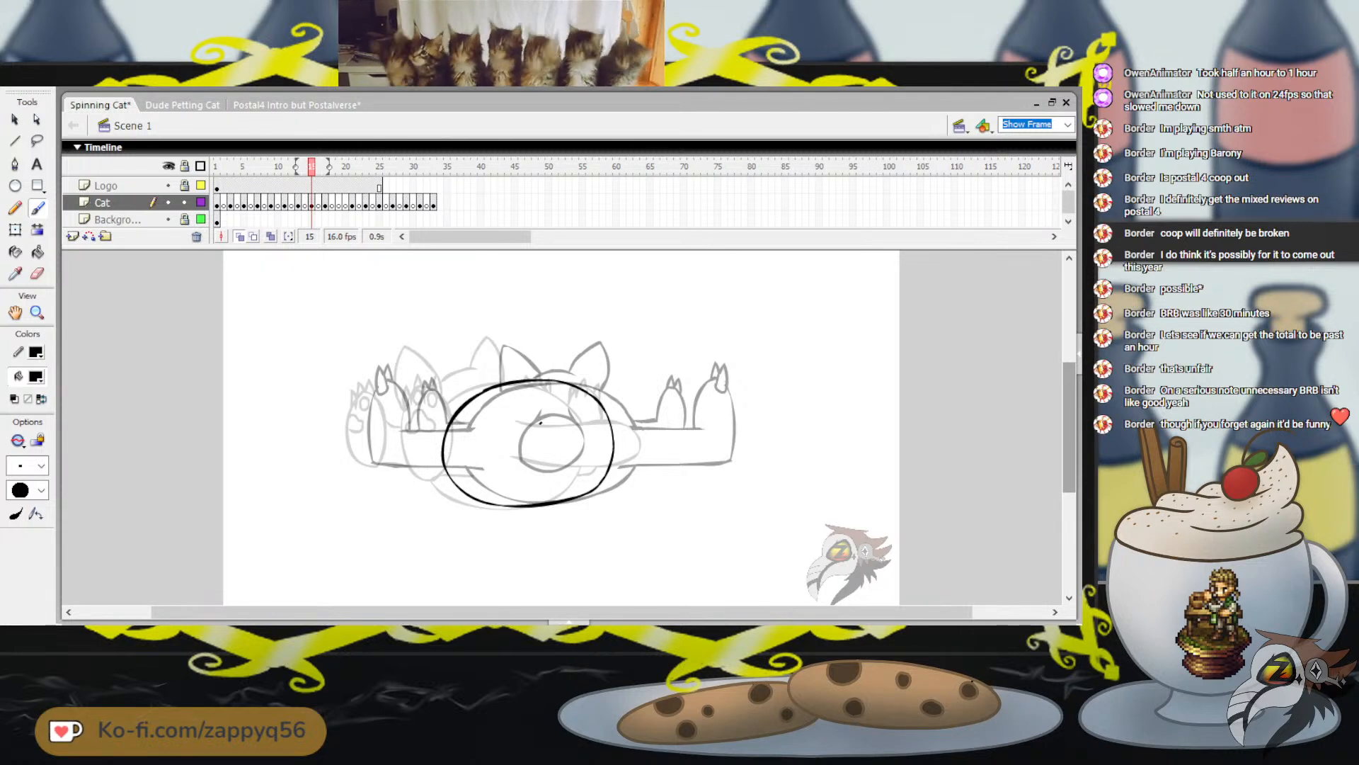
Draw the cat's tail as a rounded shape reaching the body's right edge on frame 15, and check it against neighbouring frames
left_click_drag(540, 421, 574, 425)
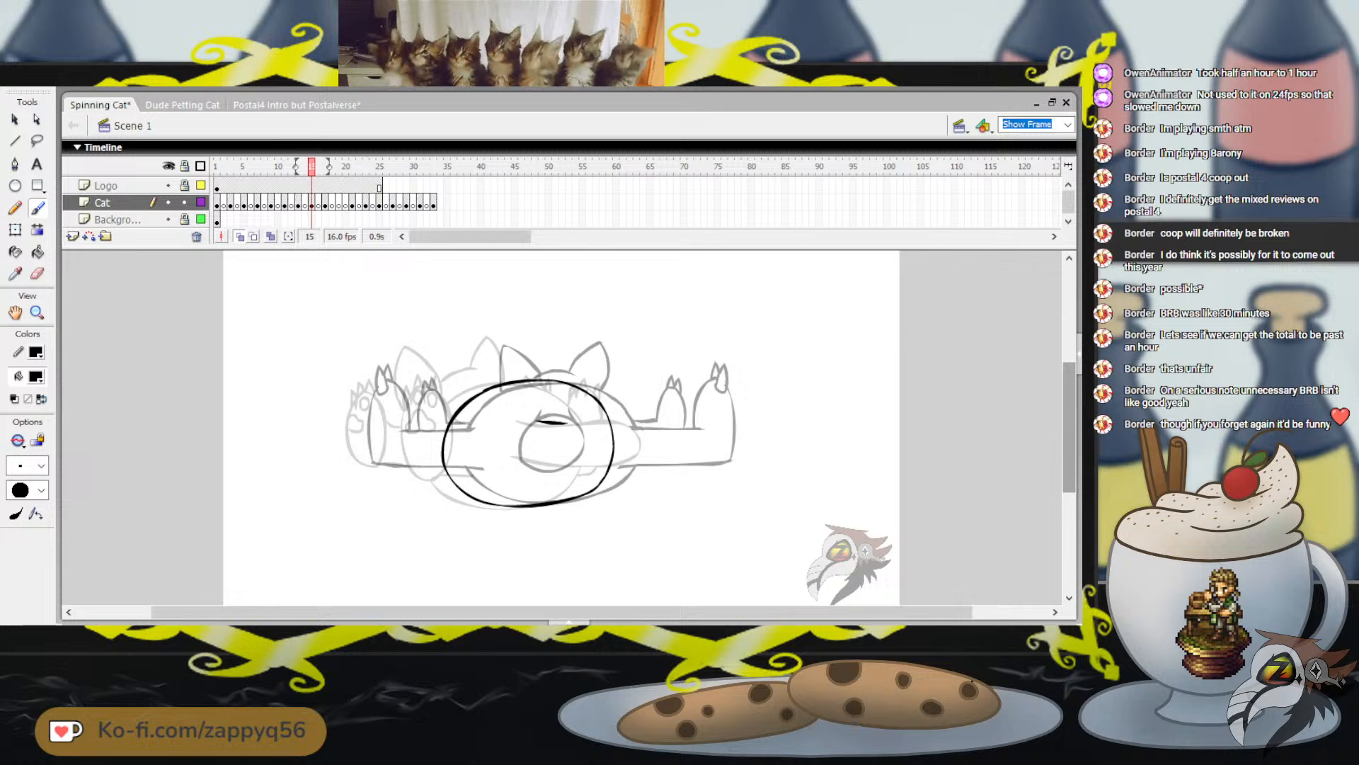
mouse_move(533, 422)
left_mouse_down()
mouse_move(596, 420)
mouse_move(567, 465)
left_mouse_up()
key("ctrl+z")
key("ctrl+z")
key("ctrl+z")
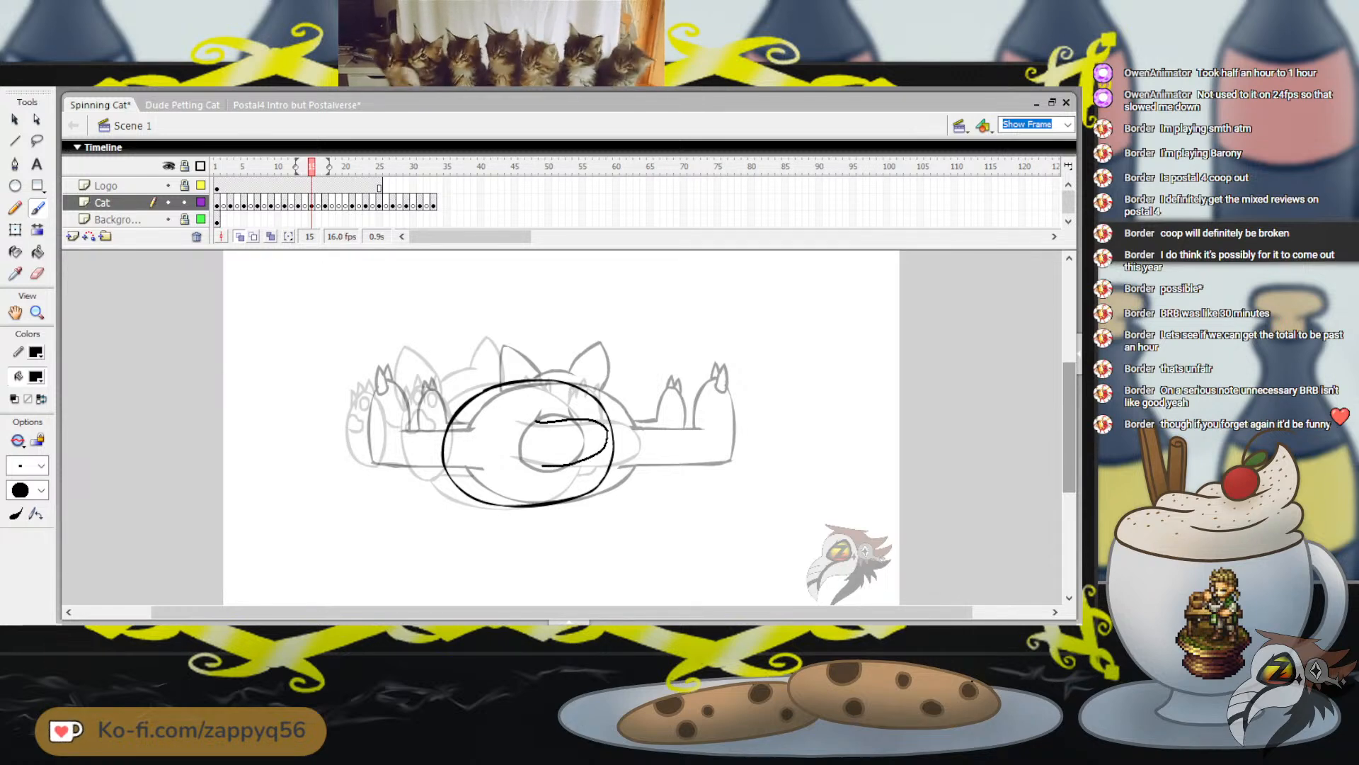
left_click_drag(566, 465, 514, 460)
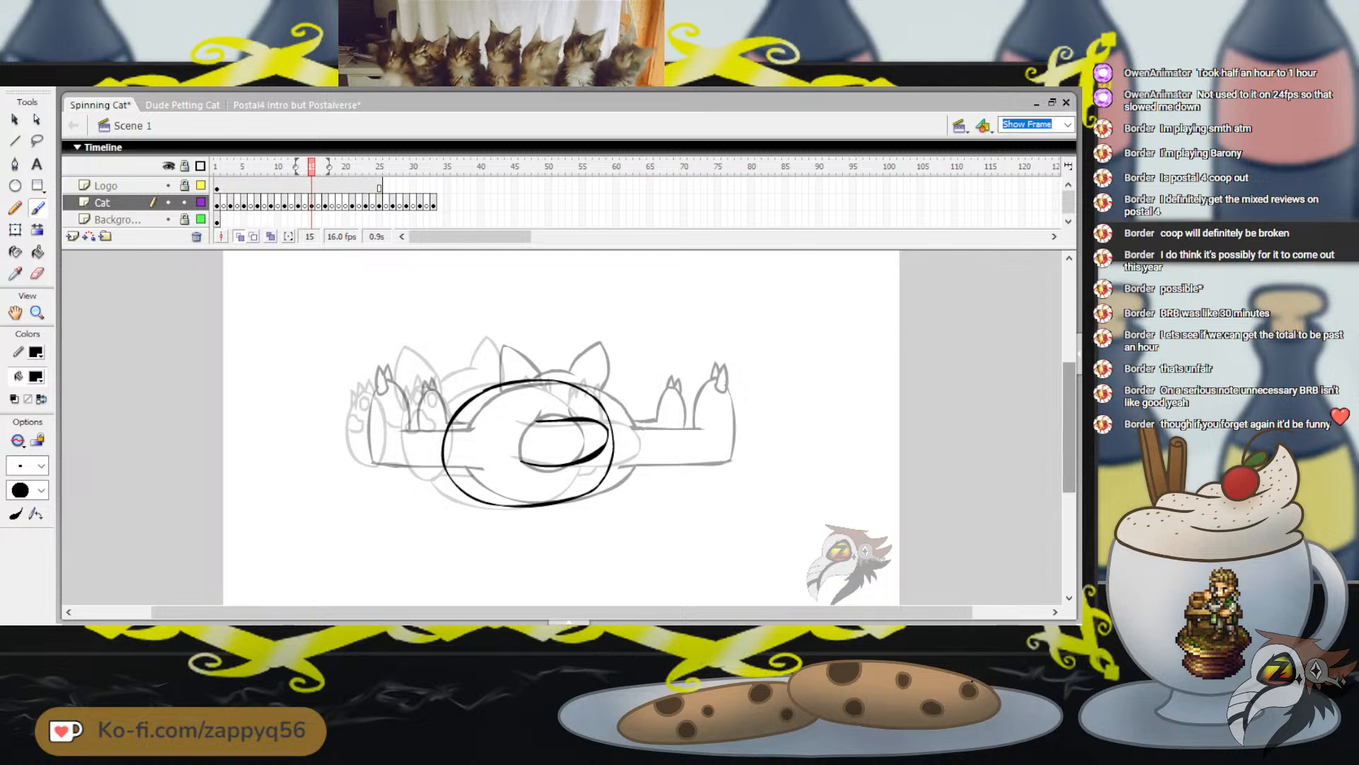
left_click_drag(622, 379, 648, 349)
key("ctrl+z")
mouse_move(312, 166)
left_mouse_down()
mouse_move(291, 166)
mouse_move(325, 167)
left_mouse_up()
key("comma")
key("comma")
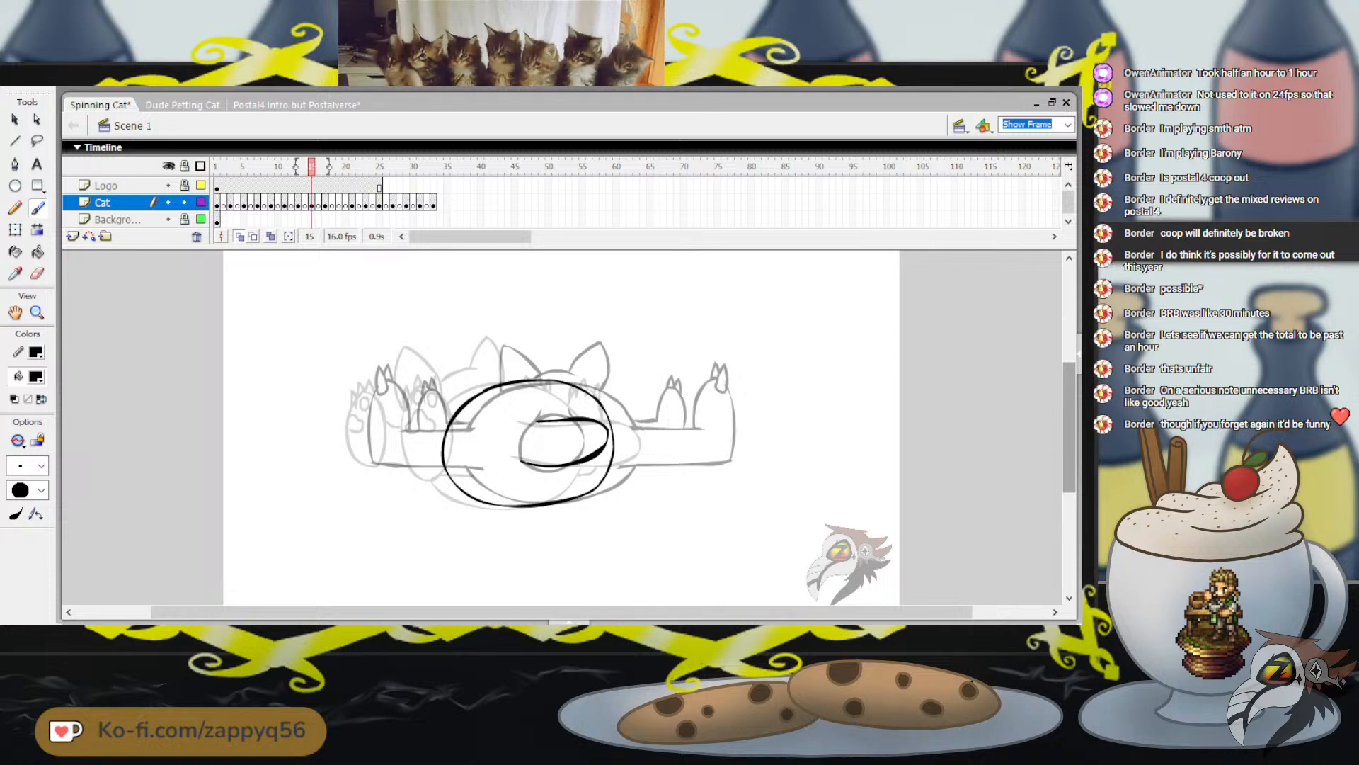
Draw the top of the cat's head and two pointed ears above the body on frame 15
left_click_drag(642, 419, 661, 388)
key("ctrl+z")
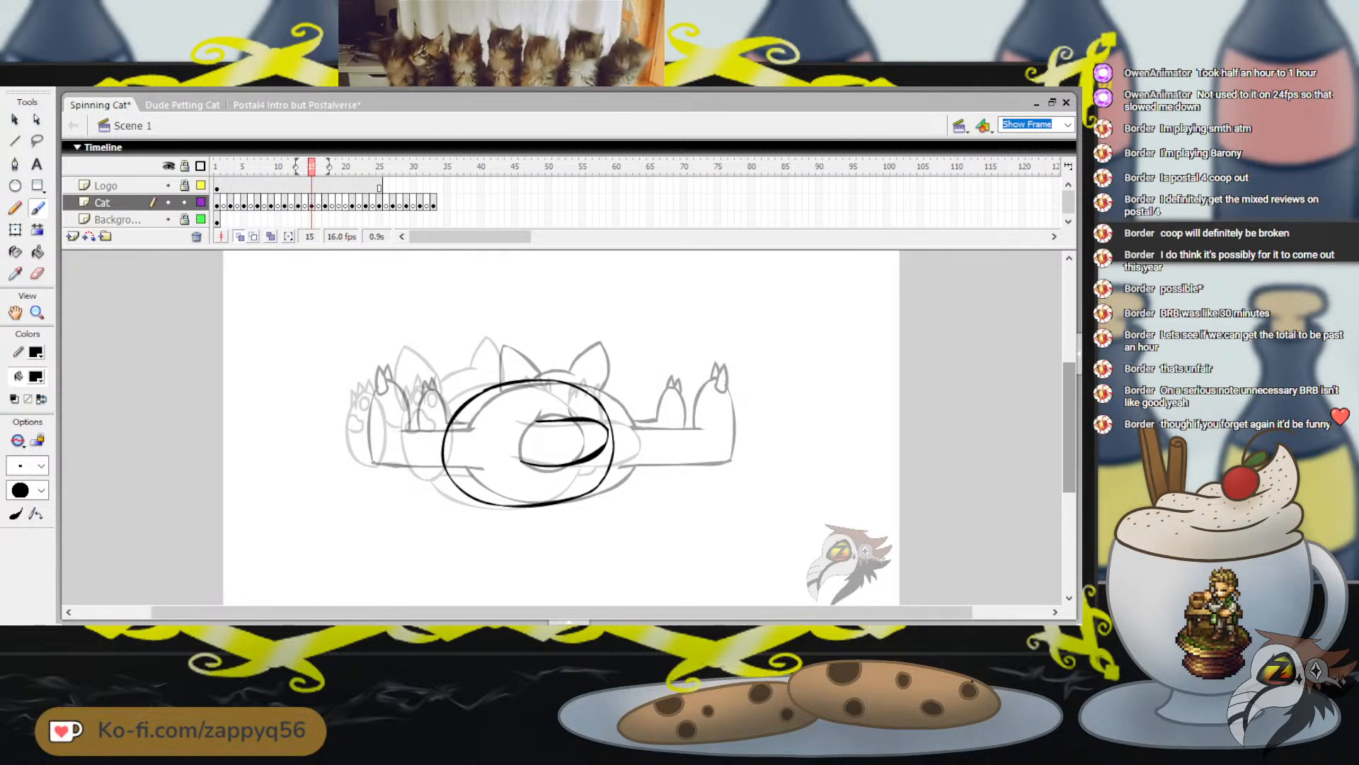
mouse_move(472, 380)
left_mouse_down()
mouse_move(511, 374)
mouse_move(475, 382)
mouse_move(528, 373)
left_mouse_up()
key("ctrl+z")
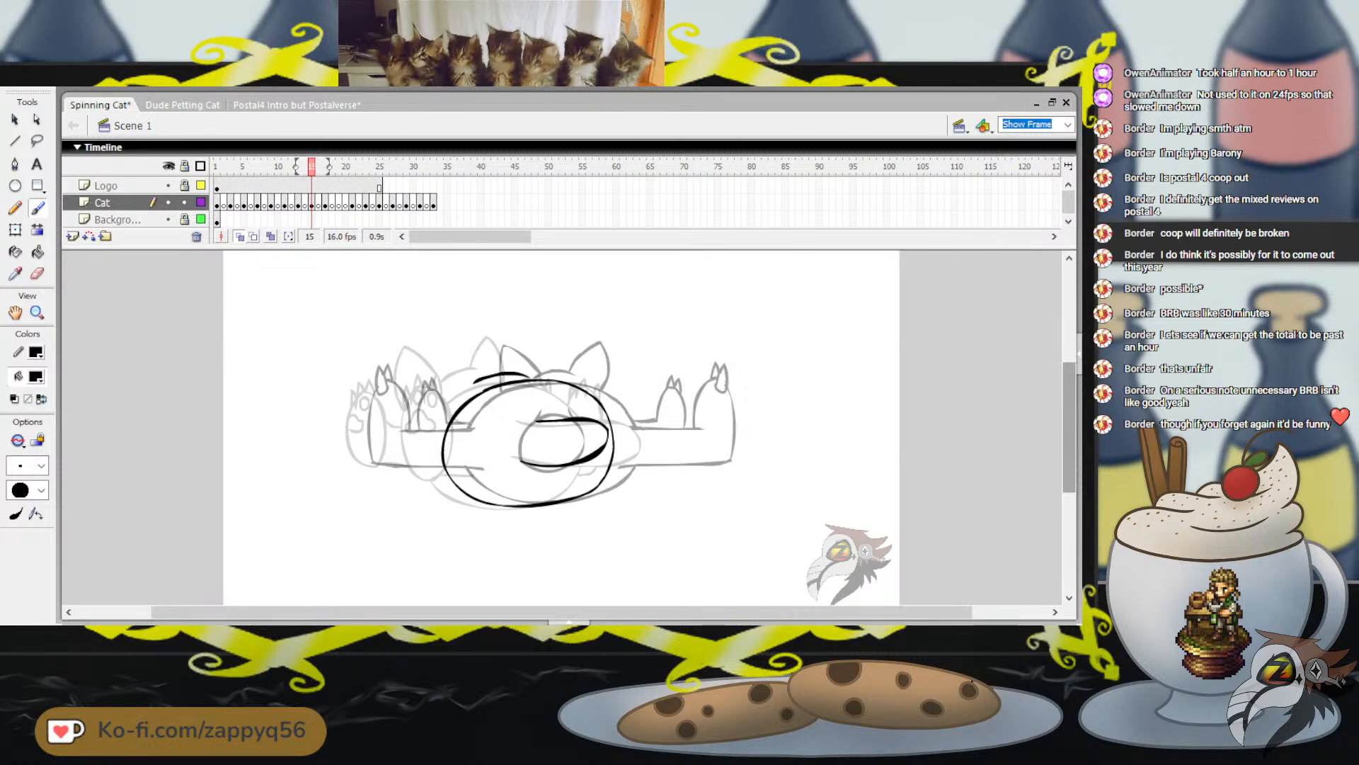
mouse_move(445, 401)
left_mouse_down()
mouse_move(449, 355)
mouse_move(449, 383)
mouse_move(455, 359)
mouse_move(479, 372)
mouse_move(446, 394)
mouse_move(455, 359)
mouse_move(471, 367)
mouse_move(446, 385)
mouse_move(449, 354)
mouse_move(475, 376)
mouse_move(444, 392)
mouse_move(448, 351)
mouse_move(482, 377)
left_mouse_up()
key("ctrl+z")
key("ctrl+z")
key("ctrl+z")
key("ctrl+z")
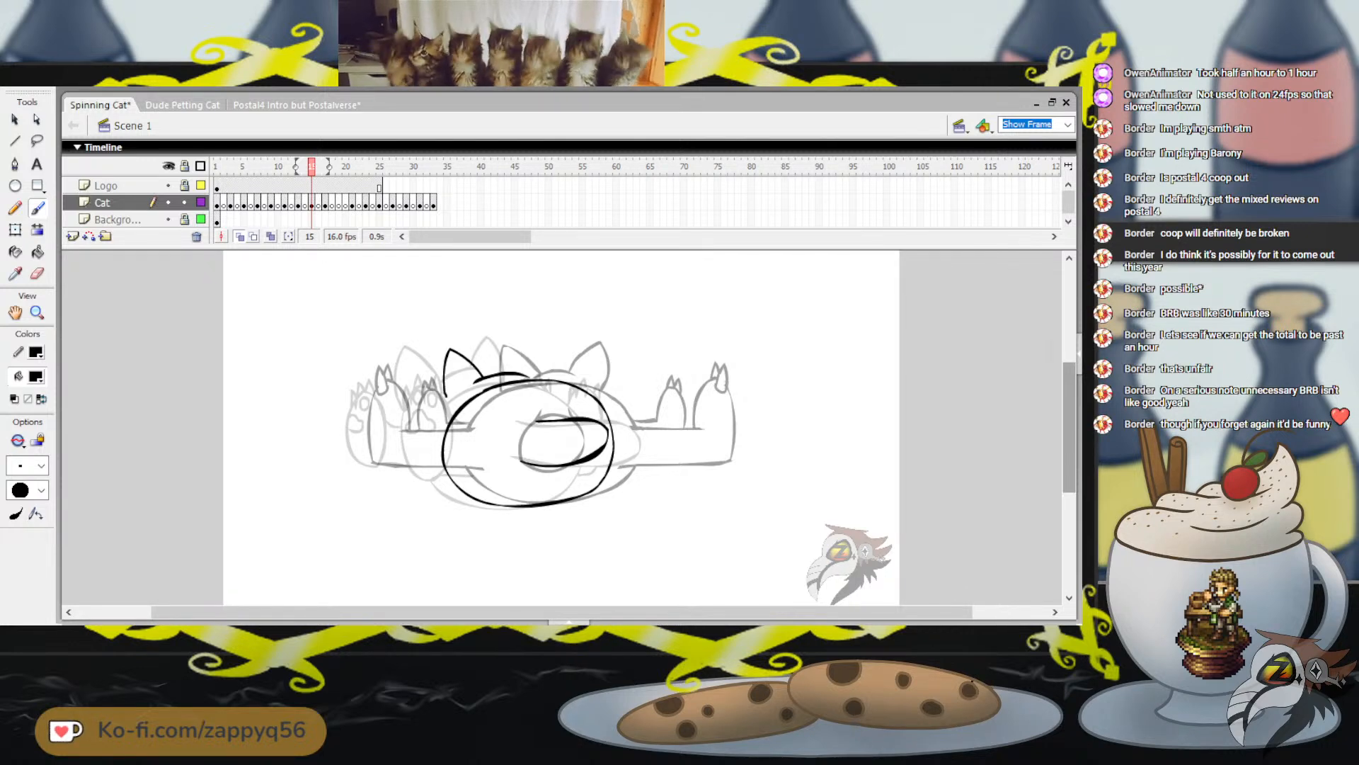
left_click_drag(515, 358, 509, 371)
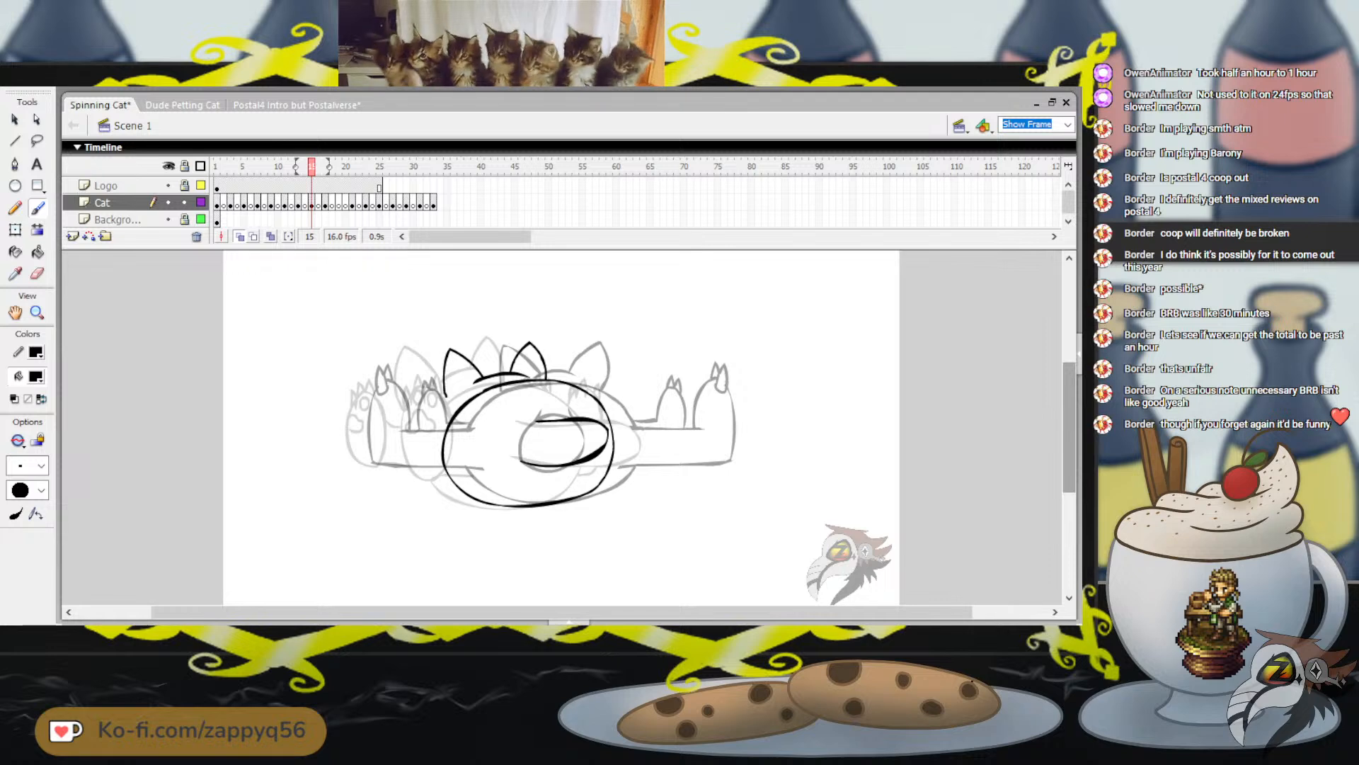
Flip between frame 15 and the two frames before it to compare the cat's pose
key("comma")
key("comma")
key("period")
key("period")
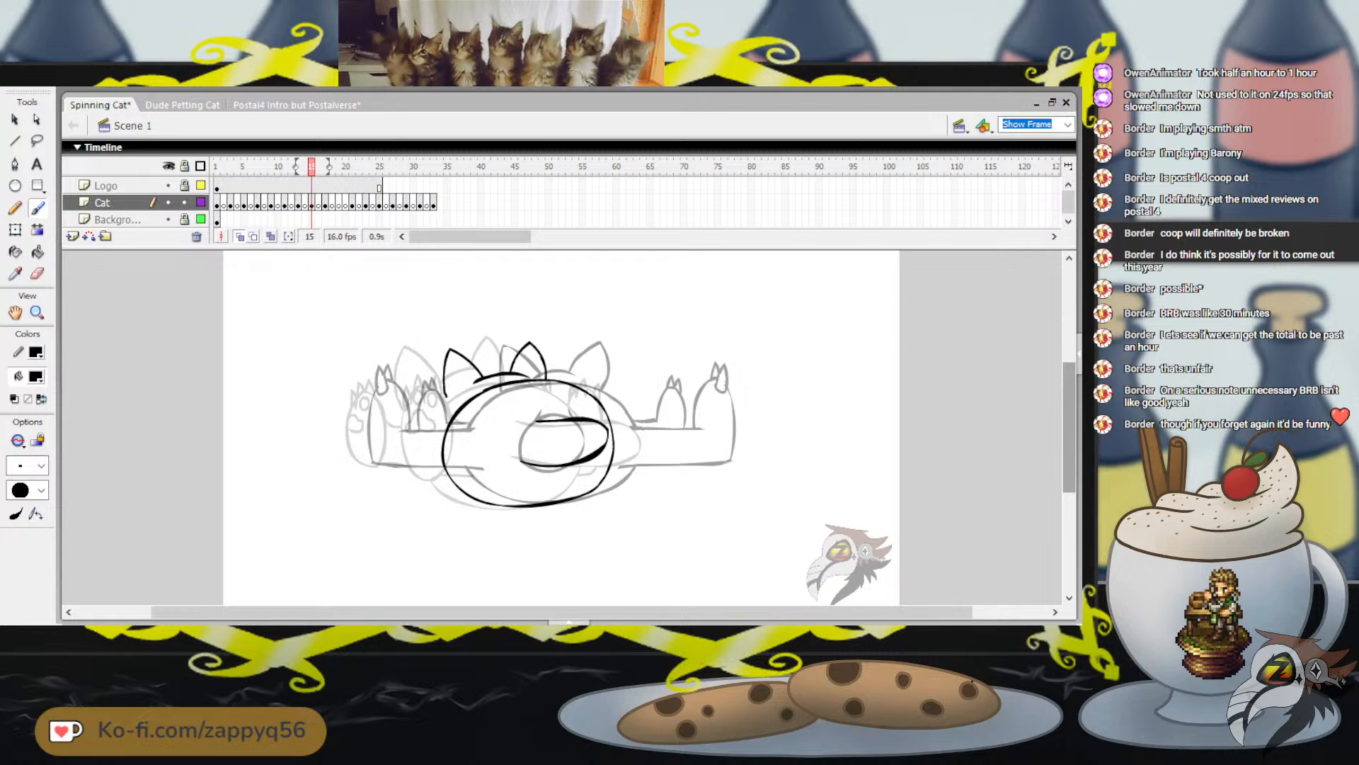
key("comma")
key("comma")
key("period")
key("period")
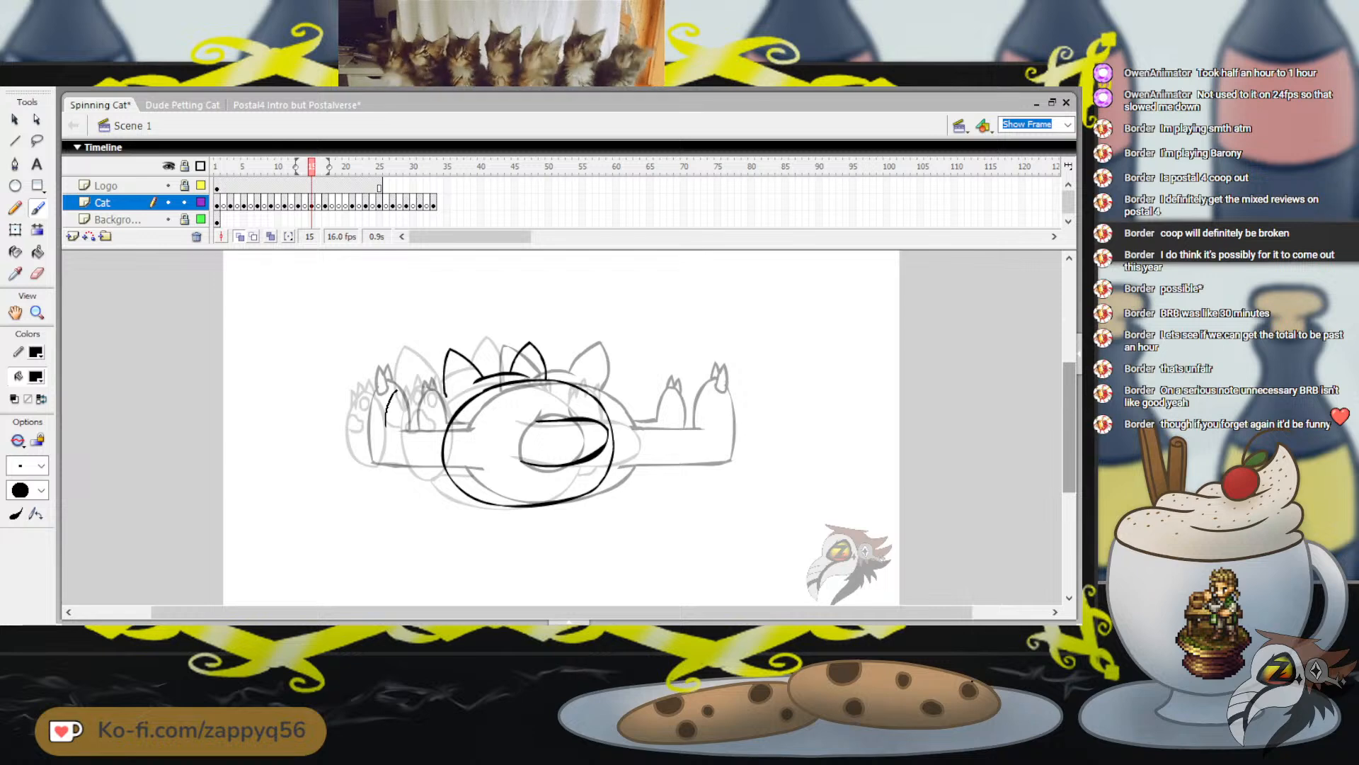
Draw the oval outline of the cat's left foot on frame 15, redoing strokes until the shape fits
left_click_drag(386, 426, 387, 449)
key("ctrl+z")
mouse_move(394, 388)
left_mouse_down()
mouse_move(381, 450)
mouse_move(412, 473)
left_mouse_up()
key("ctrl+z")
mouse_move(391, 388)
left_mouse_down()
mouse_move(381, 434)
mouse_move(413, 465)
left_mouse_up()
key("ctrl+z")
mouse_move(392, 386)
left_mouse_down()
mouse_move(385, 462)
mouse_move(408, 468)
mouse_move(422, 446)
mouse_move(401, 385)
left_mouse_up()
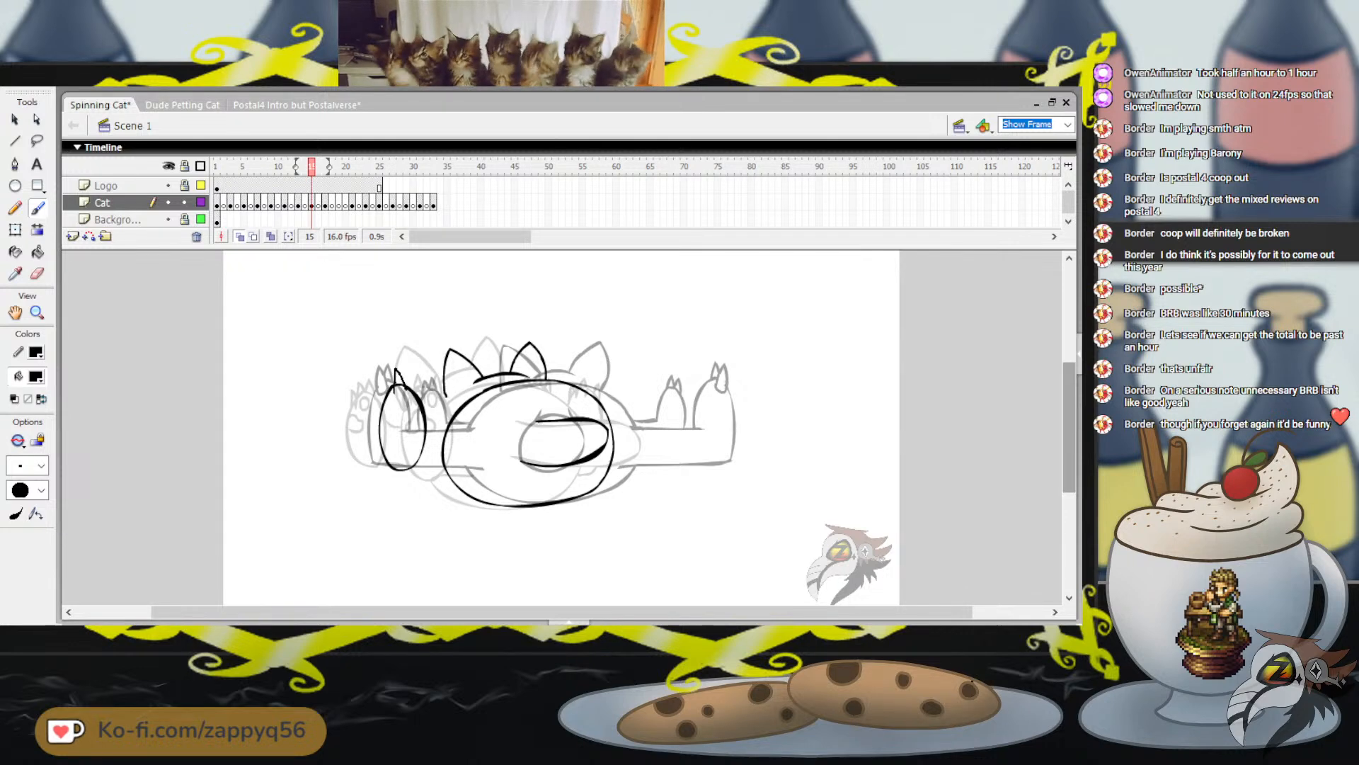
Add the pointed toes to the top of the left foot on frame 15
mouse_move(395, 370)
left_mouse_down()
mouse_move(407, 389)
mouse_move(391, 386)
mouse_move(410, 389)
left_mouse_up()
key("ctrl+z")
key("ctrl+z")
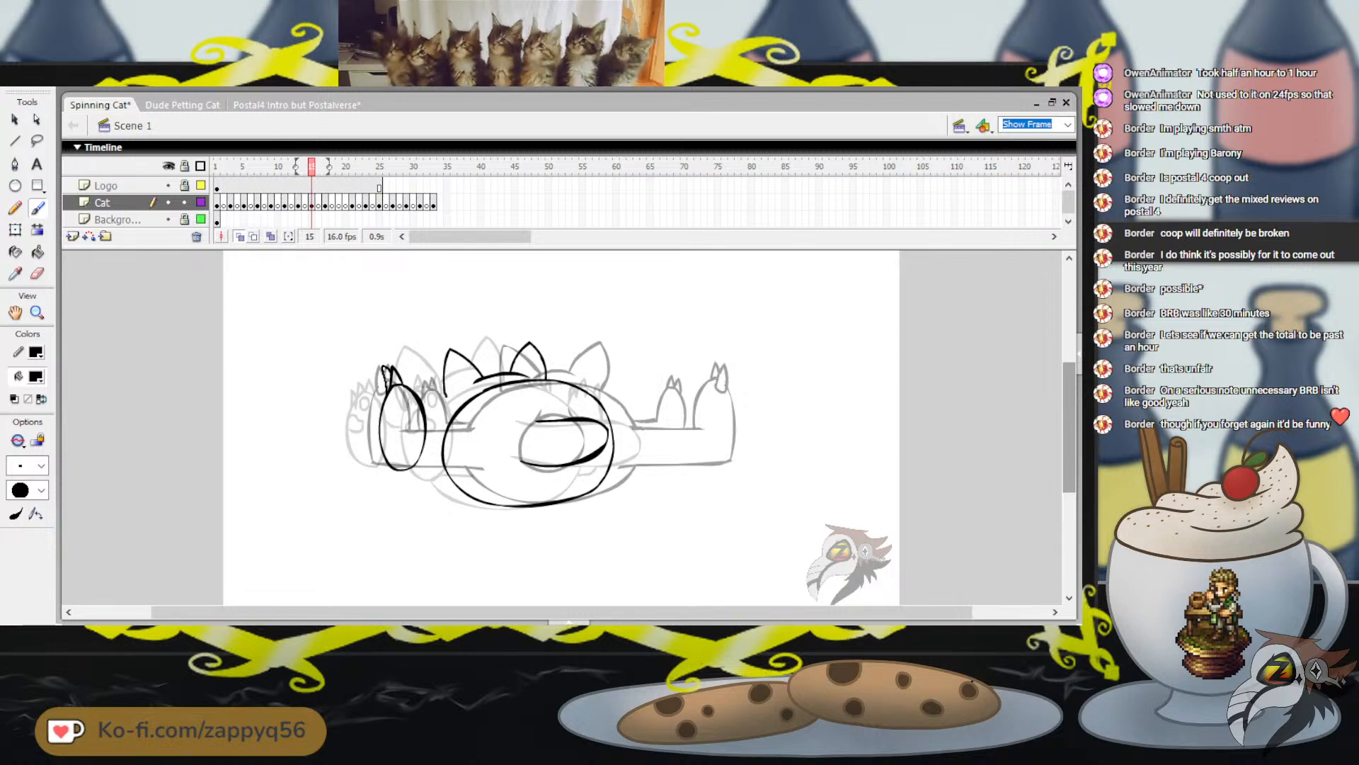
left_click_drag(383, 368, 390, 384)
mouse_move(312, 166)
left_mouse_down()
mouse_move(298, 166)
mouse_move(325, 167)
mouse_move(311, 166)
left_mouse_up()
Draw the paw pad details inside the left edge of the left foot on frame 15
left_click_drag(417, 361, 415, 349)
key("ctrl+z")
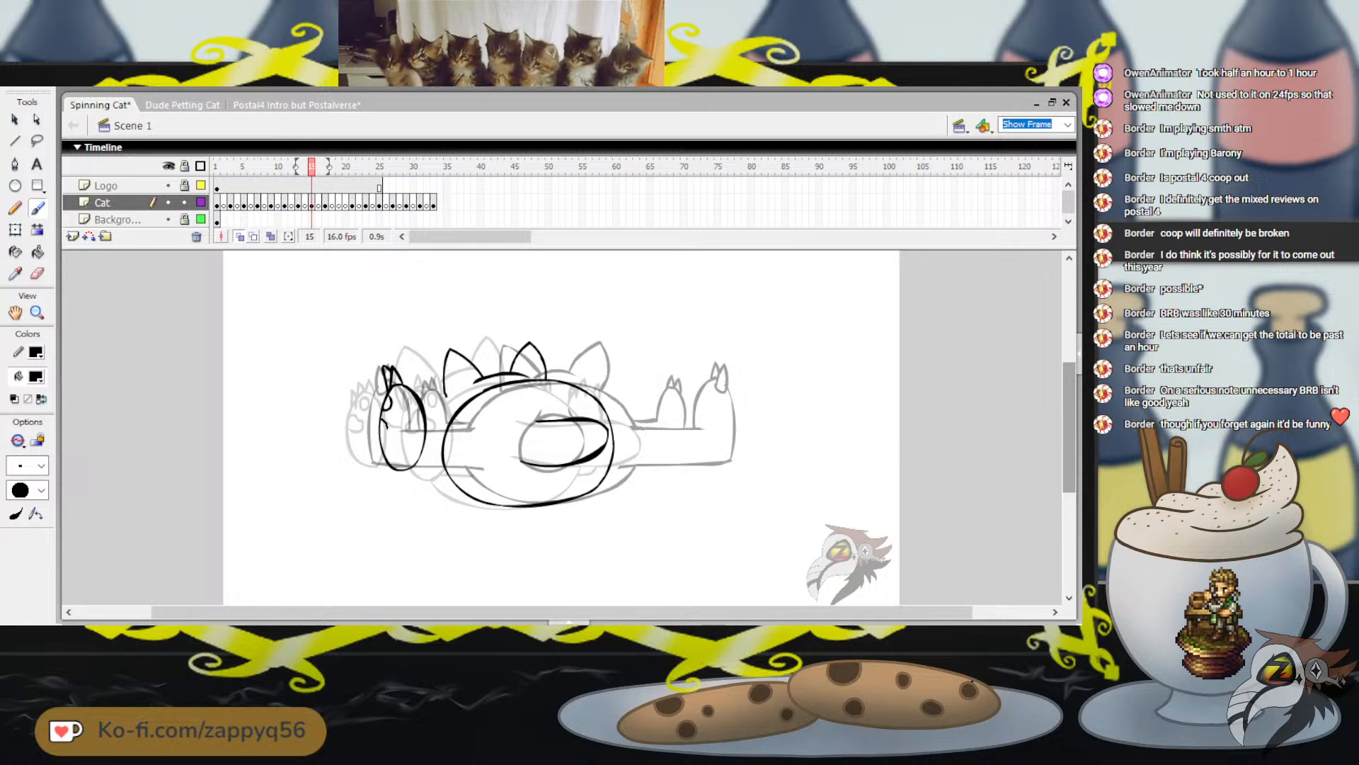
key("ctrl+z")
key("ctrl+z")
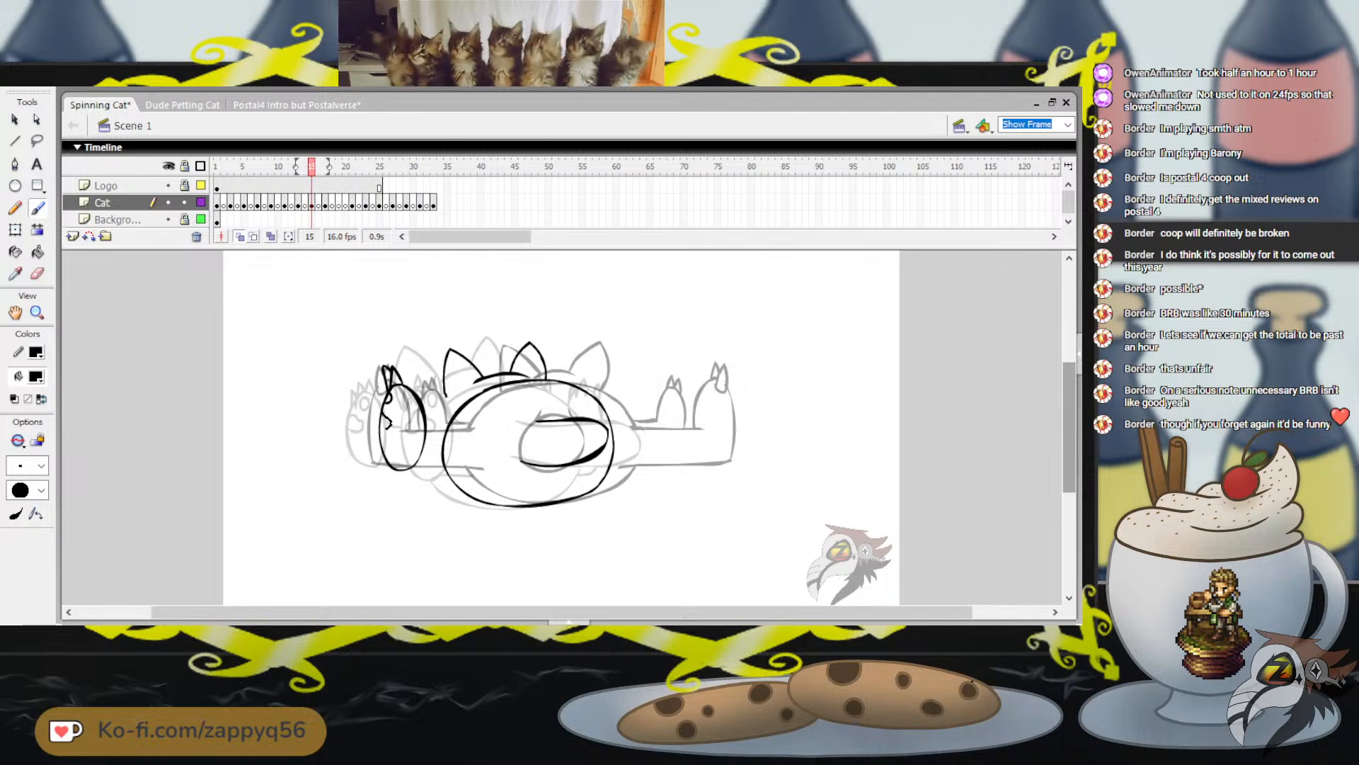
left_click_drag(388, 427, 382, 429)
left_click_drag(424, 342, 440, 342)
key("ctrl+z")
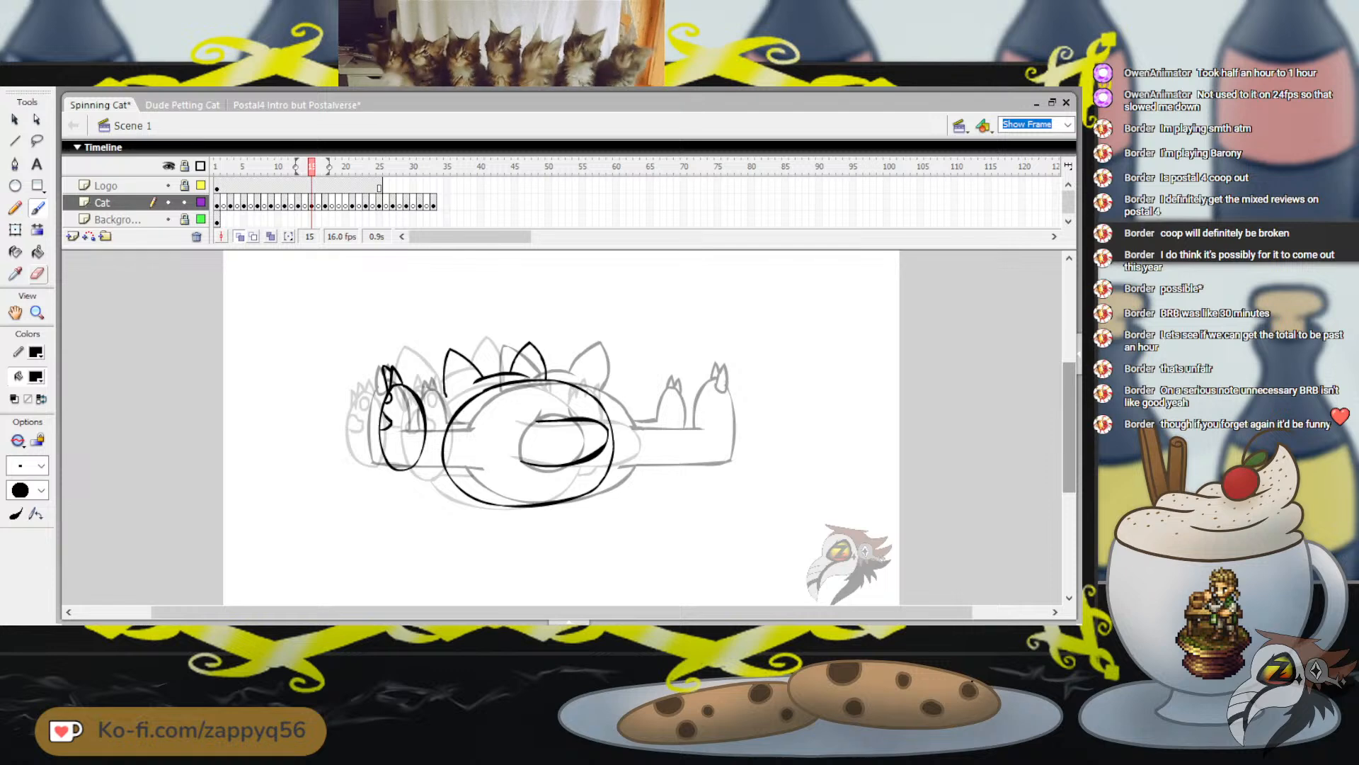
Toggle the panel display and collapse the side and bottom panels to leave a wide stage area
key("F4")
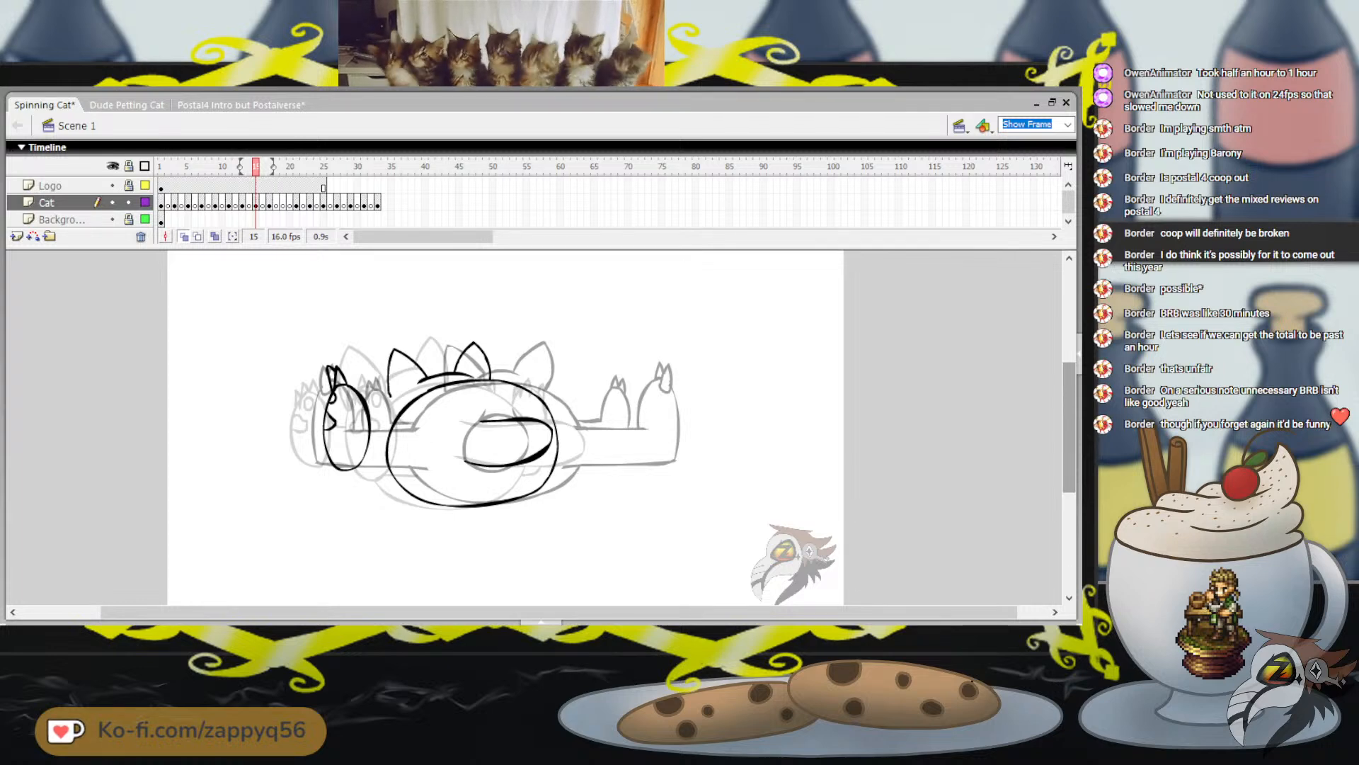
key("F4")
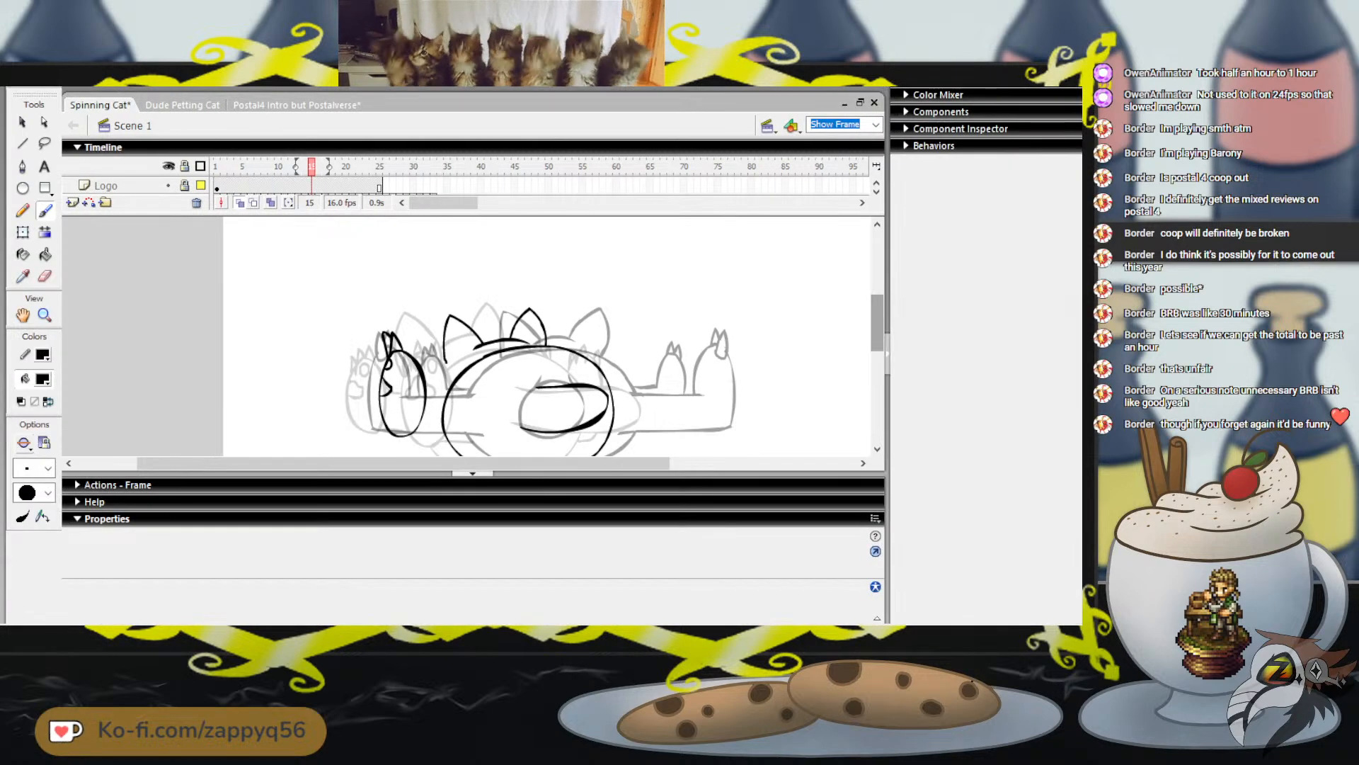
left_click(888, 354)
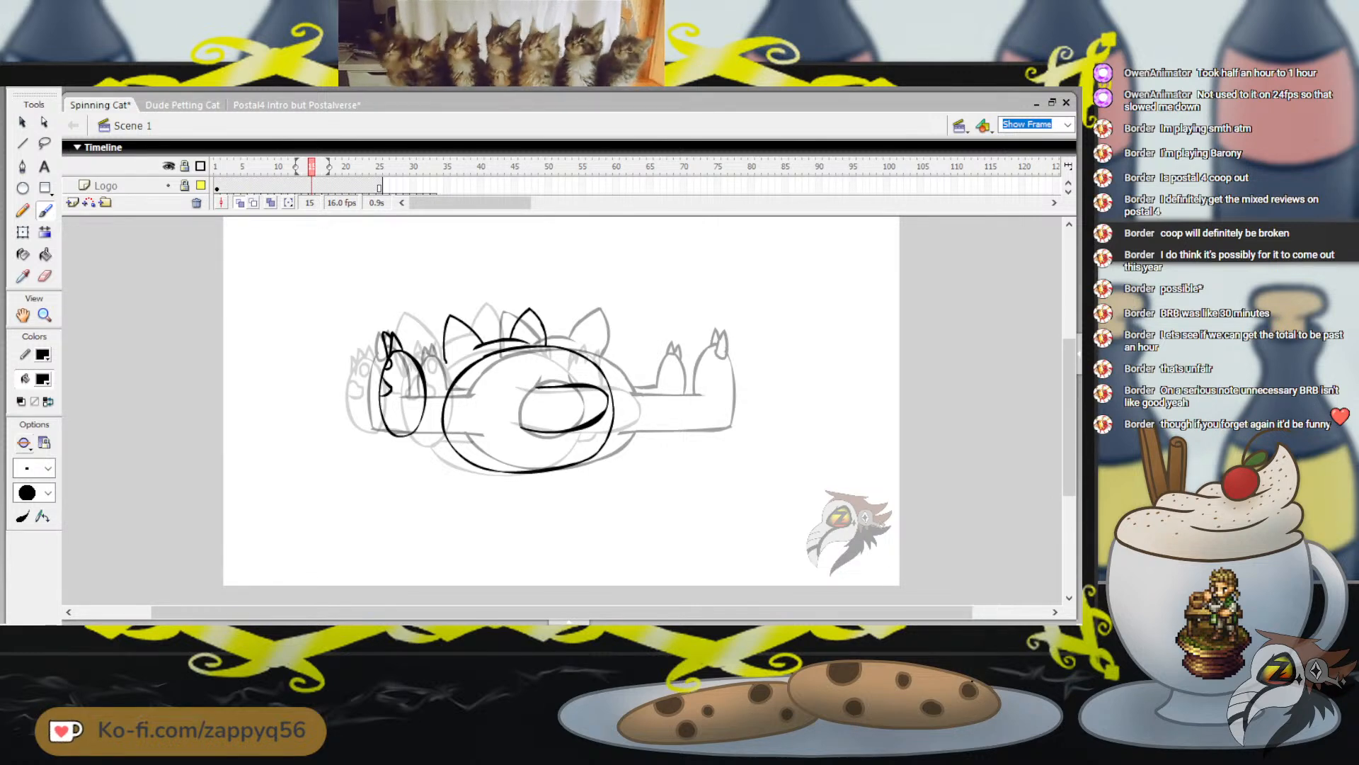
Try scaling the left foot down slightly on frame 15 and nudging it into alignment with the onion-skinned poses
key("q")
left_click(419, 368)
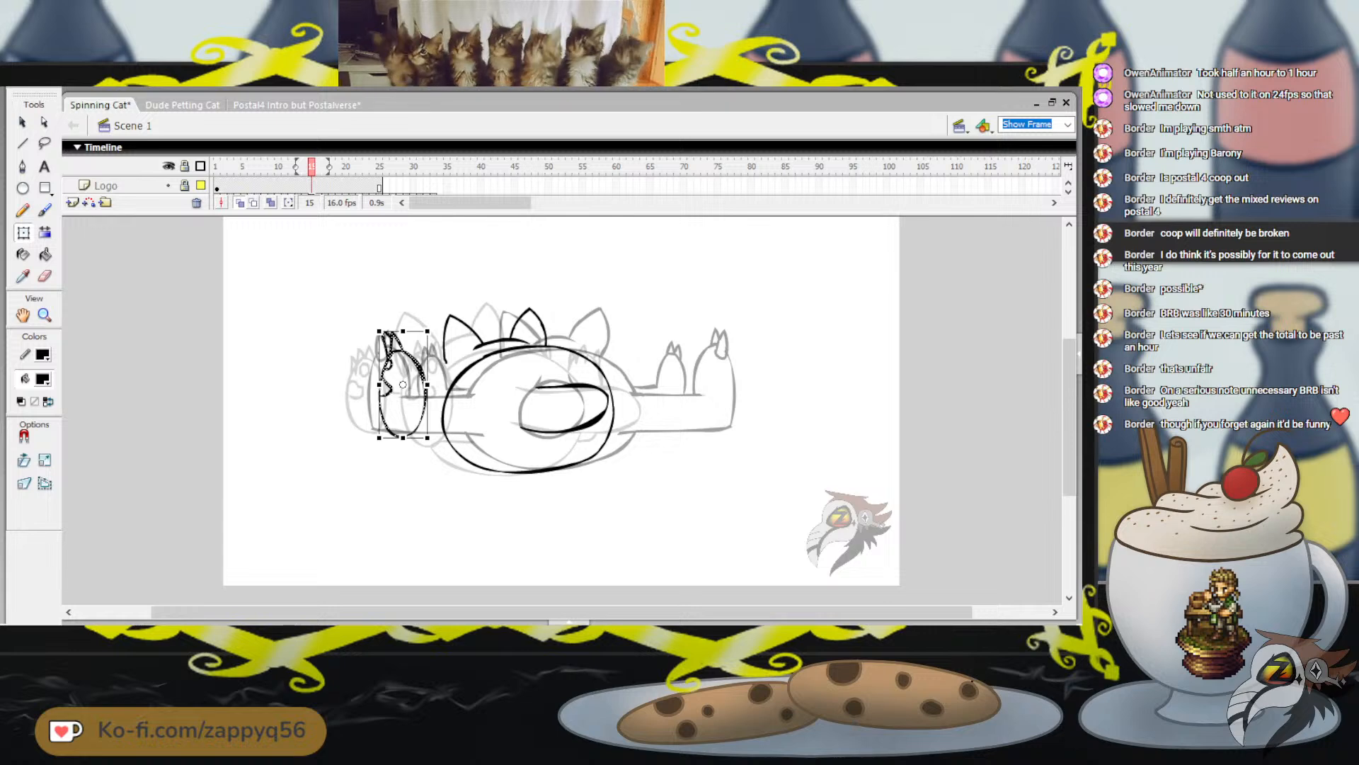
left_click_drag(428, 330, 425, 338)
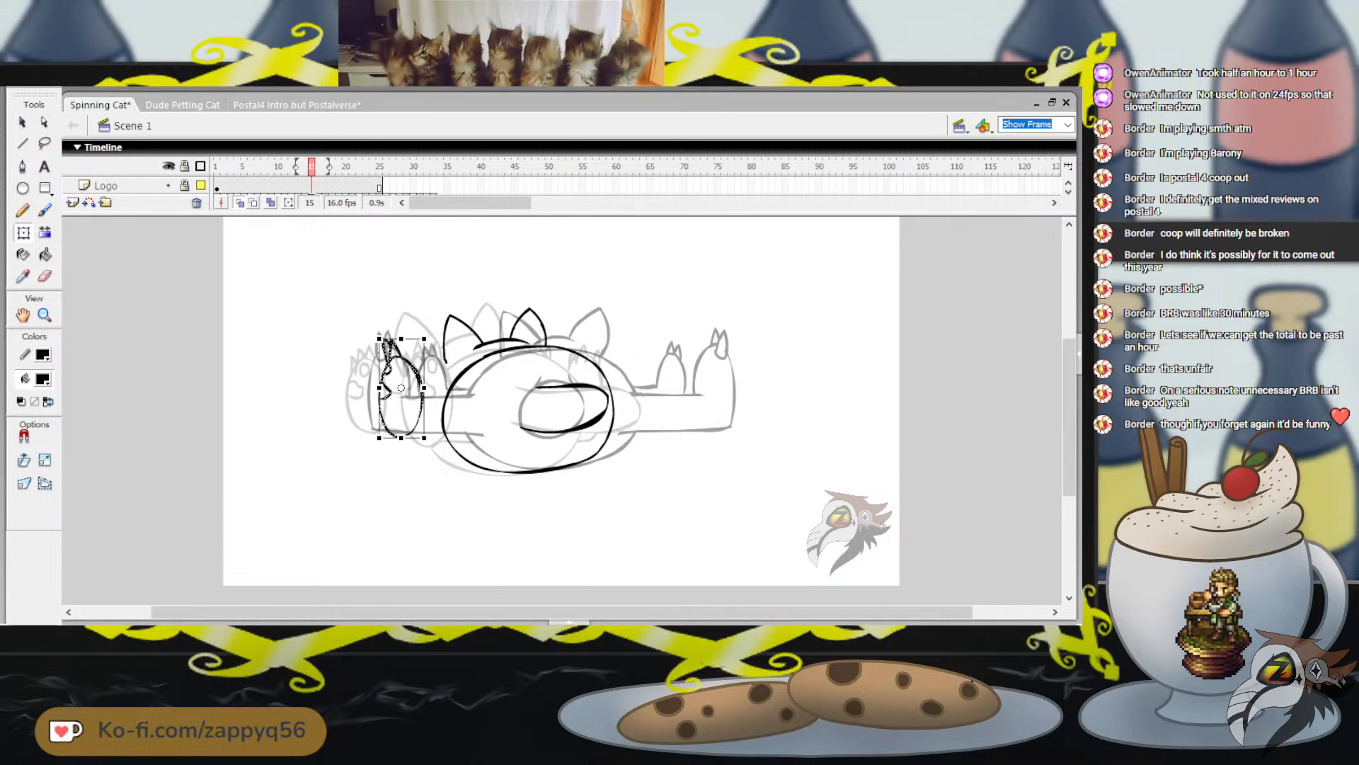
key("Up")
key("Right")
key("Up")
key("Right")
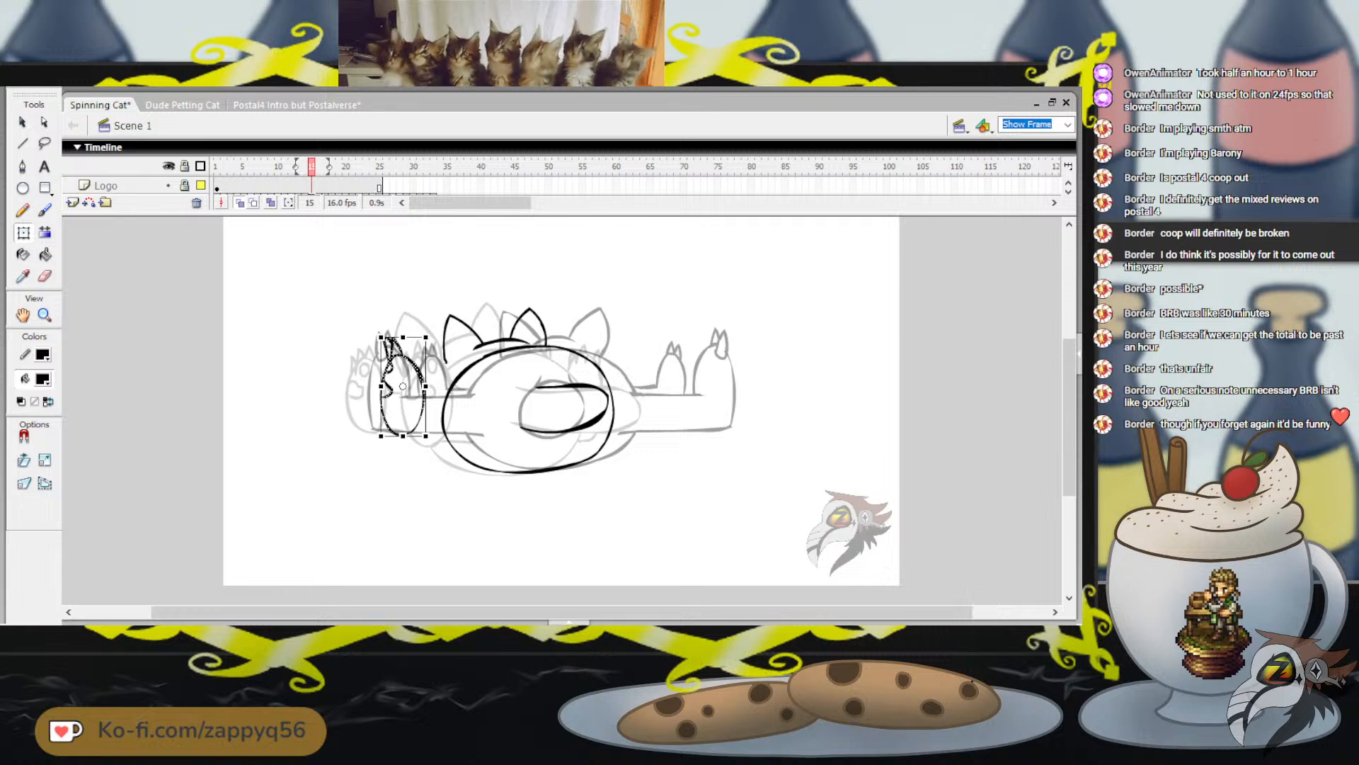
key("Left")
key("Down")
key("Right")
key("Left")
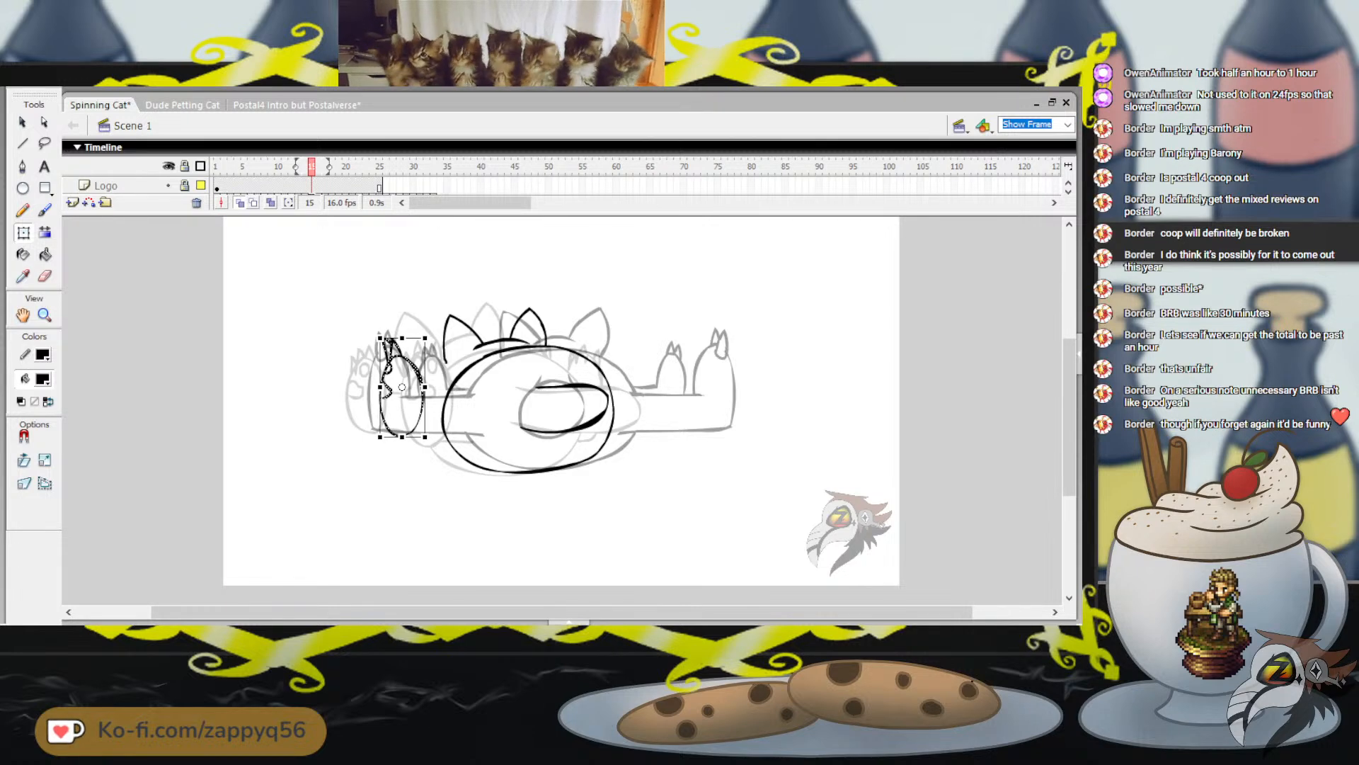
Paste a full-size copy of the left foot and place it in the empty area below and left of the cat
key("ctrl+shift+a")
key("ctrl+v")
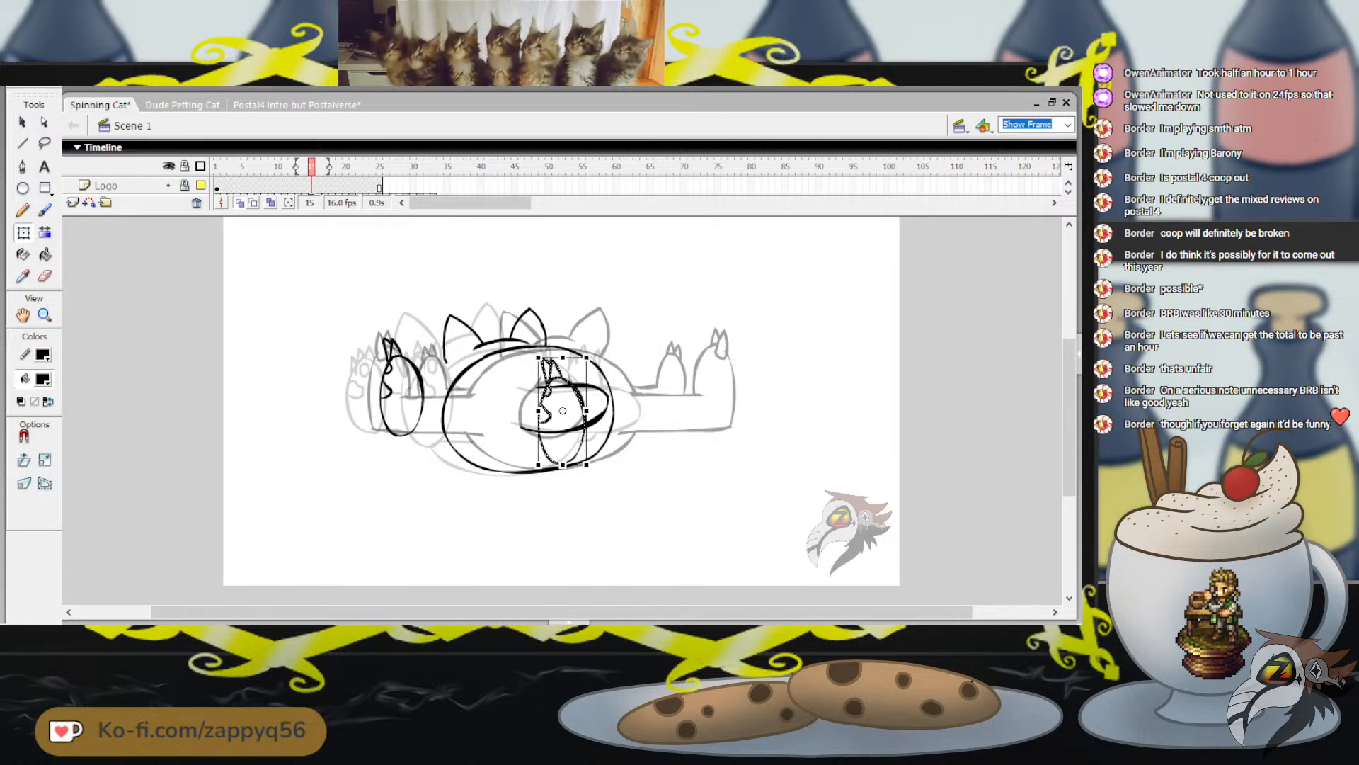
left_click_drag(575, 391, 360, 433)
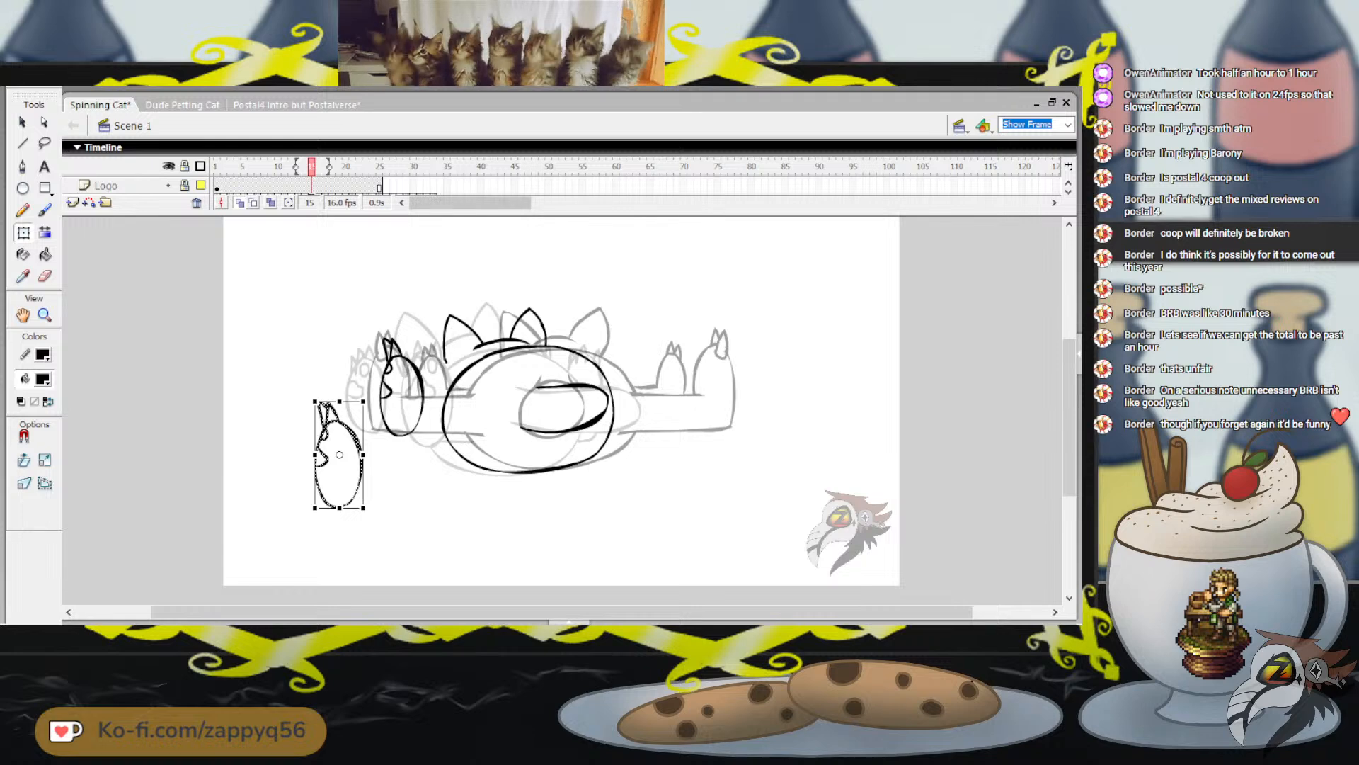
Flip back and forth through frames 13 to 17 of the Cat layer to compare foot size and position between poses
left_click(1068, 192)
left_click(304, 187)
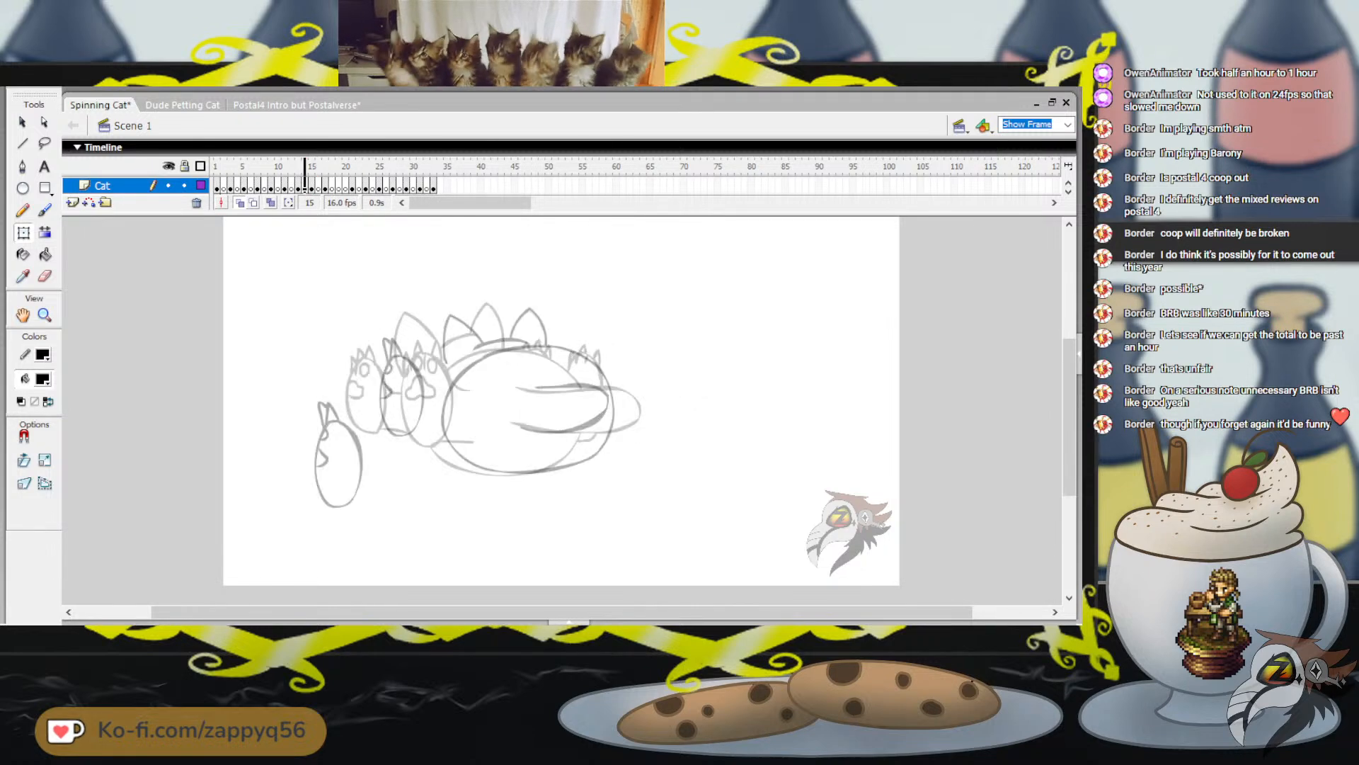
key("period")
key("period")
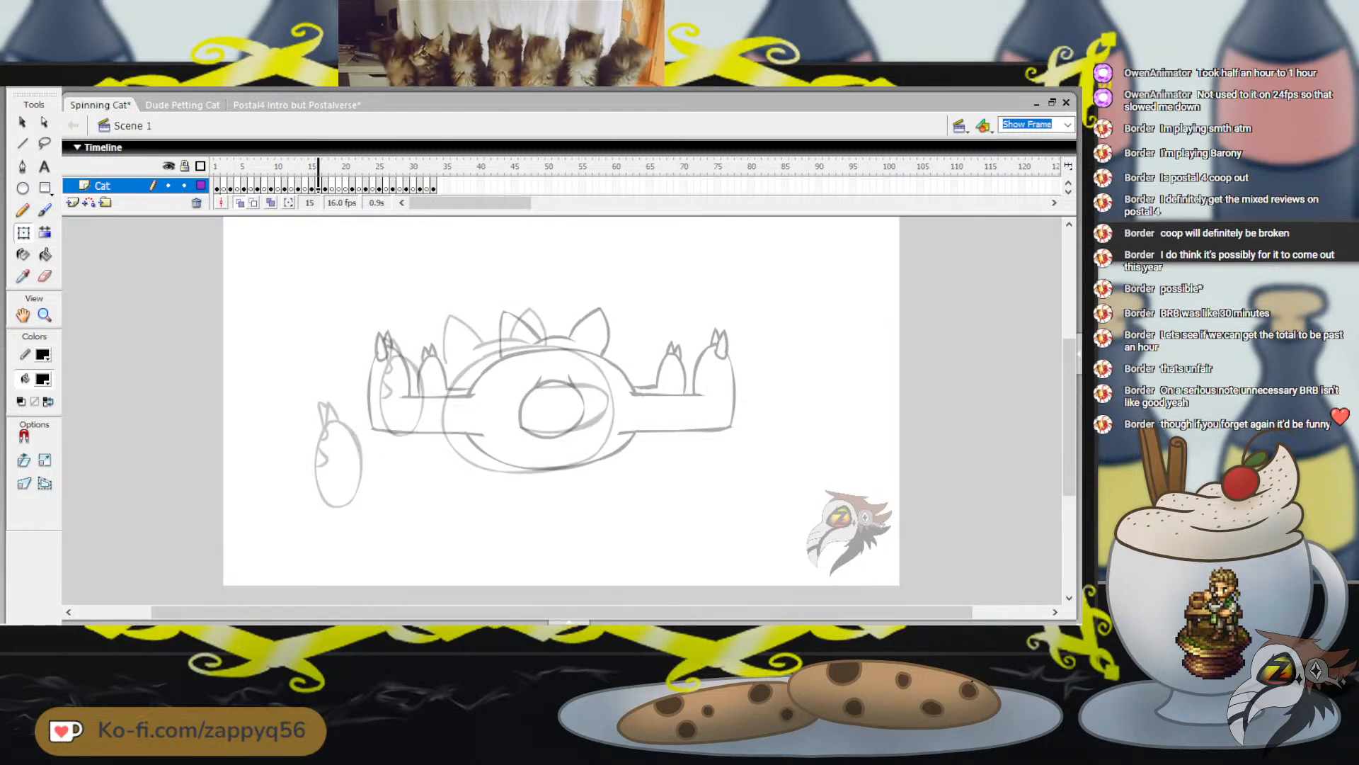
key("comma")
key("comma")
key("period")
key("comma")
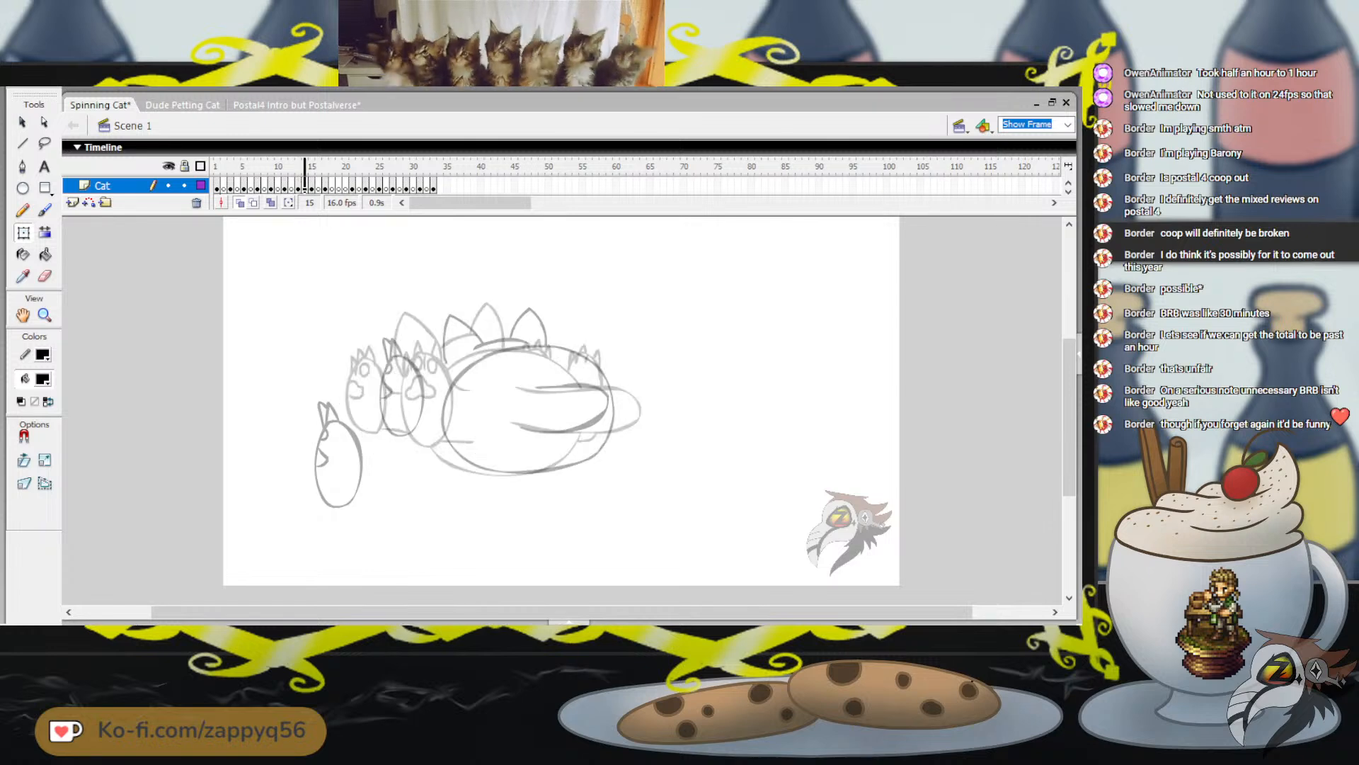
key("comma")
key("period")
key("comma")
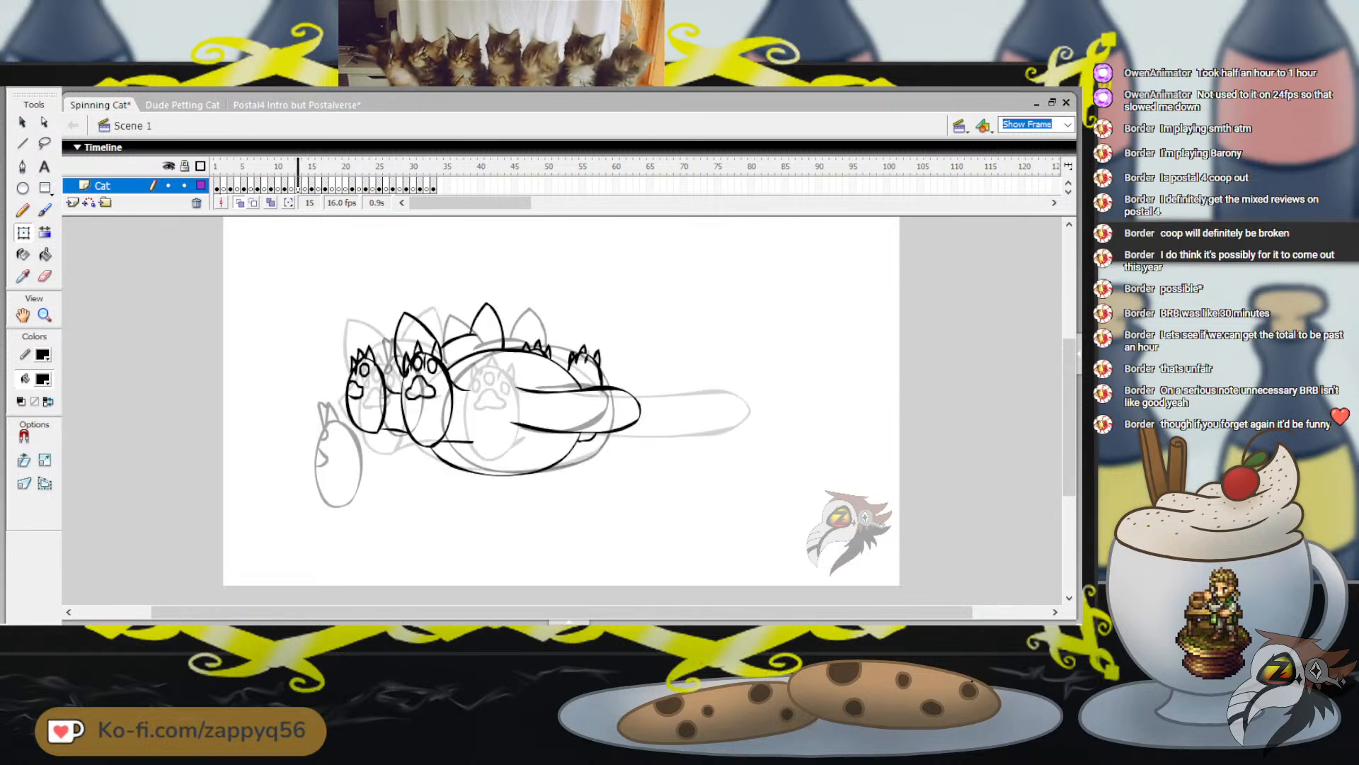
key("period")
key("period")
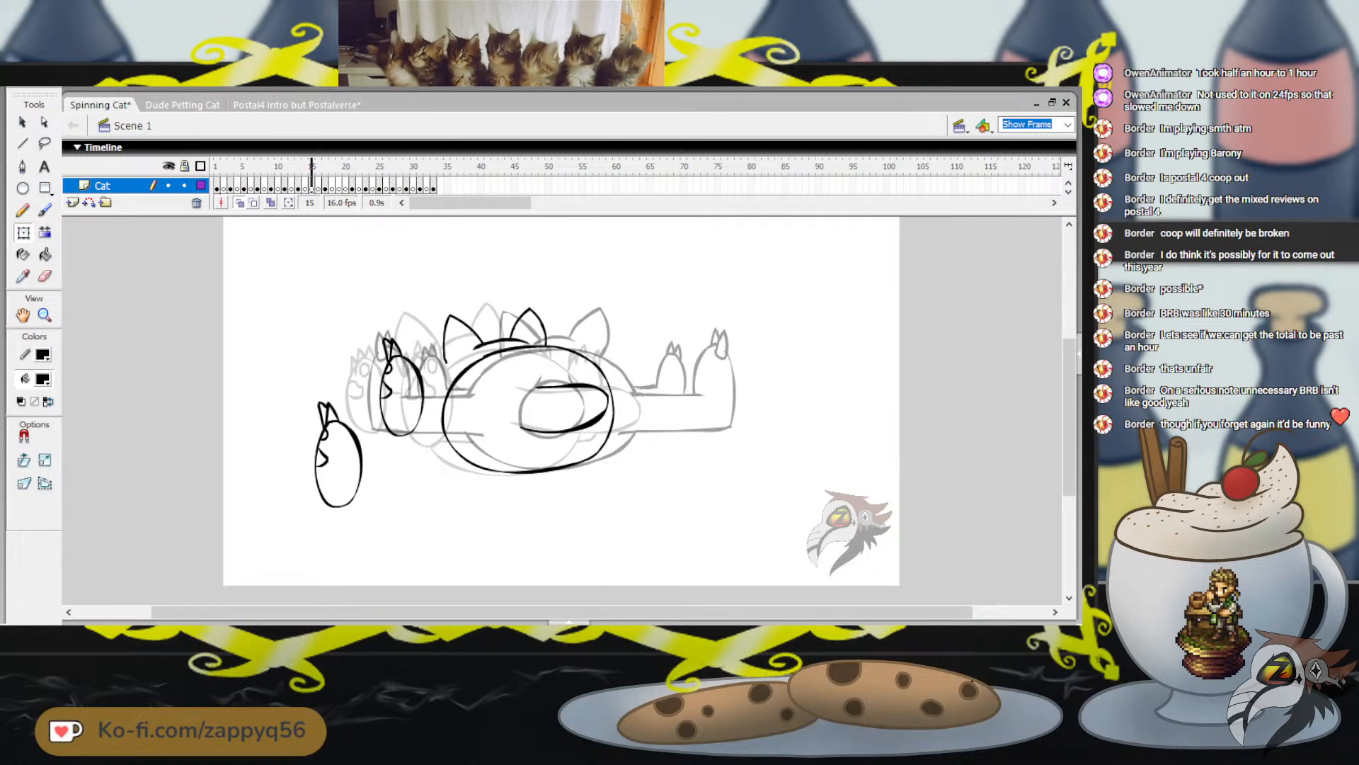
key("comma")
key("comma")
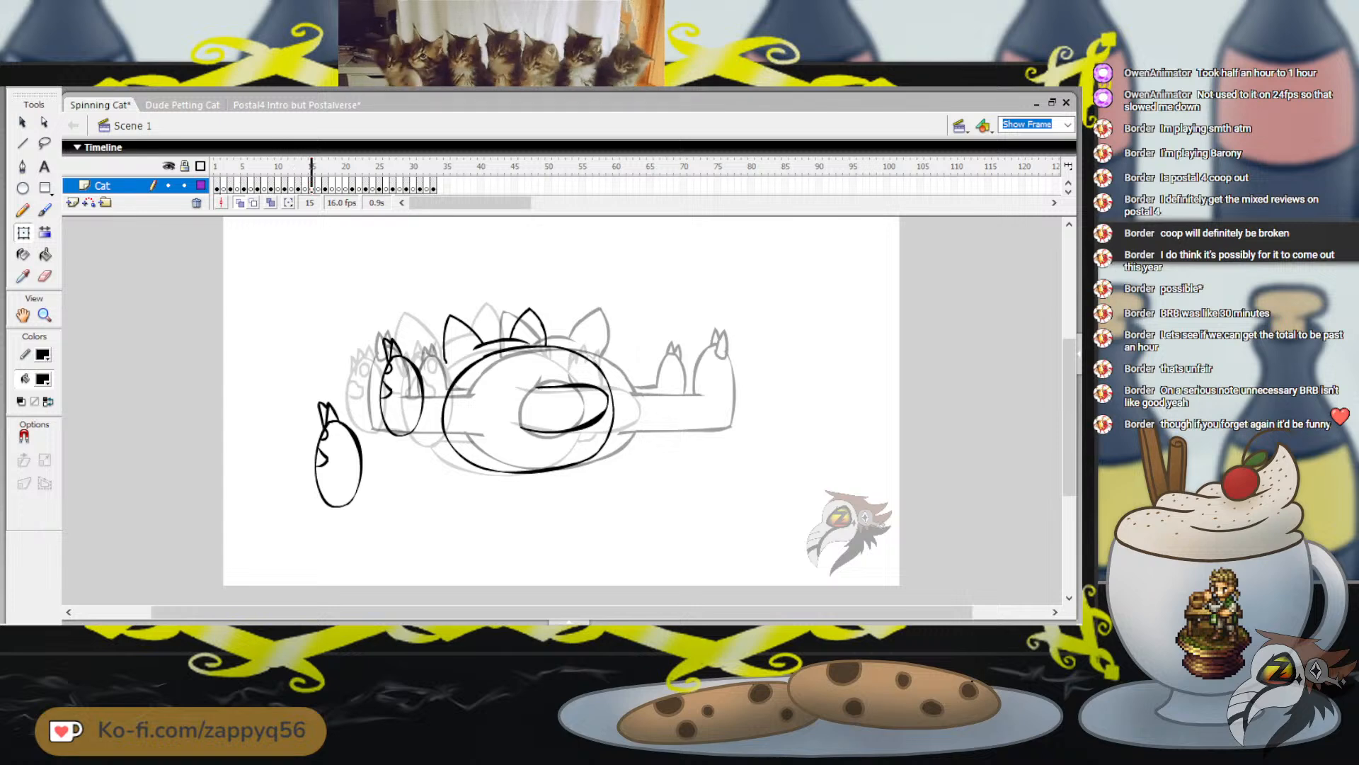
key("period")
key("period")
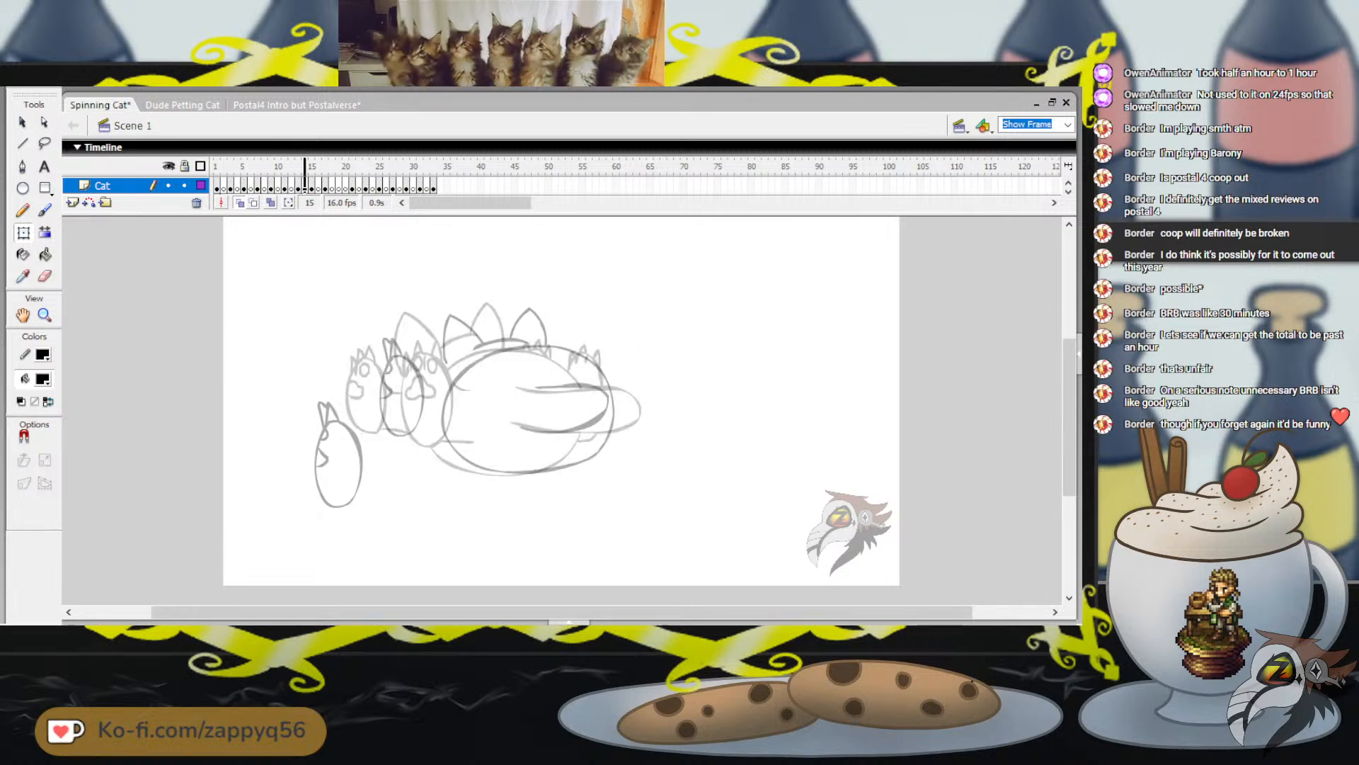
key("comma")
key("comma")
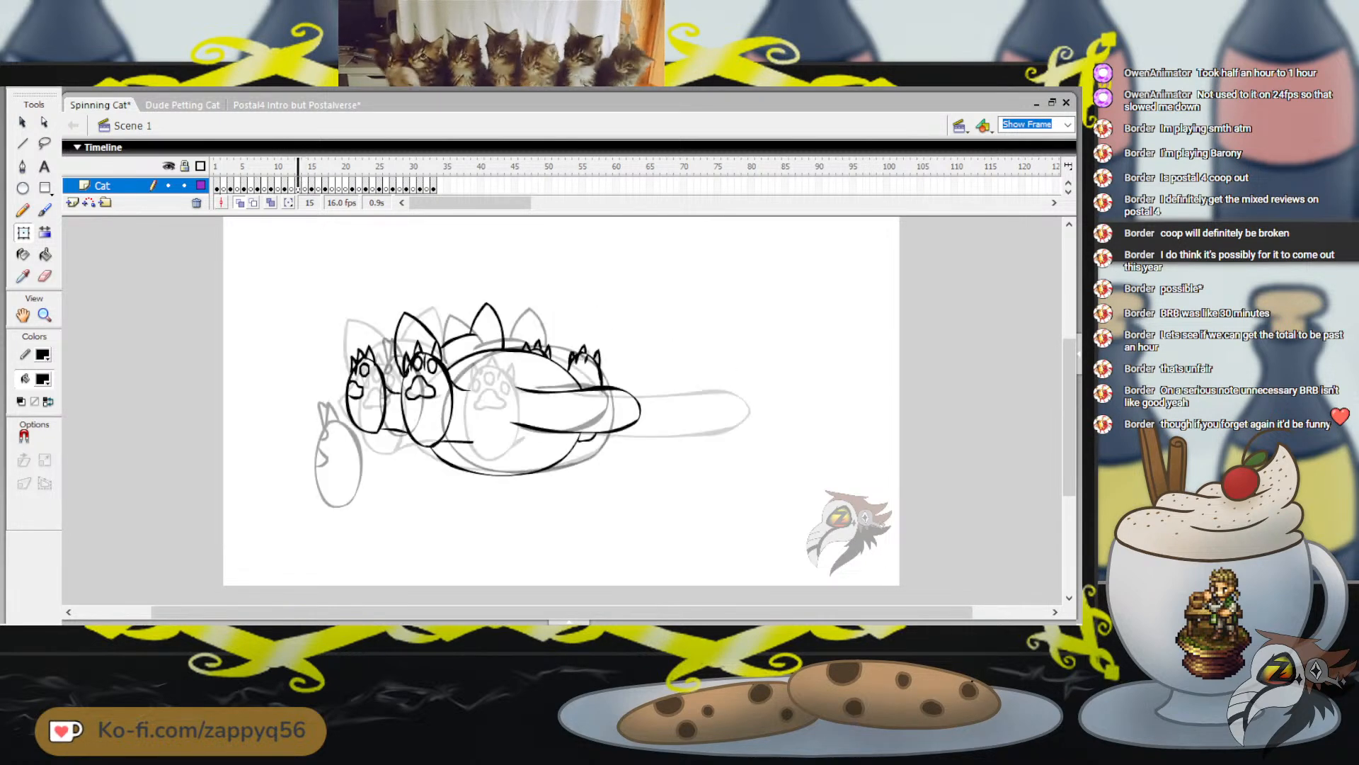
key("period")
key("period")
key("period")
key("period")
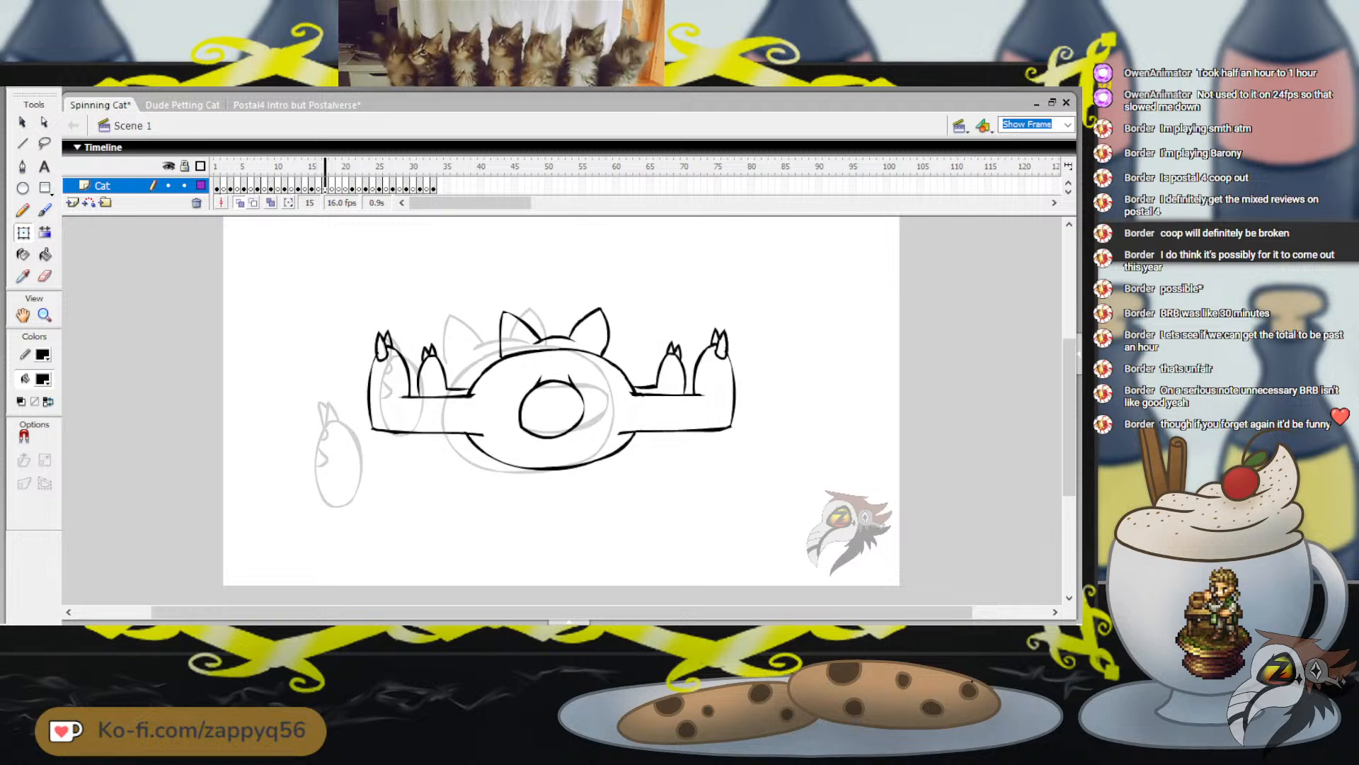
key("comma")
key("comma")
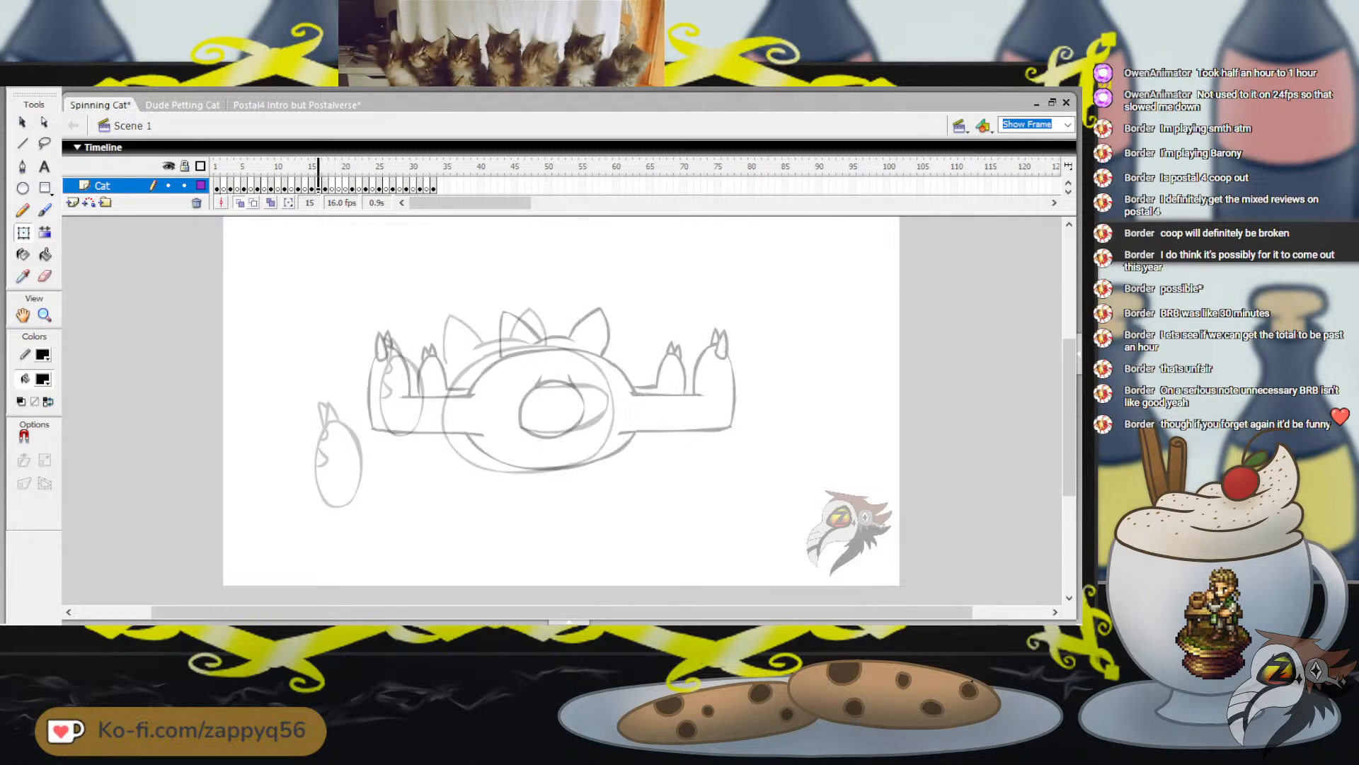
key("period")
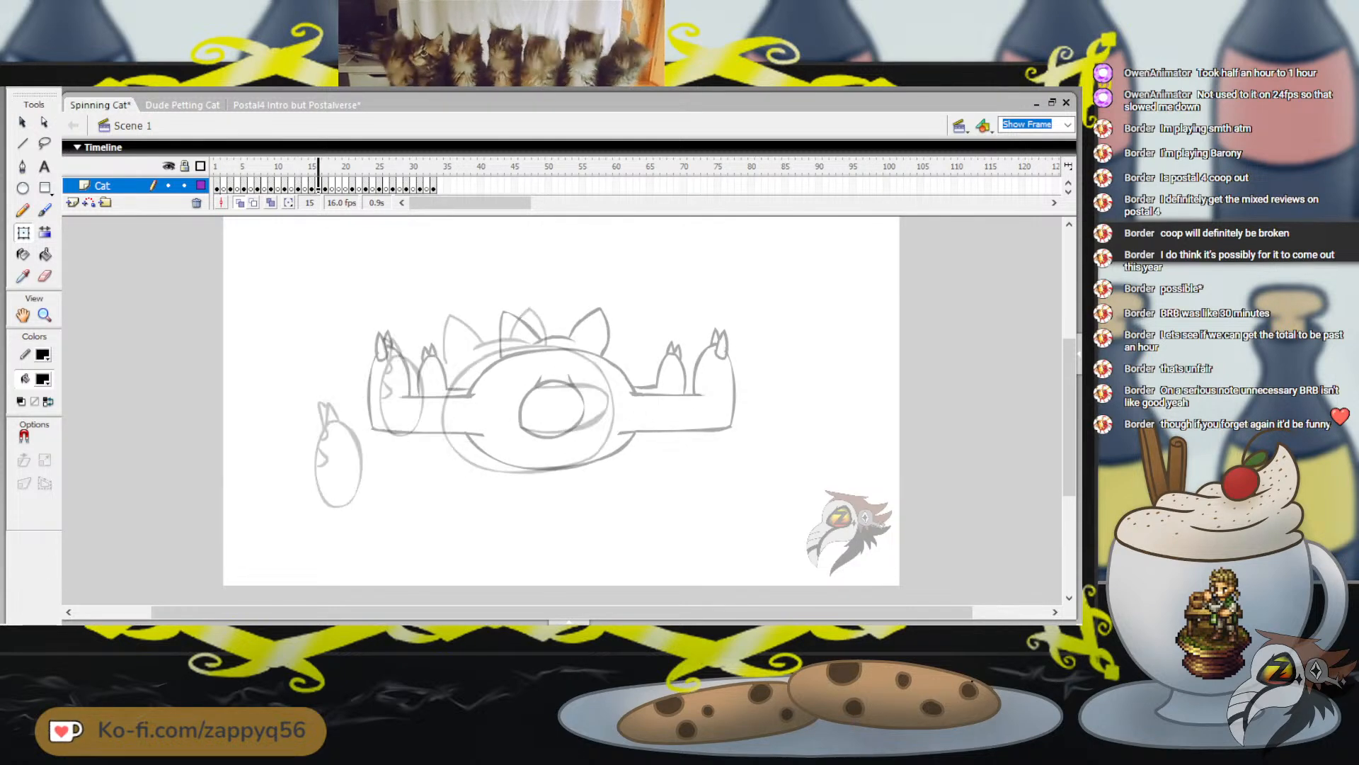
key("period")
key("comma")
key("comma")
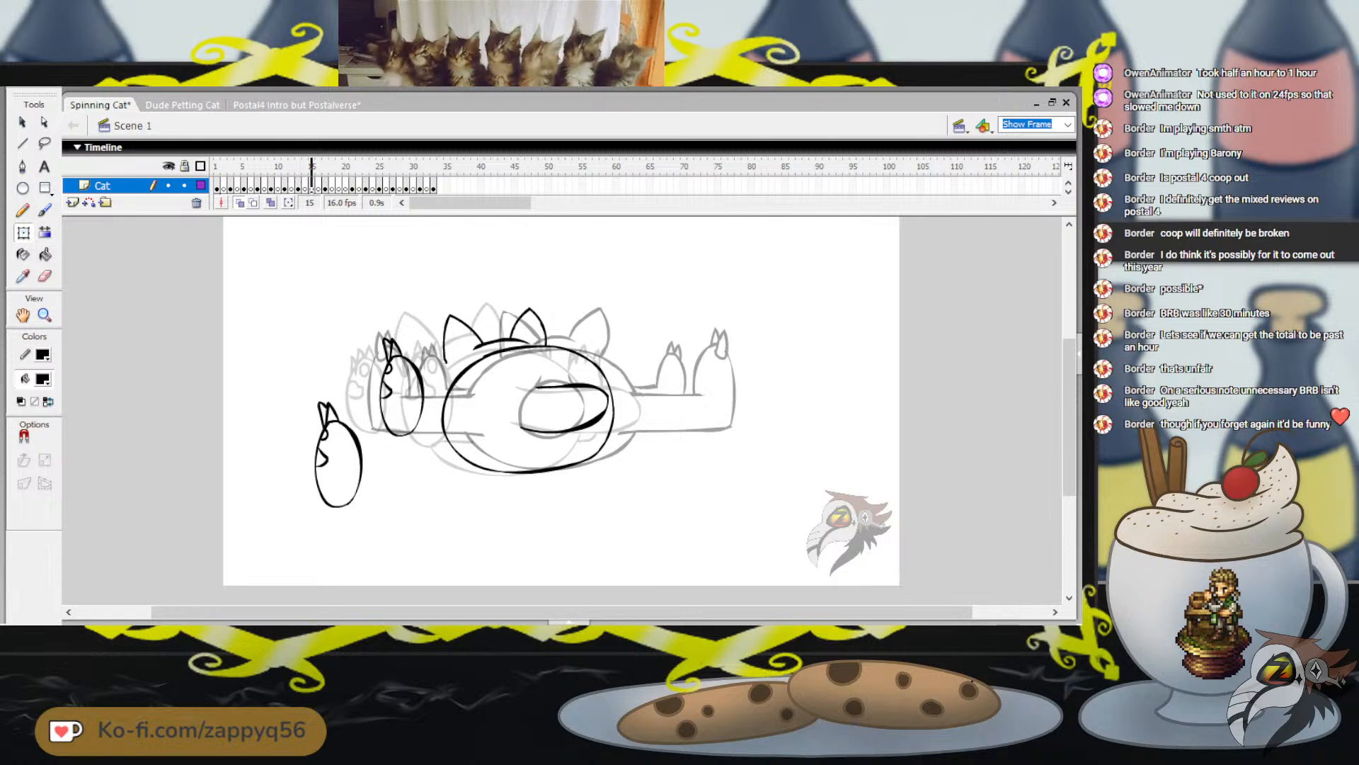
key("comma")
key("comma")
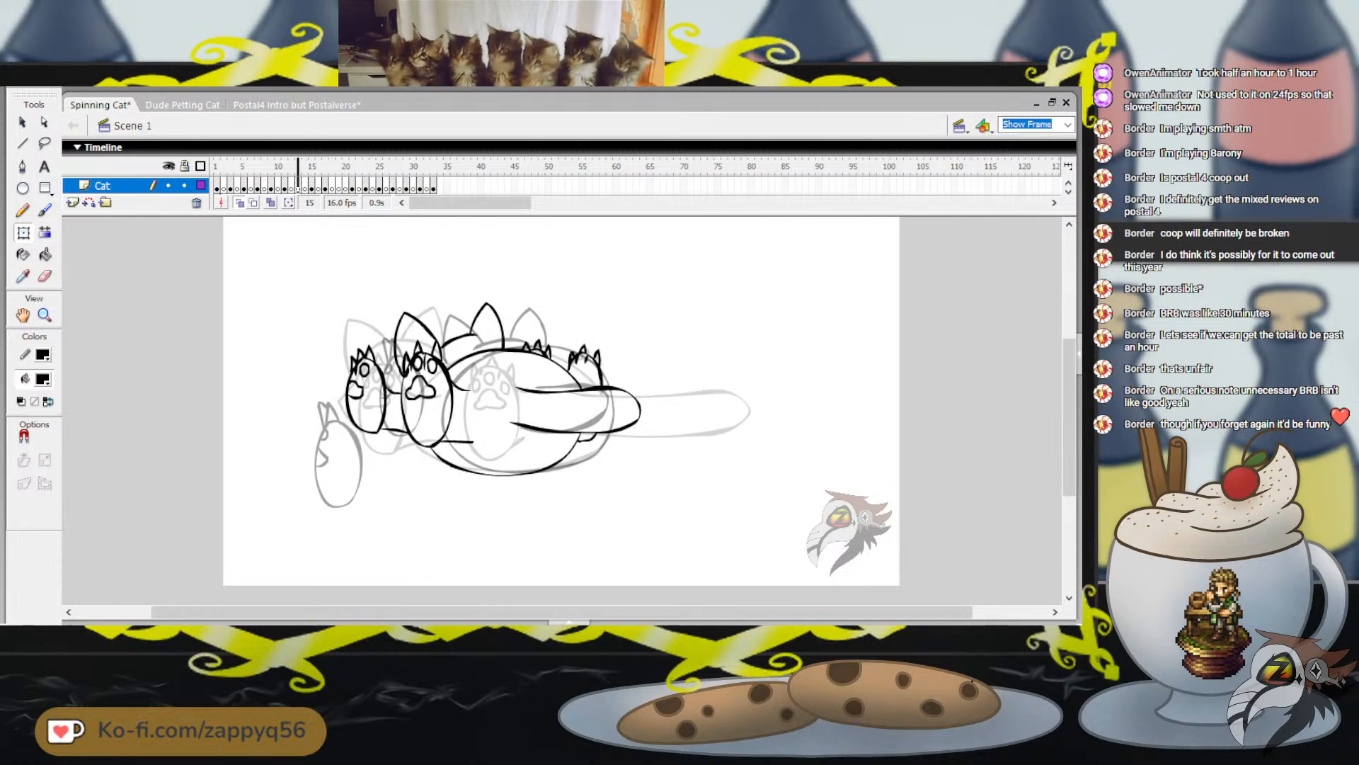
key("period")
key("period")
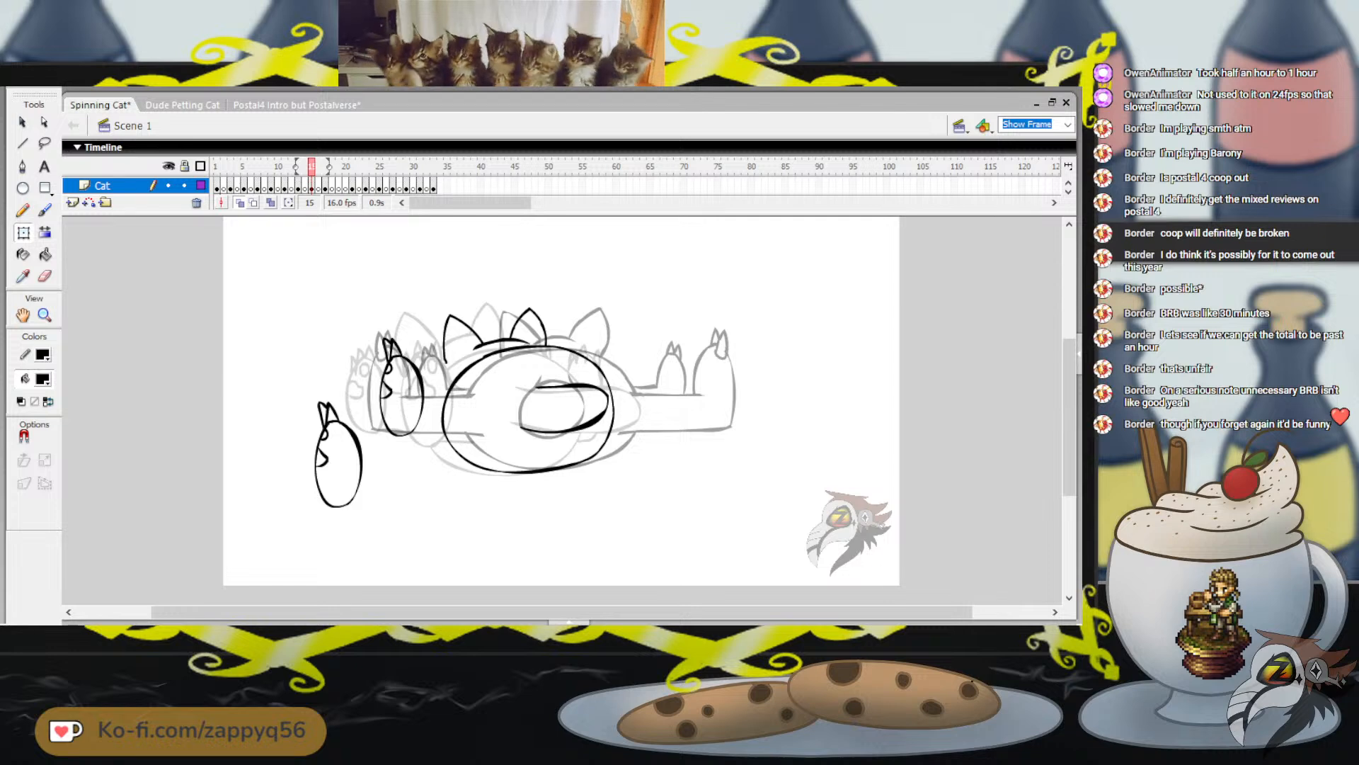
Try moving the pasted foot copy onto the original foot, then undo back past the paste and the earlier nudges
mouse_move(339, 453)
left_mouse_down()
mouse_move(410, 459)
mouse_move(406, 383)
left_mouse_up()
key("ctrl+z")
key("ctrl+z")
key("ctrl+z")
key("ctrl+z")
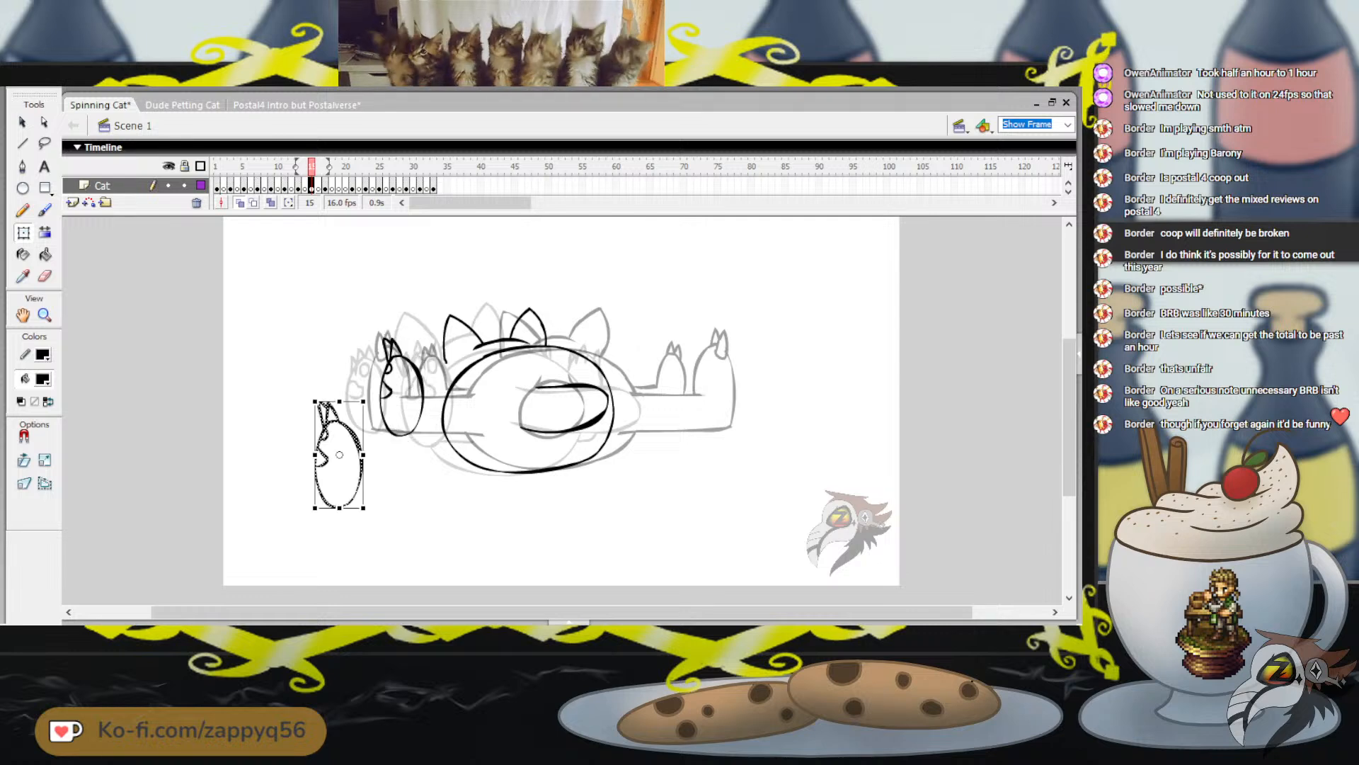
key("ctrl+z")
key("ctrl+z")
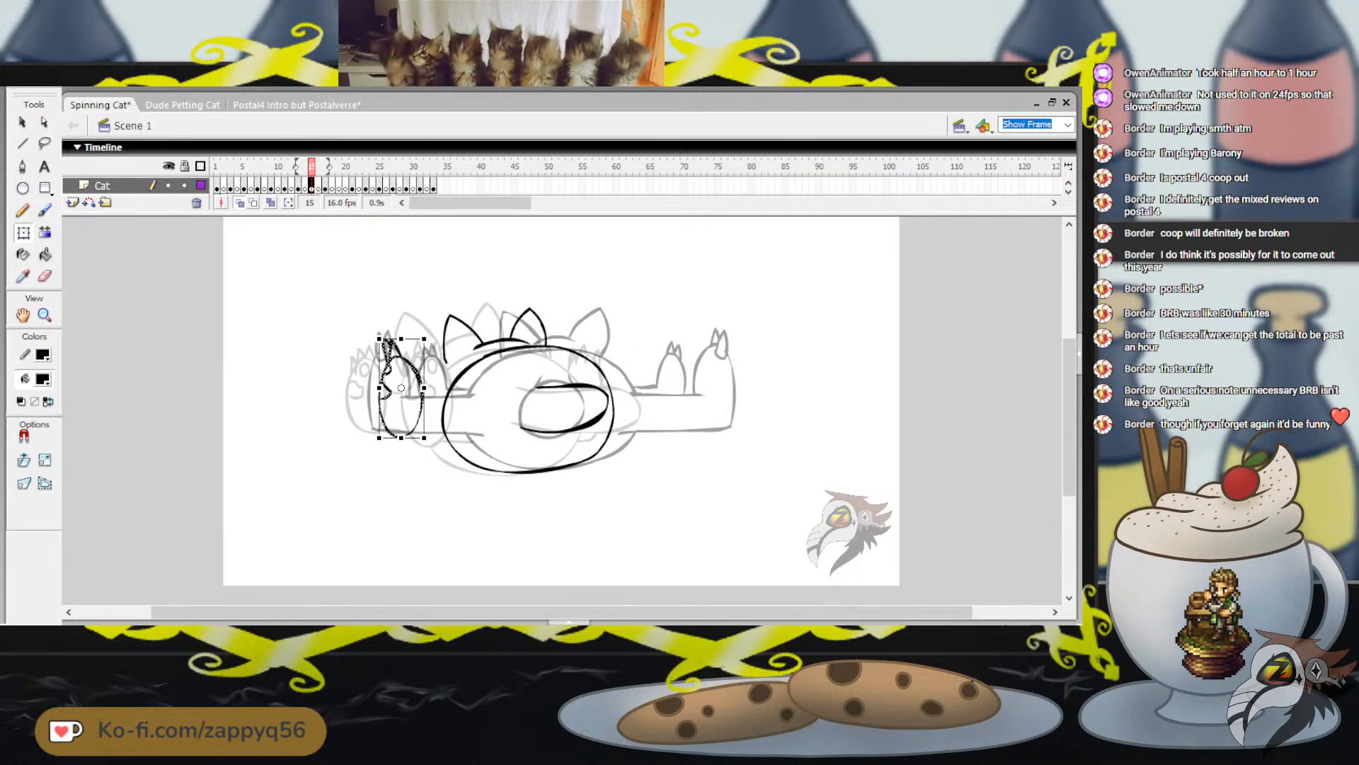
Scale the left foot on frame 15 back up slightly and shift it a little right and down
left_click_drag(424, 339, 427, 331)
left_click_drag(404, 386, 406, 388)
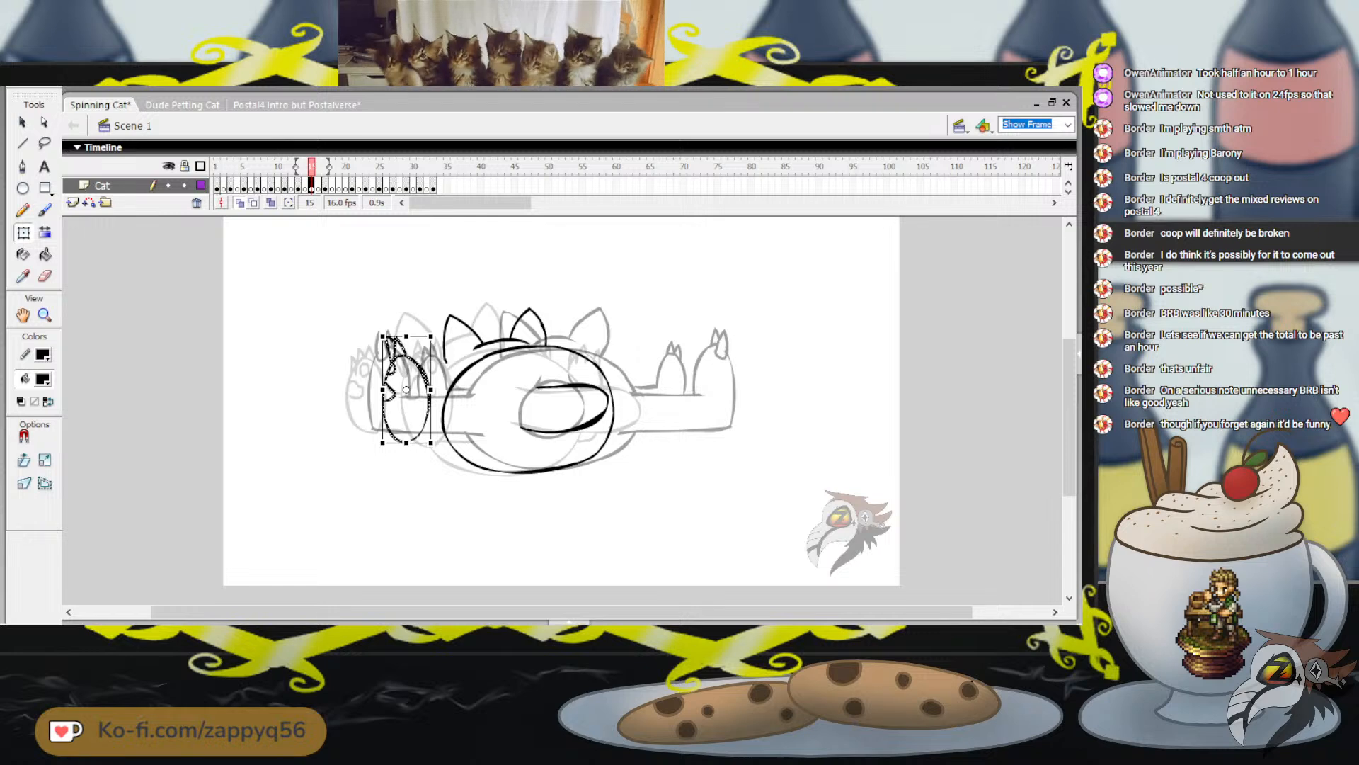
key("Down")
key("Down")
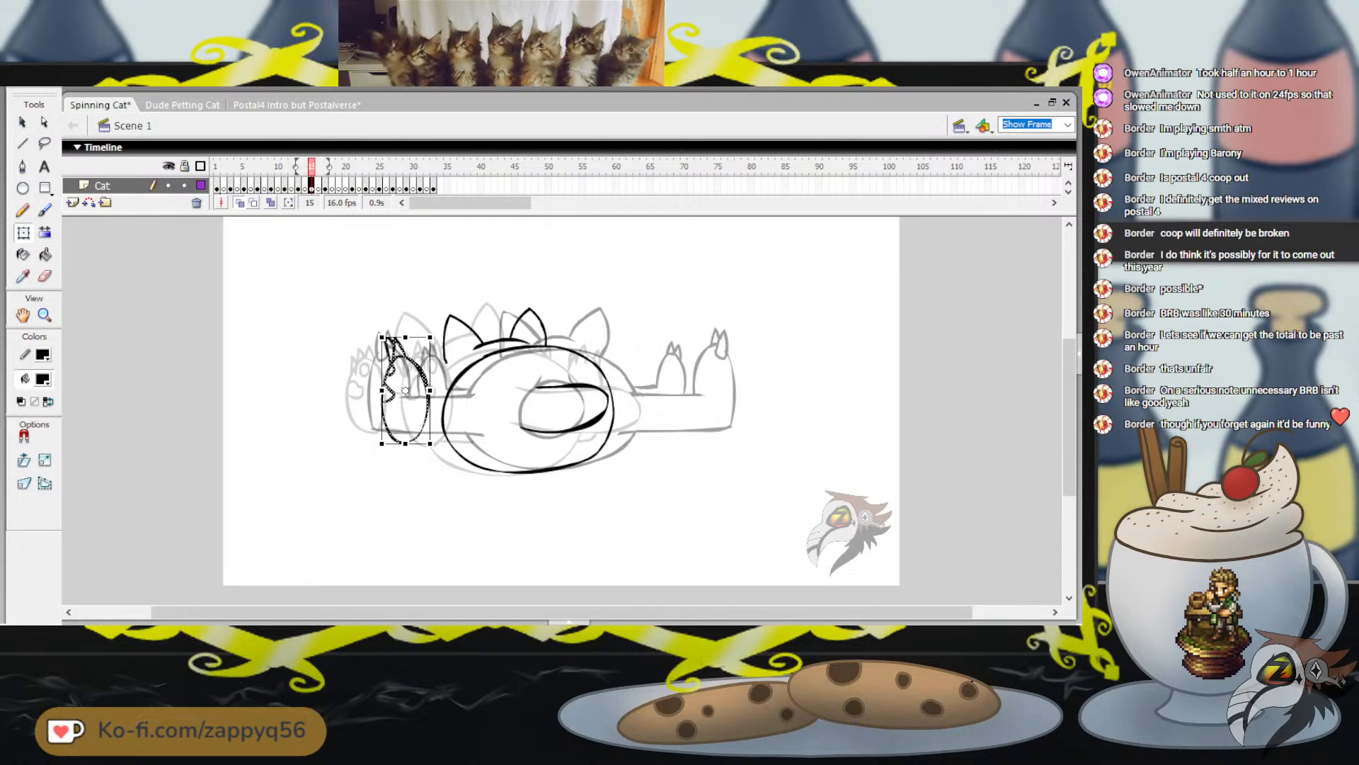
key("Up")
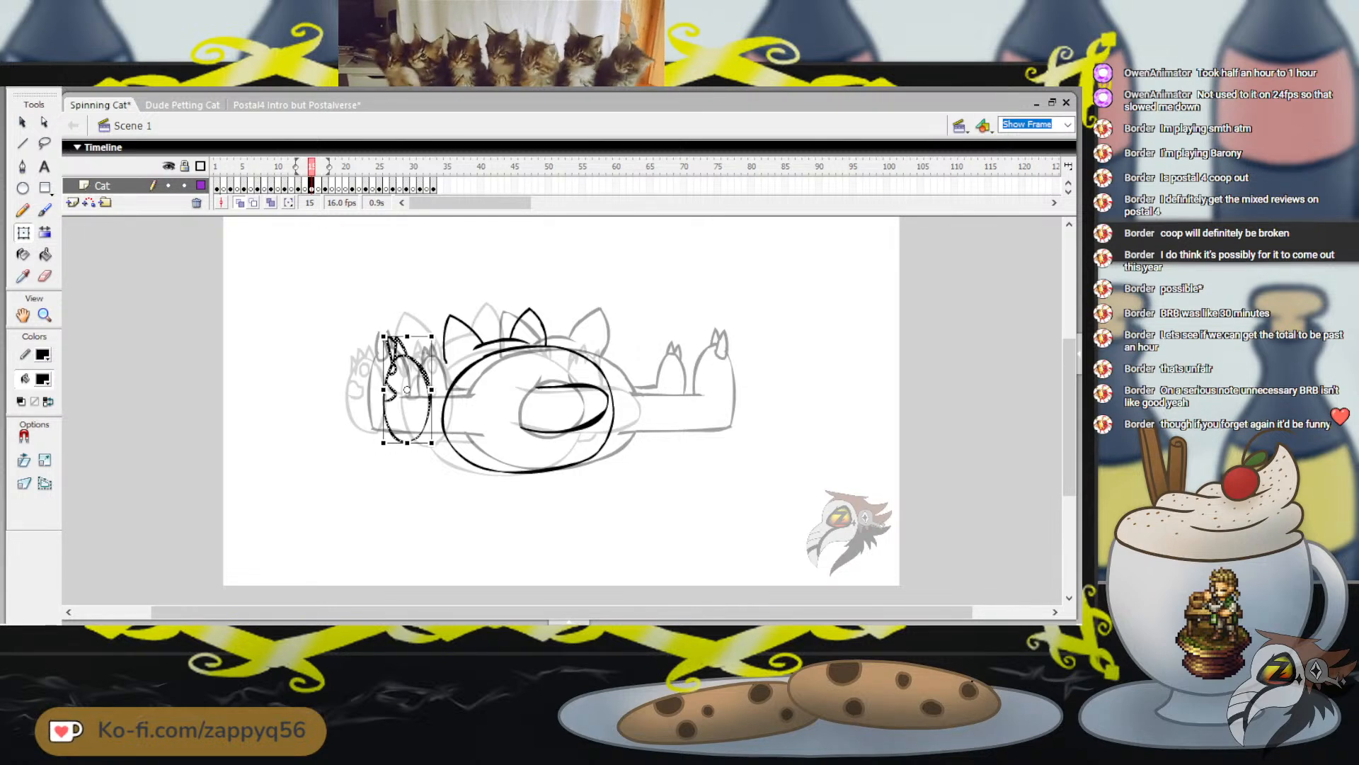
Nudge the left foot slightly left on frame 15 and check its placement against the neighbouring frames
key("Escape")
mouse_move(312, 167)
left_mouse_down()
mouse_move(298, 167)
mouse_move(325, 167)
mouse_move(298, 167)
mouse_move(312, 167)
left_mouse_up()
left_click(429, 385)
key("Left")
key("Left")
key("Left")
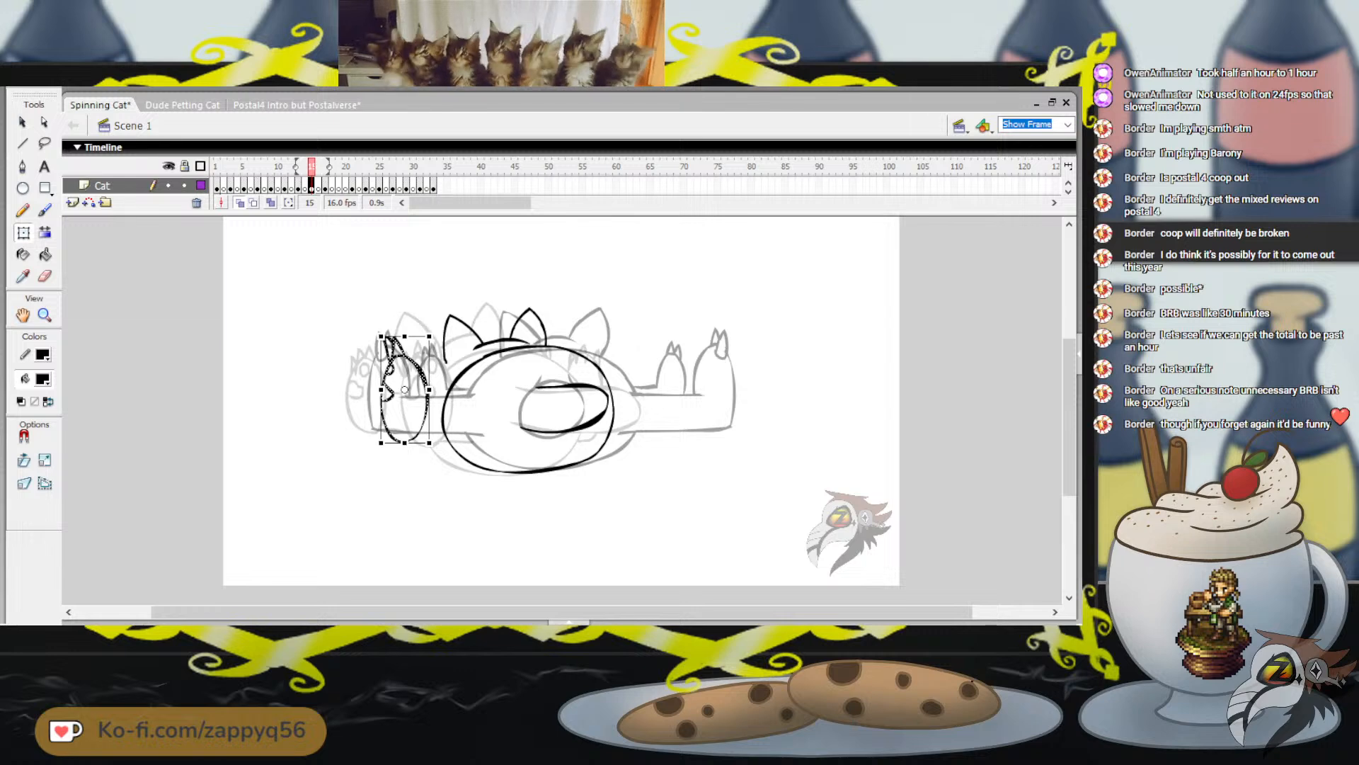
key("Escape")
mouse_move(312, 167)
left_mouse_down()
mouse_move(298, 167)
mouse_move(338, 167)
mouse_move(312, 167)
left_mouse_up()
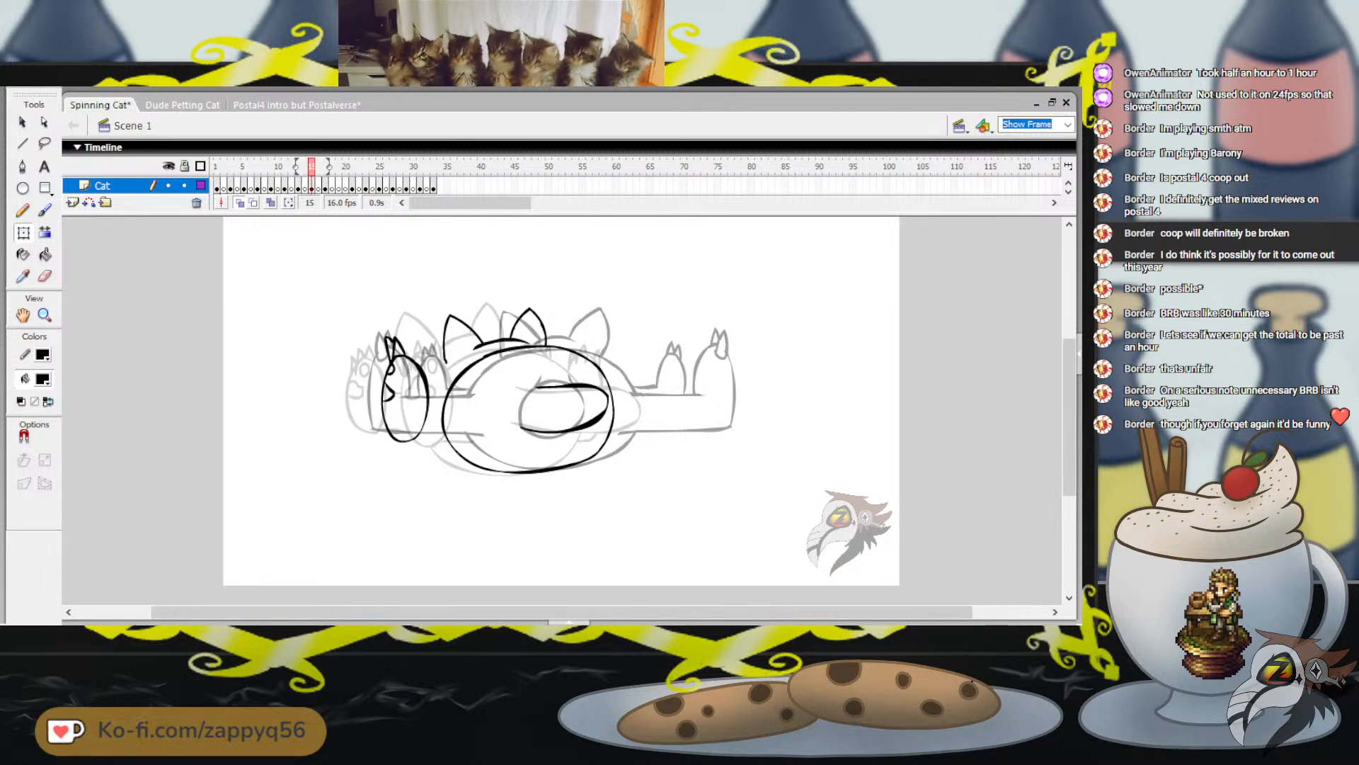
Brush the upper and lower lines of the left leg between the foot and the body on frame 15
key("b")
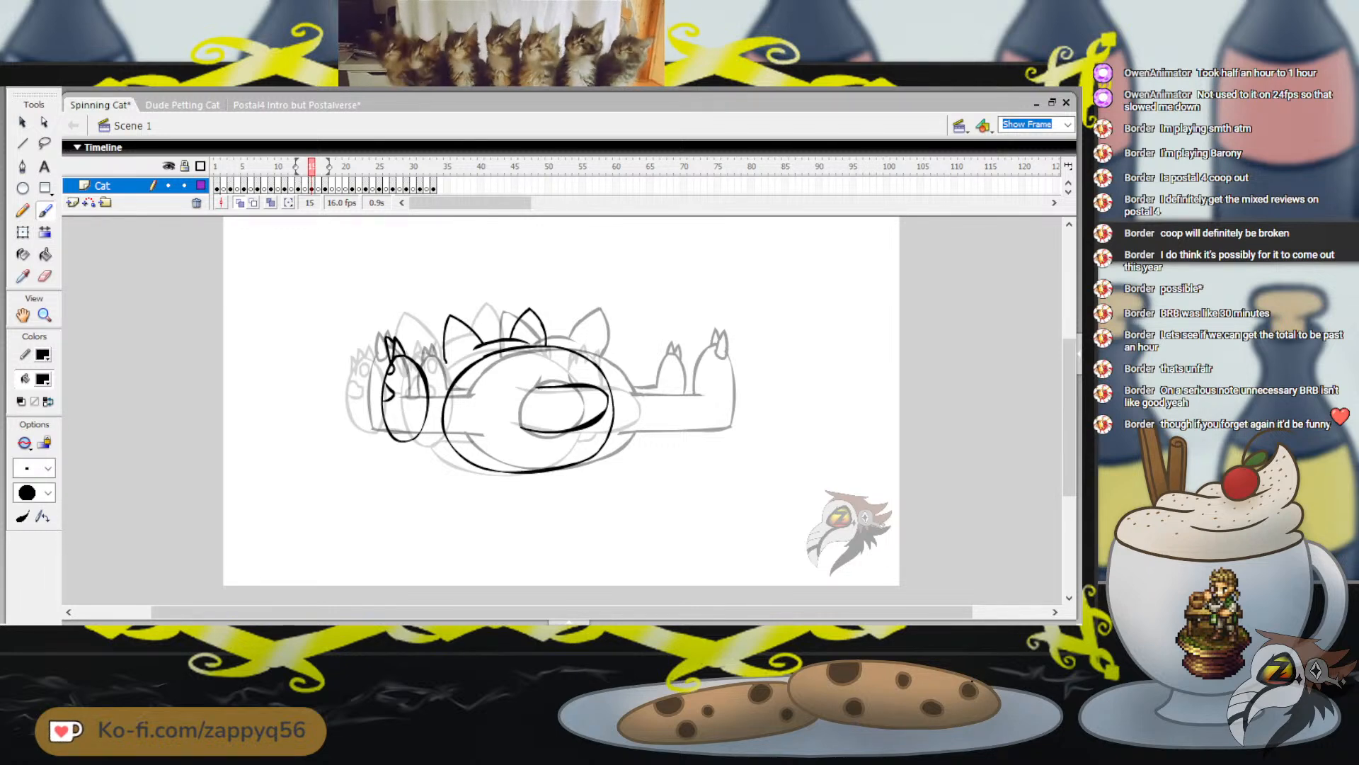
key("ctrl+z")
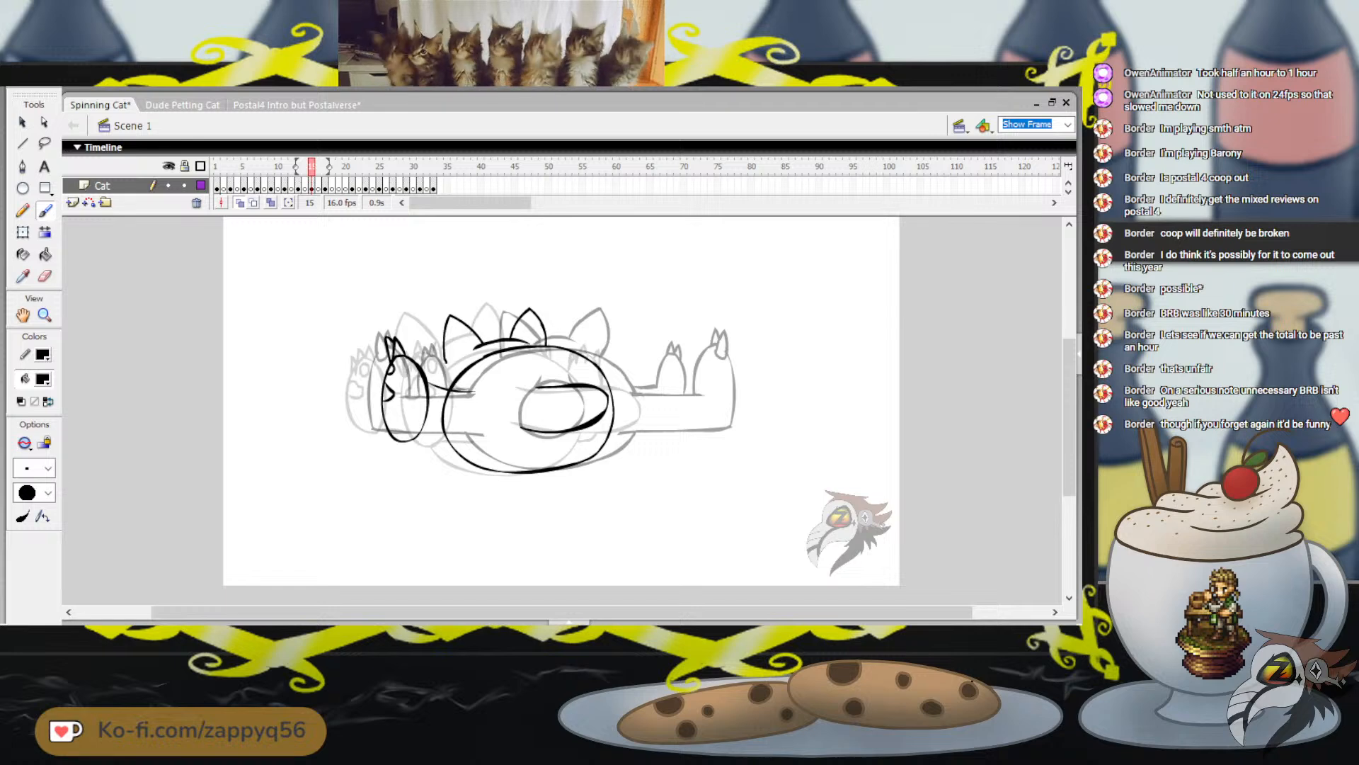
mouse_move(418, 439)
left_mouse_down()
mouse_move(473, 435)
mouse_move(454, 436)
left_mouse_up()
key("ctrl+z")
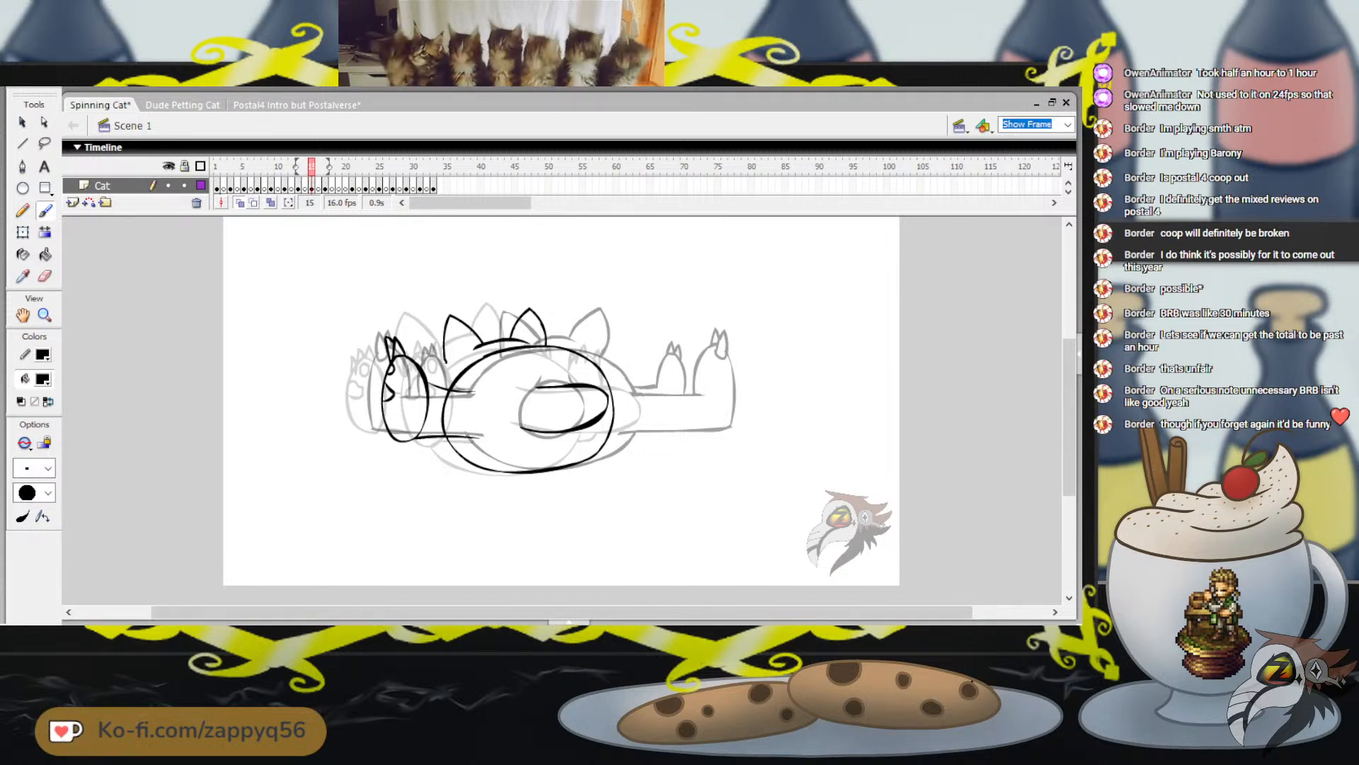
Remove the body outline where the left leg joins it and redraw the leg's upper line out to the foot
left_click_drag(494, 360, 506, 371)
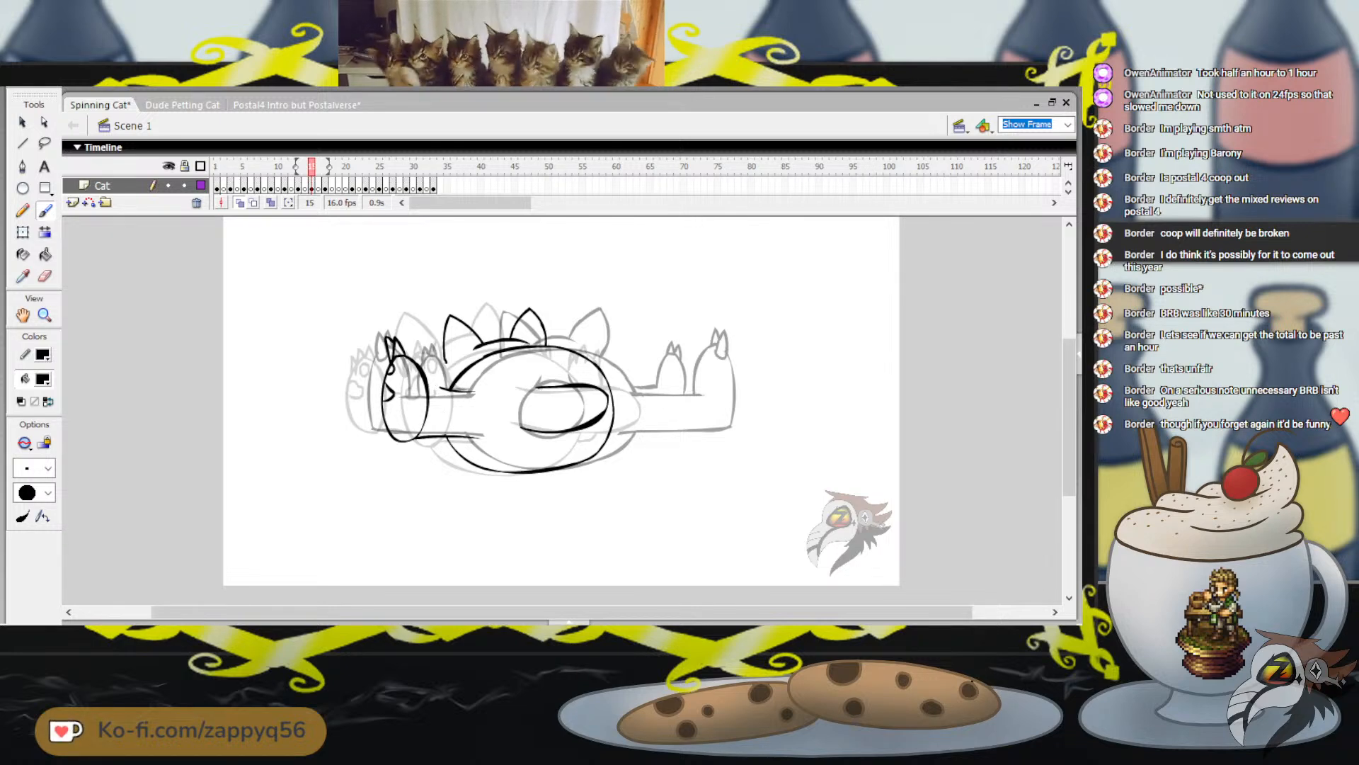
mouse_move(312, 167)
left_mouse_down()
mouse_move(298, 167)
mouse_move(324, 167)
mouse_move(312, 168)
left_mouse_up()
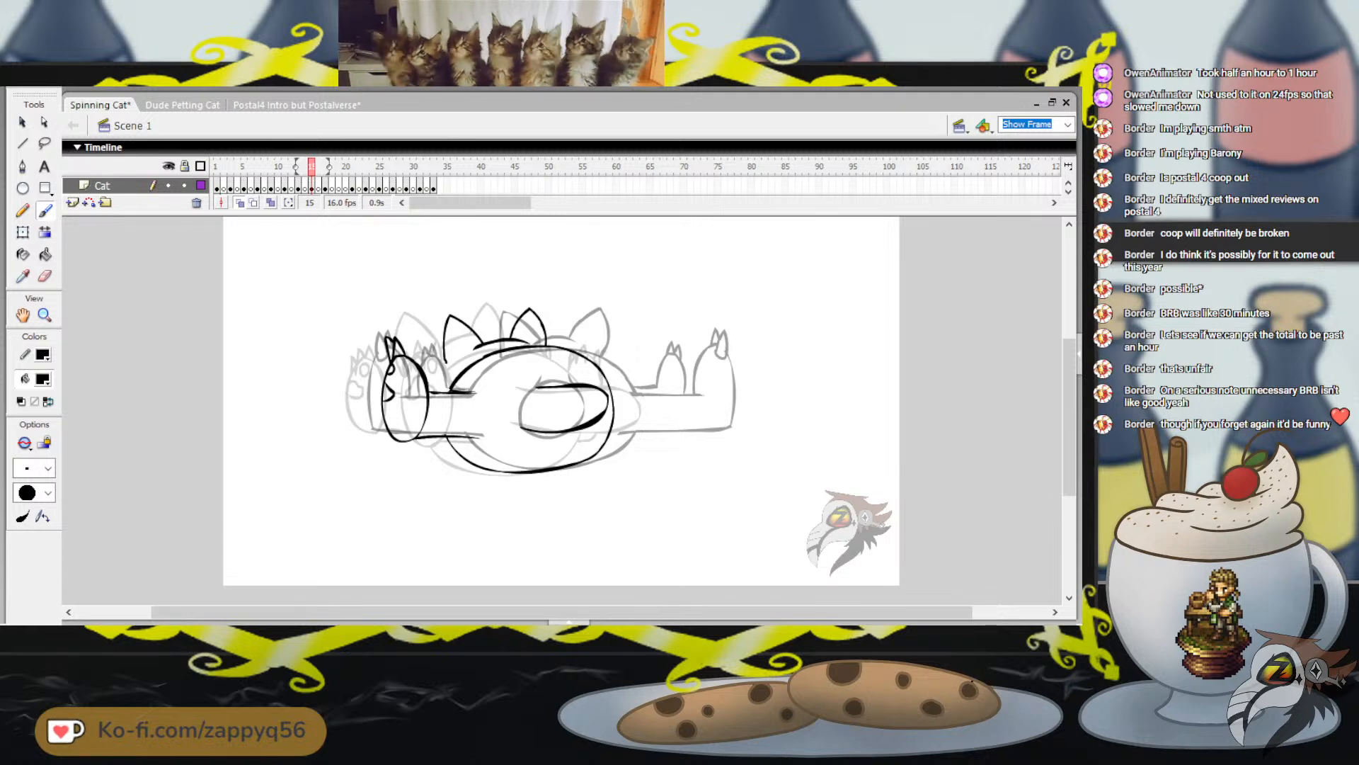
left_click_drag(440, 388, 475, 393)
left_click_drag(430, 392, 457, 394)
left_click_drag(418, 325, 430, 304)
key("ctrl+z")
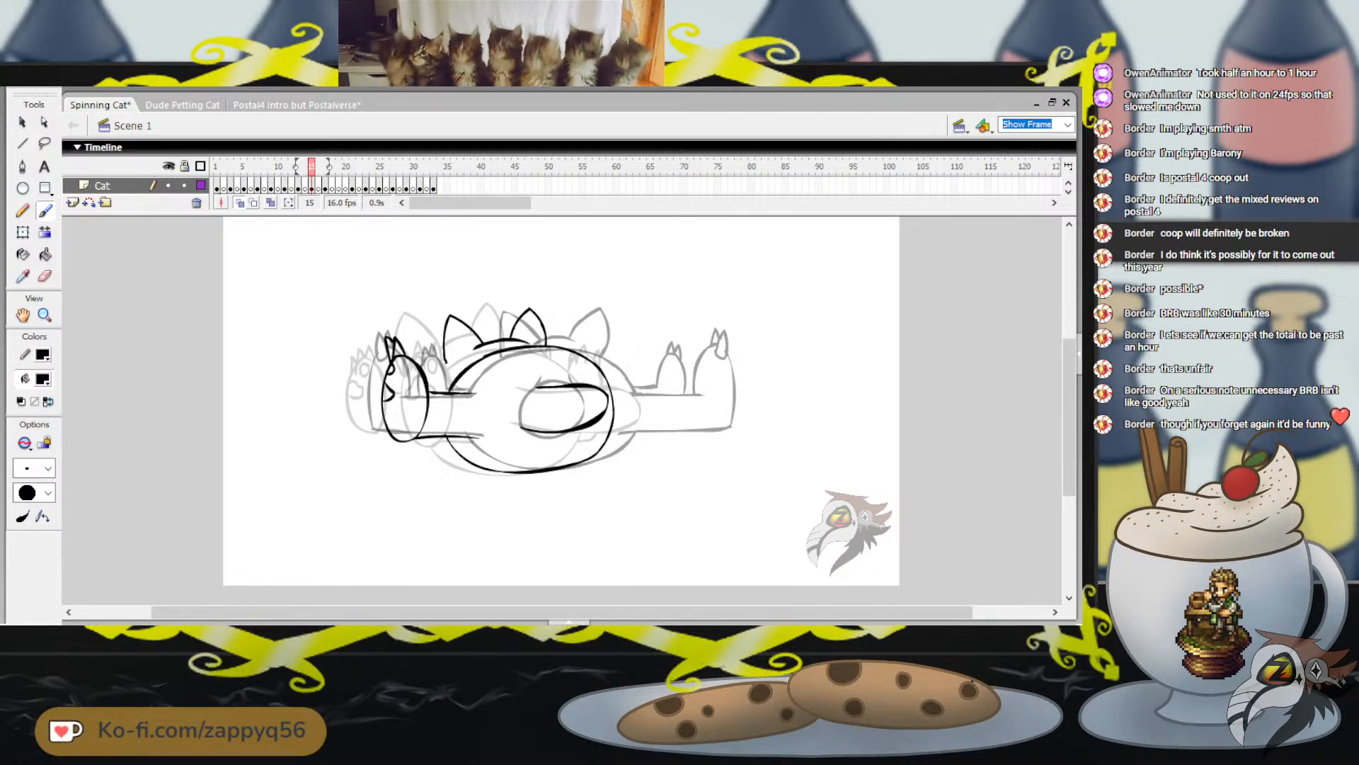
Step through frames 13 to 17 to check how the new left leg moves between poses
key("comma")
key("comma")
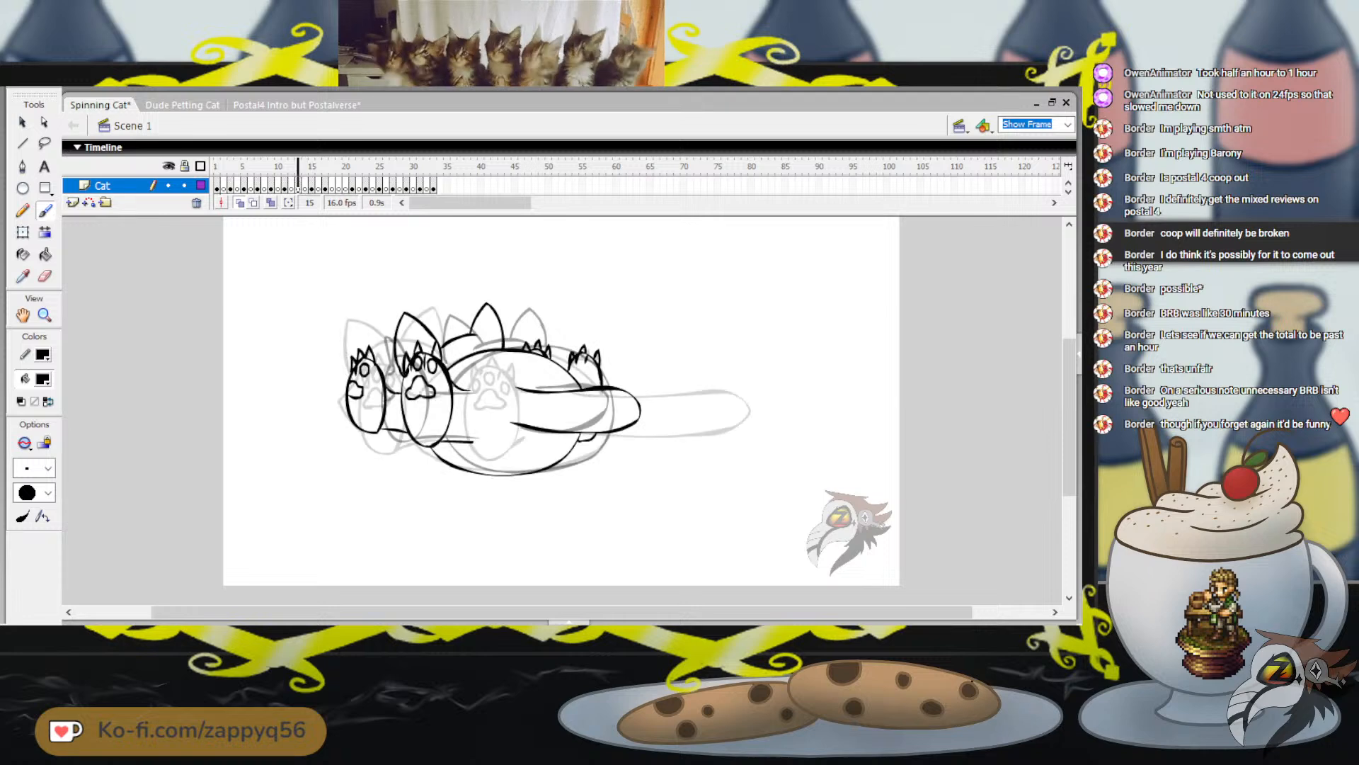
key("period")
key("period")
key("period")
key("period")
key("comma")
key("comma")
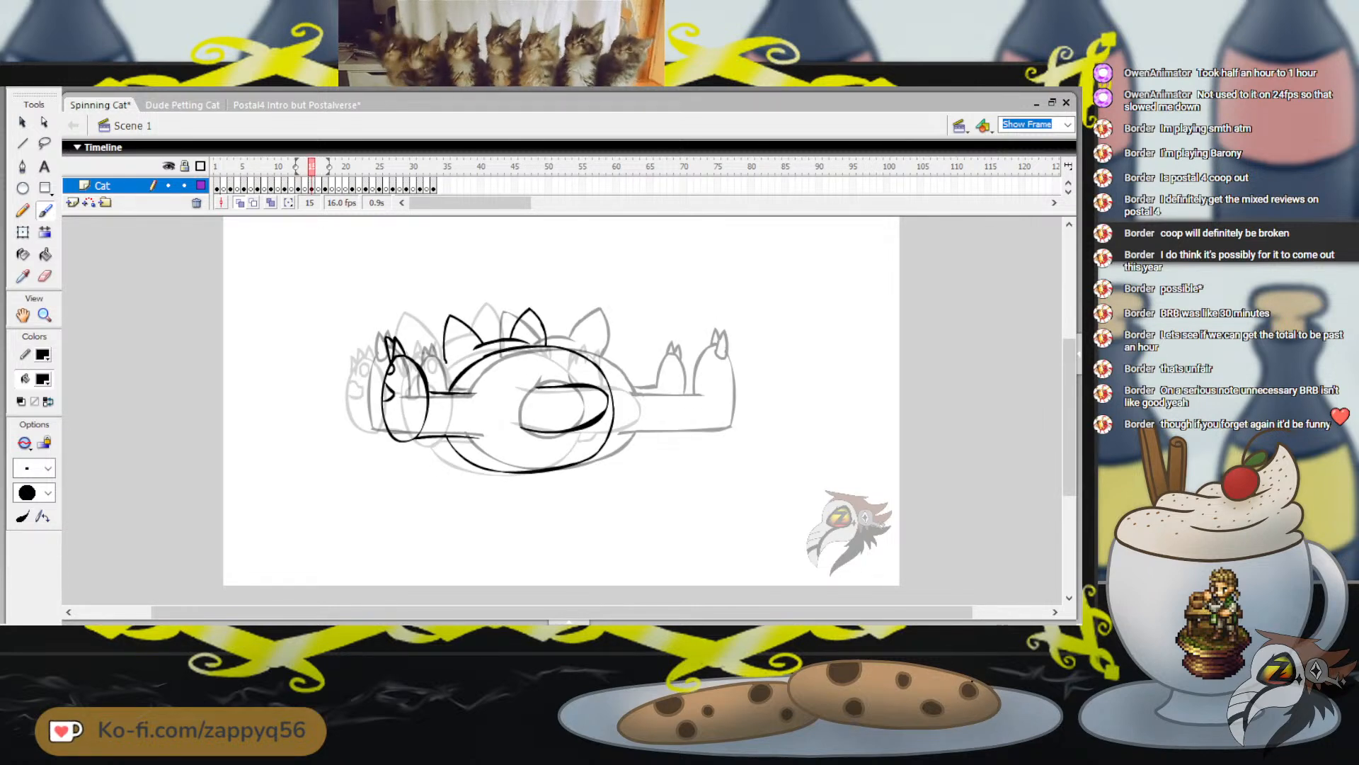
Brush the pointed claws on top of the left foot on frame 15, redoing rejected strokes, and add a short curve behind the foot
key("ctrl+z")
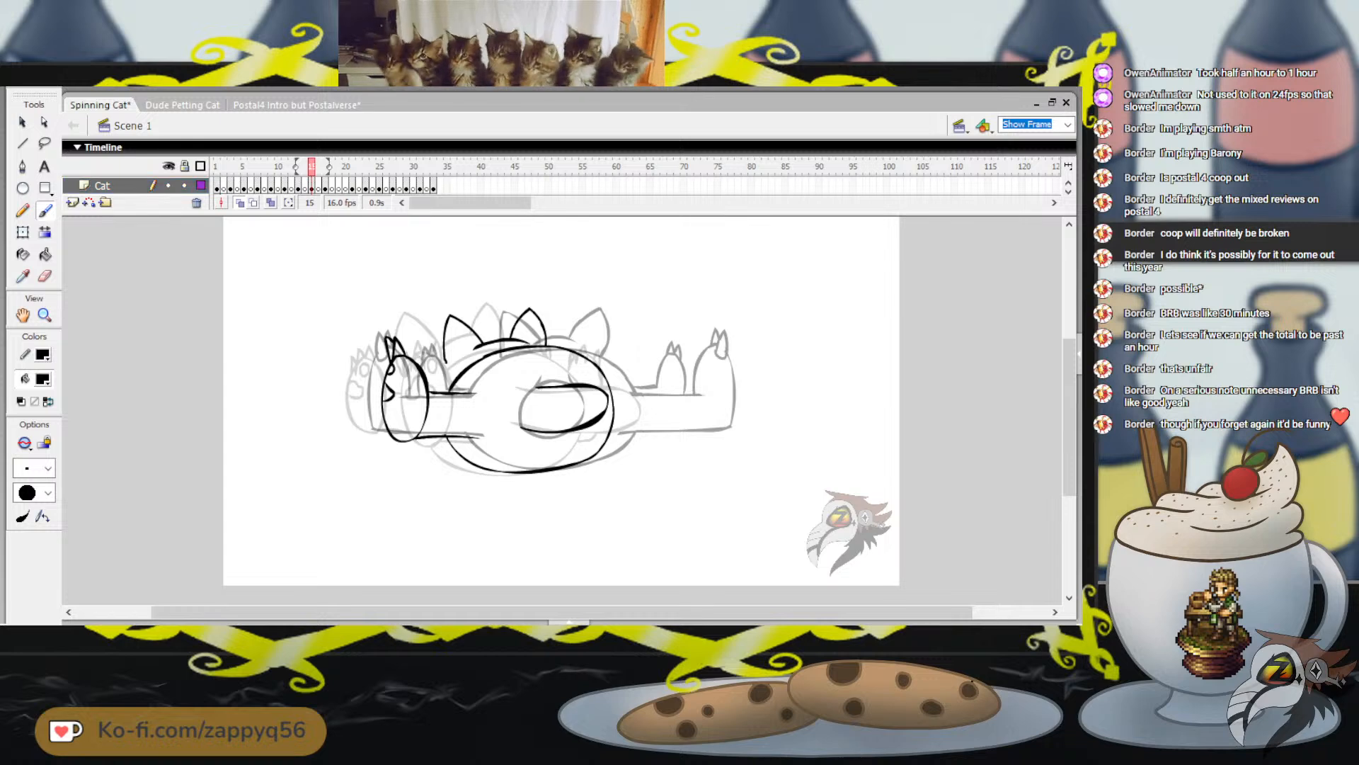
key("ctrl+z")
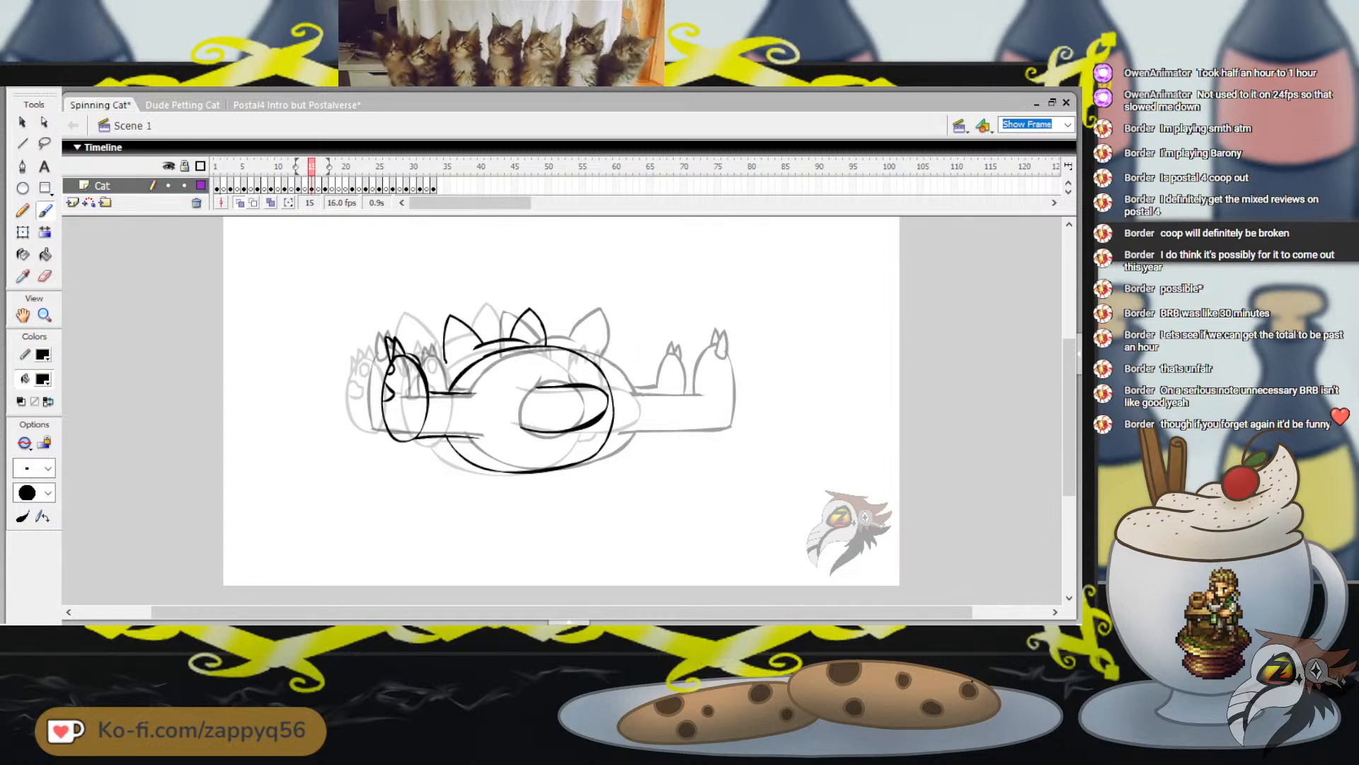
left_click_drag(403, 341, 414, 355)
key("ctrl+z")
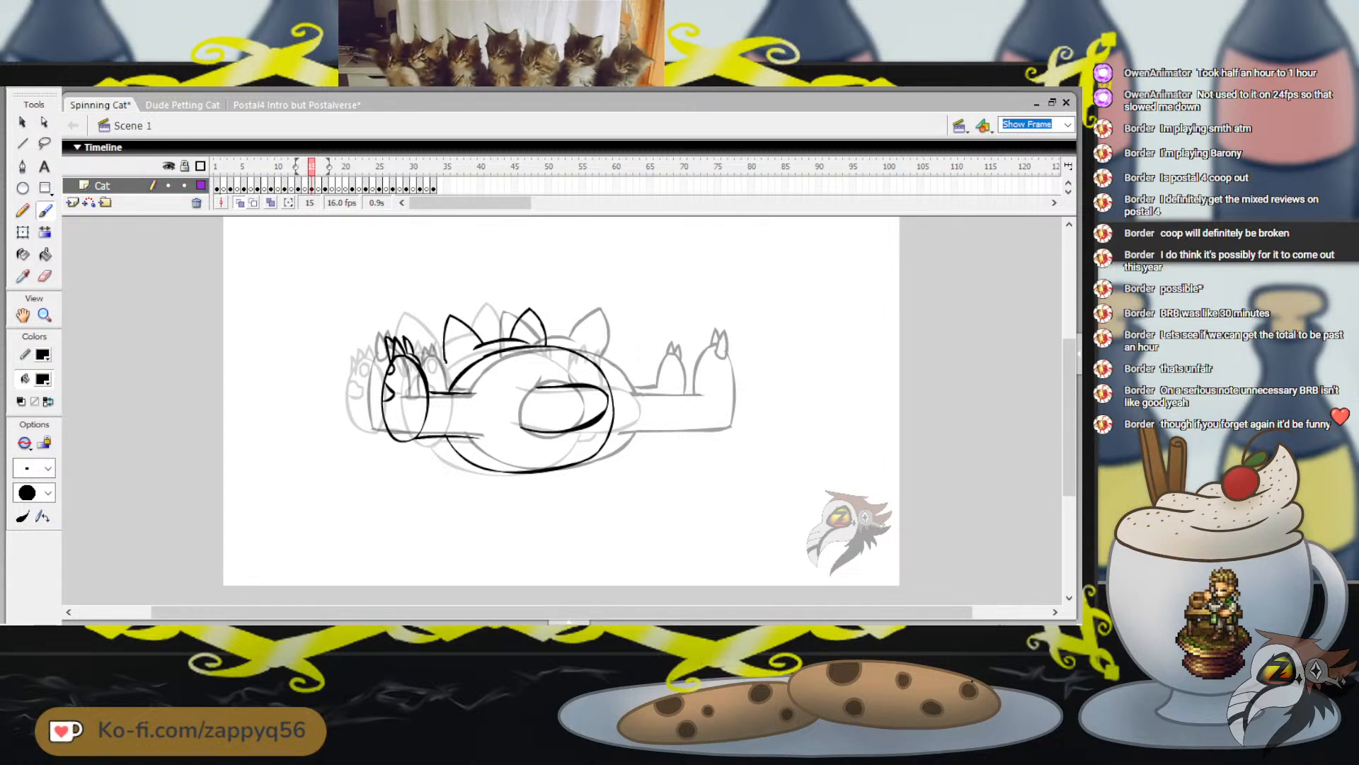
key("ctrl+z")
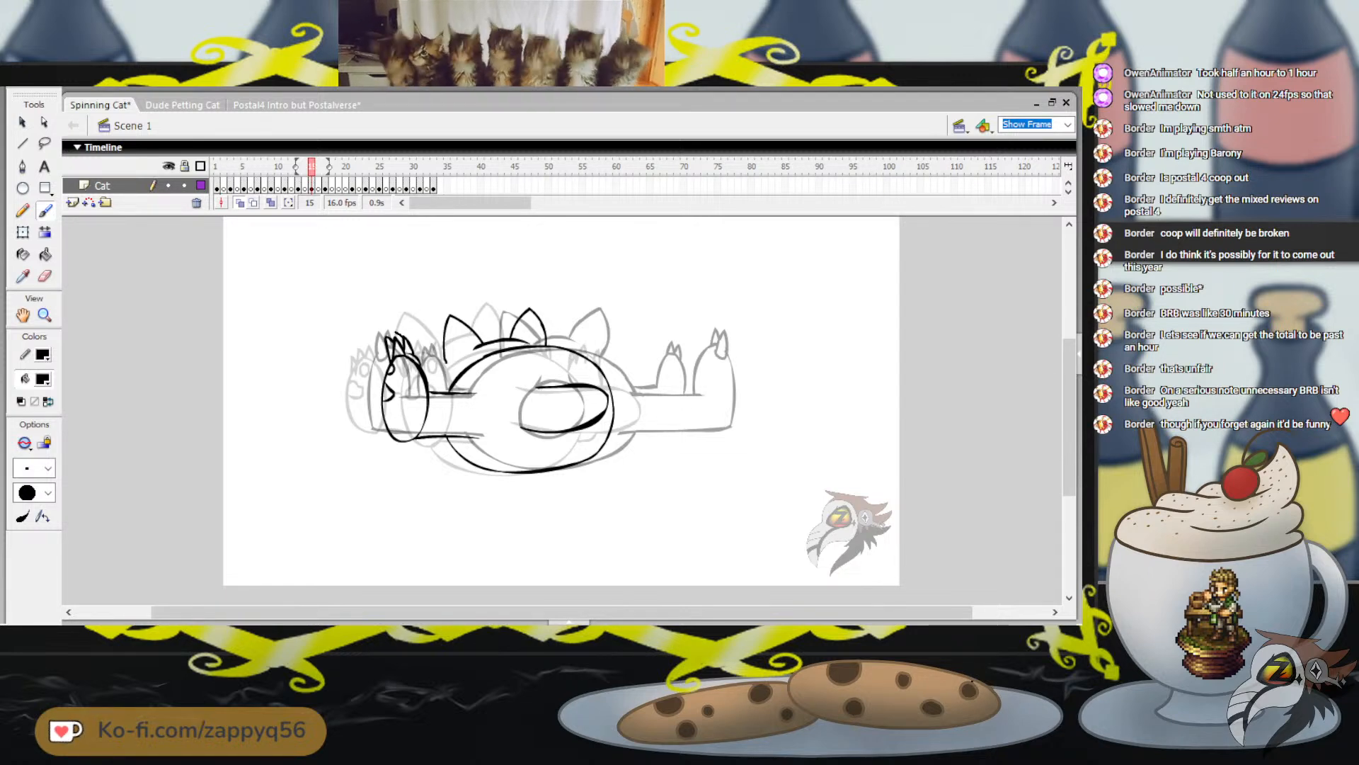
left_click_drag(394, 333, 405, 344)
key("ctrl+z")
left_click_drag(431, 379, 434, 392)
Play the animation from frame 13 to check how the new frame 15 pose reads in motion
key("comma")
key("comma")
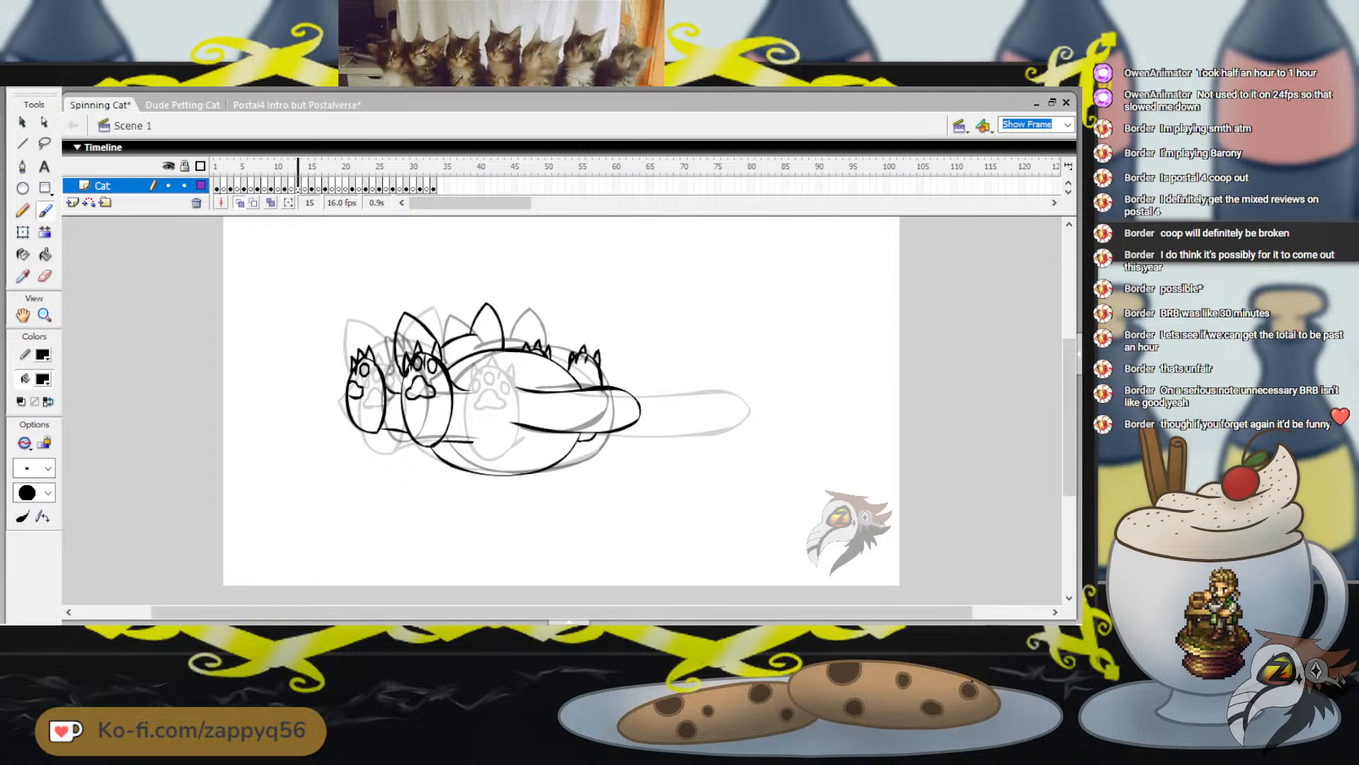
key("comma")
key("comma")
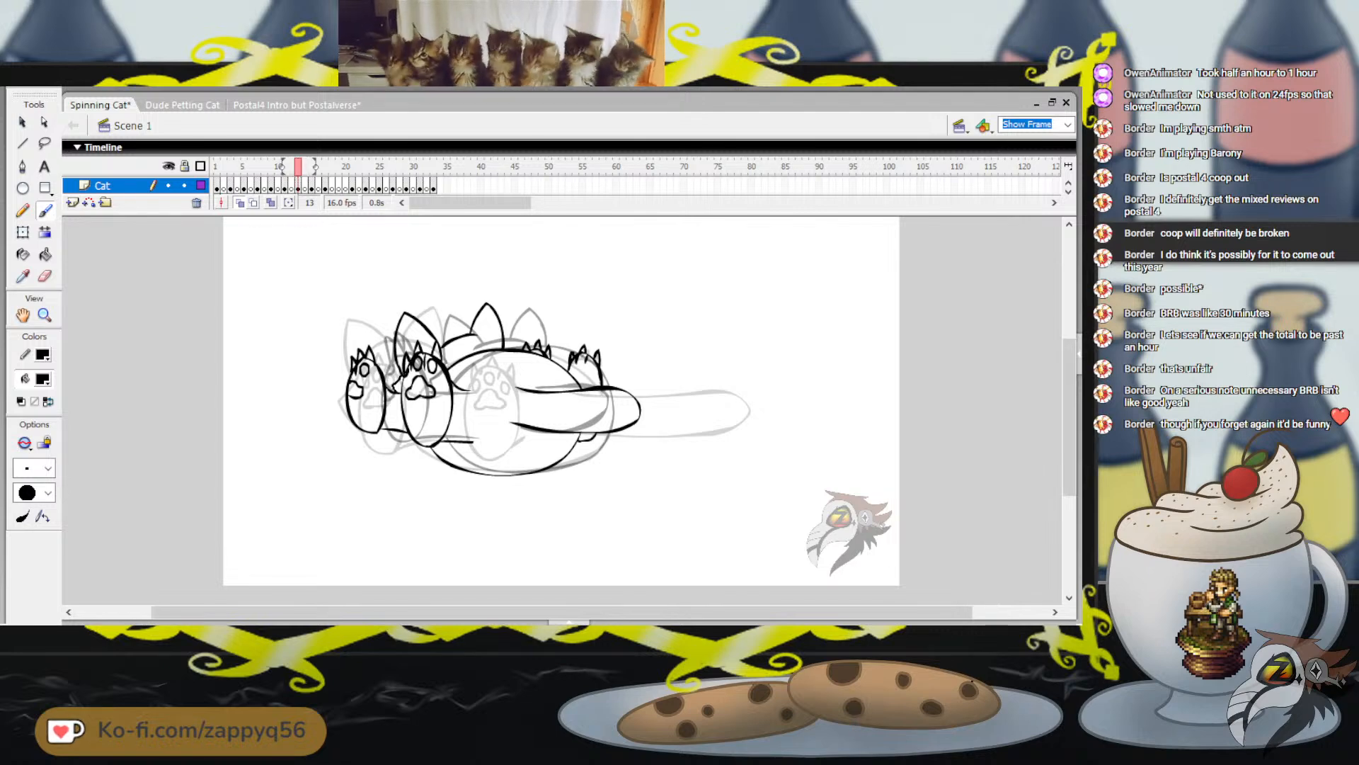
key("Return")
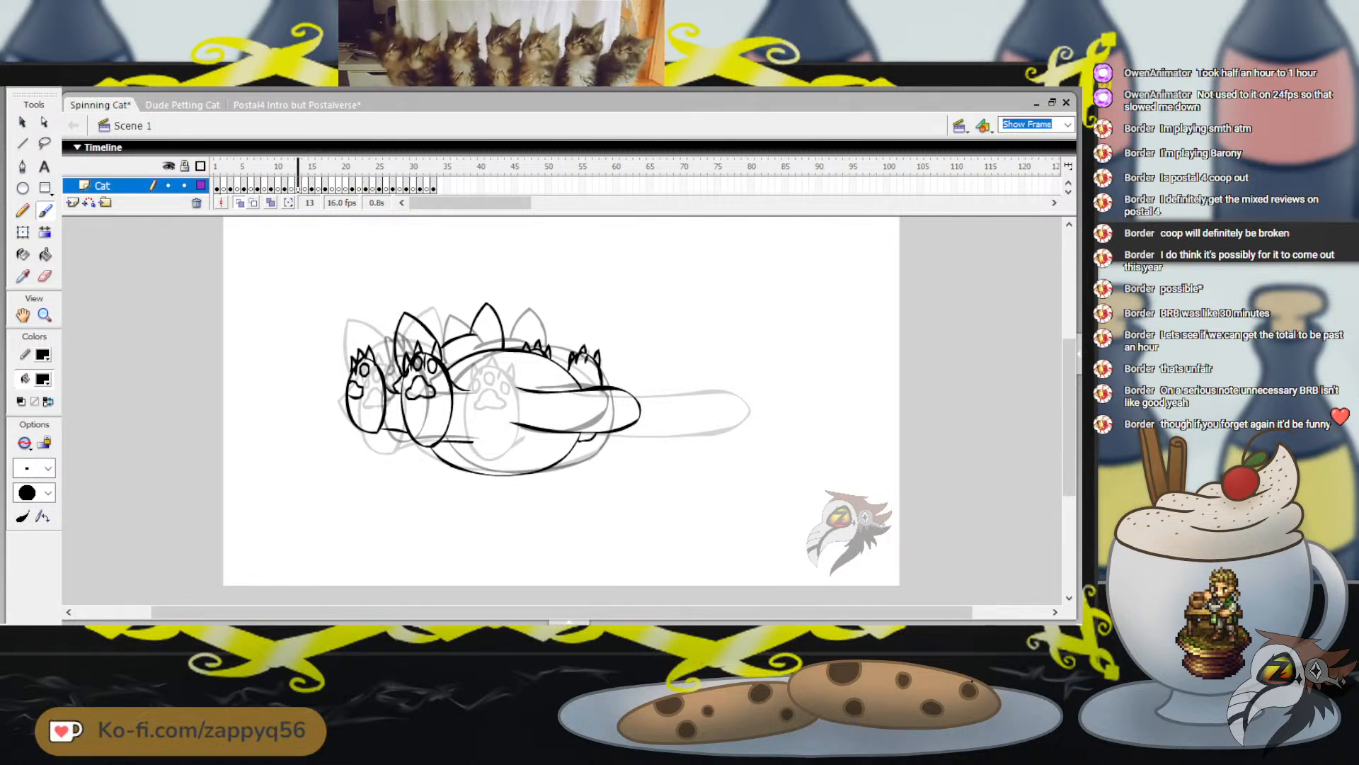
key("period")
key("comma")
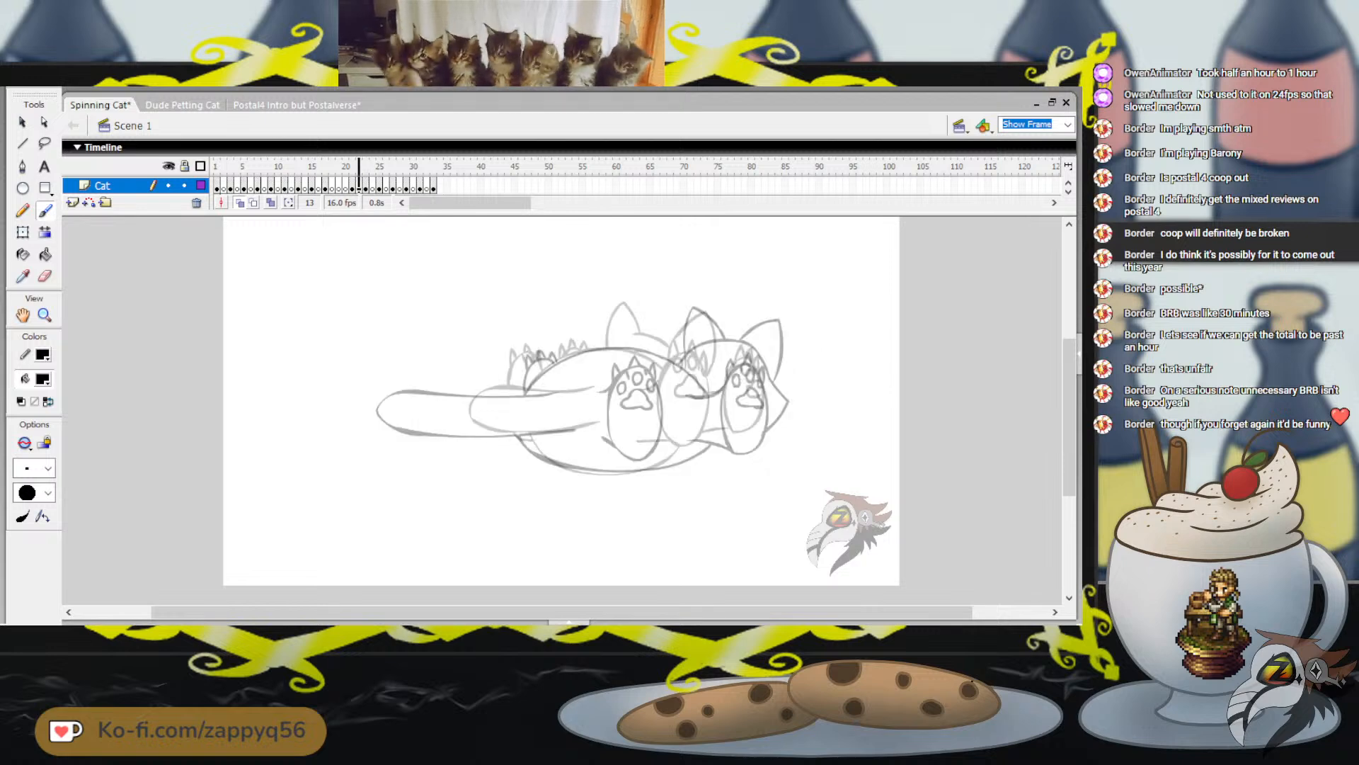
key("comma")
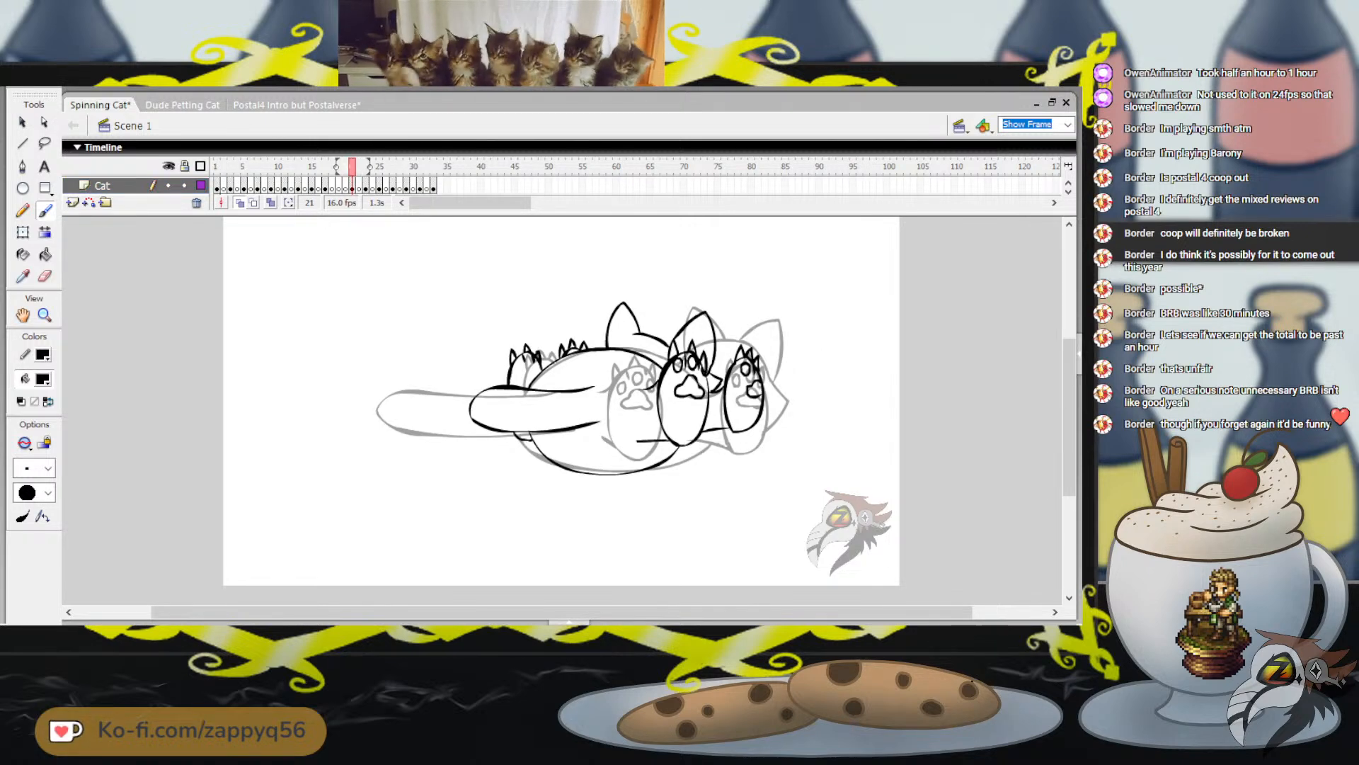
Step back and forth between frames 13 and 25 to compare how the feet and legs move through the rear view
key("comma")
key("comma")
key("comma")
key("comma")
key("comma")
key("comma")
key("comma")
key("period")
key("period")
key("period")
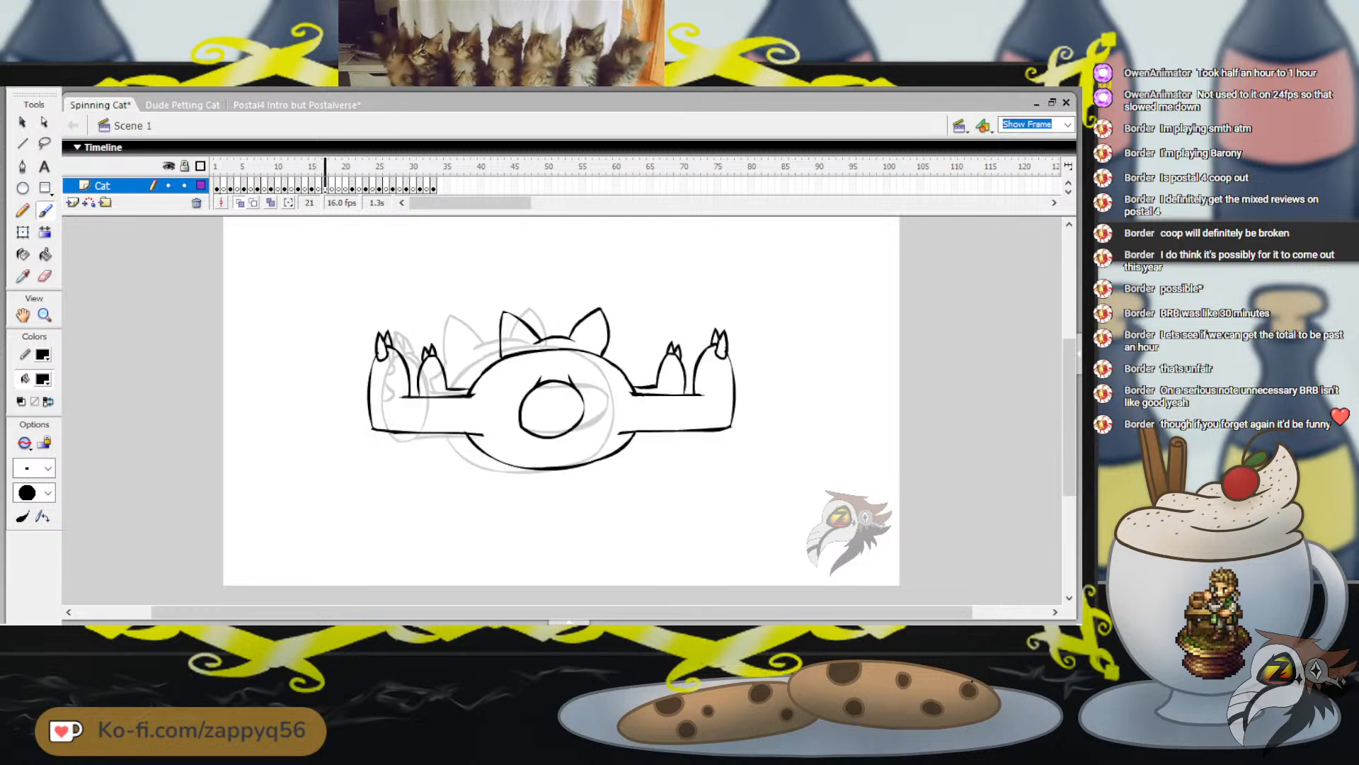
key("period")
key("period")
key("period")
key("period")
key("period")
key("period")
key("period")
key("period")
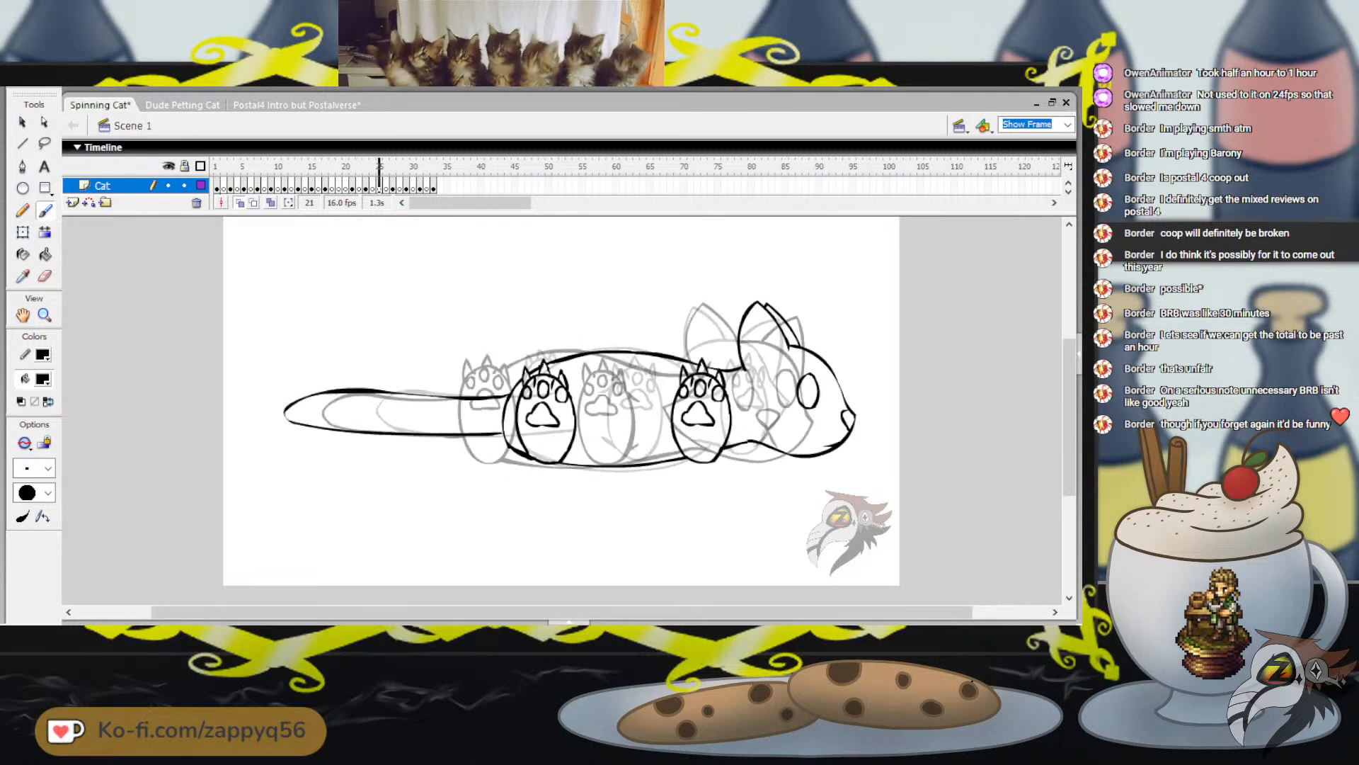
key("comma")
key("comma")
key("comma")
key("comma")
key("comma")
key("comma")
key("comma")
key("comma")
key("period")
key("period")
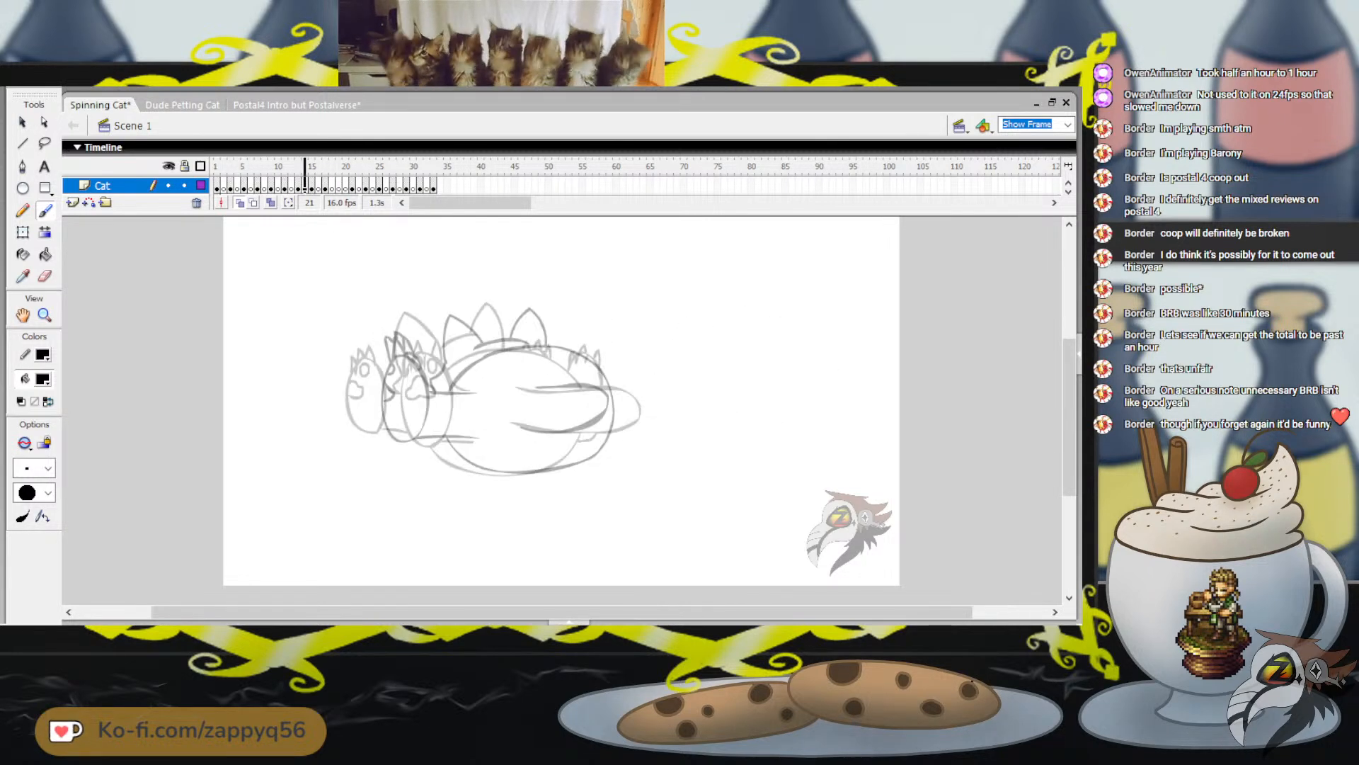
key("comma")
key("comma")
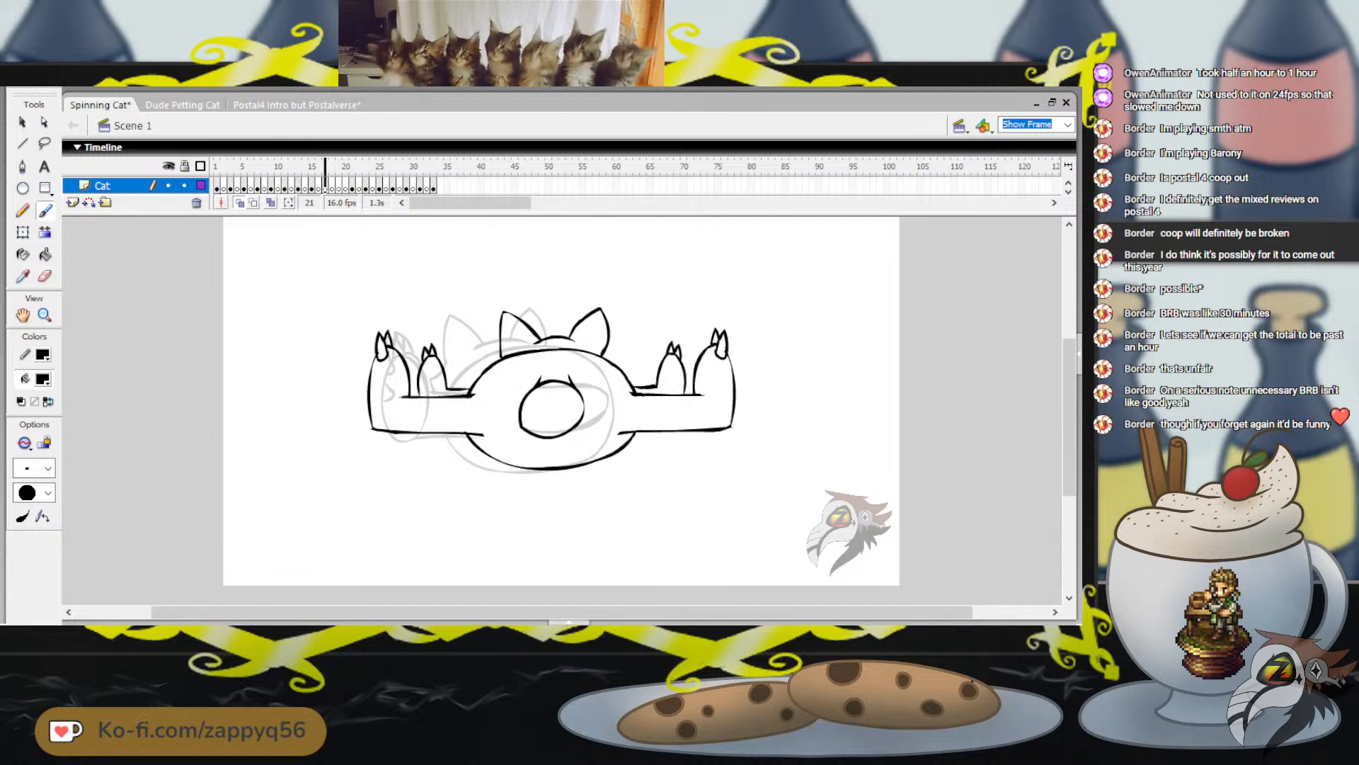
key("comma")
key("comma")
key("comma")
key("comma")
key("comma")
key("comma")
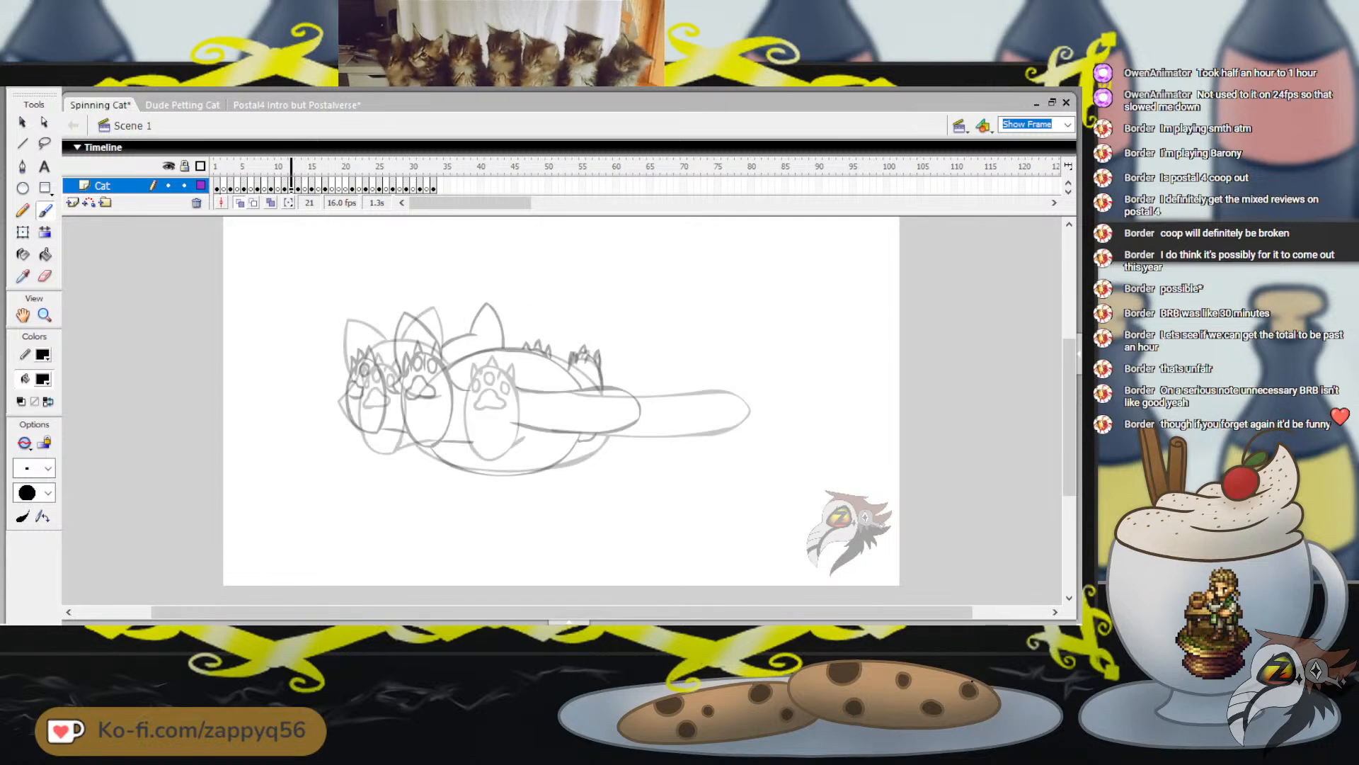
Return to frame 15 and undo the curved trial stroke to the right of the body
key("period")
key("period")
key("period")
key("period")
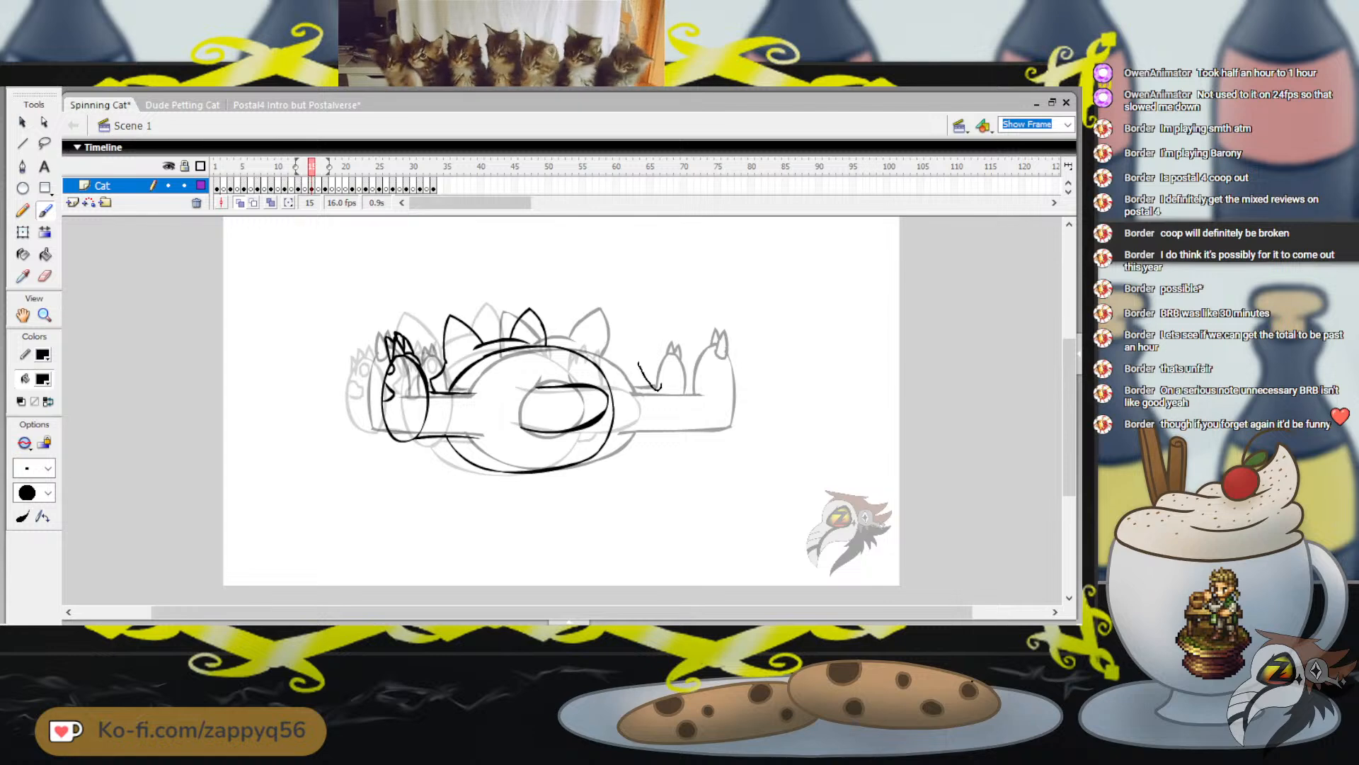
key("ctrl+z")
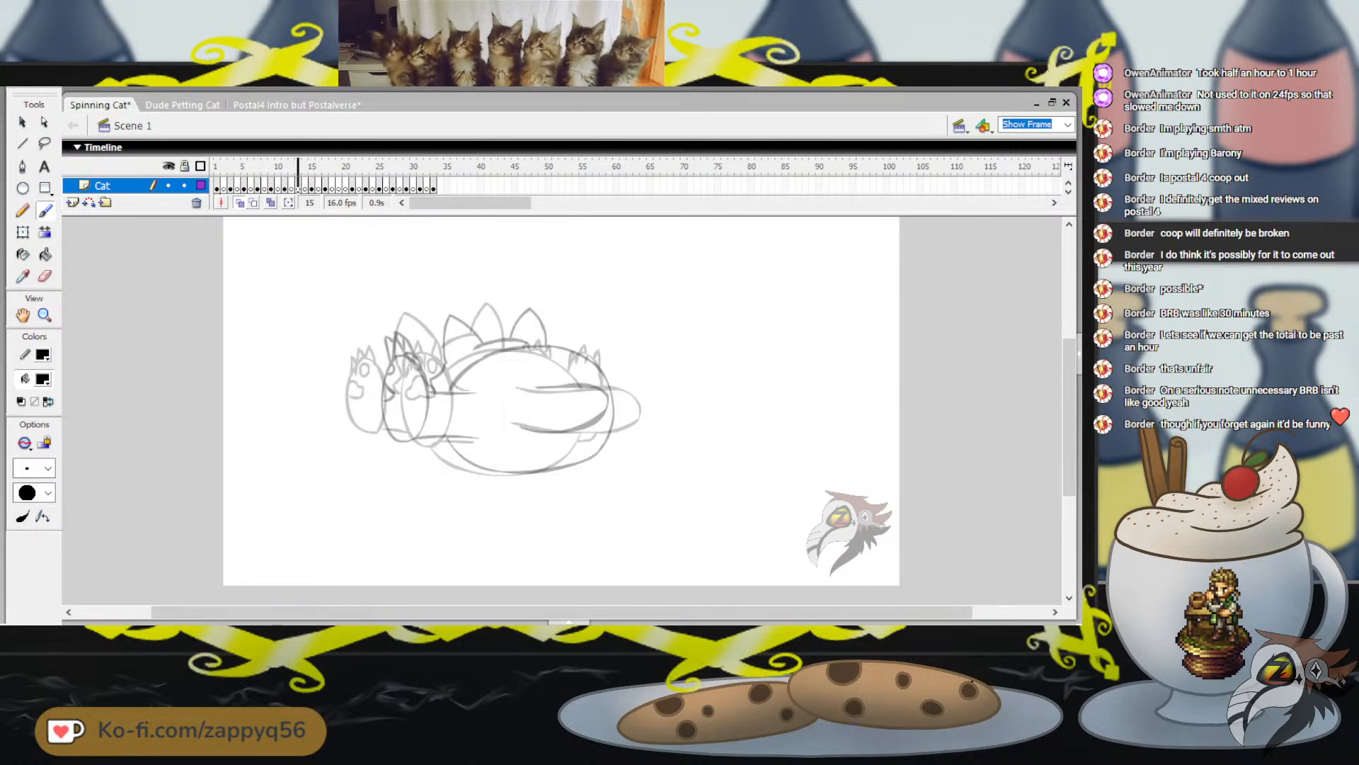
Compare frame 15 with frame 13 to judge where the right-hand feet belong
key("comma")
key("comma")
key("period")
key("period")
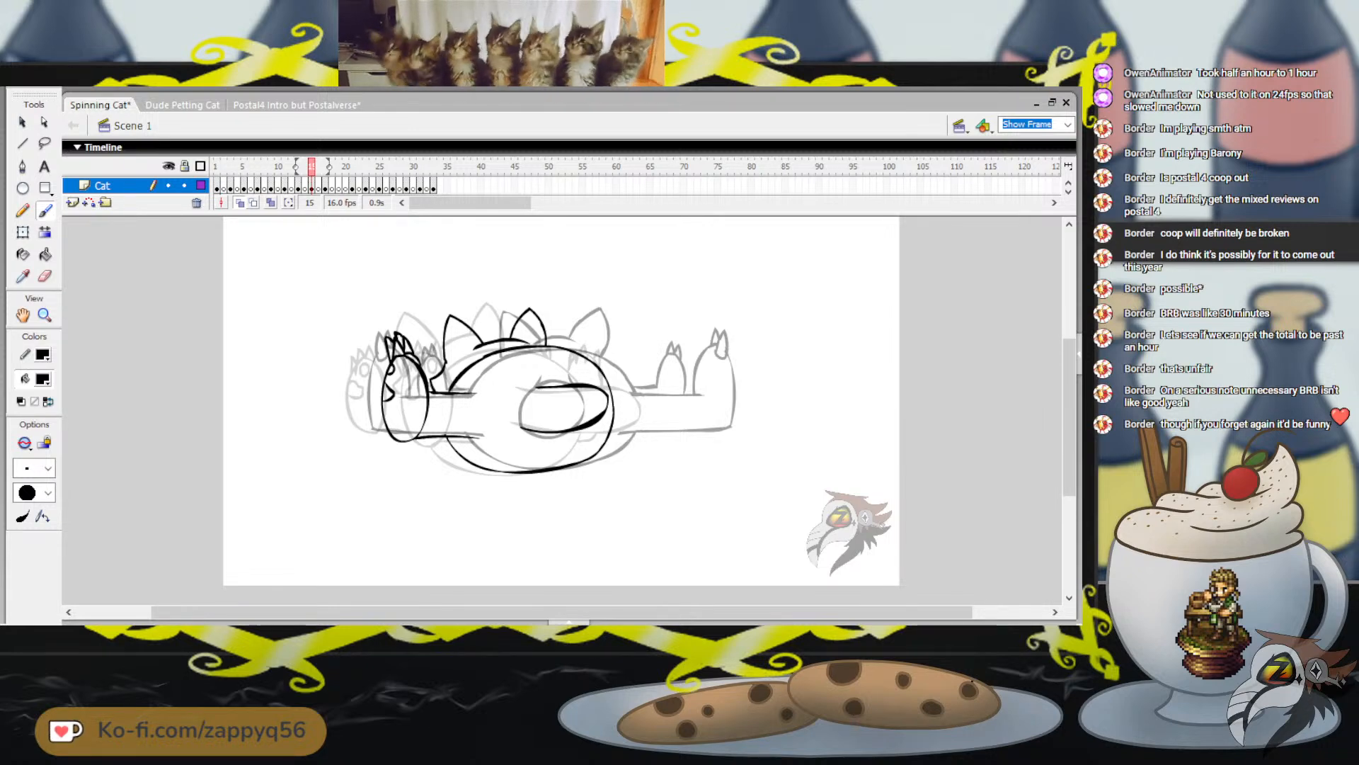
key("l")
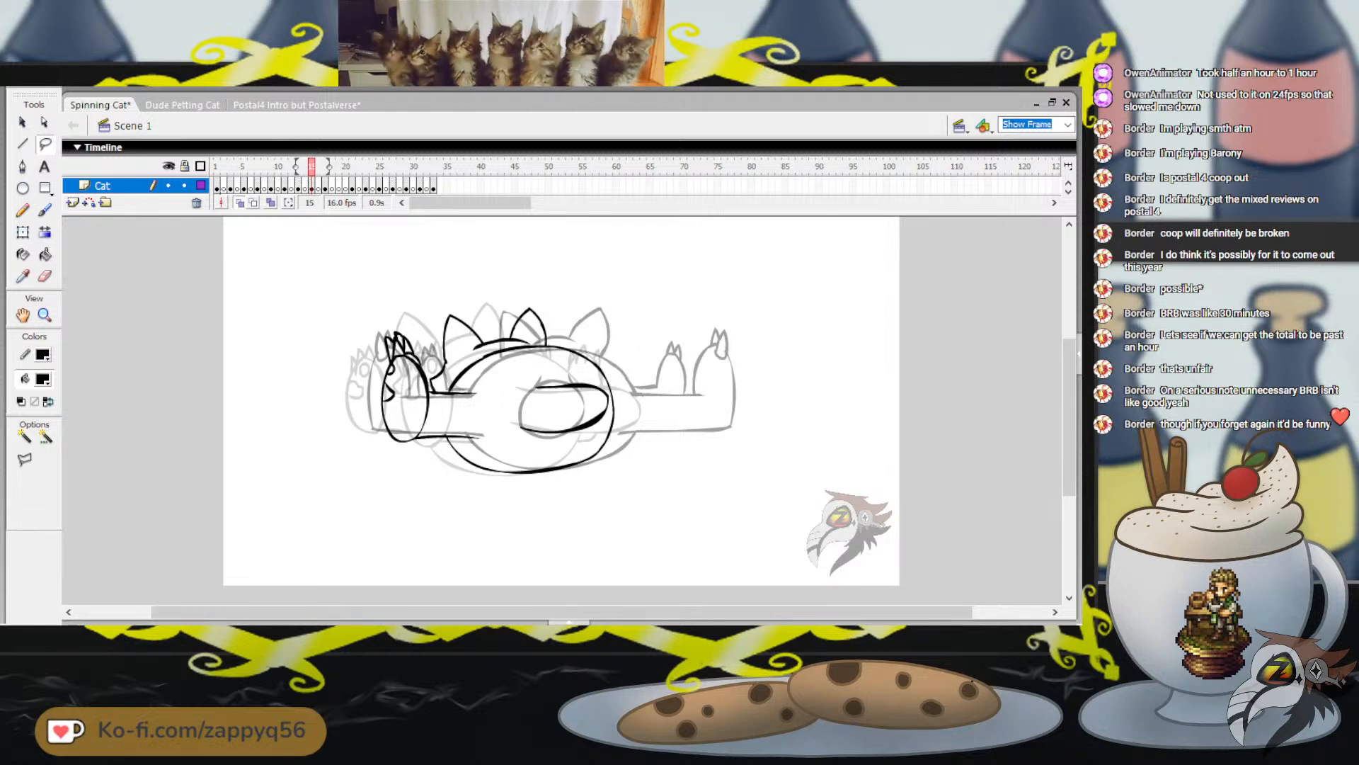
key("period")
key("period")
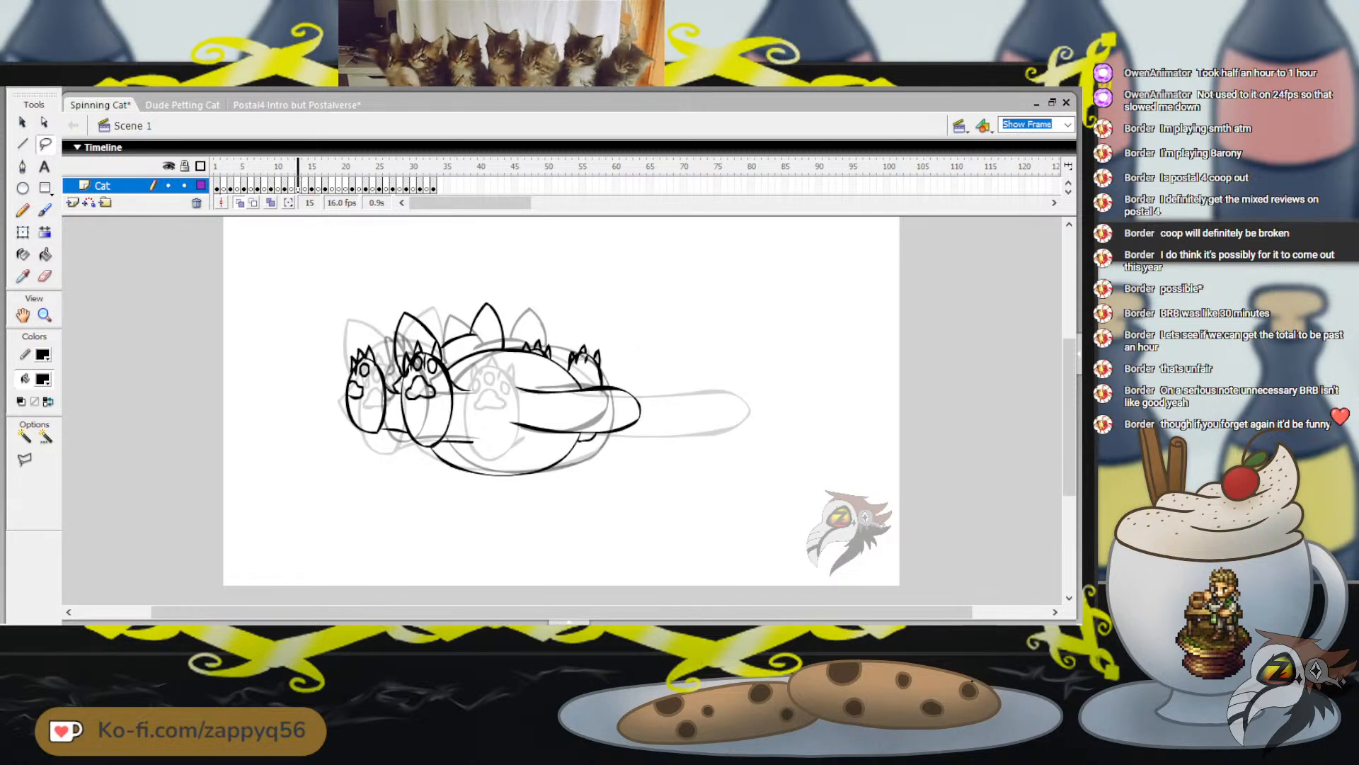
key("comma")
key("comma")
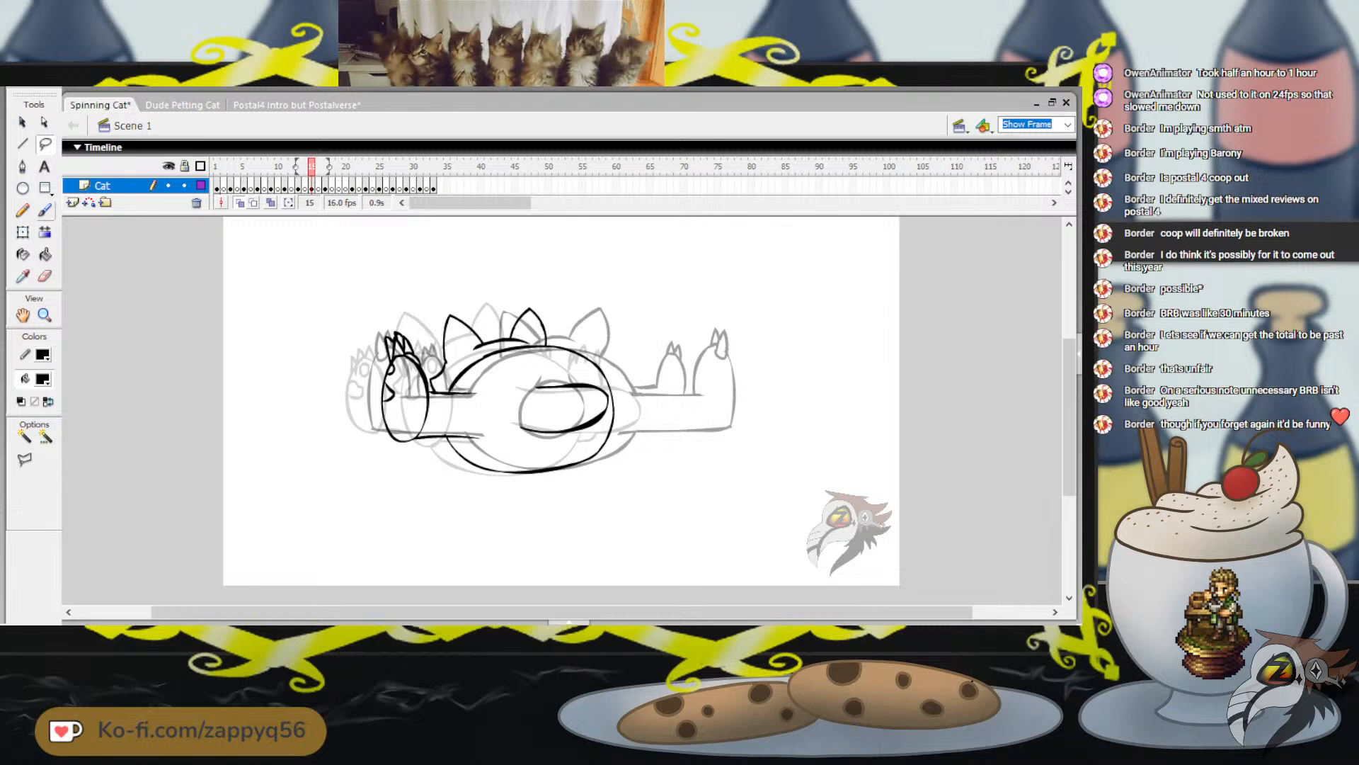
key("b")
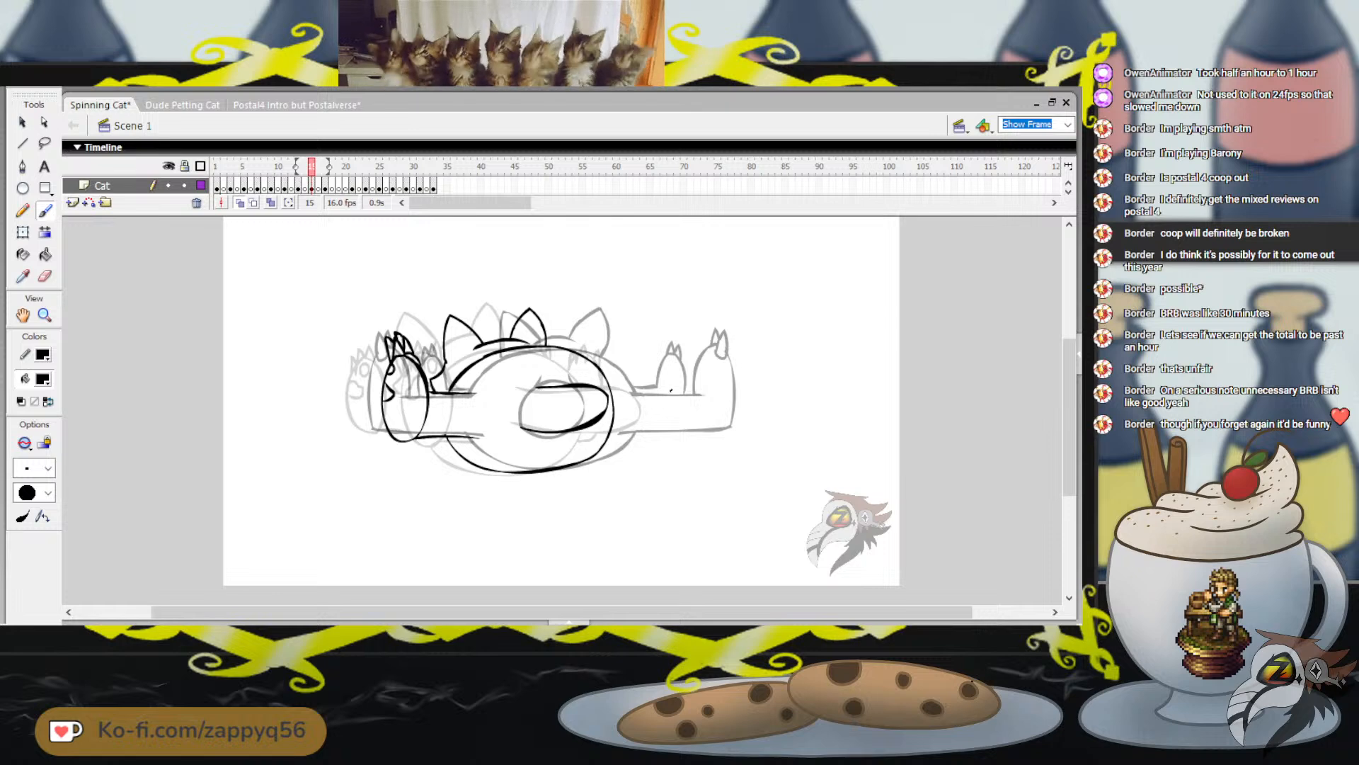
left_click_drag(671, 390, 681, 356)
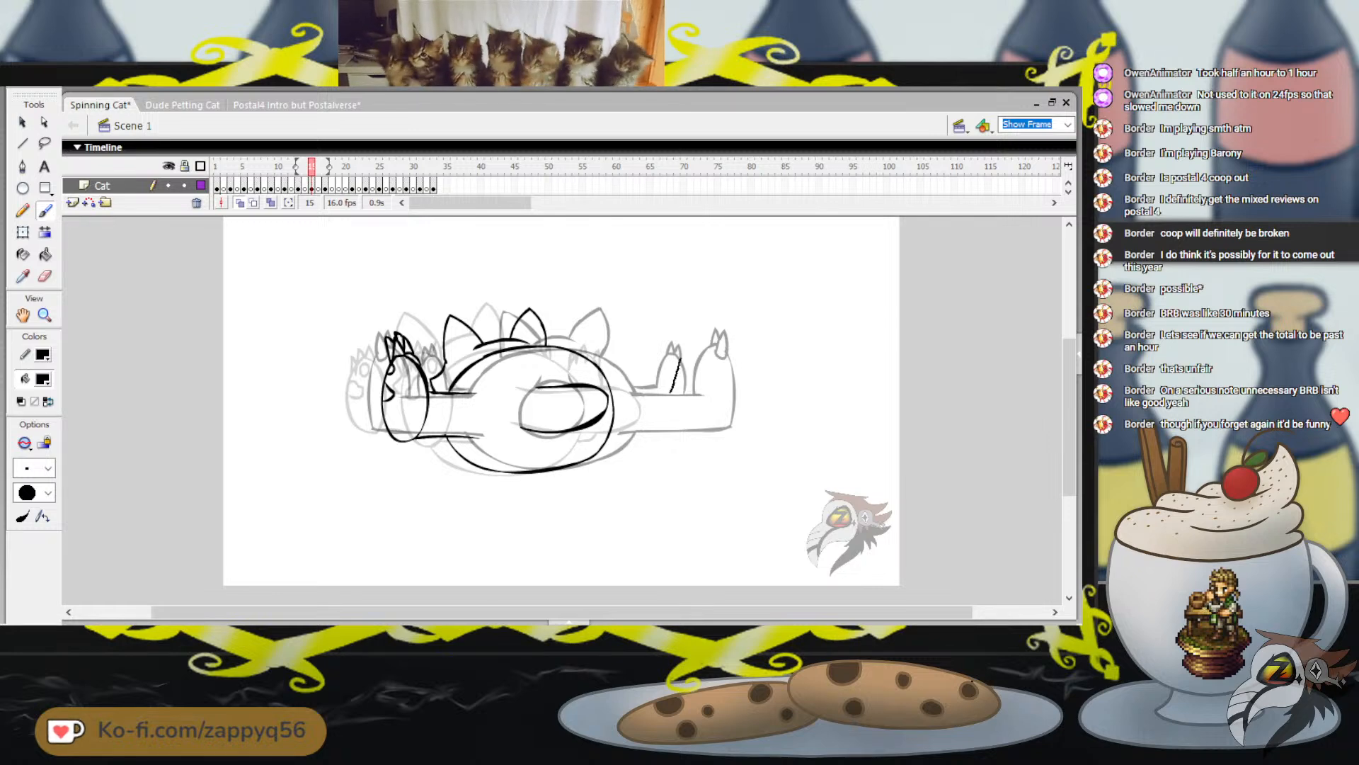
key("ctrl+z")
key("ctrl+z")
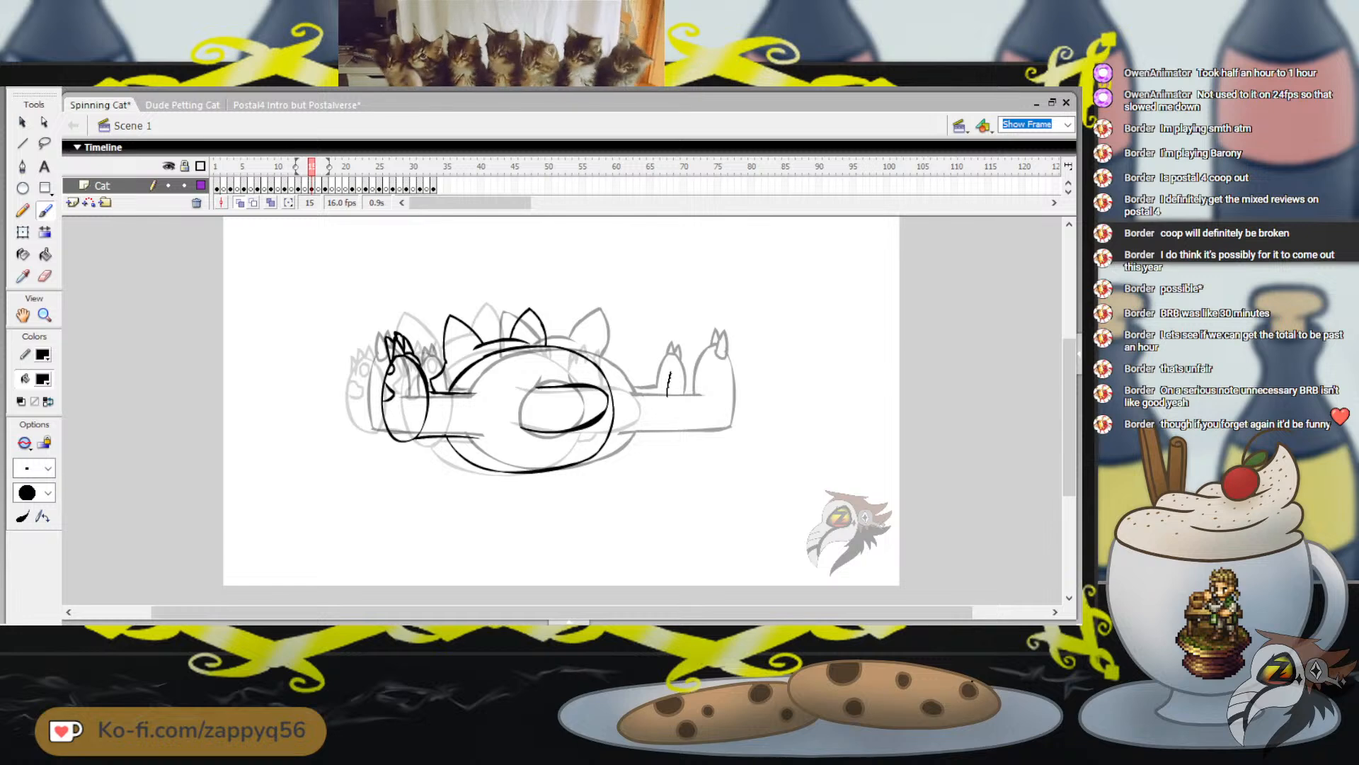
key("ctrl+z")
mouse_move(671, 373)
left_mouse_down()
mouse_move(695, 343)
mouse_move(705, 356)
mouse_move(705, 416)
mouse_move(644, 430)
left_mouse_up()
key("ctrl+z")
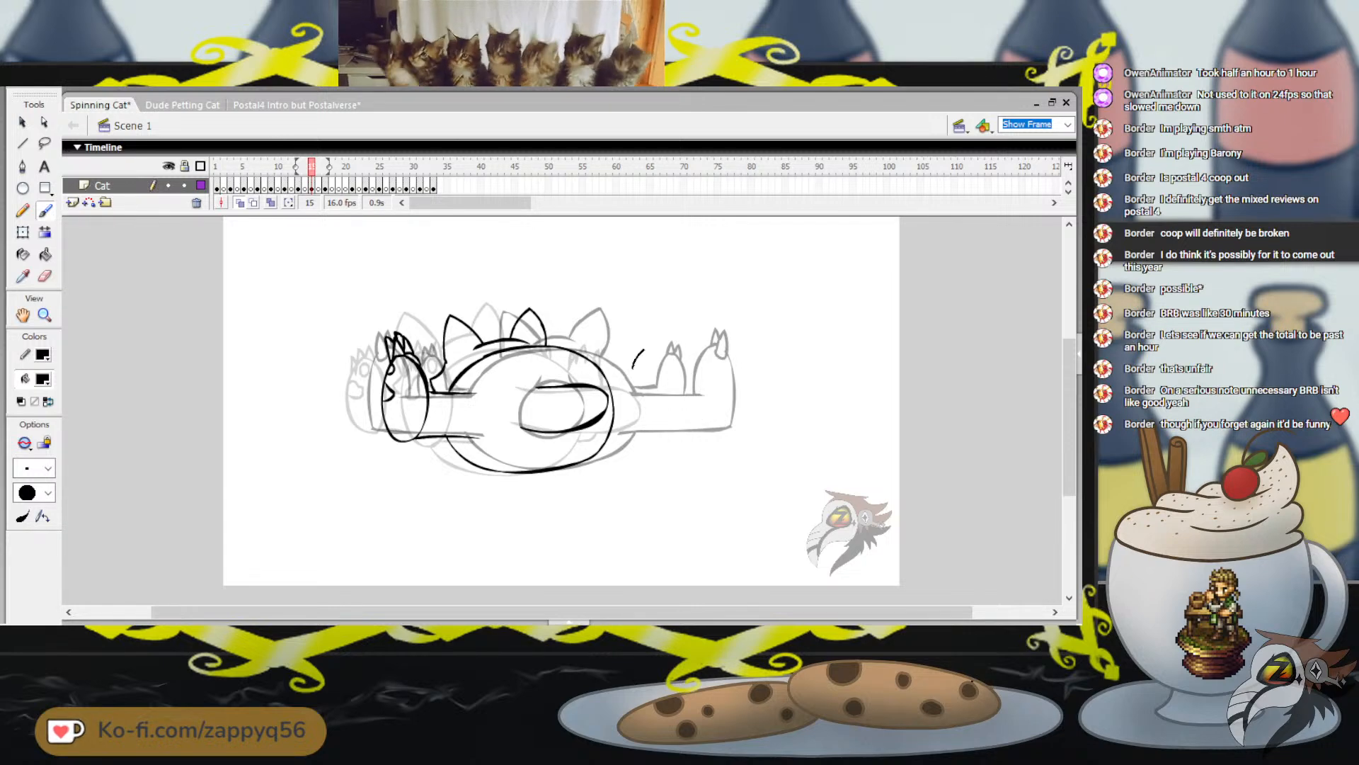
Brush the rounded right foot with its short leg lines on frame 15, plus the smaller foot arch against the body
mouse_move(632, 370)
left_mouse_down()
mouse_move(647, 351)
mouse_move(662, 359)
left_mouse_up()
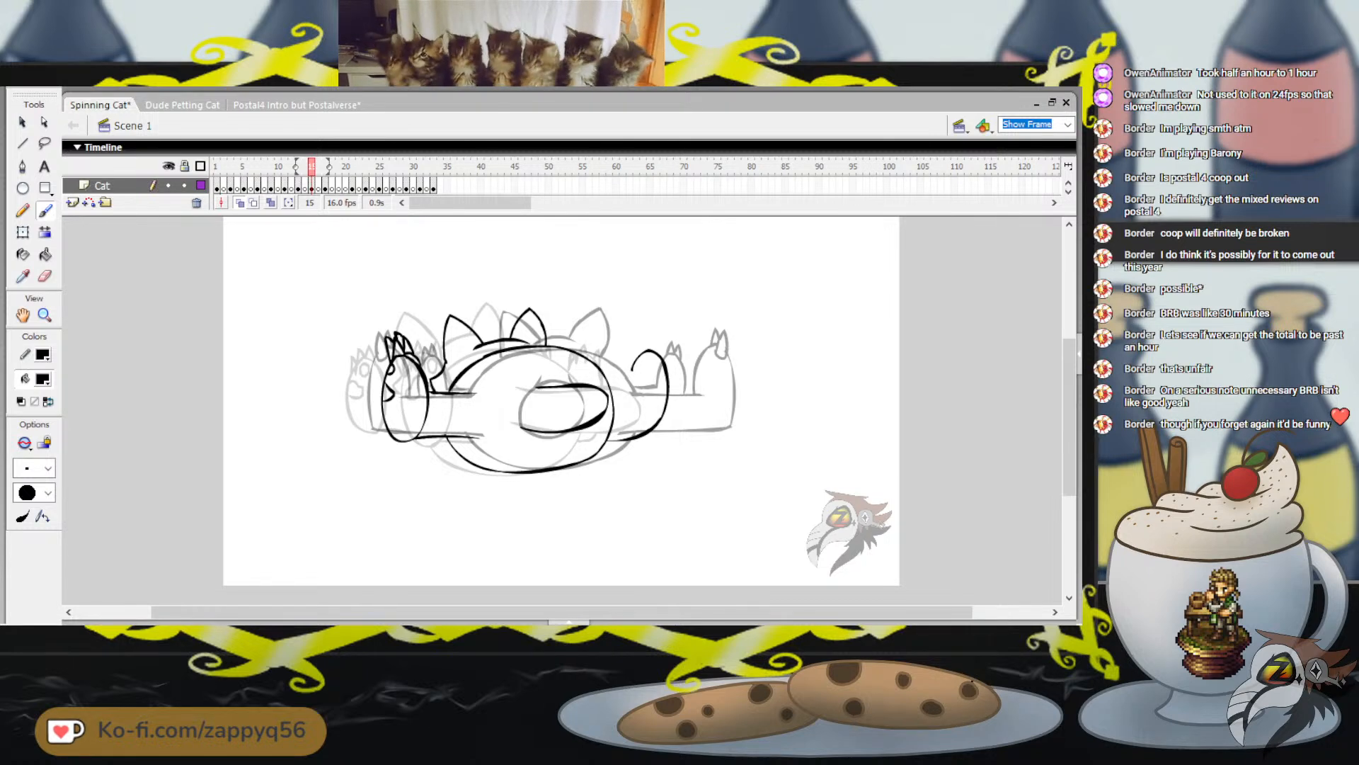
left_click_drag(631, 368, 628, 403)
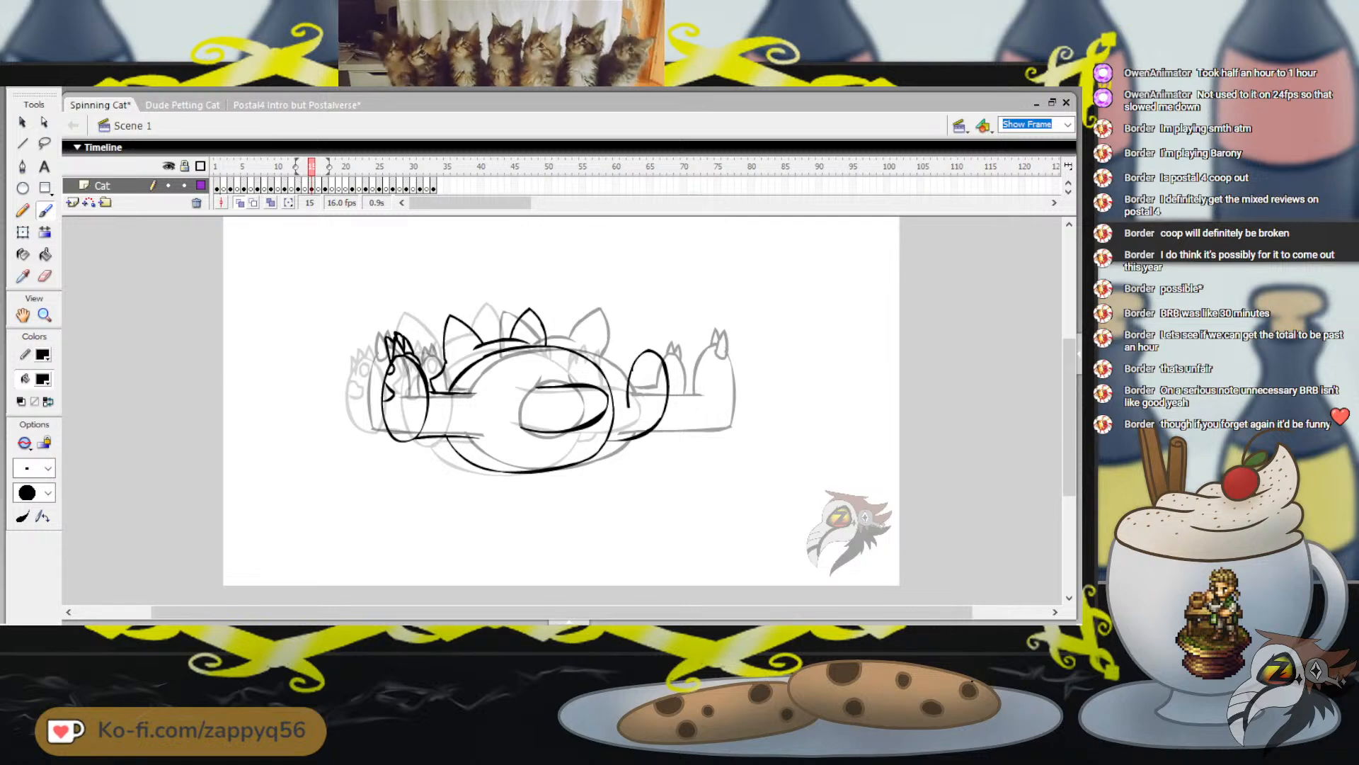
left_click_drag(613, 397, 637, 397)
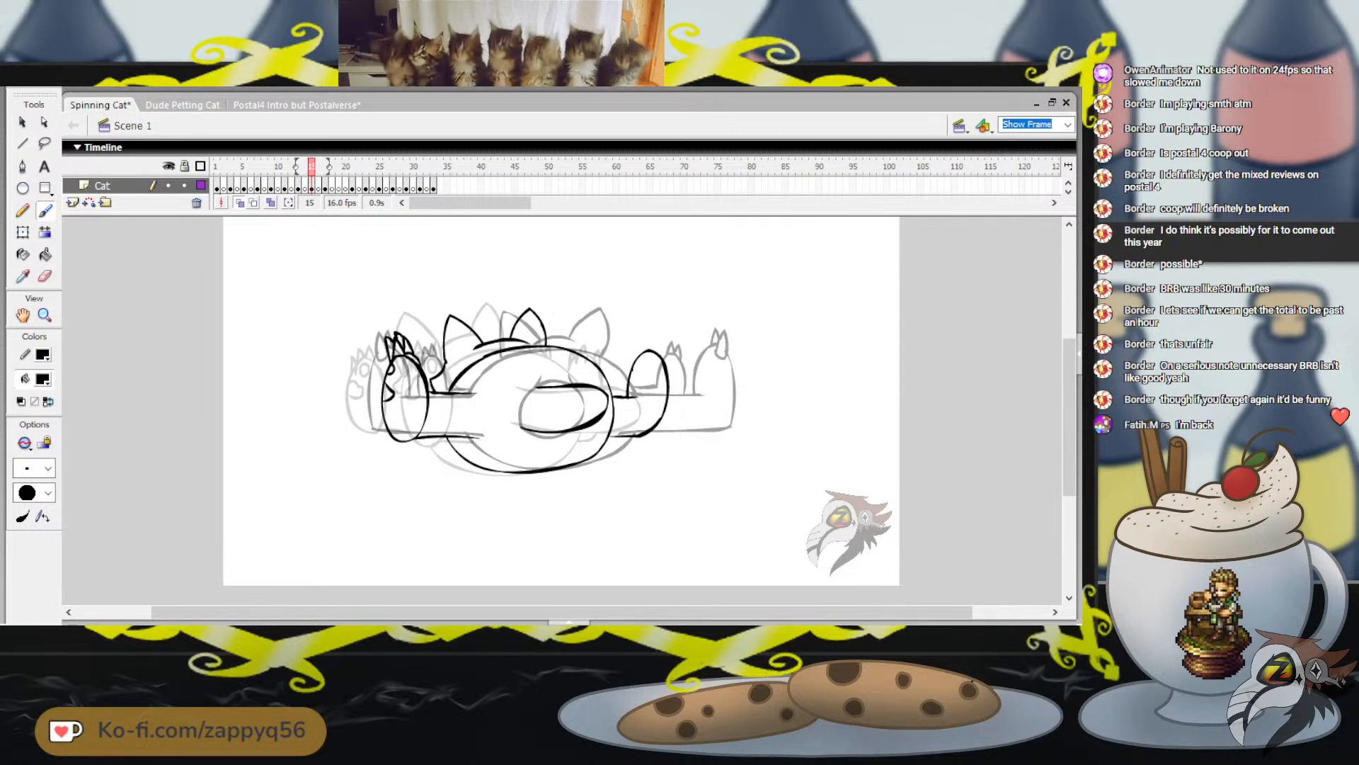
left_click_drag(638, 309, 657, 311)
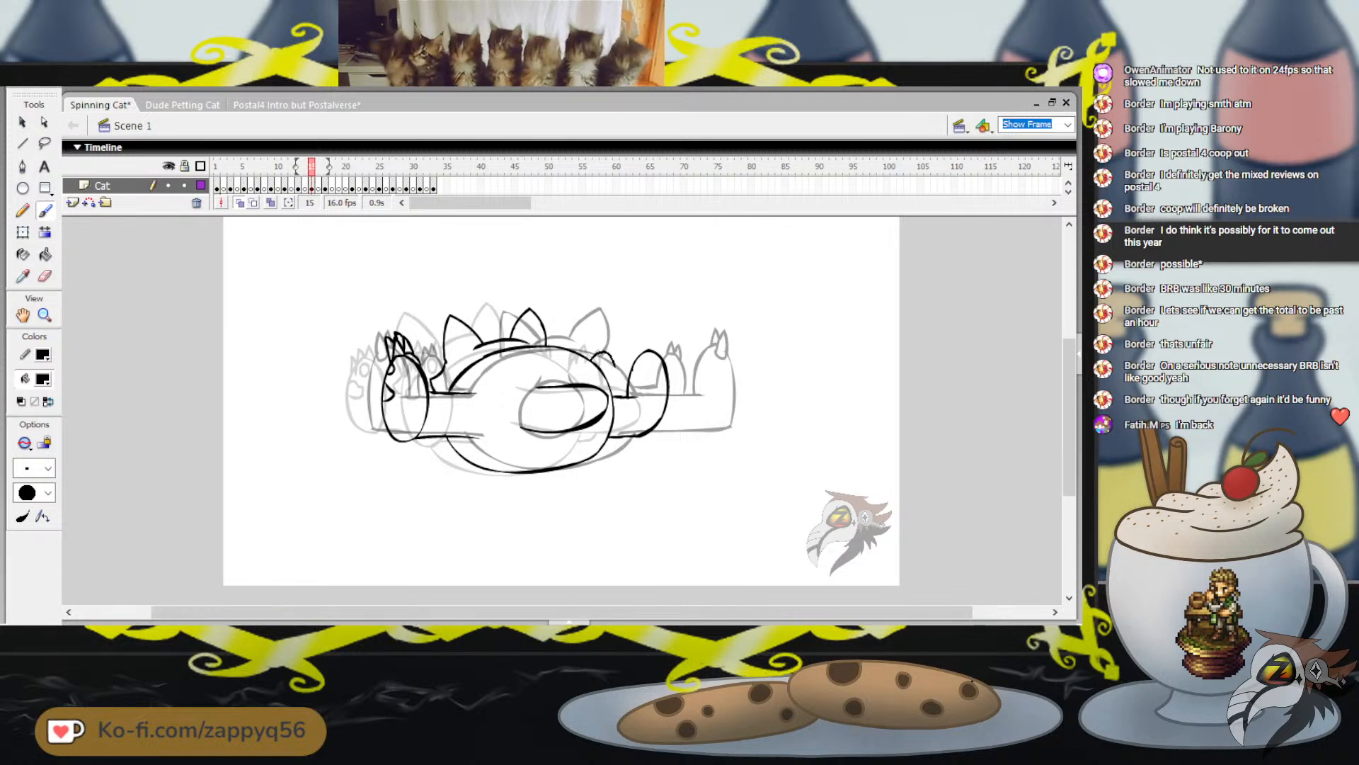
left_click_drag(592, 359, 616, 397)
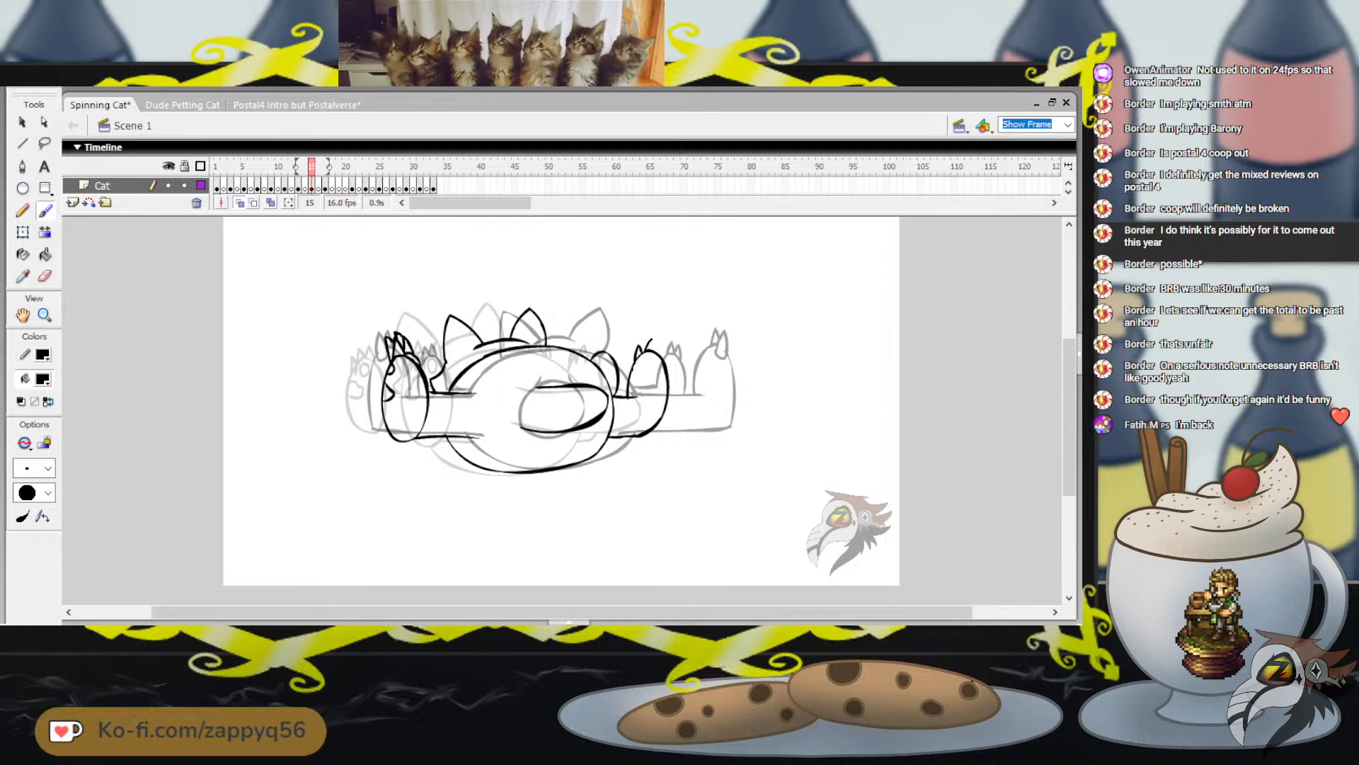
Add three pointed claws to the top of each of the two right-hand feet on frame 15
left_click_drag(658, 353, 667, 363)
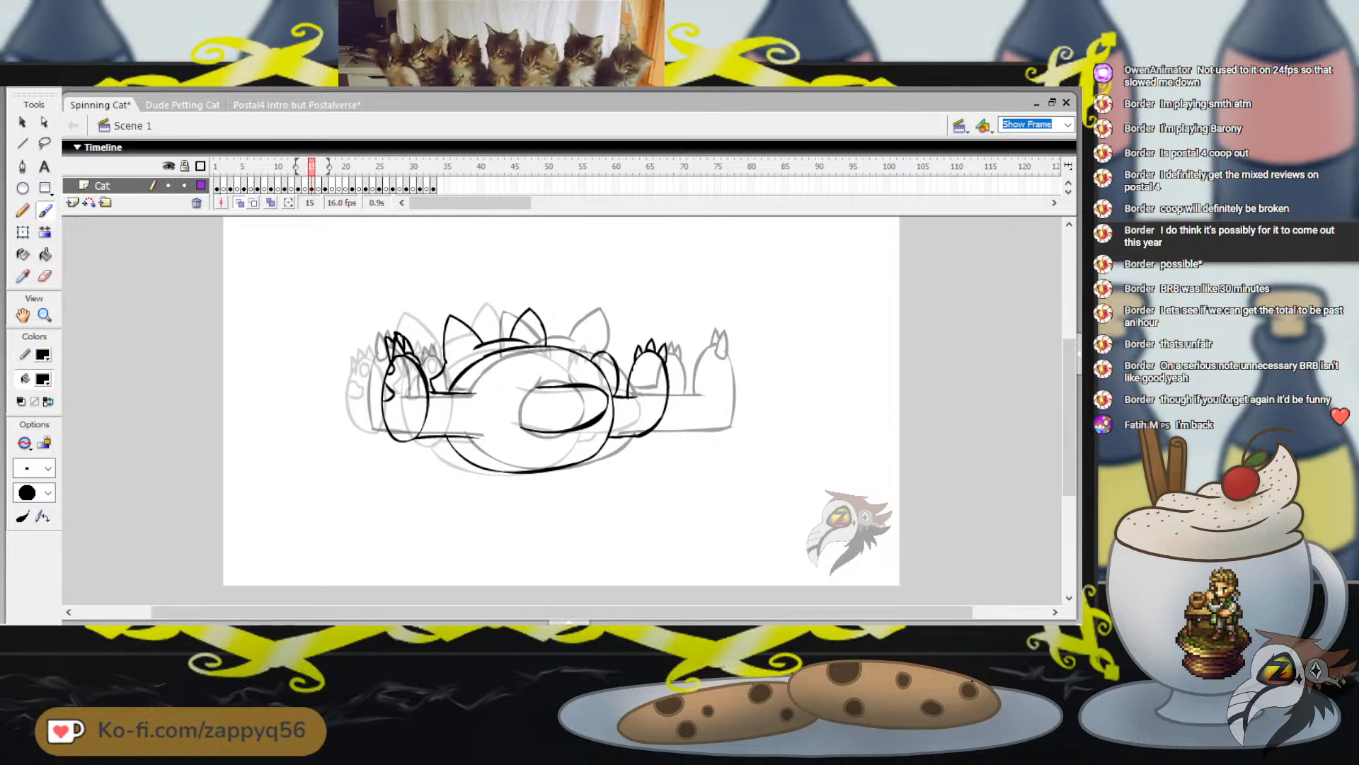
left_click_drag(658, 304, 676, 304)
key("ctrl+z")
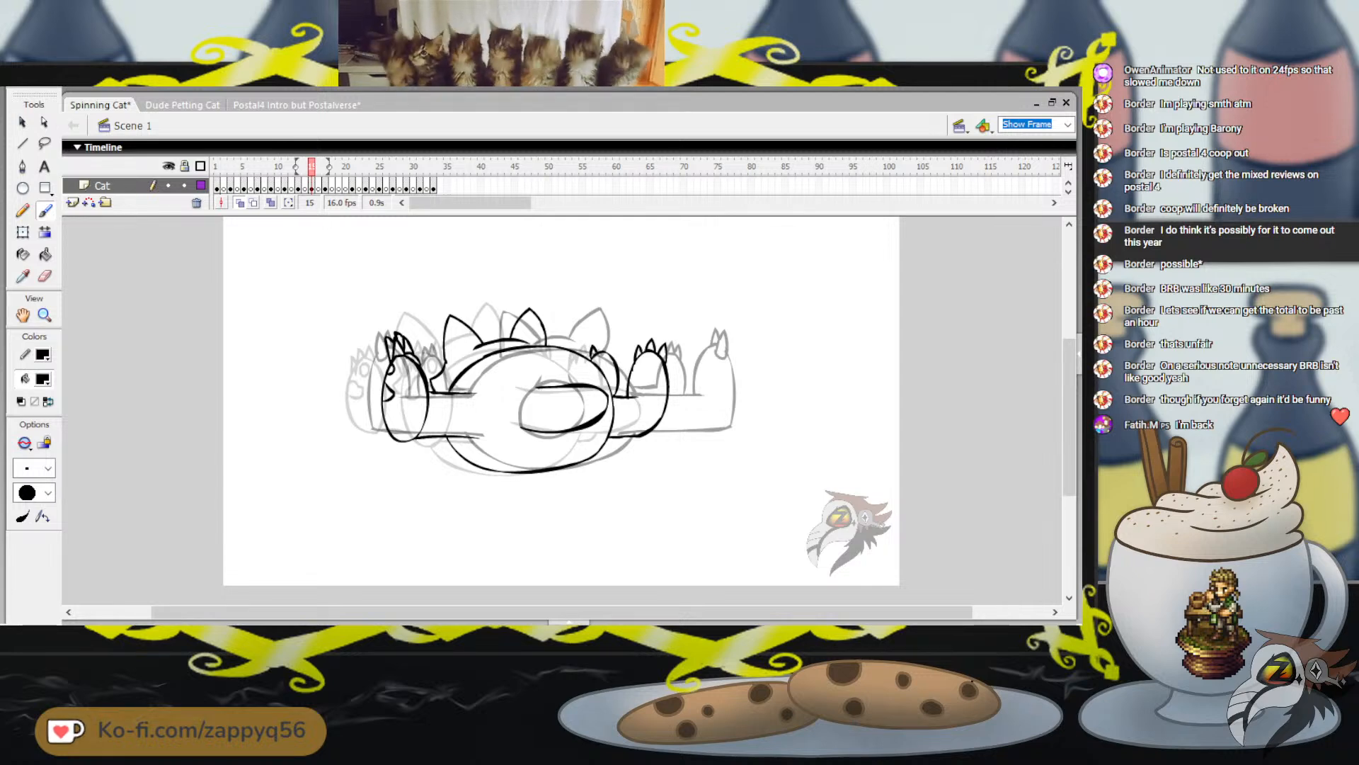
left_click_drag(601, 354, 620, 346)
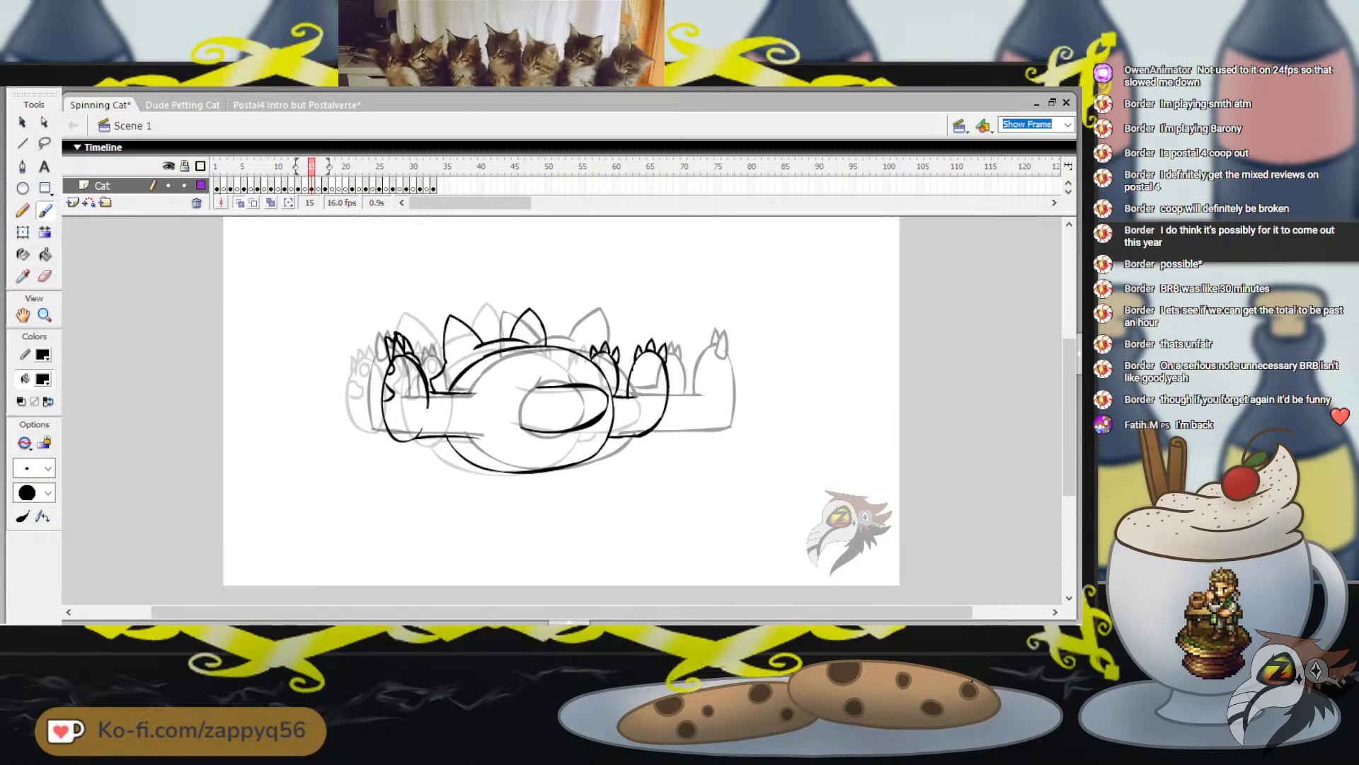
mouse_move(312, 167)
left_mouse_down()
mouse_move(298, 167)
mouse_move(325, 167)
mouse_move(312, 167)
left_mouse_up()
key("q")
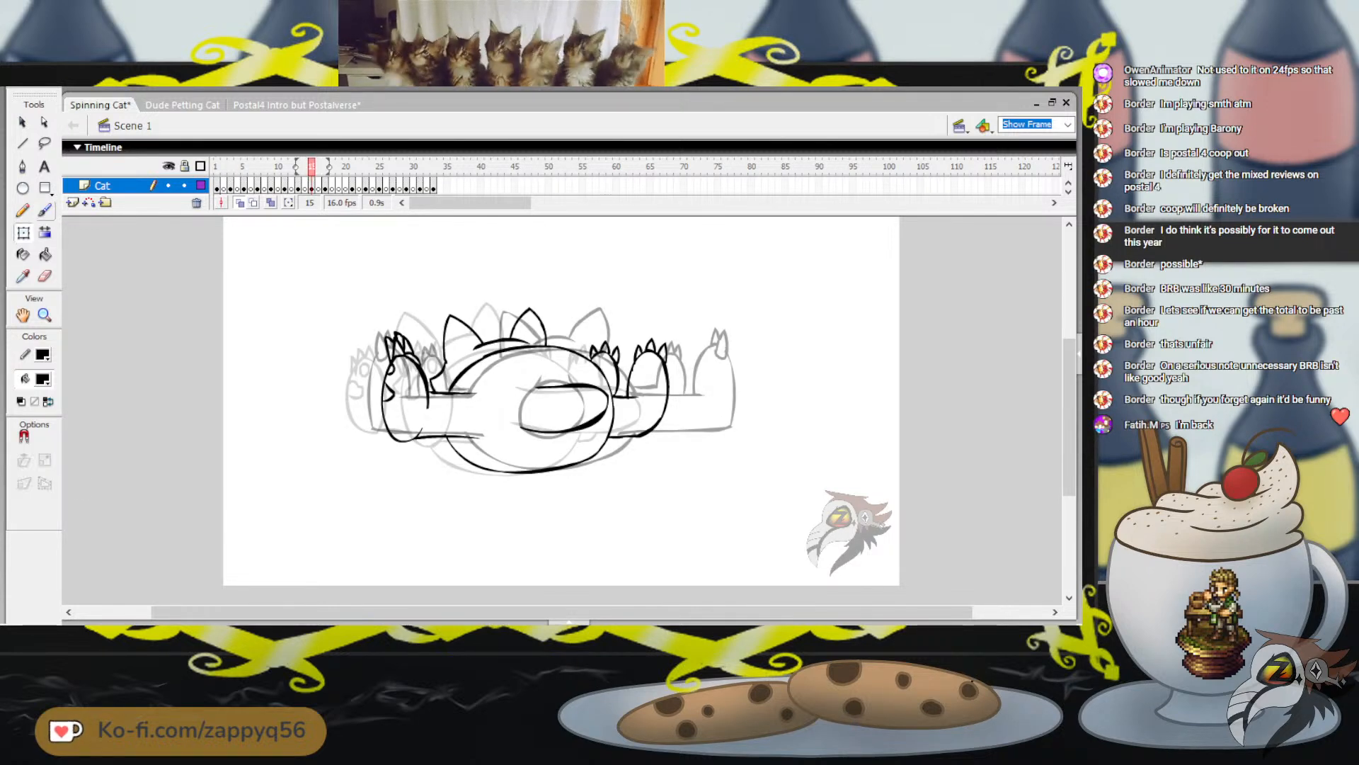
left_click_drag(312, 266, 722, 514)
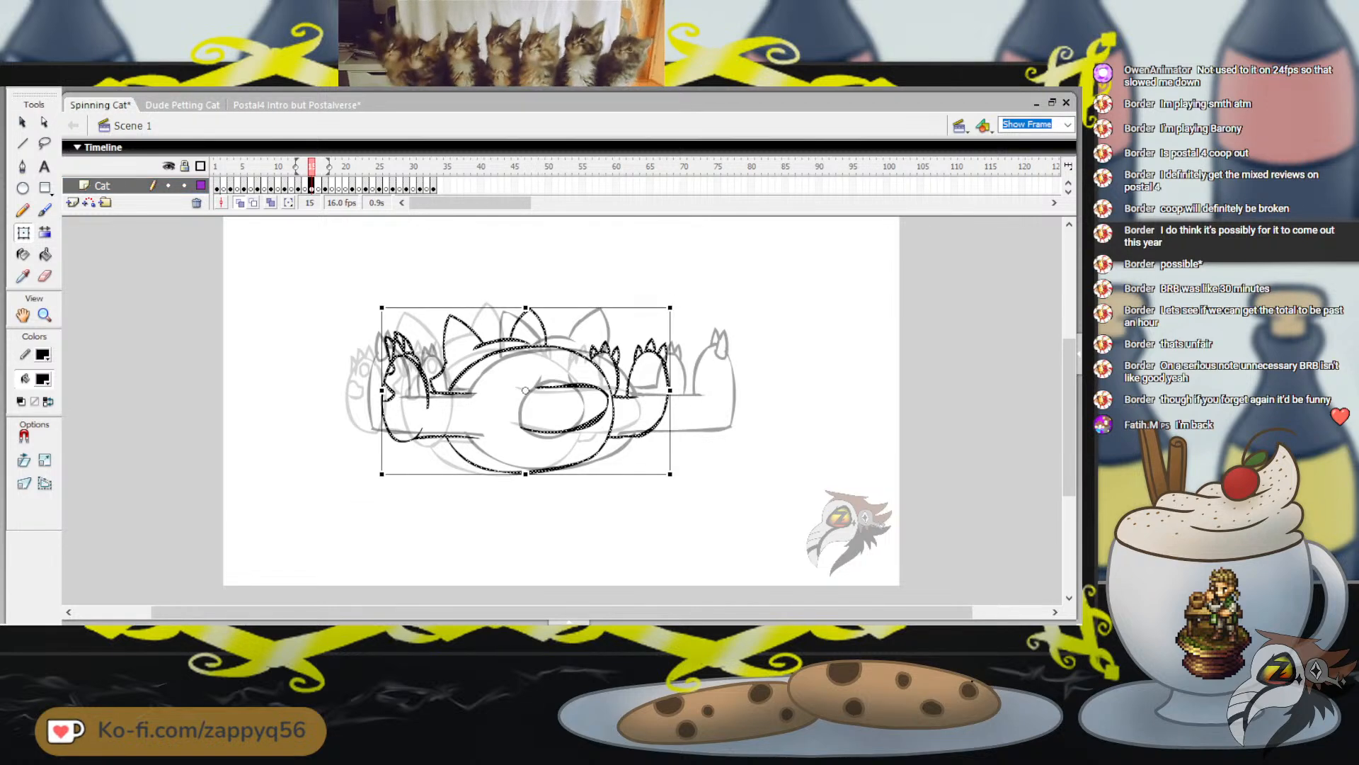
key("Escape")
Move on from frame 15 to the undrawn frame 19
key("period")
key("period")
key("period")
key("period")
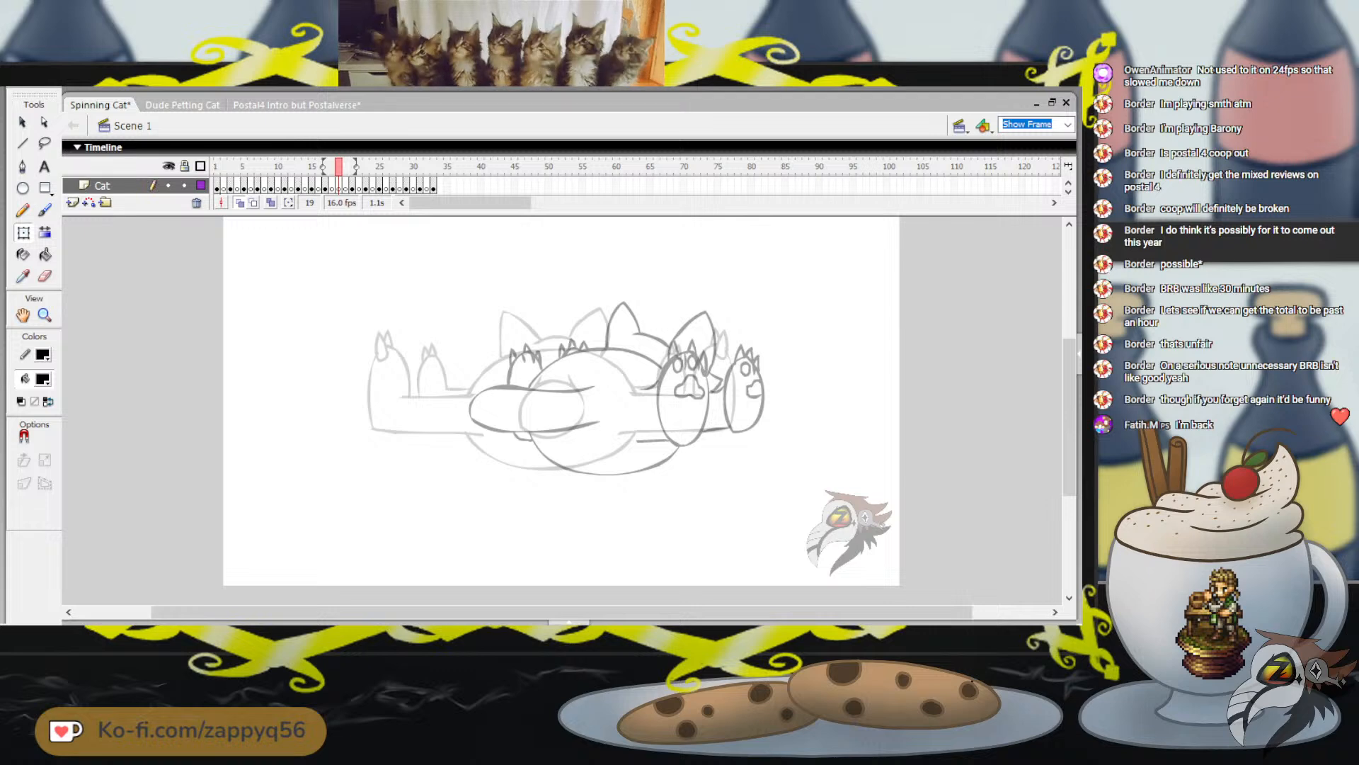
Place a horizontally flipped copy of frame 15's cat drawing on frame 19 and shift it right between the neighbouring poses
key("ctrl+a")
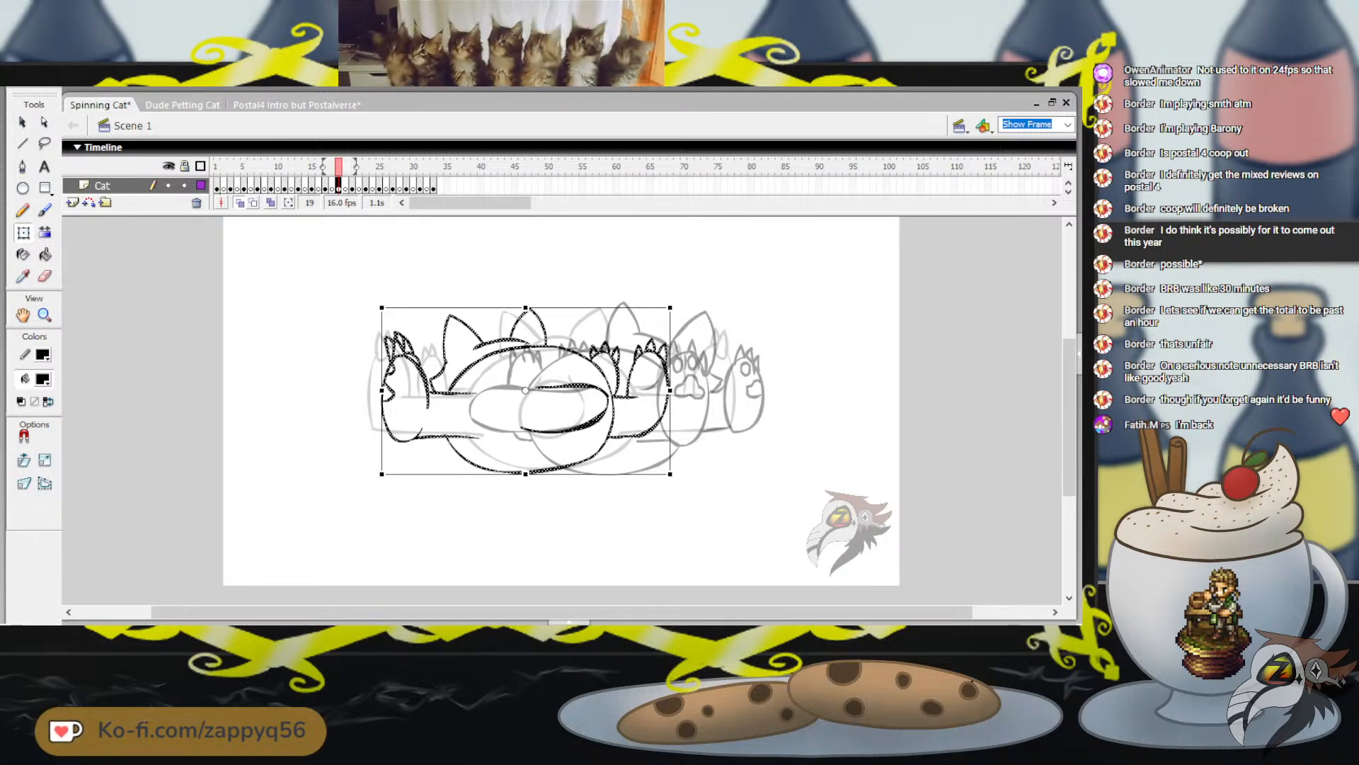
key("ctrl+shift+h")
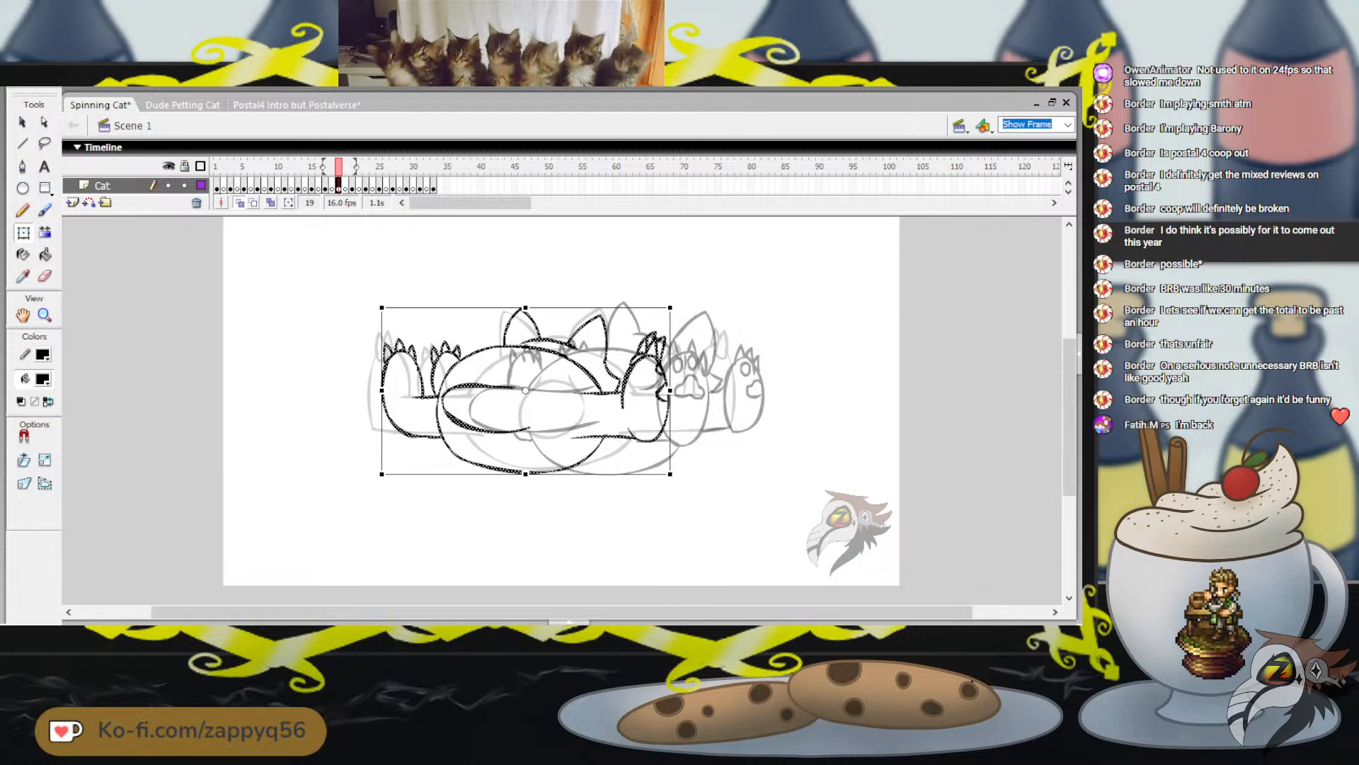
key("Right")
key("Right")
key("Right")
key("Right")
key("Right")
key("Right")
key("Right")
key("Right")
key("Right")
key("Right")
key("Right")
key("Right")
key("Right")
key("Right")
key("Right")
key("Right")
key("Right")
key("Right")
key("Right")
key("Right")
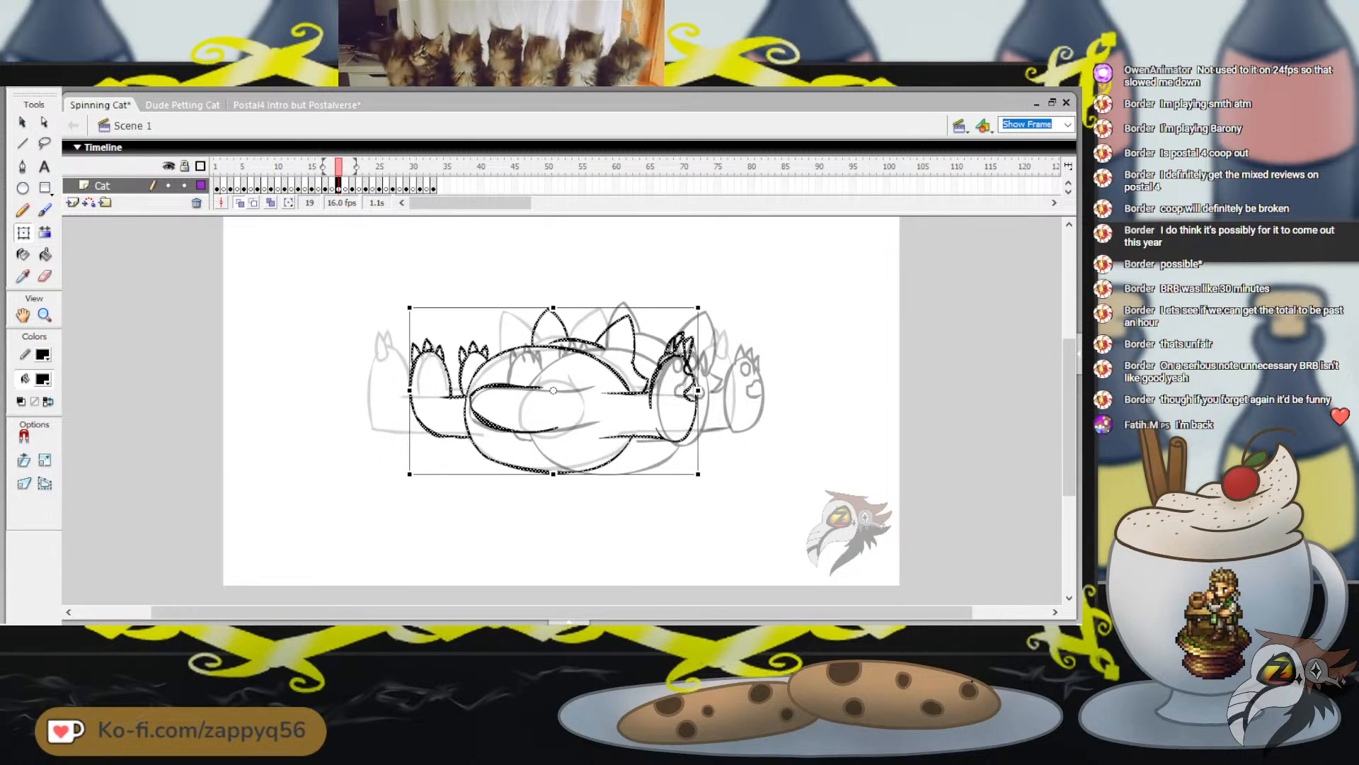
key("Right")
key("Right")
key("Right")
key("Right")
key("Right")
key("Right")
key("Right")
key("Right")
key("Right")
key("Right")
key("Right")
key("Right")
key("Right")
key("Right")
key("Right")
key("Right")
key("Right")
key("Right")
key("Right")
key("Right")
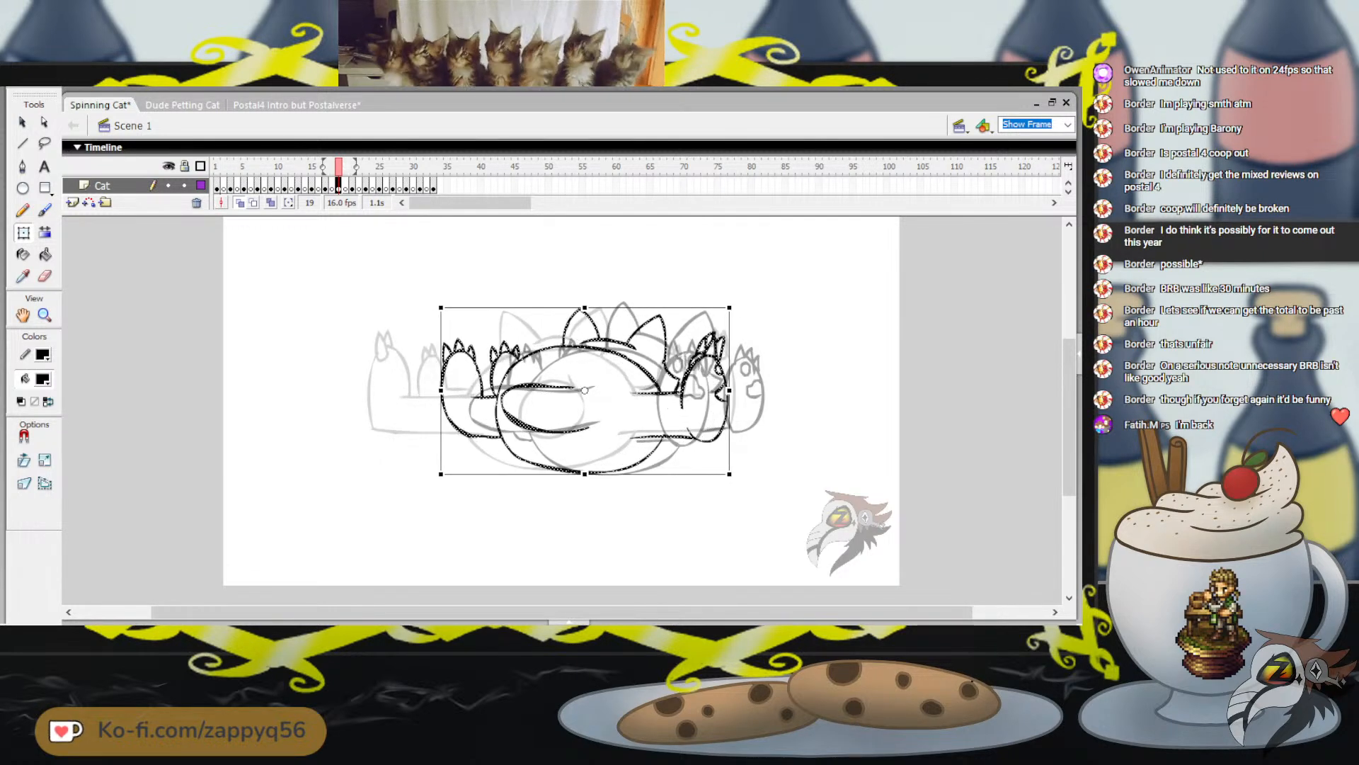
key("Left")
key("Left")
key("Left")
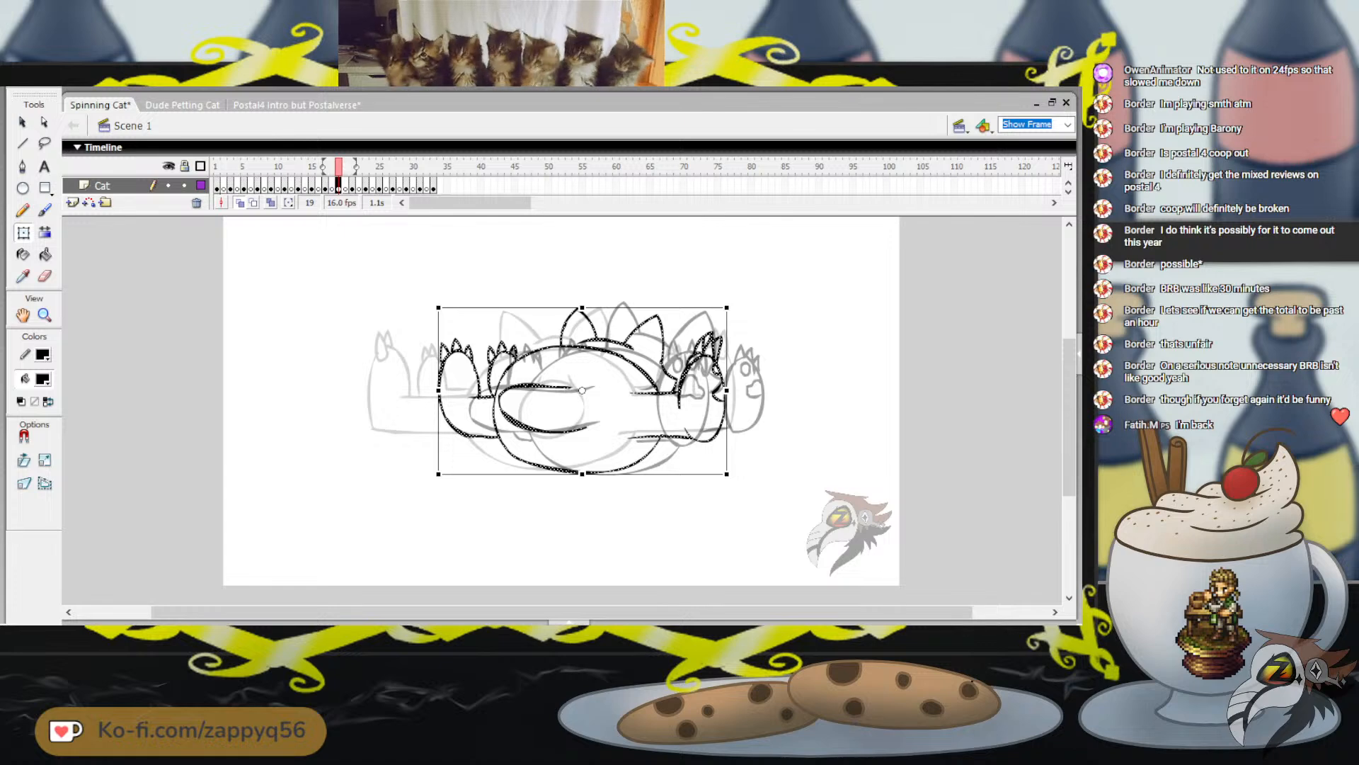
key("Left")
key("Left")
key("Left")
key("Left")
key("Left")
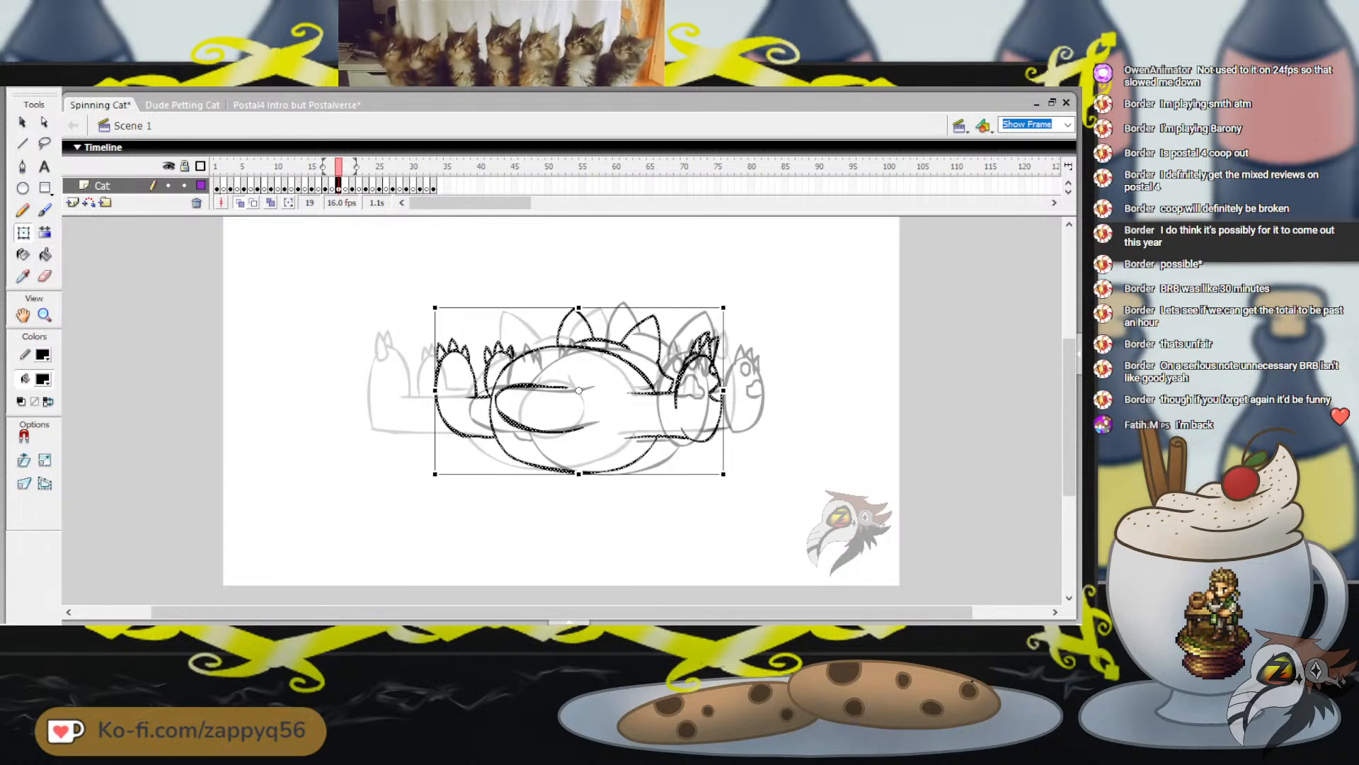
key("Escape")
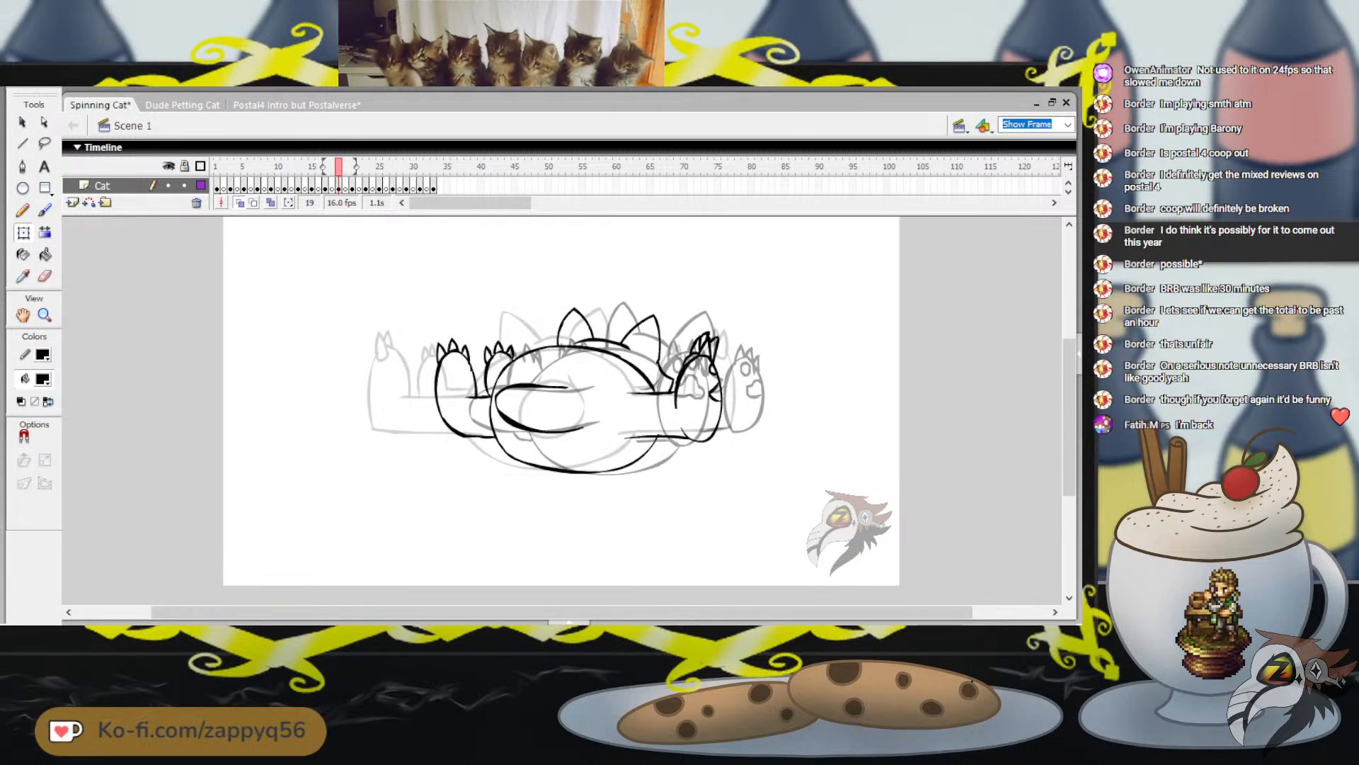
Compare with frame 17, play the whole spin from frame 1 to check the motion, and save the animation
mouse_move(338, 167)
left_mouse_down()
mouse_move(325, 166)
mouse_move(352, 166)
mouse_move(325, 166)
left_mouse_up()
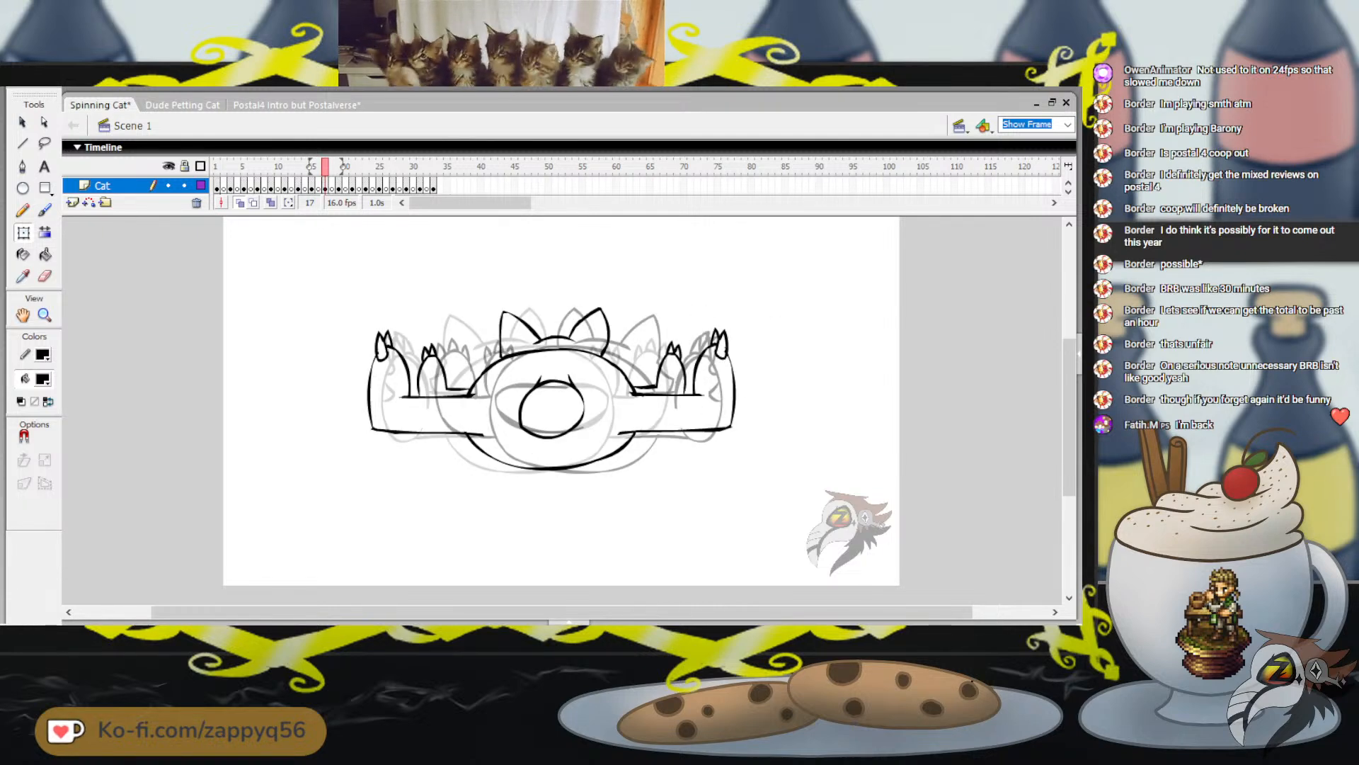
left_click(217, 167)
key("Return")
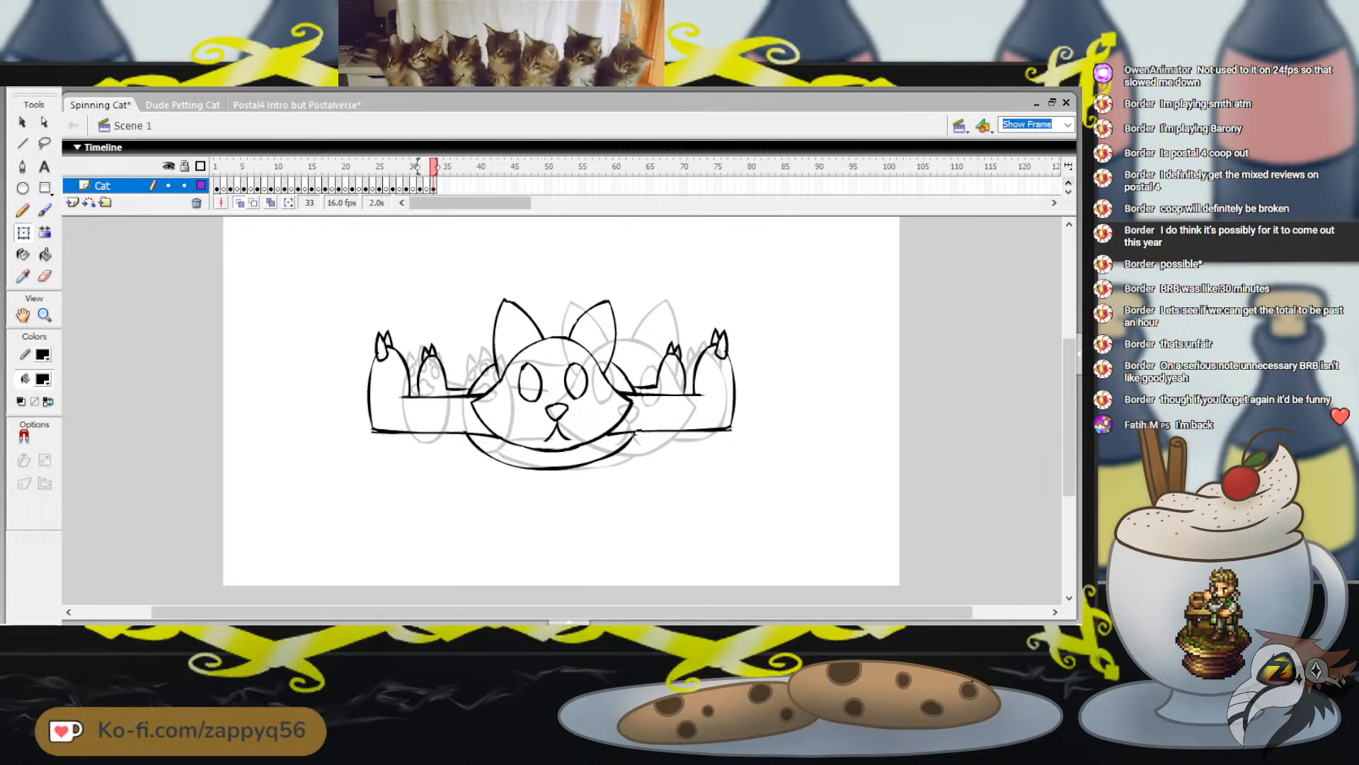
key("Return")
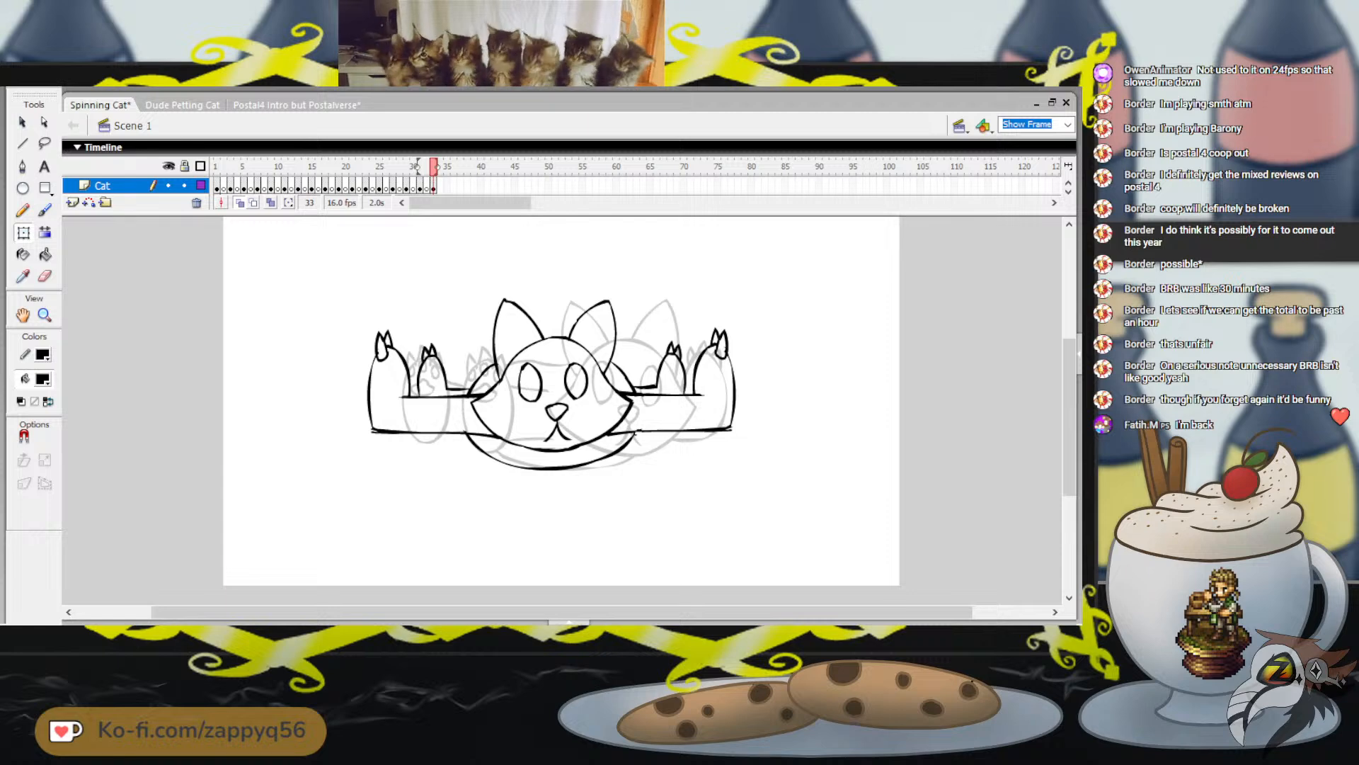
key("ctrl+s")
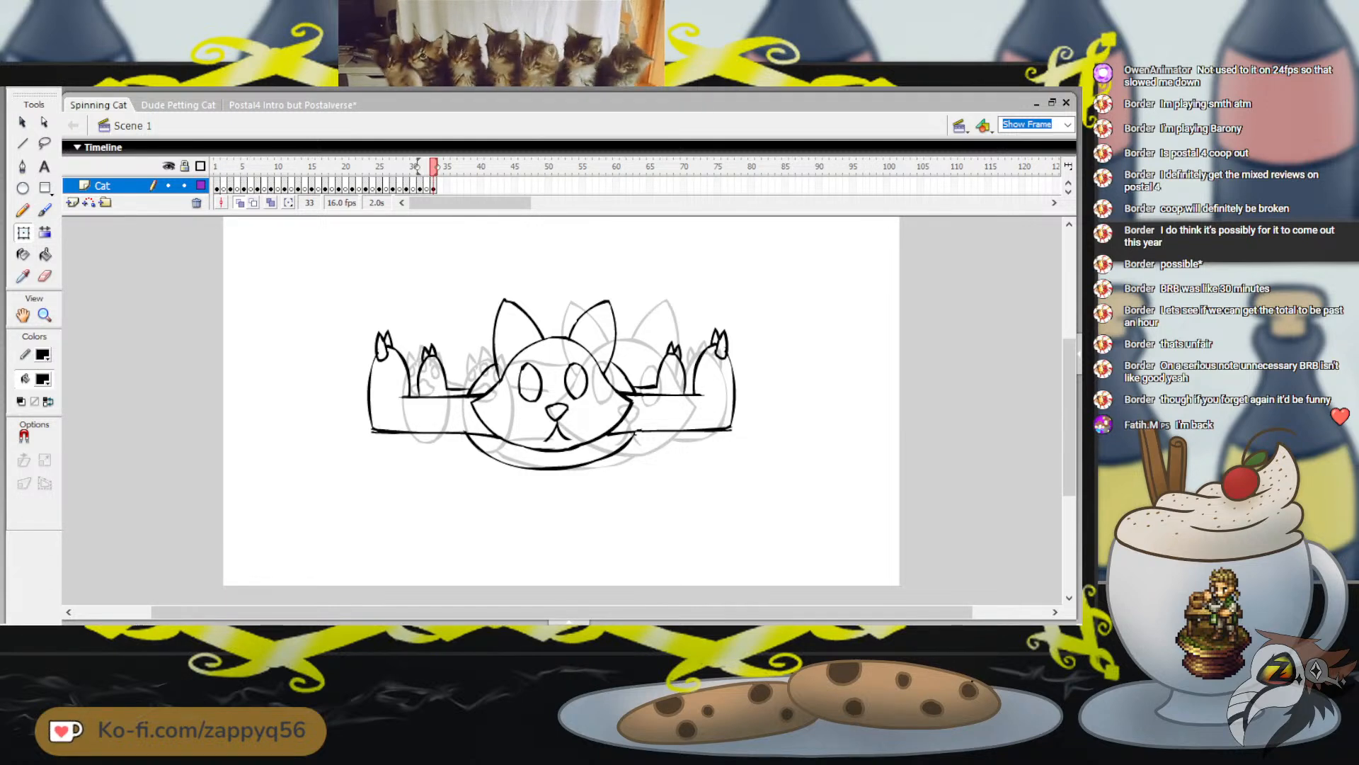
Hide the background layer and get the Brush tool ready for the Cat layer at frame 1
left_click(216, 167)
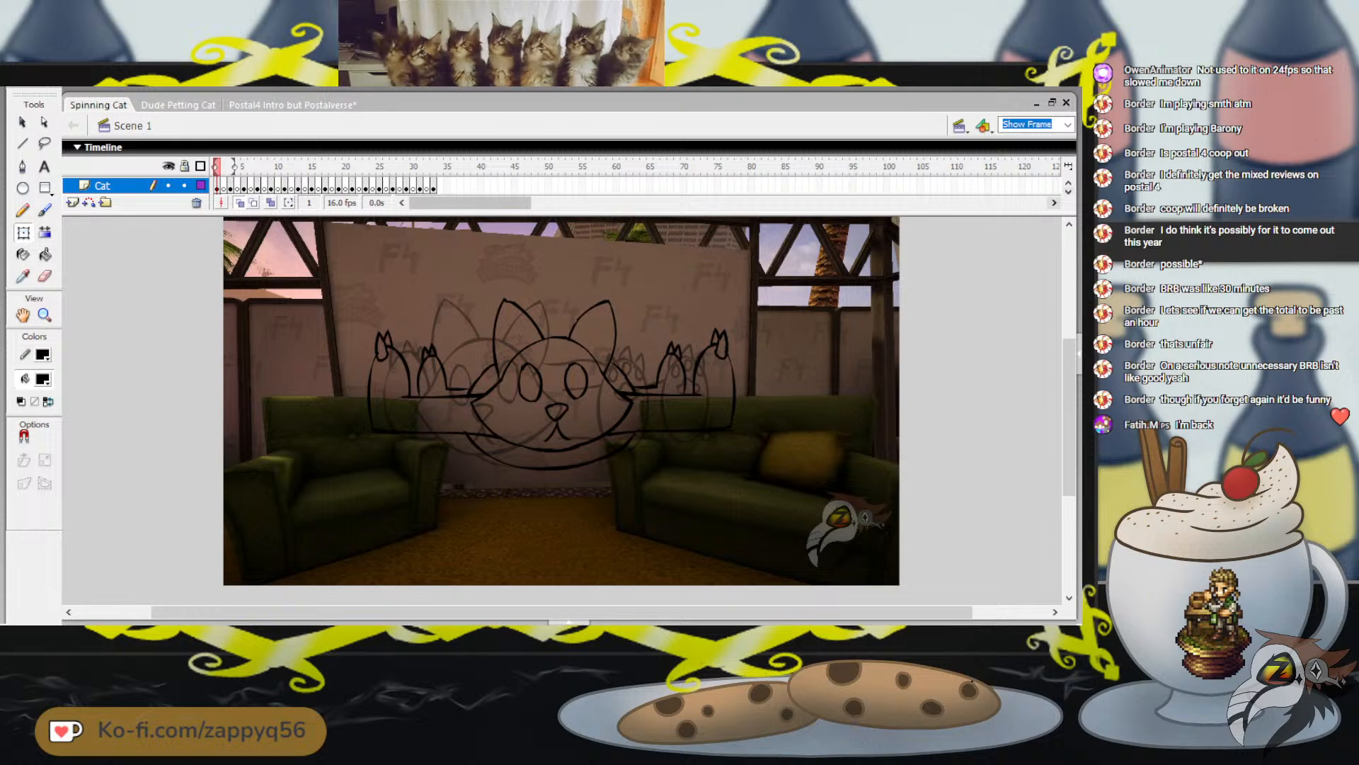
left_click(1068, 191)
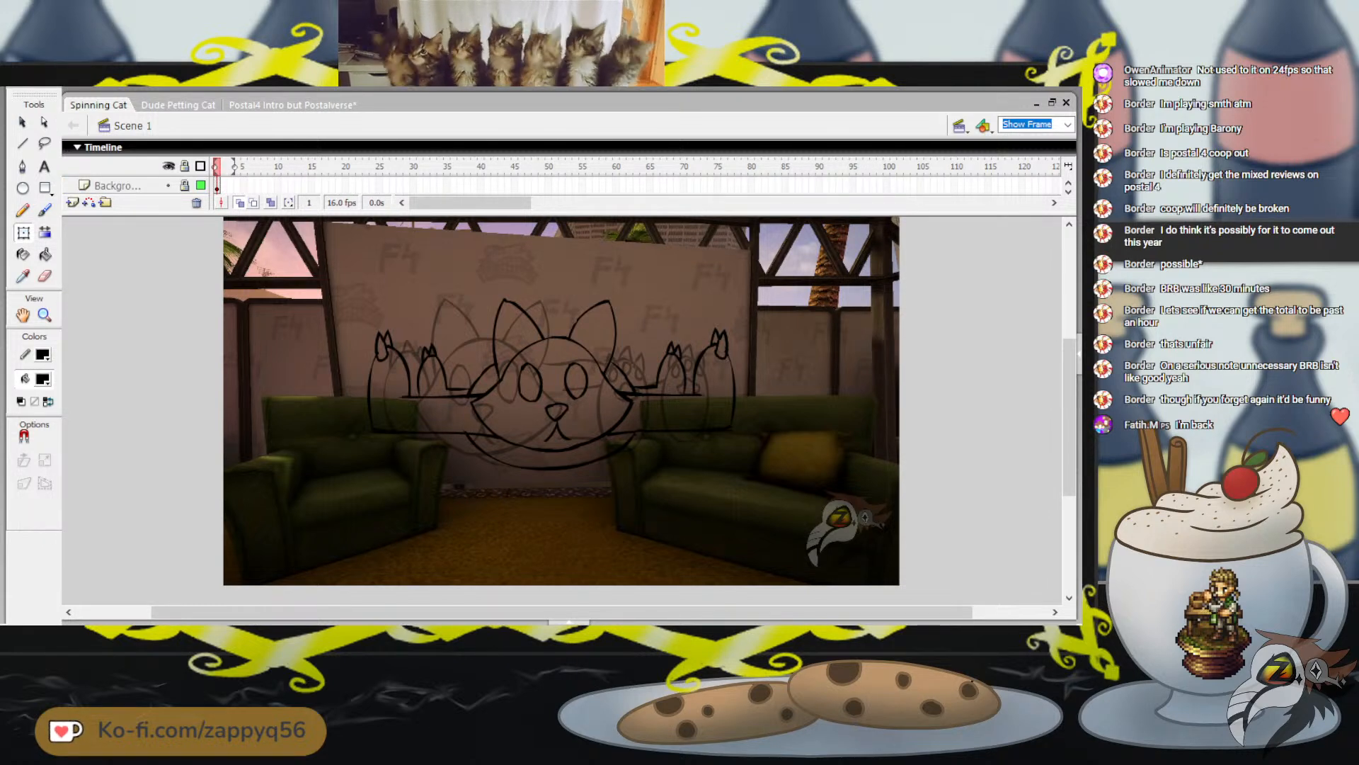
left_click(168, 186)
key("b")
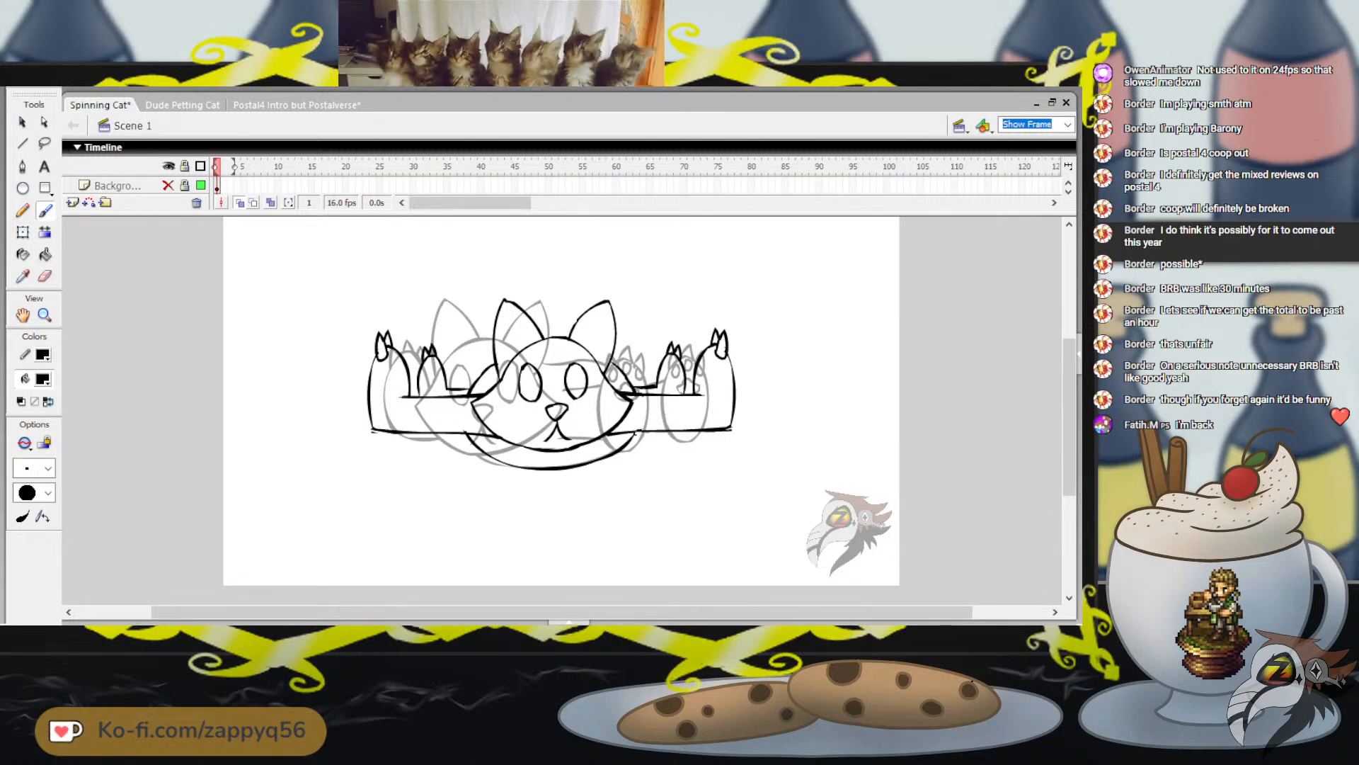
scroll(249, 186, "up", 1)
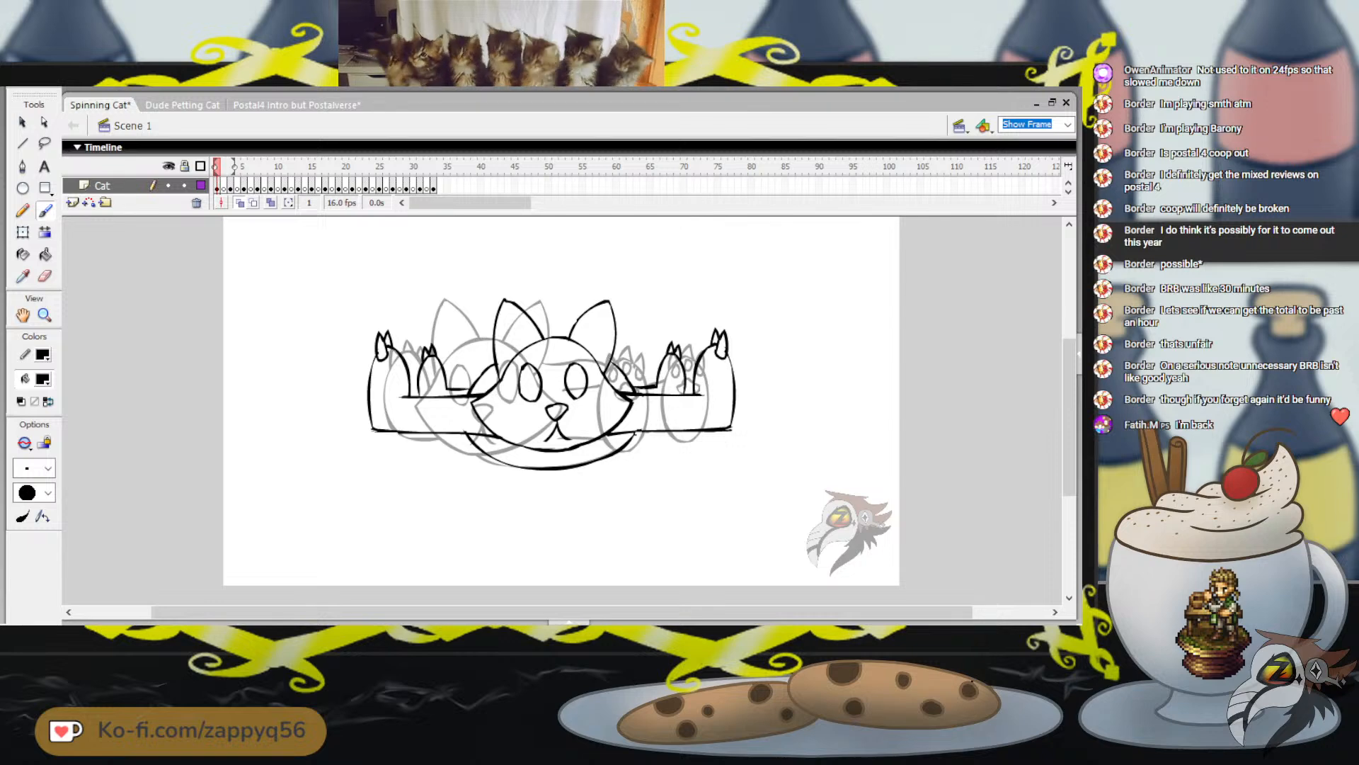
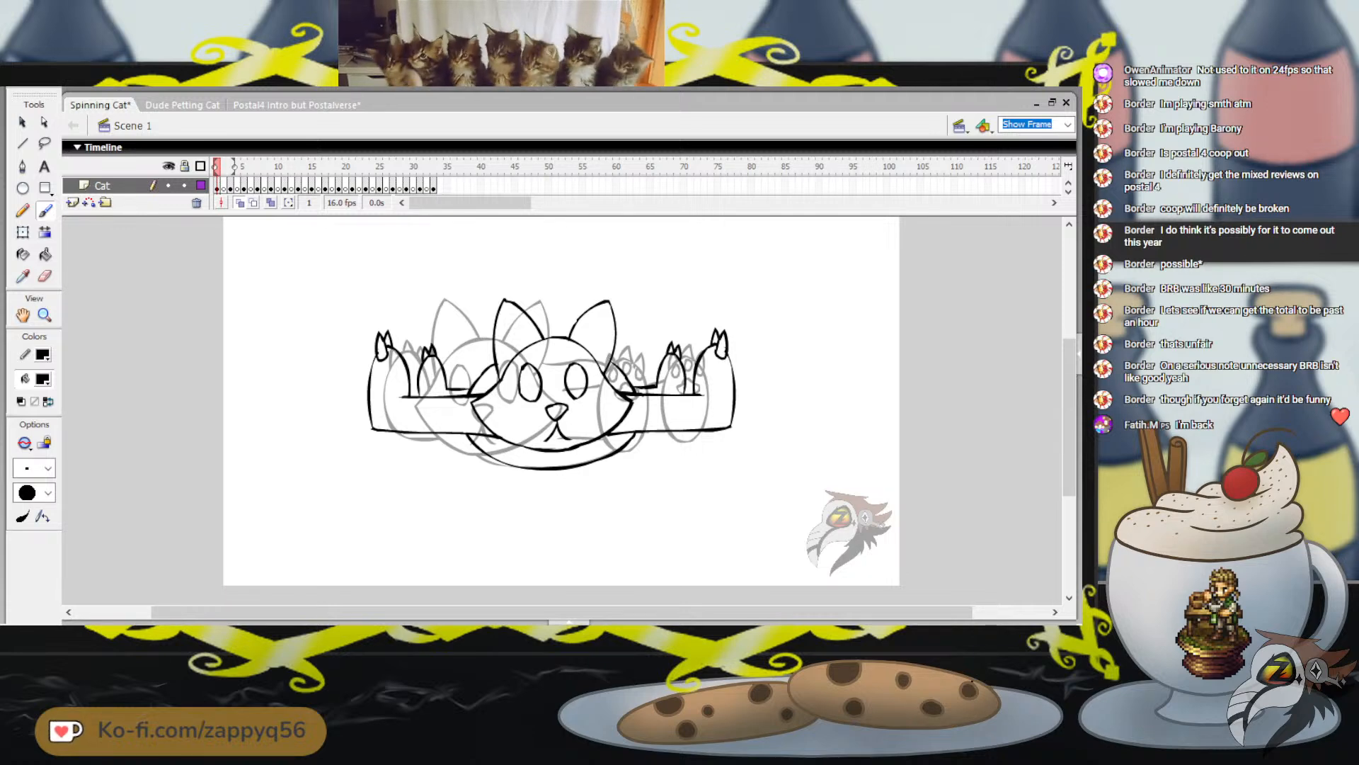
Flip between frames 1 and 3 of the Cat layer, settle on the undrawn frame 2, and save the animation
key(".")
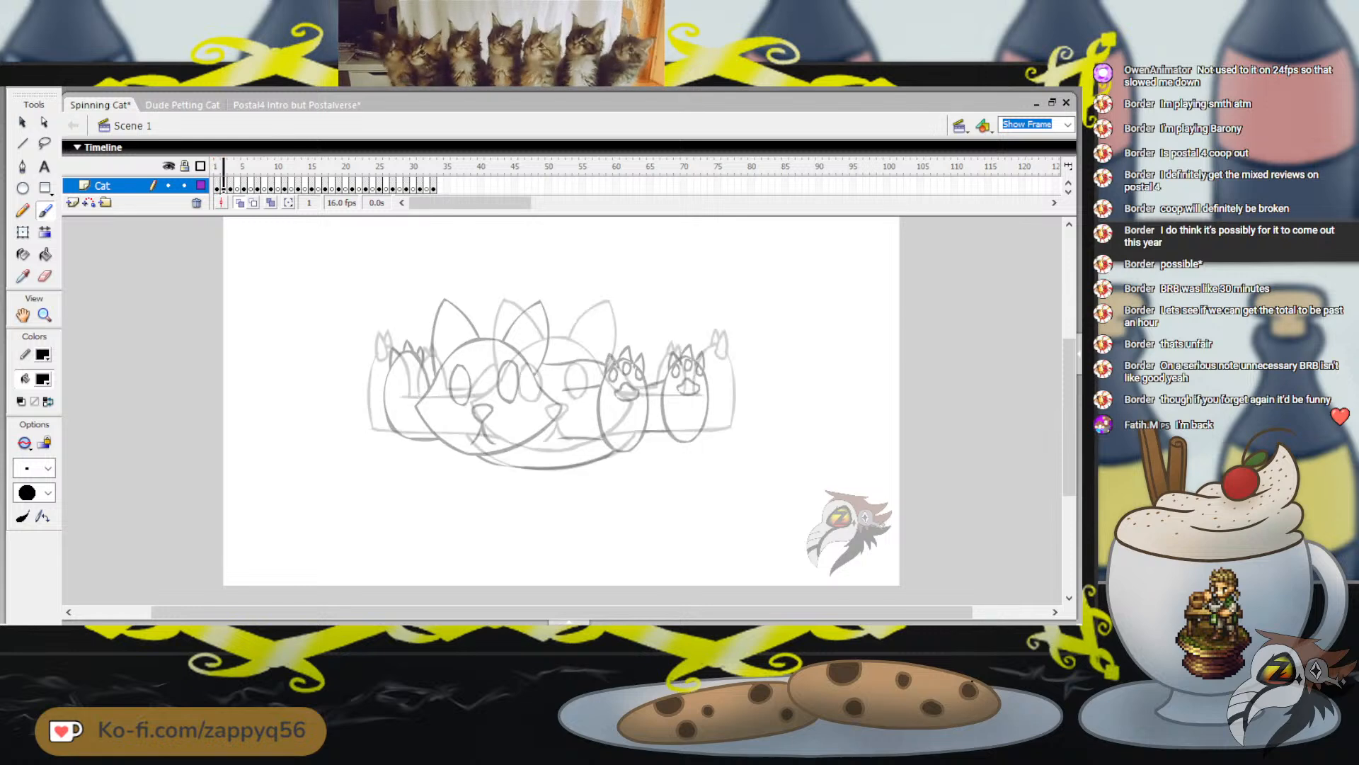
key(".")
left_click_drag(248, 167, 241, 166)
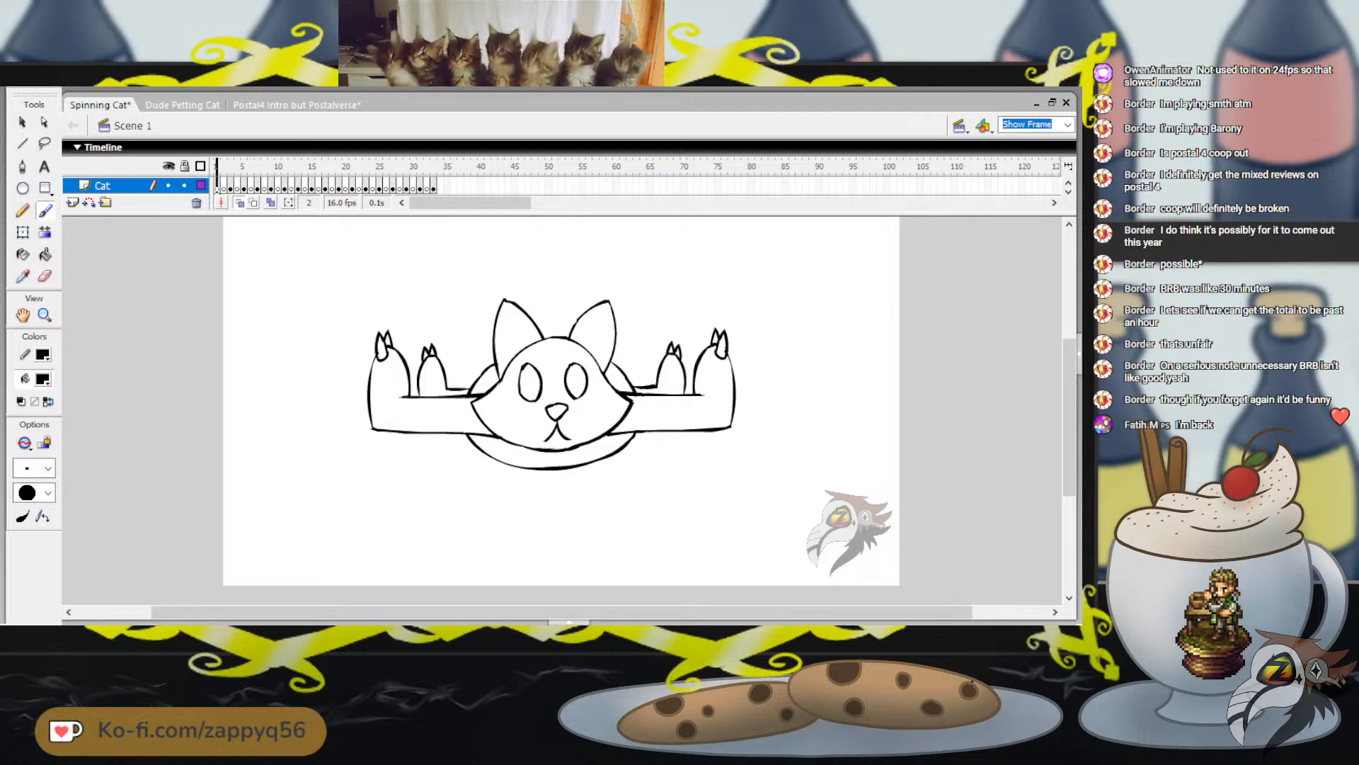
key(".")
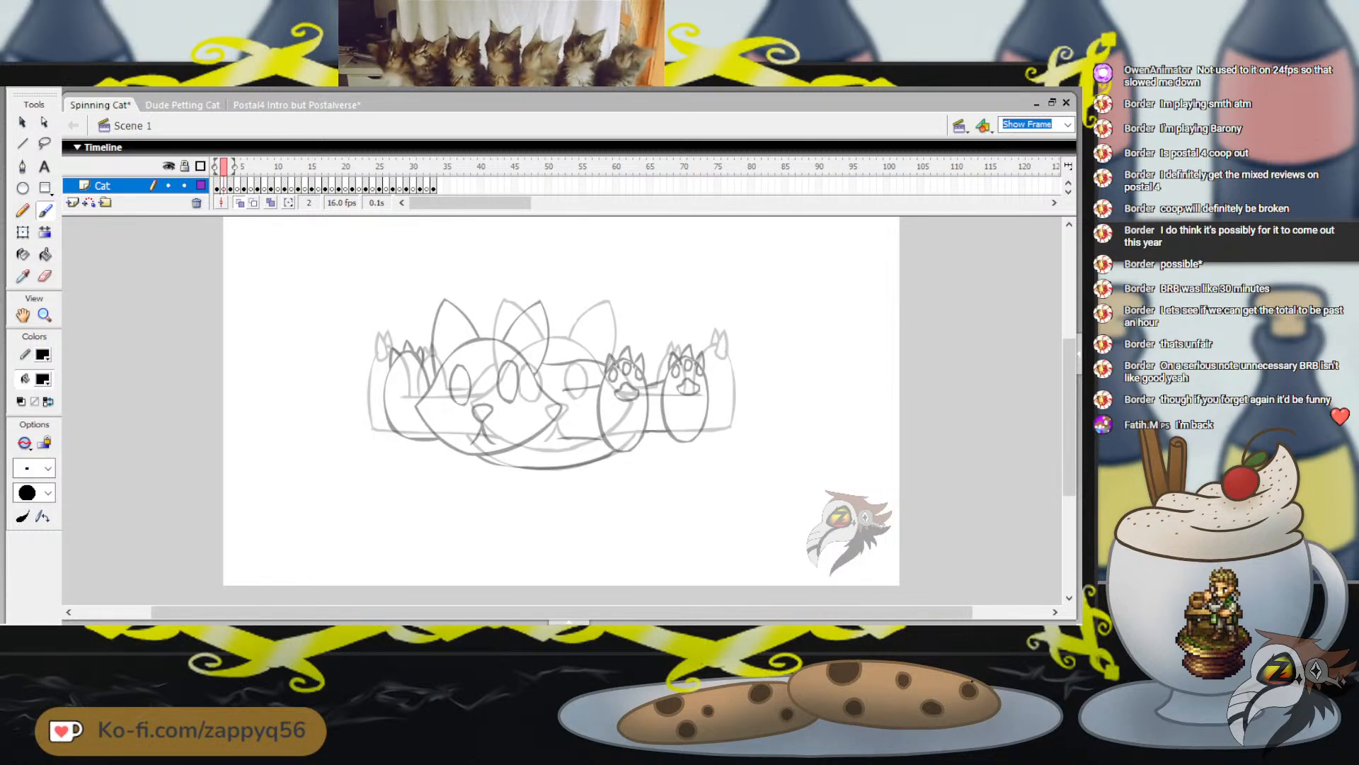
key("ctrl+s")
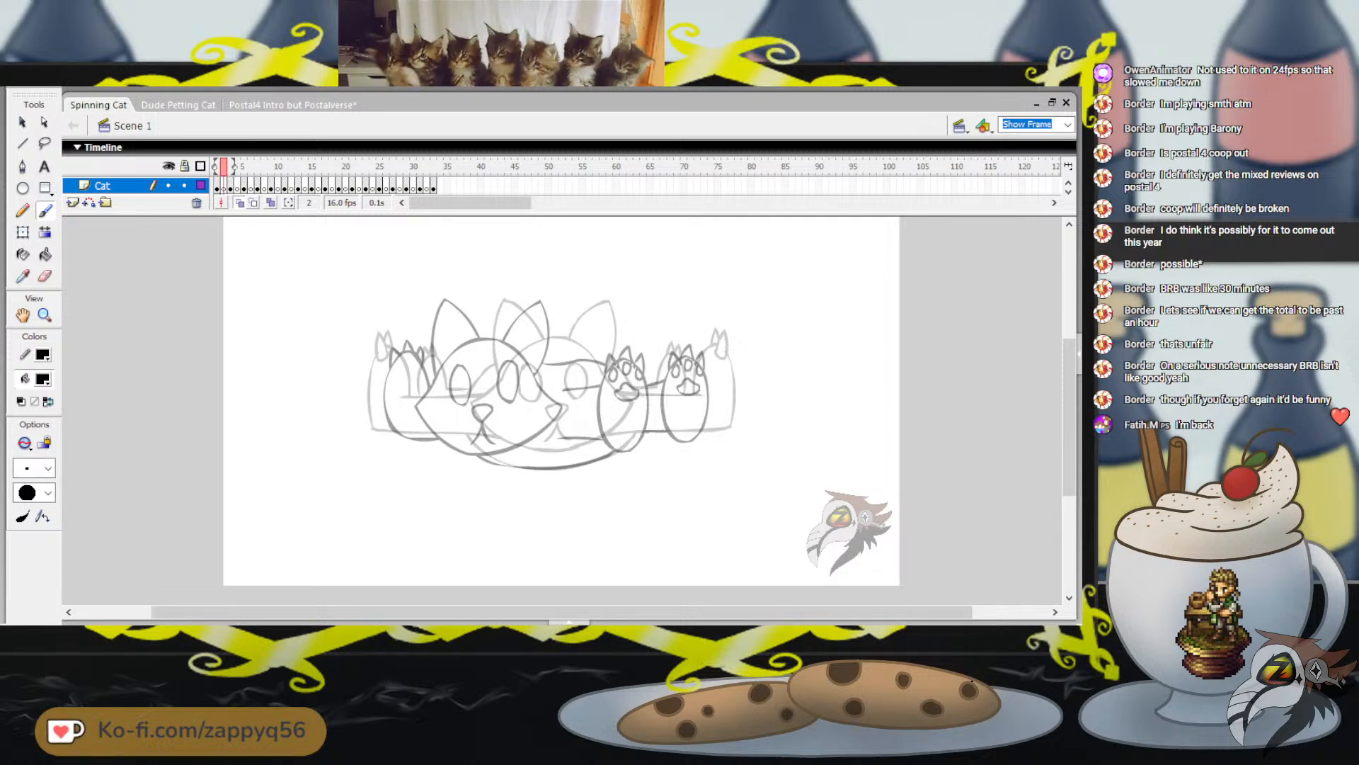
Draw the cat's nose and mouth on frame 2, midway between those of the neighbouring poses, and save the animation
mouse_move(512, 407)
left_mouse_down()
mouse_move(525, 411)
mouse_move(504, 445)
left_mouse_up()
key("ctrl+z")
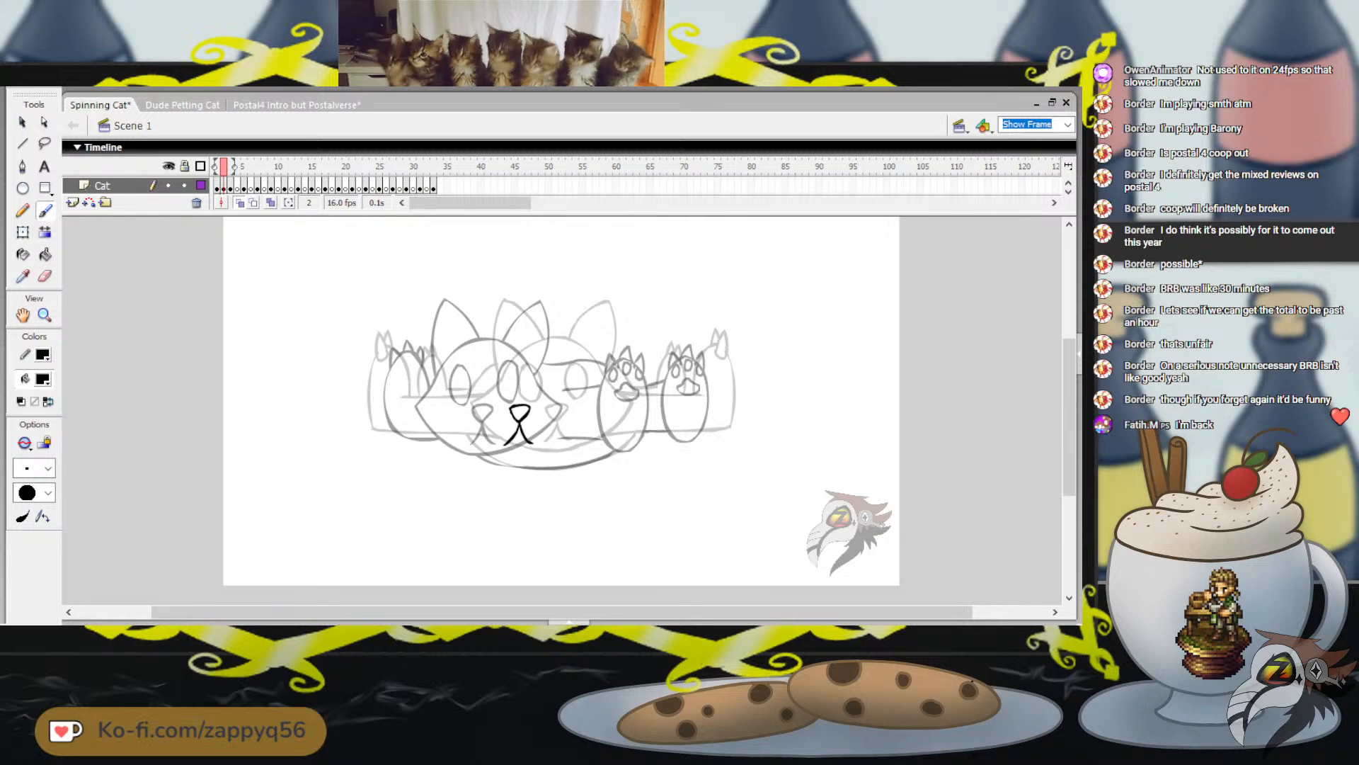
key("ctrl+z")
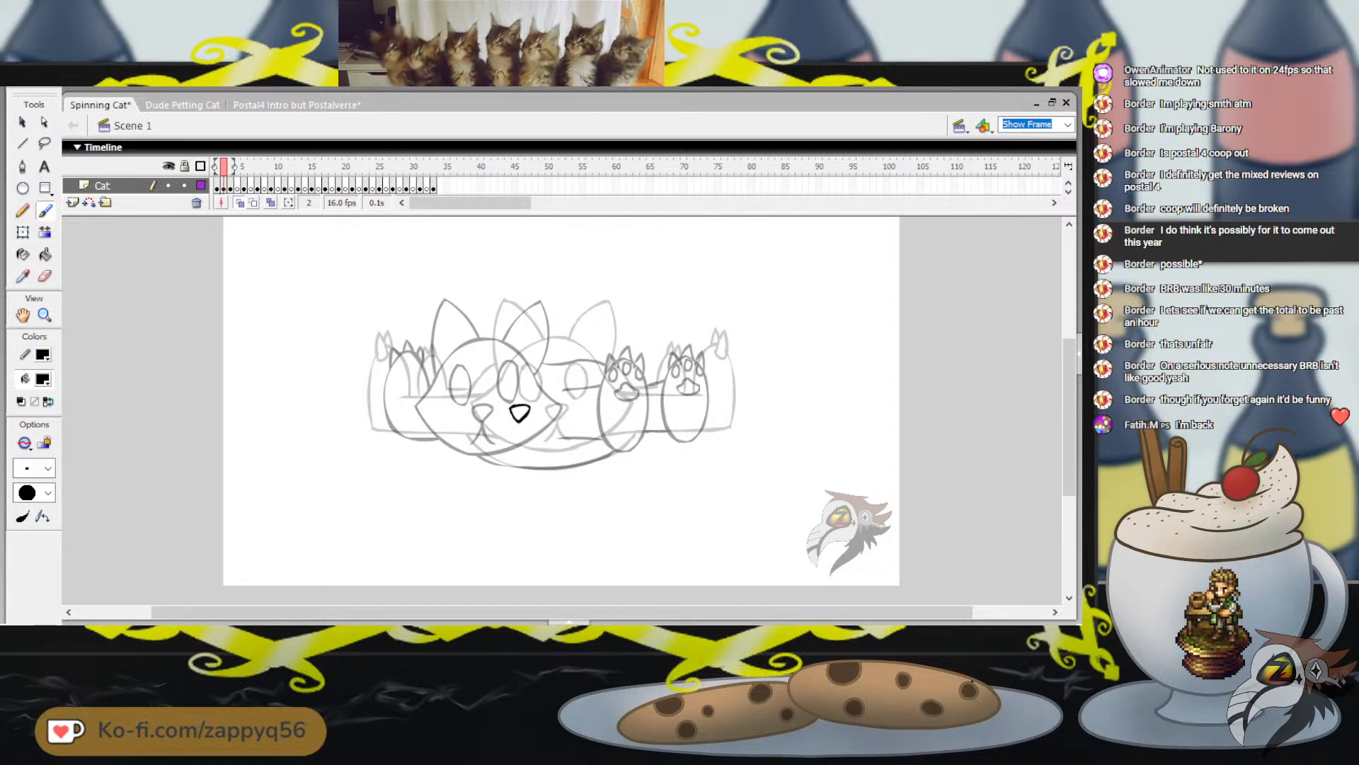
mouse_move(519, 423)
left_mouse_down()
mouse_move(511, 444)
mouse_move(527, 440)
left_mouse_up()
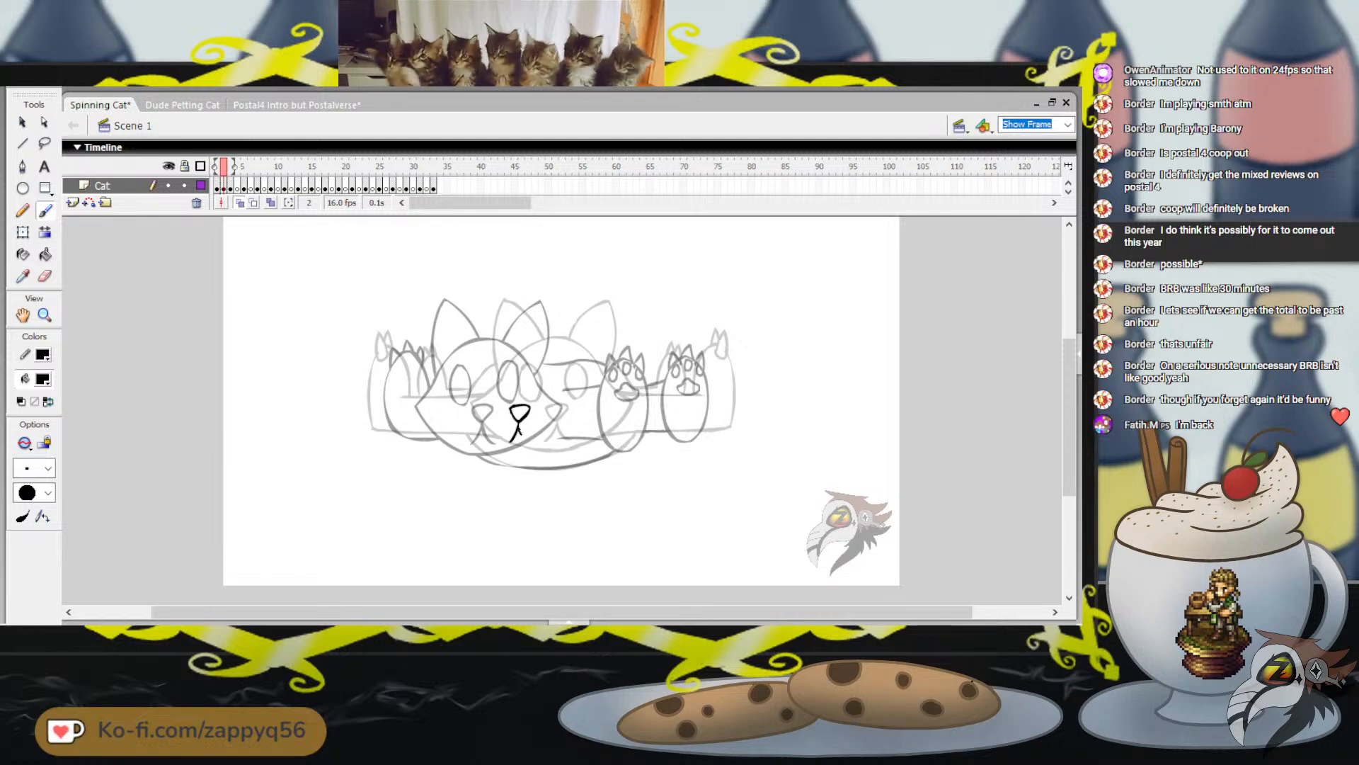
left_click_drag(532, 349, 560, 331)
key("ctrl+z")
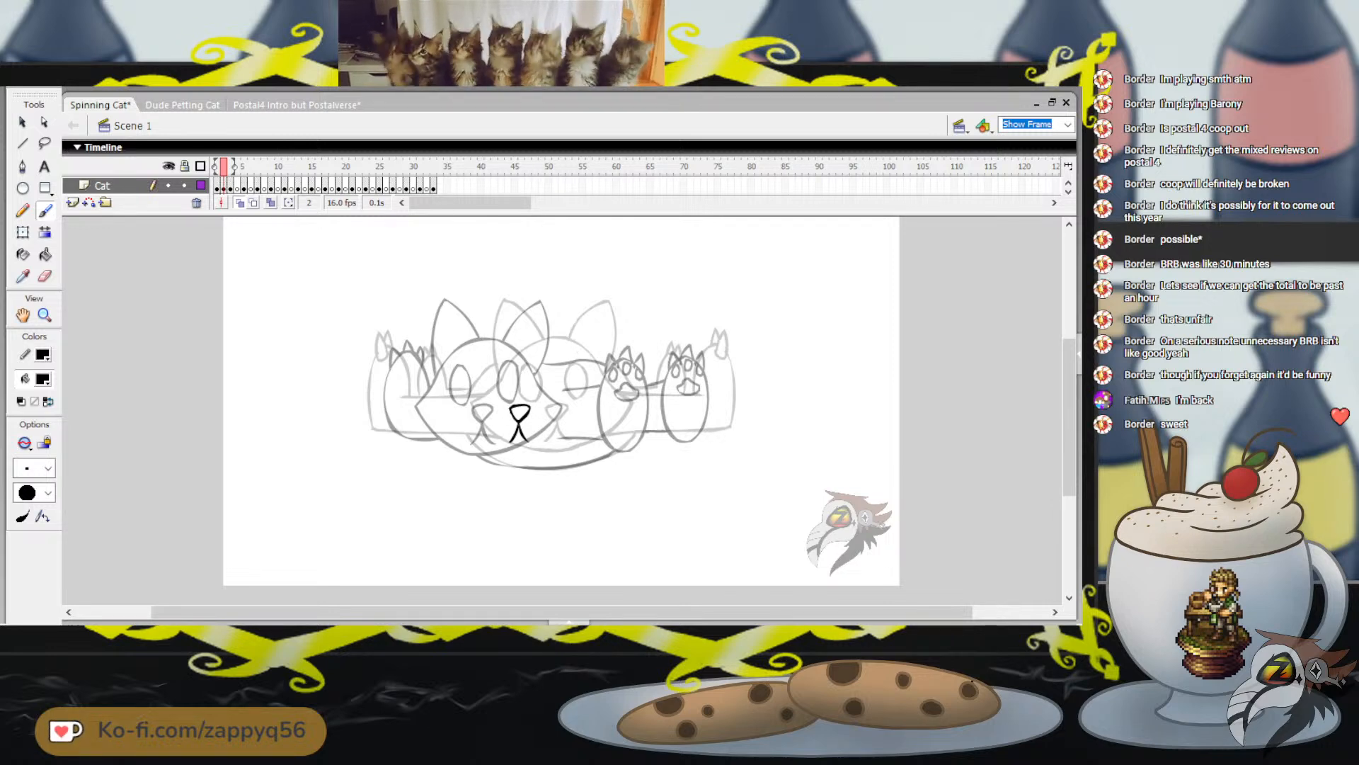
key("ctrl+s")
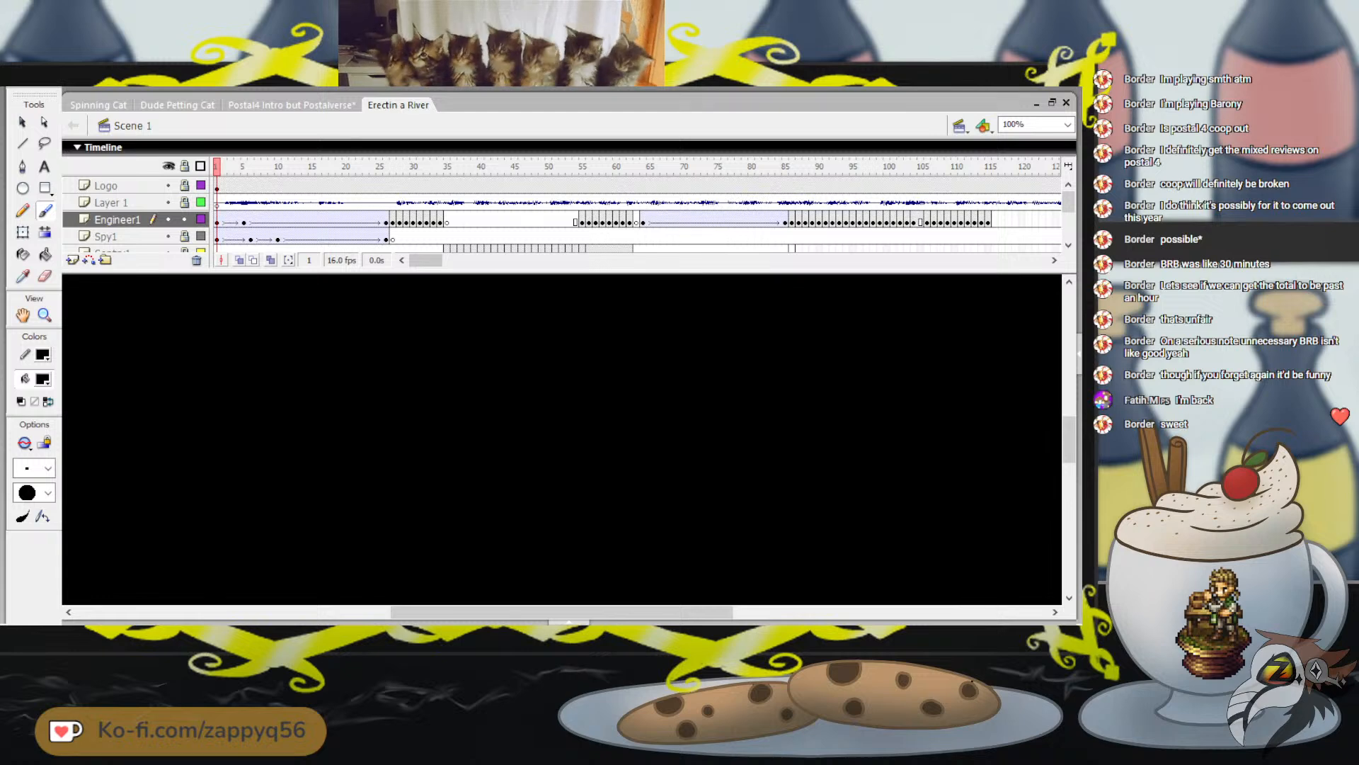
Compare the timeline lengths of the Erectin a River and Postal4 Intro but Postalverse documents
left_click_drag(427, 271, 886, 390)
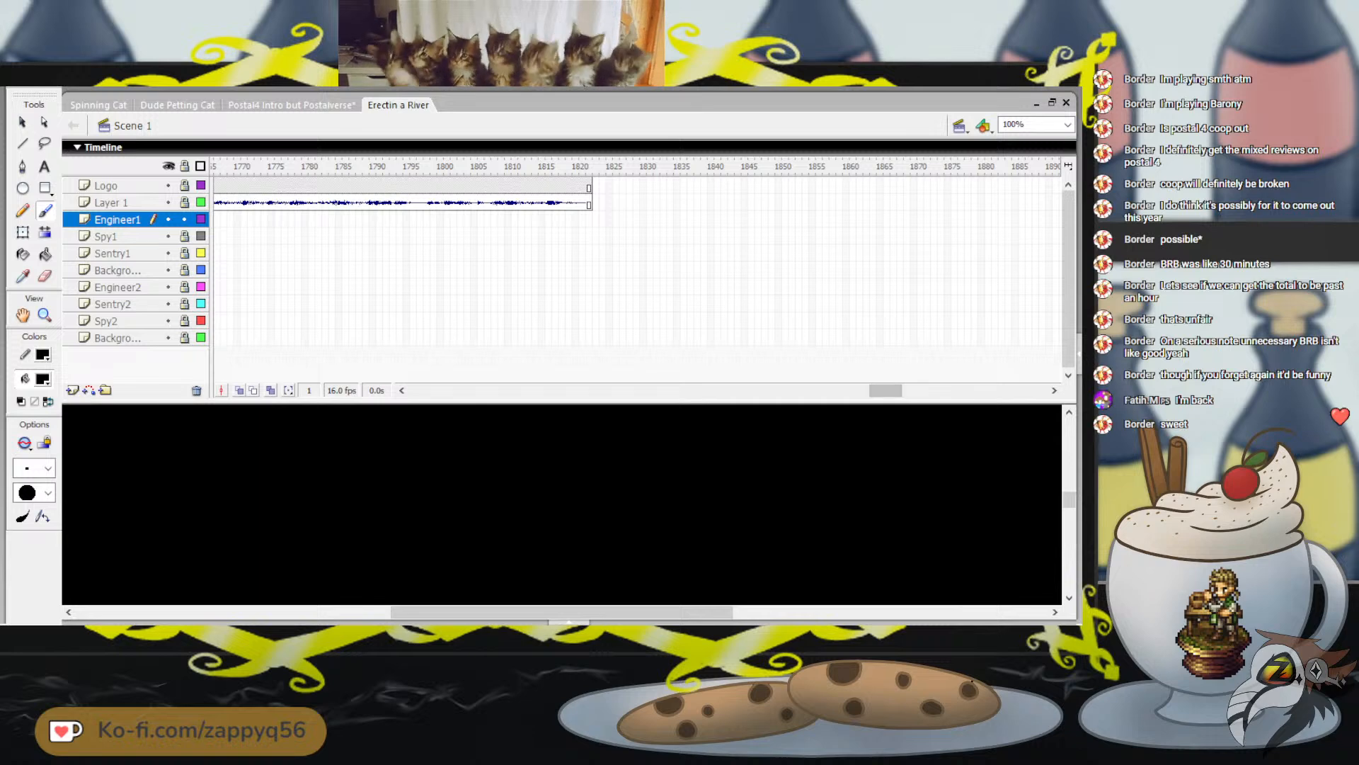
left_click(292, 105)
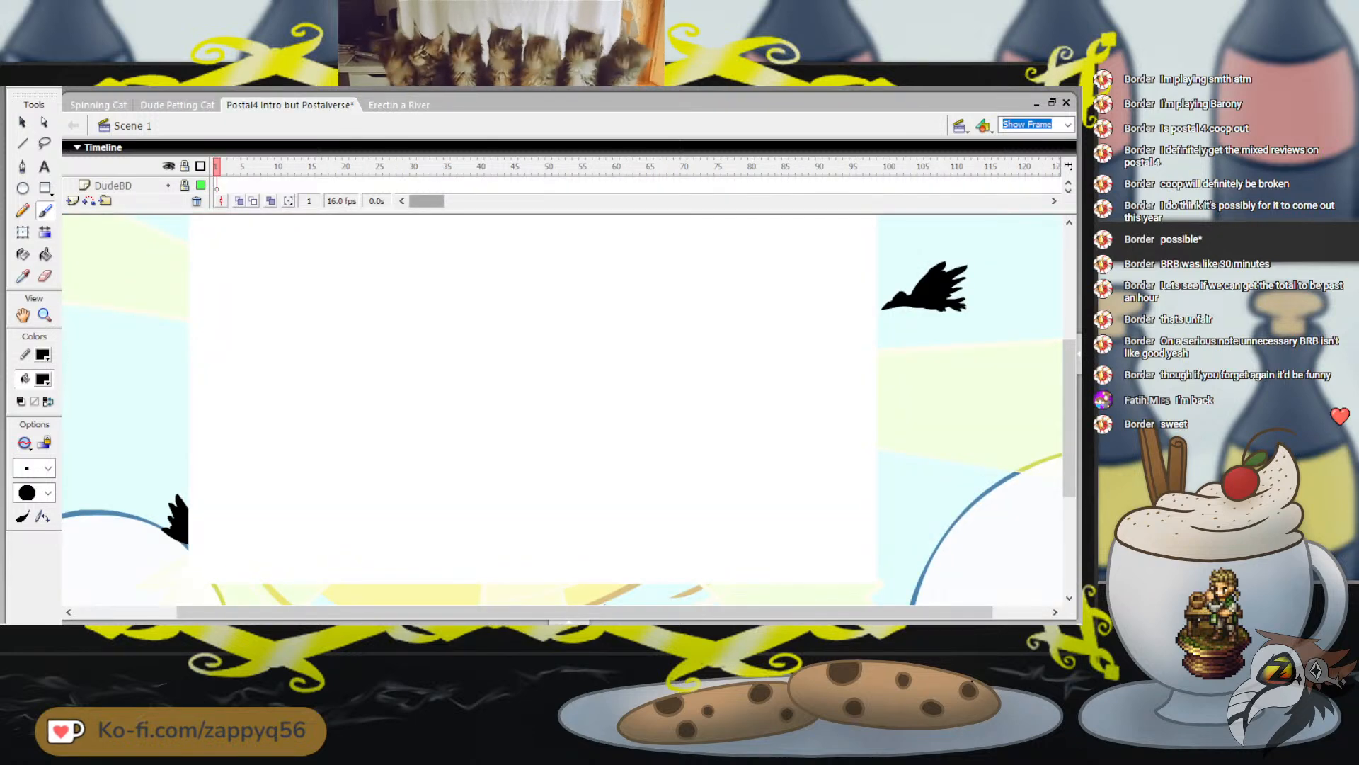
left_click_drag(427, 201, 878, 333)
left_click(399, 104)
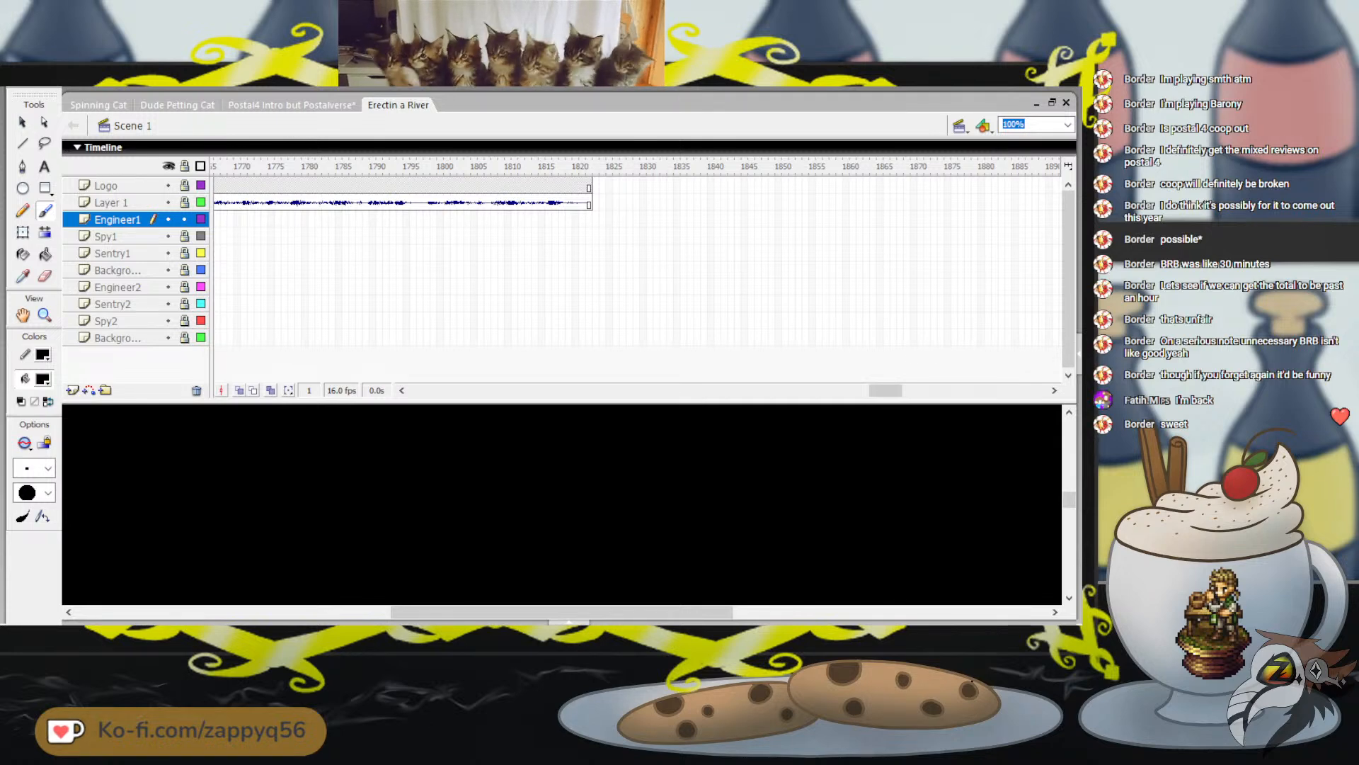
left_click_drag(885, 390, 453, 232)
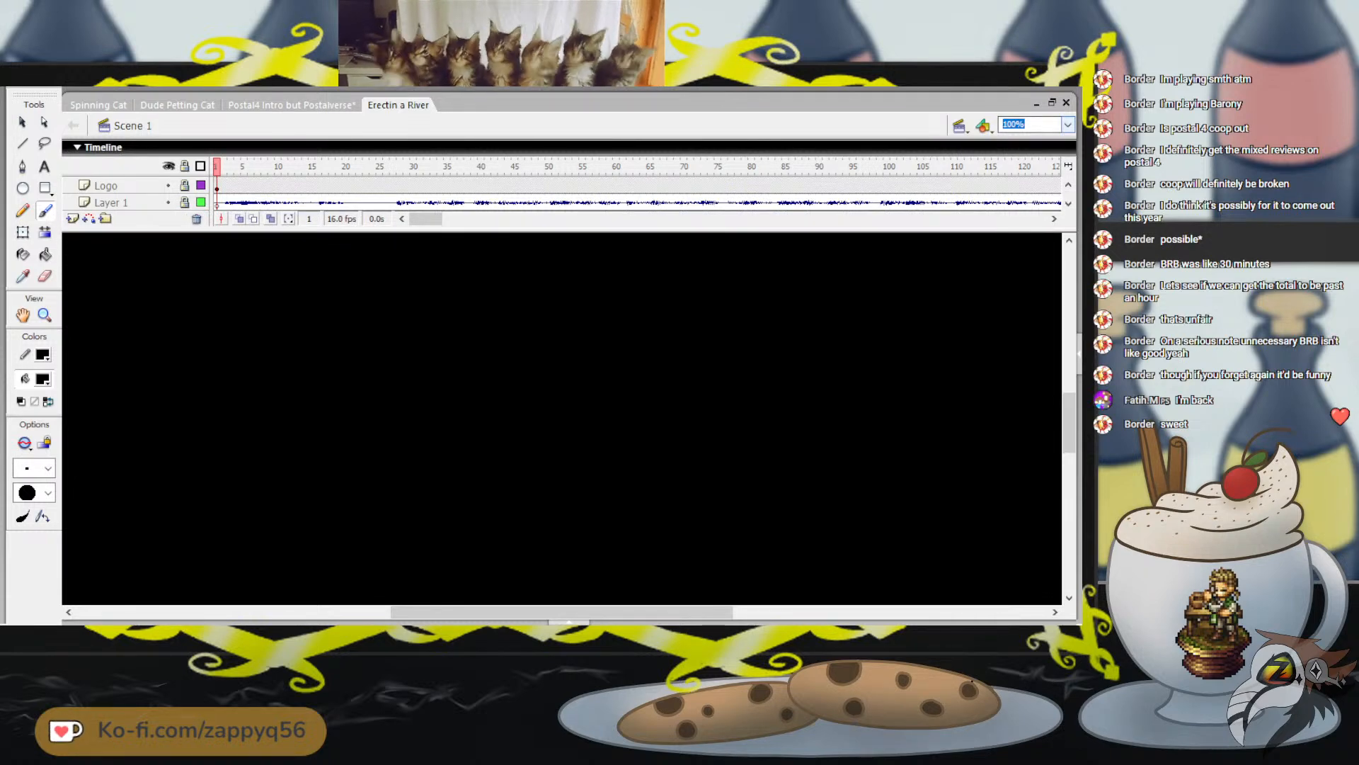
Fit the Erectin a River stage to Show Frame with a compact timeline and play the animation from frame 1
left_click(1027, 150)
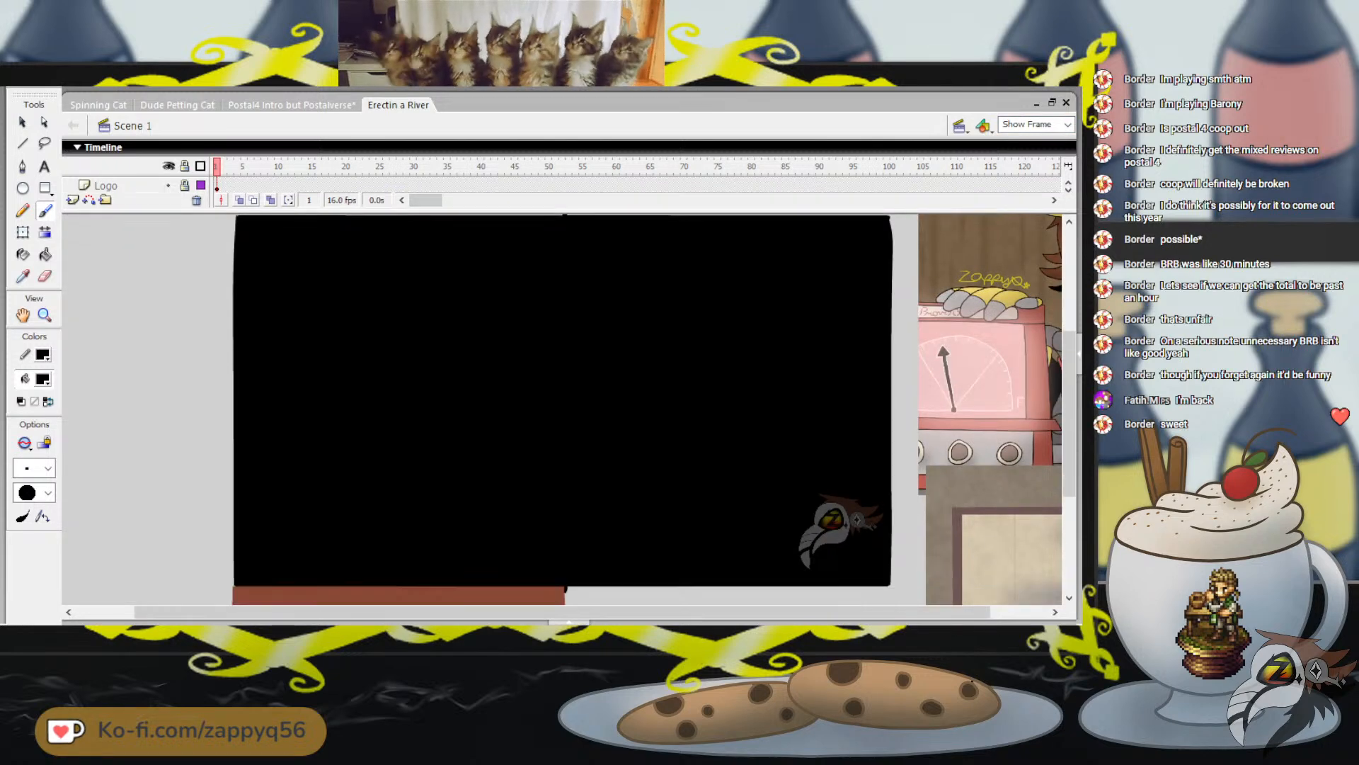
left_click_drag(564, 232, 564, 214)
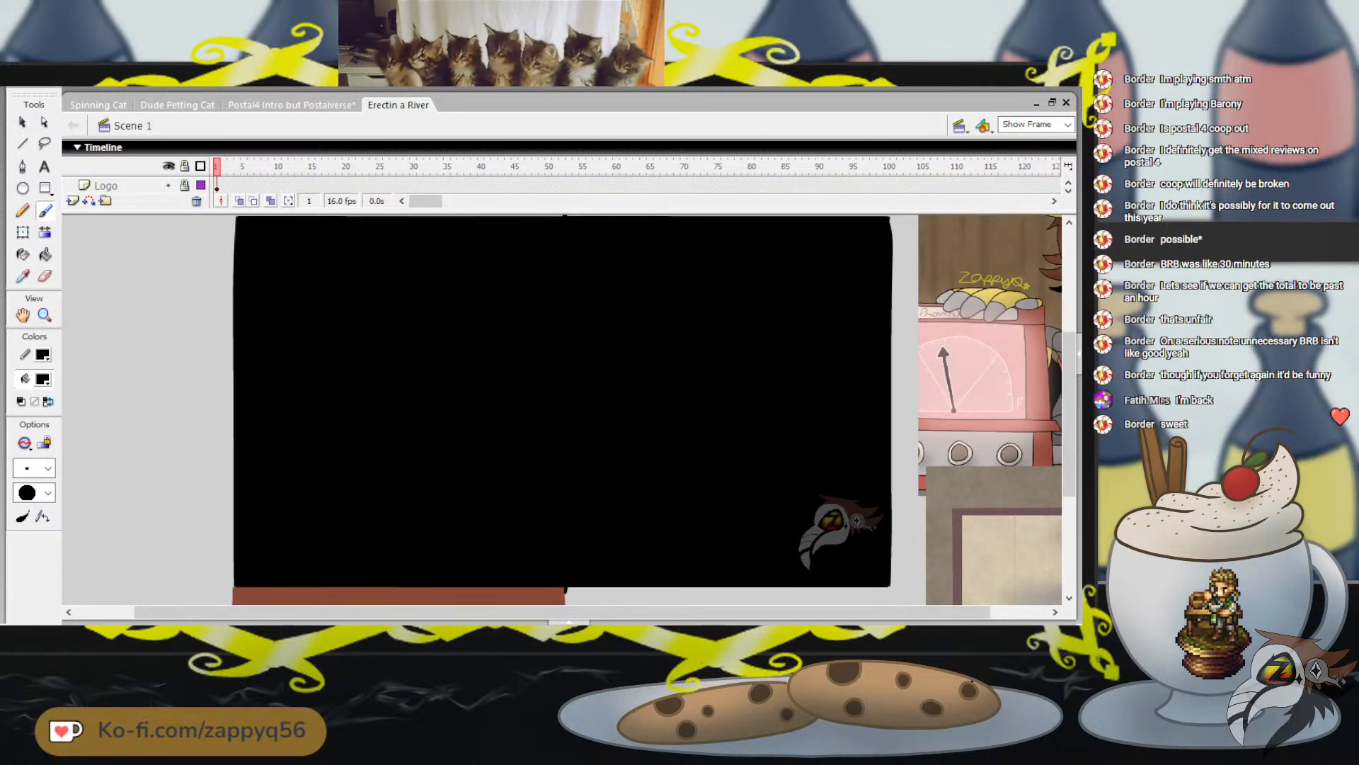
left_click(1068, 124)
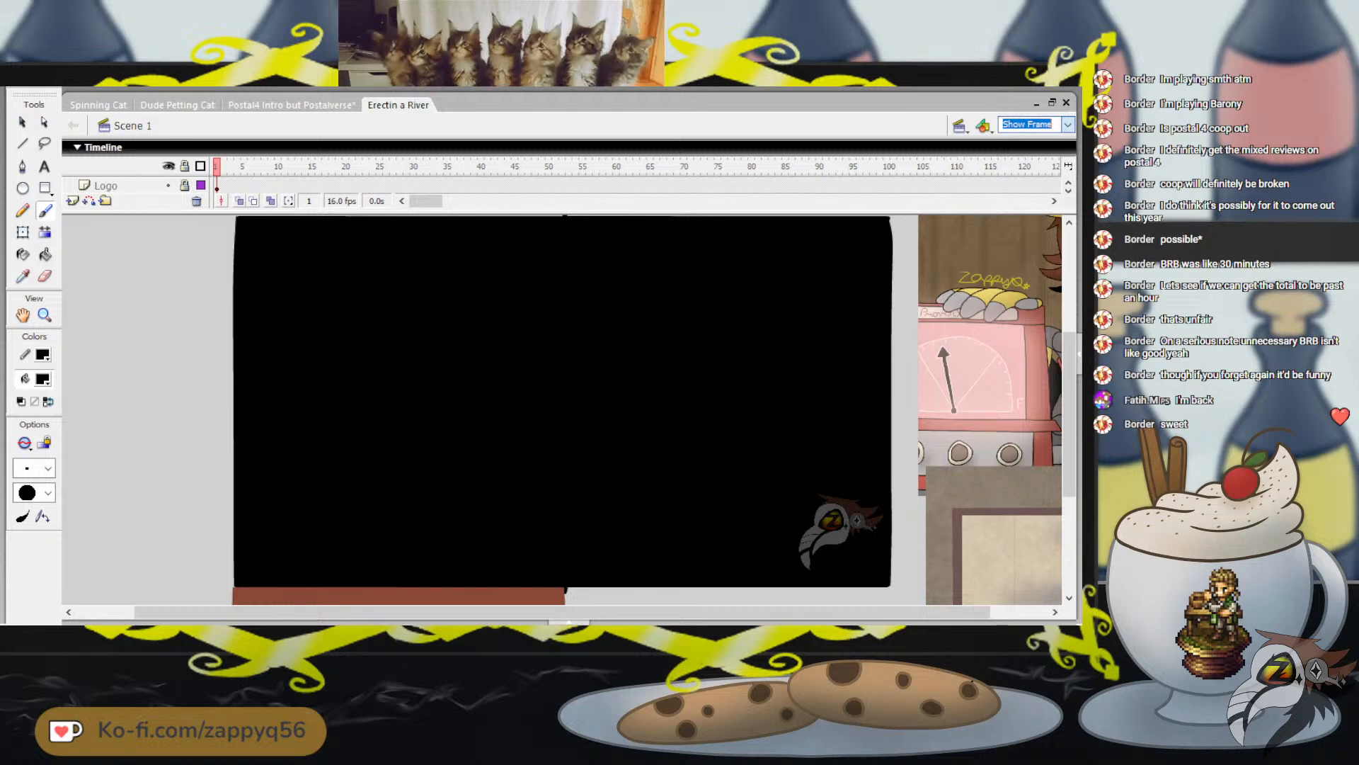
left_click(1027, 151)
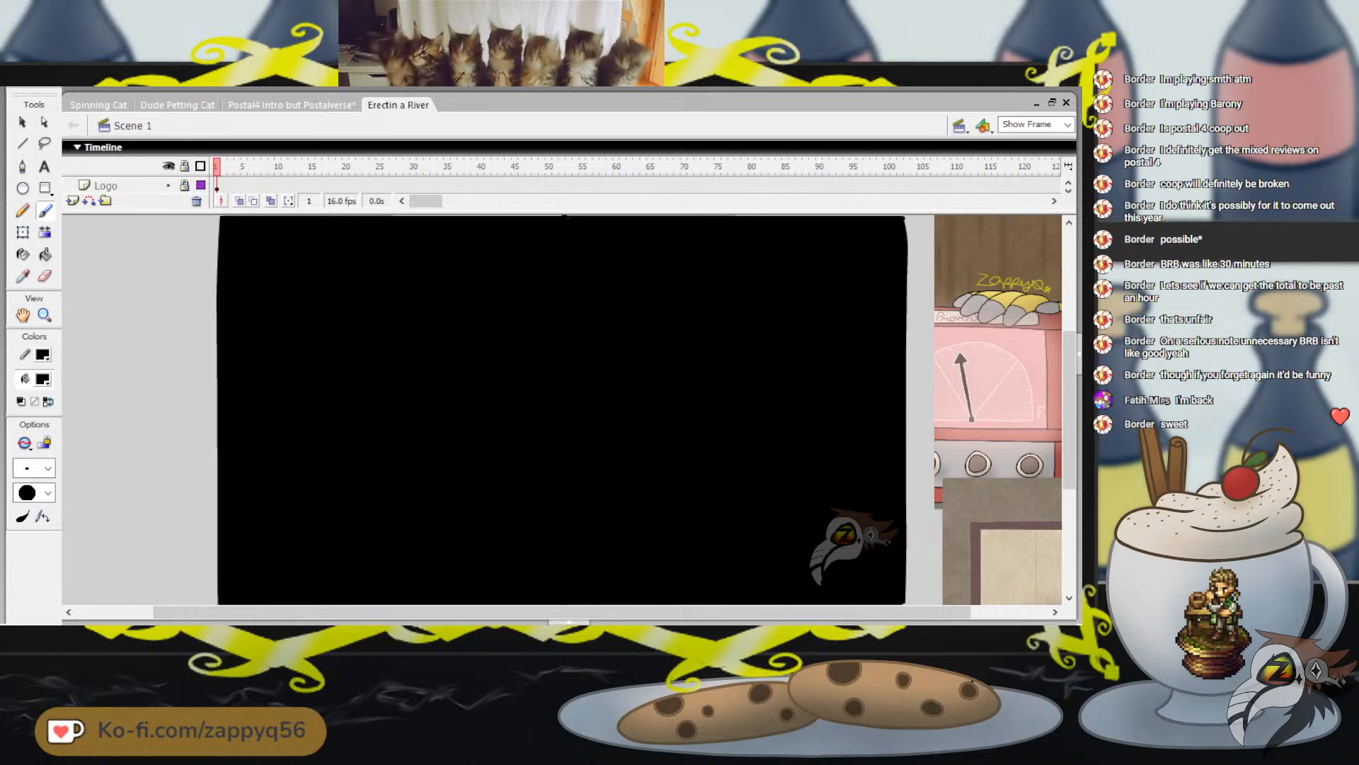
key("Return")
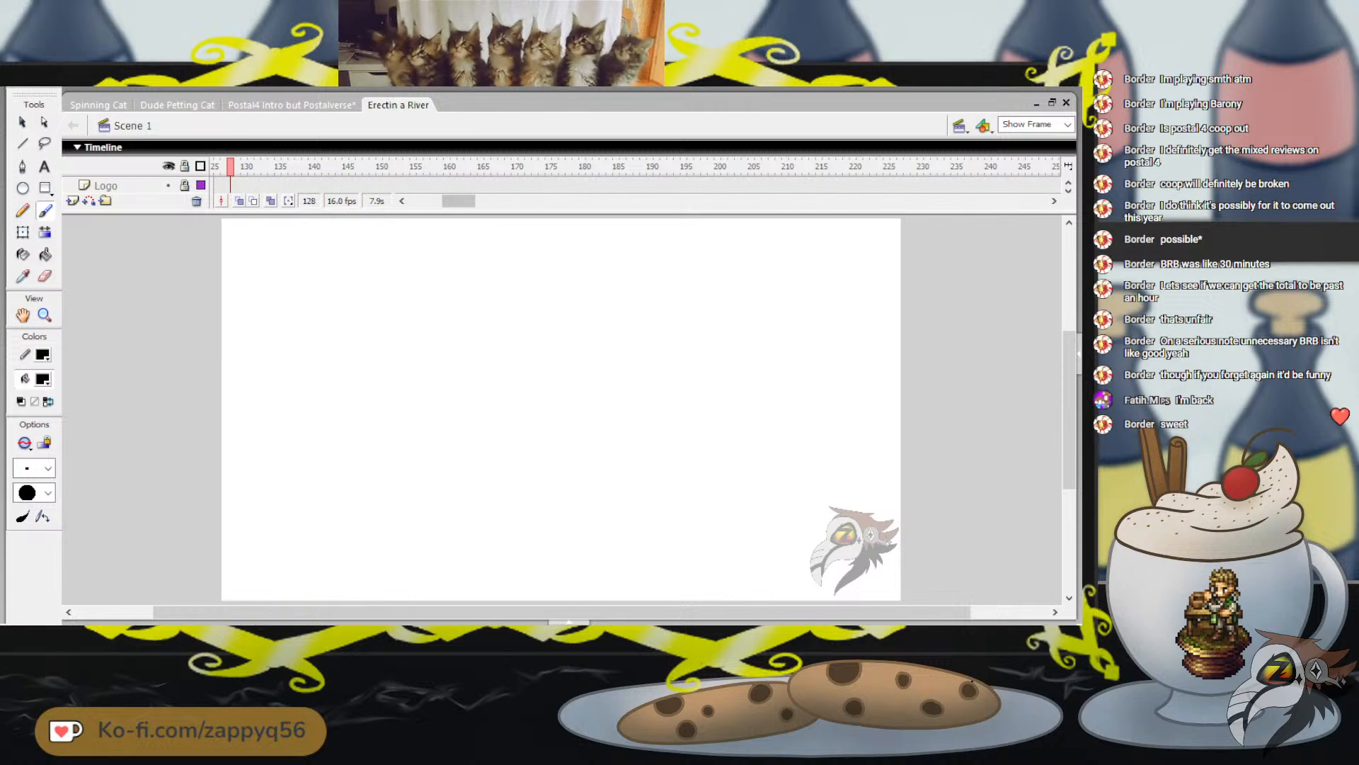
Bring up the Engineer1 layer, review the opening scene up to about frame 23, and close the Erectin a River document
left_click(1068, 190)
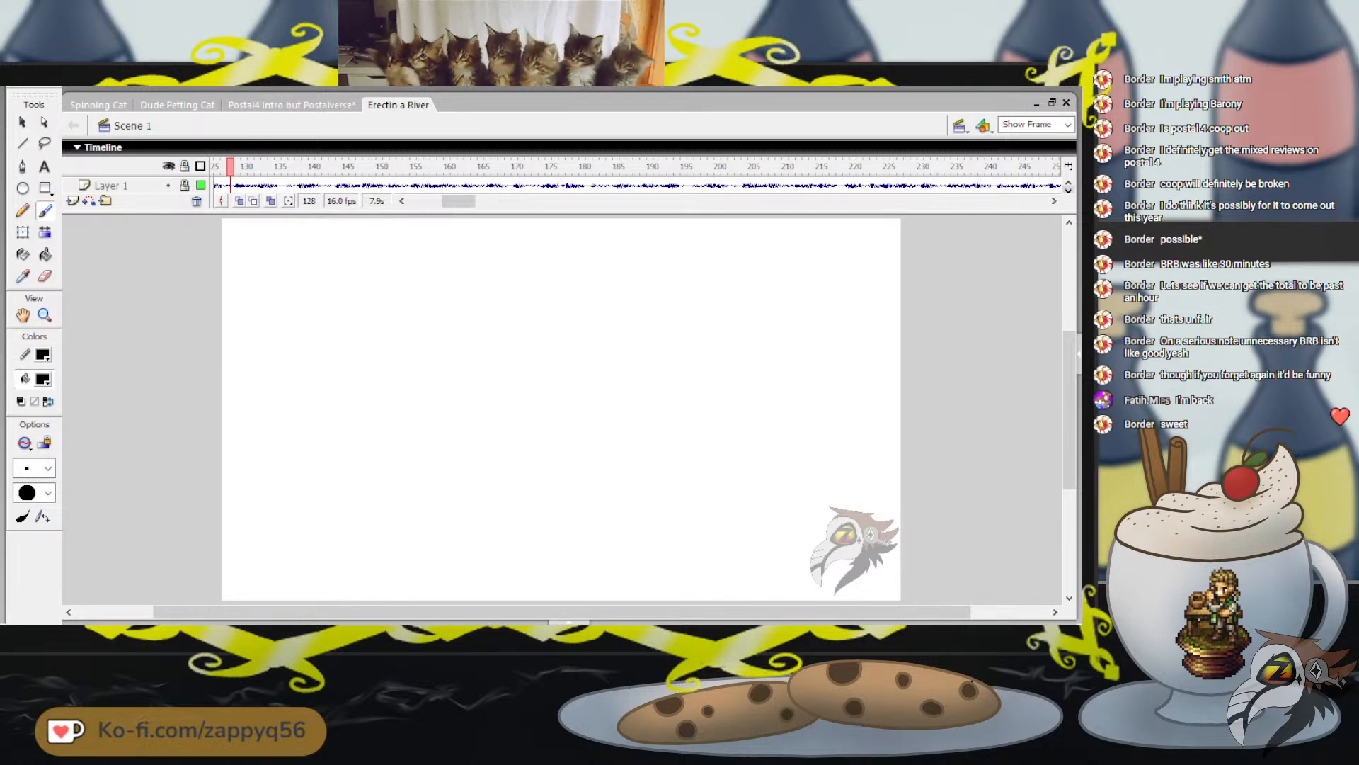
left_click(1068, 190)
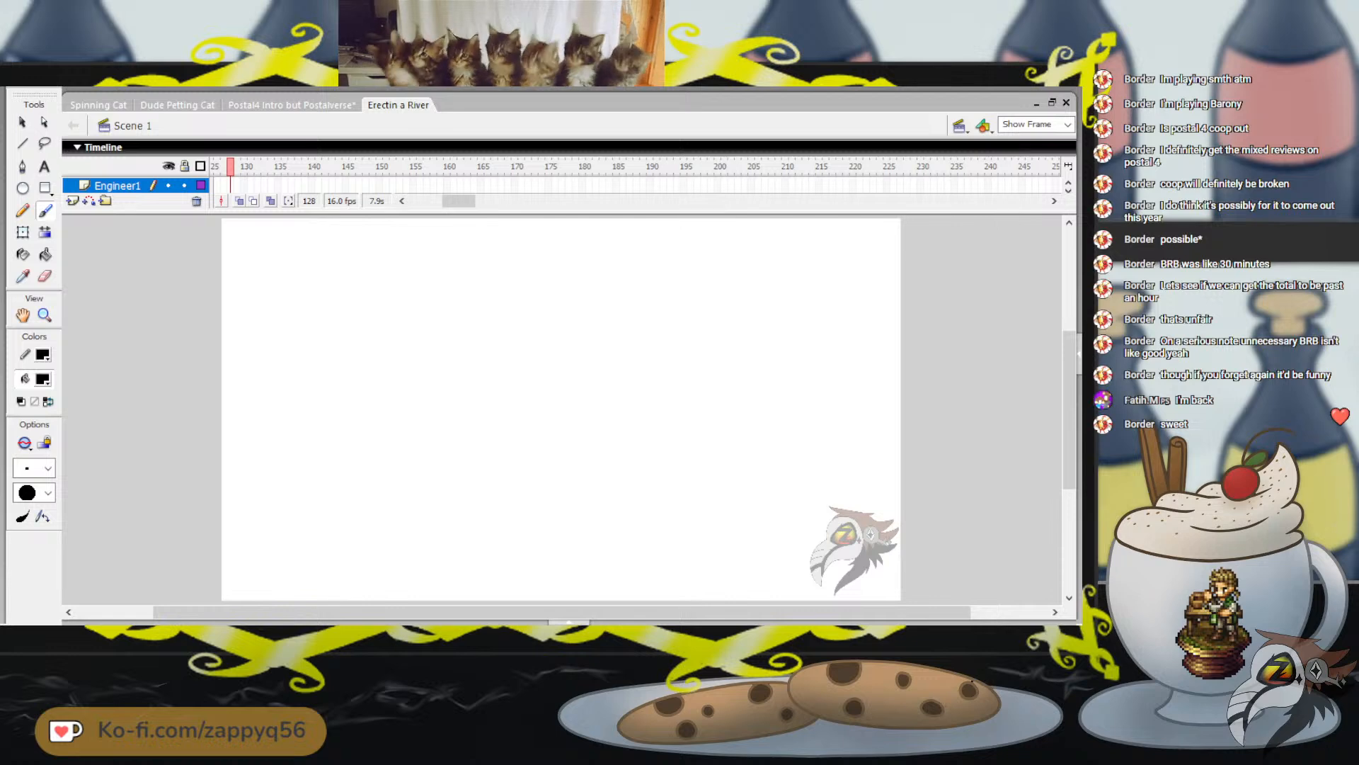
left_click_drag(460, 213, 426, 229)
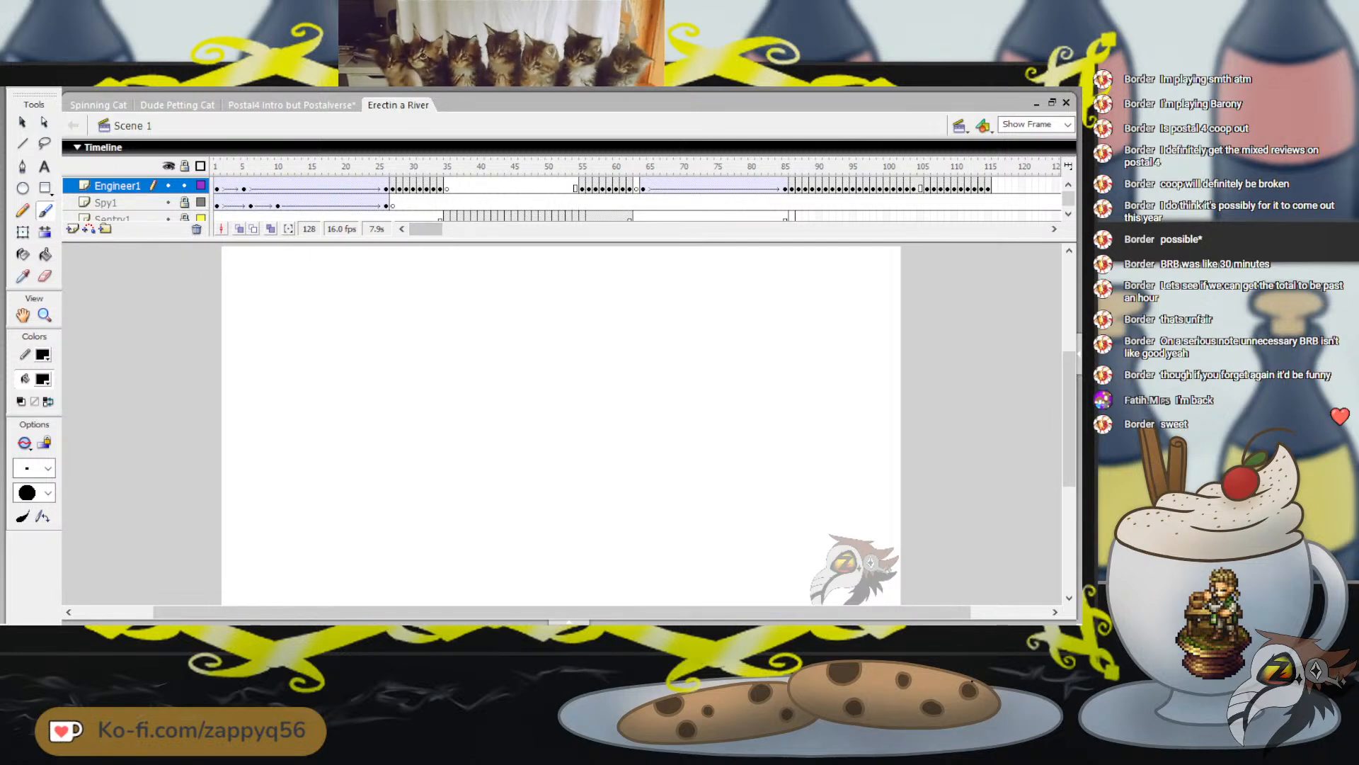
left_click(245, 187)
key("comma")
key("comma")
key("comma")
key("comma")
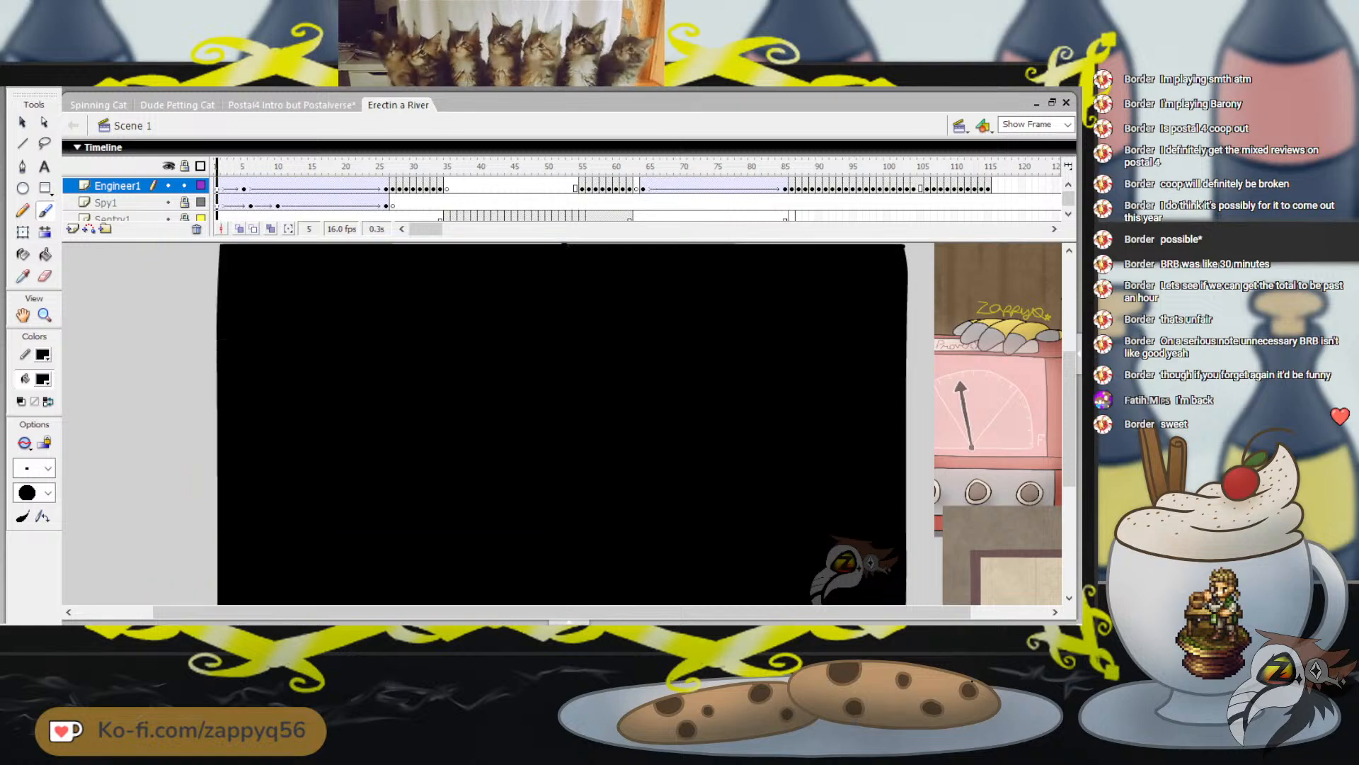
key("Return")
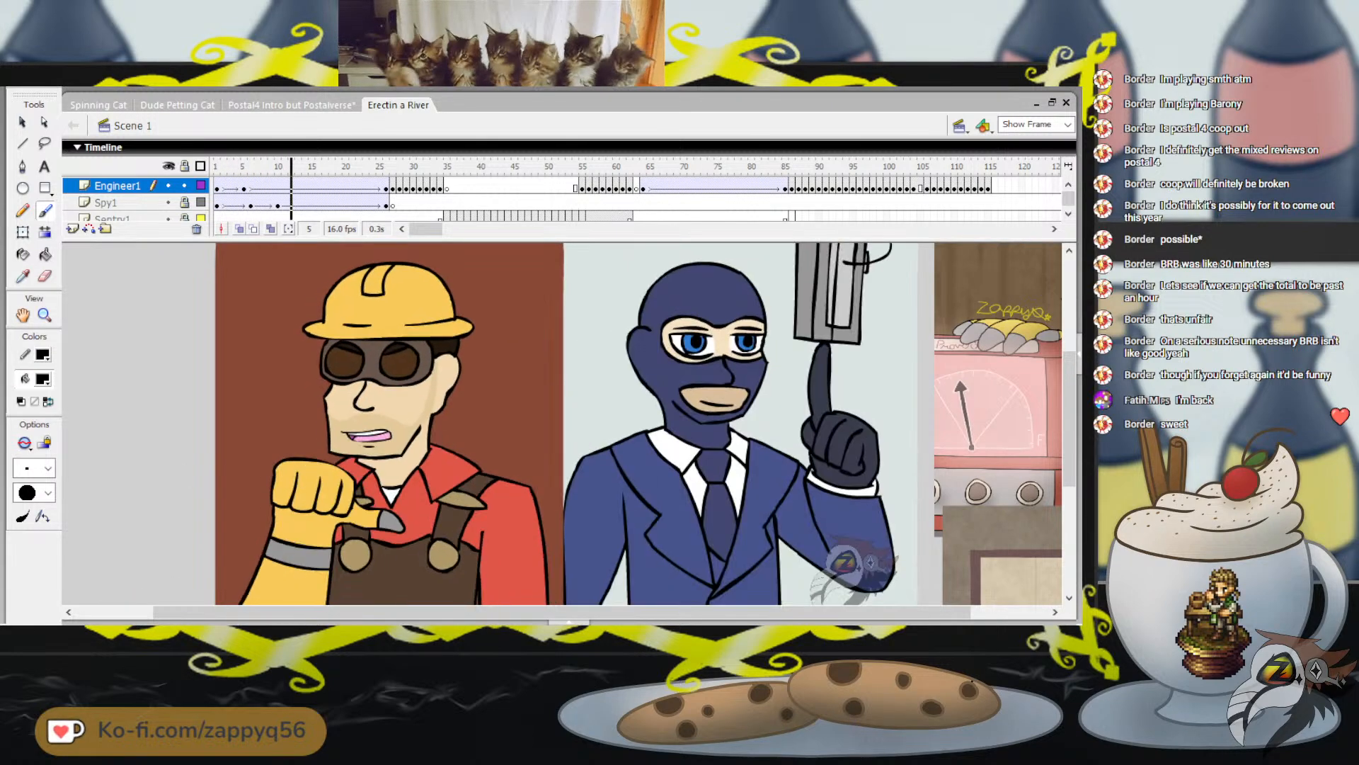
left_click_drag(332, 166, 366, 166)
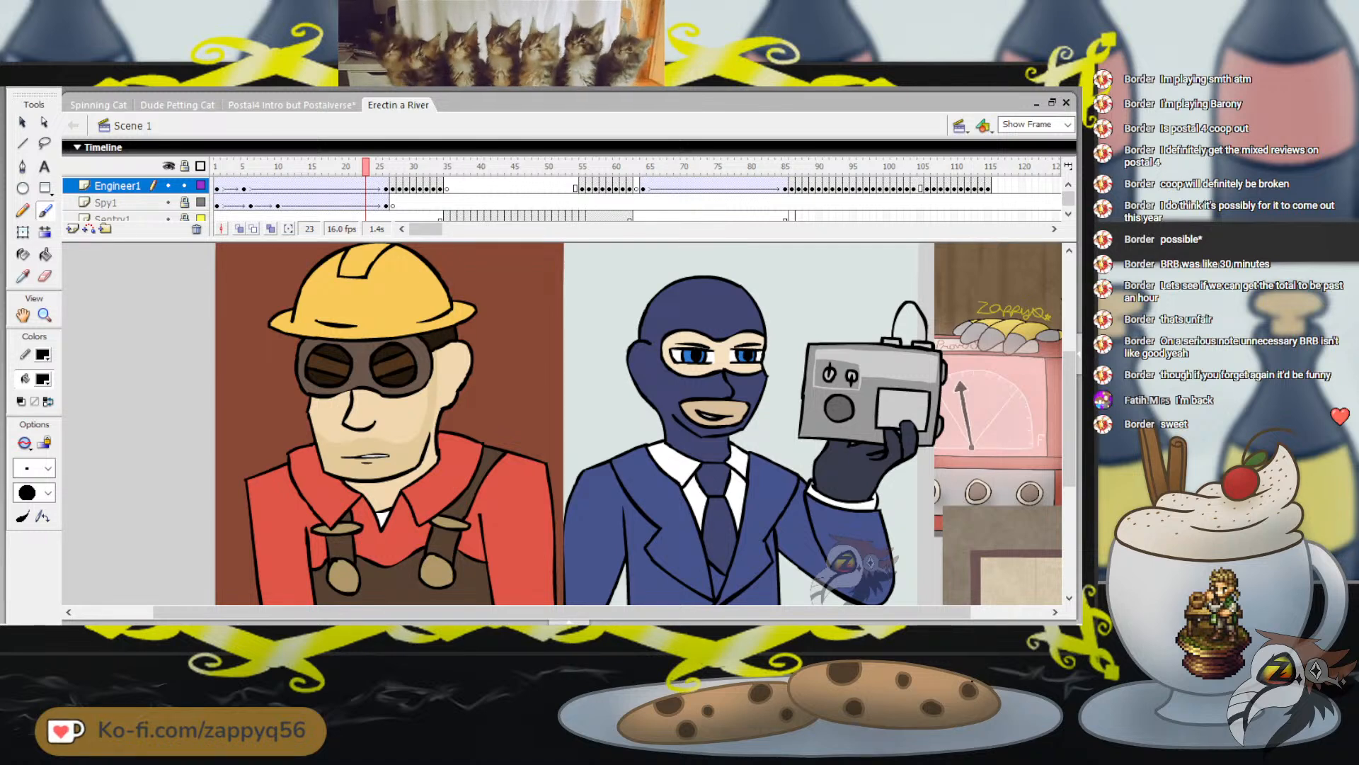
left_click(217, 167)
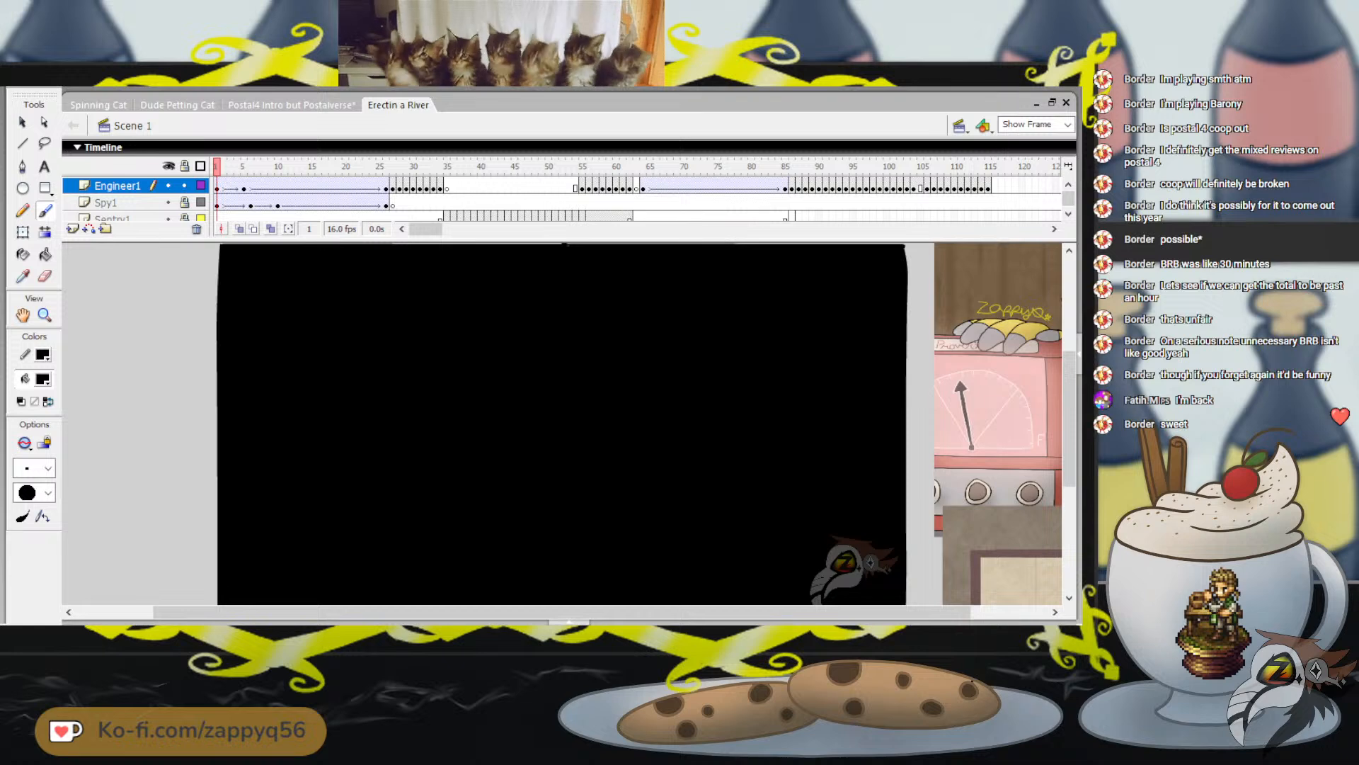
key("ctrl+w")
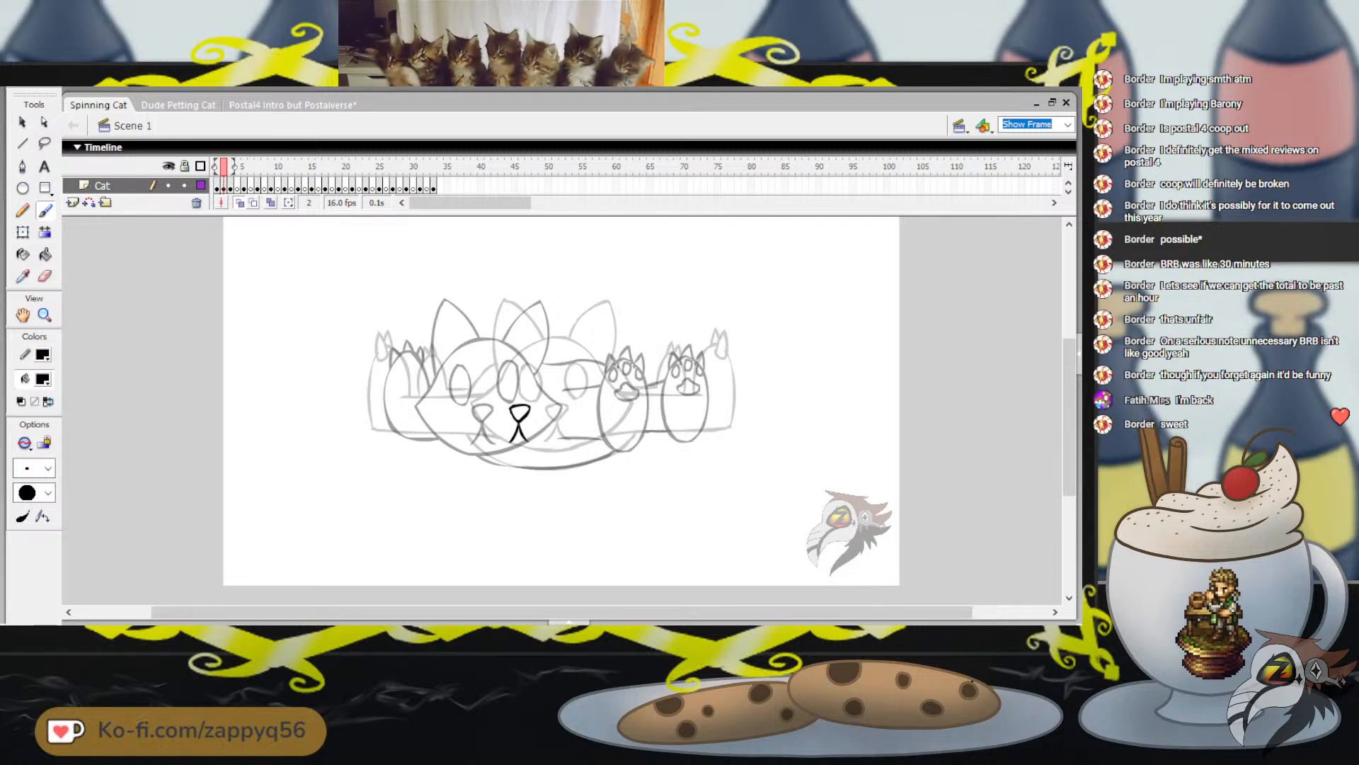
Play the cat spin from frame 1 to check the motion and return to frame 2
key("period")
key("comma")
key("comma")
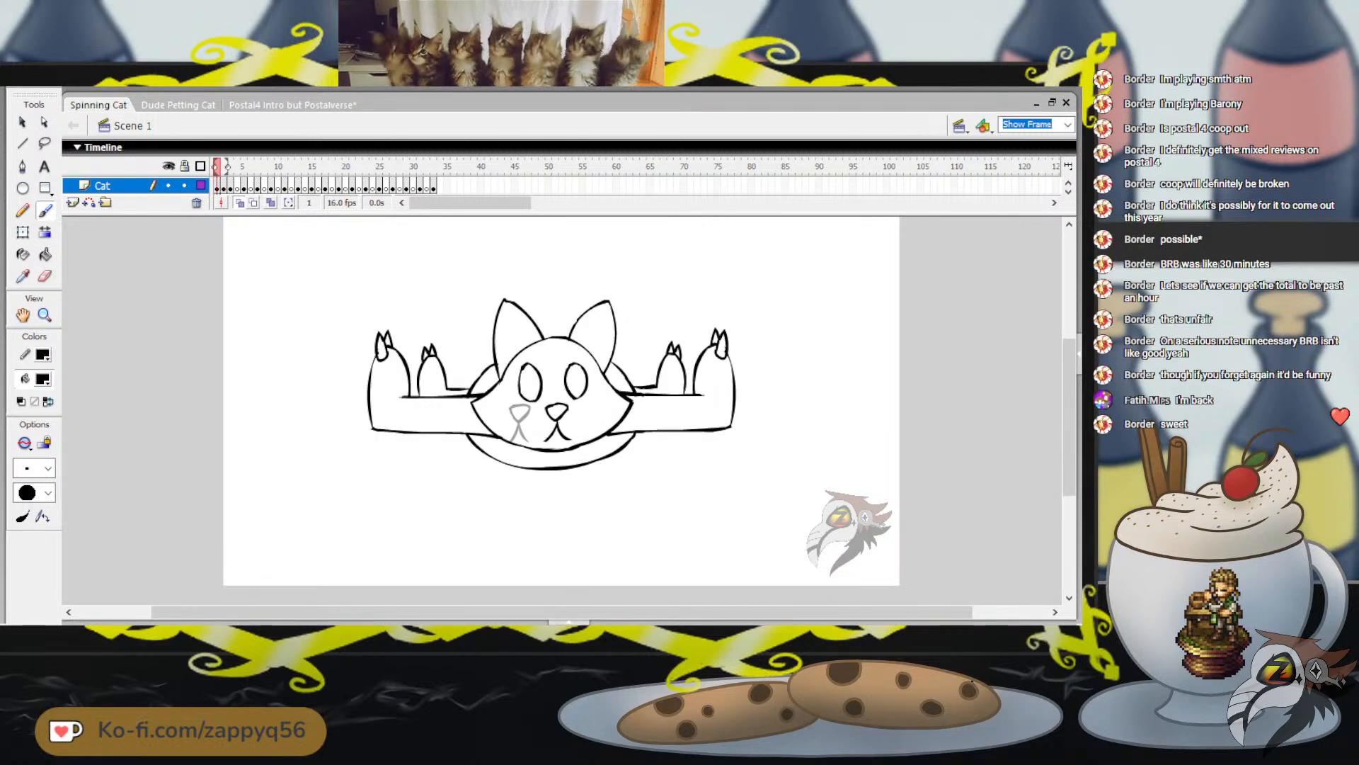
key("Return")
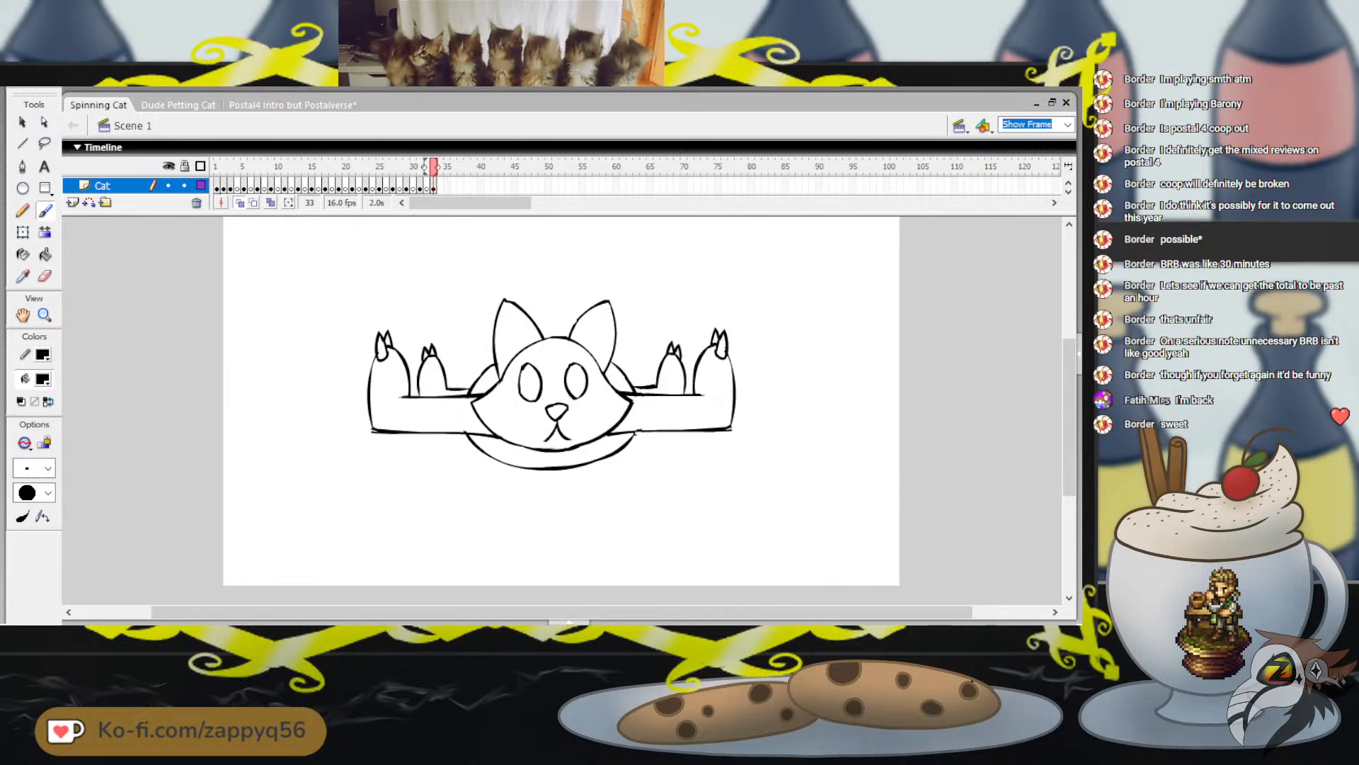
key("Return")
left_click(224, 167)
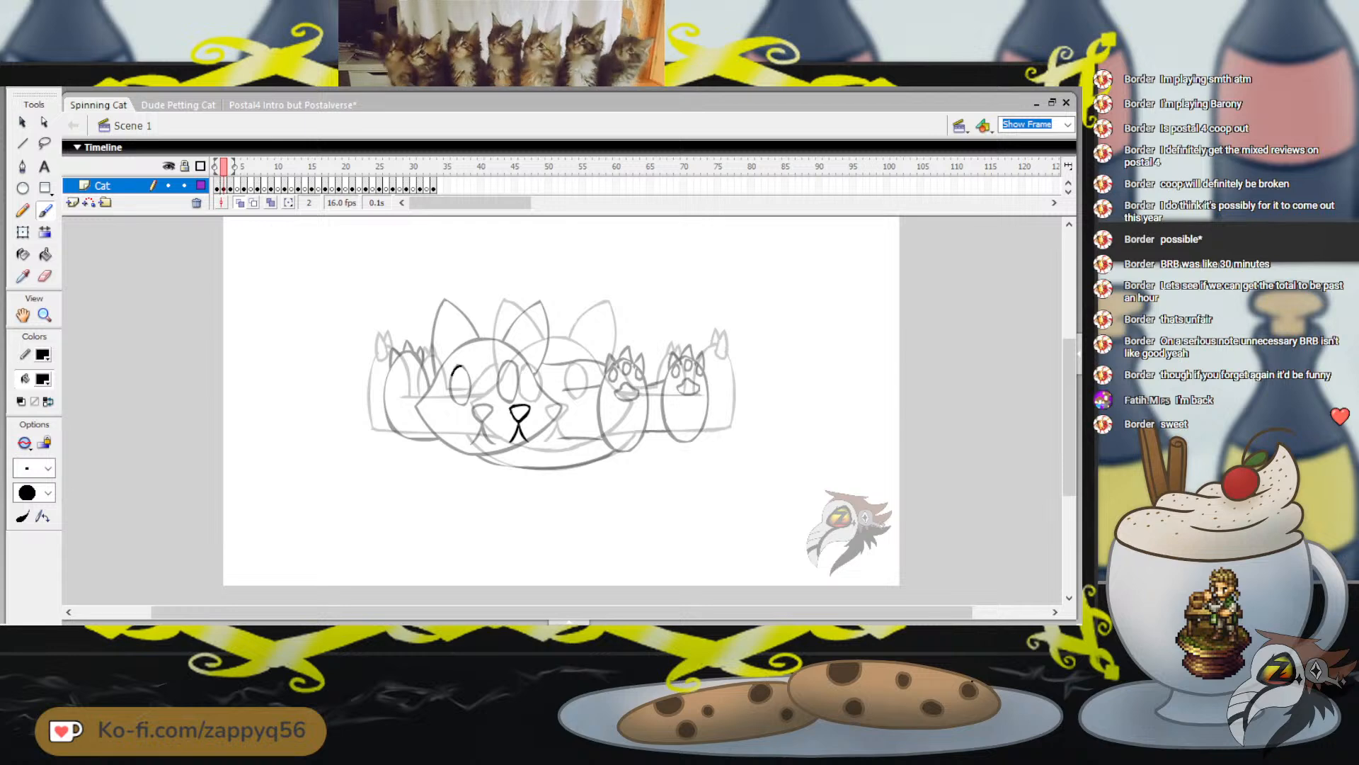
Draw the cat's two oval eyes above the muzzle on frame 2 and check the placement of the eye nearest the nose
mouse_move(454, 371)
left_mouse_down()
mouse_move(465, 402)
mouse_move(461, 365)
mouse_move(507, 398)
mouse_move(506, 363)
left_mouse_up()
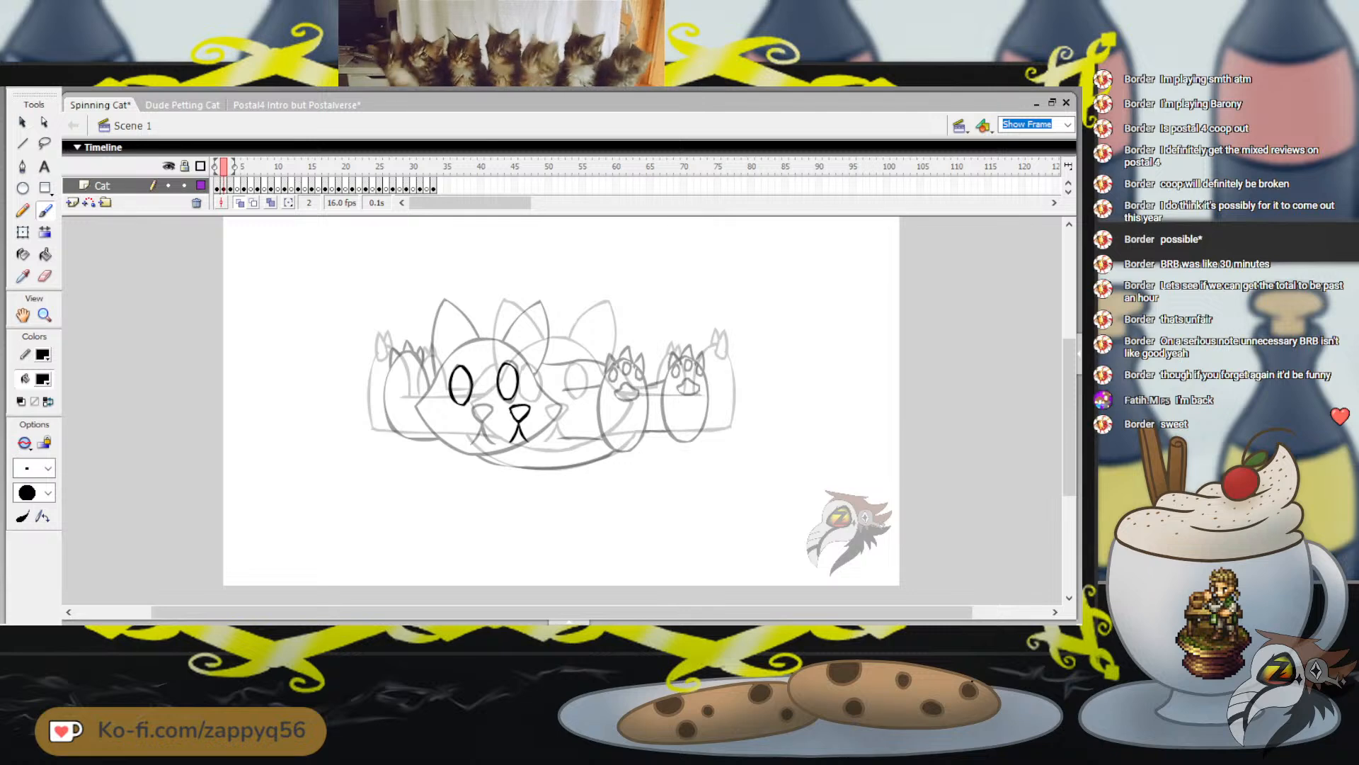
key("q")
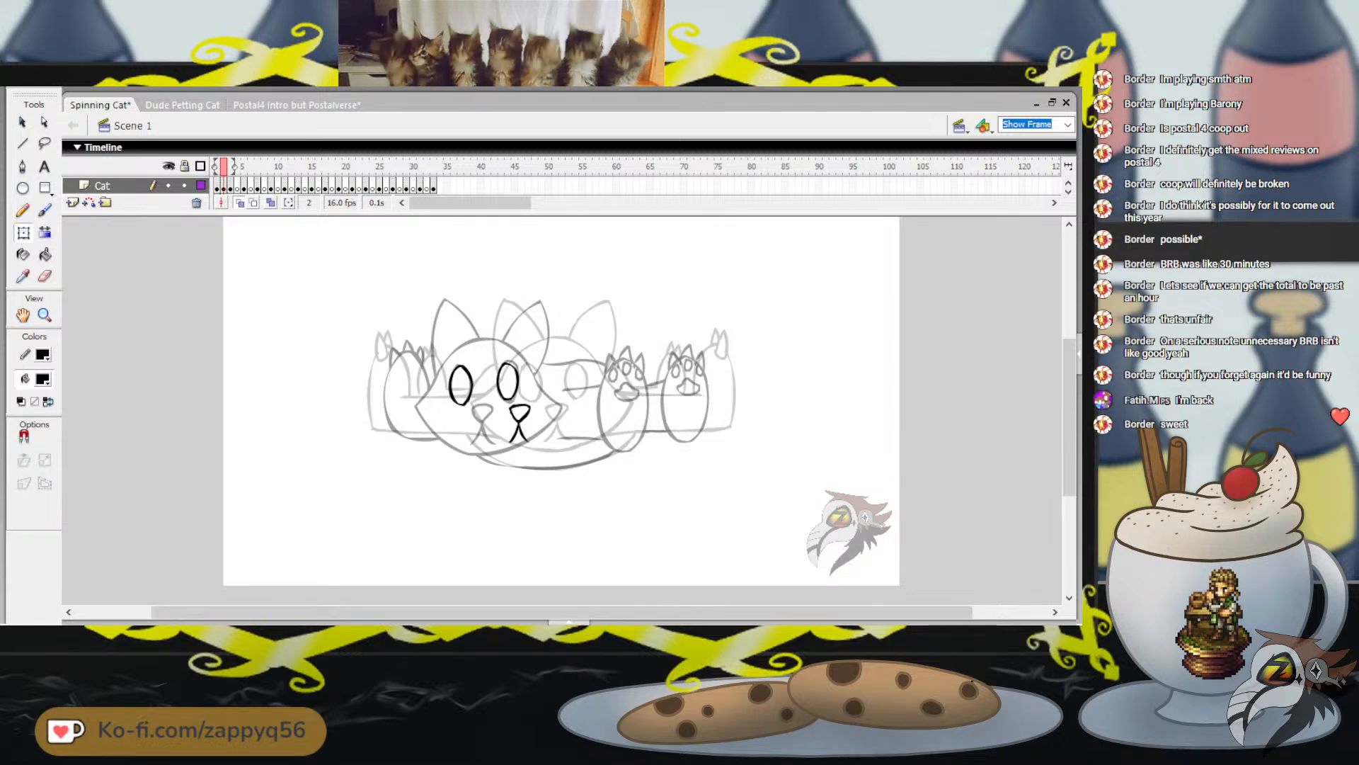
left_click_drag(494, 360, 523, 405)
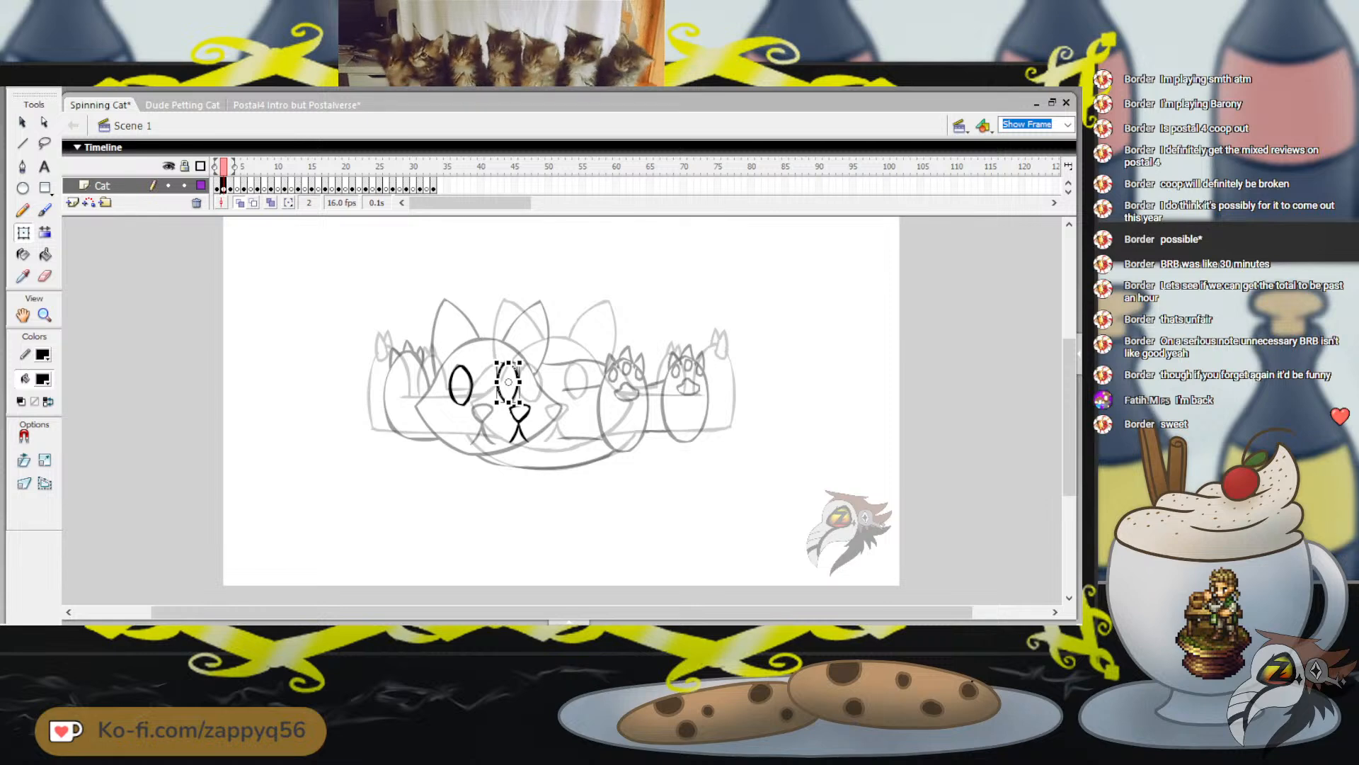
key("Escape")
left_click(518, 386)
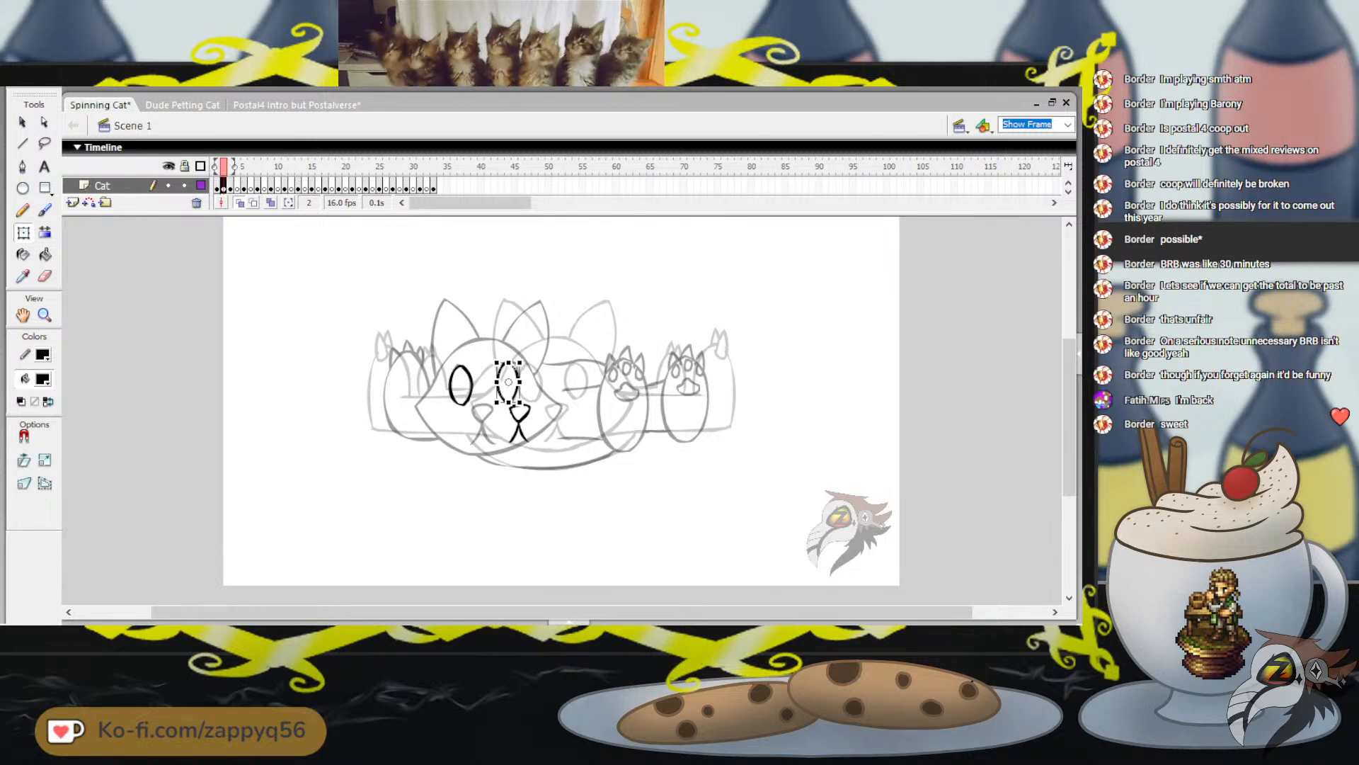
left_click_drag(518, 386, 518, 387)
key("Escape")
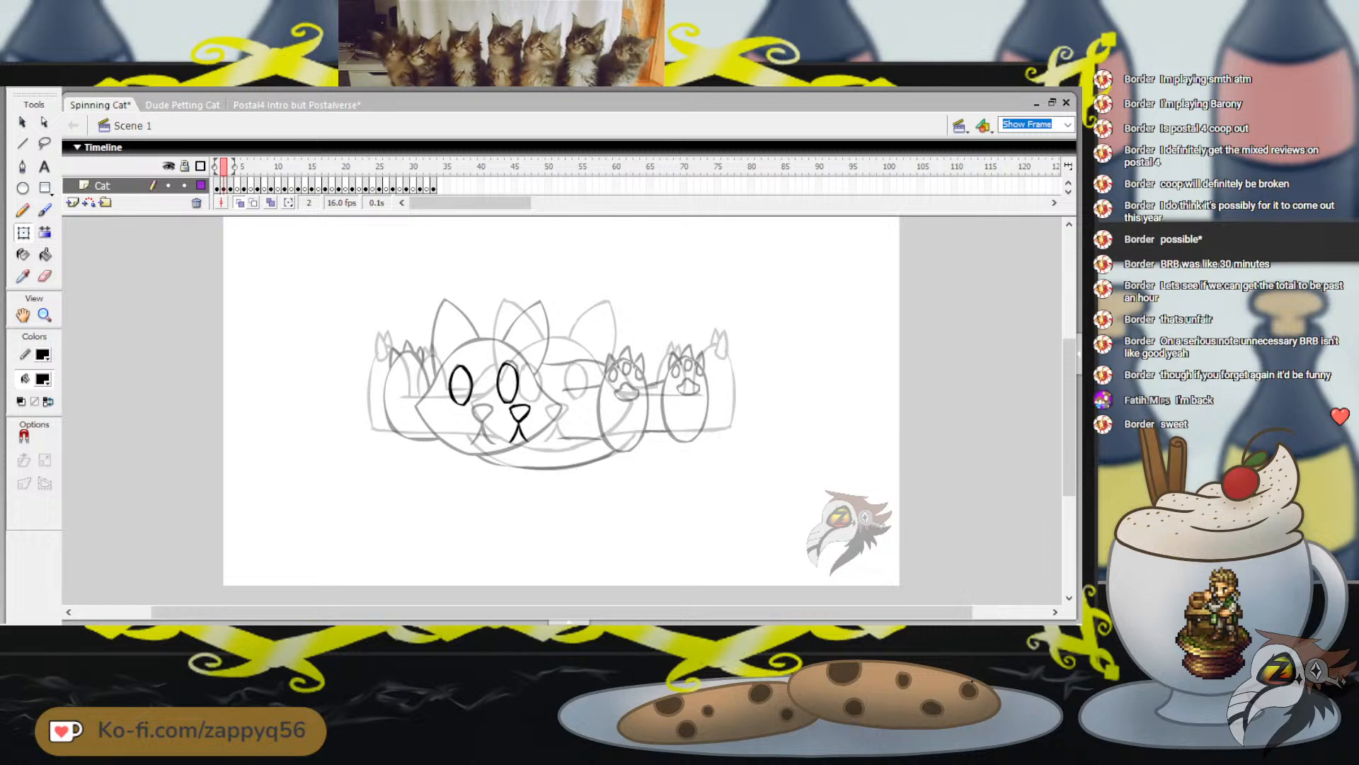
Select both eyes and shift them sideways until they straddle the nose
left_click(470, 386)
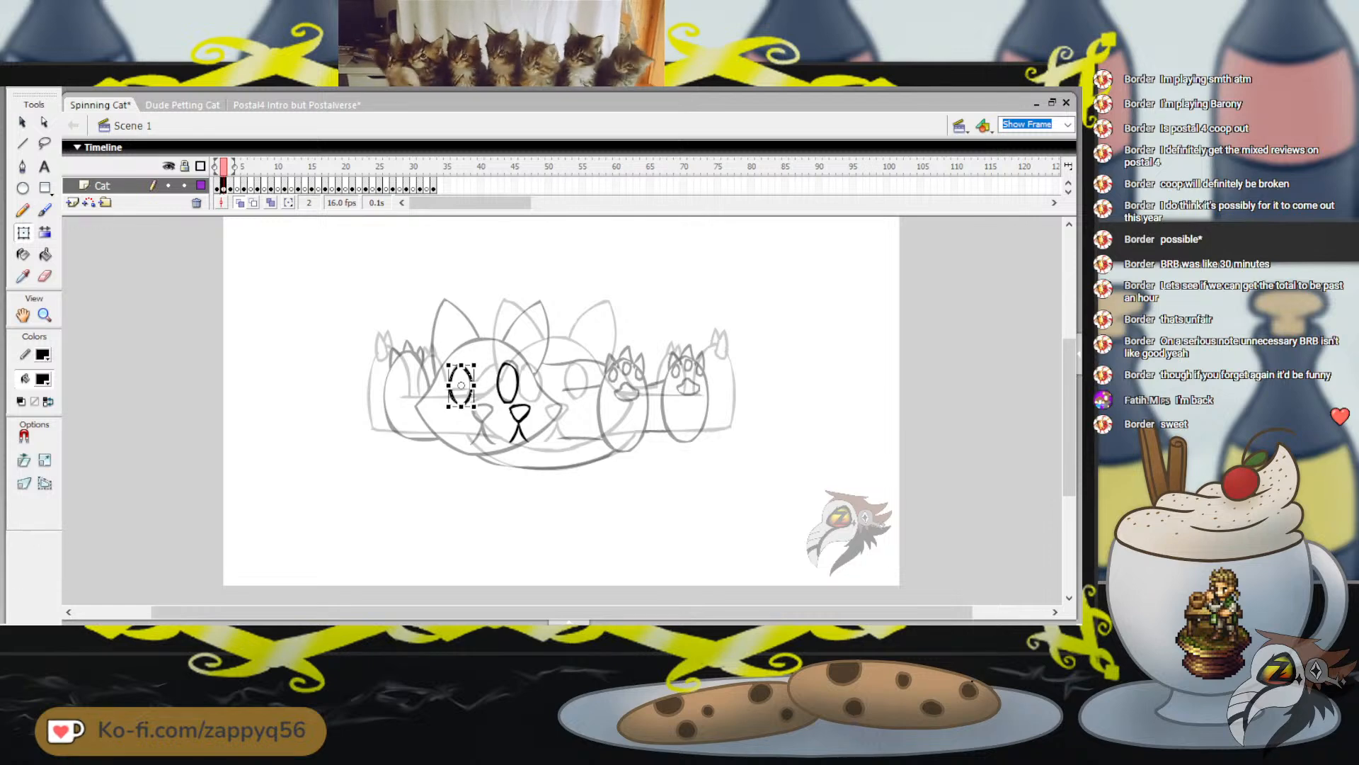
left_click(500, 384, "shift")
key("Right")
key("Right")
key("Right")
key("Right")
key("Right")
key("Right")
key("Right")
key("Right")
key("Right")
key("Right")
key("Right")
key("Right")
key("Right")
key("Right")
key("Right")
key("Right")
key("Right")
key("Right")
key("Right")
key("Right")
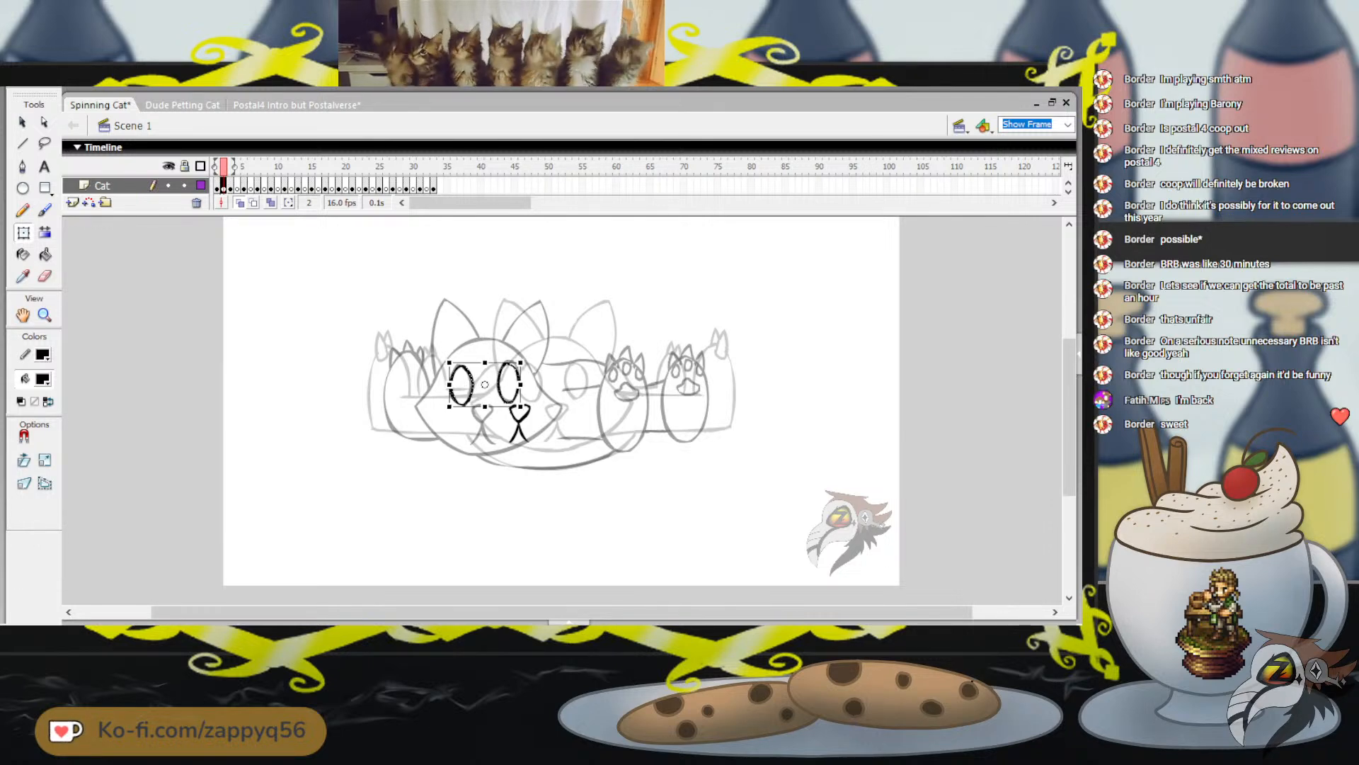
key("Right")
key("Right")
key("Right")
key("Right")
key("Right")
key("Right")
key("Right")
key("Right")
key("Right")
key("Right")
key("Right")
key("Right")
key("Right")
key("Right")
key("Right")
key("Right")
key("Right")
key("Right")
key("Right")
key("Right")
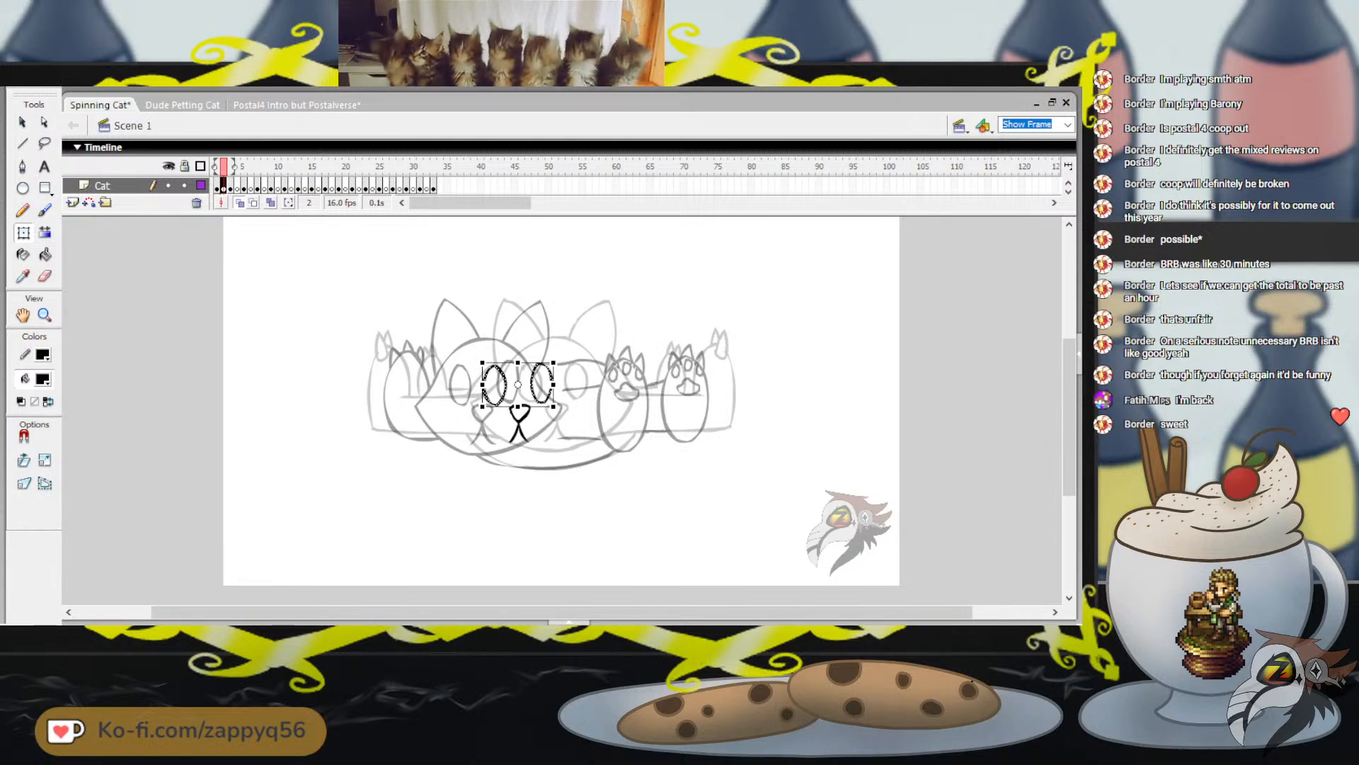
Stretch the pair of eyes slightly wider and nudge it to sit centred above the nose
left_click_drag(553, 384, 557, 384)
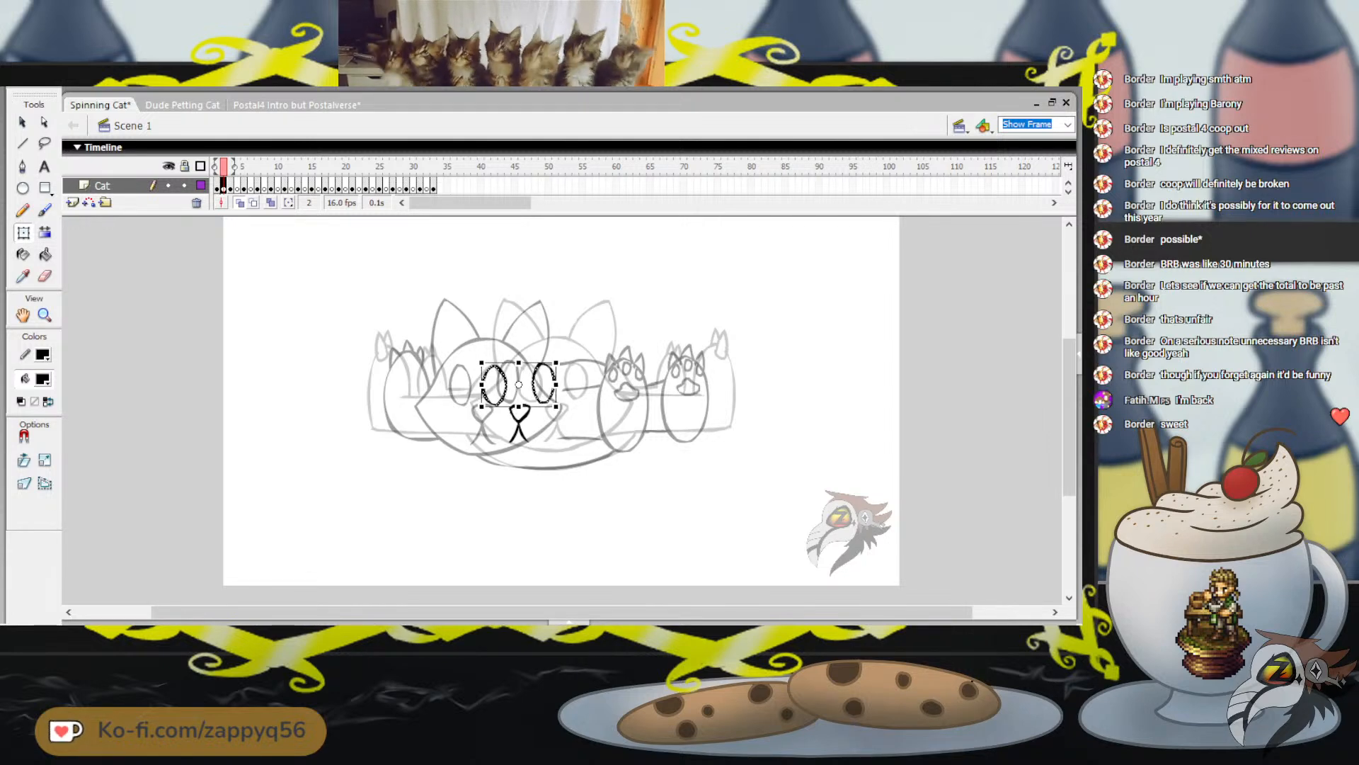
key("Right")
key("Left")
key("Left")
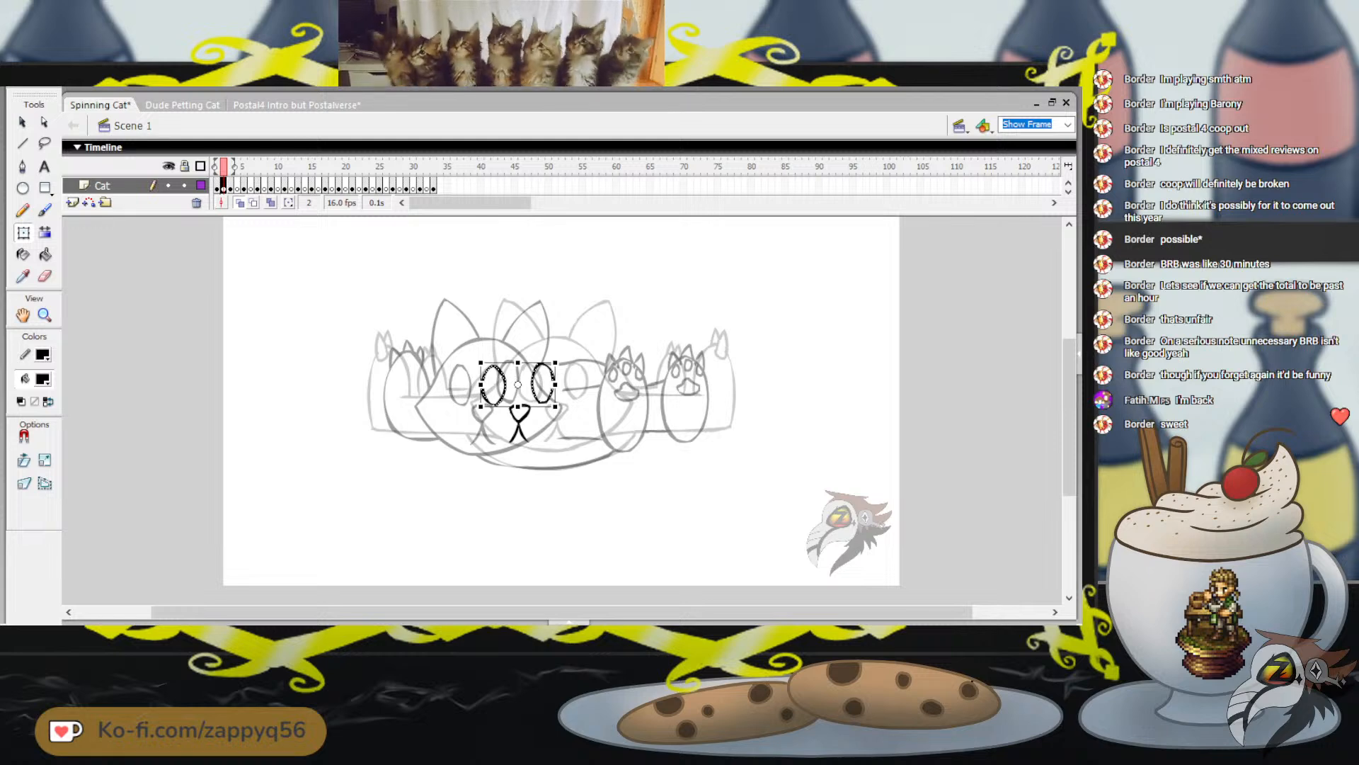
key("Escape")
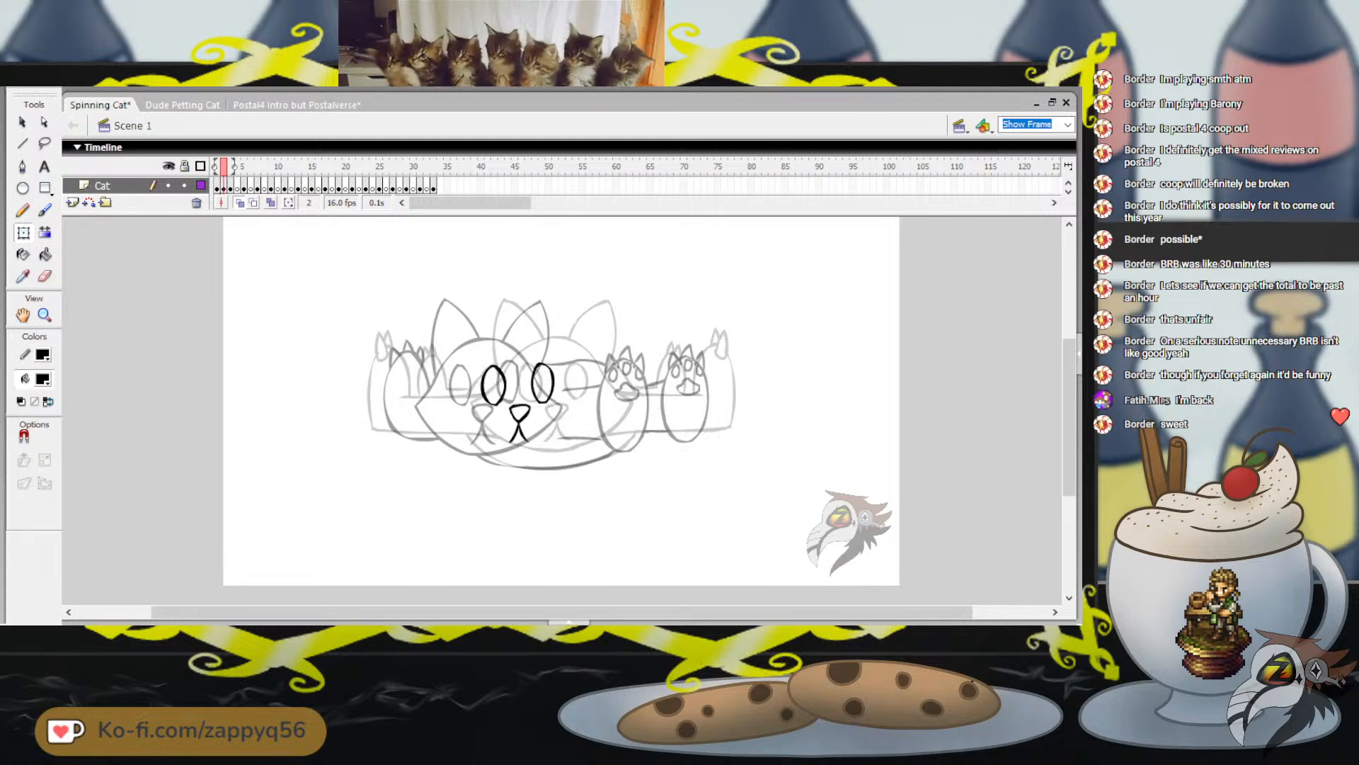
Try to outline the cat's head around the eyes and muzzle with the Brush tool
key("b")
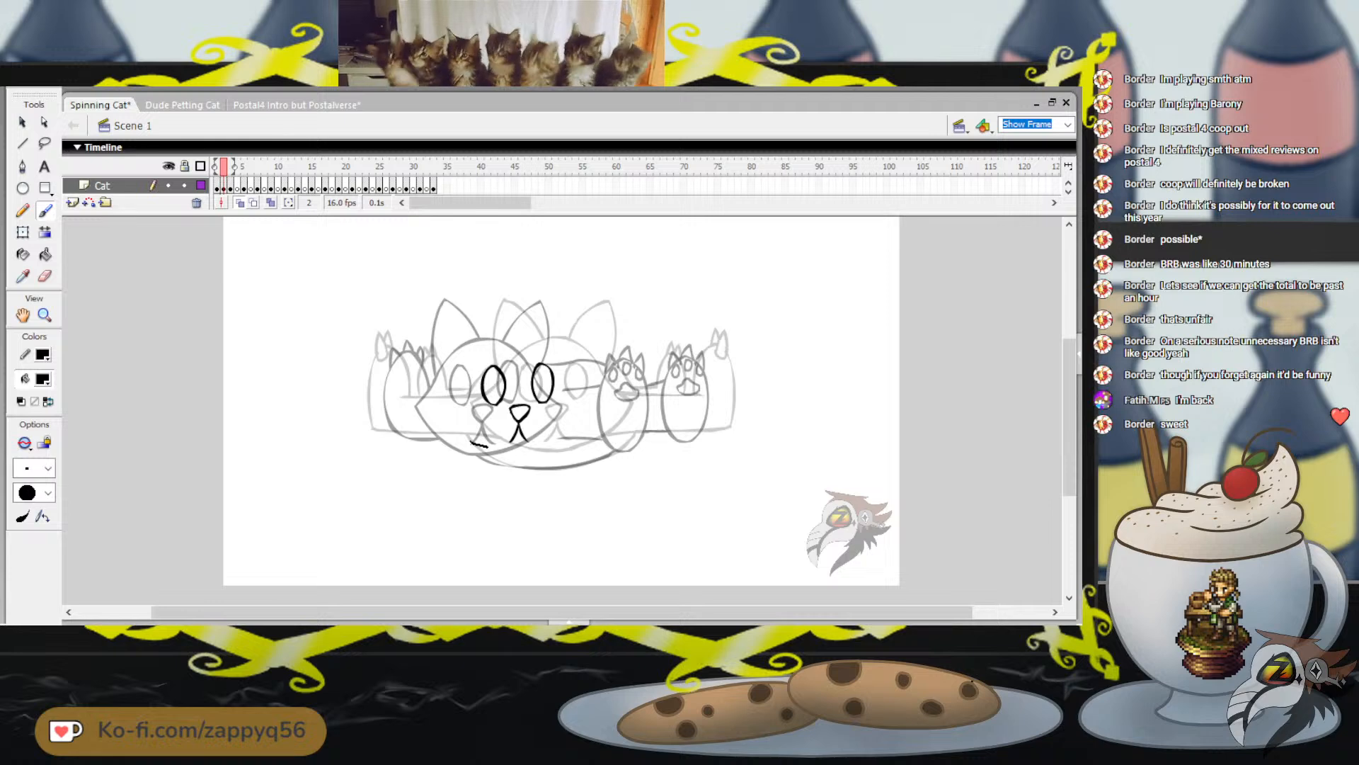
mouse_move(488, 446)
left_mouse_down()
mouse_move(526, 449)
mouse_move(488, 442)
mouse_move(554, 440)
mouse_move(476, 439)
mouse_move(570, 429)
left_mouse_up()
key("ctrl+z")
key("ctrl+z")
key("ctrl+z")
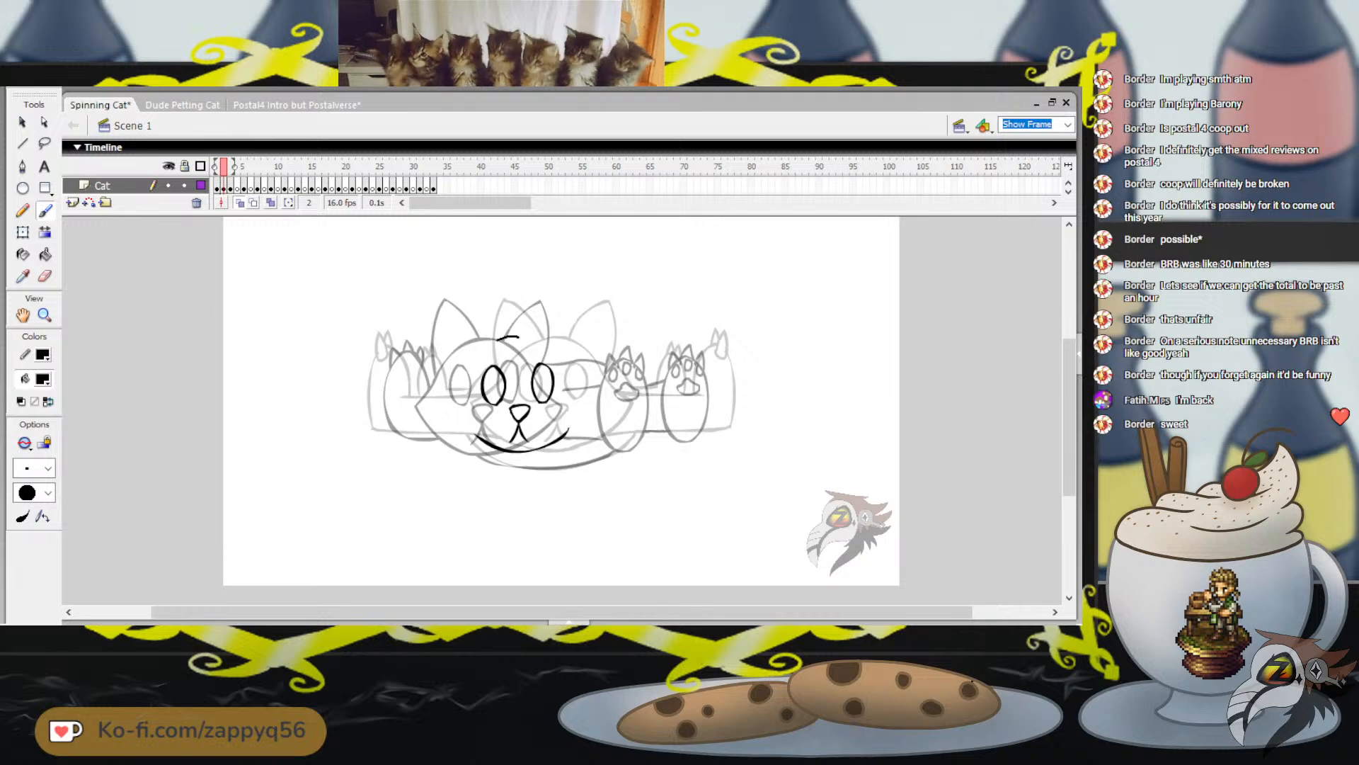
left_click_drag(498, 340, 448, 395)
key("ctrl+z")
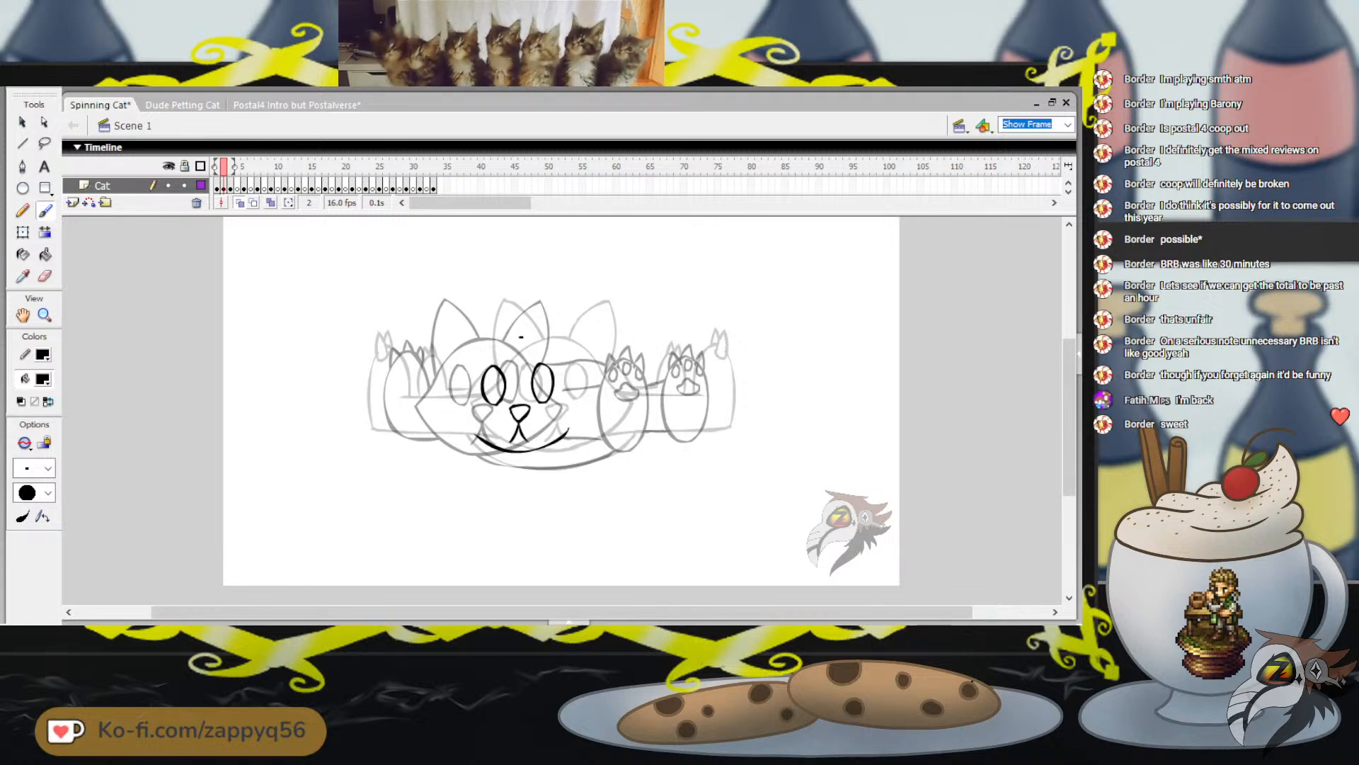
mouse_move(521, 337)
left_mouse_down()
mouse_move(481, 357)
mouse_move(520, 336)
mouse_move(484, 352)
mouse_move(444, 398)
mouse_move(494, 446)
left_mouse_up()
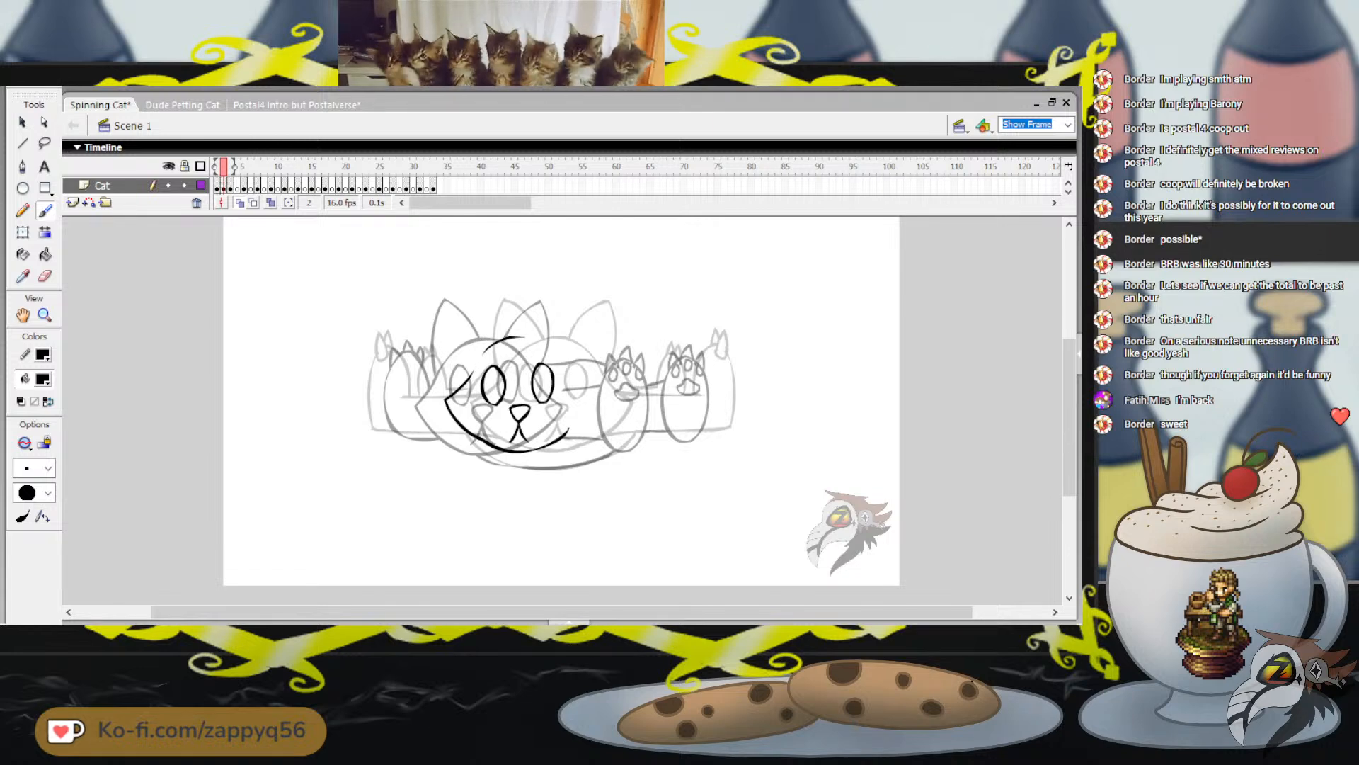
left_click_drag(479, 357, 472, 371)
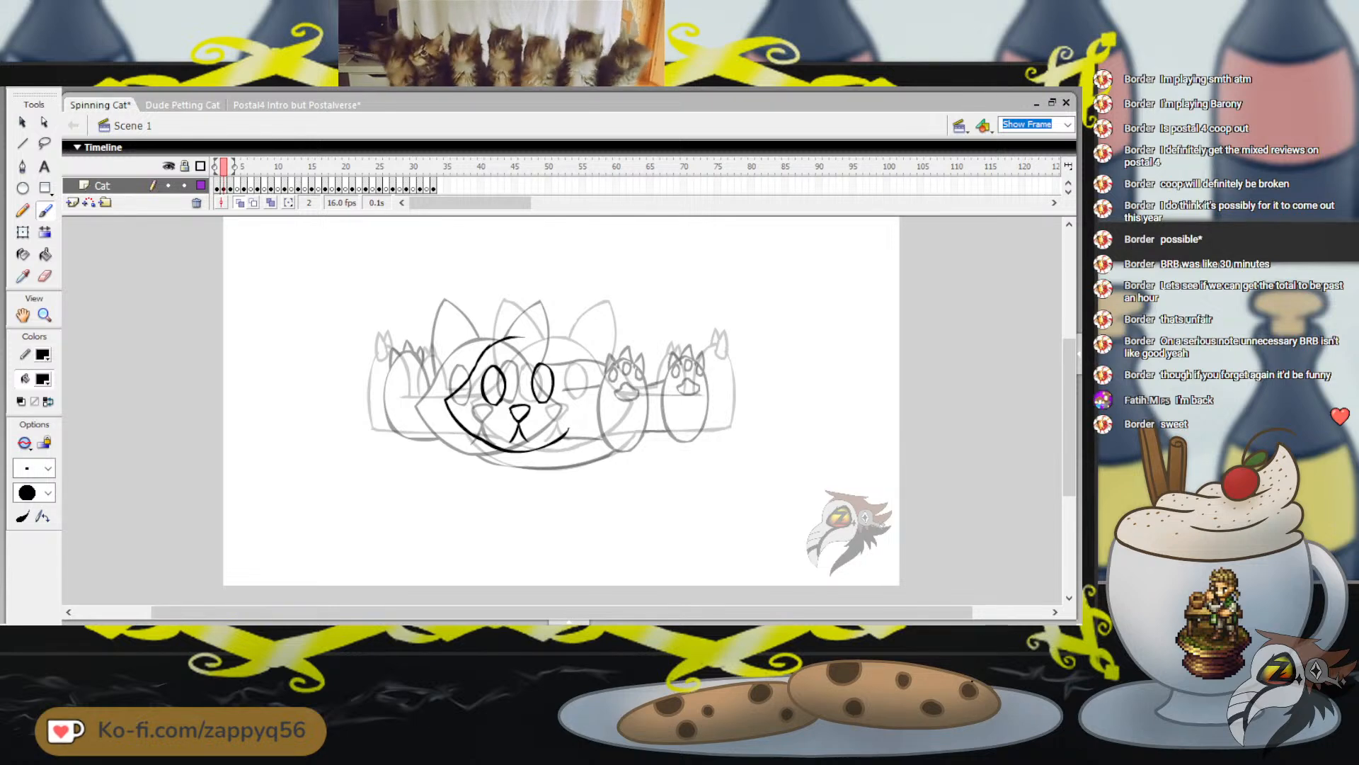
mouse_move(524, 337)
left_mouse_down()
mouse_move(544, 339)
mouse_move(578, 391)
left_mouse_up()
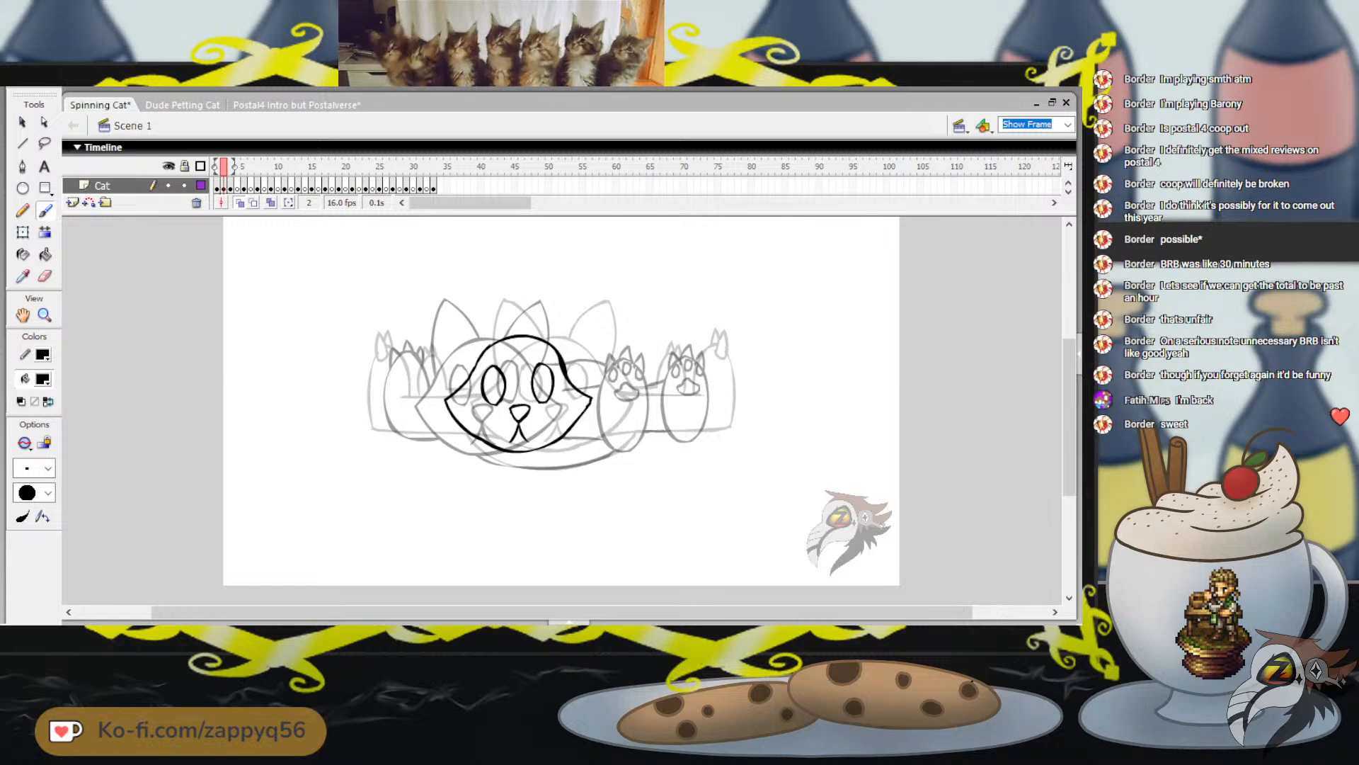
Undo the head outline strokes, keeping only the eyes and muzzle
key("ctrl+z")
key("ctrl+z")
key("ctrl+z")
key("ctrl+z")
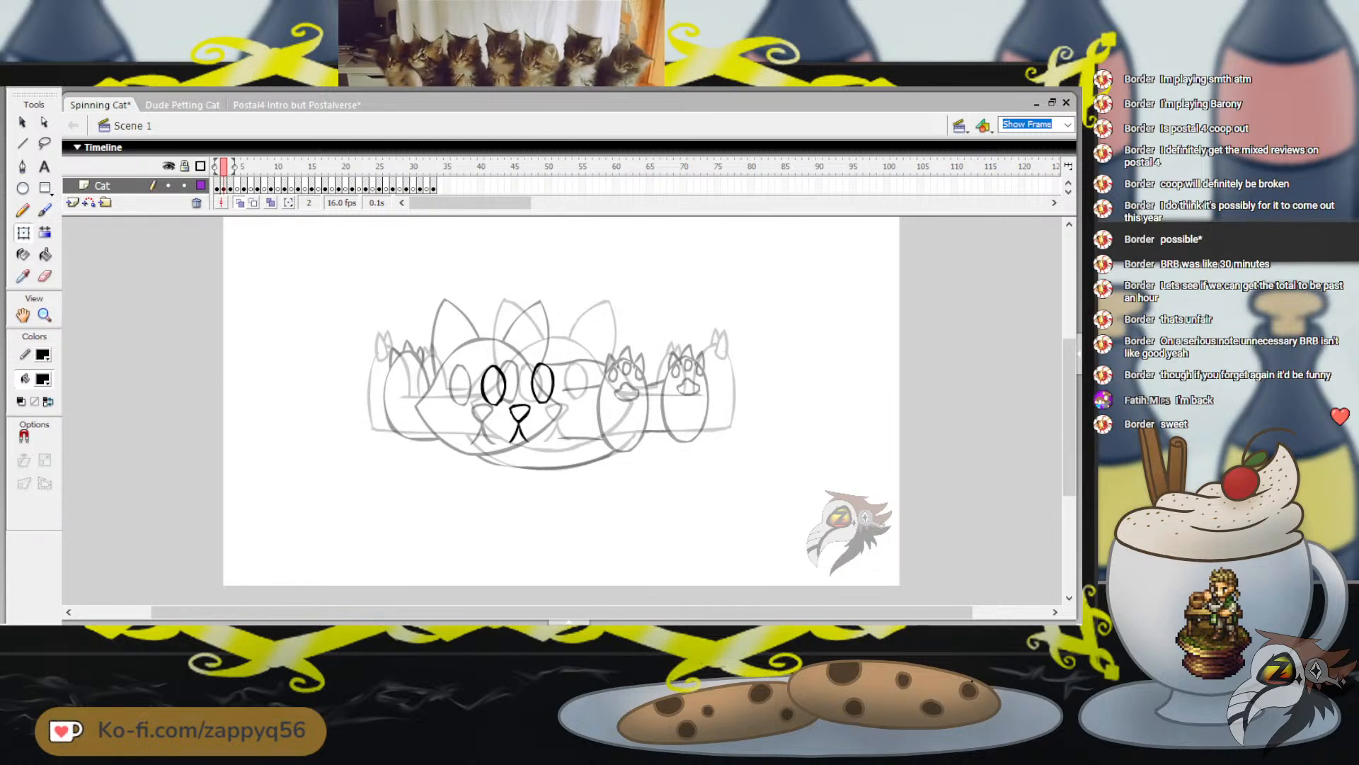
Select the eyes and muzzle together and shift them right, level with the farther onion-skinned head
key("q")
left_click_drag(441, 335, 595, 469)
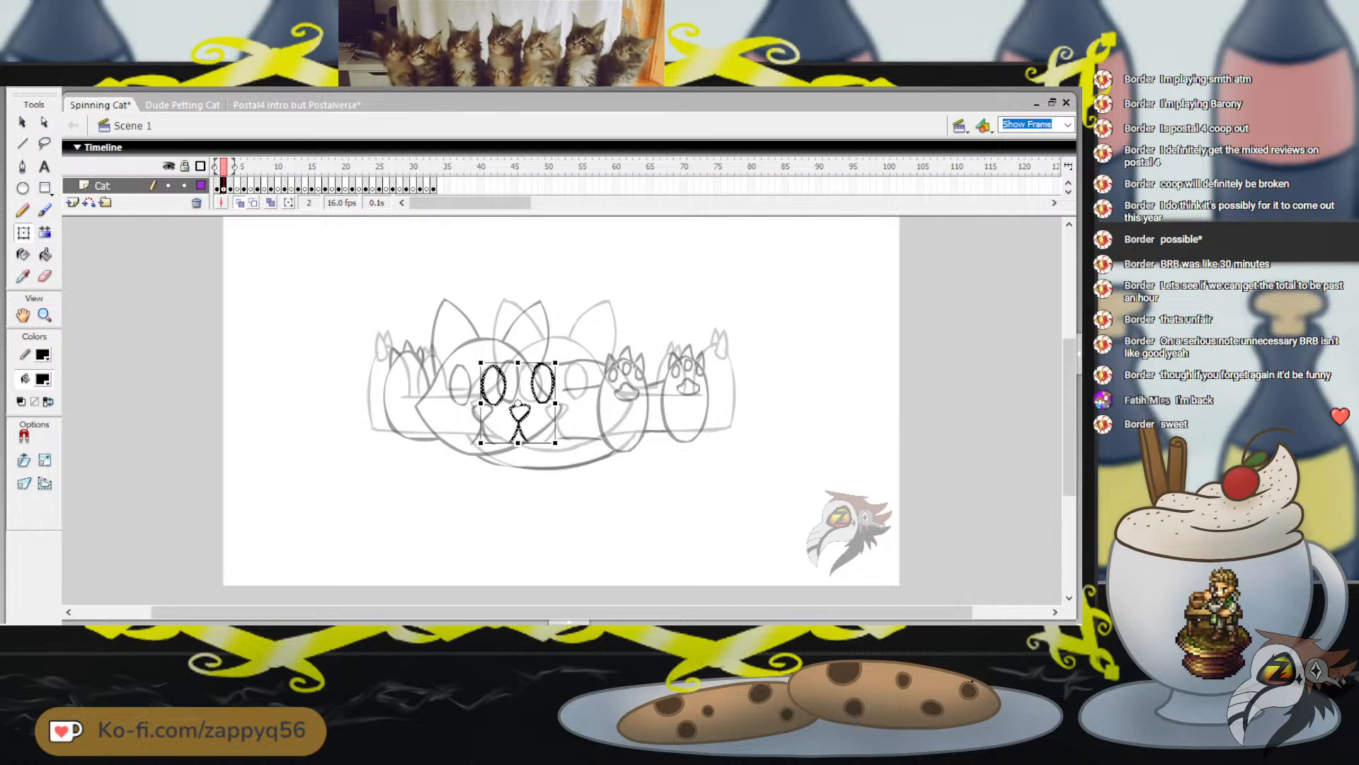
key("Right")
key("Right")
key("Right")
key("Right")
key("Right")
key("Right")
key("Right")
key("Right")
key("Right")
key("Right")
key("Right")
key("Right")
key("Right")
key("Right")
key("Right")
key("Right")
key("Right")
key("Right")
key("Right")
key("Right")
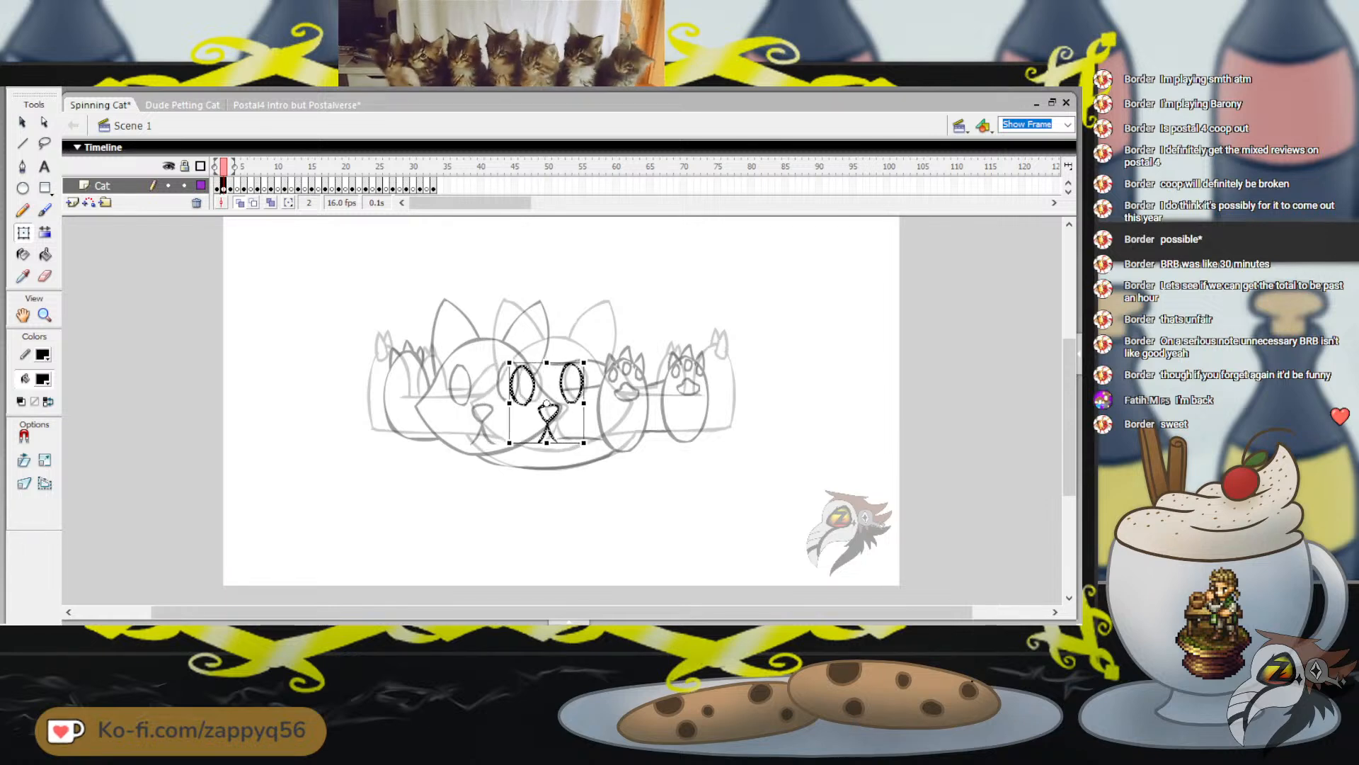
key("Right")
key("Right")
key("Right")
key("Right")
key("Right")
key("Right")
key("Right")
key("Right")
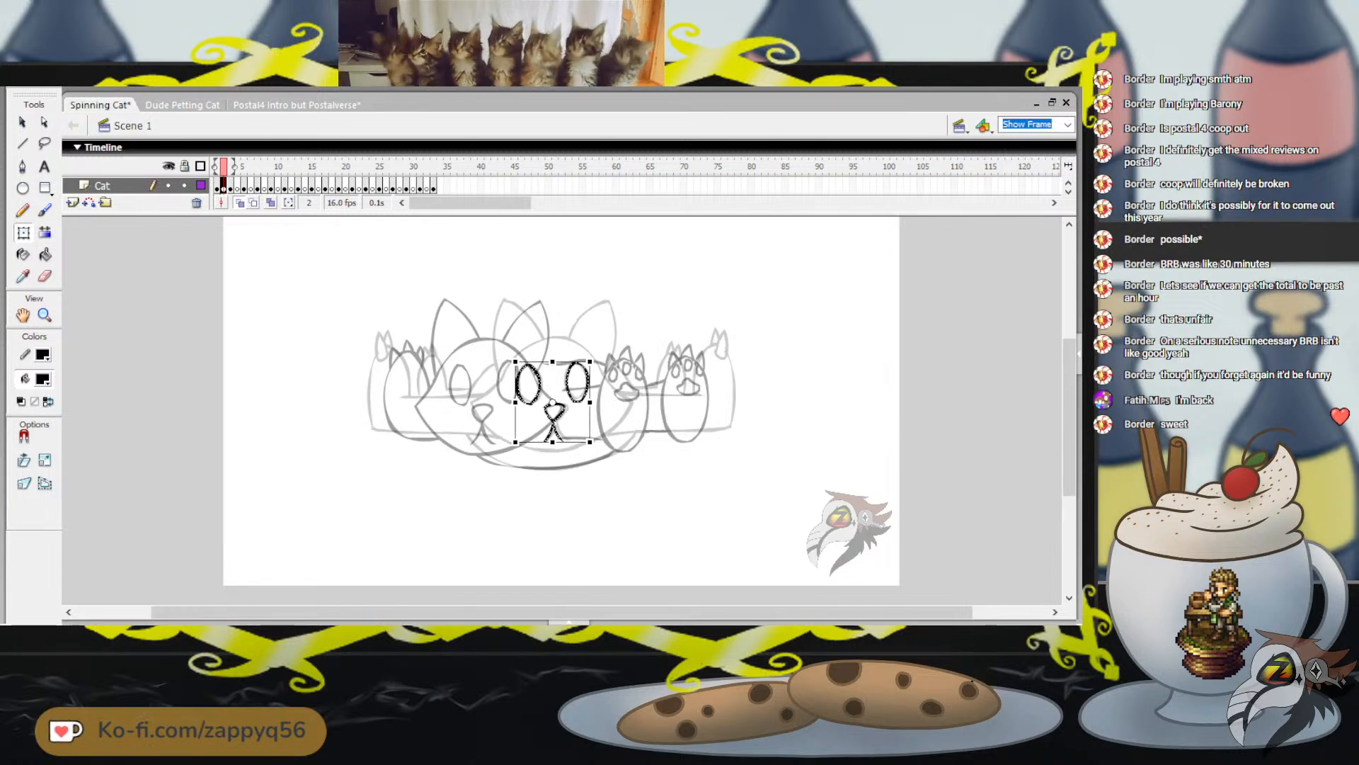
key("Escape")
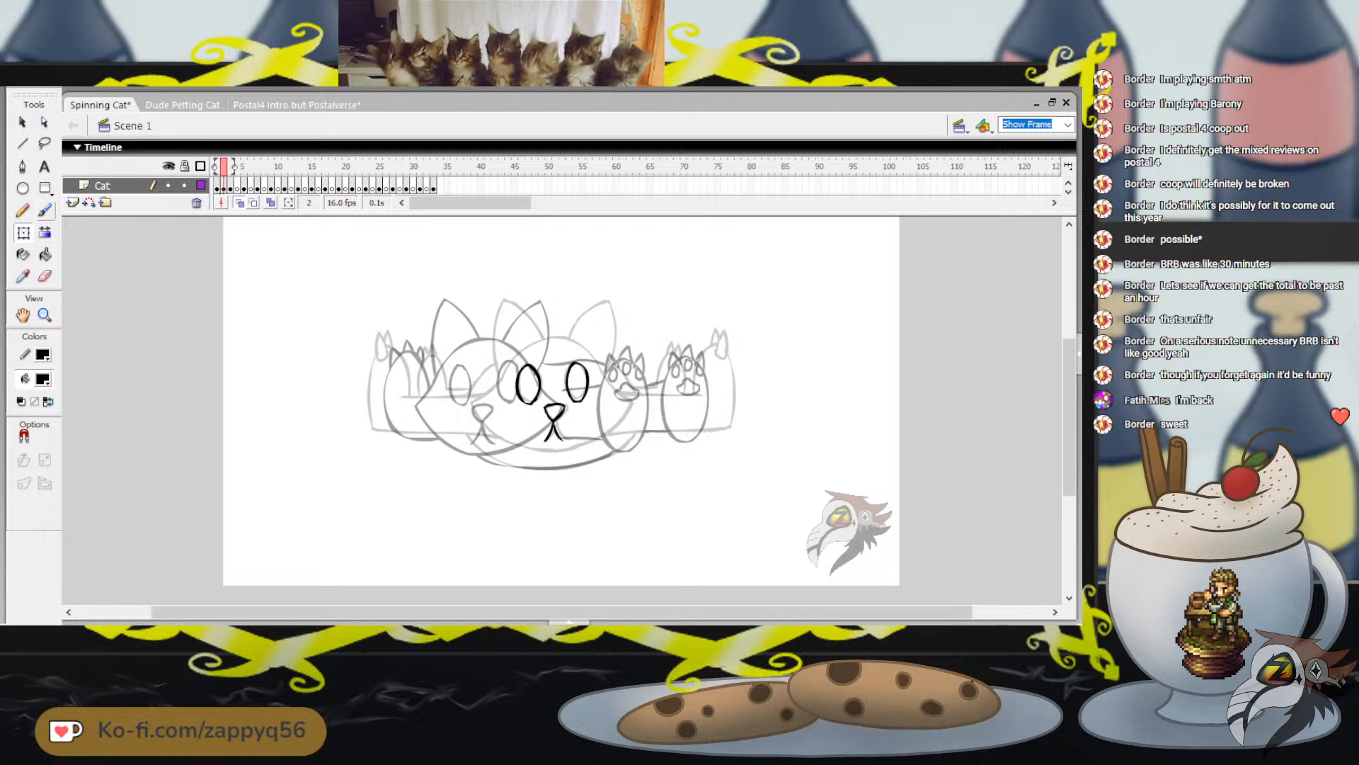
Brush a new head outline around the moved face, with a domed crown, pointed cheeks and rounded chin
key("b")
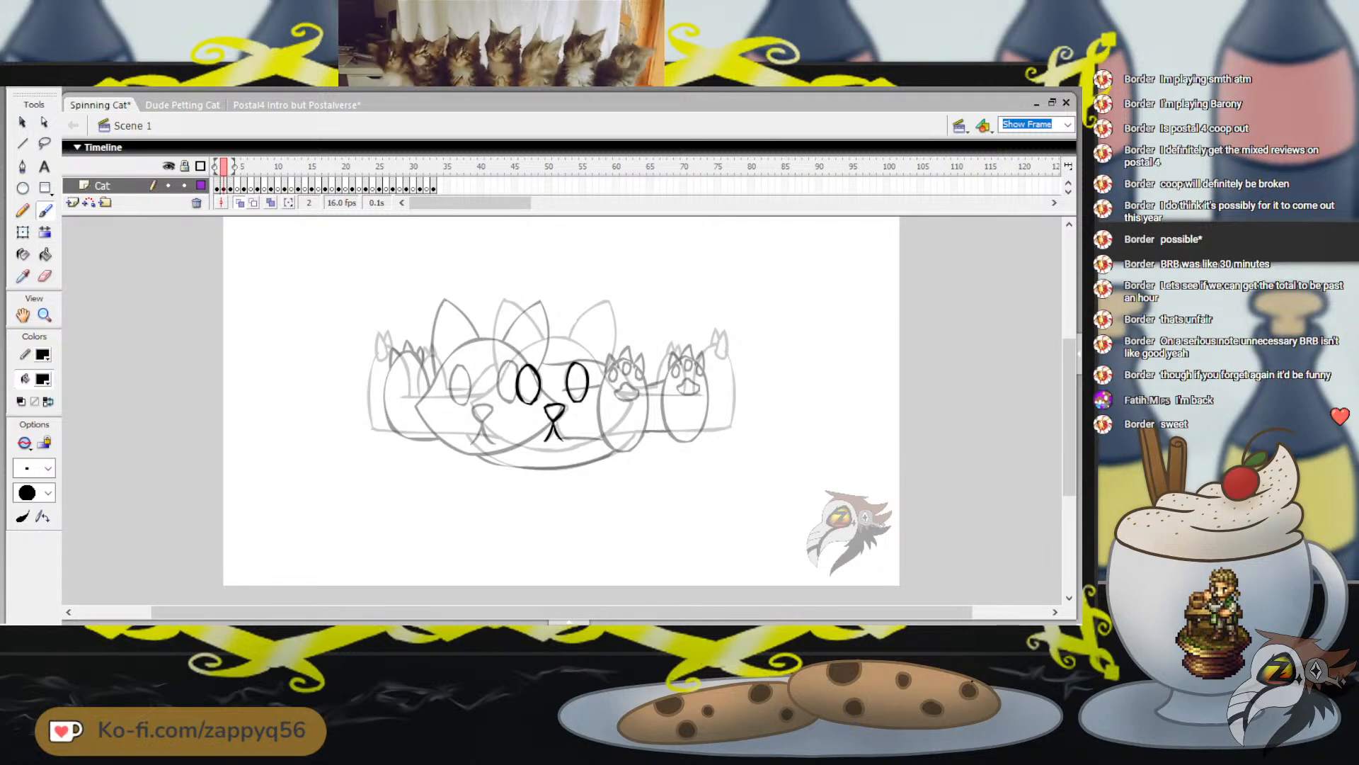
mouse_move(512, 356)
left_mouse_down()
mouse_move(538, 335)
mouse_move(509, 361)
mouse_move(553, 337)
mouse_move(613, 383)
left_mouse_up()
key("ctrl+z")
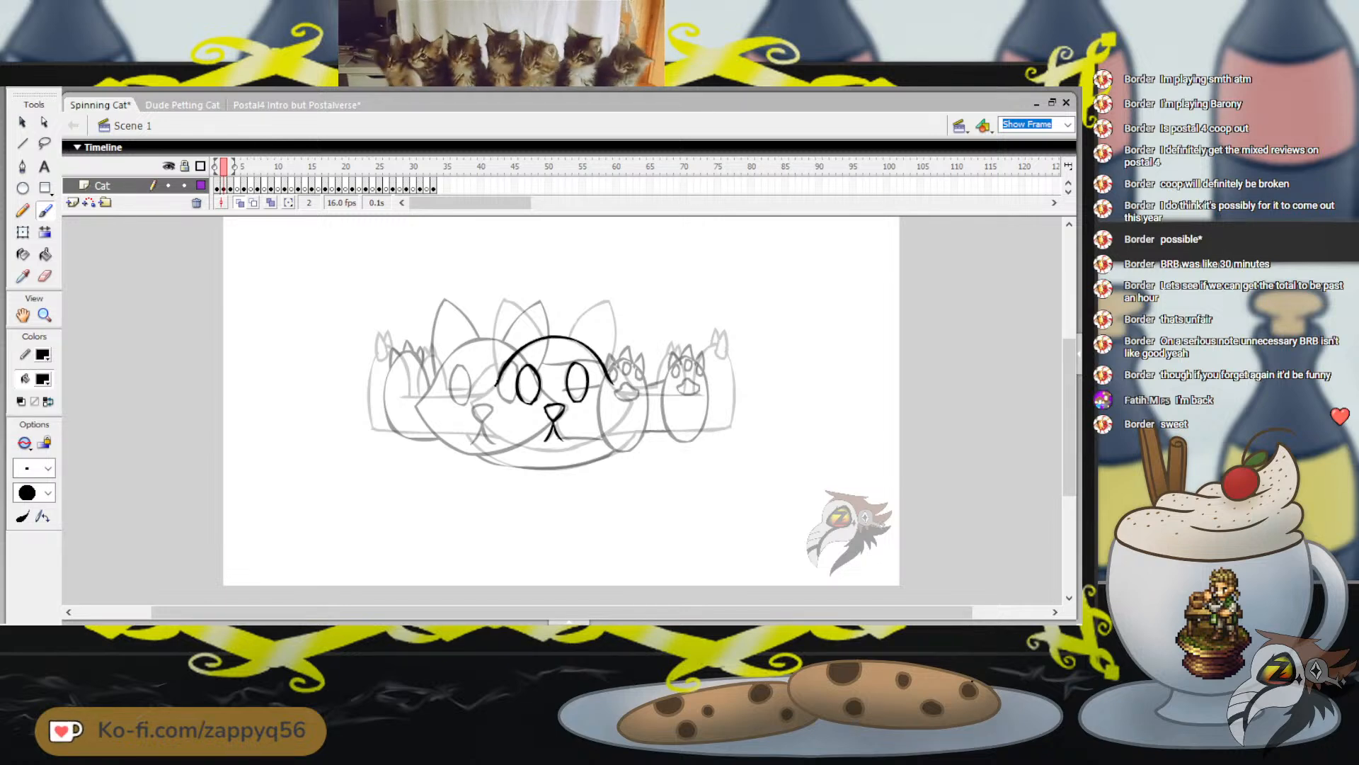
mouse_move(497, 384)
left_mouse_down()
mouse_move(481, 400)
mouse_move(496, 427)
mouse_move(554, 451)
left_mouse_up()
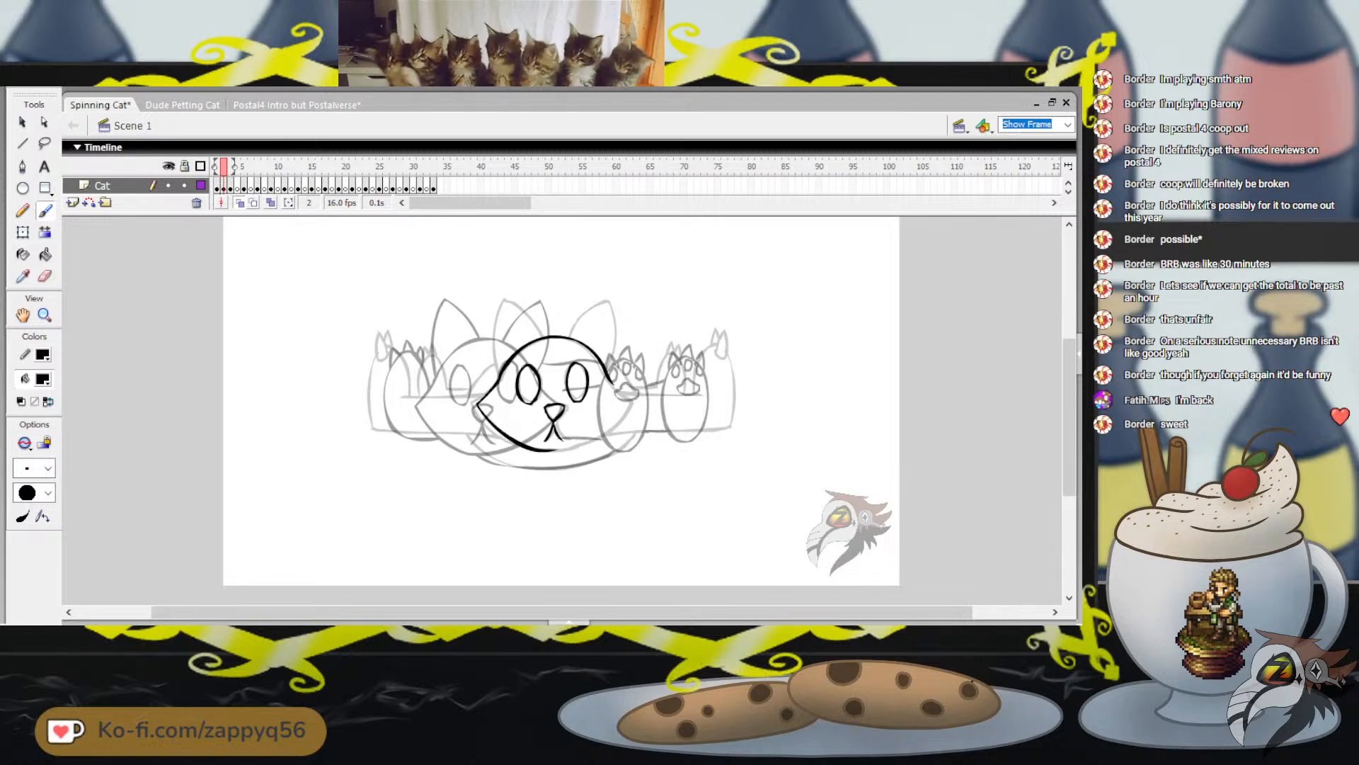
key("ctrl+z")
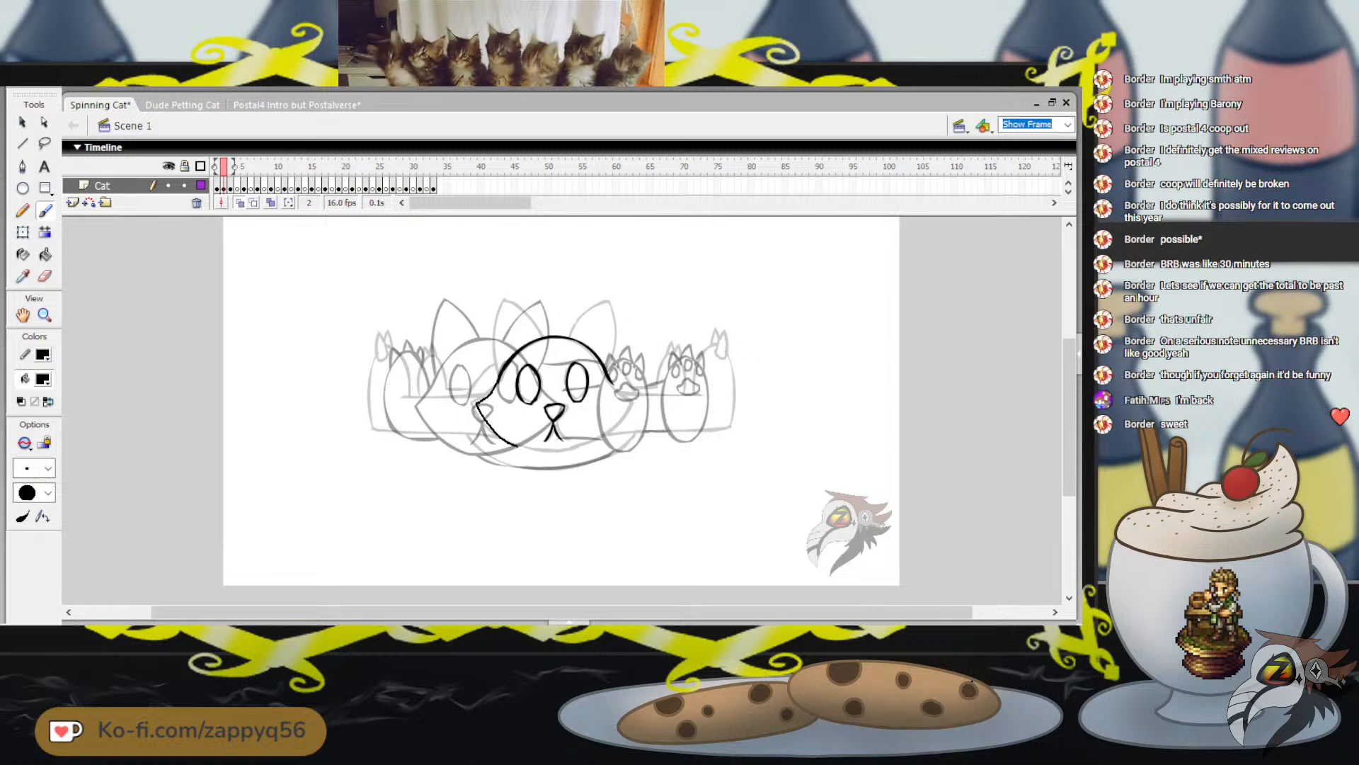
left_click_drag(519, 446, 556, 450)
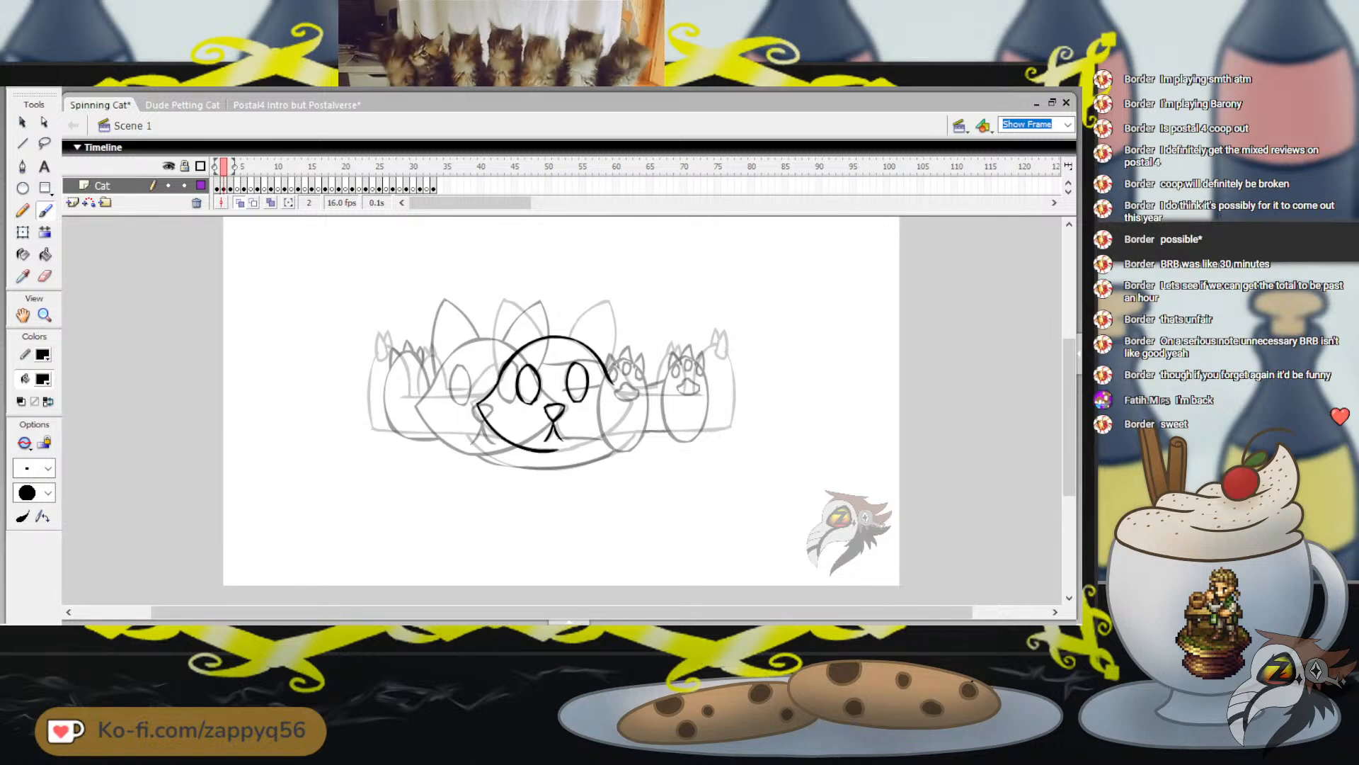
mouse_move(613, 382)
left_mouse_down()
mouse_move(602, 437)
mouse_move(555, 450)
left_mouse_up()
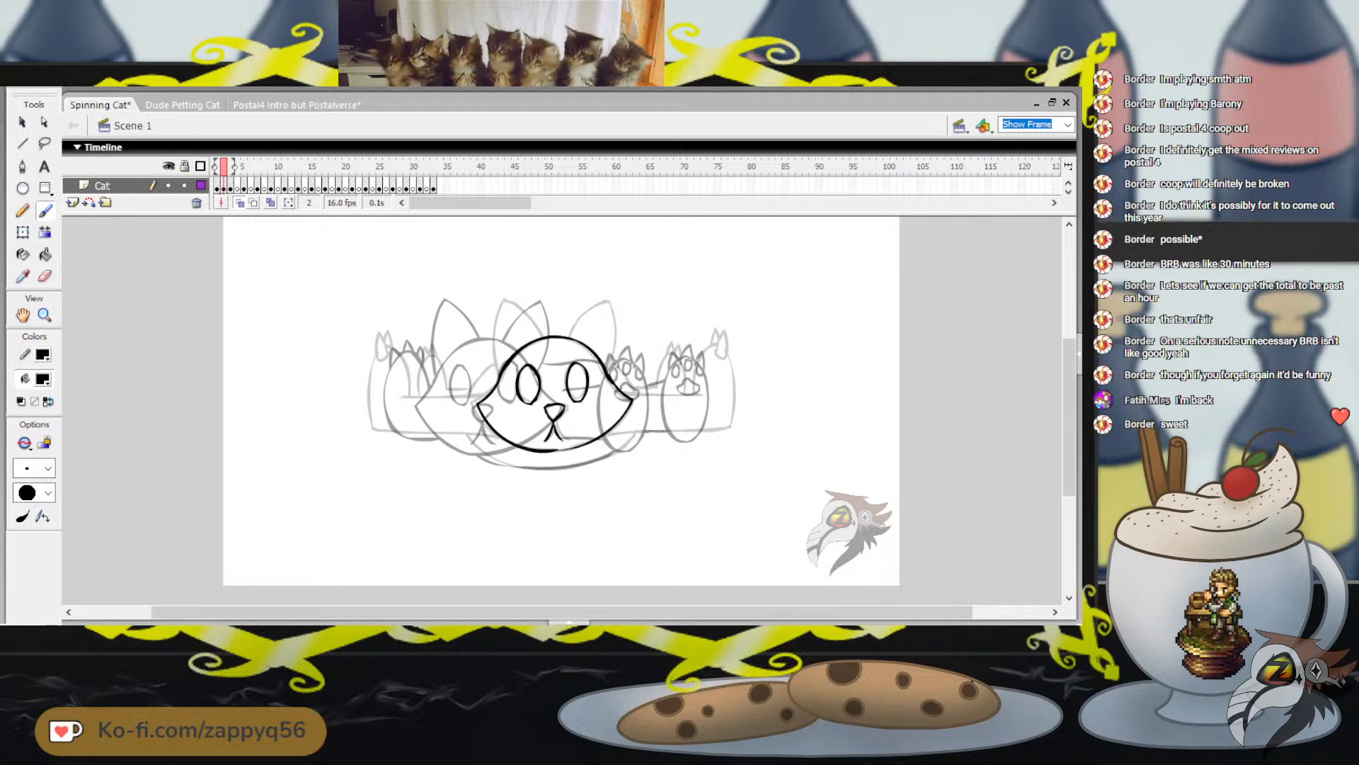
left_click_drag(619, 313, 640, 313)
key("ctrl+z")
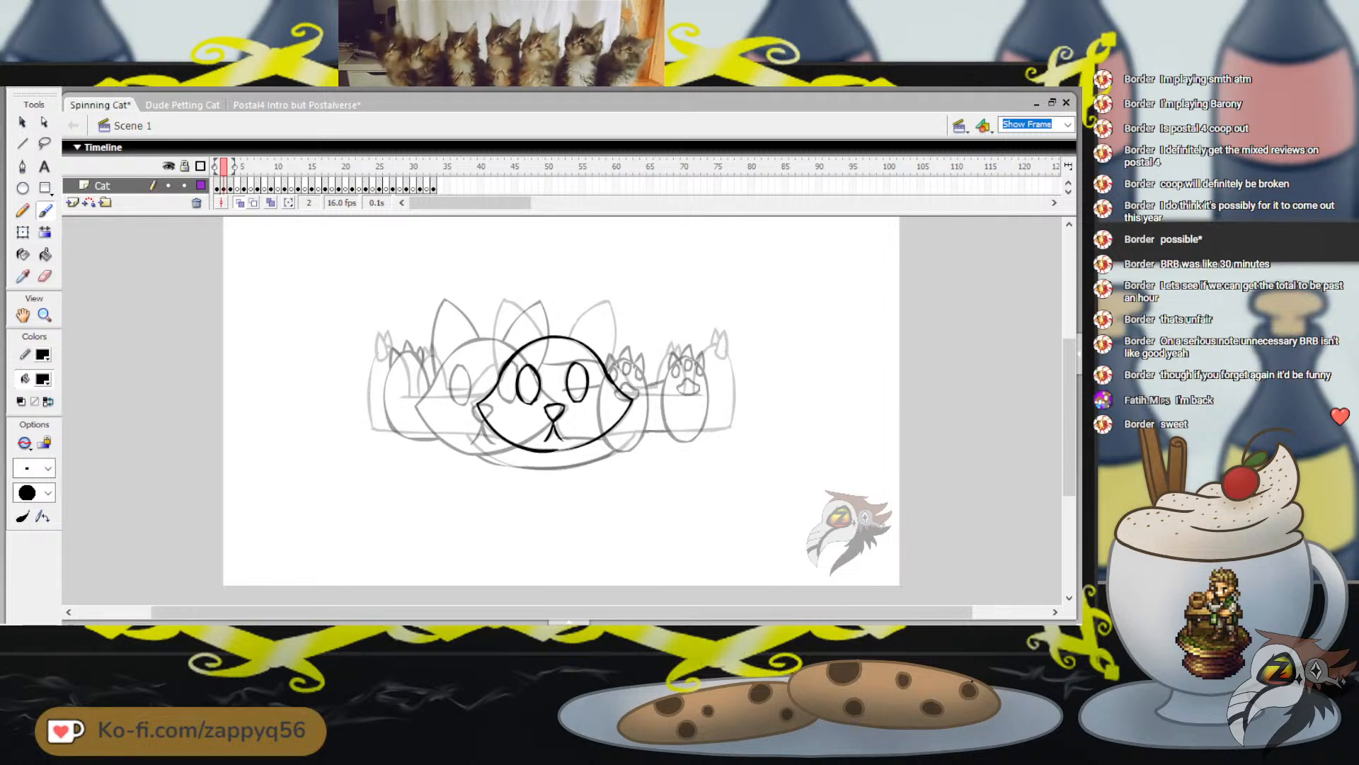
Narrow the head outline slightly from its left cheek with Free Transform, leaving the face features in place
left_click(23, 233)
left_click(223, 187)
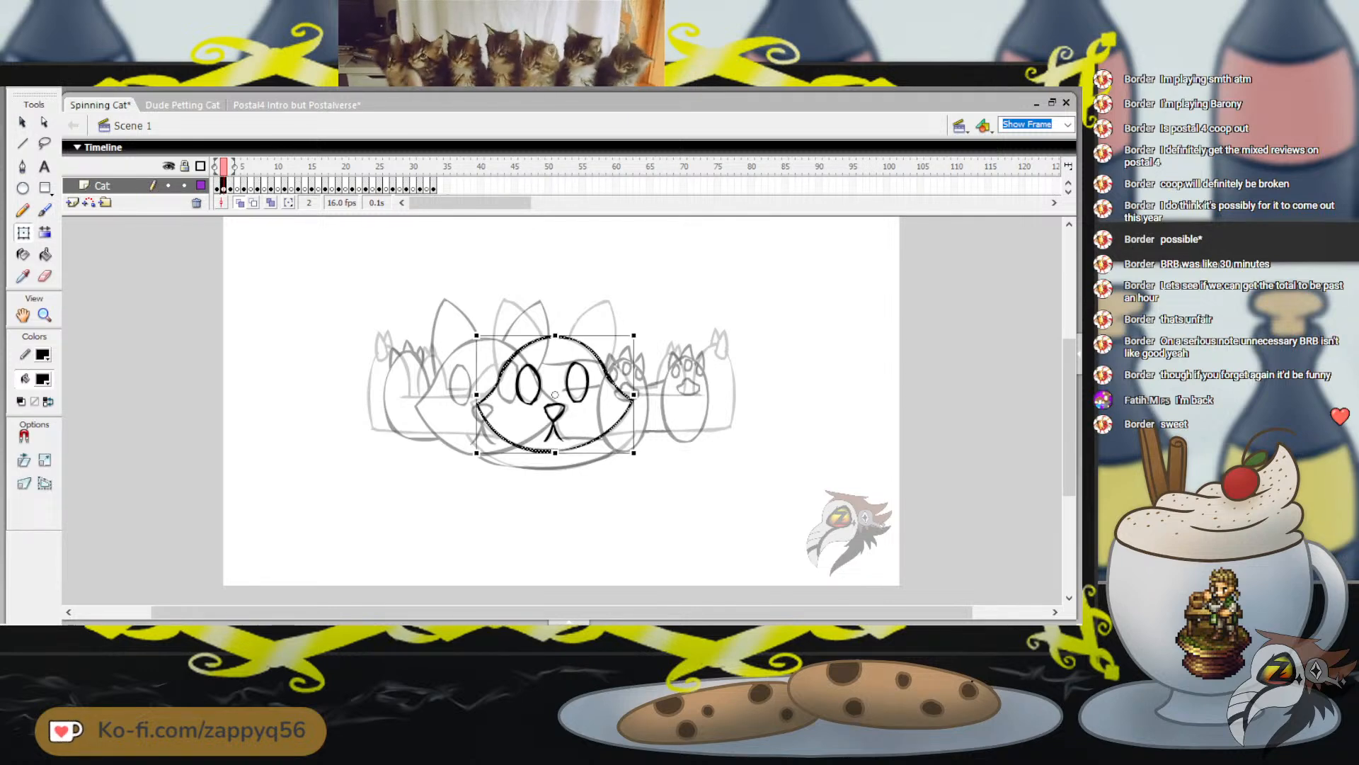
left_click_drag(554, 409, 557, 410)
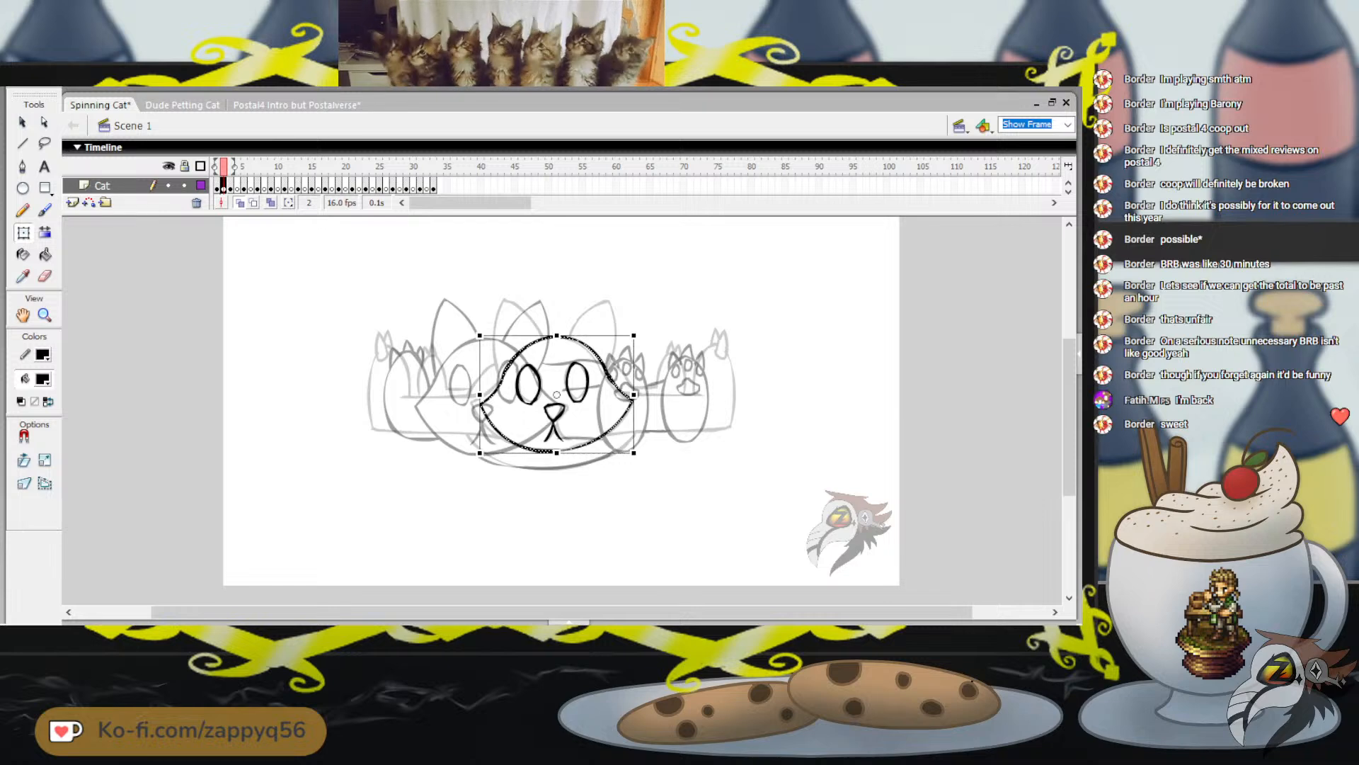
left_click(396, 276)
Draw two pointed ears on top of the cat's head with the Brush tool, redoing uneven strokes
key("b")
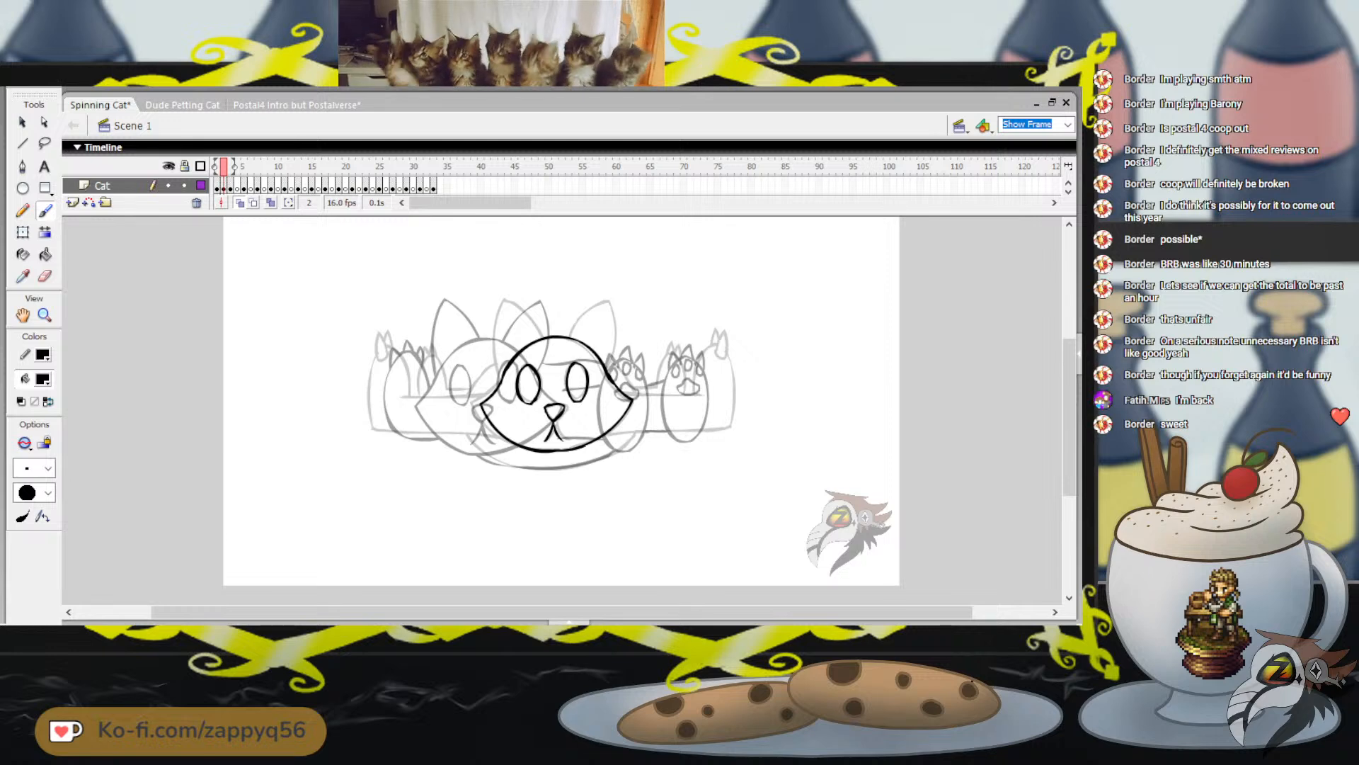
left_click_drag(505, 365, 515, 312)
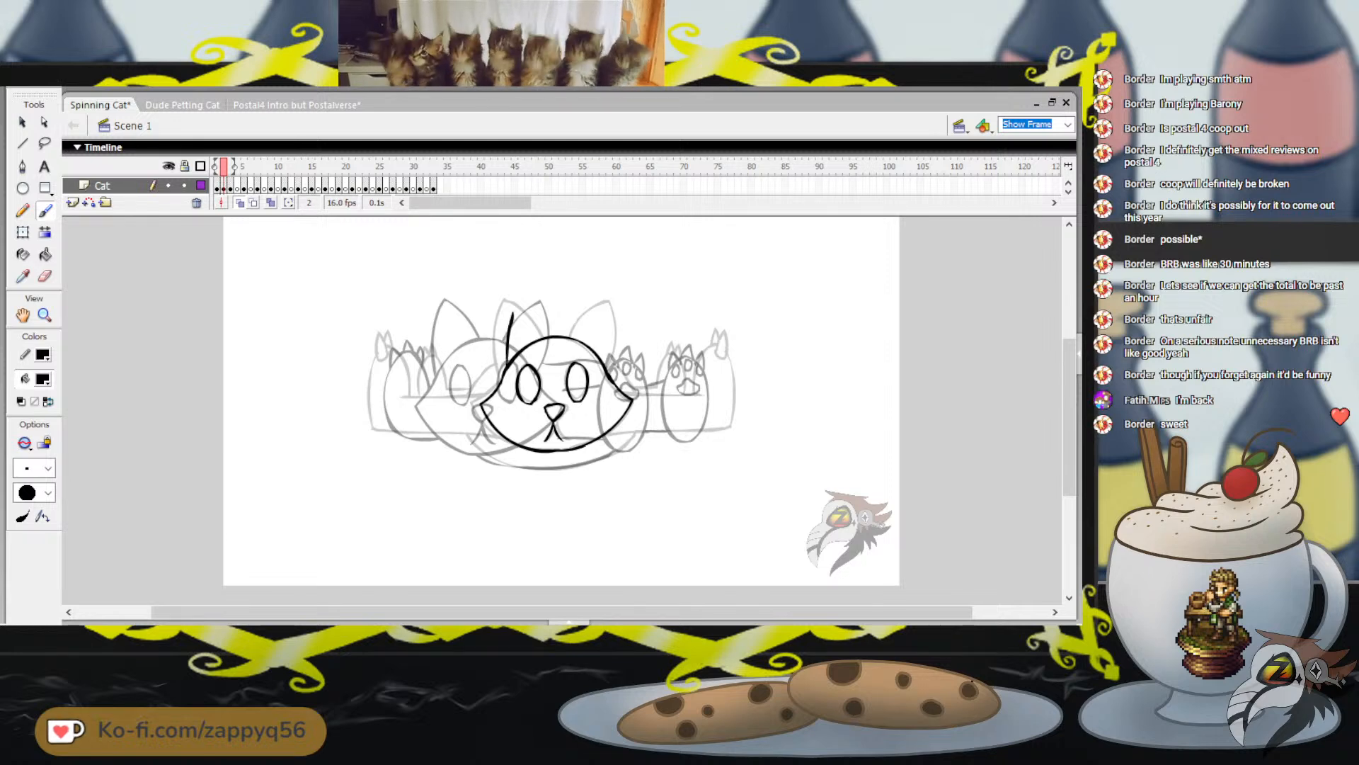
key("ctrl+z")
mouse_move(504, 366)
left_mouse_down()
mouse_move(517, 304)
mouse_move(543, 343)
mouse_move(500, 344)
mouse_move(510, 306)
mouse_move(548, 337)
left_mouse_up()
key("ctrl+z")
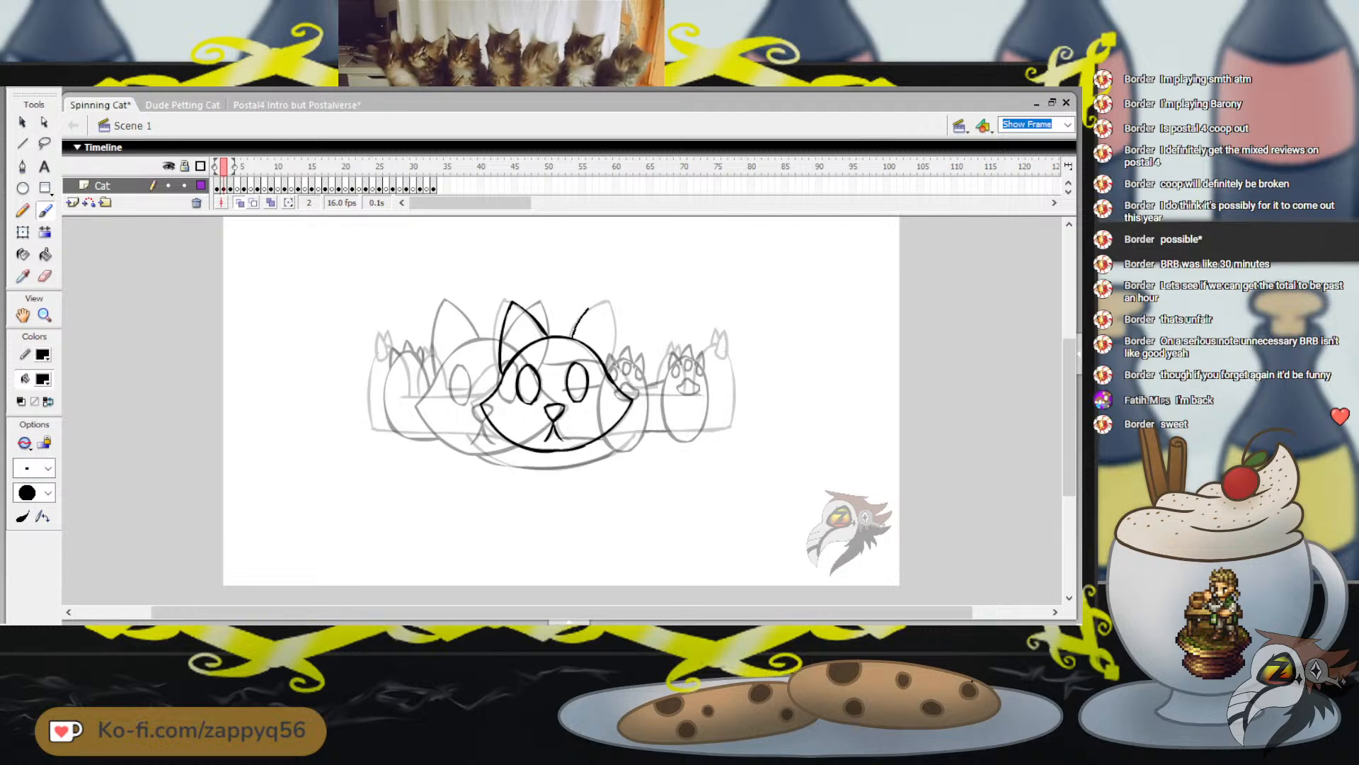
key("ctrl+z")
left_click_drag(571, 337, 601, 303)
key("ctrl+z")
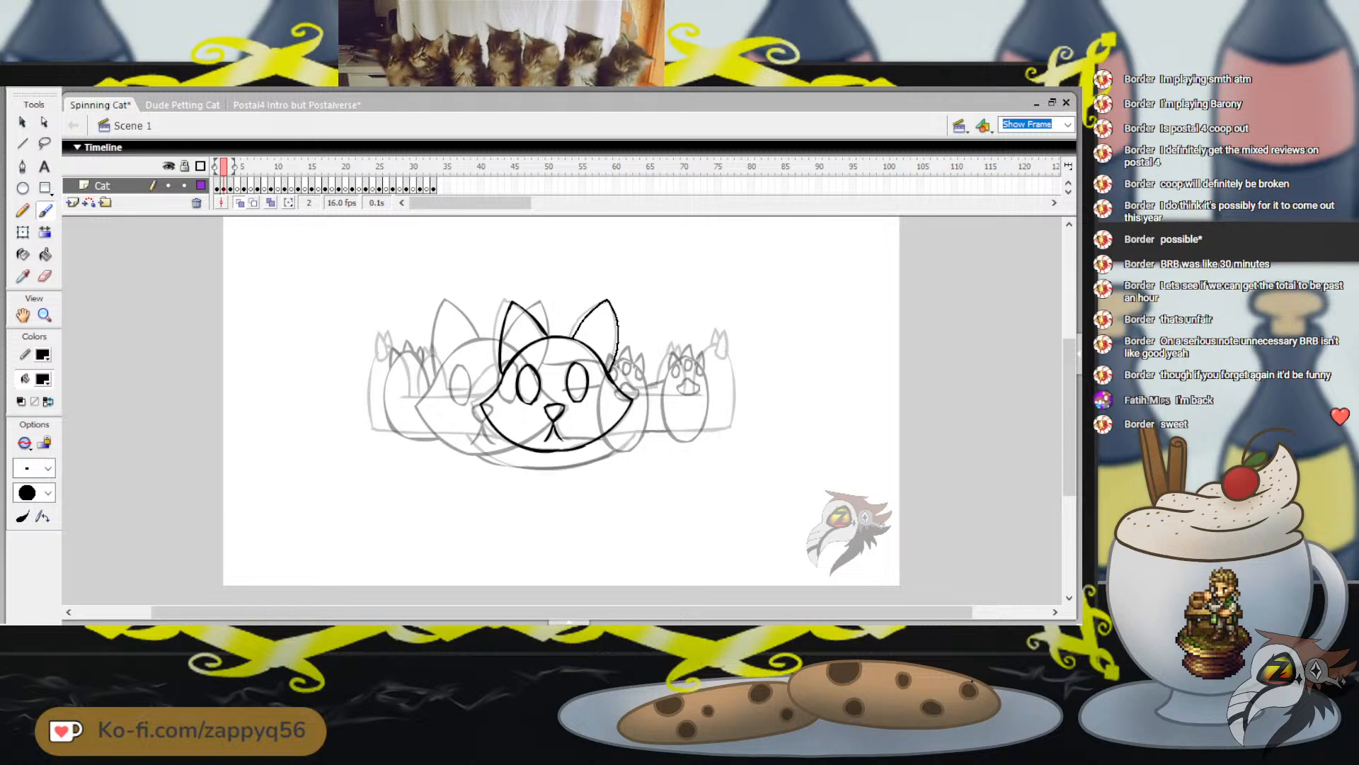
Select the whole head on frame 2 and shift it left, midway between the two onion-skinned heads
left_click_drag(610, 369, 609, 373)
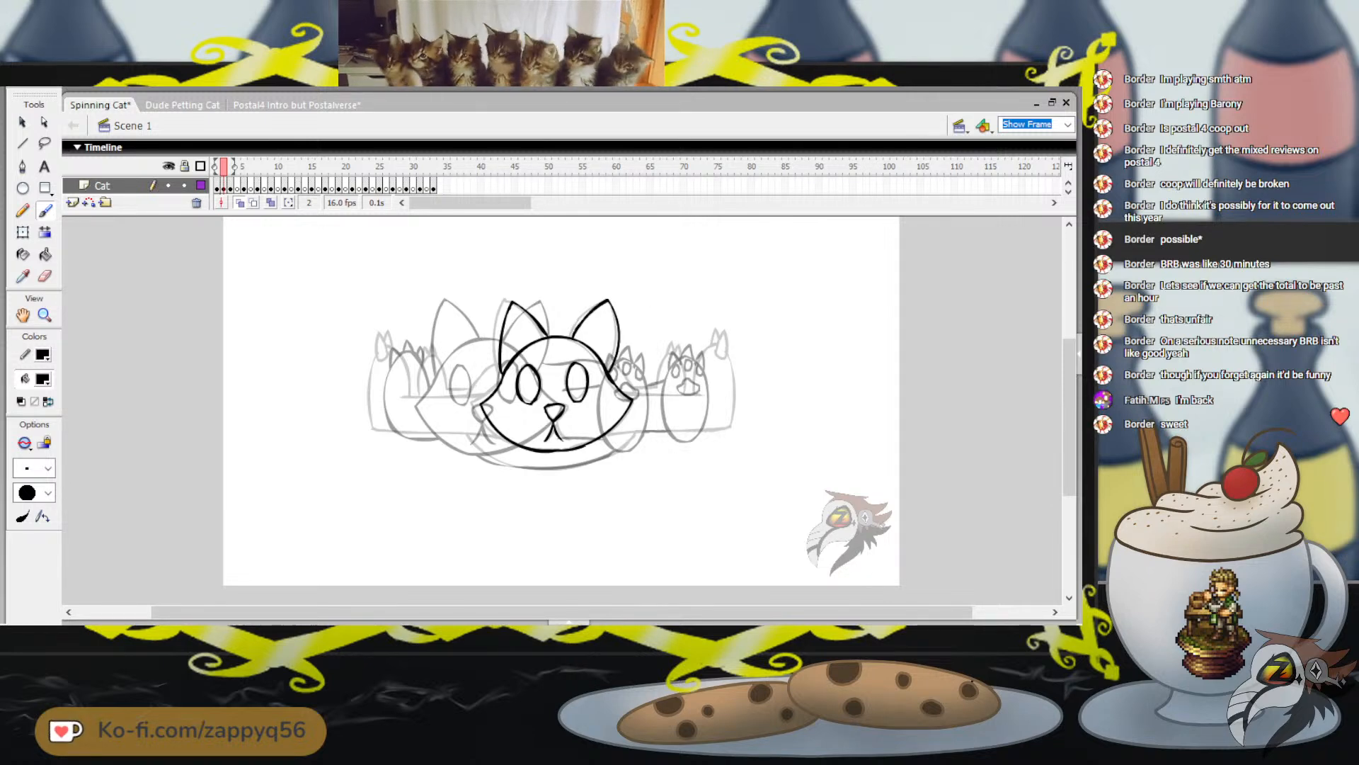
key("q")
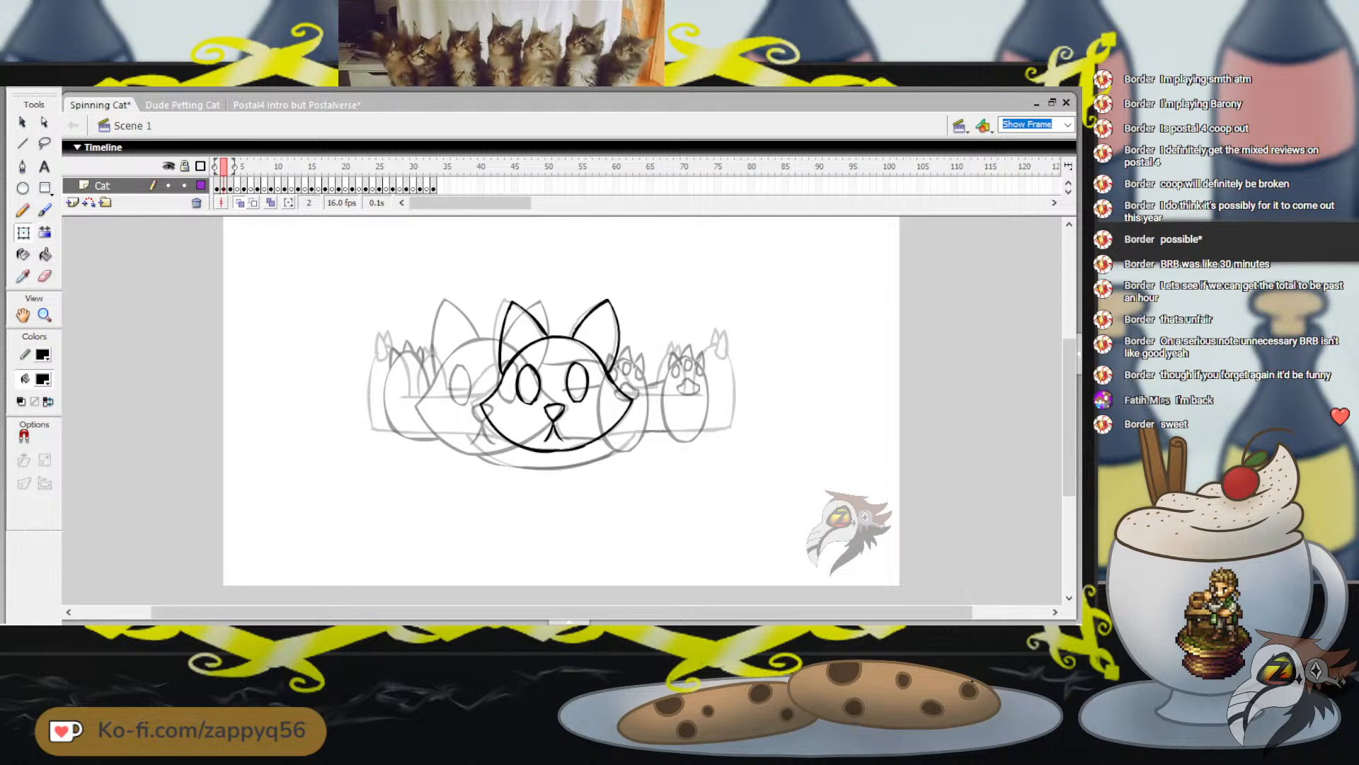
mouse_move(466, 283)
left_mouse_down()
mouse_move(676, 441)
mouse_move(695, 476)
left_mouse_up()
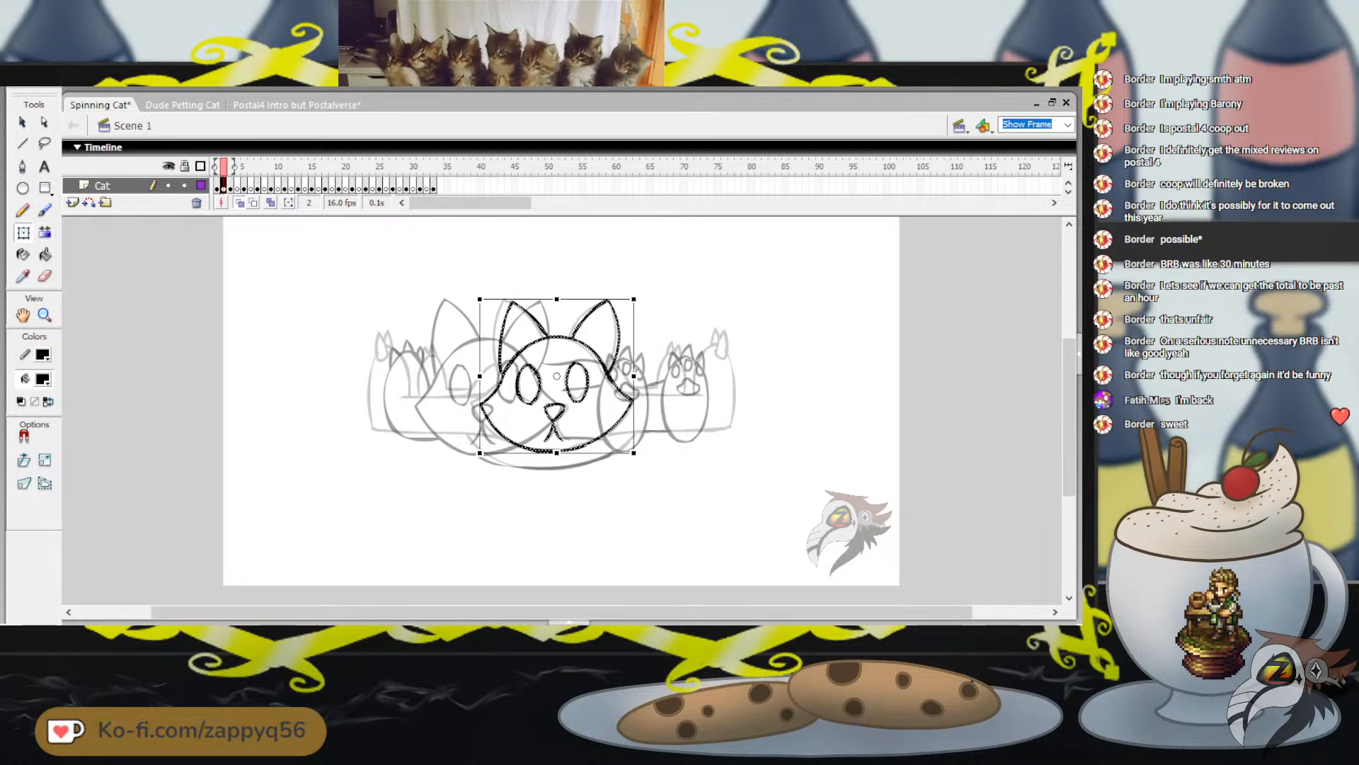
key("Left")
key("Left")
key("Left")
key("Left")
key("Left")
key("Left")
key("Left")
key("Left")
key("Left")
key("Left")
key("Left")
key("Left")
key("Left")
key("Left")
key("Left")
key("Left")
key("Left")
key("Left")
key("Left")
key("Left")
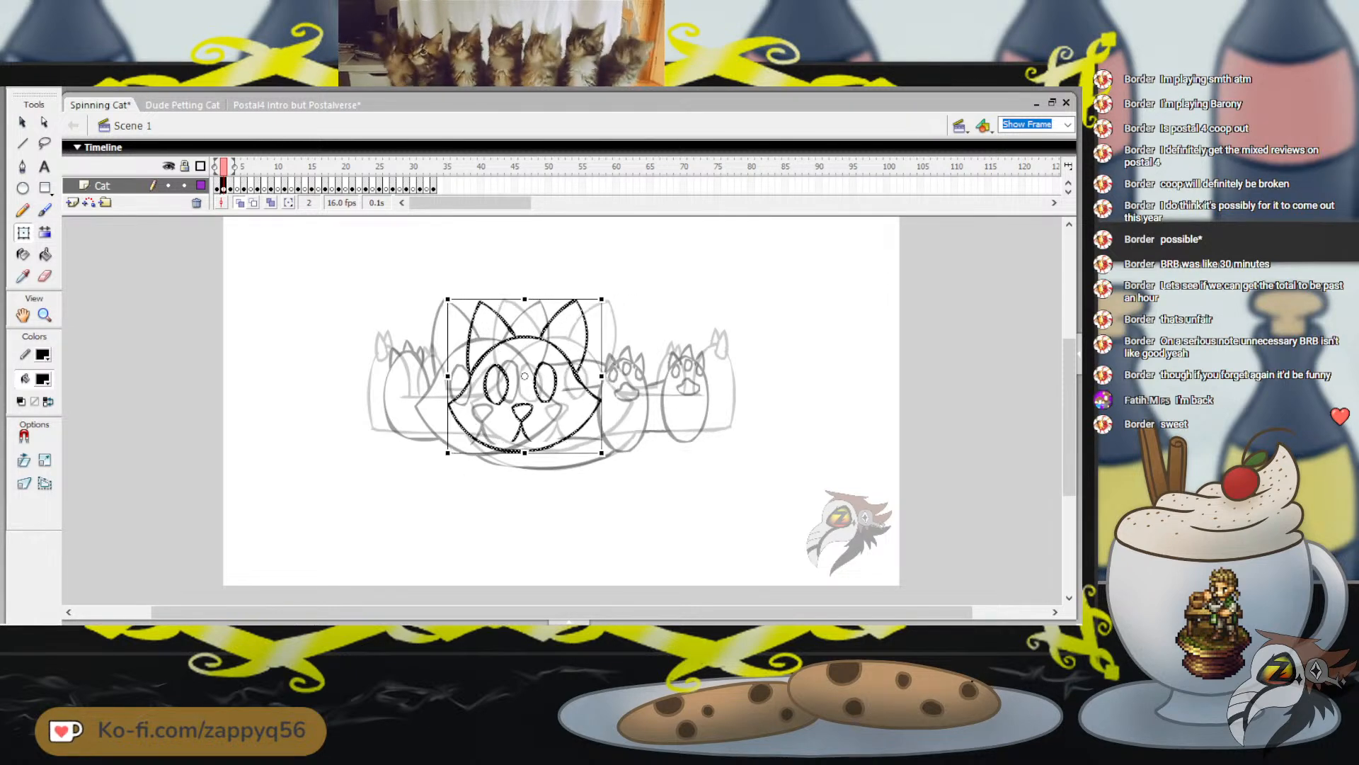
key("Left")
key("Left")
key("Left")
key("Left")
key("Left")
key("Left")
key("Left")
key("Left")
key("Left")
key("Left")
key("Left")
key("Left")
key("Left")
key("Left")
key("Left")
key("Left")
key("Left")
key("Left")
key("Left")
key("Left")
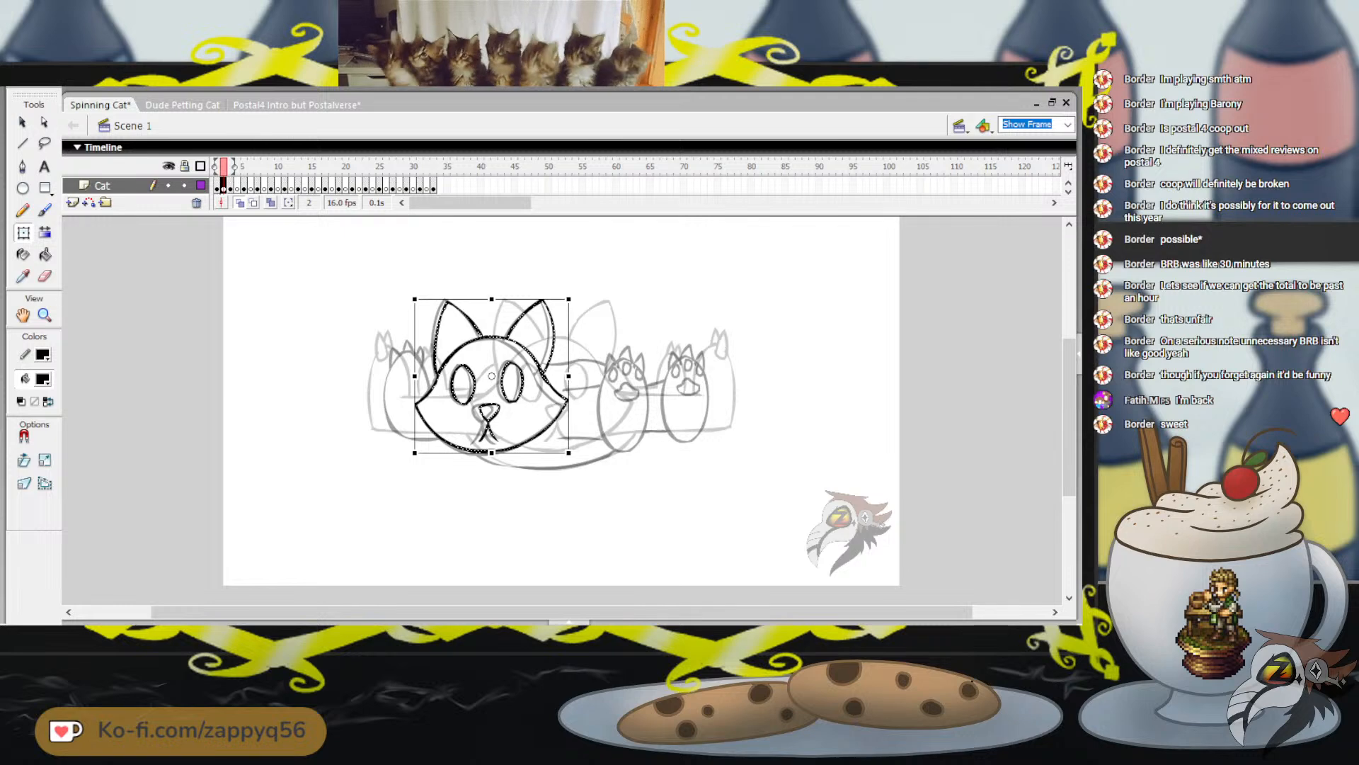
key("Right")
key("Right")
key("Right")
key("Right")
key("Right")
key("Right")
key("Right")
key("Right")
key("Right")
key("Right")
key("Right")
key("Right")
key("Right")
key("Right")
key("Right")
key("Right")
key("Right")
key("Right")
key("Right")
key("Right")
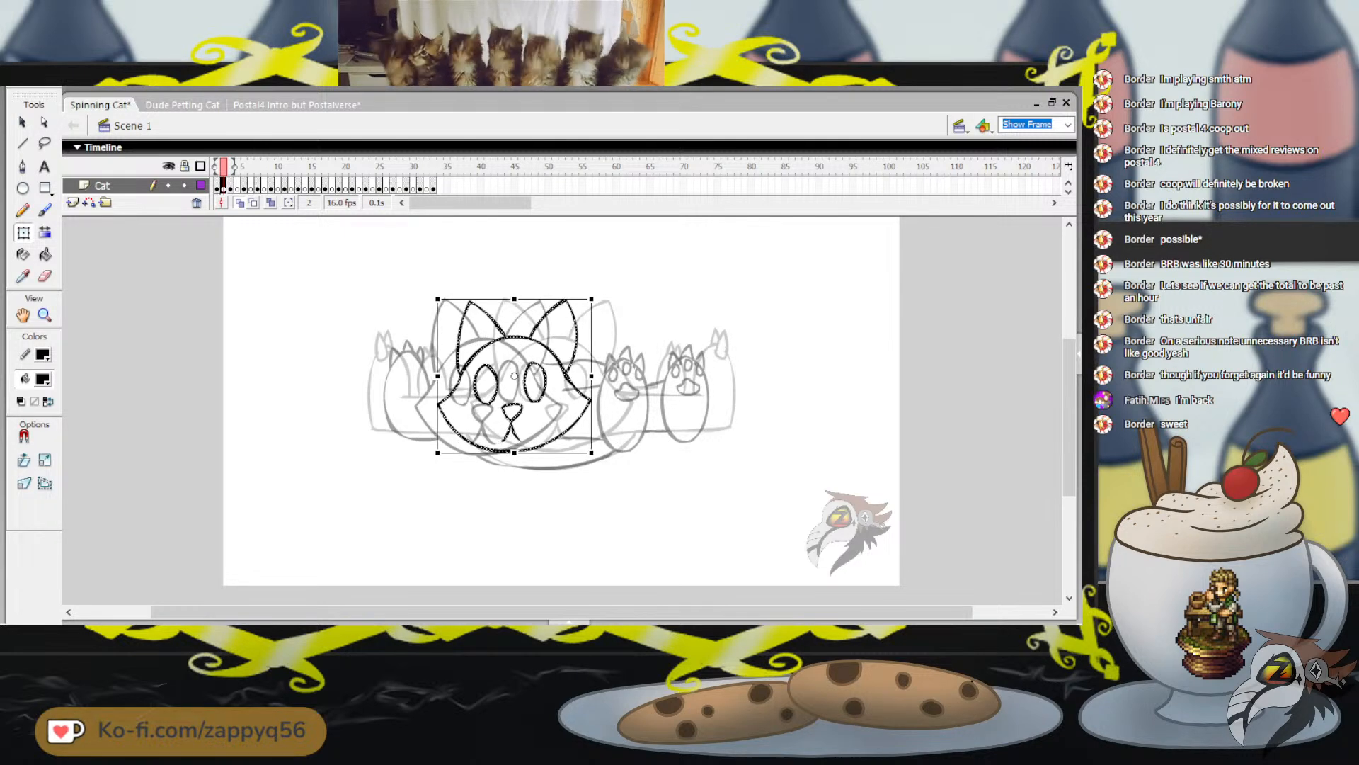
key("Right")
key("Right")
key("Right")
key("Right")
key("Right")
key("Right")
key("Right")
key("Right")
key("Right")
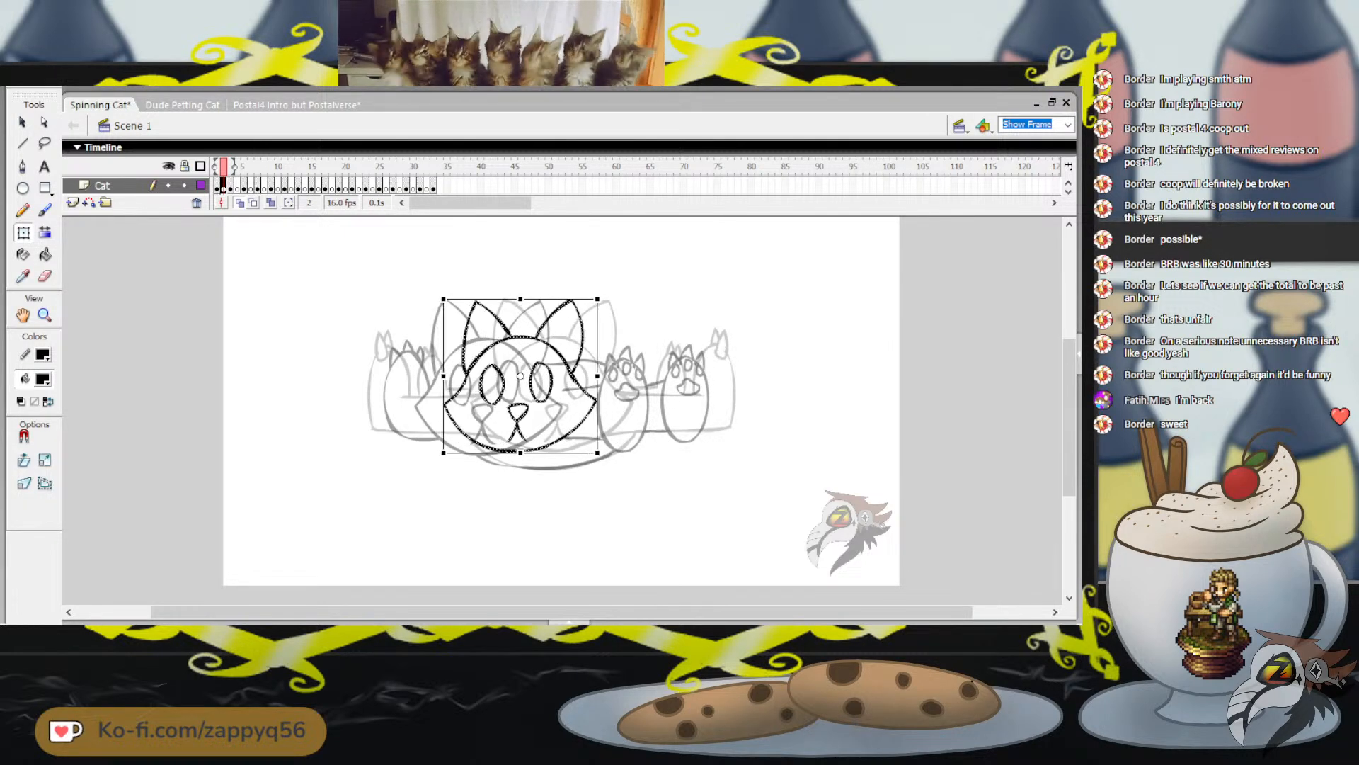
key("Right")
key("Right")
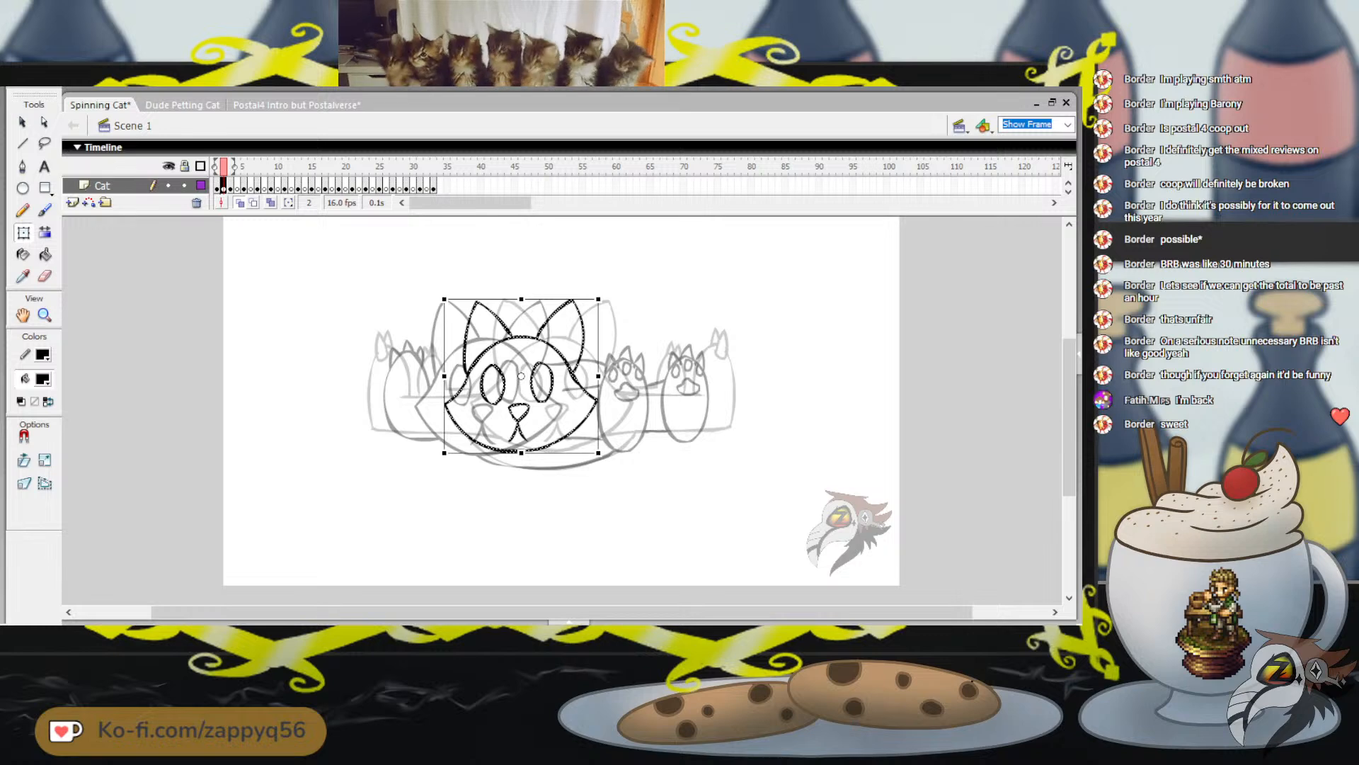
key("Left")
key("Left")
key("Escape")
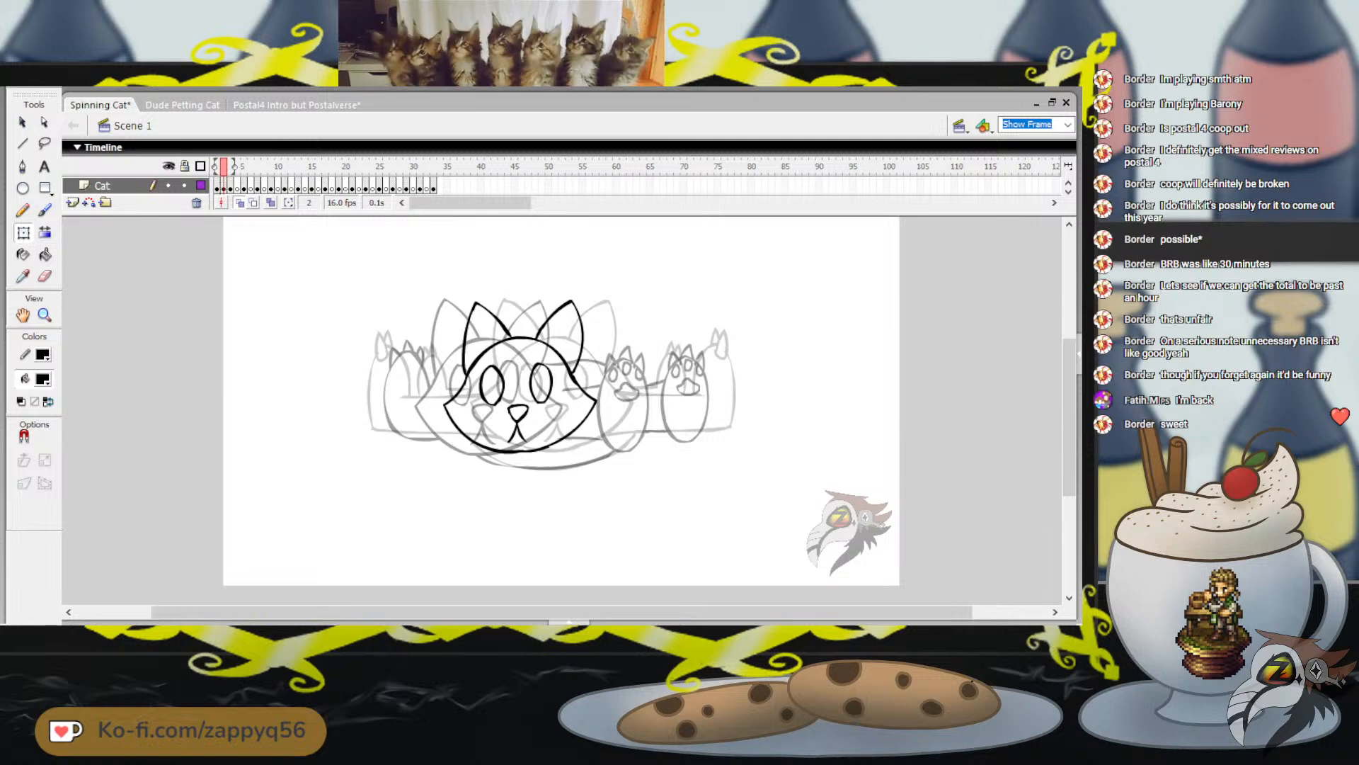
Save the Spinning Cat file, play the animation from frame 2, and return to frame 1
key("b")
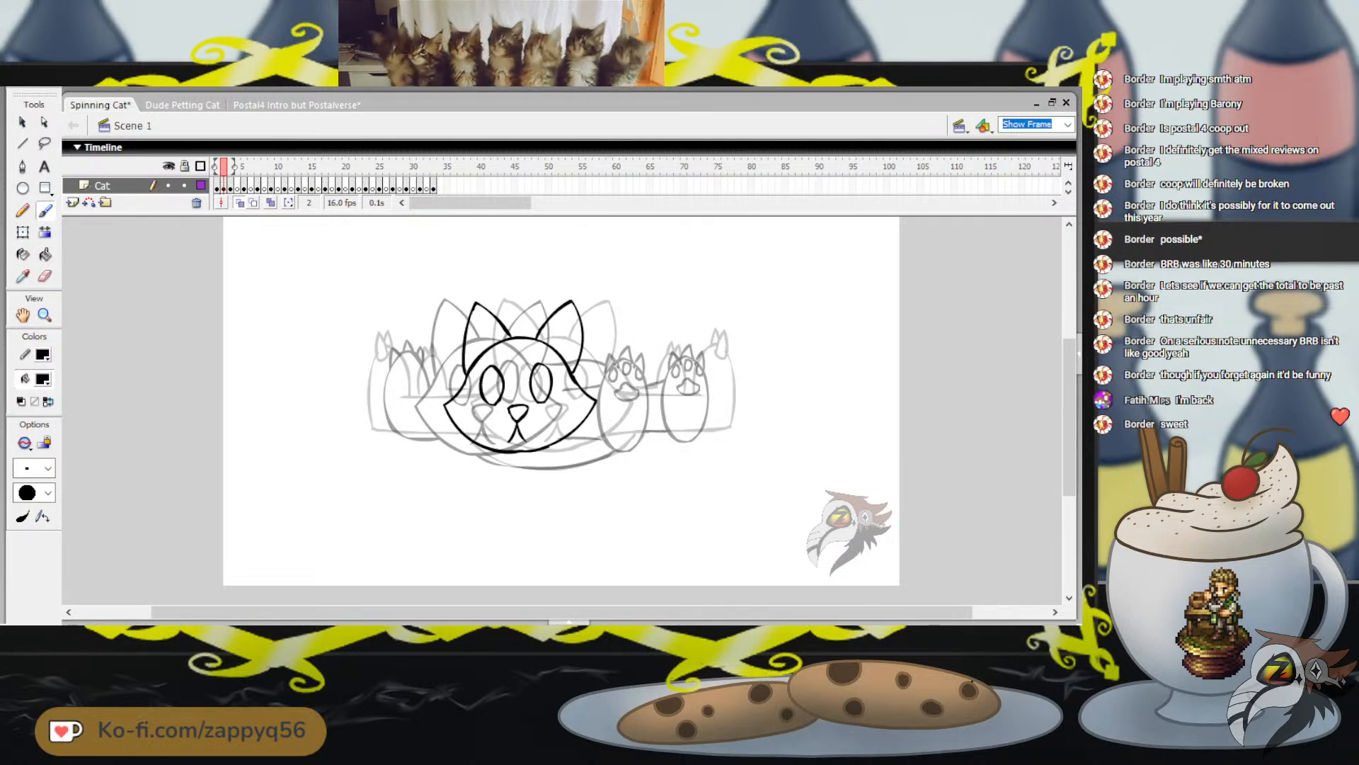
key("ctrl+s")
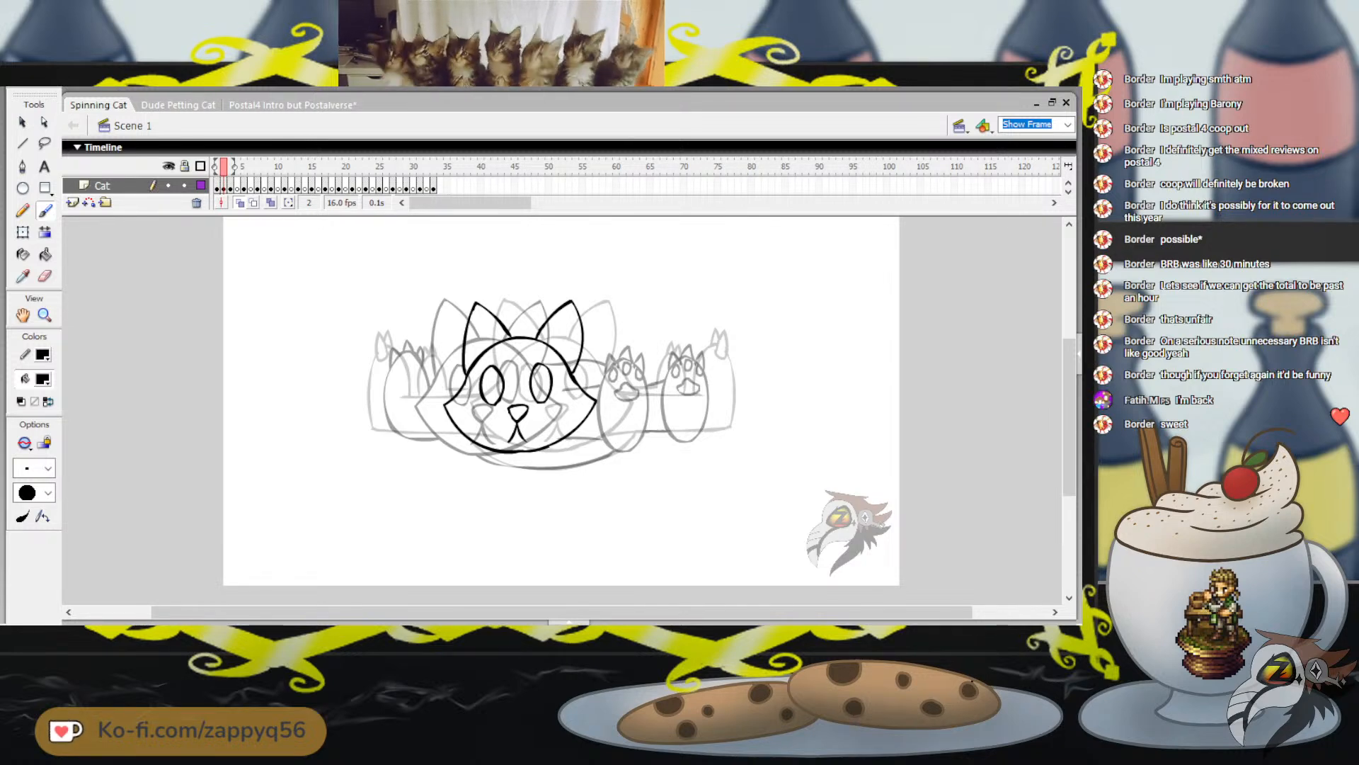
key("Return")
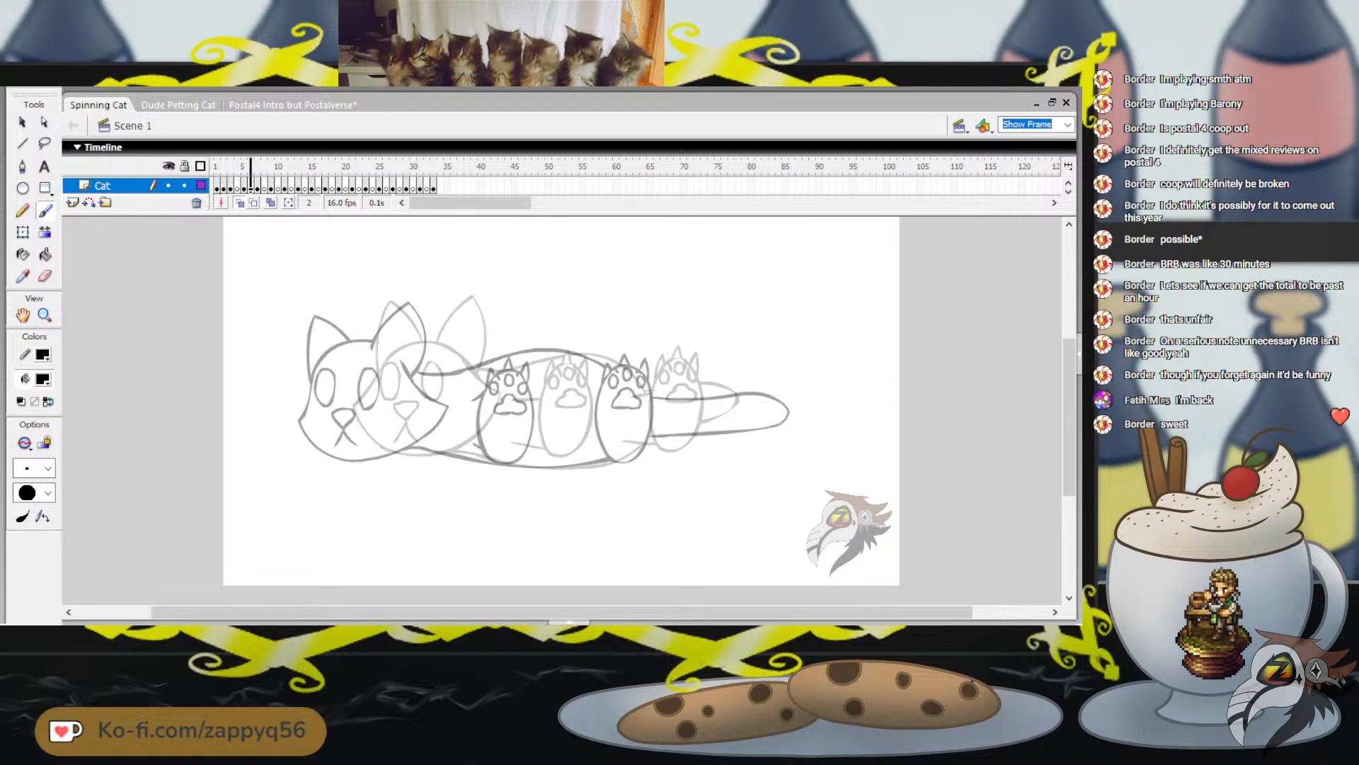
left_click_drag(251, 166, 216, 166)
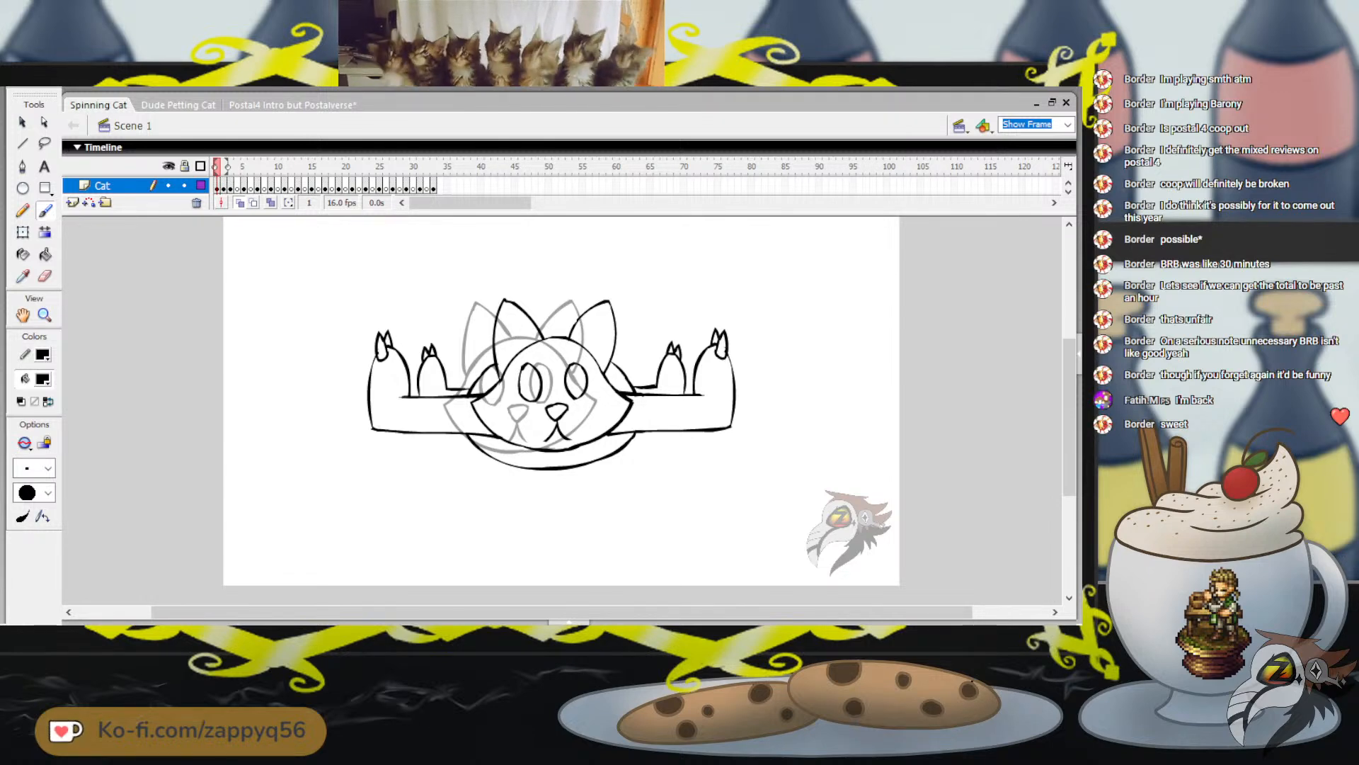
Brush the lower body curve beneath the cat's chin on frame 2, redoing the first short stroke
key(".")
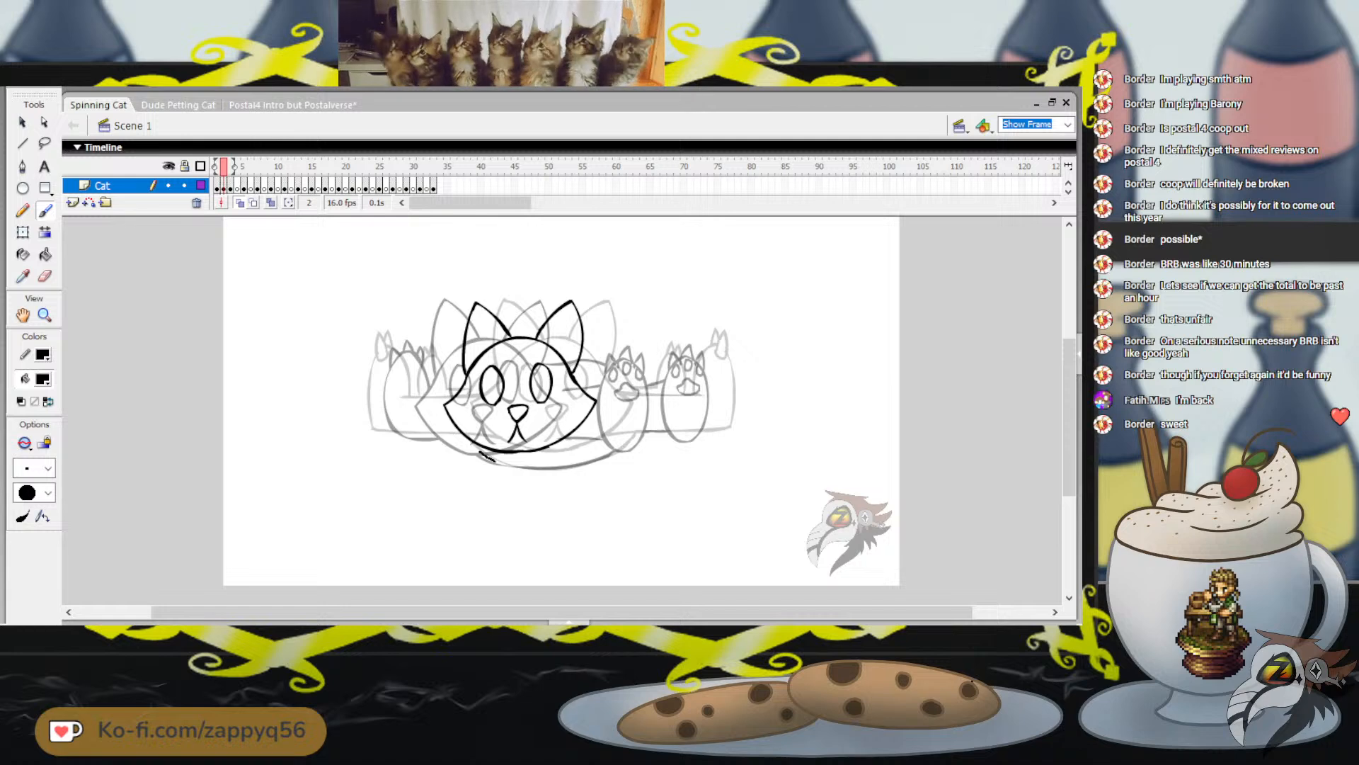
left_click_drag(495, 462, 531, 467)
key("ctrl+z")
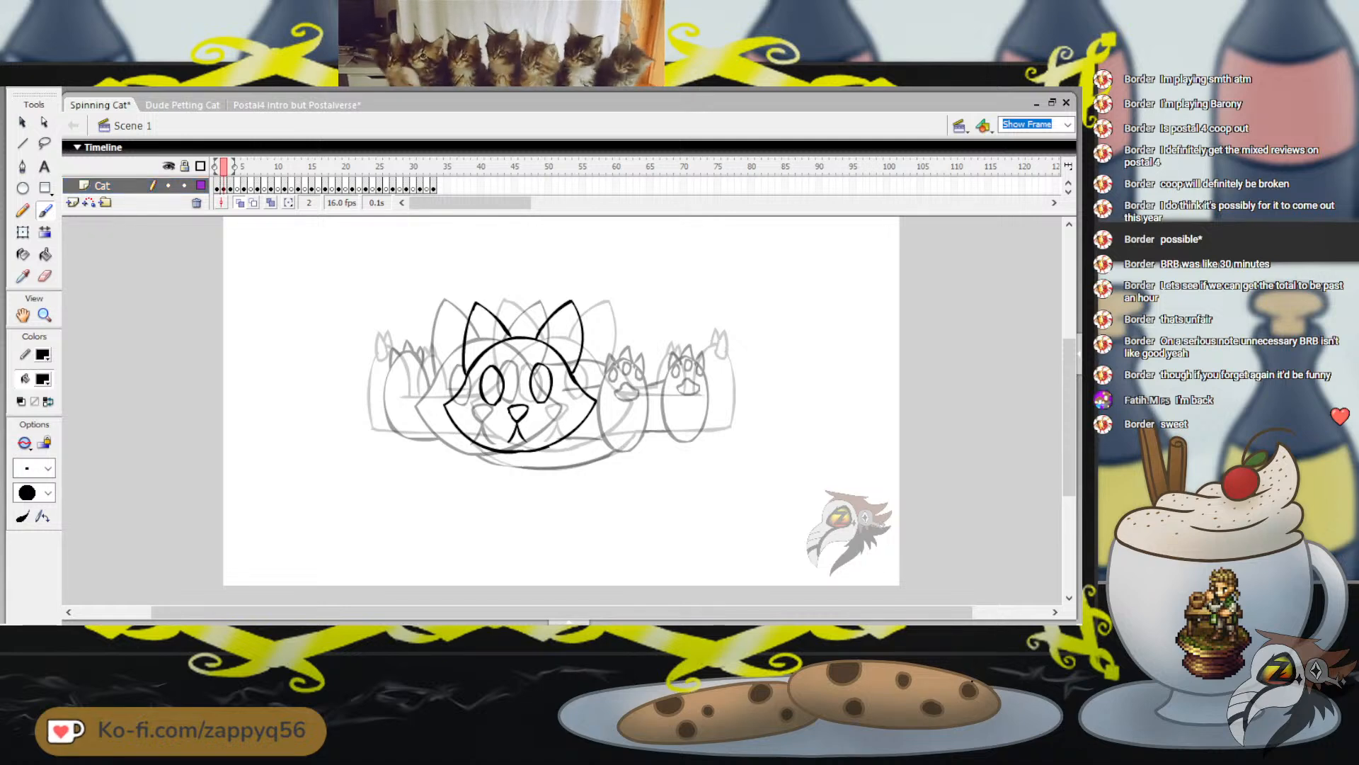
left_click_drag(467, 445, 550, 467)
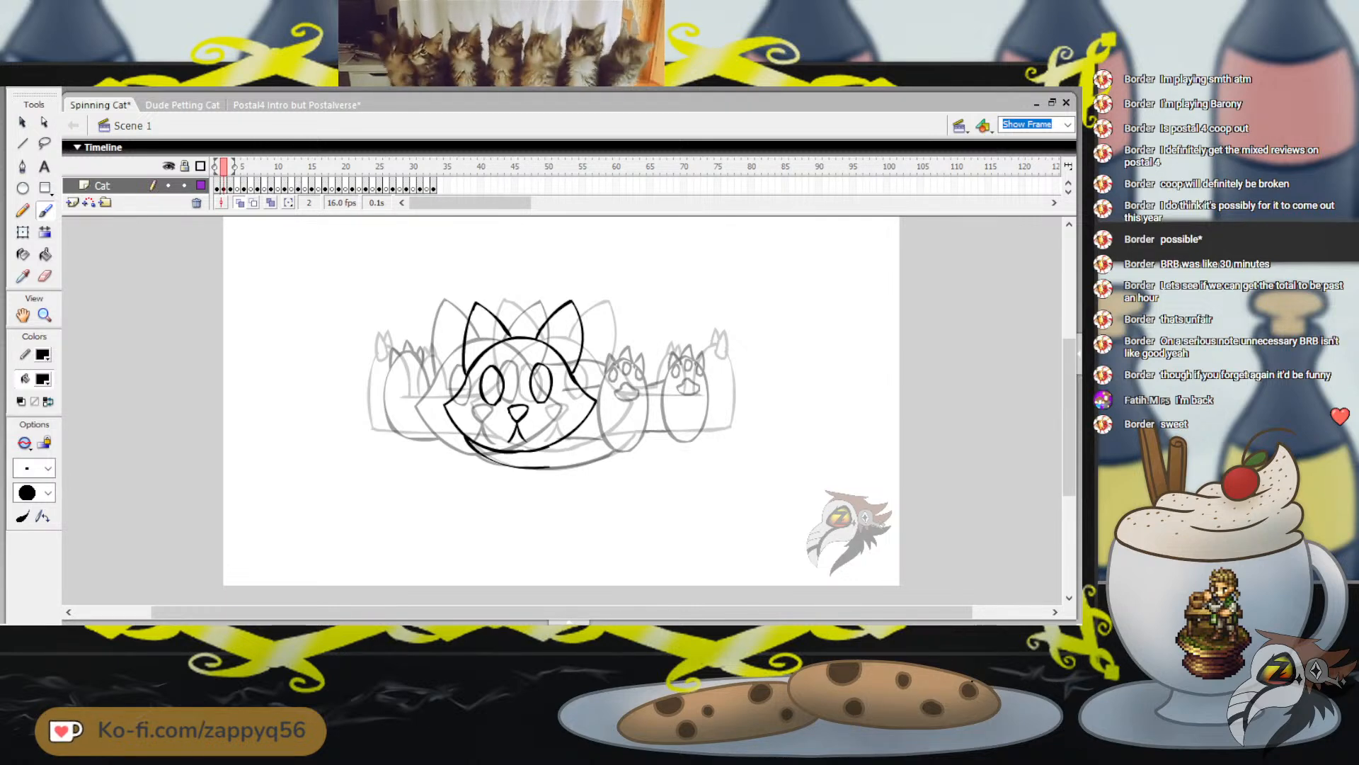
Draw a tall oval foot right of the head beside the onion-skinned paw, redoing uneven strokes
left_click_drag(648, 417, 653, 430)
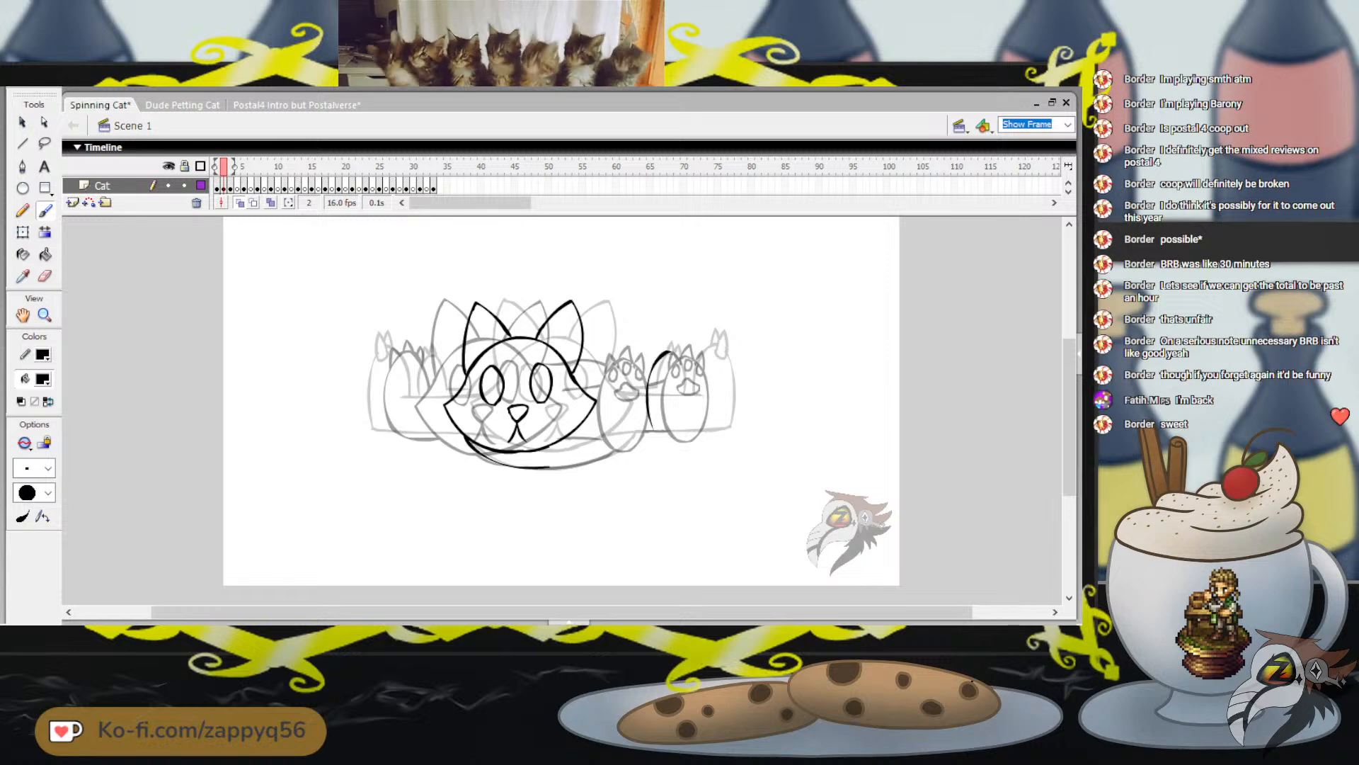
key("ctrl+z")
mouse_move(667, 351)
left_mouse_down()
mouse_move(650, 377)
mouse_move(655, 437)
left_mouse_up()
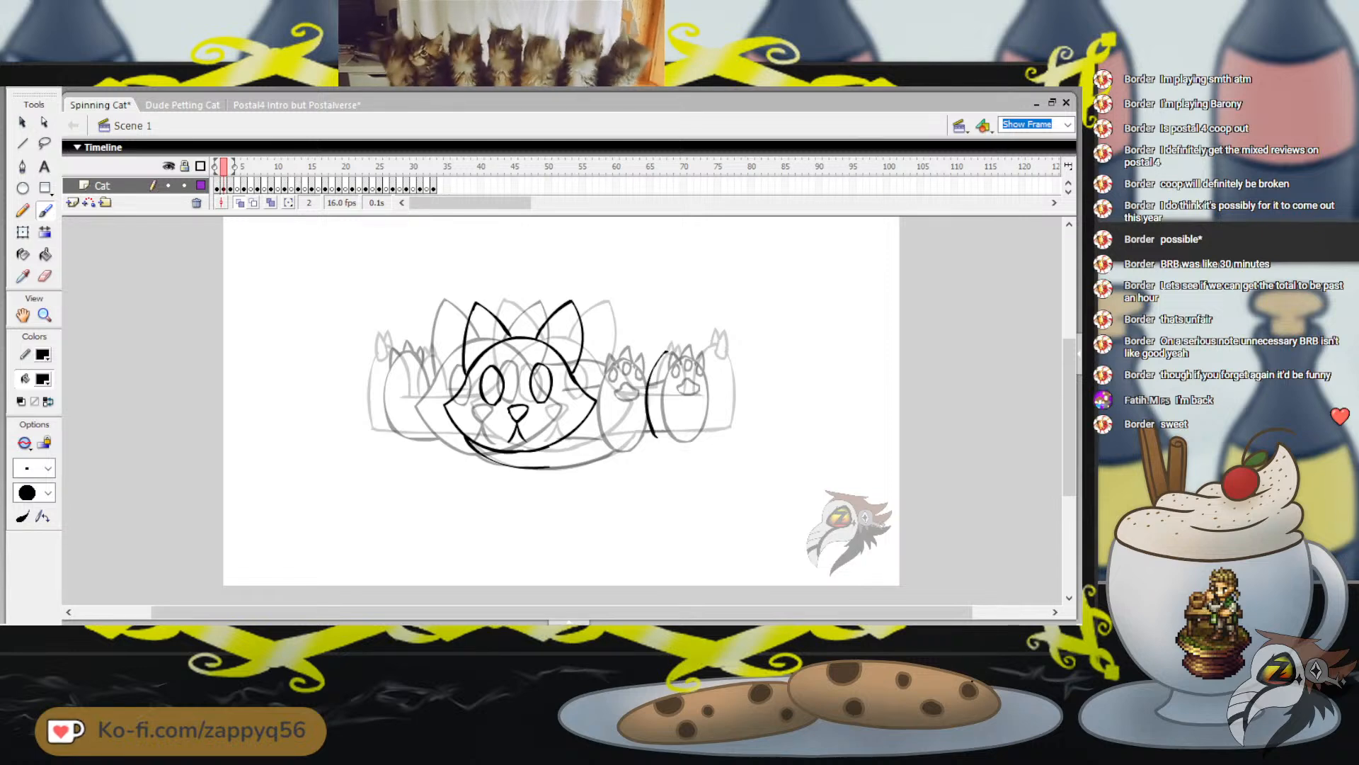
key("ctrl+z")
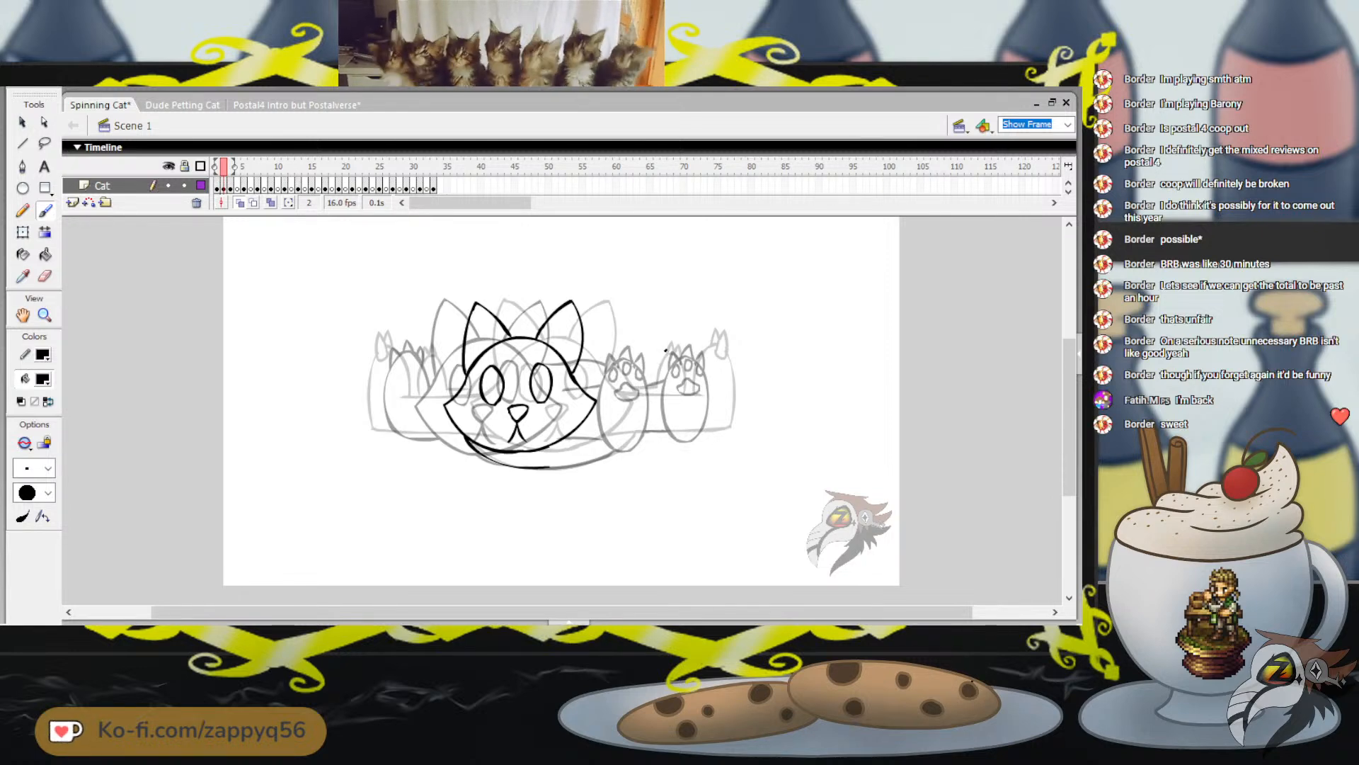
mouse_move(665, 350)
left_mouse_down()
mouse_move(649, 415)
mouse_move(671, 446)
mouse_move(685, 427)
mouse_move(681, 352)
mouse_move(658, 349)
mouse_move(640, 395)
mouse_move(648, 442)
mouse_move(669, 442)
mouse_move(688, 396)
mouse_move(664, 348)
left_mouse_up()
key("ctrl+z")
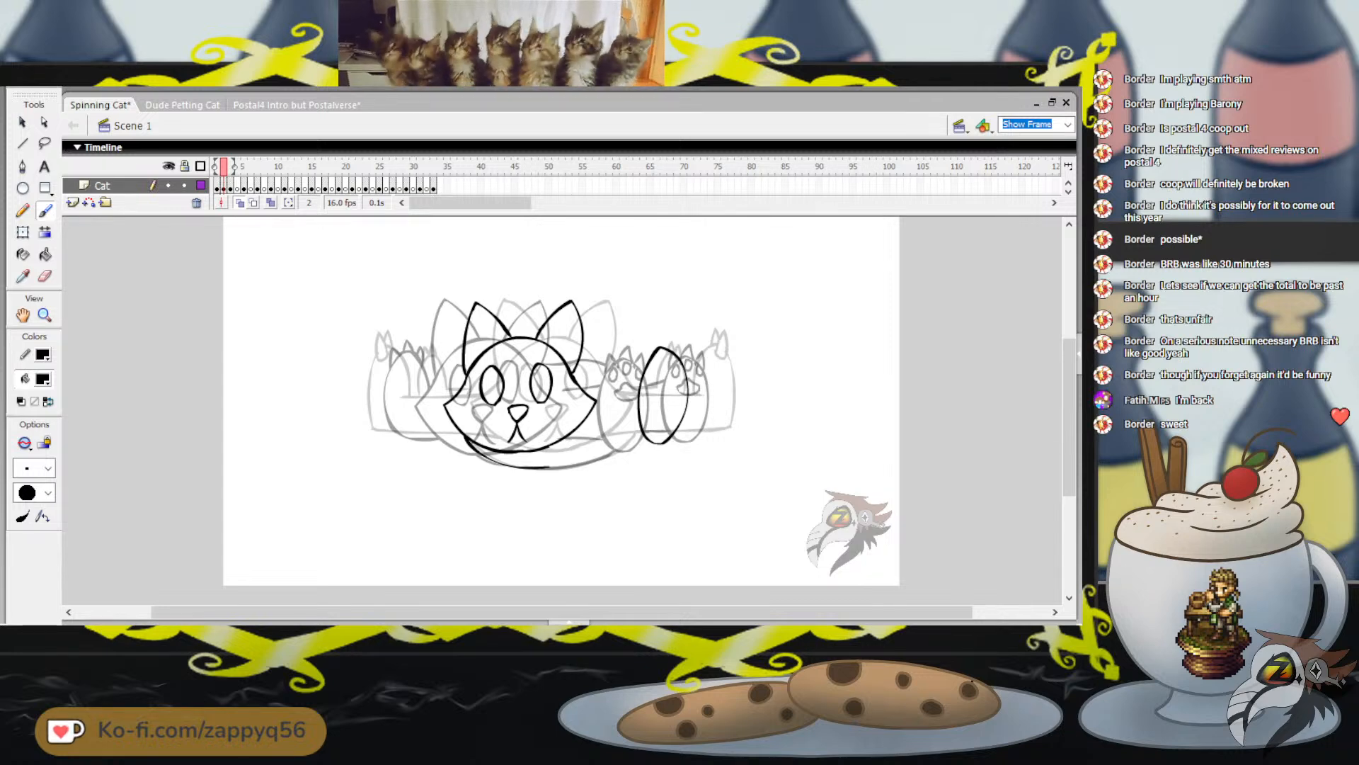
Skew the foot oval's top slightly left and stretch its base down a little with Free Transform
key("q")
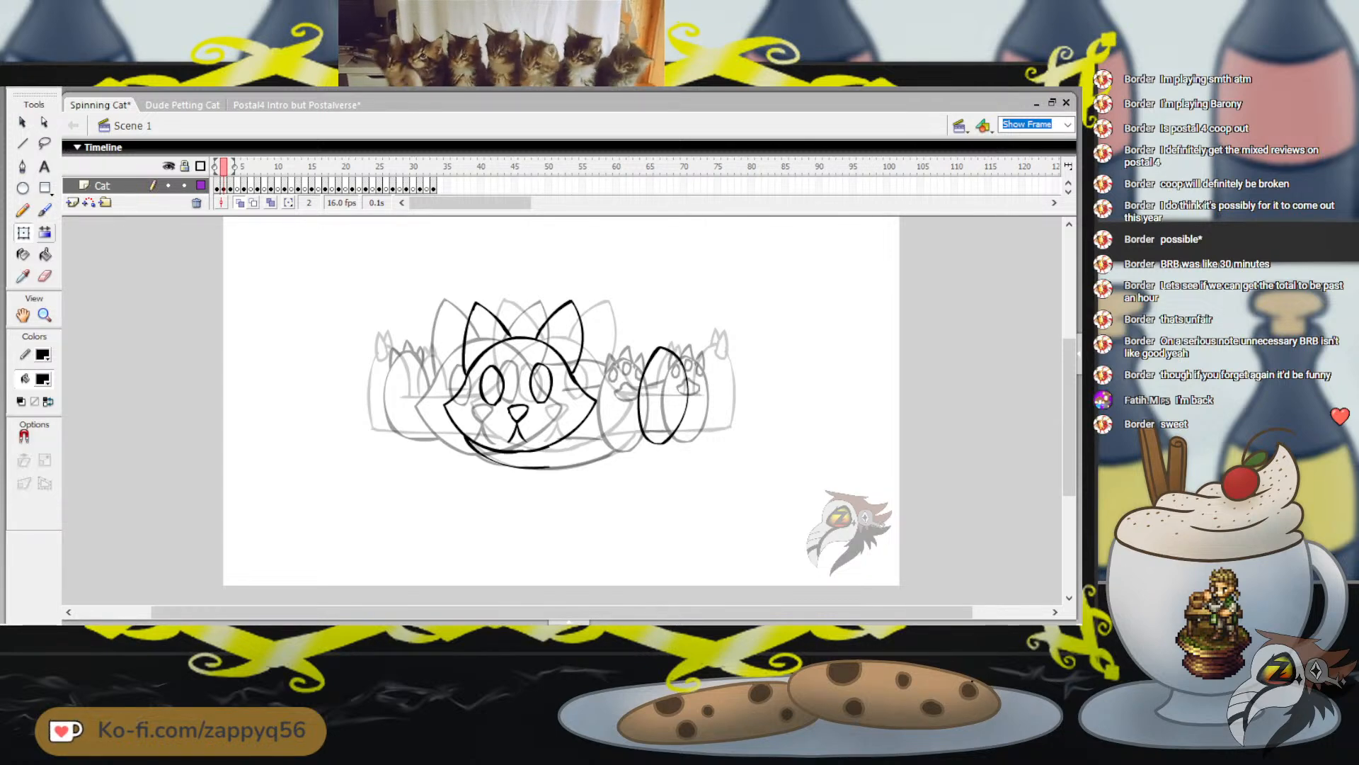
left_click(640, 405)
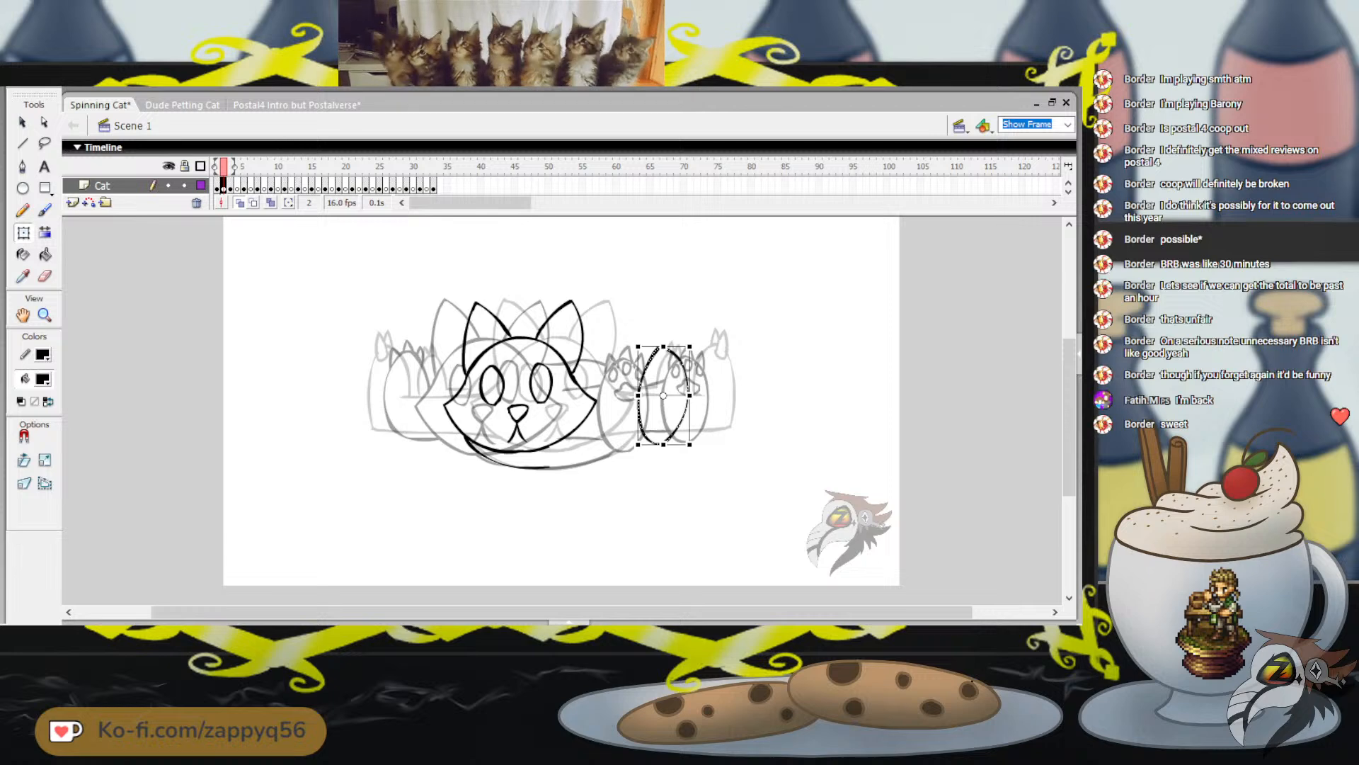
left_click_drag(663, 346, 670, 349)
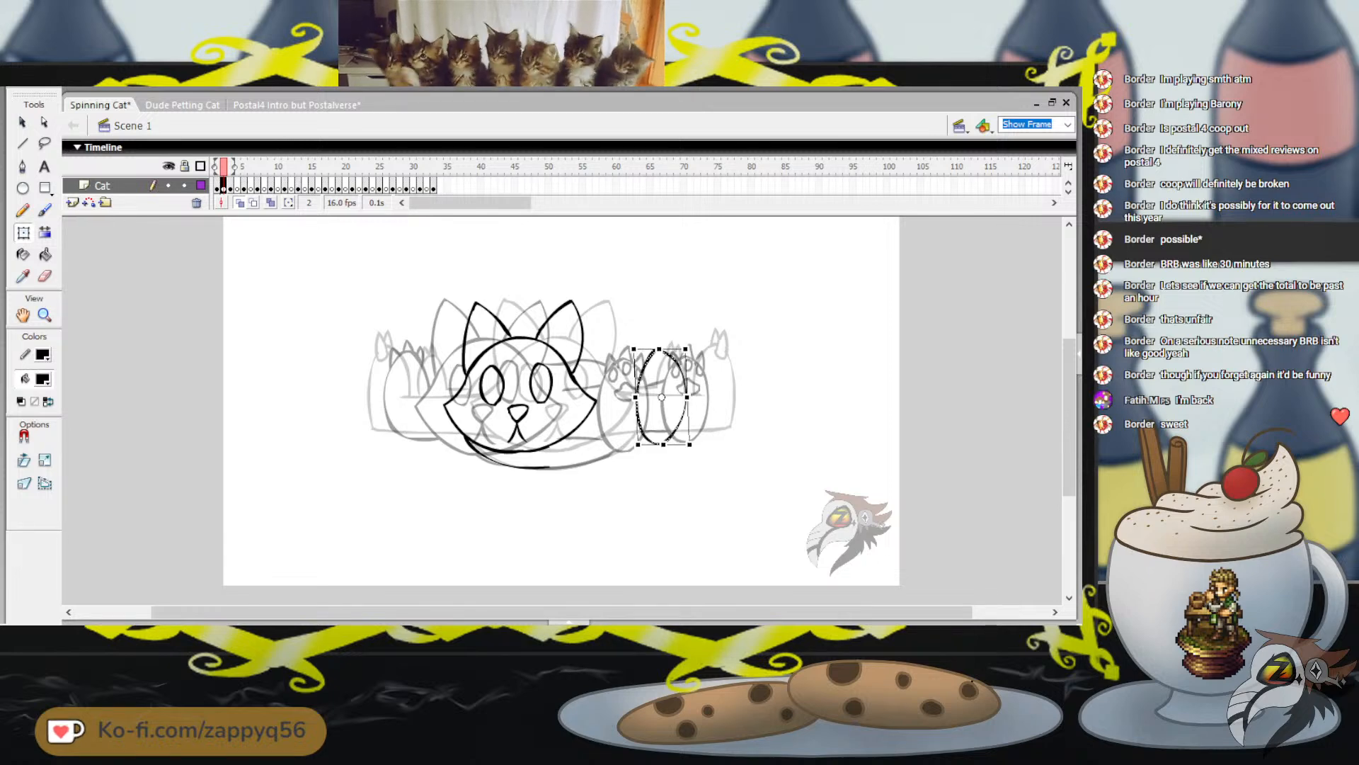
left_click_drag(663, 445, 663, 448)
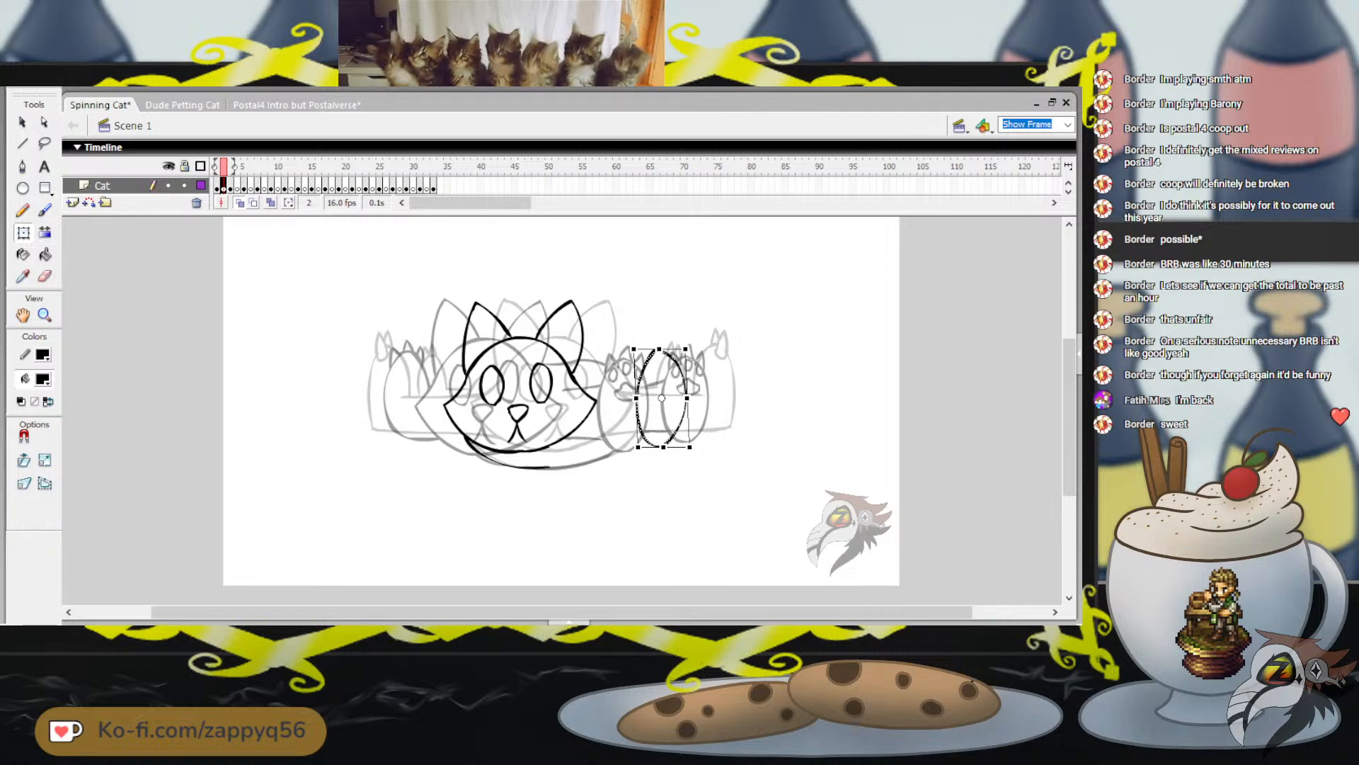
Nudge the foot oval right so it nearly overlaps the outer onion-skinned paw, and deselect it
key("Right")
key("Right")
key("Right")
key("Right")
key("Right")
key("Right")
key("Right")
key("Right")
key("Right")
key("Right")
key("Right")
key("Right")
key("Right")
key("Right")
key("Right")
key("Right")
key("Right")
key("Right")
key("Right")
key("Right")
key("Up")
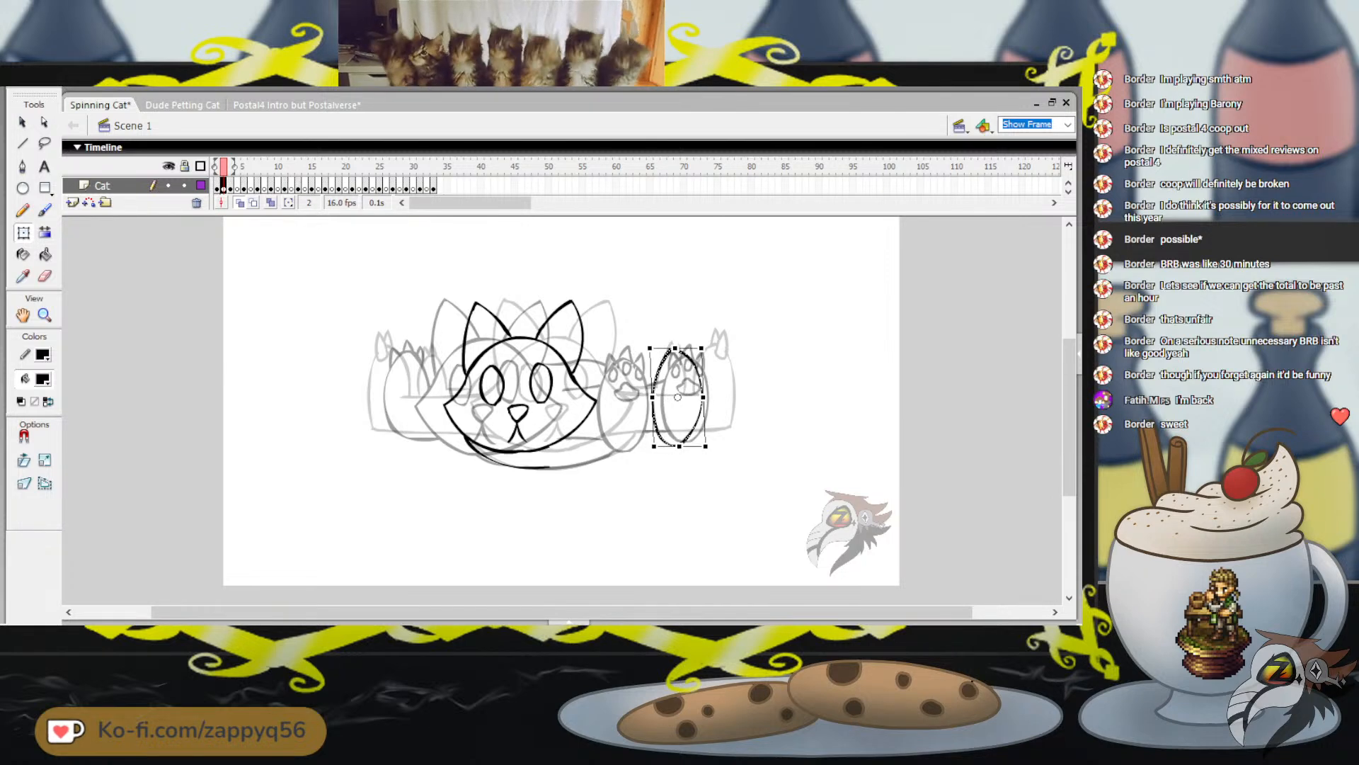
key("Right")
key("Right")
key("Right")
key("Right")
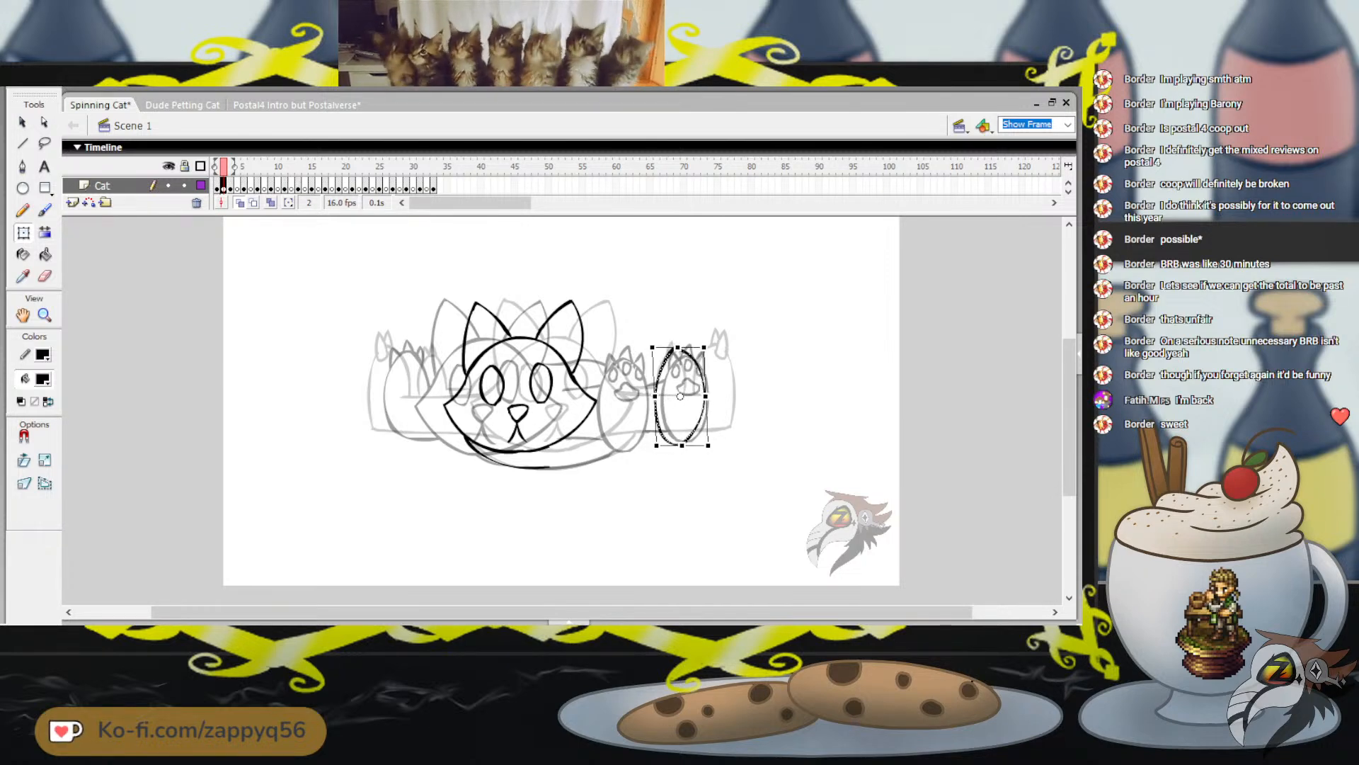
key("Right")
key("Down")
key("Right")
key("Left")
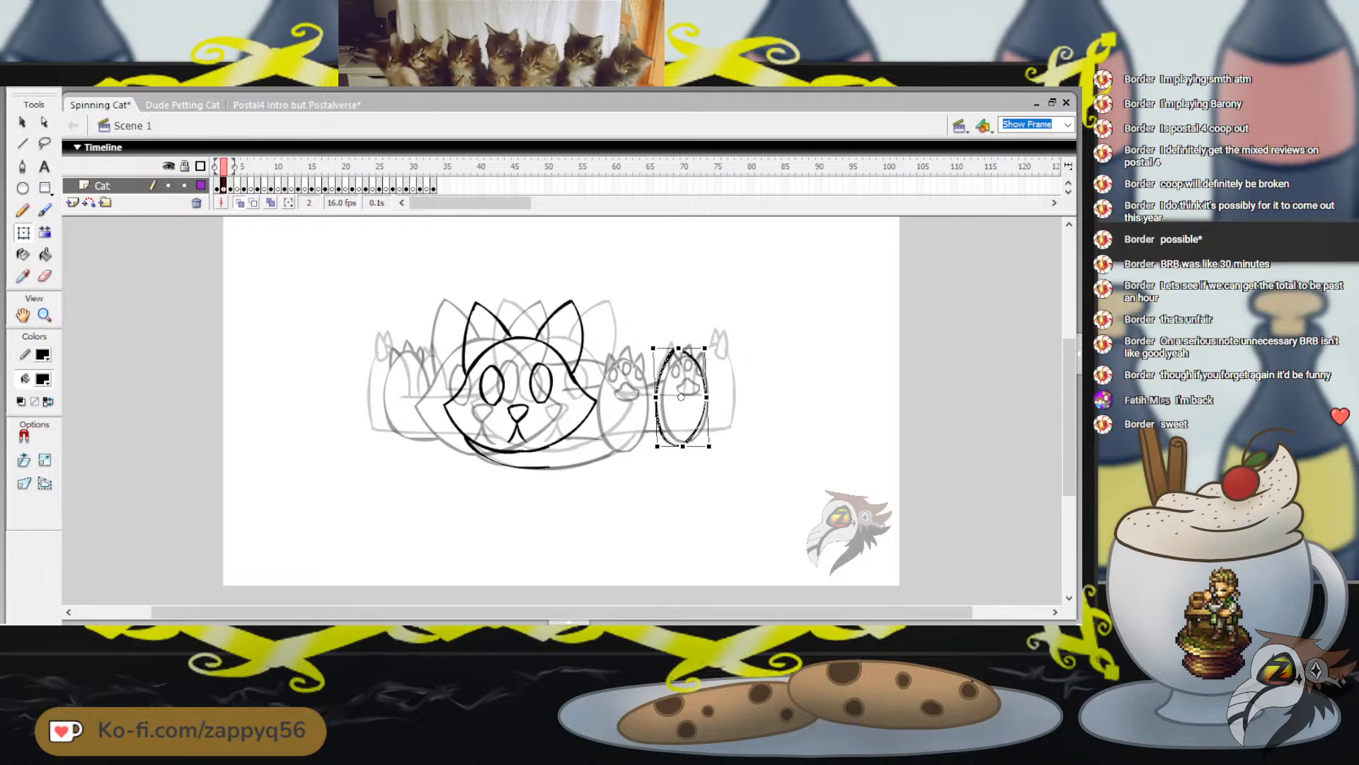
key("Left")
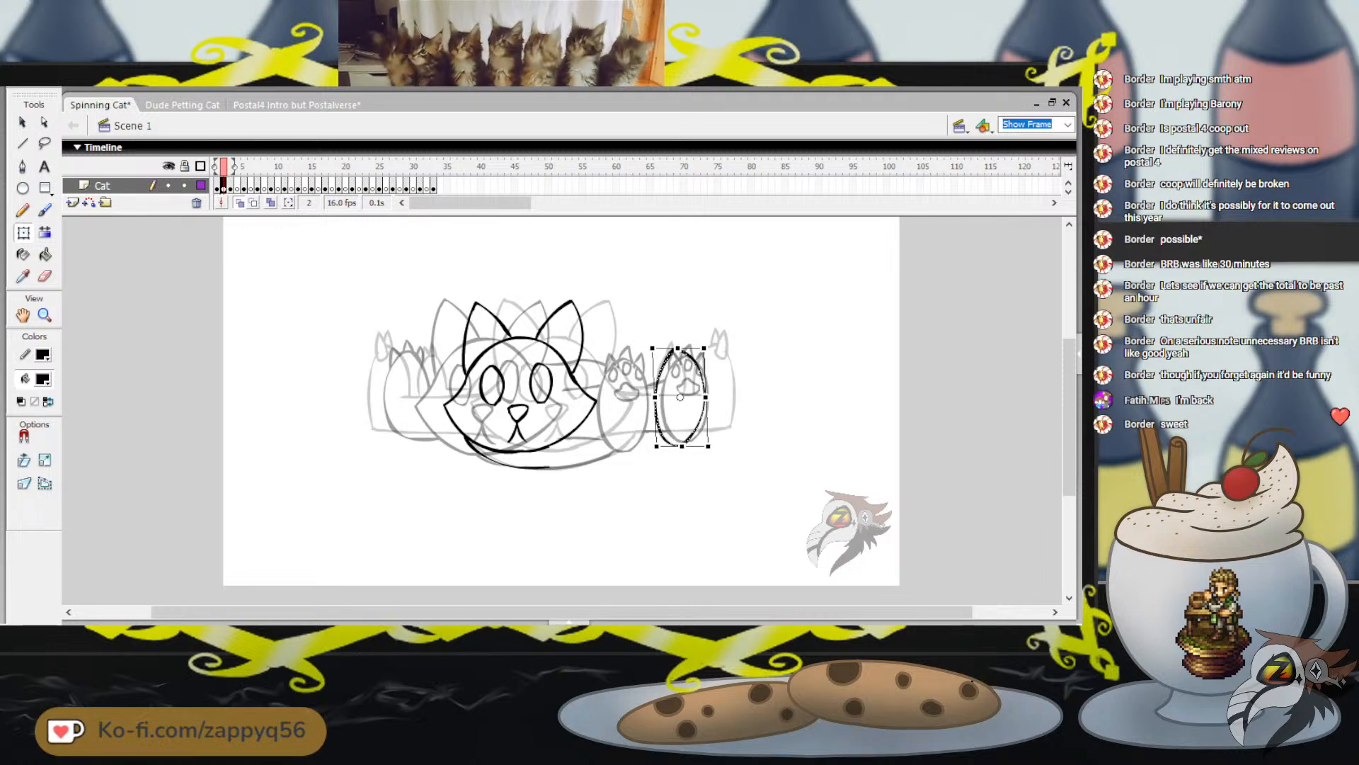
key("Right")
key("Left")
key("Left")
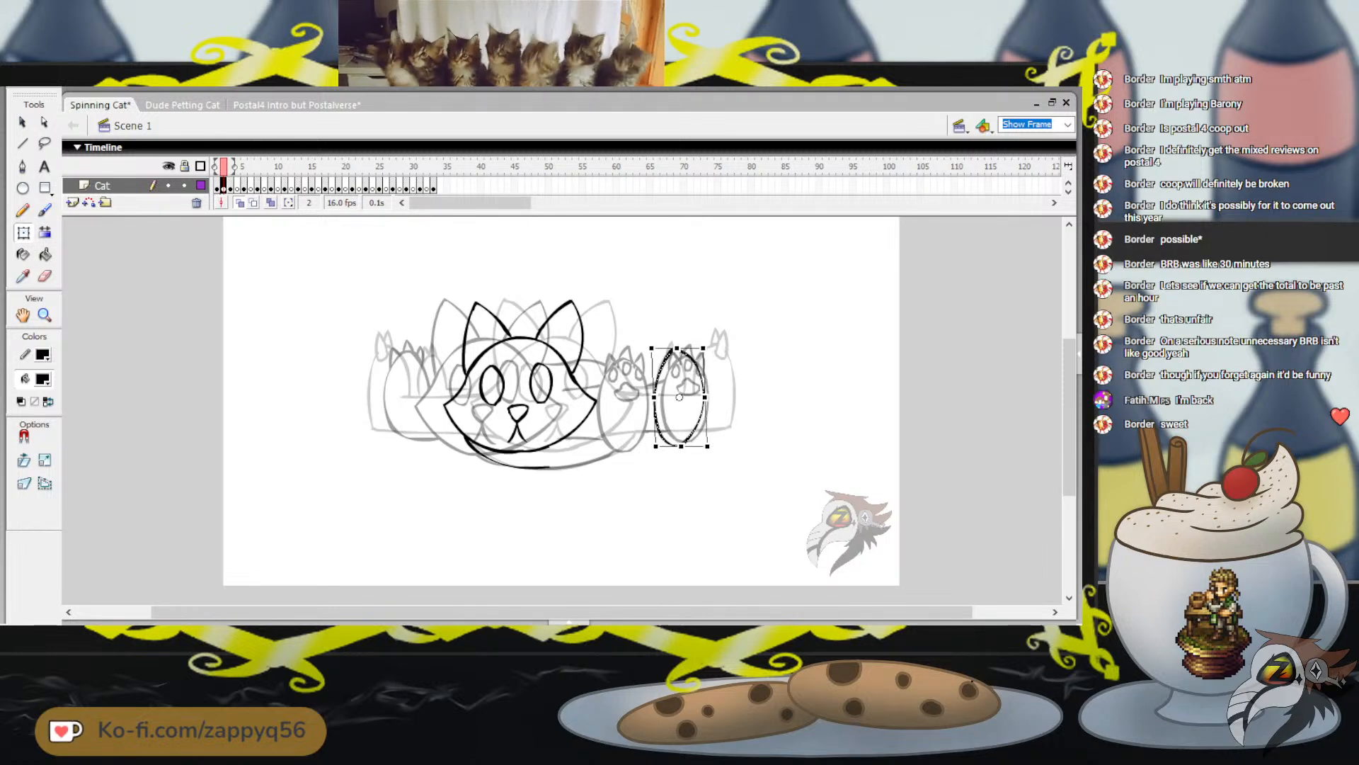
key("Left")
key("Right")
key("Escape")
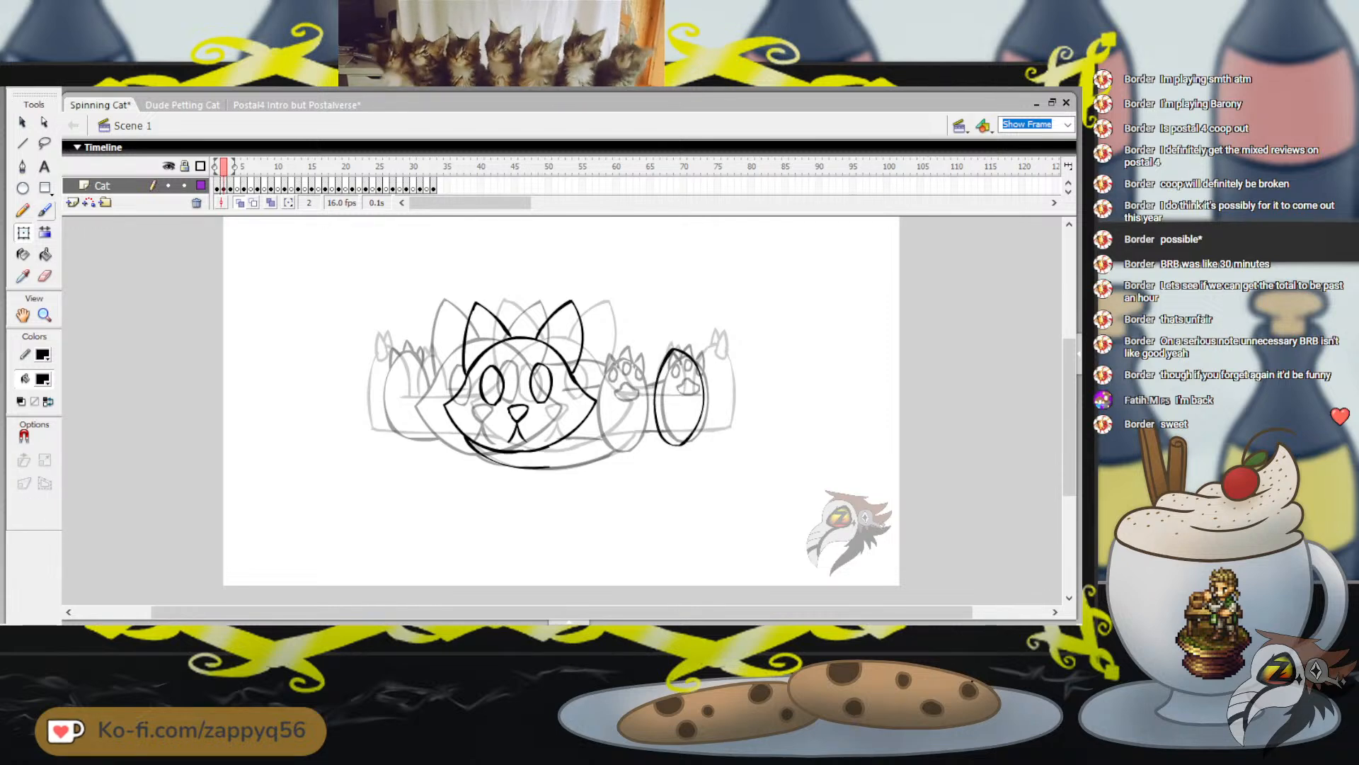
key("b")
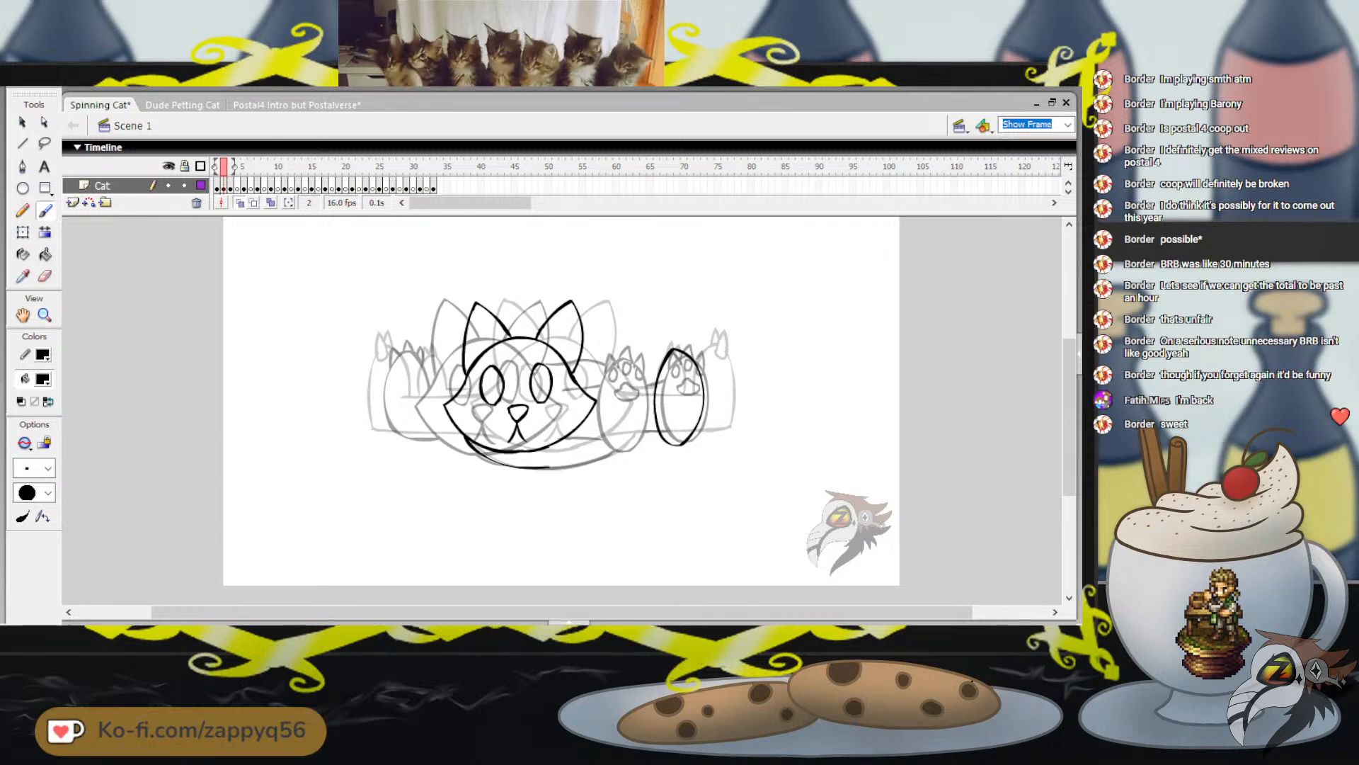
left_click_drag(681, 356, 679, 358)
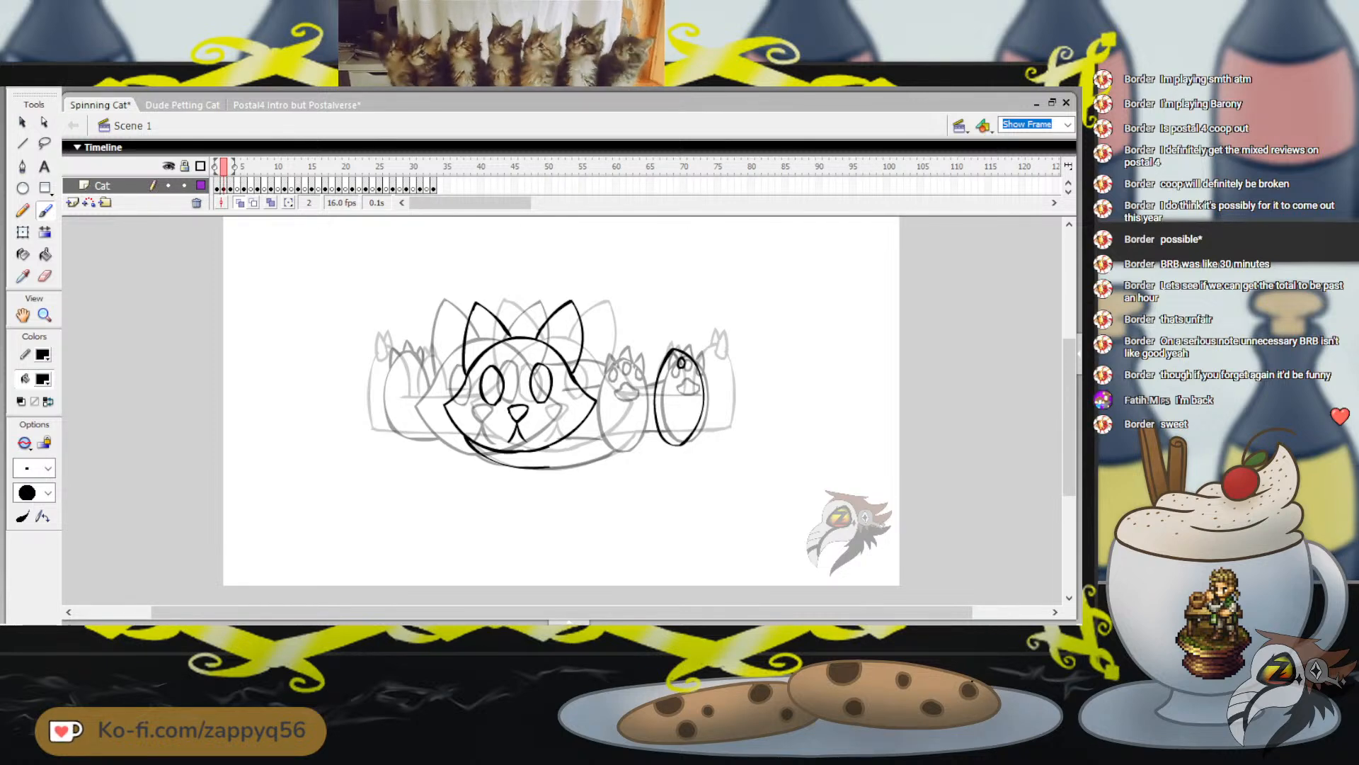
key("ctrl+z")
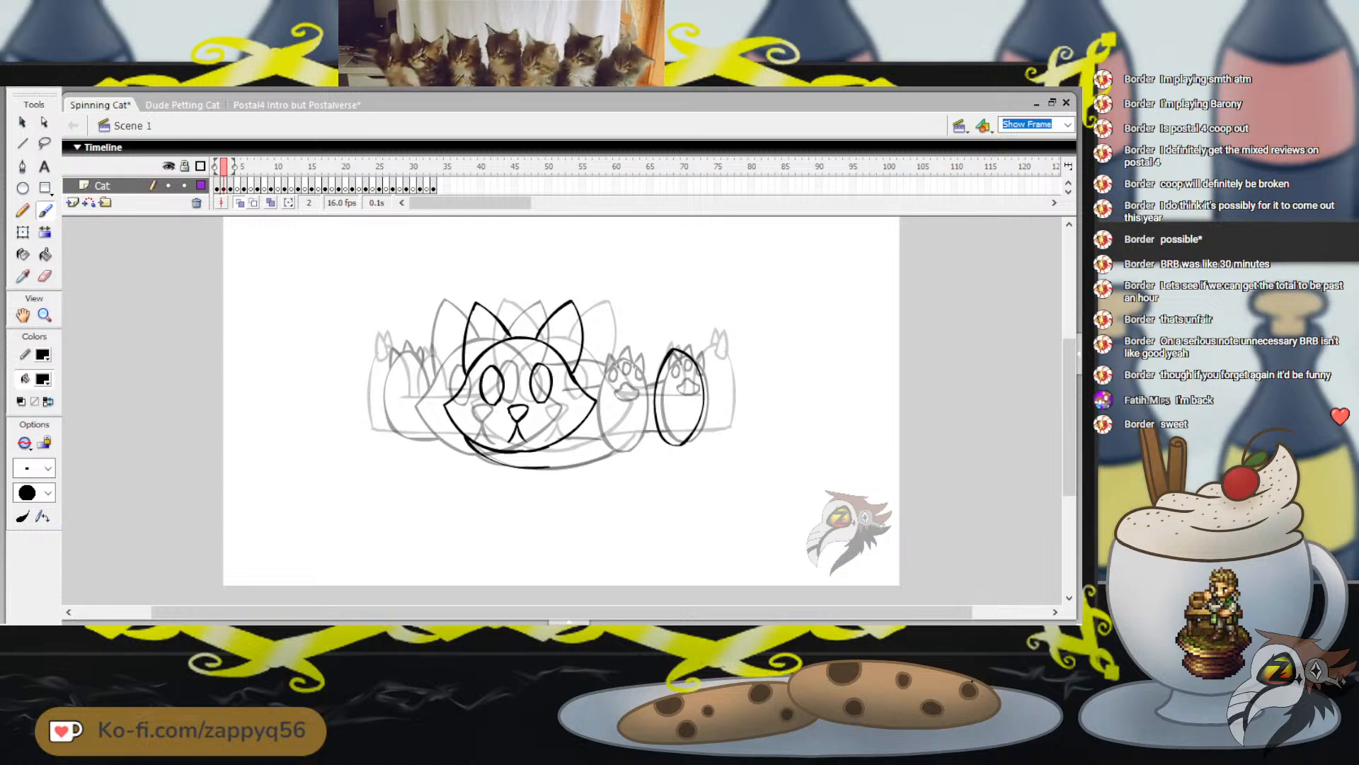
Play the animation from frame 2 and stop on frame 15 to check the cat's rear view
key("Return")
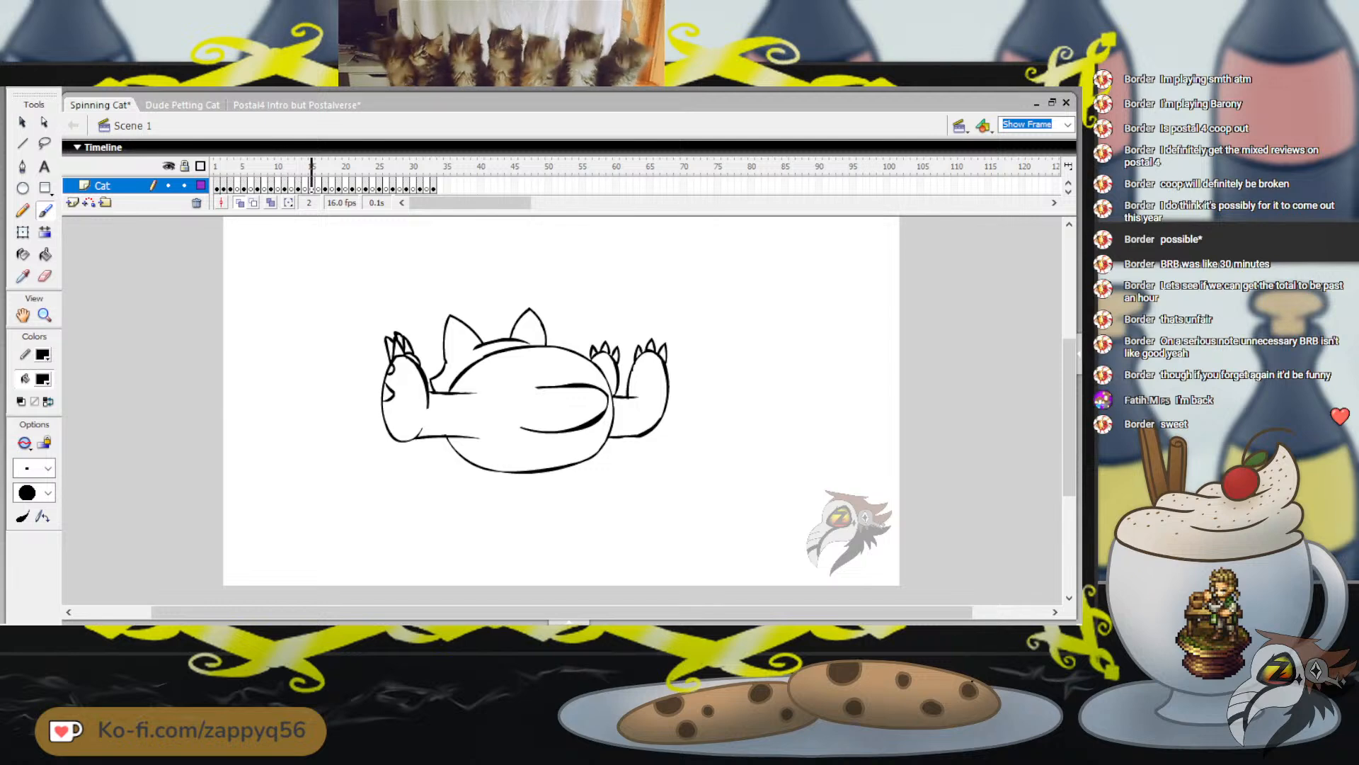
key("comma")
key("comma")
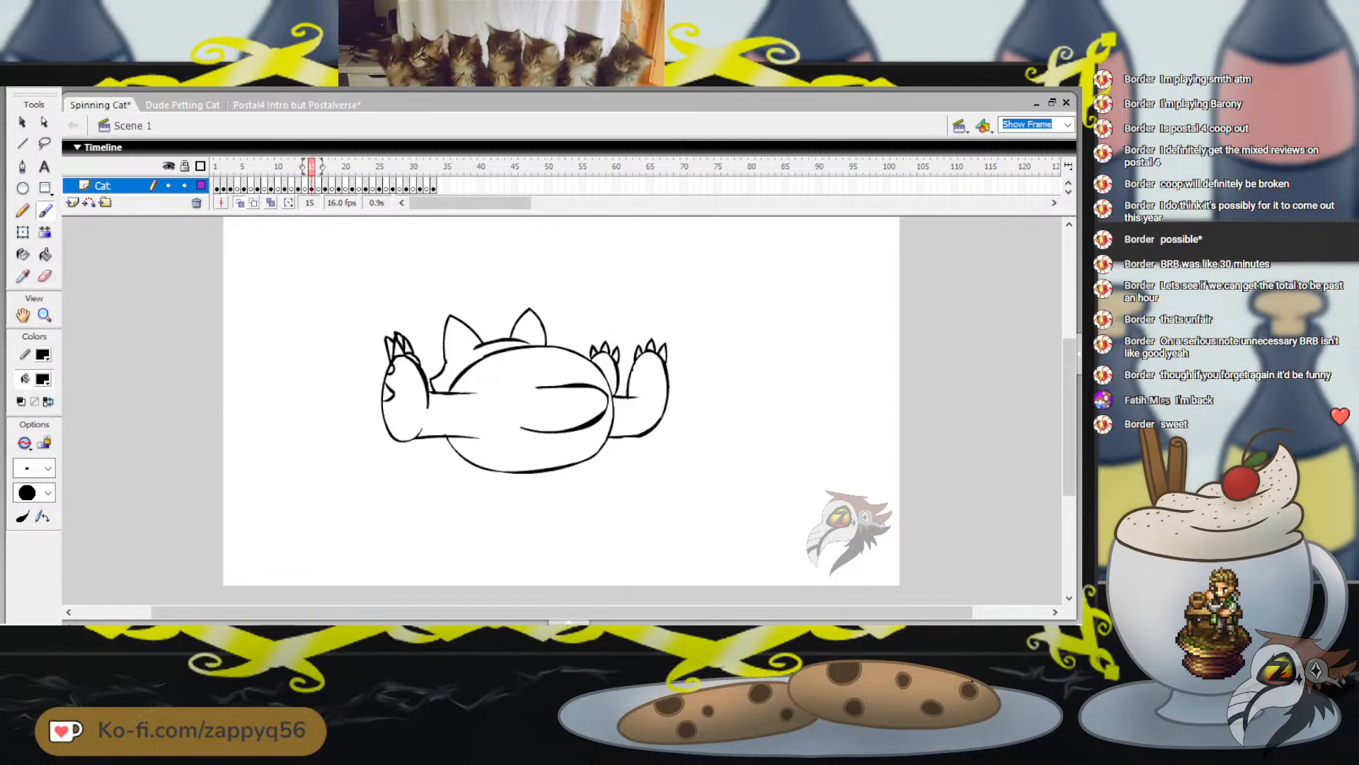
Copy the leftmost paw from frame 15 with the Lasso, paste it in place on frame 2, and move it right of the foot oval
left_click(45, 144)
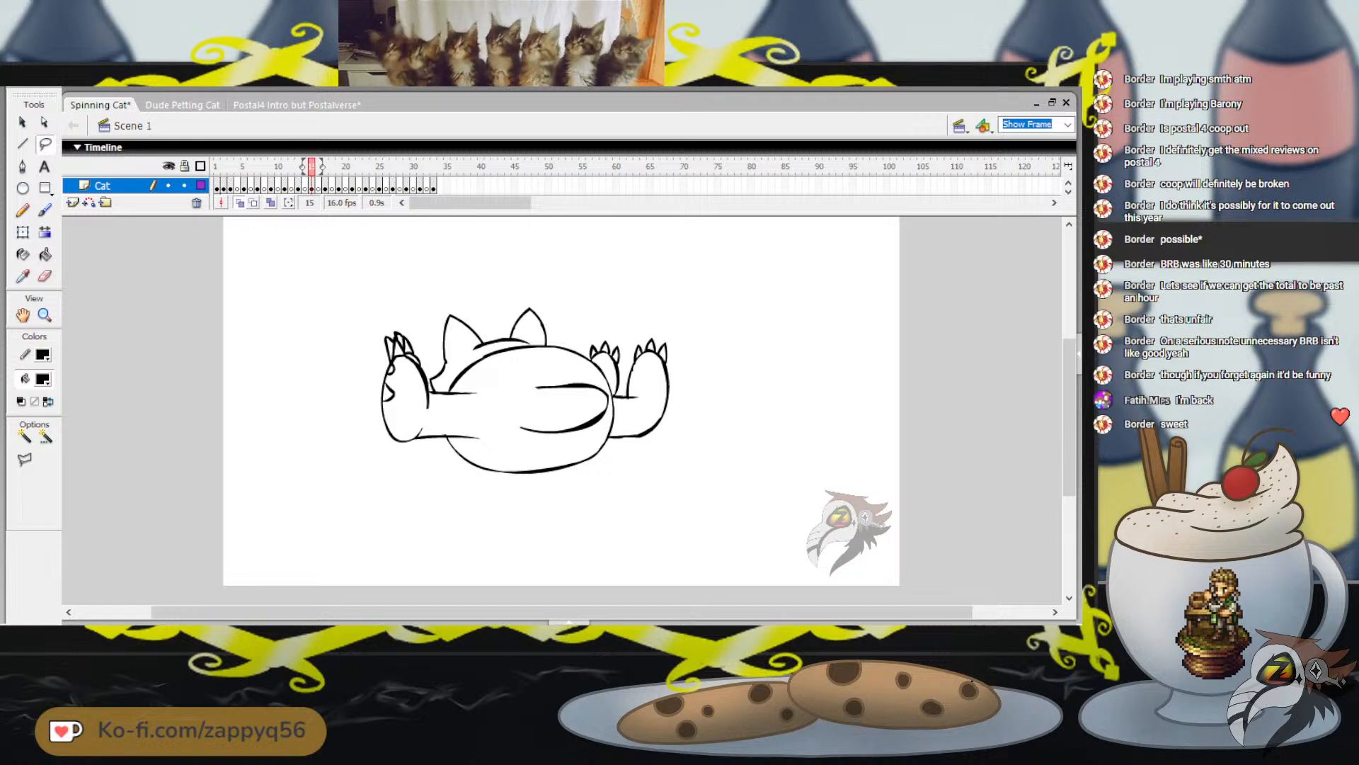
mouse_move(424, 460)
left_mouse_down()
mouse_move(368, 312)
mouse_move(418, 333)
mouse_move(428, 453)
left_mouse_up()
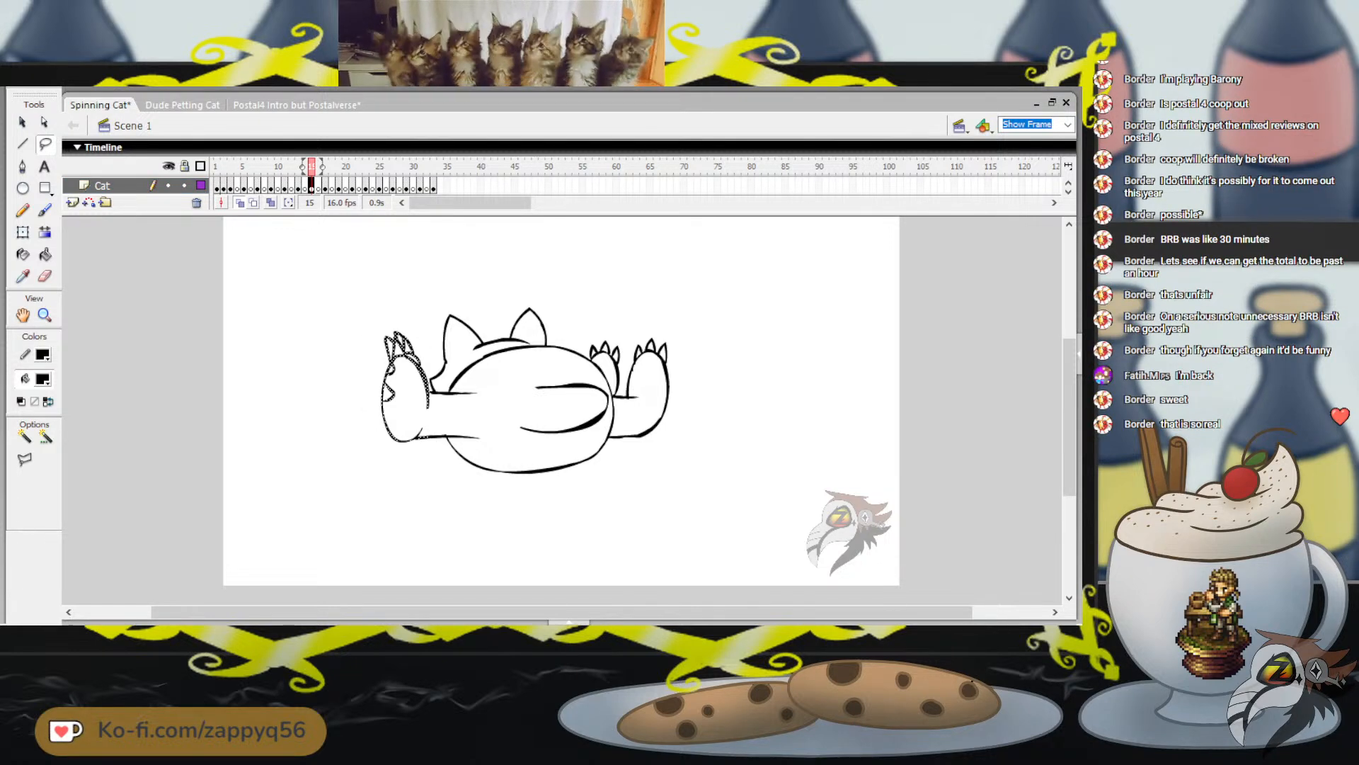
key("Escape")
left_click(224, 167)
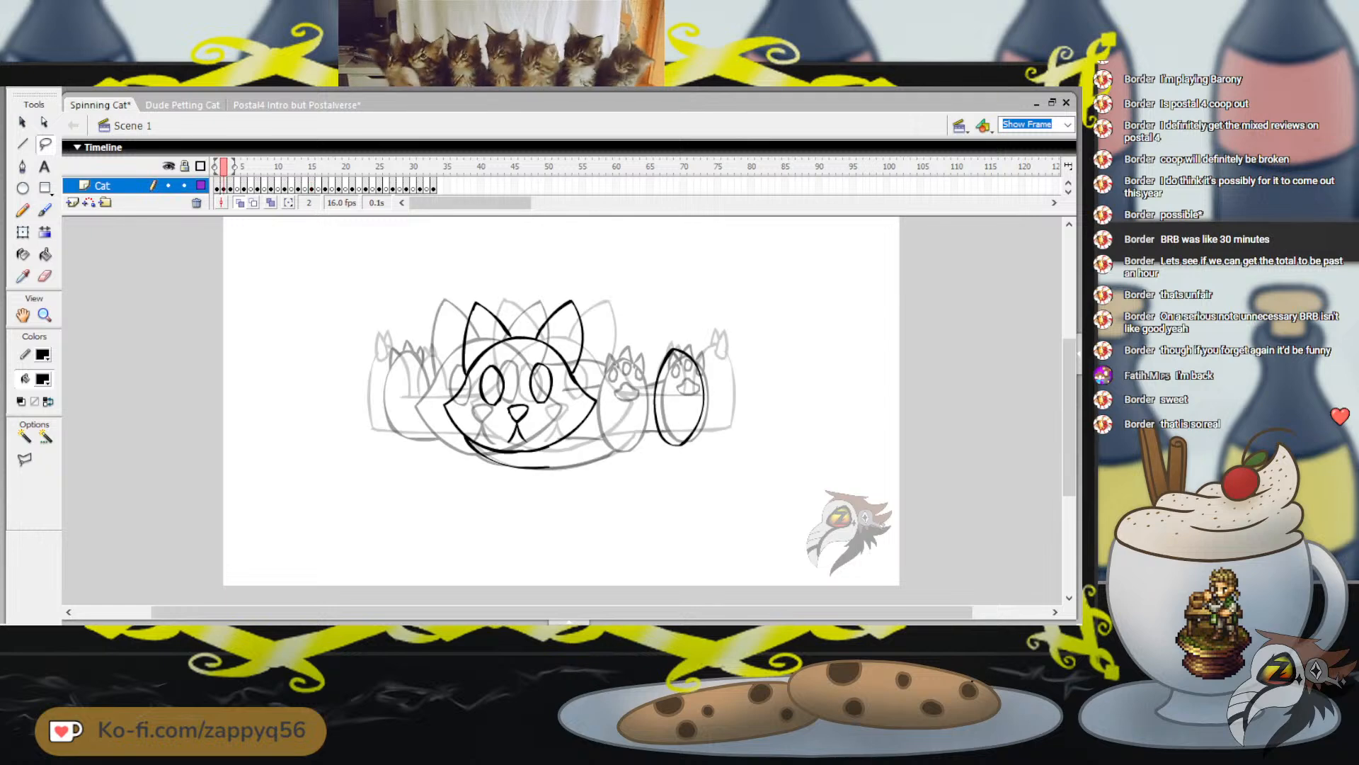
key("ctrl+shift+v")
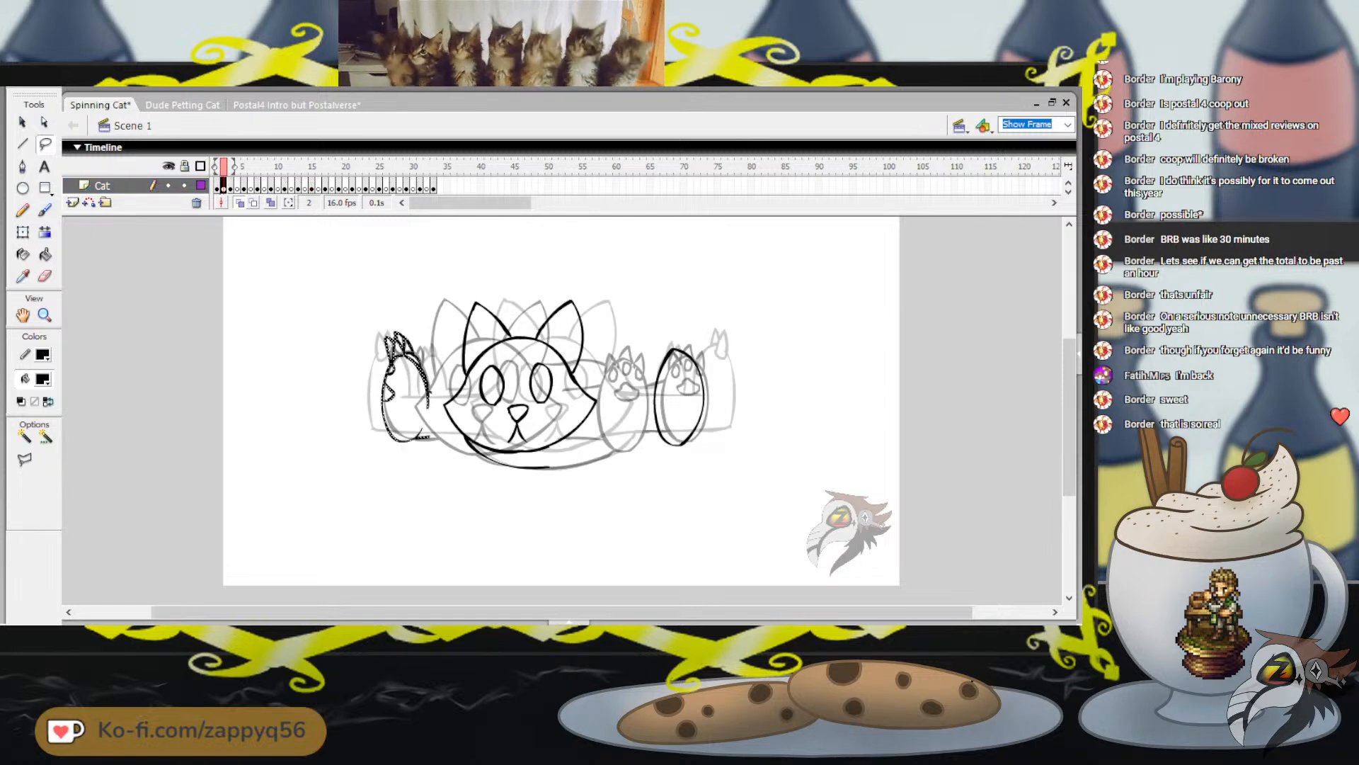
mouse_move(423, 375)
left_mouse_down()
mouse_move(852, 378)
mouse_move(752, 381)
left_mouse_up()
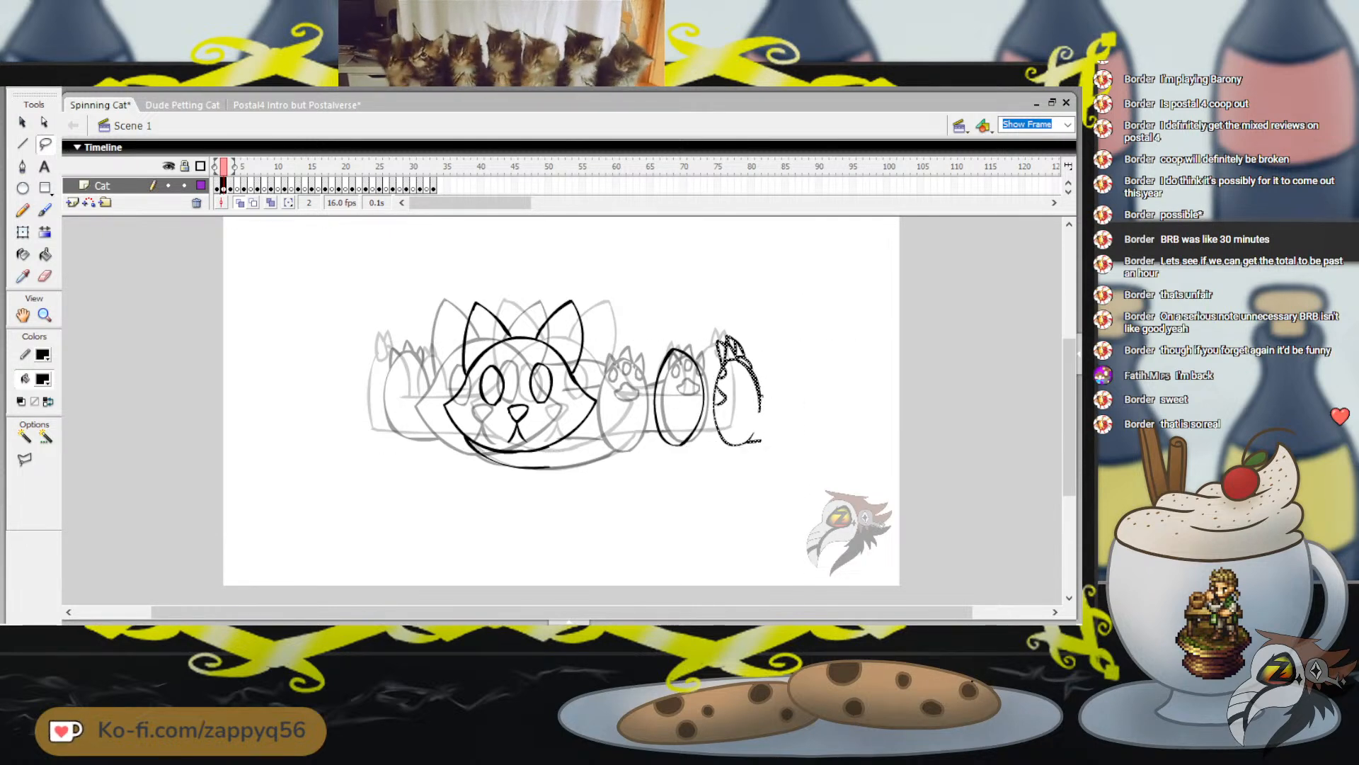
Enlarge the pasted paw slightly with Free Transform and delete the plain foot oval beside it
key("q")
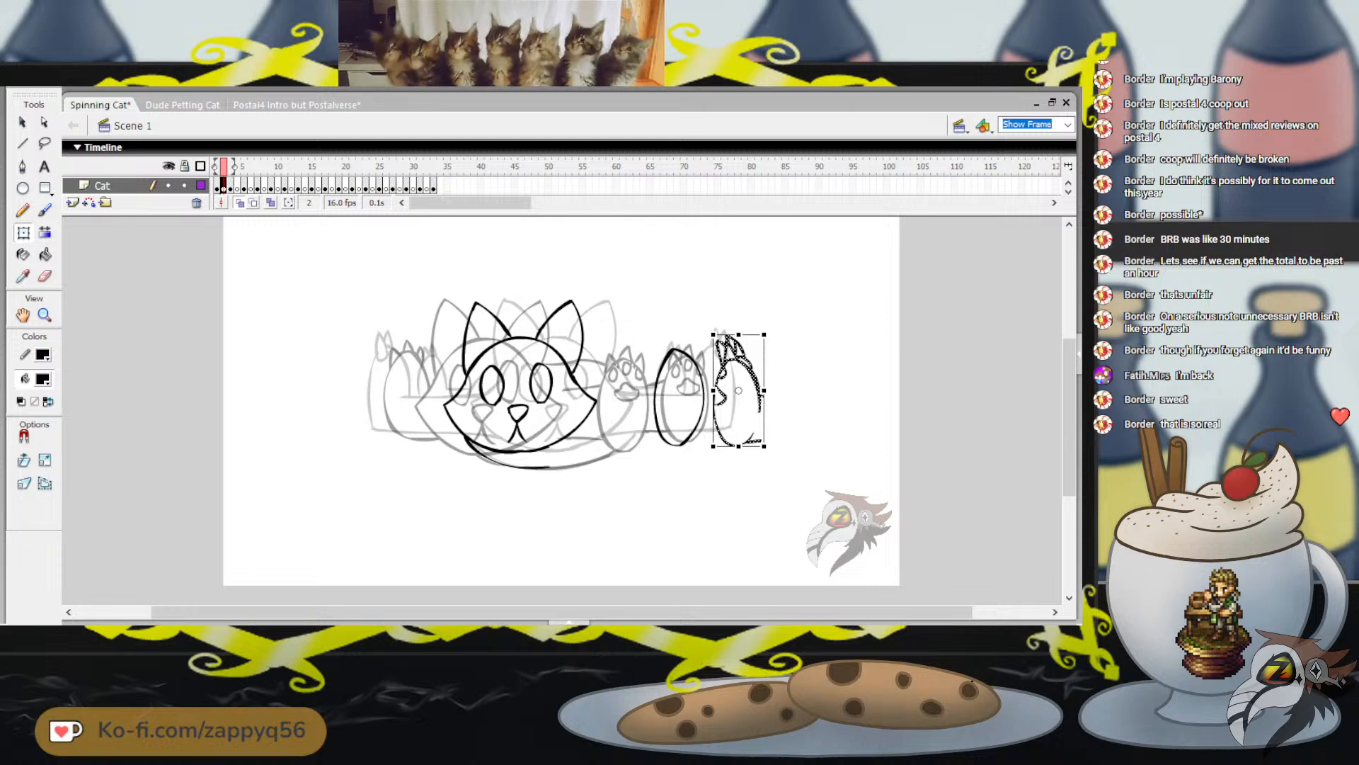
left_click_drag(764, 334, 768, 325)
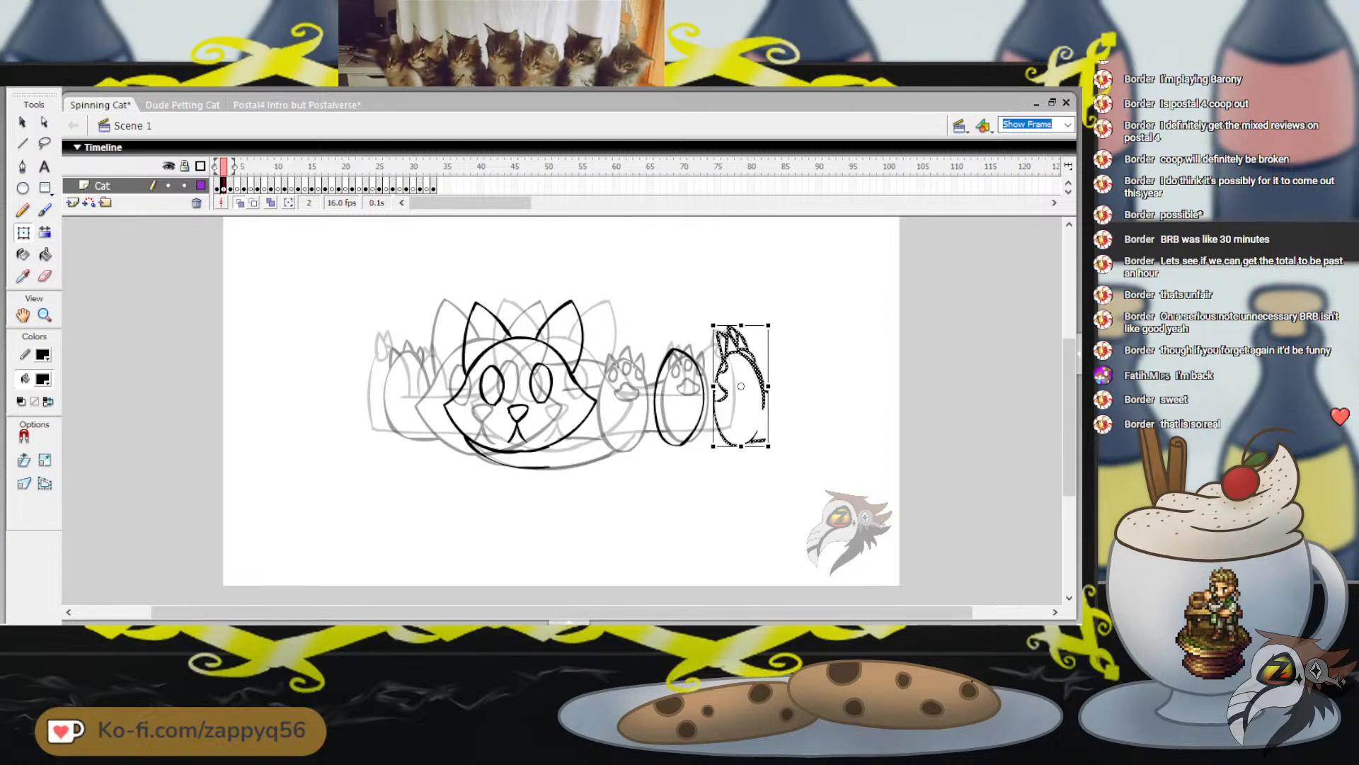
left_click(702, 383)
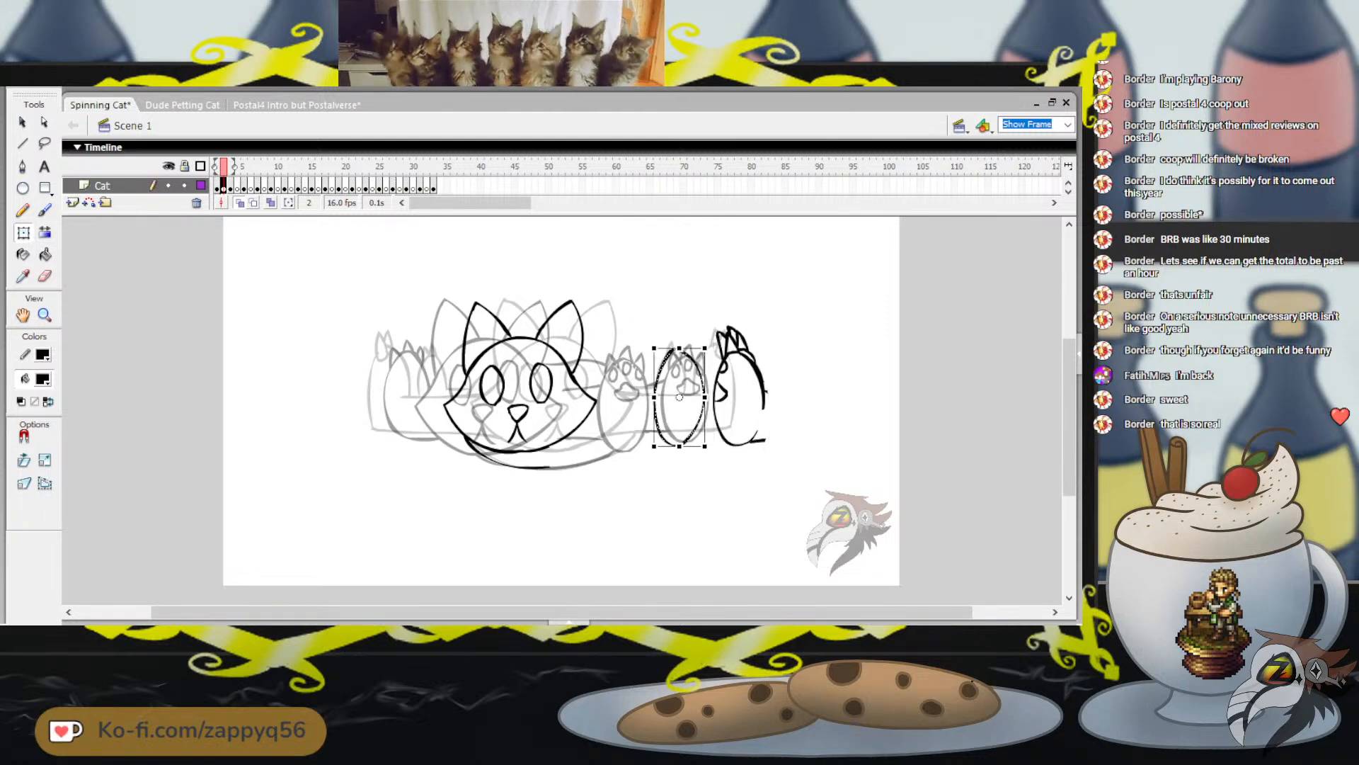
key("Delete")
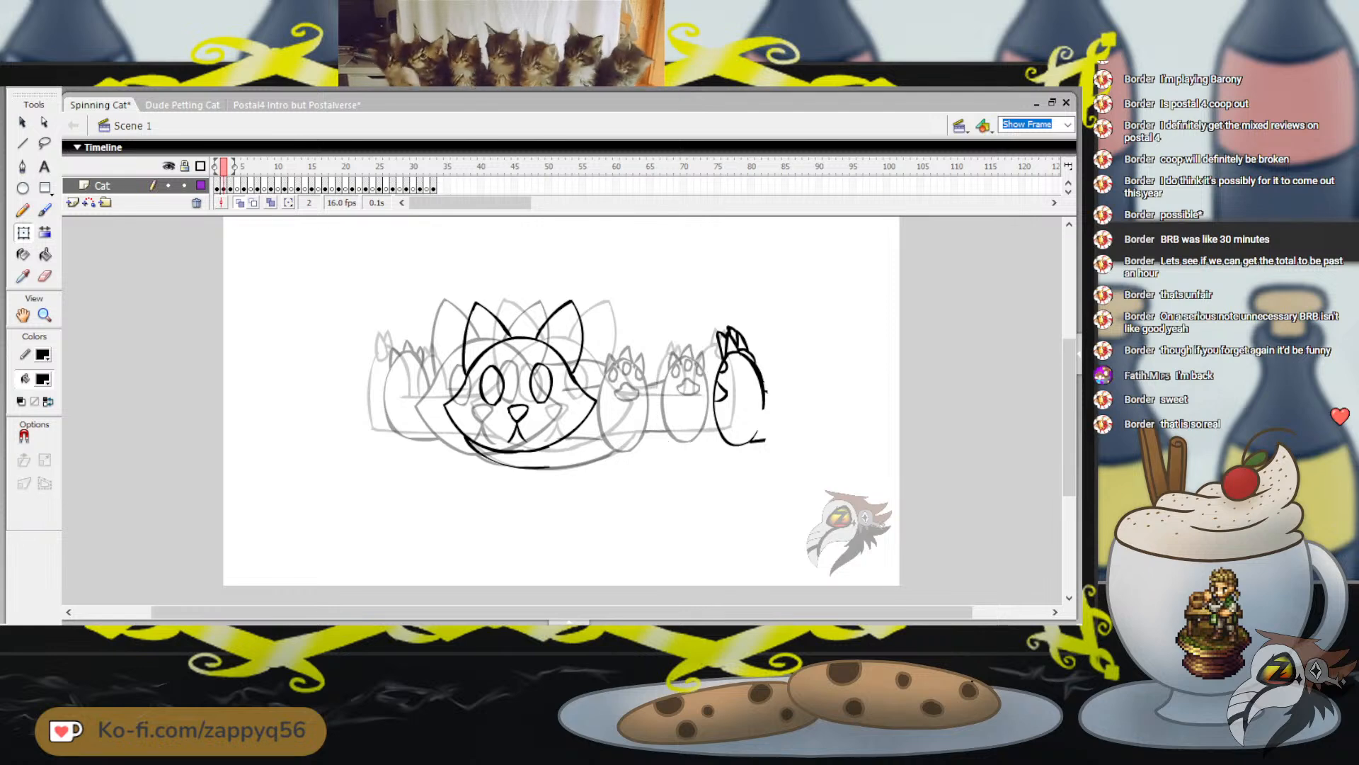
Flip the pasted paw horizontally and move it over the onion-skinned paw where the oval was
left_click_drag(696, 305, 790, 464)
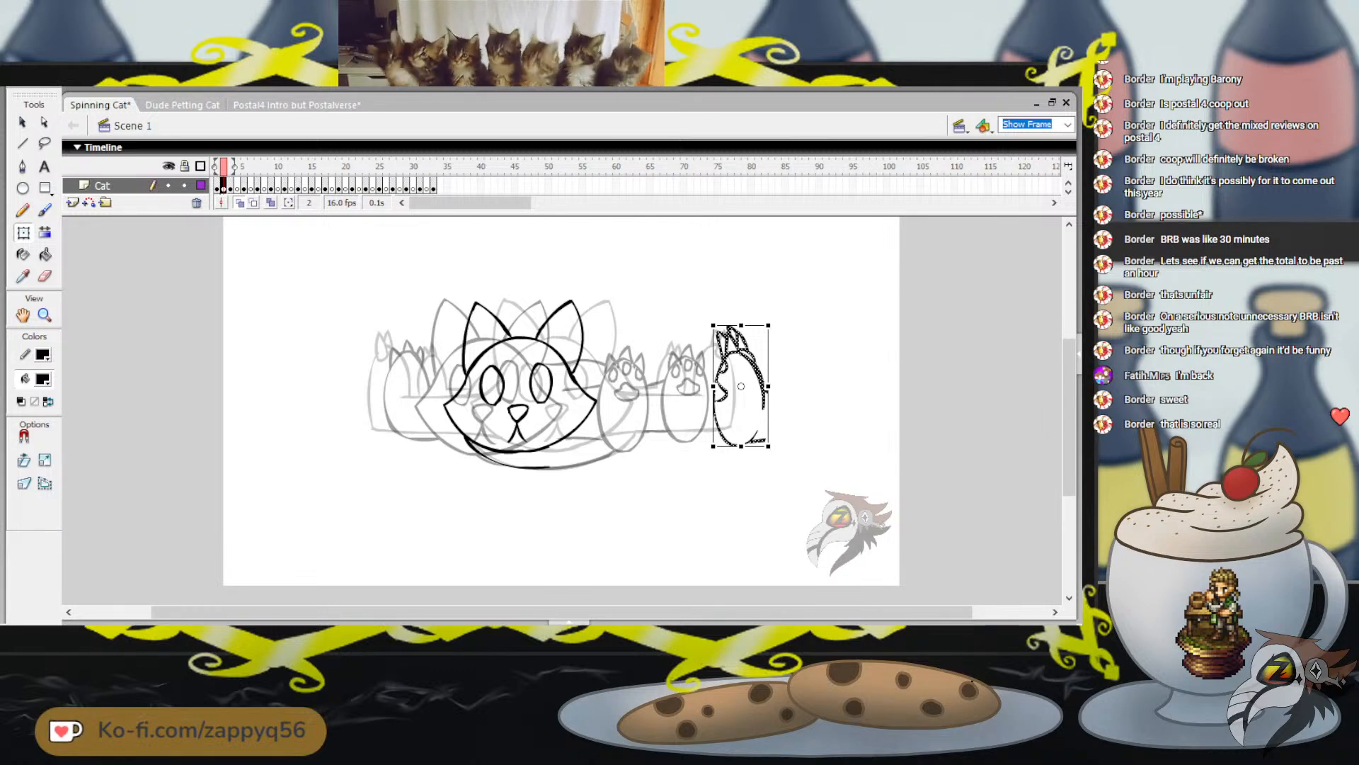
key("ctrl+z")
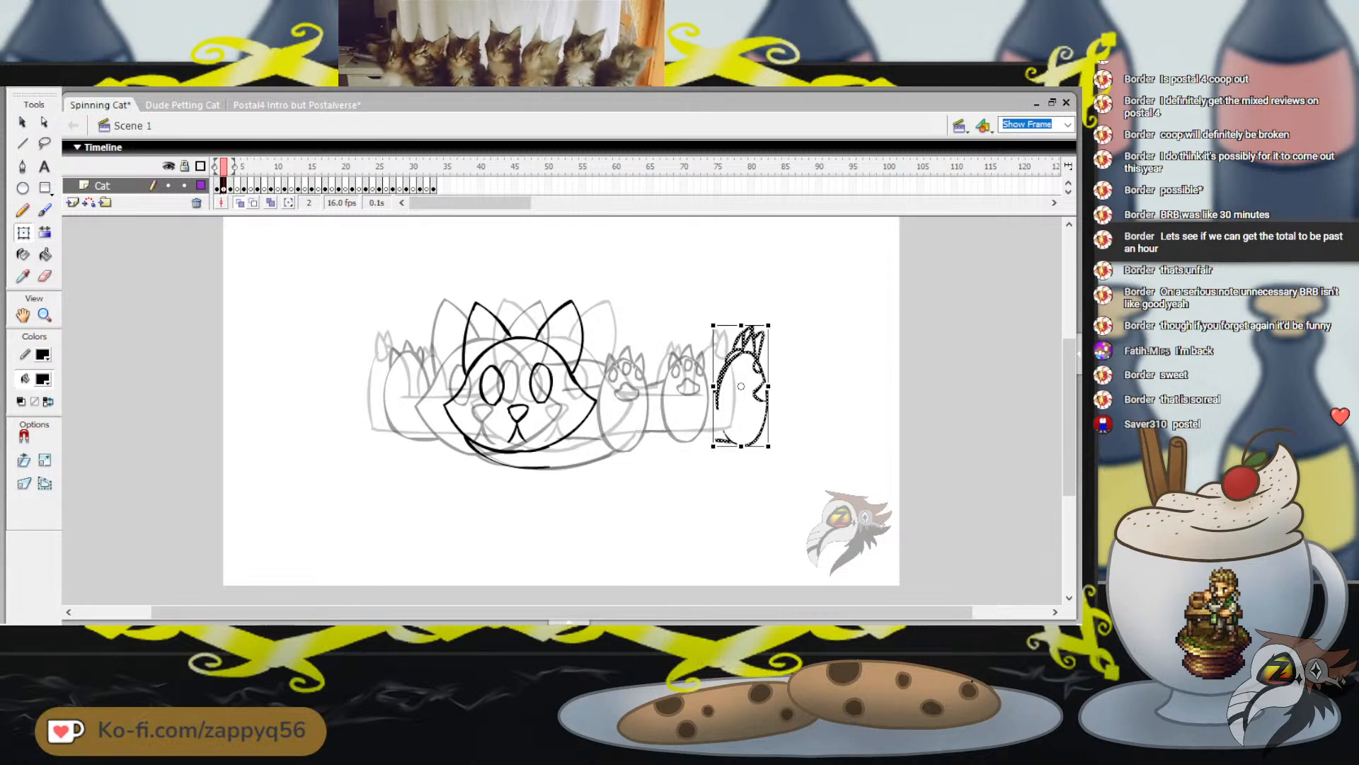
left_click_drag(727, 363, 668, 363)
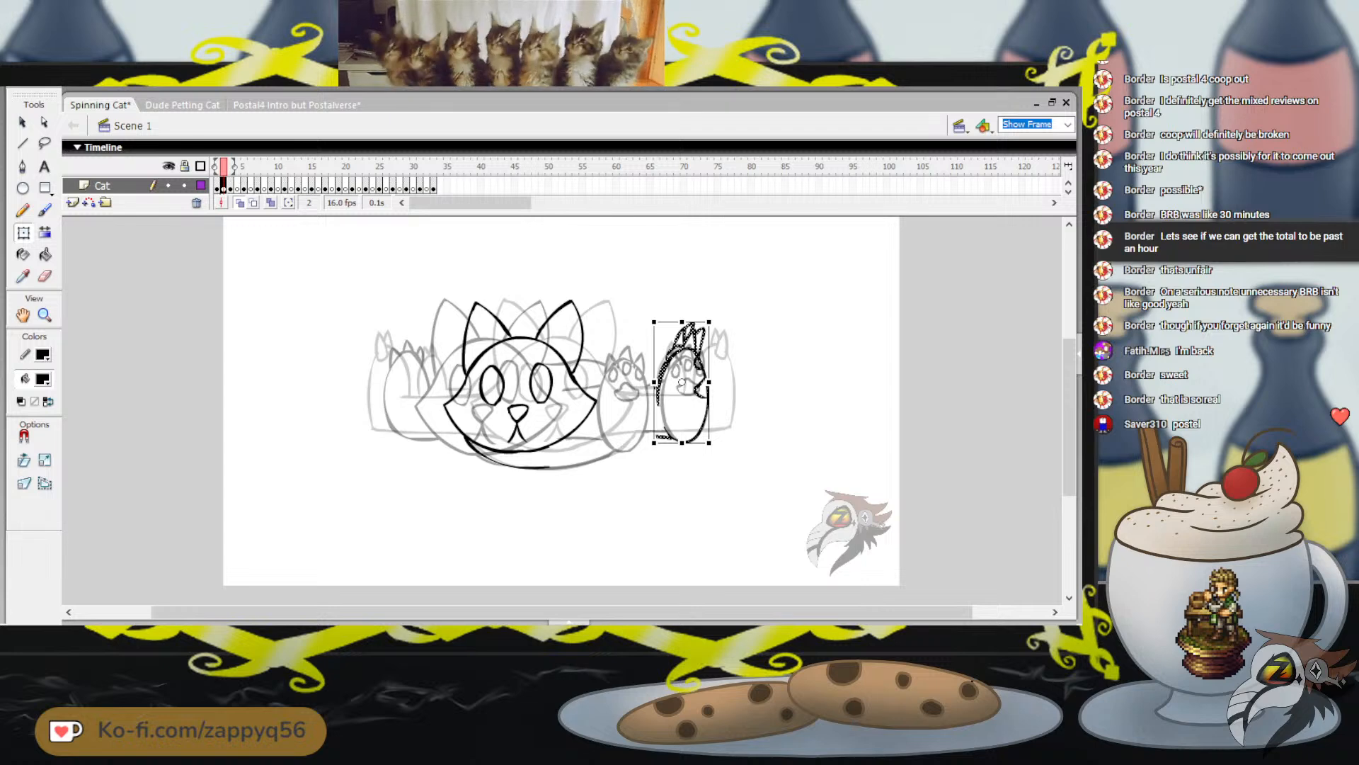
left_click_drag(668, 362, 664, 367)
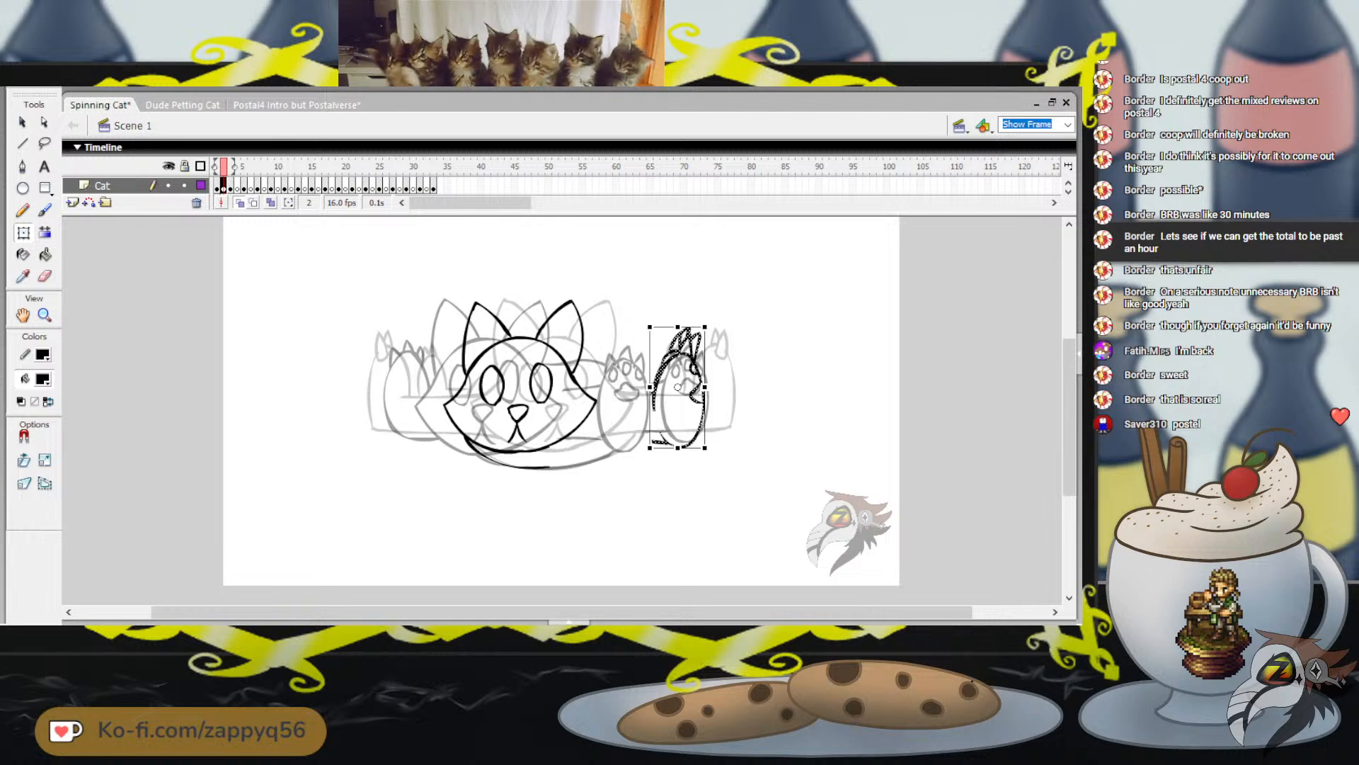
Nudge the flipped paw slightly up and left to line it up with the onion-skinned paw, and deselect it
key("Up")
key("Up")
key("Up")
key("Up")
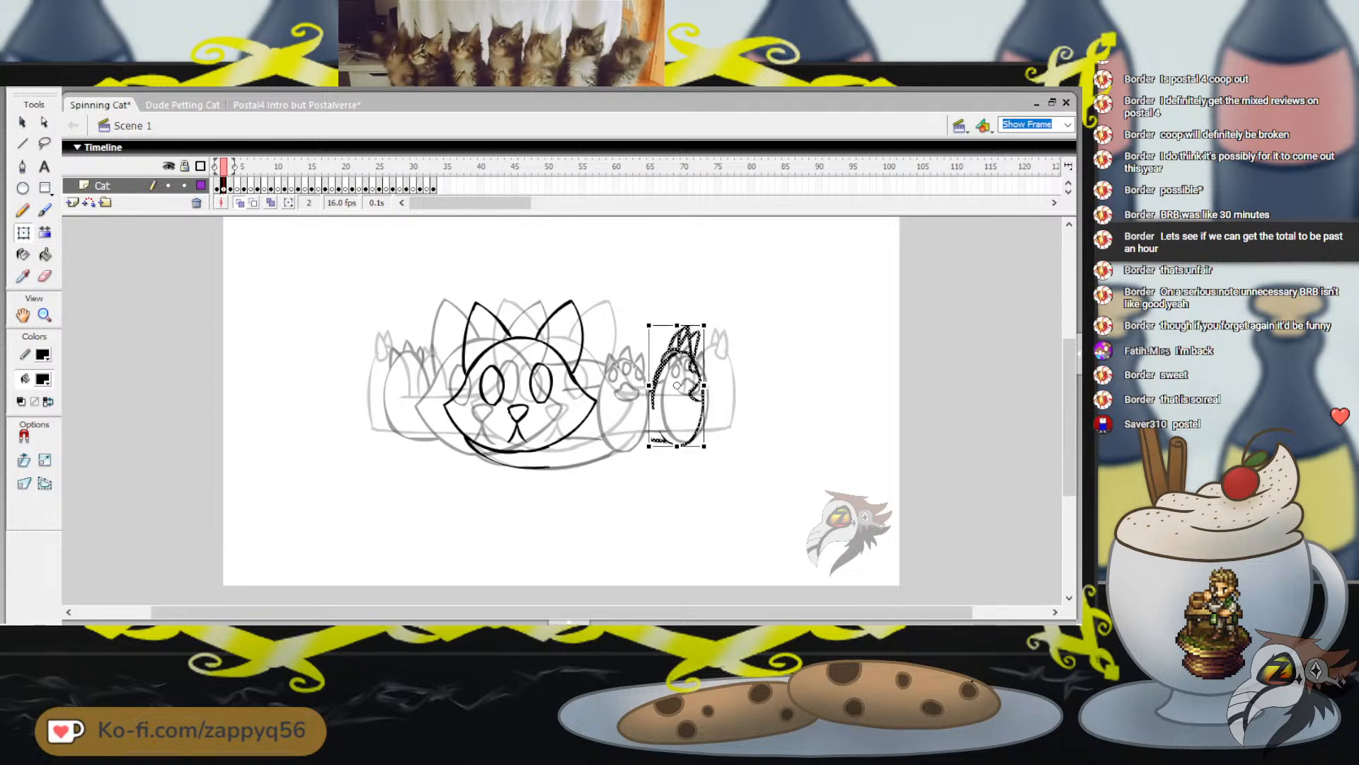
key("Left")
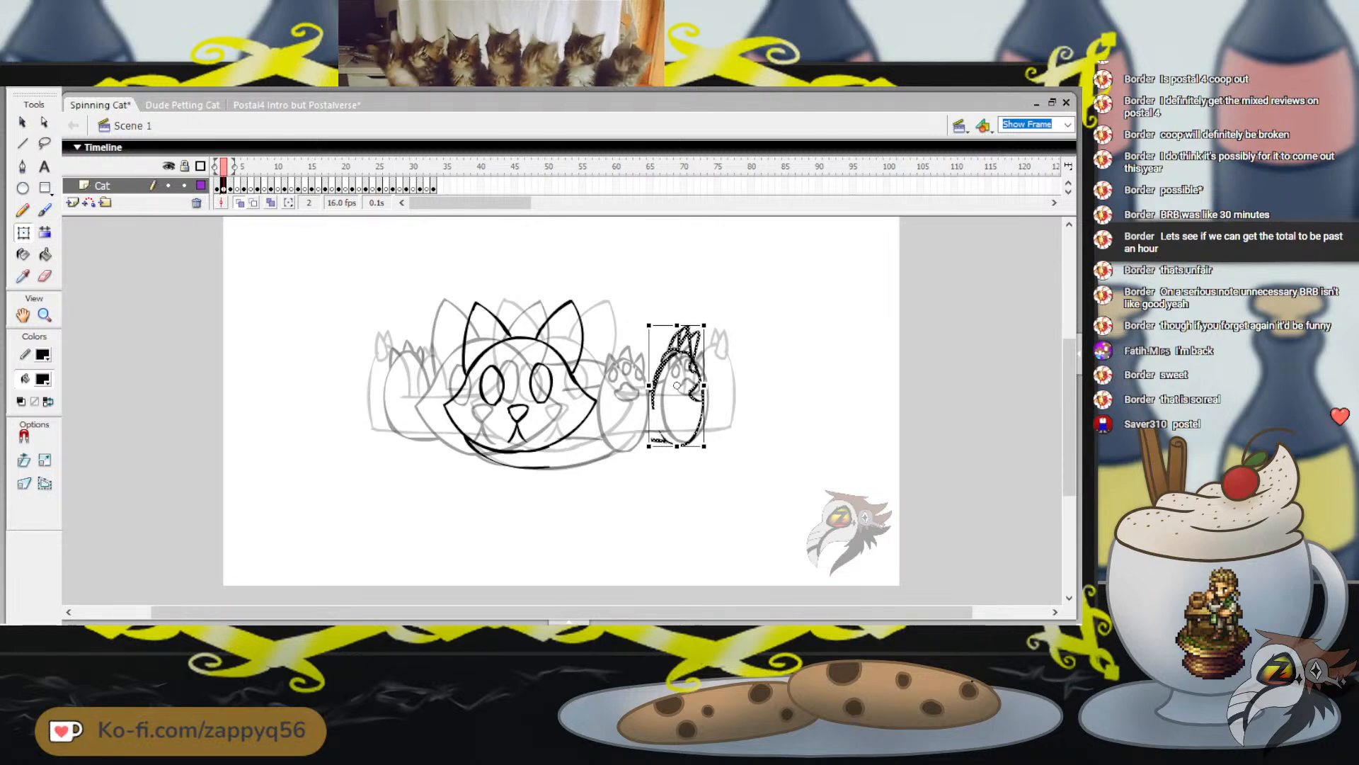
key("Left")
key("Left")
key("Left")
key("Left")
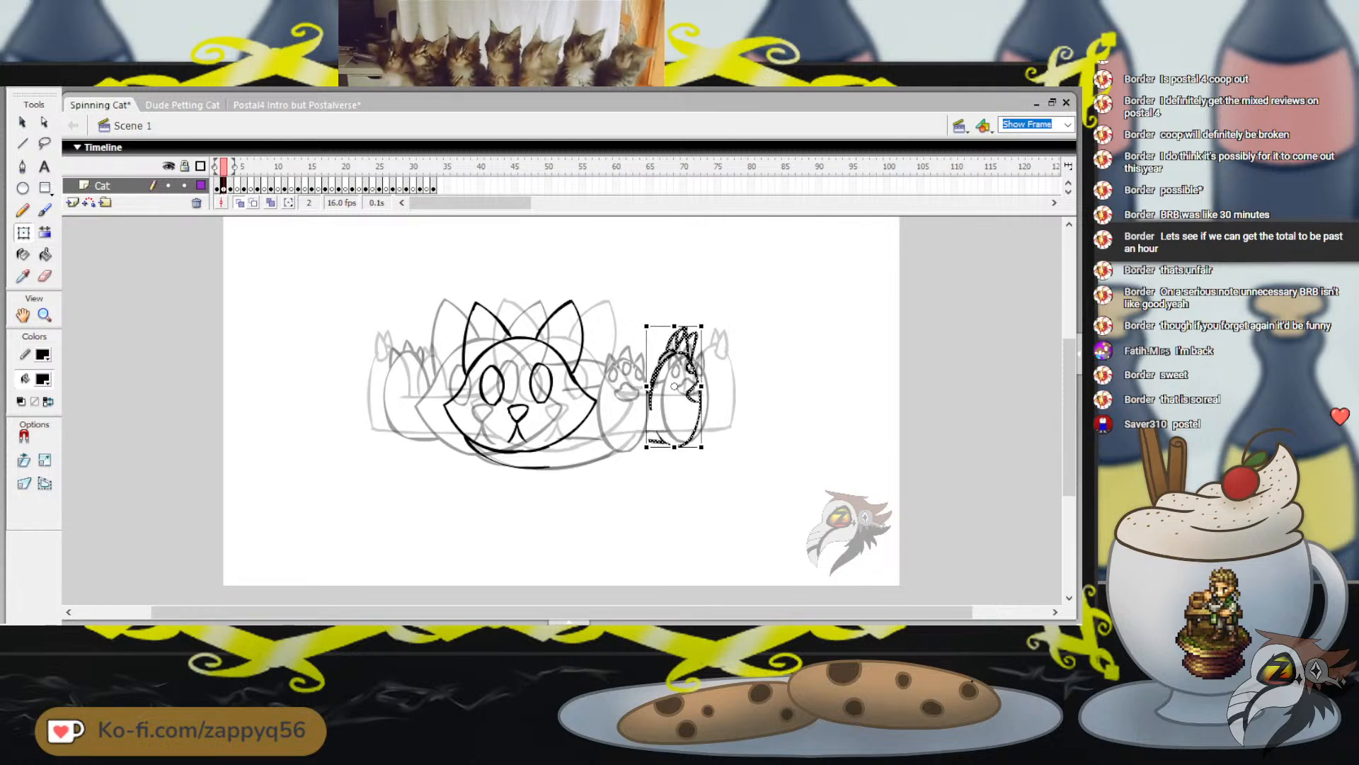
key("Left")
key("Escape")
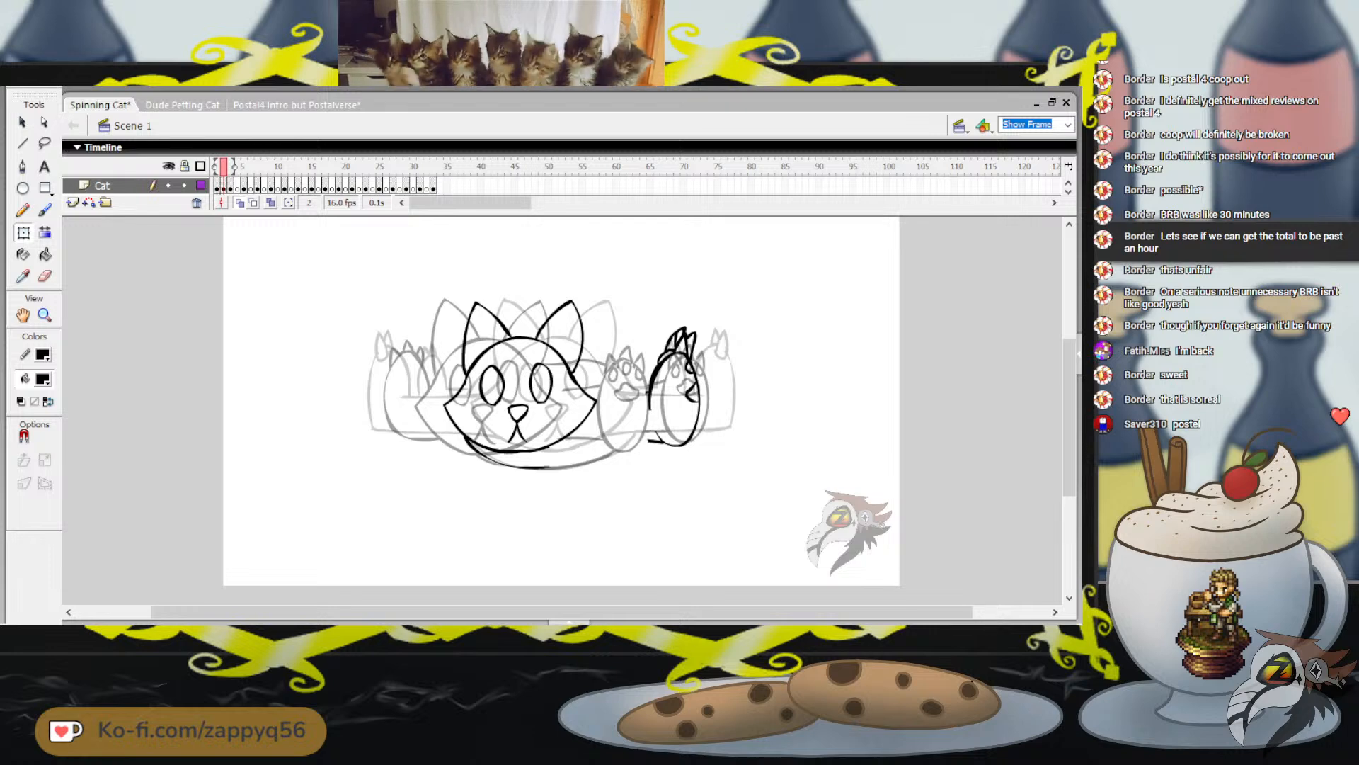
Brush the body's upper curve from the head to the right paw, plus the upper and lower leg lines, redoing the uneven curve
key("b")
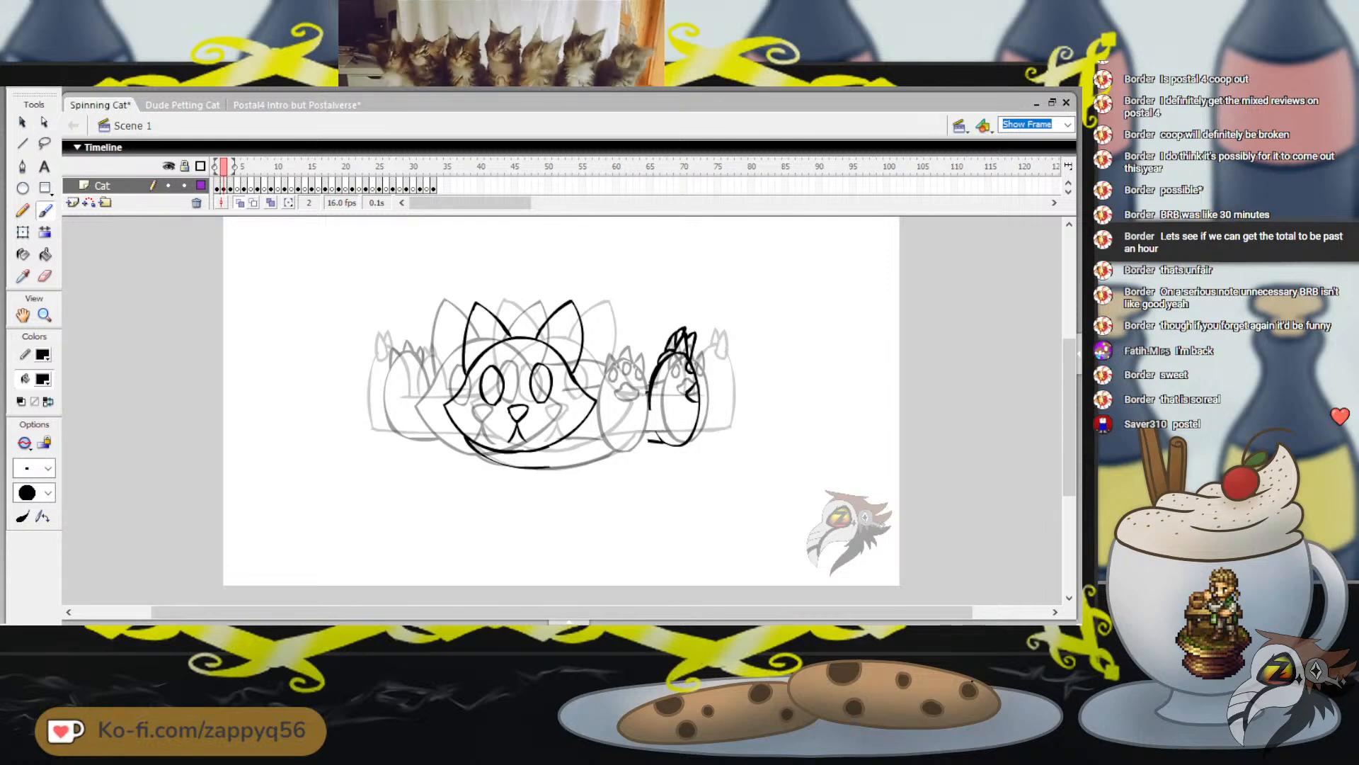
left_click_drag(592, 361, 641, 382)
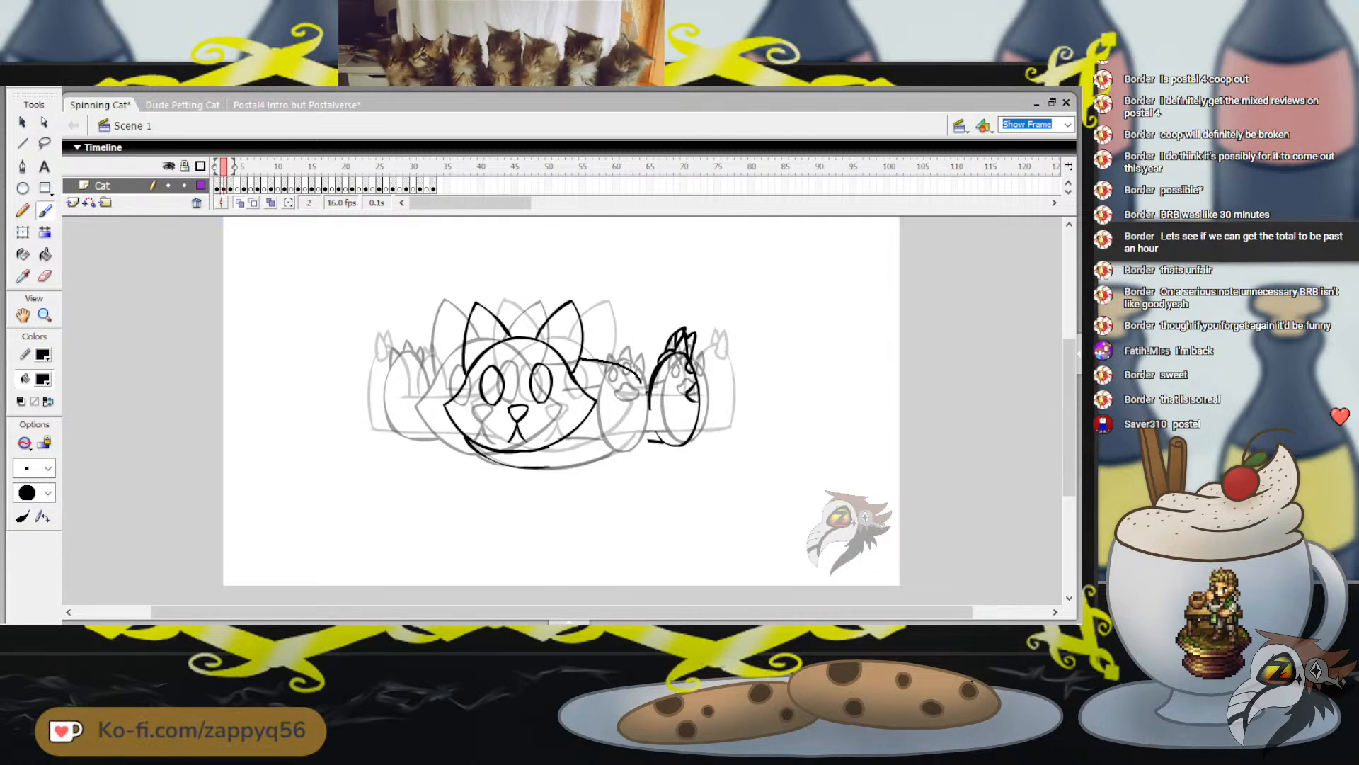
key("ctrl+z")
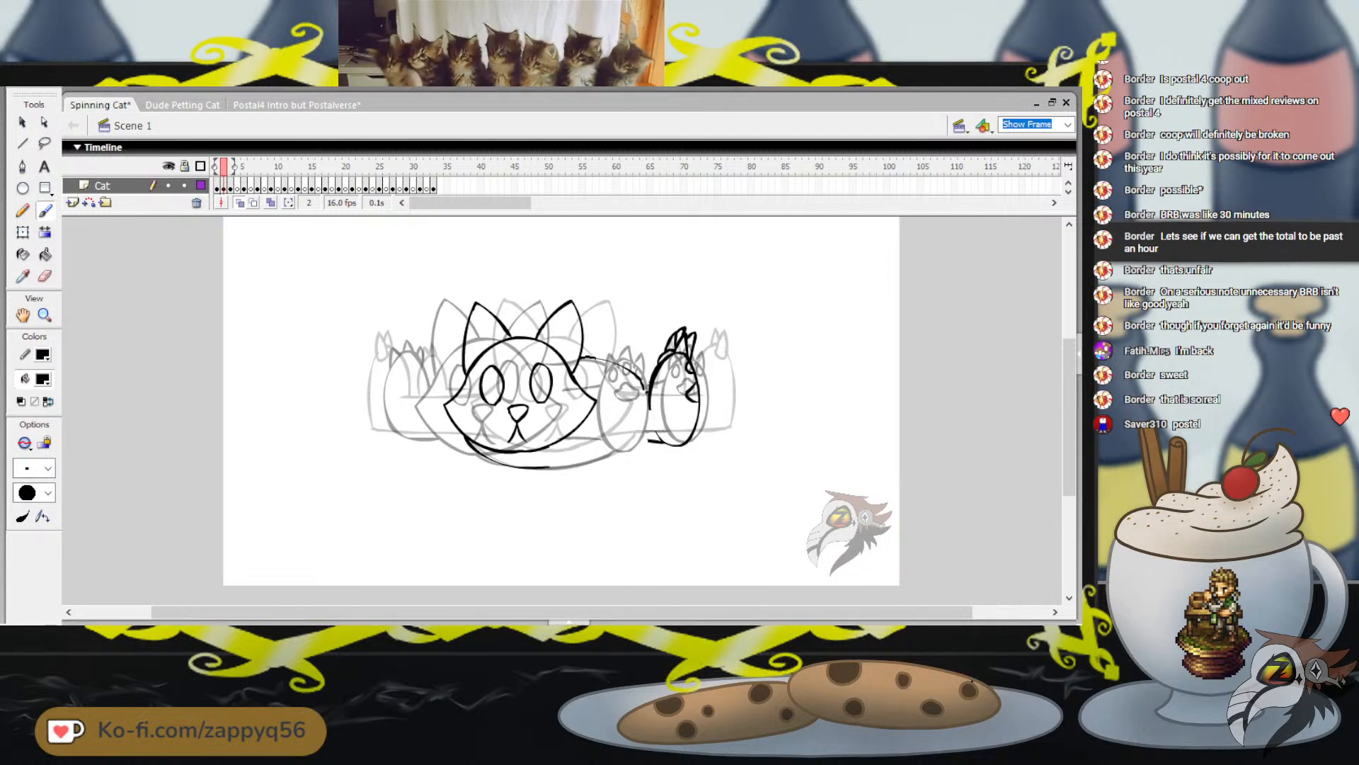
left_click_drag(580, 357, 642, 386)
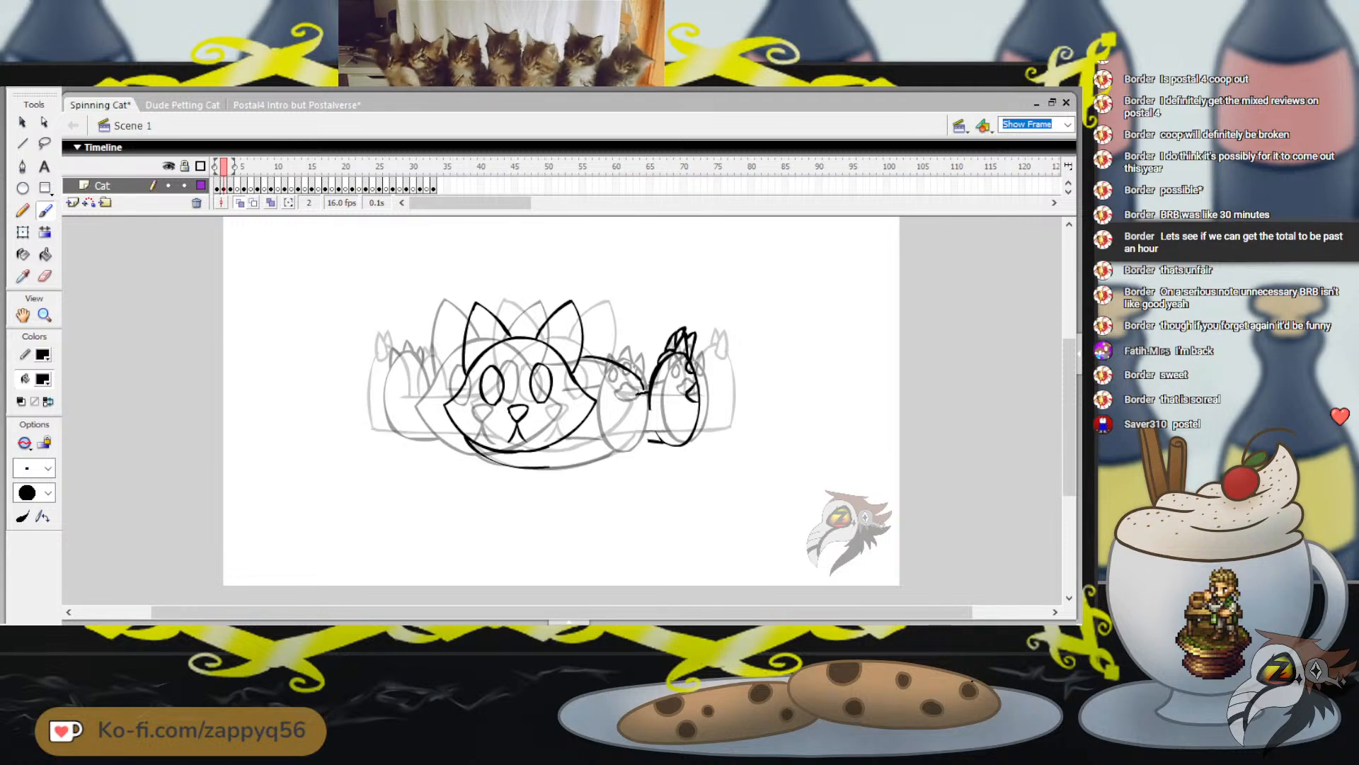
left_click_drag(649, 391, 608, 396)
left_click_drag(664, 443, 601, 437)
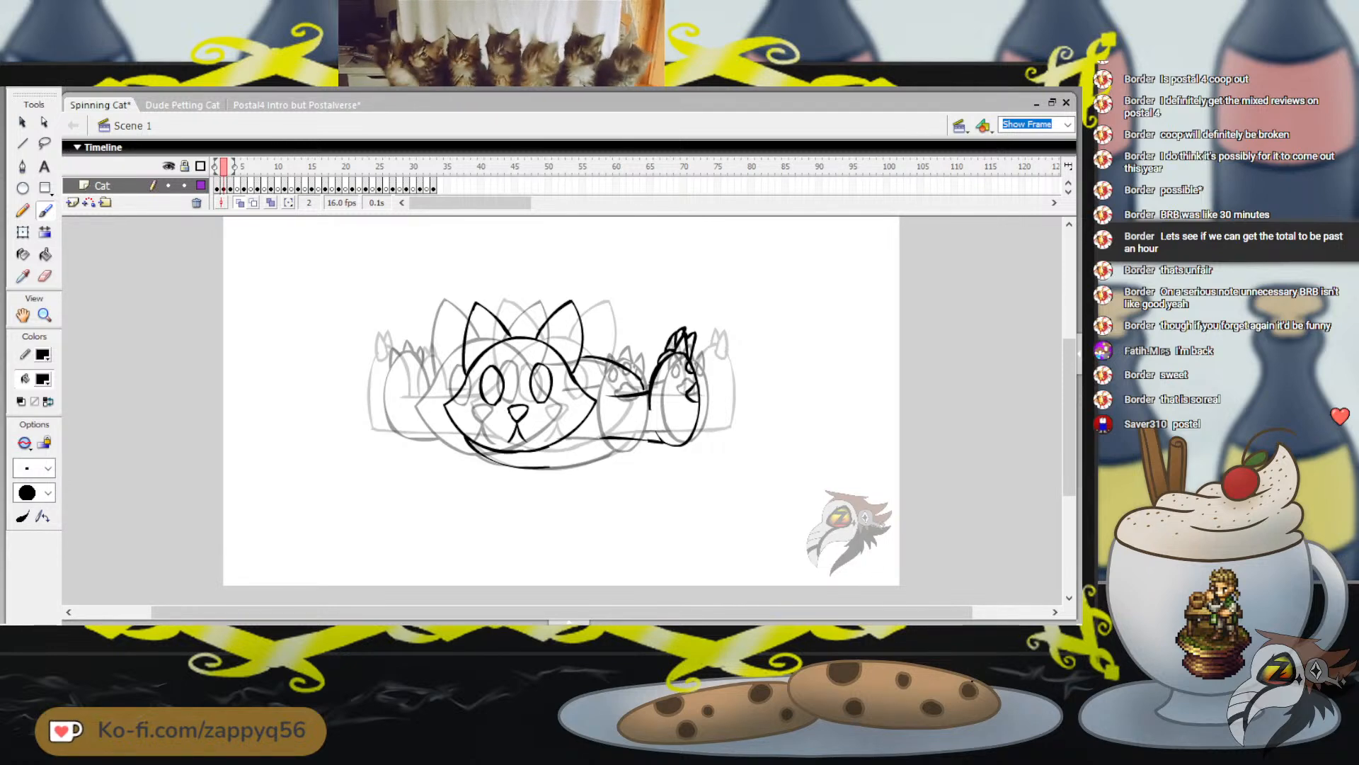
Extend the belly's lower curve rightward up to the right leg line, comparing with neighbouring frames and redoing uneven strokes
left_click_drag(641, 298, 662, 309)
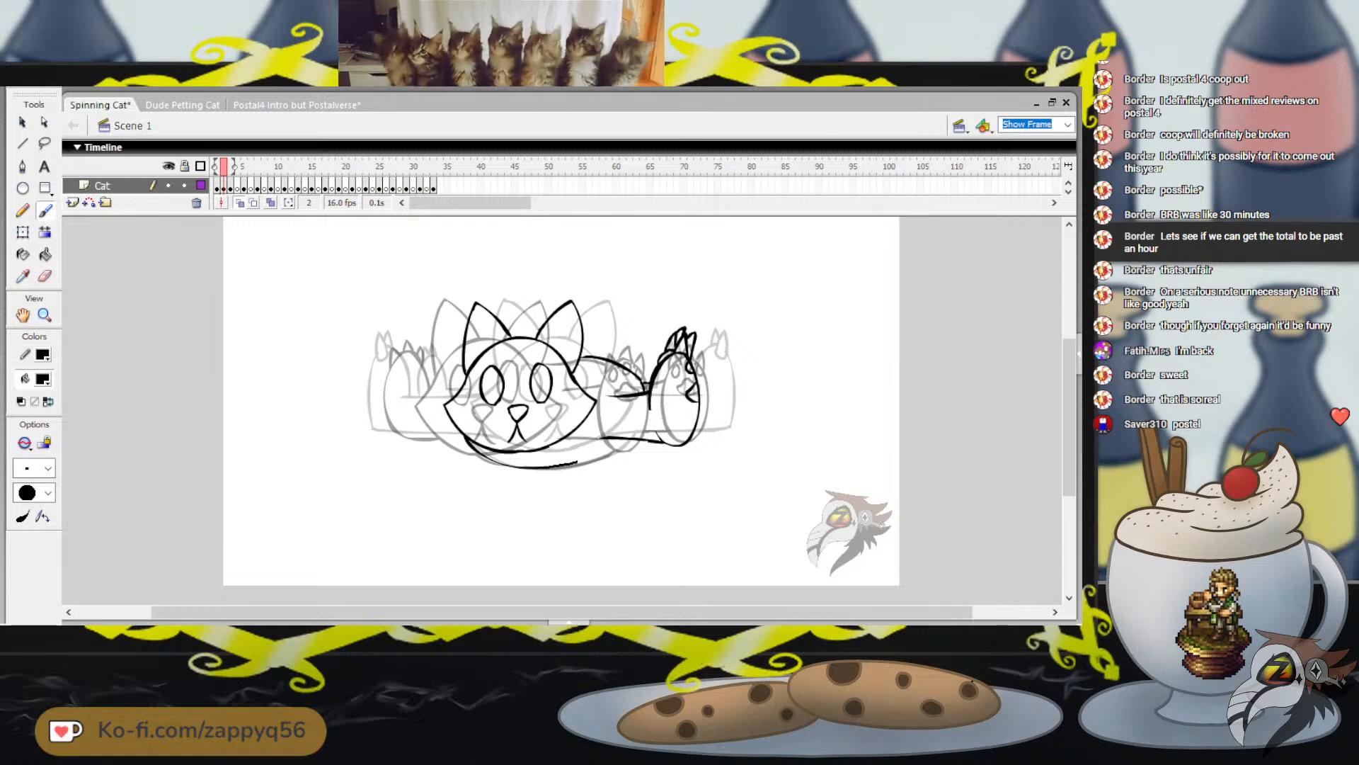
mouse_move(605, 452)
left_mouse_down()
mouse_move(623, 439)
mouse_move(586, 460)
mouse_move(618, 446)
left_mouse_up()
key("ctrl+z")
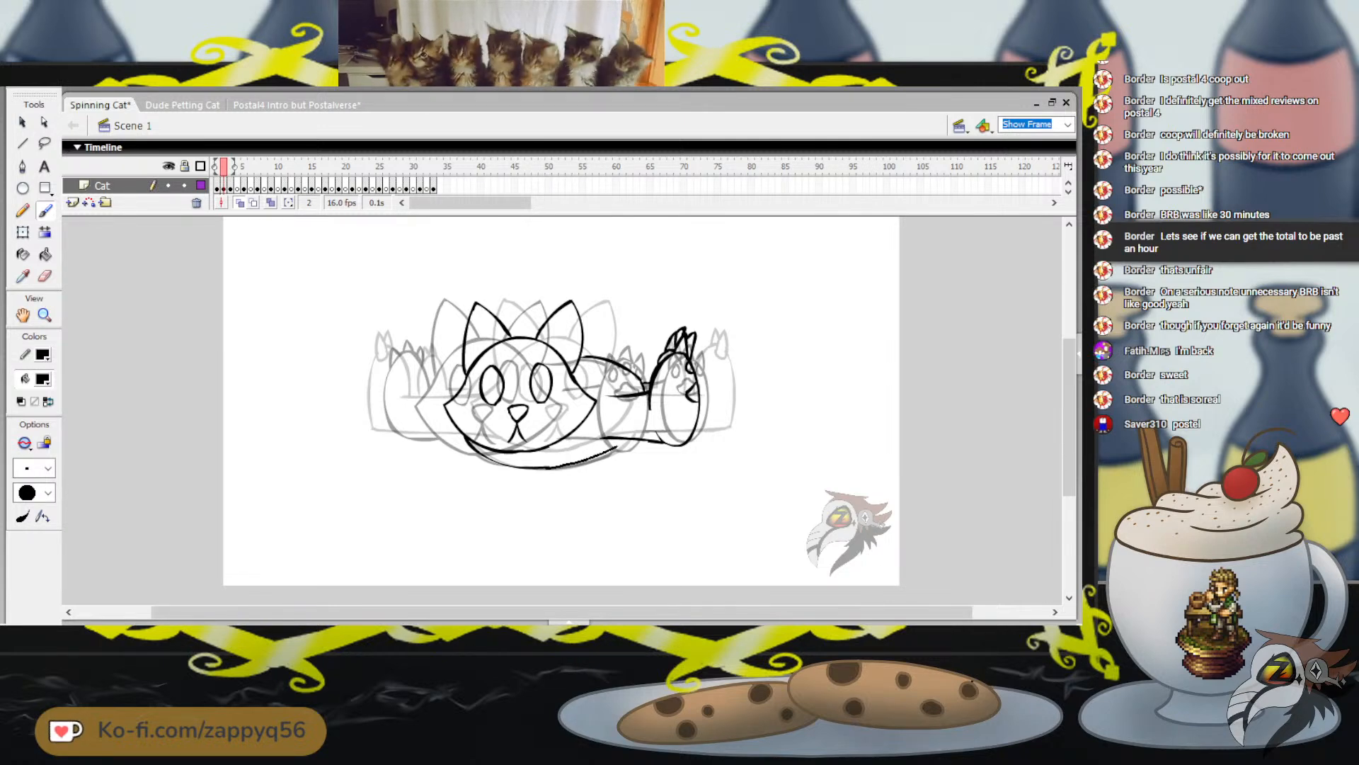
left_click(230, 187)
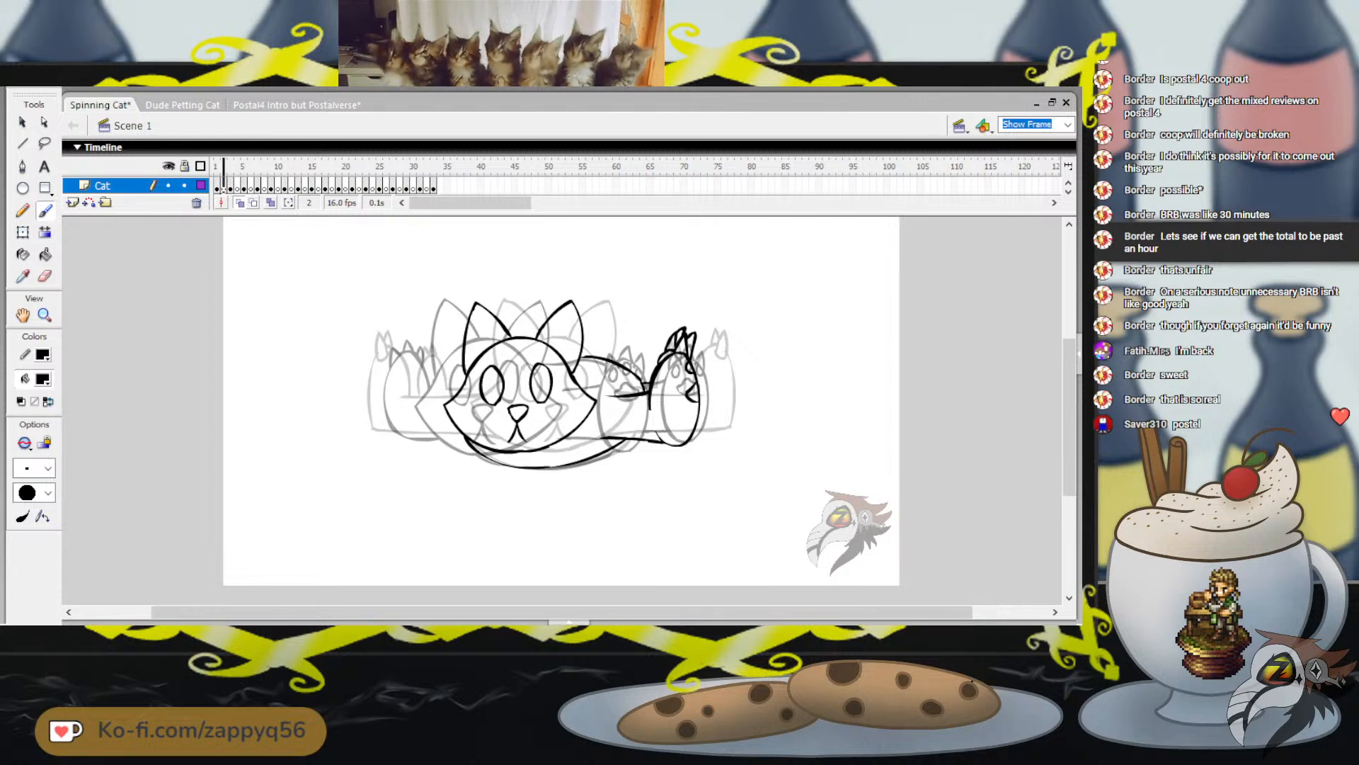
key("comma")
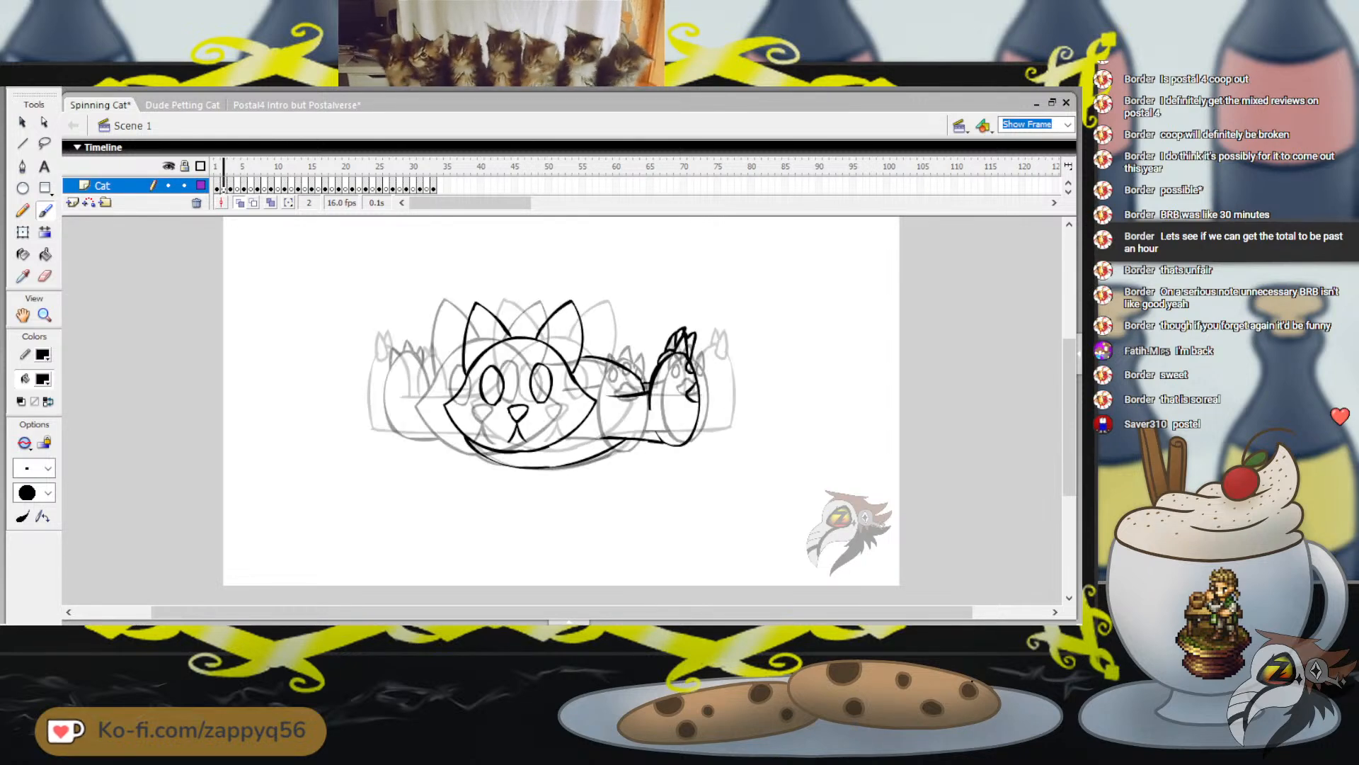
key("comma")
key("period")
key("ctrl+z")
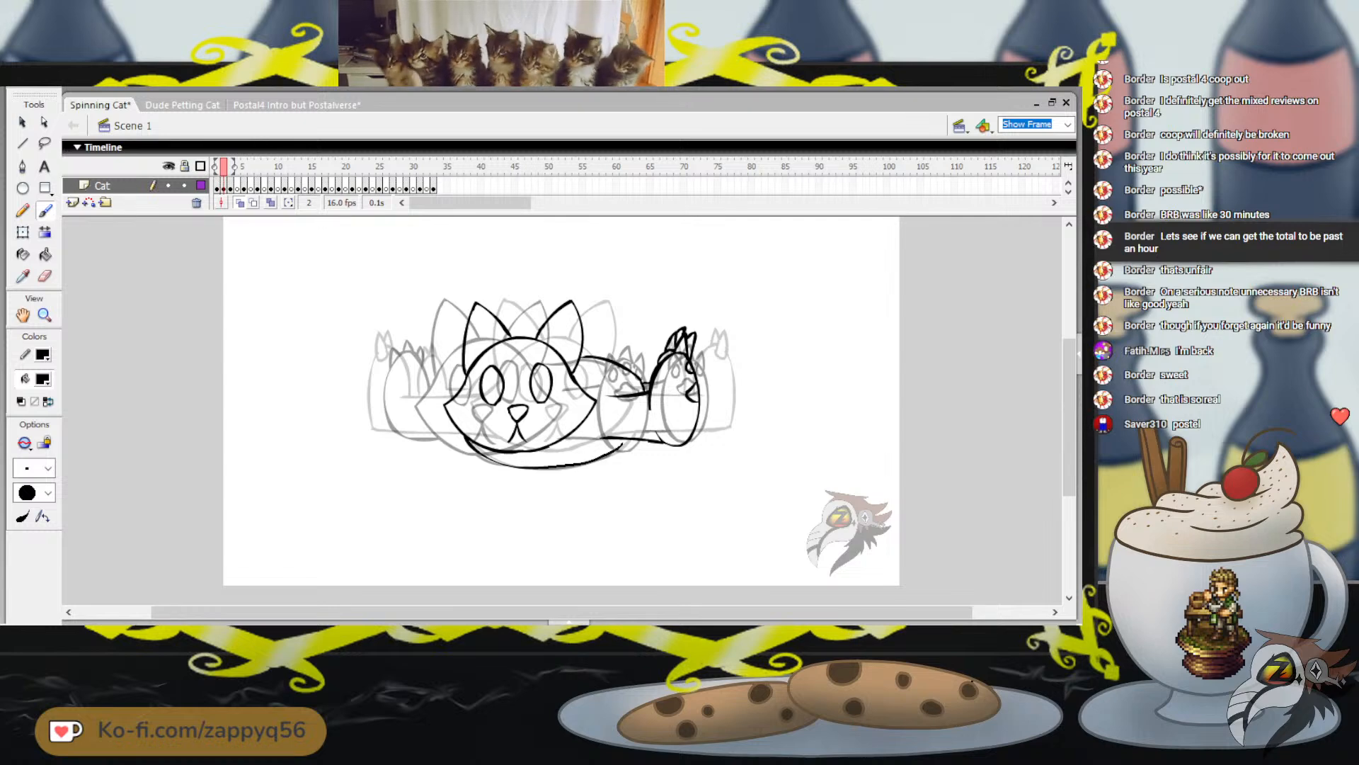
left_click_drag(623, 444, 627, 439)
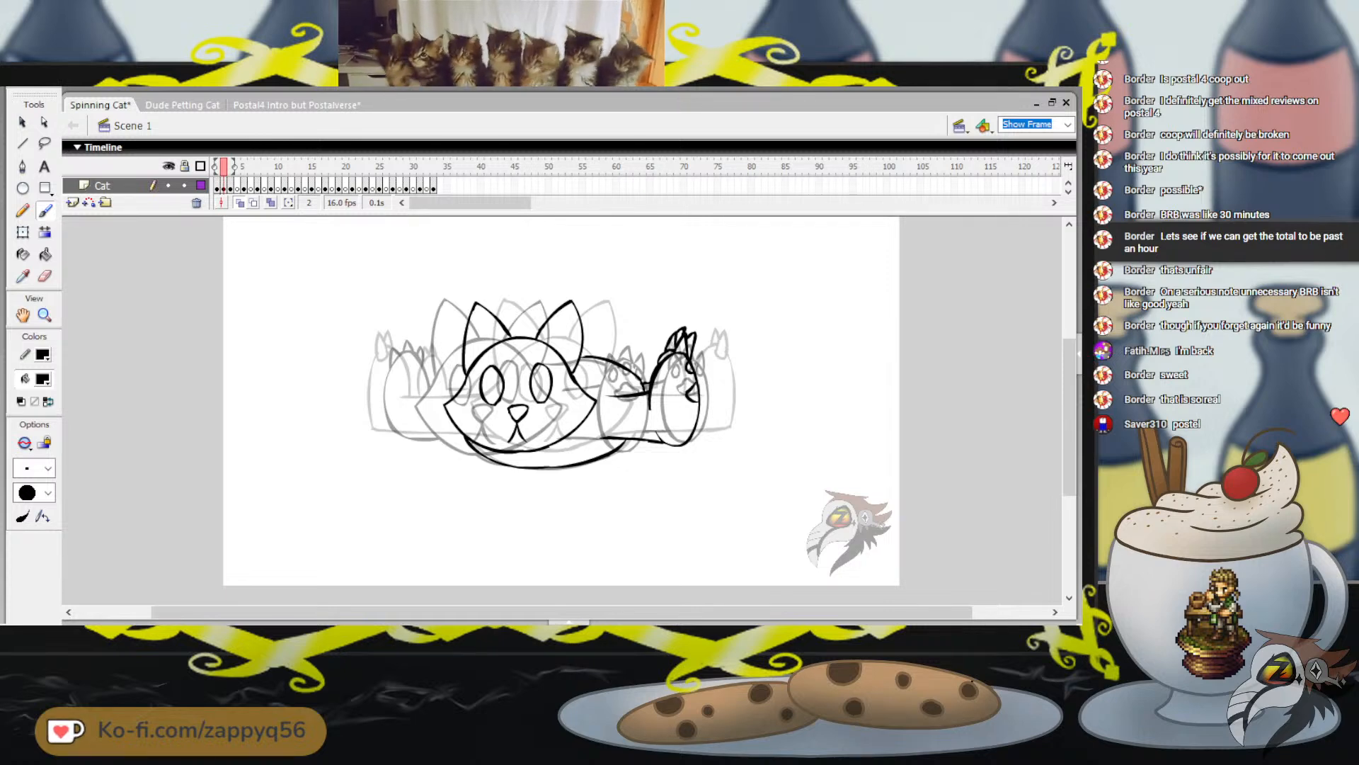
Draw the left foot's rounded outline over the onion skin, with upper and lower leg lines reaching toward the head
mouse_move(398, 350)
left_mouse_down()
mouse_move(383, 361)
mouse_move(378, 422)
mouse_move(448, 438)
left_mouse_up()
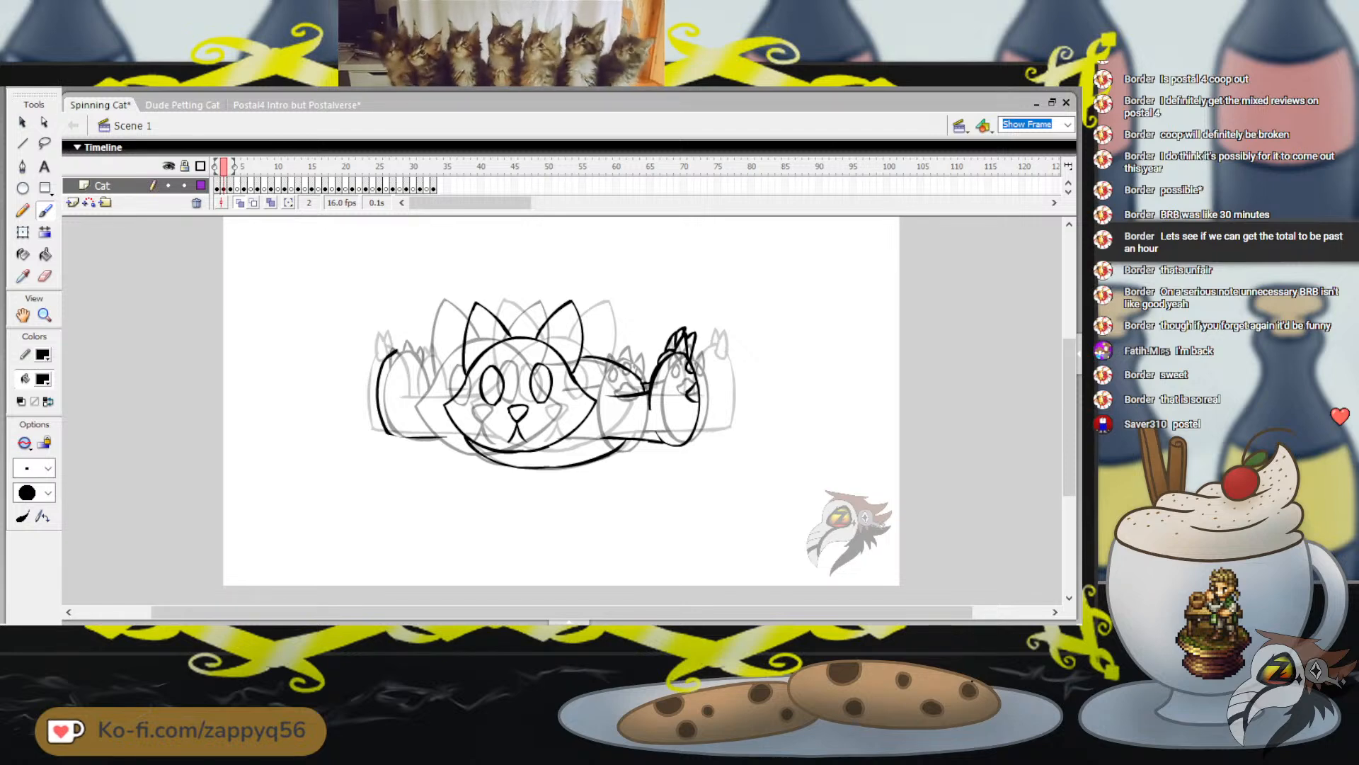
mouse_move(394, 351)
left_mouse_down()
mouse_move(419, 386)
mouse_move(411, 357)
mouse_move(421, 392)
mouse_move(441, 396)
left_mouse_up()
key("ctrl+z")
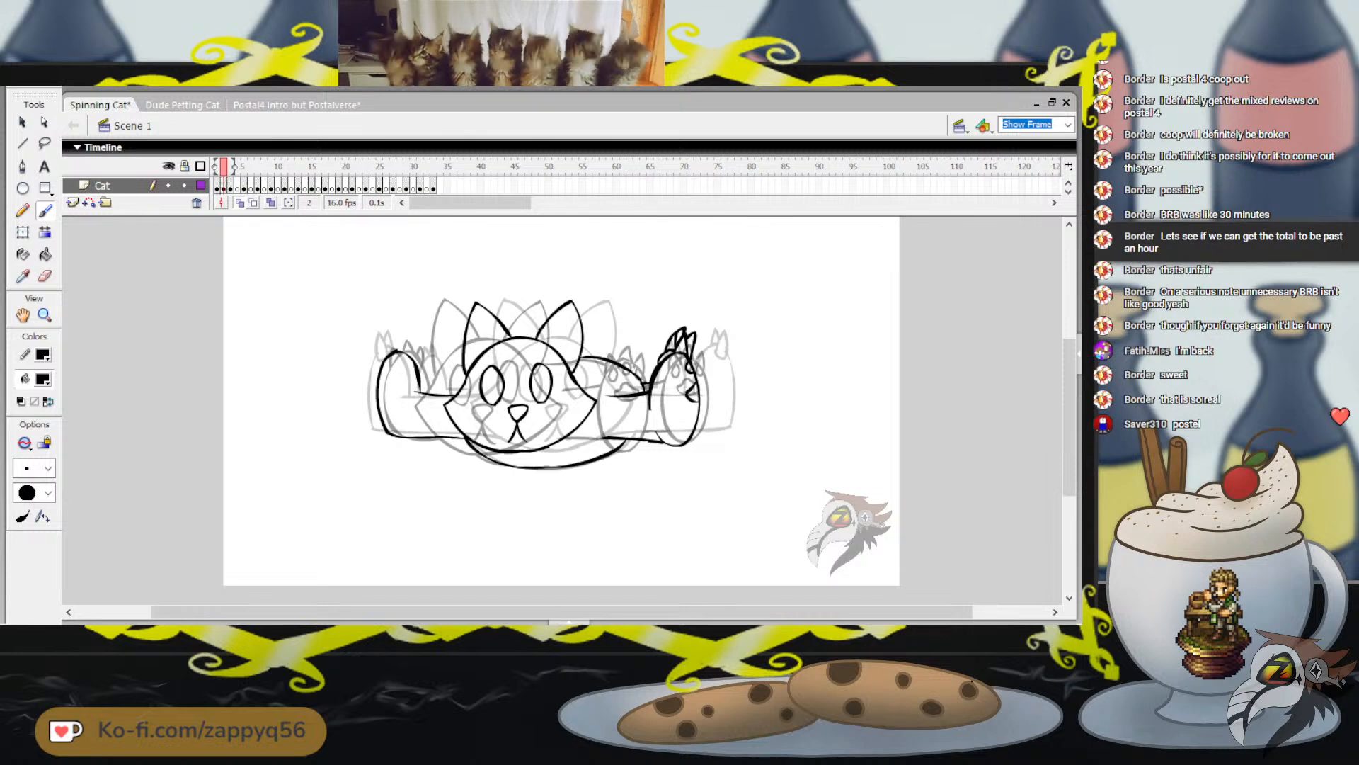
Add pointed toes to the left foot and draw the small clawed paw partly hidden behind the head's left side
left_click_drag(224, 166, 224, 166)
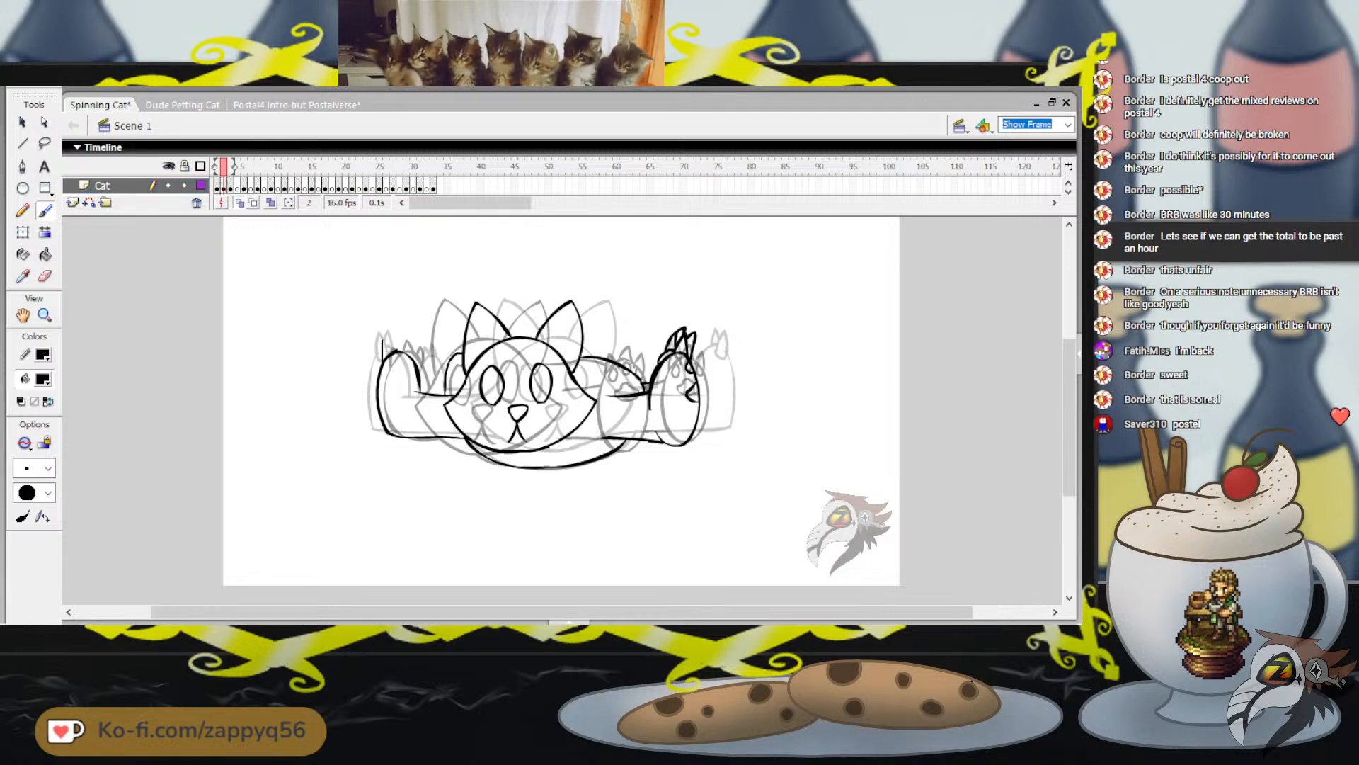
left_click_drag(383, 342, 415, 356)
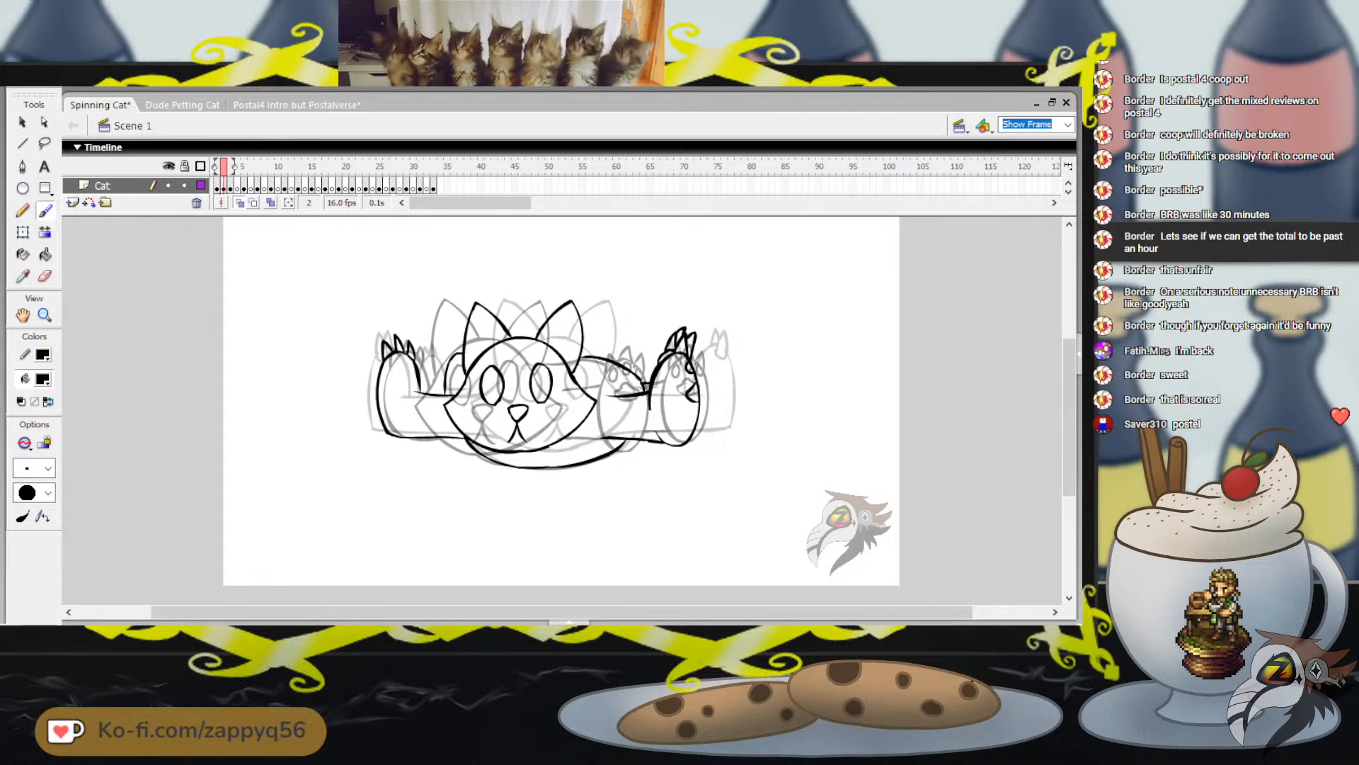
mouse_move(448, 346)
left_mouse_down()
mouse_move(448, 363)
mouse_move(448, 347)
mouse_move(464, 352)
left_mouse_up()
key("ctrl+z")
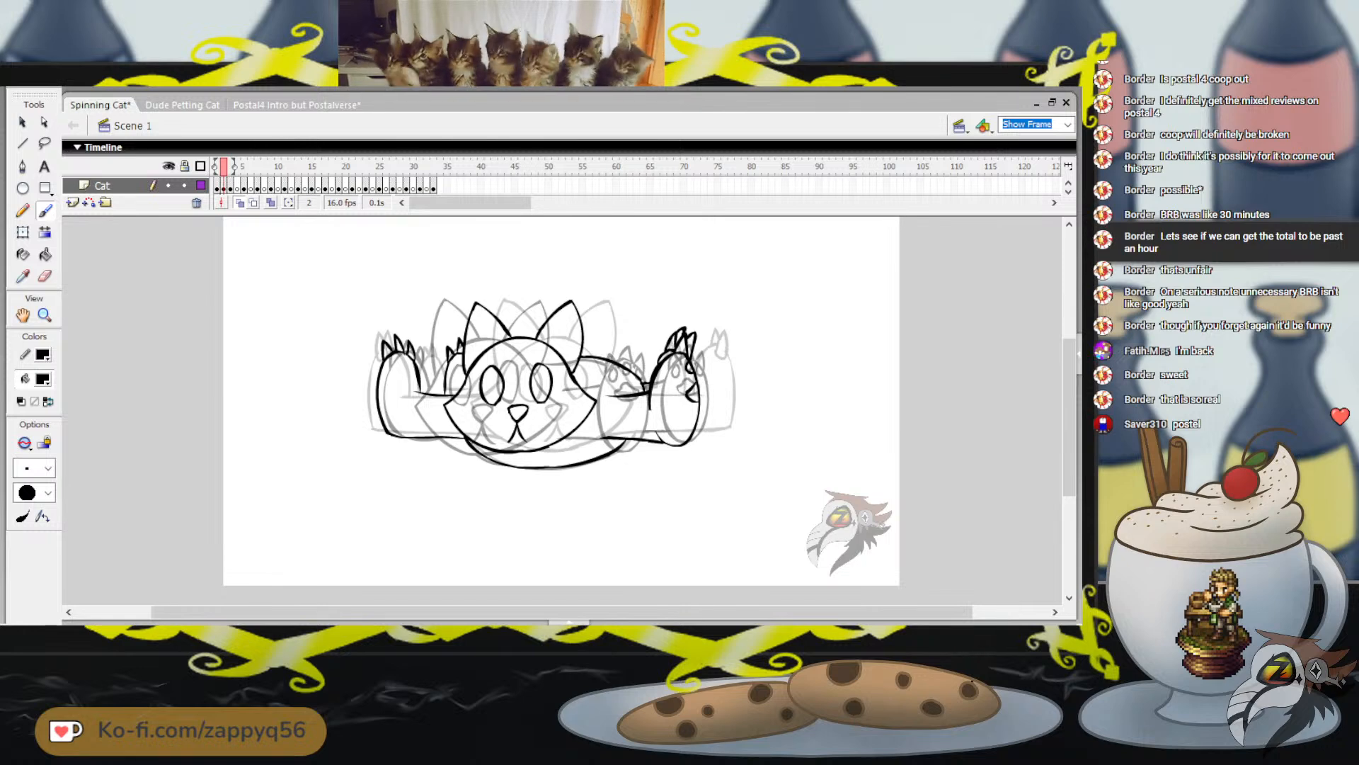
Save the Spinning Cat file and select all artwork on frame 2 of the Cat layer
key("ctrl+s")
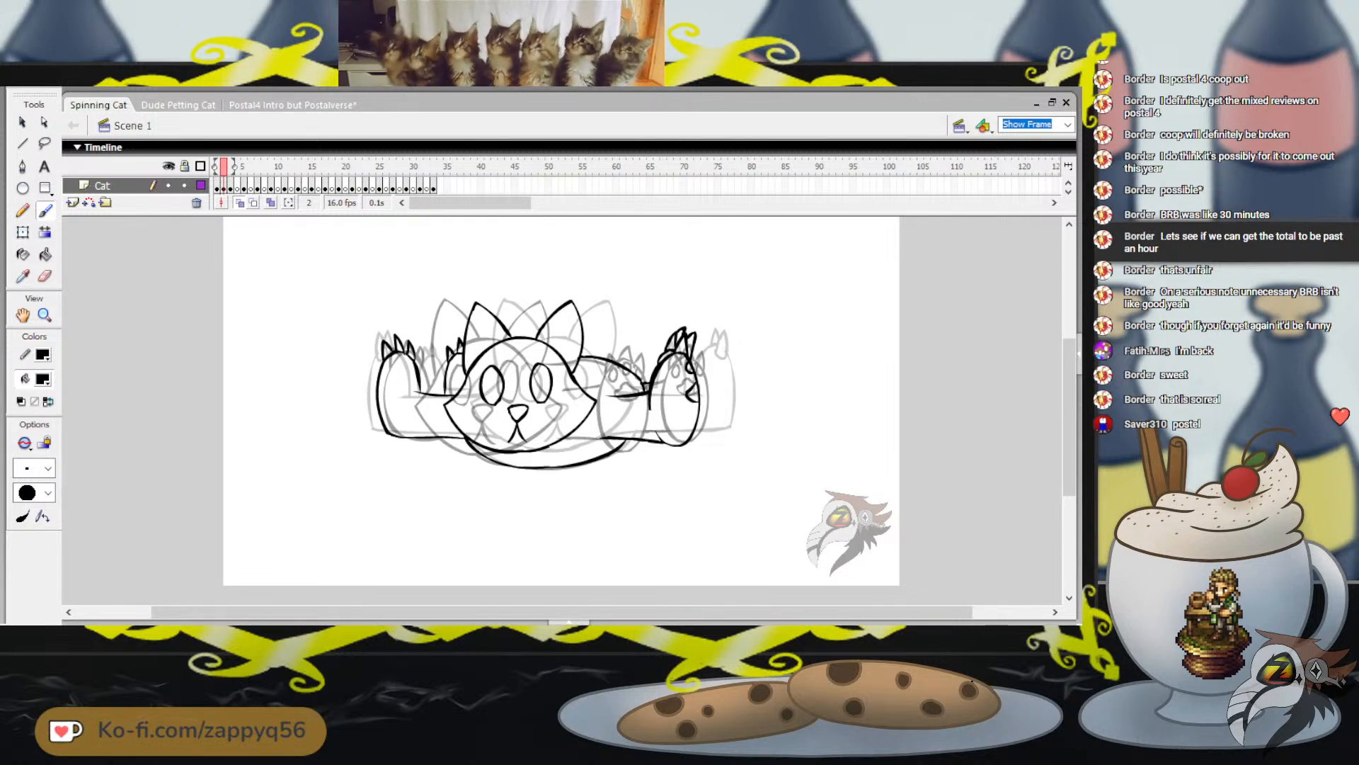
left_click(224, 187)
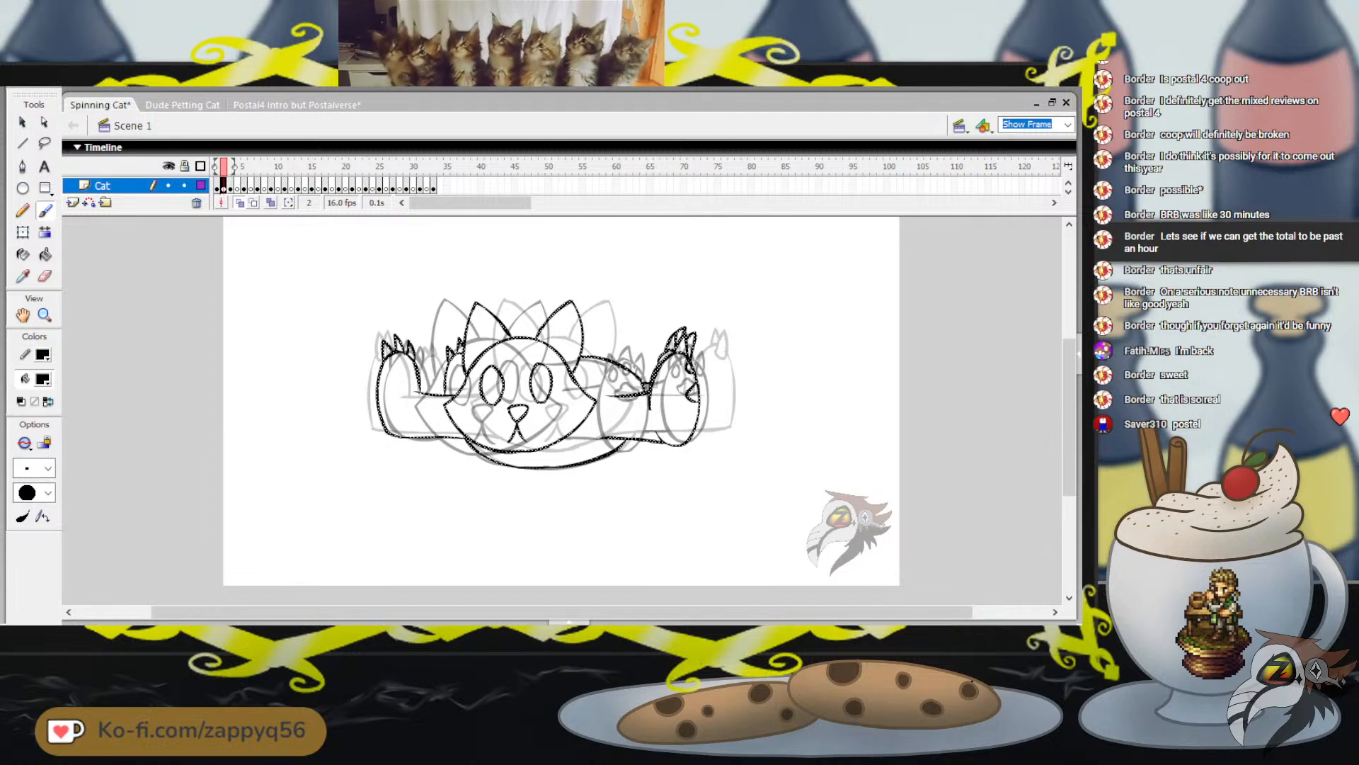
Paste the copied frame 2 cat artwork in place on empty frame 32 of the Cat layer and flip it horizontally
left_click_drag(223, 167, 426, 167)
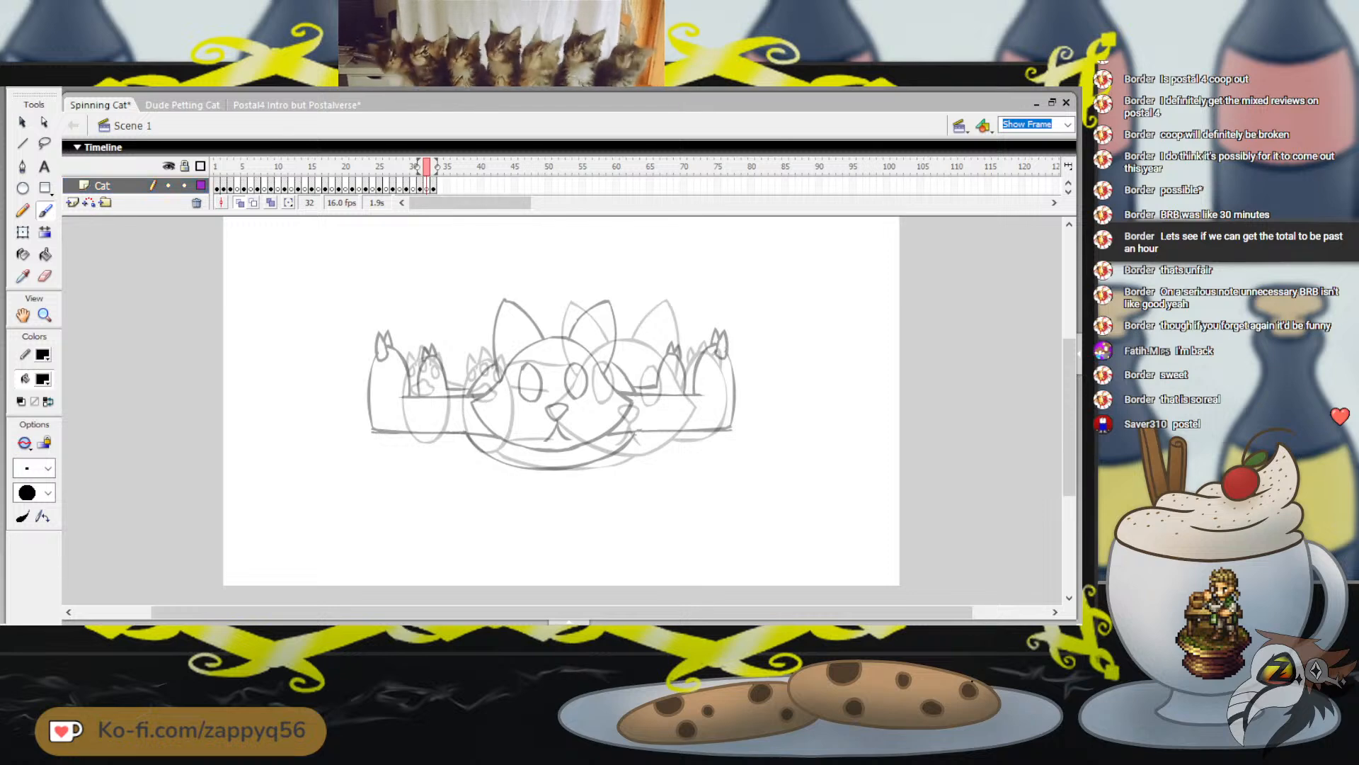
key("ctrl+shift+v")
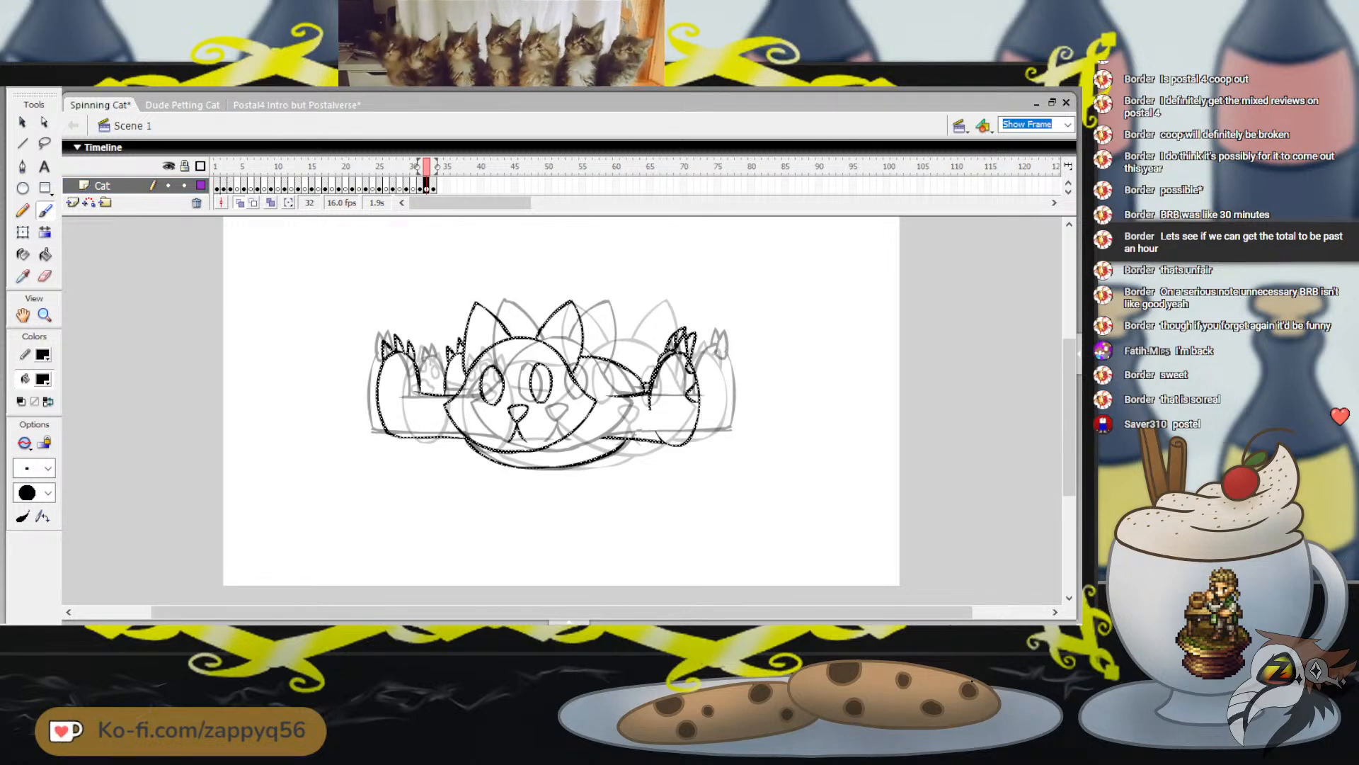
key("shift+h")
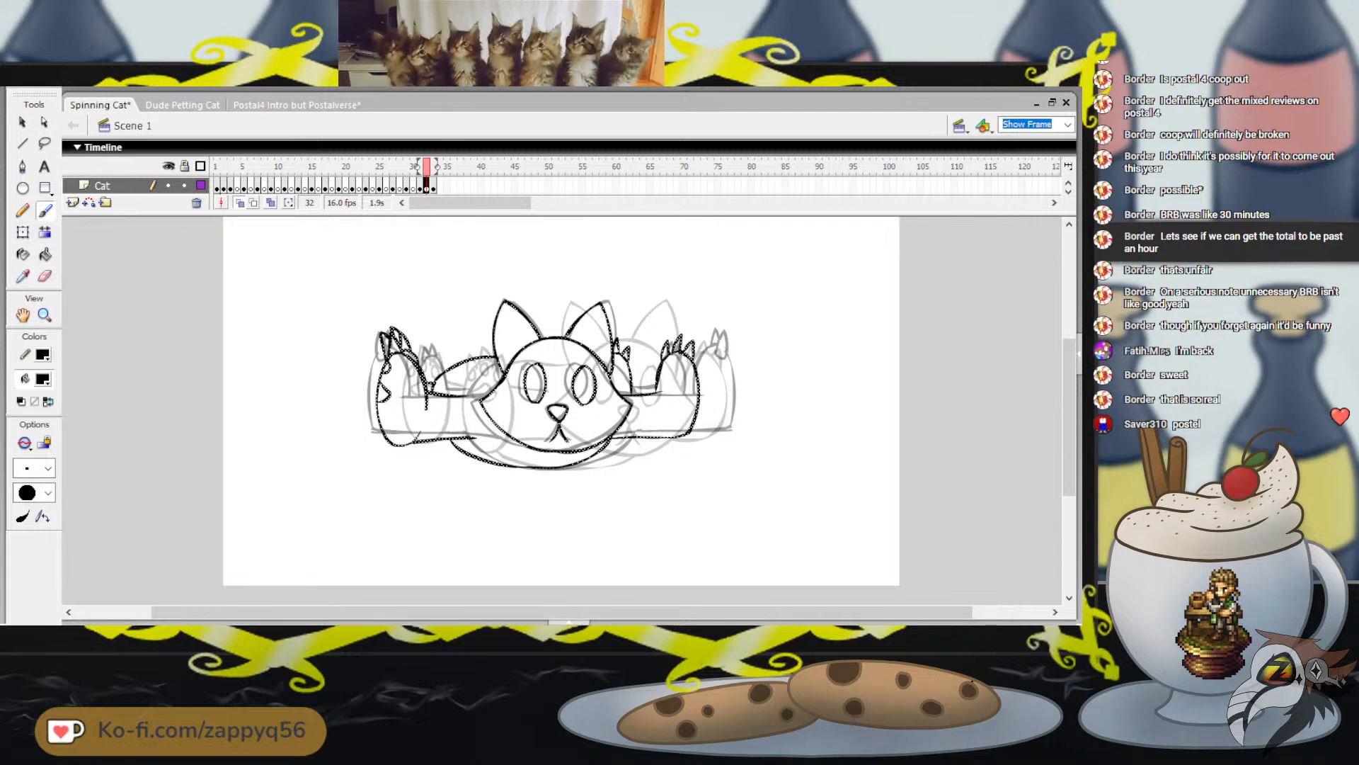
Shift the flipped cat on frame 32 to the right until its outer foot lines up with the neighbouring frame's right leg
key("Right")
key("Right")
key("Right")
key("Right")
key("Right")
key("Right")
key("Right")
key("Right")
key("Right")
key("Right")
key("Right")
key("Right")
key("Right")
key("Right")
key("Right")
key("Right")
key("Right")
key("Right")
key("Right")
key("Right")
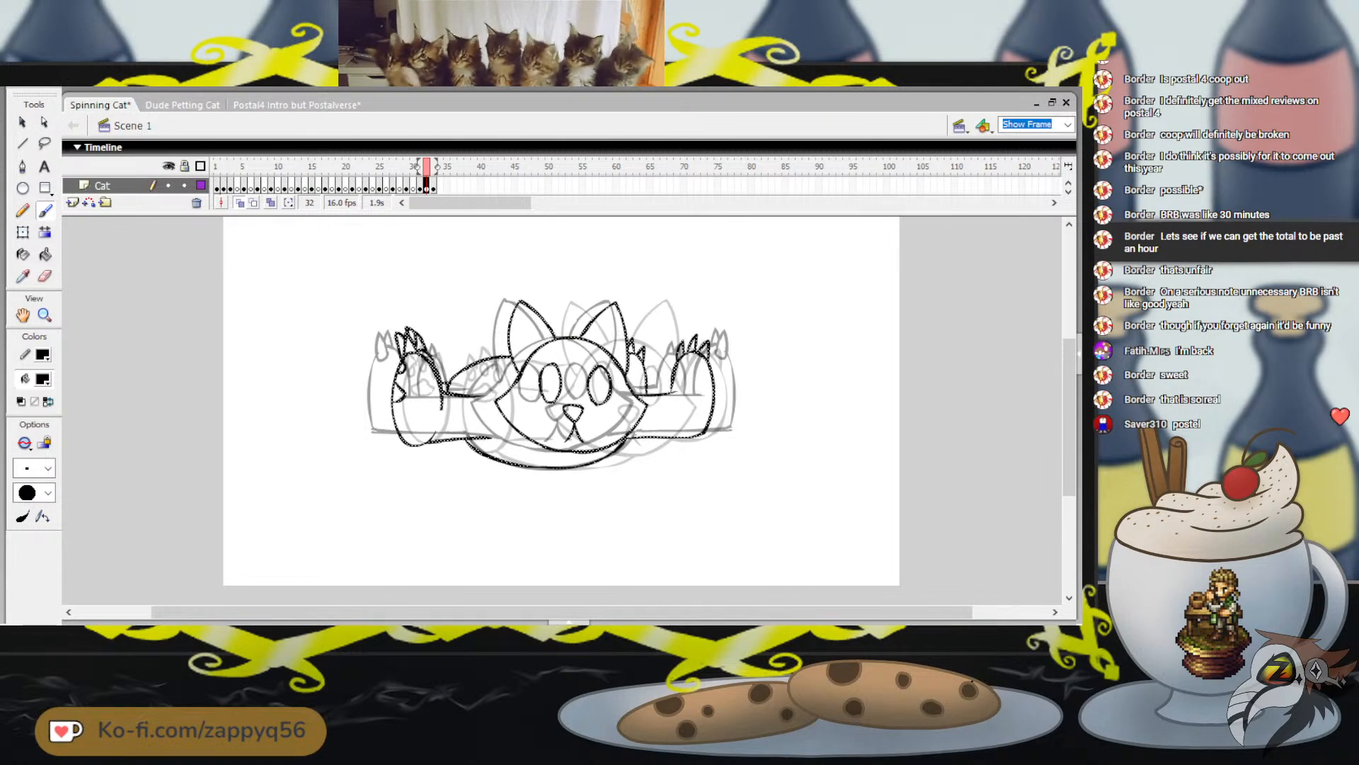
key("Right")
key("Right")
key("Right")
key("Right")
key("Right")
key("Right")
key("Right")
key("Right")
key("Right")
key("Right")
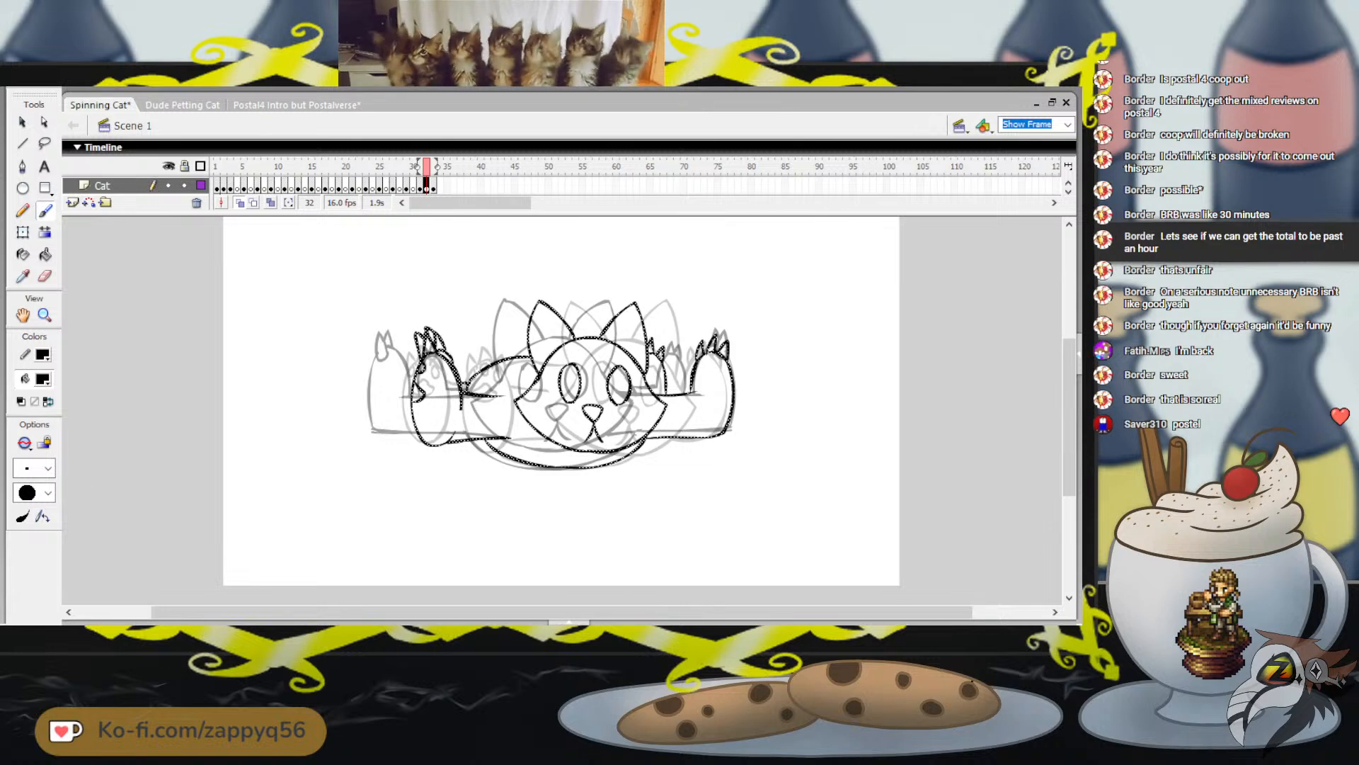
key("Right")
key("Right")
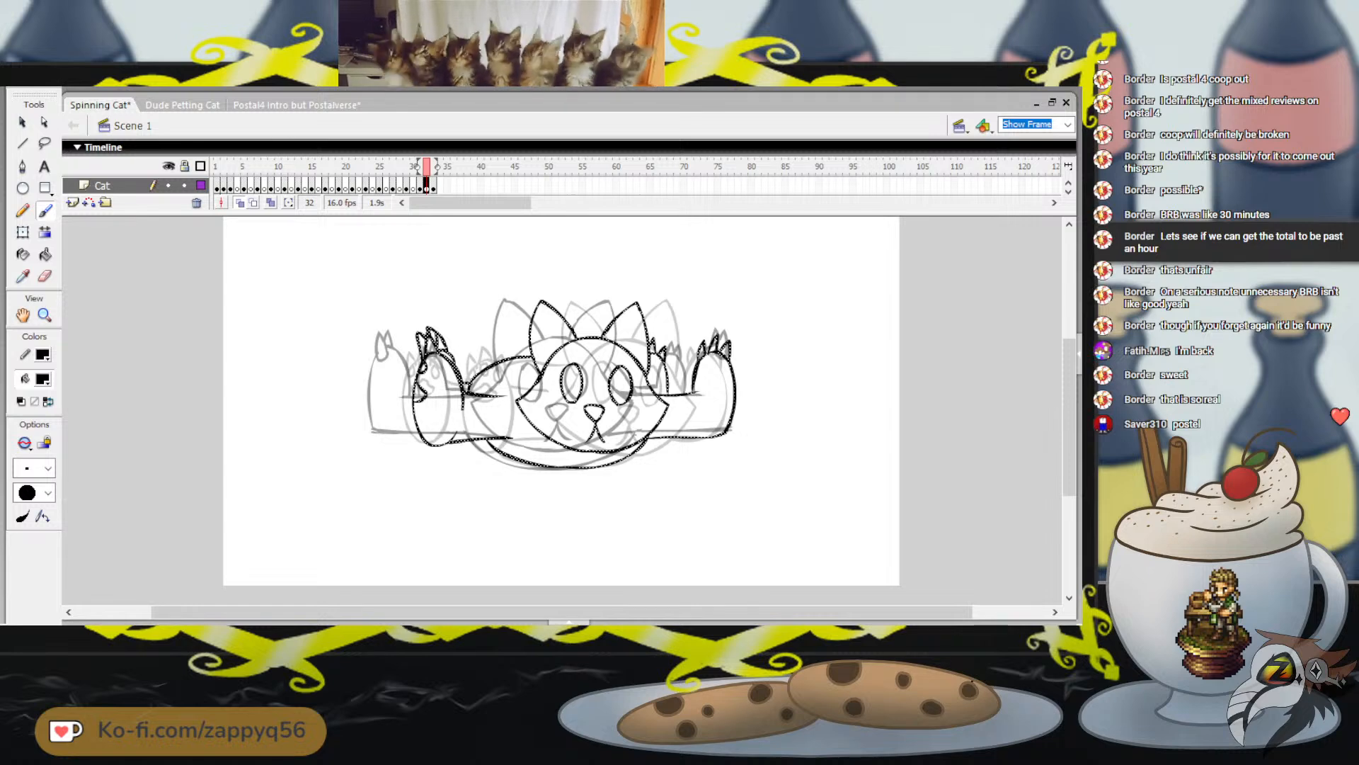
Flip back and forth through frames 31 to 33 to check how the mirrored pose on frame 32 flows
key("comma")
key("period")
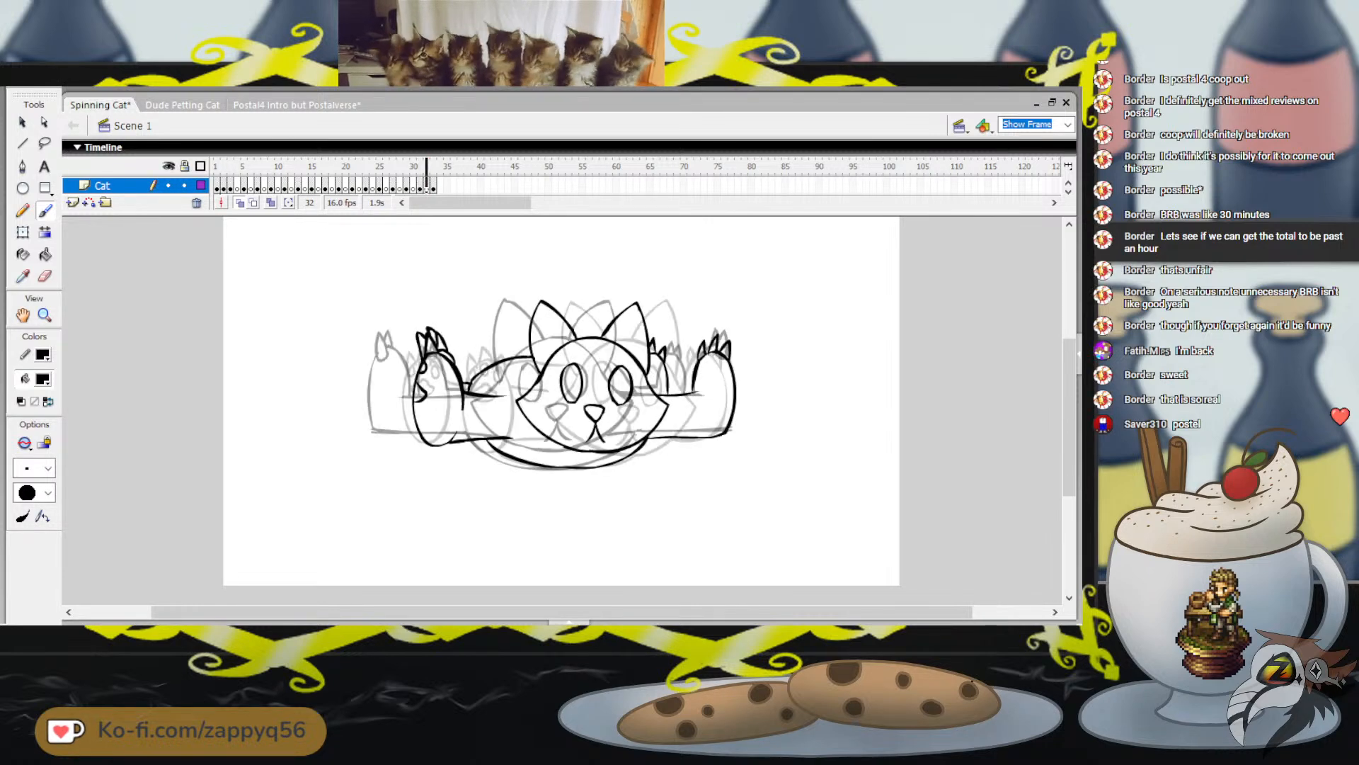
key("period")
key("comma")
key("comma")
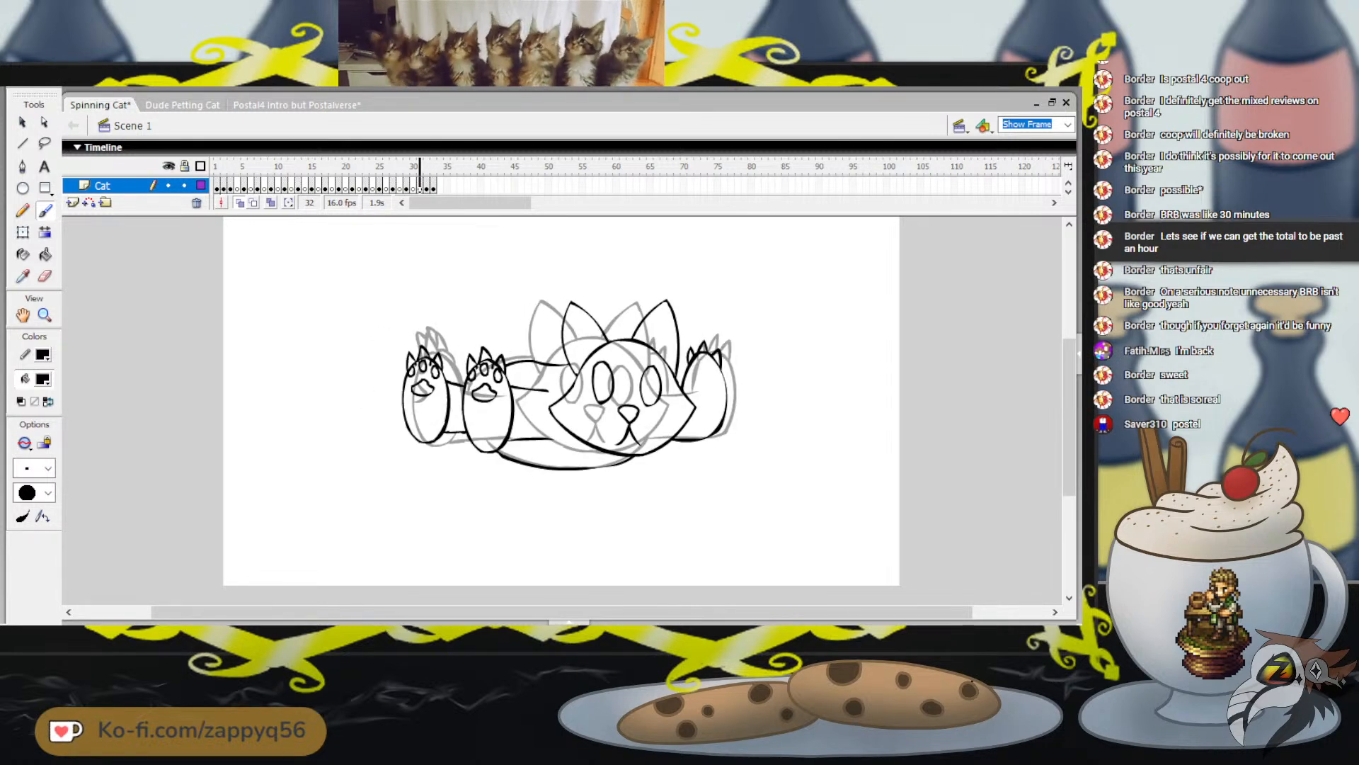
key("period")
key("period")
key("comma")
key("comma")
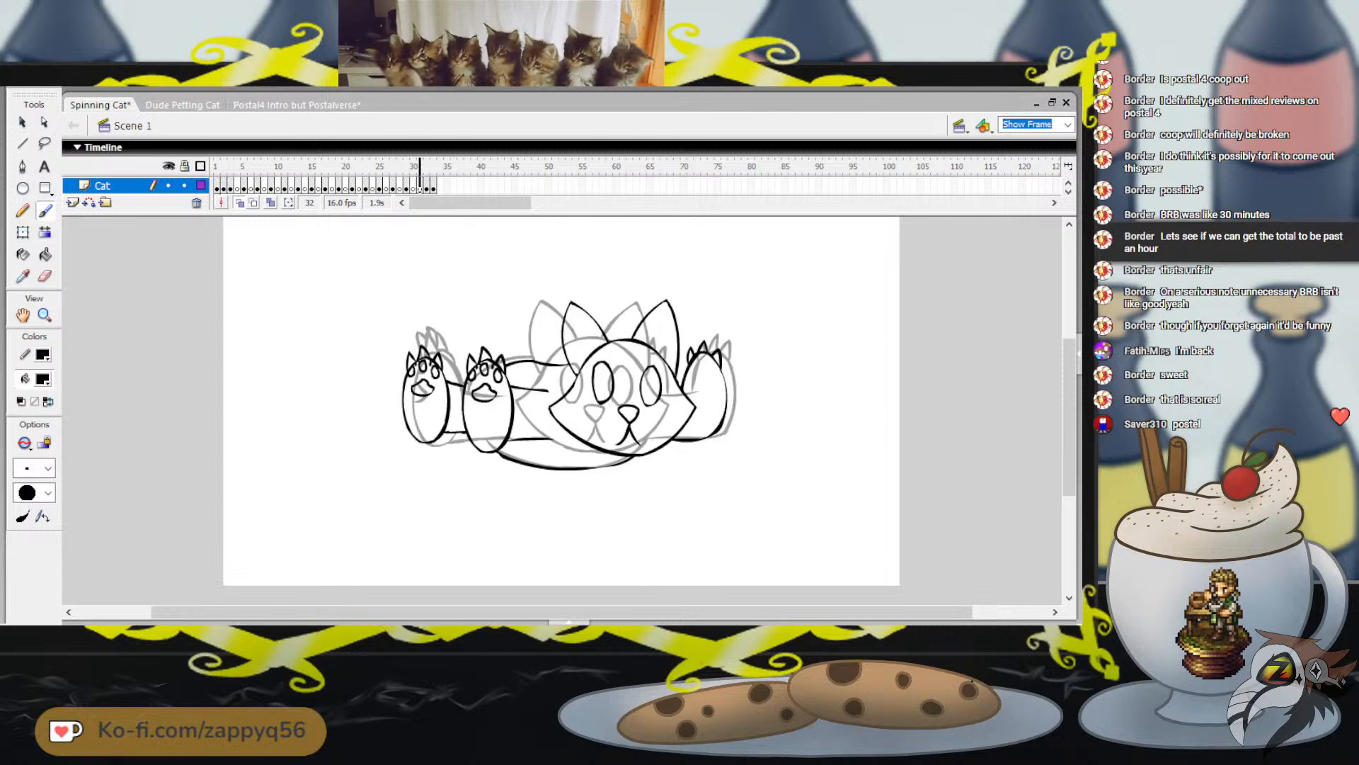
key("period")
Examine the head and feet movement across frames 1 to 3 at the start of the spin
key("period")
key("comma")
key("comma")
key("comma")
key("comma")
left_click_drag(406, 166, 216, 167)
key("period")
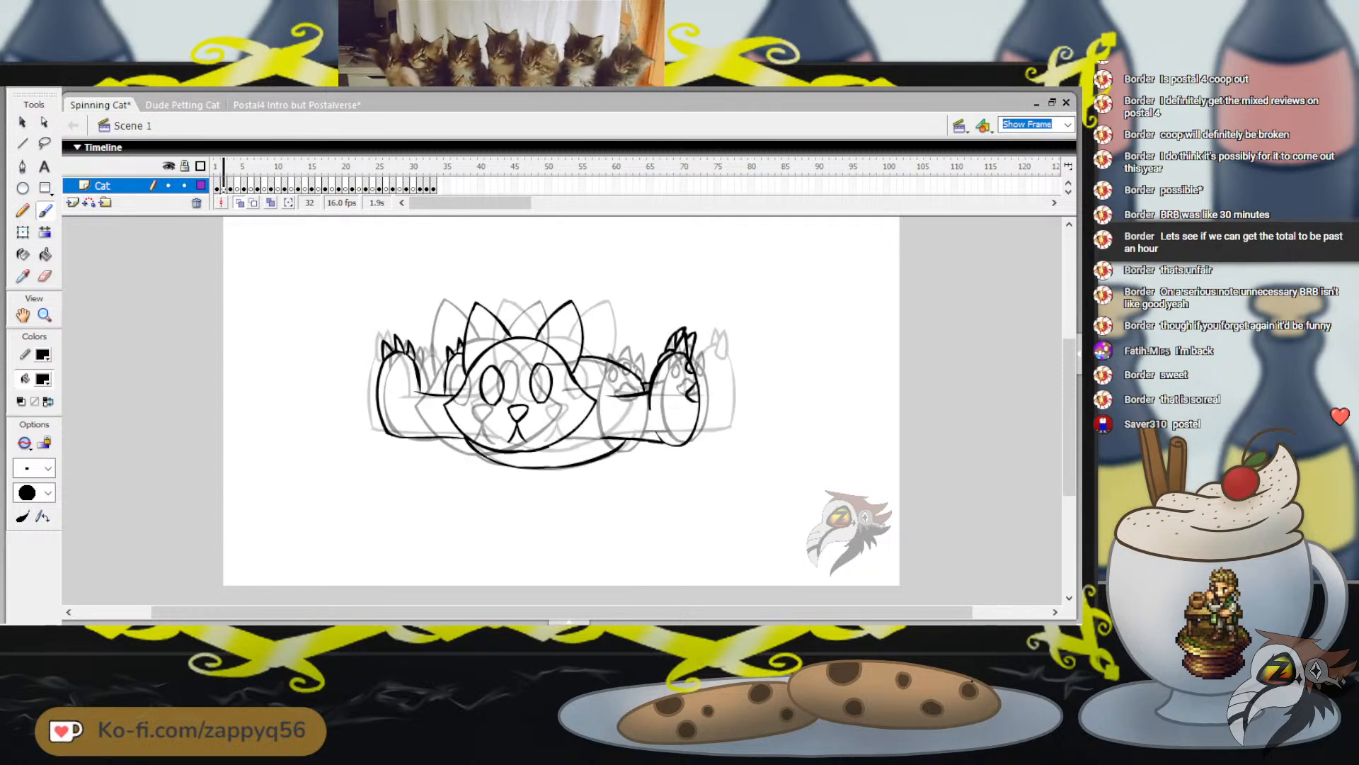
key("comma")
key("period")
key("period")
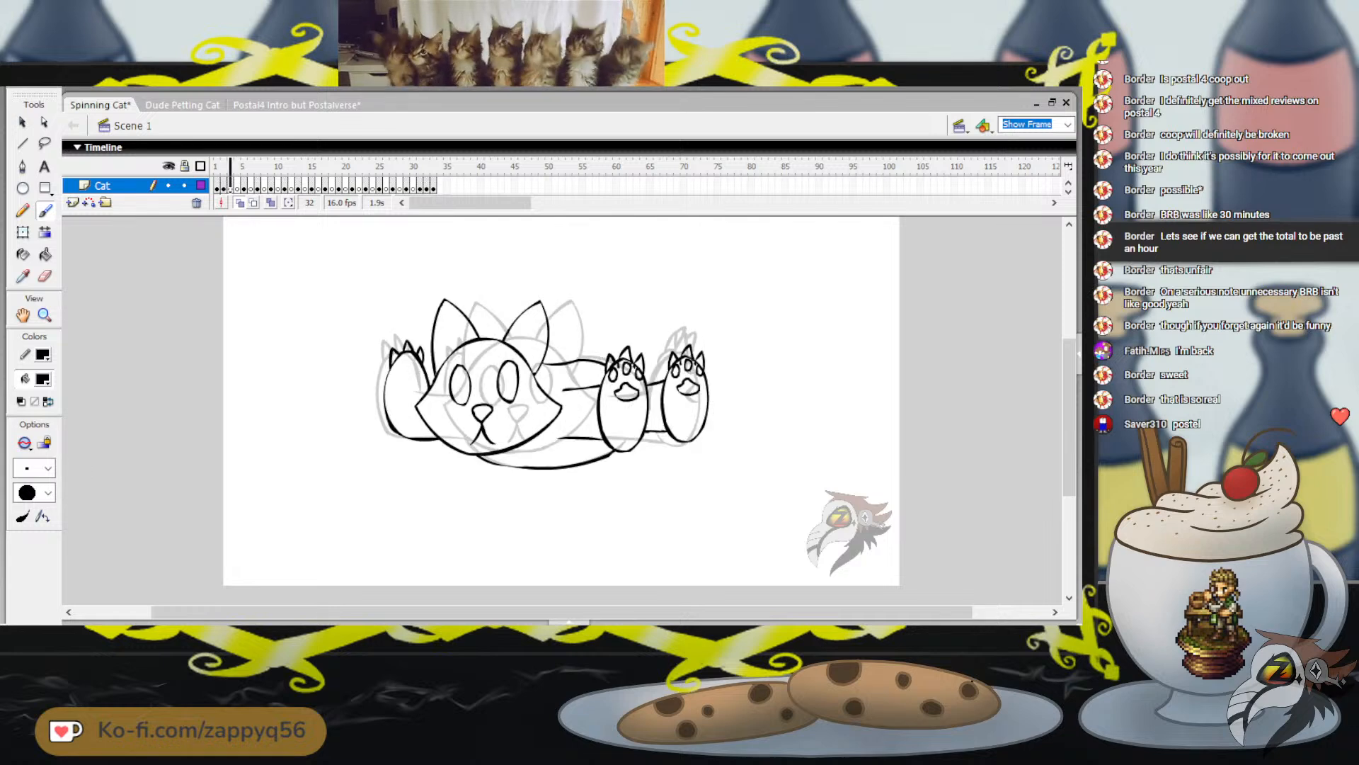
key("comma")
key("comma")
key("period")
key("period")
key("period")
key("period")
key("period")
key("period")
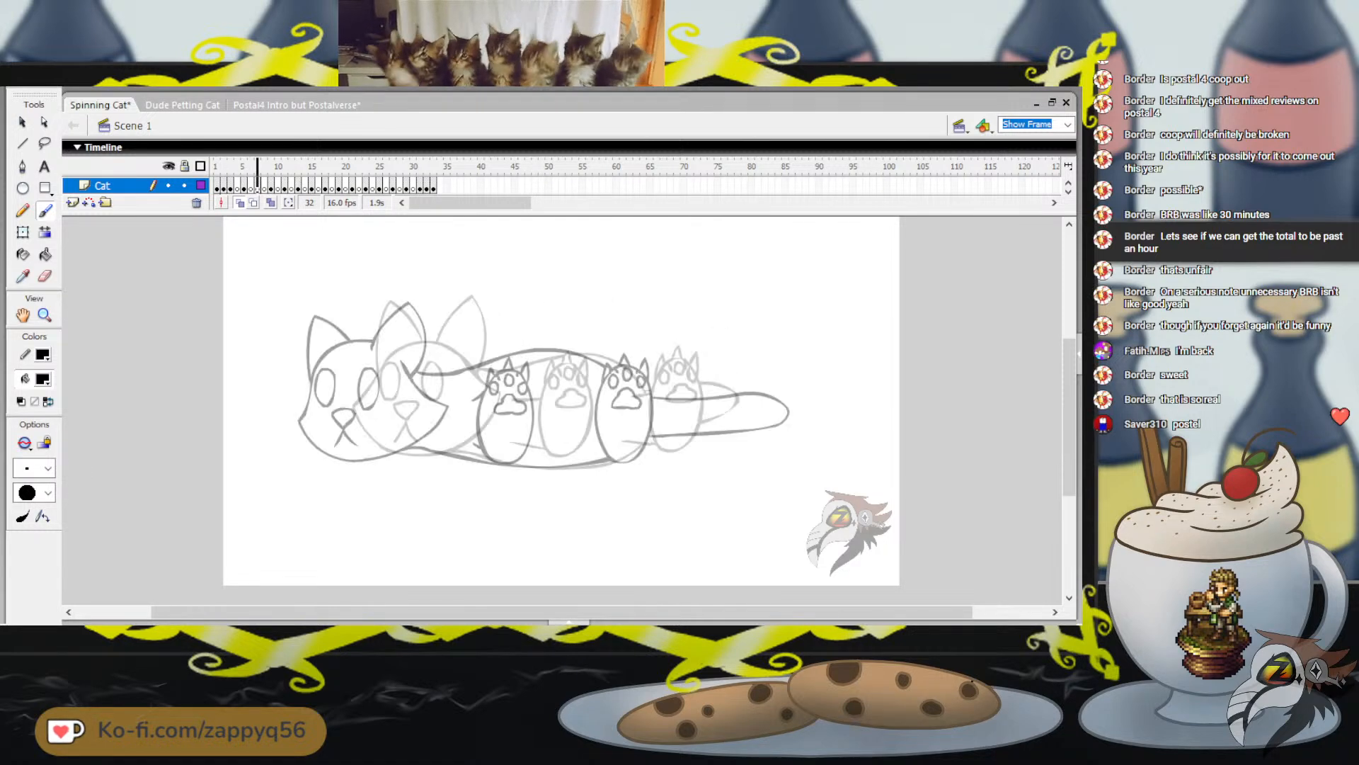
Return to frame 31 and compare its pose with frames 32 and 33 at the end of the spin
left_click_drag(257, 166, 420, 166)
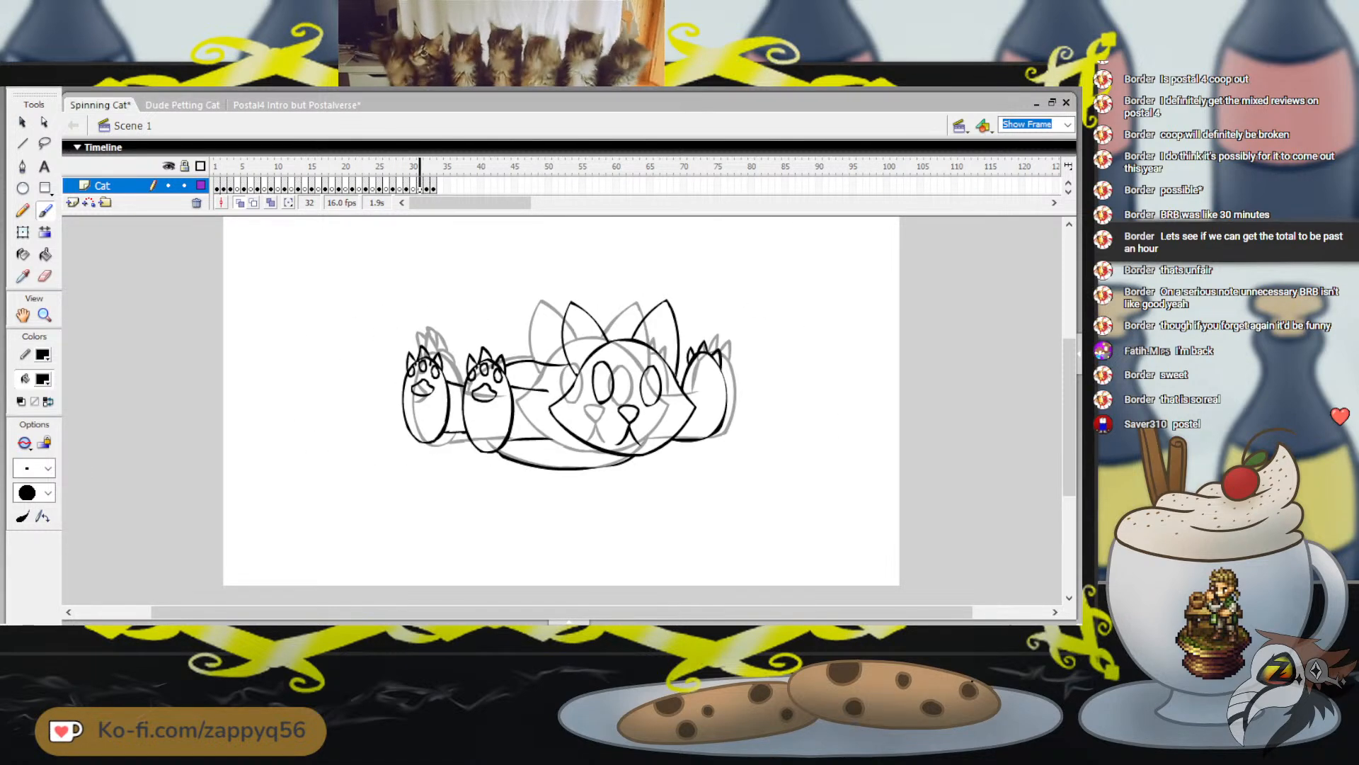
key("period")
key("period")
key("comma")
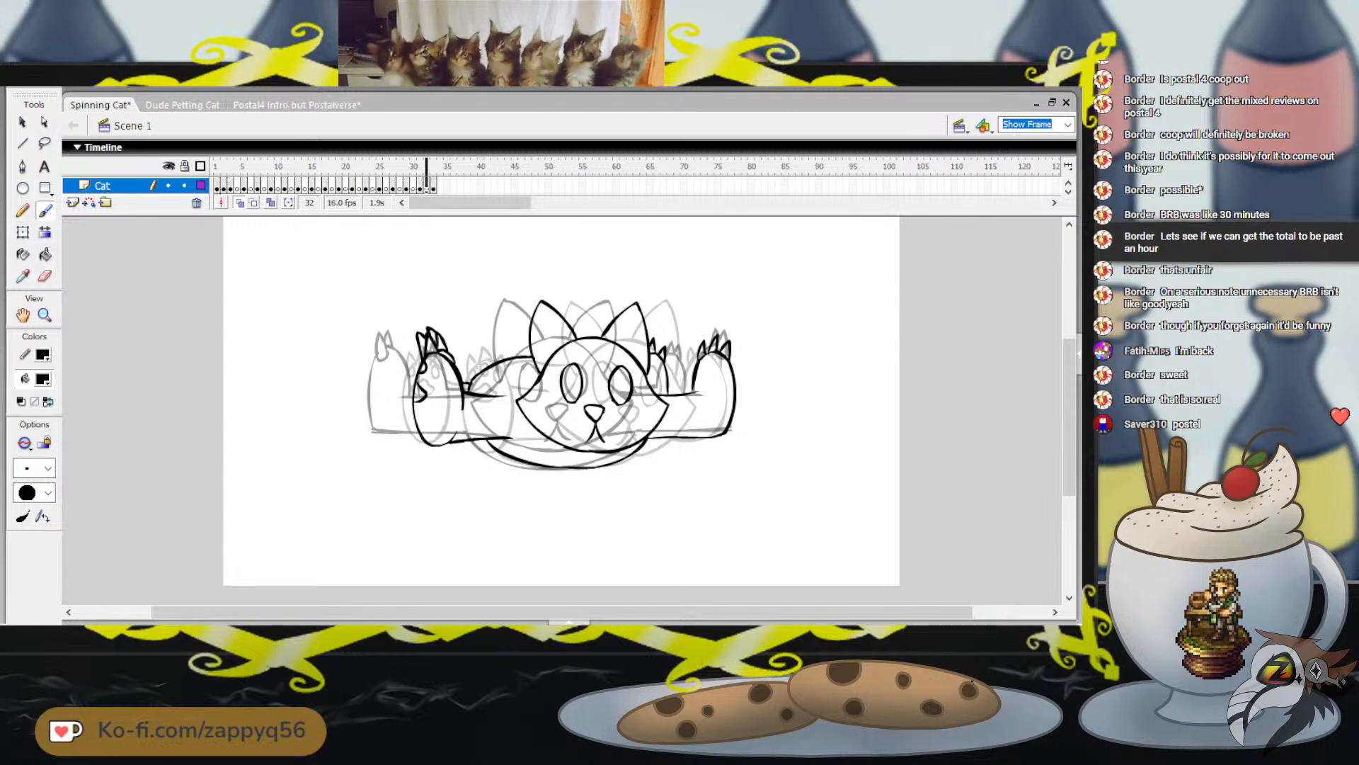
key("period")
key("comma")
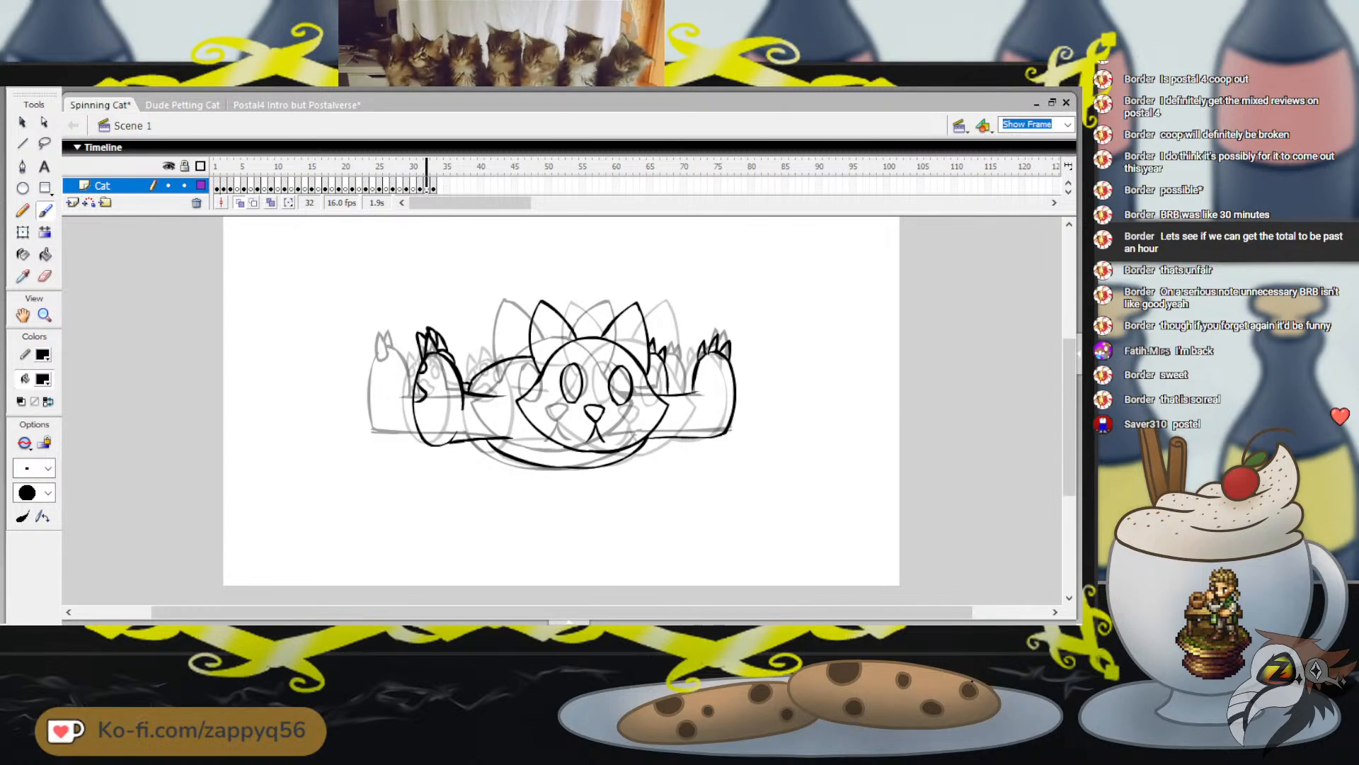
key("period")
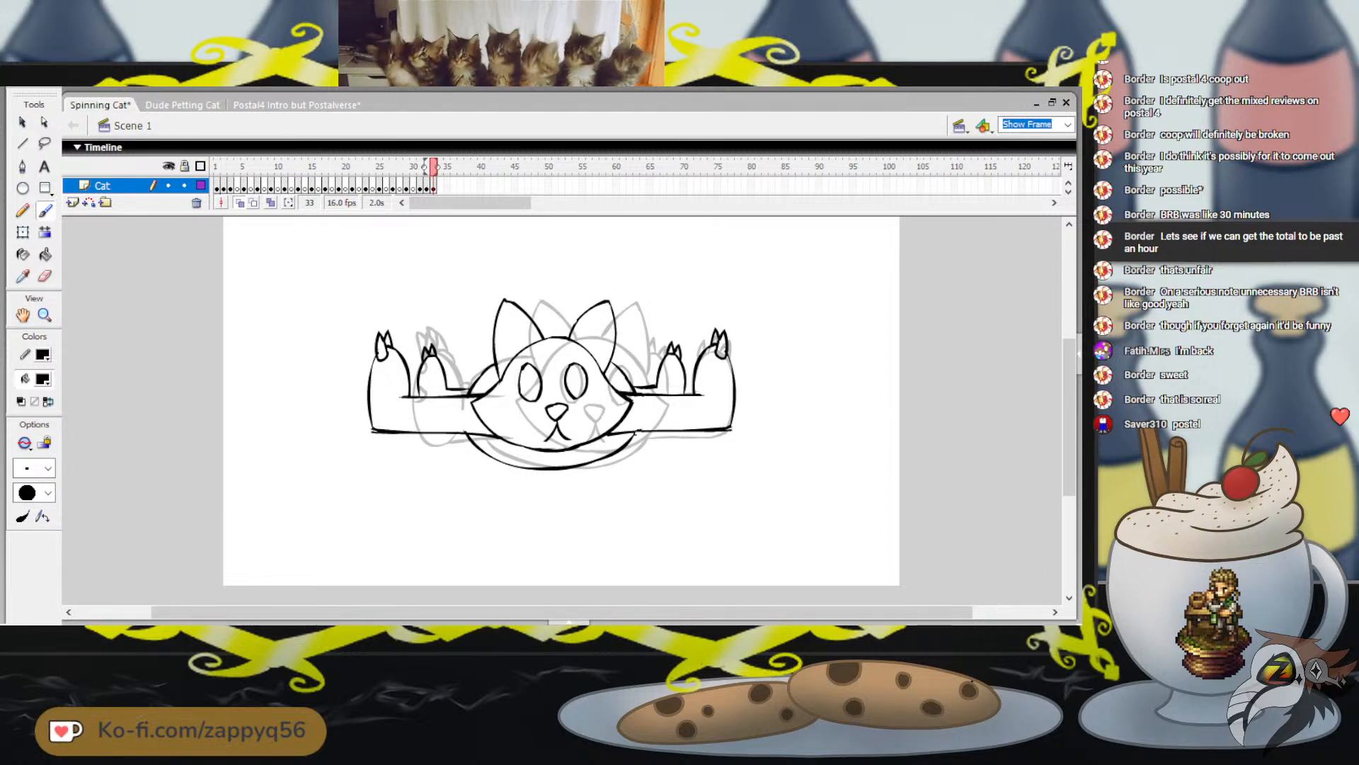
Save the Spinning Cat file and play the animation from frame 1
key("ctrl+s")
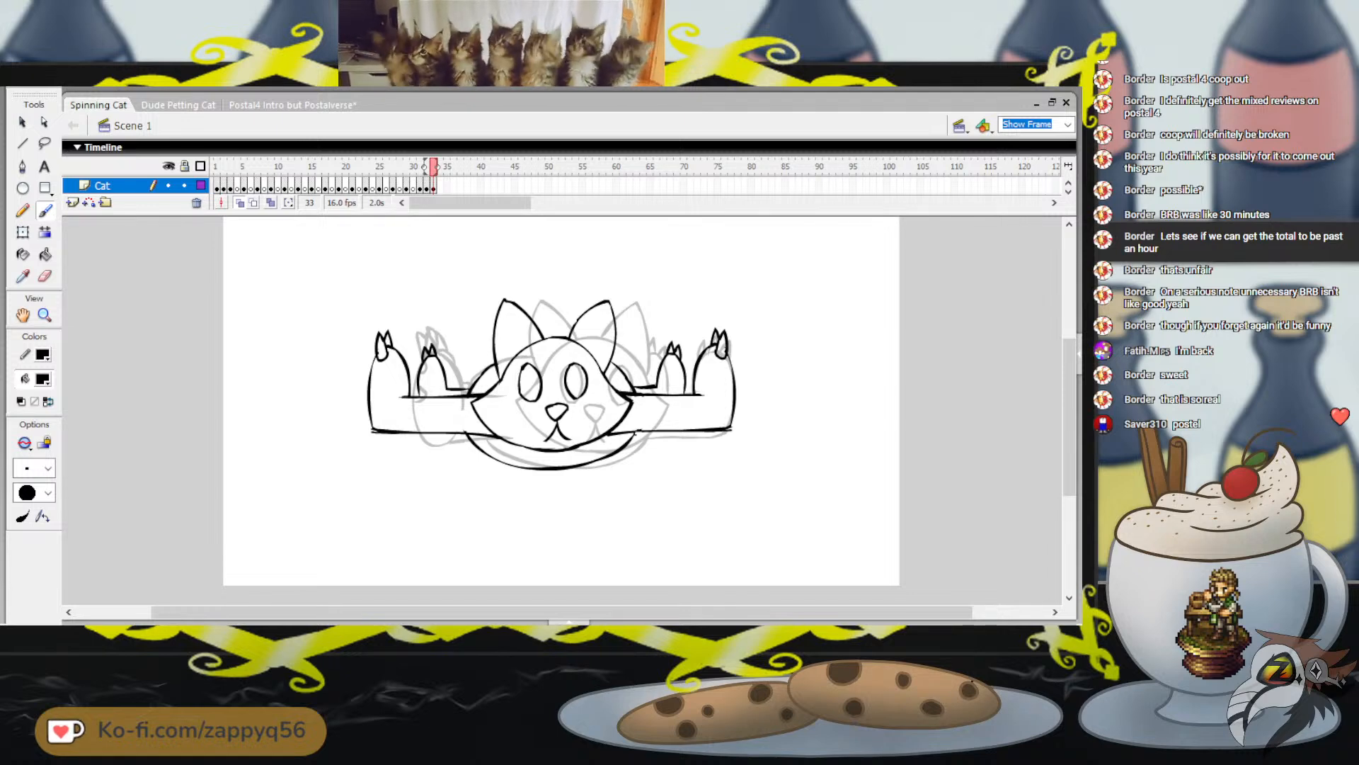
left_click(217, 166)
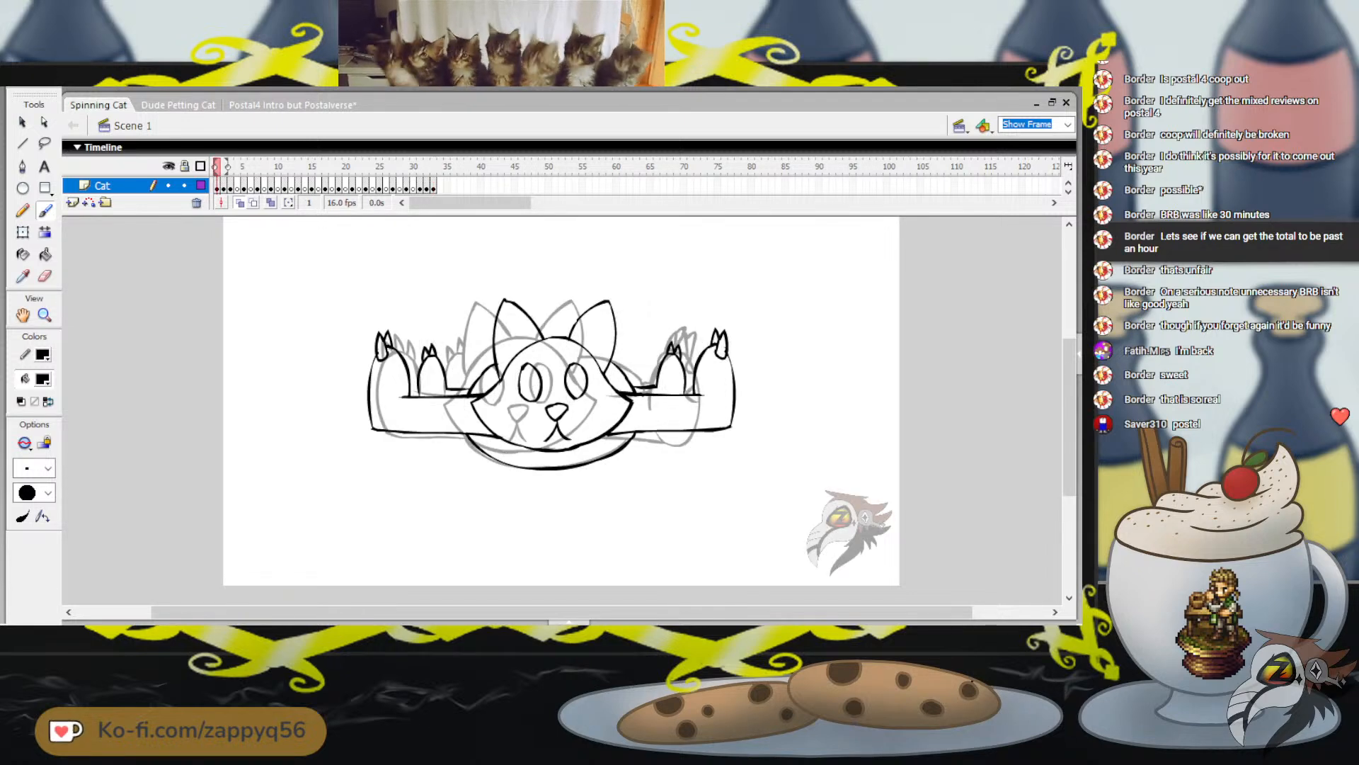
key("Return")
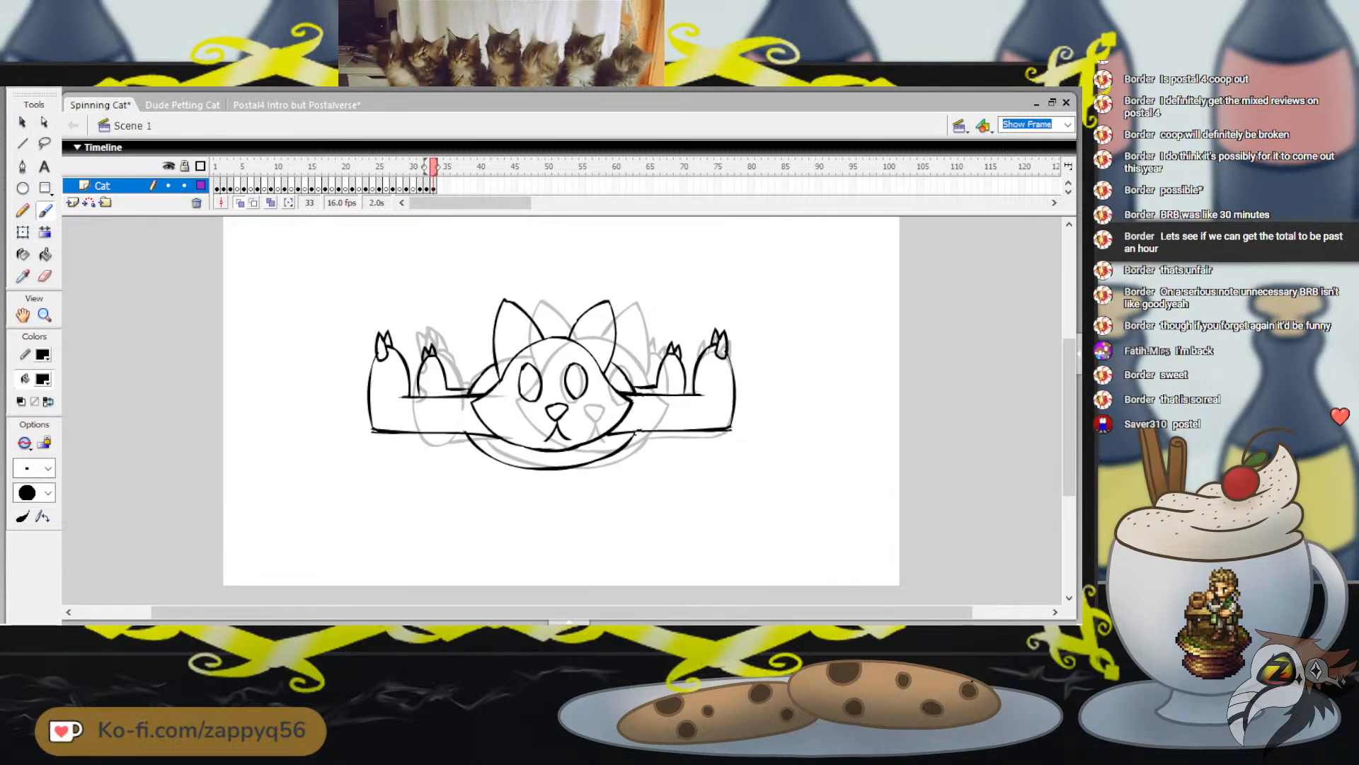
Compare the cat's position on frame 2 with frames 1 and 3 to judge the spacing of the opening poses
left_click(224, 167)
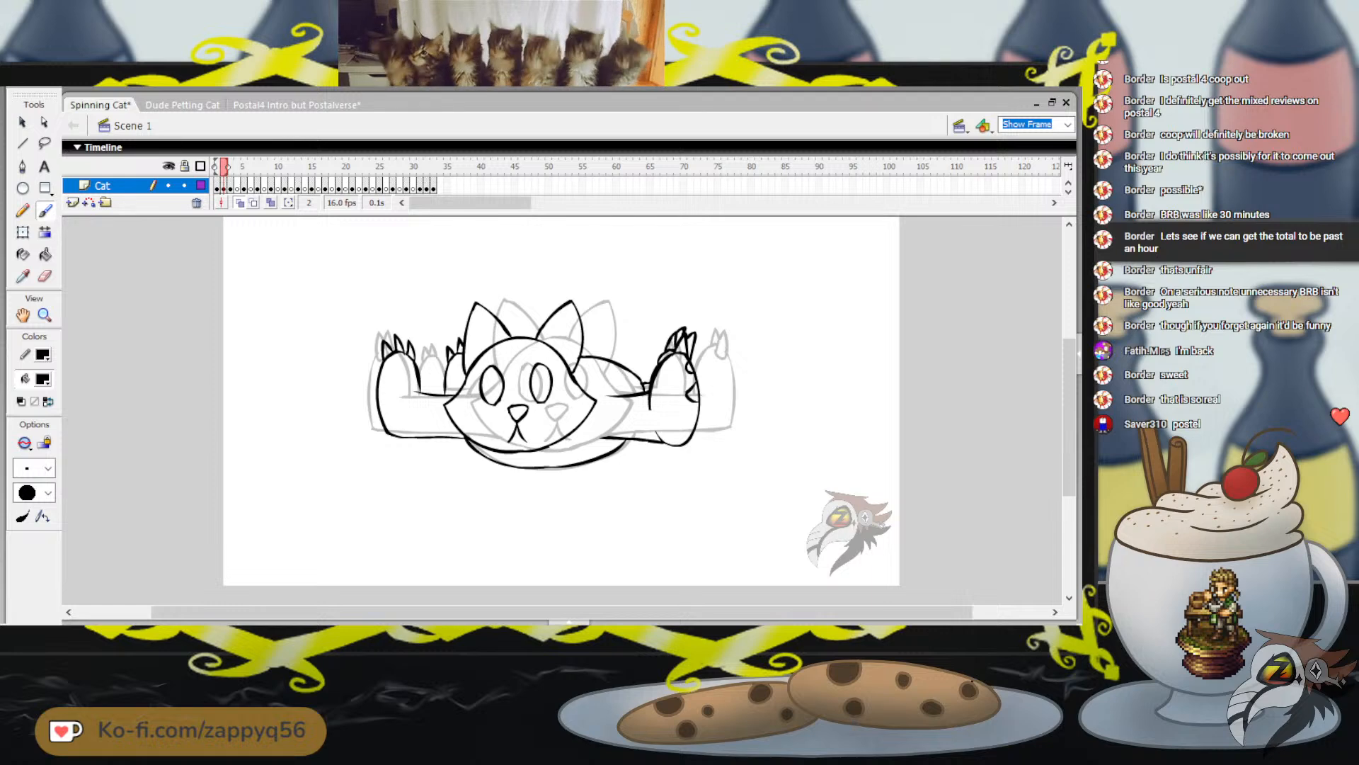
left_click_drag(228, 166, 217, 166)
key("period")
key("period")
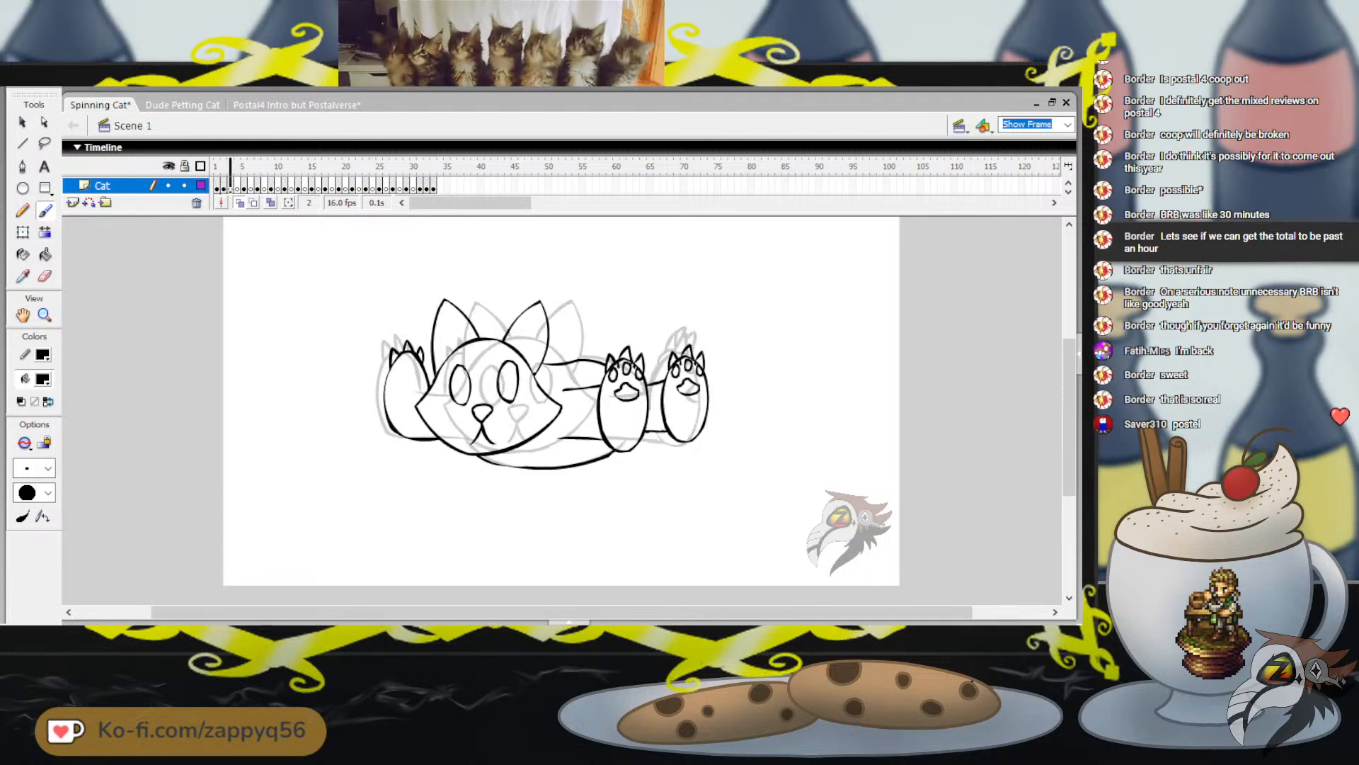
key("comma")
key("comma")
key("period")
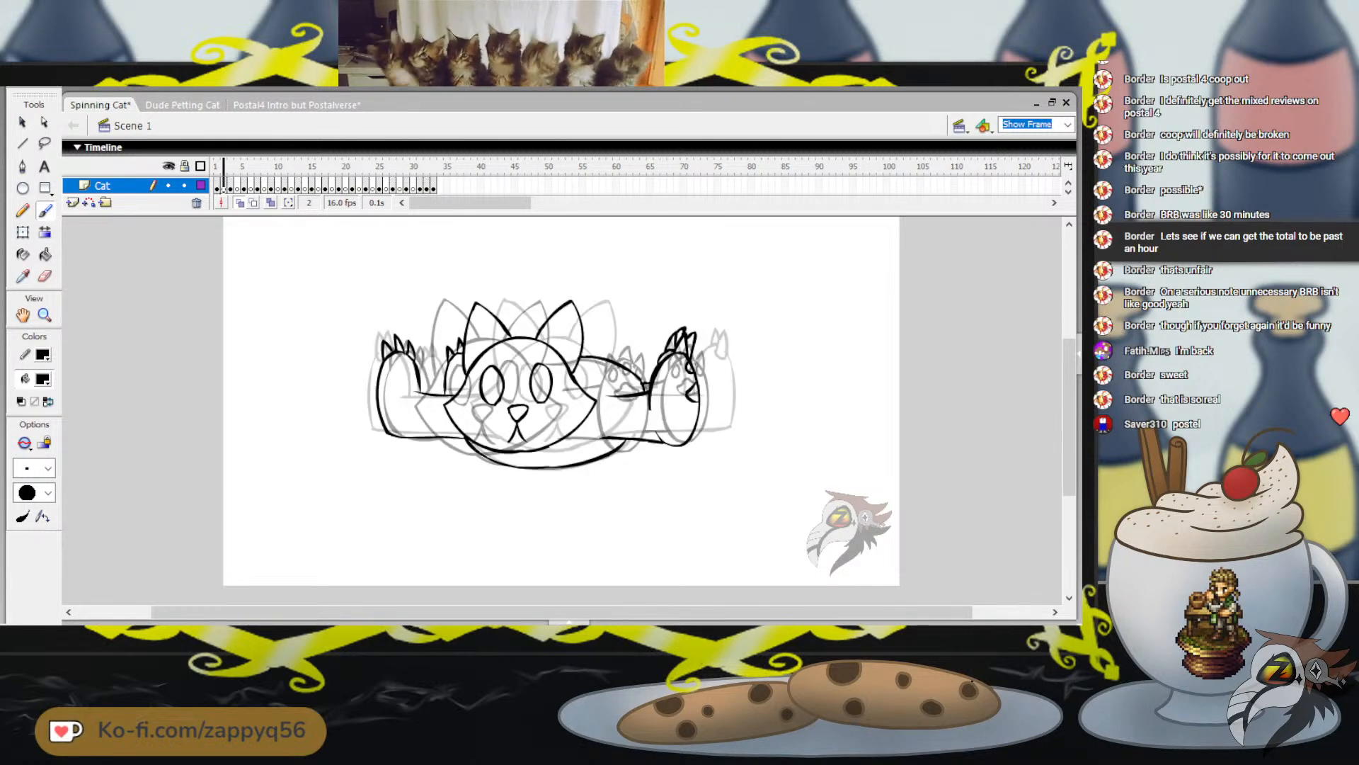
key("period")
key("comma")
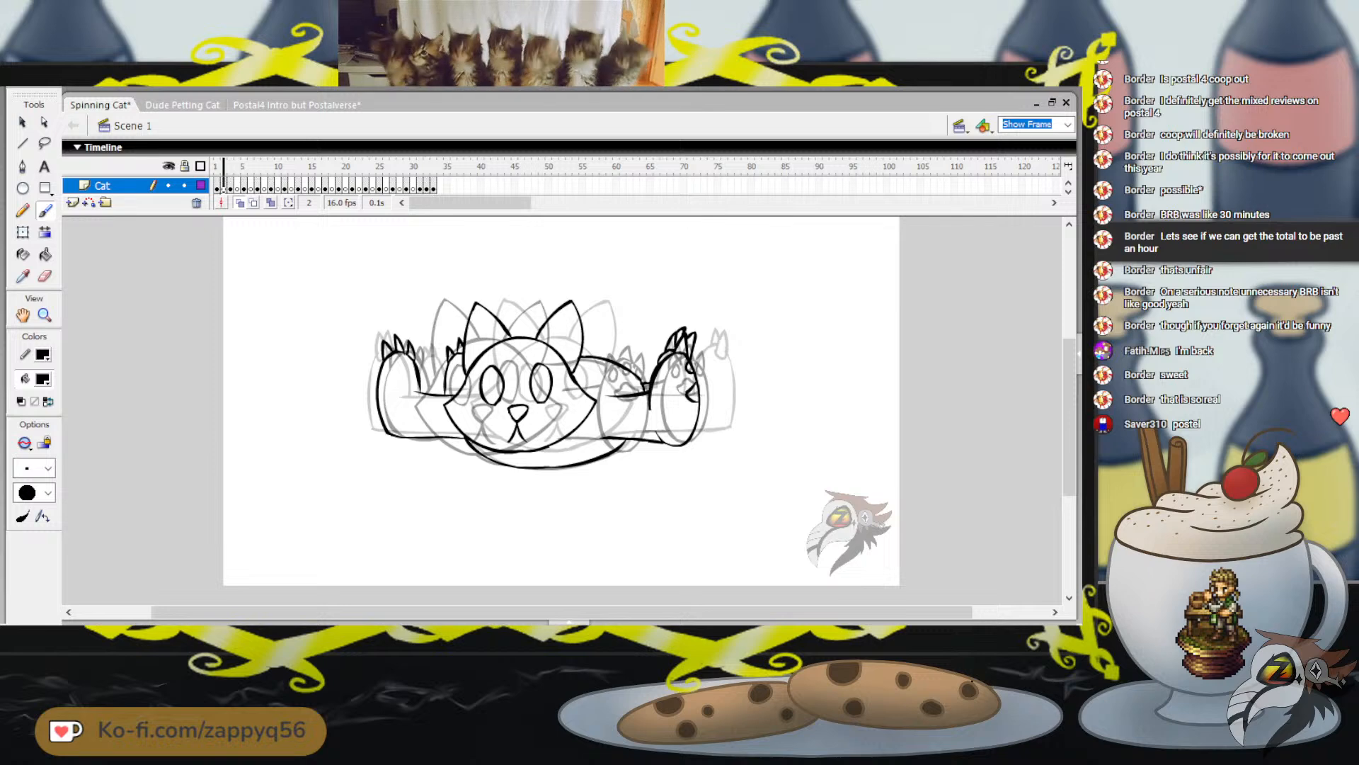
key("comma")
key("period")
Play the animation, and examine the spacing of frame 32 against frames 31 and 33
key("Return")
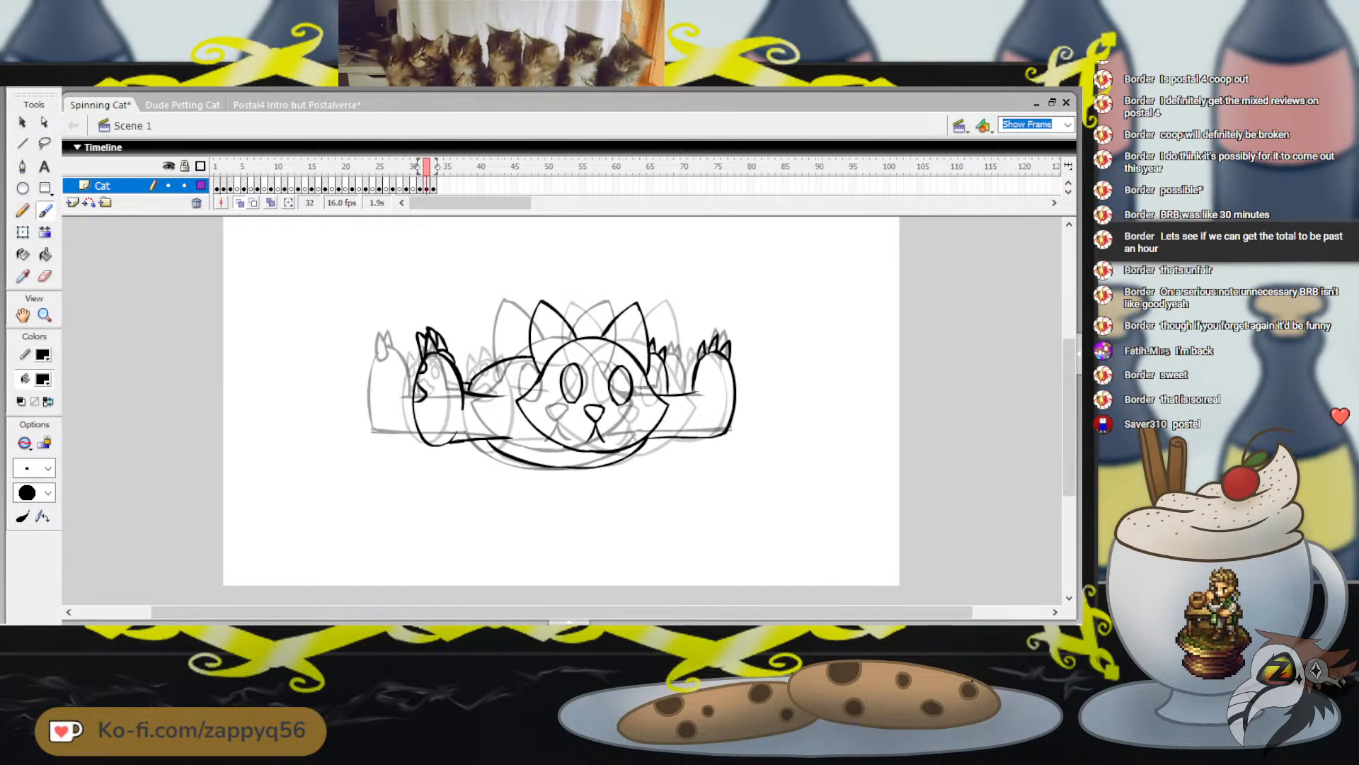
key("comma")
key("period")
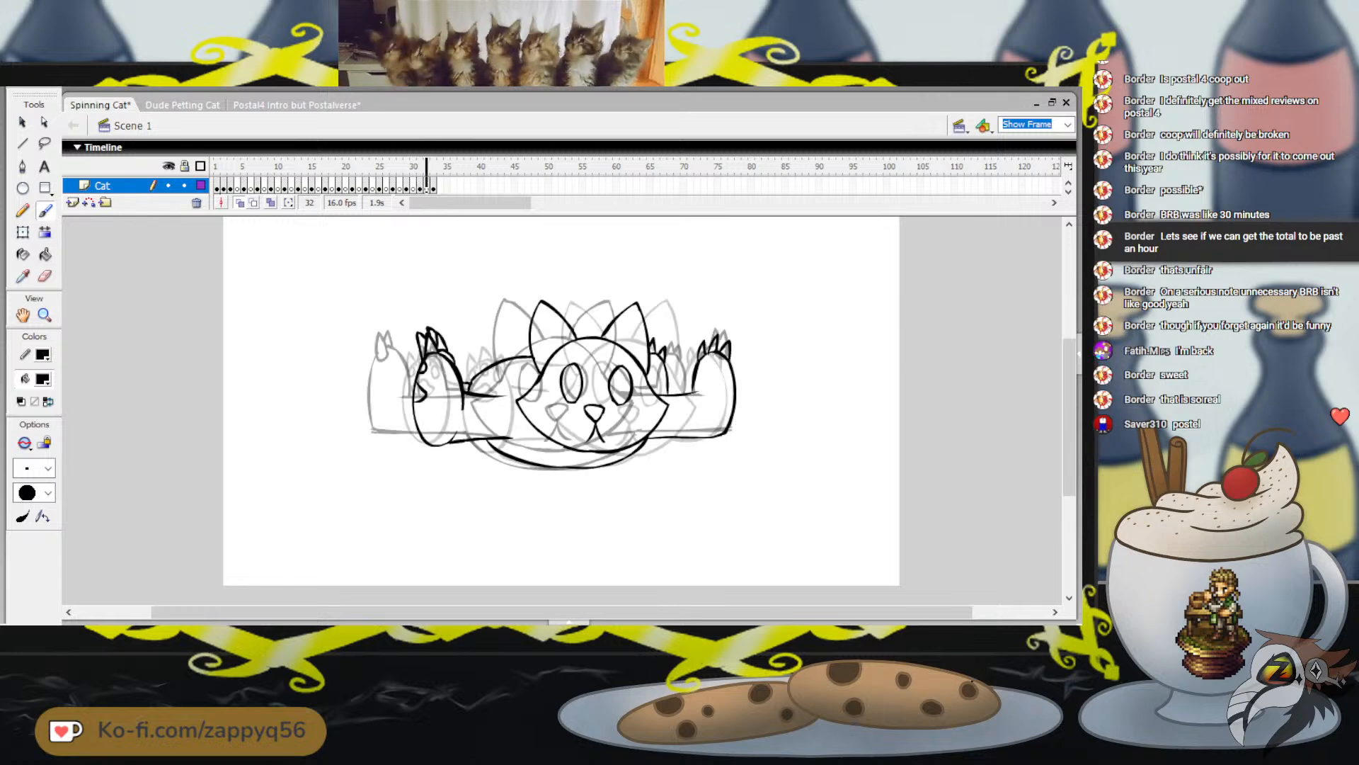
key("comma")
key("period")
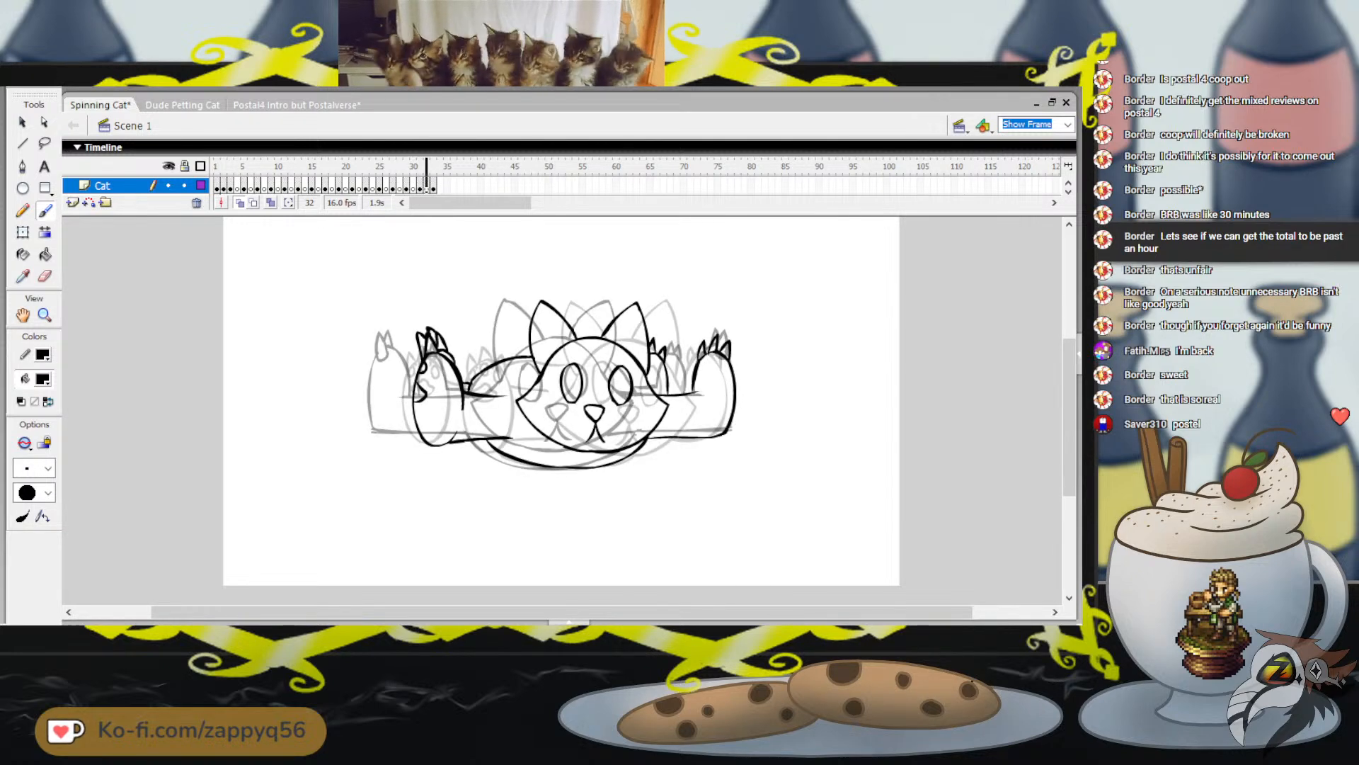
key("period")
key("comma")
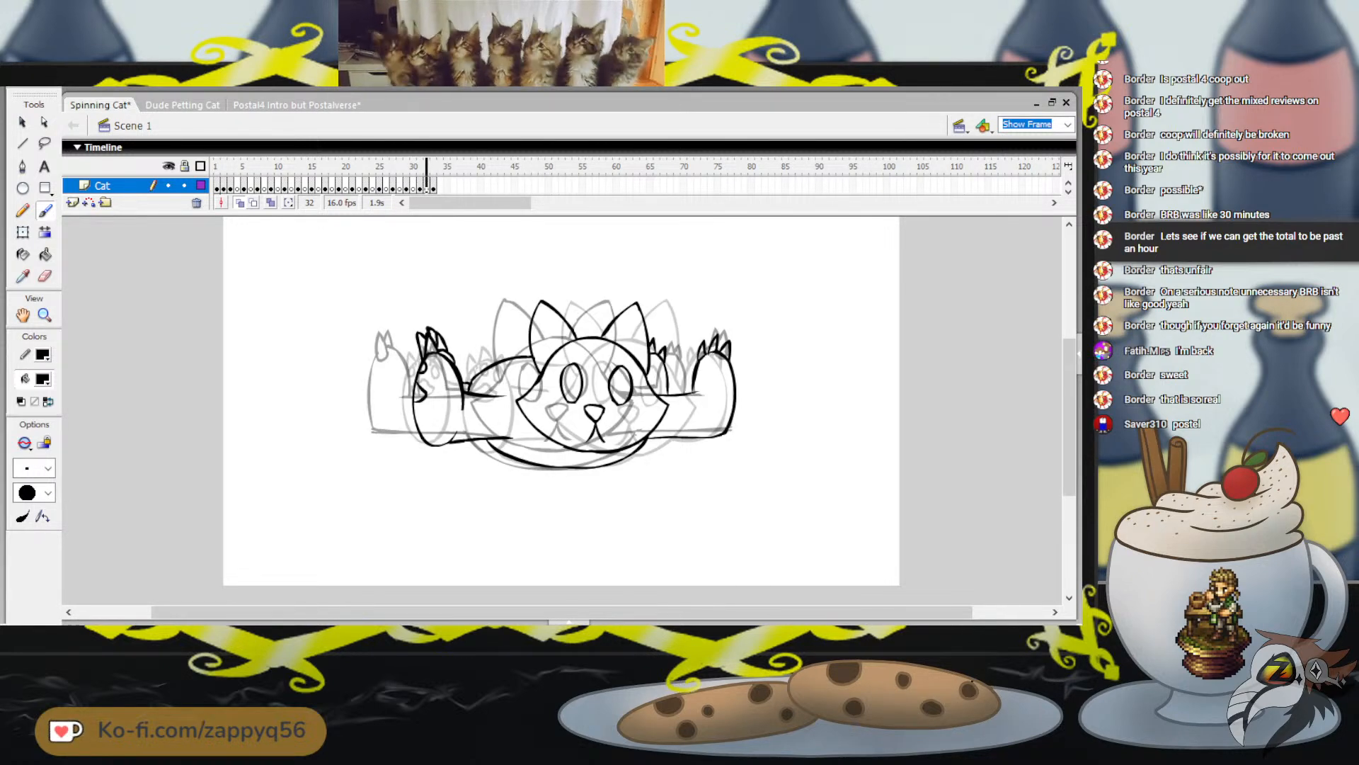
key("comma")
key("period")
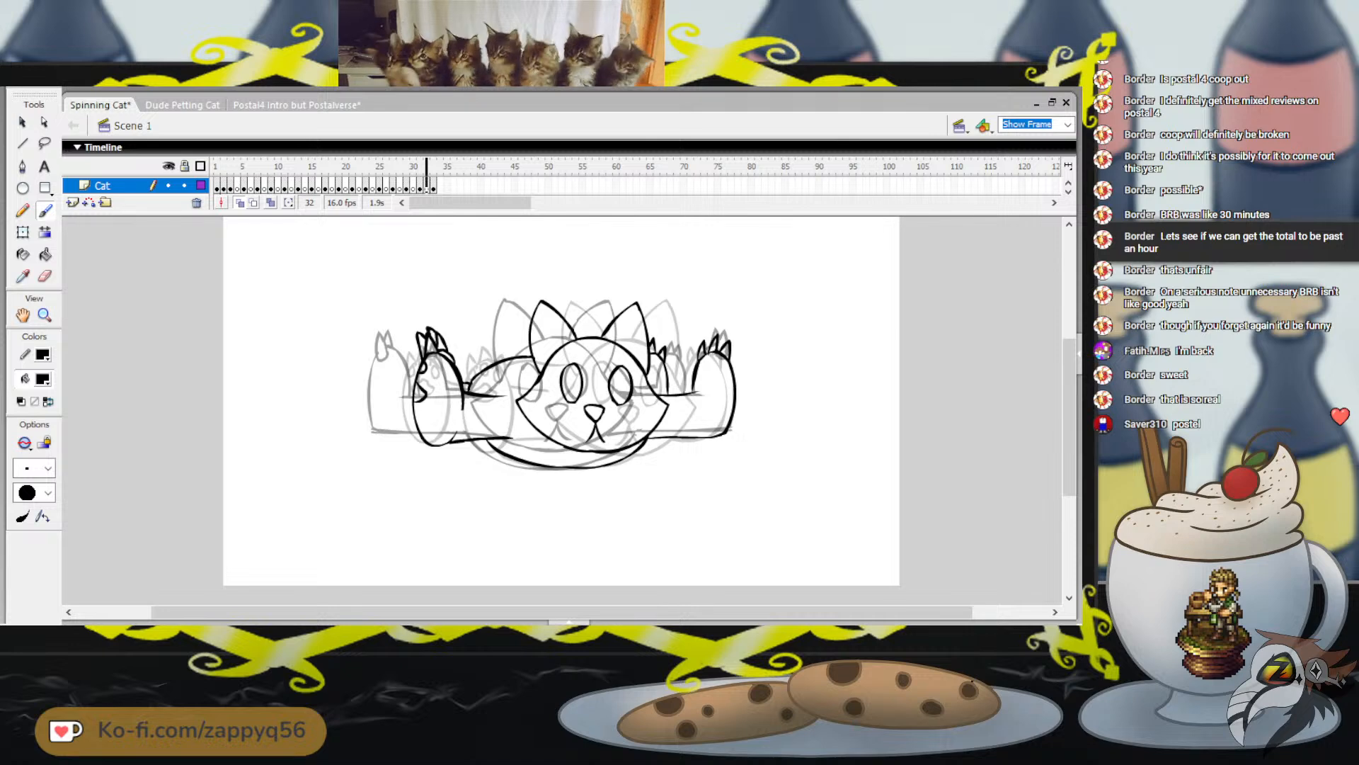
key("comma")
key("period")
key("period")
key("comma")
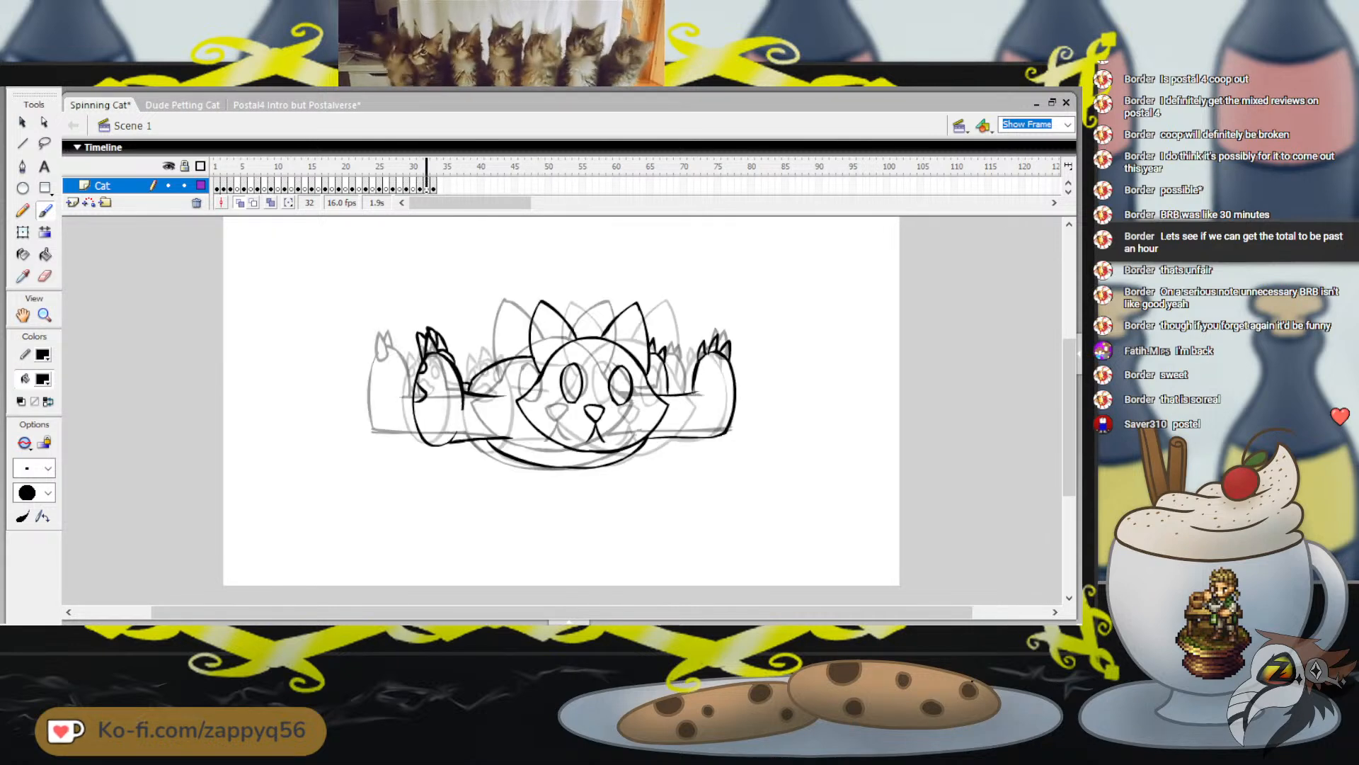
Select all artwork on frame 31 with the Free Transform tool and move it slightly to the right
key("comma")
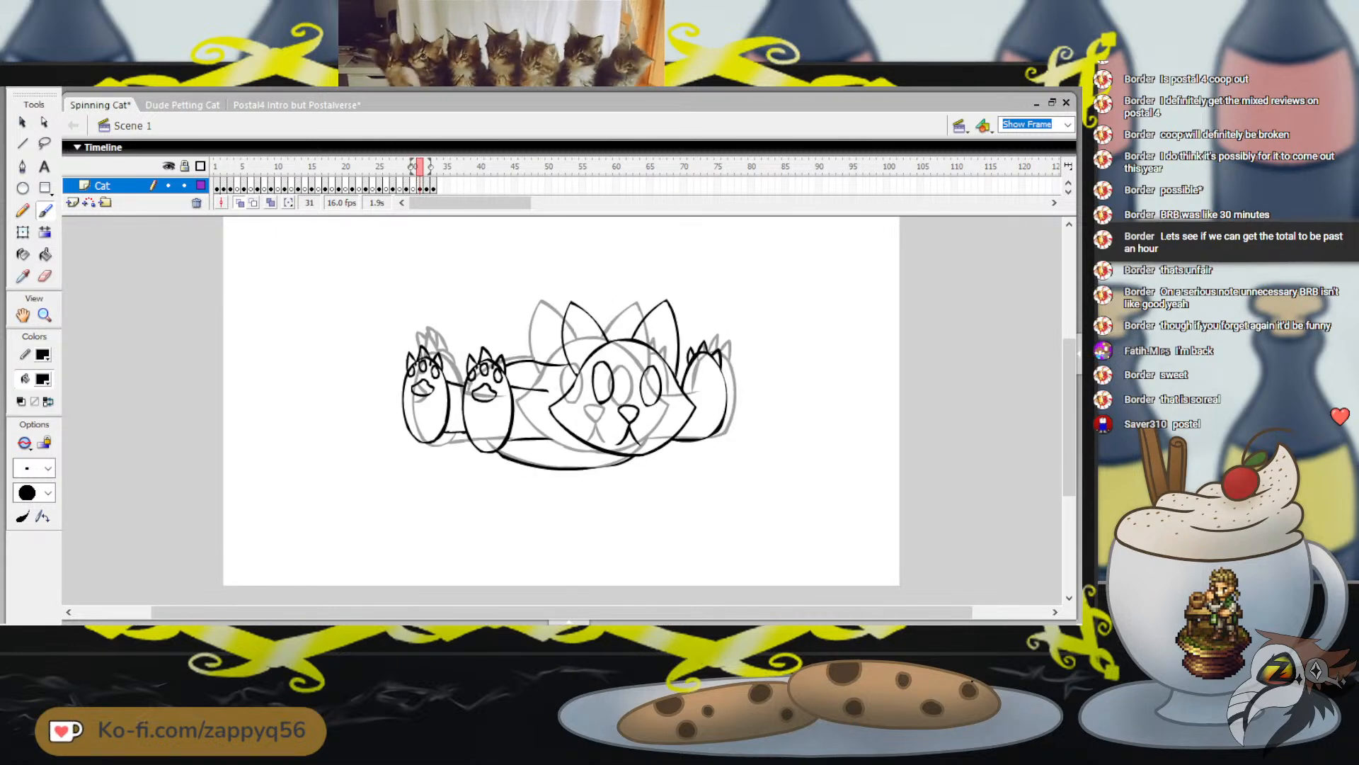
key("q")
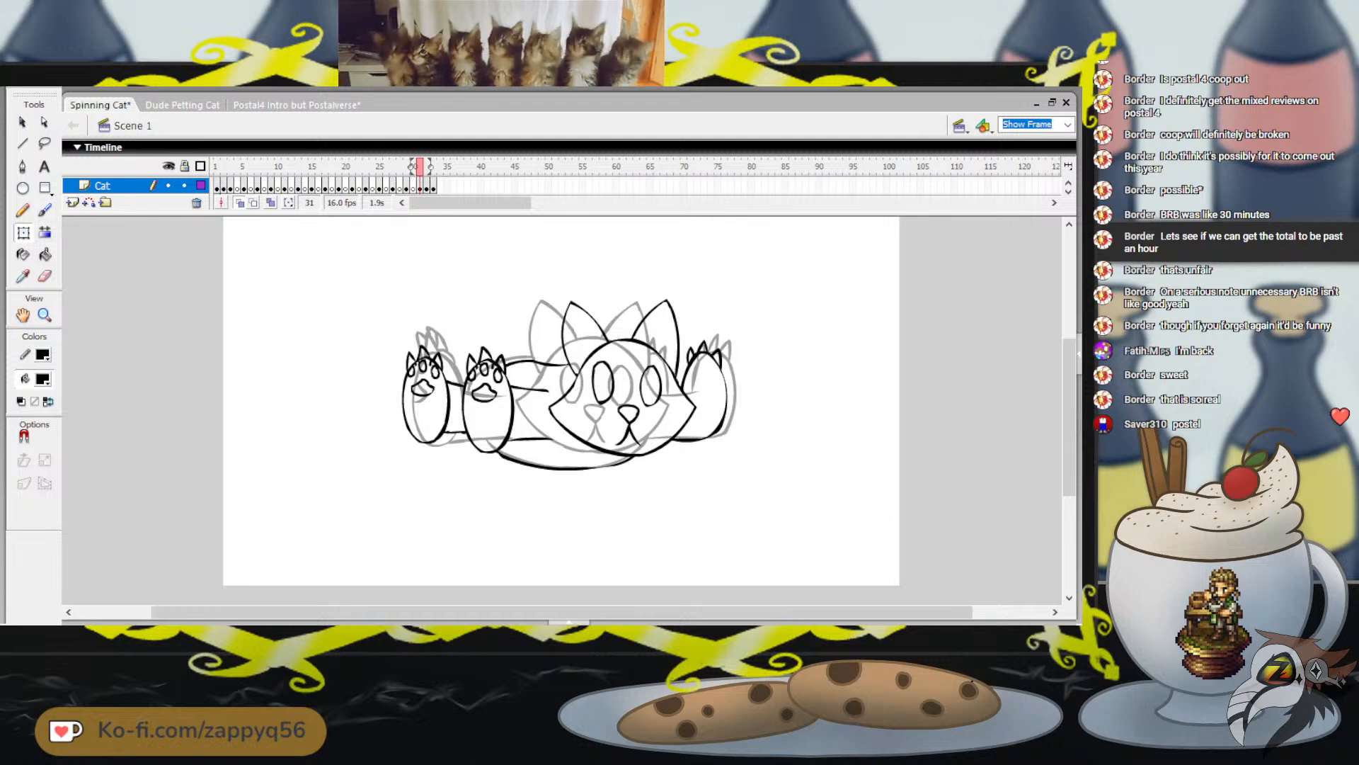
key("ctrl+a")
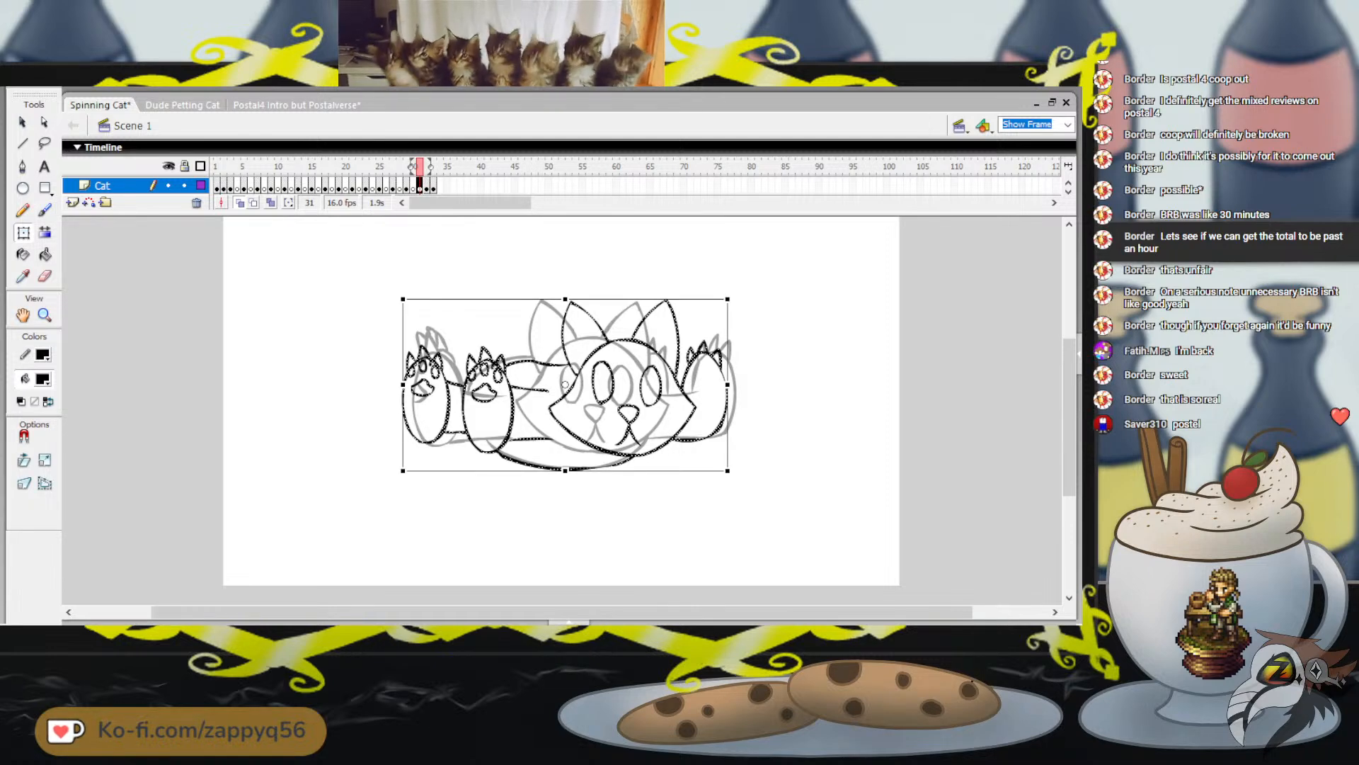
key("Right")
key("Right")
key("Right")
key("Right")
key("Right")
key("Right")
key("Right")
key("Right")
key("Right")
key("Right")
key("Right")
key("Right")
key("Right")
key("Right")
key("Right")
key("Right")
key("Right")
key("Right")
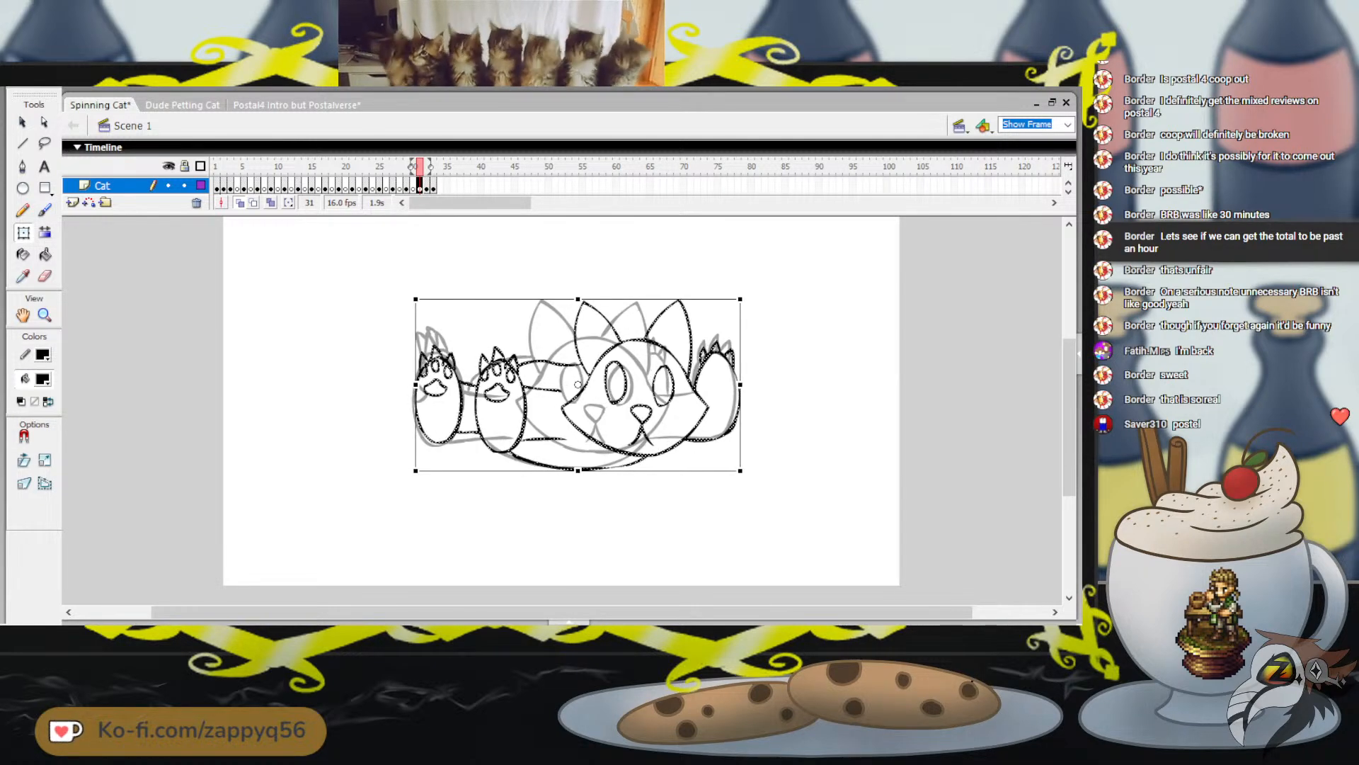
Move the selected cat artwork on frame 32 slightly to the right as well
key("period")
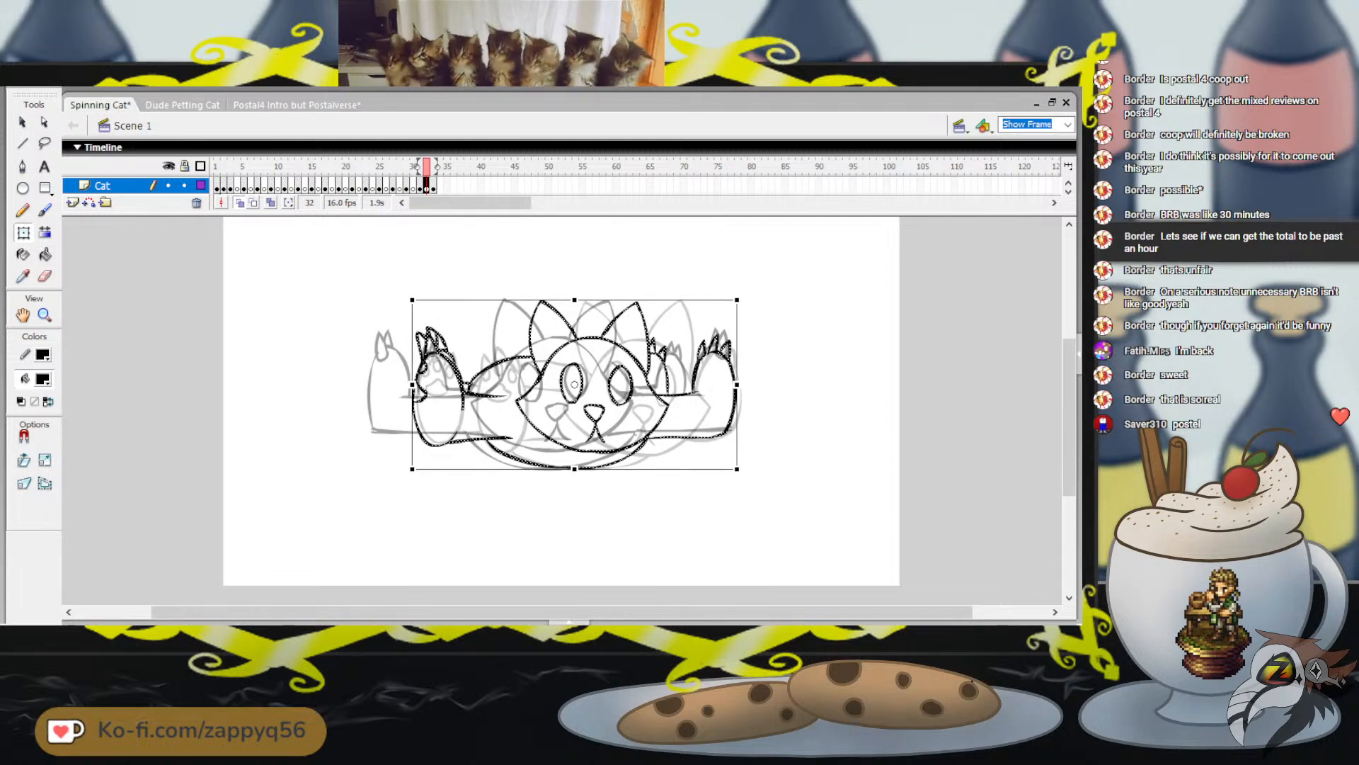
key("Right")
key("Right")
key("Right")
key("Right")
key("Right")
key("Right")
key("Right")
key("Right")
key("Right")
key("Right")
key("Right")
key("Right")
key("Right")
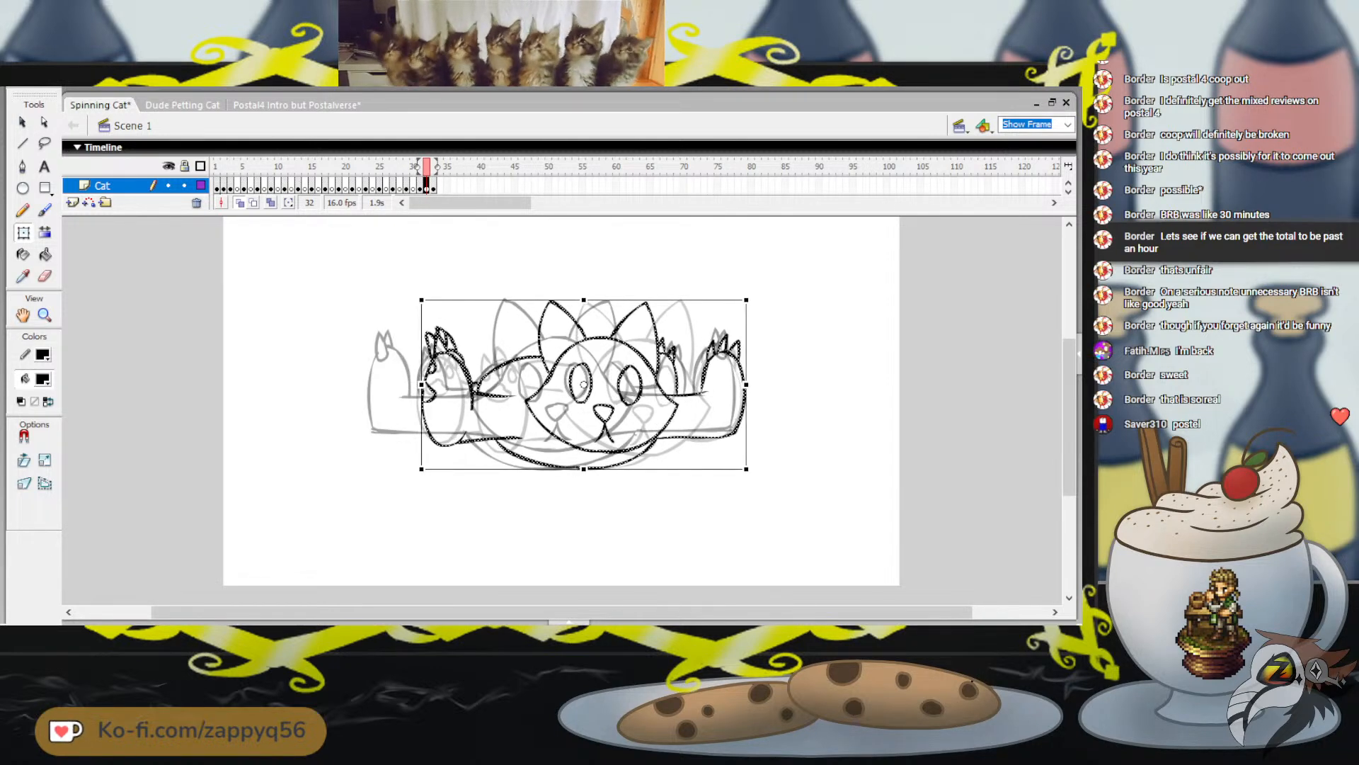
Nudge the selected cat artwork on frame 32 slightly further to the right
key("Right")
key("Right")
key("Right")
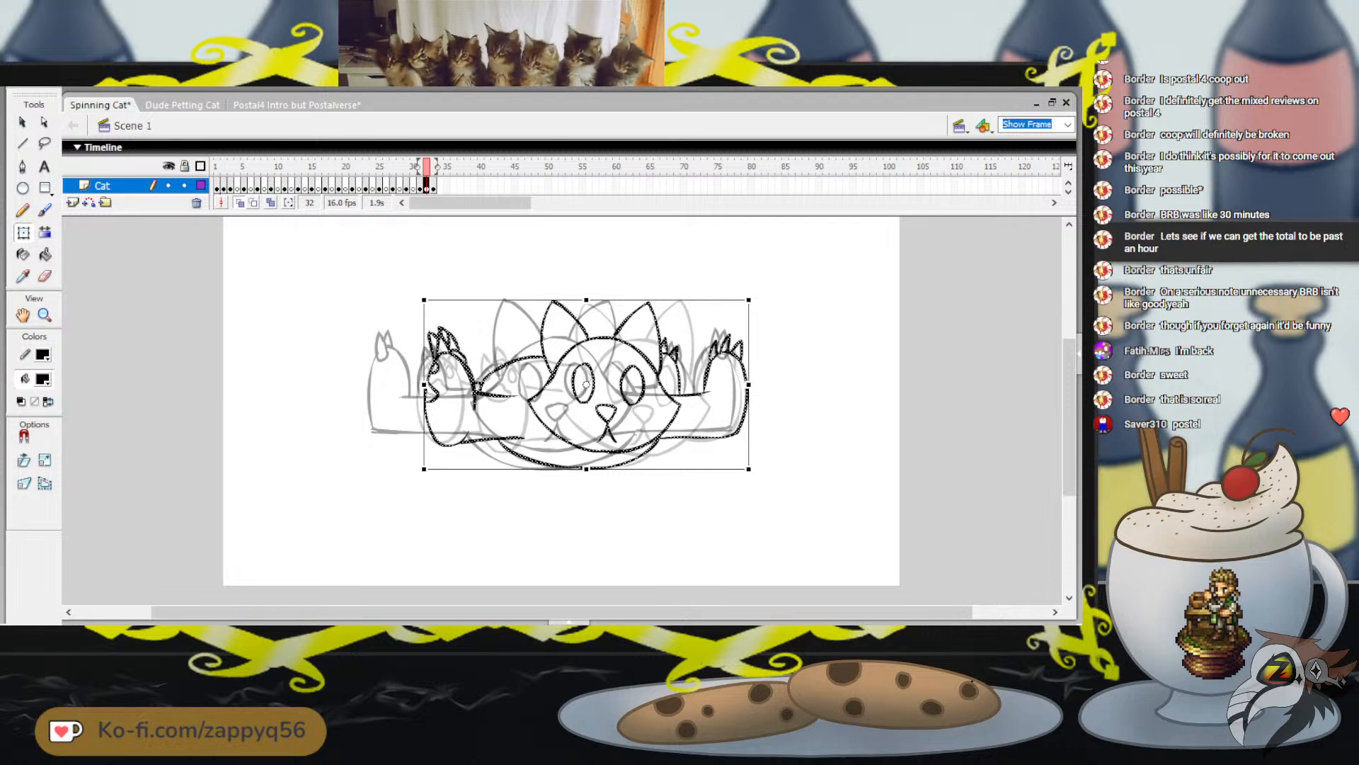
Try nudging the selected cat artwork on frame 31 slightly to the right
key("comma")
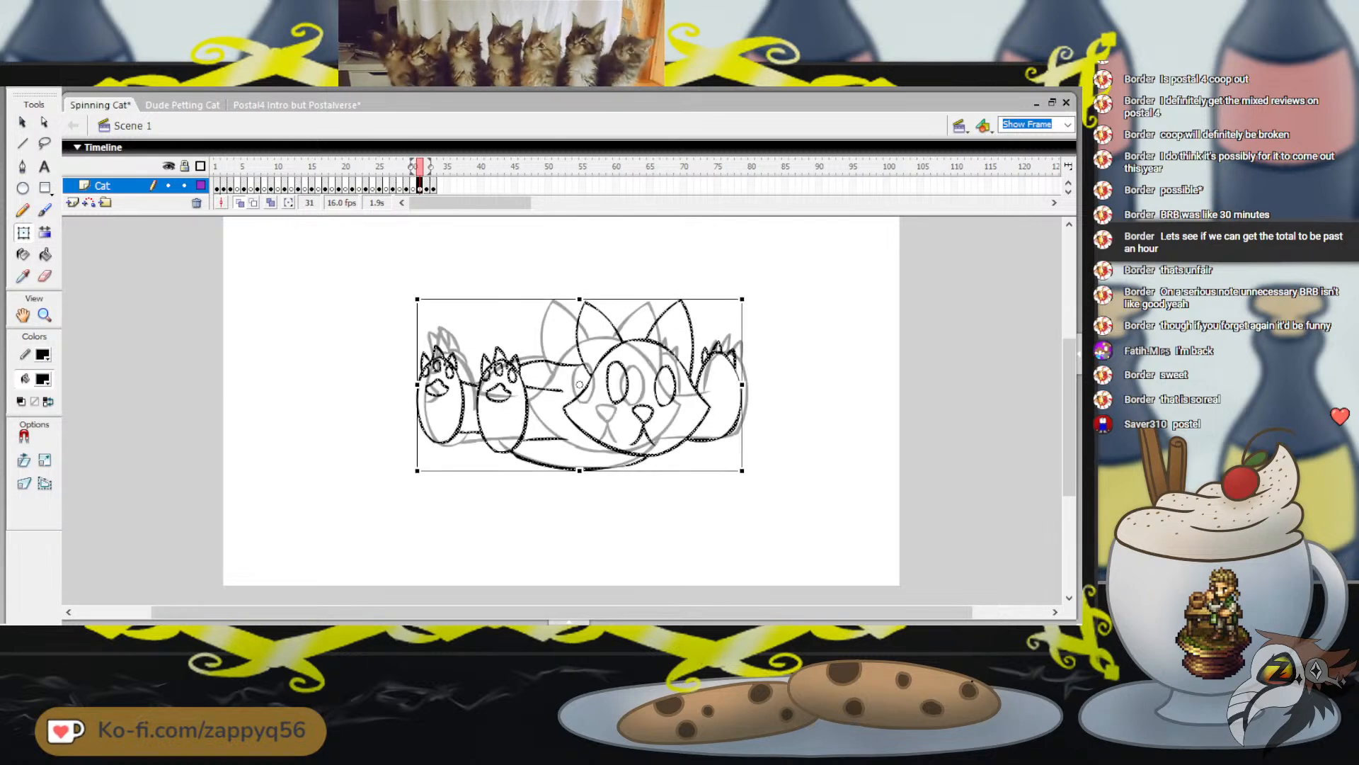
key("Right")
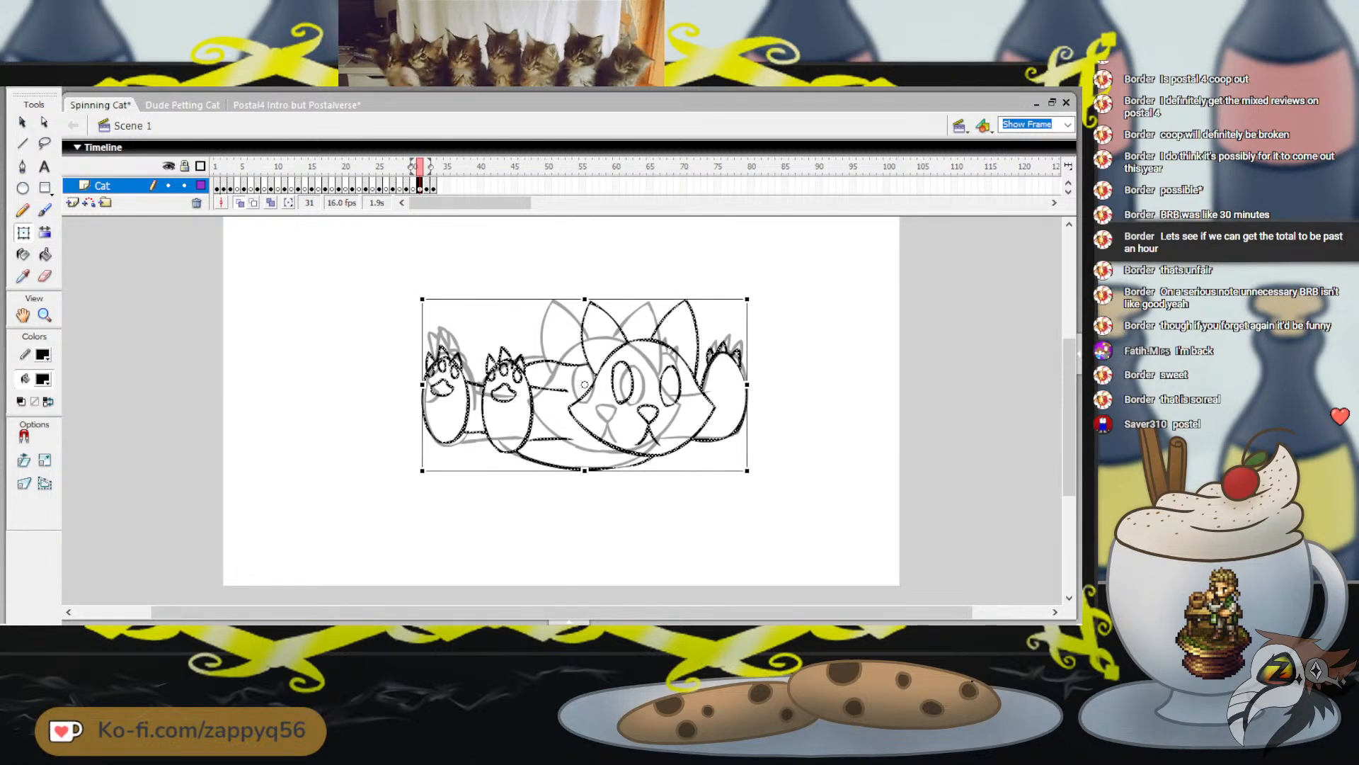
key("Left")
key("Left")
key("Left")
key("Left")
key("Left")
key("Left")
key("Left")
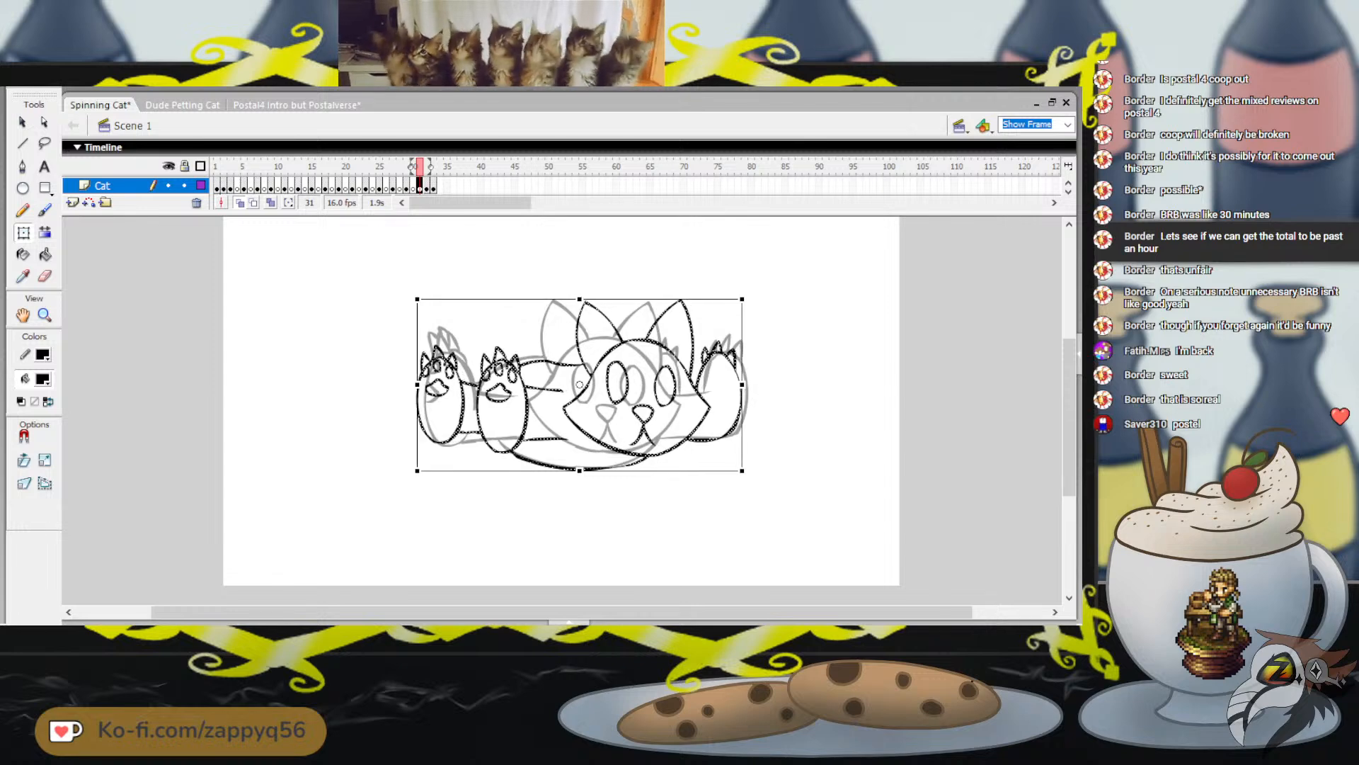
Flip back and forth through the final frames up to frame 33 to compare the spacing of the cat's poses
key("comma")
key("comma")
key("comma")
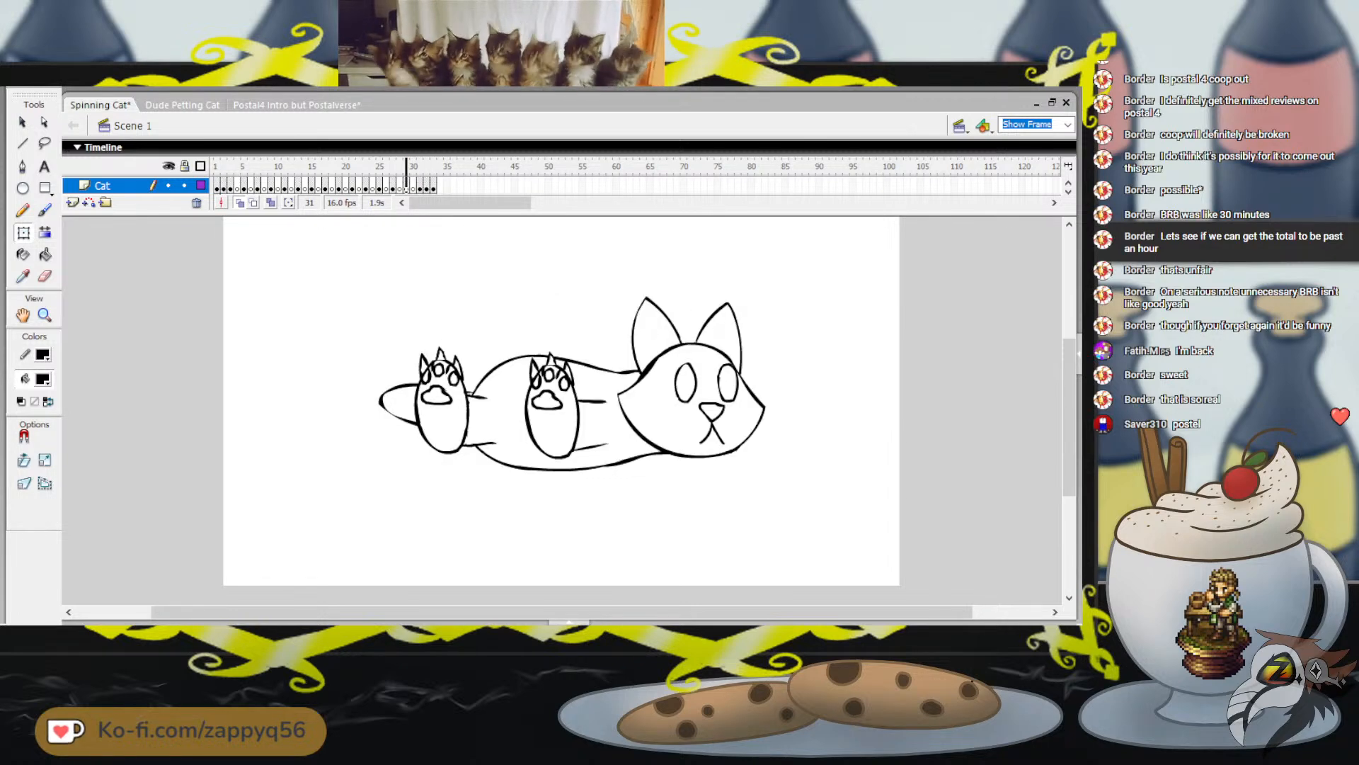
key("period")
key("period")
key("comma")
key("comma")
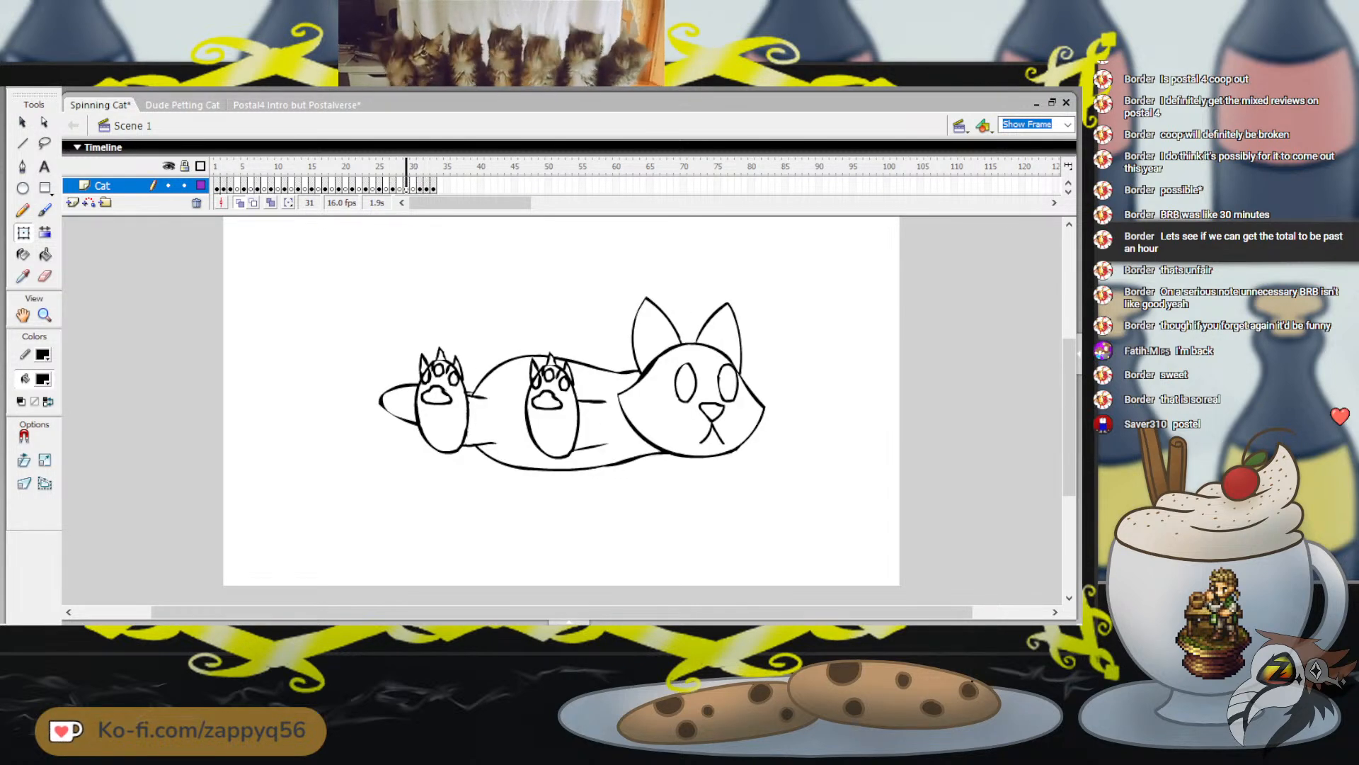
key("comma")
key("comma")
key("period")
key("period")
key("period")
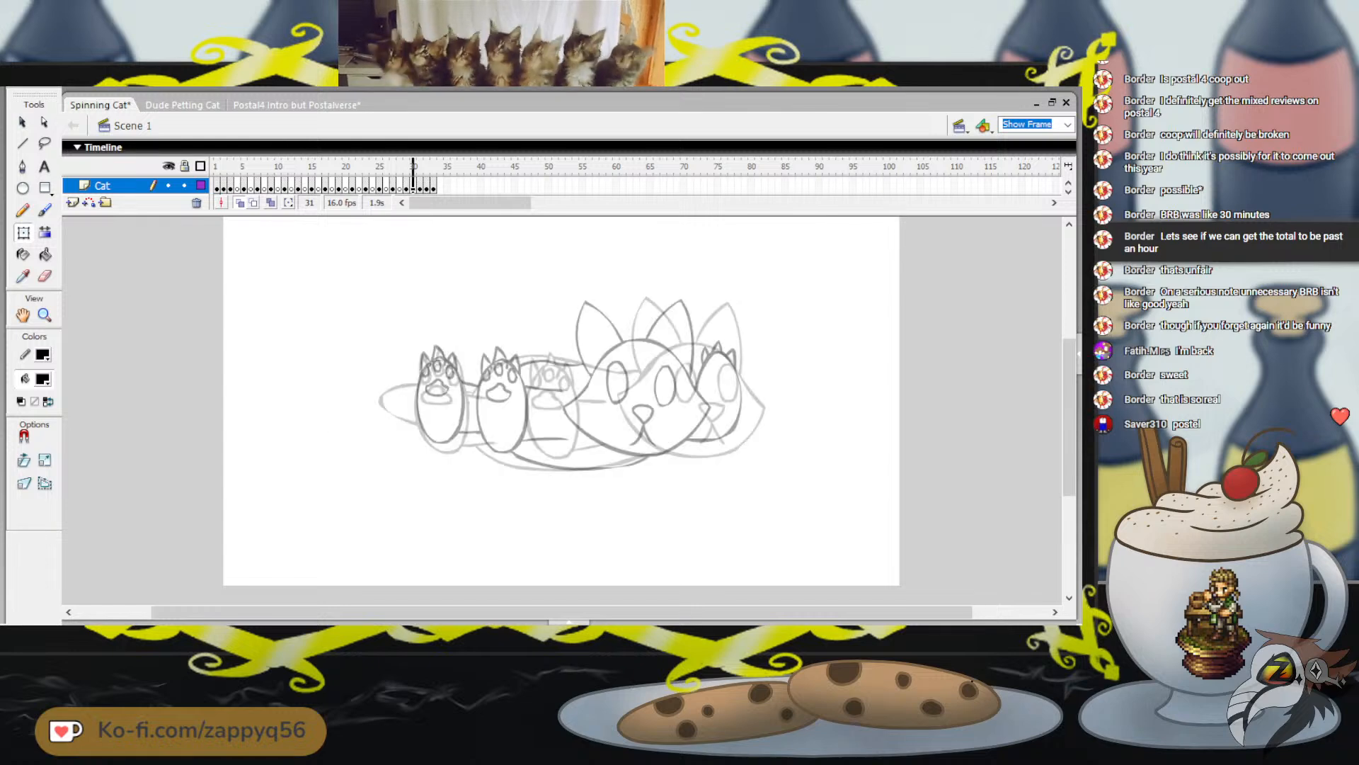
key("period")
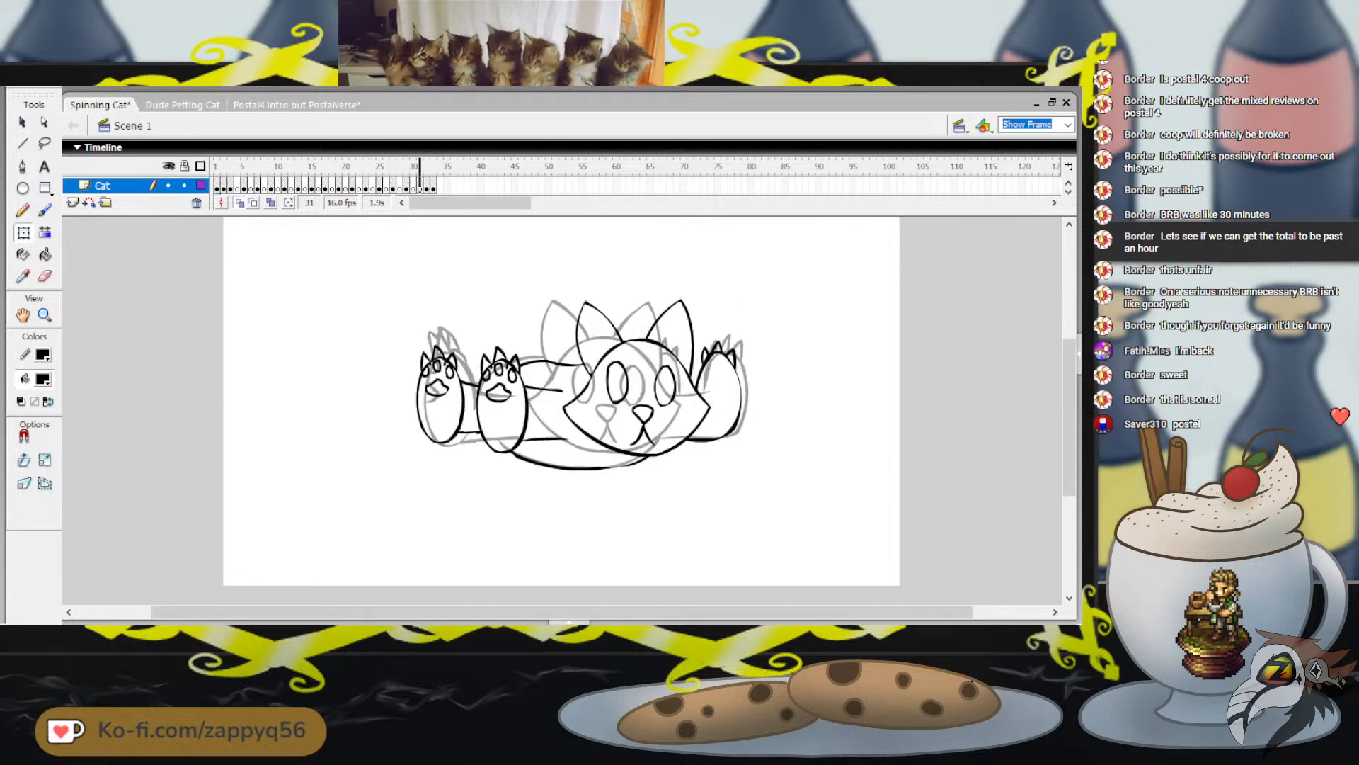
key("comma")
key("period")
key("period")
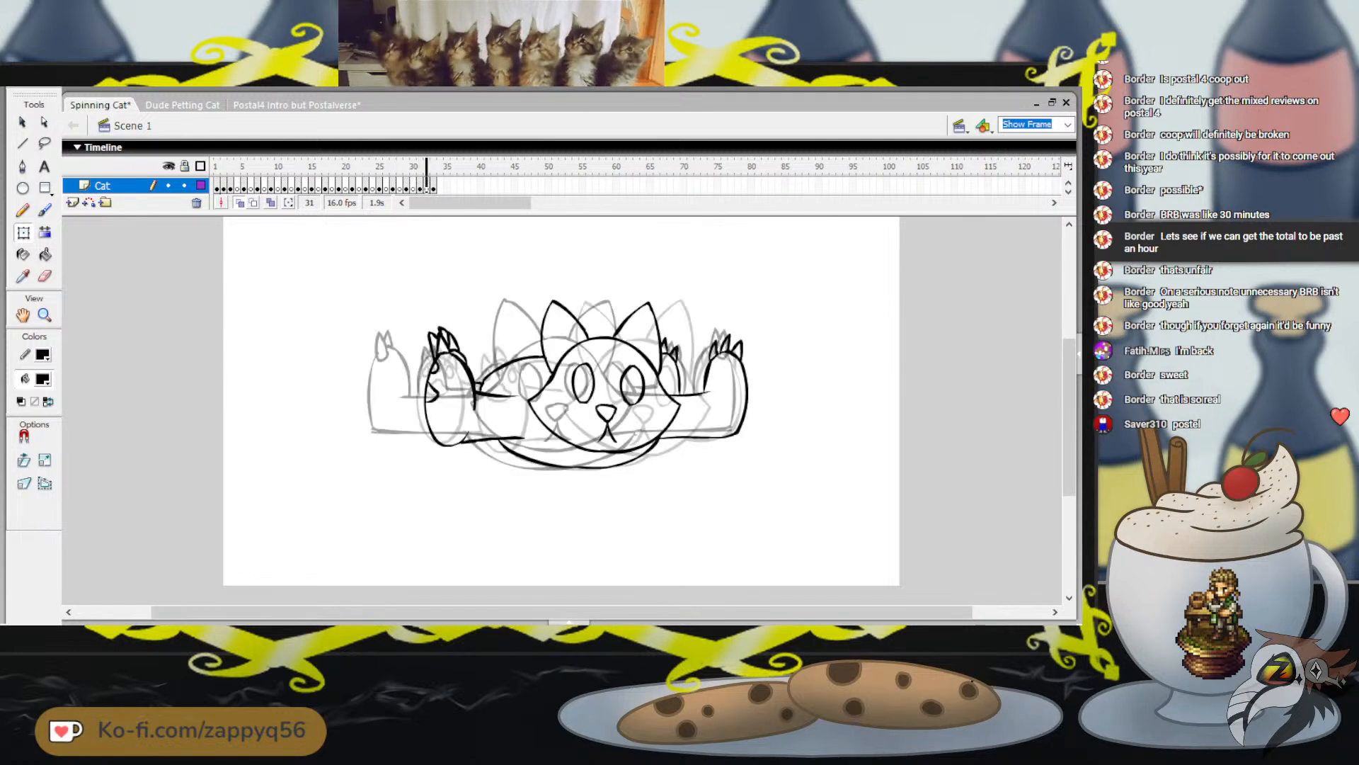
key("period")
key("comma")
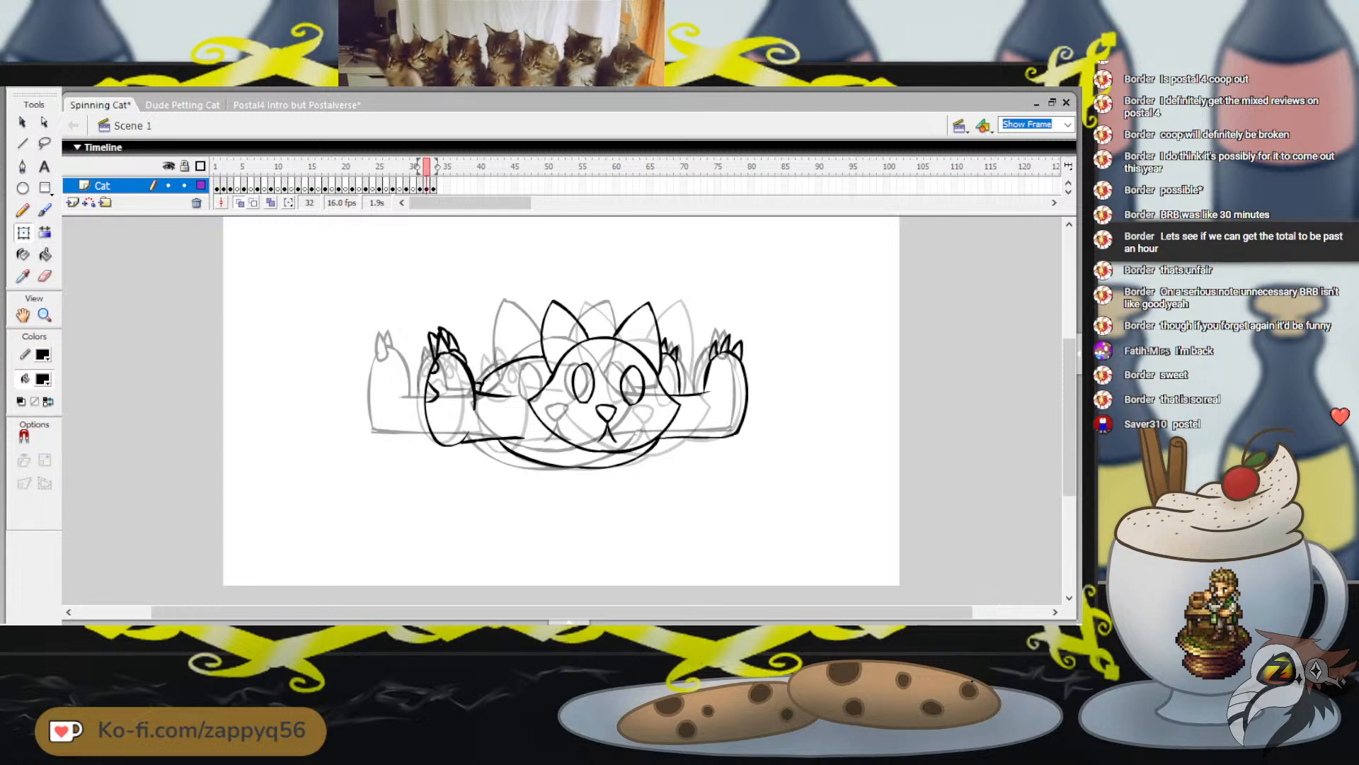
Select all cat artwork on frame 32, nudge it slightly to the left, and check it against the neighbouring frames
key("ctrl+a")
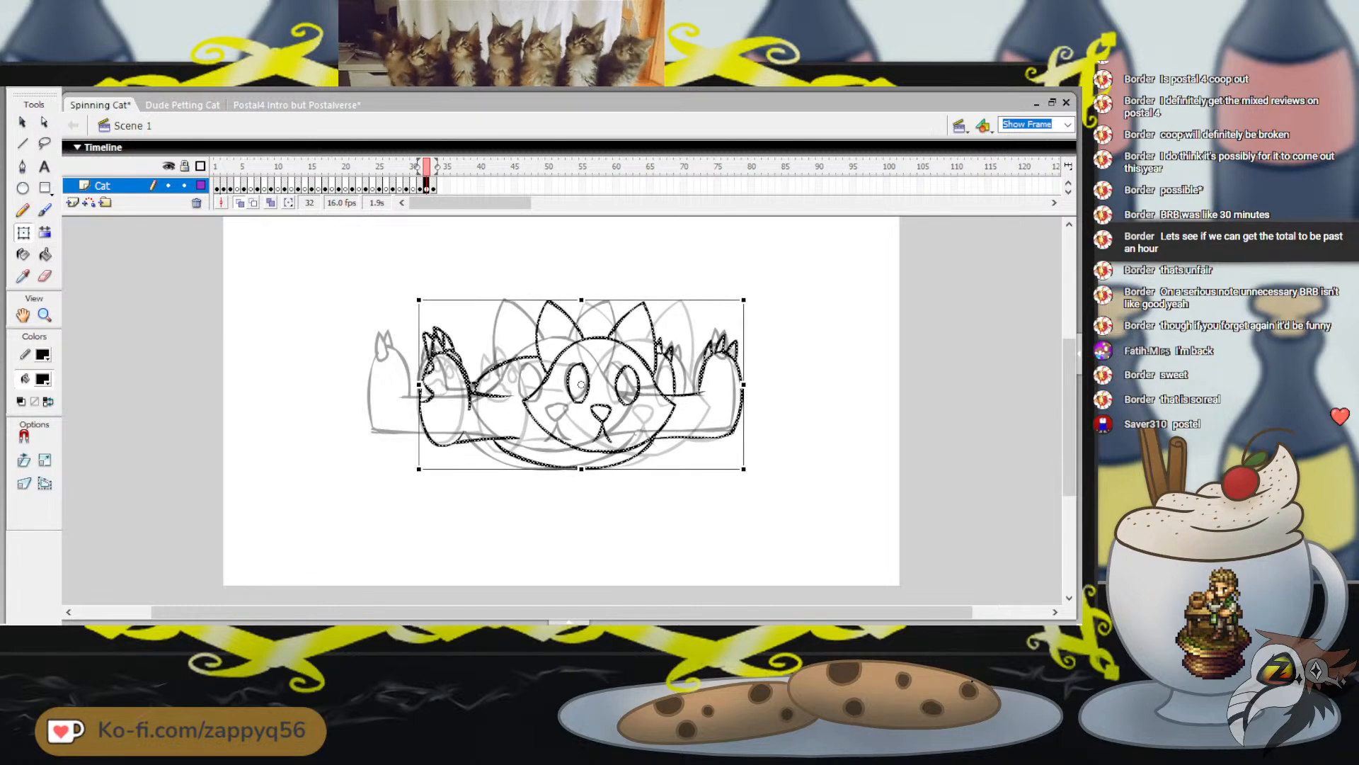
key("Left")
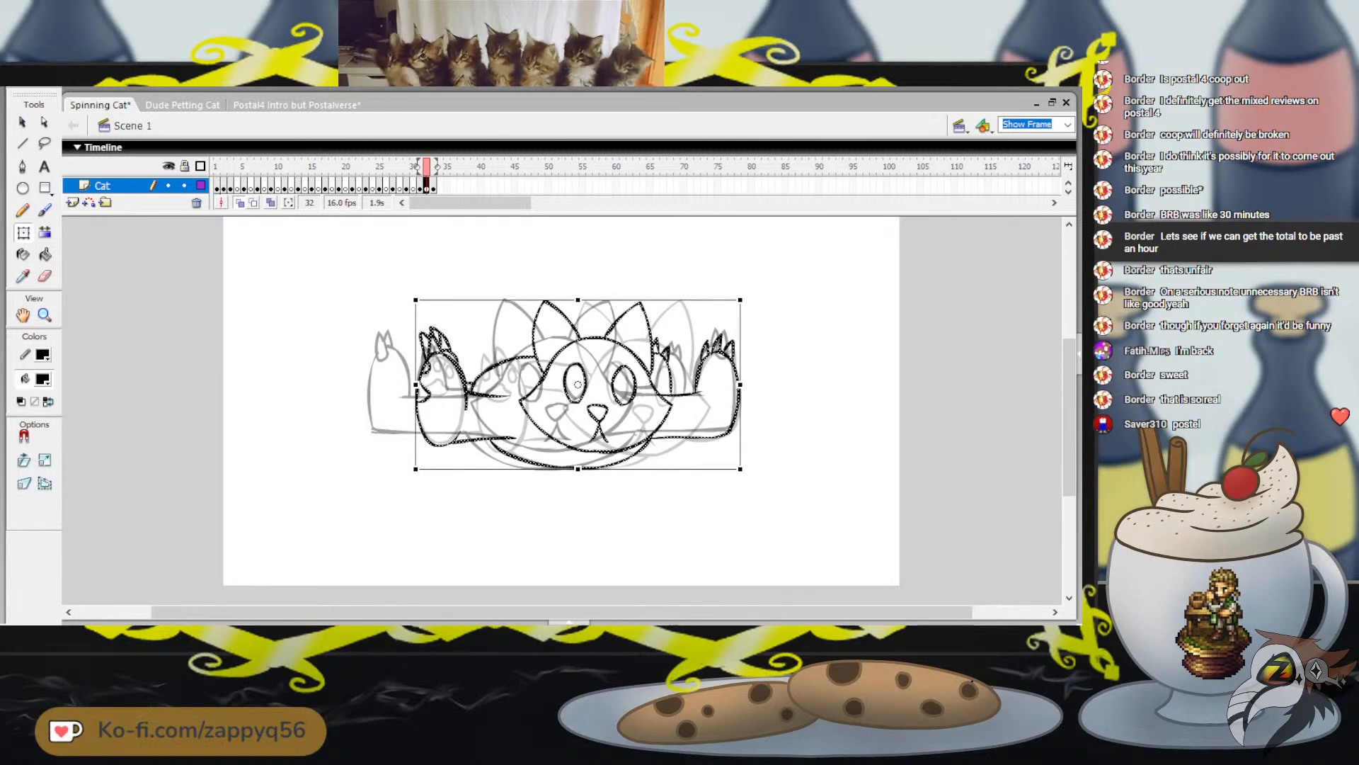
key("comma")
key("period")
key("period")
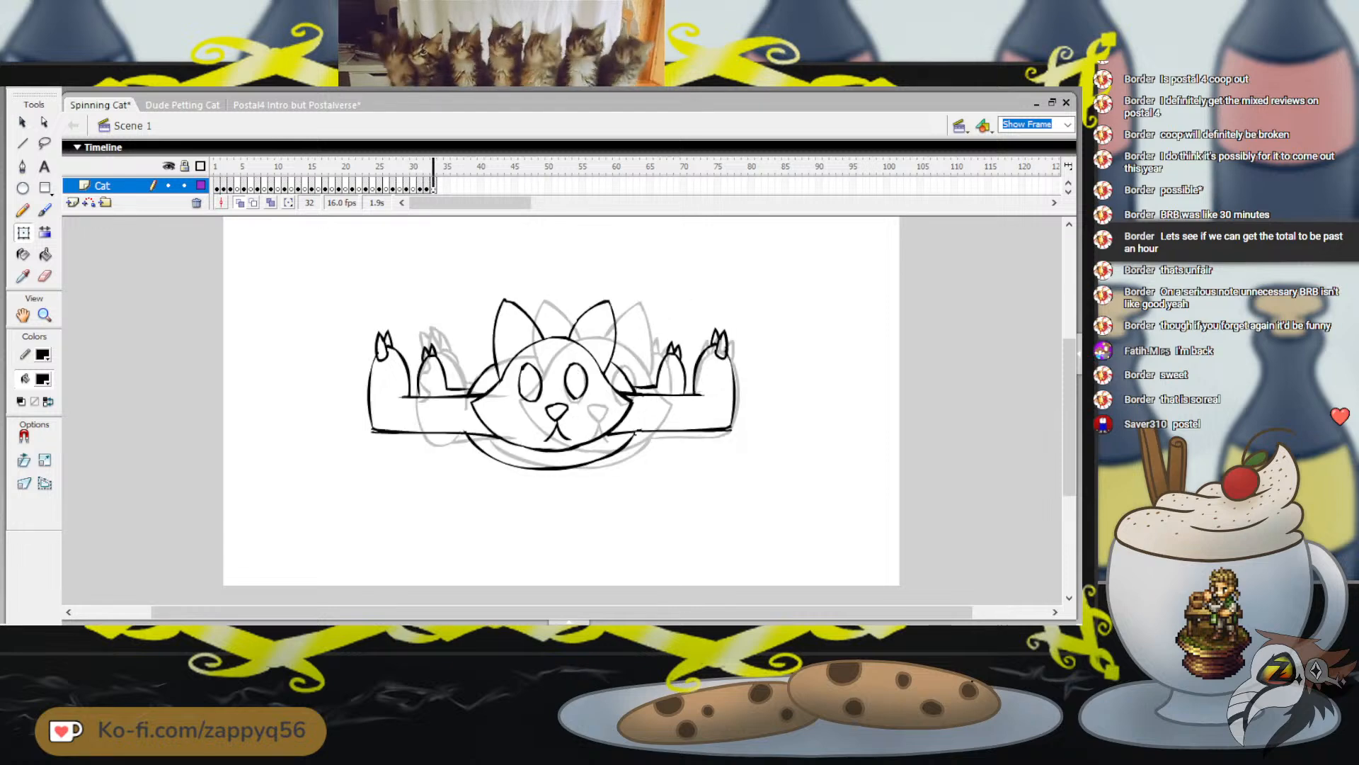
Step backward and forward through the last frames up to frame 33 to review how the spin flows into its final pose
key("comma")
key("comma")
key("comma")
key("comma")
key("comma")
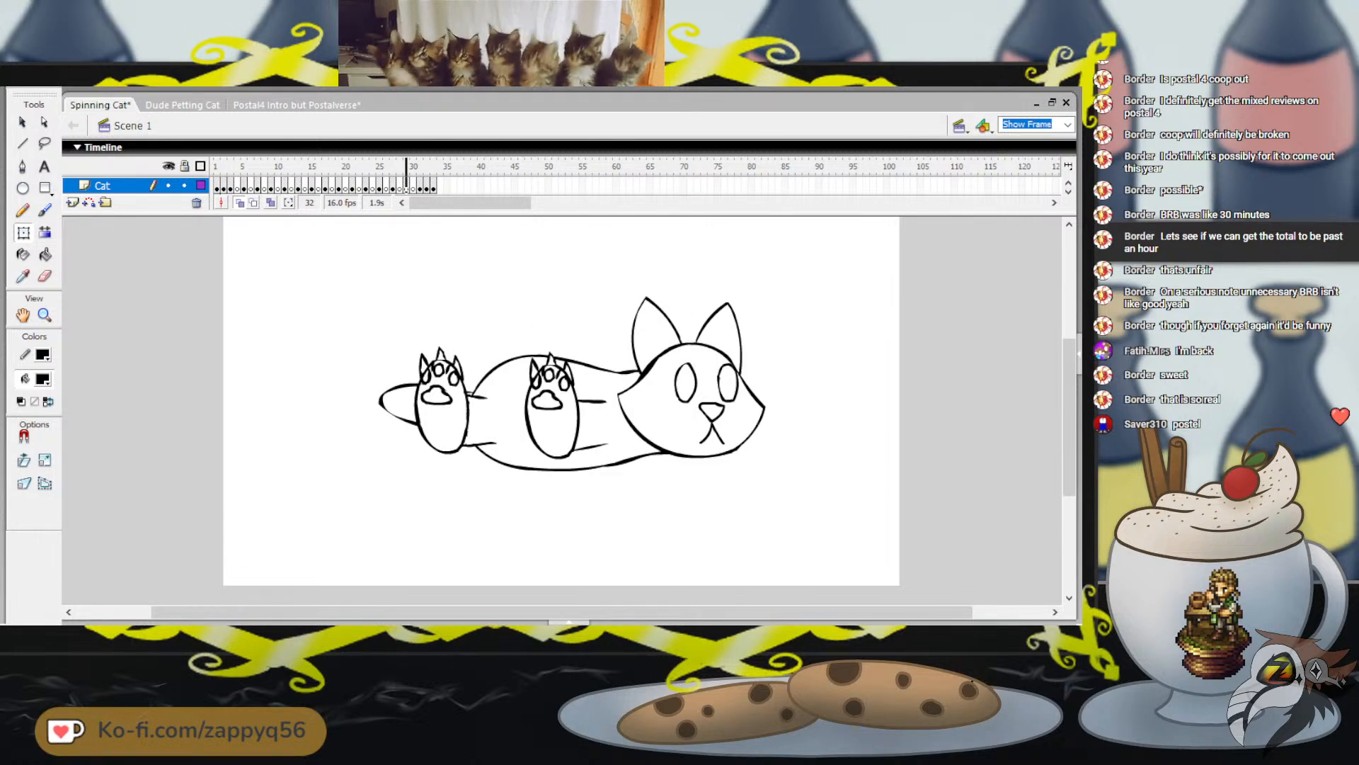
key("comma")
key("comma")
key("comma")
key("comma")
key("period")
key("period")
key("period")
key("period")
key("period")
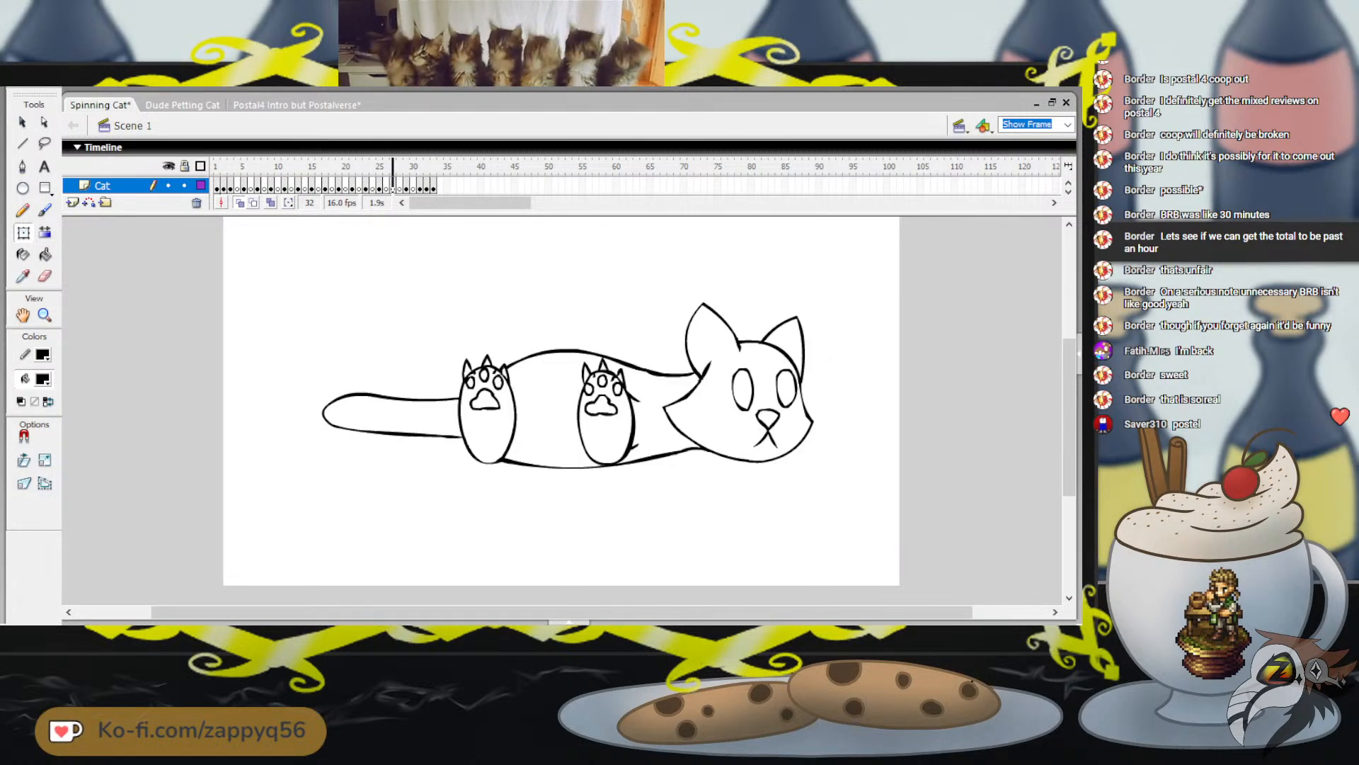
key("period")
key("period")
key("period")
key("period")
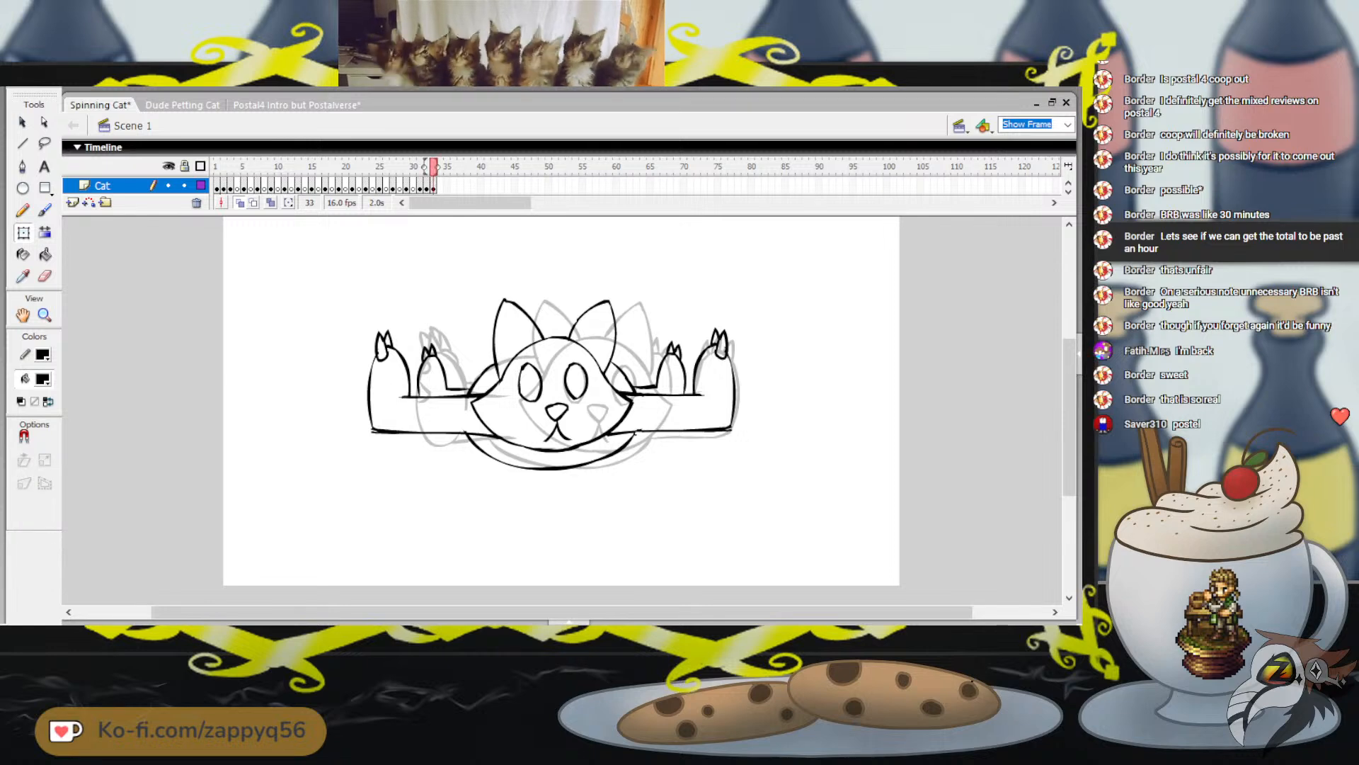
Extend the Logo layer to frame 32 so the logo covers the added cat frames
scroll(562, 185, "up", 1)
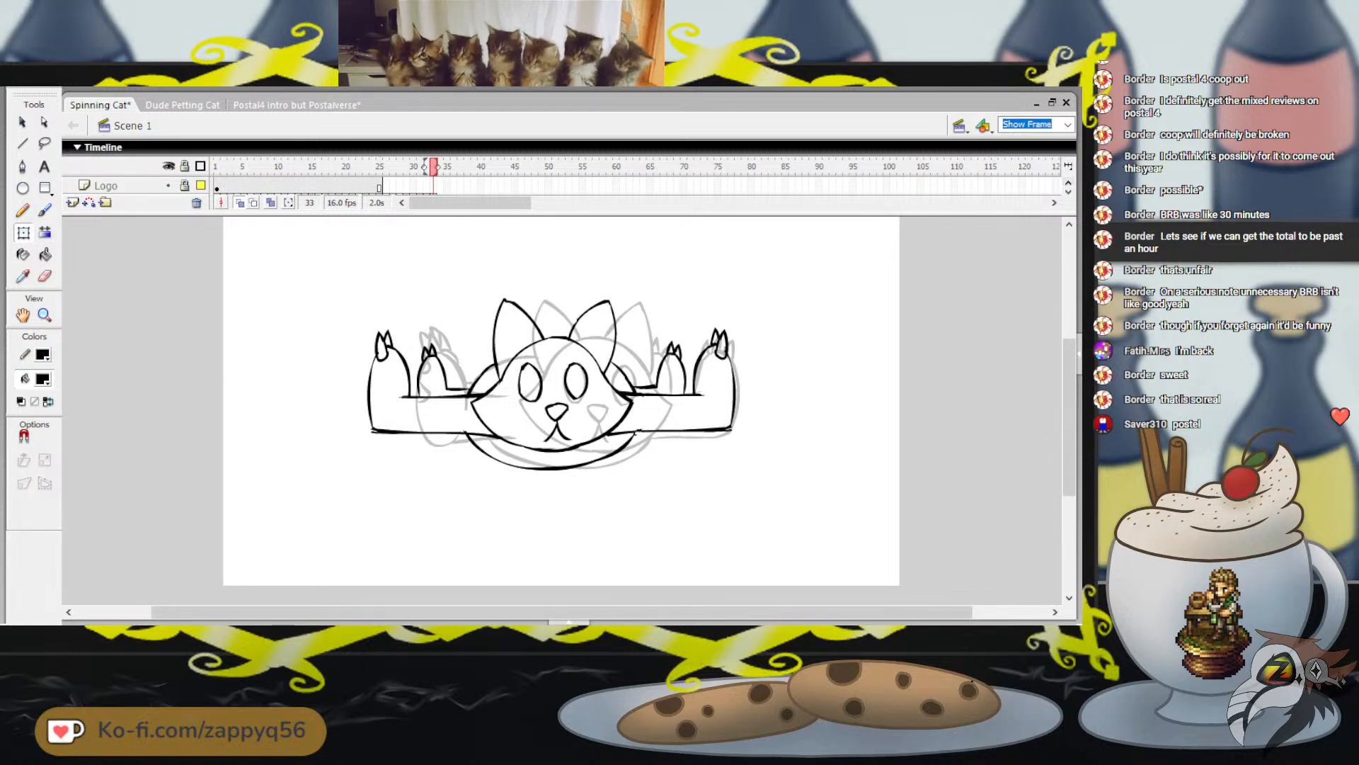
left_click(426, 187)
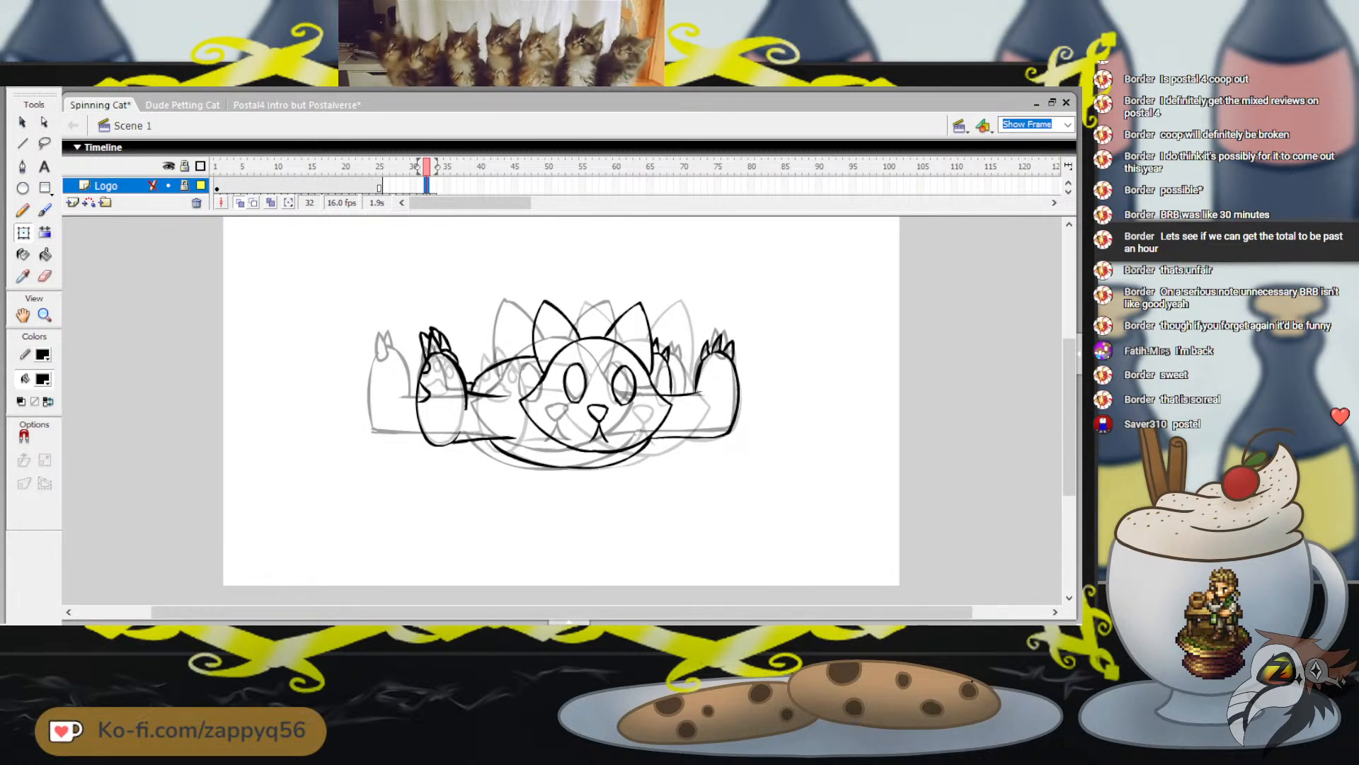
key("F5")
scroll(561, 186, "down", 2)
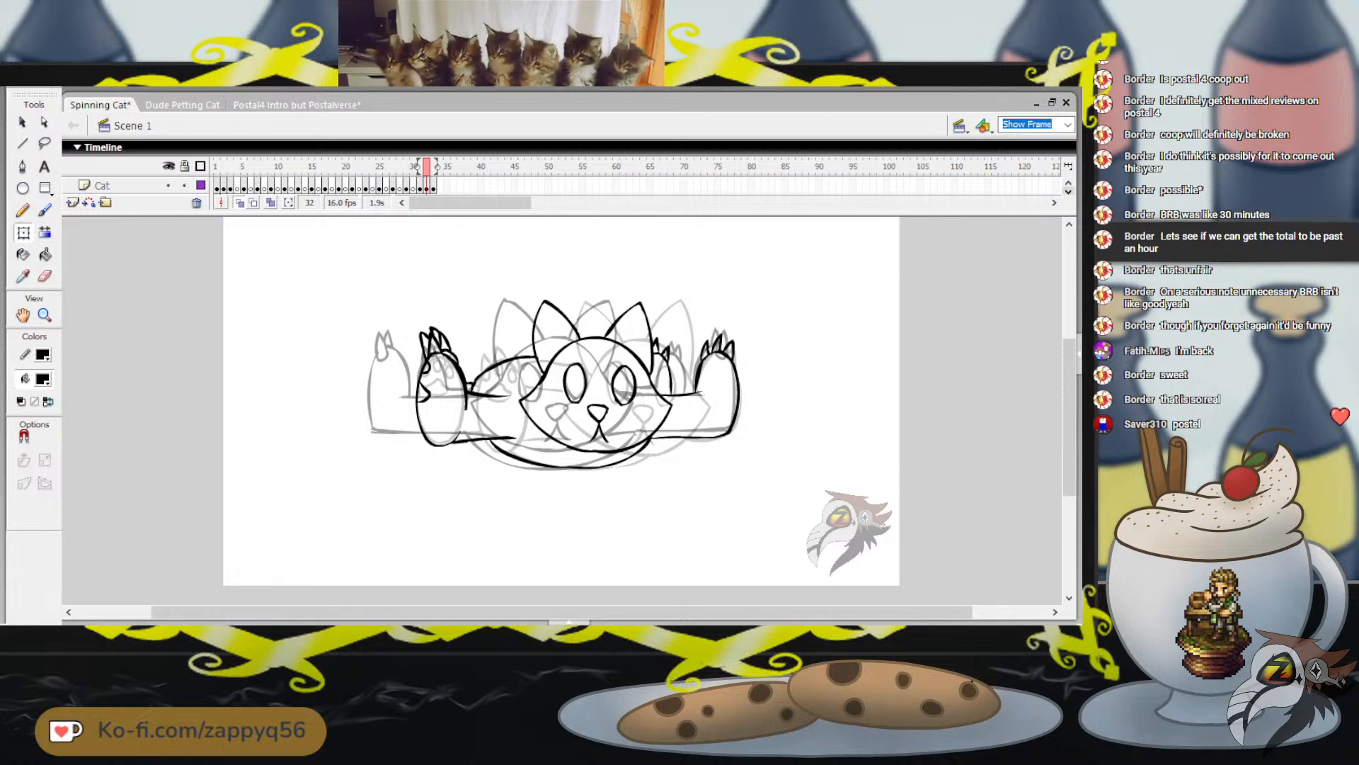
scroll(561, 186, "up", 1)
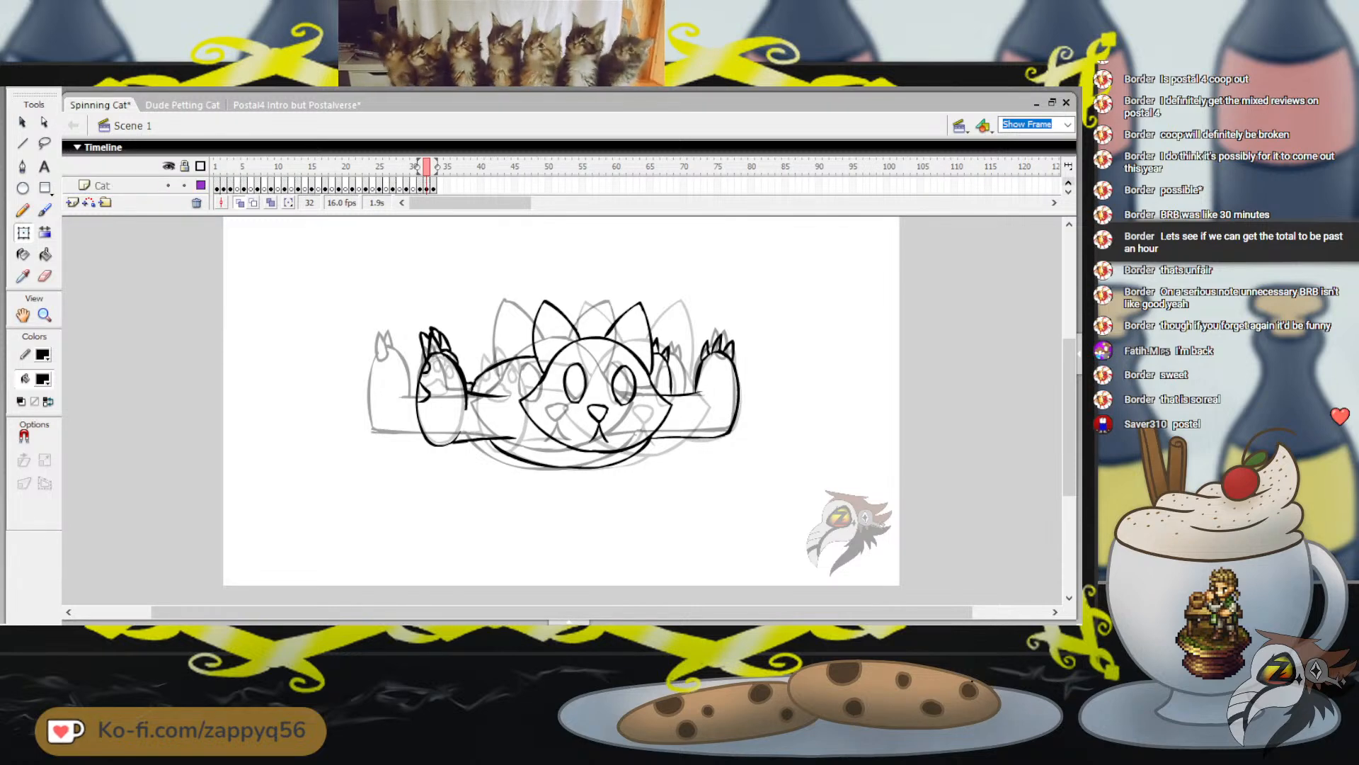
Play the cat animation from frame 1 and save the file
left_click(216, 167)
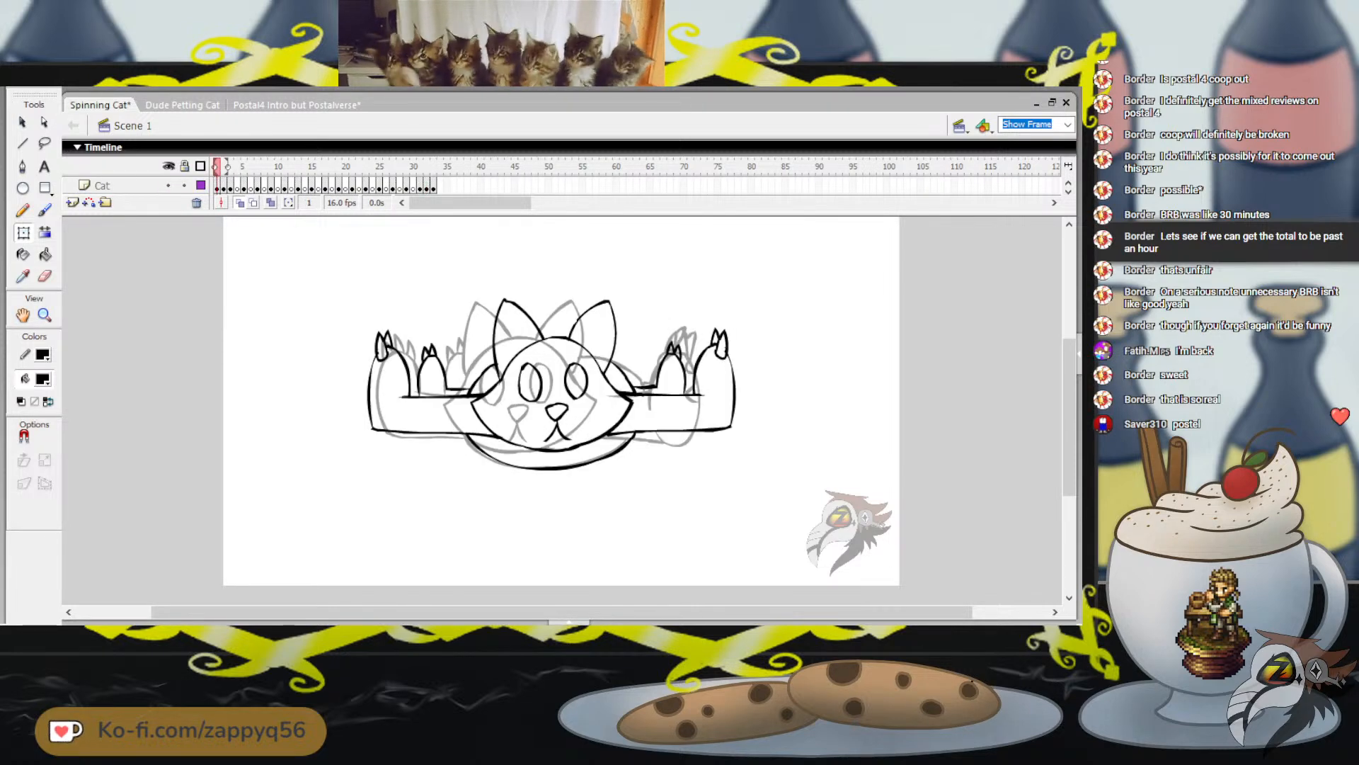
key("Return")
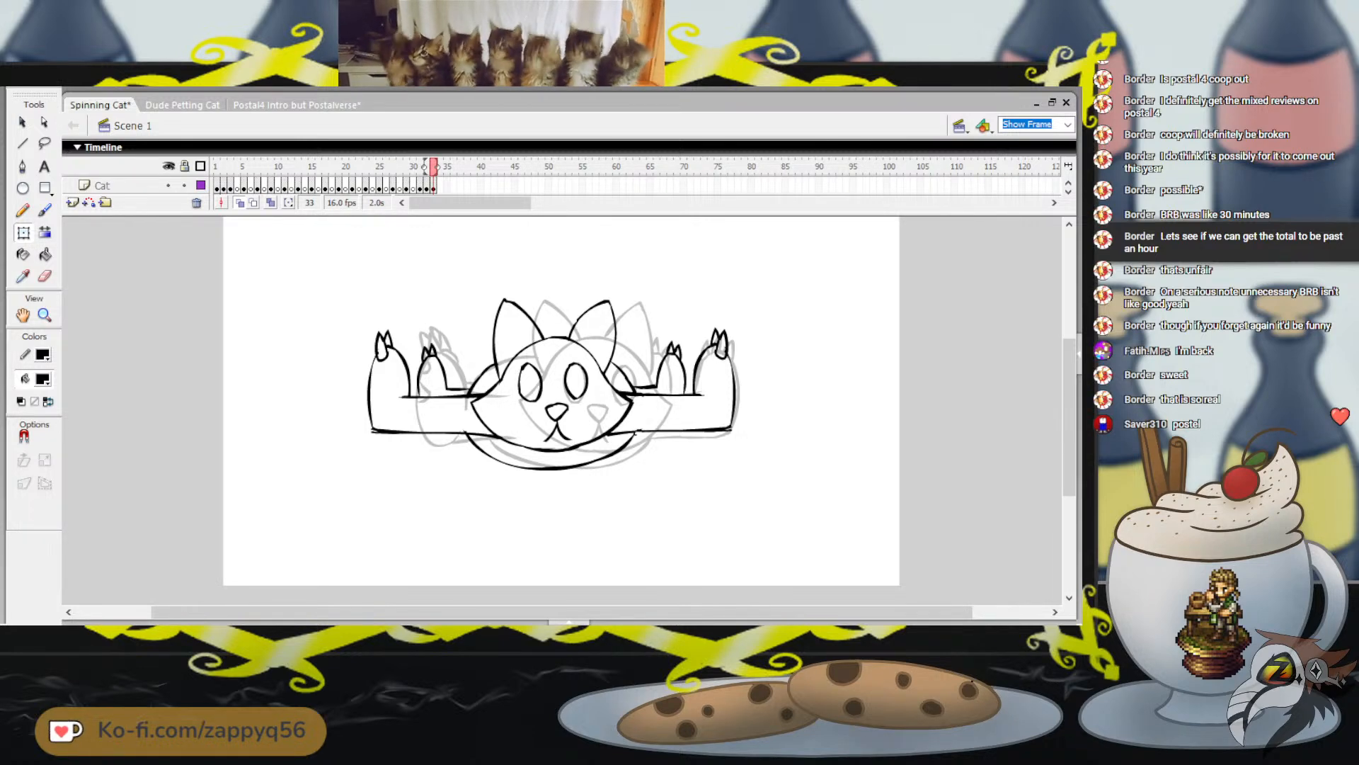
key("ctrl+s")
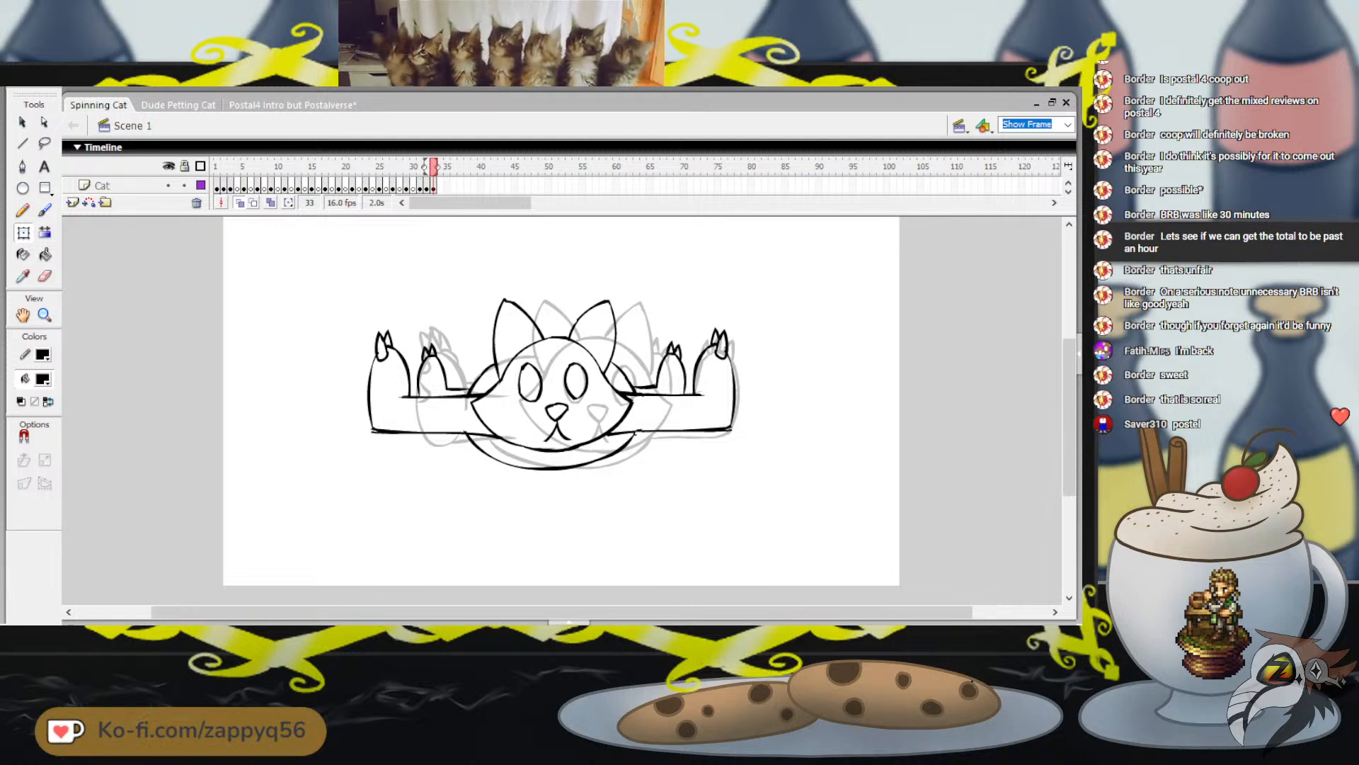
Replay the spin, step through its frames in both directions, and scrub back to frame 2 to review the motion
key("Return")
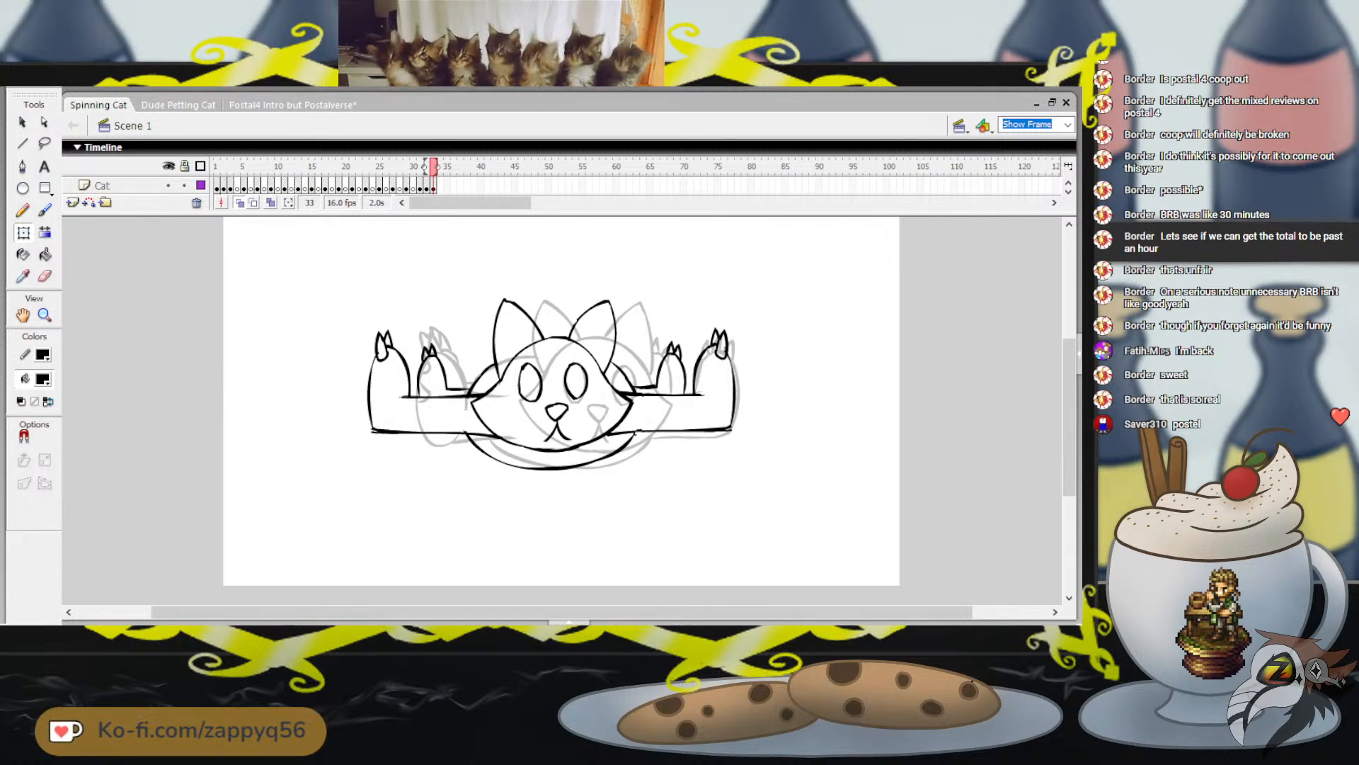
key("comma")
key("comma")
key("comma")
key("comma")
key("comma")
key("comma")
key("comma")
key("comma")
key("comma")
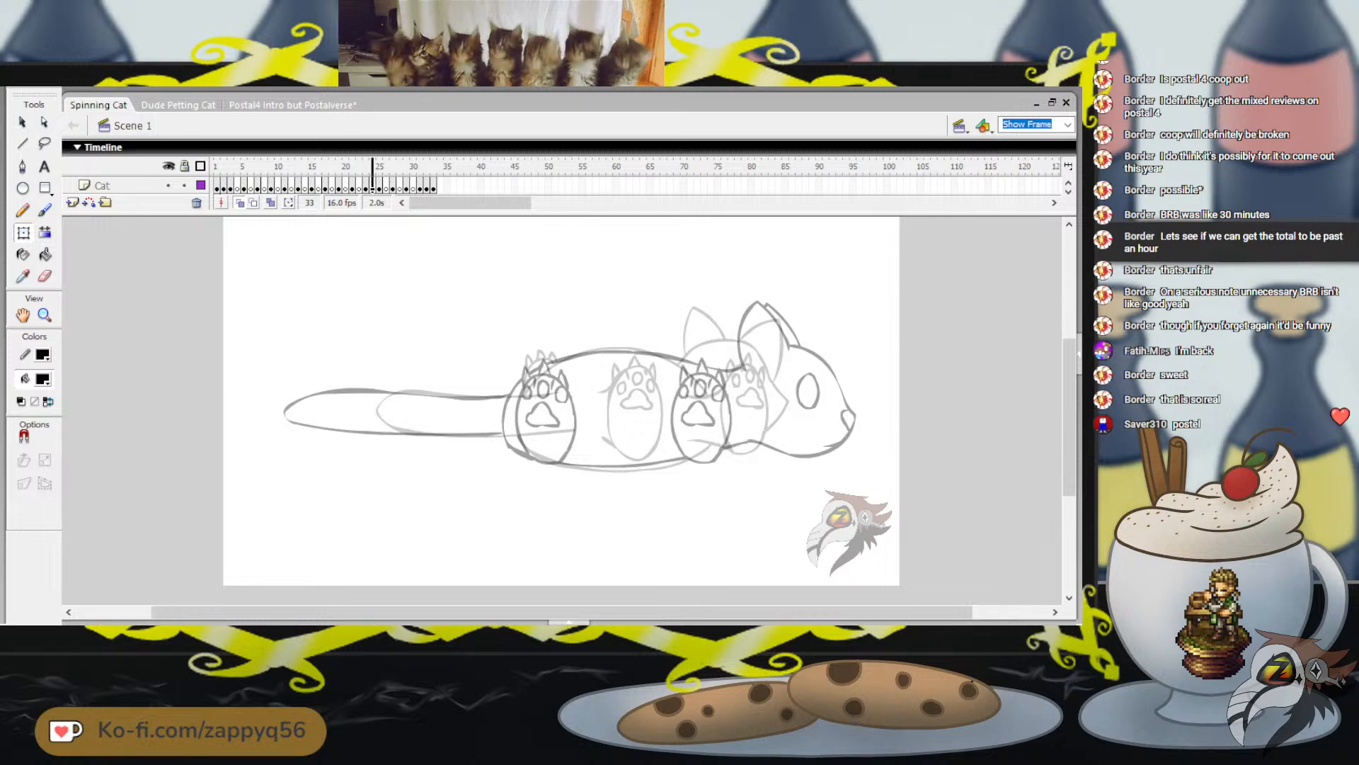
key("comma")
key("comma")
key("comma")
key("comma")
key("comma")
key("comma")
key("comma")
key("comma")
key("comma")
key("comma")
key("comma")
key("comma")
key("comma")
key("comma")
key("comma")
key("comma")
key("comma")
key("comma")
key("comma")
key("comma")
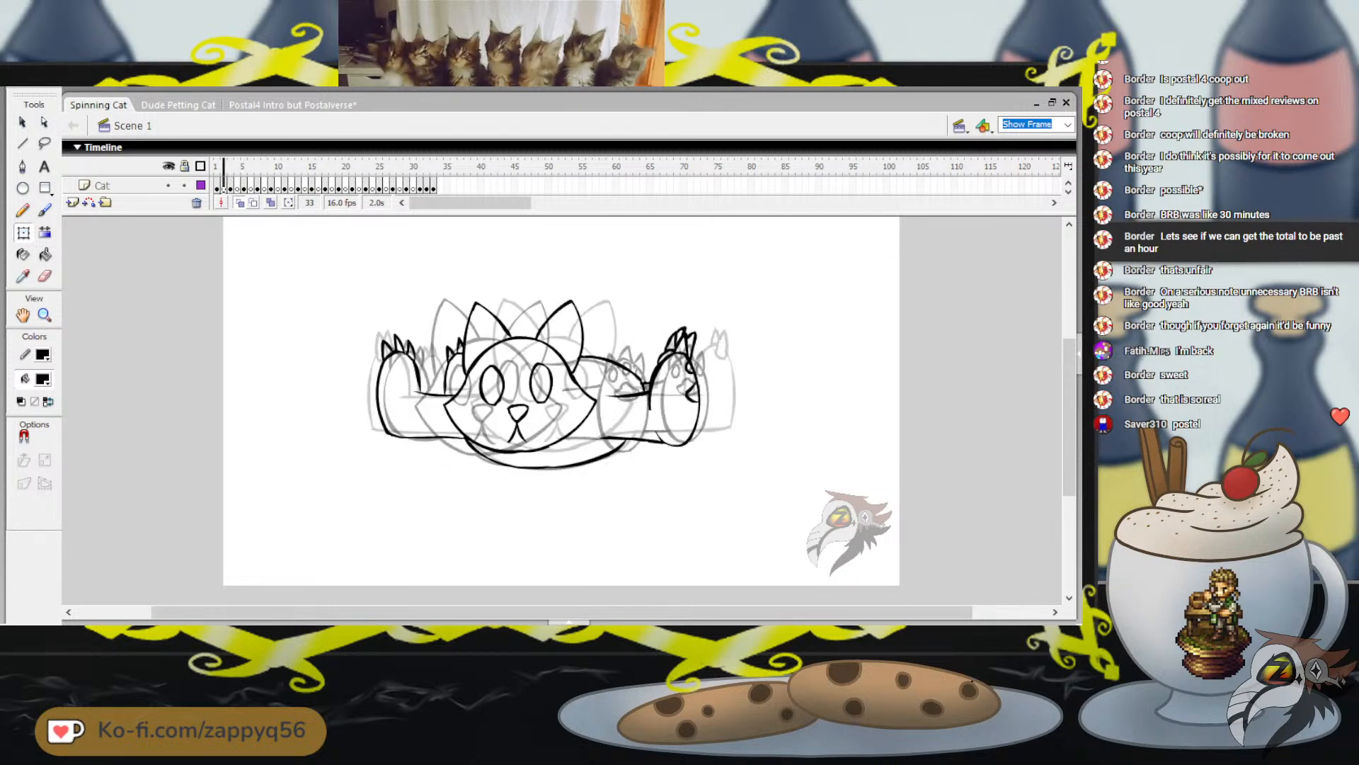
key("period")
key("period")
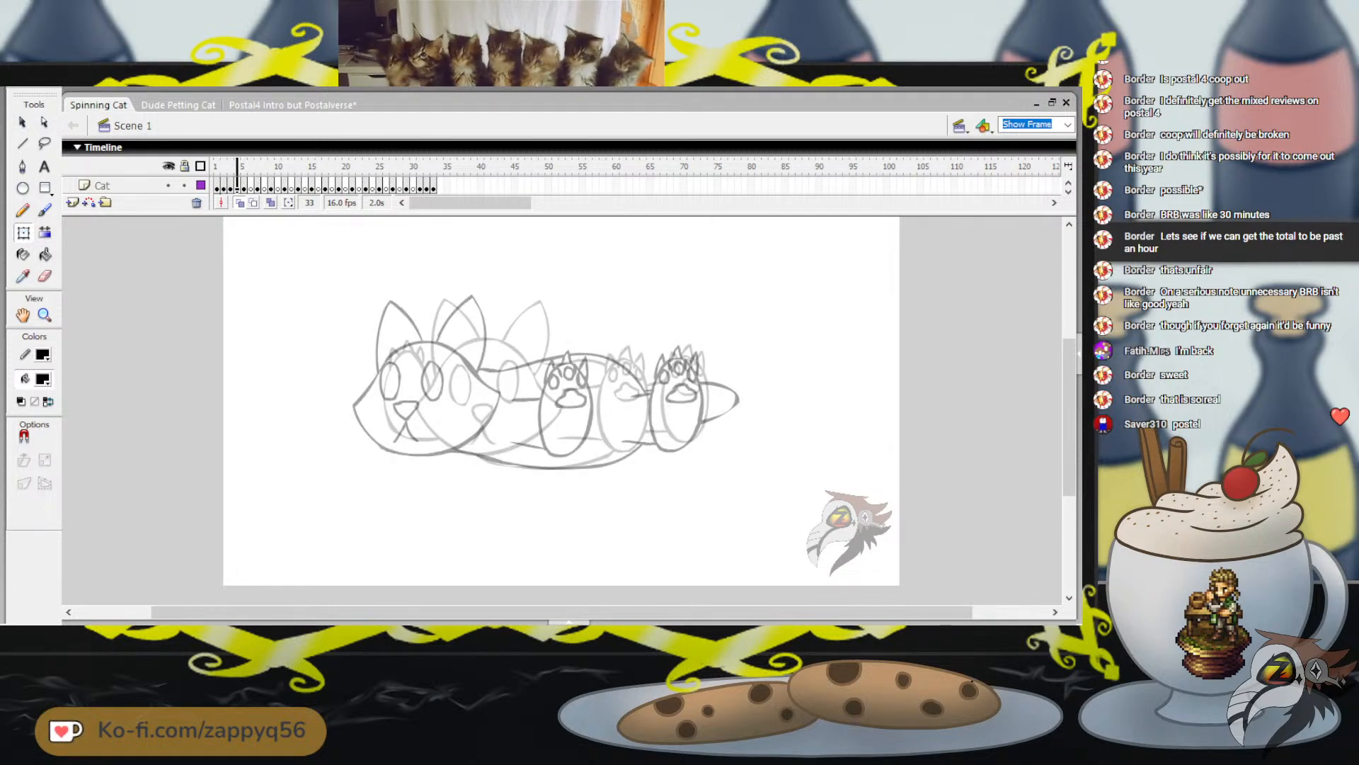
key("comma")
key("comma")
key("comma")
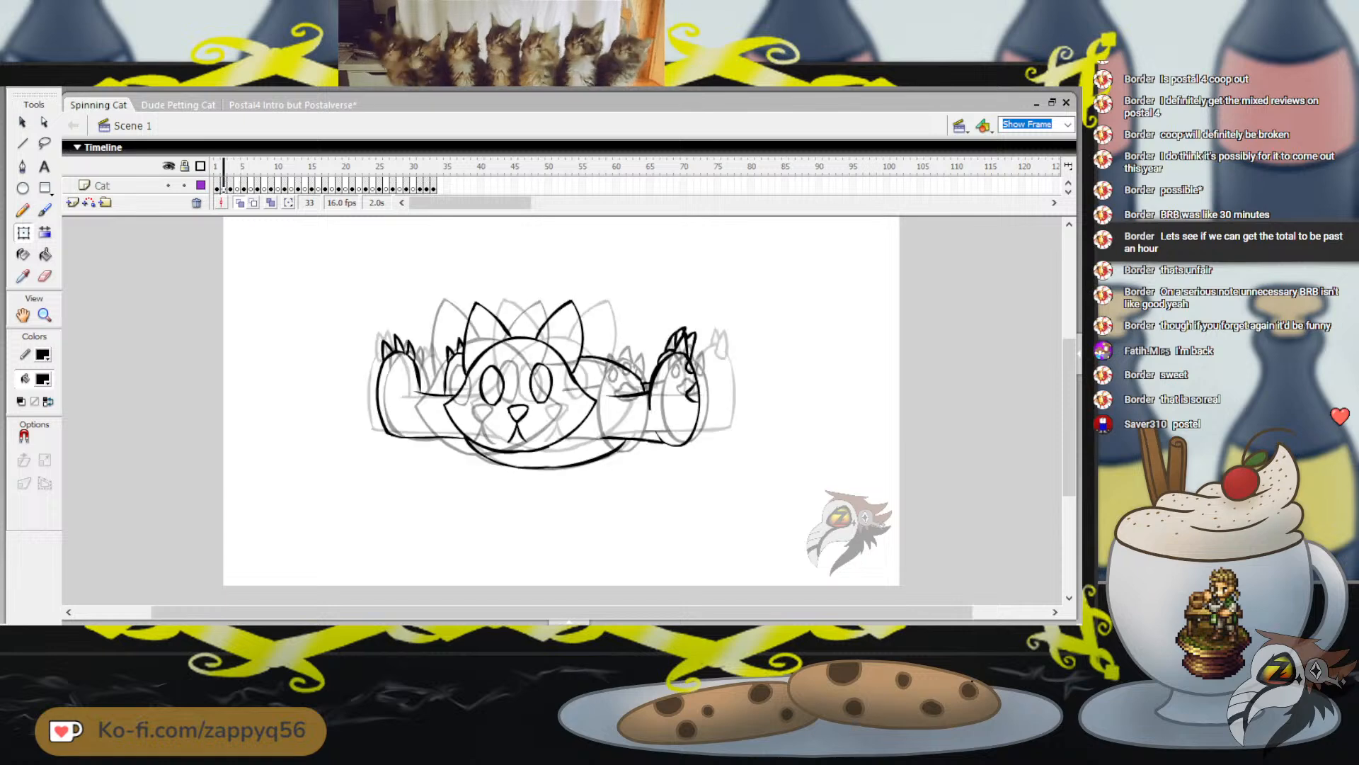
key("period")
key("period")
key("period")
key("period")
key("Return")
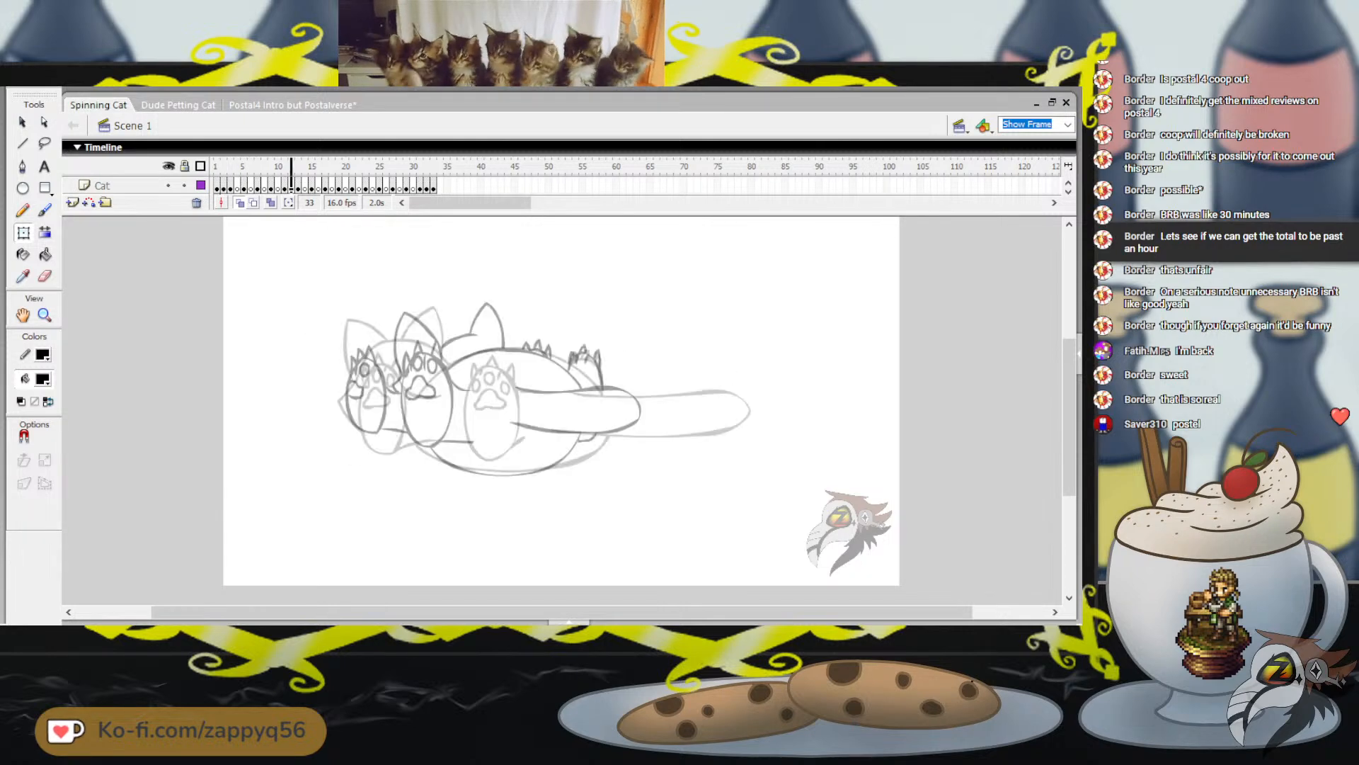
left_click_drag(427, 167, 224, 167)
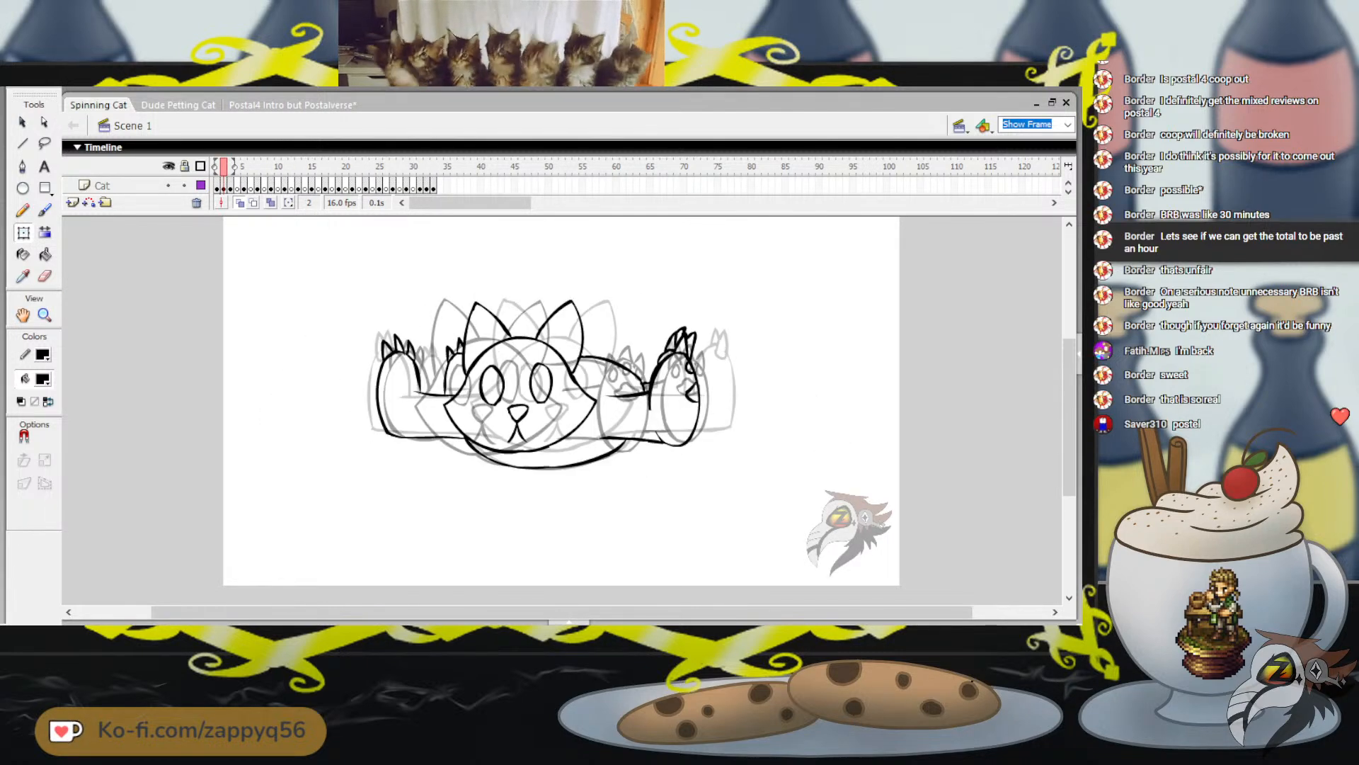
Switch to the Postal4 Intro but Postalverse animation, shrink the timeline to one visible layer, and view the closing card at frame 1680
left_click(293, 105)
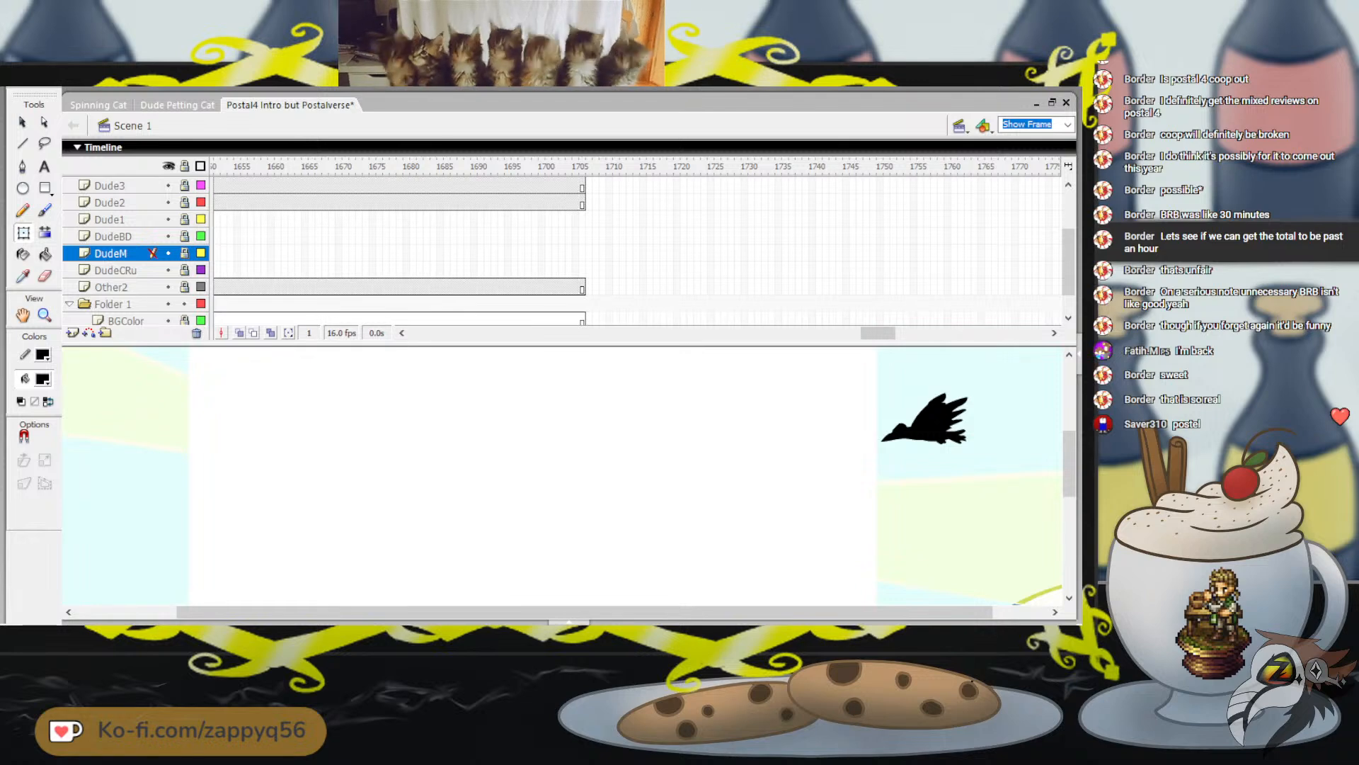
left_click_drag(499, 346, 500, 214)
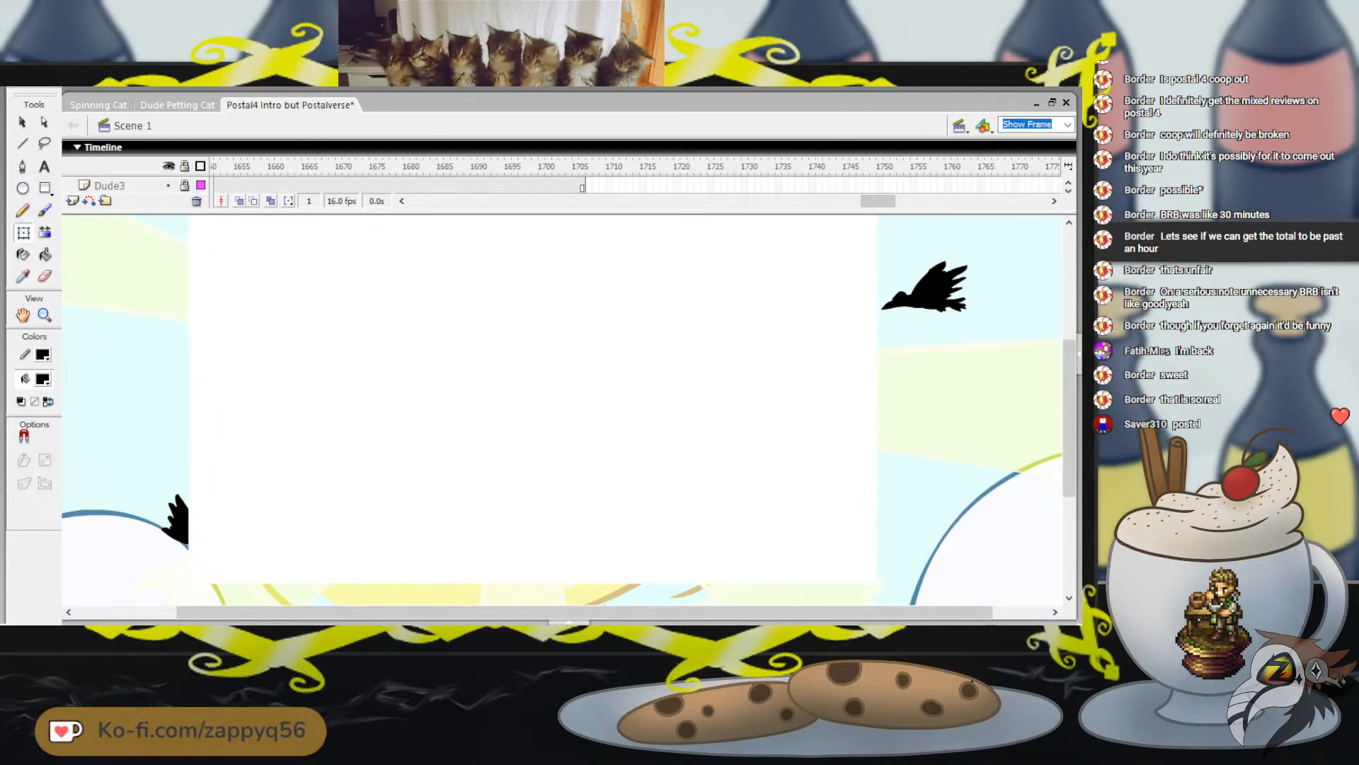
scroll(538, 411, "up", 2)
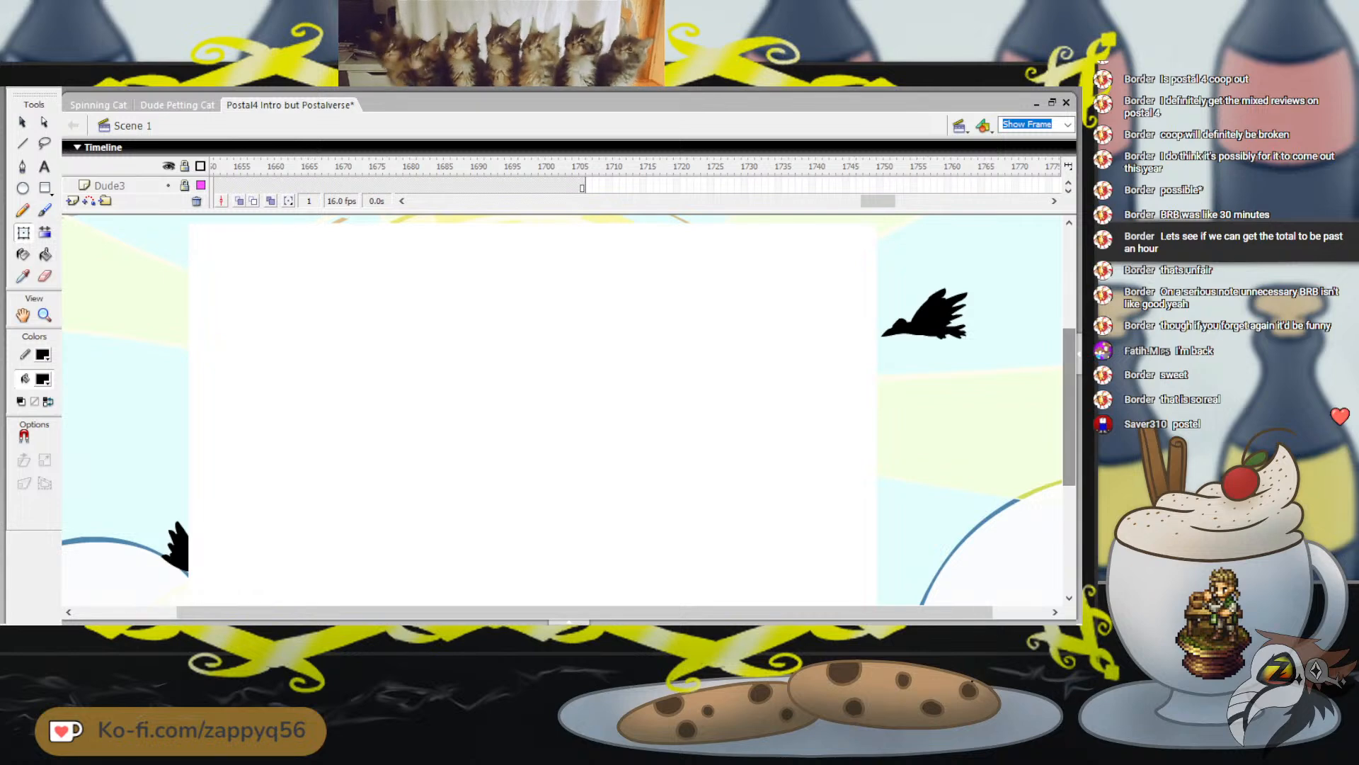
left_click(407, 166)
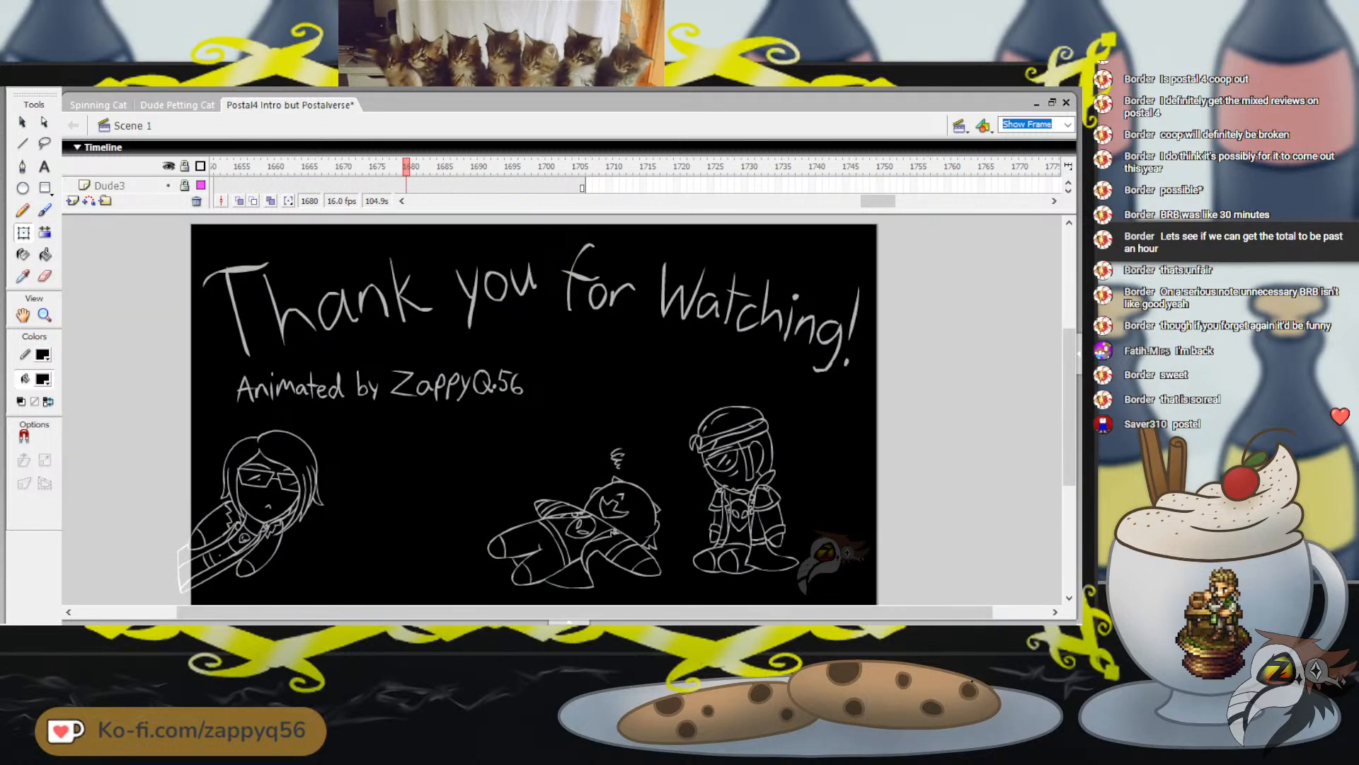
Return to the intro's opening, view frames 18 and 86, and play the bird-and-sun scene from frame 86
left_click_drag(877, 201, 427, 201)
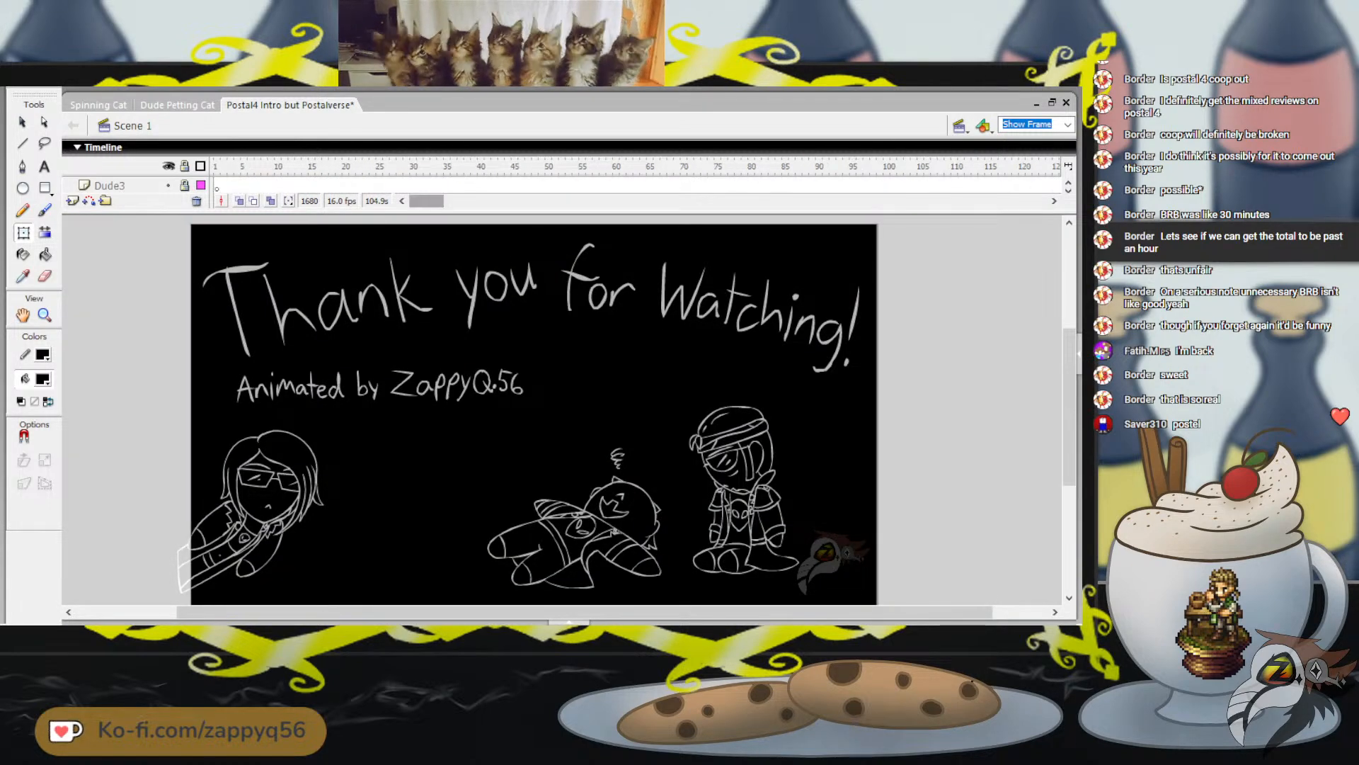
left_click(332, 166)
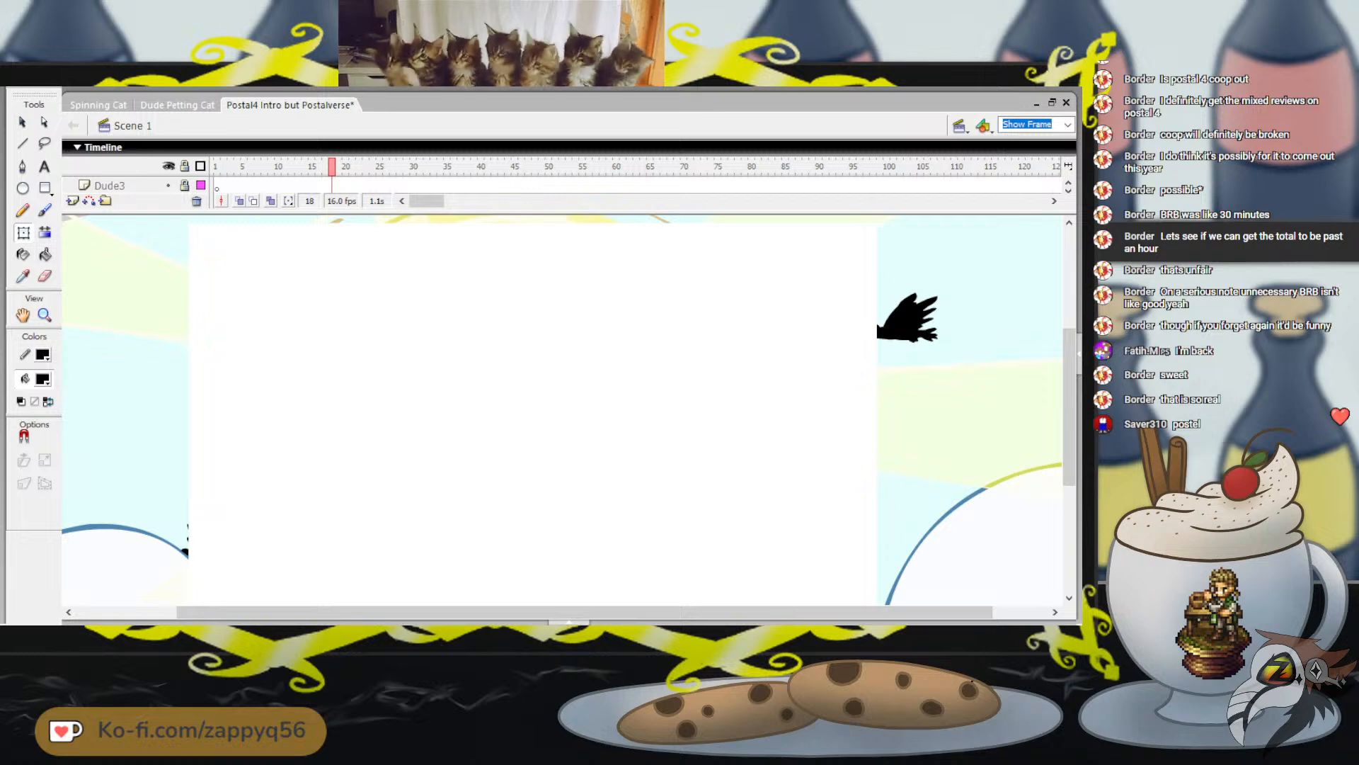
left_click(792, 166)
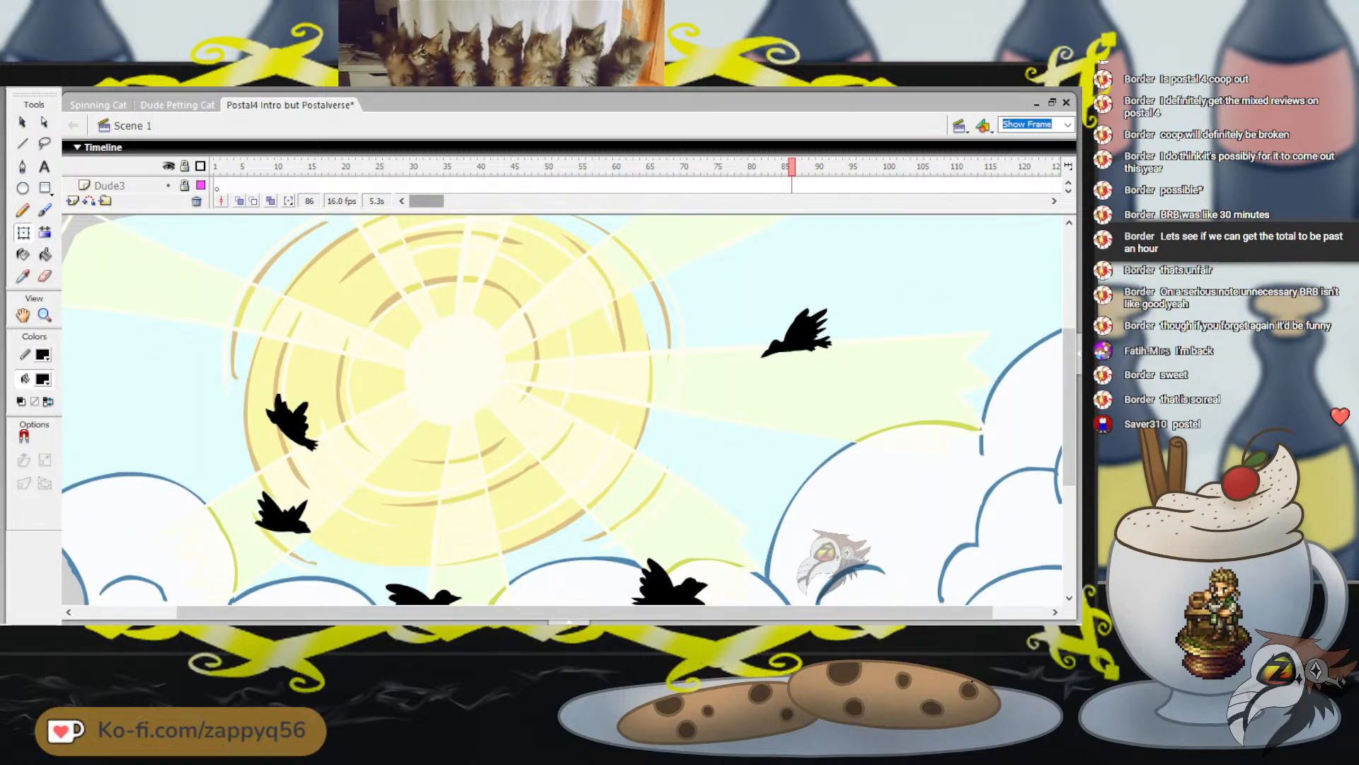
left_click_drag(426, 201, 437, 201)
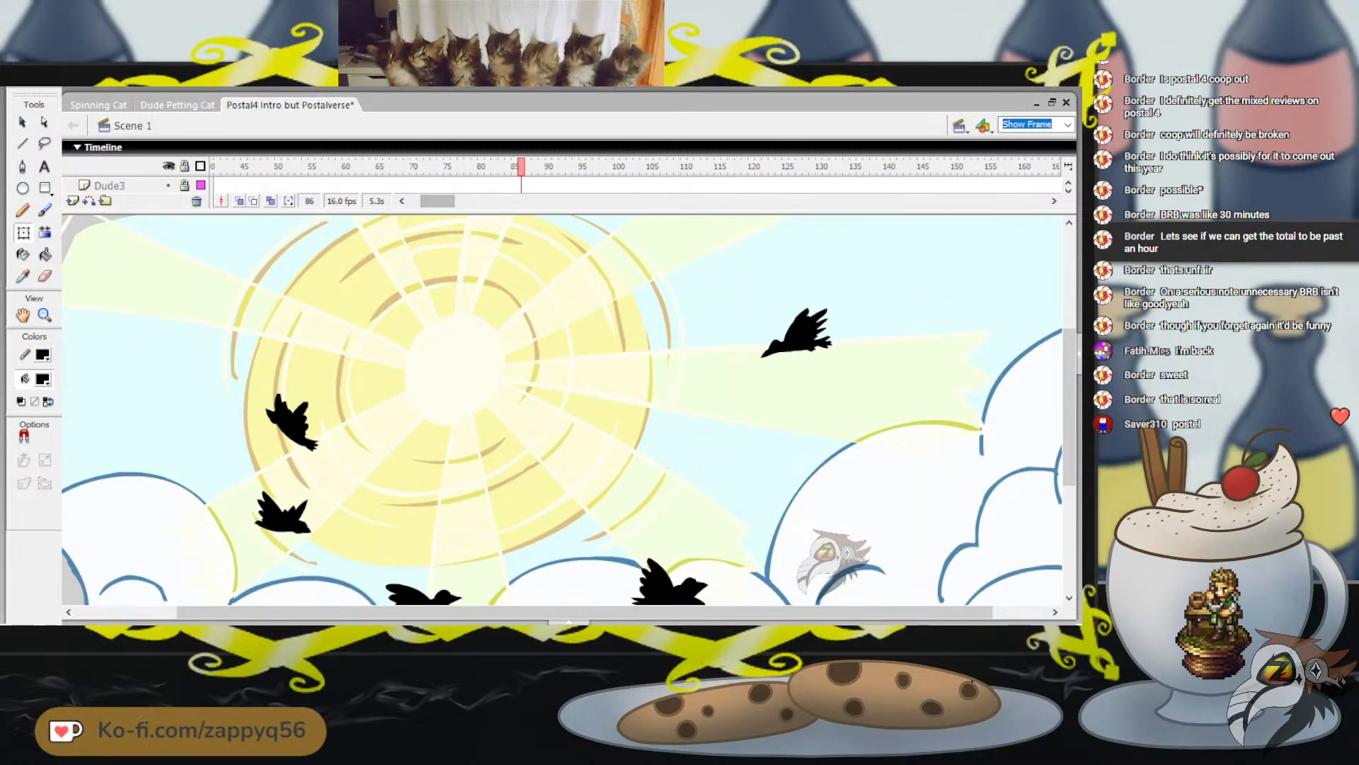
key("Return")
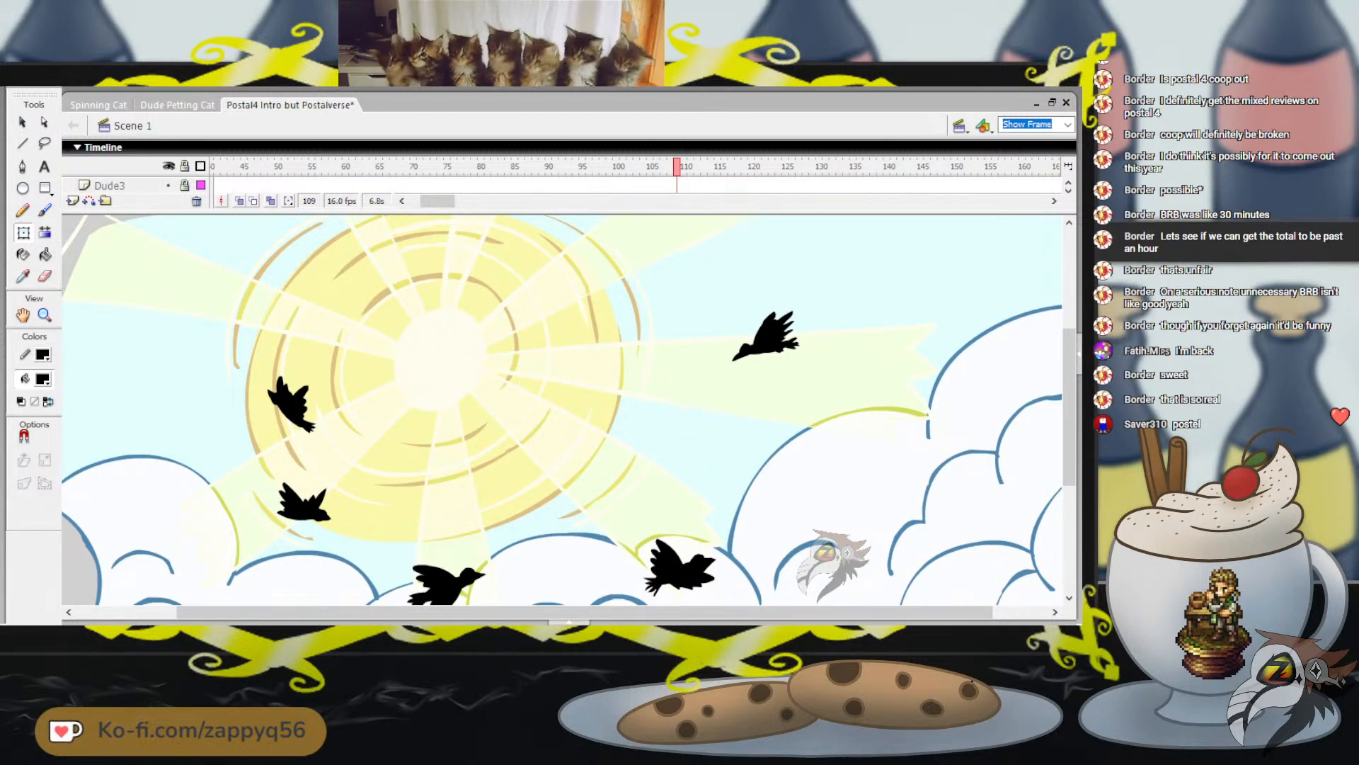
View the gas station scene at frame 184 and the trailer scene at frame 593
left_click_drag(438, 201, 457, 201)
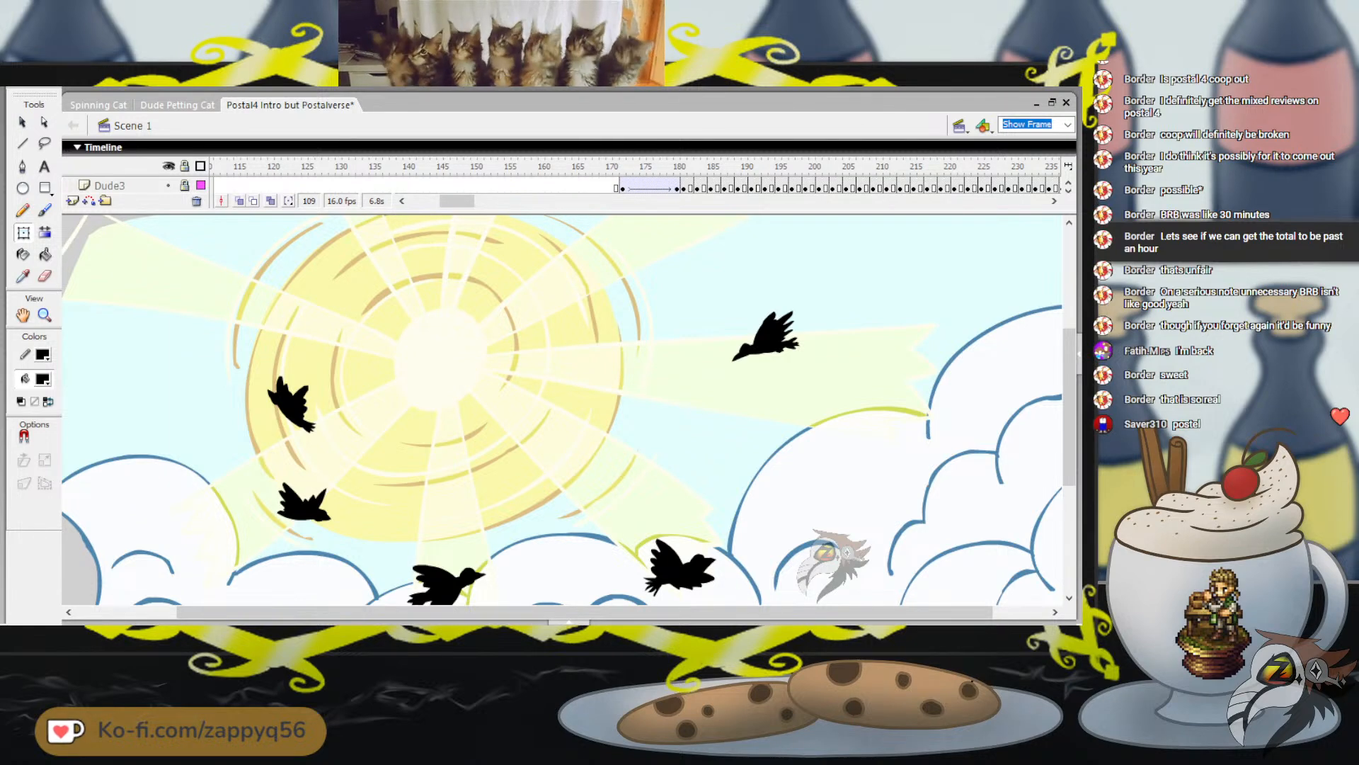
left_click(703, 166)
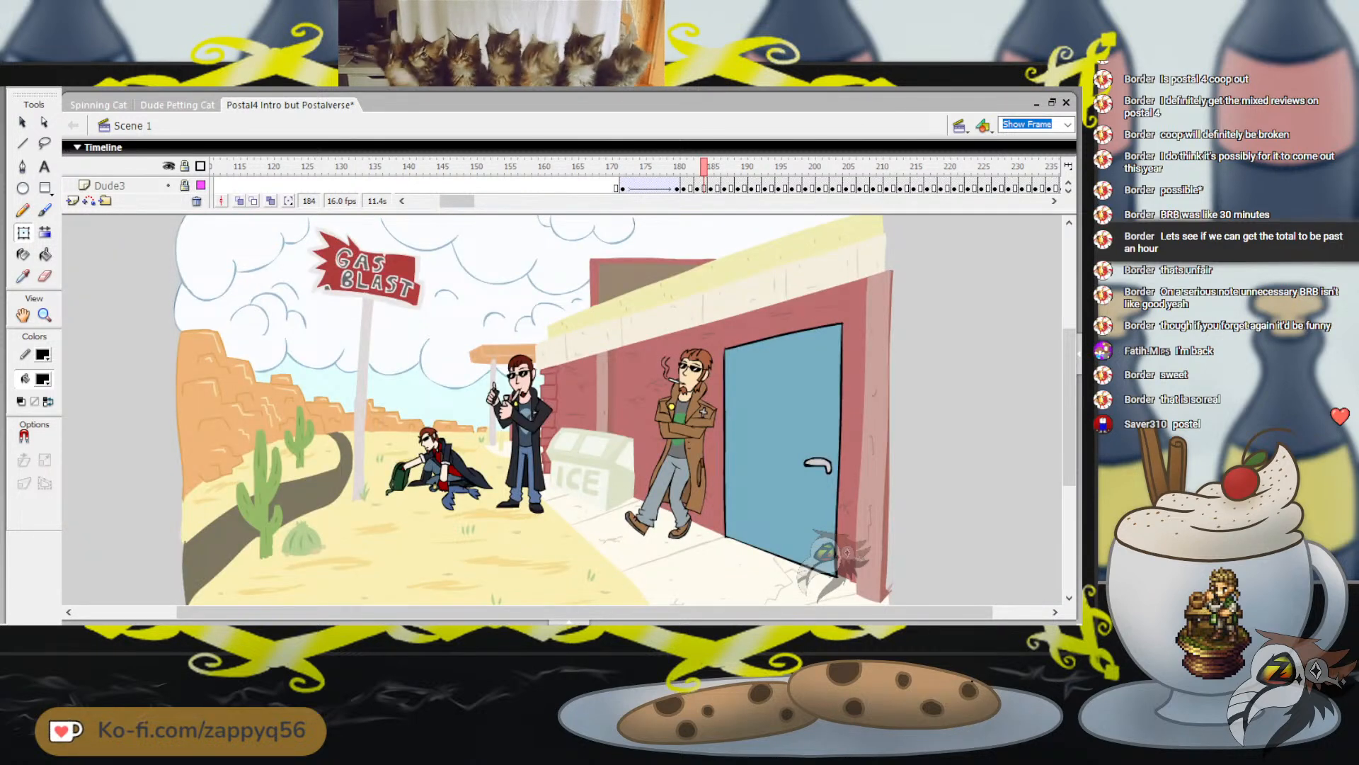
left_click_drag(456, 201, 574, 201)
left_click(502, 166)
left_click(562, 166)
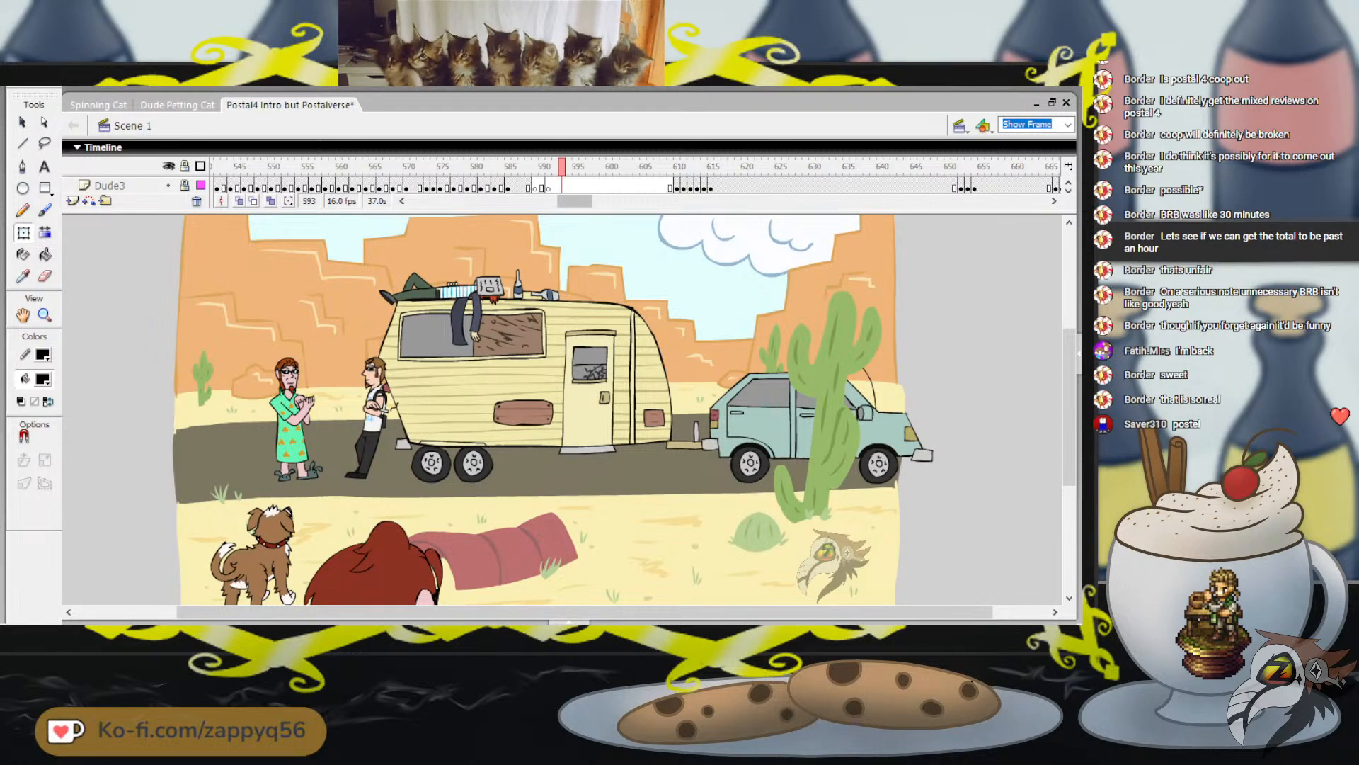
Check frames 640 and 818, and play the three characters' entrance on the desert road from frame 802
left_click_drag(574, 201, 629, 201)
left_click(590, 166)
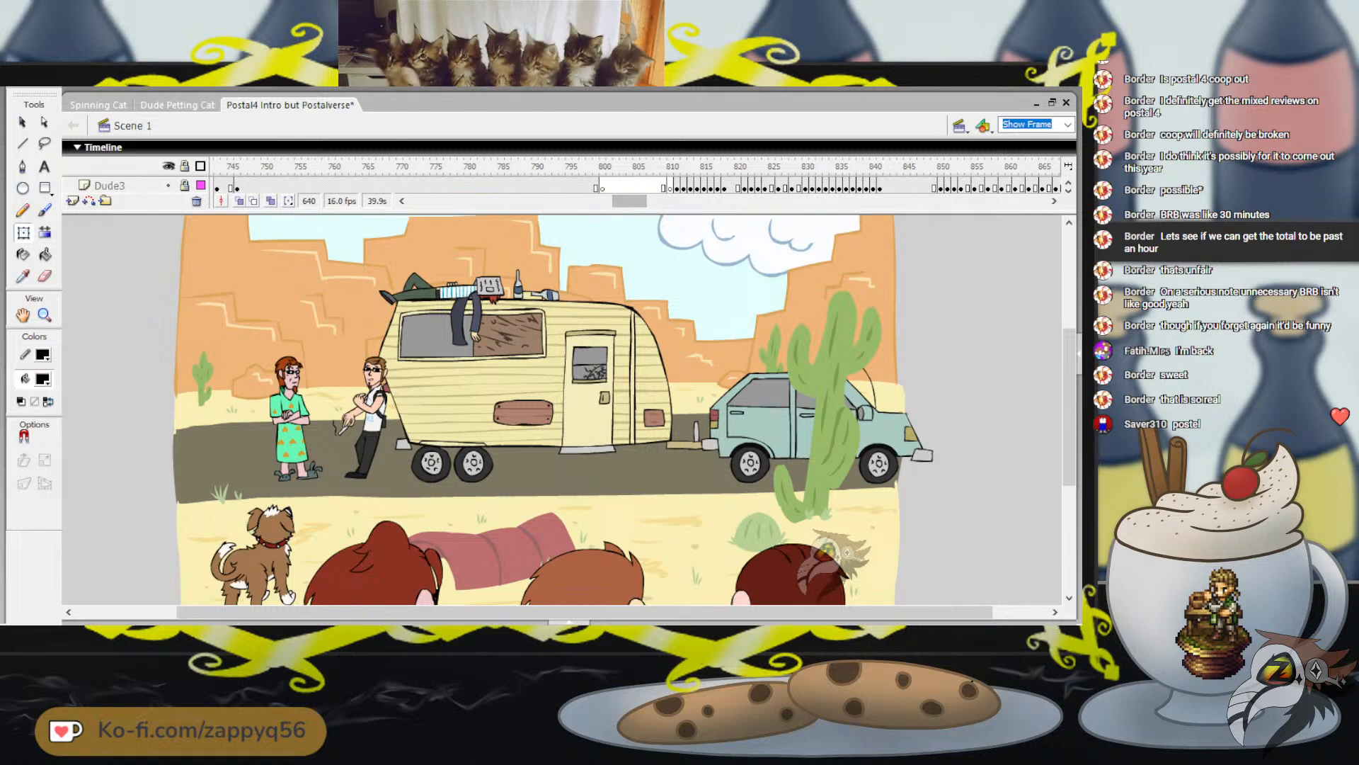
left_click(725, 166)
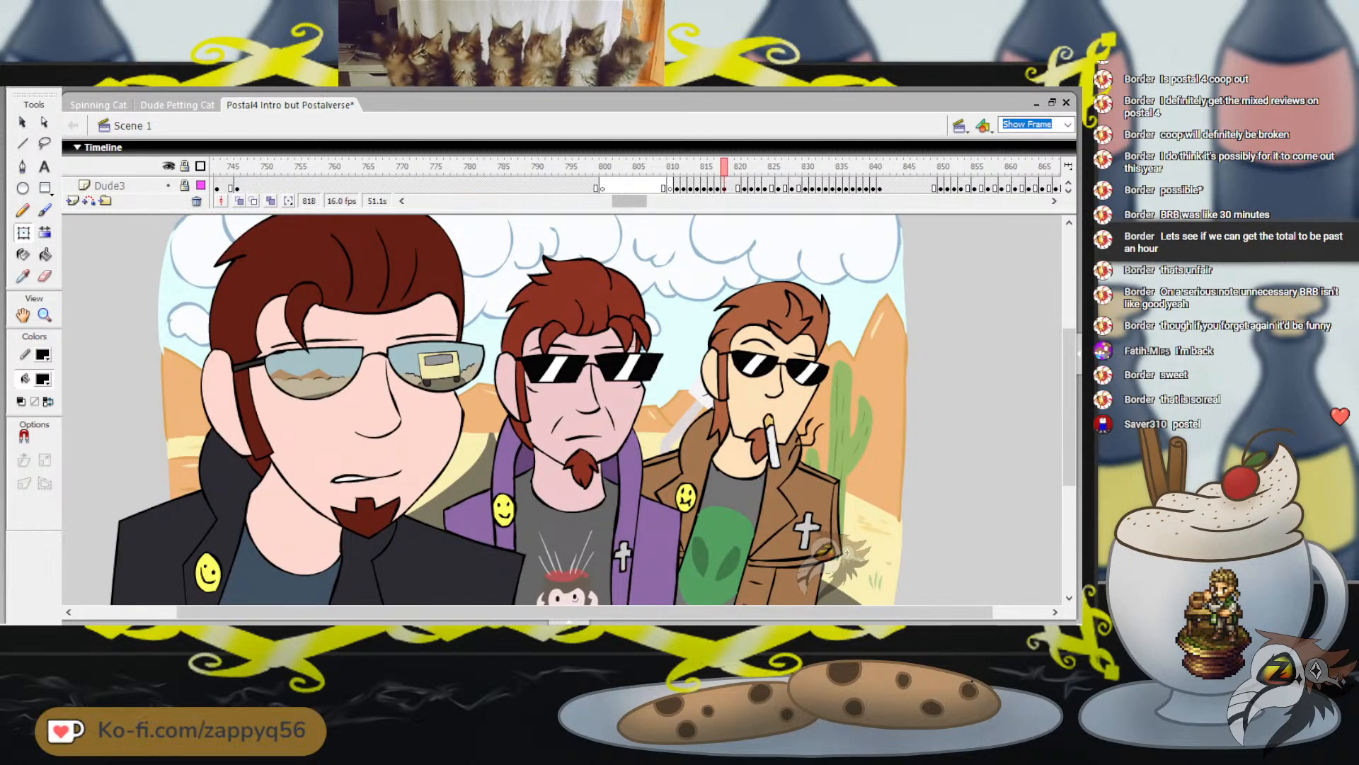
left_click_drag(629, 201, 633, 201)
left_click_drag(562, 166, 507, 167)
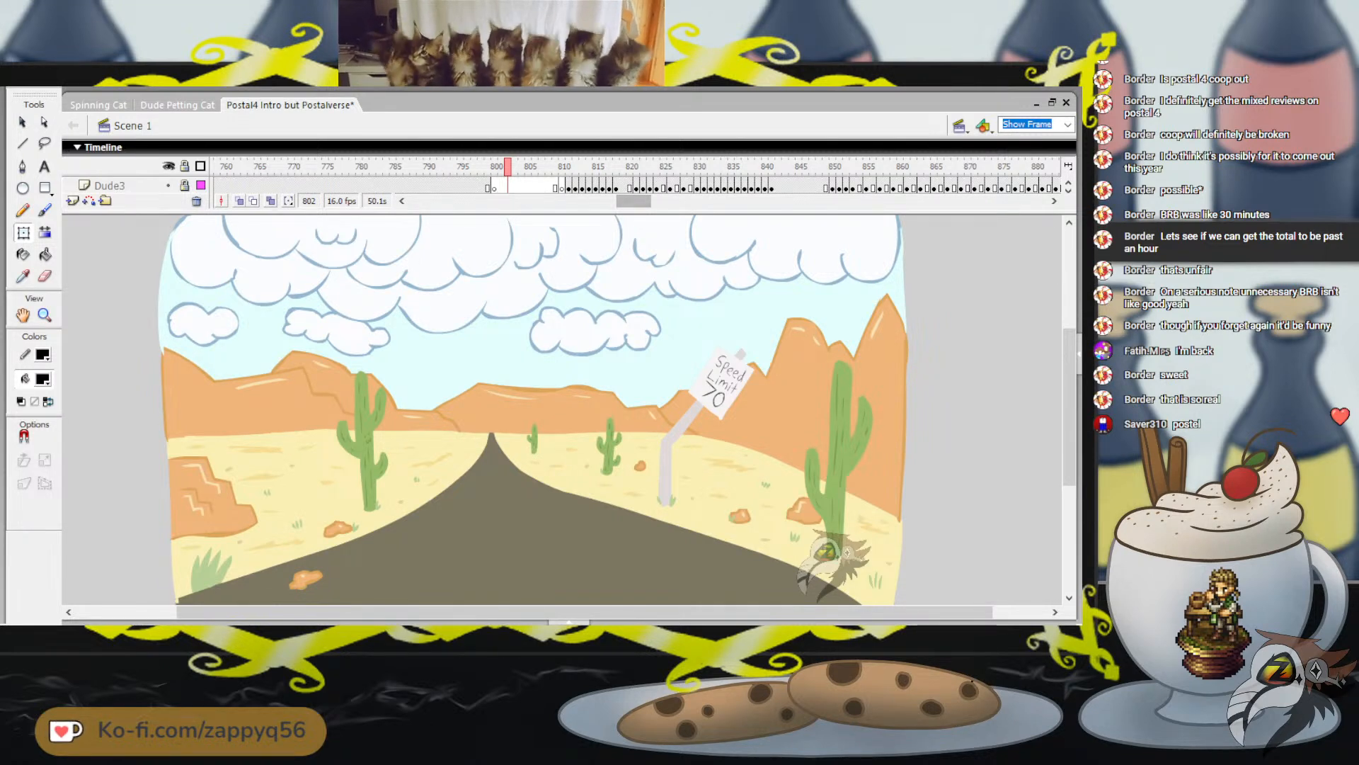
key("Return")
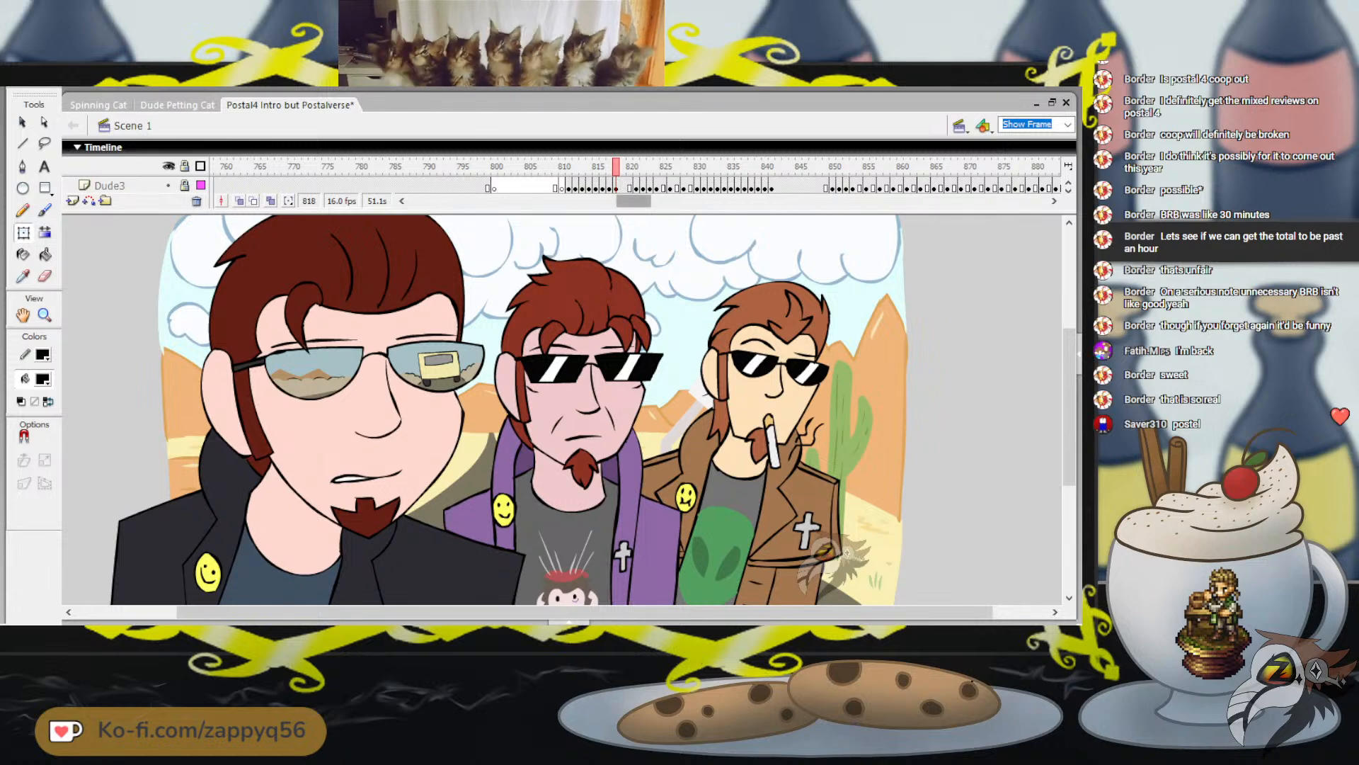
Review the canyon wall scene at frames 972 and 1058 and the Edensin welcome sign scene at frame 1288
left_click_drag(646, 201, 678, 201)
left_click(548, 167)
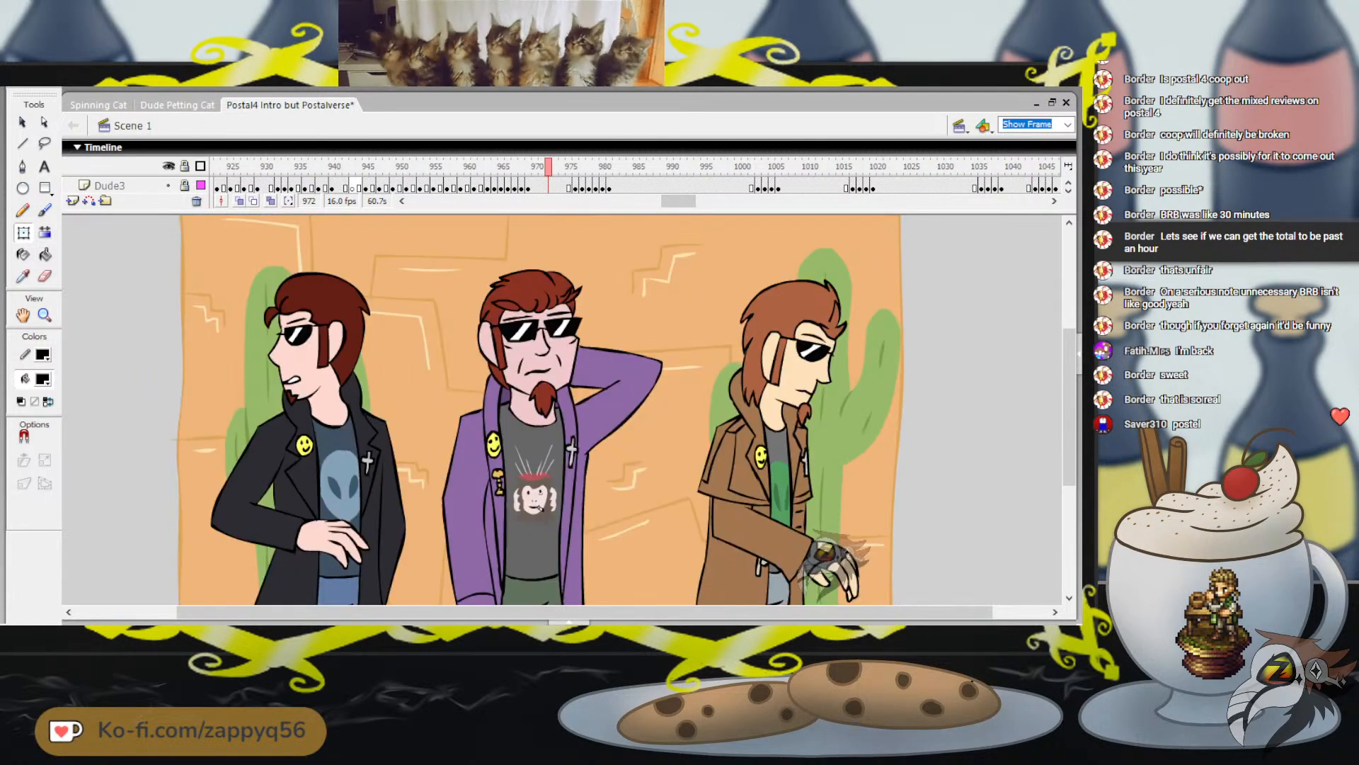
left_click_drag(679, 201, 756, 201)
left_click(630, 167)
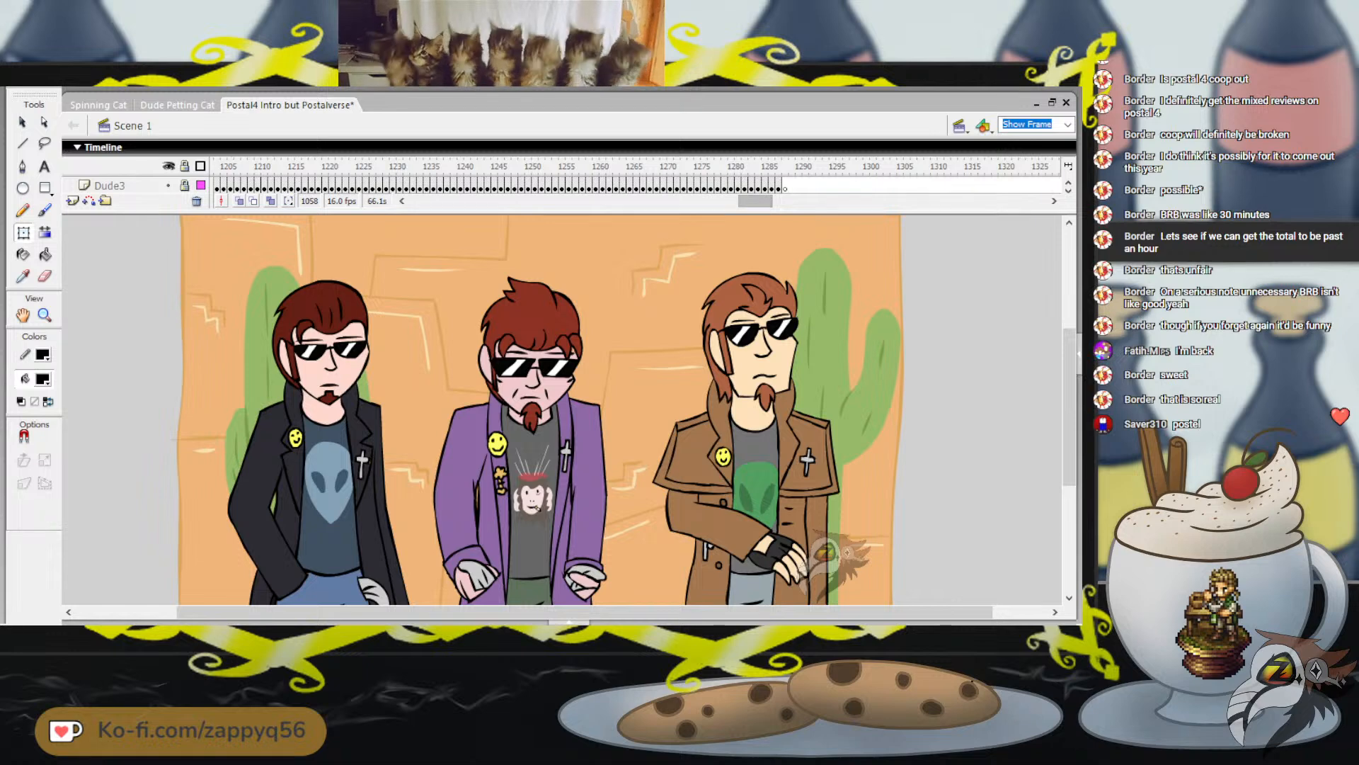
left_click(785, 167)
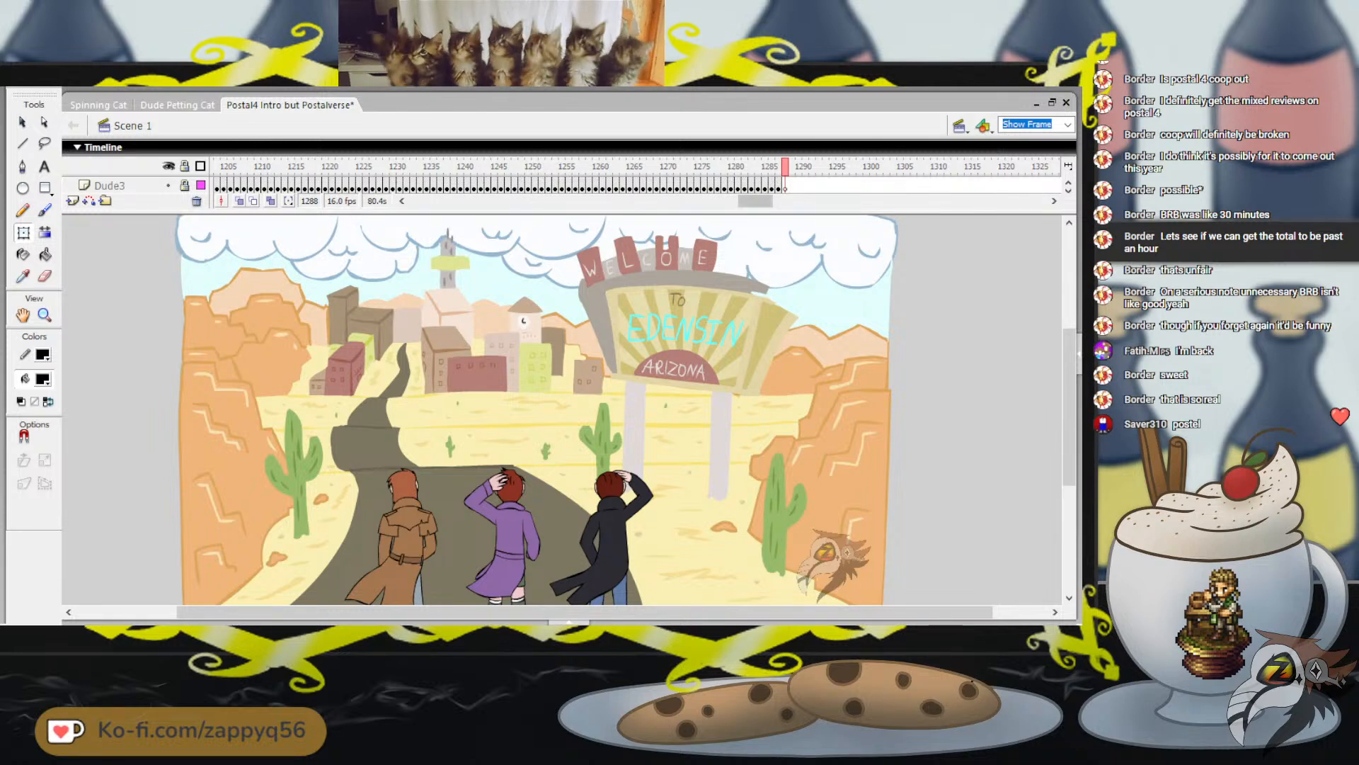
Play the Edensin welcome sign scene from frame 1288 and return to the start of the timeline
mouse_move(756, 201)
left_mouse_down()
mouse_move(782, 201)
mouse_move(770, 201)
left_mouse_up()
key("Return")
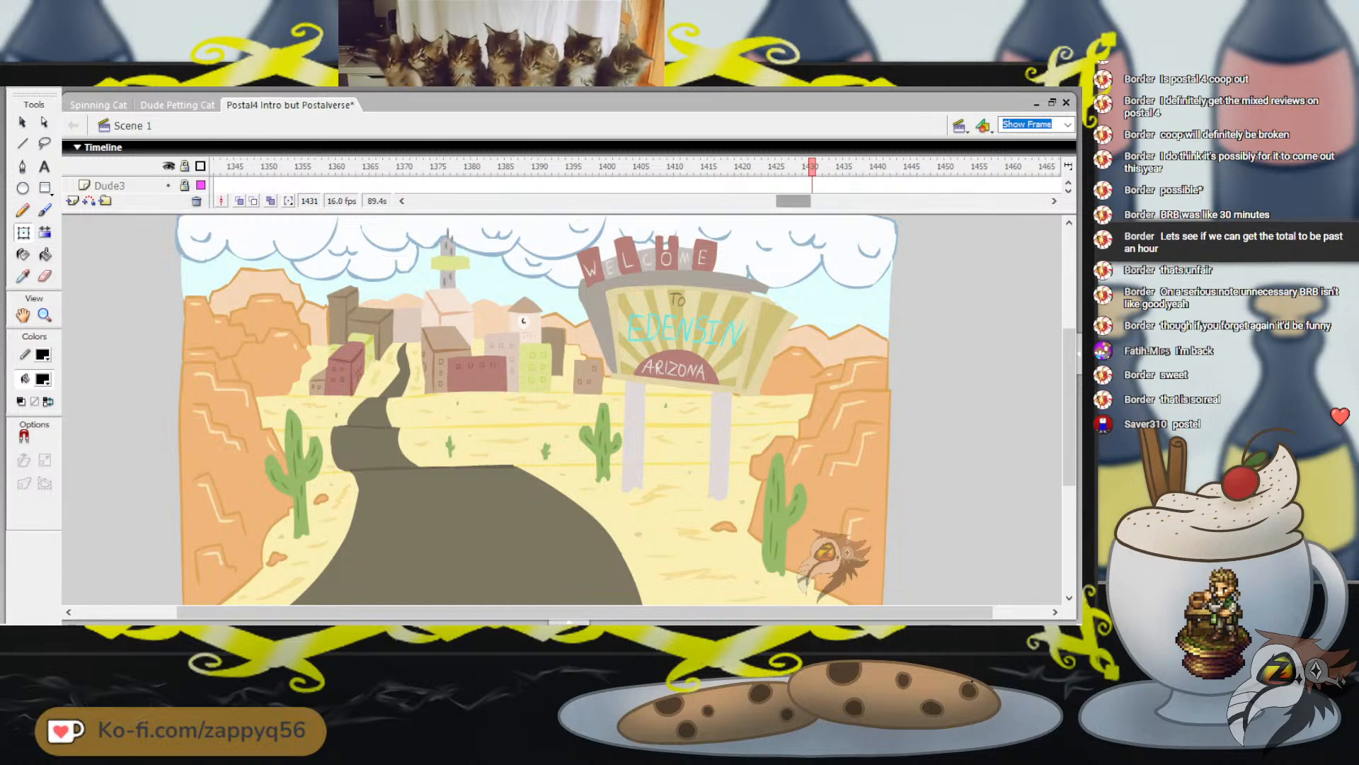
left_click_drag(793, 201, 427, 201)
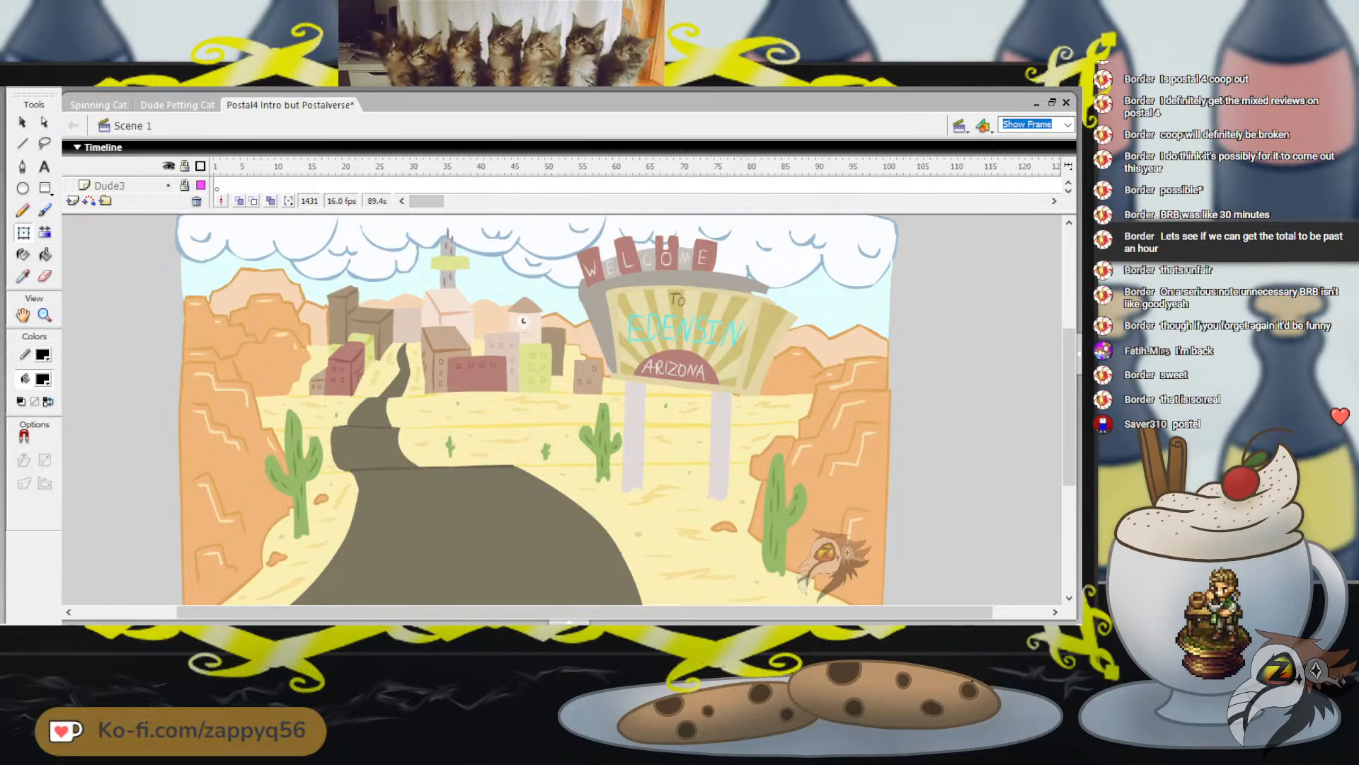
left_click(224, 166)
Switch back to the Spinning Cat animation, play it from frame 1, and save the file
left_click(99, 105)
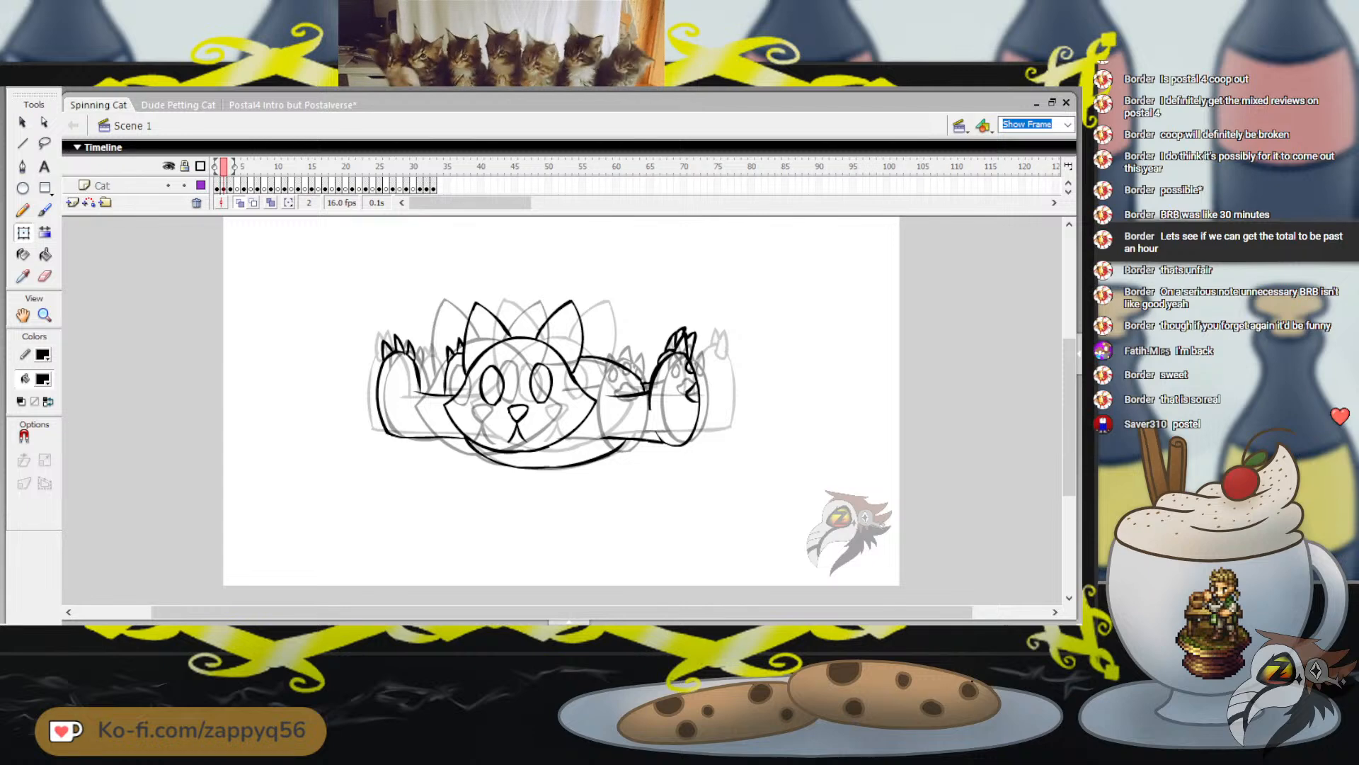
key("comma")
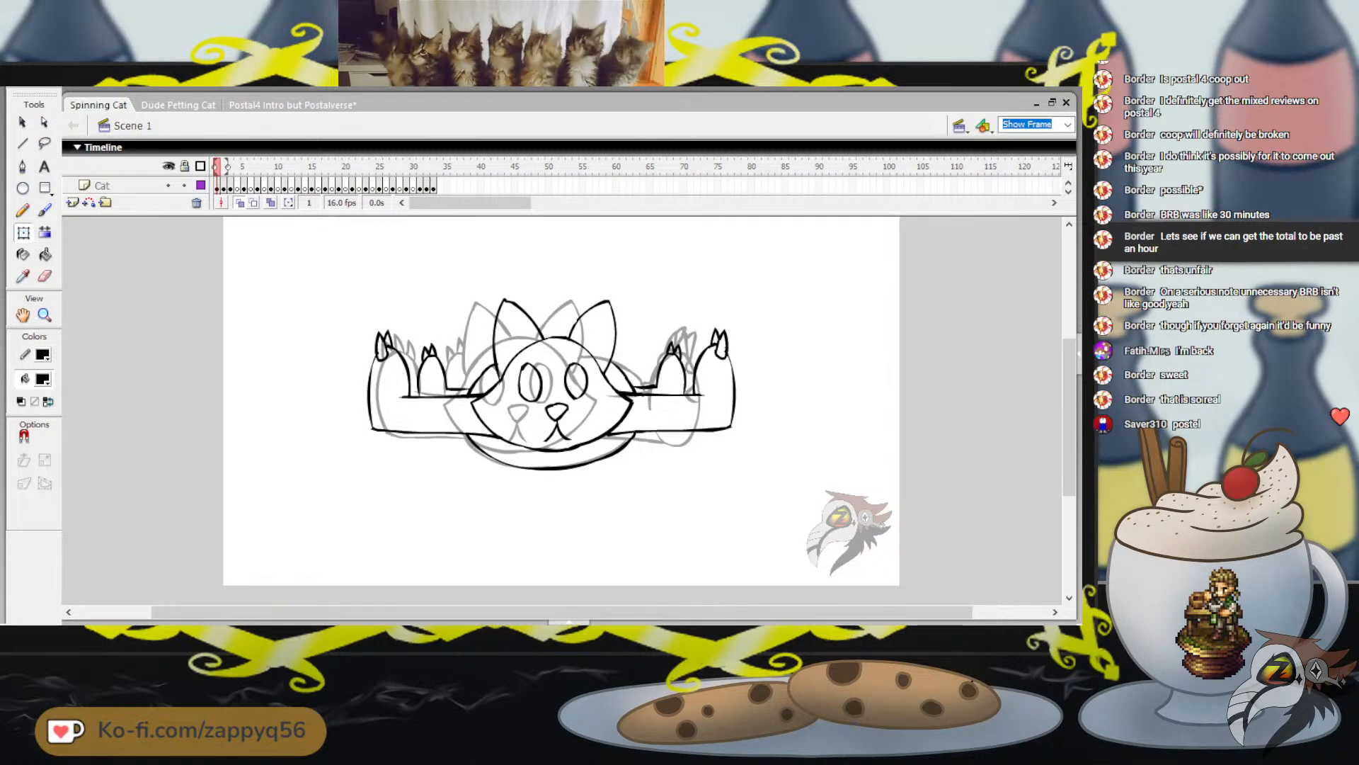
key("Return")
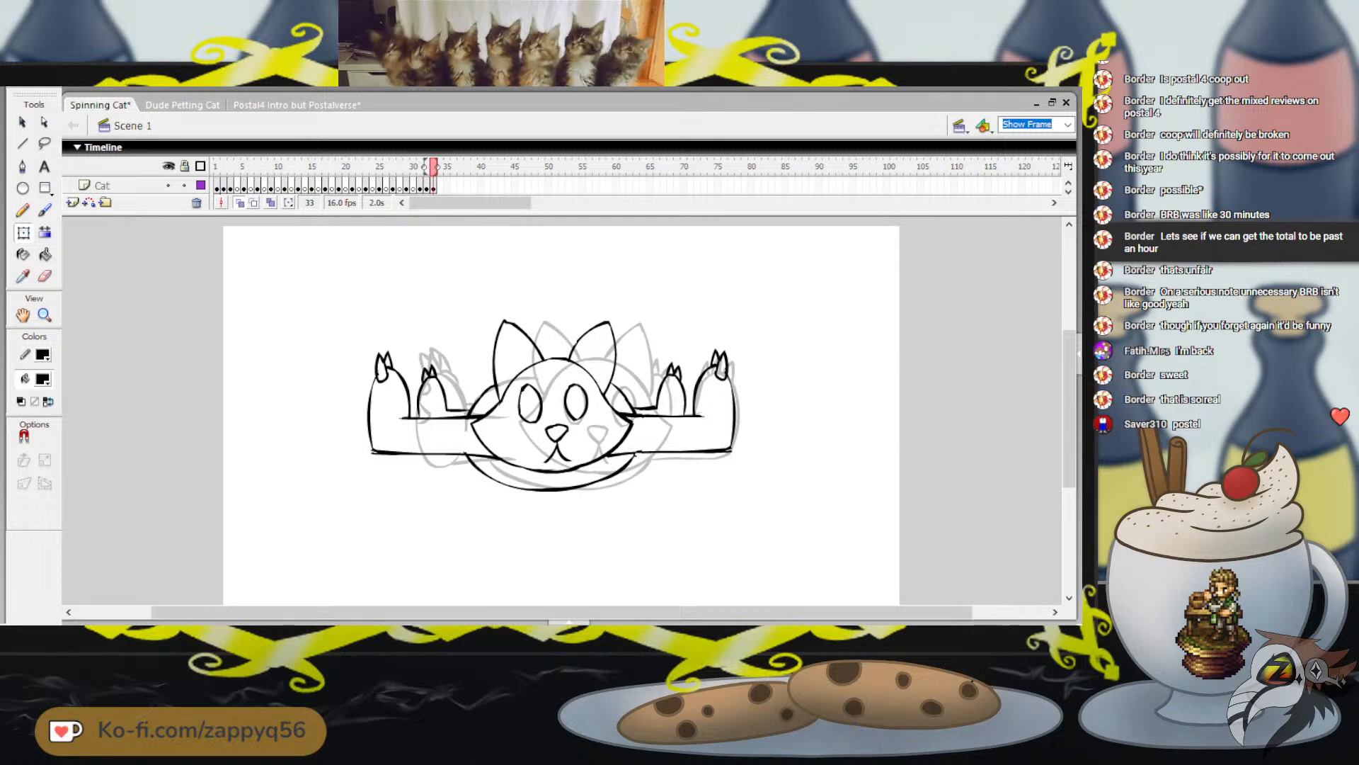
key("ctrl+s")
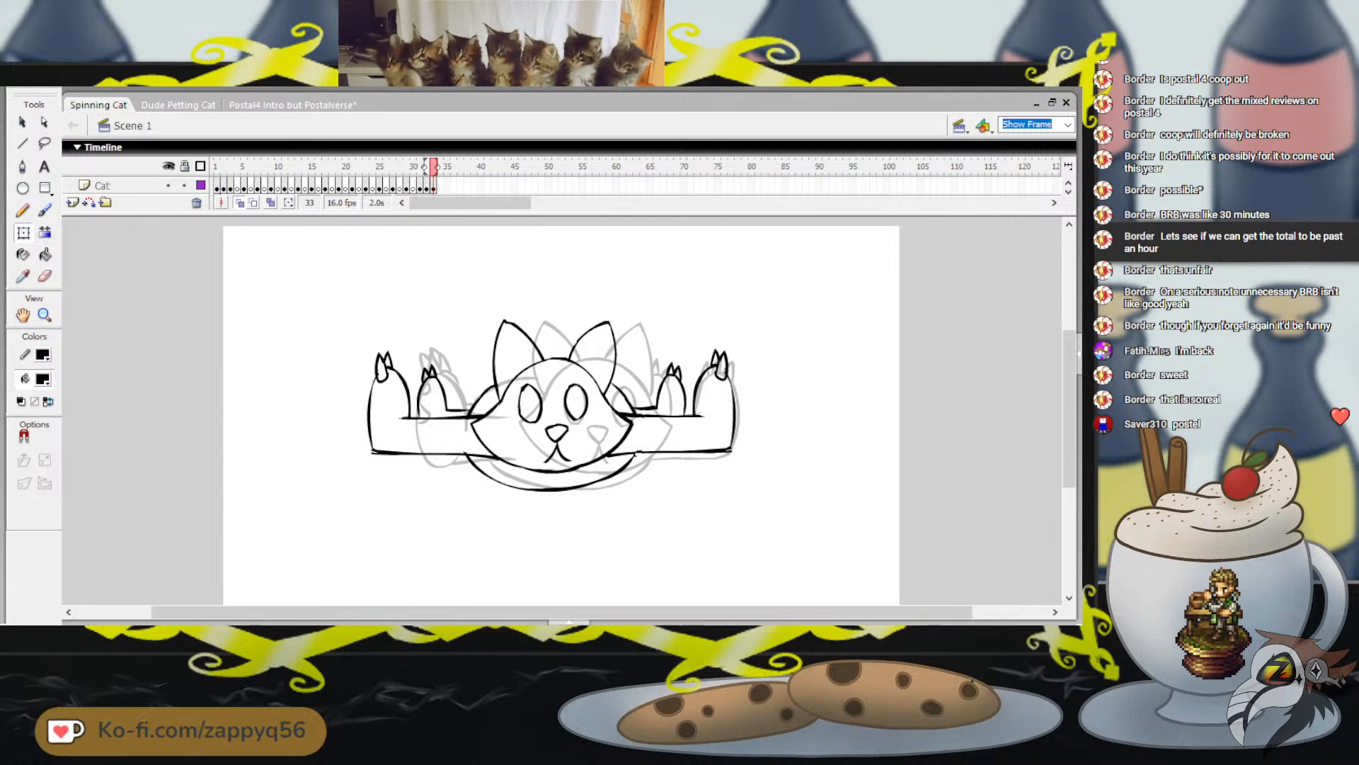